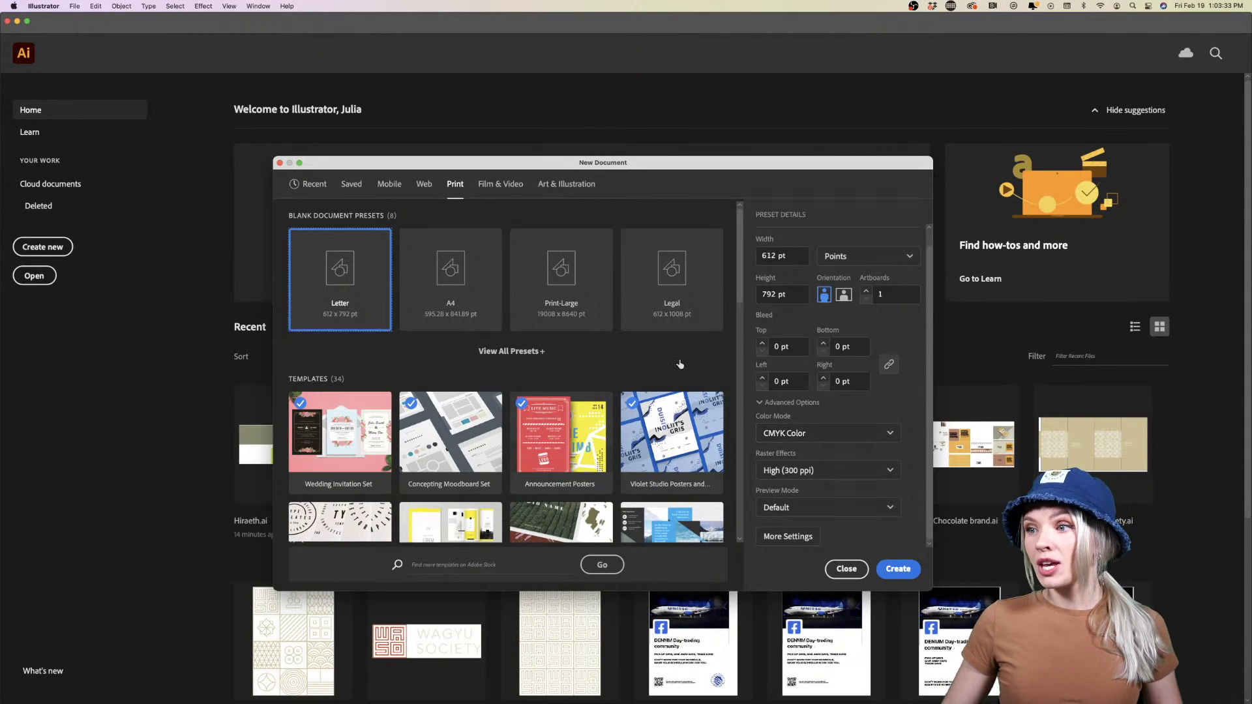
Create a Common 1366 × 768 px web document with Medium (150 ppi) raster effects
{"action": "left_click", "coordinate": [423, 188]}
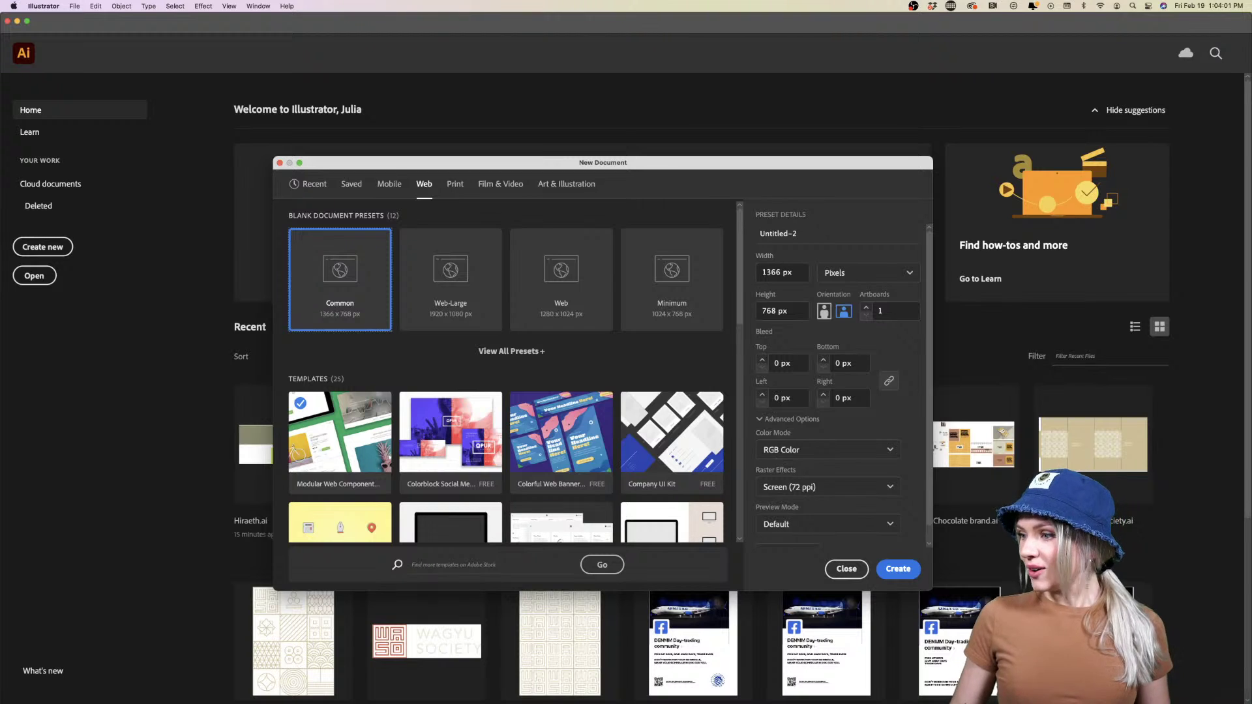
{"action": "left_click", "coordinate": [839, 490]}
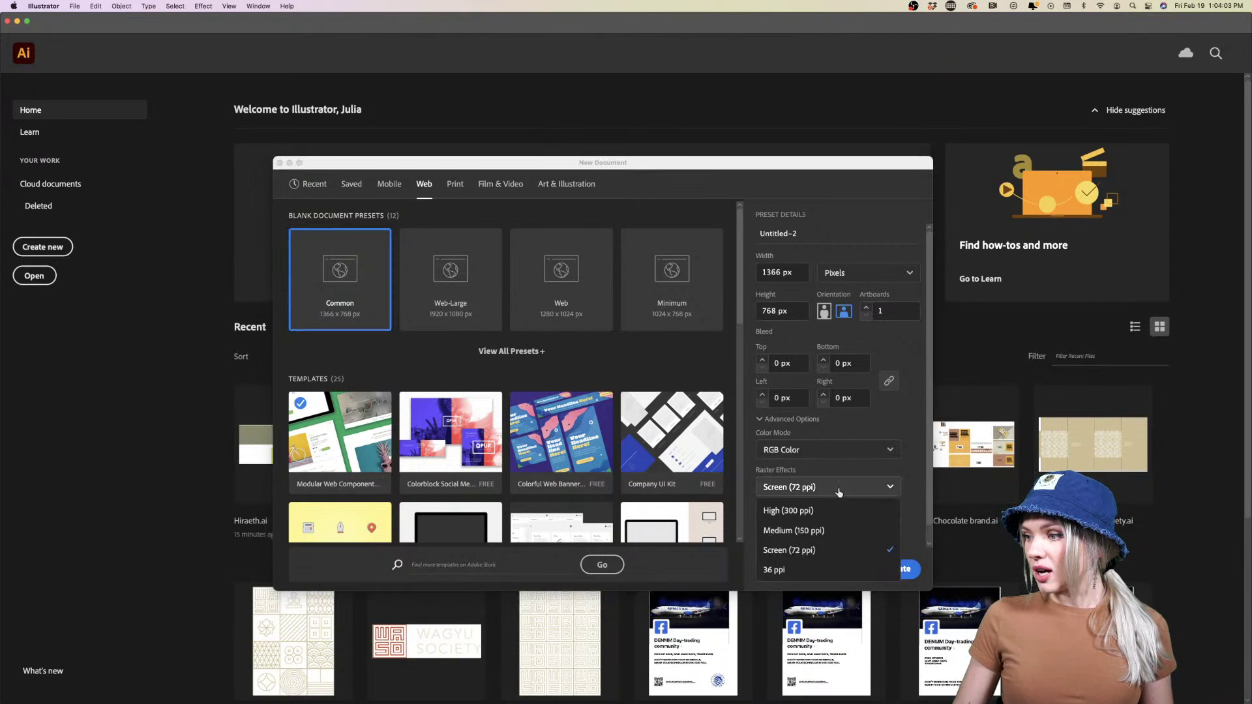
{"action": "left_click", "coordinate": [812, 530]}
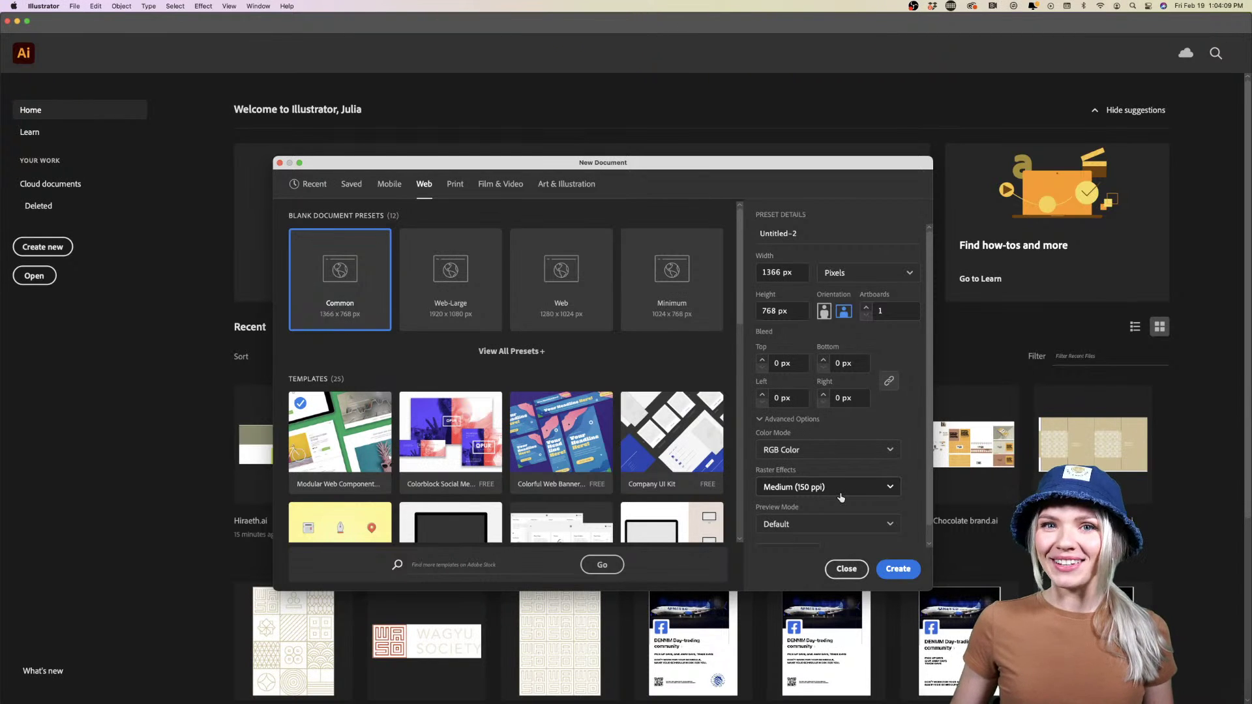
{"action": "left_click", "coordinate": [898, 569]}
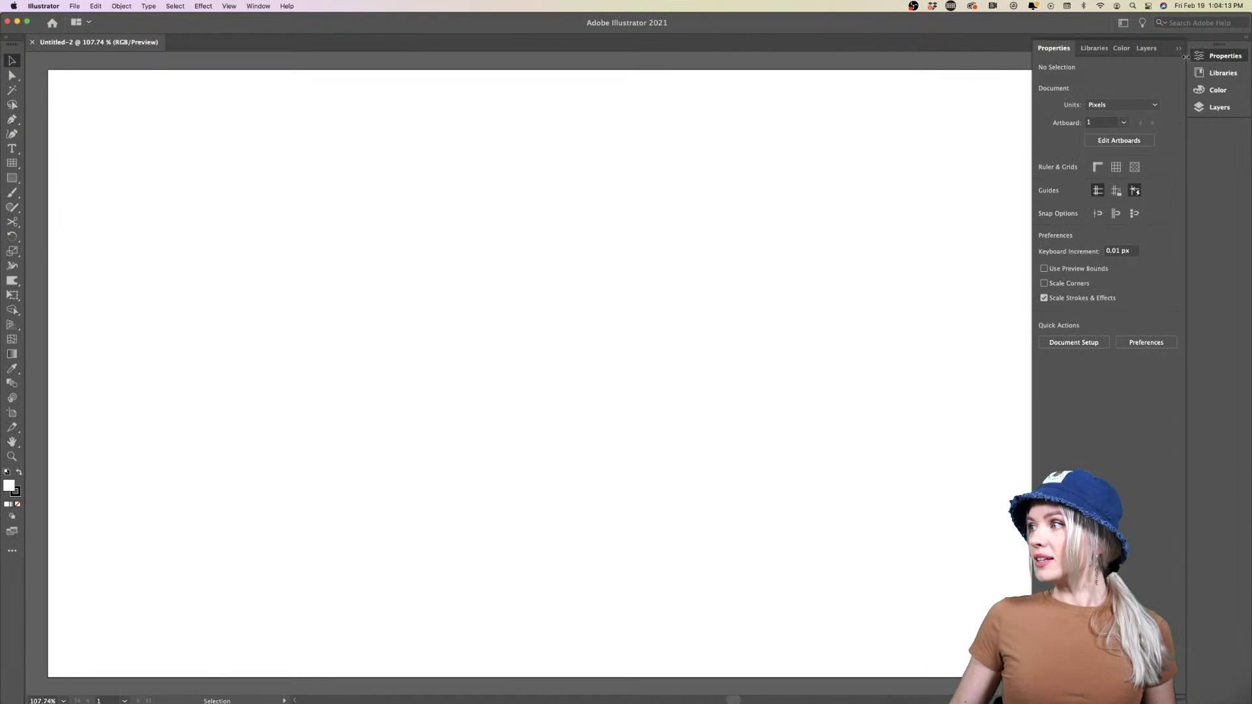
{"action": "left_click", "coordinate": [1241, 58]}
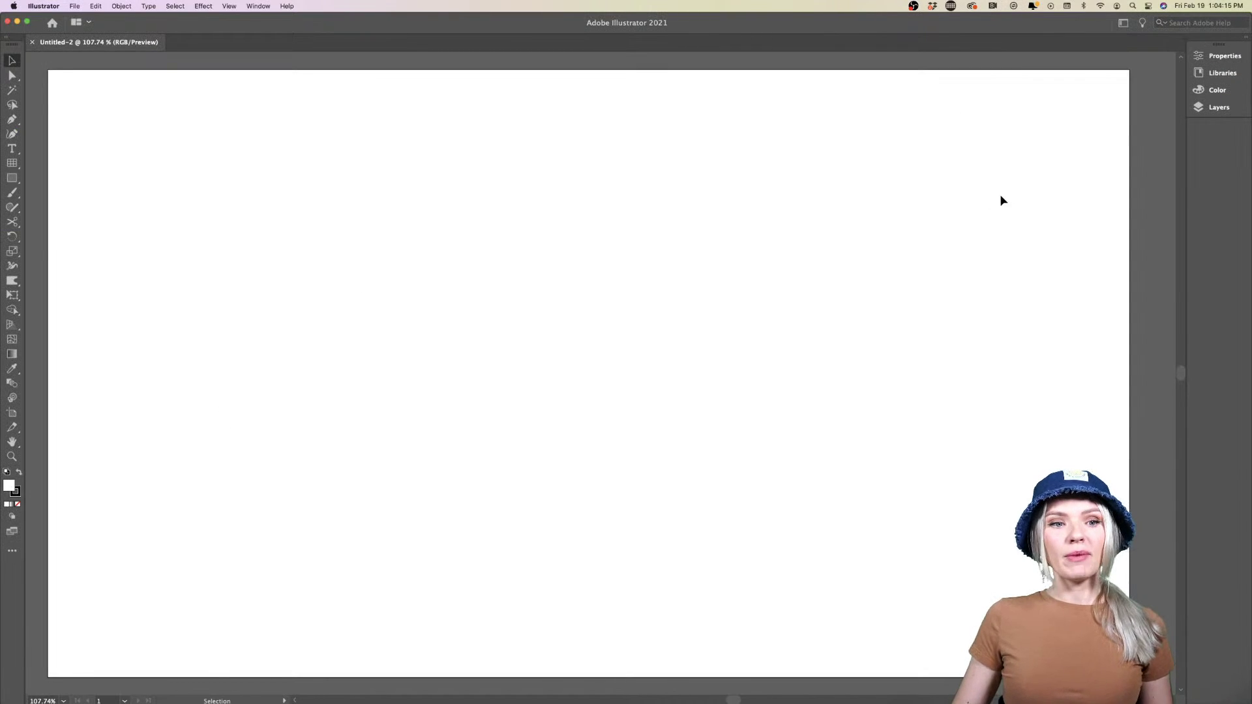
{"action": "left_click", "coordinate": [1234, 60]}
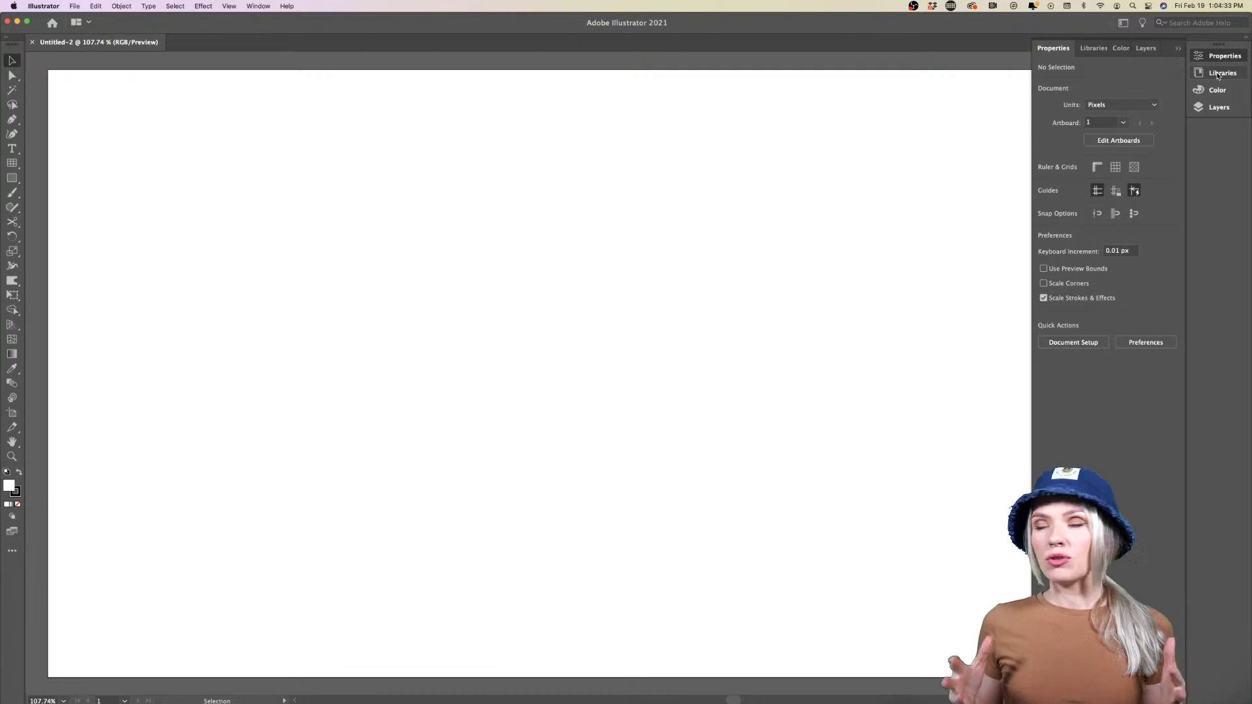
Open the FUTURE & SONS library from the cloud Libraries panel
{"action": "left_click", "coordinate": [1218, 74]}
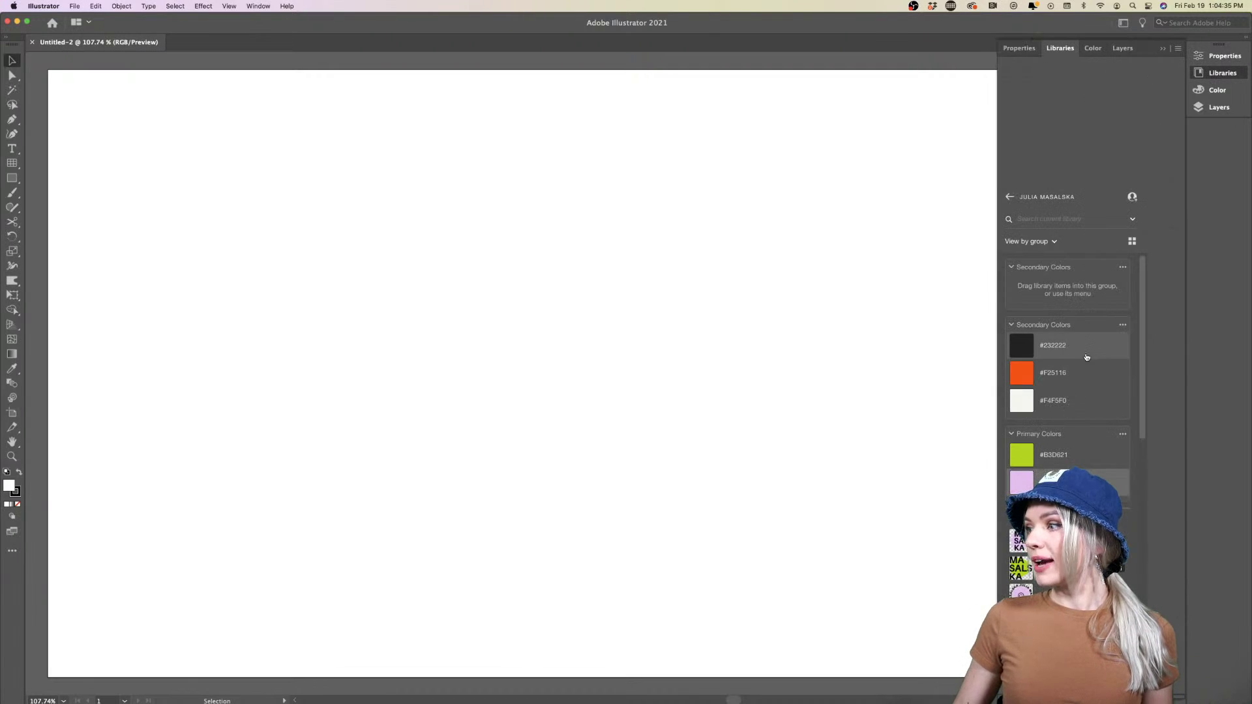
{"action": "scroll", "coordinate": [1087, 356], "scroll_direction": "down", "scroll_amount": 10}
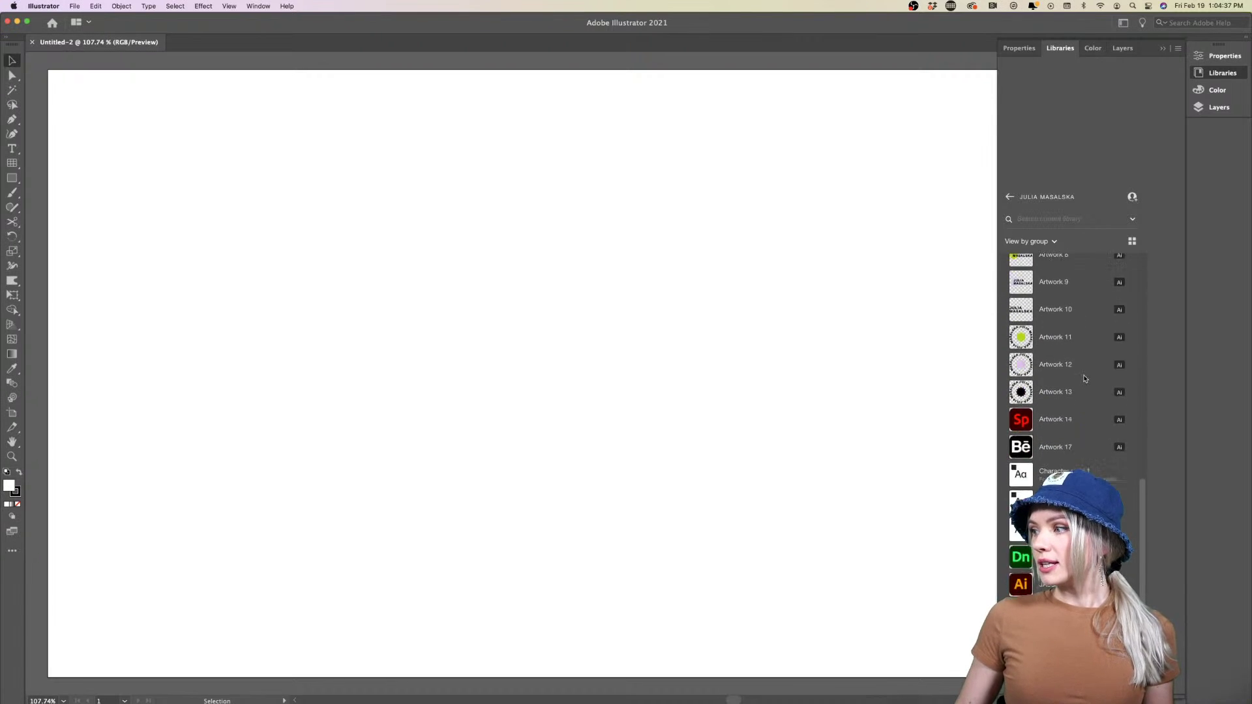
{"action": "scroll", "coordinate": [1085, 378], "scroll_direction": "up", "scroll_amount": 10}
{"action": "left_click", "coordinate": [1009, 197]}
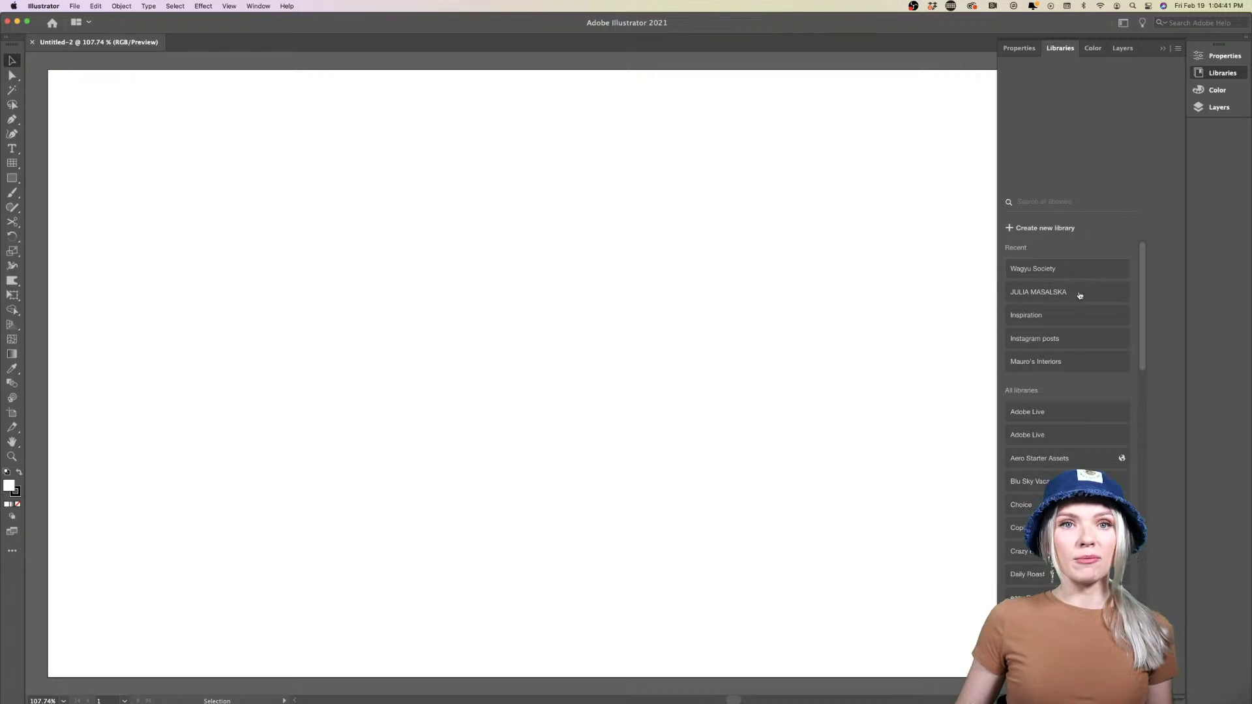
{"action": "scroll", "coordinate": [1075, 444], "scroll_direction": "down", "scroll_amount": 10}
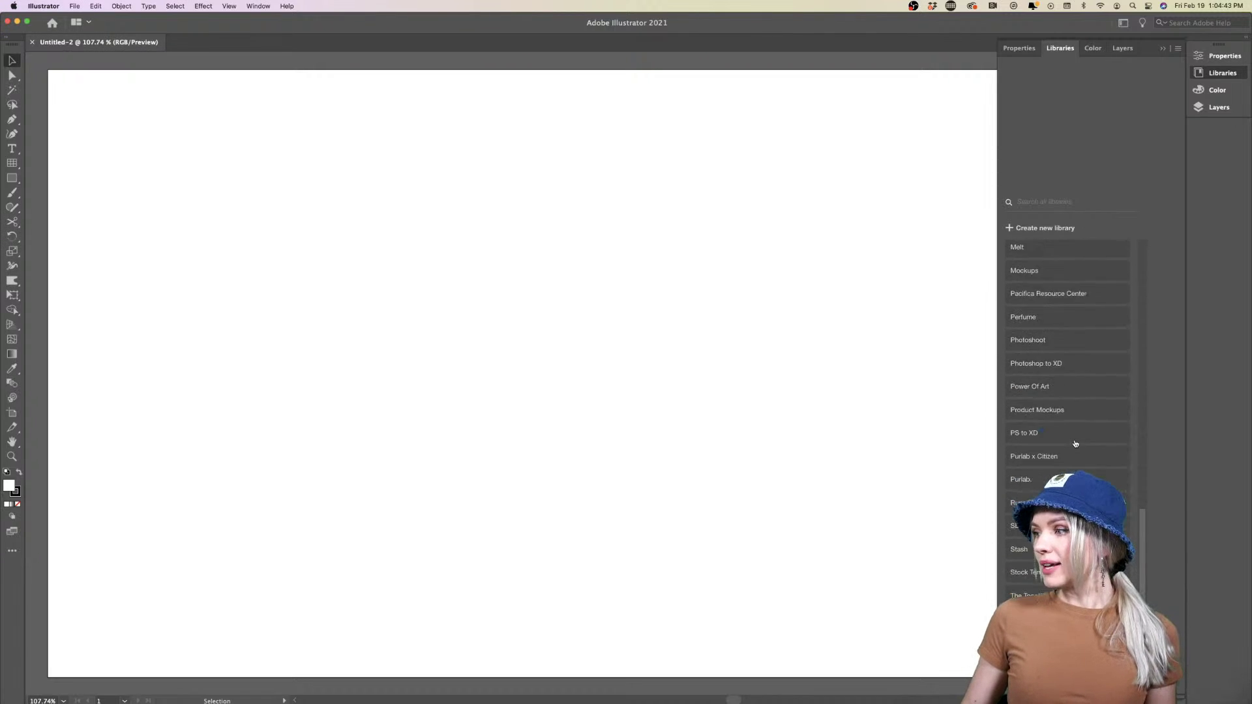
{"action": "scroll", "coordinate": [1076, 444], "scroll_direction": "up", "scroll_amount": 10}
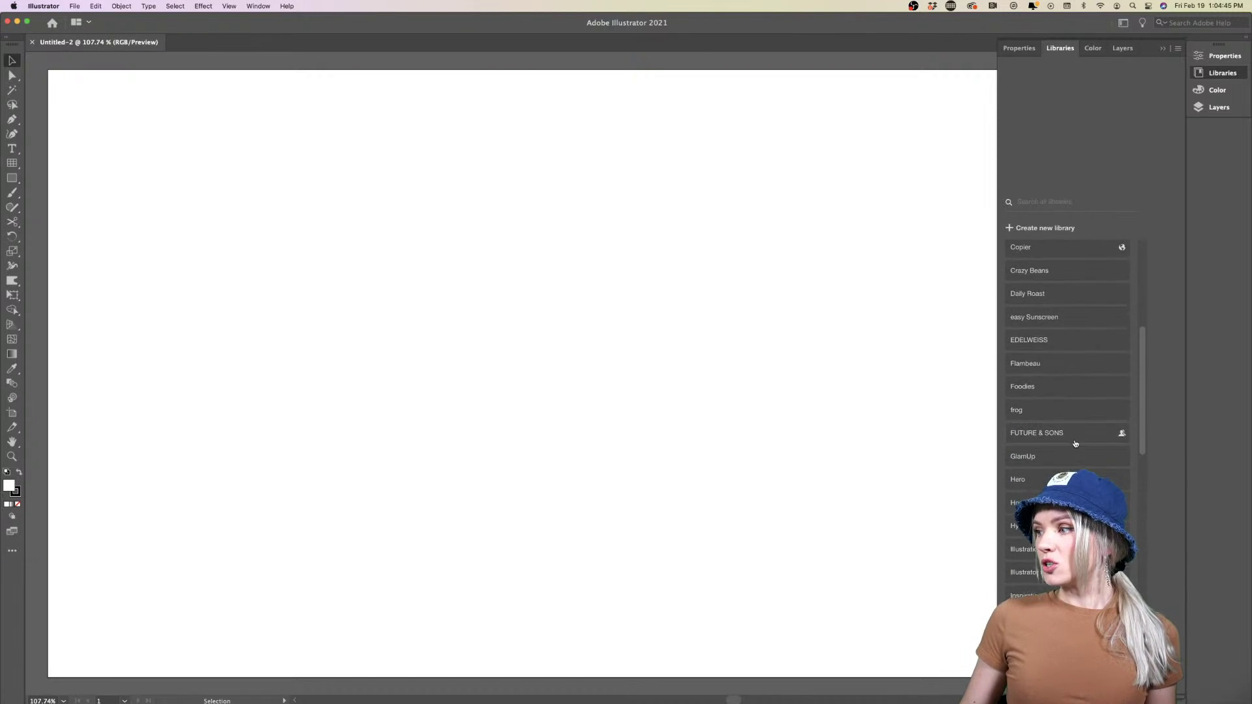
{"action": "left_click", "coordinate": [1051, 433]}
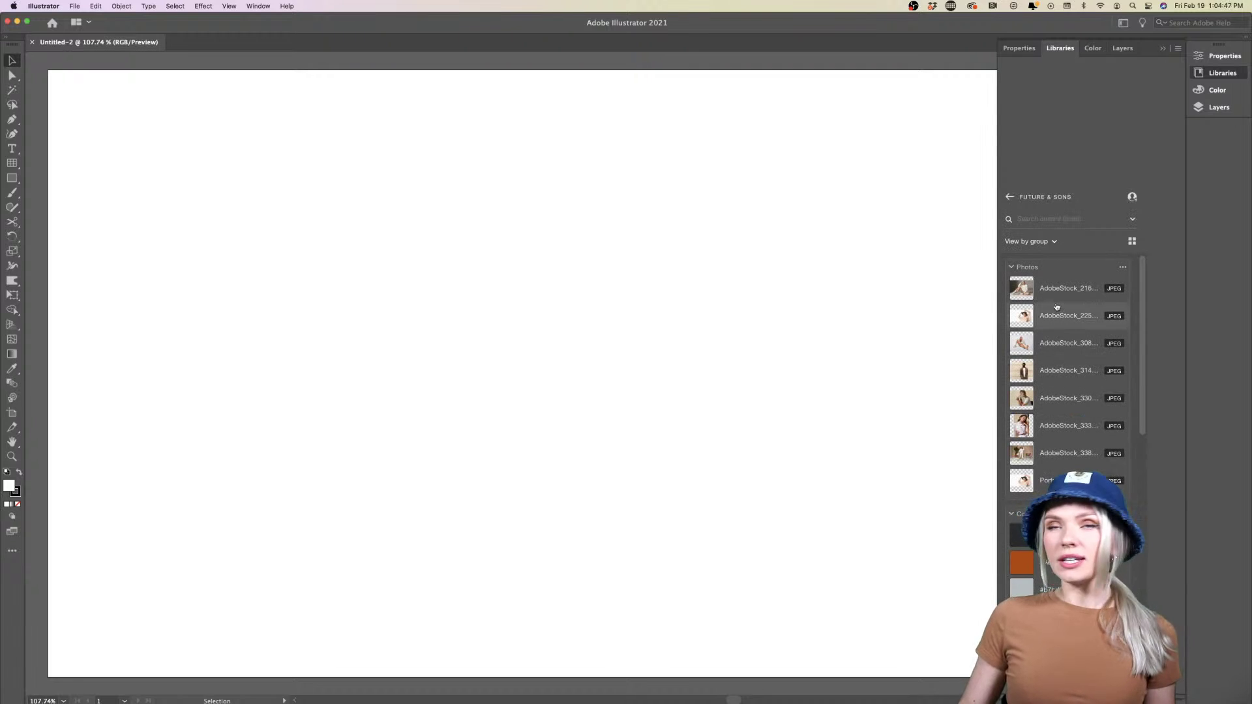
{"action": "scroll", "coordinate": [1057, 300], "scroll_direction": "down", "scroll_amount": 5}
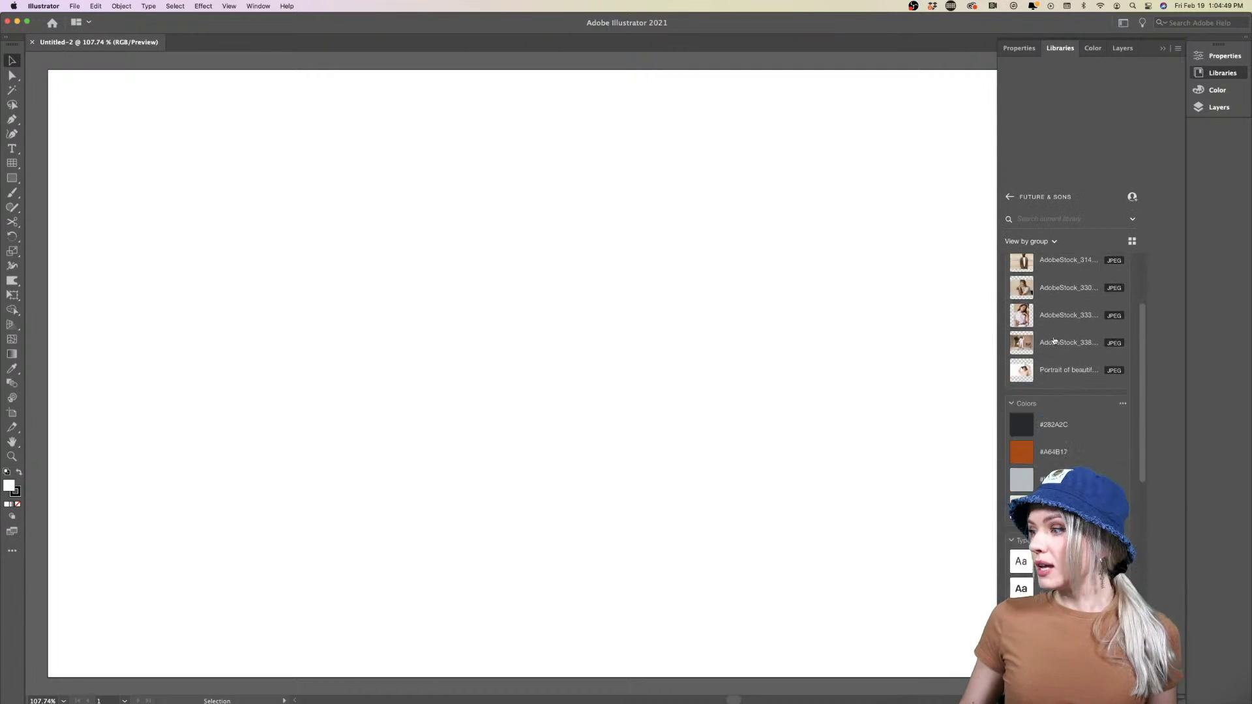
{"action": "scroll", "coordinate": [1050, 378], "scroll_direction": "down", "scroll_amount": 6}
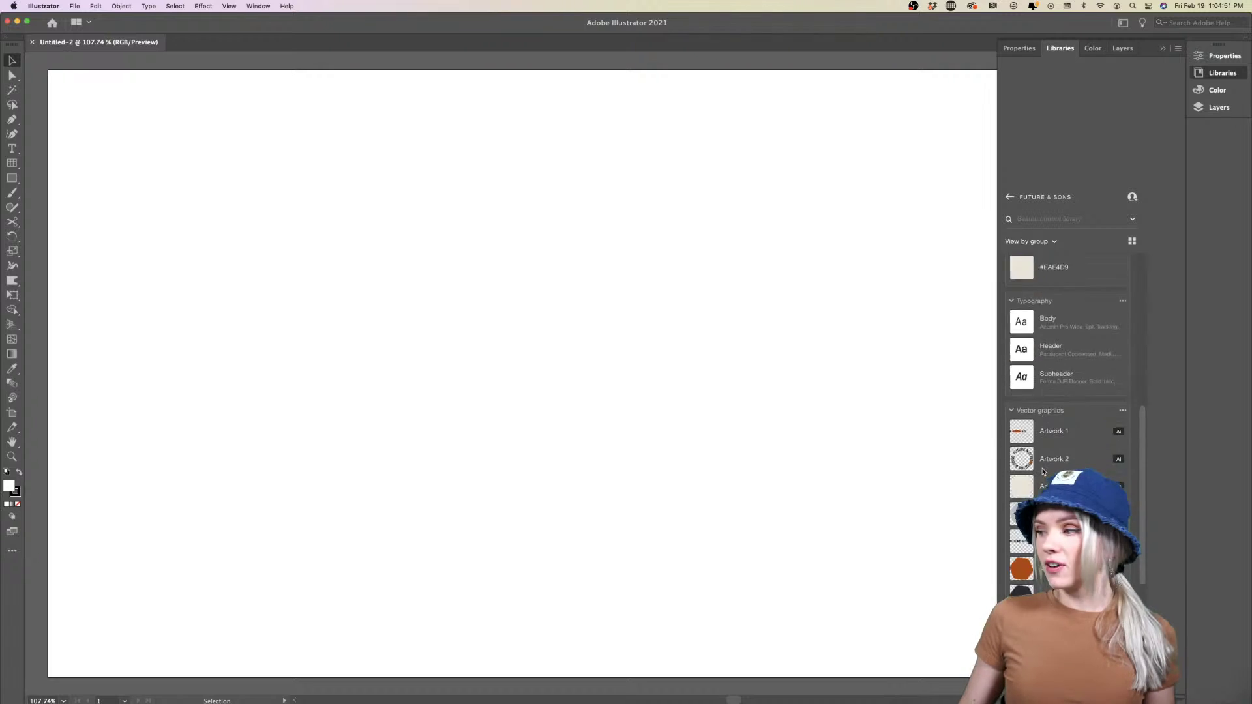
{"action": "scroll", "coordinate": [1043, 471], "scroll_direction": "up", "scroll_amount": 5}
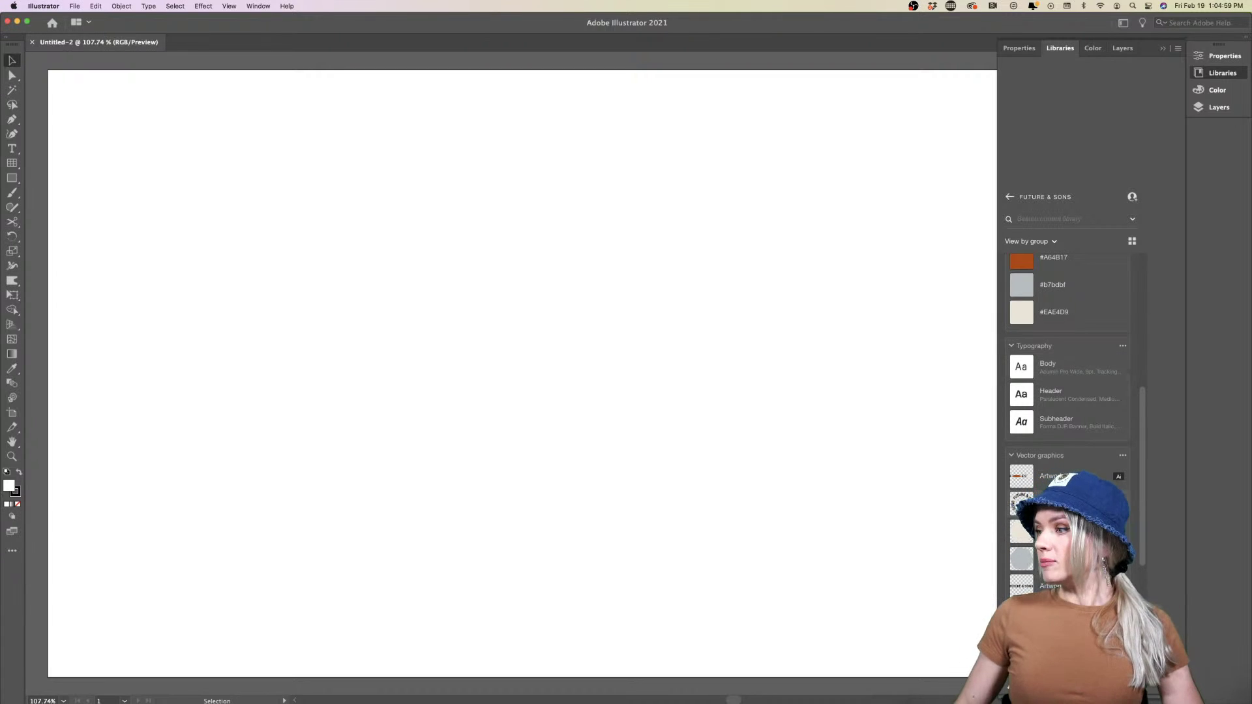
View the library's assets by type: Colors, Character styles and Graphics
{"action": "scroll", "coordinate": [1051, 424], "scroll_direction": "down", "scroll_amount": 6}
{"action": "scroll", "coordinate": [1048, 471], "scroll_direction": "down", "scroll_amount": 2}
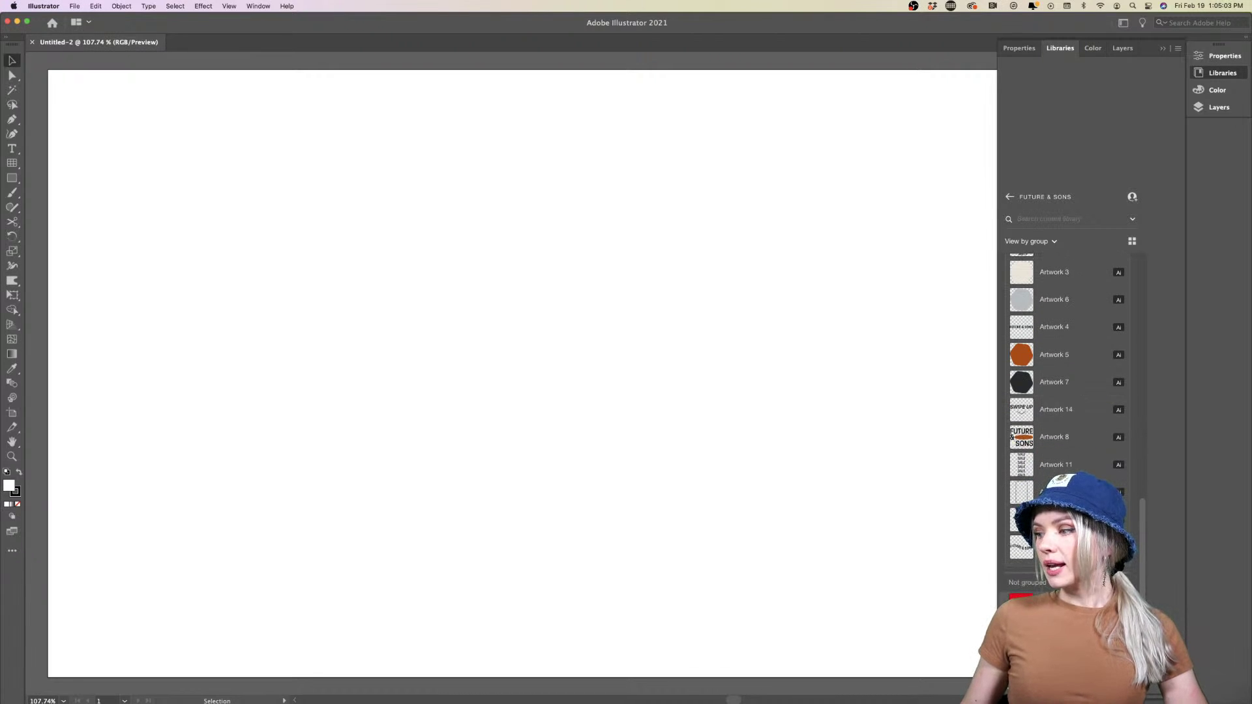
{"action": "scroll", "coordinate": [1069, 391], "scroll_direction": "up", "scroll_amount": 10}
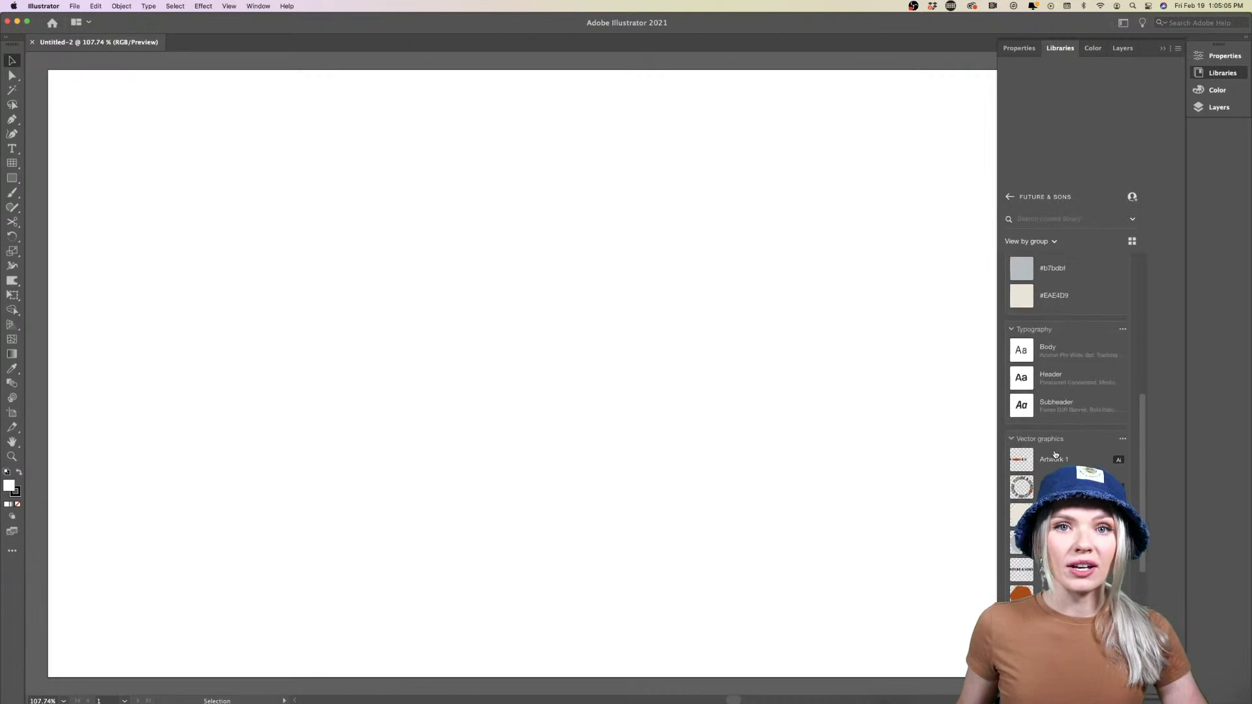
{"action": "left_click", "coordinate": [1051, 241]}
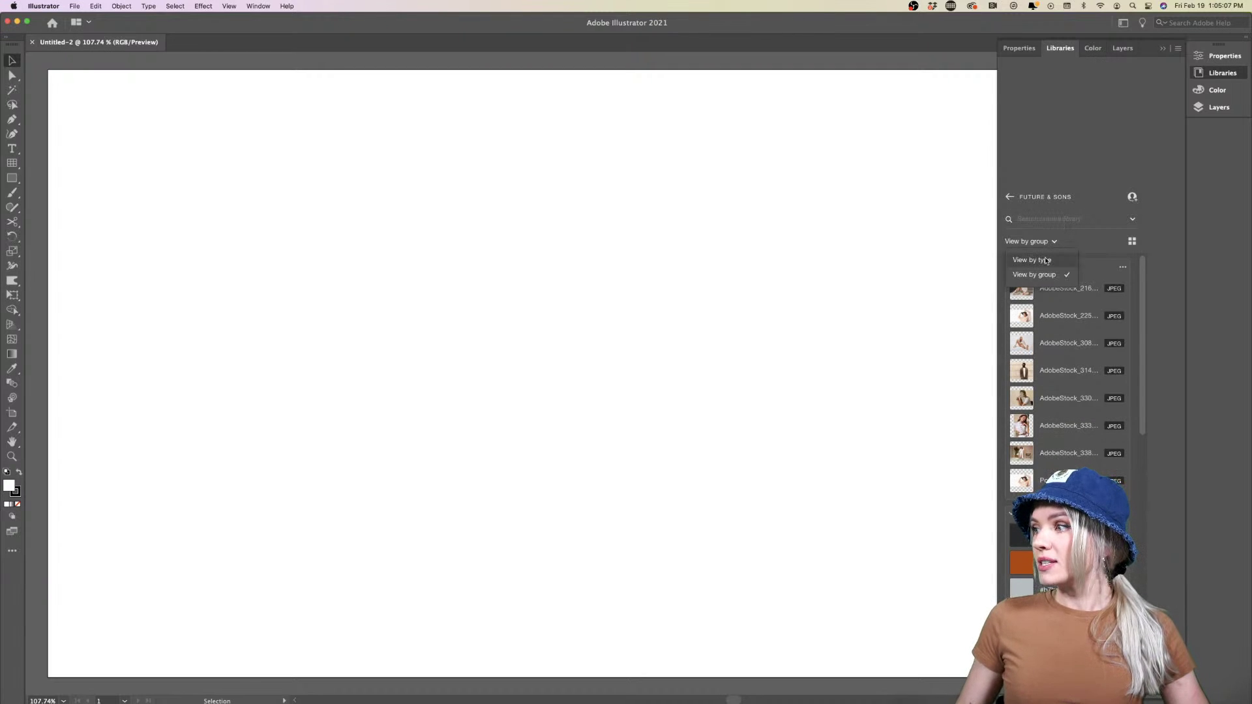
{"action": "left_click", "coordinate": [1046, 261]}
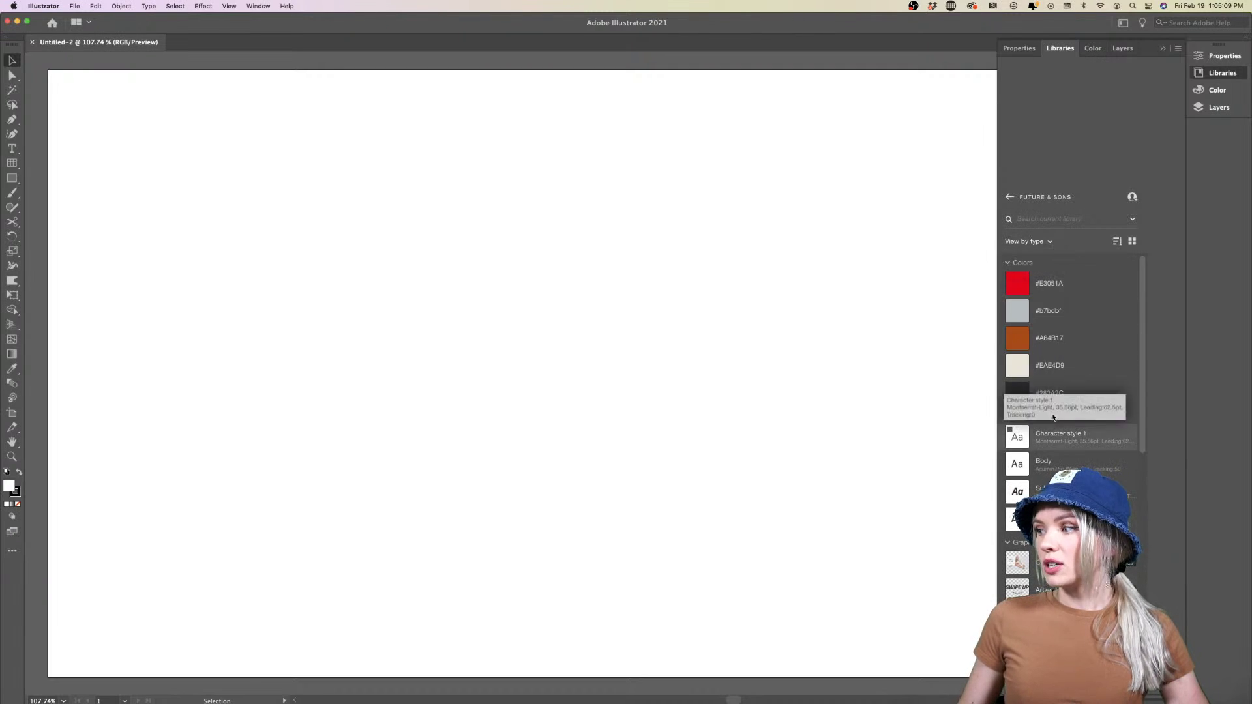
{"action": "scroll", "coordinate": [1055, 460], "scroll_direction": "down", "scroll_amount": 10}
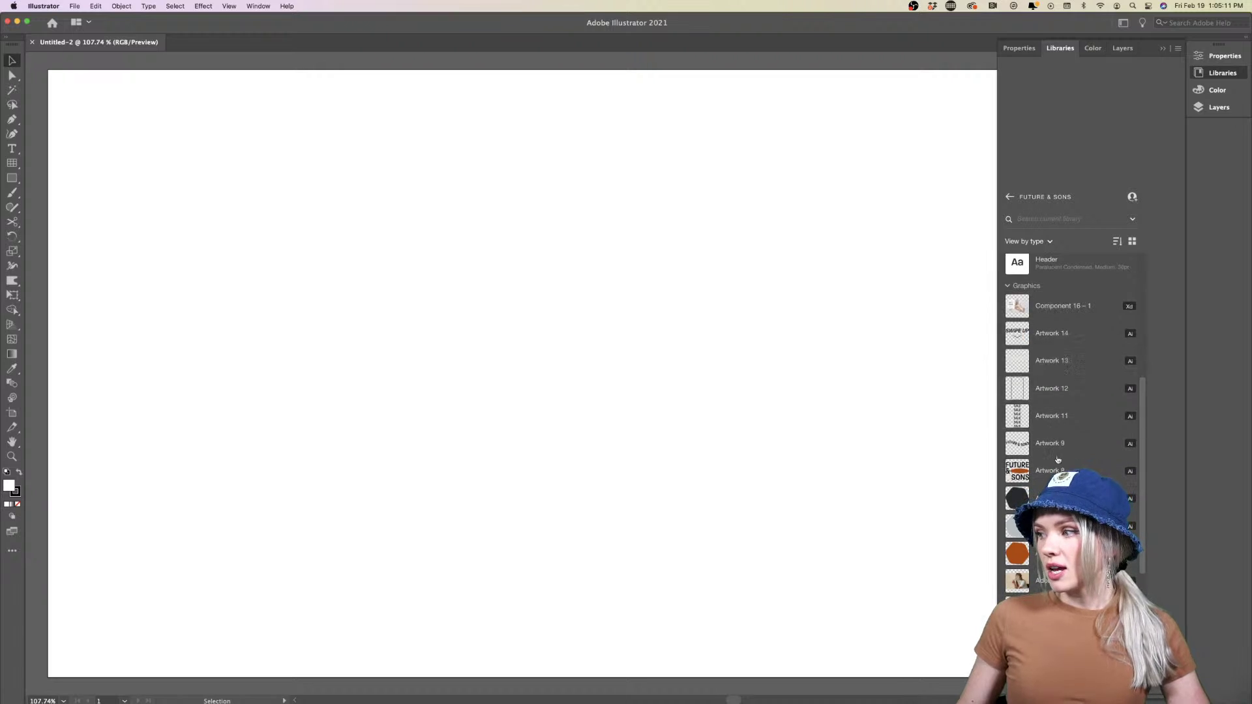
{"action": "scroll", "coordinate": [1072, 427], "scroll_direction": "down", "scroll_amount": 5}
{"action": "scroll", "coordinate": [1057, 450], "scroll_direction": "up", "scroll_amount": 15}
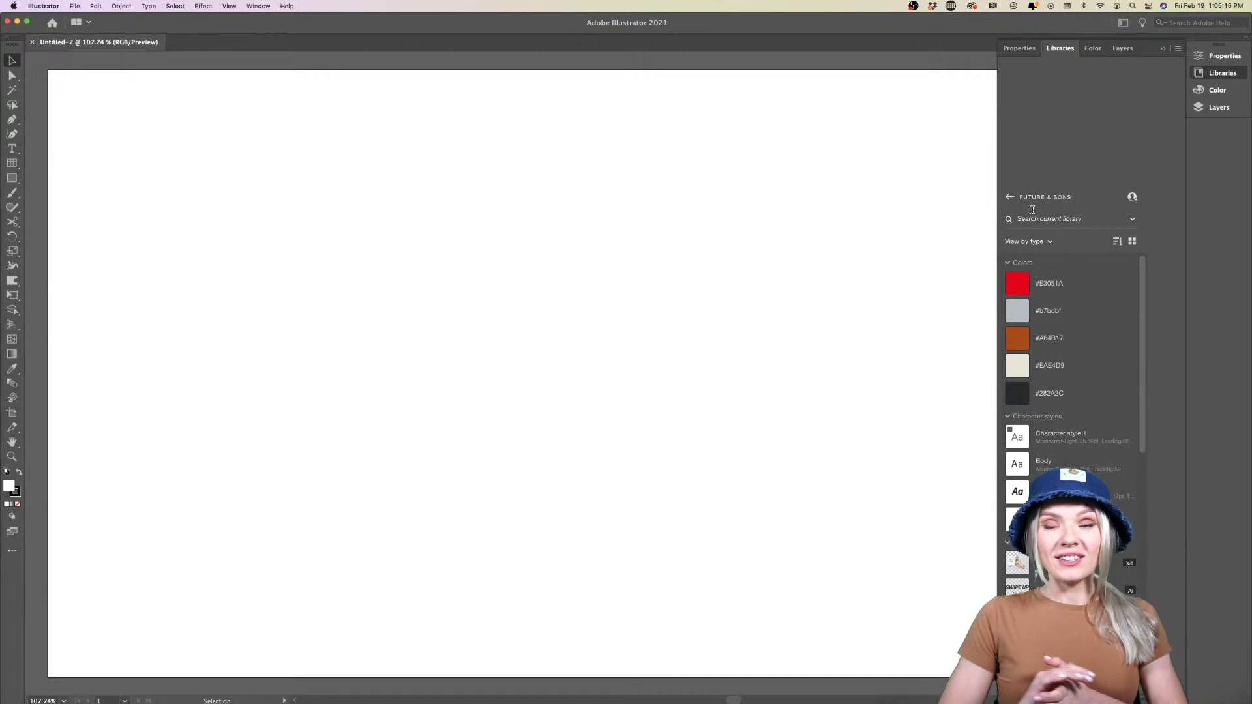
Return from FUTURE & SONS to the full list of cloud libraries
{"action": "left_click", "coordinate": [1010, 196]}
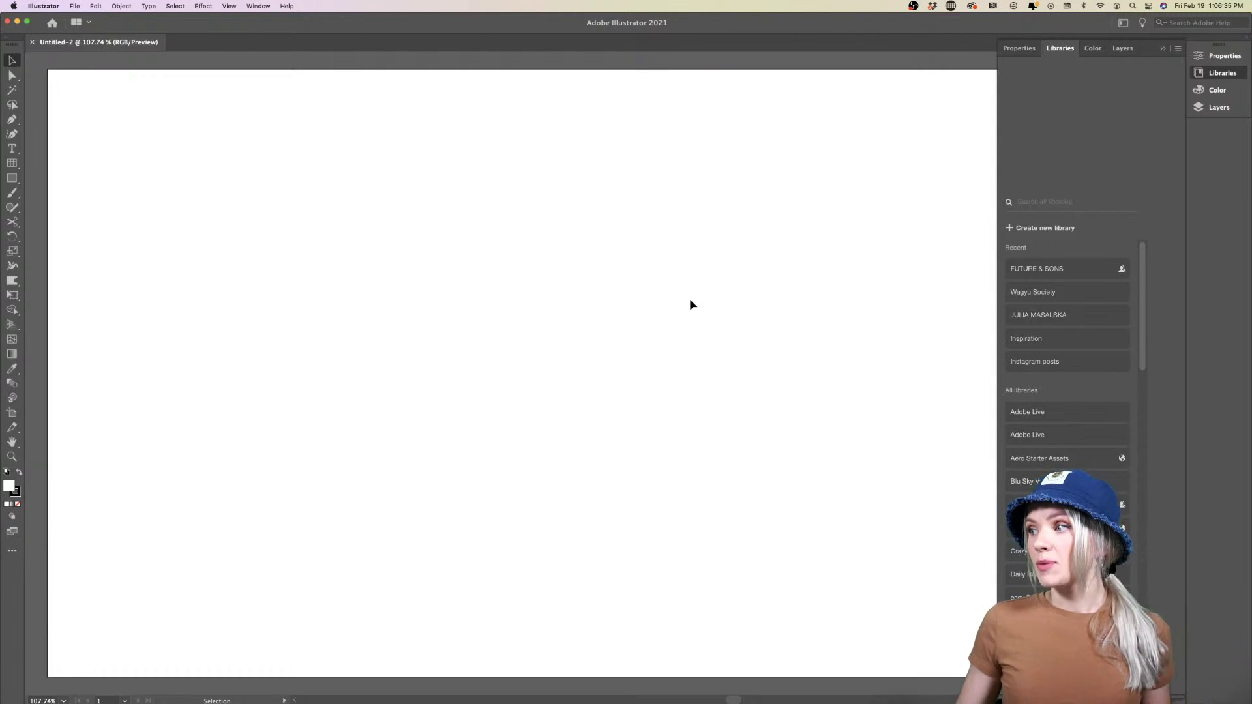
Close the Libraries panel, show Properties, and switch to Safari's Google page
{"action": "left_click", "coordinate": [1224, 73]}
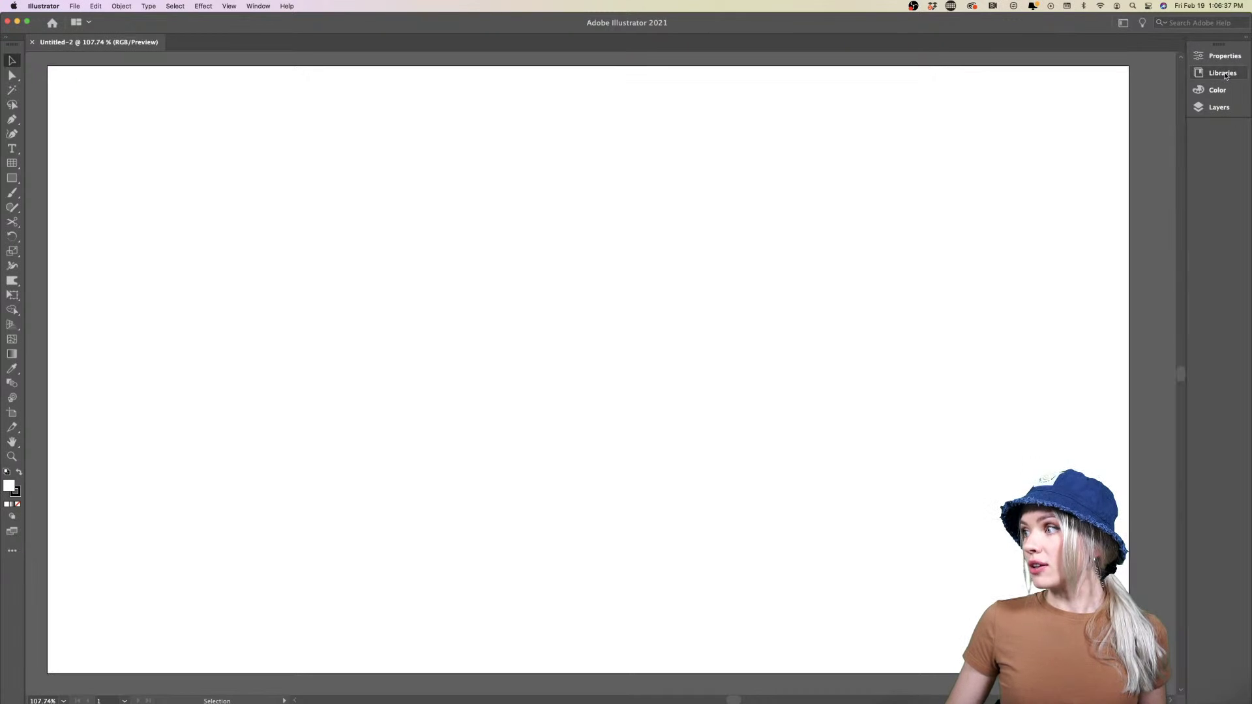
{"action": "left_click", "coordinate": [1225, 56]}
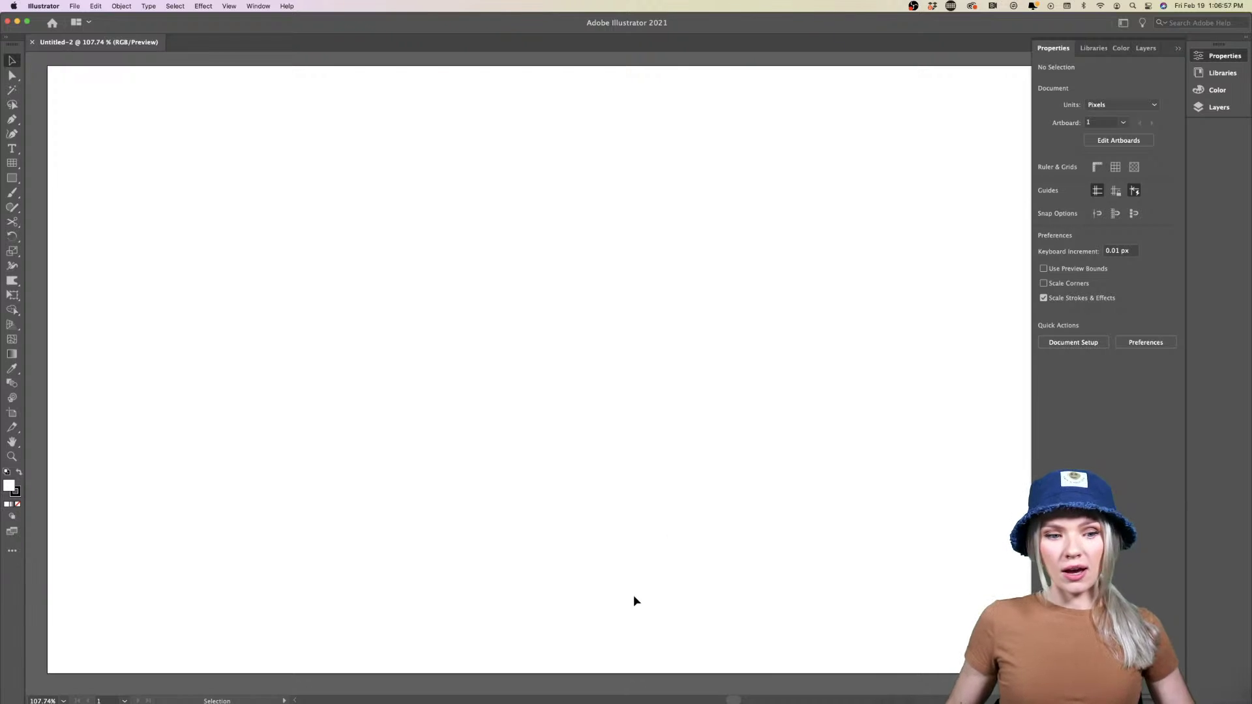
{"action": "mouse_move", "coordinate": [559, 701]}
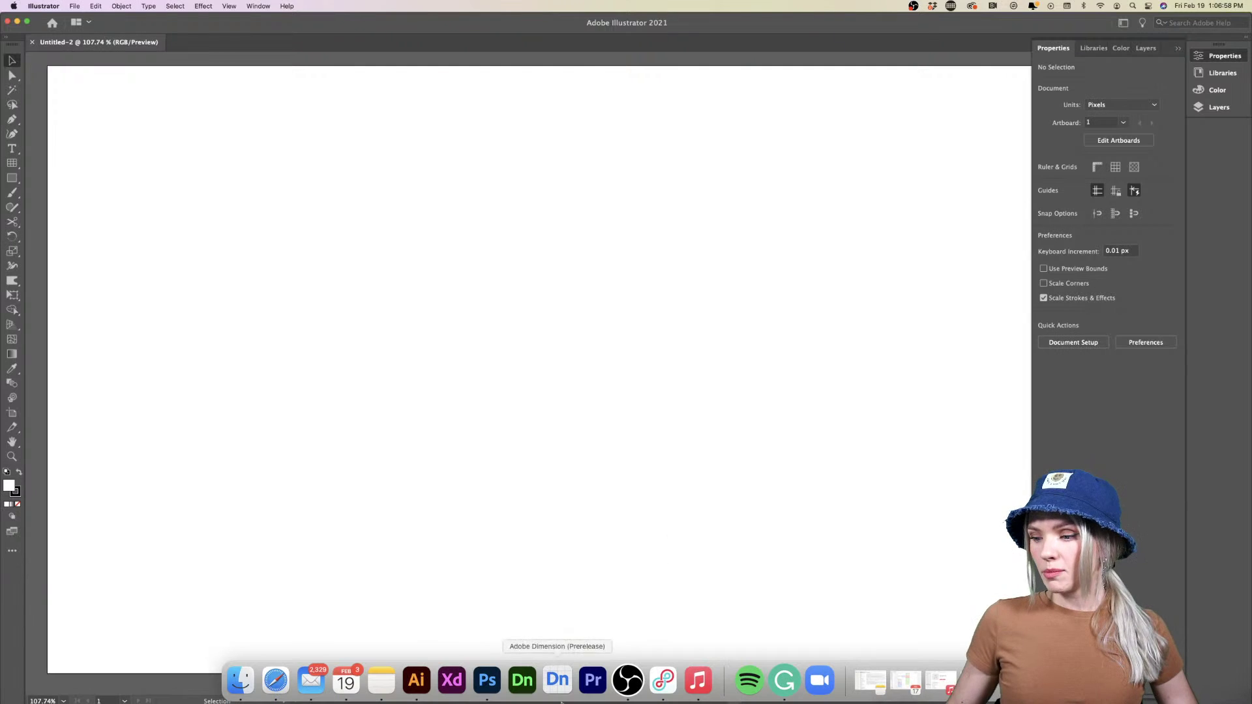
{"action": "left_click", "coordinate": [267, 690]}
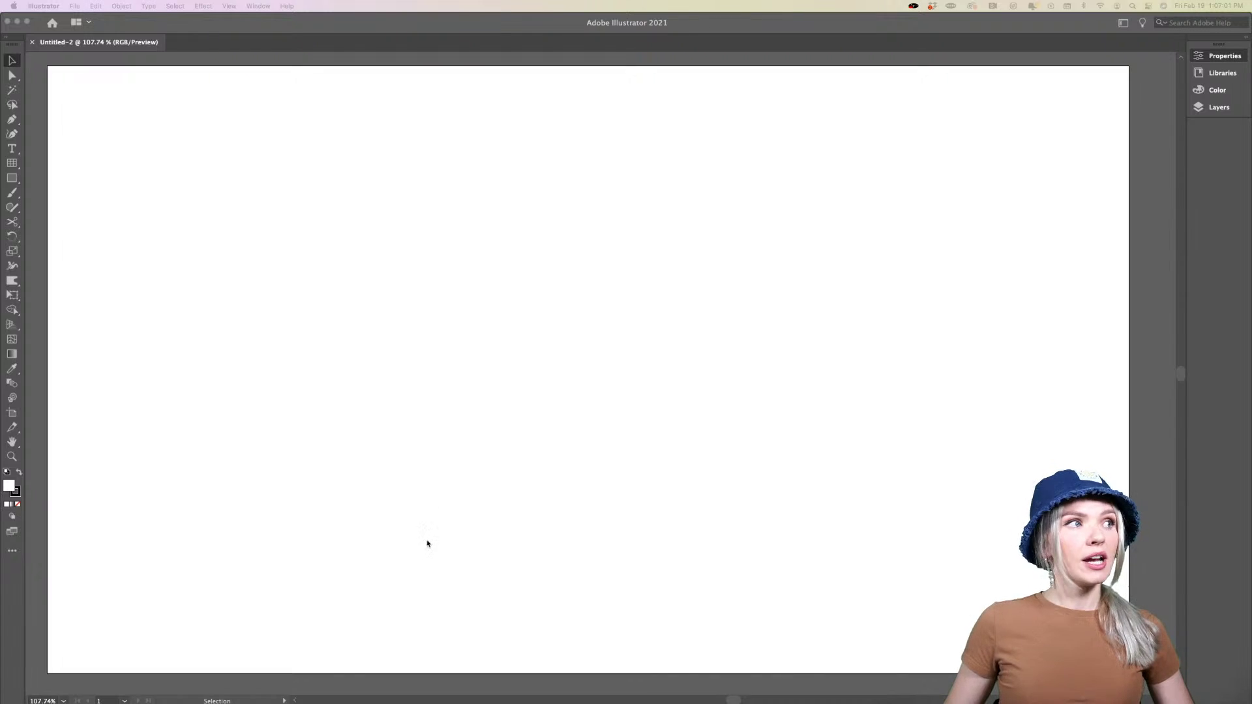
{"action": "mouse_move", "coordinate": [393, 702]}
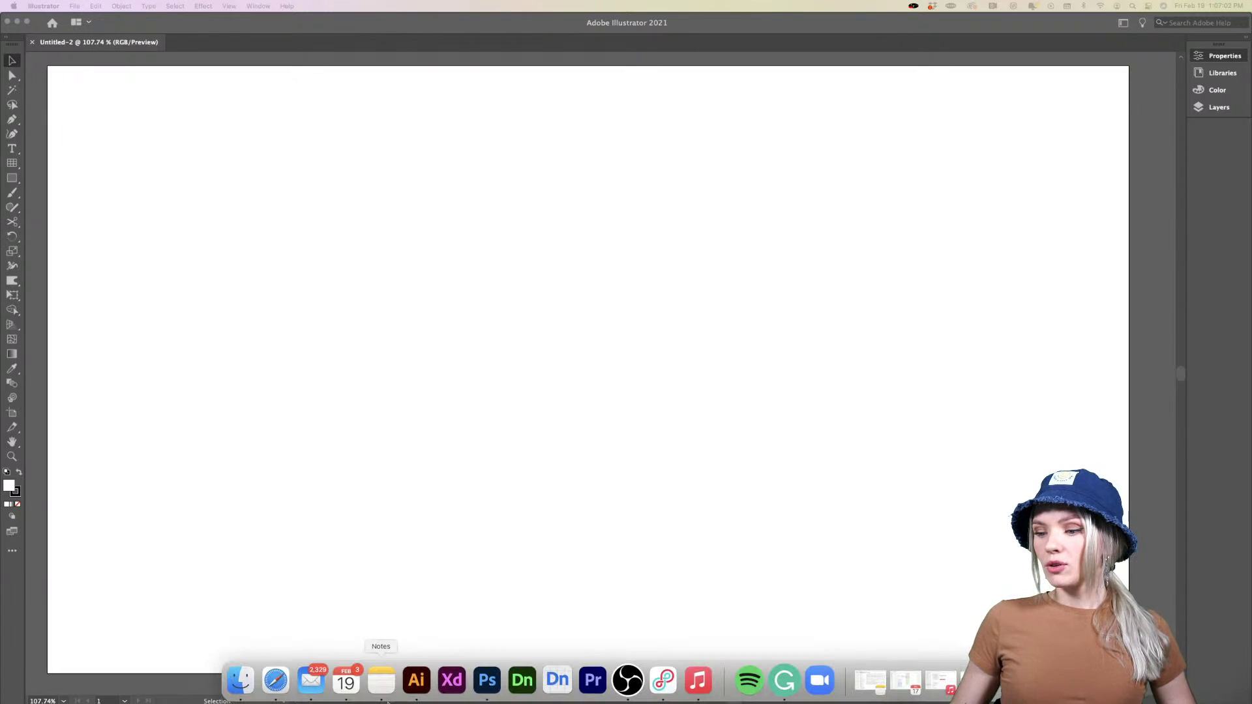
{"action": "left_click", "coordinate": [275, 681]}
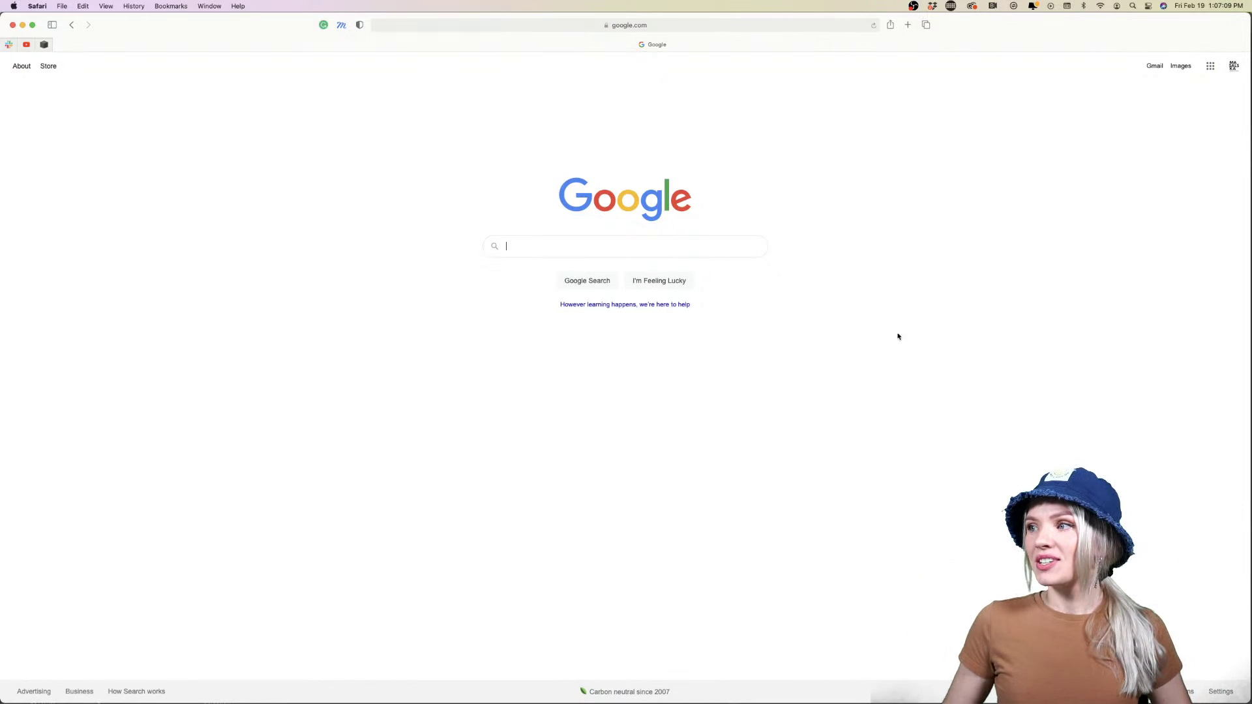
Load pinterest.com in Safari from the 'pinter' address-bar suggestion
{"action": "left_click", "coordinate": [690, 24]}
{"action": "type", "text": "pinte"}
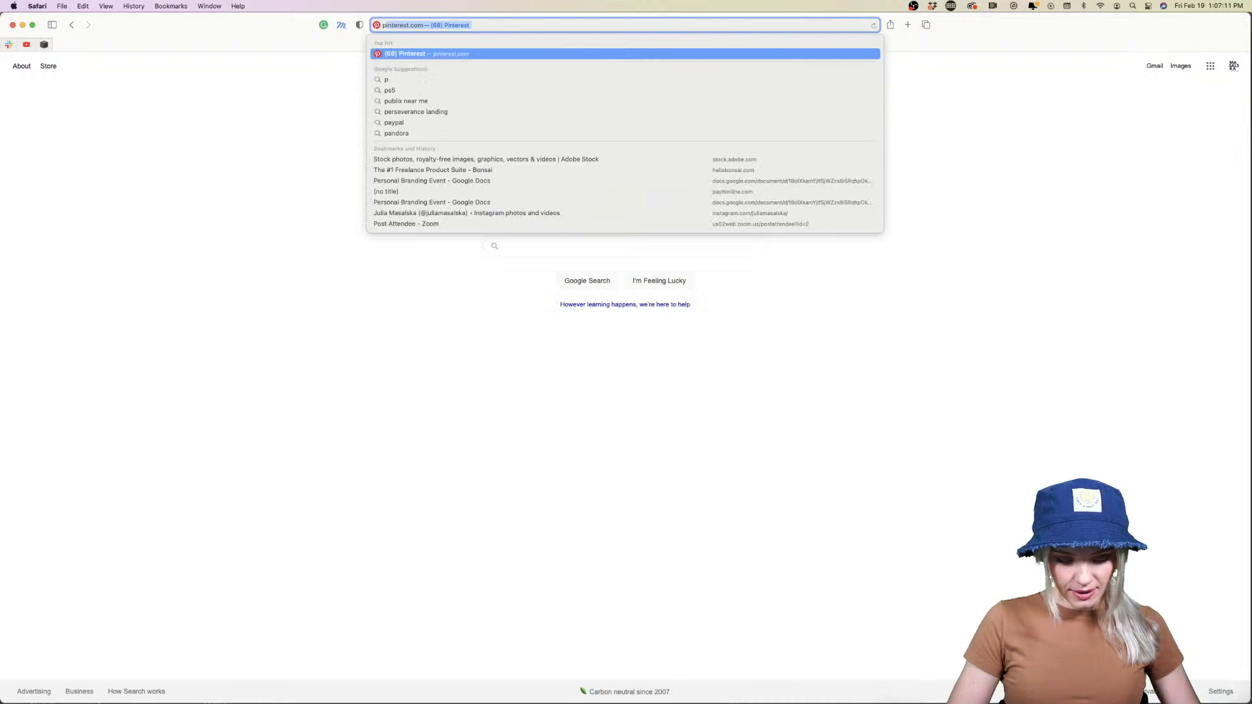
{"action": "type", "text": "r"}
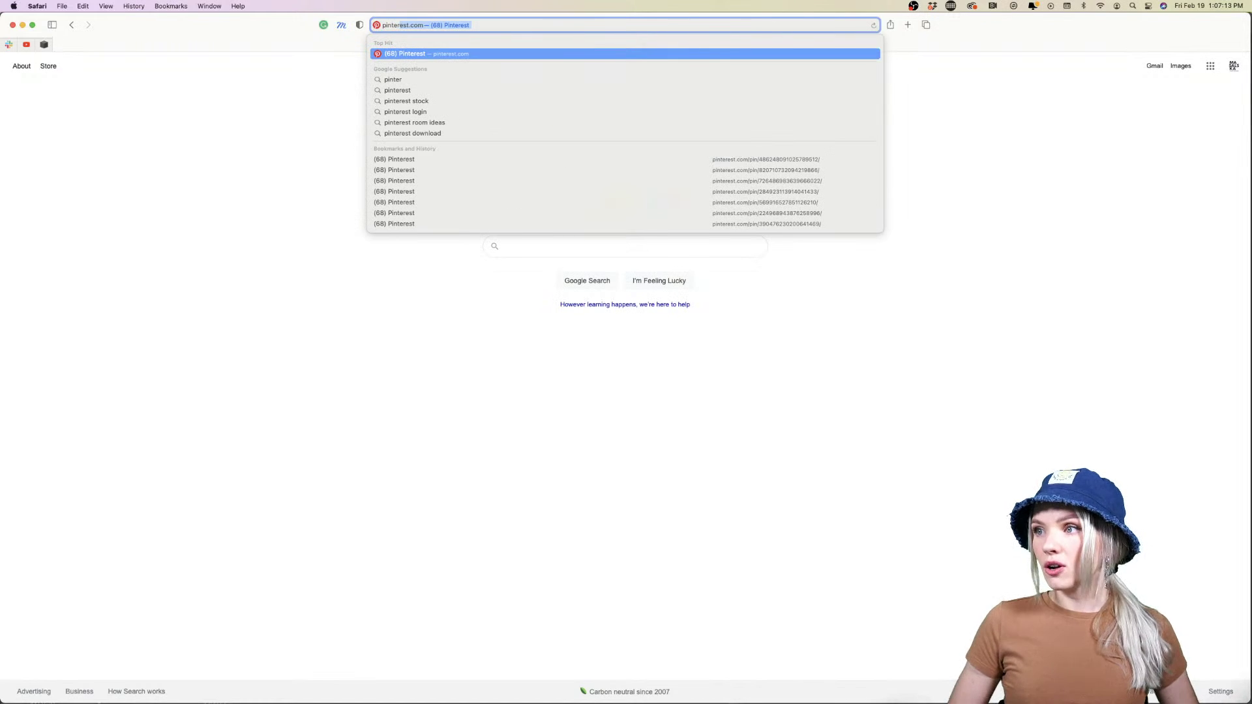
{"action": "key", "text": "Return"}
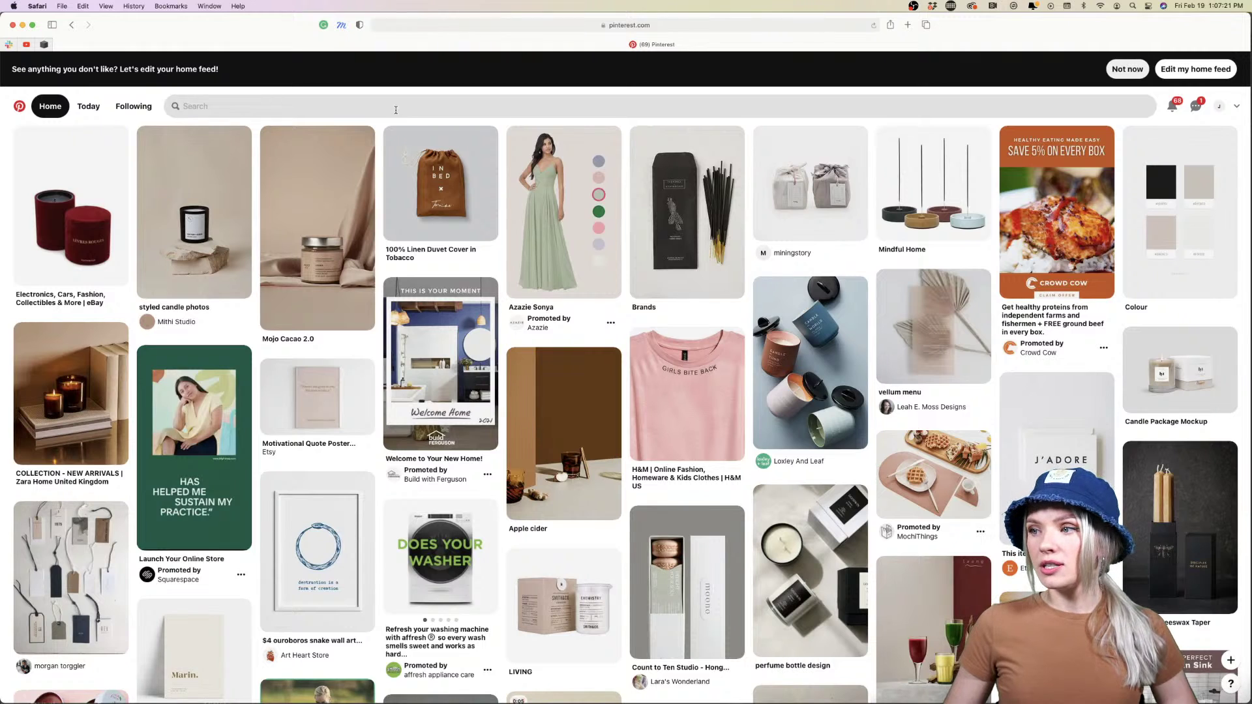
Search Pinterest for 'wine labels'
{"action": "left_click", "coordinate": [394, 108]}
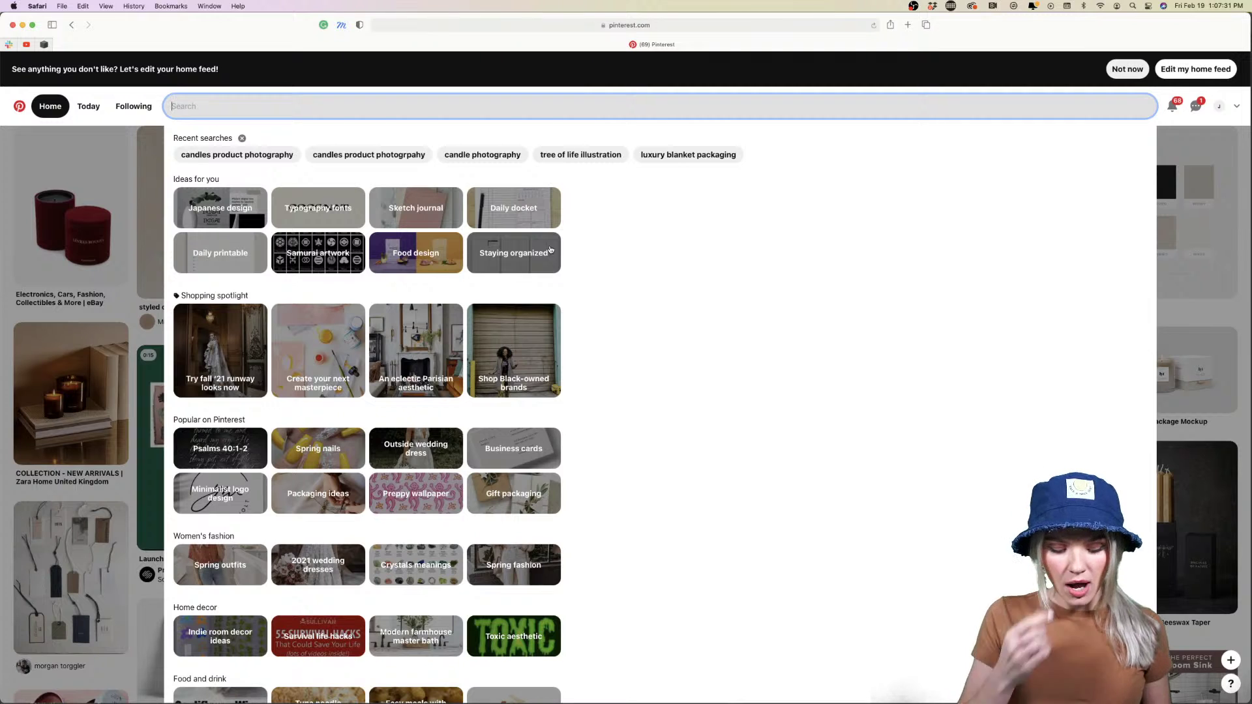
{"action": "type", "text": "wine l"}
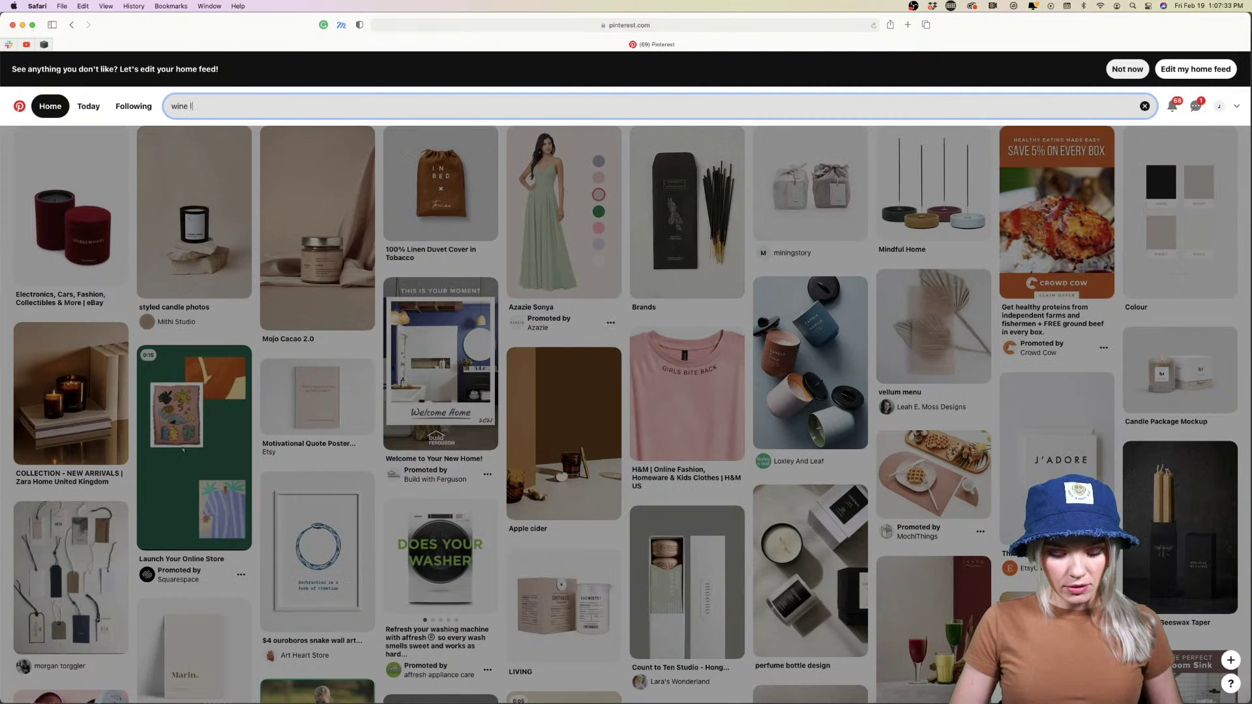
{"action": "type", "text": "abels"}
{"action": "key", "text": "Return"}
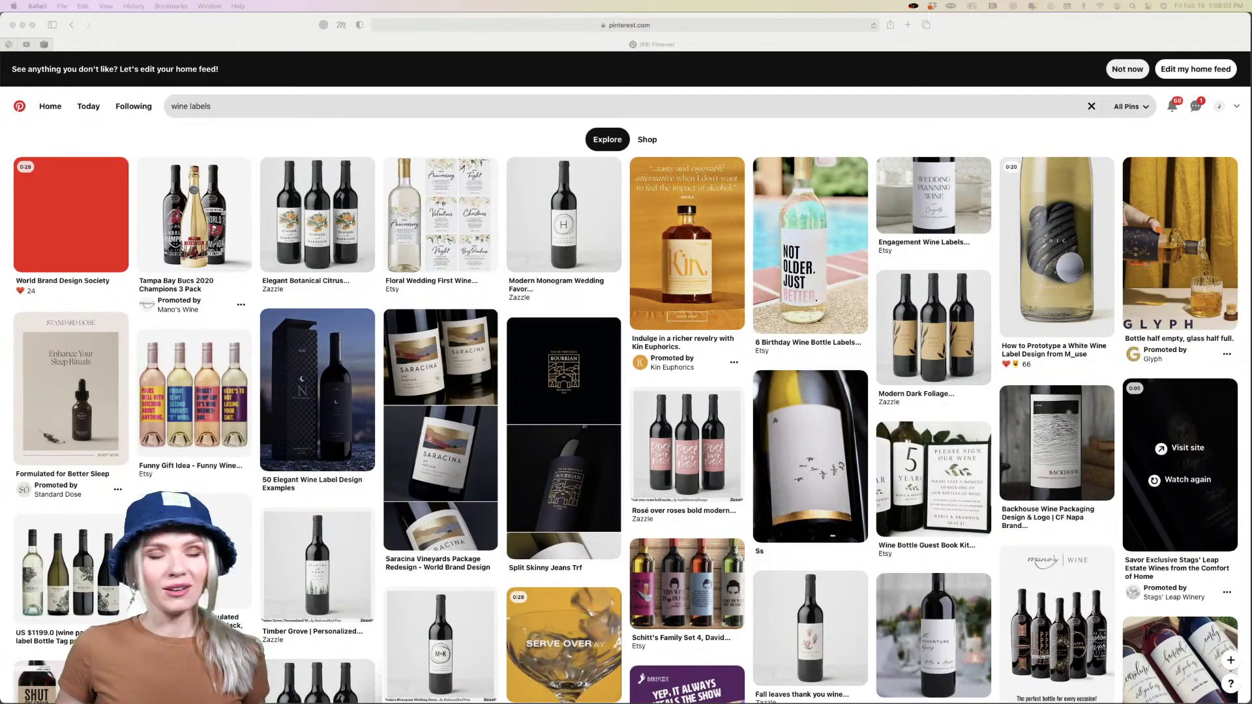
Open the Iñor Pais wine pin and slide Safari right to reveal Illustrator
{"action": "scroll", "coordinate": [605, 428], "scroll_direction": "down", "scroll_amount": 10}
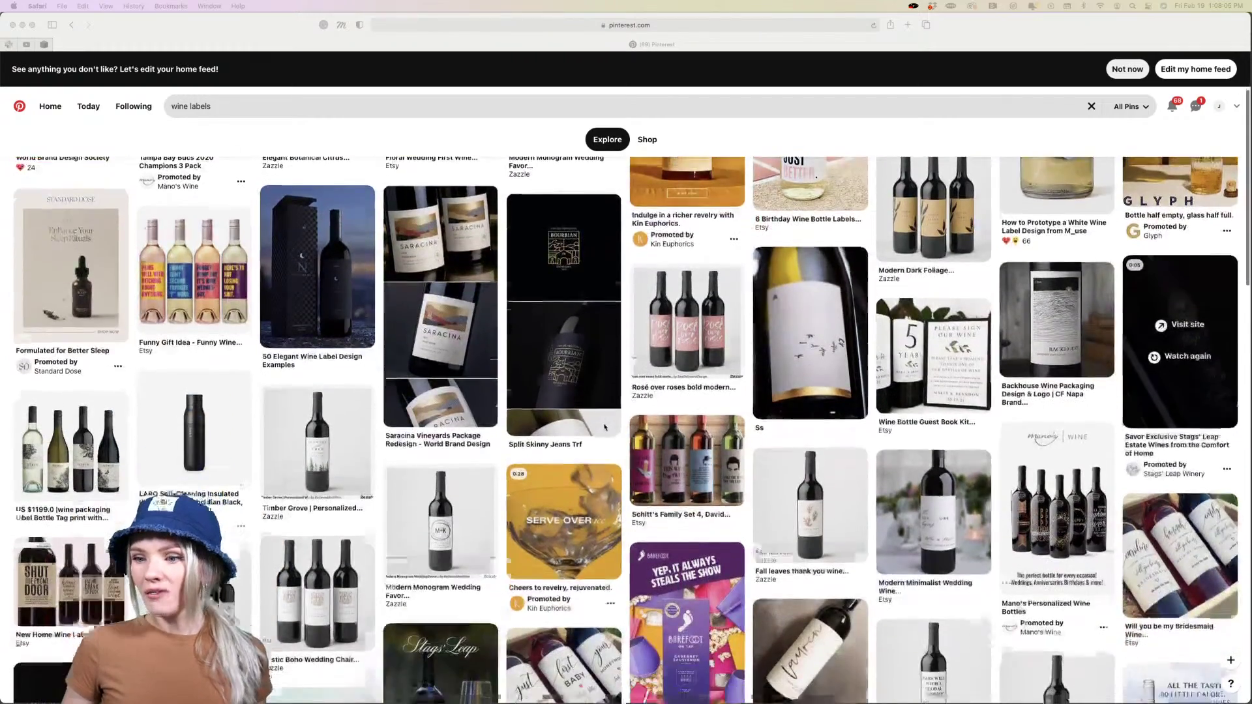
{"action": "scroll", "coordinate": [605, 428], "scroll_direction": "down", "scroll_amount": 8}
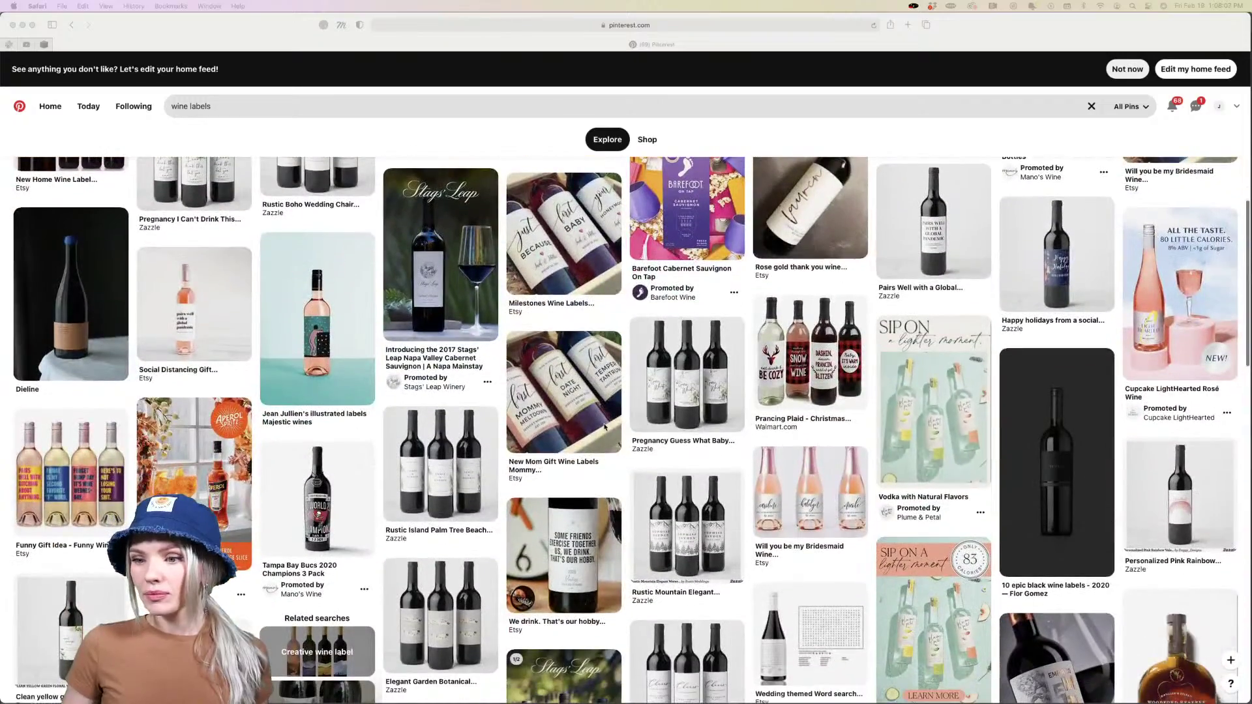
{"action": "scroll", "coordinate": [605, 427], "scroll_direction": "down", "scroll_amount": 2}
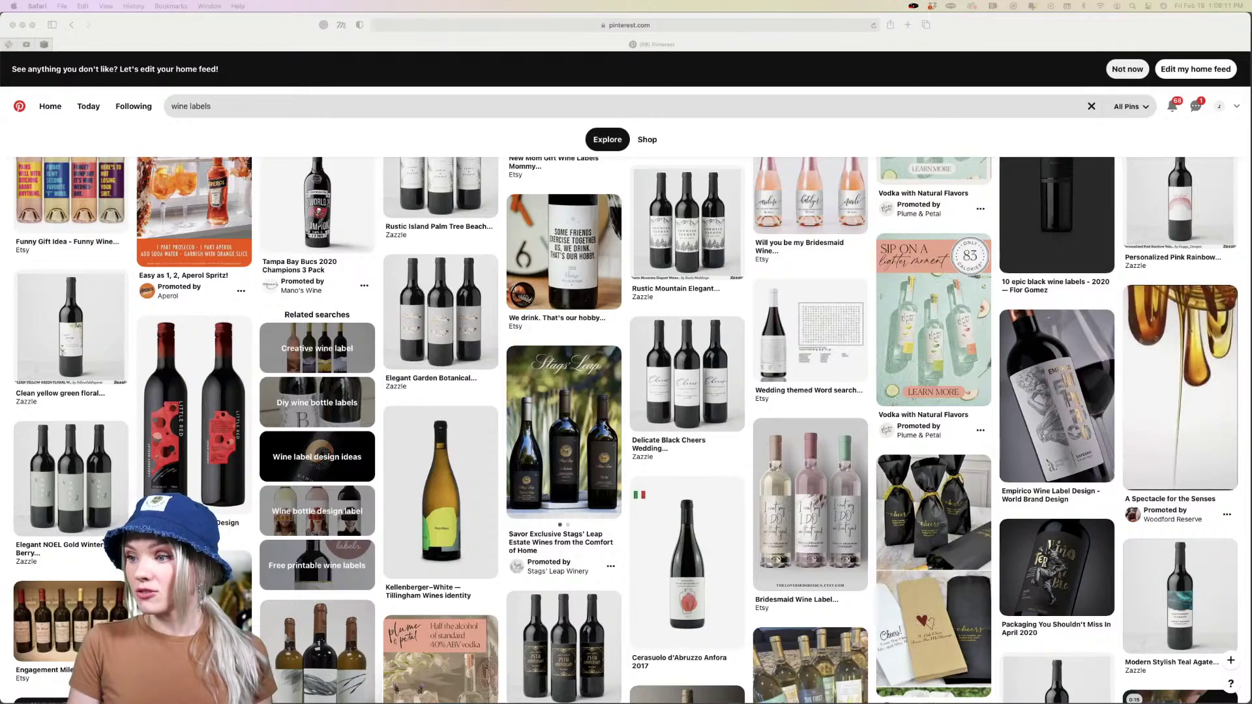
{"action": "scroll", "coordinate": [605, 427], "scroll_direction": "down", "scroll_amount": 7}
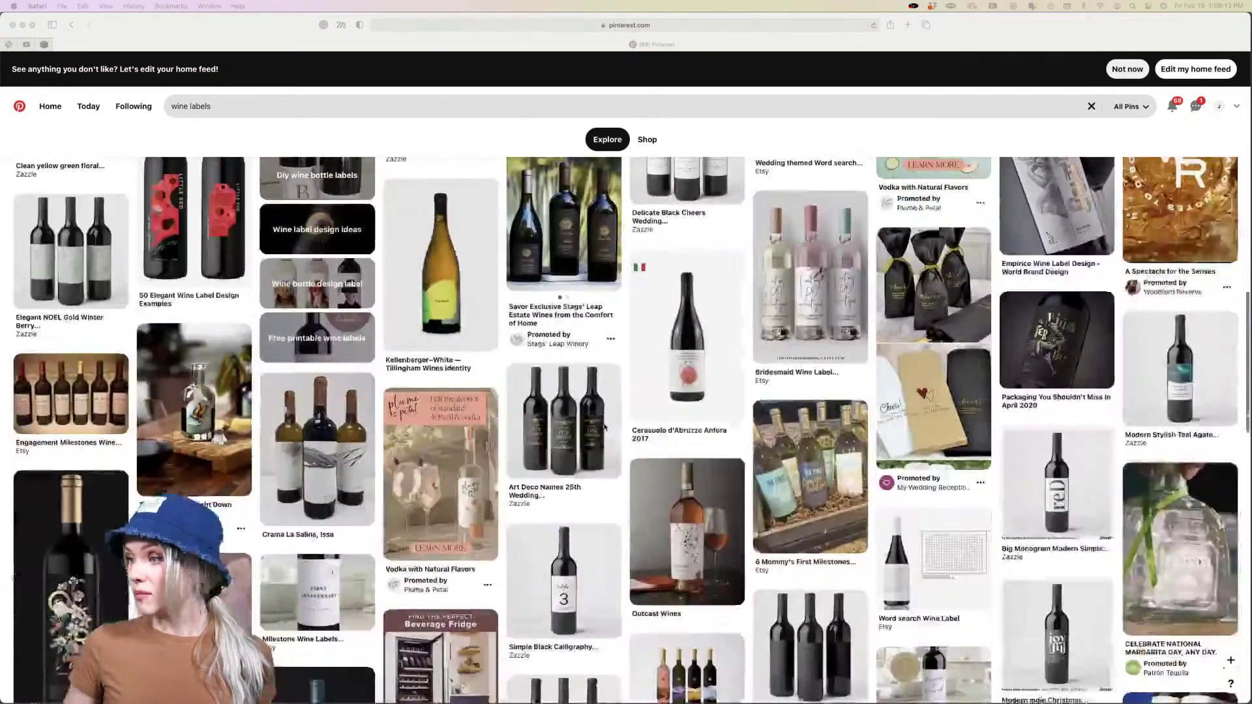
{"action": "scroll", "coordinate": [605, 428], "scroll_direction": "down", "scroll_amount": 3}
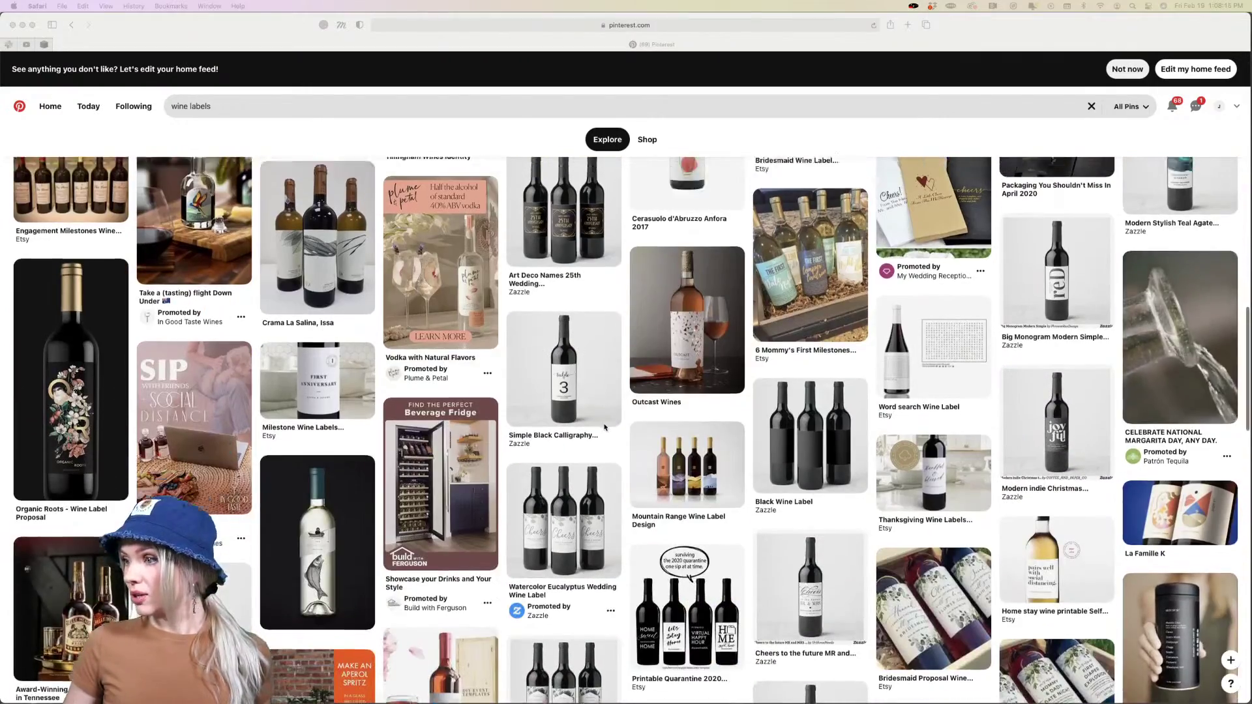
{"action": "scroll", "coordinate": [605, 428], "scroll_direction": "up", "scroll_amount": 6}
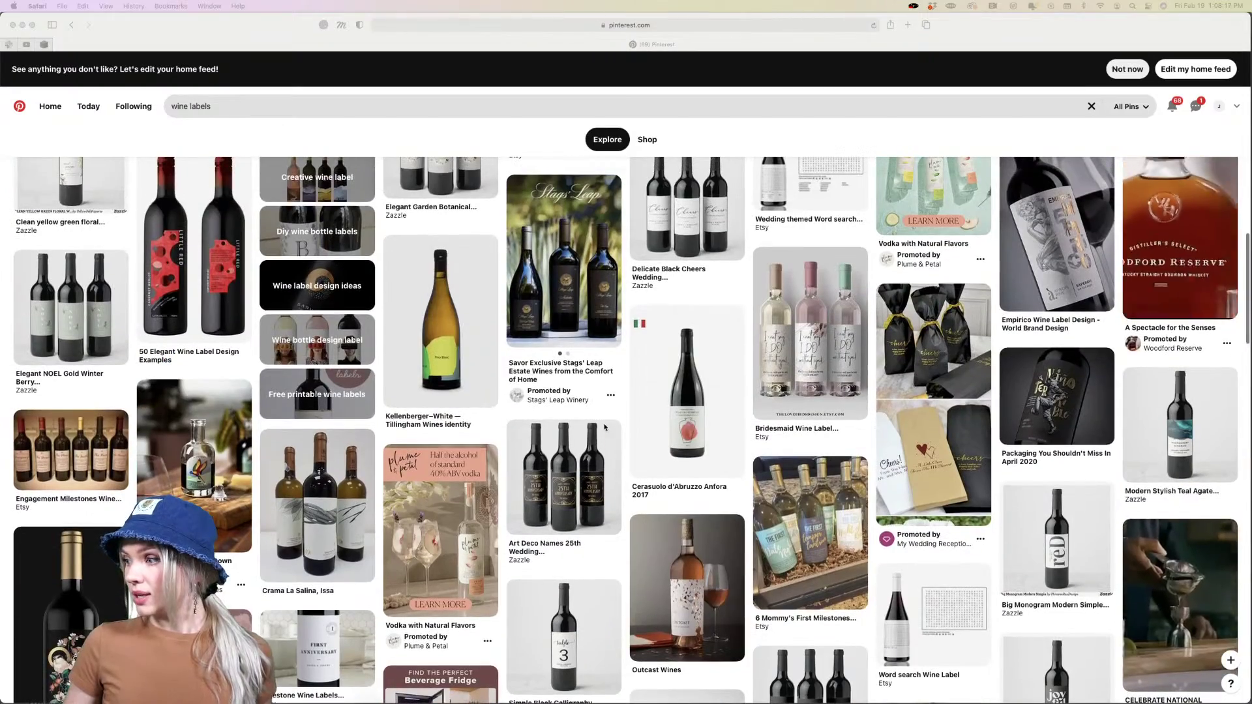
{"action": "scroll", "coordinate": [604, 428], "scroll_direction": "down", "scroll_amount": 3}
{"action": "scroll", "coordinate": [604, 427], "scroll_direction": "down", "scroll_amount": 8}
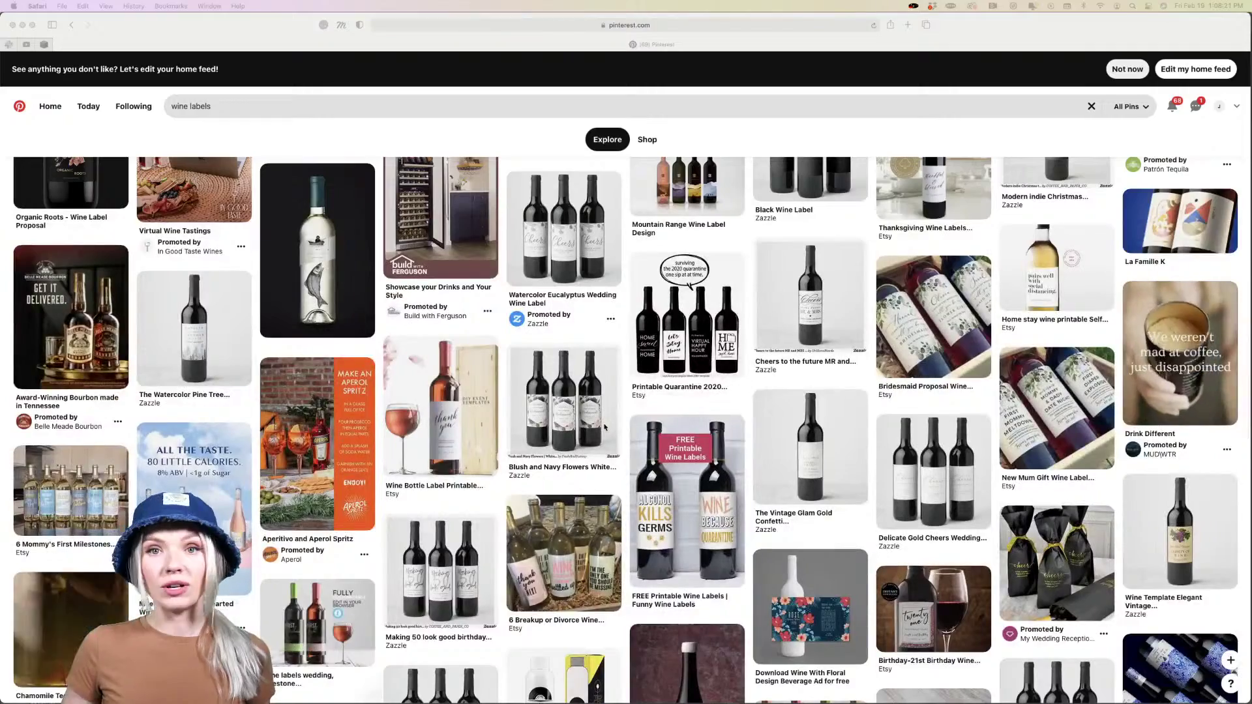
{"action": "scroll", "coordinate": [605, 428], "scroll_direction": "down", "scroll_amount": 1}
{"action": "scroll", "coordinate": [605, 427], "scroll_direction": "down", "scroll_amount": 6}
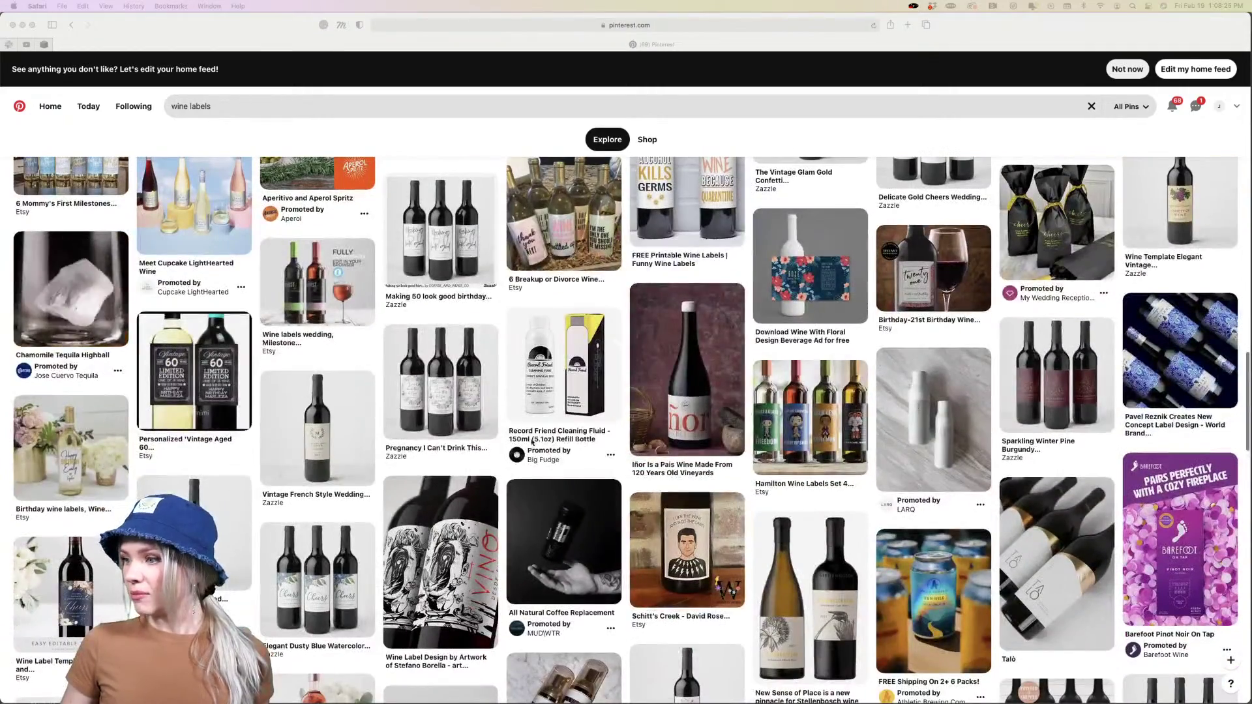
{"action": "left_click", "coordinate": [697, 402]}
{"action": "left_click", "coordinate": [697, 403]}
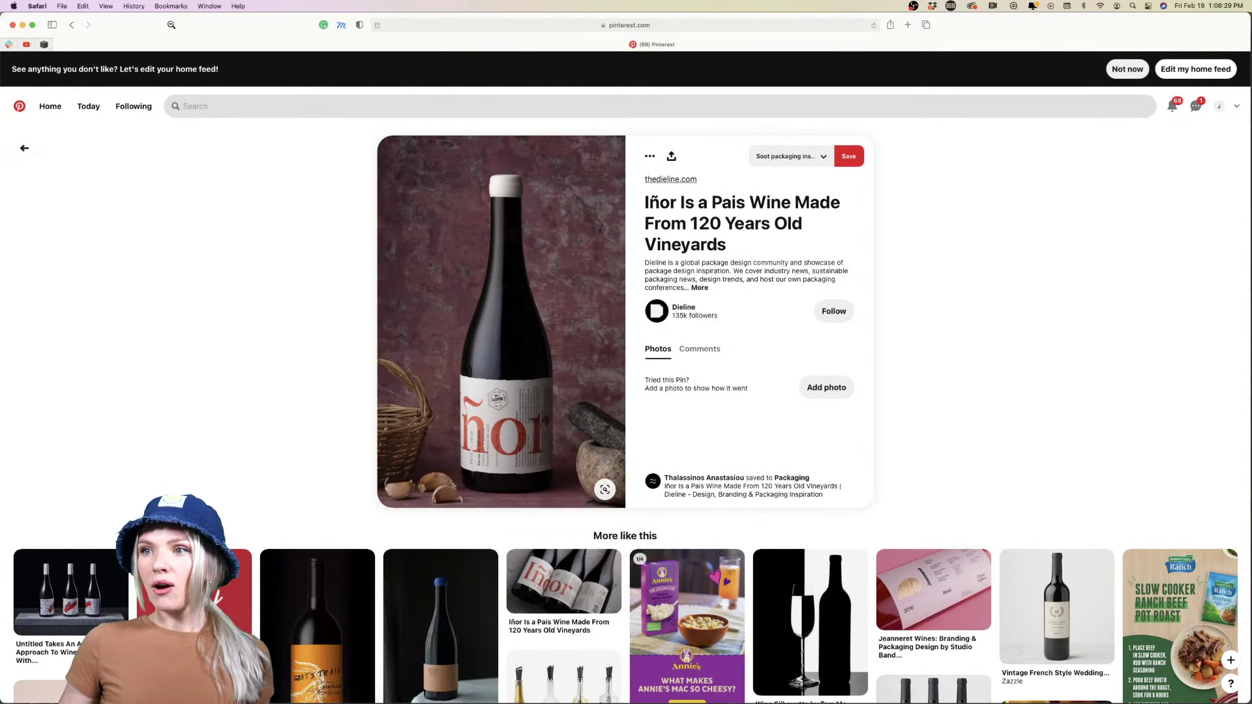
{"action": "left_click_drag", "start_coordinate": [171, 25], "coordinate": [401, 25]}
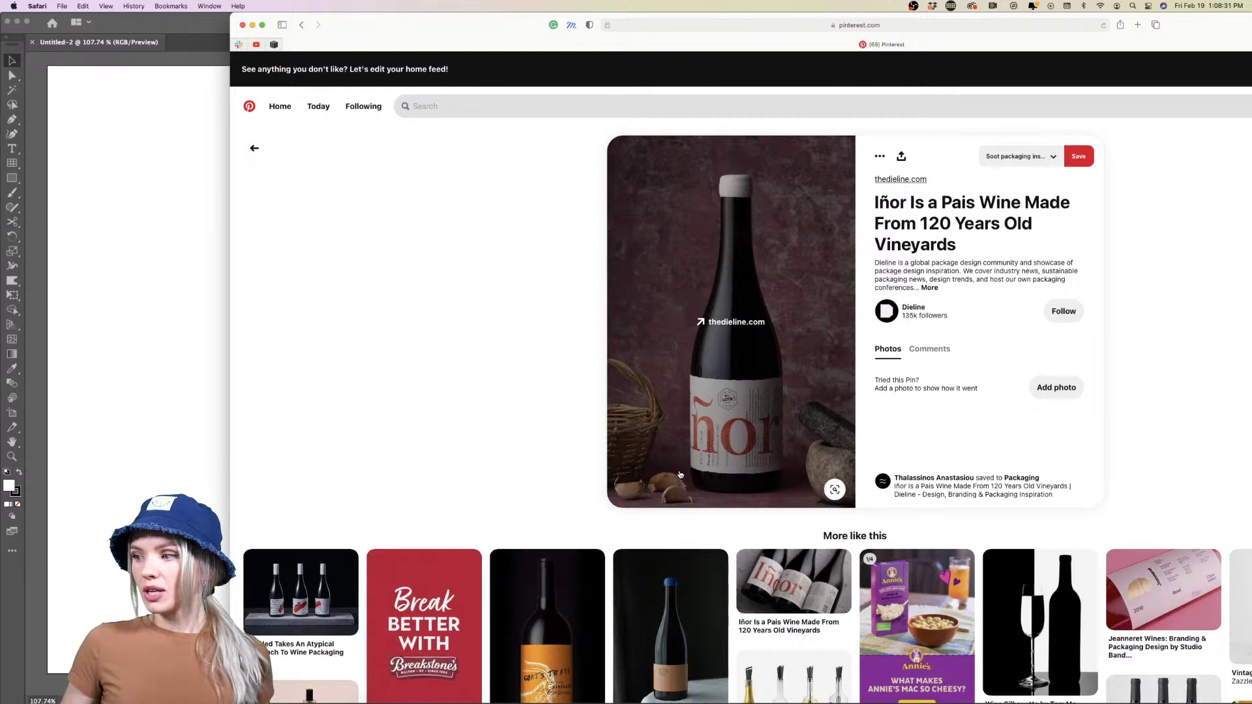
Drop the Iñor bottle photo onto the artboard and move it to the top-left corner
{"action": "left_click_drag", "start_coordinate": [775, 428], "coordinate": [158, 382]}
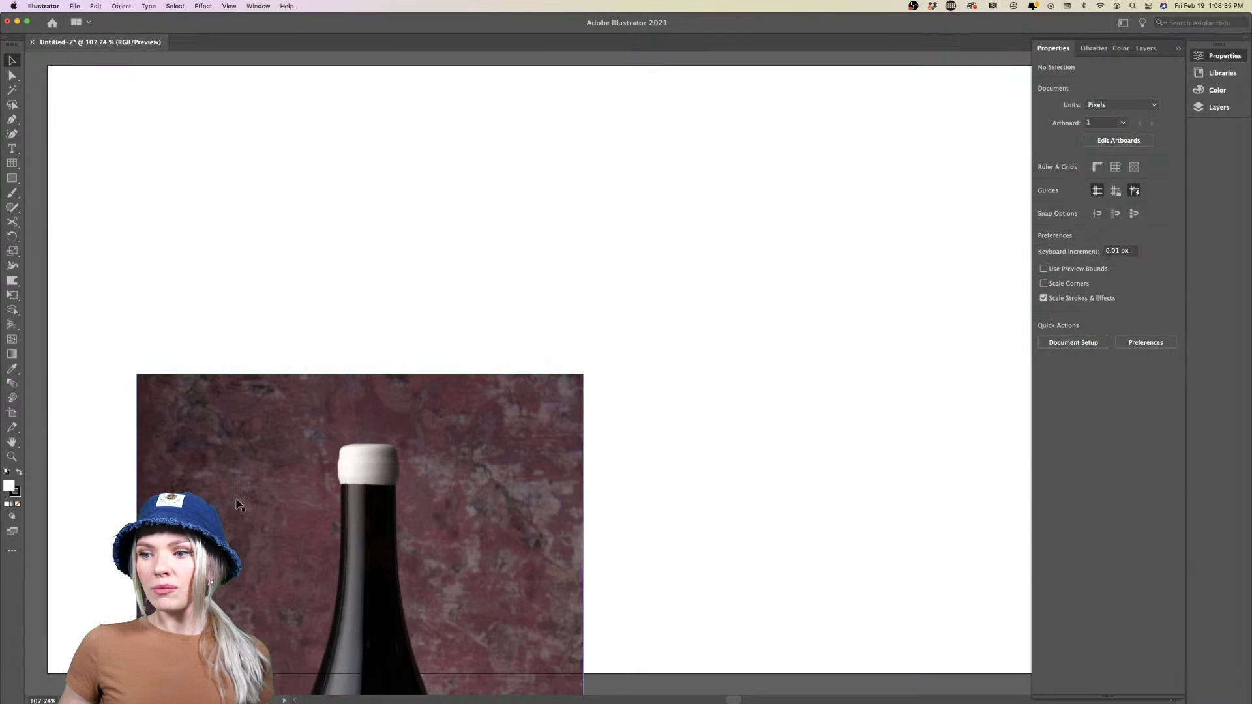
{"action": "left_click_drag", "start_coordinate": [239, 503], "coordinate": [145, 185]}
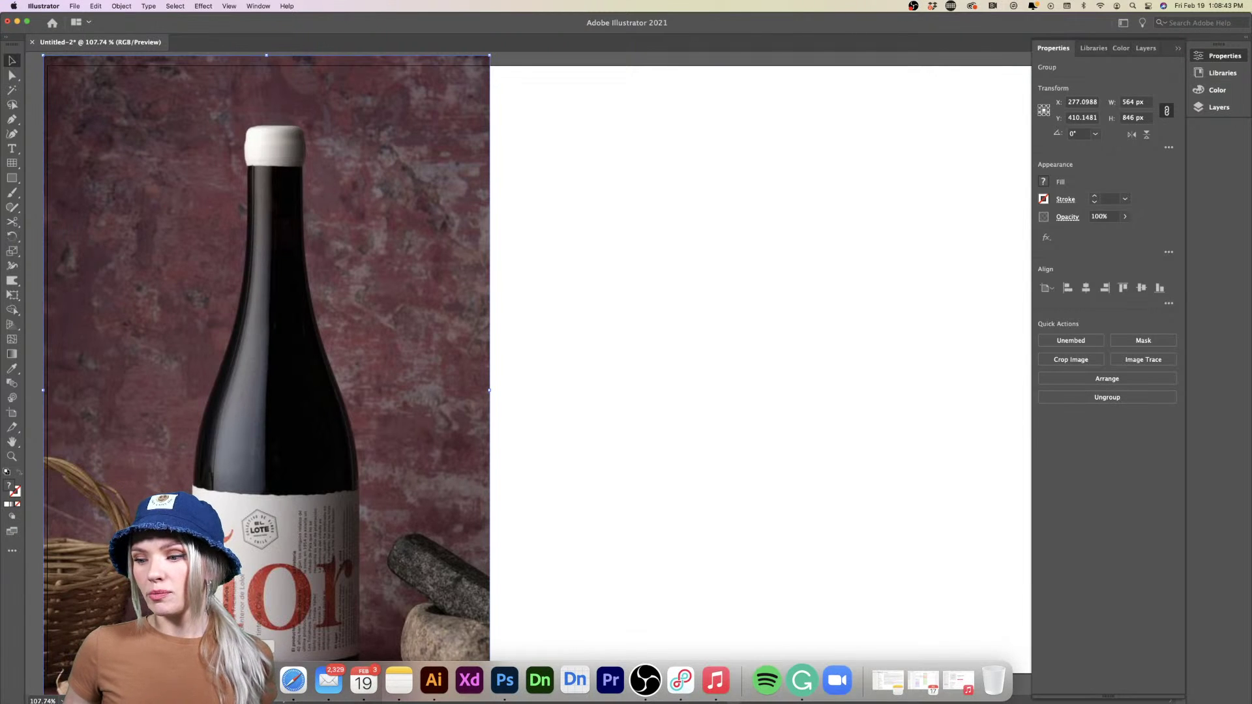
{"action": "left_click", "coordinate": [326, 679]}
Add the Untitled three-bottle, Neumeister Tresterbrand and Savio Volpe pin images to Illustrator
{"action": "scroll", "coordinate": [560, 507], "scroll_direction": "down", "scroll_amount": 5}
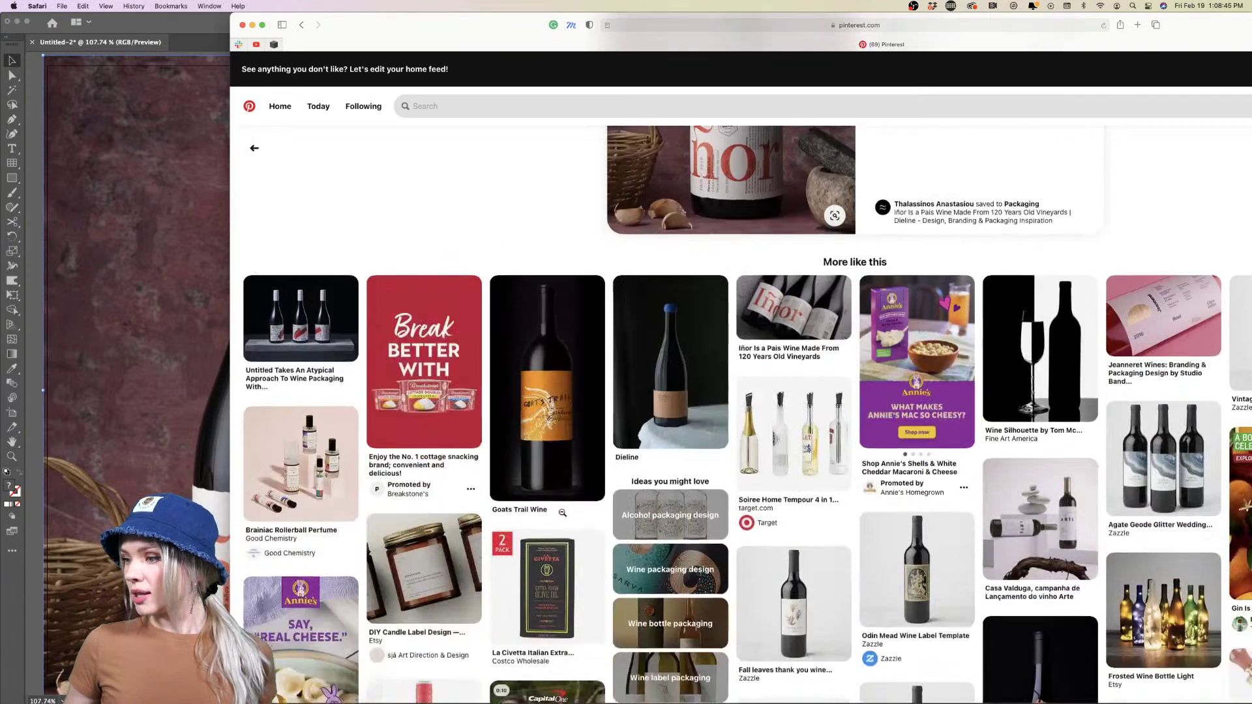
{"action": "scroll", "coordinate": [562, 515], "scroll_direction": "down", "scroll_amount": 2}
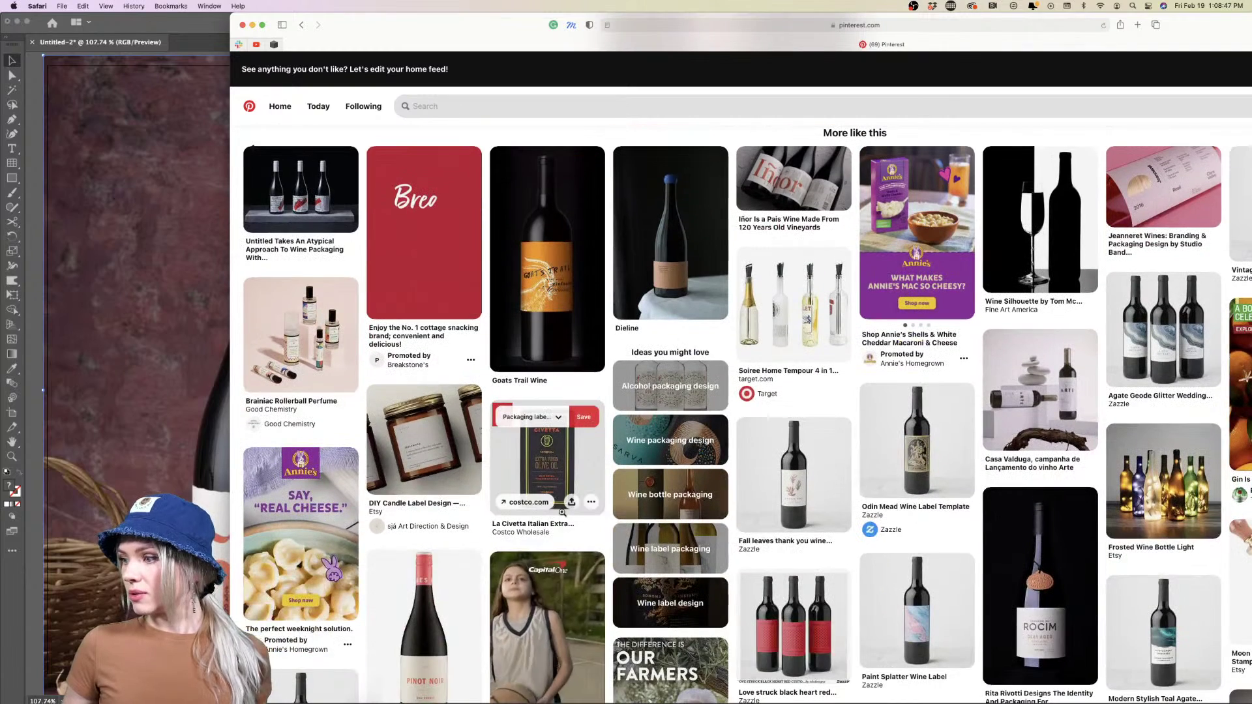
{"action": "scroll", "coordinate": [562, 512], "scroll_direction": "up", "scroll_amount": 5}
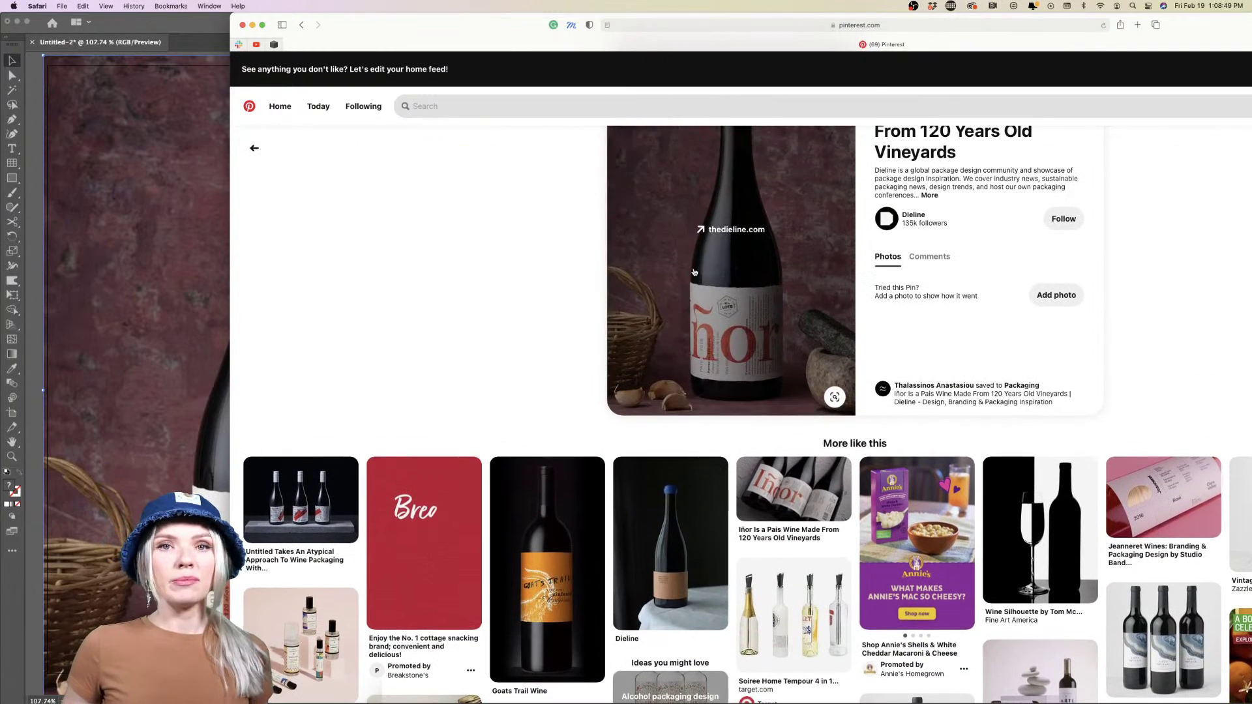
{"action": "left_click", "coordinate": [289, 499]}
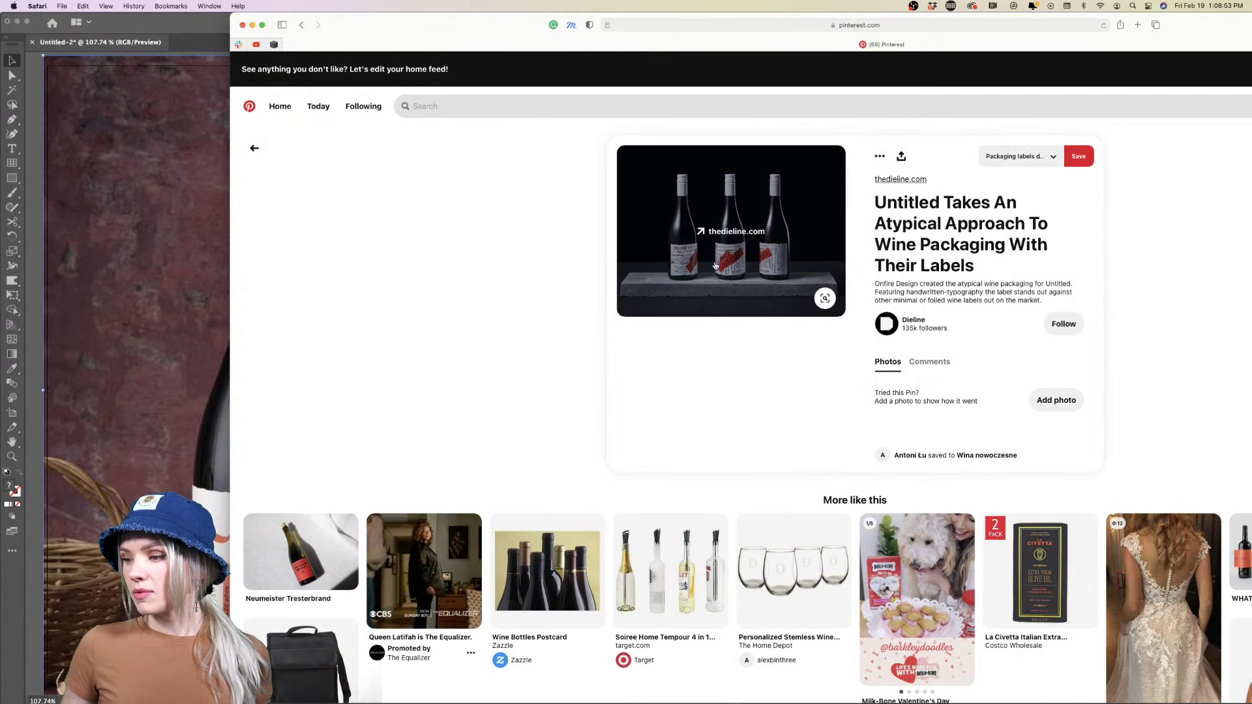
{"action": "left_click_drag", "start_coordinate": [744, 247], "coordinate": [77, 280]}
{"action": "scroll", "coordinate": [514, 396], "scroll_direction": "down", "scroll_amount": 3}
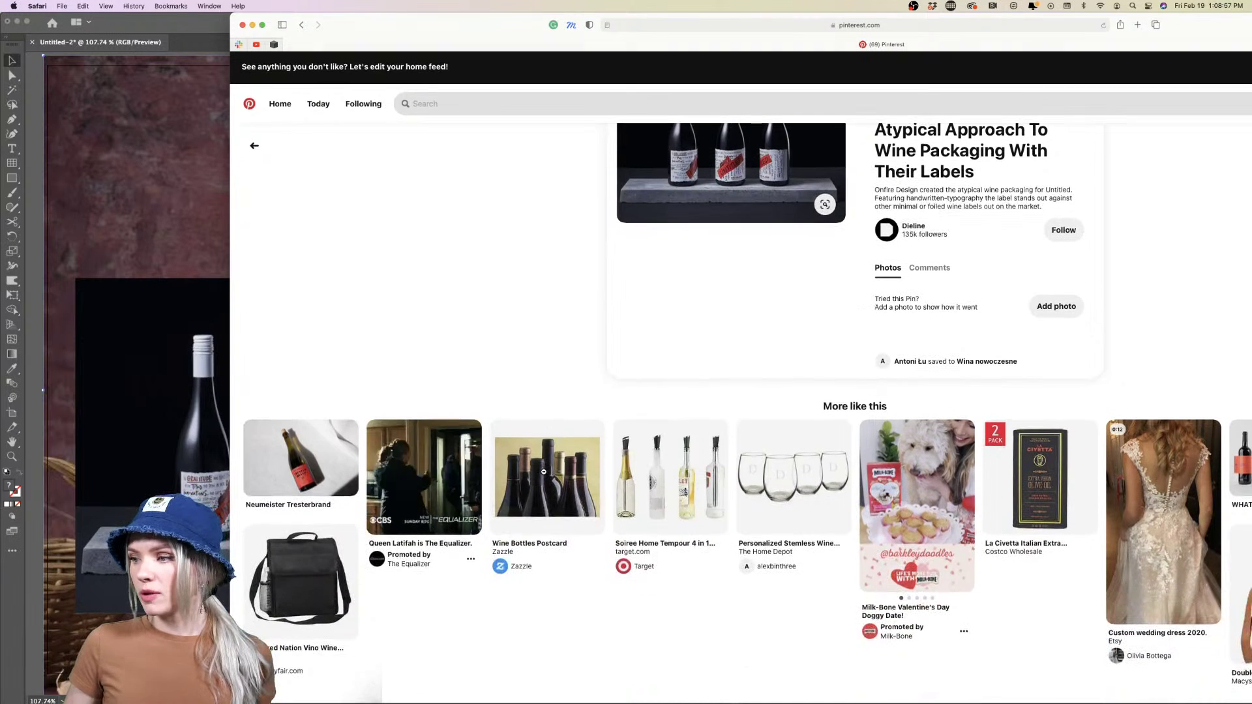
{"action": "left_click", "coordinate": [320, 470]}
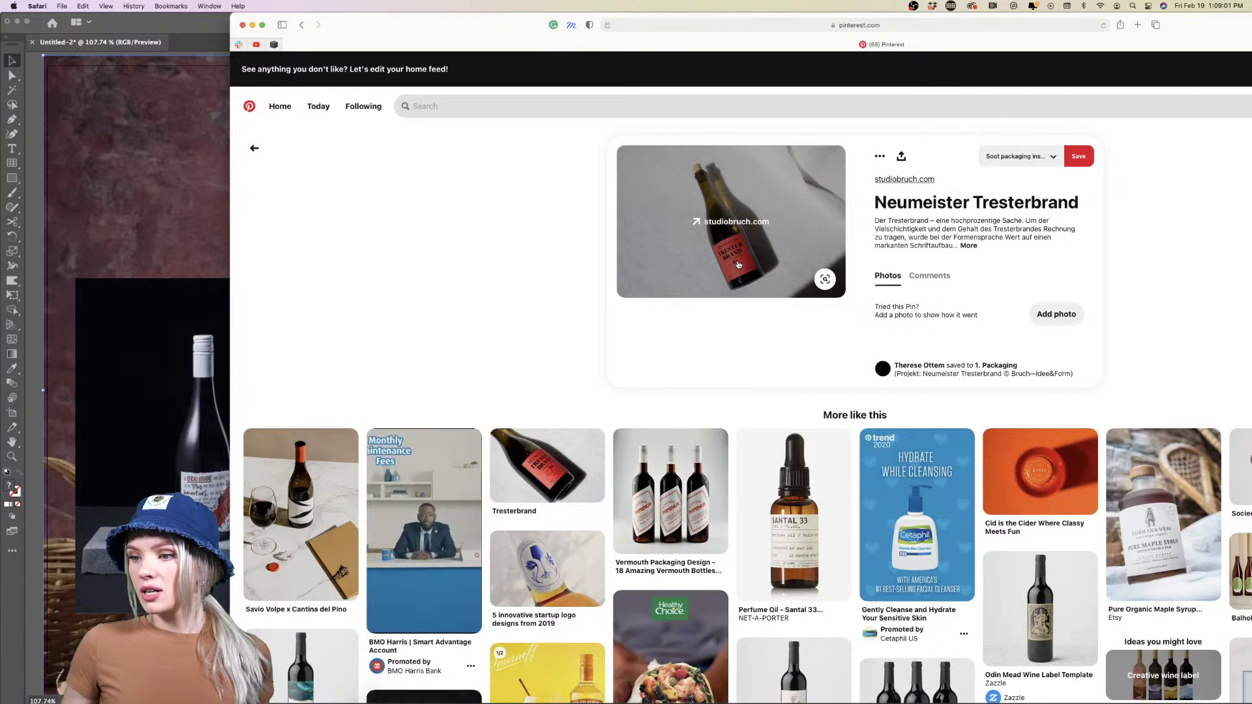
{"action": "left_click_drag", "start_coordinate": [736, 271], "coordinate": [110, 312]}
{"action": "left_click", "coordinate": [287, 525]}
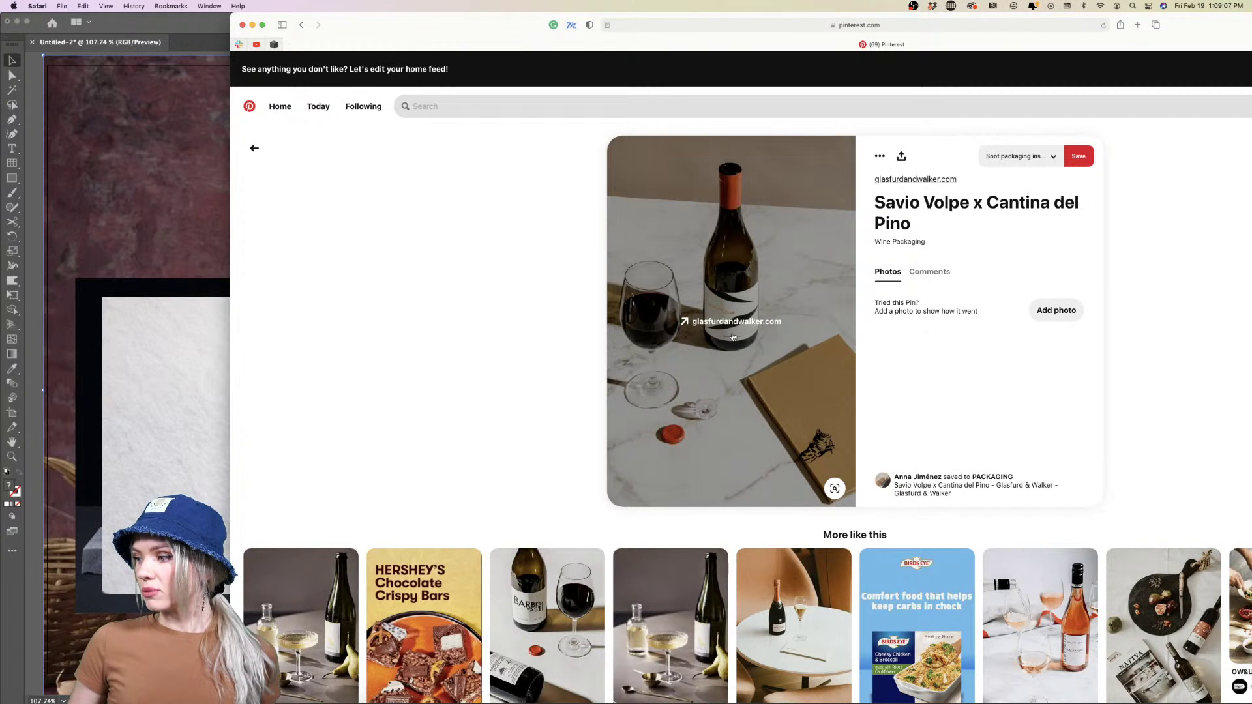
{"action": "left_click_drag", "start_coordinate": [732, 336], "coordinate": [222, 346]}
Search Pinterest for 'wine color palette'
{"action": "left_click", "coordinate": [516, 110]}
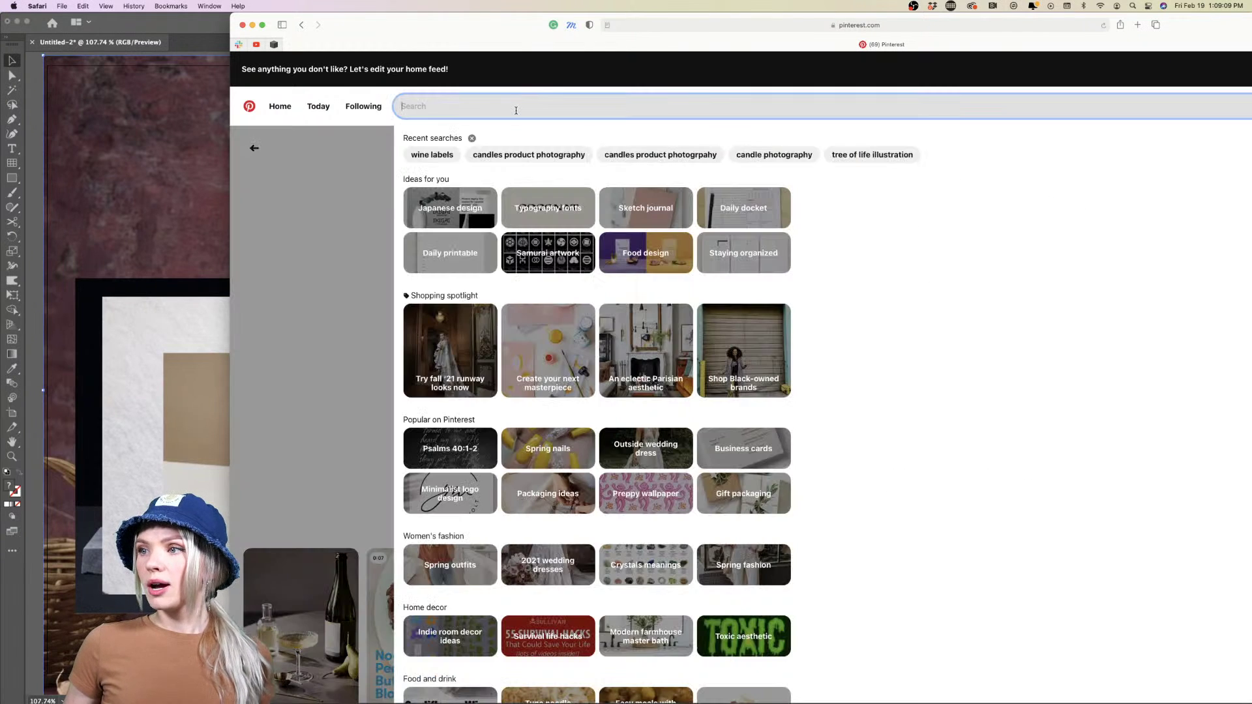
{"action": "type", "text": "wine "}
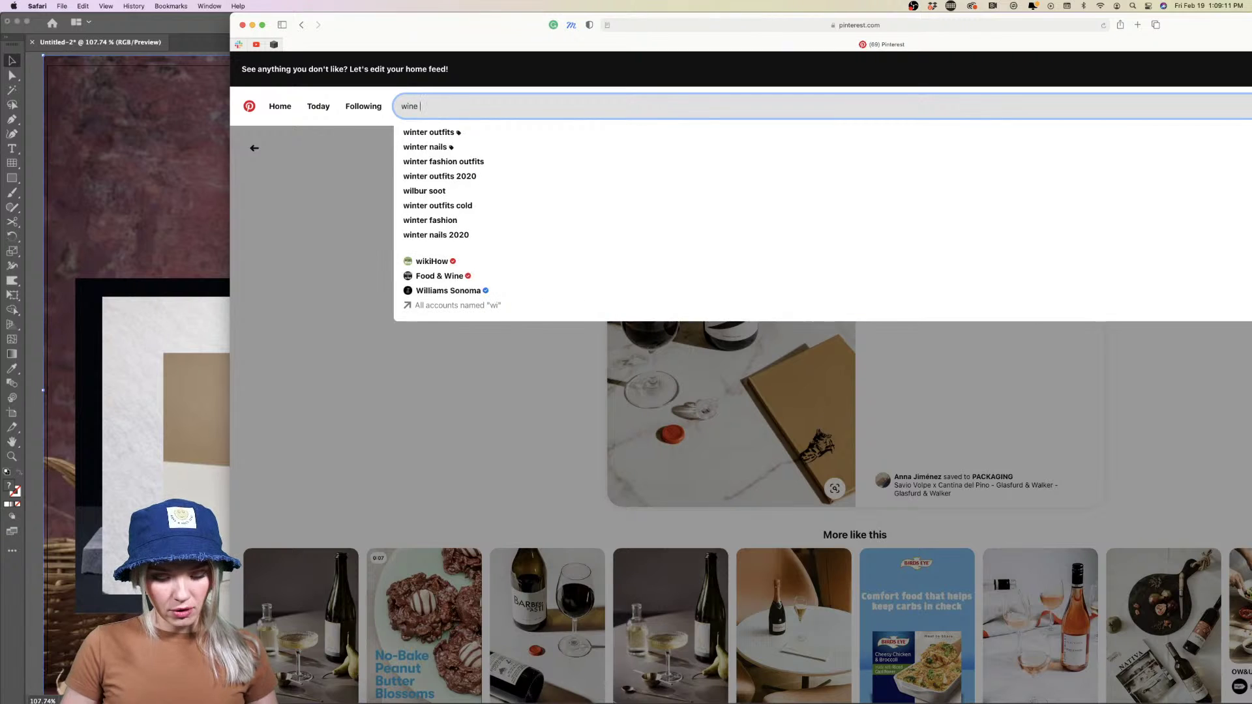
{"action": "type", "text": "color palette"}
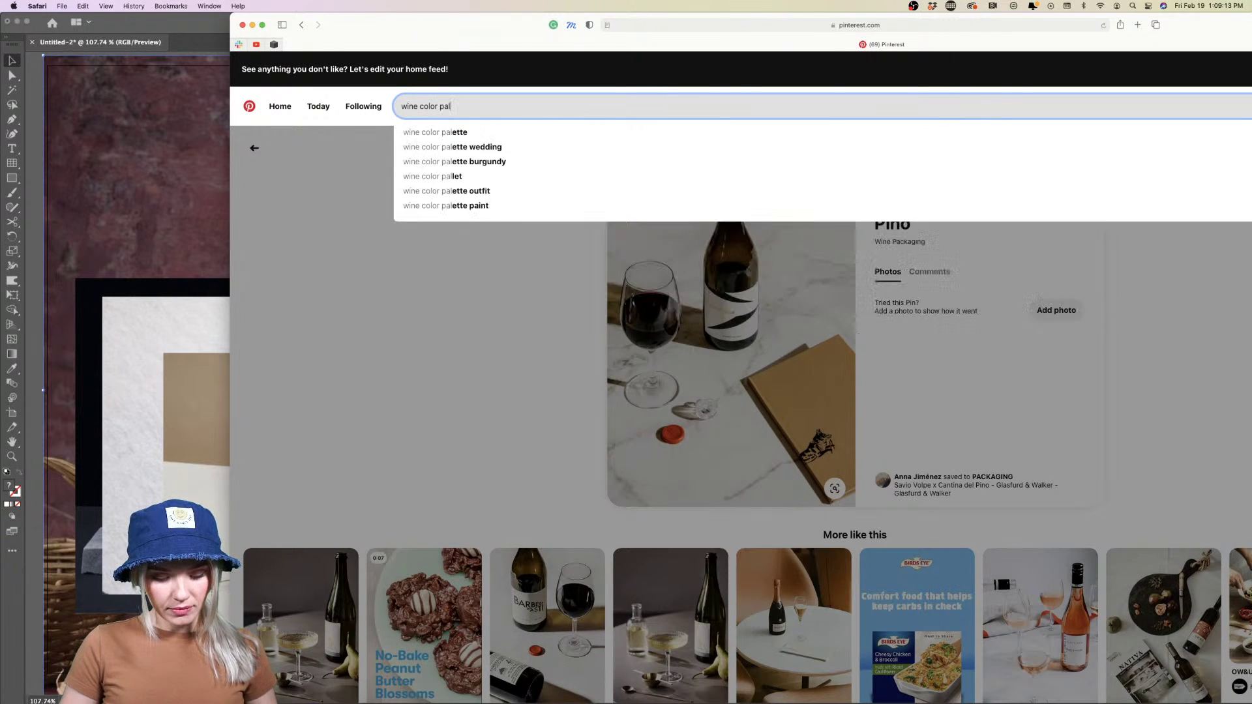
{"action": "key", "text": "Return"}
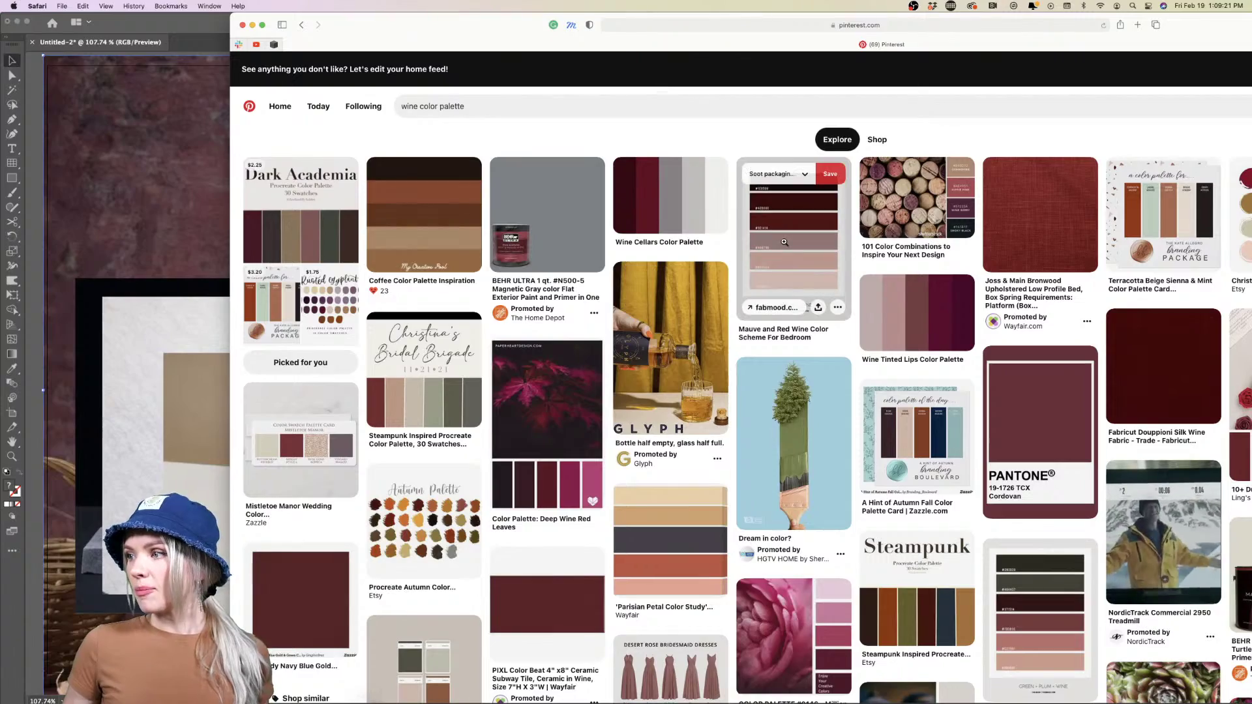
Add the Mauve and Red Wine palette image to the moodboard
{"action": "left_click_drag", "start_coordinate": [794, 248], "coordinate": [185, 323]}
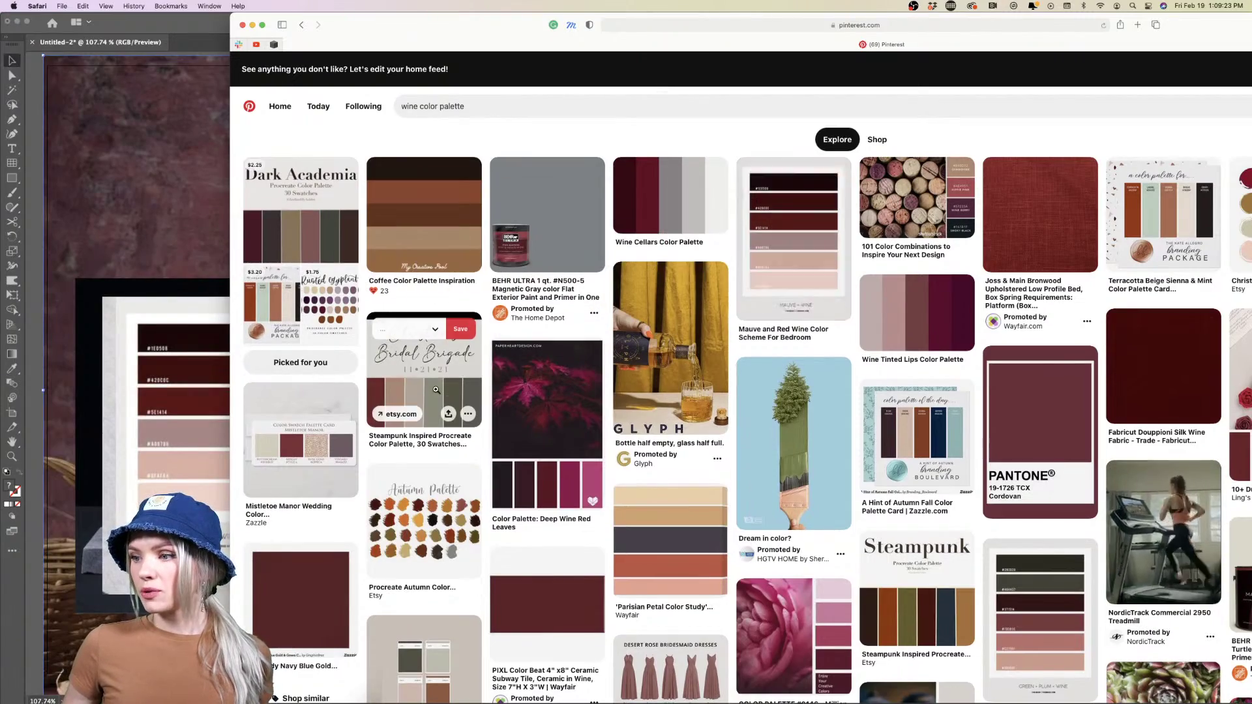
{"action": "scroll", "coordinate": [436, 390], "scroll_direction": "down", "scroll_amount": 10}
{"action": "scroll", "coordinate": [436, 390], "scroll_direction": "down", "scroll_amount": 10}
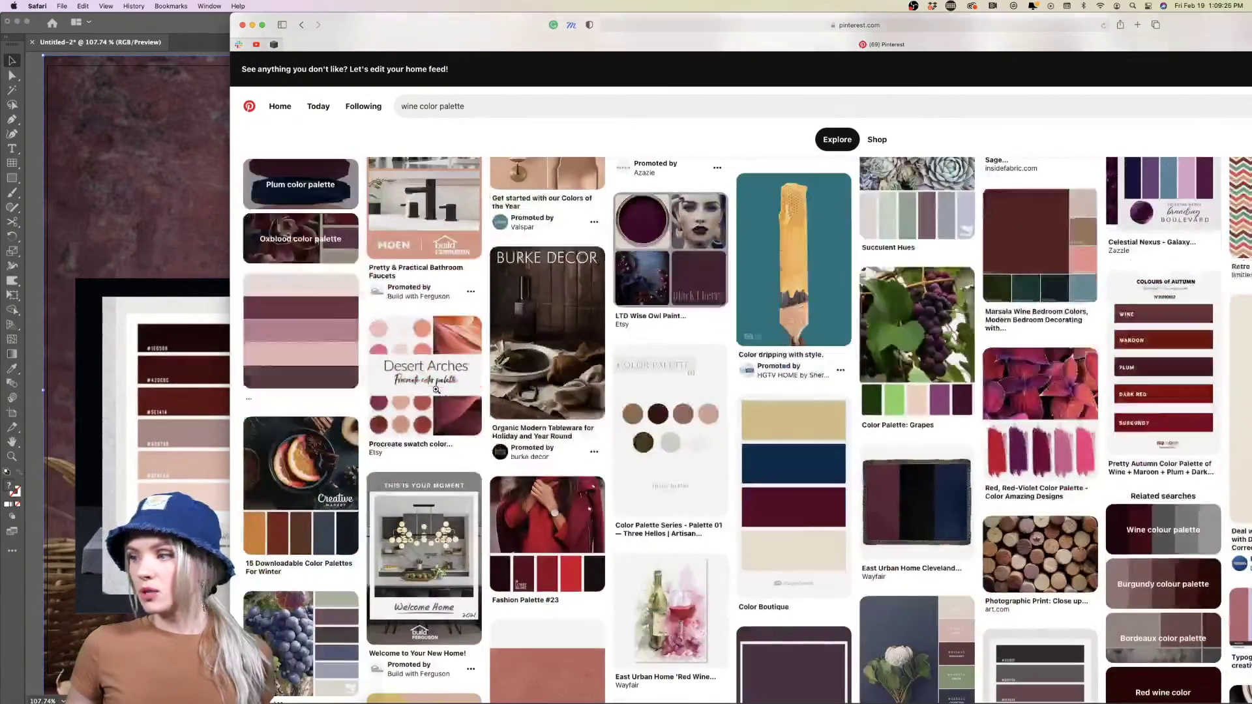
{"action": "scroll", "coordinate": [436, 390], "scroll_direction": "up", "scroll_amount": 20}
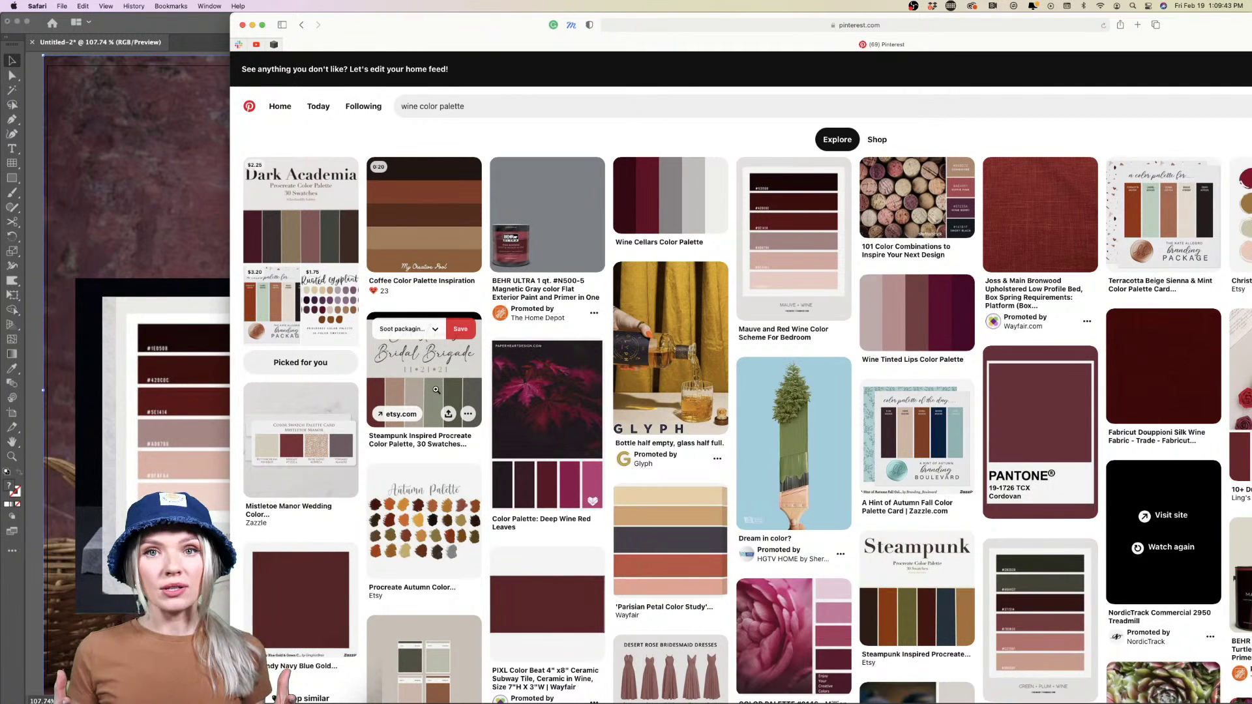
Visit the Glyph bottle pin's linked website, then close that tab and return to the results
{"action": "left_click", "coordinate": [630, 363]}
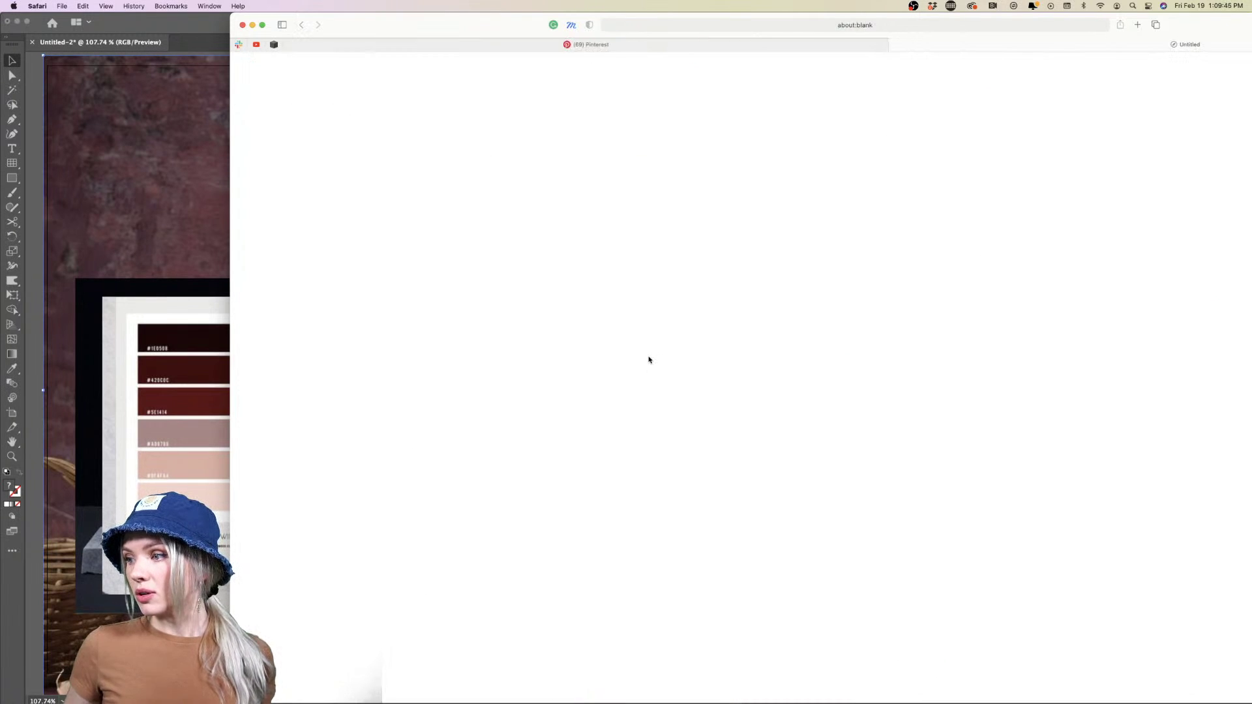
{"action": "left_click", "coordinate": [888, 45]}
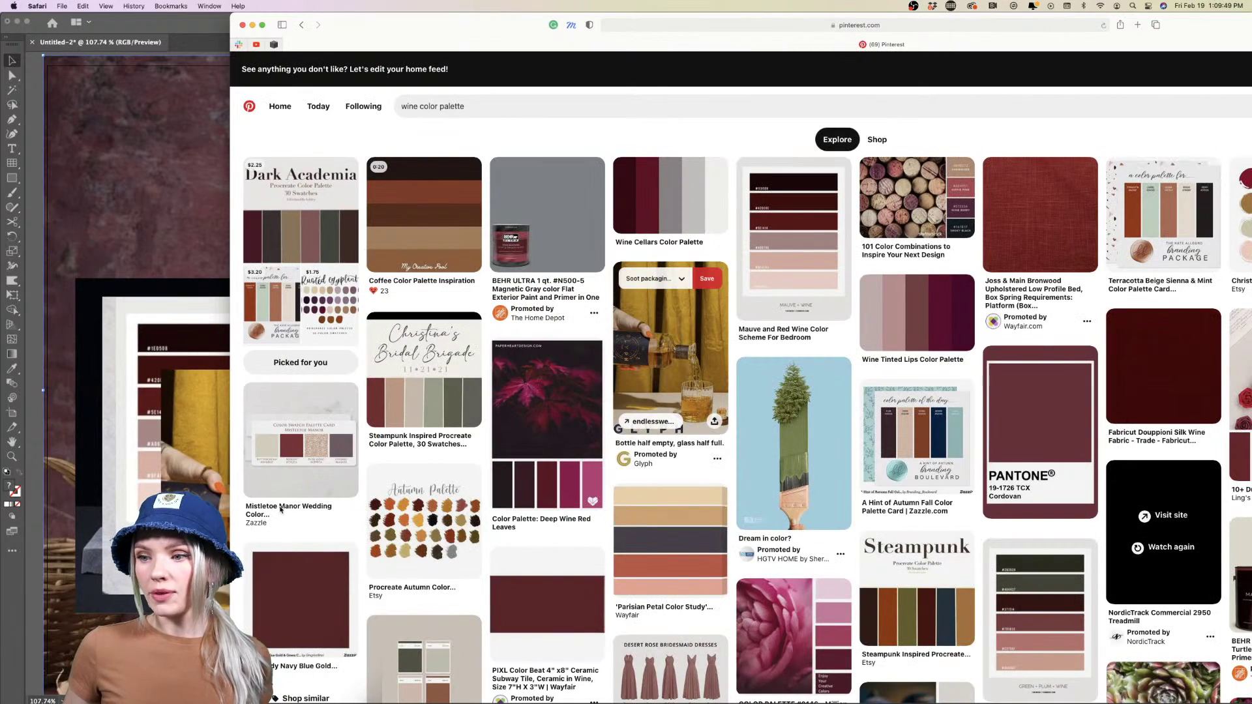
{"action": "scroll", "coordinate": [646, 486], "scroll_direction": "down", "scroll_amount": 3}
{"action": "scroll", "coordinate": [646, 486], "scroll_direction": "down", "scroll_amount": 1}
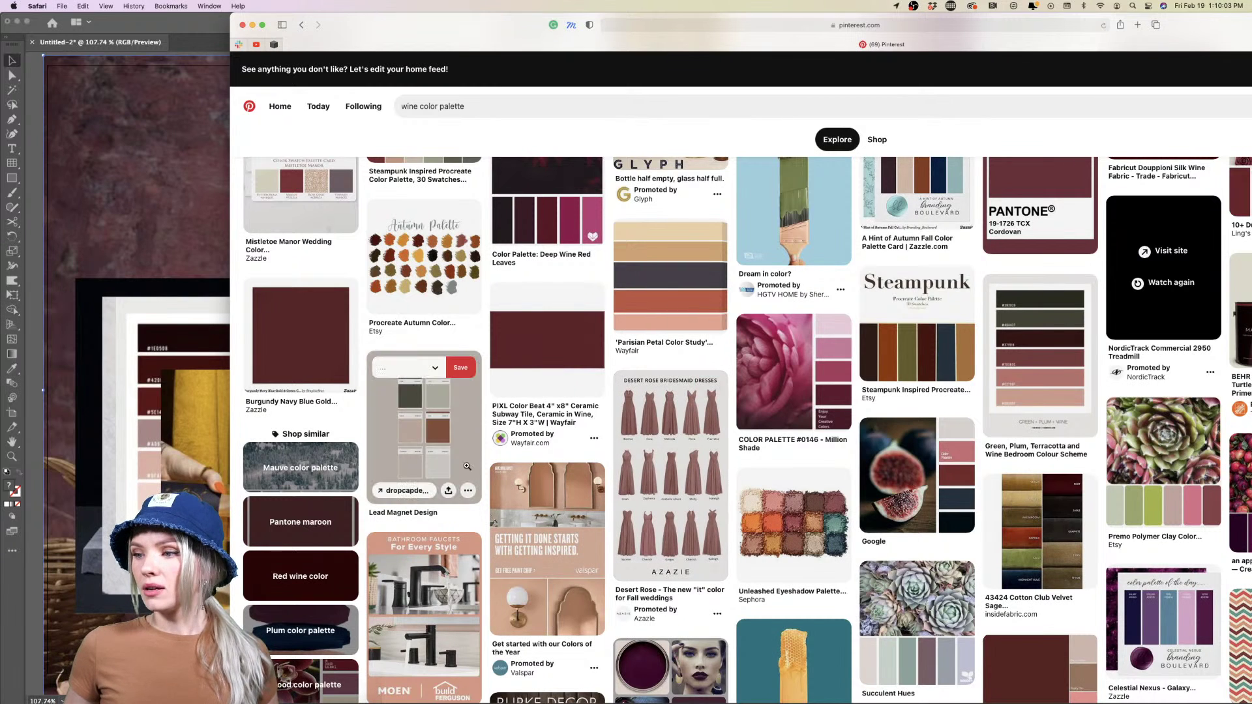
Find the '15 Downloadable Color Palettes' pin in the results and open it in close-up view
{"action": "scroll", "coordinate": [444, 436], "scroll_direction": "down", "scroll_amount": 1}
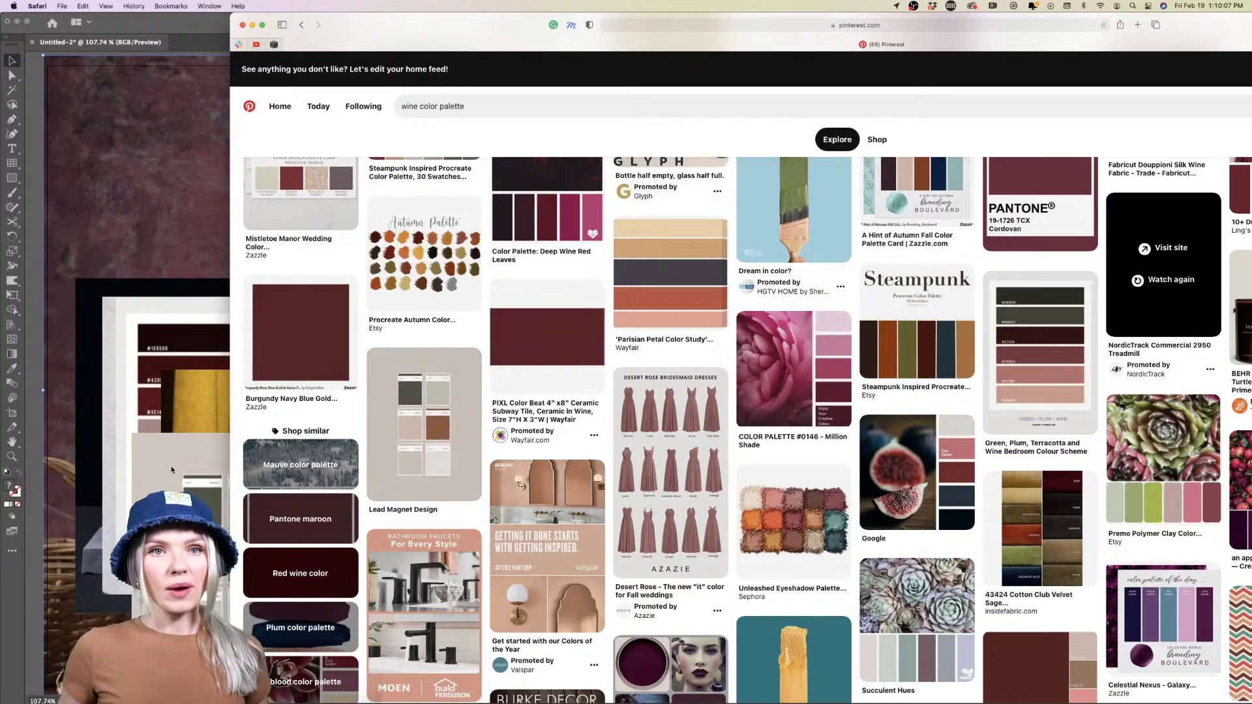
{"action": "scroll", "coordinate": [318, 459], "scroll_direction": "down", "scroll_amount": 15}
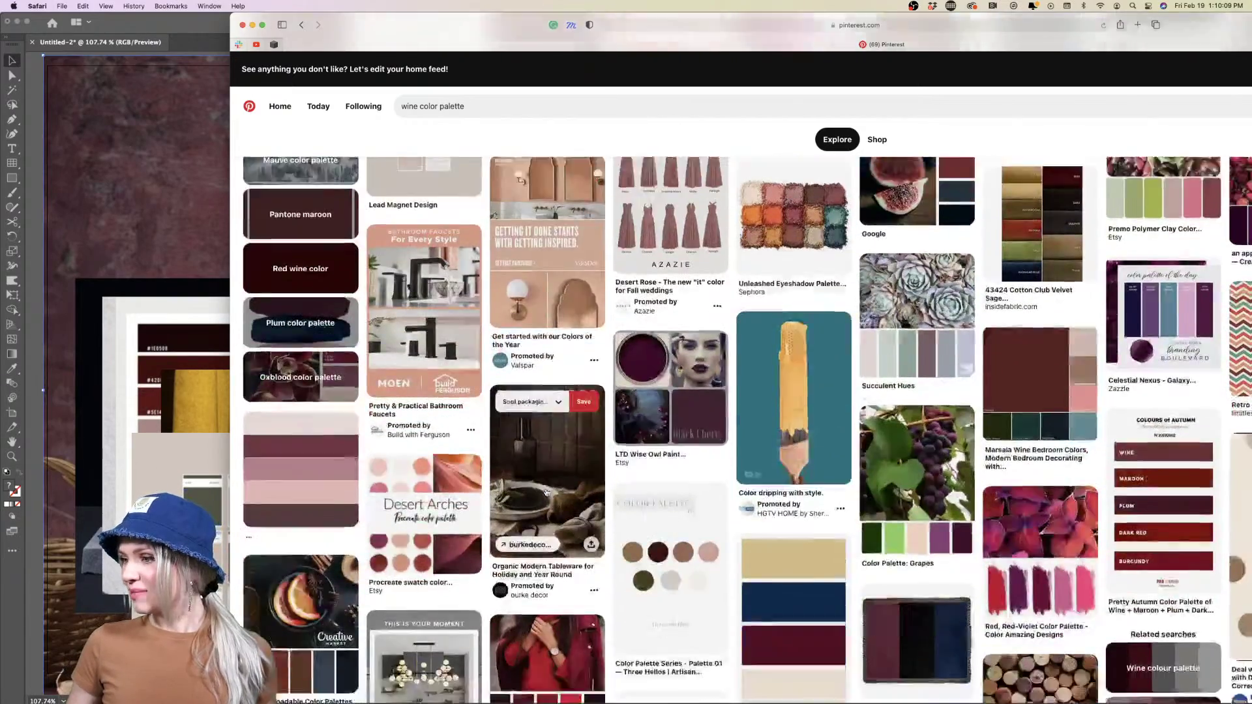
{"action": "scroll", "coordinate": [547, 493], "scroll_direction": "down", "scroll_amount": 3}
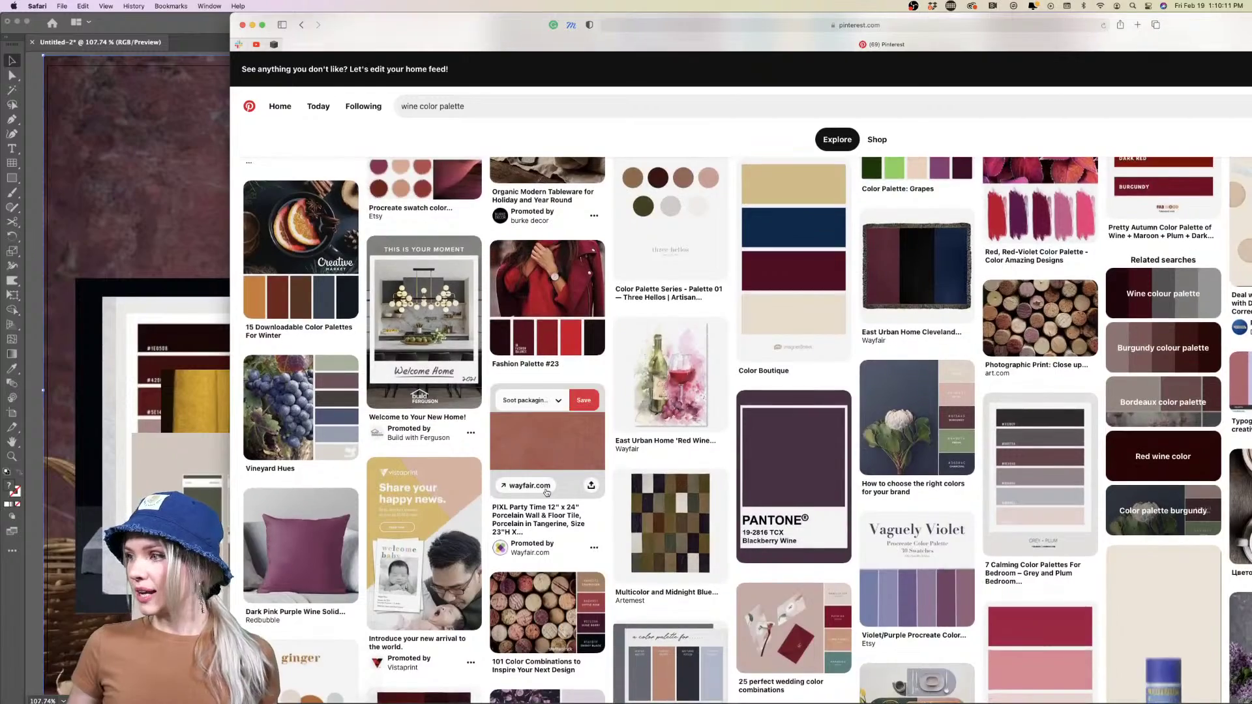
{"action": "scroll", "coordinate": [547, 493], "scroll_direction": "up", "scroll_amount": 3}
{"action": "scroll", "coordinate": [546, 493], "scroll_direction": "up", "scroll_amount": 1}
{"action": "left_click", "coordinate": [297, 392]}
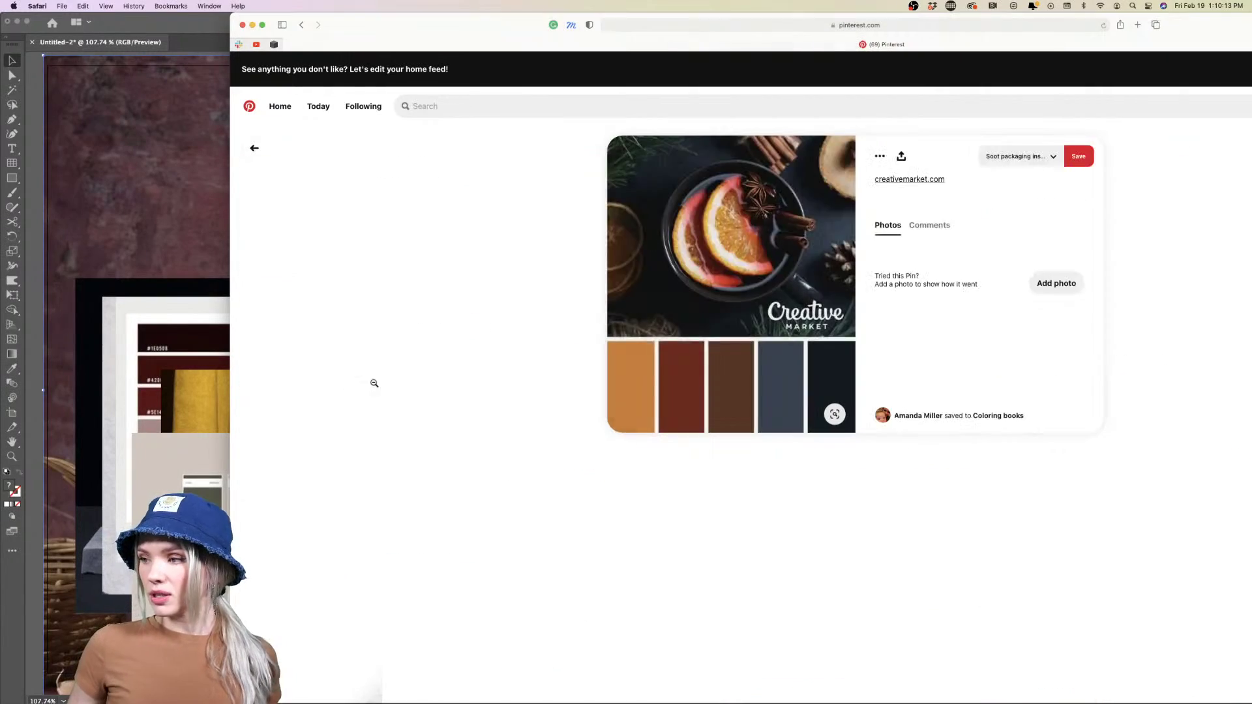
{"action": "scroll", "coordinate": [442, 338], "scroll_direction": "down", "scroll_amount": 3}
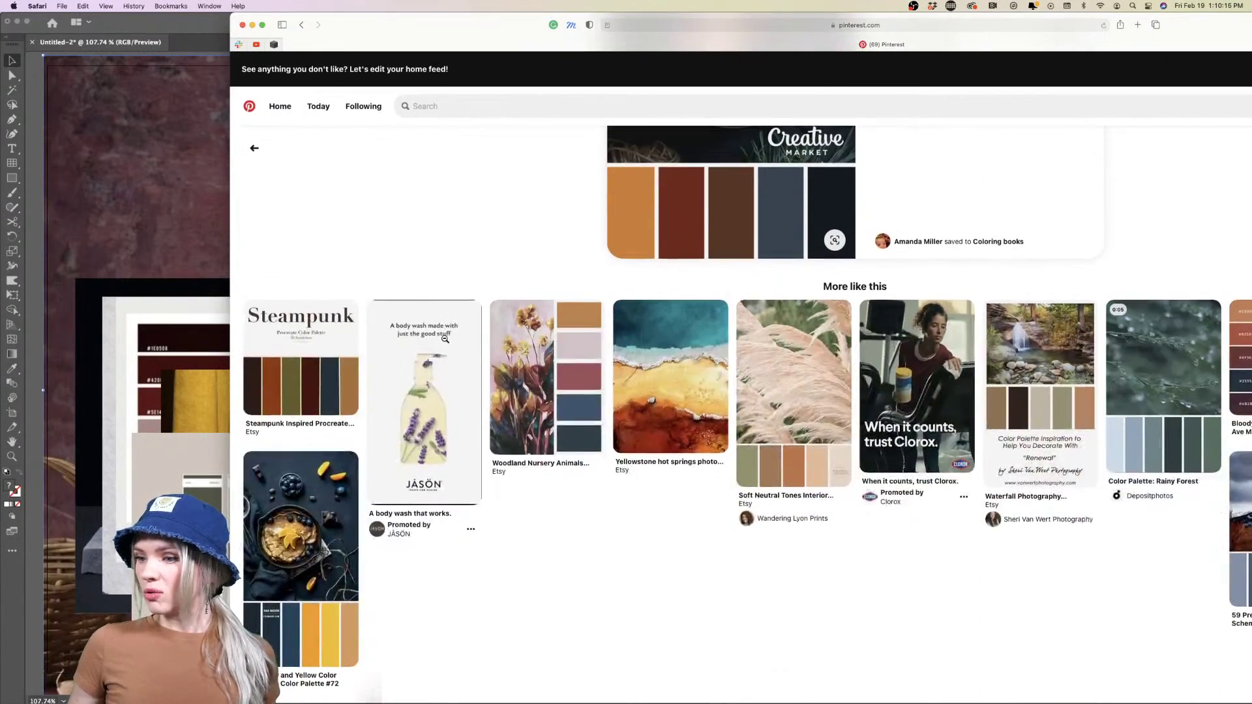
{"action": "scroll", "coordinate": [443, 340], "scroll_direction": "up", "scroll_amount": 3}
Search Pinterest for 'minimalistic packaging' and browse the results grid
{"action": "left_click", "coordinate": [479, 107]}
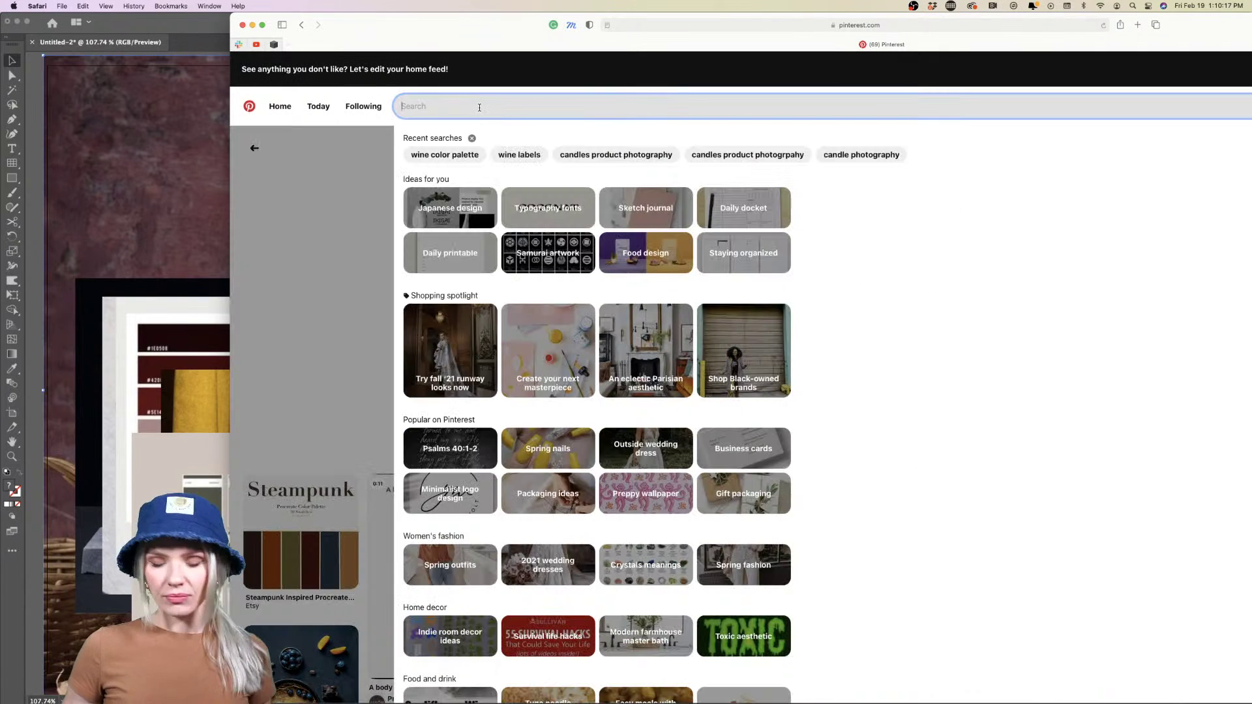
{"action": "type", "text": "minimal"}
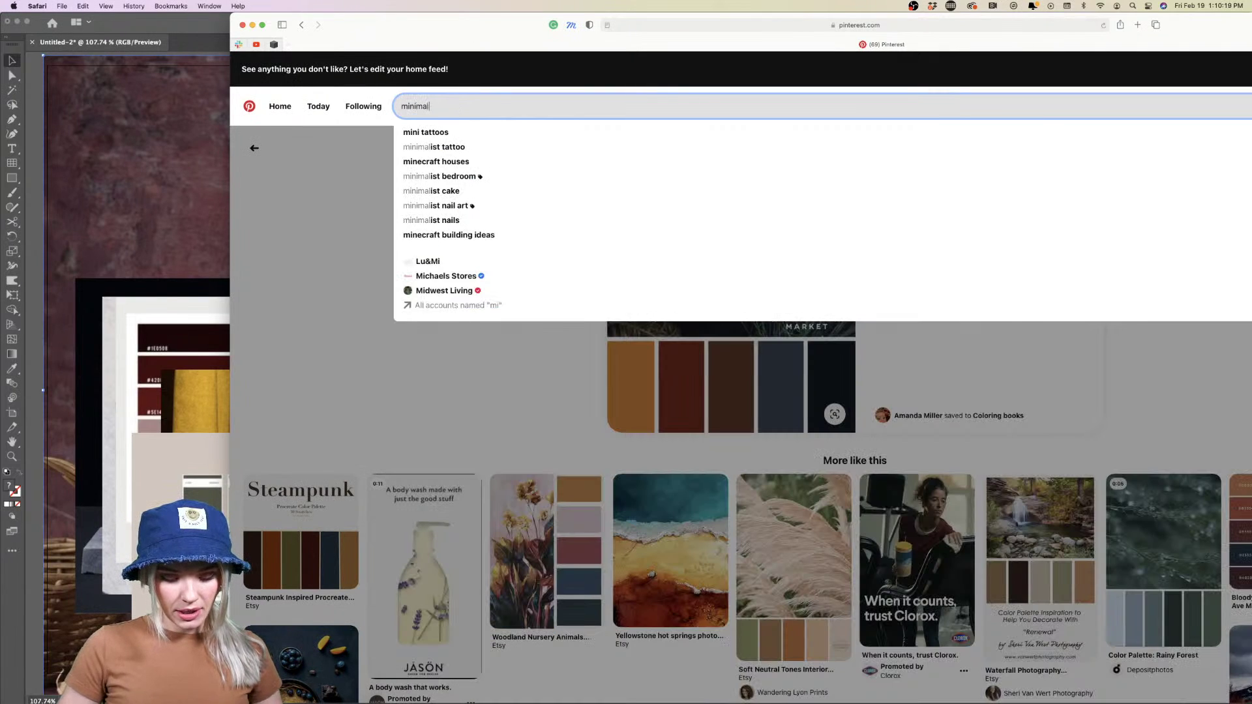
{"action": "type", "text": "istic "}
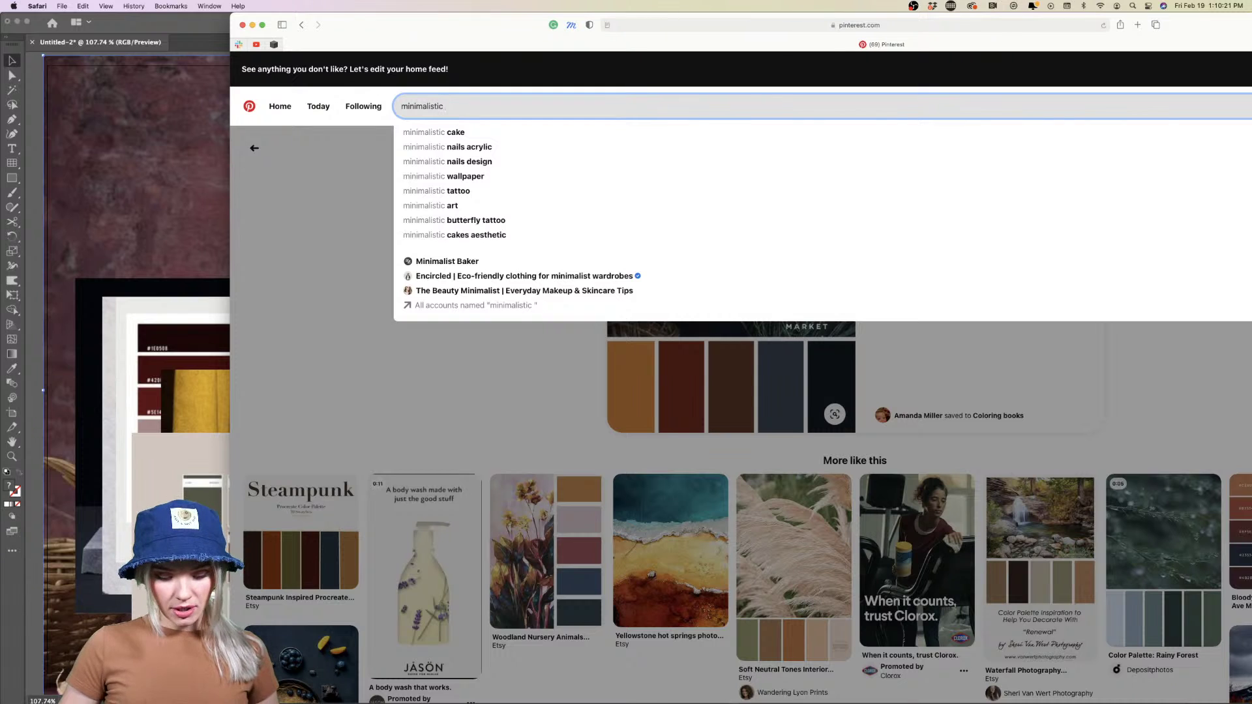
{"action": "type", "text": "packaging"}
{"action": "key", "text": "Return"}
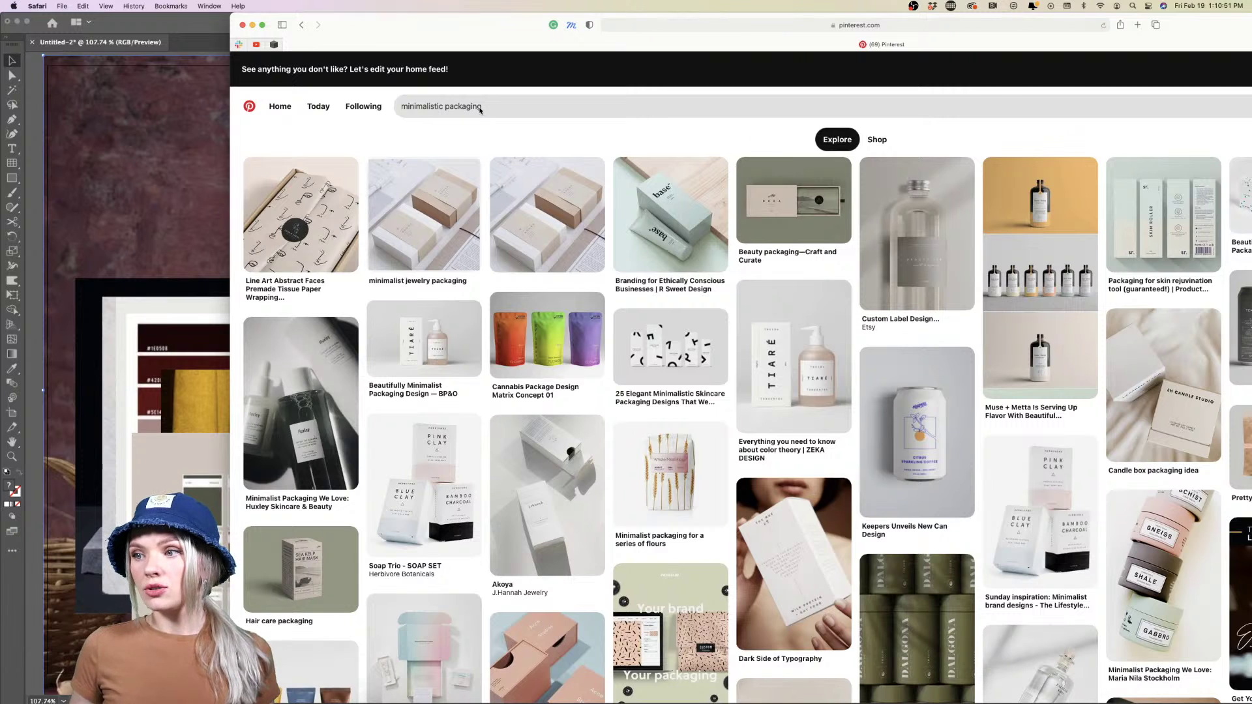
{"action": "mouse_move", "coordinate": [672, 248]}
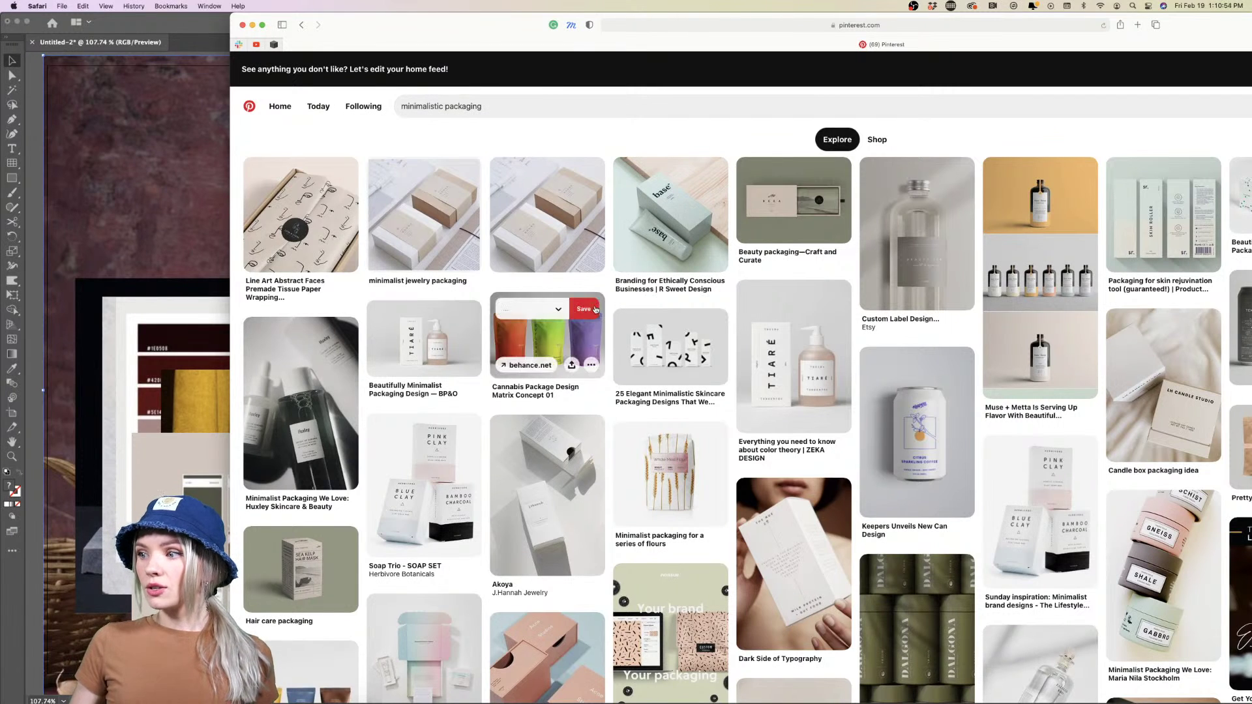
{"action": "scroll", "coordinate": [611, 304], "scroll_direction": "down", "scroll_amount": 3}
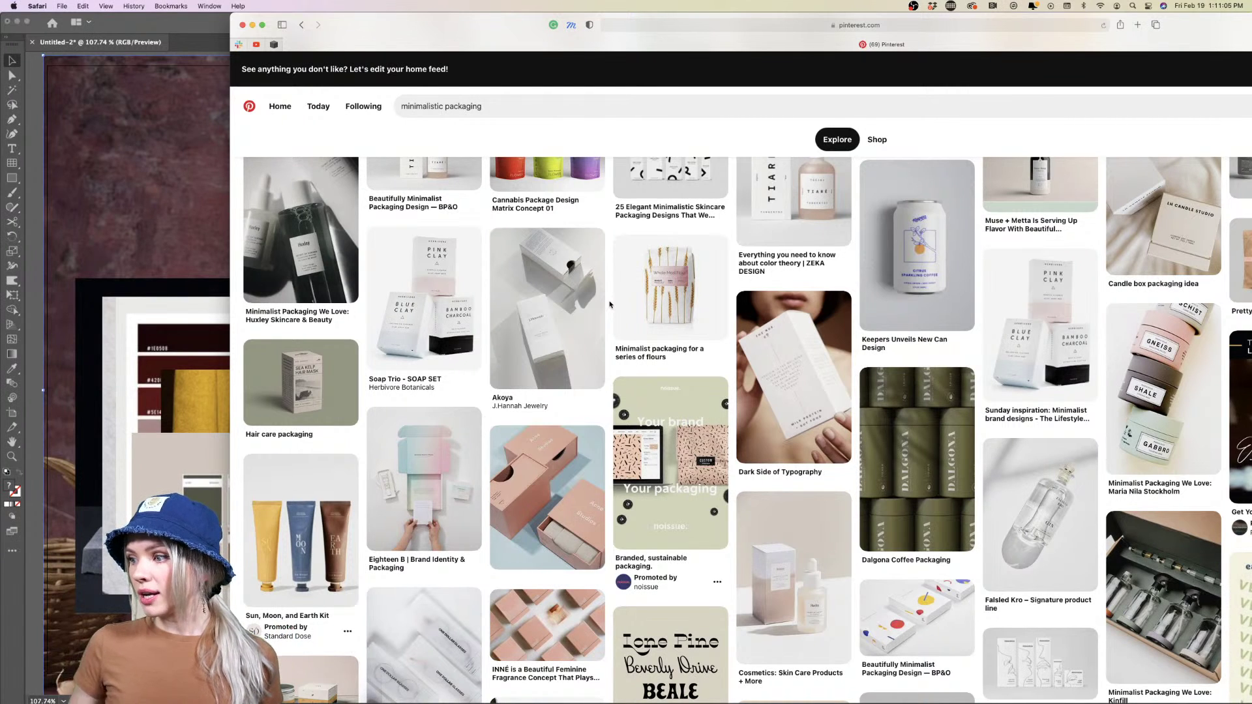
Drag the Dalgona Coffee and Maria Nila packaging images onto the Illustrator moodboard
{"action": "scroll", "coordinate": [610, 304], "scroll_direction": "down", "scroll_amount": 3}
{"action": "left_click", "coordinate": [882, 335]}
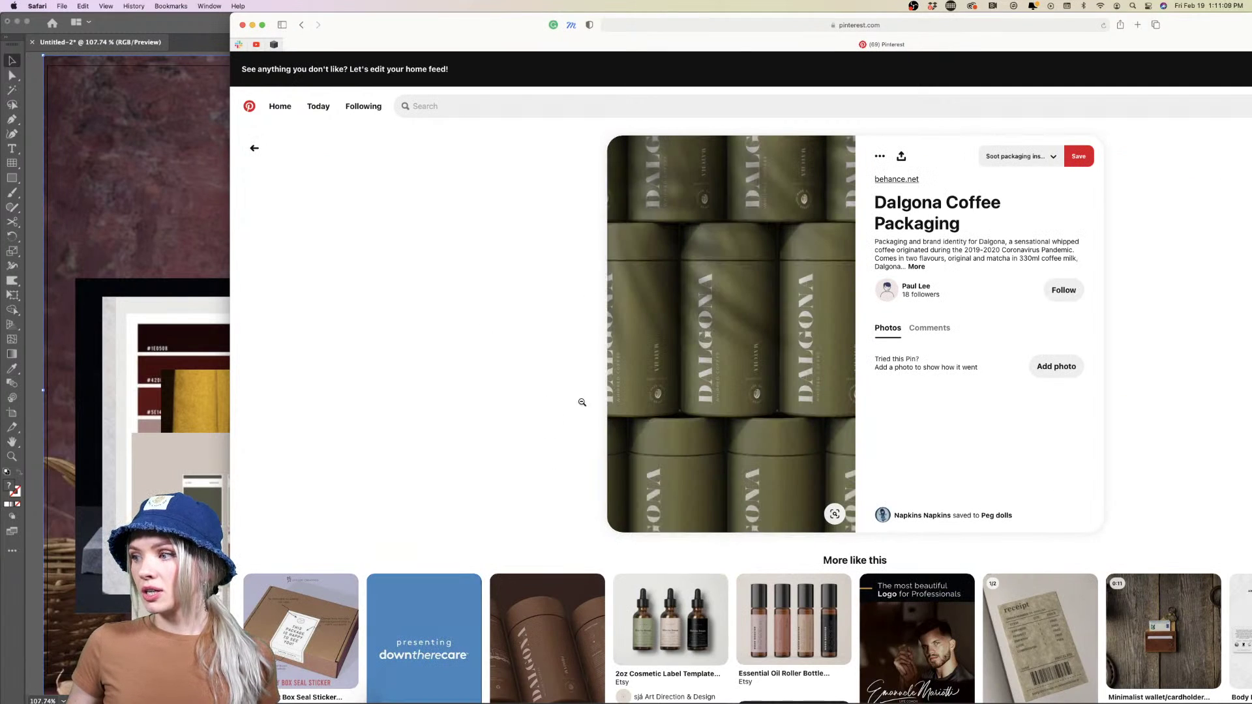
{"action": "scroll", "coordinate": [584, 404], "scroll_direction": "down", "scroll_amount": 1}
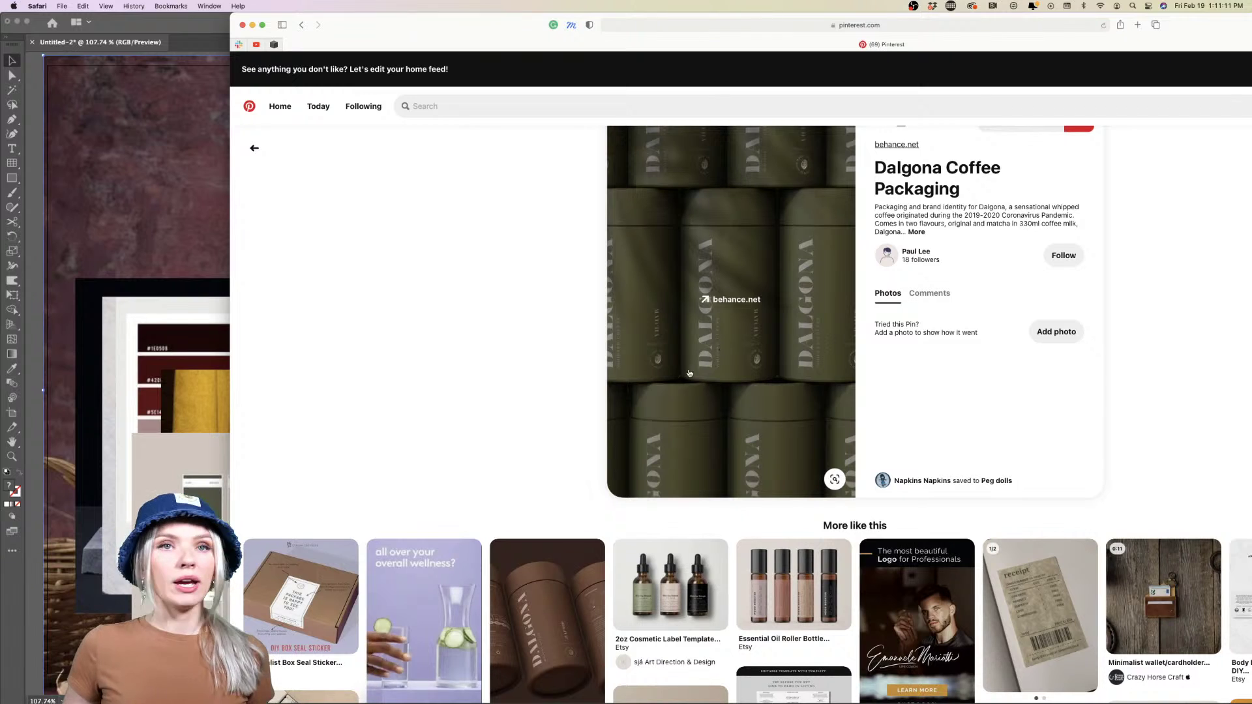
{"action": "left_click_drag", "start_coordinate": [687, 230], "coordinate": [169, 405]}
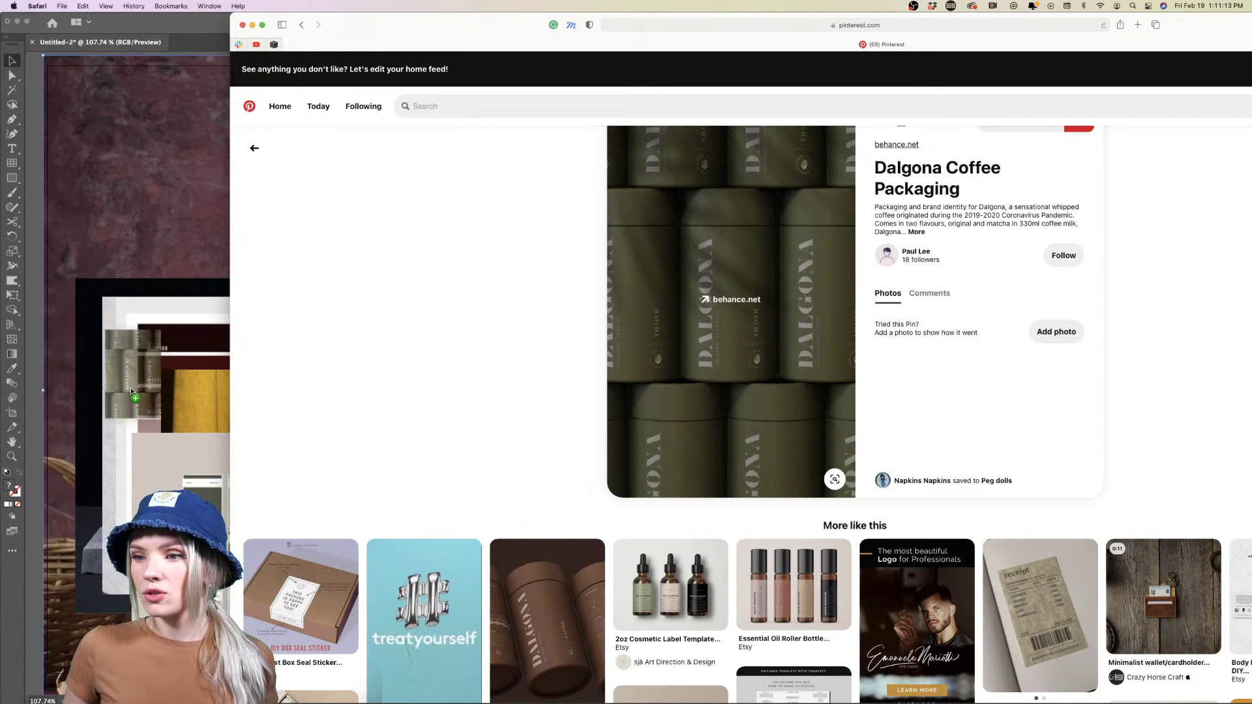
{"action": "scroll", "coordinate": [520, 553], "scroll_direction": "down", "scroll_amount": 10}
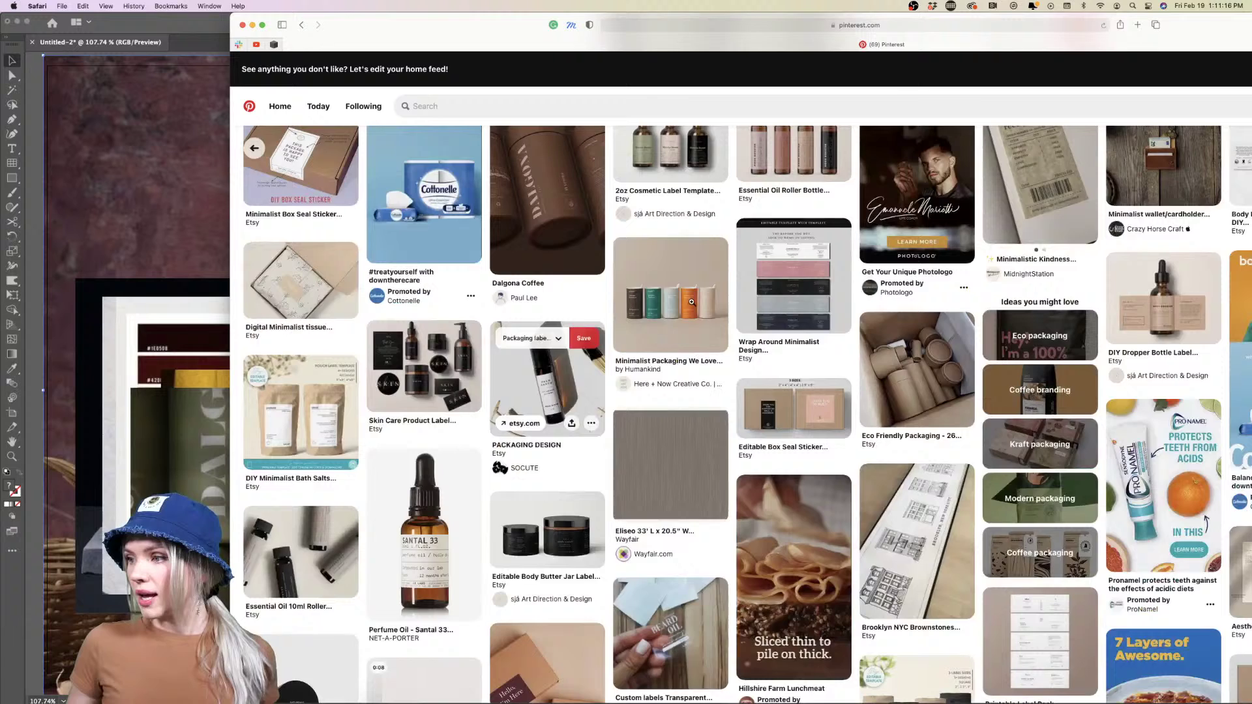
{"action": "left_click", "coordinate": [692, 302]}
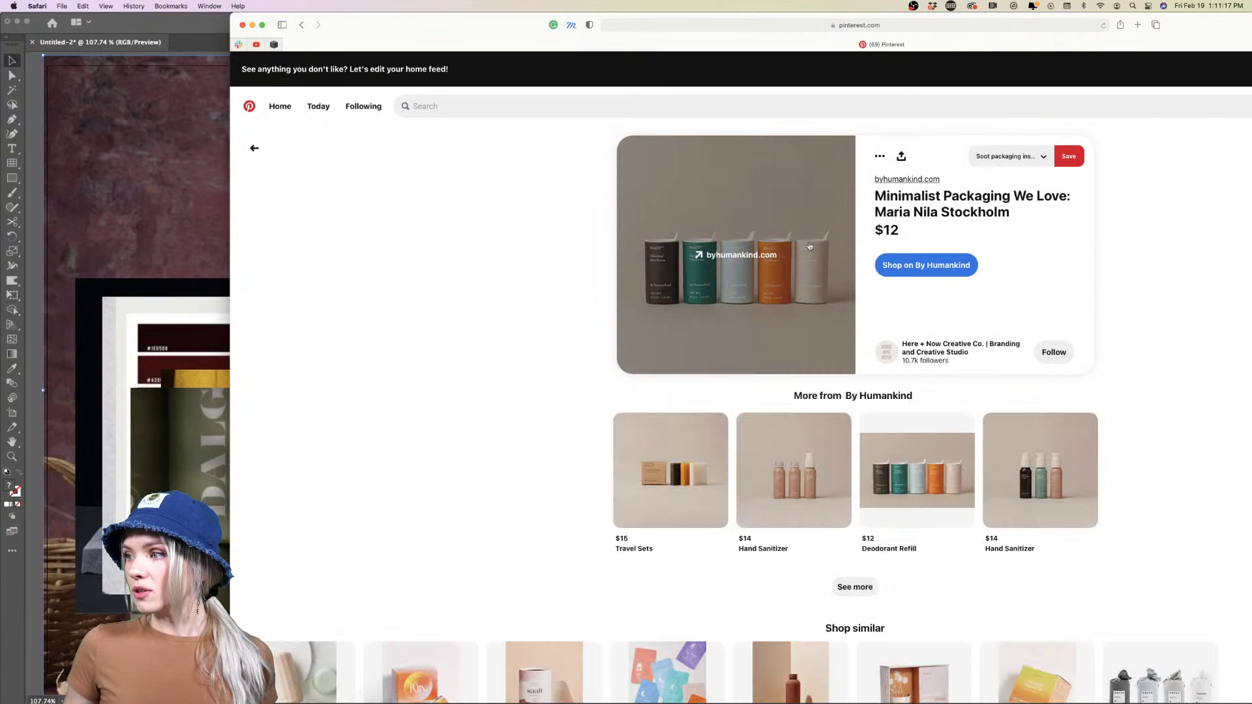
{"action": "left_click_drag", "start_coordinate": [798, 302], "coordinate": [172, 417]}
Add the Kin Spritz image to the moodboard and open the Moon Juice SuperYou pin
{"action": "scroll", "coordinate": [489, 482], "scroll_direction": "down", "scroll_amount": 2}
{"action": "scroll", "coordinate": [488, 482], "scroll_direction": "down", "scroll_amount": 3}
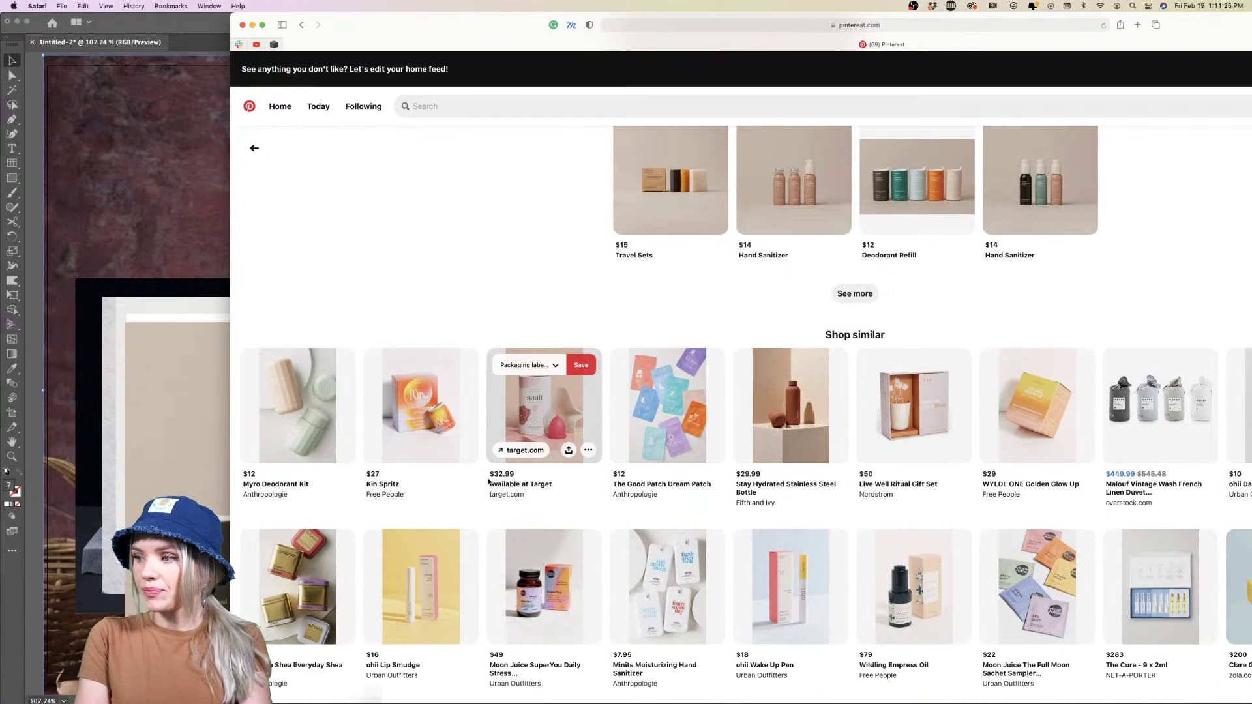
{"action": "left_click", "coordinate": [403, 388]}
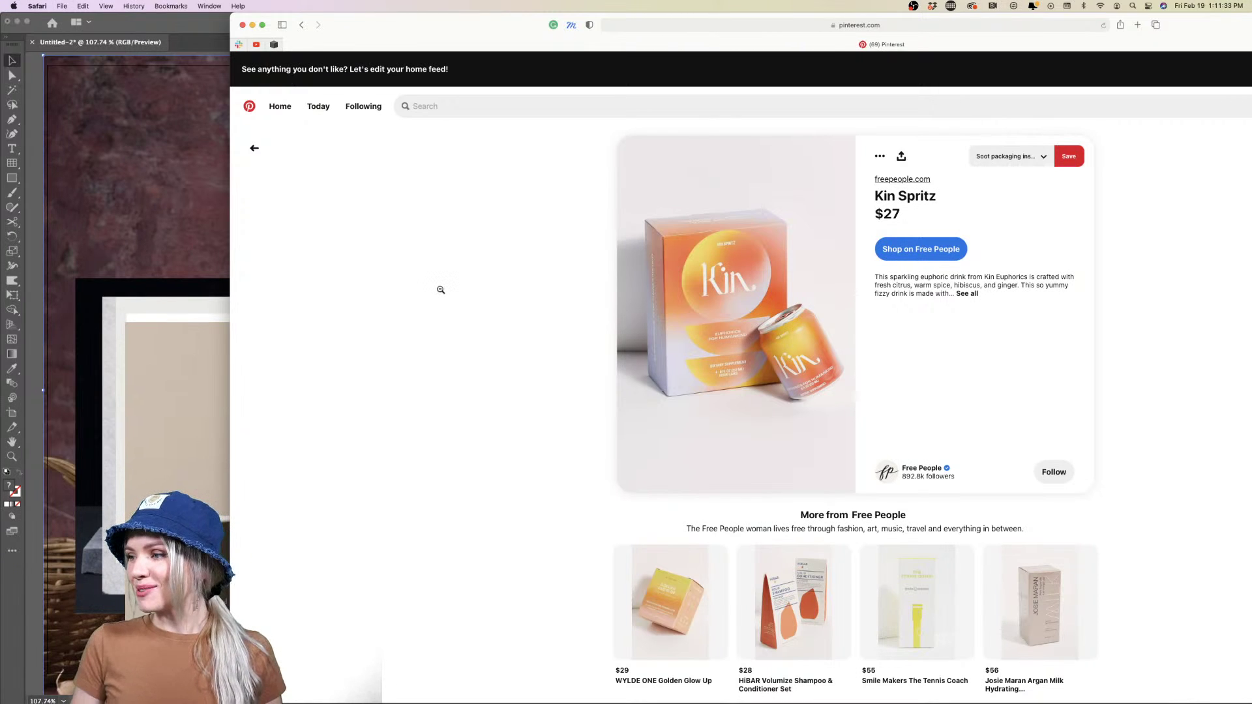
{"action": "left_click_drag", "start_coordinate": [671, 337], "coordinate": [163, 391]}
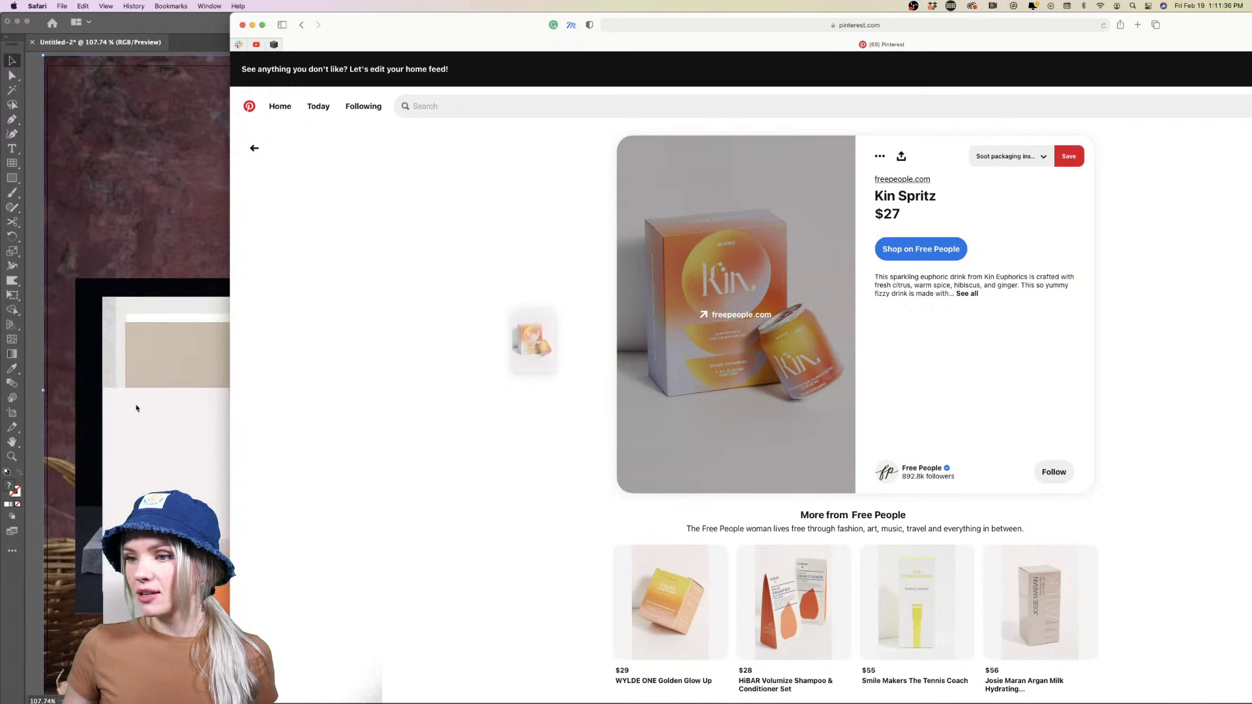
{"action": "scroll", "coordinate": [528, 553], "scroll_direction": "down", "scroll_amount": 10}
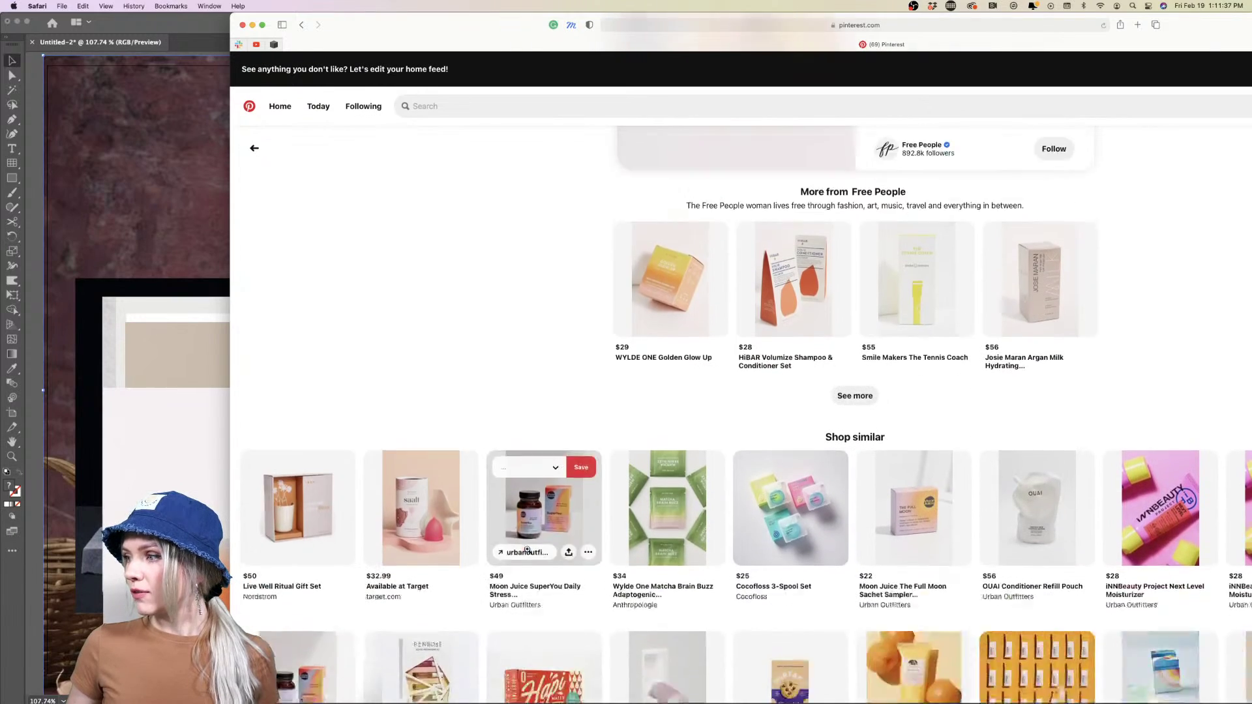
{"action": "scroll", "coordinate": [528, 550], "scroll_direction": "down", "scroll_amount": 2}
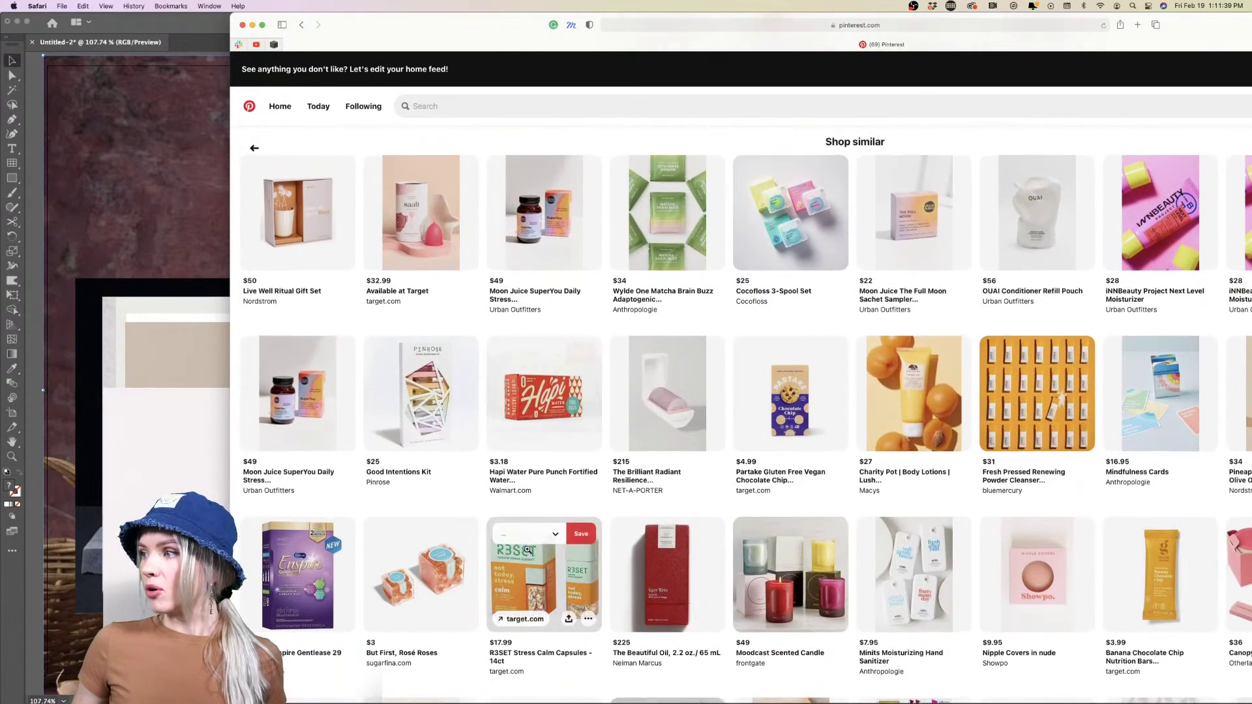
{"action": "left_click", "coordinate": [542, 224]}
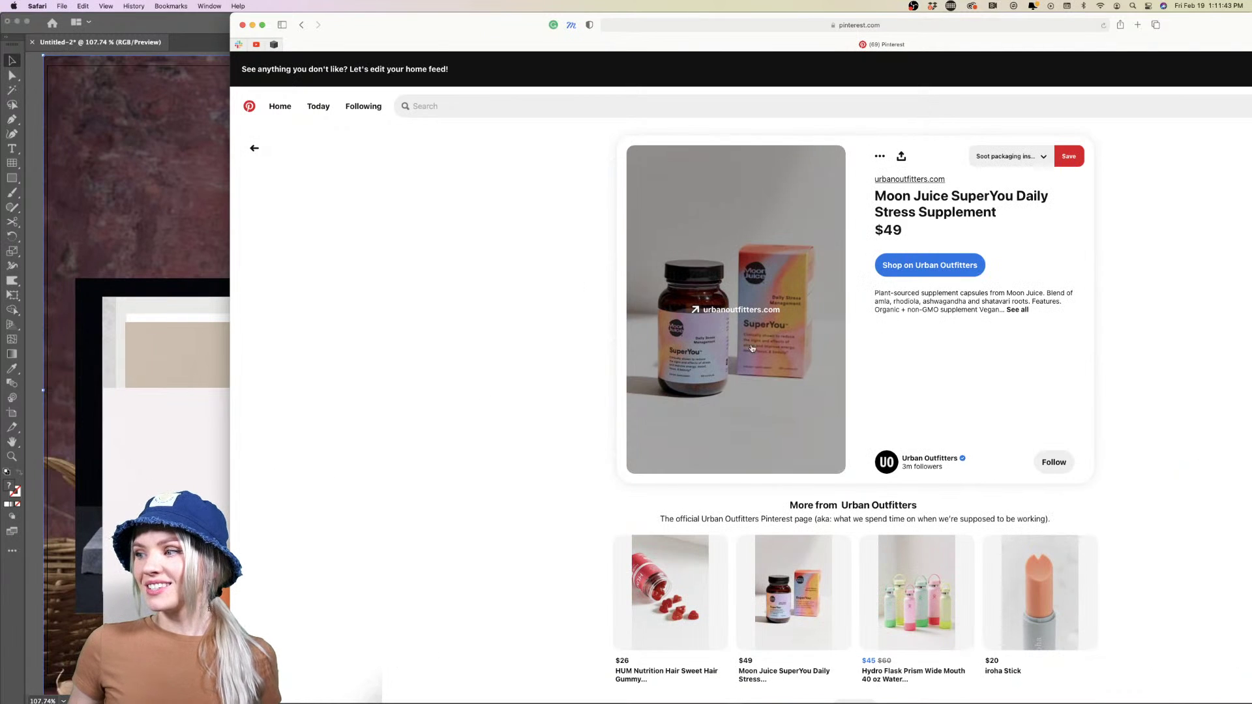
Back in Illustrator, clear the selection and zoom out over the stacked images
{"action": "left_click", "coordinate": [158, 242]}
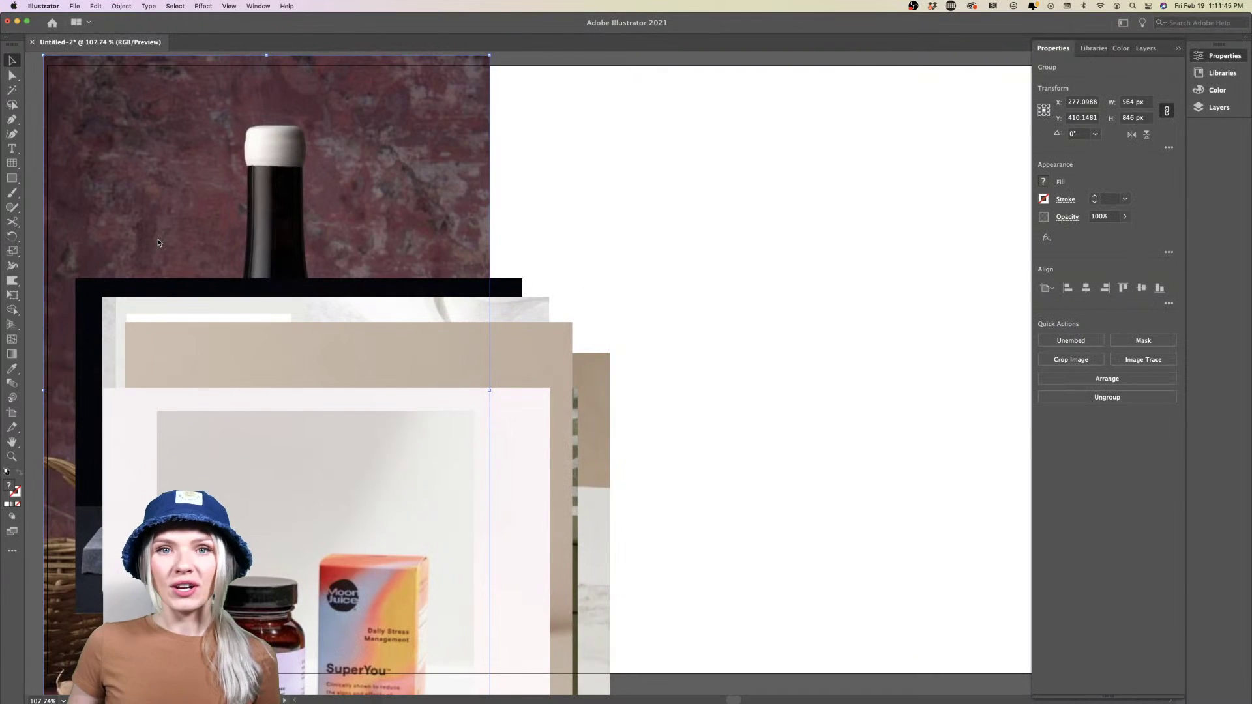
{"action": "left_click", "coordinate": [595, 253]}
{"action": "scroll", "coordinate": [595, 253], "scroll_direction": "down", "scroll_amount": 3}
{"action": "scroll", "coordinate": [595, 253], "scroll_direction": "right", "scroll_amount": 5}
{"action": "scroll", "coordinate": [595, 253], "scroll_direction": "down", "scroll_amount": 1}
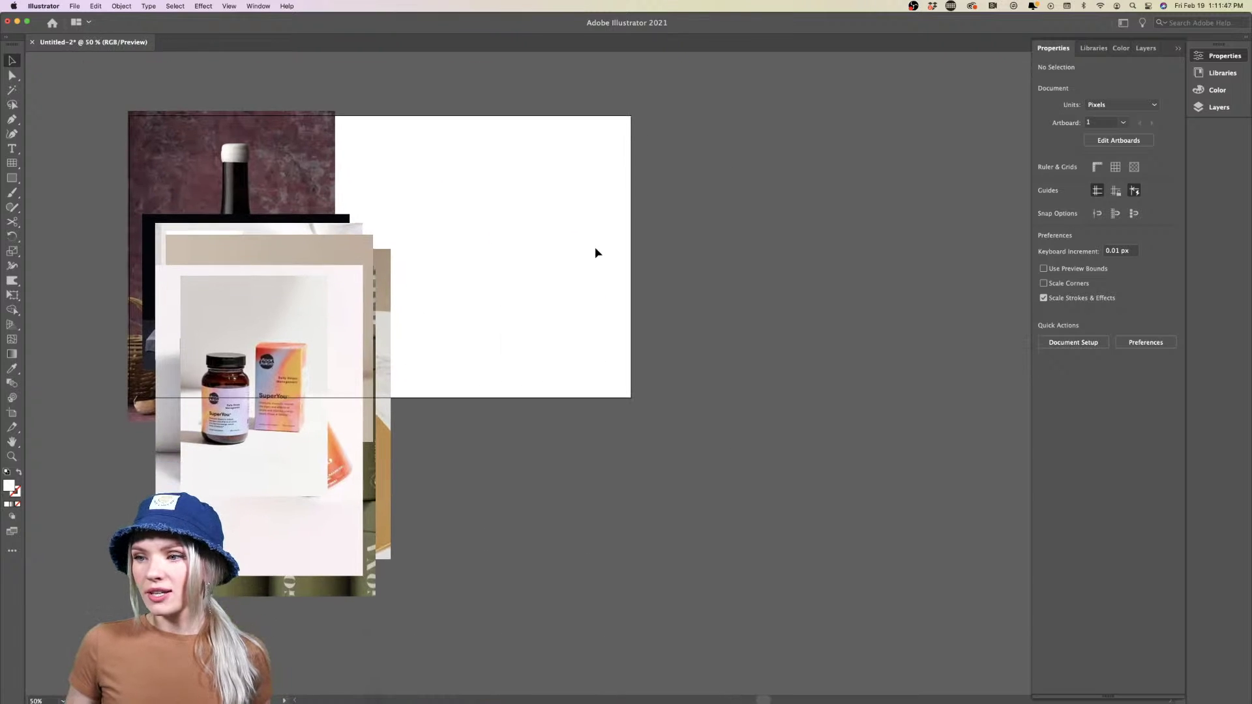
{"action": "scroll", "coordinate": [596, 253], "scroll_direction": "down", "scroll_amount": 4}
Shrink the stack of collected images onto the artboard and zoom to 100%
{"action": "scroll", "coordinate": [506, 254], "scroll_direction": "up", "scroll_amount": 4}
{"action": "scroll", "coordinate": [504, 253], "scroll_direction": "left", "scroll_amount": 5}
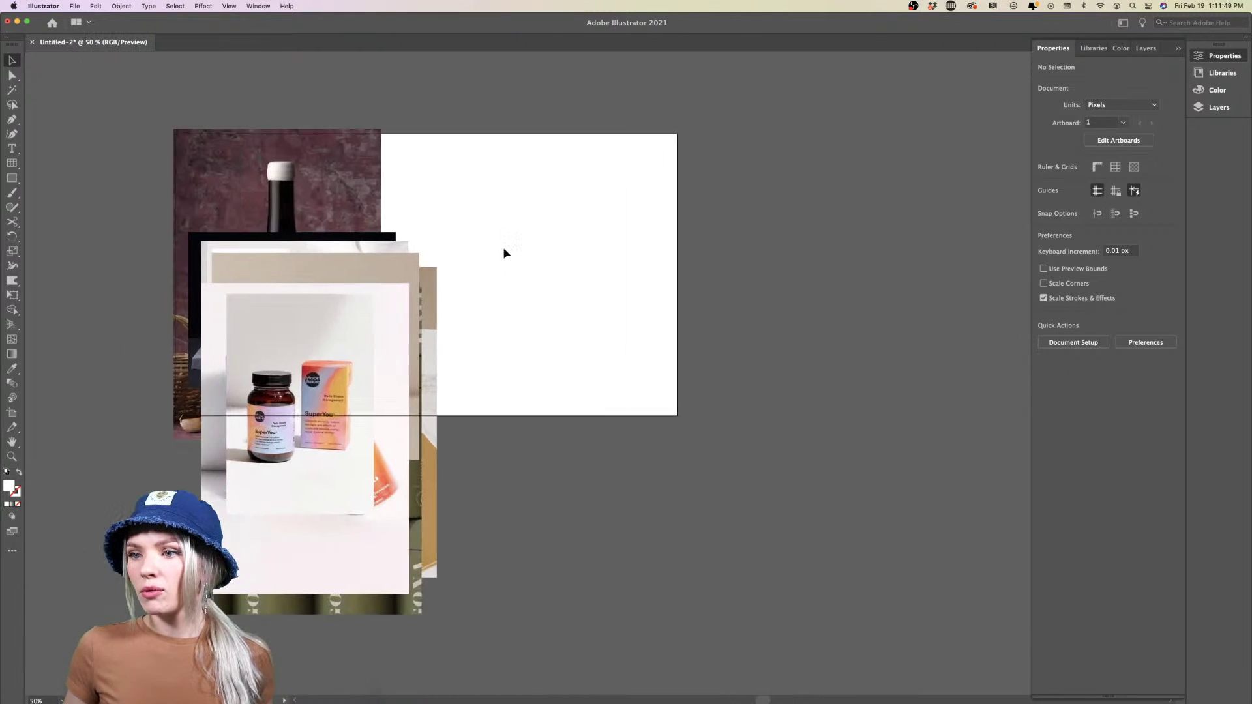
{"action": "left_click_drag", "start_coordinate": [498, 196], "coordinate": [449, 243]}
{"action": "left_click_drag", "start_coordinate": [455, 374], "coordinate": [303, 293]}
{"action": "left_click", "coordinate": [358, 307]}
{"action": "key", "text": "super+1"}
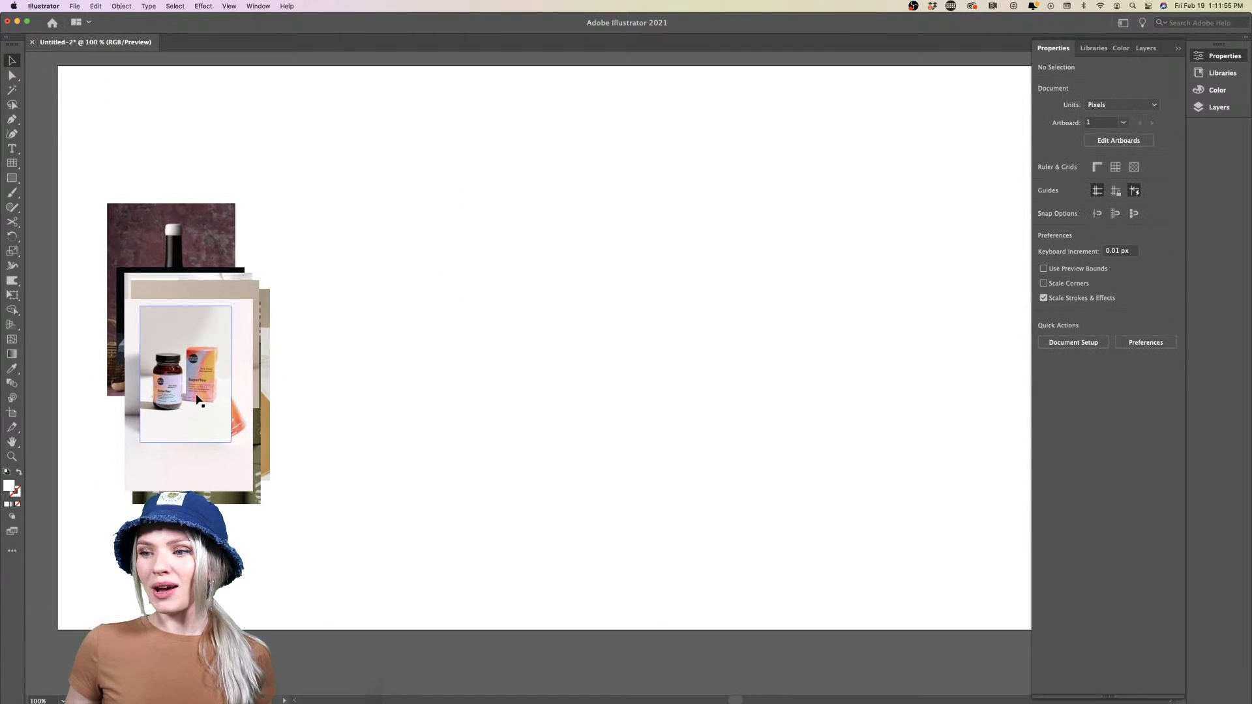
Place SuperYou at the artboard top with Kin below it, enlarging SuperYou proportionally
{"action": "left_click_drag", "start_coordinate": [205, 419], "coordinate": [427, 228]}
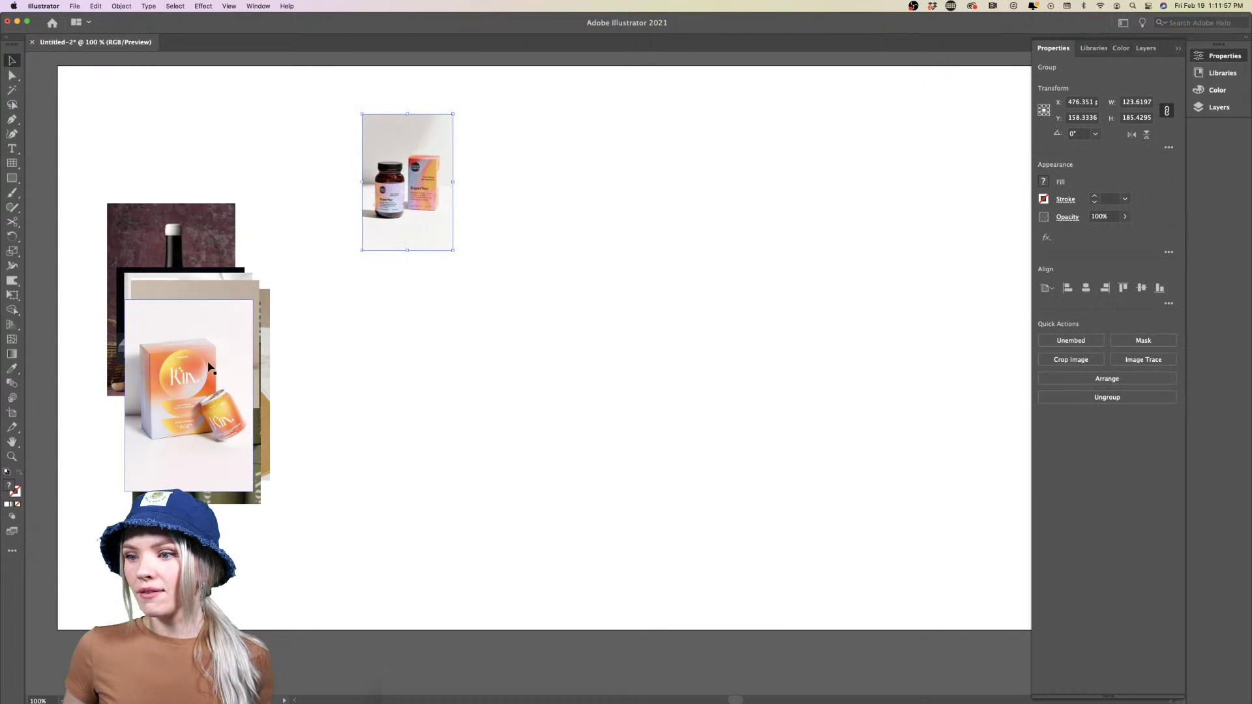
{"action": "left_click_drag", "start_coordinate": [208, 367], "coordinate": [447, 318]}
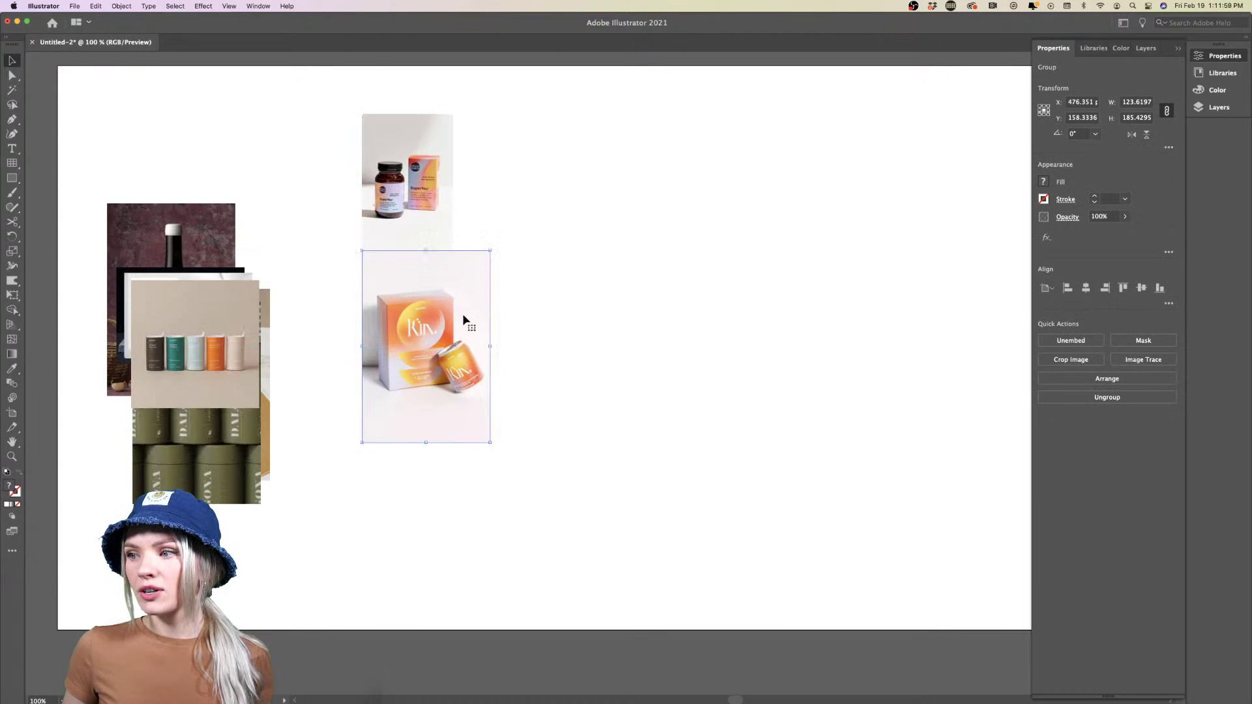
{"action": "left_click", "coordinate": [420, 213]}
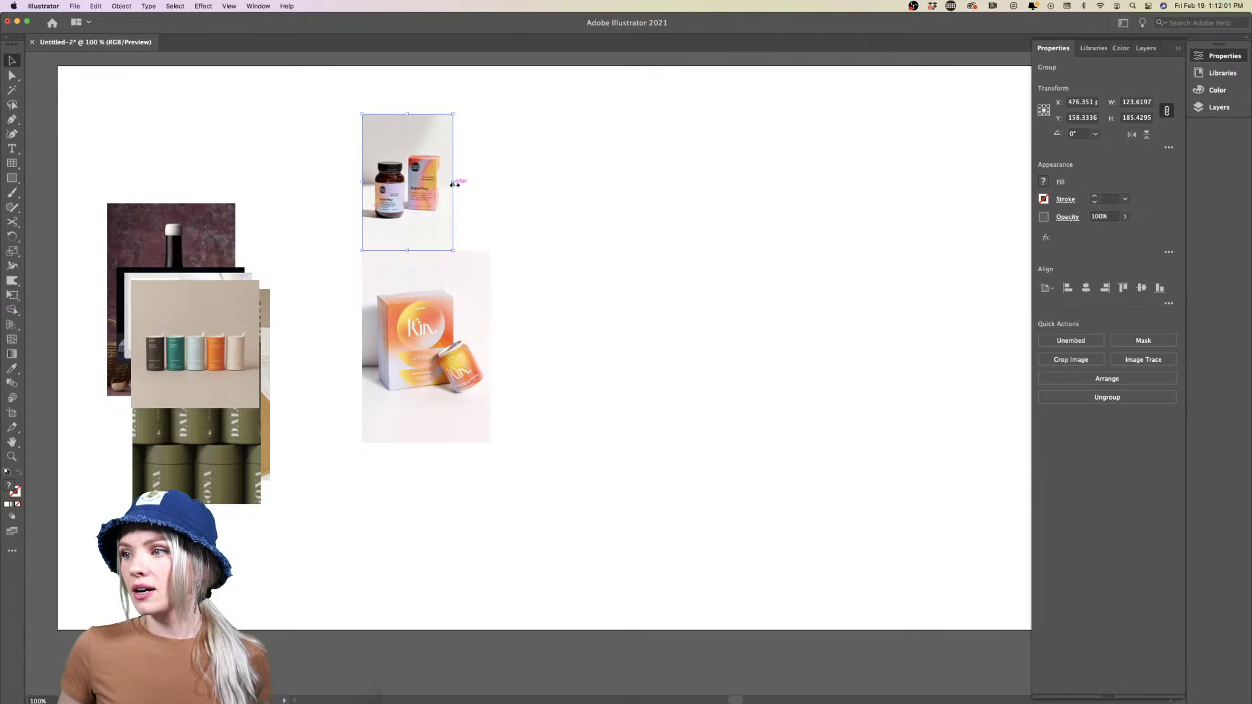
{"action": "left_click_drag", "start_coordinate": [454, 185], "coordinate": [492, 181]}
{"action": "left_click_drag", "start_coordinate": [450, 224], "coordinate": [451, 197]}
Move both product photos to the artboard's right edge and scale them to full height
{"action": "scroll", "coordinate": [539, 243], "scroll_direction": "right", "scroll_amount": 3}
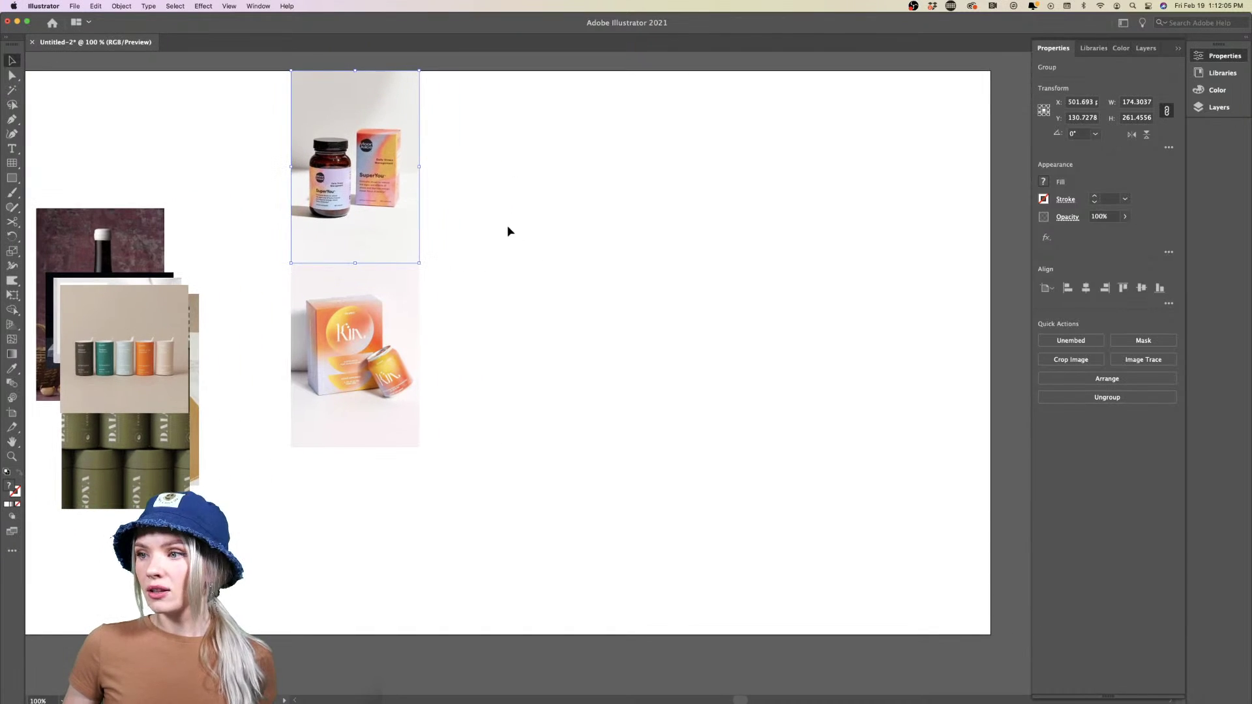
{"action": "left_click", "coordinate": [343, 385], "text": "shift"}
{"action": "left_click_drag", "start_coordinate": [344, 385], "coordinate": [914, 377]}
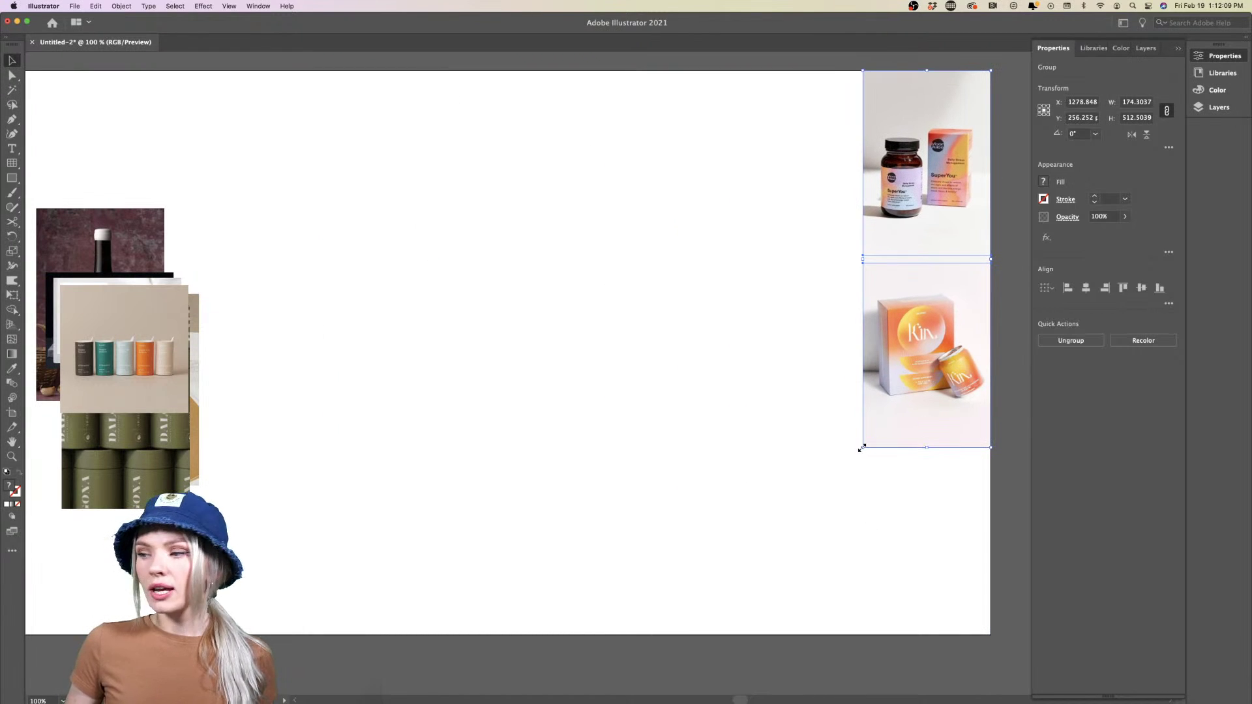
{"action": "left_click_drag", "start_coordinate": [861, 448], "coordinate": [767, 636]}
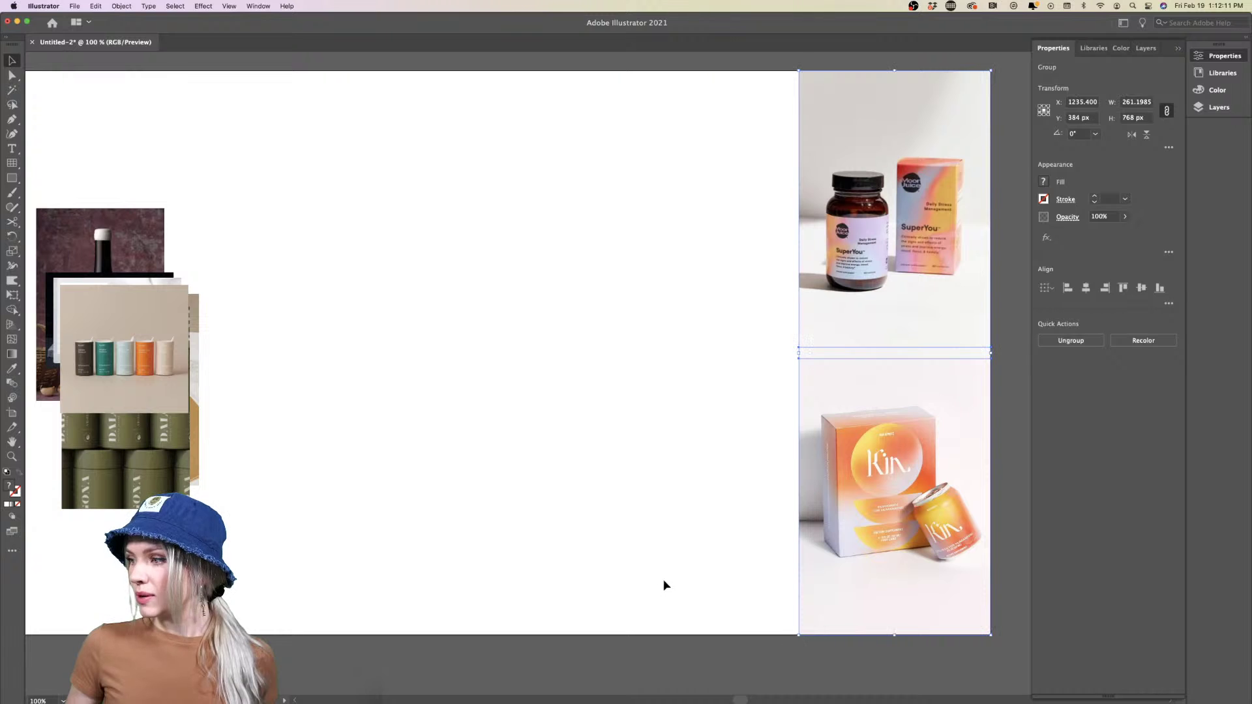
{"action": "left_click", "coordinate": [1006, 427]}
{"action": "scroll", "coordinate": [570, 367], "scroll_direction": "left", "scroll_amount": 2}
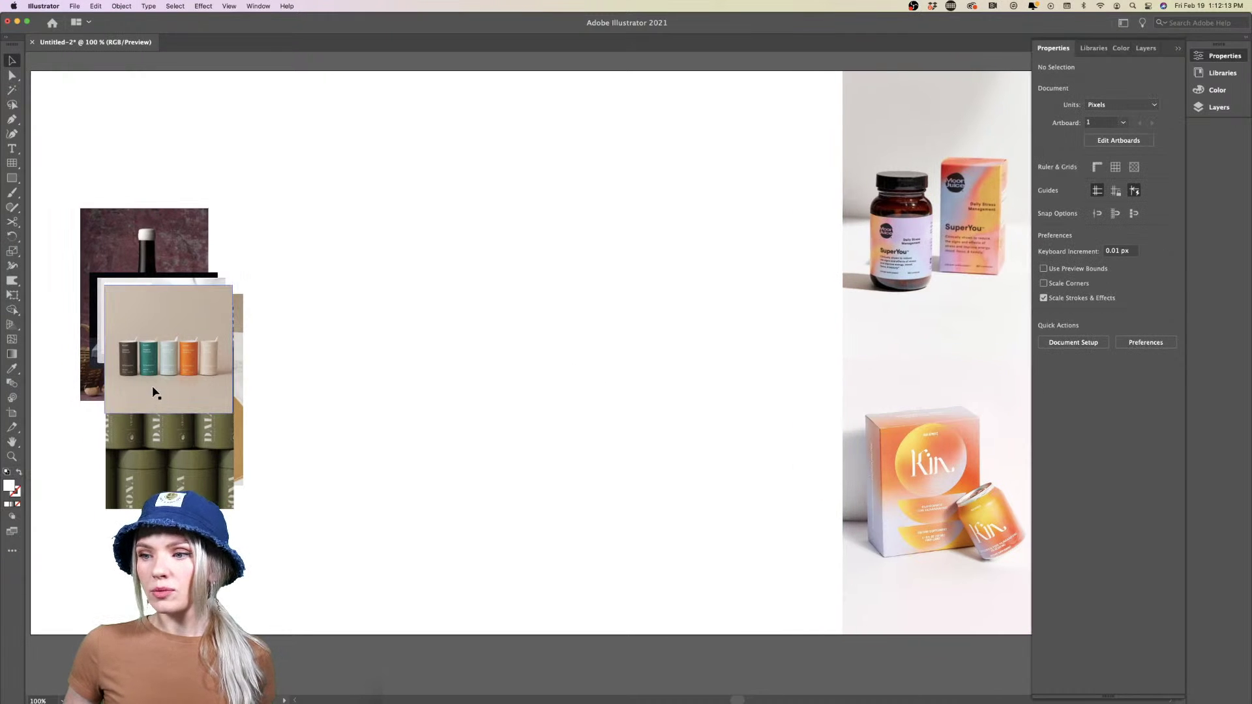
Place the enlarged canisters photo beside SuperYou and the widened DALGONA photo below it
{"action": "left_click_drag", "start_coordinate": [155, 392], "coordinate": [774, 174]}
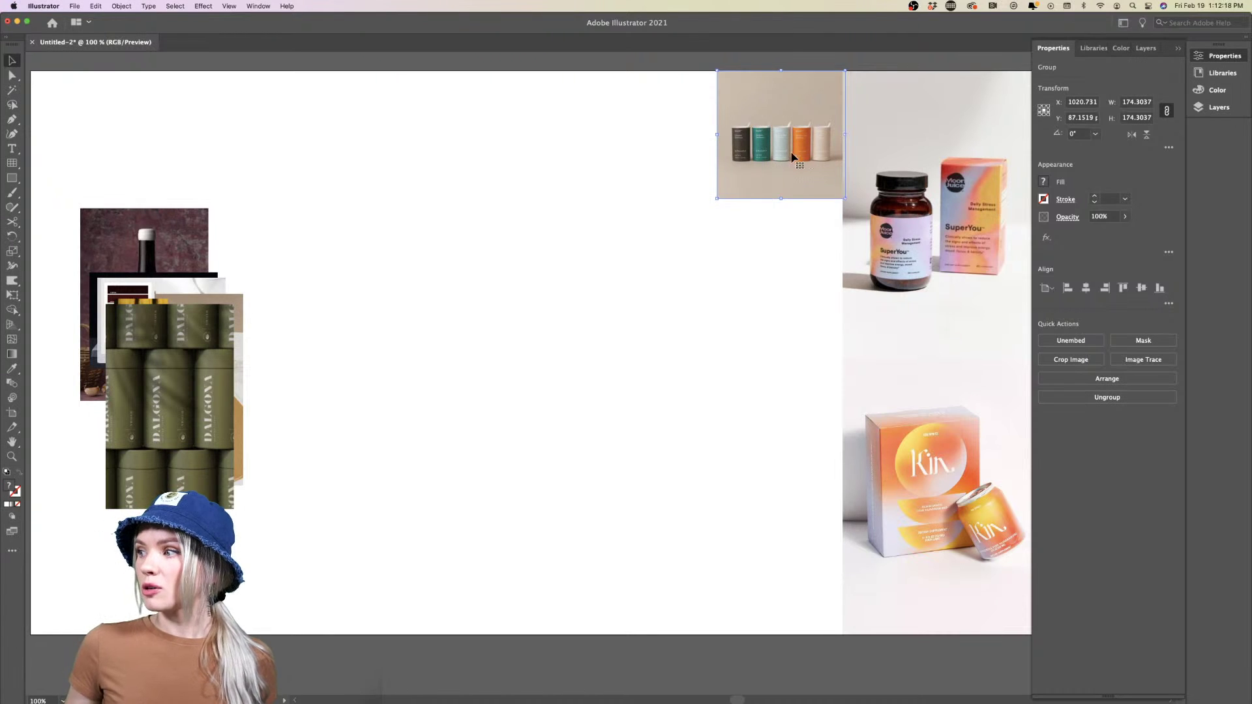
{"action": "left_click_drag", "start_coordinate": [717, 201], "coordinate": [637, 288]}
{"action": "left_click", "coordinate": [637, 288]}
{"action": "left_click_drag", "start_coordinate": [194, 408], "coordinate": [686, 387]}
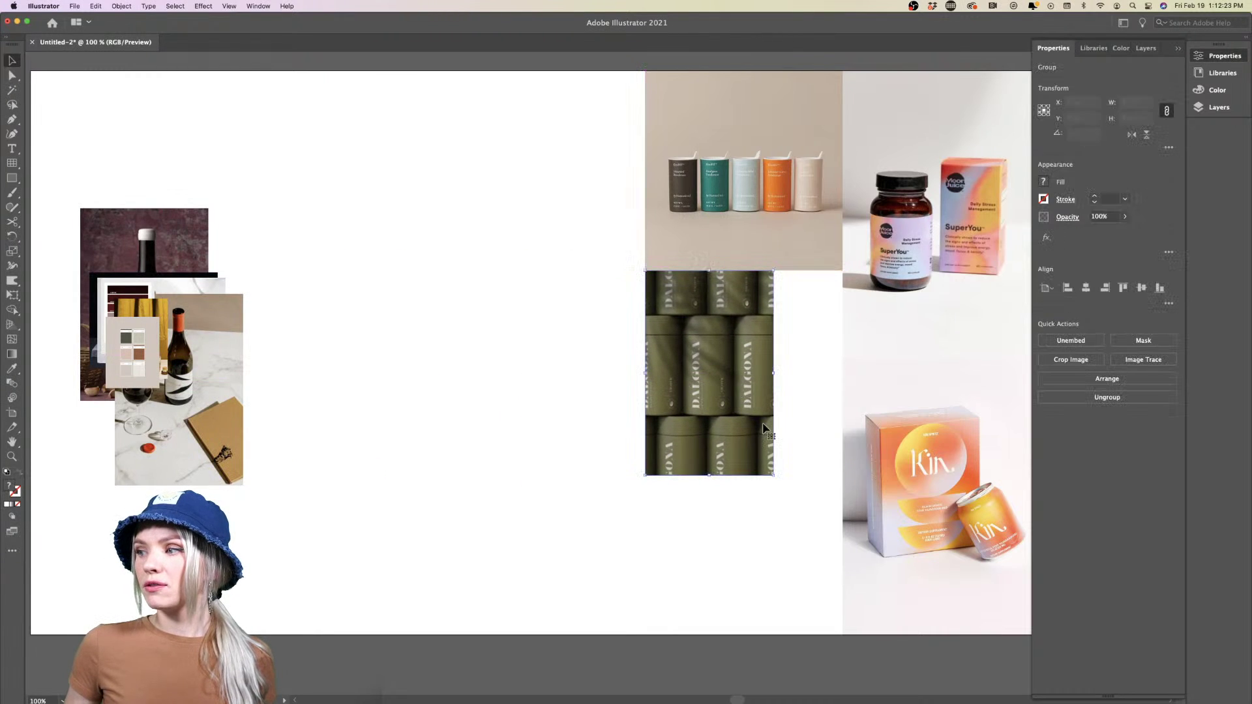
{"action": "left_click_drag", "start_coordinate": [773, 374], "coordinate": [816, 436]}
{"action": "left_click", "coordinate": [613, 270]}
Select the canisters and DALGONA pair and scale it down to the artboard bottom
{"action": "left_click_drag", "start_coordinate": [613, 270], "coordinate": [747, 636]}
{"action": "left_click_drag", "start_coordinate": [757, 571], "coordinate": [748, 571]}
{"action": "left_click", "coordinate": [489, 541]}
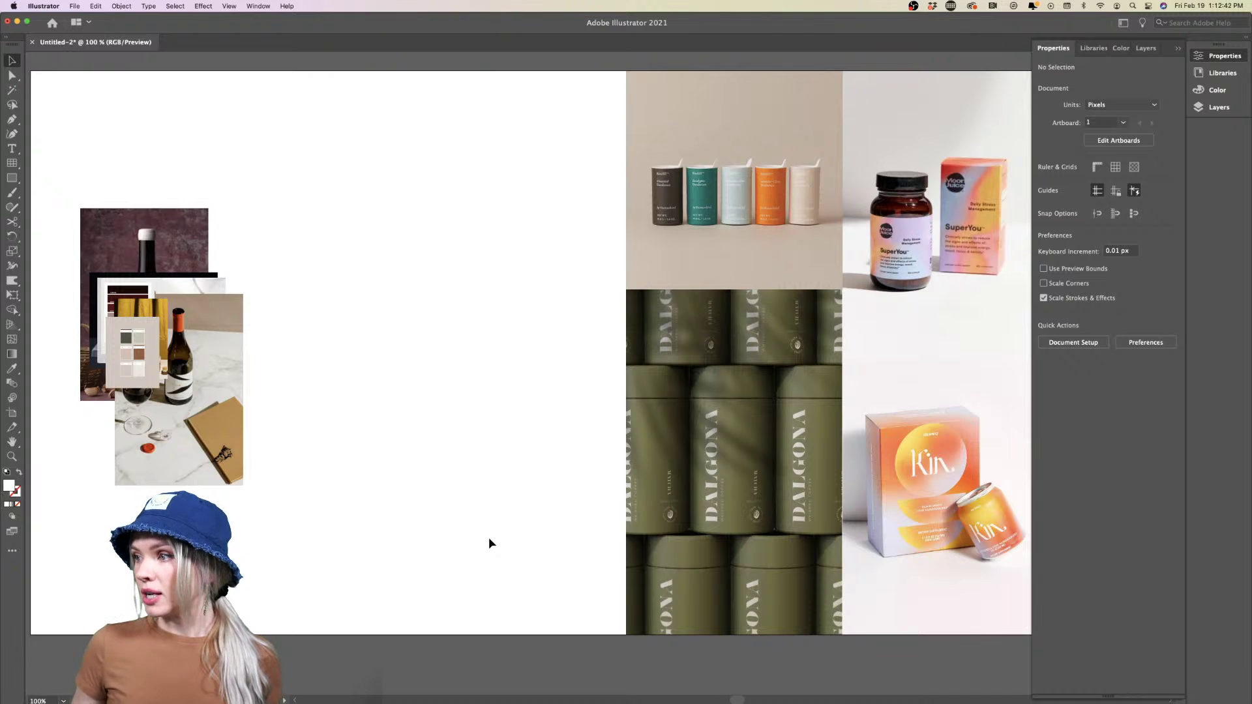
Pull the marble wine, swatch card and GLYPH photos out of the collage, GLYPH at the top
{"action": "scroll", "coordinate": [489, 542], "scroll_direction": "up", "scroll_amount": 2}
{"action": "scroll", "coordinate": [489, 542], "scroll_direction": "left", "scroll_amount": 1}
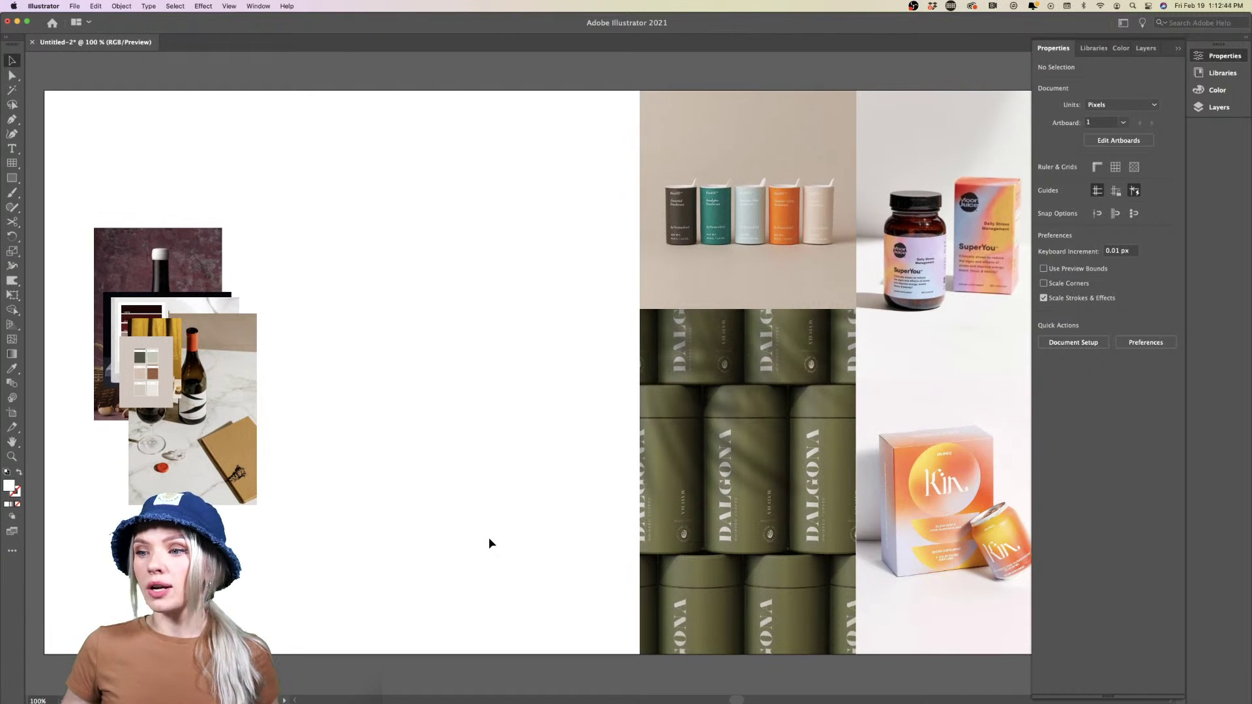
{"action": "left_click_drag", "start_coordinate": [203, 472], "coordinate": [414, 333]}
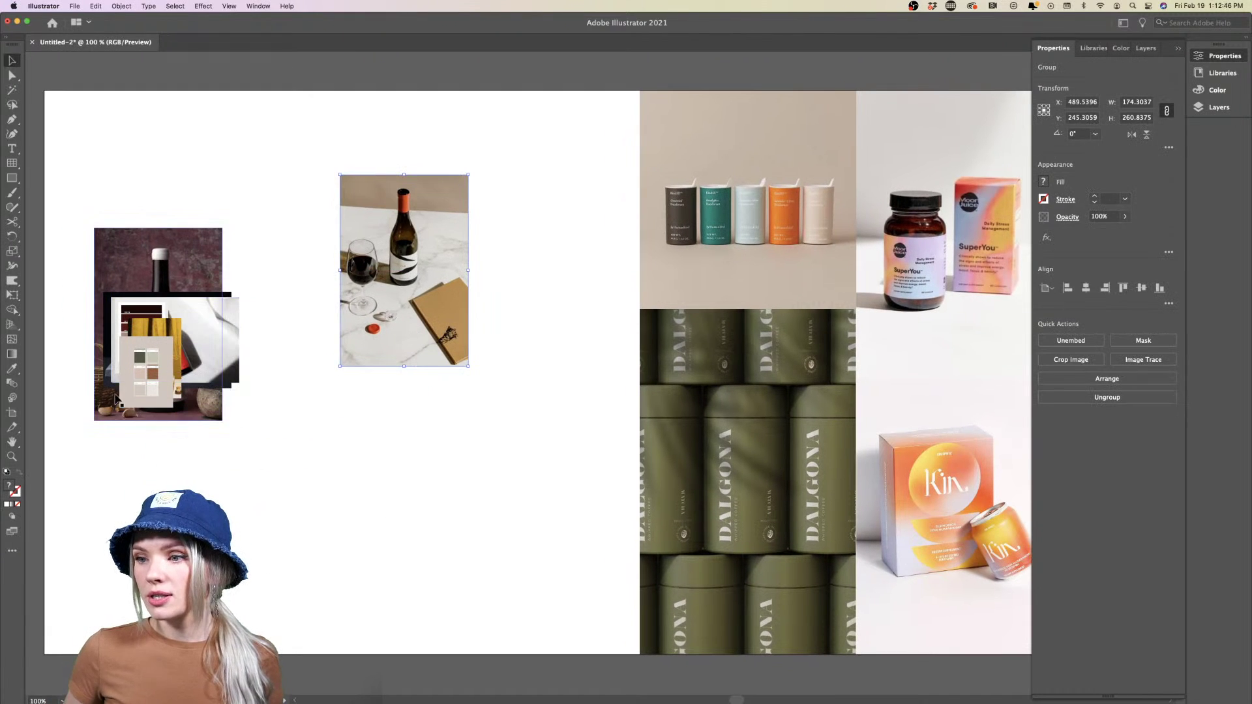
{"action": "left_click_drag", "start_coordinate": [146, 381], "coordinate": [365, 495]}
{"action": "left_click_drag", "start_coordinate": [155, 348], "coordinate": [482, 443]}
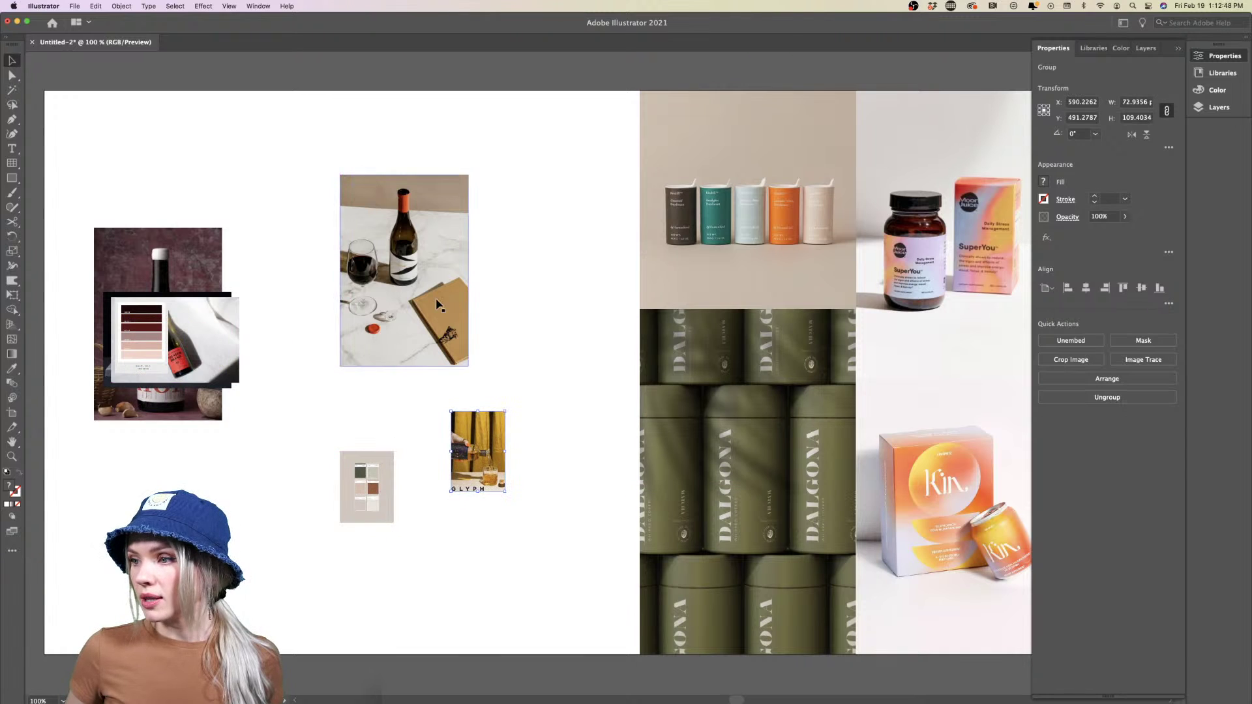
{"action": "left_click_drag", "start_coordinate": [404, 270], "coordinate": [295, 287]}
{"action": "left_click_drag", "start_coordinate": [468, 462], "coordinate": [473, 340]}
{"action": "left_click", "coordinate": [477, 423]}
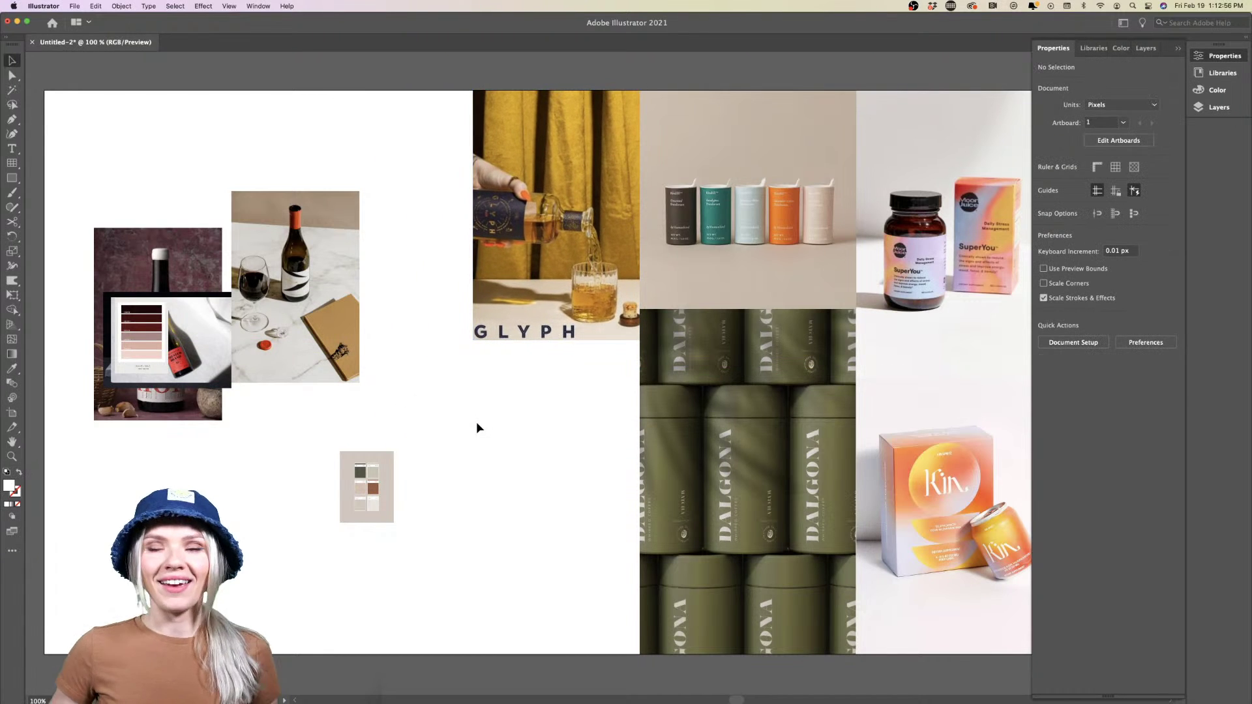
Place the swatch card below GLYPH and scale the pair to full artboard height
{"action": "left_click_drag", "start_coordinate": [358, 506], "coordinate": [419, 559]}
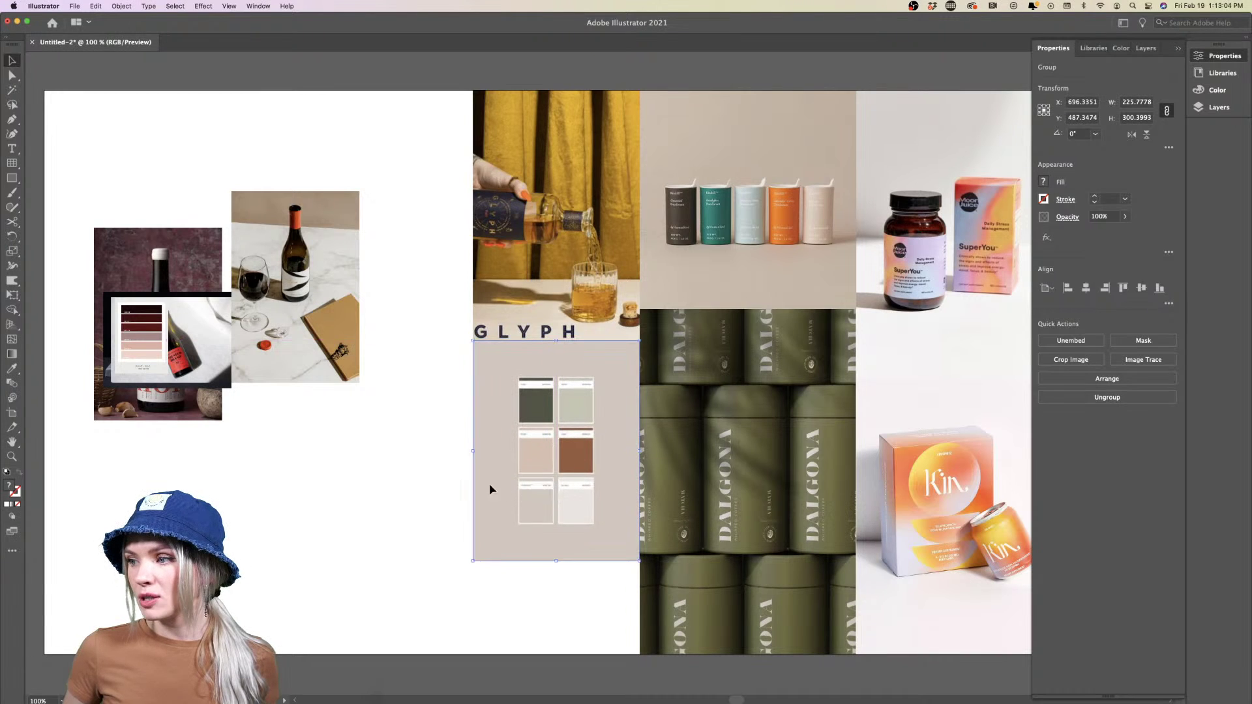
{"action": "left_click", "coordinate": [411, 300]}
{"action": "left_click", "coordinate": [598, 521]}
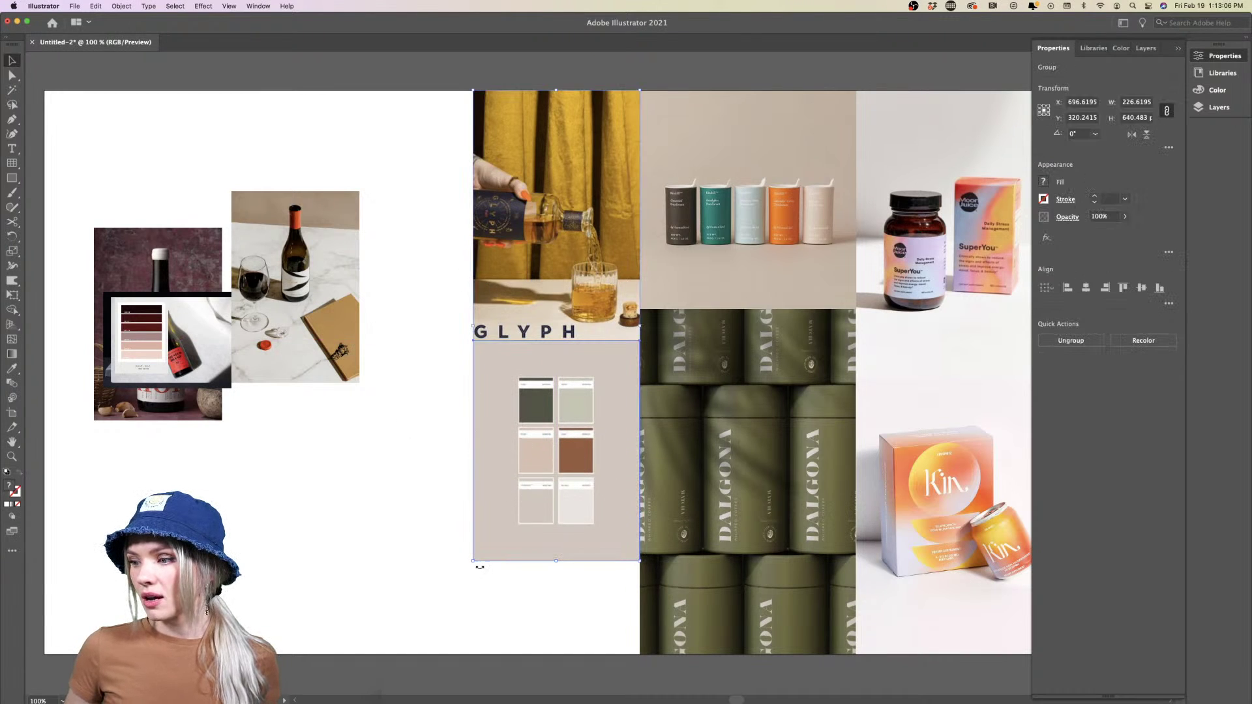
{"action": "left_click_drag", "start_coordinate": [471, 562], "coordinate": [408, 660]}
{"action": "left_click", "coordinate": [359, 615]}
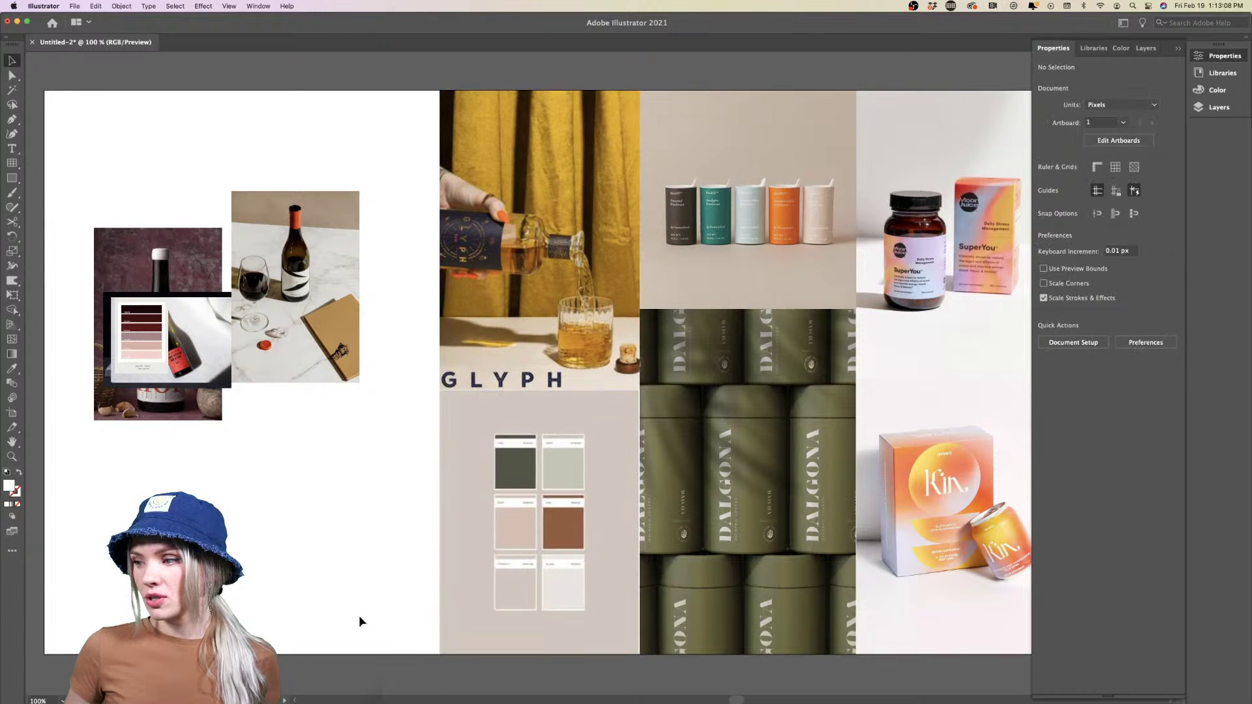
Stretch the colour-swatch card slightly to close the gap under the GLYPH photo
{"action": "left_click", "coordinate": [572, 525]}
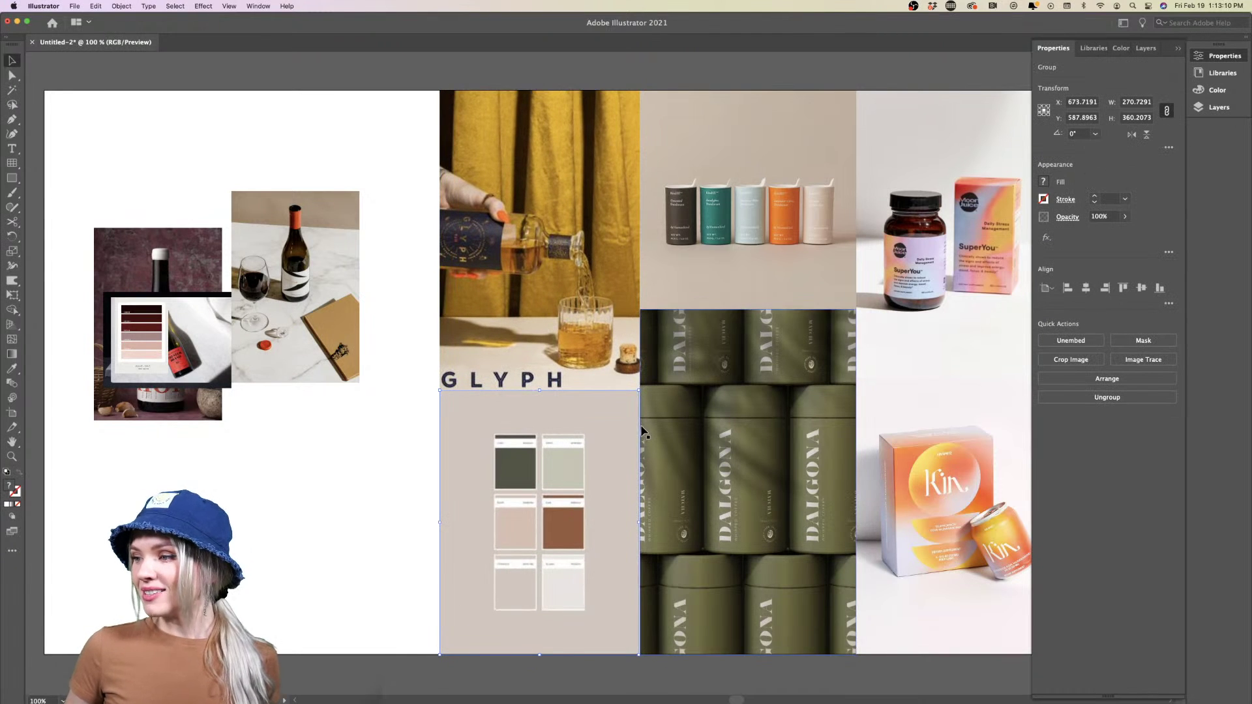
{"action": "scroll", "coordinate": [642, 434], "scroll_direction": "up", "scroll_amount": 2}
{"action": "scroll", "coordinate": [642, 432], "scroll_direction": "up", "scroll_amount": 1}
{"action": "scroll", "coordinate": [643, 432], "scroll_direction": "right", "scroll_amount": 1}
{"action": "left_click_drag", "start_coordinate": [613, 402], "coordinate": [612, 399]}
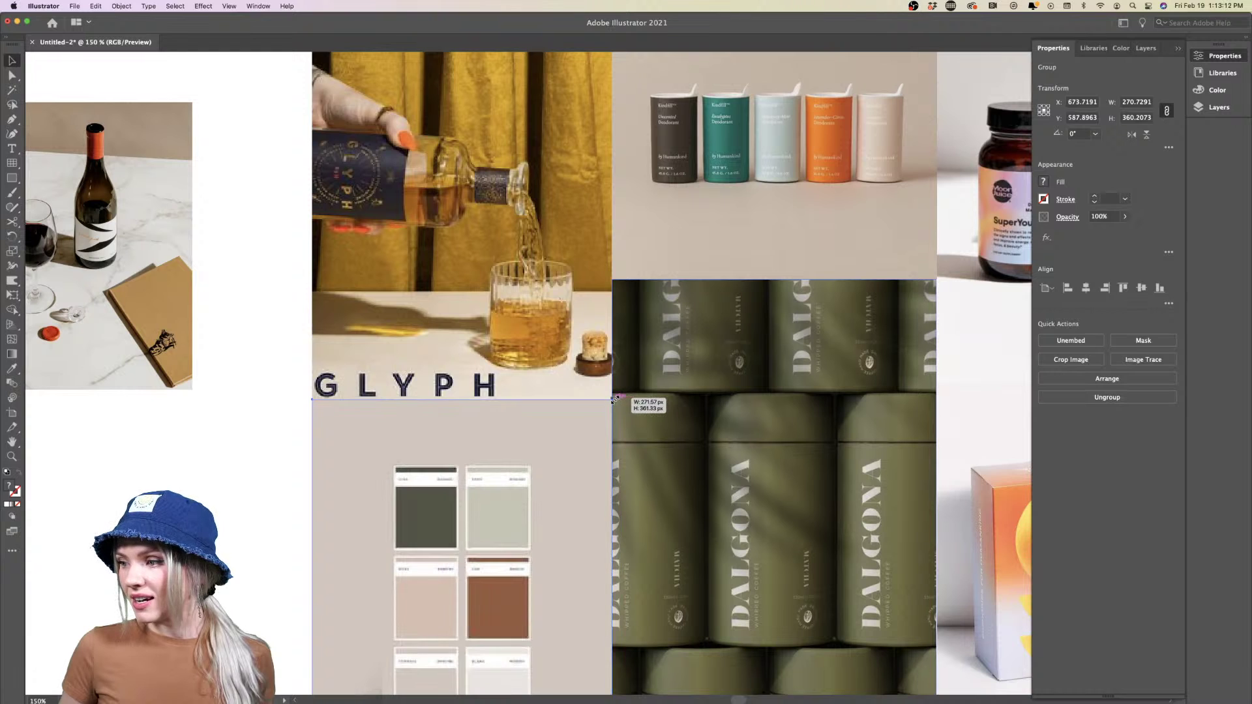
{"action": "left_click", "coordinate": [256, 466]}
{"action": "key", "text": "super+minus"}
{"action": "key", "text": "super+minus"}
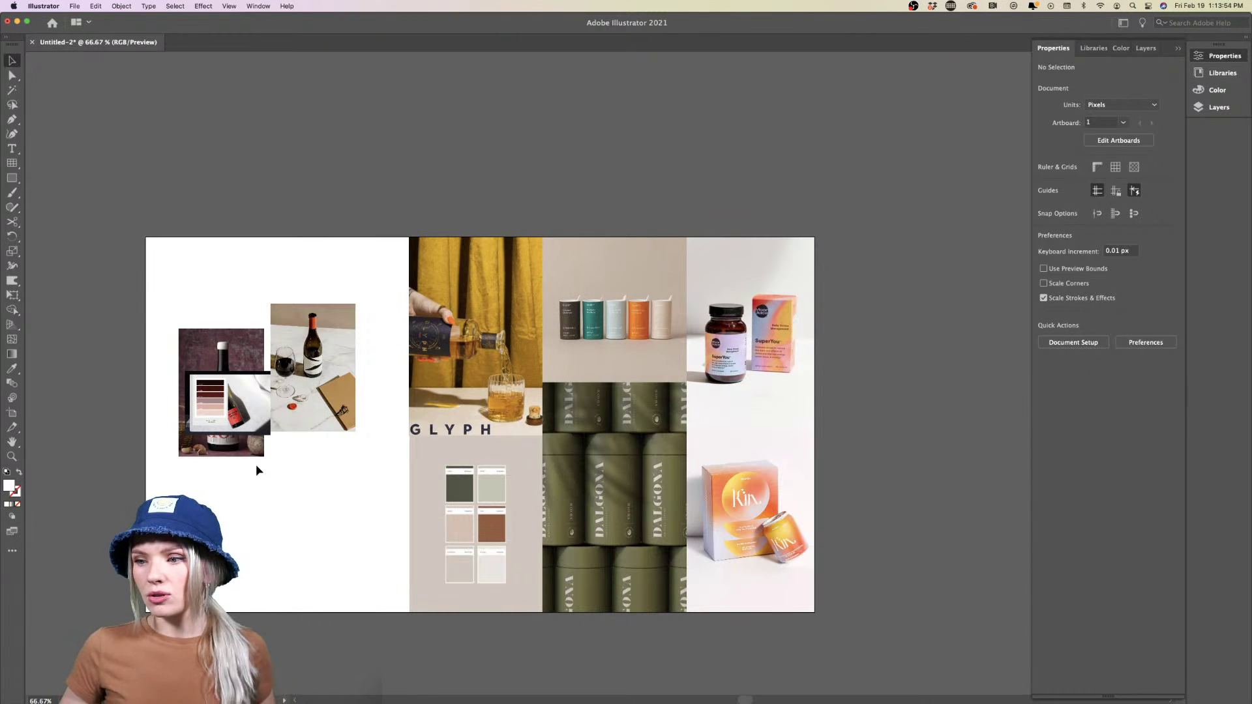
Stack the marble wine photo above the red-label bottle photo and scale both to full height
{"action": "left_click_drag", "start_coordinate": [344, 407], "coordinate": [398, 340]}
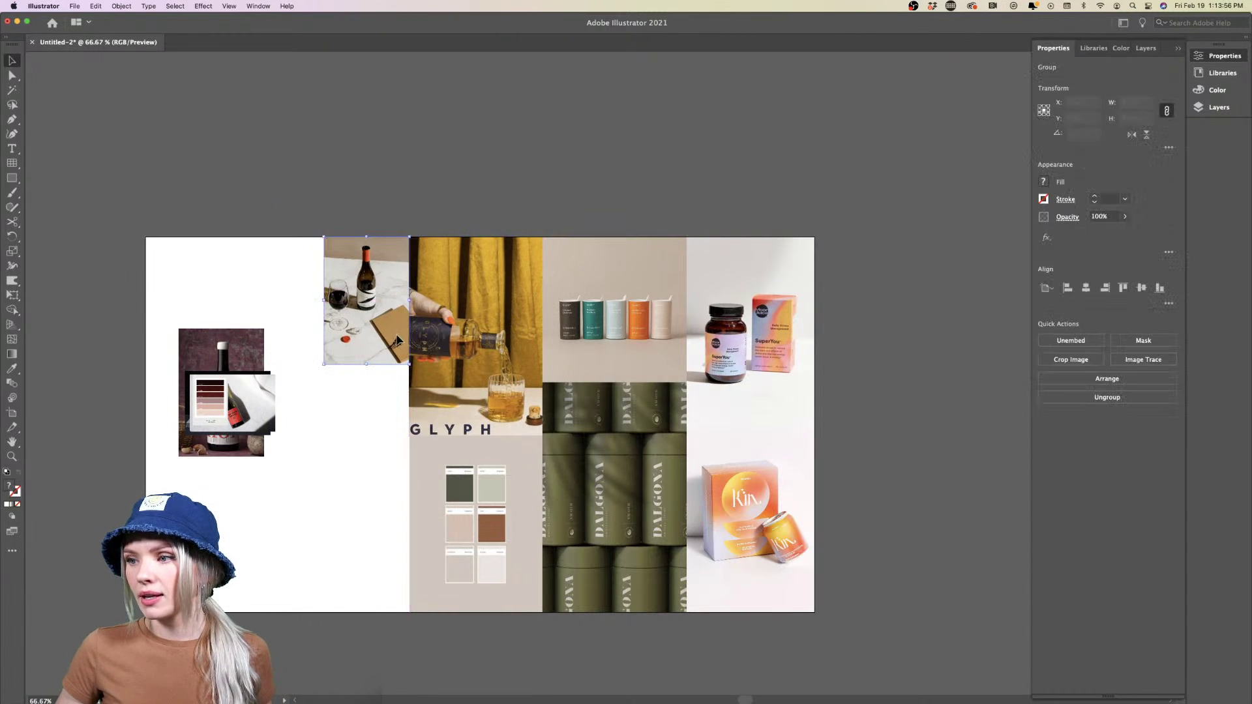
{"action": "left_click_drag", "start_coordinate": [265, 401], "coordinate": [398, 391]}
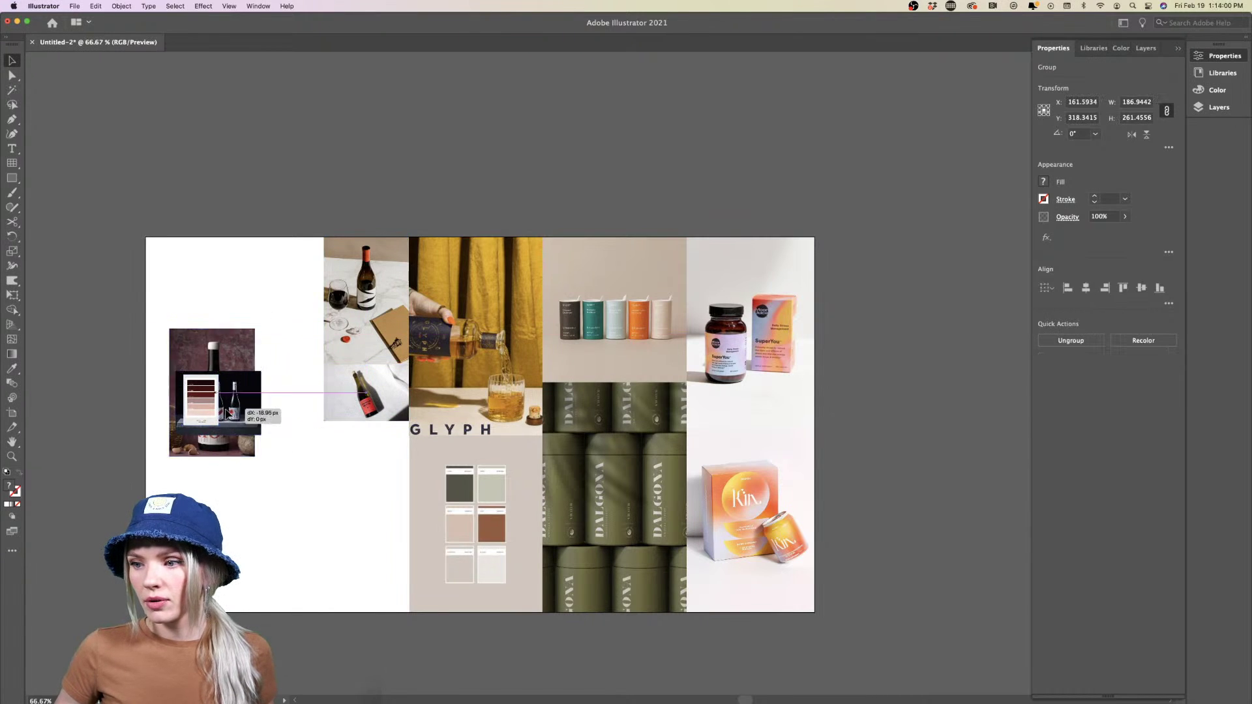
{"action": "left_click_drag", "start_coordinate": [251, 410], "coordinate": [151, 414]}
{"action": "left_click_drag", "start_coordinate": [296, 341], "coordinate": [235, 613]}
{"action": "key", "text": "super+shift+a"}
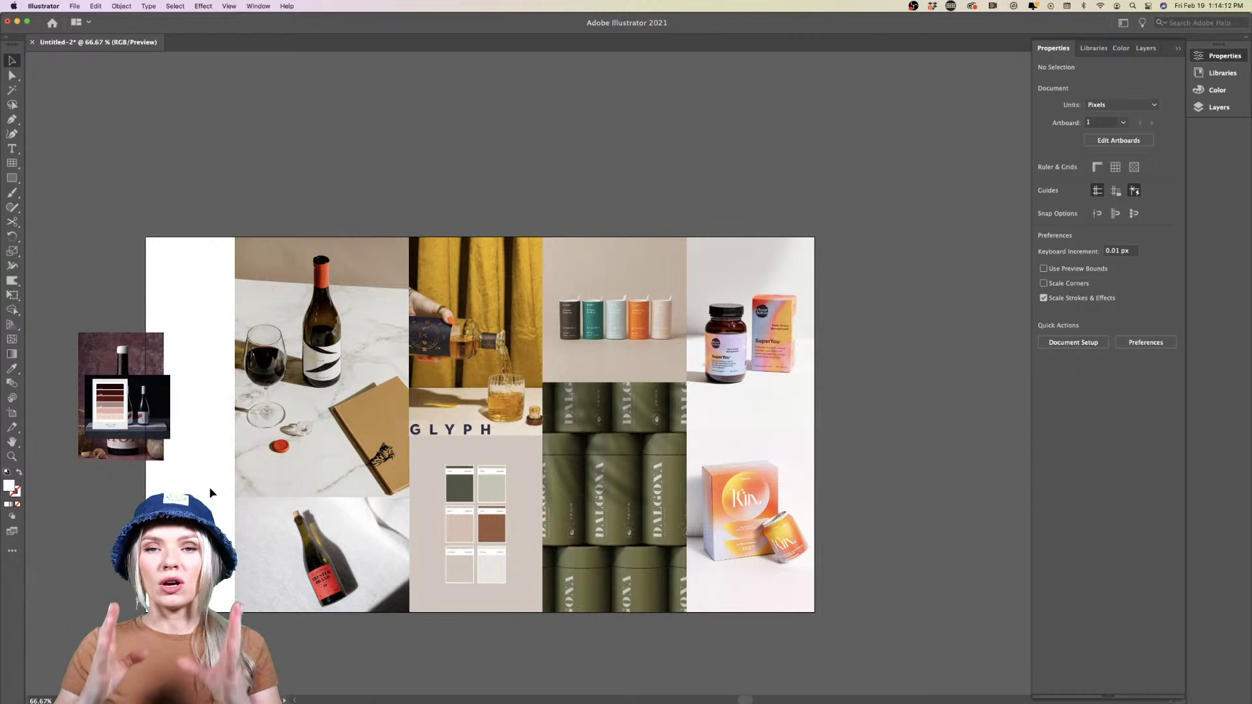
{"action": "left_click", "coordinate": [236, 522]}
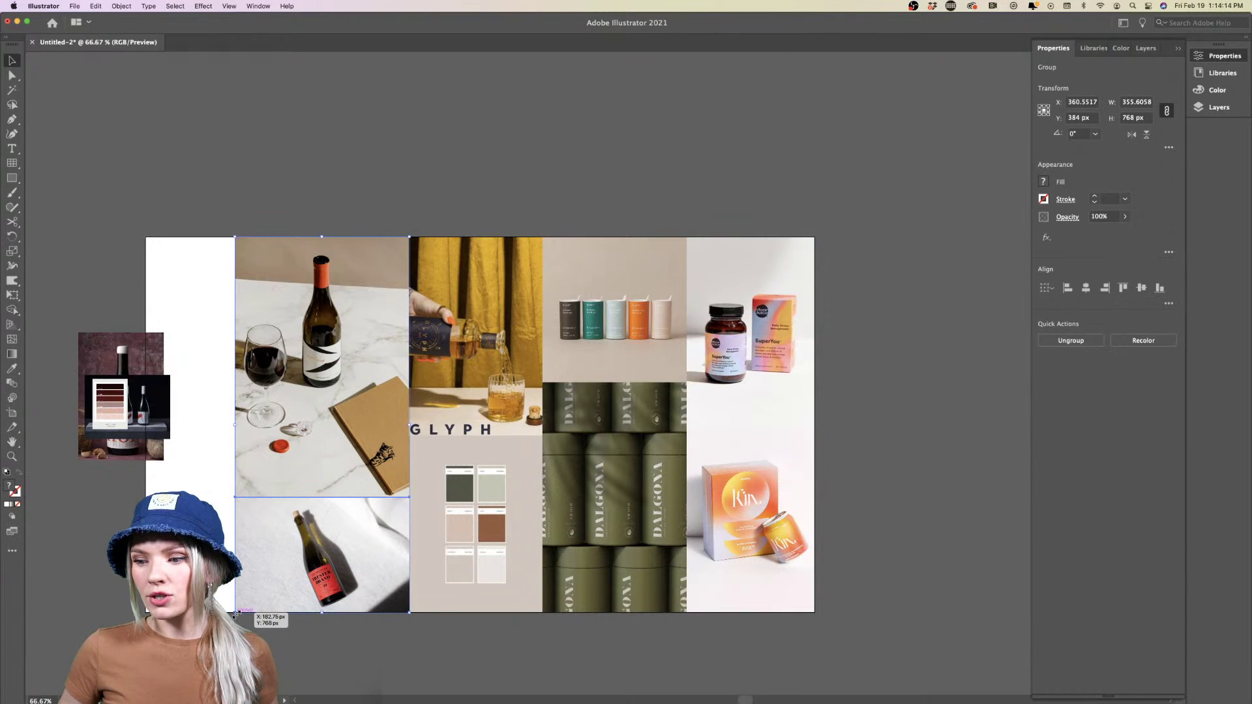
{"action": "mouse_move", "coordinate": [238, 613]}
{"action": "left_mouse_down"}
{"action": "mouse_move", "coordinate": [304, 539]}
{"action": "mouse_move", "coordinate": [237, 614]}
{"action": "left_mouse_up"}
{"action": "left_click", "coordinate": [237, 619]}
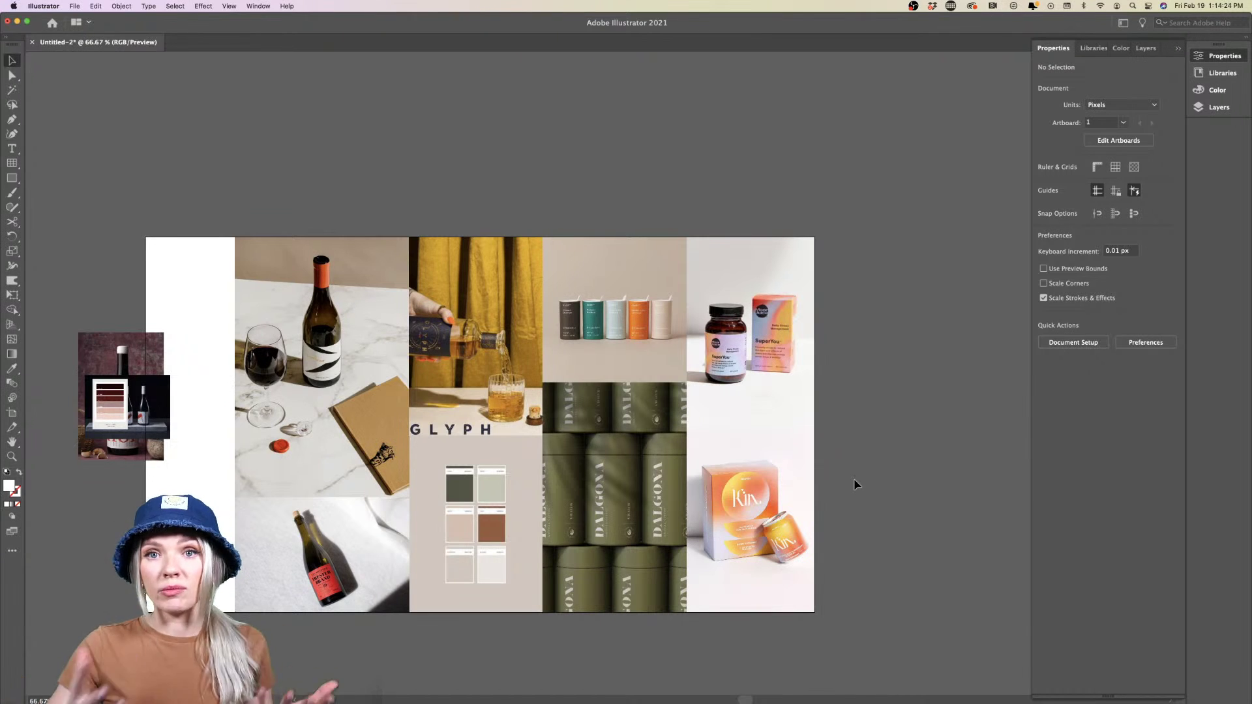
Place the burgundy palette card top-left with the slightly enlarged three-bottle photo below it
{"action": "scroll", "coordinate": [287, 430], "scroll_direction": "left", "scroll_amount": 3}
{"action": "scroll", "coordinate": [287, 430], "scroll_direction": "down", "scroll_amount": 2}
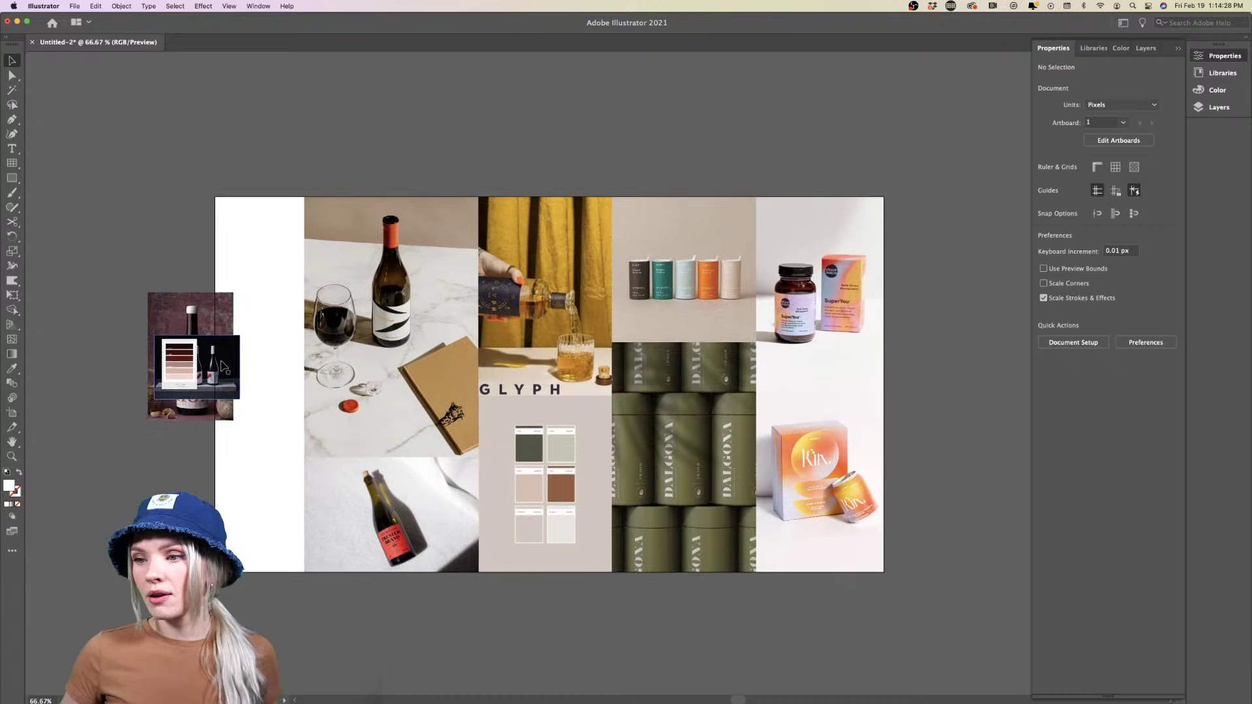
{"action": "left_click_drag", "start_coordinate": [228, 326], "coordinate": [159, 331]}
{"action": "key", "text": "super+shift+a"}
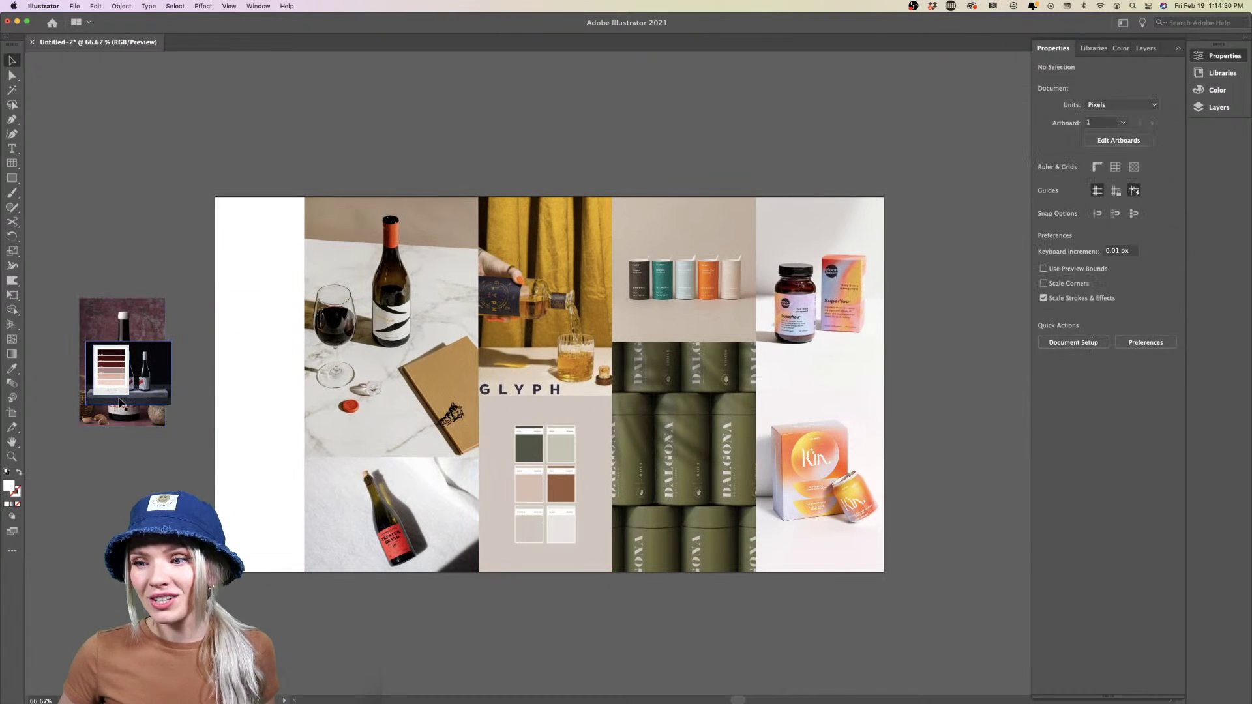
{"action": "left_click_drag", "start_coordinate": [111, 372], "coordinate": [185, 324]}
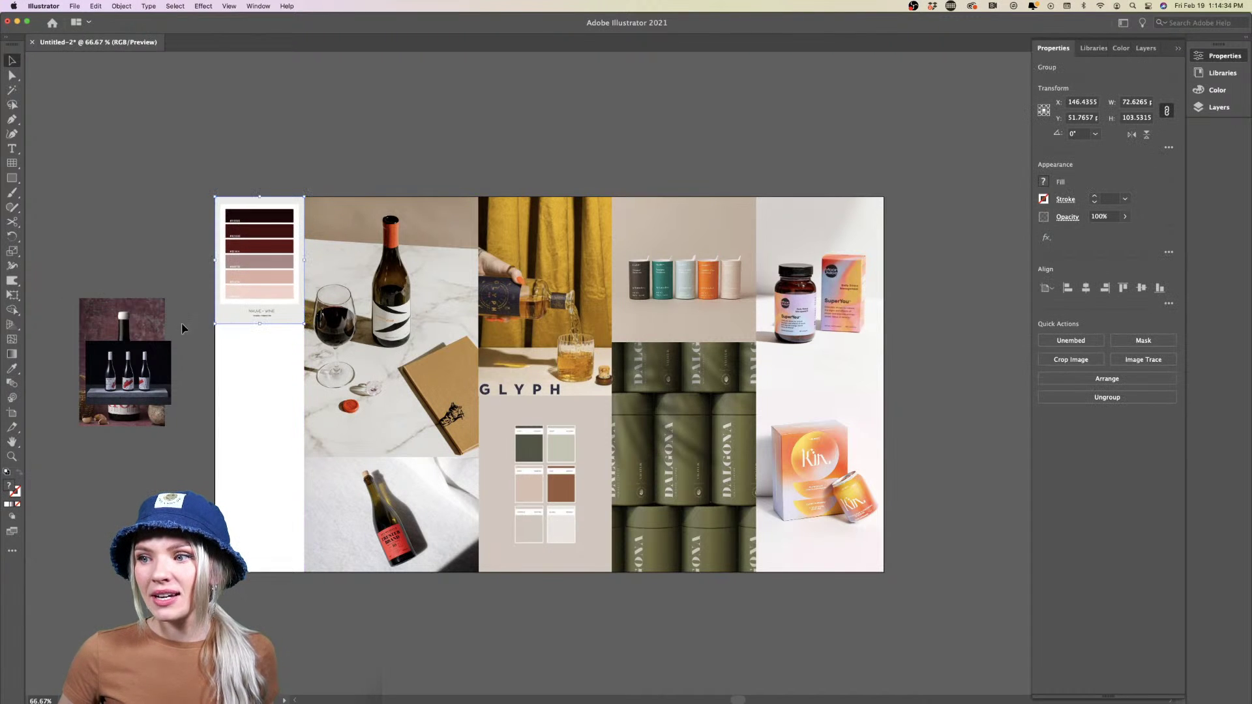
{"action": "left_click", "coordinate": [183, 336]}
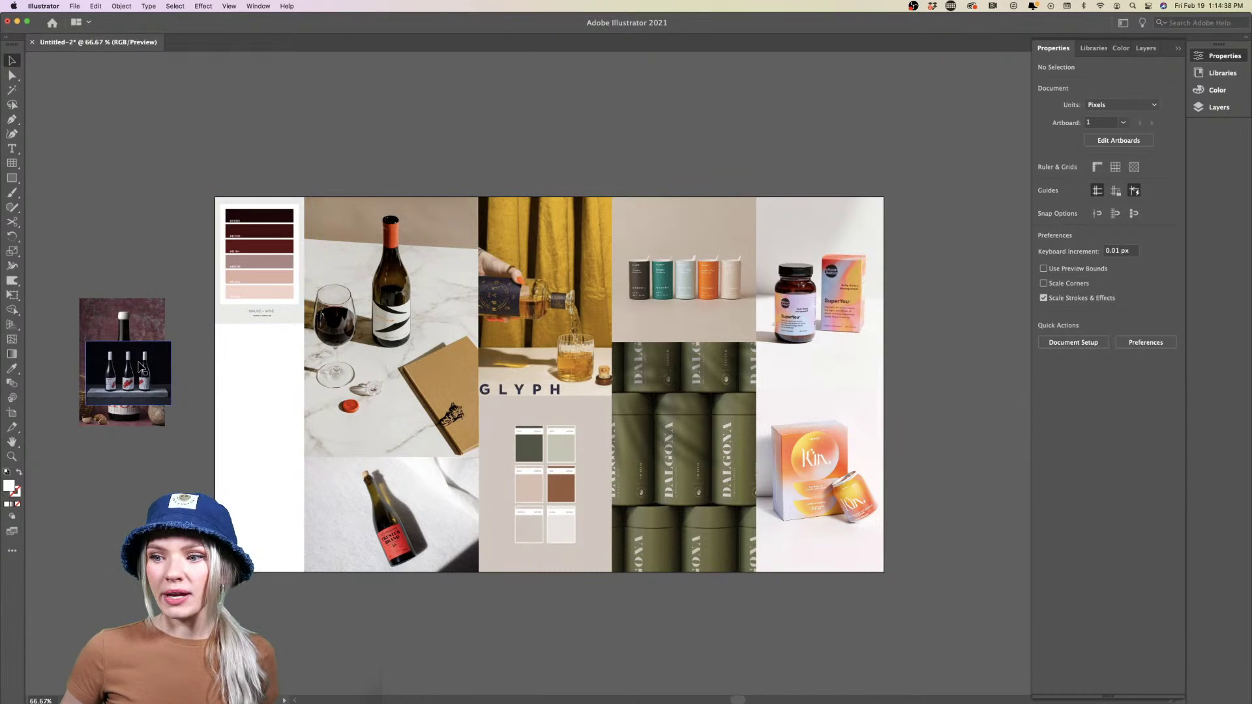
{"action": "left_click_drag", "start_coordinate": [140, 364], "coordinate": [273, 349]}
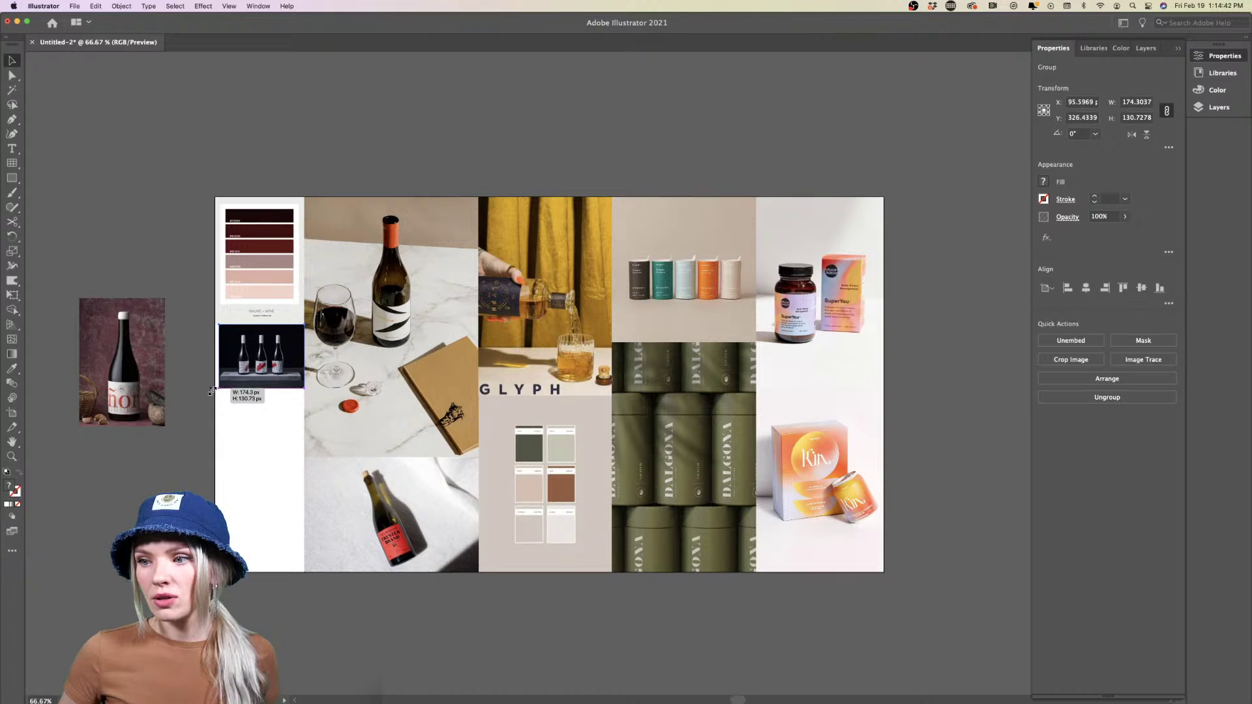
{"action": "left_click_drag", "start_coordinate": [212, 392], "coordinate": [209, 393]}
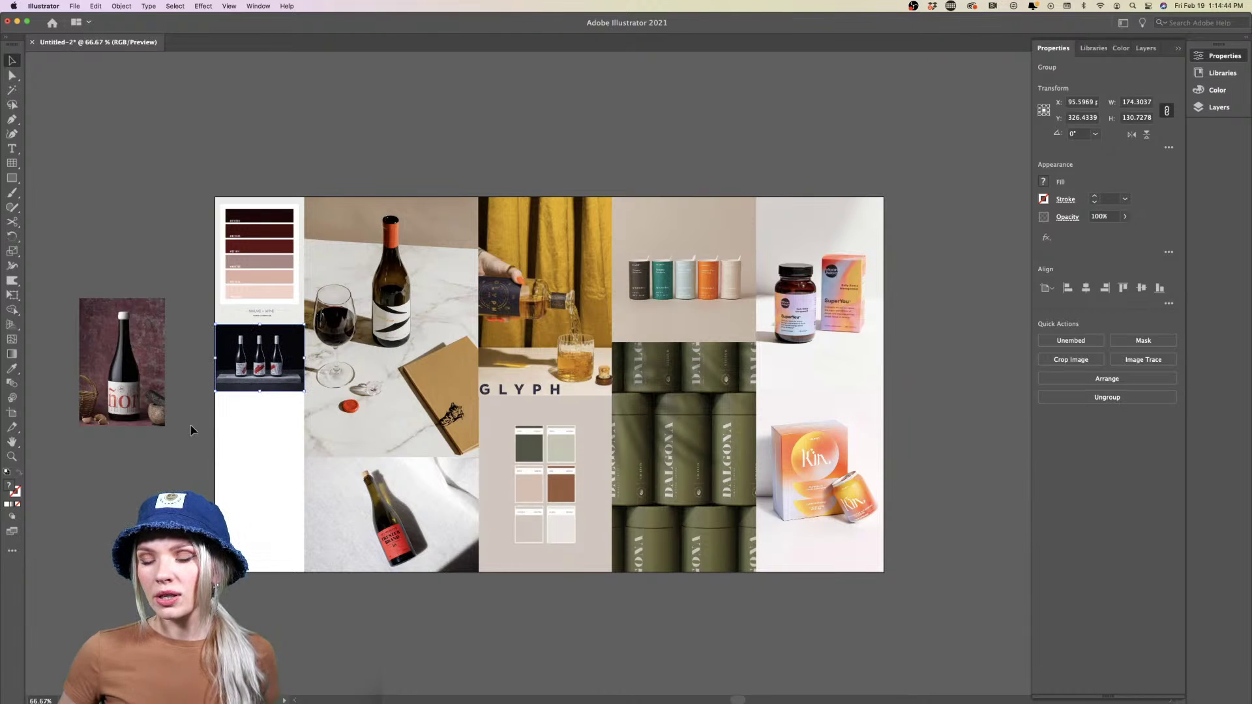
Move the ñor photo below the three-bottle photo, enlarge it, and shift it about 24 px left
{"action": "left_click_drag", "start_coordinate": [129, 349], "coordinate": [265, 440]}
{"action": "left_click_drag", "start_coordinate": [296, 522], "coordinate": [335, 587]}
{"action": "left_click", "coordinate": [335, 580]}
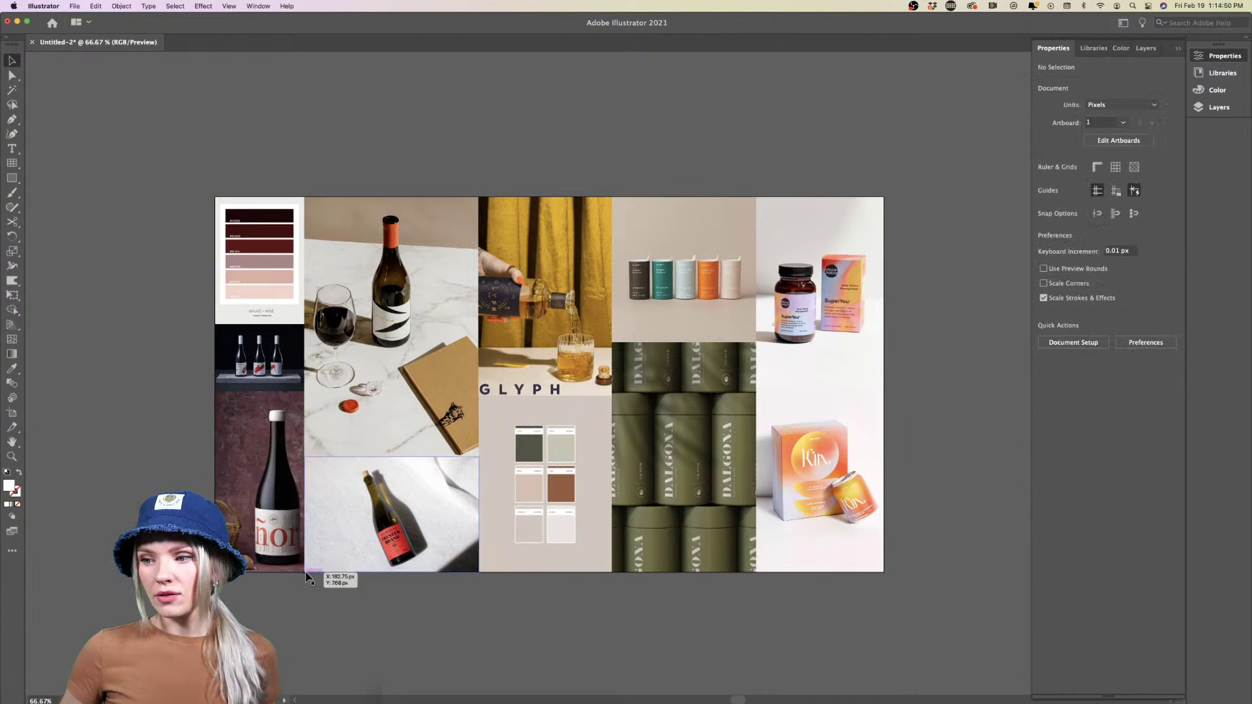
{"action": "mouse_move", "coordinate": [277, 537]}
{"action": "left_mouse_down"}
{"action": "mouse_move", "coordinate": [266, 537]}
{"action": "mouse_move", "coordinate": [278, 537]}
{"action": "left_mouse_up"}
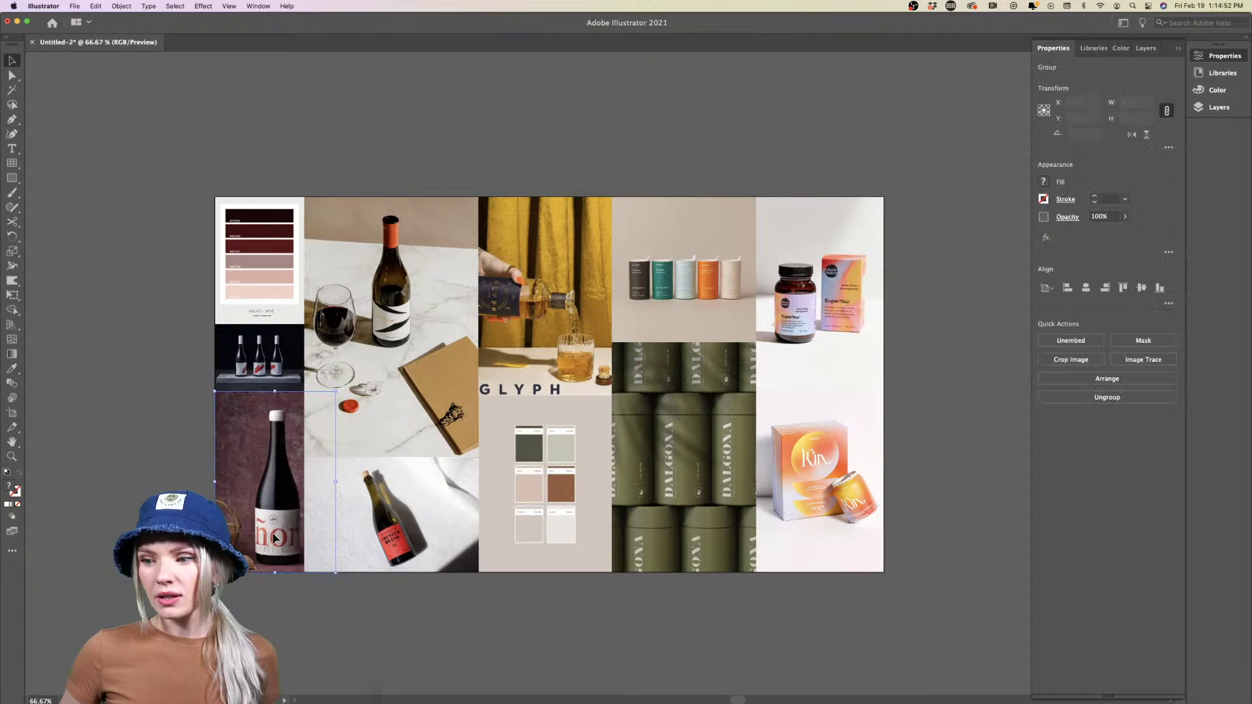
{"action": "left_click", "coordinate": [269, 633]}
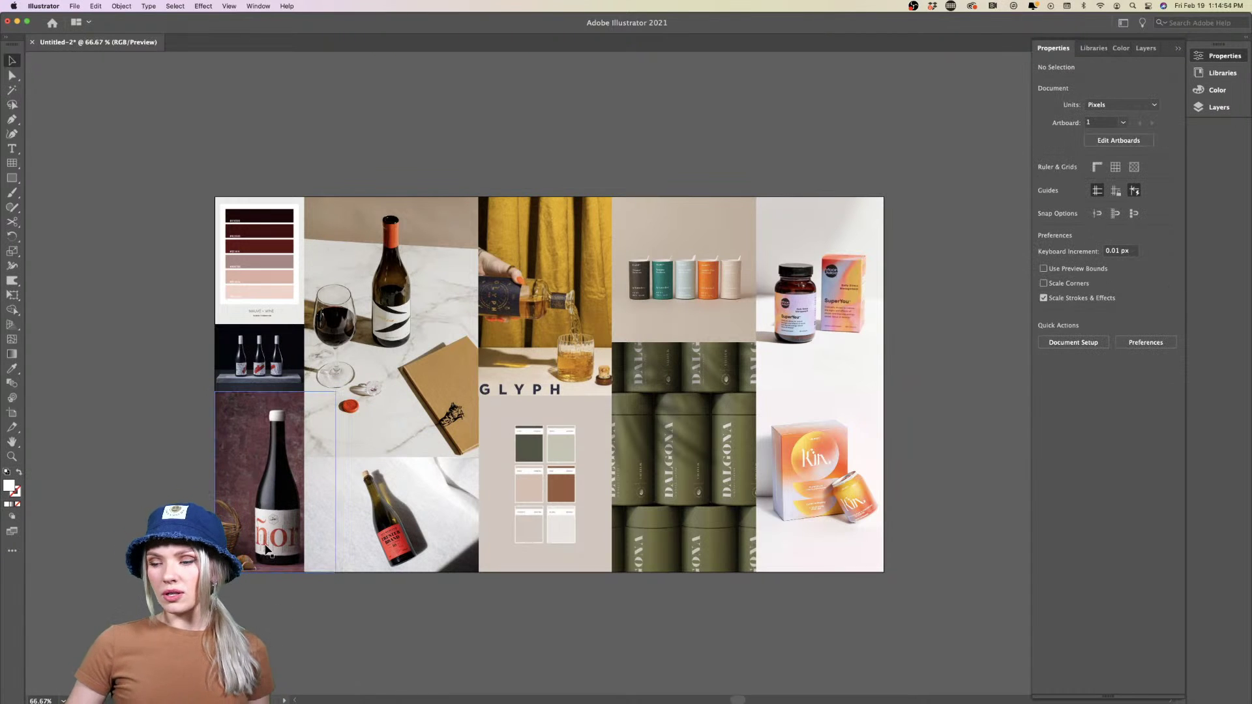
{"action": "left_click_drag", "start_coordinate": [267, 548], "coordinate": [252, 549]}
Try clipping the bottle photo to a column-sized rectangle, then undo and delete the rectangle
{"action": "key", "text": "super+1"}
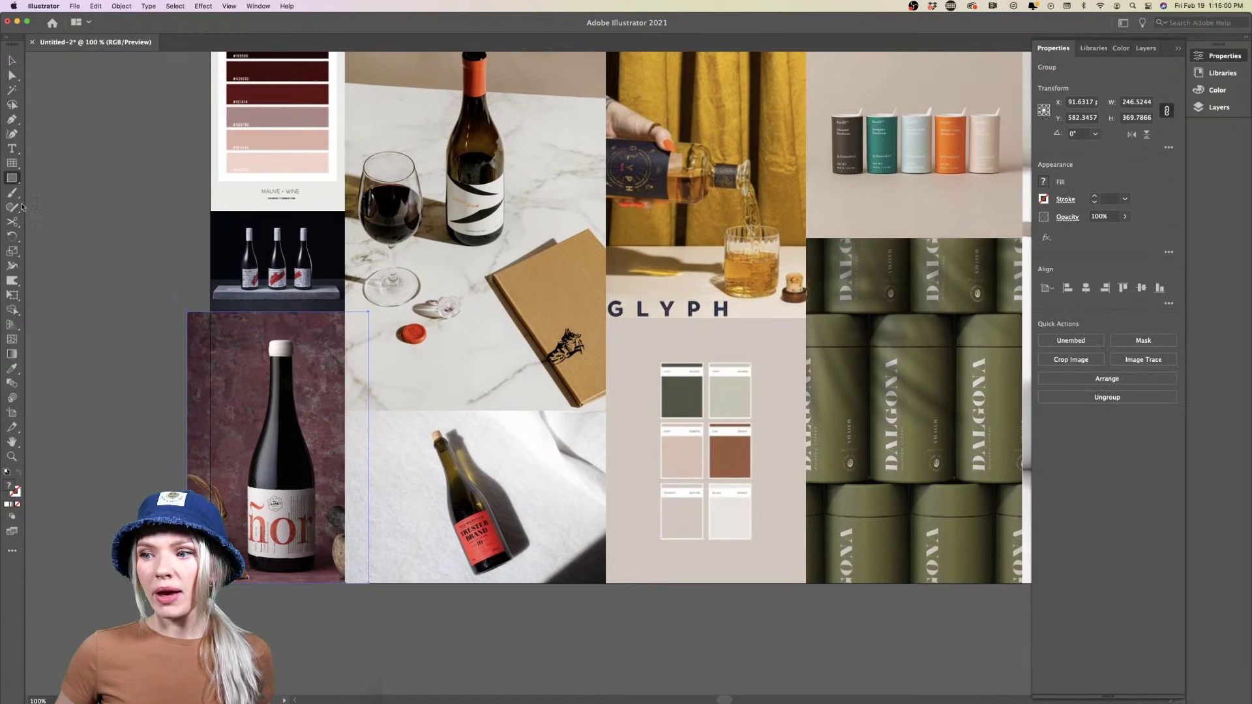
{"action": "mouse_move", "coordinate": [211, 312]}
{"action": "left_mouse_down"}
{"action": "mouse_move", "coordinate": [313, 548]}
{"action": "mouse_move", "coordinate": [344, 583]}
{"action": "left_mouse_up"}
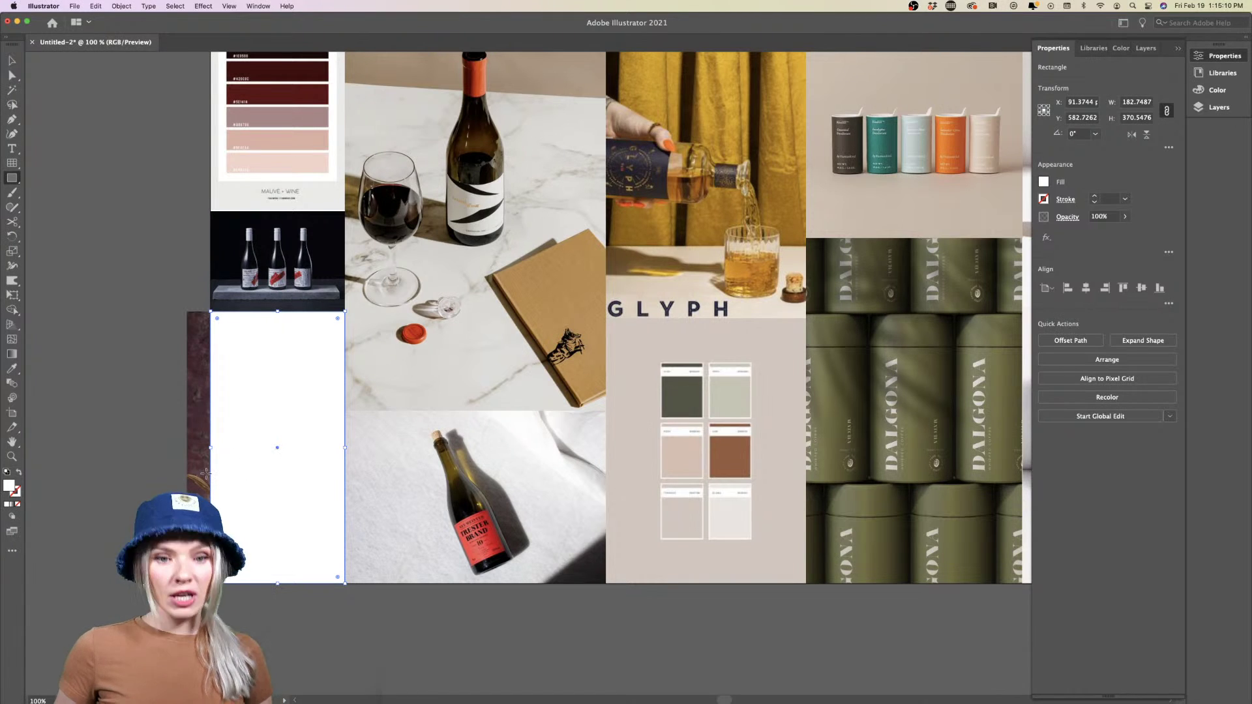
{"action": "key", "text": "v"}
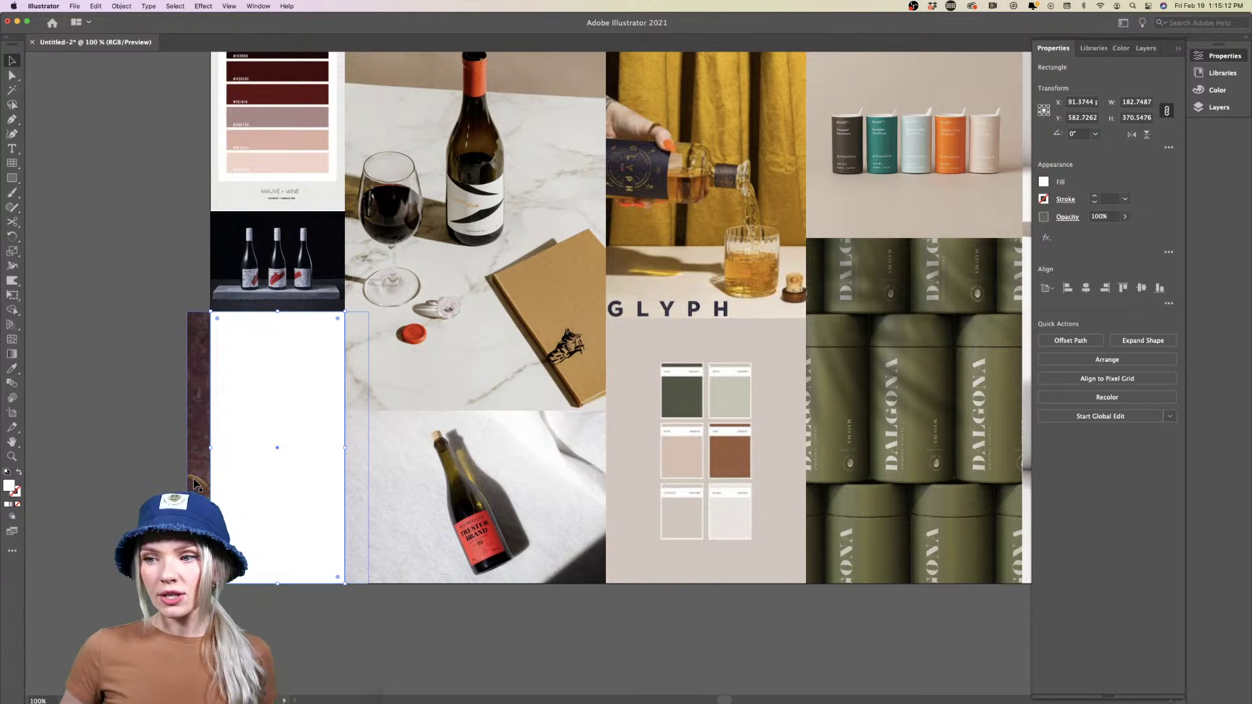
{"action": "left_click", "coordinate": [194, 484], "text": "shift"}
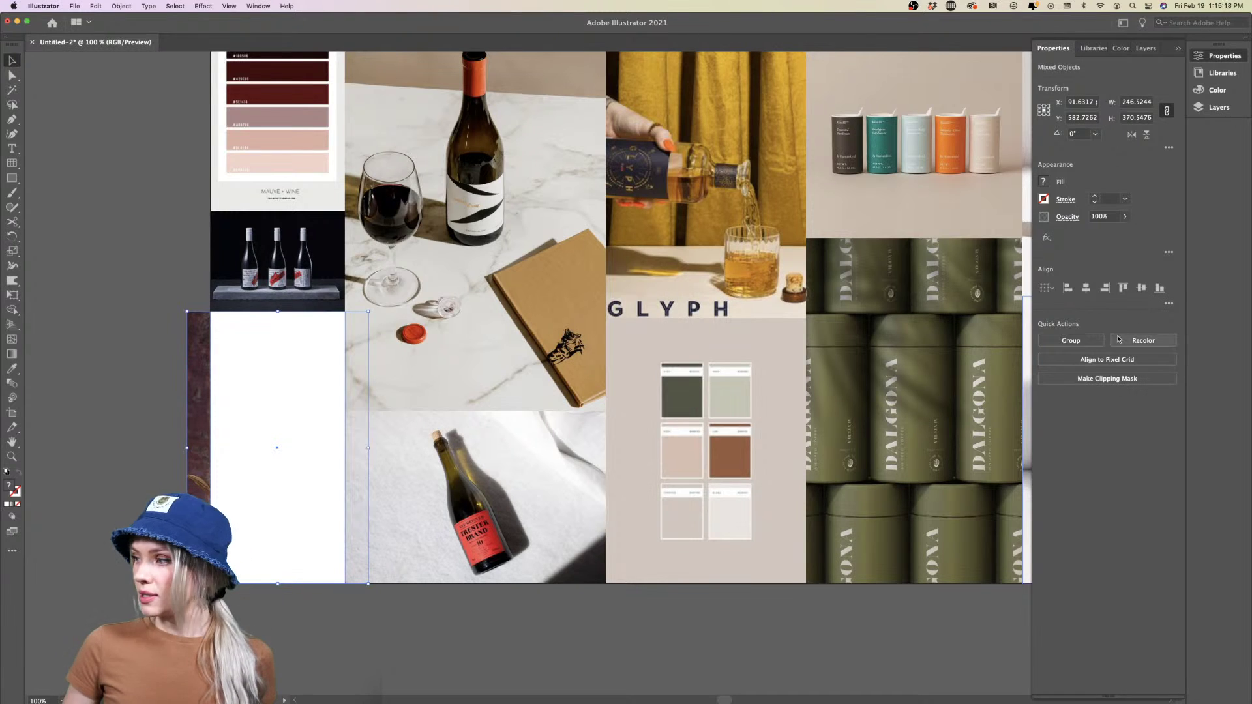
{"action": "left_click", "coordinate": [1105, 382]}
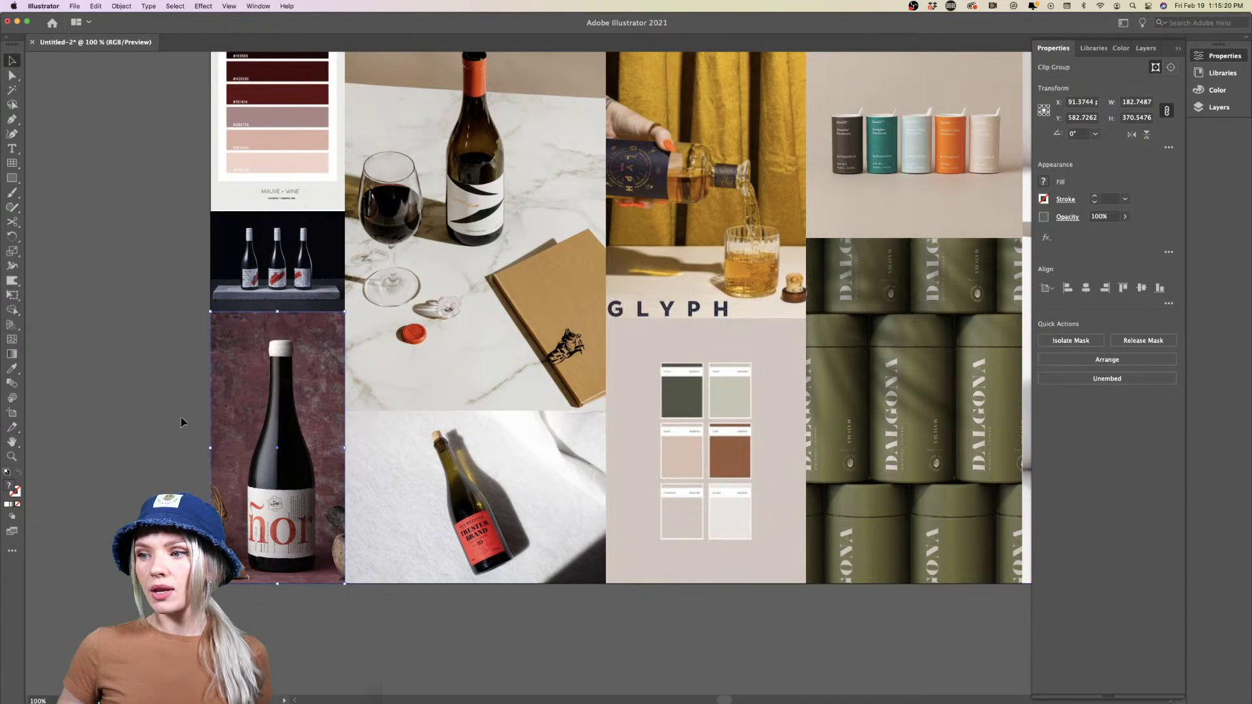
{"action": "left_click", "coordinate": [81, 413]}
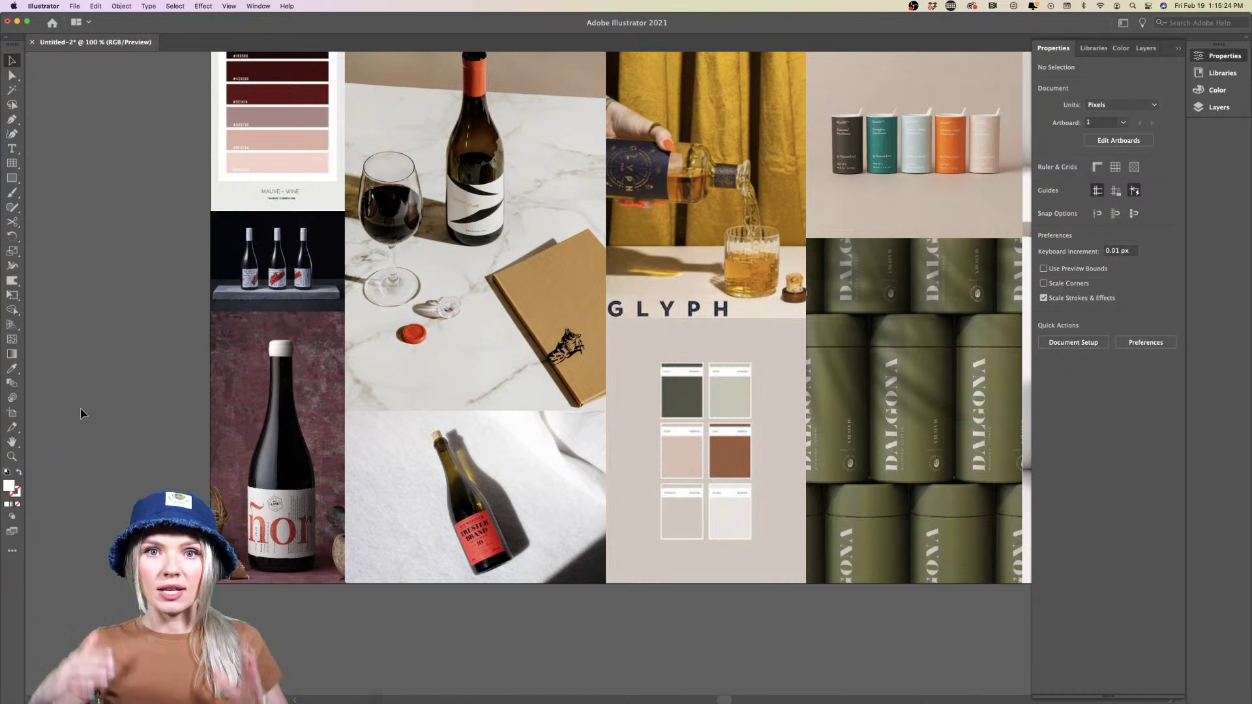
{"action": "key", "text": "super+z"}
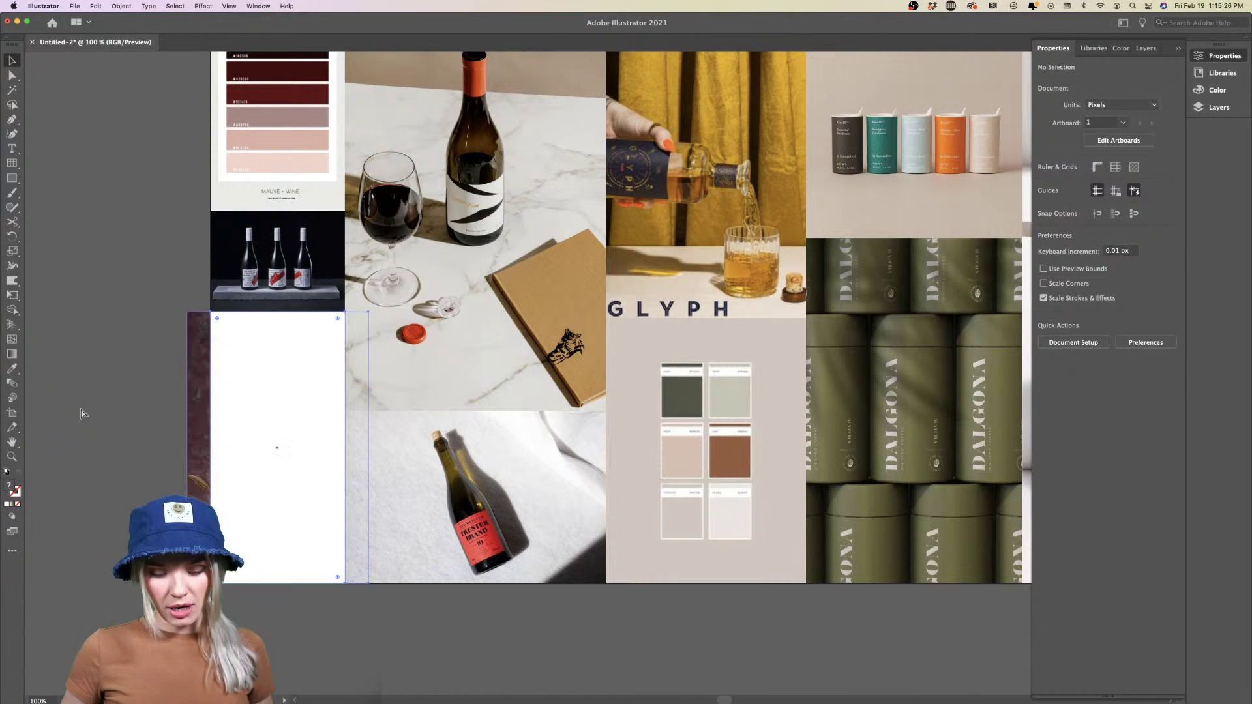
{"action": "left_click", "coordinate": [236, 413]}
{"action": "key", "text": "Delete"}
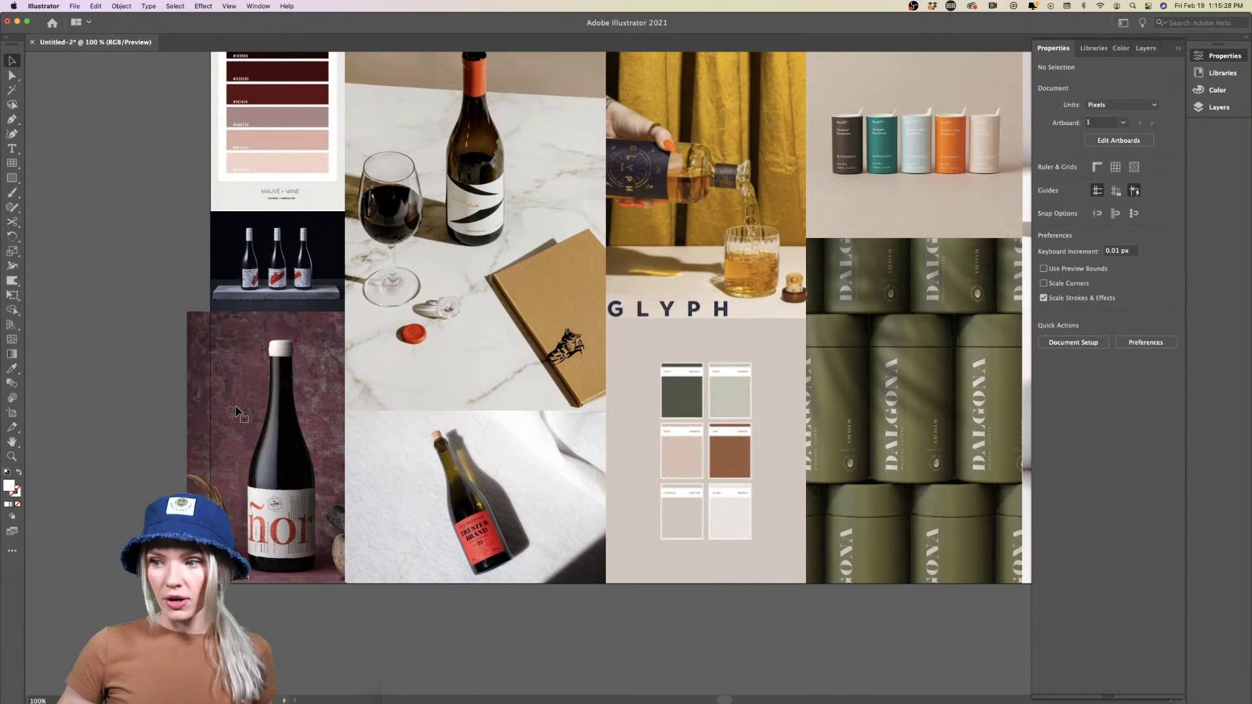
Try clipping the bottle photo into a circle, then undo it and remove the circle
{"action": "left_click_drag", "start_coordinate": [14, 175], "coordinate": [66, 203]}
{"action": "left_click_drag", "start_coordinate": [193, 370], "coordinate": [350, 527]}
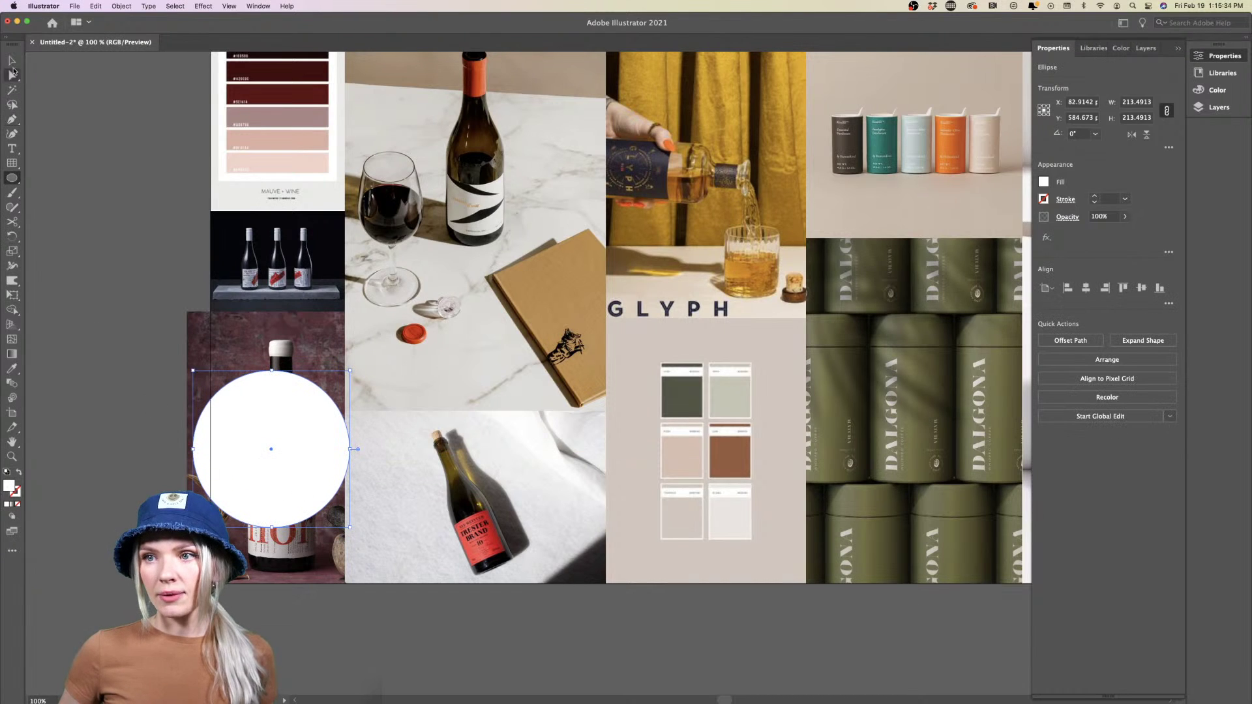
{"action": "left_click", "coordinate": [260, 344], "text": "shift"}
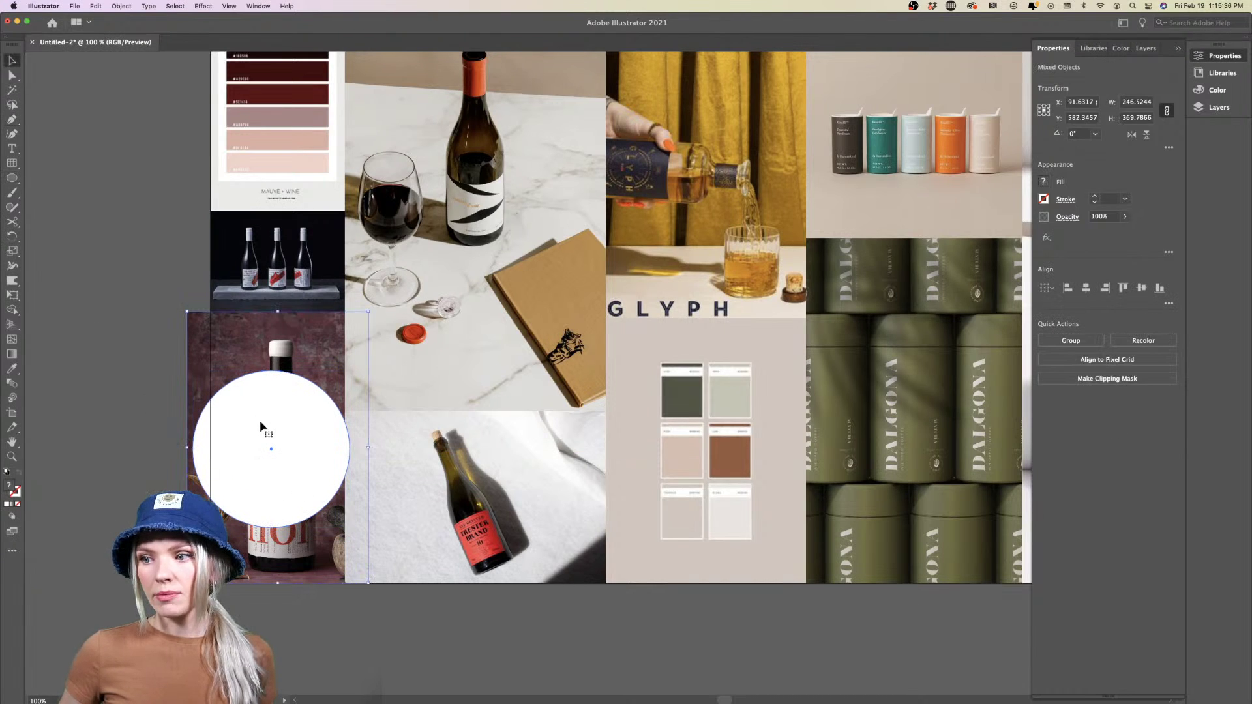
{"action": "key", "text": "super+7"}
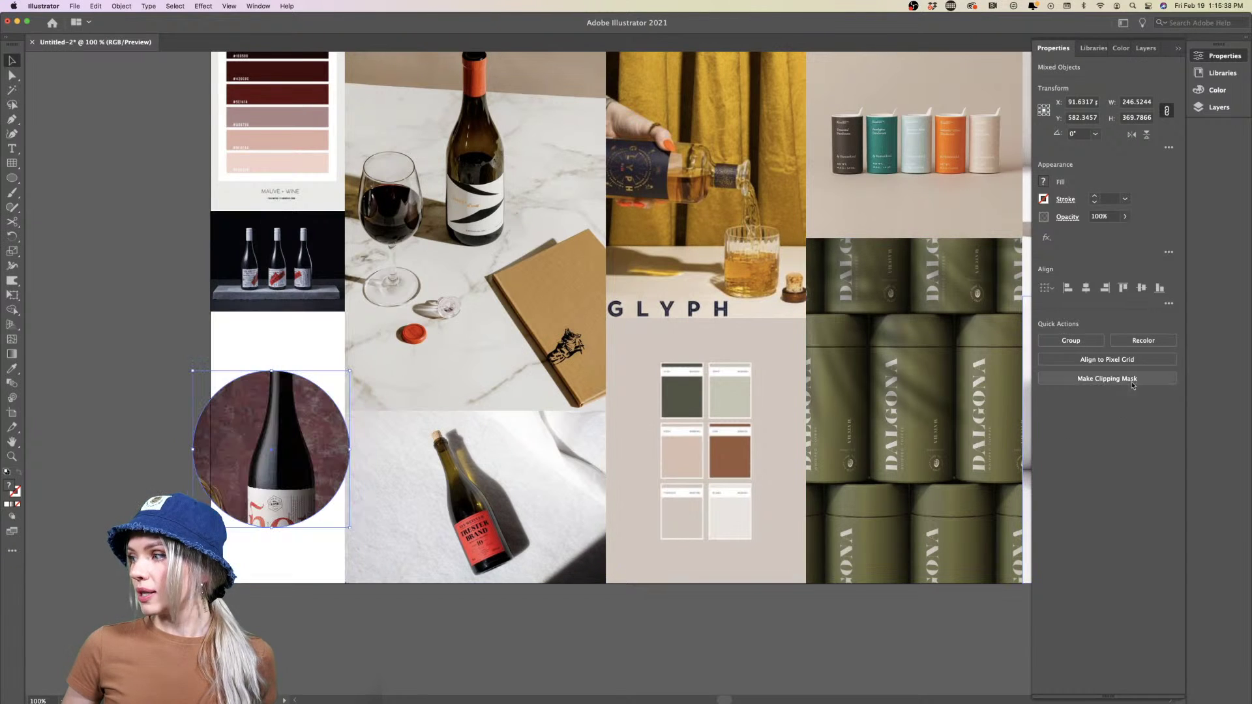
{"action": "left_click", "coordinate": [145, 500]}
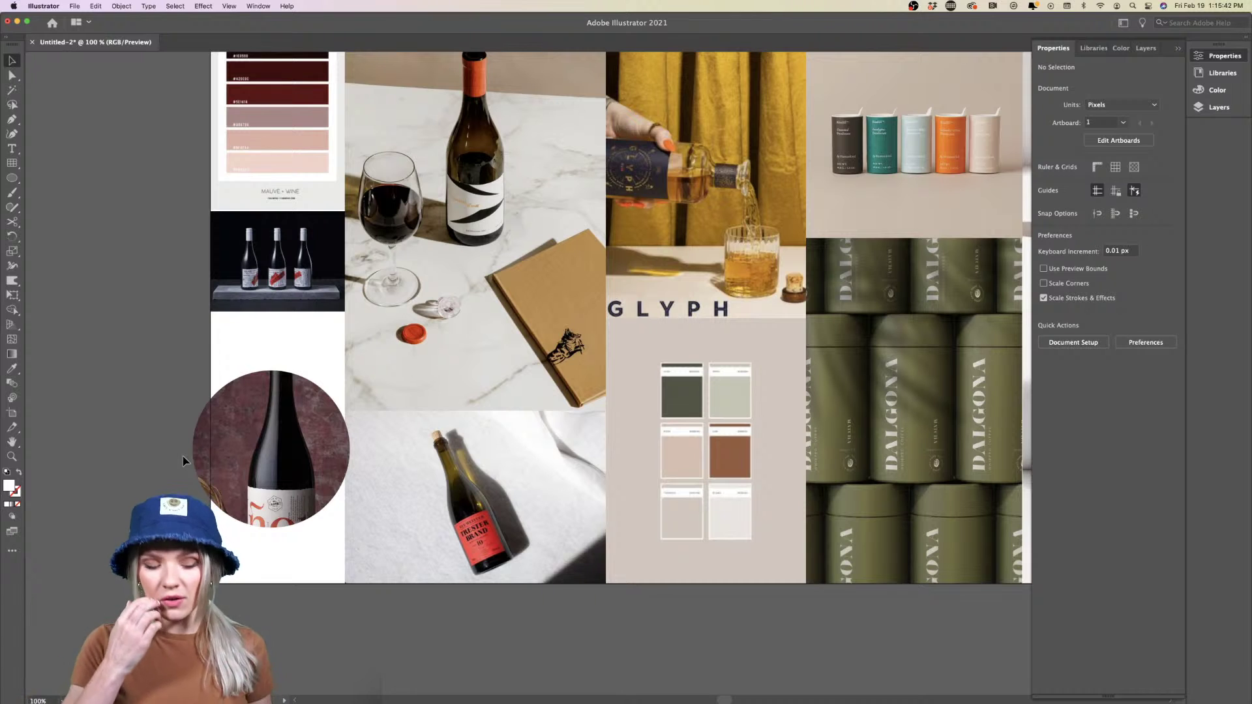
{"action": "key", "text": "super+z"}
{"action": "left_click", "coordinate": [96, 451]}
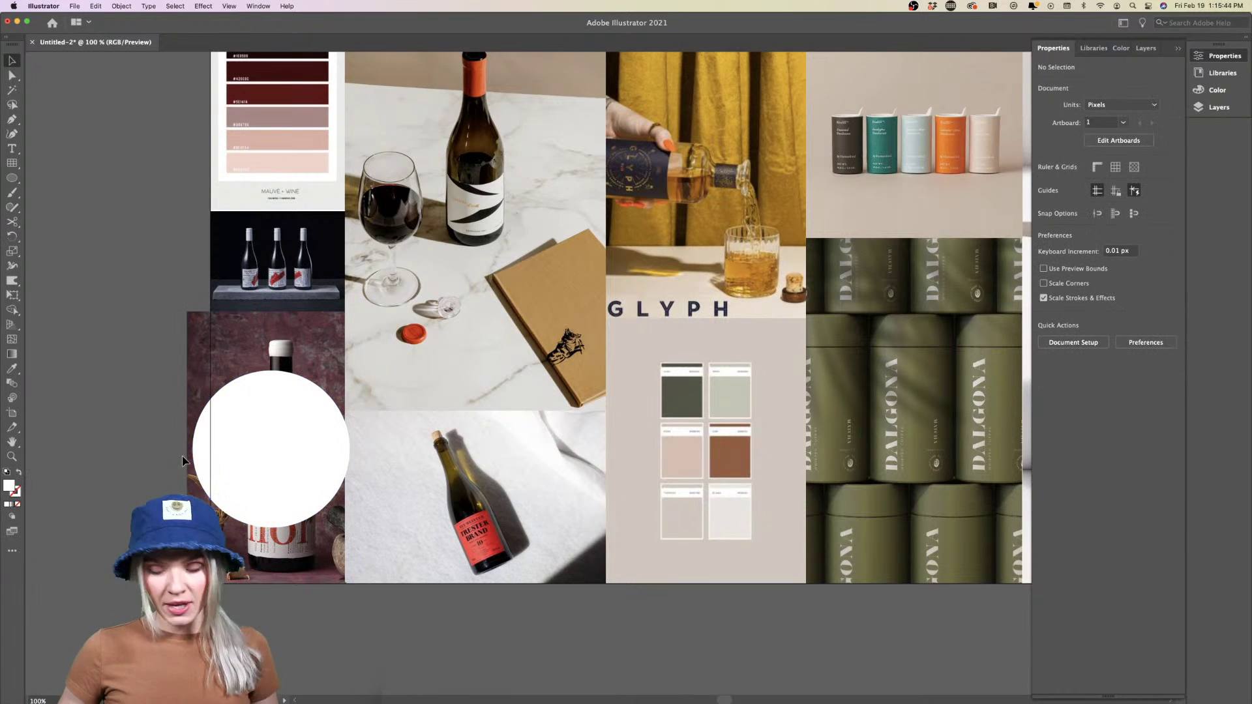
{"action": "key", "text": "super+z"}
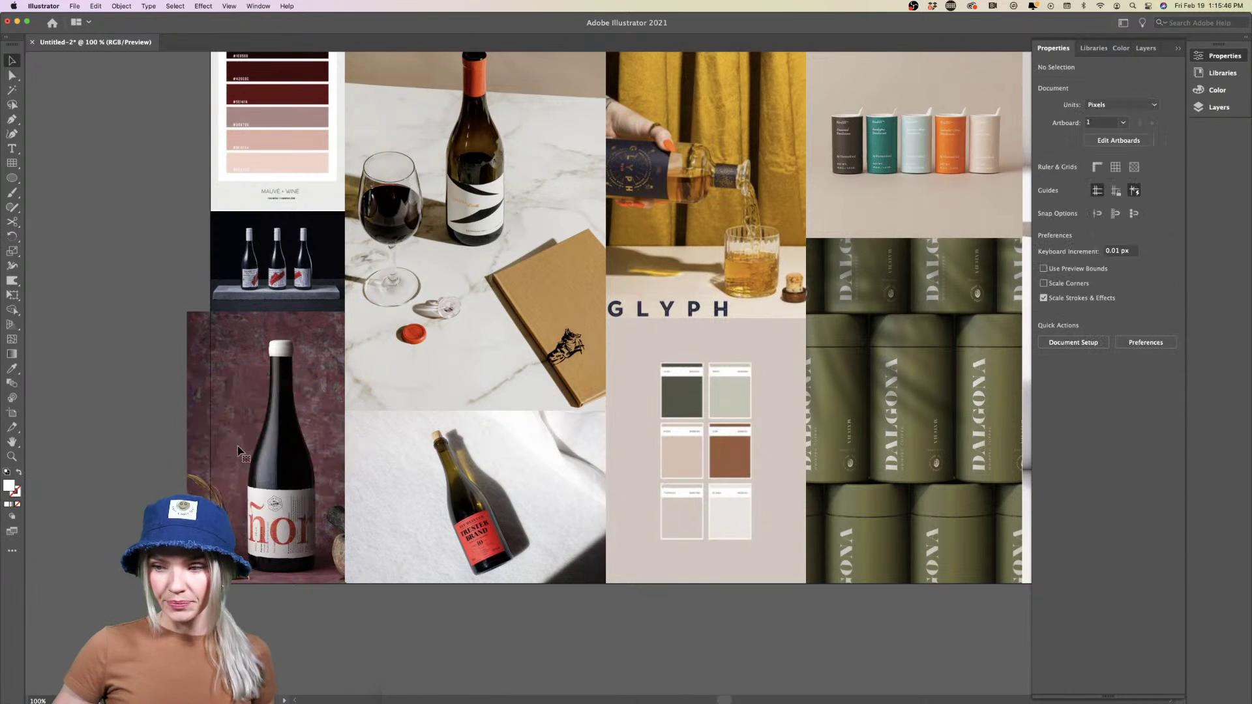
Crop the ñor bottle photo with a rectangle matching the left column's edges
{"action": "left_click_drag", "start_coordinate": [7, 180], "coordinate": [65, 176]}
{"action": "left_click_drag", "start_coordinate": [211, 311], "coordinate": [345, 583]}
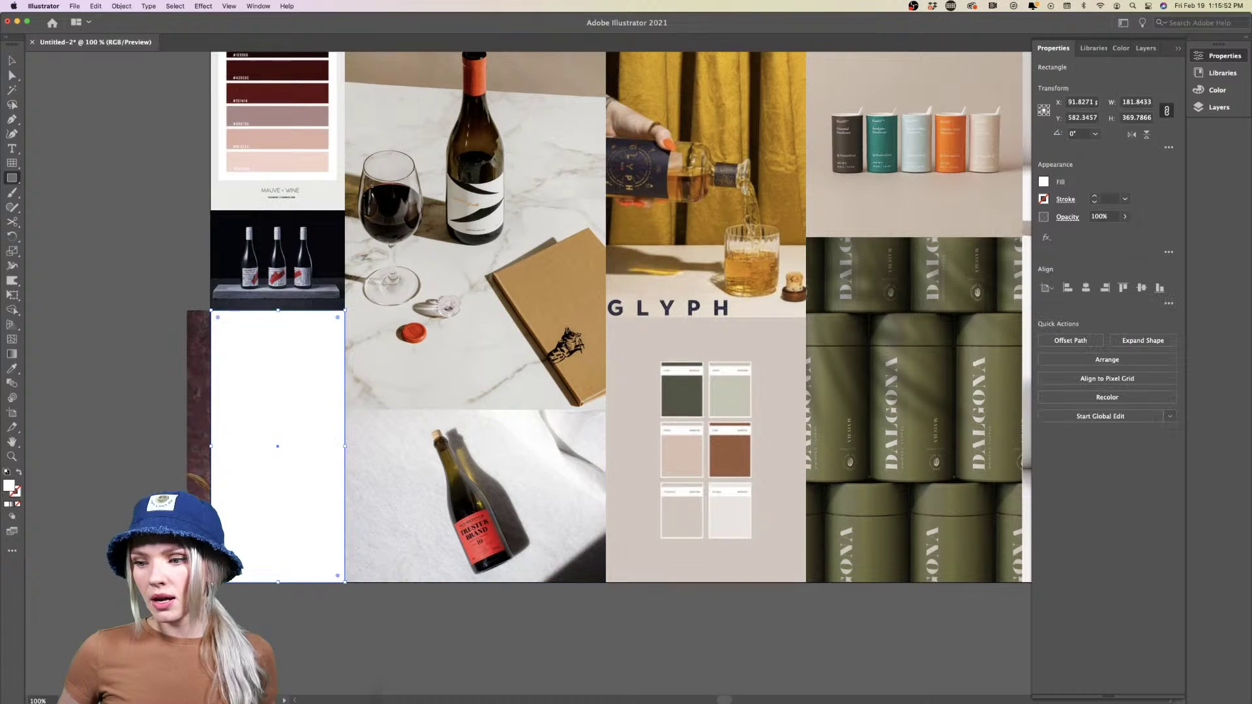
{"action": "left_click", "coordinate": [202, 381], "text": "shift"}
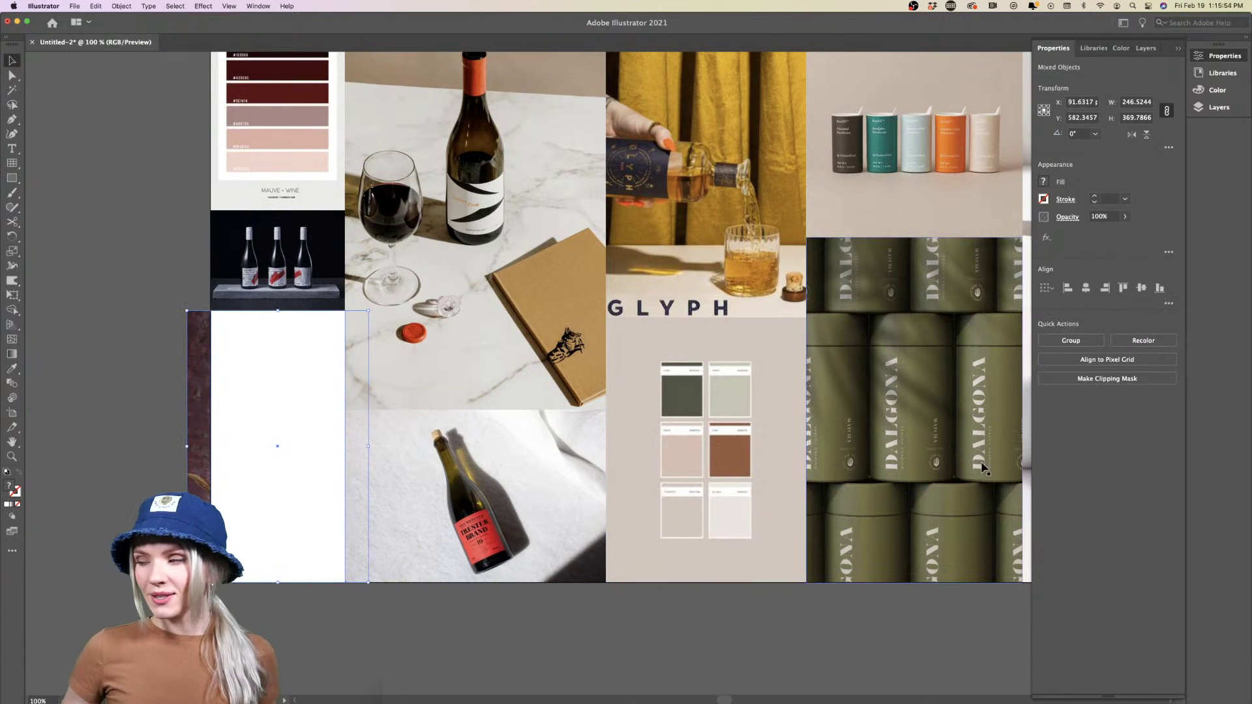
{"action": "left_click", "coordinate": [1102, 379]}
Deselect the cropped photo and pan across the moodboard's upper columns to inspect them
{"action": "left_click", "coordinate": [135, 481]}
{"action": "key", "text": "super+minus"}
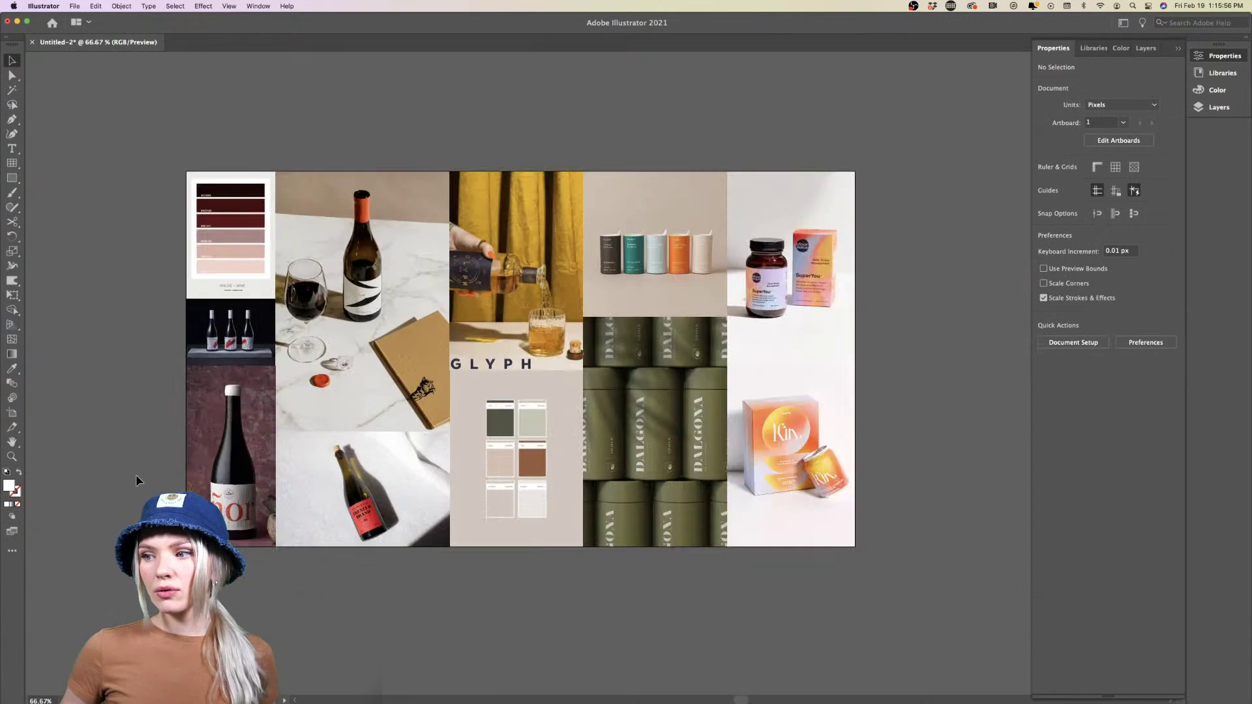
{"action": "scroll", "coordinate": [136, 481], "scroll_direction": "right", "scroll_amount": 5}
{"action": "scroll", "coordinate": [136, 481], "scroll_direction": "left", "scroll_amount": 5}
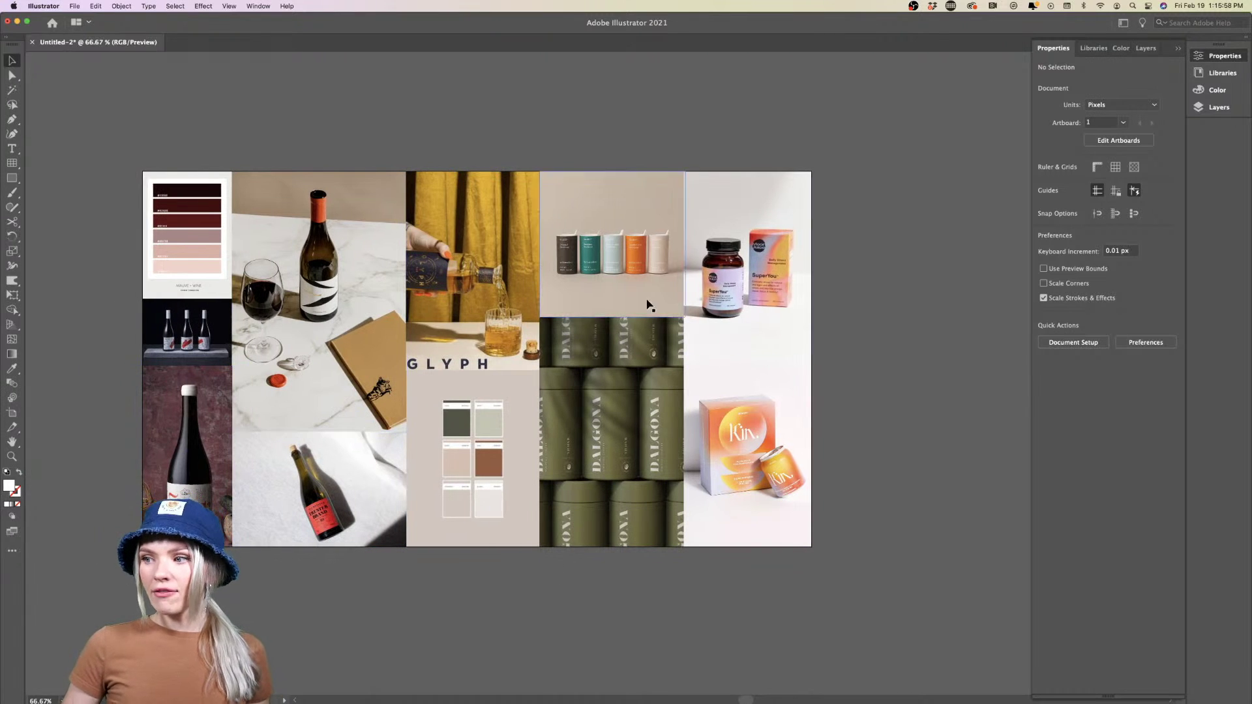
{"action": "scroll", "coordinate": [601, 424], "scroll_direction": "right", "scroll_amount": 3}
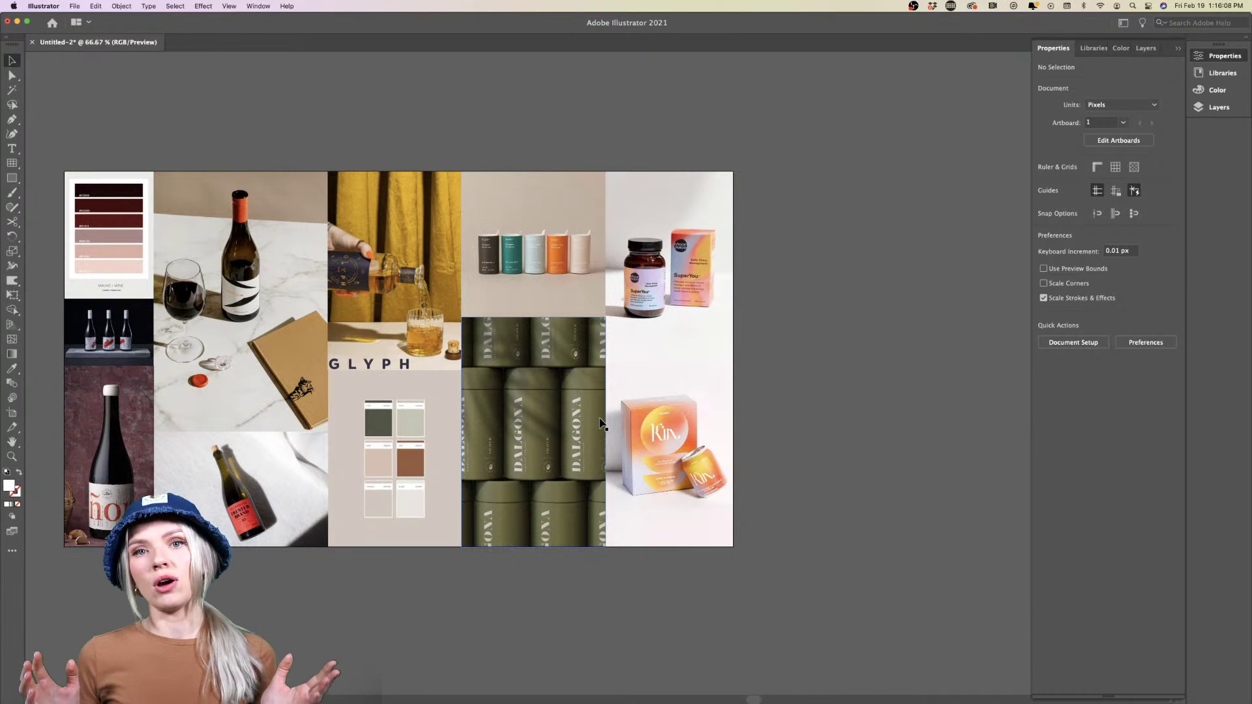
{"action": "scroll", "coordinate": [600, 424], "scroll_direction": "right", "scroll_amount": 2}
{"action": "scroll", "coordinate": [600, 424], "scroll_direction": "left", "scroll_amount": 1}
{"action": "scroll", "coordinate": [575, 418], "scroll_direction": "down", "scroll_amount": 2}
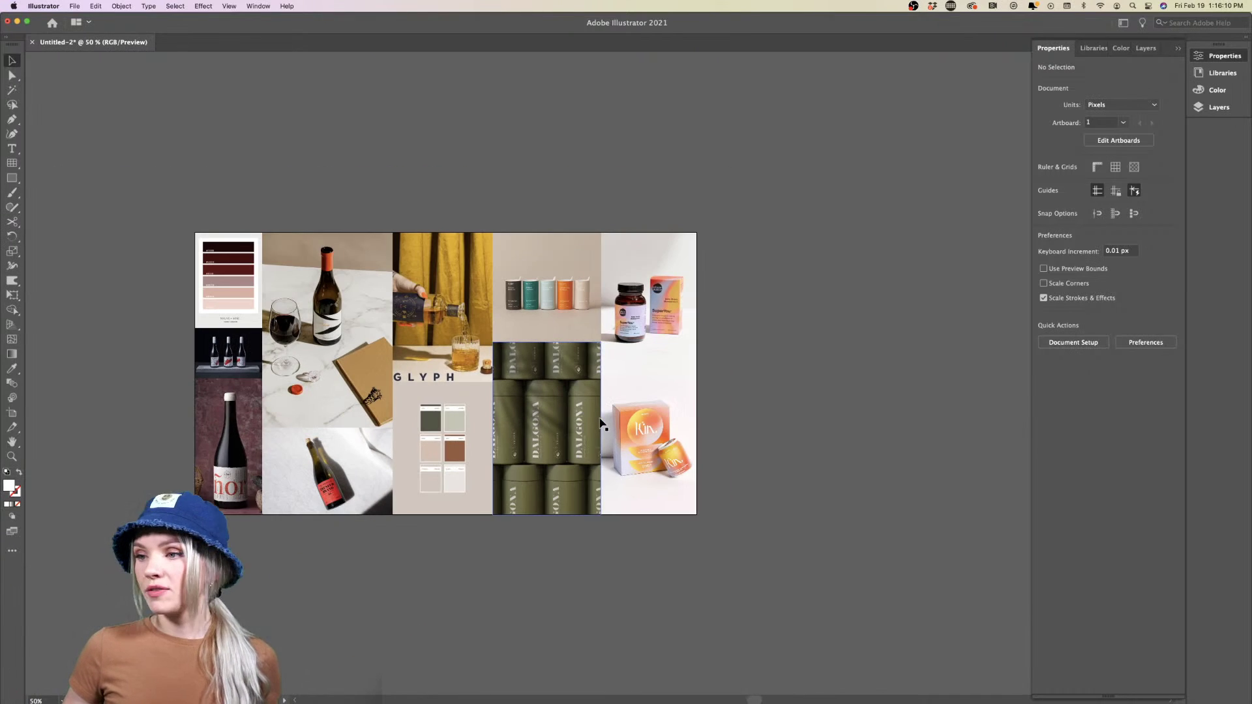
{"action": "scroll", "coordinate": [652, 378], "scroll_direction": "right", "scroll_amount": 2}
{"action": "scroll", "coordinate": [704, 329], "scroll_direction": "down", "scroll_amount": 1}
{"action": "scroll", "coordinate": [704, 329], "scroll_direction": "right", "scroll_amount": 2}
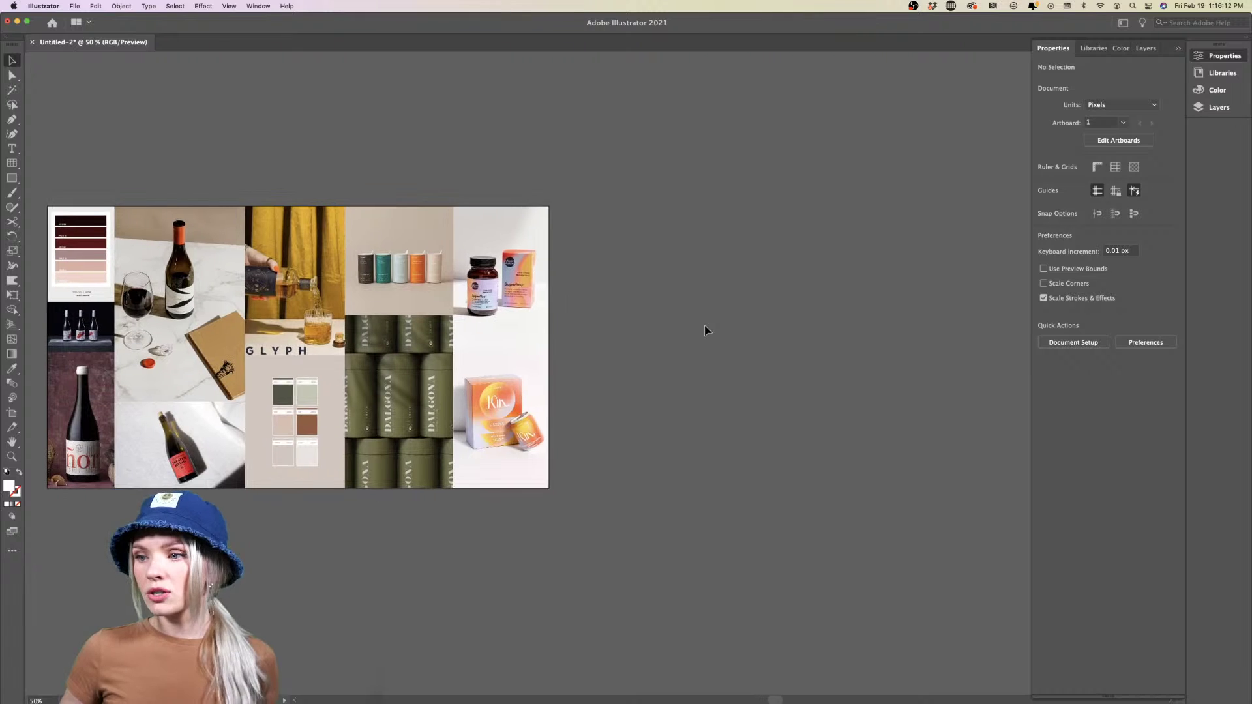
{"action": "scroll", "coordinate": [704, 329], "scroll_direction": "left", "scroll_amount": 1}
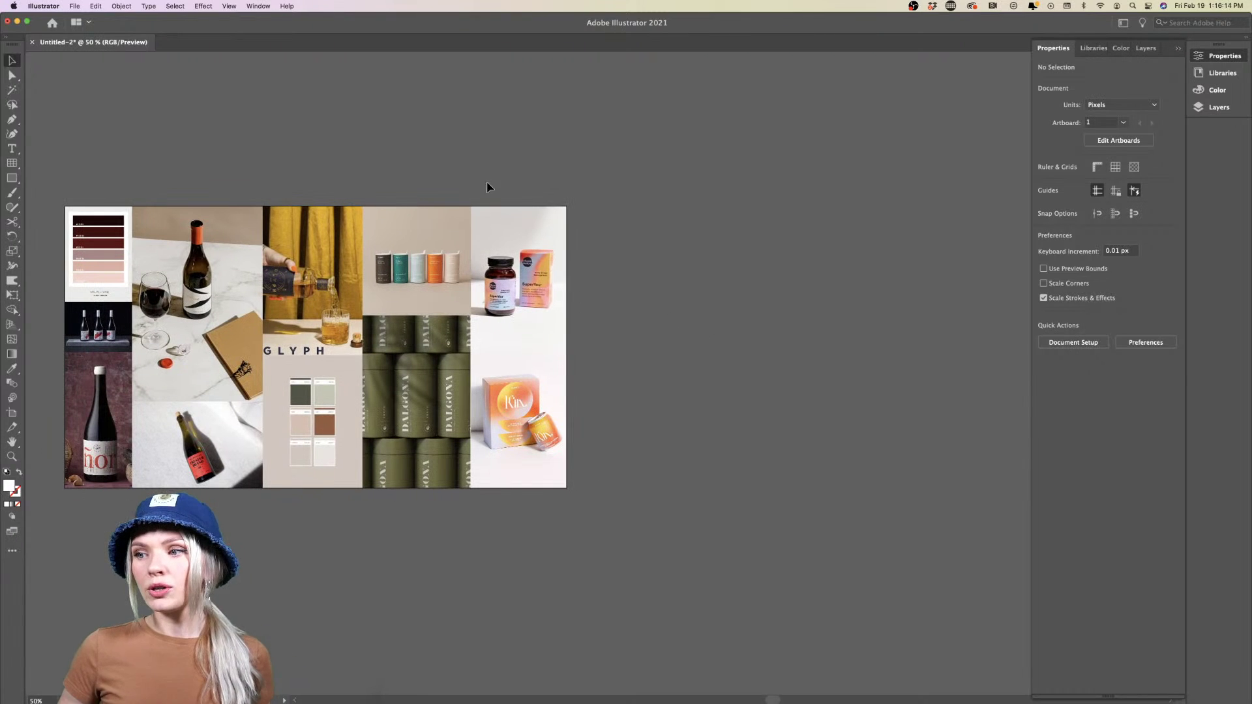
{"action": "scroll", "coordinate": [618, 452], "scroll_direction": "right", "scroll_amount": 1}
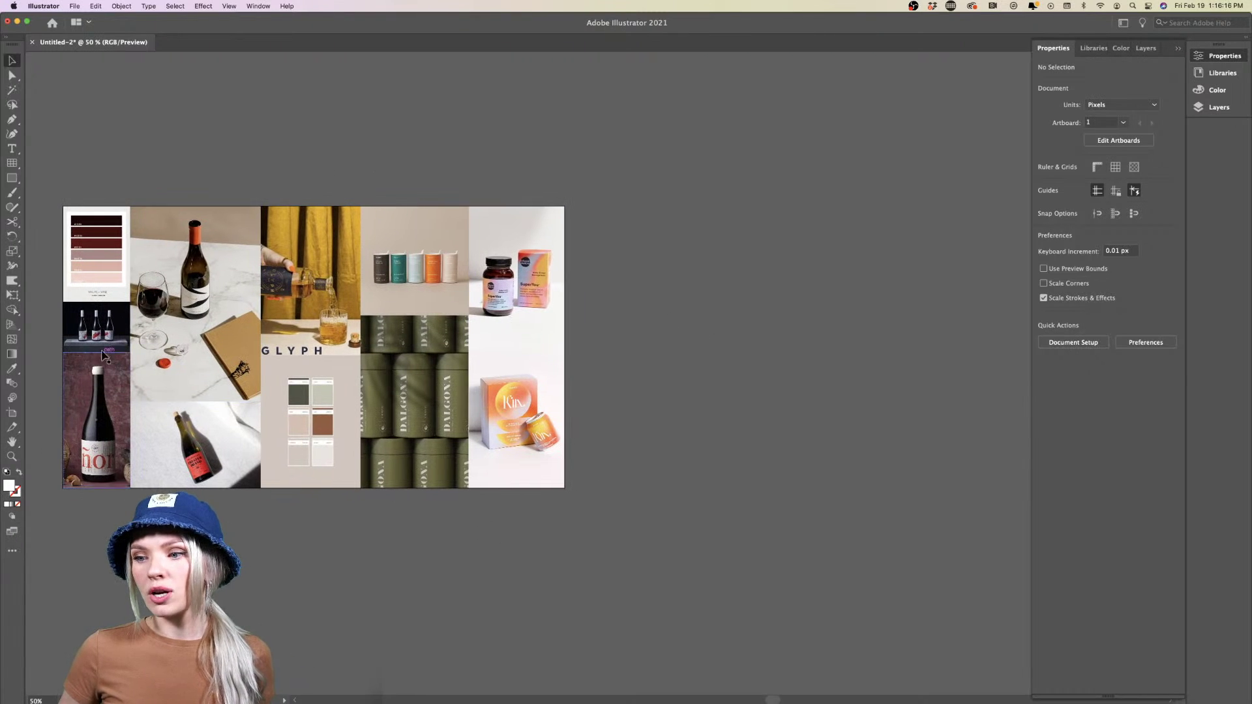
{"action": "scroll", "coordinate": [140, 495], "scroll_direction": "right", "scroll_amount": 2}
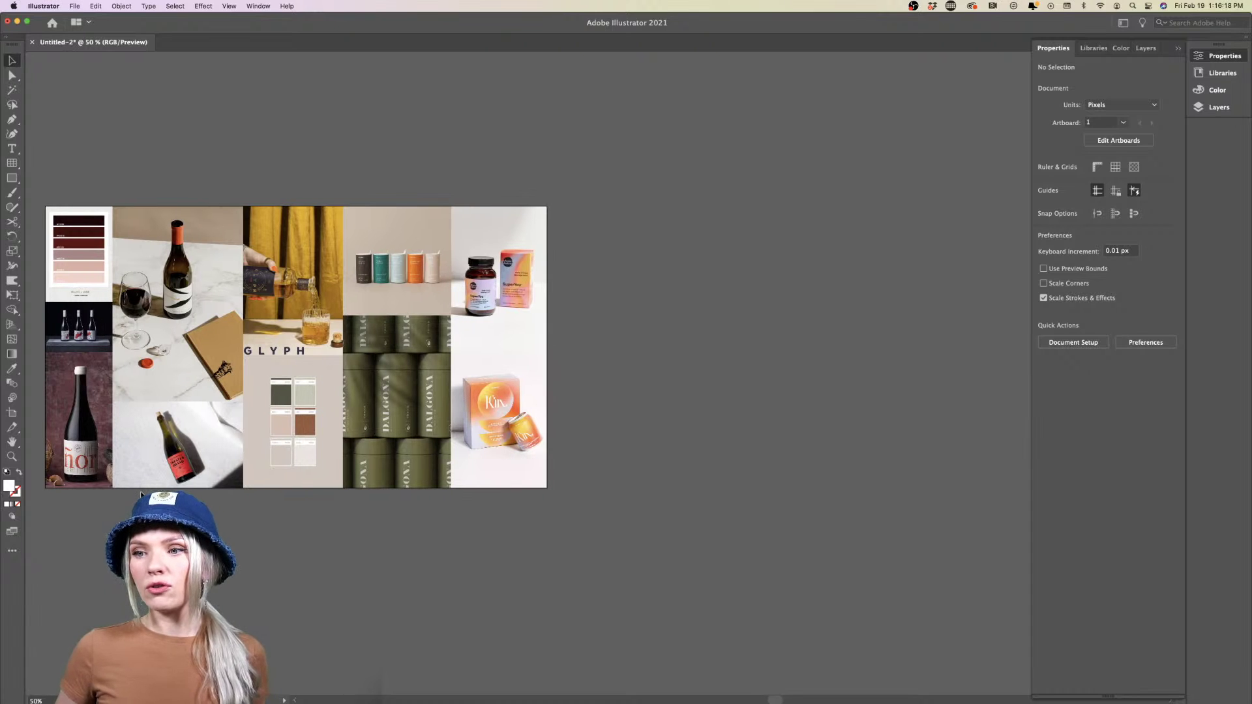
Keep panning down and across to inspect the rest of the five-column moodboard grid
{"action": "scroll", "coordinate": [385, 298], "scroll_direction": "up", "scroll_amount": 4}
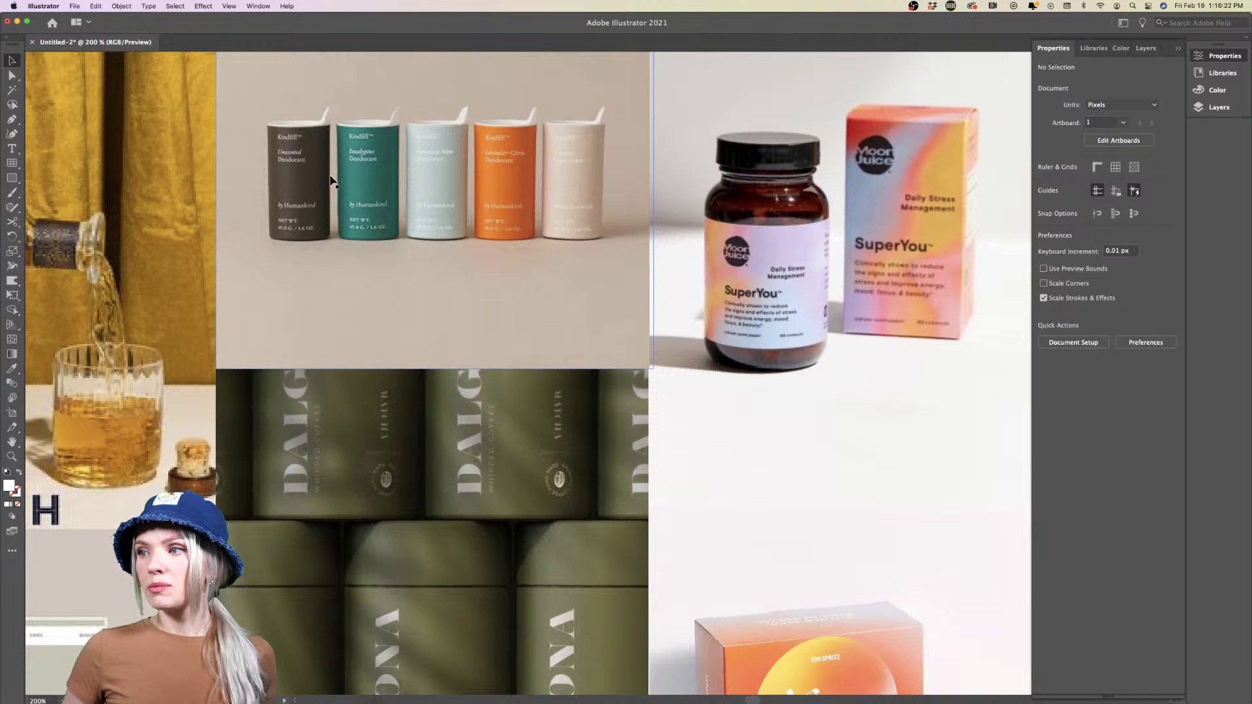
{"action": "scroll", "coordinate": [556, 181], "scroll_direction": "down", "scroll_amount": 1}
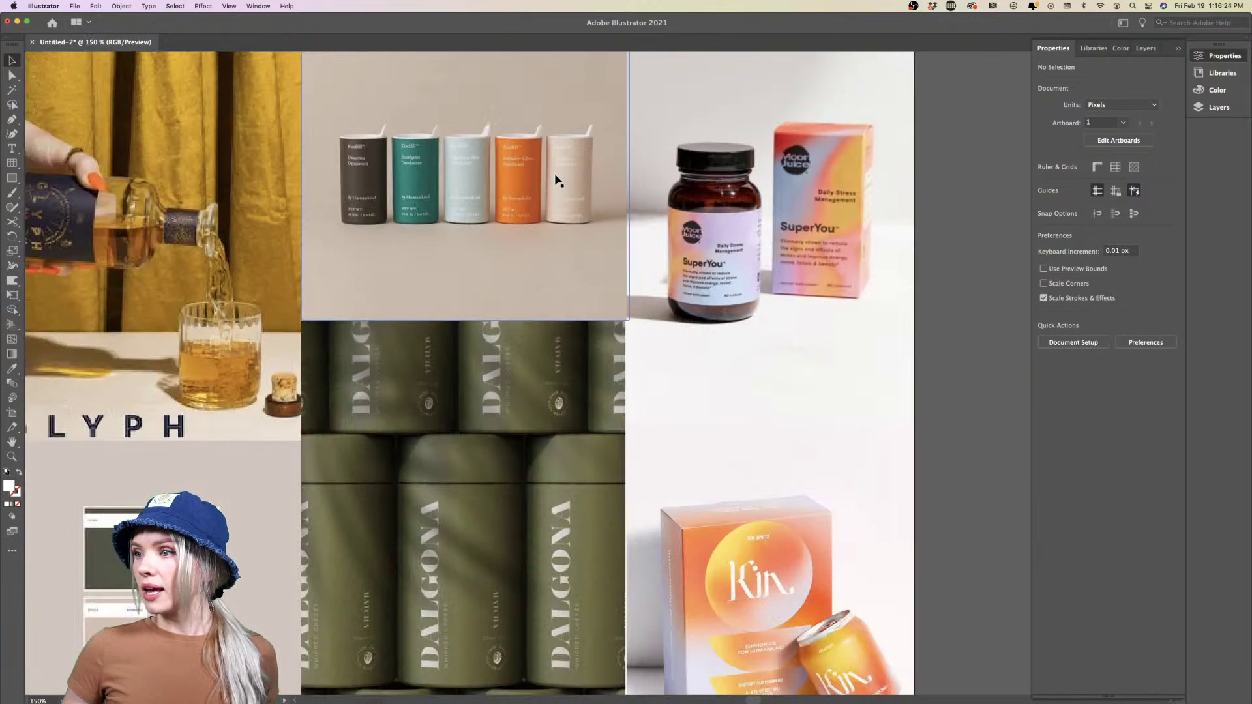
{"action": "scroll", "coordinate": [556, 181], "scroll_direction": "right", "scroll_amount": 2}
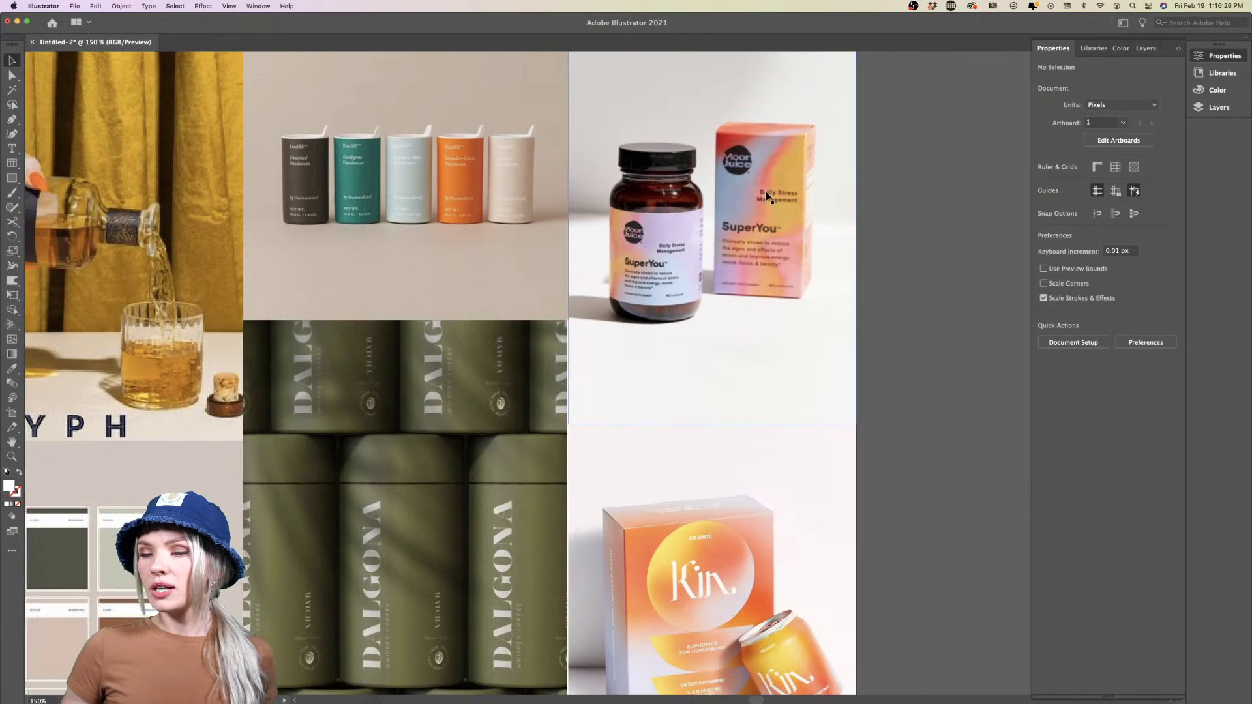
{"action": "scroll", "coordinate": [766, 196], "scroll_direction": "left", "scroll_amount": 10}
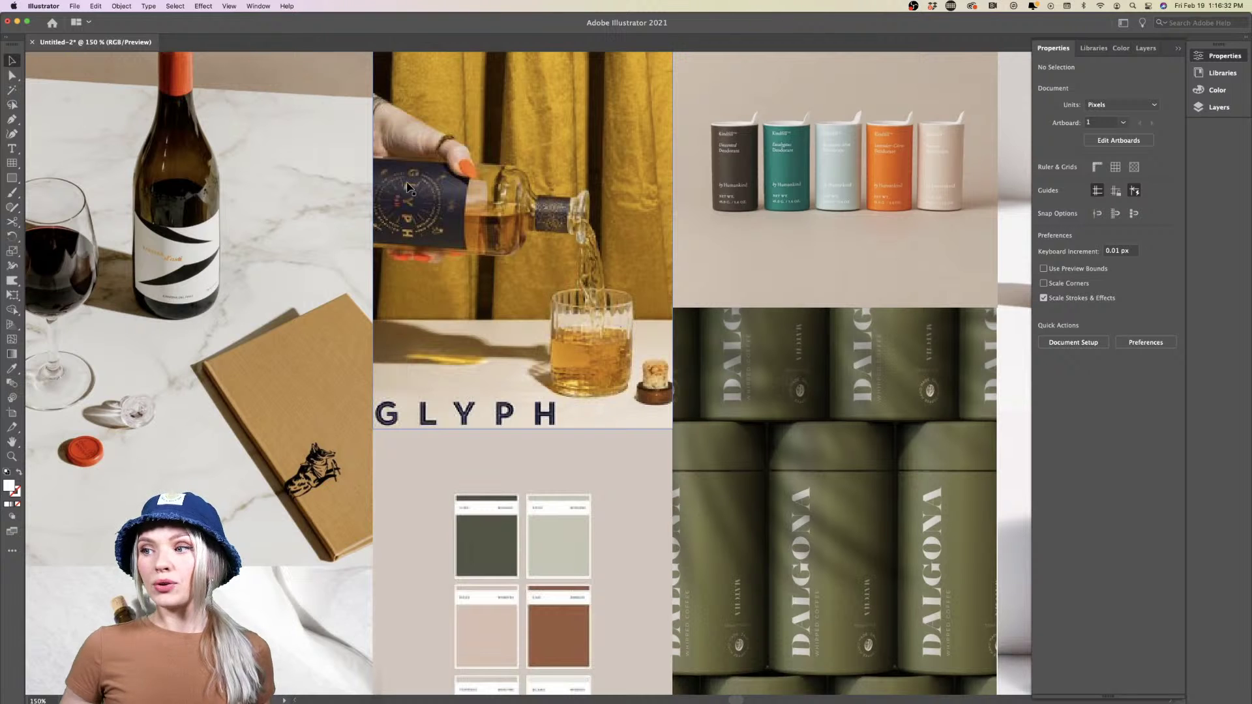
{"action": "scroll", "coordinate": [409, 207], "scroll_direction": "left", "scroll_amount": 5}
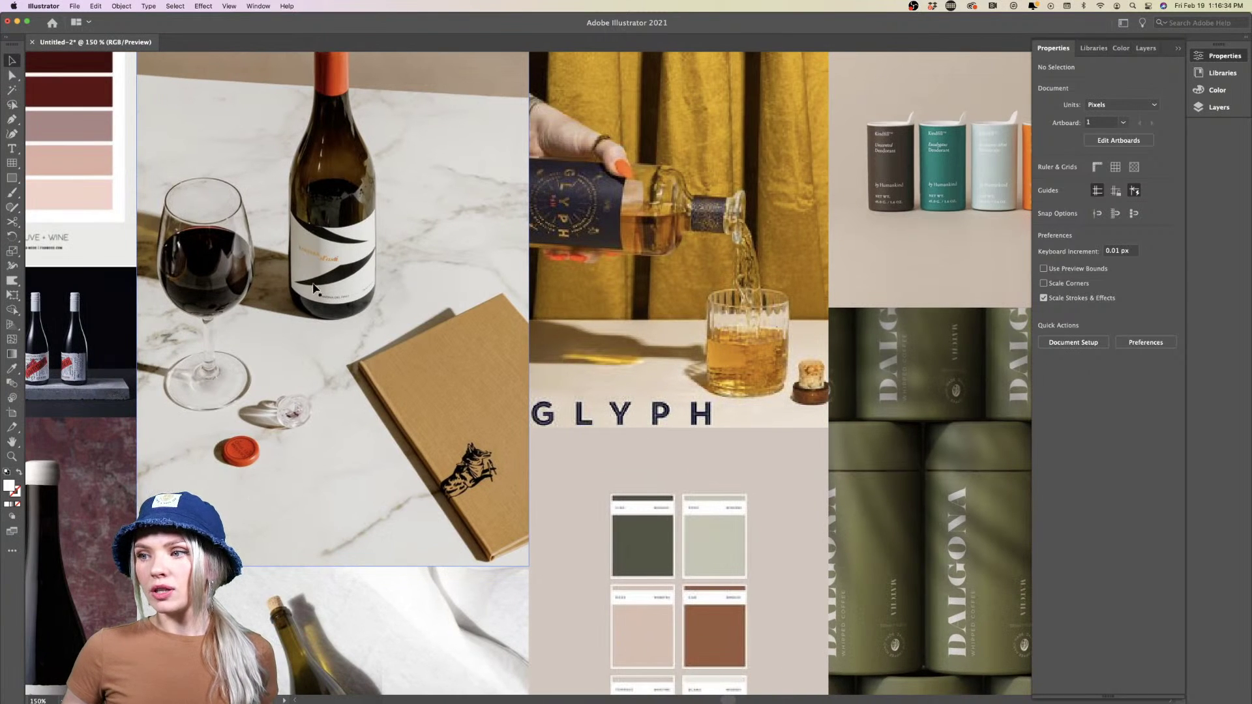
{"action": "scroll", "coordinate": [392, 274], "scroll_direction": "left", "scroll_amount": 6}
{"action": "scroll", "coordinate": [392, 274], "scroll_direction": "down", "scroll_amount": 5}
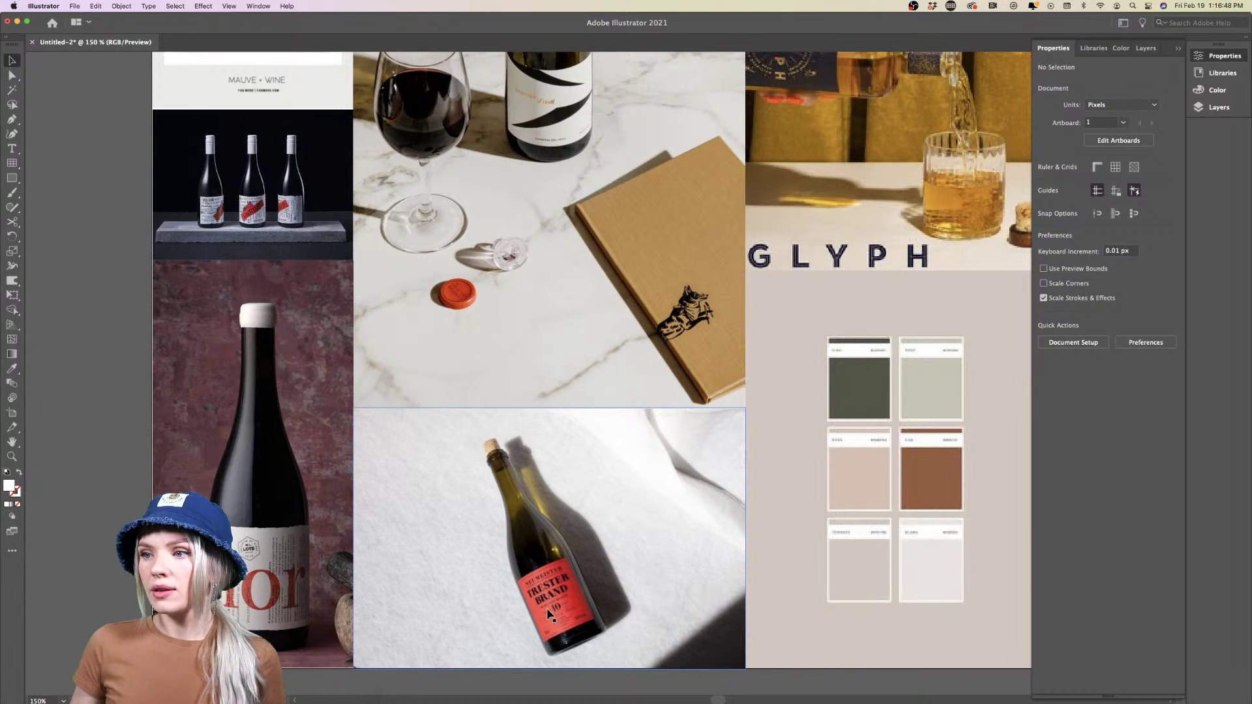
{"action": "scroll", "coordinate": [548, 613], "scroll_direction": "up", "scroll_amount": 3}
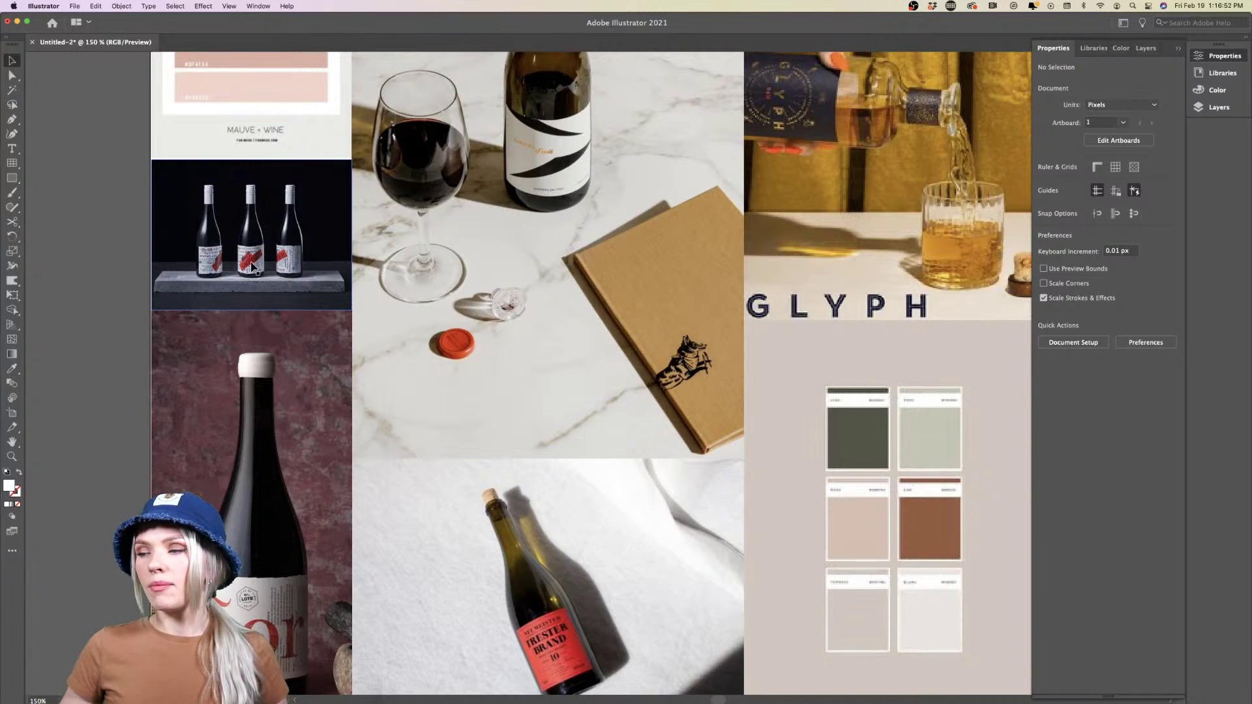
{"action": "scroll", "coordinate": [253, 267], "scroll_direction": "up", "scroll_amount": 5}
{"action": "scroll", "coordinate": [253, 267], "scroll_direction": "right", "scroll_amount": 3}
{"action": "scroll", "coordinate": [253, 267], "scroll_direction": "down", "scroll_amount": 5}
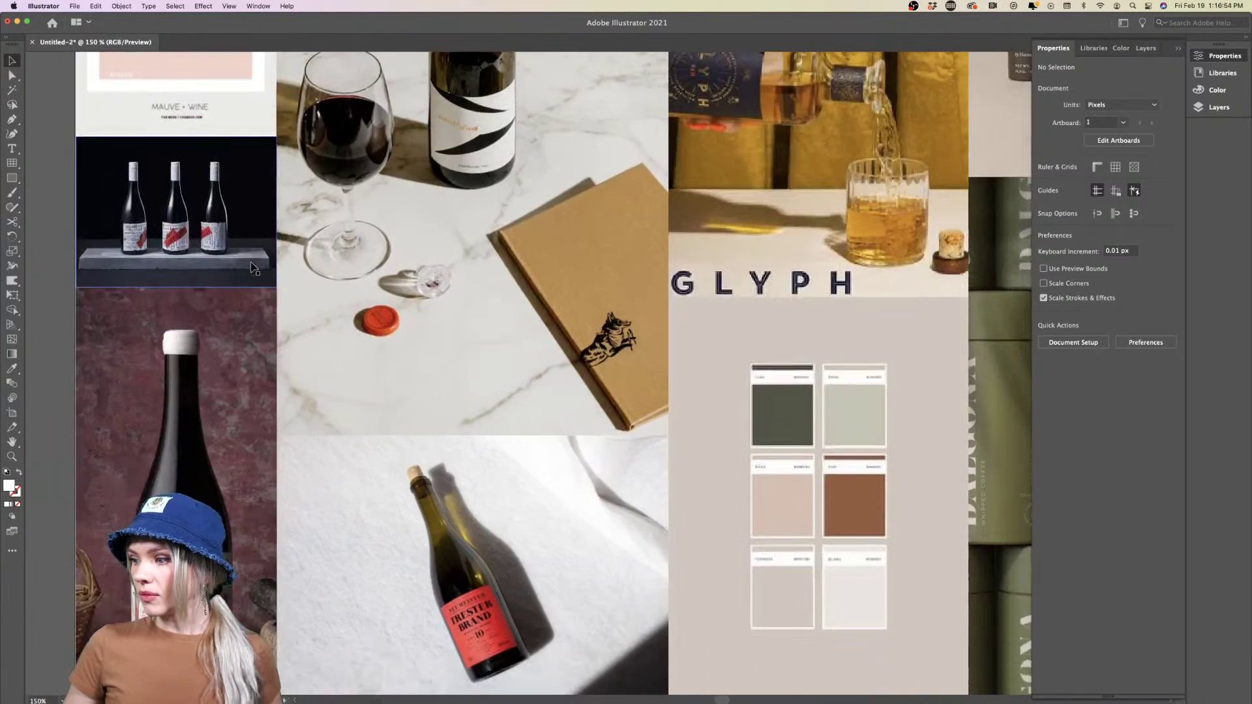
{"action": "scroll", "coordinate": [253, 267], "scroll_direction": "down", "scroll_amount": 5}
{"action": "scroll", "coordinate": [253, 267], "scroll_direction": "right", "scroll_amount": 10}
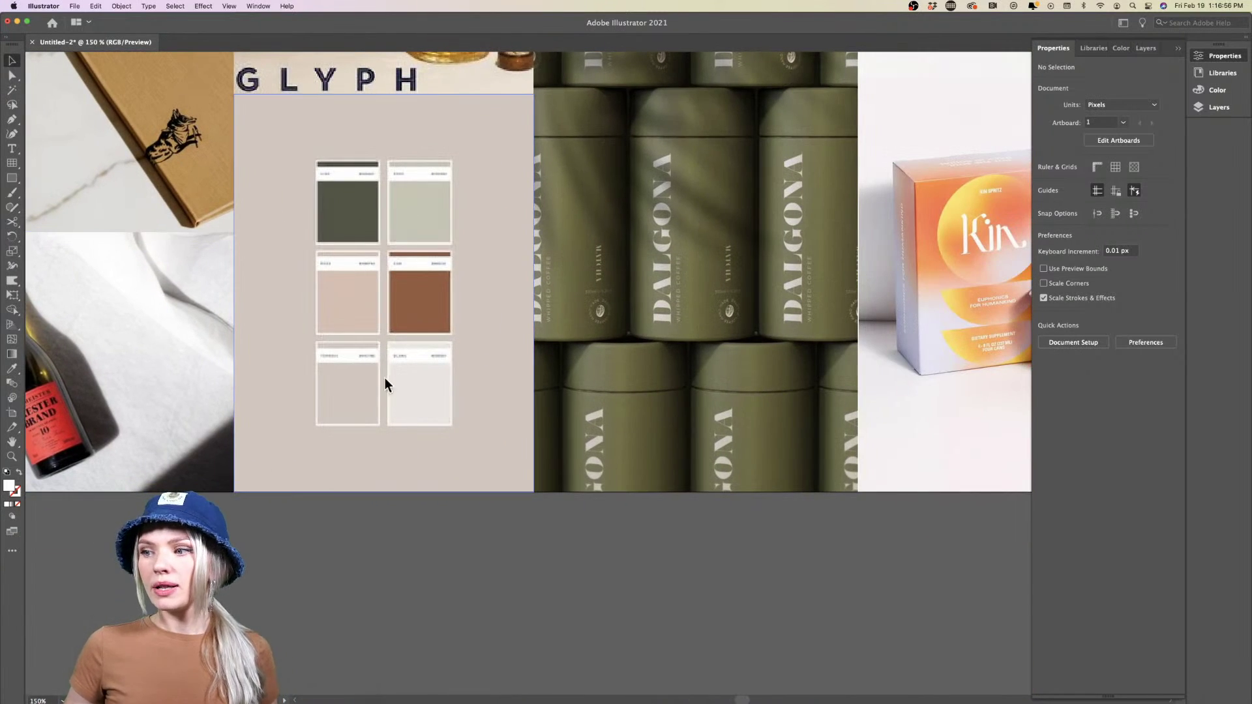
{"action": "scroll", "coordinate": [423, 543], "scroll_direction": "down", "scroll_amount": 2}
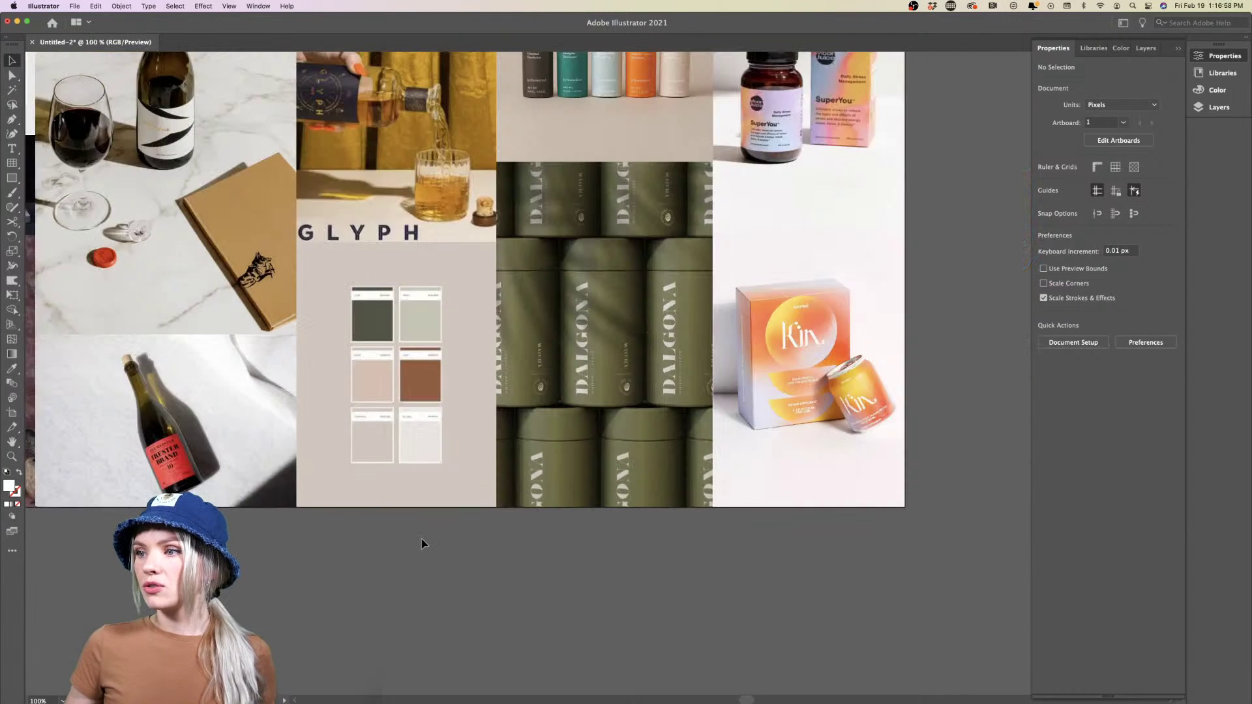
{"action": "scroll", "coordinate": [423, 543], "scroll_direction": "right", "scroll_amount": 2}
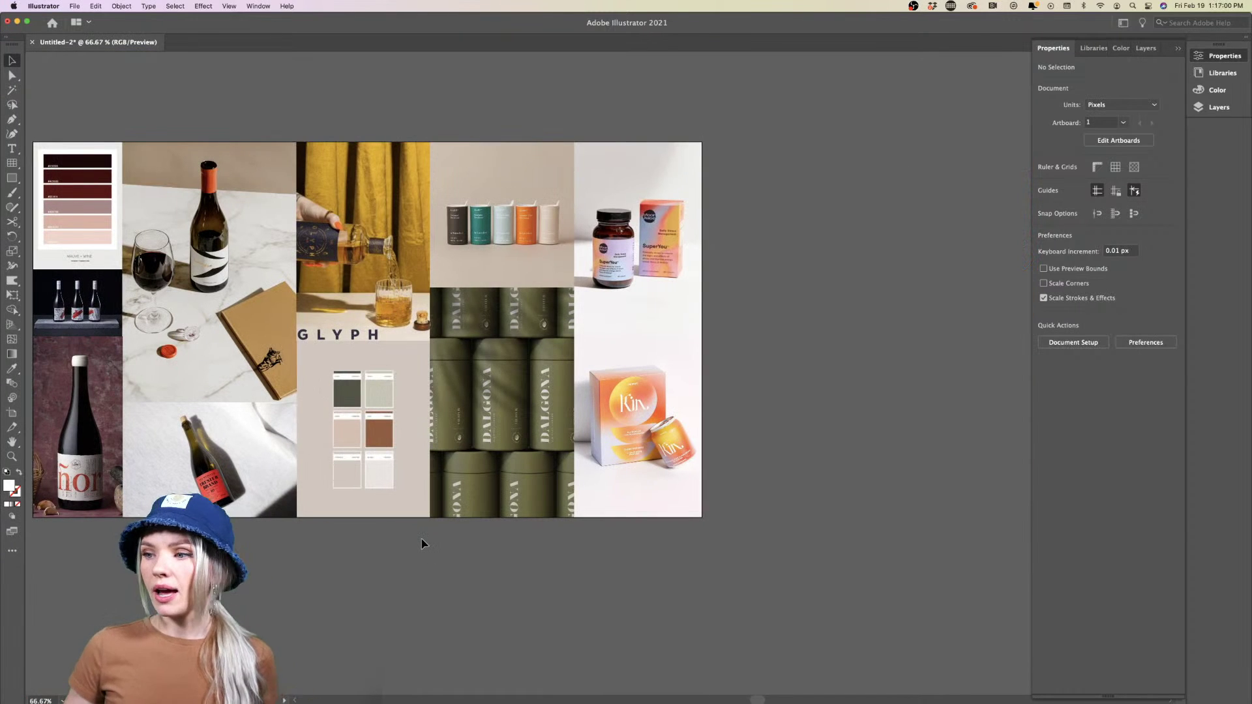
{"action": "scroll", "coordinate": [422, 543], "scroll_direction": "right", "scroll_amount": 1}
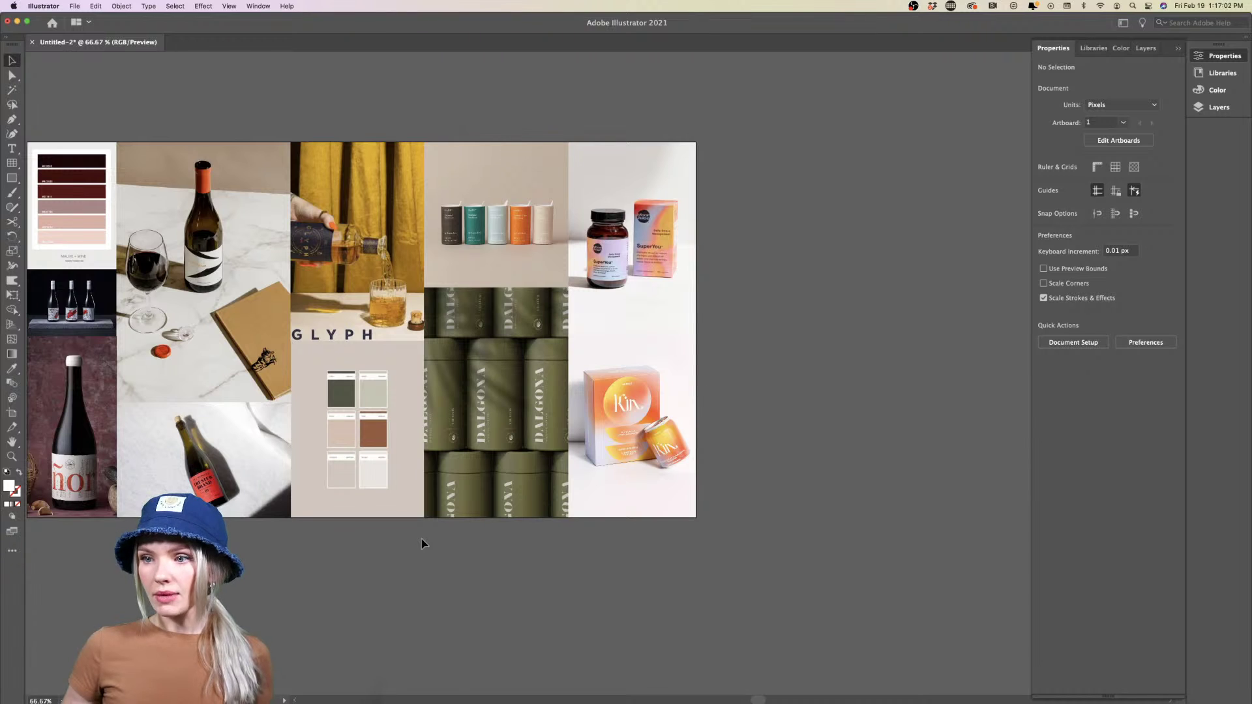
With the Artboard tool, try duplicating the moodboard artboard to the right, then undo it
{"action": "left_click", "coordinate": [12, 412]}
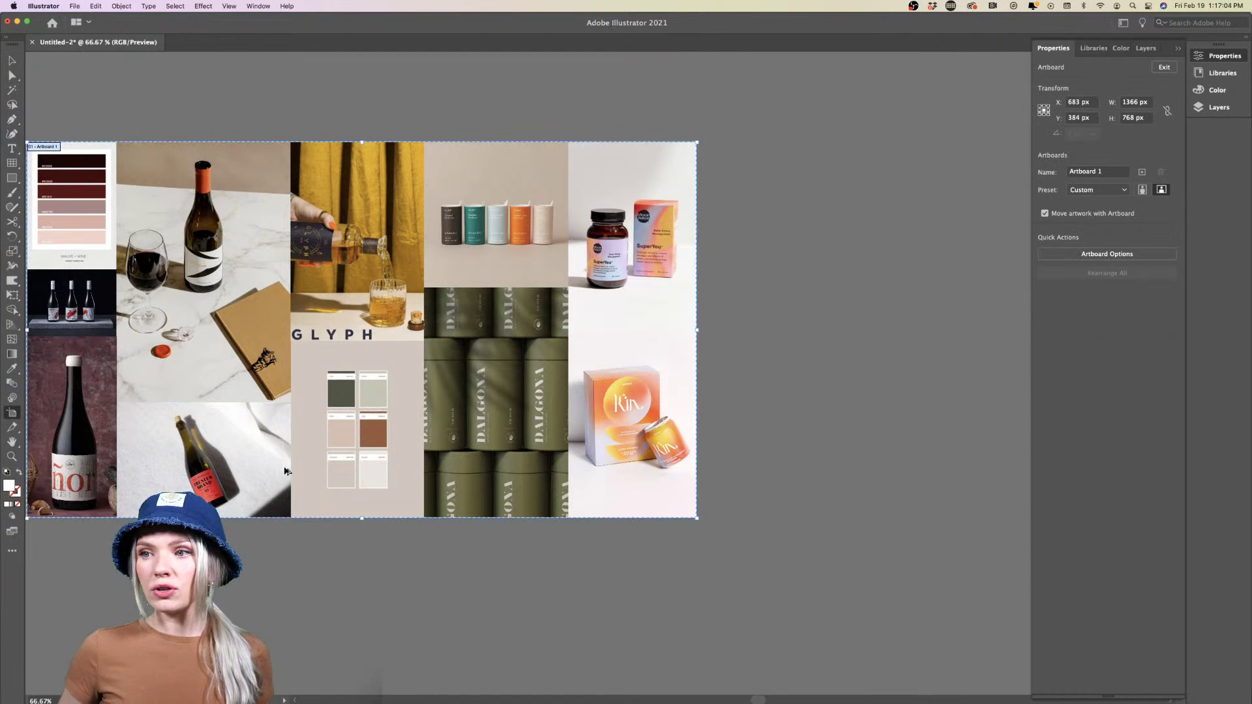
{"action": "scroll", "coordinate": [285, 470], "scroll_direction": "down", "scroll_amount": 5}
{"action": "scroll", "coordinate": [354, 442], "scroll_direction": "down", "scroll_amount": 2}
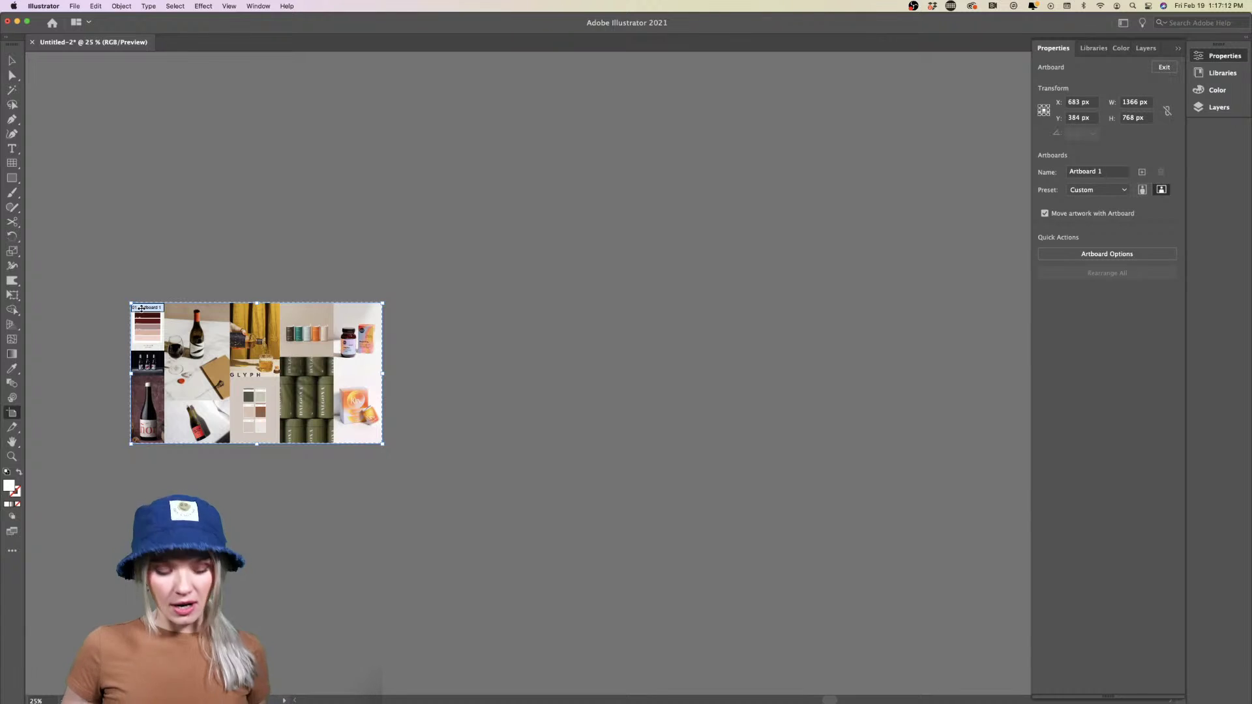
{"action": "left_click_drag", "start_coordinate": [142, 309], "coordinate": [426, 313]}
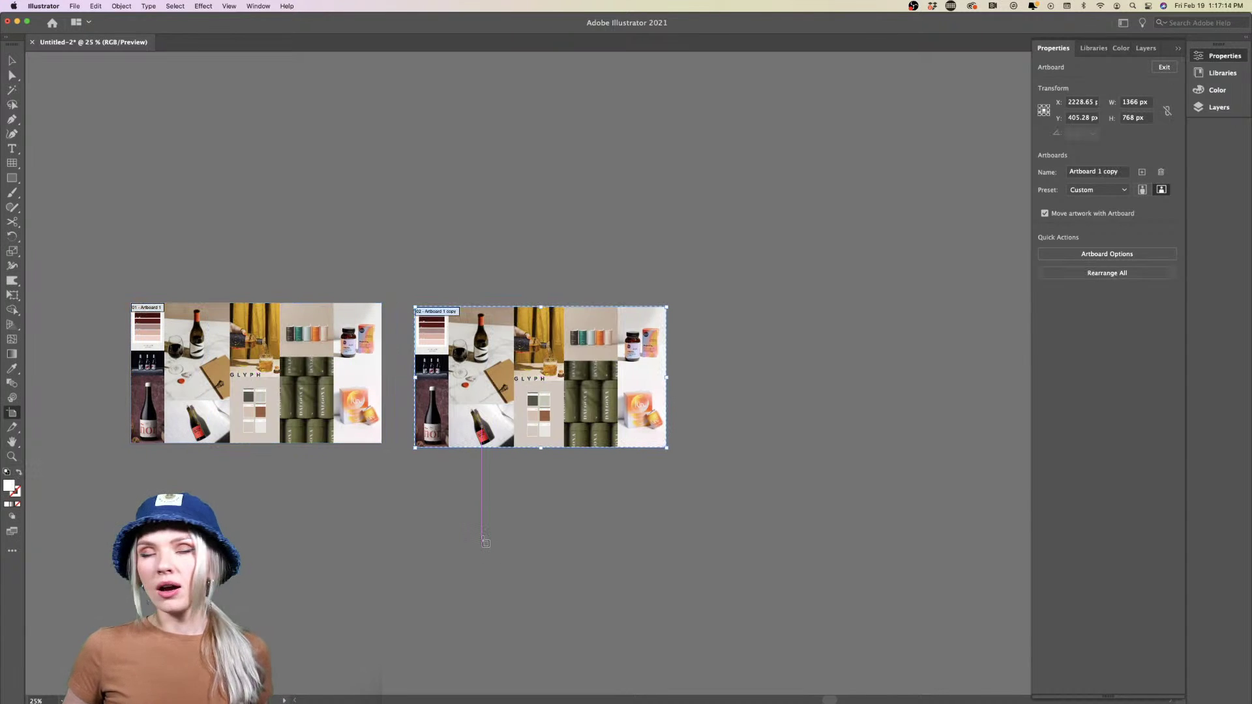
{"action": "key", "text": "super+z"}
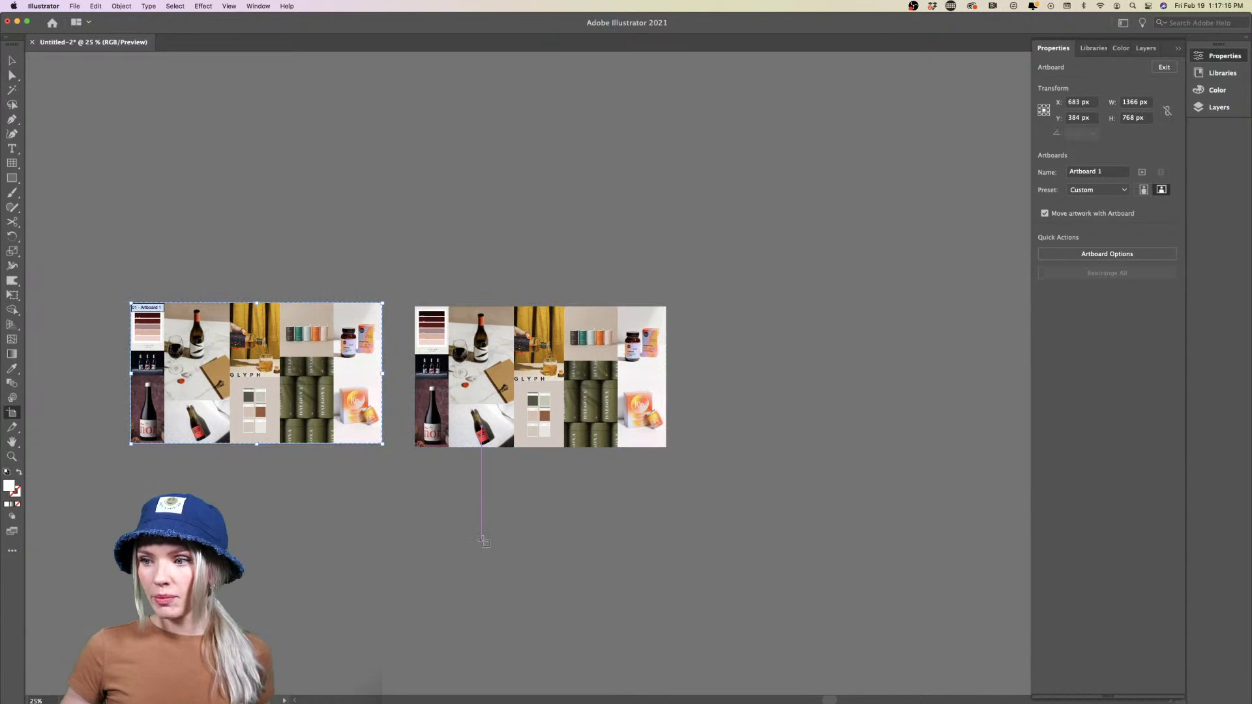
{"action": "key", "text": "super+z"}
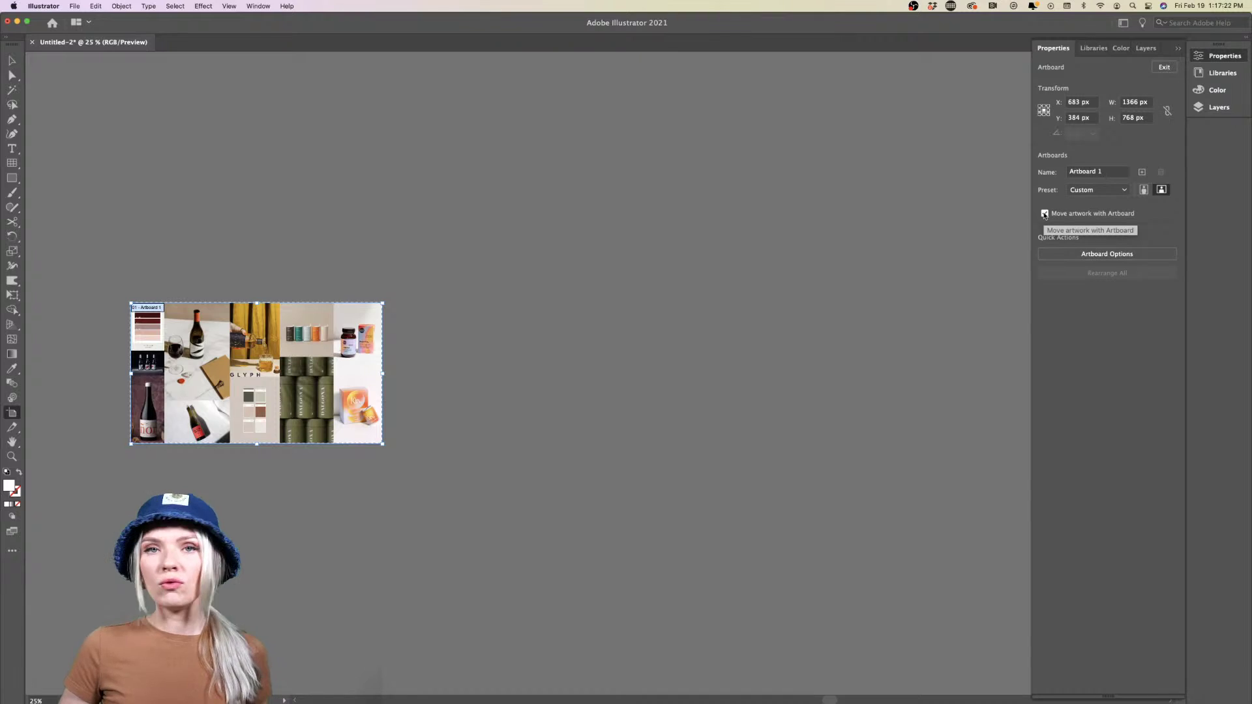
Turn off Move artwork with Artboard and copy a blank artboard to the moodboard's right
{"action": "left_click", "coordinate": [1045, 213]}
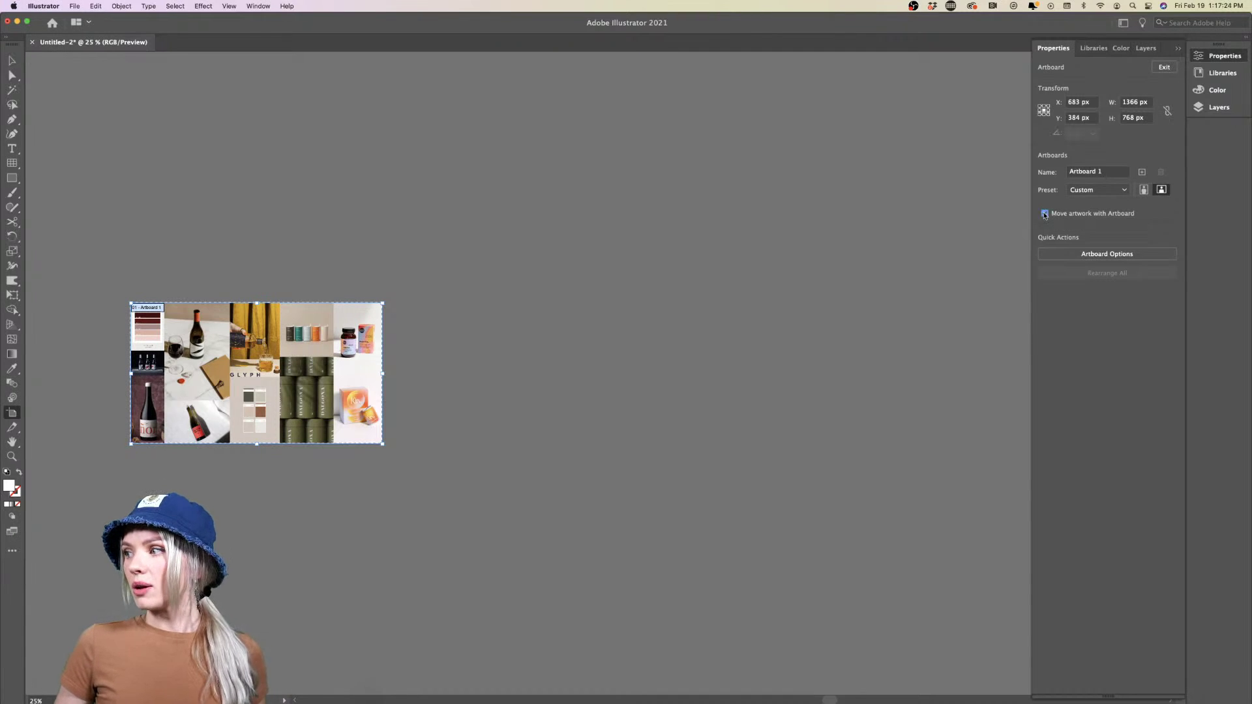
{"action": "left_click_drag", "start_coordinate": [154, 311], "coordinate": [417, 311]}
{"action": "left_click", "coordinate": [11, 61]}
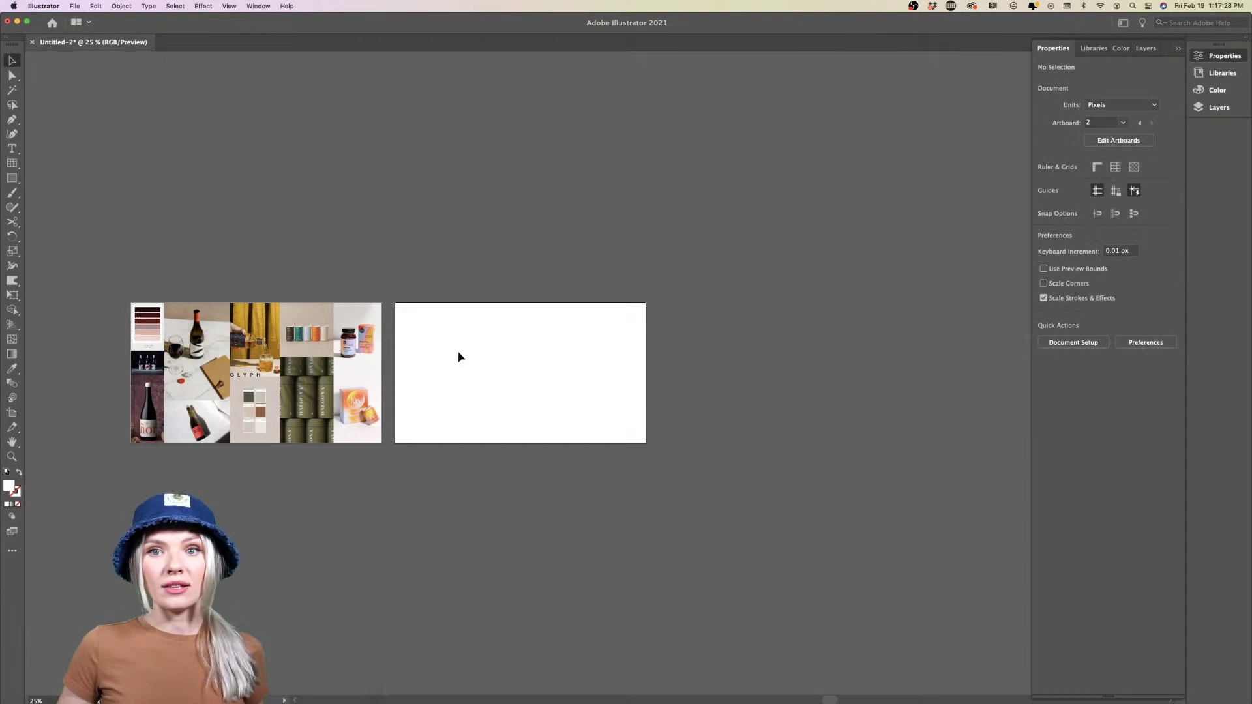
{"action": "scroll", "coordinate": [459, 351], "scroll_direction": "up", "scroll_amount": 3}
{"action": "scroll", "coordinate": [459, 351], "scroll_direction": "right", "scroll_amount": 3}
{"action": "scroll", "coordinate": [459, 353], "scroll_direction": "left", "scroll_amount": 3}
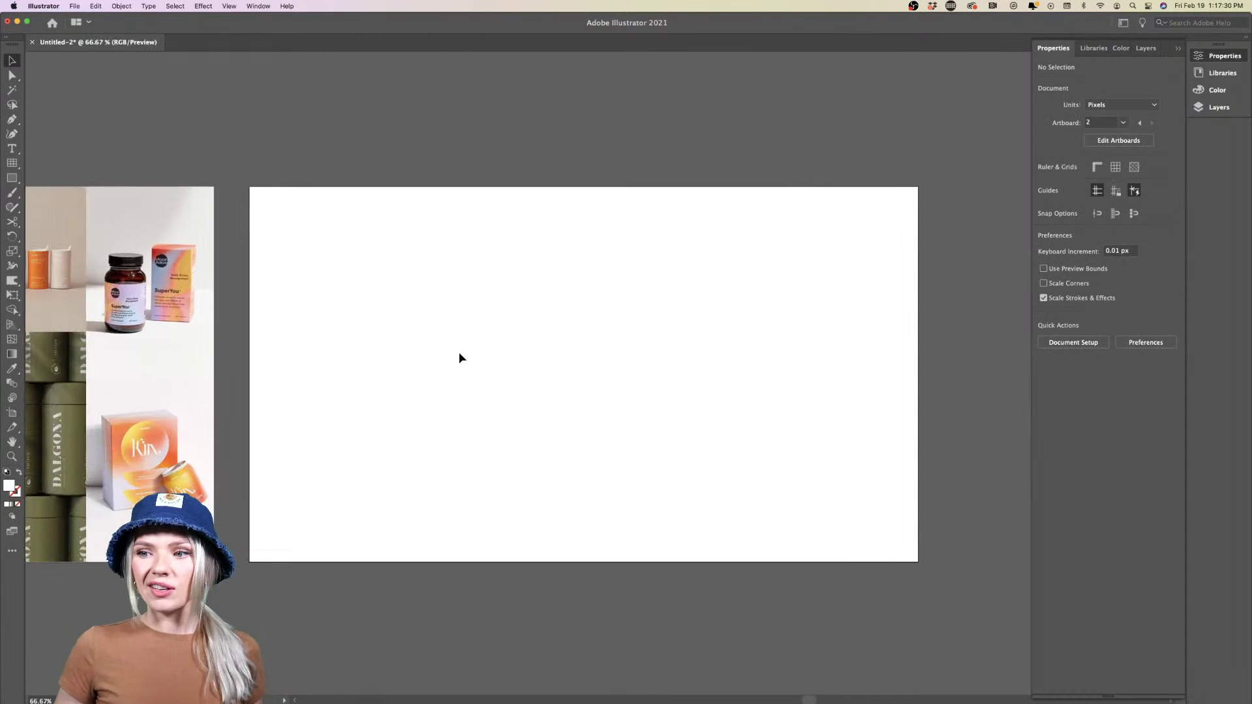
{"action": "scroll", "coordinate": [460, 353], "scroll_direction": "down", "scroll_amount": 2}
{"action": "scroll", "coordinate": [459, 353], "scroll_direction": "left", "scroll_amount": 2}
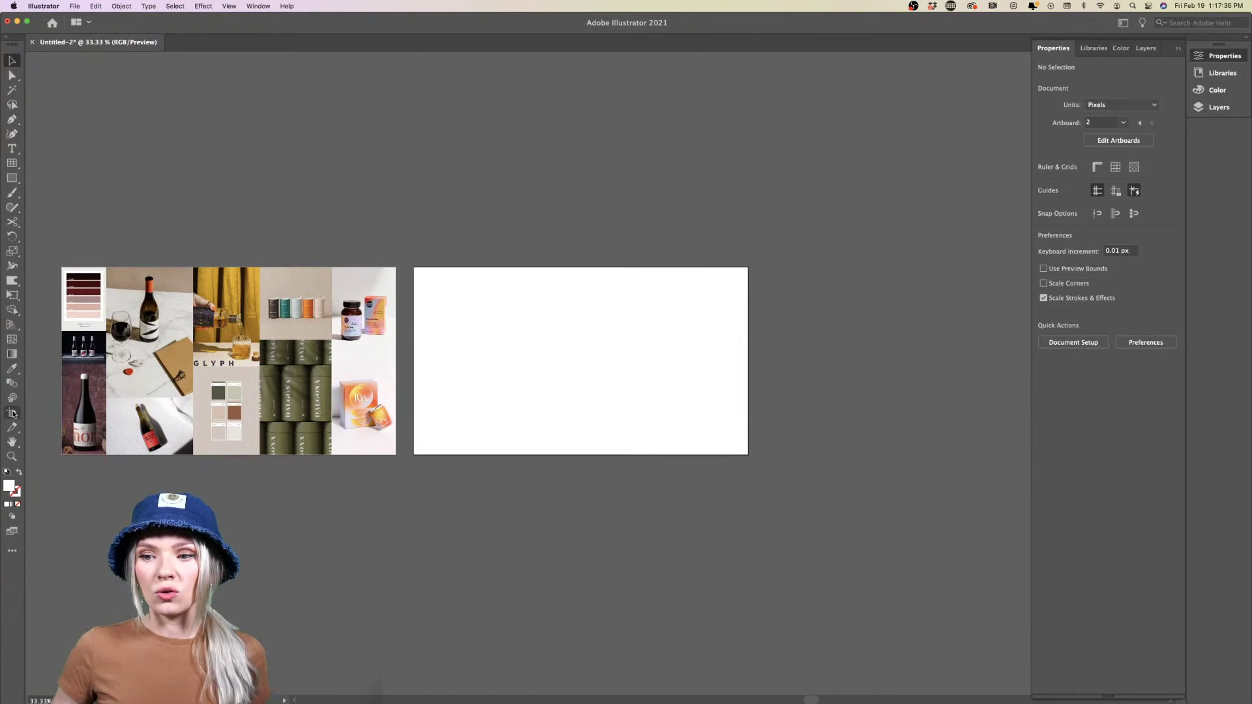
Undo a stray artboard drawn over the new blank one and return to the Selection tool
{"action": "key", "text": "shift+o"}
{"action": "left_click_drag", "start_coordinate": [523, 155], "coordinate": [842, 388]}
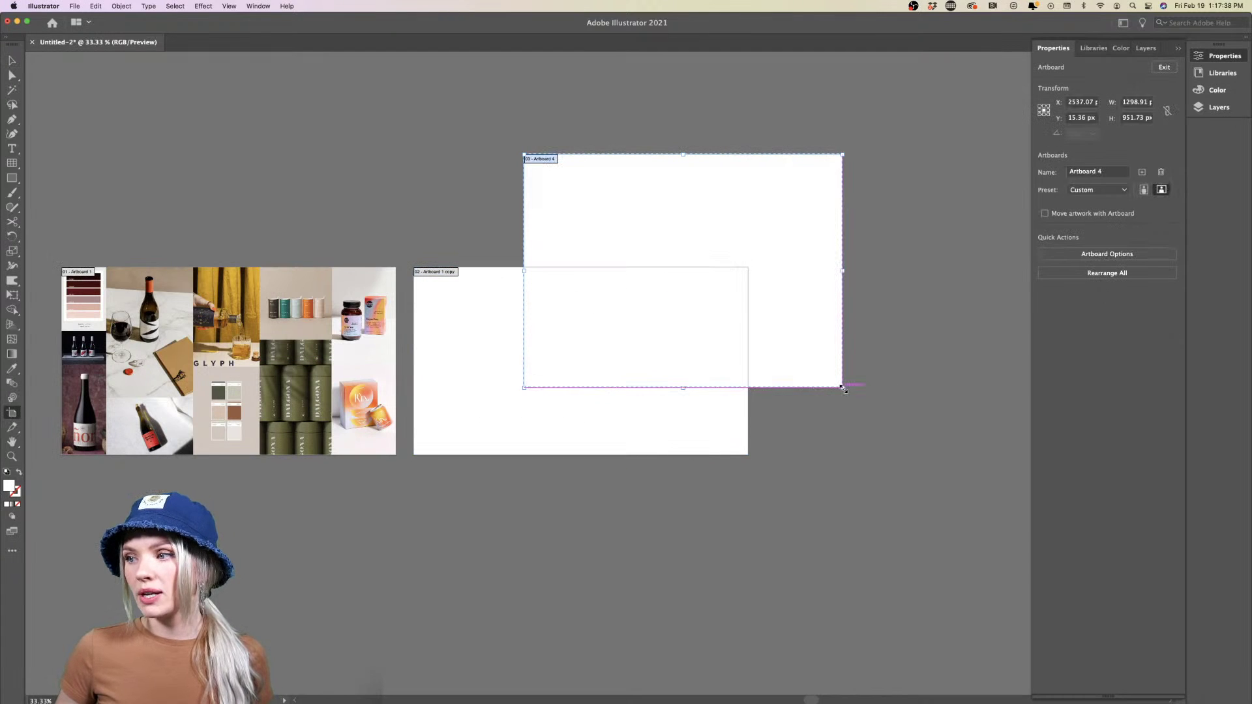
{"action": "key", "text": "super+z"}
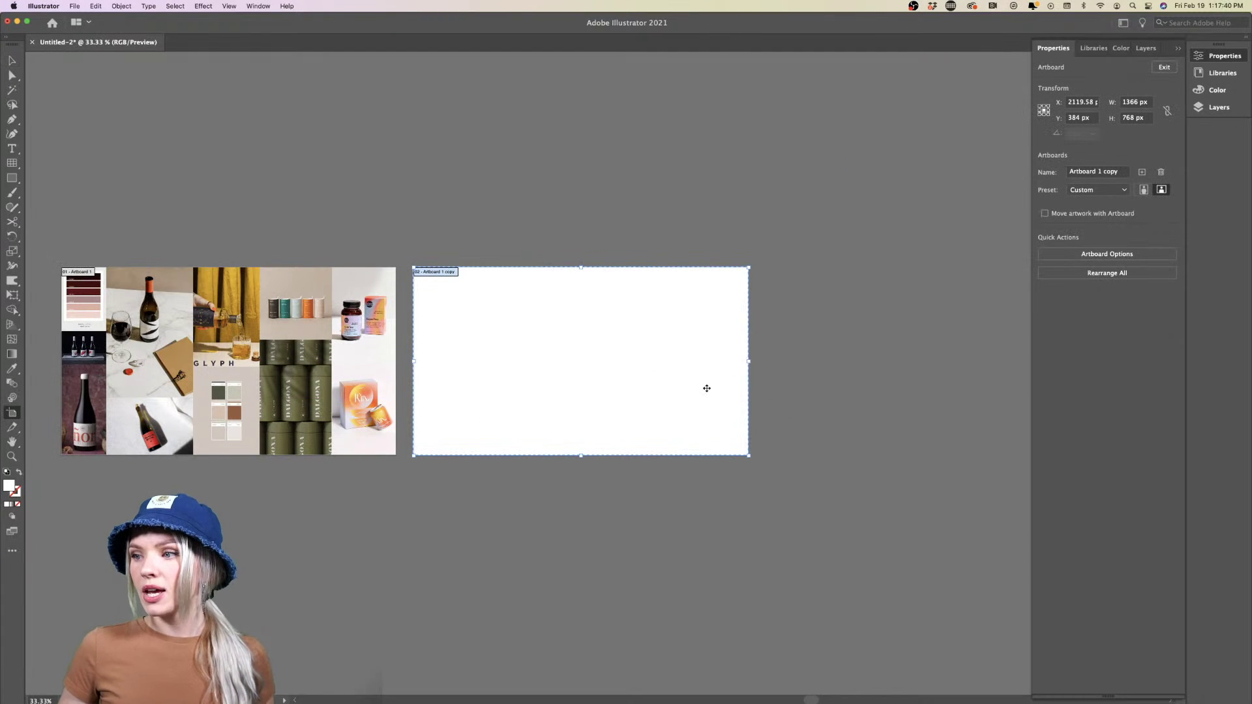
{"action": "scroll", "coordinate": [706, 389], "scroll_direction": "up", "scroll_amount": 1}
{"action": "scroll", "coordinate": [707, 389], "scroll_direction": "right", "scroll_amount": 1}
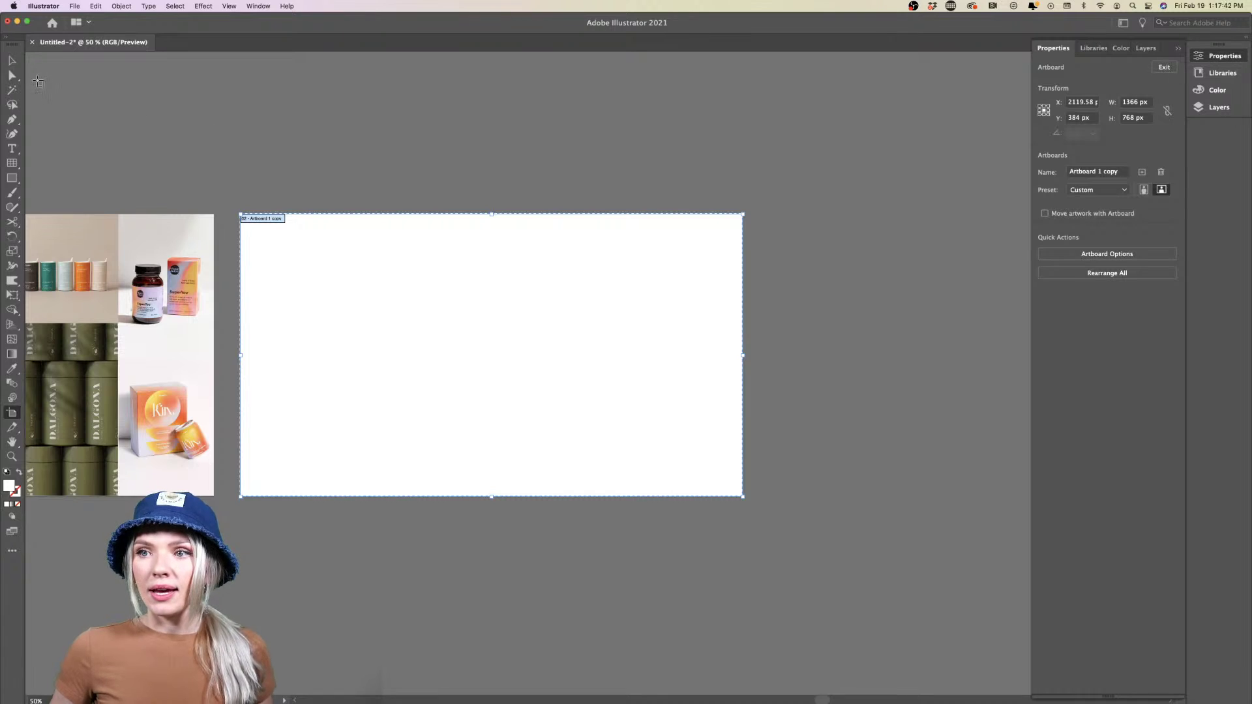
{"action": "left_click", "coordinate": [12, 60]}
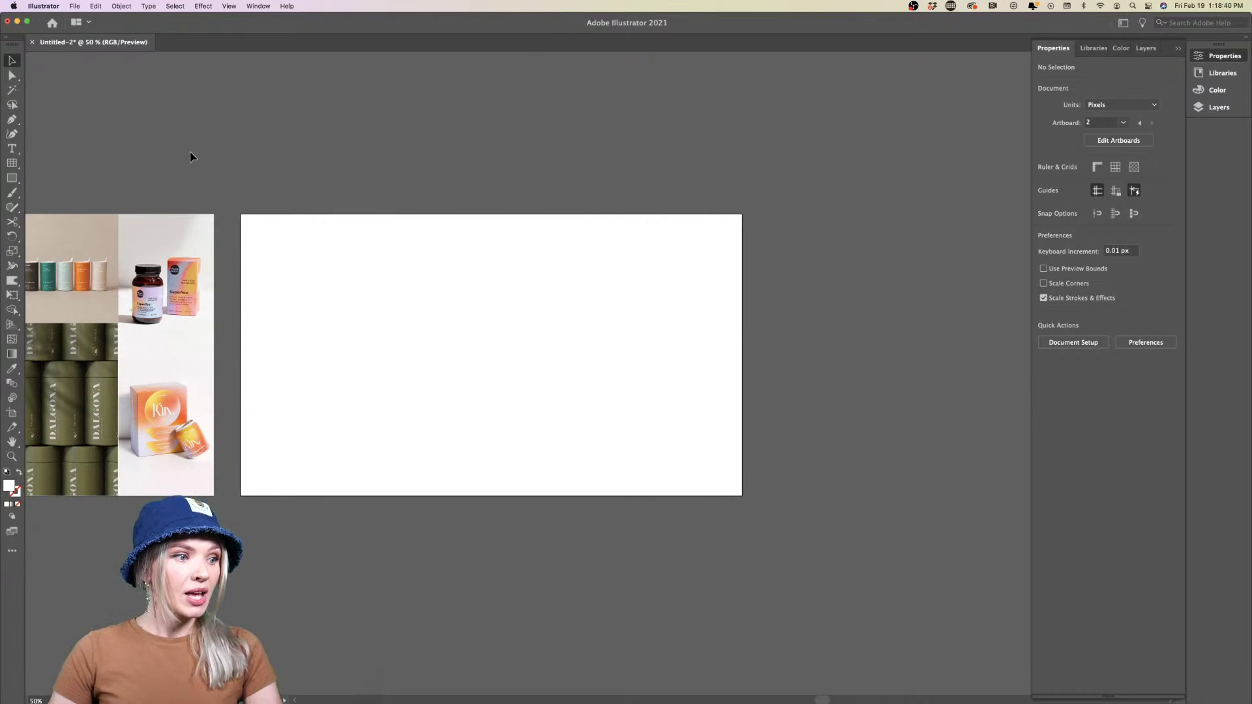
Drag out an area text frame with the Type tool near the second artboard's top-left
{"action": "scroll", "coordinate": [345, 220], "scroll_direction": "left", "scroll_amount": 5}
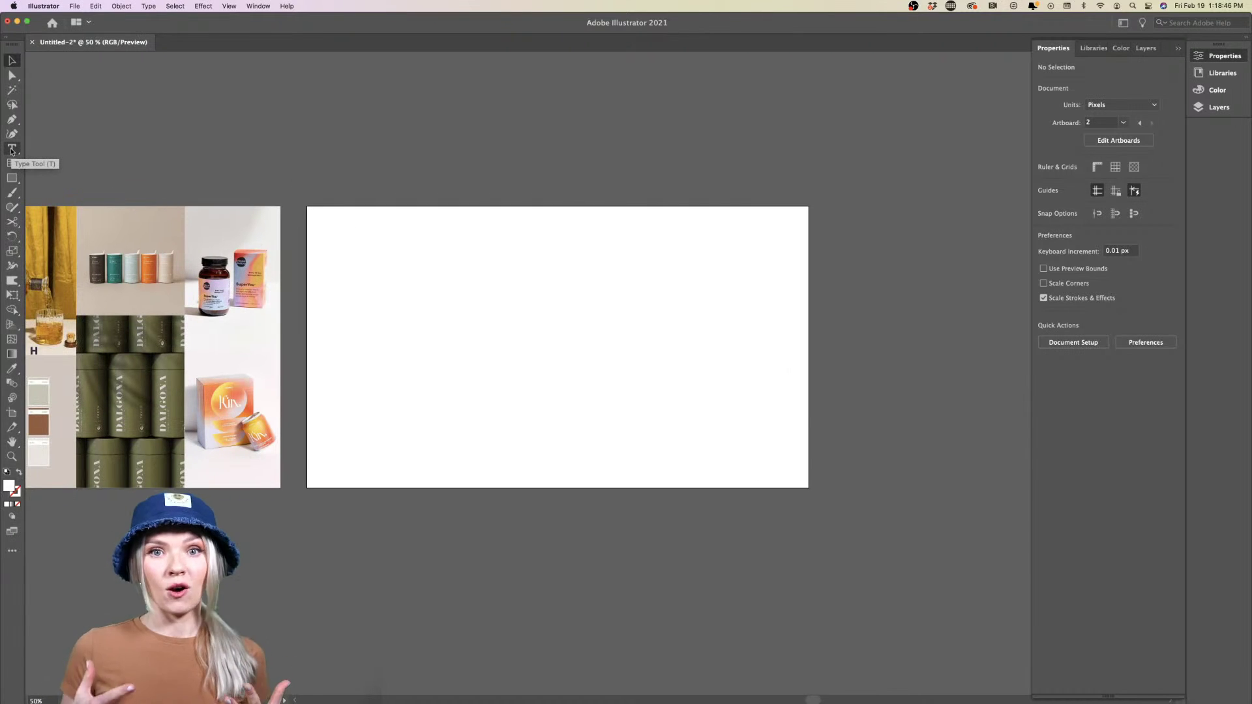
{"action": "left_click", "coordinate": [11, 149]}
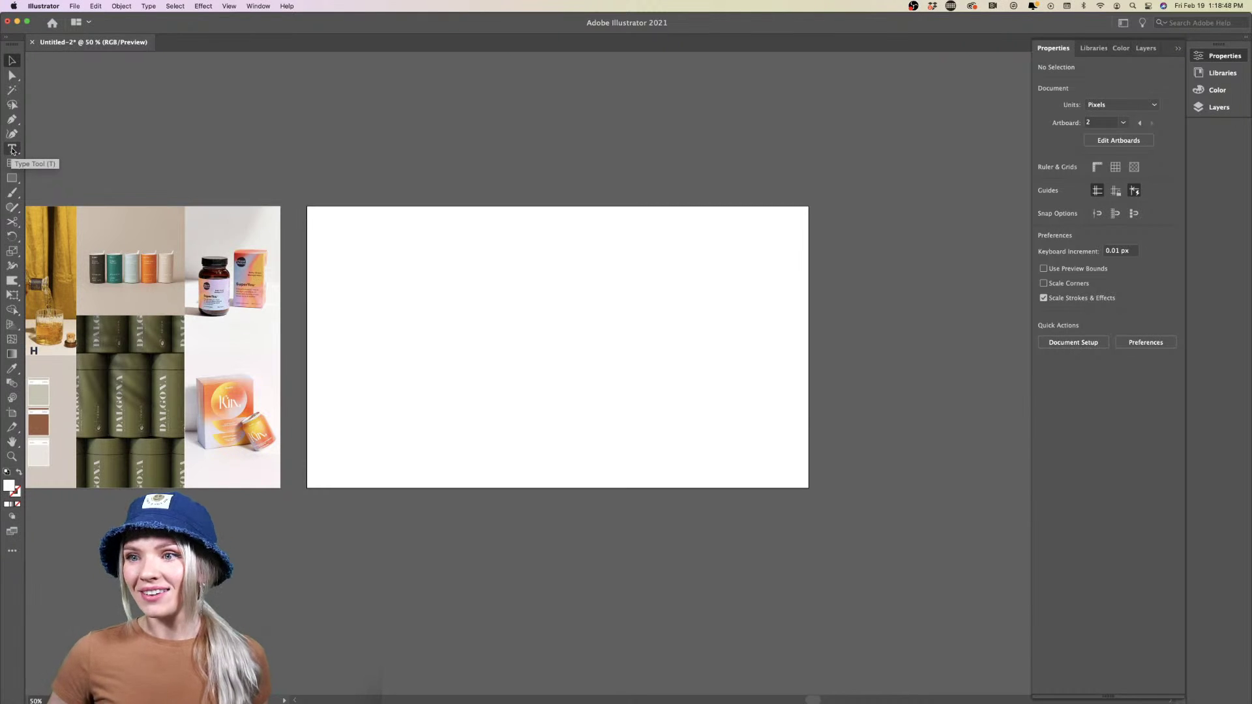
{"action": "left_click_drag", "start_coordinate": [332, 223], "coordinate": [575, 315]}
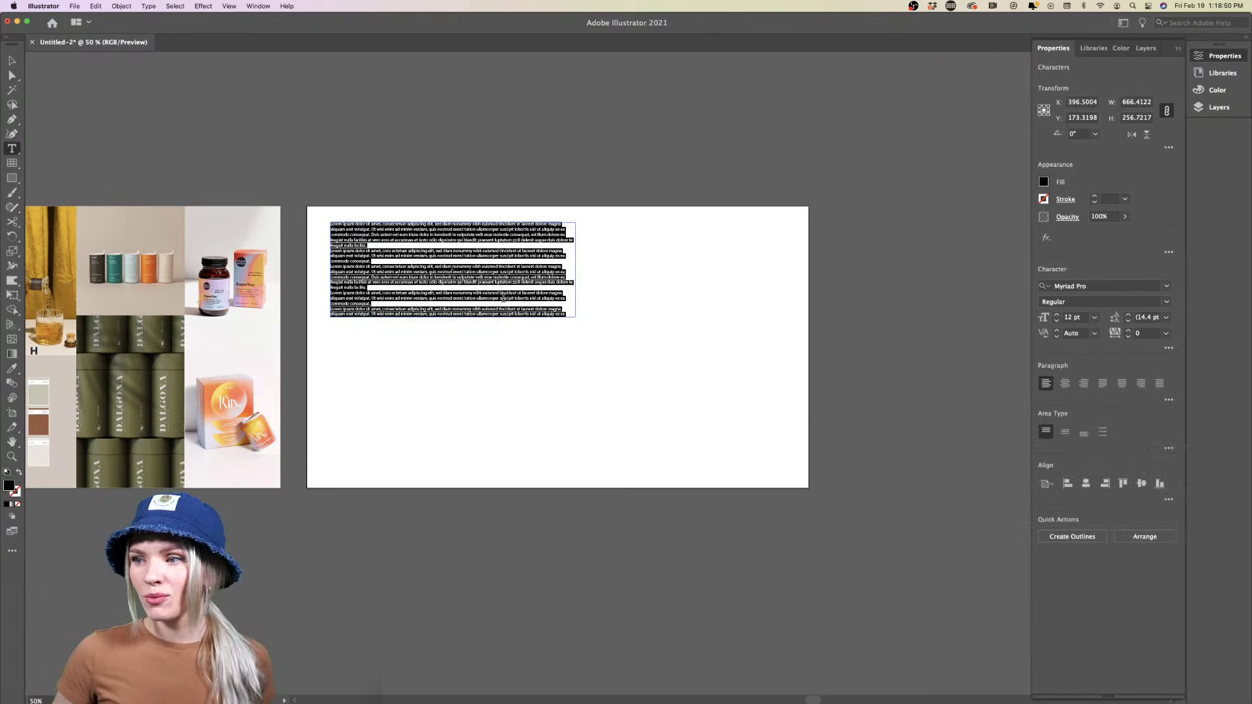
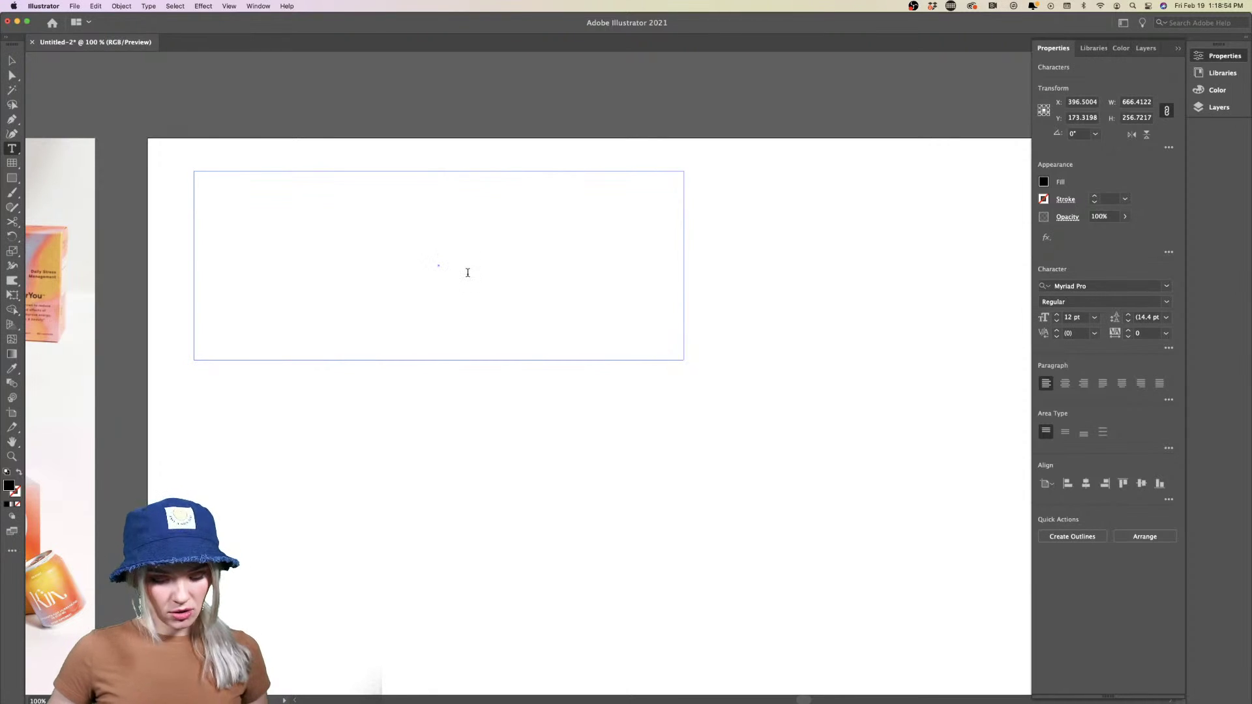
Type PLACES into the area text frame and select the whole word
{"action": "type", "text": "PLACES"}
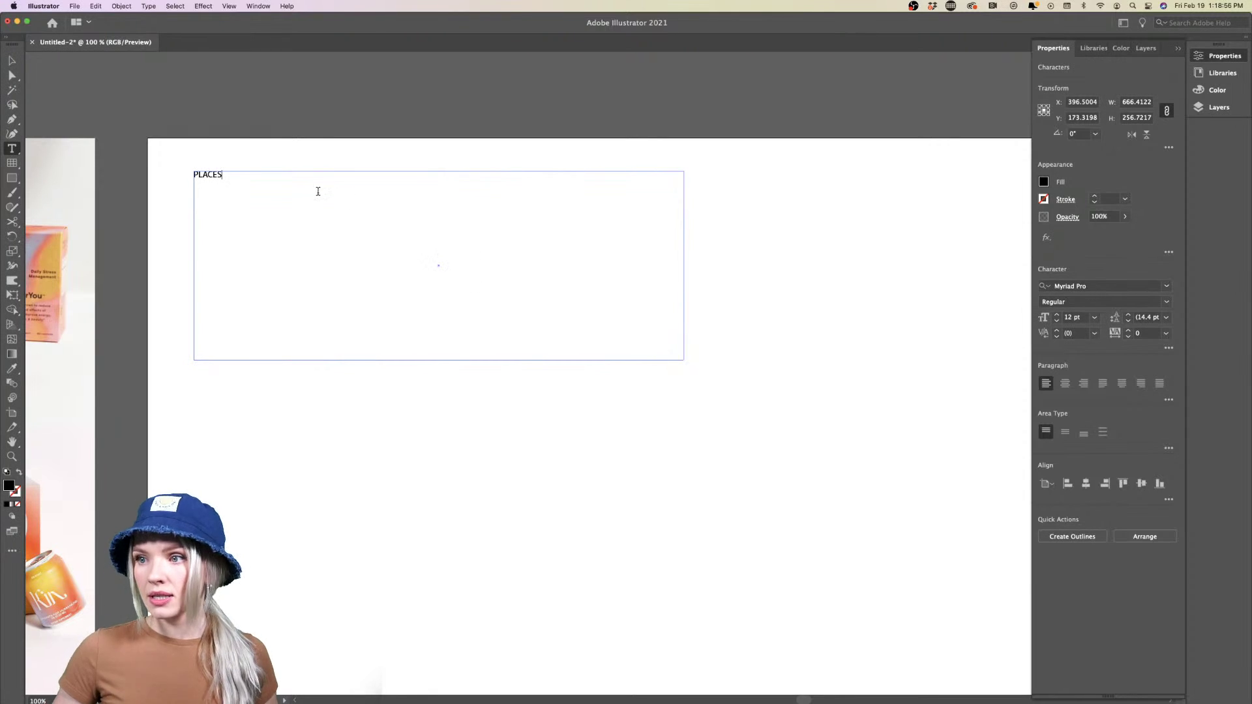
{"action": "key", "text": "super+a"}
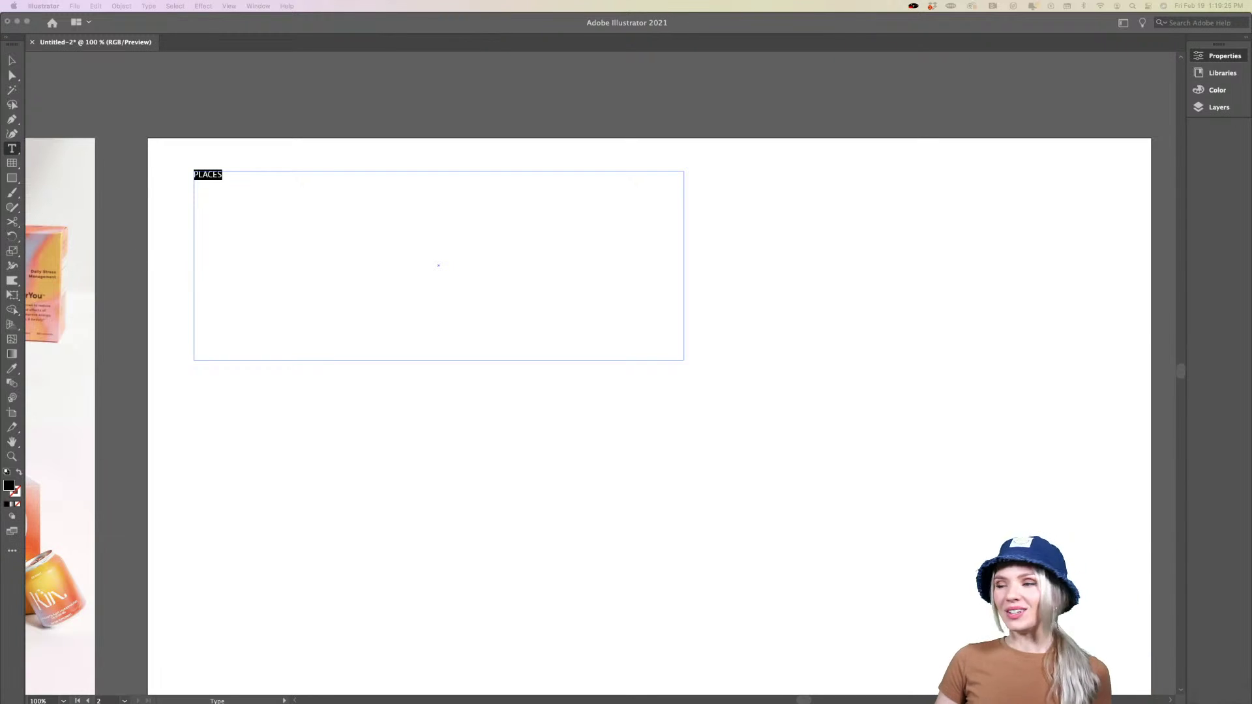
{"action": "key", "text": "super+Tab"}
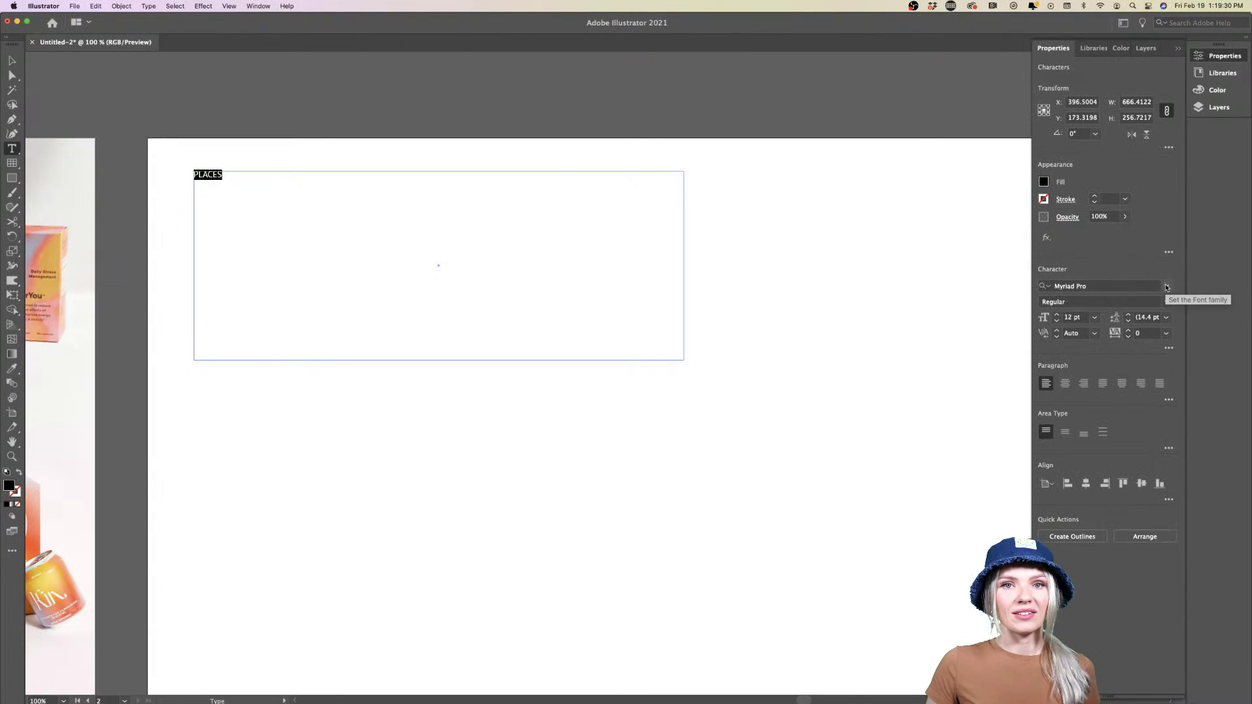
Glance at the font list and the panel menu without changing anything
{"action": "left_click", "coordinate": [1166, 288]}
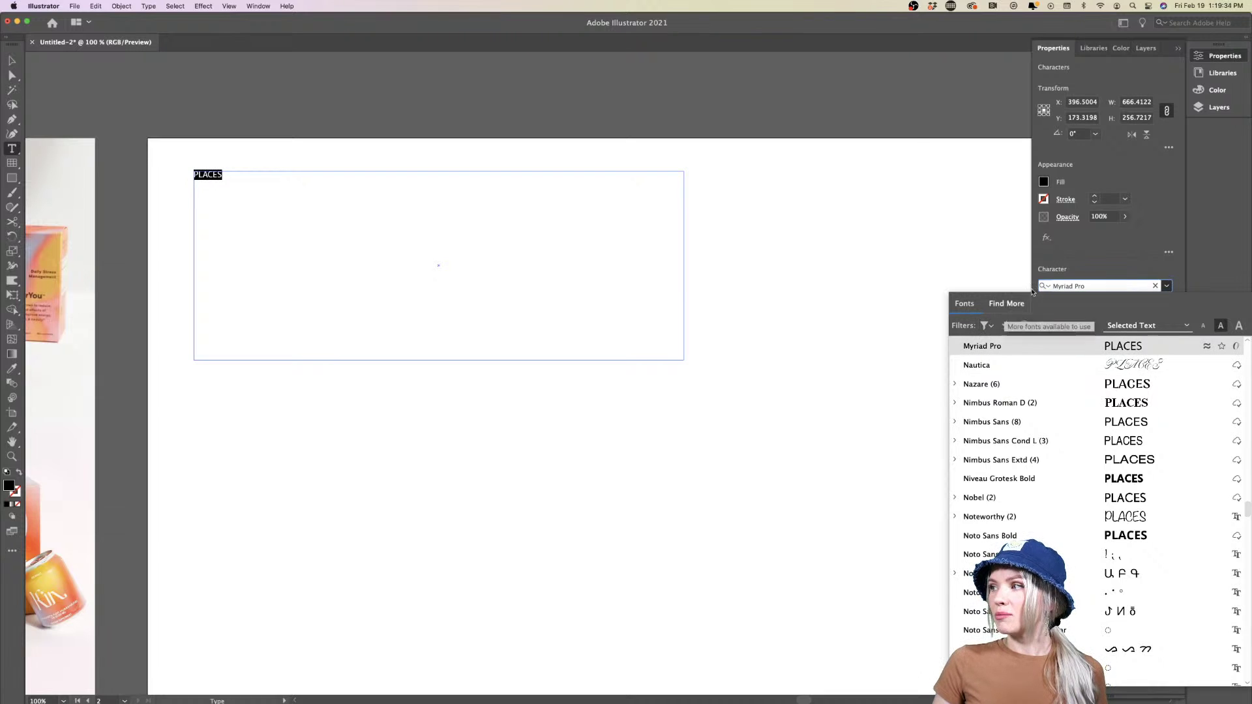
{"action": "key", "text": "Escape"}
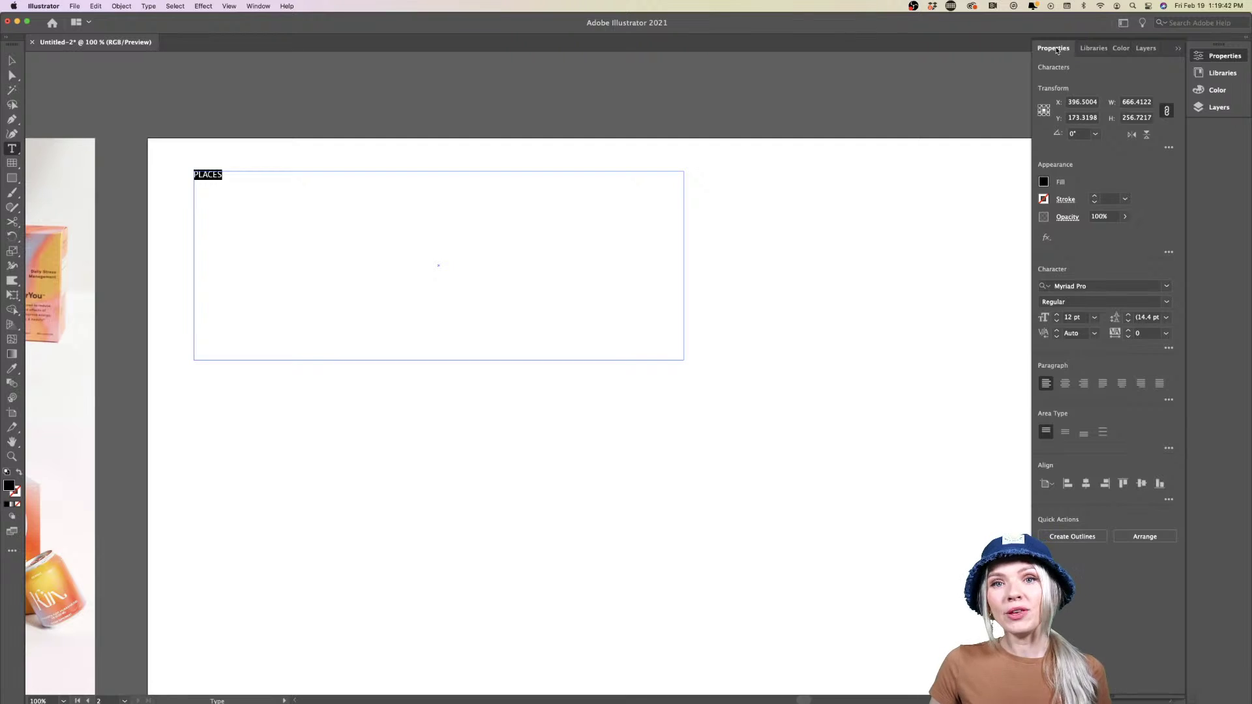
{"action": "left_click", "coordinate": [259, 6]}
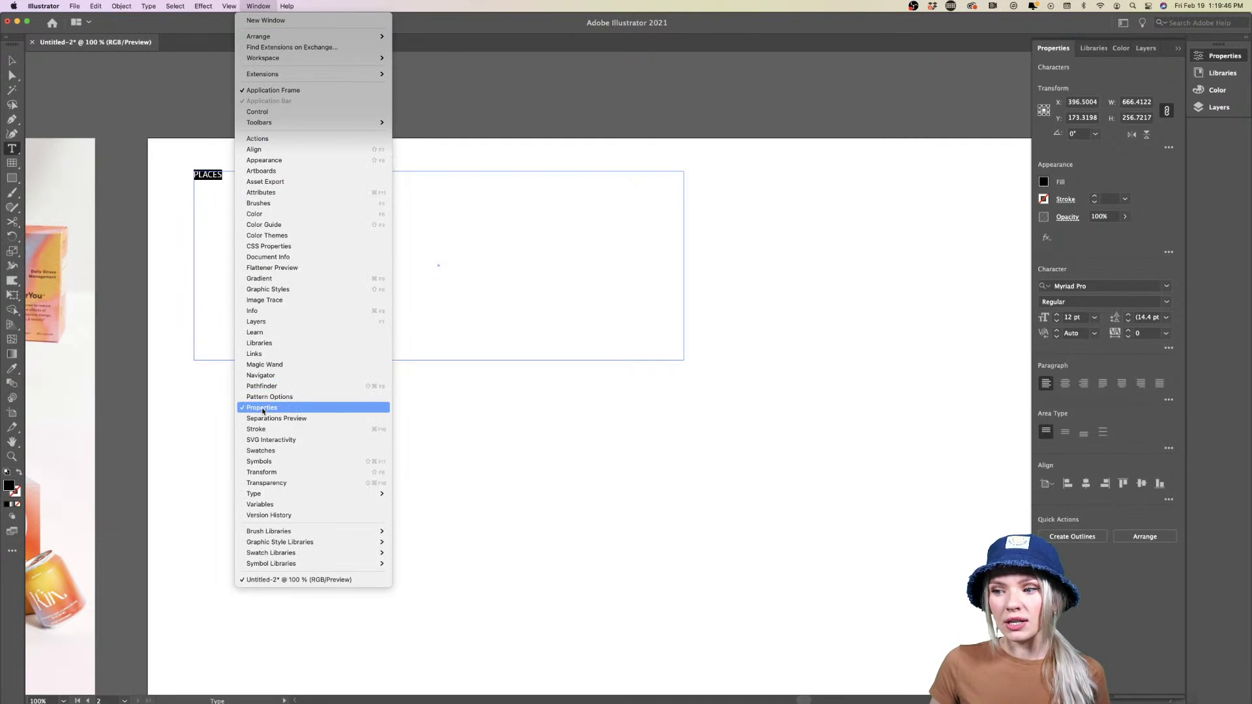
{"action": "left_click", "coordinate": [495, 404]}
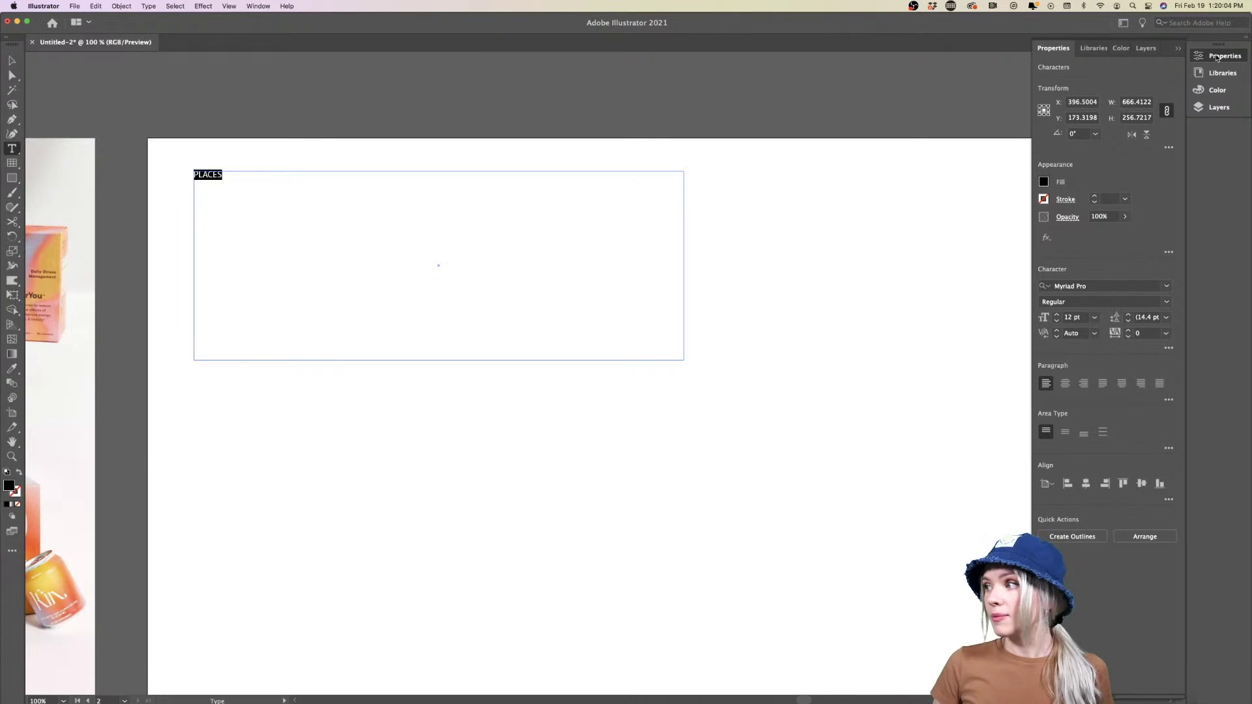
Browse the FUTURE & SONS and Inspiration library colour themes, then show the RGB Color panel
{"action": "left_click", "coordinate": [1226, 74]}
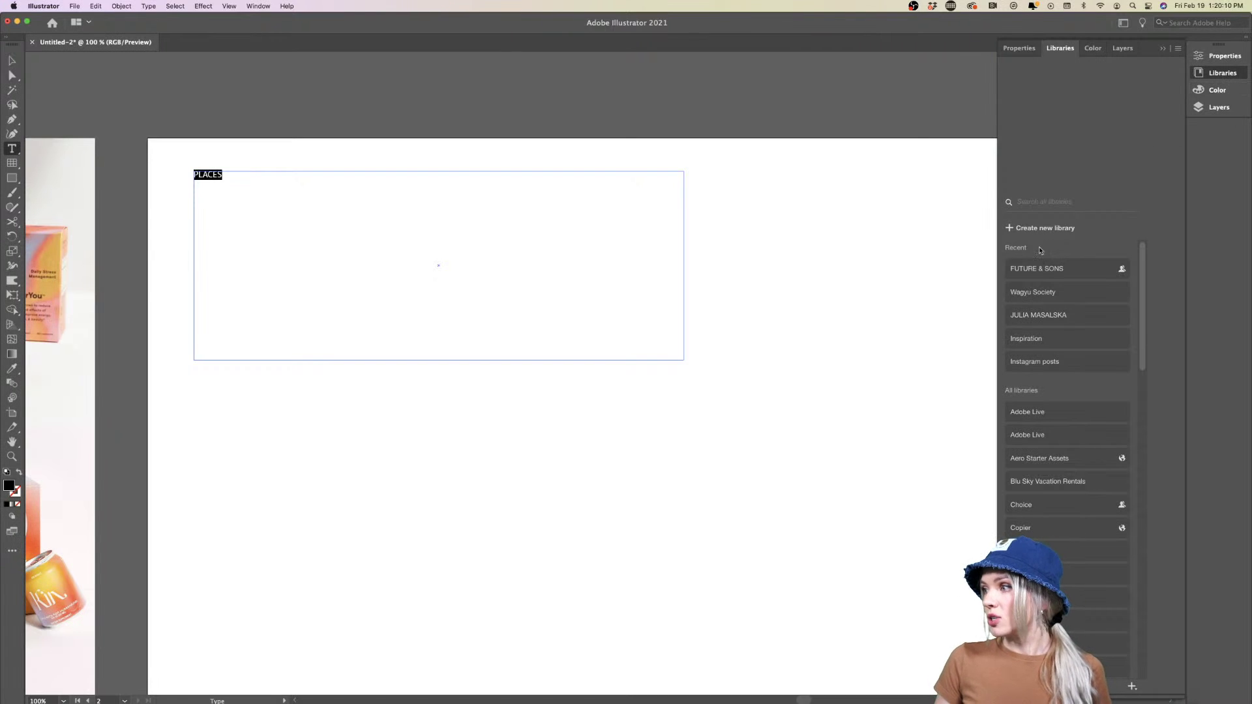
{"action": "left_click", "coordinate": [1041, 271]}
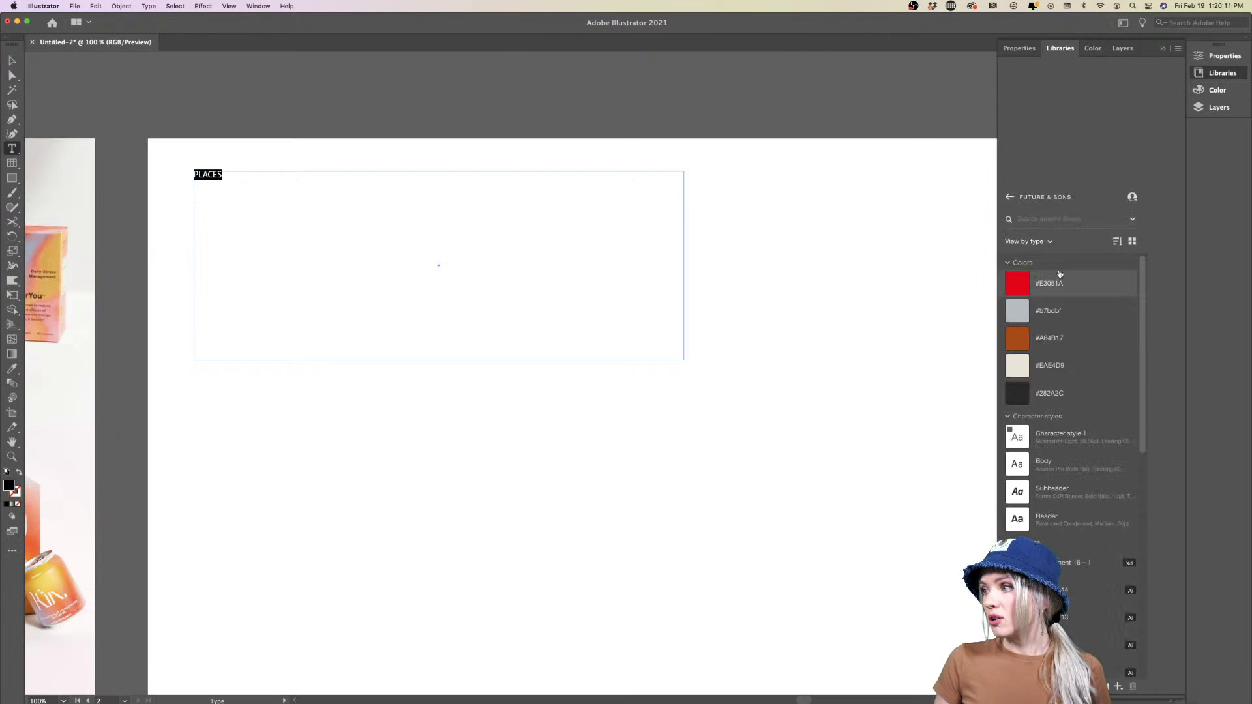
{"action": "left_click", "coordinate": [1011, 198]}
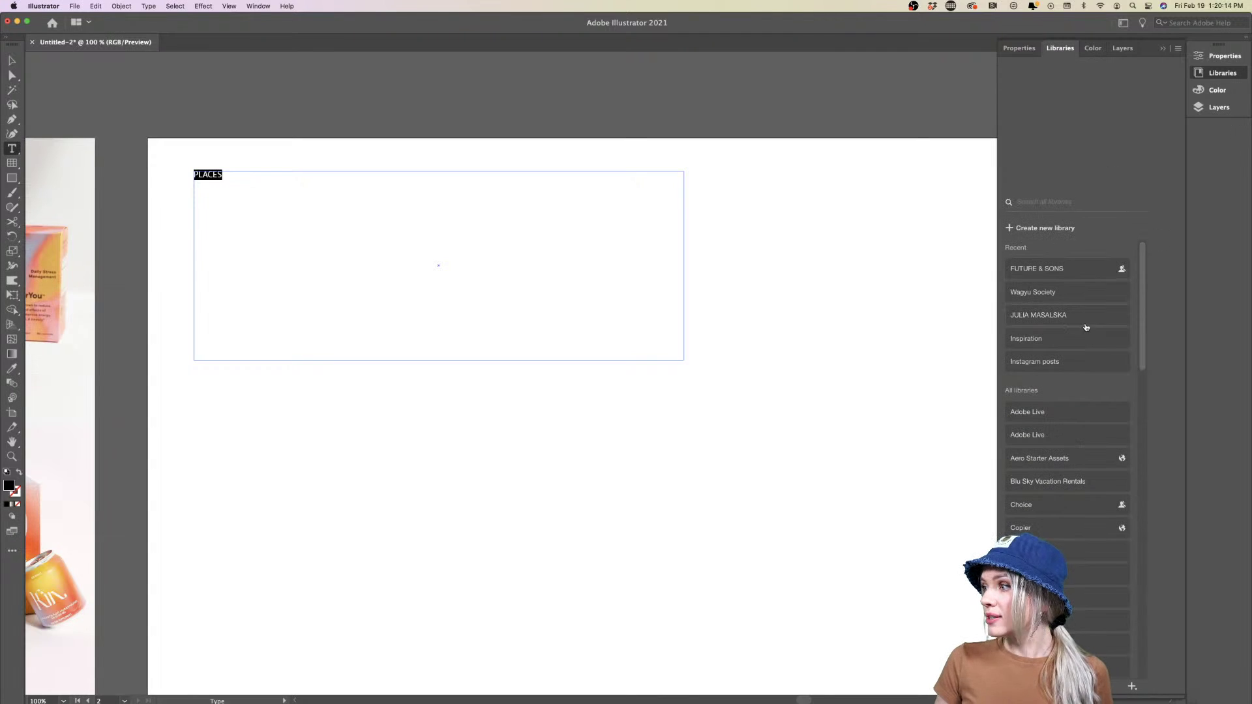
{"action": "left_click", "coordinate": [1034, 340]}
{"action": "scroll", "coordinate": [1077, 448], "scroll_direction": "down", "scroll_amount": 15}
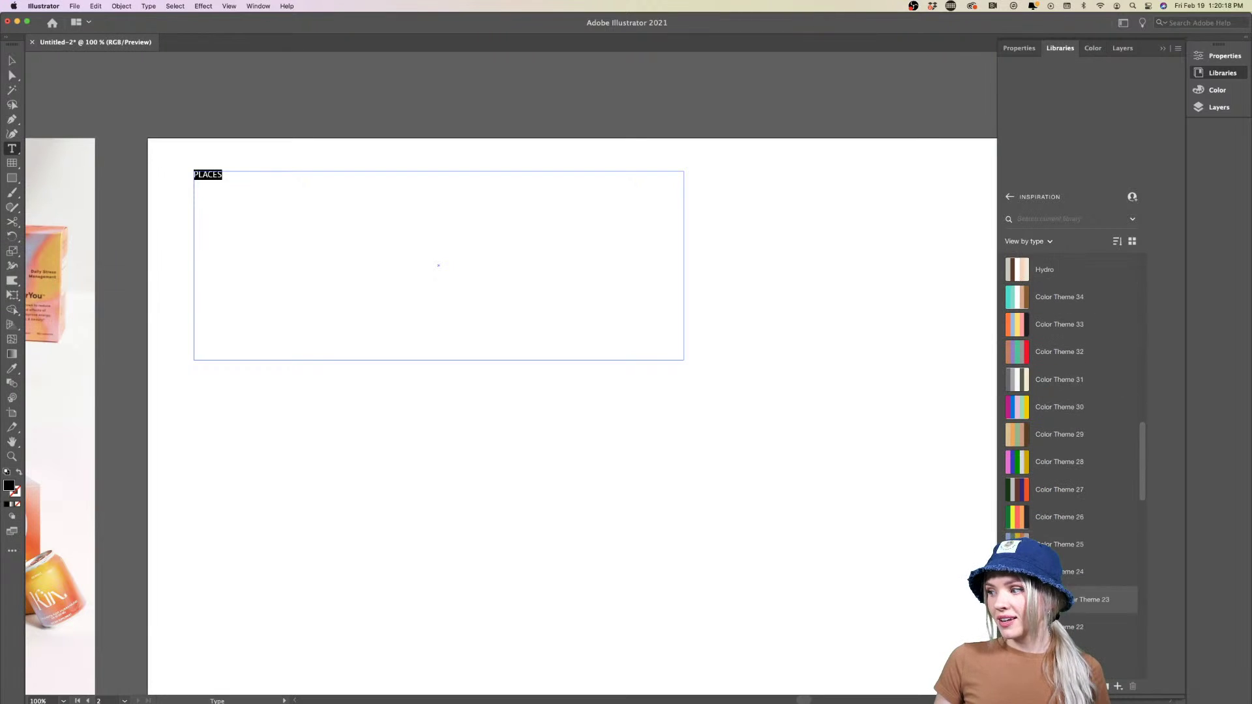
{"action": "scroll", "coordinate": [1082, 587], "scroll_direction": "down", "scroll_amount": 7}
{"action": "scroll", "coordinate": [1082, 587], "scroll_direction": "down", "scroll_amount": 20}
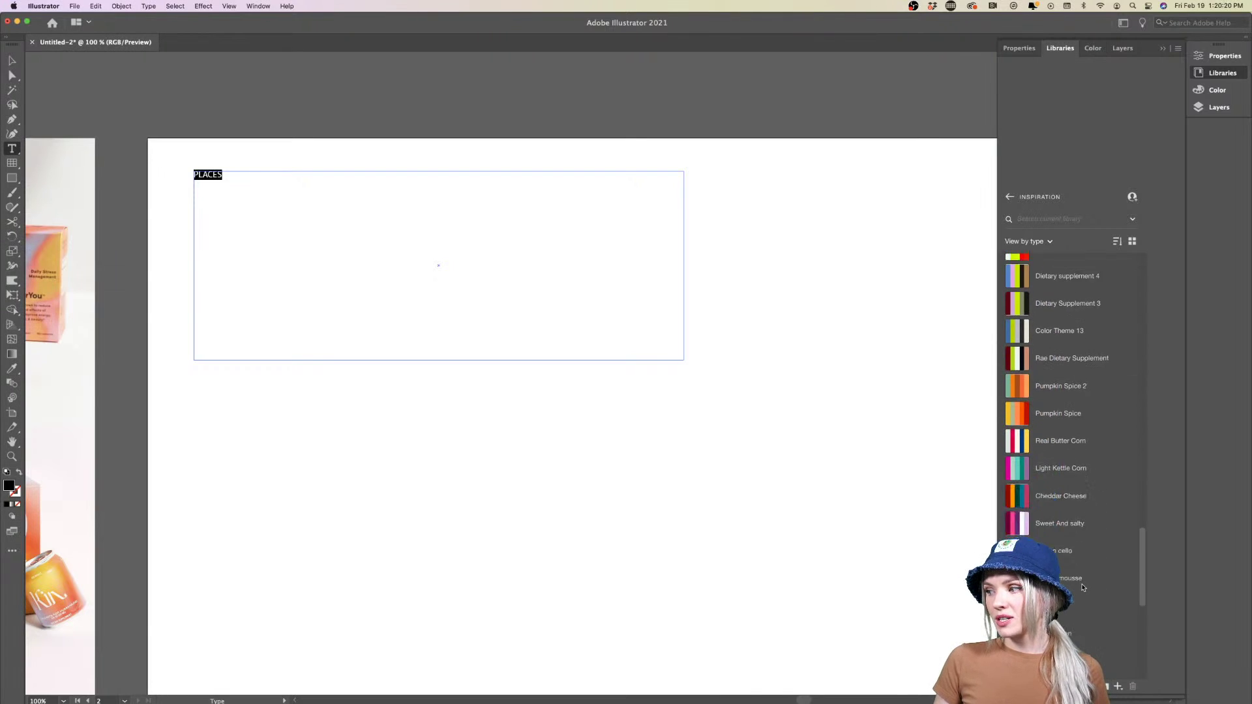
{"action": "scroll", "coordinate": [1082, 588], "scroll_direction": "up", "scroll_amount": 20}
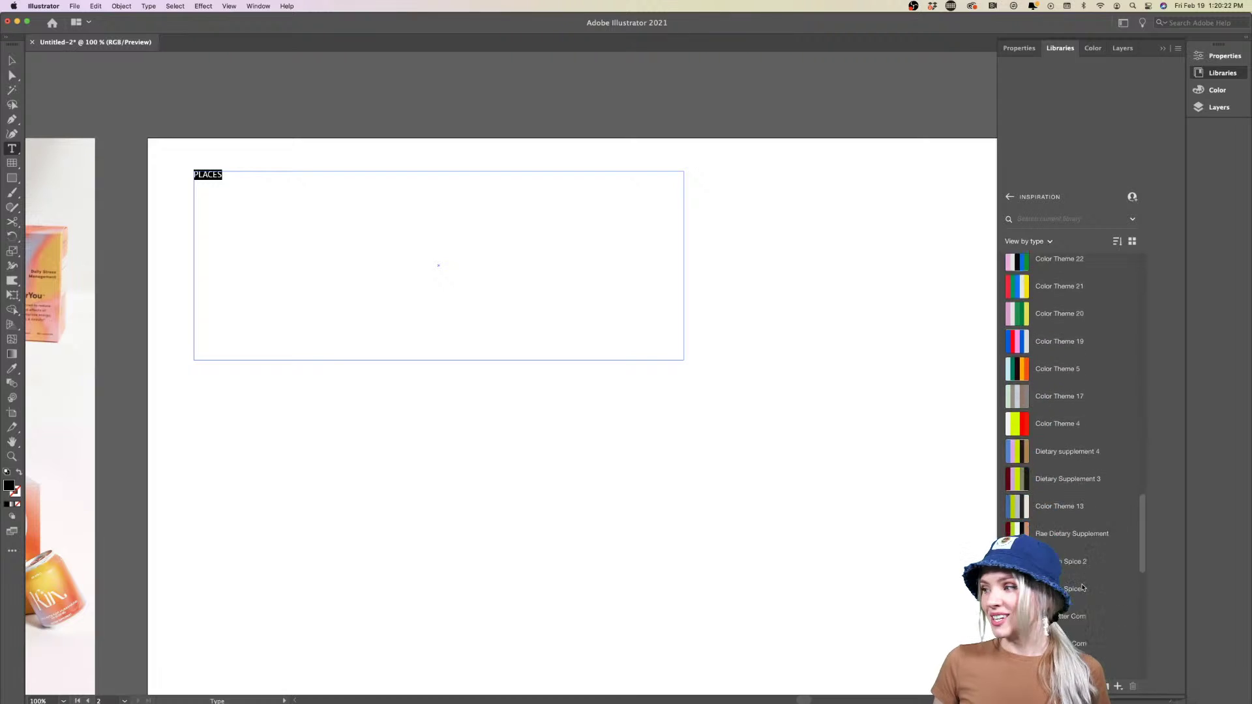
{"action": "left_click", "coordinate": [1216, 90]}
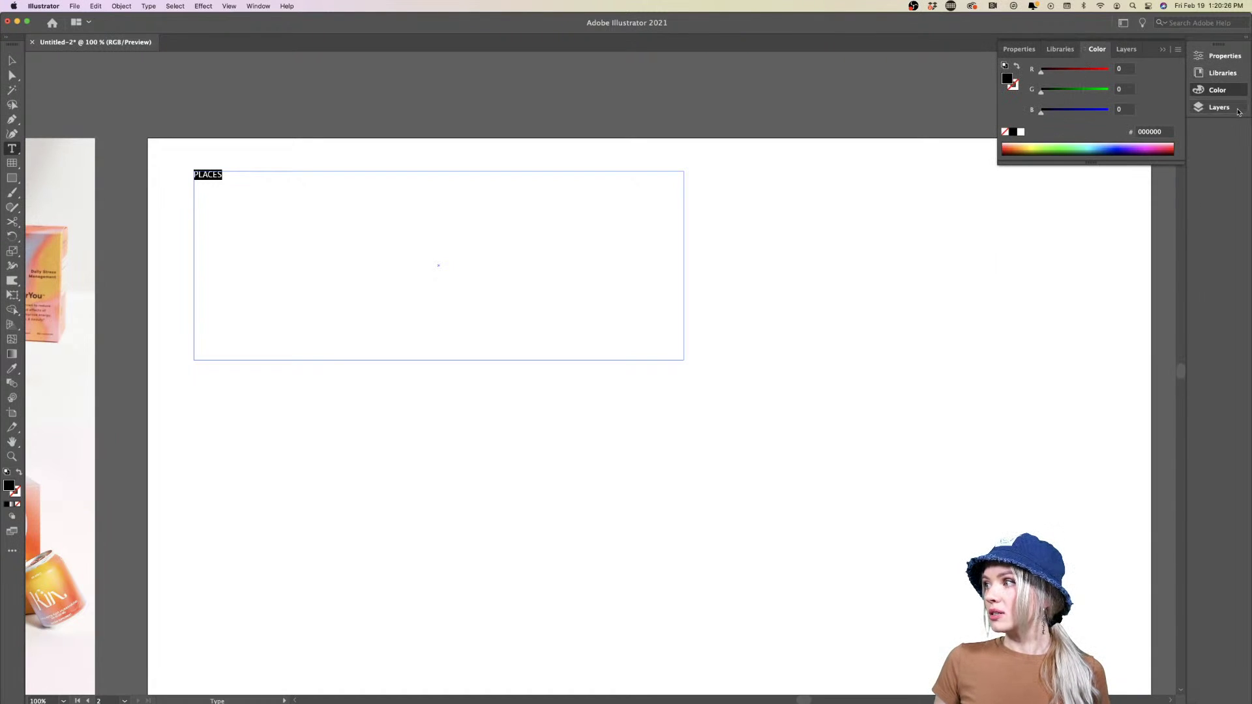
Glance at the Layers panel, then return to the Properties panel for the PLACES text
{"action": "left_click", "coordinate": [1219, 107]}
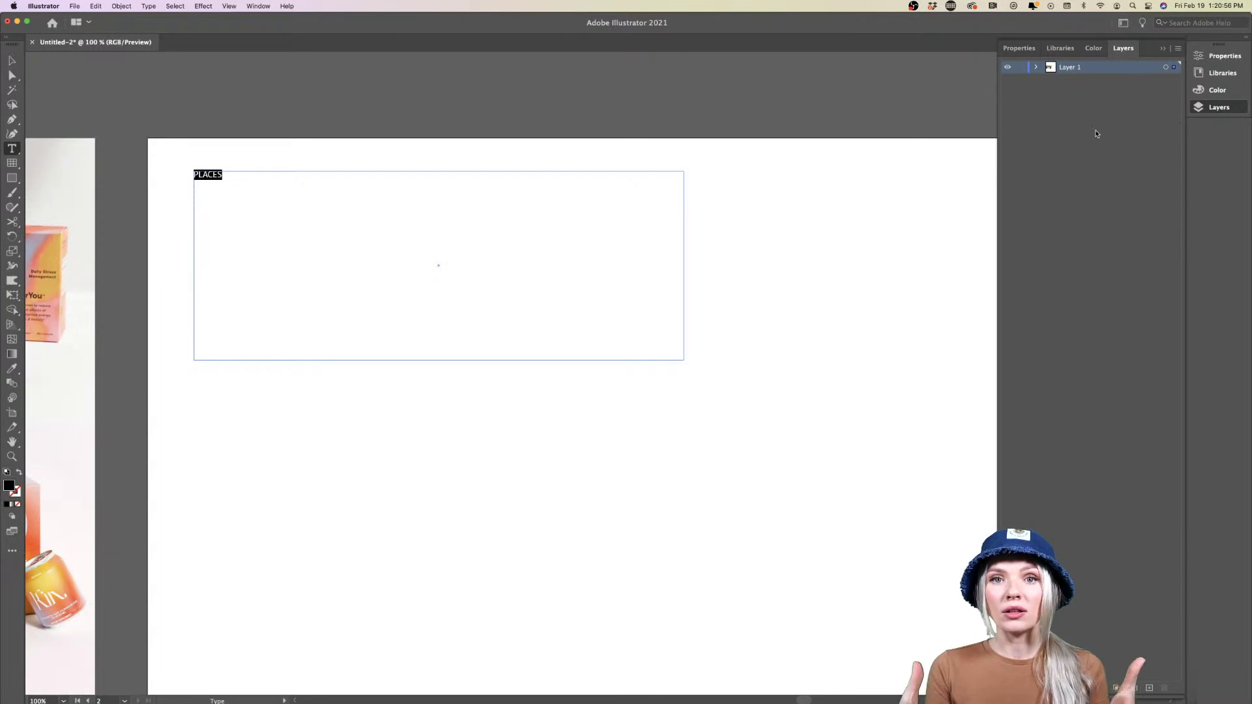
{"action": "left_click", "coordinate": [1223, 56]}
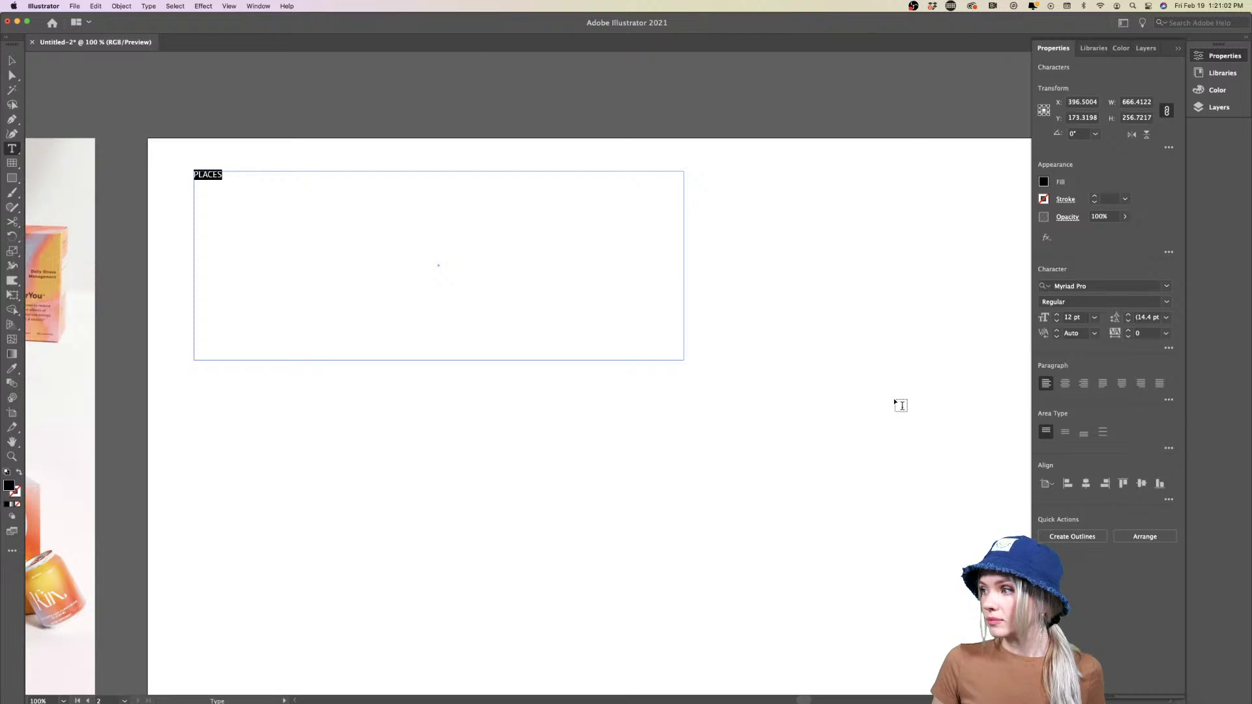
Filter fonts to Sans Serif and set PLACES in Anisette Std at 72 pt
{"action": "left_click", "coordinate": [1166, 287]}
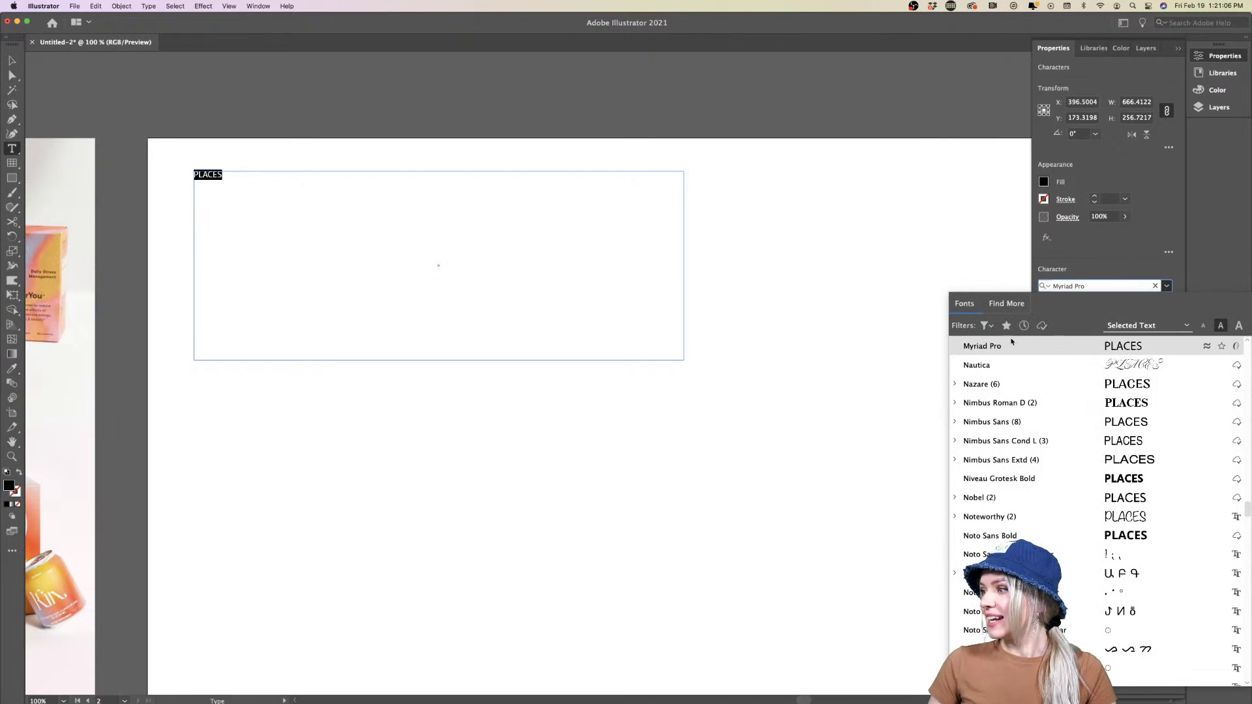
{"action": "left_click", "coordinate": [986, 326]}
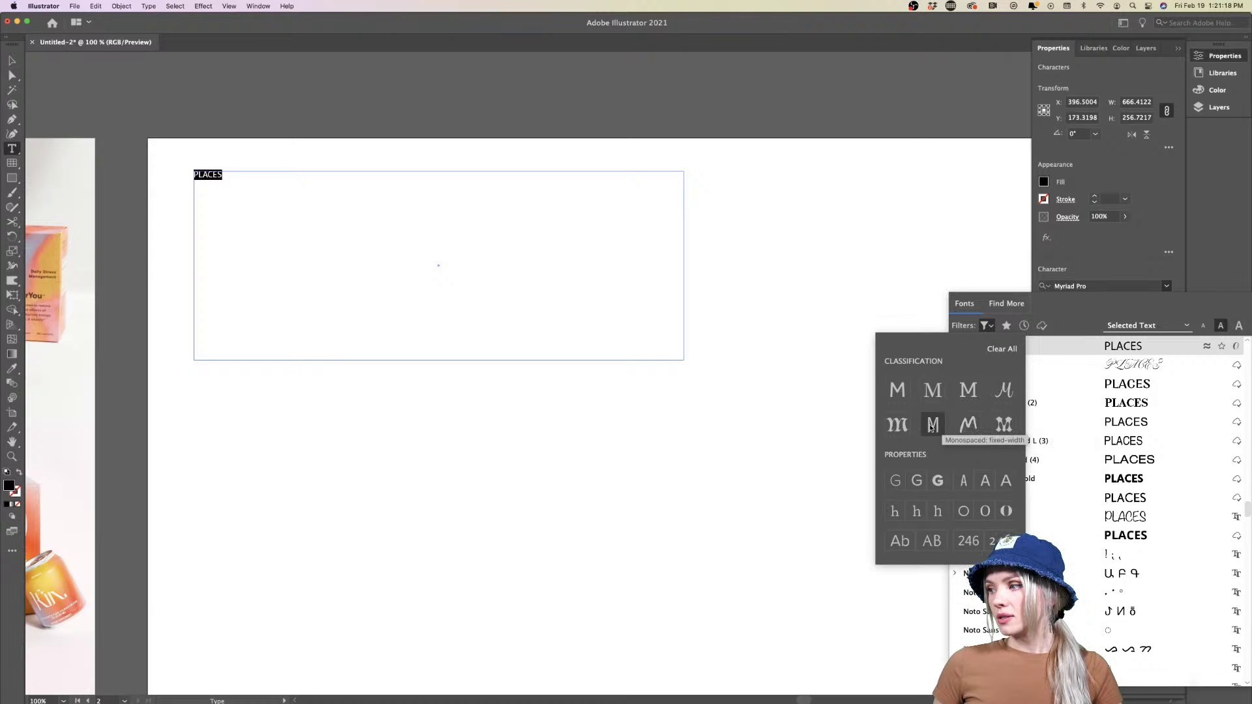
{"action": "left_click", "coordinate": [898, 389]}
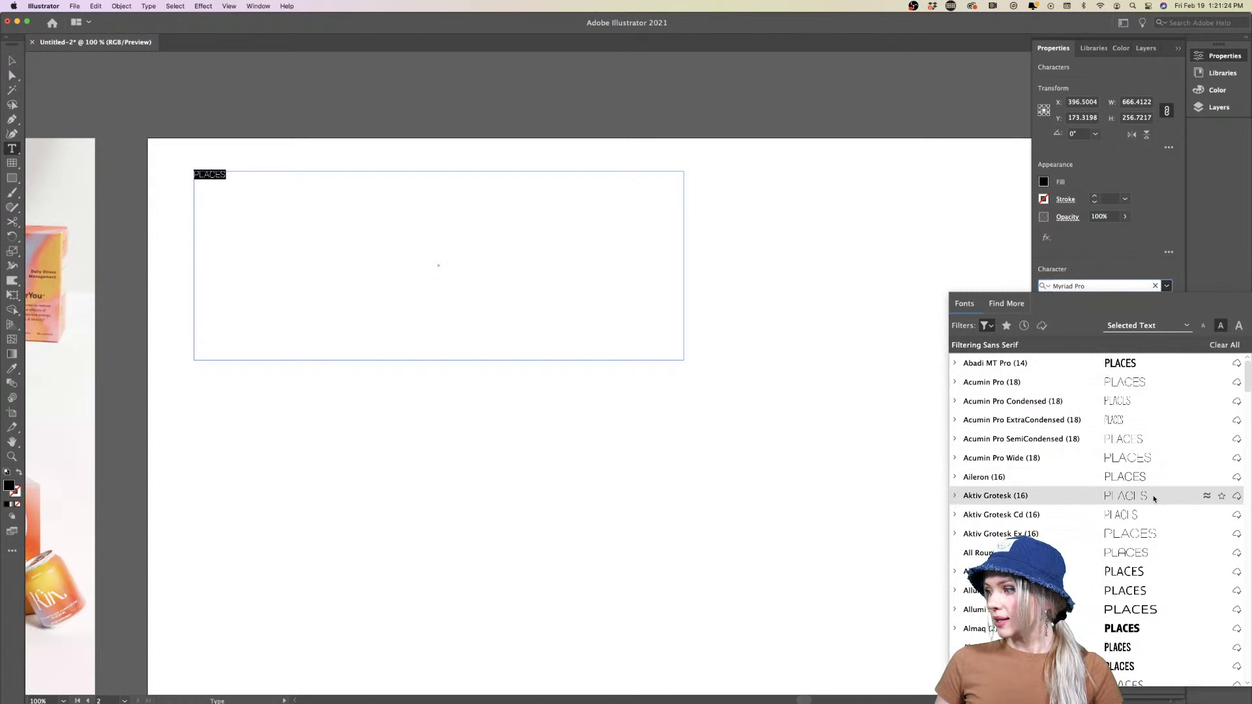
{"action": "scroll", "coordinate": [1152, 502], "scroll_direction": "down", "scroll_amount": 5}
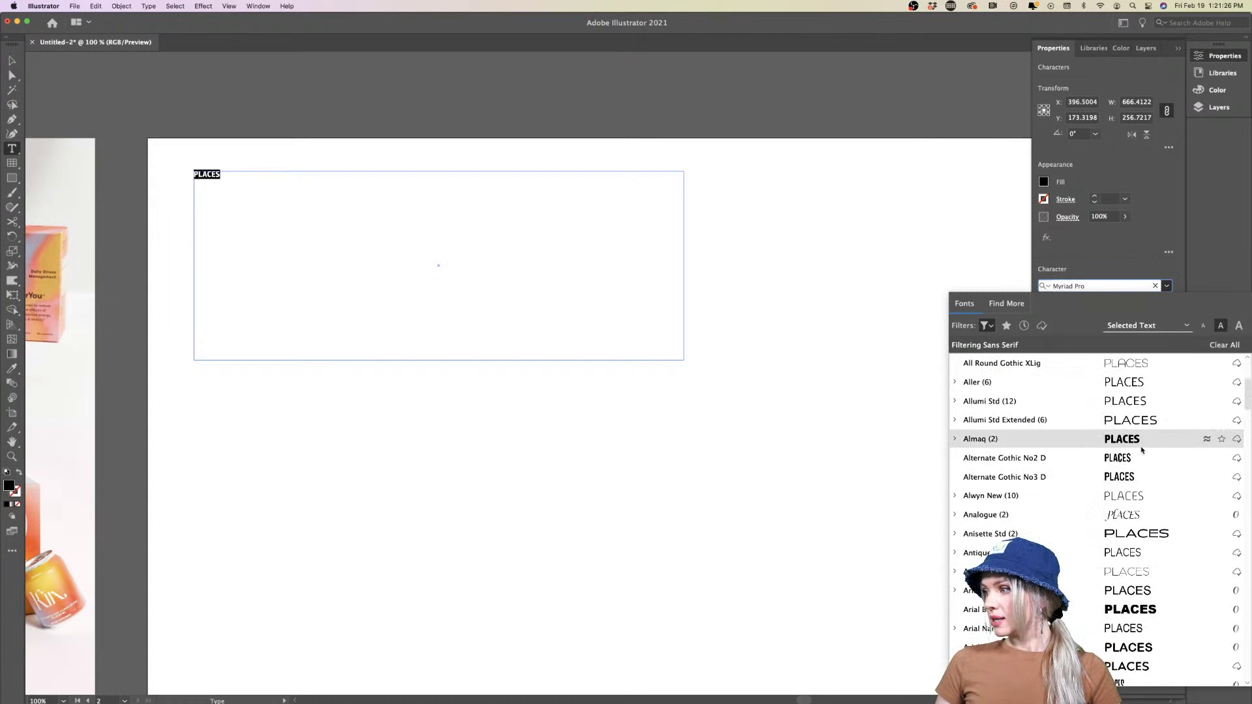
{"action": "left_click", "coordinate": [1138, 533]}
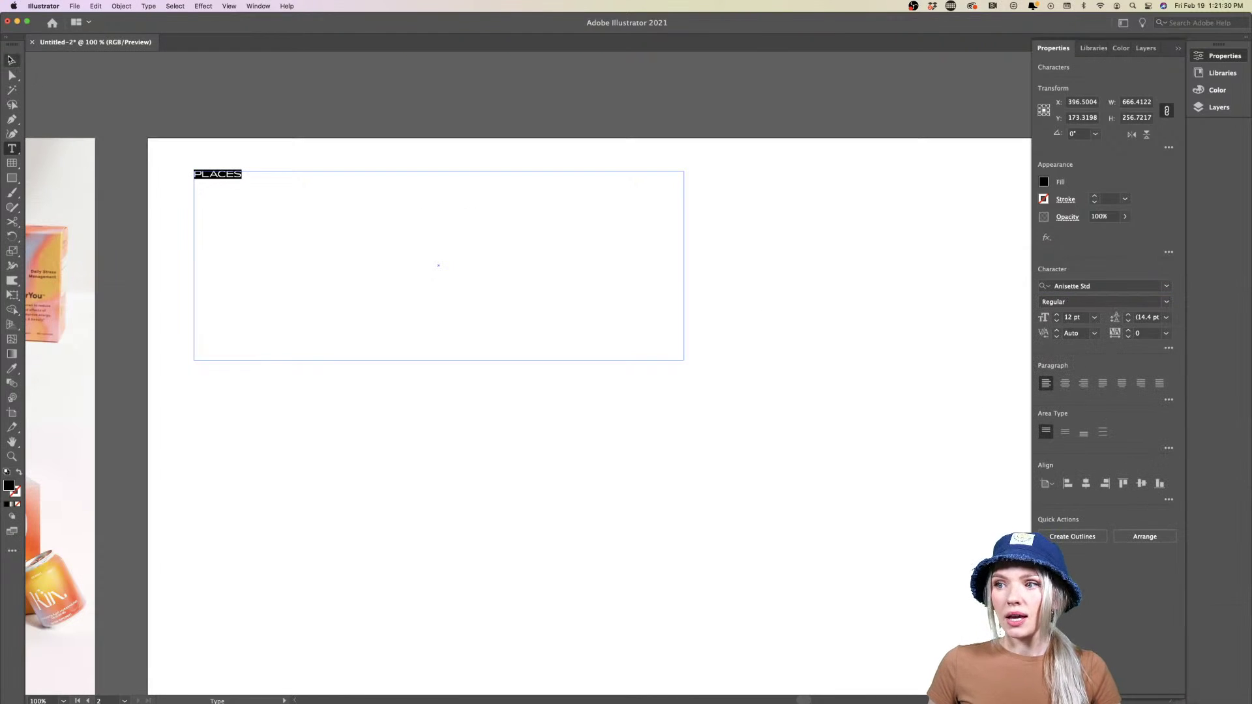
{"action": "left_click", "coordinate": [1094, 317]}
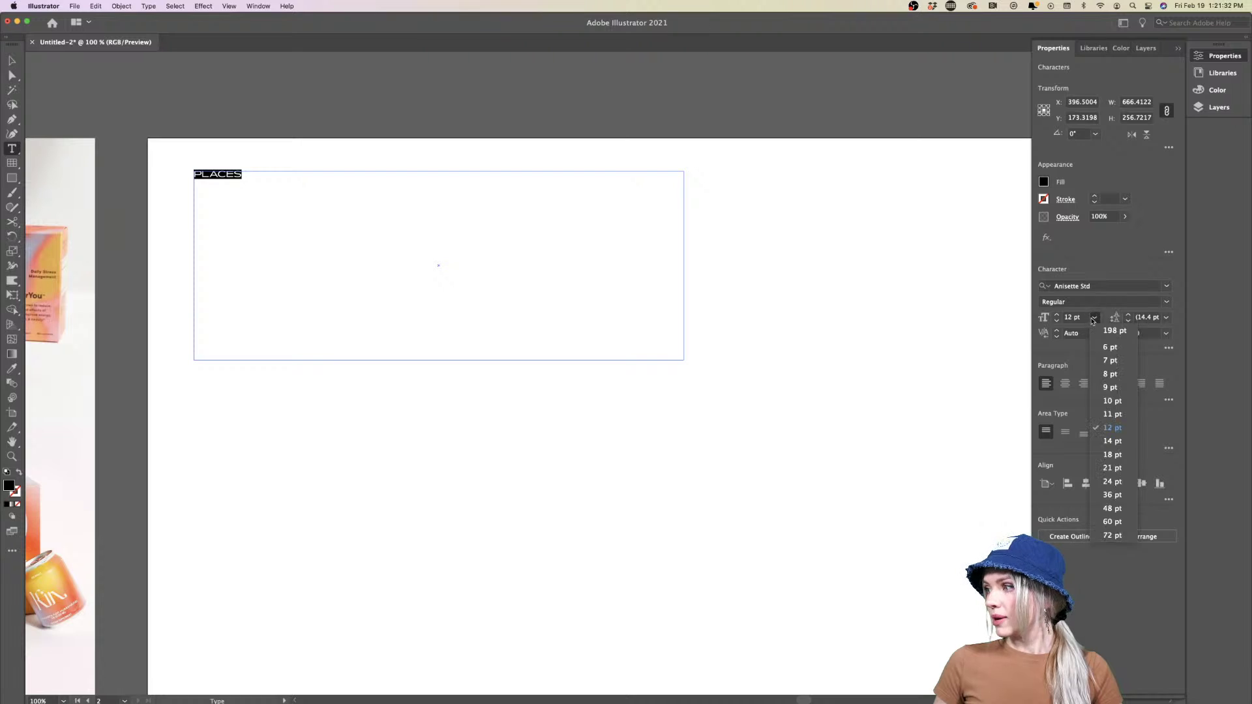
{"action": "left_click", "coordinate": [1112, 536]}
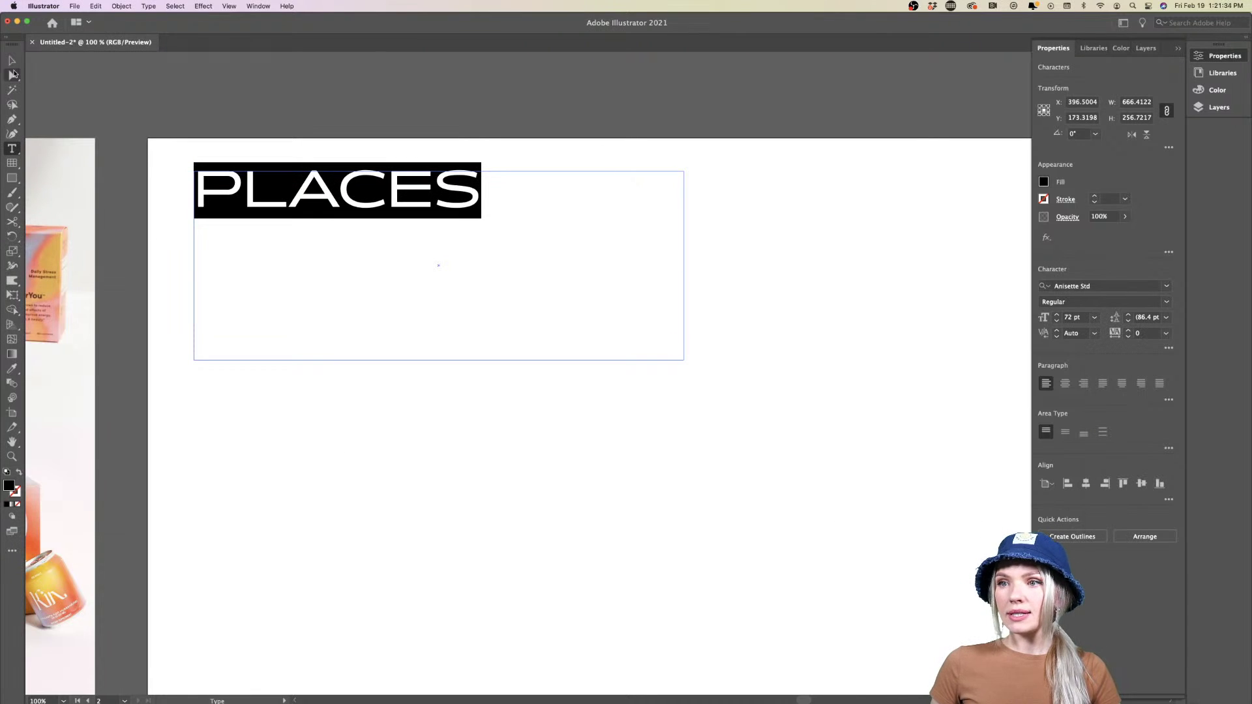
Shrink the text frame to fit PLACES and place a duplicate directly below
{"action": "key", "text": "Escape"}
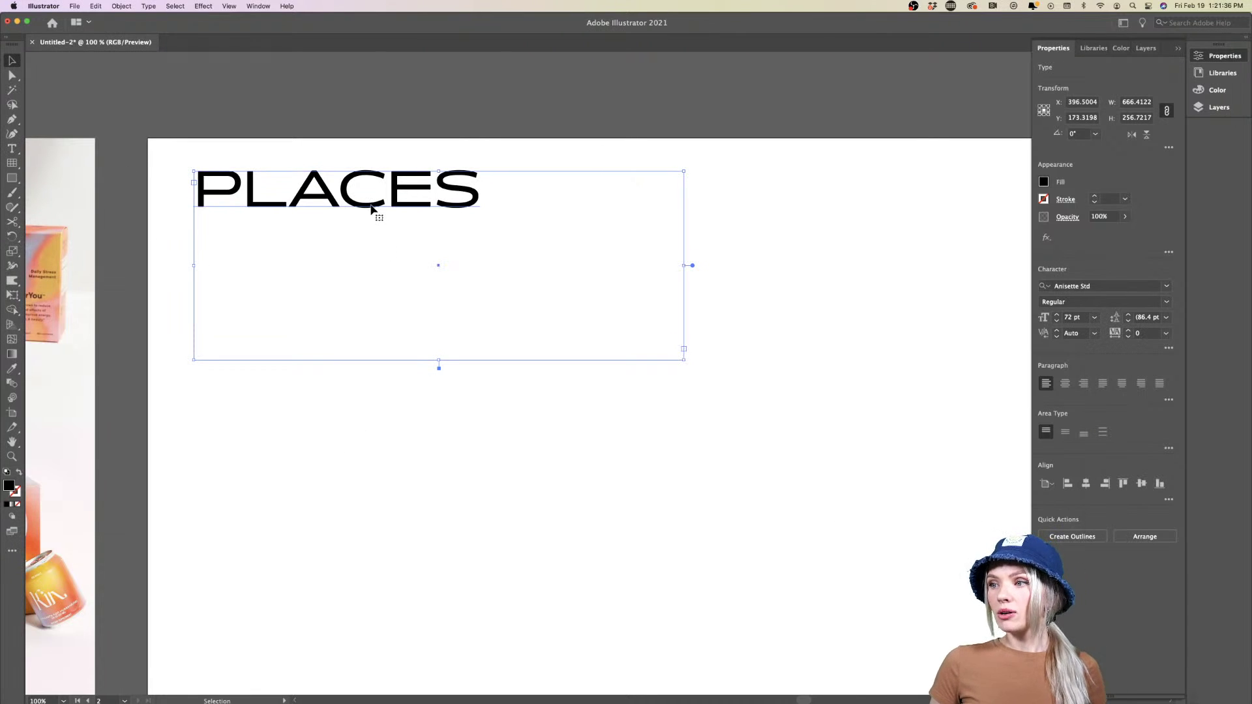
{"action": "left_click_drag", "start_coordinate": [684, 358], "coordinate": [515, 242]}
{"action": "left_click", "coordinate": [528, 308]}
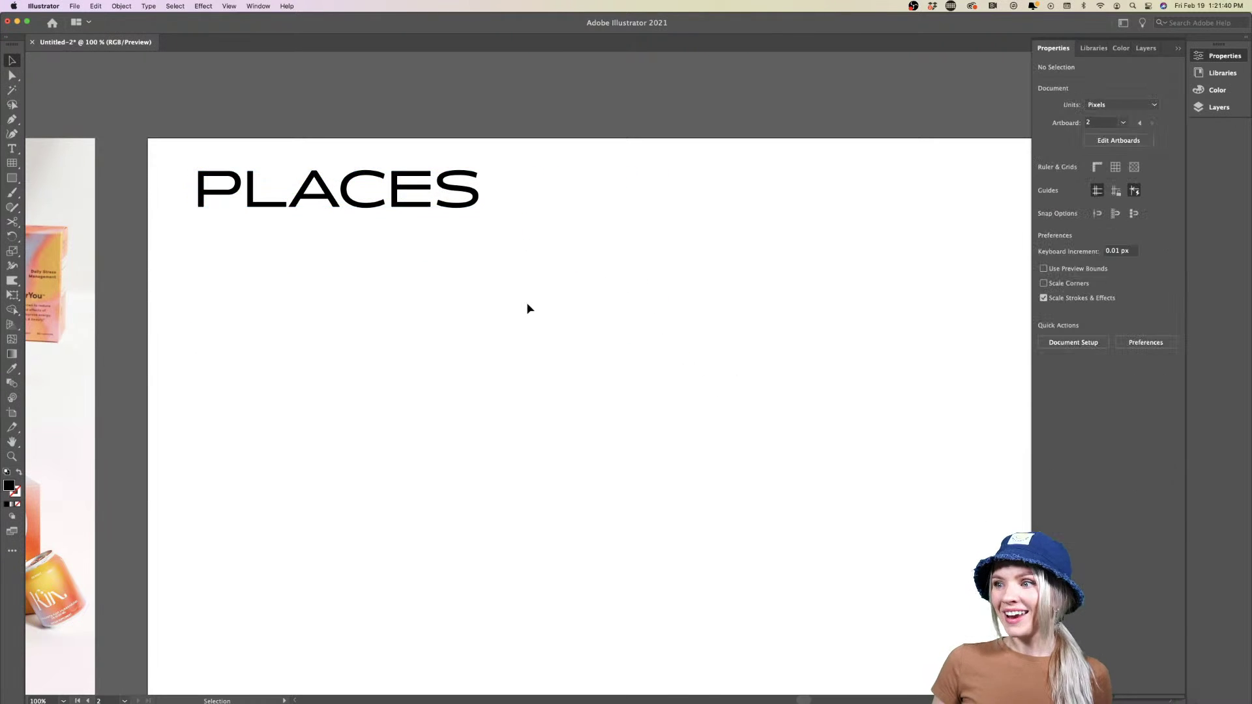
{"action": "left_click", "coordinate": [459, 207]}
{"action": "left_click_drag", "start_coordinate": [458, 206], "coordinate": [458, 267], "text": "alt"}
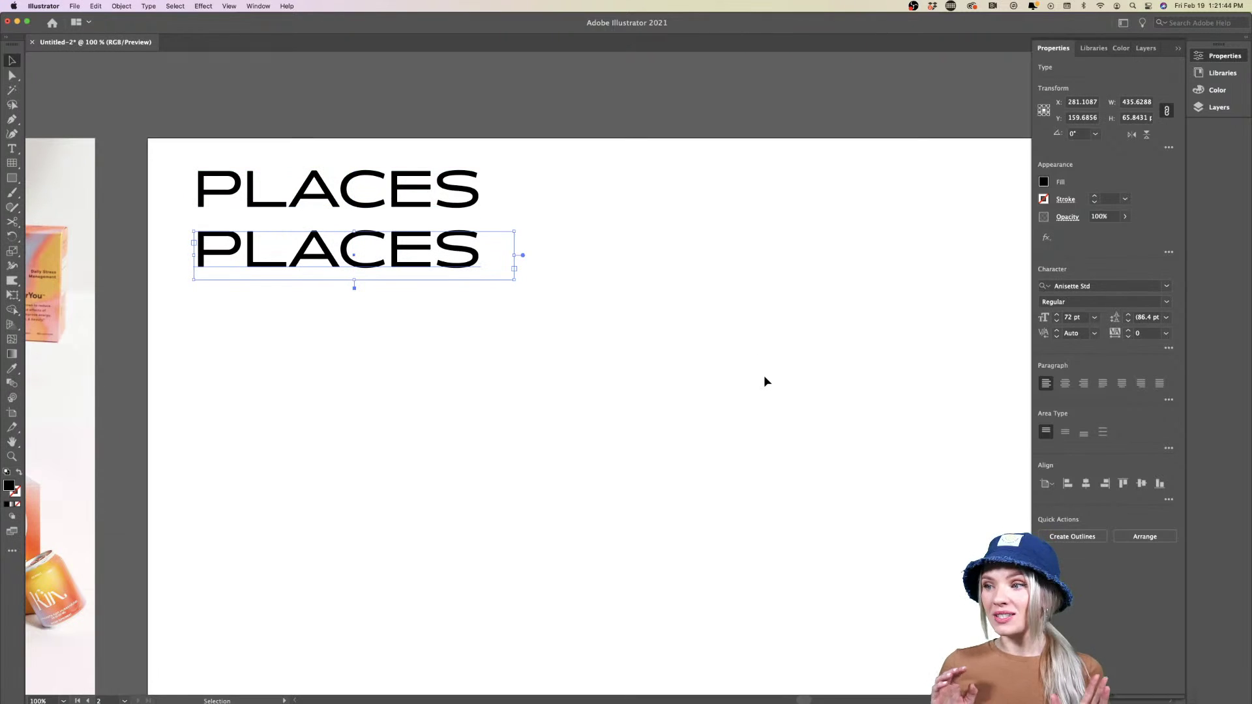
Set the copied PLACES in Acumin Pro Semibold with 200 tracking
{"action": "left_click", "coordinate": [1166, 285]}
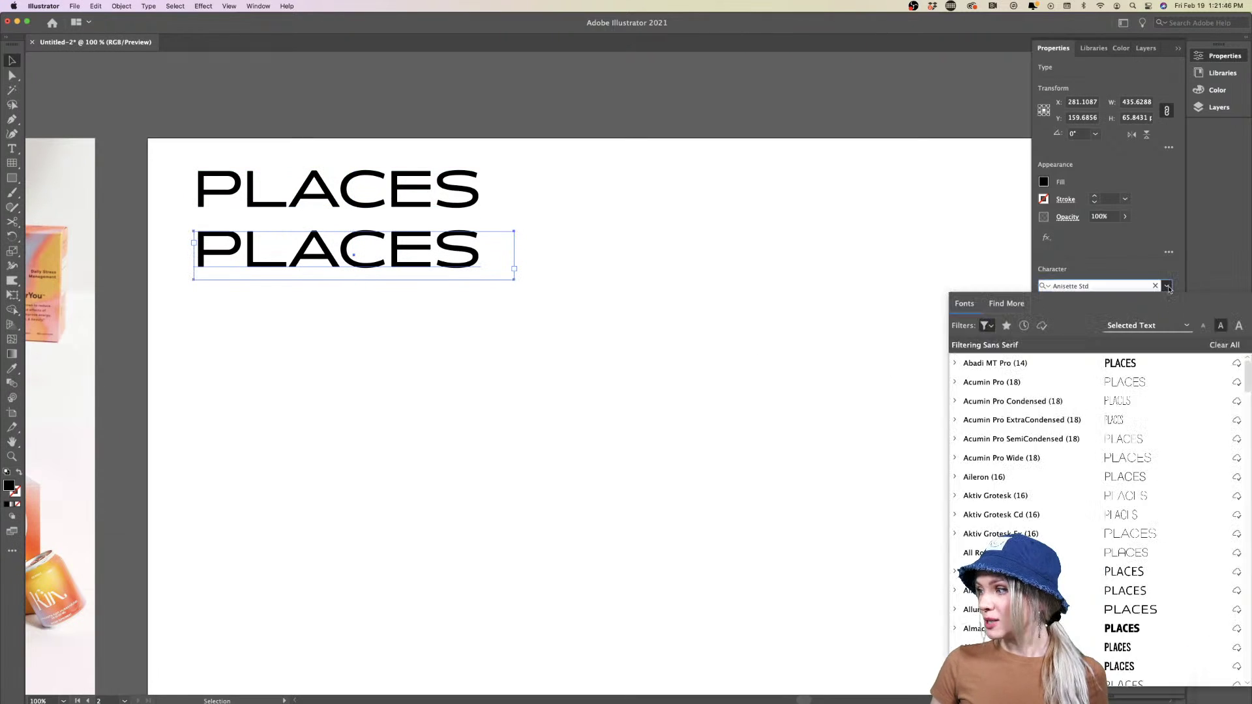
{"action": "left_click", "coordinate": [1136, 388]}
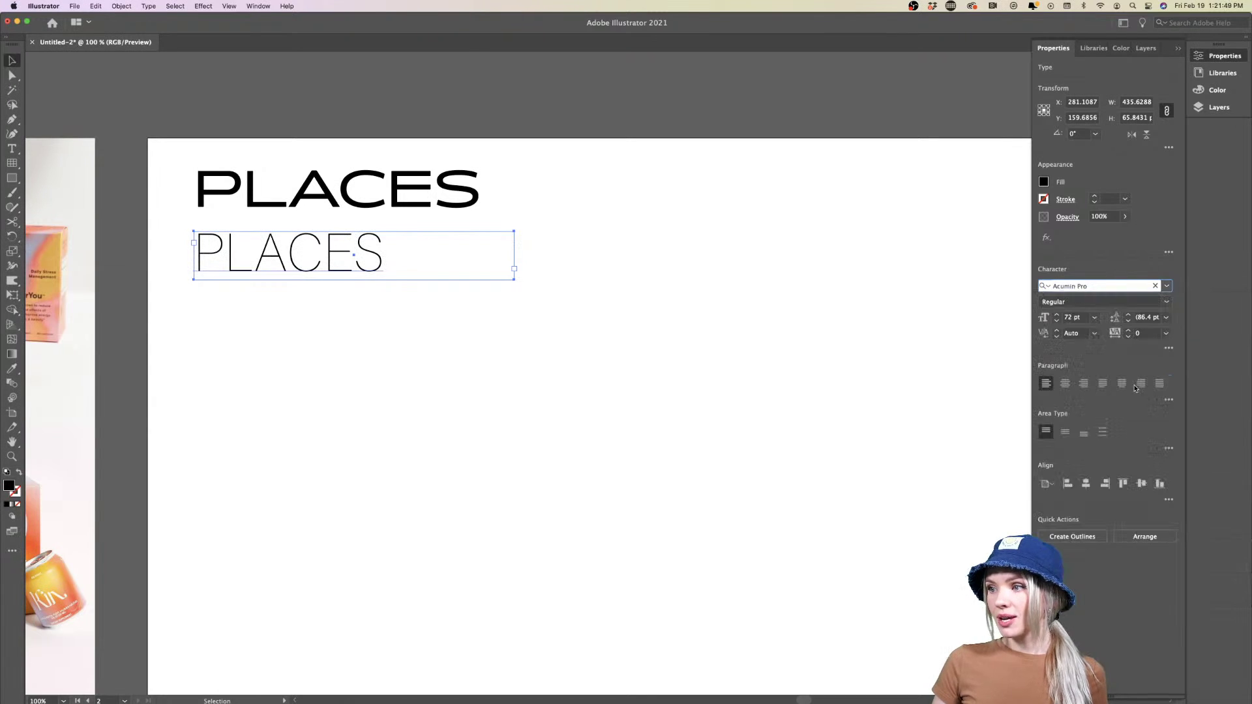
{"action": "left_click", "coordinate": [1166, 302]}
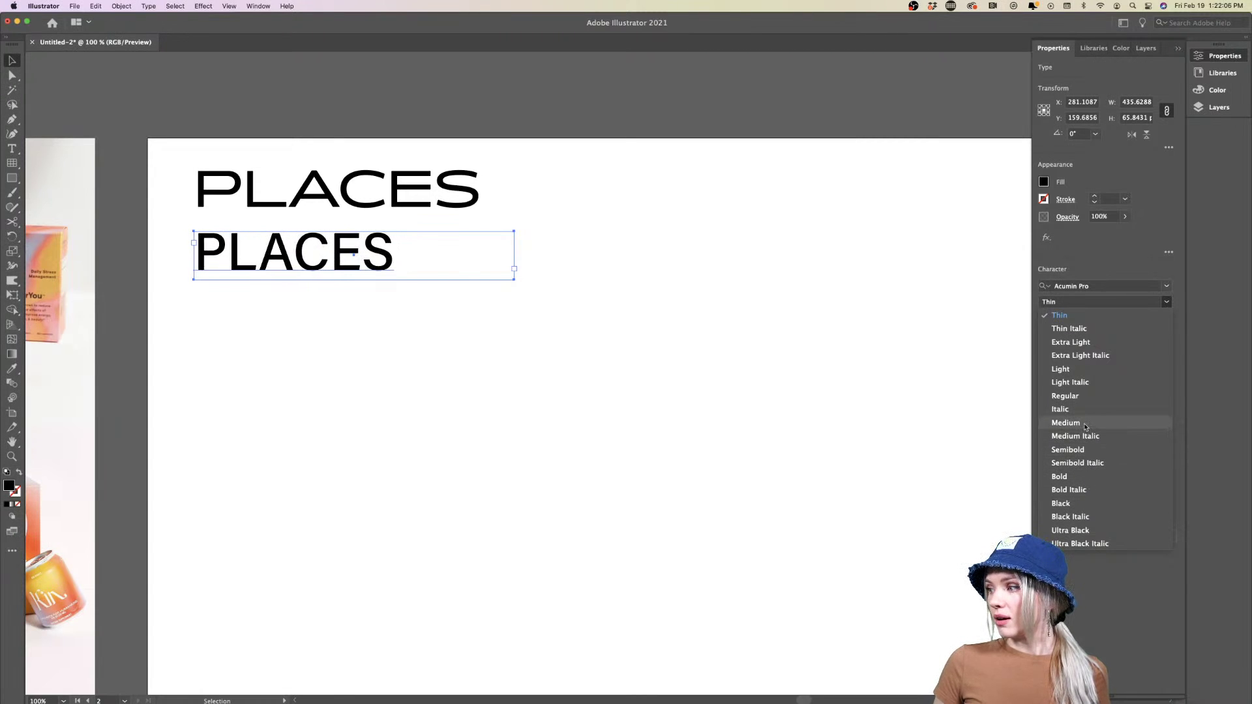
{"action": "left_click", "coordinate": [1086, 423]}
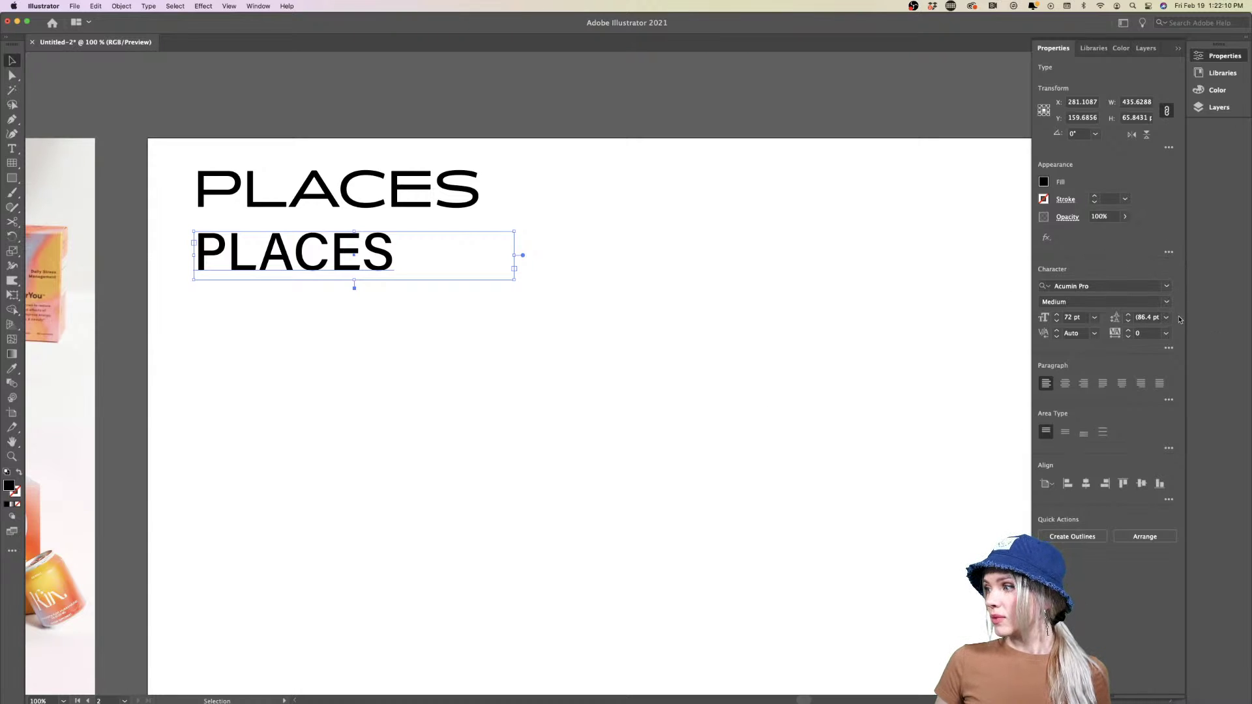
{"action": "left_click", "coordinate": [1166, 302]}
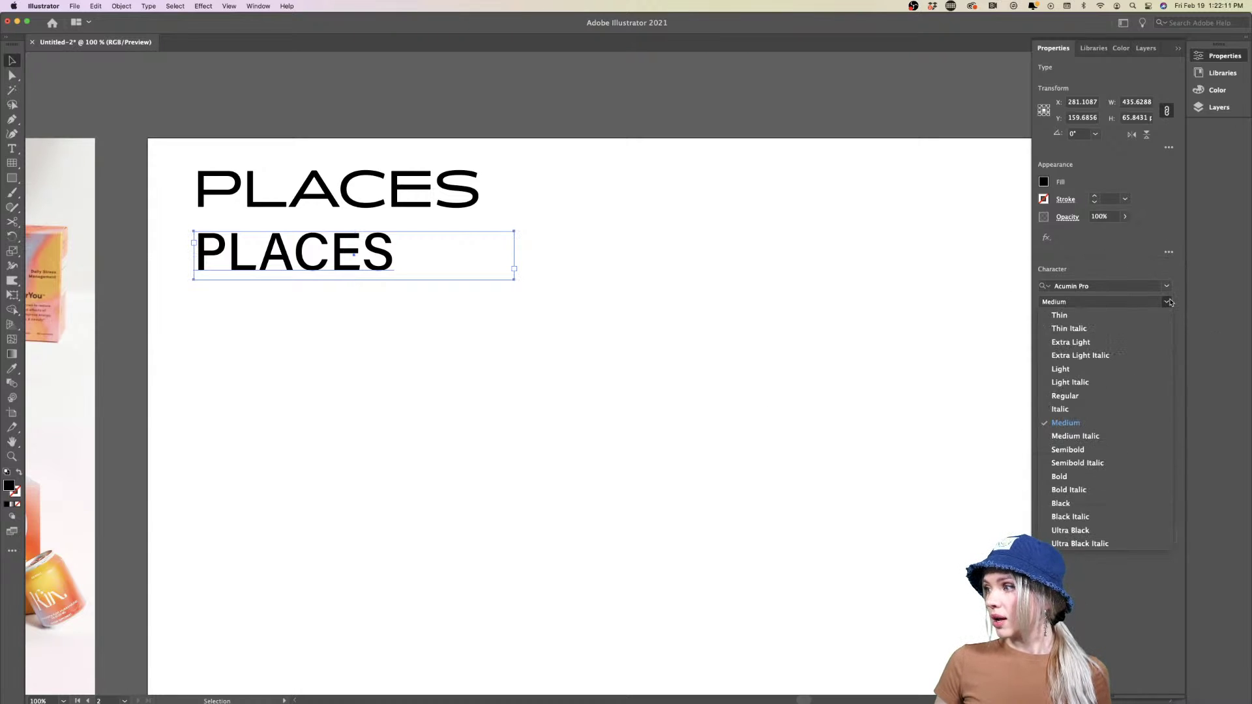
{"action": "left_click", "coordinate": [1071, 450]}
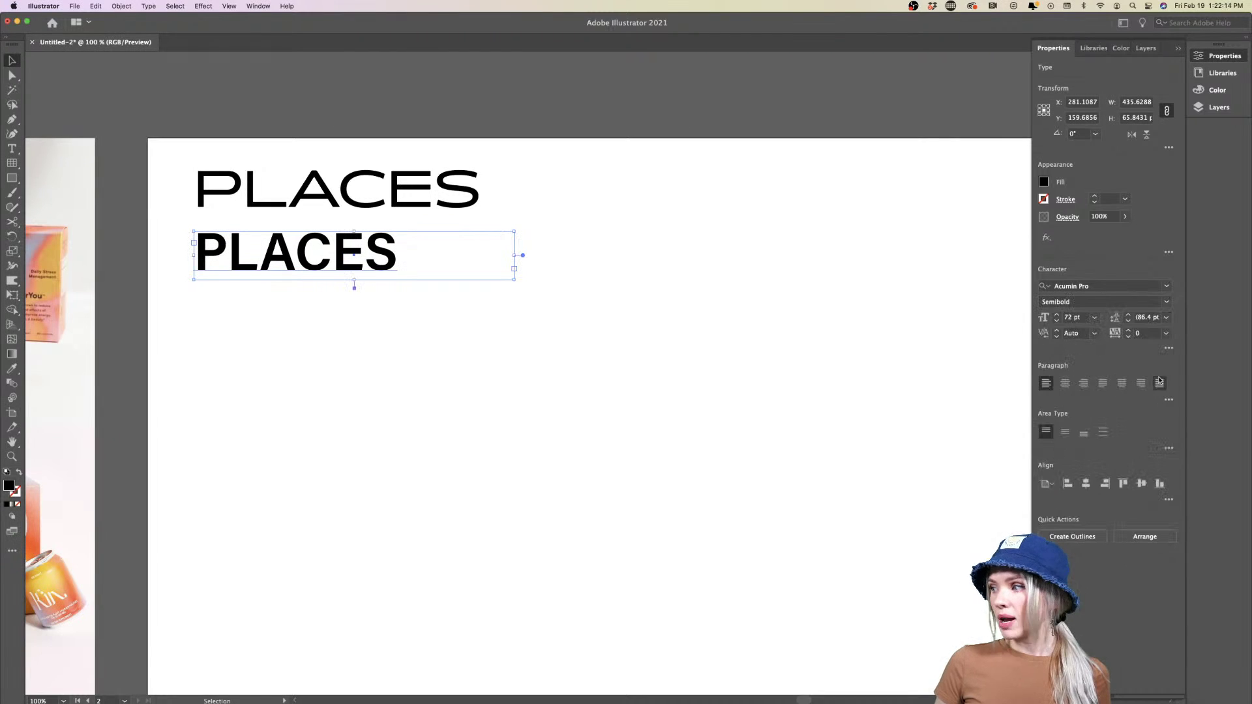
{"action": "left_click", "coordinate": [1166, 333]}
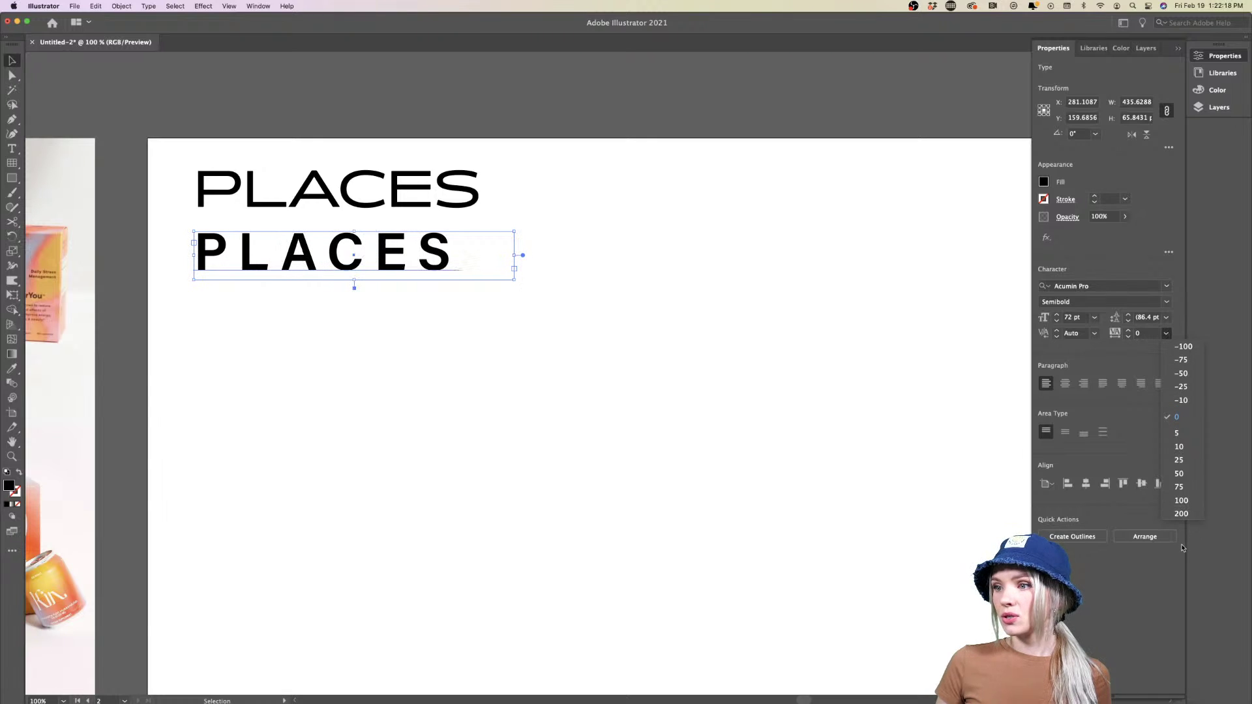
{"action": "left_click", "coordinate": [619, 448]}
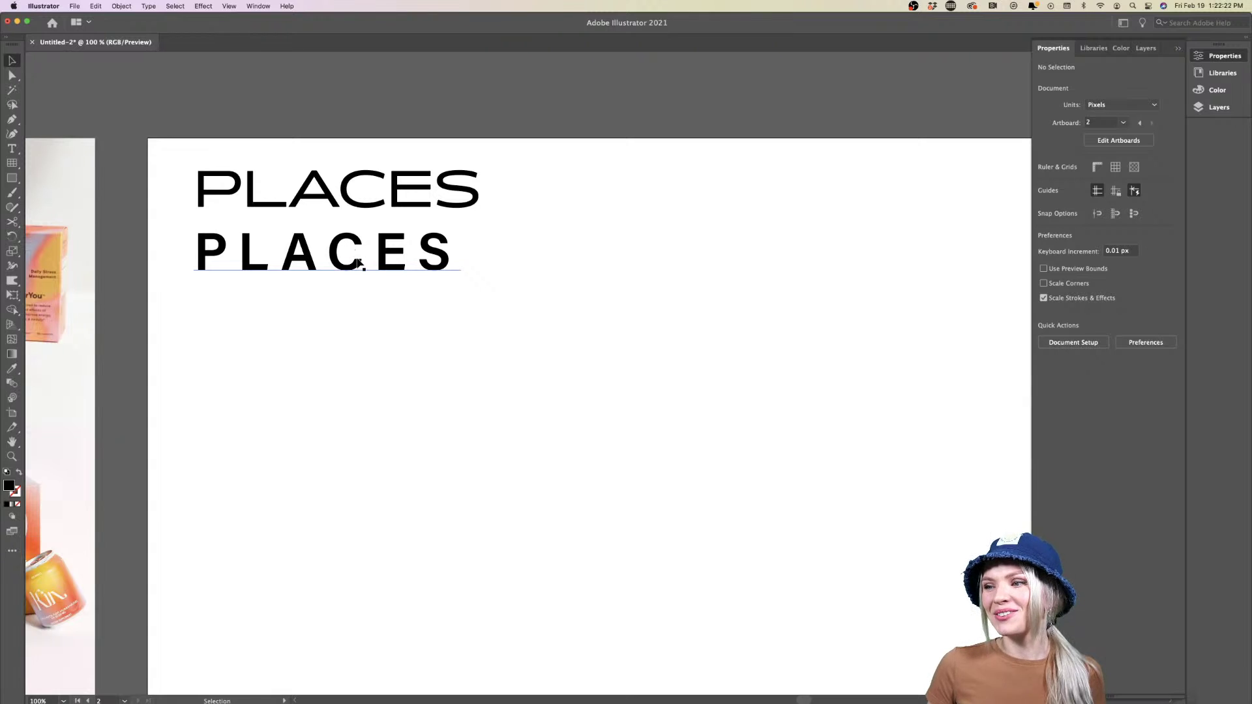
Move the widely spaced PLACES to the right of the first word
{"action": "left_click_drag", "start_coordinate": [354, 259], "coordinate": [585, 270]}
{"action": "key", "text": "super+minus"}
{"action": "key", "text": "super+minus"}
{"action": "left_click", "coordinate": [569, 361]}
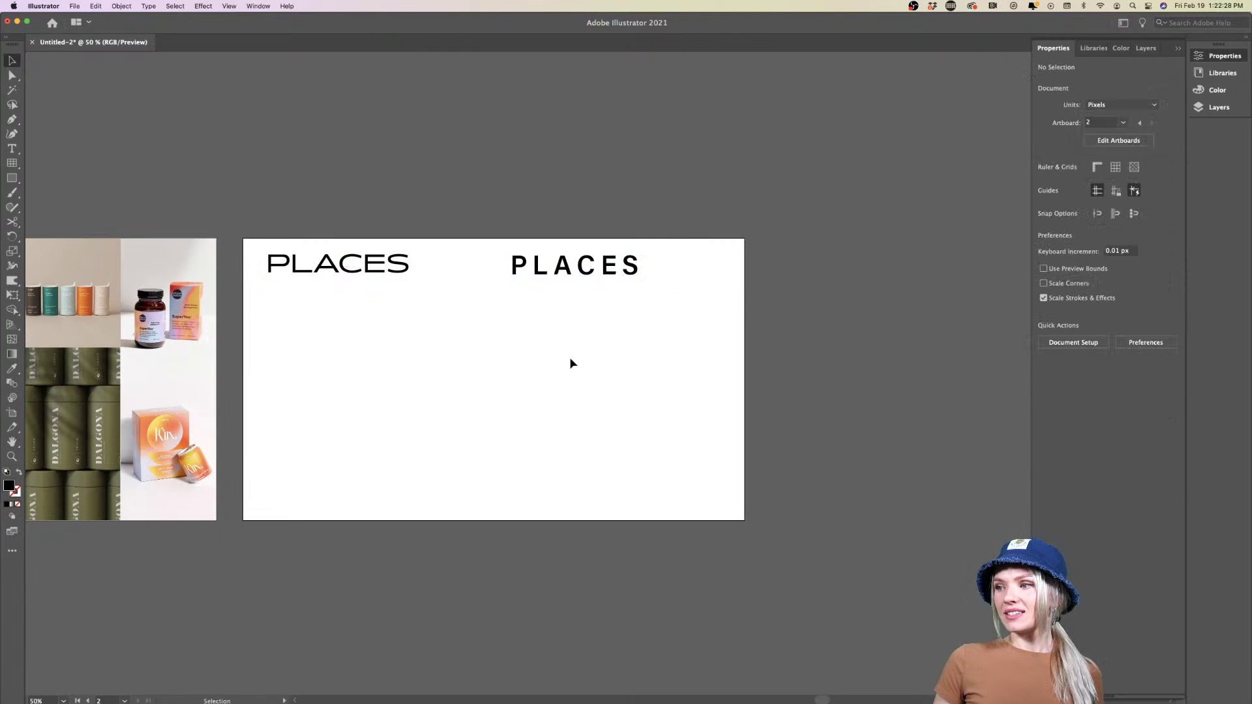
{"action": "scroll", "coordinate": [595, 278], "scroll_direction": "up", "scroll_amount": 1}
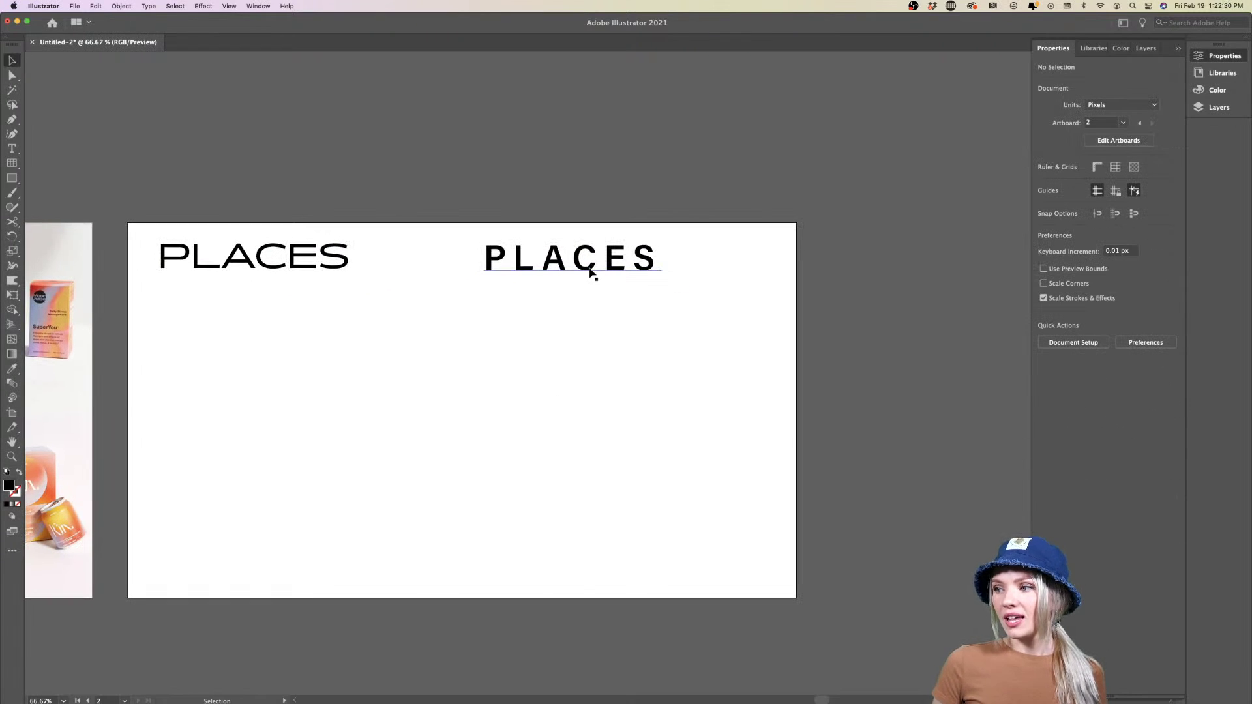
{"action": "left_click_drag", "start_coordinate": [550, 265], "coordinate": [450, 317]}
{"action": "left_click", "coordinate": [447, 298]}
{"action": "scroll", "coordinate": [592, 394], "scroll_direction": "right", "scroll_amount": 3}
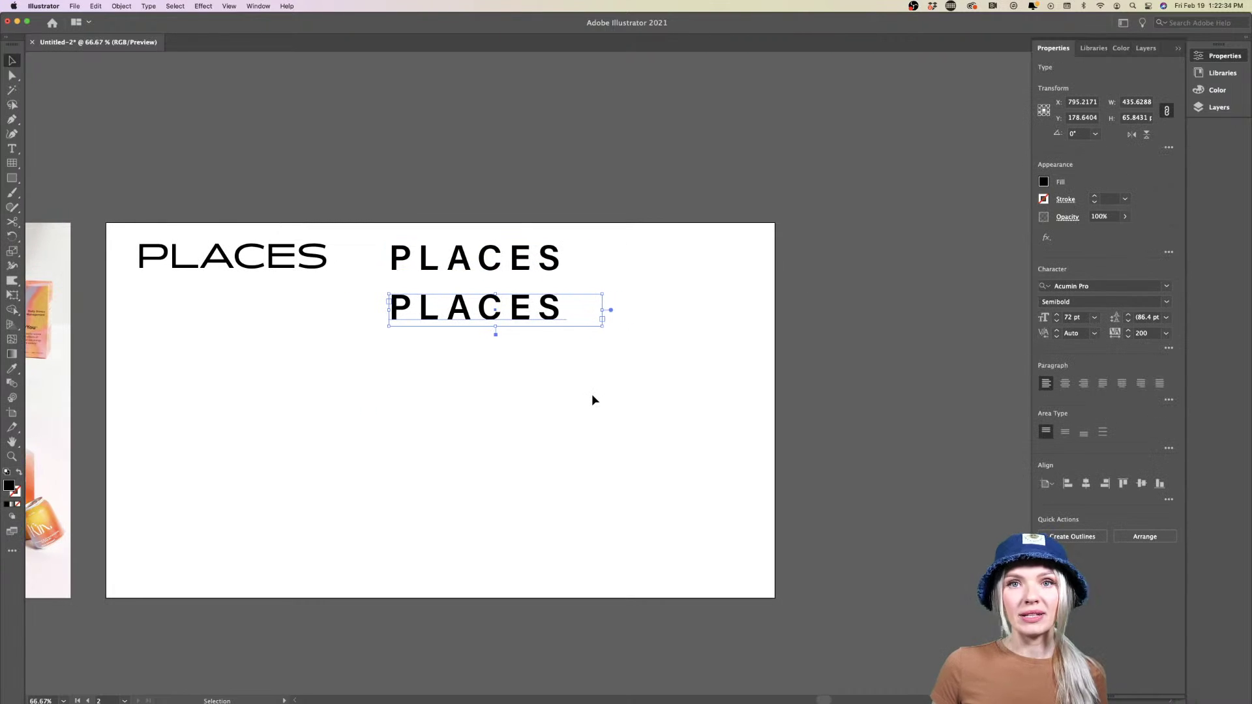
Filter to decorative fonts and set the new copy in Integral CF Regular
{"action": "left_click", "coordinate": [1167, 287]}
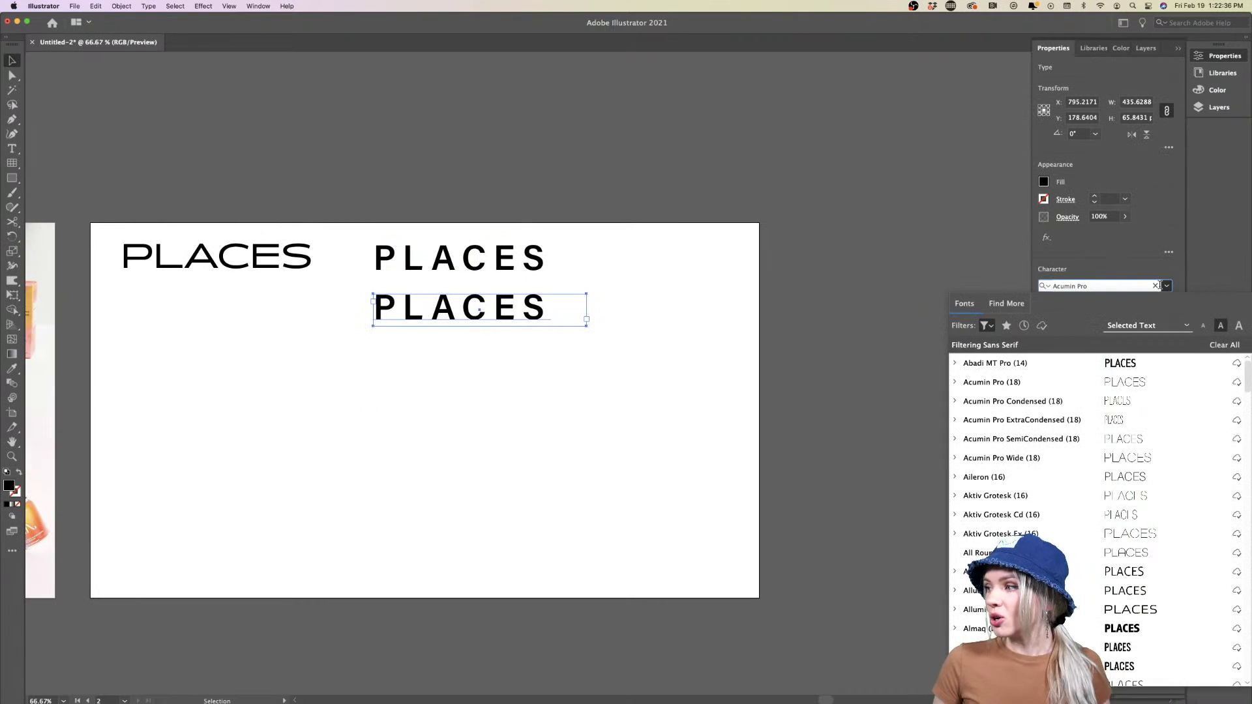
{"action": "left_click", "coordinate": [986, 325]}
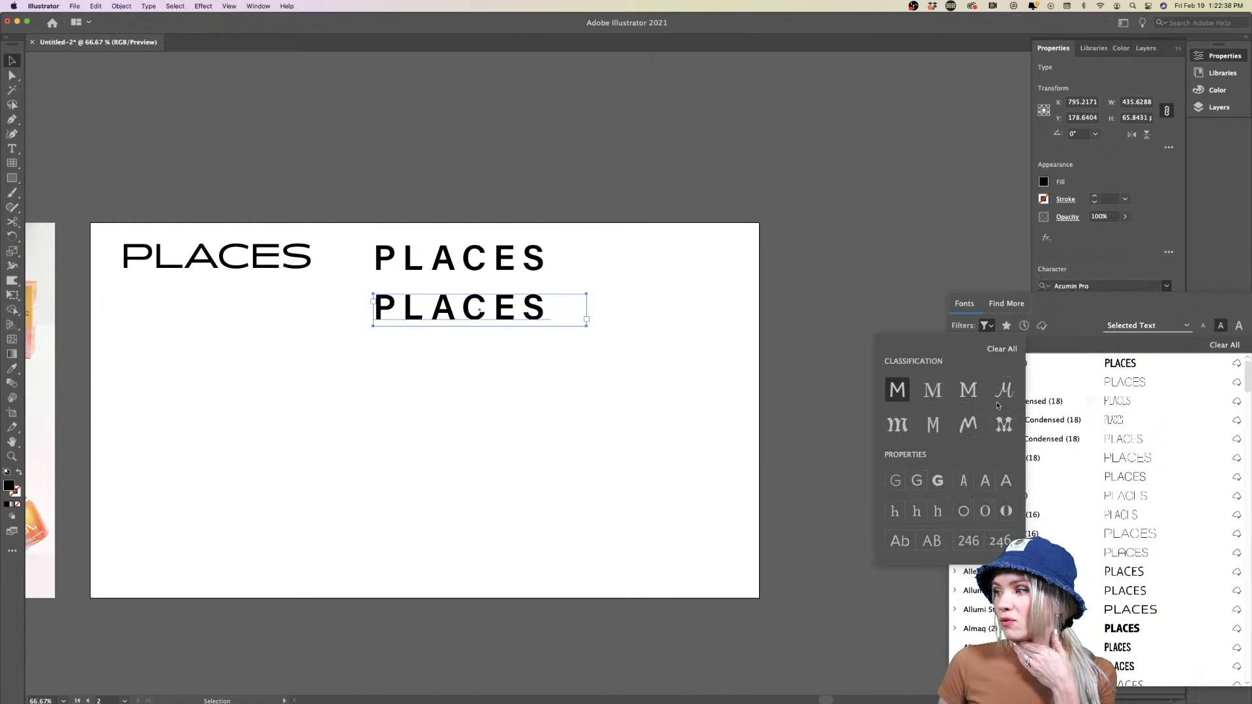
{"action": "left_click", "coordinate": [1003, 424]}
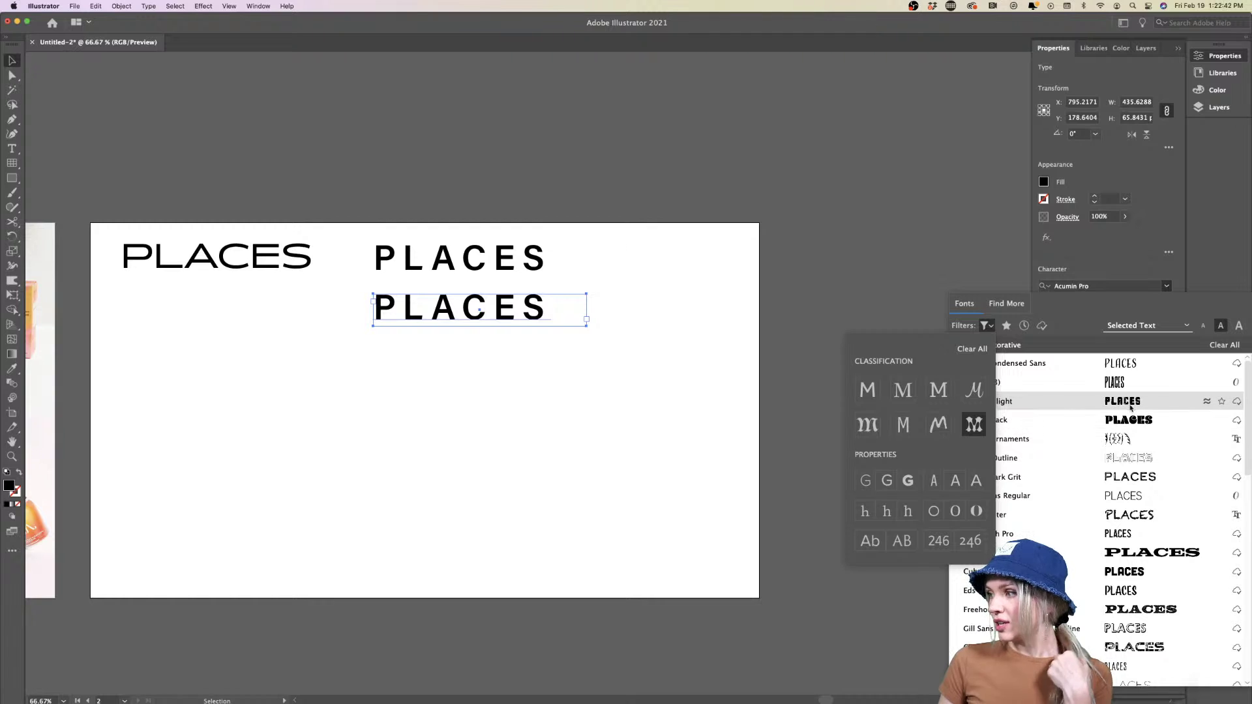
{"action": "left_click", "coordinate": [1132, 406]}
{"action": "scroll", "coordinate": [1135, 512], "scroll_direction": "down", "scroll_amount": 5}
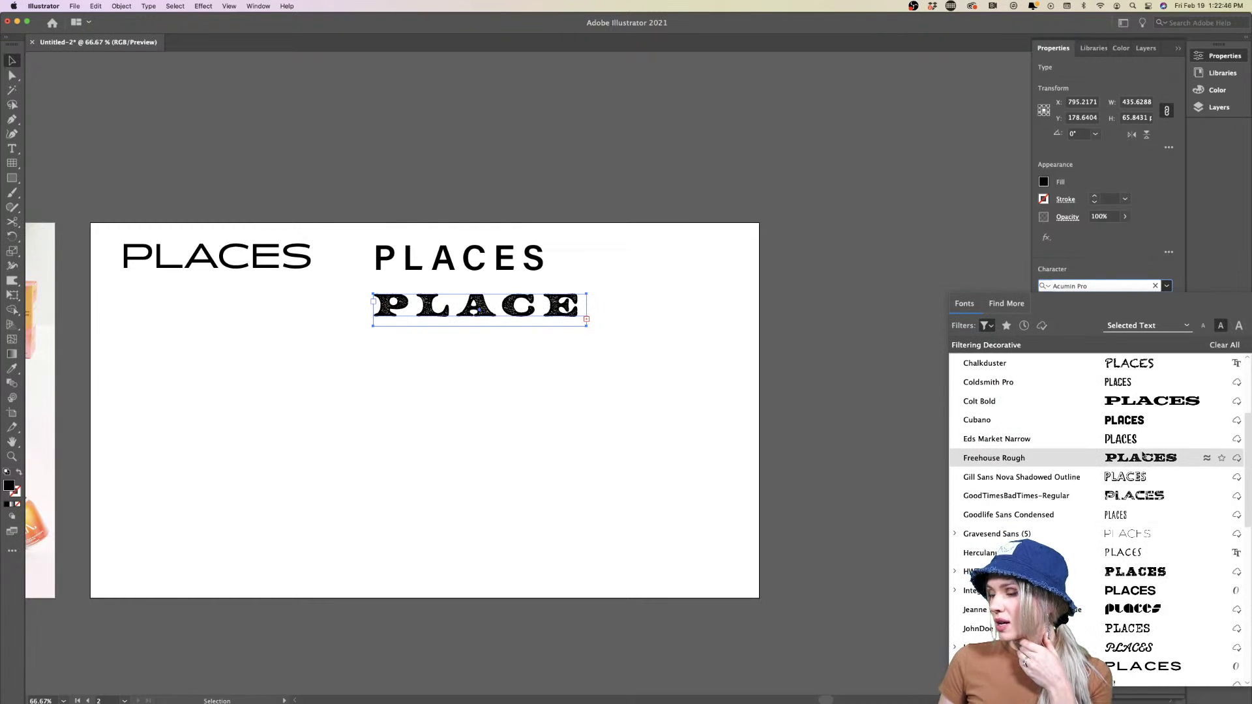
{"action": "scroll", "coordinate": [1138, 522], "scroll_direction": "down", "scroll_amount": 5}
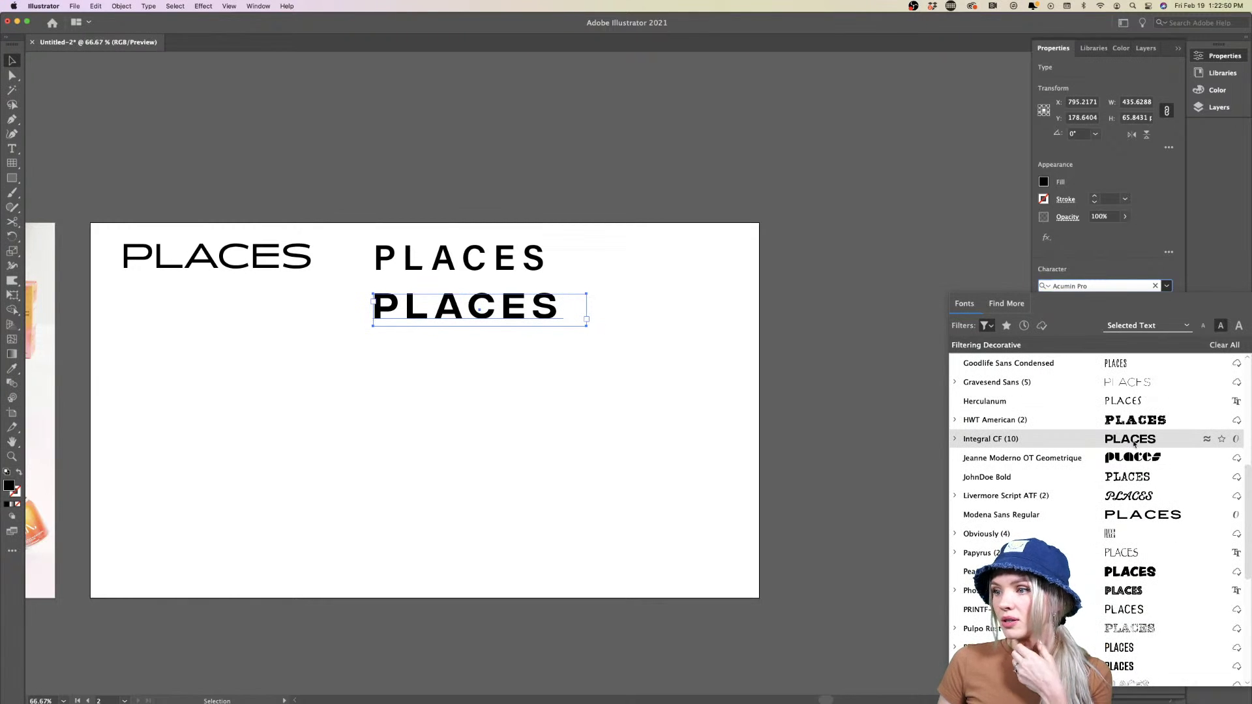
{"action": "left_click", "coordinate": [1134, 441]}
{"action": "left_click", "coordinate": [1166, 303]}
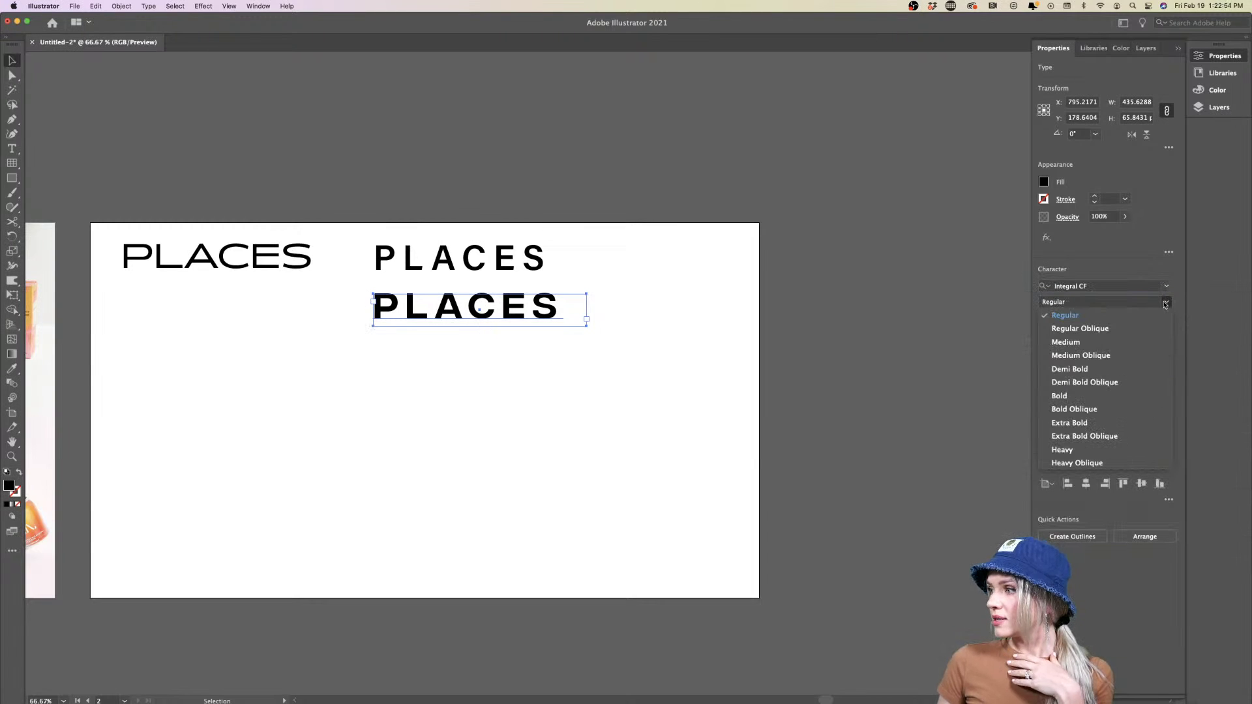
{"action": "left_click", "coordinate": [1165, 303]}
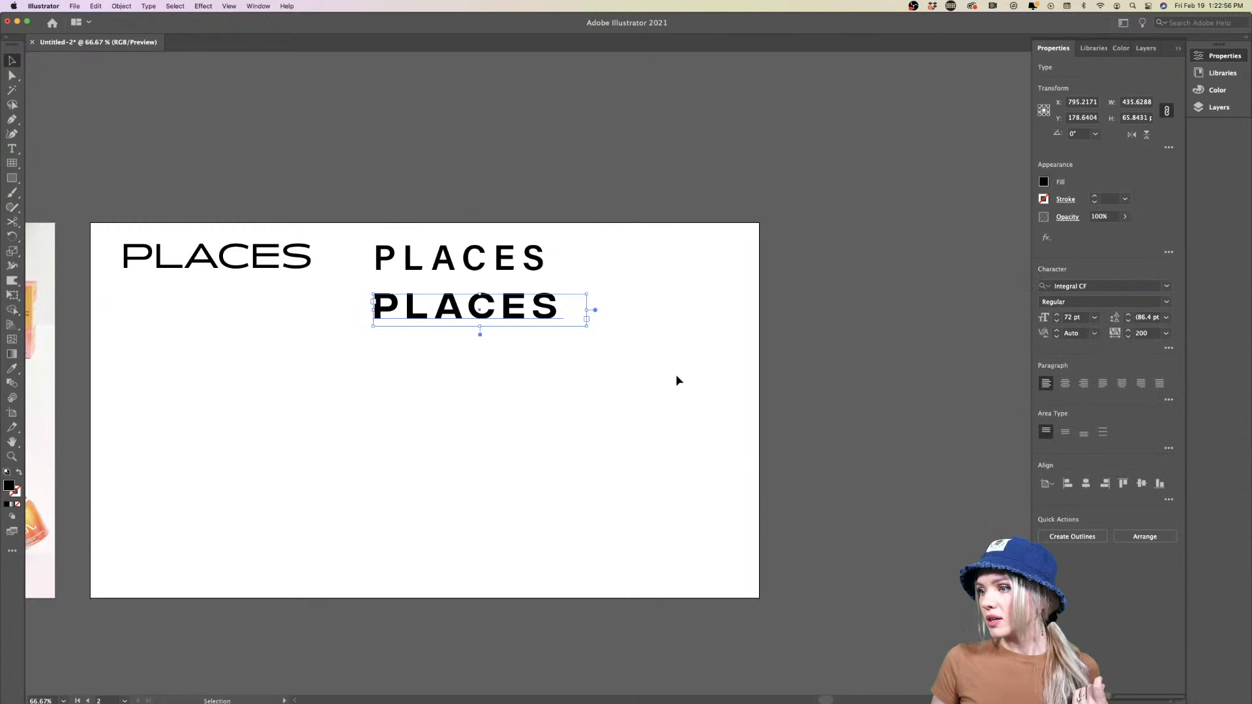
Select the E in the Integral CF PLACES, exit editing, and duplicate that bold line below
{"action": "double_click", "coordinate": [505, 317]}
{"action": "left_click_drag", "start_coordinate": [502, 310], "coordinate": [532, 310]}
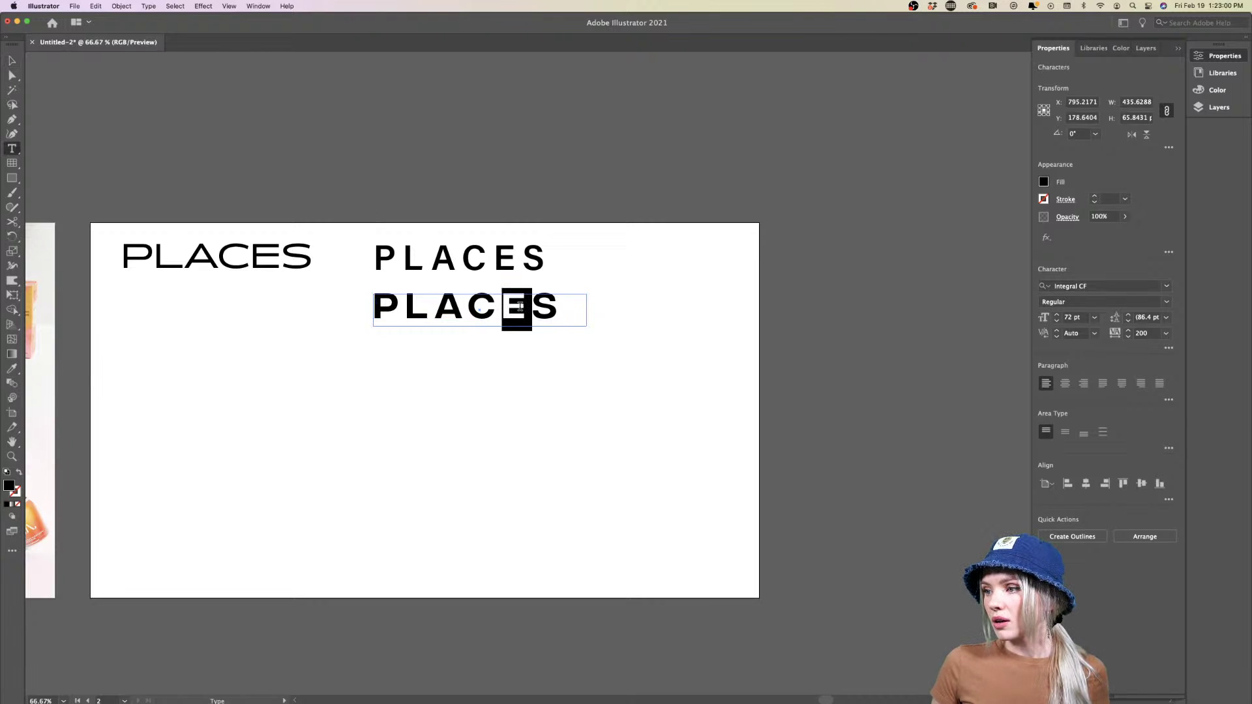
{"action": "right_click", "coordinate": [519, 306]}
{"action": "key", "text": "Escape"}
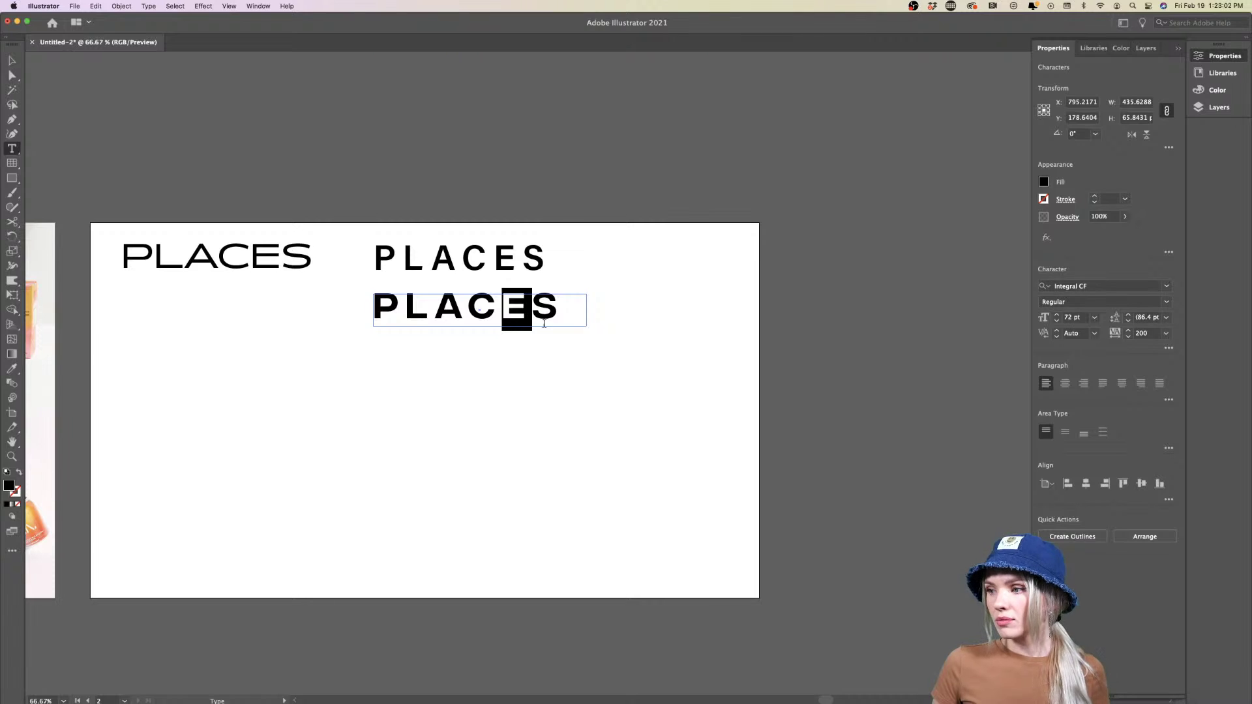
{"action": "key", "text": "super+shift+a"}
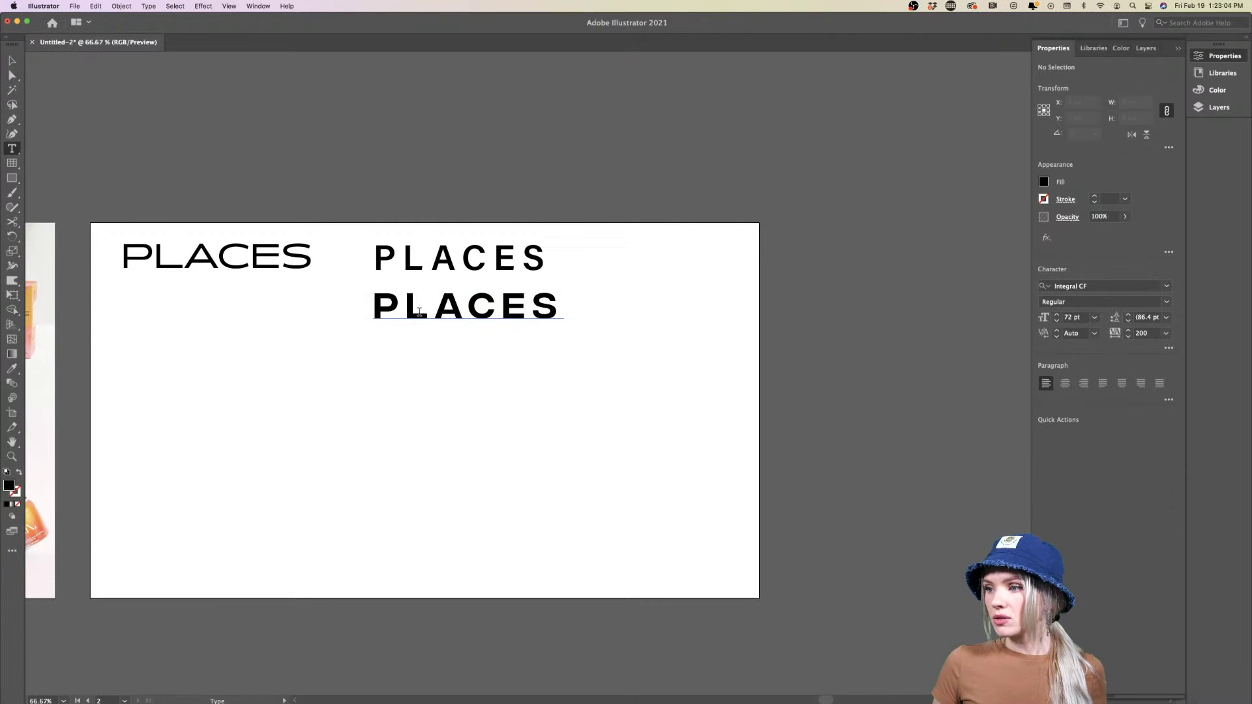
{"action": "key", "text": "v"}
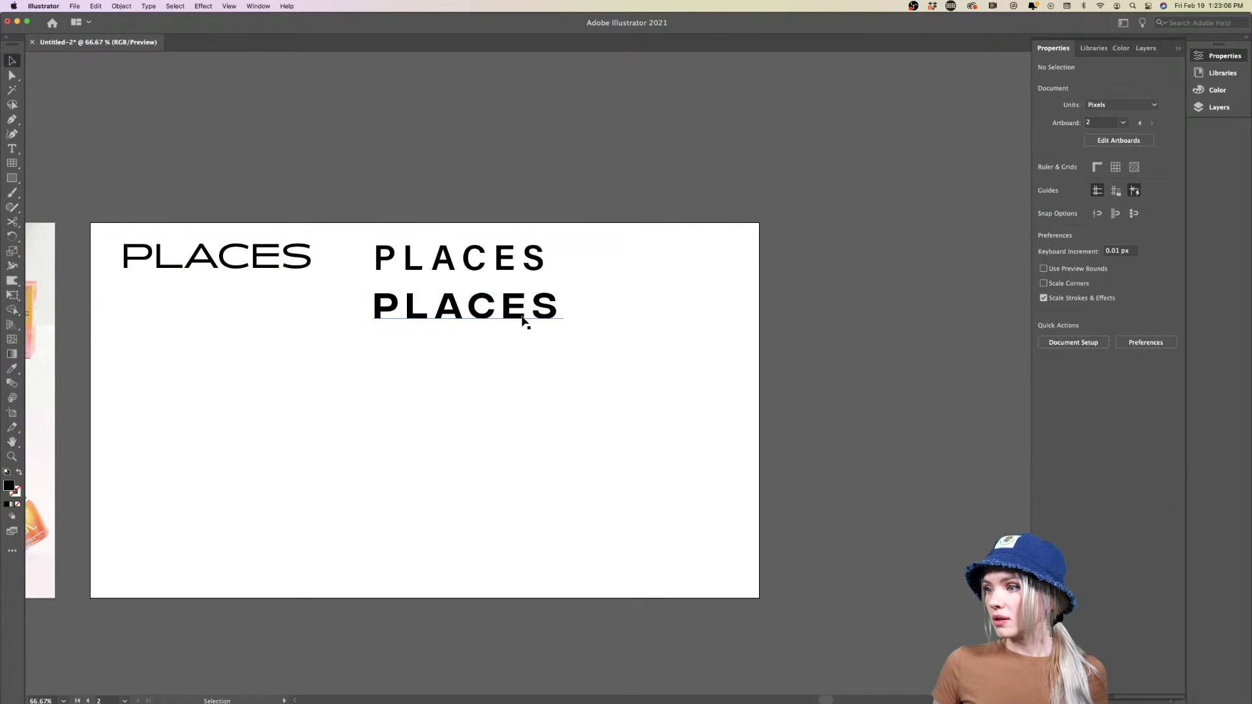
{"action": "left_click_drag", "start_coordinate": [524, 321], "coordinate": [523, 367]}
Set the new copy in Modena Sans Regular and widen its frame to show all of PLACES
{"action": "scroll", "coordinate": [522, 362], "scroll_direction": "down", "scroll_amount": 3}
{"action": "scroll", "coordinate": [521, 364], "scroll_direction": "up", "scroll_amount": 5}
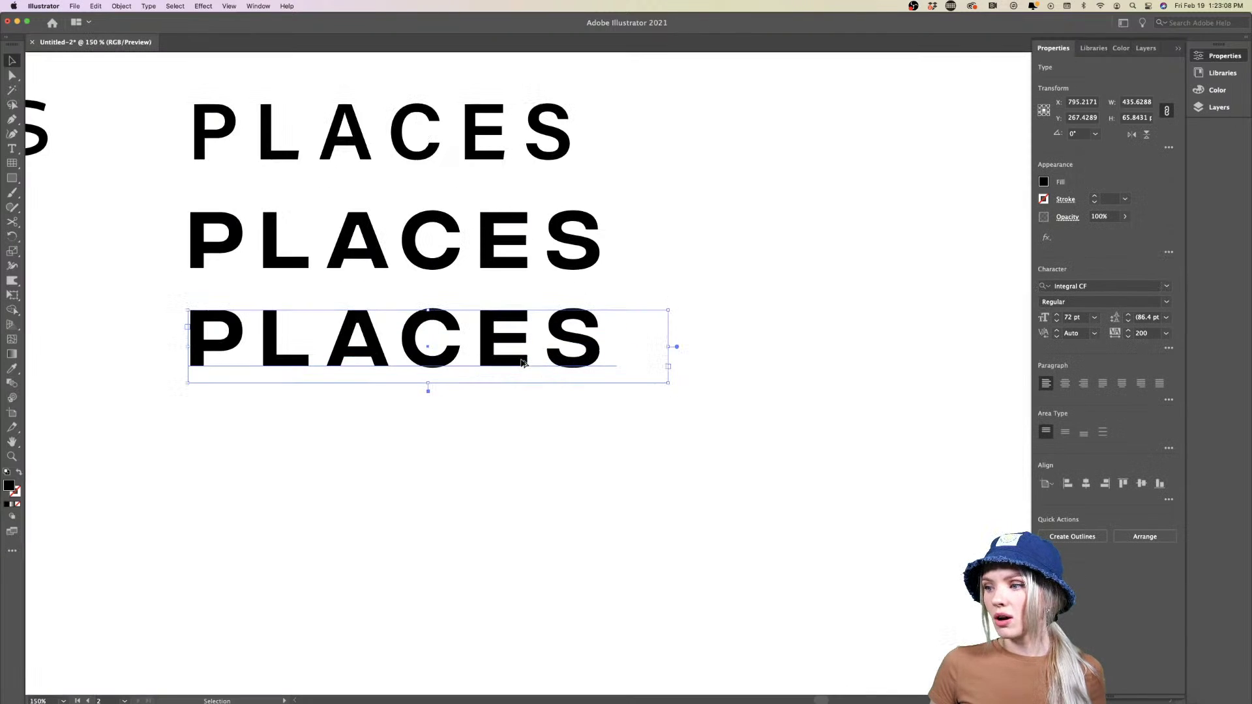
{"action": "scroll", "coordinate": [523, 364], "scroll_direction": "up", "scroll_amount": 2}
{"action": "scroll", "coordinate": [523, 365], "scroll_direction": "left", "scroll_amount": 3}
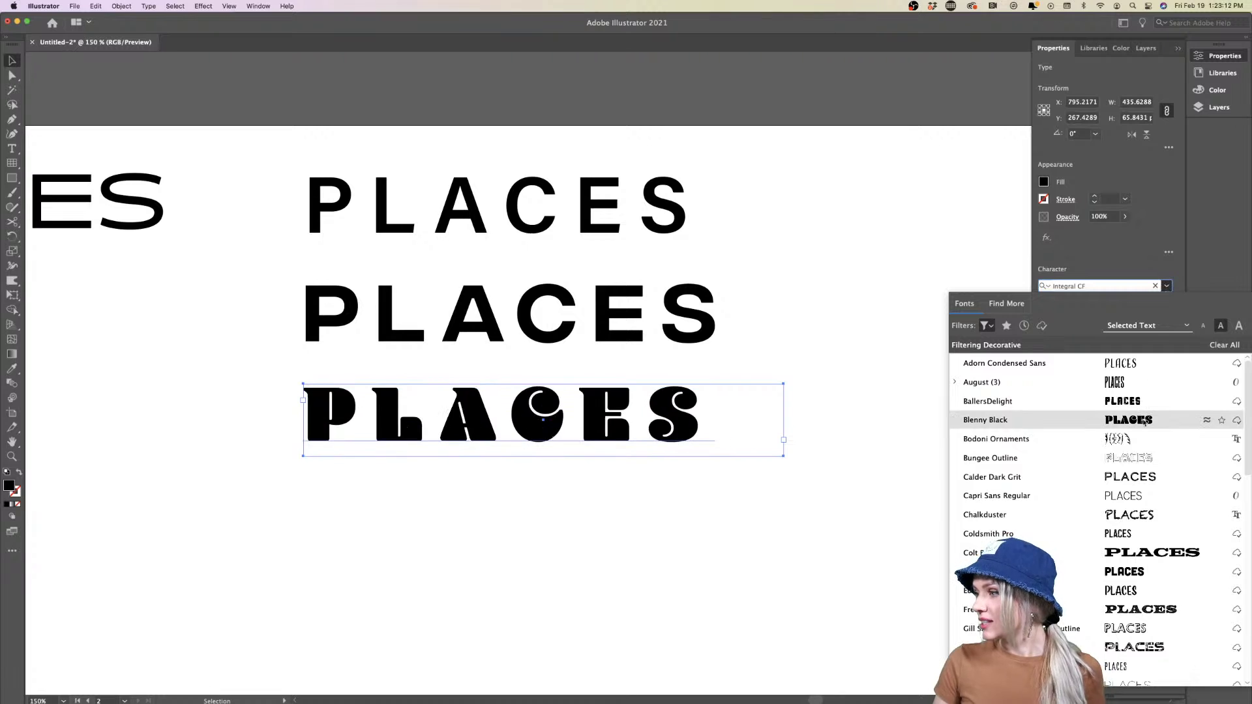
{"action": "scroll", "coordinate": [1153, 496], "scroll_direction": "down", "scroll_amount": 5}
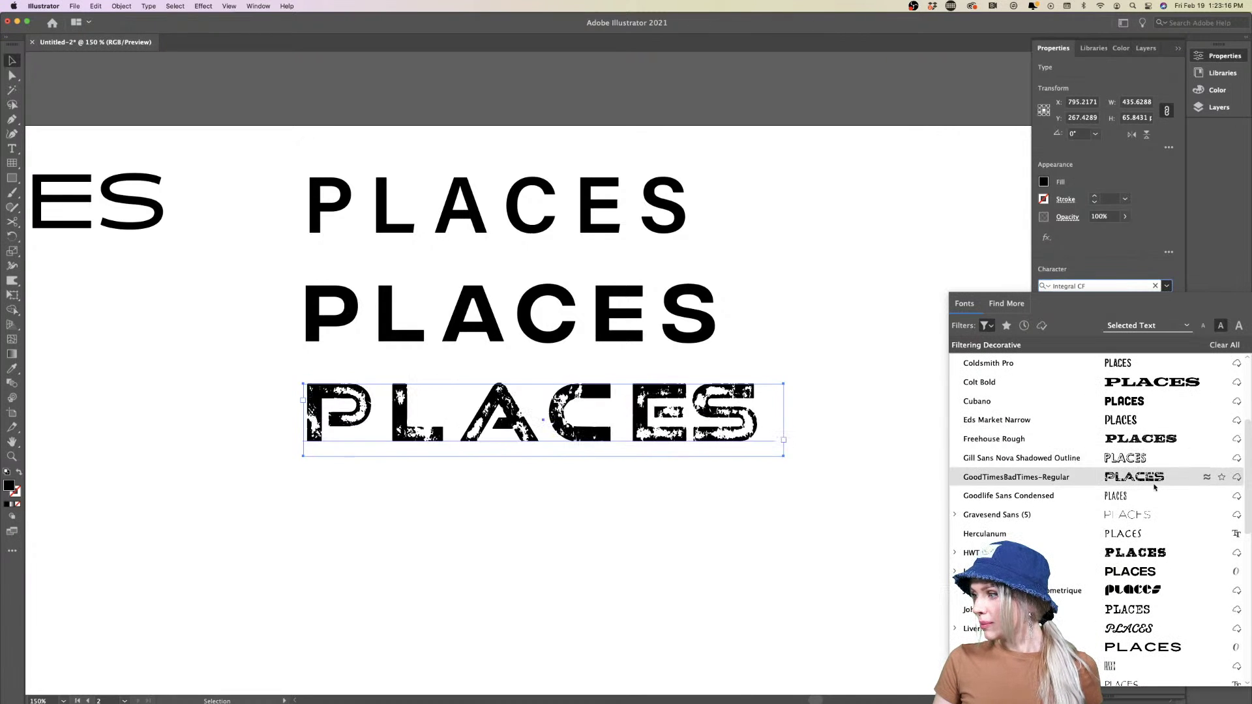
{"action": "scroll", "coordinate": [1149, 445], "scroll_direction": "down", "scroll_amount": 4}
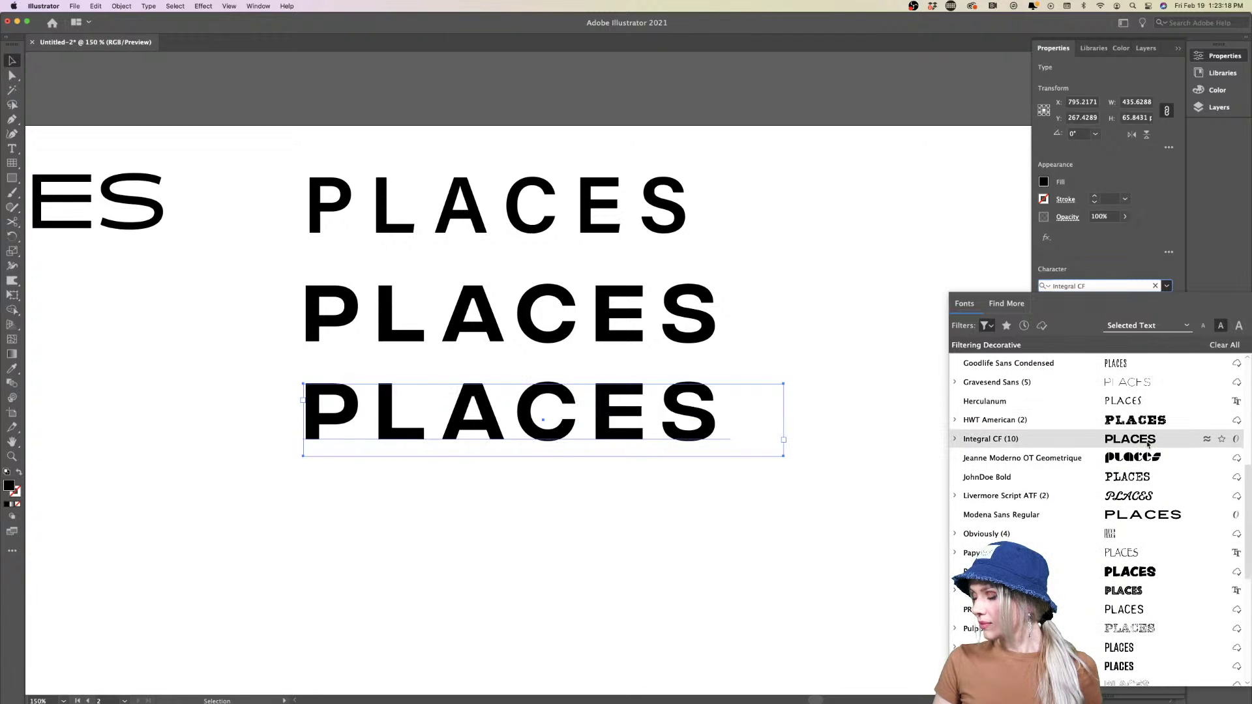
{"action": "scroll", "coordinate": [1151, 485], "scroll_direction": "down", "scroll_amount": 2}
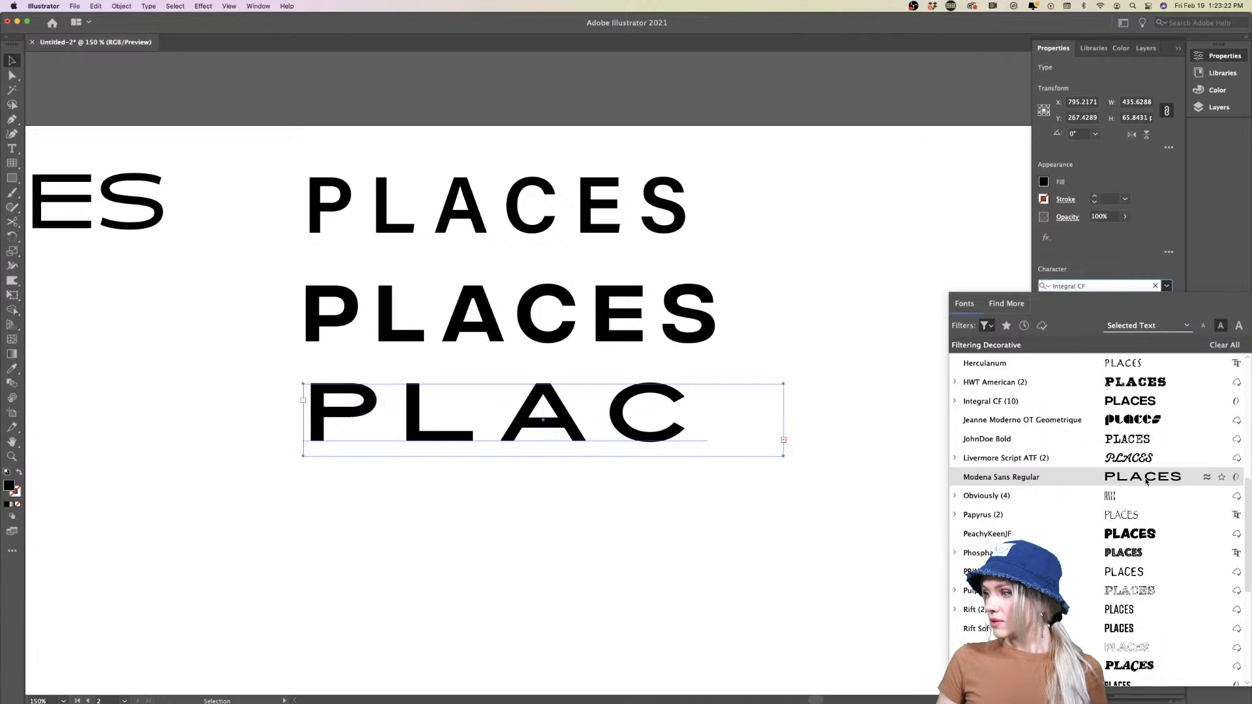
{"action": "left_click", "coordinate": [1147, 477]}
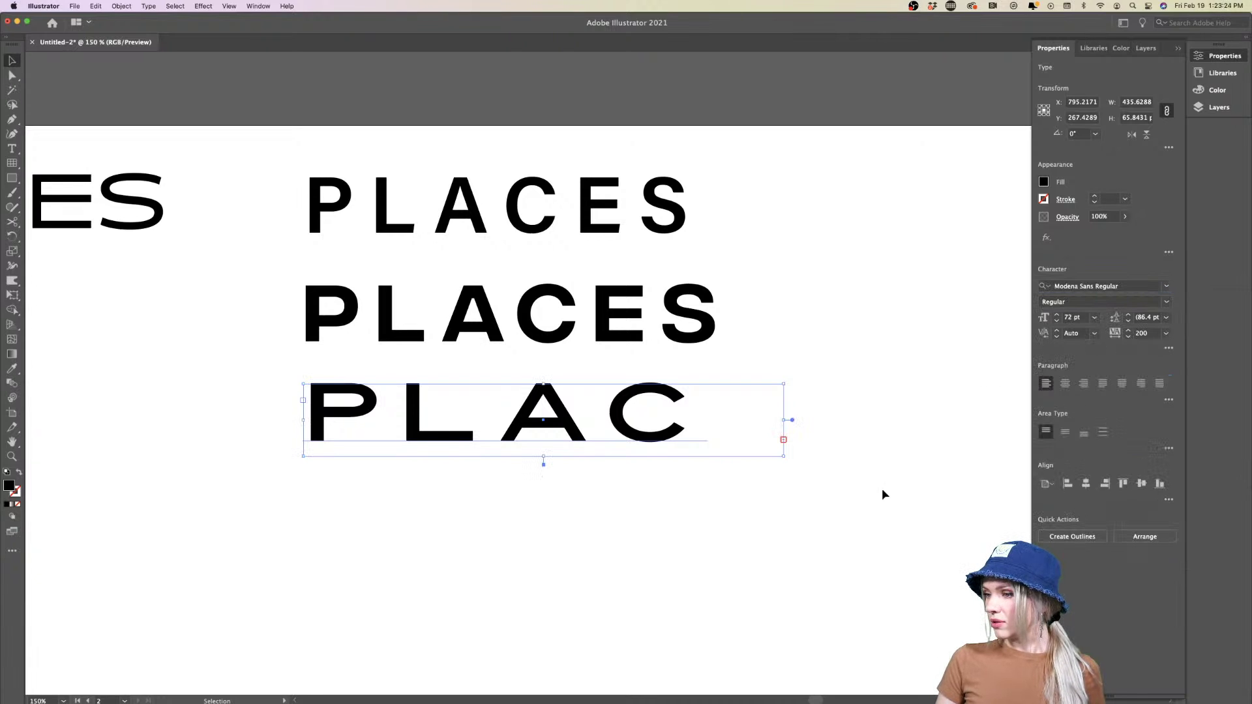
{"action": "left_click_drag", "start_coordinate": [785, 418], "coordinate": [930, 417]}
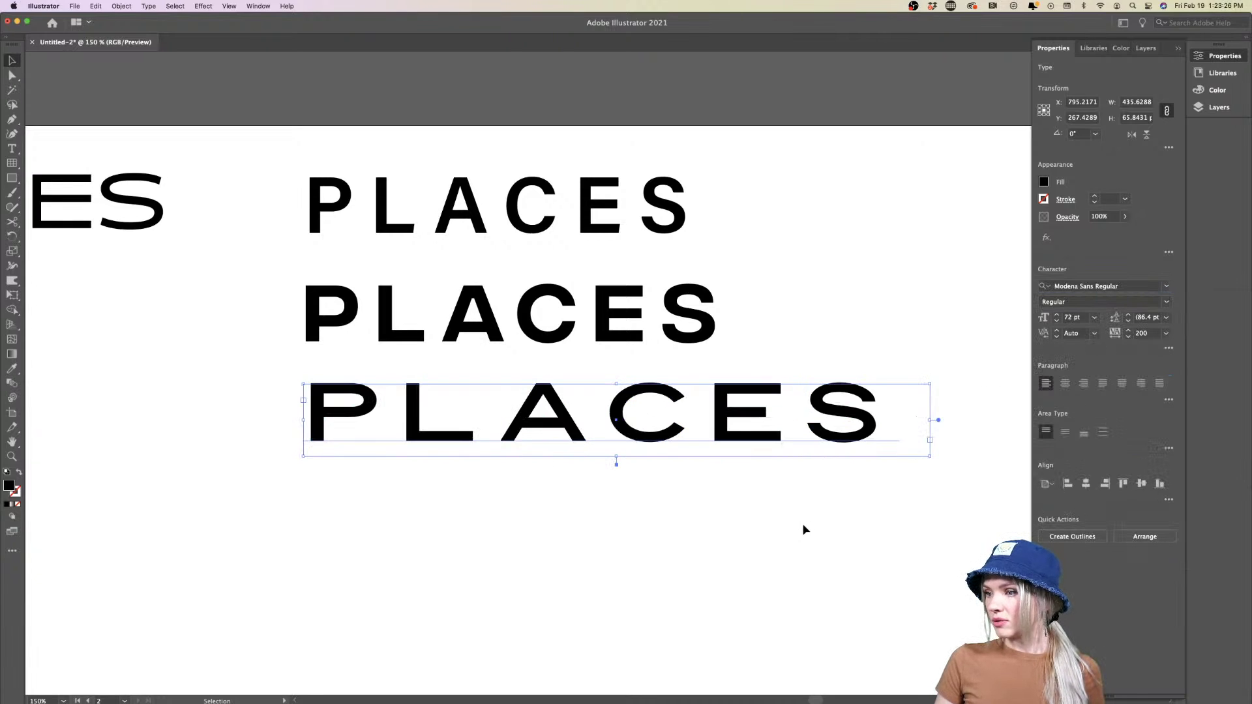
{"action": "left_click", "coordinate": [803, 526]}
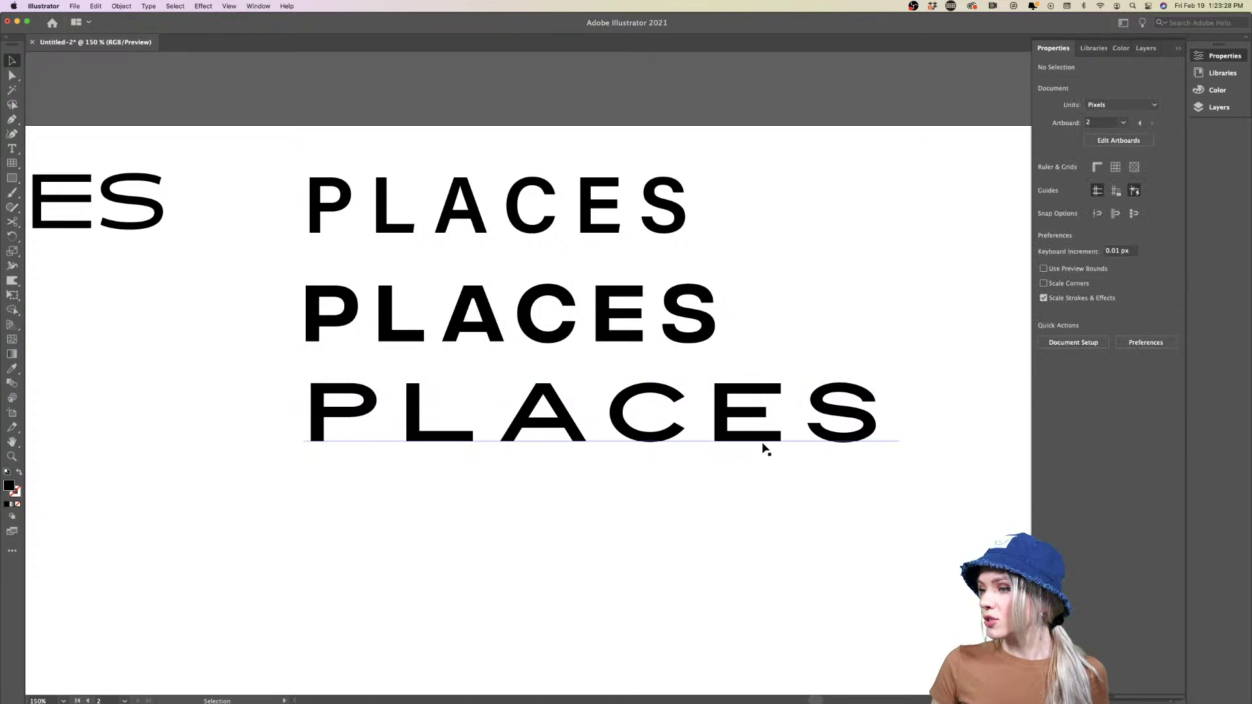
Nudge the Modena Sans line left to align with the line above
{"action": "left_click_drag", "start_coordinate": [763, 443], "coordinate": [759, 441]}
{"action": "left_click", "coordinate": [785, 503]}
{"action": "key", "text": "super+minus"}
{"action": "scroll", "coordinate": [785, 503], "scroll_direction": "down", "scroll_amount": 3}
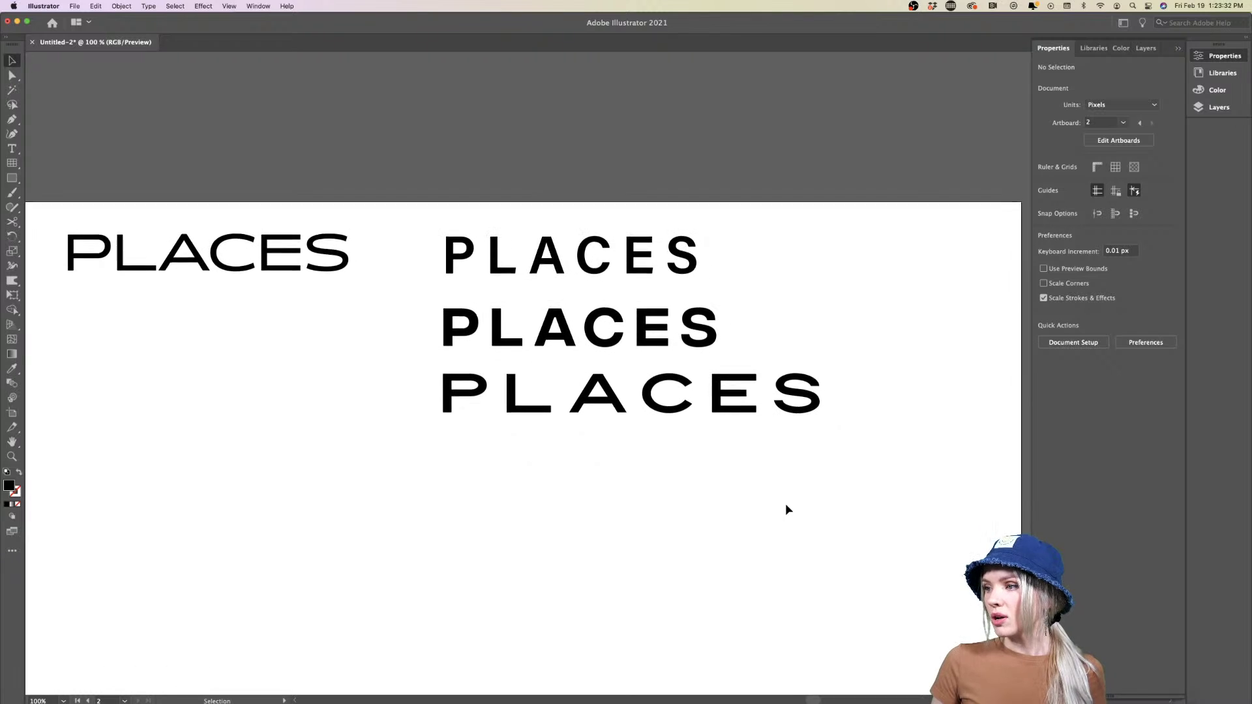
{"action": "scroll", "coordinate": [786, 507], "scroll_direction": "left", "scroll_amount": 2}
Shift the second left-hand PLACES left so it sits directly under the first
{"action": "left_click_drag", "start_coordinate": [705, 353], "coordinate": [319, 264]}
{"action": "key", "text": "super+plus"}
{"action": "key", "text": "super+plus"}
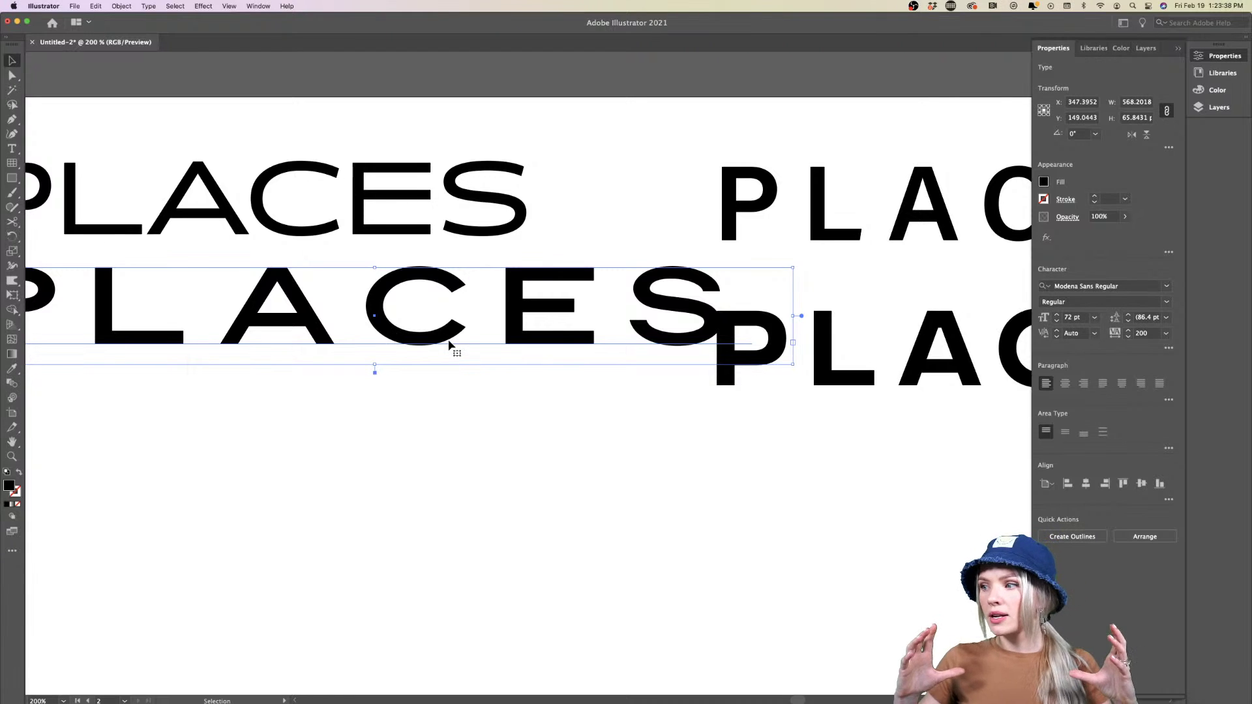
{"action": "scroll", "coordinate": [453, 350], "scroll_direction": "right", "scroll_amount": 2}
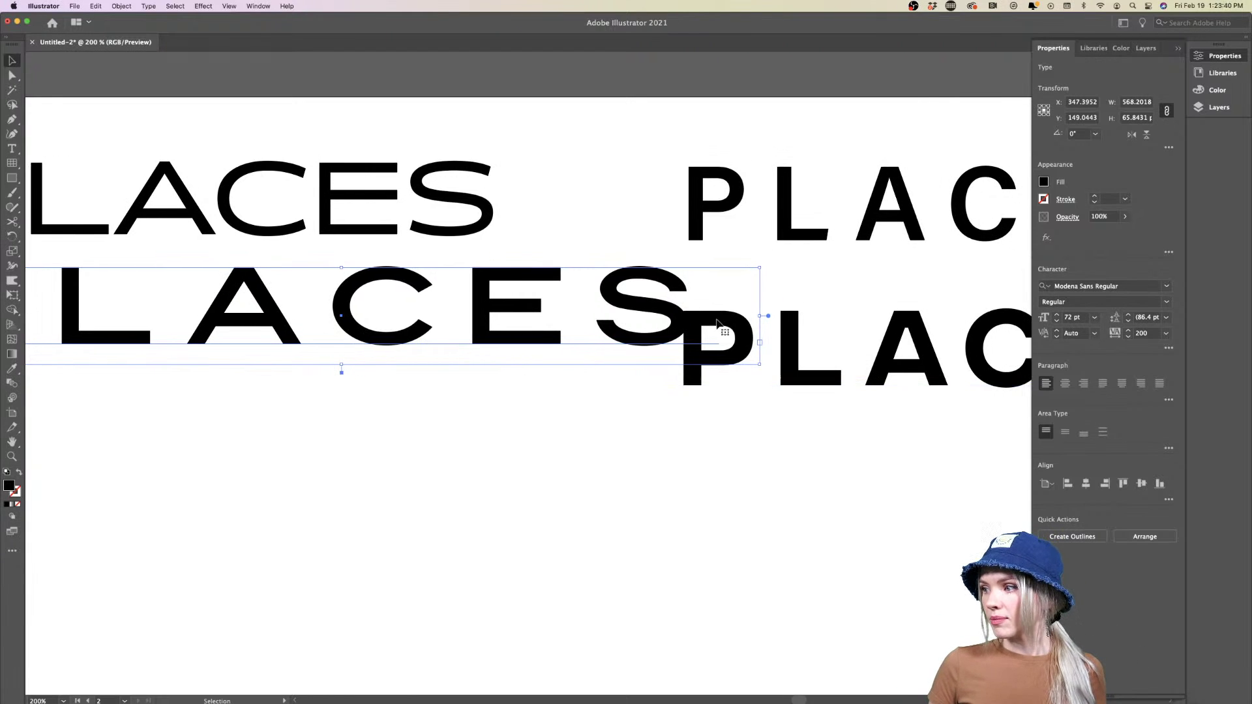
{"action": "left_click_drag", "start_coordinate": [616, 336], "coordinate": [595, 334]}
{"action": "left_click", "coordinate": [584, 443]}
{"action": "key", "text": "super+minus"}
{"action": "key", "text": "super+minus"}
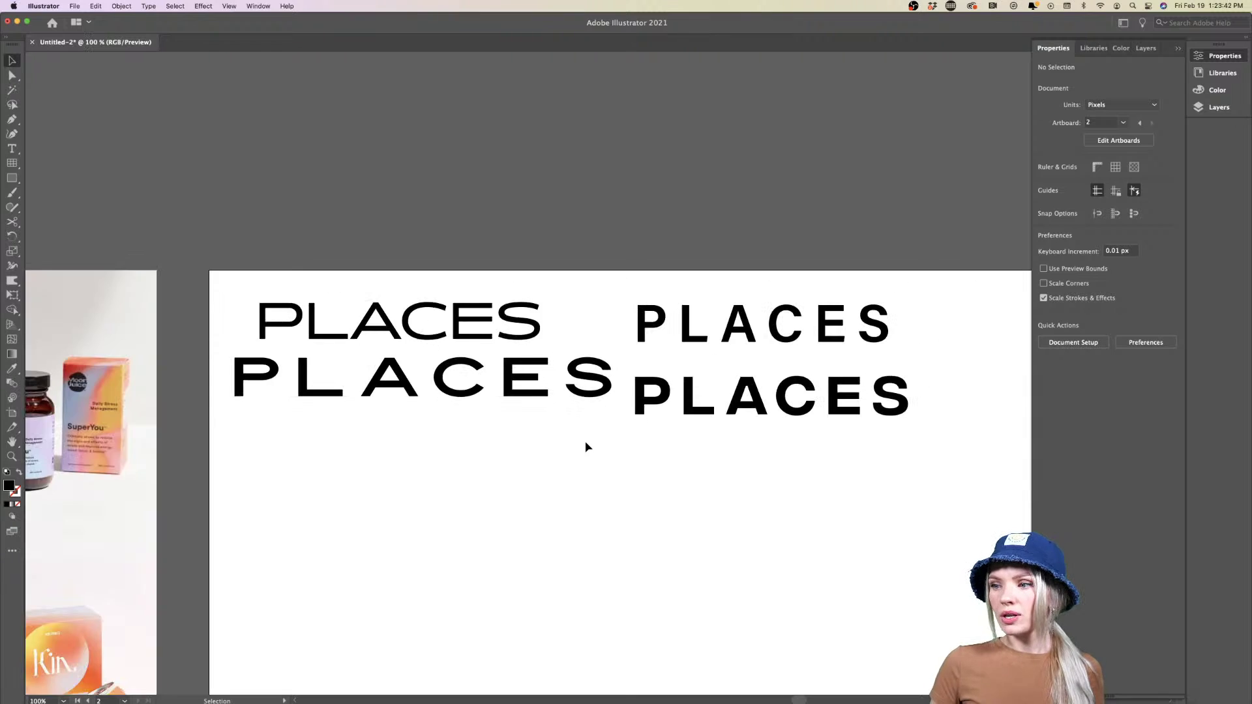
Restack the lines: bold PLACES under the top one, spaced Acumin Pro version at the bottom
{"action": "left_click_drag", "start_coordinate": [508, 366], "coordinate": [522, 478]}
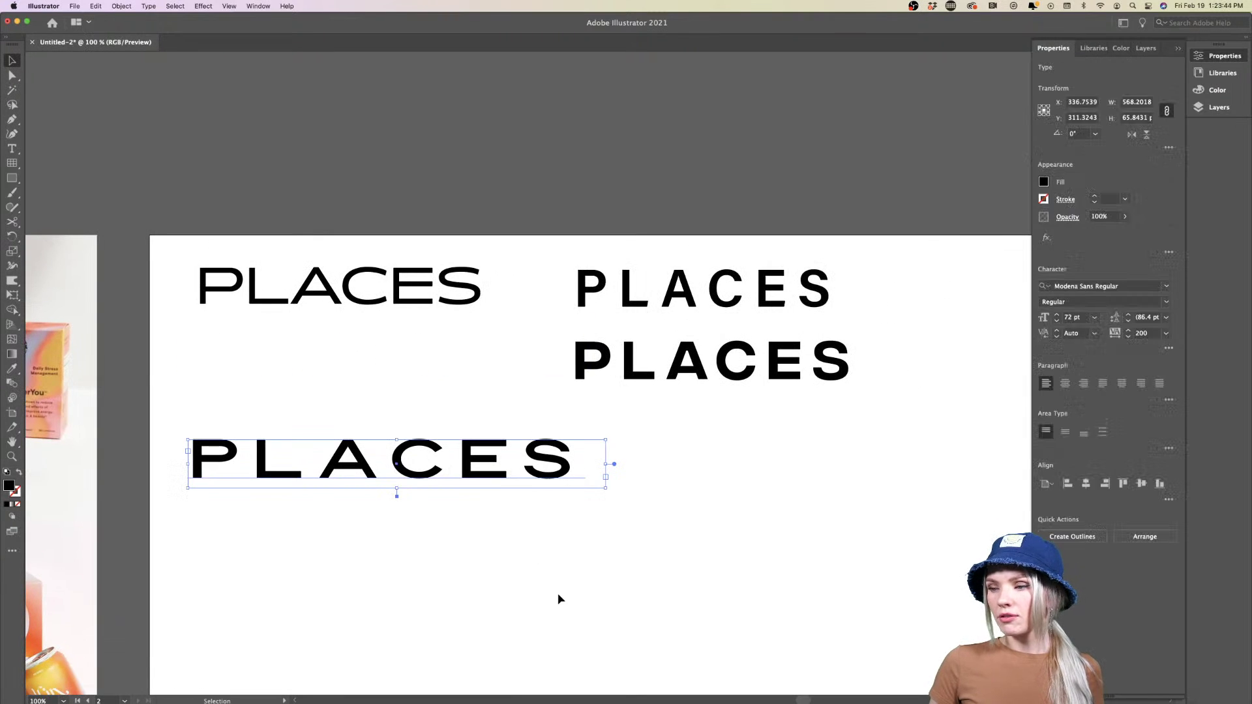
{"action": "left_click_drag", "start_coordinate": [690, 385], "coordinate": [309, 370]}
{"action": "left_click_drag", "start_coordinate": [604, 320], "coordinate": [287, 411]}
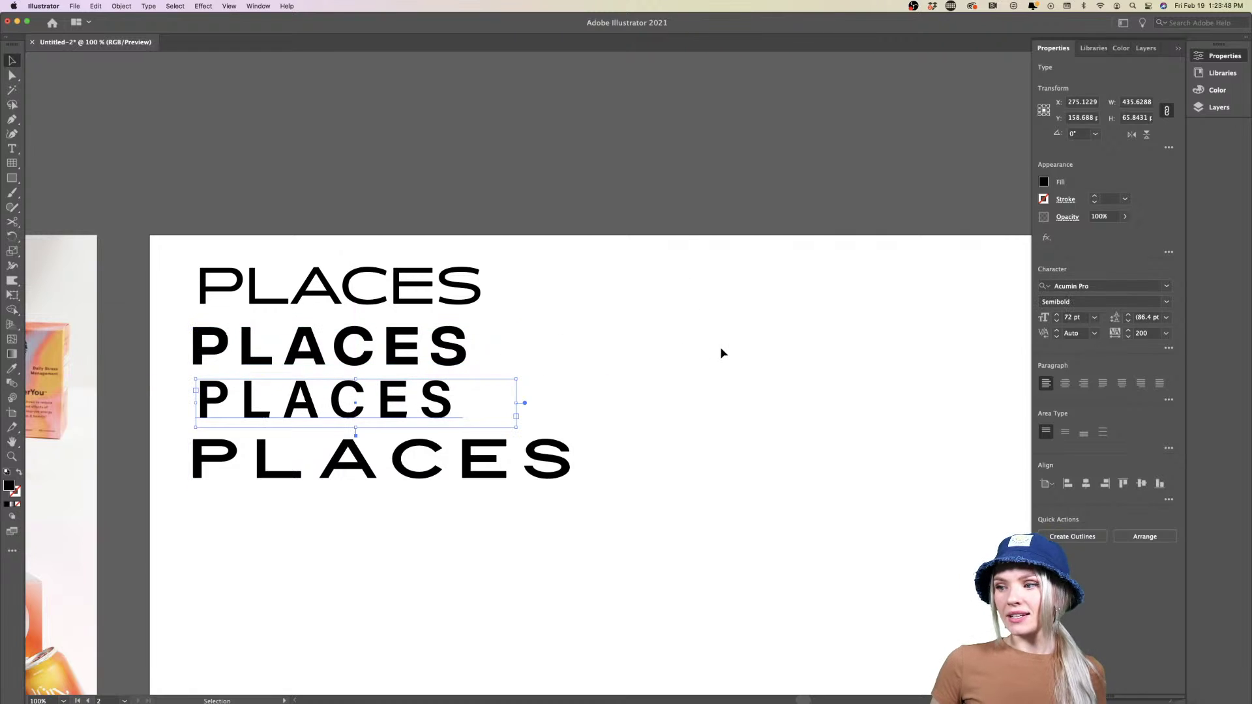
{"action": "left_click", "coordinate": [721, 352]}
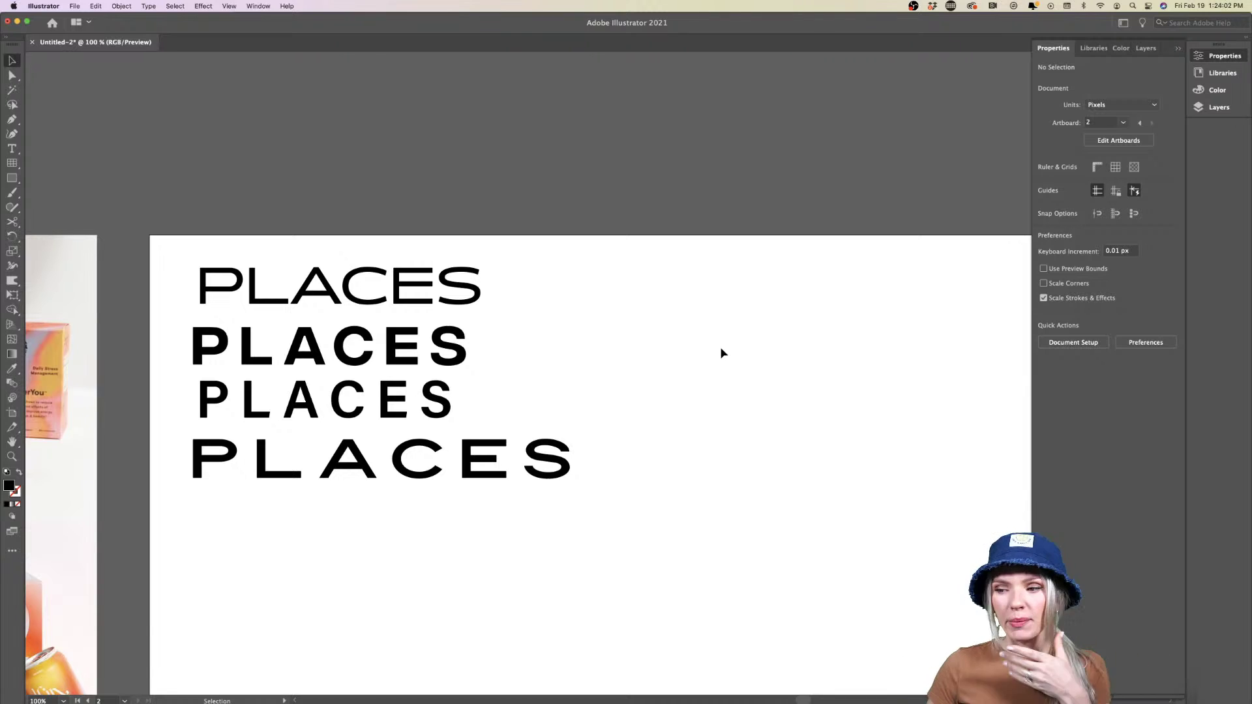
{"action": "mouse_move", "coordinate": [271, 698]}
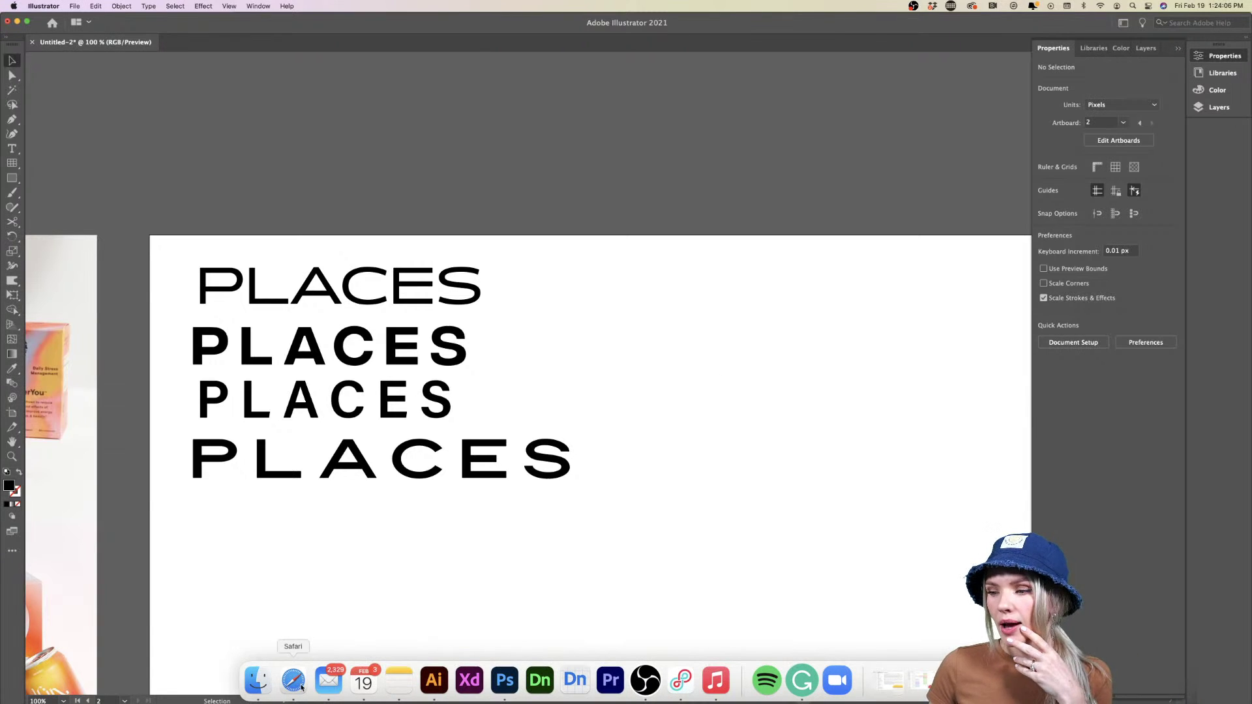
Switch to Safari, move its window left, and load google.com
{"action": "left_click", "coordinate": [301, 687]}
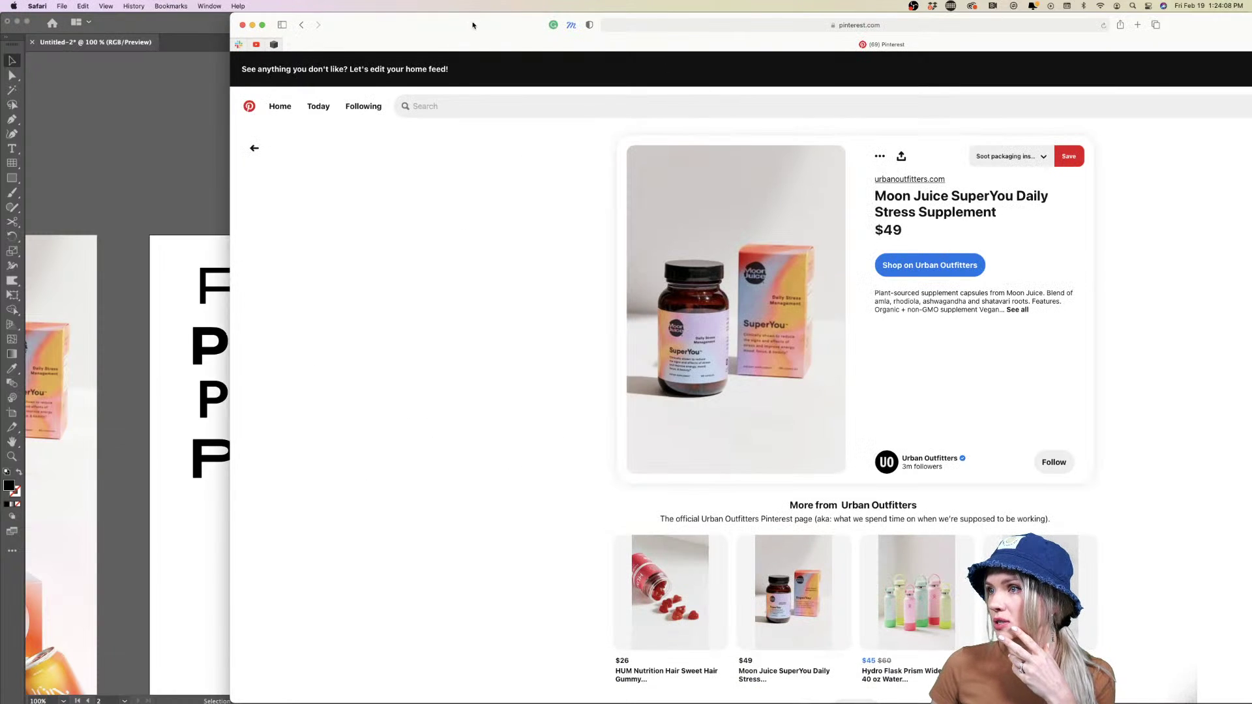
{"action": "left_click_drag", "start_coordinate": [474, 27], "coordinate": [245, 15]}
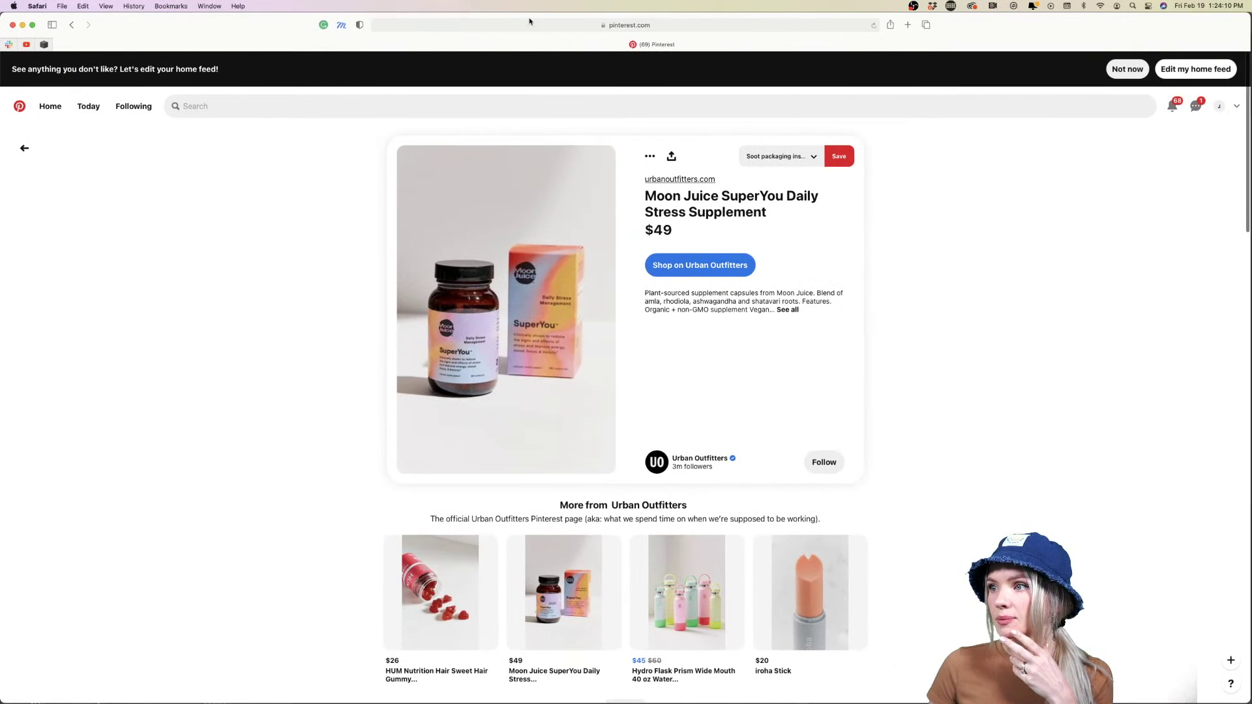
{"action": "left_click", "coordinate": [586, 26]}
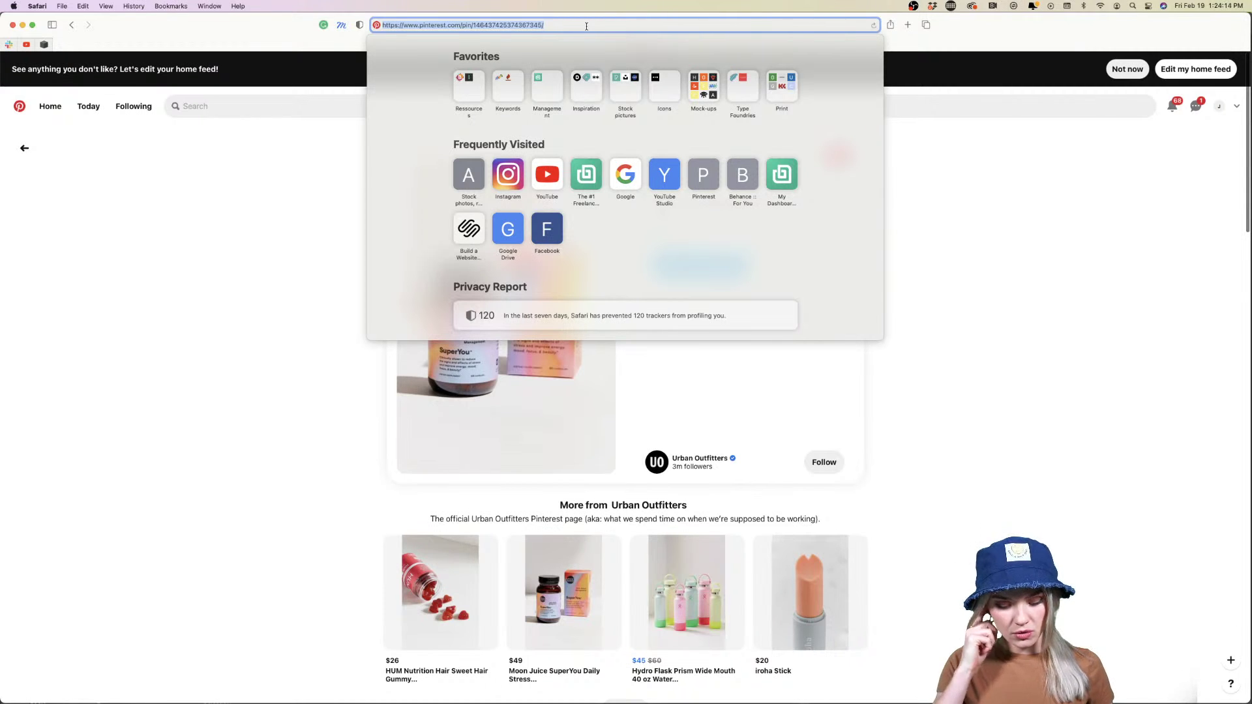
{"action": "type", "text": "google.com"}
{"action": "key", "text": "Return"}
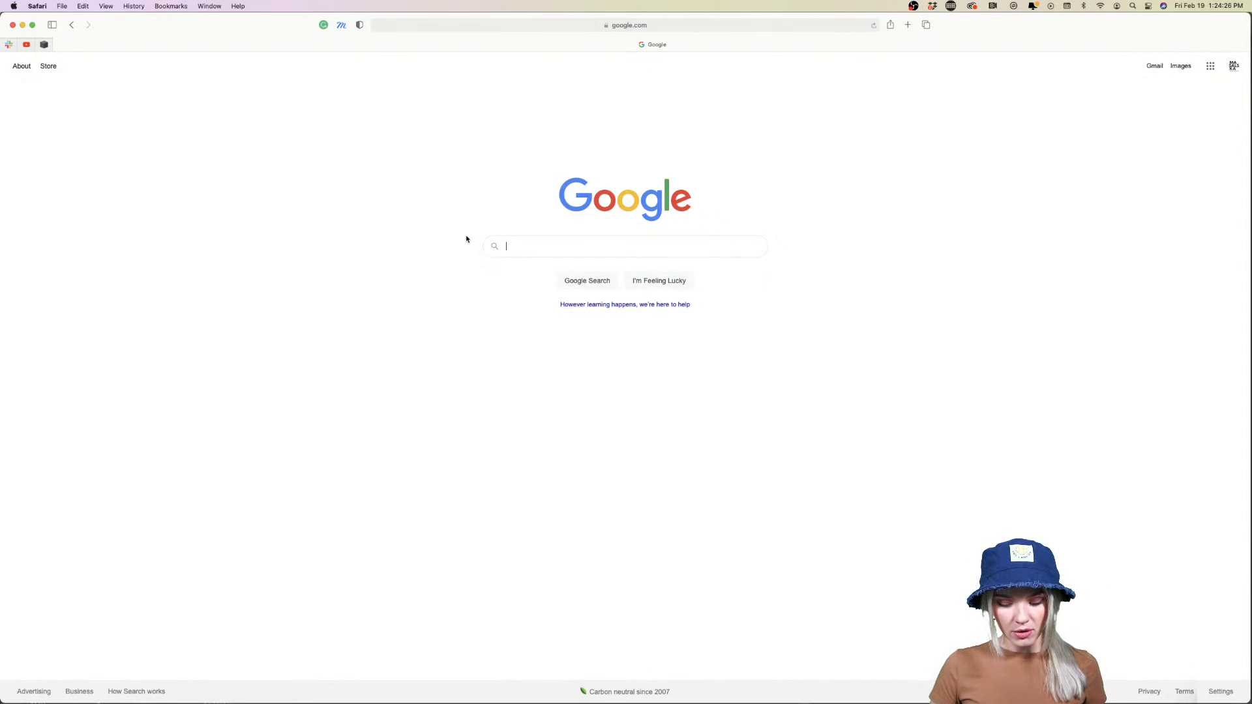
Search Google for 'map of italy', then refine it to 'map of italy png'
{"action": "type", "text": "map "}
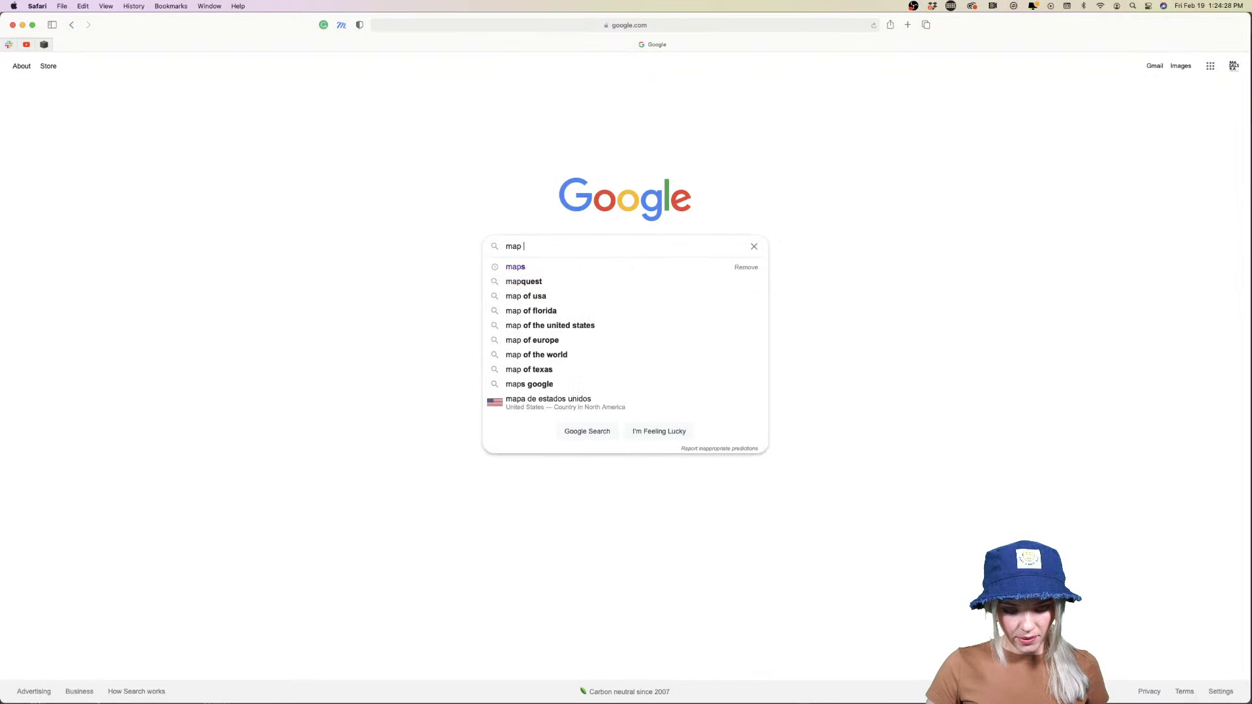
{"action": "type", "text": "of italy"}
{"action": "key", "text": "Return"}
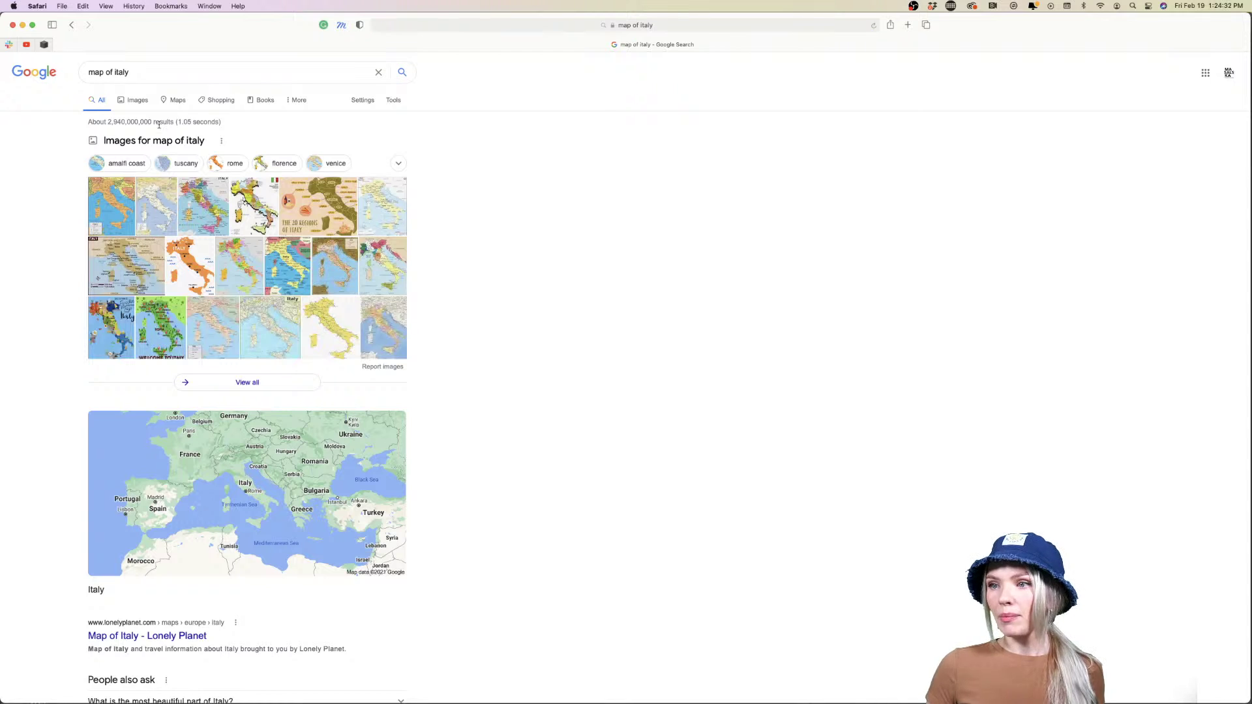
{"action": "left_click", "coordinate": [149, 73]}
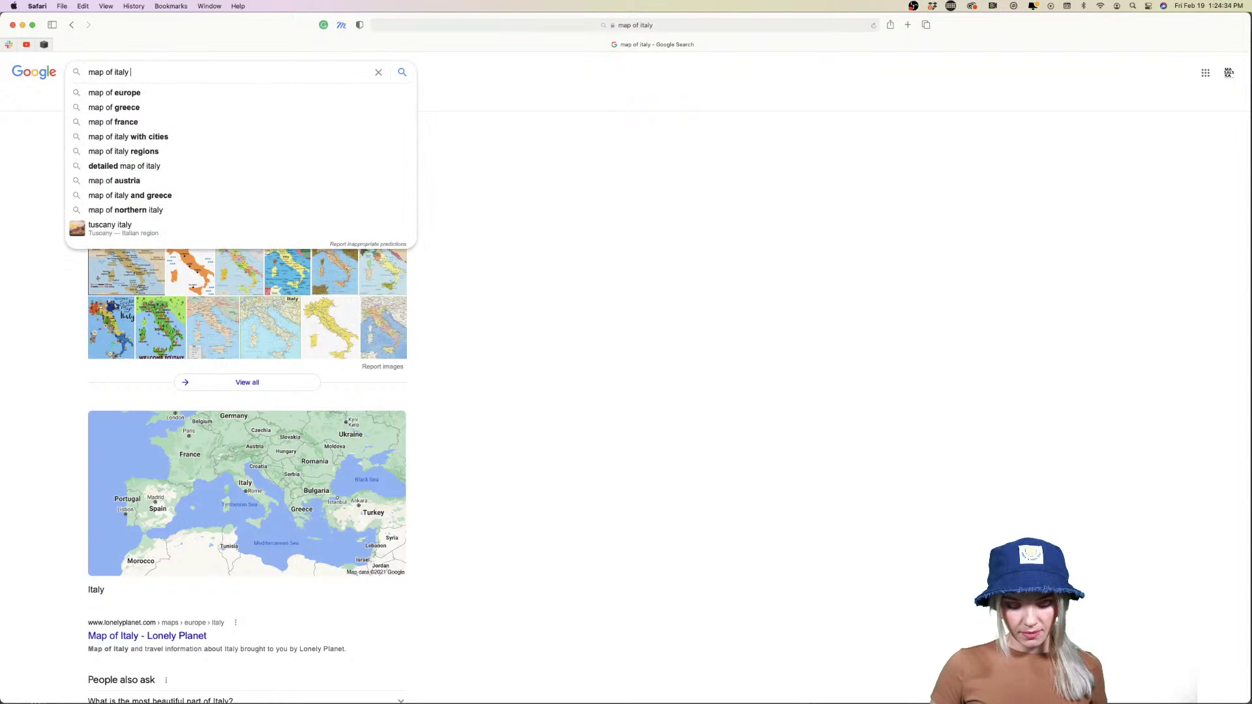
{"action": "type", "text": "png"}
{"action": "key", "text": "Return"}
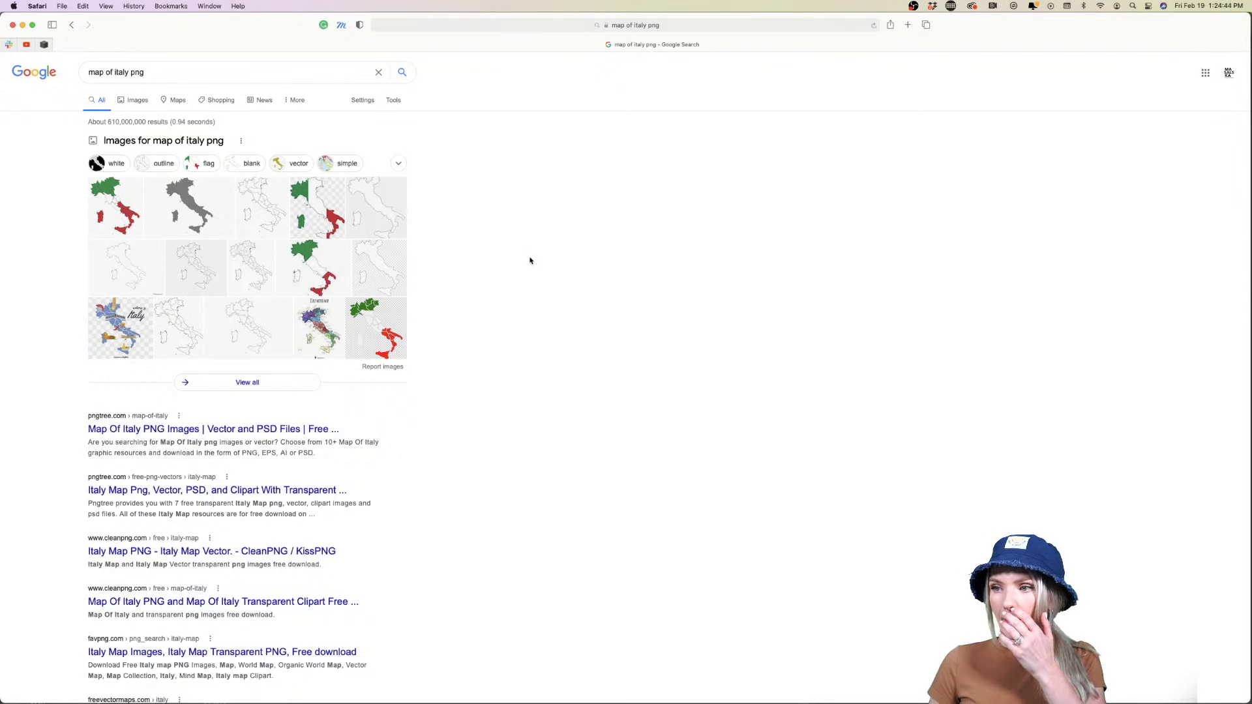
Go to the Adobe Stock home page by entering 'stock' in the address bar
{"action": "left_click", "coordinate": [572, 25]}
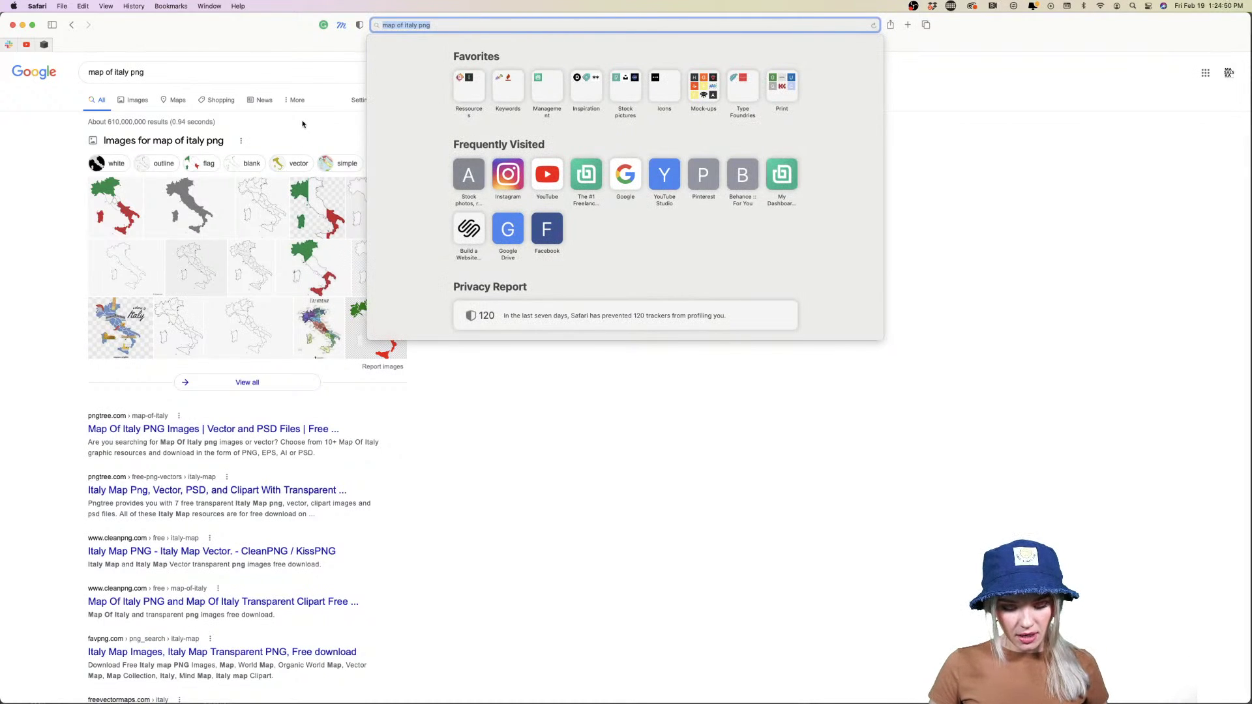
{"action": "type", "text": "stock"}
{"action": "key", "text": "Return"}
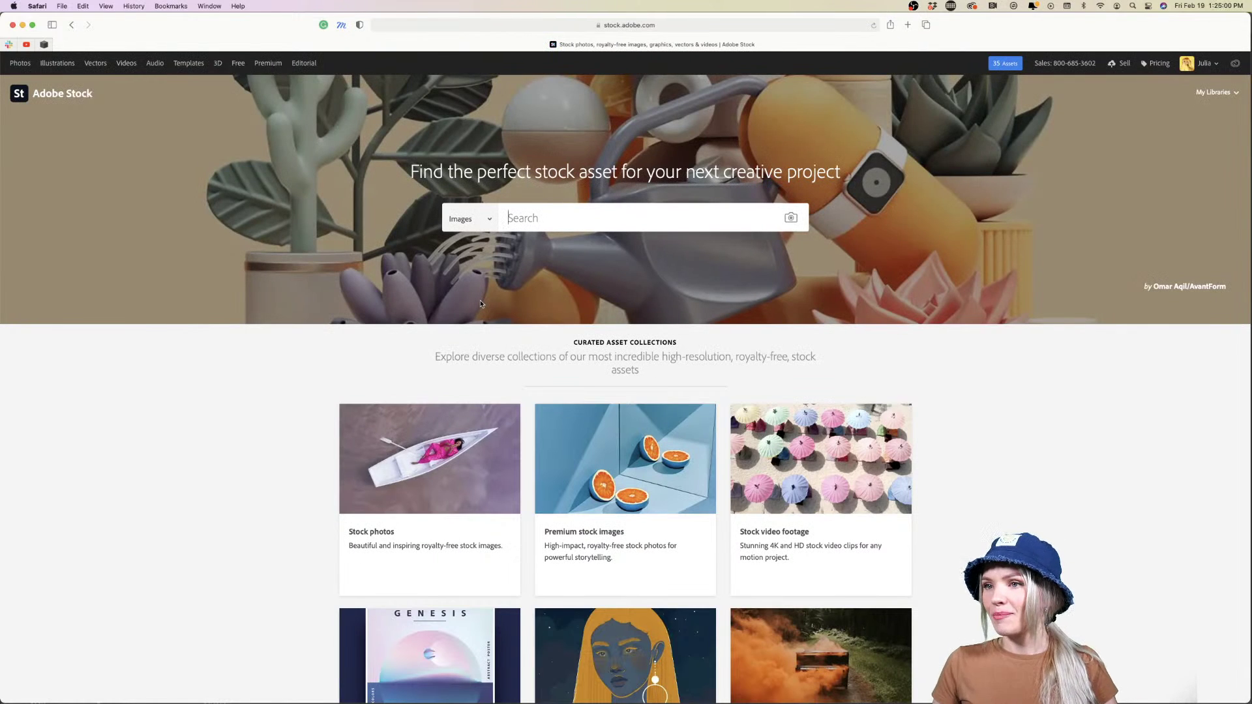
Filter Adobe Stock to Vectors and search for 'italy map'
{"action": "left_click", "coordinate": [97, 64]}
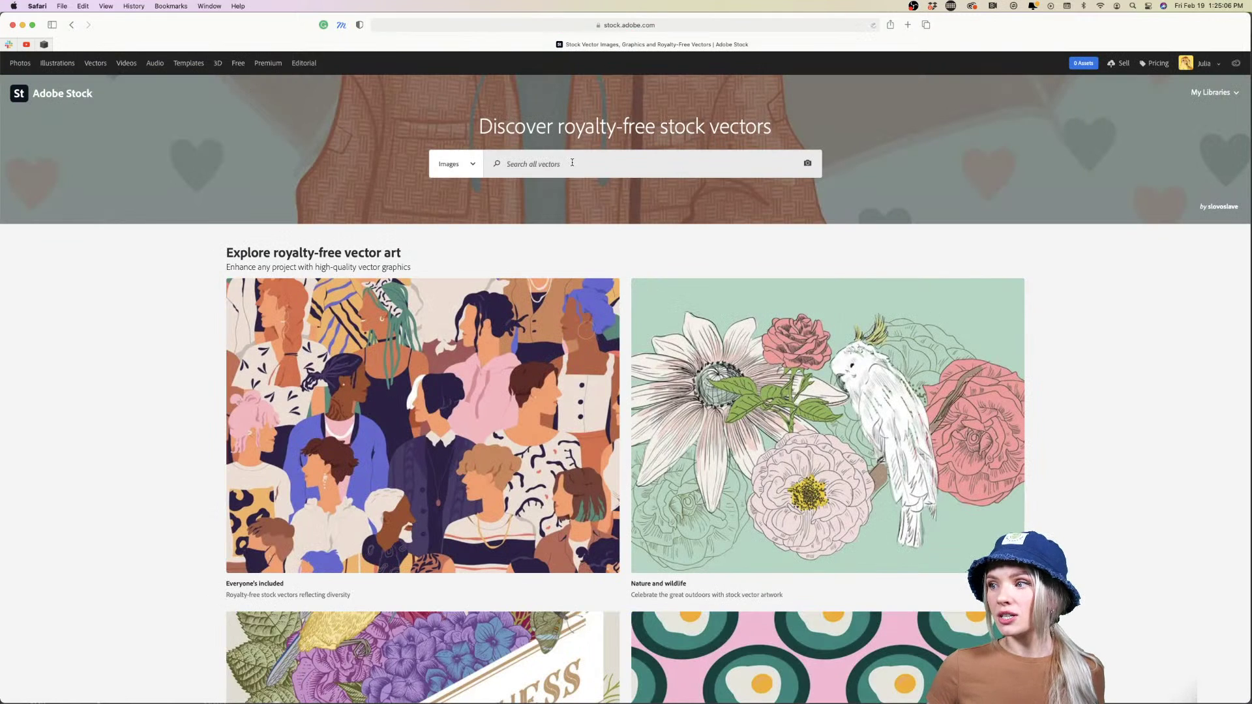
{"action": "left_click", "coordinate": [572, 162]}
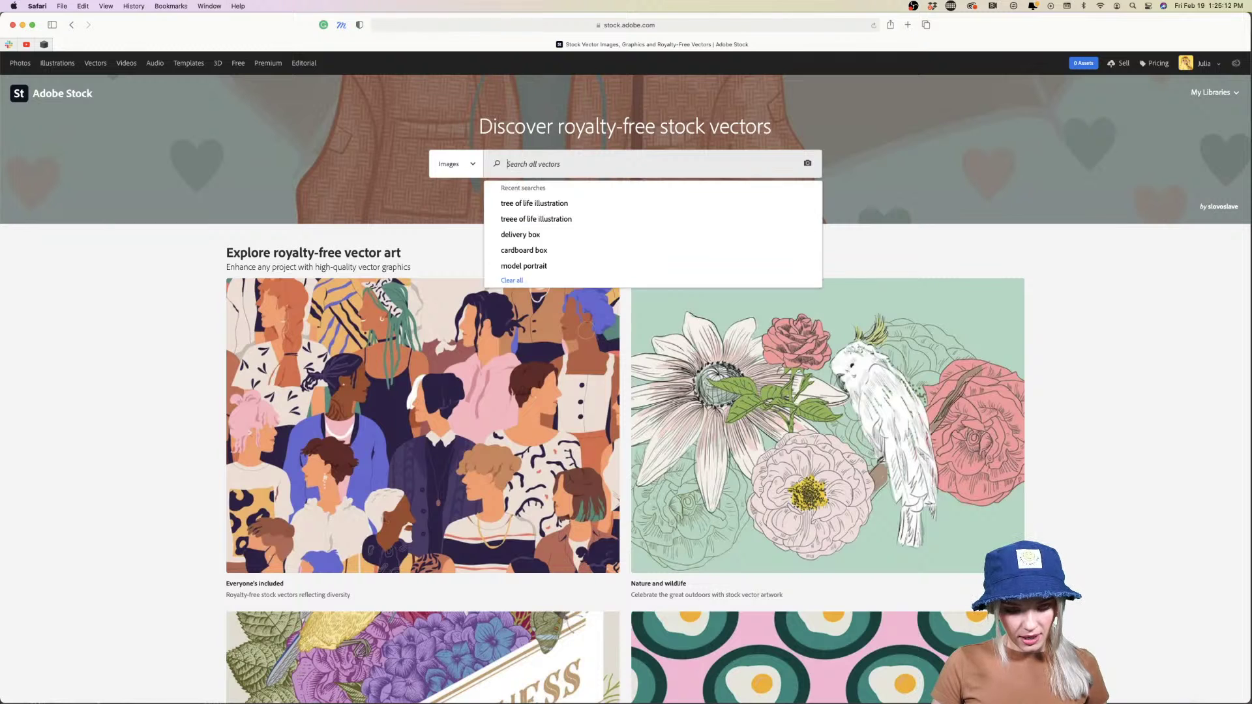
{"action": "type", "text": "italy map"}
{"action": "key", "text": "Return"}
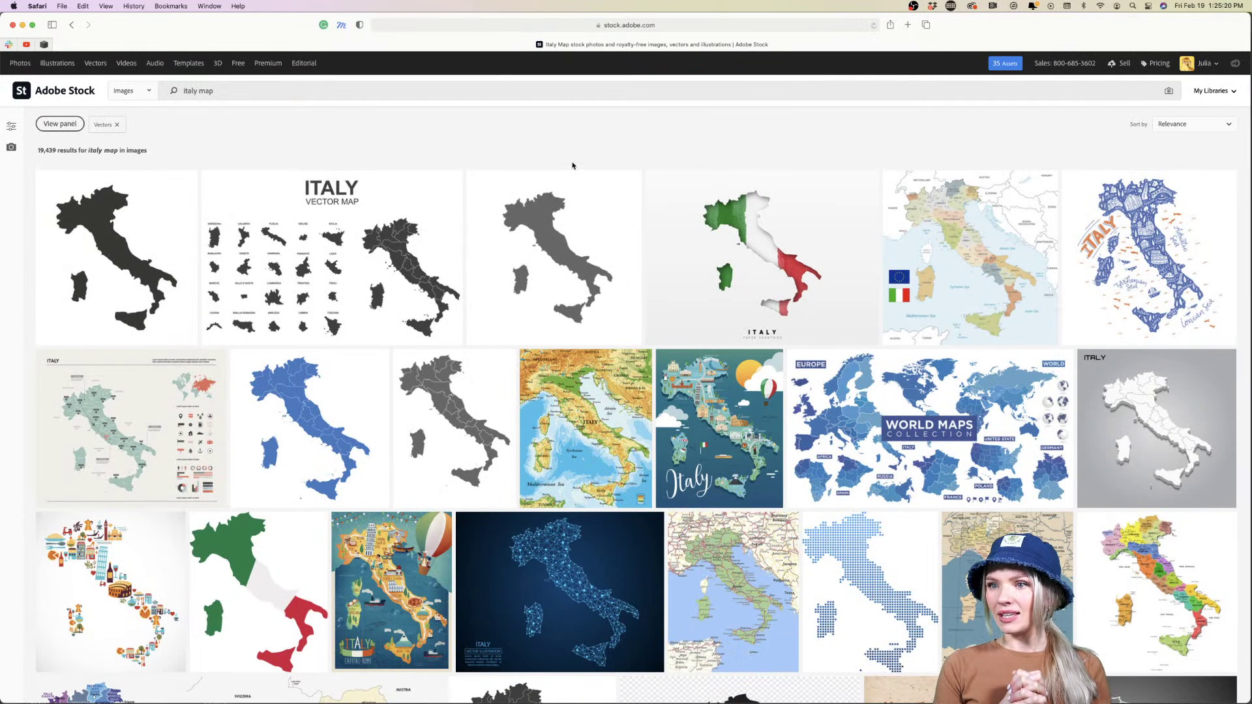
License the first black Italy map silhouette vector and confirm in the detail panel
{"action": "mouse_move", "coordinate": [132, 264]}
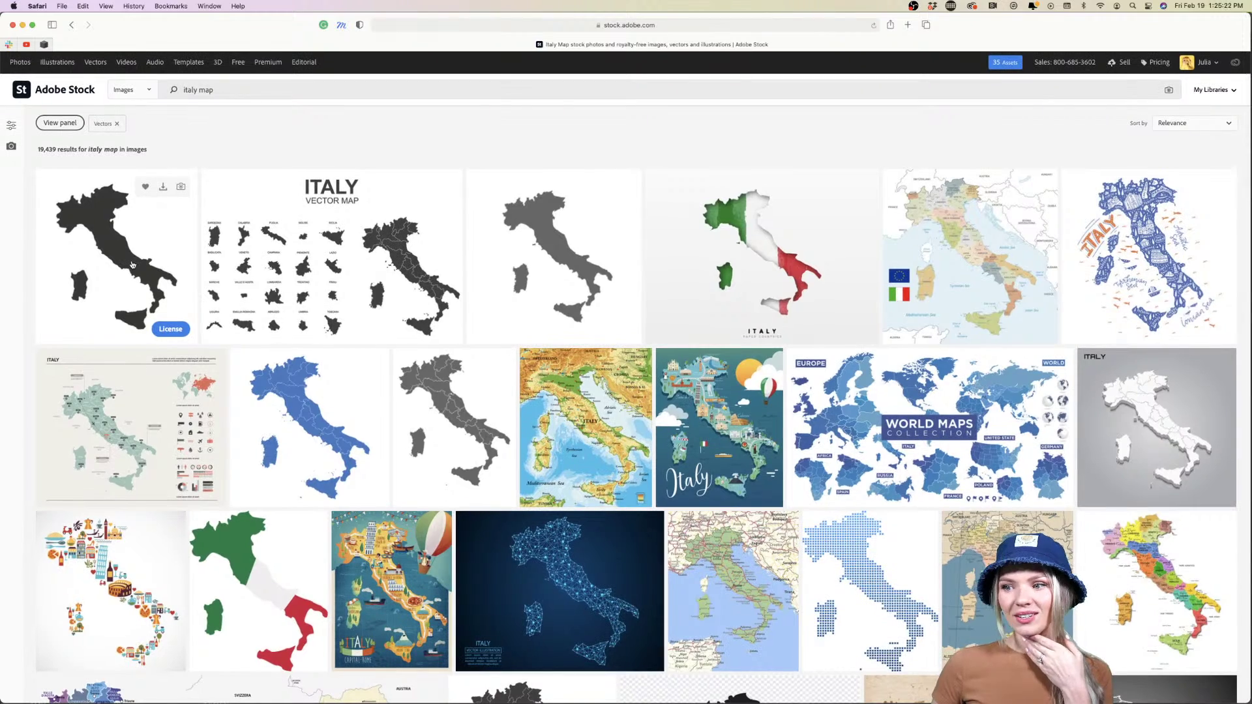
{"action": "scroll", "coordinate": [485, 482], "scroll_direction": "down", "scroll_amount": 2}
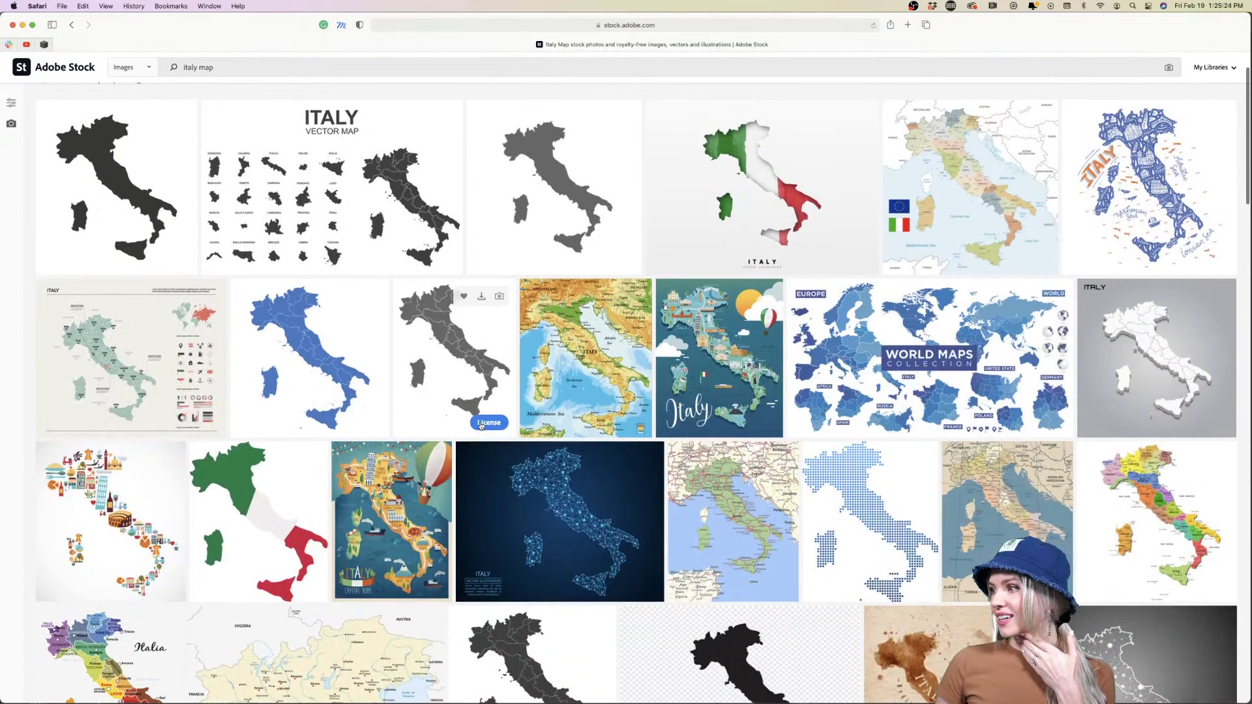
{"action": "scroll", "coordinate": [480, 426], "scroll_direction": "up", "scroll_amount": 2}
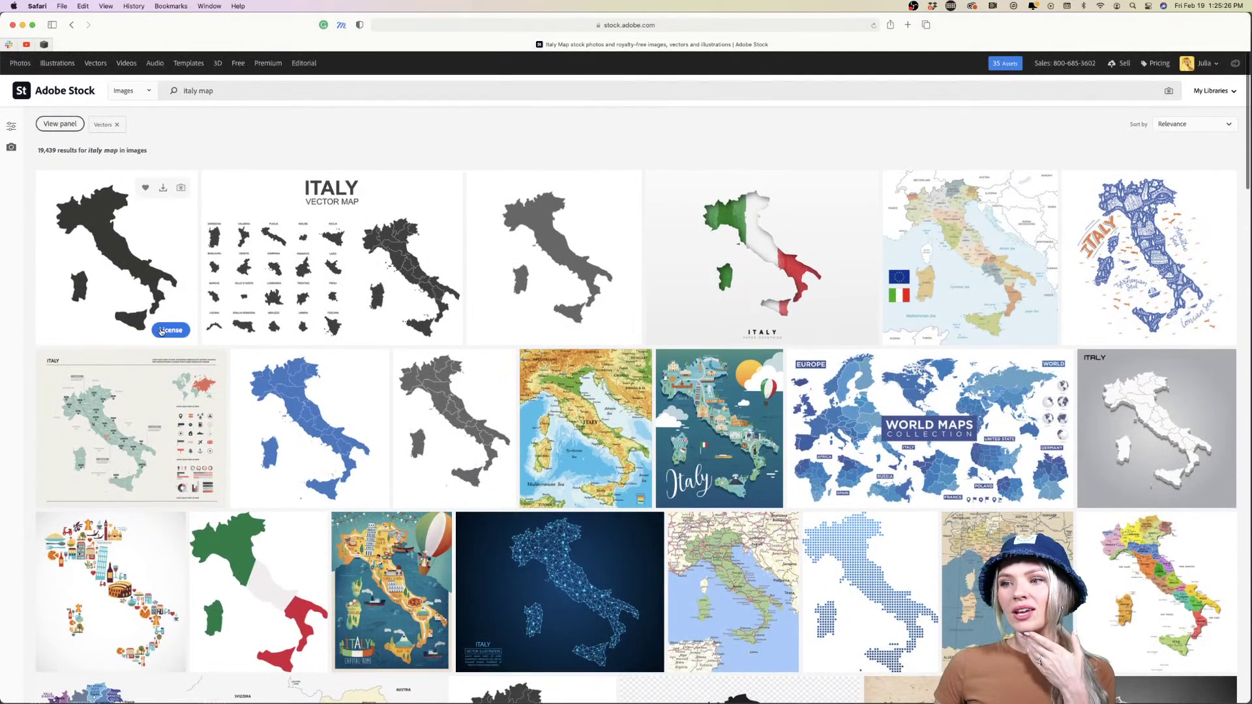
{"action": "left_click", "coordinate": [169, 330]}
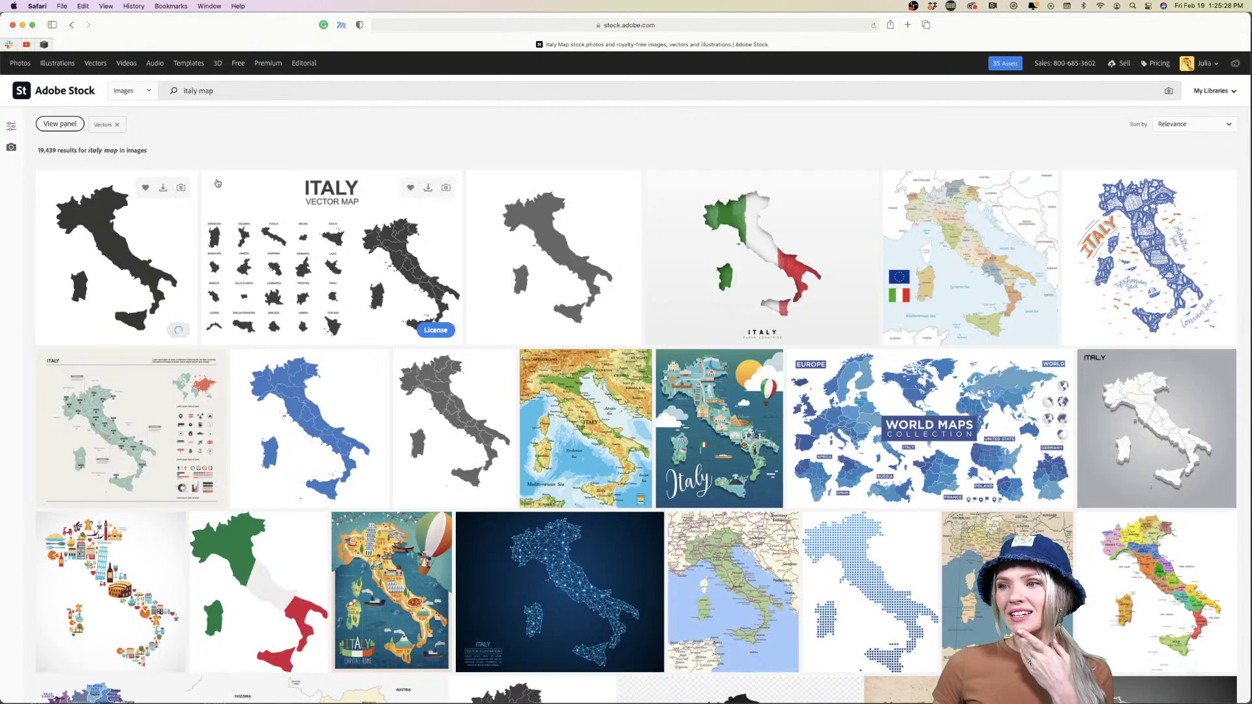
{"action": "scroll", "coordinate": [285, 289], "scroll_direction": "down", "scroll_amount": 5}
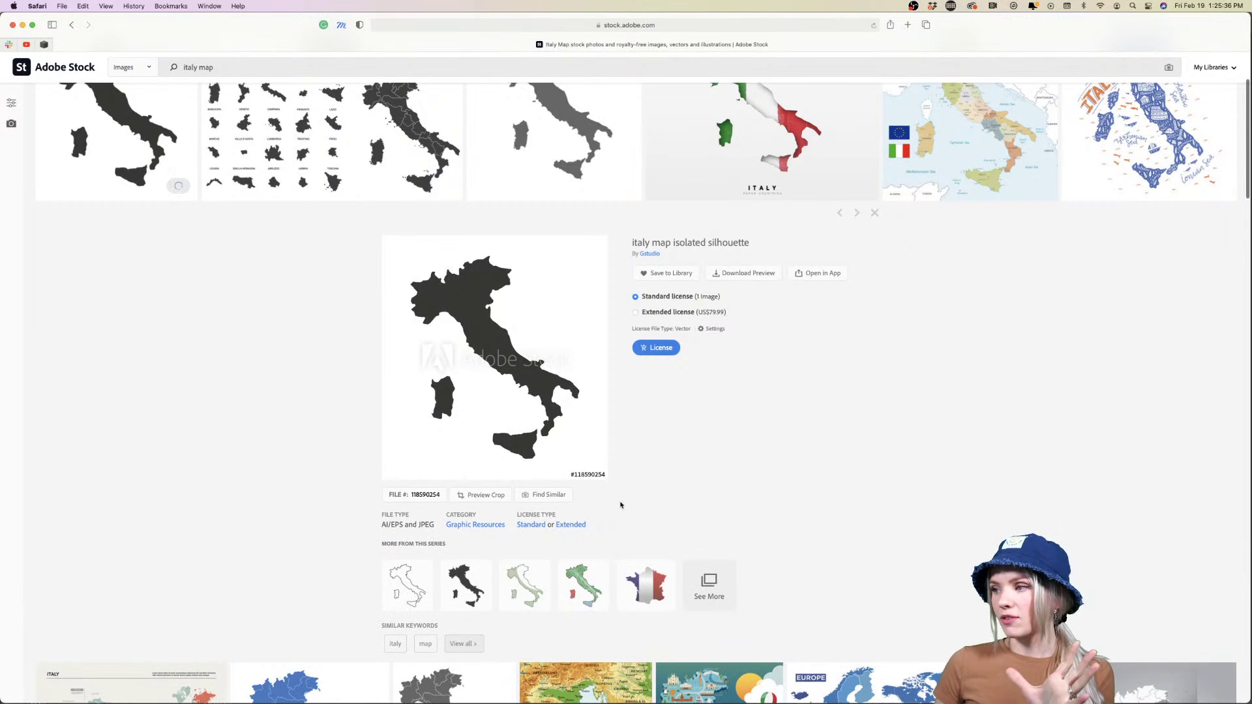
{"action": "scroll", "coordinate": [809, 514], "scroll_direction": "up", "scroll_amount": 3}
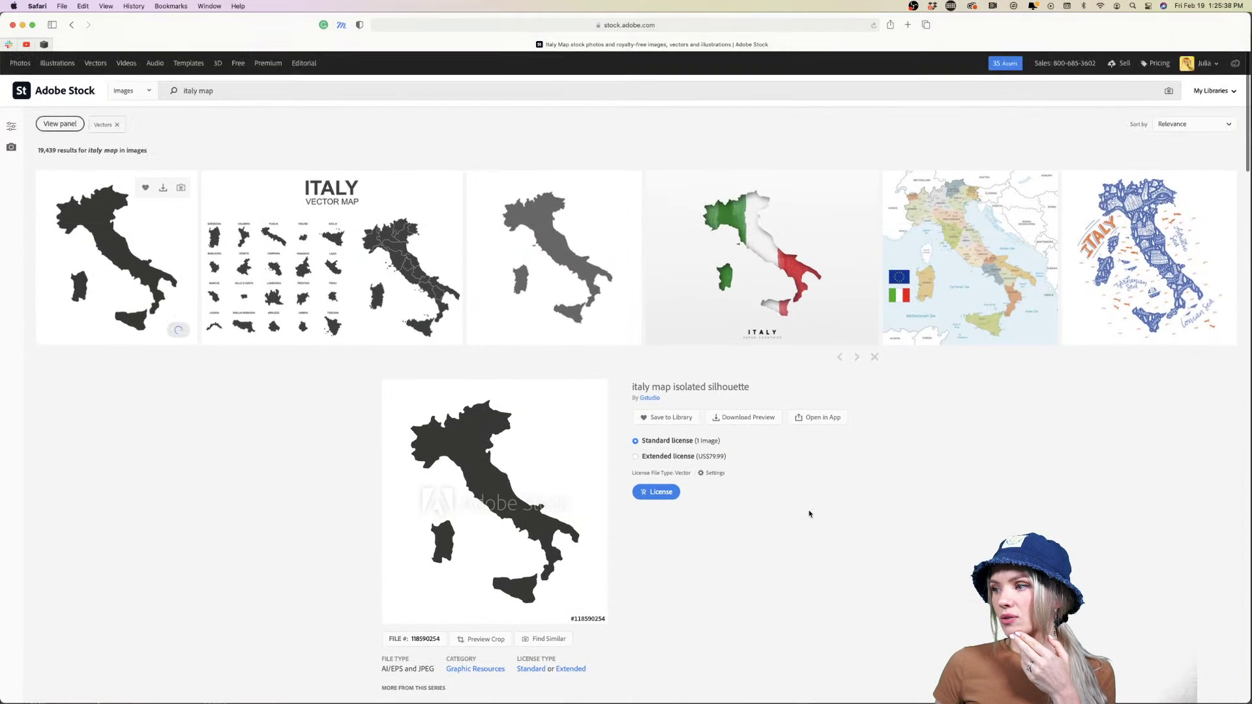
{"action": "left_click", "coordinate": [656, 442]}
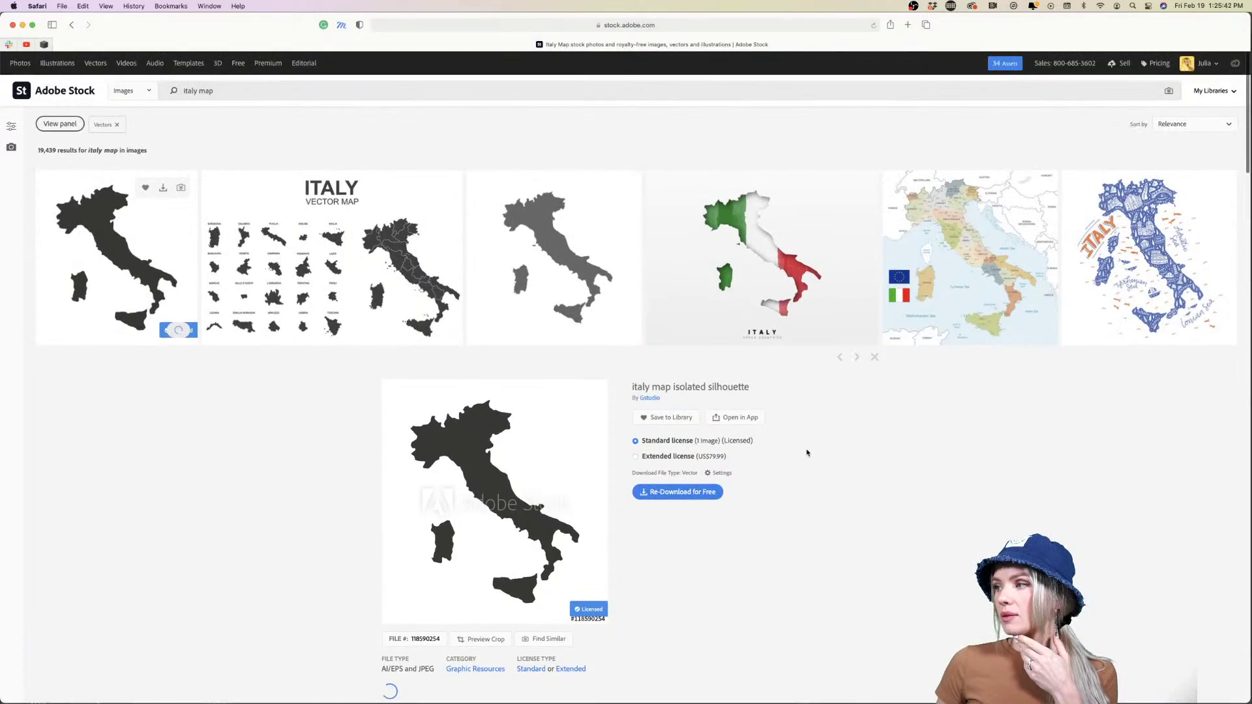
Select the 'italy map' search text and switch over to Illustrator
{"action": "scroll", "coordinate": [807, 453], "scroll_direction": "down", "scroll_amount": 6}
{"action": "scroll", "coordinate": [808, 450], "scroll_direction": "up", "scroll_amount": 5}
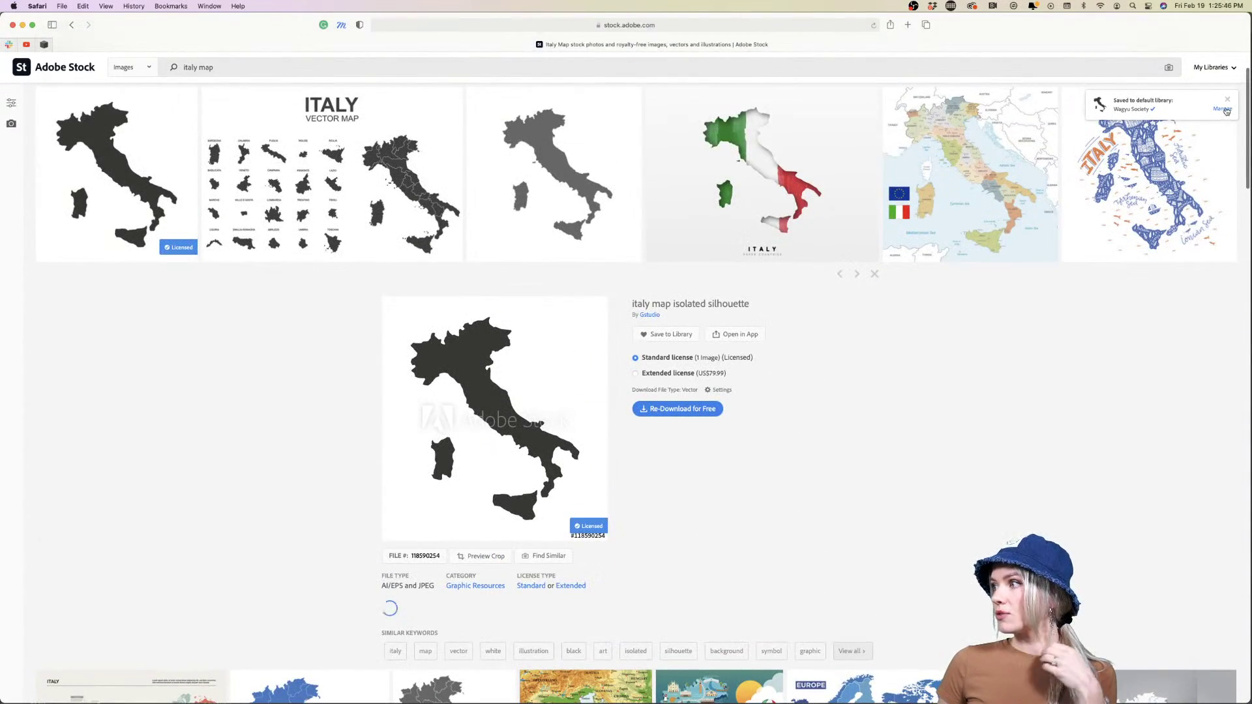
{"action": "mouse_move", "coordinate": [1226, 111]}
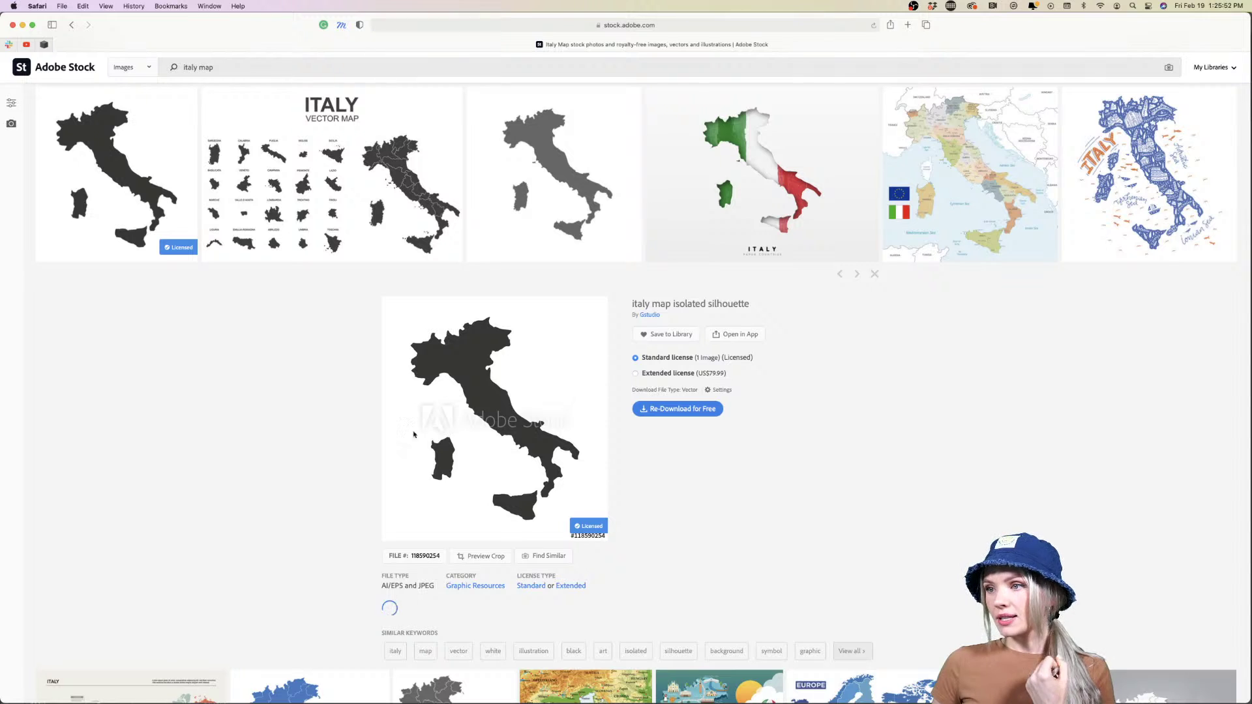
{"action": "scroll", "coordinate": [245, 412], "scroll_direction": "up", "scroll_amount": 3}
{"action": "left_click", "coordinate": [230, 86]}
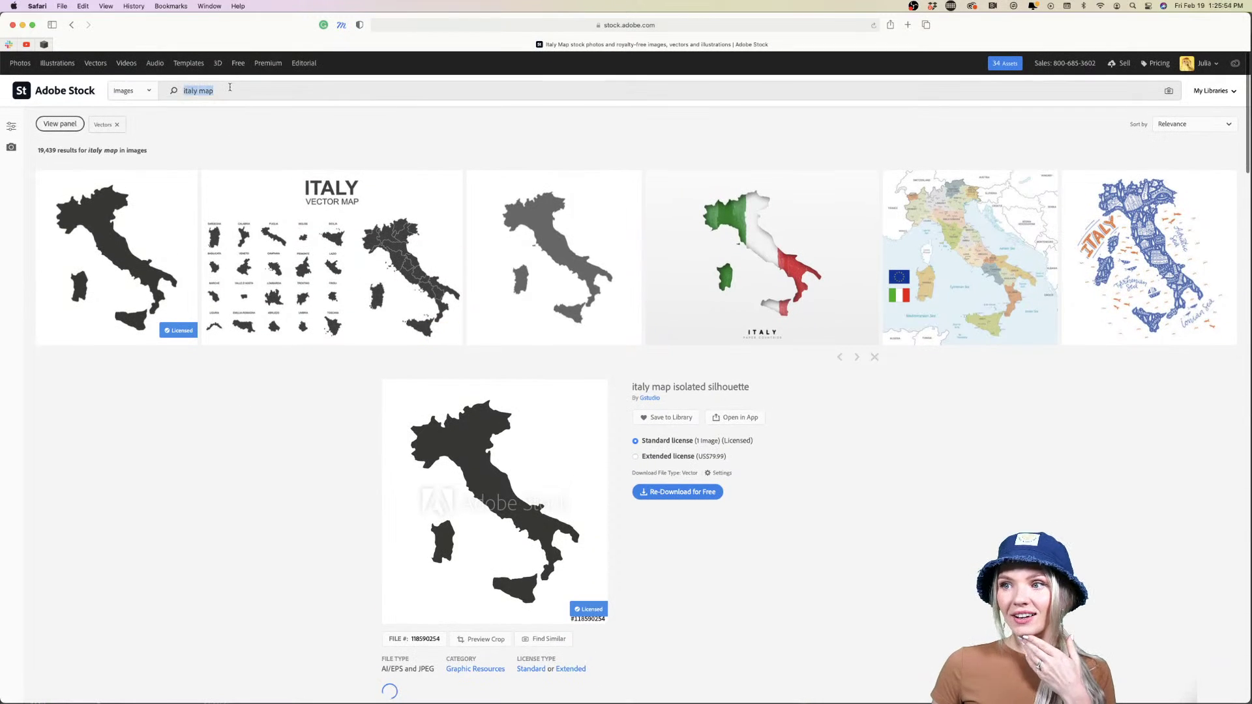
{"action": "key", "text": "super+Tab"}
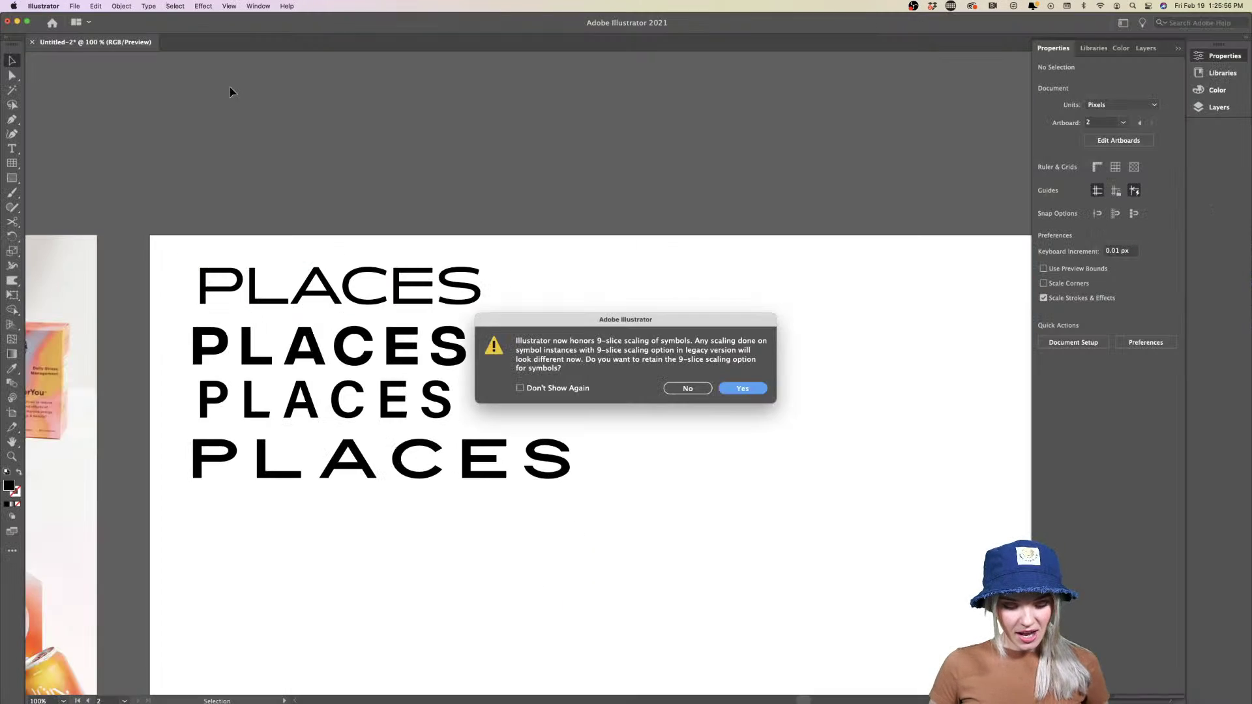
Keep 9-slice scaling and paste the whole Italy map right of the PLACES text
{"action": "left_click", "coordinate": [743, 389]}
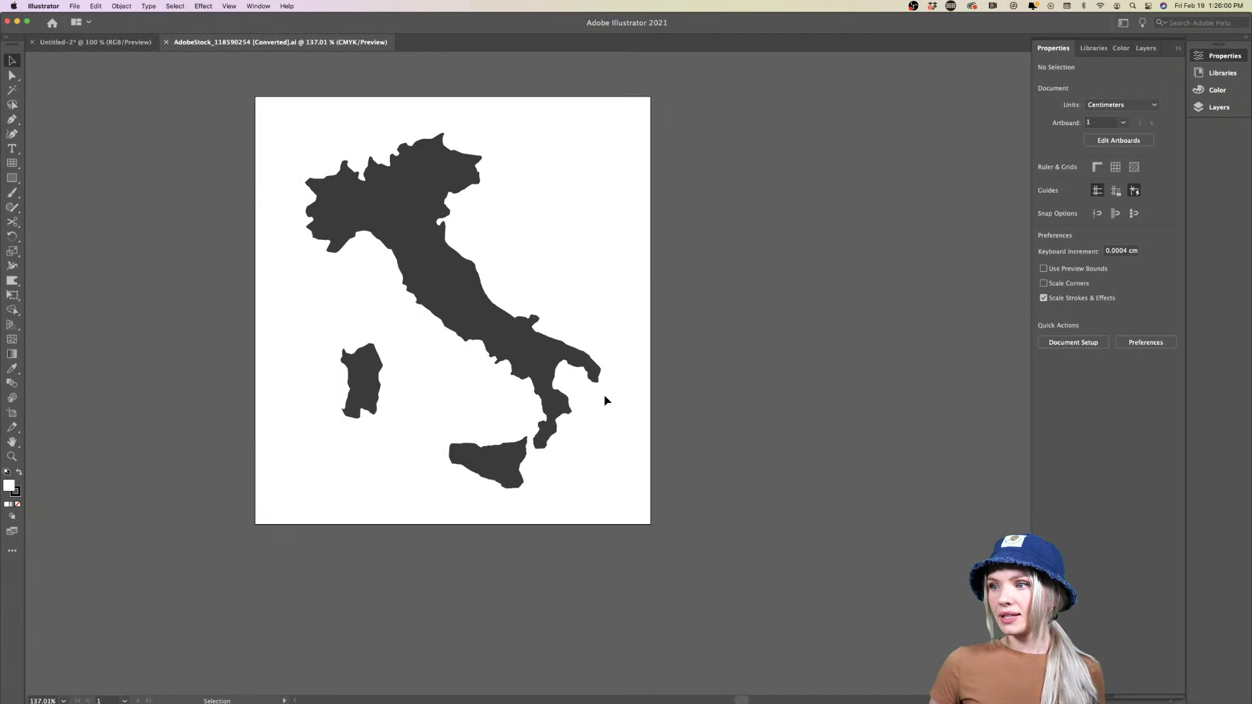
{"action": "scroll", "coordinate": [572, 313], "scroll_direction": "up", "scroll_amount": 2}
{"action": "key", "text": "super+a"}
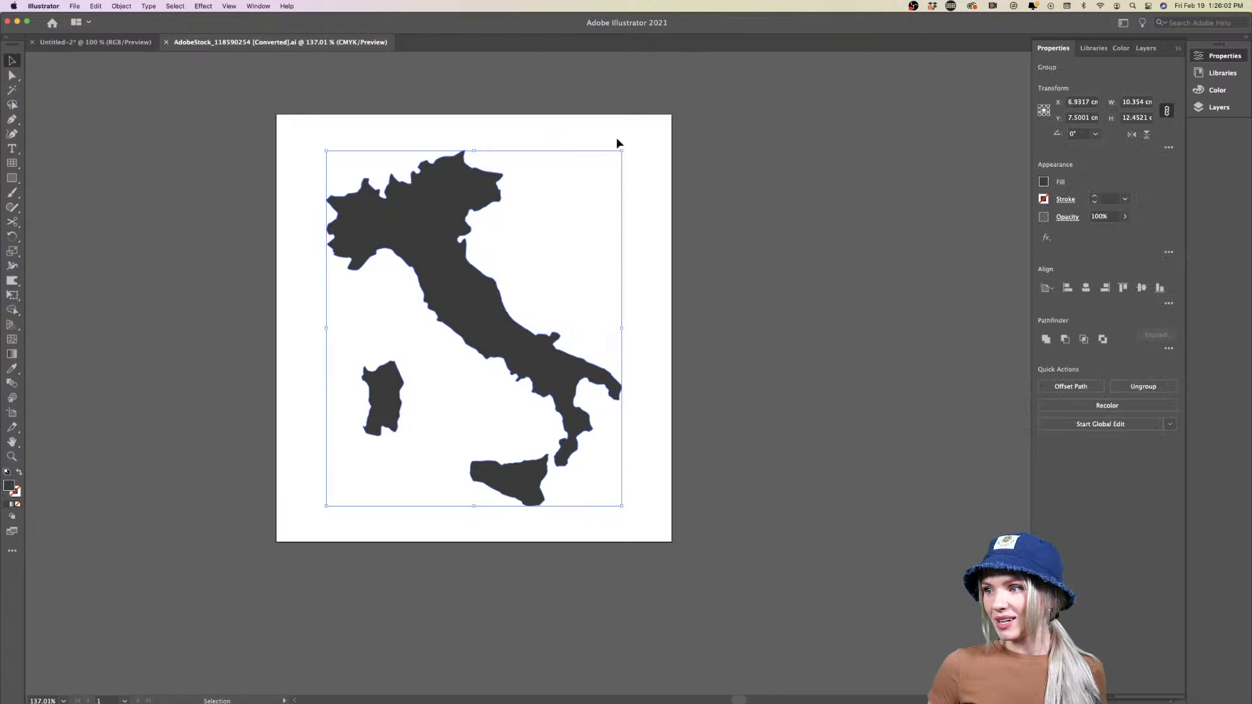
{"action": "left_click", "coordinate": [617, 179]}
{"action": "key", "text": "ctrl+Tab"}
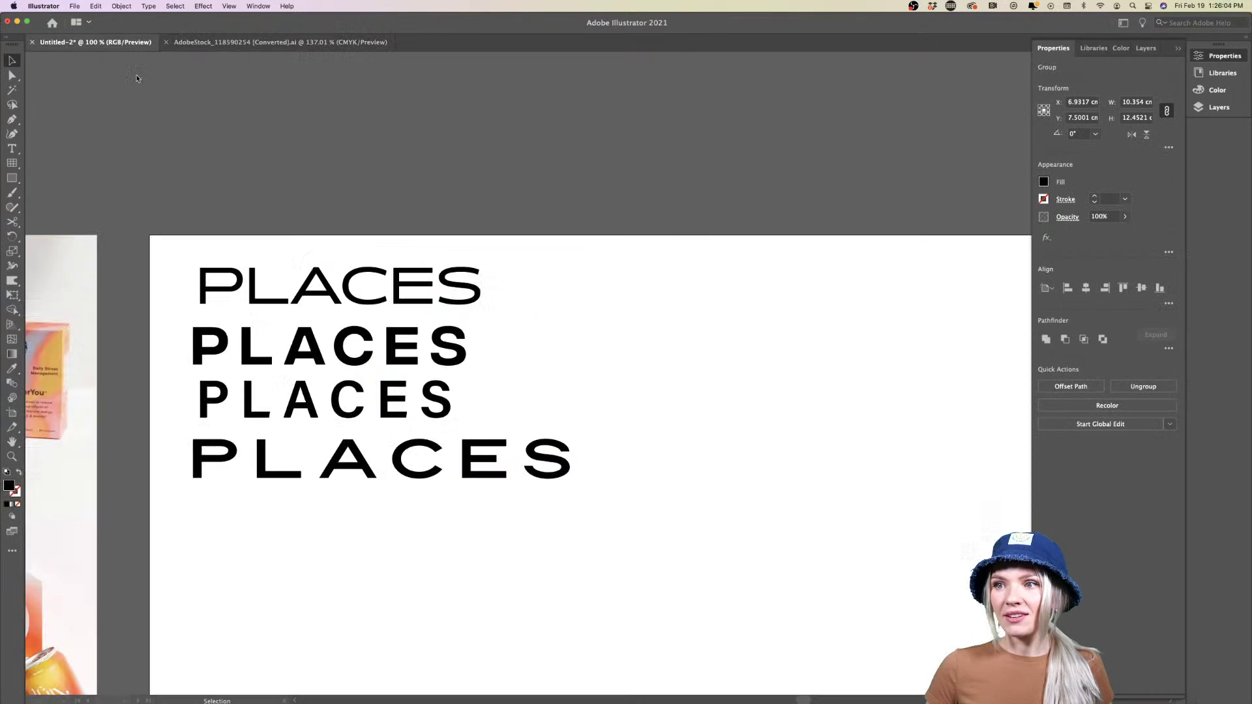
{"action": "key", "text": "super+v"}
{"action": "left_click_drag", "start_coordinate": [677, 343], "coordinate": [857, 344]}
{"action": "left_click", "coordinate": [534, 263]}
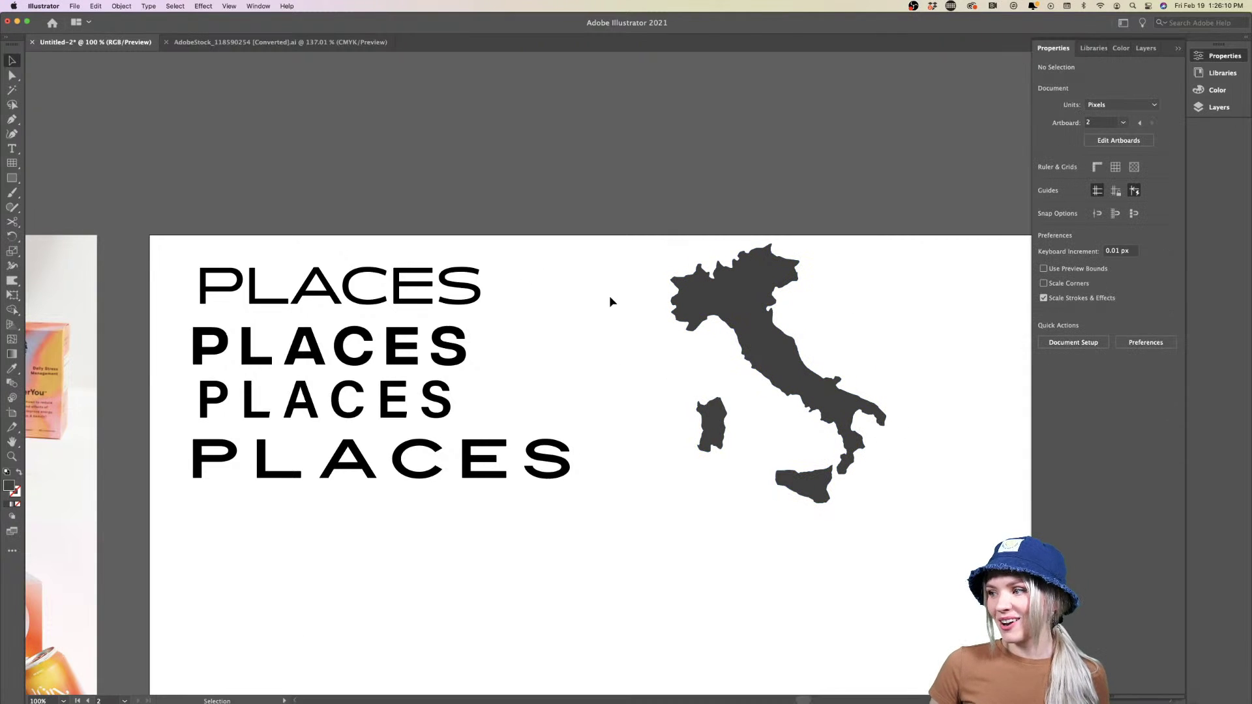
Rotate the Italy map, undo the rotation, then bring the Adobe Stock page back
{"action": "scroll", "coordinate": [819, 403], "scroll_direction": "right", "scroll_amount": 2}
{"action": "scroll", "coordinate": [810, 410], "scroll_direction": "up", "scroll_amount": 5}
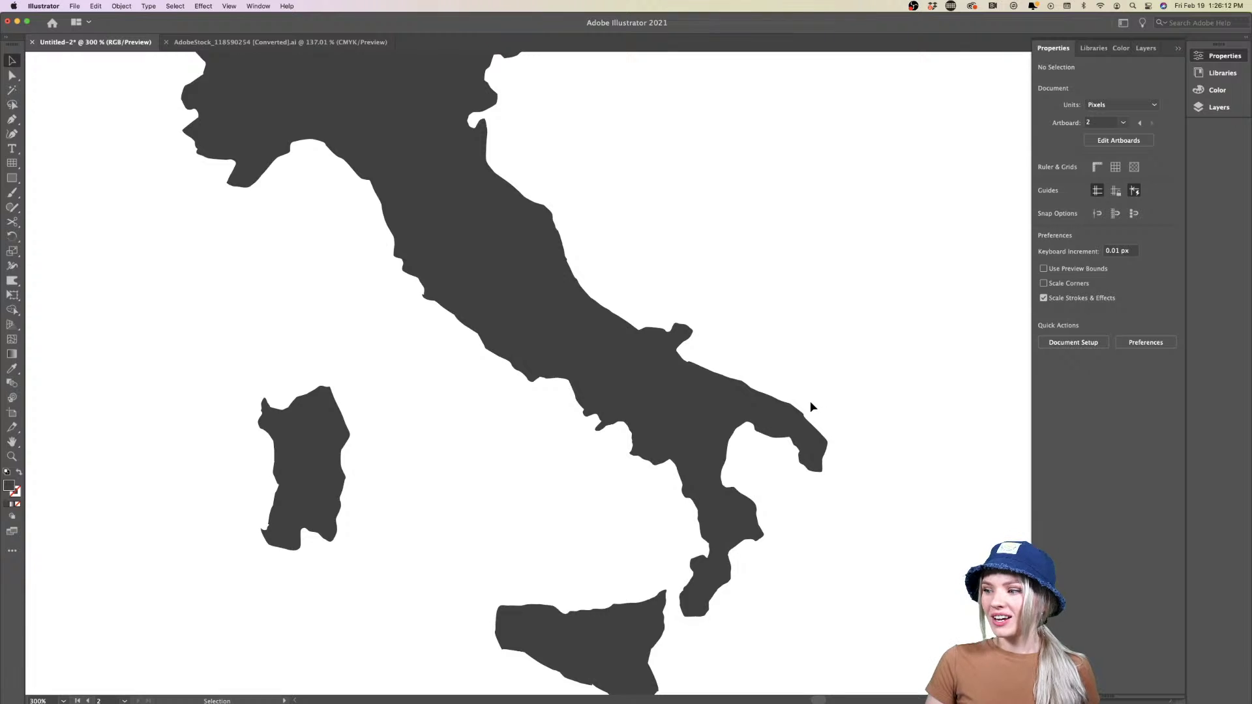
{"action": "scroll", "coordinate": [810, 411], "scroll_direction": "down", "scroll_amount": 3}
{"action": "left_click", "coordinate": [776, 425]}
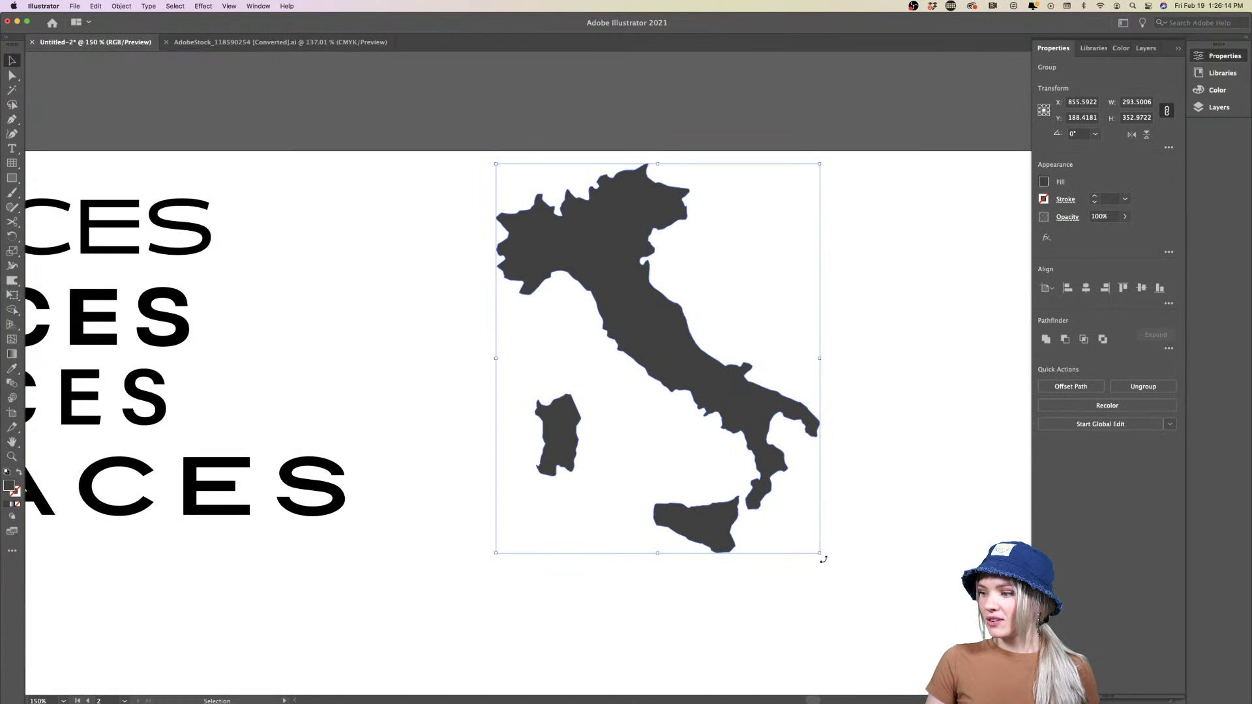
{"action": "left_click_drag", "start_coordinate": [819, 556], "coordinate": [623, 569]}
{"action": "left_click", "coordinate": [853, 241]}
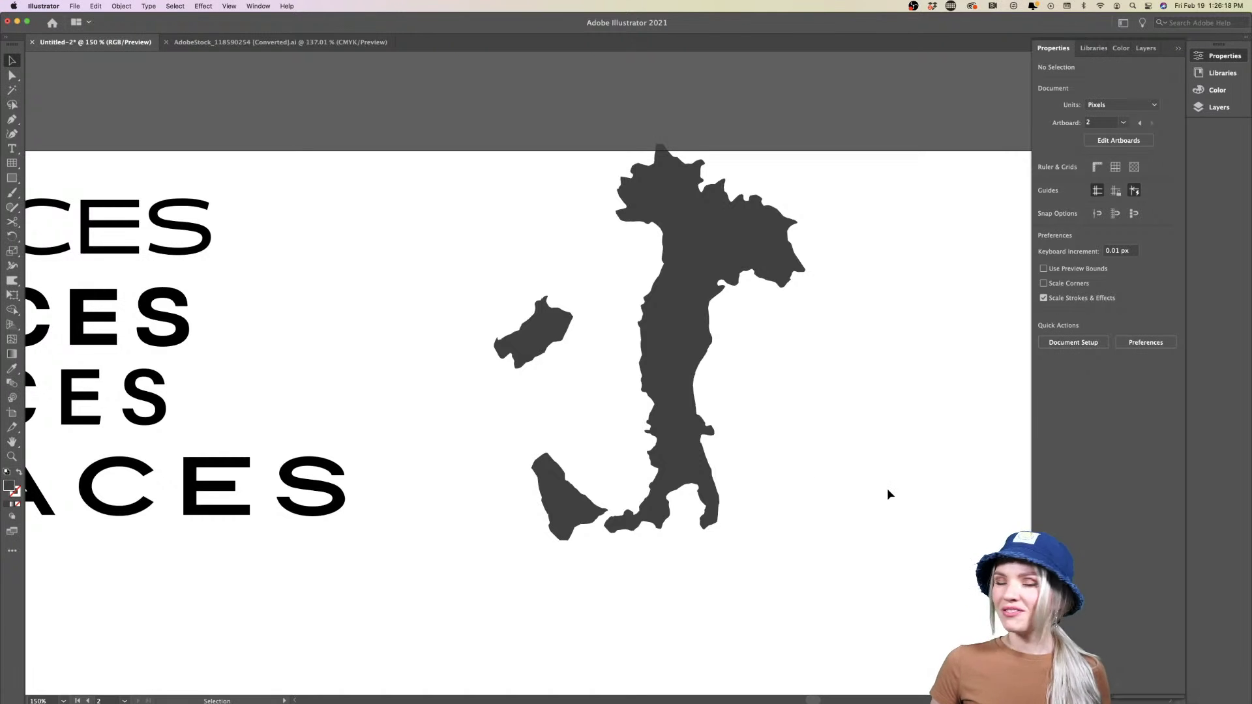
{"action": "key", "text": "super+z"}
{"action": "left_click", "coordinate": [900, 514]}
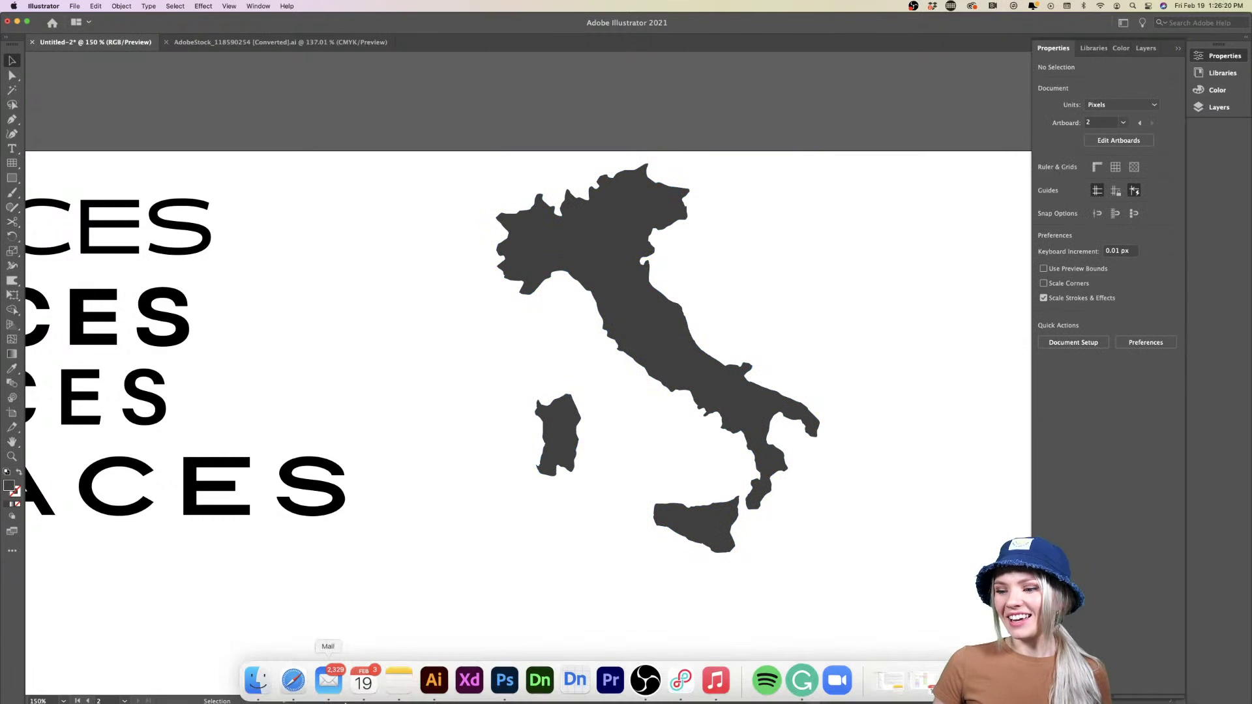
{"action": "left_click", "coordinate": [291, 681]}
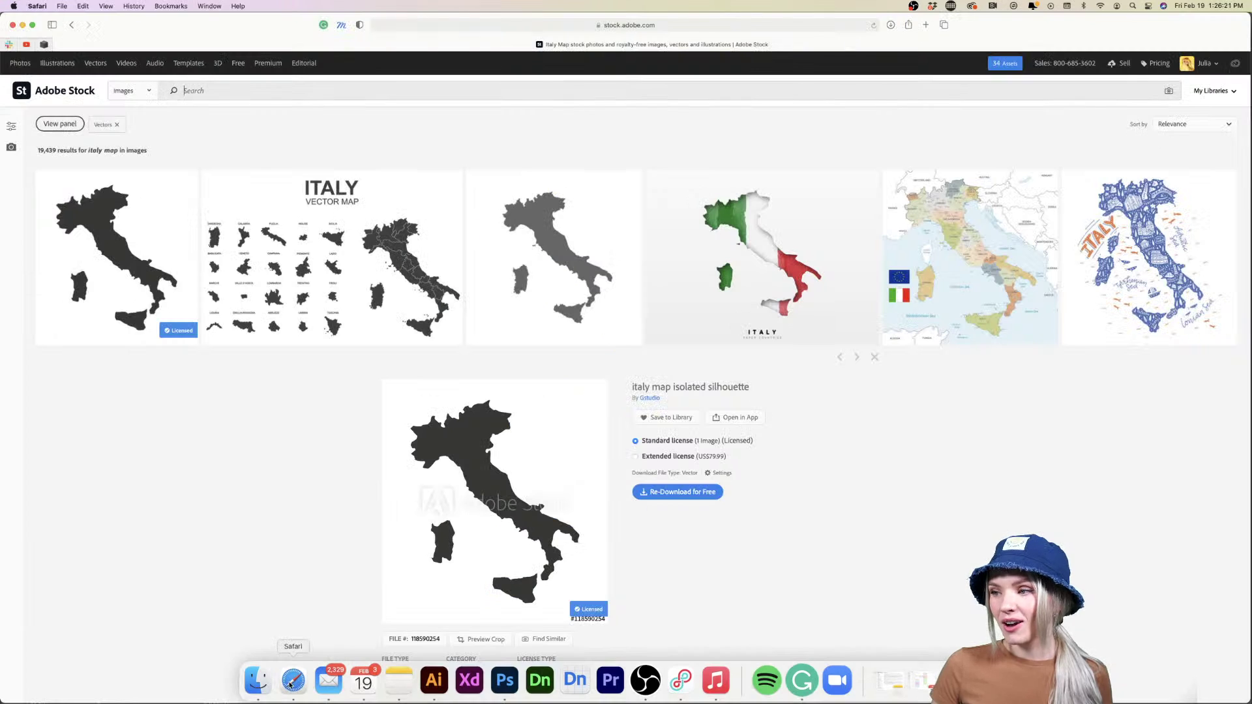
Search Stock for 'map california' and open the black-and-white California map's details
{"action": "left_click", "coordinate": [347, 84]}
{"action": "type", "text": "map "}
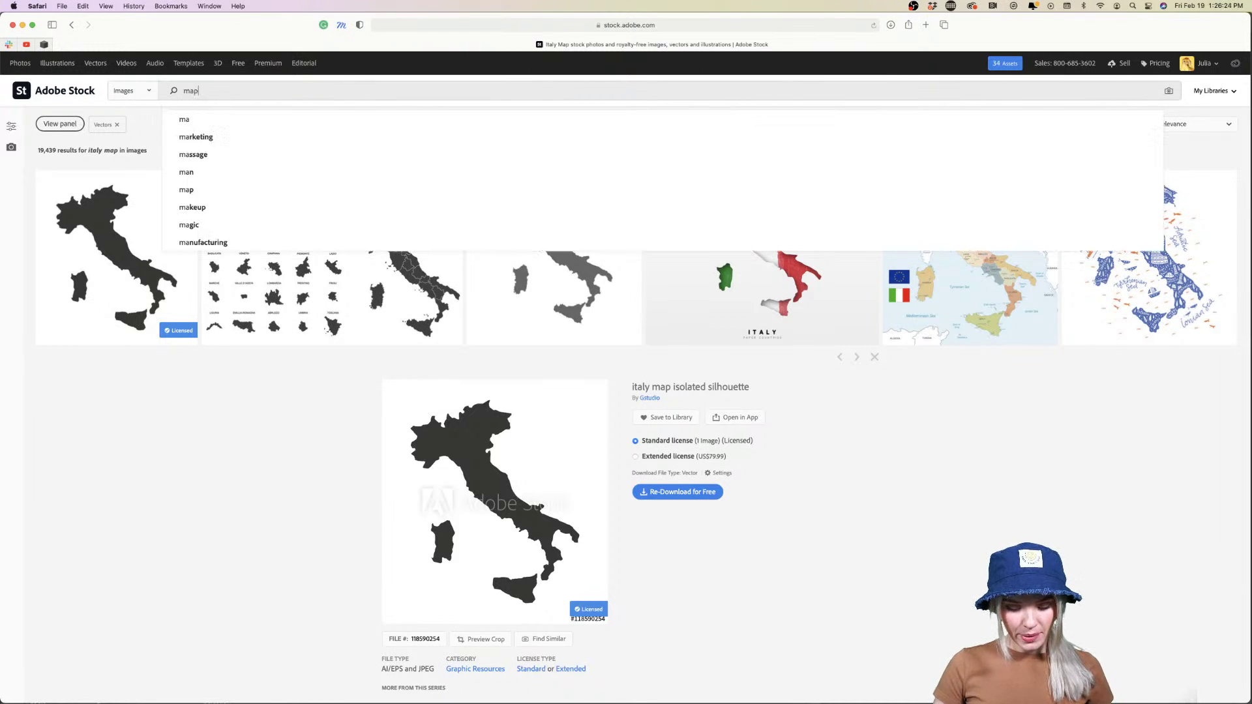
{"action": "type", "text": "california"}
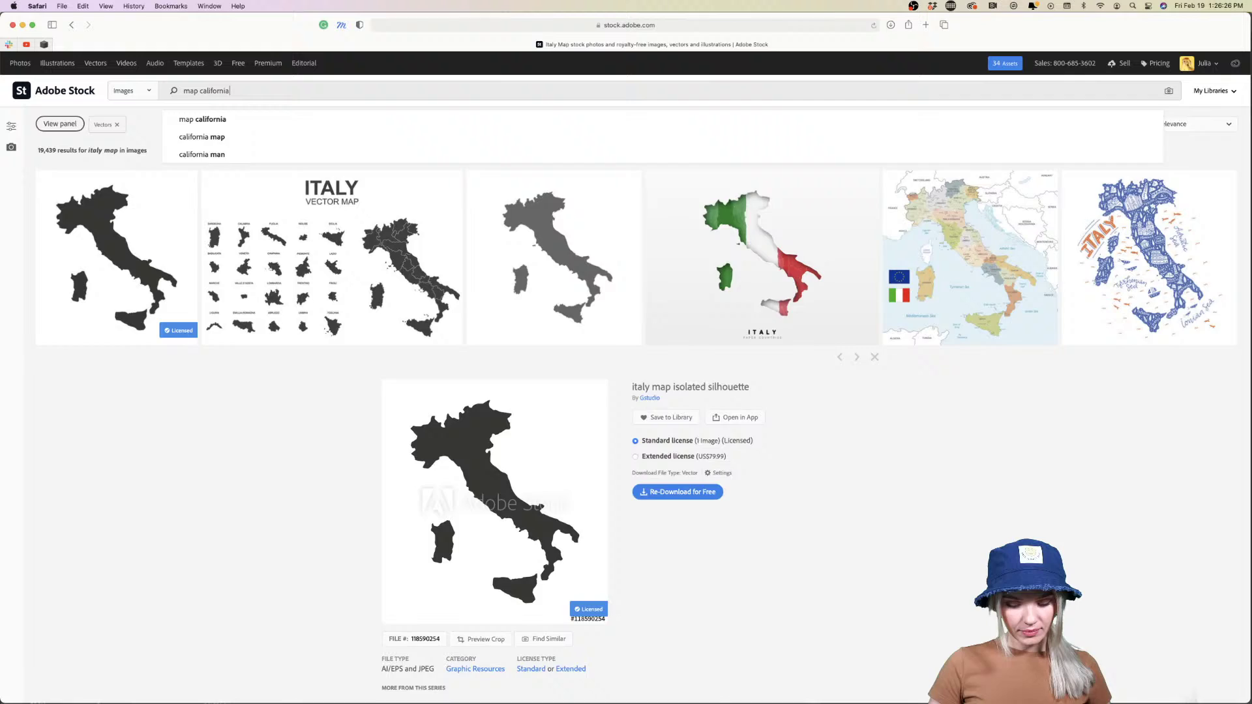
{"action": "key", "text": "Return"}
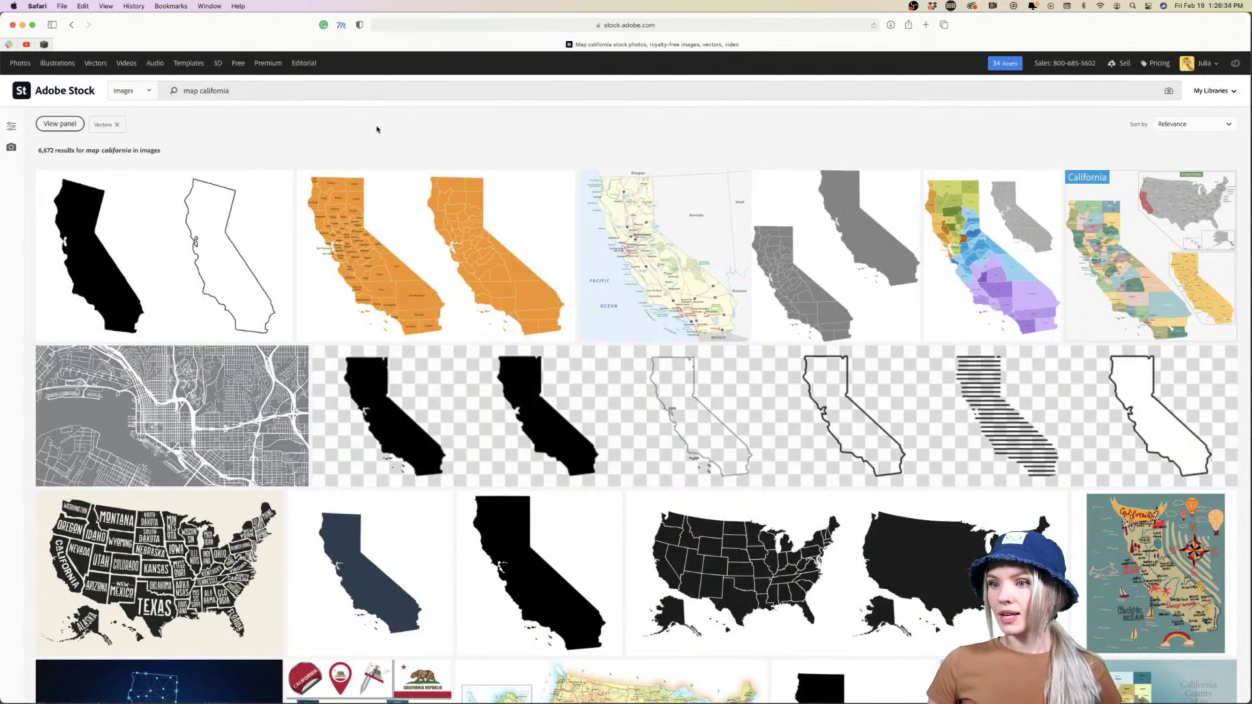
{"action": "scroll", "coordinate": [223, 339], "scroll_direction": "down", "scroll_amount": 3}
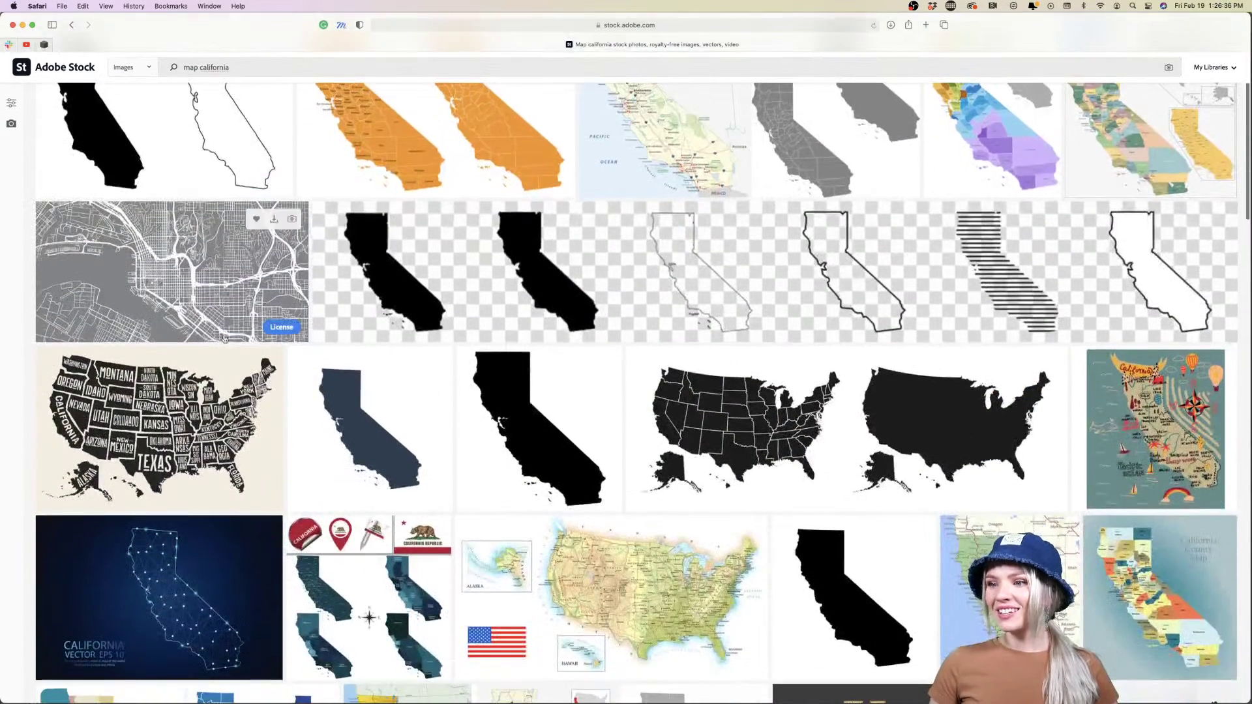
{"action": "left_click", "coordinate": [163, 143]}
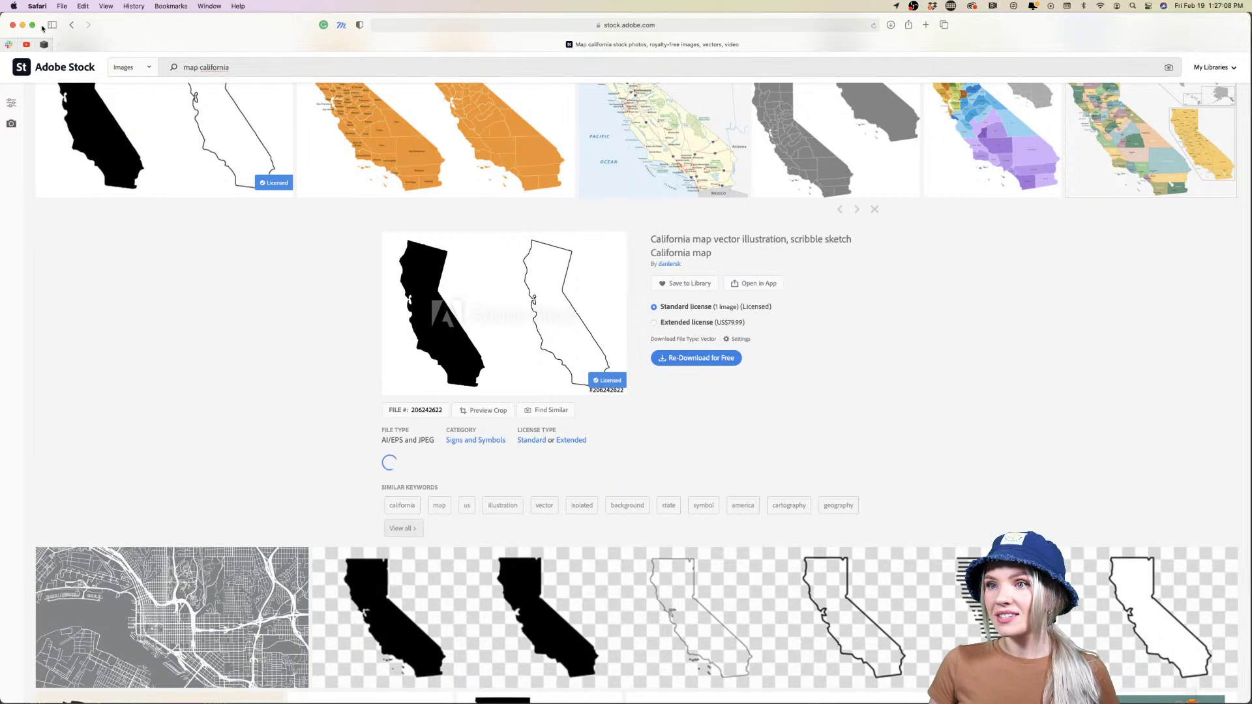
Return to Illustrator and accept the 9-slice scaling prompt for the California file
{"action": "left_click", "coordinate": [22, 25]}
{"action": "left_click", "coordinate": [316, 362]}
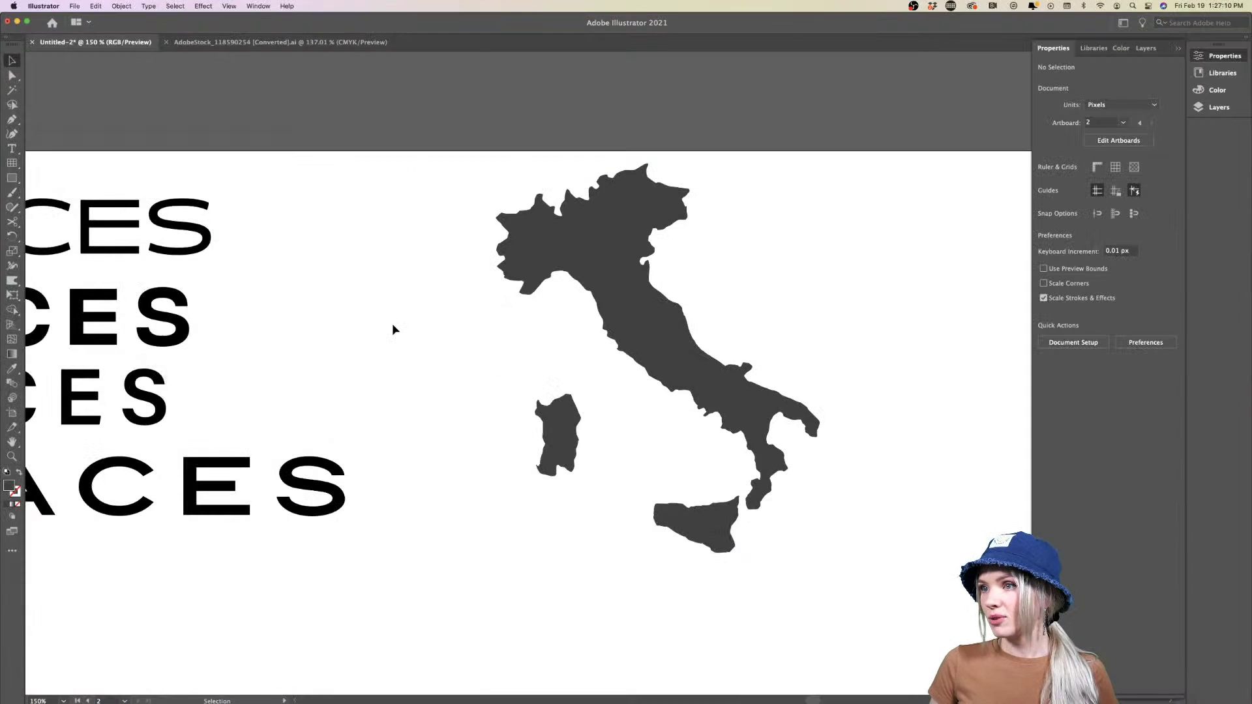
{"action": "left_click", "coordinate": [600, 279]}
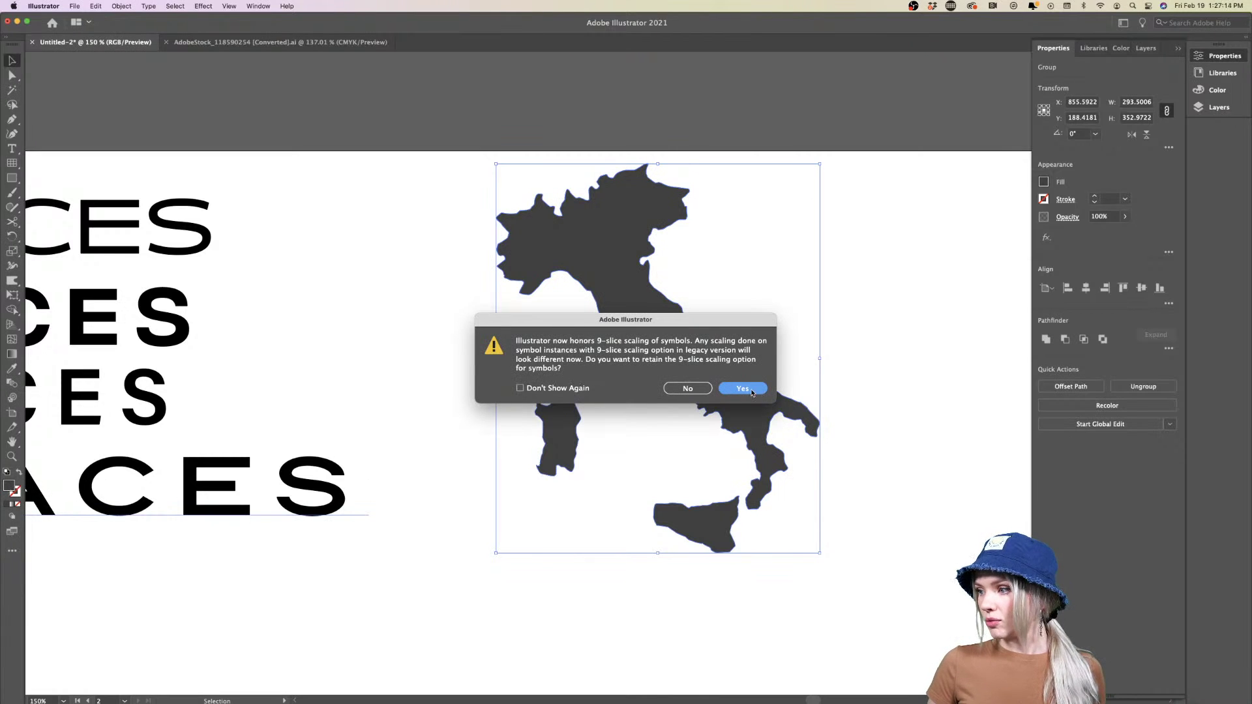
{"action": "key", "text": "Return"}
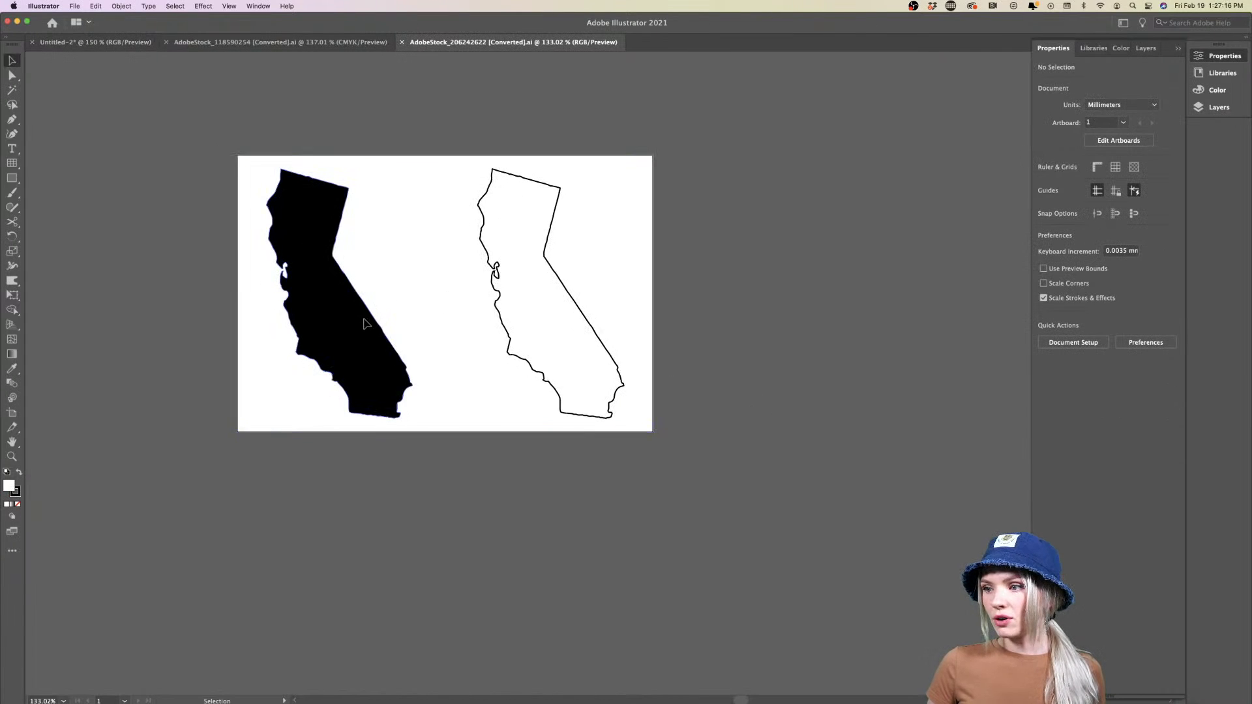
Copy the black California silhouette into the PLACES document and place it beside Italy
{"action": "left_click", "coordinate": [365, 330]}
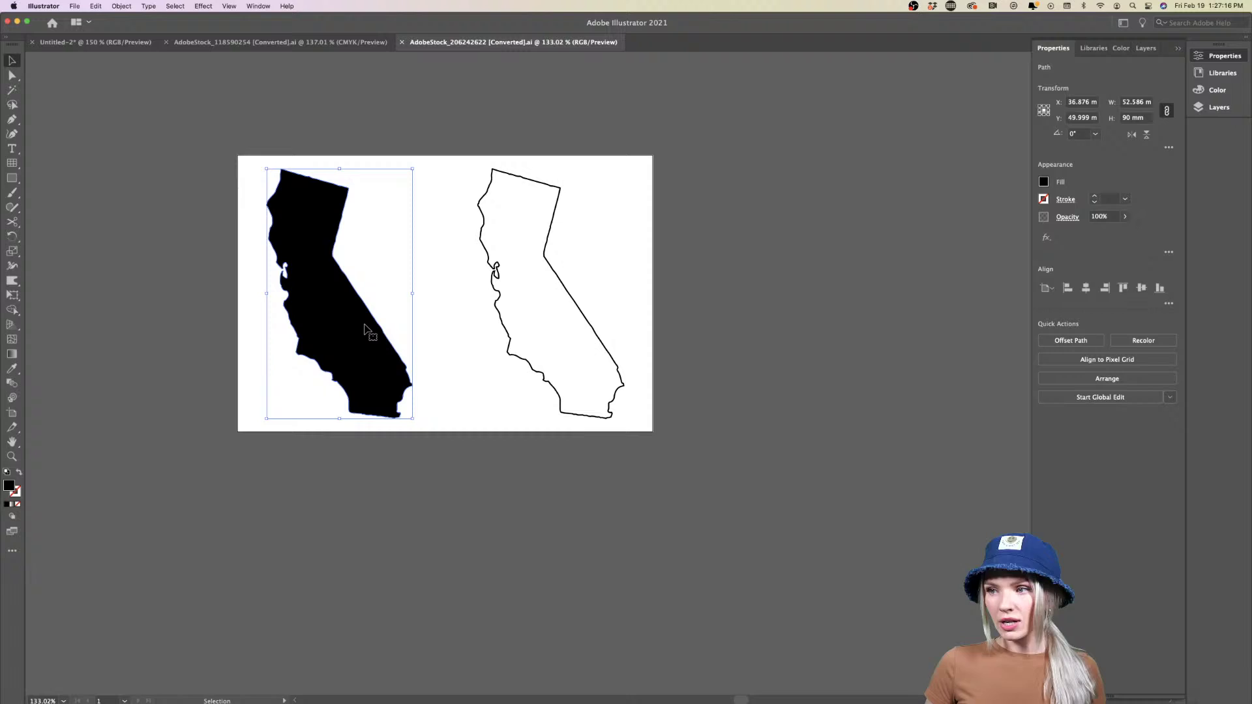
{"action": "left_click", "coordinate": [328, 43]}
{"action": "key", "text": "super+c"}
{"action": "left_click", "coordinate": [95, 42]}
{"action": "key", "text": "super+v"}
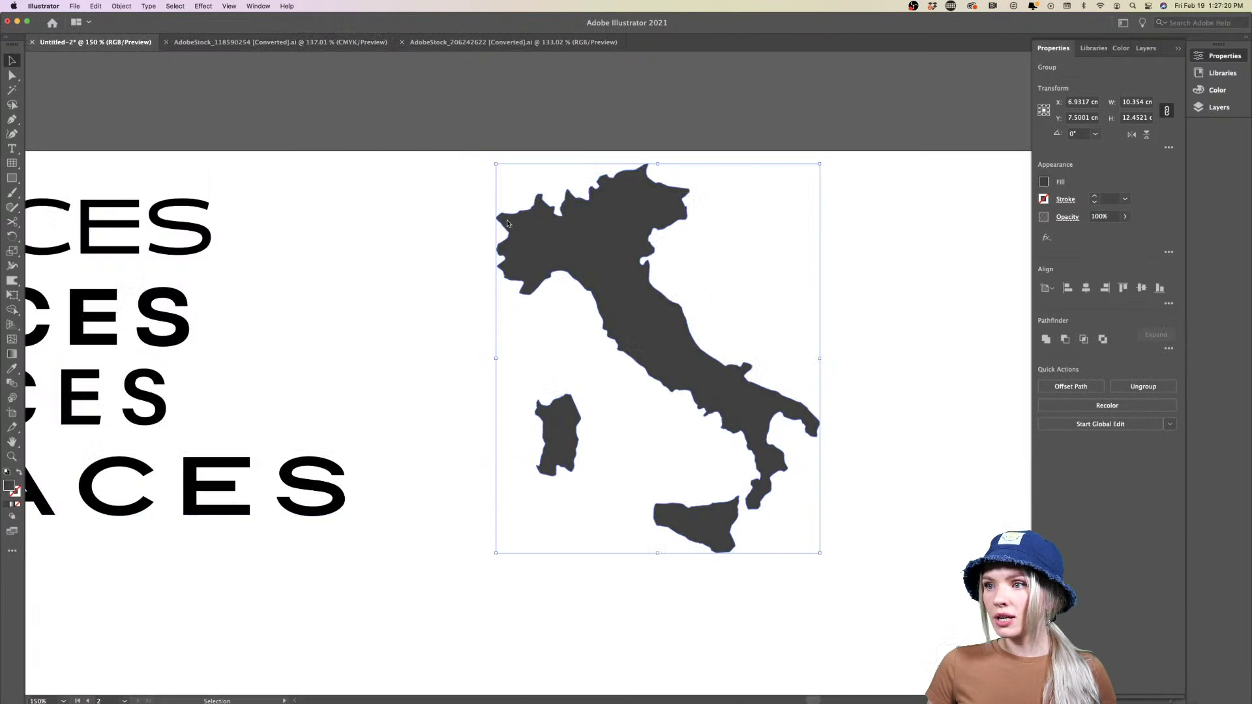
{"action": "left_click", "coordinate": [866, 244]}
{"action": "scroll", "coordinate": [866, 244], "scroll_direction": "right", "scroll_amount": 5}
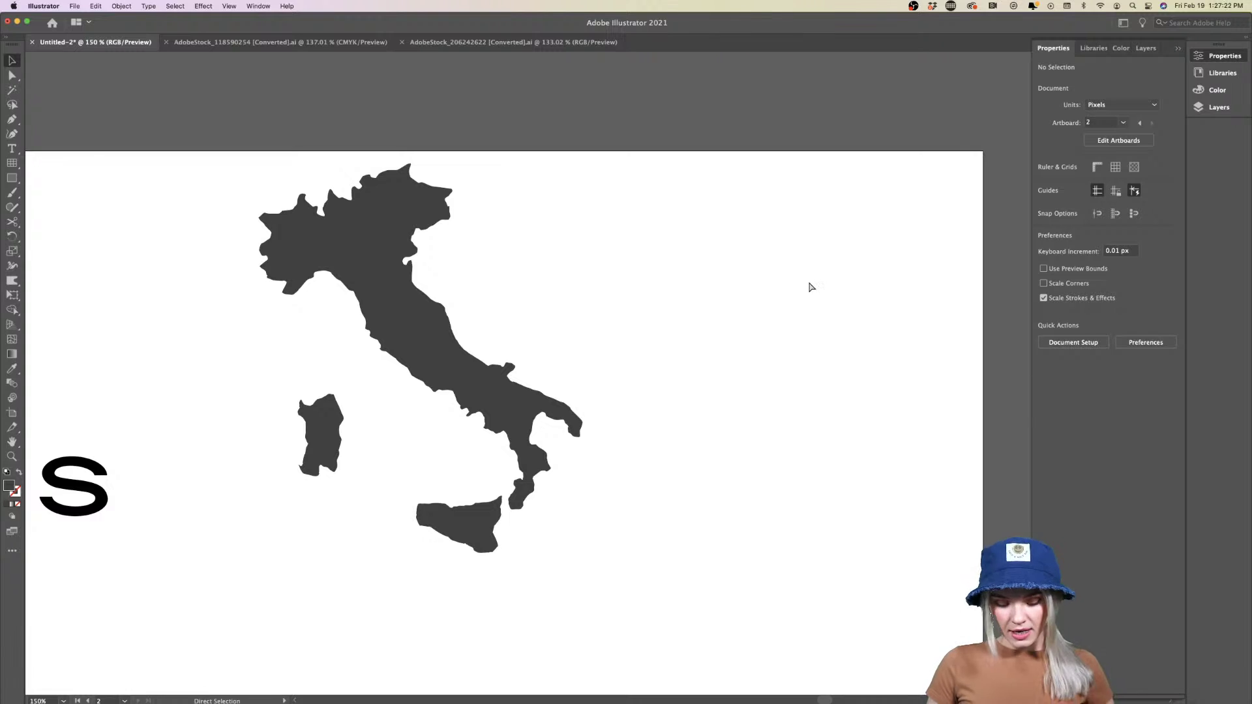
{"action": "key", "text": "super+v"}
{"action": "left_click_drag", "start_coordinate": [600, 390], "coordinate": [753, 342]}
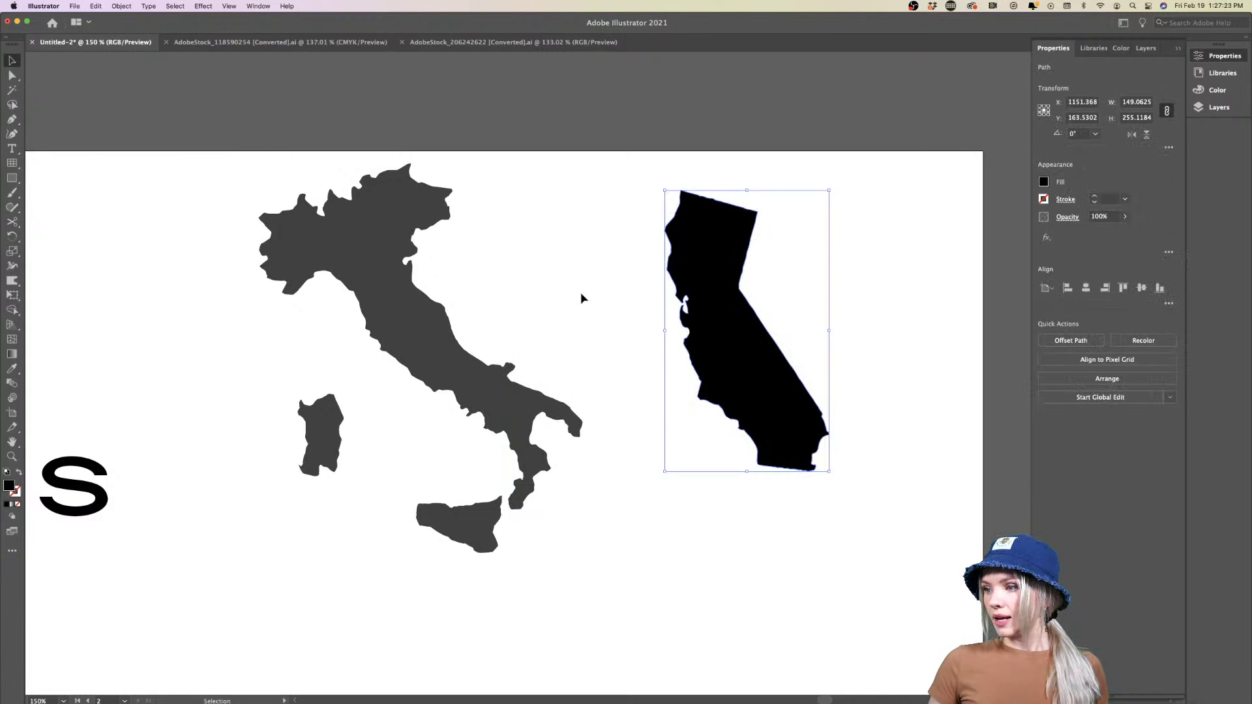
Fill Italy with California's black using the Eyedropper, then zoom out to see the artboard
{"action": "left_click", "coordinate": [395, 295]}
{"action": "key", "text": "i"}
{"action": "left_click", "coordinate": [712, 283]}
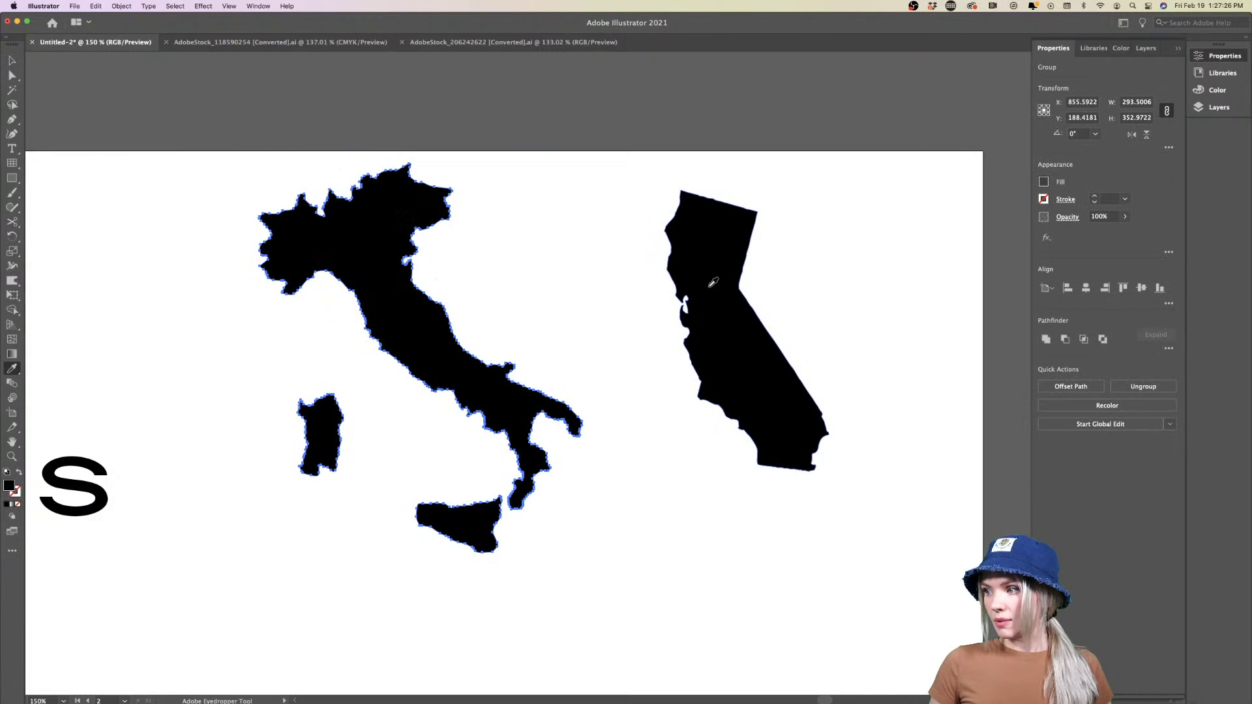
{"action": "key", "text": "v"}
{"action": "left_click", "coordinate": [585, 475]}
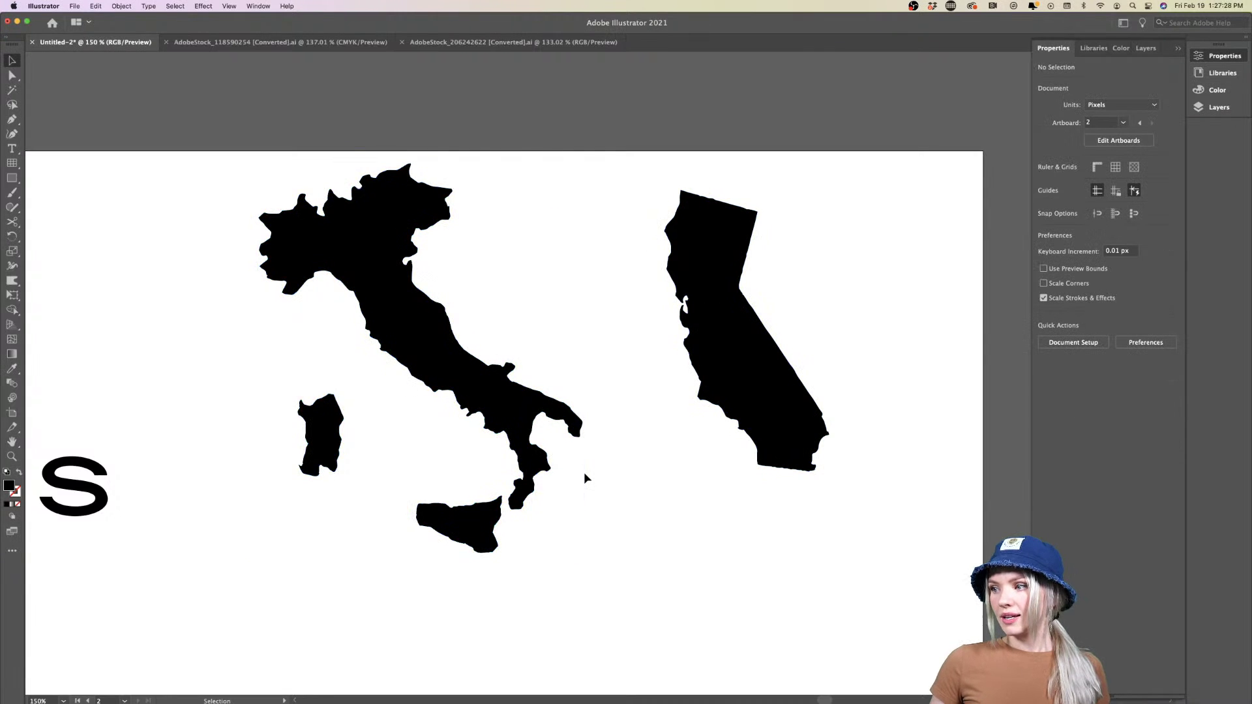
{"action": "key", "text": "super+minus"}
{"action": "key", "text": "super+minus"}
{"action": "scroll", "coordinate": [585, 474], "scroll_direction": "down", "scroll_amount": 3}
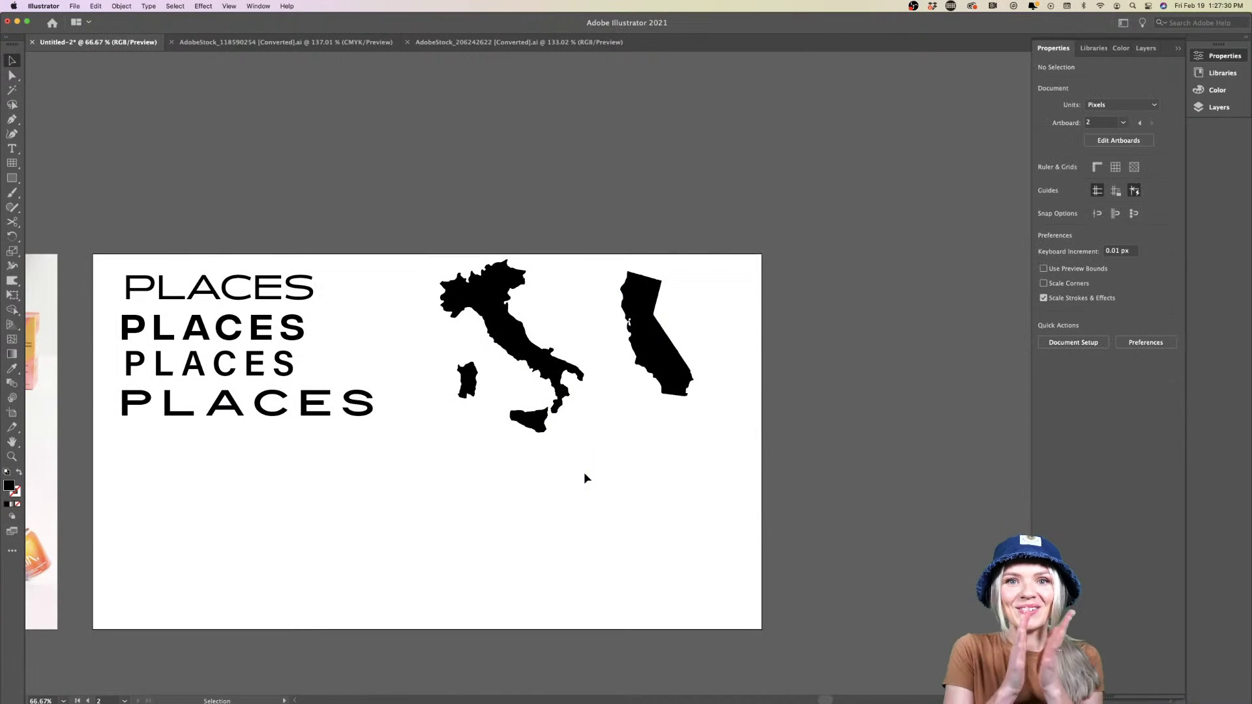
{"action": "mouse_move", "coordinate": [280, 702]}
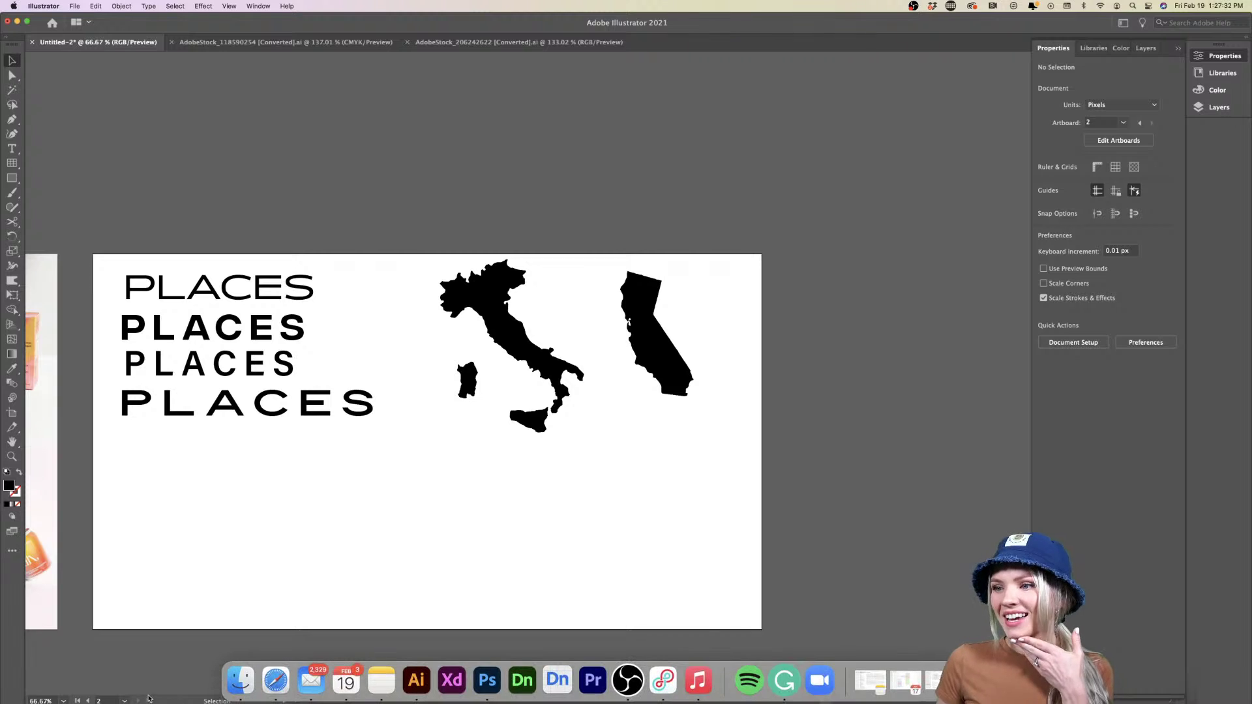
{"action": "left_click", "coordinate": [283, 680]}
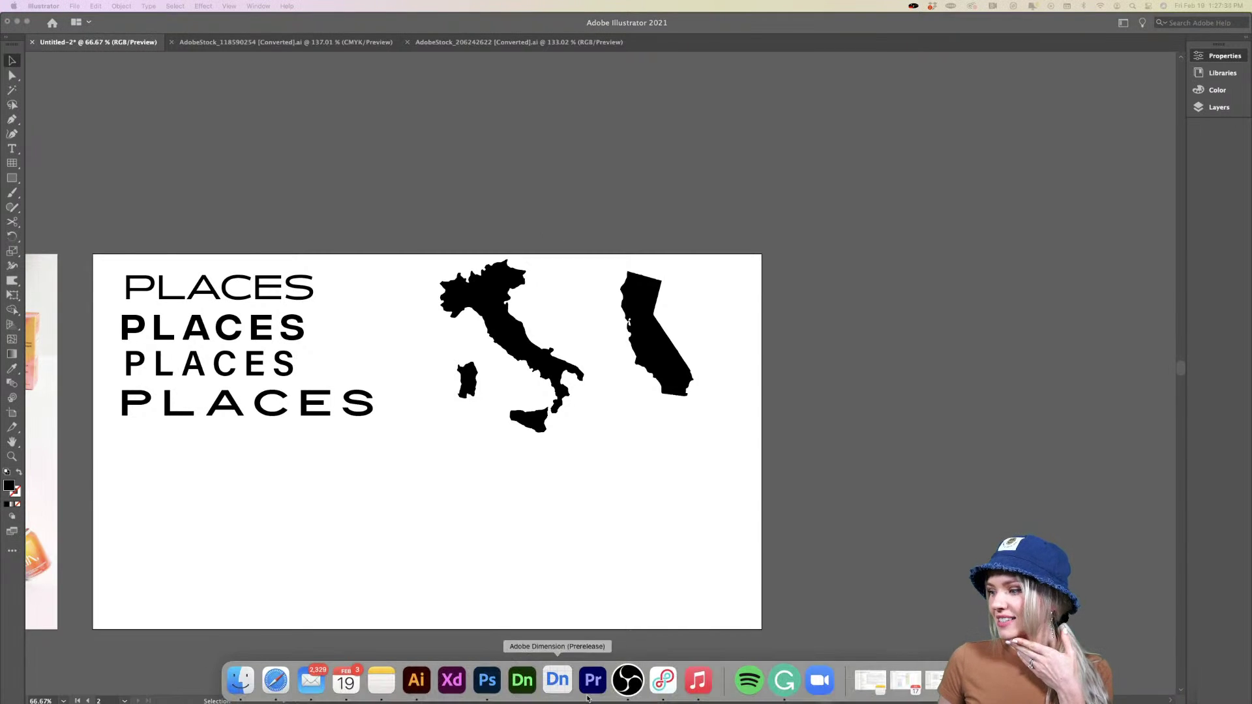
Replace the Stock search with 'map france' and run it
{"action": "left_click", "coordinate": [938, 680]}
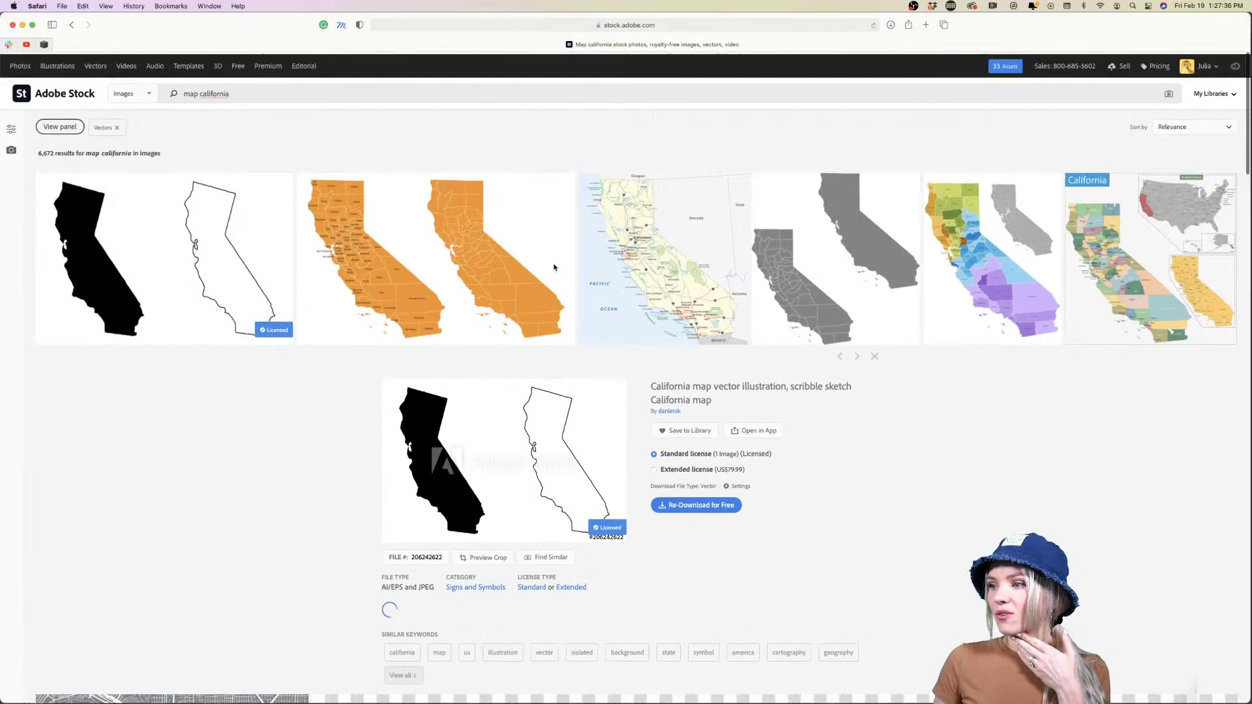
{"action": "left_click", "coordinate": [216, 90]}
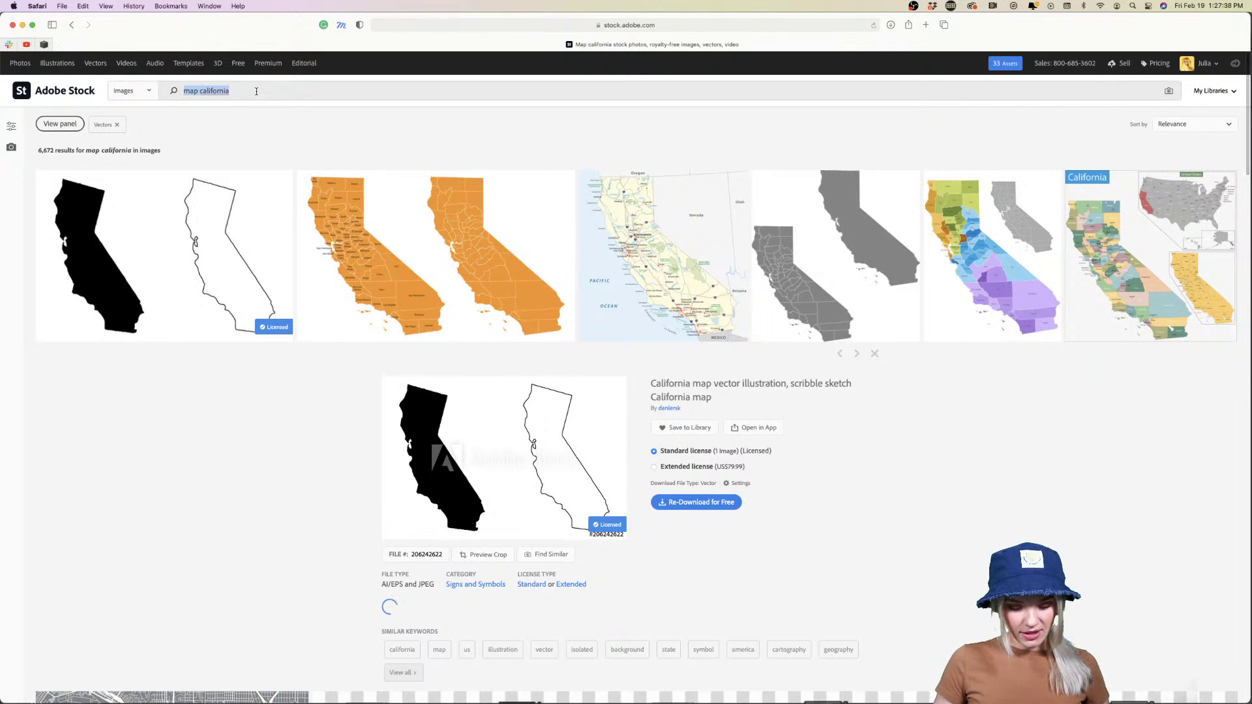
{"action": "type", "text": "map france"}
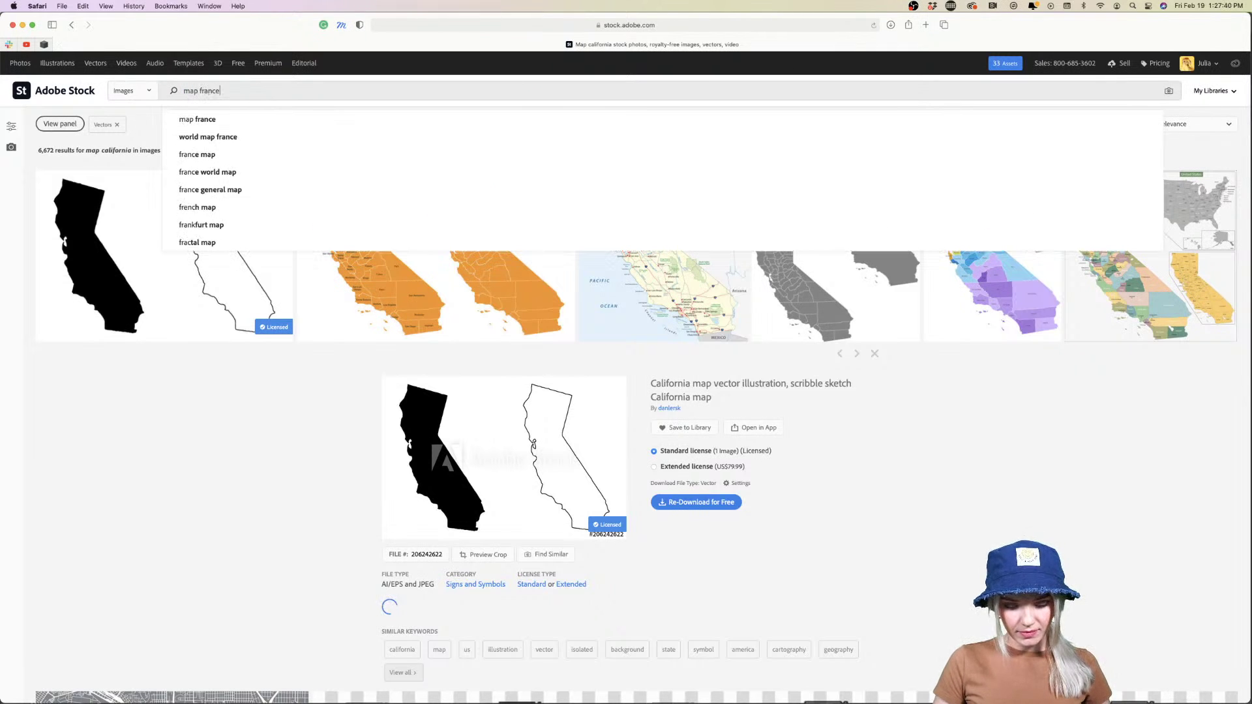
{"action": "key", "text": "Return"}
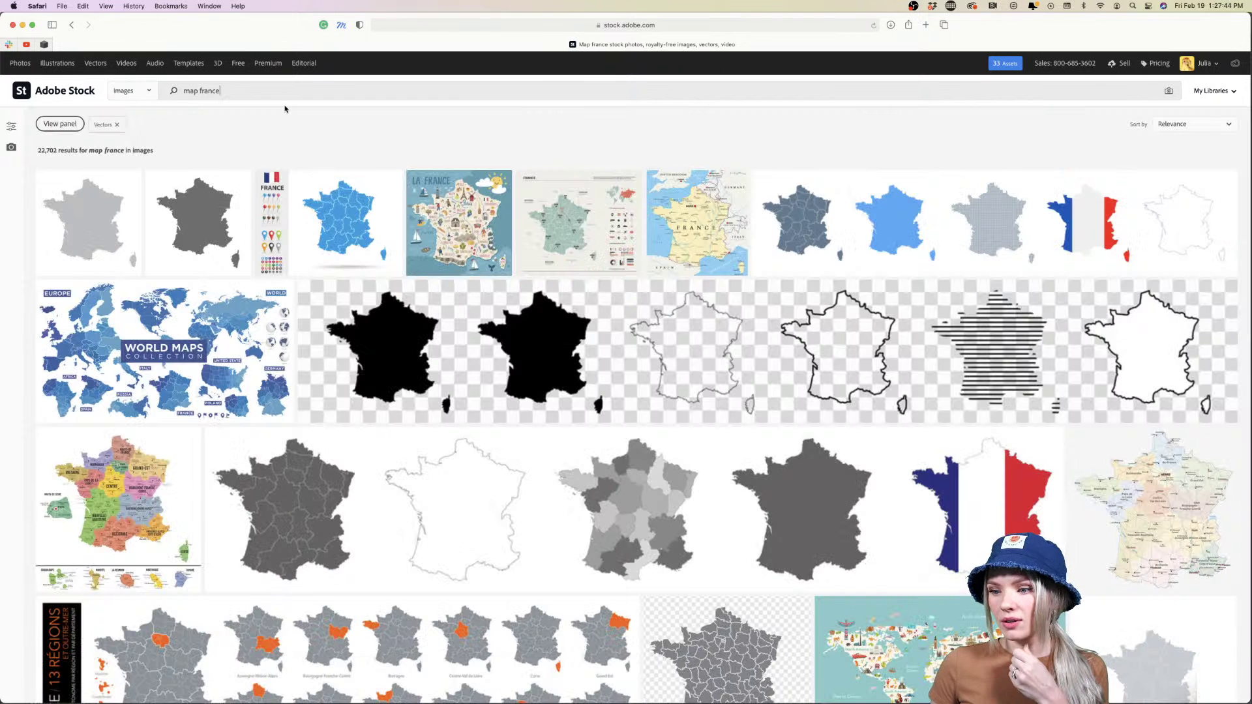
License the light grey map of France vector
{"action": "mouse_move", "coordinate": [99, 176]}
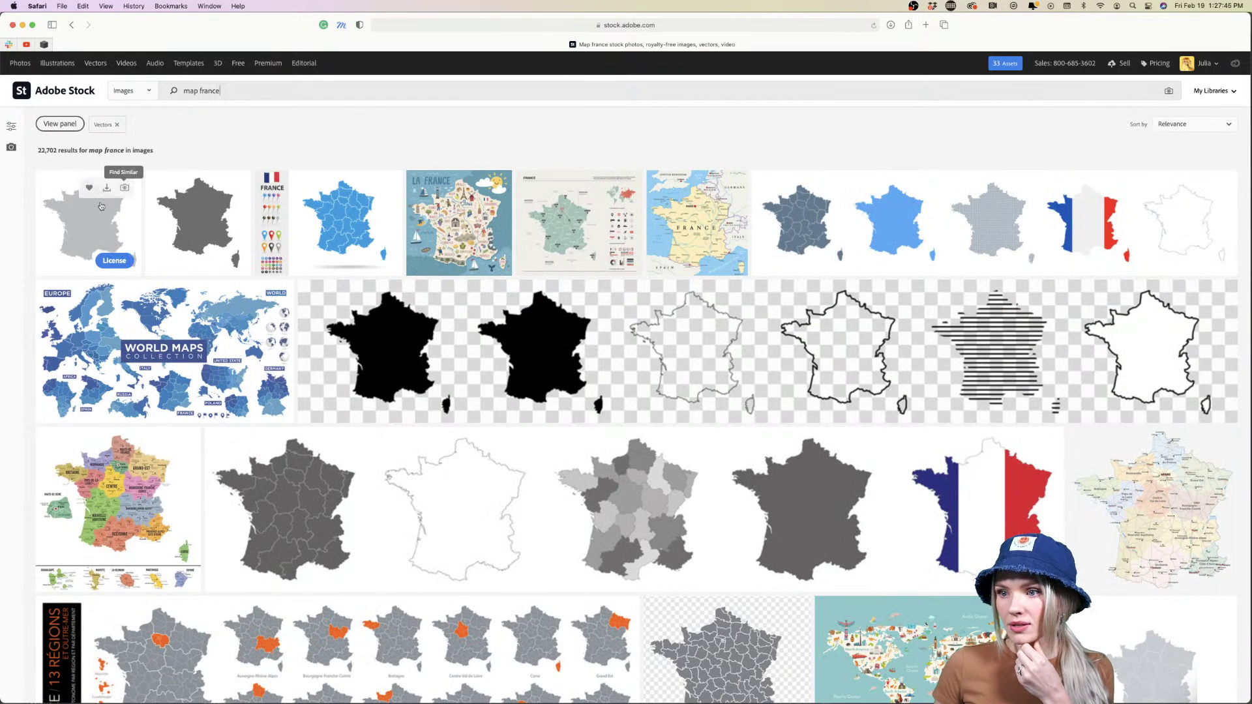
{"action": "left_click", "coordinate": [110, 262]}
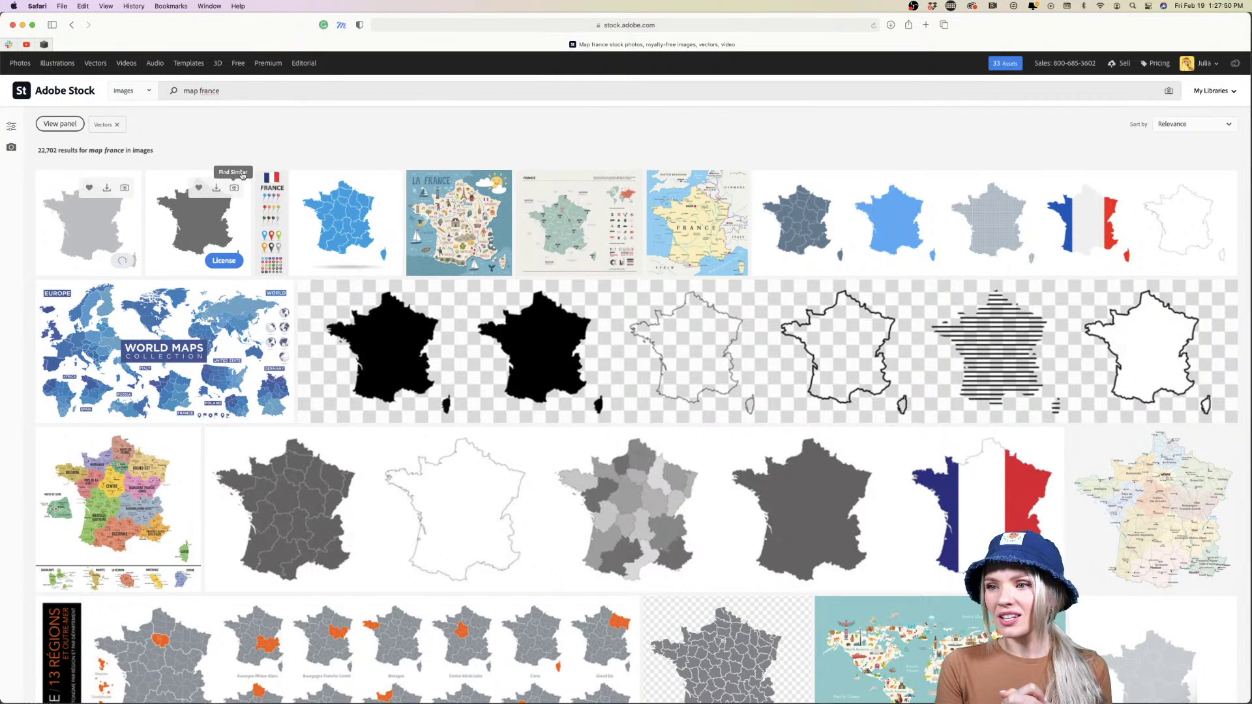
{"action": "scroll", "coordinate": [308, 115], "scroll_direction": "down", "scroll_amount": 3}
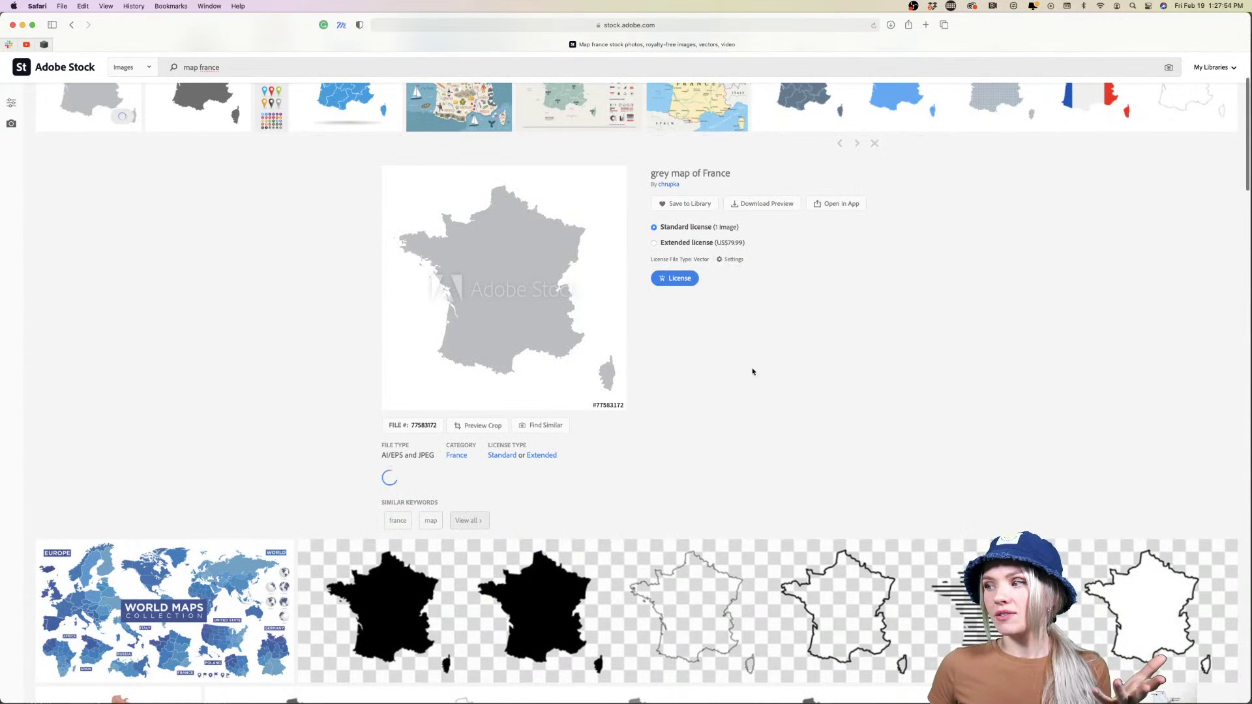
{"action": "left_click", "coordinate": [679, 279]}
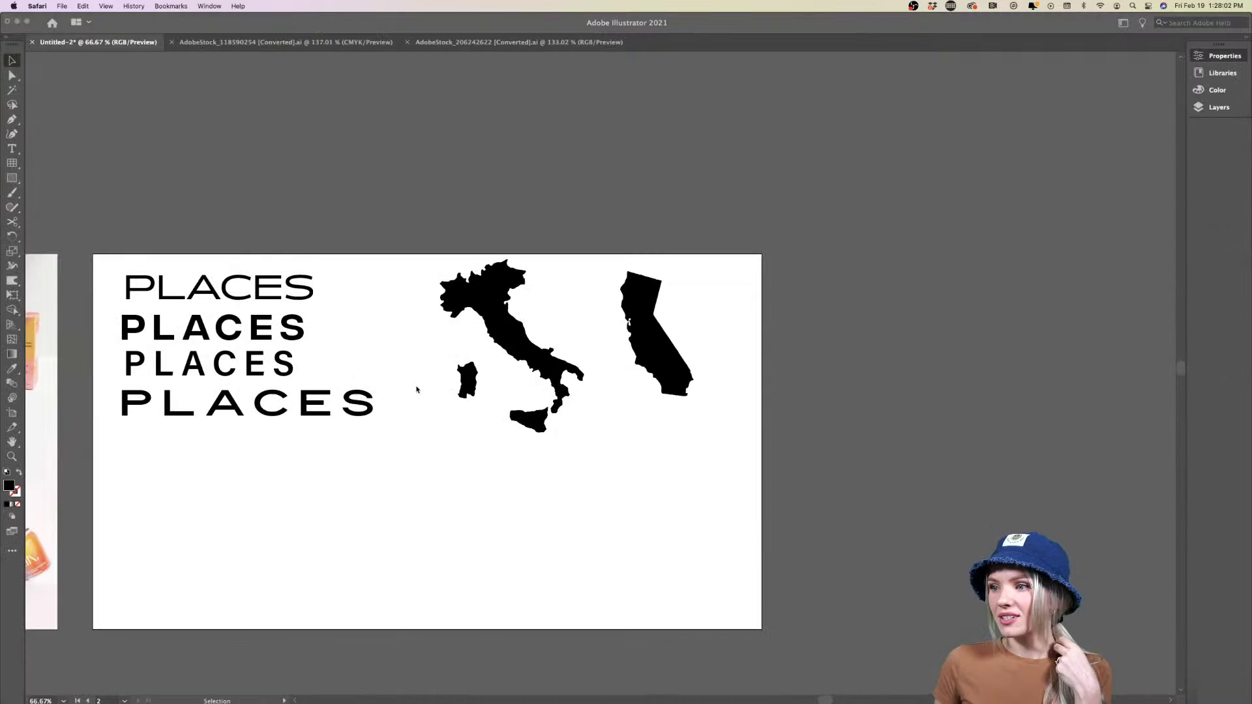
Close the Italy and California stock documents in Illustrator and open the France map file
{"action": "left_click", "coordinate": [487, 192]}
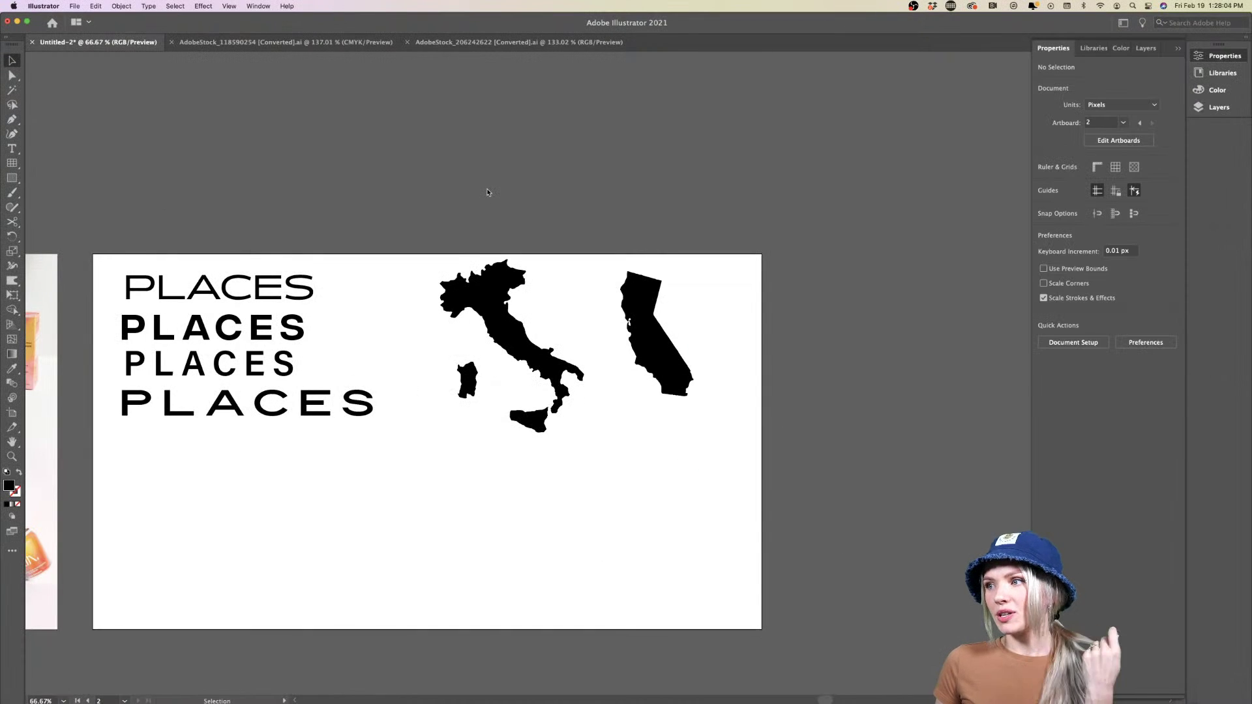
{"action": "left_click", "coordinate": [171, 42]}
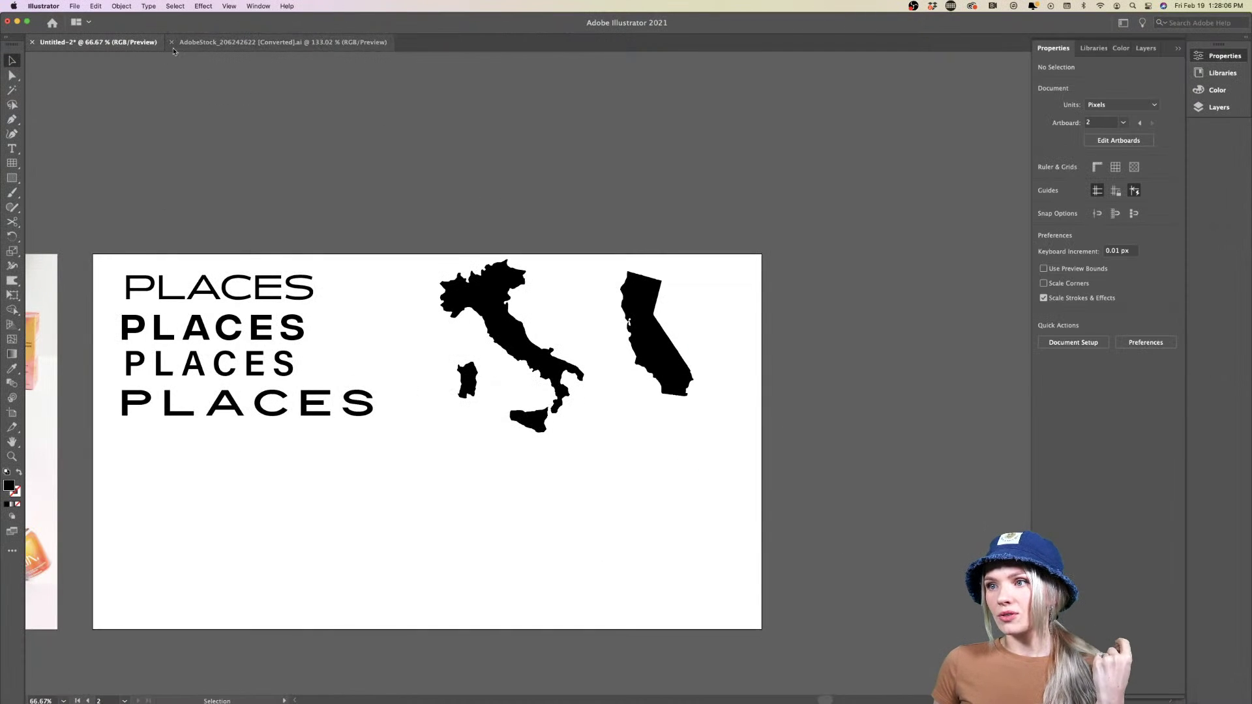
{"action": "left_click", "coordinate": [172, 42]}
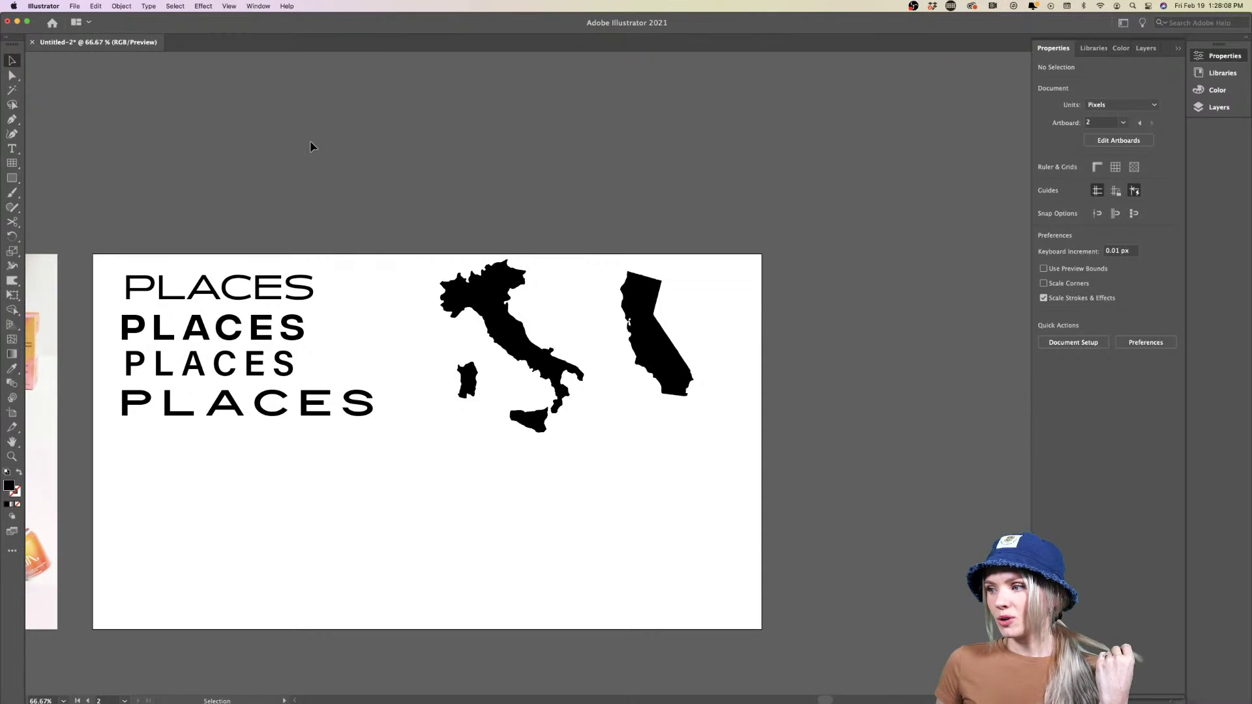
{"action": "scroll", "coordinate": [310, 146], "scroll_direction": "down", "scroll_amount": 1}
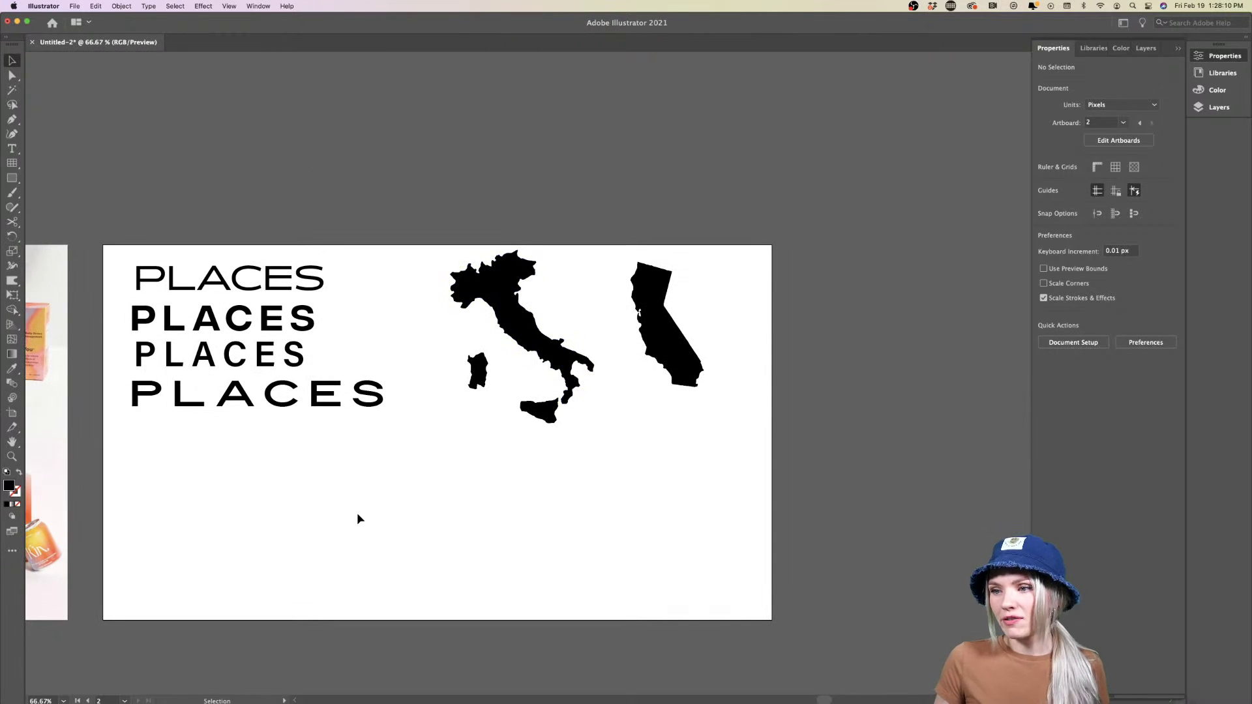
{"action": "scroll", "coordinate": [357, 512], "scroll_direction": "down", "scroll_amount": 4}
{"action": "scroll", "coordinate": [357, 512], "scroll_direction": "left", "scroll_amount": 5}
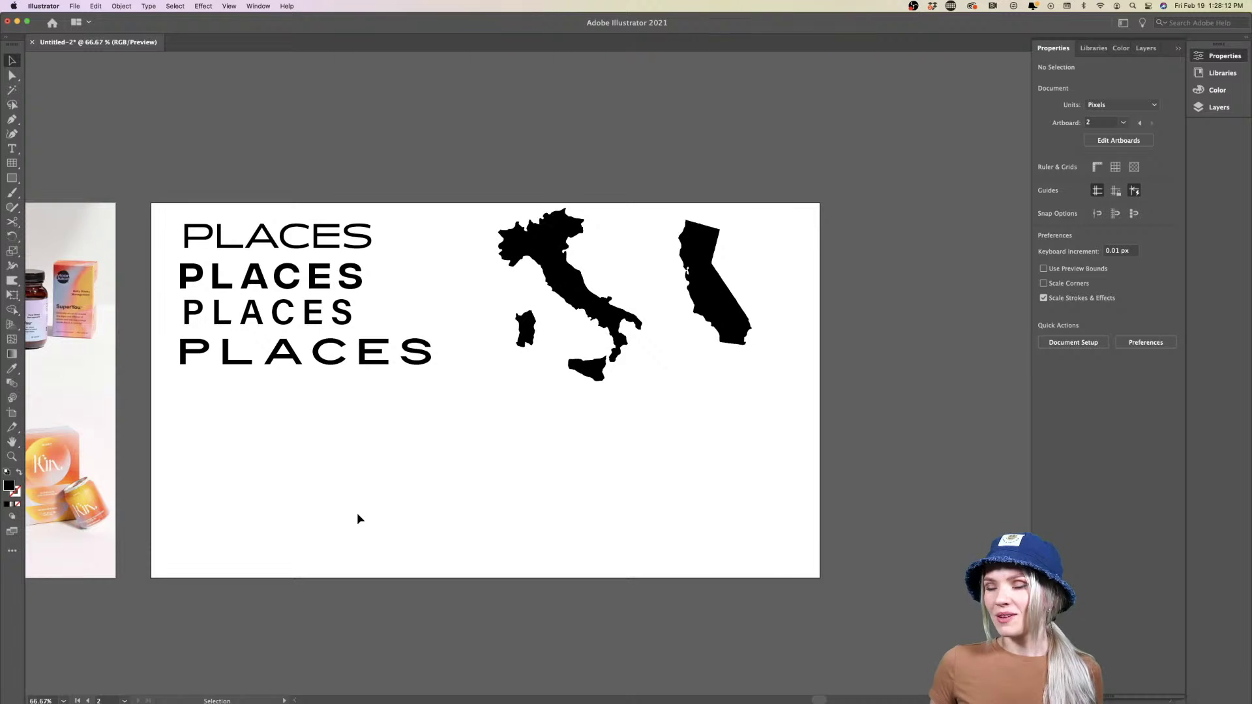
{"action": "key", "text": "super+v"}
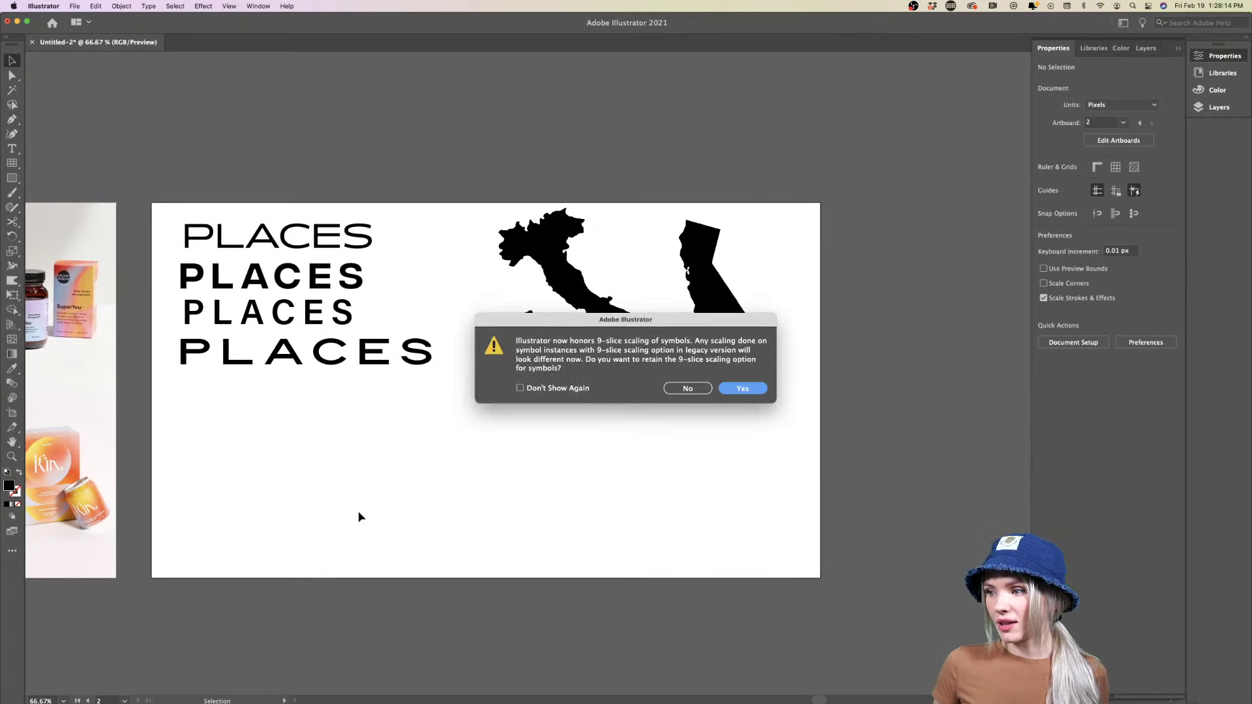
Keep 9-slice scaling and delete the white background rectangle from the France map group
{"action": "left_click", "coordinate": [747, 389]}
{"action": "left_click", "coordinate": [444, 252]}
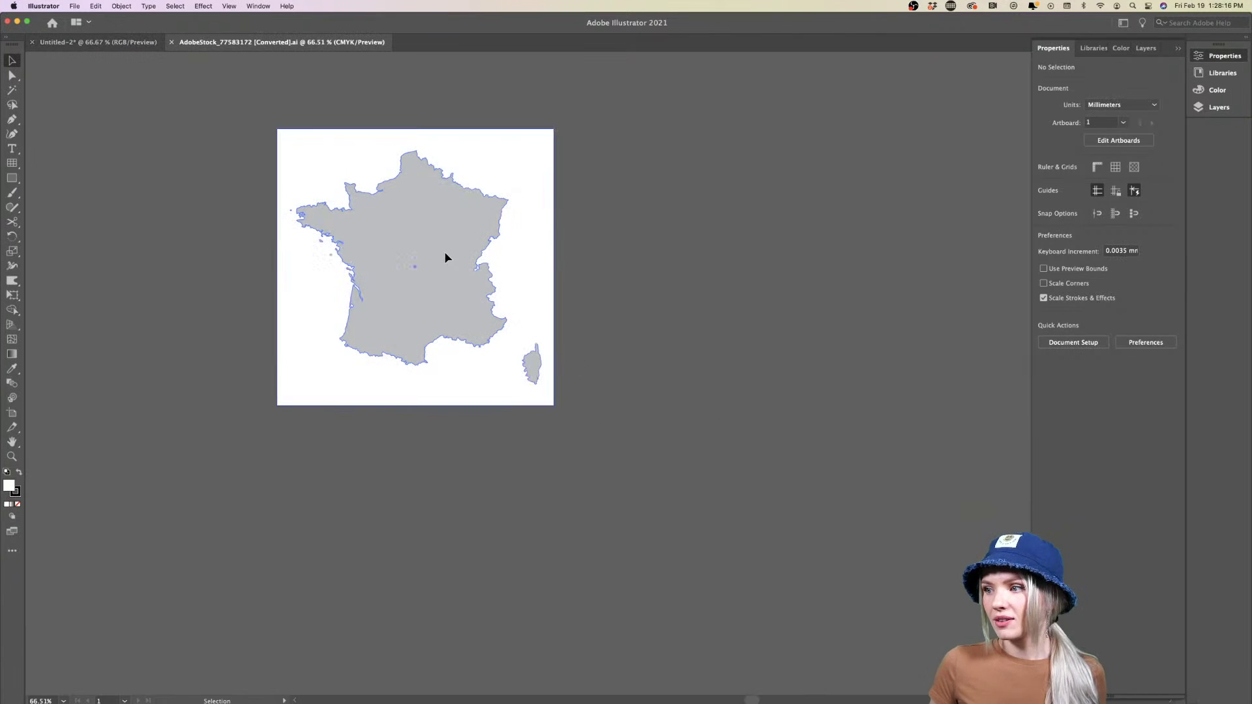
{"action": "left_click", "coordinate": [538, 177]}
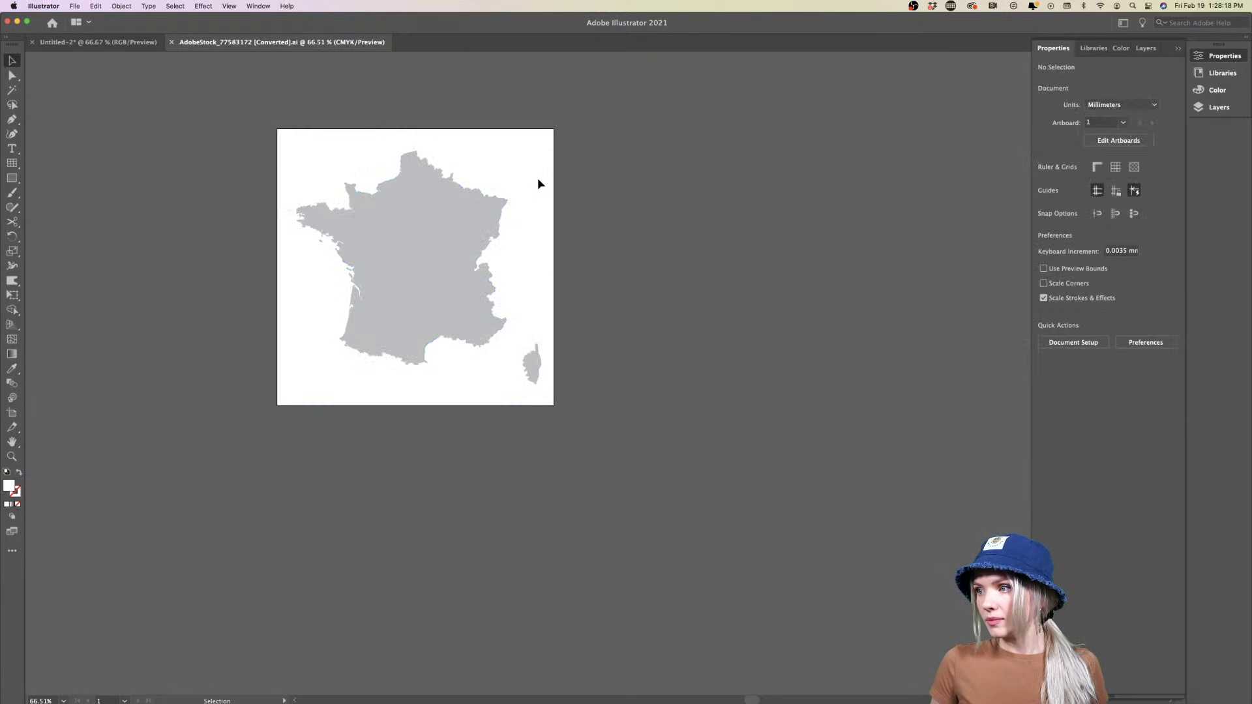
{"action": "double_click", "coordinate": [556, 173]}
{"action": "left_click", "coordinate": [555, 174]}
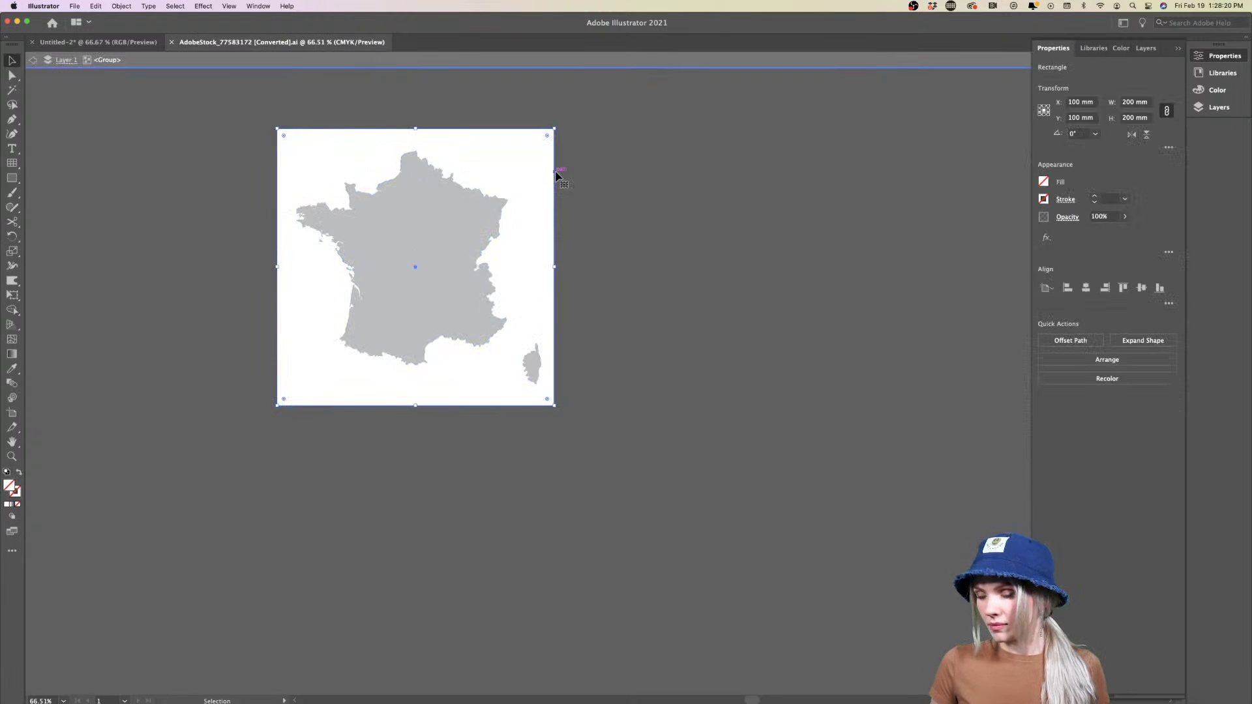
{"action": "key", "text": "Delete"}
{"action": "double_click", "coordinate": [519, 220]}
Copy the France map into the PLACES document, shrink it and place it below California
{"action": "left_click", "coordinate": [431, 246]}
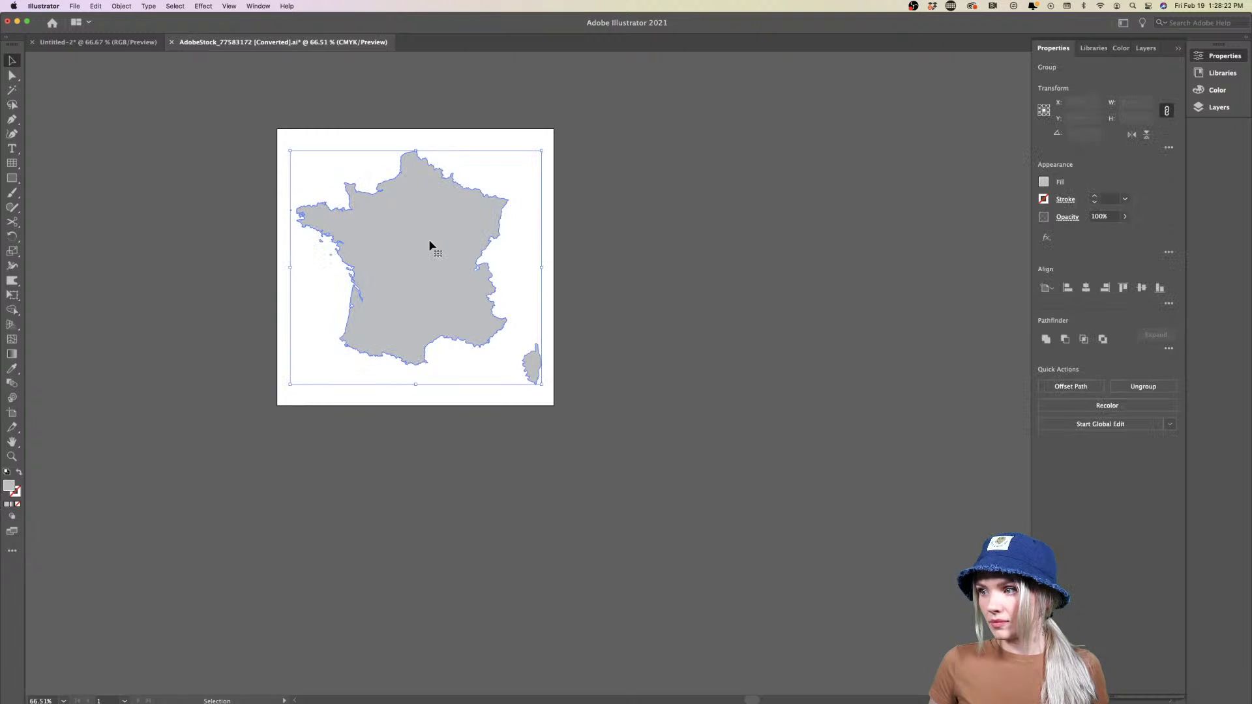
{"action": "key", "text": "a"}
{"action": "key", "text": "super+a"}
{"action": "key", "text": "v"}
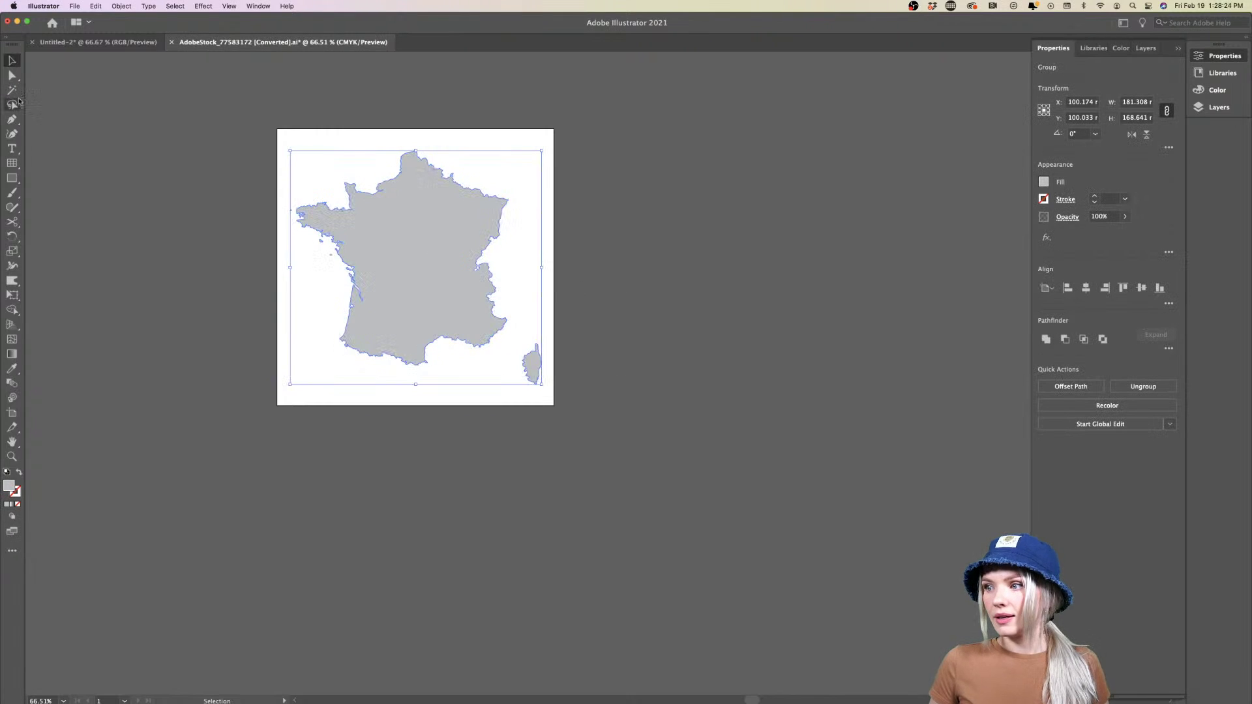
{"action": "left_click", "coordinate": [98, 42]}
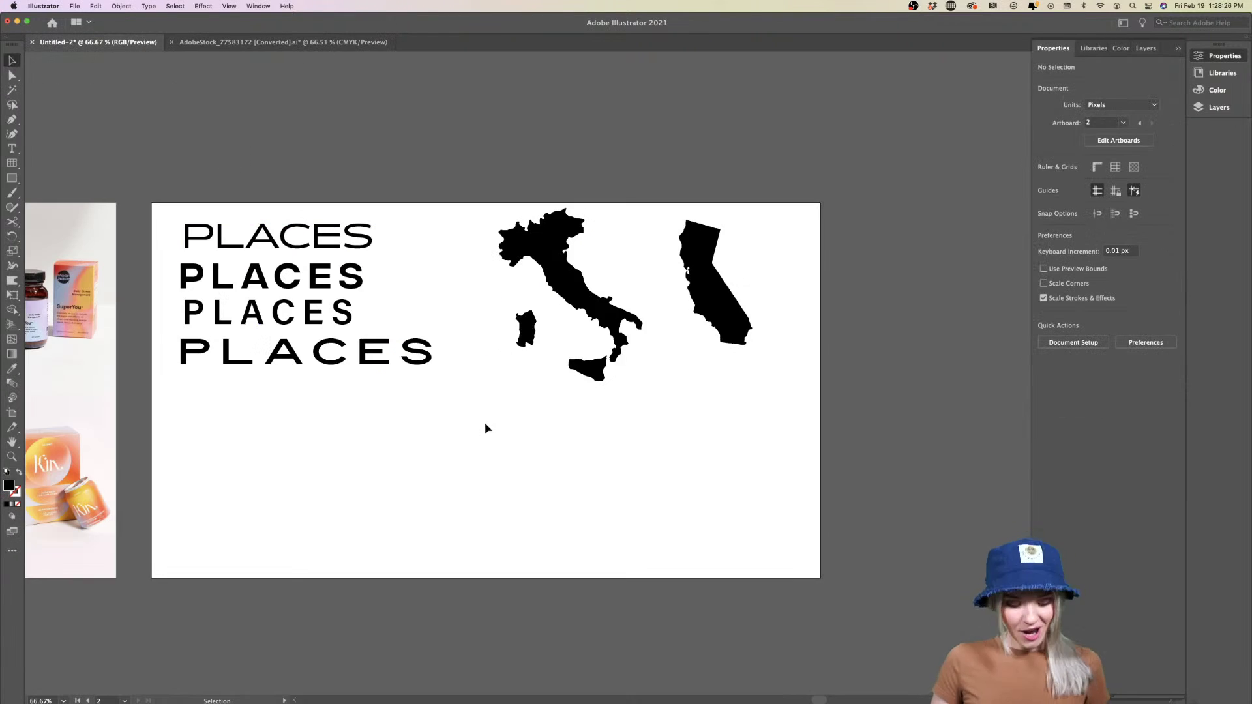
{"action": "key", "text": "super+v"}
{"action": "left_click_drag", "start_coordinate": [656, 323], "coordinate": [488, 437]}
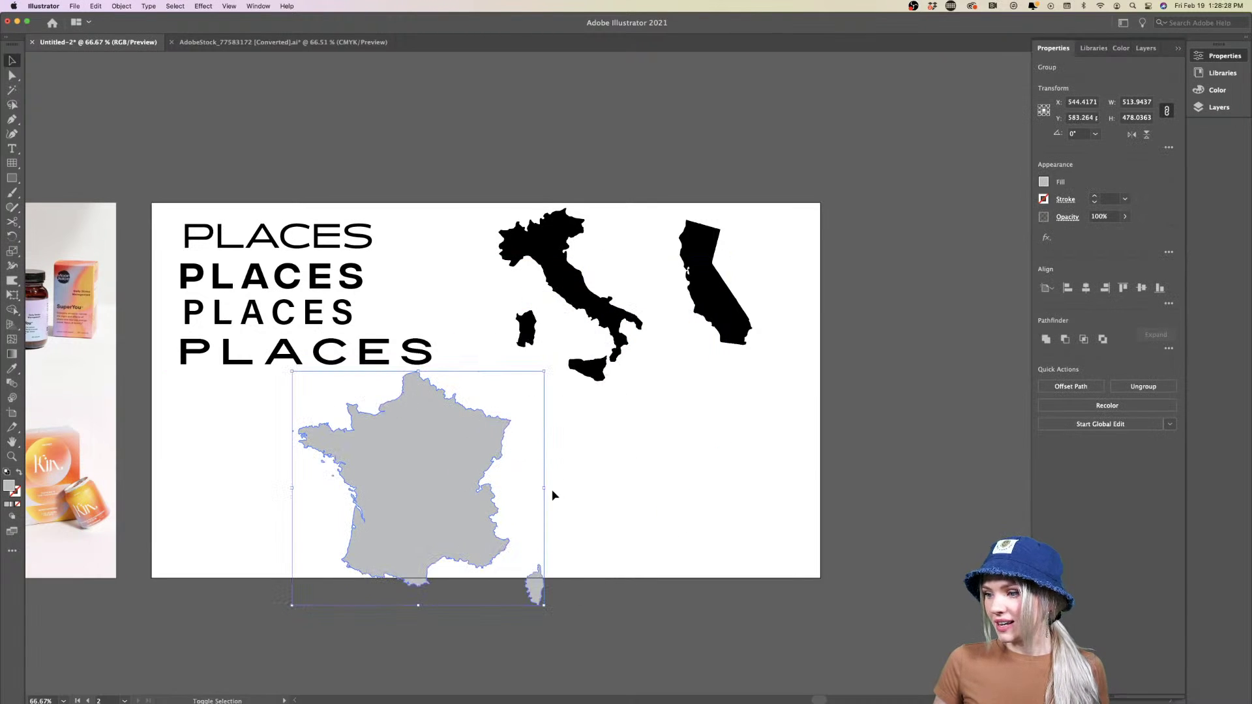
{"action": "left_click_drag", "start_coordinate": [545, 489], "coordinate": [778, 468]}
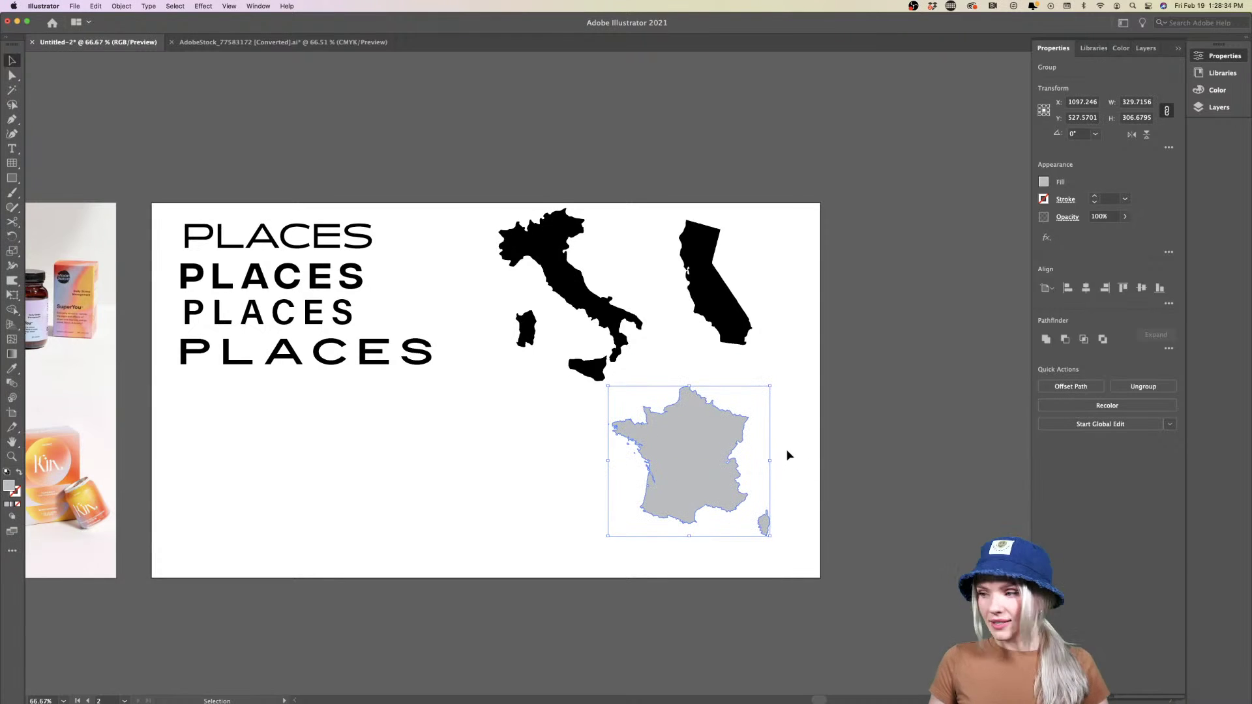
Give France California's black fill with the Eyedropper and deselect it
{"action": "key", "text": "i"}
{"action": "left_click", "coordinate": [731, 304]}
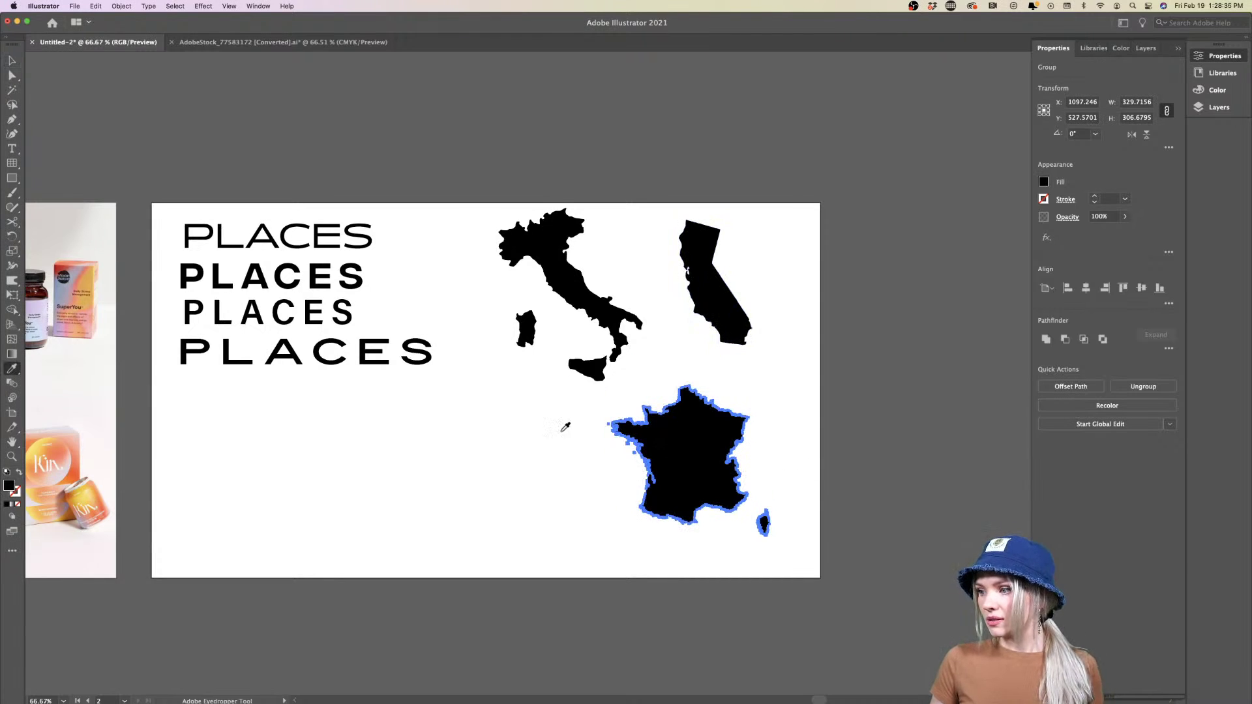
{"action": "key", "text": "v"}
{"action": "left_click", "coordinate": [491, 485]}
{"action": "scroll", "coordinate": [490, 484], "scroll_direction": "right", "scroll_amount": 2}
{"action": "scroll", "coordinate": [491, 484], "scroll_direction": "down", "scroll_amount": 1}
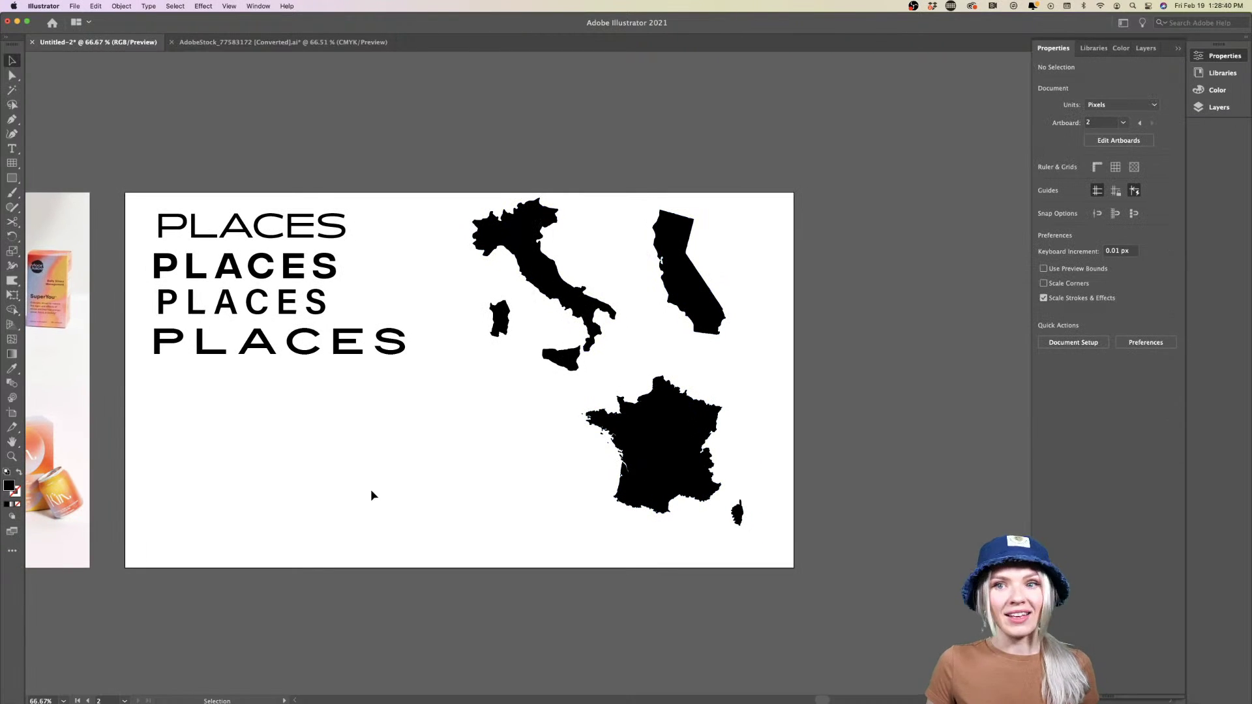
Drag the France silhouette slightly higher on the PLACES artboard
{"action": "mouse_move", "coordinate": [681, 427]}
{"action": "left_mouse_down"}
{"action": "mouse_move", "coordinate": [734, 414]}
{"action": "mouse_move", "coordinate": [680, 415]}
{"action": "left_mouse_up"}
{"action": "left_click", "coordinate": [522, 543]}
{"action": "scroll", "coordinate": [466, 477], "scroll_direction": "left", "scroll_amount": 3}
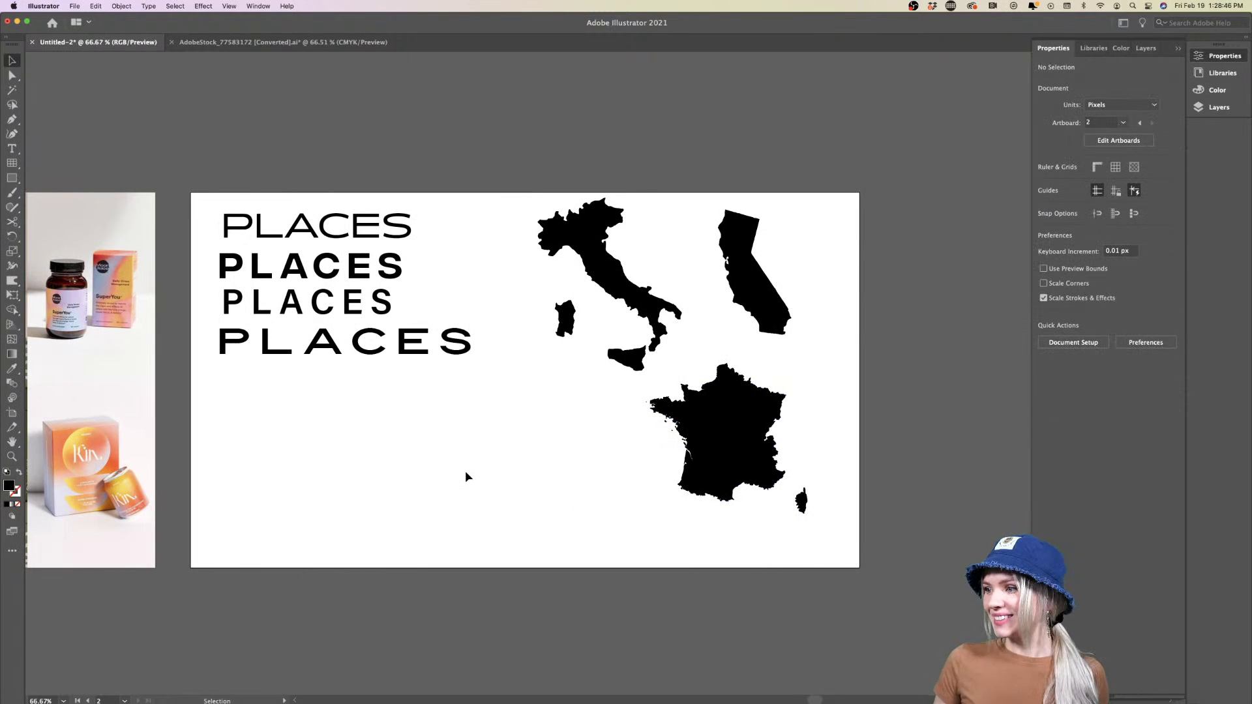
{"action": "scroll", "coordinate": [466, 474], "scroll_direction": "up", "scroll_amount": 2}
{"action": "scroll", "coordinate": [466, 474], "scroll_direction": "right", "scroll_amount": 1}
{"action": "scroll", "coordinate": [466, 474], "scroll_direction": "down", "scroll_amount": 2}
{"action": "scroll", "coordinate": [465, 474], "scroll_direction": "down", "scroll_amount": 1}
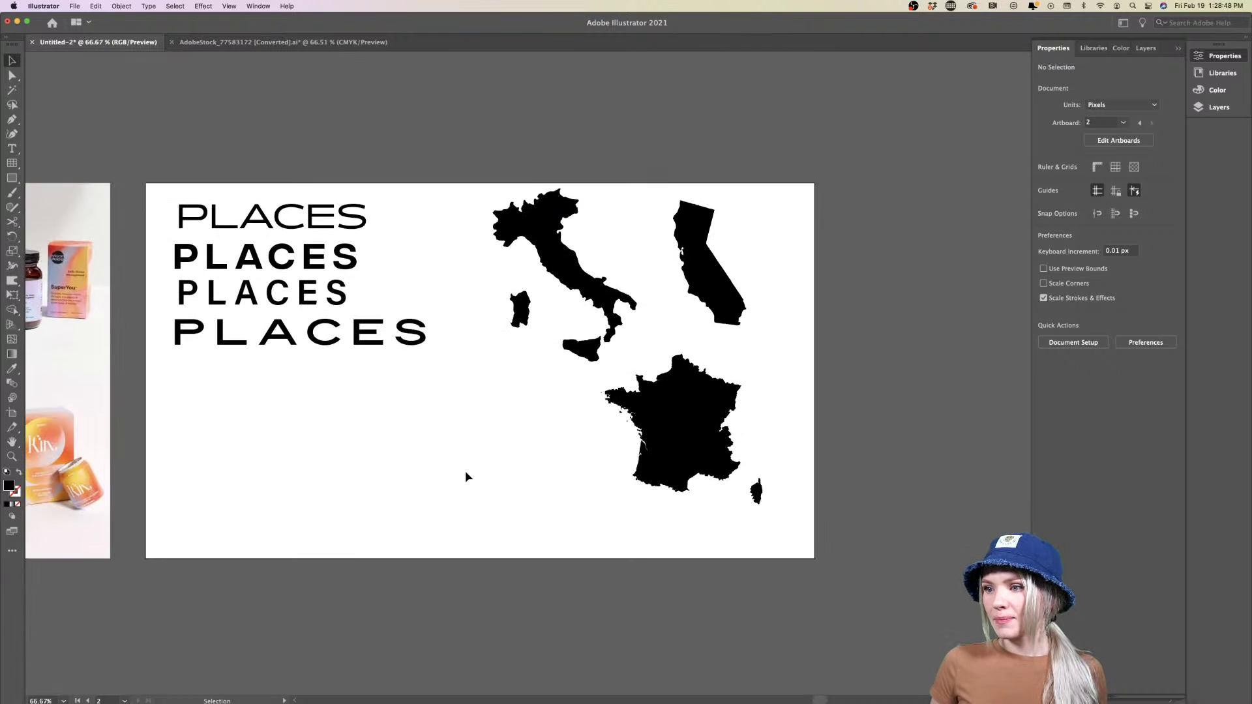
Select and deselect the bold second PLACES text, then pan across to view both artboards
{"action": "left_click", "coordinate": [271, 262]}
{"action": "left_click", "coordinate": [302, 423]}
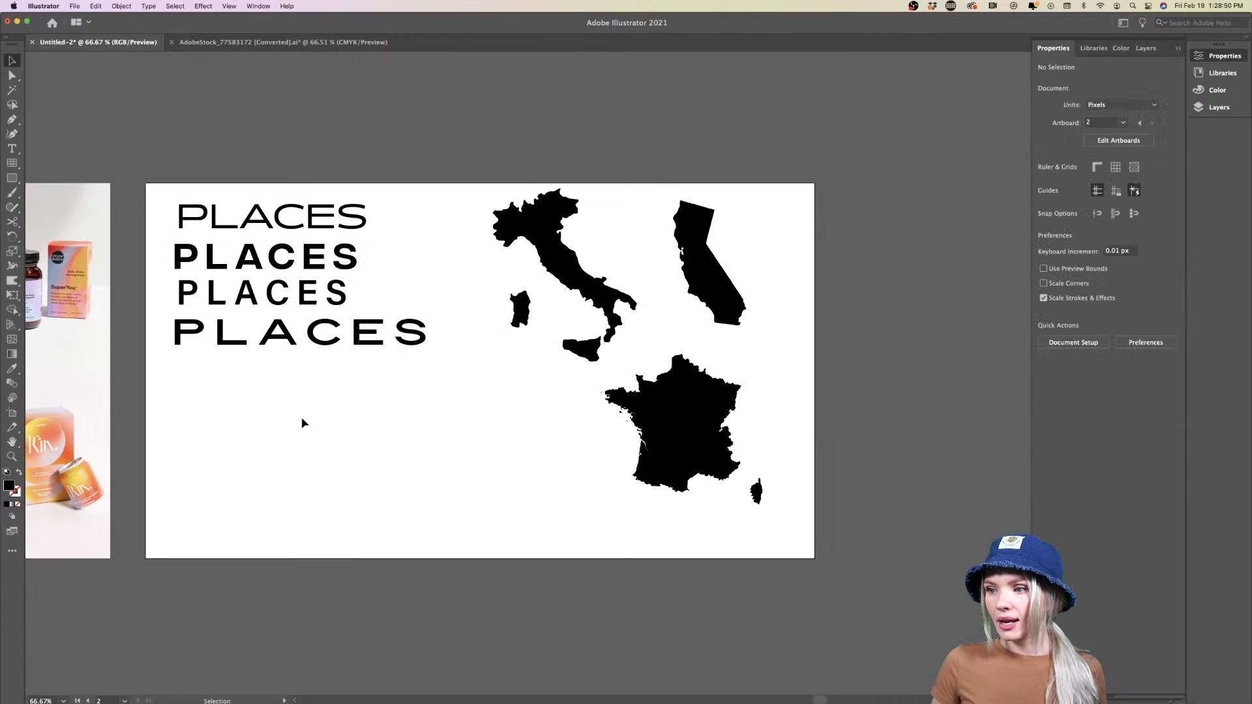
{"action": "scroll", "coordinate": [294, 391], "scroll_direction": "up", "scroll_amount": 4}
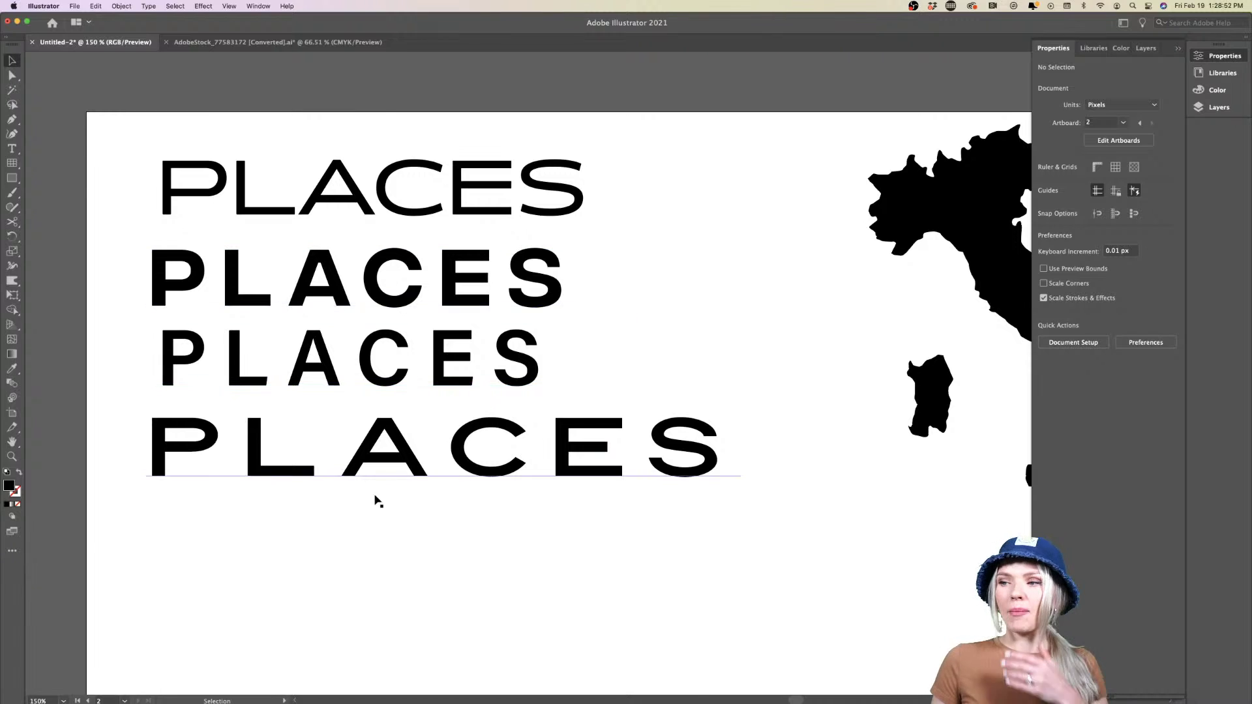
{"action": "left_click", "coordinate": [220, 287]}
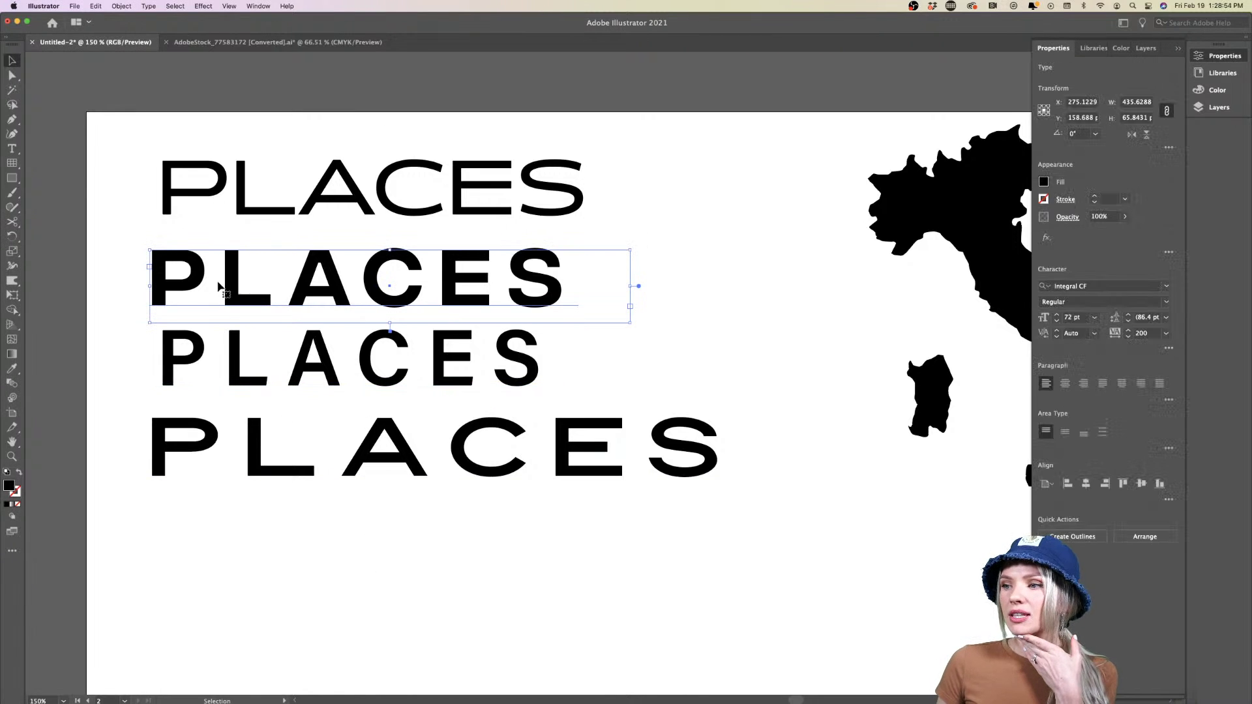
{"action": "scroll", "coordinate": [529, 445], "scroll_direction": "down", "scroll_amount": 10}
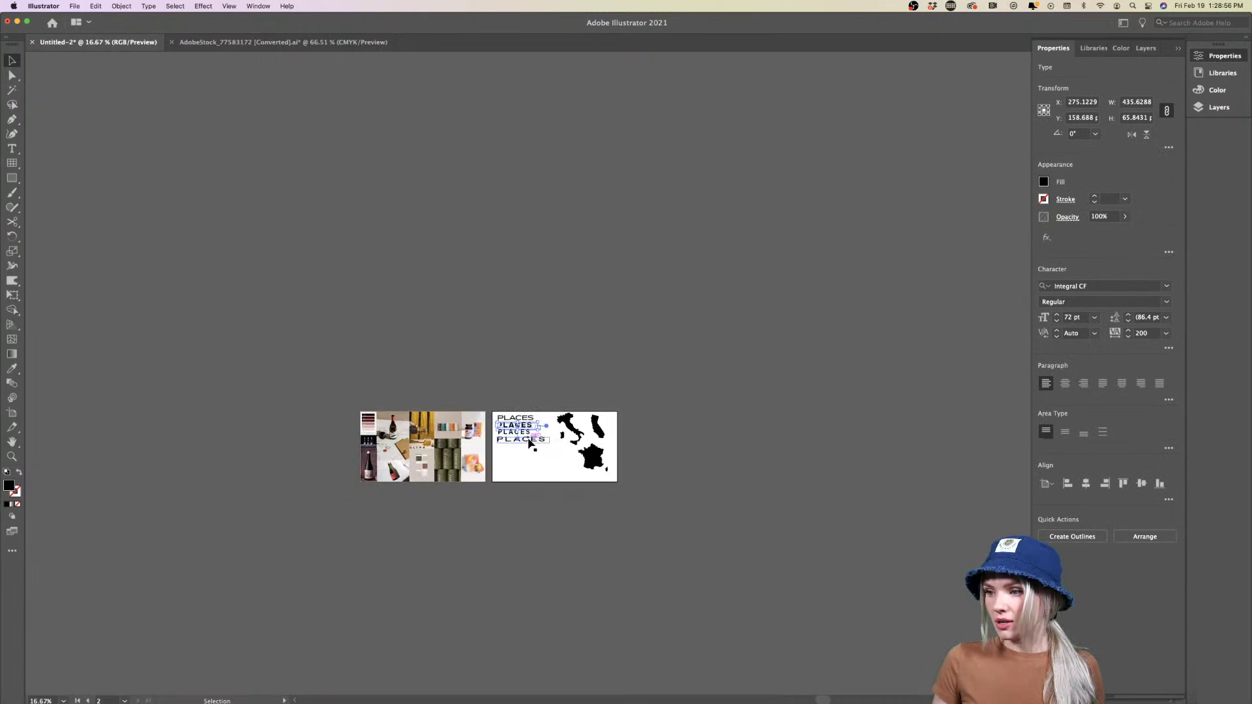
{"action": "left_click", "coordinate": [494, 459]}
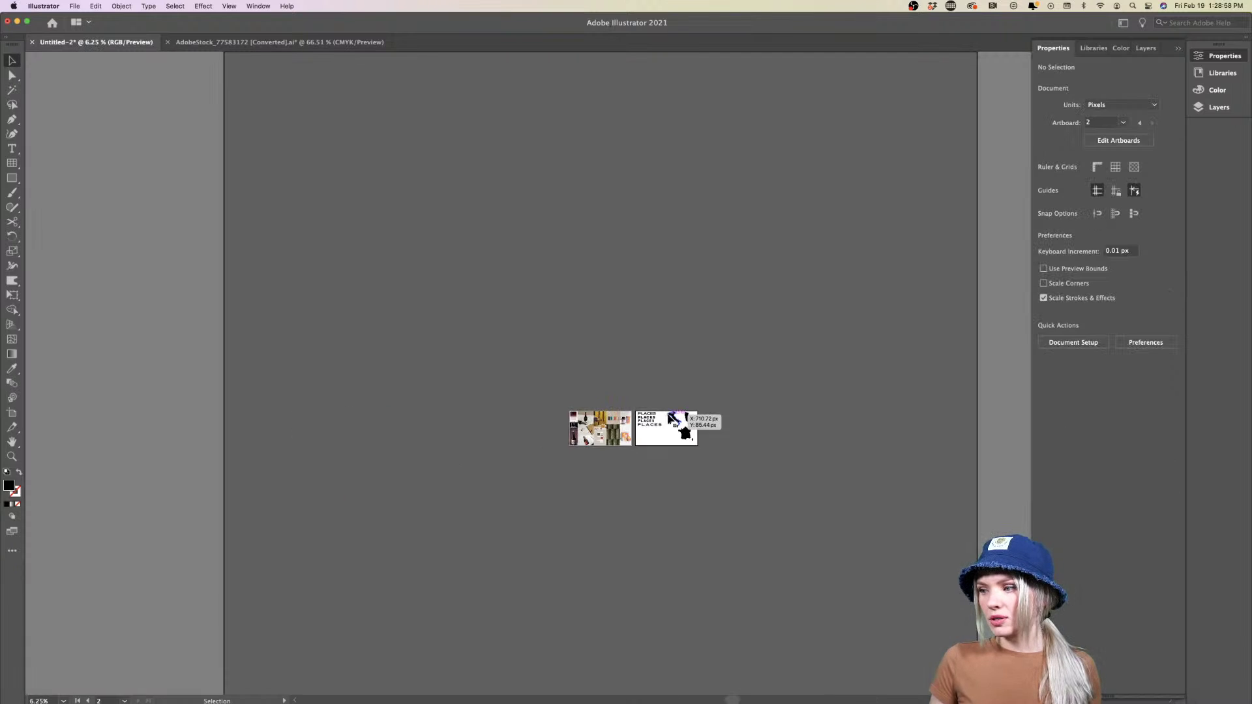
{"action": "scroll", "coordinate": [678, 423], "scroll_direction": "up", "scroll_amount": 3}
{"action": "scroll", "coordinate": [632, 548], "scroll_direction": "right", "scroll_amount": 5}
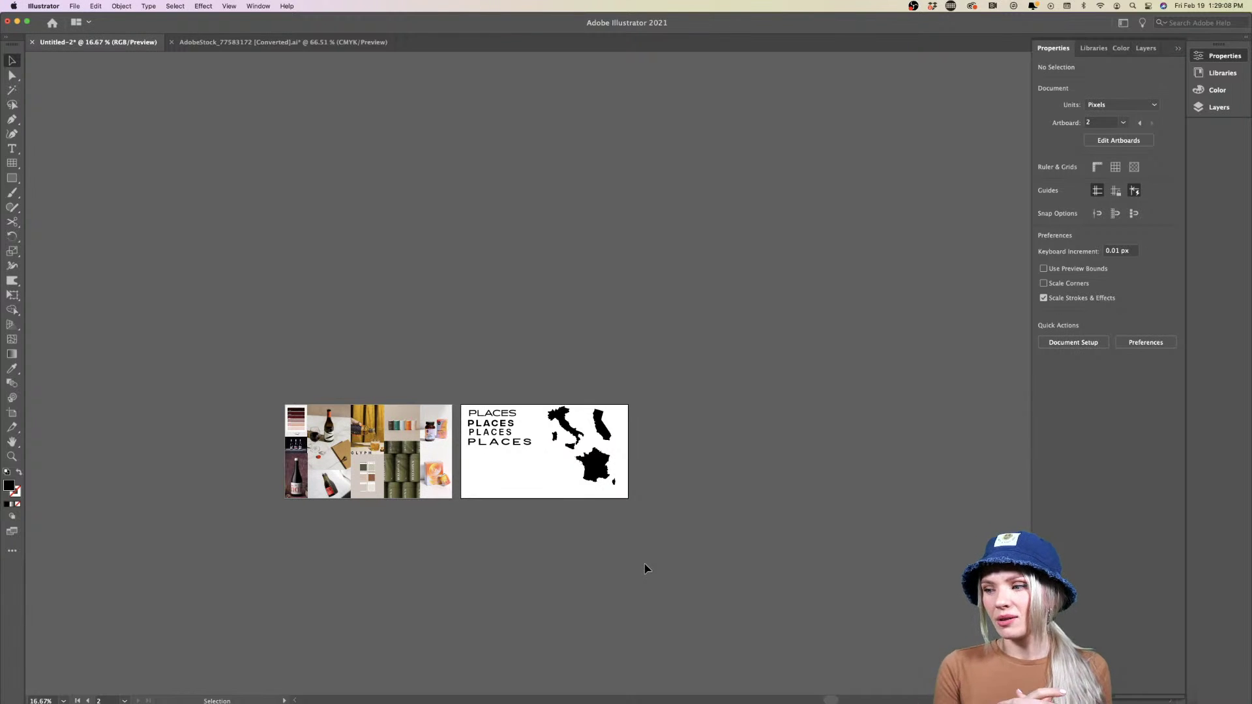
{"action": "scroll", "coordinate": [646, 568], "scroll_direction": "right", "scroll_amount": 5}
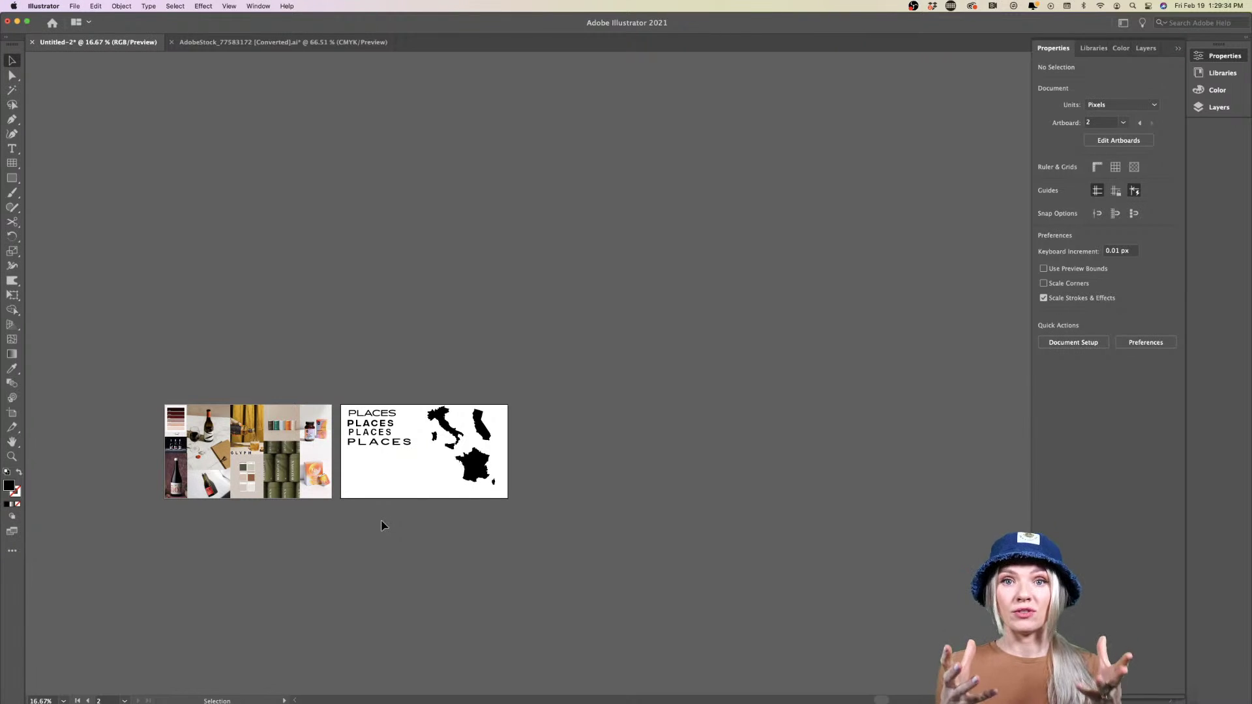
{"action": "scroll", "coordinate": [399, 498], "scroll_direction": "up", "scroll_amount": 1}
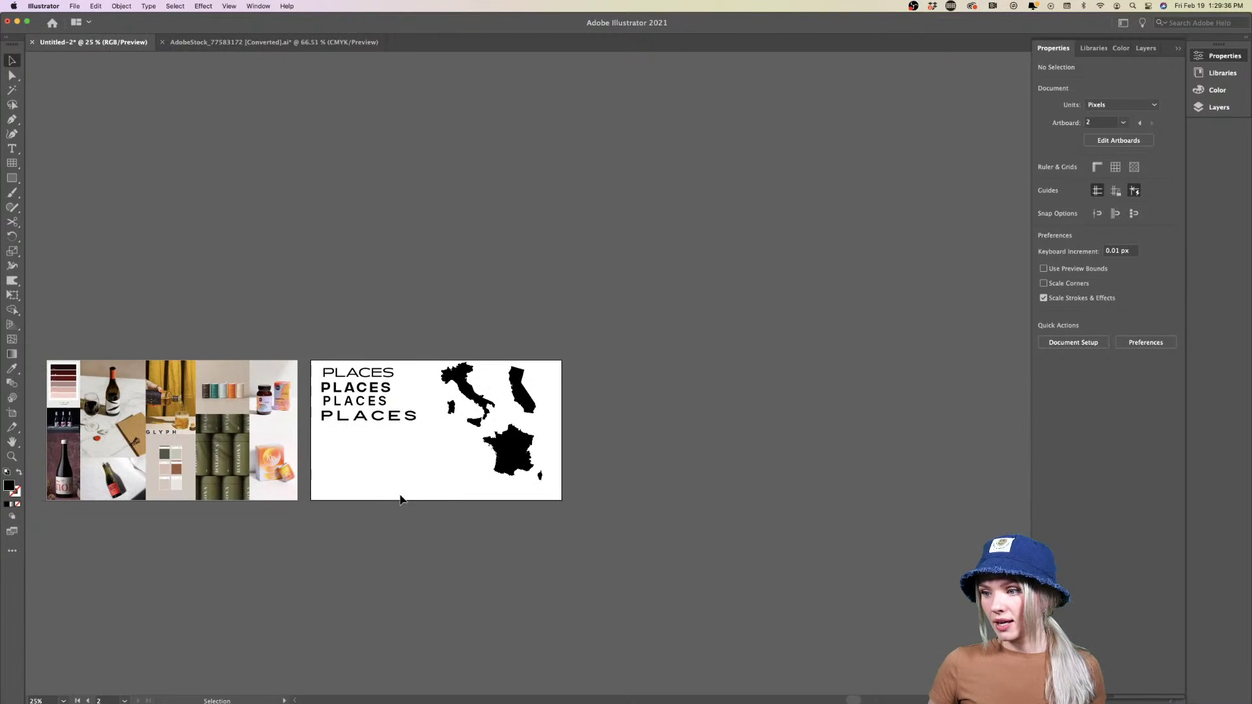
{"action": "left_click", "coordinate": [360, 390]}
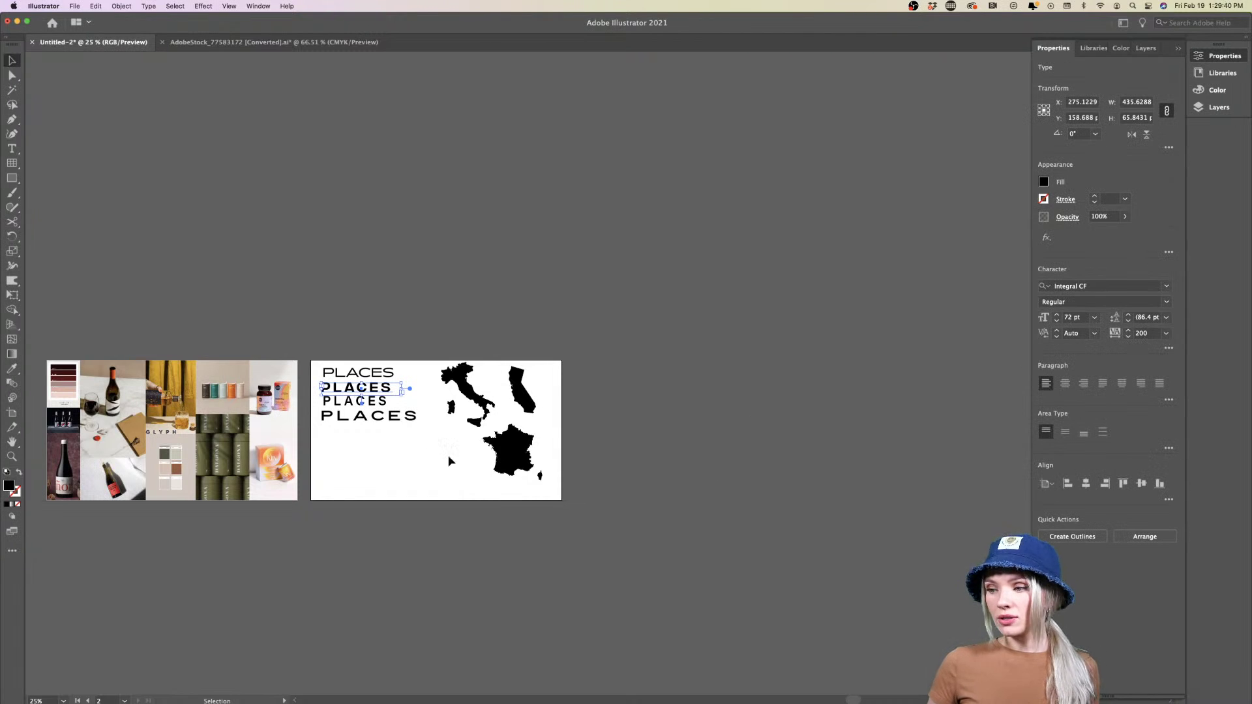
{"action": "left_click", "coordinate": [1166, 303]}
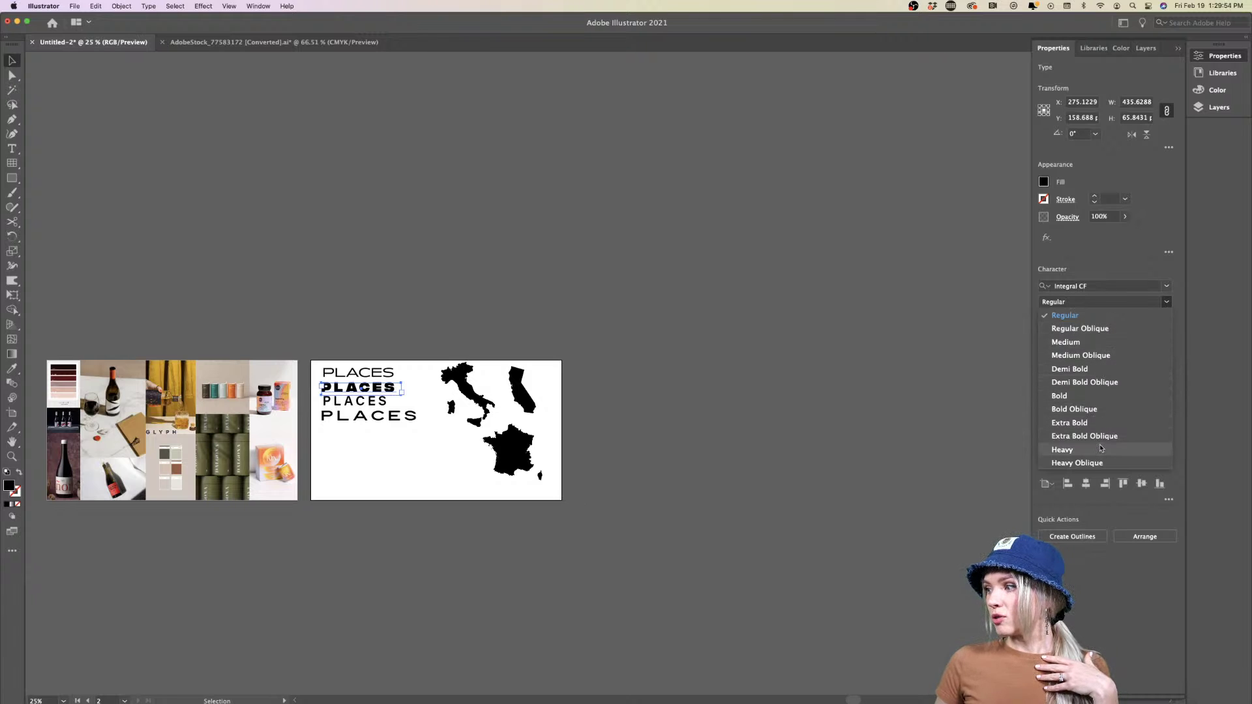
{"action": "key", "text": "Escape"}
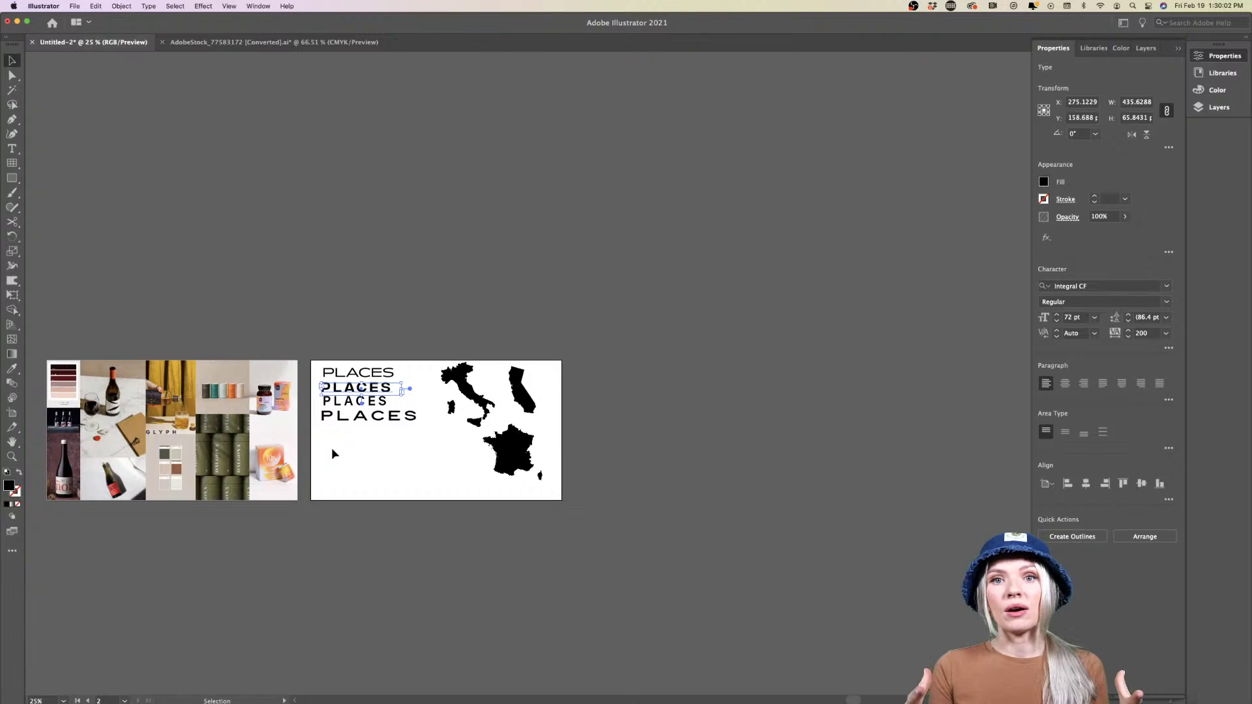
{"action": "left_click", "coordinate": [332, 449]}
{"action": "scroll", "coordinate": [332, 449], "scroll_direction": "down", "scroll_amount": 2}
{"action": "scroll", "coordinate": [332, 449], "scroll_direction": "right", "scroll_amount": 2}
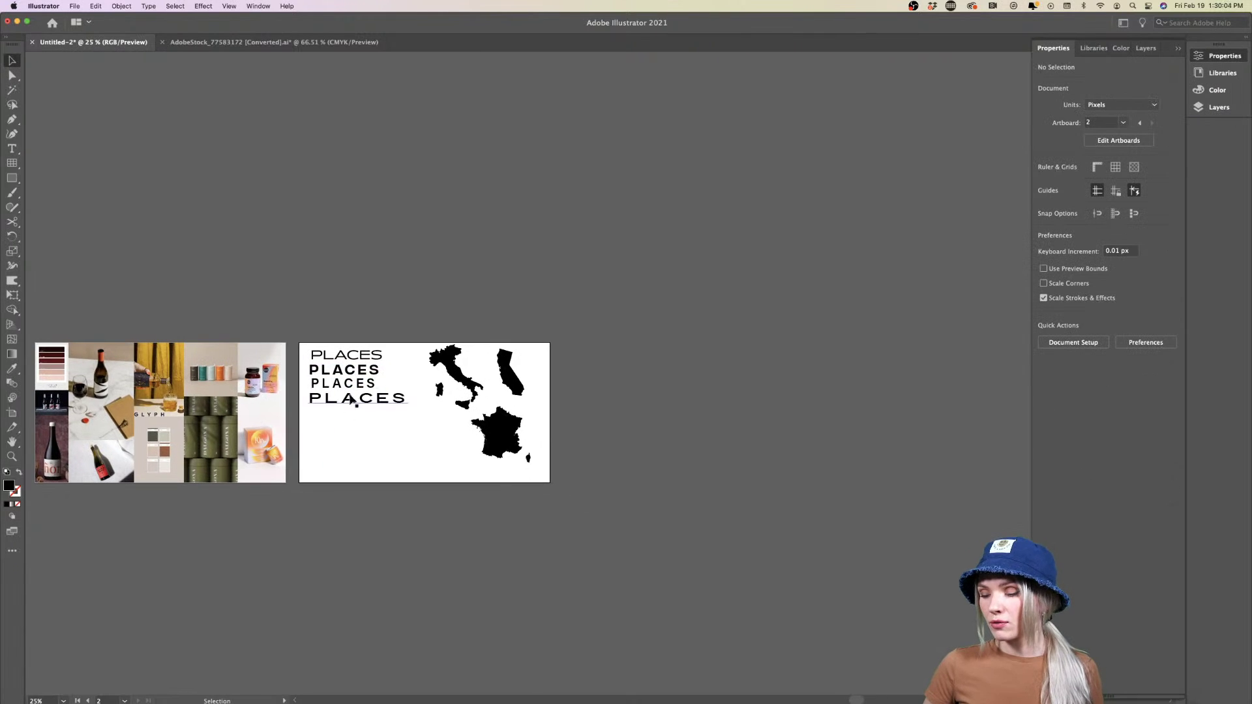
{"action": "scroll", "coordinate": [358, 377], "scroll_direction": "up", "scroll_amount": 5}
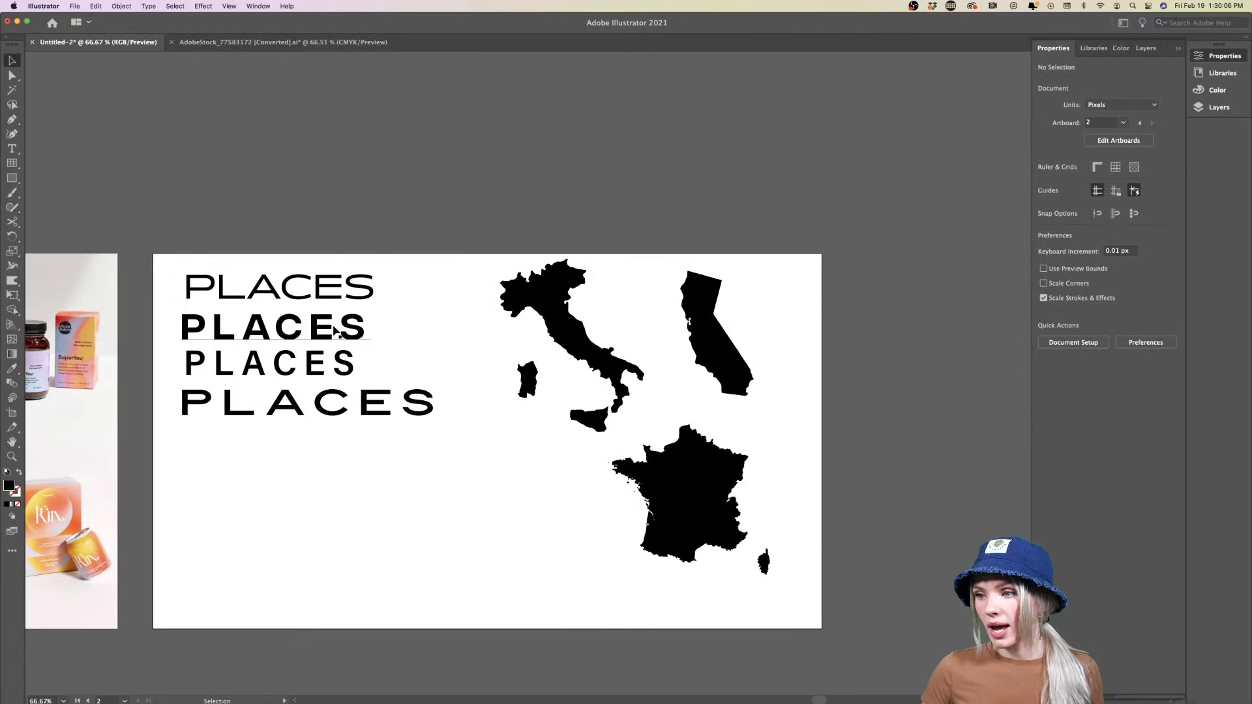
{"action": "left_click", "coordinate": [352, 329]}
{"action": "left_click", "coordinate": [350, 291]}
{"action": "left_click", "coordinate": [313, 363], "text": "shift"}
{"action": "left_click", "coordinate": [326, 406], "text": "shift"}
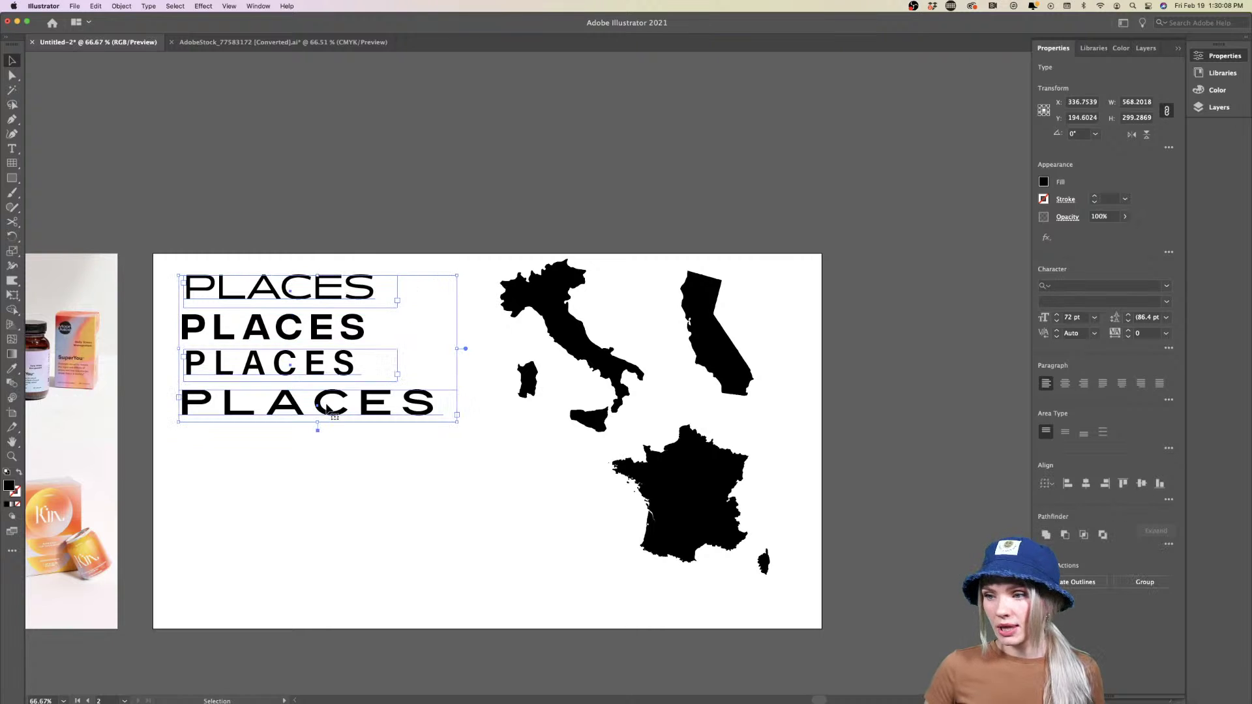
{"action": "key", "text": "Delete"}
{"action": "left_click_drag", "start_coordinate": [298, 332], "coordinate": [295, 293]}
{"action": "left_click", "coordinate": [354, 406]}
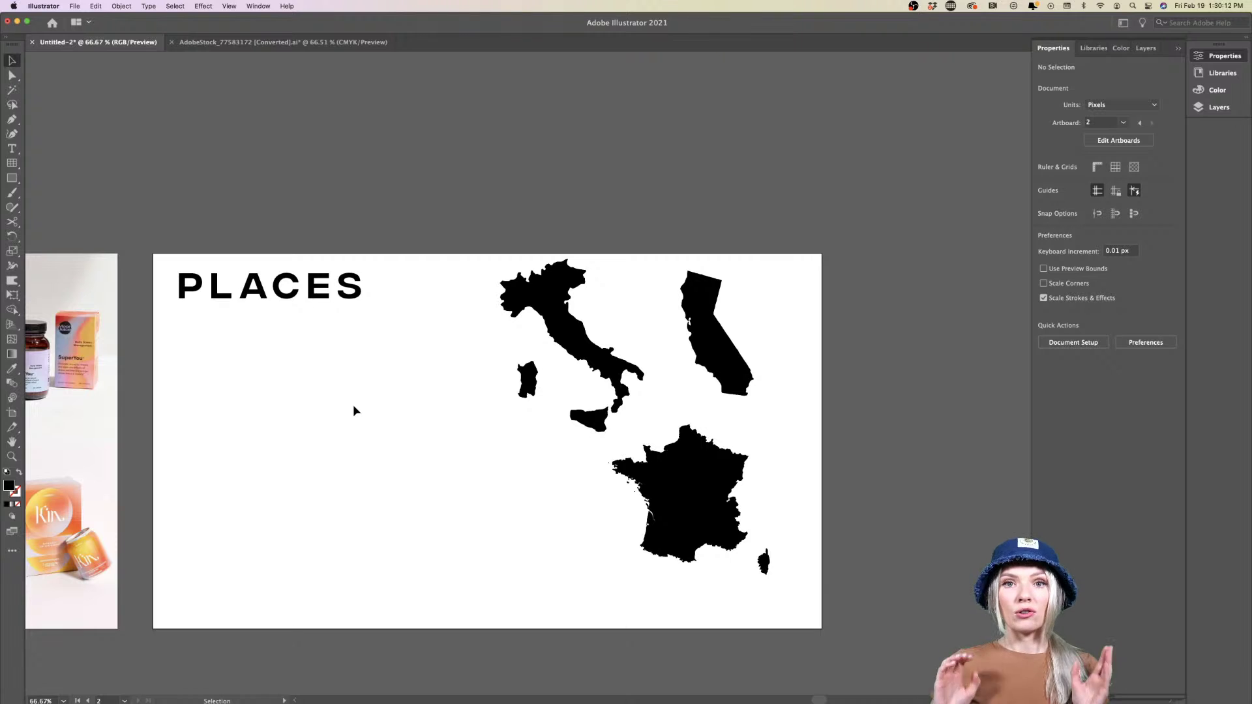
{"action": "scroll", "coordinate": [354, 408], "scroll_direction": "left", "scroll_amount": 10}
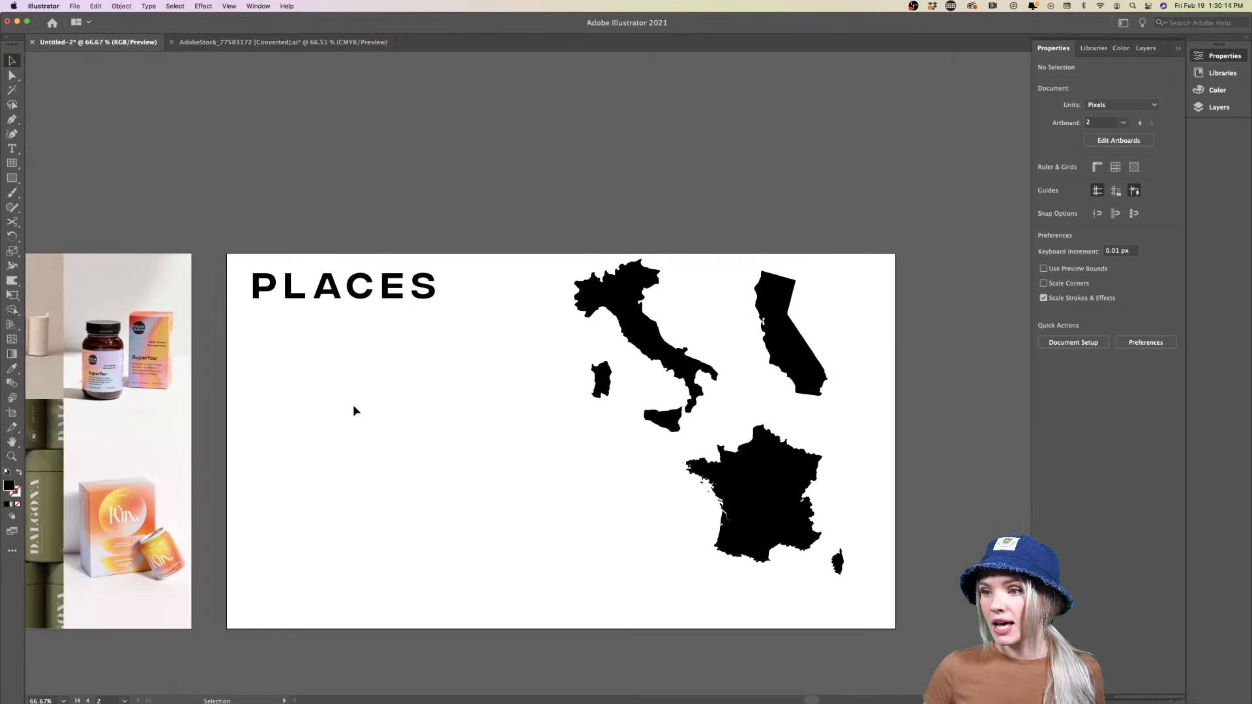
{"action": "scroll", "coordinate": [354, 409], "scroll_direction": "down", "scroll_amount": 2}
{"action": "scroll", "coordinate": [354, 407], "scroll_direction": "left", "scroll_amount": 4}
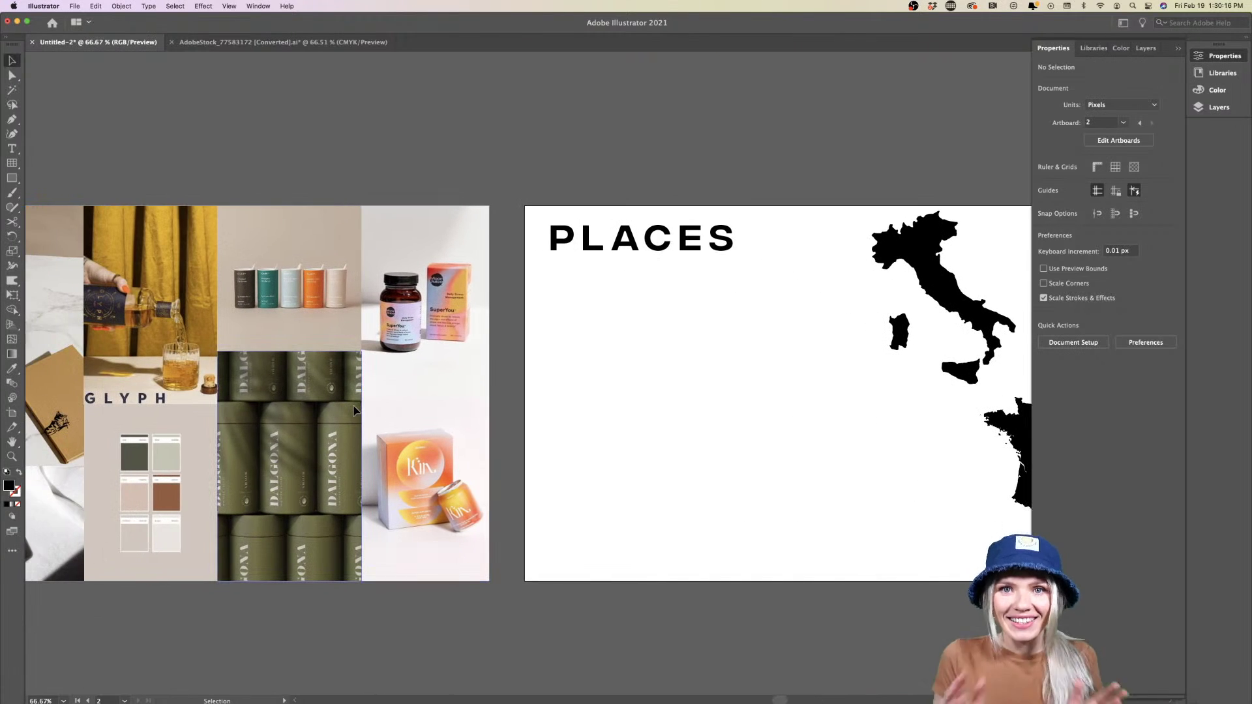
{"action": "scroll", "coordinate": [671, 240], "scroll_direction": "right", "scroll_amount": 3}
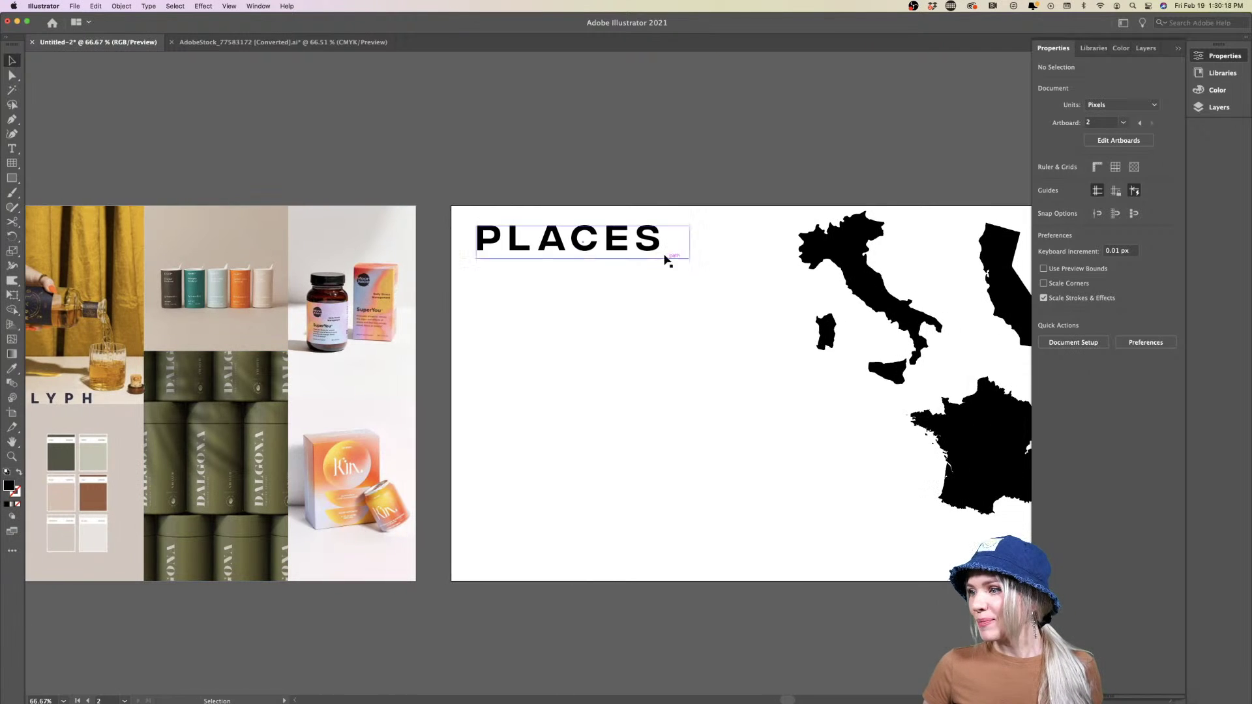
{"action": "scroll", "coordinate": [665, 257], "scroll_direction": "up", "scroll_amount": 3}
{"action": "scroll", "coordinate": [742, 326], "scroll_direction": "up", "scroll_amount": 1}
{"action": "scroll", "coordinate": [742, 327], "scroll_direction": "right", "scroll_amount": 1}
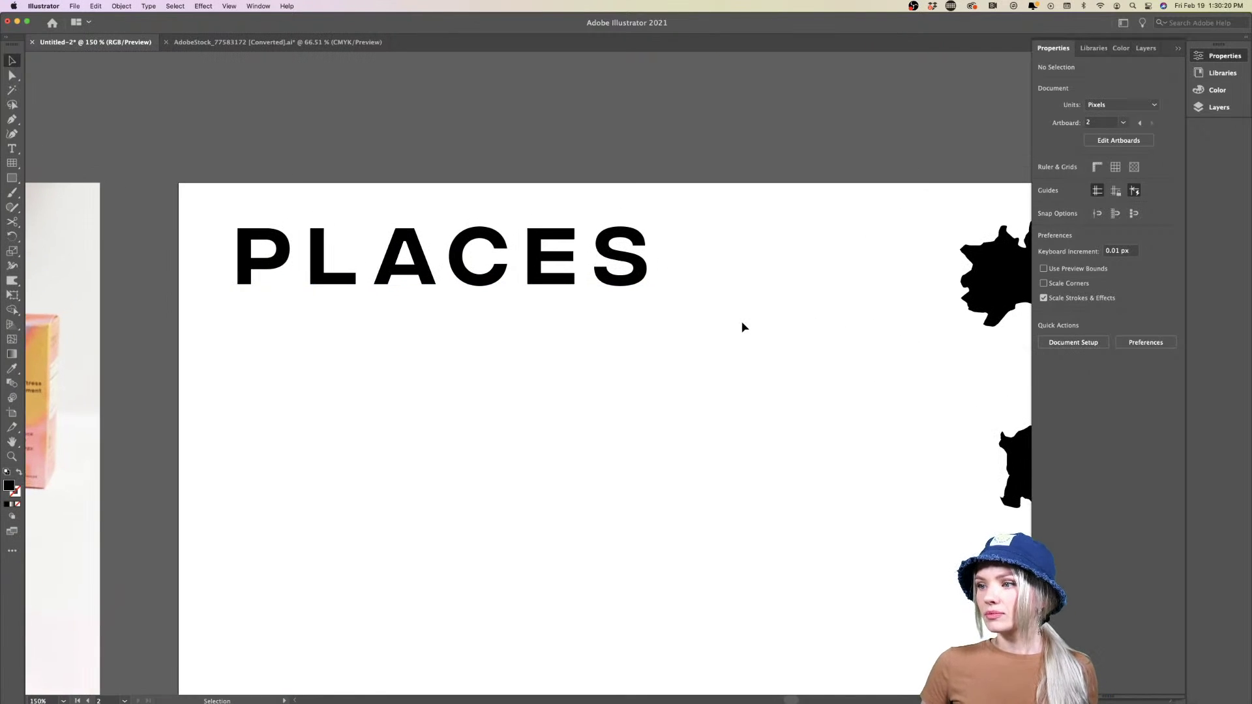
{"action": "key", "text": "h"}
{"action": "left_click_drag", "start_coordinate": [742, 327], "coordinate": [631, 326]}
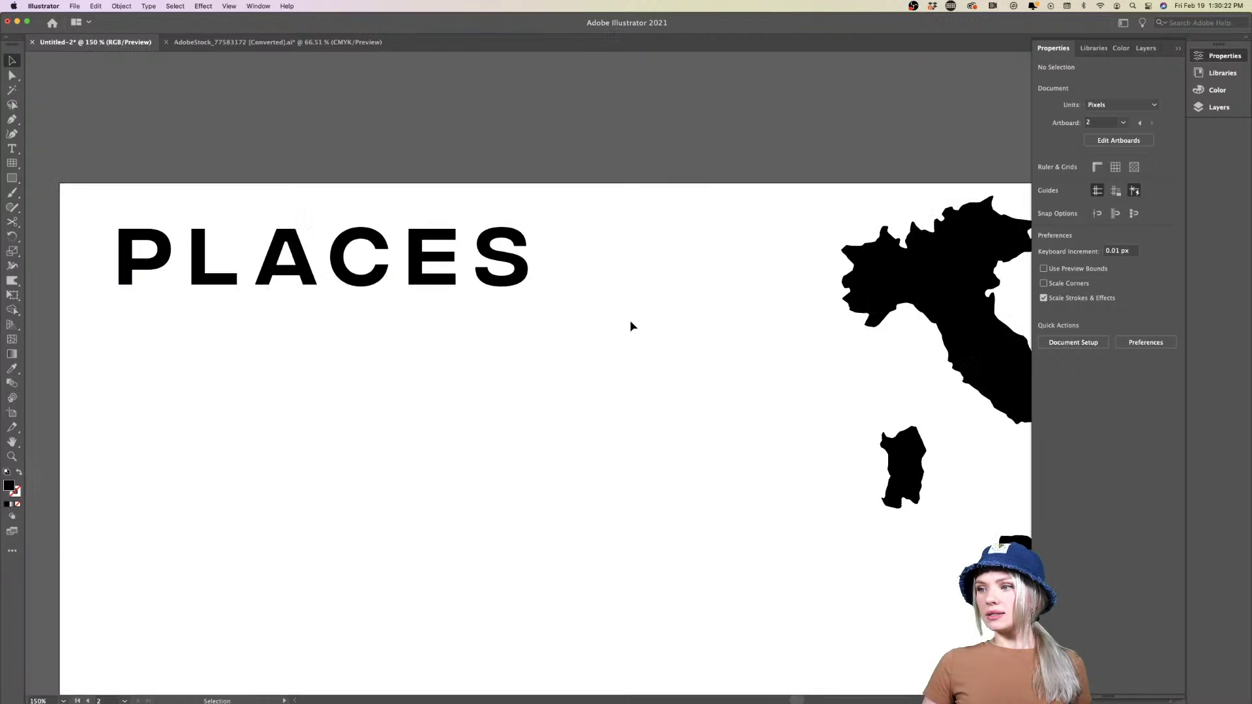
{"action": "scroll", "coordinate": [632, 324], "scroll_direction": "left", "scroll_amount": 2}
{"action": "scroll", "coordinate": [632, 324], "scroll_direction": "down", "scroll_amount": 7}
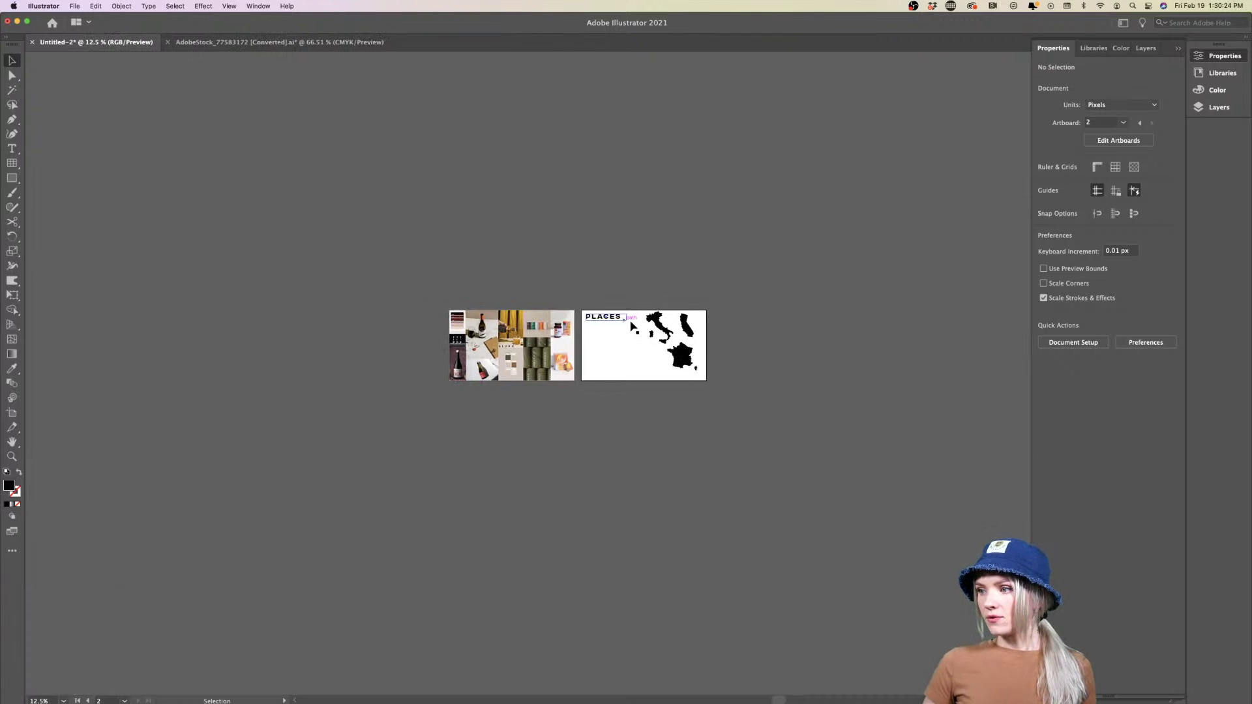
{"action": "scroll", "coordinate": [644, 314], "scroll_direction": "up", "scroll_amount": 1}
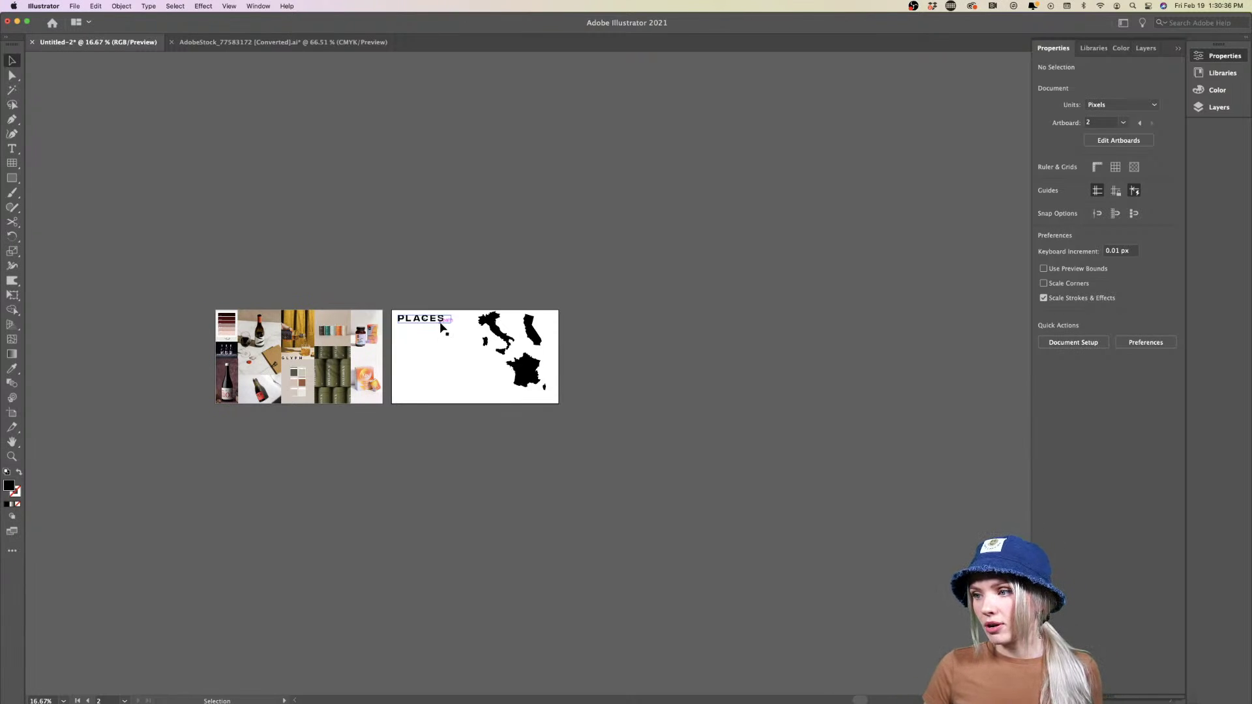
{"action": "scroll", "coordinate": [440, 325], "scroll_direction": "up", "scroll_amount": 4}
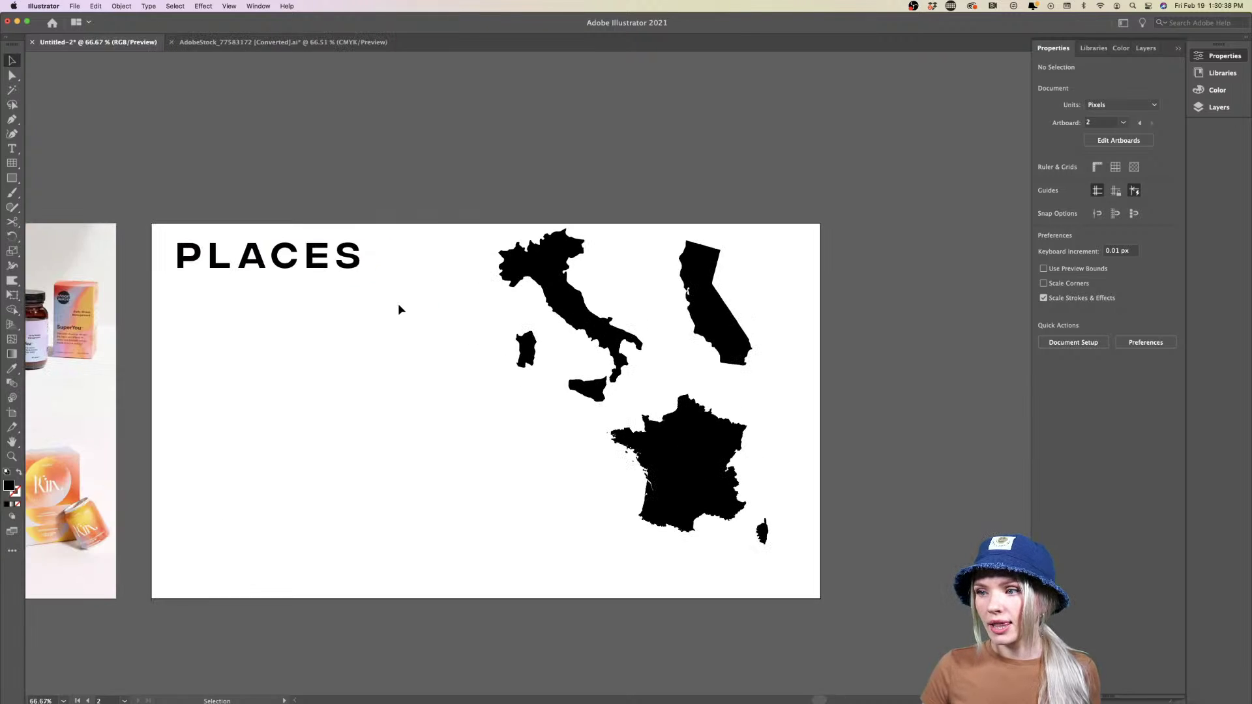
Duplicate the PLACES heading just below the original and fill the copy white
{"action": "left_click", "coordinate": [230, 265]}
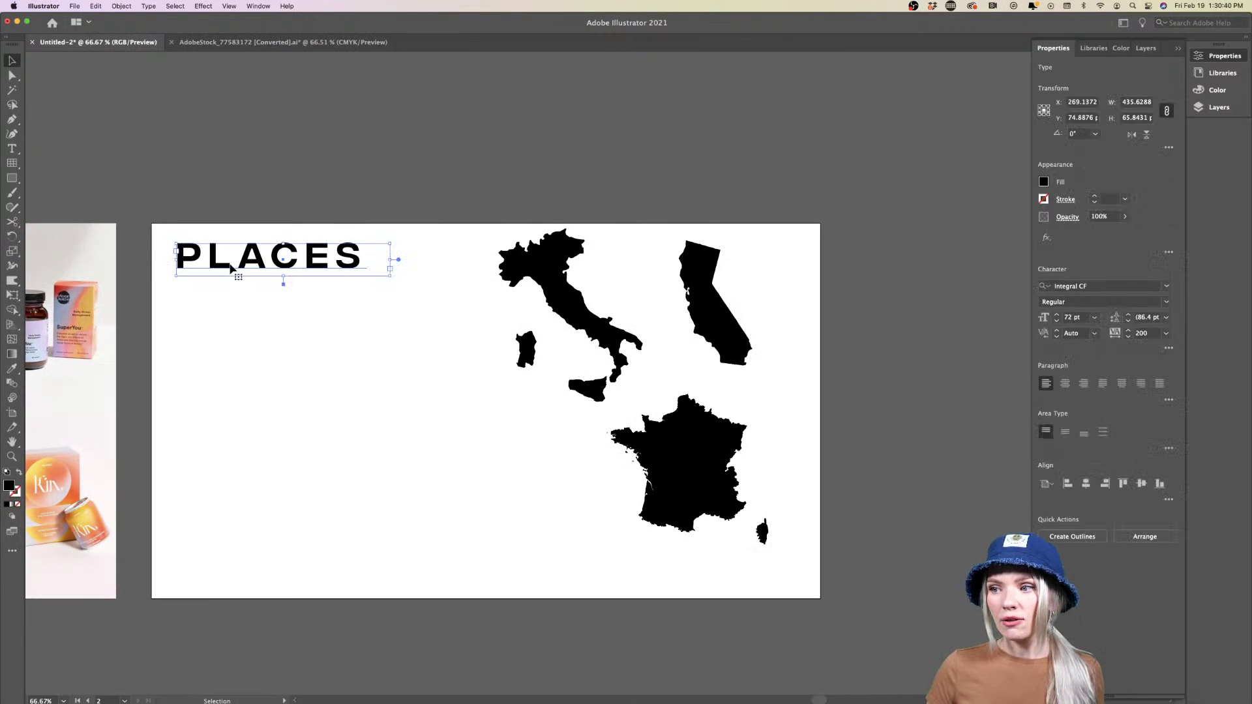
{"action": "left_click_drag", "start_coordinate": [215, 264], "coordinate": [215, 335]}
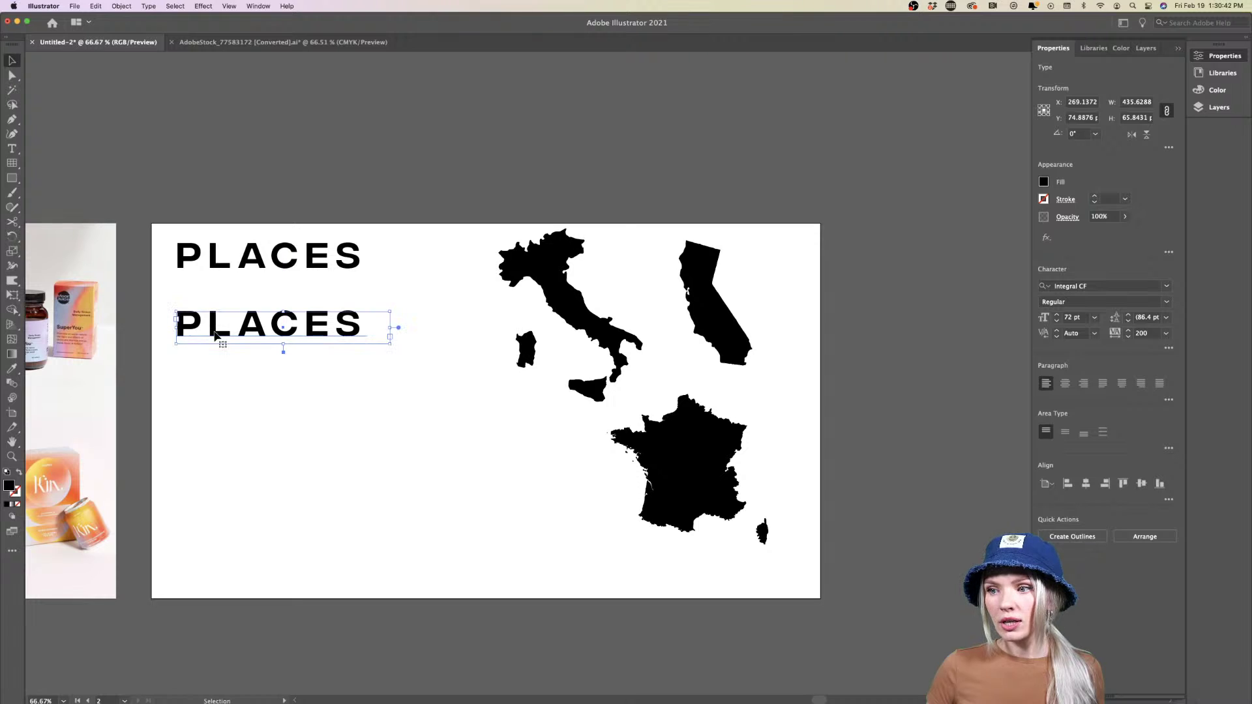
{"action": "double_click", "coordinate": [8, 486]}
{"action": "left_click_drag", "start_coordinate": [567, 289], "coordinate": [448, 270]}
{"action": "left_click", "coordinate": [755, 286]}
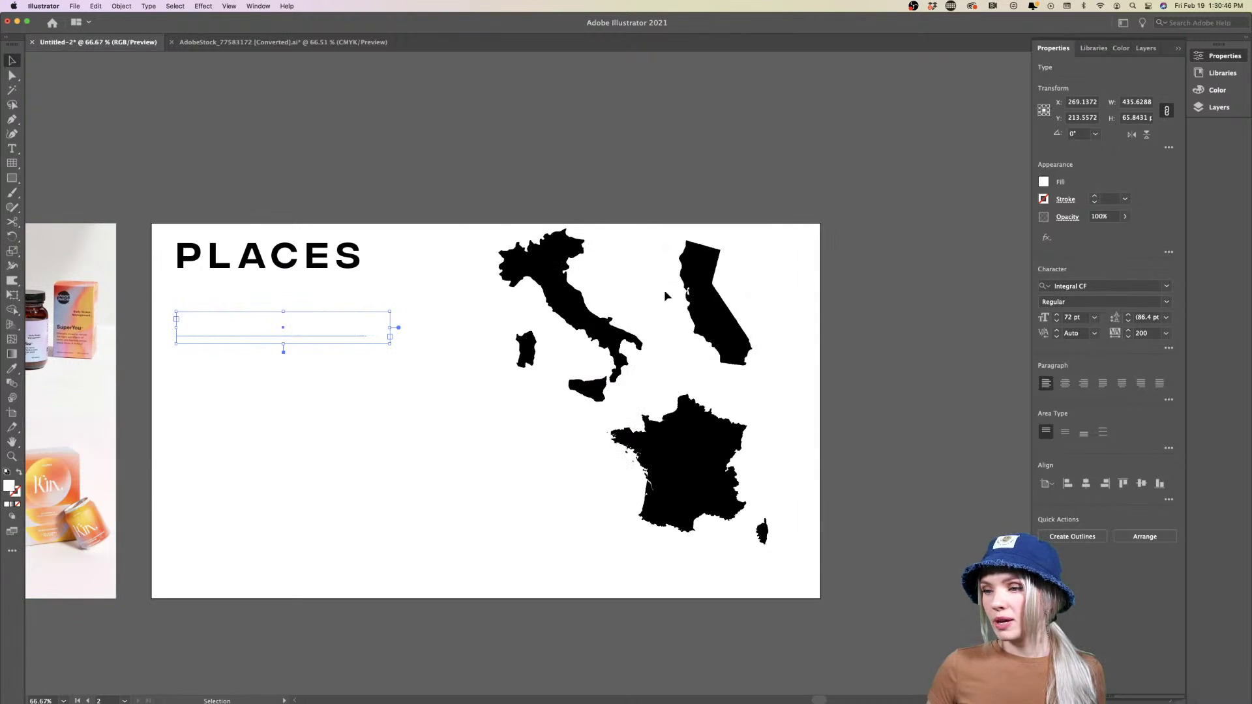
Draw a black-filled rectangle over the white PLACES copy and open its context menu
{"action": "left_click", "coordinate": [8, 180]}
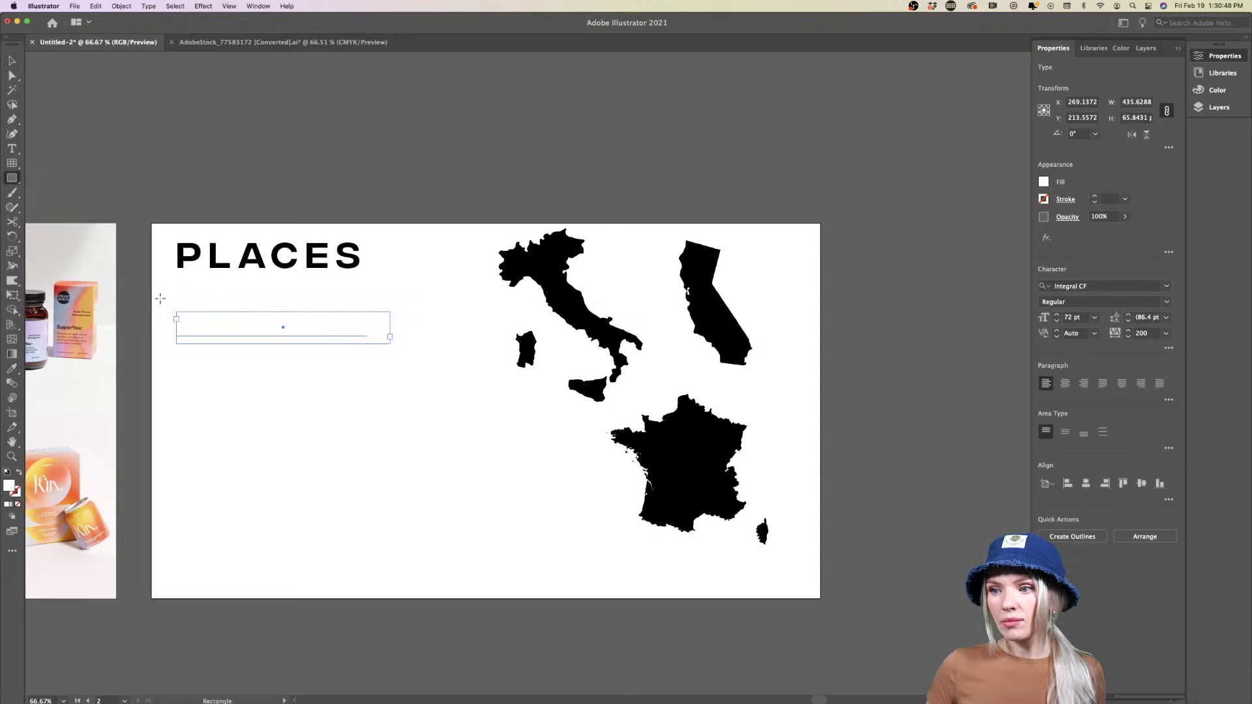
{"action": "left_click_drag", "start_coordinate": [159, 298], "coordinate": [394, 353]}
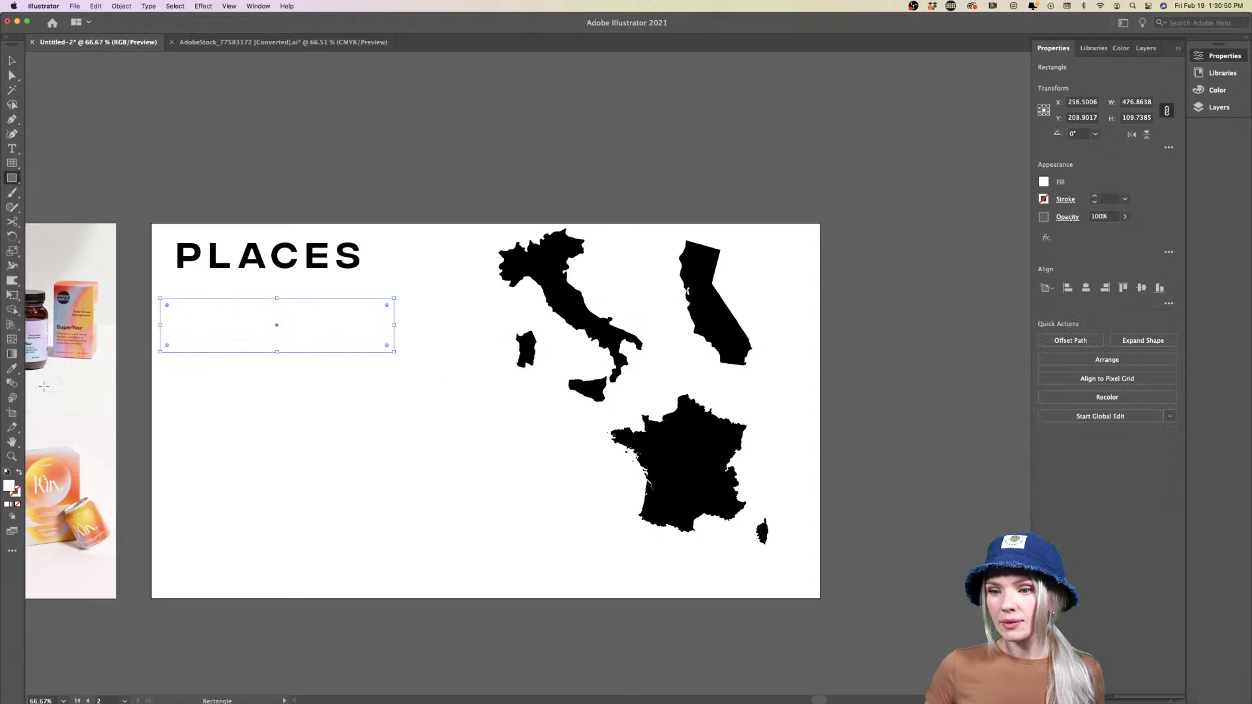
{"action": "double_click", "coordinate": [9, 486]}
{"action": "left_click", "coordinate": [457, 438]}
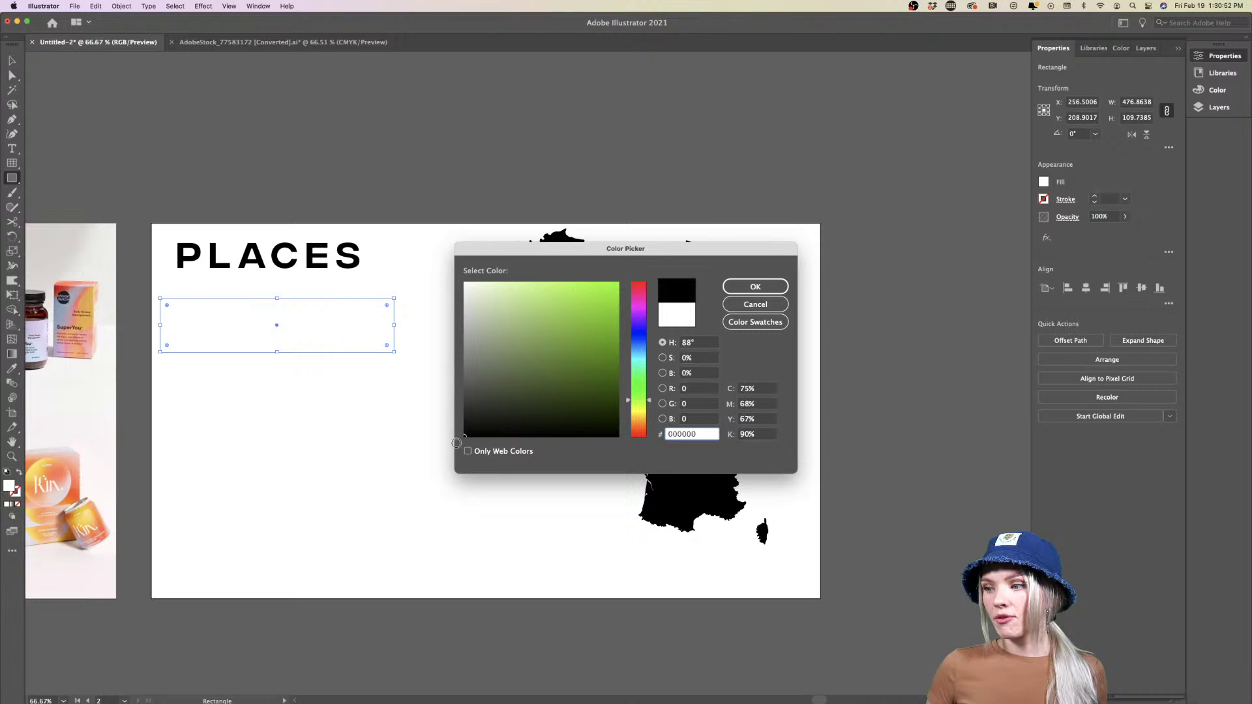
{"action": "key", "text": "Return"}
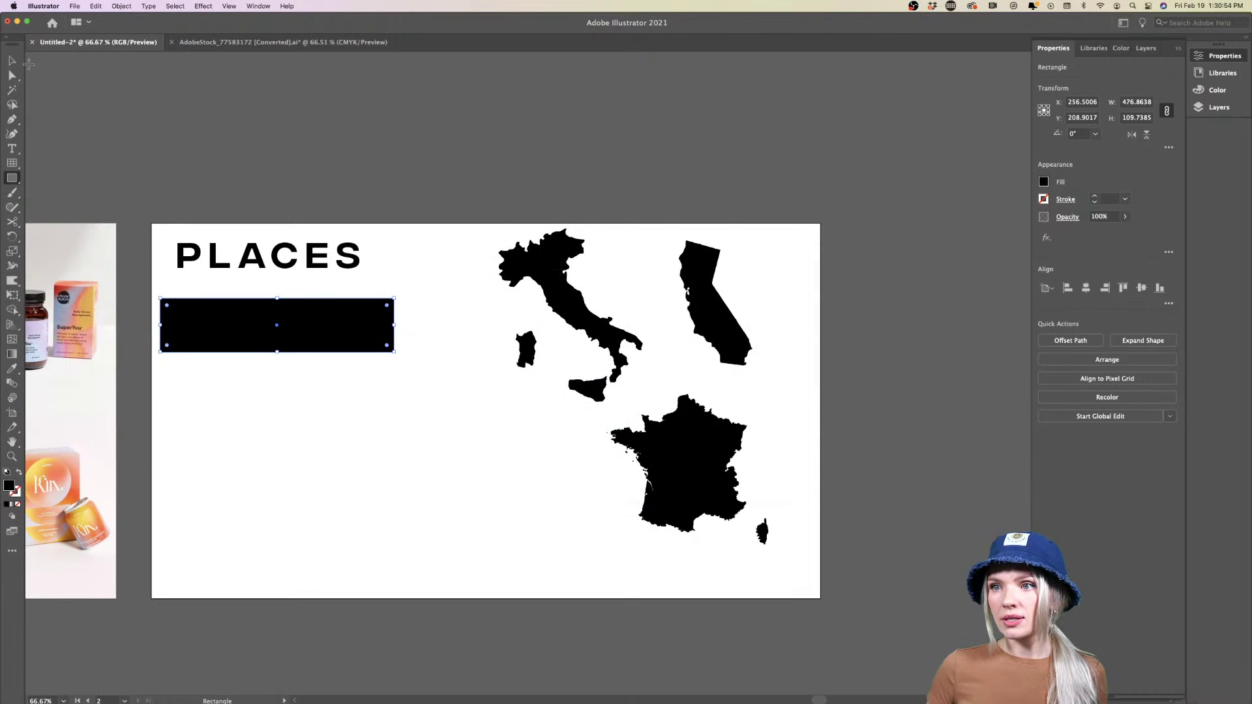
{"action": "key", "text": "v"}
{"action": "right_click", "coordinate": [367, 336]}
Send the black rectangle behind the white PLACES text and centre the text in it
{"action": "mouse_move", "coordinate": [391, 524]}
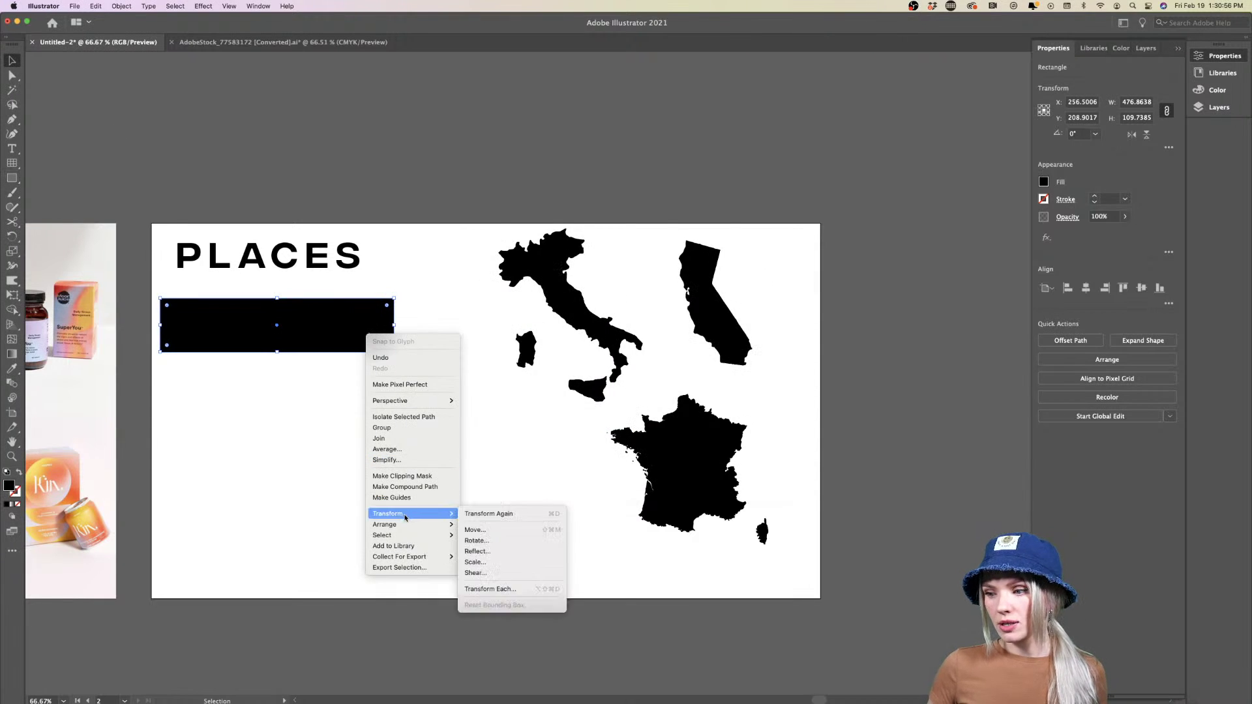
{"action": "left_click", "coordinate": [495, 557]}
{"action": "left_click", "coordinate": [341, 480]}
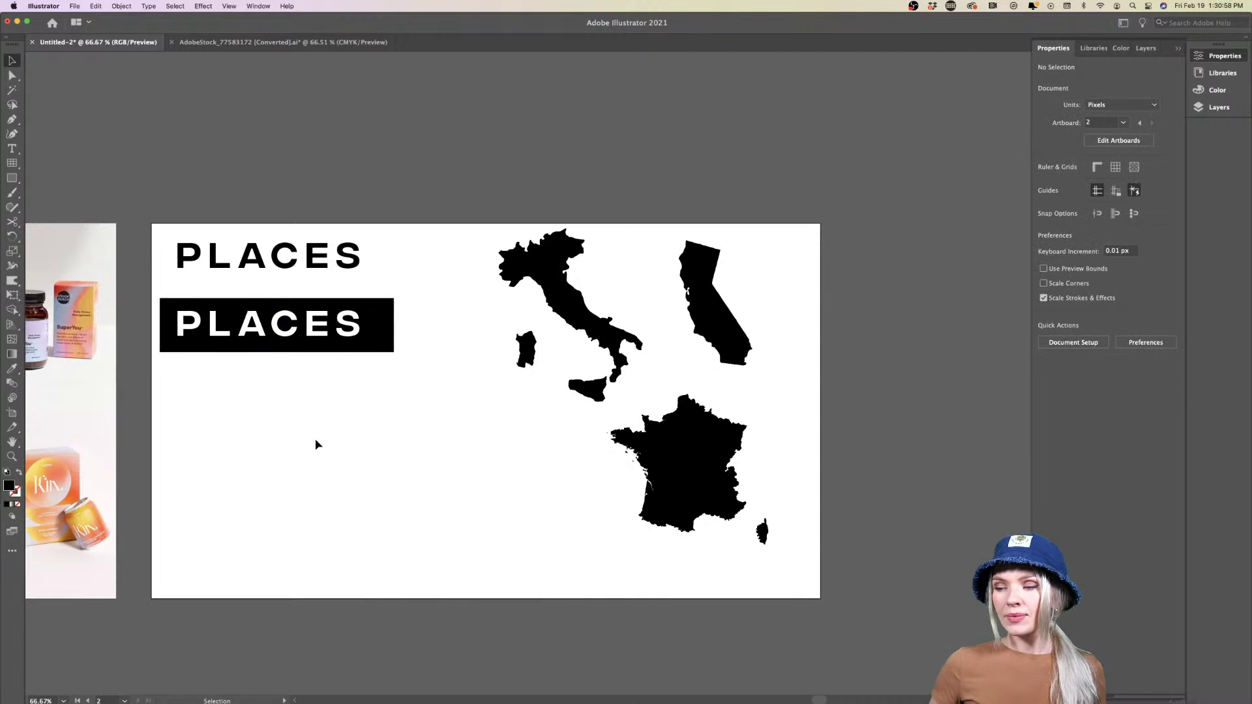
{"action": "key", "text": "super+equal"}
{"action": "key", "text": "super+equal"}
{"action": "left_click_drag", "start_coordinate": [325, 384], "coordinate": [341, 388]}
{"action": "left_click", "coordinate": [361, 460]}
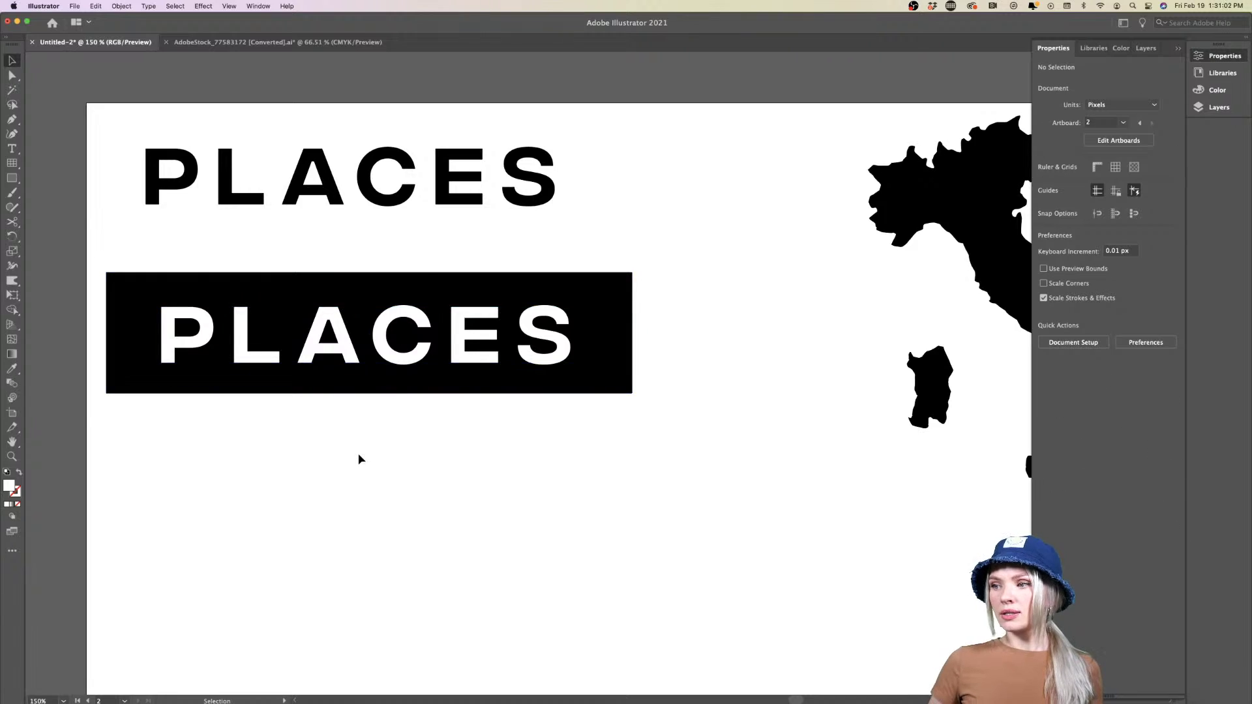
Nudge the outlined P and L letters slightly right inside the lettering group
{"action": "key", "text": "super+minus"}
{"action": "key", "text": "super+minus"}
{"action": "key", "text": "super+minus"}
{"action": "key", "text": "super+equal"}
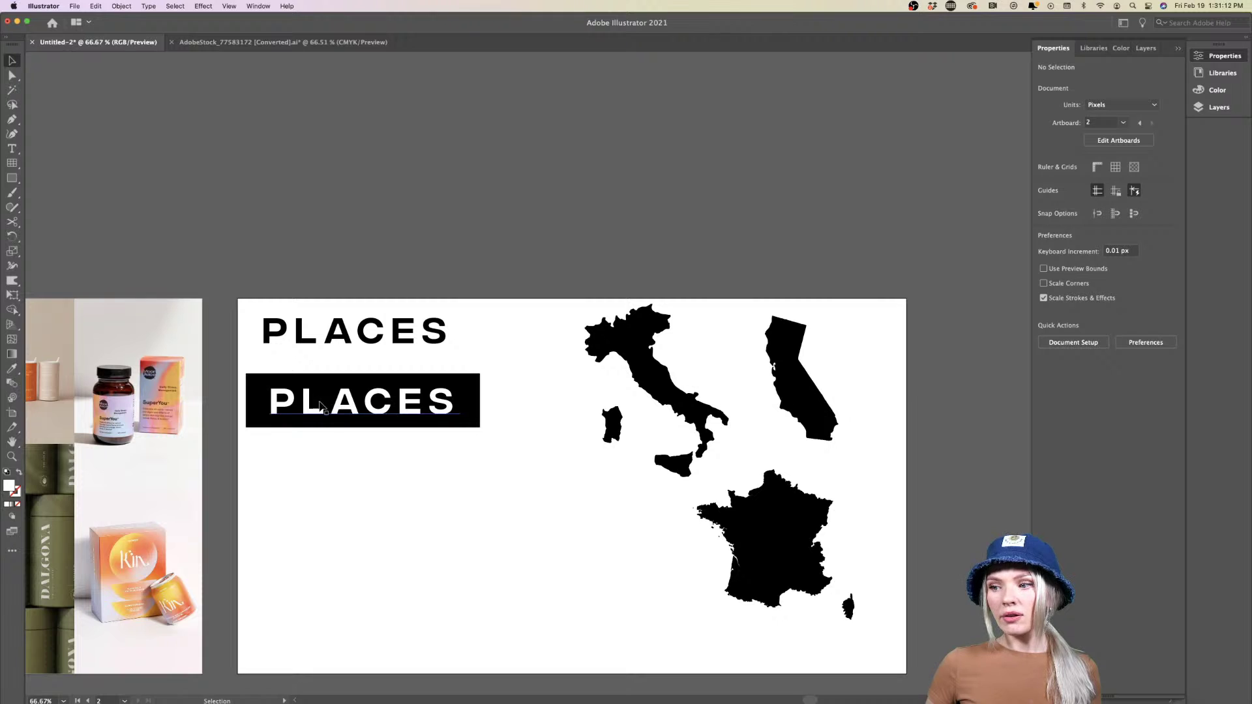
{"action": "scroll", "coordinate": [318, 406], "scroll_direction": "up", "scroll_amount": 3}
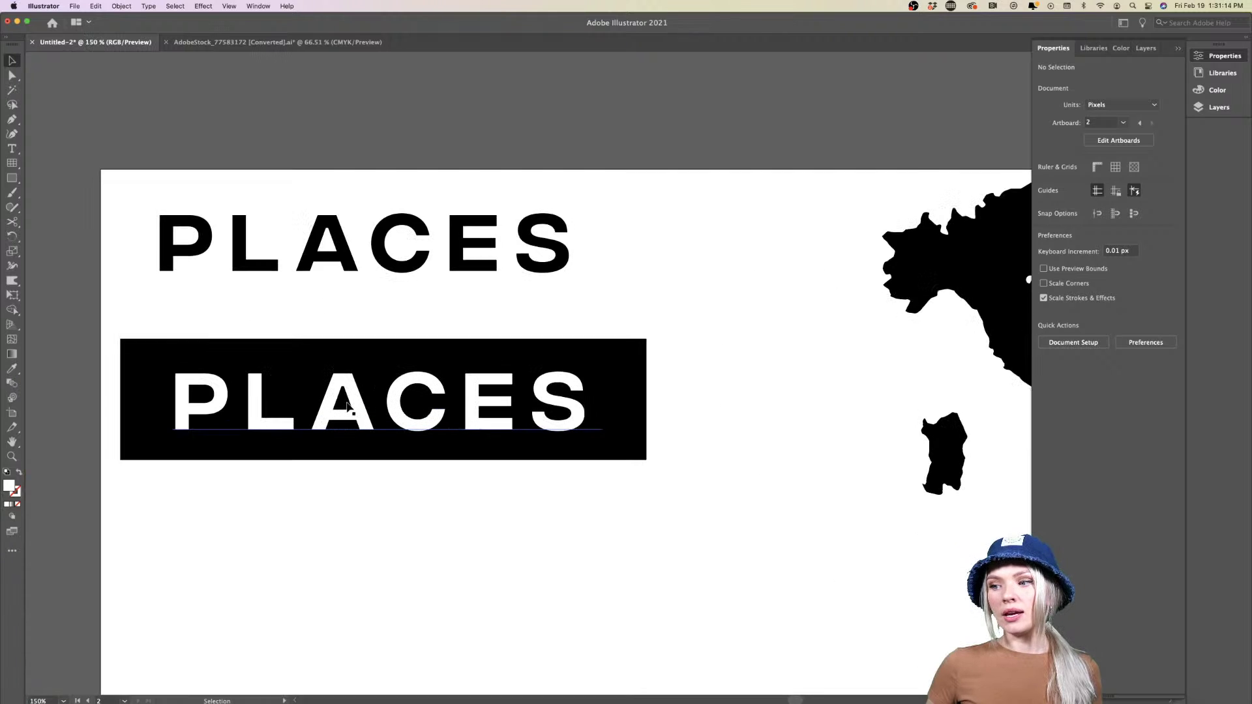
{"action": "left_click", "coordinate": [347, 408]}
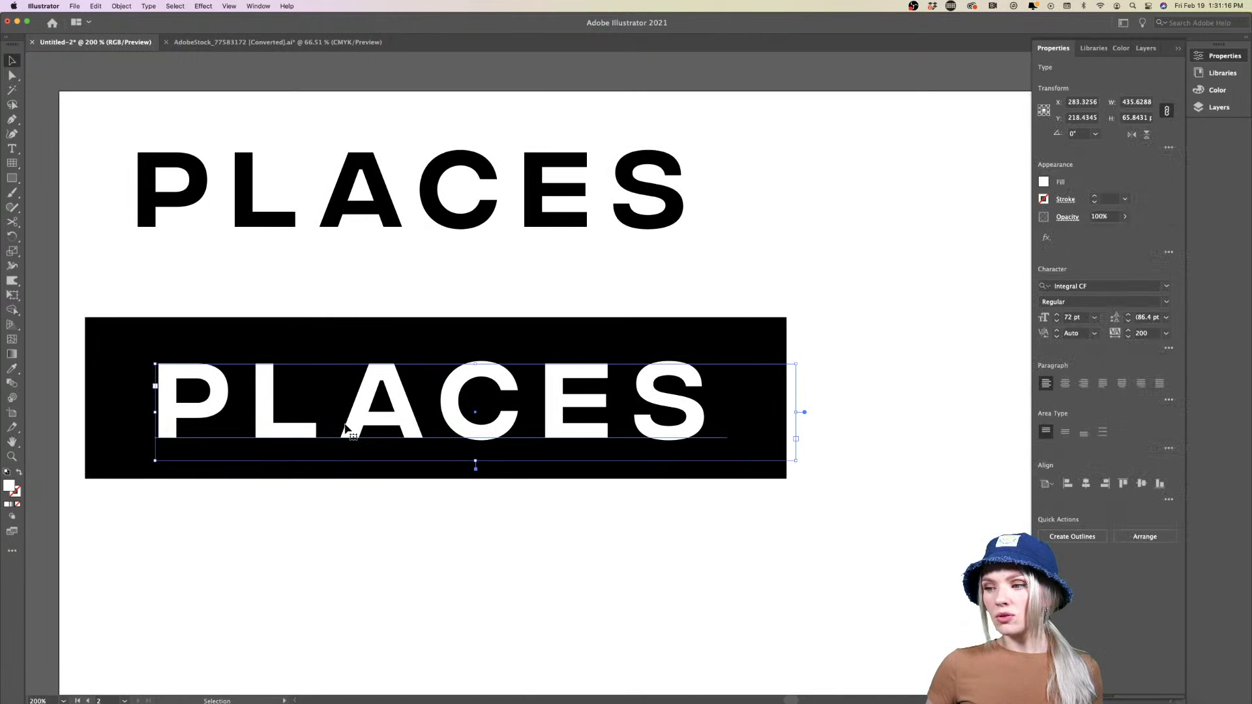
{"action": "left_click", "coordinate": [372, 568]}
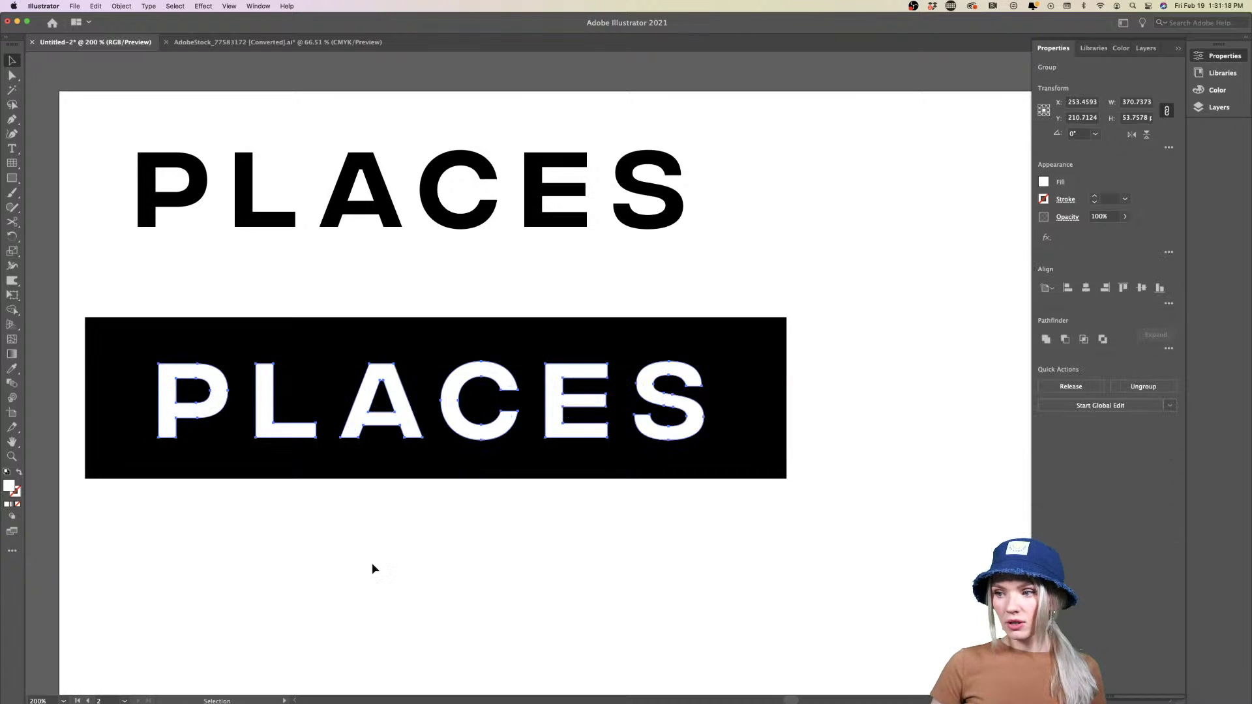
{"action": "left_click", "coordinate": [279, 437]}
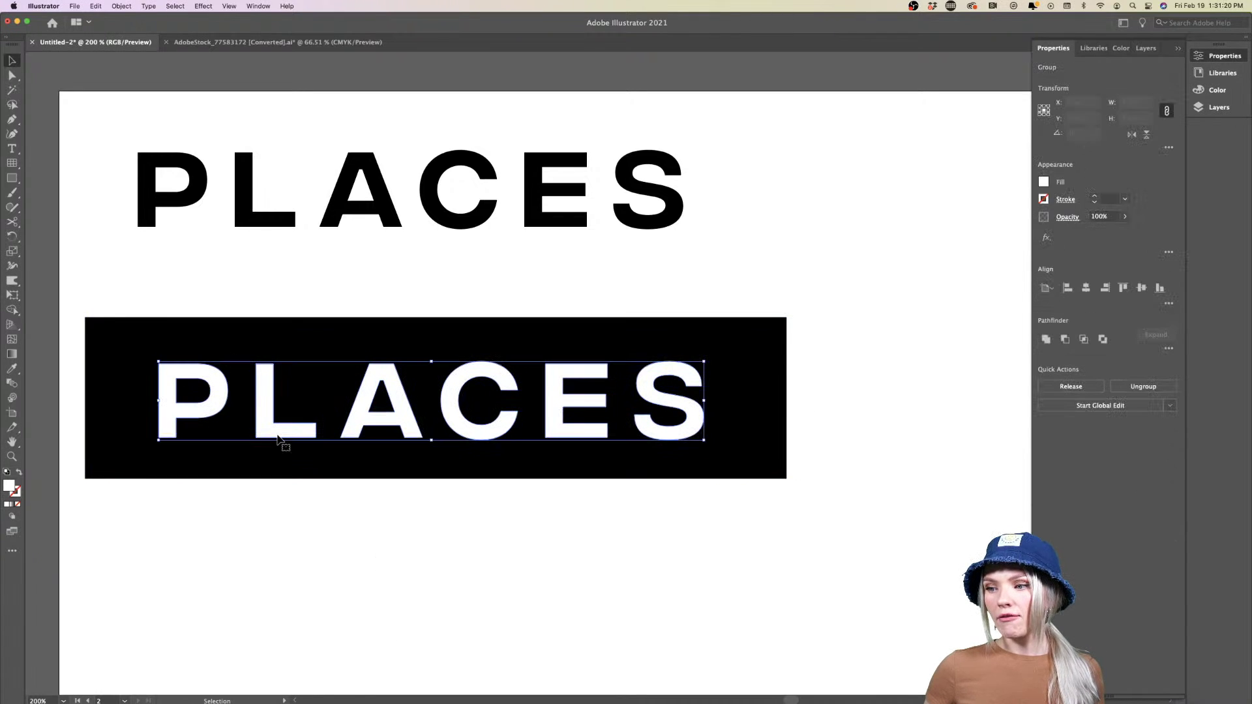
{"action": "double_click", "coordinate": [279, 437]}
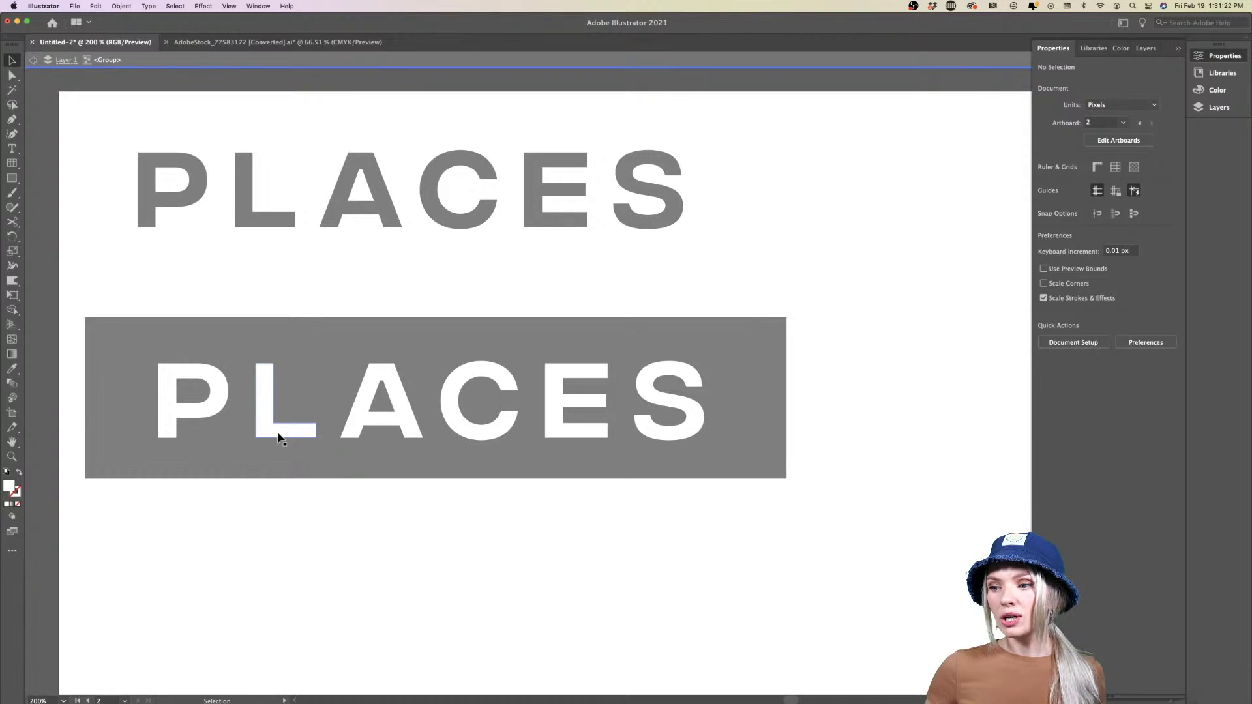
{"action": "left_click", "coordinate": [279, 437]}
{"action": "left_click", "coordinate": [215, 412], "text": "shift"}
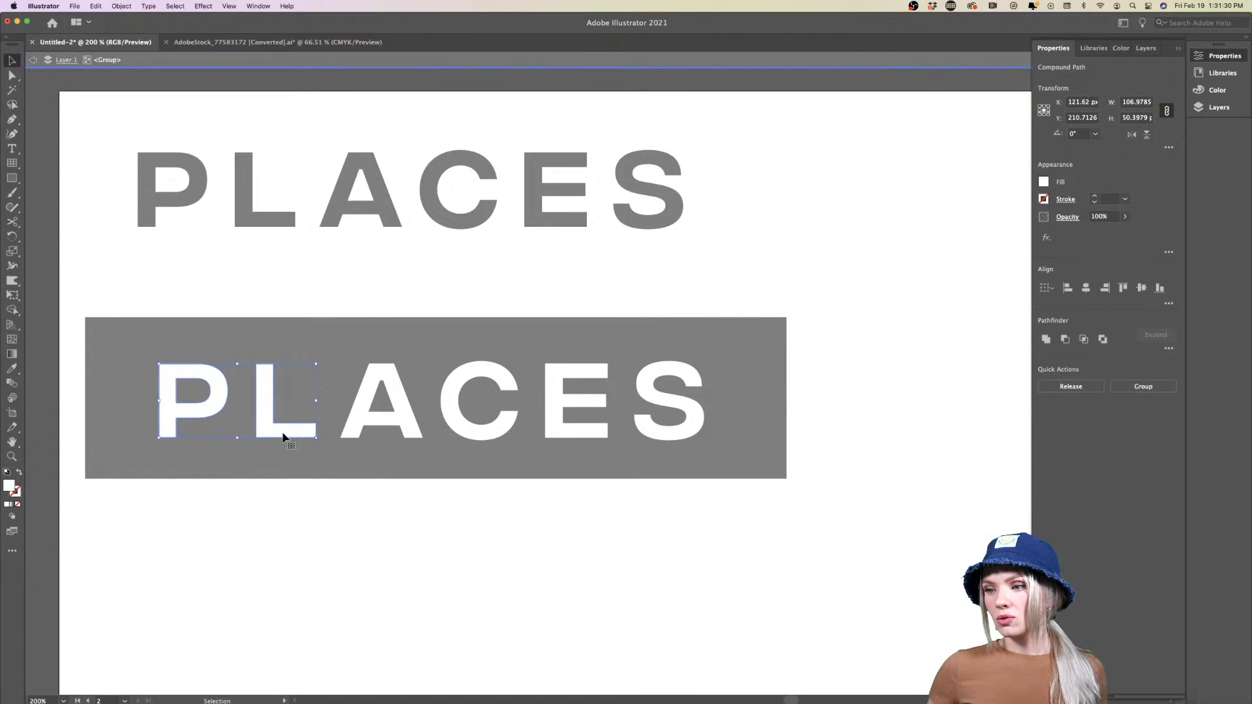
{"action": "left_click_drag", "start_coordinate": [291, 433], "coordinate": [299, 436]}
{"action": "double_click", "coordinate": [352, 526]}
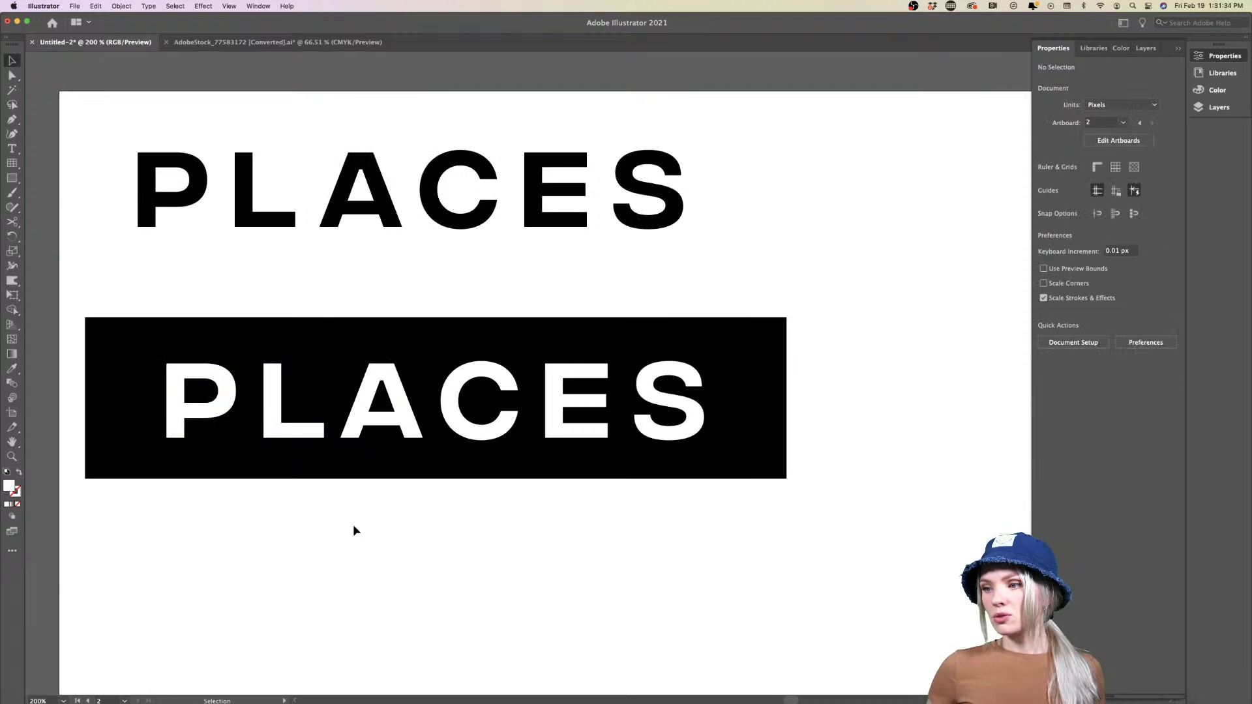
Lengthen the L's bottom bar by dragging its right-edge anchors far to the right
{"action": "scroll", "coordinate": [353, 526], "scroll_direction": "down", "scroll_amount": 2}
{"action": "scroll", "coordinate": [381, 514], "scroll_direction": "down", "scroll_amount": 1}
{"action": "scroll", "coordinate": [407, 502], "scroll_direction": "down", "scroll_amount": 3}
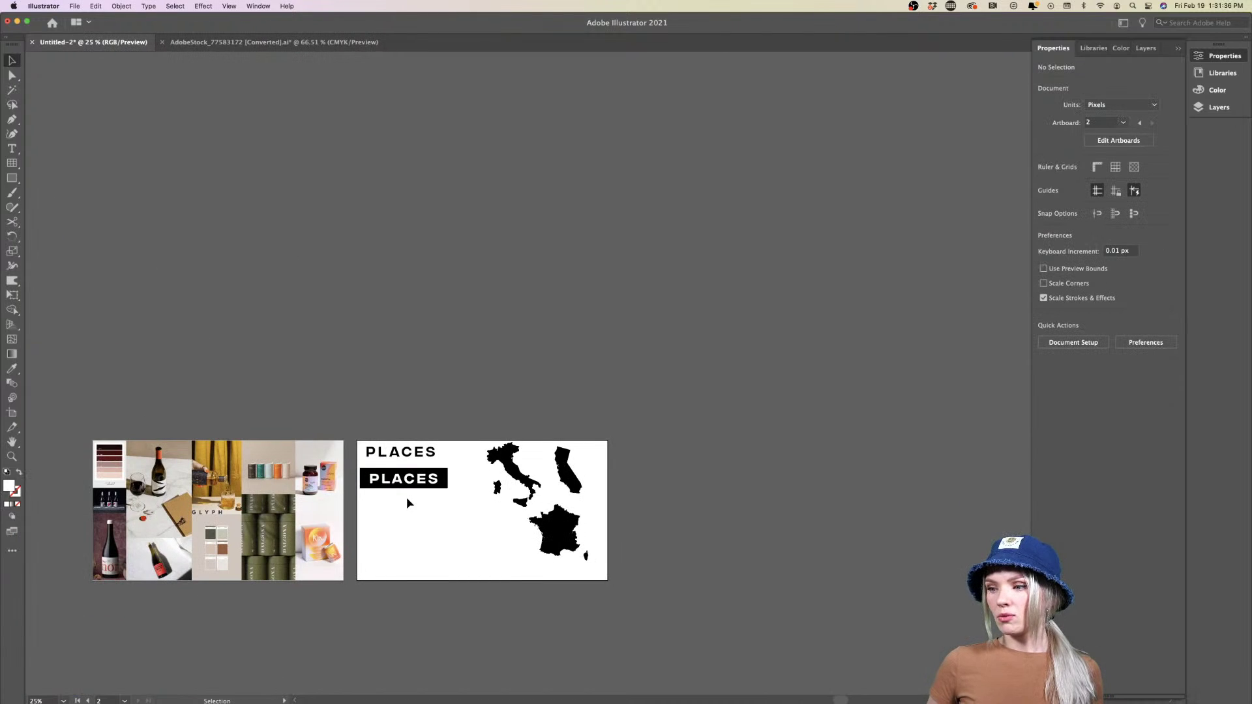
{"action": "scroll", "coordinate": [407, 502], "scroll_direction": "up", "scroll_amount": 5}
{"action": "scroll", "coordinate": [407, 500], "scroll_direction": "up", "scroll_amount": 1}
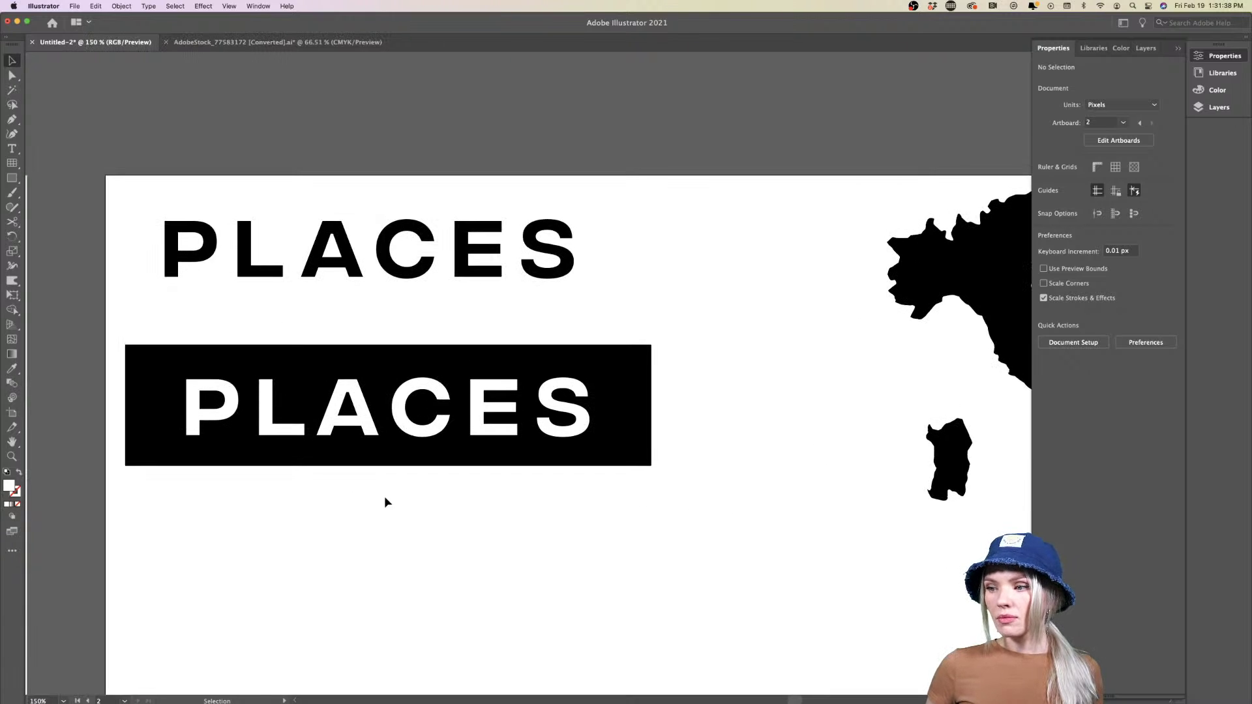
{"action": "scroll", "coordinate": [303, 460], "scroll_direction": "up", "scroll_amount": 4}
{"action": "scroll", "coordinate": [300, 450], "scroll_direction": "down", "scroll_amount": 4}
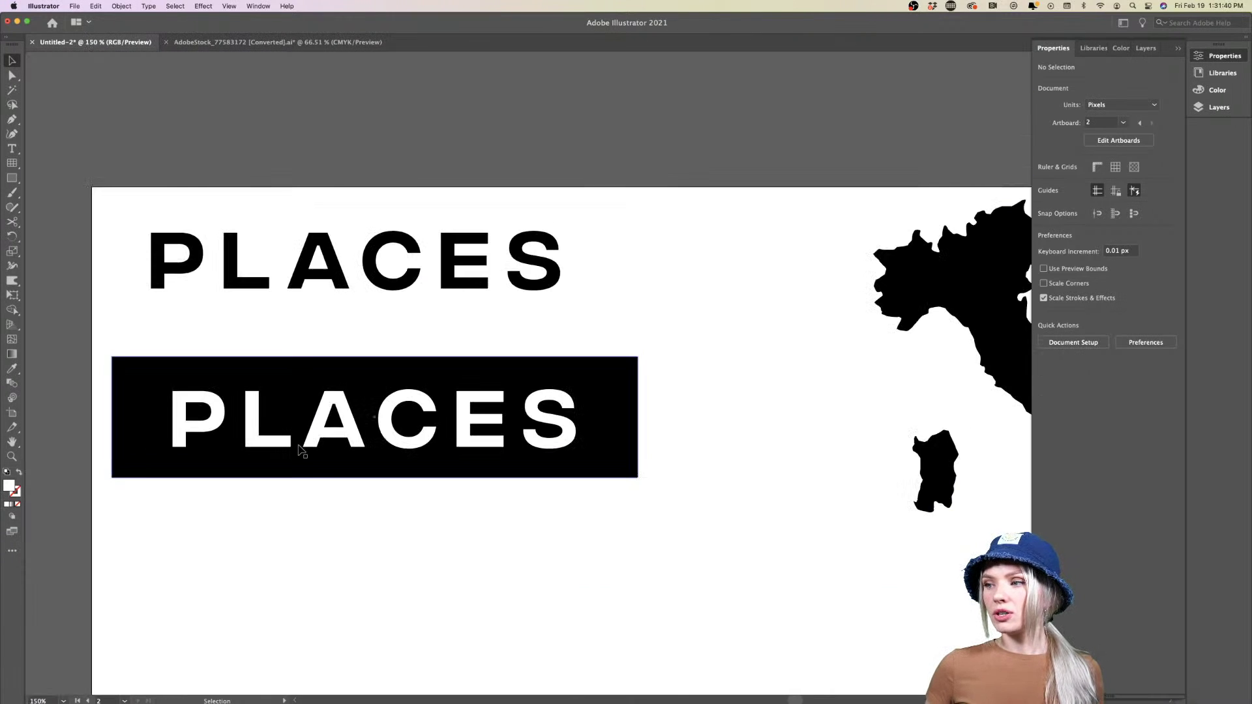
{"action": "double_click", "coordinate": [282, 440]}
{"action": "scroll", "coordinate": [287, 442], "scroll_direction": "up", "scroll_amount": 5}
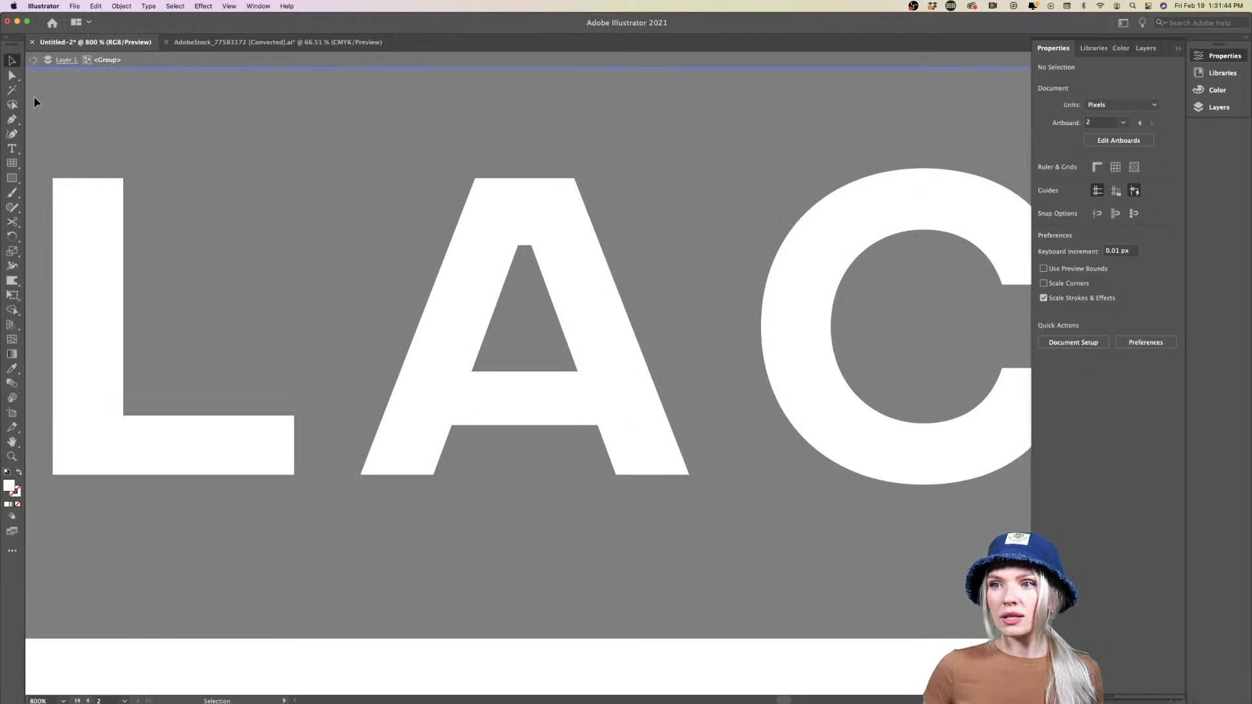
{"action": "left_click", "coordinate": [12, 77]}
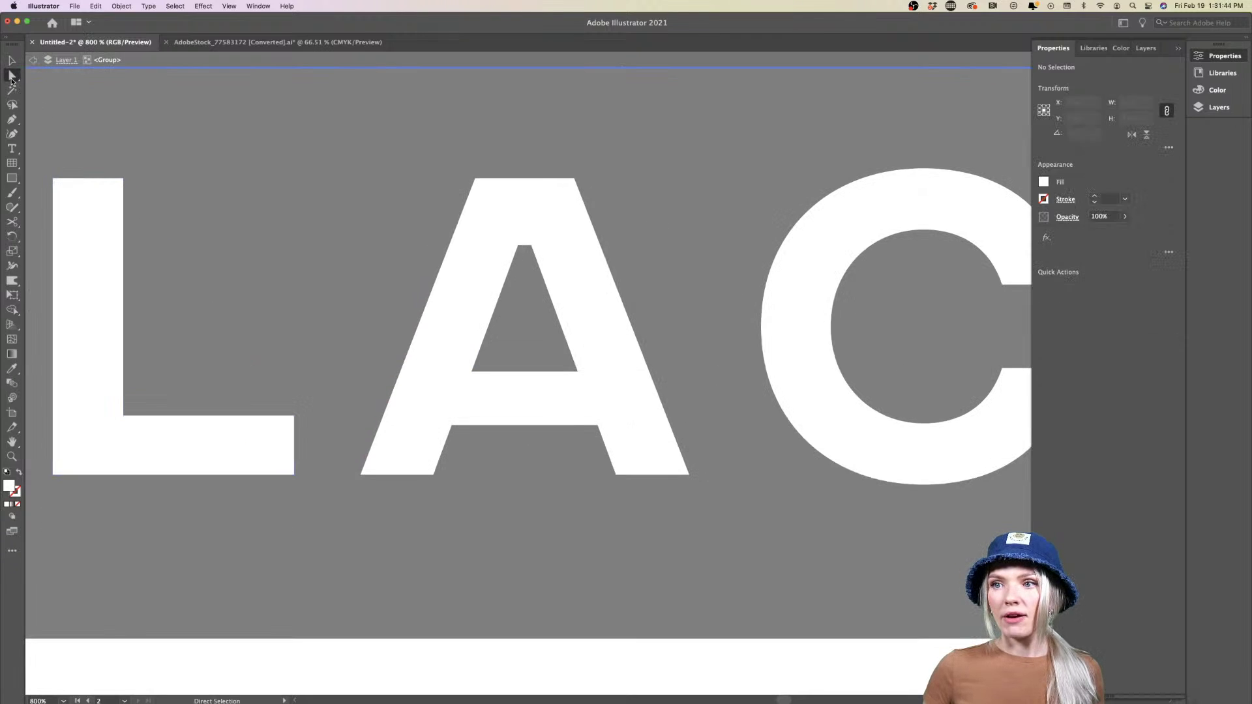
{"action": "left_click", "coordinate": [294, 416]}
{"action": "left_click", "coordinate": [295, 474]}
{"action": "left_click_drag", "start_coordinate": [295, 463], "coordinate": [407, 462]}
{"action": "scroll", "coordinate": [436, 561], "scroll_direction": "down", "scroll_amount": 4}
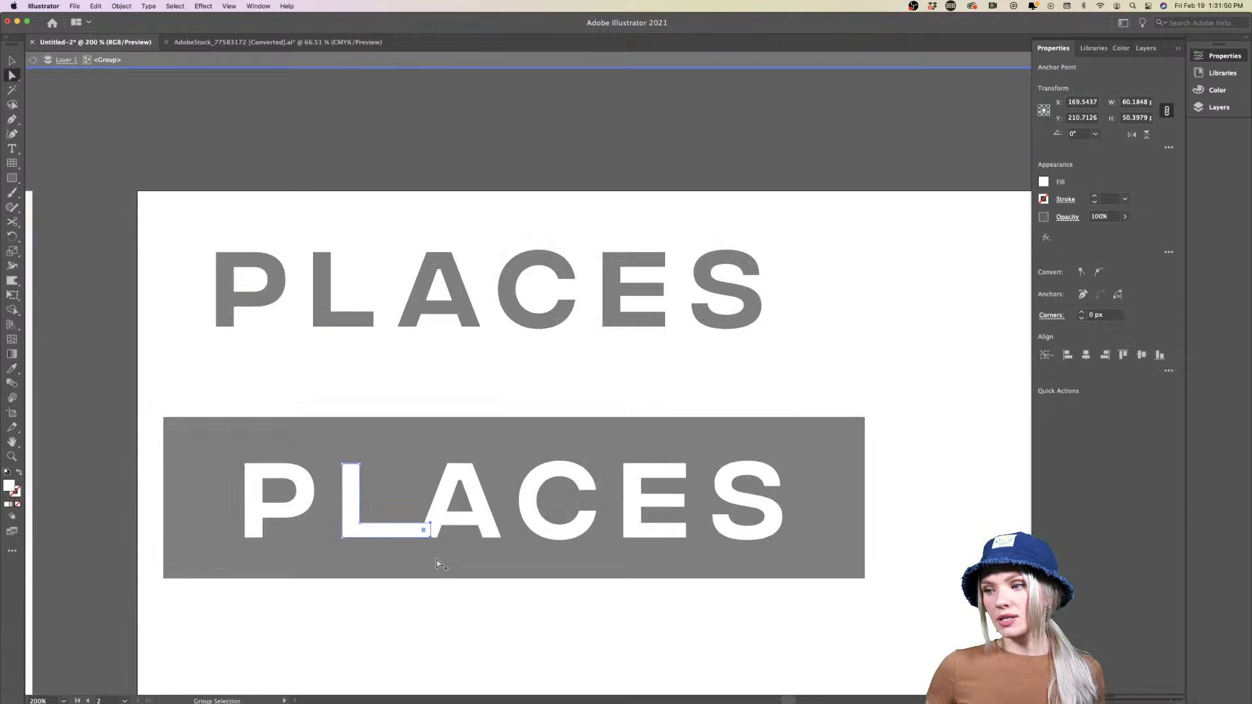
{"action": "double_click", "coordinate": [450, 629]}
Exit the banner group and select the black PLACES heading
{"action": "scroll", "coordinate": [449, 629], "scroll_direction": "down", "scroll_amount": 1}
{"action": "scroll", "coordinate": [450, 629], "scroll_direction": "right", "scroll_amount": 3}
{"action": "scroll", "coordinate": [450, 628], "scroll_direction": "down", "scroll_amount": 1}
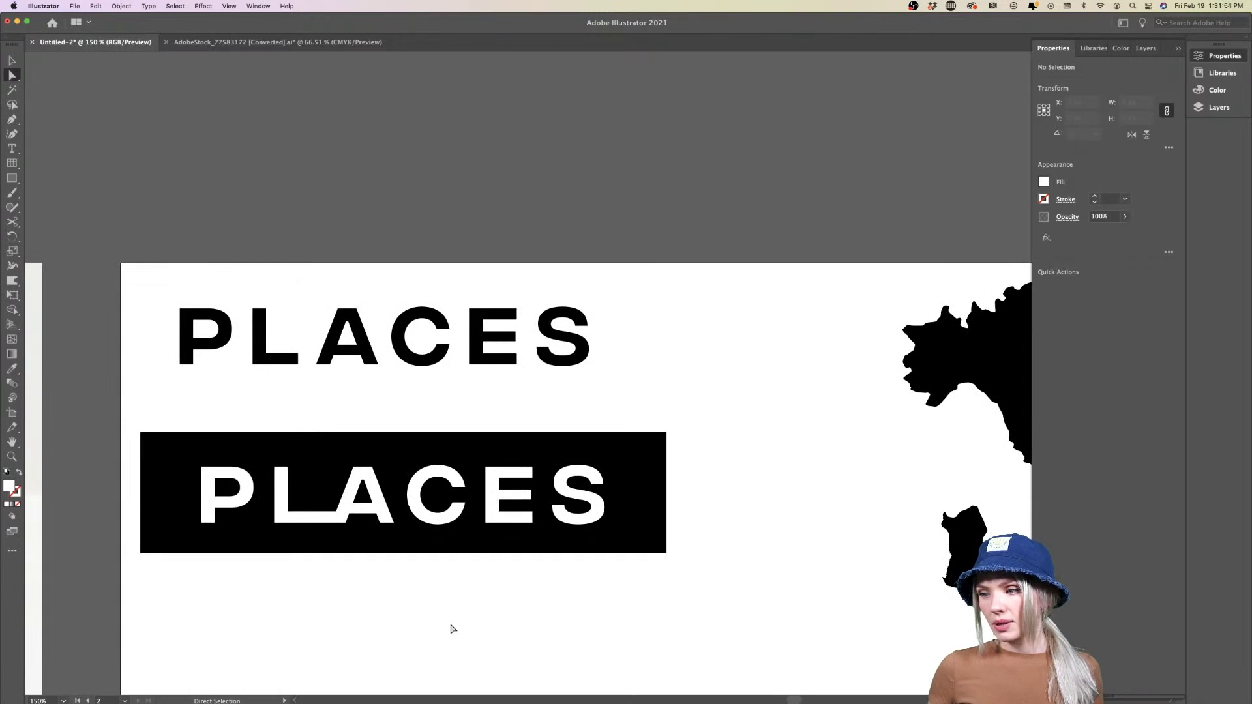
{"action": "double_click", "coordinate": [450, 628]}
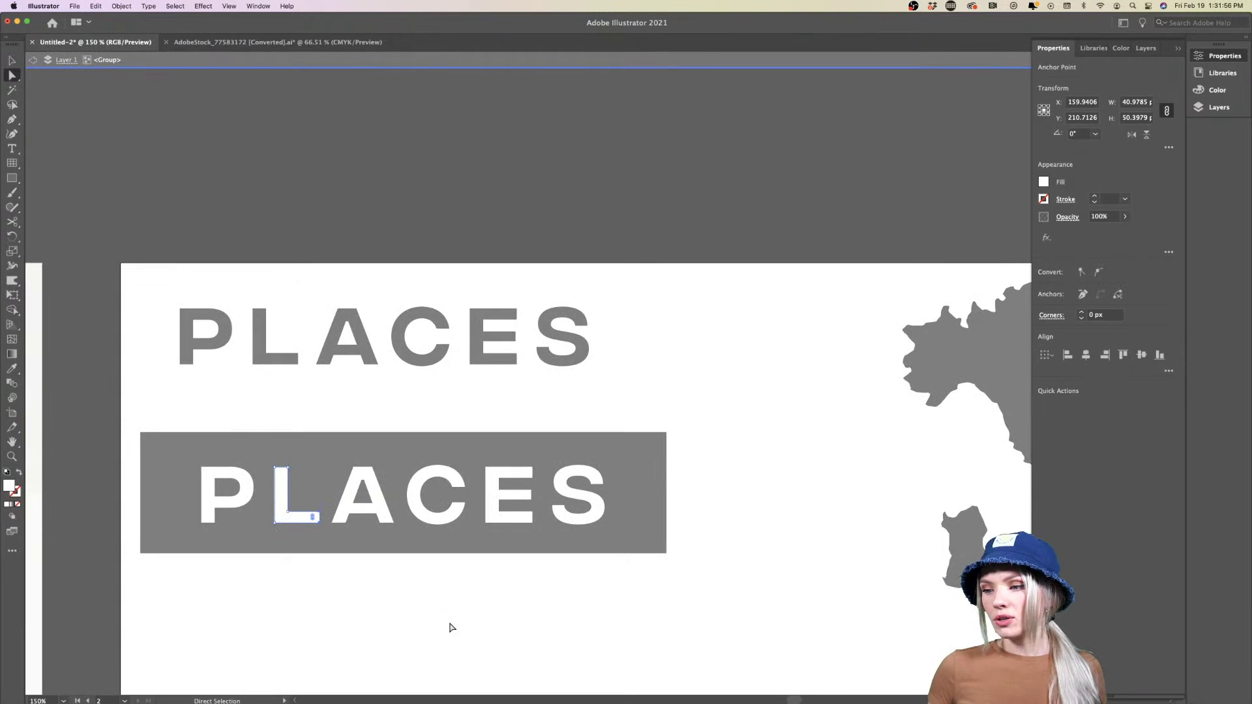
{"action": "double_click", "coordinate": [450, 628]}
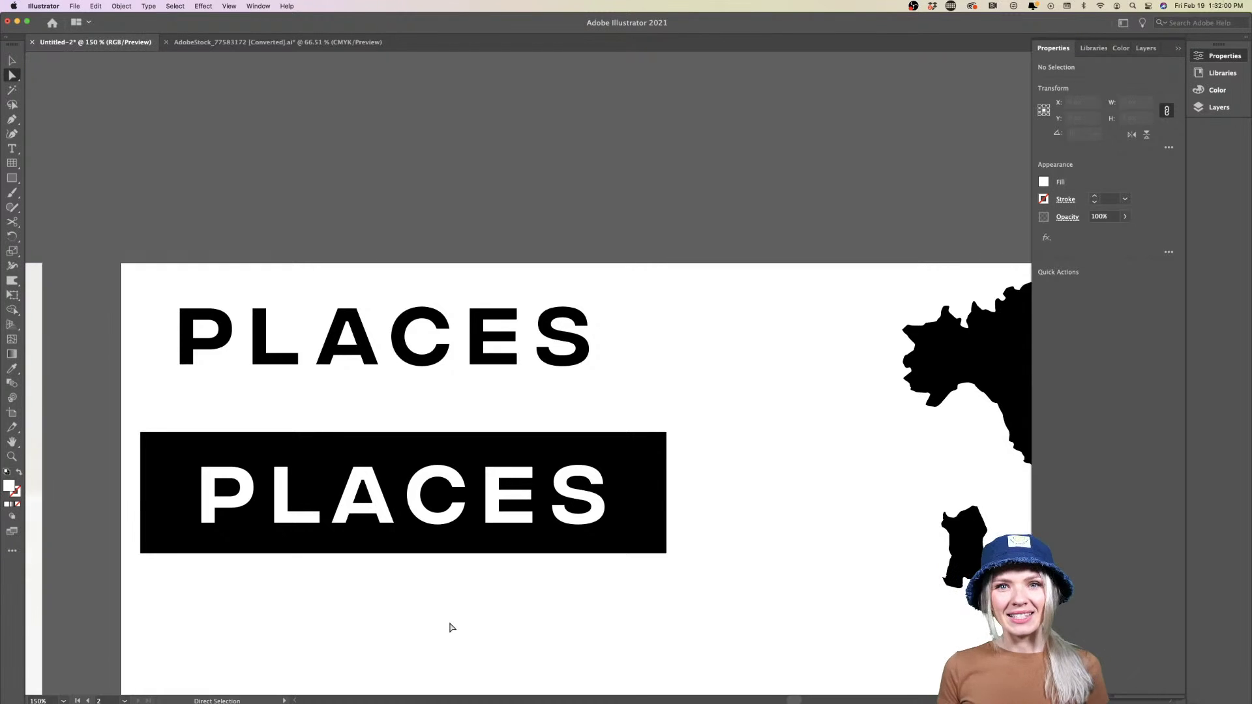
{"action": "left_click", "coordinate": [503, 363]}
Delete the stray top PLACES text
{"action": "scroll", "coordinate": [503, 362], "scroll_direction": "down", "scroll_amount": 1}
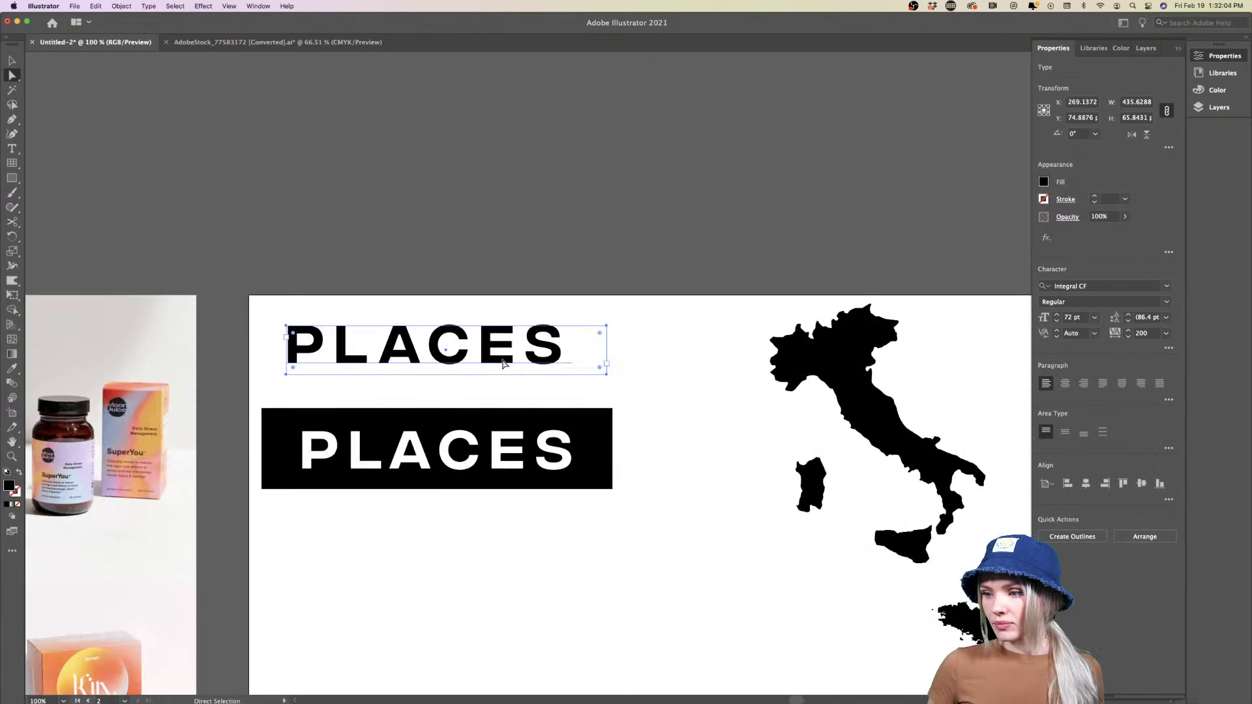
{"action": "key", "text": "Delete"}
{"action": "left_click", "coordinate": [499, 457]}
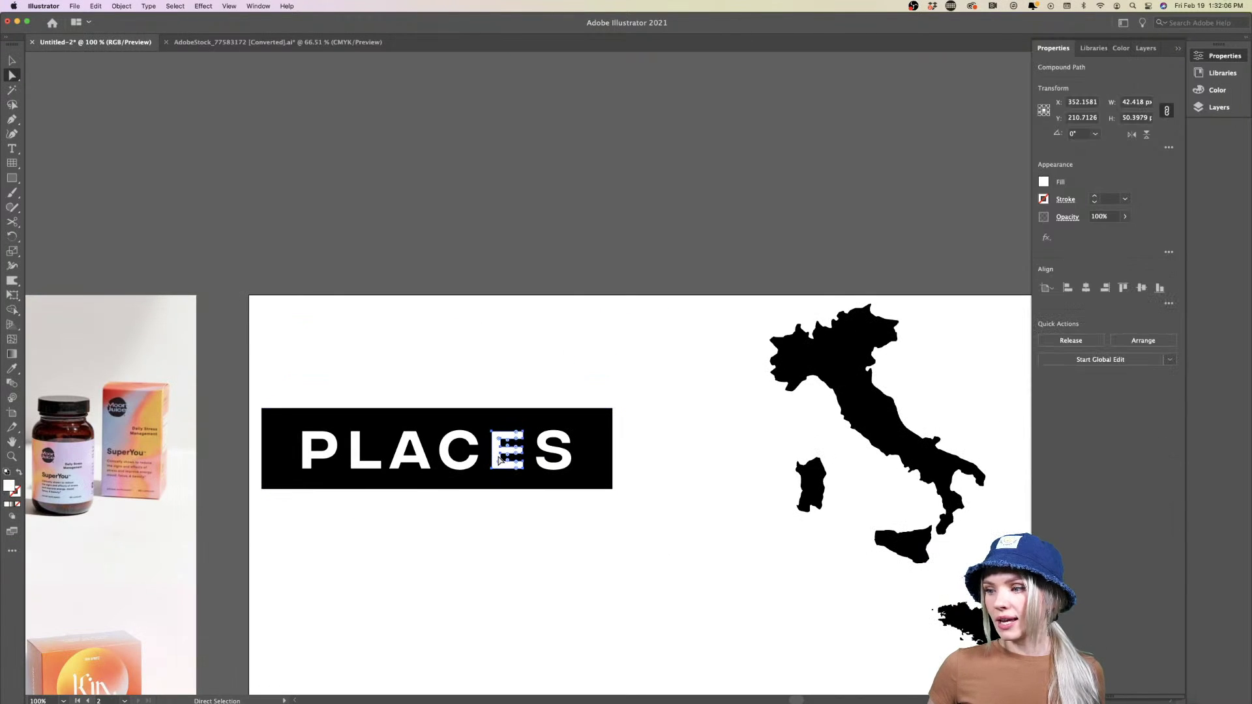
{"action": "left_click", "coordinate": [520, 523]}
Confirm the white PLACES lettering selects as one group and review artboard 2
{"action": "key", "text": "v"}
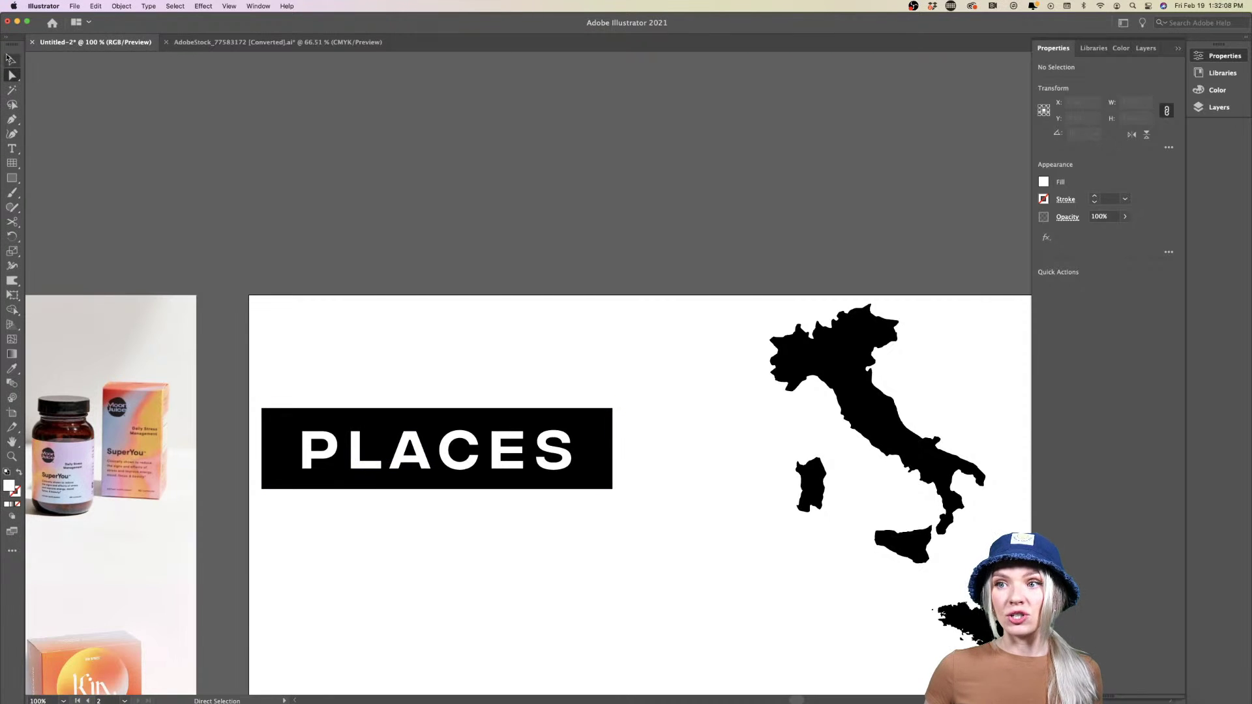
{"action": "left_click", "coordinate": [425, 460]}
{"action": "scroll", "coordinate": [425, 461], "scroll_direction": "up", "scroll_amount": 1}
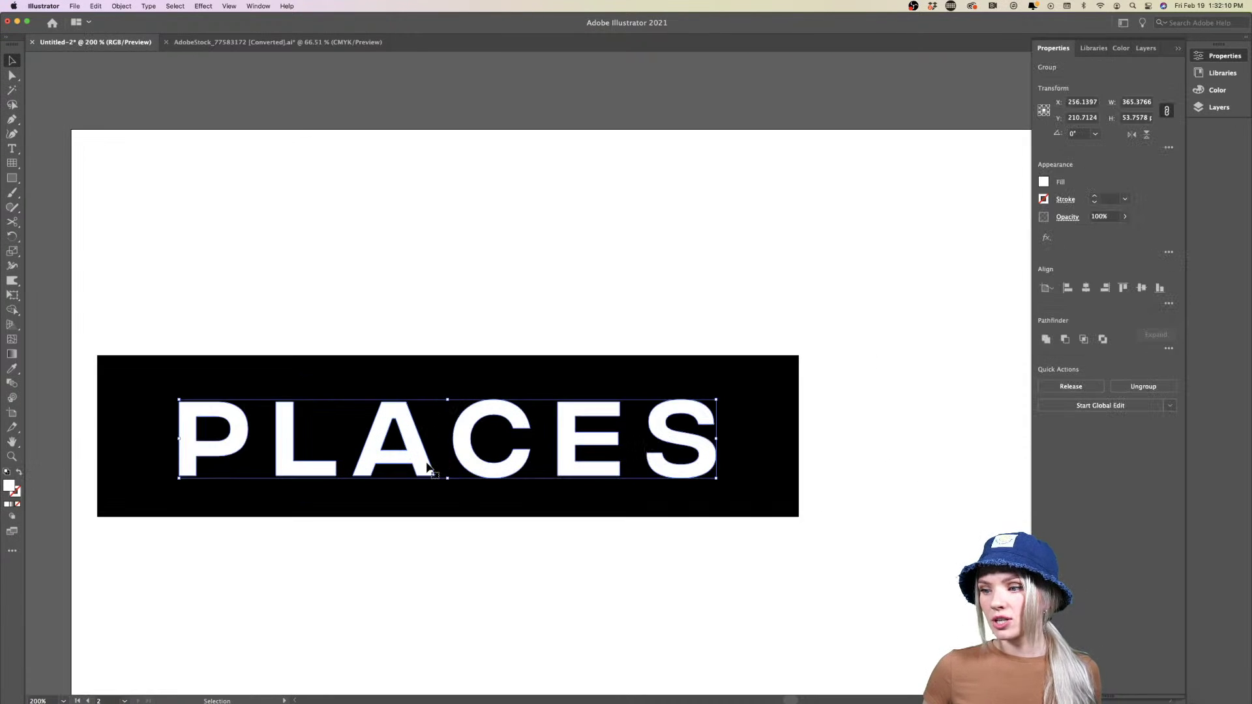
{"action": "scroll", "coordinate": [363, 443], "scroll_direction": "right", "scroll_amount": 2}
{"action": "scroll", "coordinate": [464, 596], "scroll_direction": "left", "scroll_amount": 1}
{"action": "left_click", "coordinate": [463, 596]}
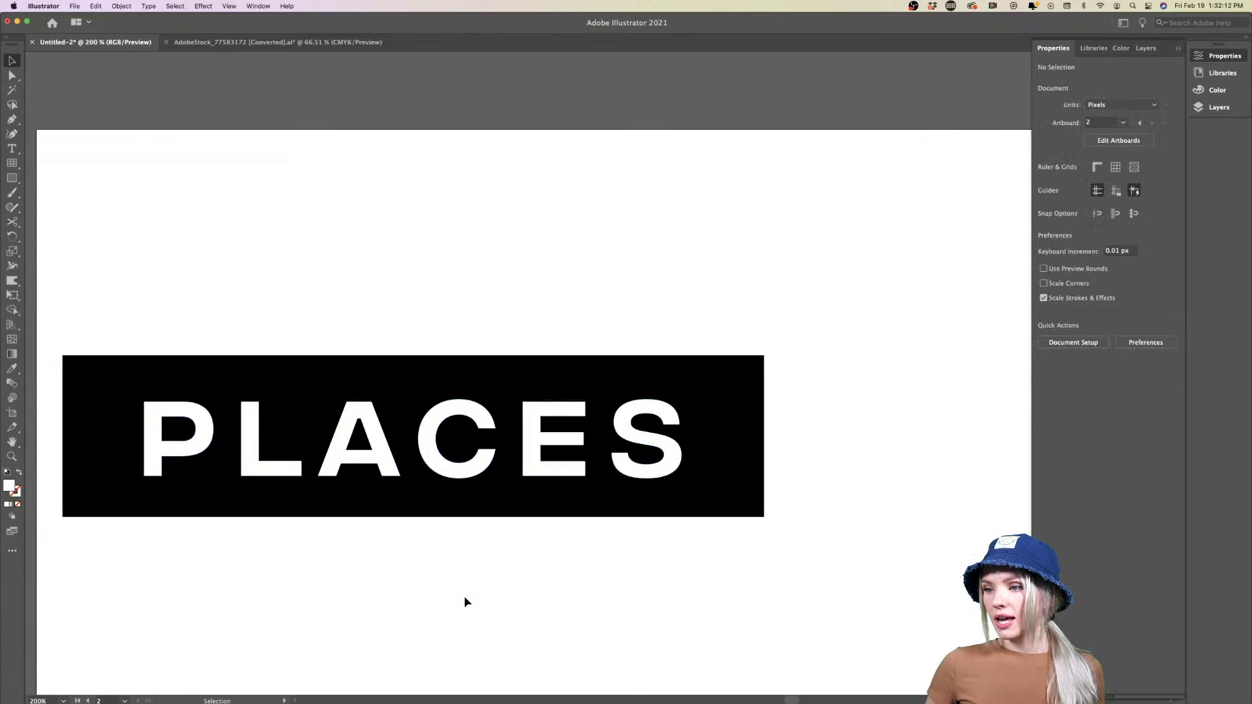
{"action": "scroll", "coordinate": [464, 596], "scroll_direction": "down", "scroll_amount": 3}
{"action": "scroll", "coordinate": [464, 596], "scroll_direction": "down", "scroll_amount": 5}
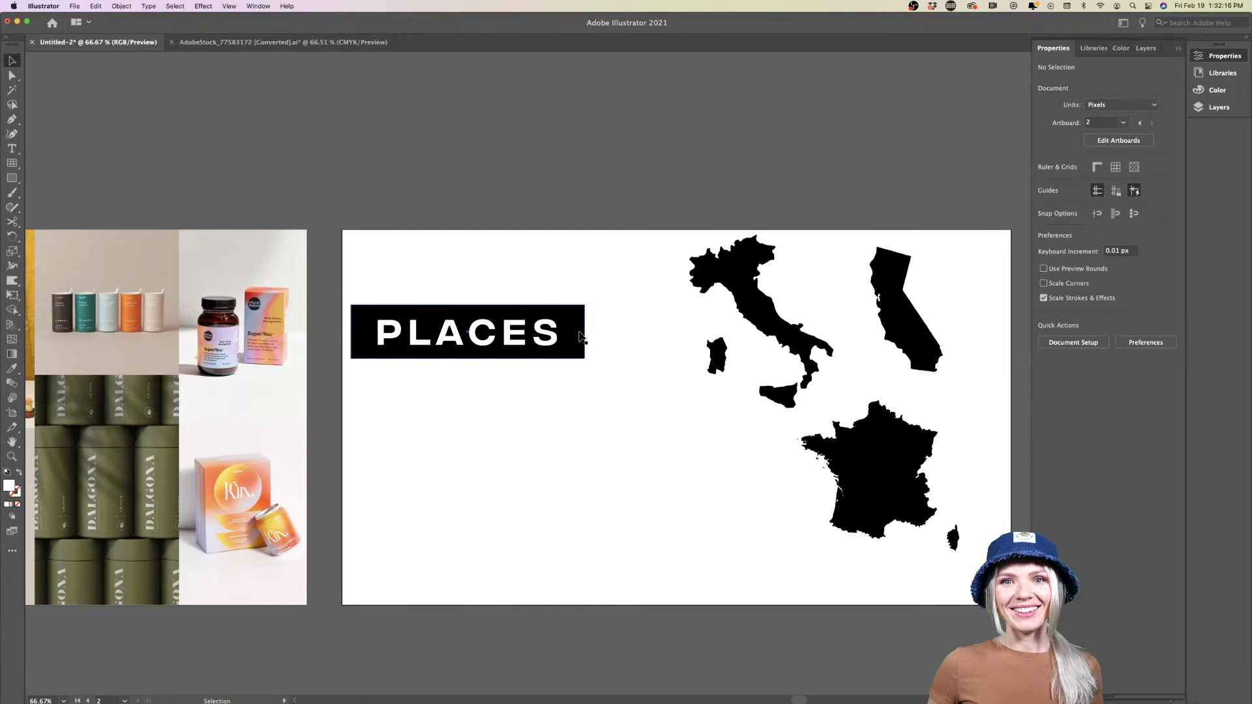
{"action": "scroll", "coordinate": [556, 272], "scroll_direction": "up", "scroll_amount": 2}
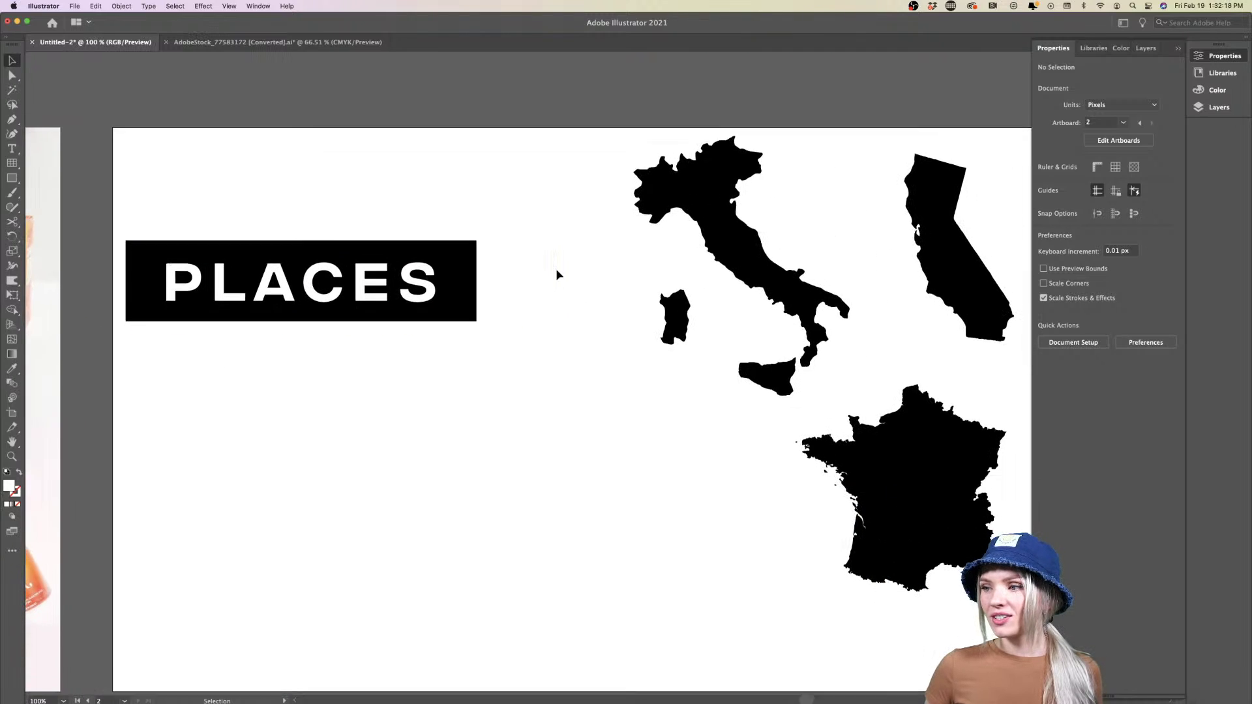
{"action": "scroll", "coordinate": [556, 274], "scroll_direction": "down", "scroll_amount": 1}
Copy the black PLACES banner directly below the original
{"action": "left_click", "coordinate": [368, 281]}
{"action": "left_click_drag", "start_coordinate": [399, 287], "coordinate": [399, 388]}
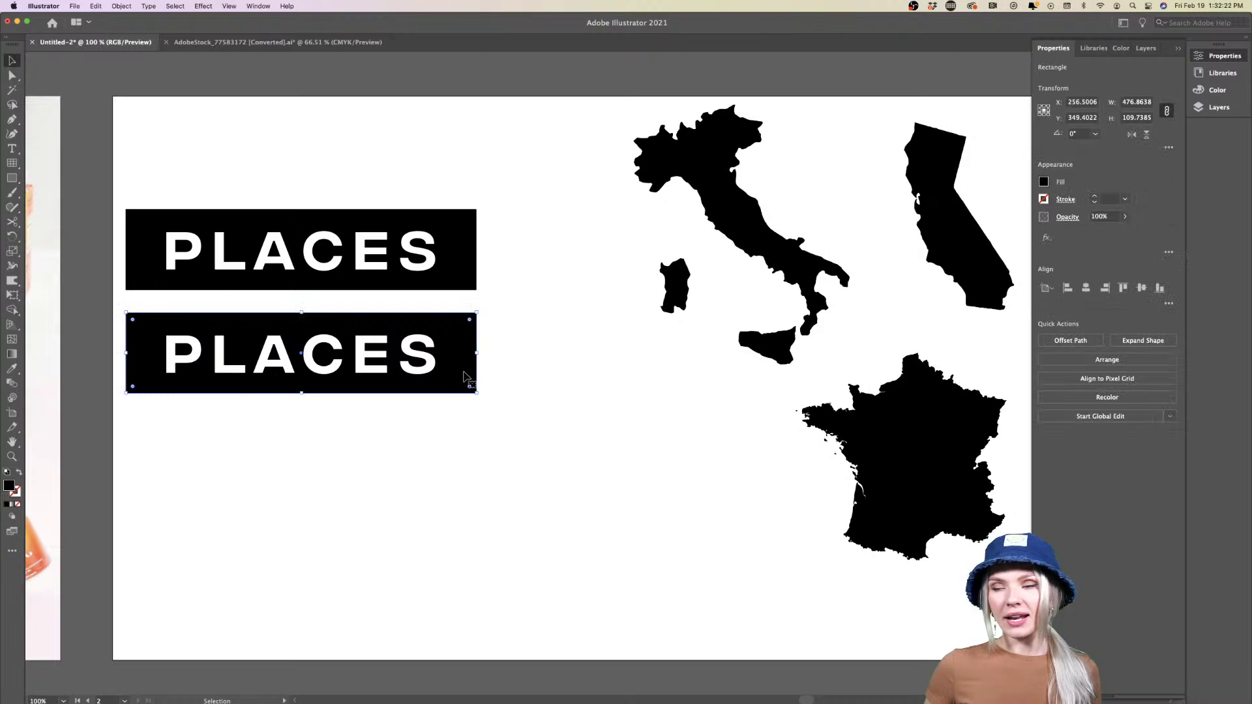
{"action": "scroll", "coordinate": [467, 377], "scroll_direction": "left", "scroll_amount": 2}
Fill the copied banner with dark brown eyedropped from the product photo, then open Libraries
{"action": "key", "text": "i"}
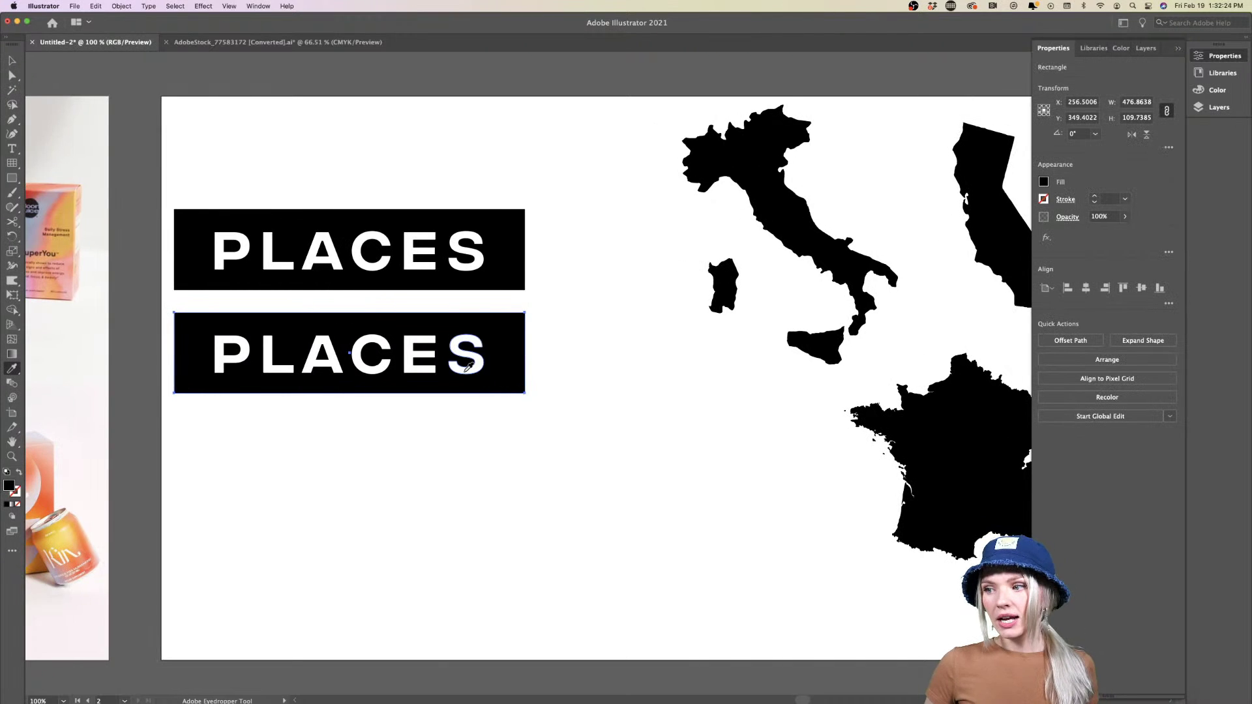
{"action": "scroll", "coordinate": [468, 367], "scroll_direction": "left", "scroll_amount": 10}
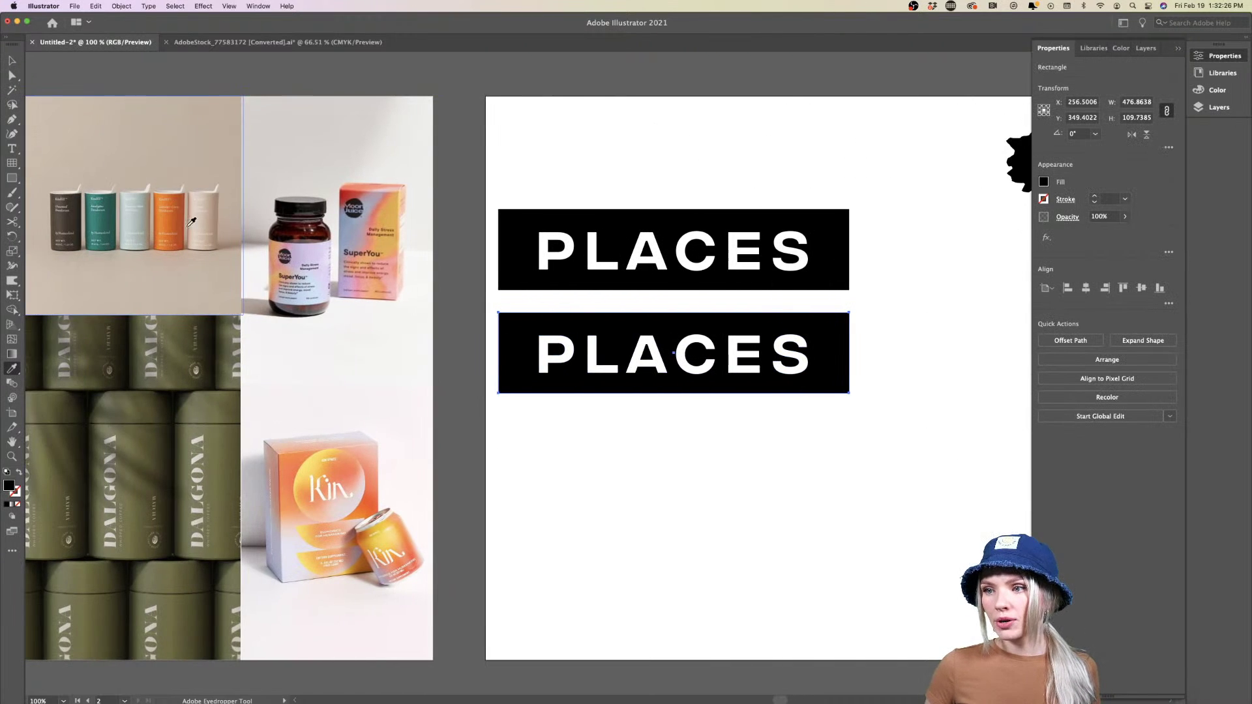
{"action": "left_click", "coordinate": [172, 215]}
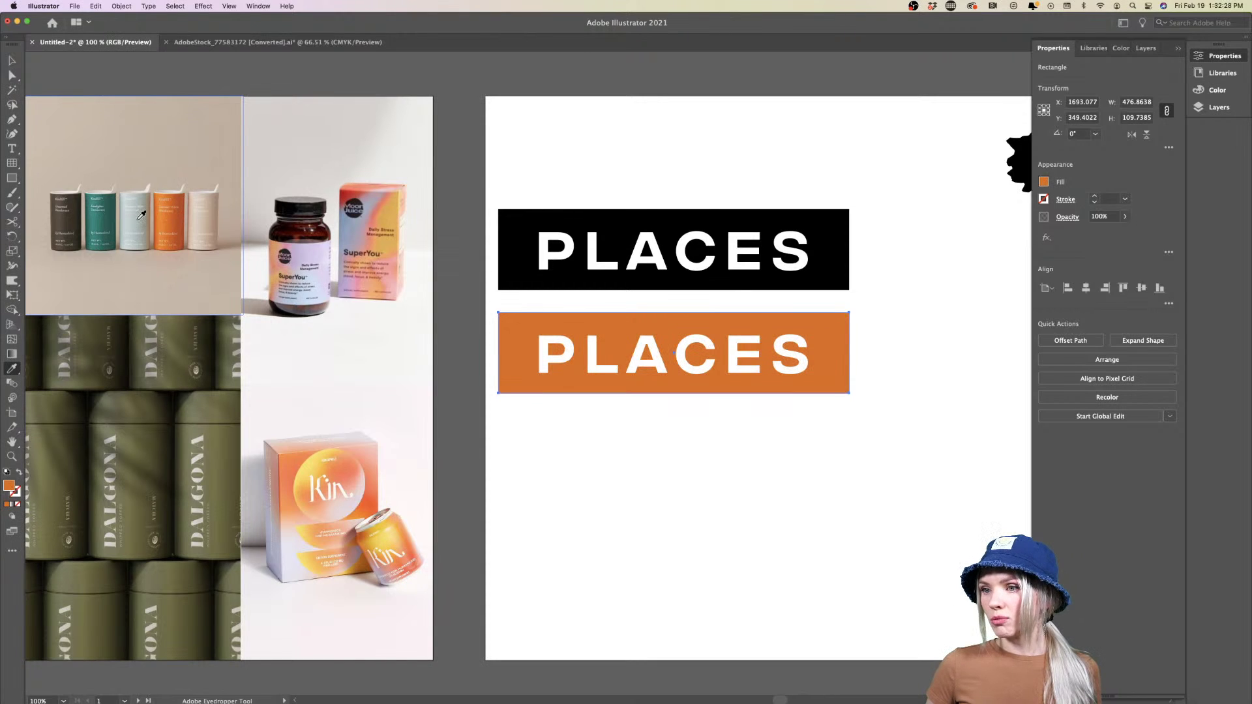
{"action": "left_click", "coordinate": [138, 215]}
{"action": "left_click", "coordinate": [143, 218]}
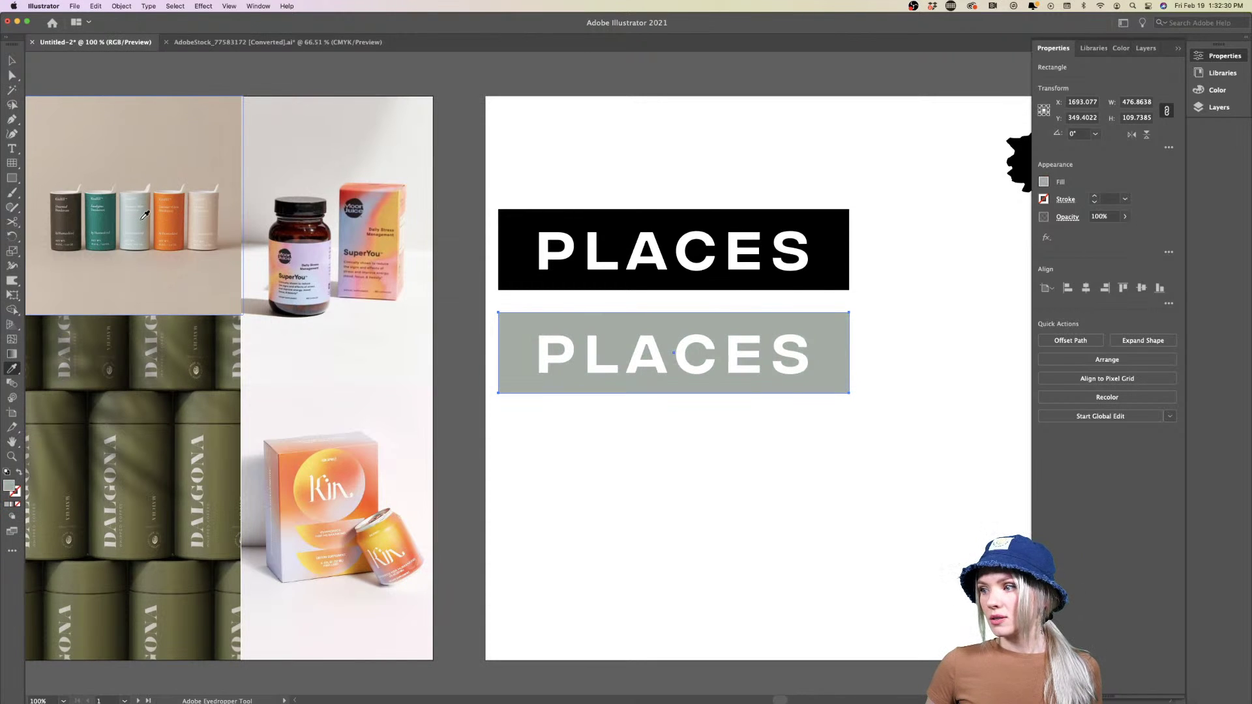
{"action": "left_click", "coordinate": [139, 216]}
{"action": "left_click", "coordinate": [103, 215]}
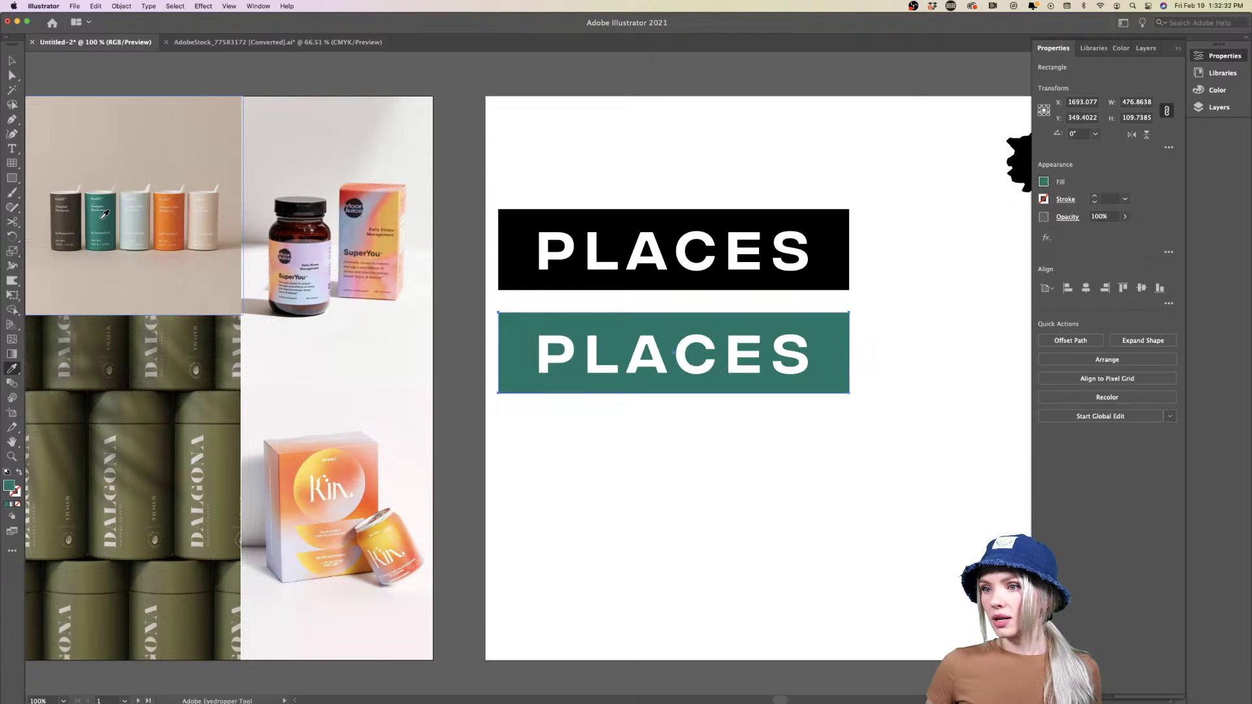
{"action": "left_click", "coordinate": [69, 216]}
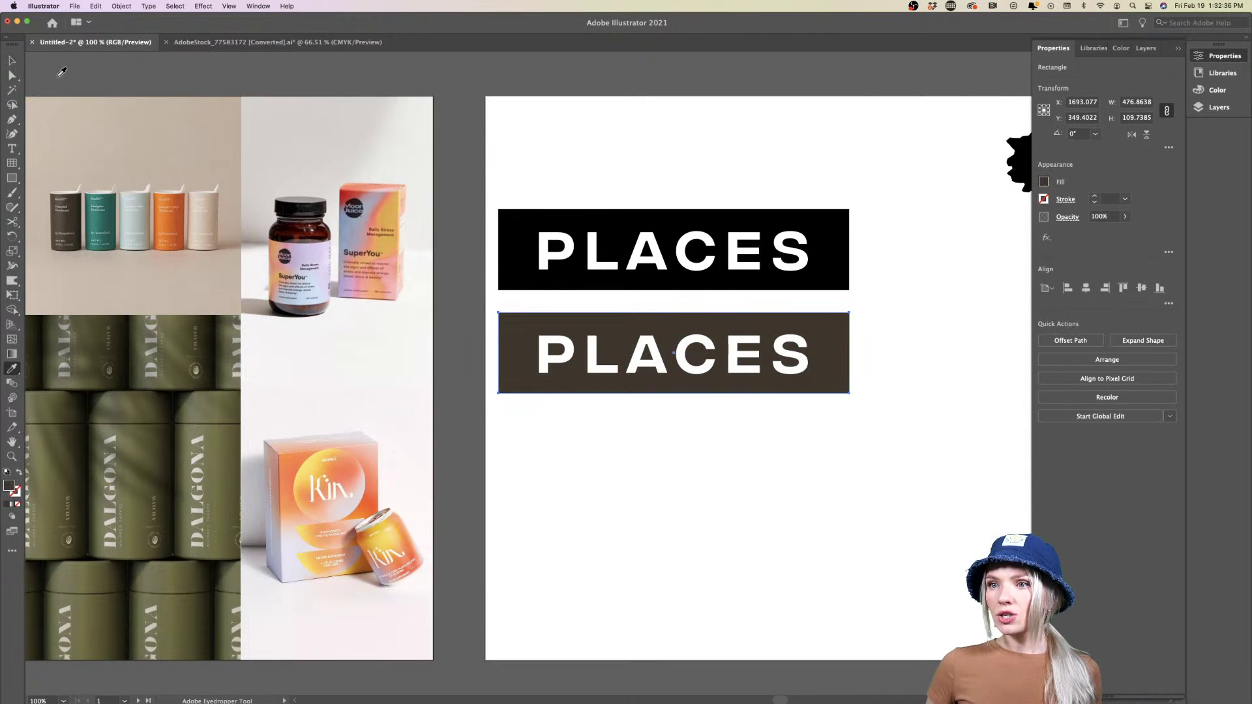
{"action": "left_click", "coordinate": [1224, 73]}
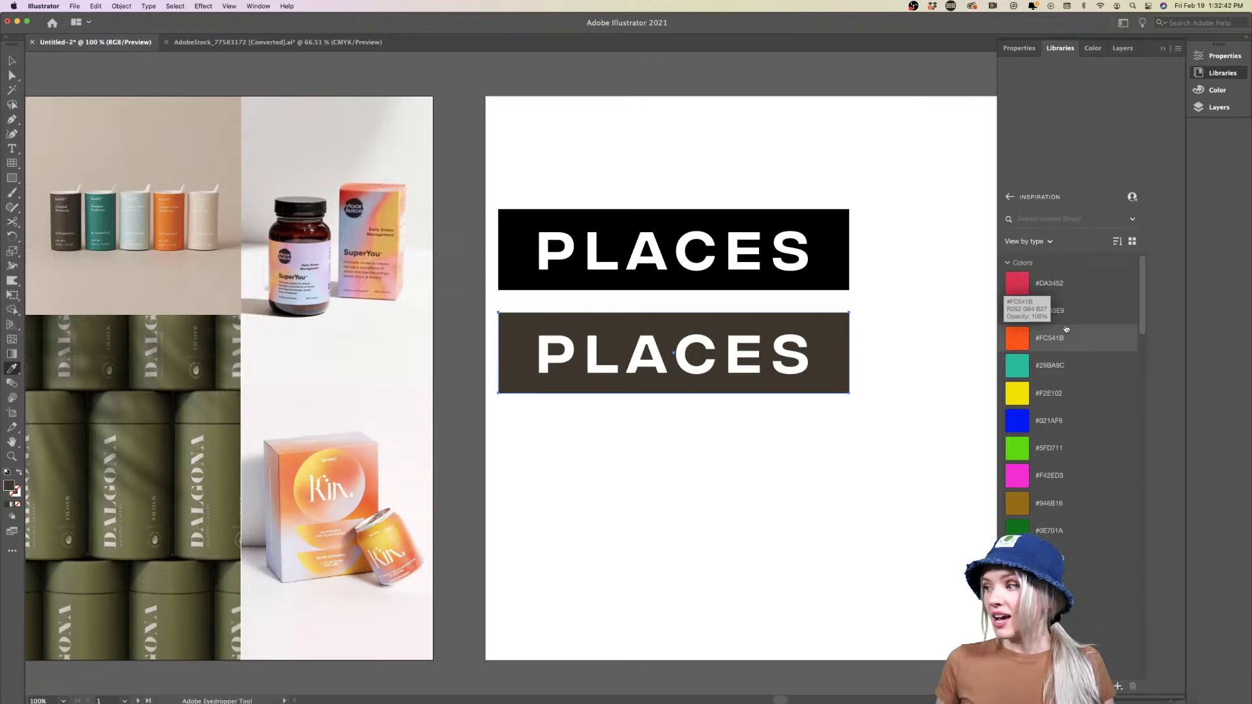
Fill the copied banner with maroon from the Rae Dietary Supplement library theme
{"action": "scroll", "coordinate": [1066, 329], "scroll_direction": "down", "scroll_amount": 10}
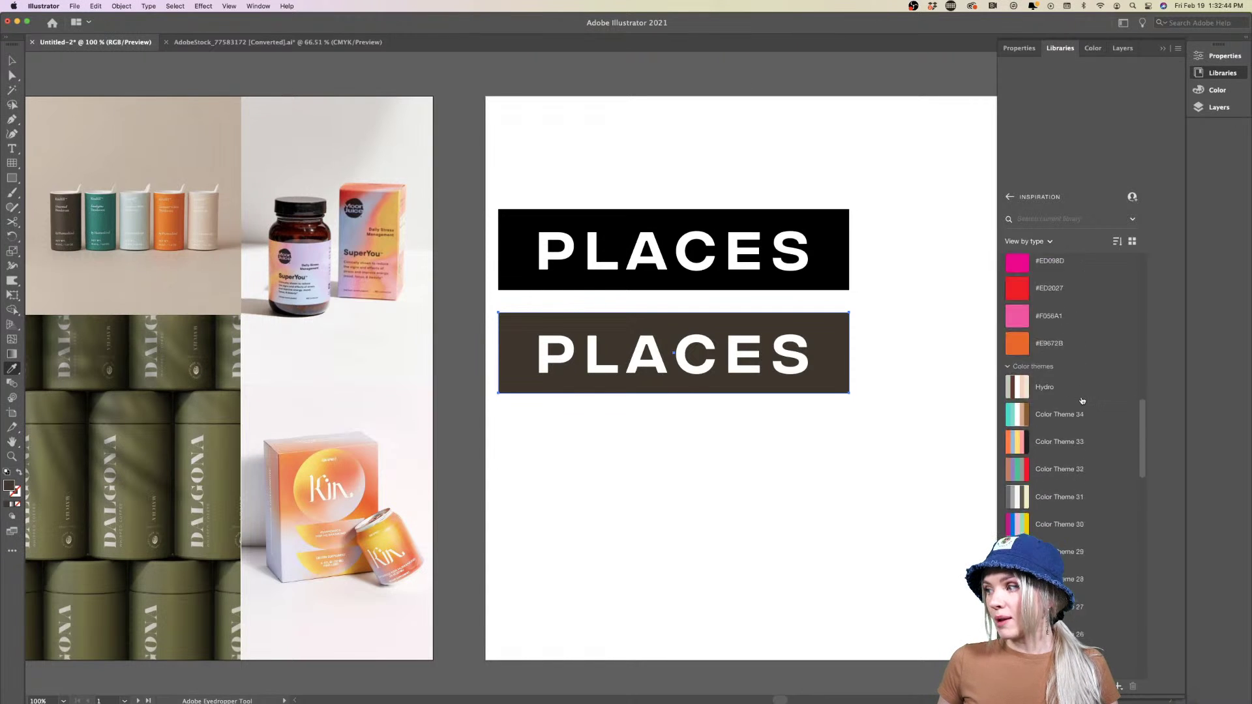
{"action": "scroll", "coordinate": [1082, 400], "scroll_direction": "down", "scroll_amount": 15}
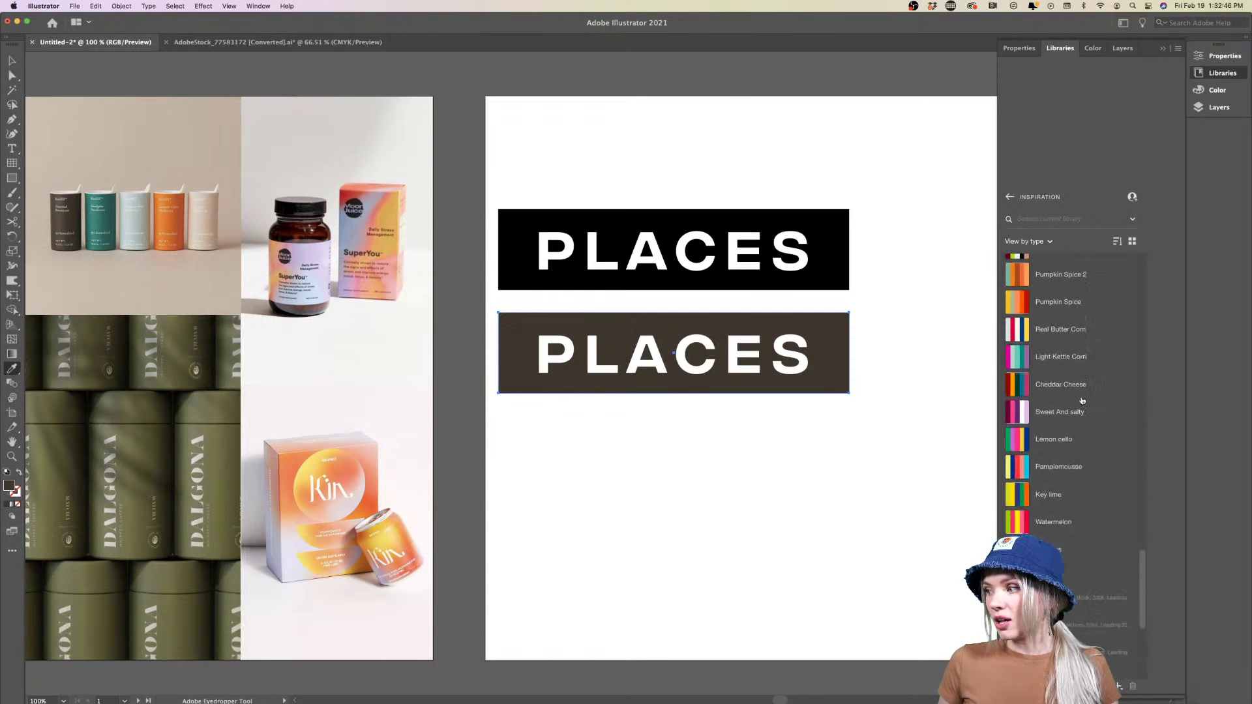
{"action": "scroll", "coordinate": [1081, 401], "scroll_direction": "up", "scroll_amount": 5}
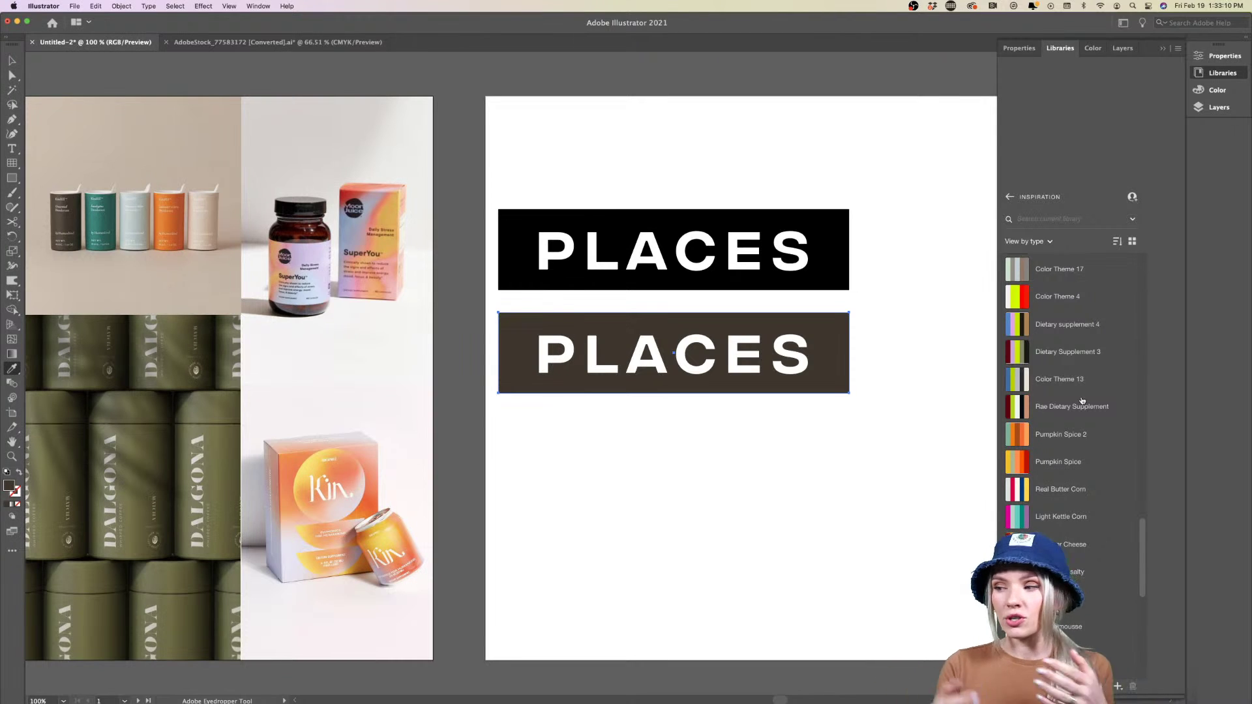
{"action": "mouse_move", "coordinate": [1030, 382]}
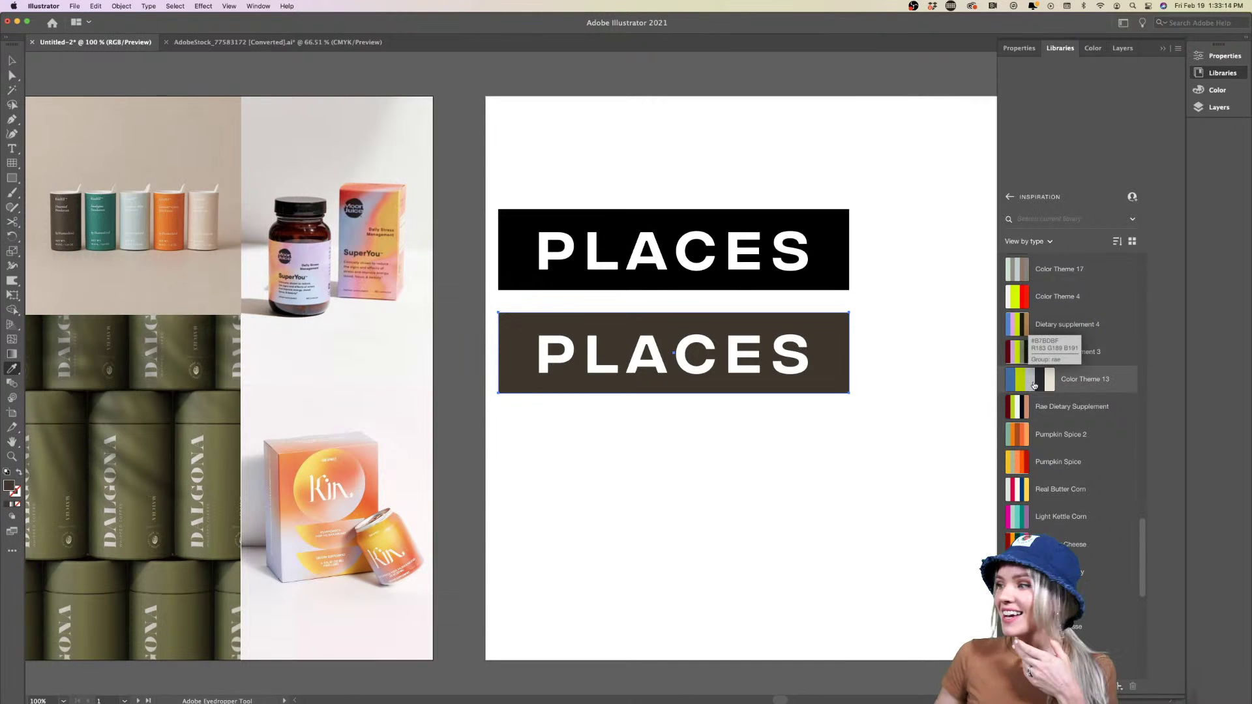
{"action": "left_click", "coordinate": [1039, 383]}
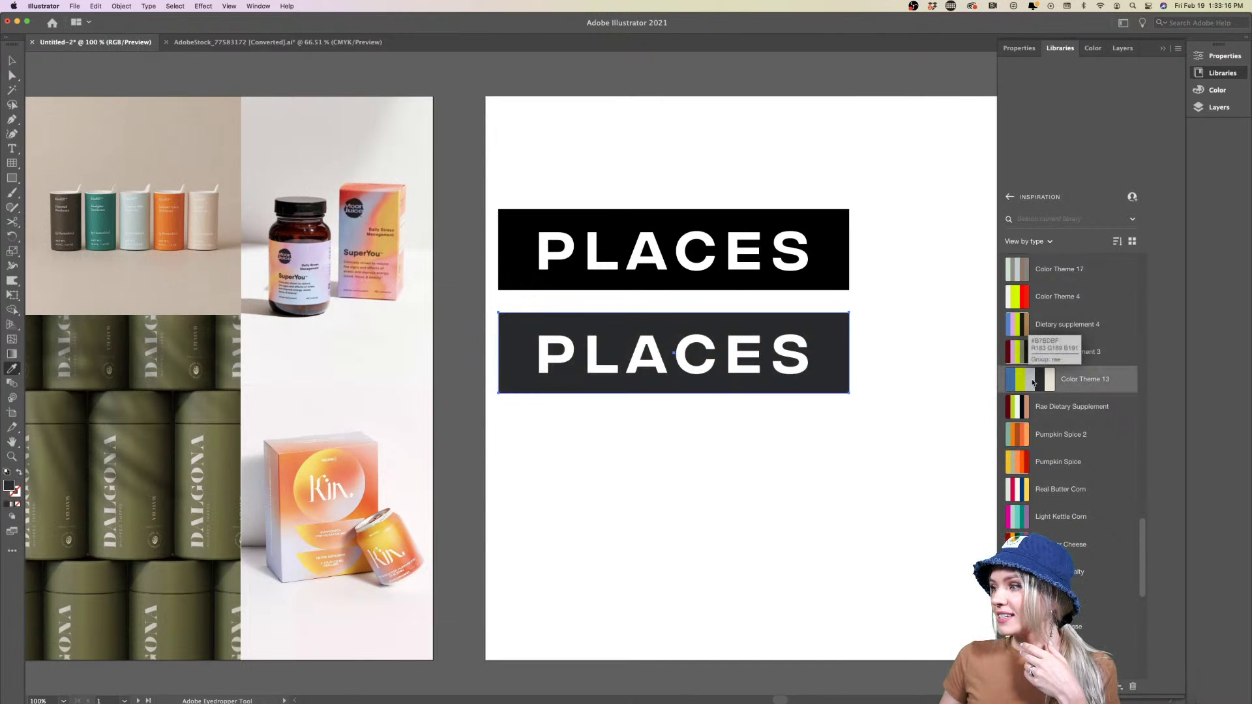
{"action": "left_click", "coordinate": [1043, 383]}
{"action": "left_click", "coordinate": [1048, 383]}
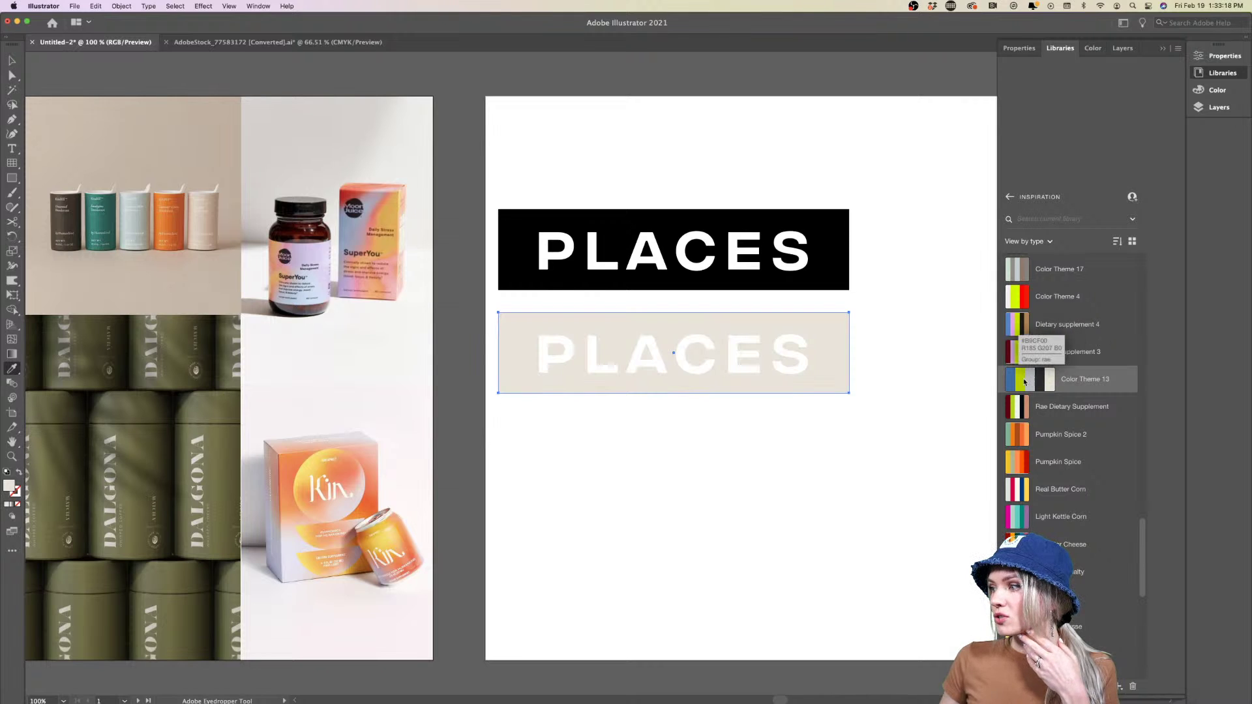
{"action": "left_click", "coordinate": [1022, 382]}
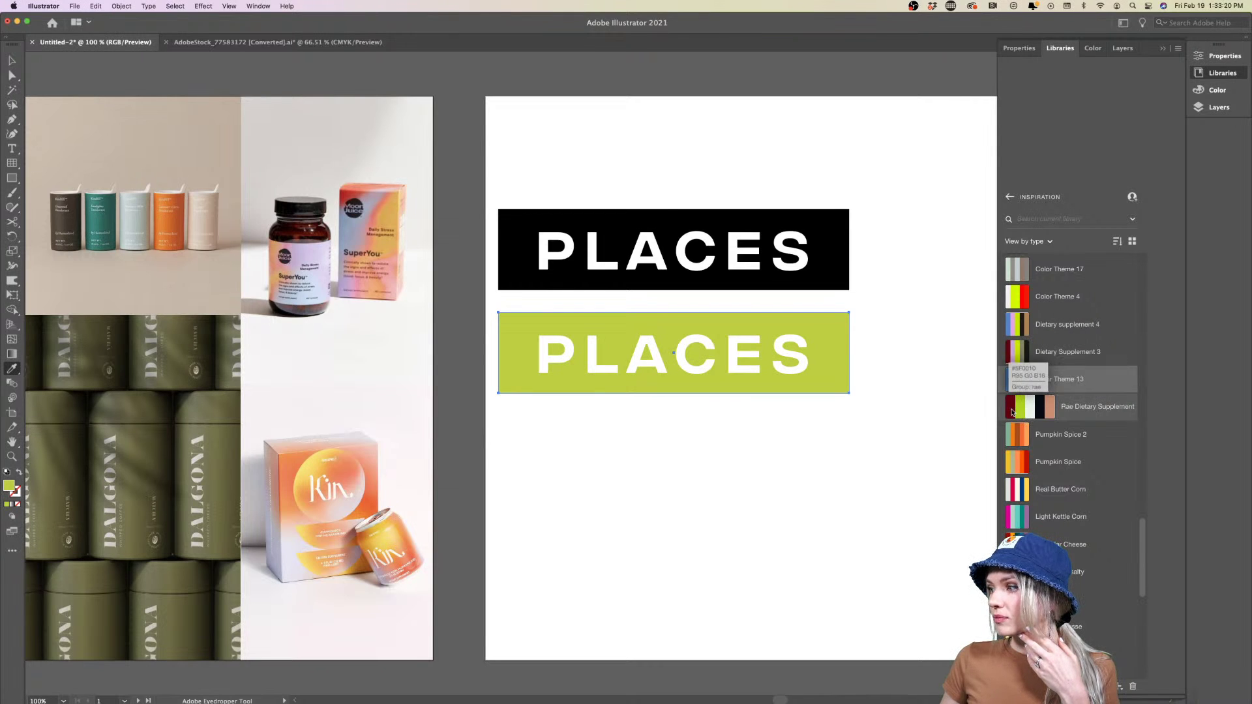
{"action": "left_click", "coordinate": [1013, 407]}
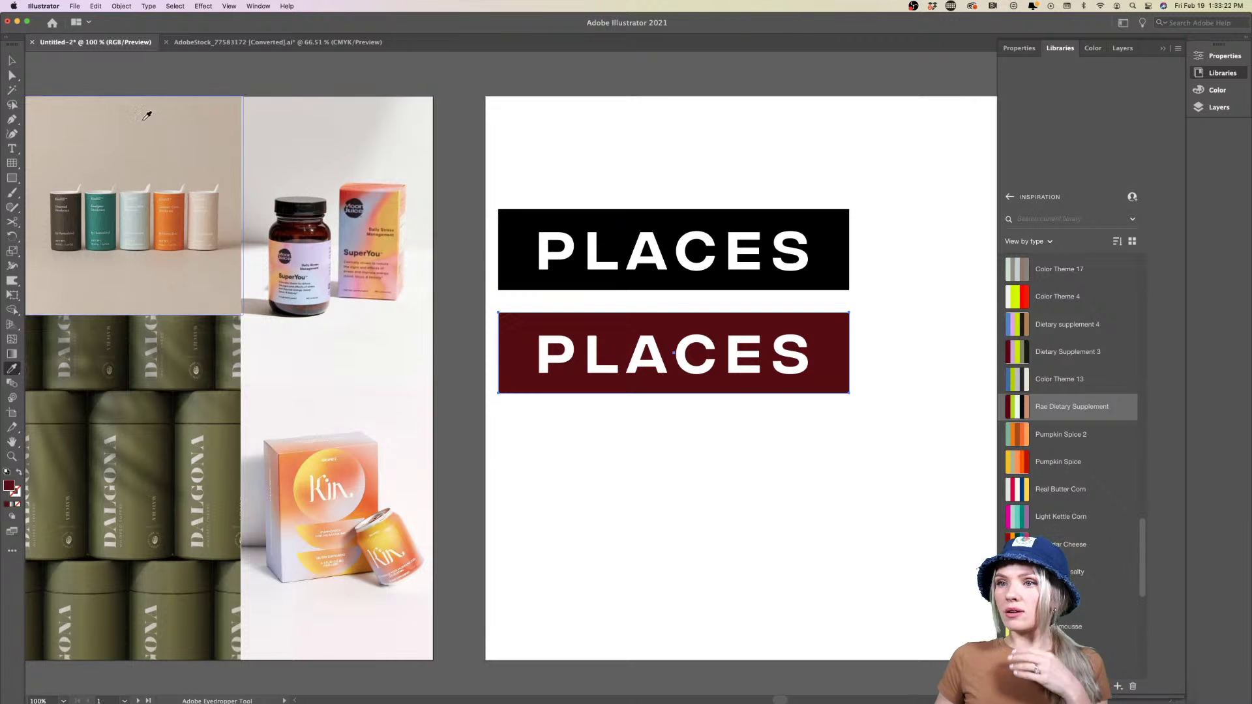
Duplicate the maroon banner below it and fill the copy tan #AA8353
{"action": "key", "text": "v"}
{"action": "scroll", "coordinate": [581, 427], "scroll_direction": "right", "scroll_amount": 8}
{"action": "scroll", "coordinate": [581, 427], "scroll_direction": "down", "scroll_amount": 1}
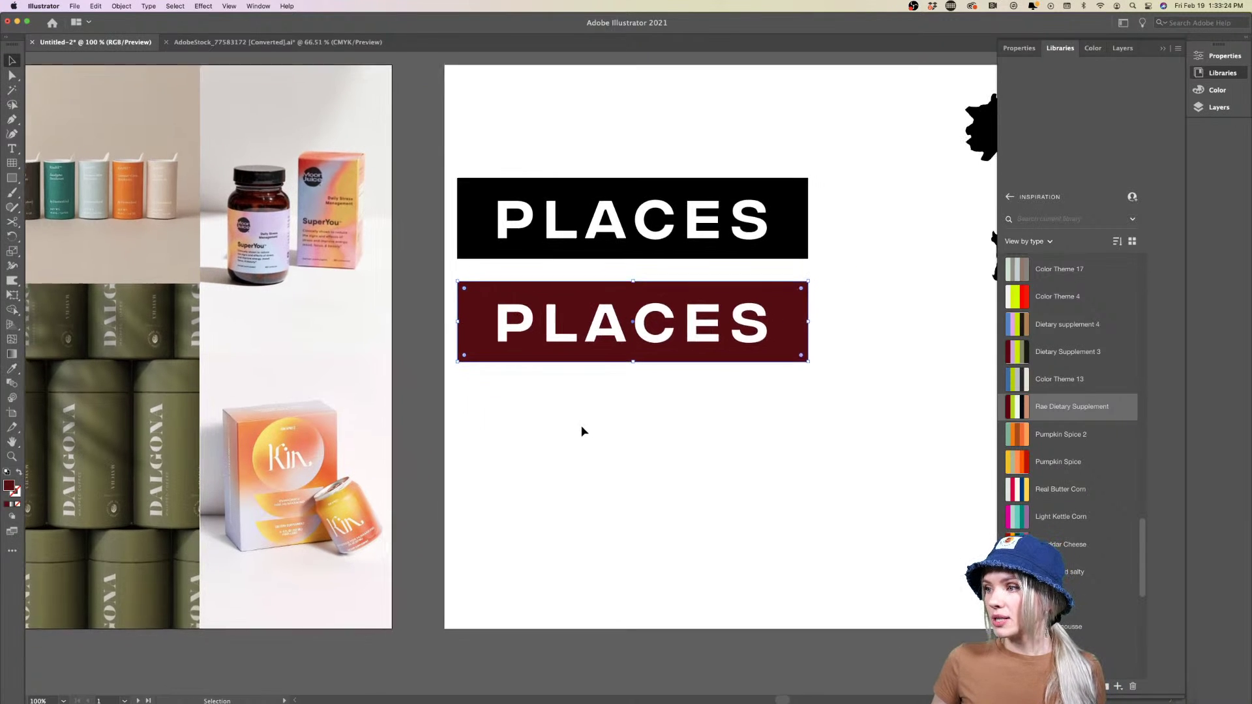
{"action": "left_click_drag", "start_coordinate": [428, 324], "coordinate": [429, 433]}
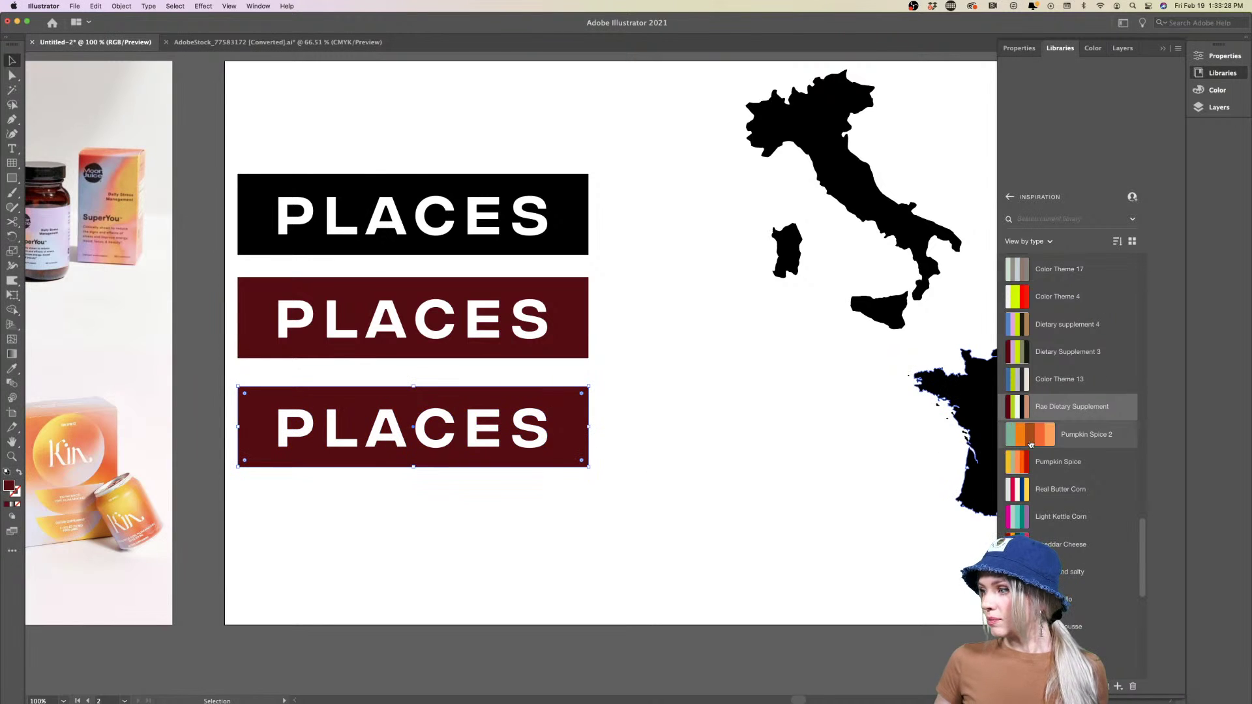
{"action": "scroll", "coordinate": [1029, 410], "scroll_direction": "up", "scroll_amount": 2}
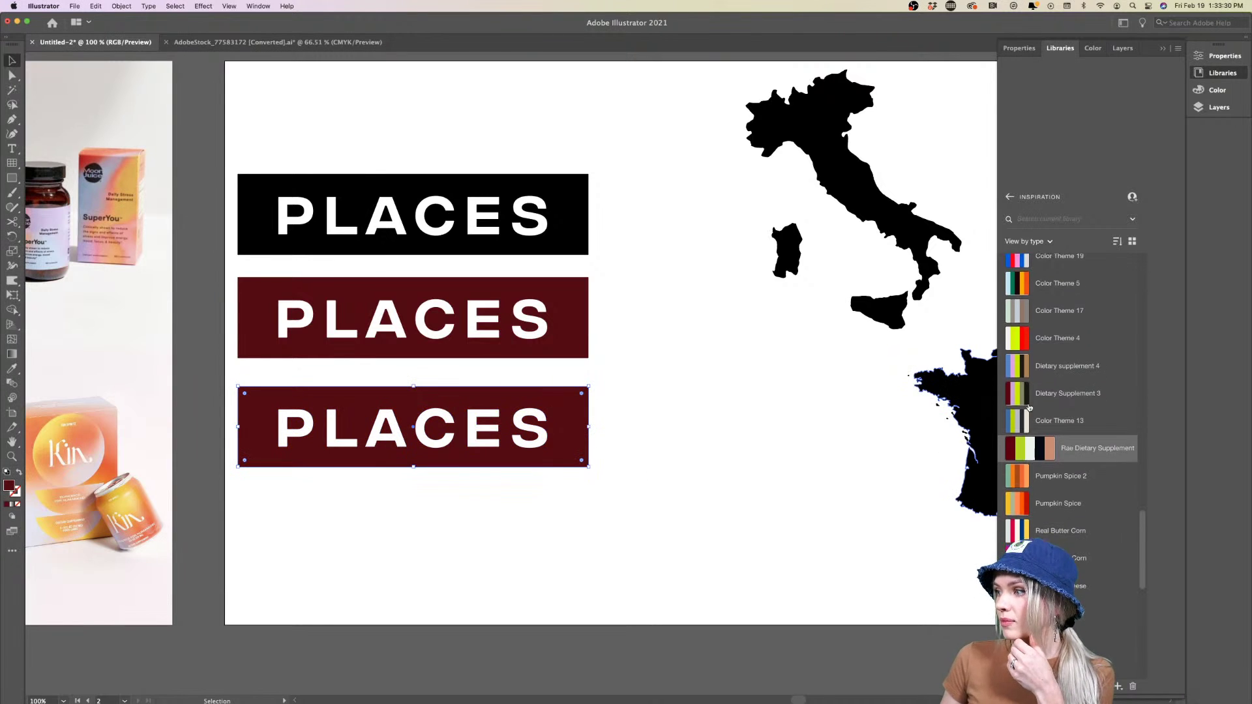
{"action": "scroll", "coordinate": [1029, 408], "scroll_direction": "up", "scroll_amount": 1}
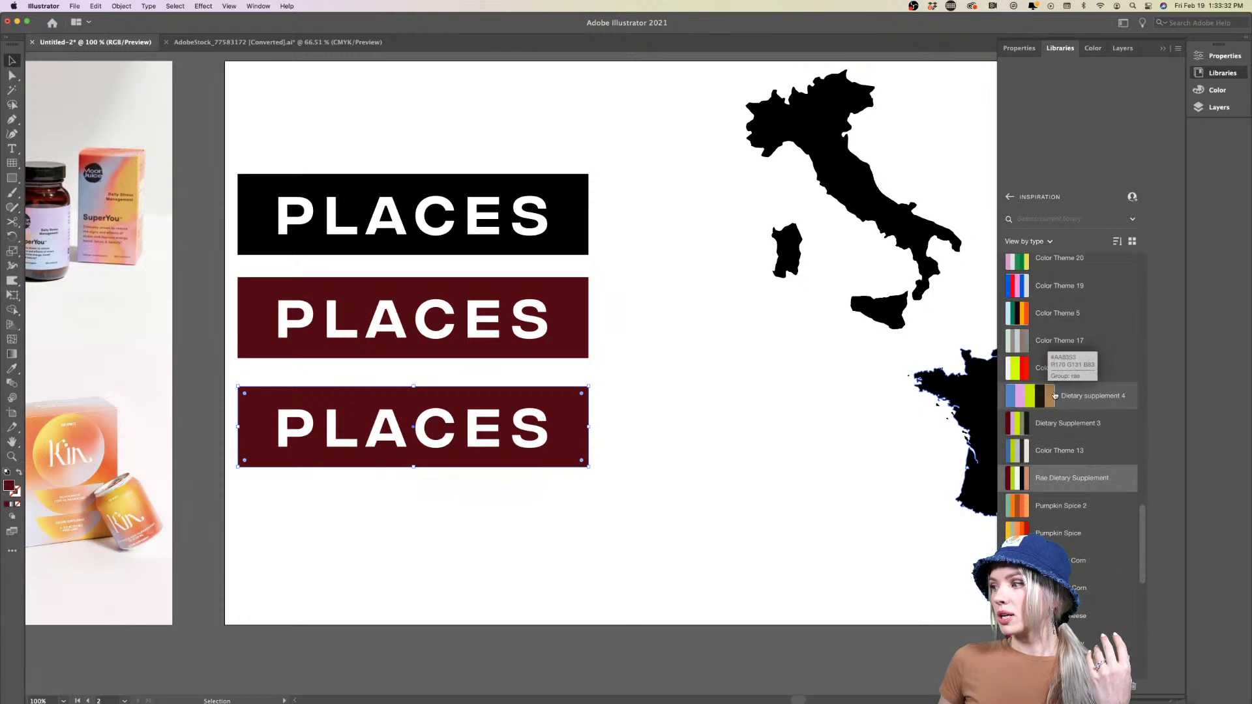
{"action": "left_click", "coordinate": [1051, 395]}
{"action": "left_click", "coordinate": [649, 514]}
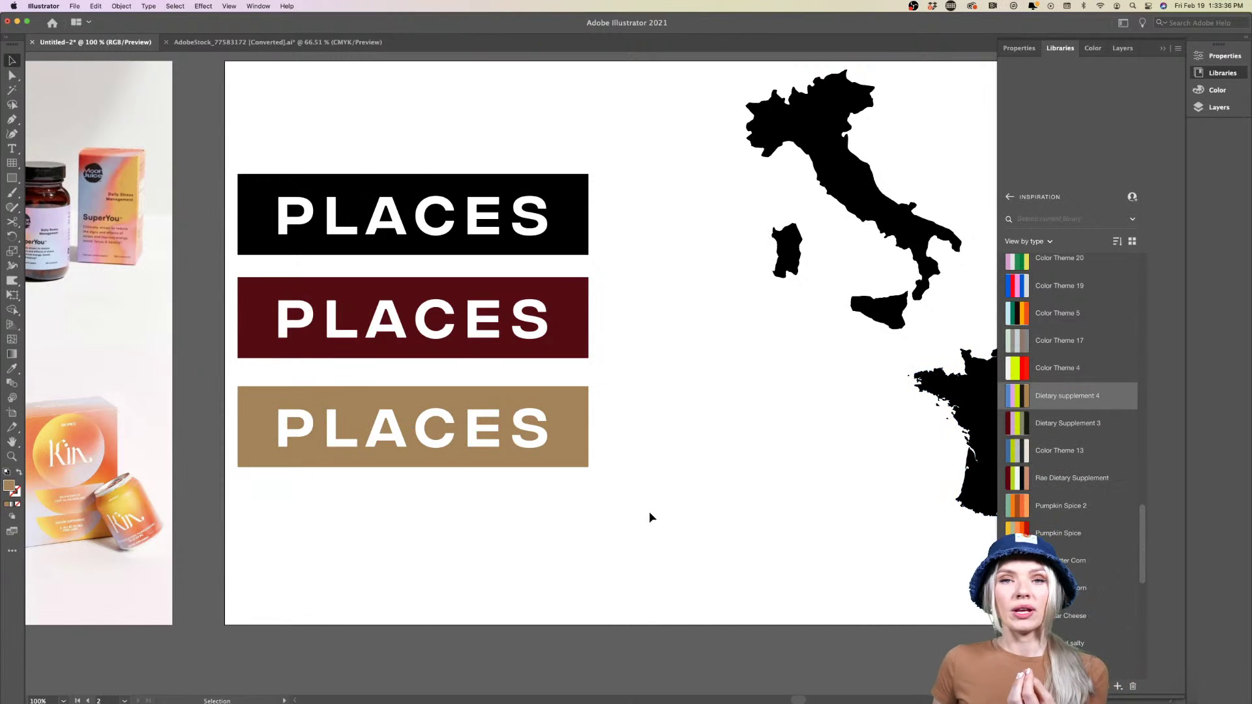
Duplicate the tan banner below it and fill the bottom copy bright red
{"action": "scroll", "coordinate": [648, 512], "scroll_direction": "right", "scroll_amount": 5}
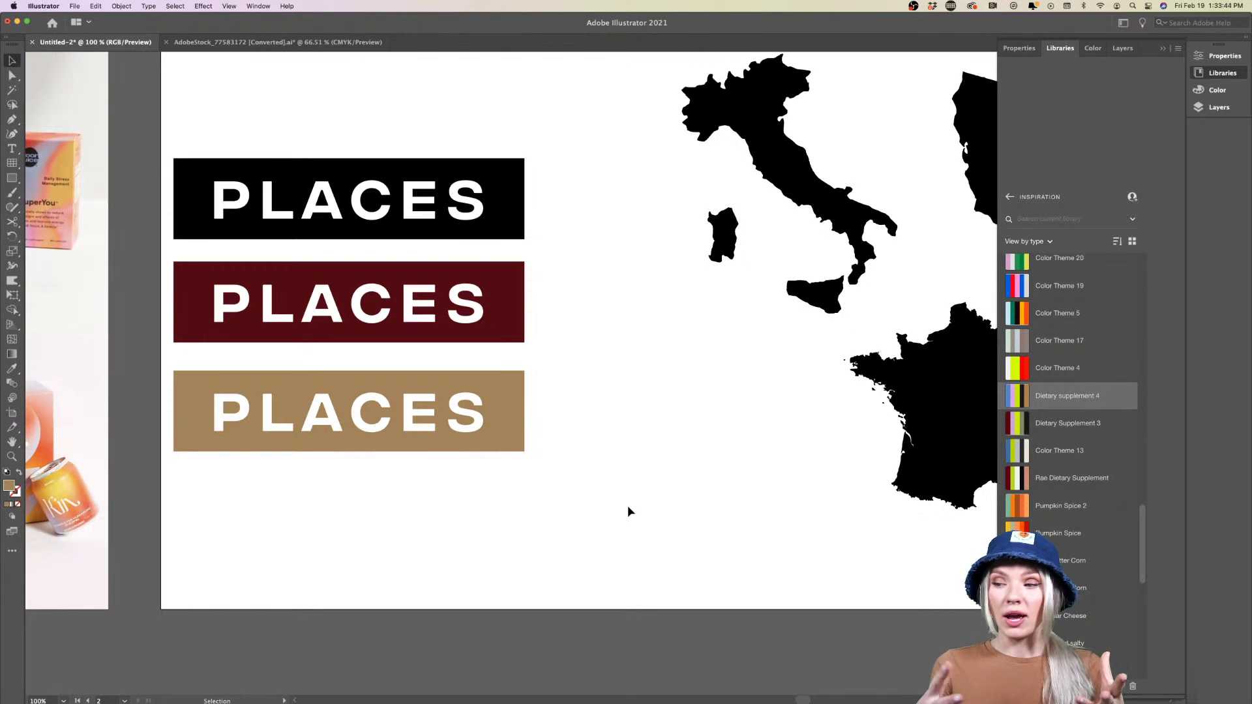
{"action": "left_click", "coordinate": [468, 435]}
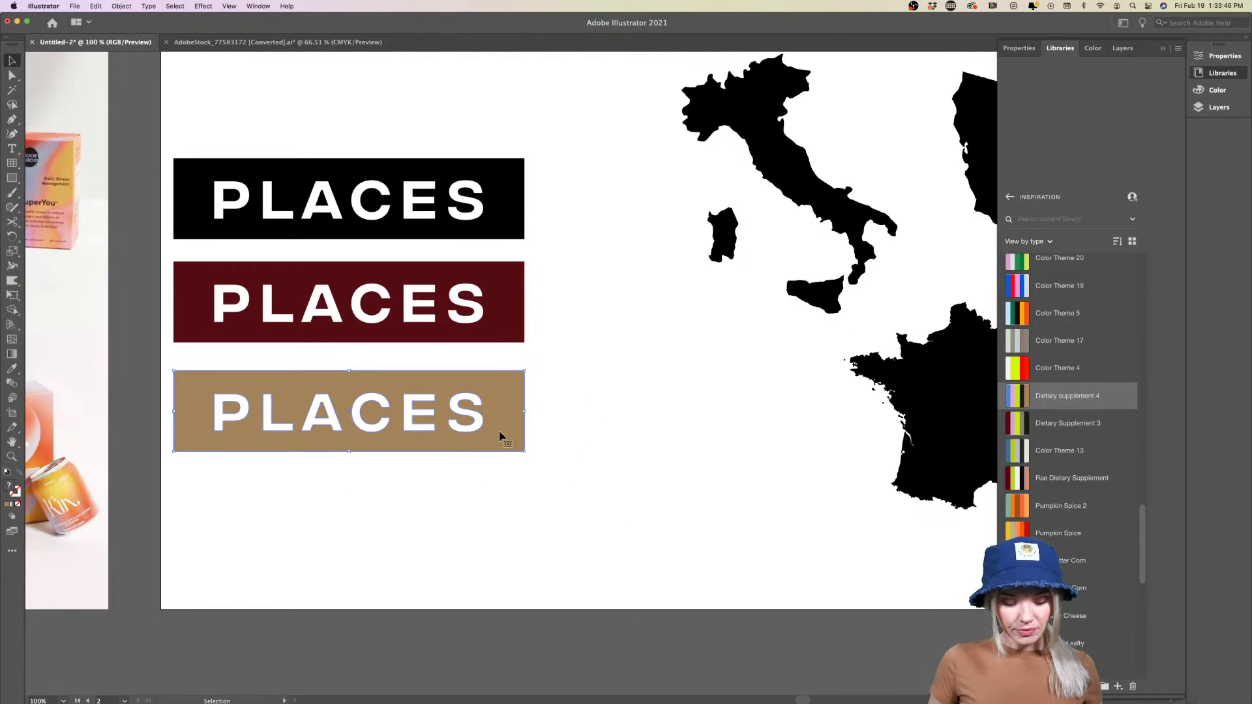
{"action": "left_click_drag", "start_coordinate": [499, 436], "coordinate": [502, 534]}
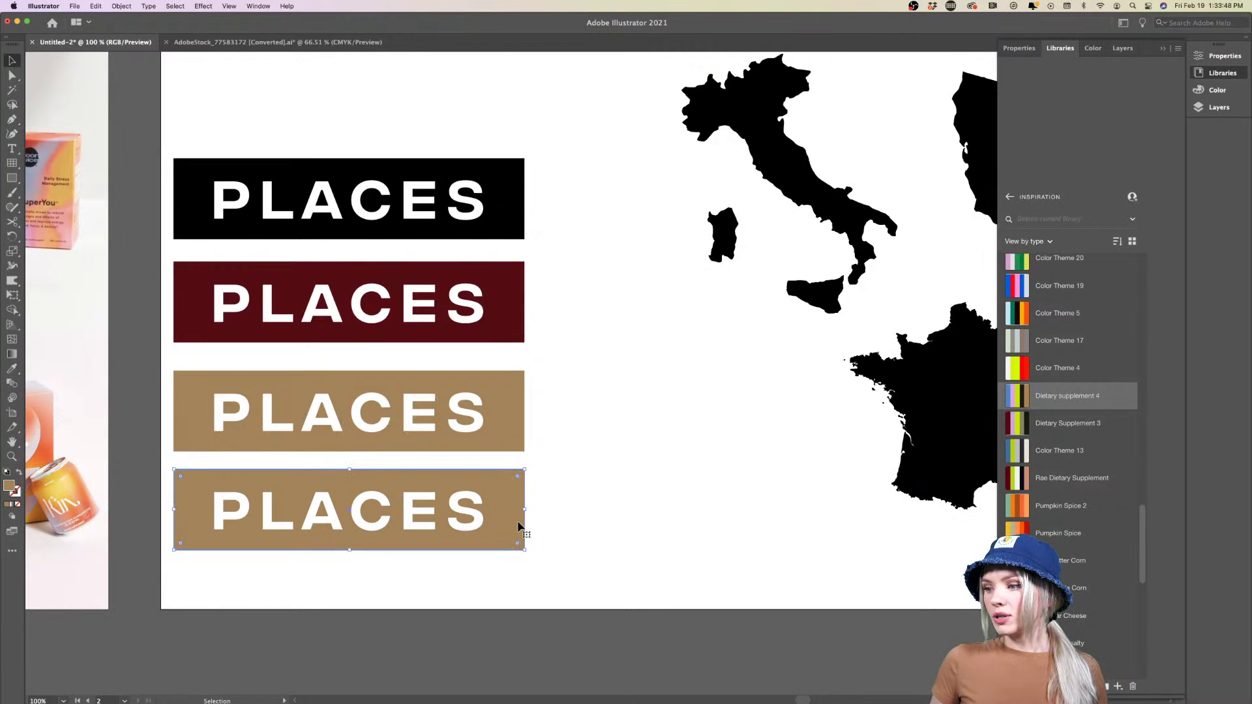
{"action": "left_click", "coordinate": [1031, 451]}
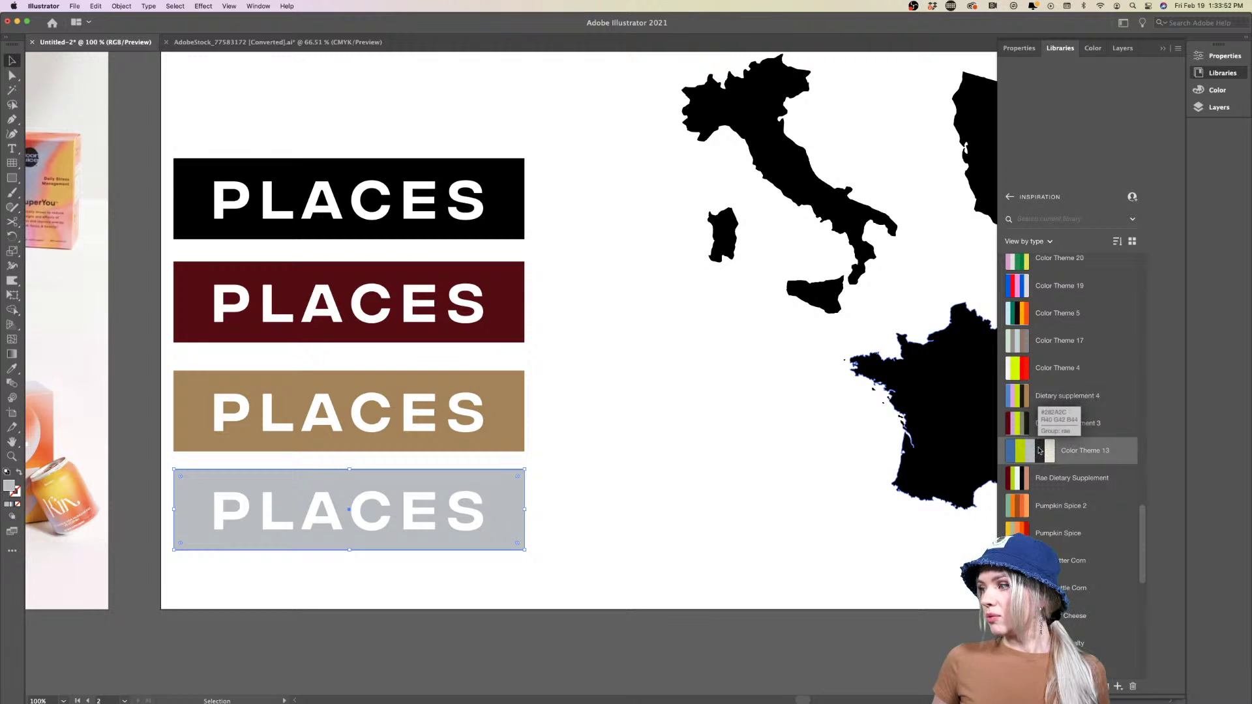
{"action": "left_click", "coordinate": [1039, 450]}
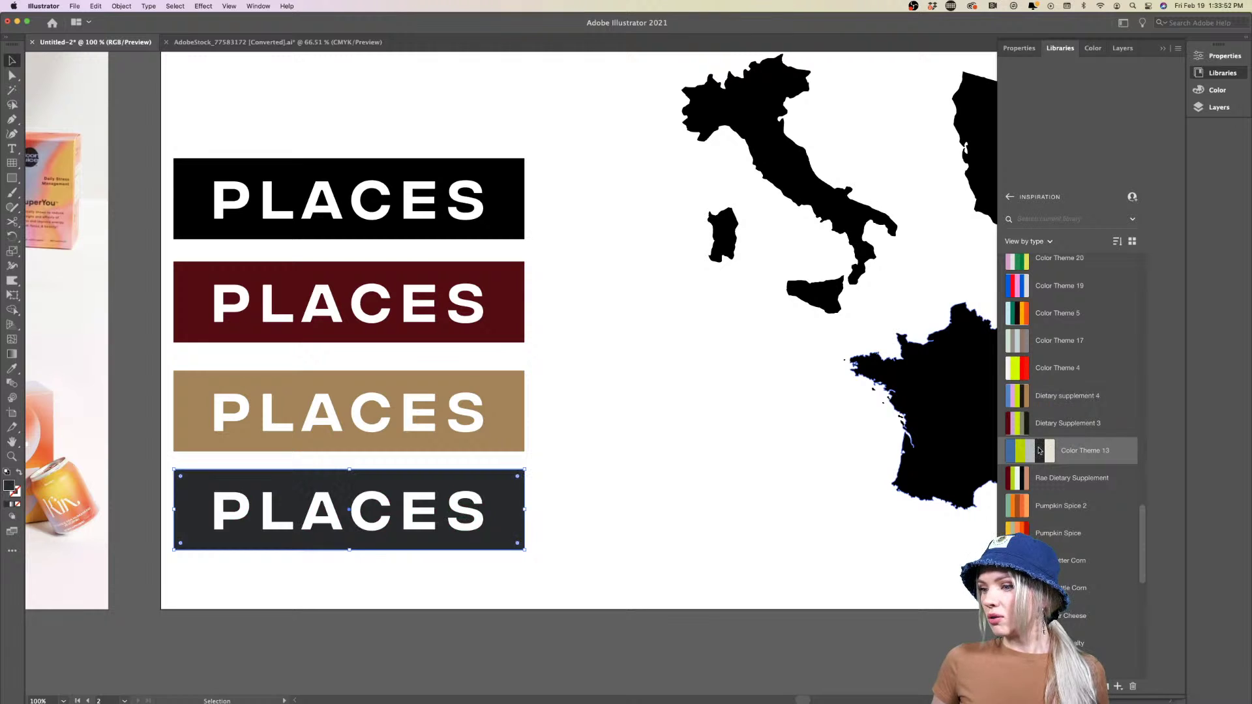
{"action": "left_click", "coordinate": [1046, 369]}
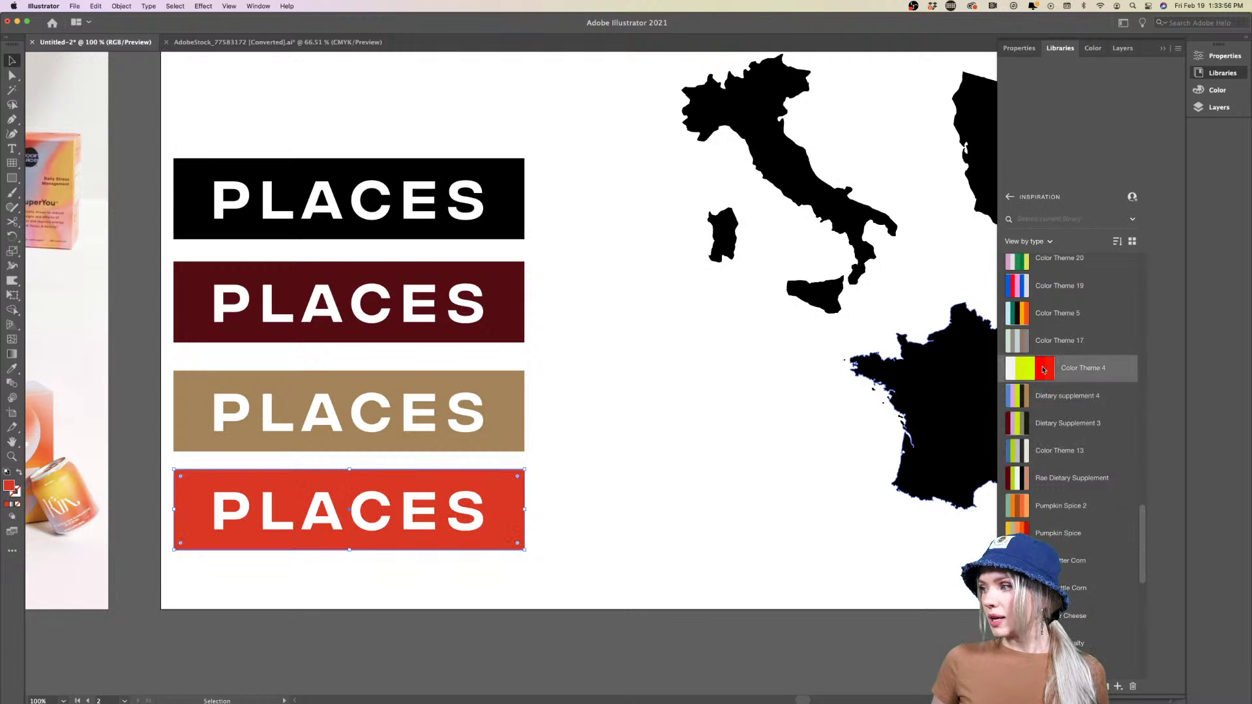
{"action": "left_click", "coordinate": [699, 478]}
{"action": "scroll", "coordinate": [652, 479], "scroll_direction": "down", "scroll_amount": 2}
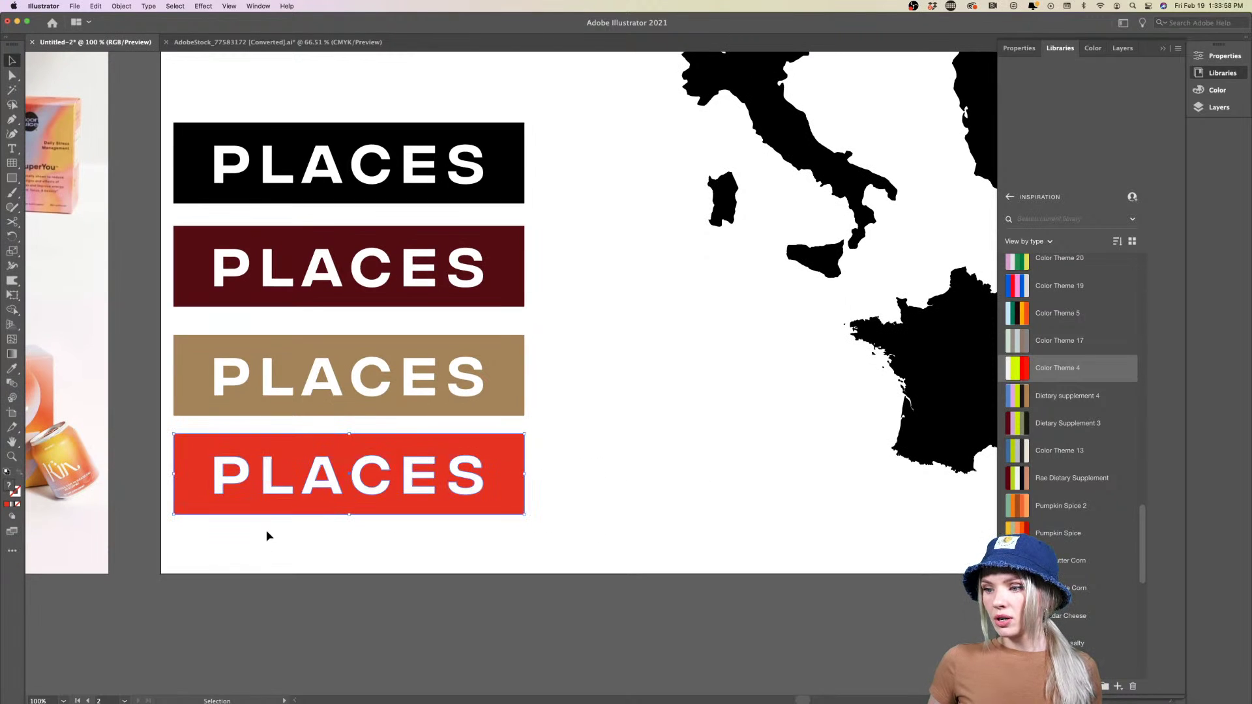
Copy the red banner to the right and fill it light blue from Color Theme 5
{"action": "left_click_drag", "start_coordinate": [264, 505], "coordinate": [616, 502]}
{"action": "scroll", "coordinate": [626, 502], "scroll_direction": "right", "scroll_amount": 5}
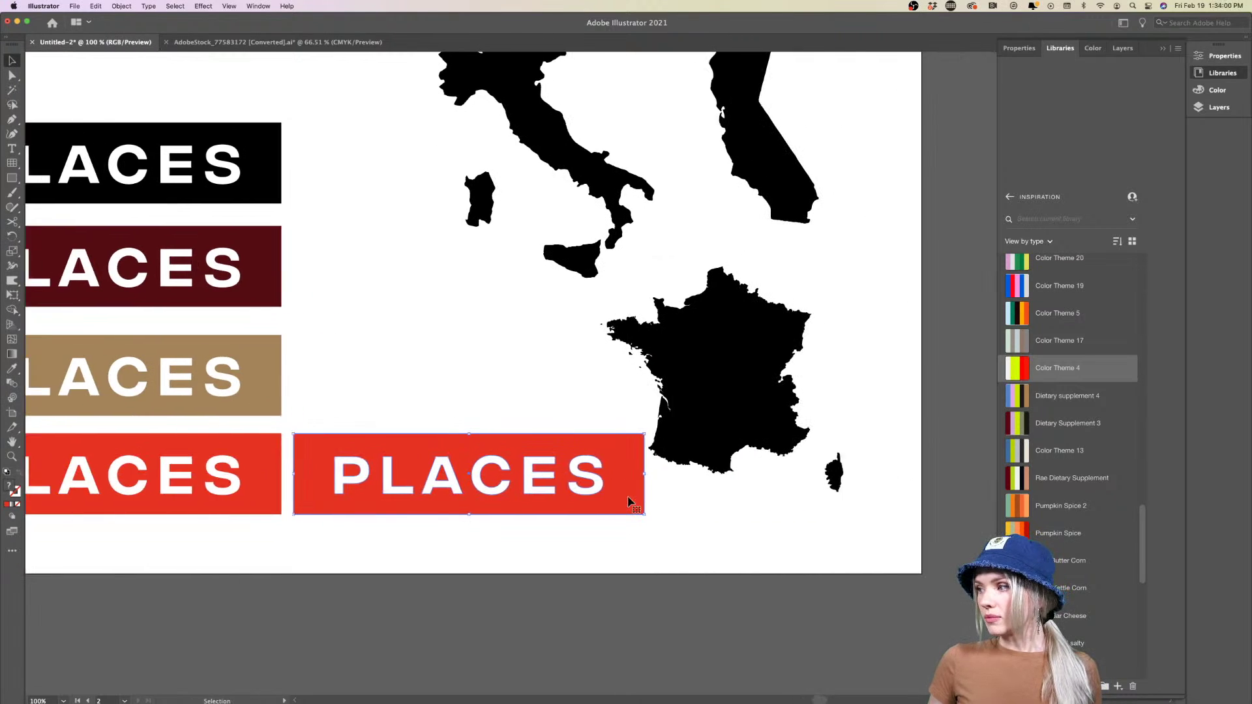
{"action": "left_click", "coordinate": [1033, 287]}
{"action": "left_click", "coordinate": [659, 519]}
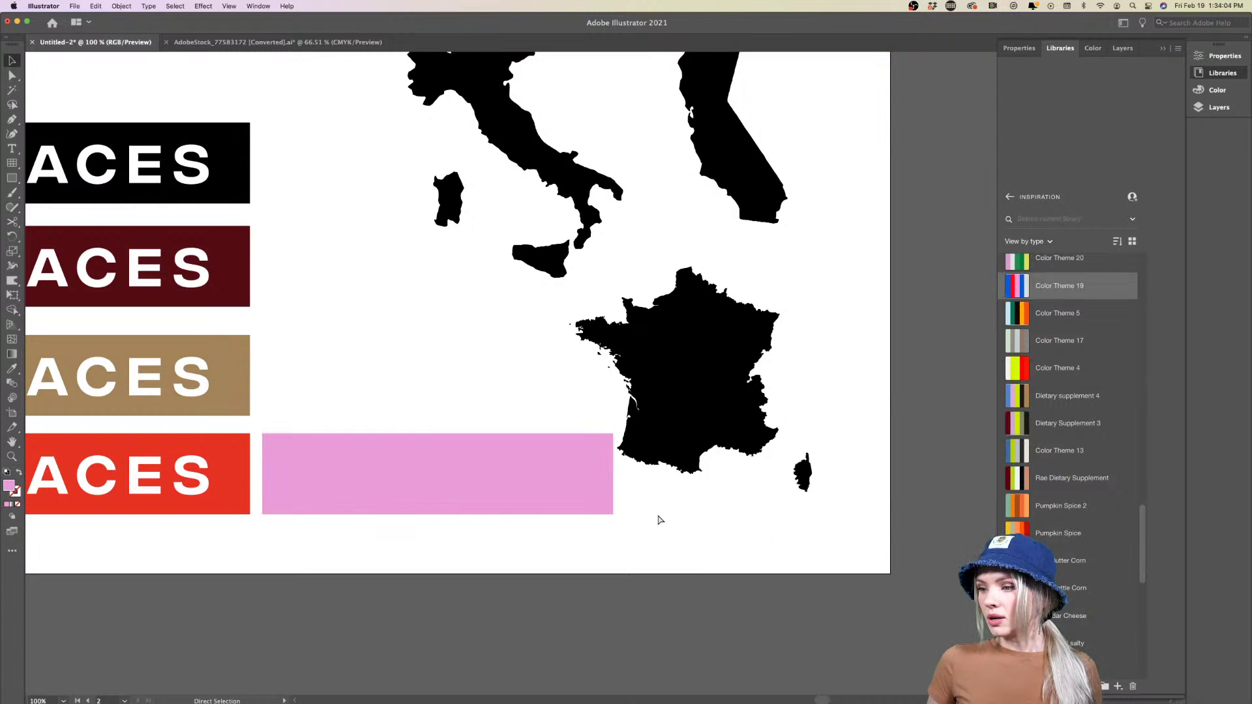
{"action": "key", "text": "super+z"}
{"action": "left_click", "coordinate": [604, 497]}
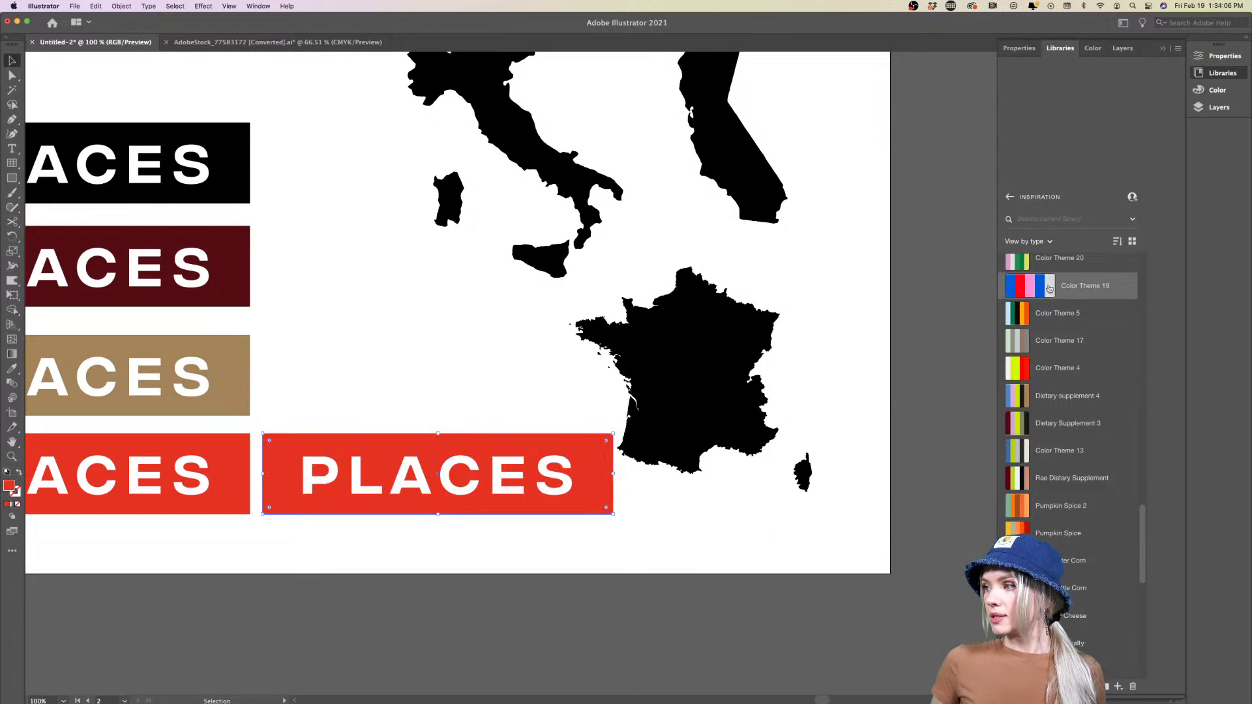
{"action": "left_click", "coordinate": [1008, 314]}
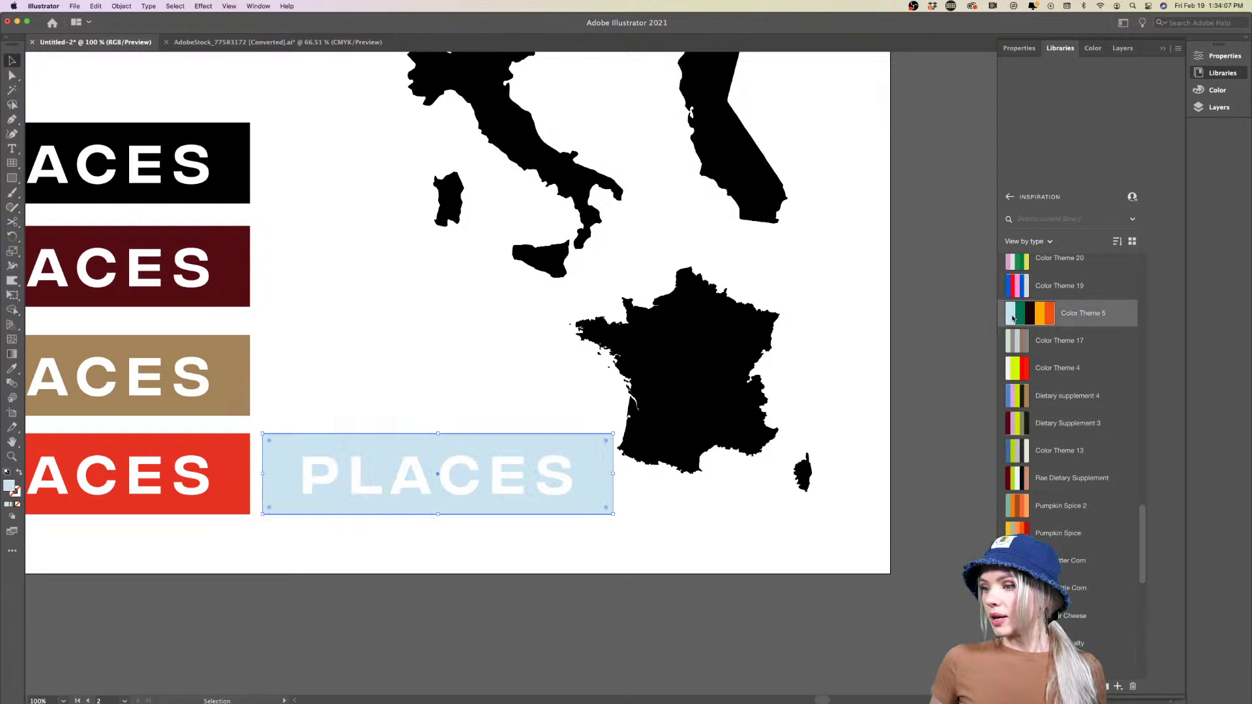
{"action": "left_click", "coordinate": [672, 513]}
Duplicate the light-blue banner into the row above and fill it dark blue
{"action": "left_click", "coordinate": [424, 498]}
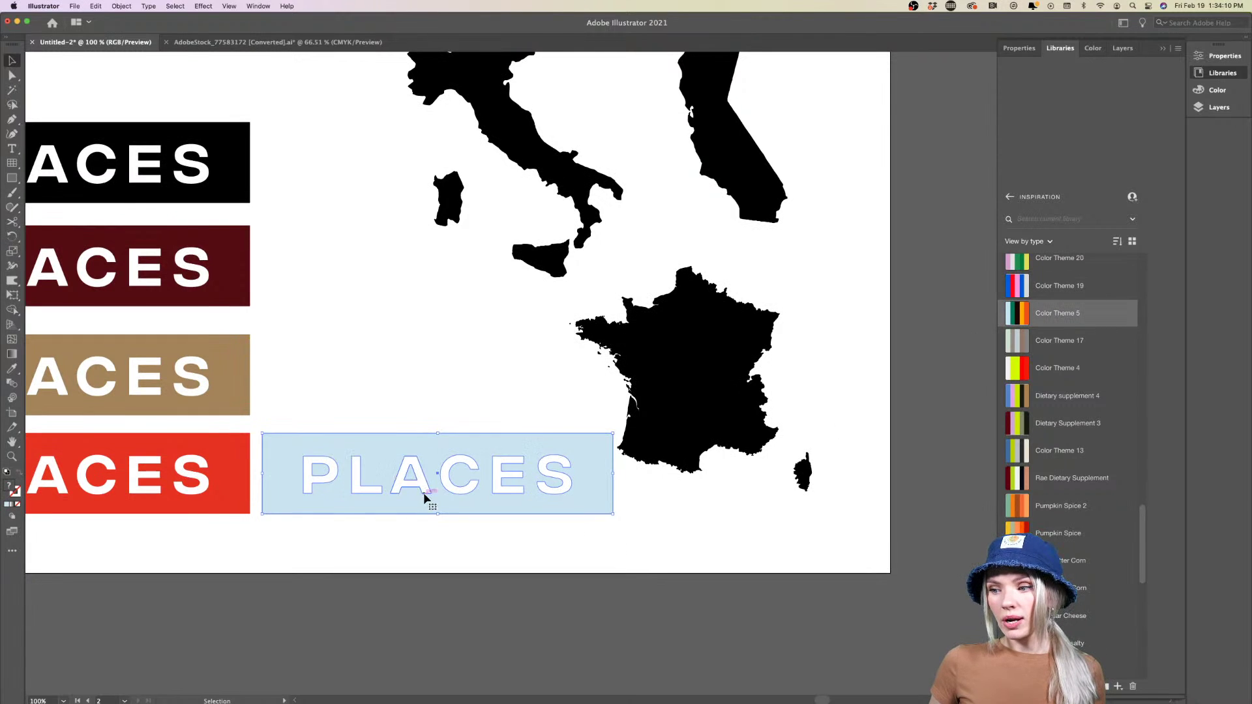
{"action": "left_click_drag", "start_coordinate": [424, 498], "coordinate": [424, 399], "text": "alt"}
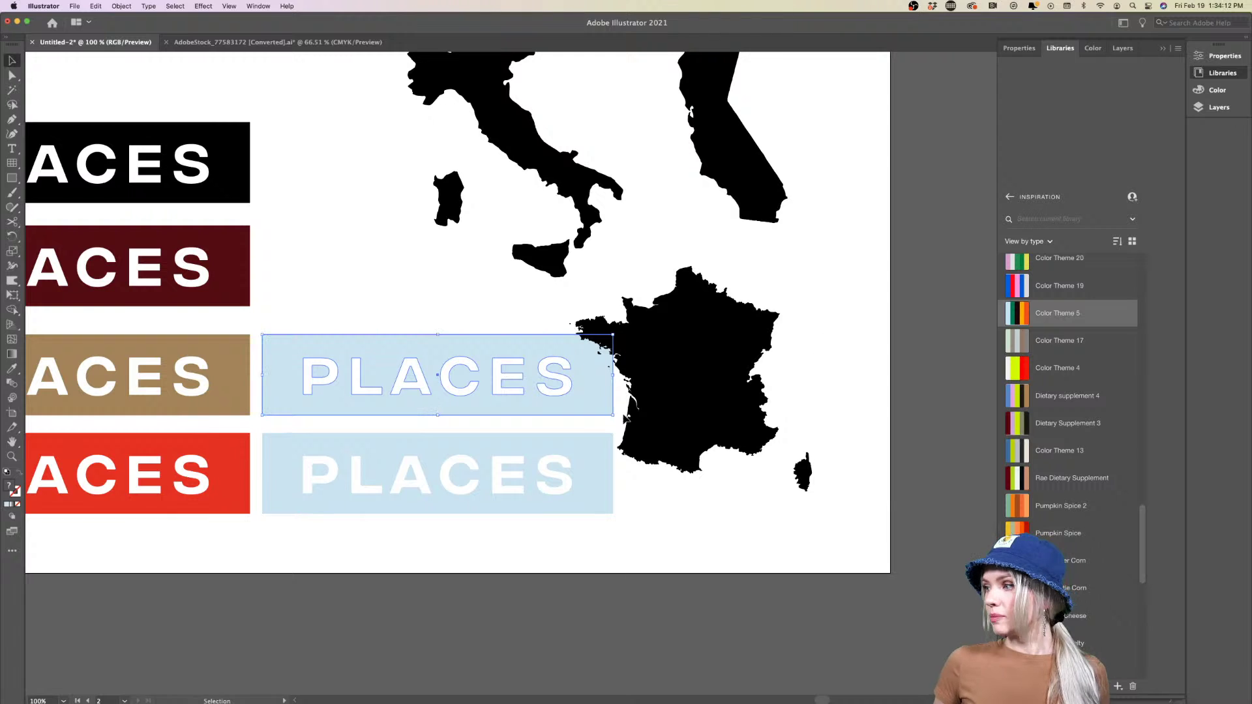
{"action": "left_click", "coordinate": [1044, 285]}
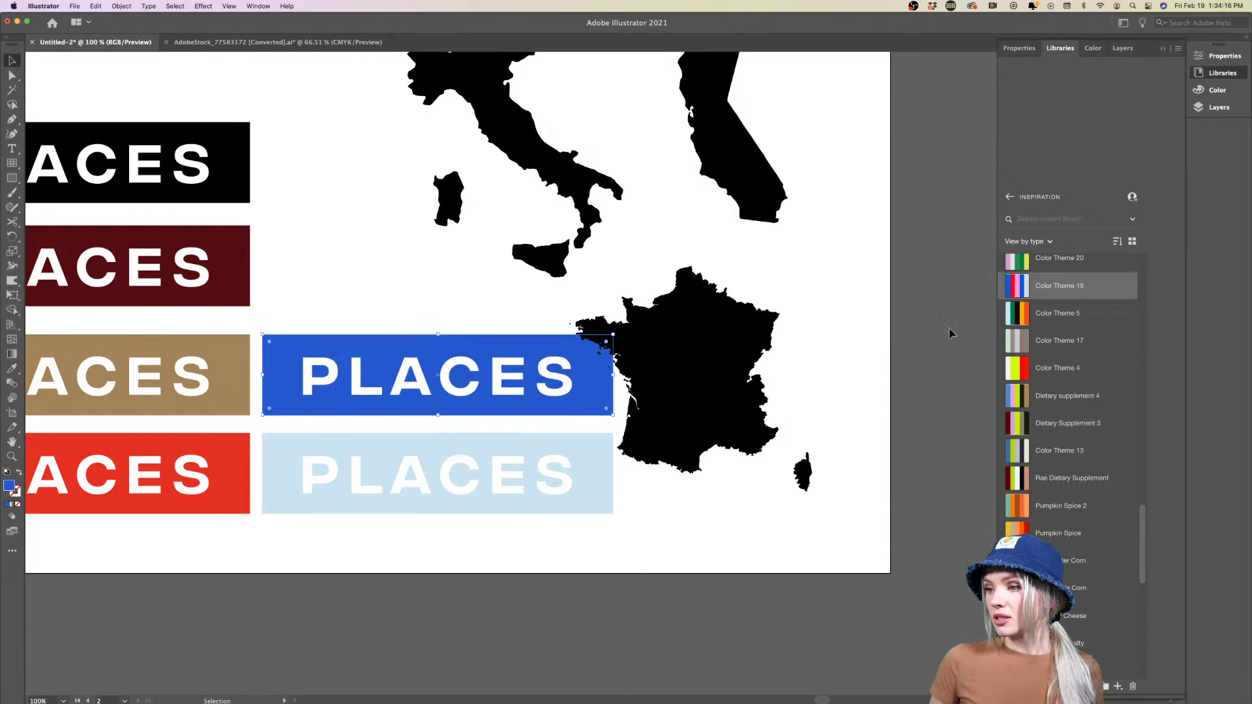
{"action": "left_click", "coordinate": [649, 559]}
Duplicate the dark blue banner one more row up in the second column
{"action": "key", "text": "super+minus"}
{"action": "scroll", "coordinate": [648, 558], "scroll_direction": "down", "scroll_amount": 1}
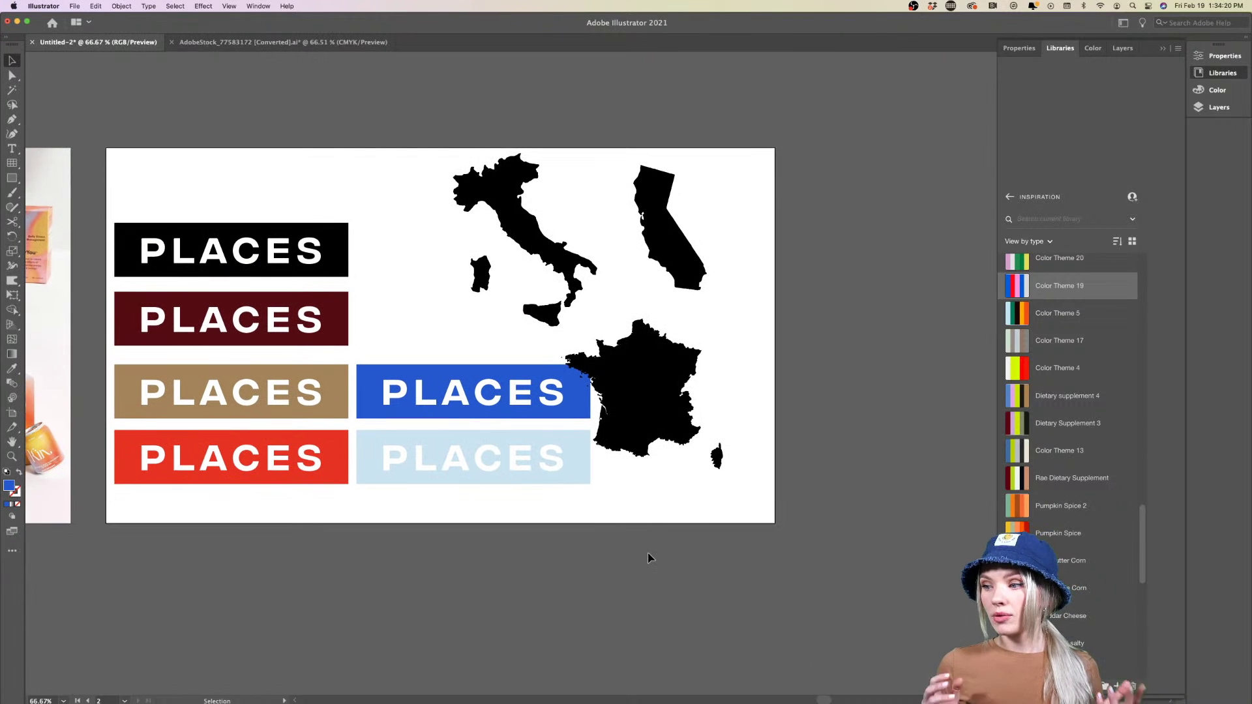
{"action": "scroll", "coordinate": [649, 557], "scroll_direction": "right", "scroll_amount": 1}
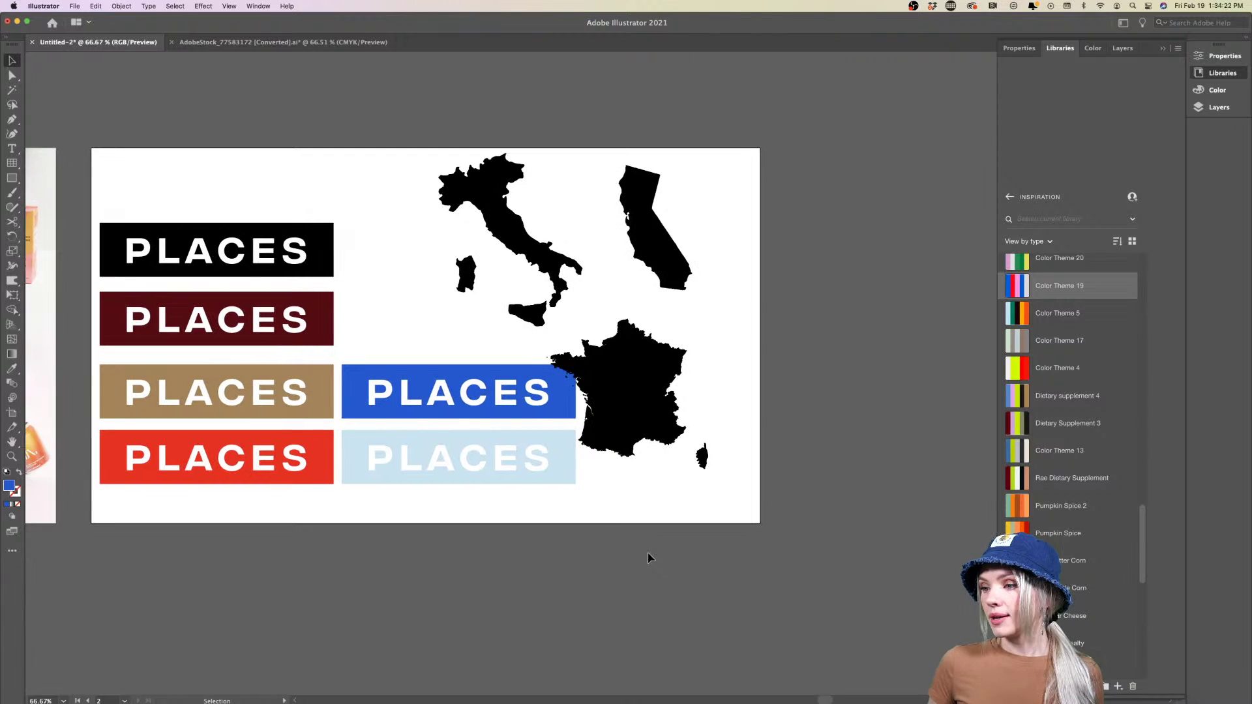
{"action": "left_click", "coordinate": [422, 407]}
{"action": "left_click_drag", "start_coordinate": [422, 408], "coordinate": [424, 334]}
{"action": "left_click", "coordinate": [502, 561]}
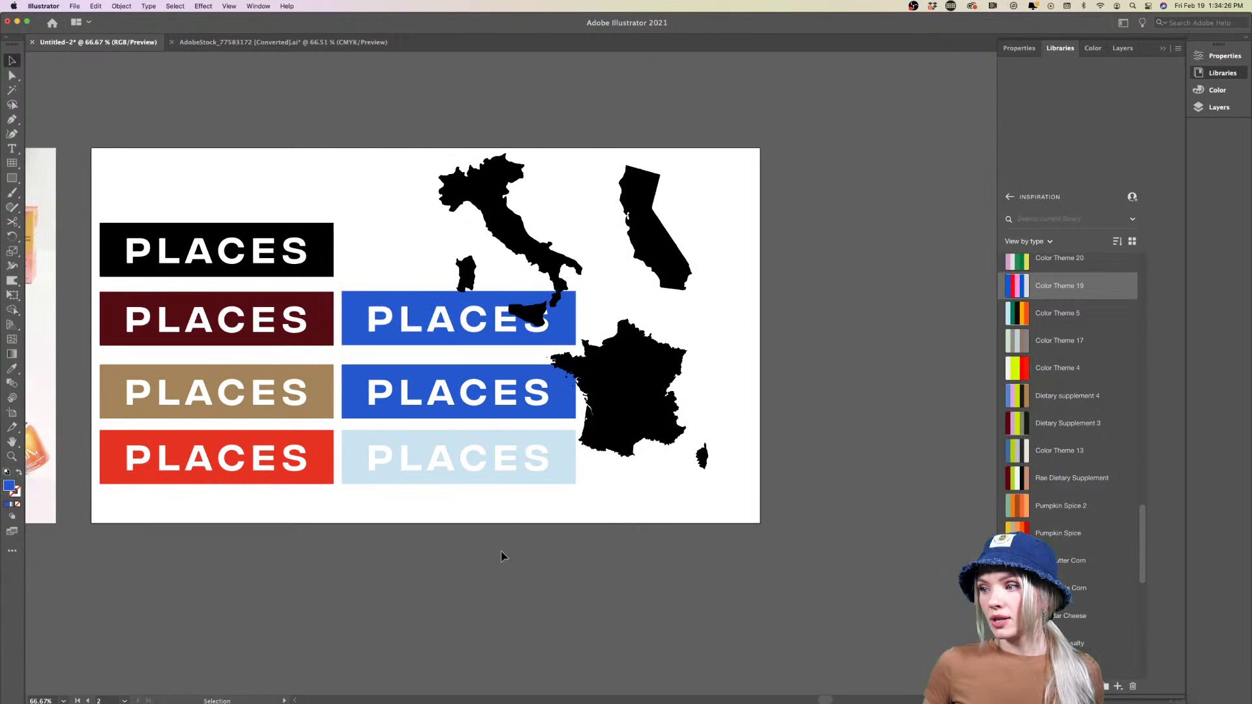
{"action": "scroll", "coordinate": [534, 366], "scroll_direction": "right", "scroll_amount": 1}
{"action": "scroll", "coordinate": [535, 367], "scroll_direction": "right", "scroll_amount": 1}
{"action": "scroll", "coordinate": [535, 367], "scroll_direction": "up", "scroll_amount": 1, "text": "alt"}
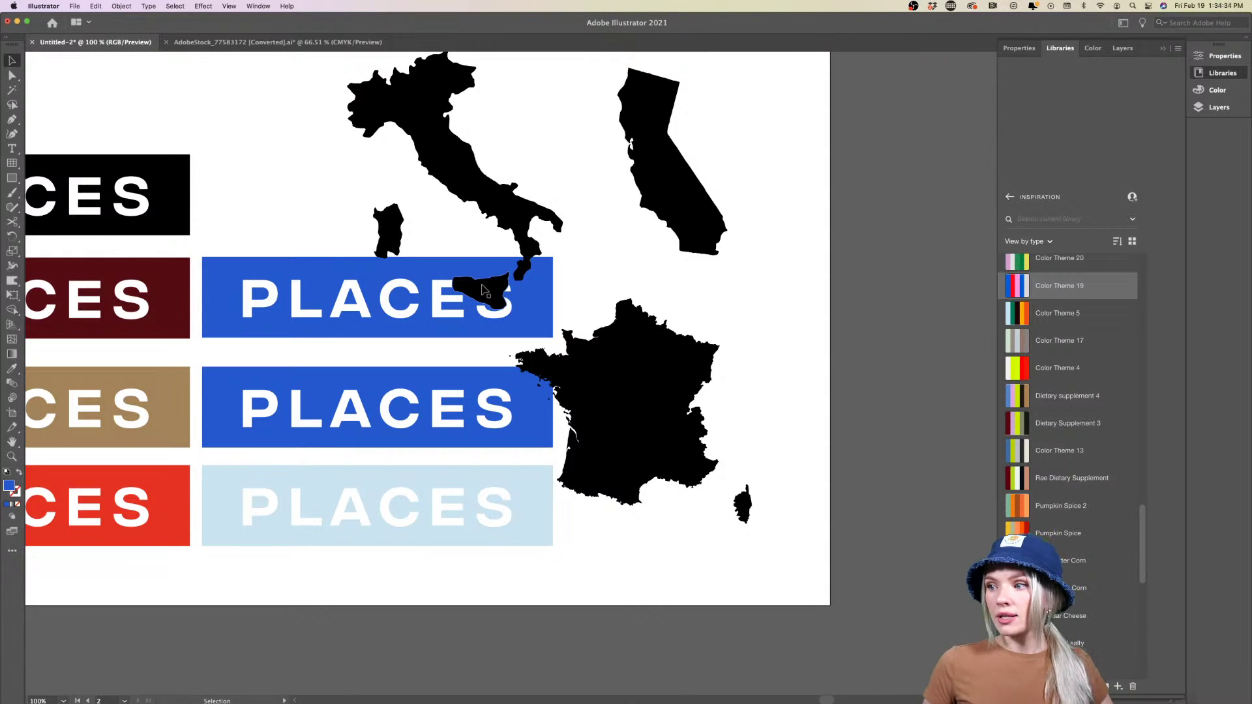
{"action": "scroll", "coordinate": [545, 271], "scroll_direction": "up", "scroll_amount": 4}
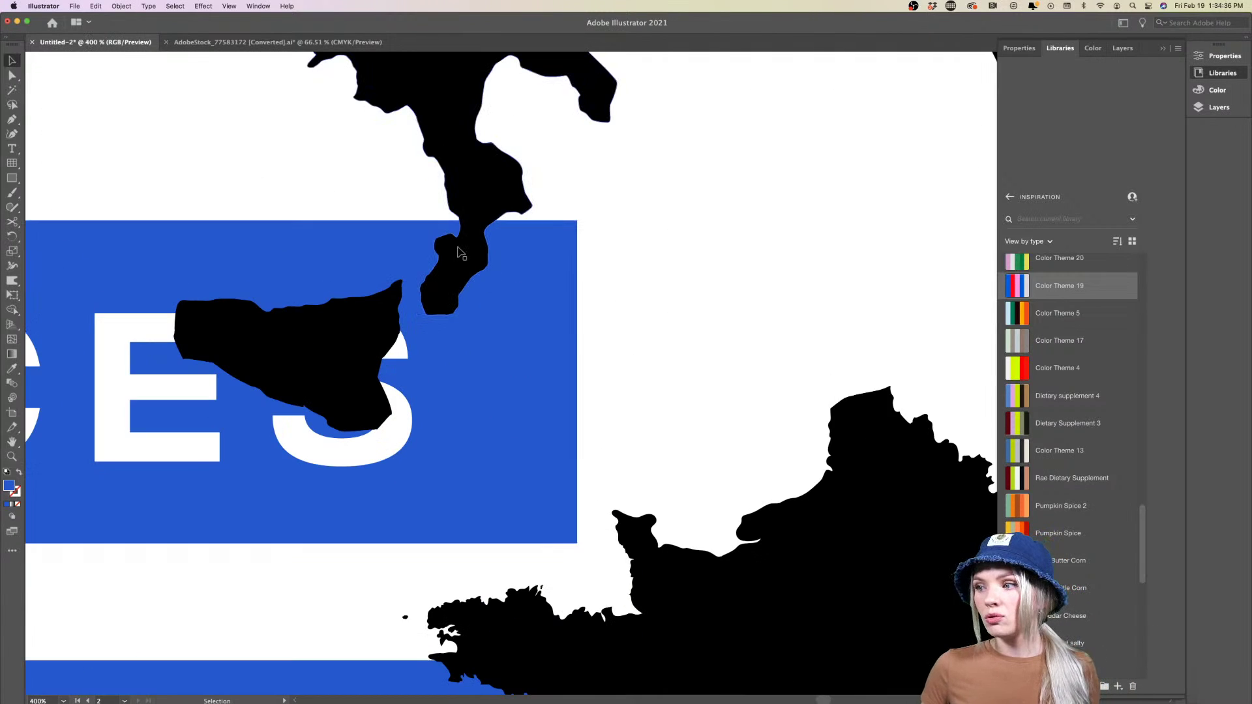
{"action": "scroll", "coordinate": [458, 264], "scroll_direction": "down", "scroll_amount": 5}
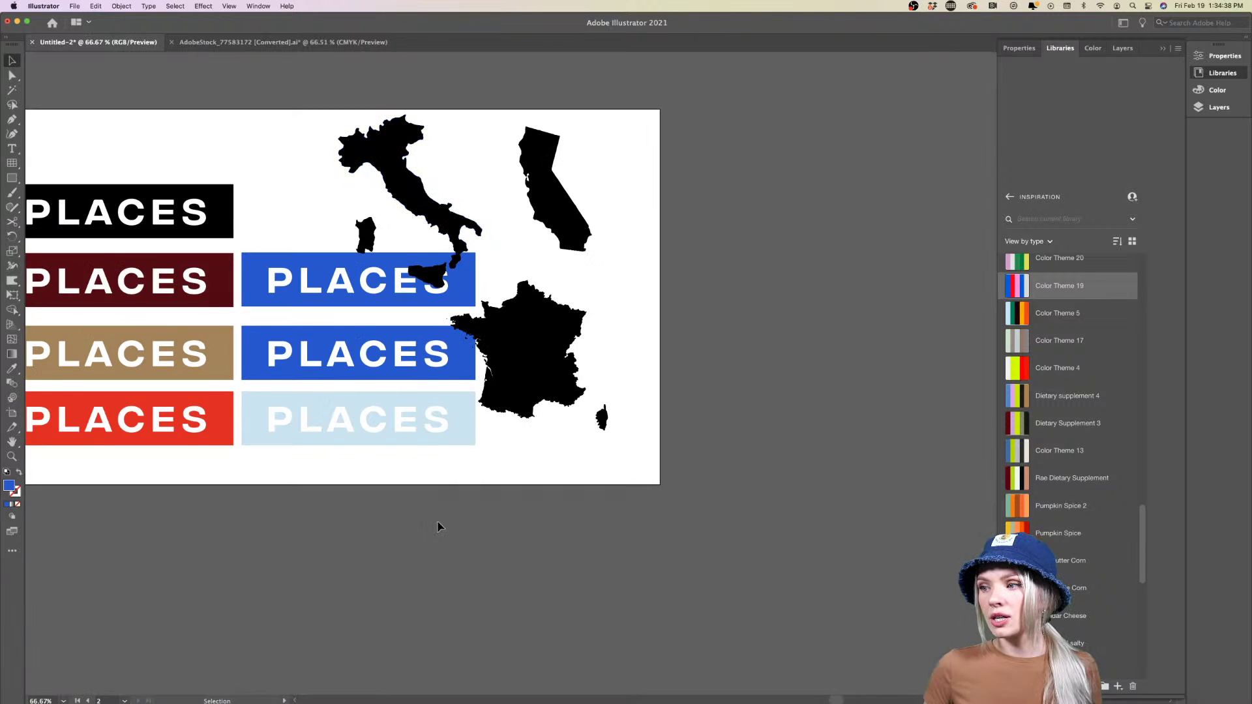
{"action": "scroll", "coordinate": [447, 491], "scroll_direction": "up", "scroll_amount": 1}
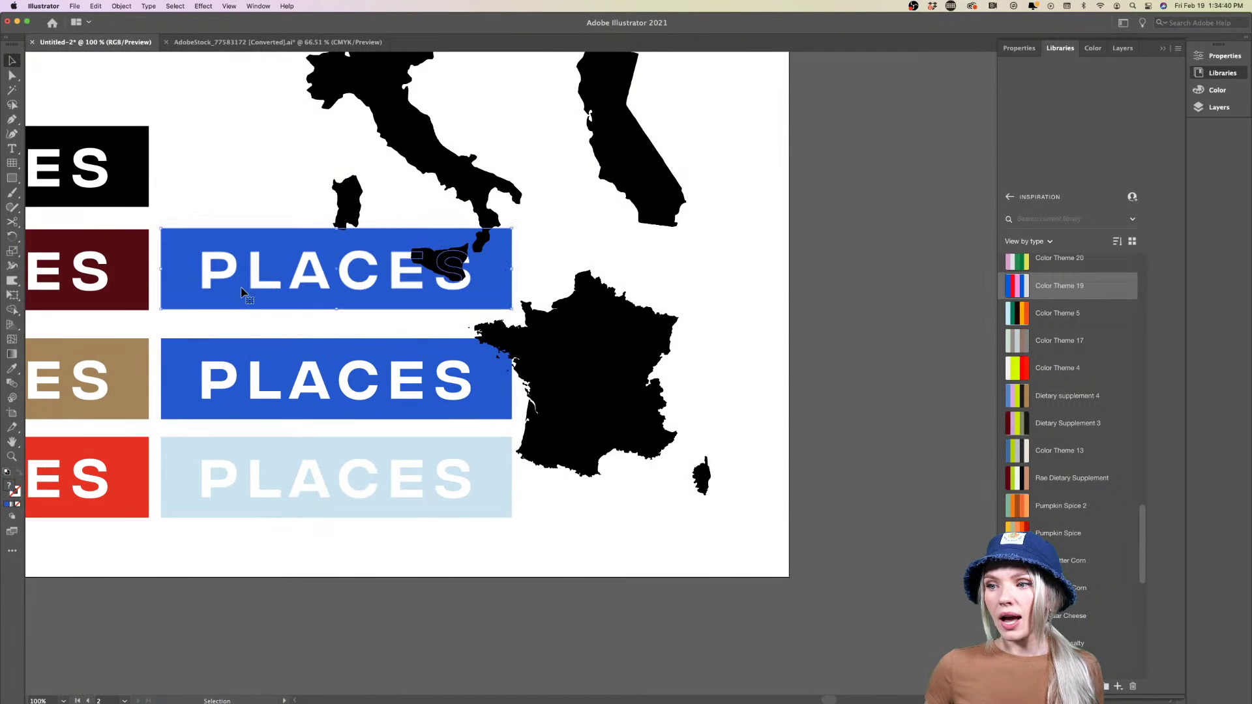
Duplicate the blue banner into the top row and fill it dark green
{"action": "left_click_drag", "start_coordinate": [260, 305], "coordinate": [260, 204]}
{"action": "scroll", "coordinate": [193, 115], "scroll_direction": "up", "scroll_amount": 2}
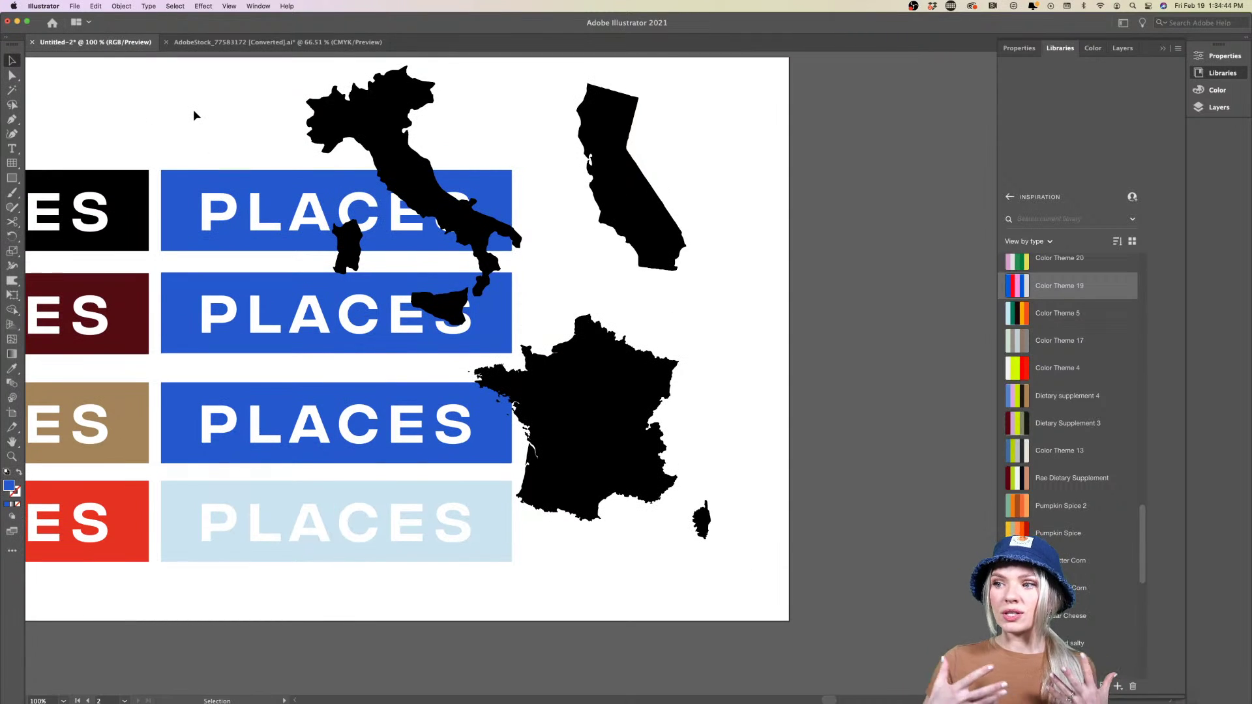
{"action": "left_click", "coordinate": [174, 195]}
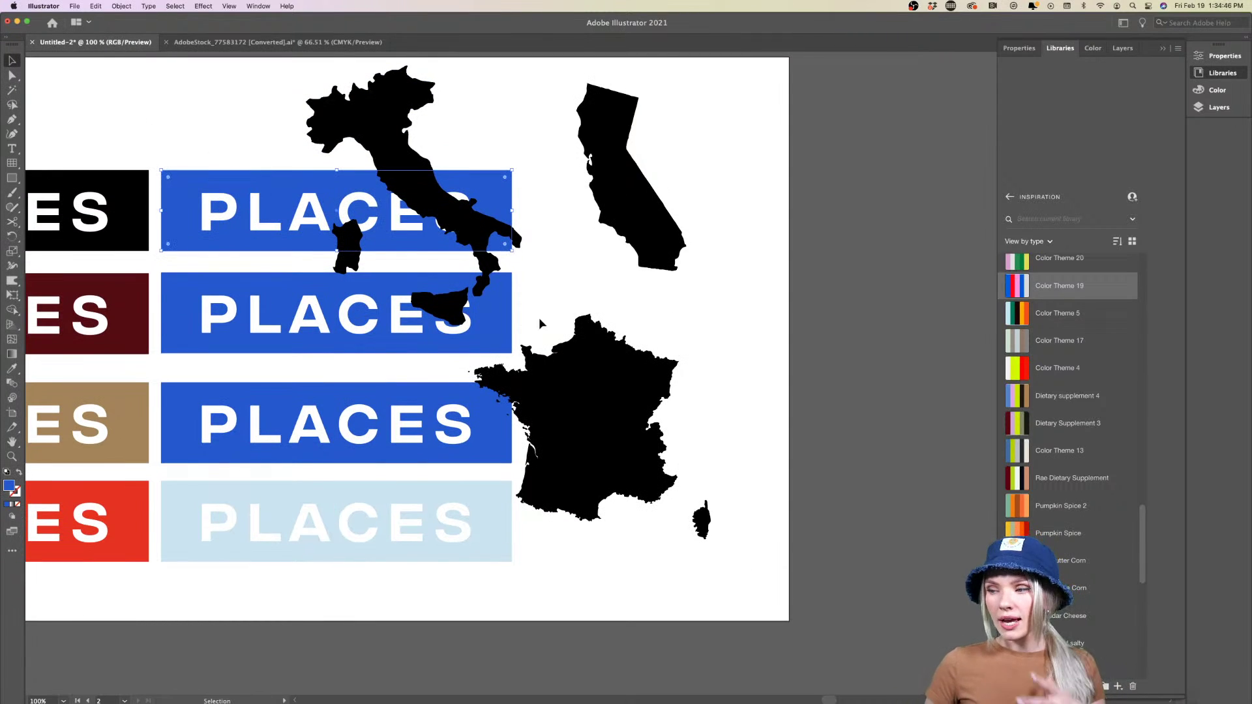
{"action": "mouse_move", "coordinate": [1027, 372]}
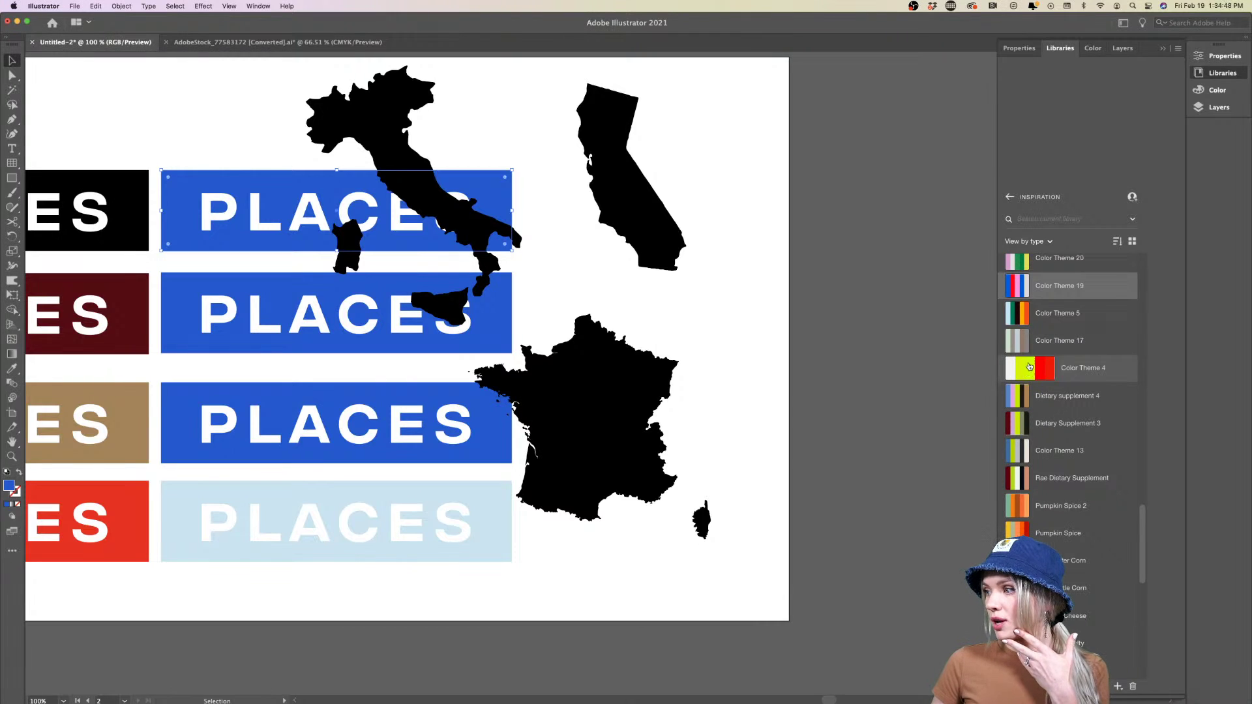
{"action": "left_click", "coordinate": [1052, 340]}
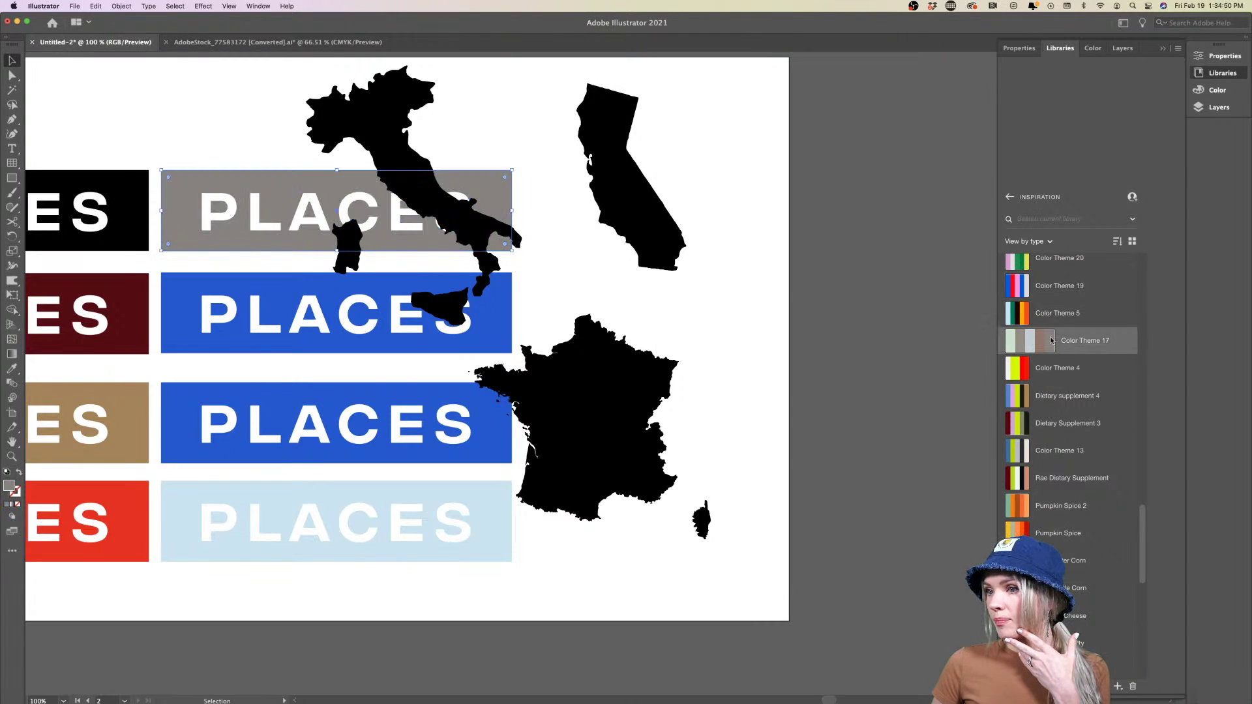
{"action": "left_click", "coordinate": [1020, 316]}
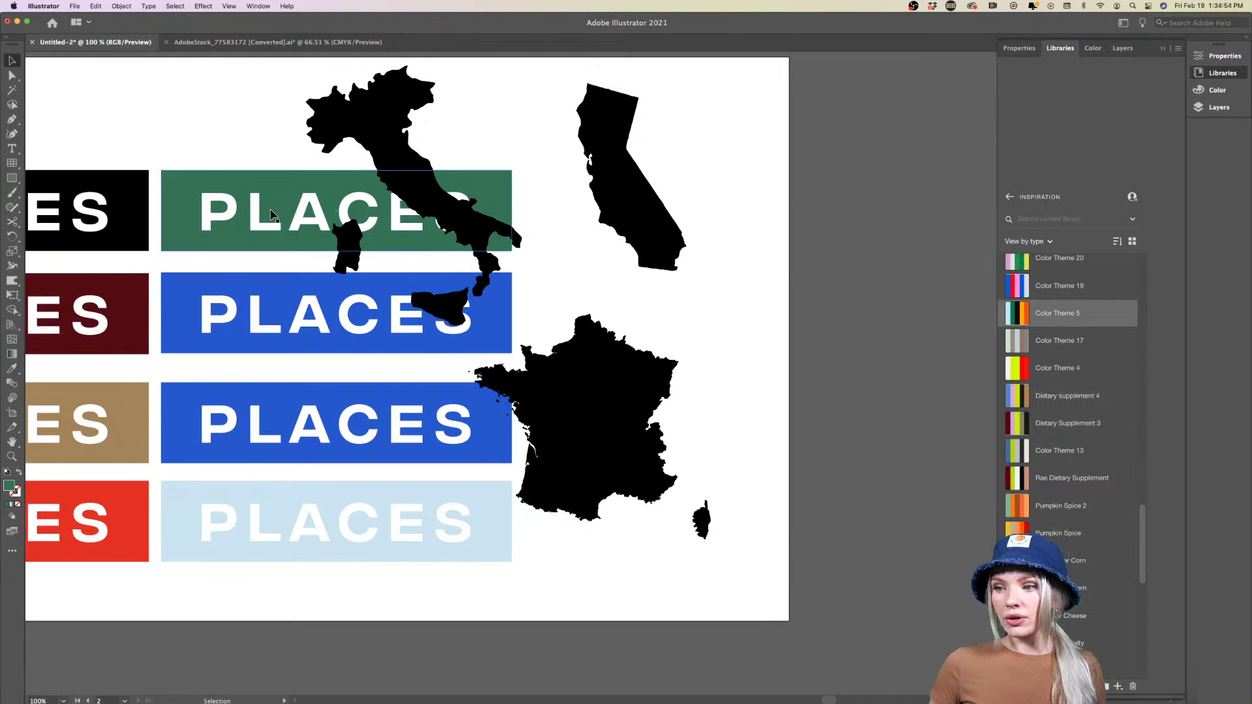
{"action": "key", "text": "super+minus"}
Recolour the second-row blue banner orange from the Key lime theme, then view both artboards
{"action": "left_click", "coordinate": [261, 287]}
{"action": "key", "text": "super+plus"}
{"action": "key", "text": "super+plus"}
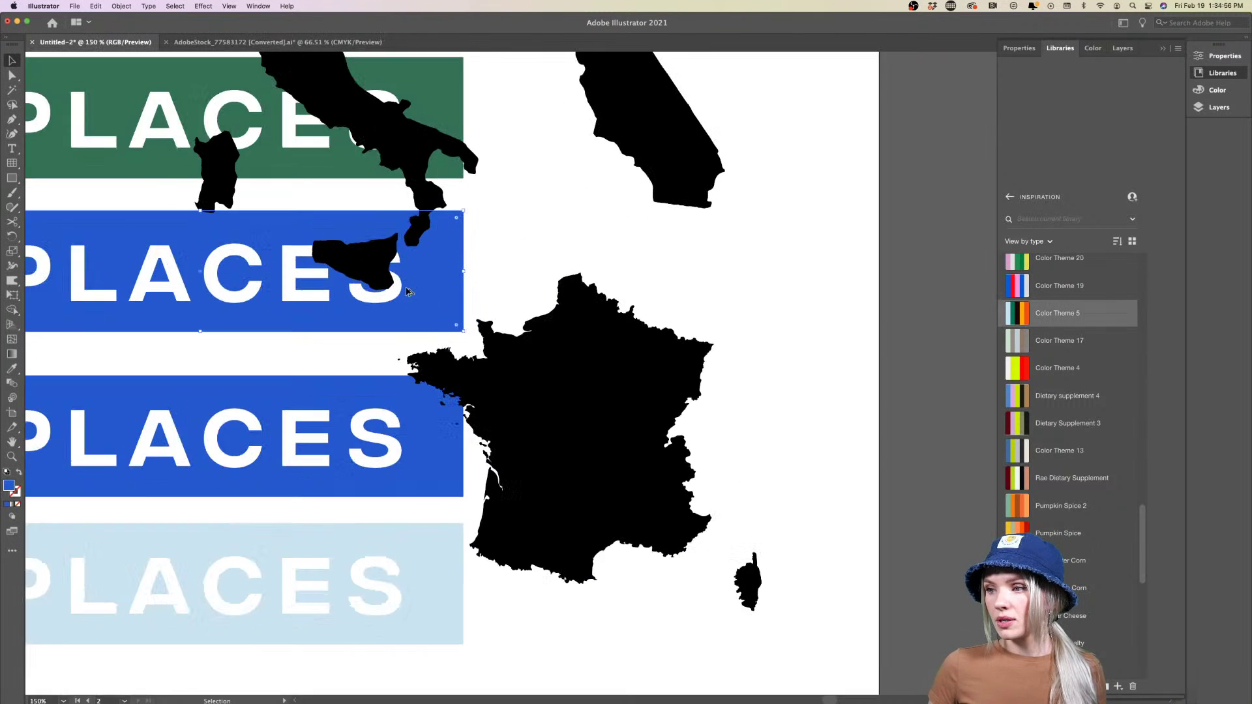
{"action": "scroll", "coordinate": [1057, 378], "scroll_direction": "down", "scroll_amount": 5}
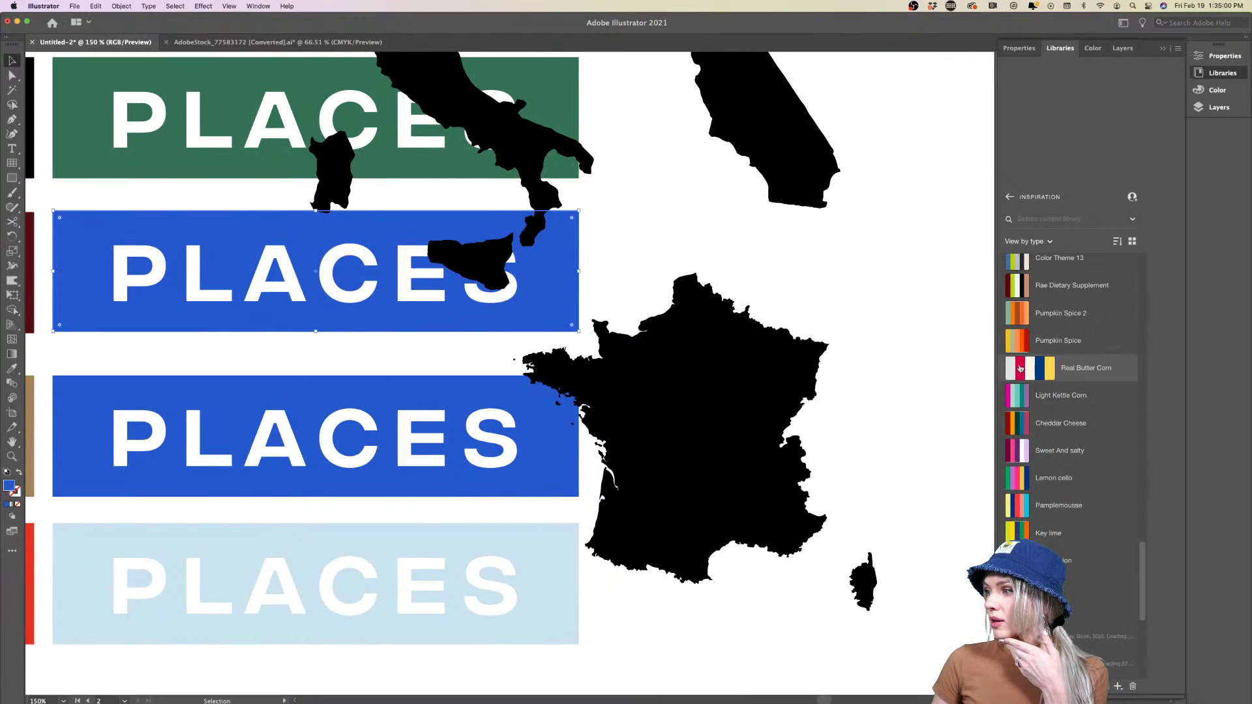
{"action": "left_click", "coordinate": [1052, 454]}
{"action": "scroll", "coordinate": [1053, 454], "scroll_direction": "down", "scroll_amount": 2}
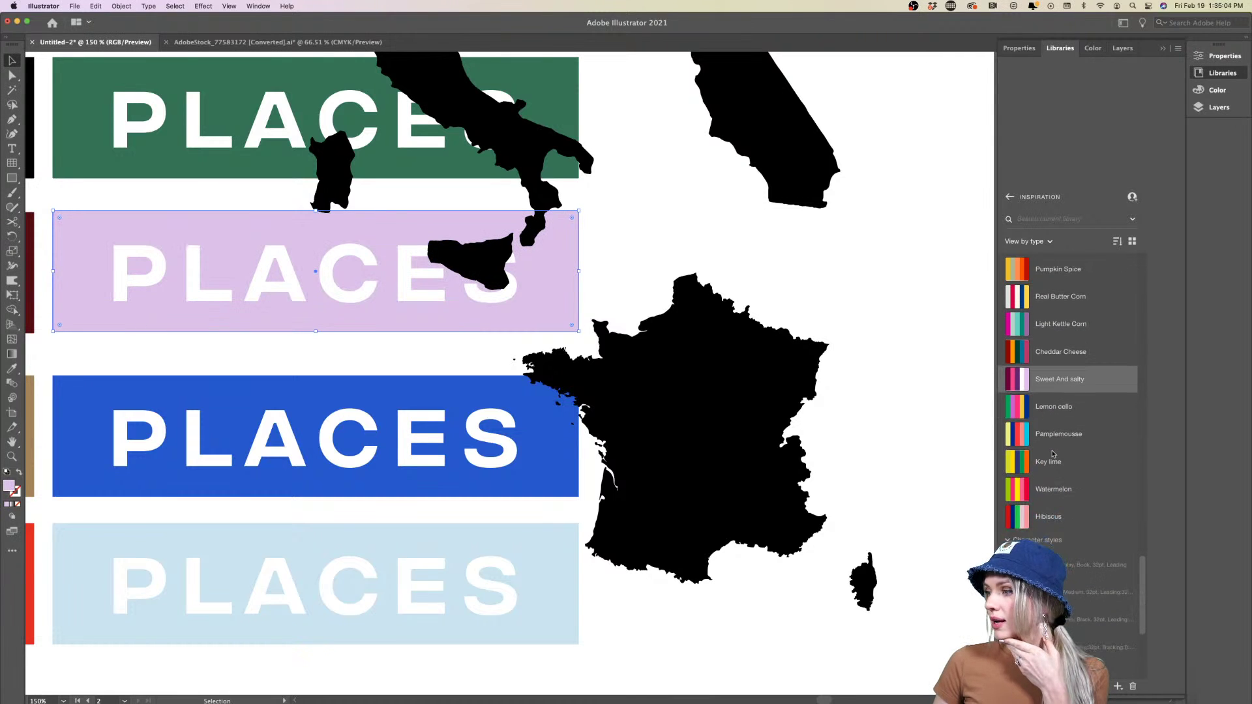
{"action": "left_click", "coordinate": [1043, 489]}
{"action": "left_click", "coordinate": [1008, 492]}
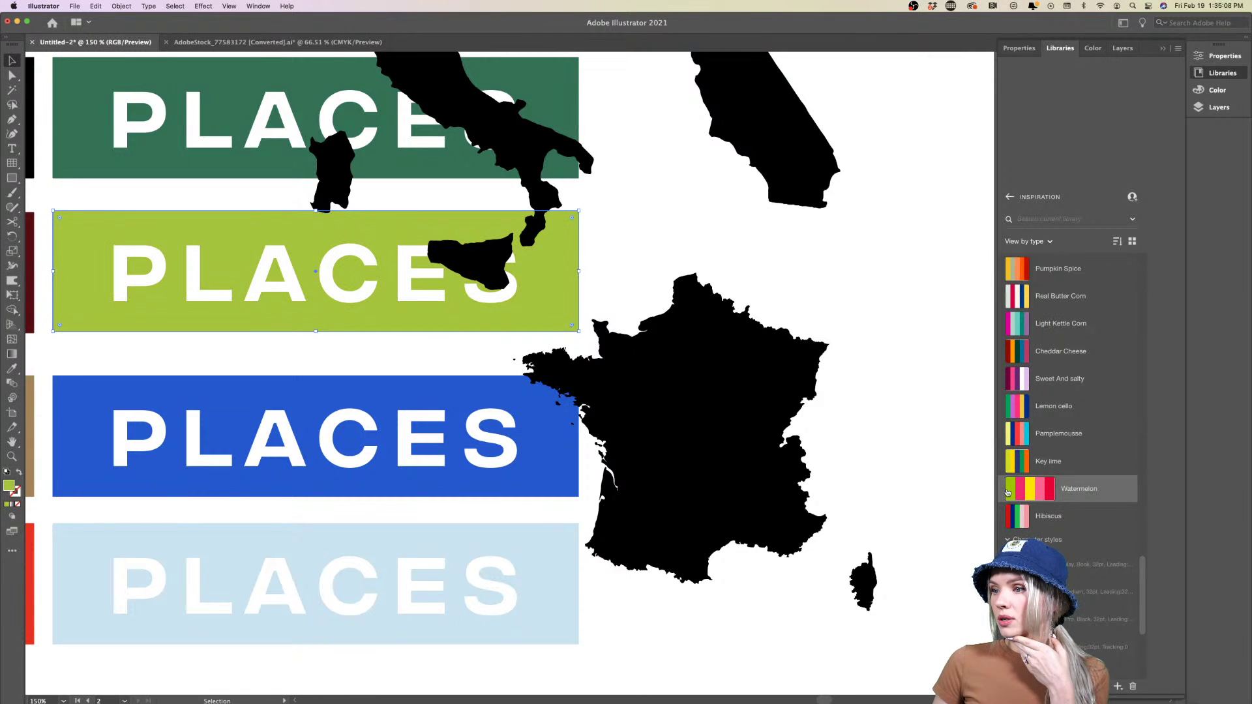
{"action": "left_click", "coordinate": [1042, 459]}
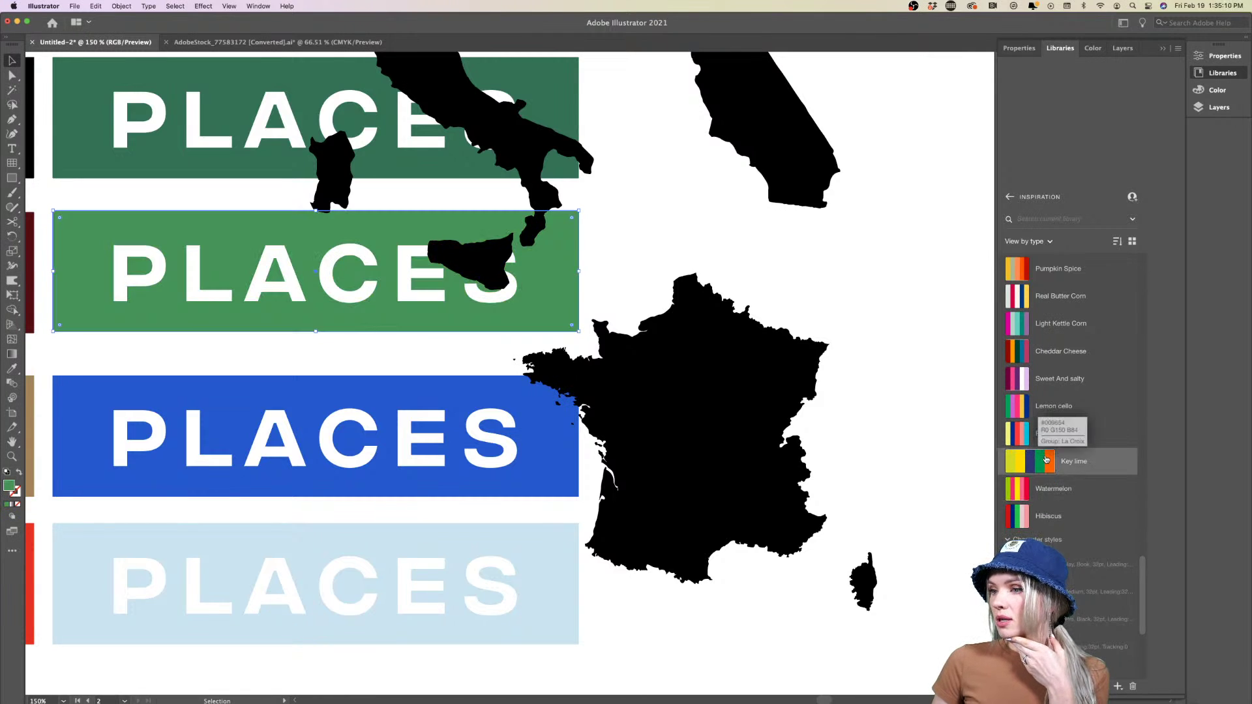
{"action": "left_click", "coordinate": [1050, 460]}
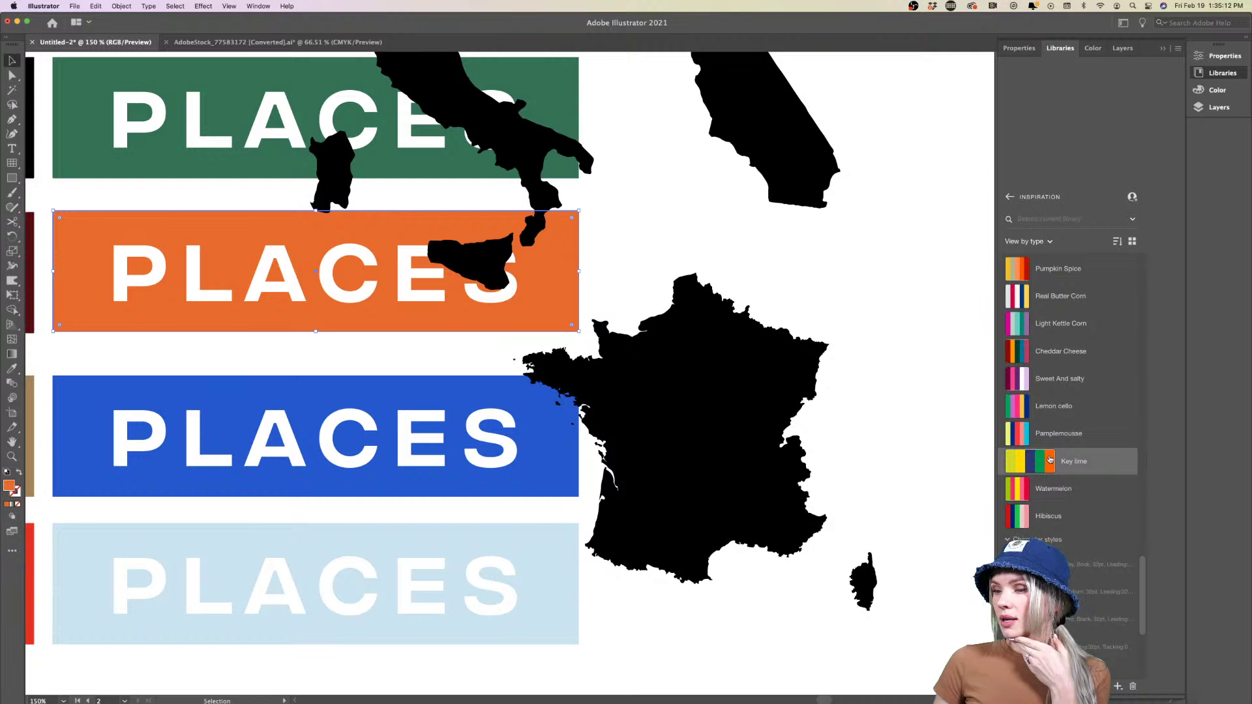
{"action": "left_click", "coordinate": [855, 496]}
{"action": "key", "text": "super+alt+0"}
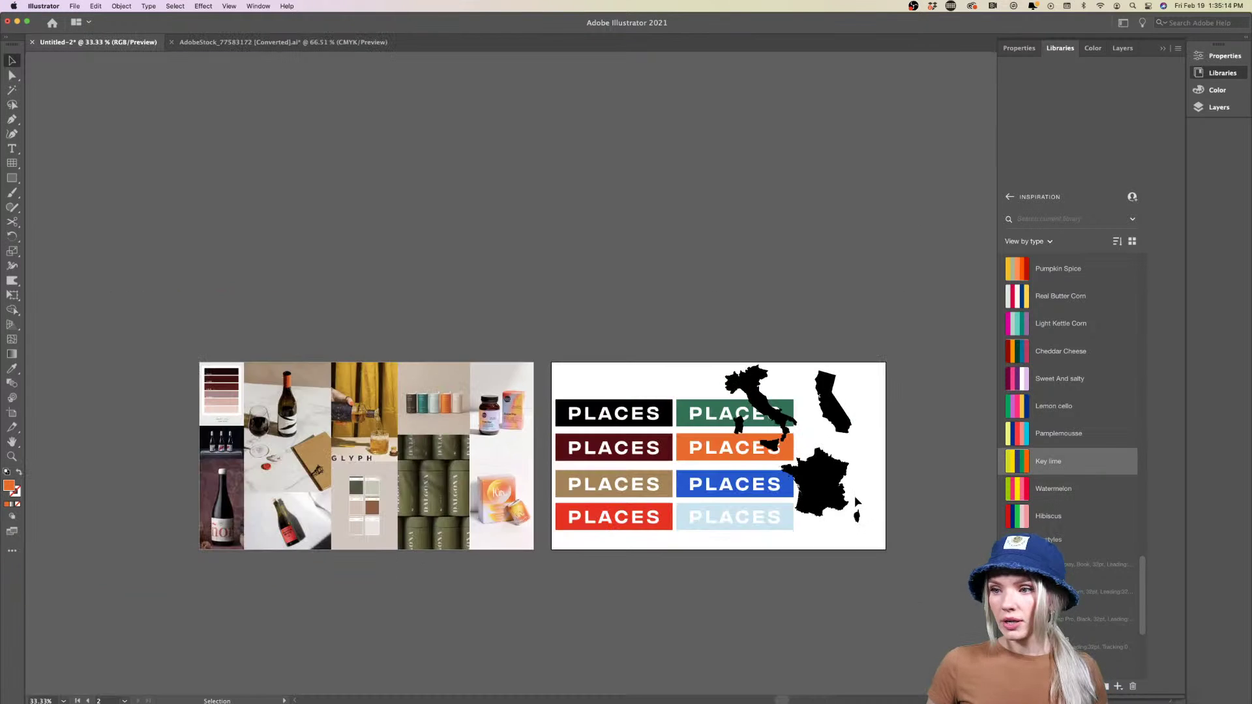
{"action": "scroll", "coordinate": [854, 496], "scroll_direction": "up", "scroll_amount": 3}
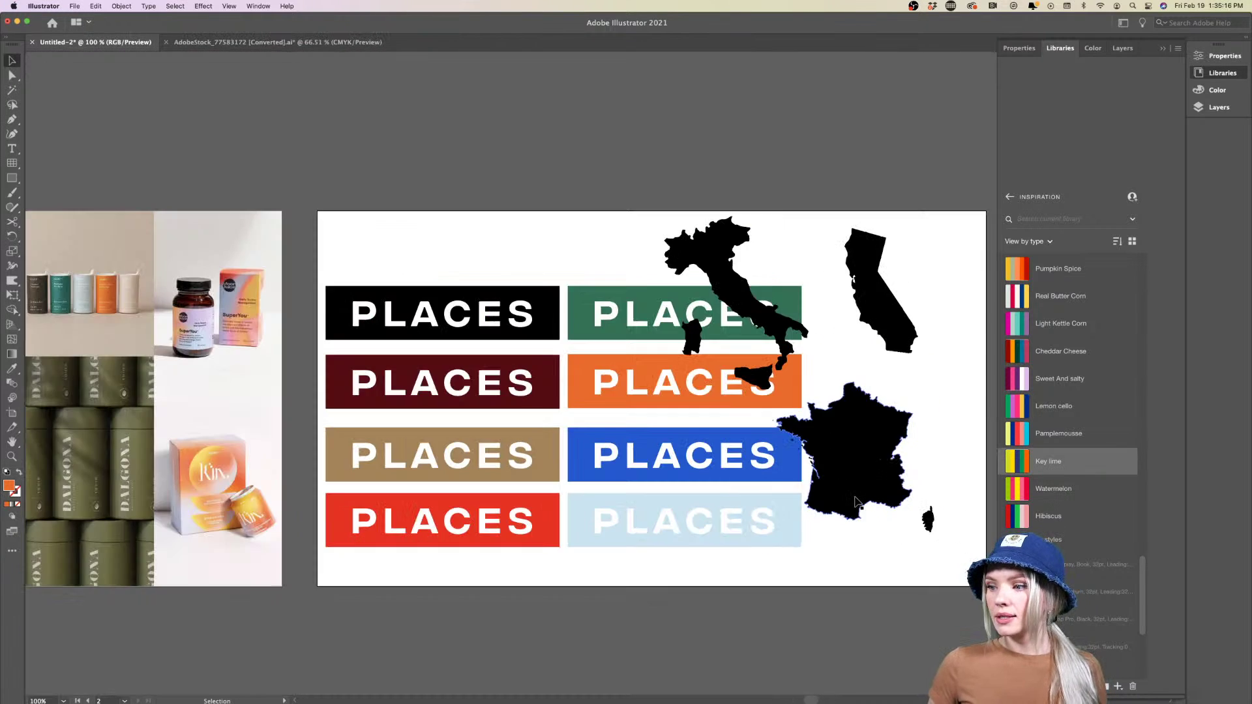
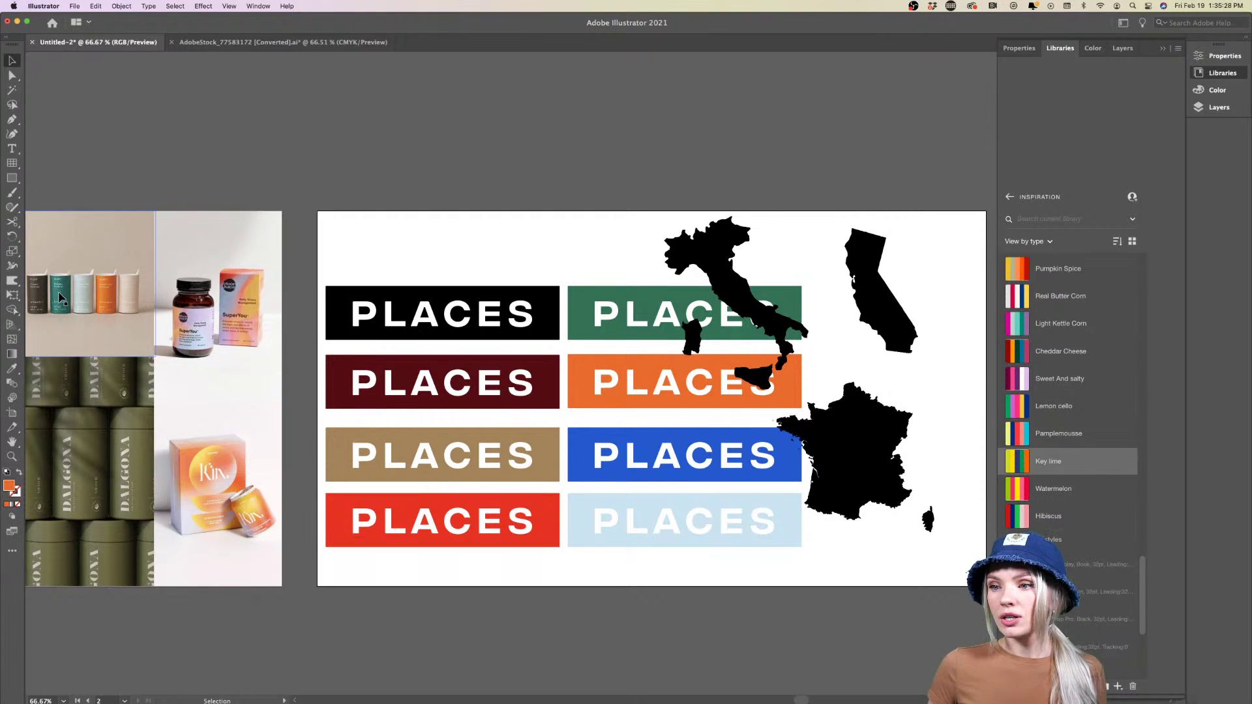
Delete the blue PLACES box and move the plain tan box into its spot
{"action": "scroll", "coordinate": [521, 261], "scroll_direction": "right", "scroll_amount": 8}
{"action": "scroll", "coordinate": [522, 261], "scroll_direction": "down", "scroll_amount": 1}
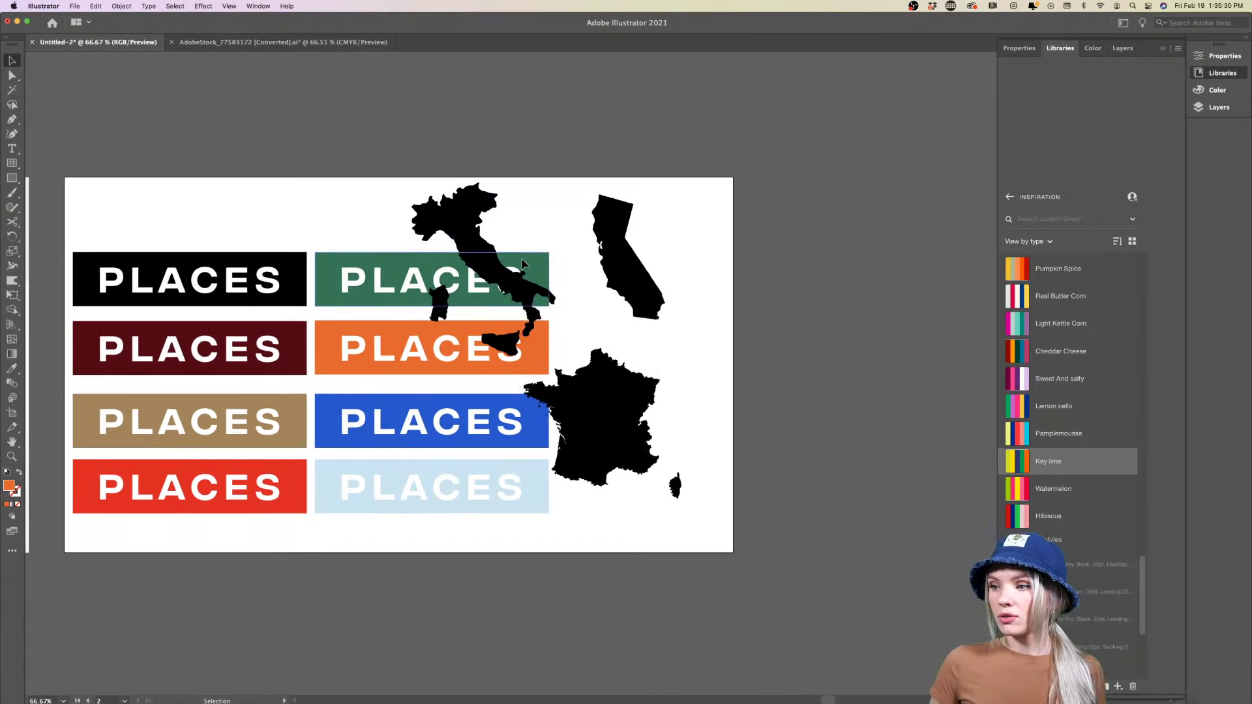
{"action": "scroll", "coordinate": [521, 263], "scroll_direction": "right", "scroll_amount": 1}
{"action": "scroll", "coordinate": [522, 263], "scroll_direction": "down", "scroll_amount": 1}
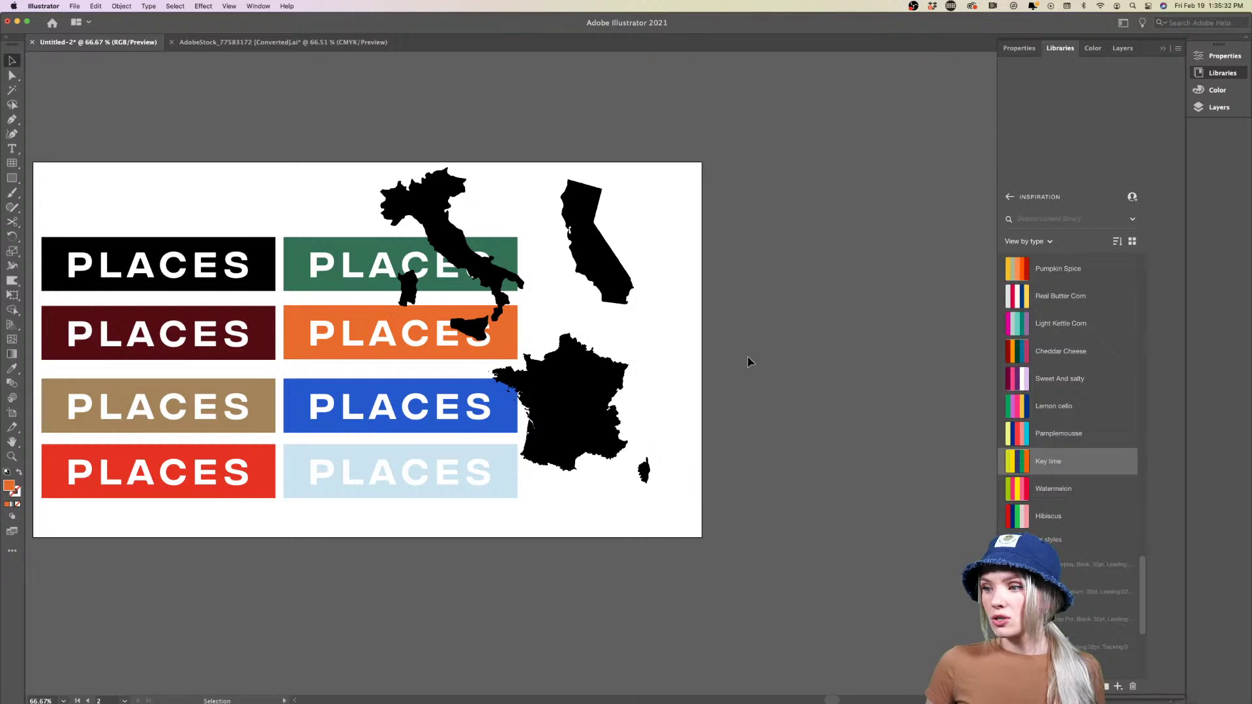
{"action": "scroll", "coordinate": [750, 362], "scroll_direction": "right", "scroll_amount": 1}
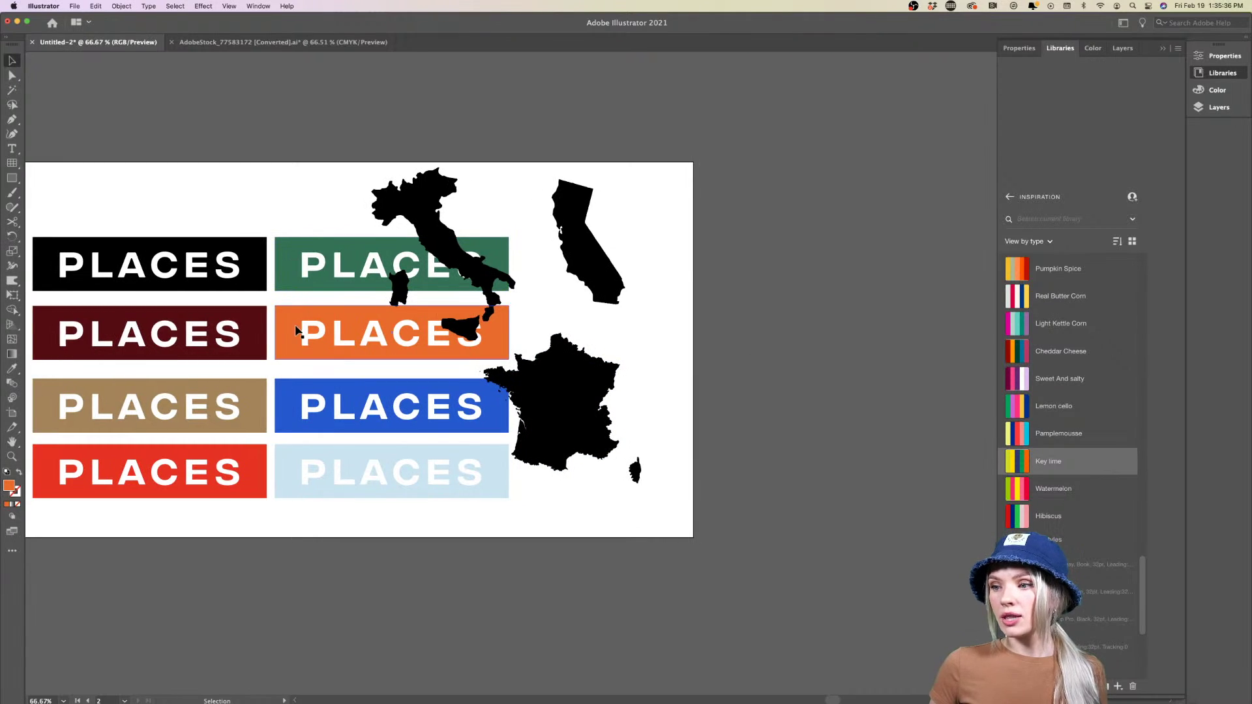
{"action": "scroll", "coordinate": [284, 470], "scroll_direction": "down", "scroll_amount": 1}
{"action": "scroll", "coordinate": [261, 475], "scroll_direction": "right", "scroll_amount": 2}
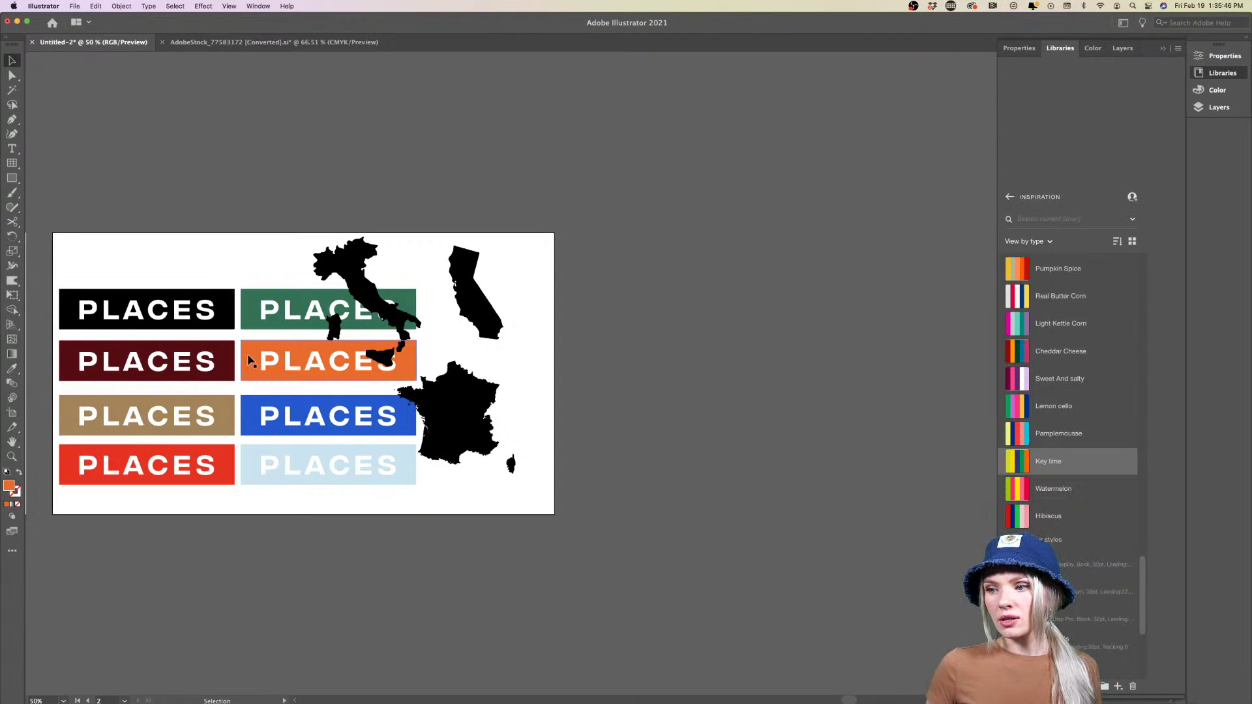
{"action": "left_click", "coordinate": [284, 415]}
{"action": "key", "text": "Delete"}
{"action": "key", "text": "super+equal"}
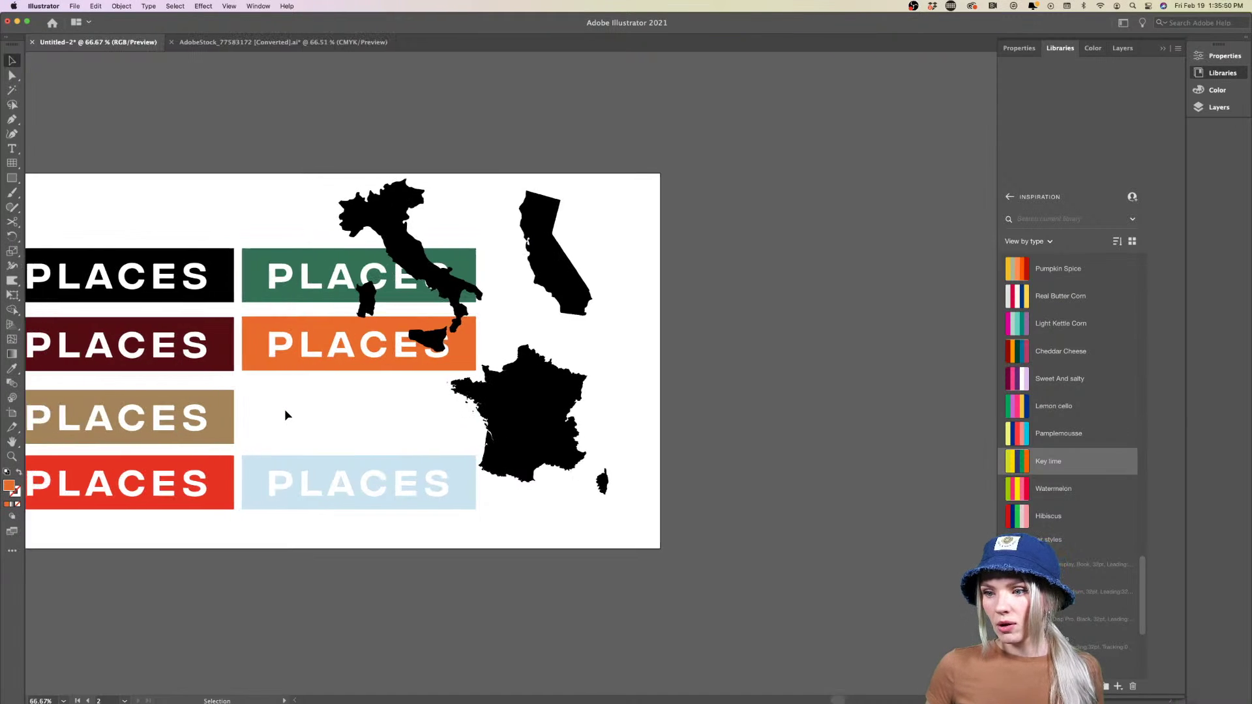
{"action": "scroll", "coordinate": [284, 409], "scroll_direction": "left", "scroll_amount": 2}
{"action": "left_click_drag", "start_coordinate": [272, 415], "coordinate": [505, 410]}
Eyedropper the tan colour onto the PLACES text in the light-blue box
{"action": "left_click", "coordinate": [231, 418]}
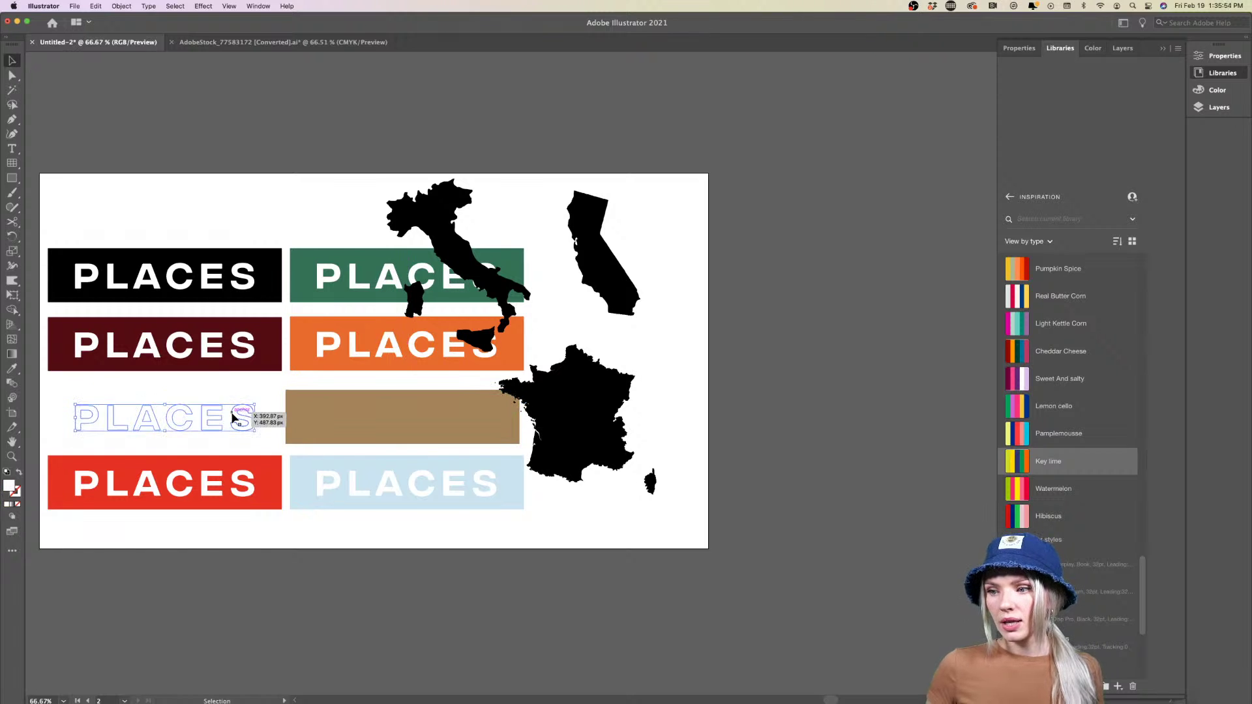
{"action": "key", "text": "super+shift+a"}
{"action": "key", "text": "super+equal"}
{"action": "left_click", "coordinate": [285, 494]}
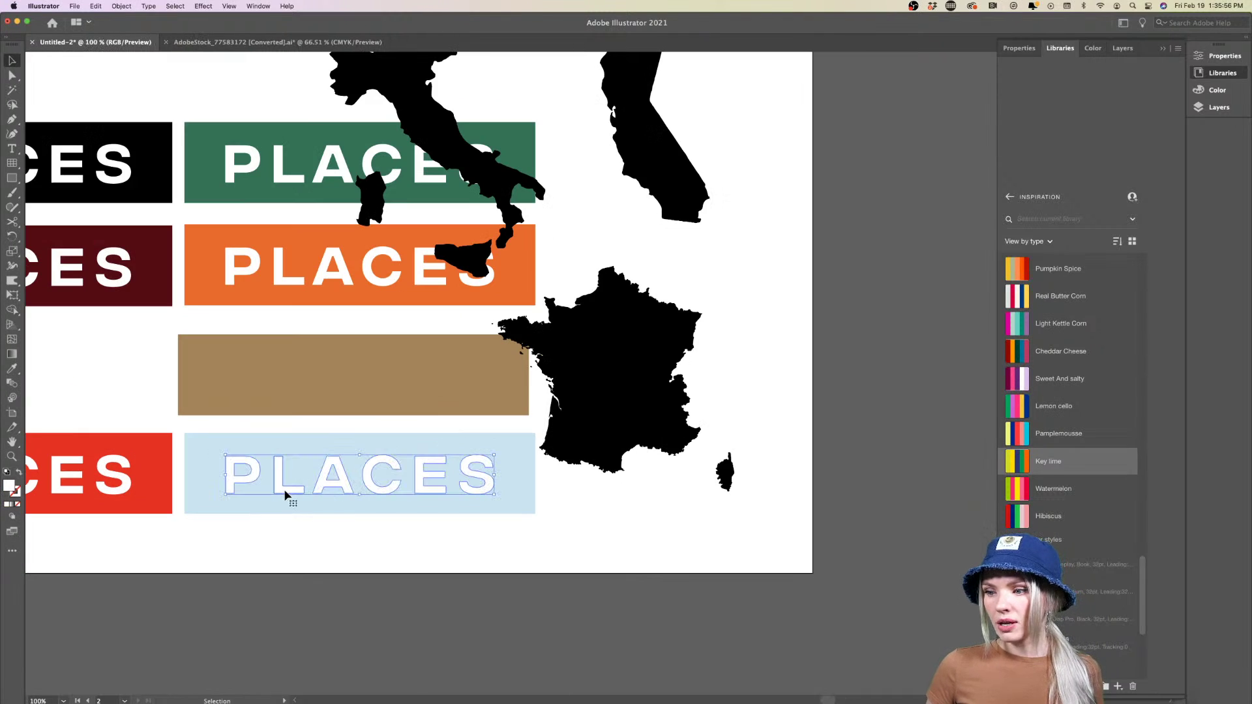
{"action": "key", "text": "i"}
{"action": "left_click", "coordinate": [347, 404]}
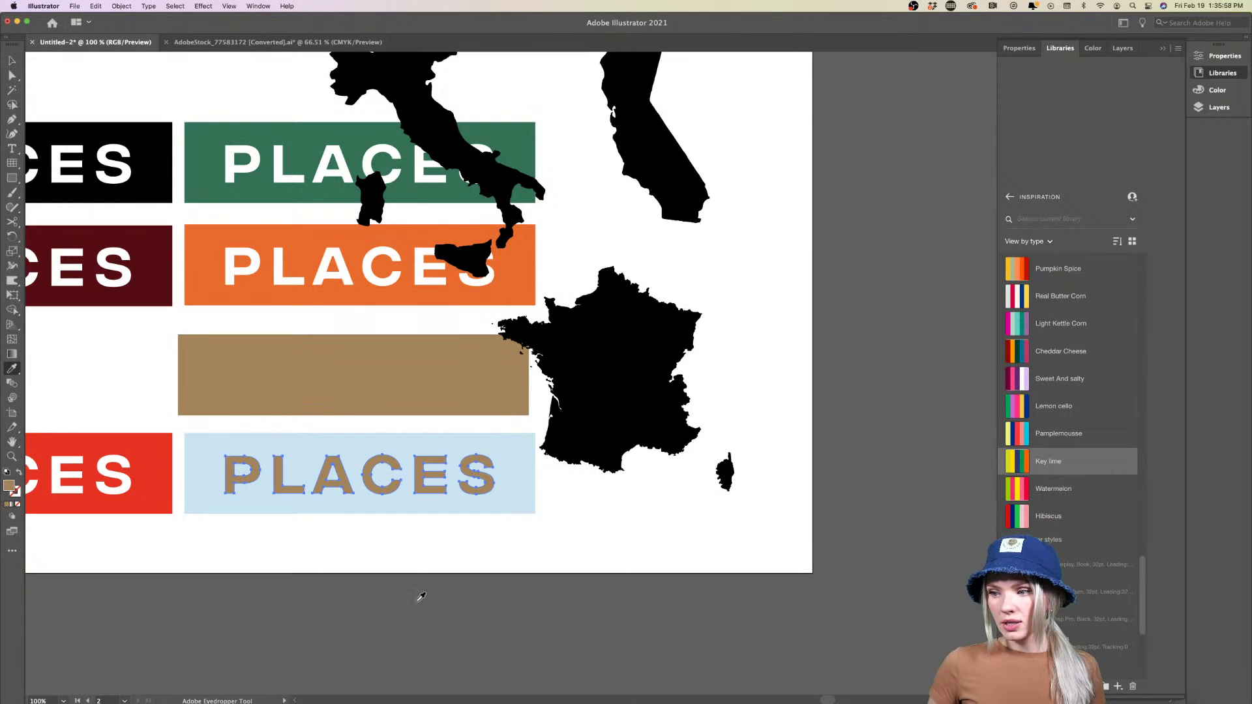
{"action": "key", "text": "v"}
{"action": "key", "text": "super+shift+a"}
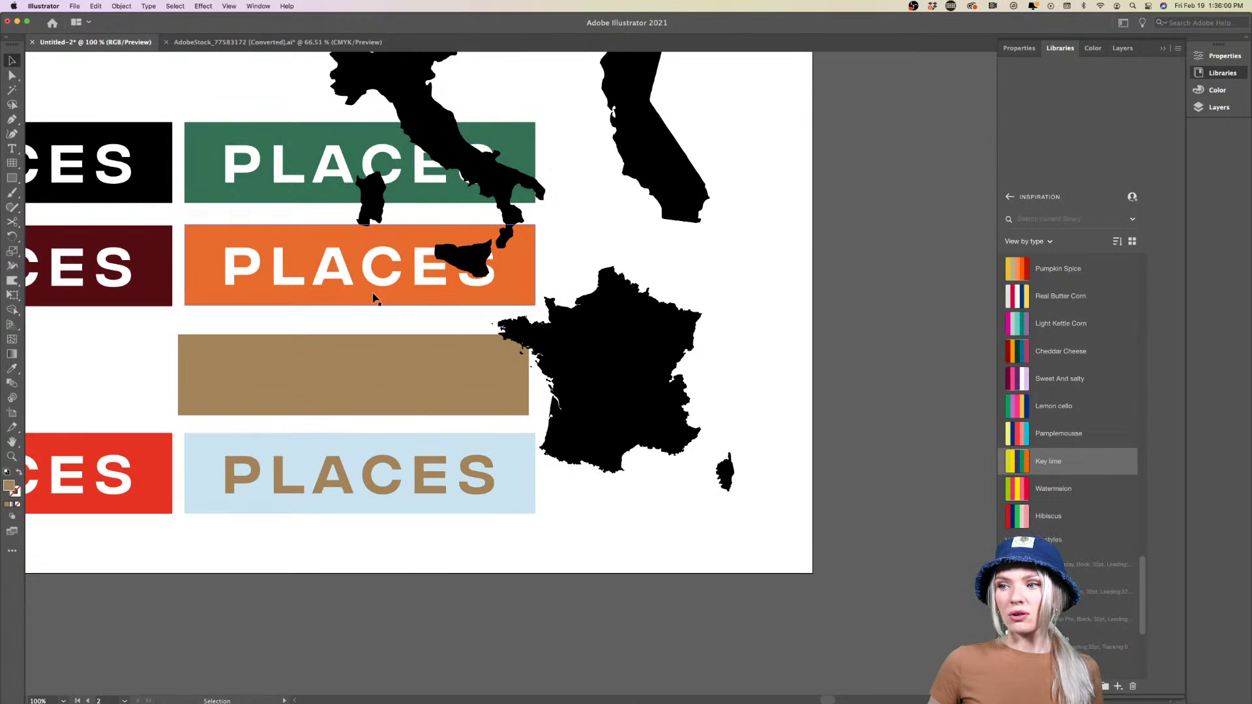
Give the PLACES text in the orange and green boxes the same tan fill
{"action": "left_click", "coordinate": [343, 272]}
{"action": "key", "text": "i"}
{"action": "left_click", "coordinate": [372, 354]}
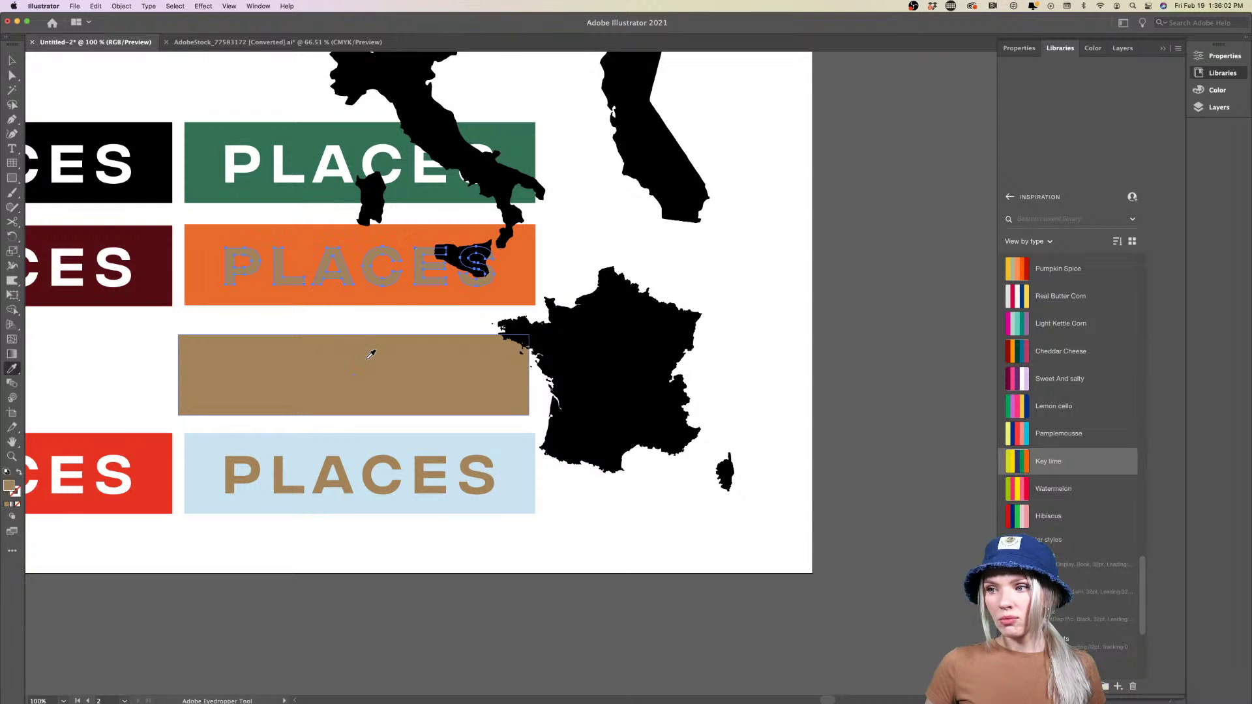
{"action": "key", "text": "v"}
{"action": "left_click", "coordinate": [300, 173]}
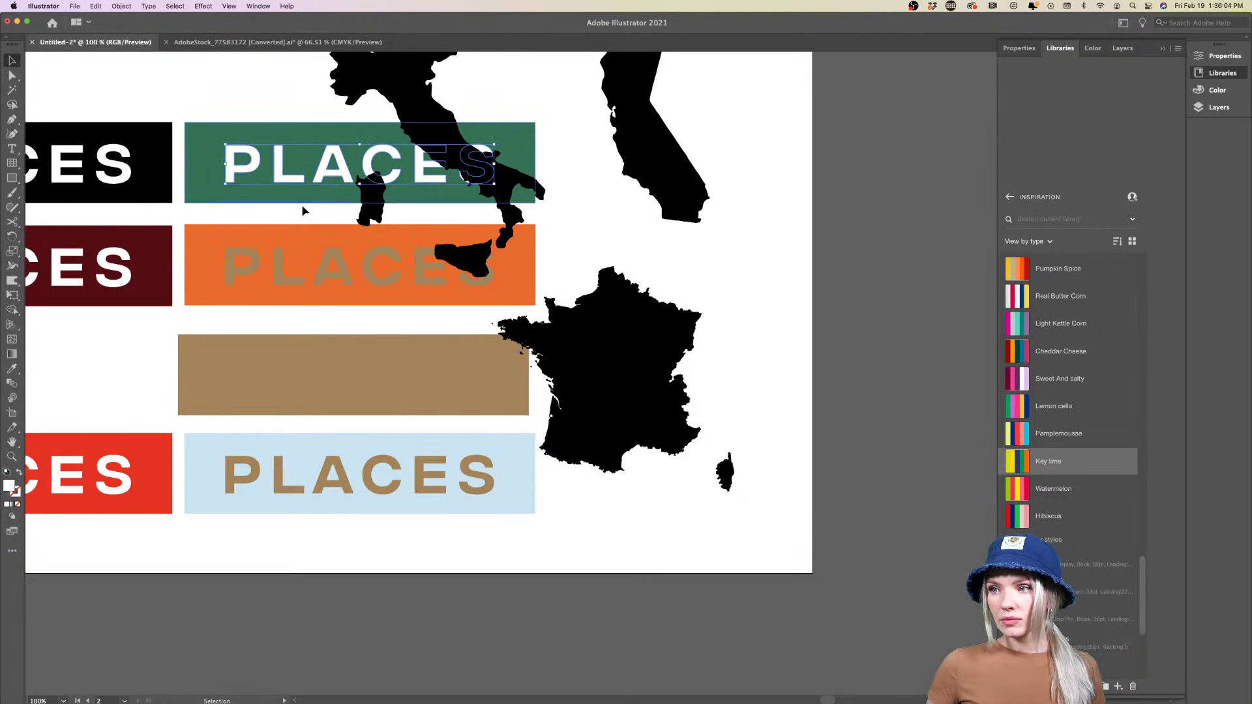
{"action": "key", "text": "i"}
{"action": "left_click", "coordinate": [339, 377]}
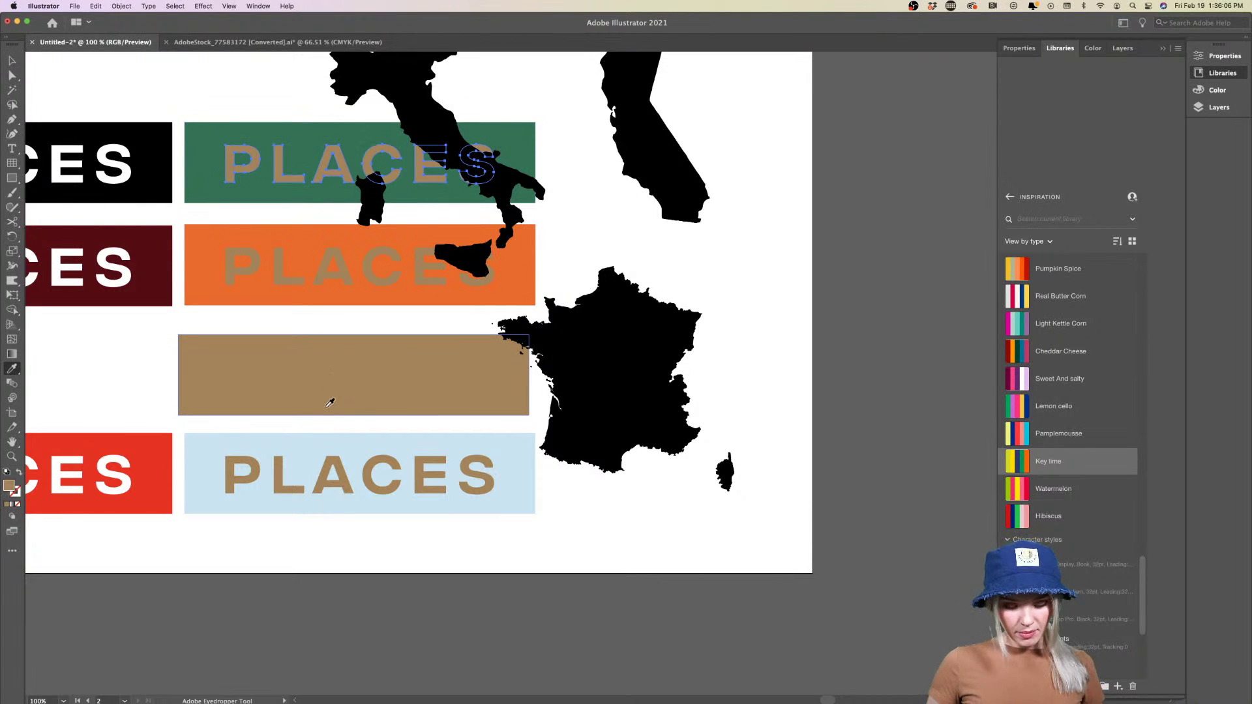
{"action": "key", "text": "v"}
{"action": "left_click", "coordinate": [578, 530]}
{"action": "key", "text": "super+minus"}
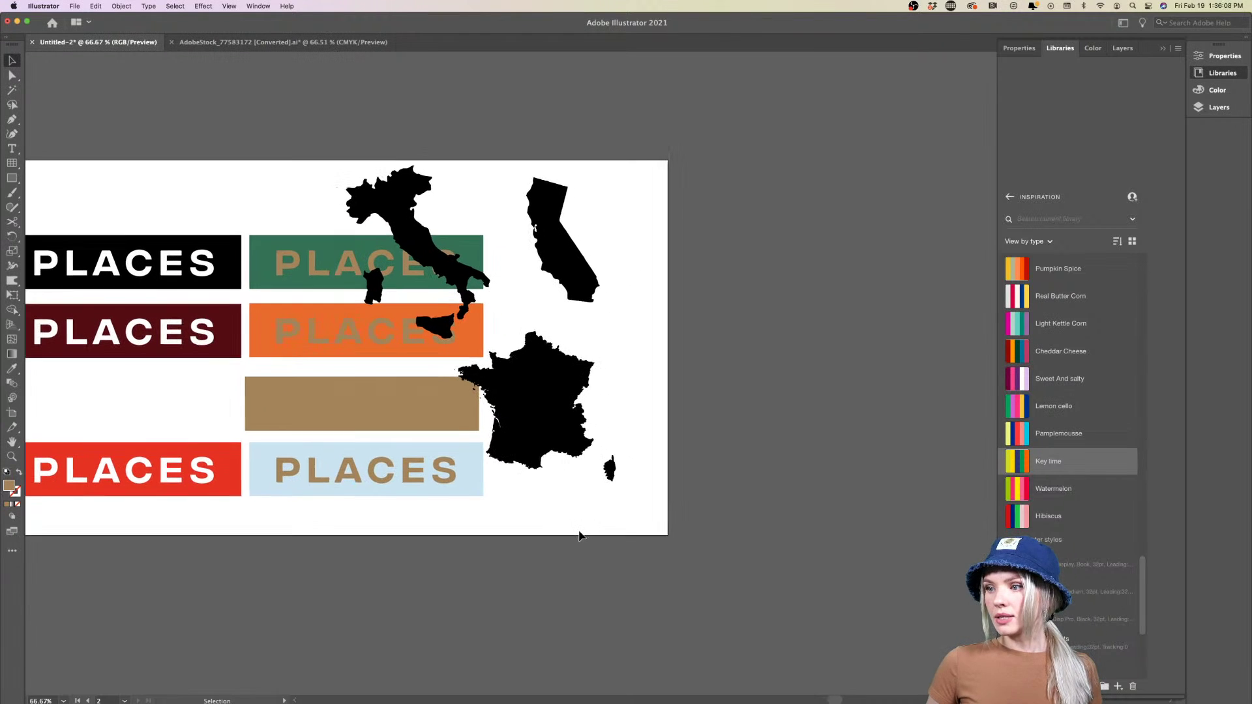
{"action": "scroll", "coordinate": [561, 531], "scroll_direction": "left", "scroll_amount": 3}
Delete the black, maroon and red PLACES boxes in the left column
{"action": "left_click_drag", "start_coordinate": [159, 511], "coordinate": [154, 274]}
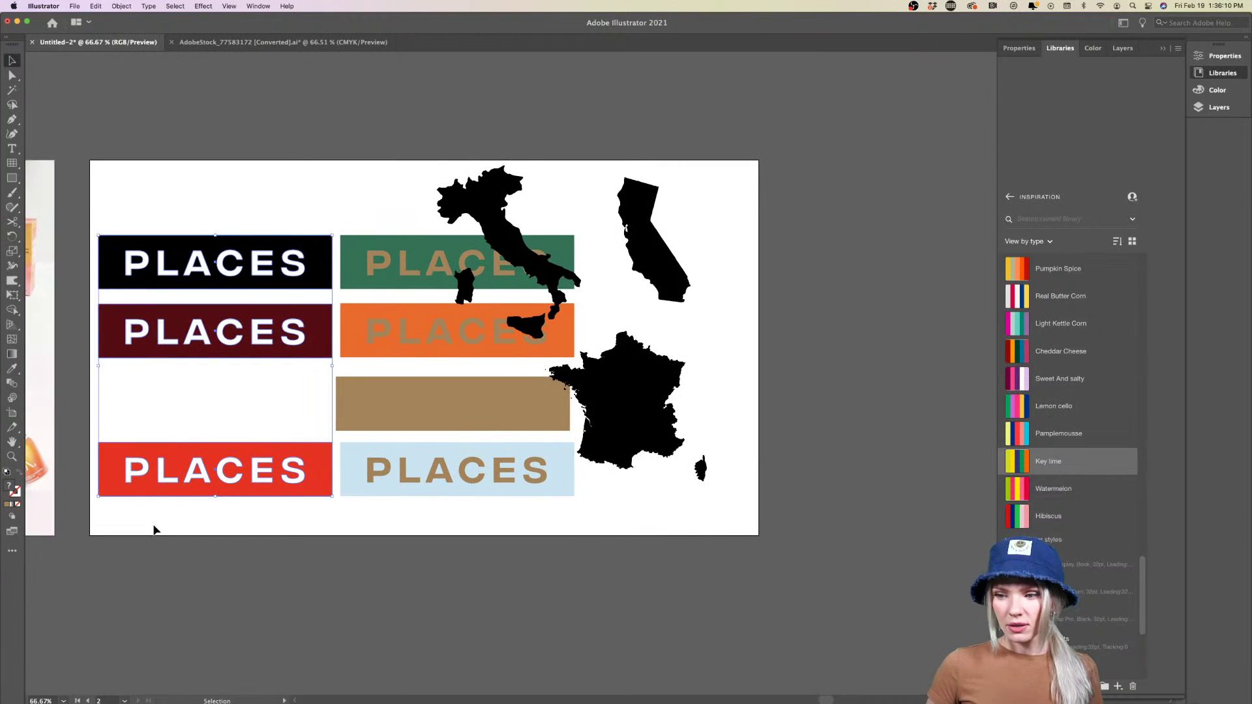
{"action": "key", "text": "Delete"}
{"action": "scroll", "coordinate": [153, 526], "scroll_direction": "right", "scroll_amount": 2}
Shift the four remaining boxes to the left side of the artboard
{"action": "left_click_drag", "start_coordinate": [224, 221], "coordinate": [105, 460]}
{"action": "scroll", "coordinate": [251, 547], "scroll_direction": "left", "scroll_amount": 4}
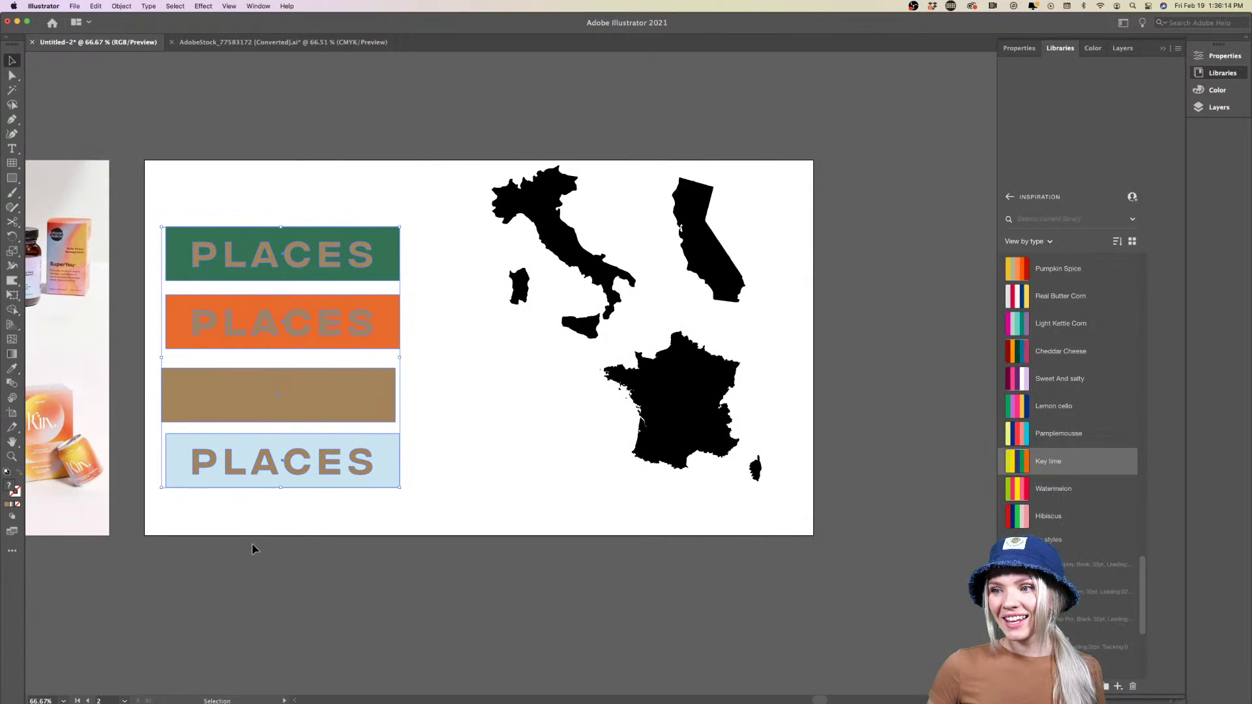
{"action": "left_click", "coordinate": [254, 549]}
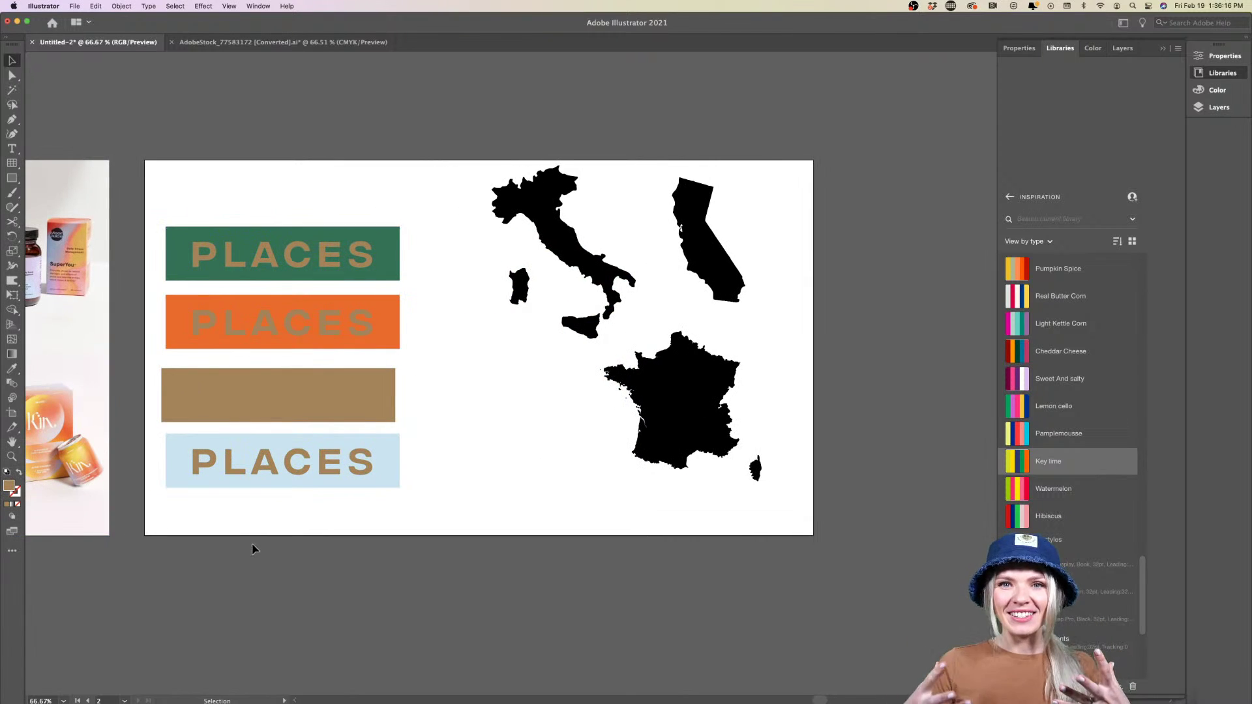
{"action": "scroll", "coordinate": [287, 467], "scroll_direction": "up", "scroll_amount": 3}
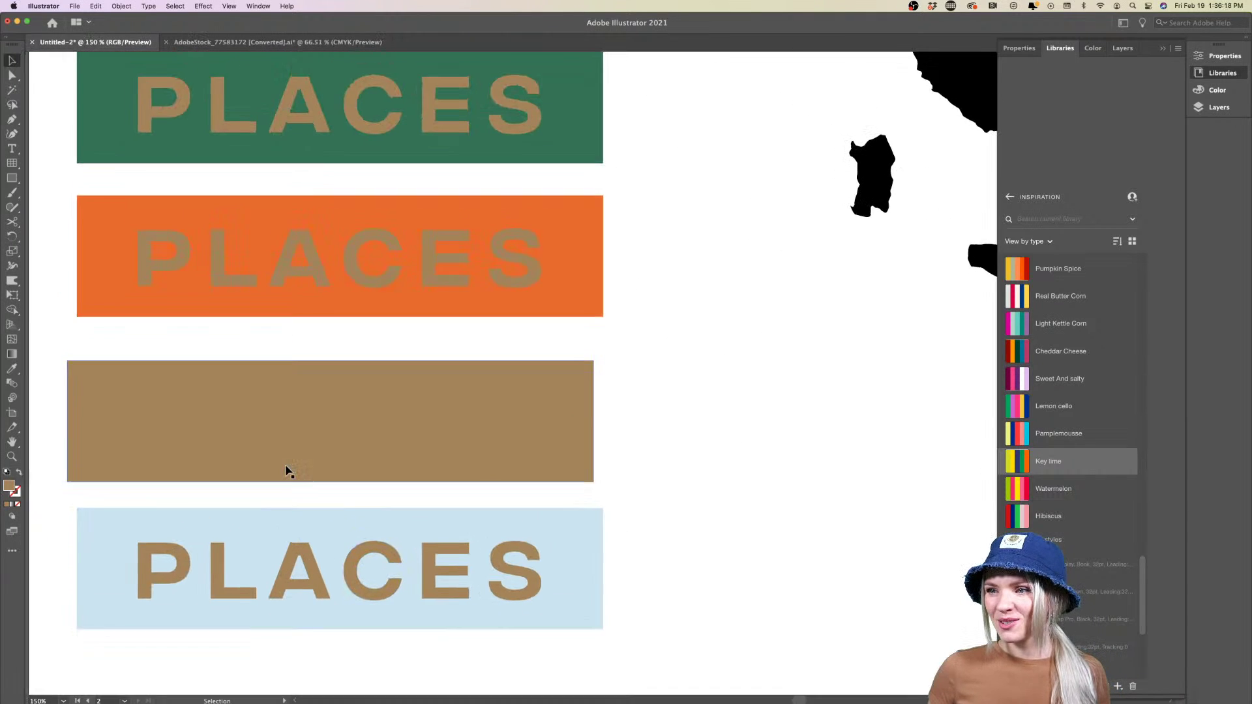
{"action": "scroll", "coordinate": [287, 469], "scroll_direction": "down", "scroll_amount": 2}
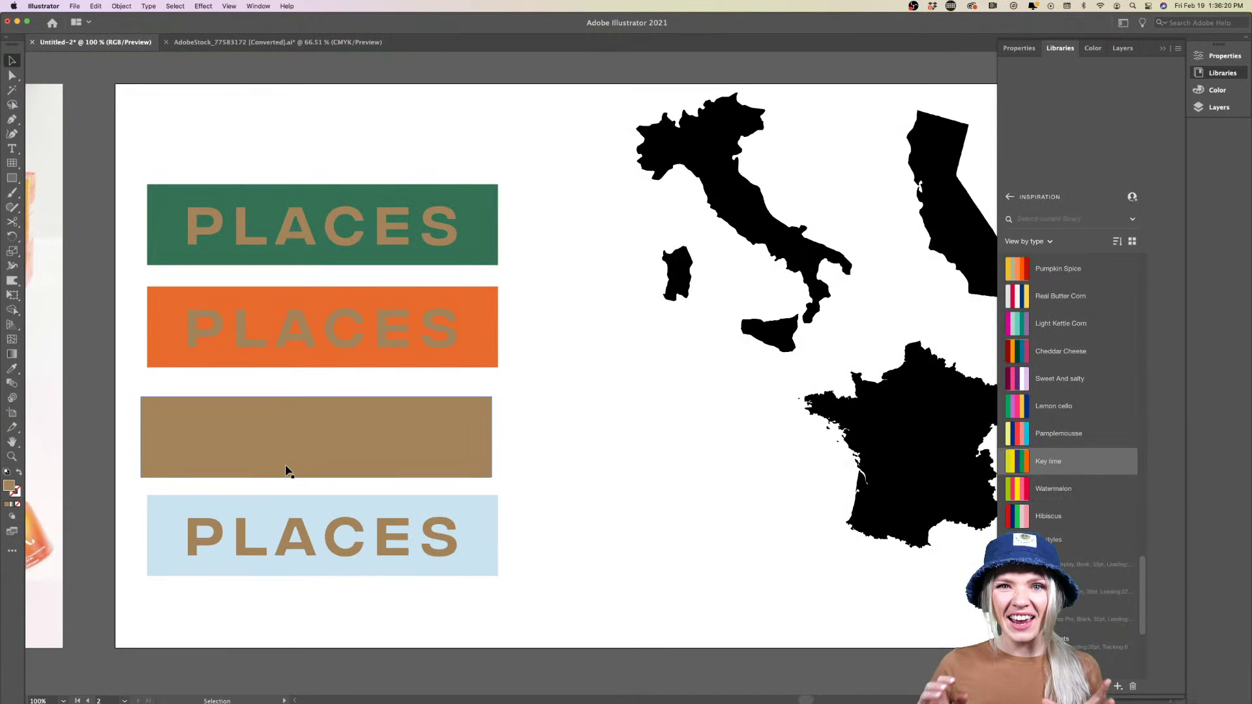
{"action": "scroll", "coordinate": [287, 470], "scroll_direction": "right", "scroll_amount": 2}
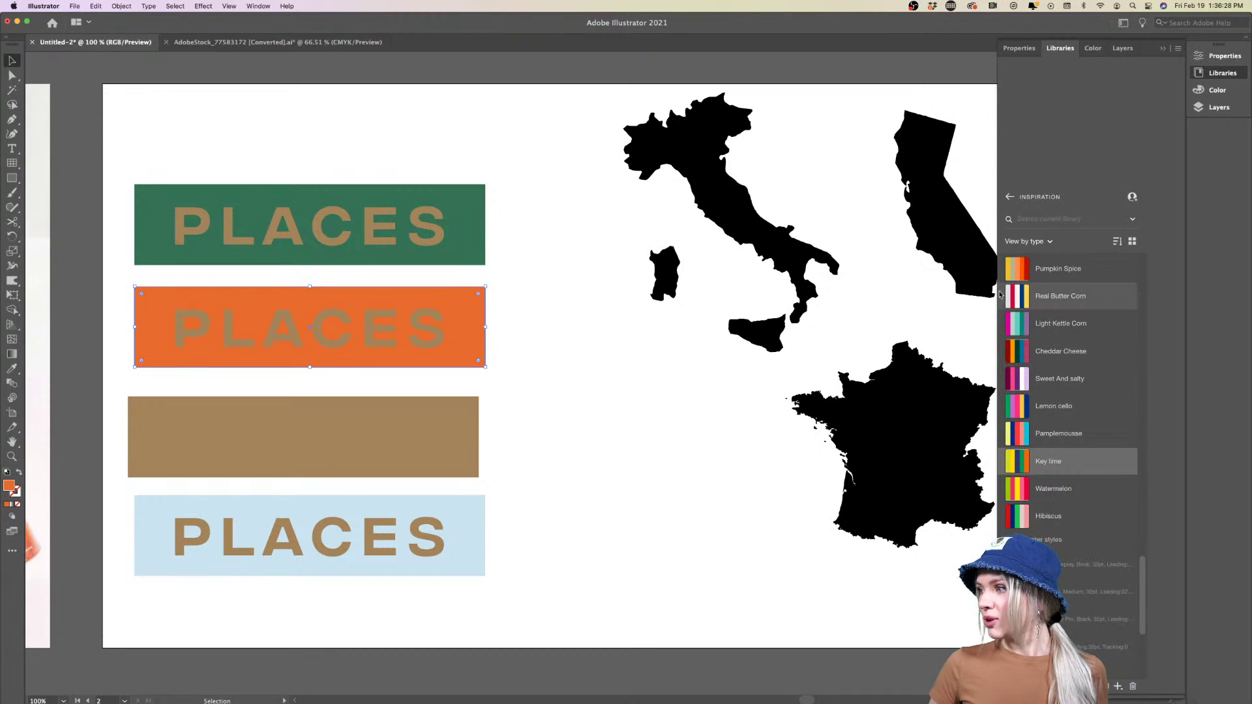
{"action": "left_click", "coordinate": [1031, 270]}
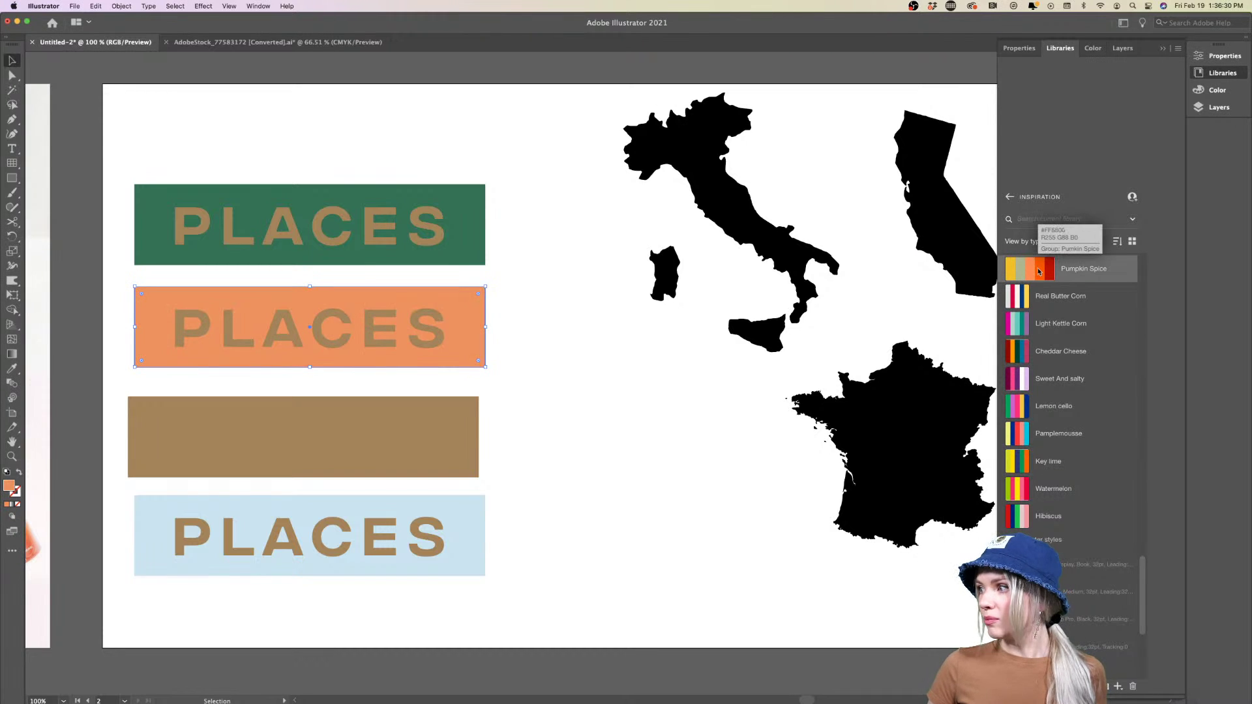
{"action": "left_click", "coordinate": [1040, 272]}
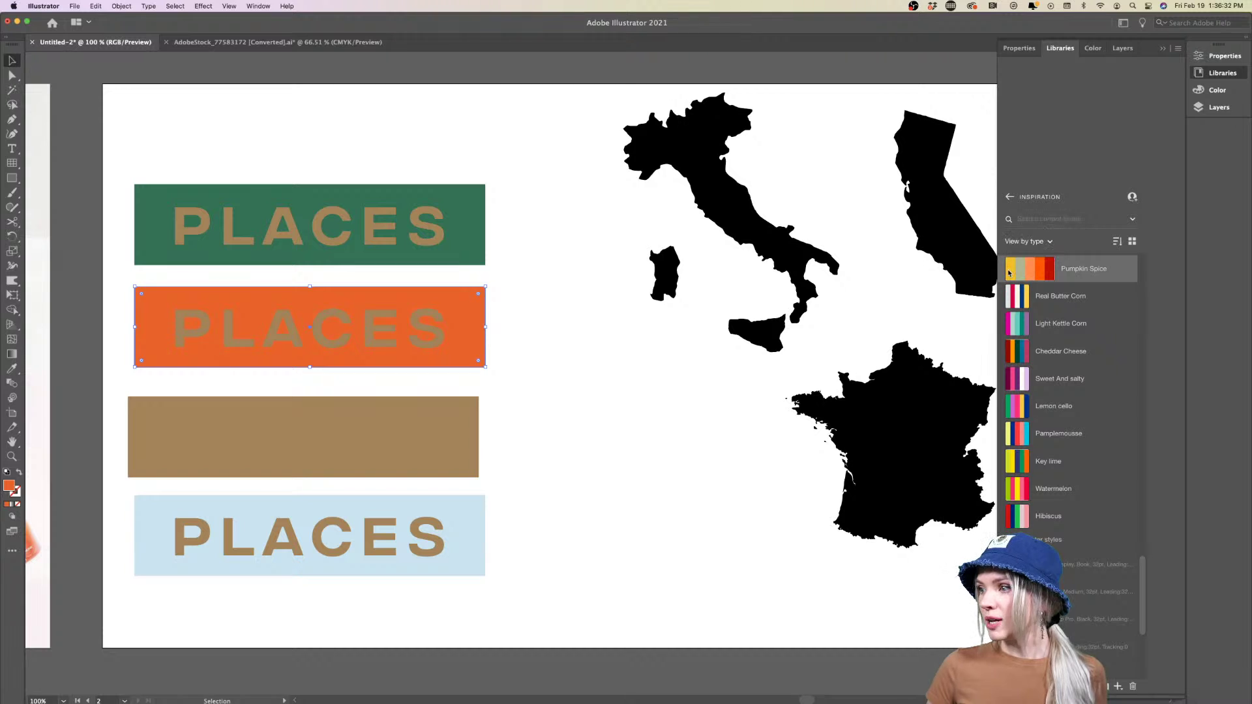
{"action": "left_click", "coordinate": [1011, 269]}
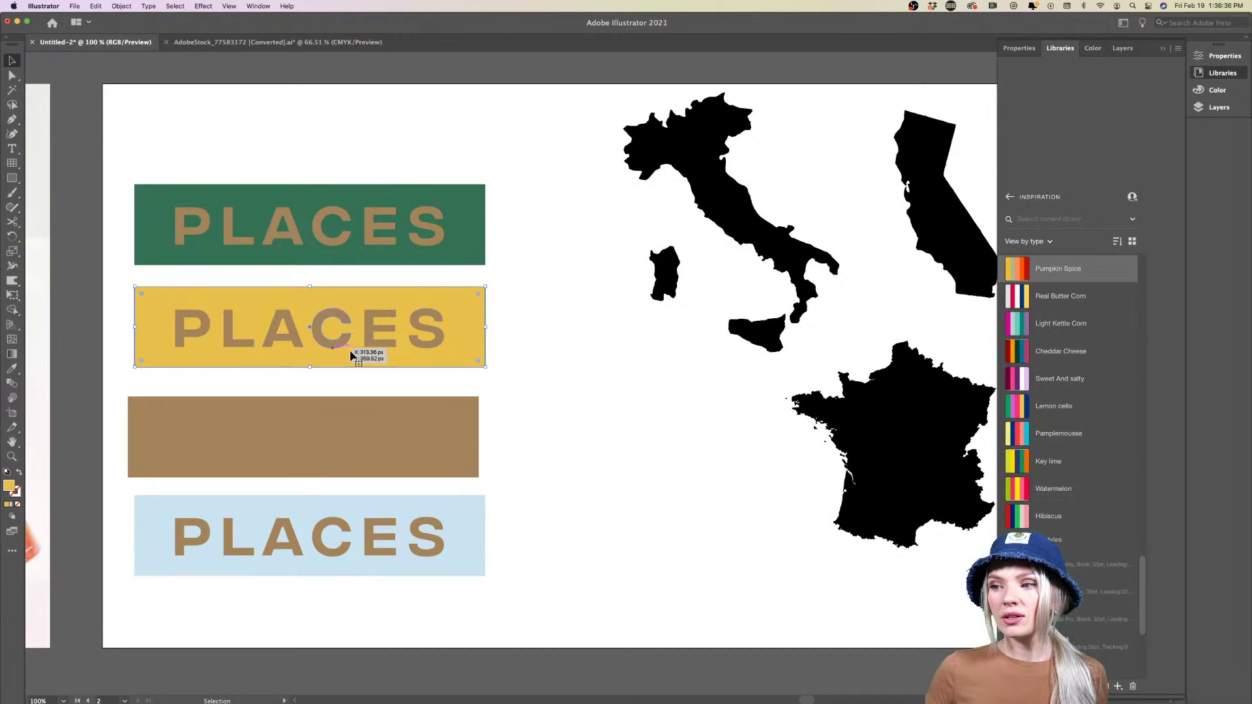
{"action": "key", "text": "super+z"}
{"action": "left_click", "coordinate": [566, 406]}
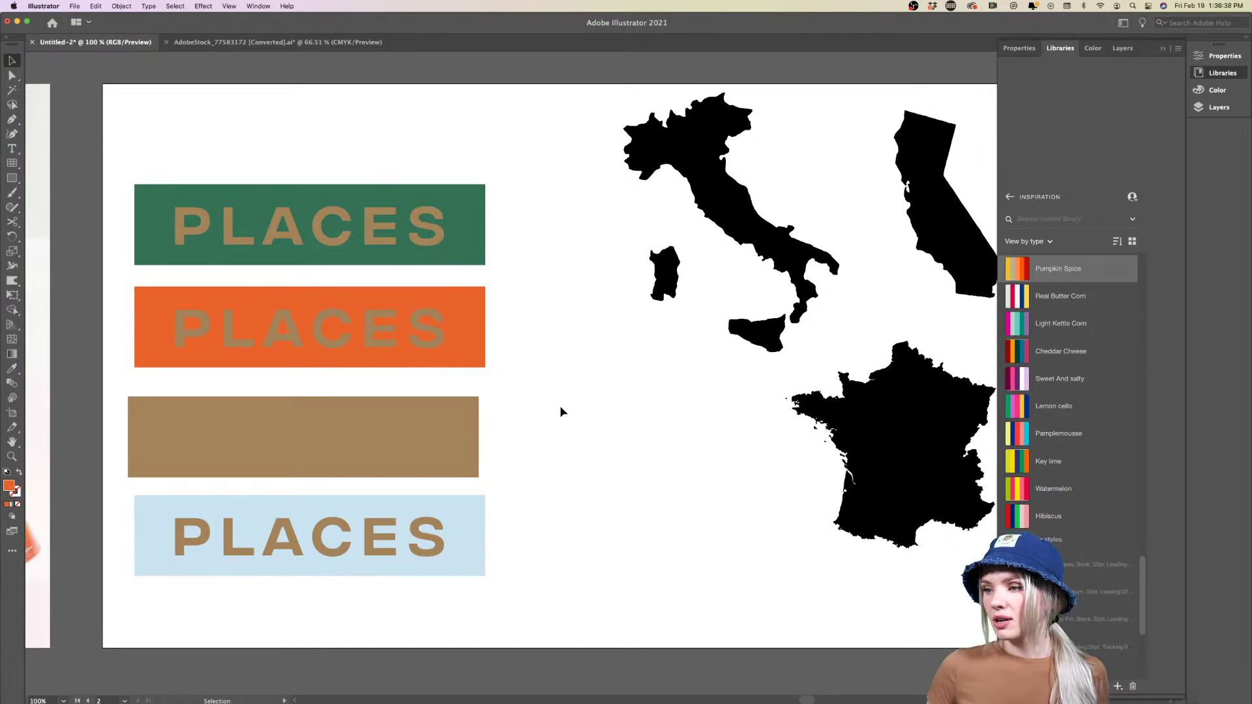
{"action": "scroll", "coordinate": [560, 412], "scroll_direction": "right", "scroll_amount": 3}
{"action": "scroll", "coordinate": [561, 412], "scroll_direction": "down", "scroll_amount": 2}
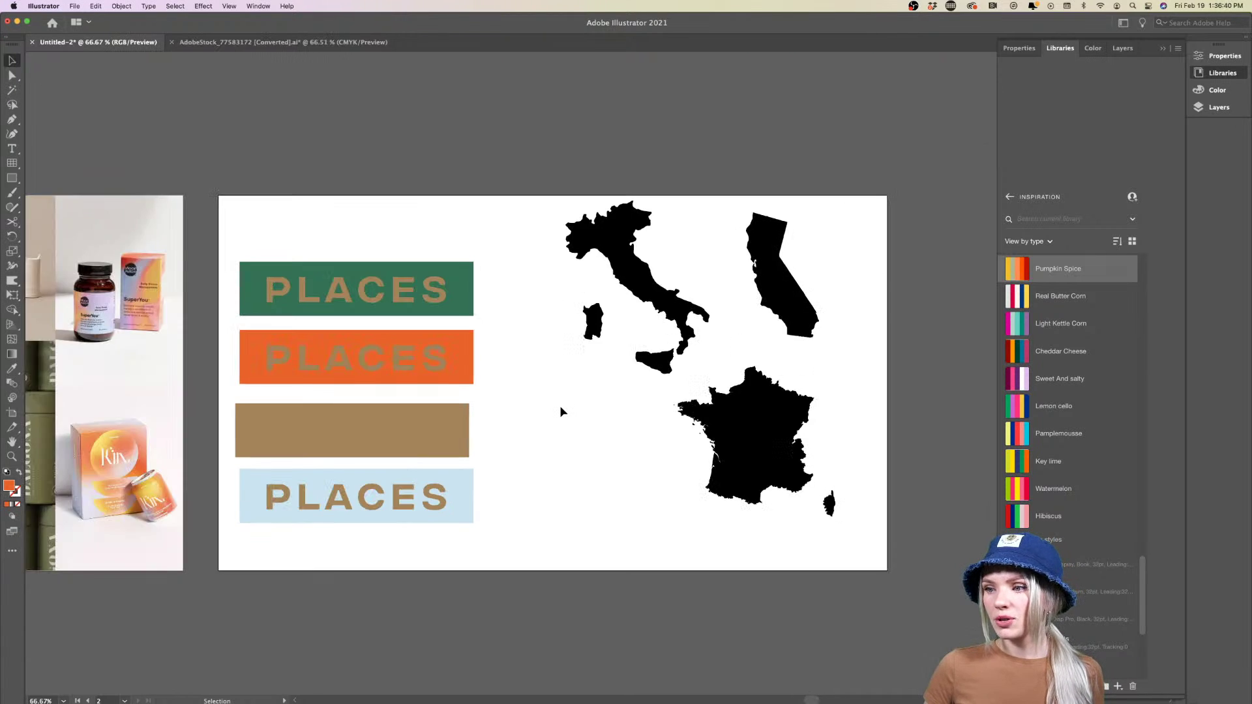
{"action": "scroll", "coordinate": [475, 416], "scroll_direction": "right", "scroll_amount": 4}
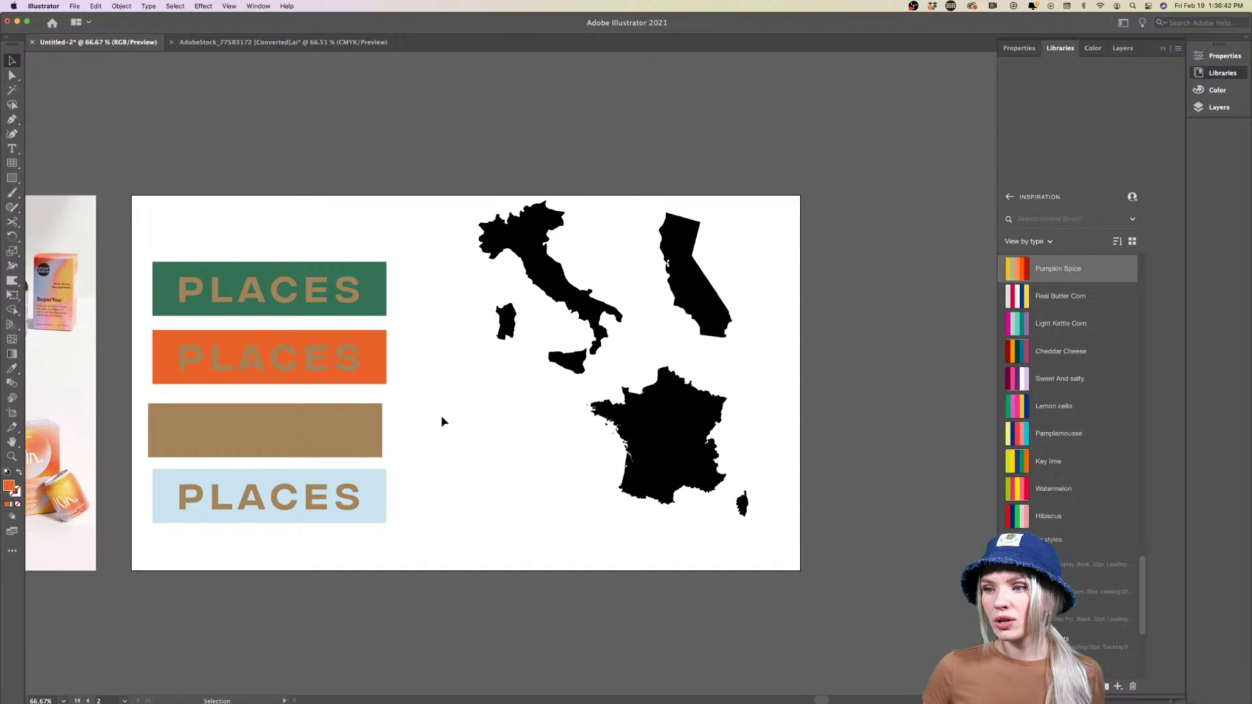
{"action": "scroll", "coordinate": [441, 416], "scroll_direction": "up", "scroll_amount": 2}
{"action": "scroll", "coordinate": [424, 415], "scroll_direction": "left", "scroll_amount": 4}
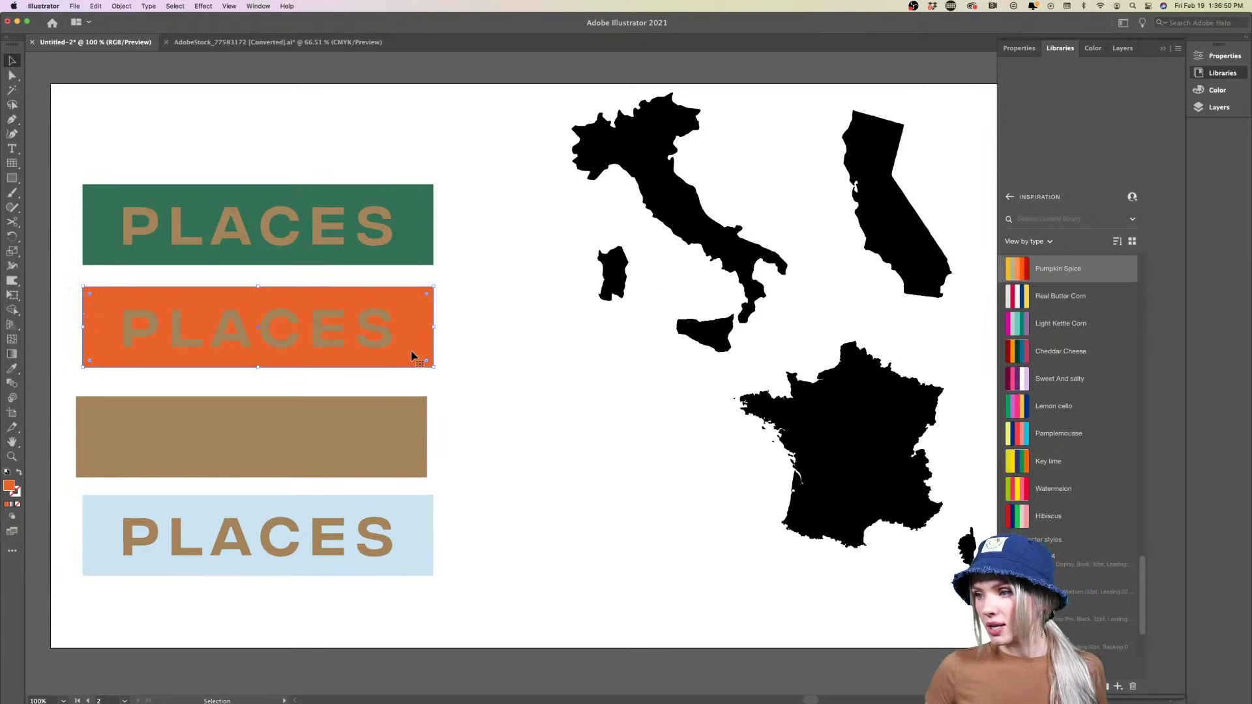
Duplicate the green and orange banners to the right and make the orange copy peach
{"action": "left_click_drag", "start_coordinate": [476, 246], "coordinate": [797, 334]}
{"action": "scroll", "coordinate": [657, 470], "scroll_direction": "right", "scroll_amount": 5}
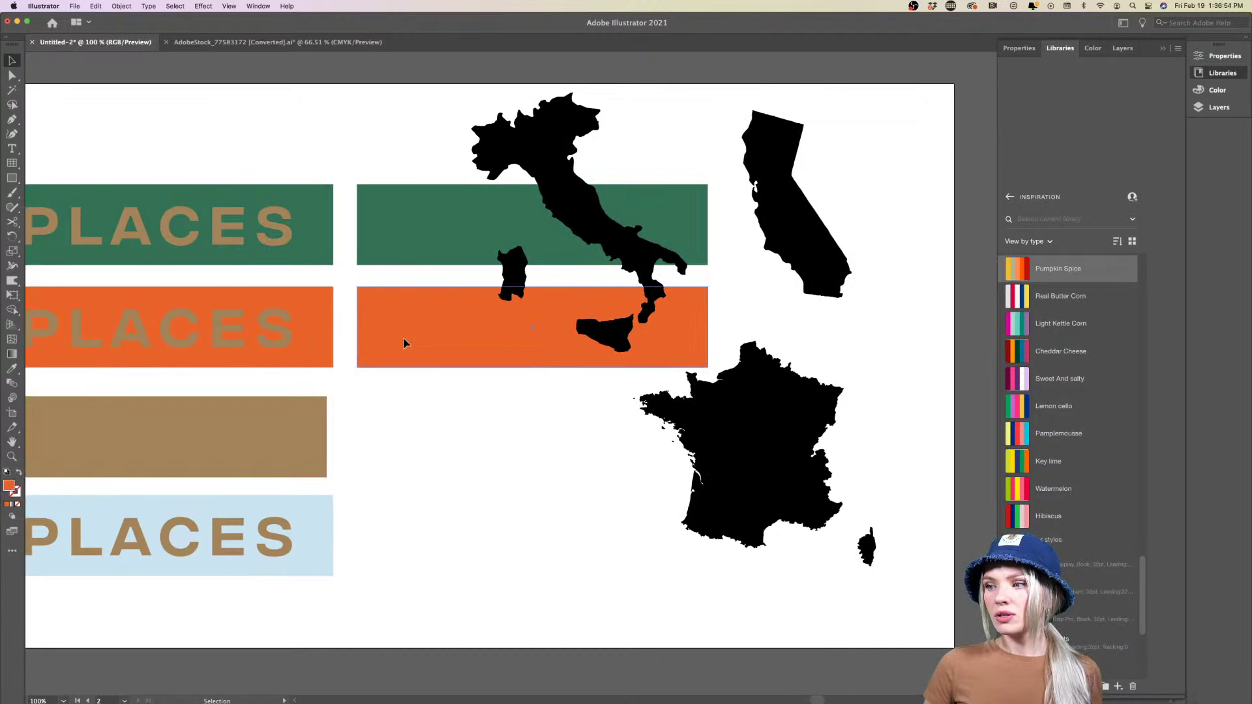
{"action": "left_click", "coordinate": [405, 341]}
{"action": "double_click", "coordinate": [8, 486]}
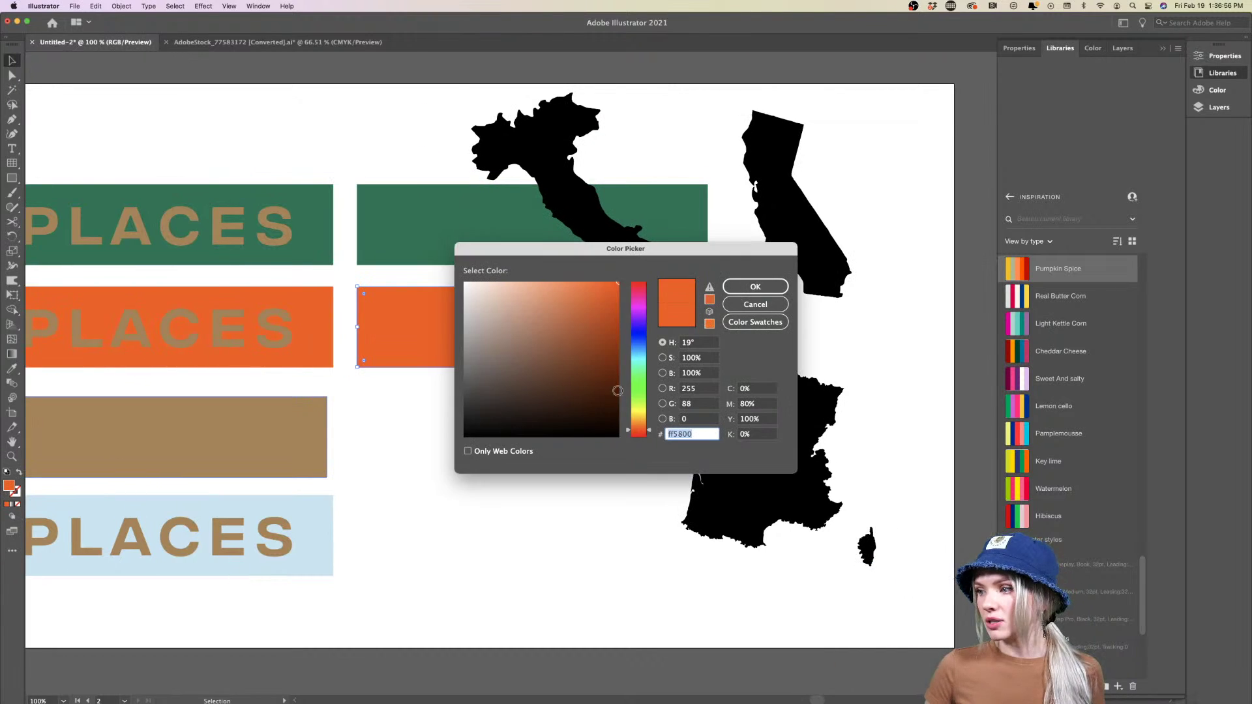
{"action": "left_click_drag", "start_coordinate": [545, 288], "coordinate": [539, 280]}
{"action": "left_click", "coordinate": [755, 286]}
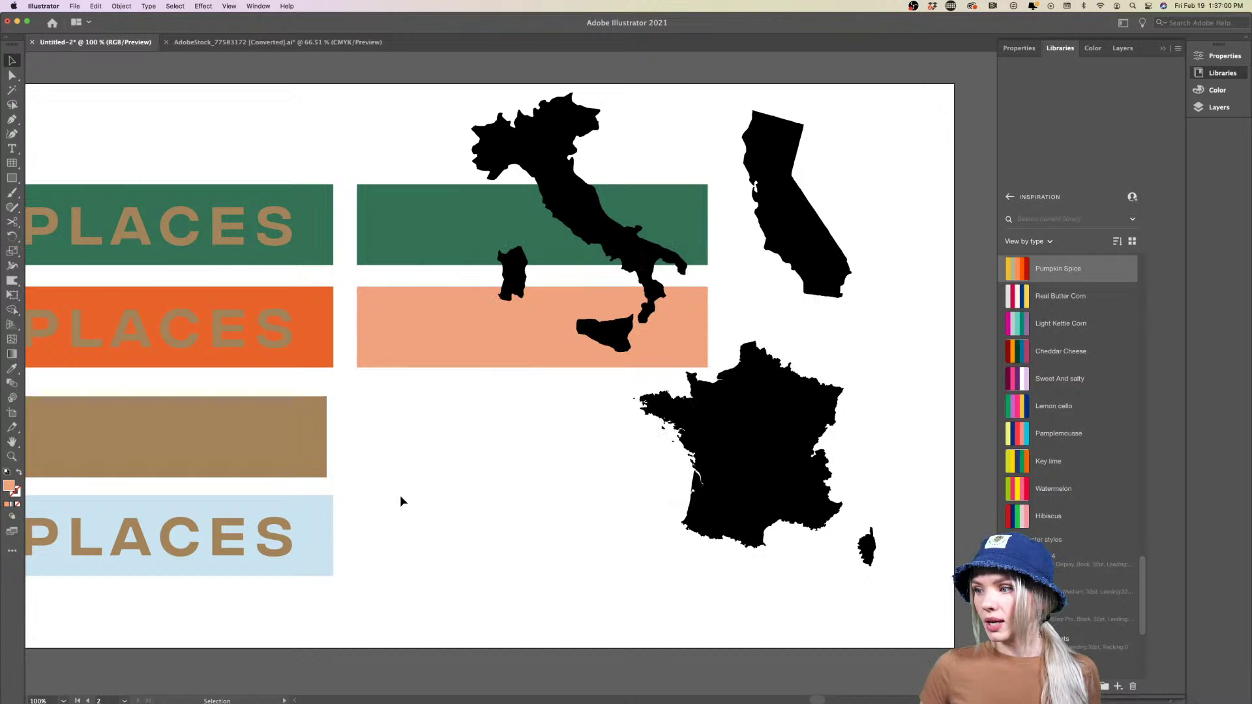
Copy the PLACES text onto the peach banner, in front and shifted right
{"action": "left_click_drag", "start_coordinate": [274, 346], "coordinate": [500, 337]}
{"action": "right_click", "coordinate": [500, 336]}
{"action": "mouse_move", "coordinate": [574, 467]}
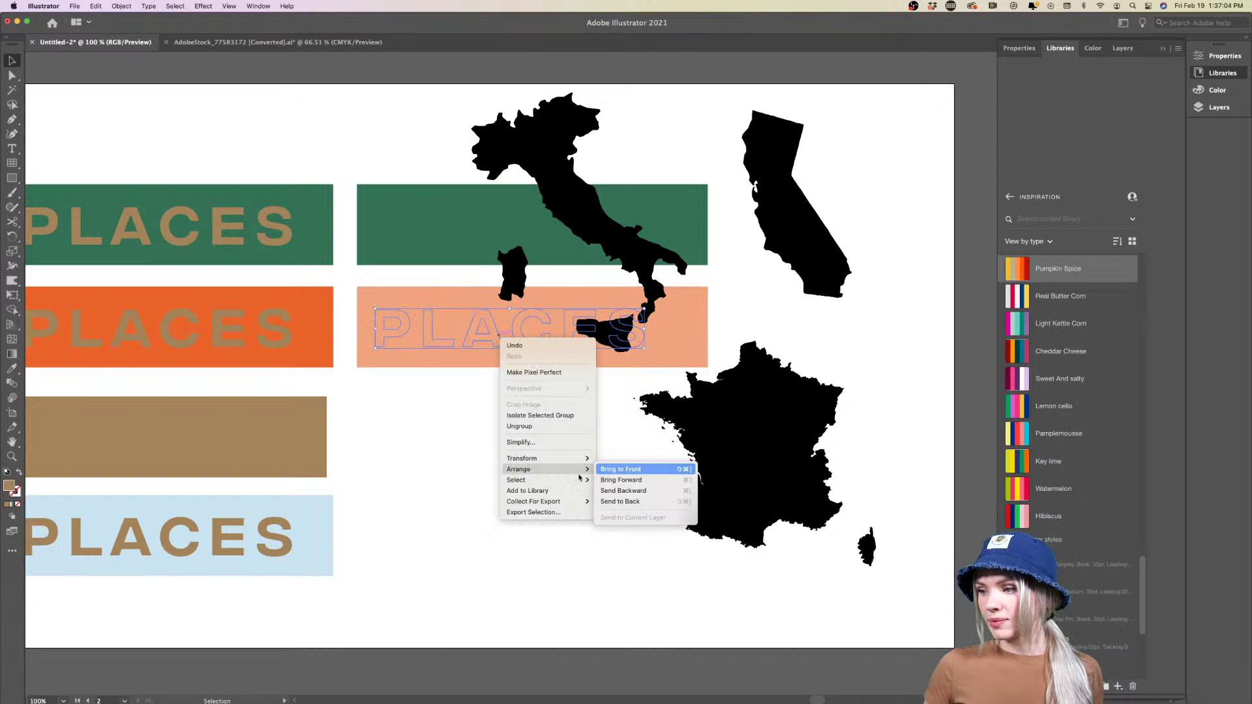
{"action": "left_click", "coordinate": [626, 466]}
{"action": "left_click_drag", "start_coordinate": [439, 343], "coordinate": [461, 344]}
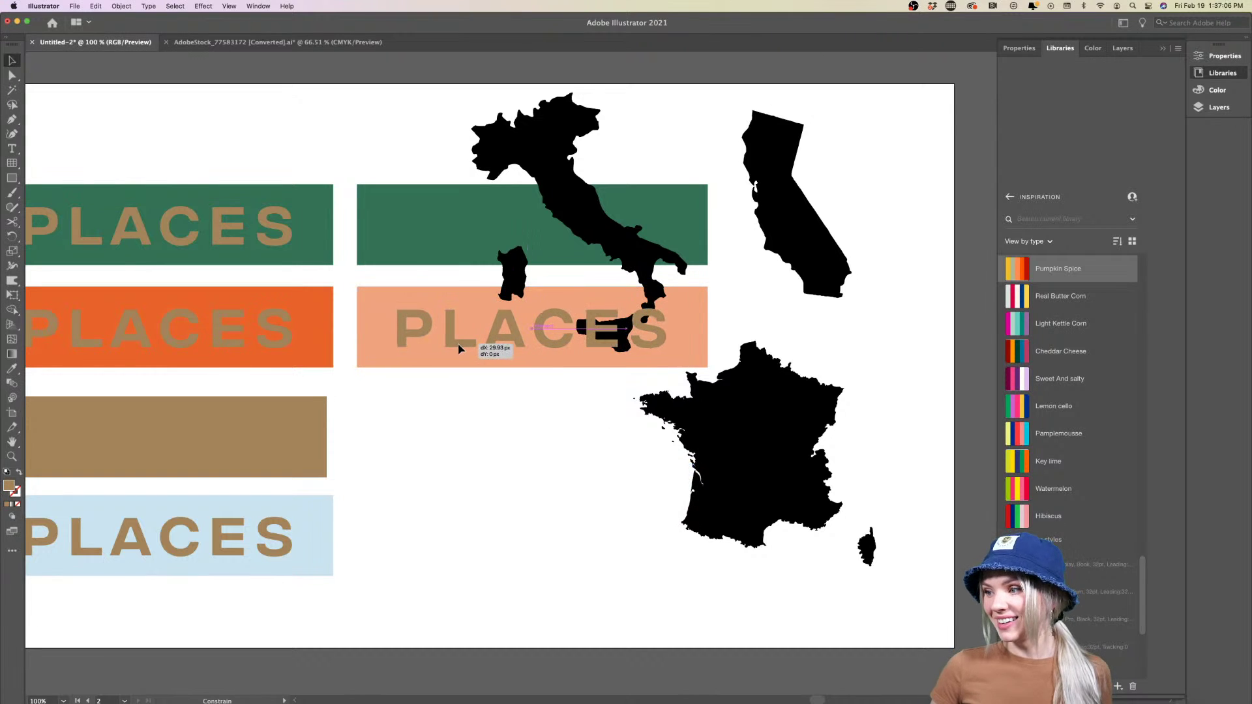
{"action": "left_click", "coordinate": [452, 427]}
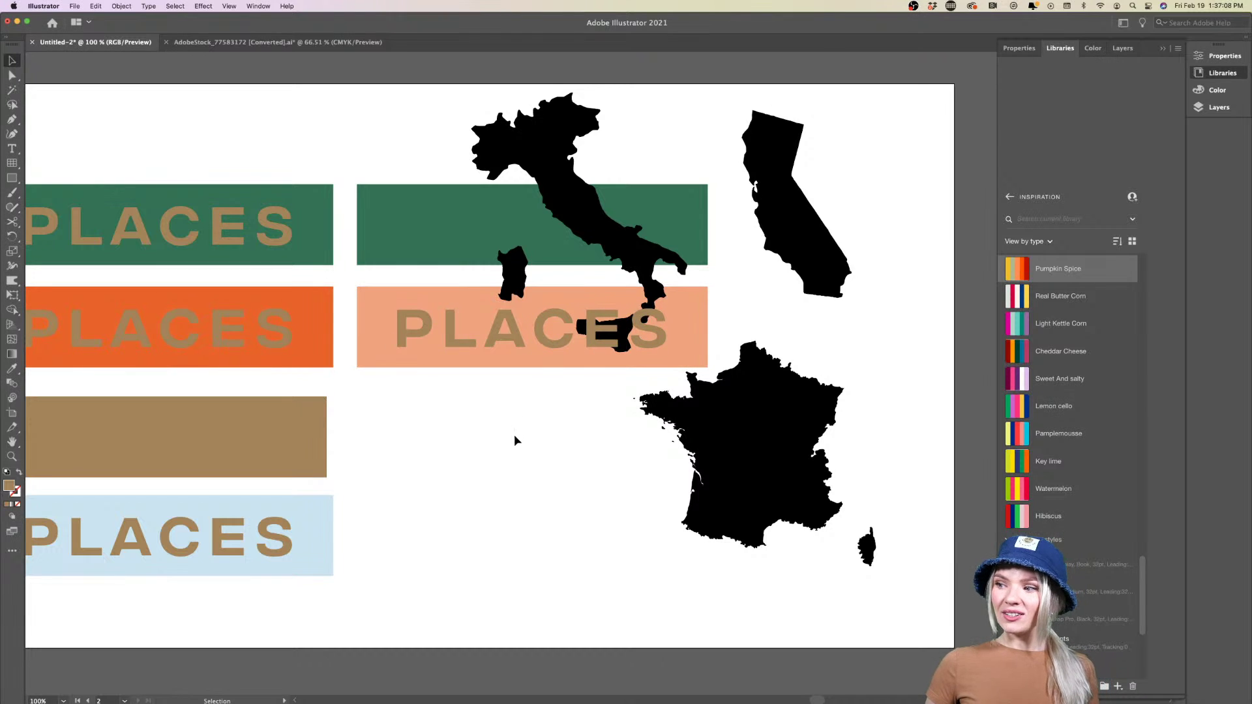
Move the peach banner down to the bottom row
{"action": "scroll", "coordinate": [514, 434], "scroll_direction": "up", "scroll_amount": 1}
{"action": "scroll", "coordinate": [713, 344], "scroll_direction": "up", "scroll_amount": 2}
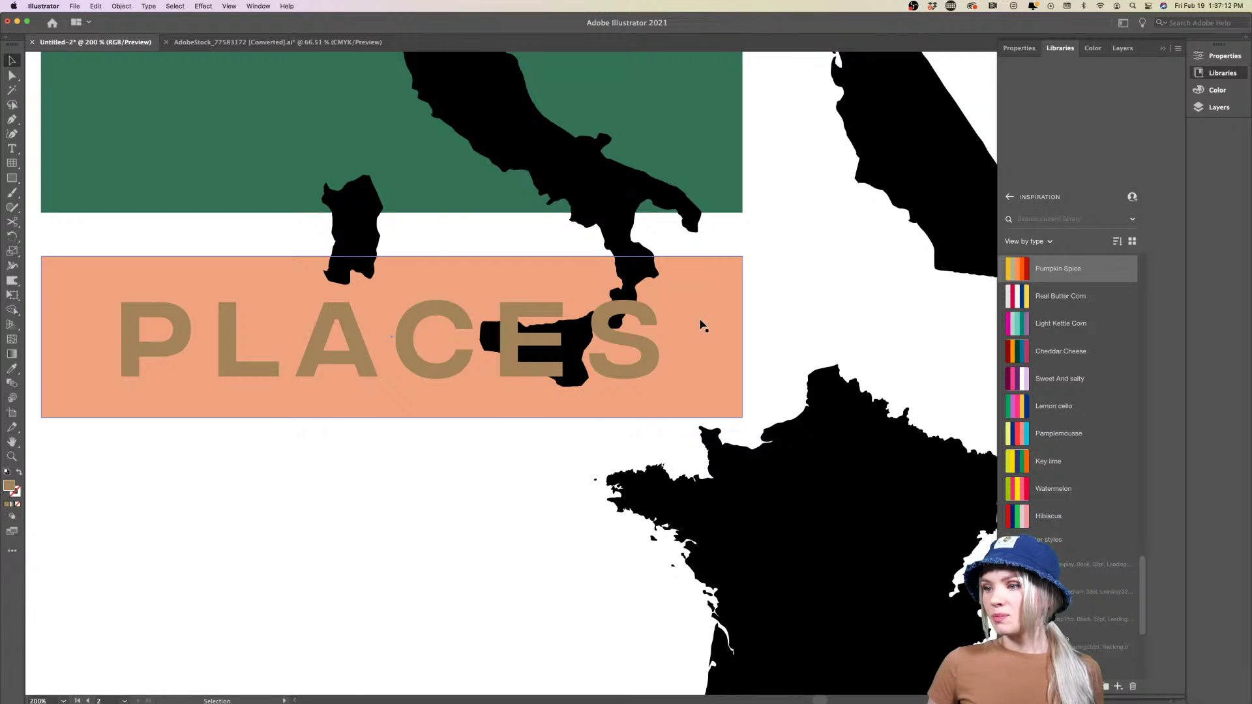
{"action": "scroll", "coordinate": [701, 325], "scroll_direction": "down", "scroll_amount": 2}
{"action": "scroll", "coordinate": [450, 413], "scroll_direction": "right", "scroll_amount": 1}
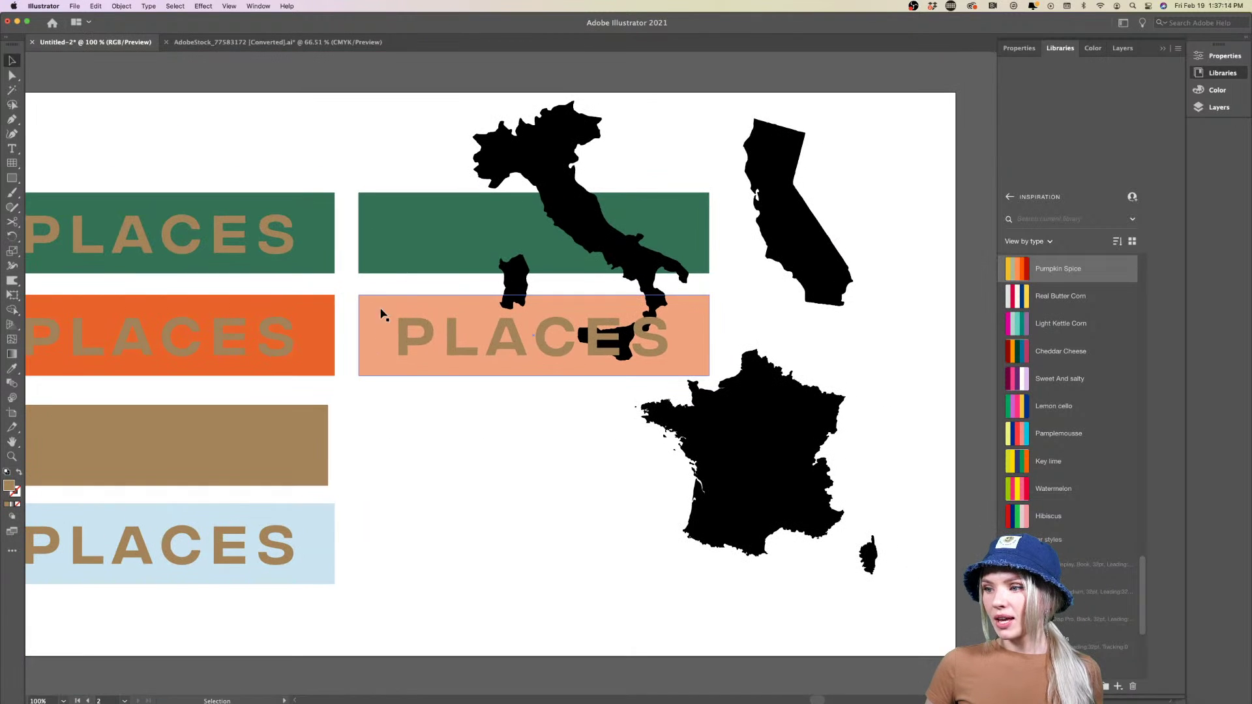
{"action": "left_click_drag", "start_coordinate": [416, 334], "coordinate": [415, 543]}
{"action": "scroll", "coordinate": [415, 543], "scroll_direction": "down", "scroll_amount": 2}
{"action": "scroll", "coordinate": [432, 562], "scroll_direction": "up", "scroll_amount": 3}
{"action": "scroll", "coordinate": [432, 562], "scroll_direction": "down", "scroll_amount": 2}
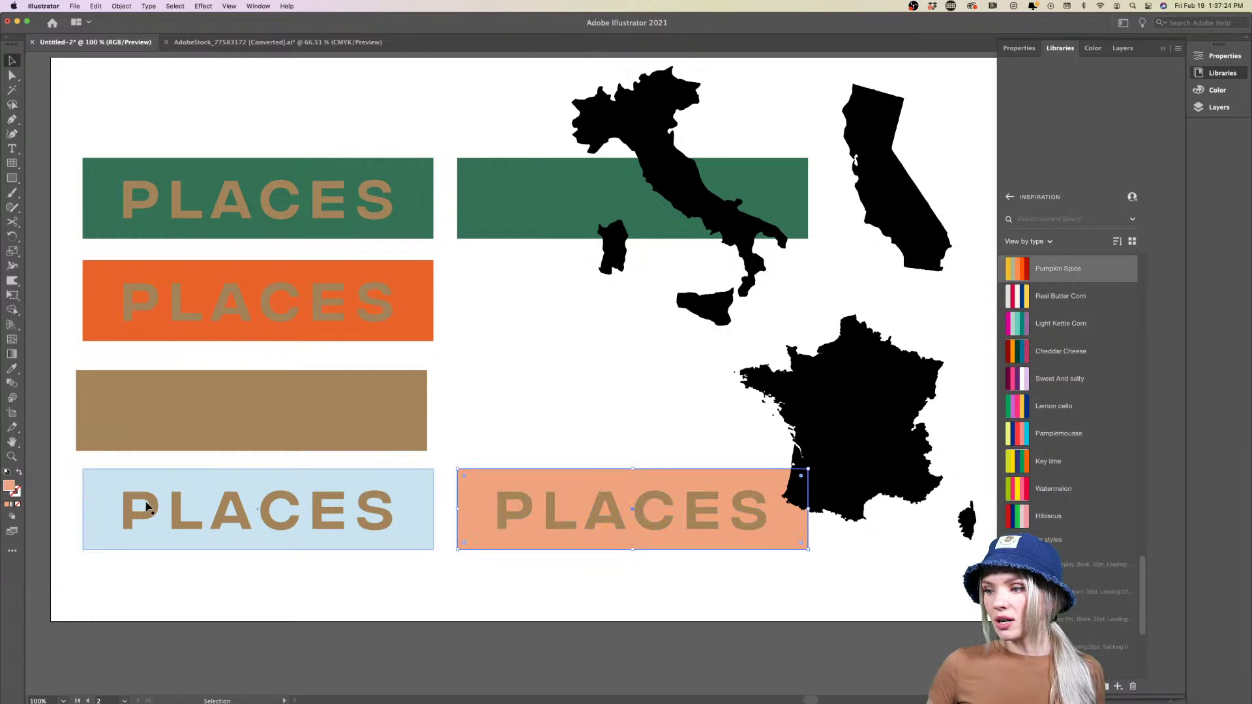
{"action": "scroll", "coordinate": [472, 555], "scroll_direction": "up", "scroll_amount": 2}
Change the peach banner's fill to a lighter peach (ffb69c)
{"action": "left_click", "coordinate": [474, 506]}
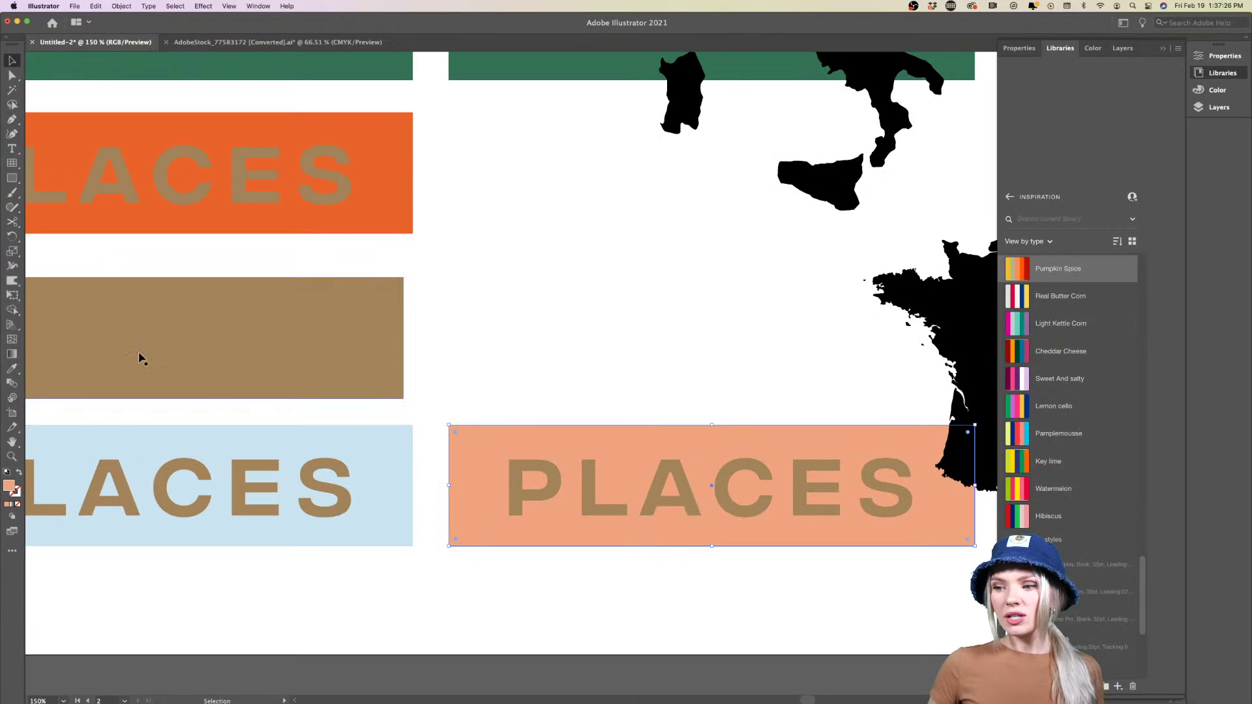
{"action": "double_click", "coordinate": [8, 485]}
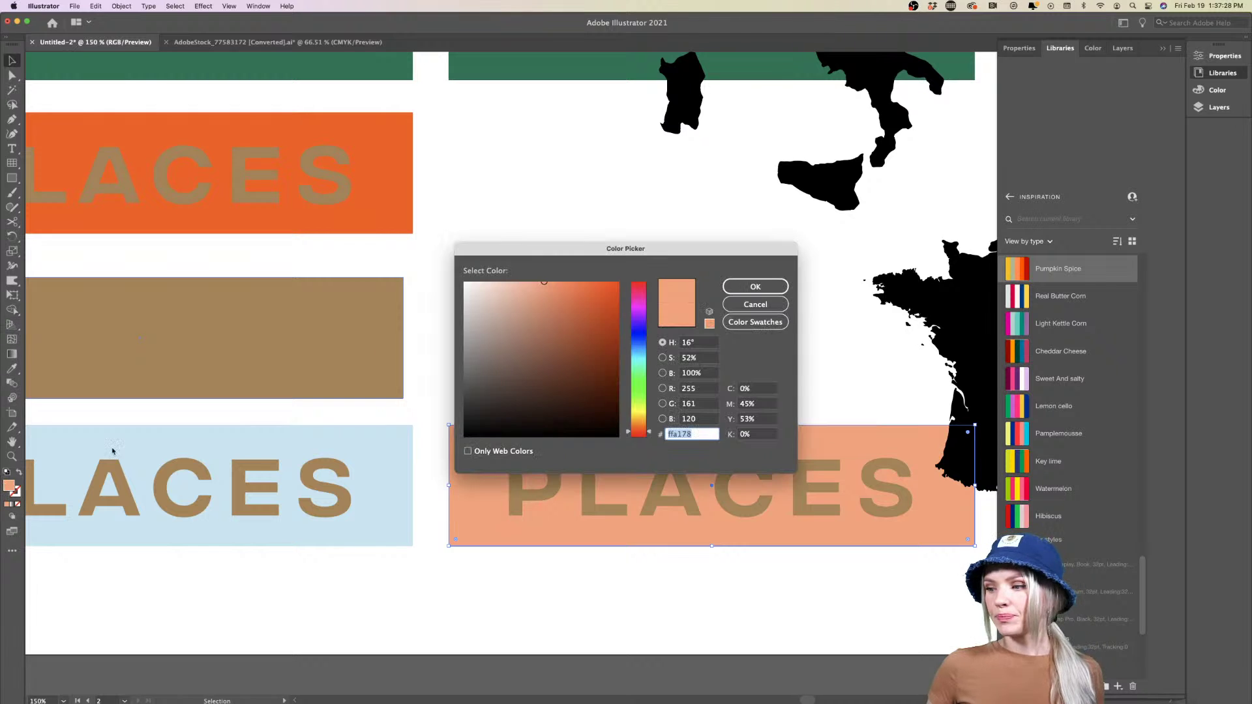
{"action": "left_click", "coordinate": [522, 279]}
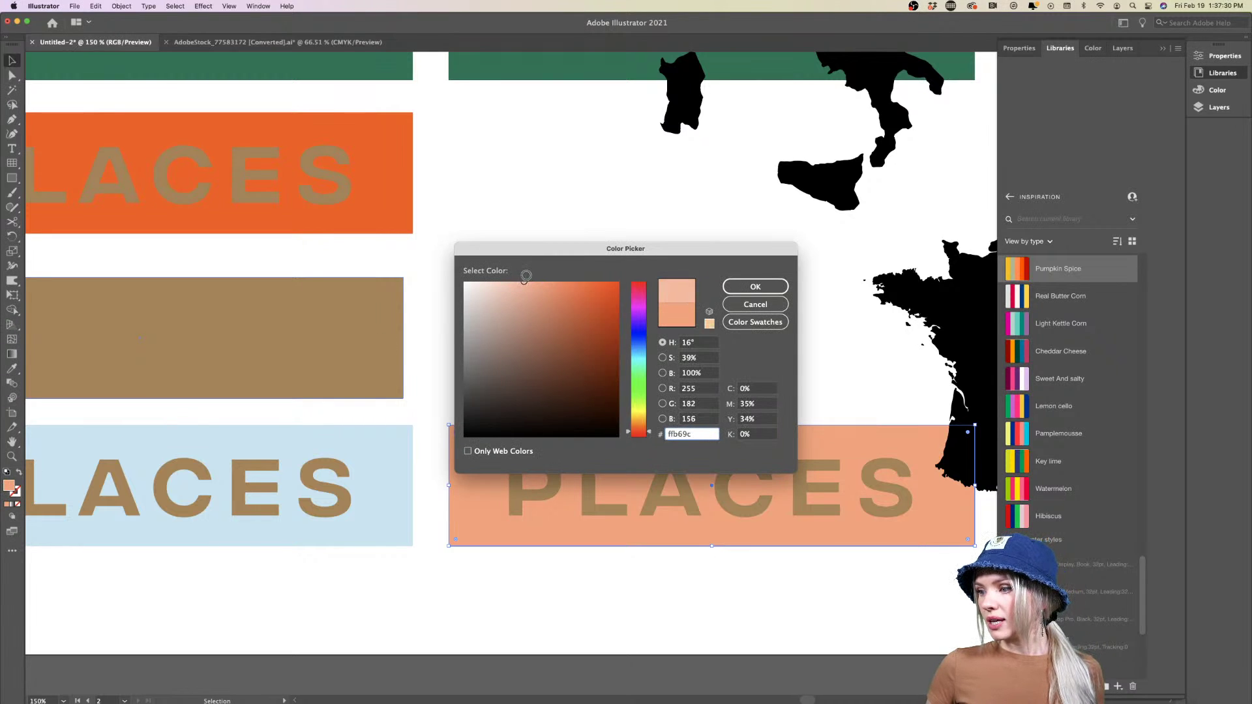
{"action": "left_click", "coordinate": [755, 287]}
{"action": "scroll", "coordinate": [539, 343], "scroll_direction": "down", "scroll_amount": 4}
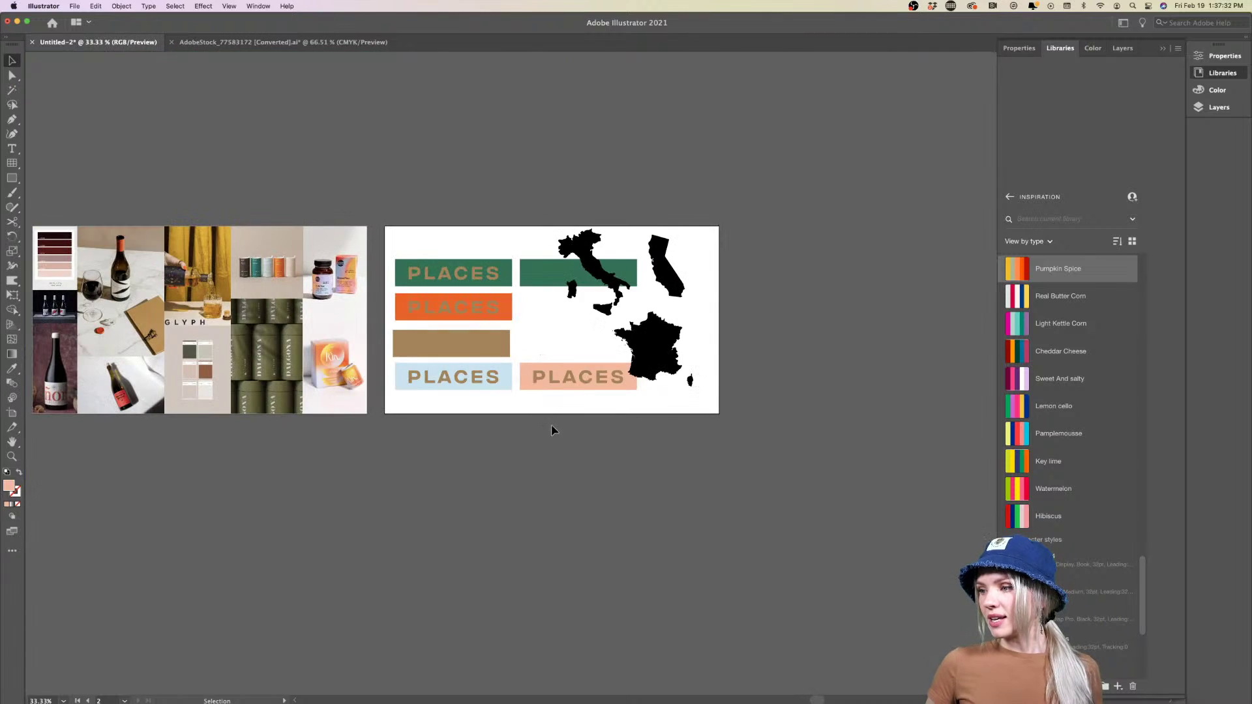
{"action": "key", "text": "super+1"}
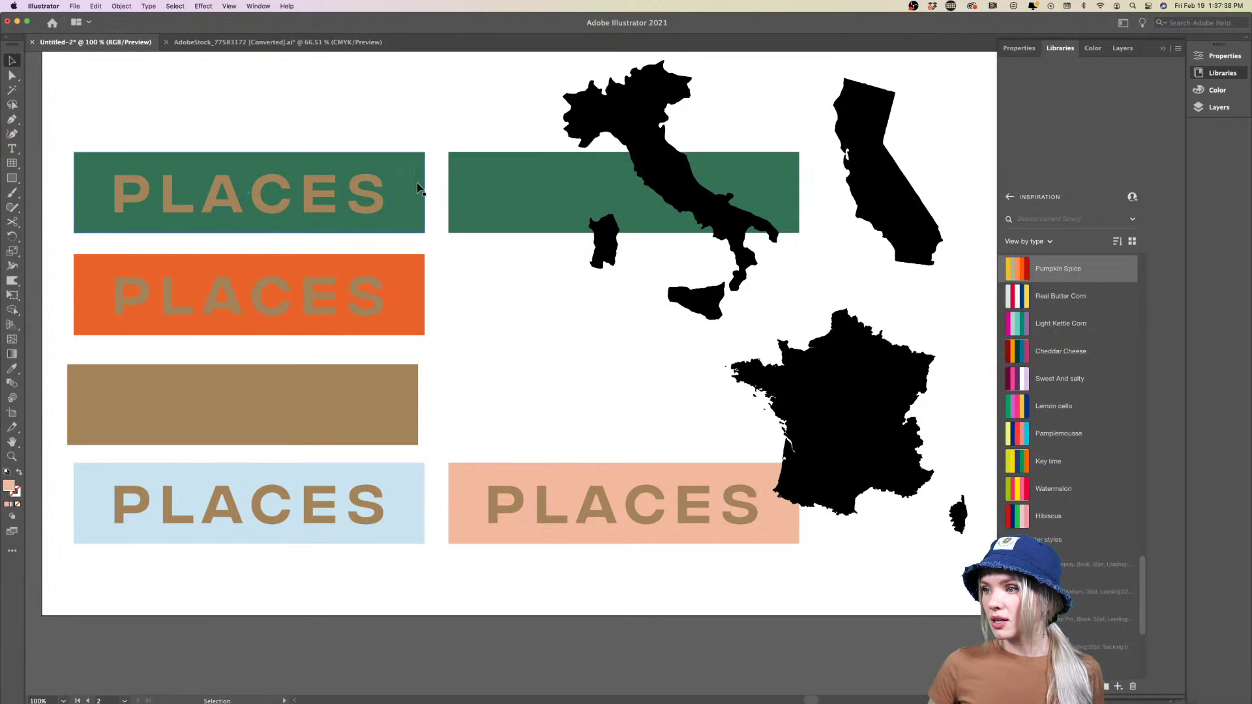
Move the empty green banner down beside the tan block
{"action": "left_click_drag", "start_coordinate": [503, 208], "coordinate": [503, 421]}
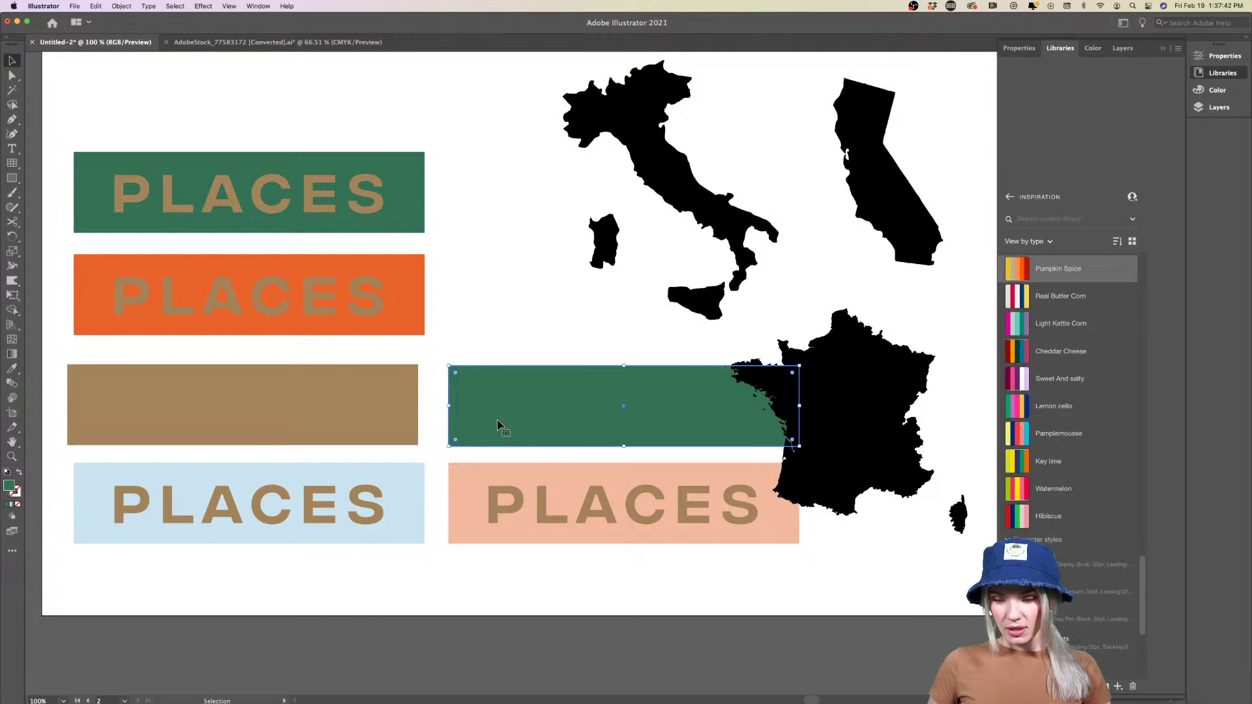
{"action": "key", "text": "i"}
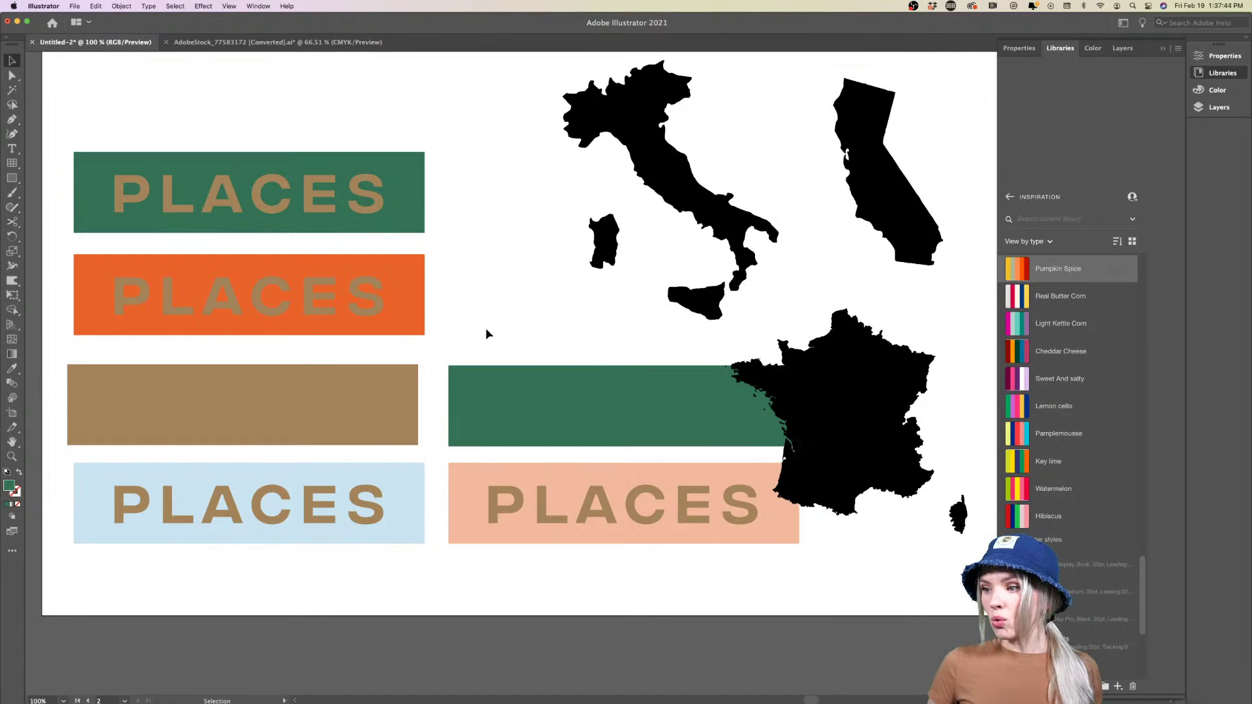
{"action": "key", "text": "super+minus"}
{"action": "key", "text": "v"}
{"action": "scroll", "coordinate": [495, 393], "scroll_direction": "right", "scroll_amount": 2}
Eyedropper the banner's green onto the France, Italy and California shapes
{"action": "left_click", "coordinate": [658, 398]}
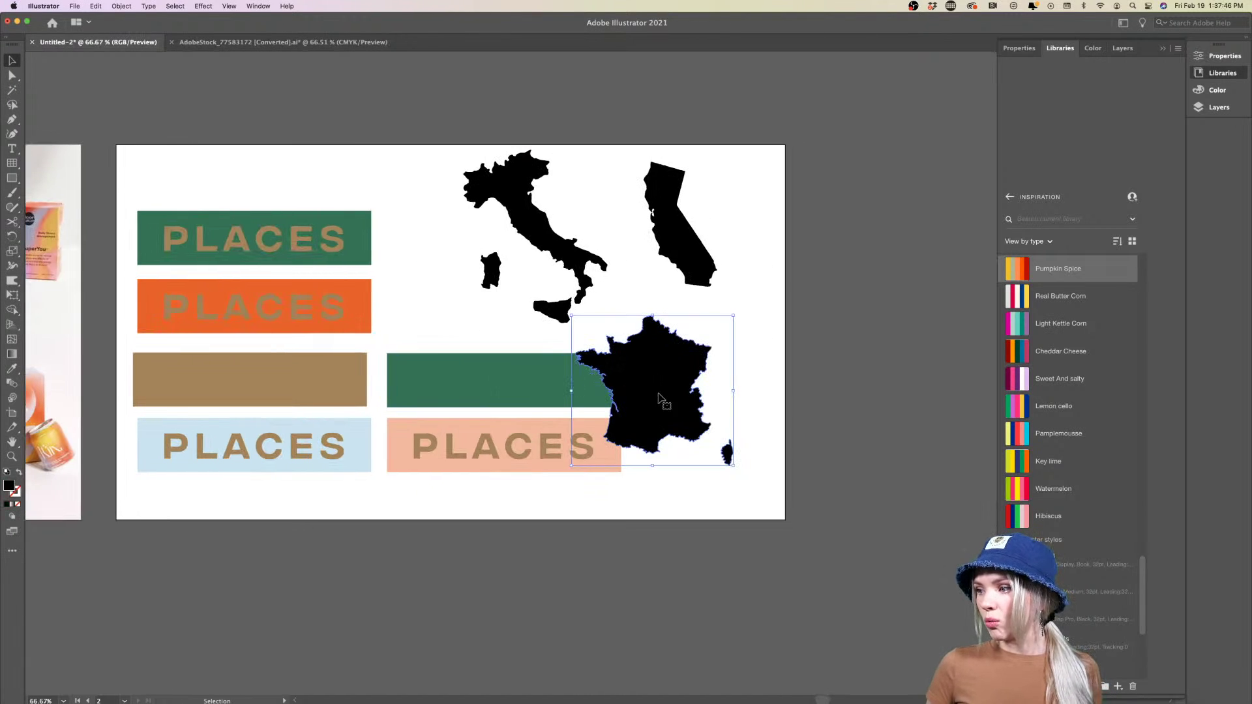
{"action": "key", "text": "i"}
{"action": "left_click", "coordinate": [496, 383]}
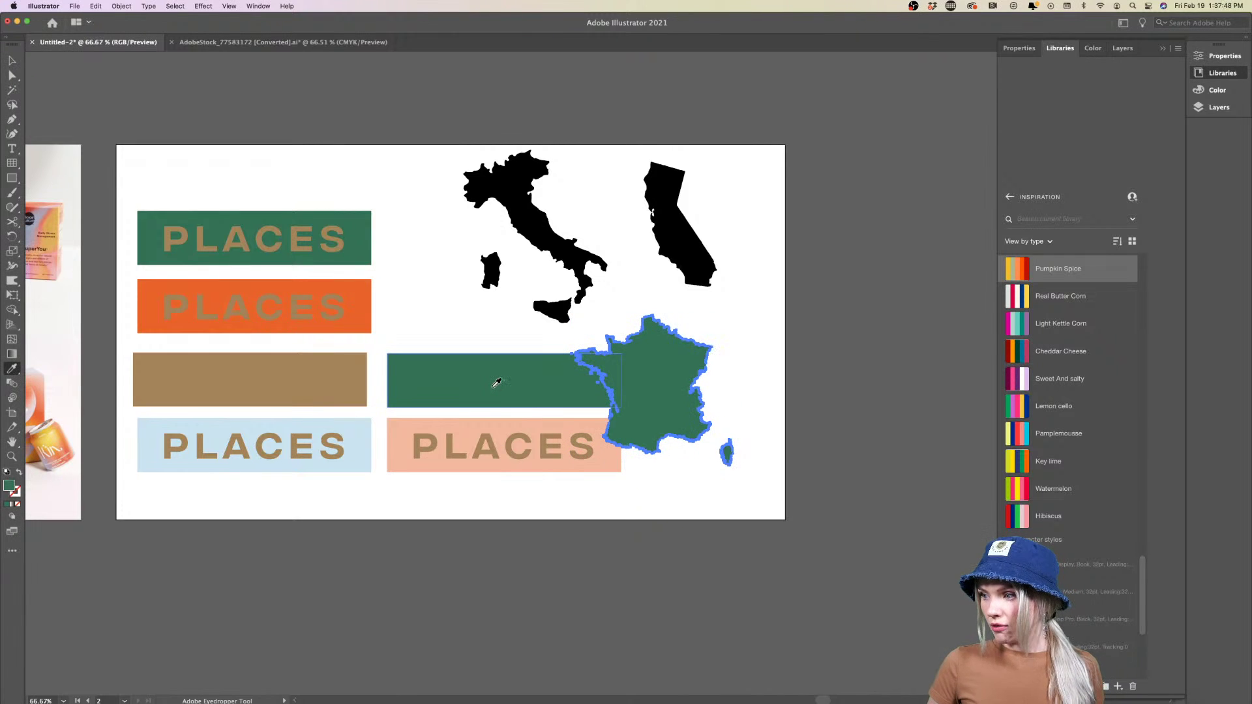
{"action": "left_click", "coordinate": [572, 261], "text": "super"}
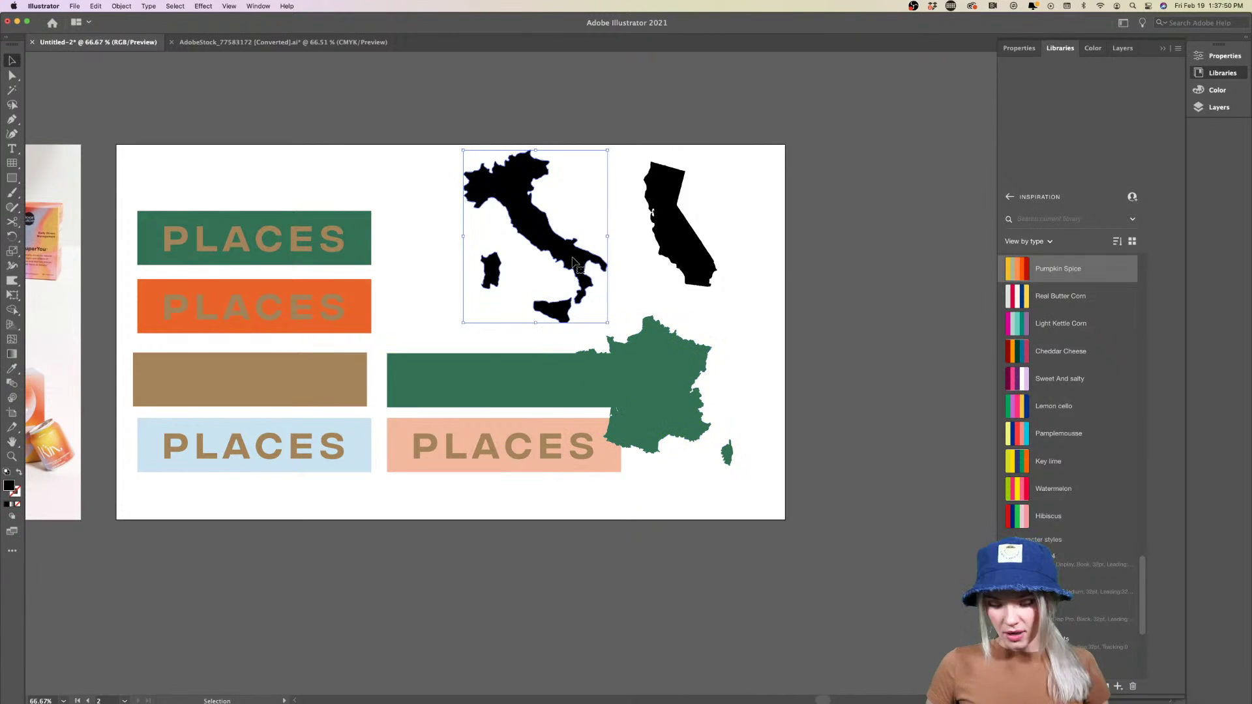
{"action": "left_click", "coordinate": [477, 359]}
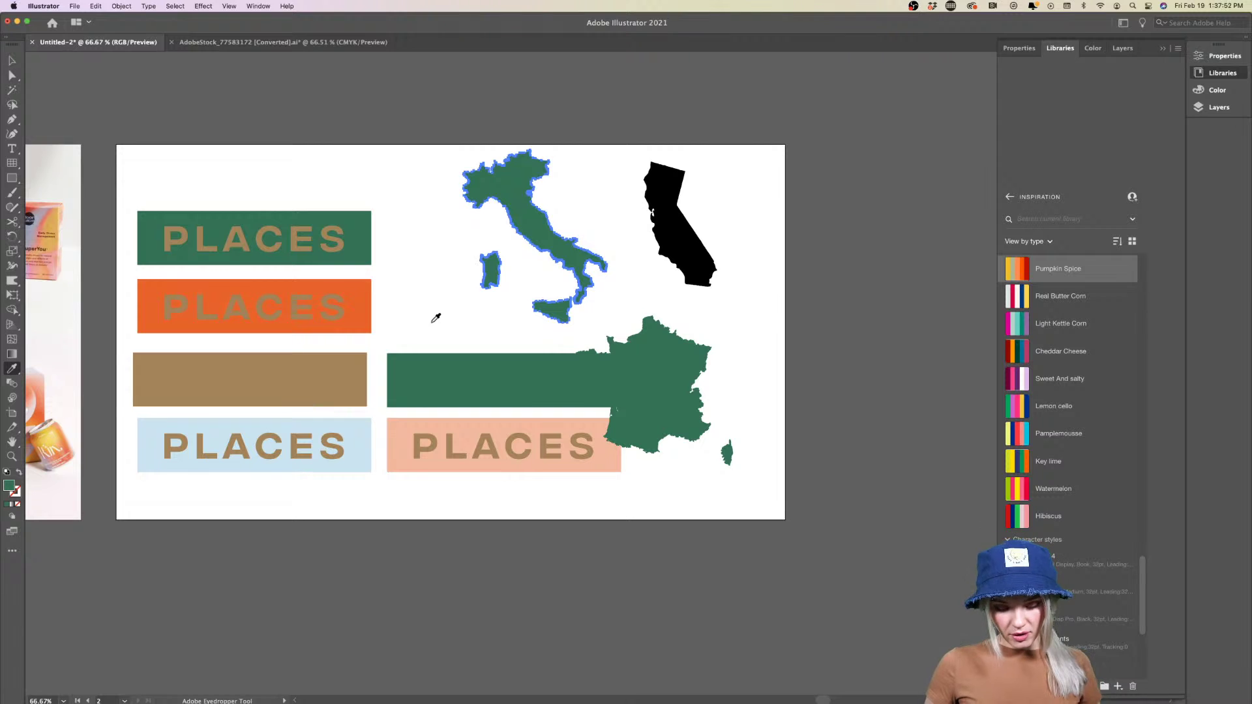
{"action": "left_click", "coordinate": [659, 243], "text": "super"}
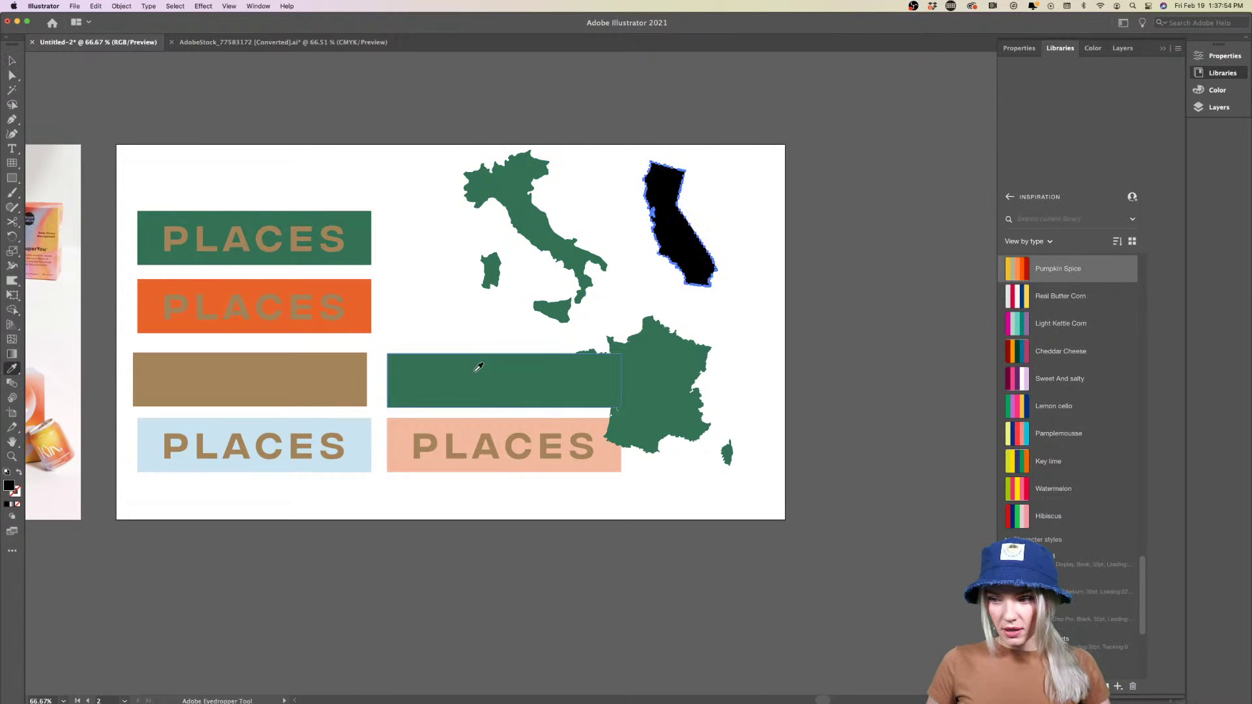
{"action": "left_click", "coordinate": [454, 377]}
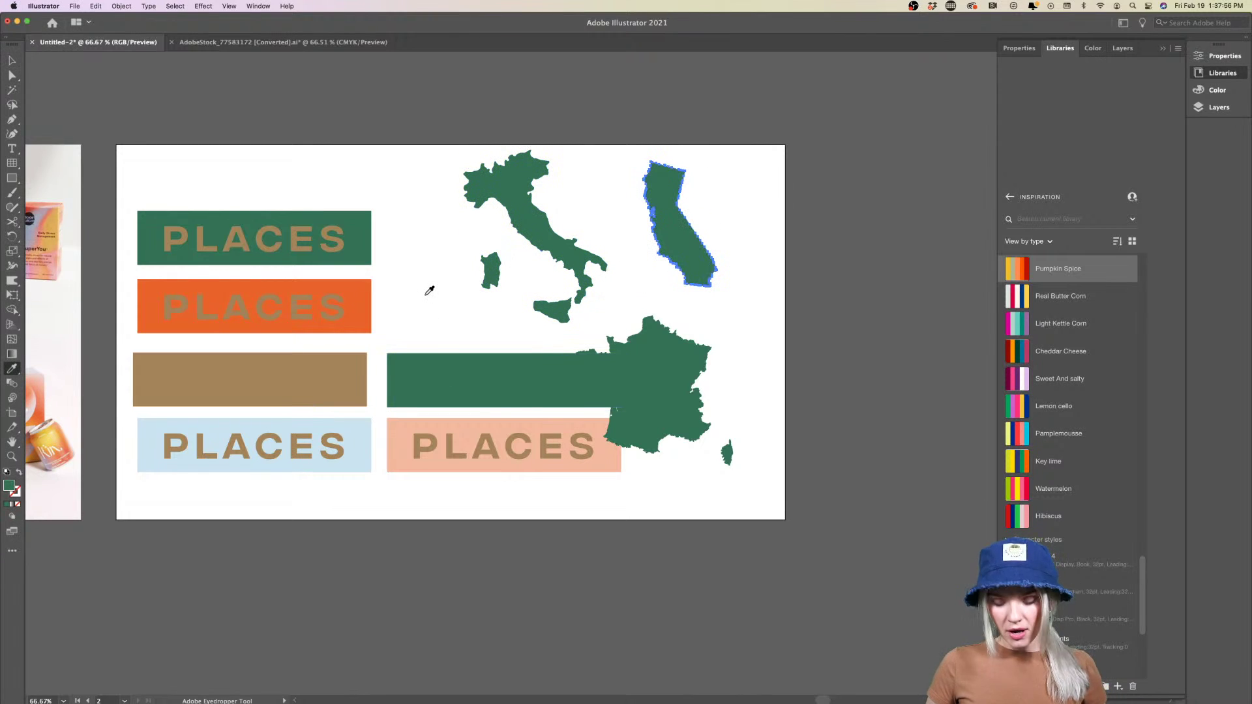
Drag the empty green banner off the artboard and delete it
{"action": "left_click", "coordinate": [426, 299], "text": "super"}
{"action": "scroll", "coordinate": [422, 313], "scroll_direction": "down", "scroll_amount": 1}
{"action": "left_click_drag", "start_coordinate": [397, 359], "coordinate": [138, 153]}
{"action": "key", "text": "Delete"}
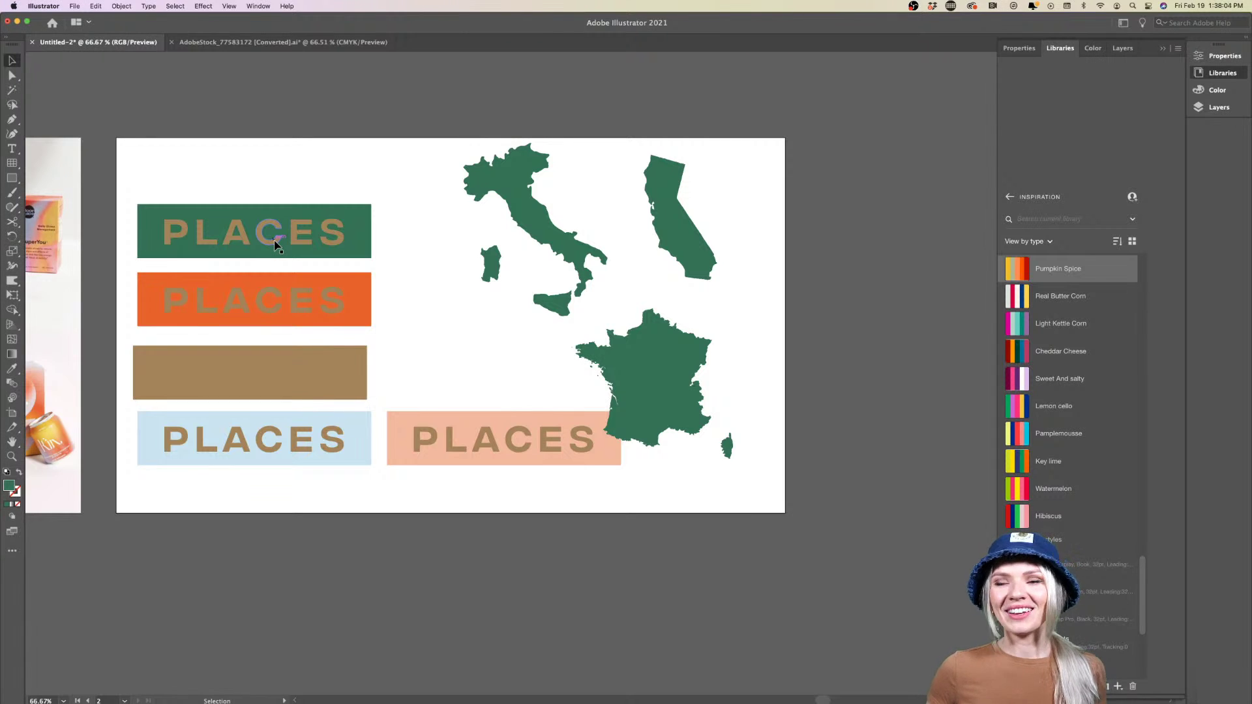
Position France over the peach PLACES banner
{"action": "left_click_drag", "start_coordinate": [672, 407], "coordinate": [617, 453]}
{"action": "left_click", "coordinate": [443, 477]}
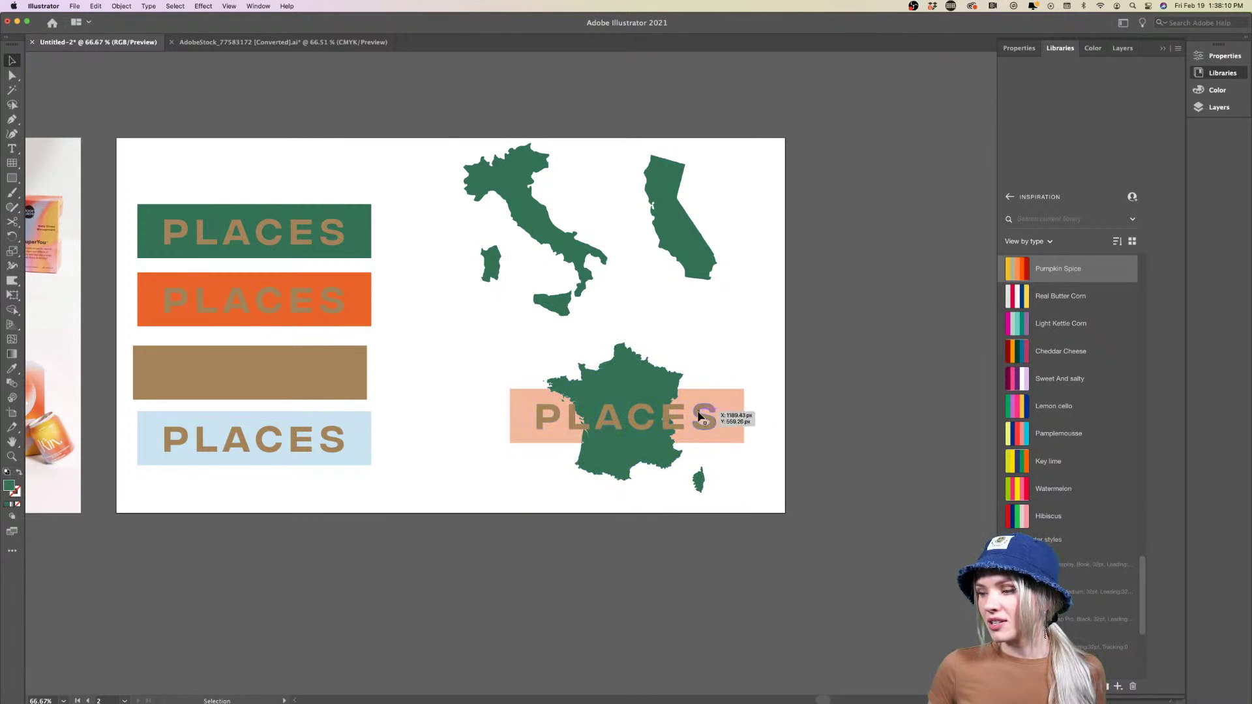
{"action": "left_click", "coordinate": [618, 455]}
{"action": "right_click", "coordinate": [635, 449]}
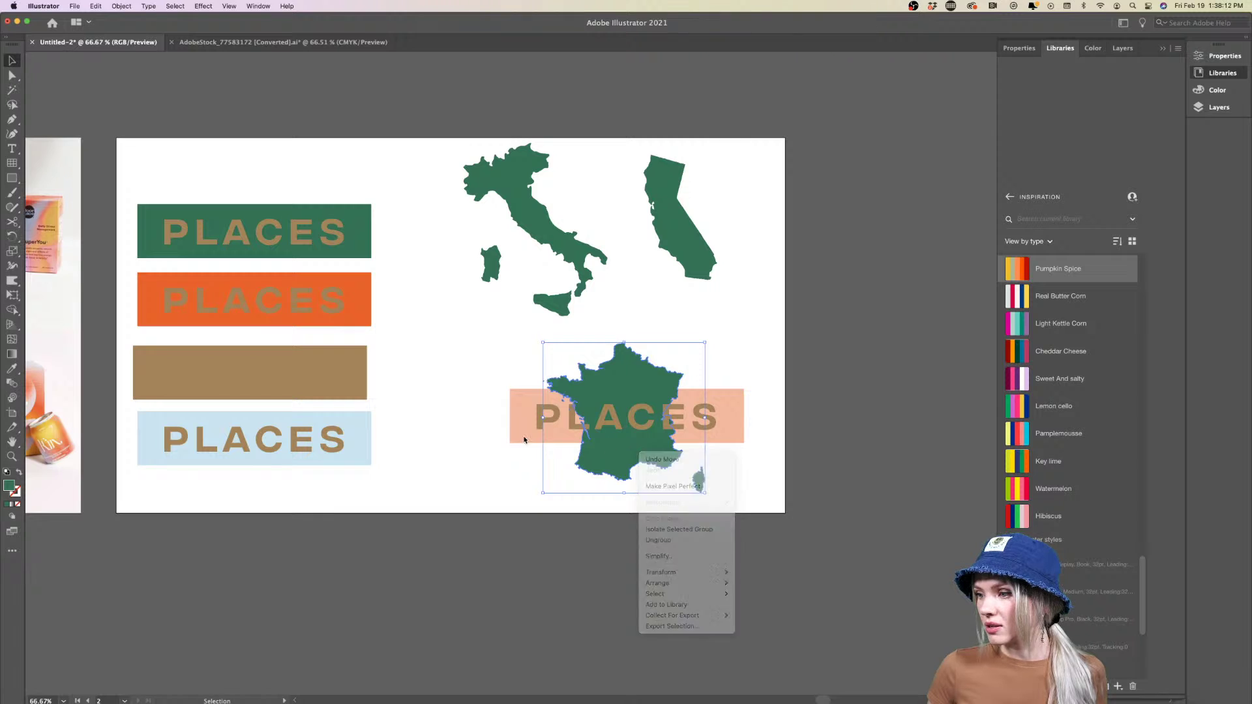
{"action": "left_click_drag", "start_coordinate": [627, 452], "coordinate": [664, 462]}
{"action": "left_click", "coordinate": [638, 475]}
{"action": "left_click", "coordinate": [497, 489]}
Place Italy over the blue banner with its PLACES lettering brought to front
{"action": "scroll", "coordinate": [498, 489], "scroll_direction": "right", "scroll_amount": 5}
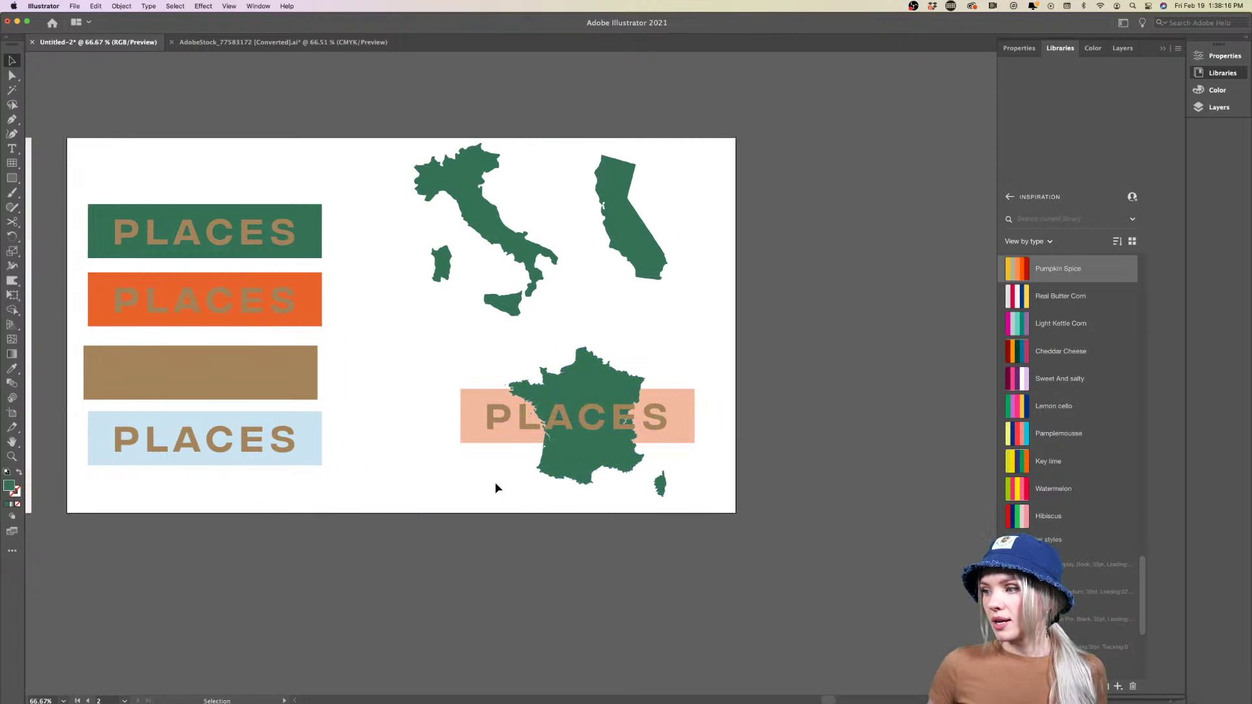
{"action": "left_click_drag", "start_coordinate": [493, 246], "coordinate": [213, 464]}
{"action": "left_click", "coordinate": [227, 450]}
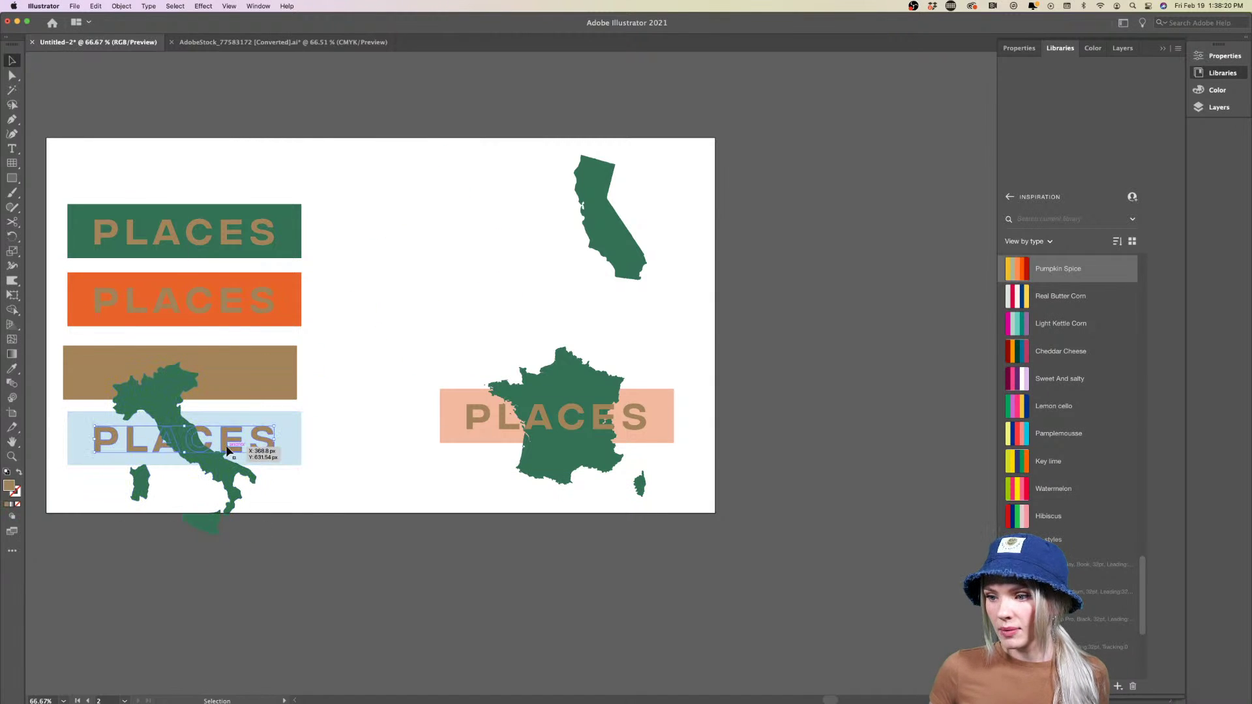
{"action": "right_click", "coordinate": [227, 450]}
{"action": "mouse_move", "coordinate": [274, 572]}
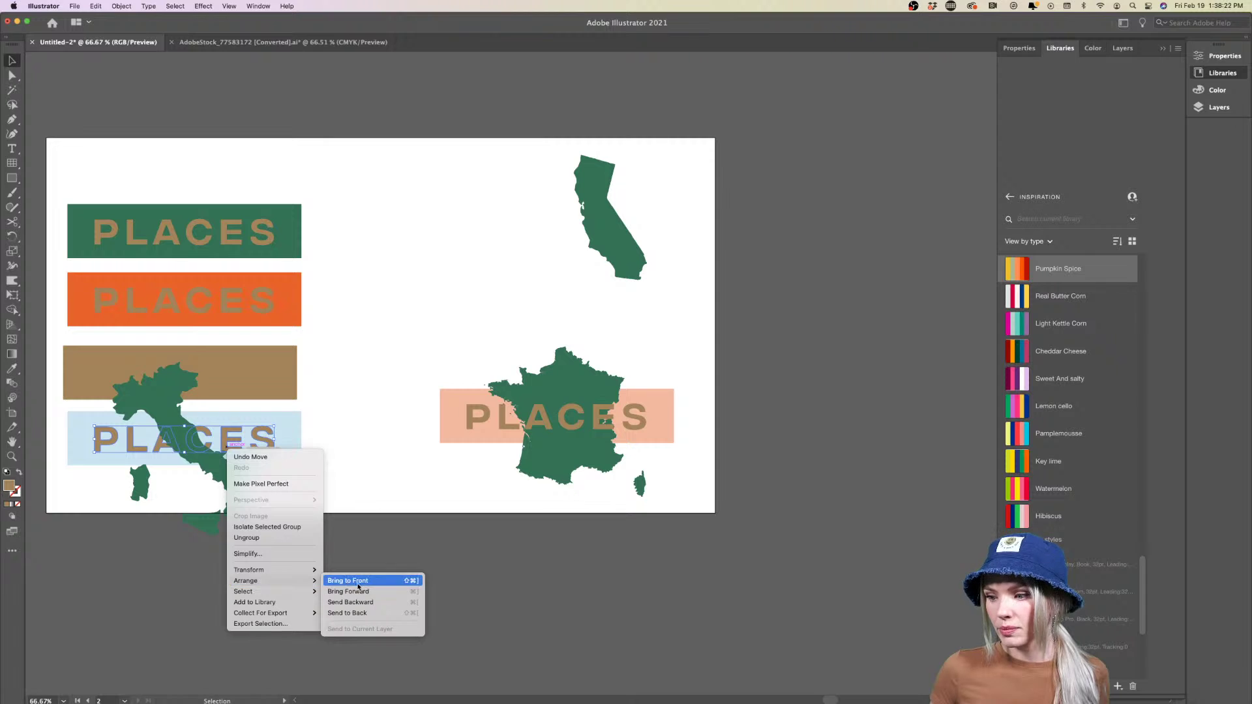
{"action": "left_click", "coordinate": [355, 583]}
{"action": "left_click", "coordinate": [369, 514]}
Move the tan rectangle to the artboard top and copy the green PLACES banner rightward
{"action": "scroll", "coordinate": [369, 514], "scroll_direction": "down", "scroll_amount": 1}
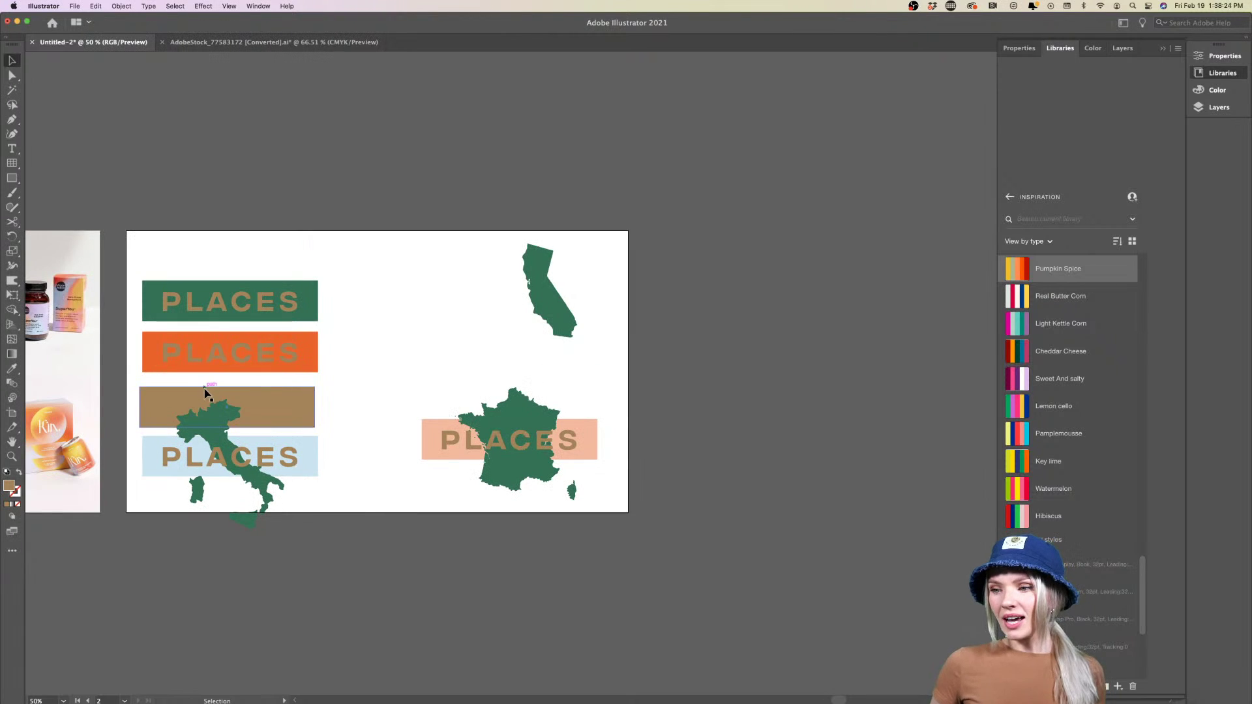
{"action": "left_click_drag", "start_coordinate": [278, 417], "coordinate": [277, 261]}
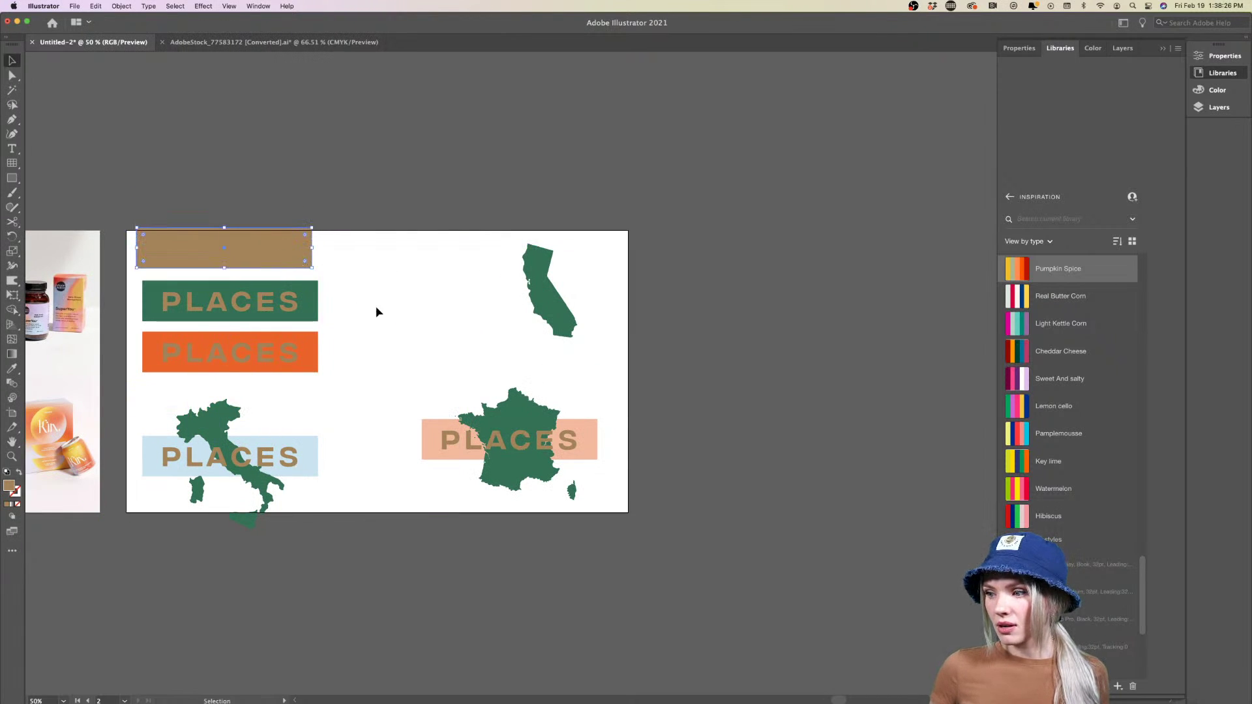
{"action": "scroll", "coordinate": [341, 338], "scroll_direction": "up", "scroll_amount": 2}
{"action": "scroll", "coordinate": [342, 338], "scroll_direction": "down", "scroll_amount": 1}
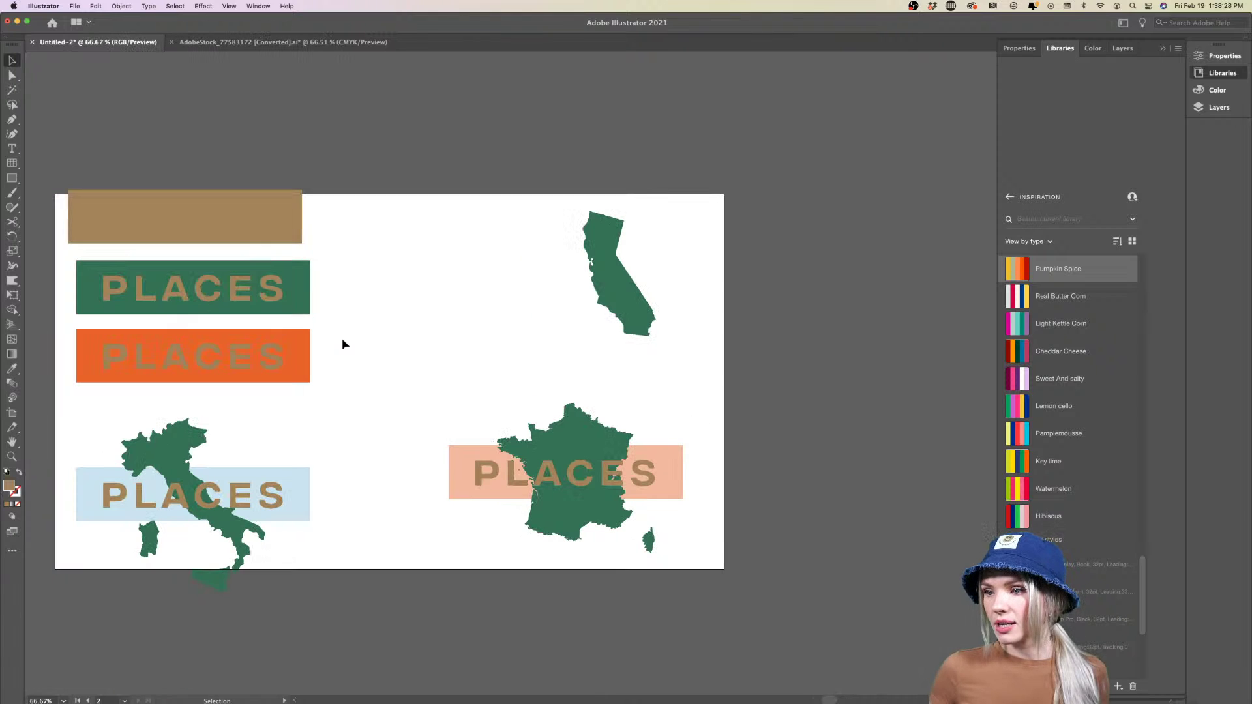
{"action": "left_click_drag", "start_coordinate": [243, 300], "coordinate": [493, 348]}
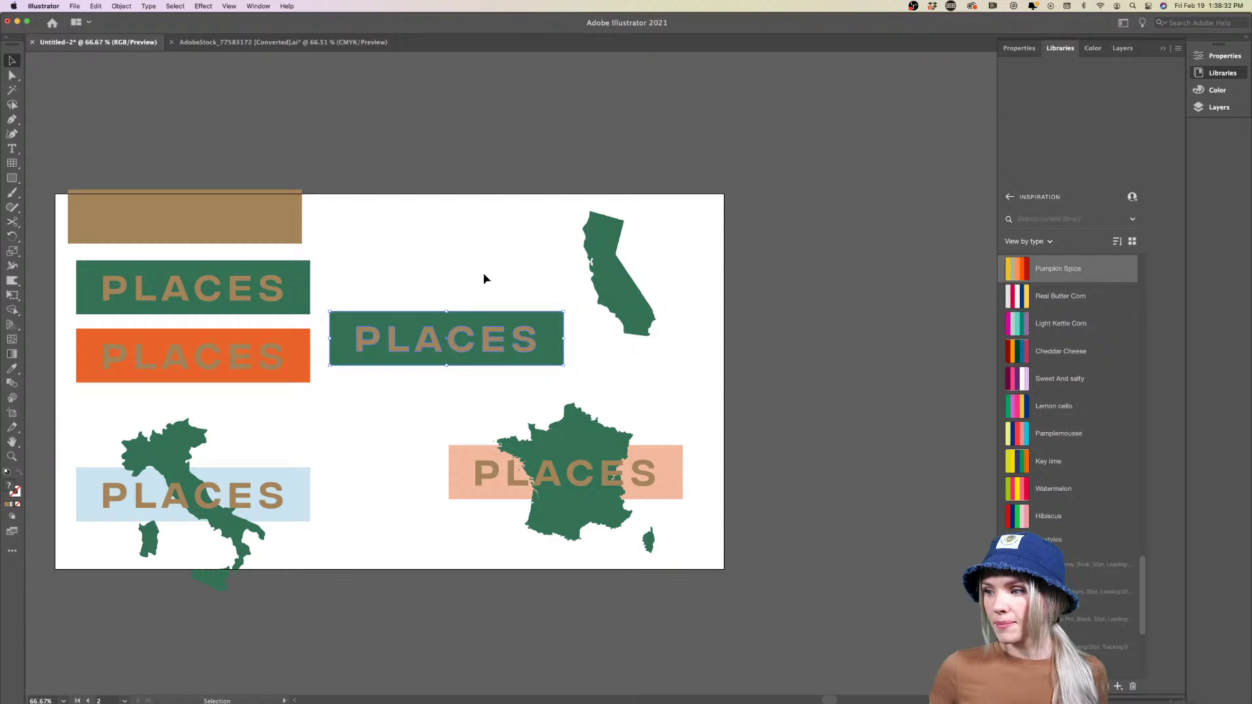
Fill the banner copy Pamplemousse yellow and set California behind its PLACES lettering
{"action": "left_click", "coordinate": [529, 318]}
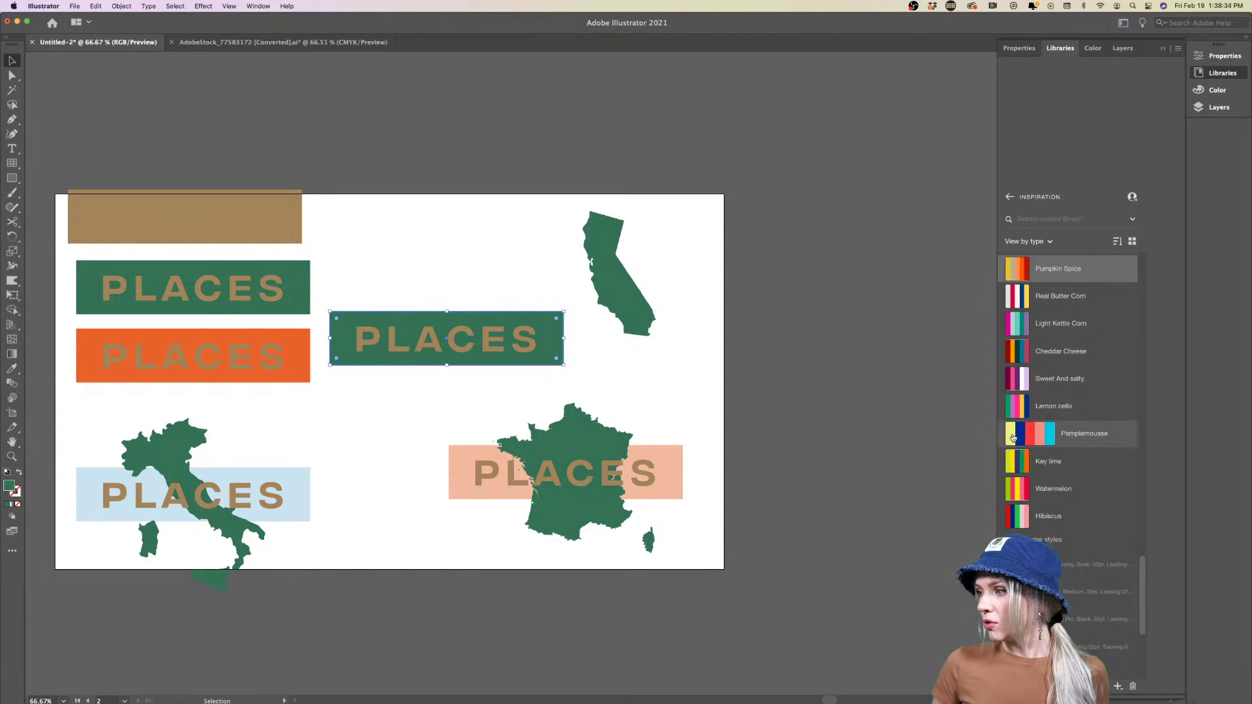
{"action": "left_click", "coordinate": [1029, 445]}
{"action": "left_click", "coordinate": [528, 287]}
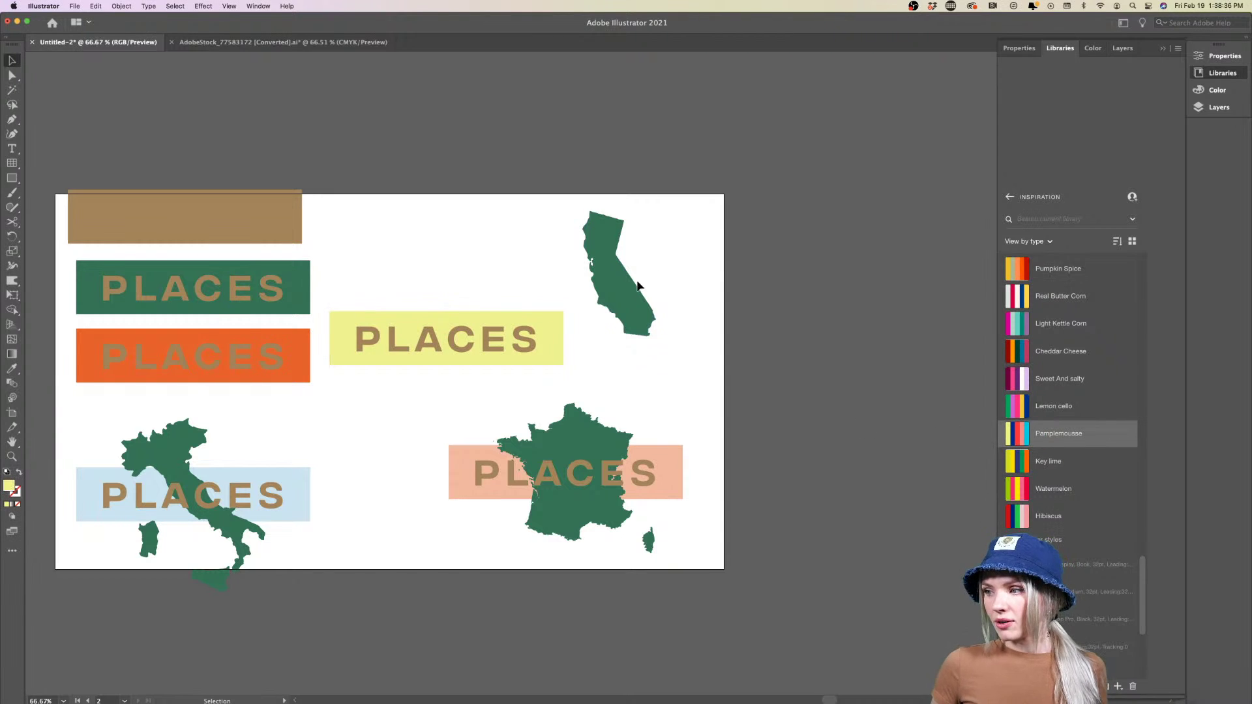
{"action": "left_click_drag", "start_coordinate": [620, 293], "coordinate": [459, 359]}
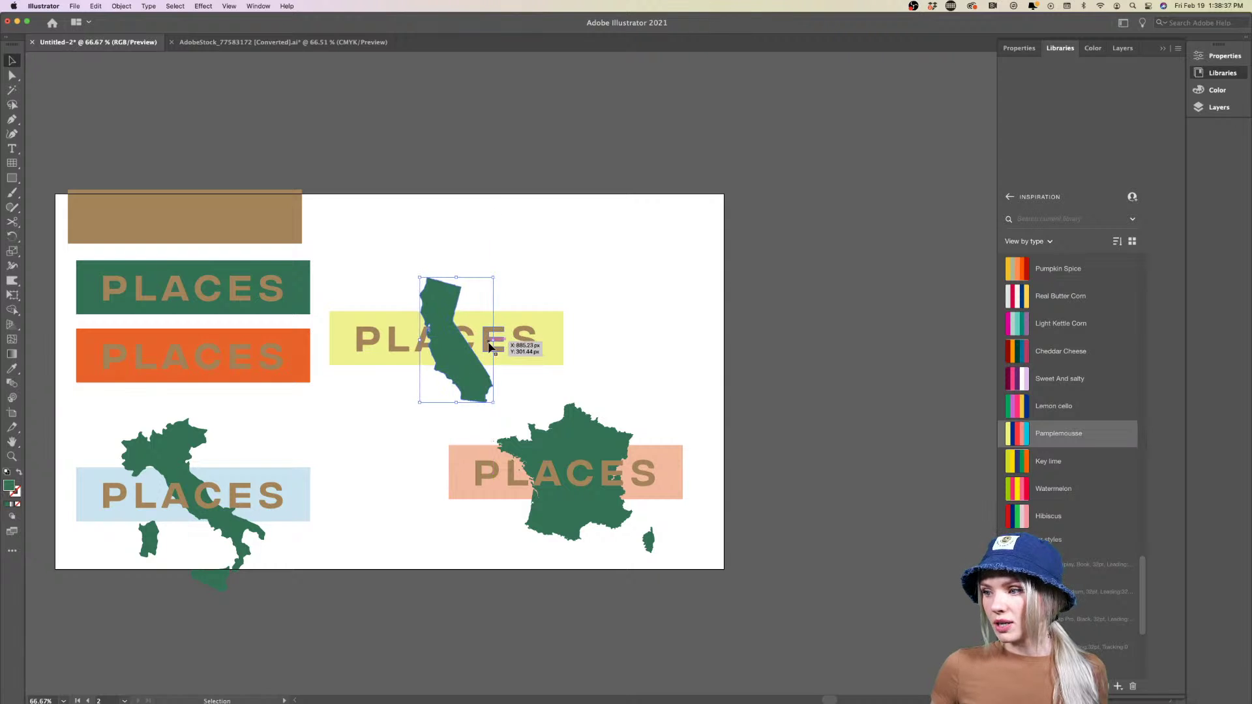
{"action": "left_click", "coordinate": [525, 343]}
{"action": "right_click", "coordinate": [526, 342]}
{"action": "mouse_move", "coordinate": [557, 469]}
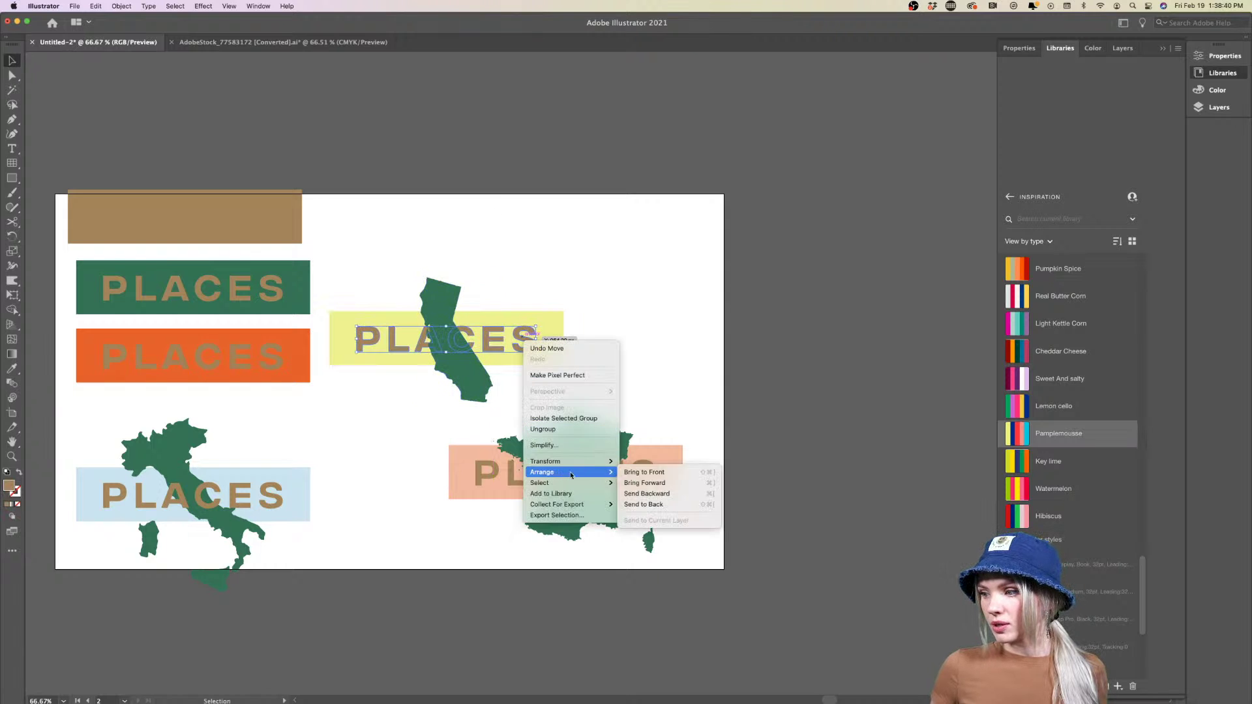
{"action": "left_click", "coordinate": [649, 471]}
Stack the California and Italy panels in a right column and move it down
{"action": "left_click_drag", "start_coordinate": [615, 279], "coordinate": [576, 358]}
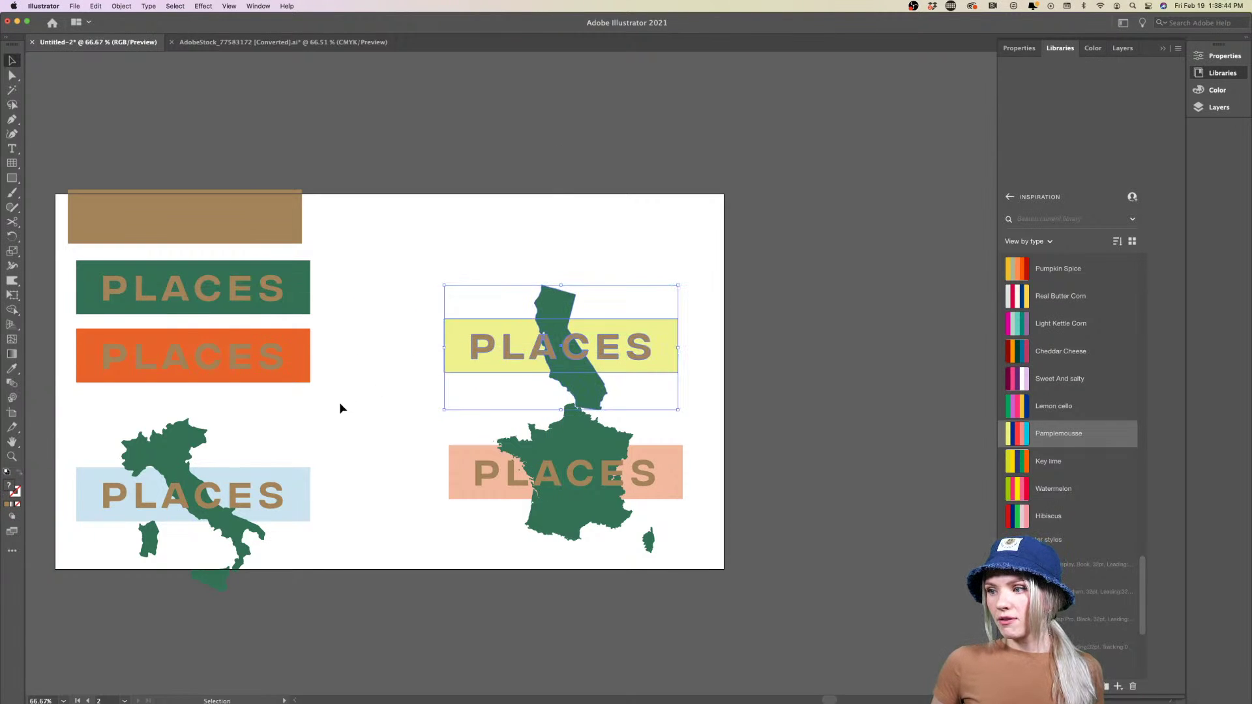
{"action": "left_click", "coordinate": [327, 438]}
{"action": "left_click", "coordinate": [232, 539]}
{"action": "left_click_drag", "start_coordinate": [232, 539], "coordinate": [602, 281]}
{"action": "left_click", "coordinate": [777, 288]}
{"action": "left_click_drag", "start_coordinate": [665, 251], "coordinate": [561, 538]}
{"action": "left_click", "coordinate": [336, 510]}
{"action": "scroll", "coordinate": [337, 510], "scroll_direction": "down", "scroll_amount": 2}
{"action": "scroll", "coordinate": [337, 510], "scroll_direction": "left", "scroll_amount": 5}
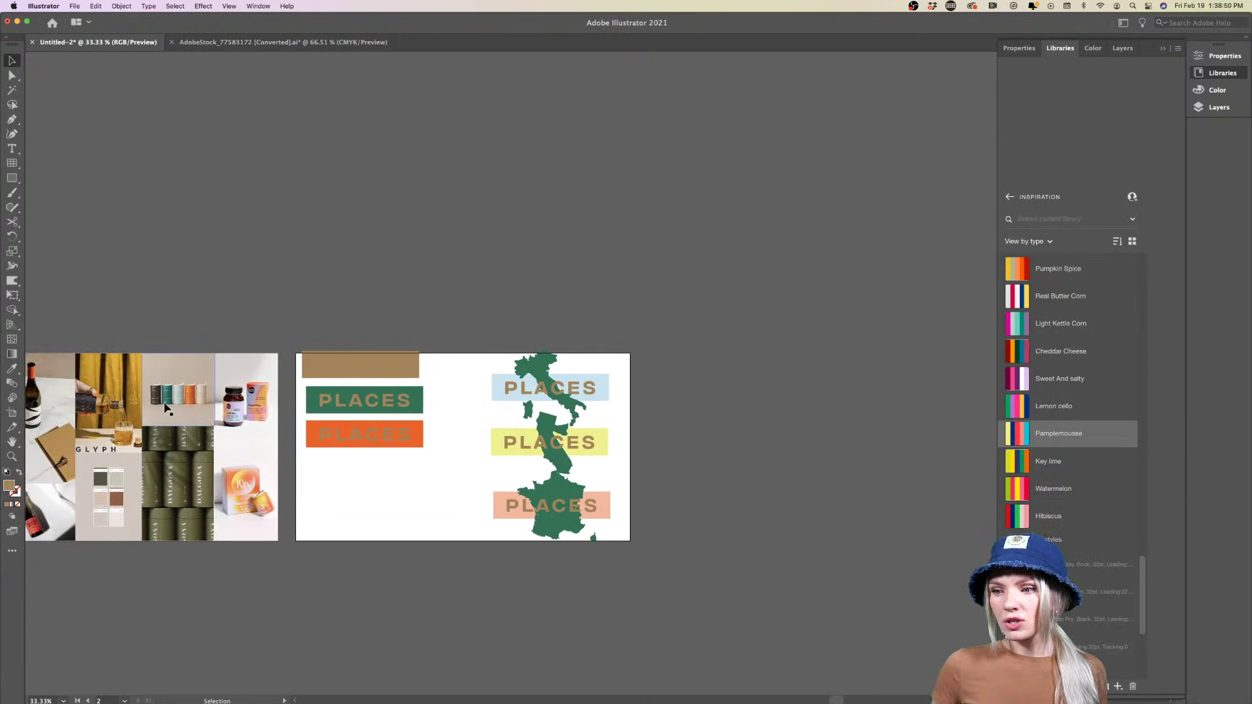
Move the brown band above the Italy panel
{"action": "scroll", "coordinate": [618, 470], "scroll_direction": "right", "scroll_amount": 3}
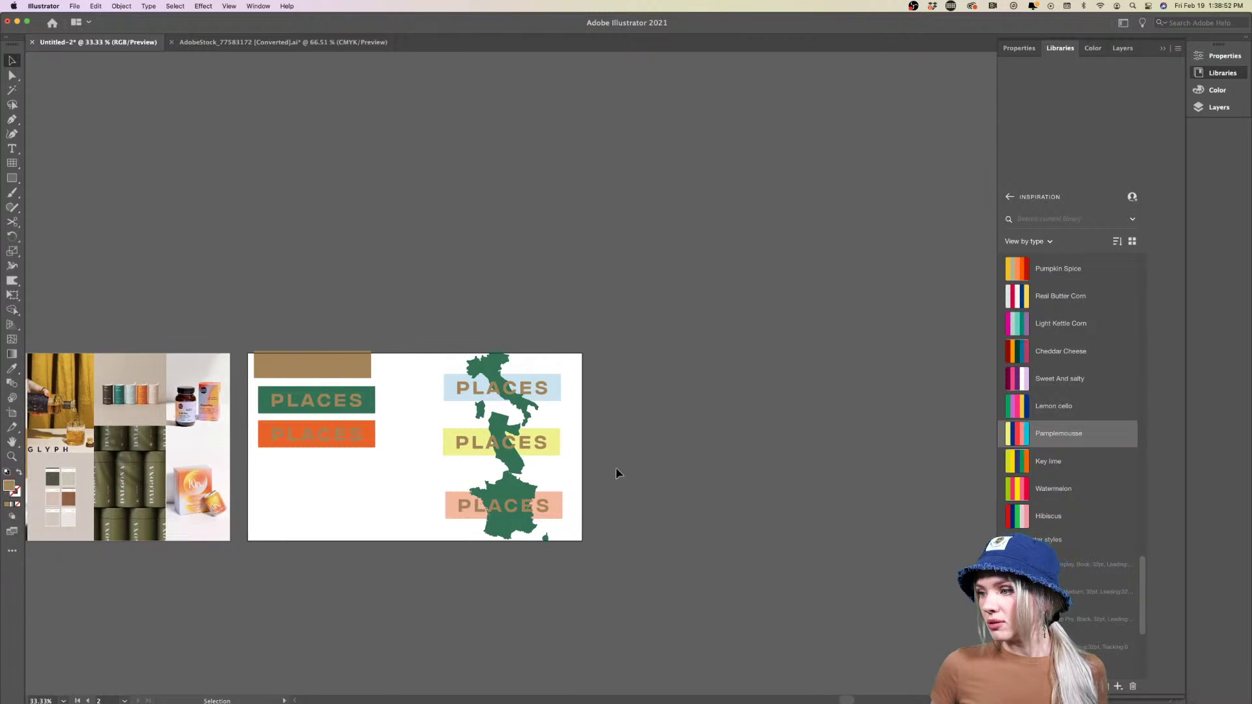
{"action": "scroll", "coordinate": [612, 472], "scroll_direction": "up", "scroll_amount": 2}
{"action": "scroll", "coordinate": [266, 513], "scroll_direction": "left", "scroll_amount": 4}
{"action": "scroll", "coordinate": [256, 506], "scroll_direction": "down", "scroll_amount": 1}
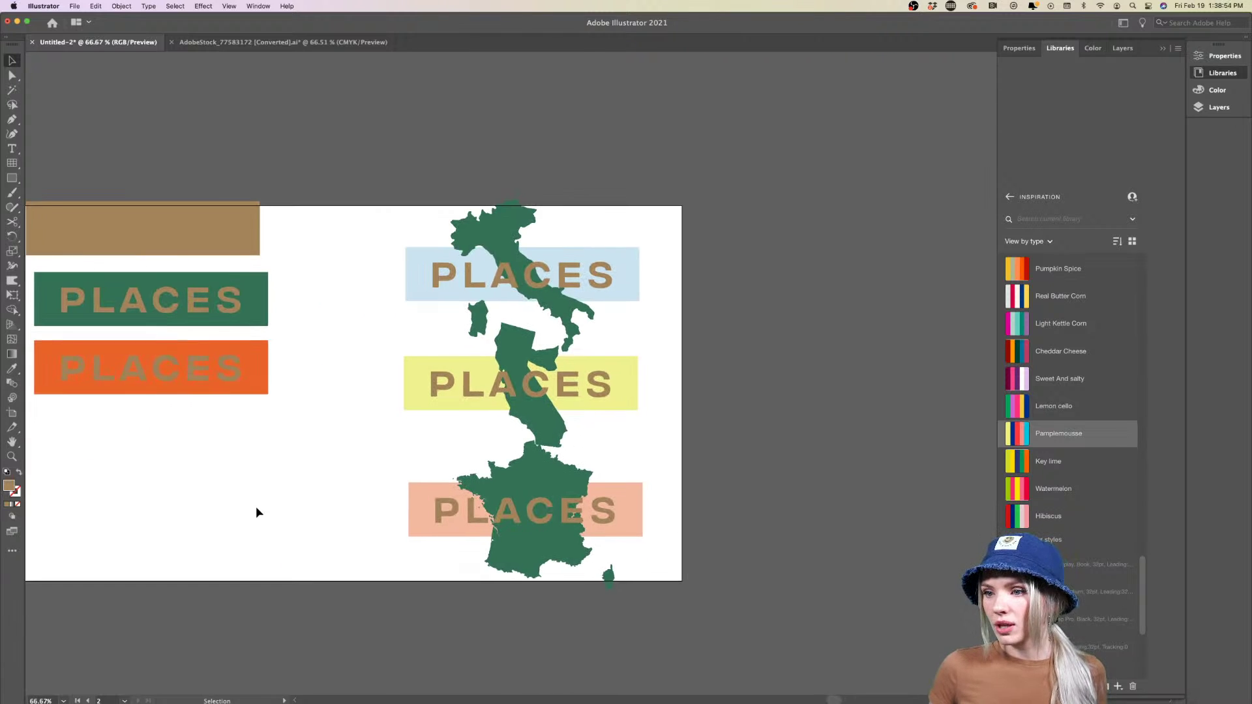
{"action": "scroll", "coordinate": [256, 506], "scroll_direction": "left", "scroll_amount": 2}
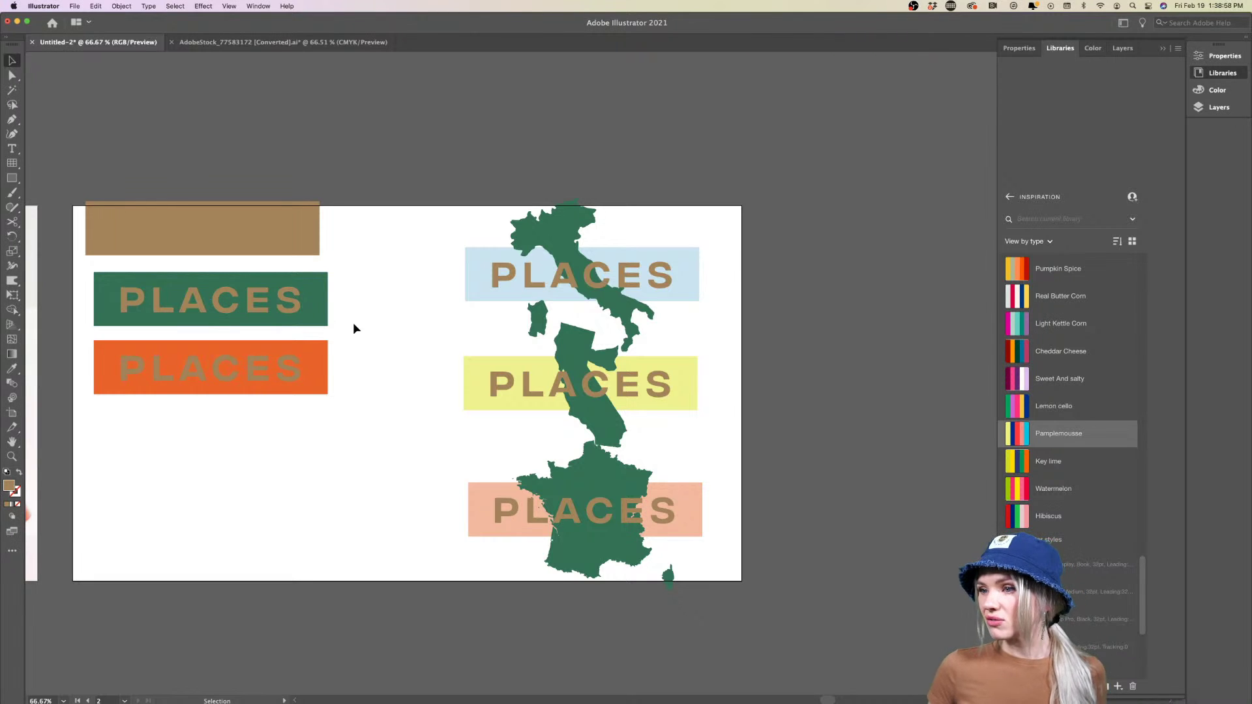
{"action": "left_click_drag", "start_coordinate": [240, 232], "coordinate": [697, 458]}
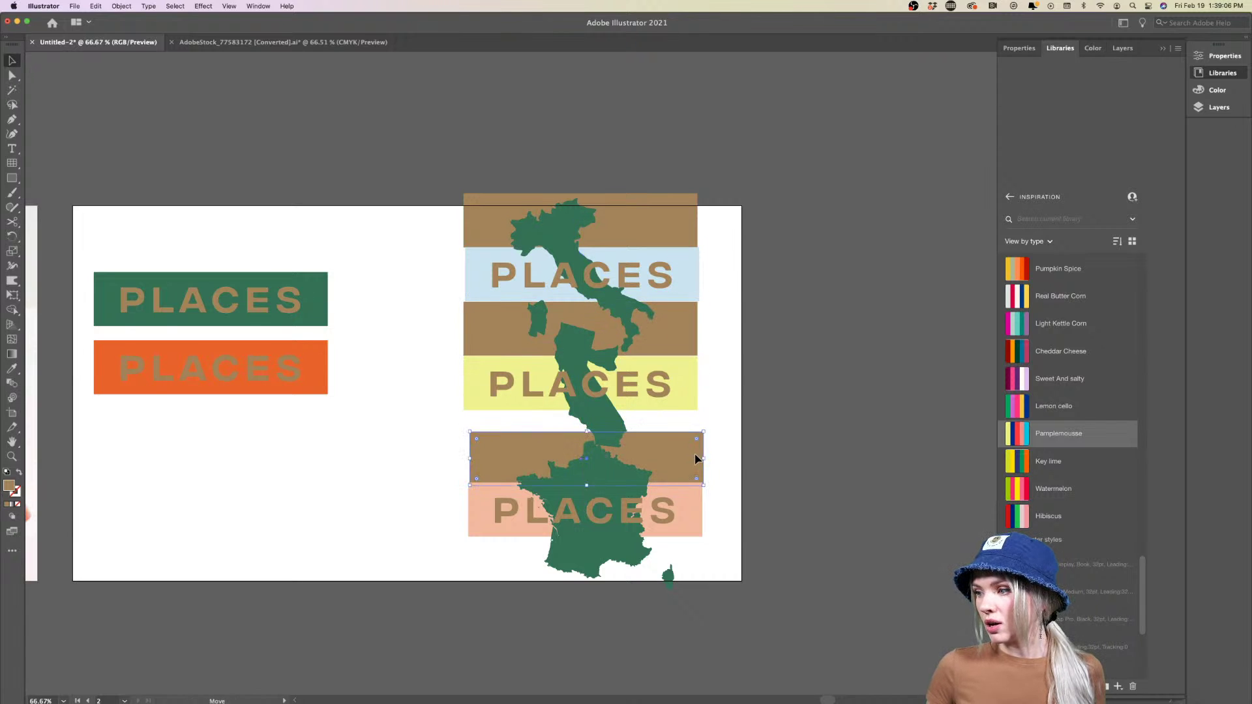
{"action": "scroll", "coordinate": [724, 442], "scroll_direction": "right", "scroll_amount": 5}
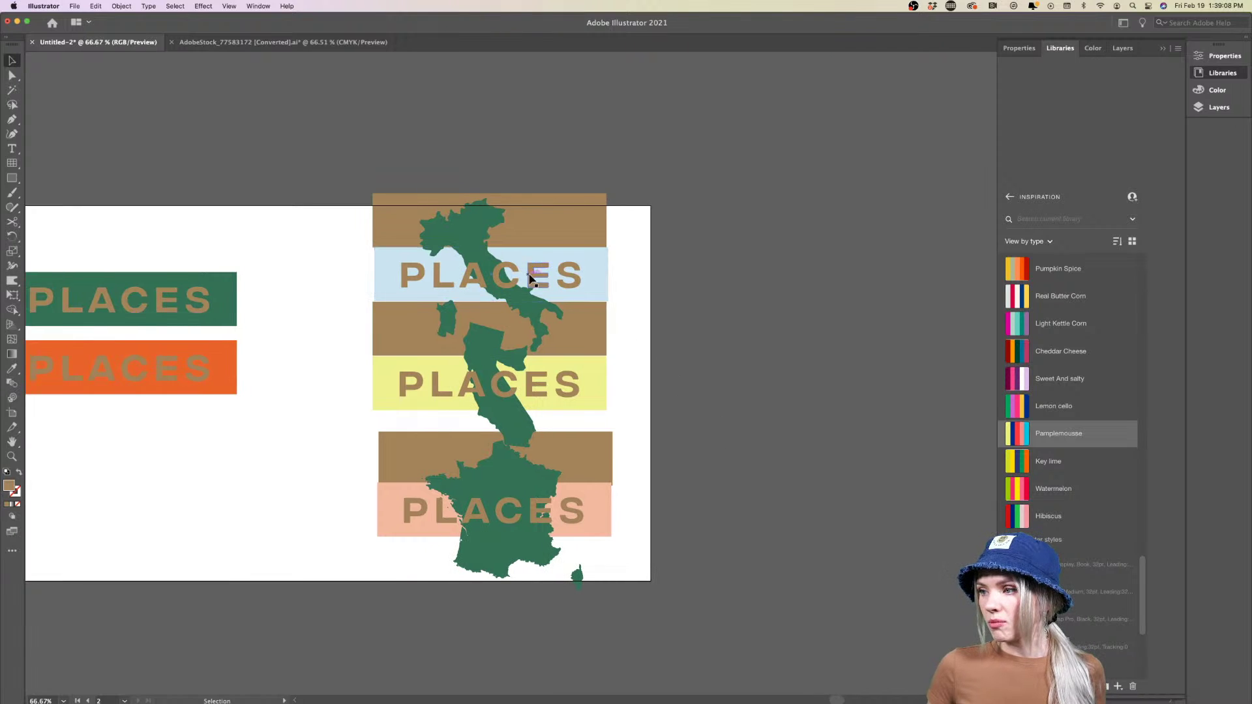
Recolour California's yellow PLACES bar with the Real Butter Corn yellow swatch
{"action": "left_click", "coordinate": [595, 378]}
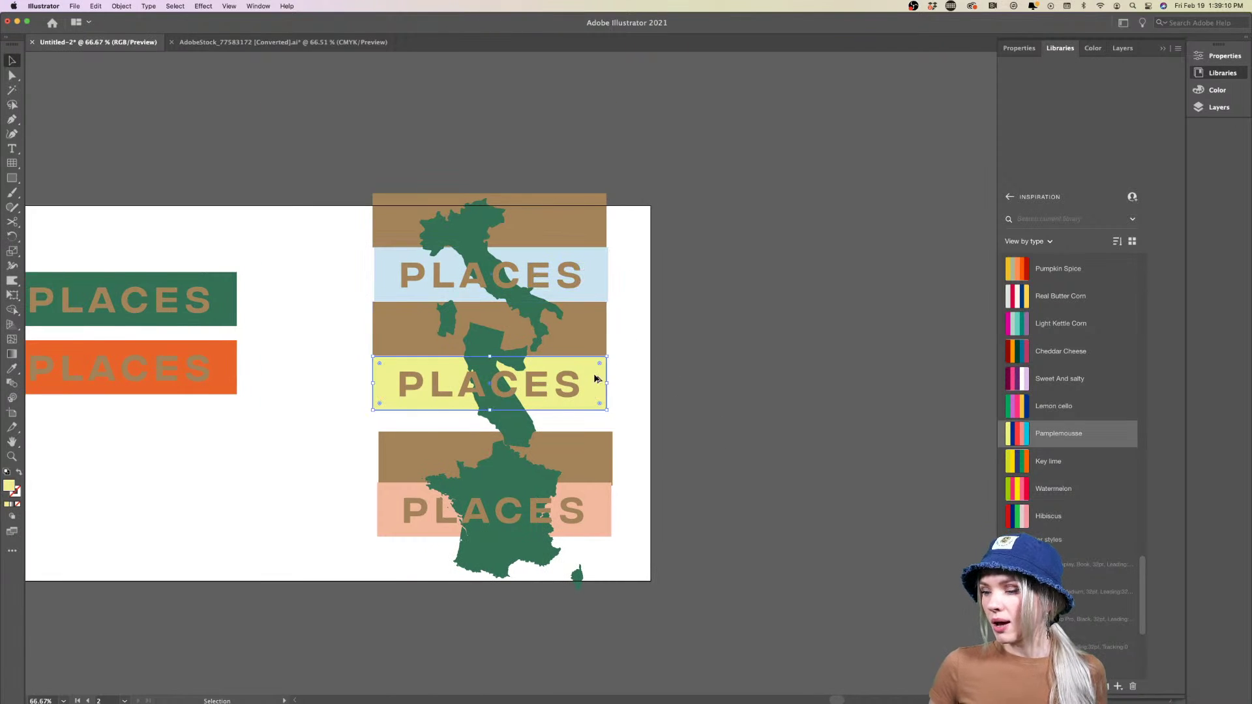
{"action": "scroll", "coordinate": [596, 377], "scroll_direction": "up", "scroll_amount": 2}
{"action": "scroll", "coordinate": [594, 373], "scroll_direction": "down", "scroll_amount": 1}
{"action": "scroll", "coordinate": [593, 373], "scroll_direction": "right", "scroll_amount": 2}
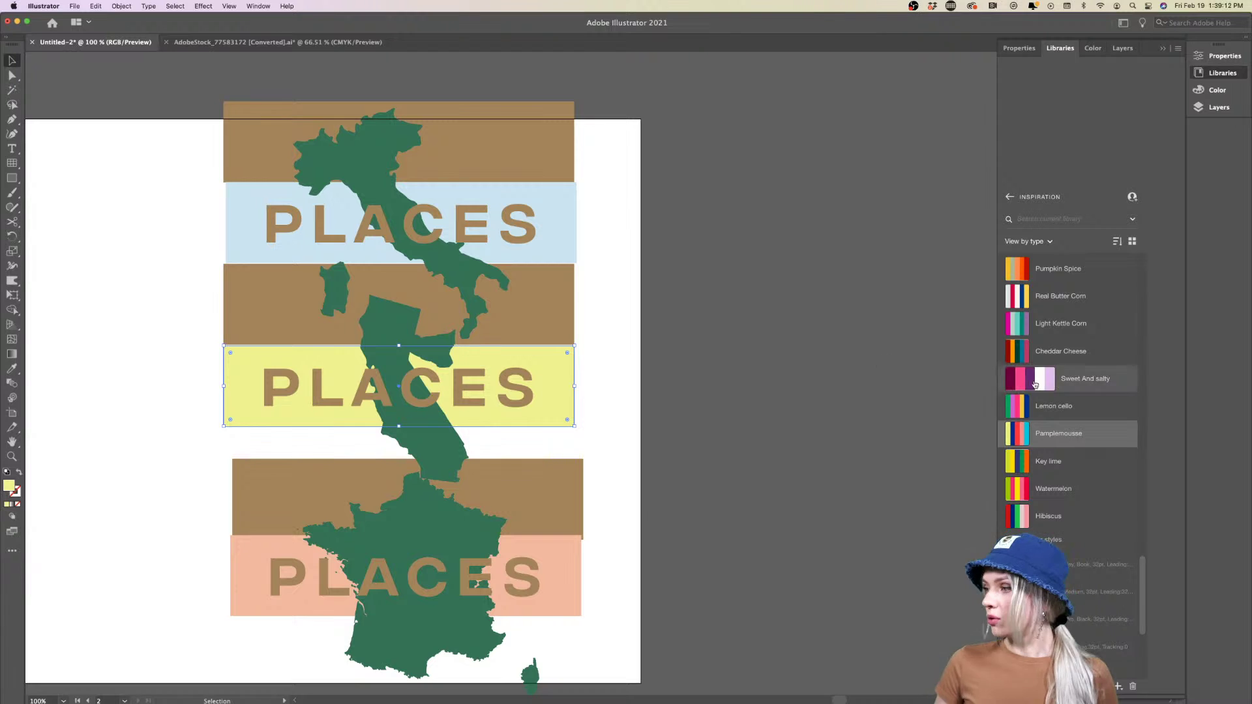
{"action": "left_click", "coordinate": [1022, 466]}
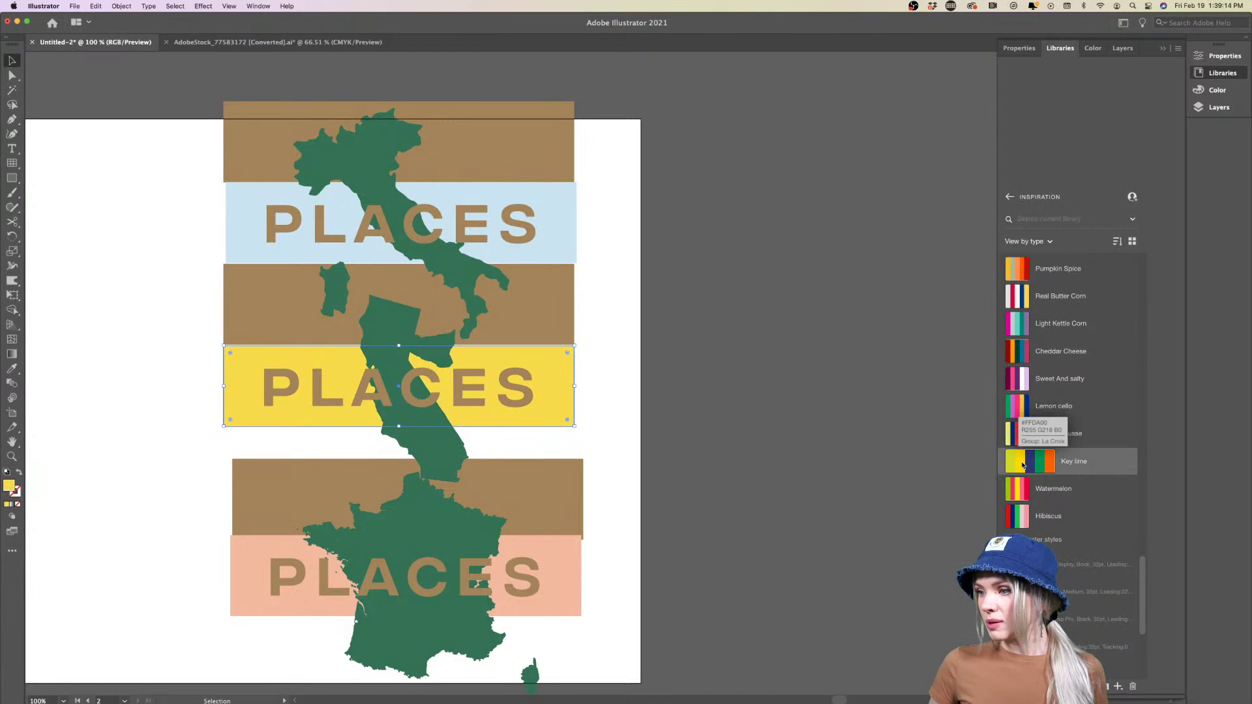
{"action": "left_click", "coordinate": [1051, 297]}
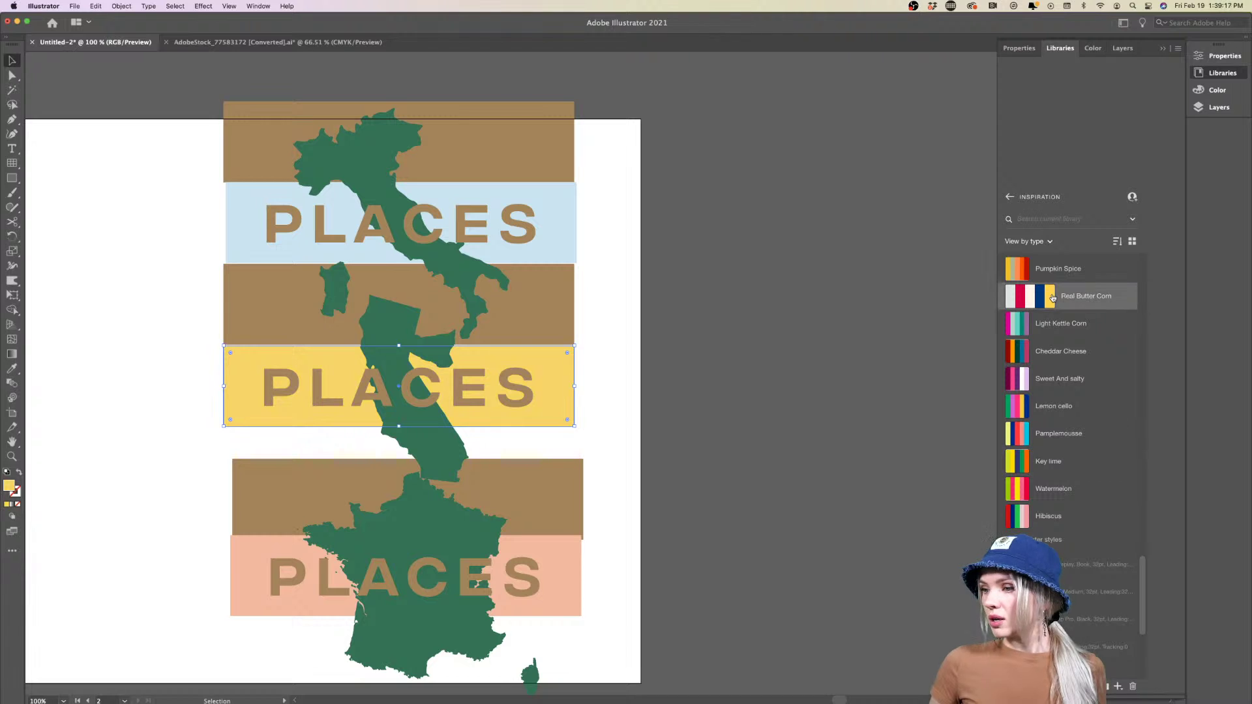
{"action": "left_click", "coordinate": [639, 460]}
{"action": "scroll", "coordinate": [639, 460], "scroll_direction": "down", "scroll_amount": 1}
{"action": "scroll", "coordinate": [600, 444], "scroll_direction": "left", "scroll_amount": 3}
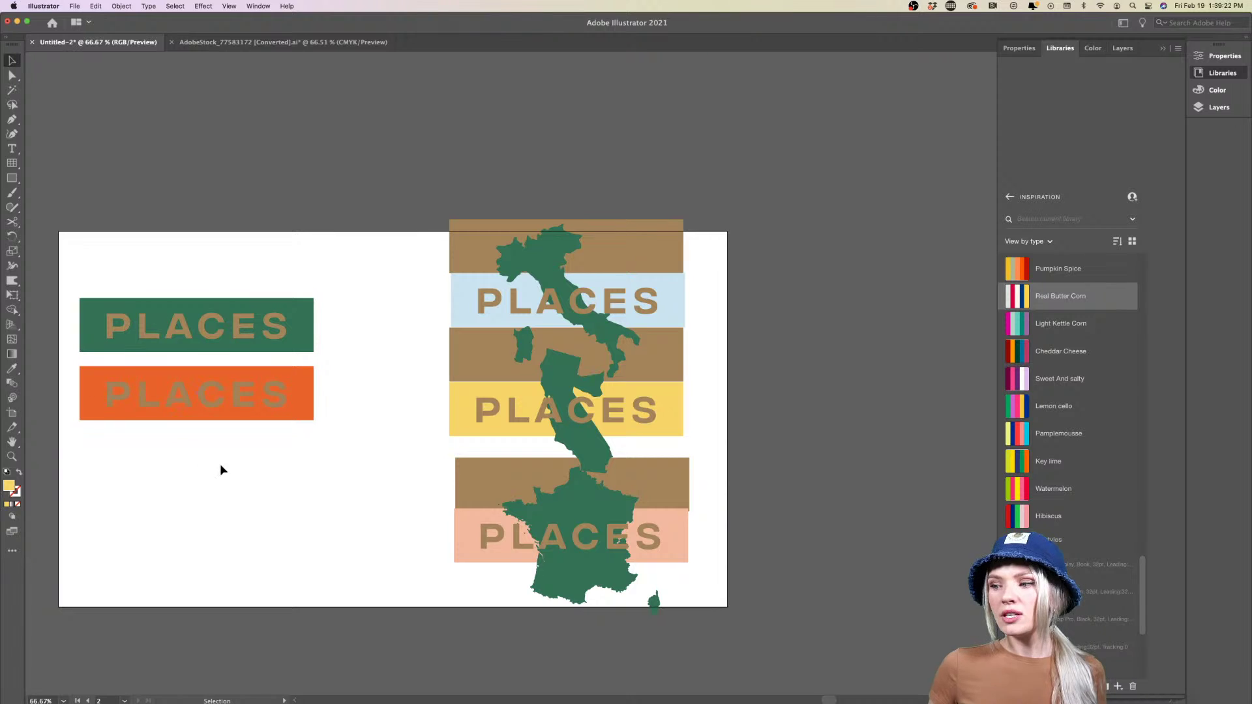
Color the France map with the orange bar's colour using the eyedropper
{"action": "left_click", "coordinate": [589, 505]}
{"action": "key", "text": "i"}
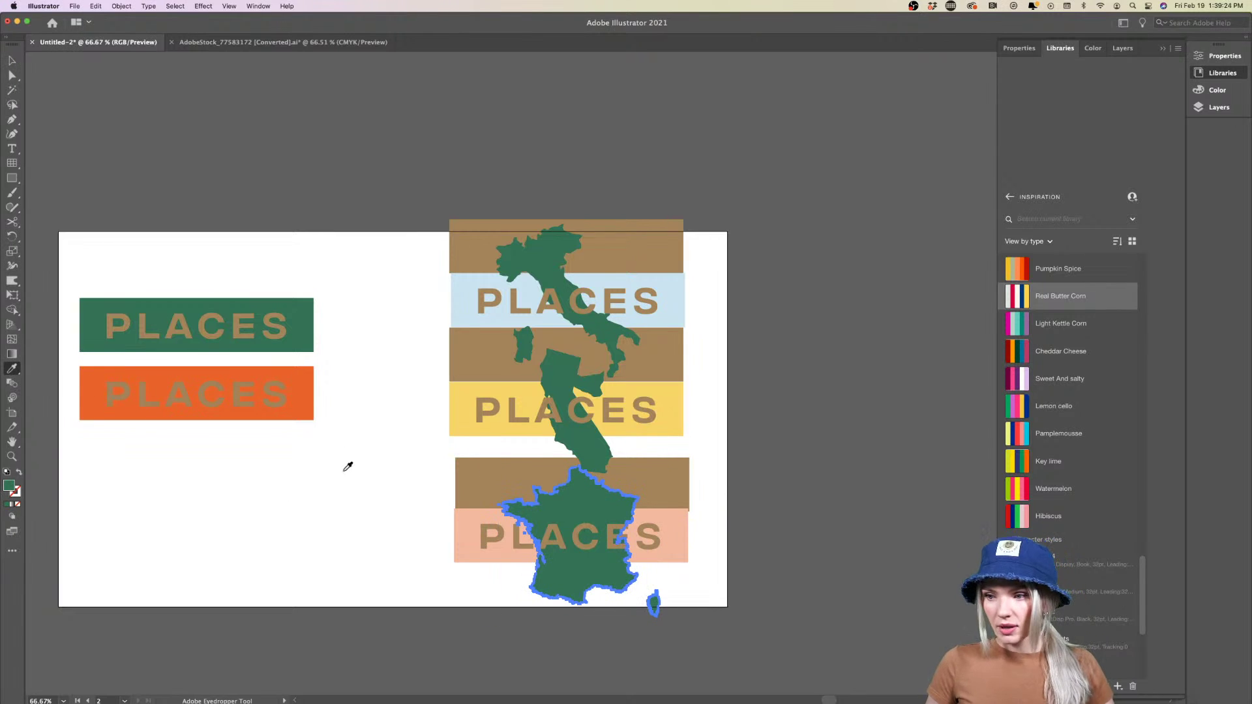
{"action": "left_click", "coordinate": [305, 398]}
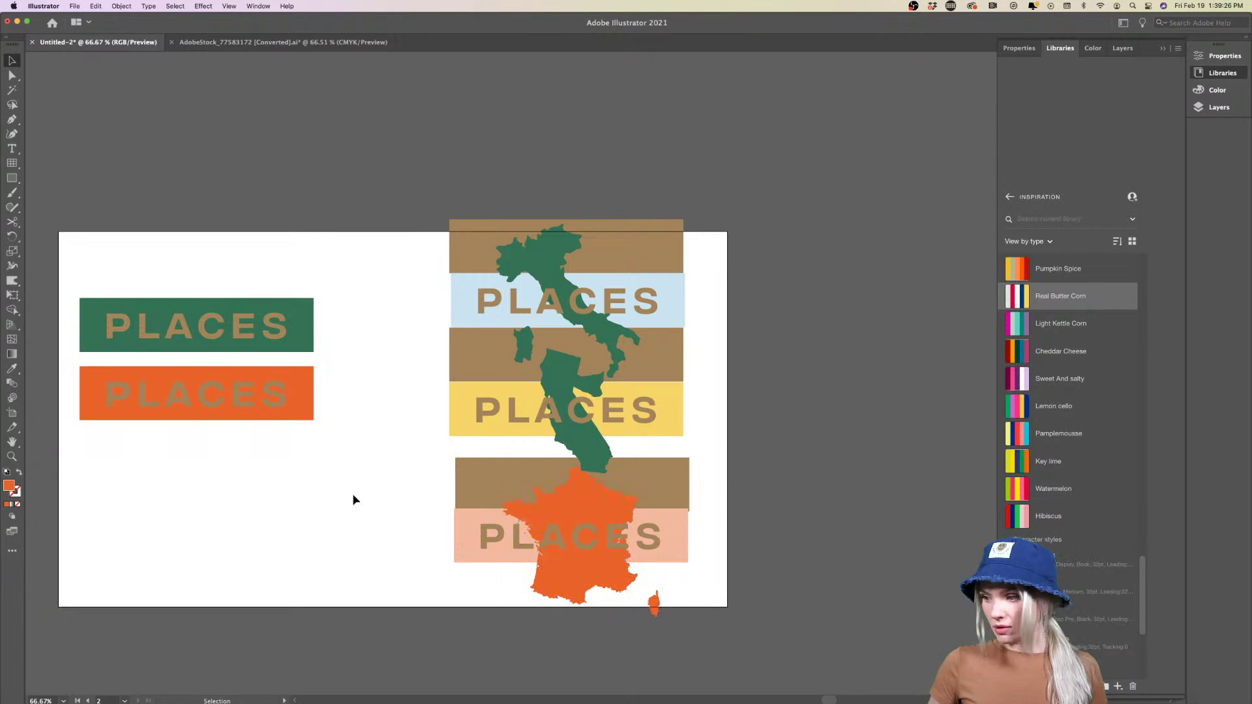
{"action": "scroll", "coordinate": [372, 507], "scroll_direction": "right", "scroll_amount": 1}
{"action": "scroll", "coordinate": [530, 566], "scroll_direction": "up", "scroll_amount": 1}
{"action": "key", "text": "v"}
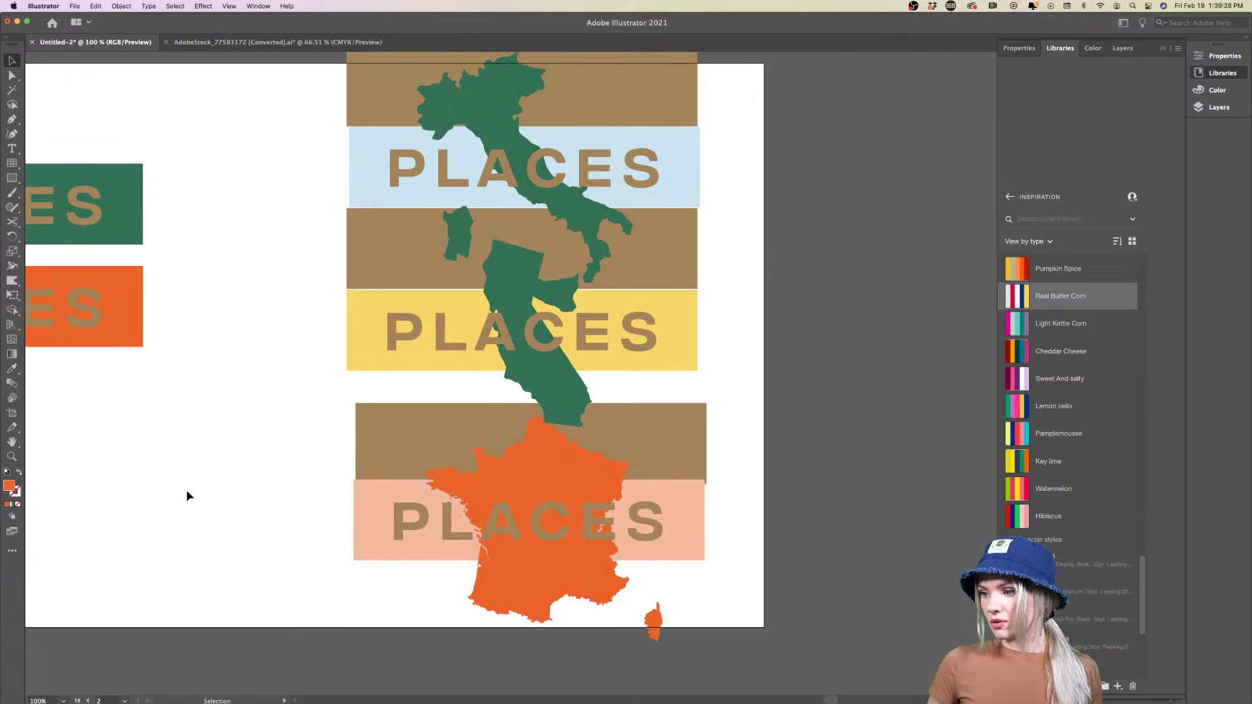
{"action": "scroll", "coordinate": [187, 496], "scroll_direction": "left", "scroll_amount": 3}
{"action": "scroll", "coordinate": [187, 496], "scroll_direction": "down", "scroll_amount": 2}
{"action": "scroll", "coordinate": [188, 496], "scroll_direction": "left", "scroll_amount": 2}
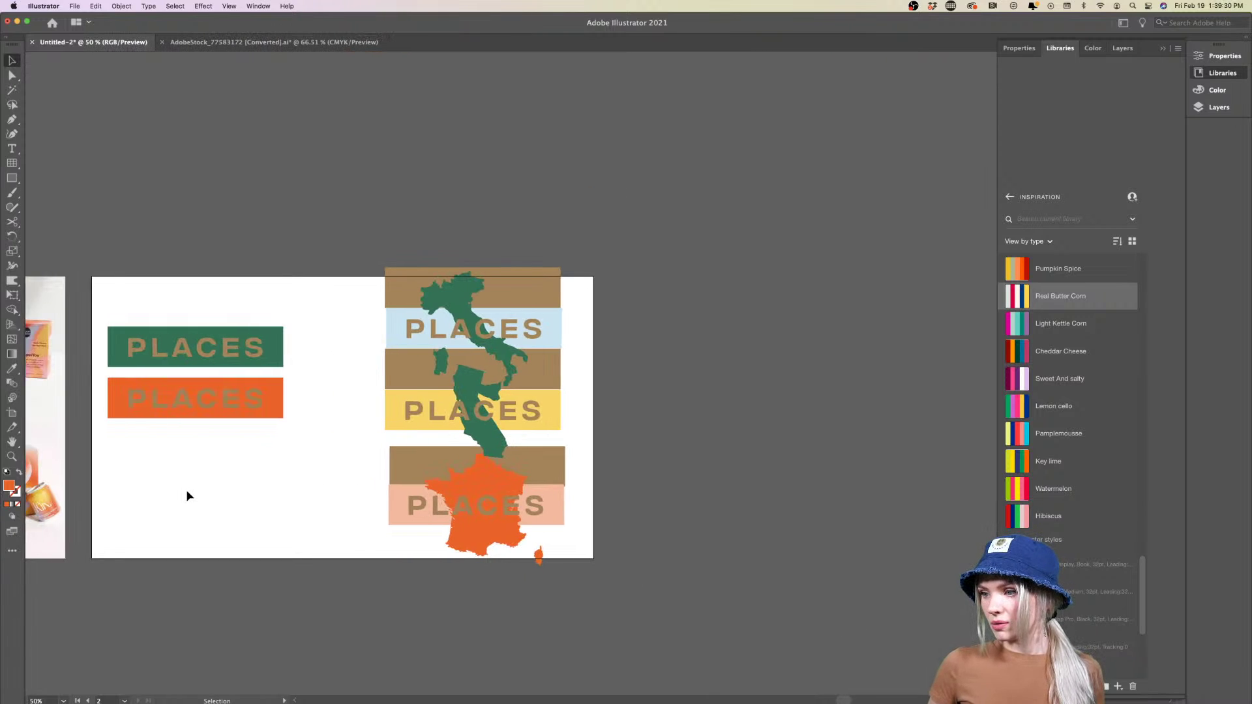
Try Cheddar Cheese dark green on both PLACES texts, then undo it to keep them tan
{"action": "left_click", "coordinate": [408, 337]}
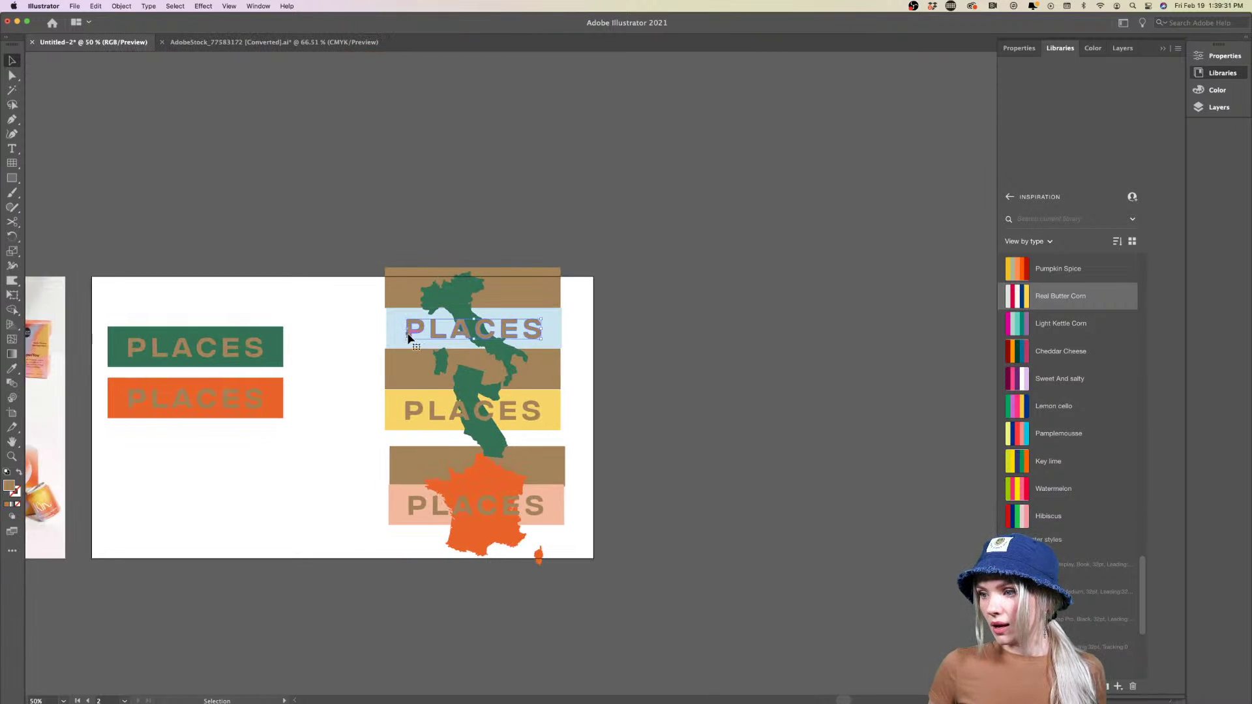
{"action": "left_click", "coordinate": [417, 503], "text": "shift"}
{"action": "left_click", "coordinate": [417, 503], "text": "shift"}
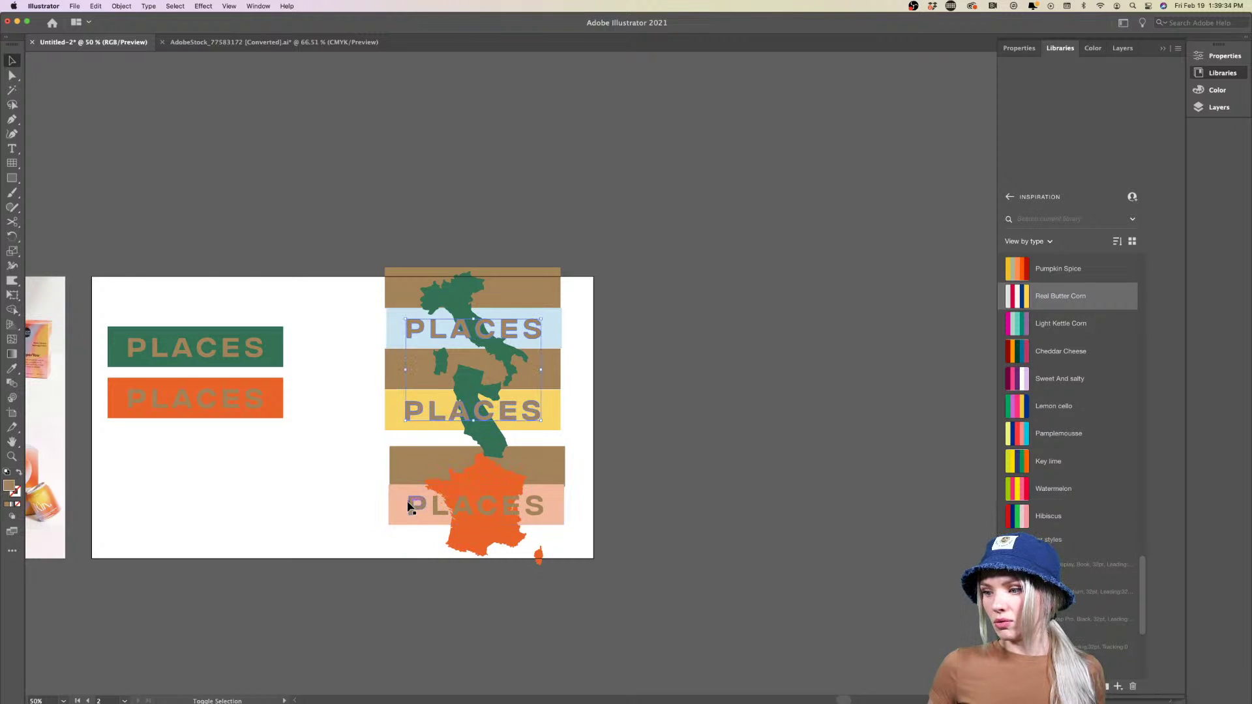
{"action": "left_click", "coordinate": [416, 513], "text": "shift"}
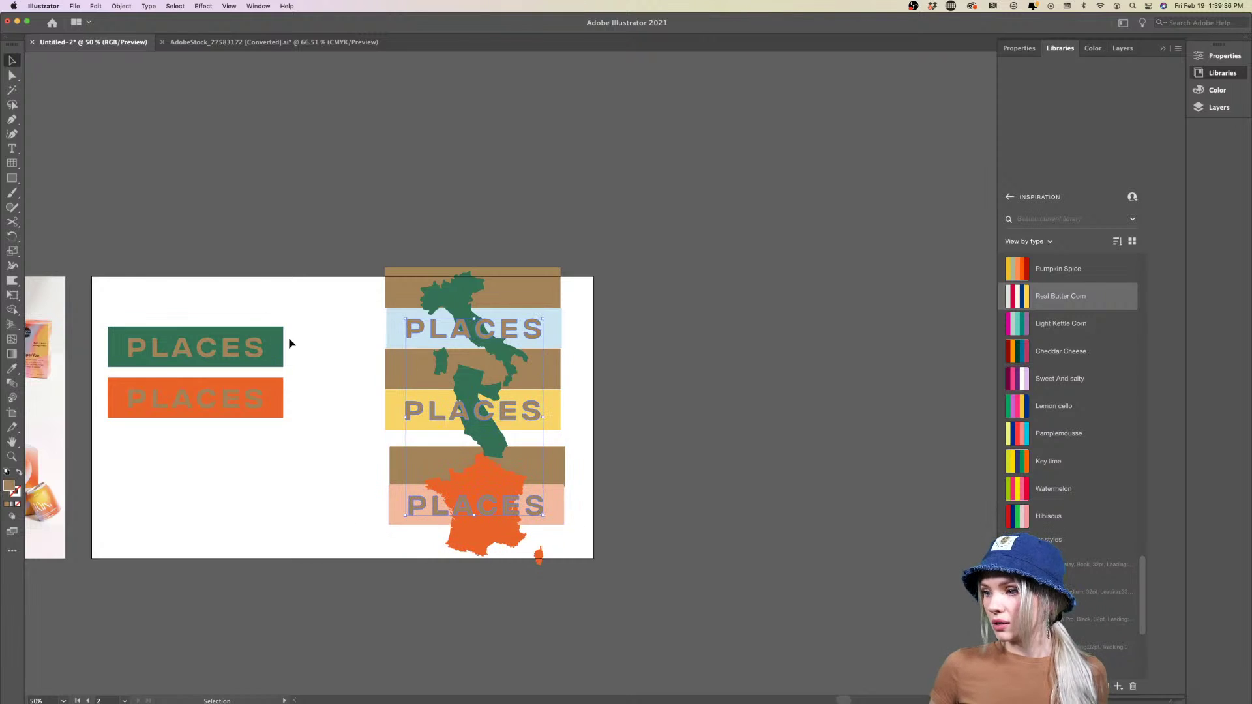
{"action": "left_click", "coordinate": [1030, 350]}
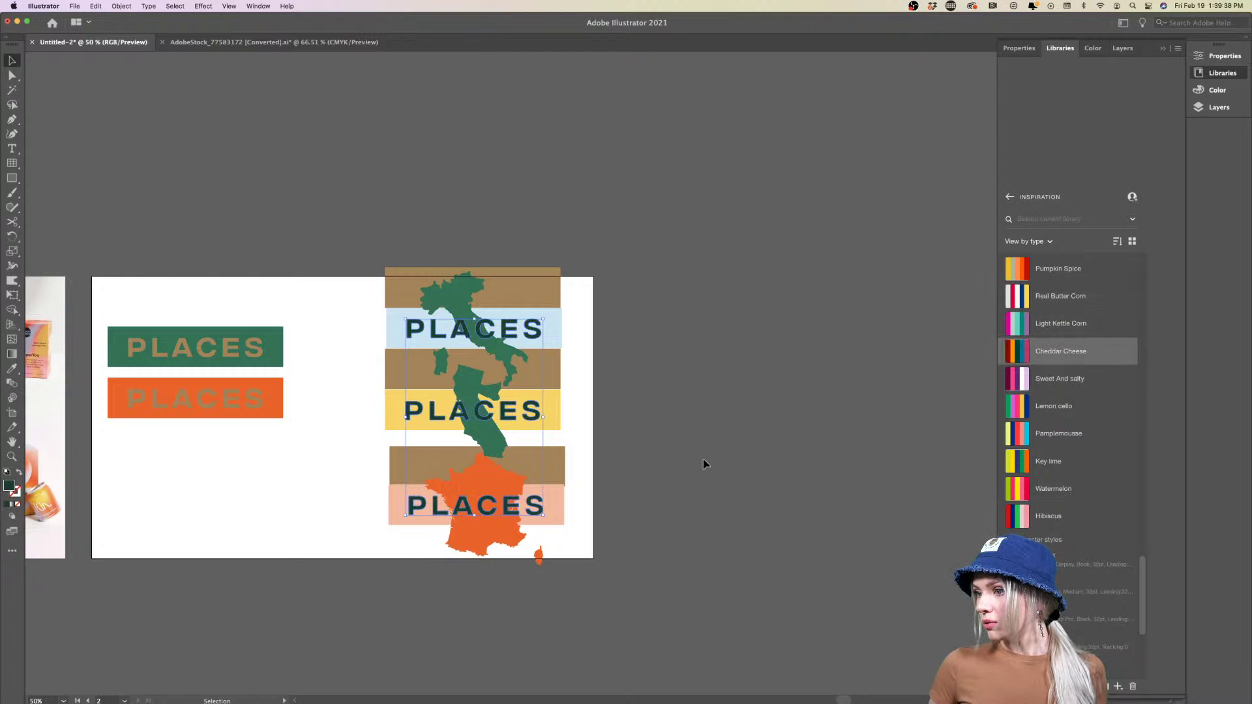
{"action": "left_click", "coordinate": [703, 460]}
{"action": "key", "text": "ctrl+z"}
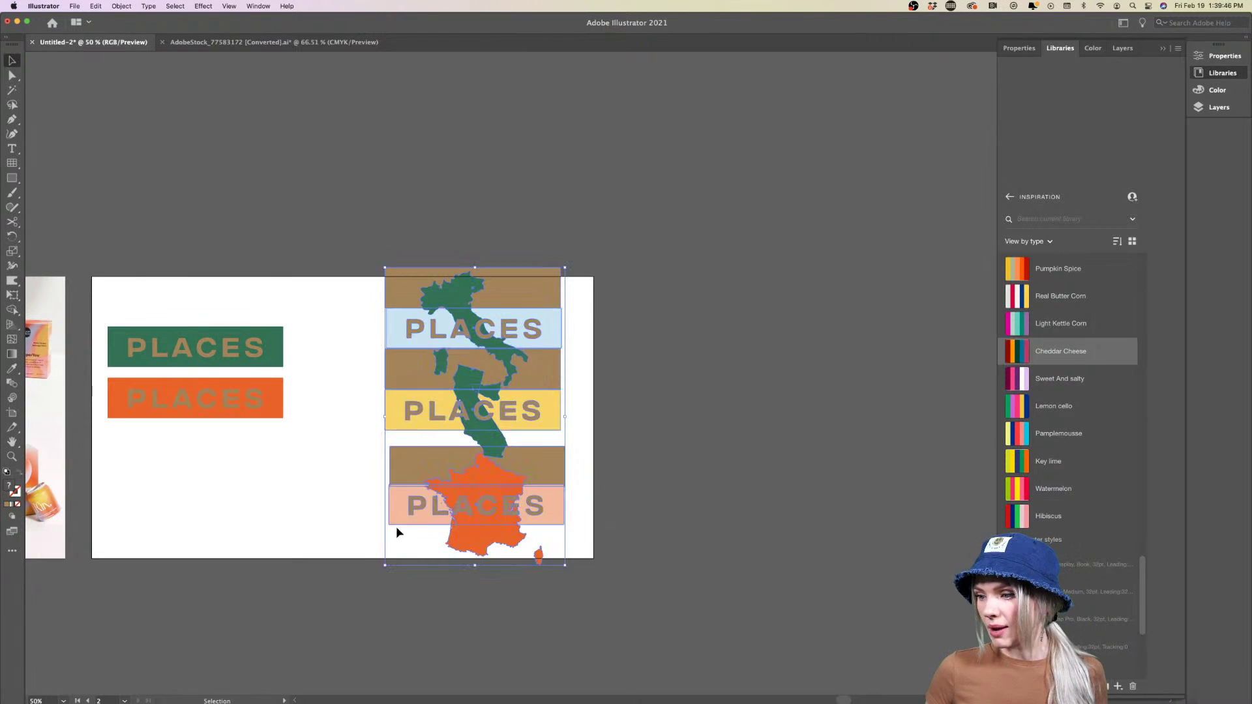
Nudge the right column group slightly left and down
{"action": "left_click_drag", "start_coordinate": [397, 527], "coordinate": [378, 540]}
{"action": "left_click", "coordinate": [670, 494]}
{"action": "scroll", "coordinate": [669, 493], "scroll_direction": "right", "scroll_amount": 5}
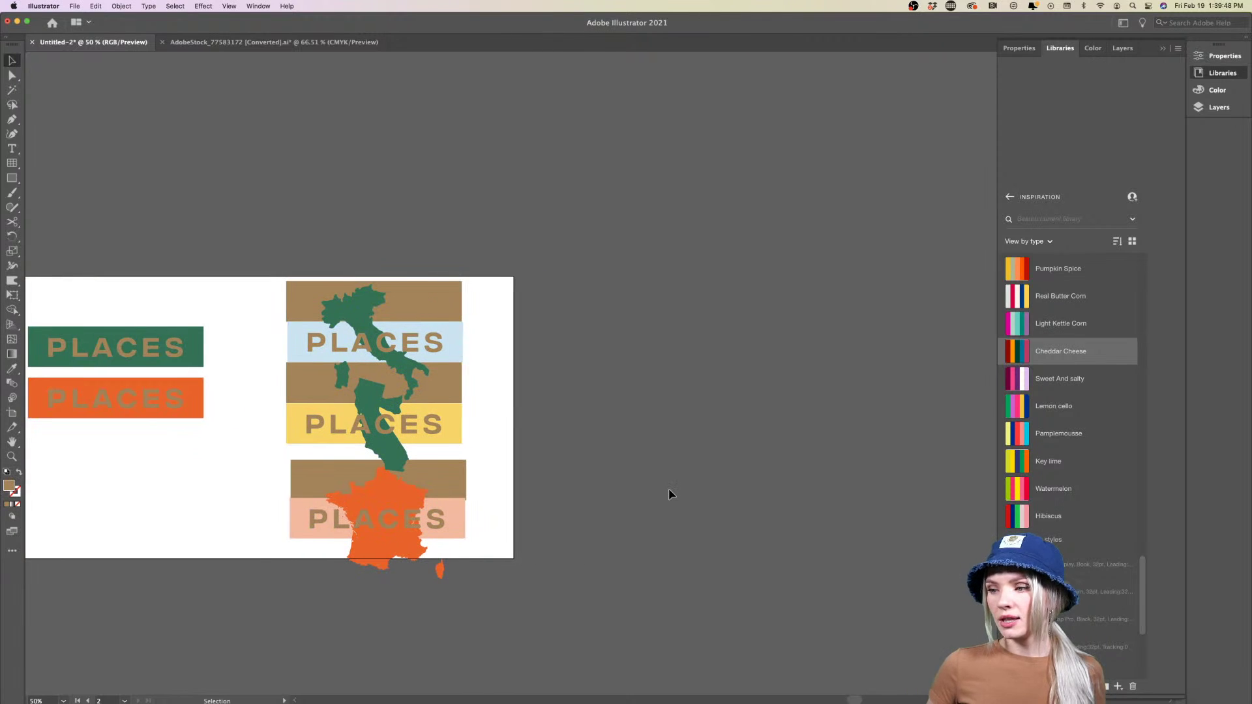
Create a new artboard to the right of the existing posters
{"action": "left_click", "coordinate": [12, 412]}
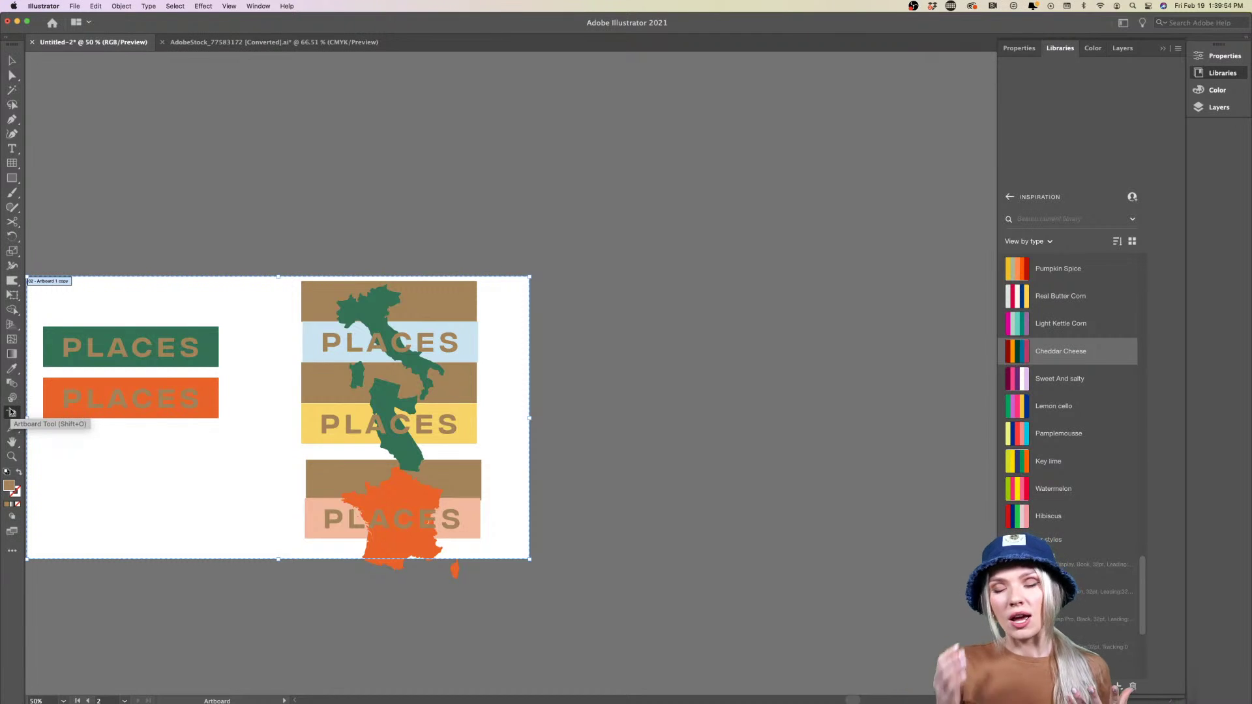
{"action": "scroll", "coordinate": [685, 400], "scroll_direction": "right", "scroll_amount": 3}
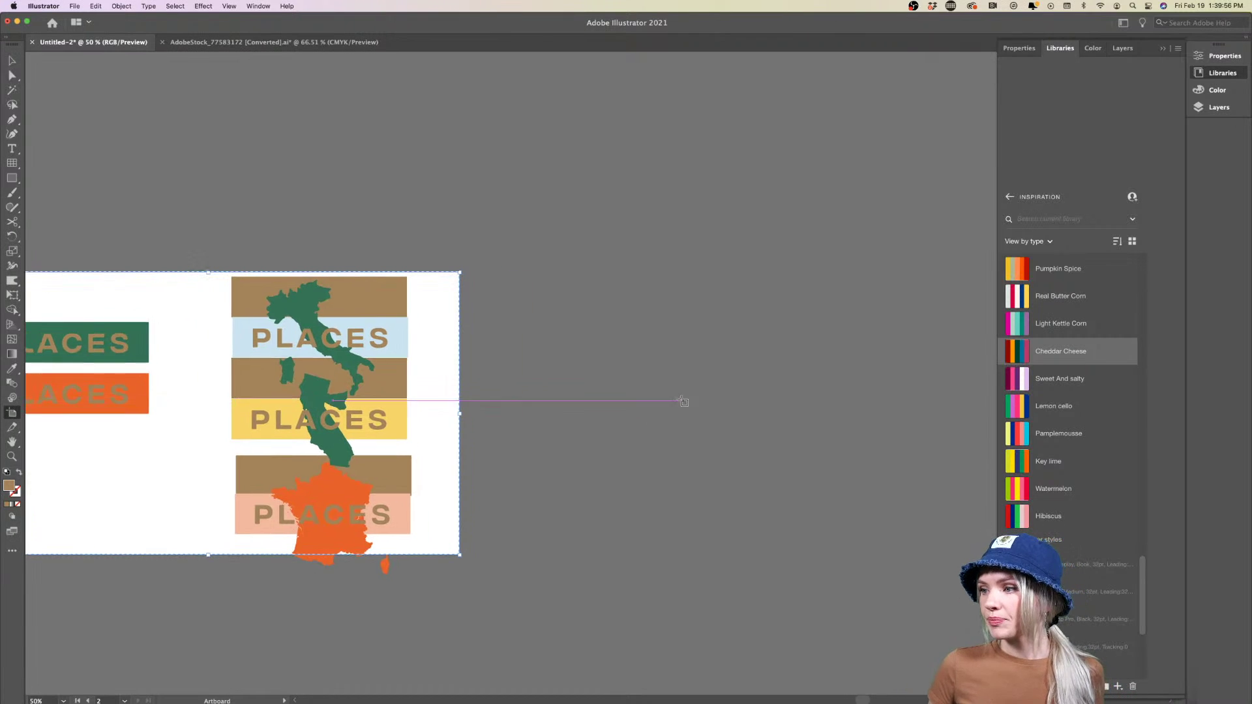
{"action": "left_click_drag", "start_coordinate": [486, 274], "coordinate": [684, 558]}
{"action": "left_click", "coordinate": [12, 60]}
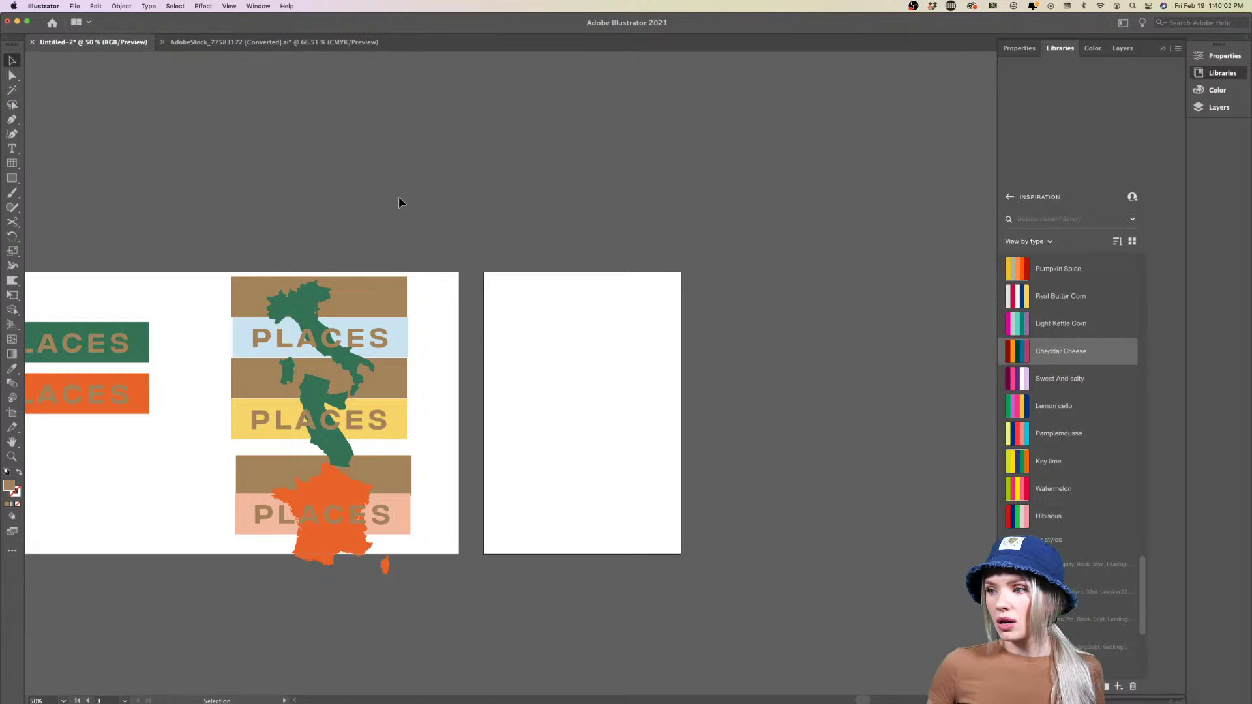
Cover the new artboard with a brown rectangle
{"action": "left_click", "coordinate": [12, 178]}
{"action": "left_click_drag", "start_coordinate": [484, 273], "coordinate": [682, 555]}
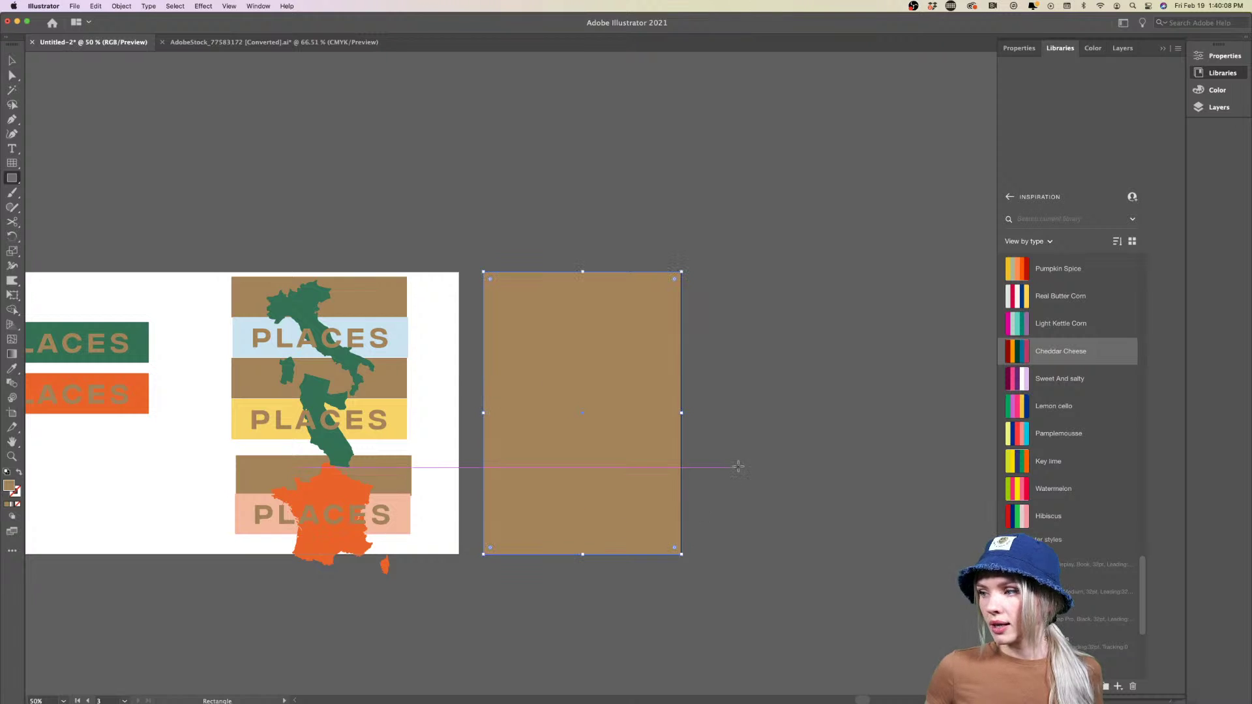
{"action": "key", "text": "v"}
{"action": "left_click", "coordinate": [806, 453]}
{"action": "scroll", "coordinate": [804, 454], "scroll_direction": "right", "scroll_amount": 5}
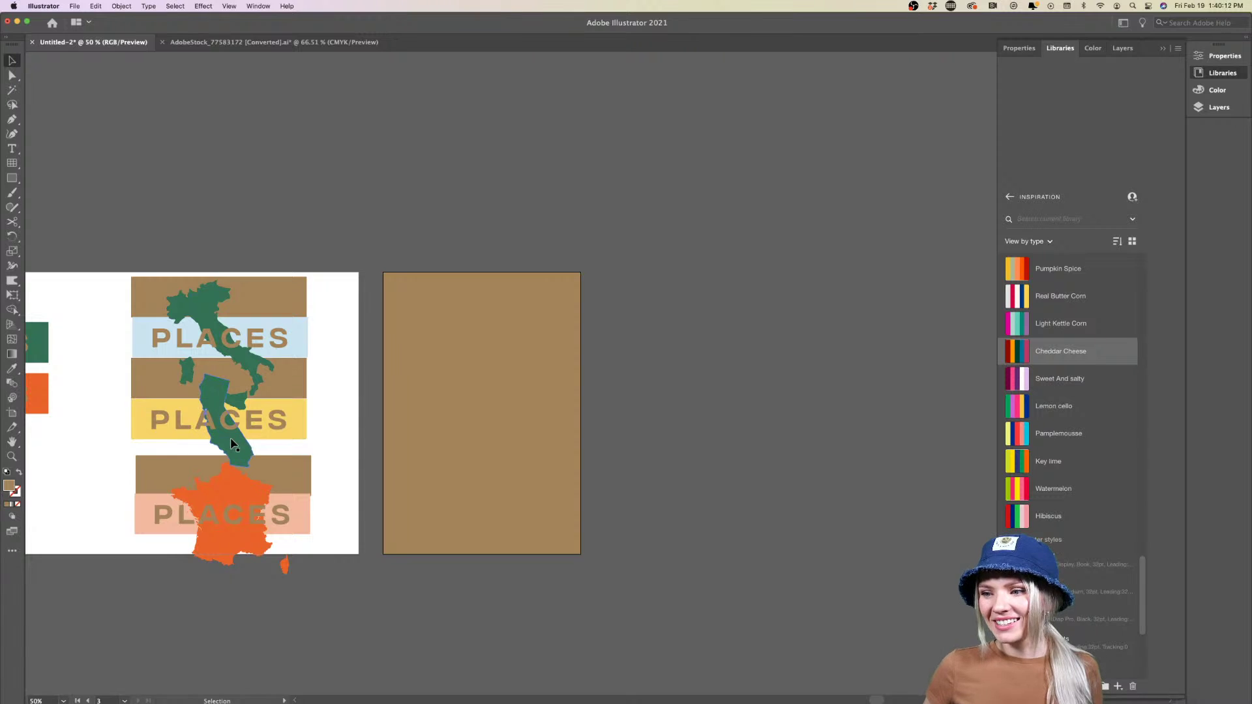
Move the California map onto the new artboard, in front of the brown rectangle
{"action": "left_click_drag", "start_coordinate": [232, 444], "coordinate": [514, 444]}
{"action": "right_click", "coordinate": [475, 449]}
{"action": "left_click", "coordinate": [590, 639]}
{"action": "left_click", "coordinate": [600, 430]}
{"action": "left_click", "coordinate": [546, 441]}
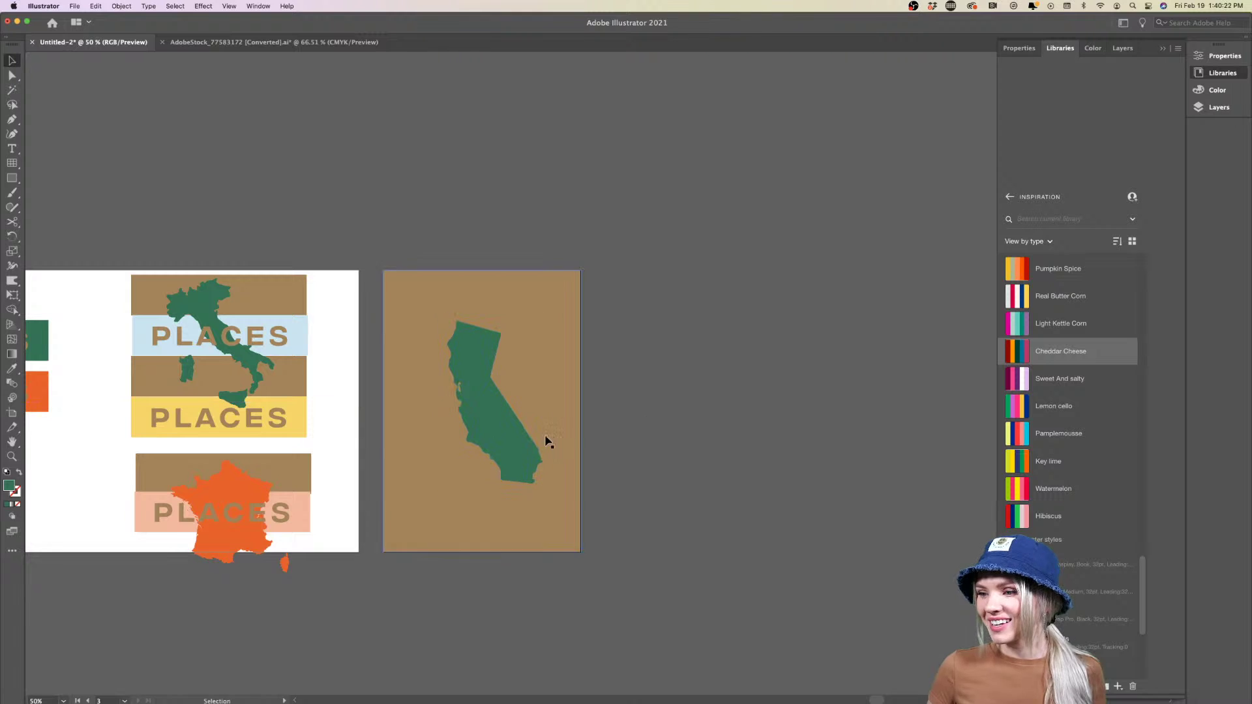
Copy the PLACES text onto the poster and recolor its background the light-blue band colour
{"action": "left_click_drag", "start_coordinate": [250, 427], "coordinate": [513, 417]}
{"action": "right_click", "coordinate": [513, 416]}
{"action": "left_click", "coordinate": [652, 428]}
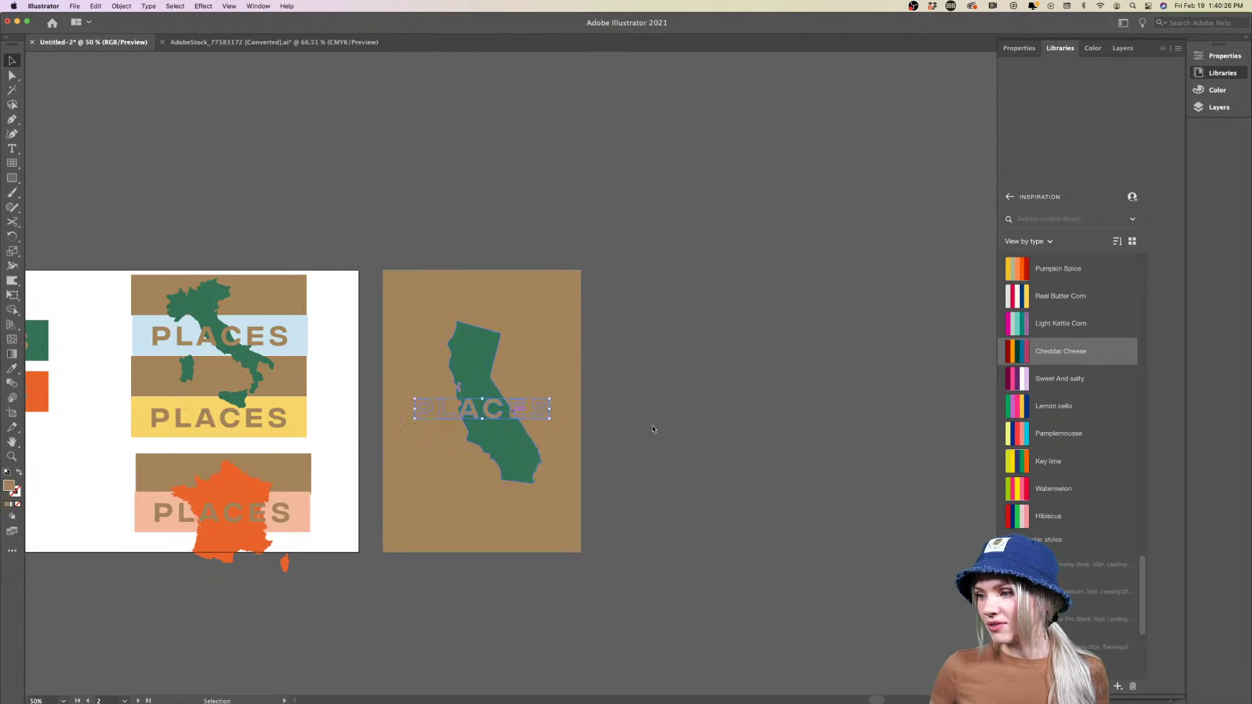
{"action": "left_click", "coordinate": [580, 381]}
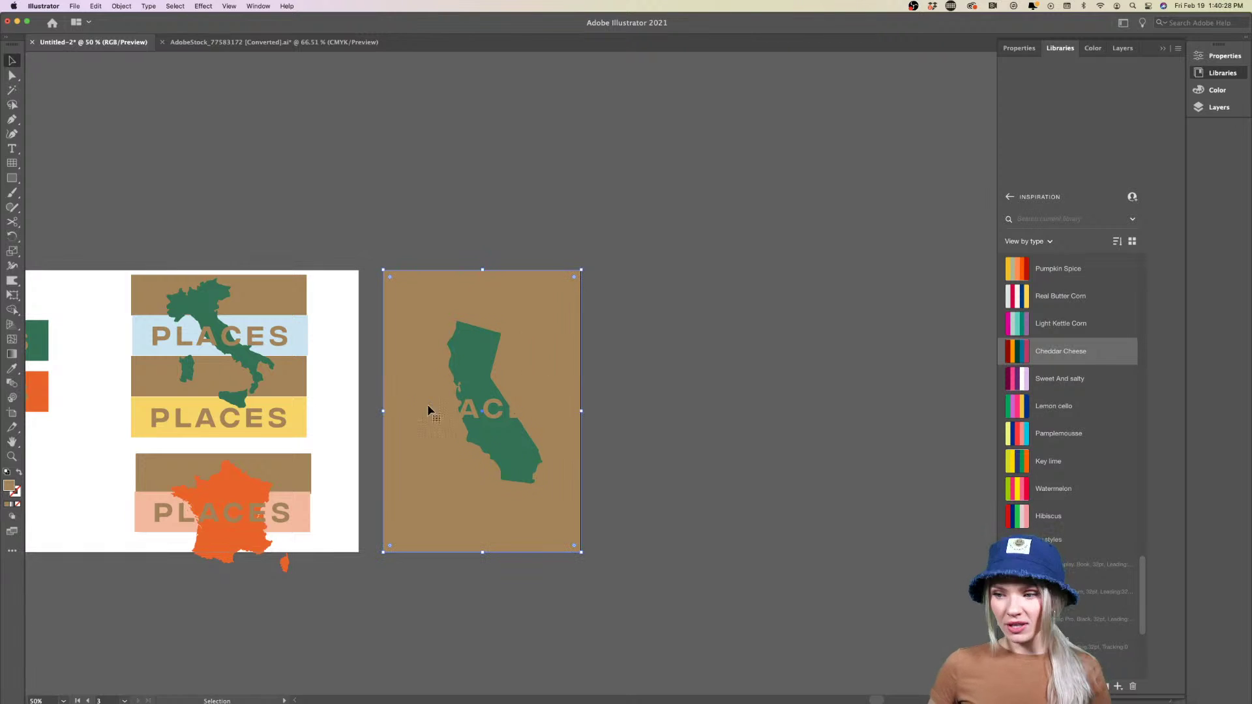
{"action": "key", "text": "i"}
{"action": "left_click", "coordinate": [303, 332]}
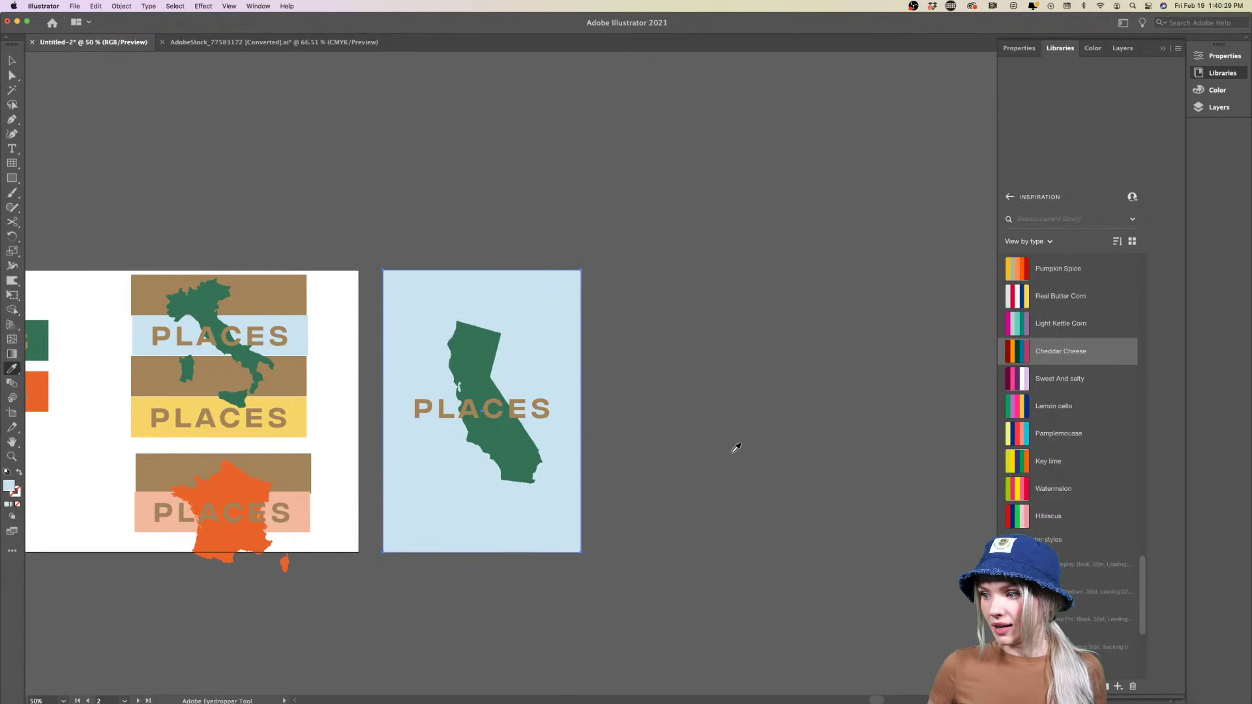
{"action": "key", "text": "v"}
{"action": "left_click", "coordinate": [612, 453]}
{"action": "scroll", "coordinate": [613, 452], "scroll_direction": "right", "scroll_amount": 1}
Move PLACES to the poster's bottom and nudge California up and left
{"action": "left_click_drag", "start_coordinate": [531, 424], "coordinate": [530, 524]}
{"action": "left_click_drag", "start_coordinate": [505, 456], "coordinate": [503, 439]}
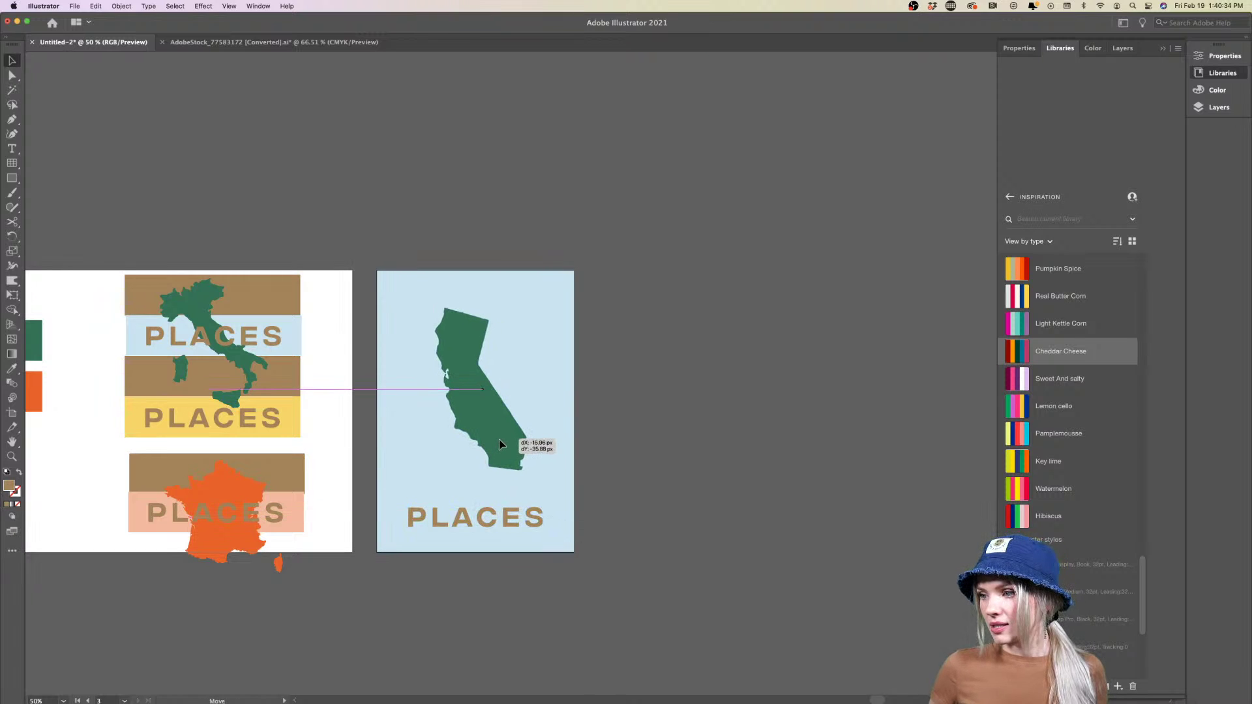
{"action": "left_click", "coordinate": [634, 436]}
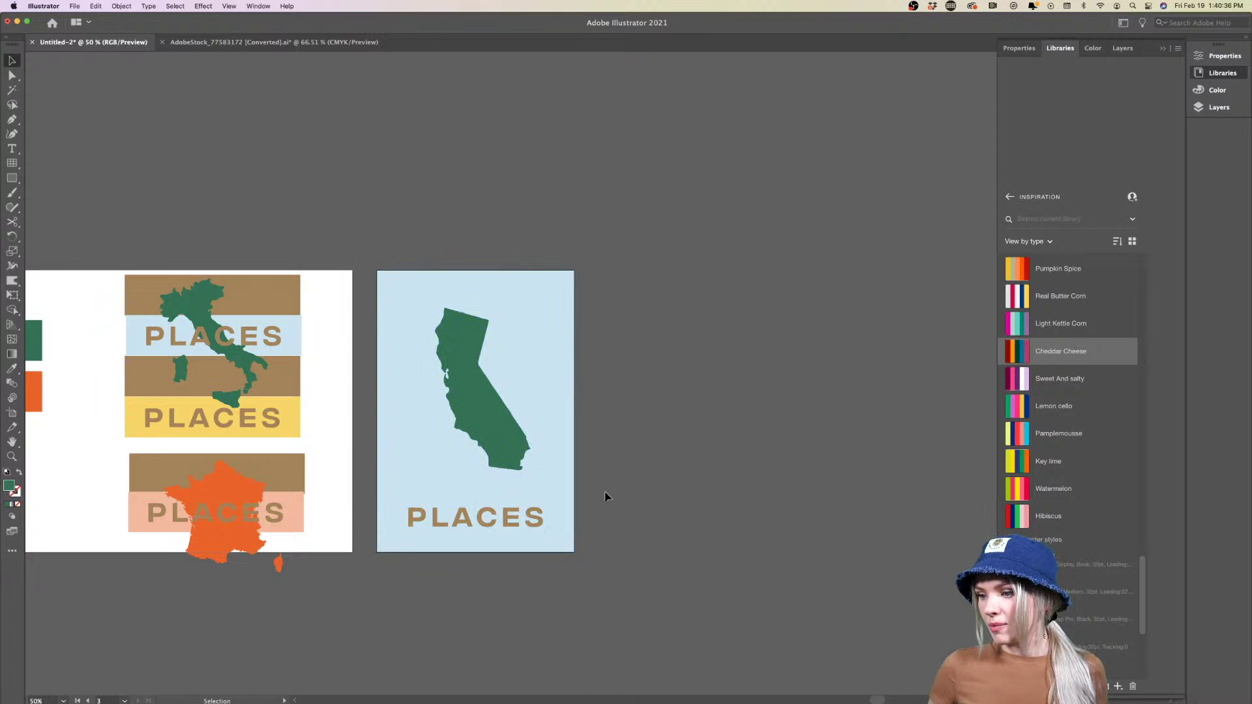
{"action": "scroll", "coordinate": [605, 496], "scroll_direction": "right", "scroll_amount": 3}
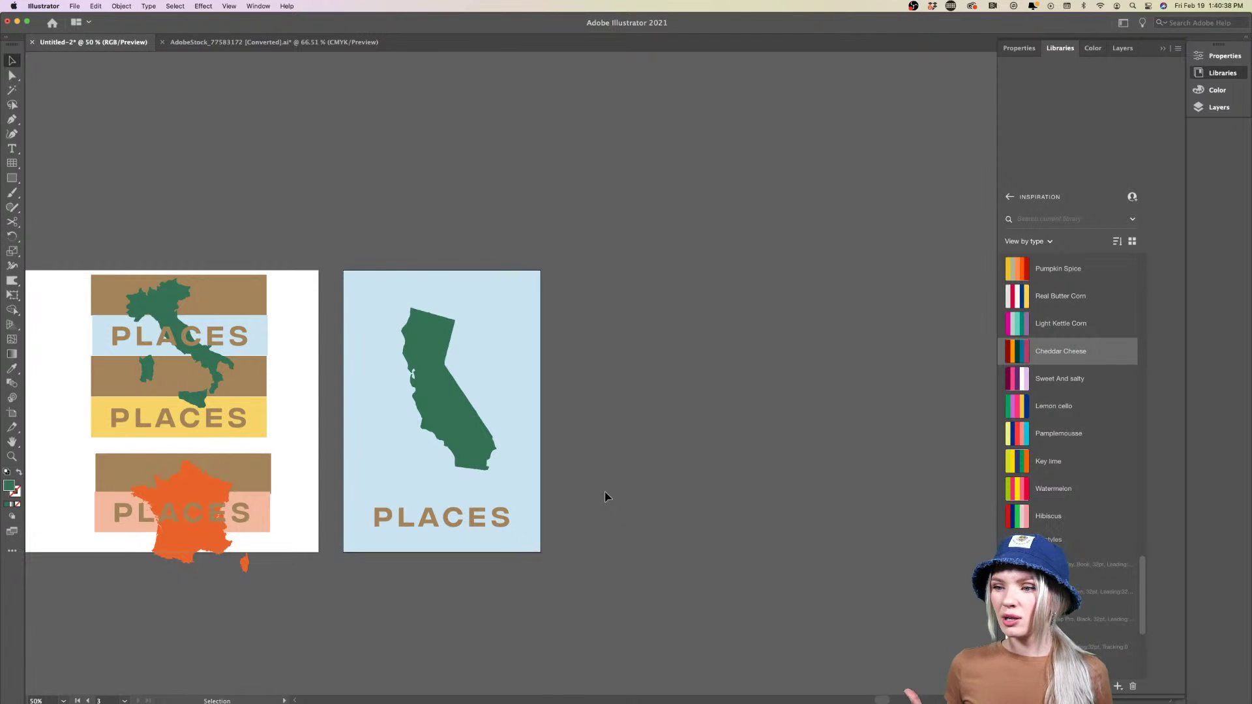
{"action": "scroll", "coordinate": [605, 497], "scroll_direction": "right", "scroll_amount": 3}
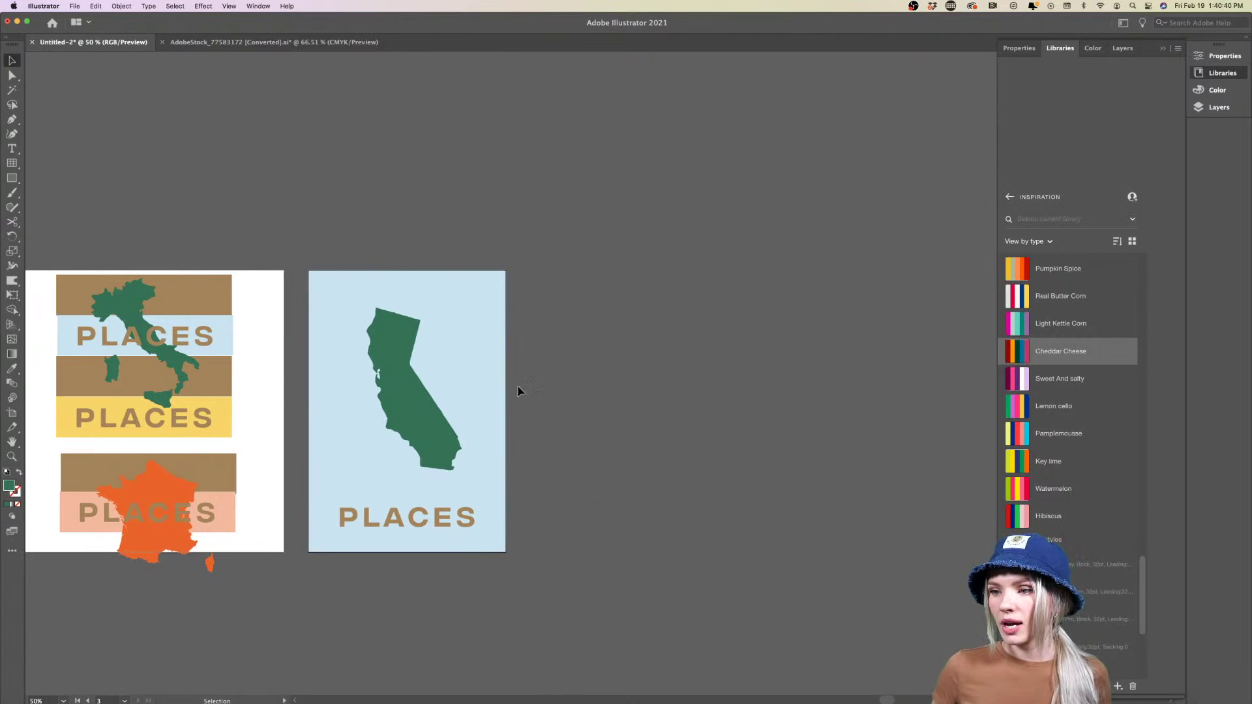
Copy a brown band over the poster's top half and bring it to the front
{"action": "left_click_drag", "start_coordinate": [202, 377], "coordinate": [507, 409]}
{"action": "right_click", "coordinate": [464, 375]}
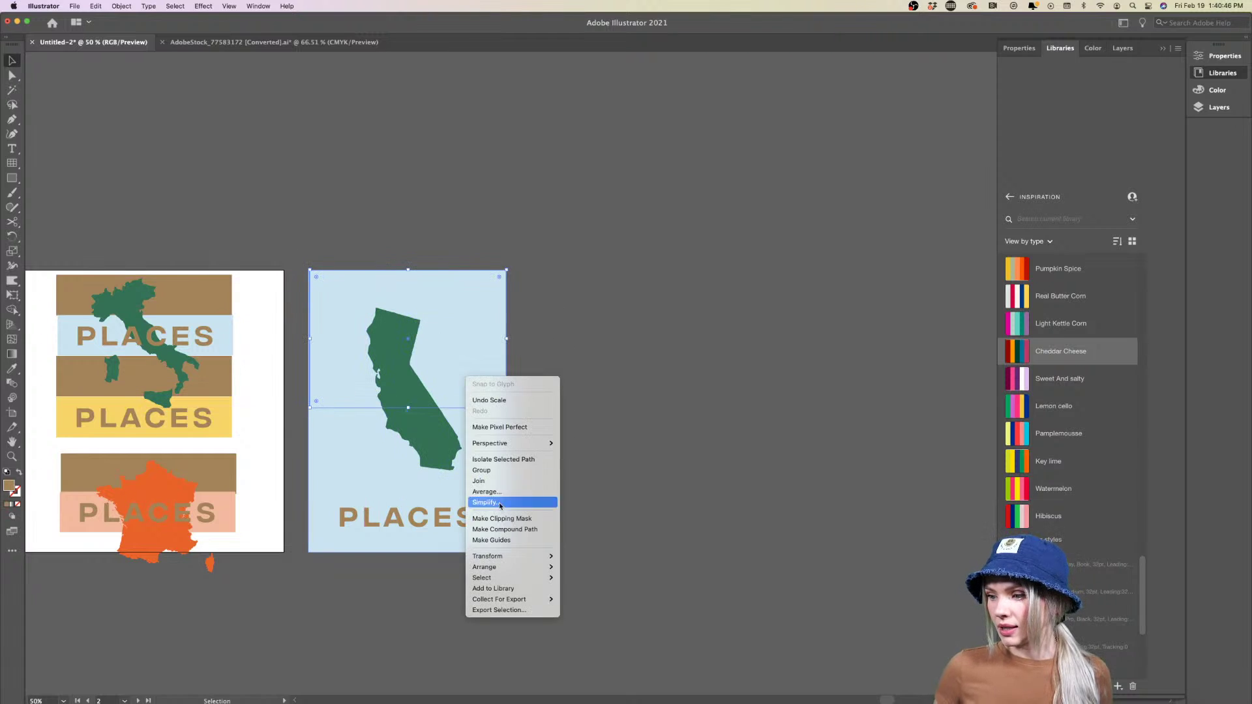
{"action": "mouse_move", "coordinate": [495, 567]}
{"action": "left_click", "coordinate": [594, 567]}
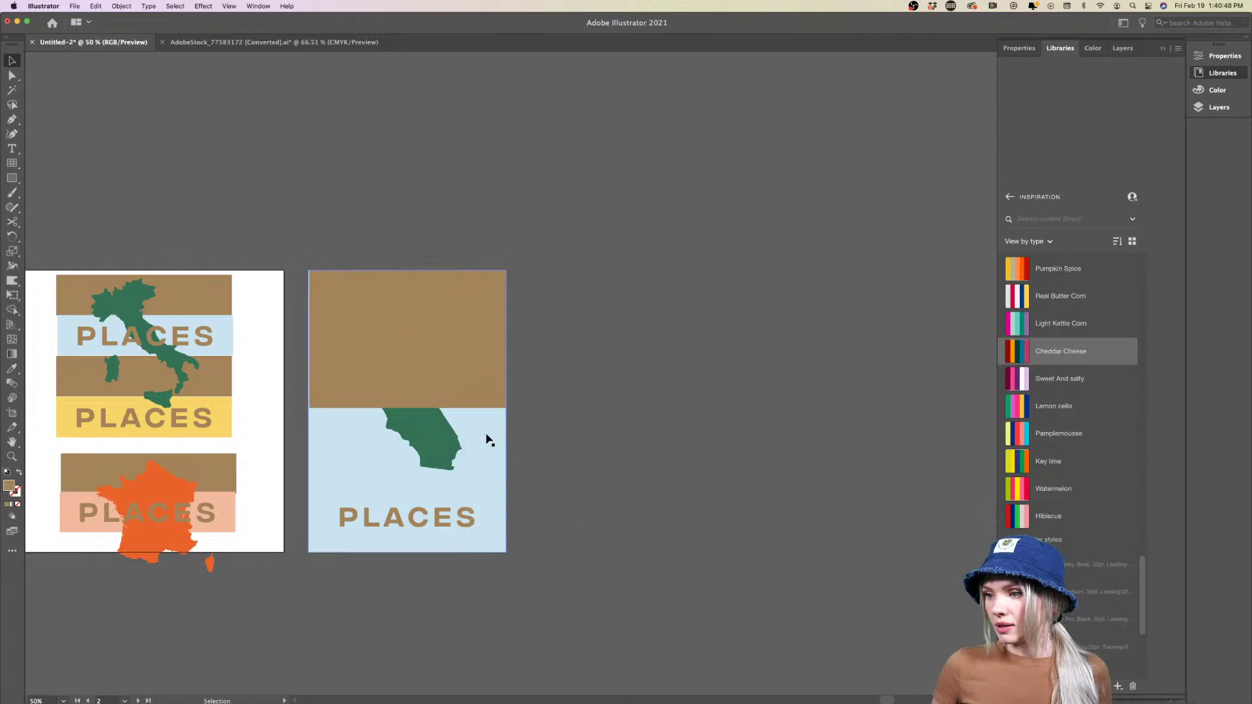
Bring California in front of the brown band, and PLACES in front of California
{"action": "left_click", "coordinate": [434, 441]}
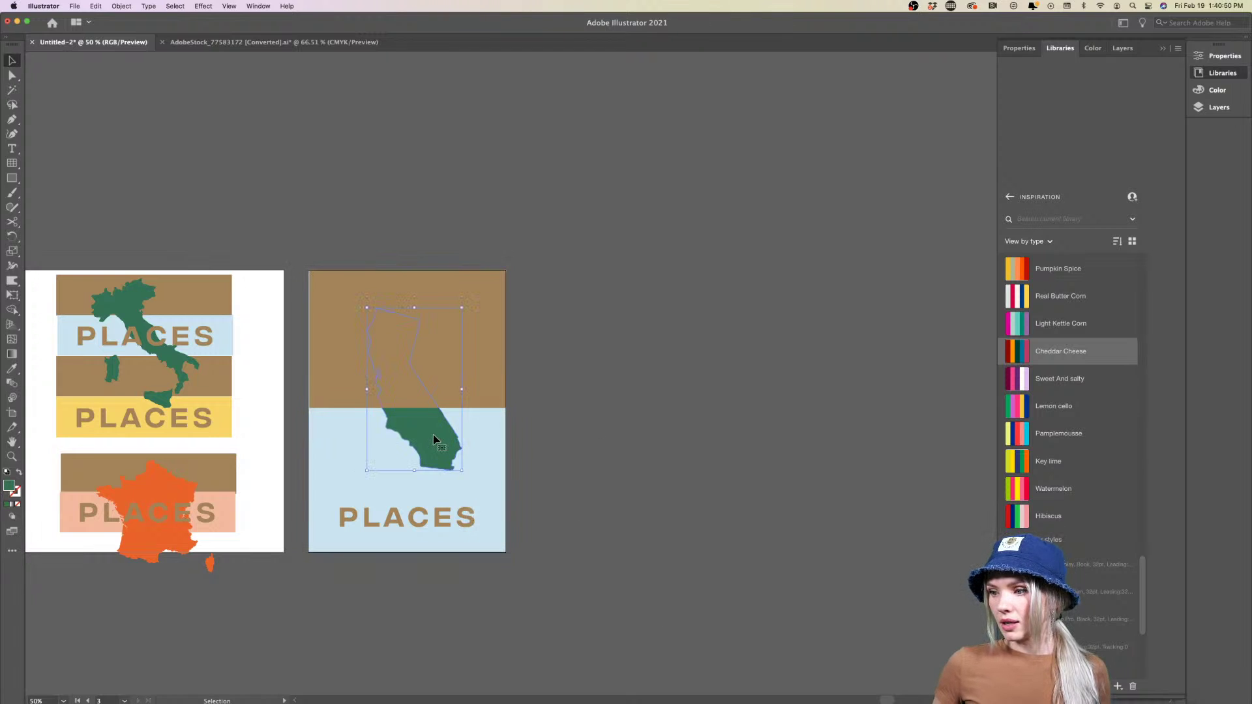
{"action": "right_click", "coordinate": [429, 433]}
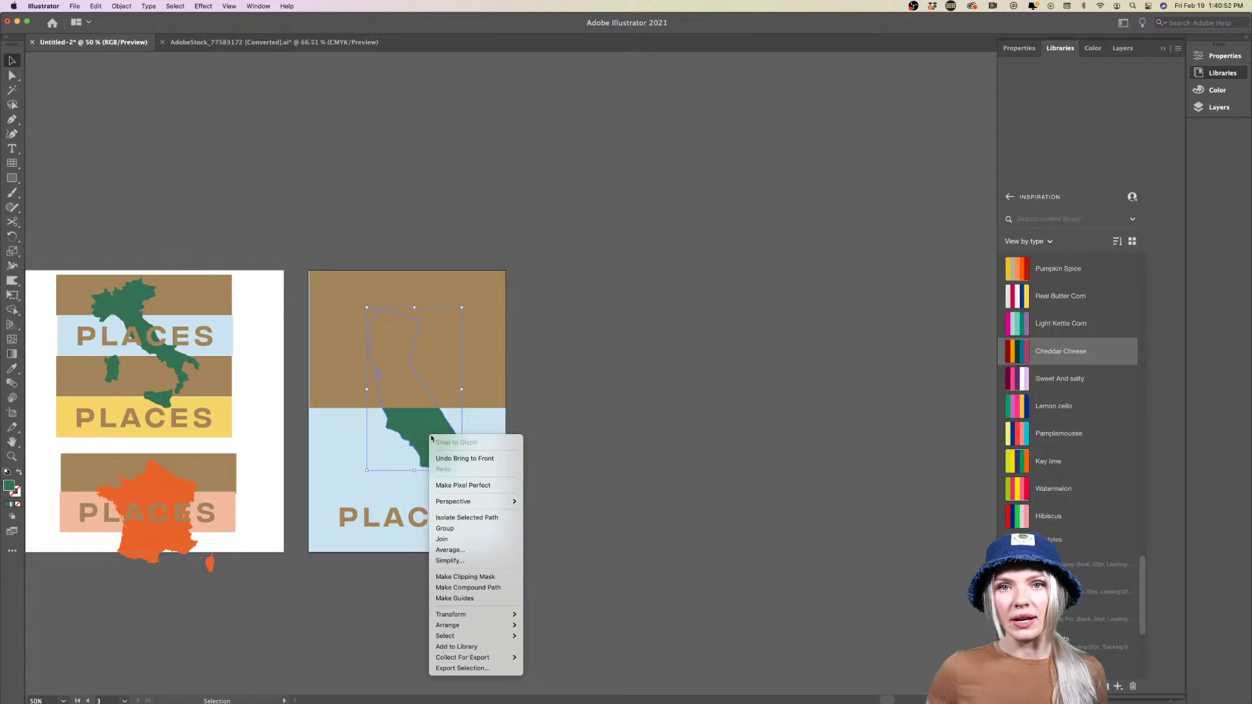
{"action": "mouse_move", "coordinate": [470, 625]}
{"action": "left_click", "coordinate": [567, 625]}
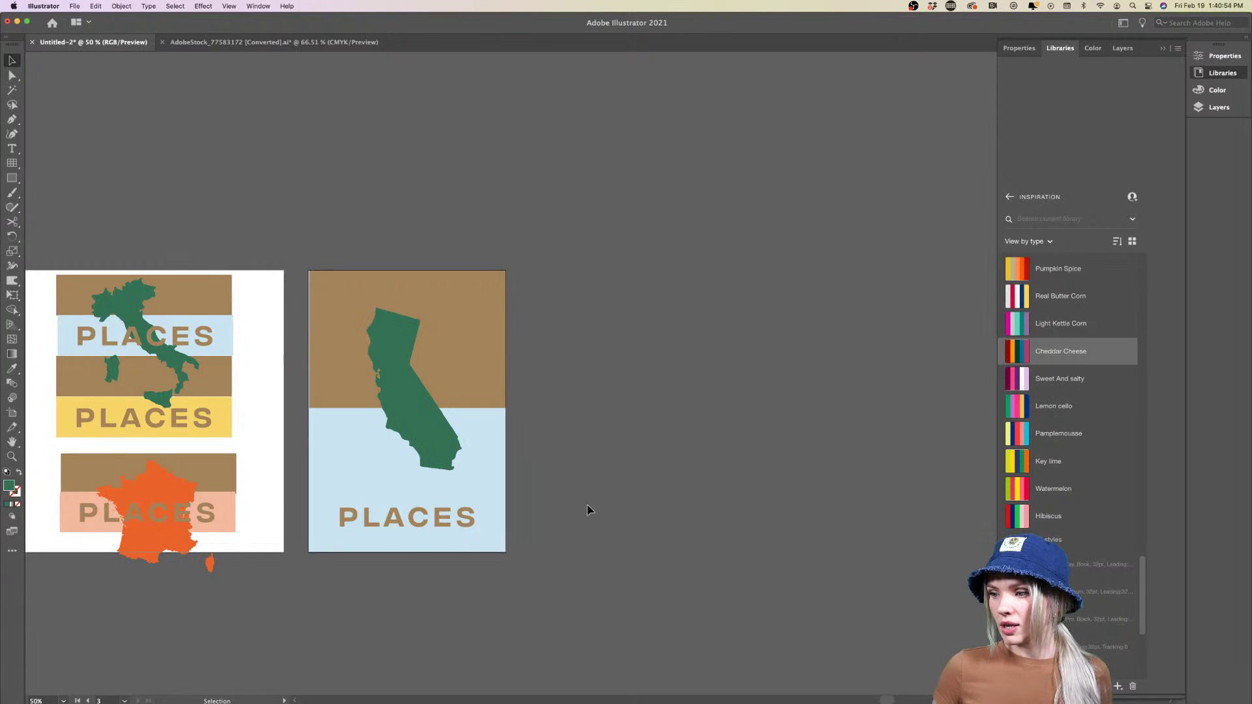
{"action": "left_click_drag", "start_coordinate": [405, 522], "coordinate": [404, 449]}
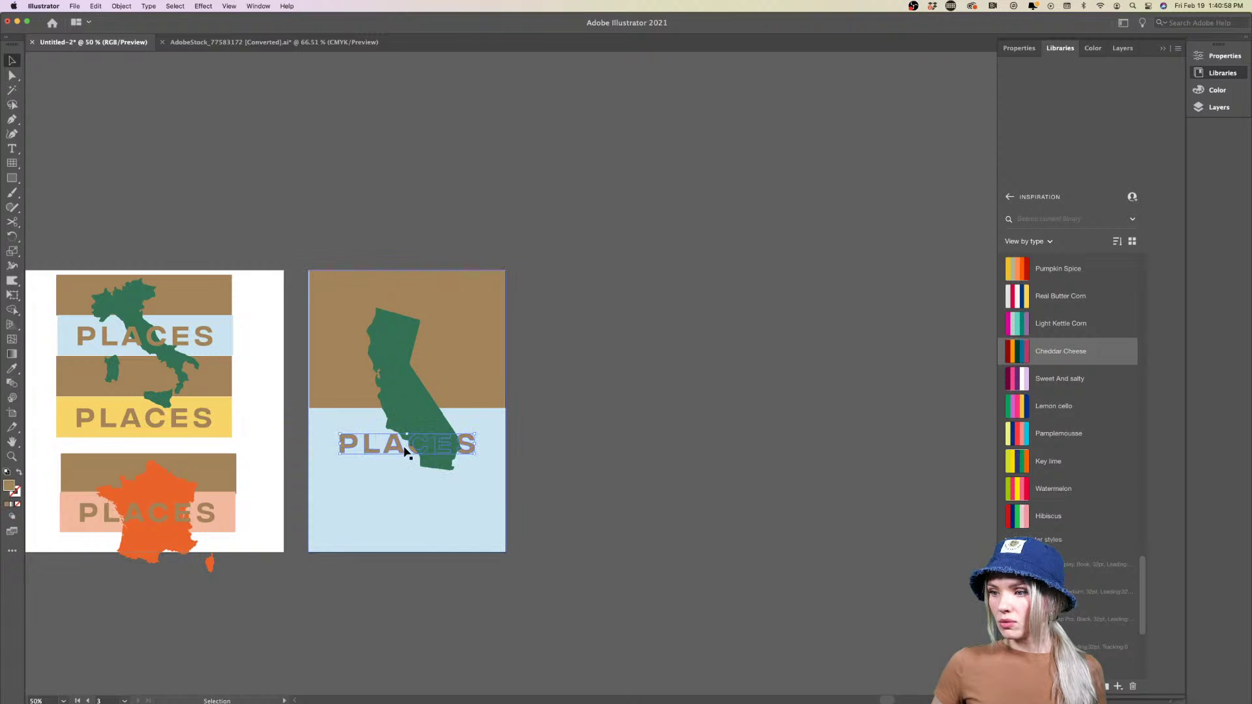
{"action": "right_click", "coordinate": [404, 450]}
{"action": "mouse_move", "coordinate": [456, 583]}
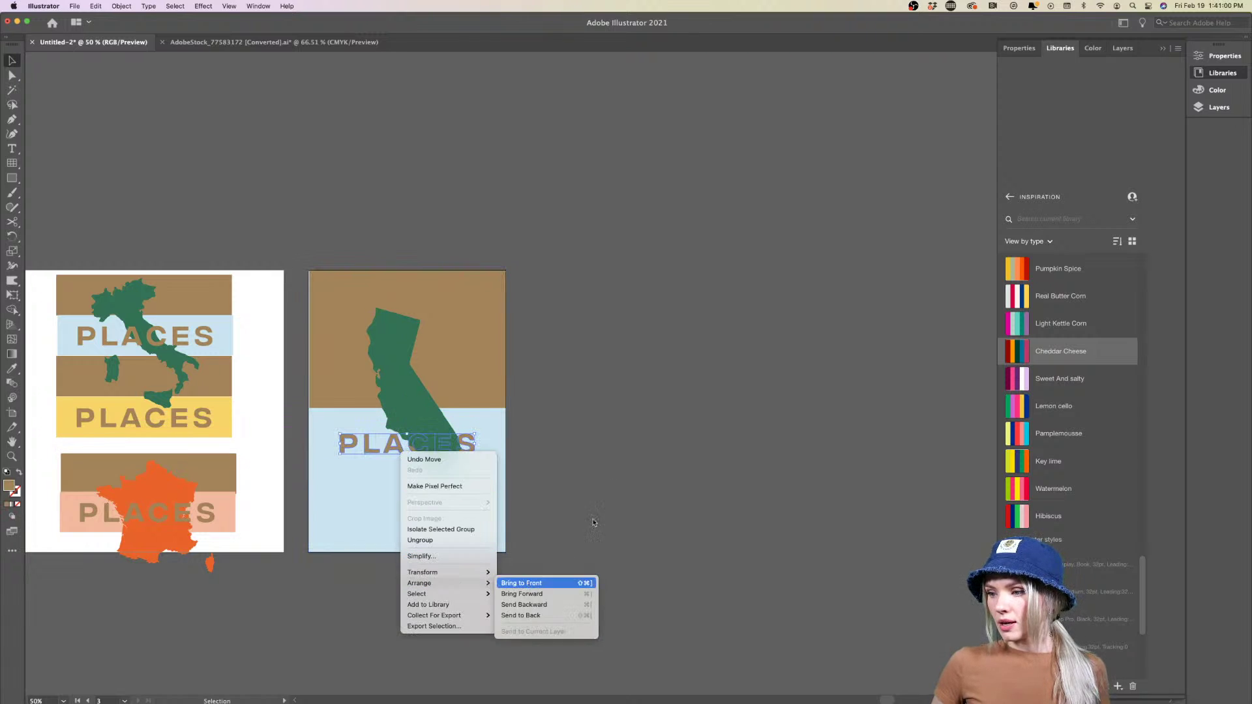
{"action": "left_click", "coordinate": [521, 583]}
{"action": "left_click", "coordinate": [615, 472]}
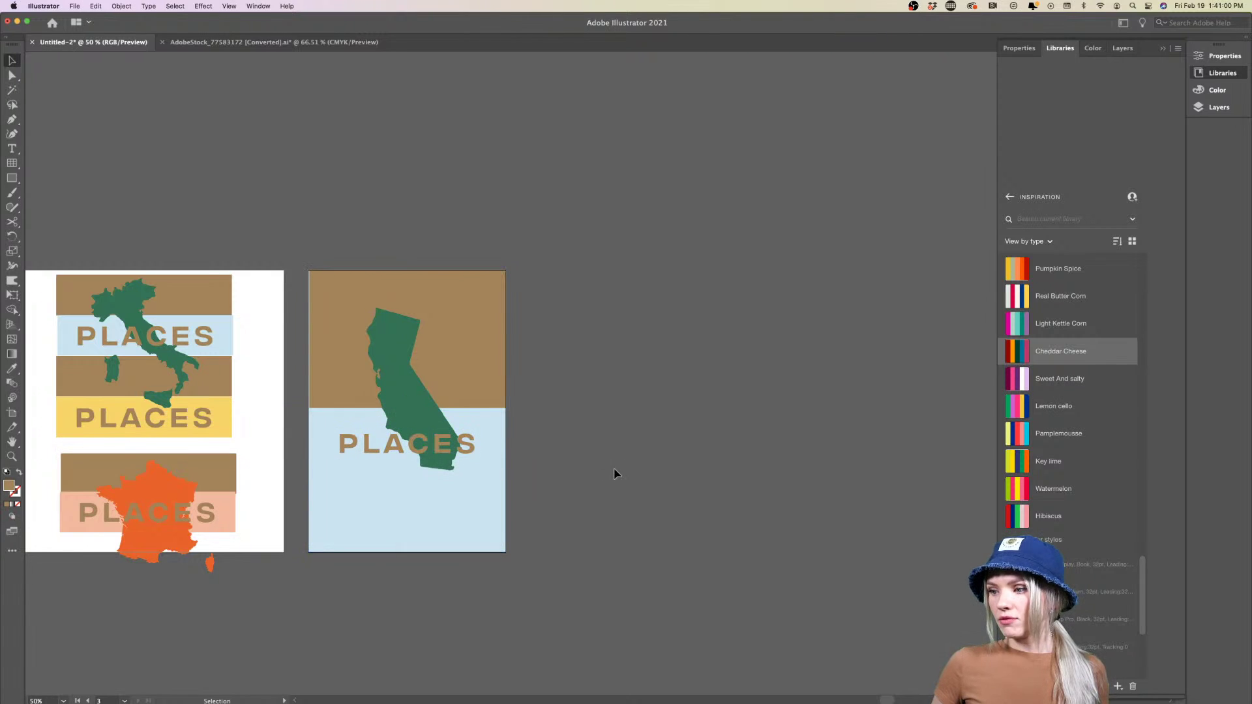
Move California and PLACES down together on the poster
{"action": "left_click", "coordinate": [425, 430]}
{"action": "left_click", "coordinate": [425, 446], "text": "shift"}
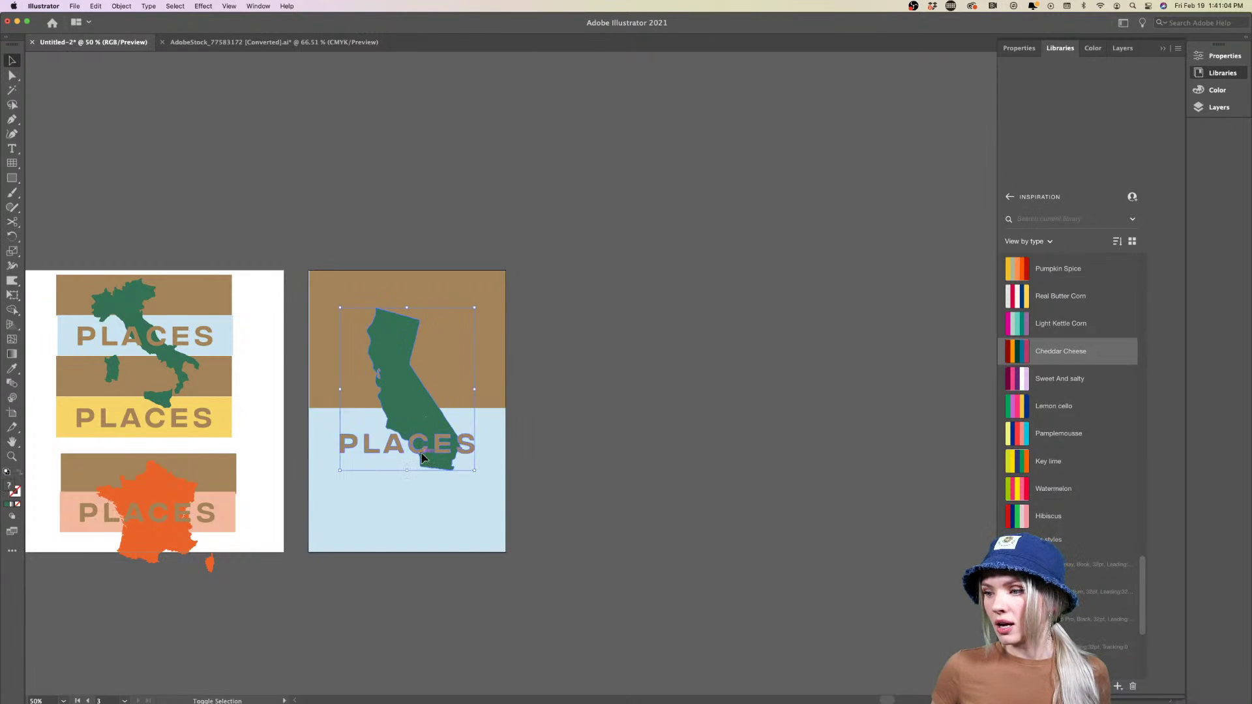
{"action": "left_click_drag", "start_coordinate": [423, 459], "coordinate": [423, 485]}
{"action": "left_click", "coordinate": [557, 486]}
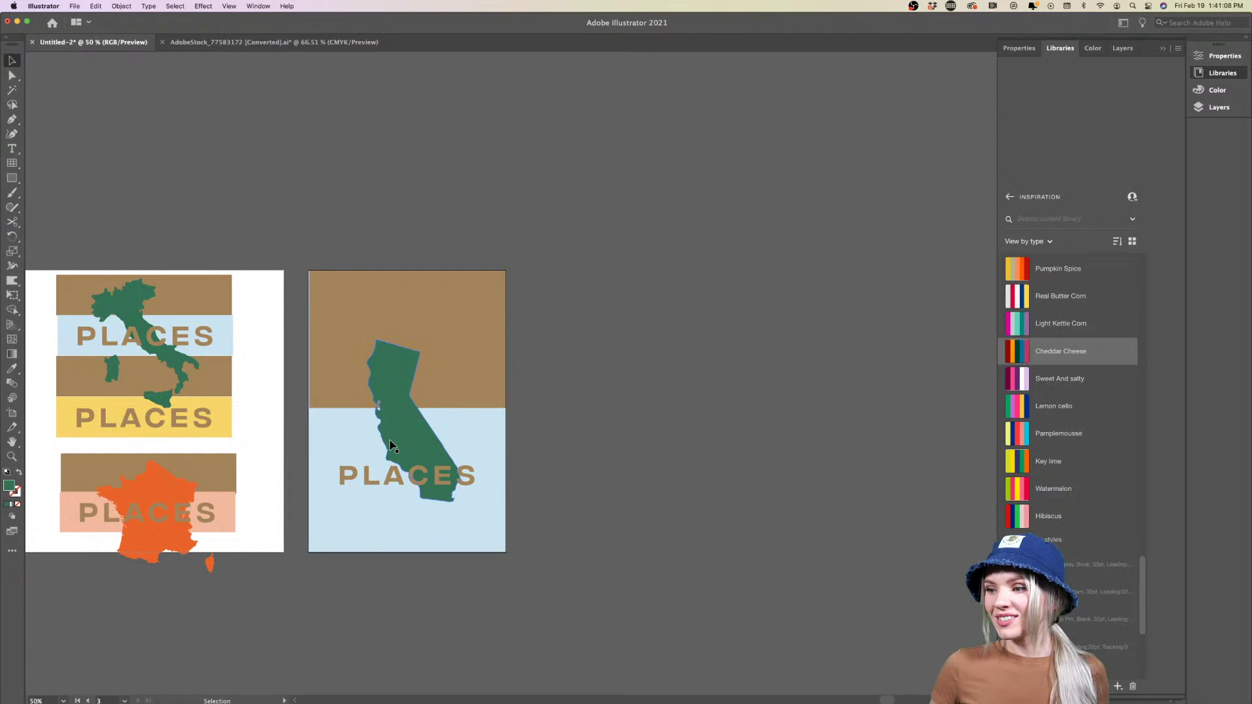
{"action": "scroll", "coordinate": [604, 449], "scroll_direction": "right", "scroll_amount": 1}
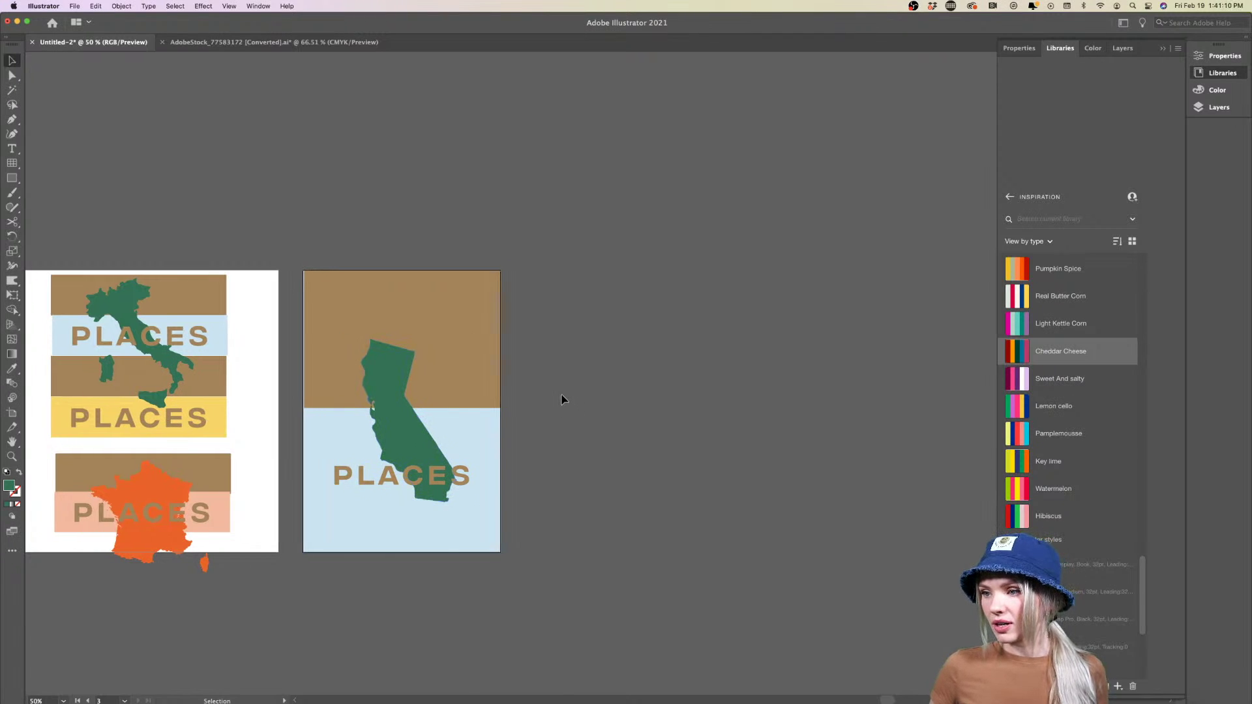
{"action": "scroll", "coordinate": [561, 396], "scroll_direction": "right", "scroll_amount": 4}
Rotate the brown and light-blue background rectangles 180° together
{"action": "left_click", "coordinate": [285, 358]}
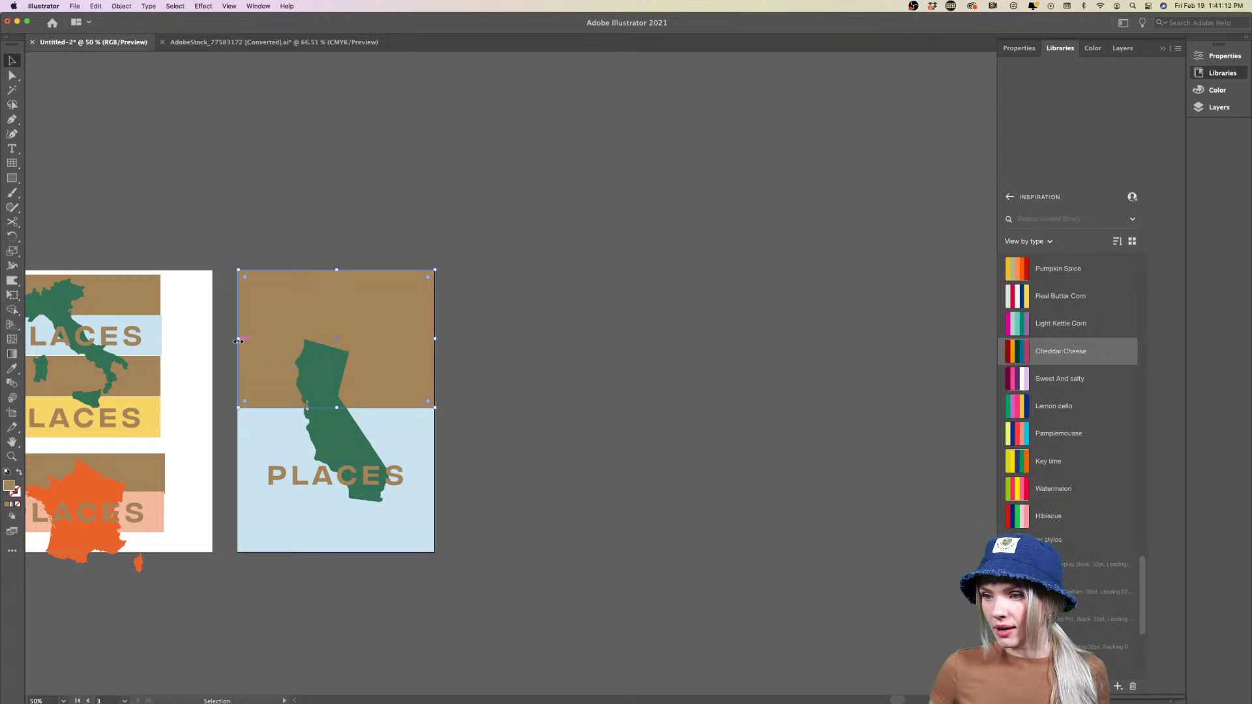
{"action": "left_click", "coordinate": [648, 411]}
{"action": "left_click", "coordinate": [424, 370]}
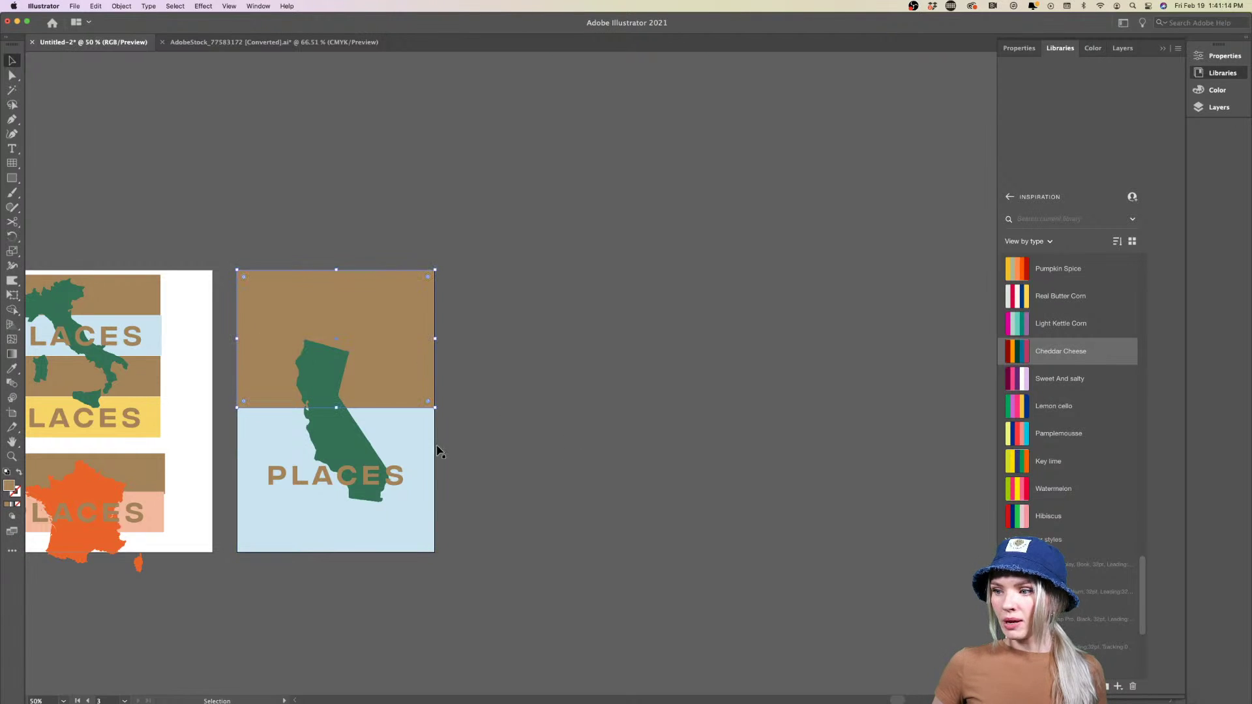
{"action": "left_click", "coordinate": [428, 453], "text": "shift"}
{"action": "left_click_drag", "start_coordinate": [438, 558], "coordinate": [287, 247]}
Move the PLACES text up to the top of the California poster
{"action": "left_click", "coordinate": [418, 485]}
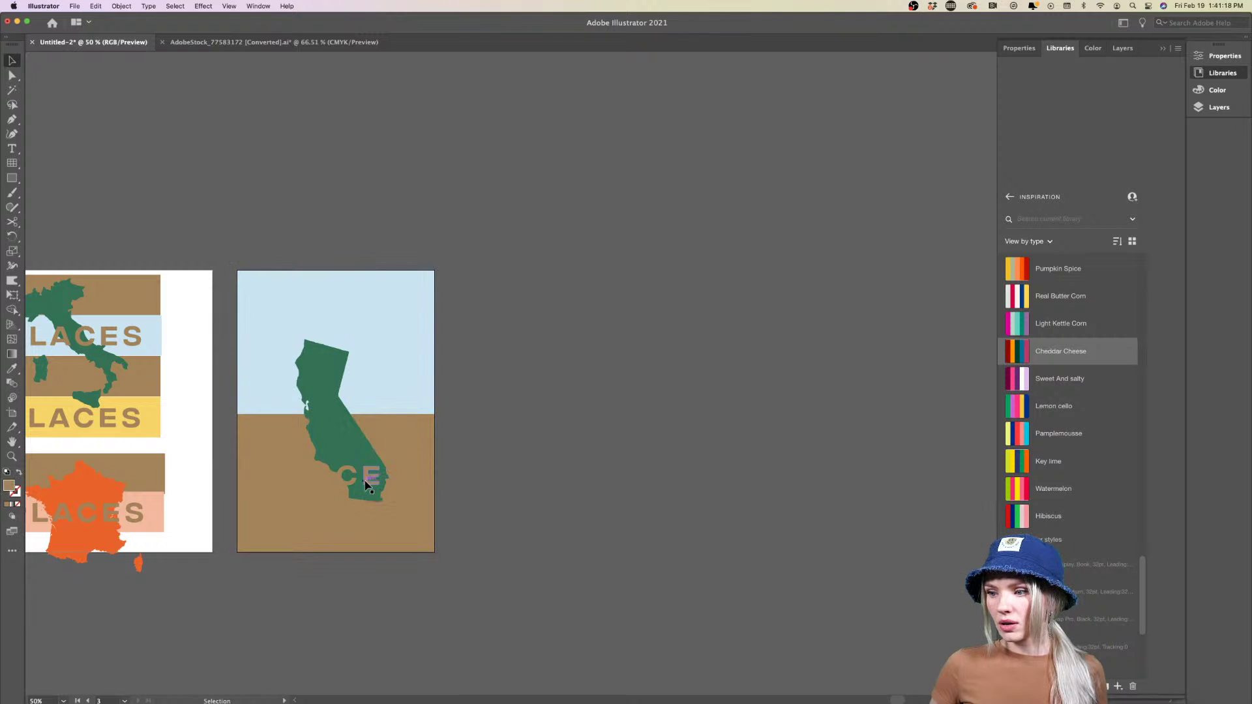
{"action": "left_click_drag", "start_coordinate": [370, 486], "coordinate": [371, 310]}
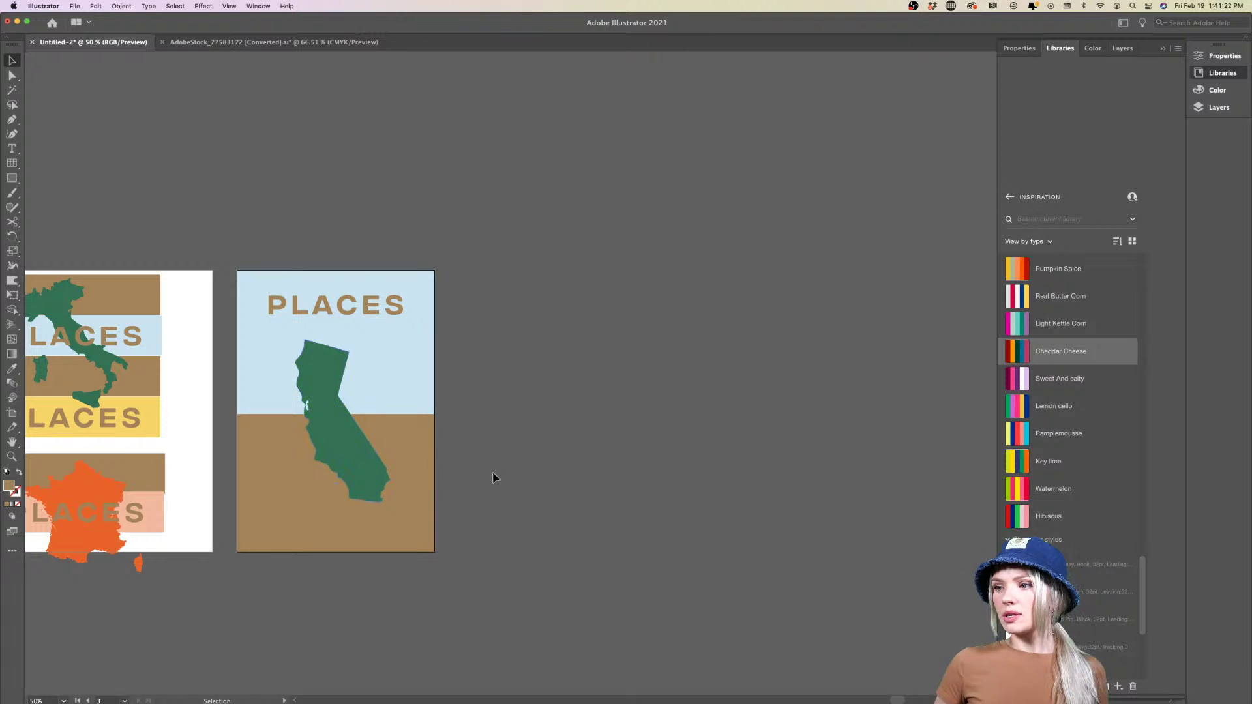
{"action": "key", "text": "super+minus"}
{"action": "key", "text": "super+minus"}
{"action": "key", "text": "super+plus"}
{"action": "key", "text": "super+plus"}
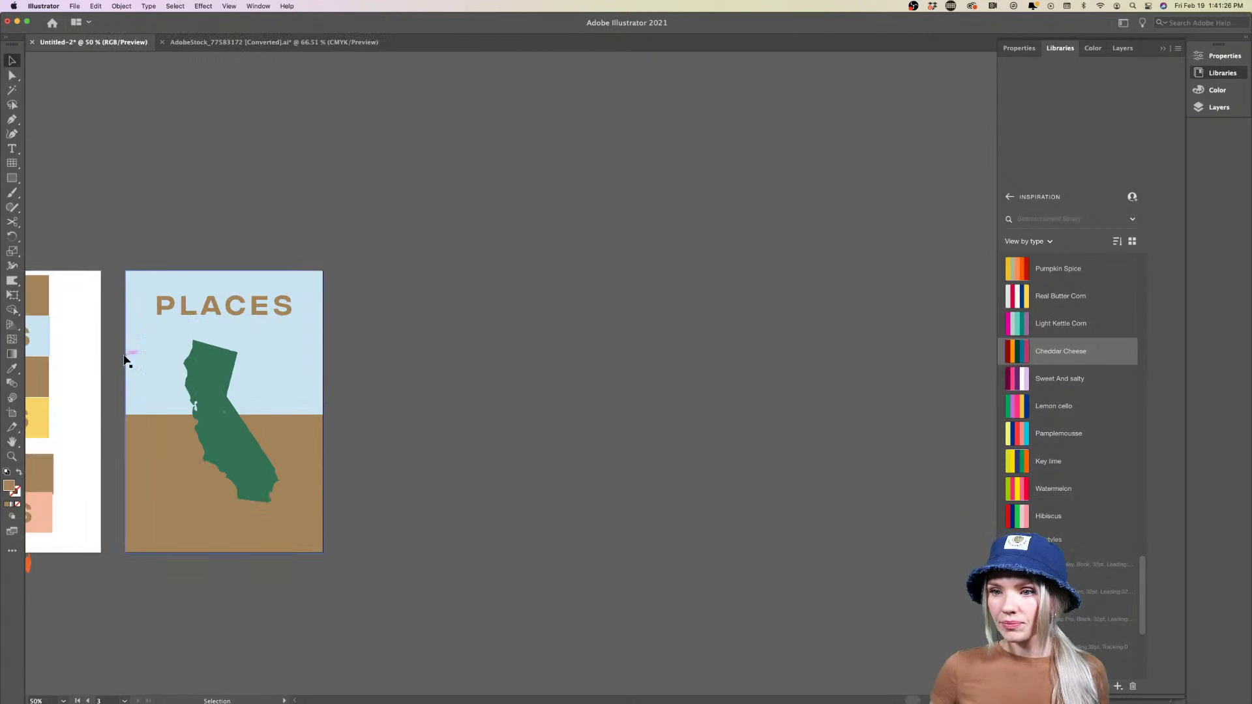
Duplicate the California poster artboard as a blank artboard alongside it
{"action": "left_click", "coordinate": [12, 412]}
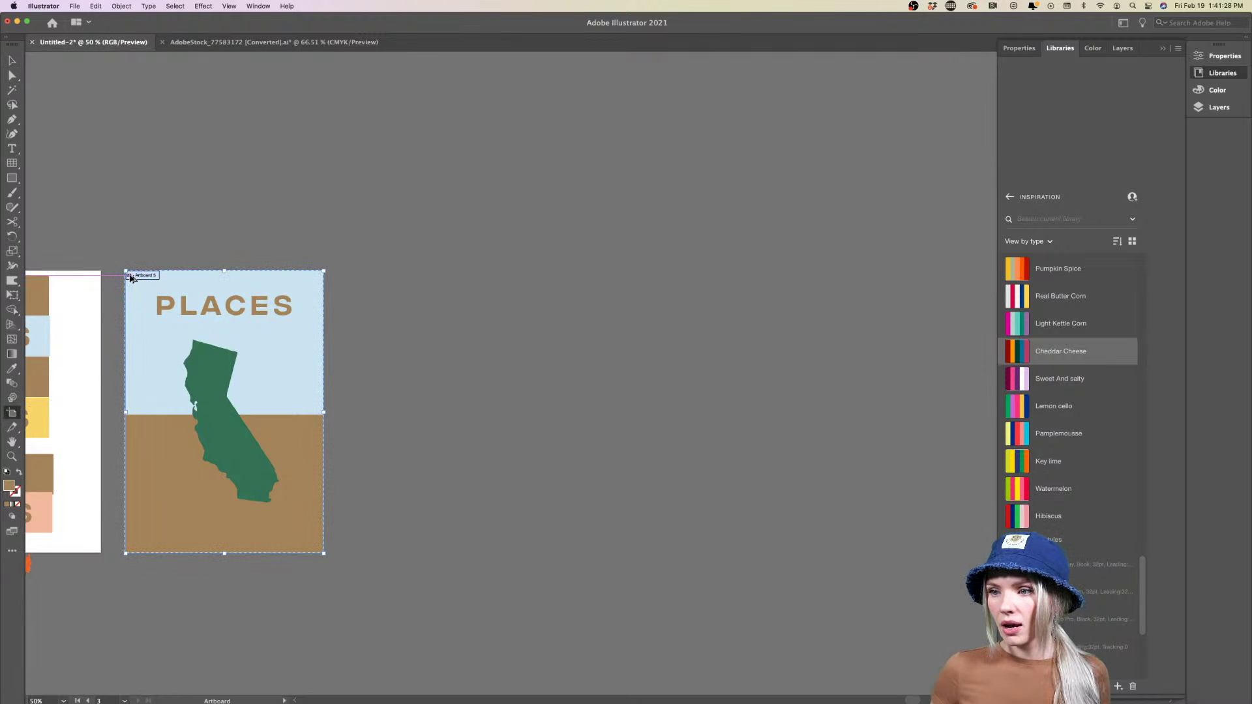
{"action": "left_click_drag", "start_coordinate": [144, 286], "coordinate": [359, 275]}
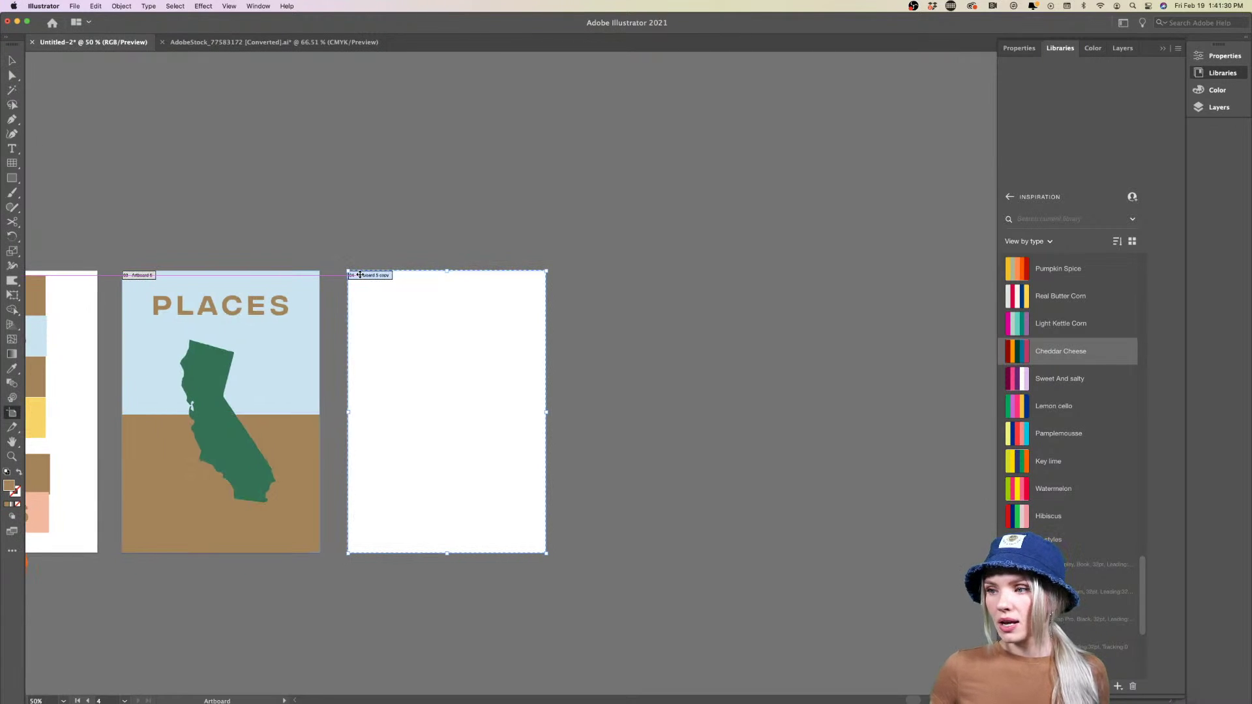
{"action": "scroll", "coordinate": [359, 275], "scroll_direction": "left", "scroll_amount": 5}
{"action": "left_click", "coordinate": [12, 60]}
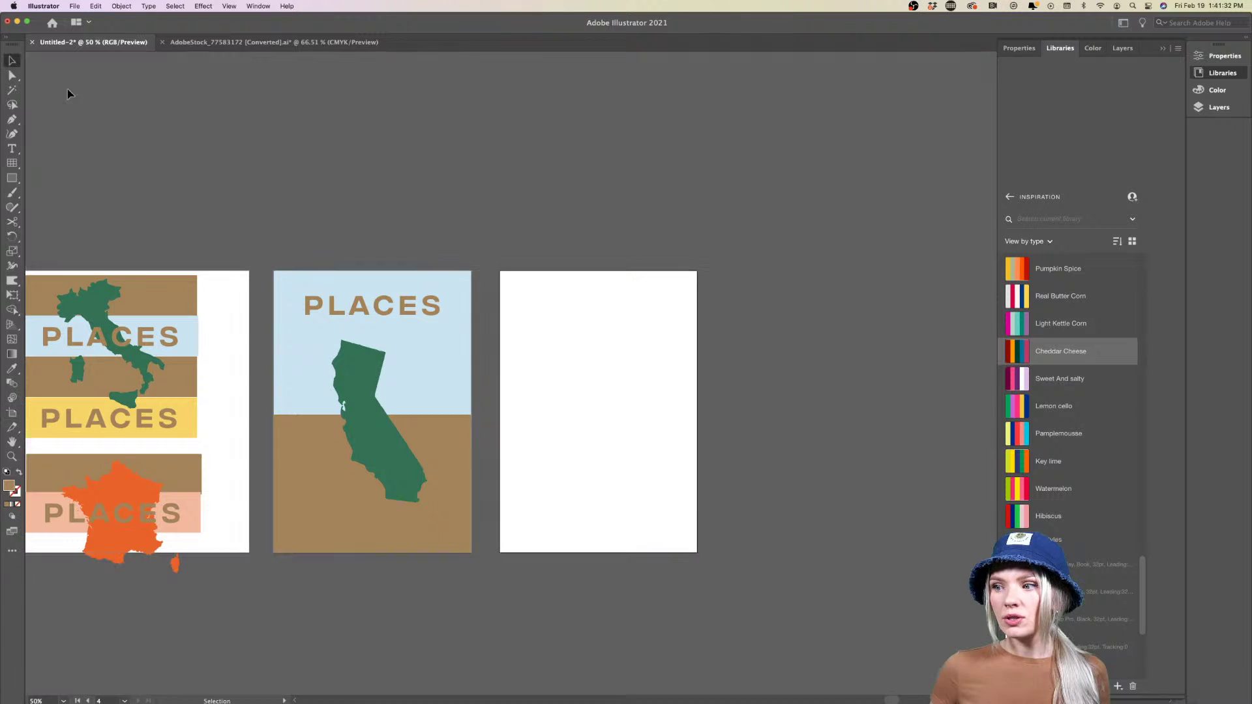
{"action": "scroll", "coordinate": [294, 191], "scroll_direction": "right", "scroll_amount": 3}
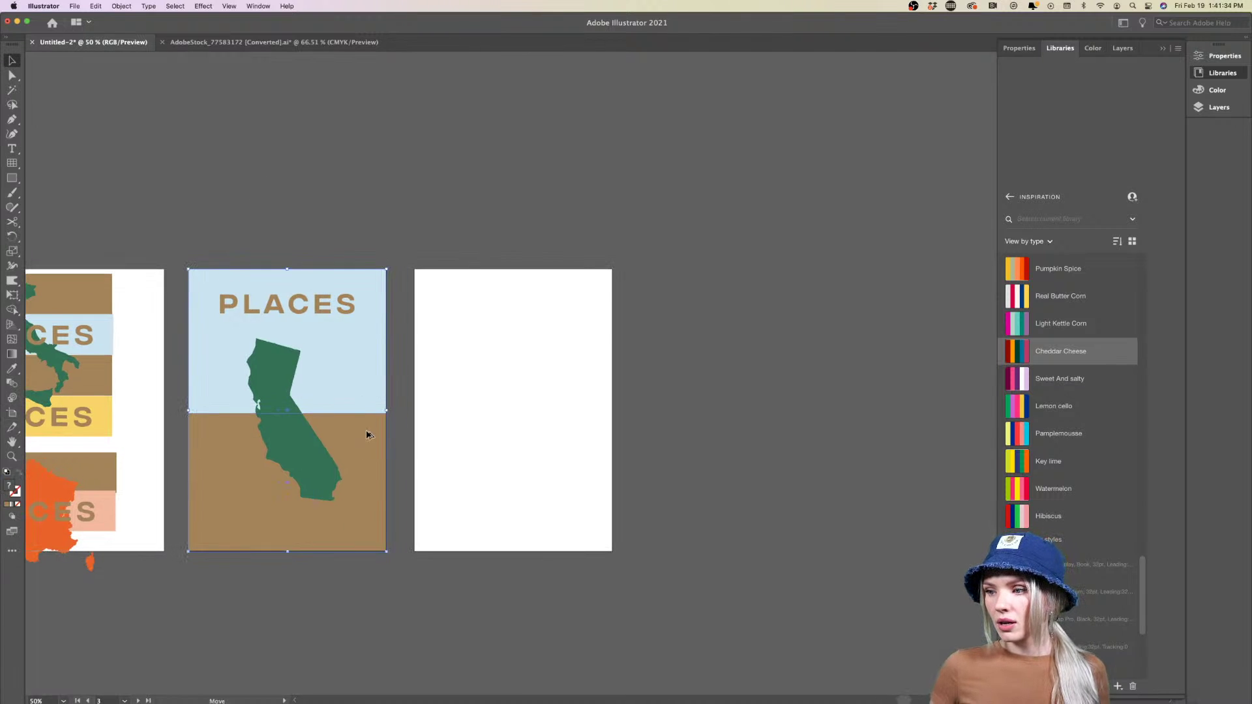
Paste the two-tone background and PLACES in place on the new artboard
{"action": "left_click_drag", "start_coordinate": [366, 433], "coordinate": [590, 431]}
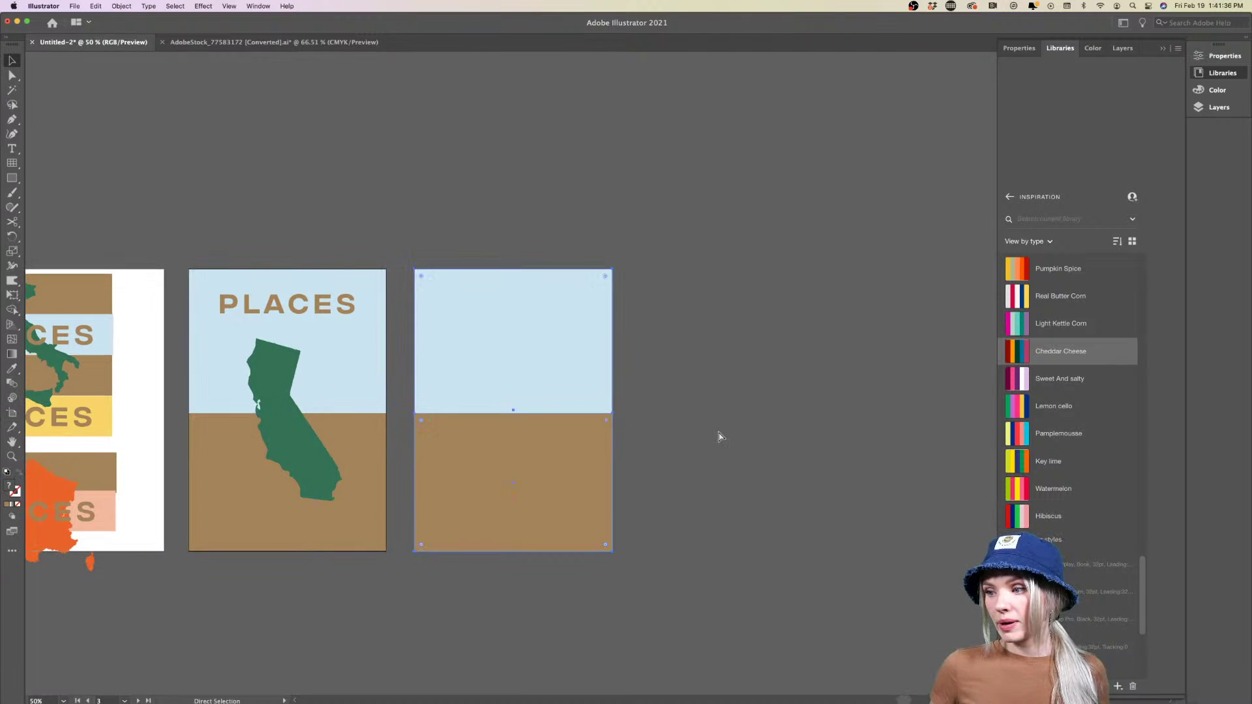
{"action": "key", "text": "super+z"}
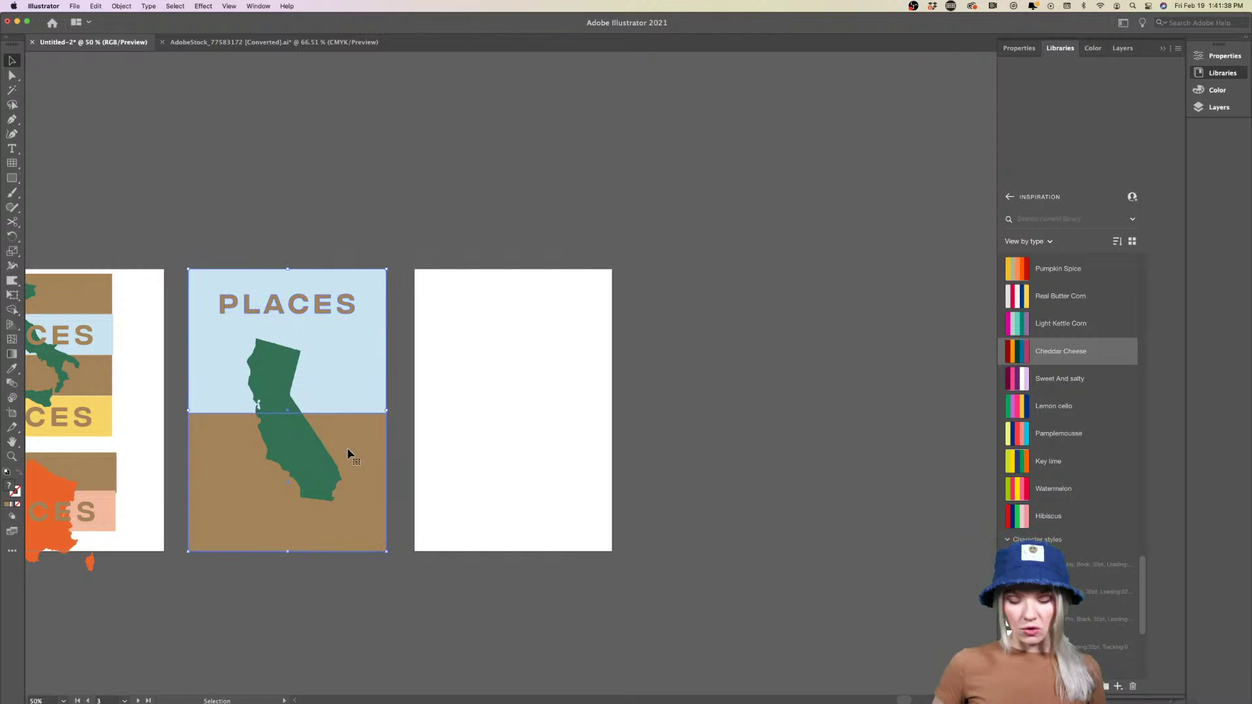
{"action": "left_click", "coordinate": [507, 436]}
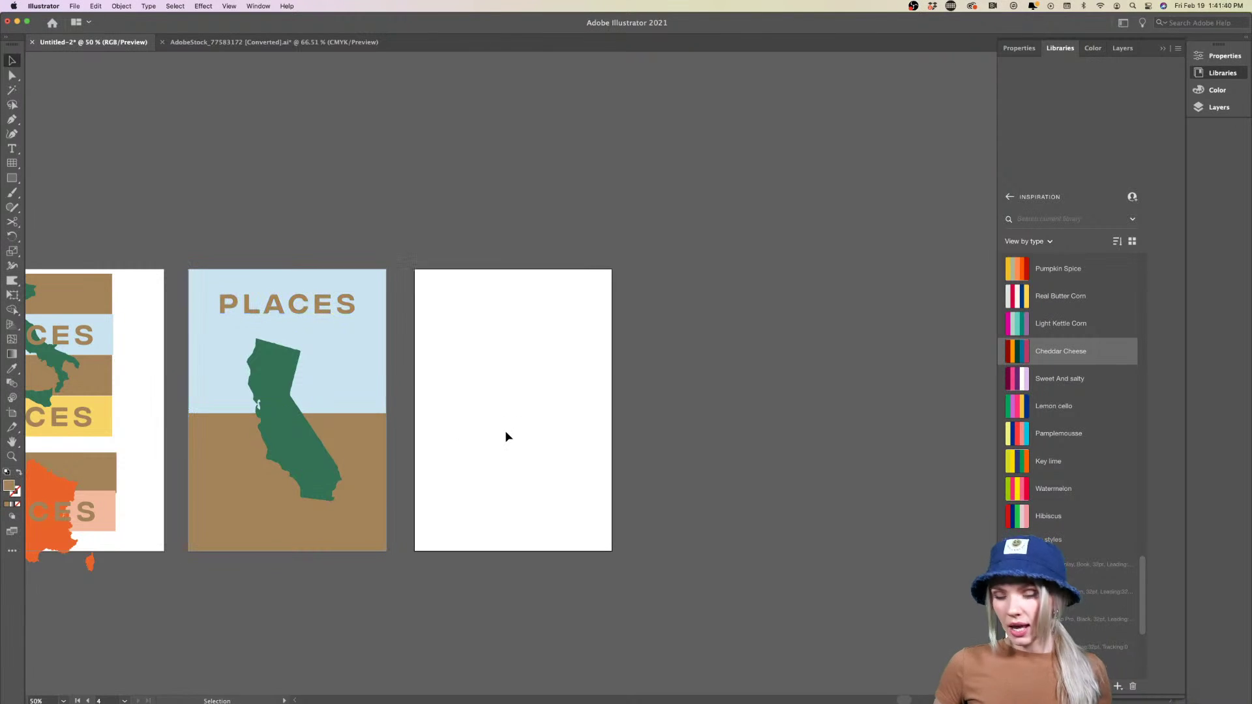
{"action": "key", "text": "super+shift+v"}
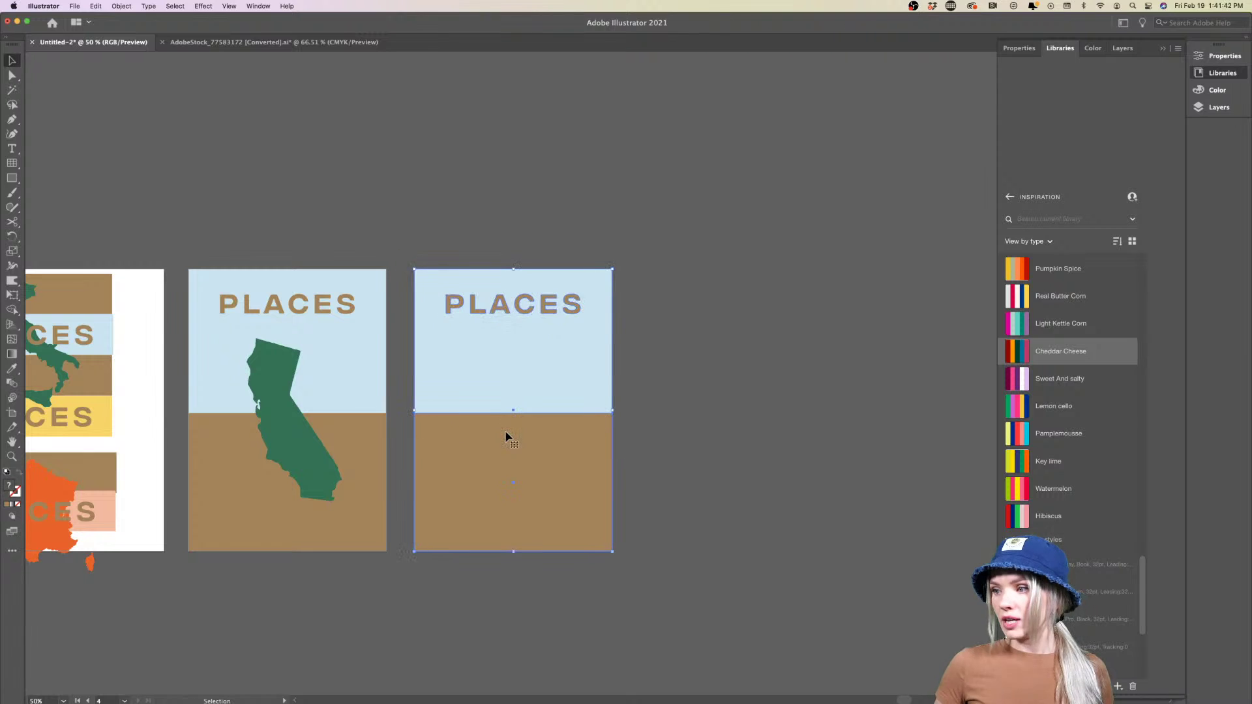
{"action": "left_click", "coordinate": [662, 402]}
{"action": "scroll", "coordinate": [667, 400], "scroll_direction": "left", "scroll_amount": 3}
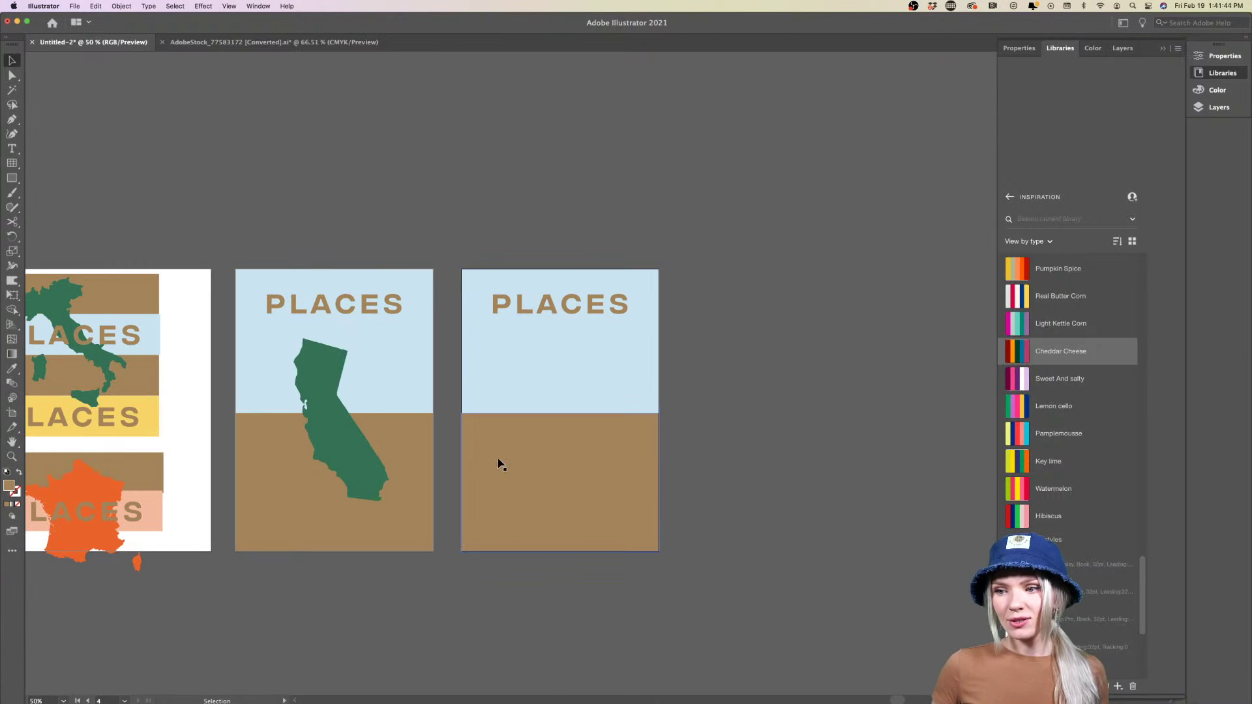
{"action": "scroll", "coordinate": [500, 464], "scroll_direction": "left", "scroll_amount": 4}
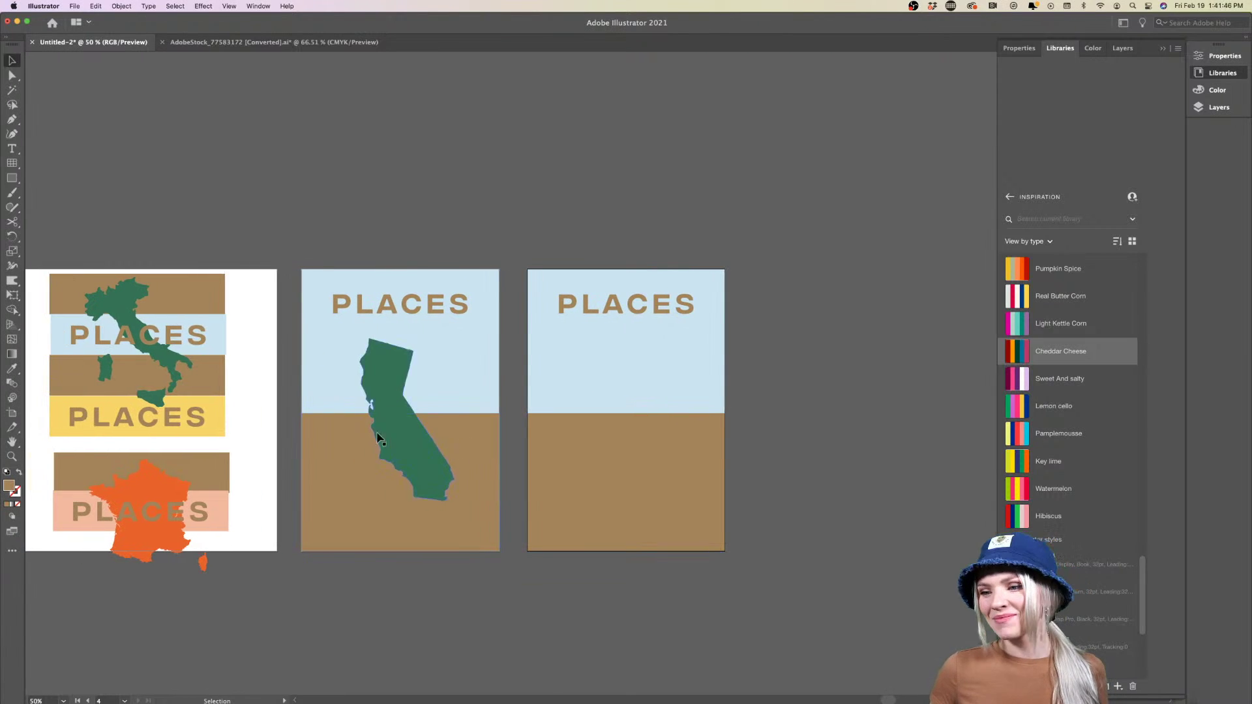
Recolor the third poster's light-blue sky with the pink from the France strip
{"action": "left_click", "coordinate": [189, 535]}
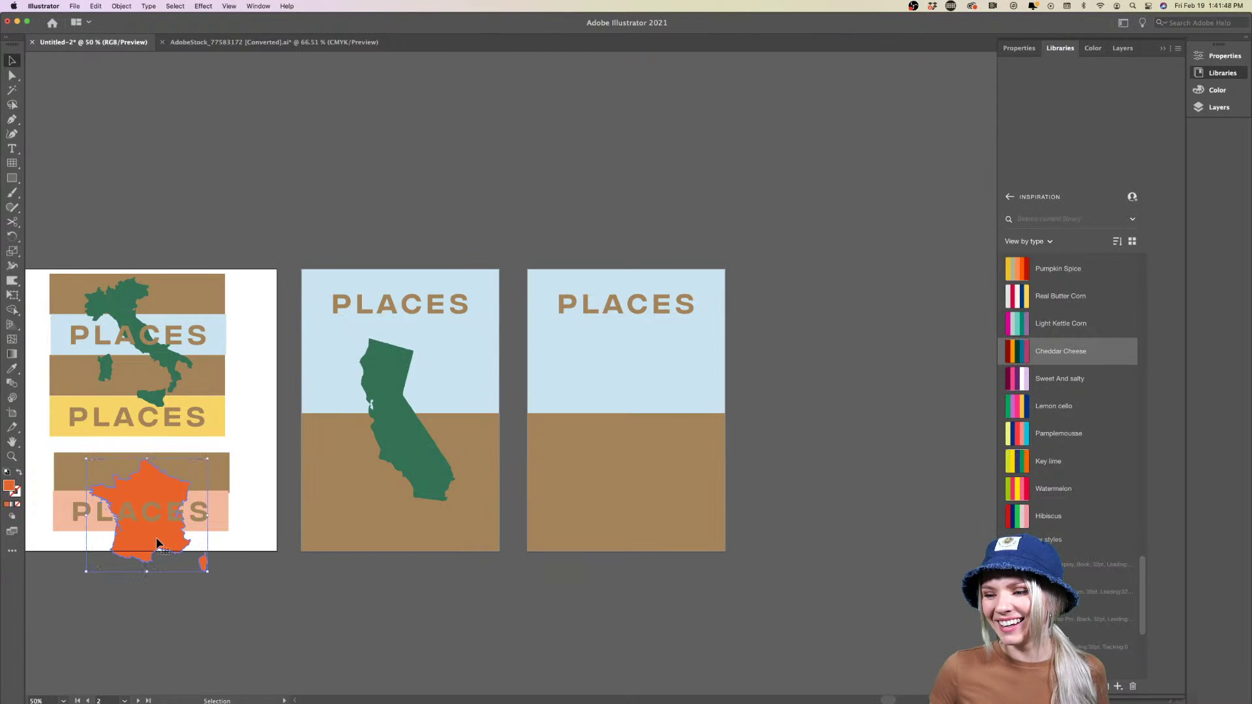
{"action": "left_click", "coordinate": [645, 383]}
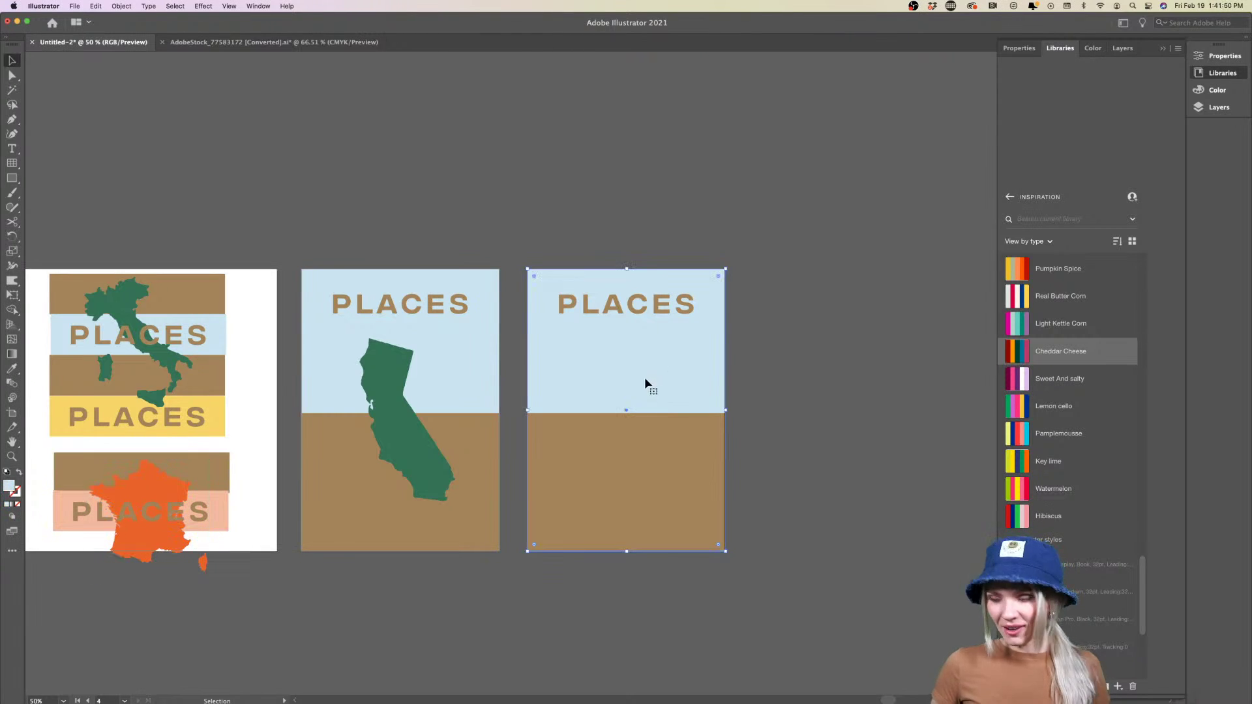
{"action": "key", "text": "i"}
{"action": "left_click", "coordinate": [205, 506]}
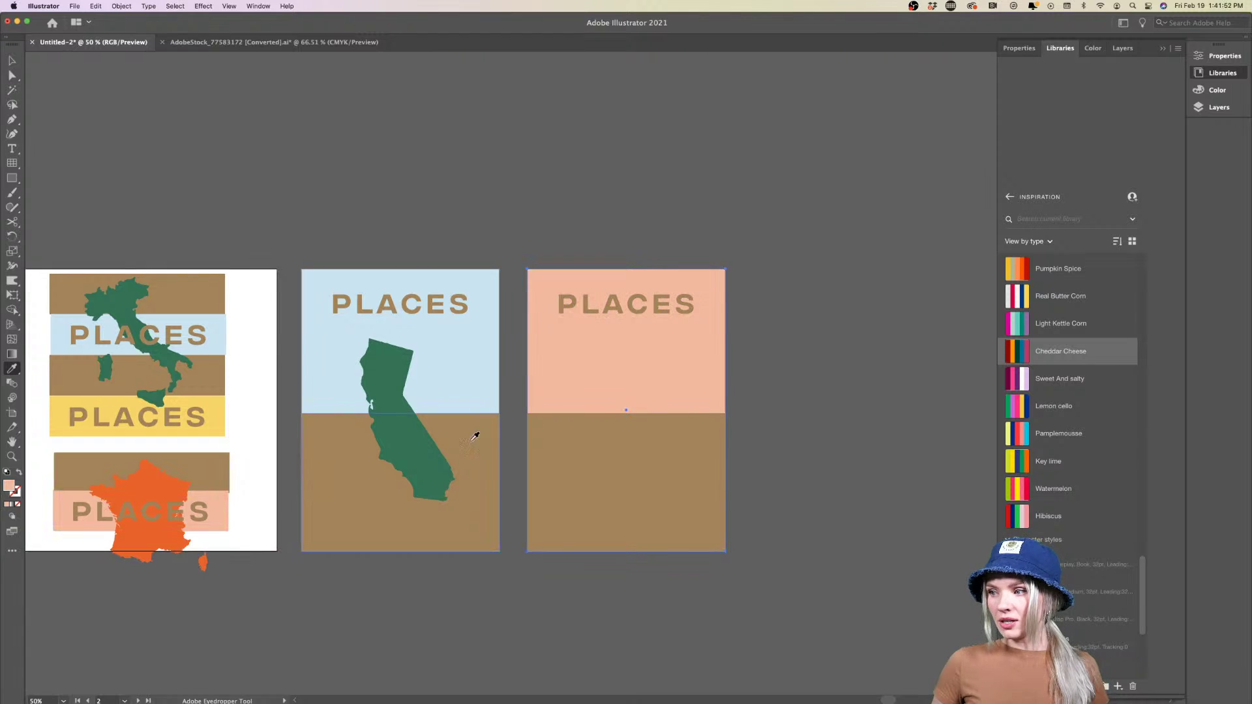
{"action": "key", "text": "v"}
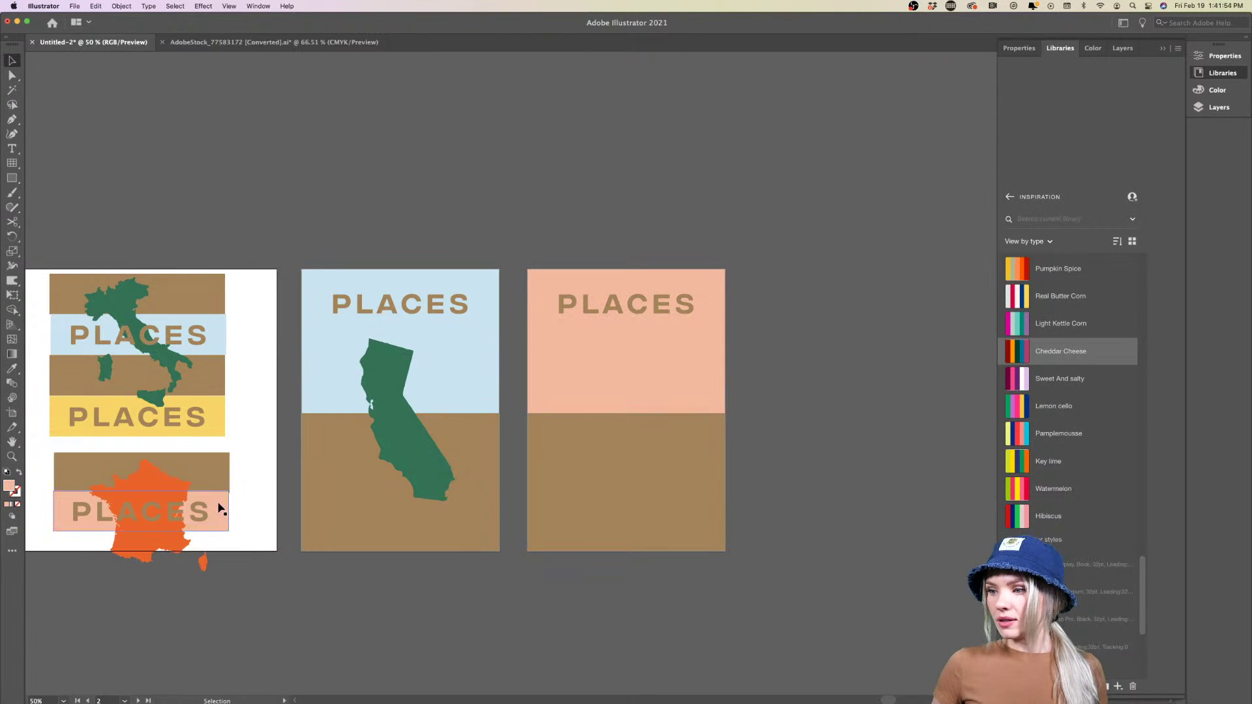
Move the orange France map onto the third poster, bring it to front, and enlarge it
{"action": "left_click_drag", "start_coordinate": [162, 529], "coordinate": [635, 444]}
{"action": "right_click", "coordinate": [635, 445]}
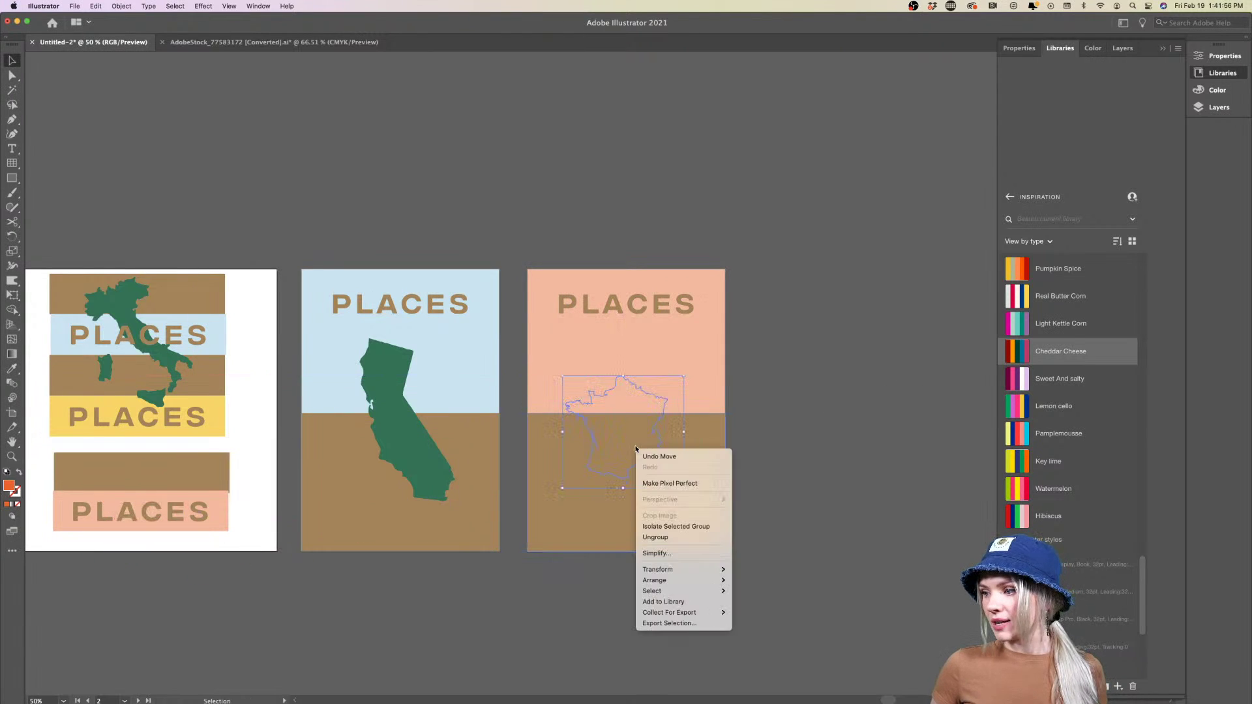
{"action": "mouse_move", "coordinate": [678, 584]}
{"action": "left_click", "coordinate": [756, 580]}
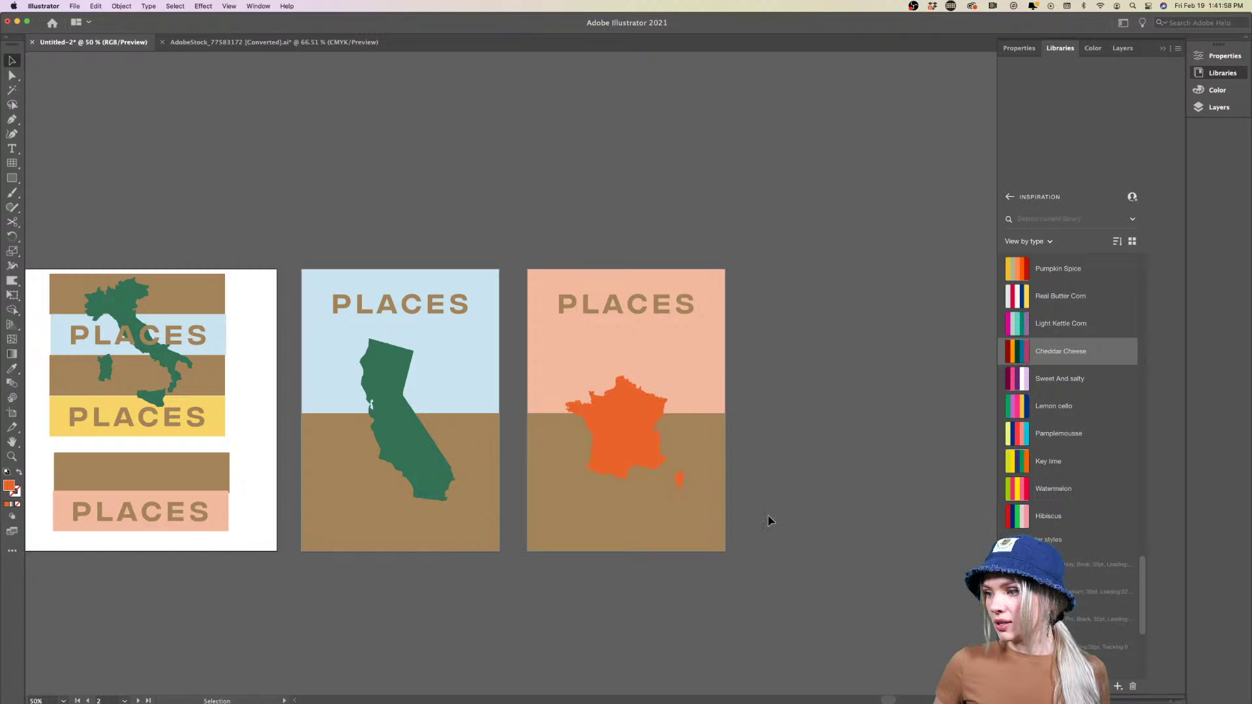
{"action": "scroll", "coordinate": [609, 476], "scroll_direction": "right", "scroll_amount": 2}
{"action": "left_click_drag", "start_coordinate": [628, 377], "coordinate": [655, 356]}
{"action": "left_click_drag", "start_coordinate": [599, 397], "coordinate": [586, 422]}
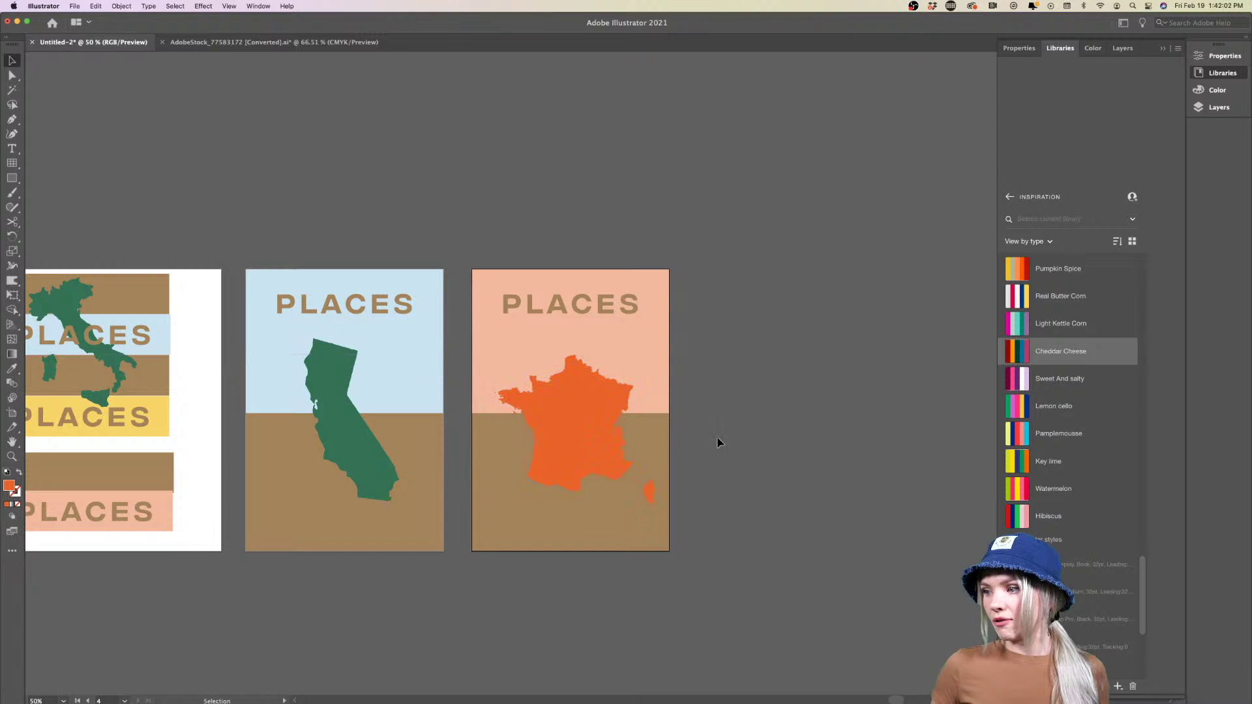
Stretch the green California shape wider on the middle poster
{"action": "left_click", "coordinate": [361, 469]}
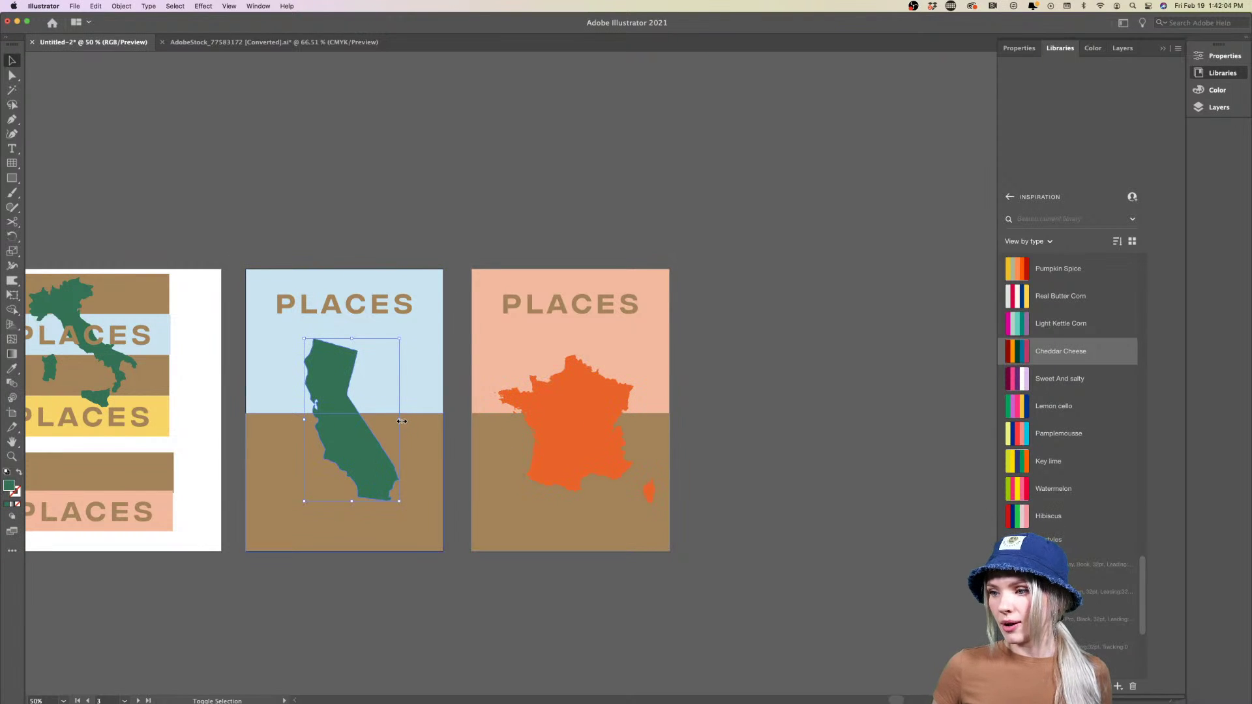
{"action": "left_click_drag", "start_coordinate": [402, 421], "coordinate": [406, 422]}
{"action": "left_click", "coordinate": [741, 448]}
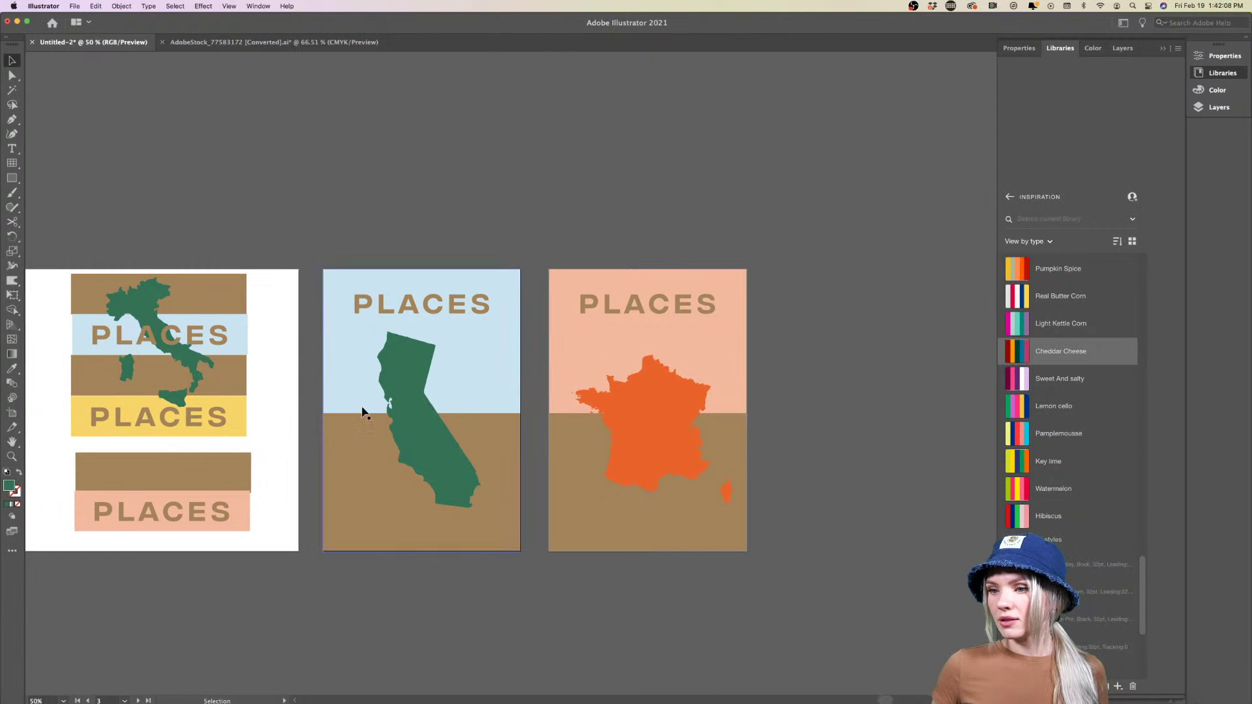
Duplicate the France artboard rightward as a blank fourth artboard
{"action": "scroll", "coordinate": [166, 356], "scroll_direction": "right", "scroll_amount": 1}
{"action": "scroll", "coordinate": [163, 350], "scroll_direction": "down", "scroll_amount": 1}
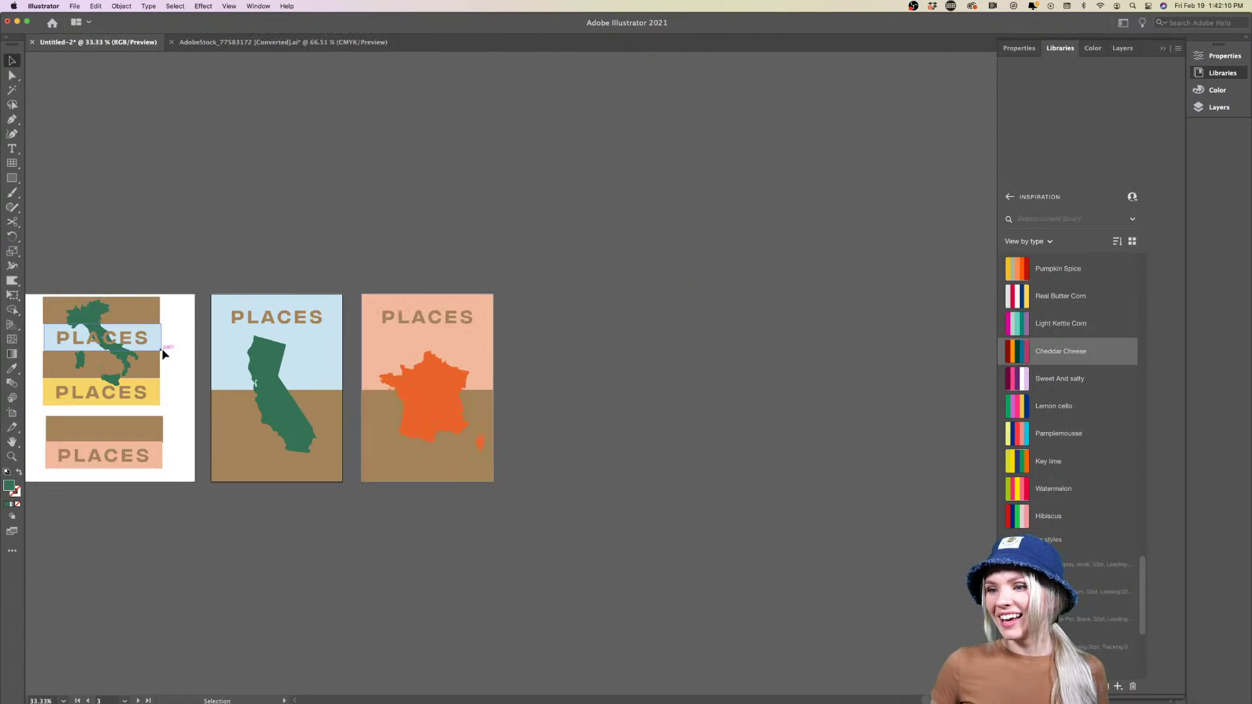
{"action": "scroll", "coordinate": [162, 349], "scroll_direction": "right", "scroll_amount": 1}
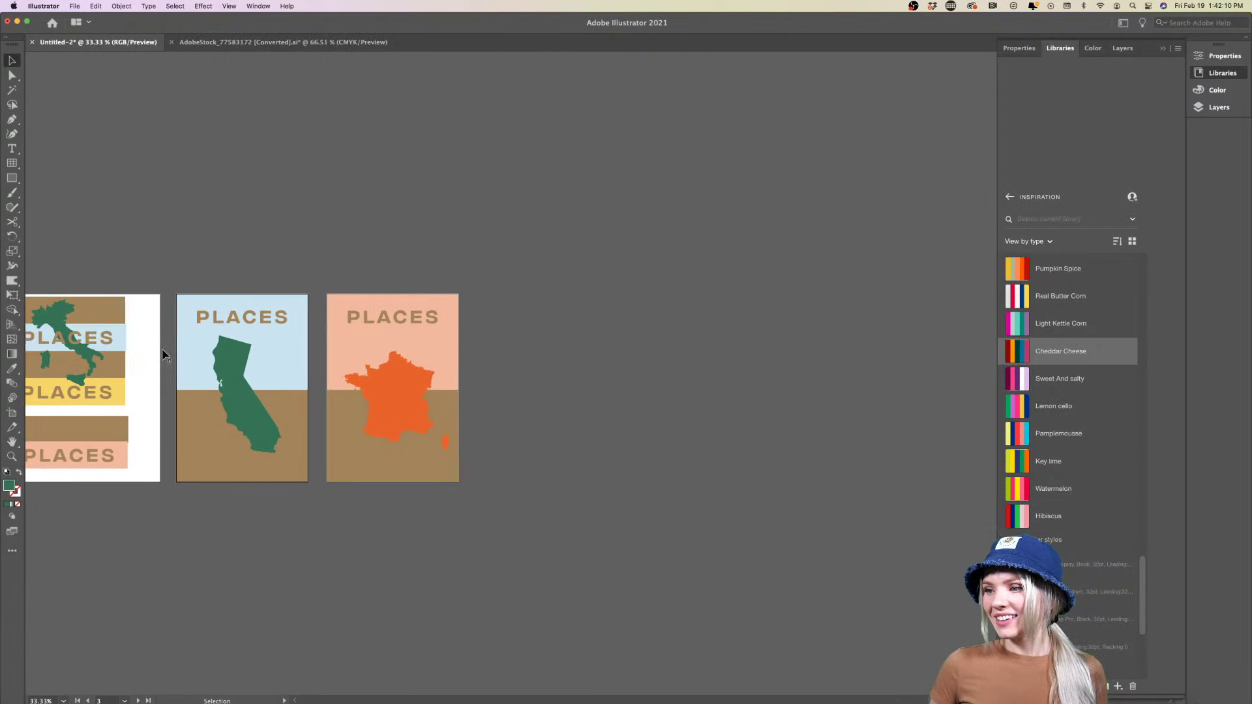
{"action": "left_click", "coordinate": [11, 412]}
{"action": "left_click_drag", "start_coordinate": [336, 304], "coordinate": [483, 304]}
{"action": "left_click", "coordinate": [11, 60]}
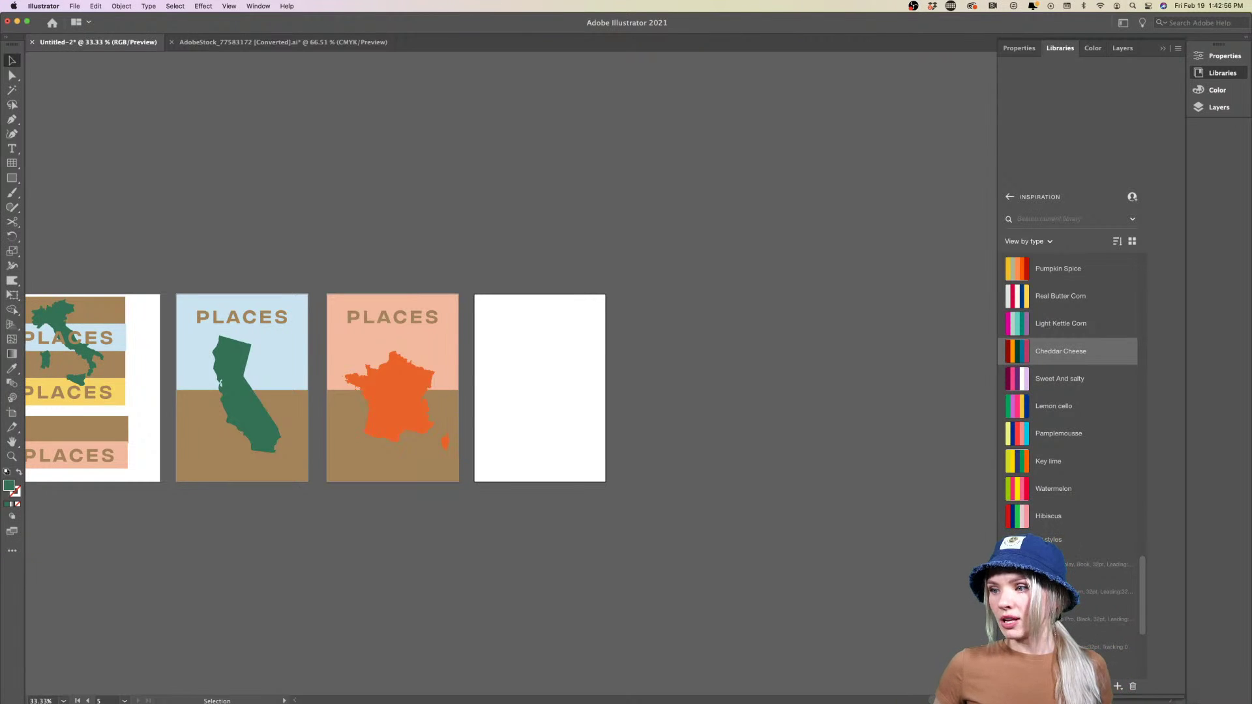
{"action": "scroll", "coordinate": [253, 507], "scroll_direction": "up", "scroll_amount": 2}
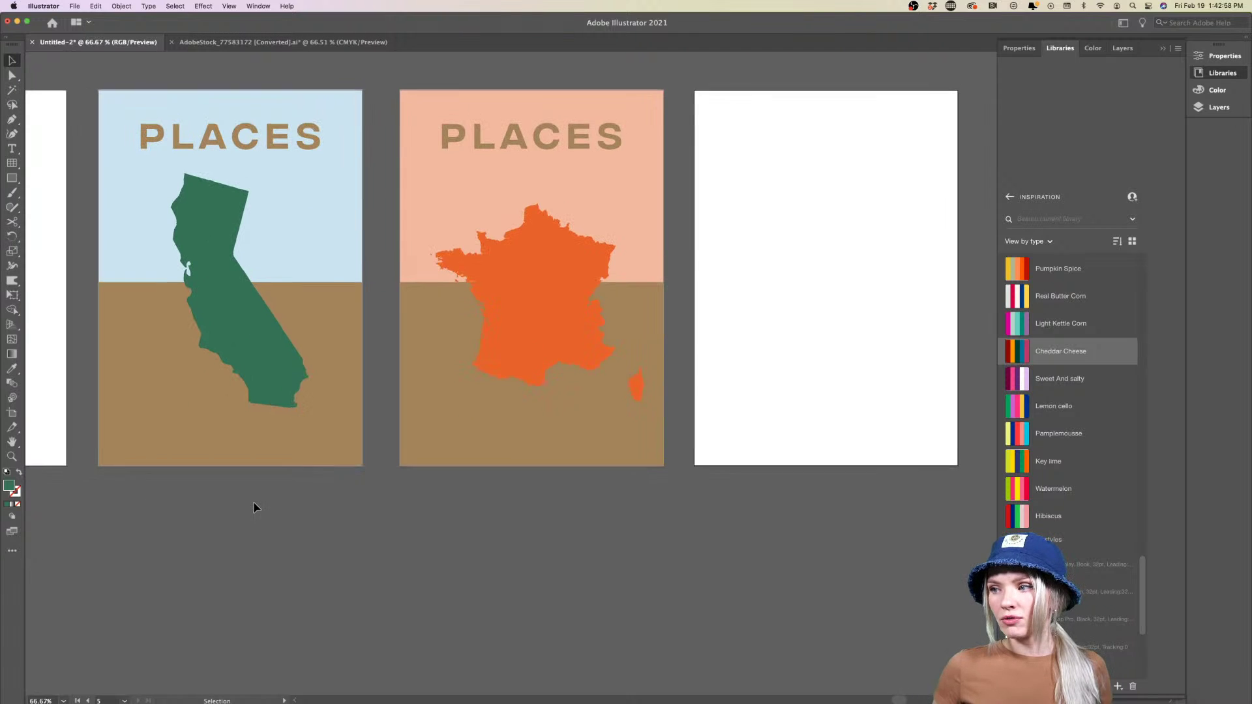
{"action": "scroll", "coordinate": [253, 506], "scroll_direction": "up", "scroll_amount": 2}
{"action": "scroll", "coordinate": [253, 506], "scroll_direction": "left", "scroll_amount": 2}
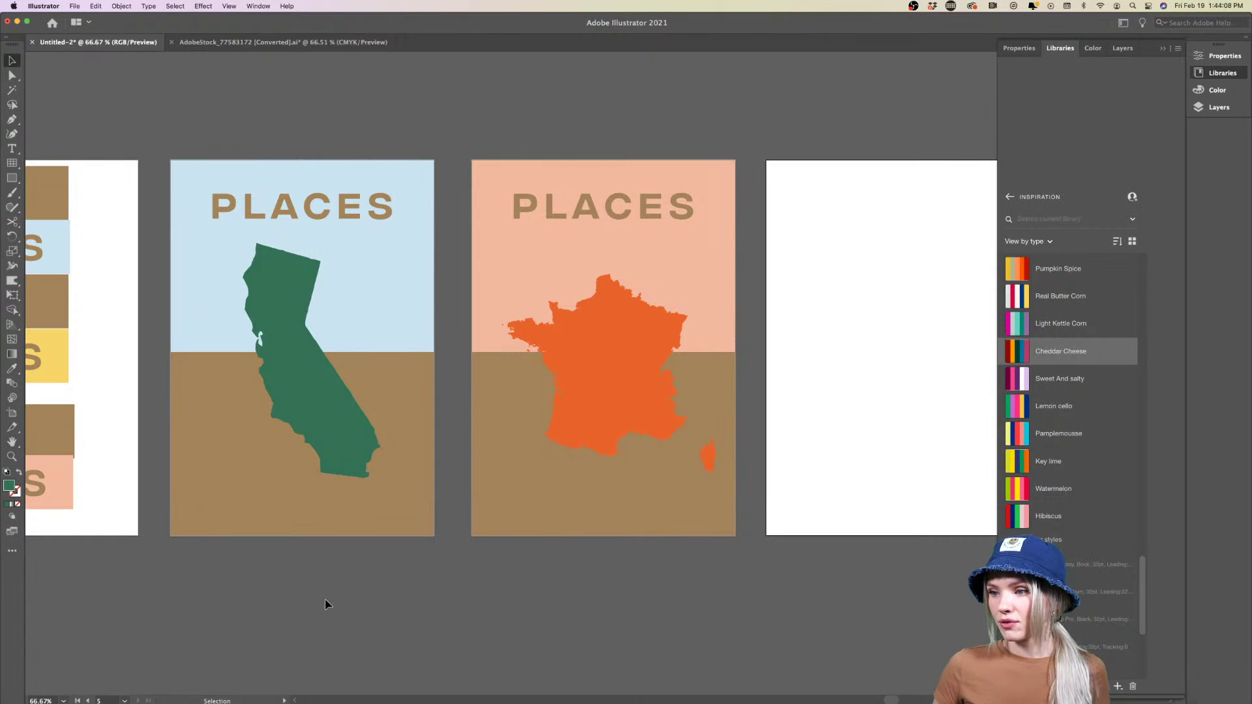
Select and inspect the France poster's brown lower band, then deselect it
{"action": "scroll", "coordinate": [327, 604], "scroll_direction": "down", "scroll_amount": 1}
{"action": "scroll", "coordinate": [327, 604], "scroll_direction": "down", "scroll_amount": 2}
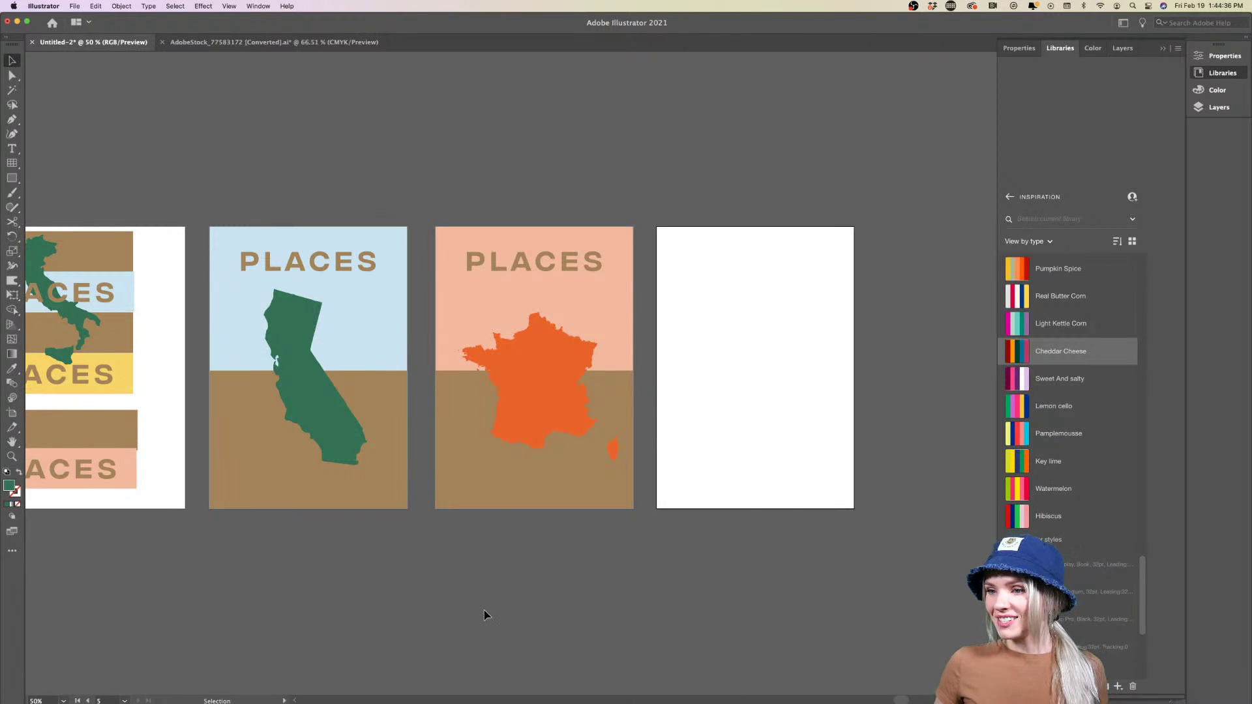
{"action": "scroll", "coordinate": [486, 611], "scroll_direction": "left", "scroll_amount": 3}
{"action": "left_click", "coordinate": [523, 497]}
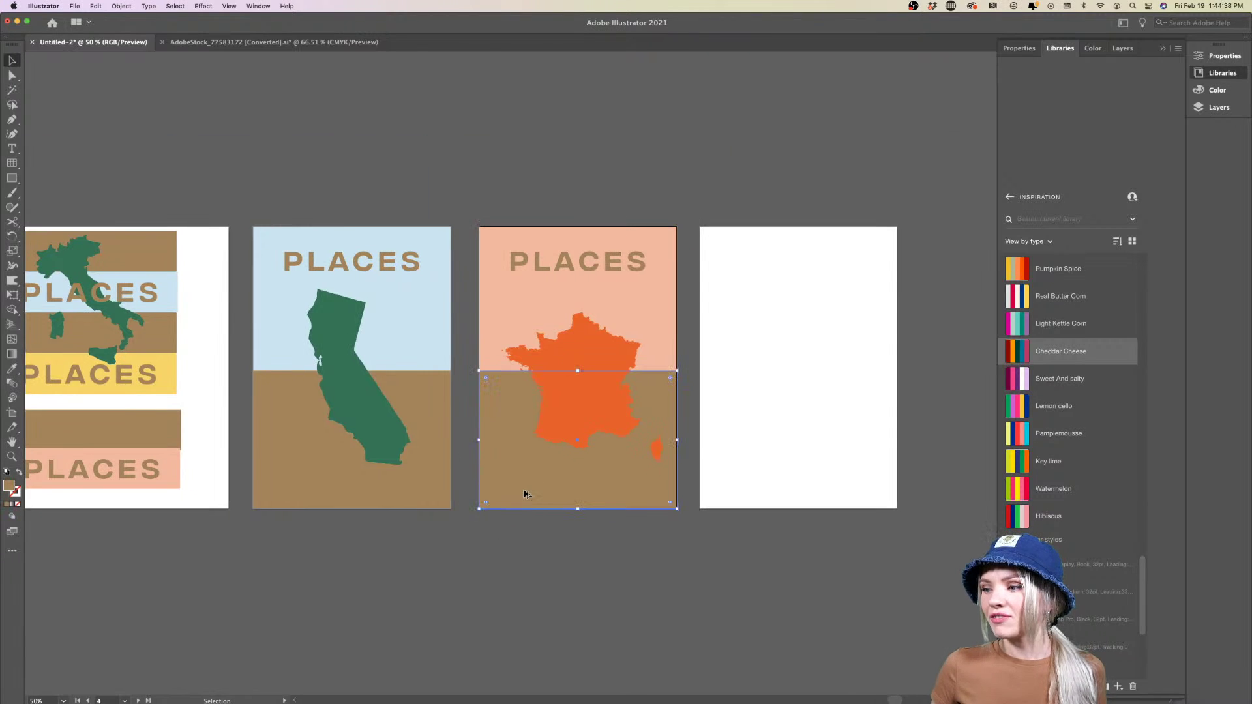
{"action": "scroll", "coordinate": [524, 495], "scroll_direction": "up", "scroll_amount": 4}
{"action": "scroll", "coordinate": [523, 497], "scroll_direction": "right", "scroll_amount": 5}
{"action": "scroll", "coordinate": [524, 497], "scroll_direction": "up", "scroll_amount": 3}
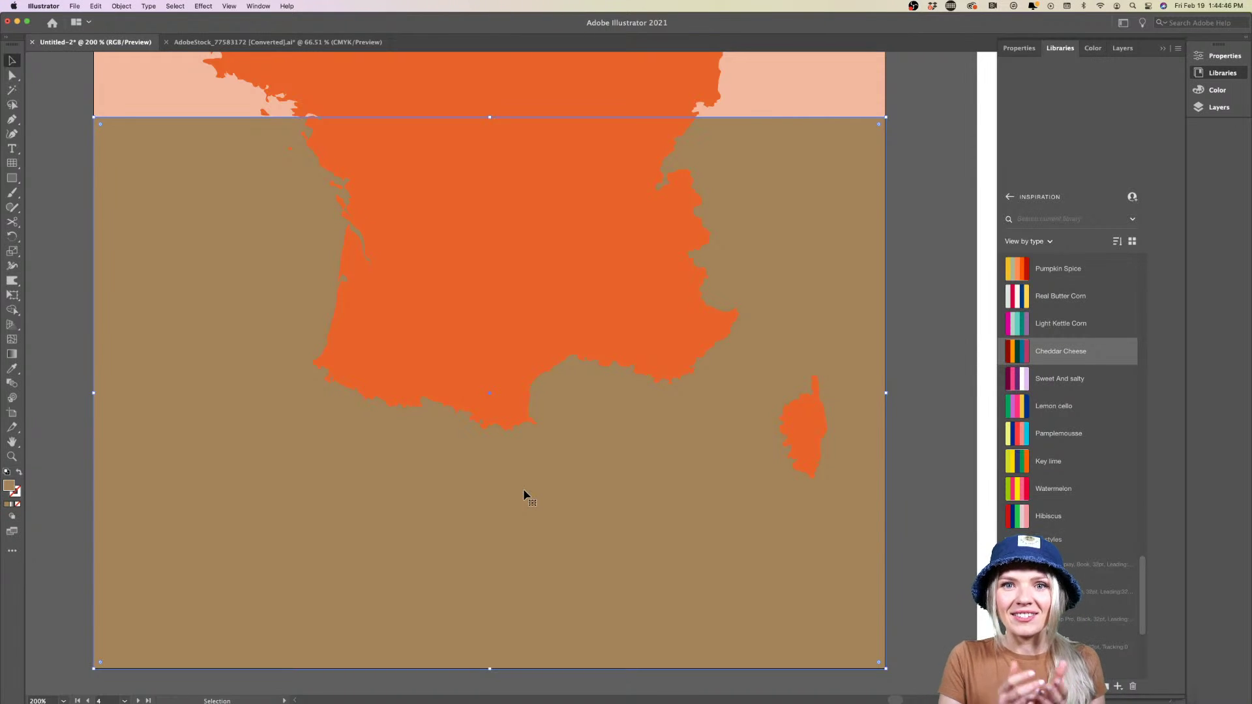
{"action": "scroll", "coordinate": [524, 491], "scroll_direction": "down", "scroll_amount": 4}
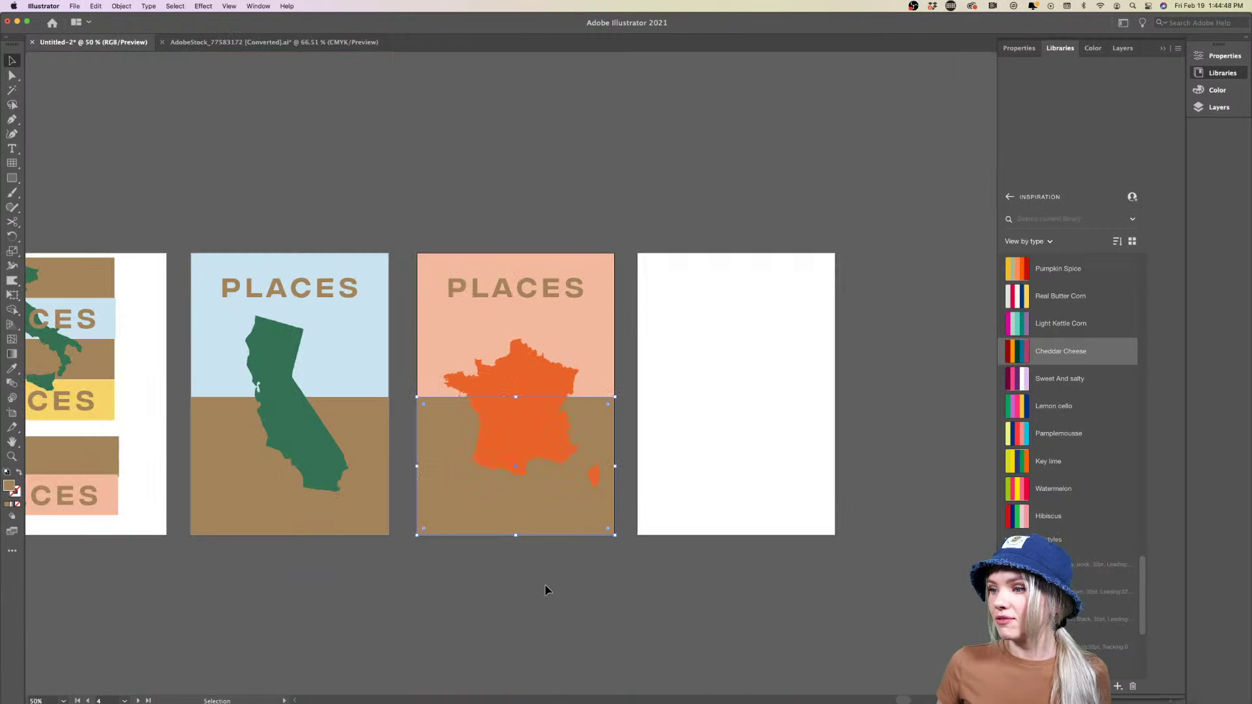
{"action": "left_click", "coordinate": [547, 591]}
Switch to the Safari browser from the Dock
{"action": "scroll", "coordinate": [547, 590], "scroll_direction": "right", "scroll_amount": 1}
{"action": "scroll", "coordinate": [546, 591], "scroll_direction": "down", "scroll_amount": 1}
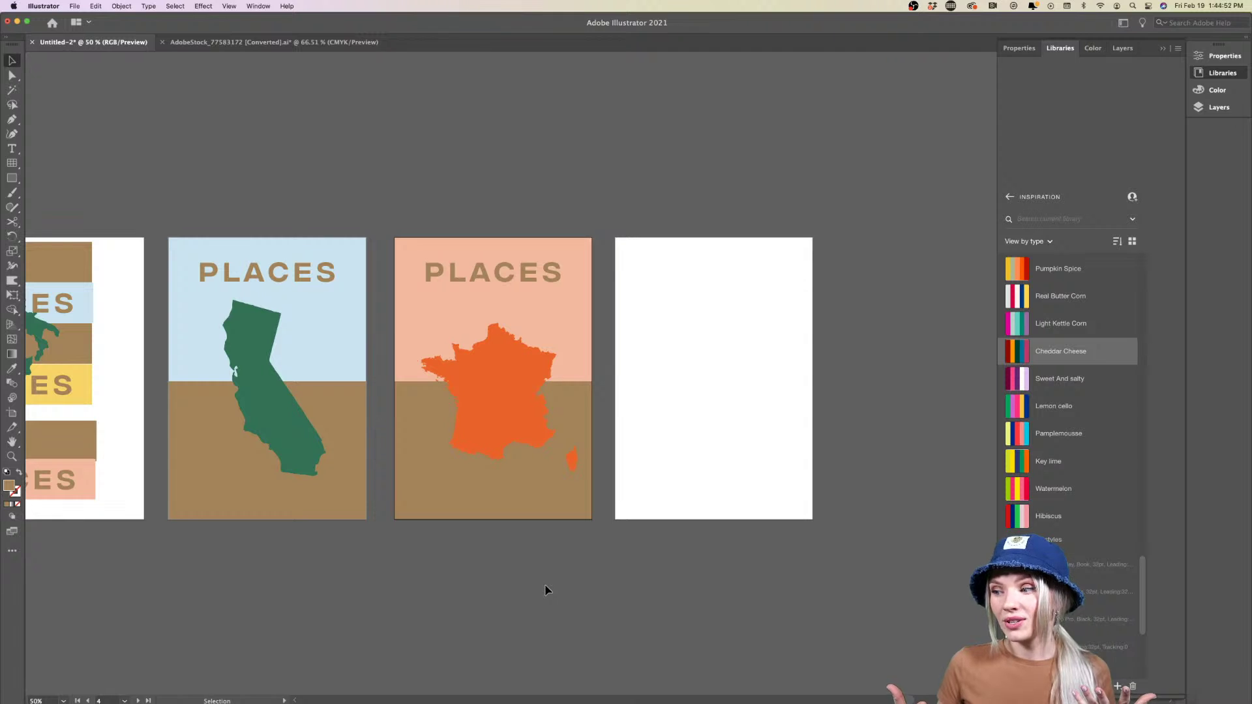
{"action": "mouse_move", "coordinate": [383, 685]}
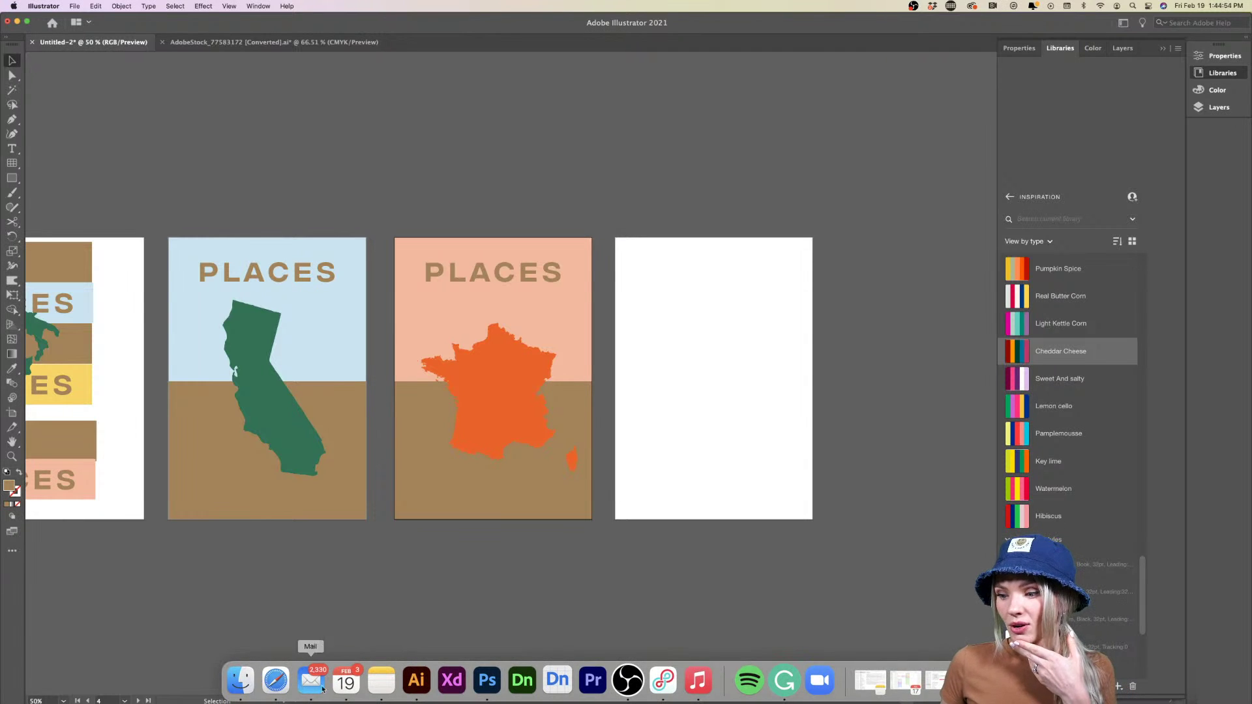
{"action": "left_click", "coordinate": [287, 685]}
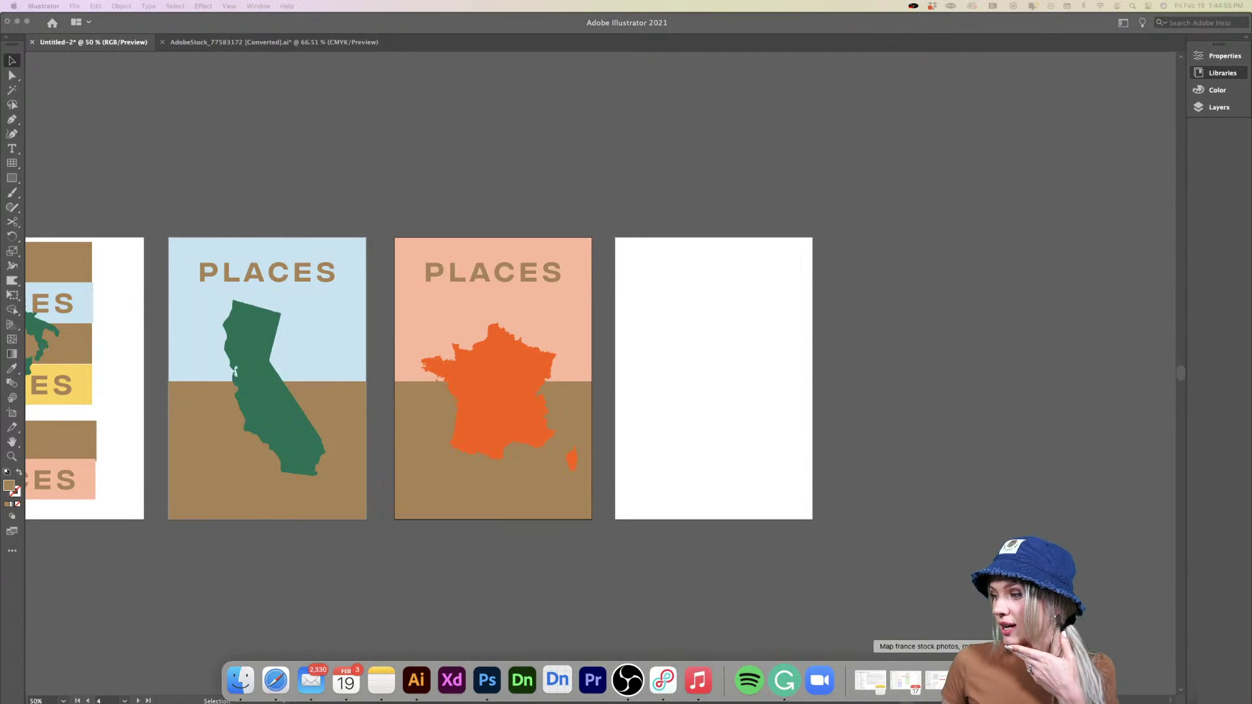
Search Adobe Stock for 'gold print background'
{"action": "scroll", "coordinate": [735, 439], "scroll_direction": "up", "scroll_amount": 4}
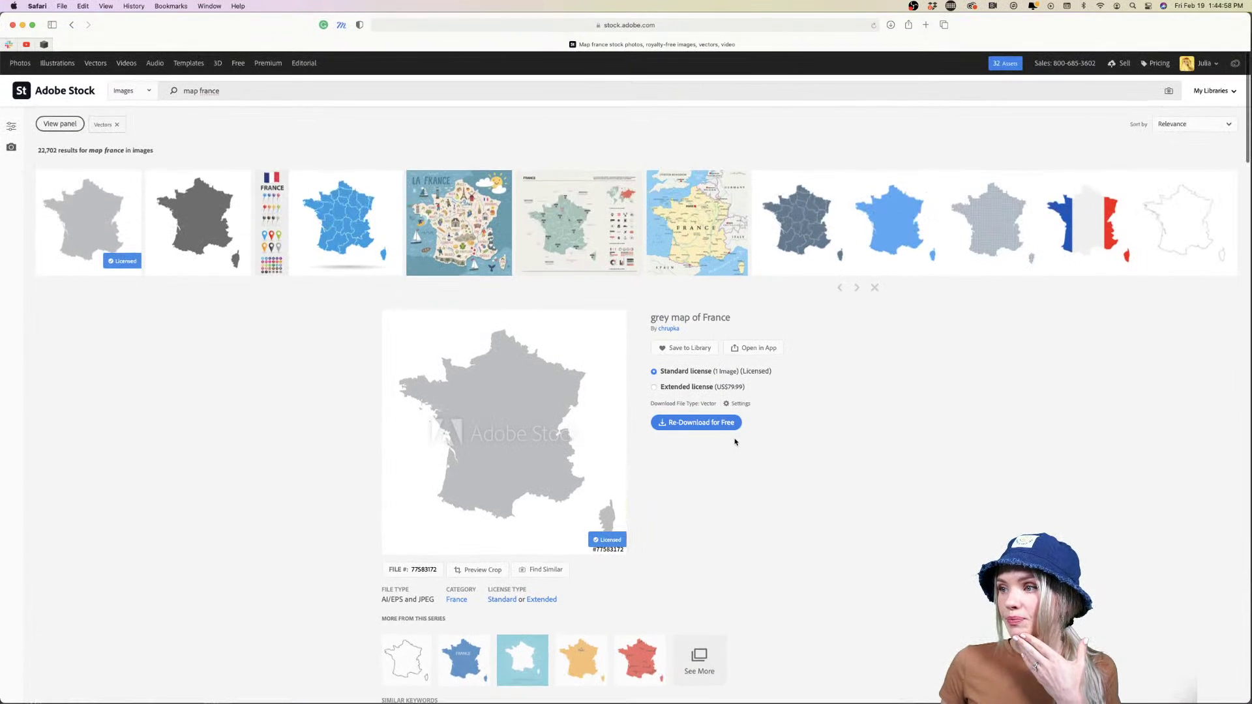
{"action": "triple_click", "coordinate": [372, 94]}
{"action": "type", "text": "g"}
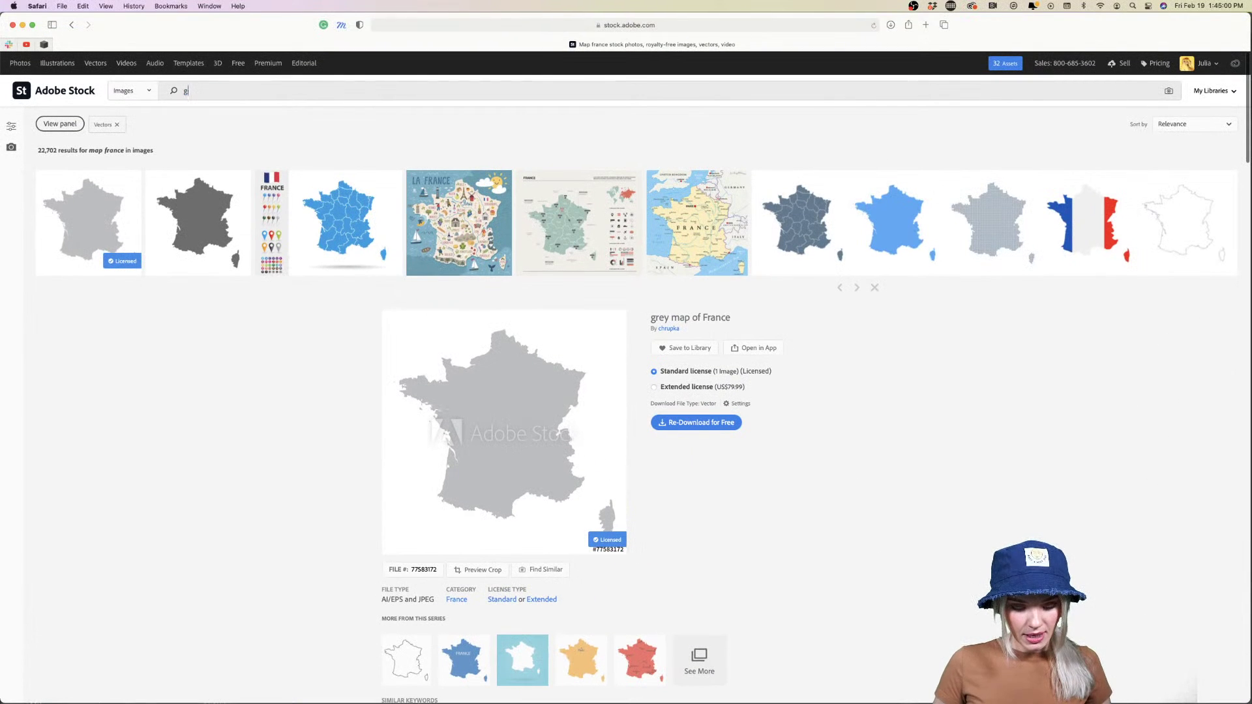
{"action": "type", "text": "old pr"}
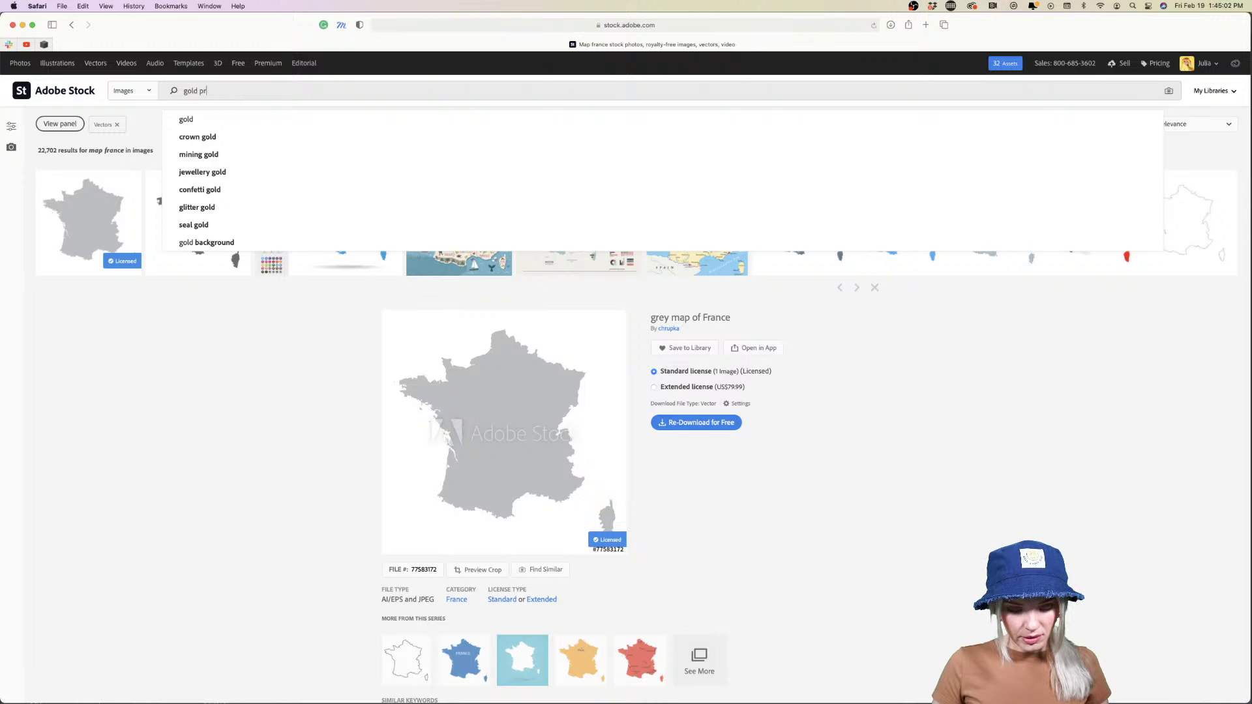
{"action": "type", "text": "int background"}
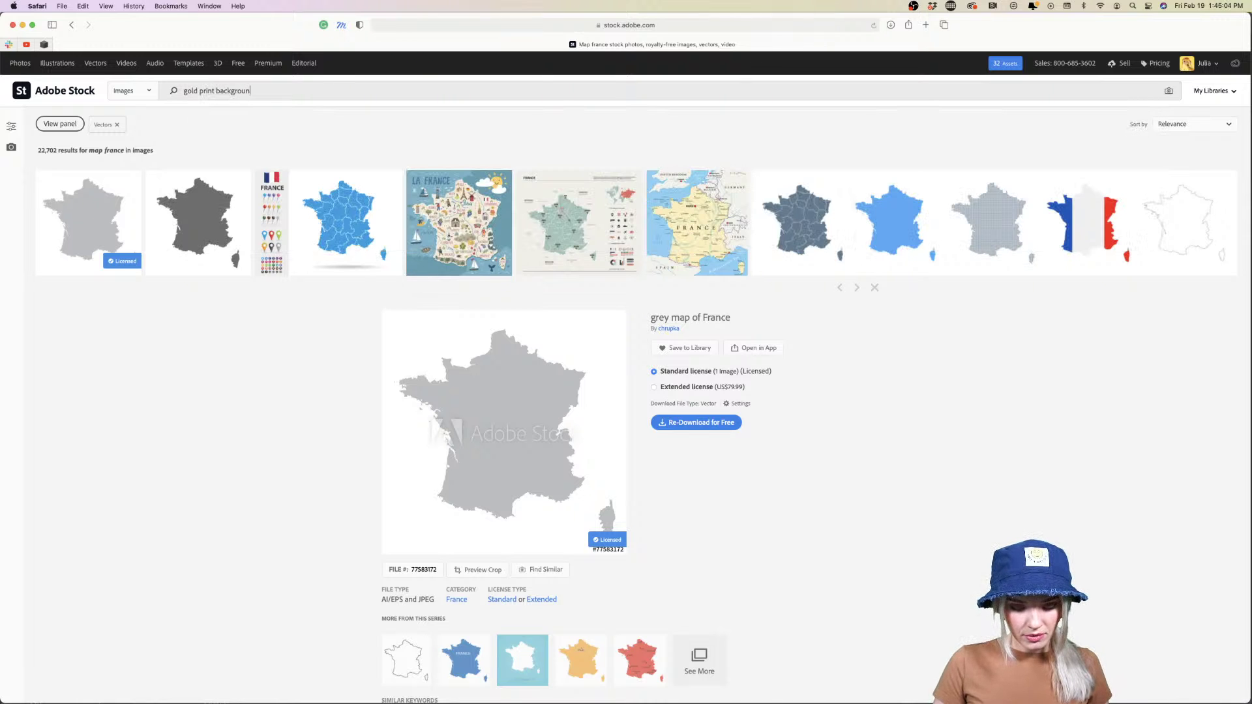
{"action": "key", "text": "Return"}
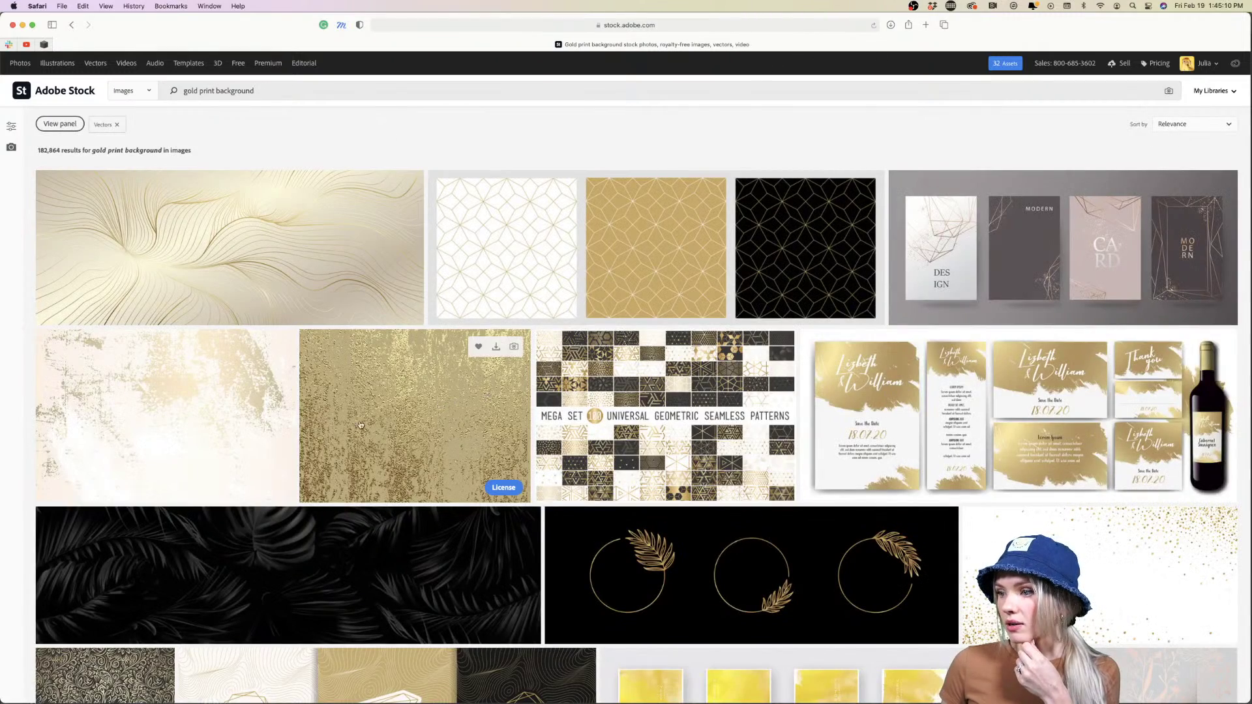
Scroll through the results down to the pagination and footer
{"action": "scroll", "coordinate": [376, 415], "scroll_direction": "down", "scroll_amount": 3}
{"action": "scroll", "coordinate": [375, 414], "scroll_direction": "down", "scroll_amount": 2}
{"action": "scroll", "coordinate": [359, 407], "scroll_direction": "up", "scroll_amount": 5}
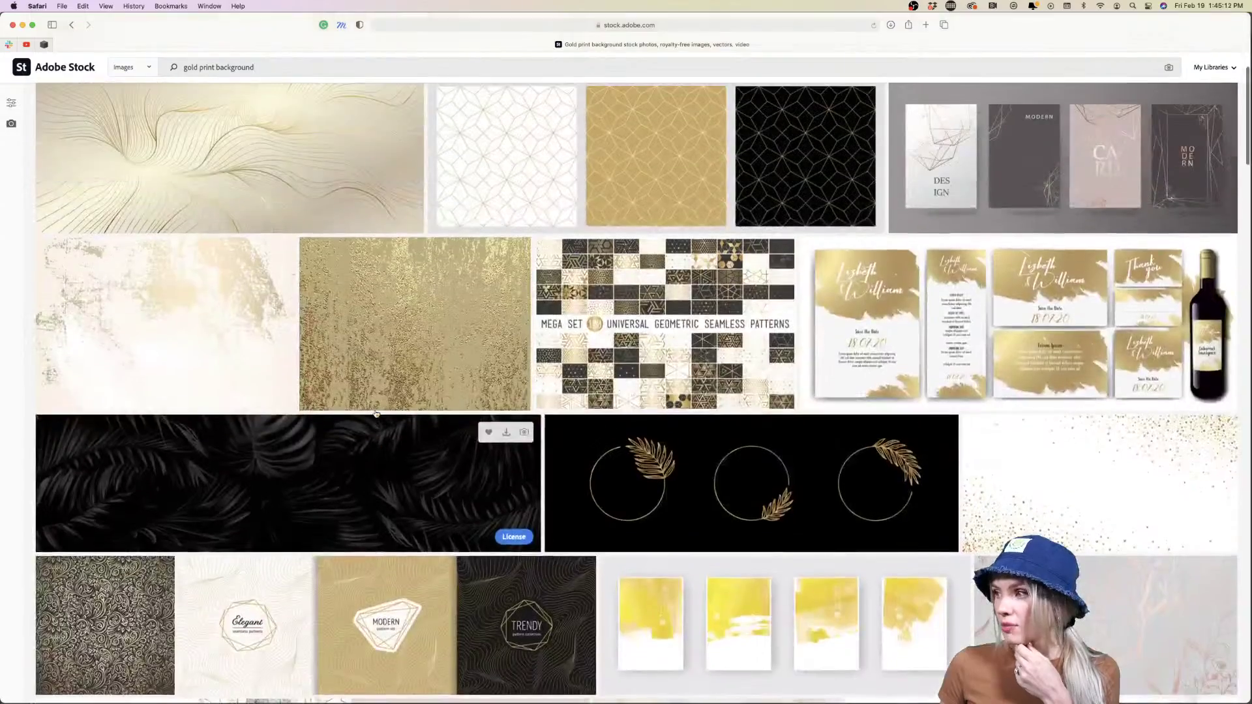
{"action": "scroll", "coordinate": [337, 399], "scroll_direction": "down", "scroll_amount": 6}
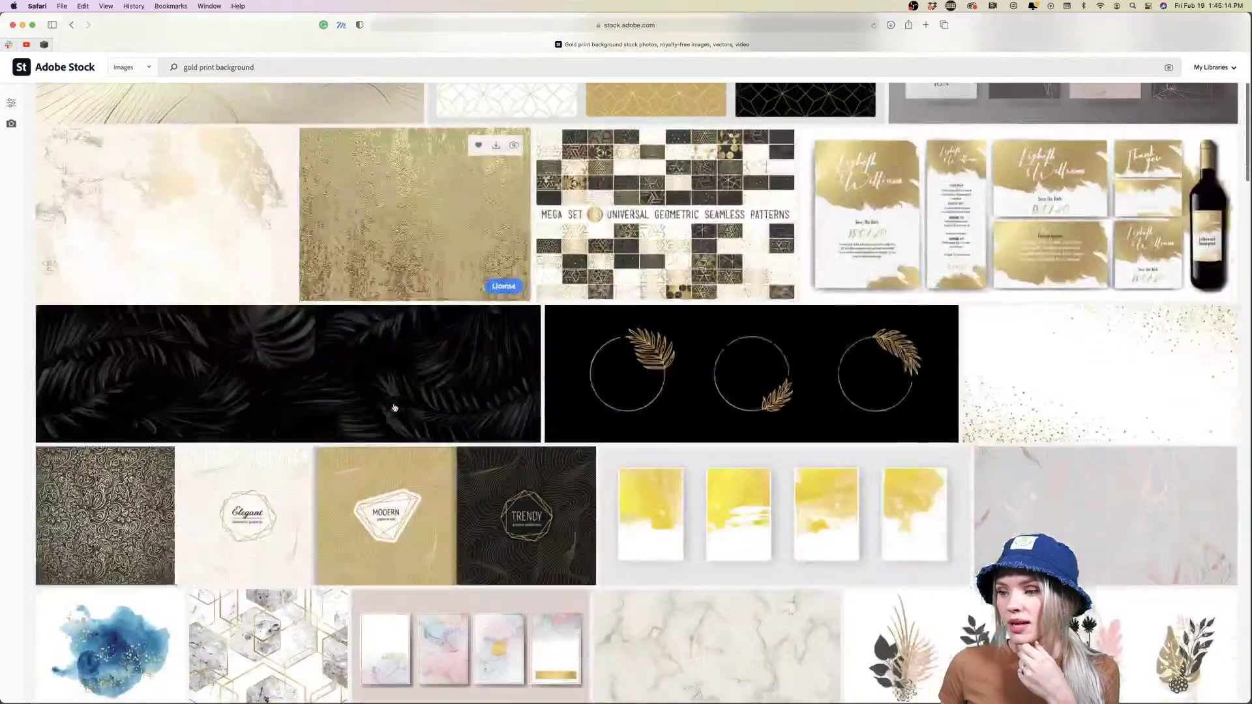
{"action": "scroll", "coordinate": [394, 407], "scroll_direction": "down", "scroll_amount": 10}
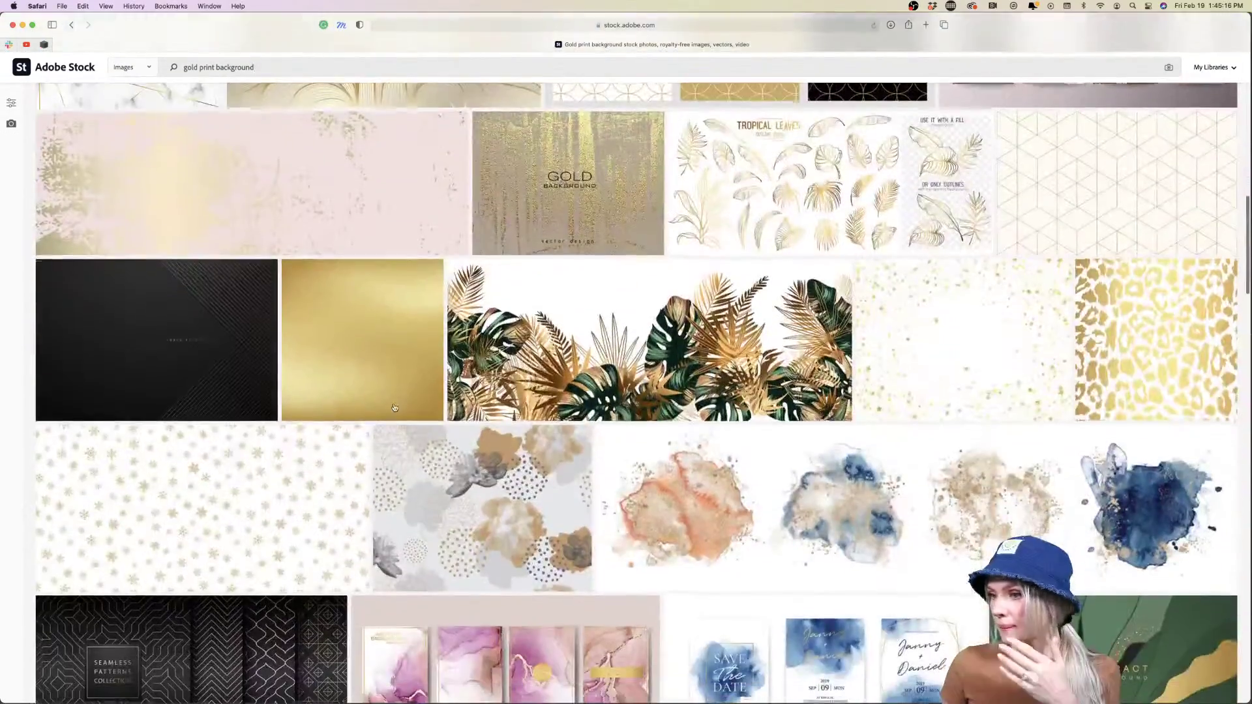
{"action": "scroll", "coordinate": [394, 406], "scroll_direction": "down", "scroll_amount": 10}
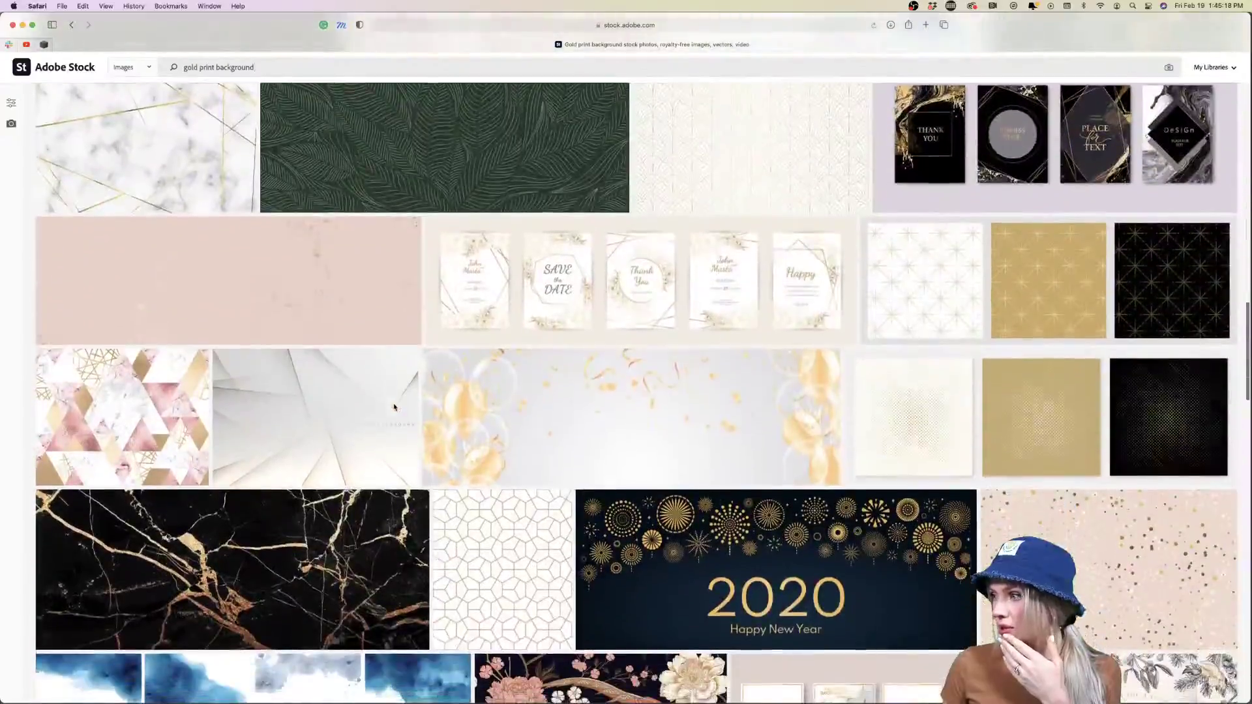
{"action": "scroll", "coordinate": [394, 408], "scroll_direction": "down", "scroll_amount": 10}
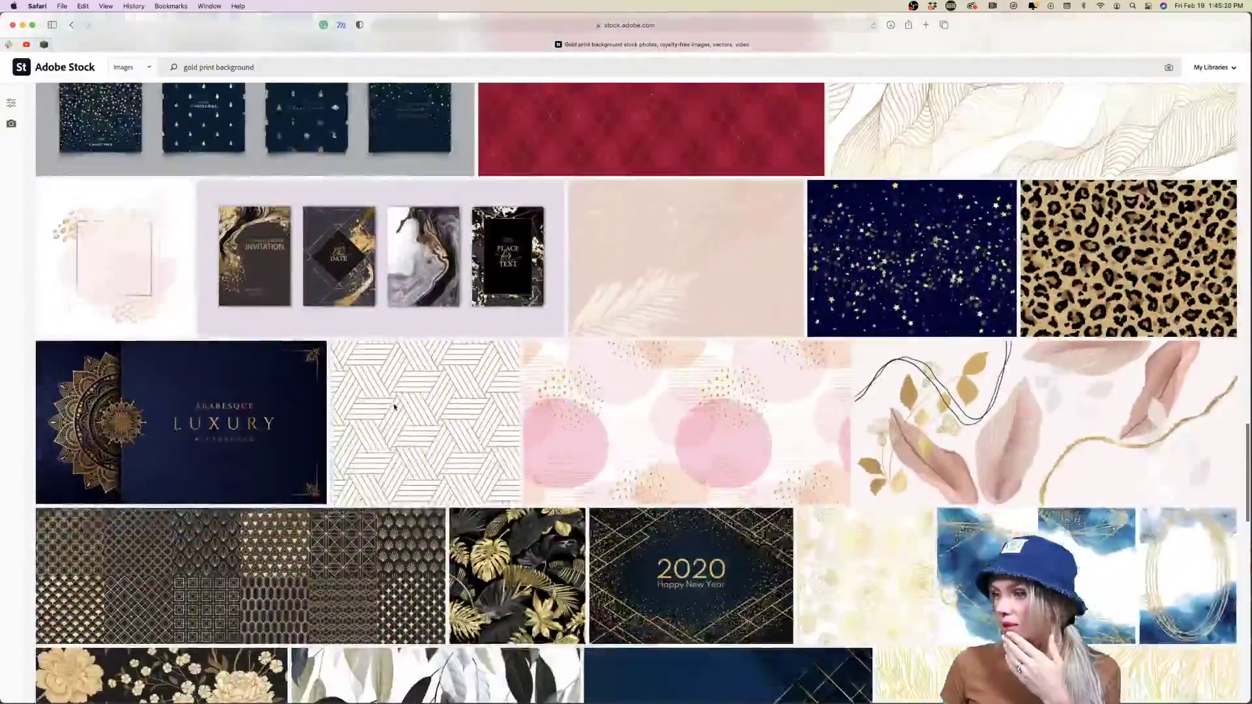
{"action": "scroll", "coordinate": [393, 408], "scroll_direction": "down", "scroll_amount": 10}
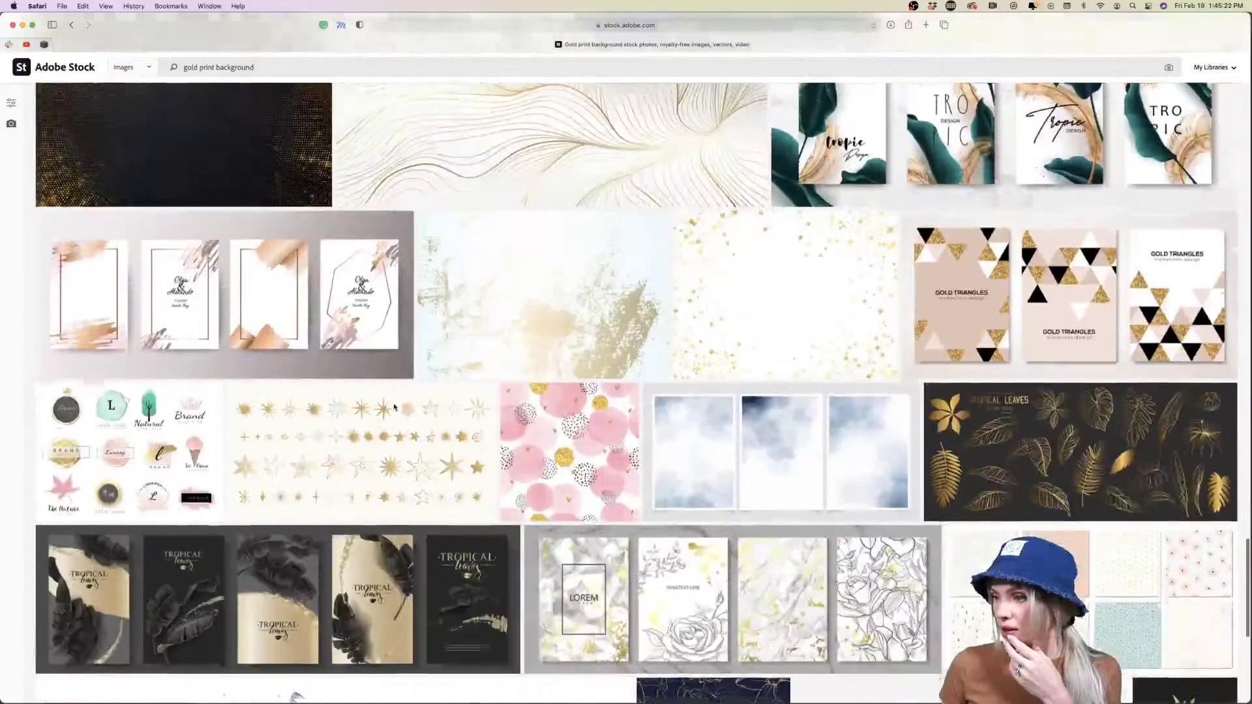
{"action": "scroll", "coordinate": [394, 407], "scroll_direction": "down", "scroll_amount": 1}
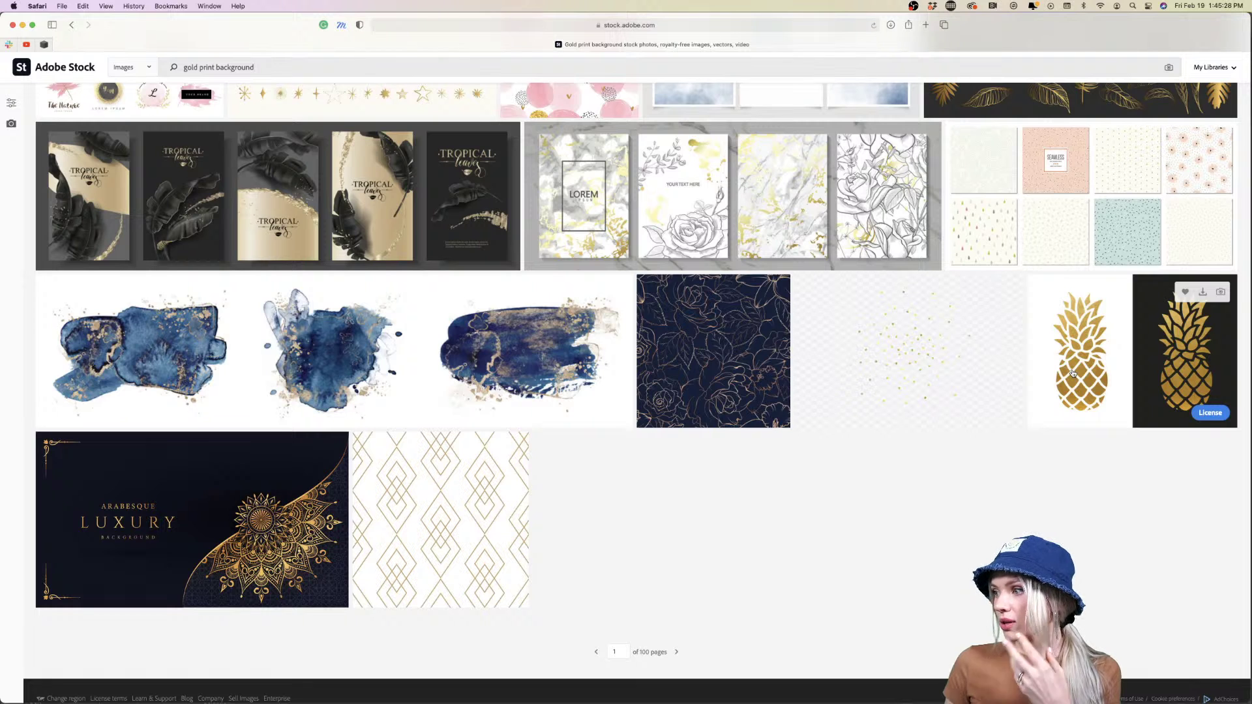
License the Golden Pineapple Shape vector under the Standard license, saving it to the default library
{"action": "left_click", "coordinate": [1073, 373]}
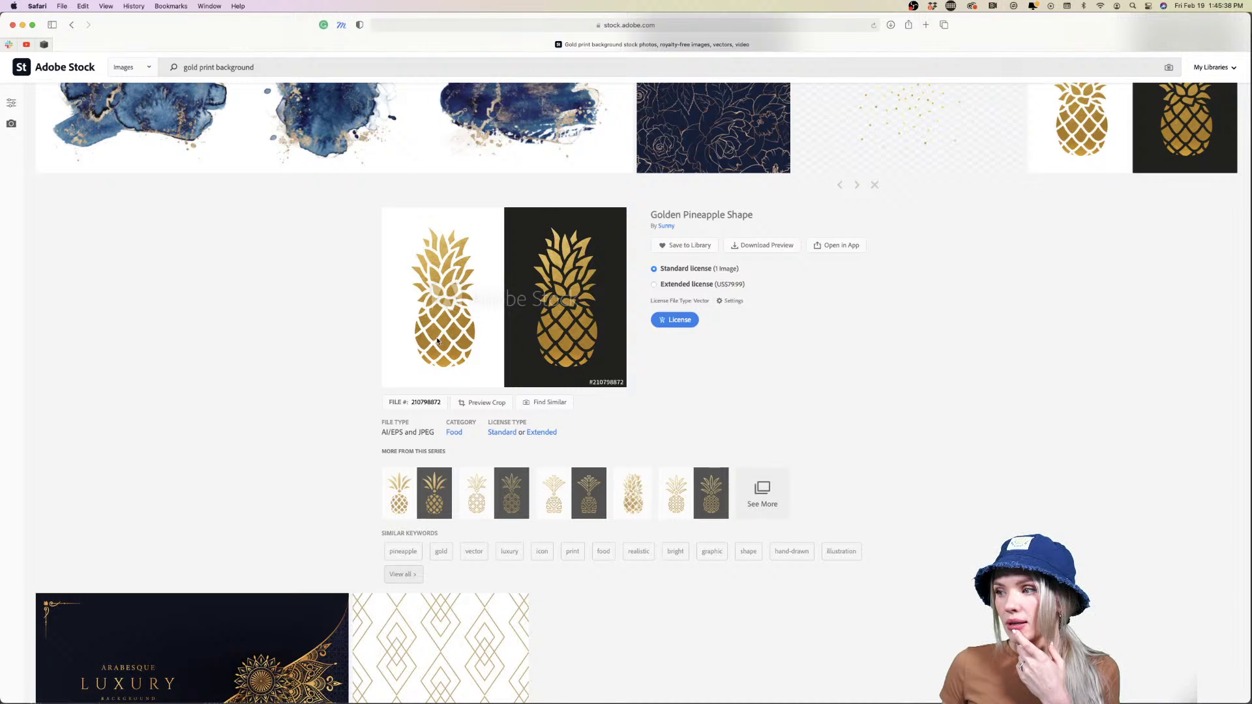
{"action": "left_click", "coordinate": [692, 325]}
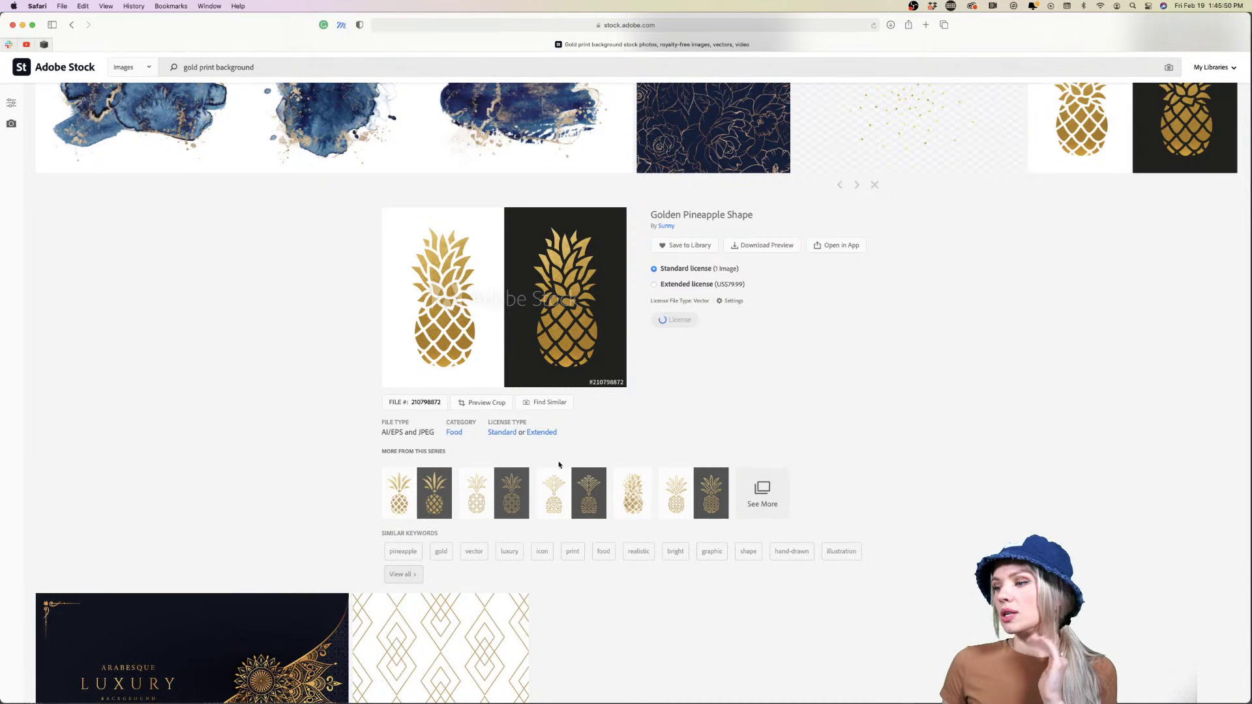
{"action": "scroll", "coordinate": [229, 432], "scroll_direction": "down", "scroll_amount": 2}
{"action": "scroll", "coordinate": [229, 432], "scroll_direction": "up", "scroll_amount": 9}
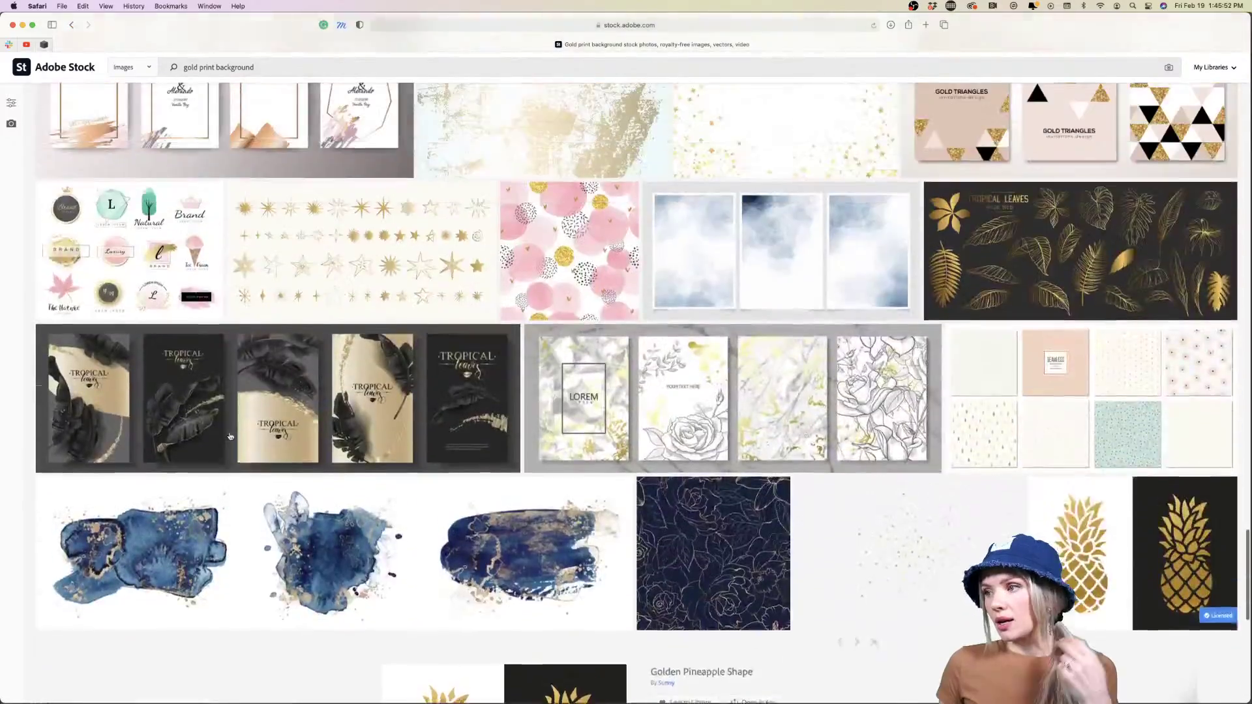
{"action": "scroll", "coordinate": [229, 436], "scroll_direction": "up", "scroll_amount": 15}
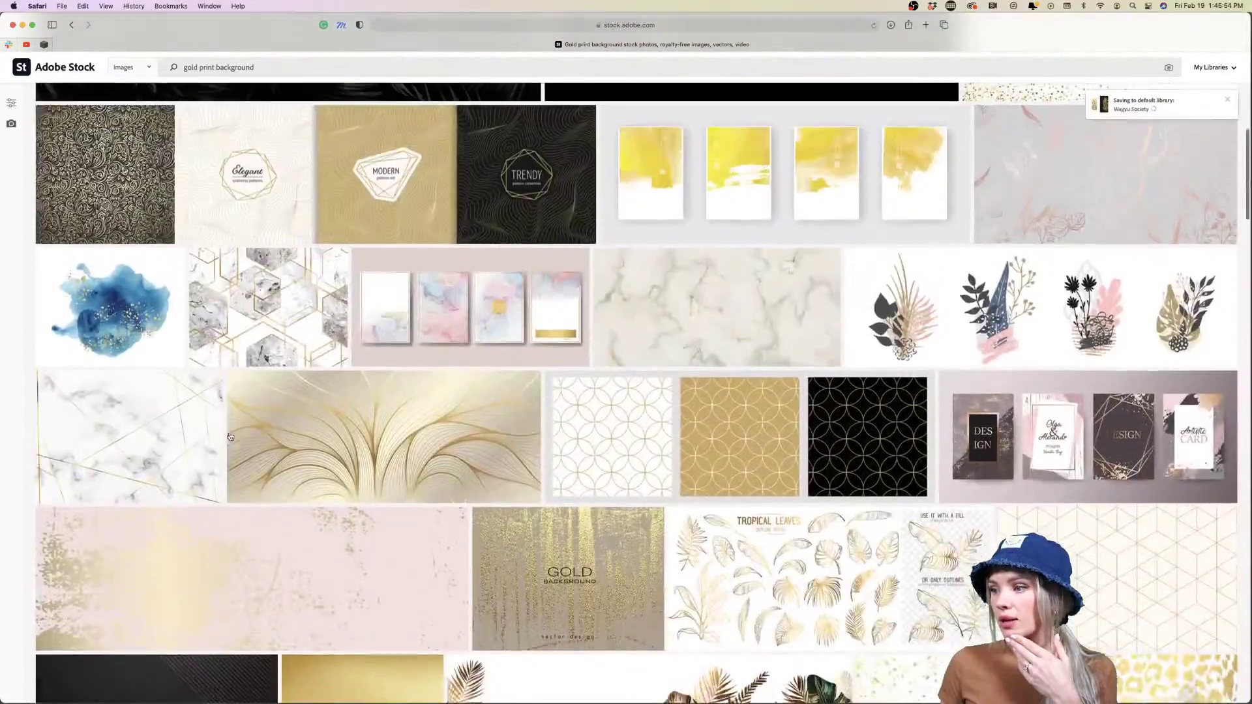
{"action": "scroll", "coordinate": [229, 436], "scroll_direction": "down", "scroll_amount": 3}
{"action": "scroll", "coordinate": [229, 436], "scroll_direction": "up", "scroll_amount": 7}
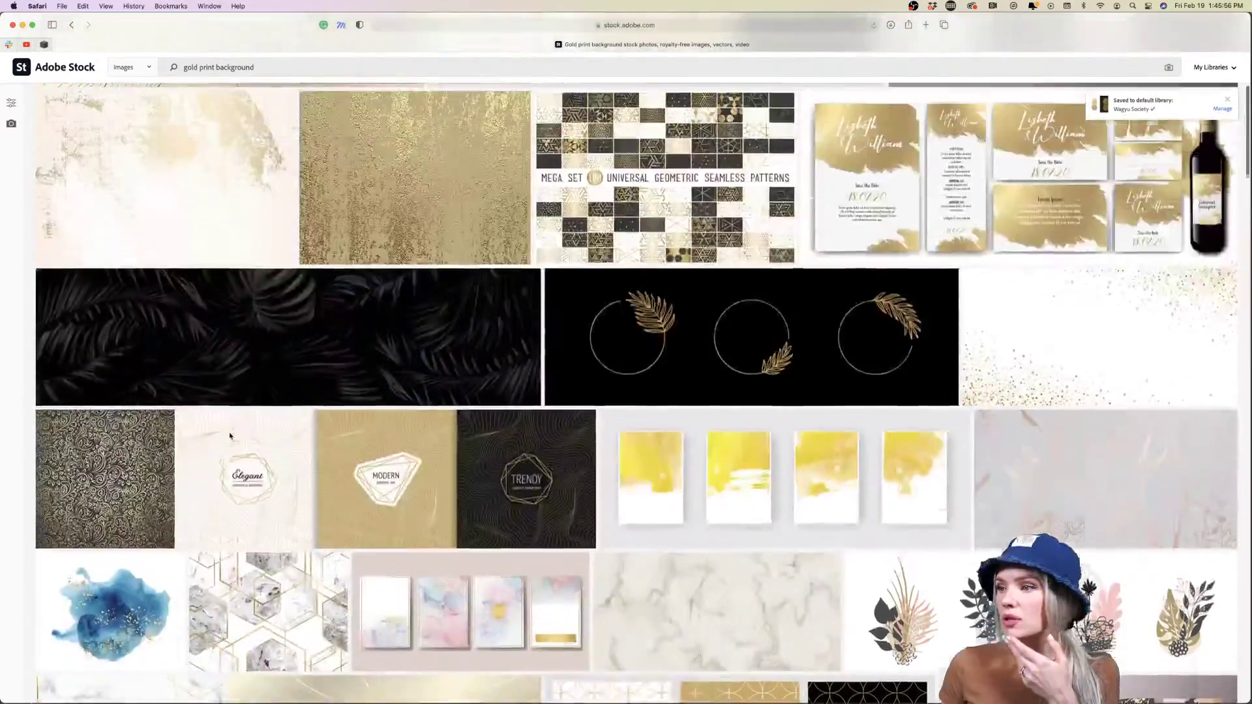
{"action": "scroll", "coordinate": [229, 437], "scroll_direction": "up", "scroll_amount": 4}
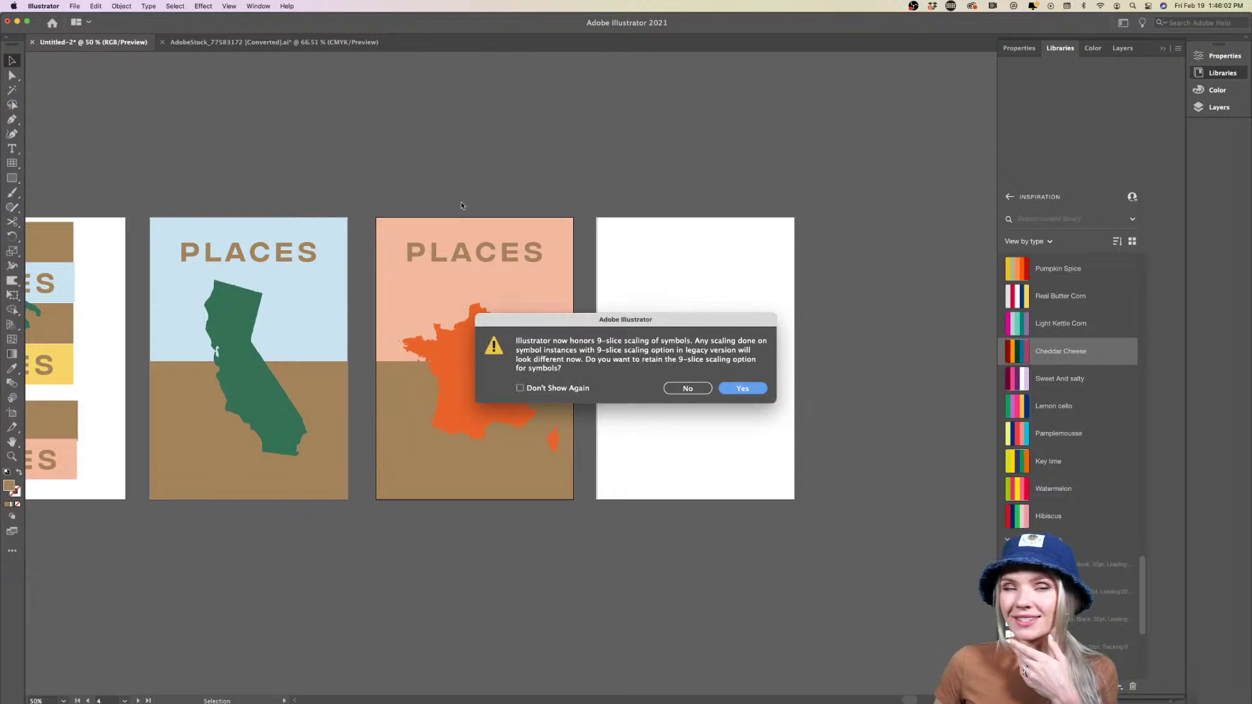
Accept 9-slice scaling, isolate the right pineapple's clip group and select its gold foil texture
{"action": "left_click", "coordinate": [743, 388]}
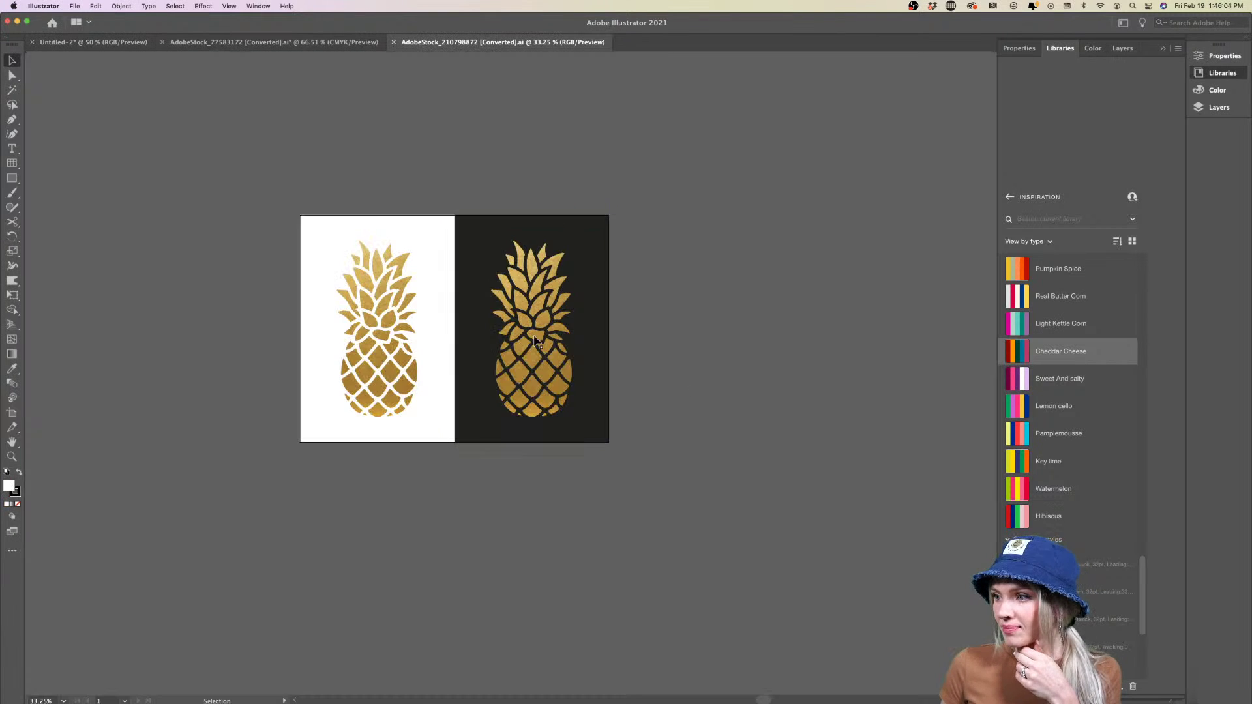
{"action": "double_click", "coordinate": [547, 356]}
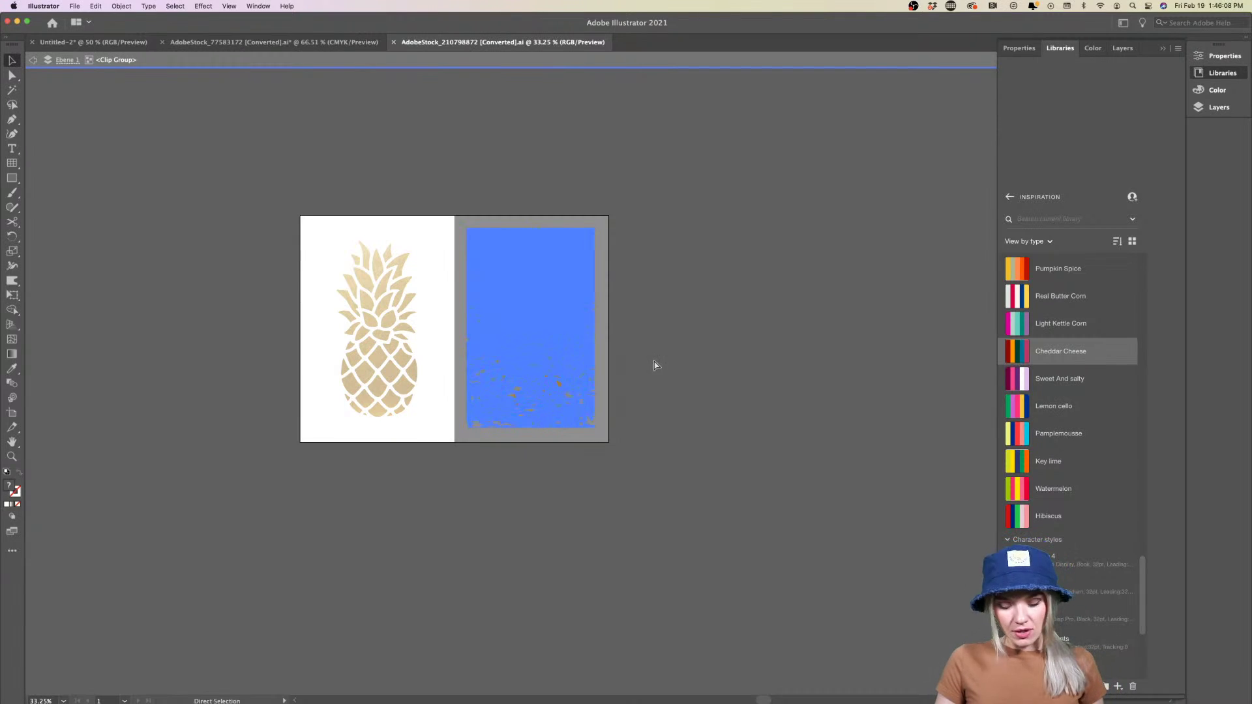
{"action": "scroll", "coordinate": [596, 352], "scroll_direction": "up", "scroll_amount": 5}
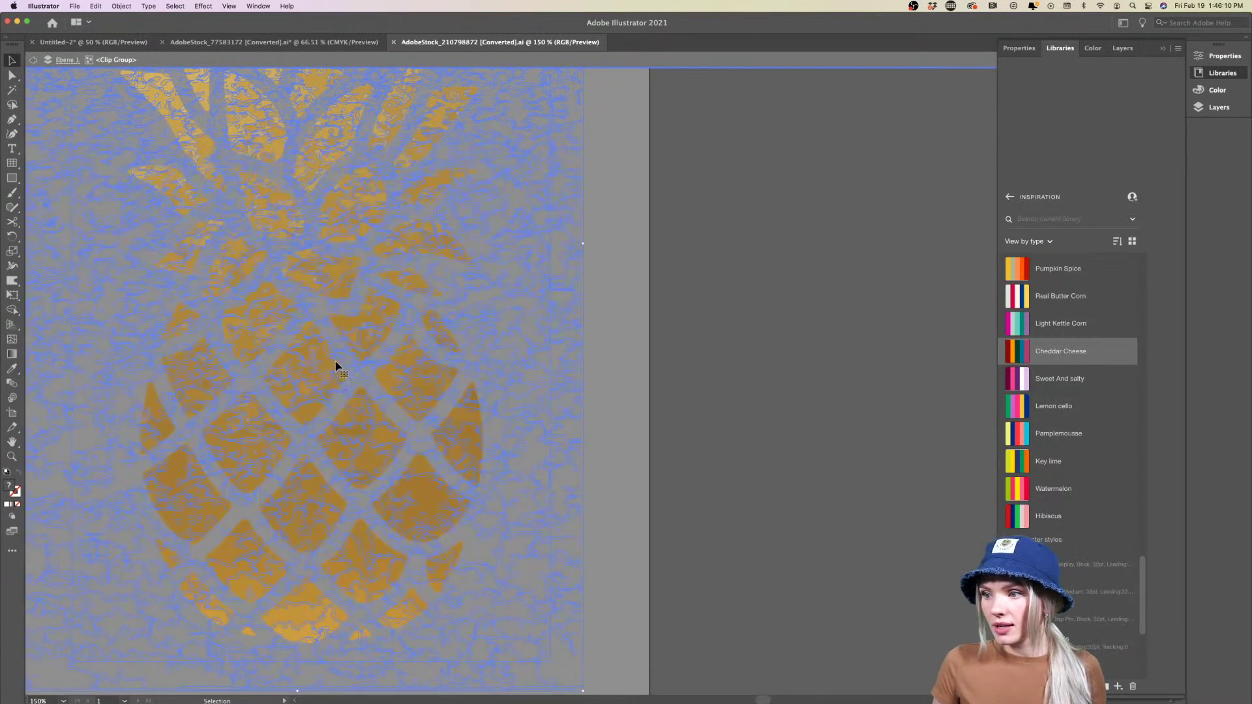
{"action": "scroll", "coordinate": [335, 363], "scroll_direction": "up", "scroll_amount": 5}
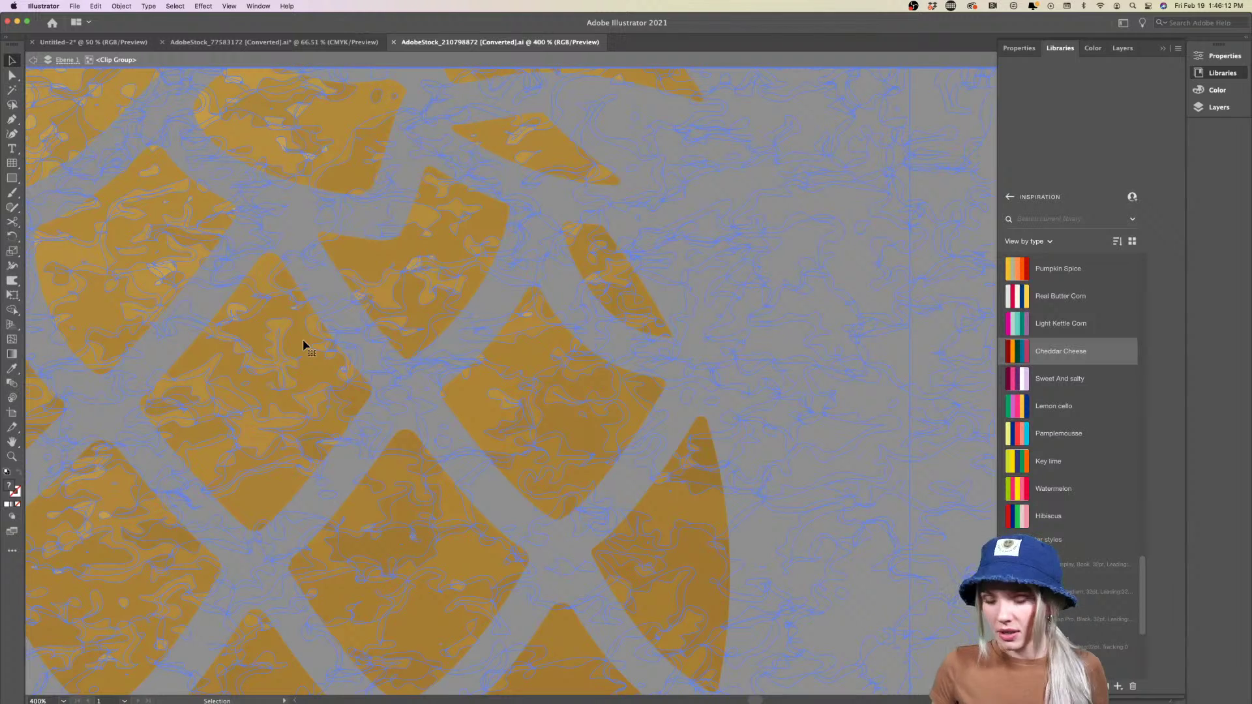
{"action": "scroll", "coordinate": [302, 341], "scroll_direction": "down", "scroll_amount": 5}
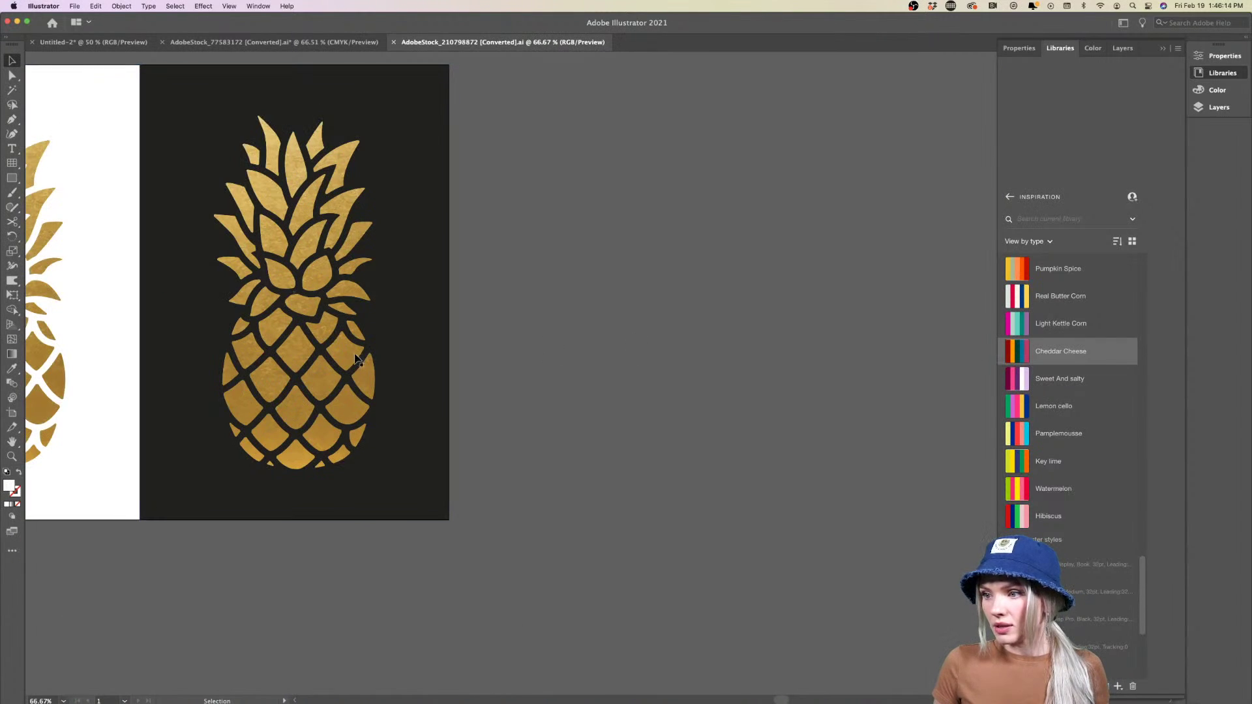
{"action": "scroll", "coordinate": [352, 359], "scroll_direction": "left", "scroll_amount": 10}
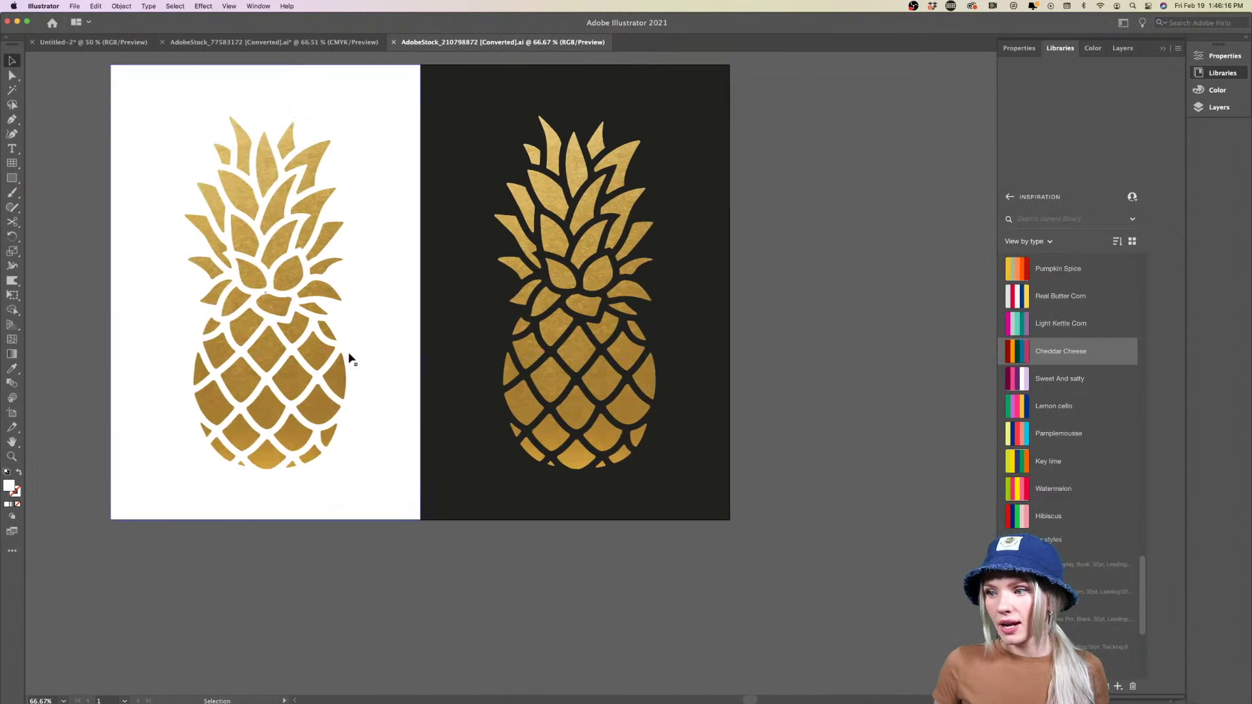
{"action": "scroll", "coordinate": [349, 358], "scroll_direction": "right", "scroll_amount": 6}
{"action": "double_click", "coordinate": [416, 358]}
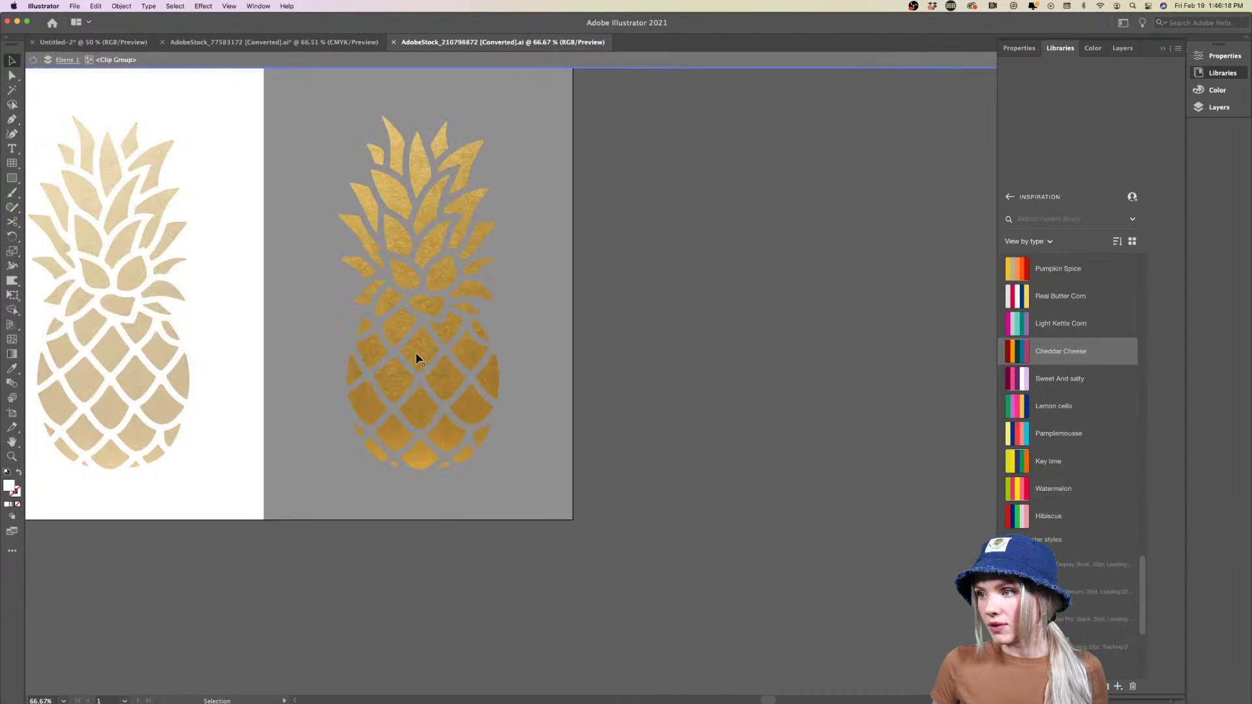
{"action": "left_click", "coordinate": [416, 355]}
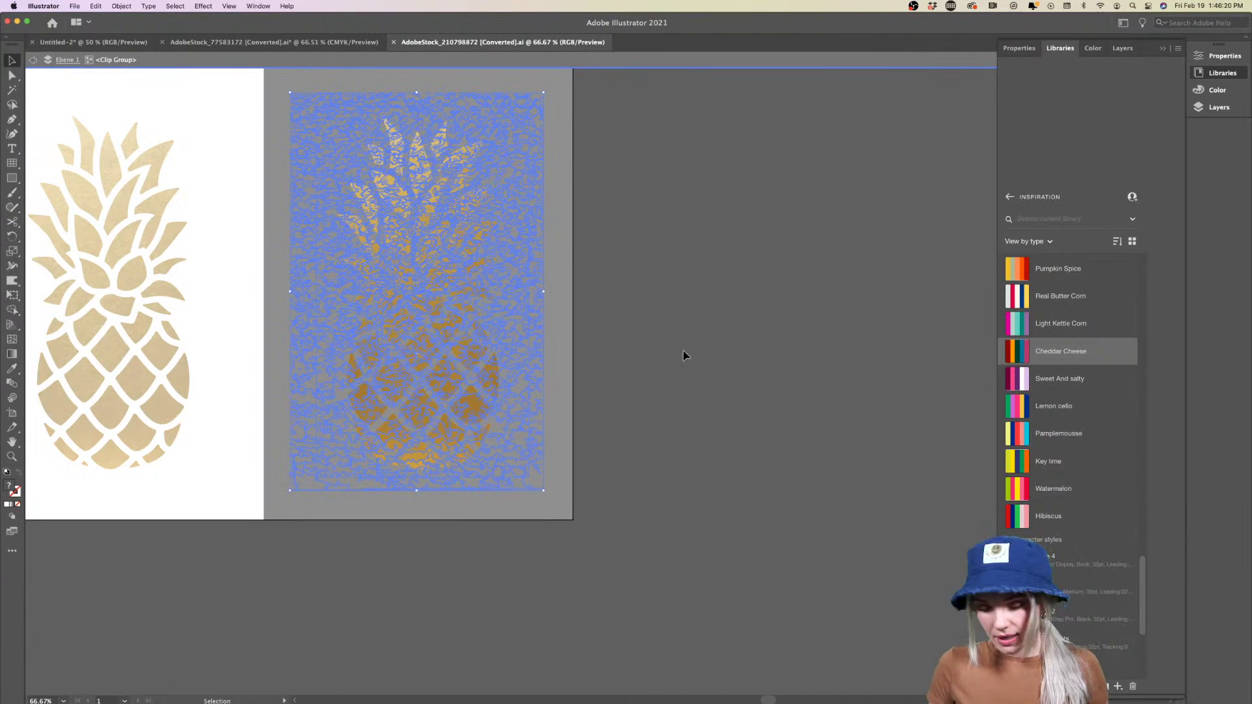
Paste the gold texture into the PLACES posters document and shrink it on the fourth artboard
{"action": "left_click", "coordinate": [274, 42]}
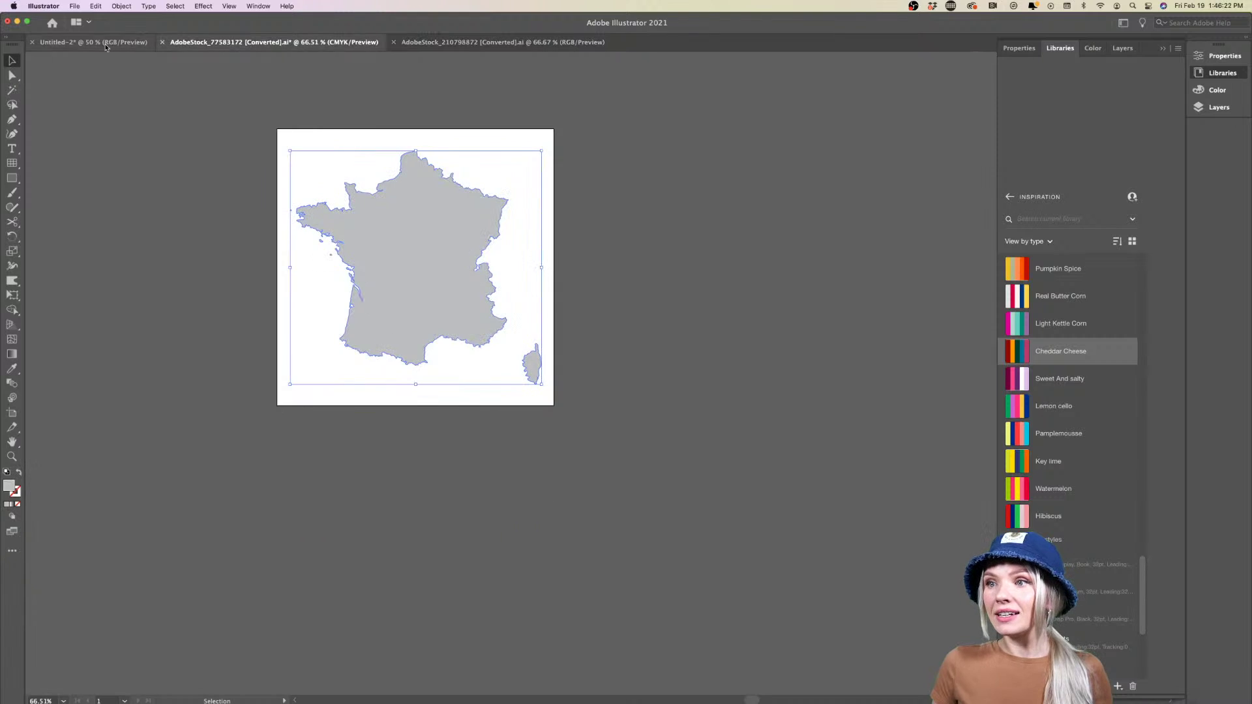
{"action": "left_click", "coordinate": [105, 41]}
{"action": "key", "text": "super+v"}
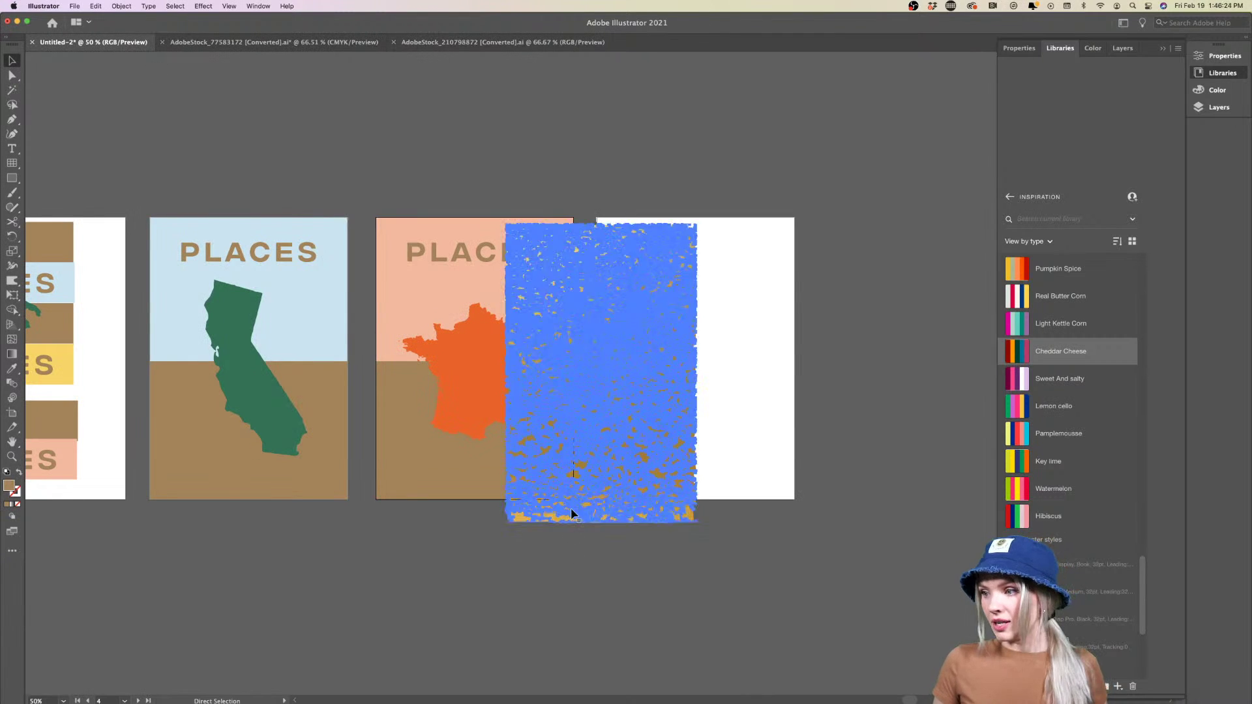
{"action": "left_click_drag", "start_coordinate": [675, 385], "coordinate": [763, 370]}
{"action": "left_click", "coordinate": [880, 418]}
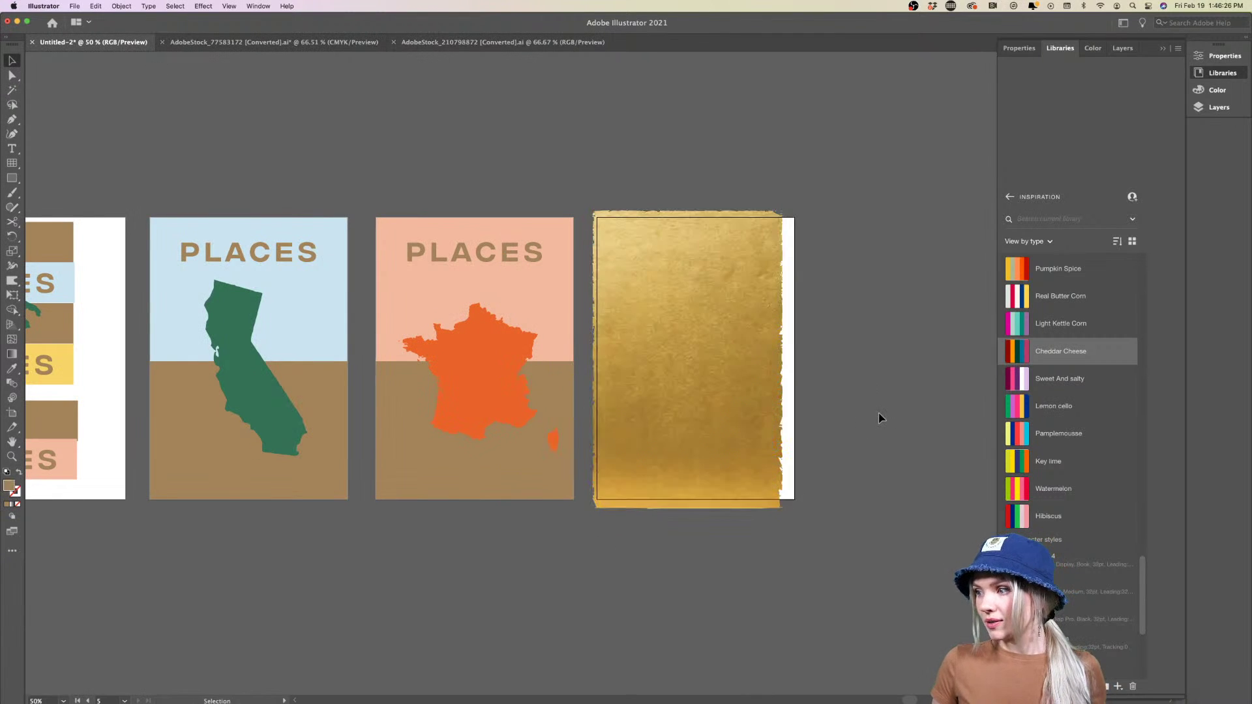
{"action": "left_click", "coordinate": [753, 333]}
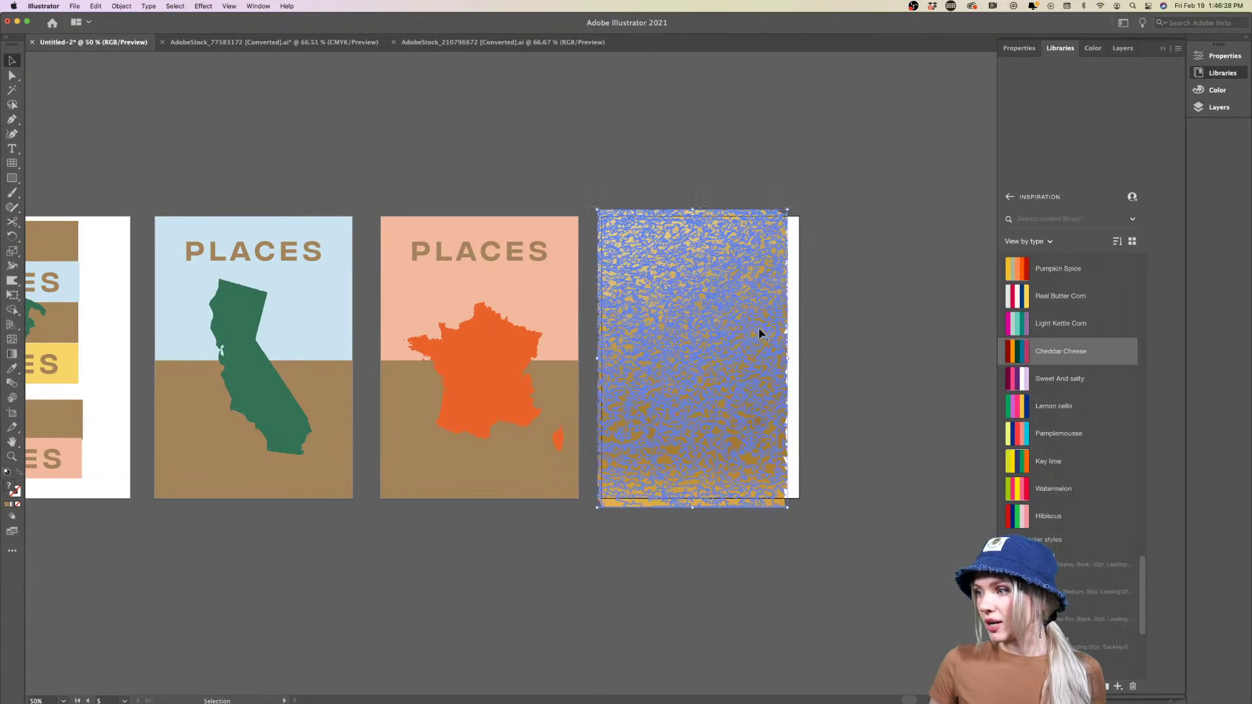
{"action": "left_click_drag", "start_coordinate": [788, 359], "coordinate": [756, 359]}
Rotate the texture 90° and stretch it over the France poster's lower half, selecting the peach background too
{"action": "left_click_drag", "start_coordinate": [816, 388], "coordinate": [797, 281]}
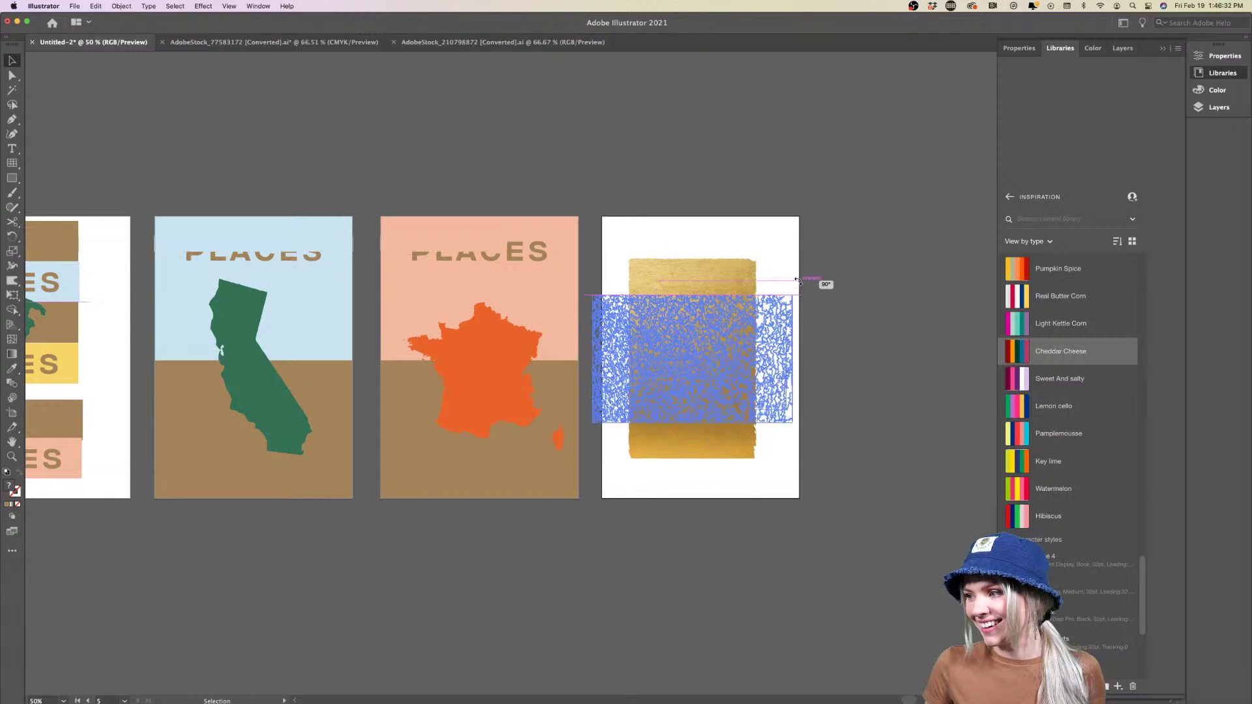
{"action": "left_click_drag", "start_coordinate": [735, 373], "coordinate": [611, 505]}
{"action": "left_click_drag", "start_coordinate": [566, 459], "coordinate": [553, 458]}
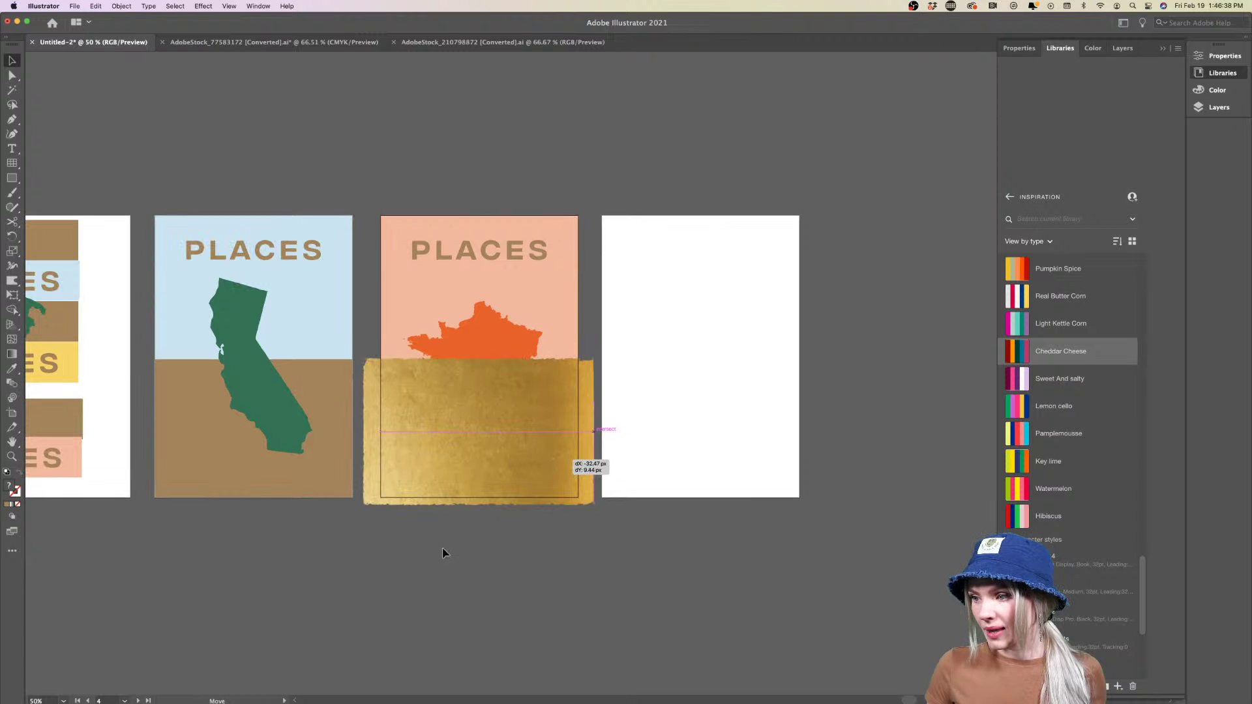
{"action": "left_click", "coordinate": [409, 478], "text": "shift"}
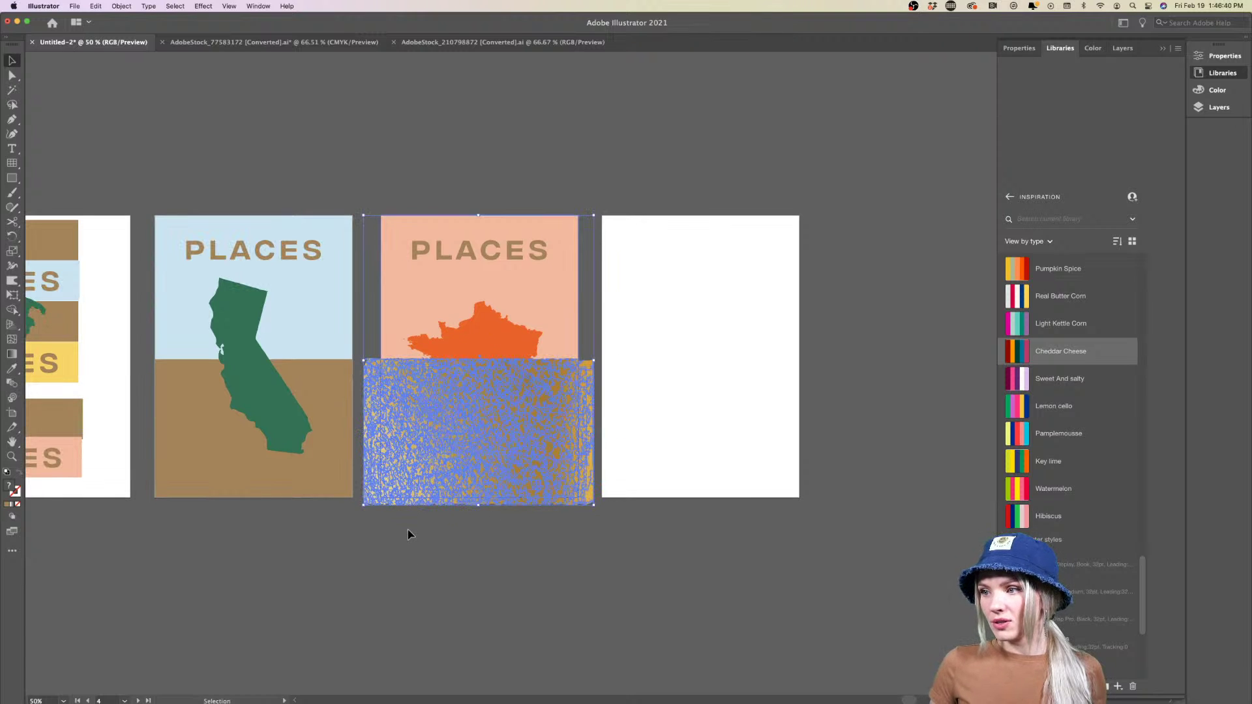
Send the gold texture behind the France artwork
{"action": "left_click", "coordinate": [375, 521]}
{"action": "scroll", "coordinate": [405, 497], "scroll_direction": "up", "scroll_amount": 1}
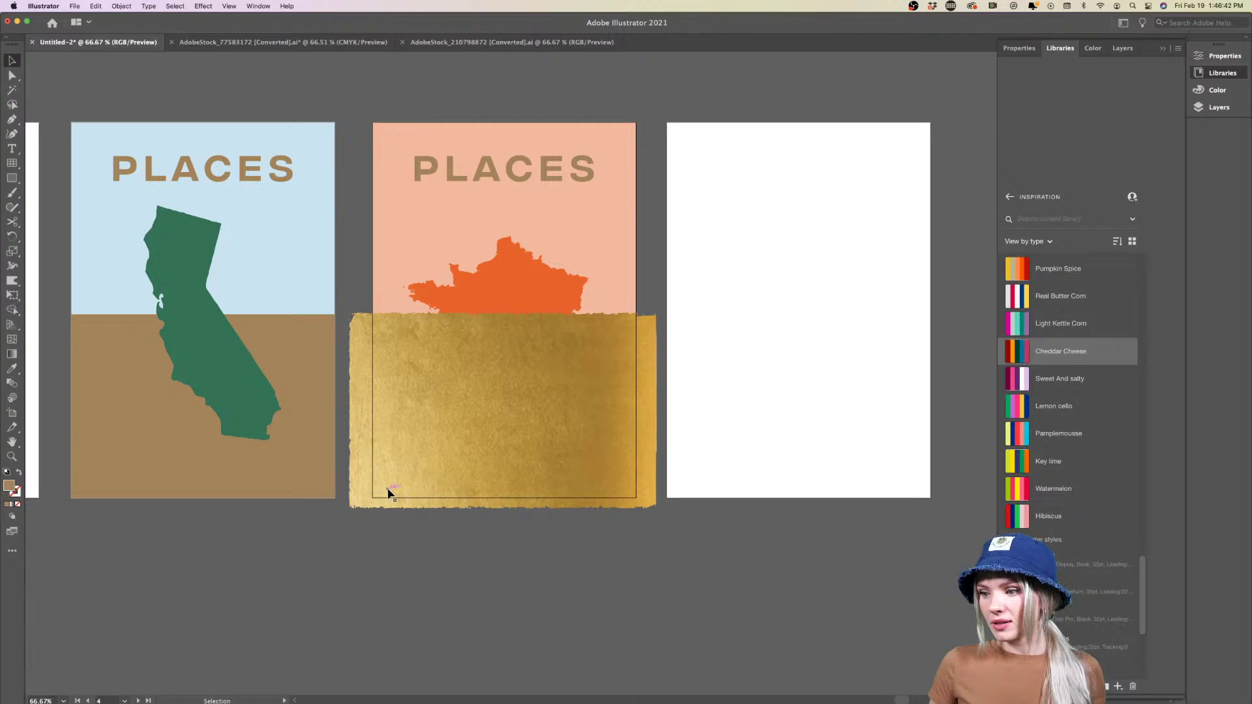
{"action": "left_click", "coordinate": [389, 493]}
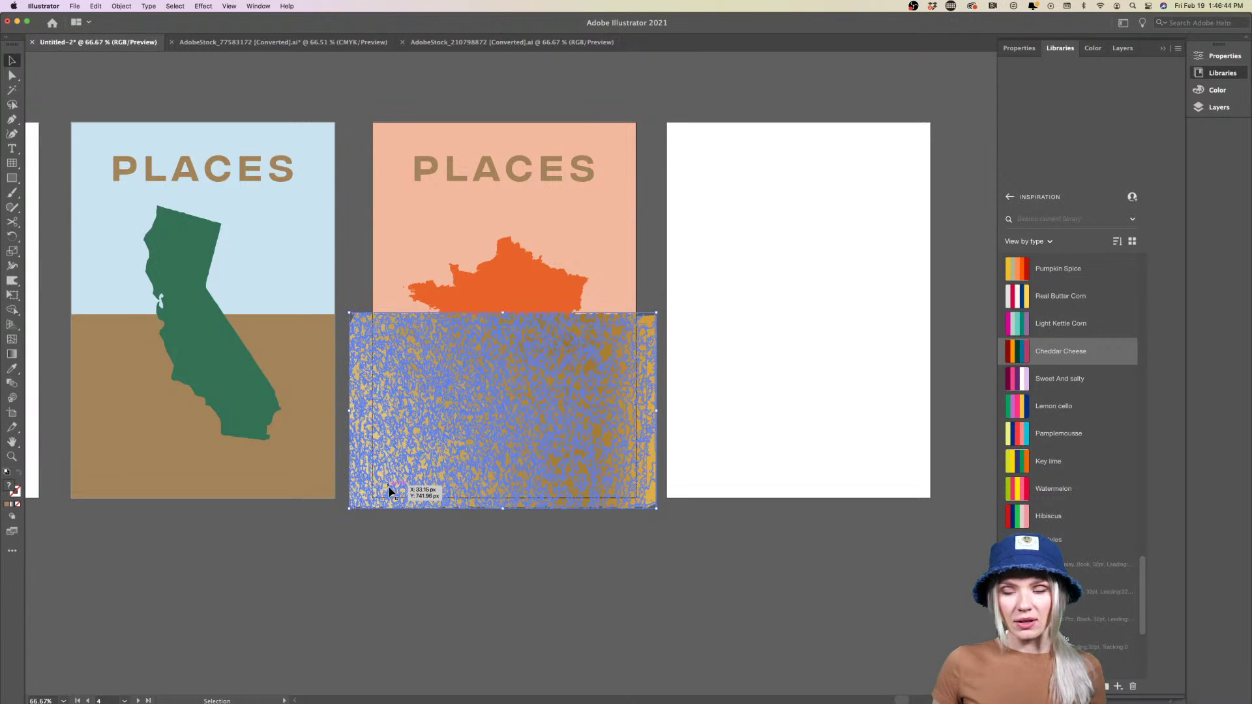
{"action": "right_click", "coordinate": [390, 491]}
{"action": "mouse_move", "coordinate": [417, 621]}
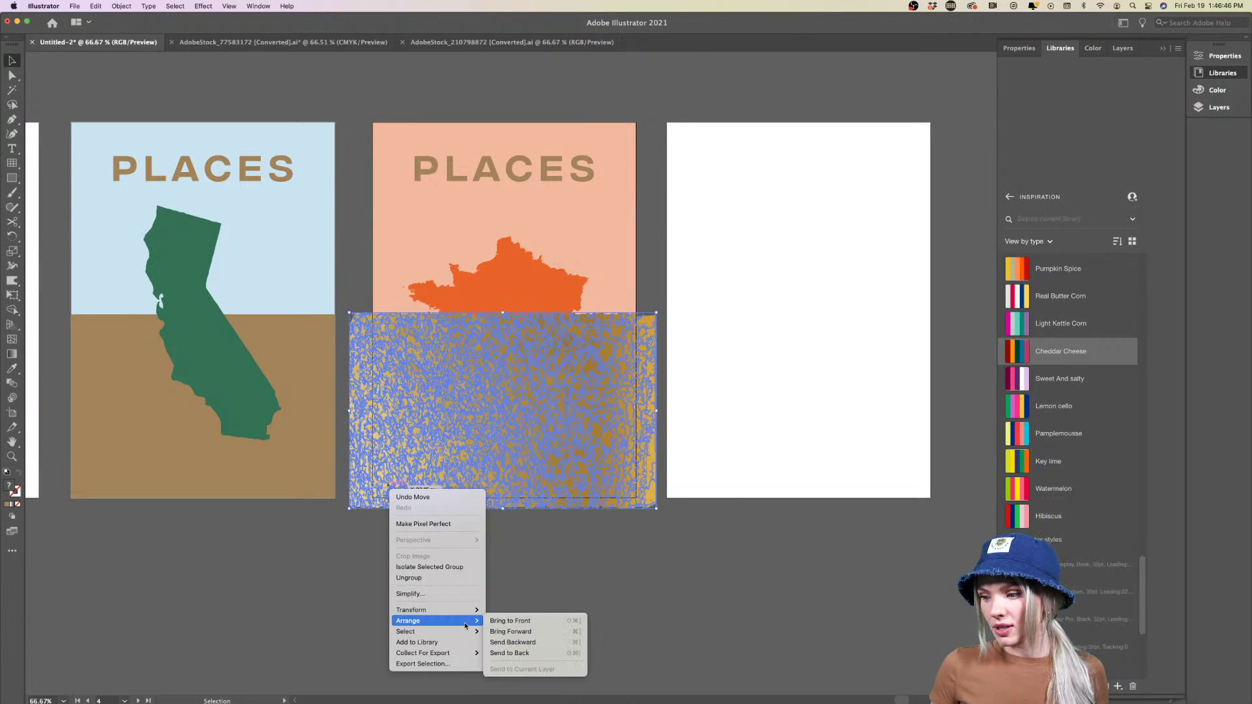
{"action": "left_click", "coordinate": [526, 653]}
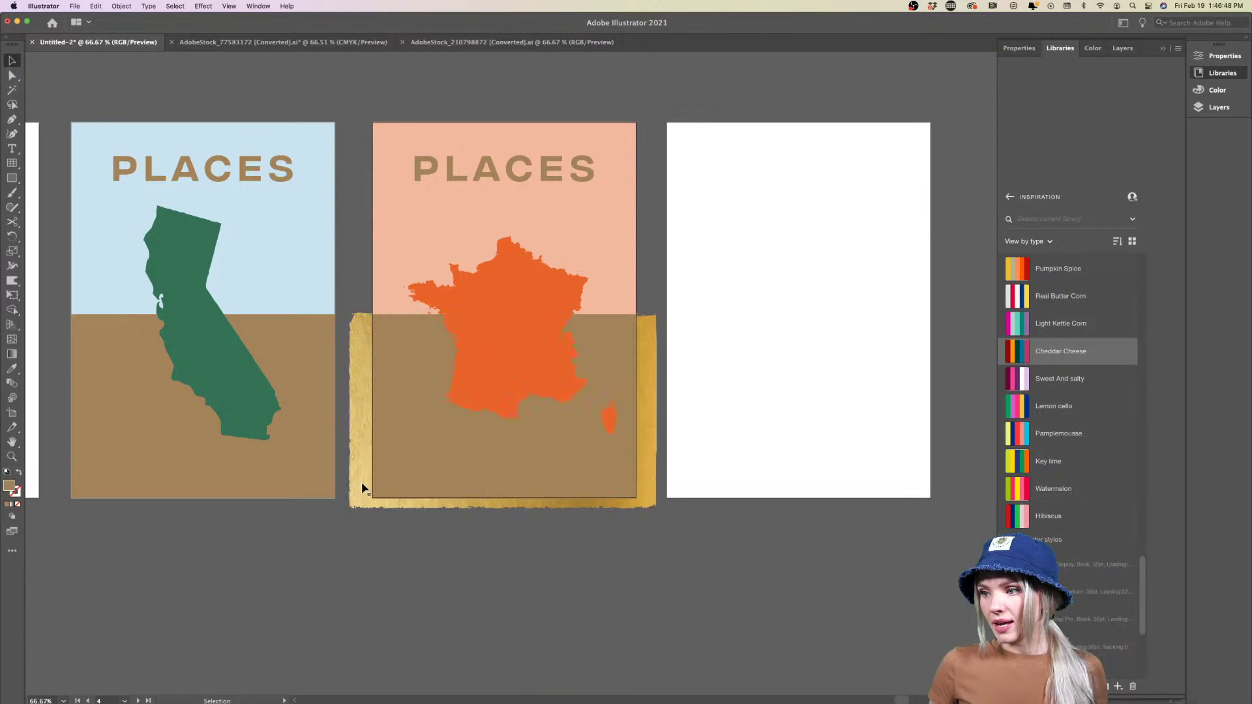
Clip the gold texture into France's brown lower rectangle with Cmd+7
{"action": "left_click", "coordinate": [362, 480]}
{"action": "left_click", "coordinate": [401, 464], "text": "shift"}
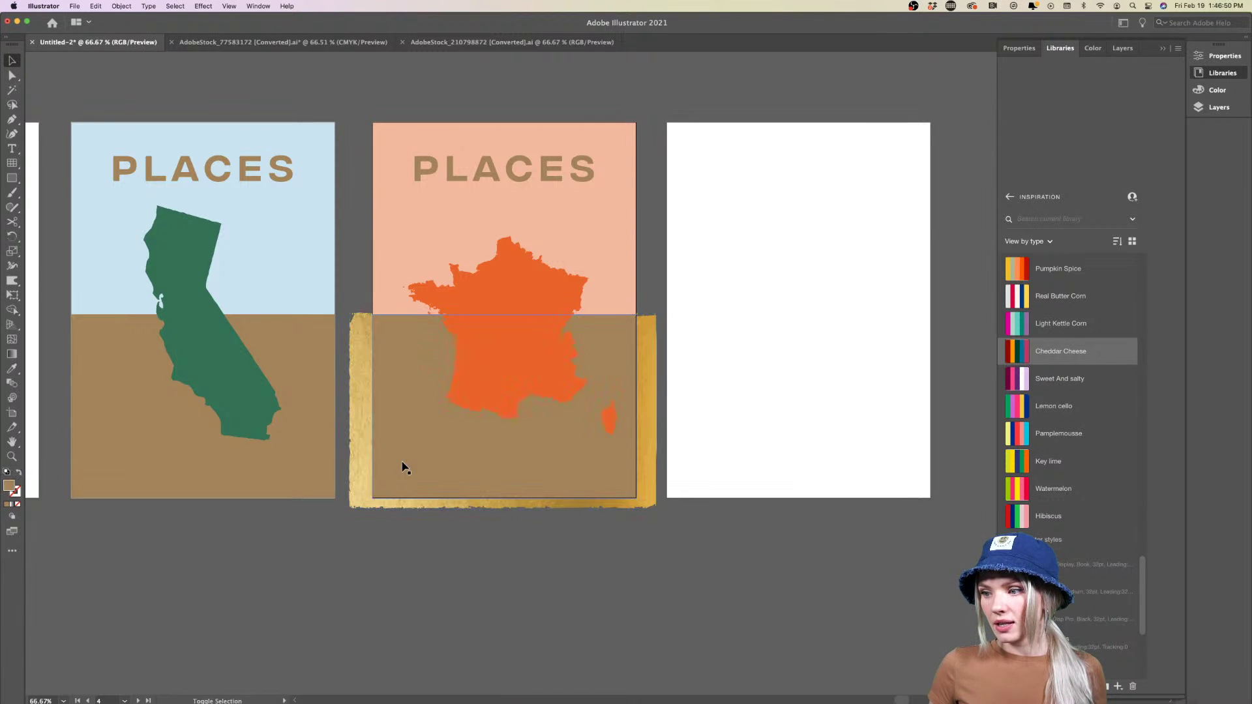
{"action": "left_click", "coordinate": [363, 470], "text": "shift"}
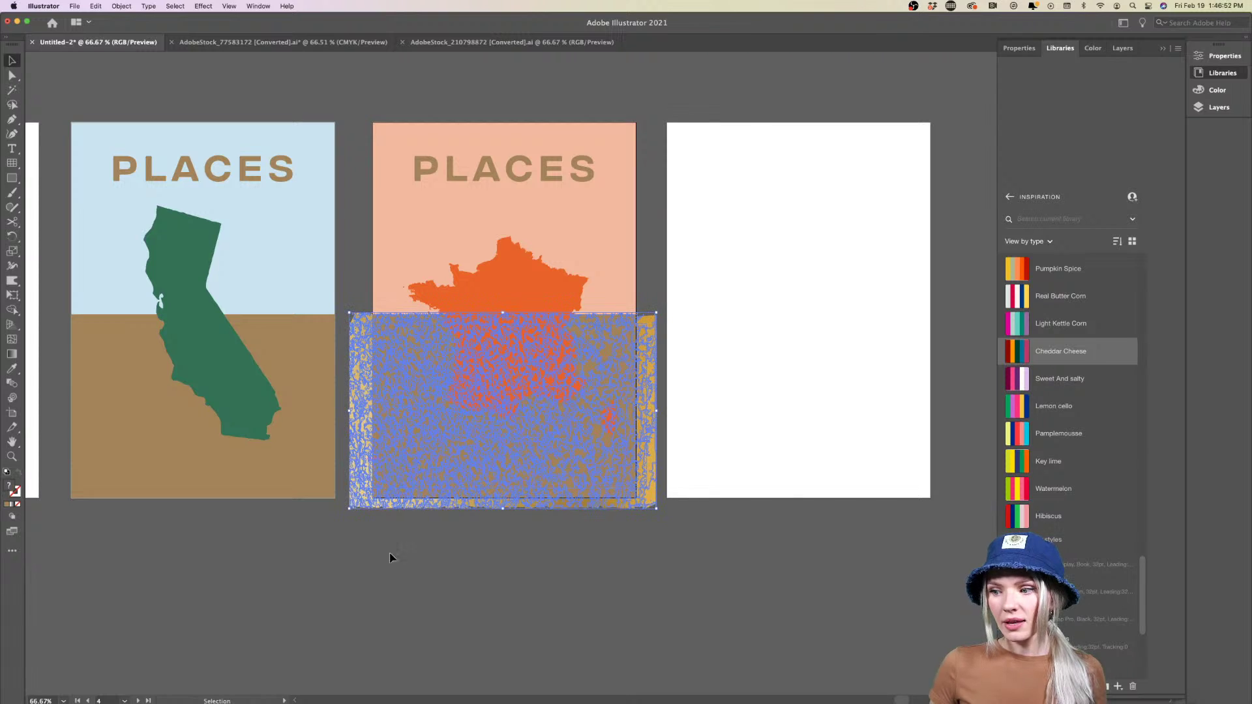
{"action": "left_click", "coordinate": [1032, 51]}
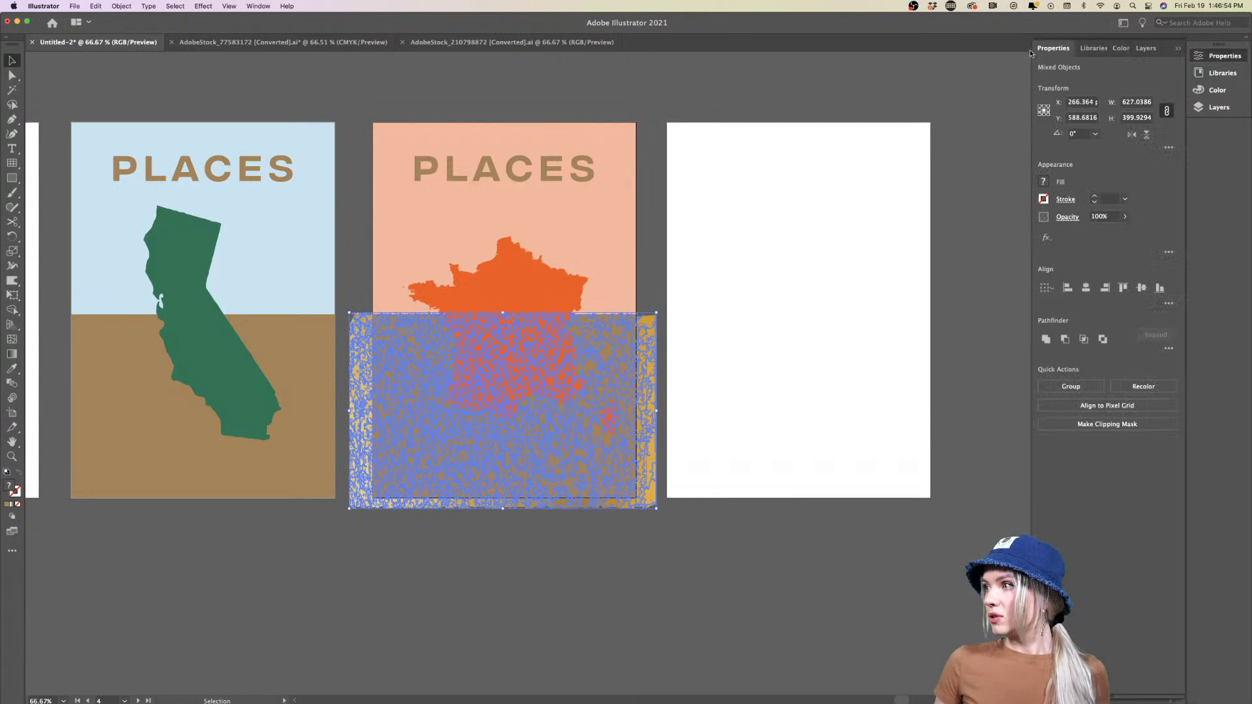
{"action": "key", "text": "super+7"}
{"action": "left_click", "coordinate": [586, 548]}
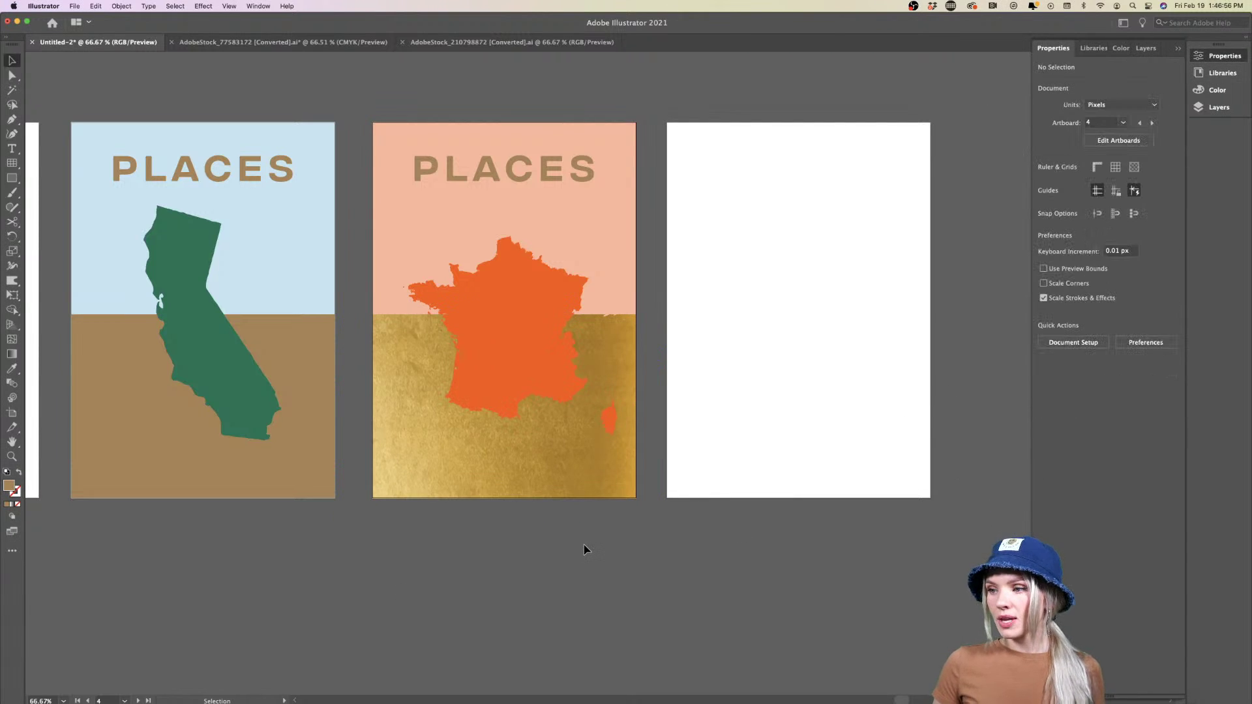
Copy the clipped gold band onto the California poster's lower half
{"action": "scroll", "coordinate": [587, 548], "scroll_direction": "down", "scroll_amount": 2}
{"action": "scroll", "coordinate": [586, 548], "scroll_direction": "up", "scroll_amount": 2}
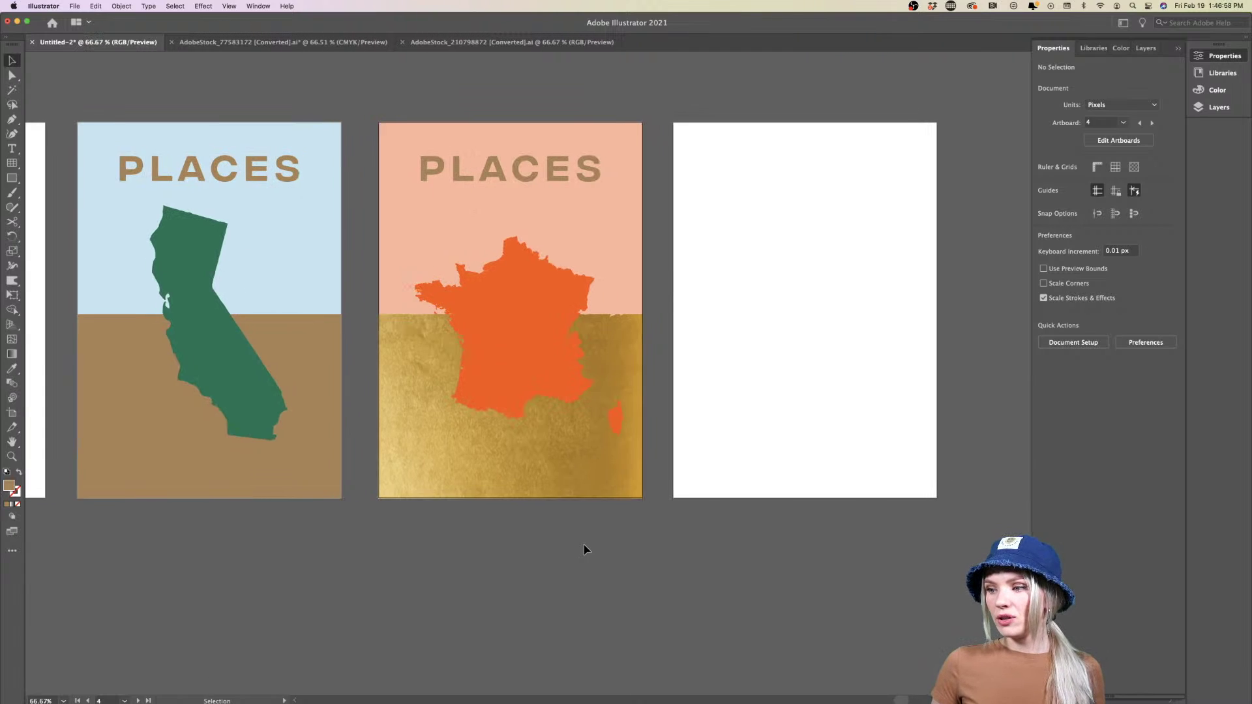
{"action": "scroll", "coordinate": [585, 548], "scroll_direction": "left", "scroll_amount": 3}
{"action": "left_click_drag", "start_coordinate": [572, 467], "coordinate": [267, 468]}
{"action": "left_click_drag", "start_coordinate": [337, 562], "coordinate": [338, 562]}
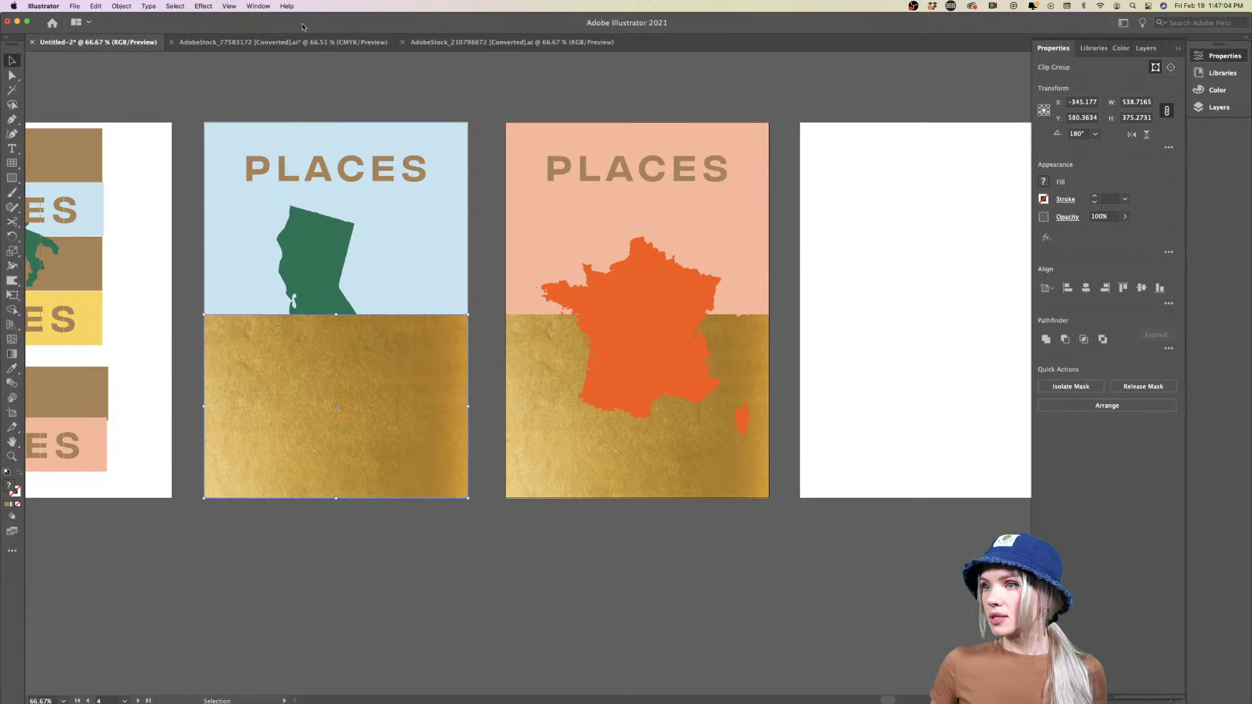
In the Transparency panel, try Multiply, Darken, Color Burn, Lighten and Color Dodge, then revert to Normal
{"action": "left_click", "coordinate": [198, 6]}
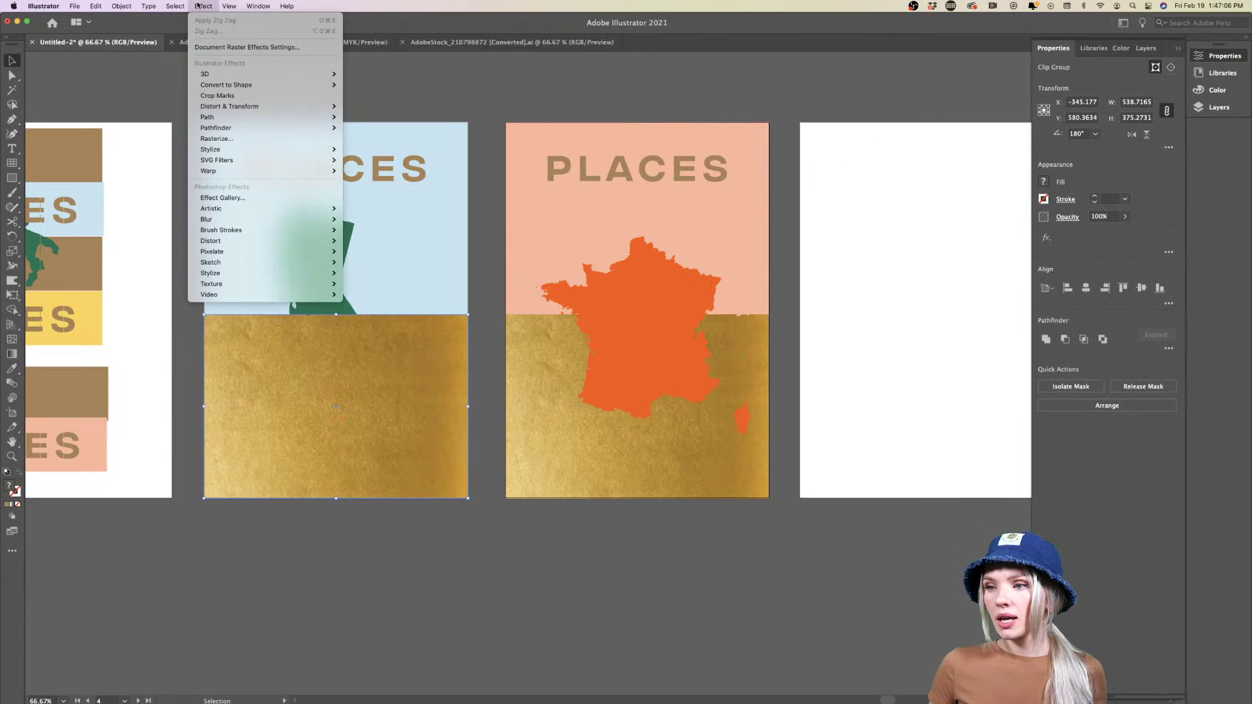
{"action": "mouse_move", "coordinate": [258, 6]}
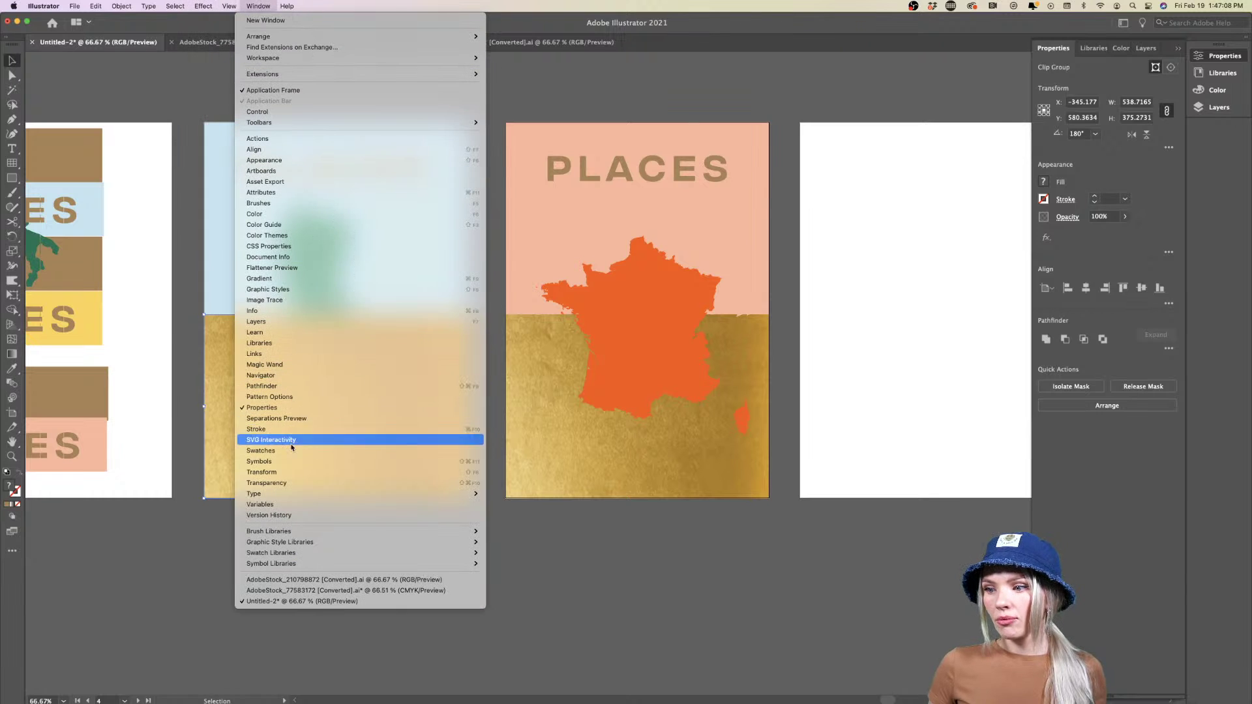
{"action": "left_click", "coordinate": [290, 483]}
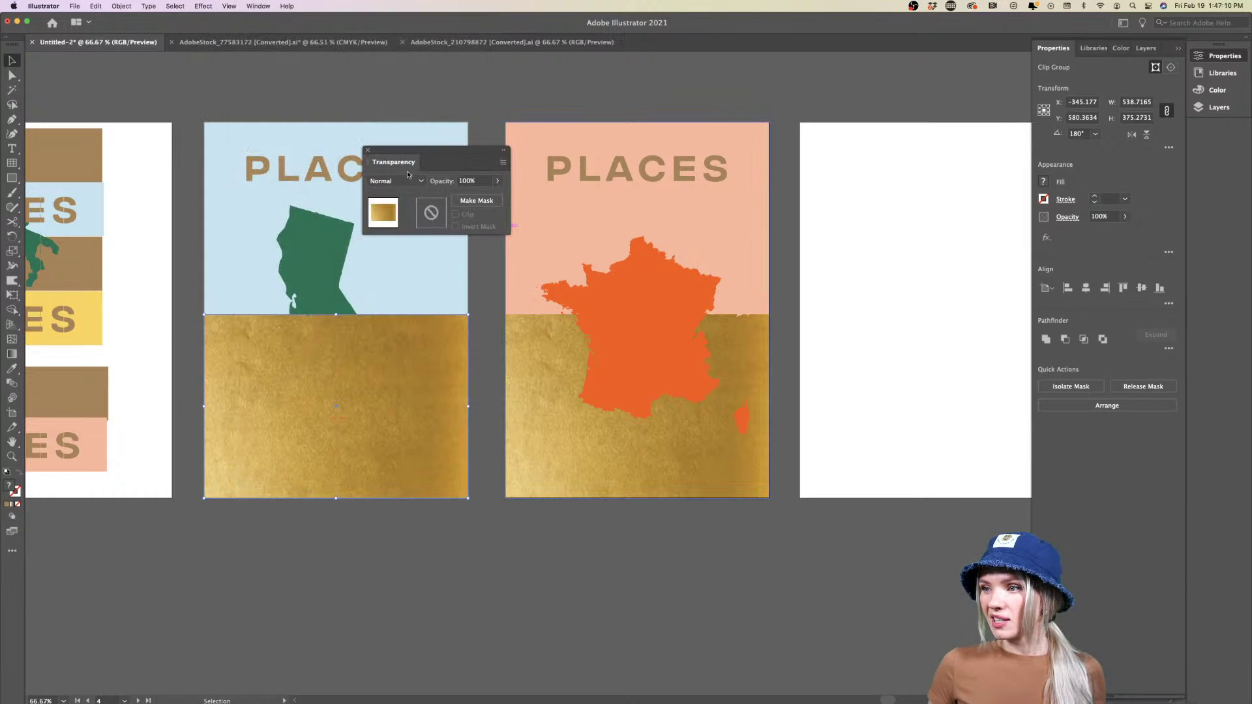
{"action": "left_click", "coordinate": [413, 183]}
{"action": "left_click", "coordinate": [407, 224]}
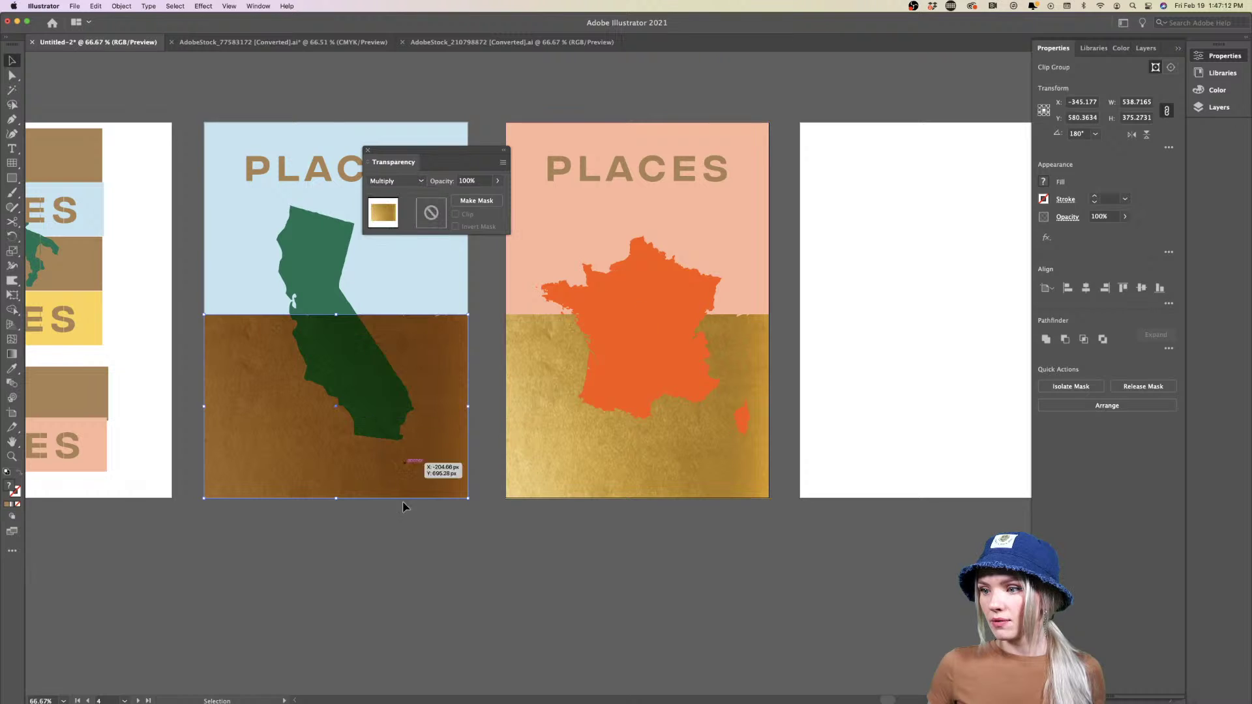
{"action": "left_click", "coordinate": [387, 588]}
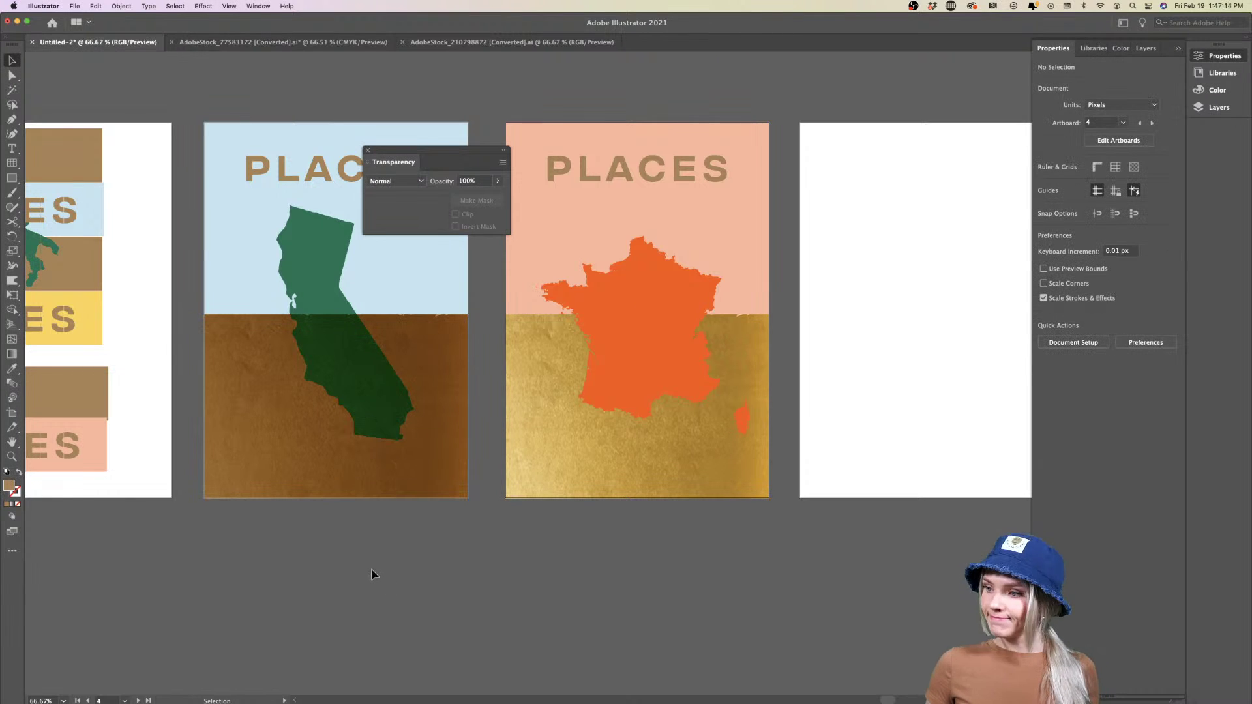
{"action": "left_click", "coordinate": [405, 181]}
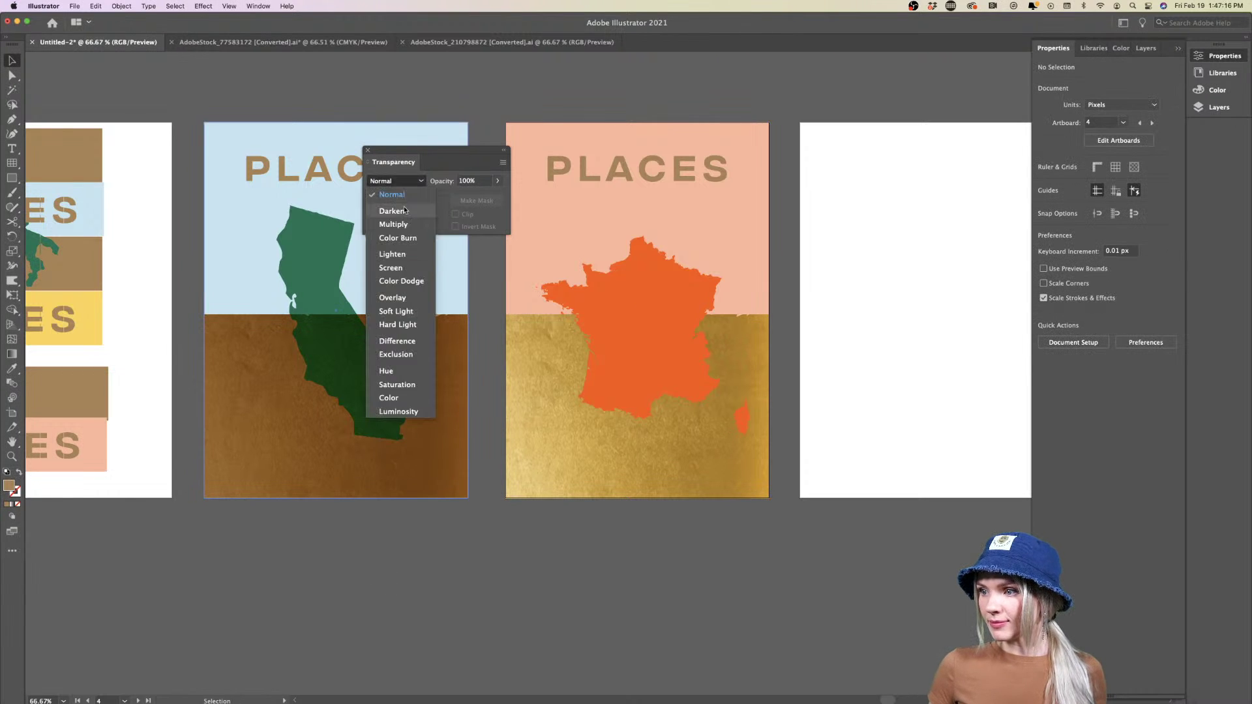
{"action": "left_click", "coordinate": [405, 209]}
{"action": "left_click", "coordinate": [404, 181]}
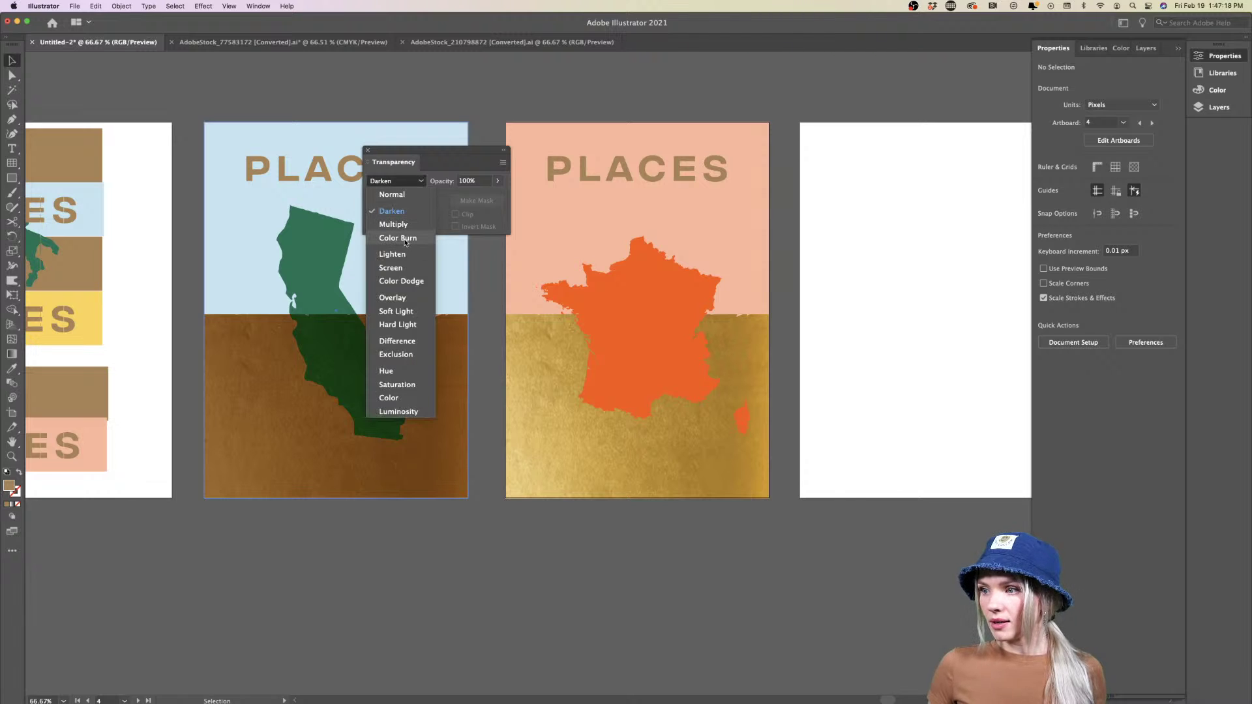
{"action": "left_click", "coordinate": [401, 238]}
{"action": "left_click", "coordinate": [409, 183]}
{"action": "left_click", "coordinate": [402, 256]}
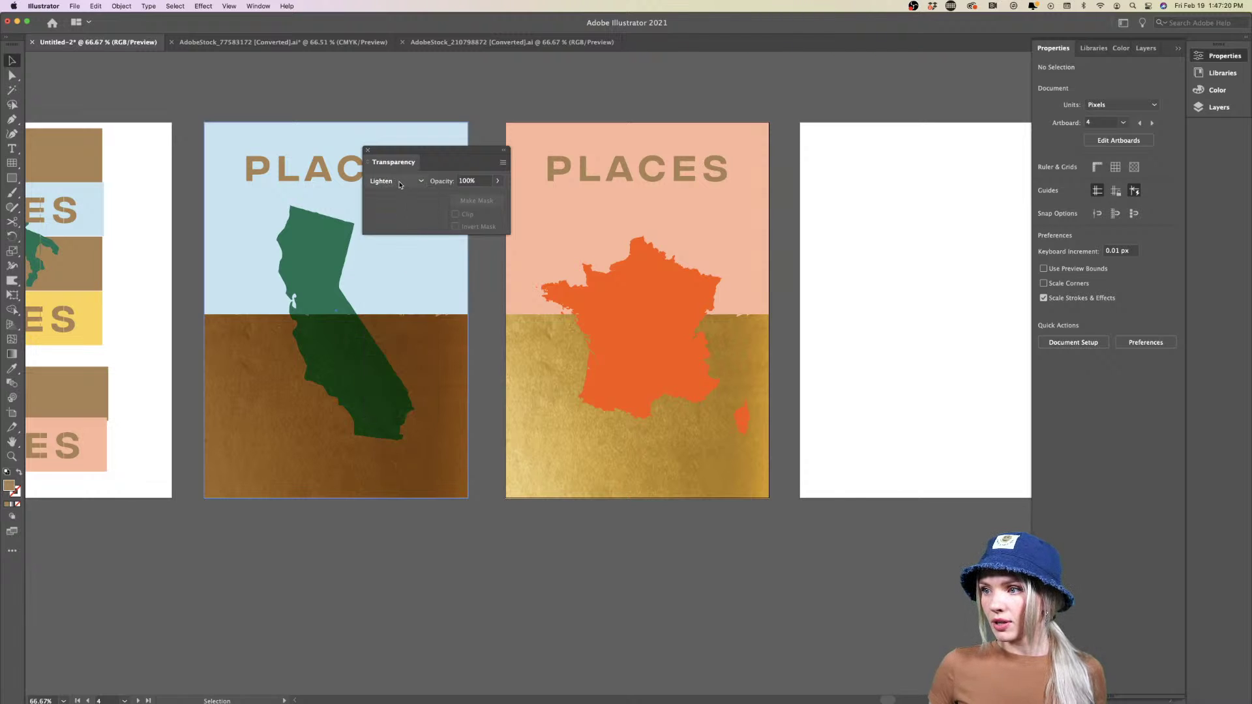
{"action": "left_click", "coordinate": [403, 184]}
{"action": "left_click", "coordinate": [403, 281]}
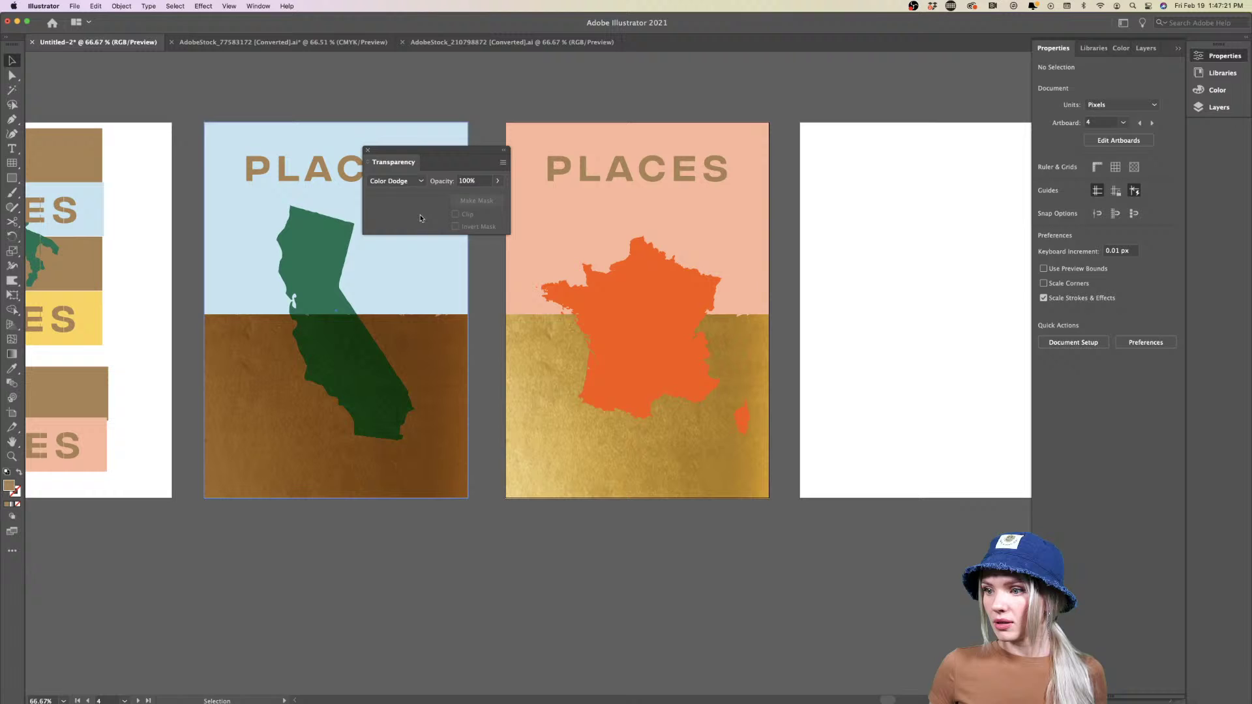
{"action": "left_click", "coordinate": [412, 180]}
{"action": "left_click", "coordinate": [398, 194]}
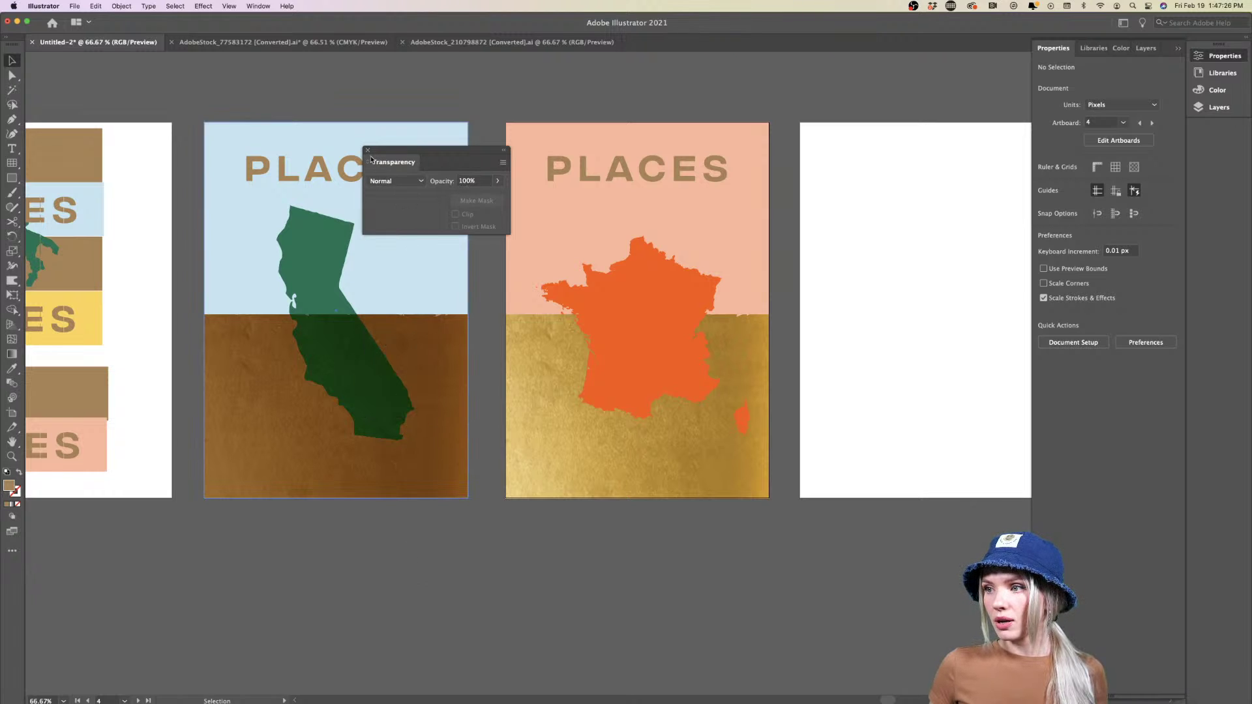
Set California's gold texture to Normal blending and lower its opacity so California shows through
{"action": "left_click", "coordinate": [268, 456]}
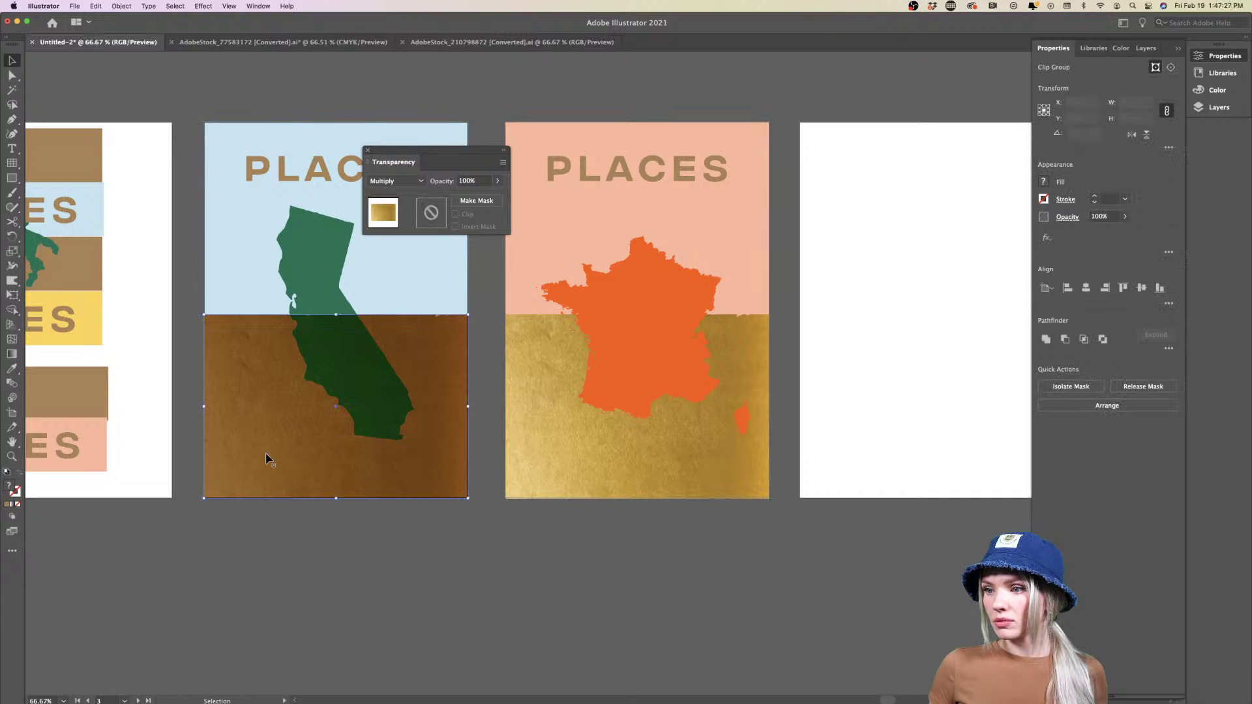
{"action": "left_click", "coordinate": [403, 182]}
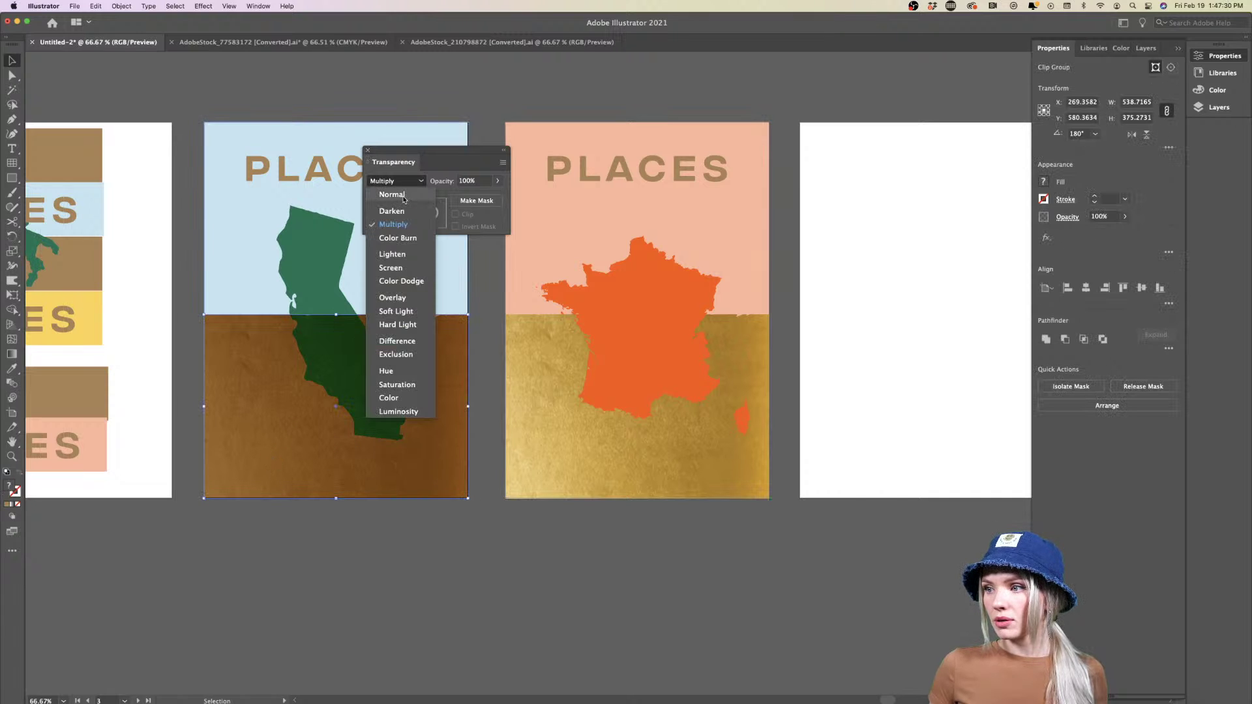
{"action": "left_click", "coordinate": [398, 194]}
{"action": "left_click", "coordinate": [406, 585]}
{"action": "left_click", "coordinate": [254, 468]}
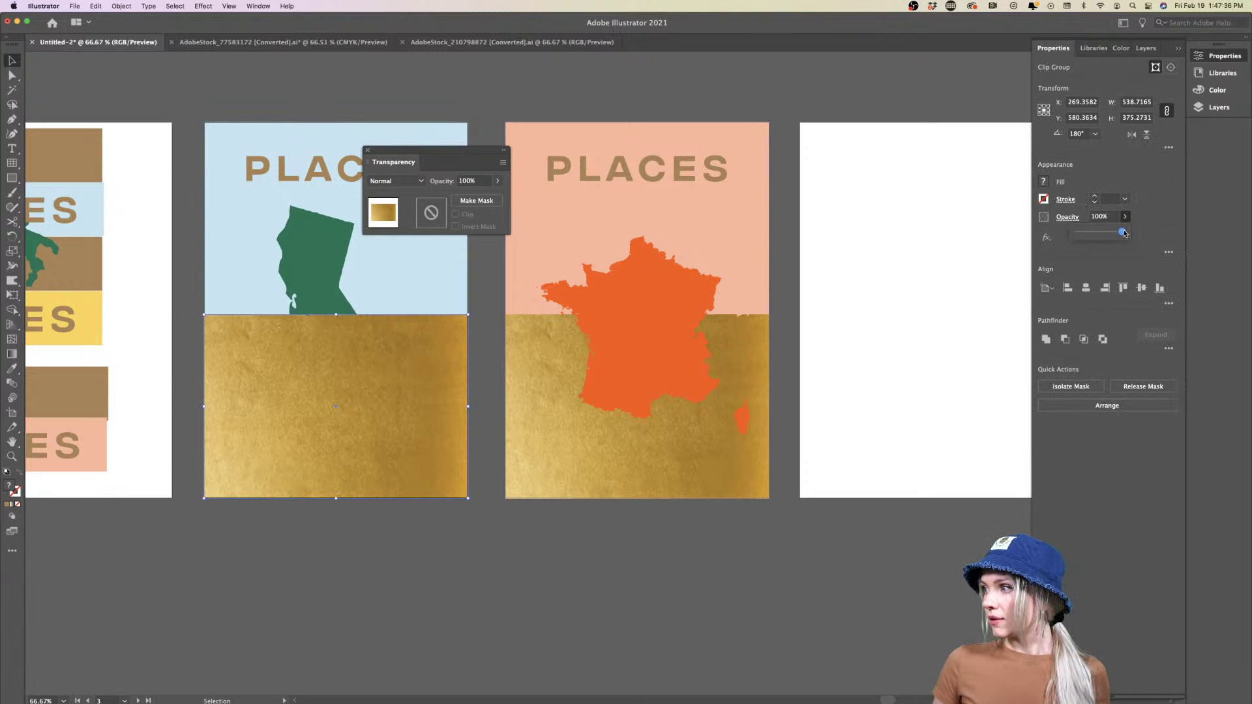
{"action": "left_click_drag", "start_coordinate": [1100, 236], "coordinate": [1100, 236]}
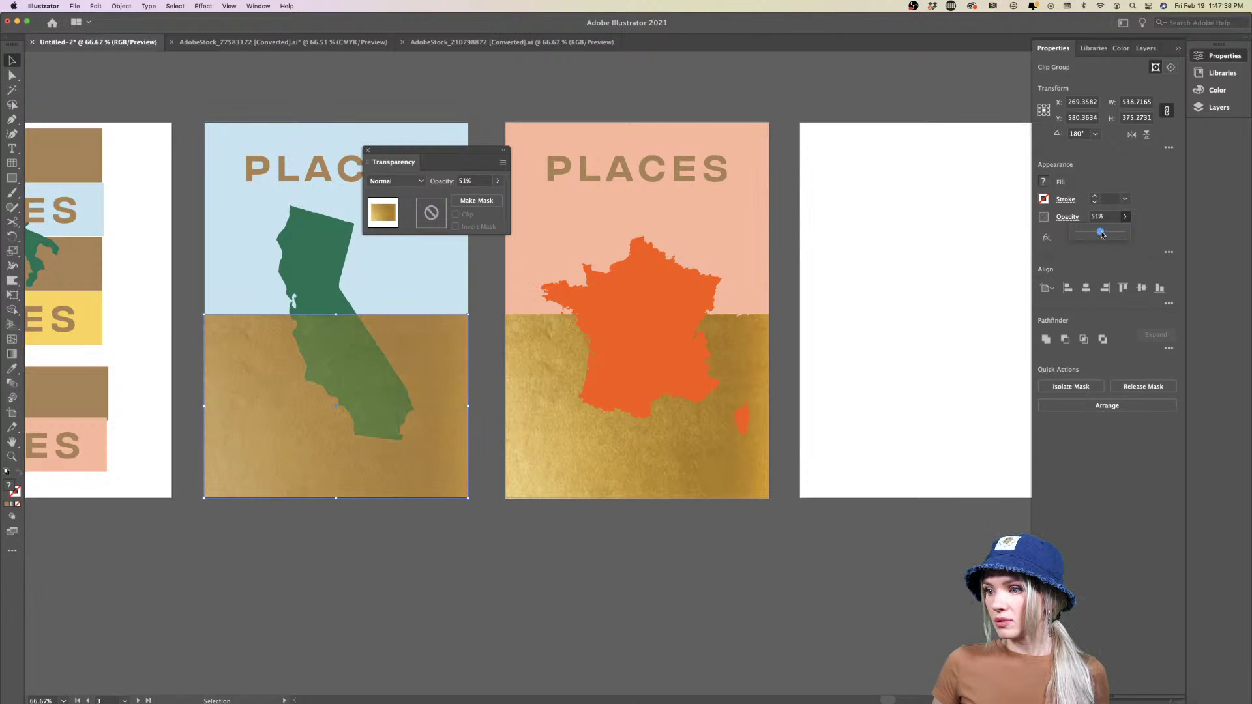
{"action": "left_click", "coordinate": [646, 545]}
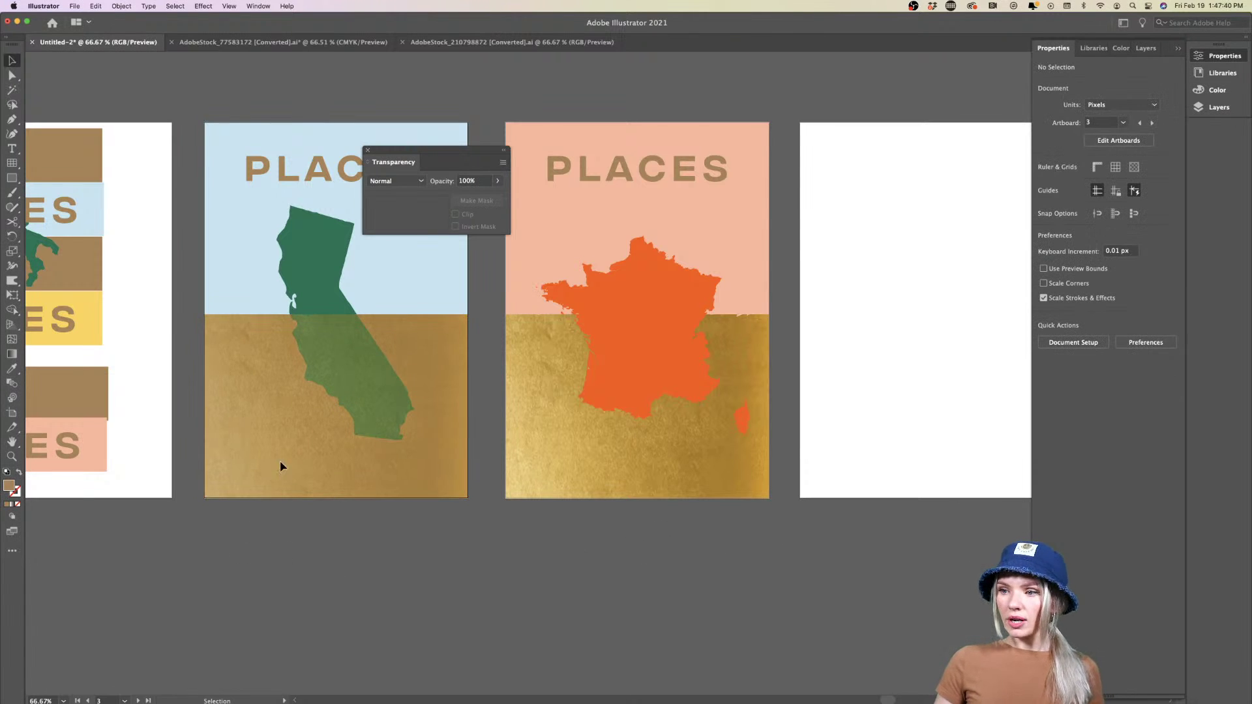
Send California's gold texture behind the California map with Arrange > Send to Back
{"action": "left_click", "coordinate": [258, 455]}
{"action": "right_click", "coordinate": [258, 456]}
{"action": "mouse_move", "coordinate": [299, 580]}
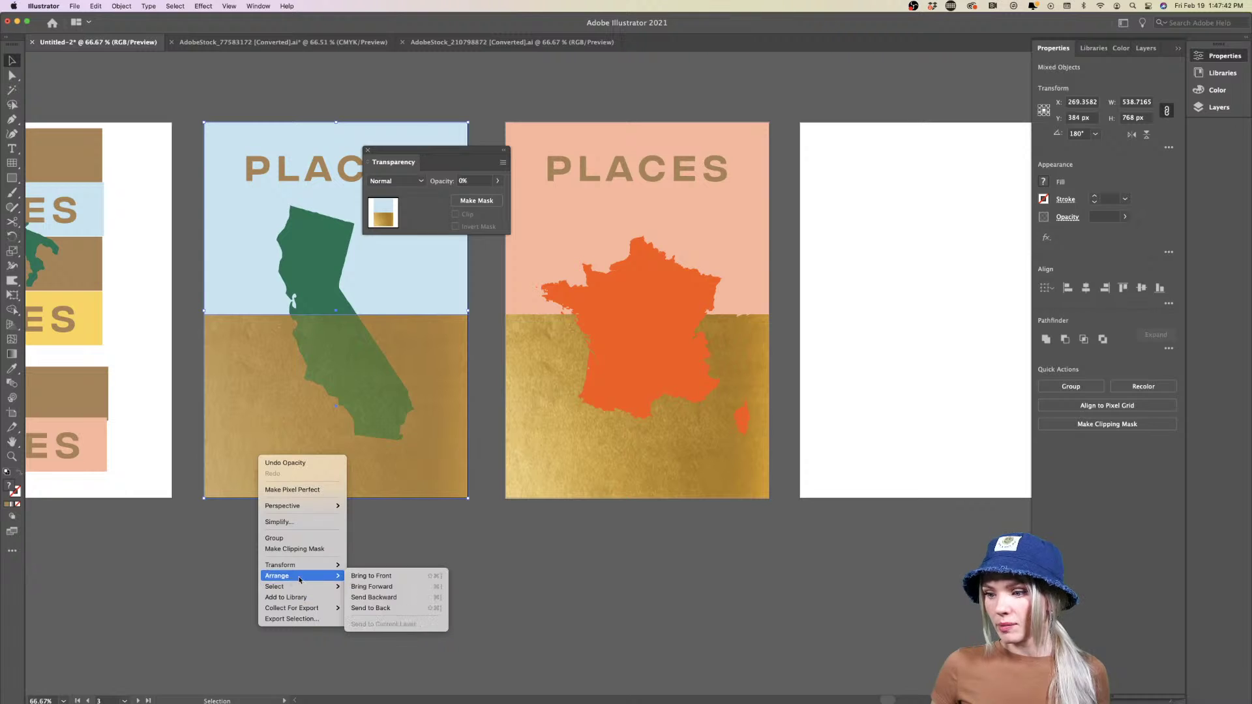
{"action": "left_click", "coordinate": [375, 608]}
{"action": "left_click", "coordinate": [465, 559]}
Zoom out to all posters, select France's gold texture and move the Transparency panel aside
{"action": "key", "text": "super+minus"}
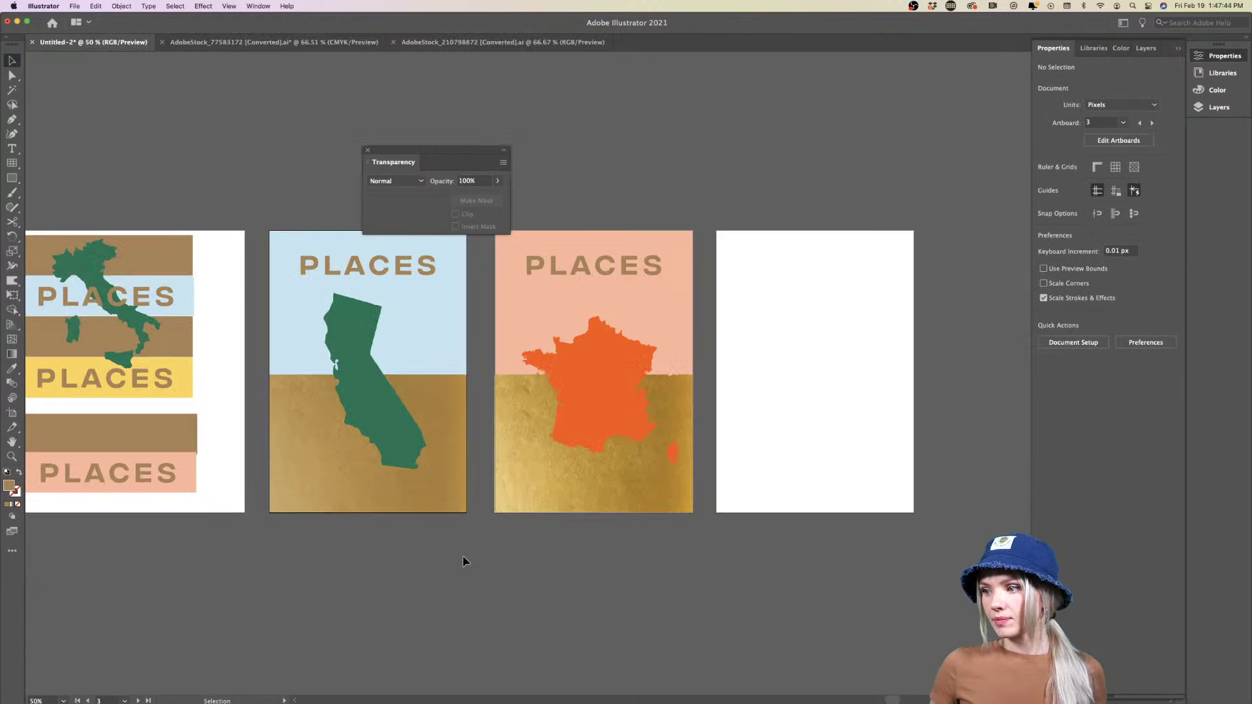
{"action": "scroll", "coordinate": [465, 561], "scroll_direction": "right", "scroll_amount": 5}
{"action": "left_click", "coordinate": [443, 505]}
{"action": "left_click", "coordinate": [455, 553]}
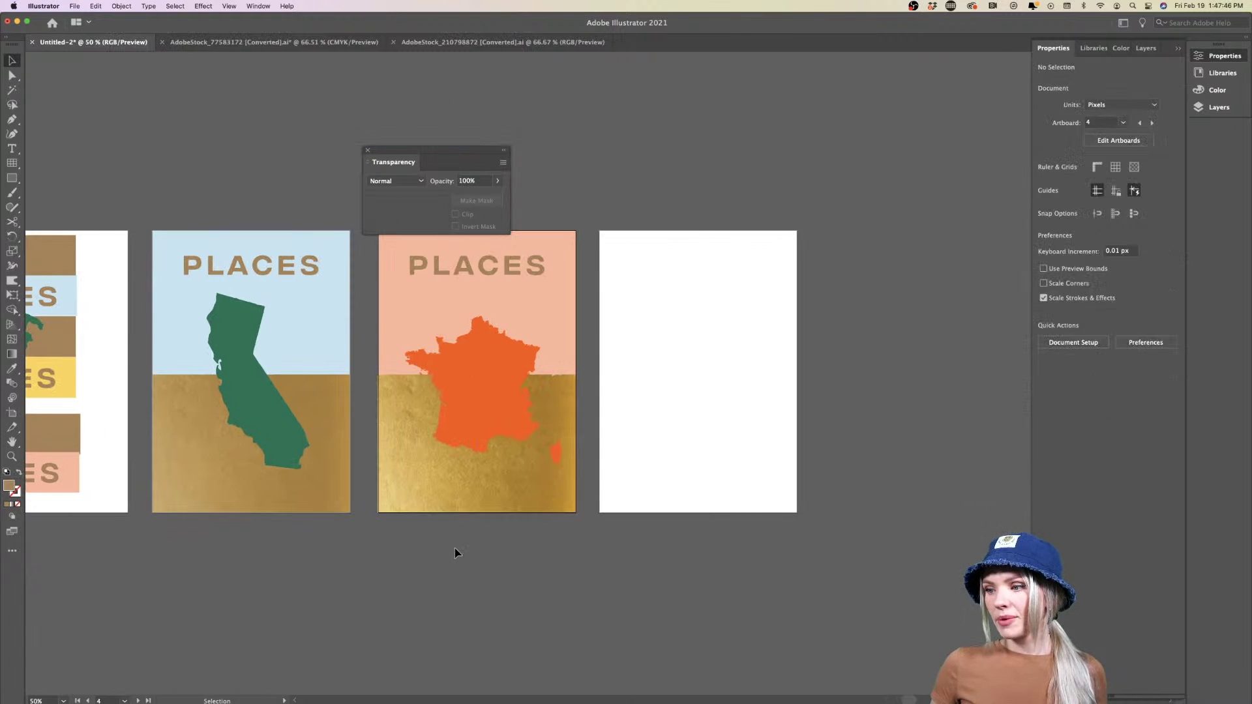
{"action": "scroll", "coordinate": [454, 553], "scroll_direction": "right", "scroll_amount": 1}
{"action": "left_click", "coordinate": [411, 492]}
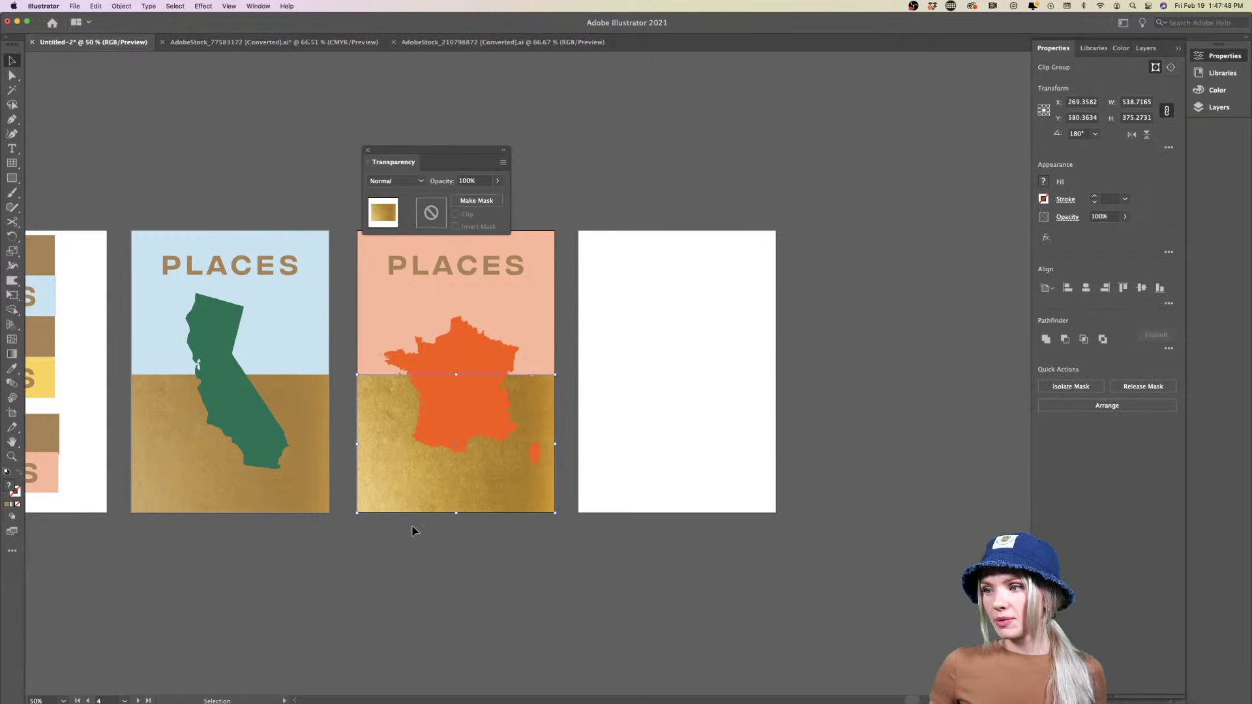
{"action": "left_click_drag", "start_coordinate": [431, 150], "coordinate": [639, 111]}
{"action": "left_click", "coordinate": [382, 535]}
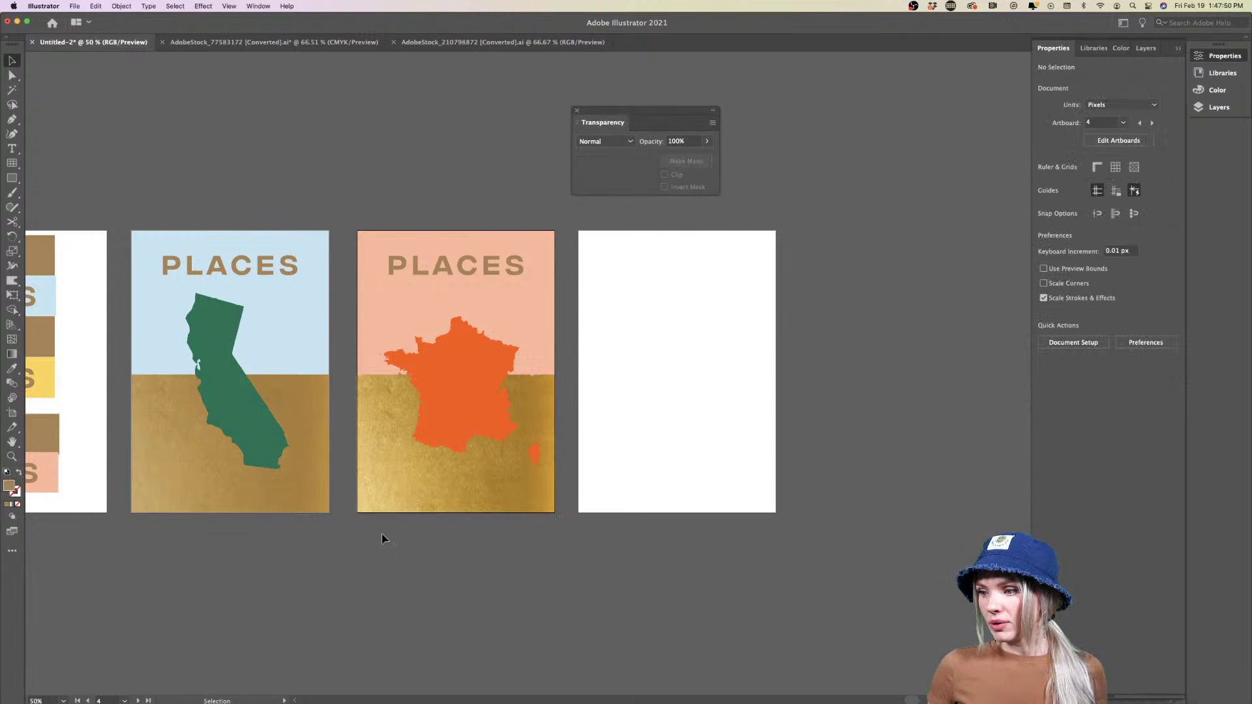
Delete California's gold texture, copy France's gold texture across, and reposition France's texture
{"action": "left_click", "coordinate": [244, 497]}
{"action": "key", "text": "Delete"}
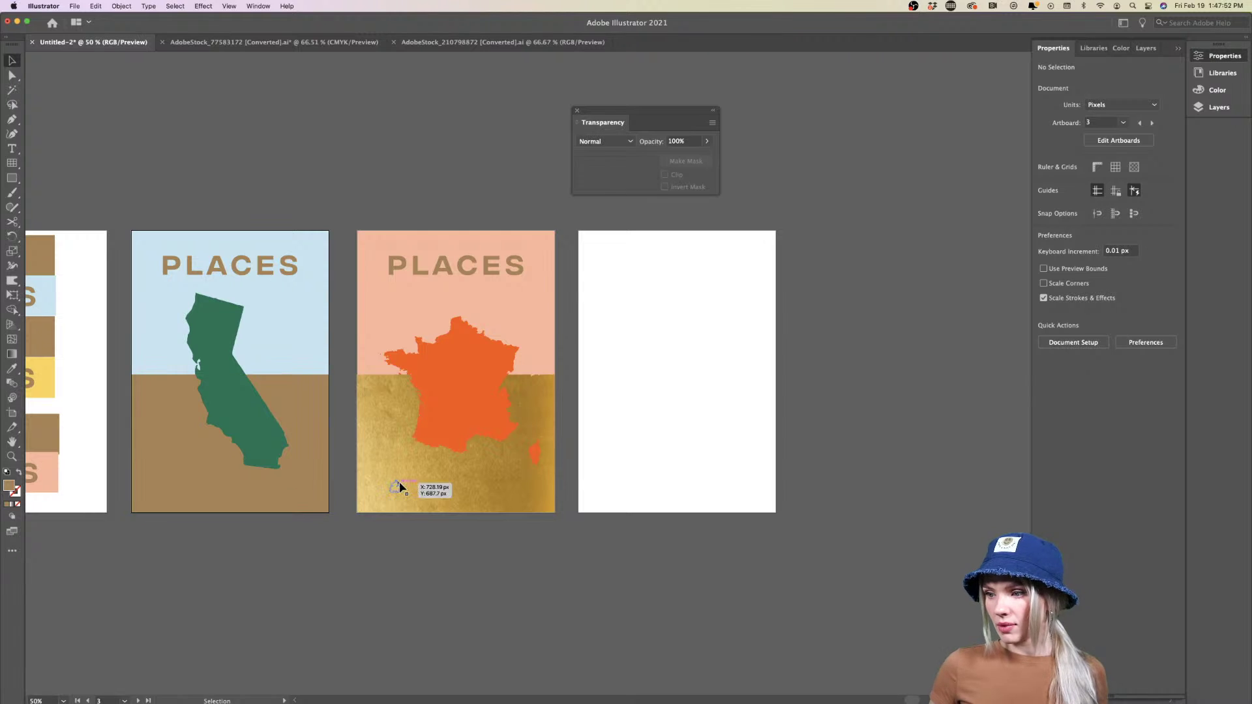
{"action": "left_click_drag", "start_coordinate": [399, 485], "coordinate": [441, 499]}
{"action": "left_click", "coordinate": [212, 565]}
{"action": "left_click_drag", "start_coordinate": [466, 594], "coordinate": [467, 589]}
{"action": "left_click", "coordinate": [463, 579]}
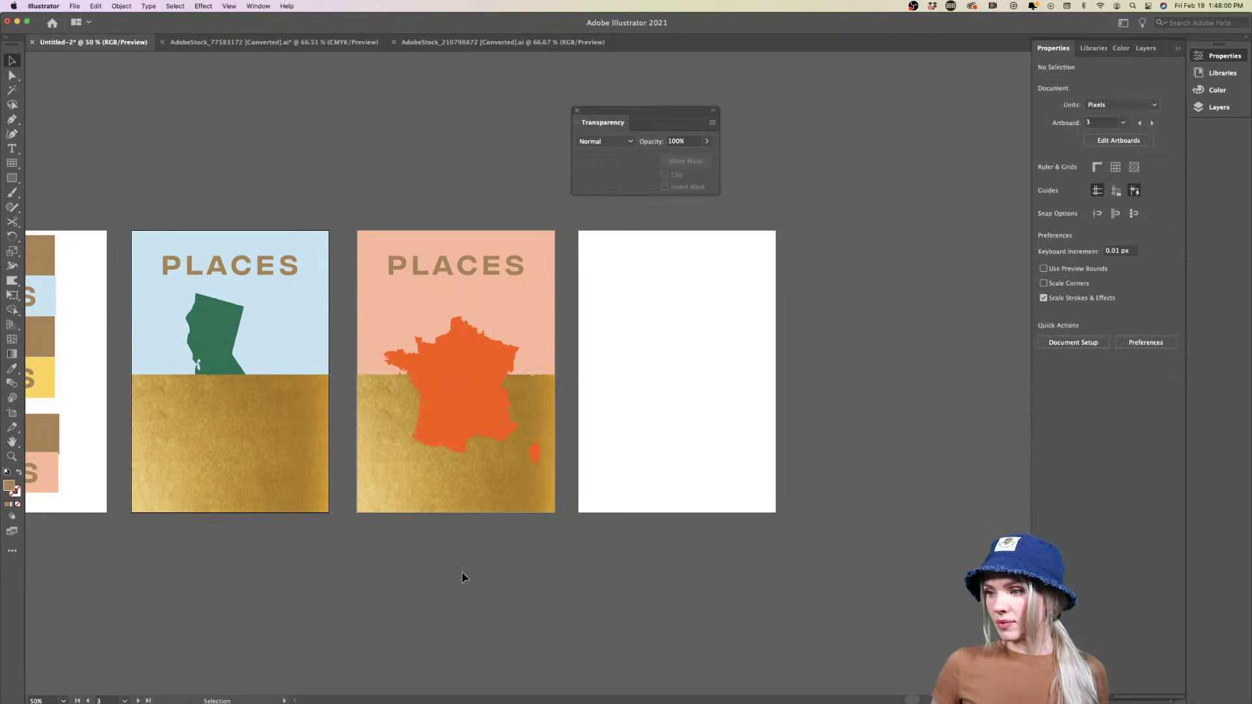
Move France's gold texture below the posters and delete it, nudging the France map lower
{"action": "left_click_drag", "start_coordinate": [444, 502], "coordinate": [249, 657]}
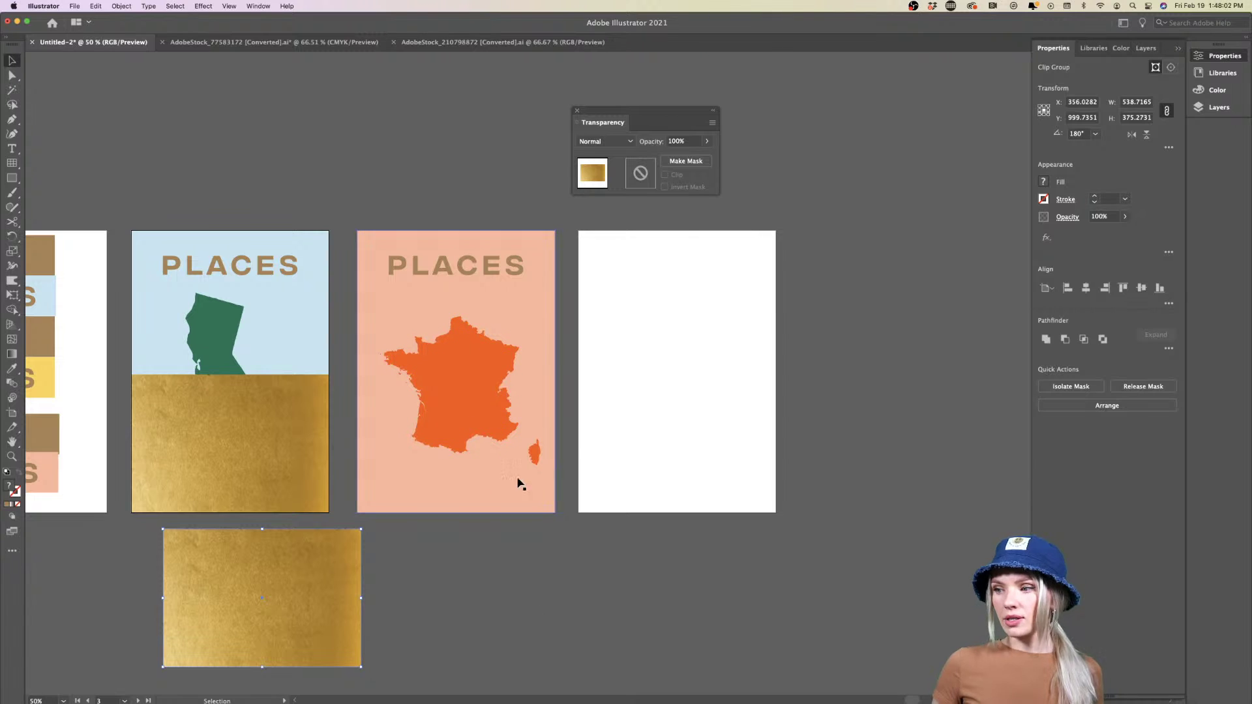
{"action": "left_click_drag", "start_coordinate": [437, 408], "coordinate": [436, 425]}
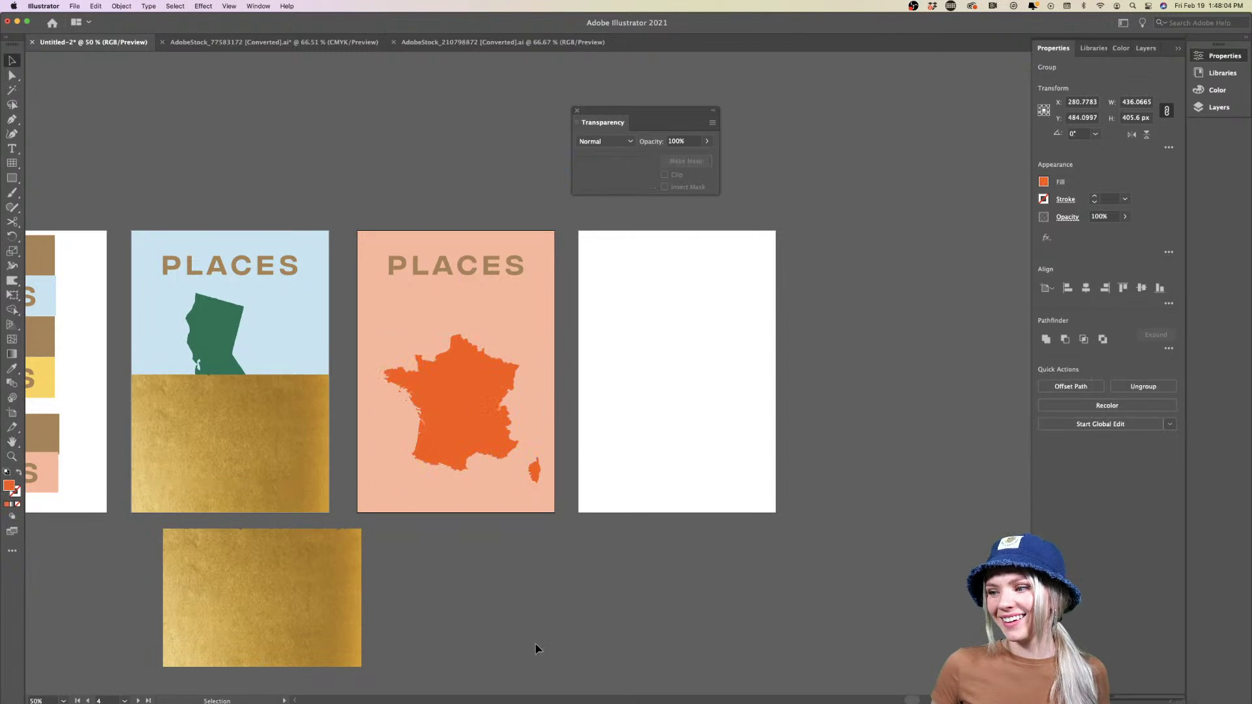
{"action": "left_click", "coordinate": [307, 626]}
{"action": "key", "text": "Delete"}
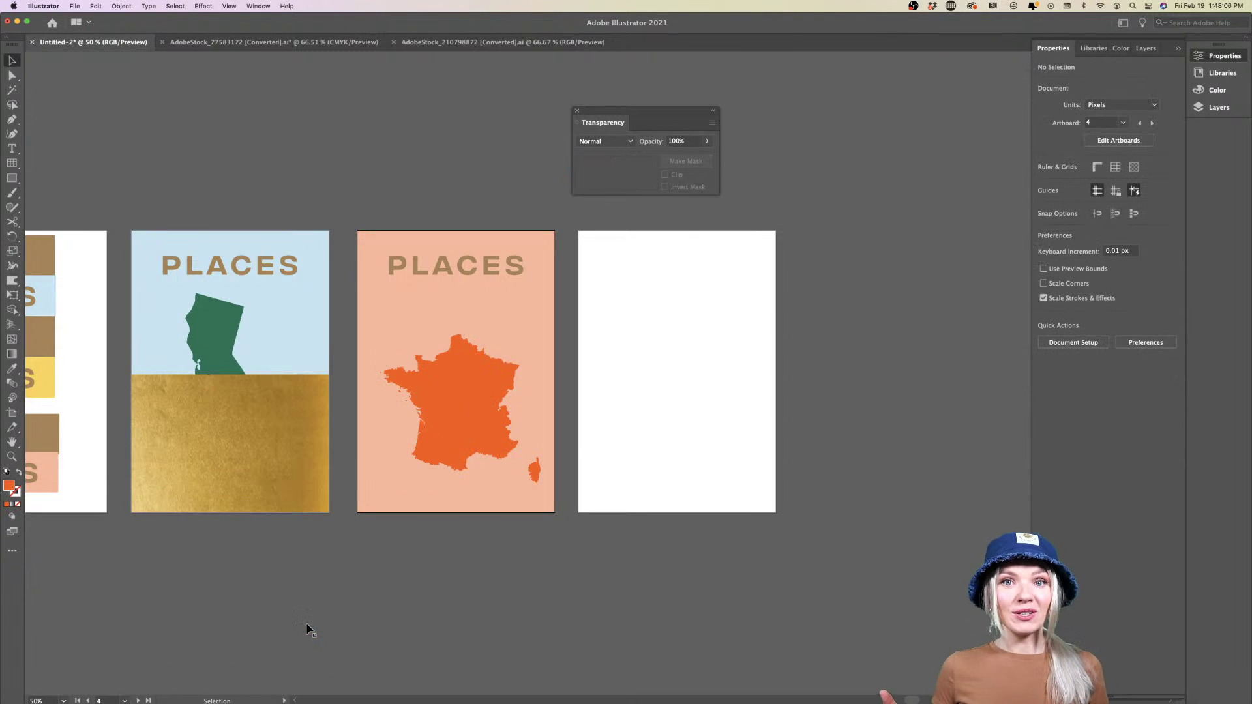
Bring the California shape to front and delete the remaining gold texture from its poster
{"action": "left_click", "coordinate": [208, 344]}
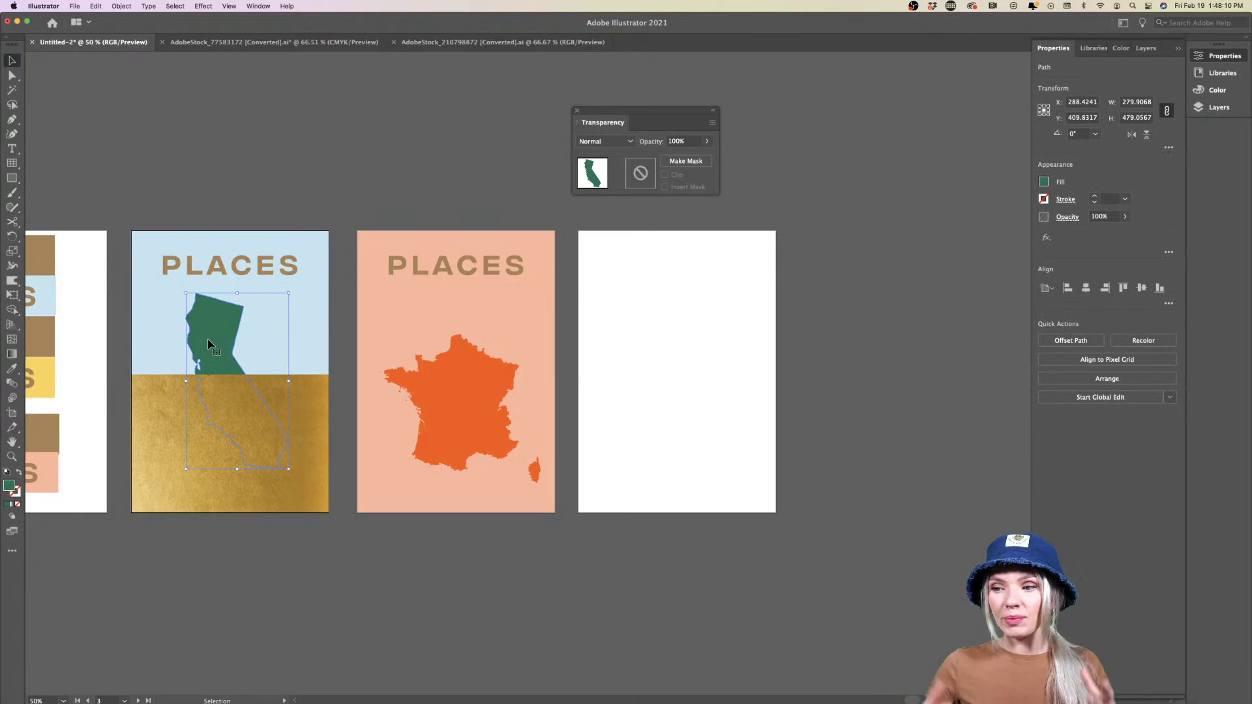
{"action": "right_click", "coordinate": [209, 344]}
{"action": "mouse_move", "coordinate": [260, 533]}
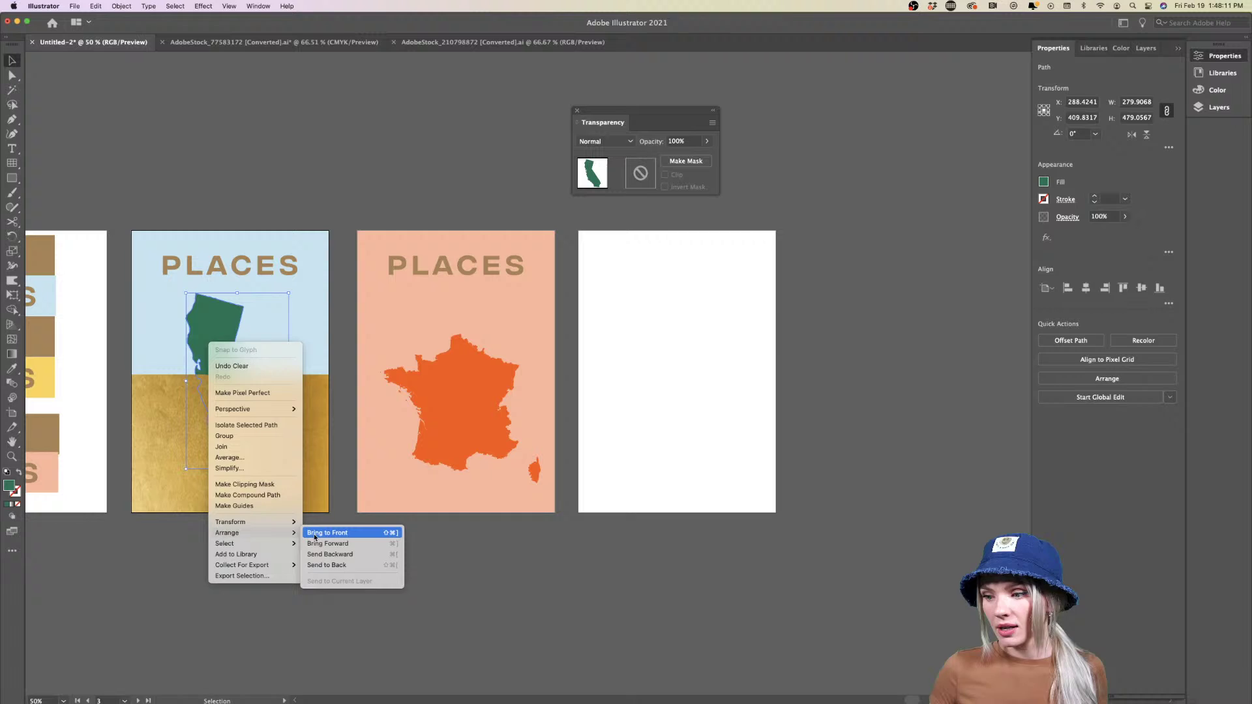
{"action": "left_click", "coordinate": [347, 532]}
{"action": "left_click", "coordinate": [408, 545]}
{"action": "left_click", "coordinate": [174, 486]}
{"action": "key", "text": "Delete"}
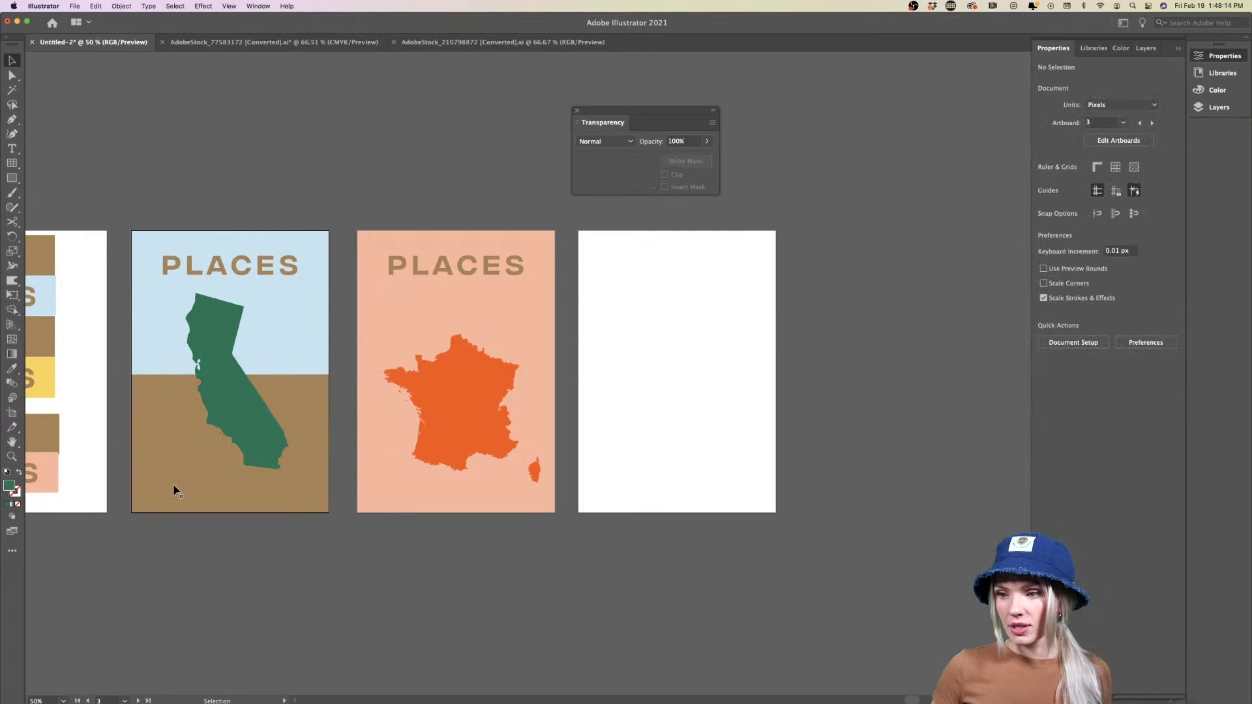
{"action": "scroll", "coordinate": [174, 490], "scroll_direction": "right", "scroll_amount": 3}
{"action": "scroll", "coordinate": [173, 490], "scroll_direction": "up", "scroll_amount": 1}
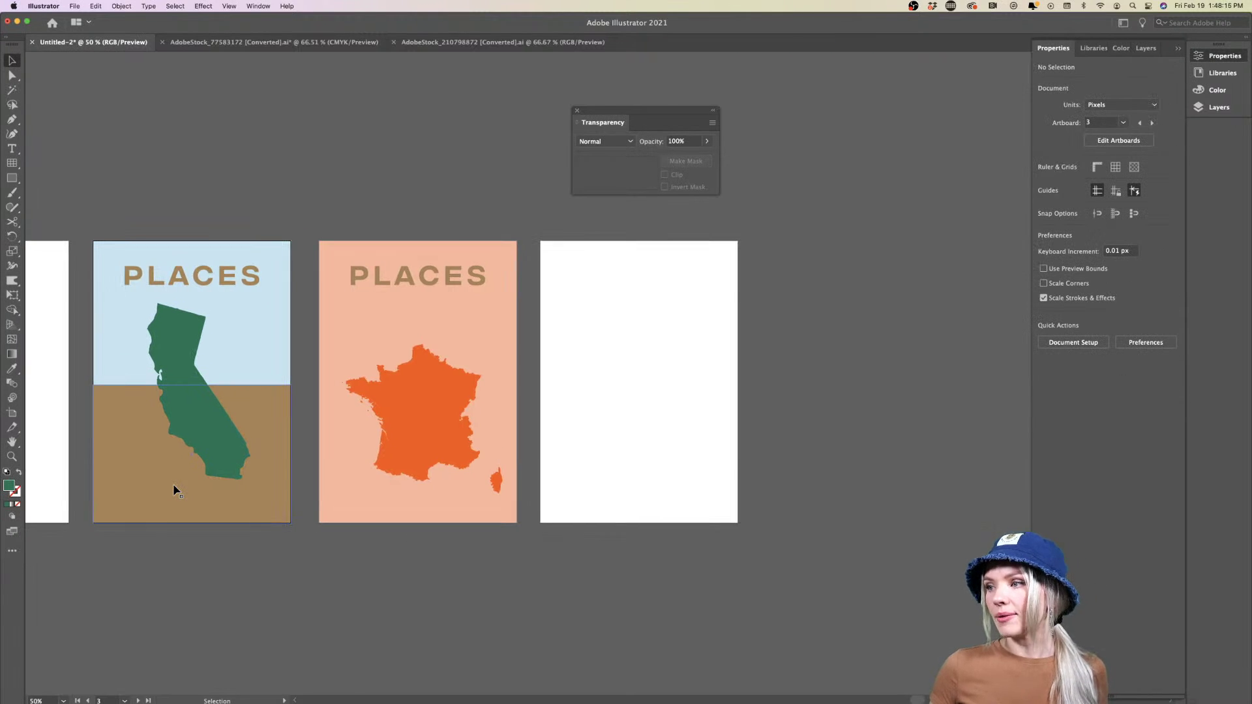
Close the Transparency panel and Alt-drag California's background rectangles and PLACES title onto the blank fourth artboard
{"action": "left_click", "coordinate": [577, 113]}
{"action": "left_click", "coordinate": [625, 356]}
{"action": "scroll", "coordinate": [624, 357], "scroll_direction": "down", "scroll_amount": 2}
{"action": "scroll", "coordinate": [626, 359], "scroll_direction": "right", "scroll_amount": 1}
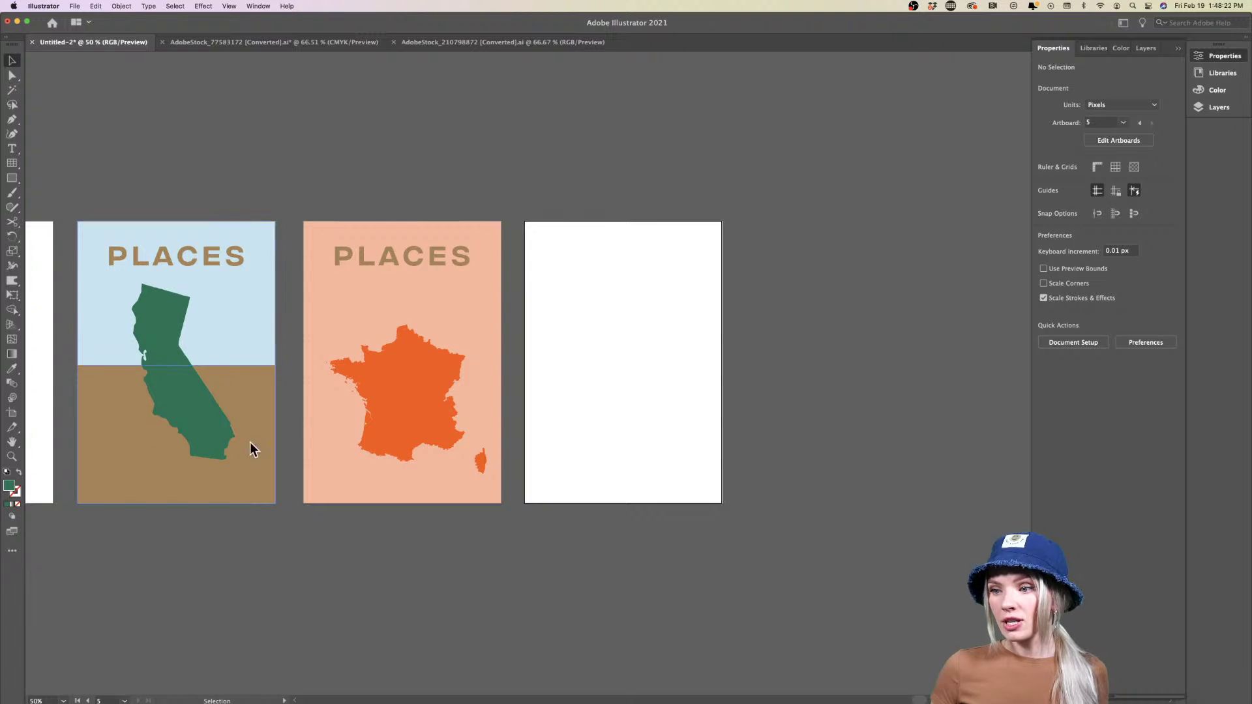
{"action": "scroll", "coordinate": [281, 580], "scroll_direction": "left", "scroll_amount": 5}
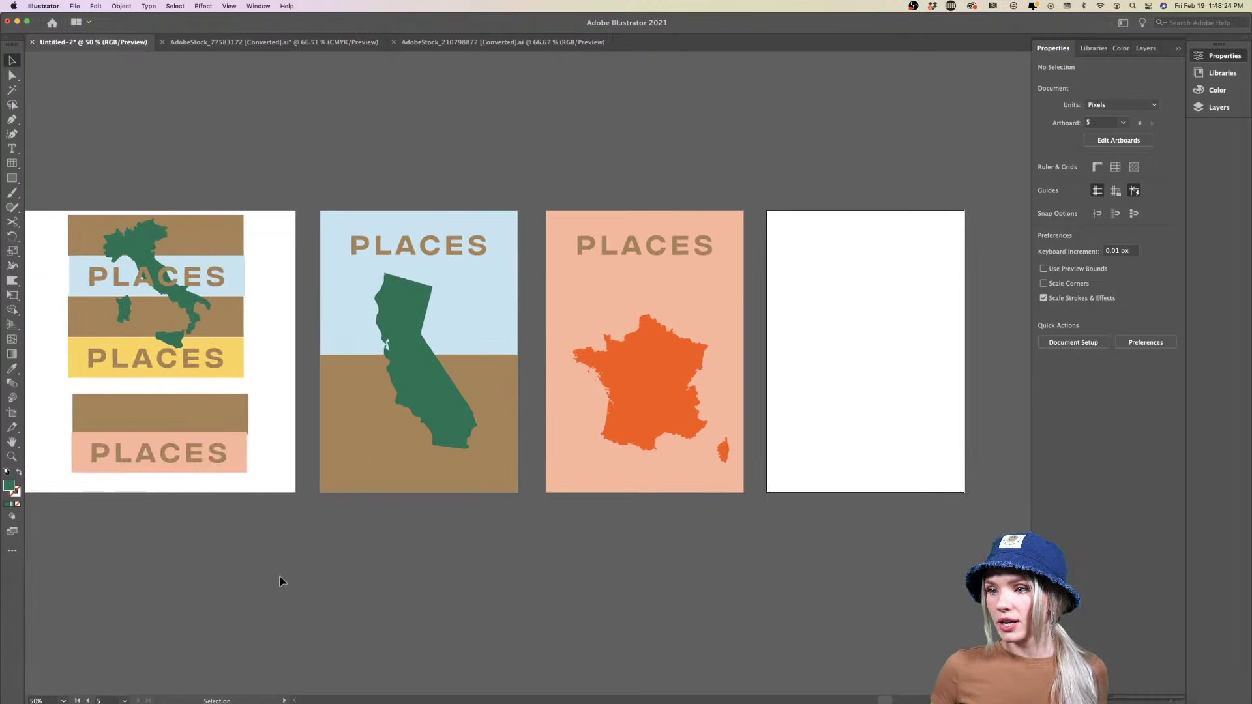
{"action": "scroll", "coordinate": [249, 344], "scroll_direction": "right", "scroll_amount": 2}
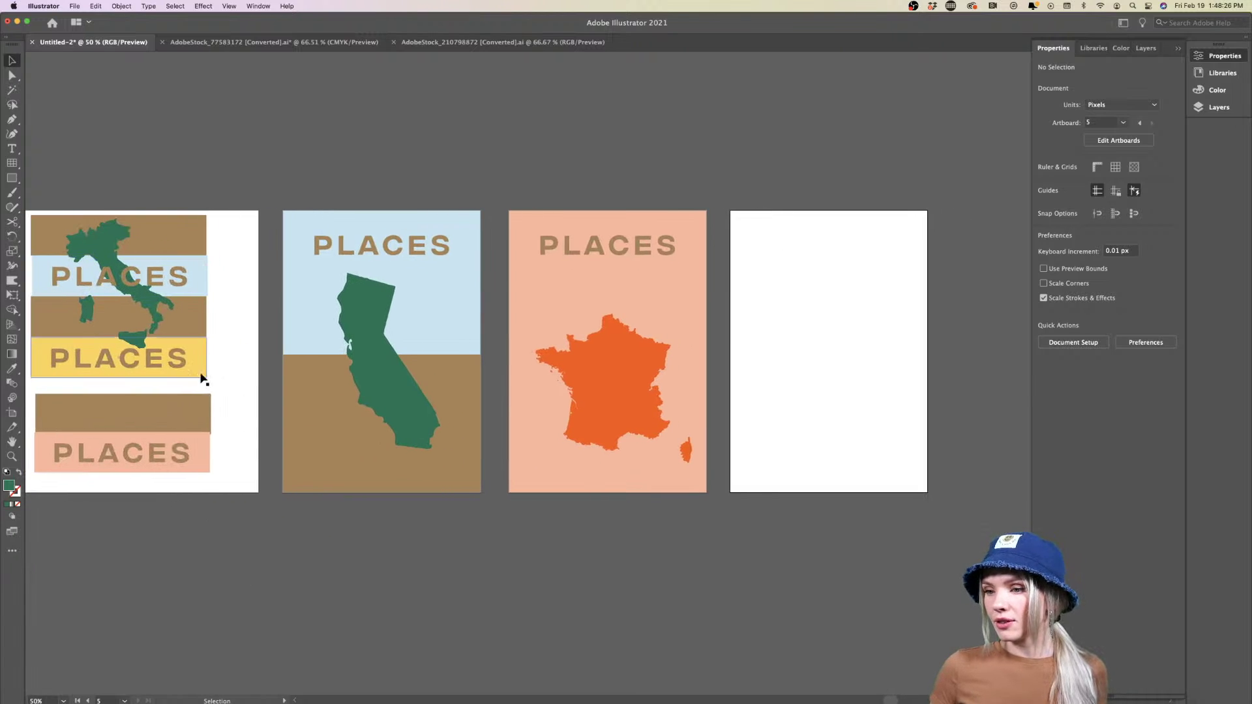
{"action": "left_click", "coordinate": [193, 358]}
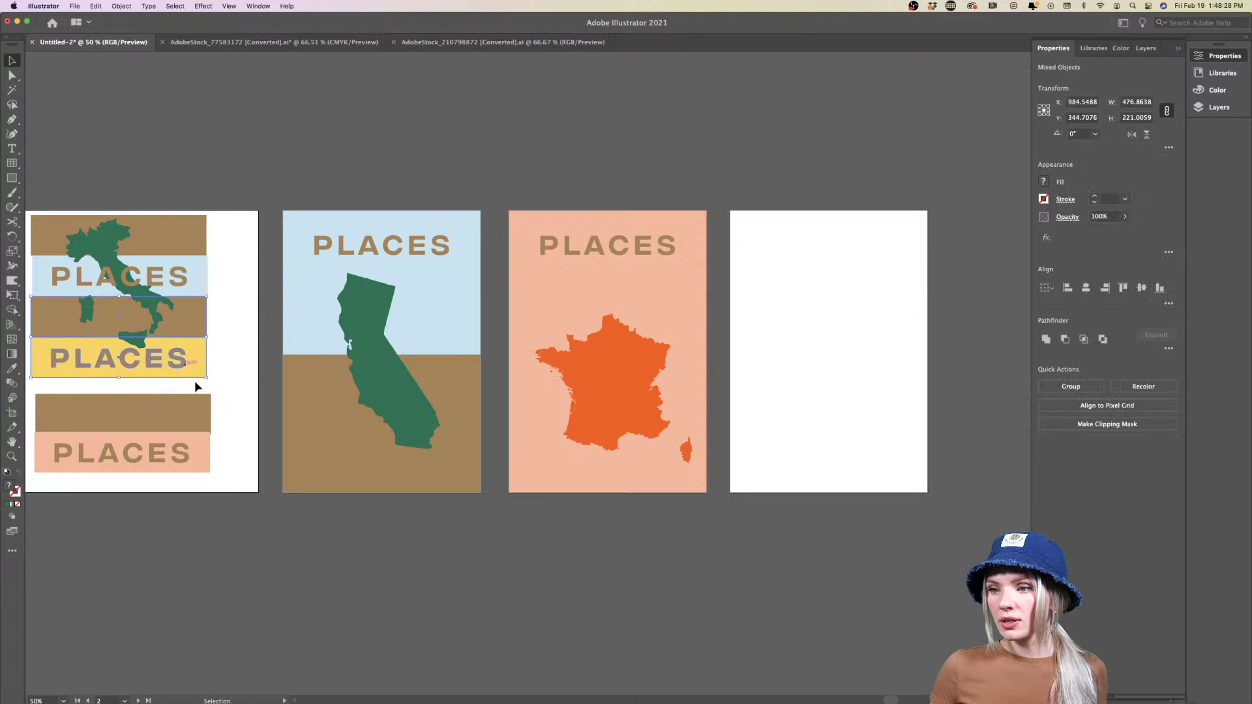
{"action": "left_click", "coordinate": [385, 616]}
{"action": "scroll", "coordinate": [273, 358], "scroll_direction": "right", "scroll_amount": 5}
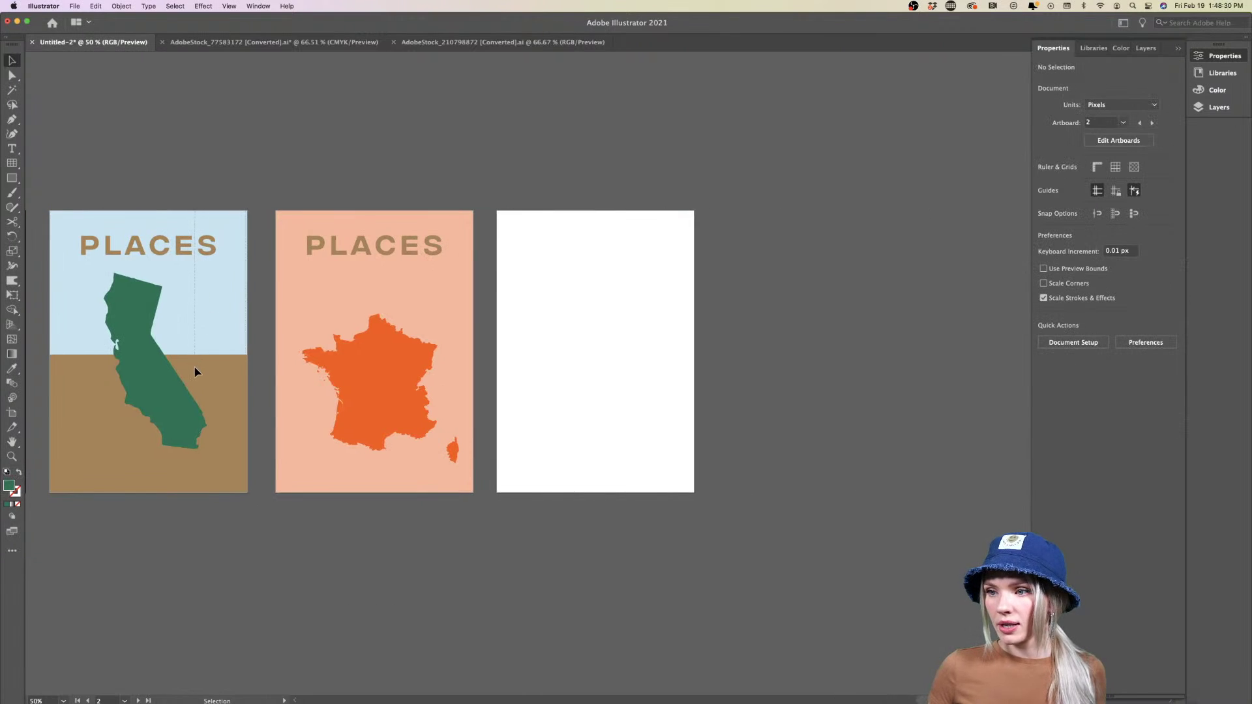
{"action": "left_click_drag", "start_coordinate": [195, 371], "coordinate": [643, 375]}
{"action": "left_click", "coordinate": [620, 424]}
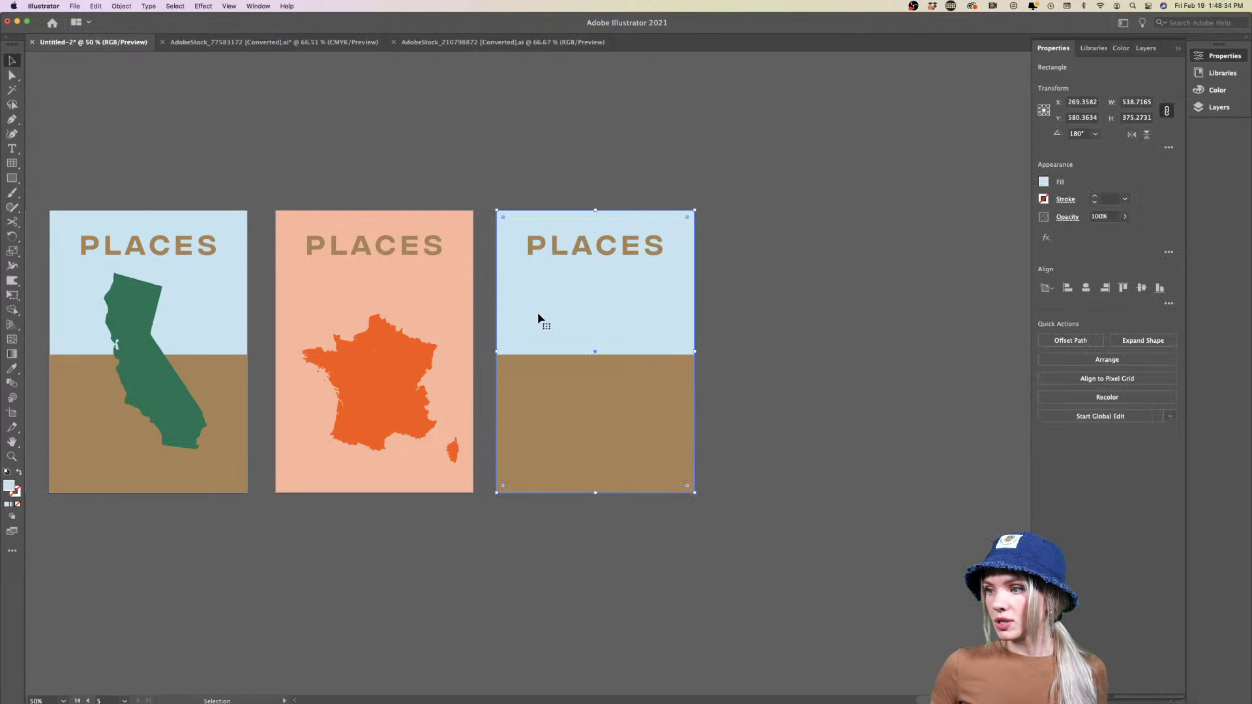
{"action": "scroll", "coordinate": [538, 312], "scroll_direction": "left", "scroll_amount": 5}
Eyedrop the Italy artboard's yellow onto the copied poster's sky
{"action": "key", "text": "i"}
{"action": "left_click", "coordinate": [225, 356]}
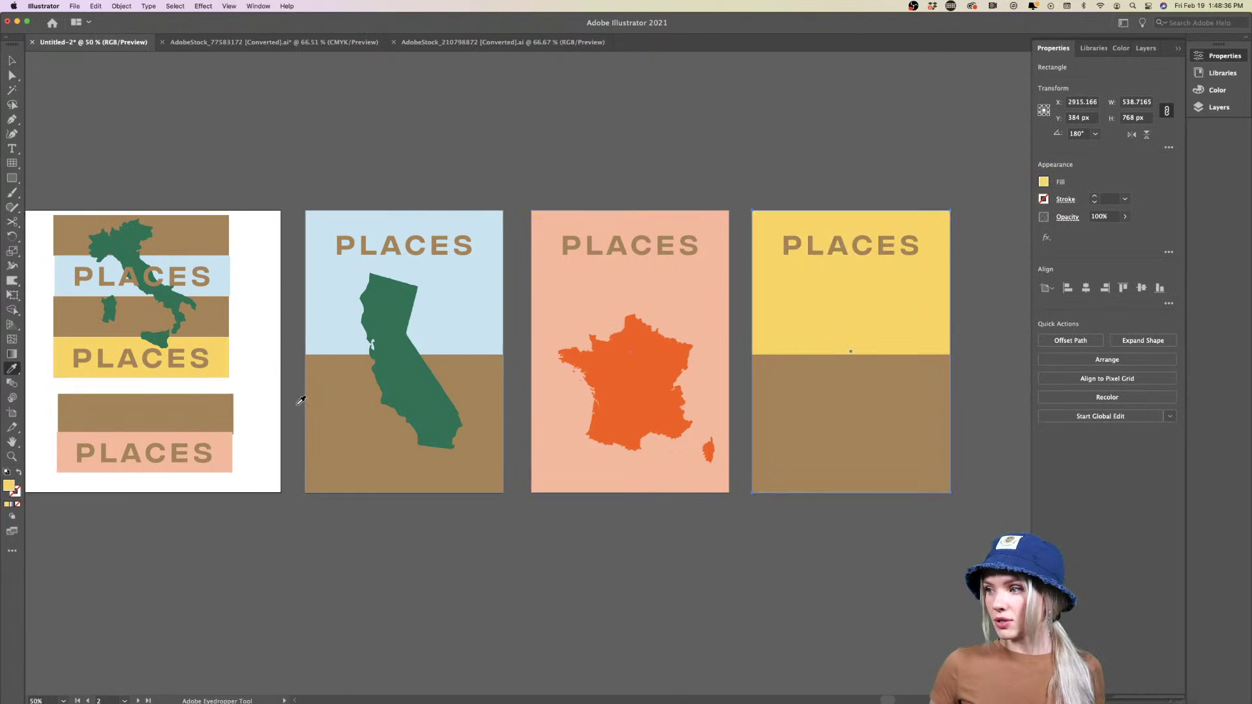
{"action": "key", "text": "v"}
{"action": "left_click", "coordinate": [538, 578]}
Delete the brown ground rectangles from the California and yellow posters, then nudge California slightly lower
{"action": "scroll", "coordinate": [537, 576], "scroll_direction": "right", "scroll_amount": 3}
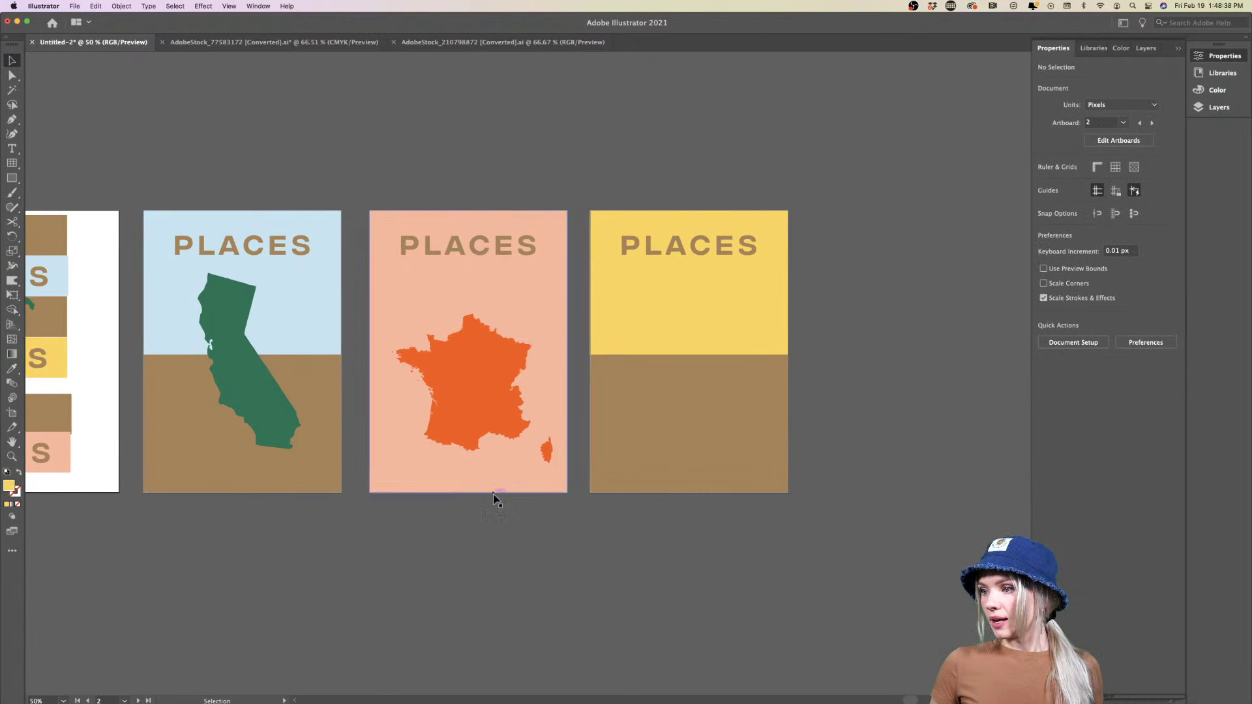
{"action": "left_click", "coordinate": [464, 476]}
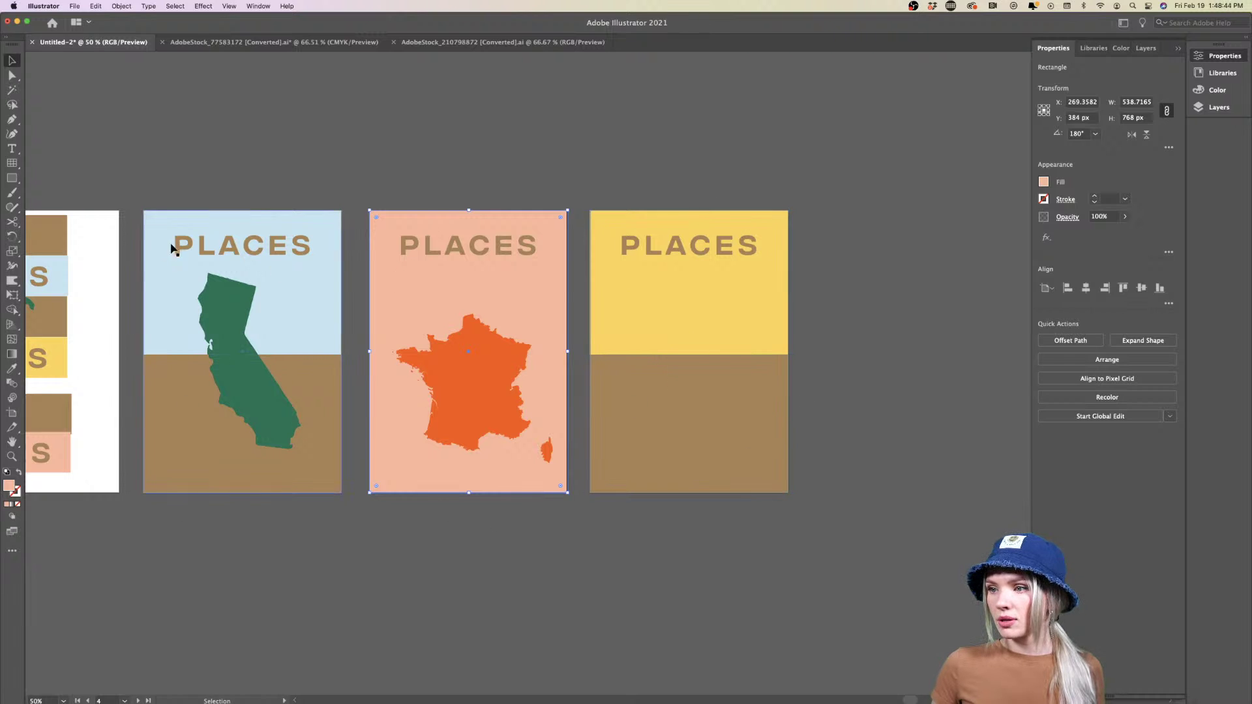
{"action": "left_click", "coordinate": [401, 560]}
{"action": "left_click", "coordinate": [310, 481]}
{"action": "left_click", "coordinate": [632, 475], "text": "shift"}
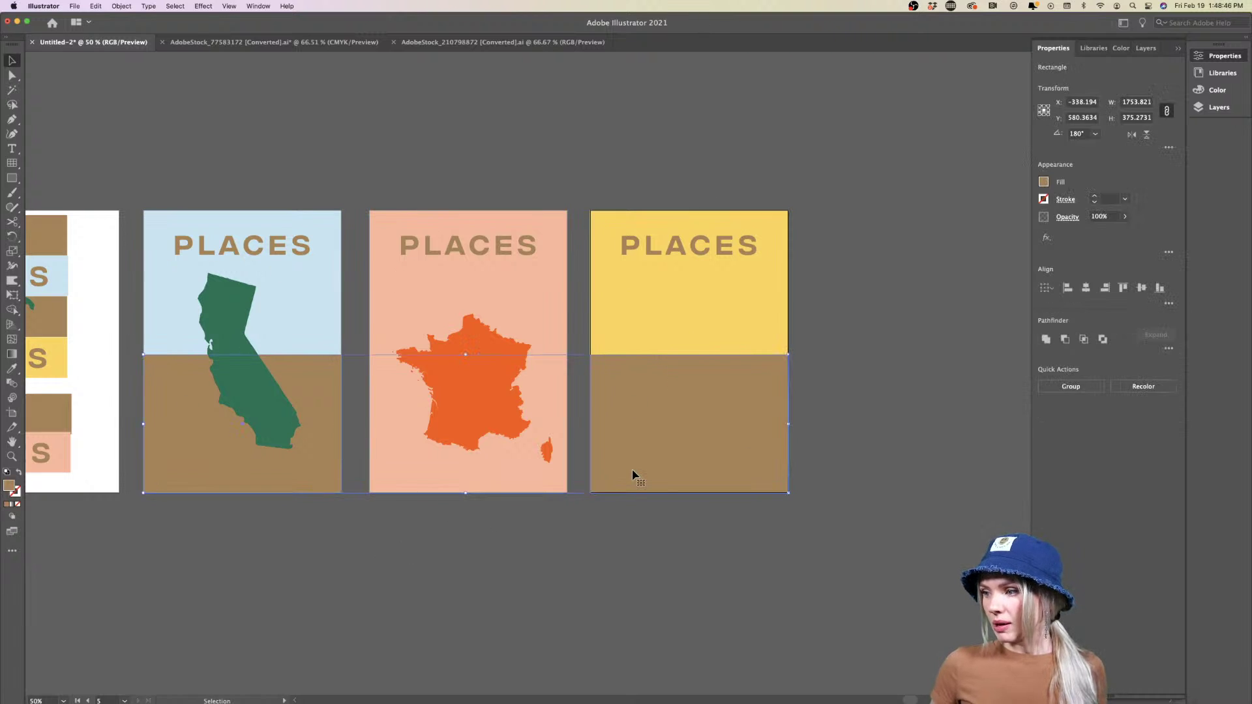
{"action": "key", "text": "Delete"}
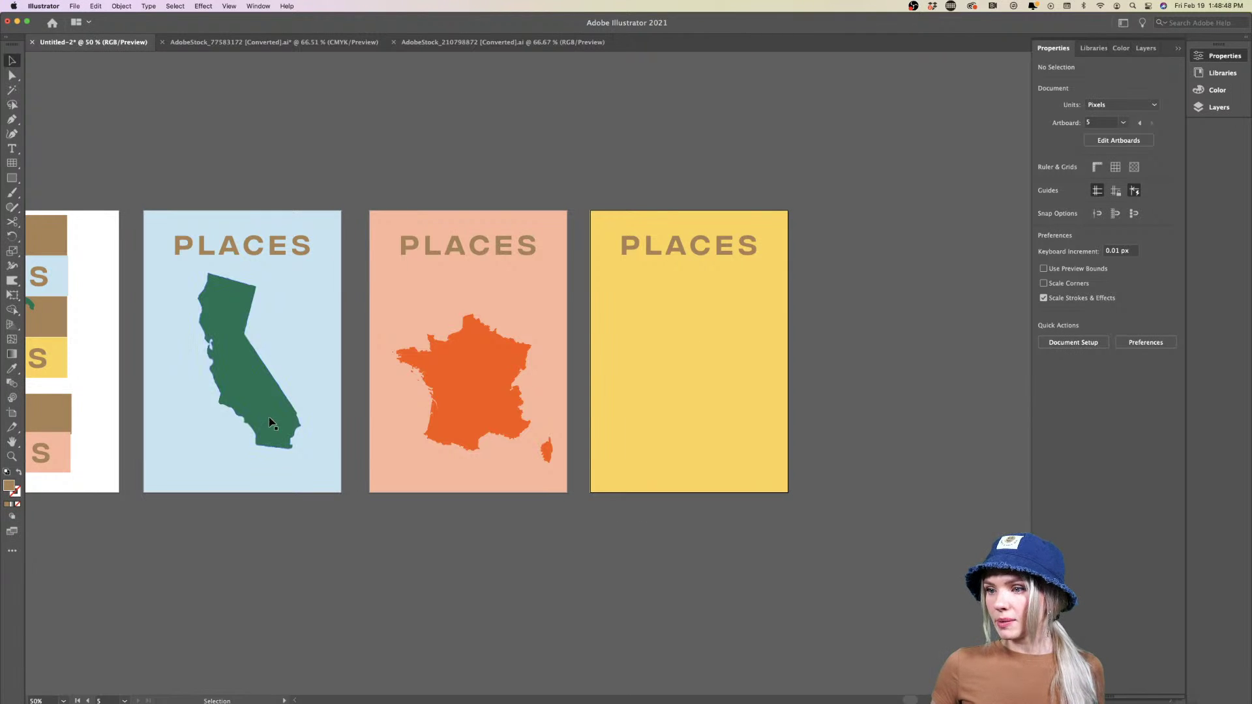
{"action": "left_click_drag", "start_coordinate": [271, 418], "coordinate": [270, 432]}
{"action": "left_click", "coordinate": [306, 523]}
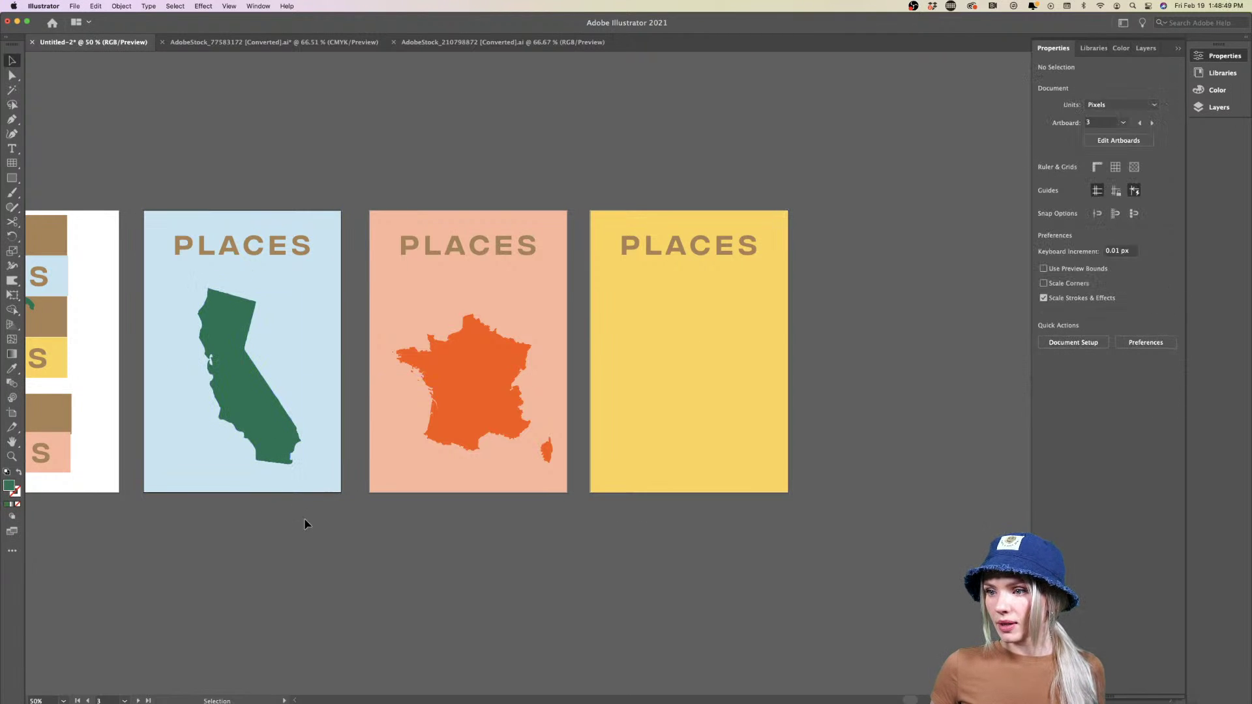
Enlarge the California shape past its poster, rotate it about 38° and shift it right
{"action": "left_click", "coordinate": [242, 413]}
{"action": "left_click_drag", "start_coordinate": [302, 379], "coordinate": [346, 377]}
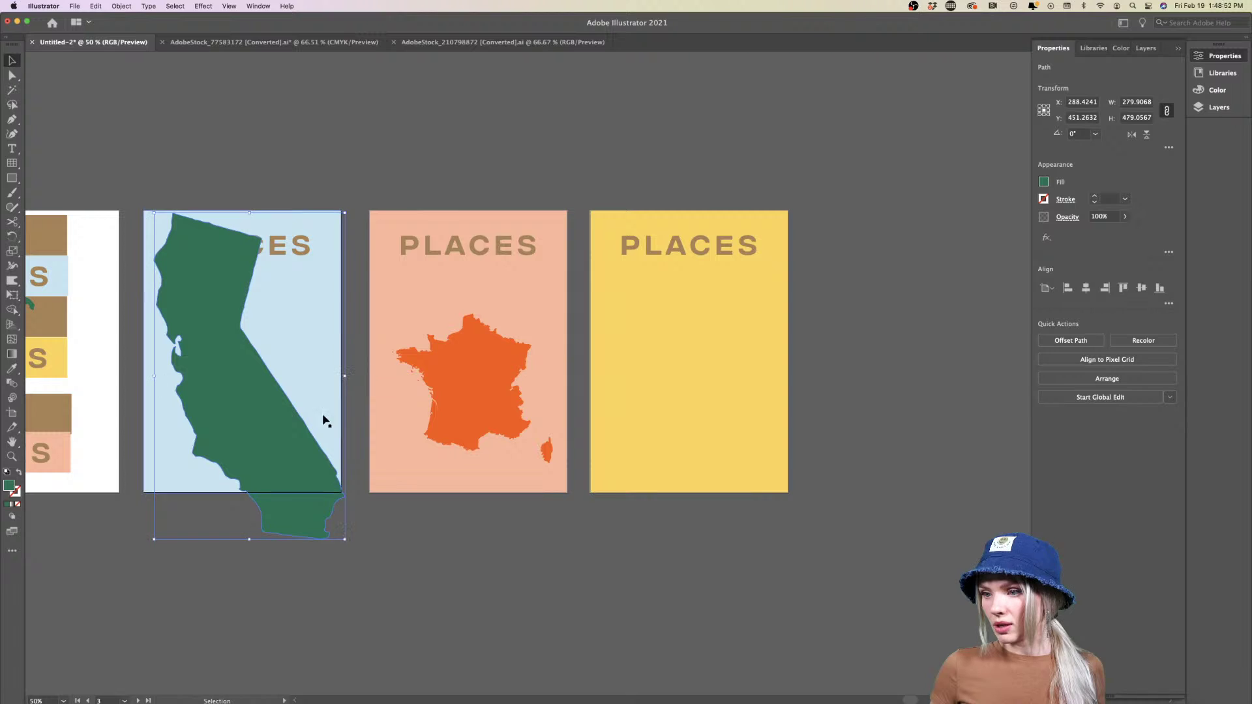
{"action": "left_click_drag", "start_coordinate": [347, 546], "coordinate": [228, 554]}
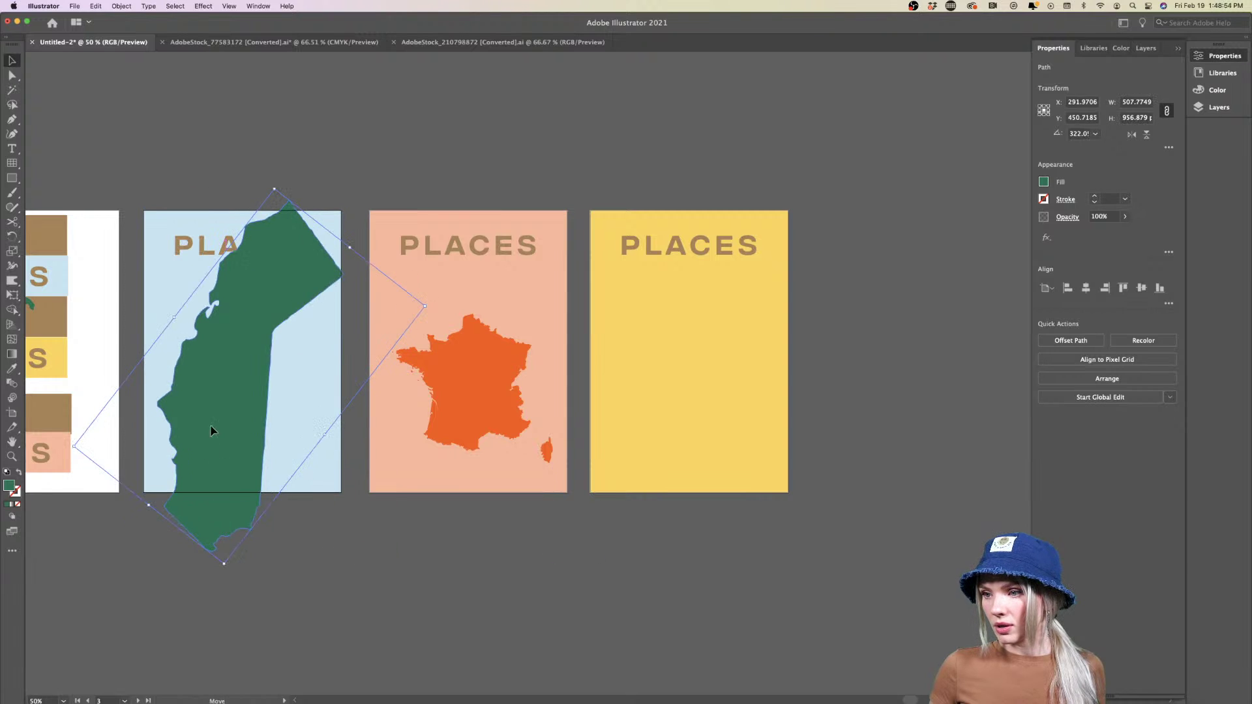
{"action": "left_click_drag", "start_coordinate": [207, 428], "coordinate": [260, 425]}
{"action": "left_click", "coordinate": [333, 575]}
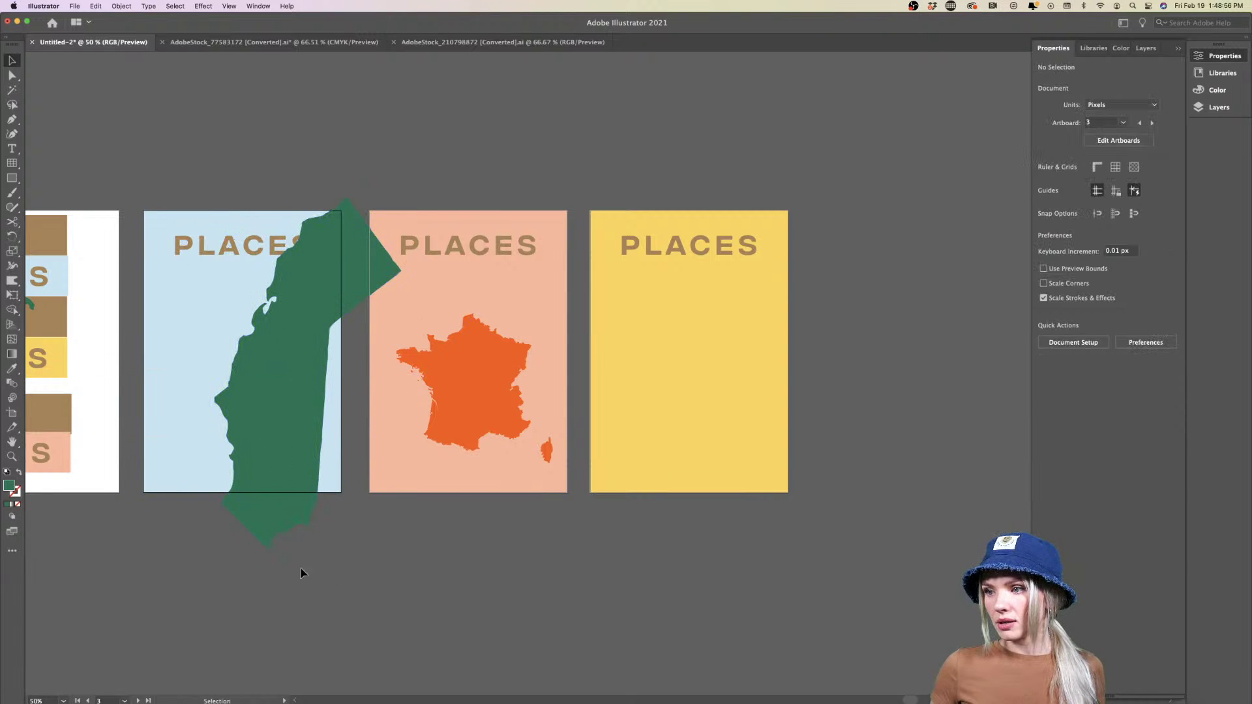
Bring the California poster's PLACES title in front of the map with Arrange > Bring to Front
{"action": "left_click", "coordinate": [233, 250]}
{"action": "right_click", "coordinate": [233, 250]}
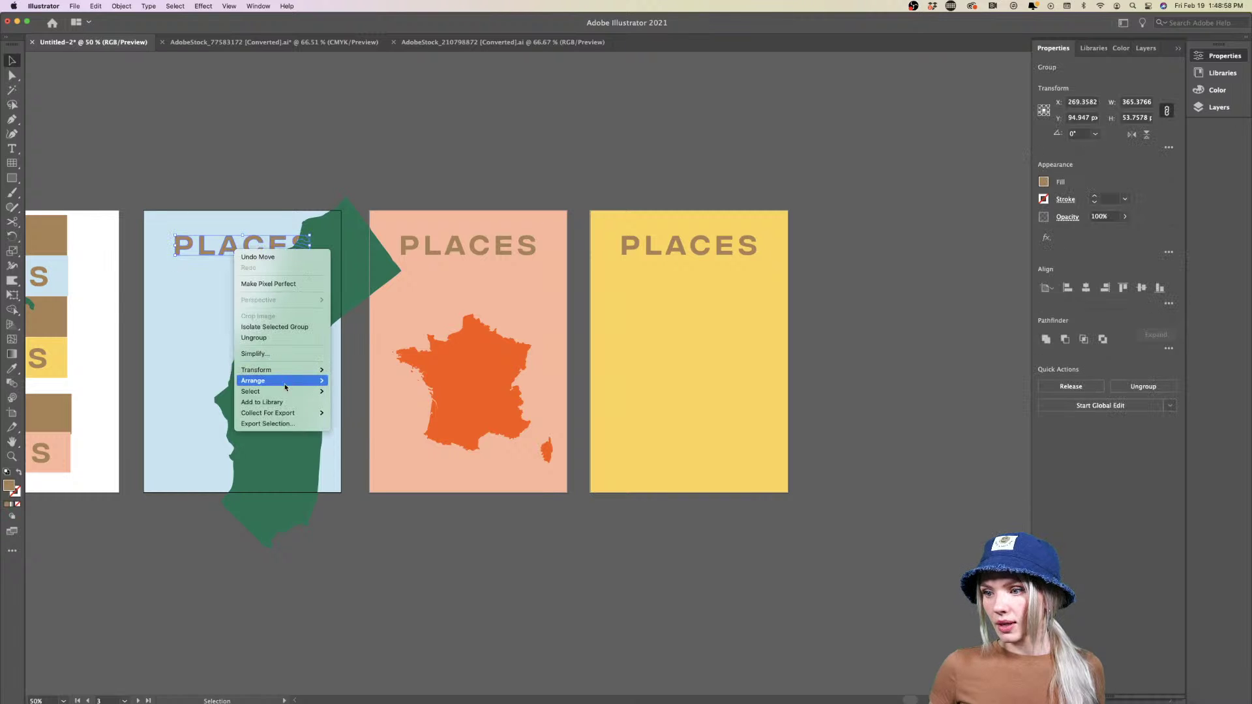
{"action": "mouse_move", "coordinate": [313, 380]}
{"action": "left_click", "coordinate": [352, 381]}
{"action": "left_click", "coordinate": [390, 515]}
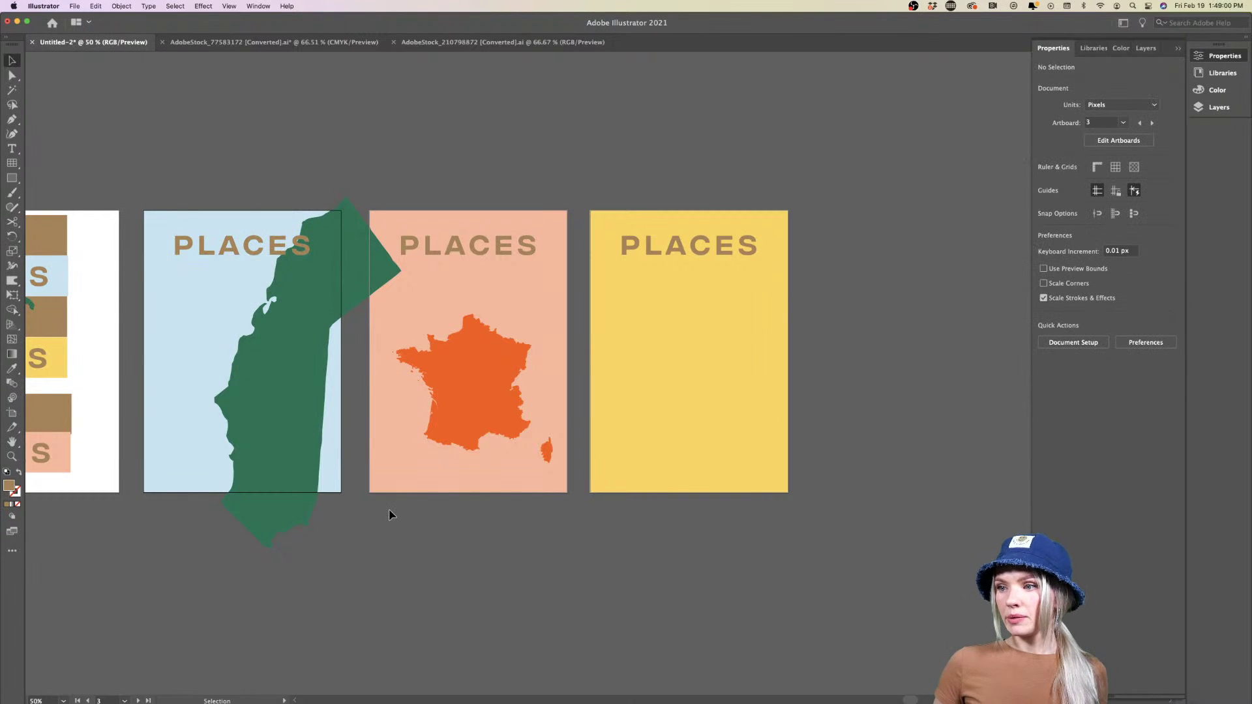
{"action": "left_click", "coordinate": [503, 369]}
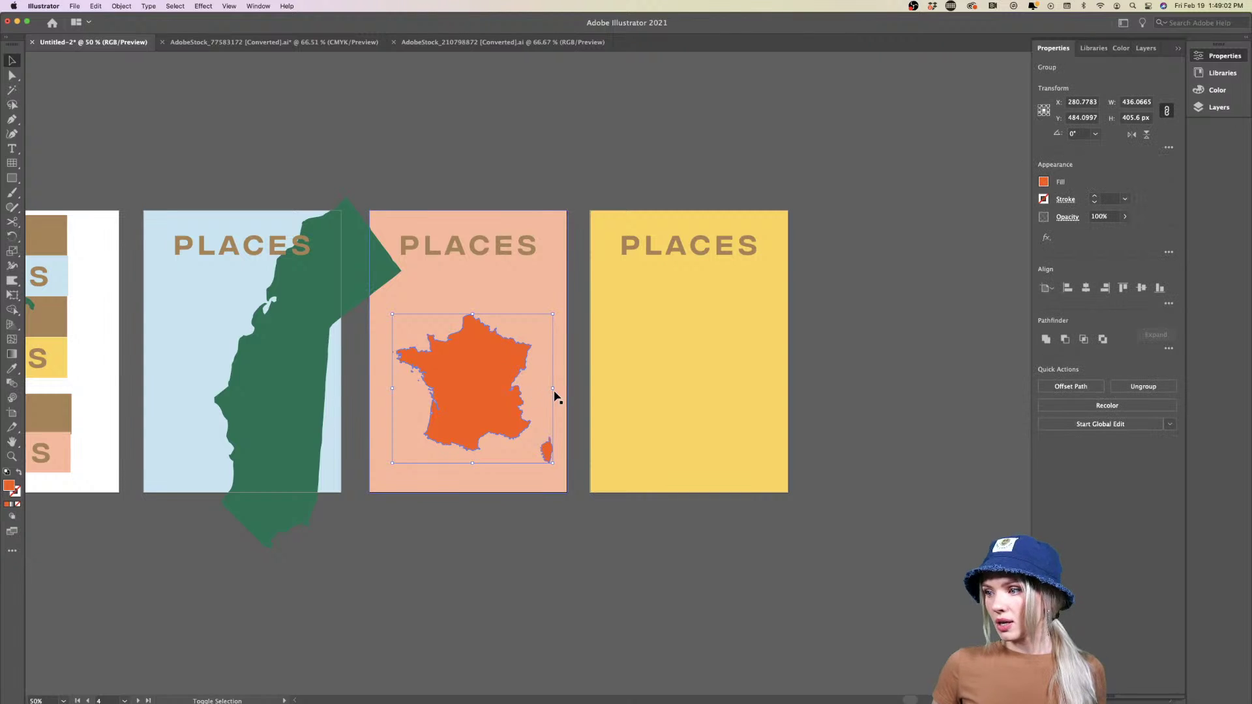
Enlarge the France map to more than double and move it over the salmon poster
{"action": "left_click_drag", "start_coordinate": [555, 389], "coordinate": [672, 358]}
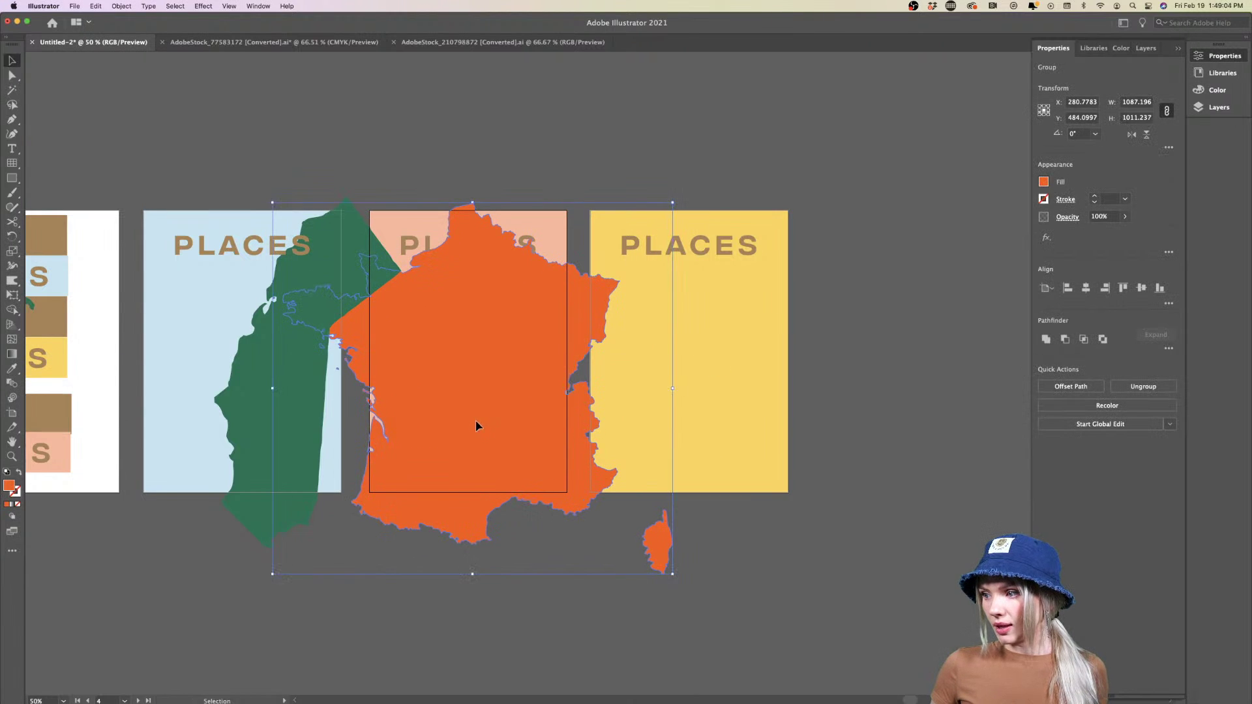
{"action": "left_click_drag", "start_coordinate": [527, 434], "coordinate": [406, 408]}
{"action": "left_click", "coordinate": [665, 568]}
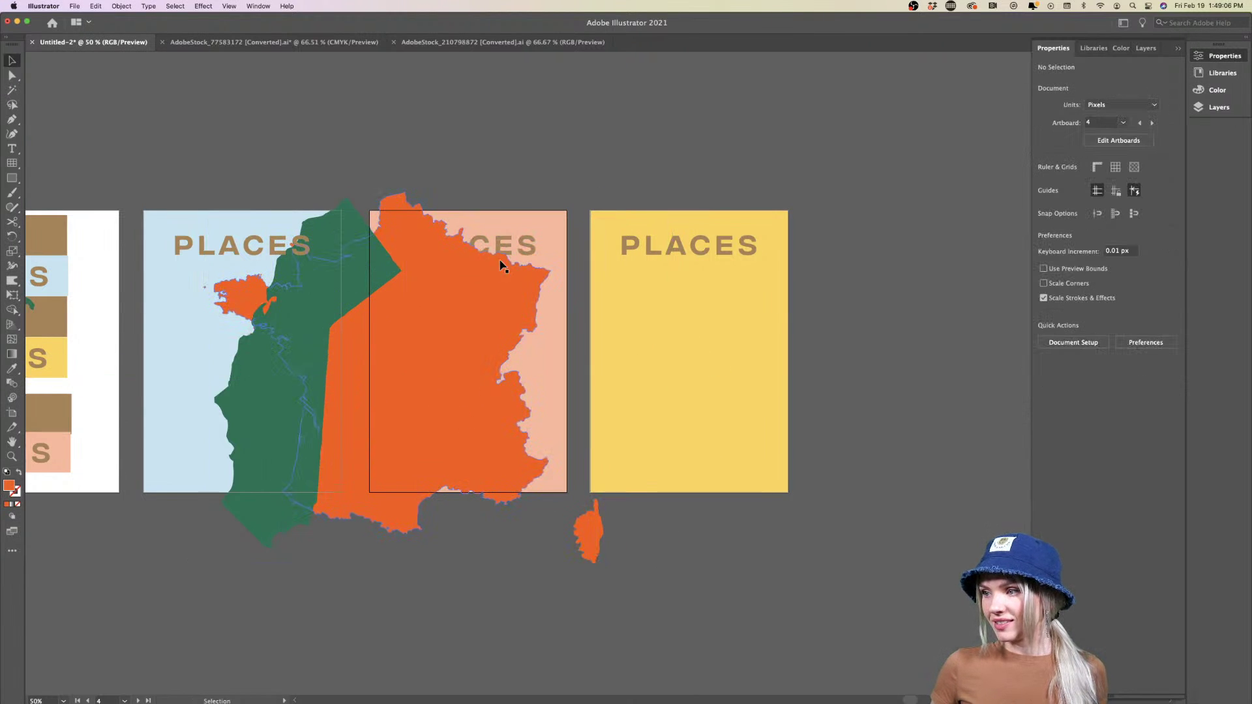
Bring the PLACES title in front of the France map and shift the map slightly lower
{"action": "left_click", "coordinate": [504, 252]}
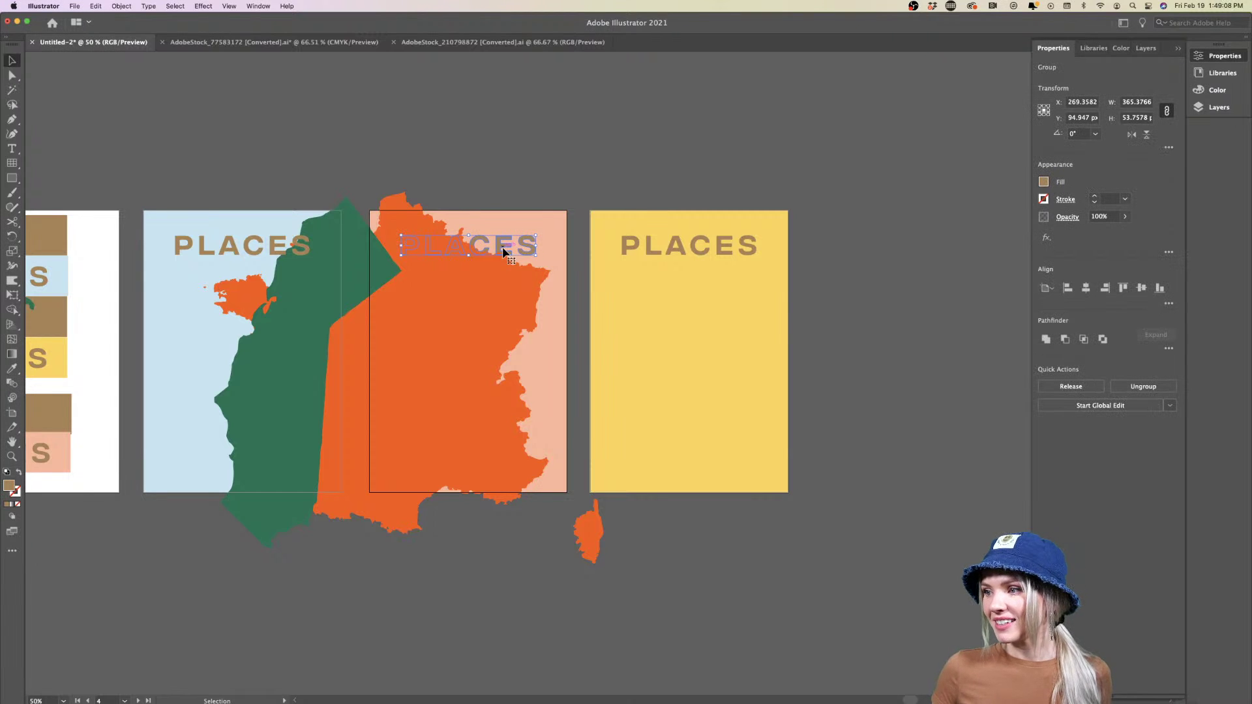
{"action": "right_click", "coordinate": [503, 252]}
{"action": "mouse_move", "coordinate": [545, 383]}
{"action": "left_click", "coordinate": [626, 383]}
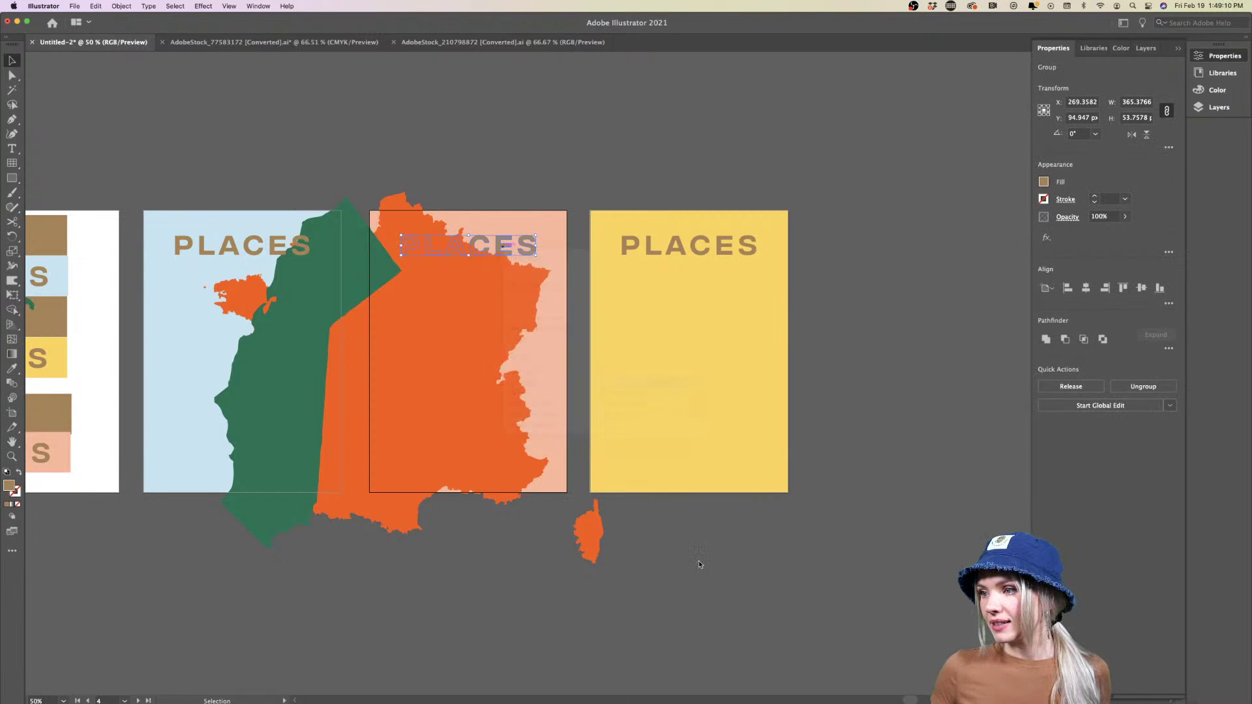
{"action": "left_click", "coordinate": [700, 565]}
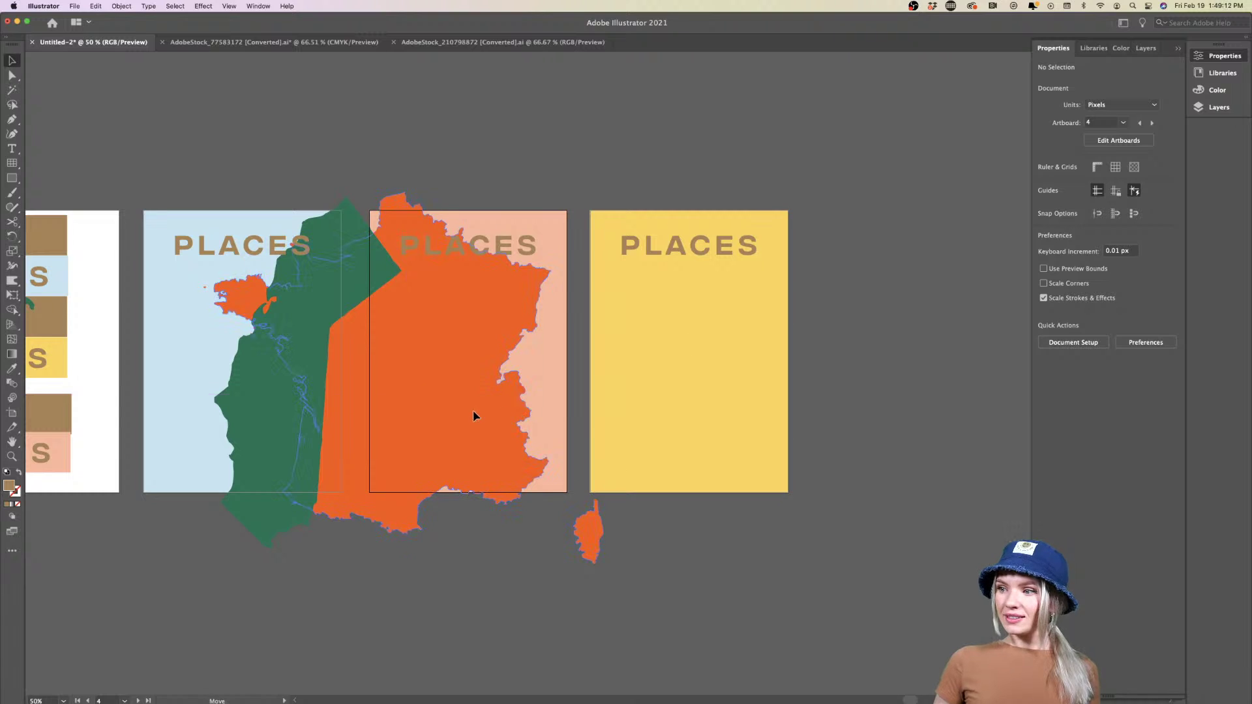
{"action": "left_click_drag", "start_coordinate": [474, 411], "coordinate": [476, 435]}
{"action": "left_click", "coordinate": [726, 527]}
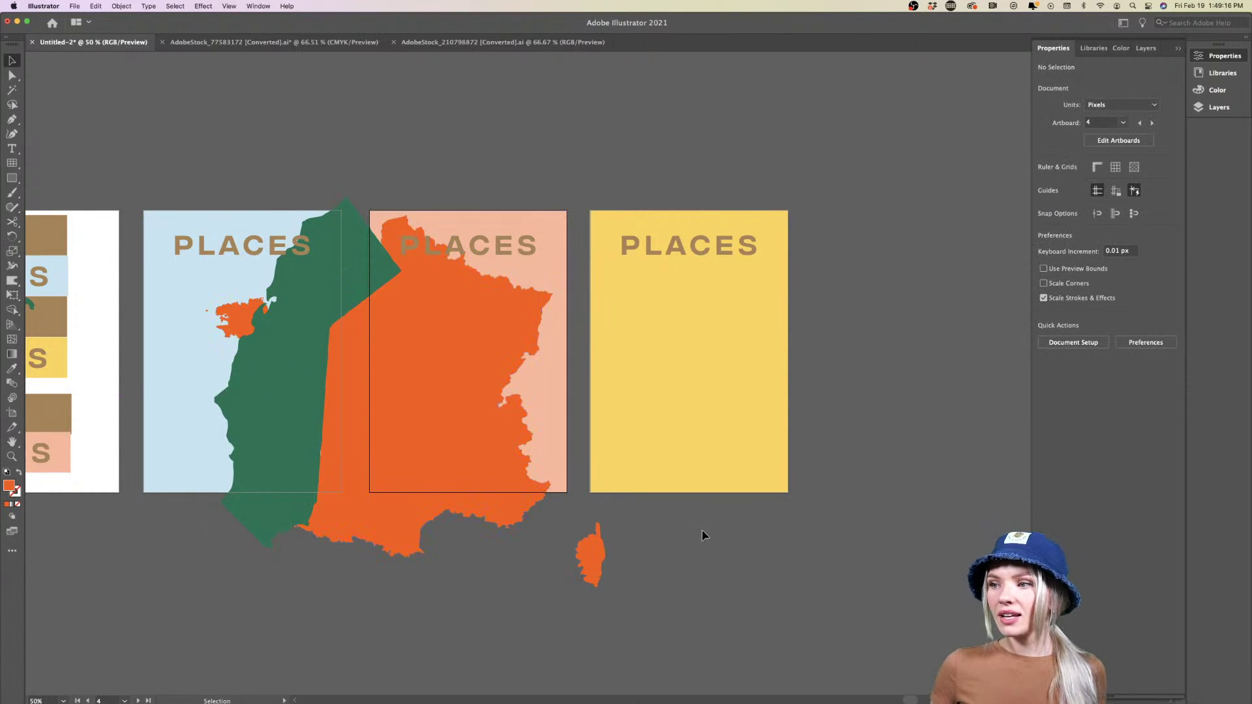
Draw a rectangle covering the salmon artboard and clip the France map to it
{"action": "left_click", "coordinate": [12, 179]}
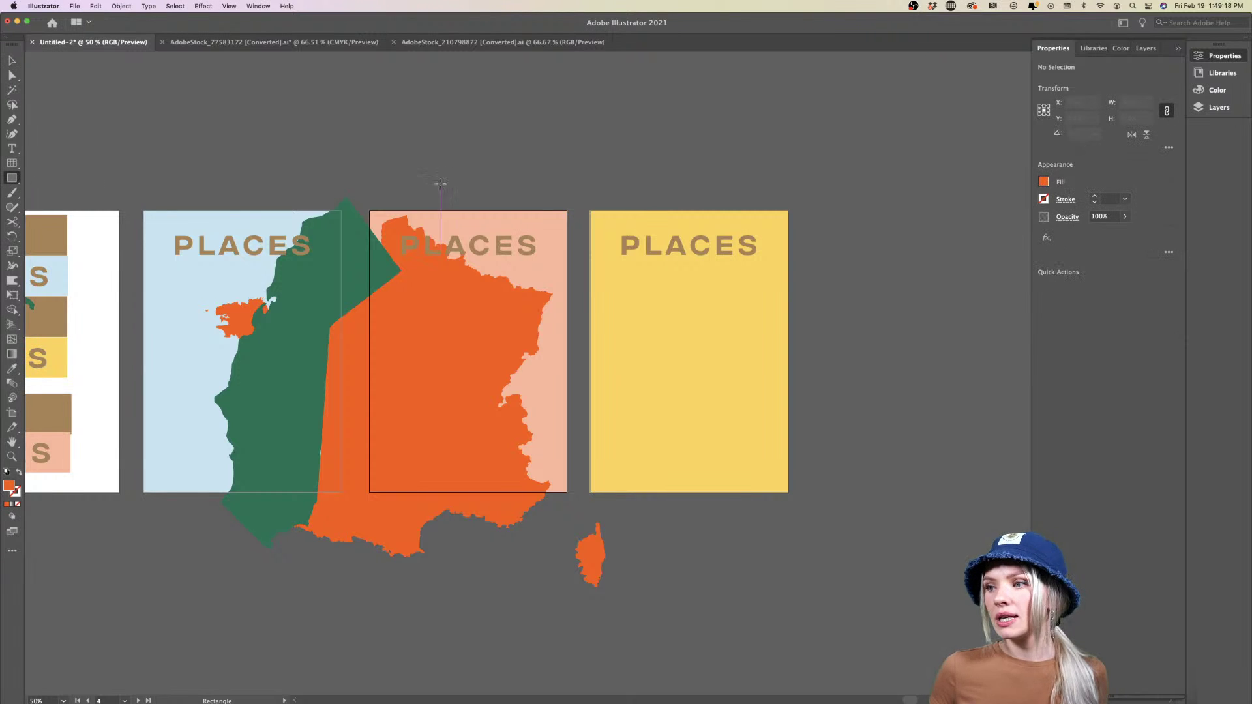
{"action": "left_click_drag", "start_coordinate": [369, 211], "coordinate": [567, 490]}
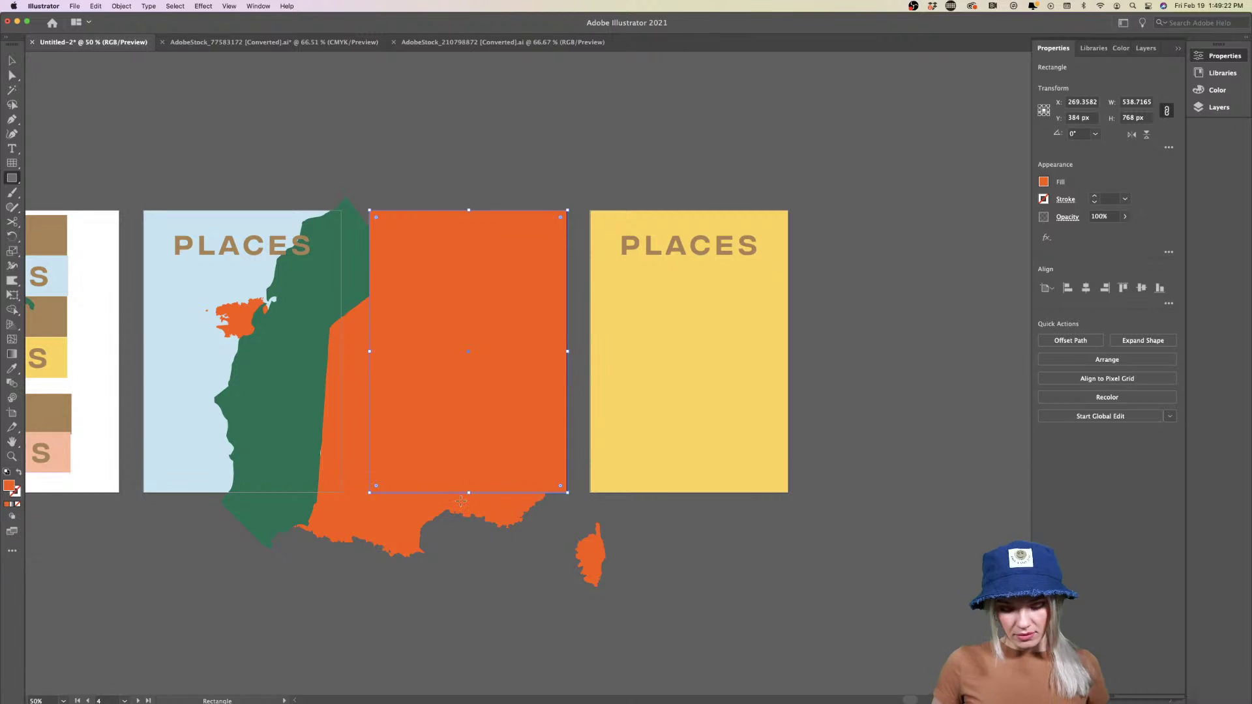
{"action": "key", "text": "v"}
{"action": "left_click", "coordinate": [368, 527], "text": "shift"}
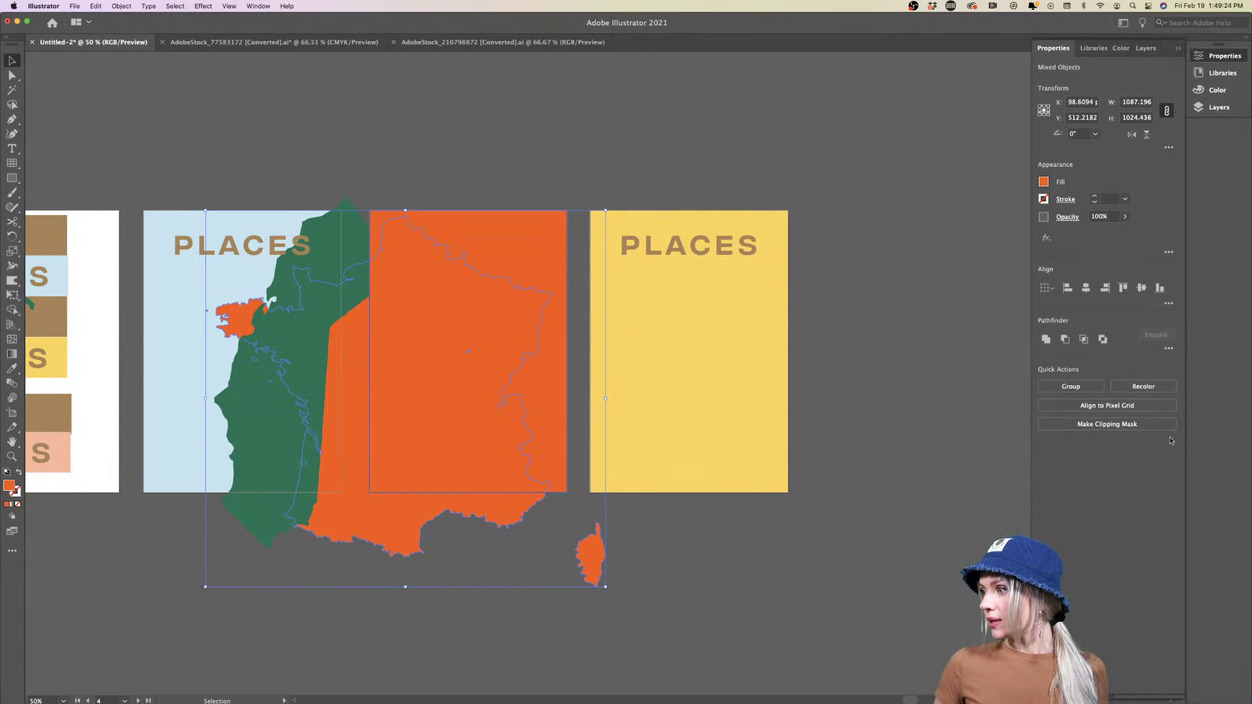
{"action": "left_click", "coordinate": [1107, 424]}
{"action": "left_click", "coordinate": [383, 500]}
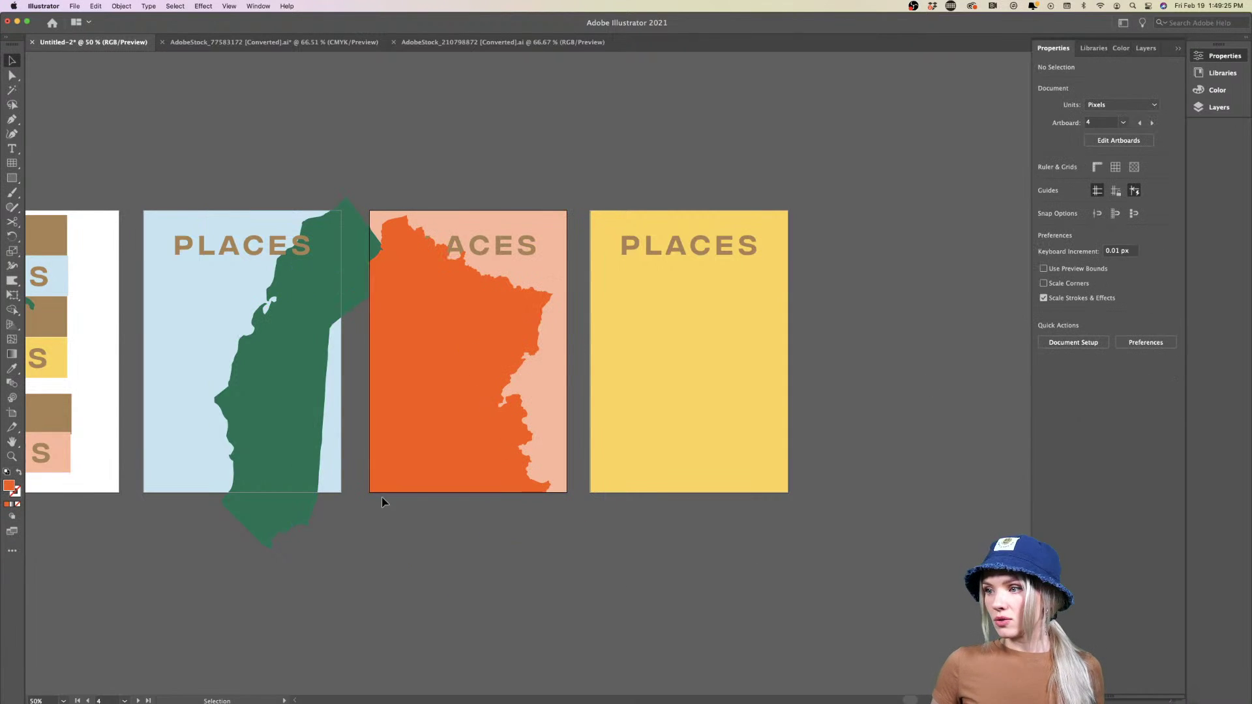
Enlarge the green California shape slightly, rotate it a bit further and move it up
{"action": "left_click", "coordinate": [299, 422]}
{"action": "left_click", "coordinate": [322, 576]}
{"action": "left_click", "coordinate": [265, 436]}
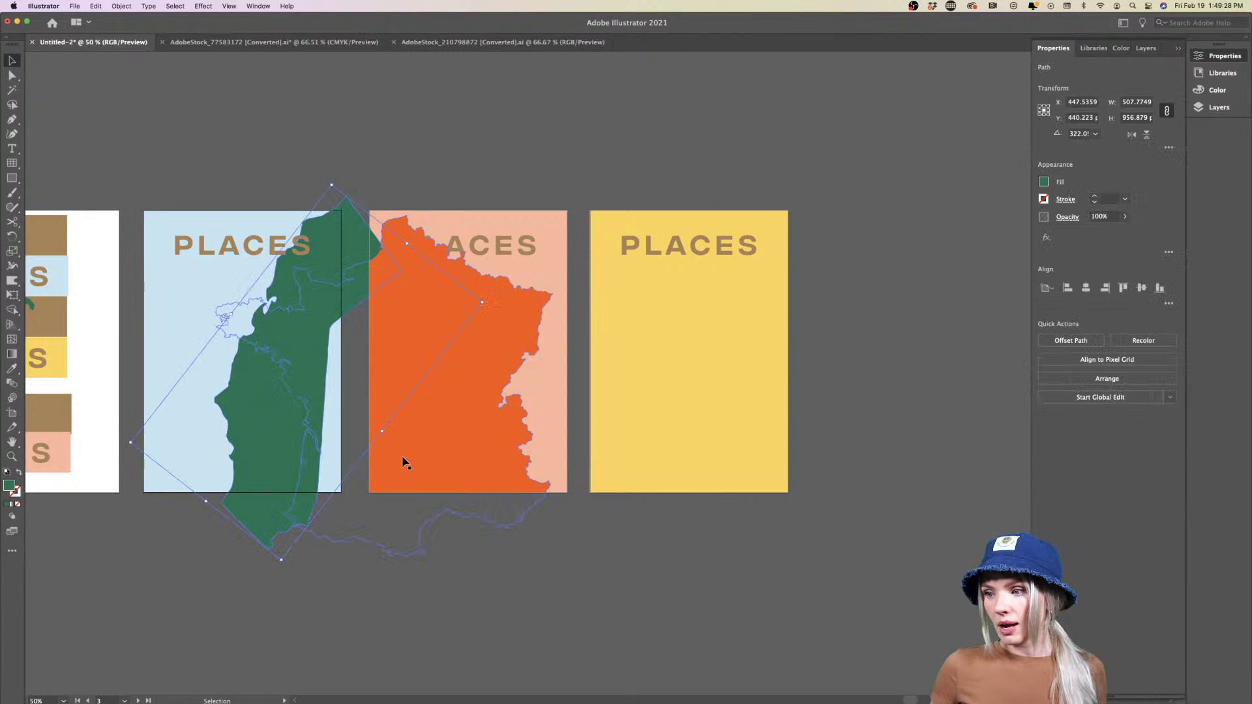
{"action": "mouse_move", "coordinate": [382, 434]}
{"action": "left_mouse_down"}
{"action": "mouse_move", "coordinate": [438, 447]}
{"action": "mouse_move", "coordinate": [387, 434]}
{"action": "left_mouse_up"}
{"action": "left_click_drag", "start_coordinate": [281, 580], "coordinate": [321, 581]}
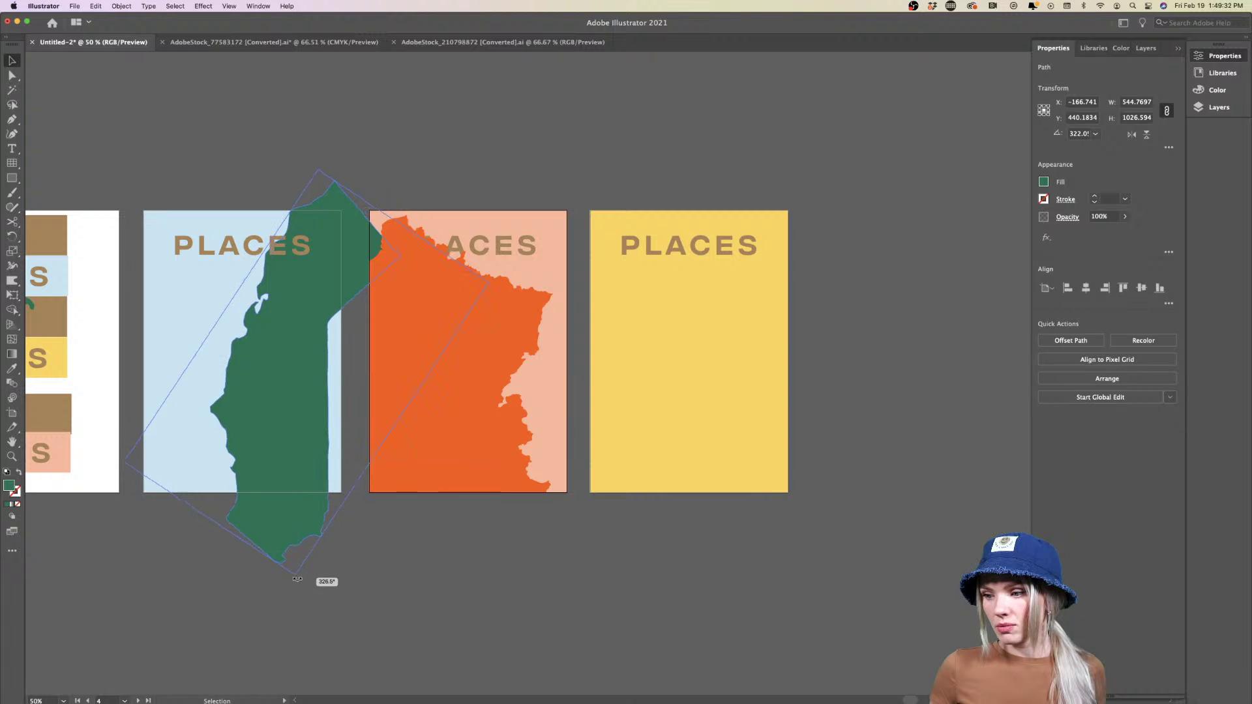
{"action": "left_click_drag", "start_coordinate": [280, 519], "coordinate": [315, 394]}
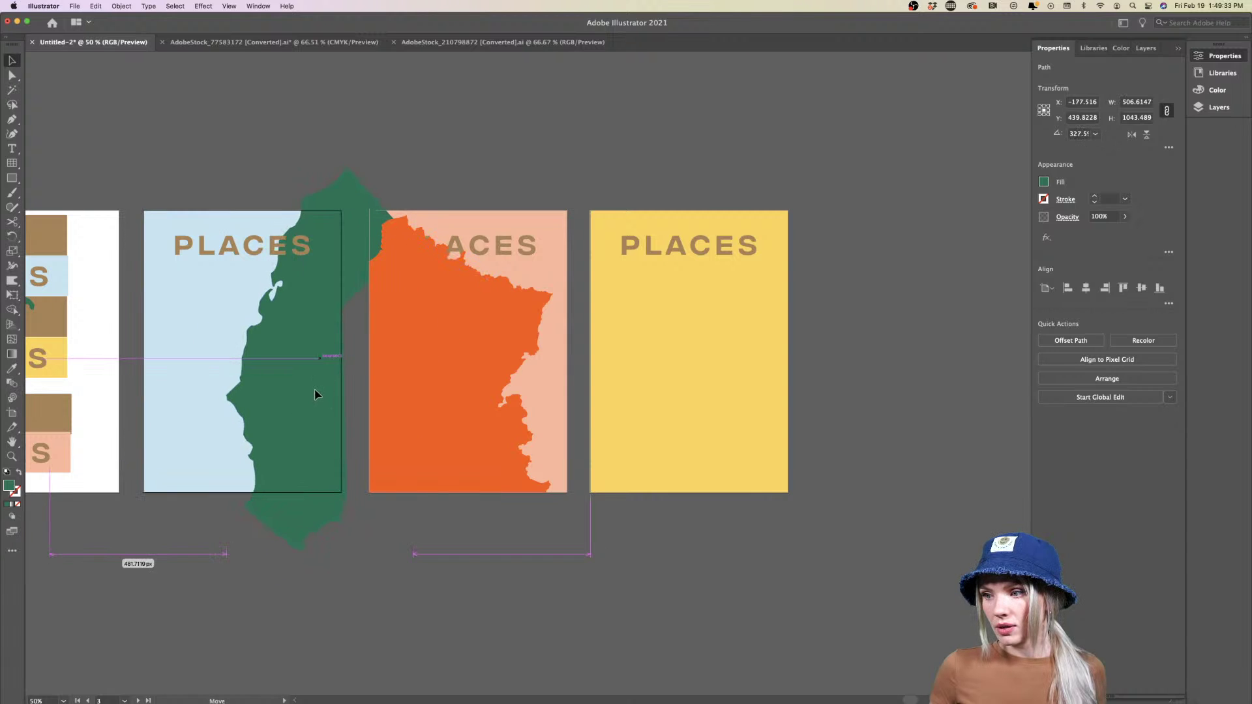
{"action": "left_click", "coordinate": [435, 598]}
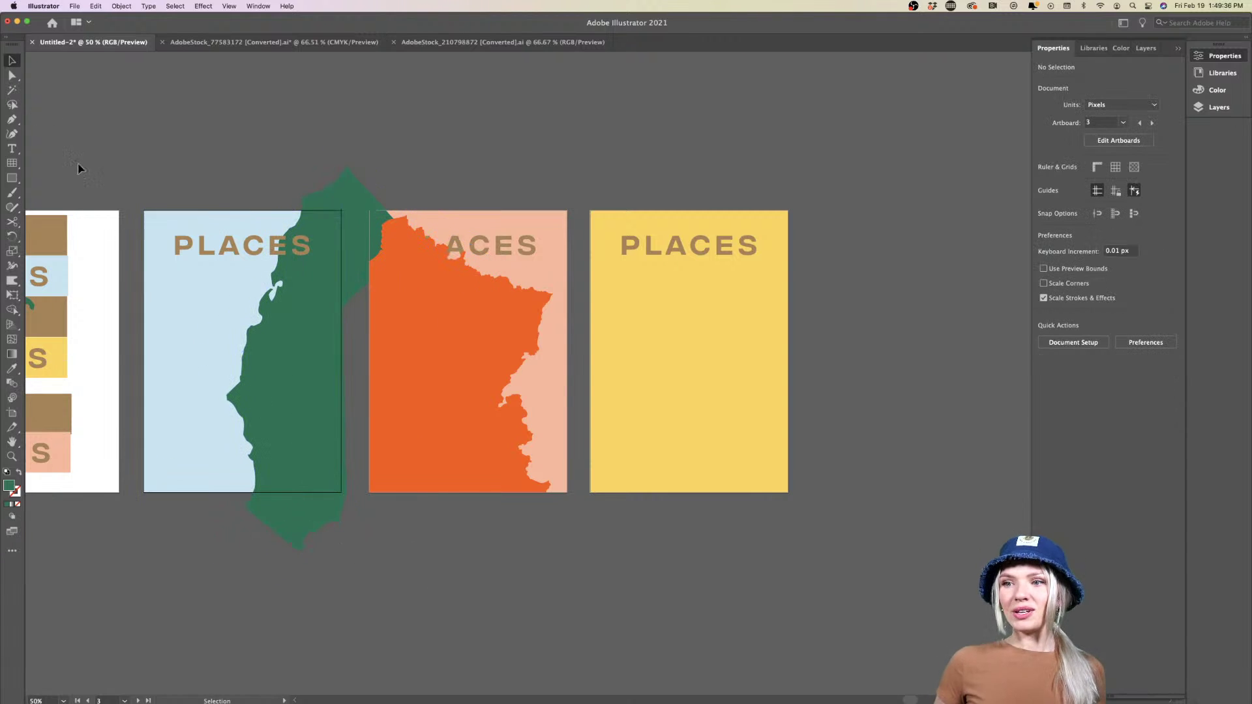
Draw a rectangle over the light-blue poster's right side and clip the green map to it
{"action": "left_click", "coordinate": [12, 178]}
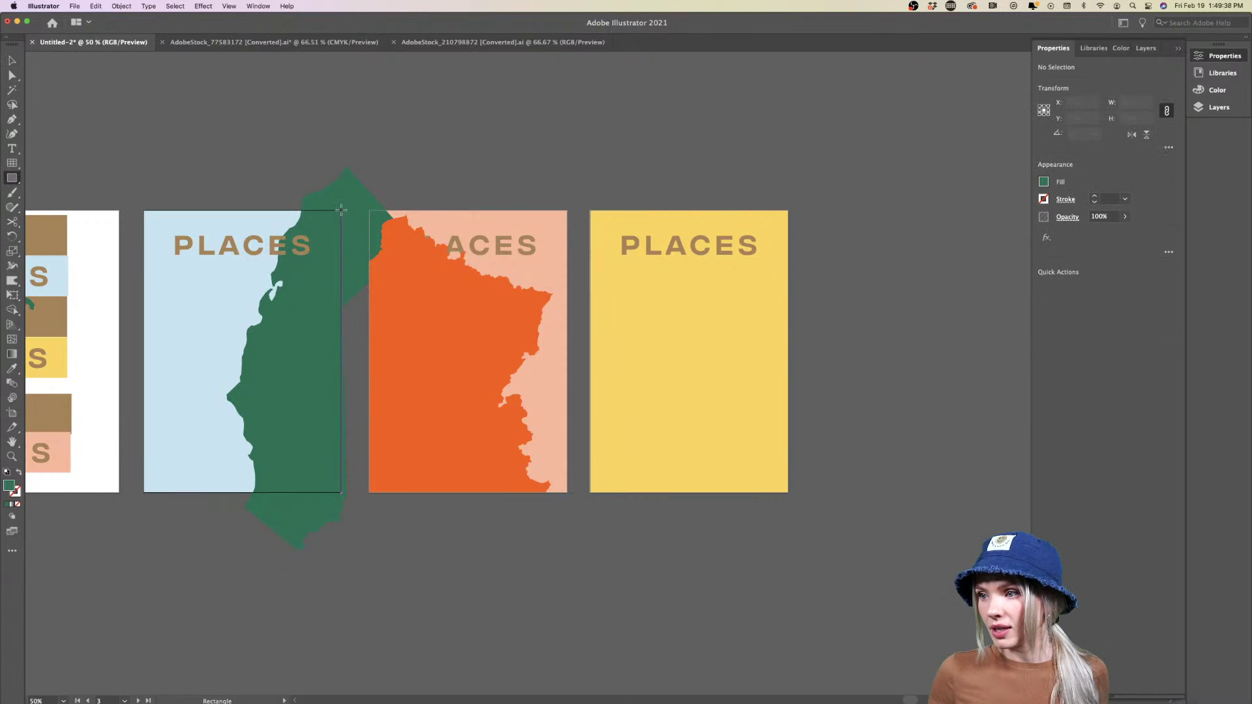
{"action": "left_click_drag", "start_coordinate": [341, 210], "coordinate": [210, 492]}
{"action": "key", "text": "v"}
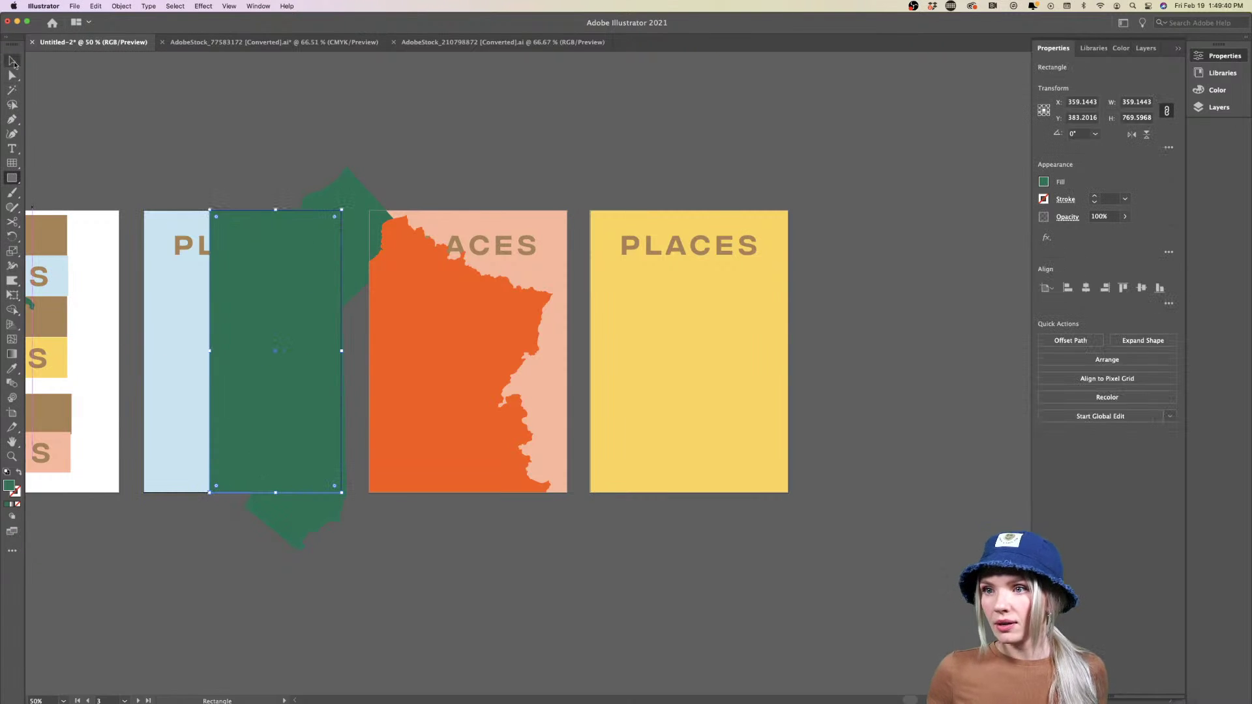
{"action": "left_click", "coordinate": [274, 522], "text": "shift"}
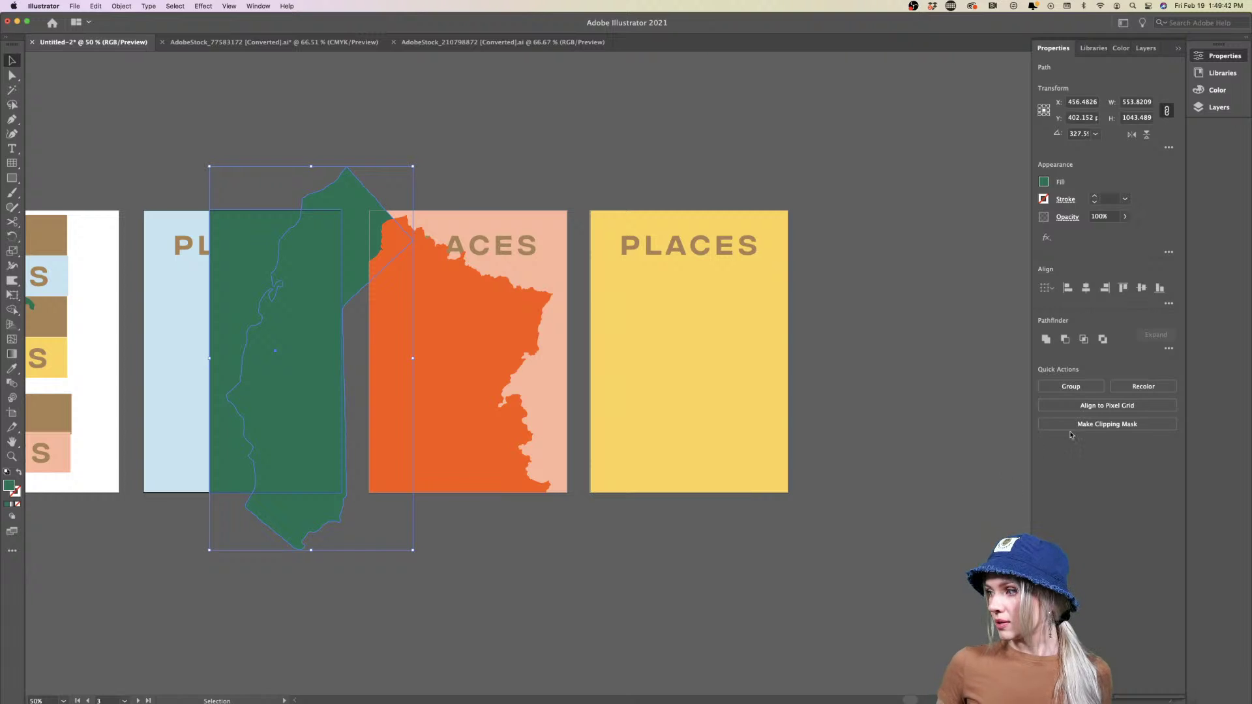
{"action": "left_click", "coordinate": [690, 580]}
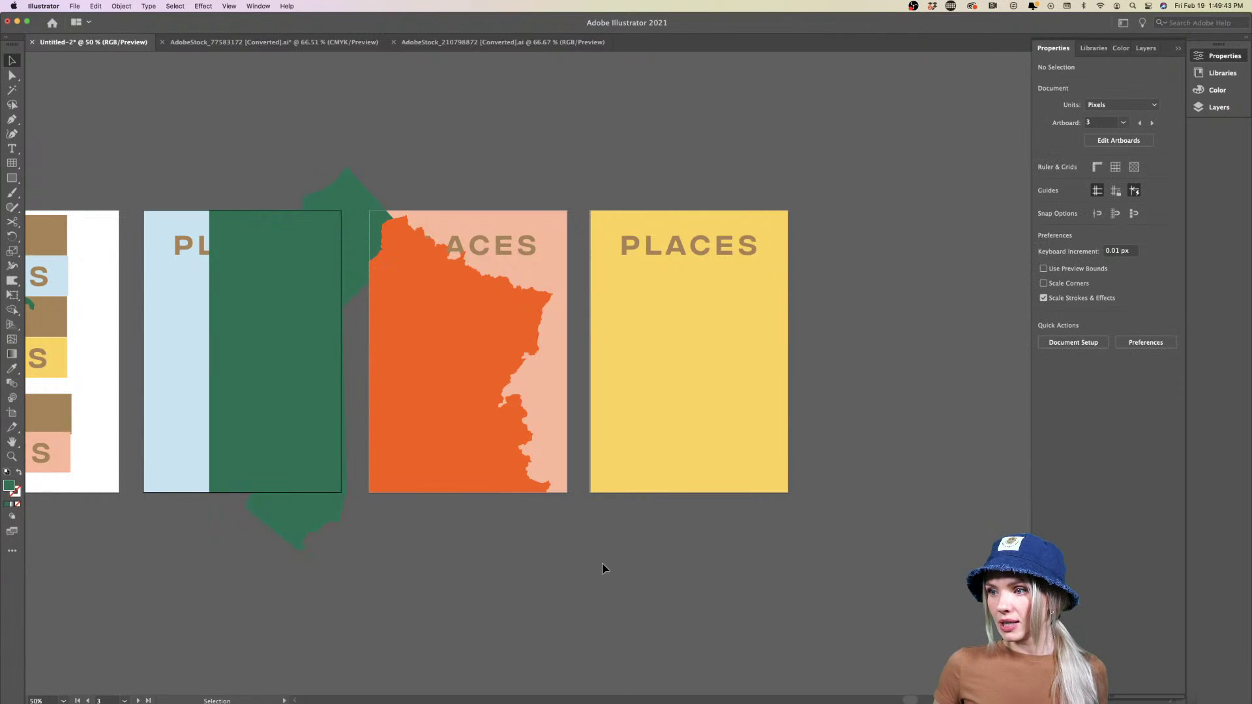
{"action": "left_click", "coordinate": [281, 511]}
{"action": "left_click", "coordinate": [231, 474]}
{"action": "left_click", "coordinate": [279, 527], "text": "shift"}
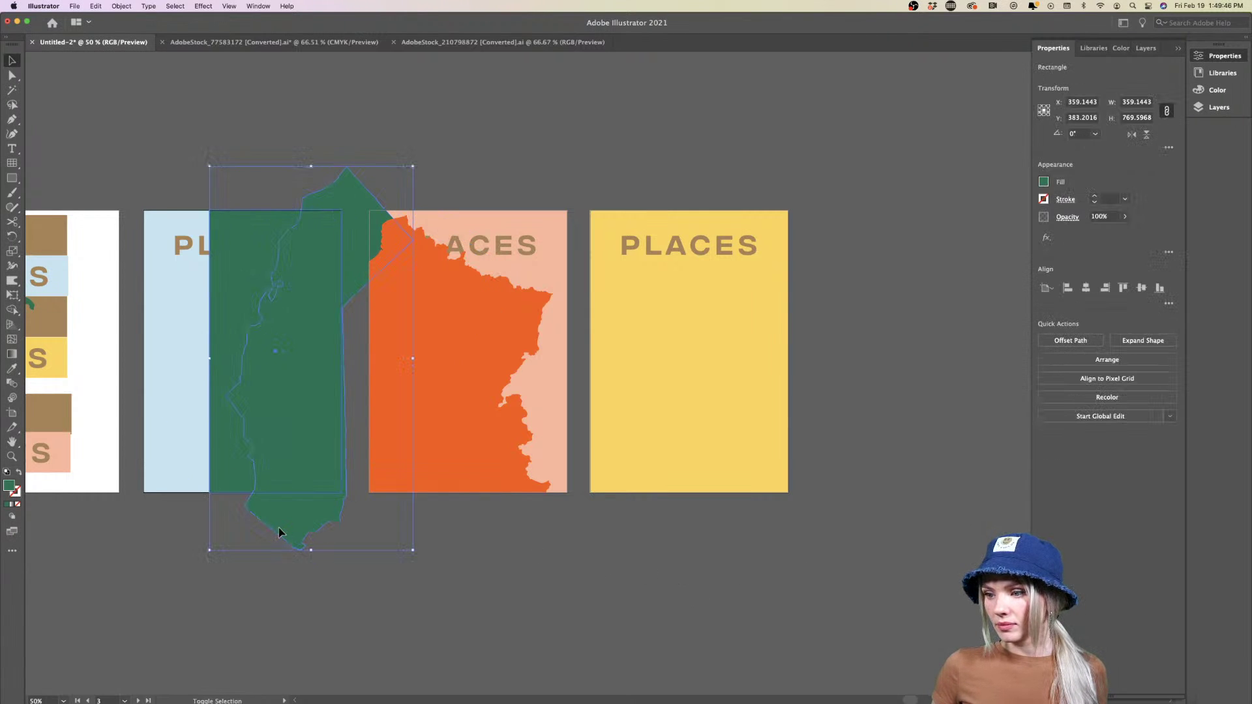
{"action": "left_click", "coordinate": [1088, 424]}
{"action": "left_click", "coordinate": [623, 565]}
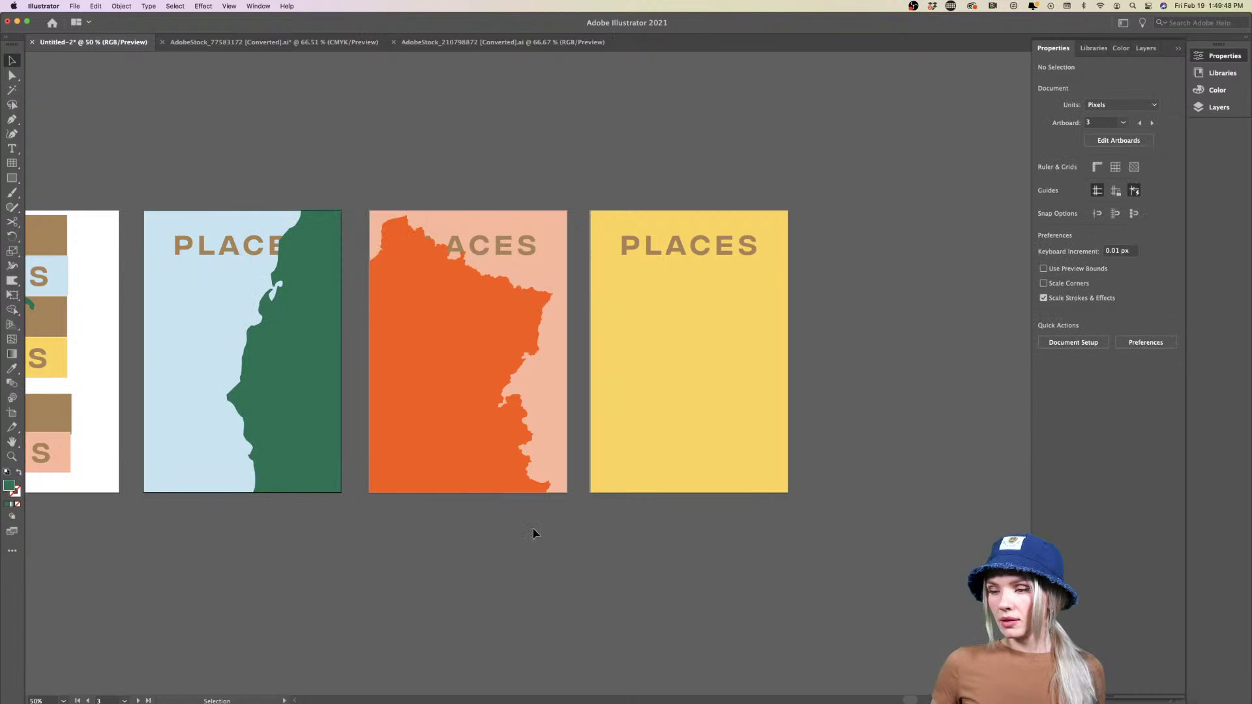
Bring the light-blue poster's PLACES text in front of the clipped map
{"action": "scroll", "coordinate": [463, 565], "scroll_direction": "right", "scroll_amount": 3}
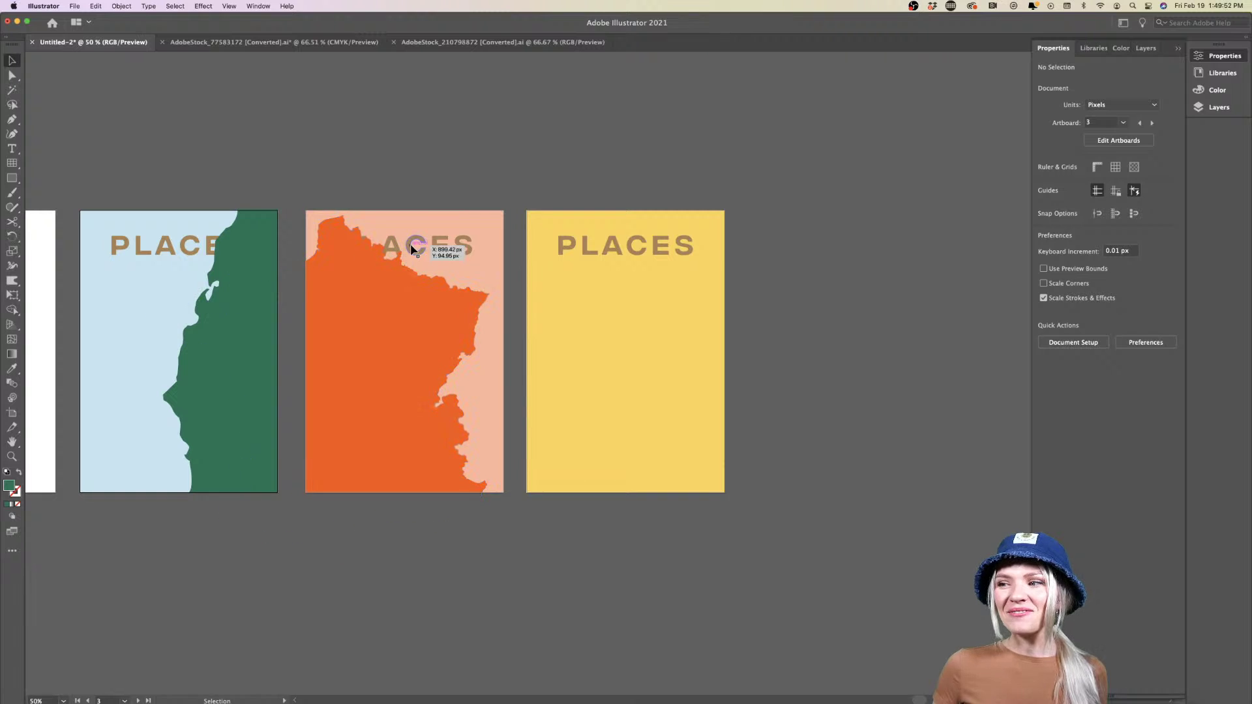
{"action": "left_click", "coordinate": [194, 256]}
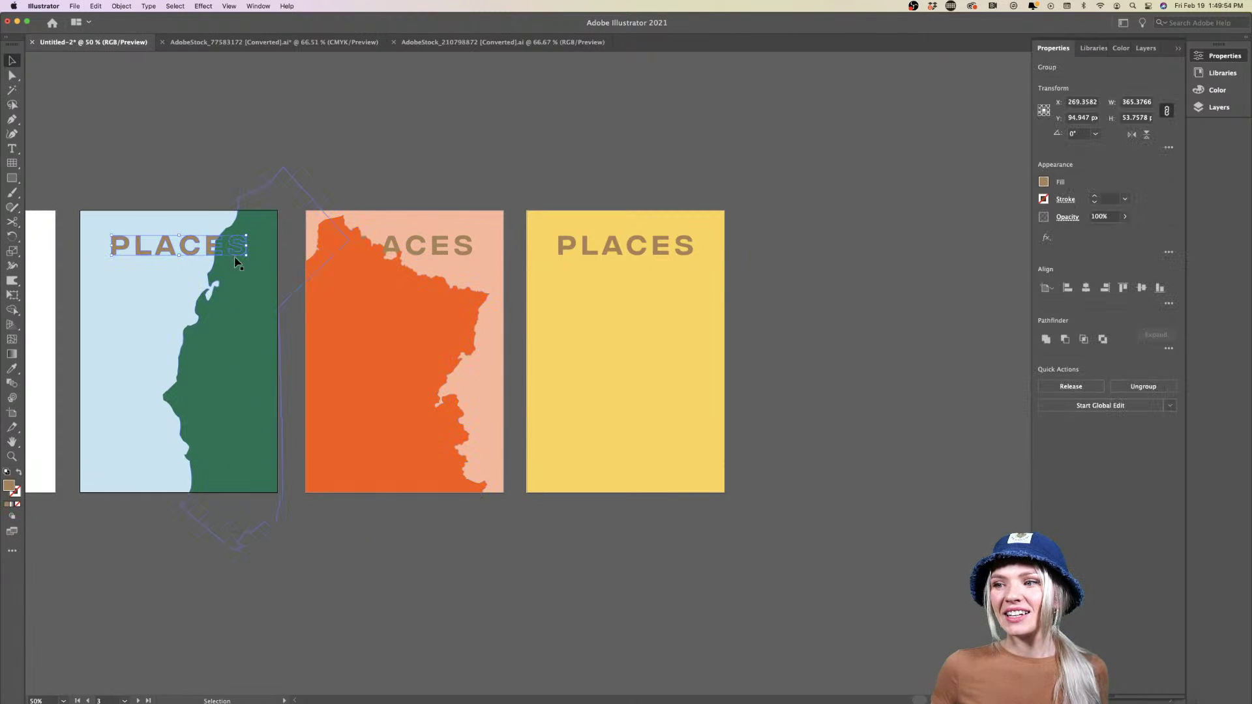
{"action": "scroll", "coordinate": [206, 365], "scroll_direction": "left", "scroll_amount": 2}
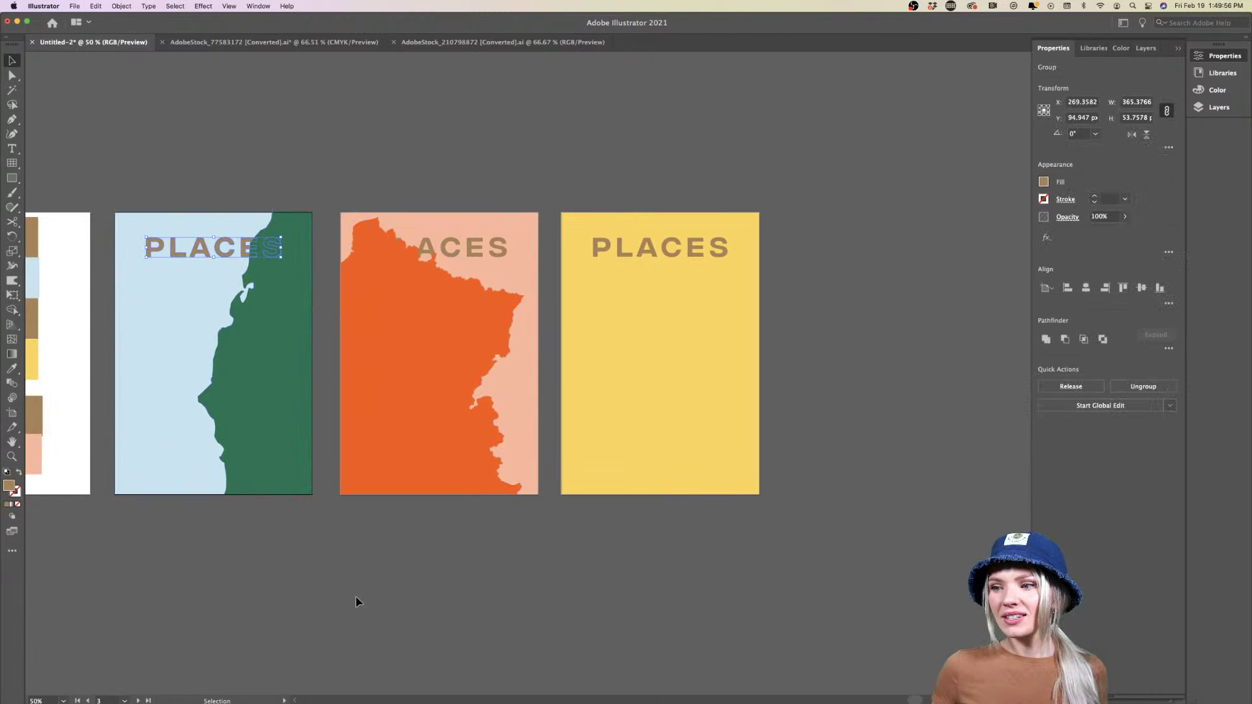
{"action": "left_click", "coordinate": [358, 595]}
{"action": "left_click", "coordinate": [242, 258]}
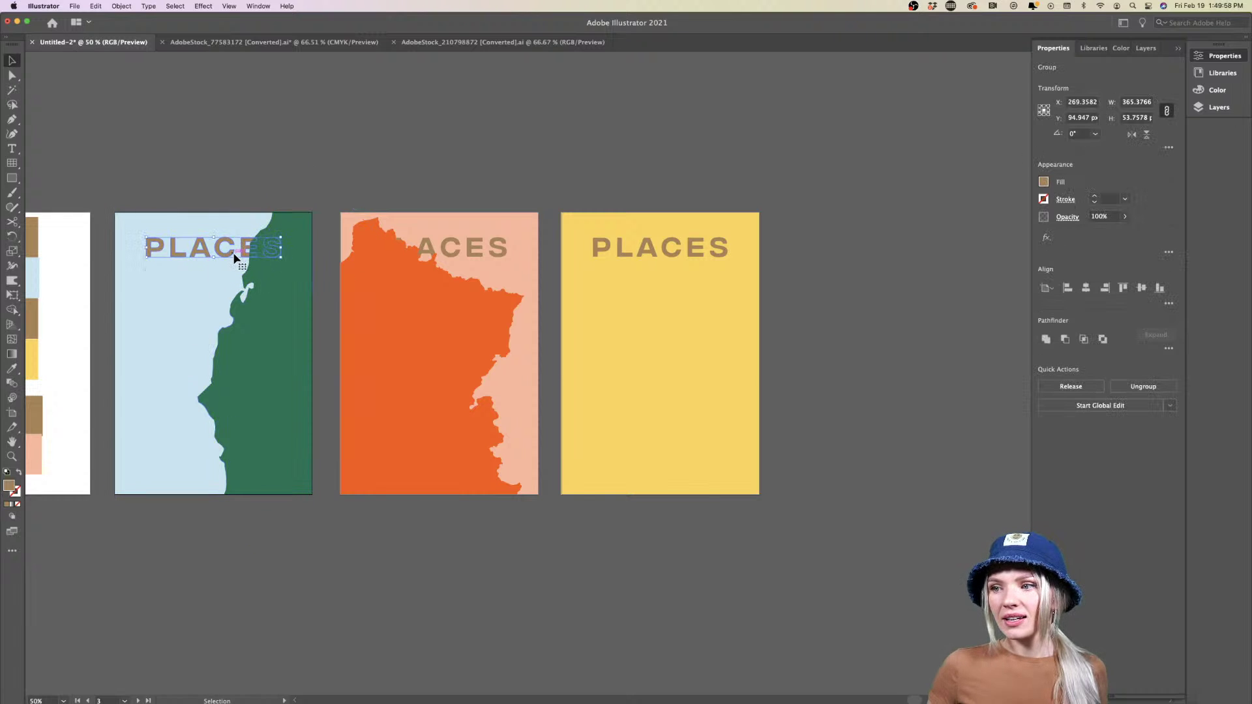
{"action": "right_click", "coordinate": [235, 256]}
{"action": "mouse_move", "coordinate": [281, 389]}
{"action": "left_click", "coordinate": [371, 388]}
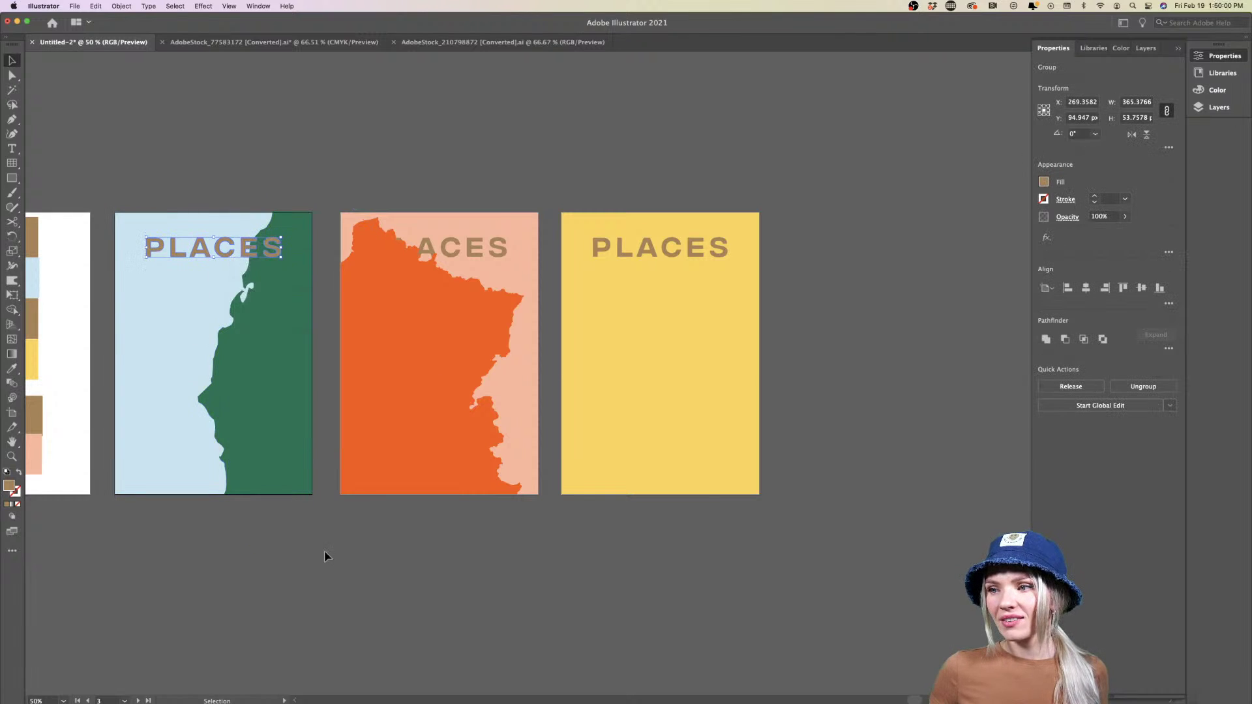
Zoom in and select the clipped California map to check the mask
{"action": "key", "text": "super+equal"}
{"action": "scroll", "coordinate": [285, 162], "scroll_direction": "left", "scroll_amount": 3}
{"action": "left_click", "coordinate": [285, 163]}
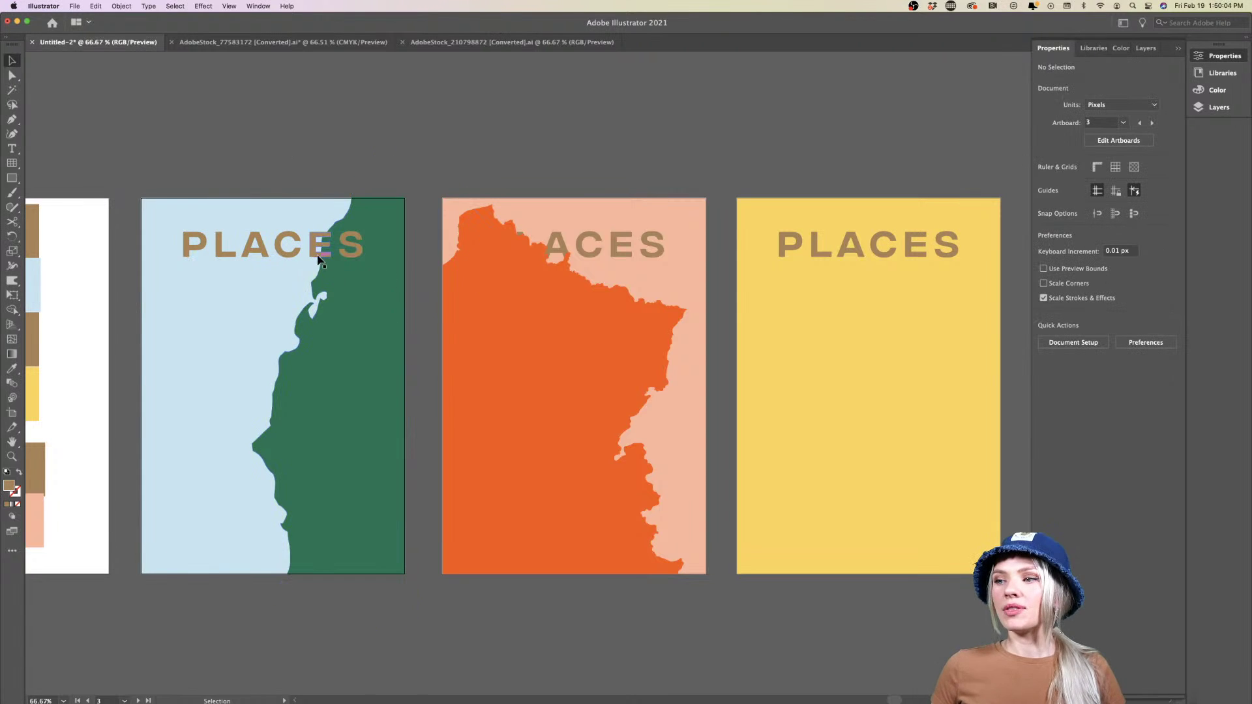
{"action": "left_click", "coordinate": [351, 285]}
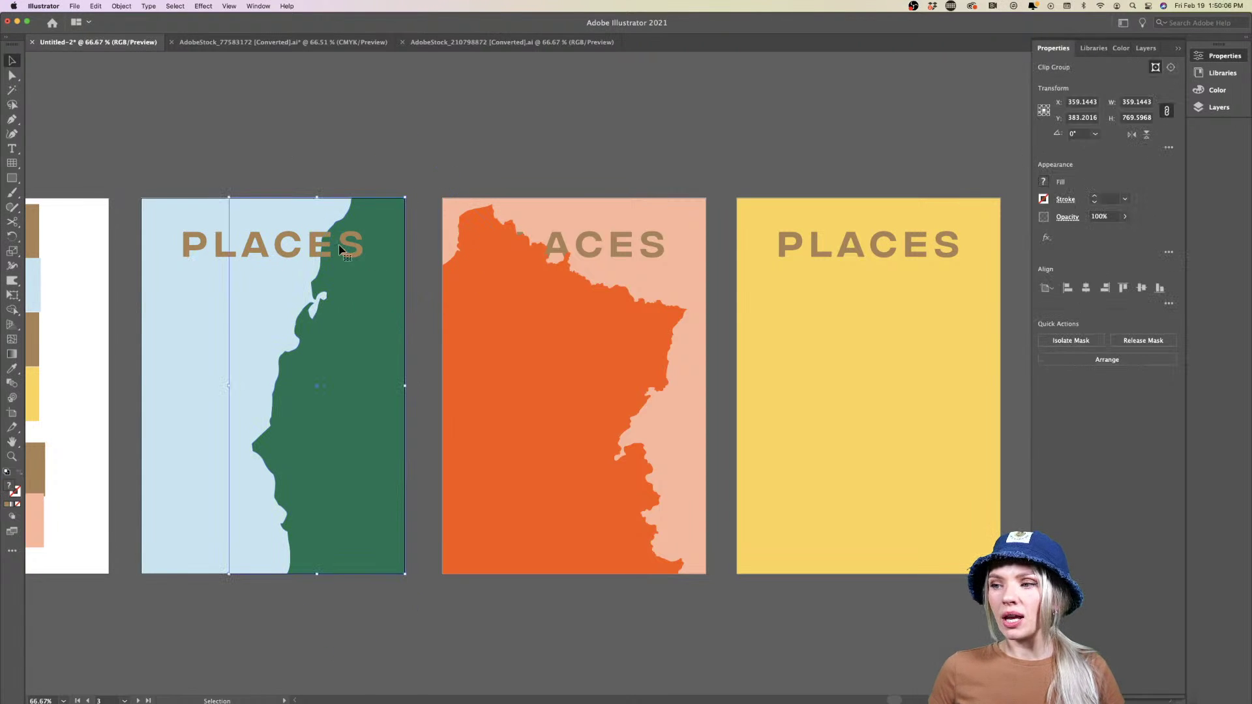
{"action": "left_click", "coordinate": [328, 141]}
{"action": "scroll", "coordinate": [327, 141], "scroll_direction": "right", "scroll_amount": 5}
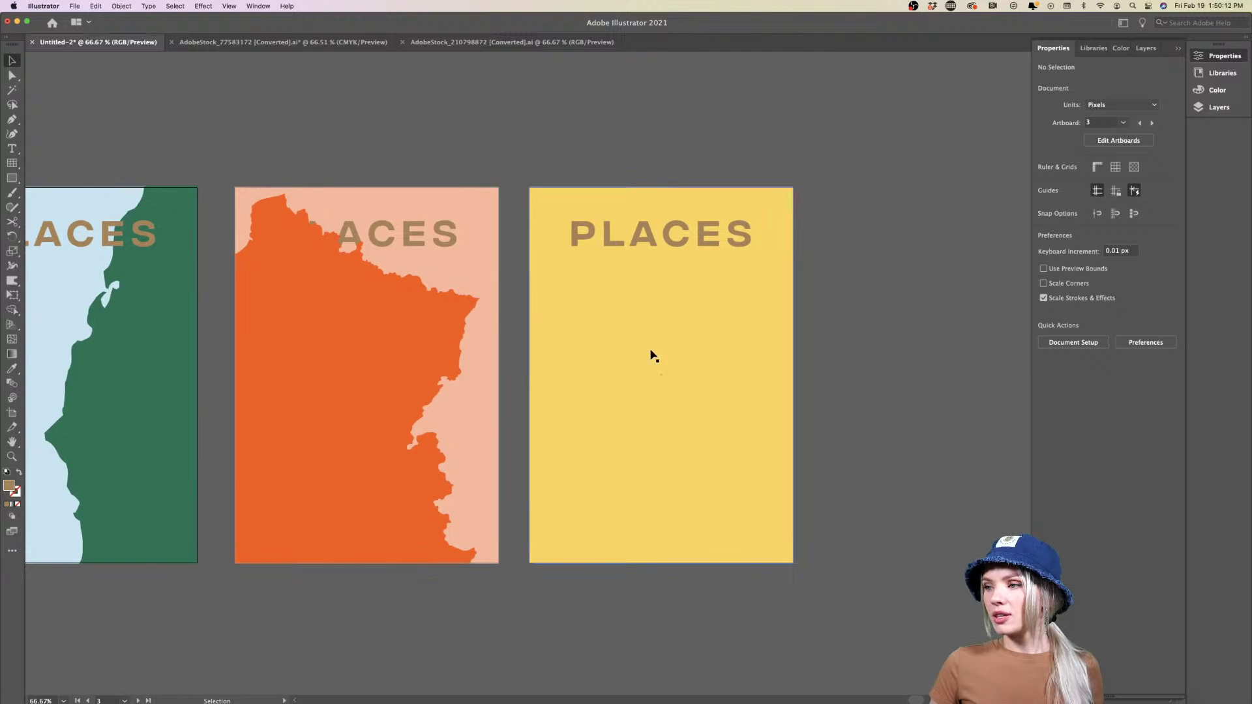
{"action": "scroll", "coordinate": [641, 354], "scroll_direction": "down", "scroll_amount": 1}
{"action": "scroll", "coordinate": [641, 355], "scroll_direction": "down", "scroll_amount": 1}
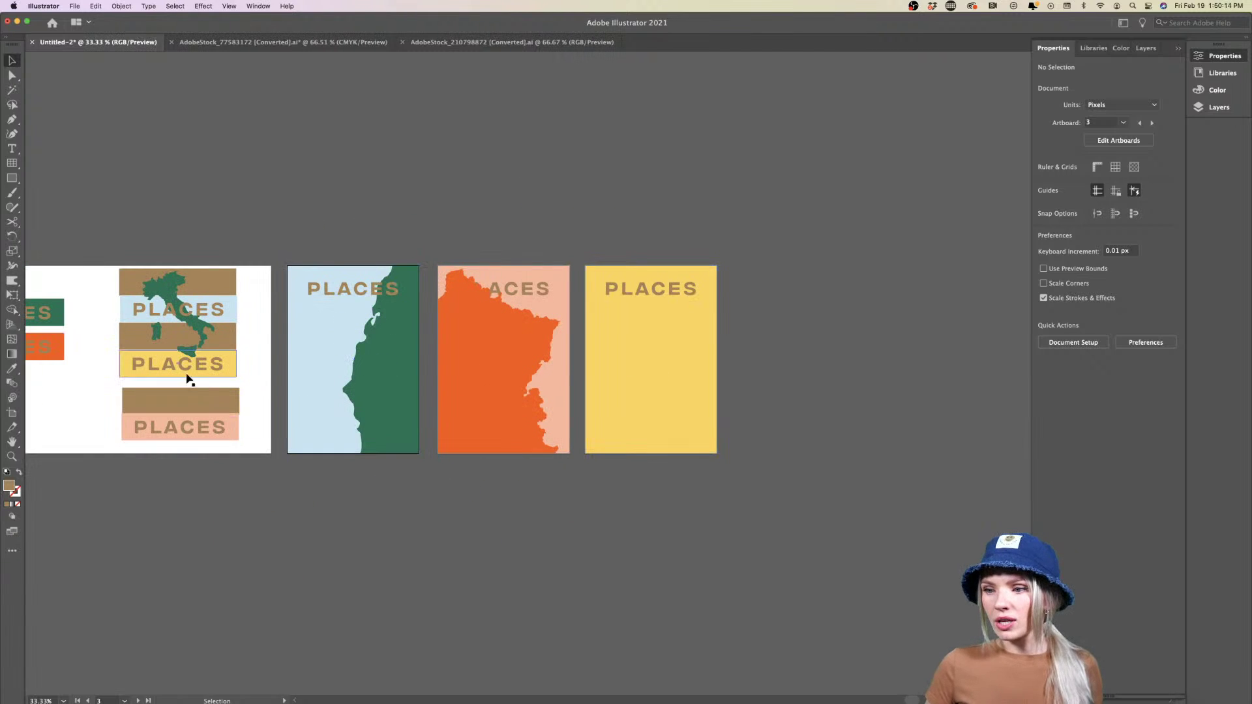
Copy the Italy map onto the yellow poster, bring it to front, then enlarge it and move it up
{"action": "left_click_drag", "start_coordinate": [199, 332], "coordinate": [669, 402]}
{"action": "right_click", "coordinate": [669, 401]}
{"action": "mouse_move", "coordinate": [698, 544]}
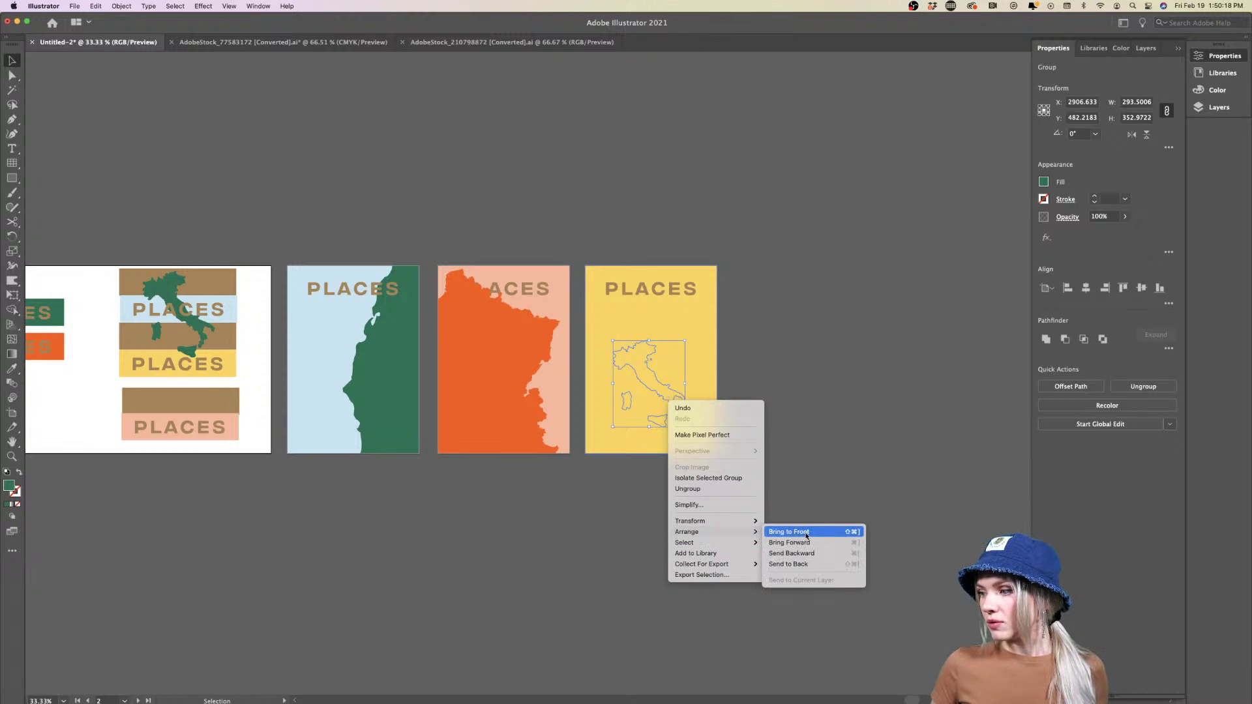
{"action": "left_click", "coordinate": [810, 530]}
{"action": "left_click_drag", "start_coordinate": [688, 387], "coordinate": [640, 351]}
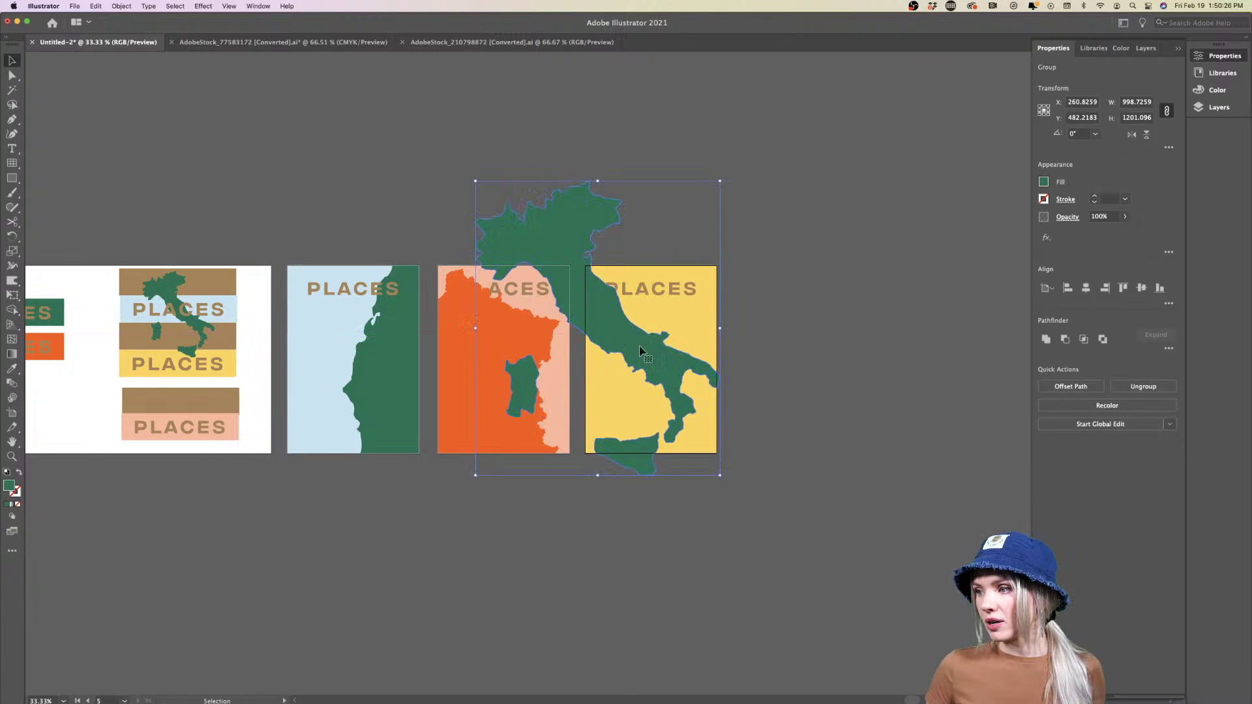
{"action": "left_click", "coordinate": [721, 385]}
Pan around the posters and select the Italy map on the yellow poster
{"action": "scroll", "coordinate": [721, 385], "scroll_direction": "up", "scroll_amount": 2}
{"action": "scroll", "coordinate": [693, 392], "scroll_direction": "right", "scroll_amount": 5}
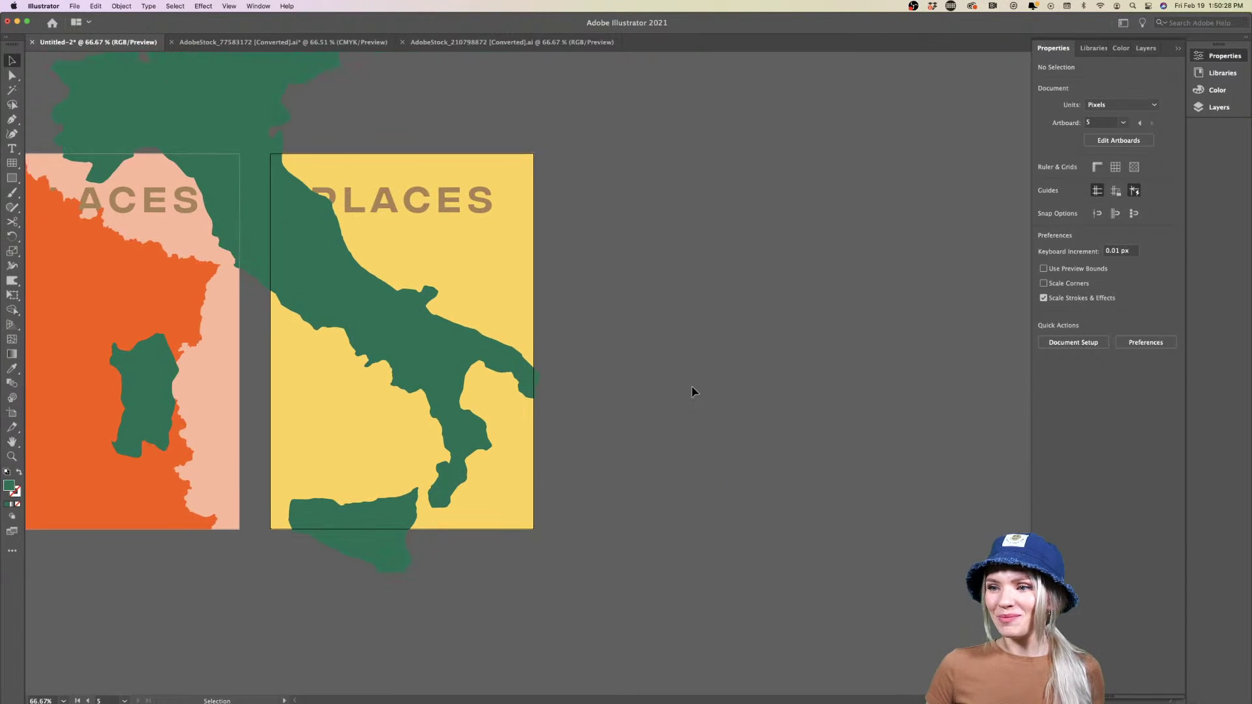
{"action": "scroll", "coordinate": [144, 256], "scroll_direction": "down", "scroll_amount": 2}
{"action": "scroll", "coordinate": [144, 256], "scroll_direction": "right", "scroll_amount": 5}
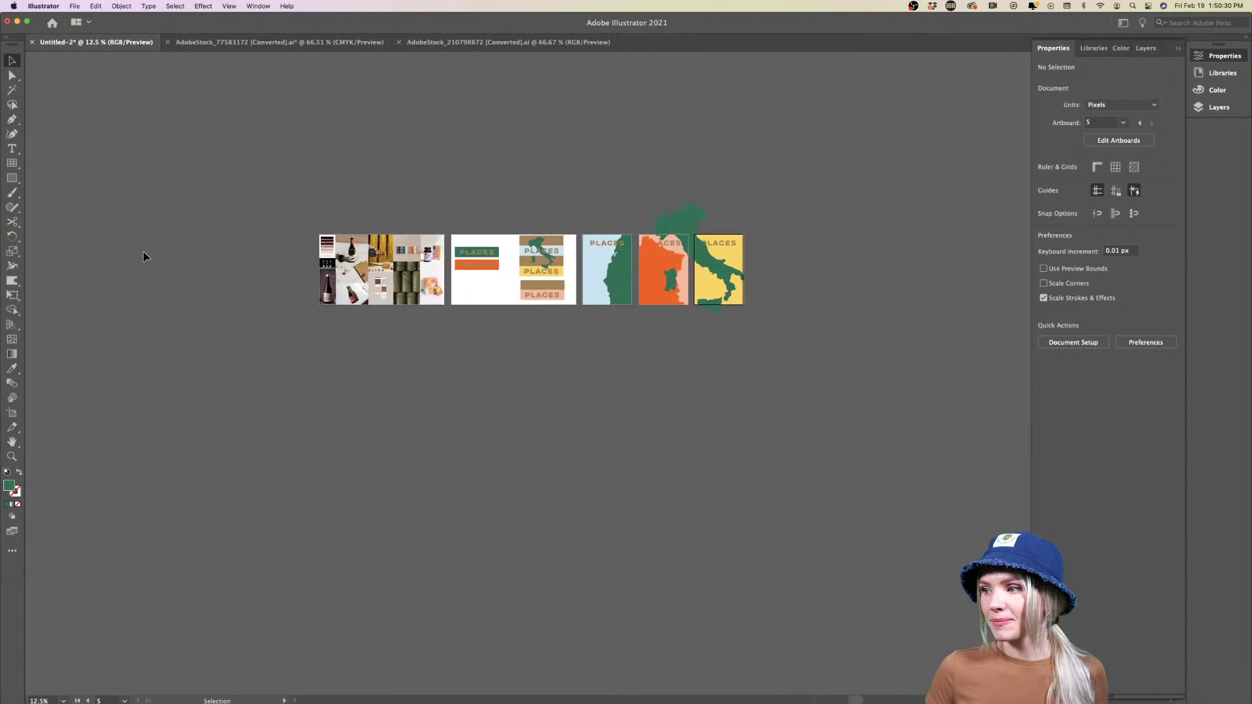
{"action": "scroll", "coordinate": [576, 275], "scroll_direction": "up", "scroll_amount": 1}
{"action": "scroll", "coordinate": [576, 275], "scroll_direction": "up", "scroll_amount": 2}
{"action": "scroll", "coordinate": [576, 275], "scroll_direction": "left", "scroll_amount": 4}
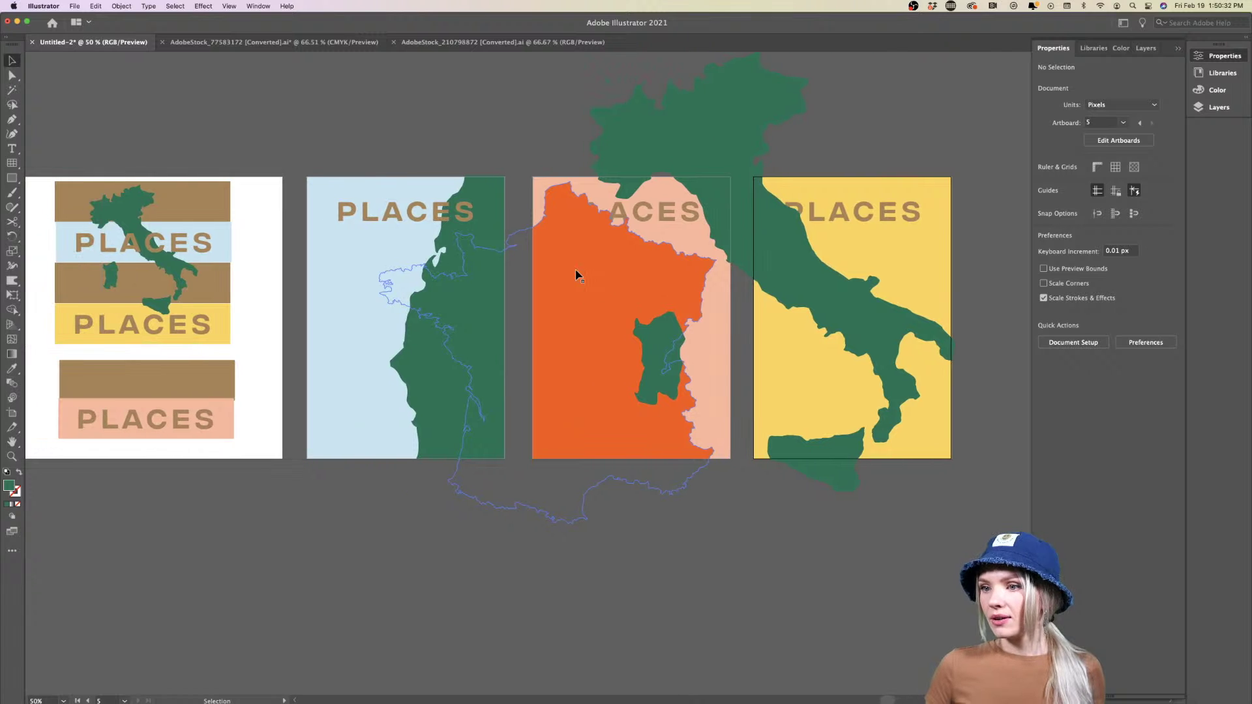
{"action": "scroll", "coordinate": [577, 275], "scroll_direction": "down", "scroll_amount": 1}
{"action": "scroll", "coordinate": [576, 275], "scroll_direction": "right", "scroll_amount": 2}
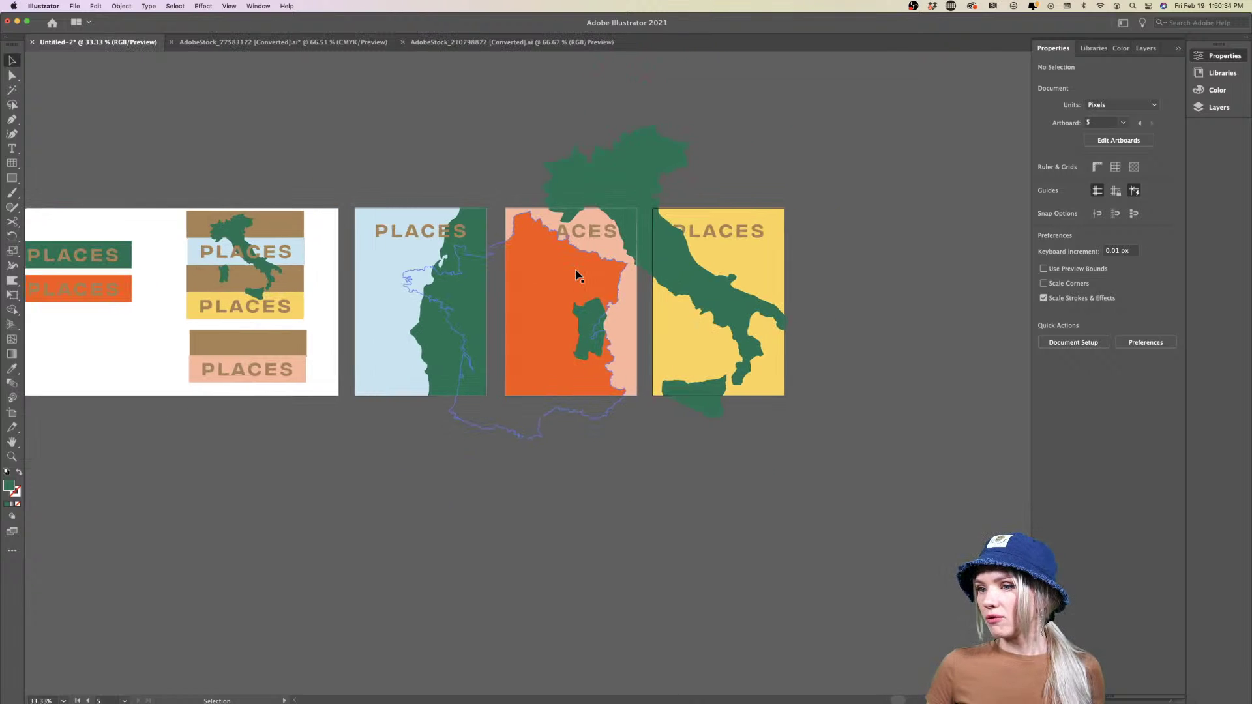
{"action": "scroll", "coordinate": [577, 275], "scroll_direction": "left", "scroll_amount": 4}
{"action": "scroll", "coordinate": [576, 275], "scroll_direction": "right", "scroll_amount": 2}
{"action": "scroll", "coordinate": [576, 275], "scroll_direction": "left", "scroll_amount": 6}
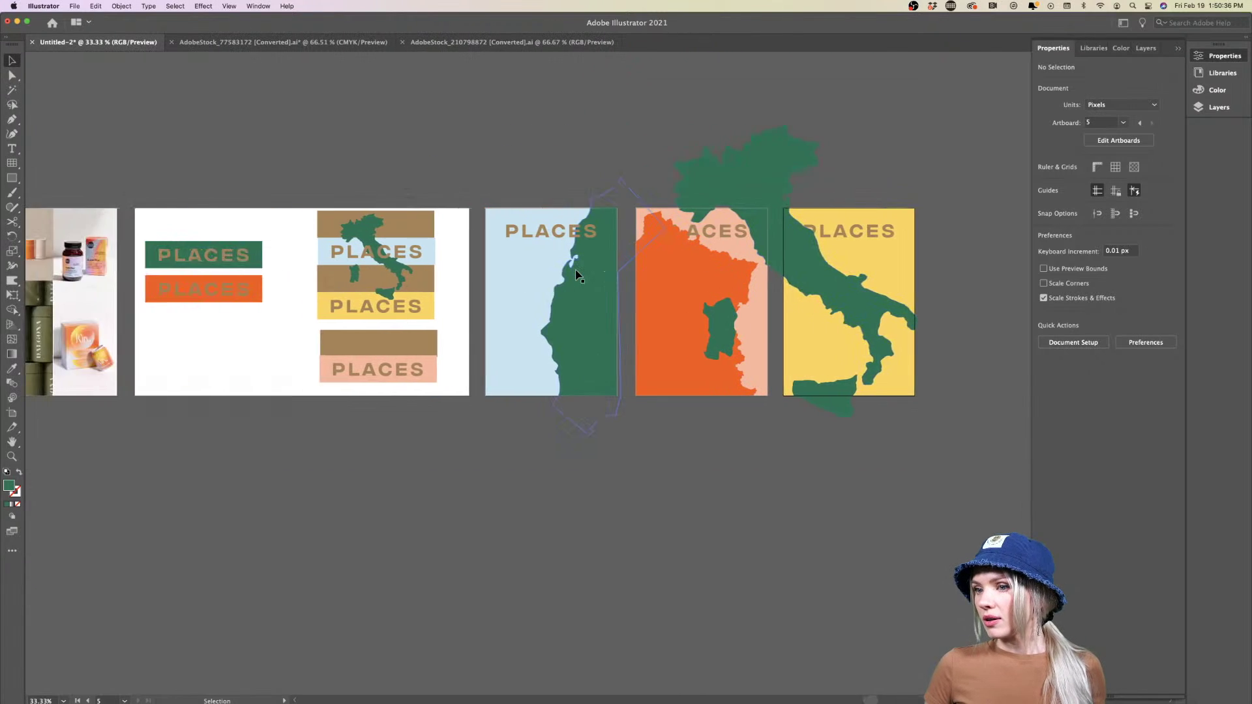
{"action": "scroll", "coordinate": [576, 275], "scroll_direction": "right", "scroll_amount": 10}
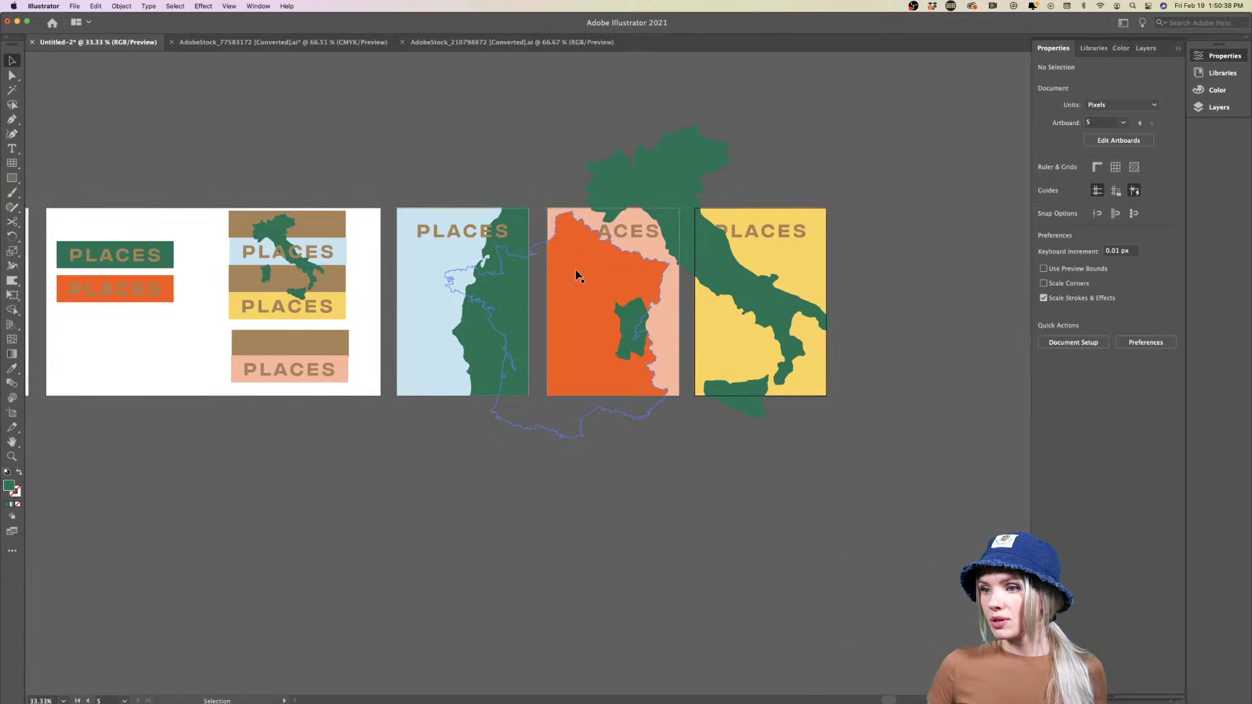
{"action": "scroll", "coordinate": [757, 273], "scroll_direction": "right", "scroll_amount": 2}
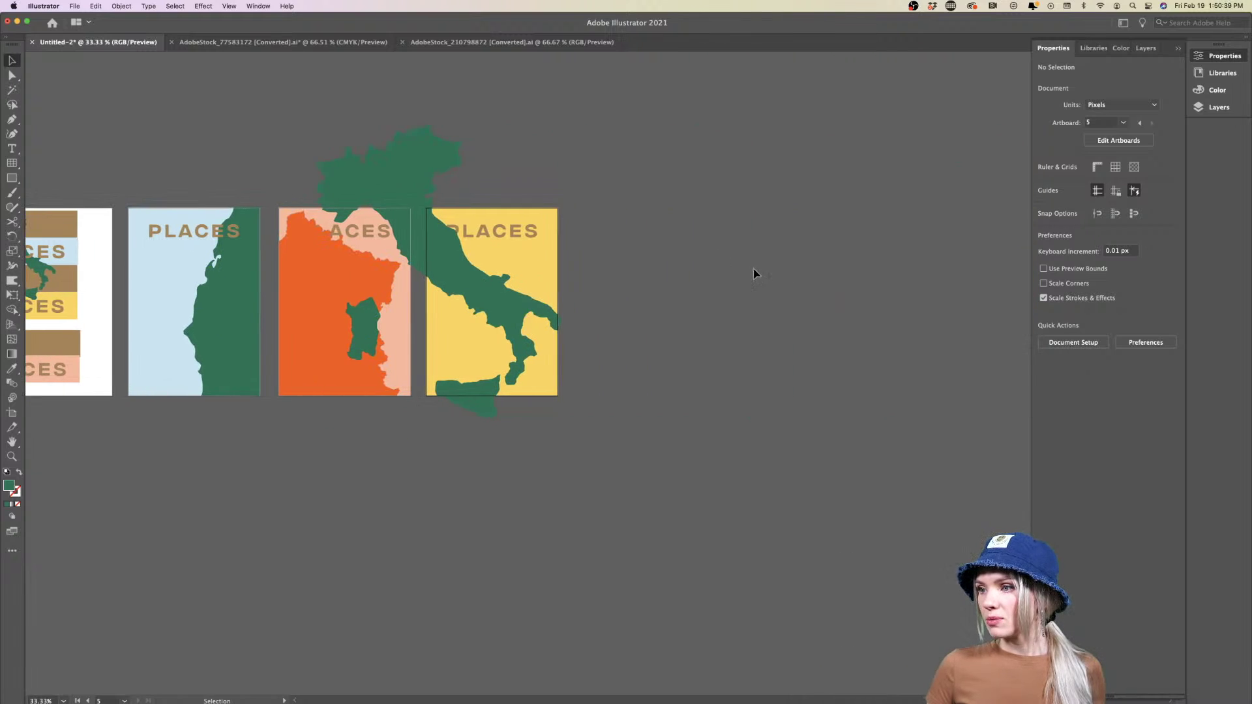
{"action": "left_click", "coordinate": [351, 167]}
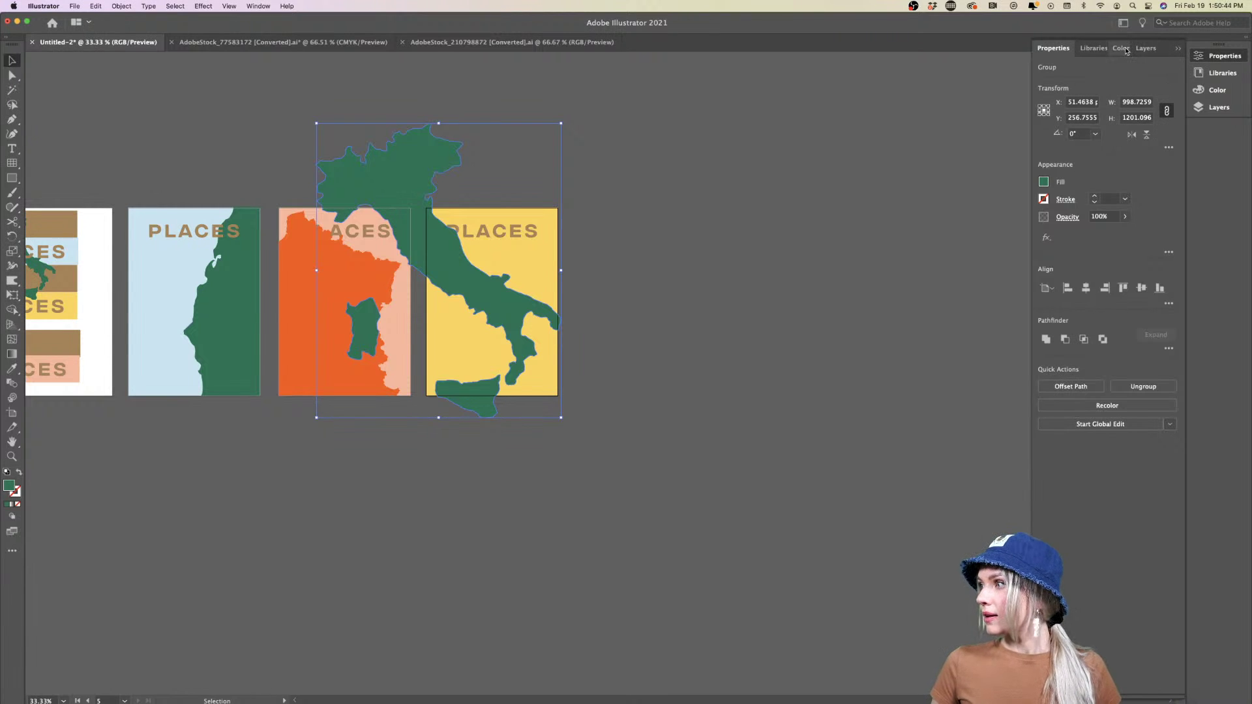
Try Lemon cello and Pamplemousse library colours, then settle on Watermelon crimson for the Italy map
{"action": "left_click", "coordinate": [1215, 75]}
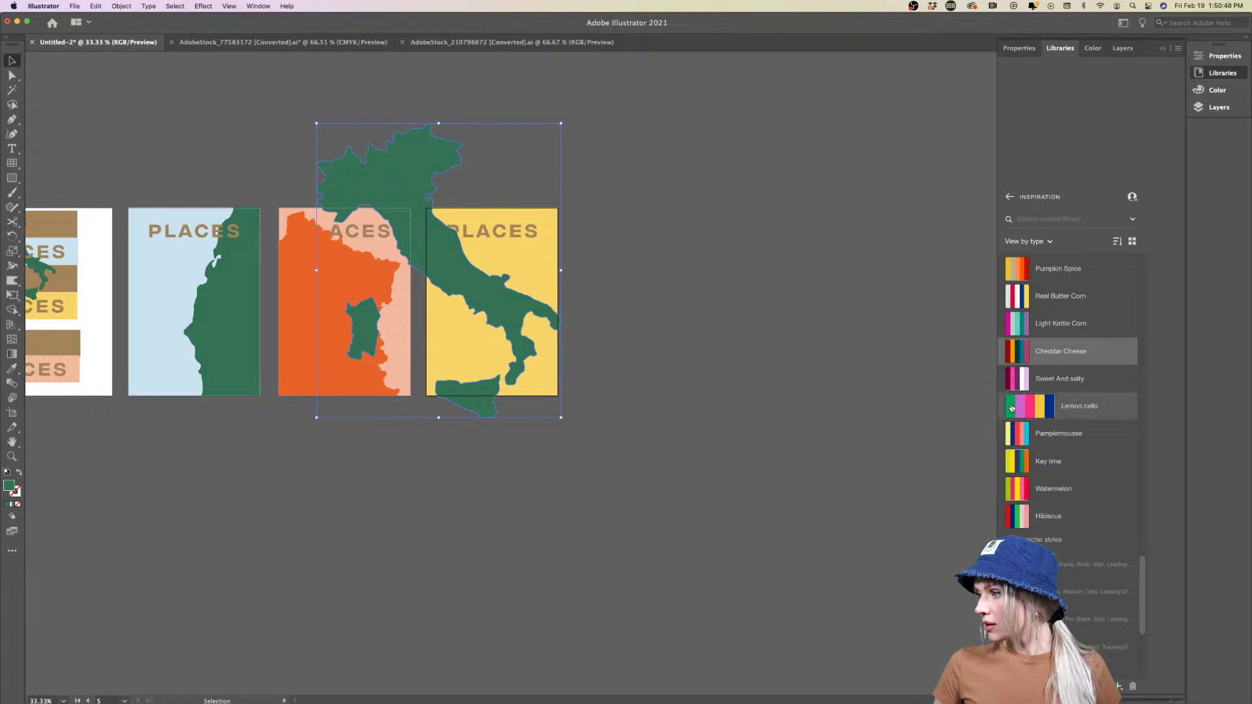
{"action": "left_click", "coordinate": [1048, 405]}
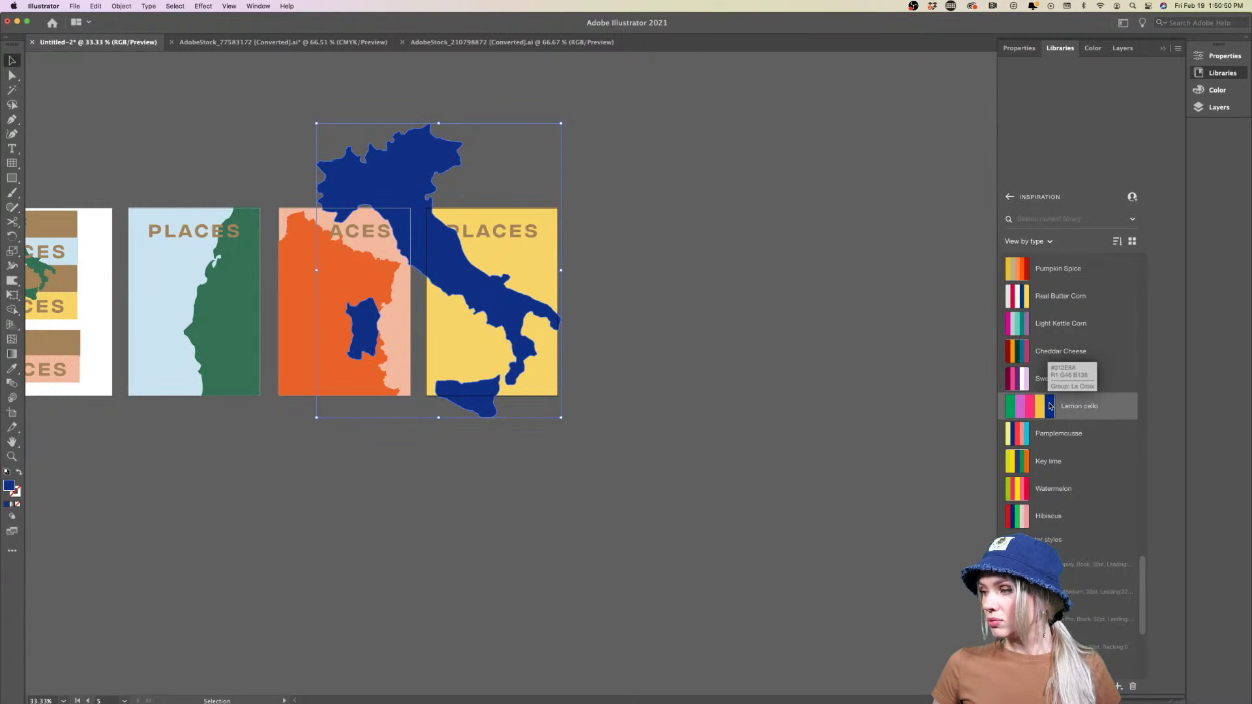
{"action": "left_click", "coordinate": [1023, 433]}
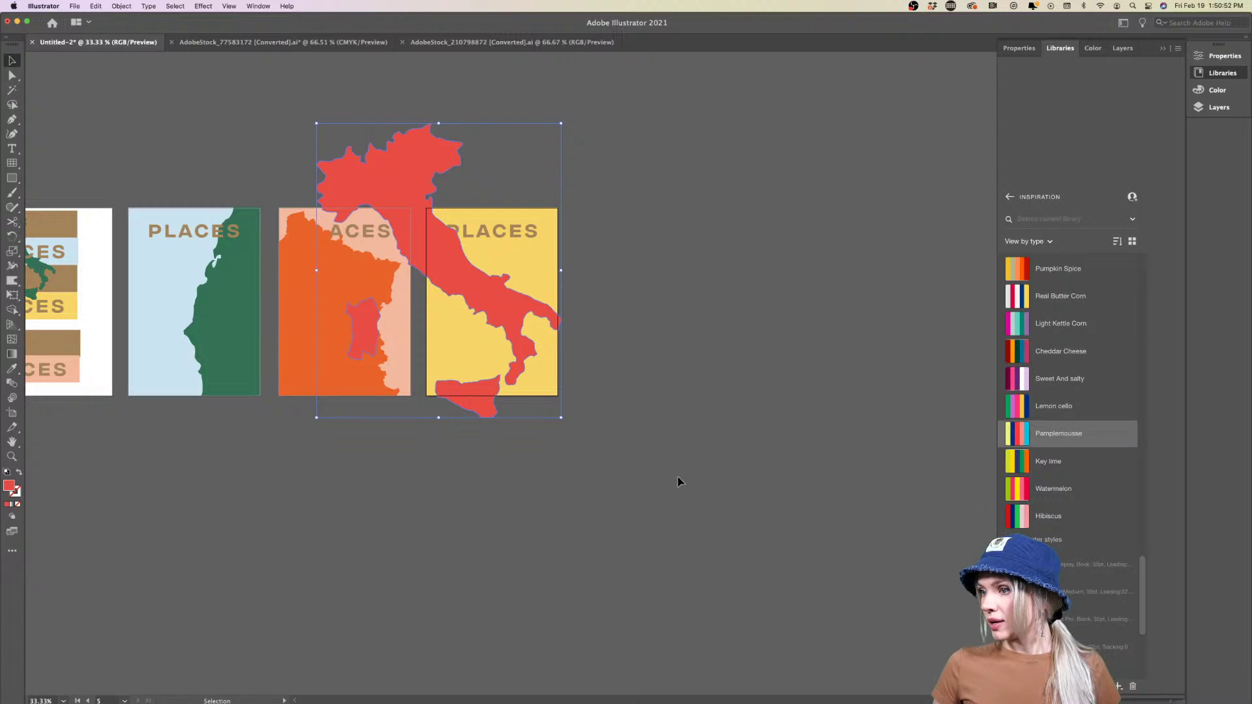
{"action": "left_click", "coordinate": [1049, 490]}
{"action": "left_click", "coordinate": [748, 493]}
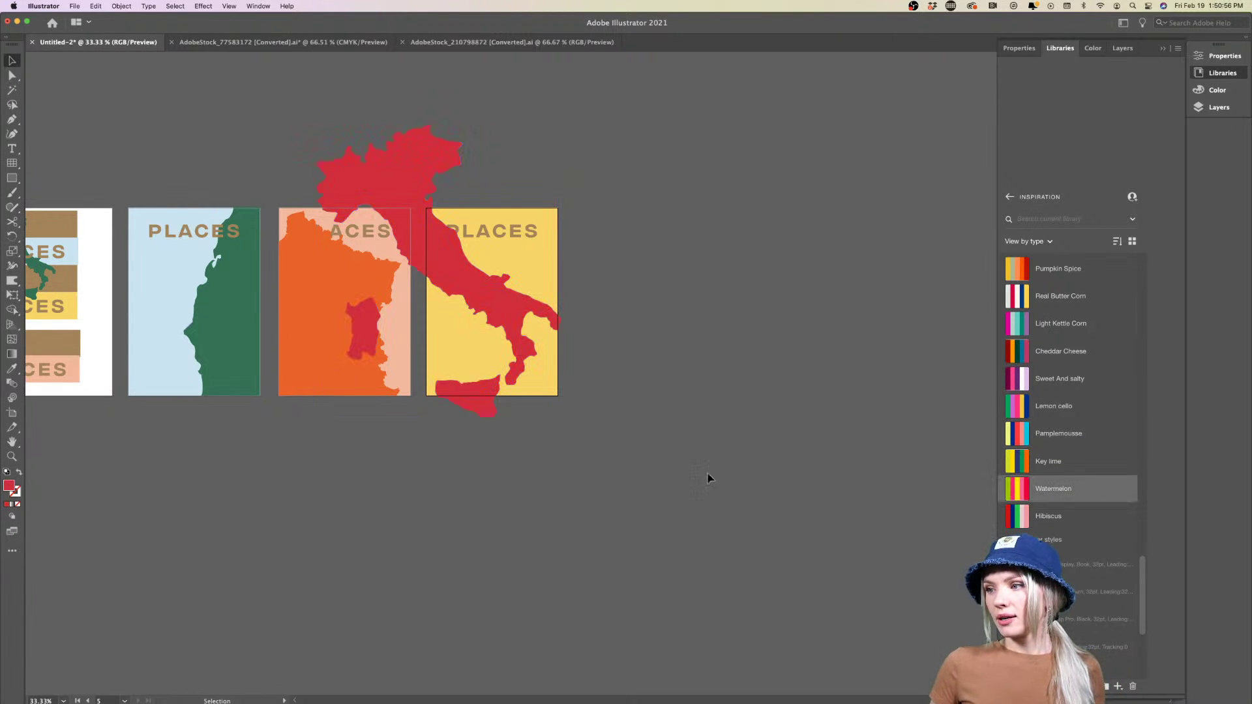
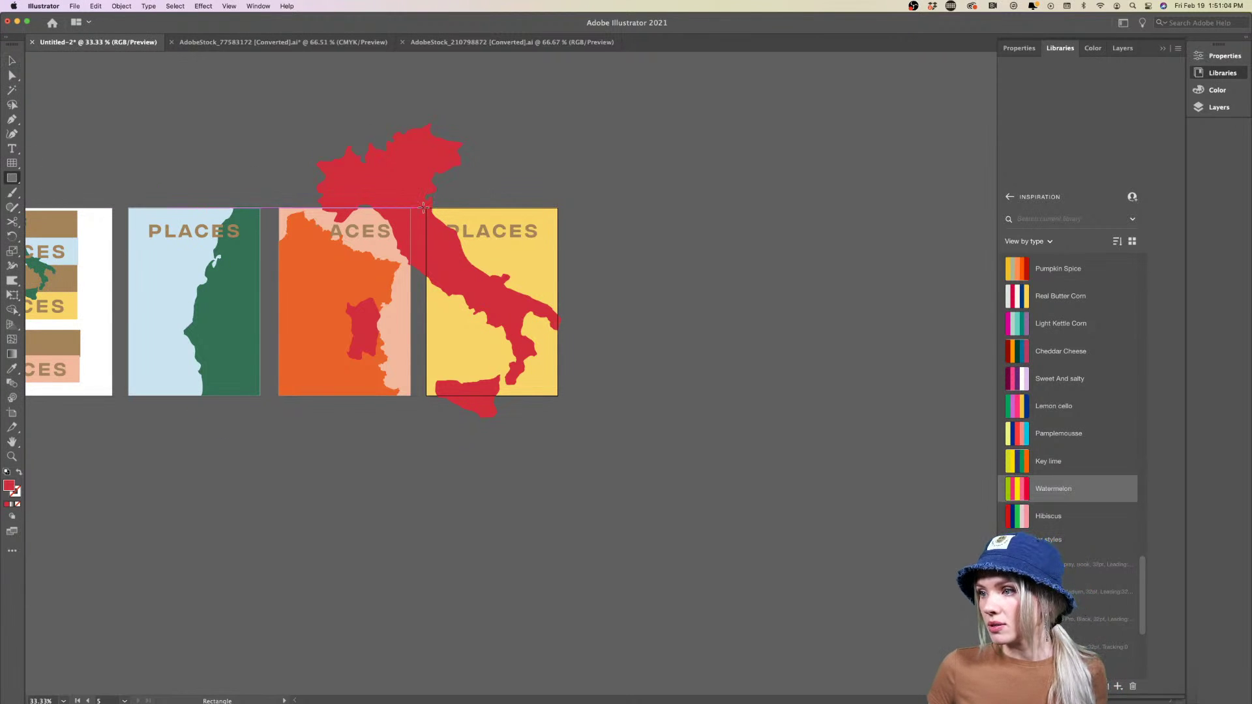
Draw a rectangle over the yellow poster and clip the red Italy map to it
{"action": "mouse_move", "coordinate": [424, 207]}
{"action": "left_mouse_down"}
{"action": "mouse_move", "coordinate": [528, 384]}
{"action": "mouse_move", "coordinate": [558, 396]}
{"action": "left_mouse_up"}
{"action": "key", "text": "i"}
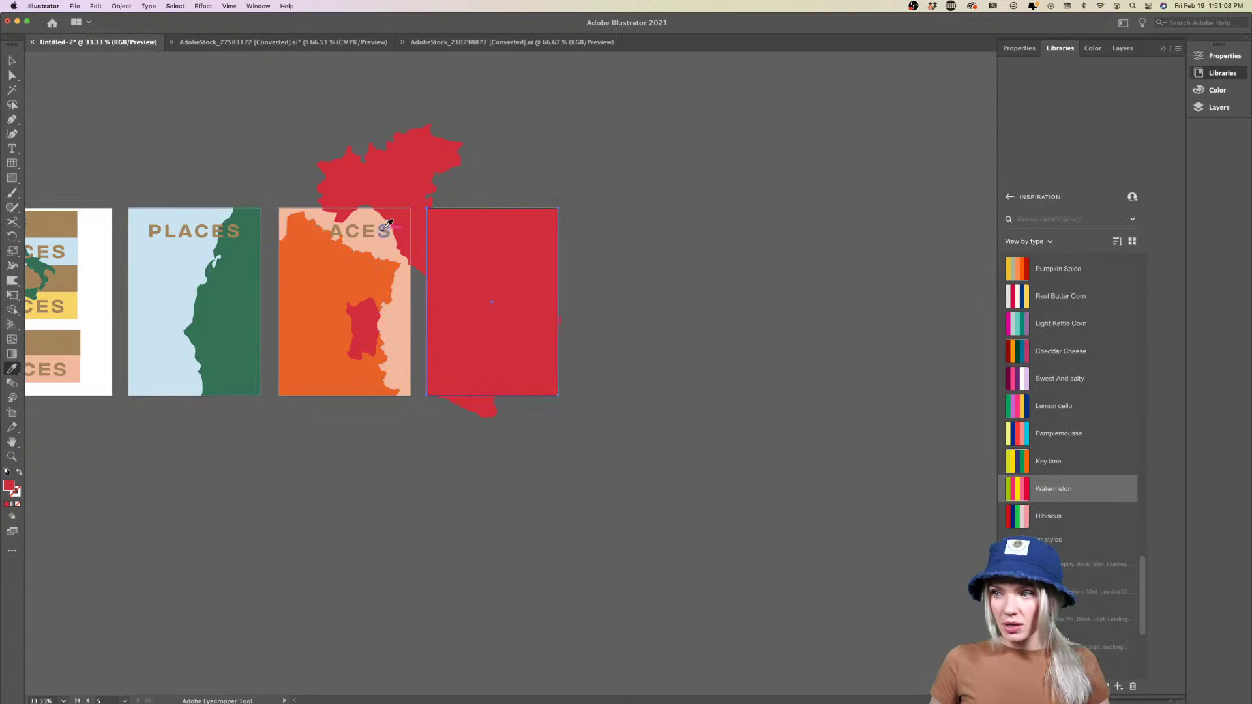
{"action": "key", "text": "v"}
{"action": "left_click", "coordinate": [412, 191], "text": "shift"}
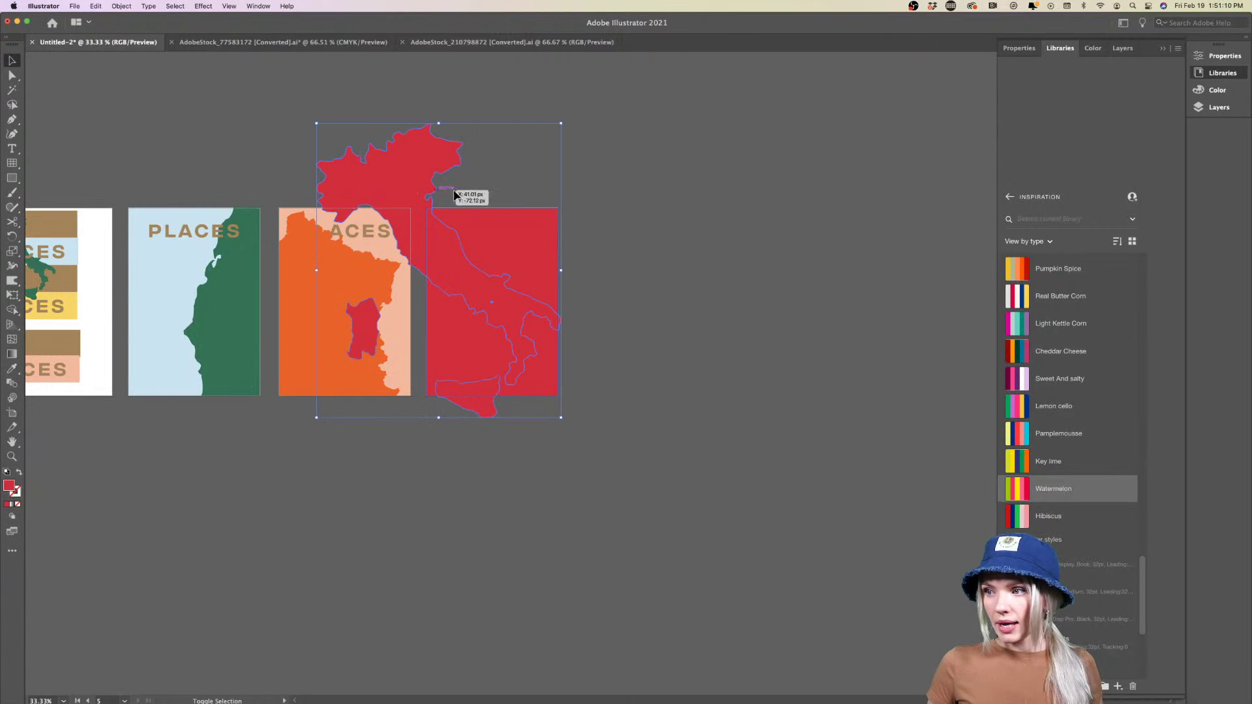
{"action": "left_click", "coordinate": [1019, 47]}
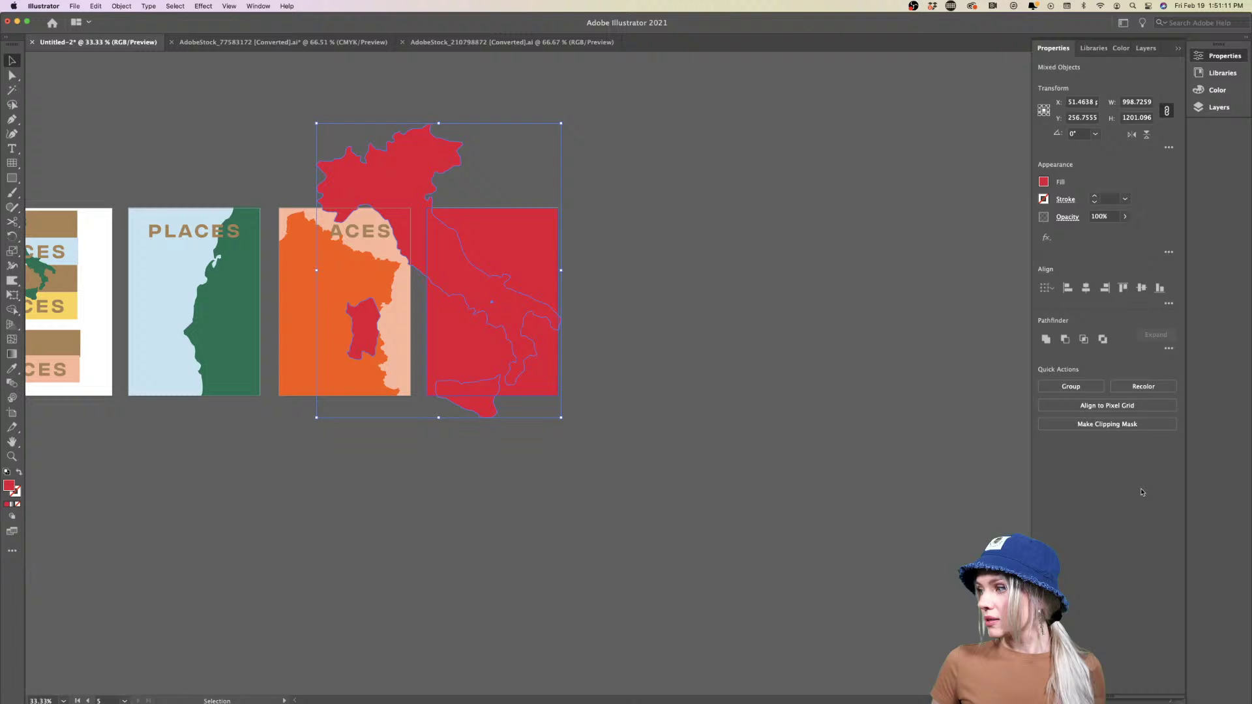
{"action": "left_click", "coordinate": [1108, 423]}
{"action": "left_click", "coordinate": [766, 503]}
{"action": "scroll", "coordinate": [483, 447], "scroll_direction": "left", "scroll_amount": 2}
{"action": "scroll", "coordinate": [455, 427], "scroll_direction": "up", "scroll_amount": 2}
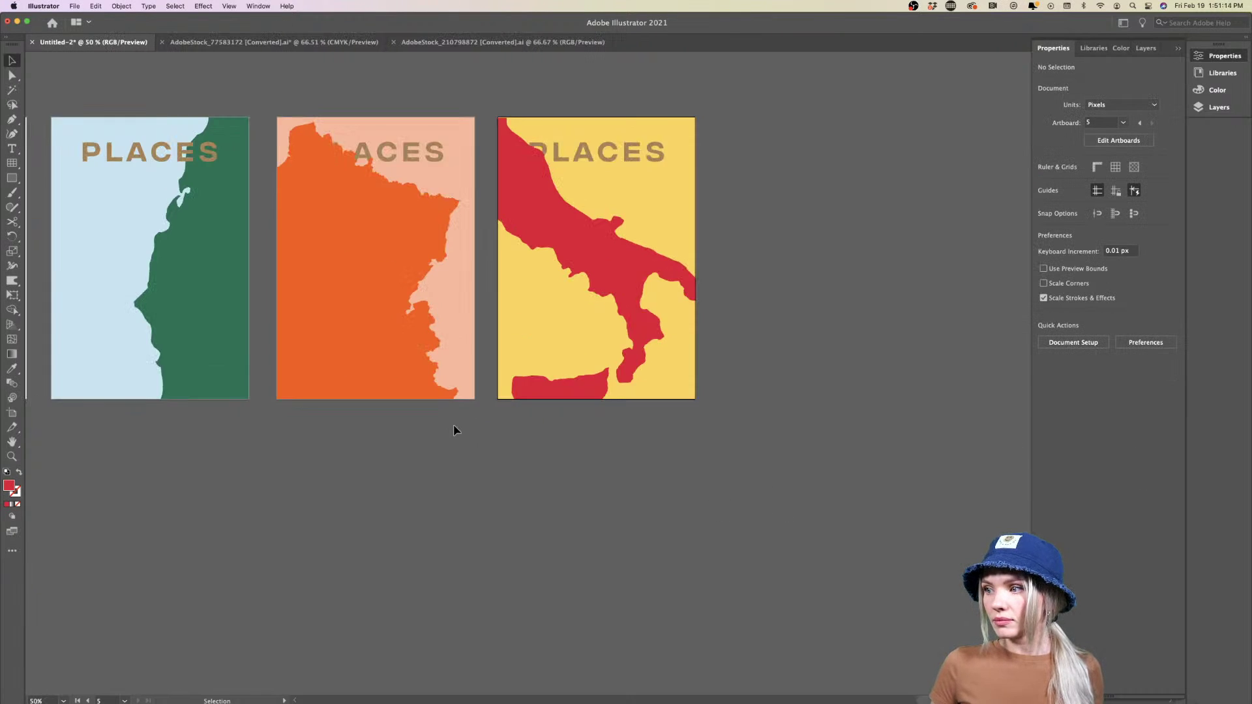
{"action": "scroll", "coordinate": [469, 489], "scroll_direction": "up", "scroll_amount": 2}
{"action": "scroll", "coordinate": [470, 489], "scroll_direction": "left", "scroll_amount": 1}
Try Real Butter Corn, Cheddar Cheese, Lemon cello and Pamplemousse swatches on the Italy poster background
{"action": "left_click", "coordinate": [682, 253]}
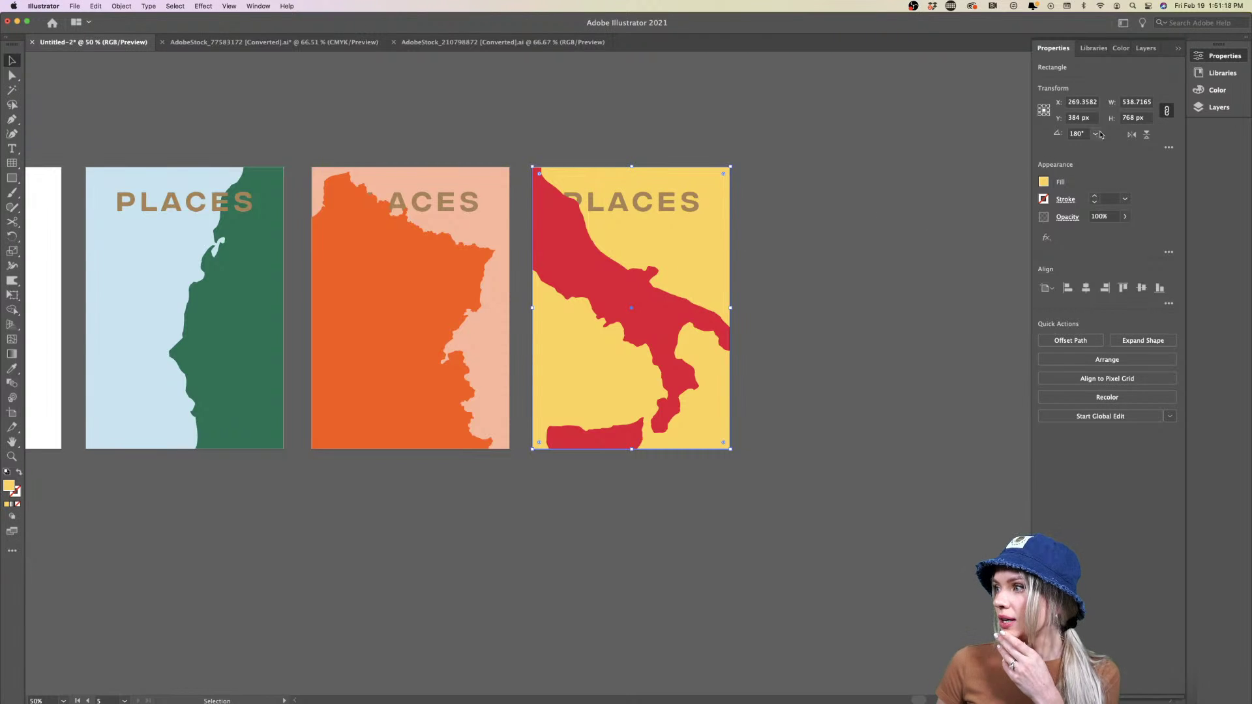
{"action": "left_click", "coordinate": [1093, 49]}
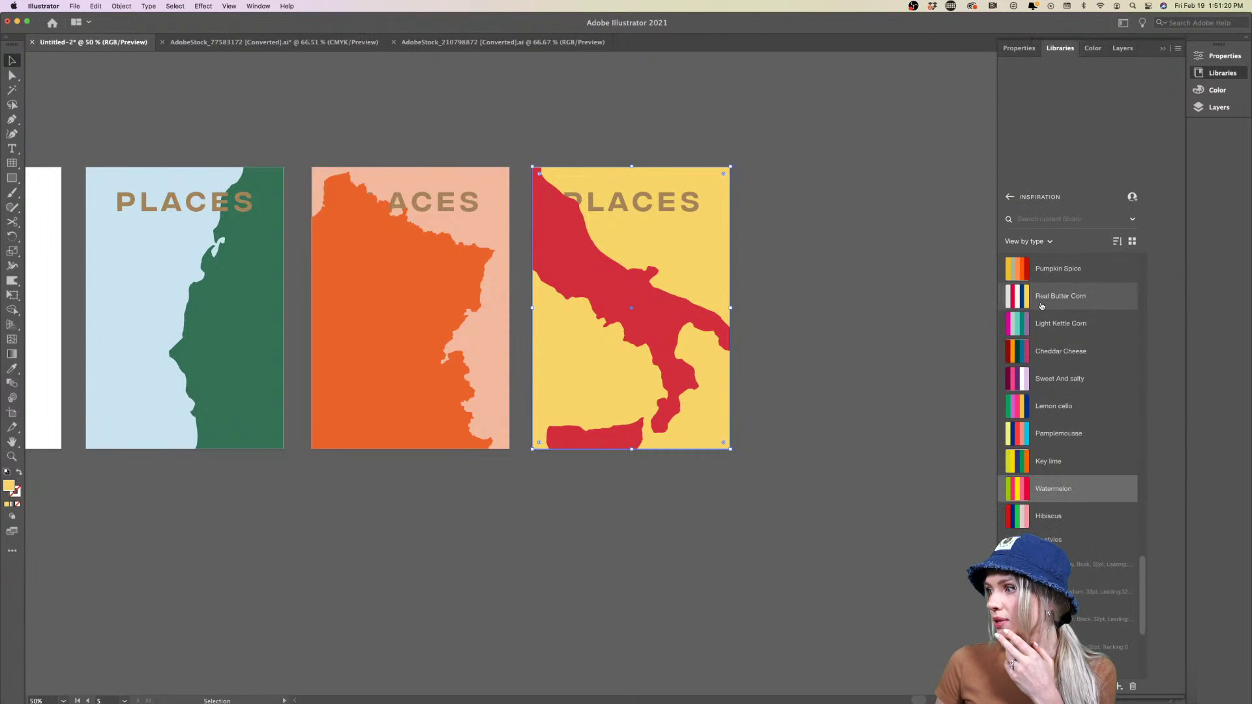
{"action": "left_click", "coordinate": [1014, 299]}
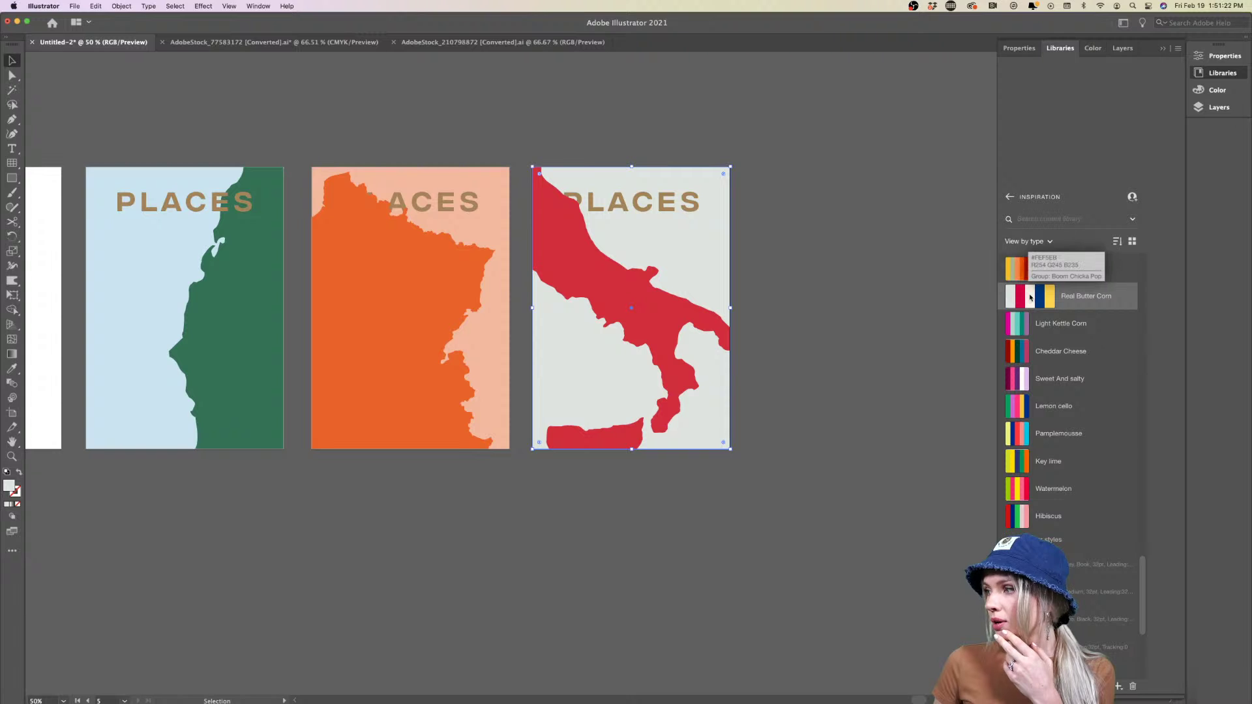
{"action": "left_click", "coordinate": [1052, 297]}
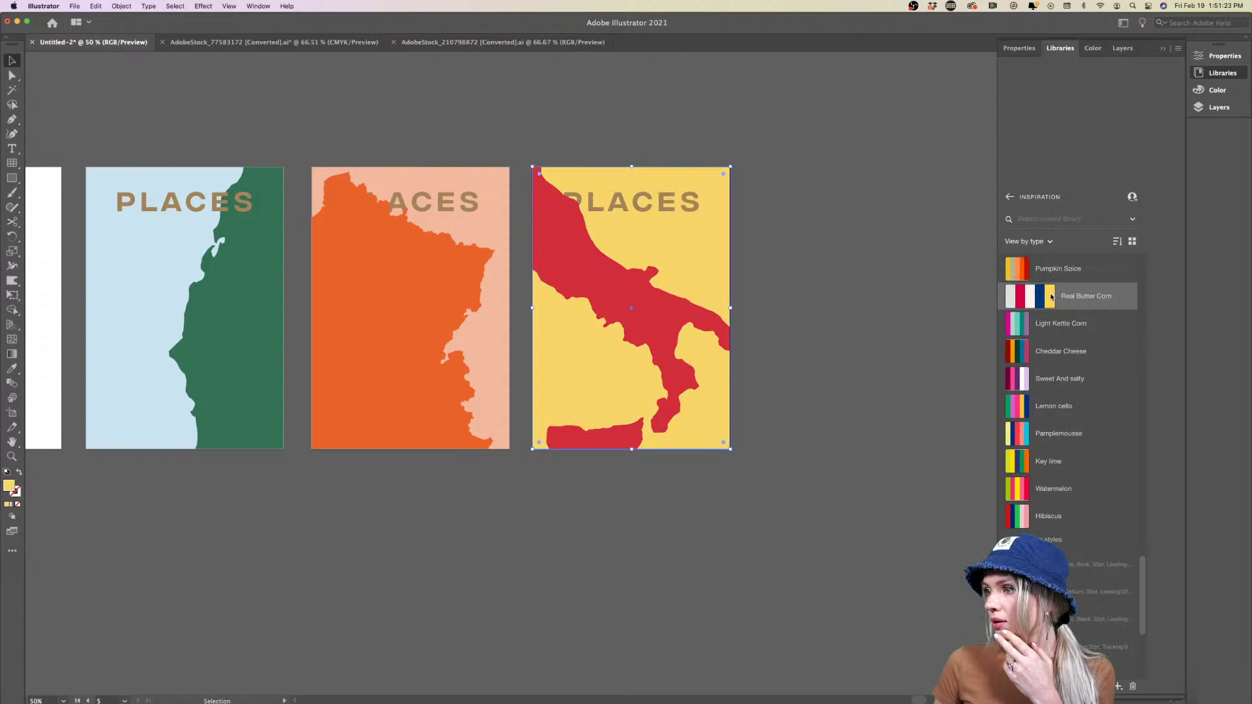
{"action": "left_click", "coordinate": [1021, 356]}
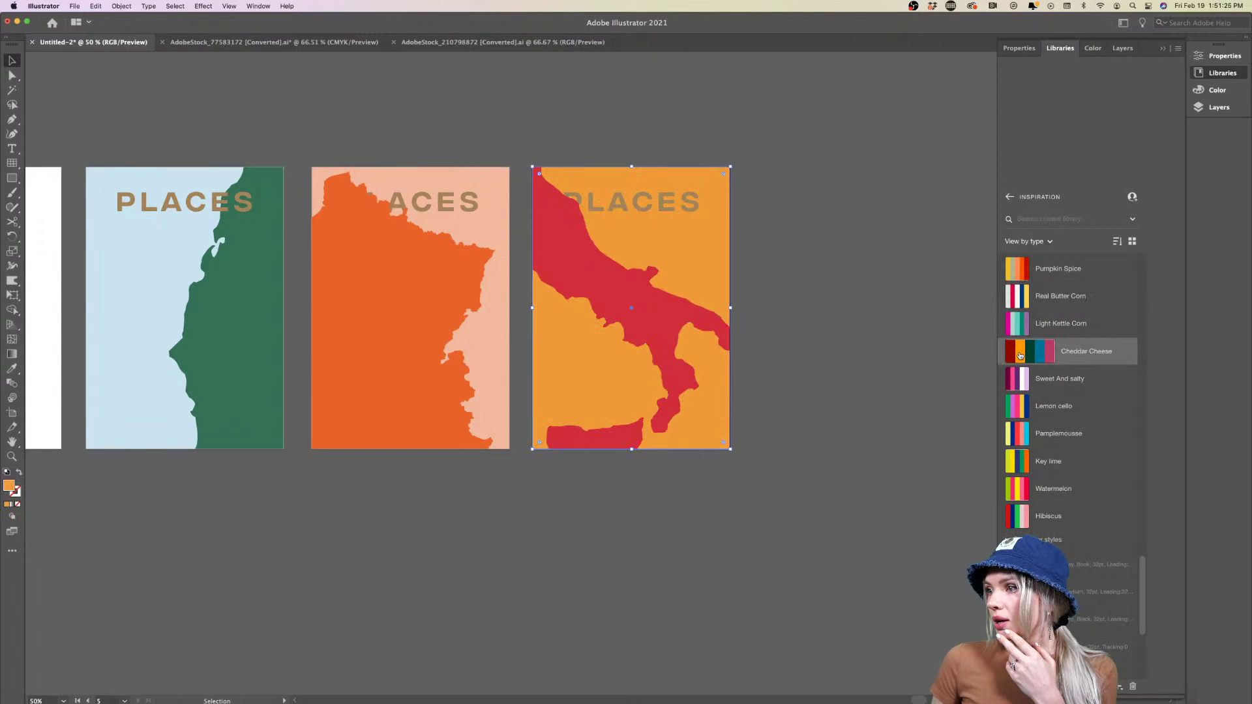
{"action": "left_click", "coordinate": [1039, 407]}
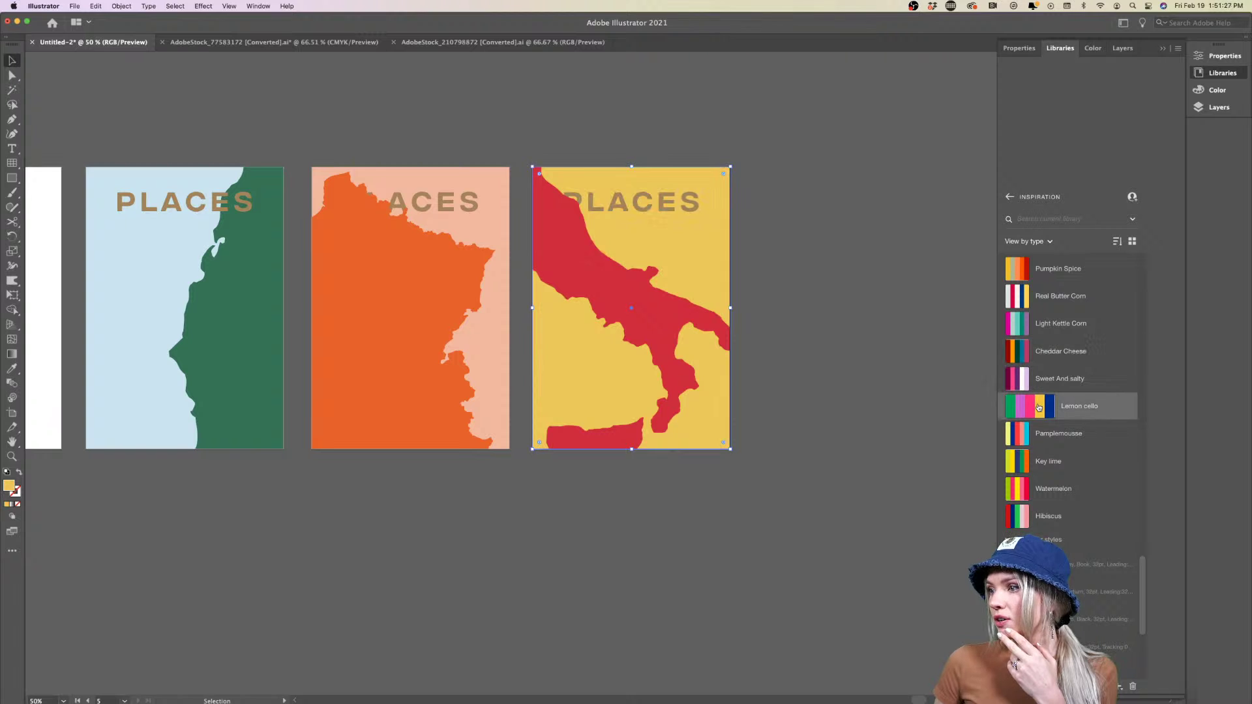
{"action": "left_click", "coordinate": [1013, 435]}
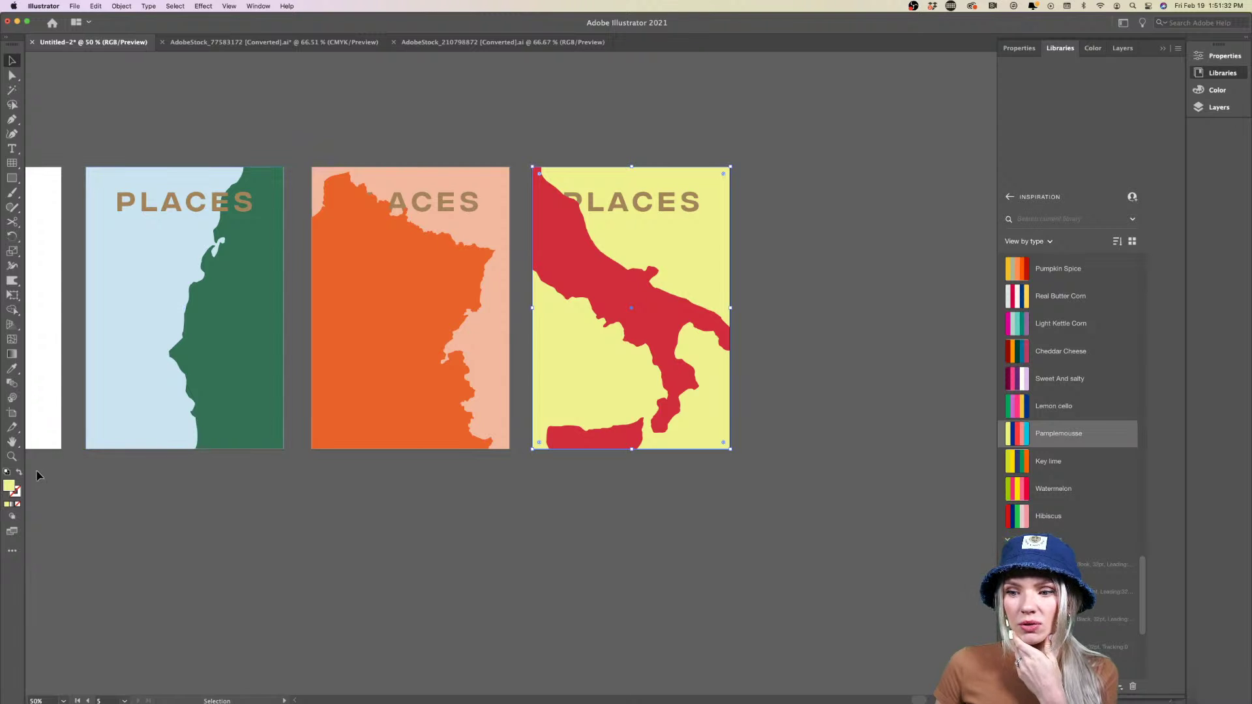
Shift the background toward golden in the Color Picker, then apply the Pumpkin Spice yellow
{"action": "double_click", "coordinate": [9, 487]}
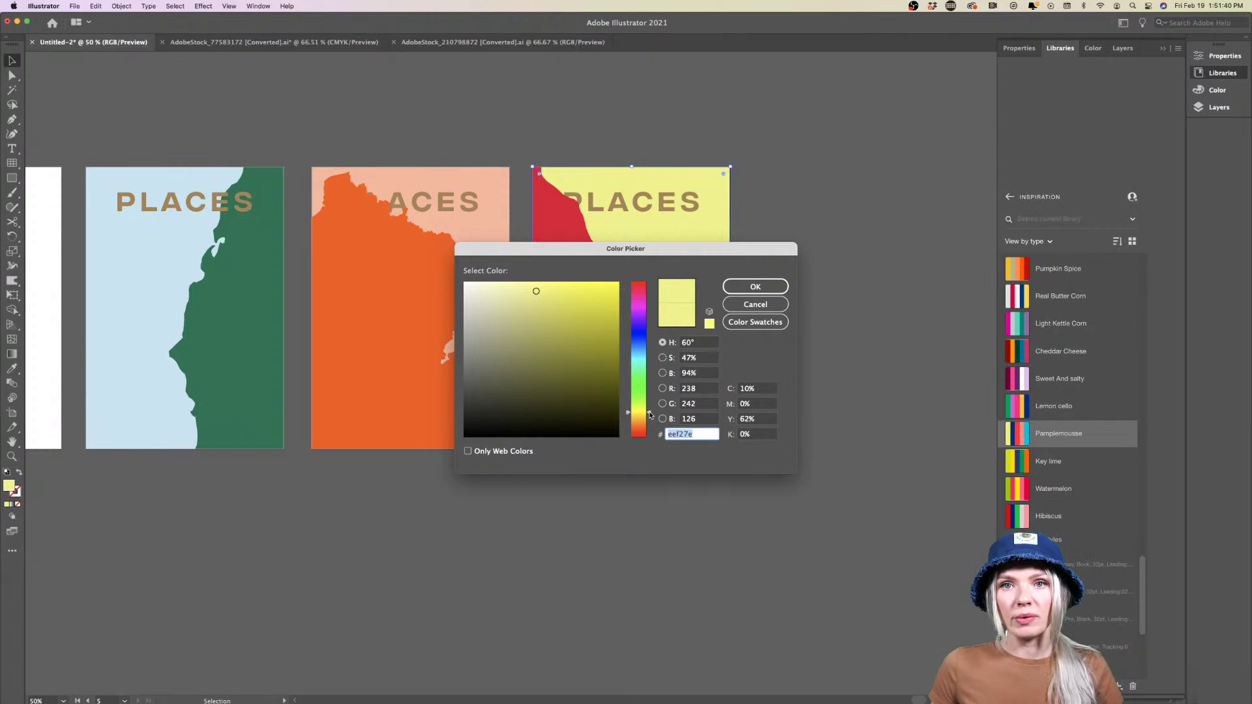
{"action": "left_click_drag", "start_coordinate": [649, 415], "coordinate": [650, 420]}
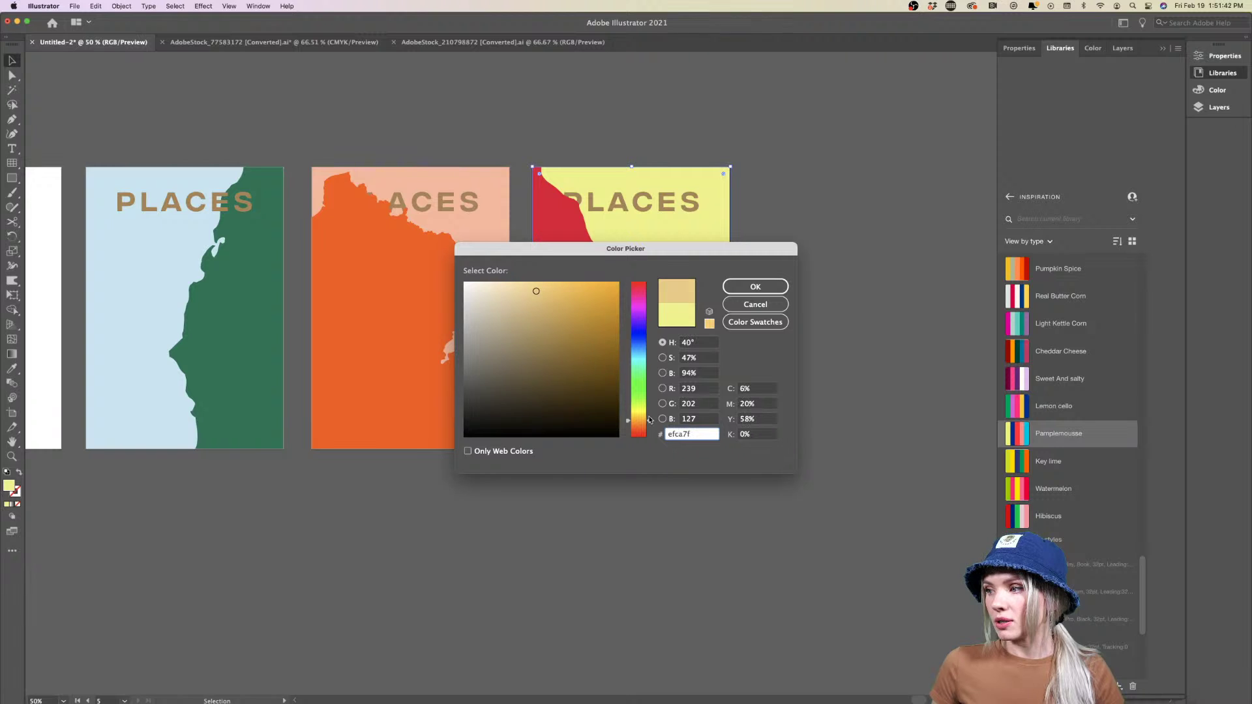
{"action": "left_click", "coordinate": [755, 286]}
{"action": "left_click", "coordinate": [814, 420]}
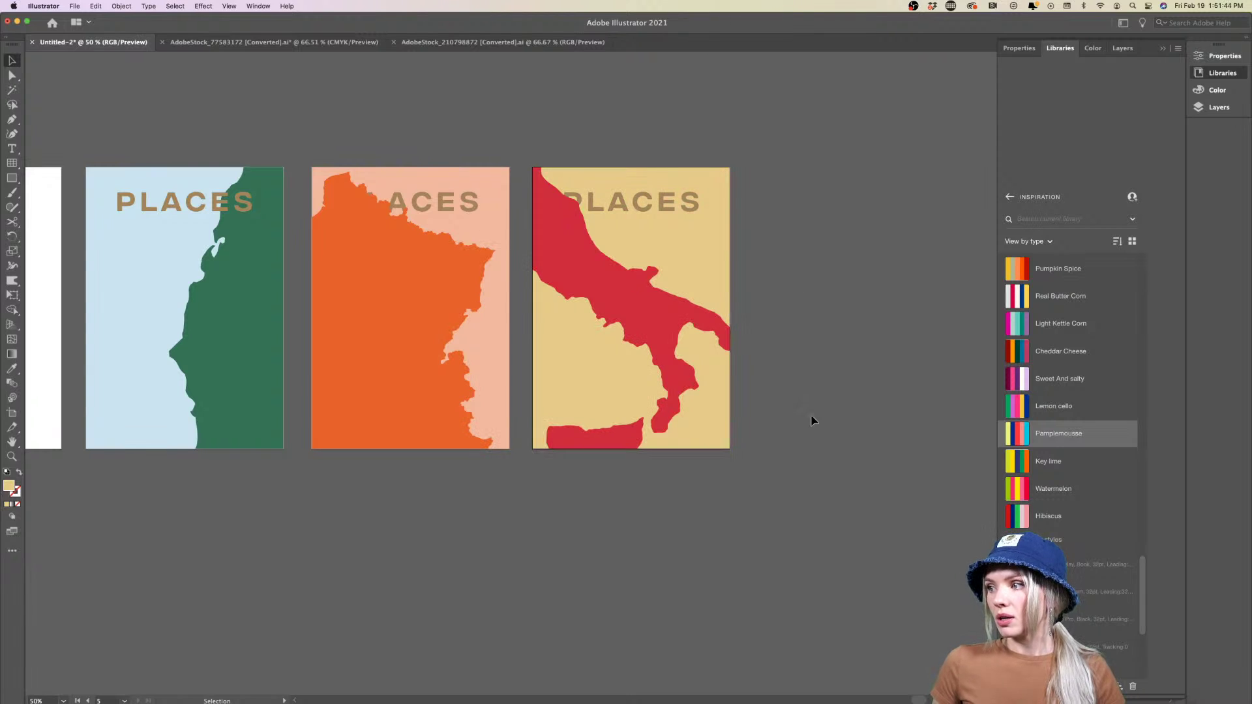
{"action": "left_click", "coordinate": [711, 268]}
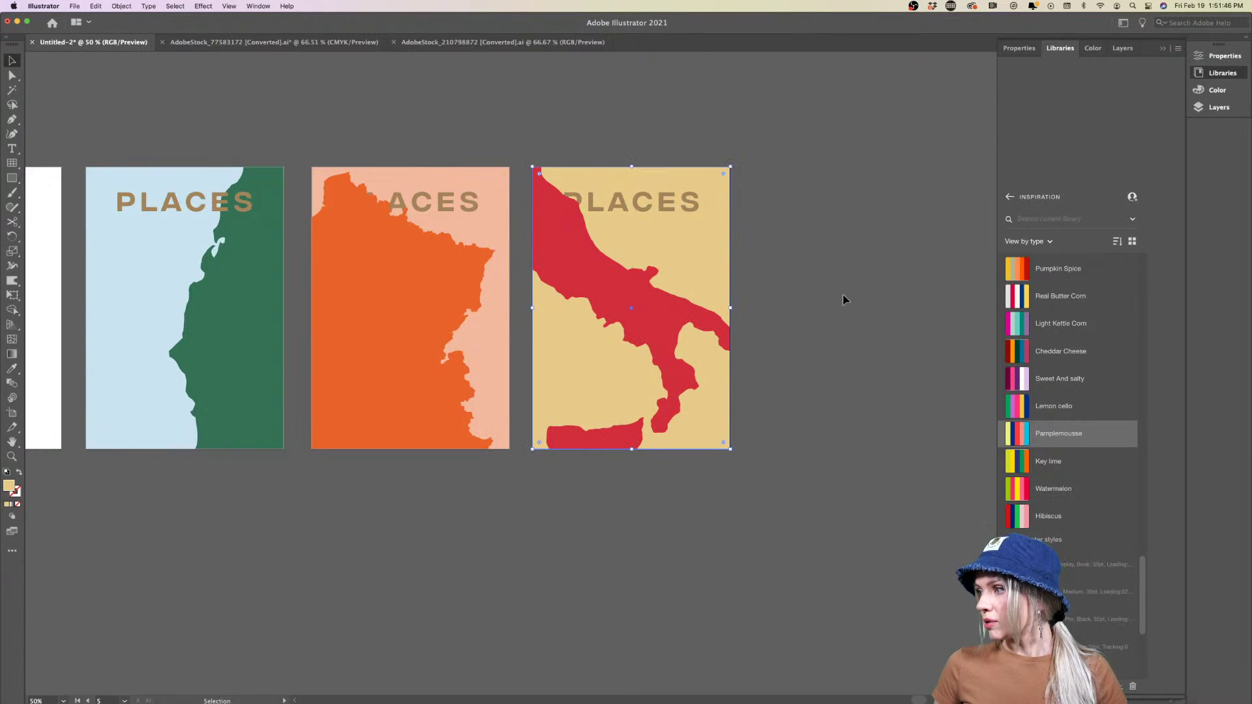
{"action": "left_click", "coordinate": [1013, 269]}
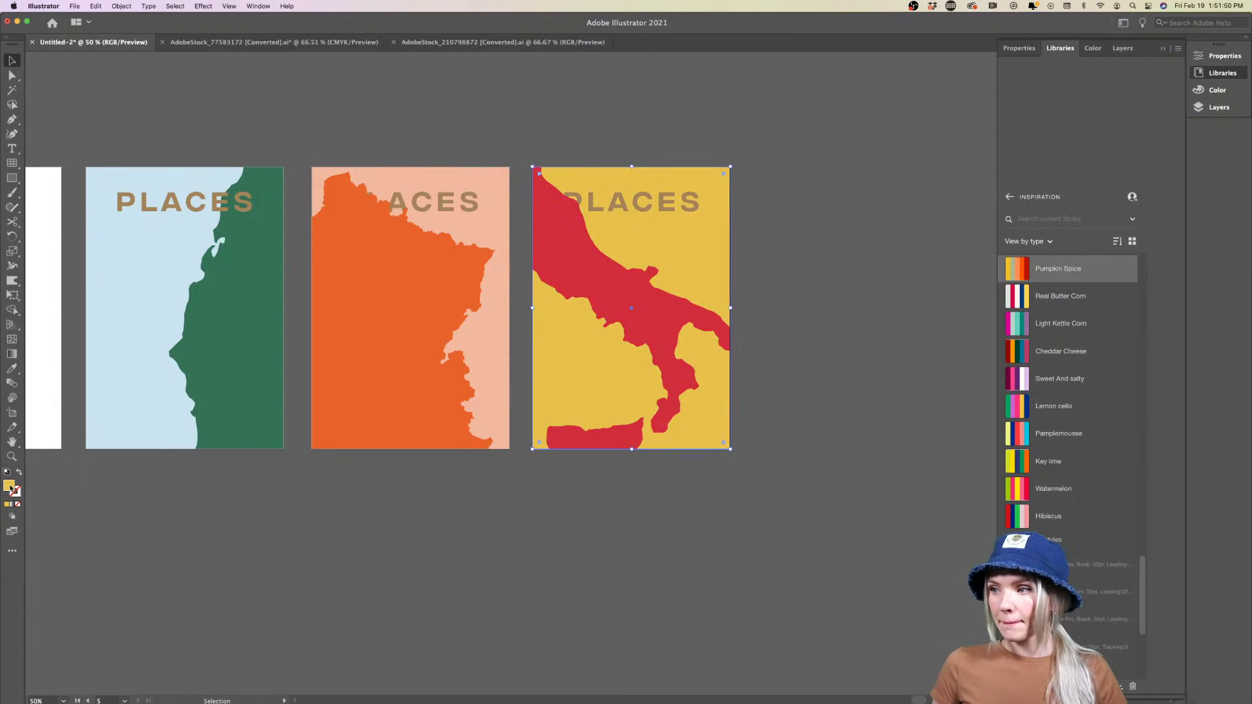
{"action": "left_click", "coordinate": [347, 515]}
Try dark green on the three PLACES titles, then undo it
{"action": "scroll", "coordinate": [357, 494], "scroll_direction": "down", "scroll_amount": 1}
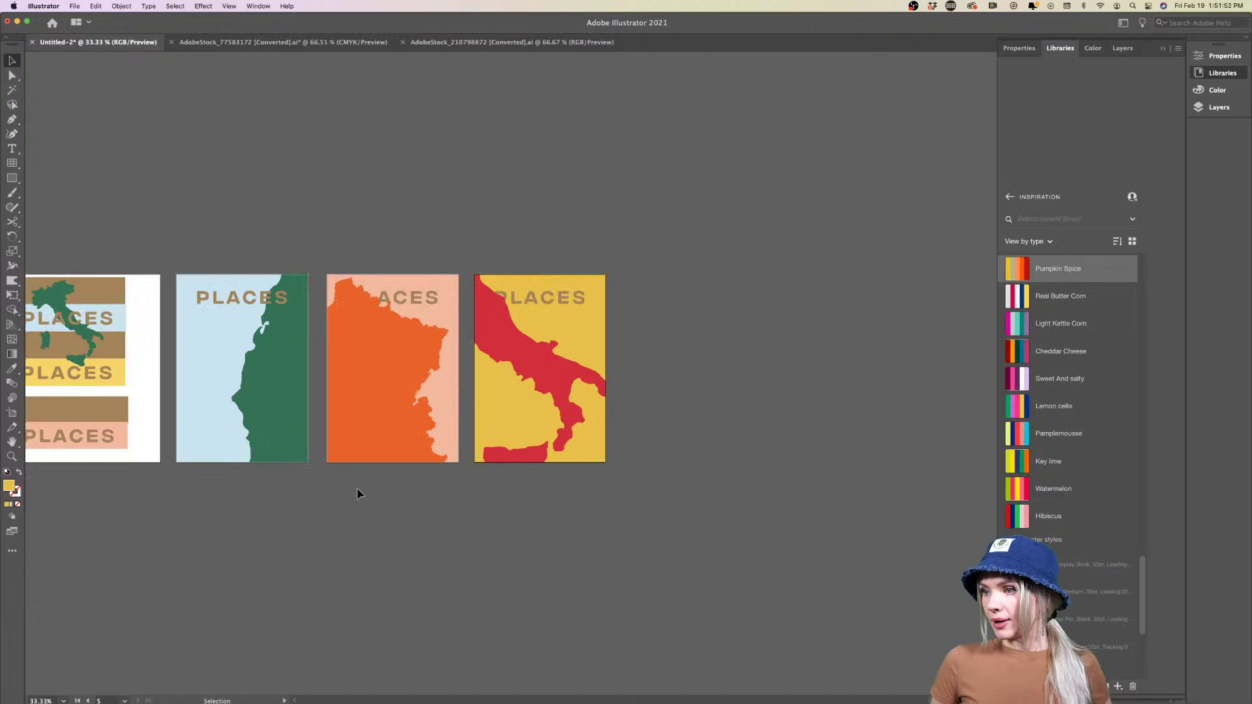
{"action": "scroll", "coordinate": [357, 494], "scroll_direction": "up", "scroll_amount": 1}
{"action": "scroll", "coordinate": [455, 322], "scroll_direction": "up", "scroll_amount": 1}
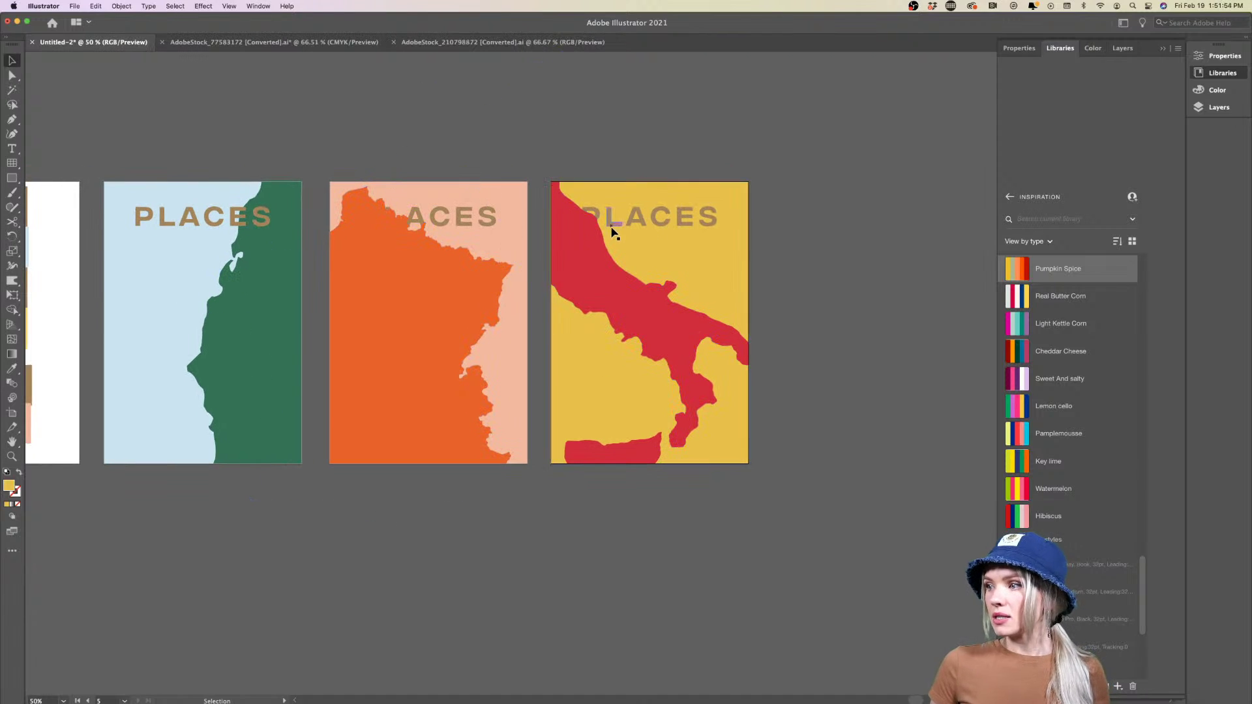
{"action": "left_click", "coordinate": [587, 225]}
{"action": "left_click", "coordinate": [489, 228], "text": "shift"}
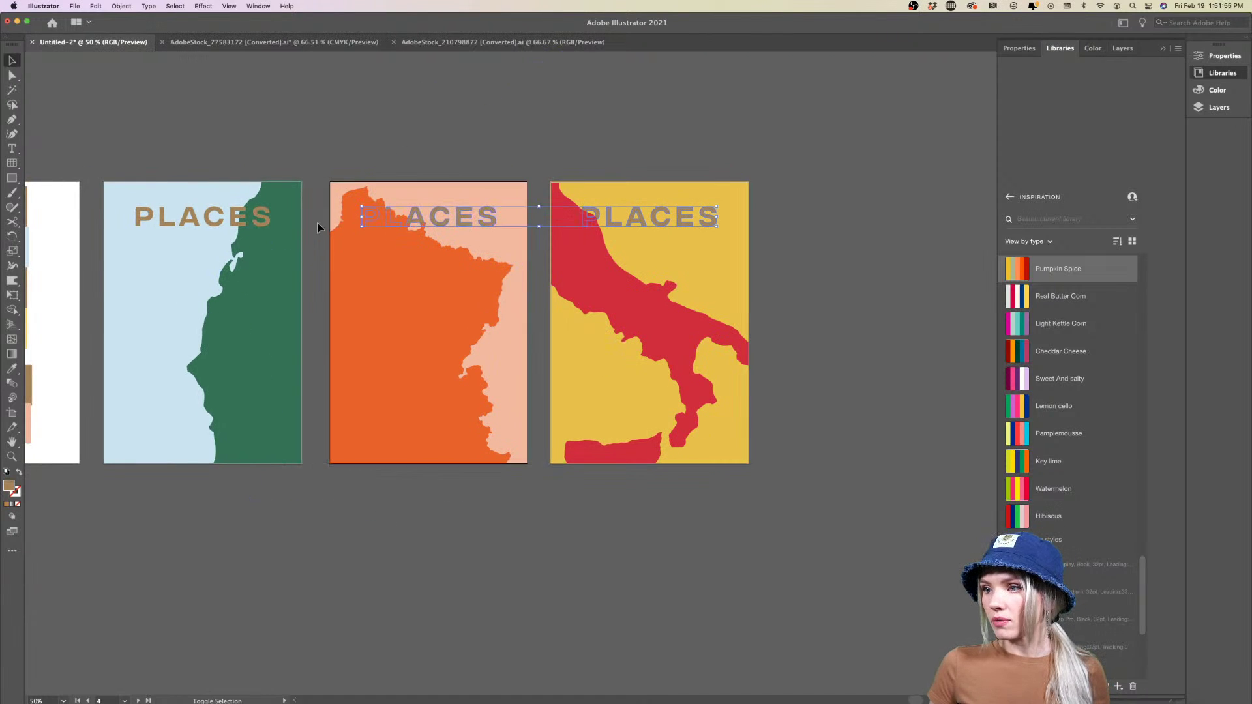
{"action": "left_click", "coordinate": [271, 230], "text": "shift"}
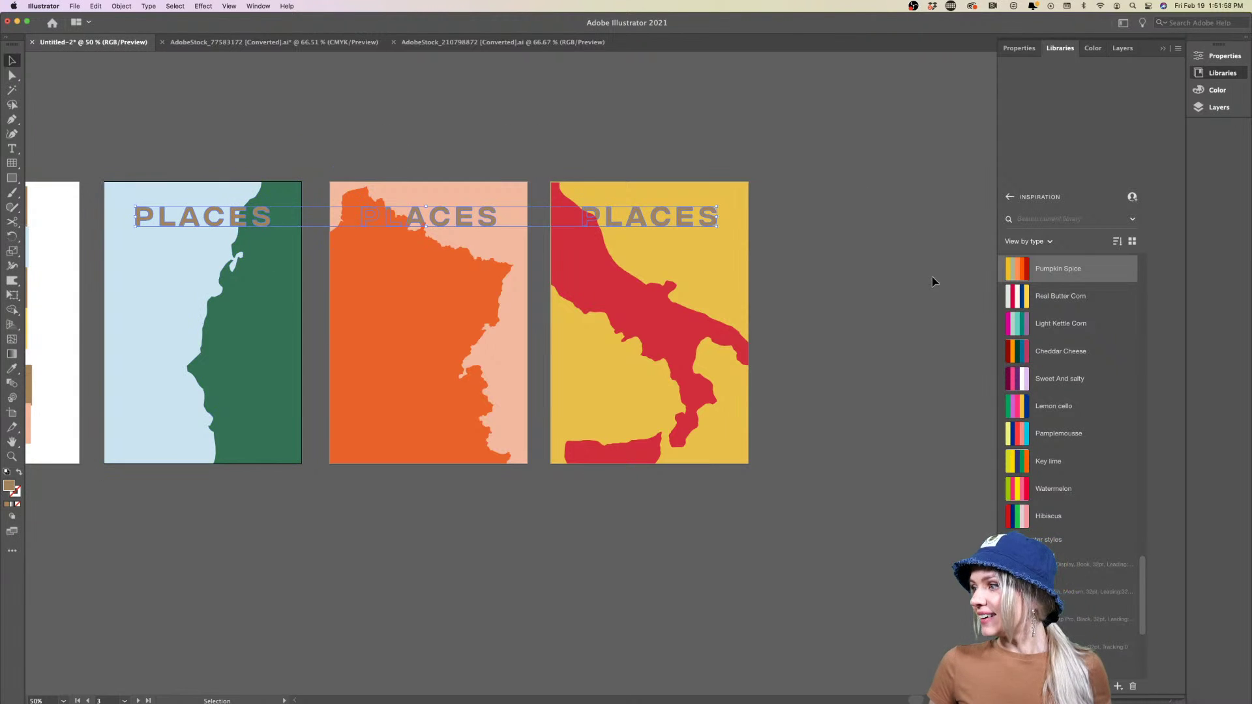
{"action": "left_click", "coordinate": [1027, 354]}
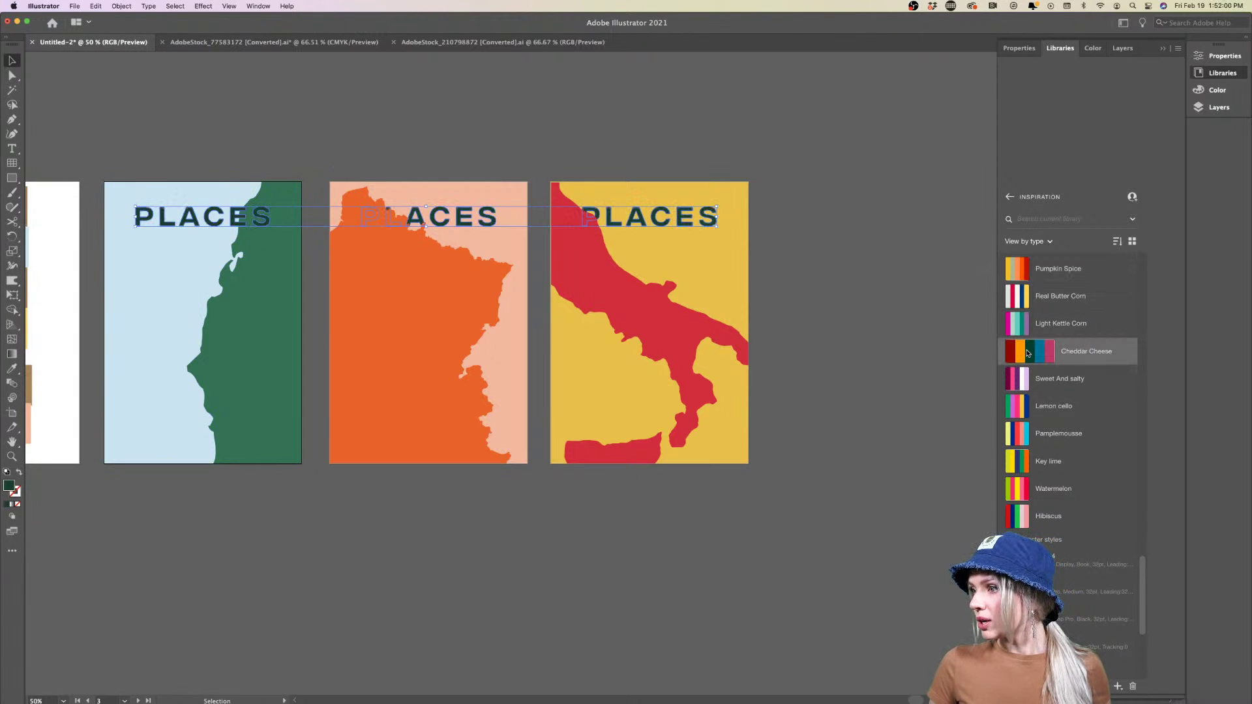
{"action": "mouse_move", "coordinate": [1030, 432]}
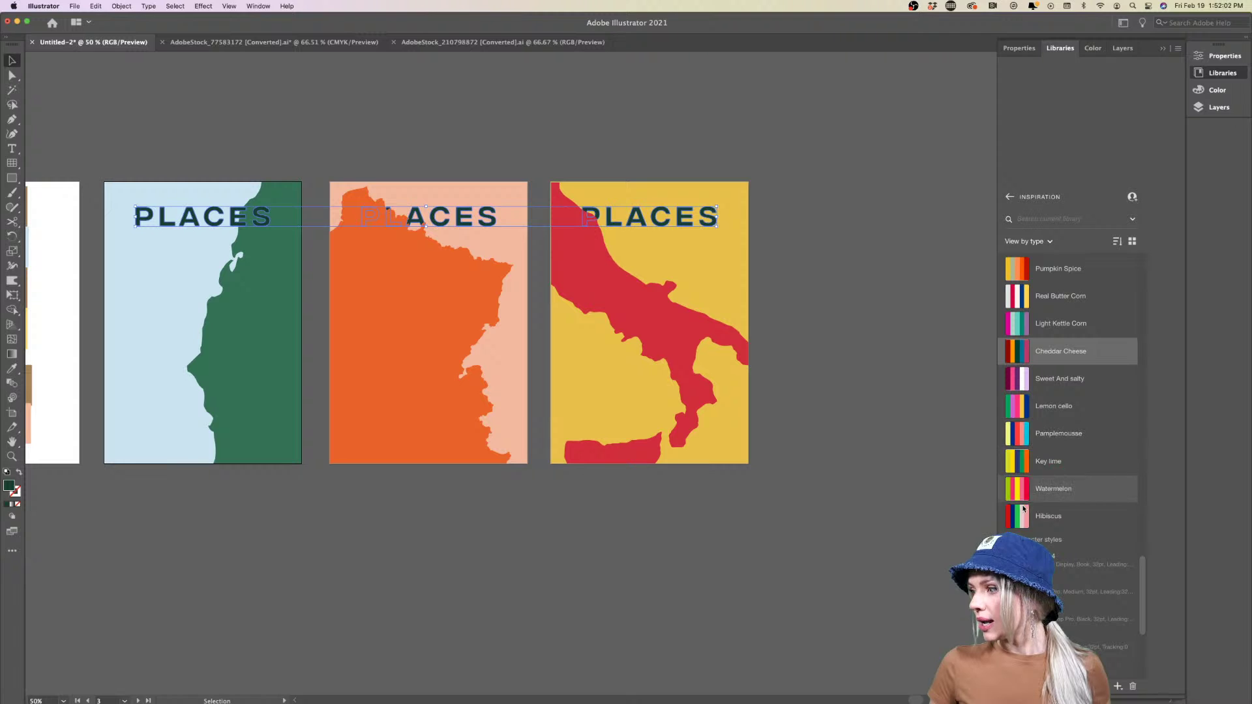
{"action": "scroll", "coordinate": [1040, 404], "scroll_direction": "up", "scroll_amount": 10}
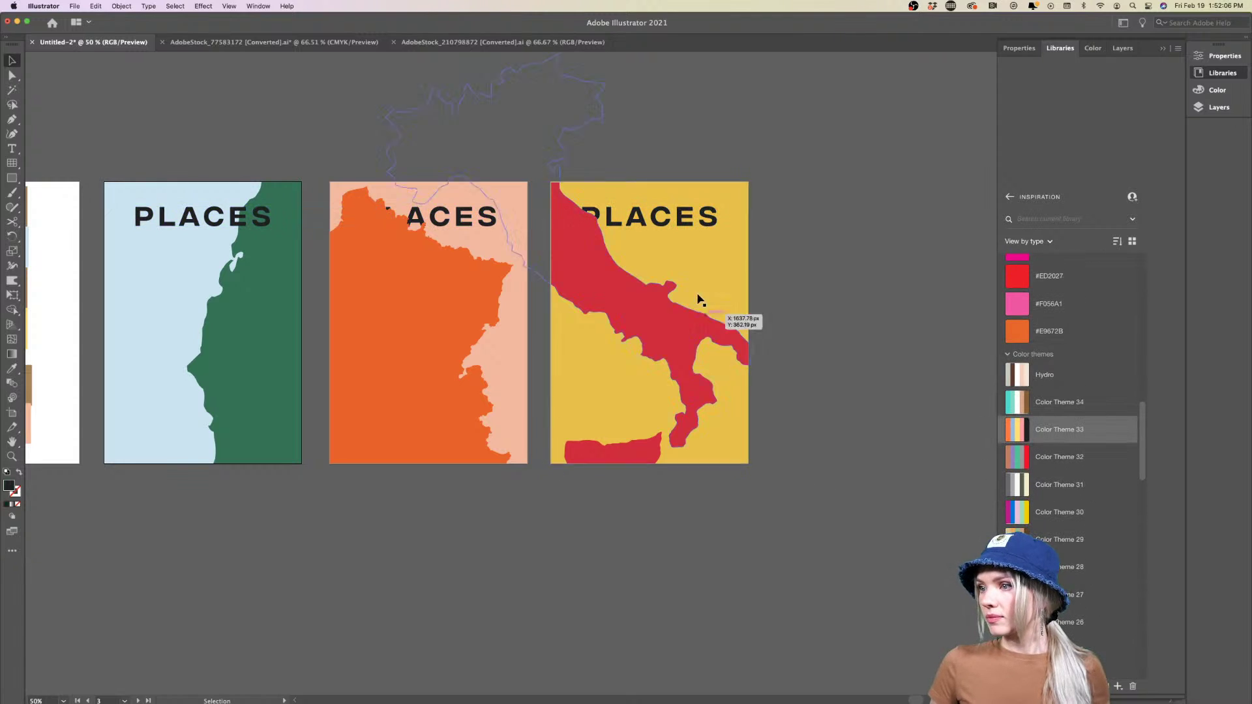
{"action": "key", "text": "super+z"}
{"action": "left_click", "coordinate": [795, 274]}
Bring the orange and green posters' PLACES titles in front of their maps
{"action": "scroll", "coordinate": [796, 275], "scroll_direction": "down", "scroll_amount": 2}
{"action": "scroll", "coordinate": [795, 274], "scroll_direction": "right", "scroll_amount": 3}
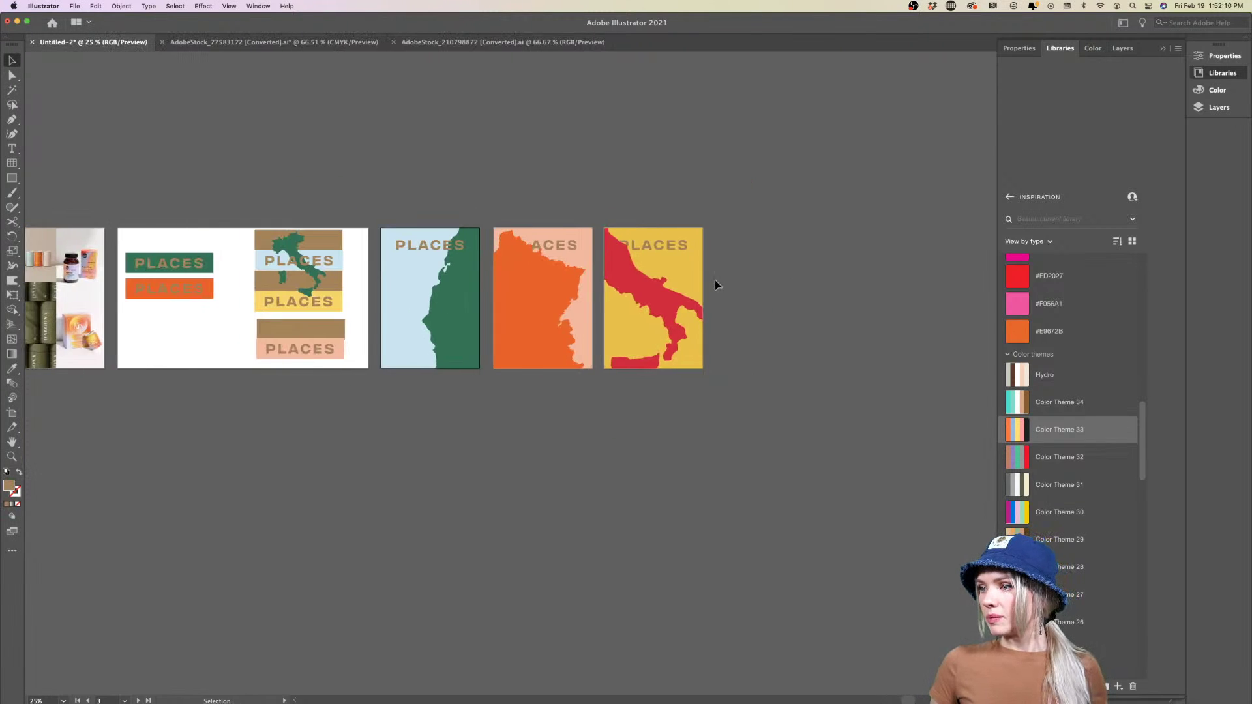
{"action": "scroll", "coordinate": [711, 279], "scroll_direction": "up", "scroll_amount": 3}
{"action": "scroll", "coordinate": [711, 279], "scroll_direction": "left", "scroll_amount": 2}
{"action": "scroll", "coordinate": [711, 279], "scroll_direction": "down", "scroll_amount": 1}
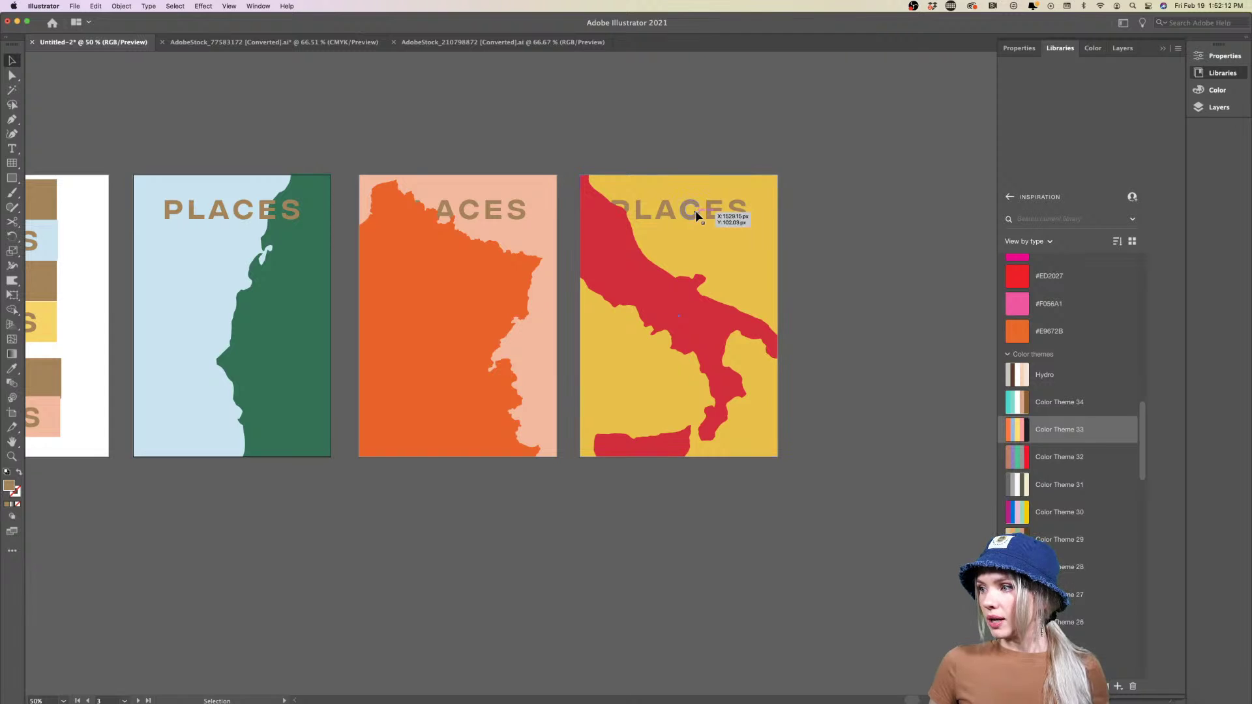
{"action": "left_click", "coordinate": [450, 212]}
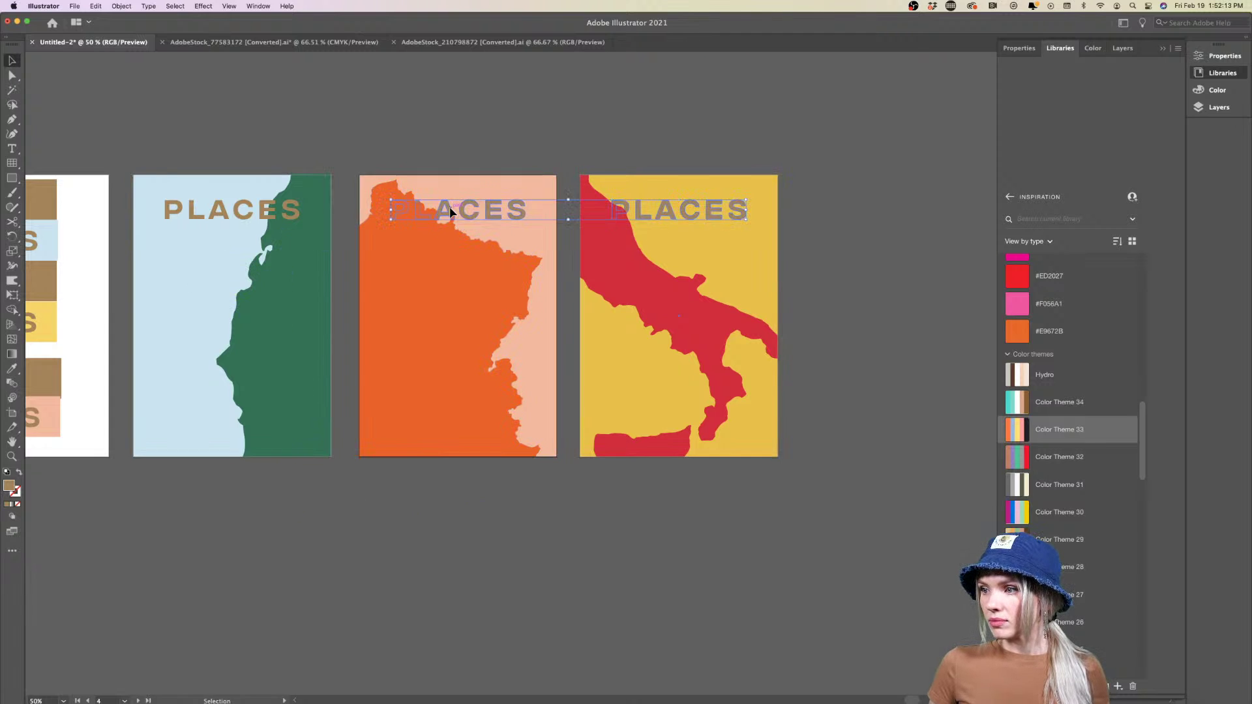
{"action": "left_click", "coordinate": [274, 210], "text": "shift"}
{"action": "right_click", "coordinate": [239, 221]}
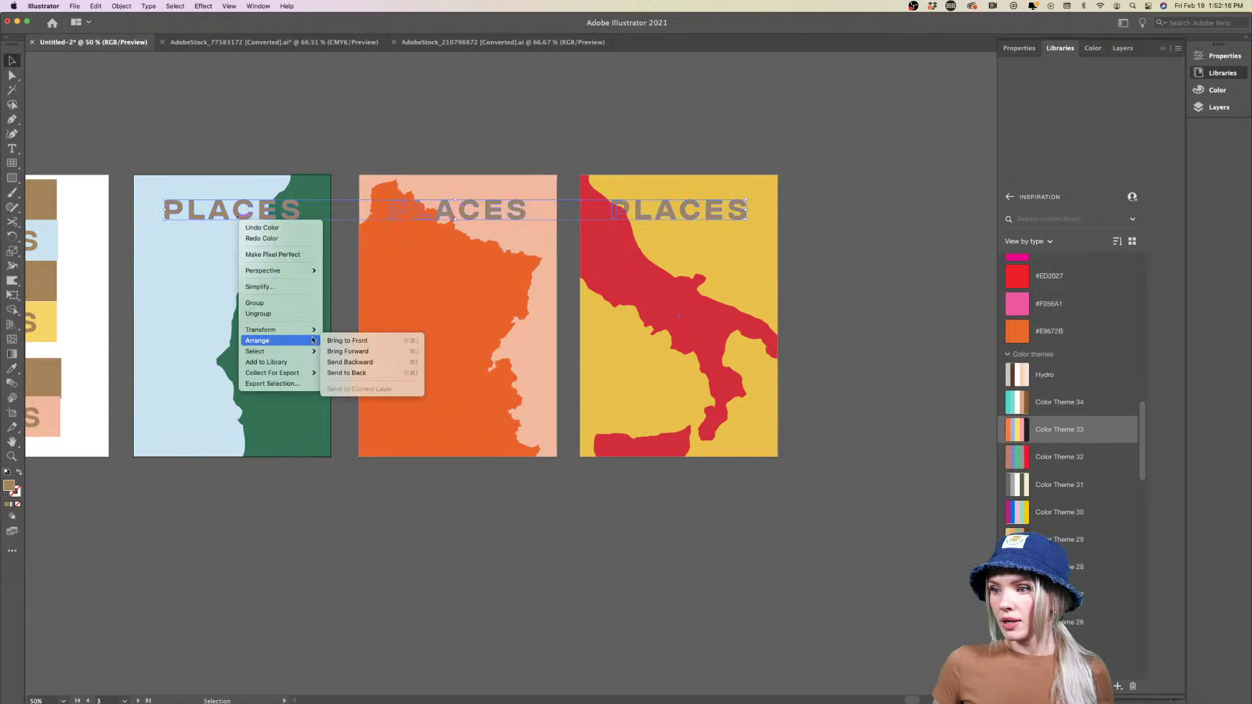
{"action": "left_click", "coordinate": [347, 340]}
{"action": "left_click", "coordinate": [501, 527]}
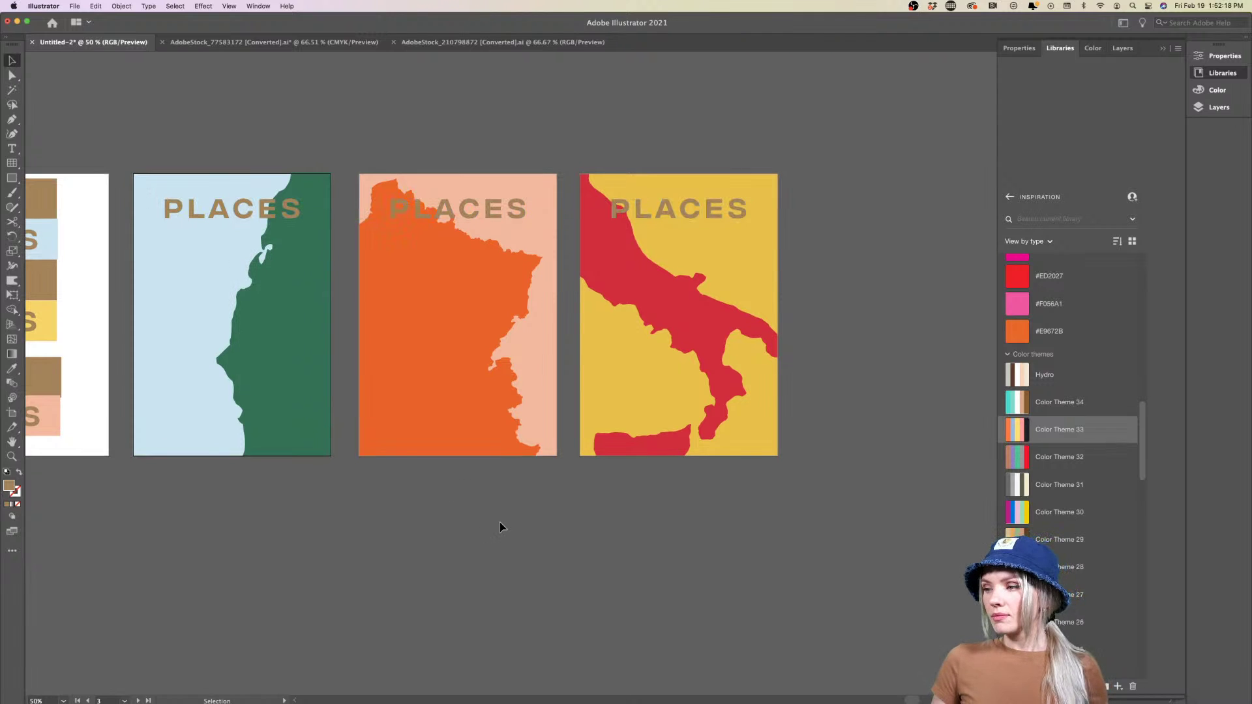
{"action": "scroll", "coordinate": [501, 527], "scroll_direction": "left", "scroll_amount": 3}
{"action": "scroll", "coordinate": [501, 527], "scroll_direction": "down", "scroll_amount": 3}
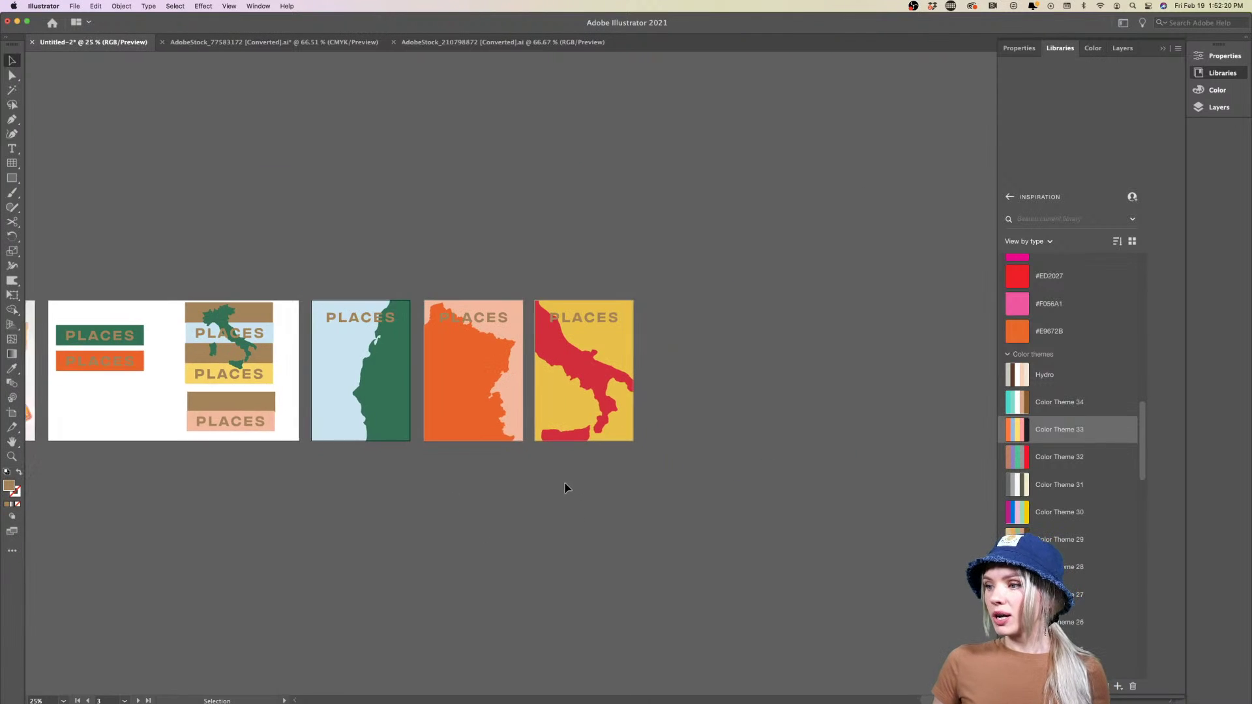
{"action": "scroll", "coordinate": [565, 490], "scroll_direction": "up", "scroll_amount": 2}
{"action": "scroll", "coordinate": [551, 483], "scroll_direction": "up", "scroll_amount": 3}
Turn the yellow poster's background pink (#F056A1)
{"action": "scroll", "coordinate": [550, 480], "scroll_direction": "left", "scroll_amount": 2}
{"action": "scroll", "coordinate": [550, 480], "scroll_direction": "up", "scroll_amount": 2}
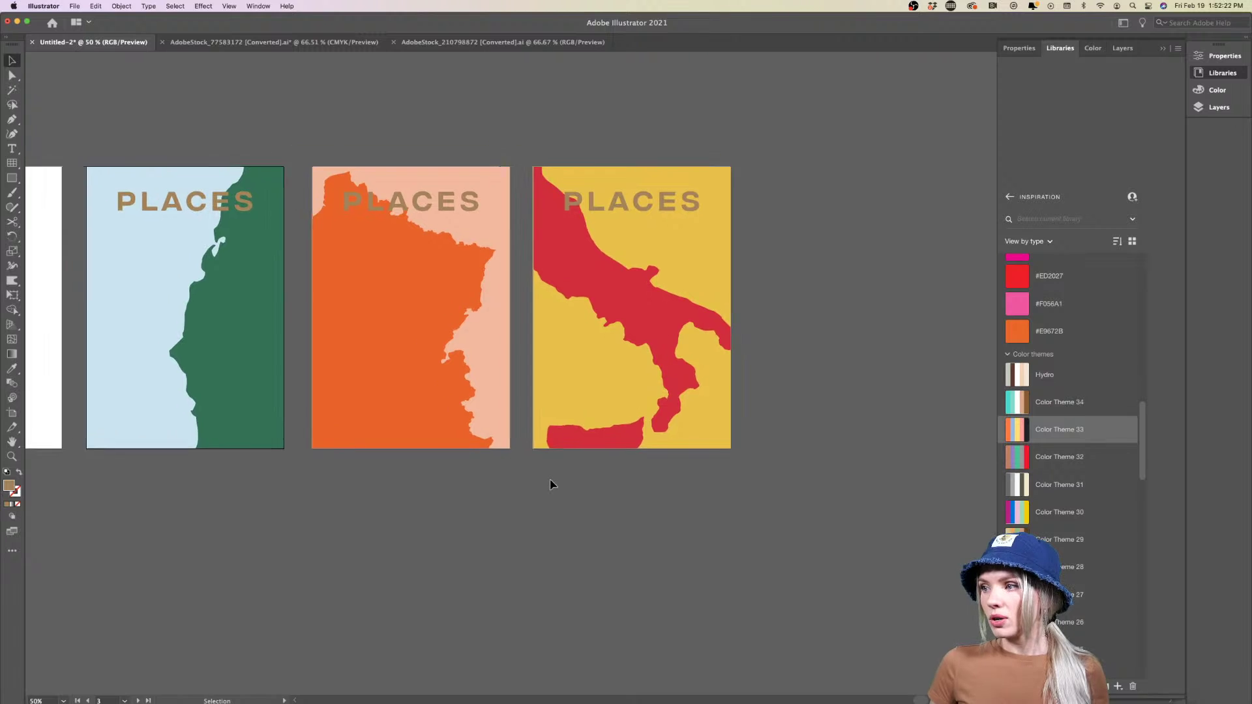
{"action": "left_click", "coordinate": [467, 225]}
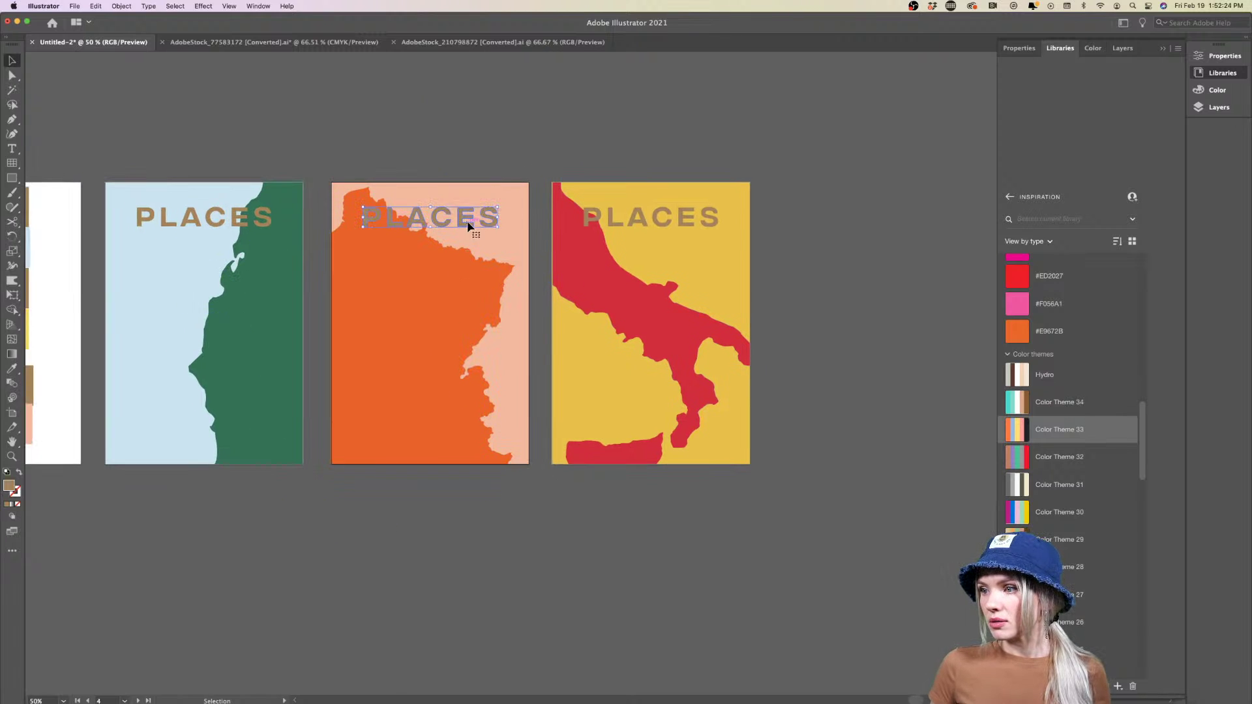
{"action": "scroll", "coordinate": [823, 261], "scroll_direction": "down", "scroll_amount": 3}
{"action": "scroll", "coordinate": [822, 261], "scroll_direction": "right", "scroll_amount": 2}
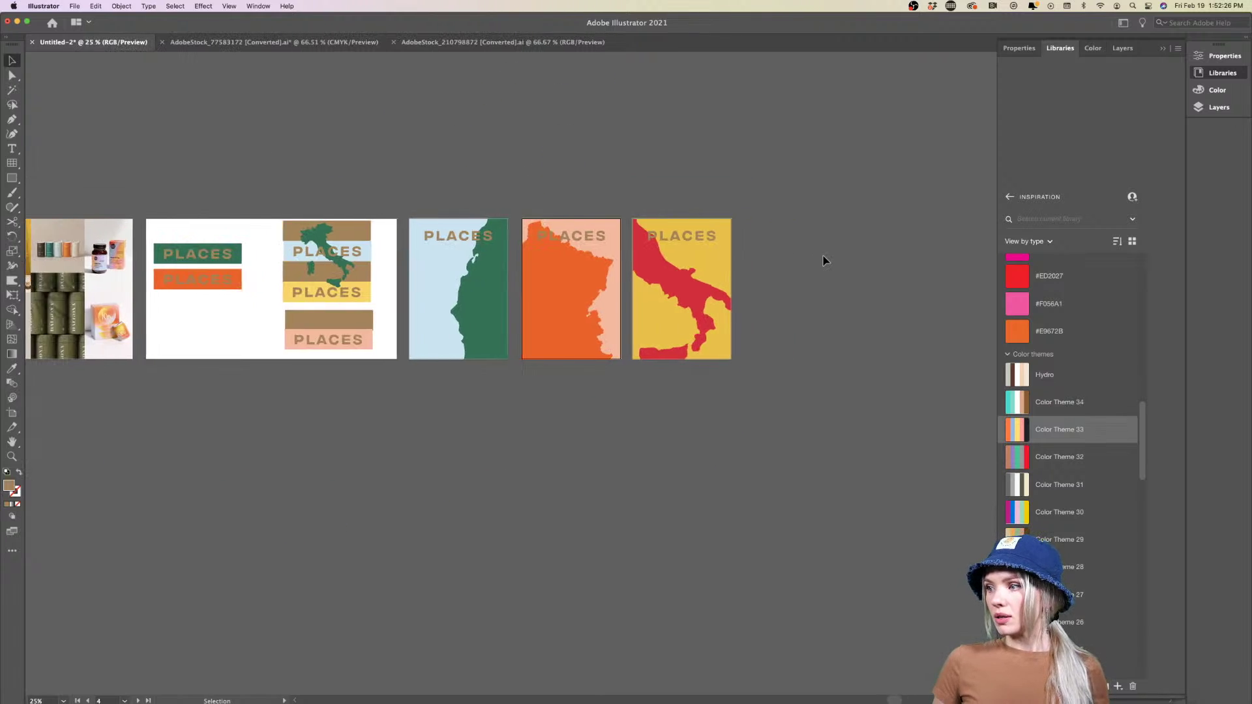
{"action": "left_click", "coordinate": [712, 259]}
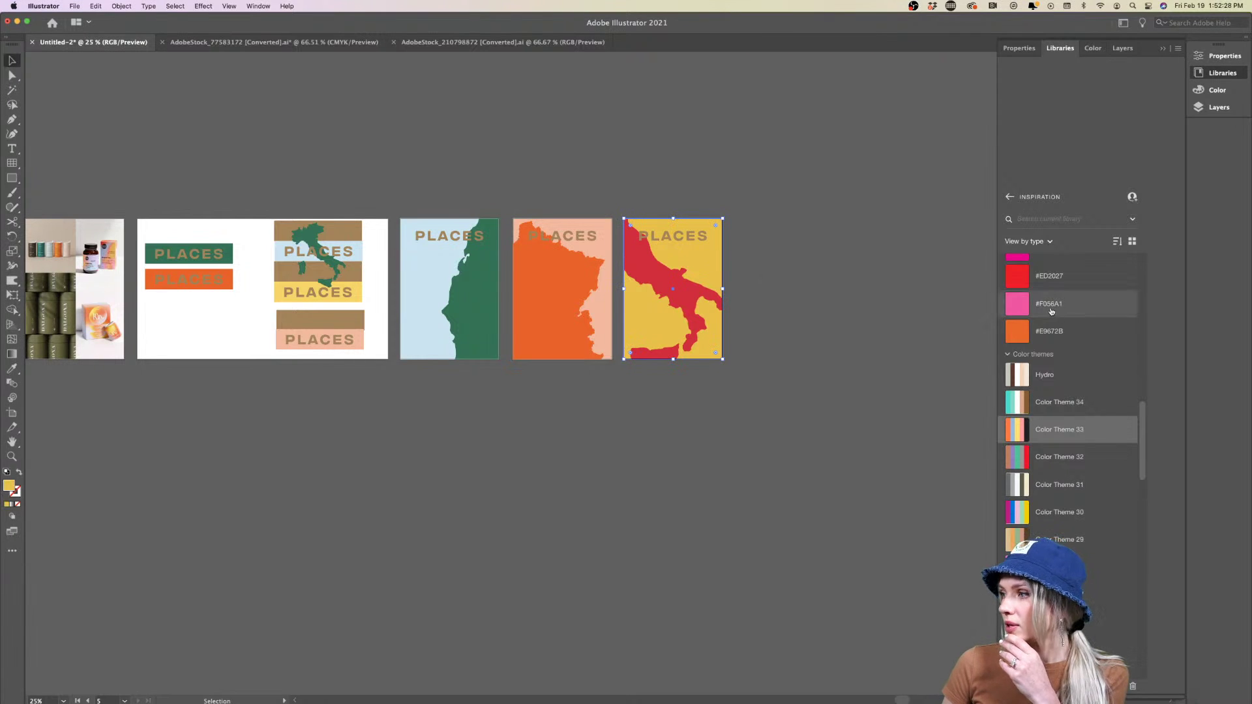
{"action": "left_click", "coordinate": [1023, 305]}
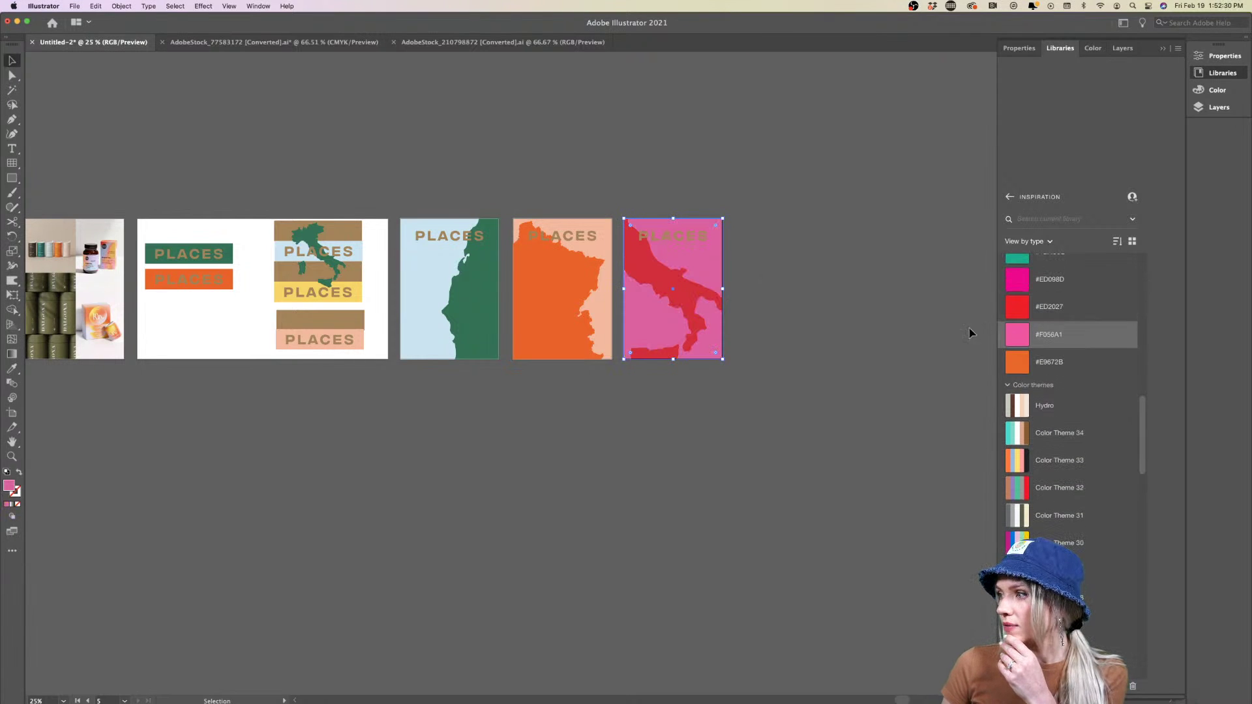
{"action": "left_click", "coordinate": [858, 357]}
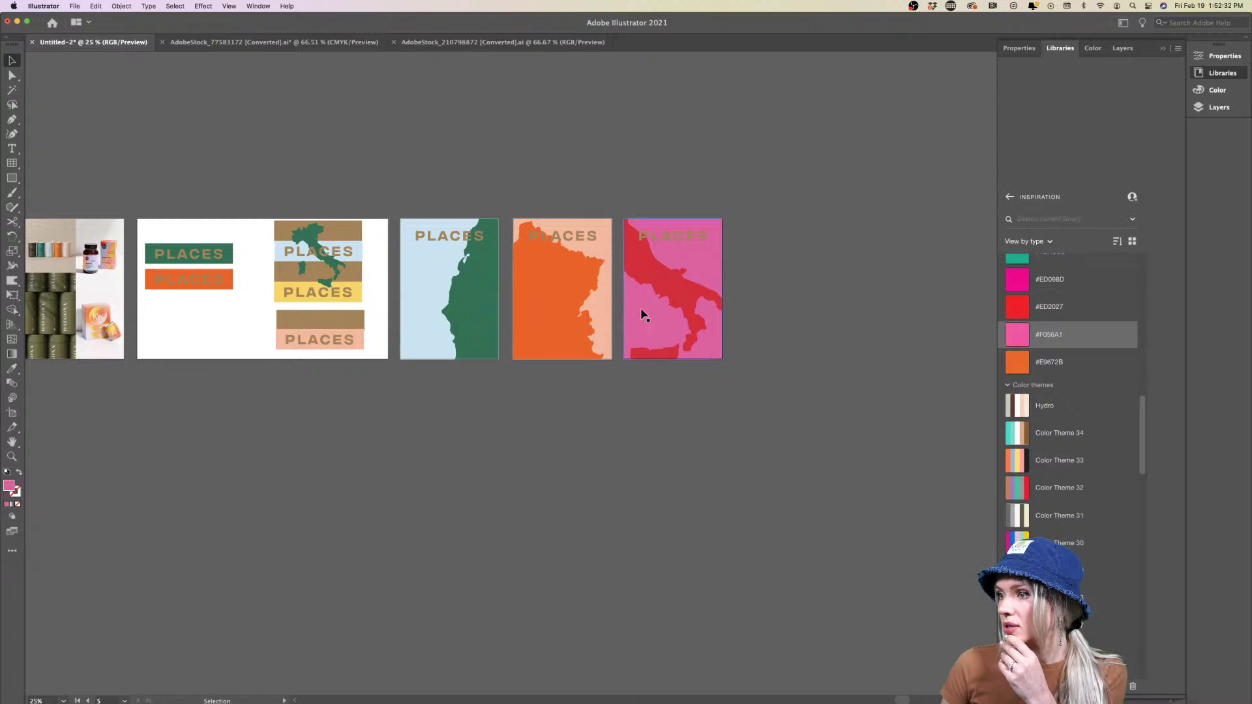
Colour the three PLACES titles brown after briefly trying teal
{"action": "left_click_drag", "start_coordinate": [640, 315], "coordinate": [497, 271]}
{"action": "scroll", "coordinate": [523, 394], "scroll_direction": "right", "scroll_amount": 3}
{"action": "scroll", "coordinate": [523, 394], "scroll_direction": "up", "scroll_amount": 2}
{"action": "left_click", "coordinate": [498, 271], "text": "shift"}
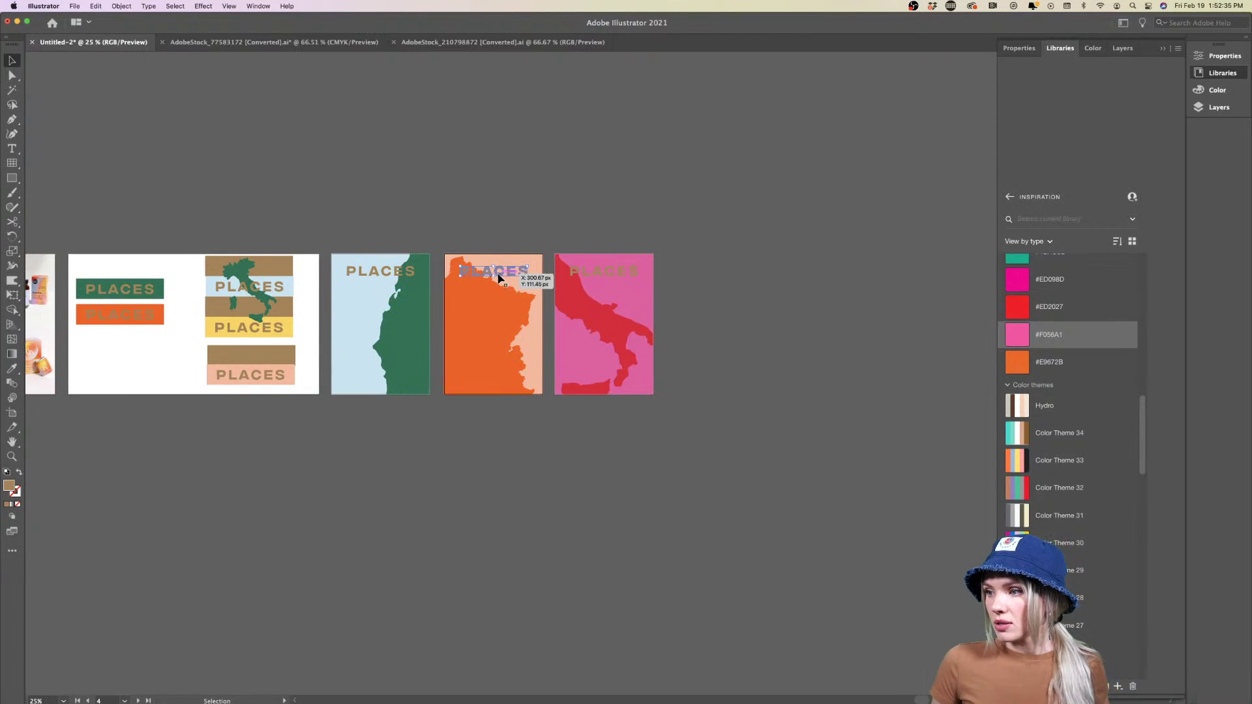
{"action": "left_click", "coordinate": [400, 274], "text": "shift"}
{"action": "left_click", "coordinate": [582, 274], "text": "shift"}
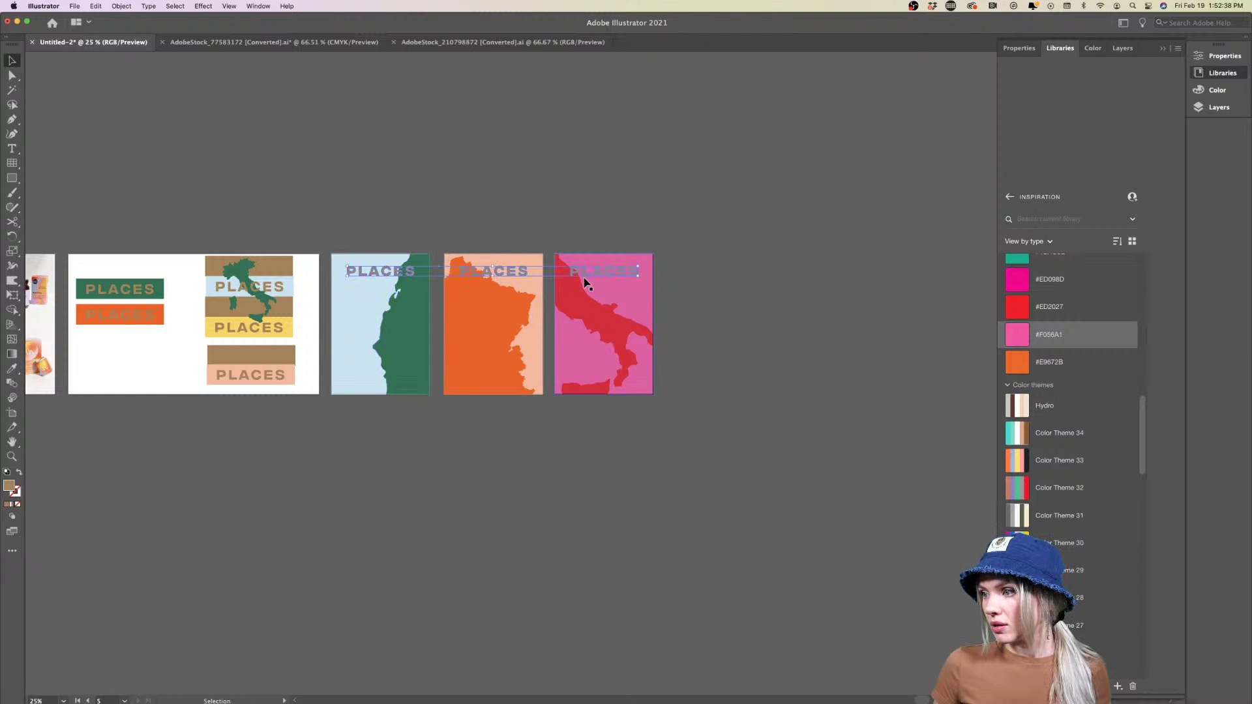
{"action": "scroll", "coordinate": [586, 281], "scroll_direction": "up", "scroll_amount": 1}
{"action": "scroll", "coordinate": [1024, 292], "scroll_direction": "up", "scroll_amount": 1}
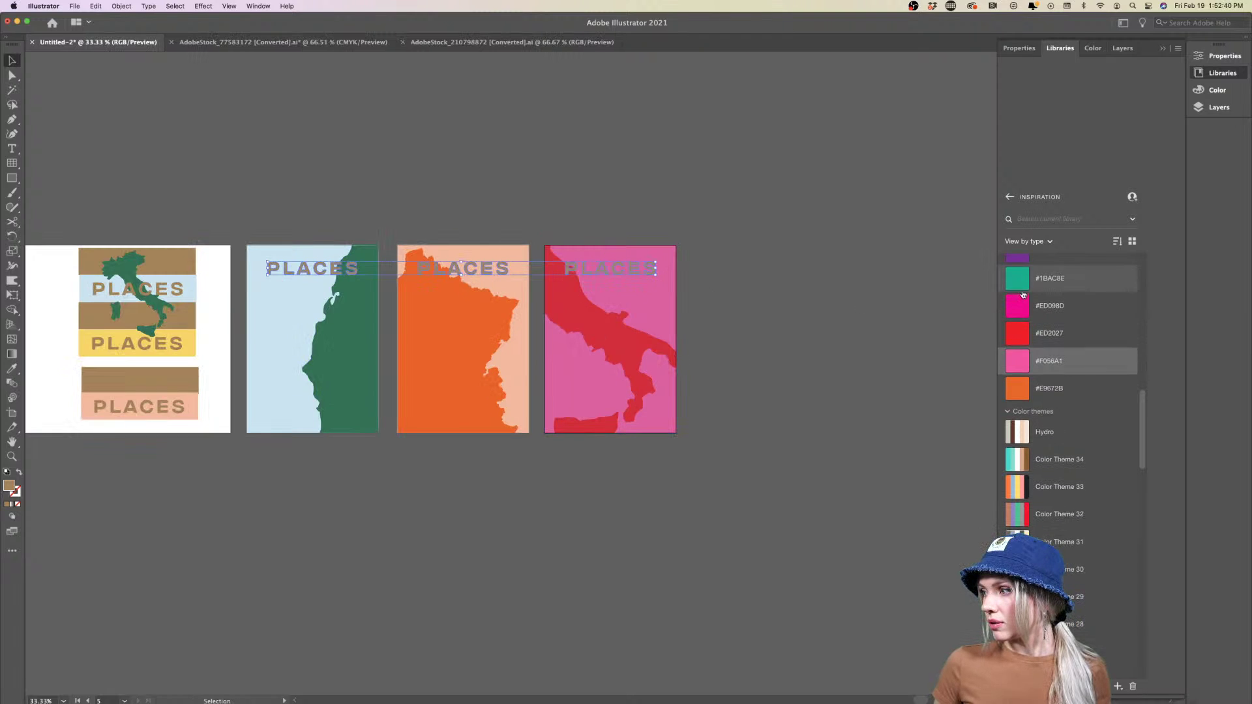
{"action": "left_click", "coordinate": [1022, 286]}
{"action": "scroll", "coordinate": [1027, 313], "scroll_direction": "down", "scroll_amount": 3}
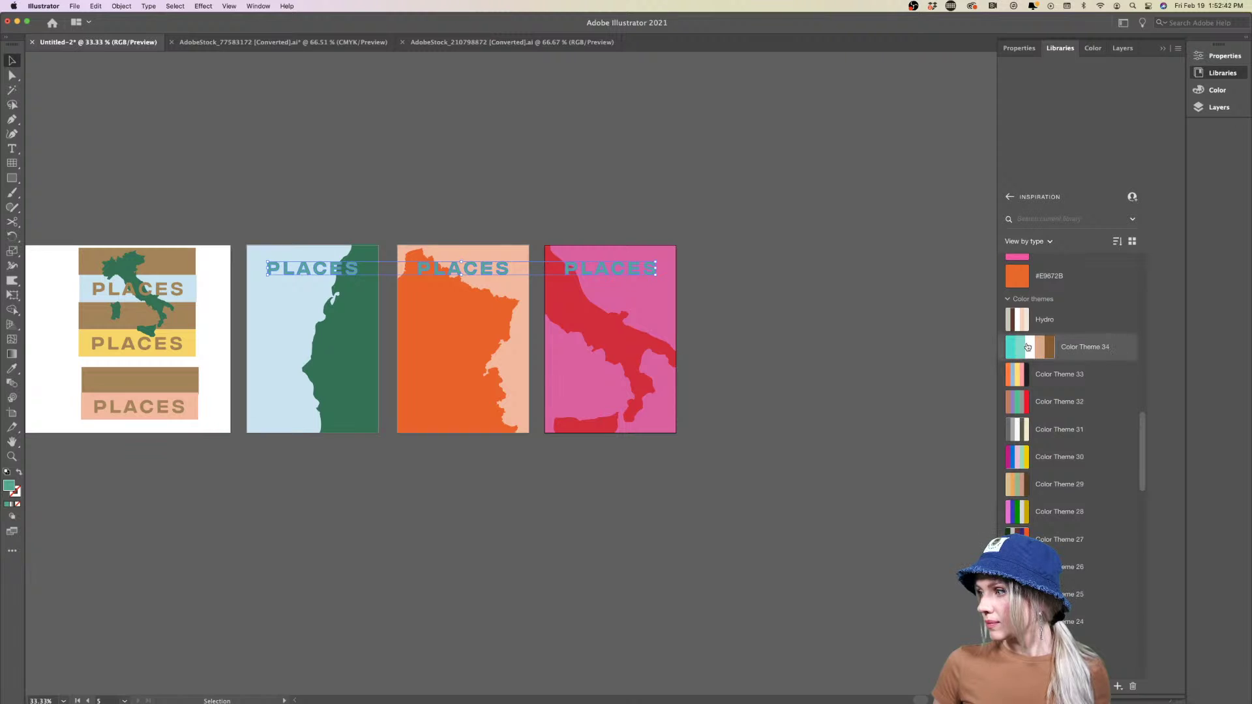
{"action": "left_click", "coordinate": [1054, 347]}
{"action": "left_click", "coordinate": [831, 403]}
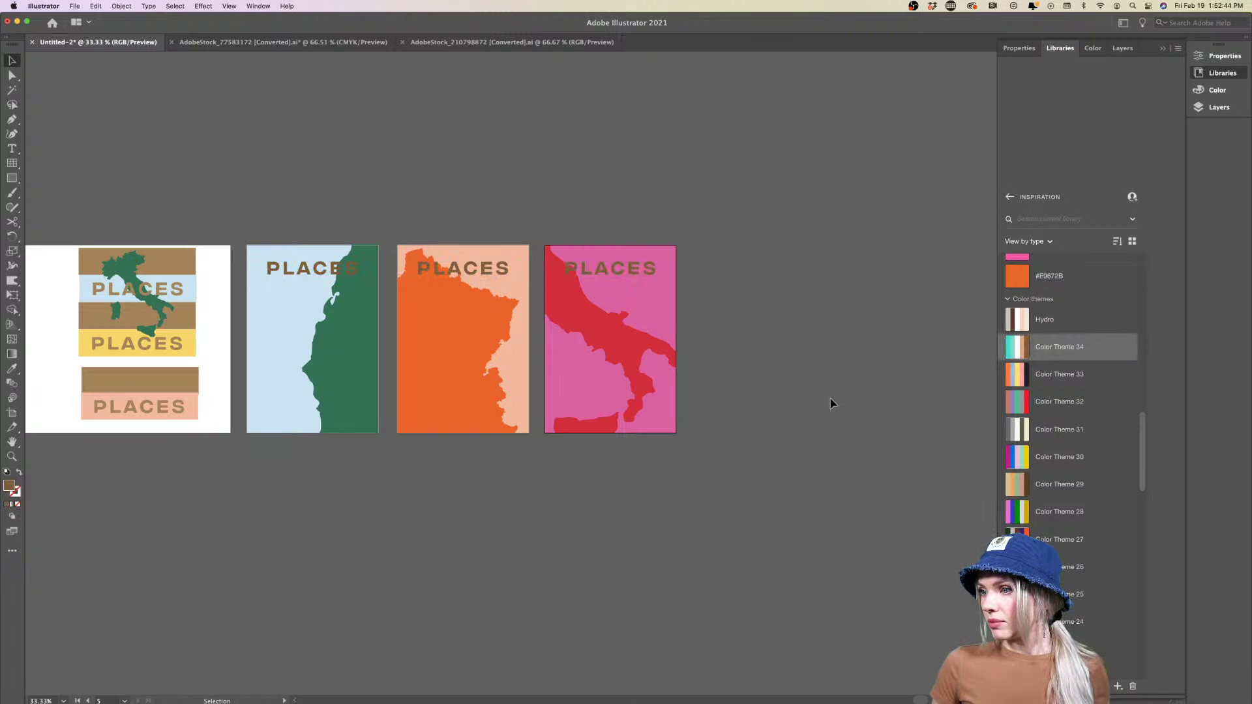
Change the Italy poster's background to light grey after trying peach and cream
{"action": "left_click", "coordinate": [639, 277]}
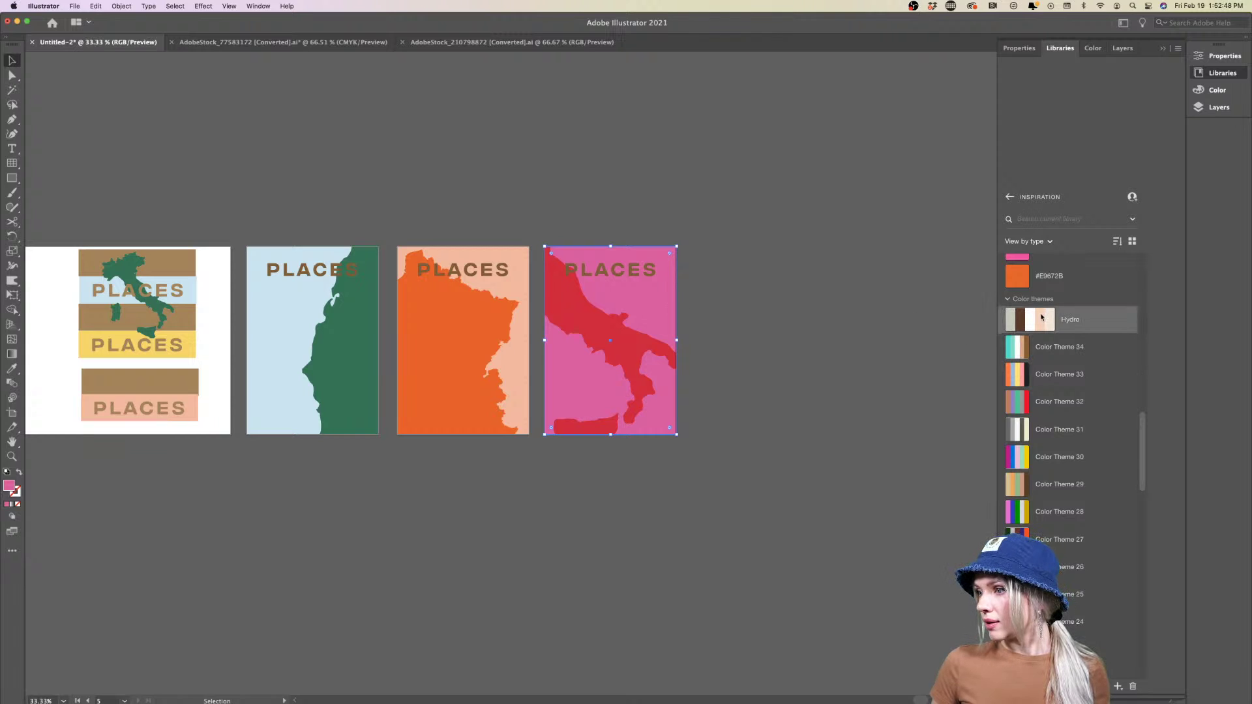
{"action": "left_click", "coordinate": [1047, 319]}
{"action": "left_click", "coordinate": [1051, 319]}
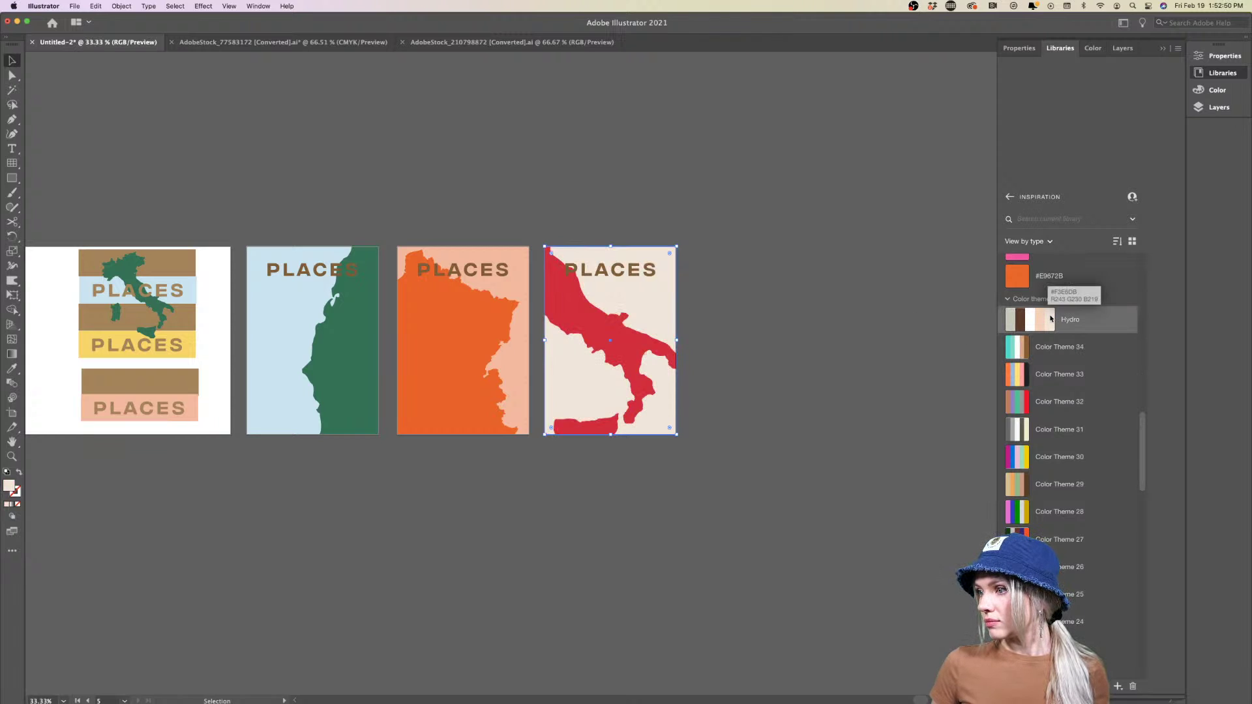
{"action": "left_click", "coordinate": [1010, 319]}
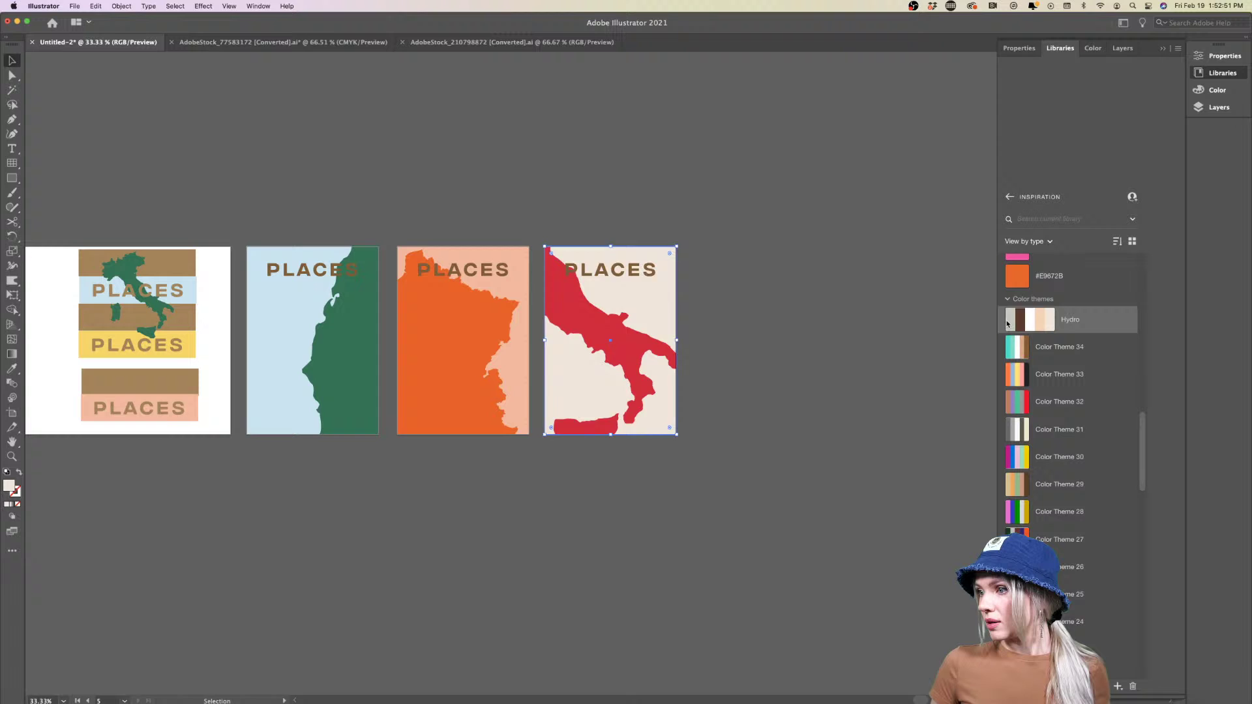
{"action": "left_click", "coordinate": [825, 403]}
Recolour the Italy map magenta #ED098D inside its group
{"action": "scroll", "coordinate": [825, 403], "scroll_direction": "left", "scroll_amount": 5}
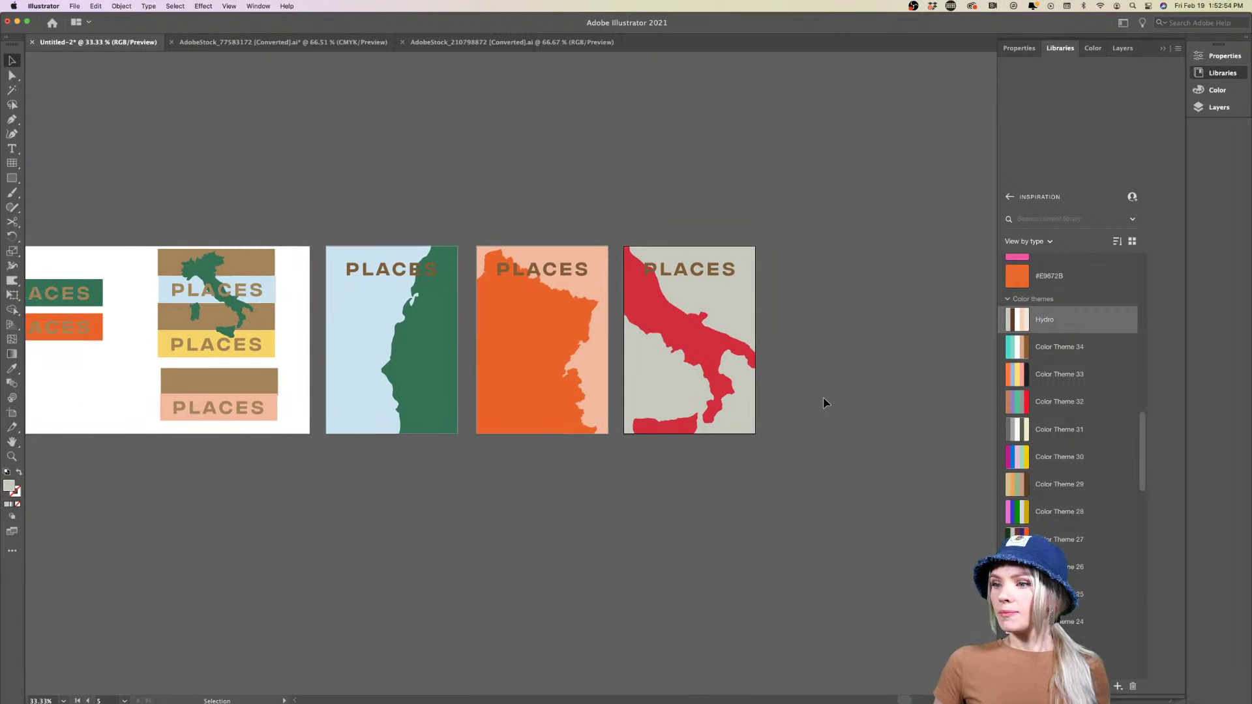
{"action": "scroll", "coordinate": [825, 403], "scroll_direction": "down", "scroll_amount": 2}
{"action": "scroll", "coordinate": [825, 403], "scroll_direction": "right", "scroll_amount": 2}
{"action": "scroll", "coordinate": [825, 403], "scroll_direction": "up", "scroll_amount": 1}
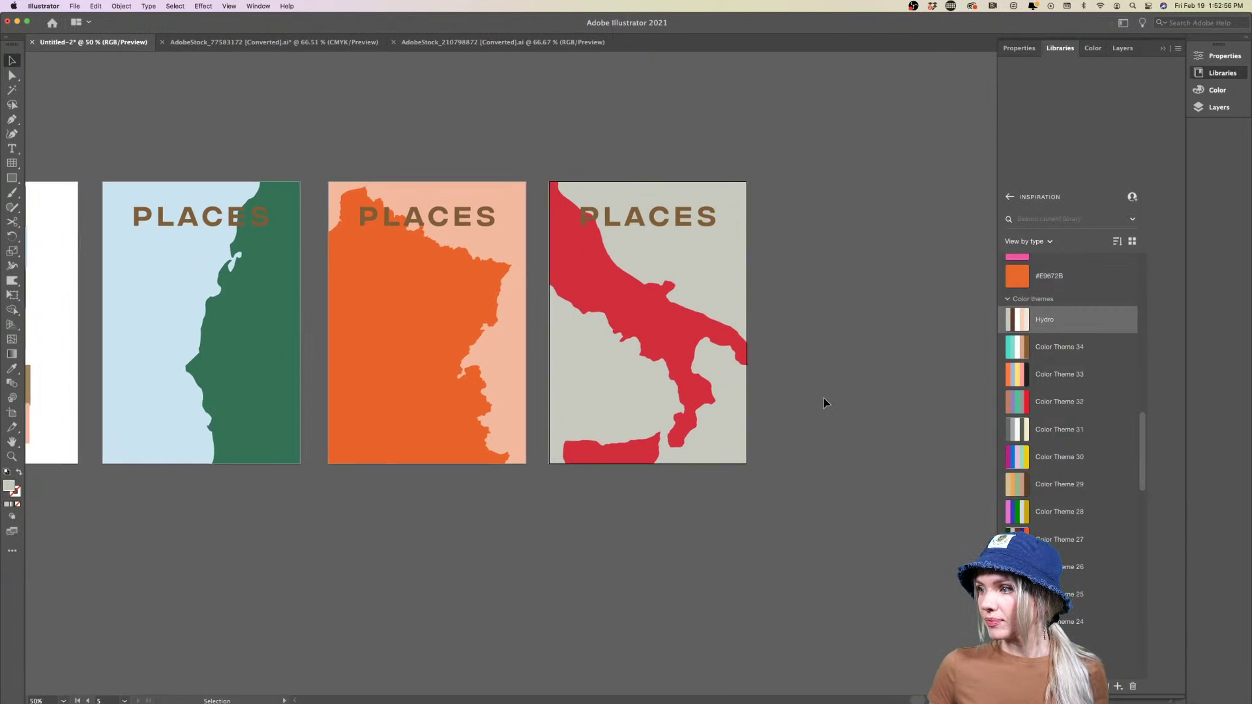
{"action": "double_click", "coordinate": [676, 360]}
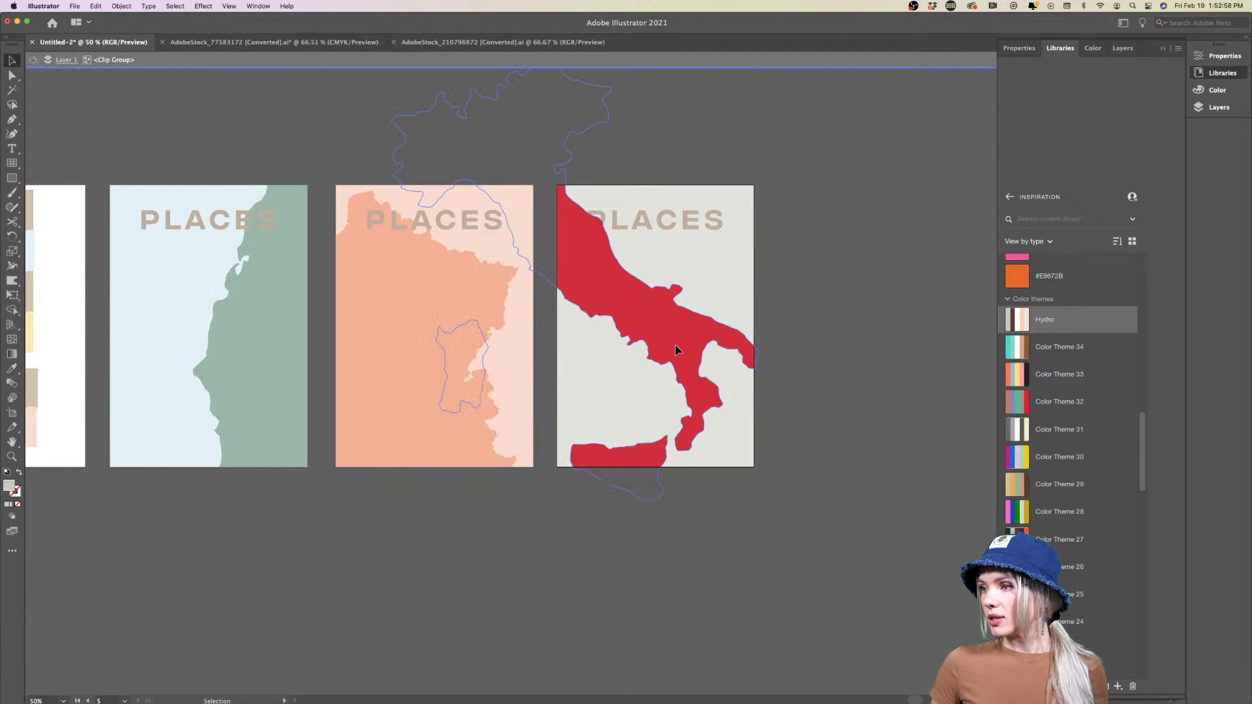
{"action": "scroll", "coordinate": [1041, 313], "scroll_direction": "up", "scroll_amount": 5}
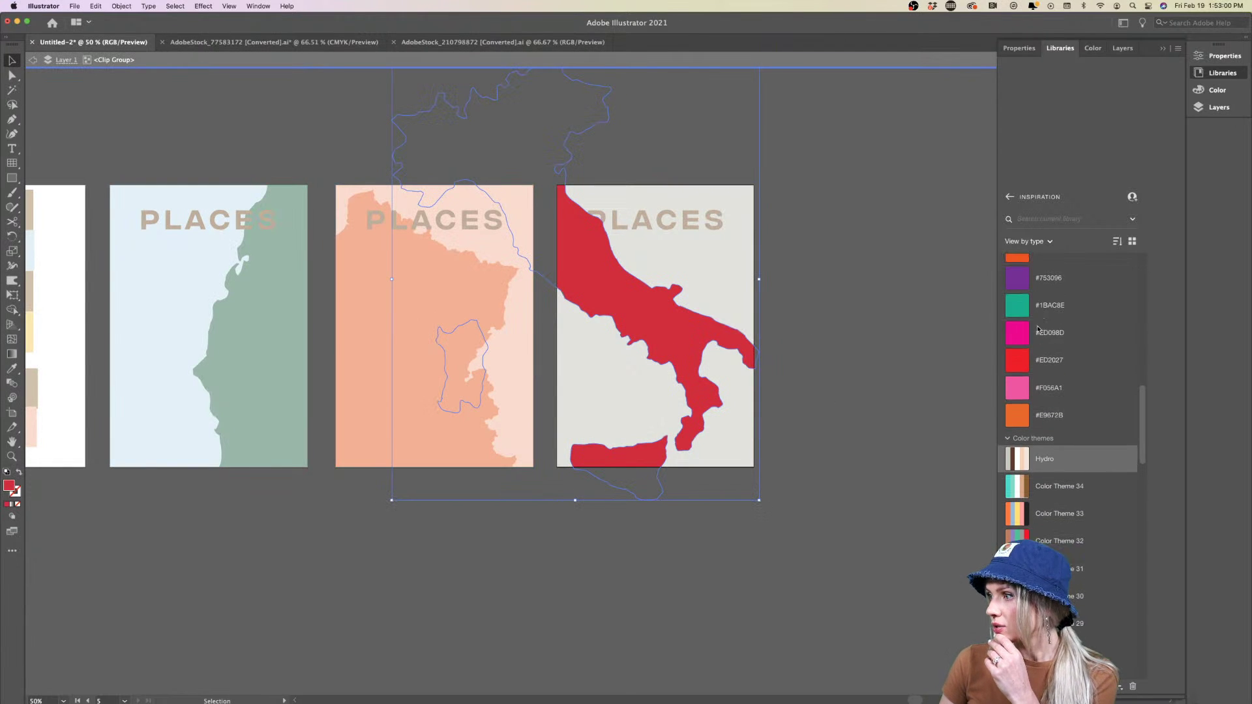
{"action": "left_click", "coordinate": [1019, 334]}
{"action": "double_click", "coordinate": [836, 415]}
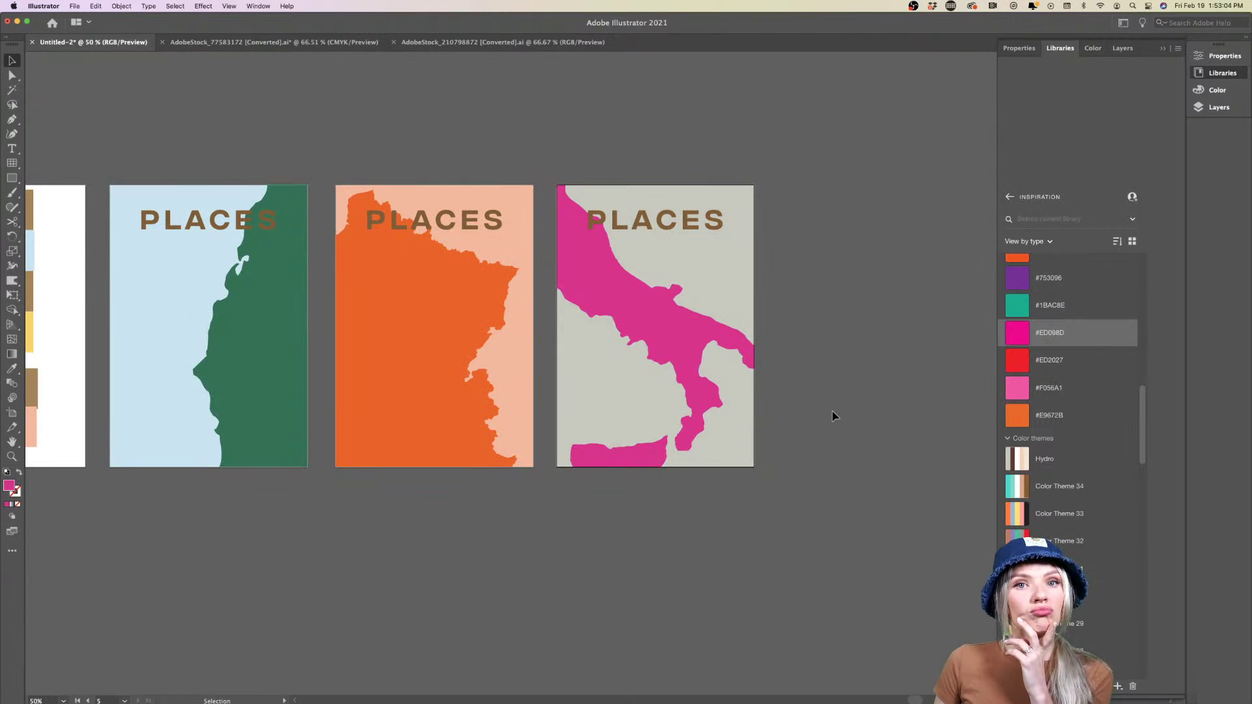
Recolour the three PLACES titles with the first poster's tan colour
{"action": "scroll", "coordinate": [832, 415], "scroll_direction": "left", "scroll_amount": 3}
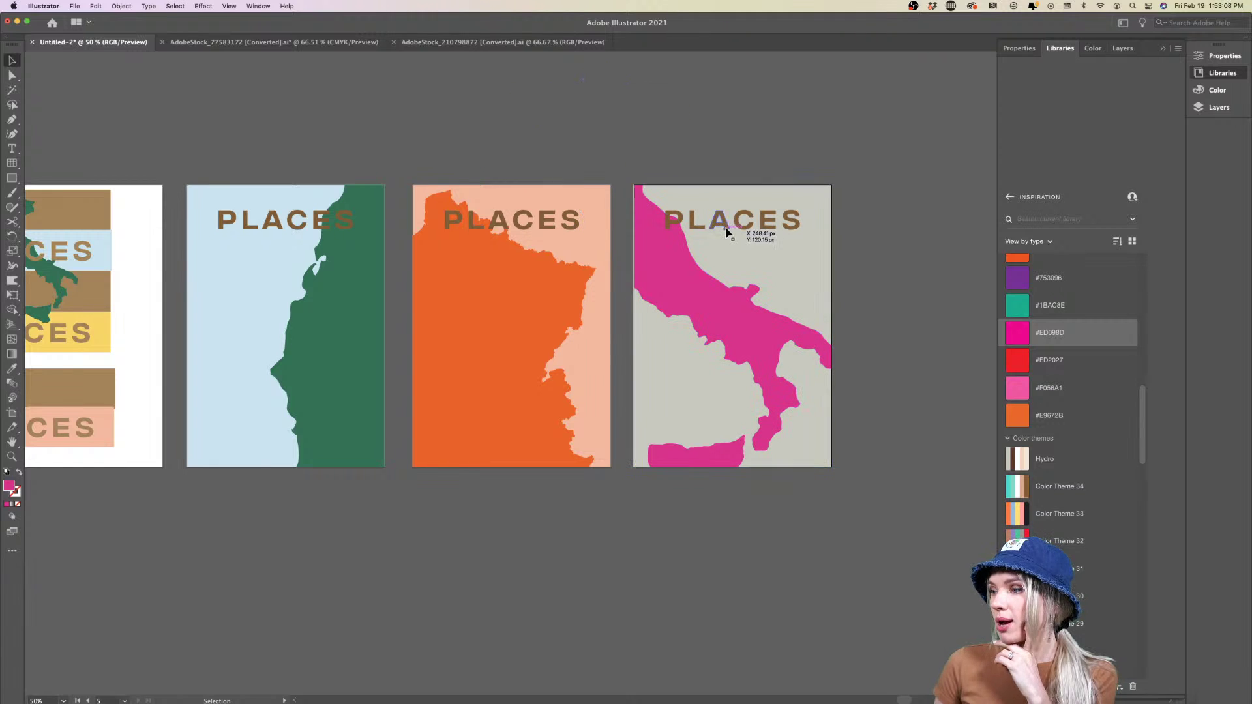
{"action": "left_click", "coordinate": [304, 226]}
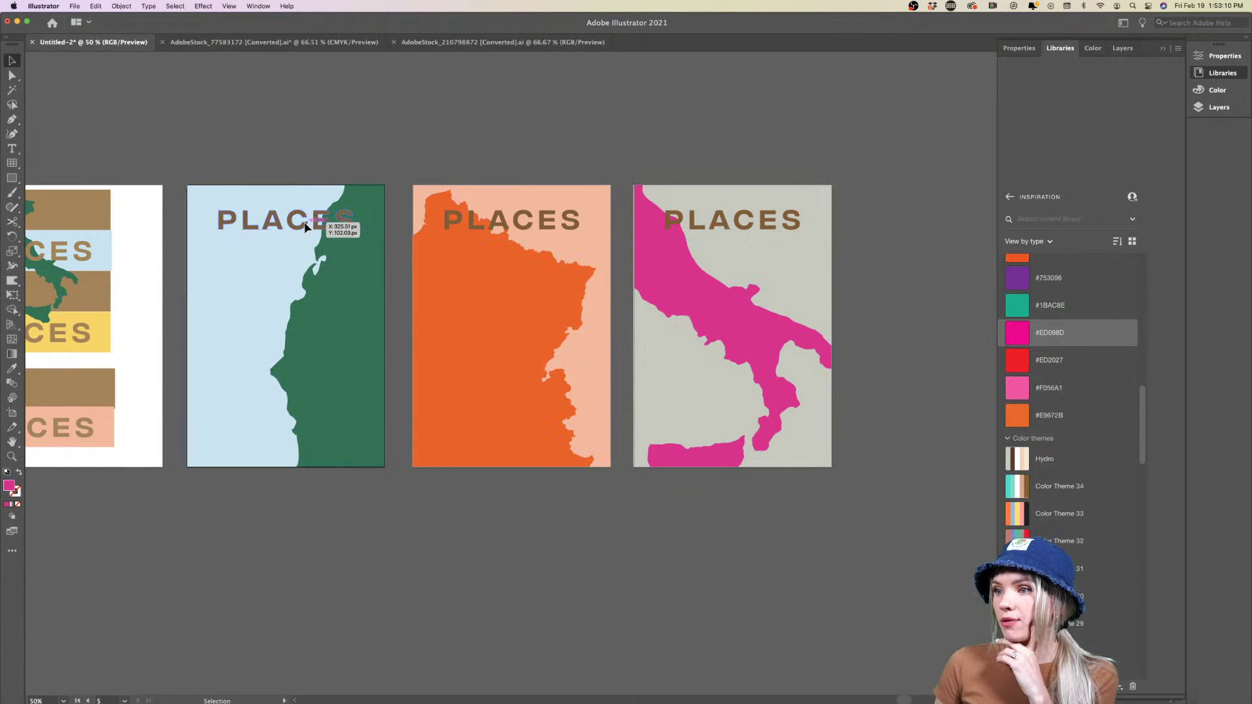
{"action": "left_click", "coordinate": [304, 227]}
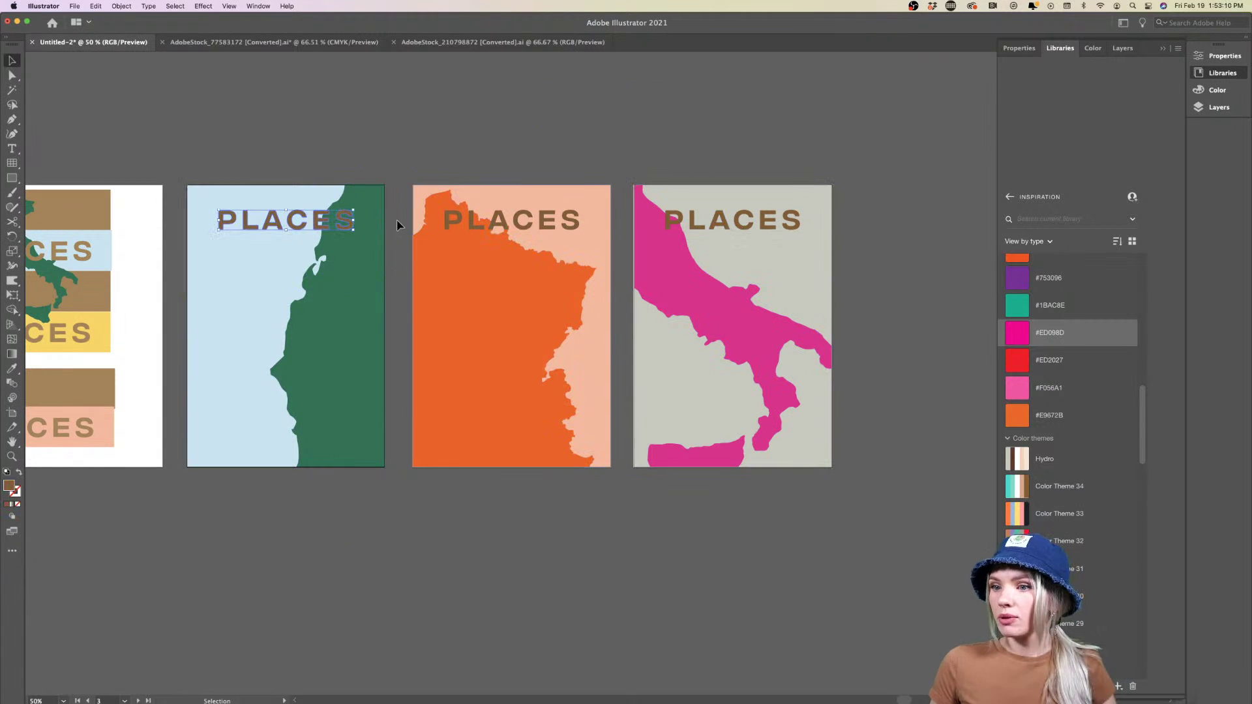
{"action": "left_click", "coordinate": [502, 222], "text": "shift"}
{"action": "left_click", "coordinate": [694, 222], "text": "shift"}
{"action": "key", "text": "i"}
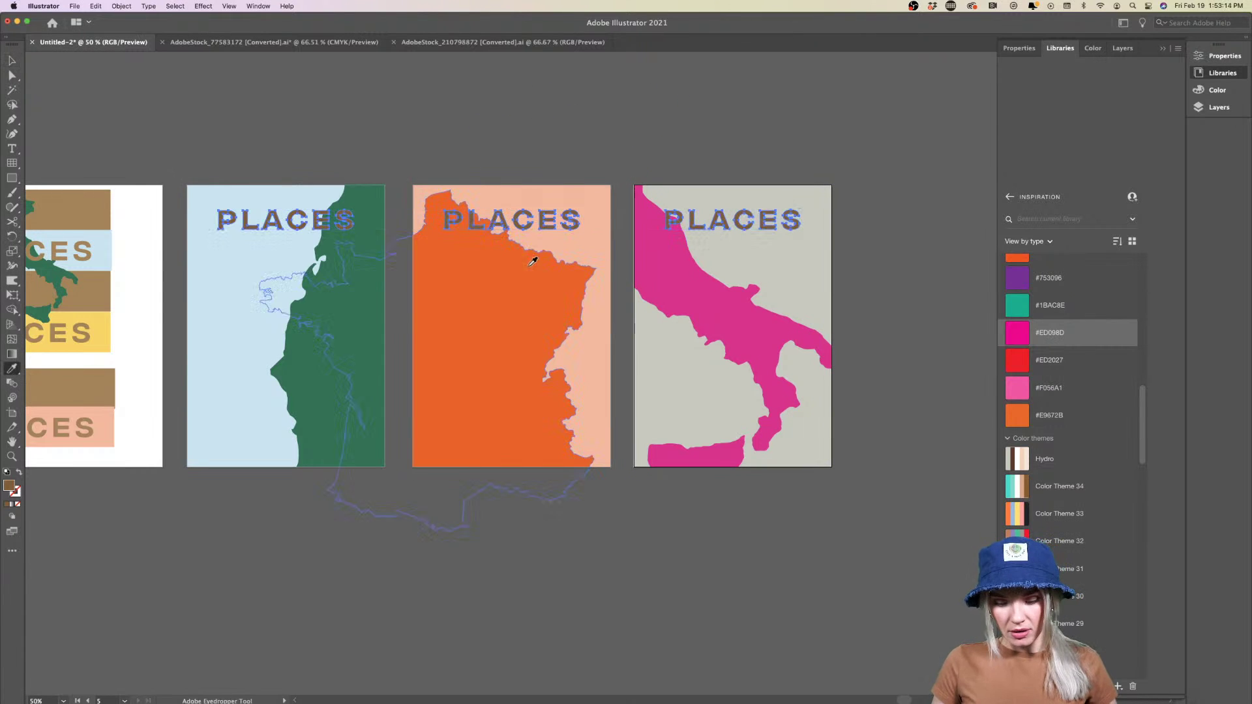
{"action": "left_click", "coordinate": [109, 388]}
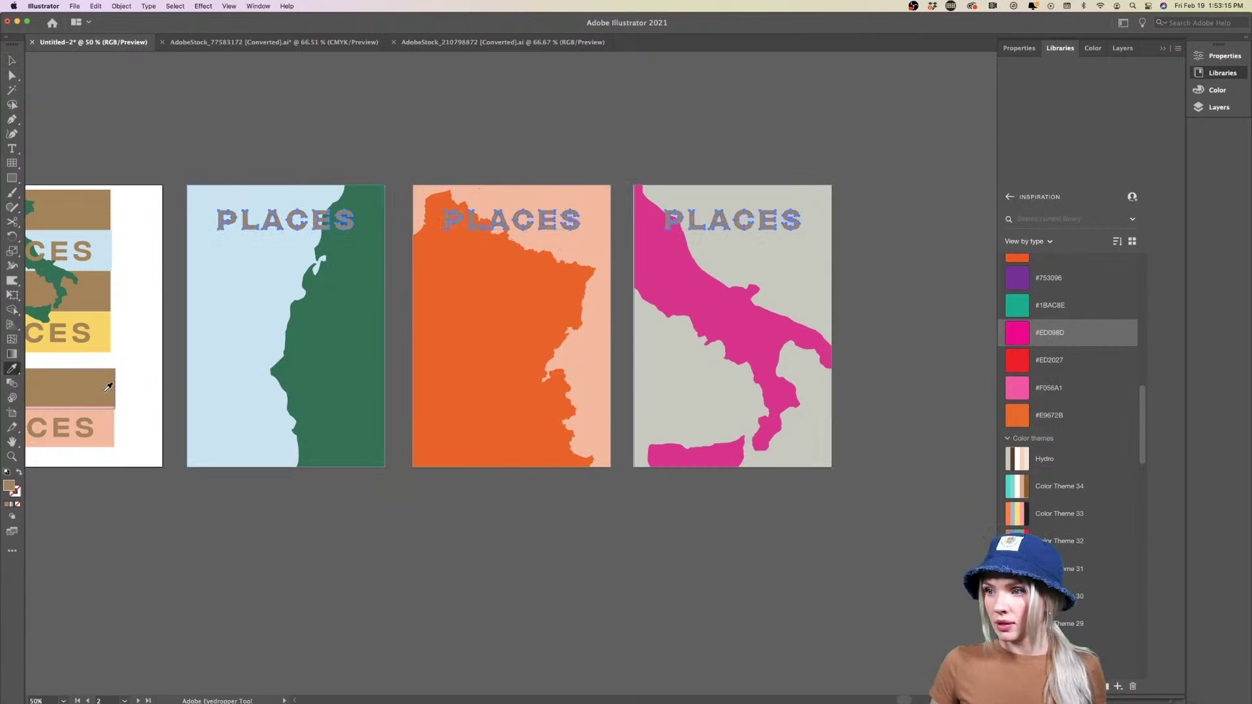
{"action": "key", "text": "v"}
{"action": "left_click", "coordinate": [281, 502]}
Move the three PLACES titles straight down about 155 px to mid-poster
{"action": "scroll", "coordinate": [281, 506], "scroll_direction": "down", "scroll_amount": 3}
{"action": "scroll", "coordinate": [281, 508], "scroll_direction": "up", "scroll_amount": 3}
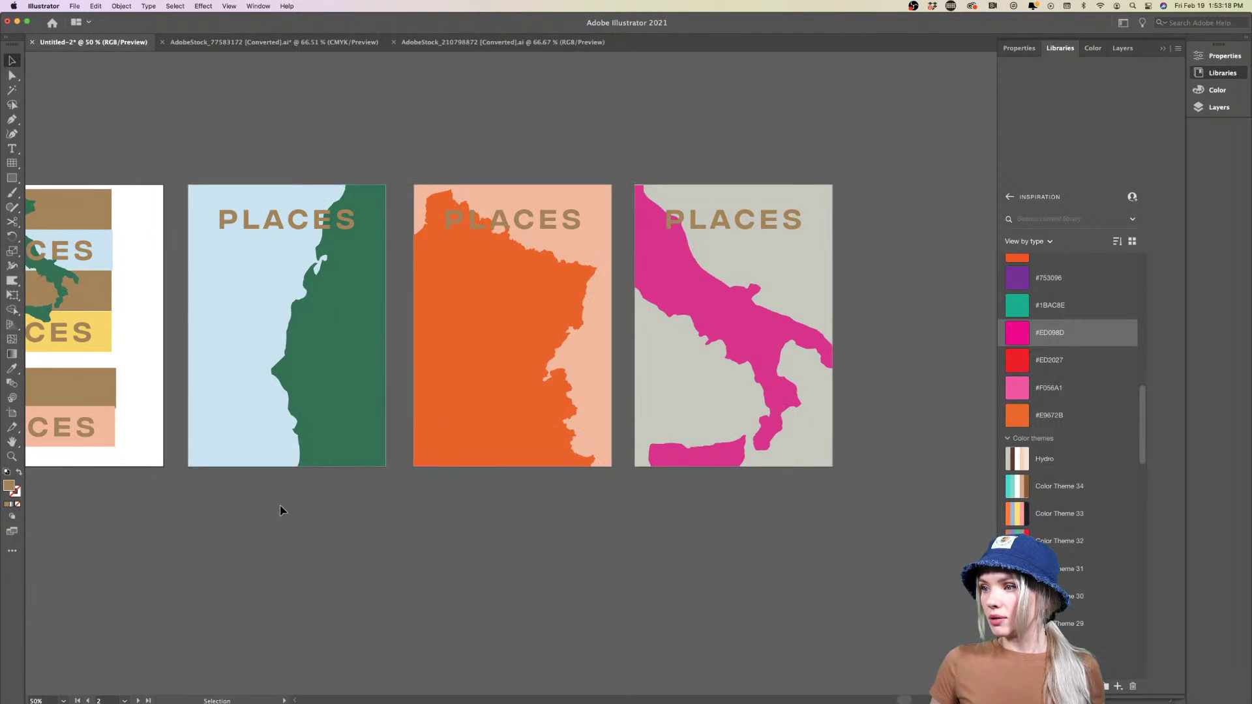
{"action": "left_click", "coordinate": [337, 230]}
{"action": "left_click", "coordinate": [508, 229], "text": "shift"}
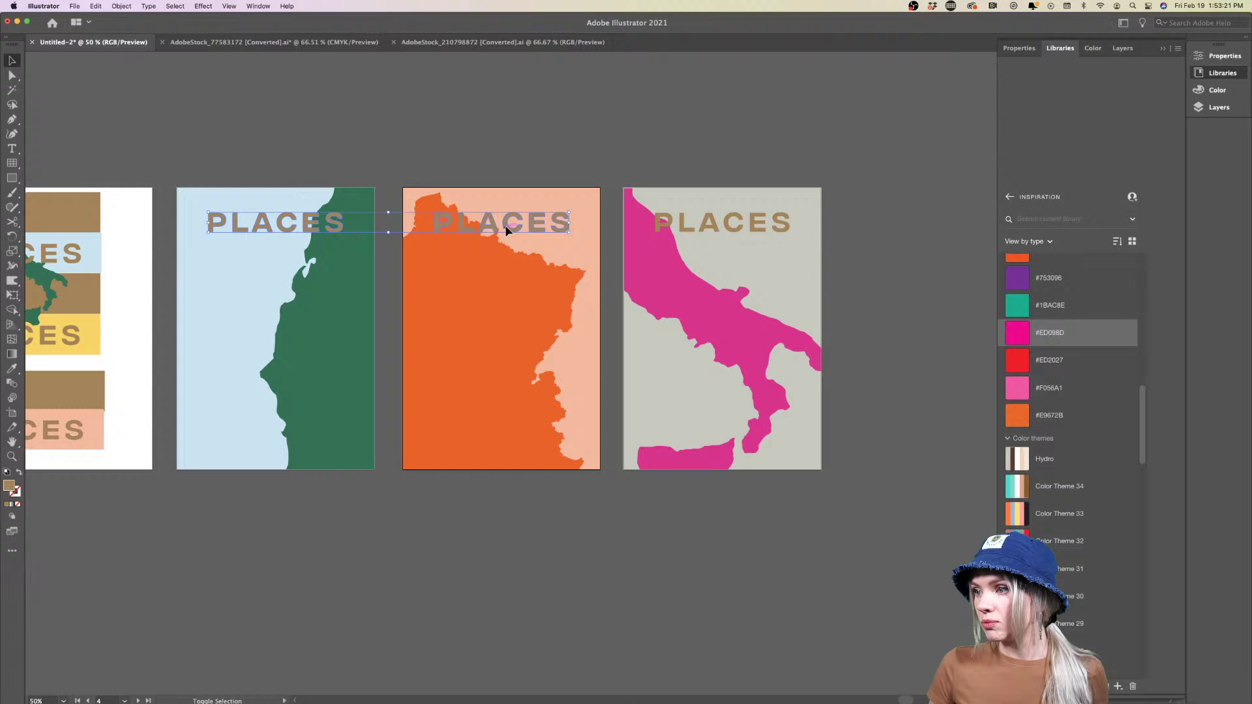
{"action": "left_click", "coordinate": [690, 233], "text": "shift"}
{"action": "left_click_drag", "start_coordinate": [685, 237], "coordinate": [714, 335]}
{"action": "left_click", "coordinate": [848, 306]}
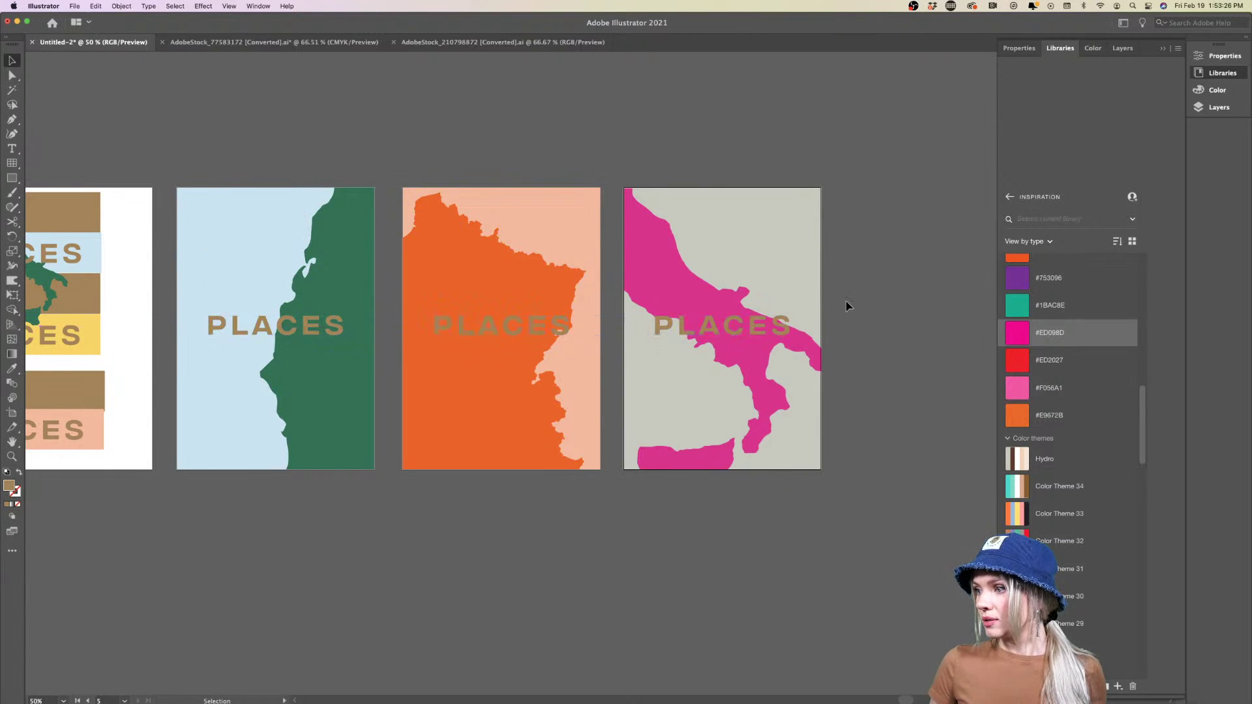
{"action": "scroll", "coordinate": [848, 306], "scroll_direction": "down", "scroll_amount": 1}
{"action": "scroll", "coordinate": [848, 307], "scroll_direction": "right", "scroll_amount": 3}
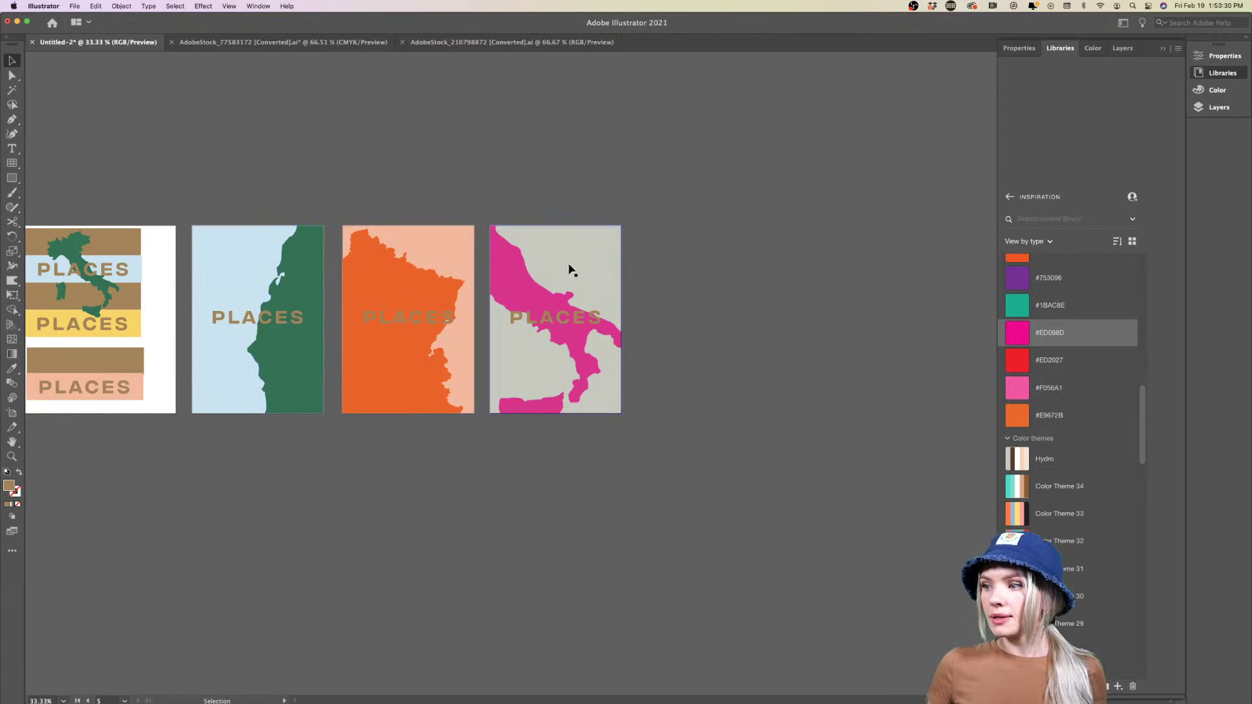
Move the green coastline shape up about 80 px within its clip group
{"action": "scroll", "coordinate": [468, 345], "scroll_direction": "up", "scroll_amount": 2}
{"action": "scroll", "coordinate": [469, 342], "scroll_direction": "down", "scroll_amount": 1}
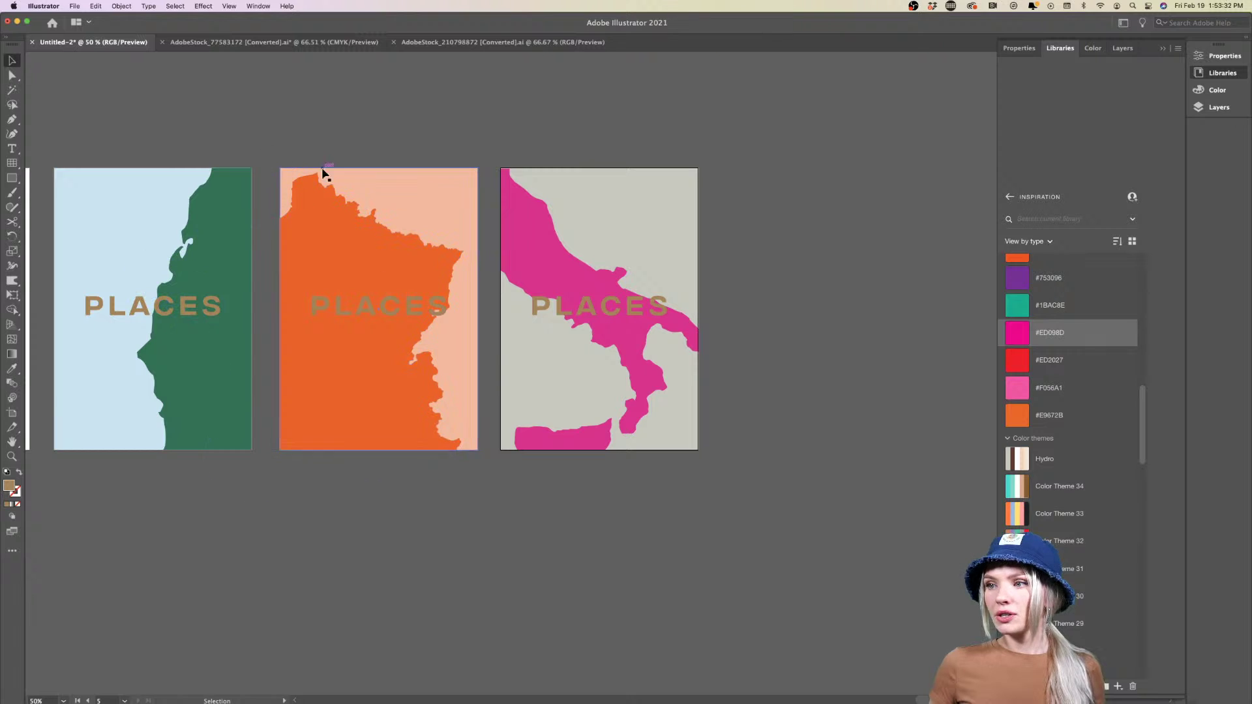
{"action": "double_click", "coordinate": [221, 349]}
{"action": "left_click_drag", "start_coordinate": [221, 354], "coordinate": [222, 301]}
{"action": "double_click", "coordinate": [248, 494]}
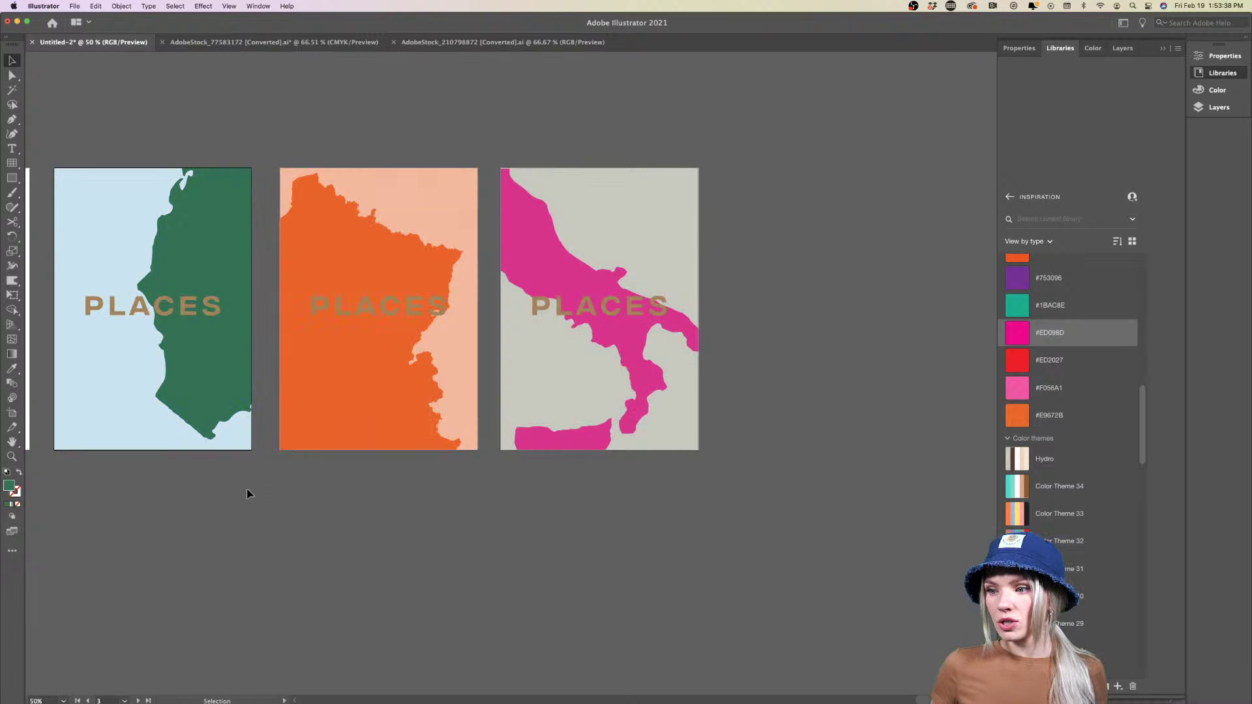
Shift the orange map down-left inside its clip group, then nudge it slightly further left
{"action": "scroll", "coordinate": [248, 494], "scroll_direction": "down", "scroll_amount": 3}
{"action": "scroll", "coordinate": [248, 494], "scroll_direction": "up", "scroll_amount": 3}
{"action": "scroll", "coordinate": [248, 493], "scroll_direction": "left", "scroll_amount": 3}
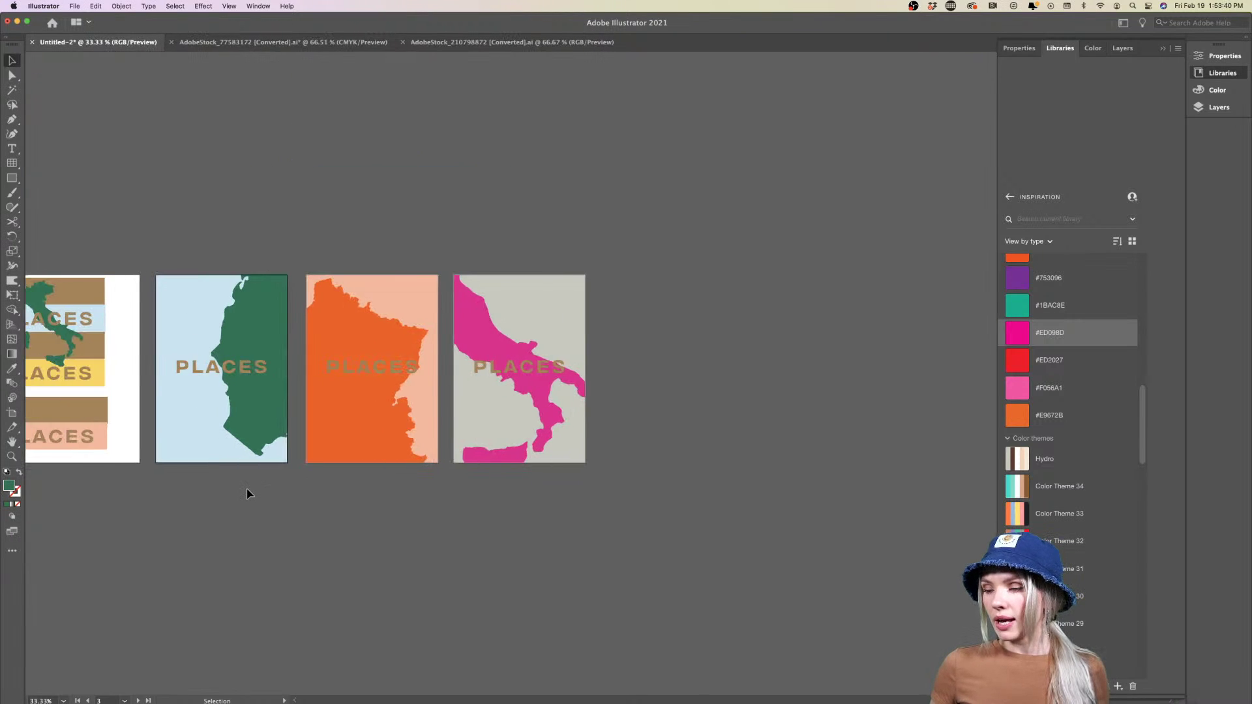
{"action": "double_click", "coordinate": [358, 424]}
{"action": "mouse_move", "coordinate": [405, 399]}
{"action": "left_mouse_down"}
{"action": "mouse_move", "coordinate": [375, 410]}
{"action": "mouse_move", "coordinate": [385, 408]}
{"action": "left_mouse_up"}
{"action": "double_click", "coordinate": [555, 524]}
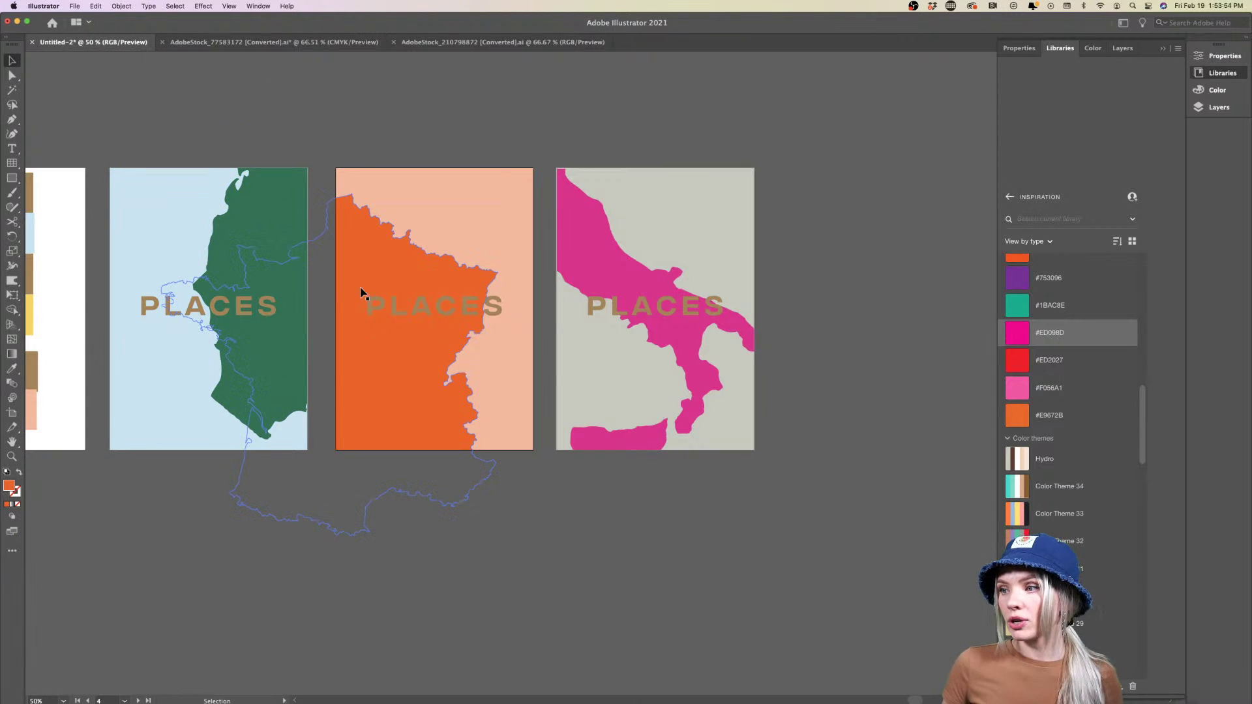
{"action": "double_click", "coordinate": [398, 369]}
{"action": "left_click_drag", "start_coordinate": [398, 370], "coordinate": [388, 370]}
{"action": "double_click", "coordinate": [630, 498]}
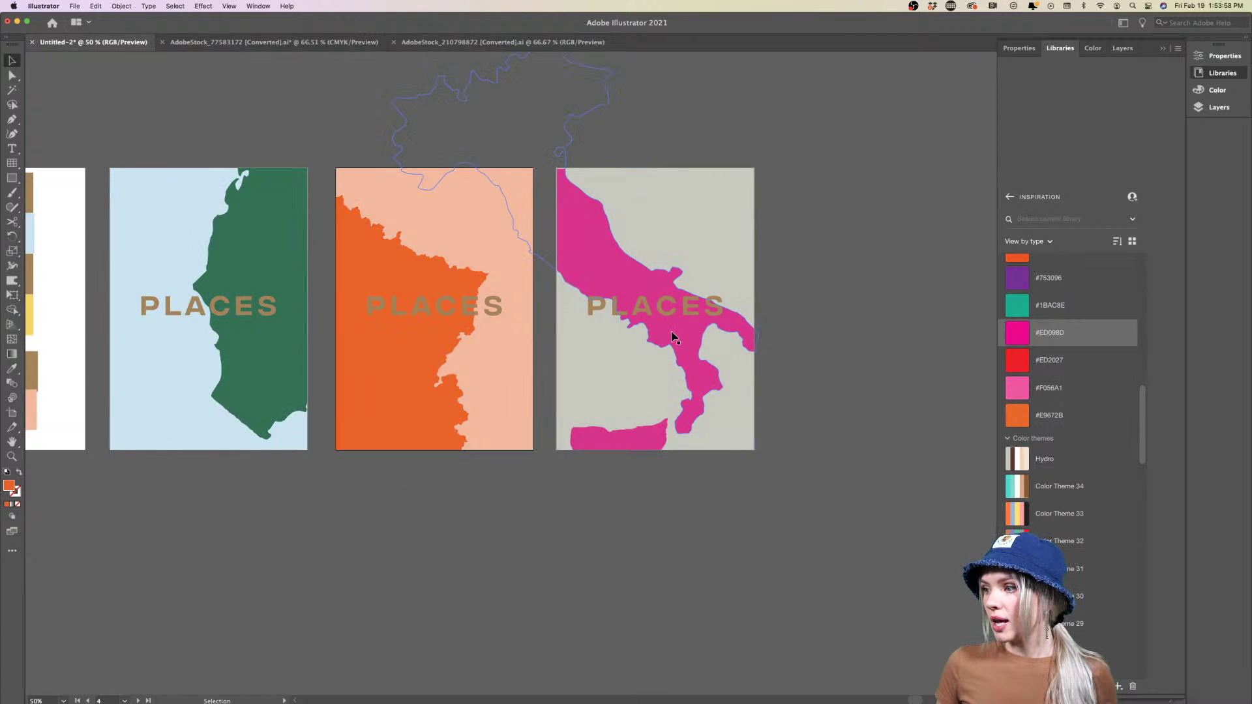
{"action": "scroll", "coordinate": [806, 403], "scroll_direction": "down", "scroll_amount": 3}
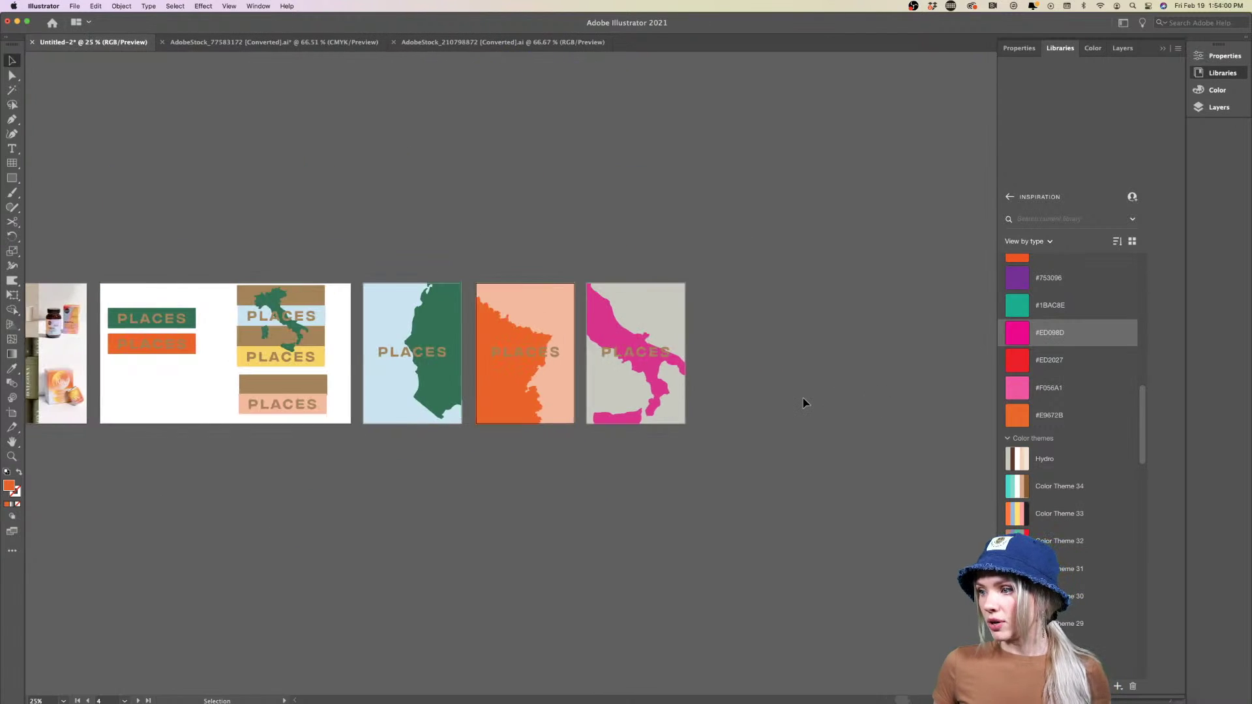
{"action": "scroll", "coordinate": [741, 400], "scroll_direction": "right", "scroll_amount": 2}
{"action": "scroll", "coordinate": [737, 403], "scroll_direction": "up", "scroll_amount": 3}
{"action": "scroll", "coordinate": [737, 403], "scroll_direction": "up", "scroll_amount": 1}
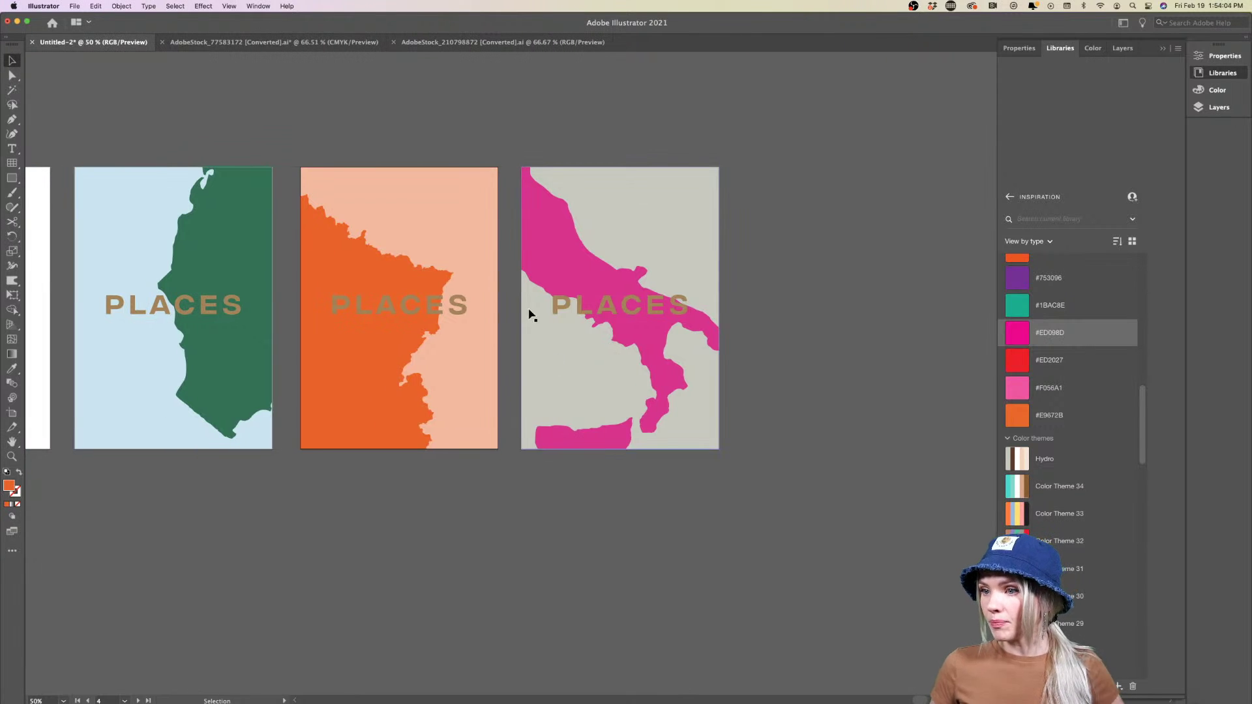
{"action": "scroll", "coordinate": [500, 338], "scroll_direction": "down", "scroll_amount": 1}
{"action": "scroll", "coordinate": [500, 337], "scroll_direction": "down", "scroll_amount": 1}
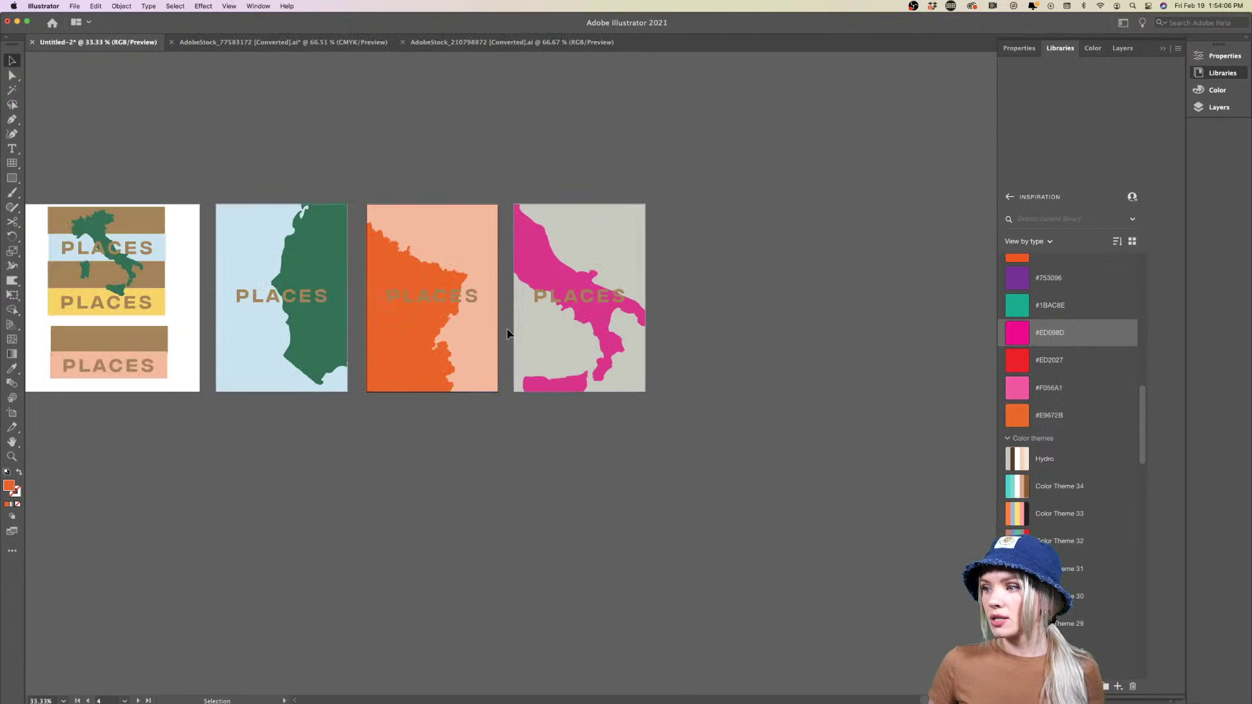
Alt-drag the three map posters down to copy them into a second row
{"action": "left_click_drag", "start_coordinate": [259, 456], "coordinate": [643, 455]}
{"action": "scroll", "coordinate": [642, 455], "scroll_direction": "down", "scroll_amount": 2}
{"action": "left_click", "coordinate": [757, 453]}
{"action": "scroll", "coordinate": [509, 498], "scroll_direction": "up", "scroll_amount": 2}
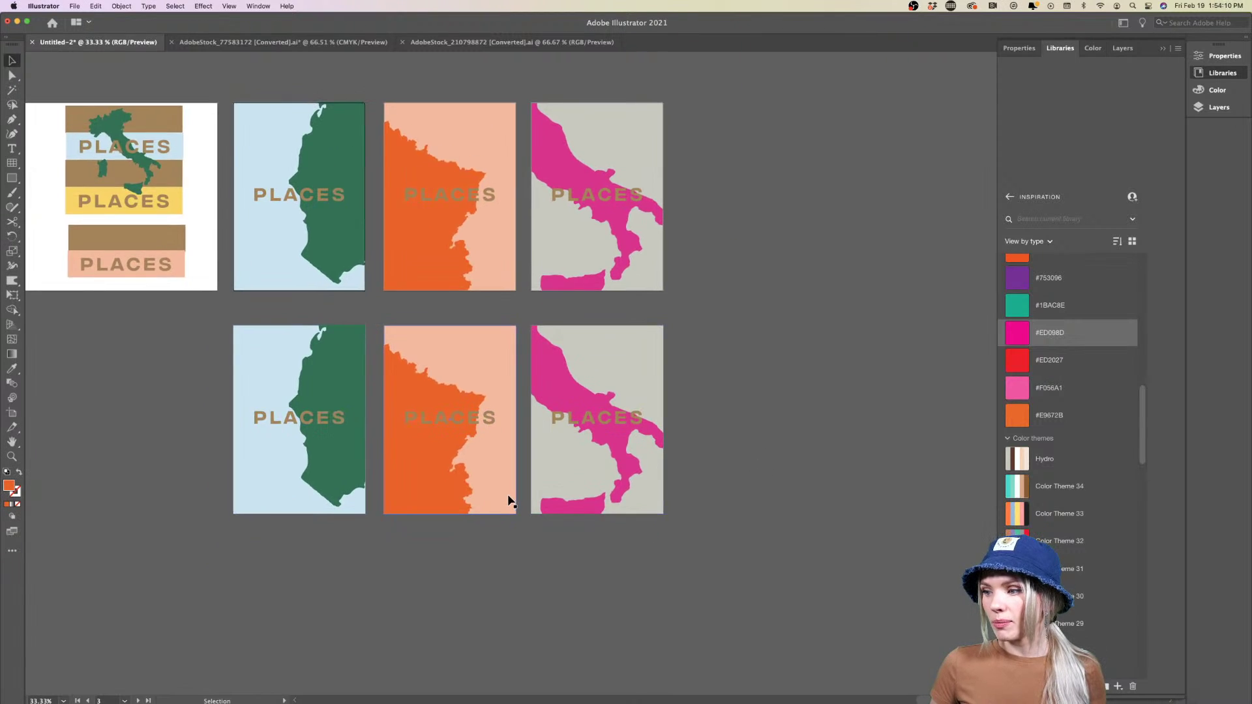
Eyedrop peach onto the copied pink poster's background and grey onto the orange poster's
{"action": "left_click", "coordinate": [763, 224]}
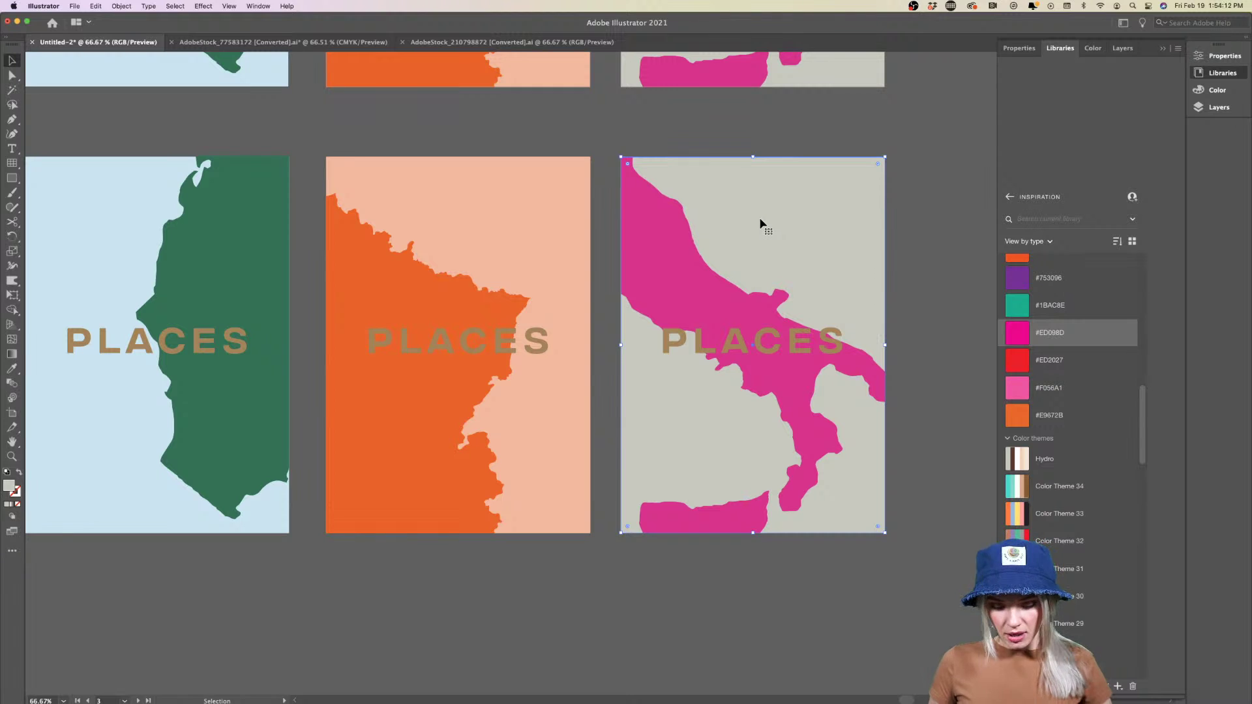
{"action": "key", "text": "i"}
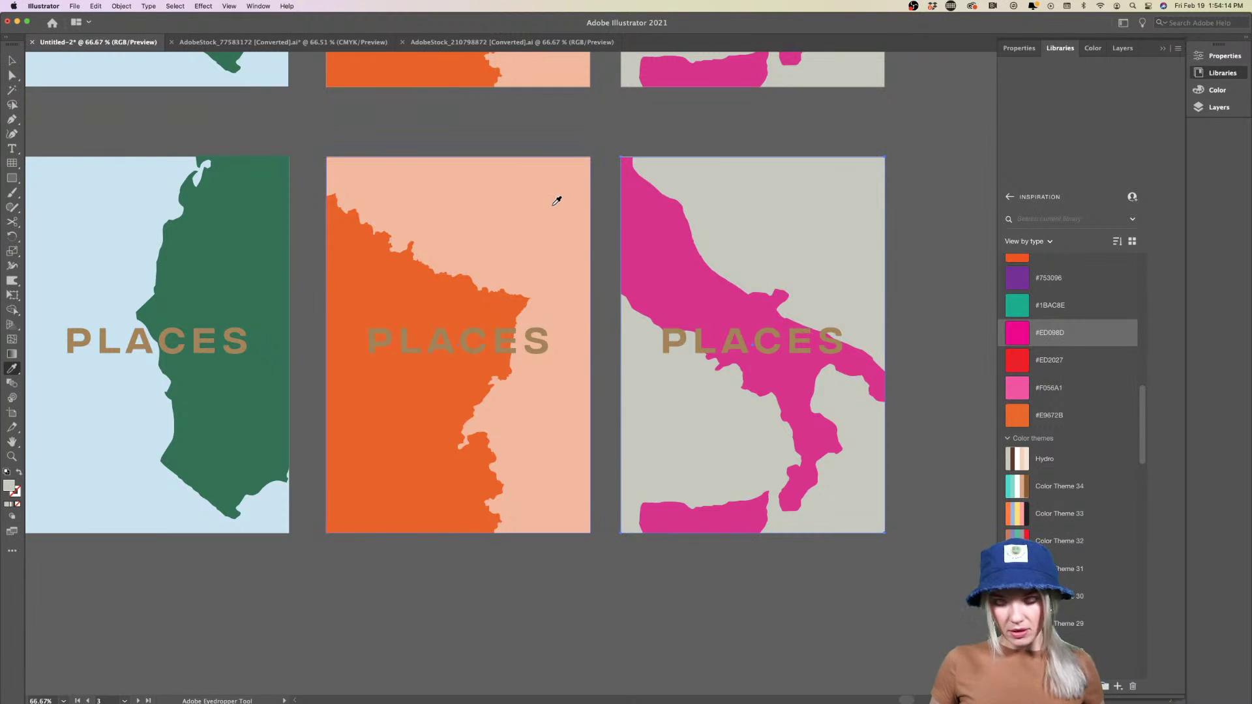
{"action": "left_click", "coordinate": [556, 200]}
{"action": "scroll", "coordinate": [562, 169], "scroll_direction": "up", "scroll_amount": 1}
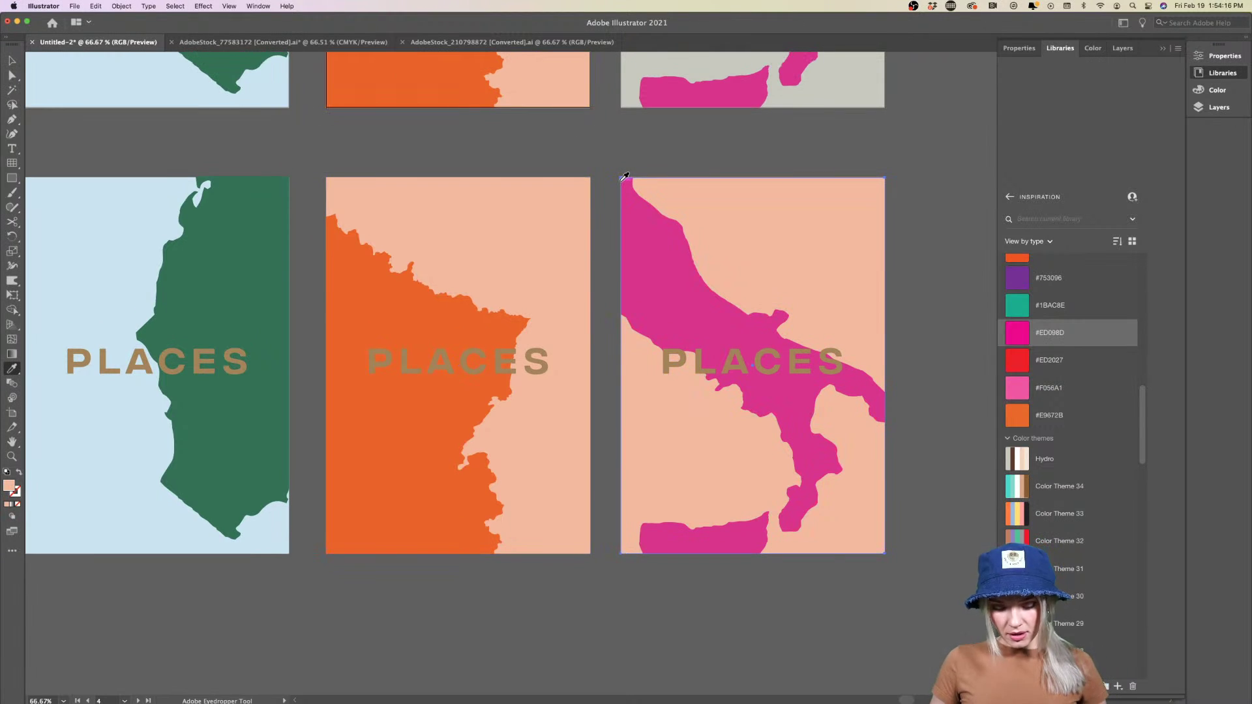
{"action": "left_click", "coordinate": [543, 210], "text": "super"}
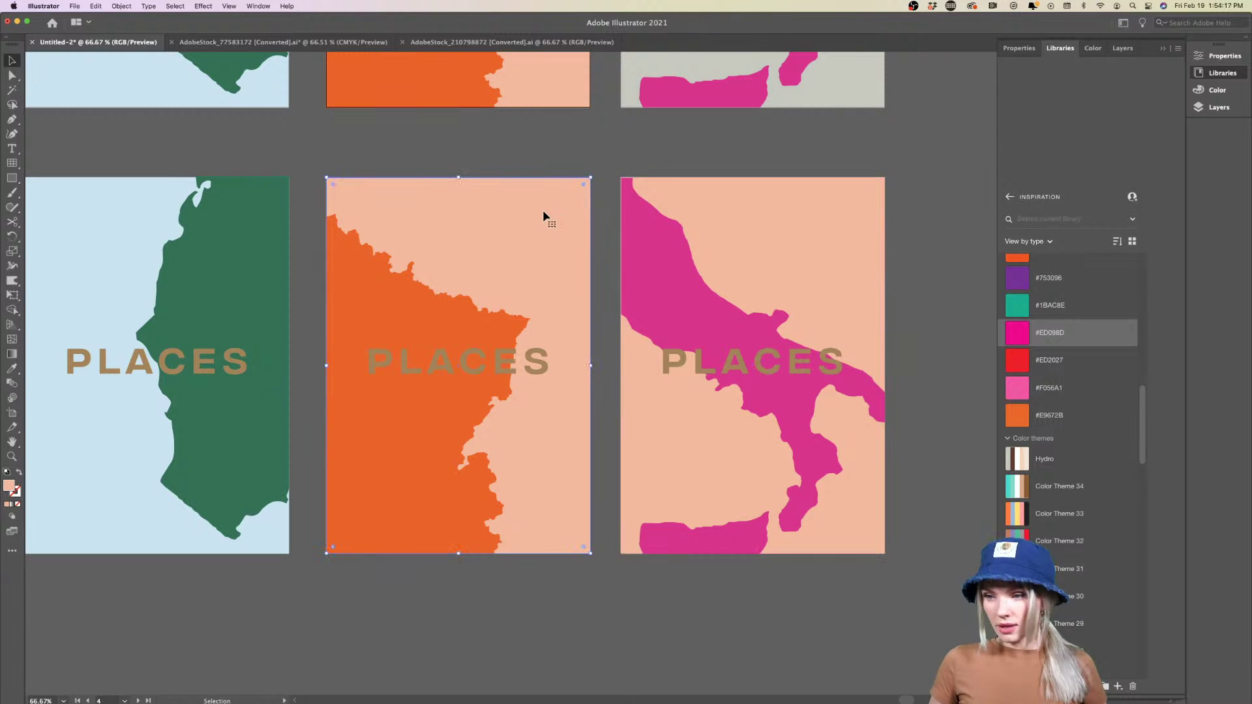
{"action": "left_click", "coordinate": [654, 63]}
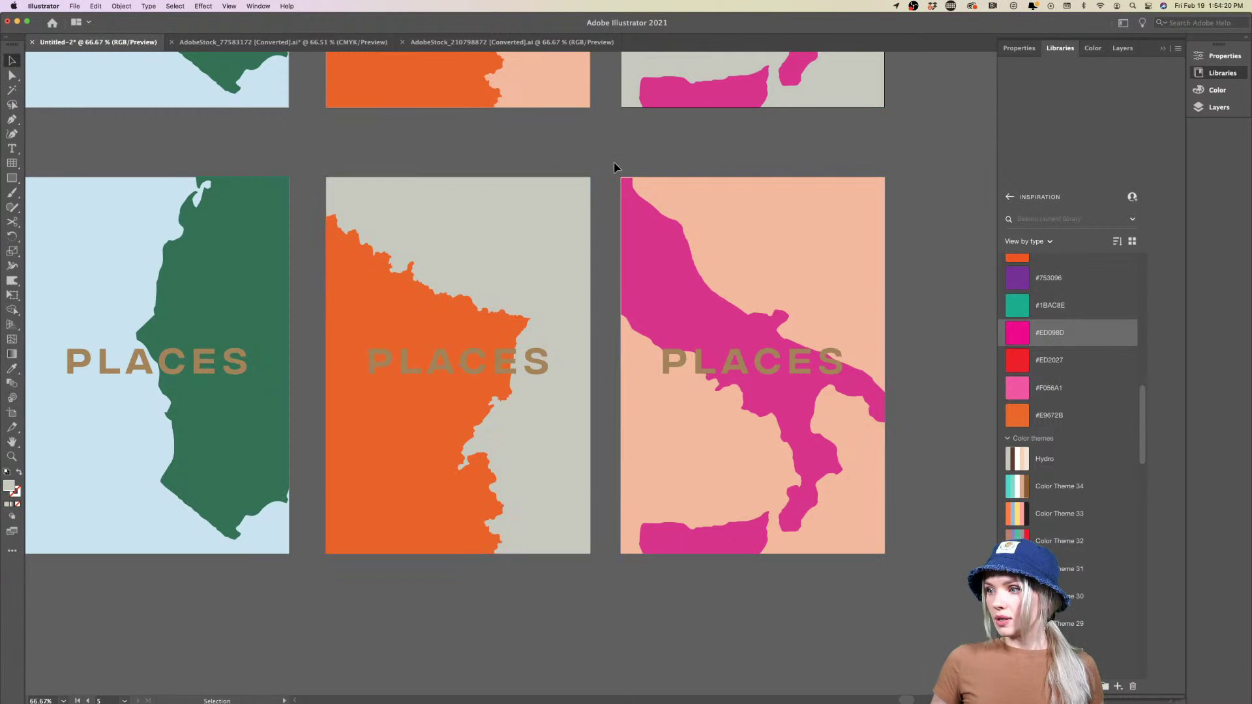
Zoom out and review the full two-row poster layout
{"action": "key", "text": "super+minus"}
{"action": "key", "text": "super+minus"}
{"action": "scroll", "coordinate": [594, 491], "scroll_direction": "up", "scroll_amount": 5}
{"action": "scroll", "coordinate": [594, 489], "scroll_direction": "right", "scroll_amount": 5}
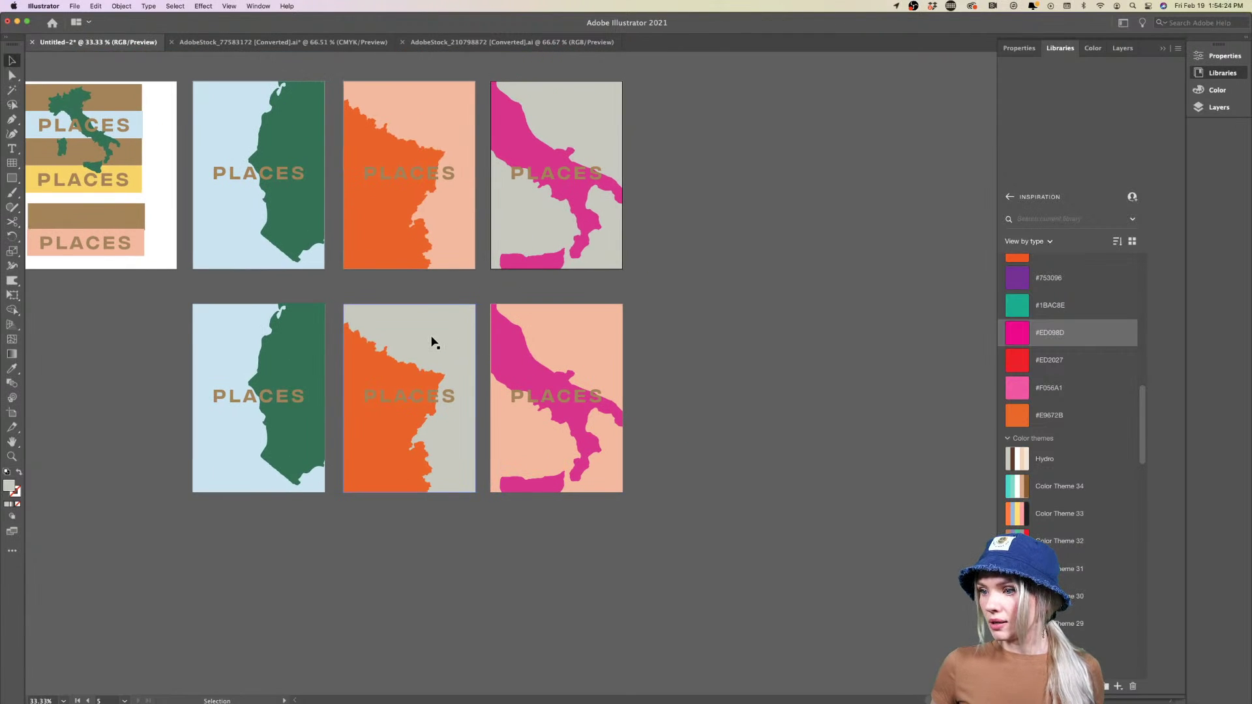
{"action": "left_click", "coordinate": [448, 538]}
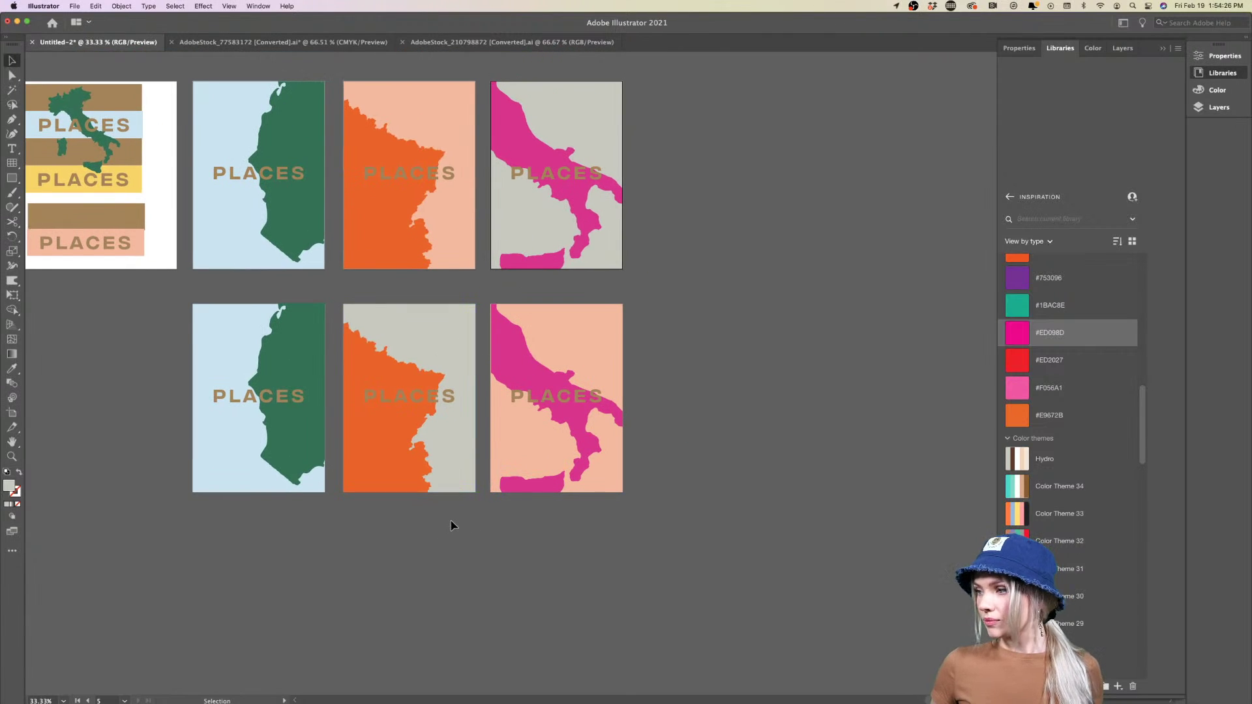
{"action": "key", "text": "super+equal"}
{"action": "left_click", "coordinate": [126, 452]}
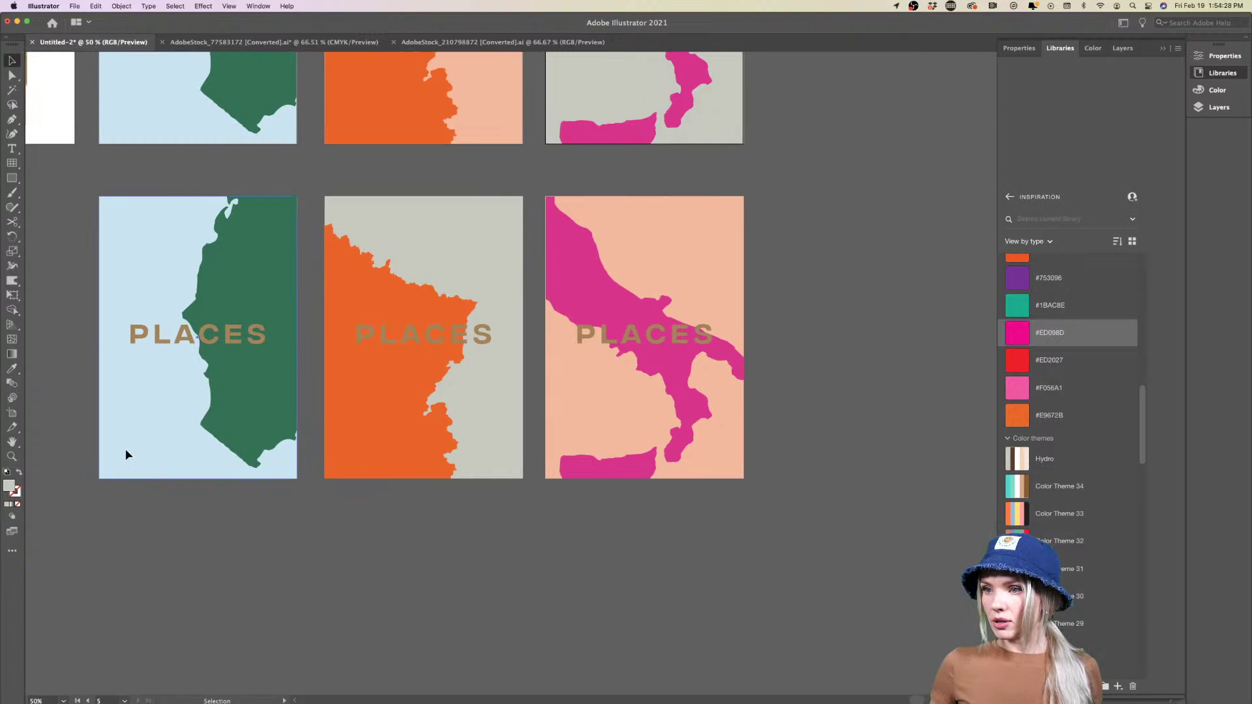
{"action": "key", "text": "super+minus"}
{"action": "key", "text": "super+minus"}
{"action": "scroll", "coordinate": [126, 455], "scroll_direction": "left", "scroll_amount": 3}
{"action": "scroll", "coordinate": [126, 454], "scroll_direction": "left", "scroll_amount": 4}
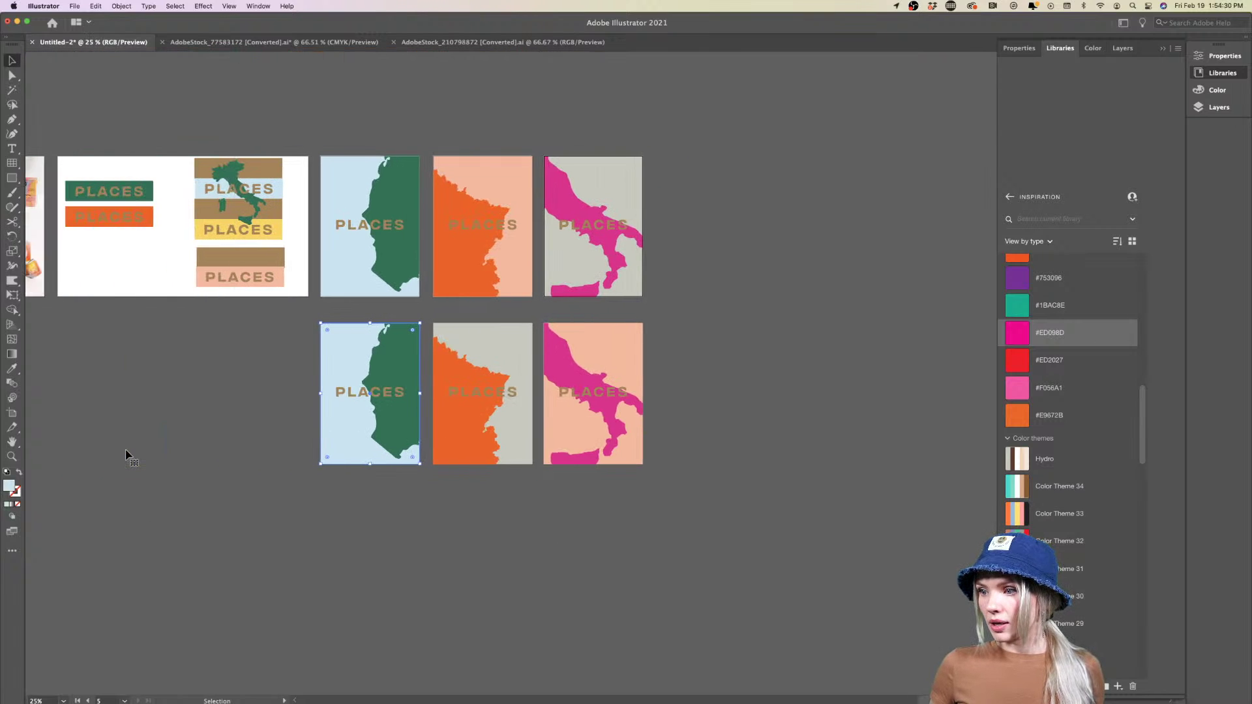
{"action": "scroll", "coordinate": [126, 454], "scroll_direction": "right", "scroll_amount": 5}
{"action": "scroll", "coordinate": [294, 498], "scroll_direction": "up", "scroll_amount": 2}
{"action": "scroll", "coordinate": [293, 497], "scroll_direction": "up", "scroll_amount": 1}
{"action": "scroll", "coordinate": [293, 497], "scroll_direction": "up", "scroll_amount": 1}
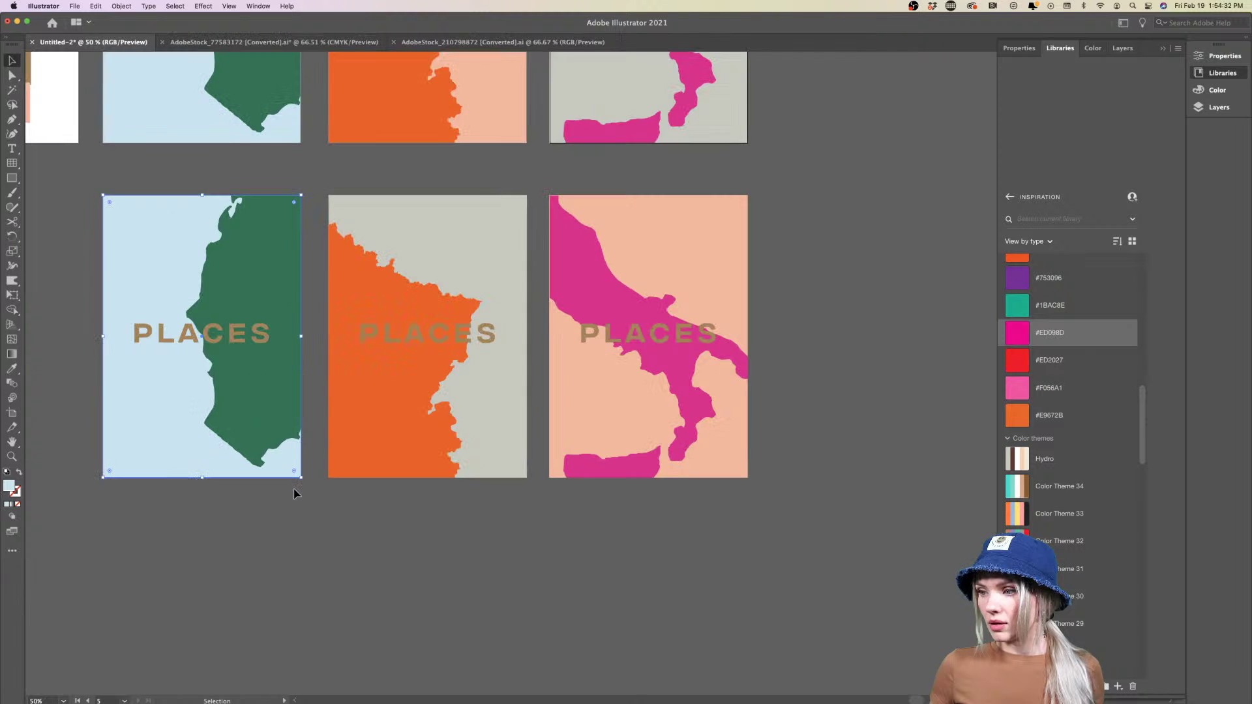
{"action": "left_click", "coordinate": [392, 531]}
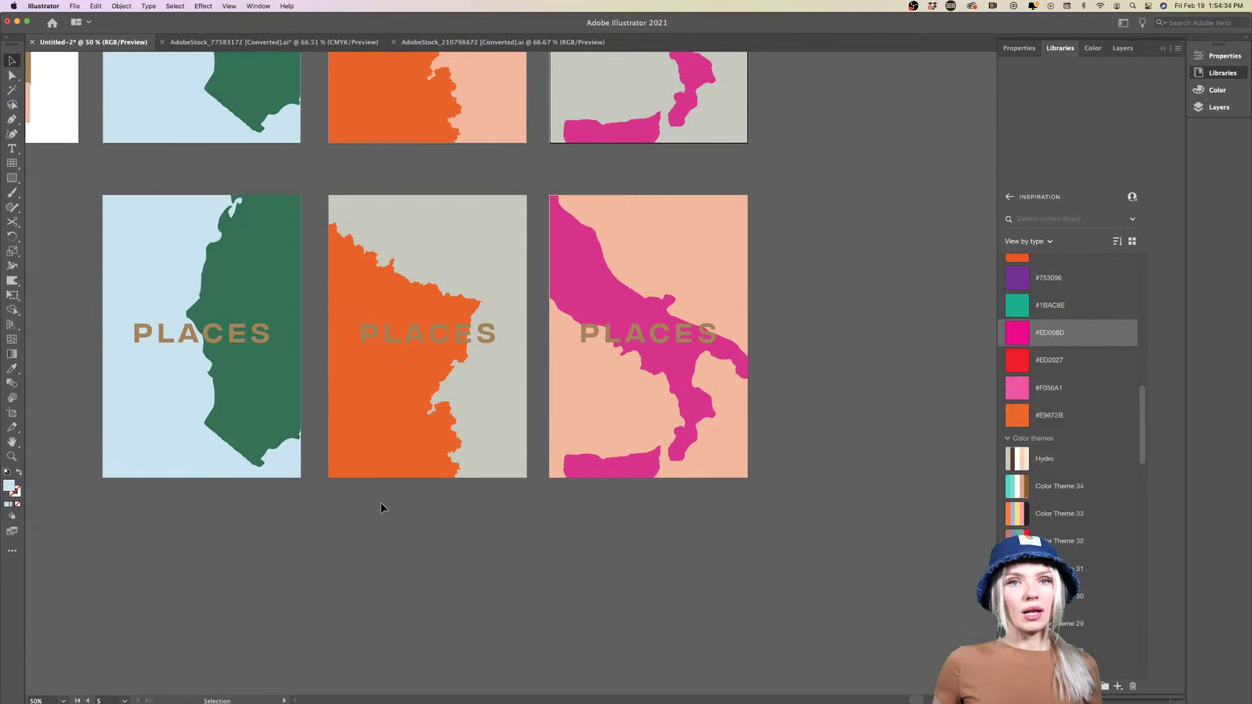
Try cream, tan, near-white #F8F8F8 and dark grey #595B4D backgrounds on the middle poster
{"action": "left_click", "coordinate": [162, 415]}
{"action": "left_click", "coordinate": [506, 411]}
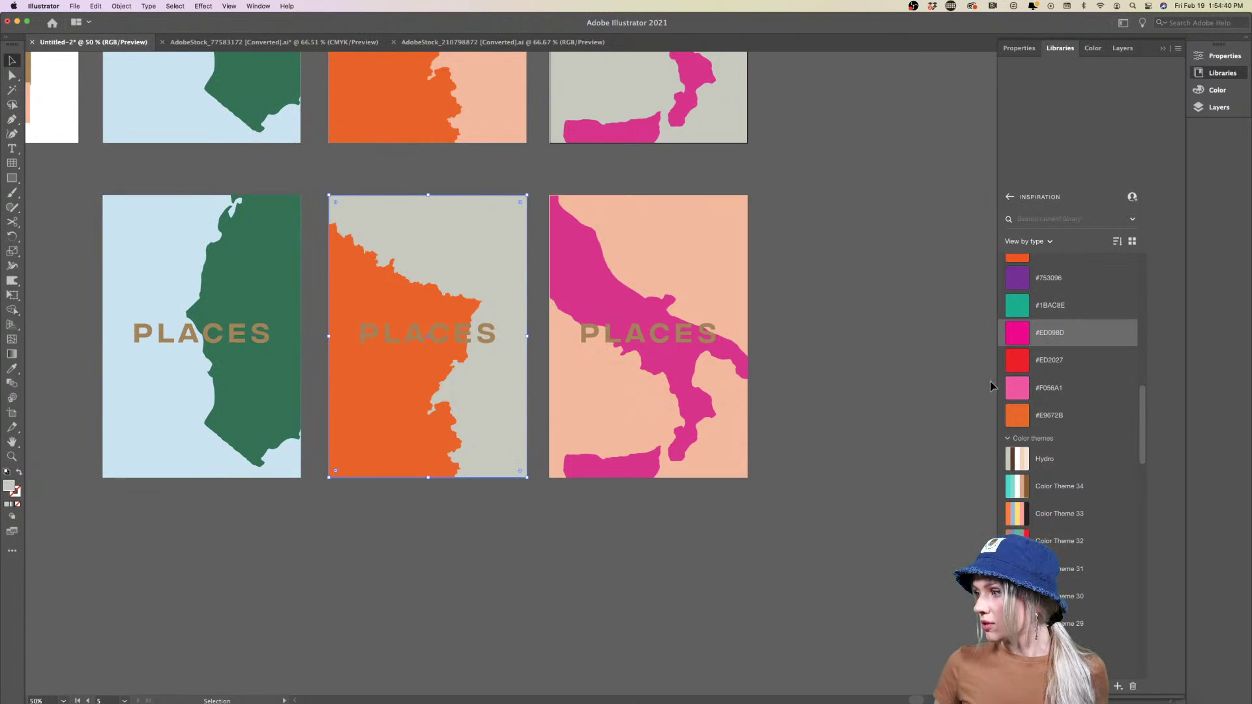
{"action": "left_click", "coordinate": [1052, 460]}
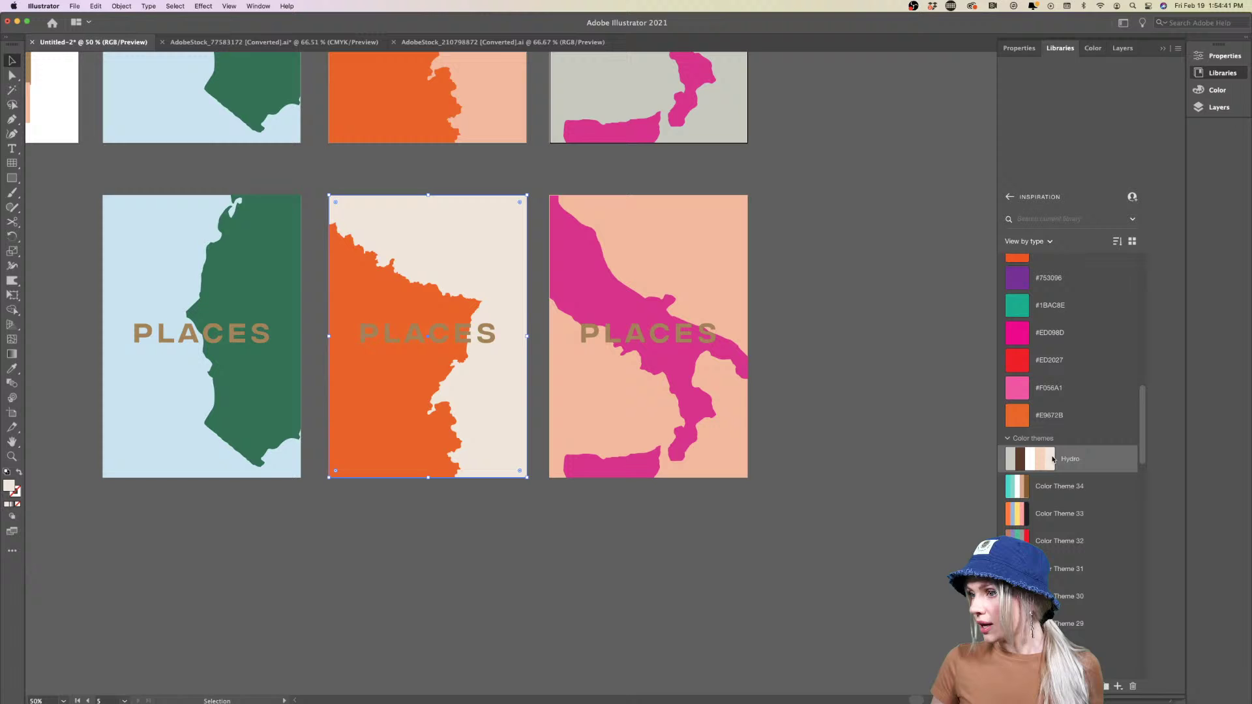
{"action": "left_click", "coordinate": [698, 569]}
{"action": "scroll", "coordinate": [698, 569], "scroll_direction": "down", "scroll_amount": 1}
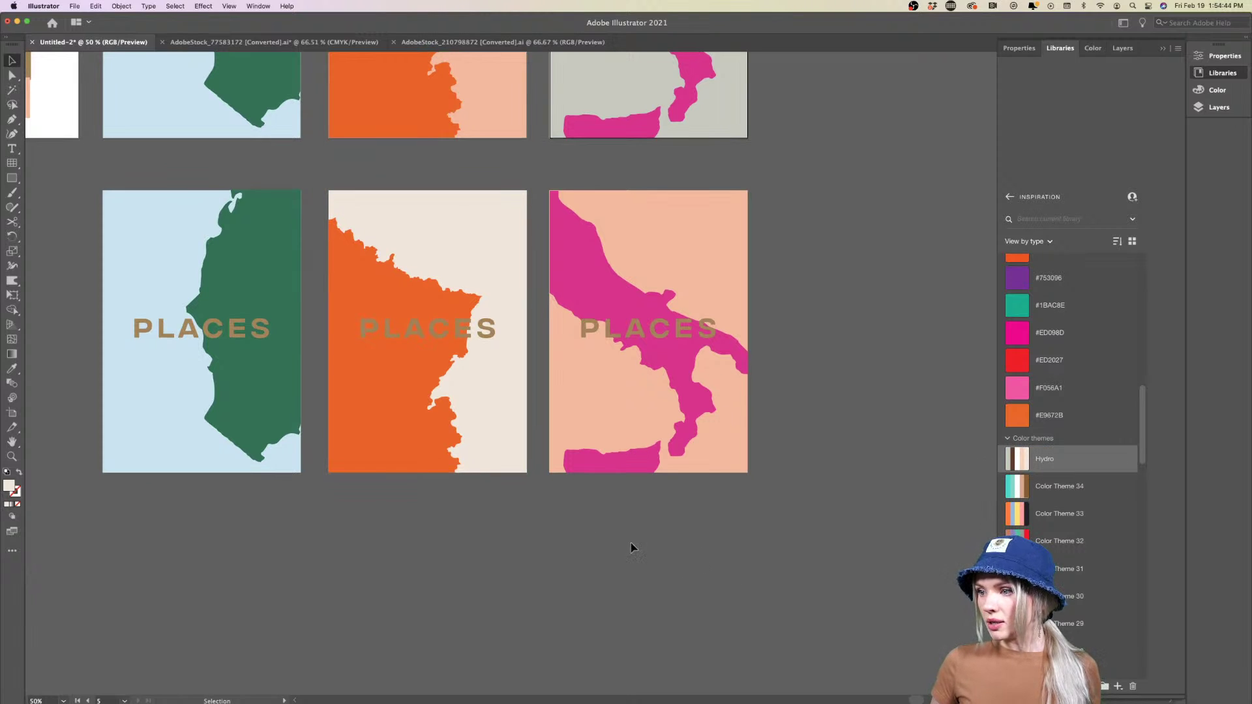
{"action": "left_click", "coordinate": [476, 415]}
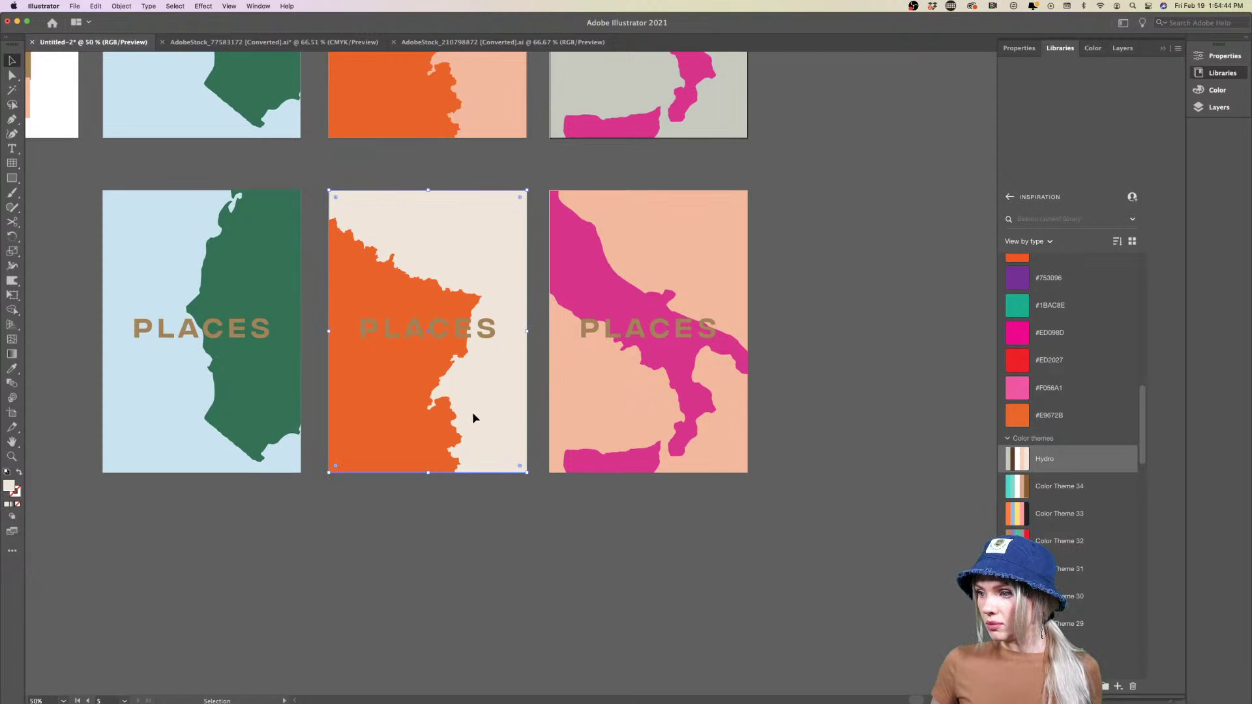
{"action": "left_click", "coordinate": [1038, 490]}
{"action": "scroll", "coordinate": [1044, 516], "scroll_direction": "down", "scroll_amount": 2}
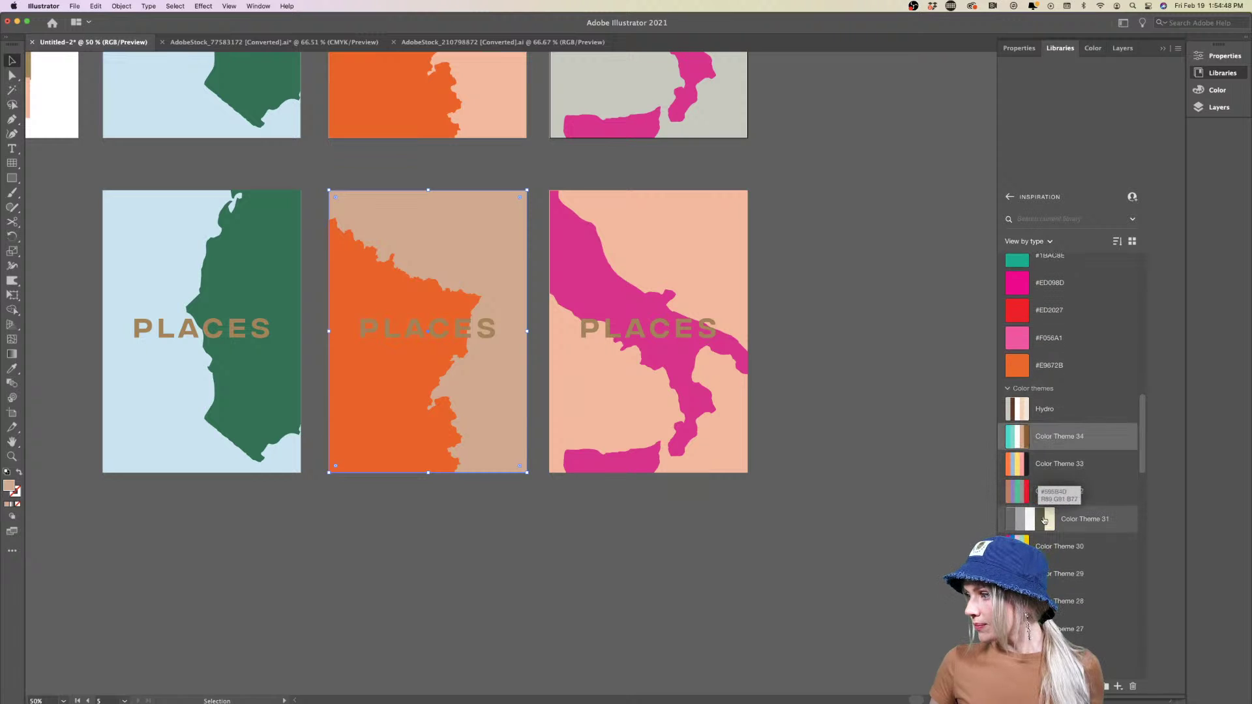
{"action": "left_click", "coordinate": [1045, 520]}
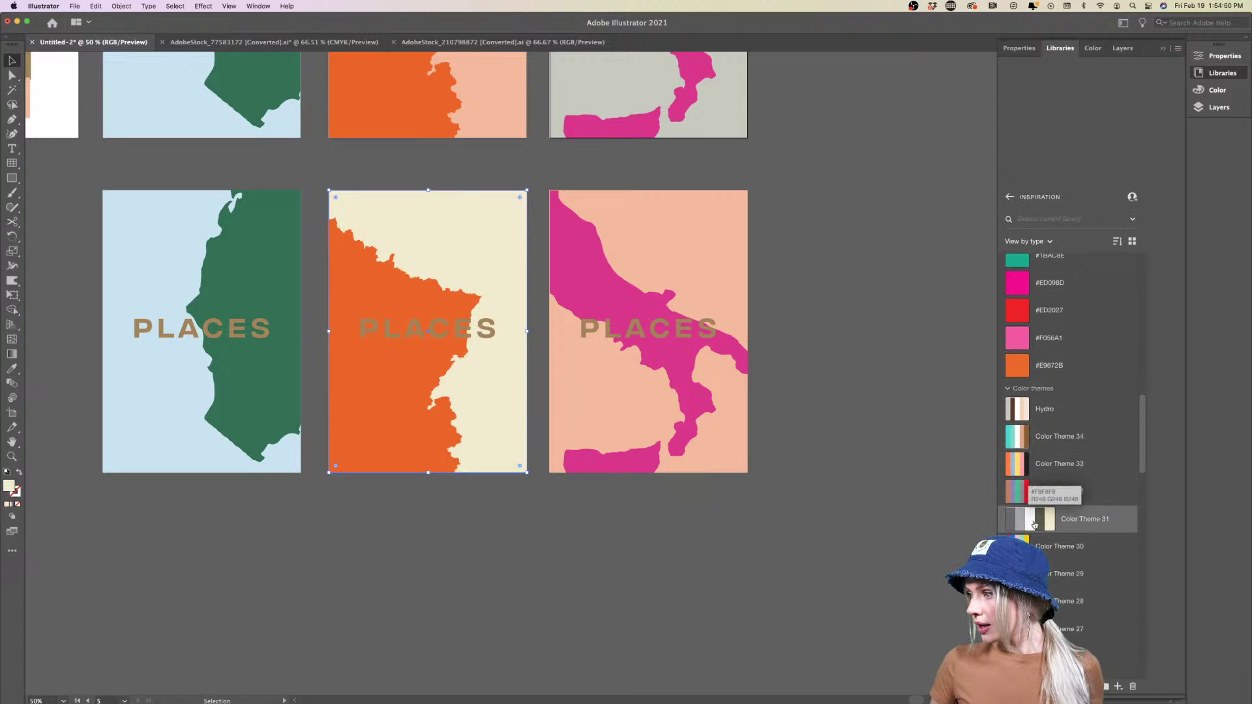
{"action": "left_click", "coordinate": [1033, 525]}
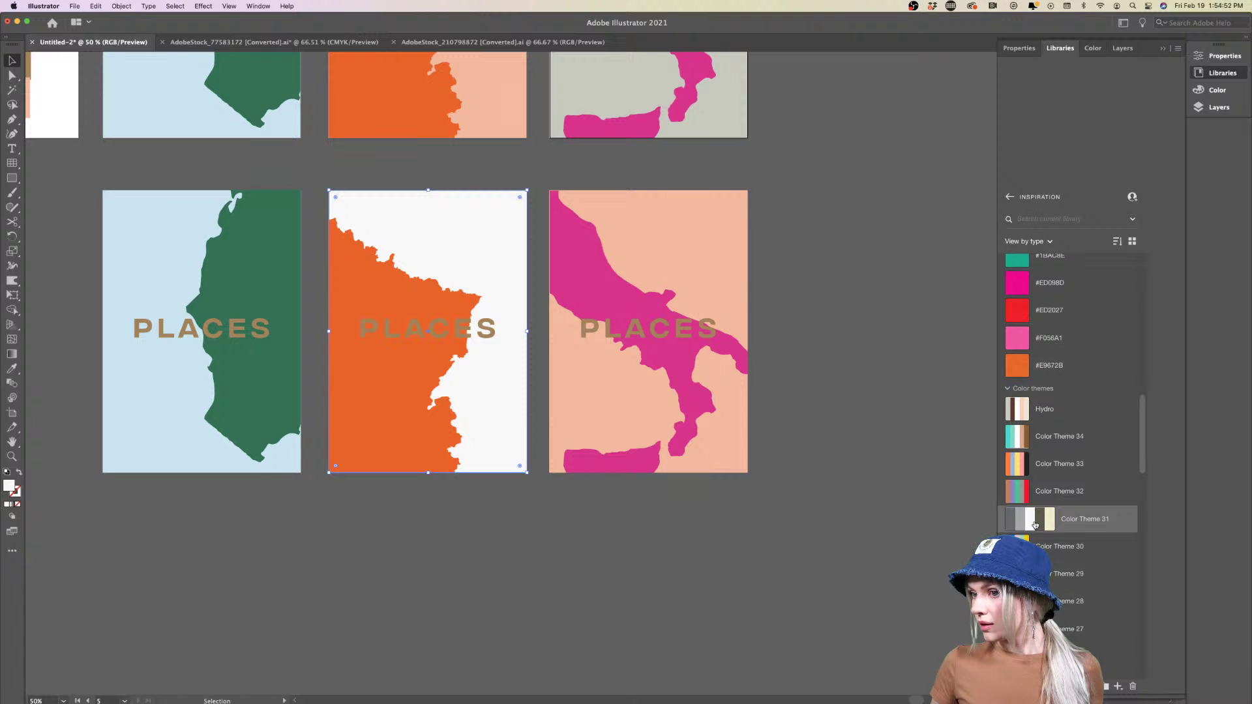
{"action": "left_click", "coordinate": [1040, 524]}
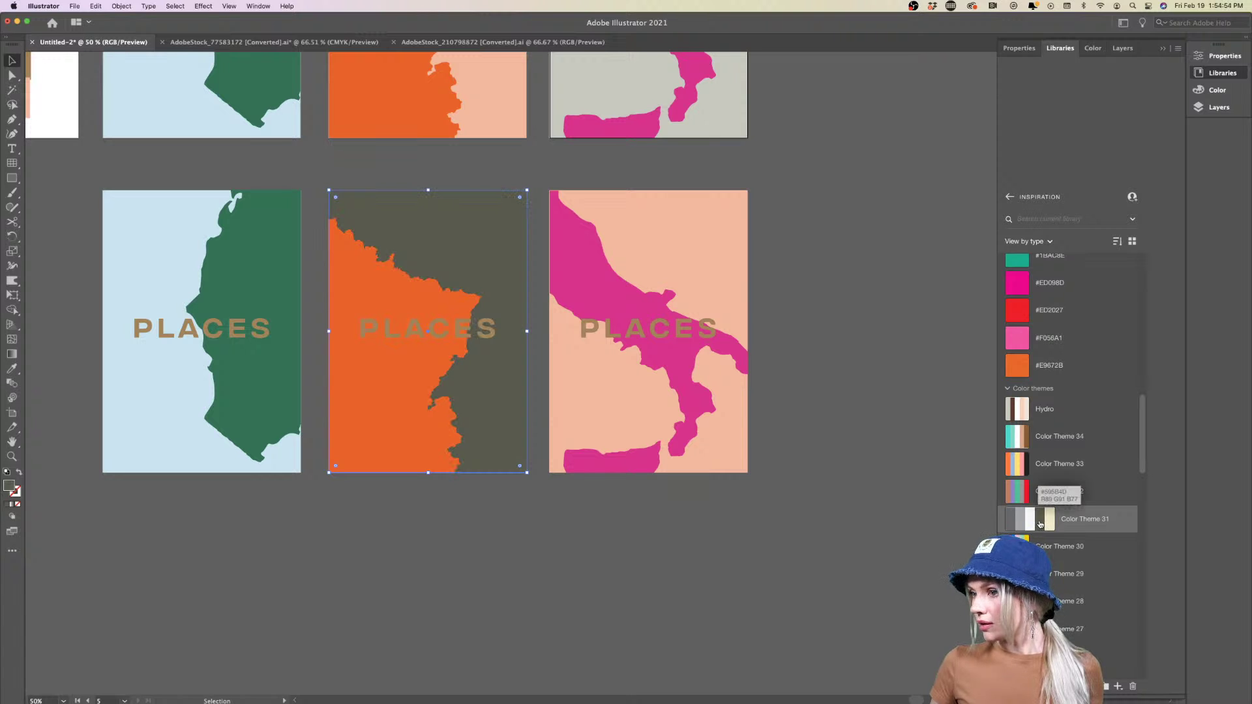
Try beige, light orange, sage, mustard and theme colours, settling on a light pink background
{"action": "scroll", "coordinate": [1040, 524], "scroll_direction": "down", "scroll_amount": 2}
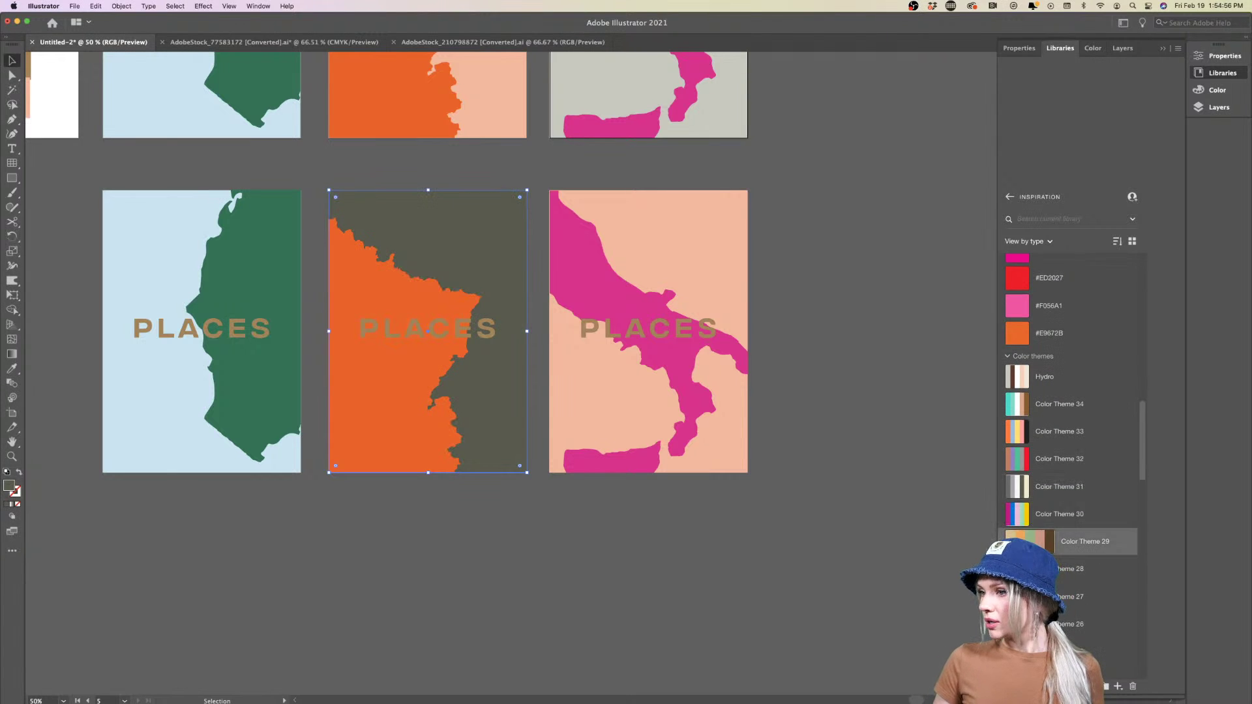
{"action": "left_click", "coordinate": [1015, 540]}
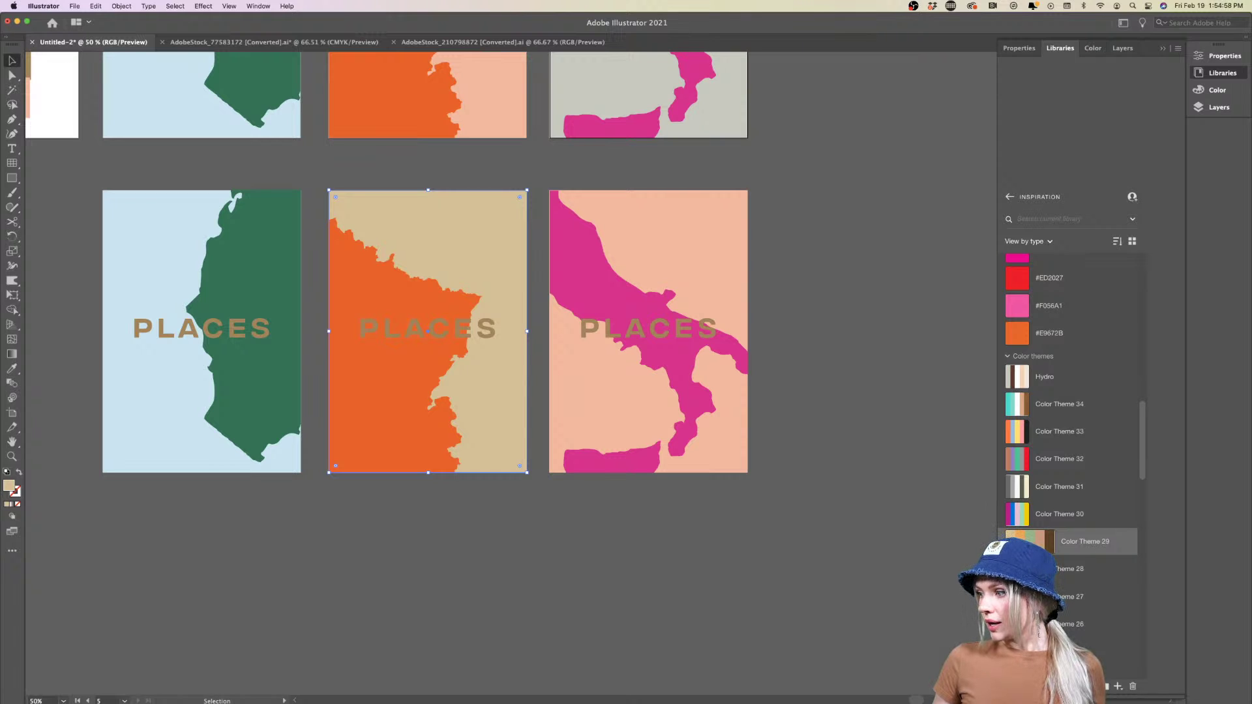
{"action": "left_click", "coordinate": [1019, 540]}
{"action": "left_click", "coordinate": [1034, 540]}
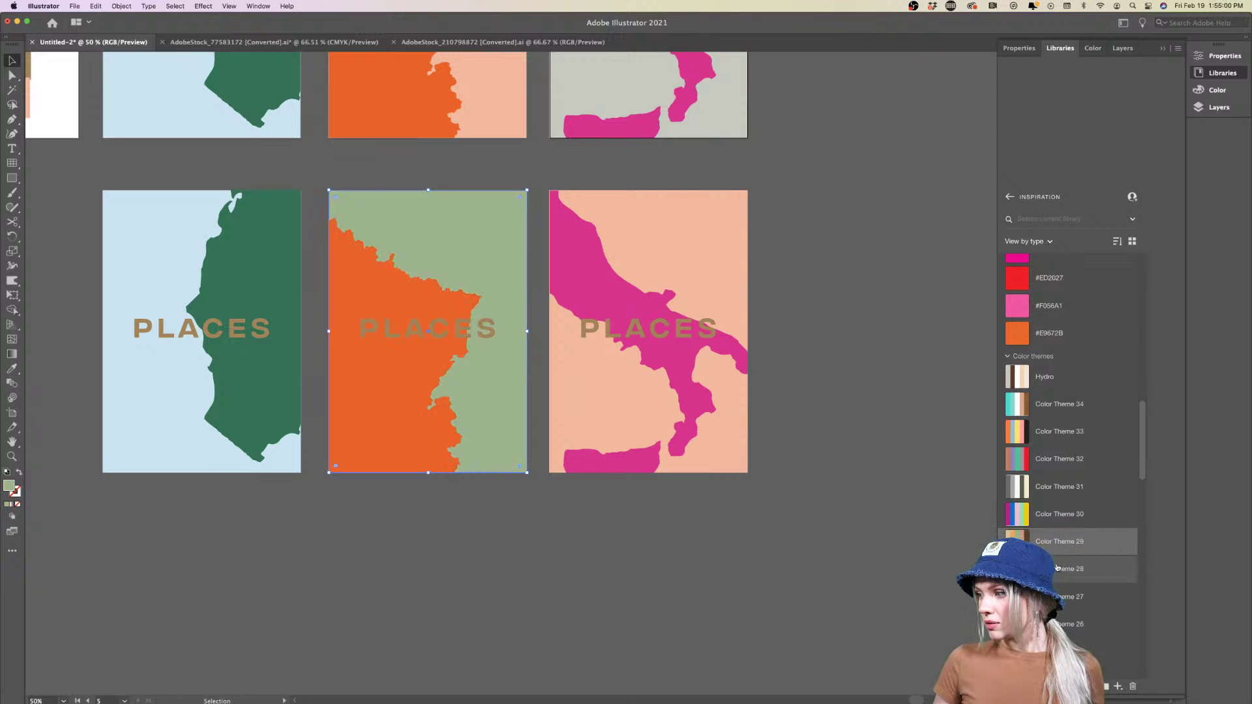
{"action": "left_click", "coordinate": [1020, 568]}
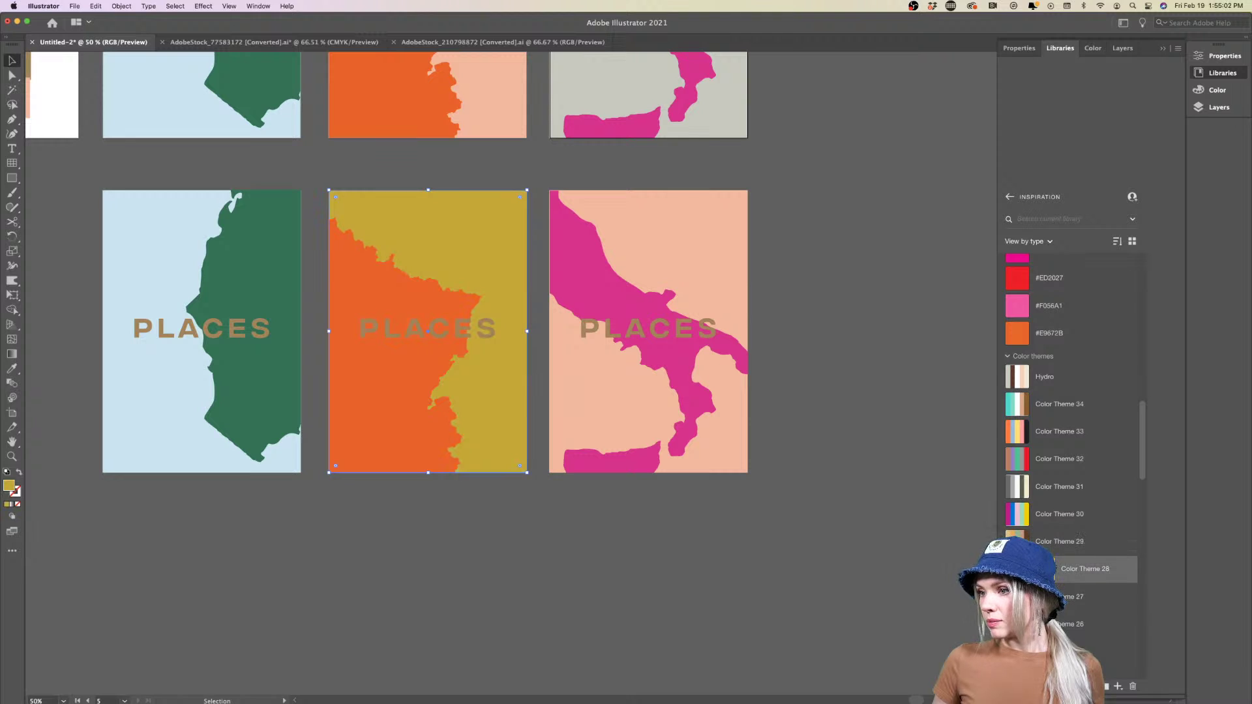
{"action": "scroll", "coordinate": [1031, 467], "scroll_direction": "down", "scroll_amount": 6}
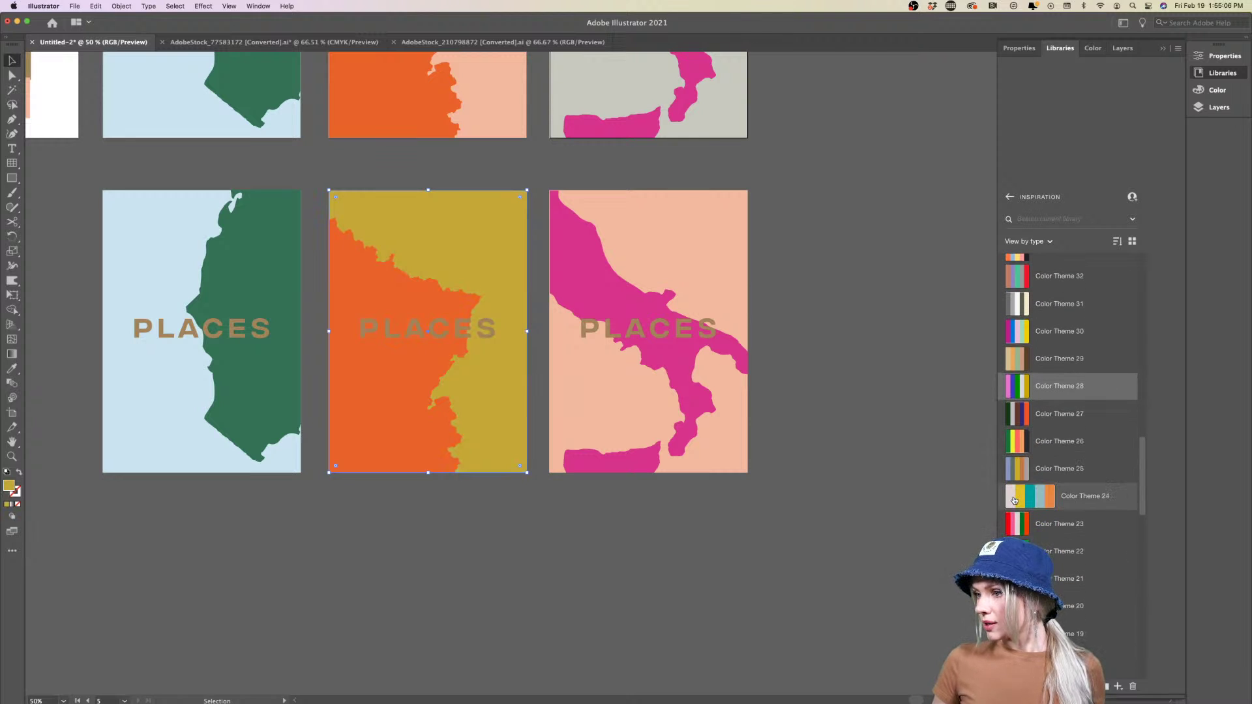
{"action": "left_click", "coordinate": [1014, 500]}
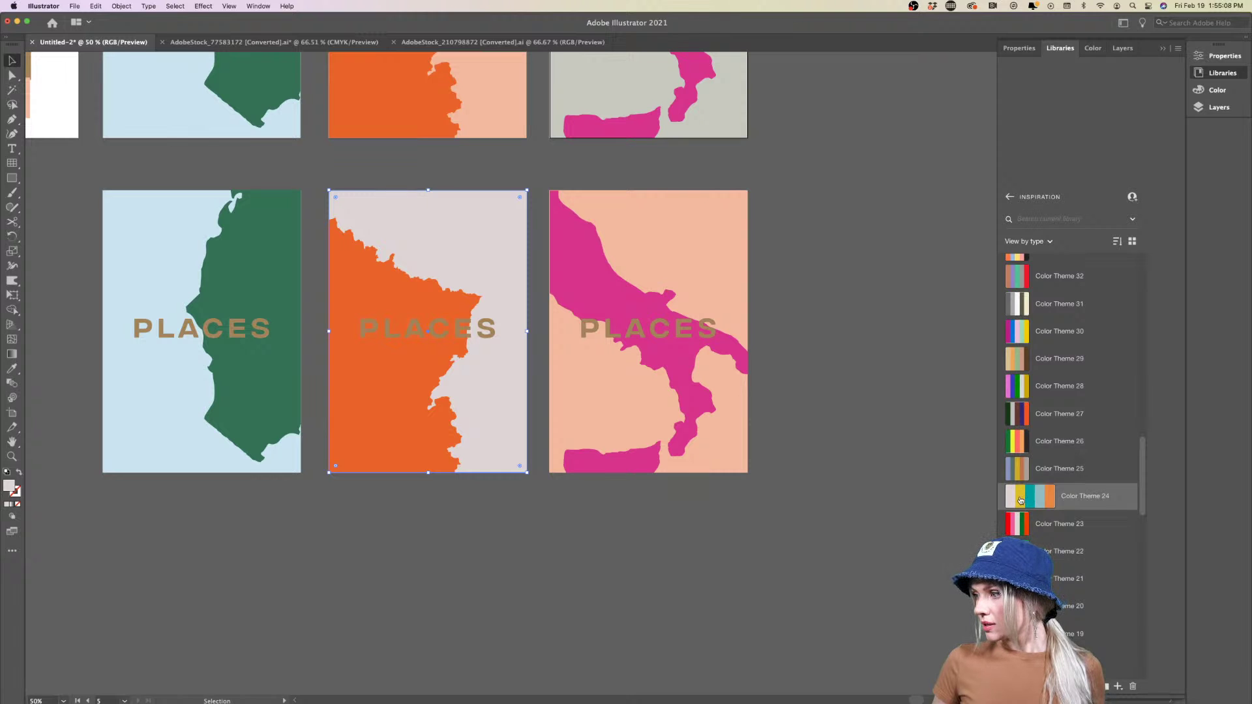
{"action": "left_click", "coordinate": [1021, 500]}
{"action": "left_click", "coordinate": [1040, 500]}
{"action": "left_click", "coordinate": [1031, 526]}
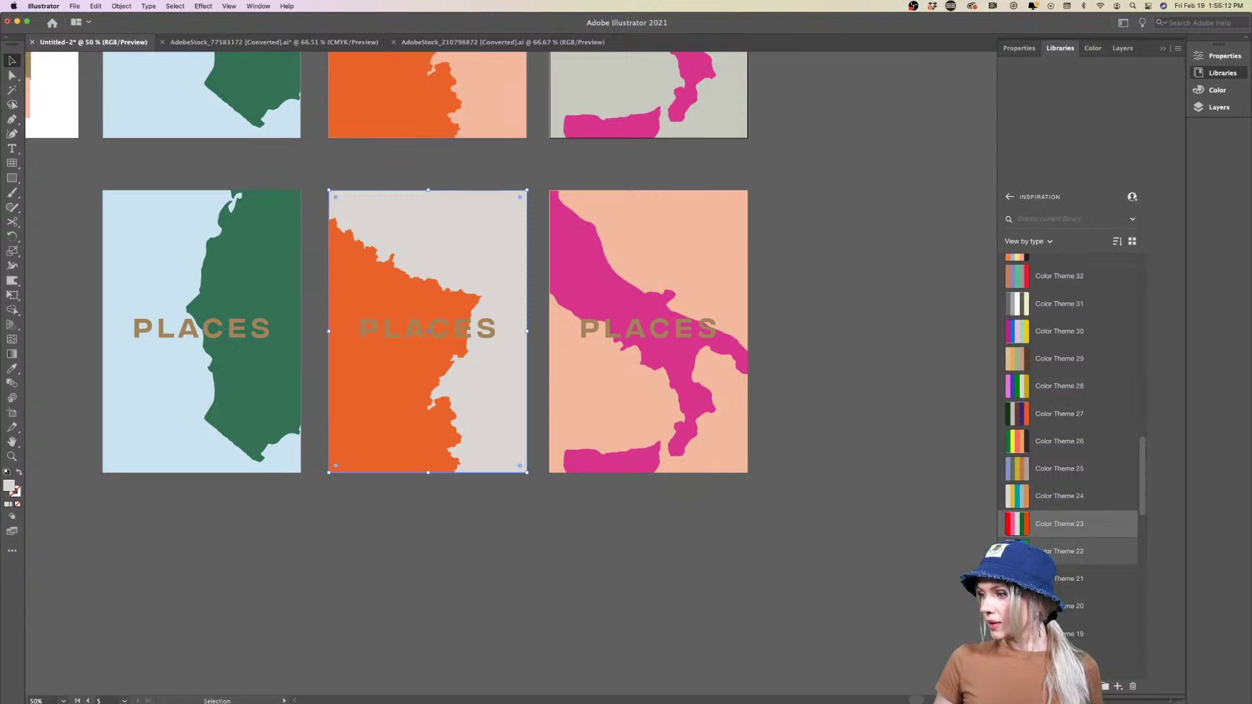
{"action": "left_click", "coordinate": [1018, 551]}
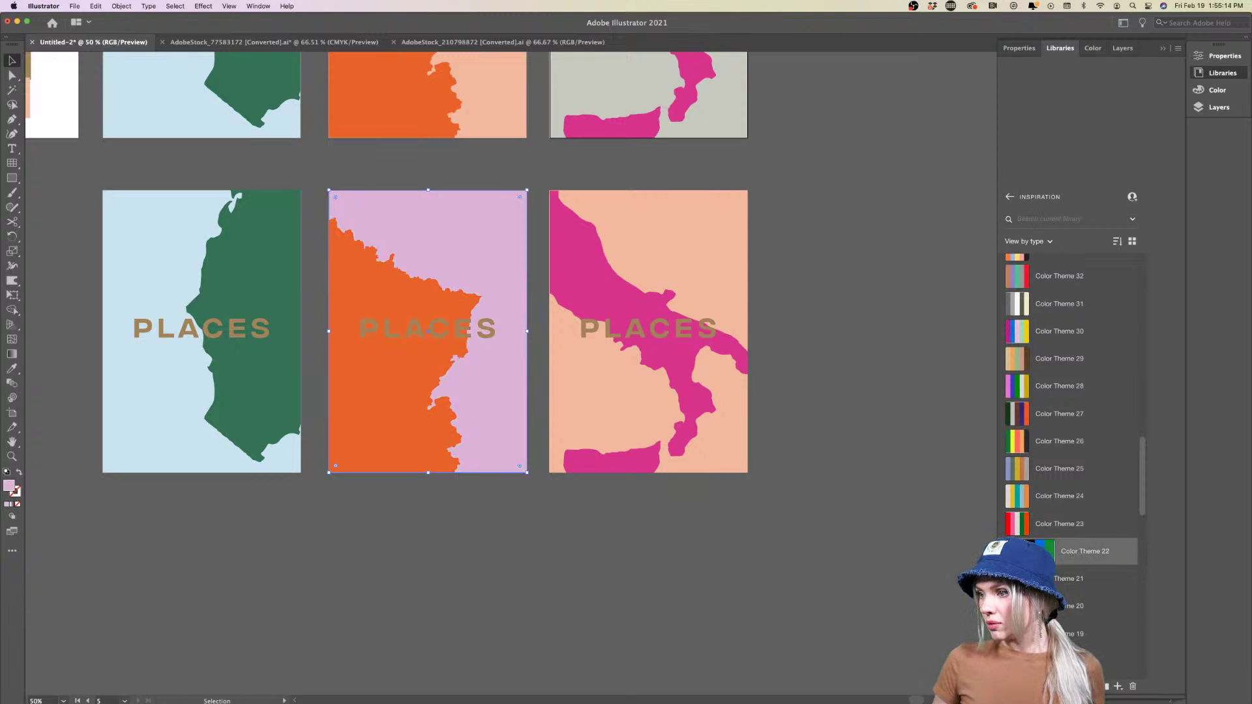
Isolate the France map group and recolour it orange #E9672B
{"action": "key", "text": "super+minus"}
{"action": "key", "text": "super+minus"}
{"action": "key", "text": "super+minus"}
{"action": "key", "text": "super+minus"}
{"action": "key", "text": "super+minus"}
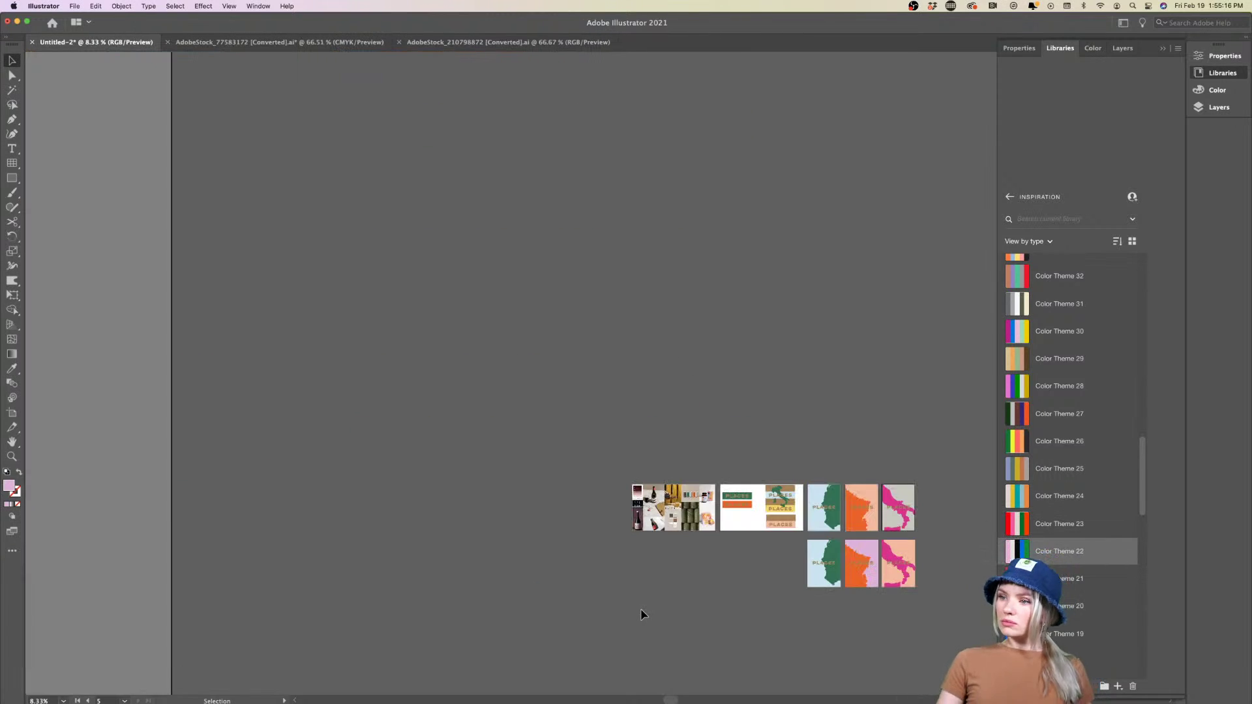
{"action": "scroll", "coordinate": [827, 587], "scroll_direction": "right", "scroll_amount": 5}
{"action": "scroll", "coordinate": [828, 587], "scroll_direction": "down", "scroll_amount": 3}
{"action": "scroll", "coordinate": [694, 496], "scroll_direction": "up", "scroll_amount": 3}
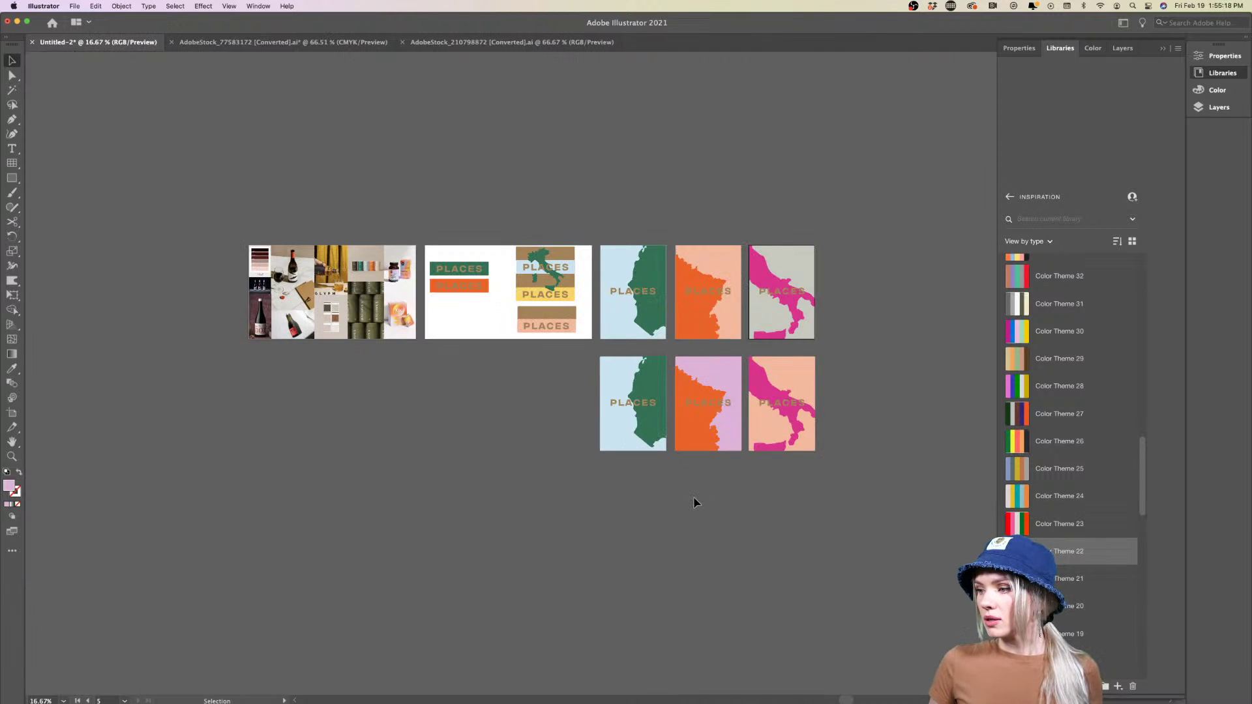
{"action": "scroll", "coordinate": [694, 496], "scroll_direction": "right", "scroll_amount": 3}
{"action": "scroll", "coordinate": [694, 496], "scroll_direction": "up", "scroll_amount": 2}
{"action": "scroll", "coordinate": [522, 483], "scroll_direction": "down", "scroll_amount": 2}
{"action": "scroll", "coordinate": [522, 483], "scroll_direction": "right", "scroll_amount": 2}
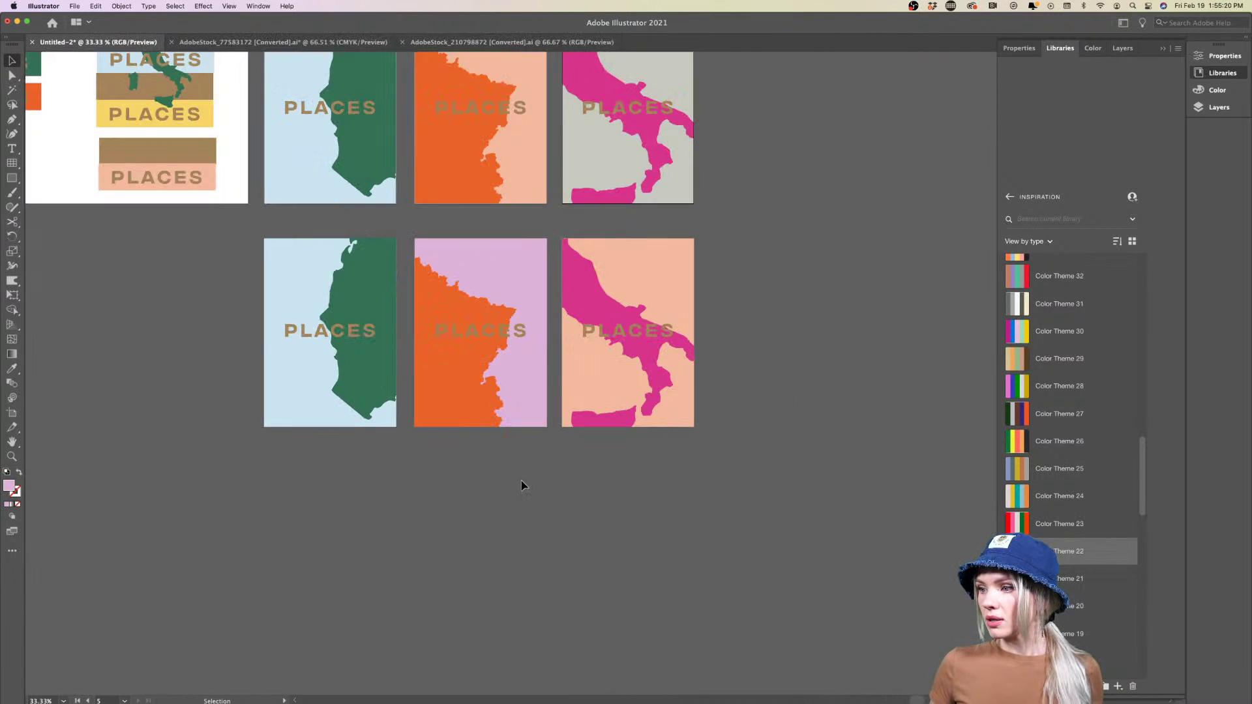
{"action": "scroll", "coordinate": [521, 482], "scroll_direction": "up", "scroll_amount": 3}
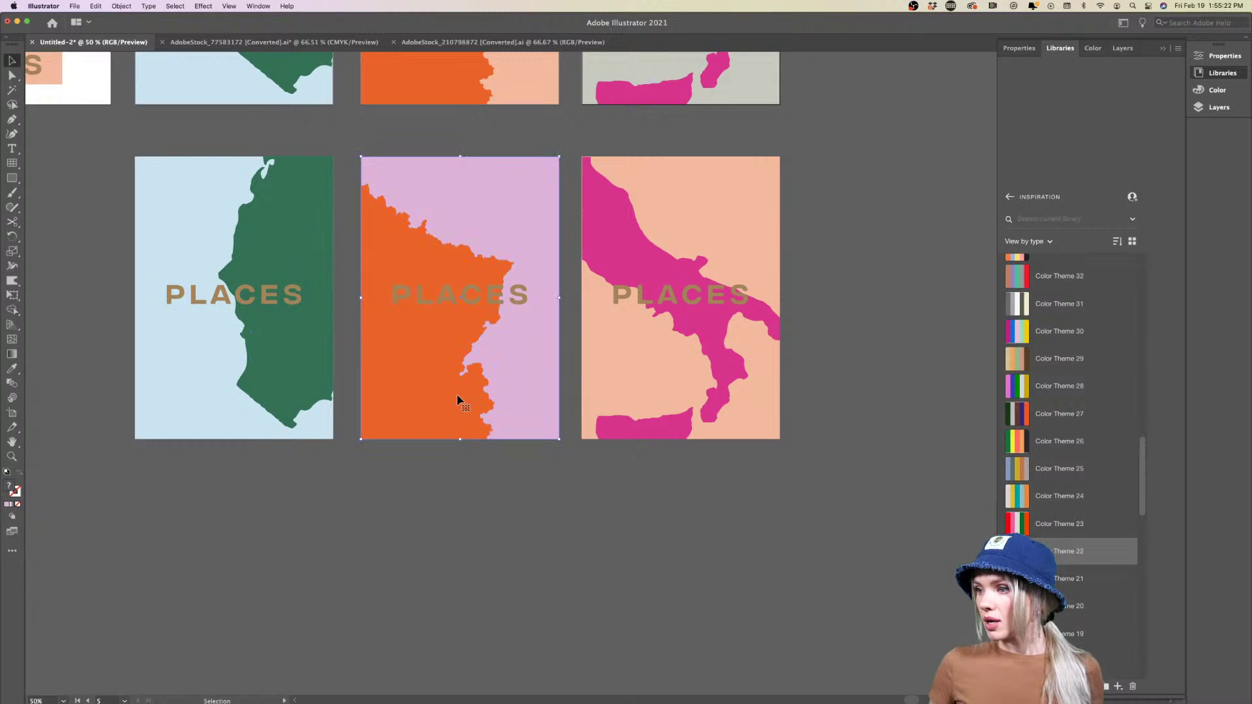
{"action": "double_click", "coordinate": [461, 399]}
{"action": "scroll", "coordinate": [1017, 345], "scroll_direction": "up", "scroll_amount": 3}
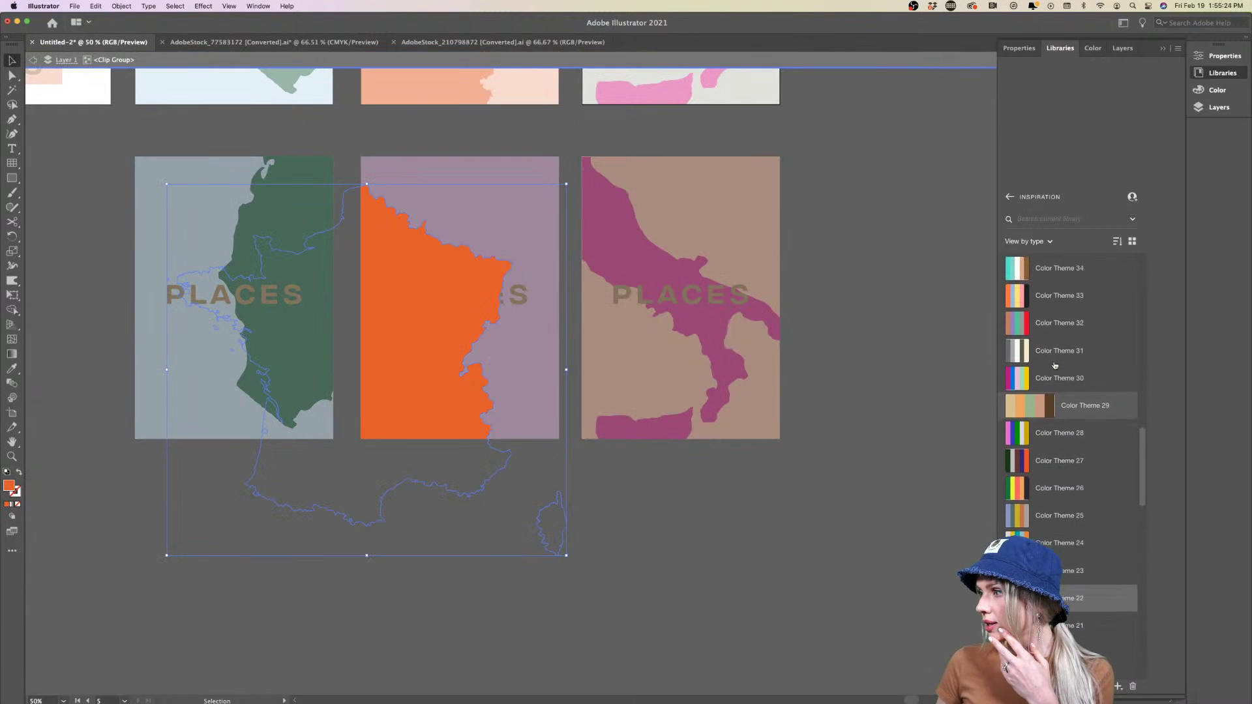
{"action": "left_click", "coordinate": [1011, 328]}
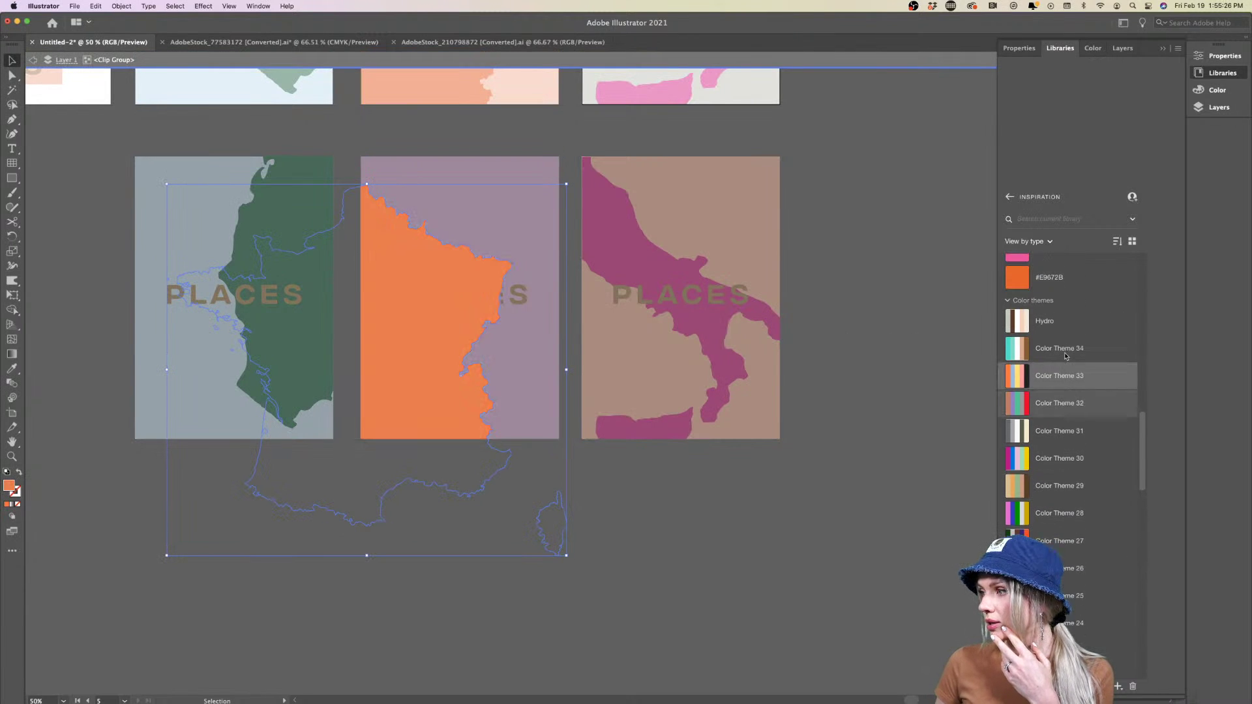
{"action": "left_click", "coordinate": [1019, 307]}
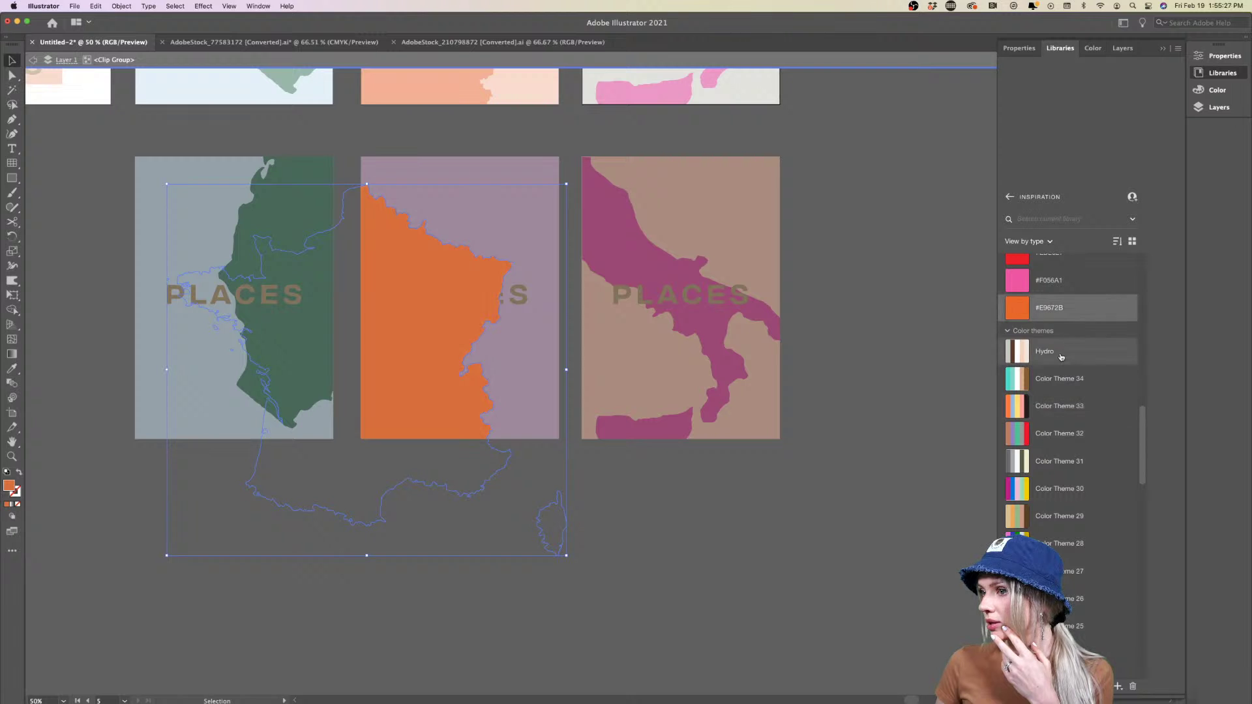
{"action": "double_click", "coordinate": [732, 545]}
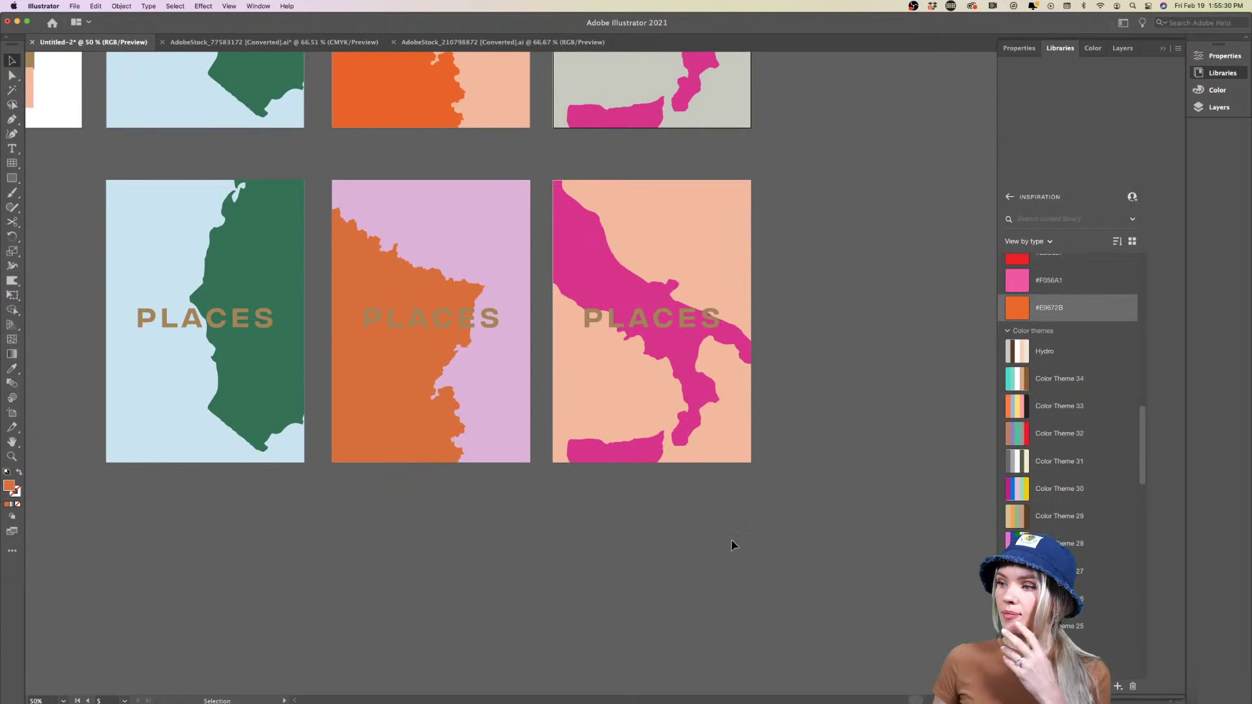
Re-isolate the France map and change its colour to orange #FC541B
{"action": "key", "text": "super+minus"}
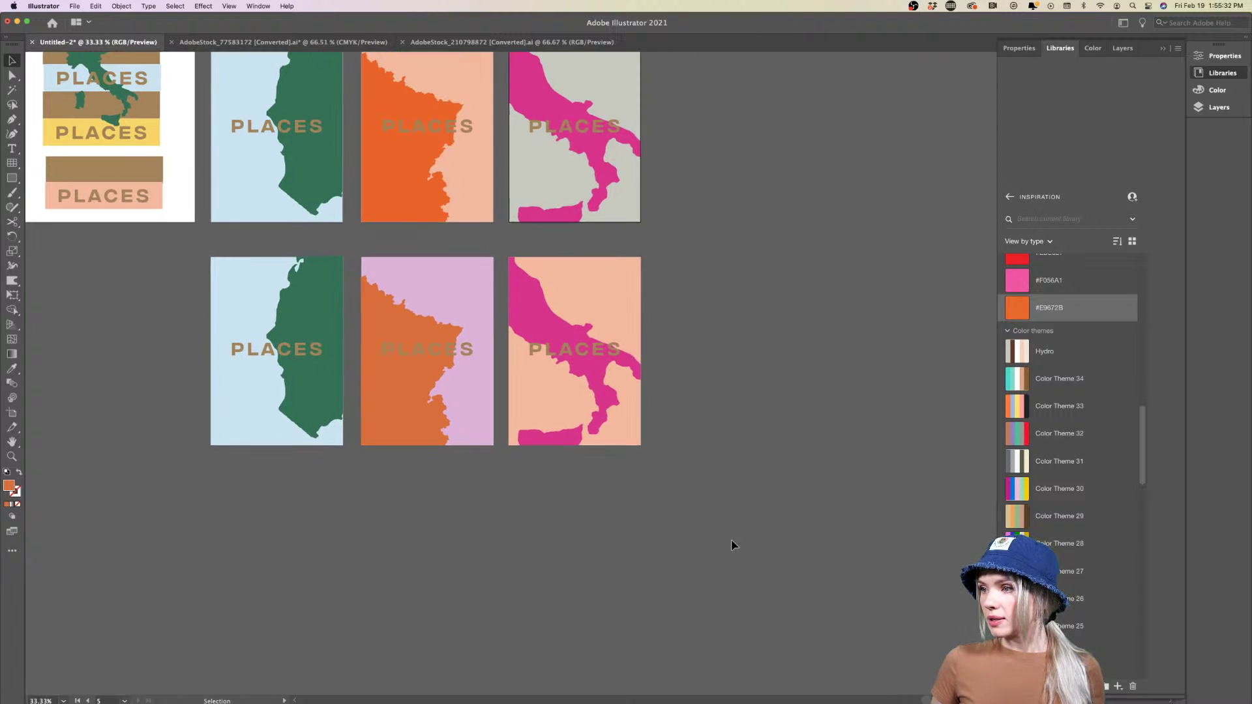
{"action": "double_click", "coordinate": [414, 413]}
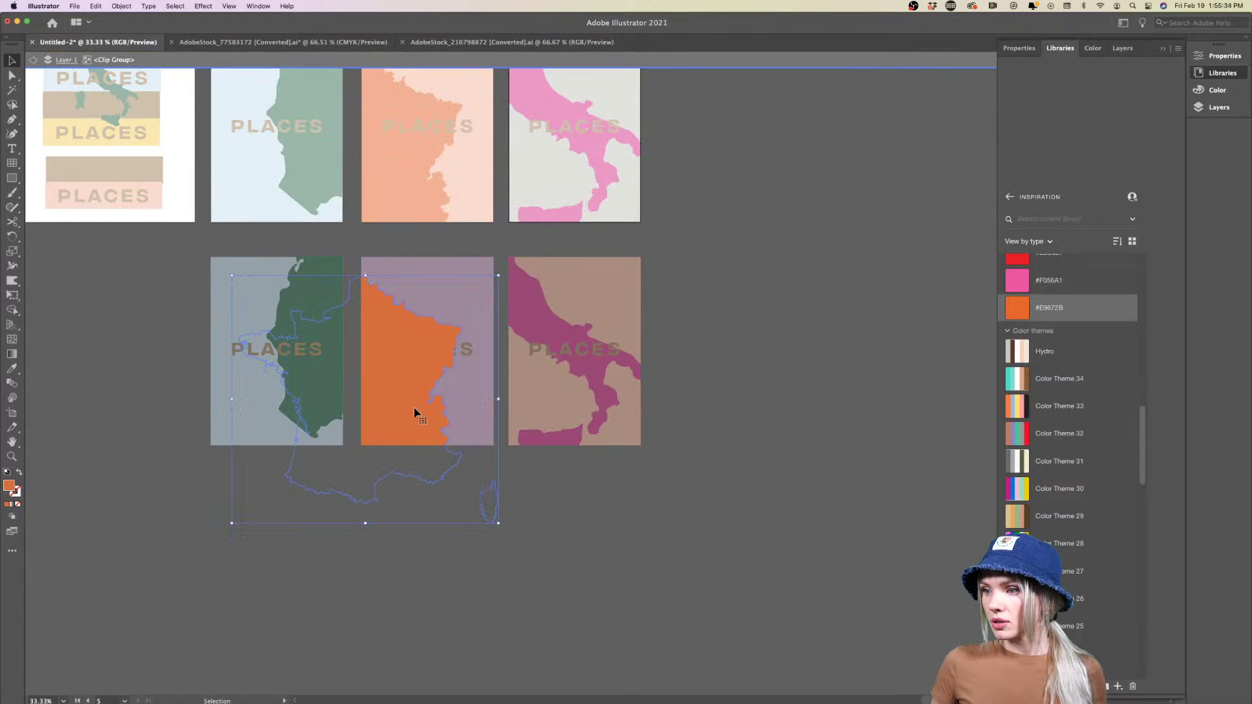
{"action": "scroll", "coordinate": [1051, 332], "scroll_direction": "up", "scroll_amount": 5}
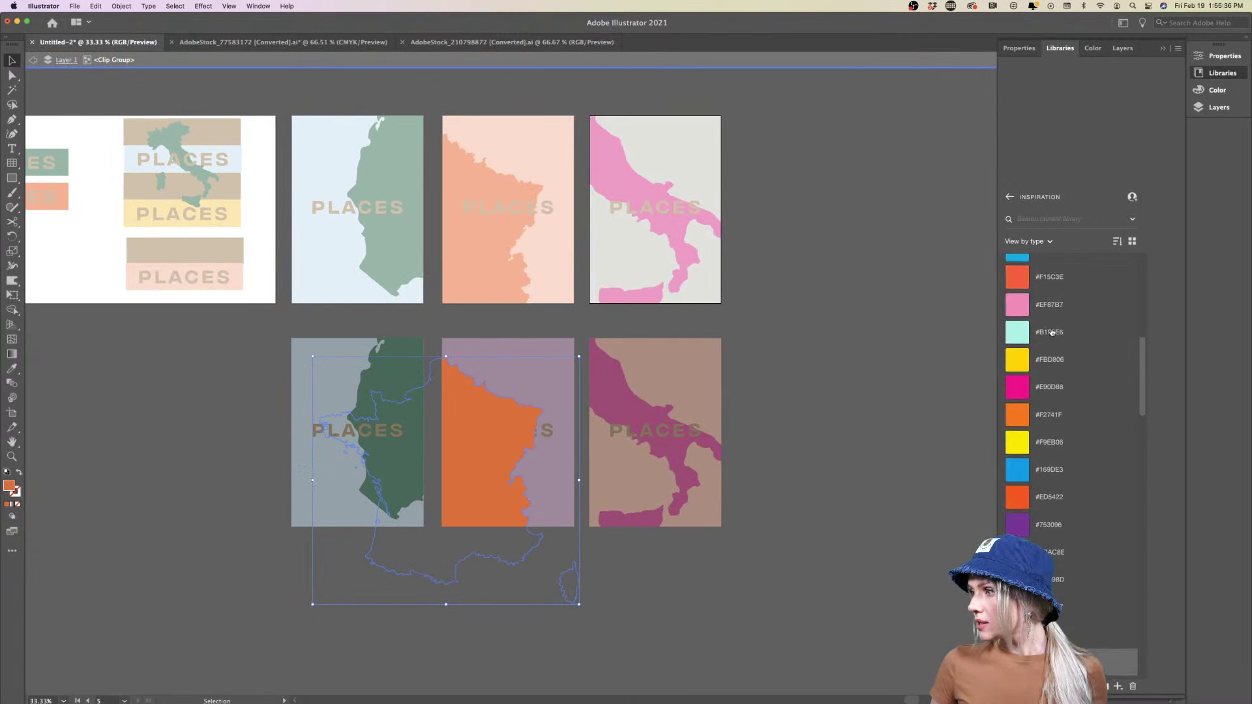
{"action": "scroll", "coordinate": [1051, 332], "scroll_direction": "up", "scroll_amount": 10}
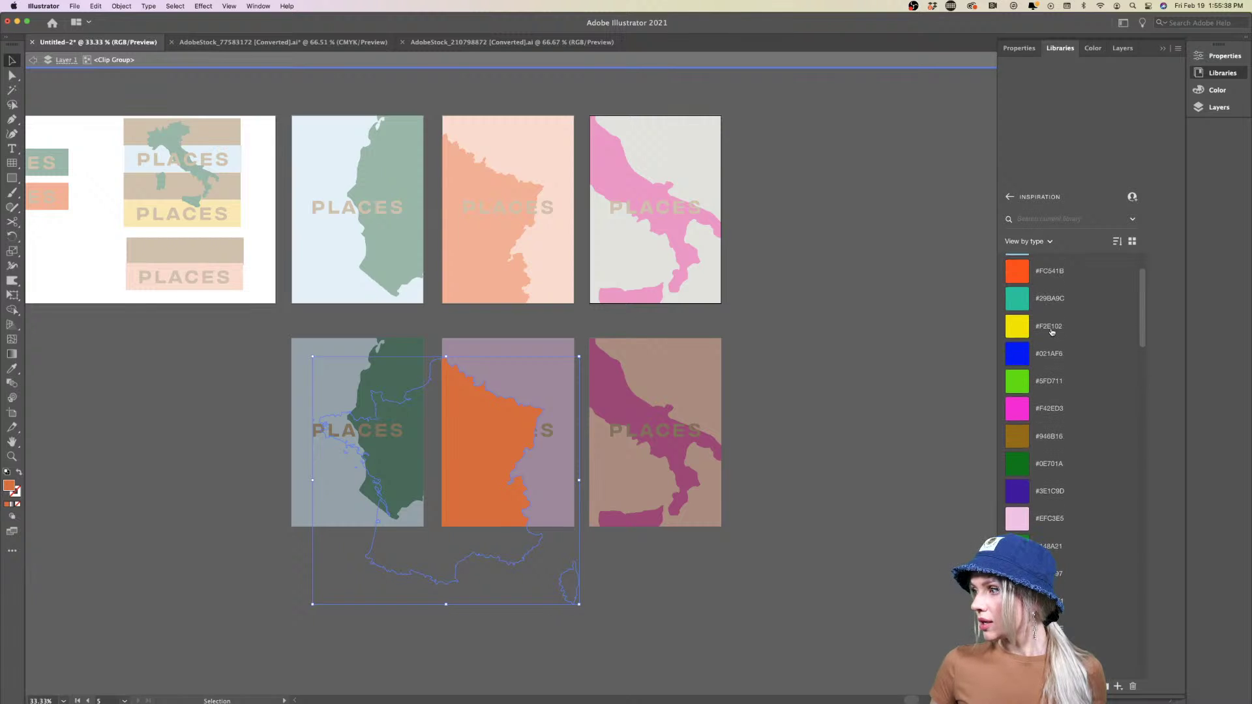
{"action": "scroll", "coordinate": [1043, 333], "scroll_direction": "up", "scroll_amount": 2}
{"action": "left_click", "coordinate": [1021, 338]}
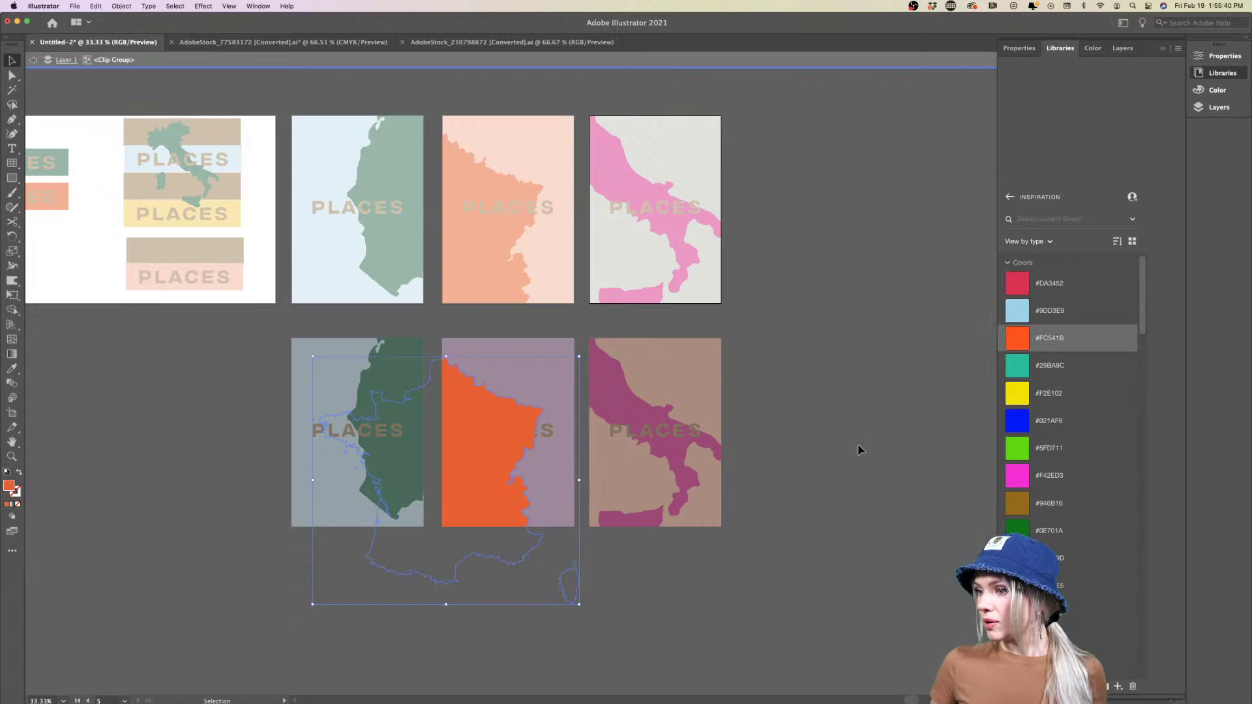
{"action": "double_click", "coordinate": [858, 448]}
{"action": "scroll", "coordinate": [858, 448], "scroll_direction": "down", "scroll_amount": 3}
{"action": "scroll", "coordinate": [858, 449], "scroll_direction": "down", "scroll_amount": 1}
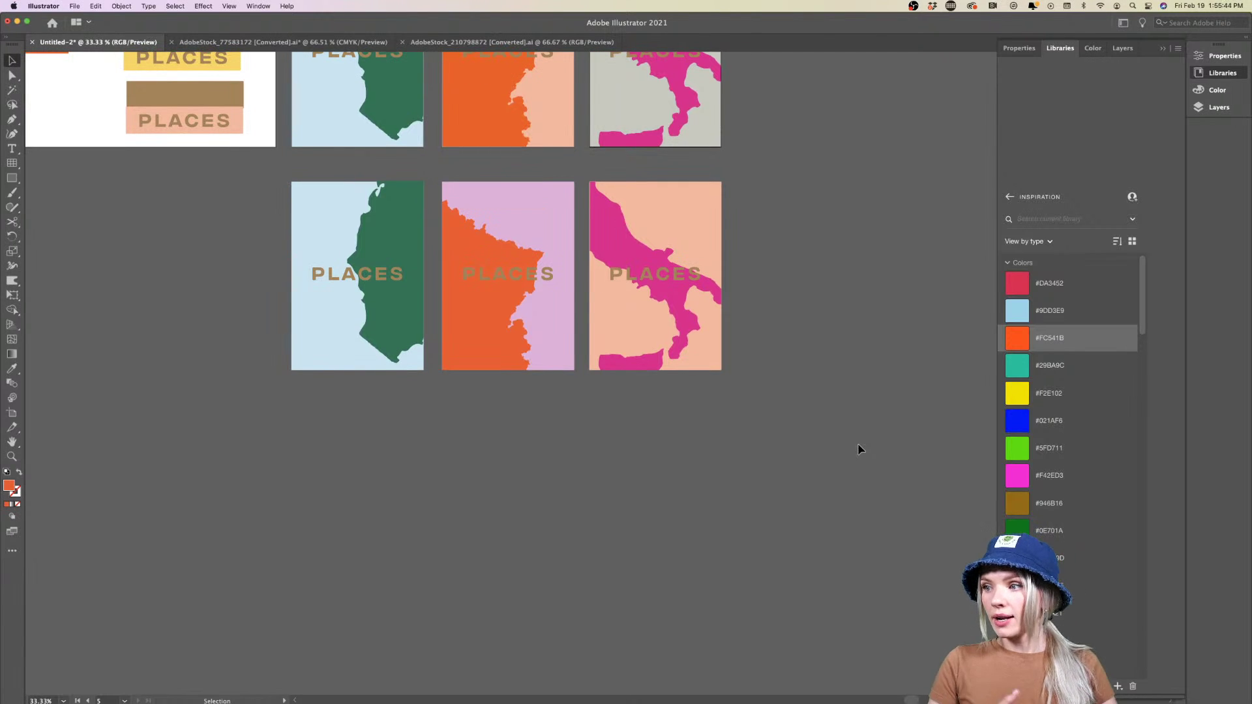
{"action": "scroll", "coordinate": [609, 357], "scroll_direction": "up", "scroll_amount": 3}
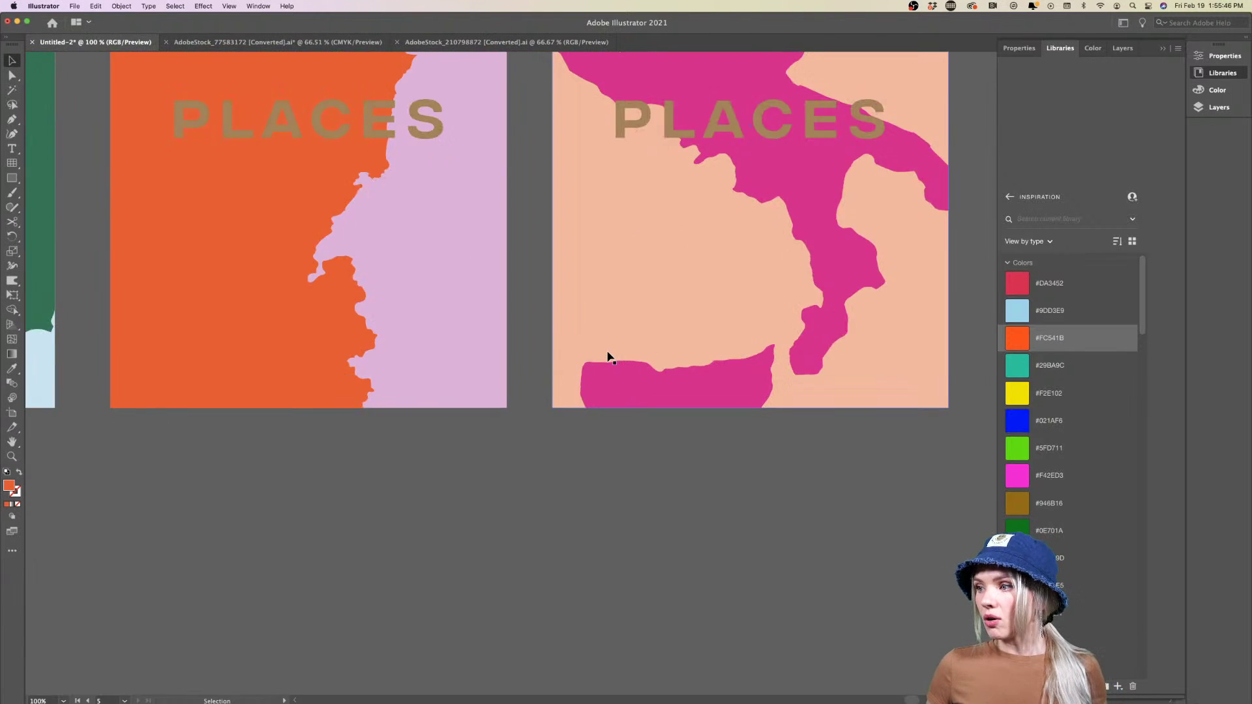
{"action": "scroll", "coordinate": [610, 357], "scroll_direction": "down", "scroll_amount": 2}
{"action": "scroll", "coordinate": [609, 358], "scroll_direction": "up", "scroll_amount": 2}
{"action": "scroll", "coordinate": [610, 357], "scroll_direction": "left", "scroll_amount": 2}
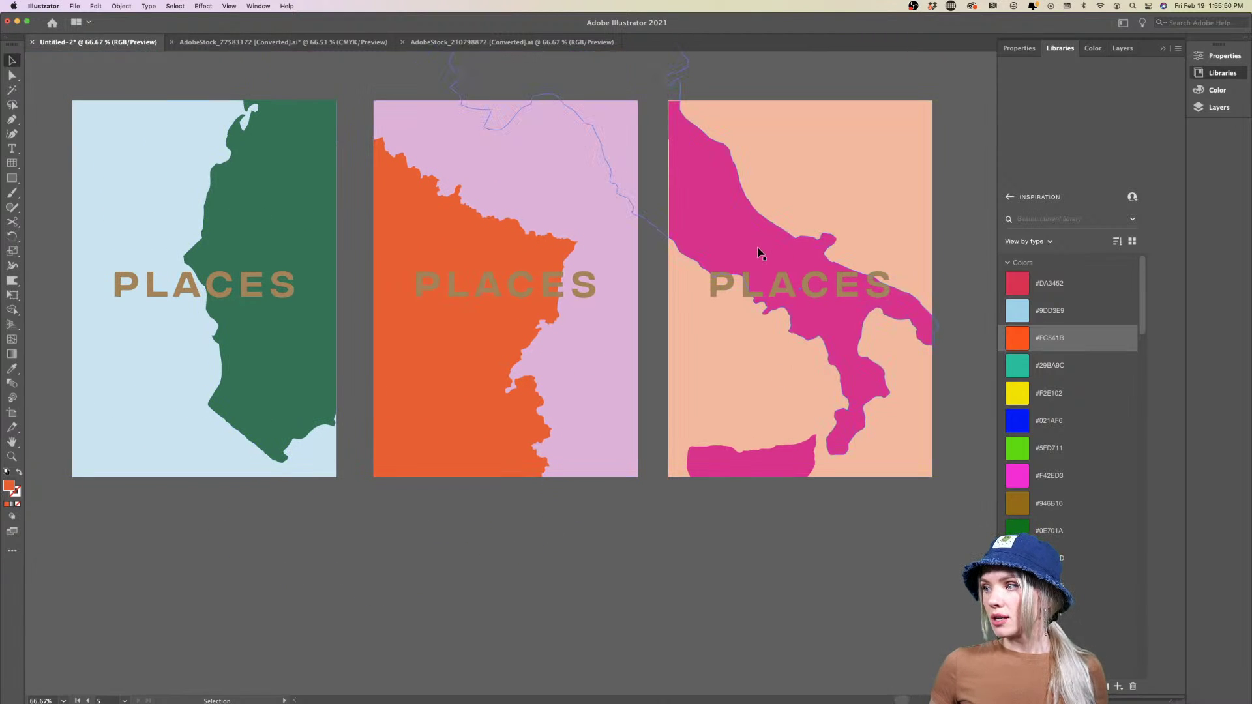
{"action": "scroll", "coordinate": [299, 235], "scroll_direction": "down", "scroll_amount": 1}
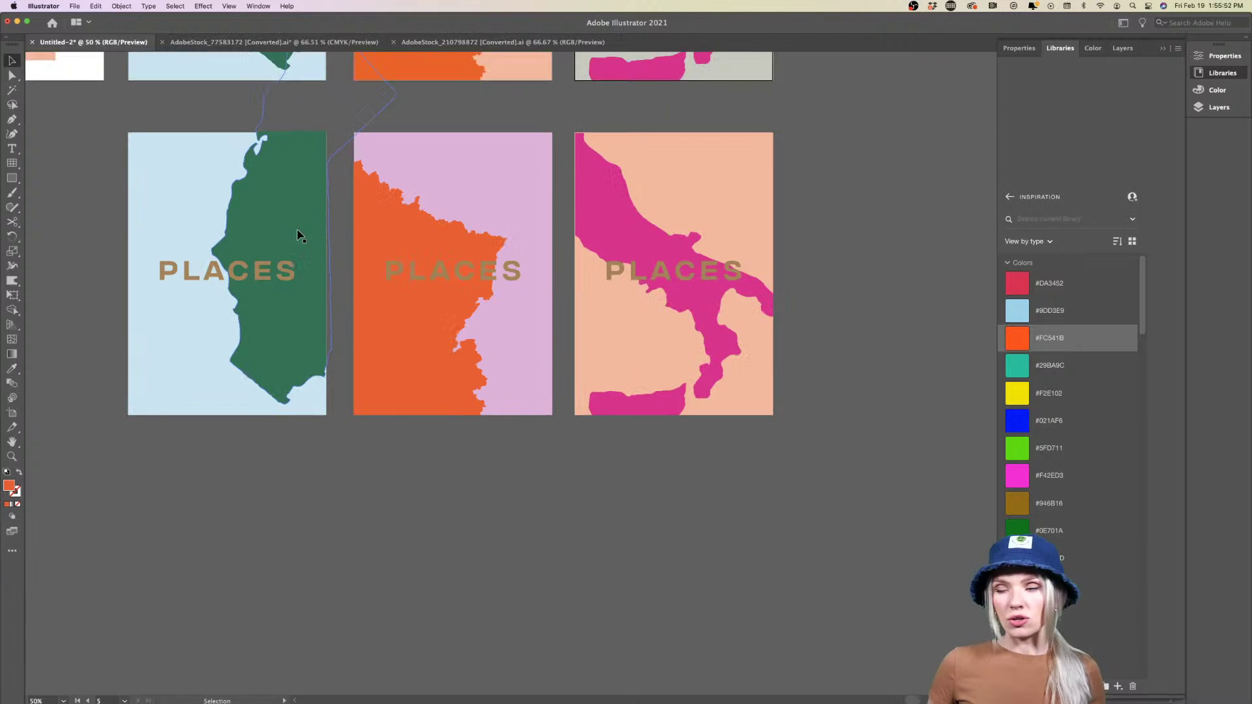
{"action": "scroll", "coordinate": [299, 234], "scroll_direction": "down", "scroll_amount": 2}
{"action": "scroll", "coordinate": [299, 235], "scroll_direction": "down", "scroll_amount": 2}
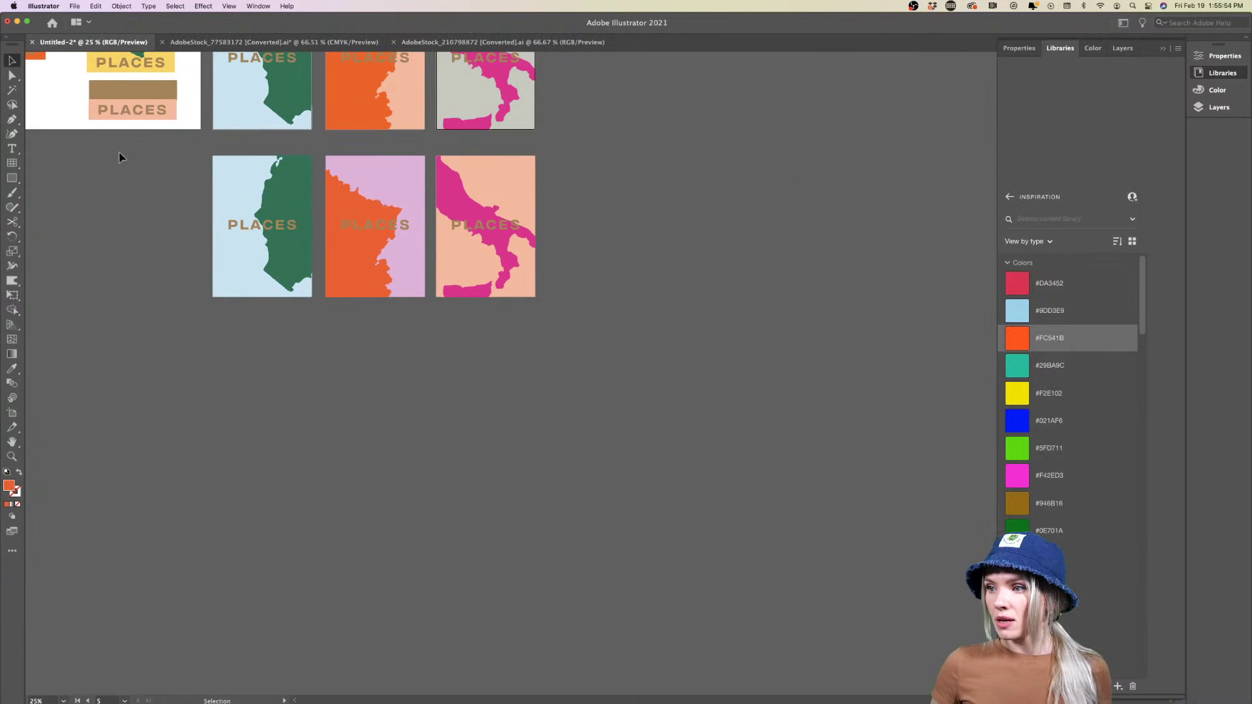
Drag the orange France map up-right within its isolated clip group, leaving lilac visible on the left
{"action": "left_click", "coordinate": [352, 270]}
{"action": "double_click", "coordinate": [352, 270]}
{"action": "left_click_drag", "start_coordinate": [353, 269], "coordinate": [455, 204]}
{"action": "double_click", "coordinate": [447, 449]}
{"action": "scroll", "coordinate": [364, 339], "scroll_direction": "up", "scroll_amount": 3}
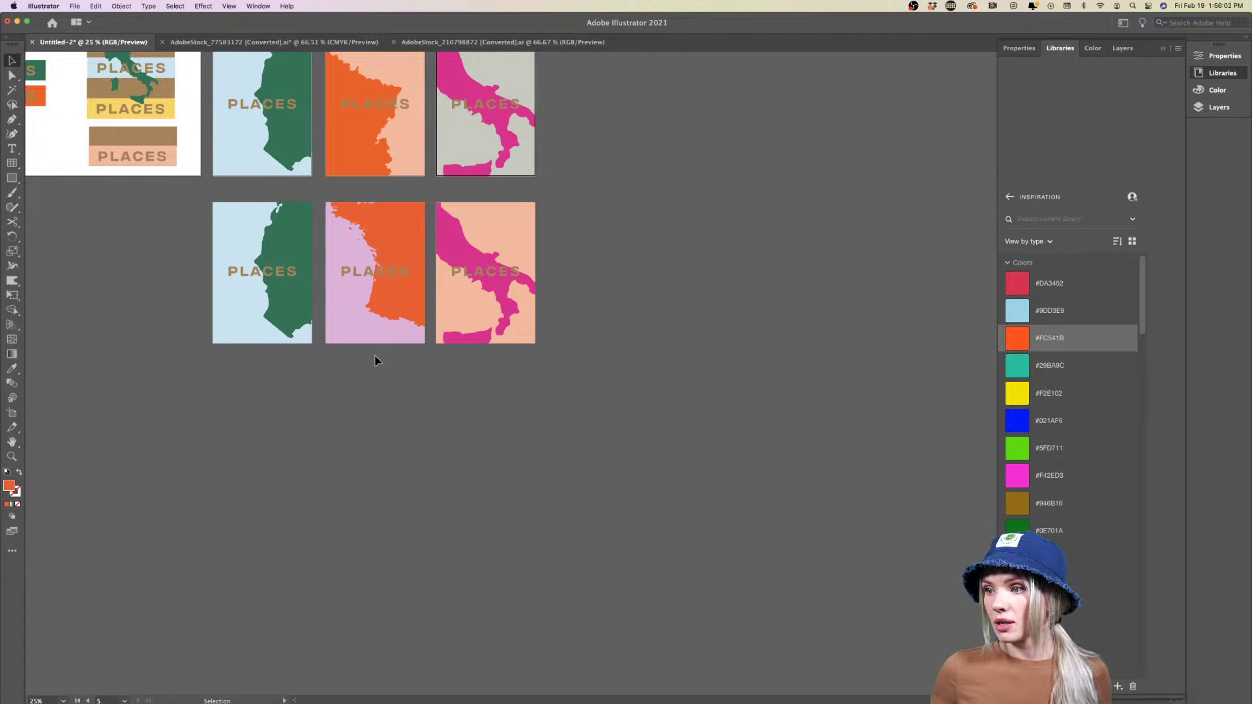
{"action": "scroll", "coordinate": [375, 360], "scroll_direction": "up", "scroll_amount": 1}
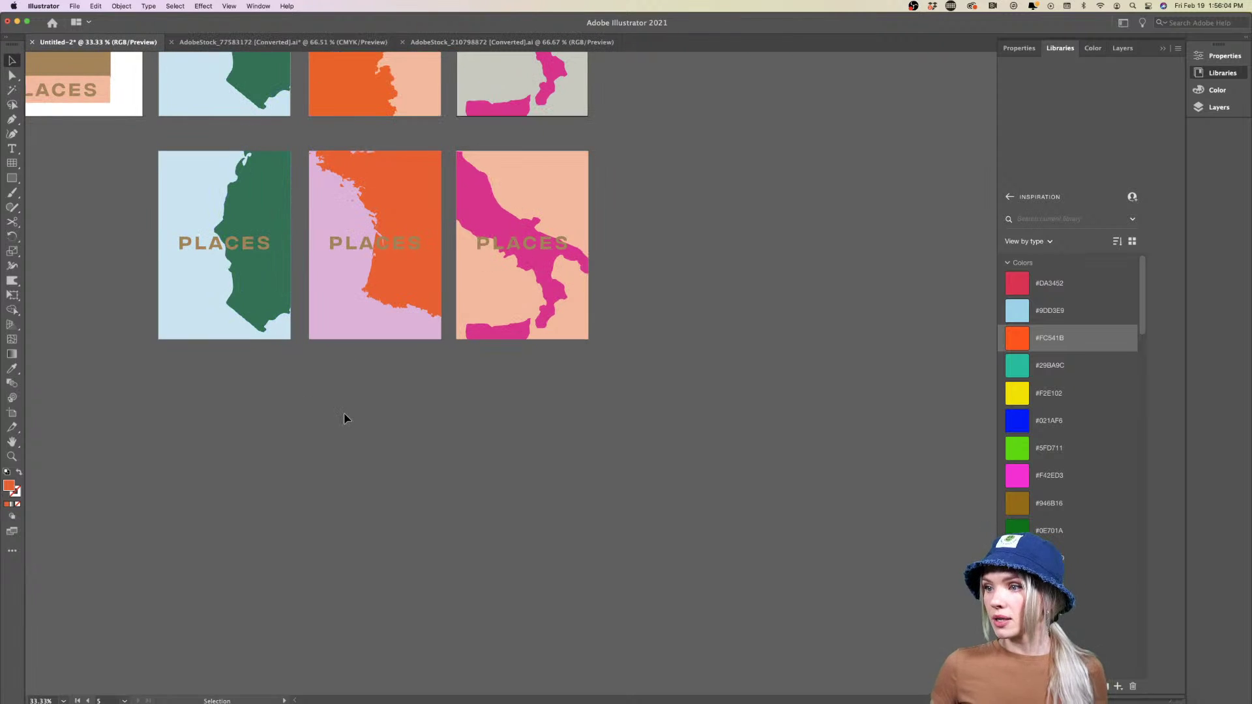
{"action": "scroll", "coordinate": [344, 418], "scroll_direction": "down", "scroll_amount": 2}
{"action": "scroll", "coordinate": [344, 418], "scroll_direction": "left", "scroll_amount": 3}
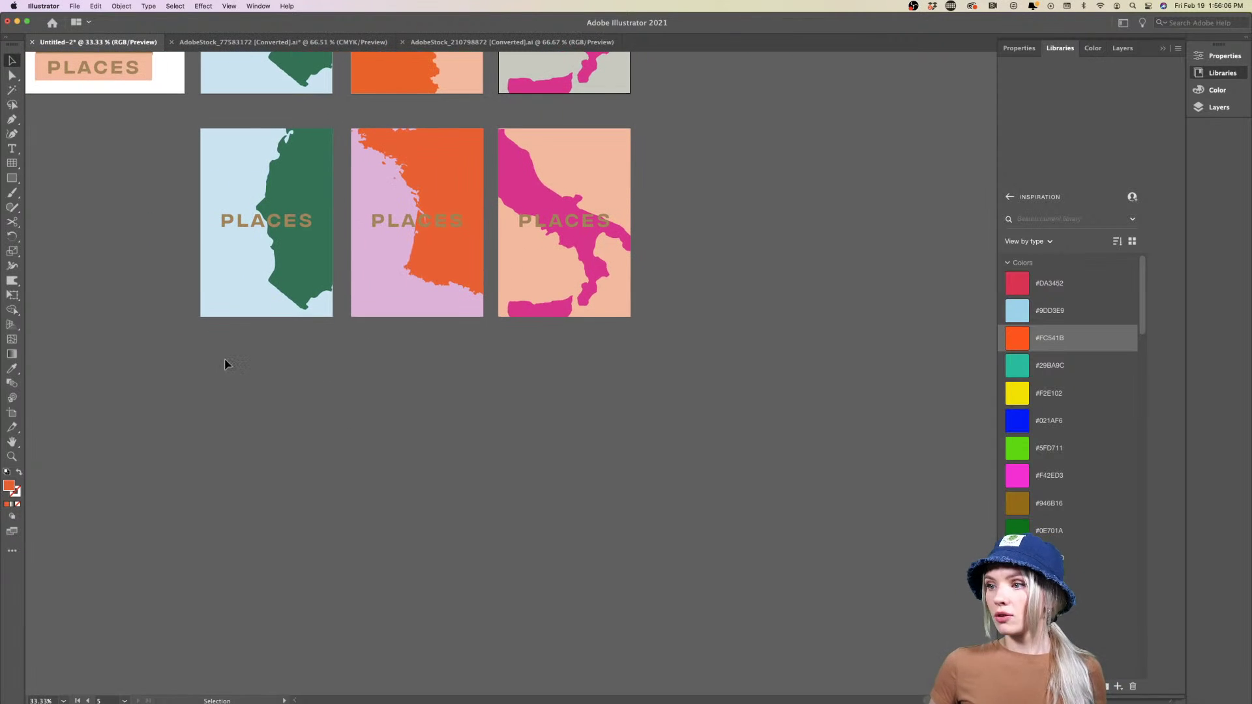
{"action": "scroll", "coordinate": [223, 369], "scroll_direction": "left", "scroll_amount": 2}
{"action": "scroll", "coordinate": [223, 369], "scroll_direction": "down", "scroll_amount": 1}
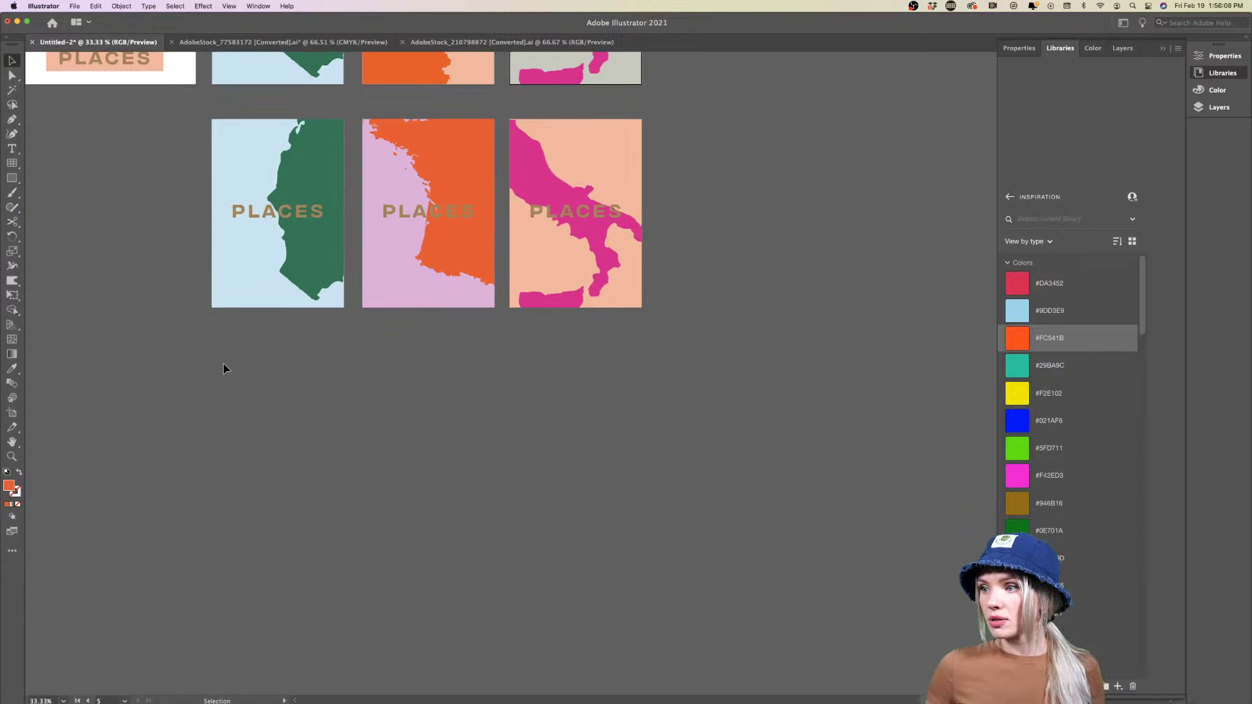
{"action": "scroll", "coordinate": [165, 371], "scroll_direction": "up", "scroll_amount": 10}
{"action": "scroll", "coordinate": [164, 371], "scroll_direction": "left", "scroll_amount": 10}
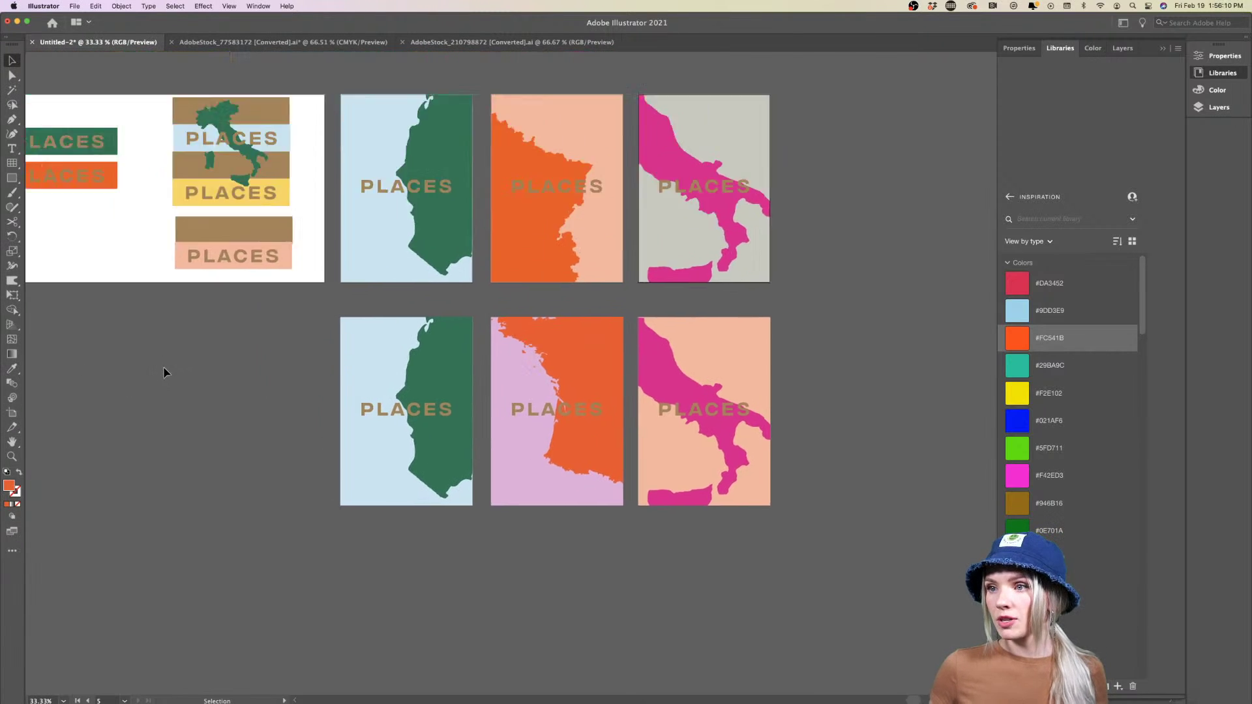
Delete the green and orange PLACES boxes, then draw a rectangle and duplicate it into a block grid
{"action": "left_click_drag", "start_coordinate": [164, 371], "coordinate": [111, 215]}
{"action": "key", "text": "Delete"}
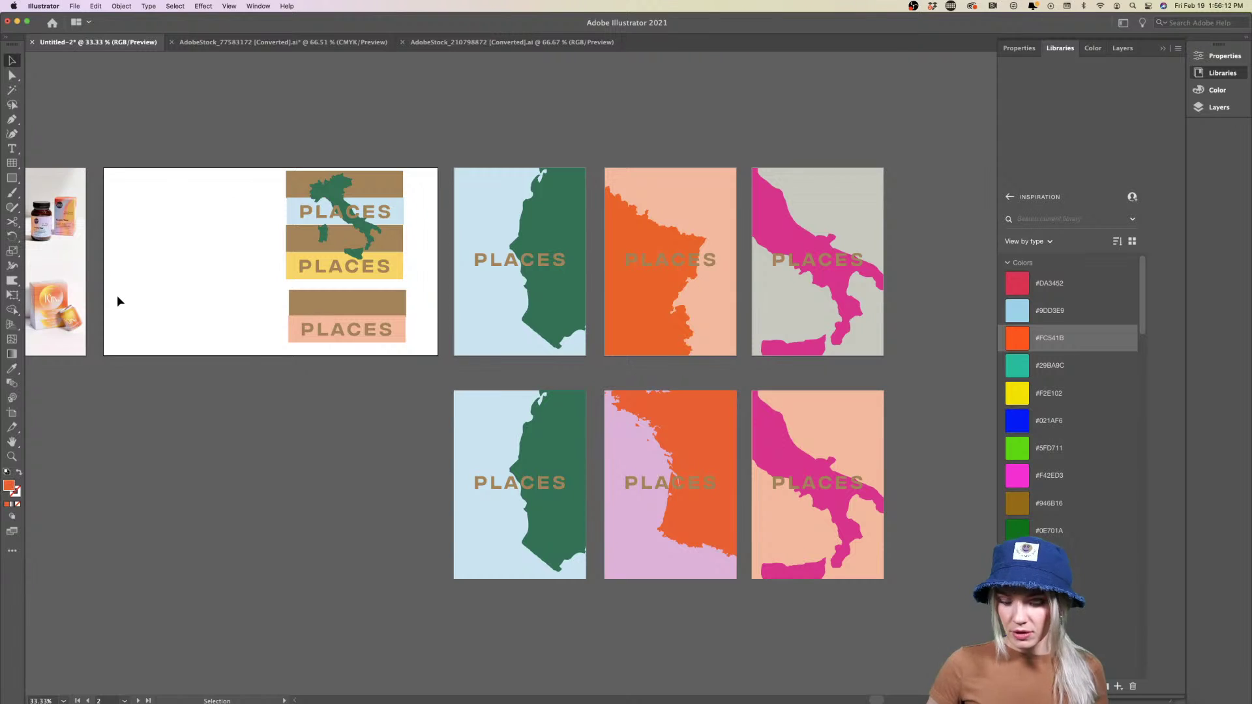
{"action": "left_click", "coordinate": [57, 227]}
{"action": "left_click", "coordinate": [11, 178]}
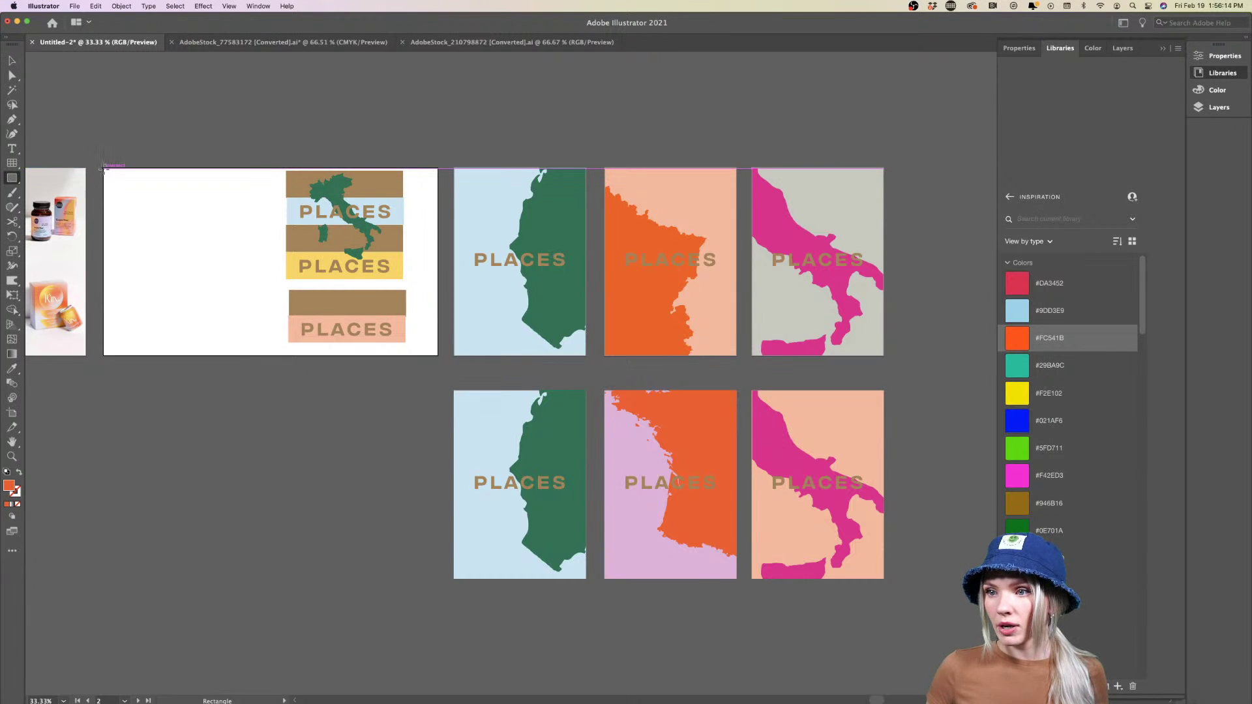
{"action": "left_click_drag", "start_coordinate": [103, 168], "coordinate": [154, 252]}
{"action": "key", "text": "v"}
{"action": "left_click_drag", "start_coordinate": [210, 195], "coordinate": [223, 261]}
{"action": "key", "text": "super+shift+a"}
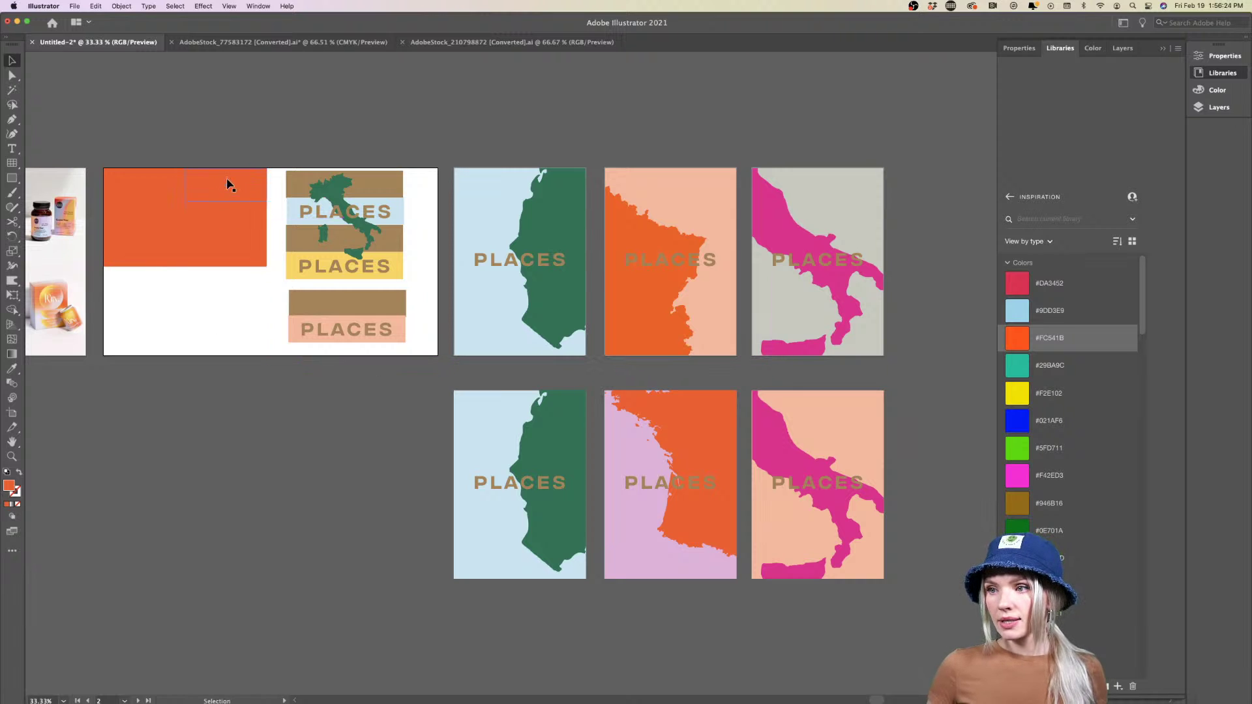
Fill the blocks with poster colours: pink, dark green, light blue, peach and light grey
{"action": "key", "text": "i"}
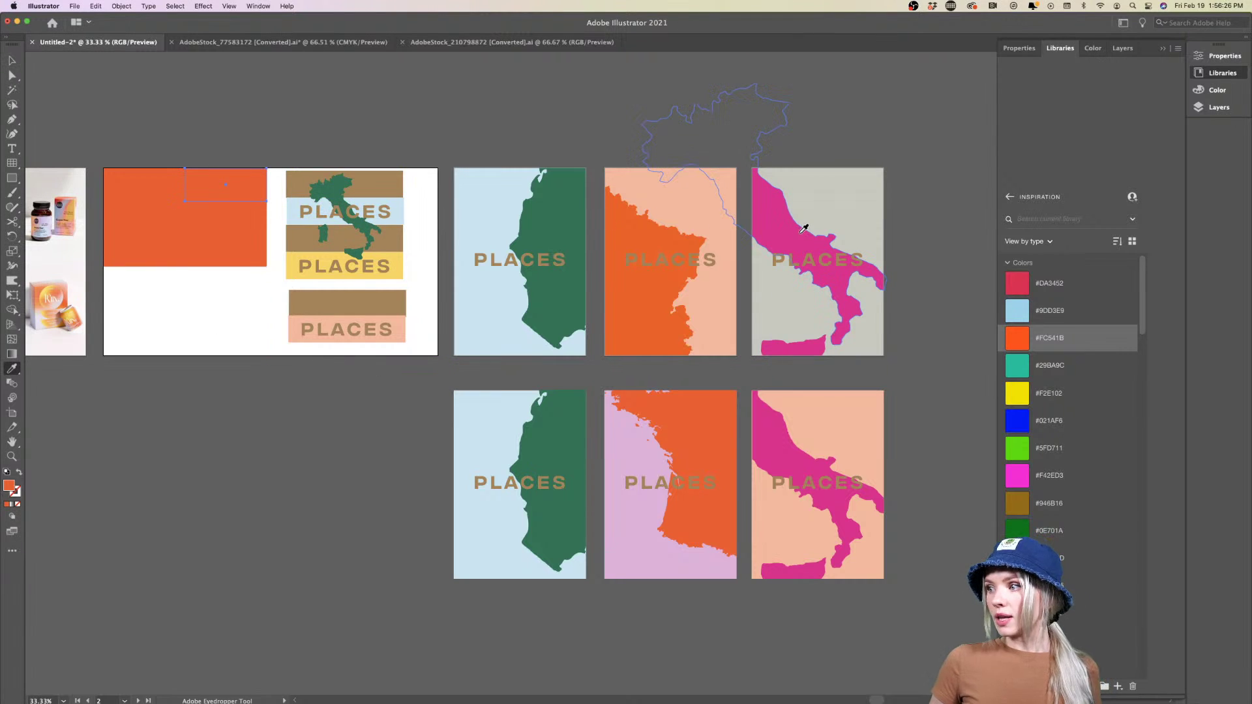
{"action": "left_click", "coordinate": [806, 229]}
{"action": "left_click", "coordinate": [228, 247], "text": "super"}
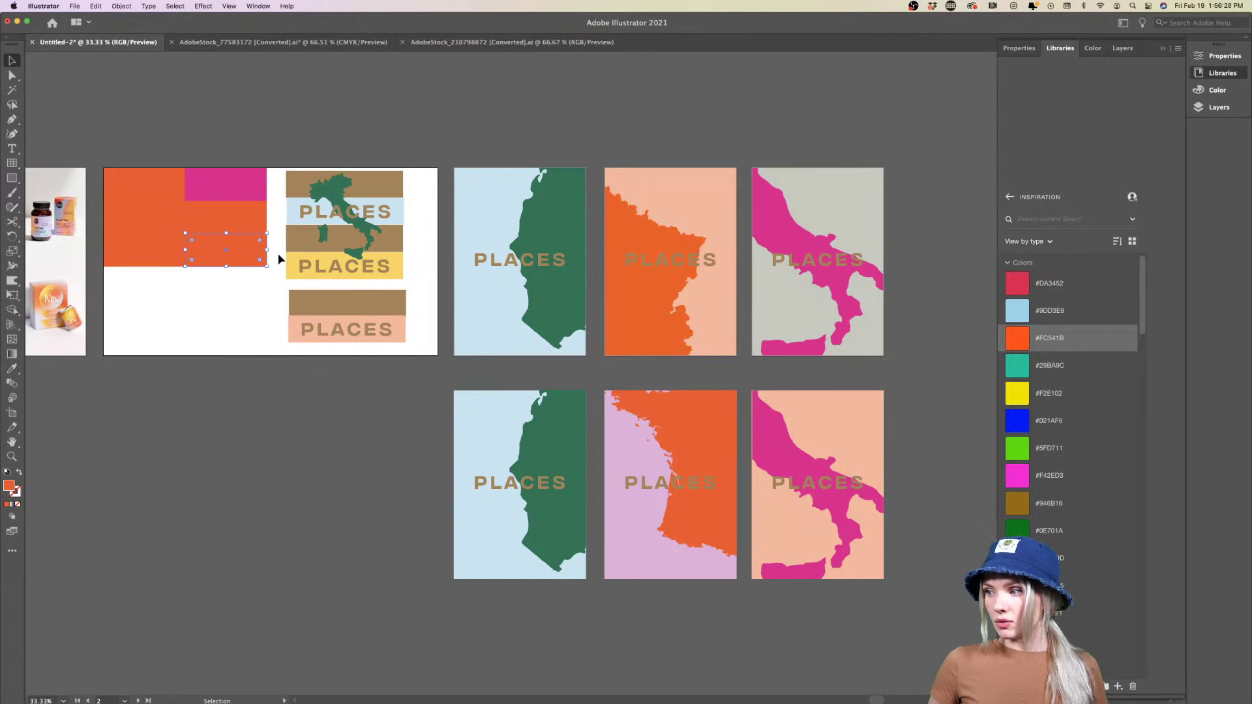
{"action": "left_click", "coordinate": [551, 217]}
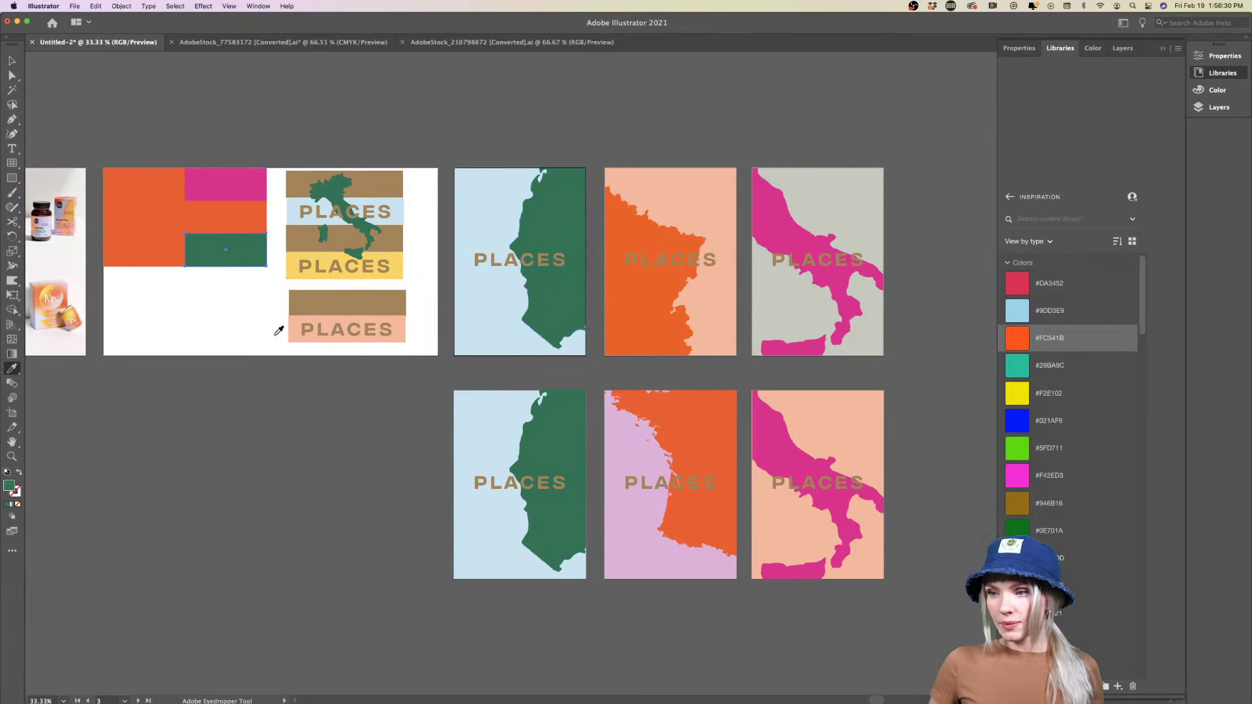
{"action": "key", "text": "v"}
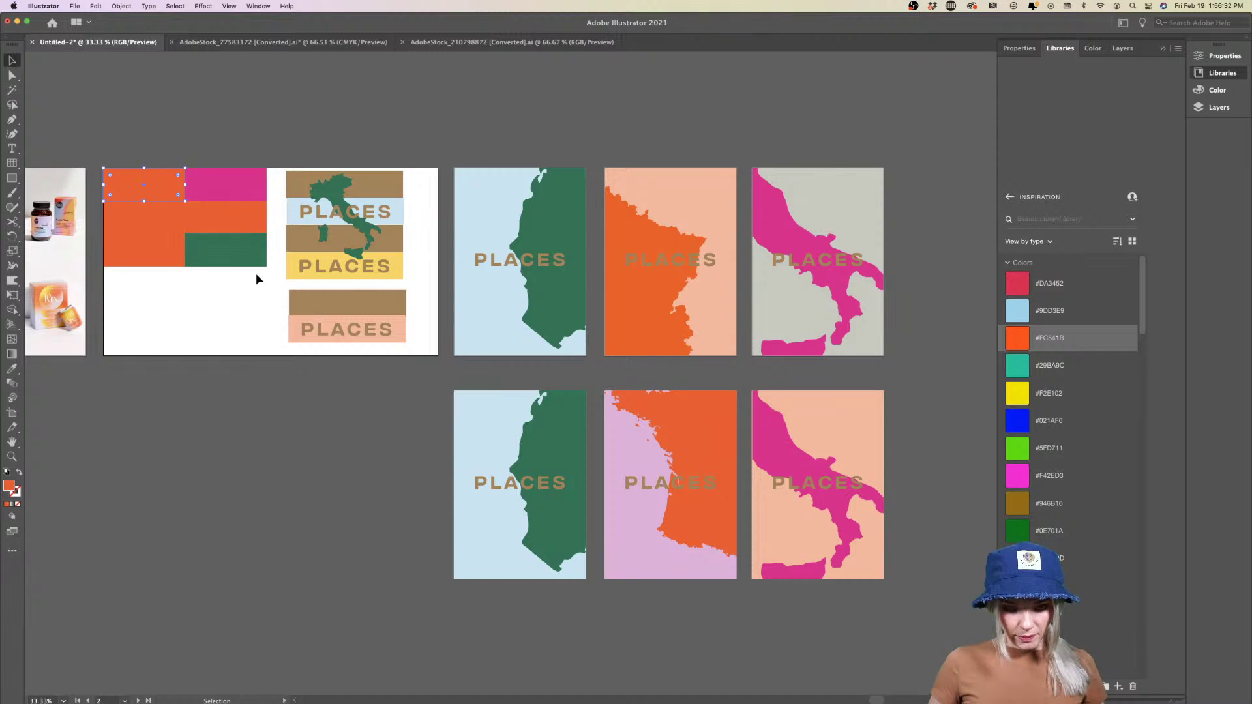
{"action": "key", "text": "i"}
{"action": "left_click", "coordinate": [493, 212]}
{"action": "key", "text": "v"}
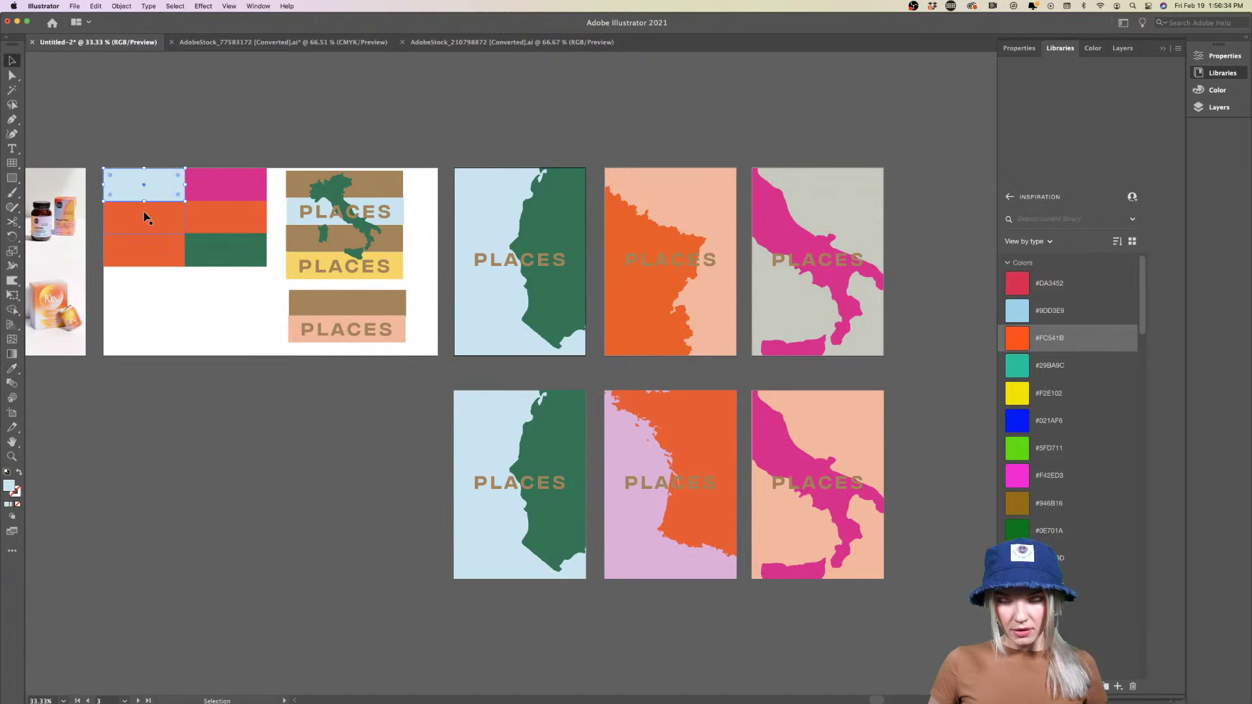
{"action": "left_click", "coordinate": [141, 216]}
{"action": "key", "text": "i"}
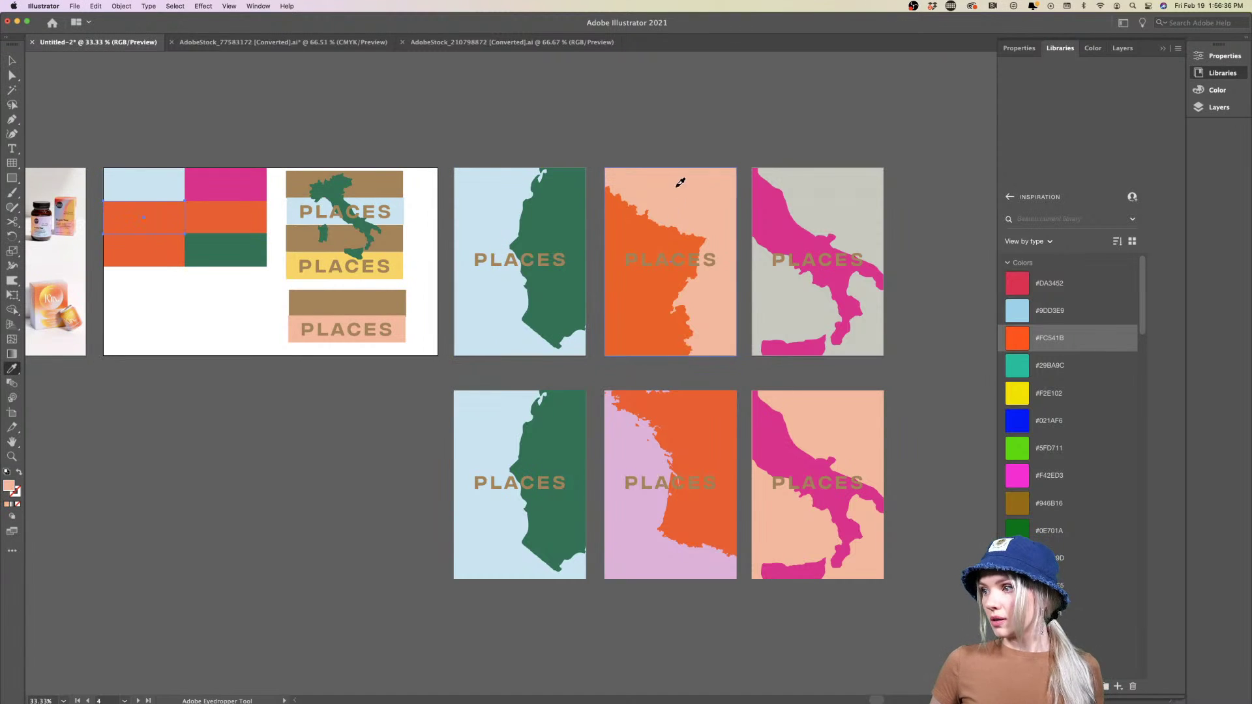
{"action": "left_click", "coordinate": [676, 189]}
{"action": "key", "text": "v"}
{"action": "left_click", "coordinate": [114, 259]}
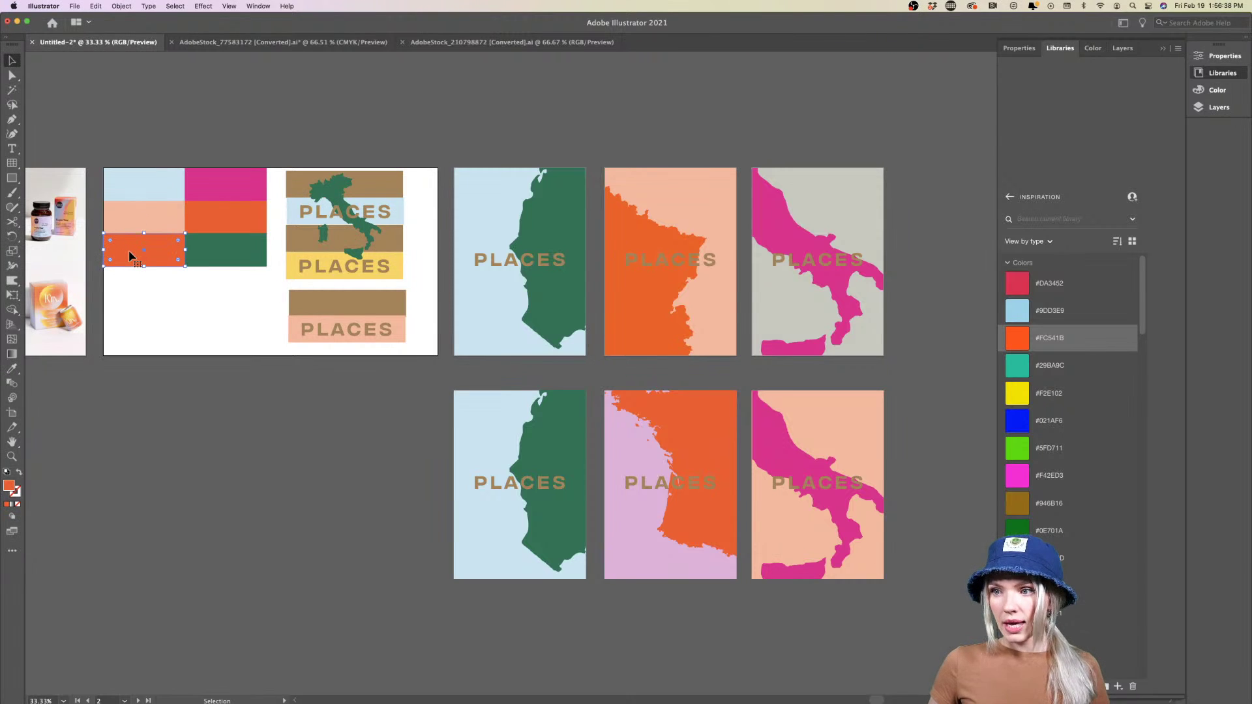
{"action": "key", "text": "i"}
{"action": "left_click", "coordinate": [751, 217]}
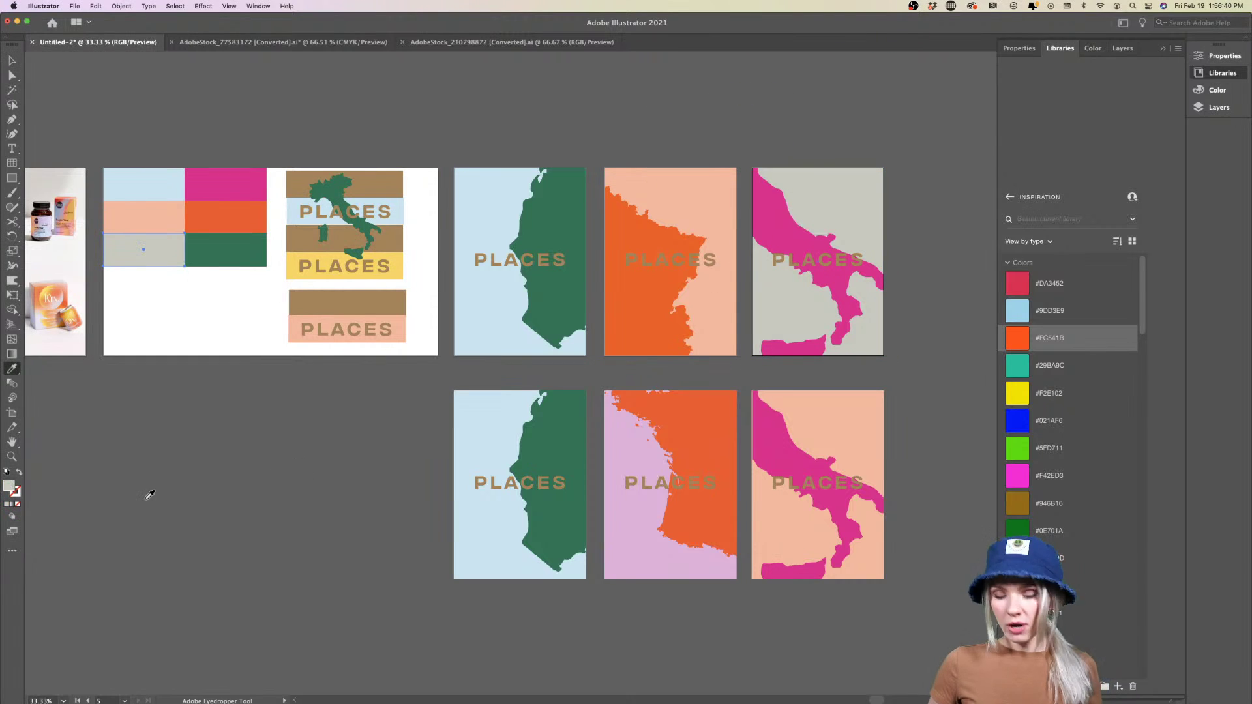
{"action": "key", "text": "v"}
{"action": "left_click", "coordinate": [223, 464]}
Recolour the top-left block grey, the middle-left block lilac and the bottom-left block light blue
{"action": "scroll", "coordinate": [236, 450], "scroll_direction": "right", "scroll_amount": 2}
{"action": "left_click", "coordinate": [89, 220]}
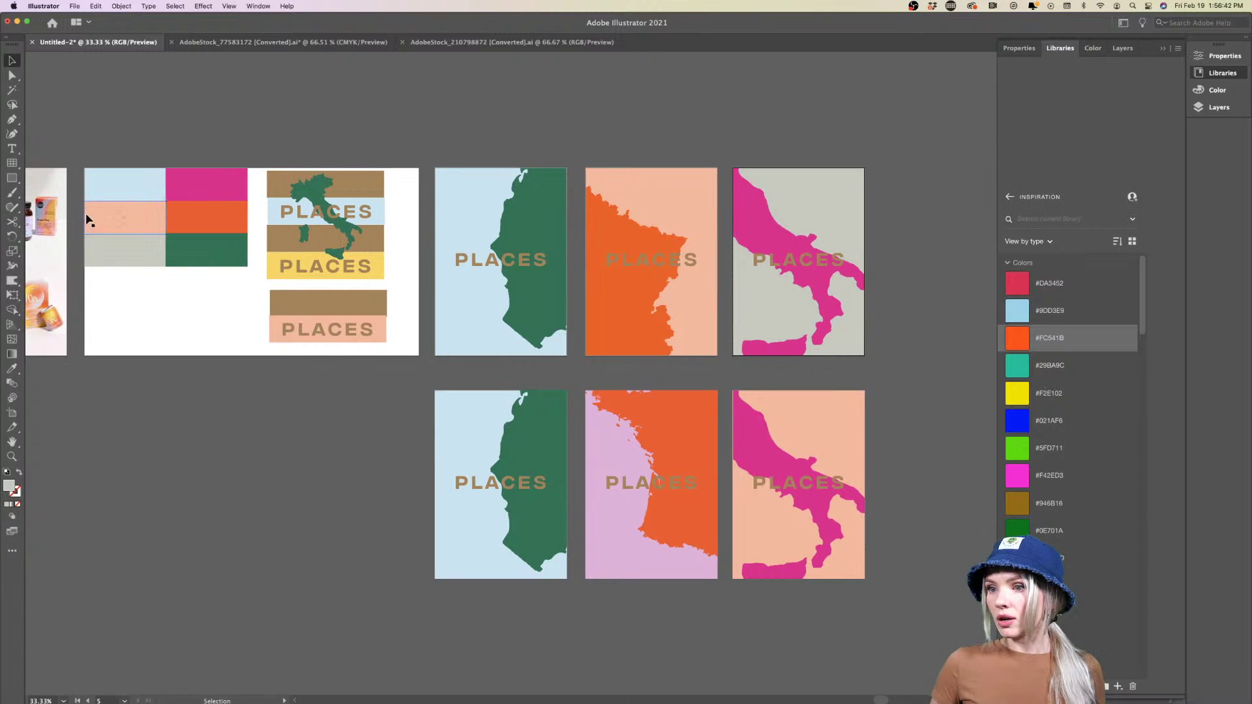
{"action": "left_click", "coordinate": [138, 263]}
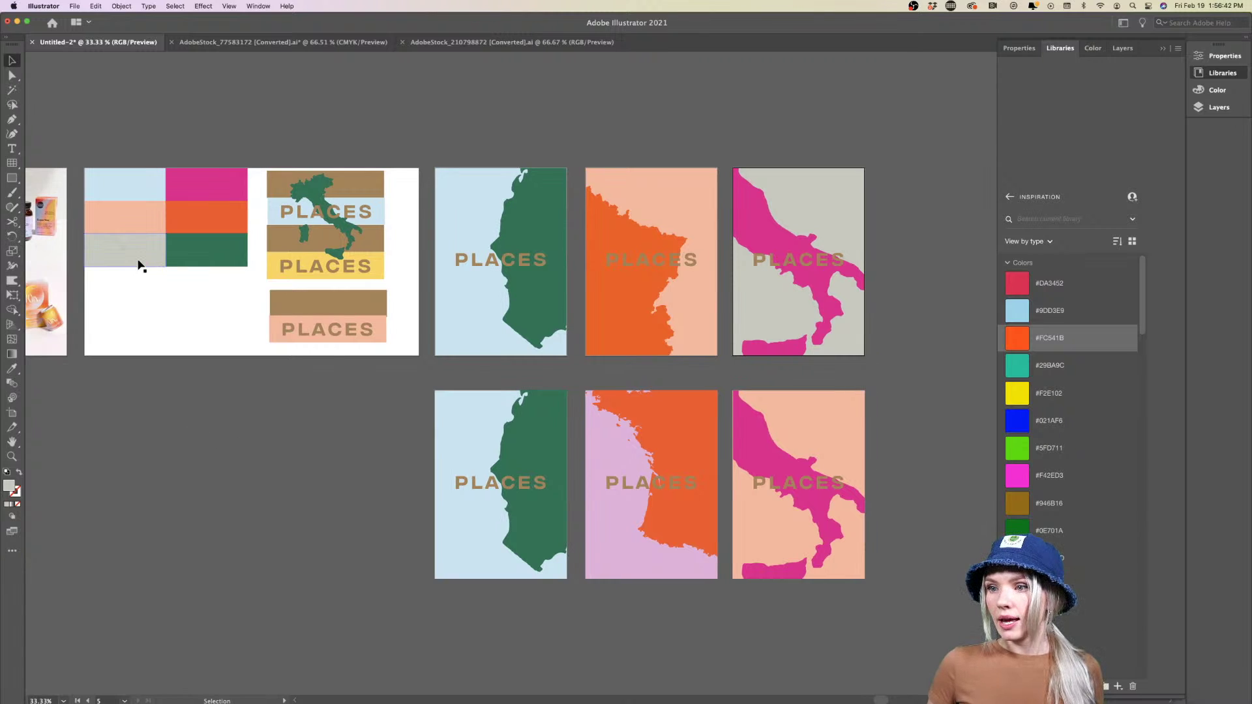
{"action": "left_click", "coordinate": [154, 189]}
{"action": "key", "text": "i"}
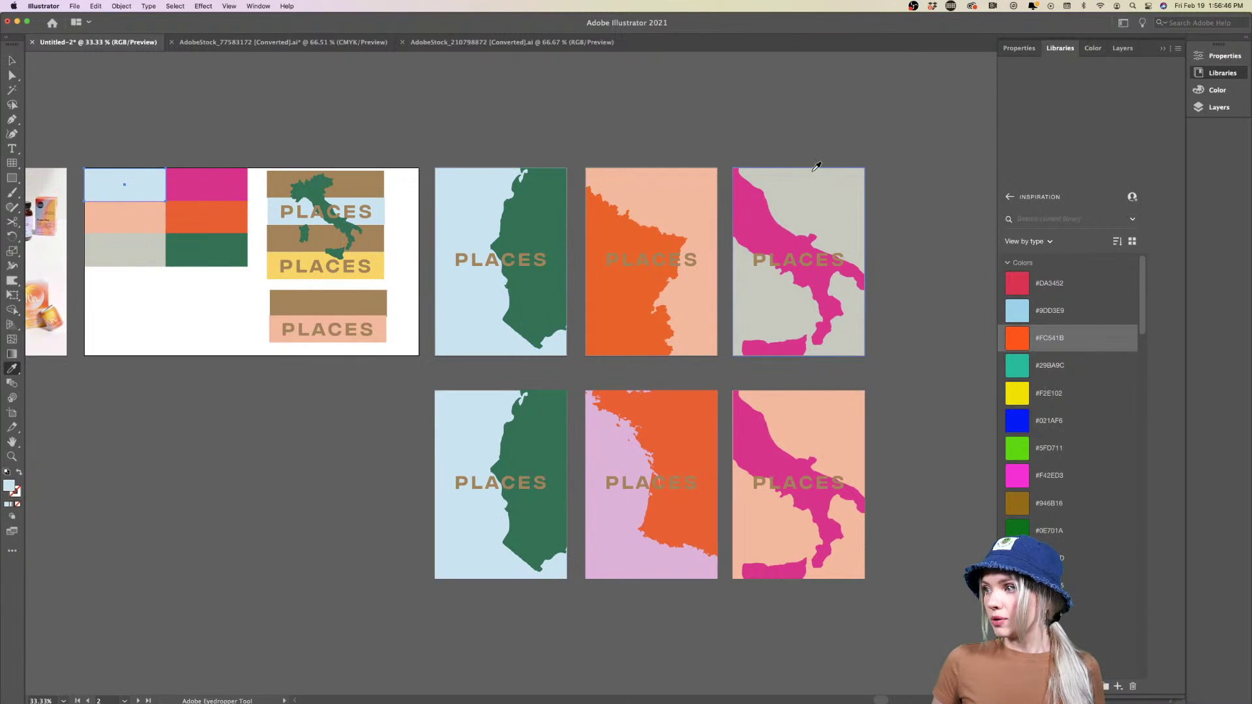
{"action": "left_click", "coordinate": [812, 172]}
{"action": "key", "text": "v"}
{"action": "left_click", "coordinate": [118, 225]}
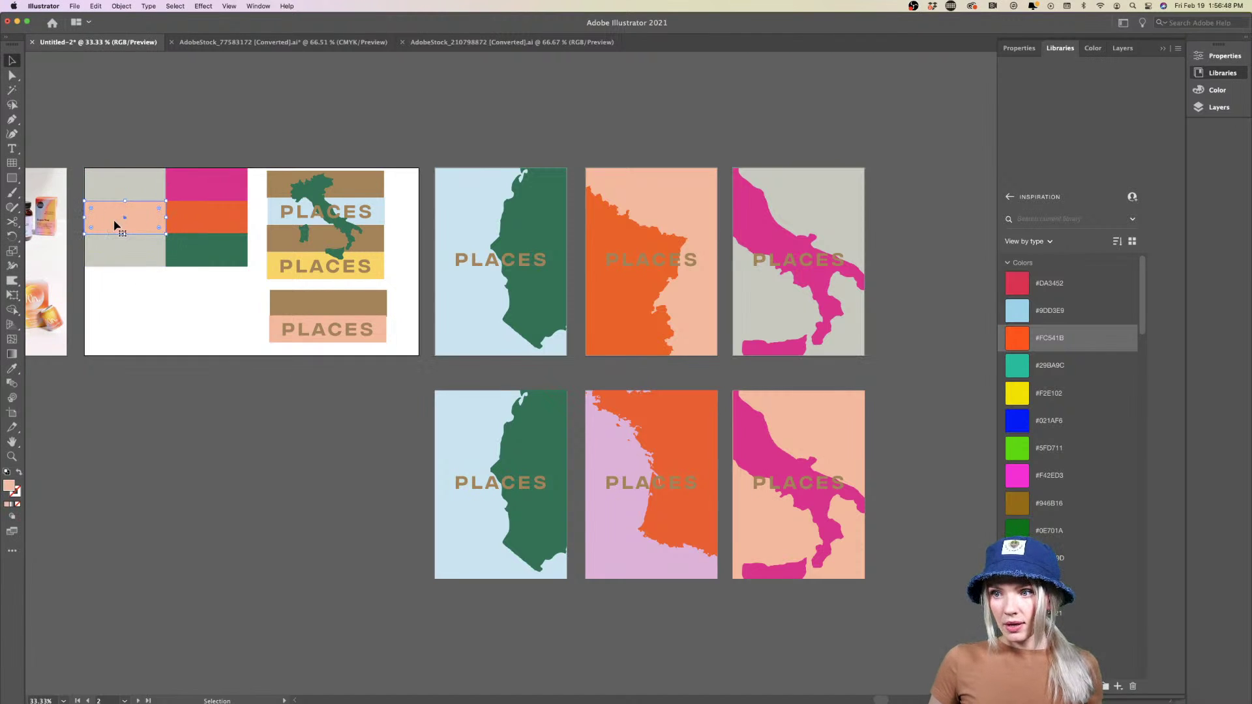
{"action": "key", "text": "i"}
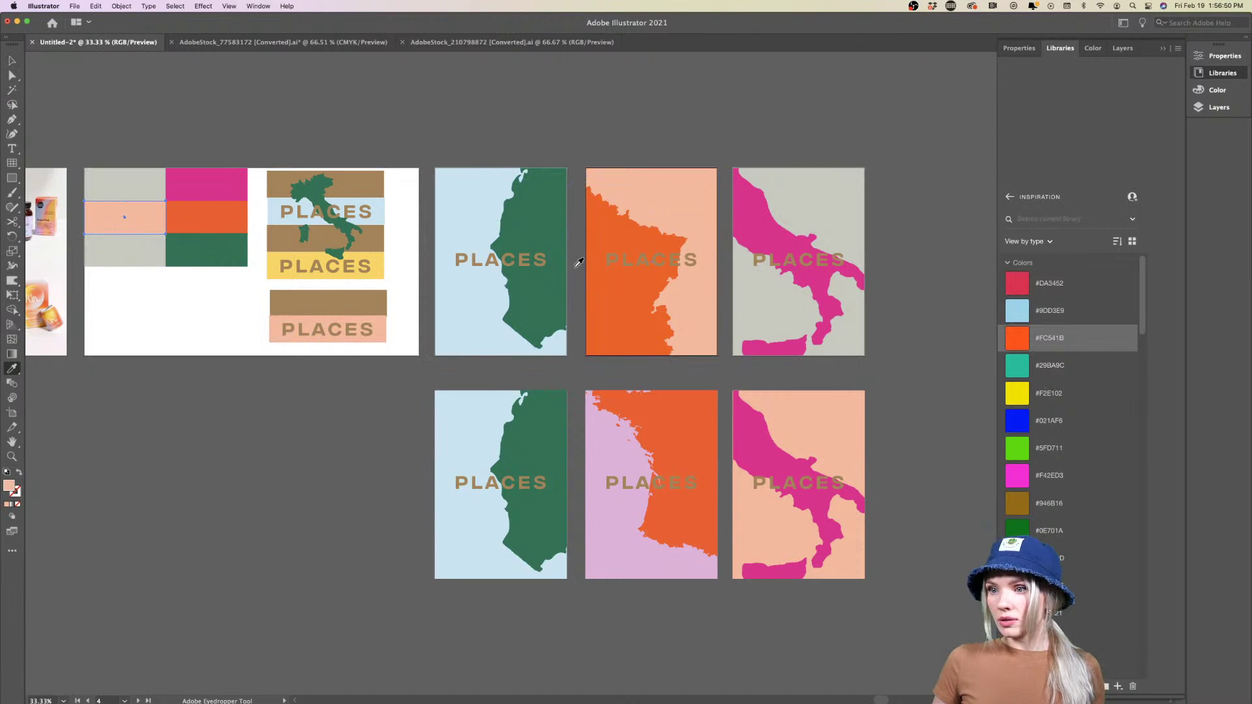
{"action": "left_click", "coordinate": [612, 504]}
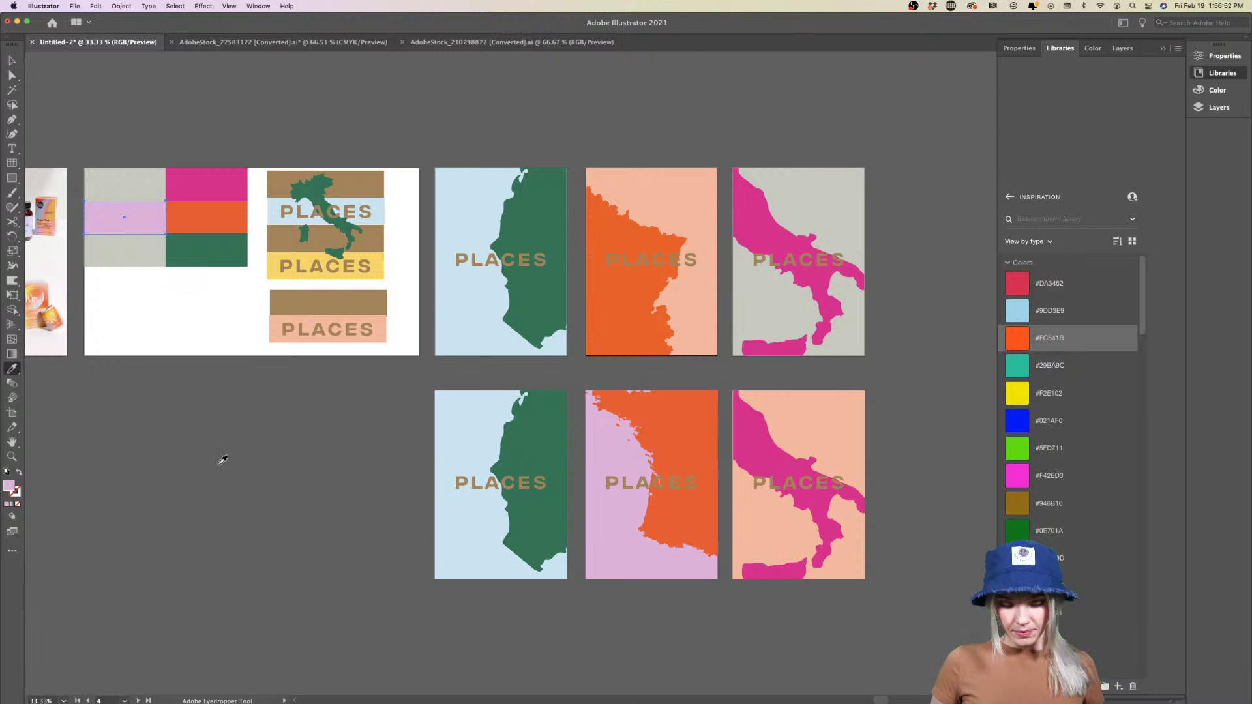
{"action": "key", "text": "v"}
{"action": "left_click", "coordinate": [130, 259]}
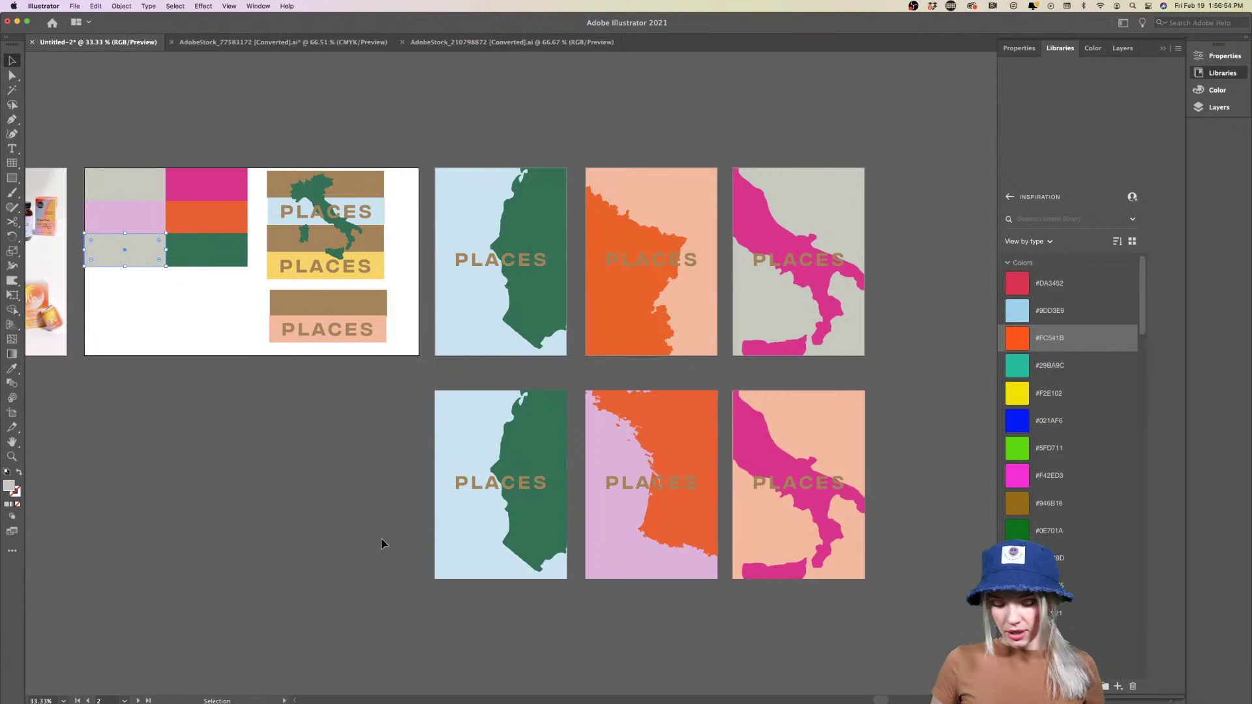
{"action": "key", "text": "i"}
{"action": "left_click", "coordinate": [451, 525]}
{"action": "key", "text": "v"}
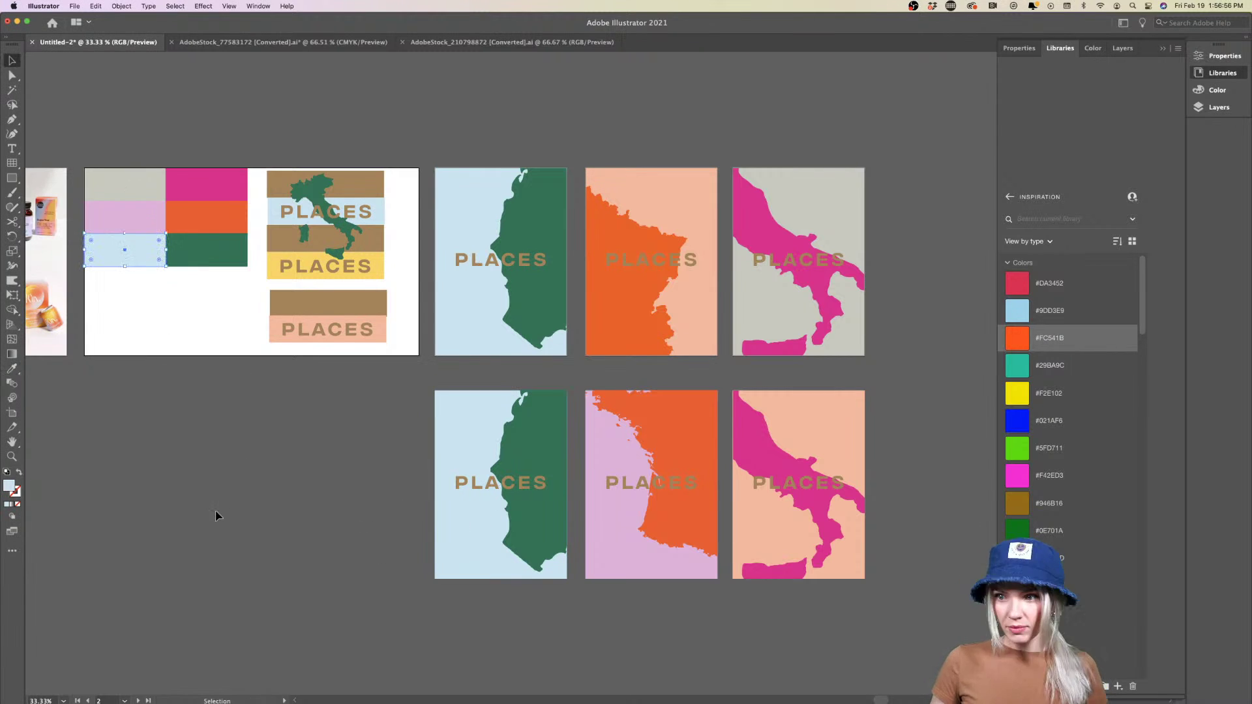
{"action": "left_click", "coordinate": [217, 516]}
Shift the colour-block grid down and stretch it to the artboard's bottom edge
{"action": "mouse_move", "coordinate": [199, 189]}
{"action": "left_mouse_down"}
{"action": "mouse_move", "coordinate": [204, 243]}
{"action": "mouse_move", "coordinate": [205, 185]}
{"action": "left_mouse_up"}
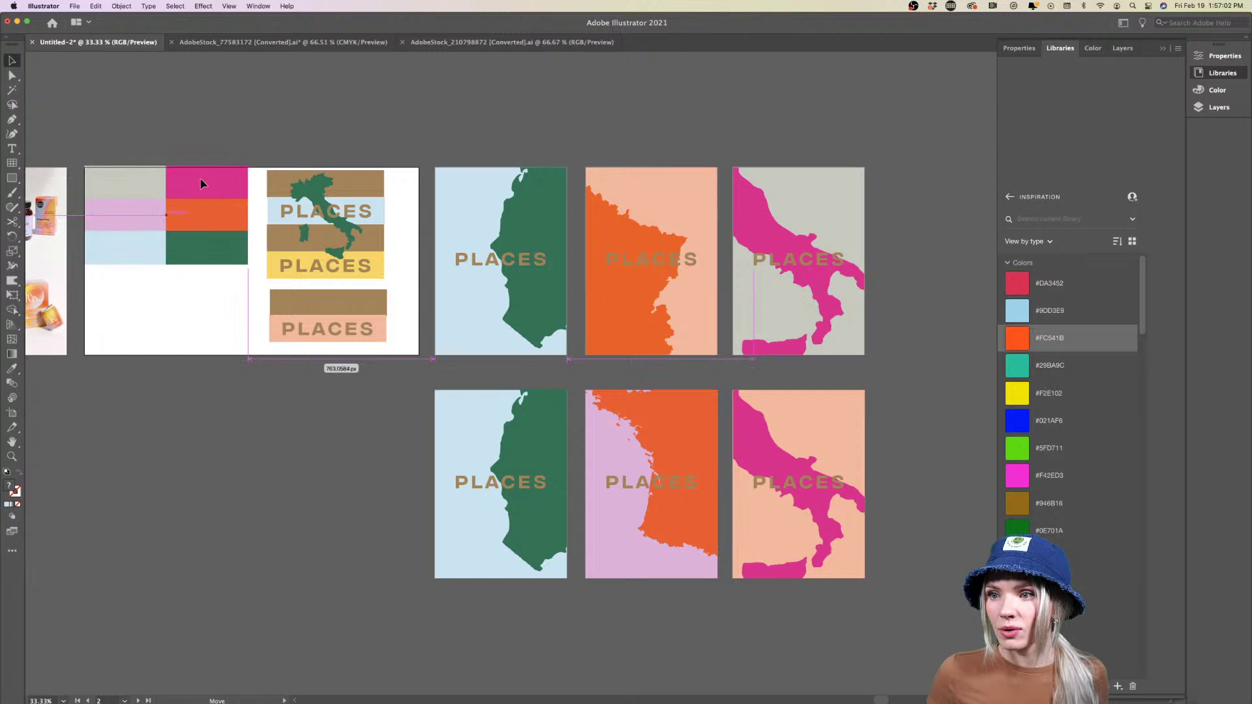
{"action": "left_click_drag", "start_coordinate": [167, 266], "coordinate": [171, 357]}
{"action": "left_click", "coordinate": [176, 397]}
Pan across the layout to inspect the lower row of PLACES posters
{"action": "scroll", "coordinate": [177, 399], "scroll_direction": "left", "scroll_amount": 1}
{"action": "scroll", "coordinate": [177, 399], "scroll_direction": "right", "scroll_amount": 5}
{"action": "scroll", "coordinate": [177, 399], "scroll_direction": "down", "scroll_amount": 3}
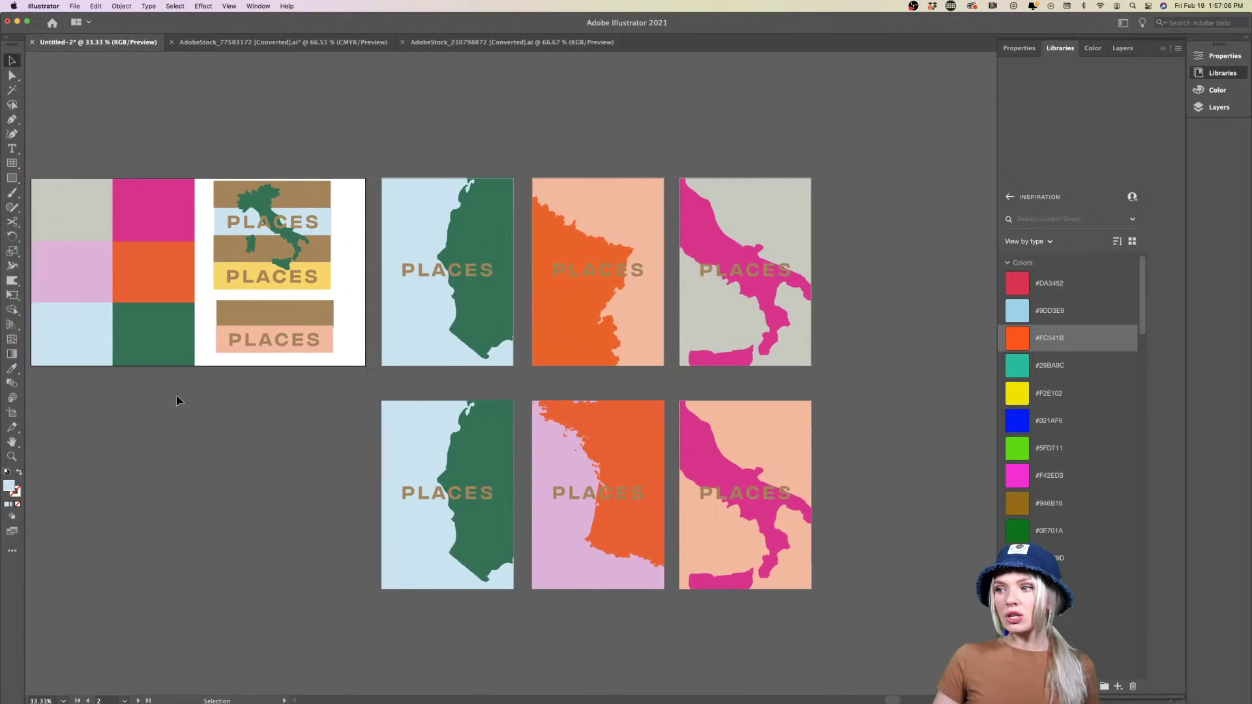
{"action": "scroll", "coordinate": [525, 476], "scroll_direction": "up", "scroll_amount": 1}
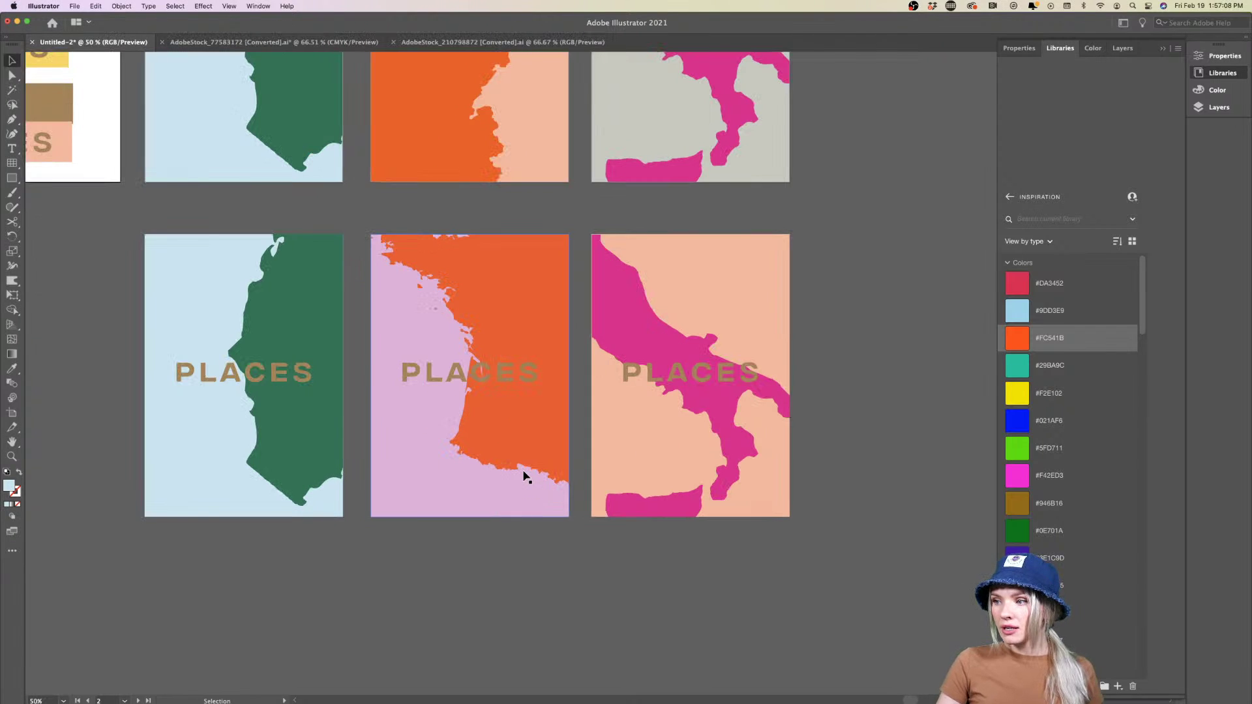
{"action": "scroll", "coordinate": [502, 522], "scroll_direction": "down", "scroll_amount": 1}
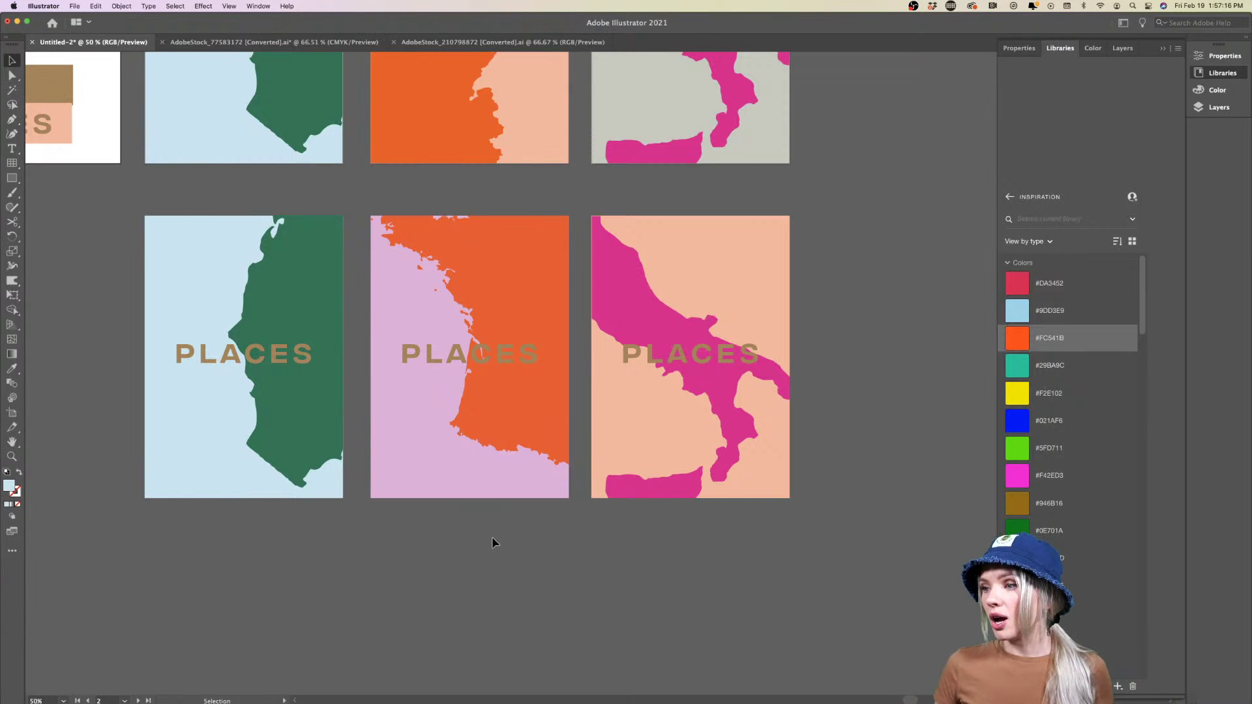
{"action": "scroll", "coordinate": [493, 543], "scroll_direction": "down", "scroll_amount": 2}
{"action": "scroll", "coordinate": [494, 543], "scroll_direction": "down", "scroll_amount": 1}
{"action": "scroll", "coordinate": [494, 543], "scroll_direction": "down", "scroll_amount": 2}
{"action": "scroll", "coordinate": [494, 542], "scroll_direction": "right", "scroll_amount": 2}
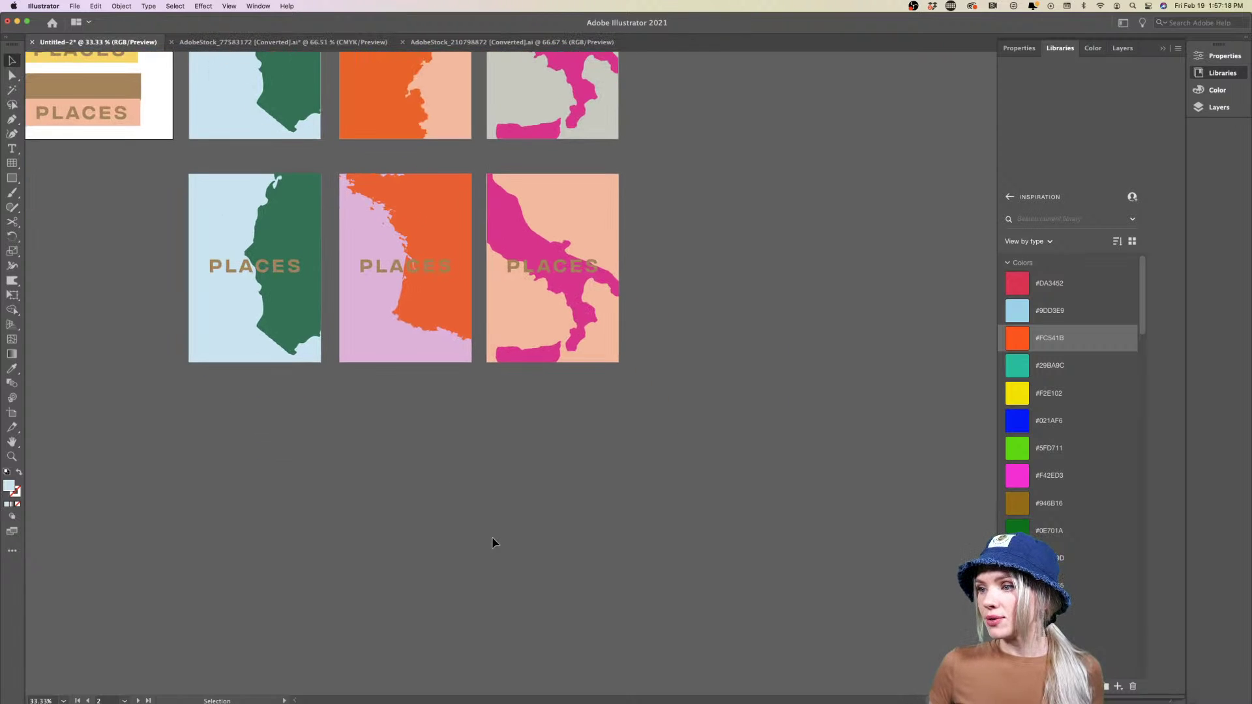
{"action": "scroll", "coordinate": [494, 543], "scroll_direction": "down", "scroll_amount": 1}
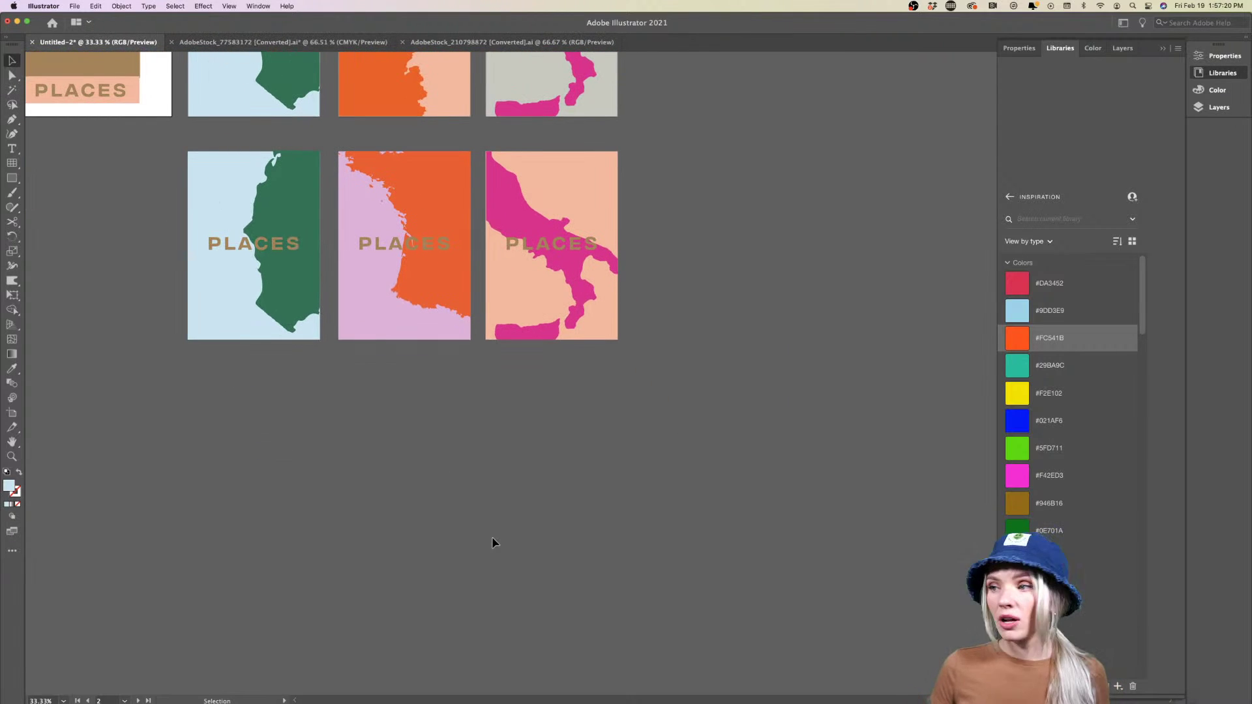
{"action": "scroll", "coordinate": [493, 543], "scroll_direction": "down", "scroll_amount": 1}
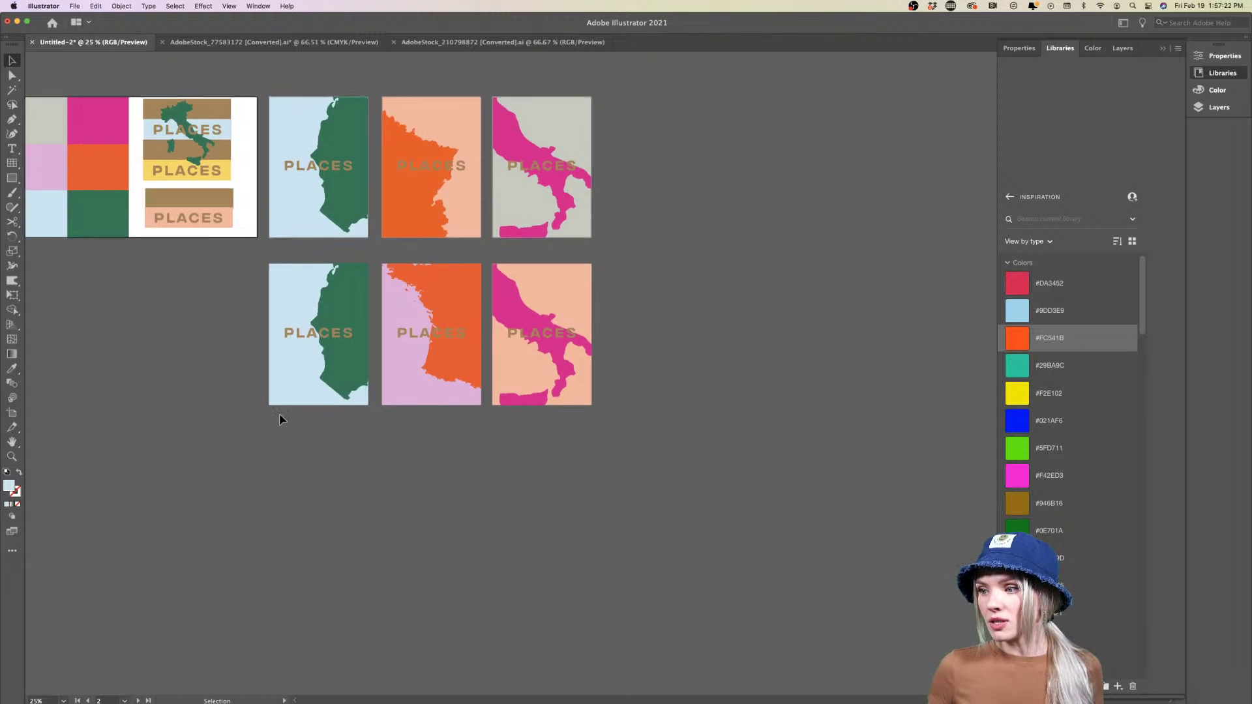
{"action": "scroll", "coordinate": [279, 416], "scroll_direction": "up", "scroll_amount": 1}
{"action": "scroll", "coordinate": [419, 358], "scroll_direction": "right", "scroll_amount": 1}
{"action": "scroll", "coordinate": [420, 361], "scroll_direction": "up", "scroll_amount": 1}
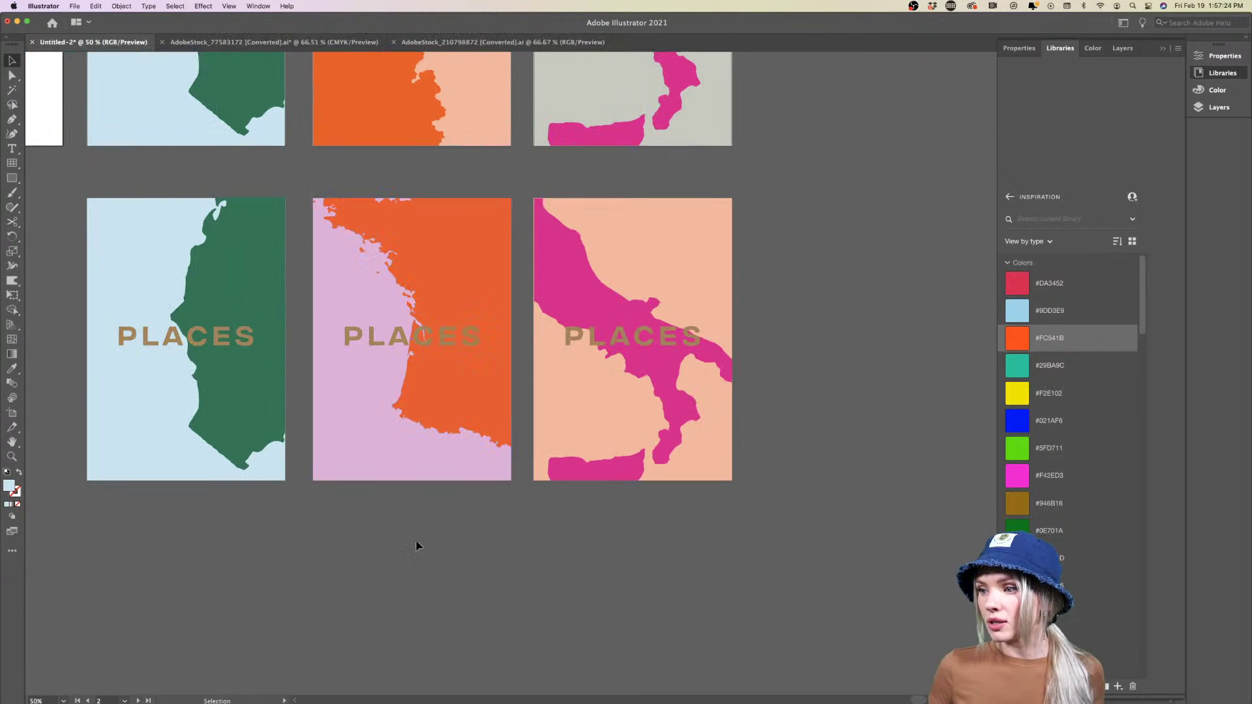
{"action": "scroll", "coordinate": [486, 528], "scroll_direction": "down", "scroll_amount": 1}
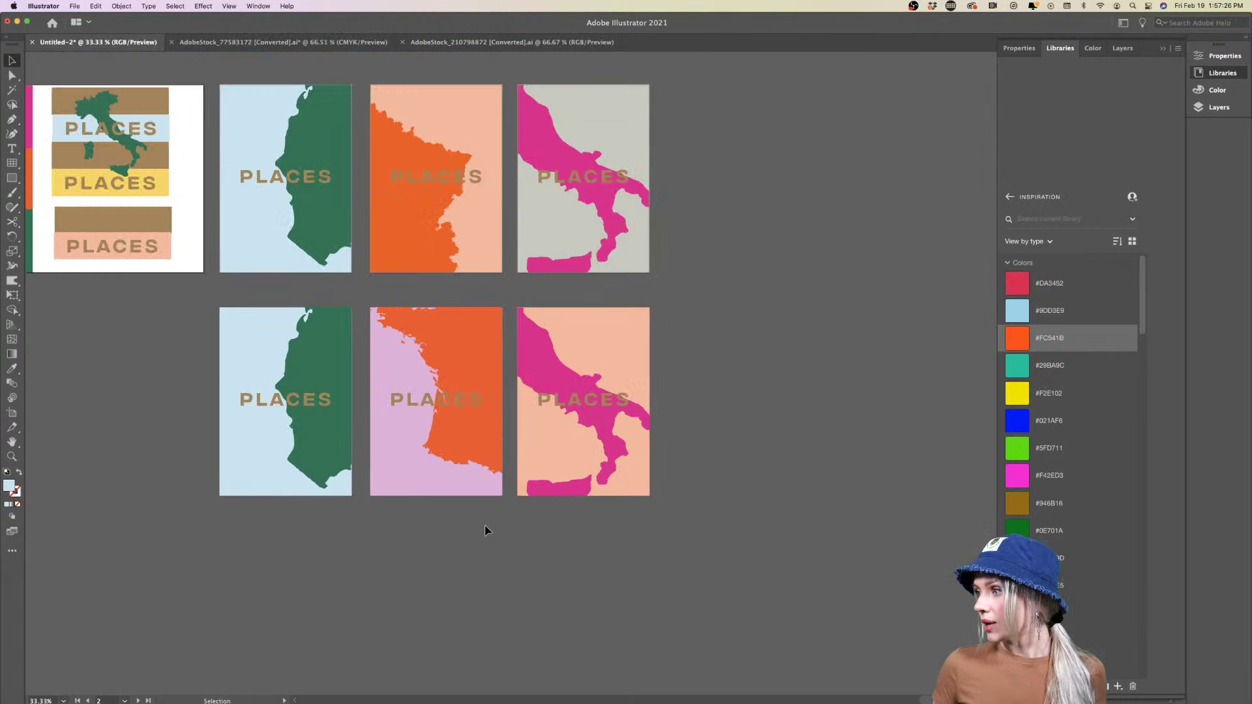
{"action": "scroll", "coordinate": [486, 530], "scroll_direction": "down", "scroll_amount": 5}
{"action": "scroll", "coordinate": [486, 530], "scroll_direction": "down", "scroll_amount": 3}
{"action": "scroll", "coordinate": [486, 530], "scroll_direction": "left", "scroll_amount": 2}
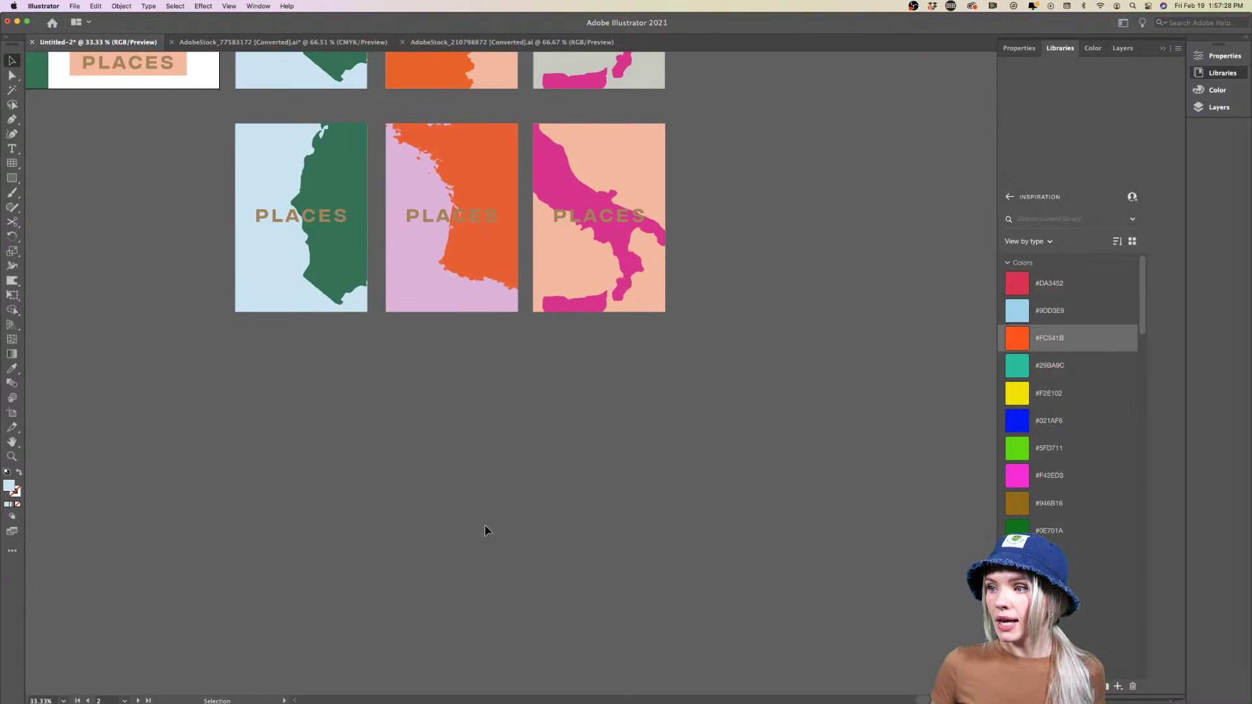
{"action": "scroll", "coordinate": [466, 356], "scroll_direction": "up", "scroll_amount": 2}
{"action": "scroll", "coordinate": [466, 354], "scroll_direction": "up", "scroll_amount": 3}
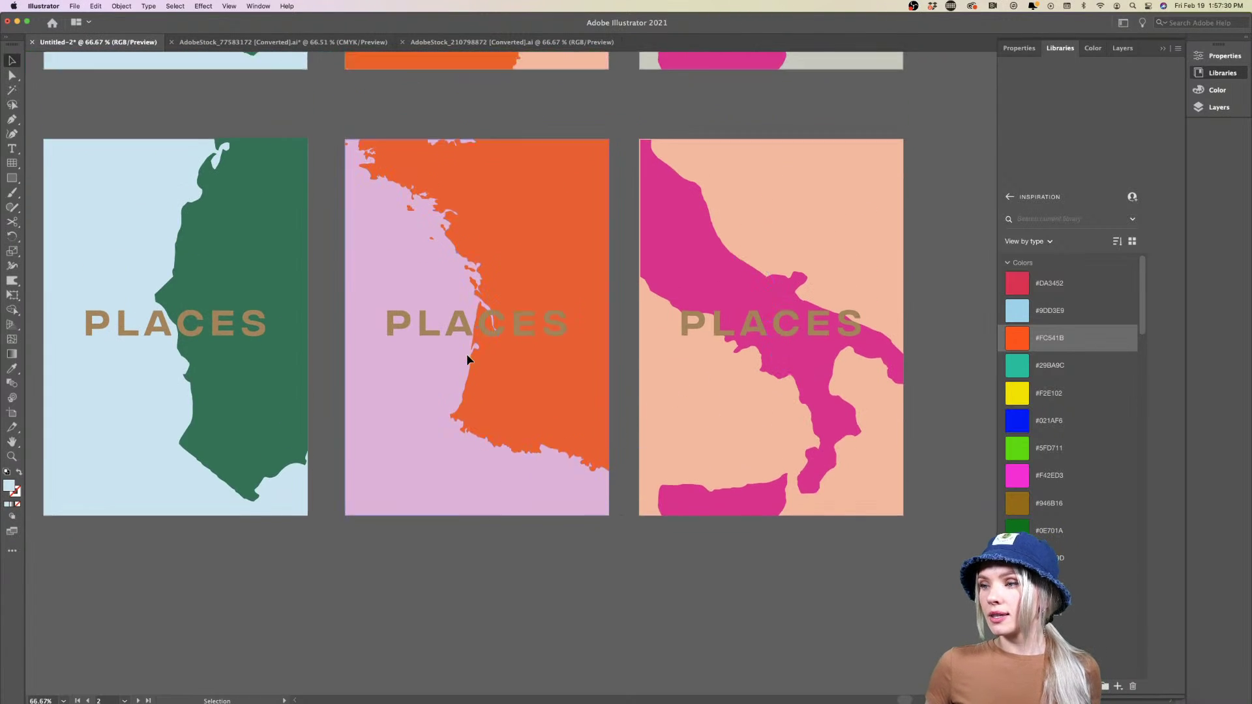
{"action": "scroll", "coordinate": [467, 354], "scroll_direction": "left", "scroll_amount": 1}
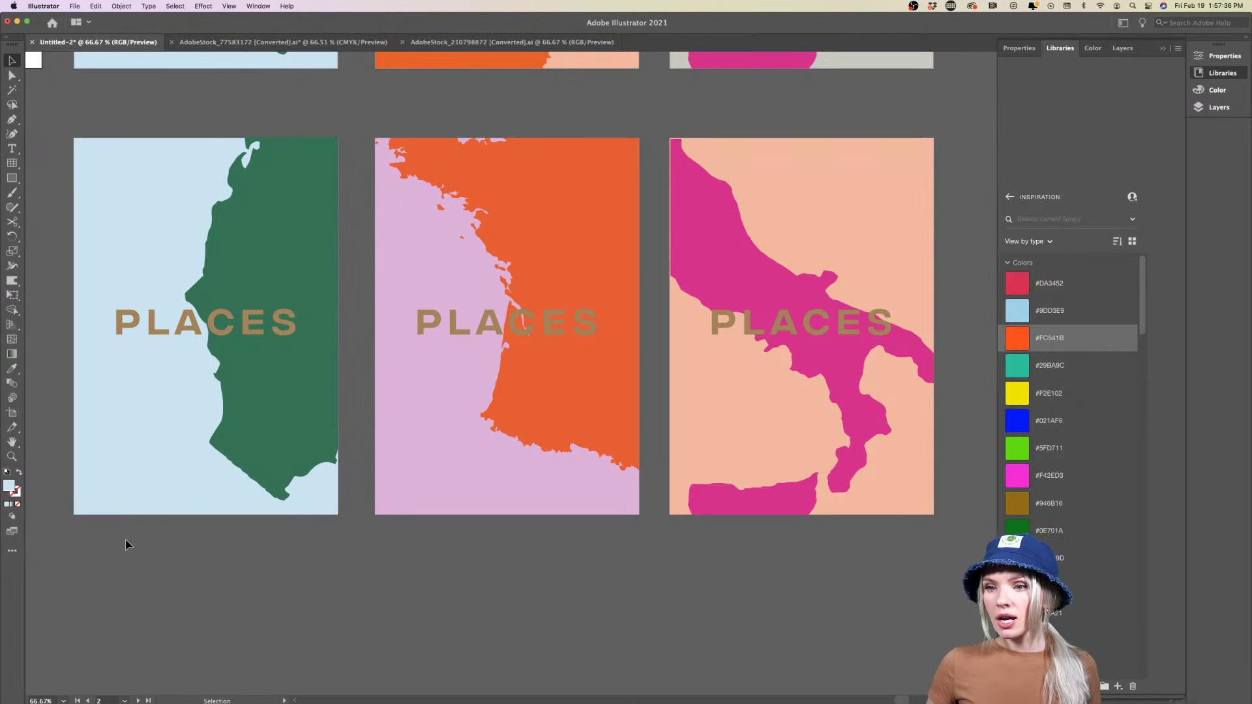
Draw a text area below the lower-left poster and enter the 'CABER-' label text
{"action": "left_click", "coordinate": [11, 148]}
{"action": "left_click_drag", "start_coordinate": [118, 623], "coordinate": [460, 568]}
{"action": "key", "text": "BackSpace"}
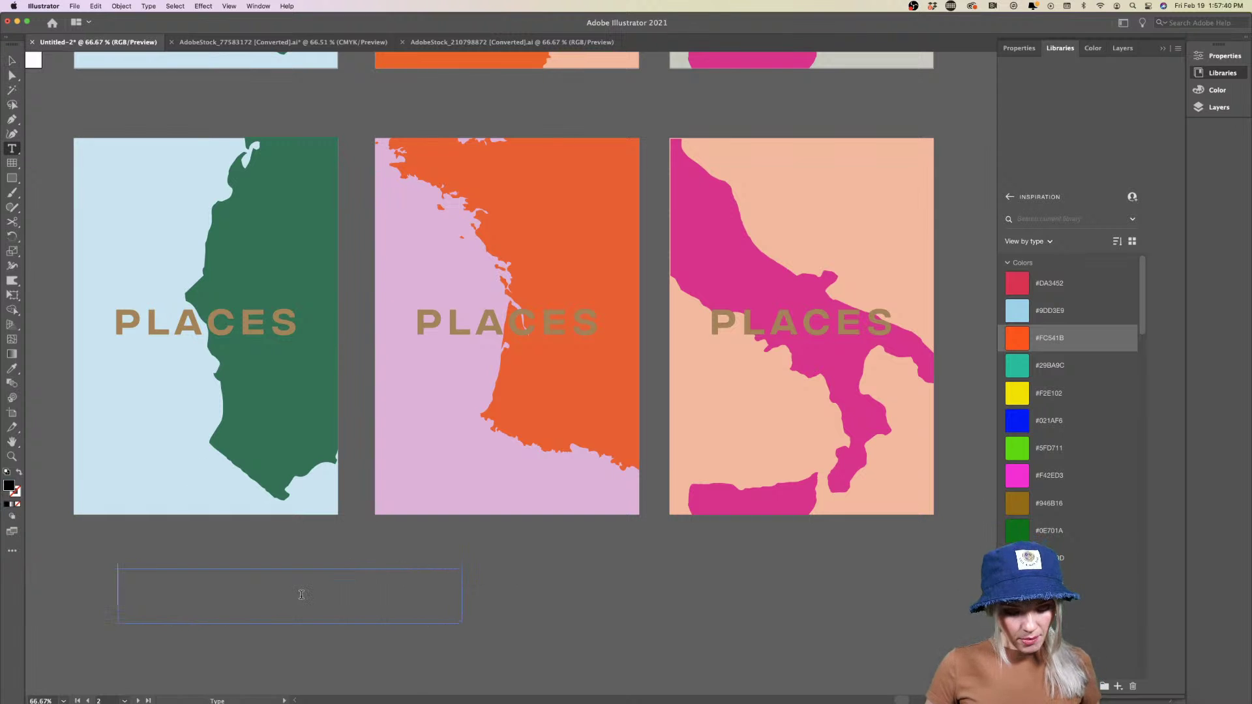
{"action": "type", "text": "CABERNE"}
{"action": "key", "text": "BackSpace"}
{"action": "key", "text": "BackSpace"}
{"action": "type", "text": "-"}
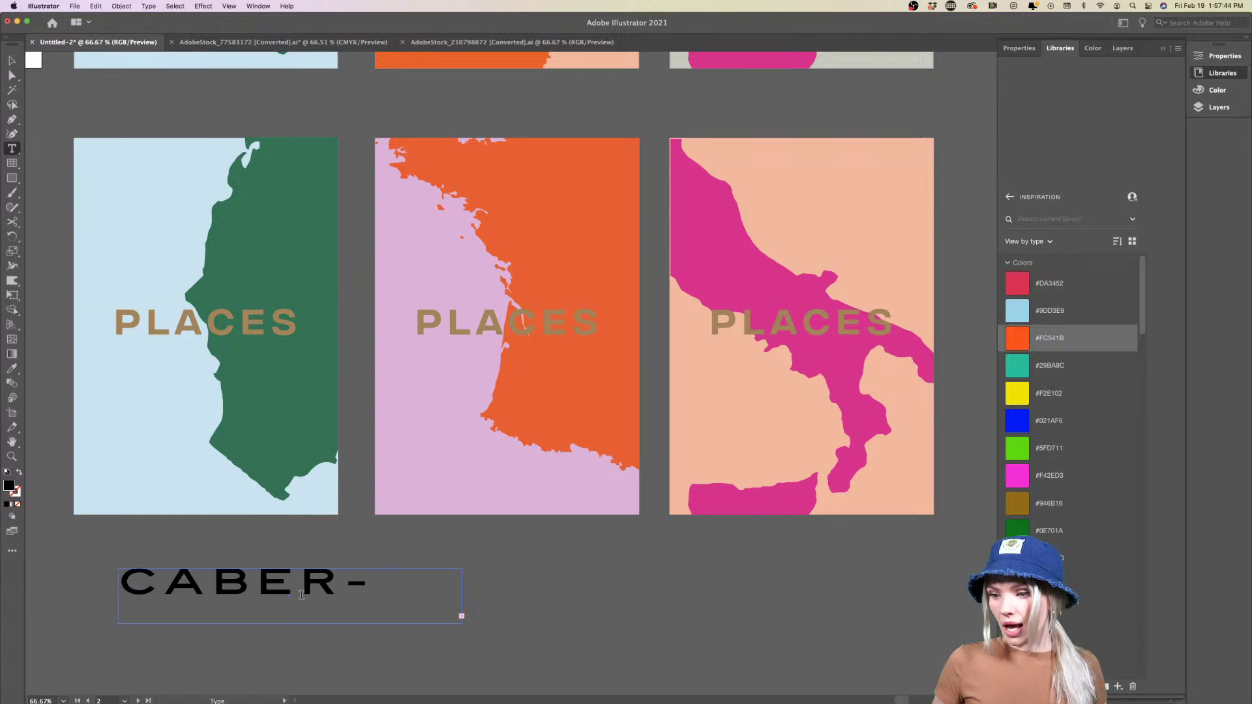
Widen the label box to fit one line, set it to 21 pt and centre it
{"action": "left_click", "coordinate": [11, 60]}
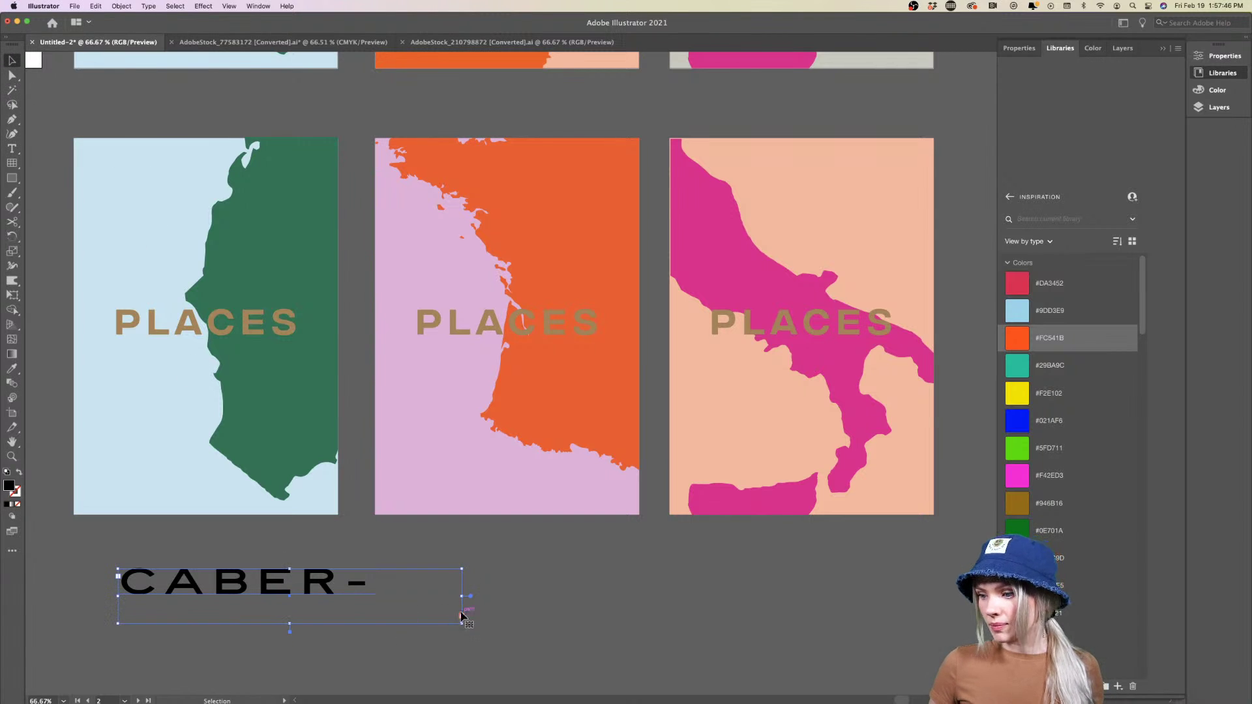
{"action": "left_click_drag", "start_coordinate": [463, 596], "coordinate": [951, 585]}
{"action": "left_click", "coordinate": [1019, 48]}
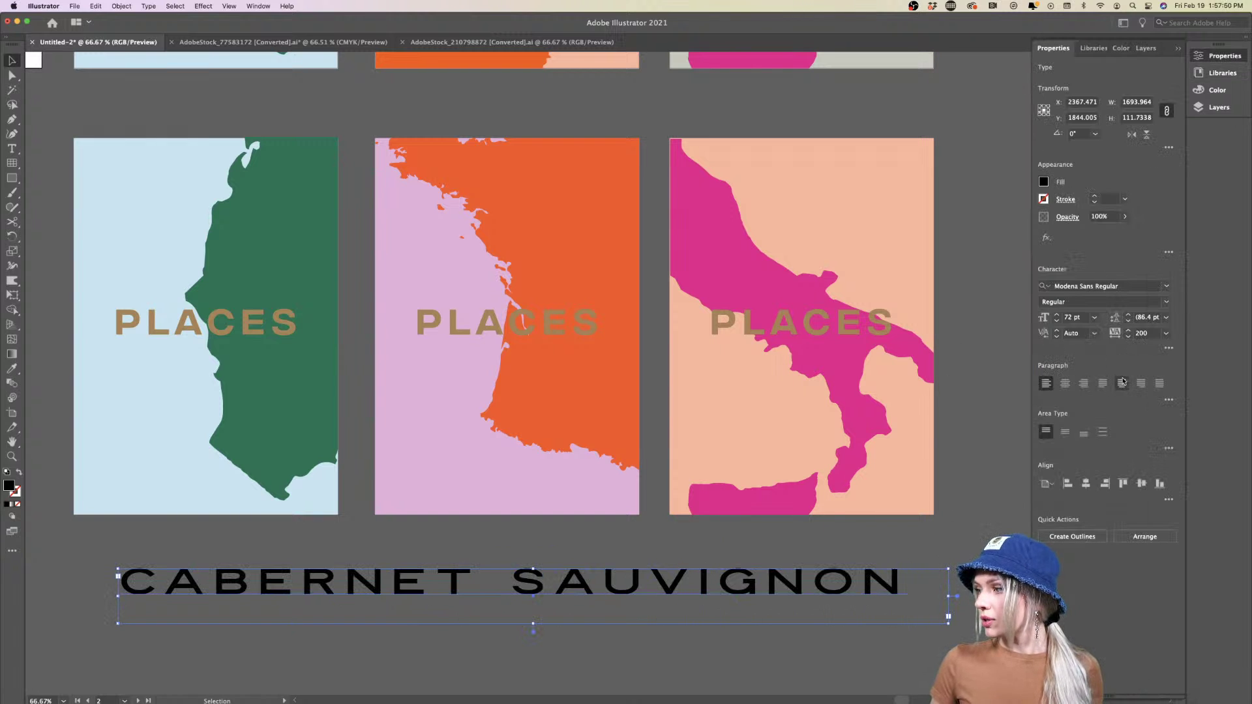
{"action": "left_click", "coordinate": [1094, 317]}
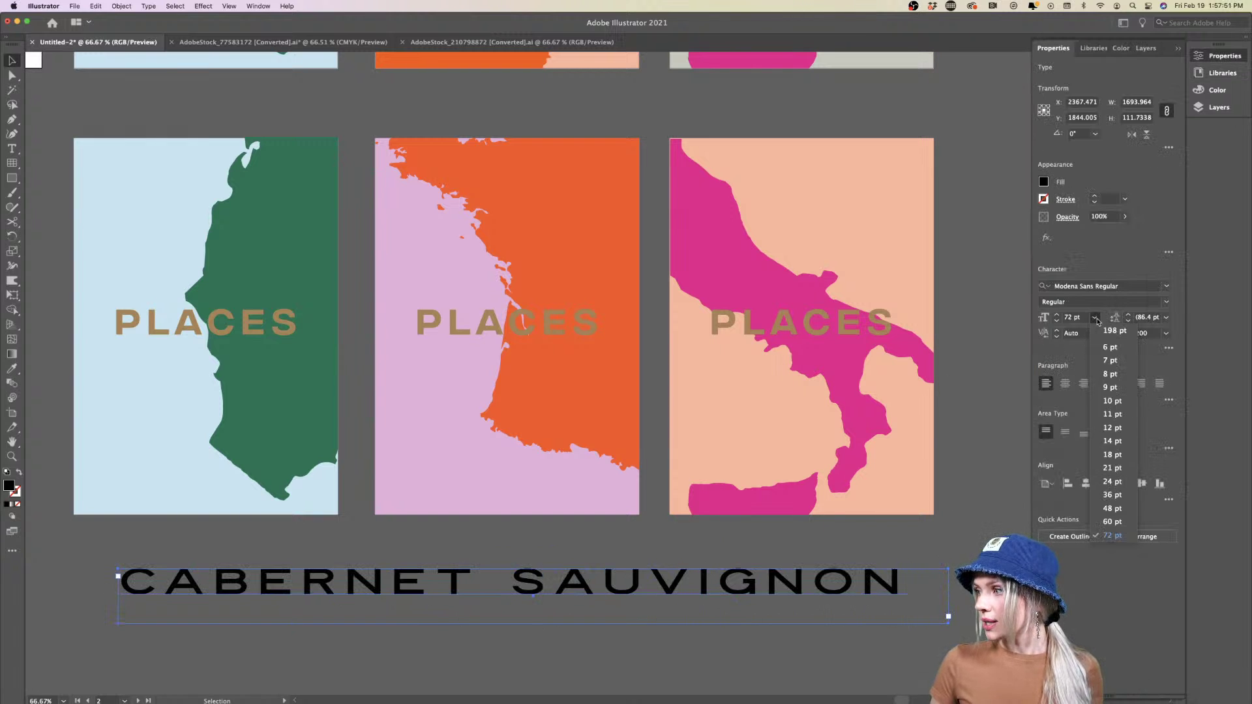
{"action": "left_click", "coordinate": [1111, 468]}
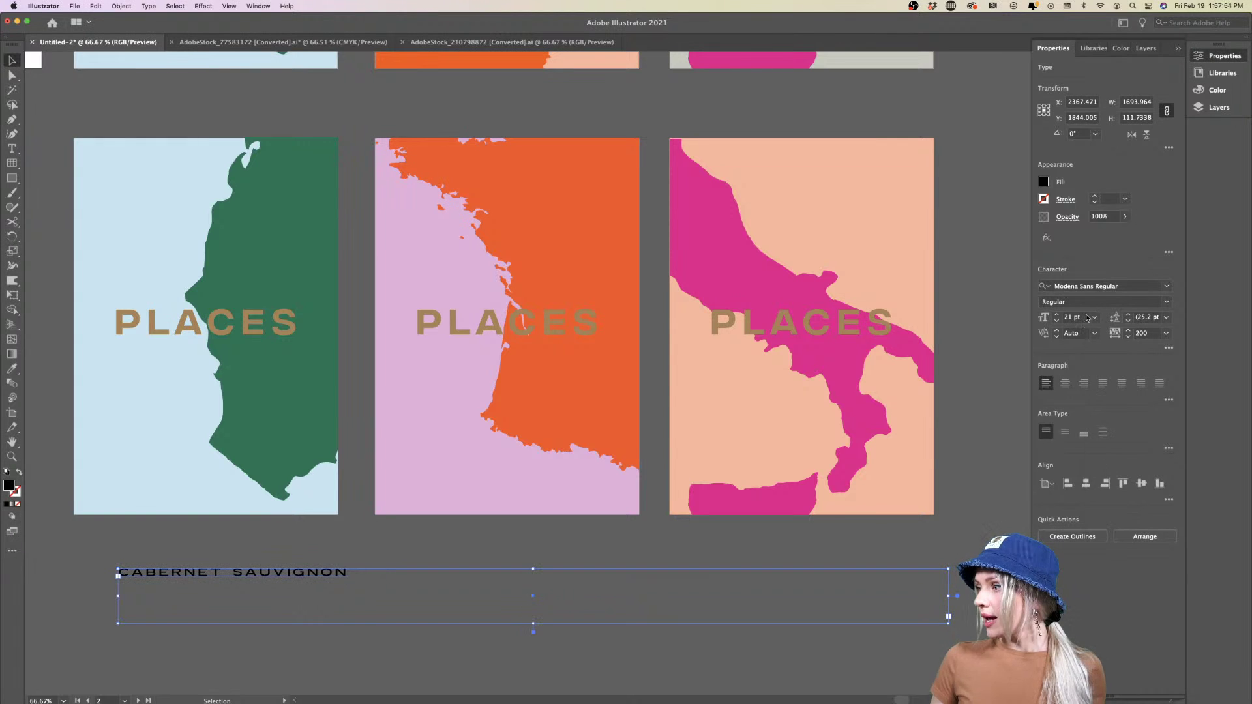
{"action": "left_click", "coordinate": [1065, 385]}
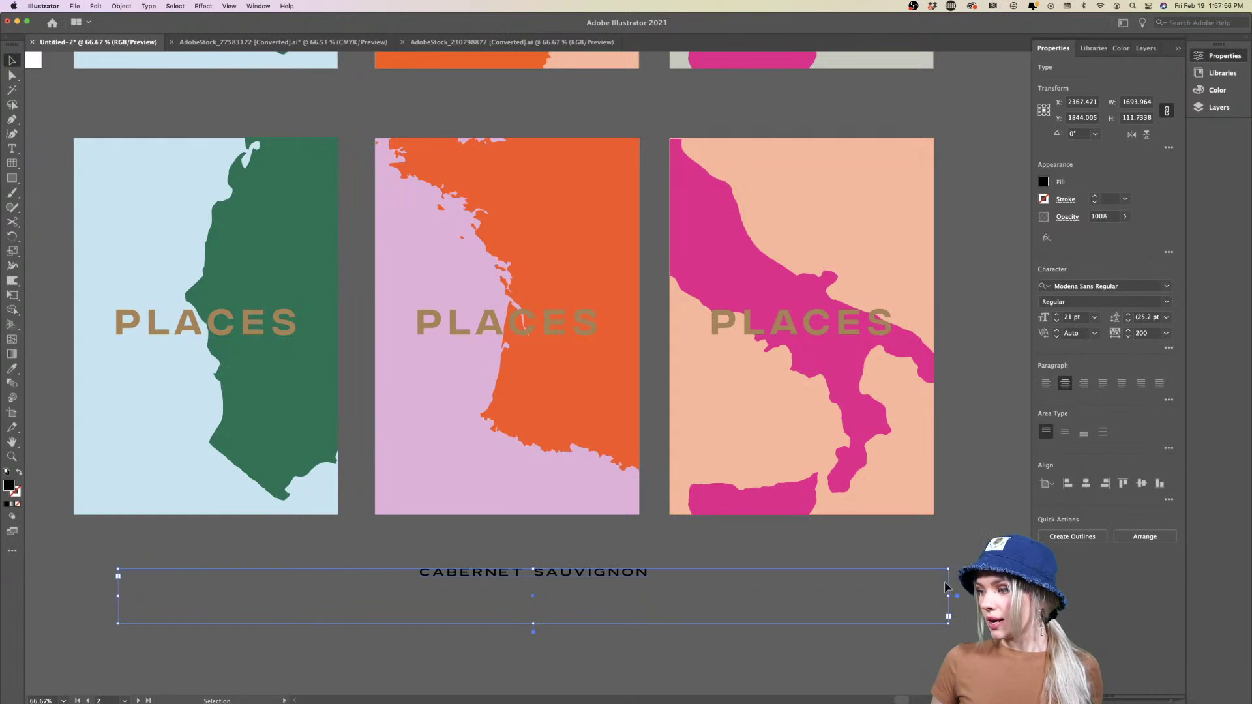
Narrow the label box and move it onto the light-blue poster's bottom
{"action": "left_click_drag", "start_coordinate": [949, 596], "coordinate": [419, 597]}
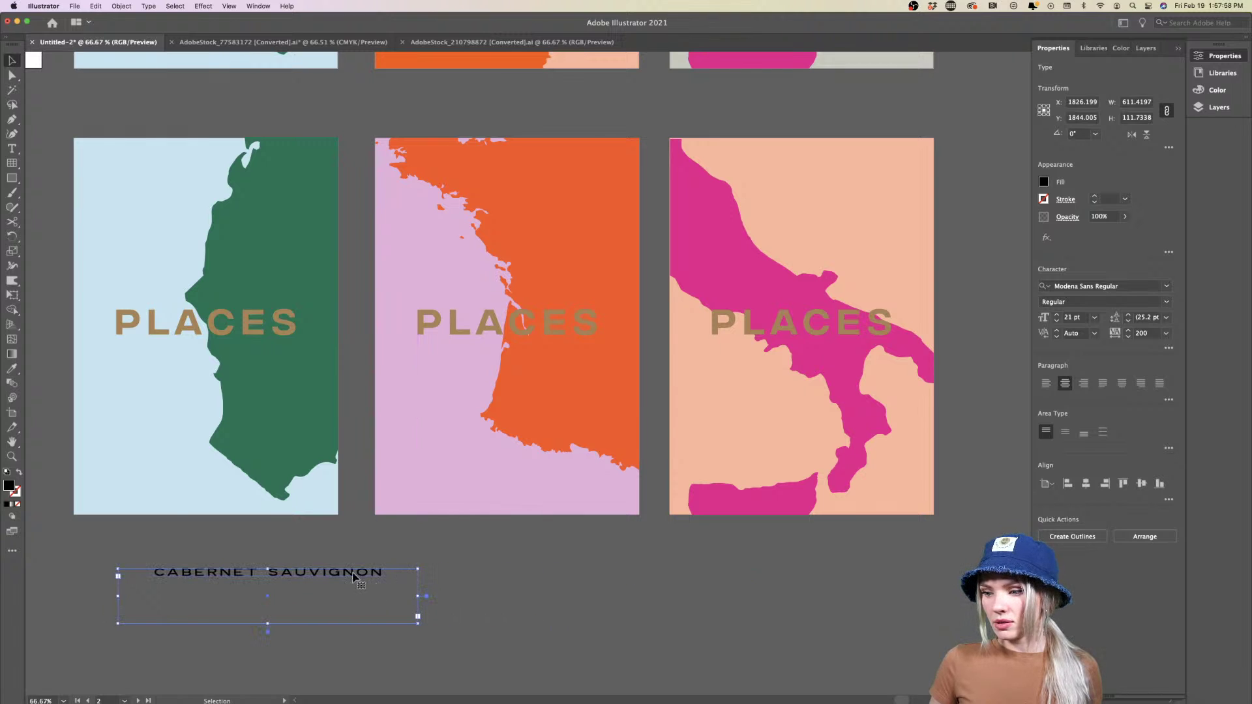
{"action": "left_click_drag", "start_coordinate": [352, 576], "coordinate": [287, 499]}
{"action": "scroll", "coordinate": [338, 592], "scroll_direction": "left", "scroll_amount": 2}
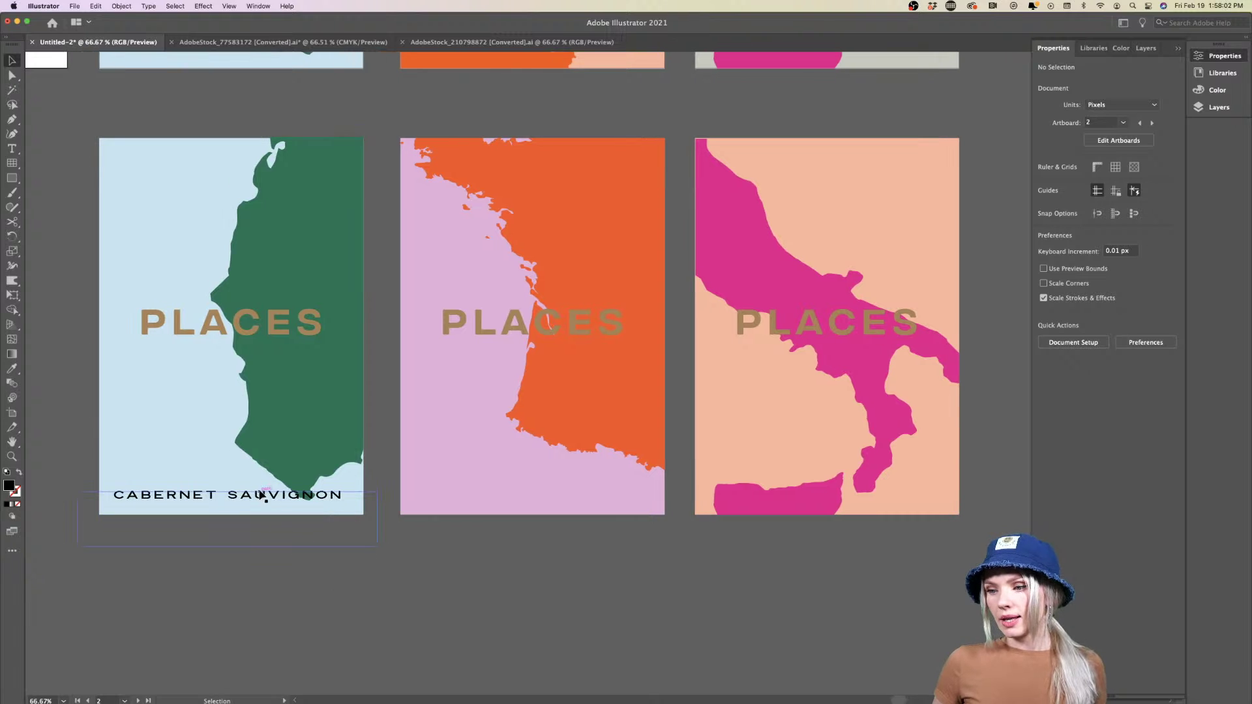
Browse the font list with serif and decorative filters, keeping the original font
{"action": "key", "text": "super+minus"}
{"action": "key", "text": "super+minus"}
{"action": "key", "text": "super+minus"}
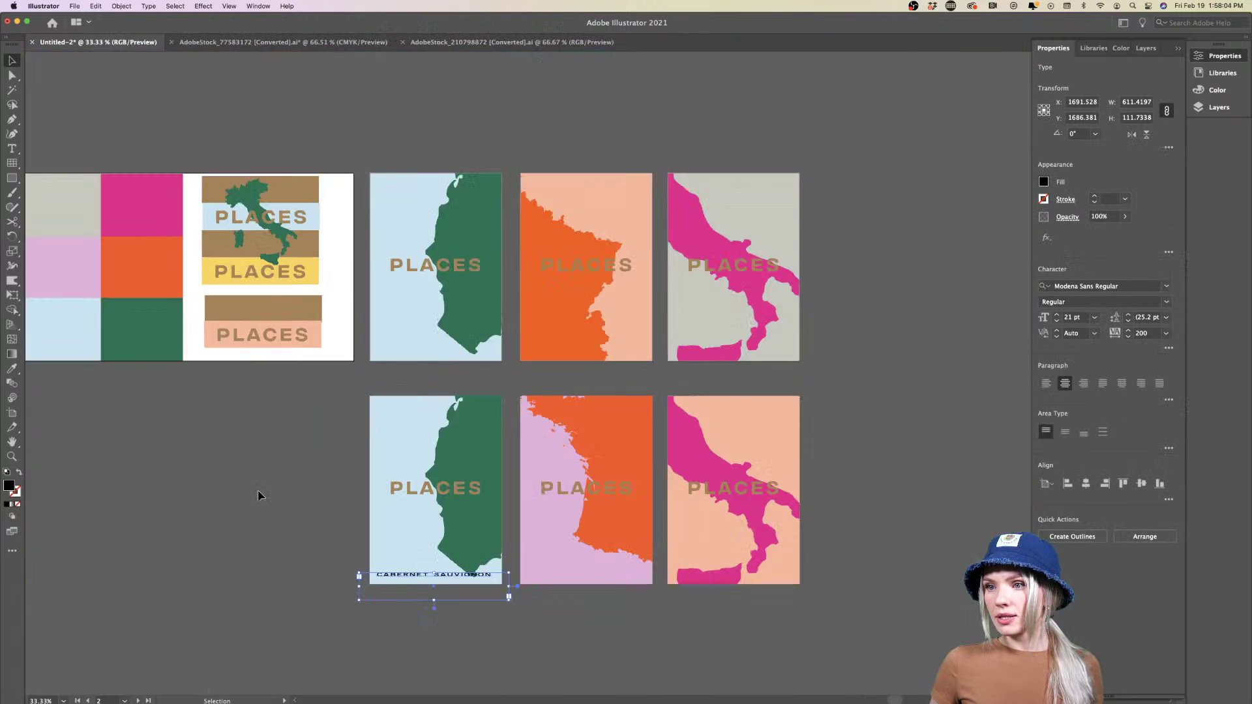
{"action": "scroll", "coordinate": [259, 497], "scroll_direction": "left", "scroll_amount": 5}
{"action": "scroll", "coordinate": [260, 497], "scroll_direction": "right", "scroll_amount": 10}
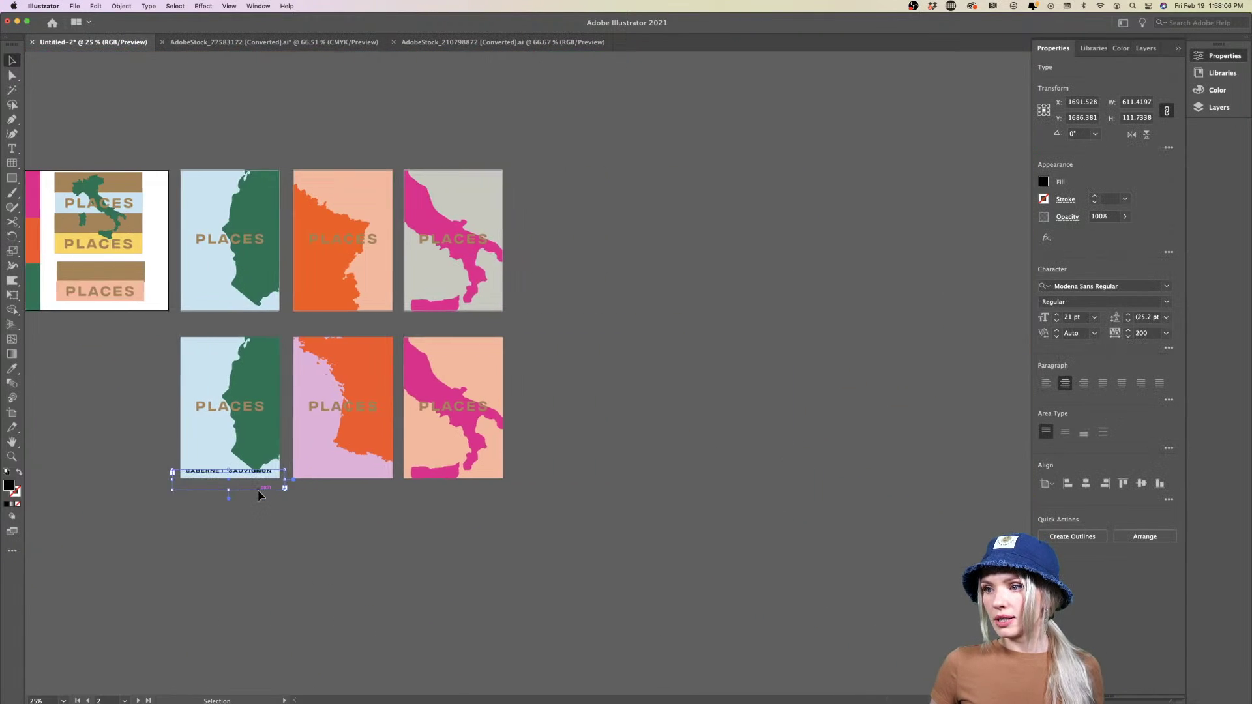
{"action": "key", "text": "super+plus"}
{"action": "key", "text": "super+plus"}
{"action": "key", "text": "super+plus"}
{"action": "key", "text": "super+plus"}
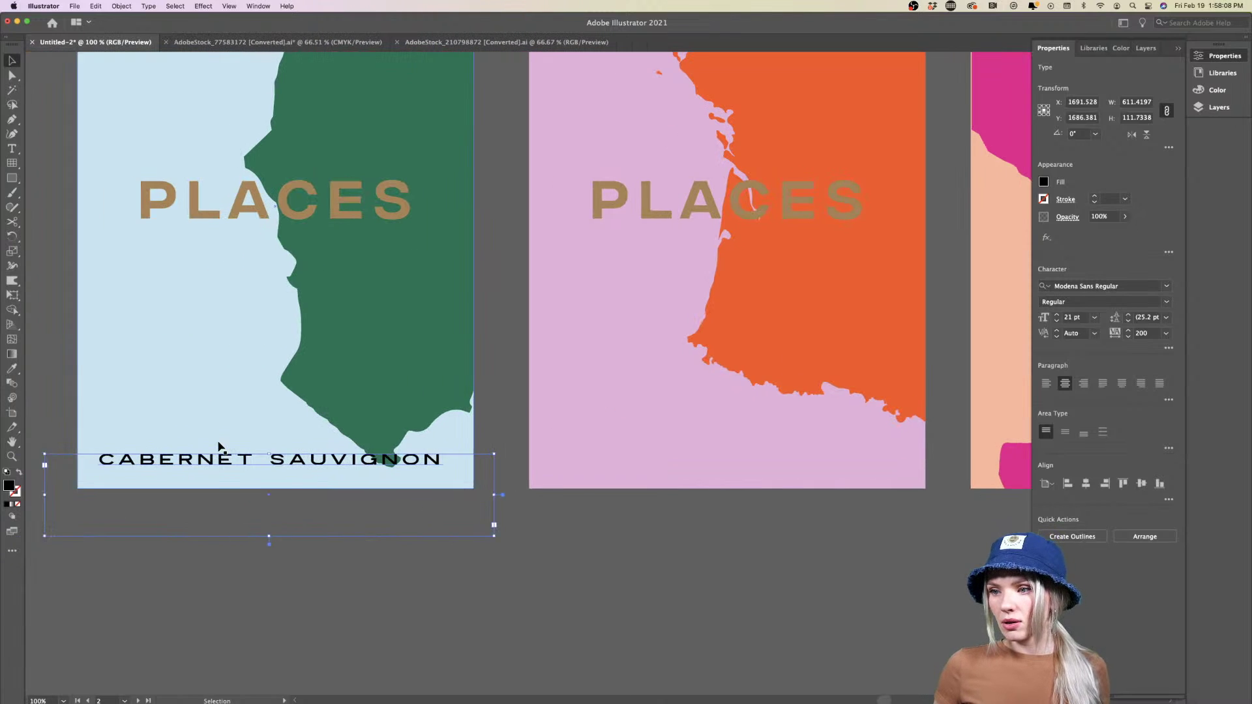
{"action": "left_click", "coordinate": [1166, 286]}
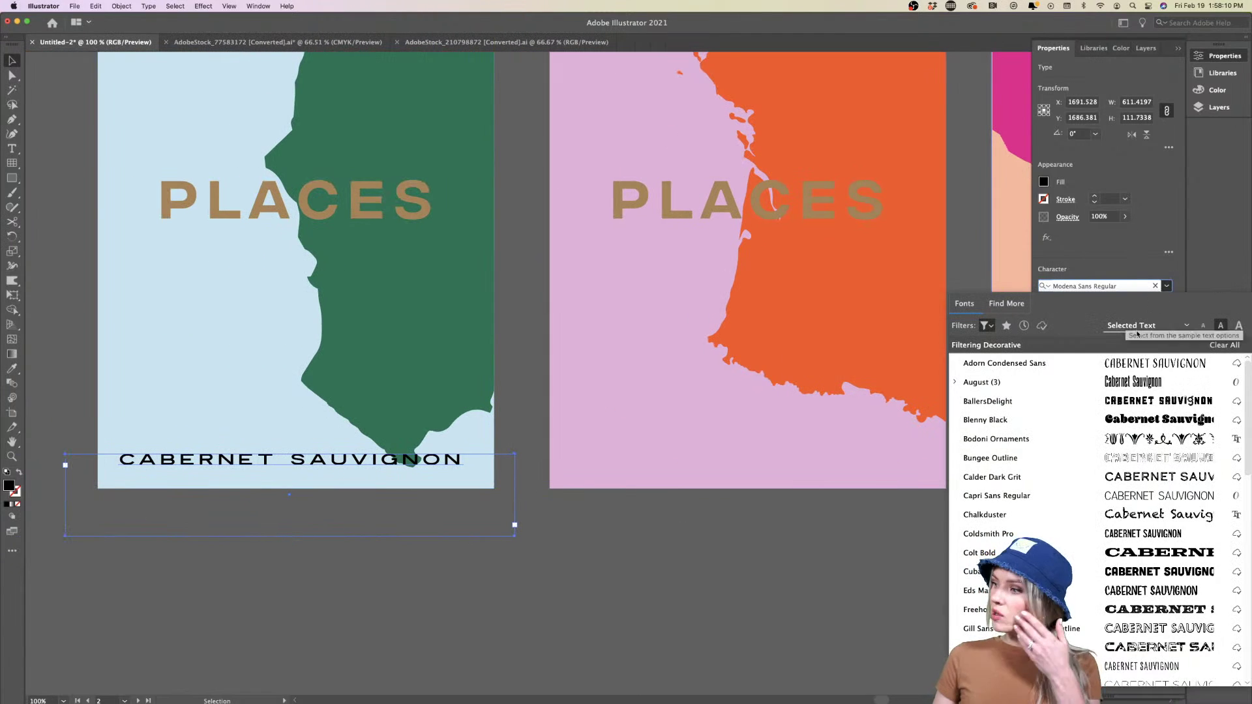
{"action": "left_click", "coordinate": [986, 326]}
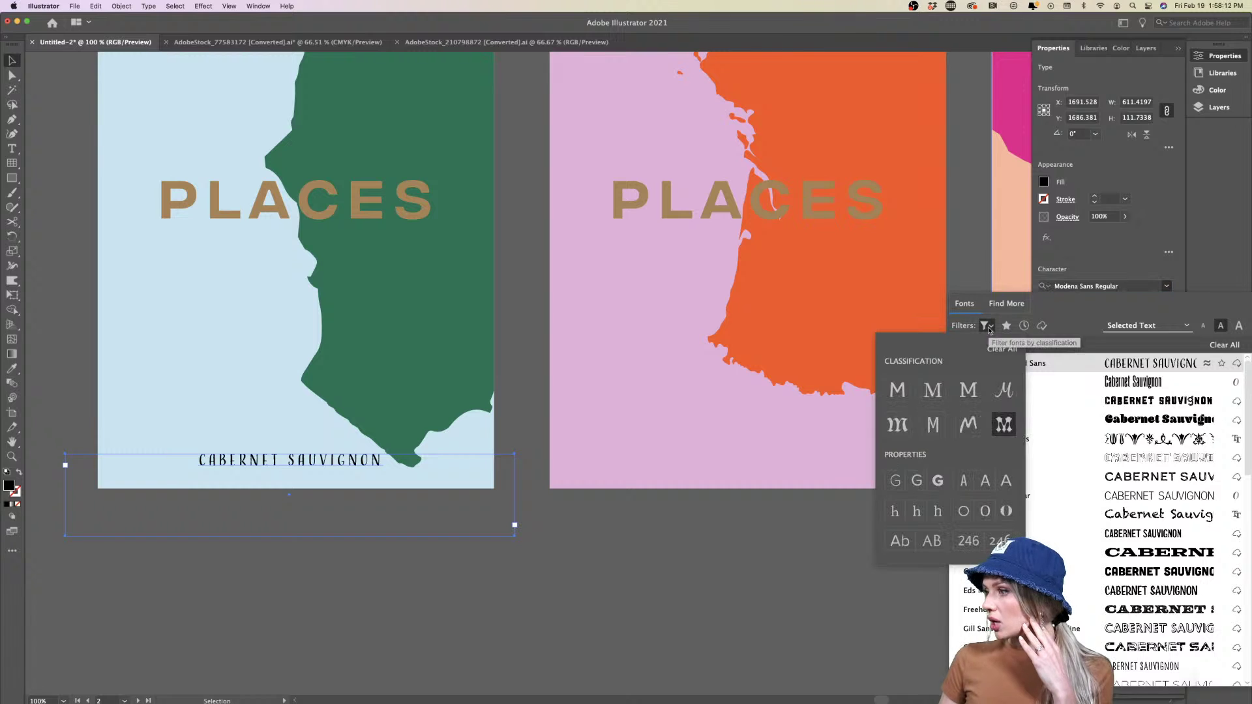
{"action": "left_click", "coordinate": [867, 390]}
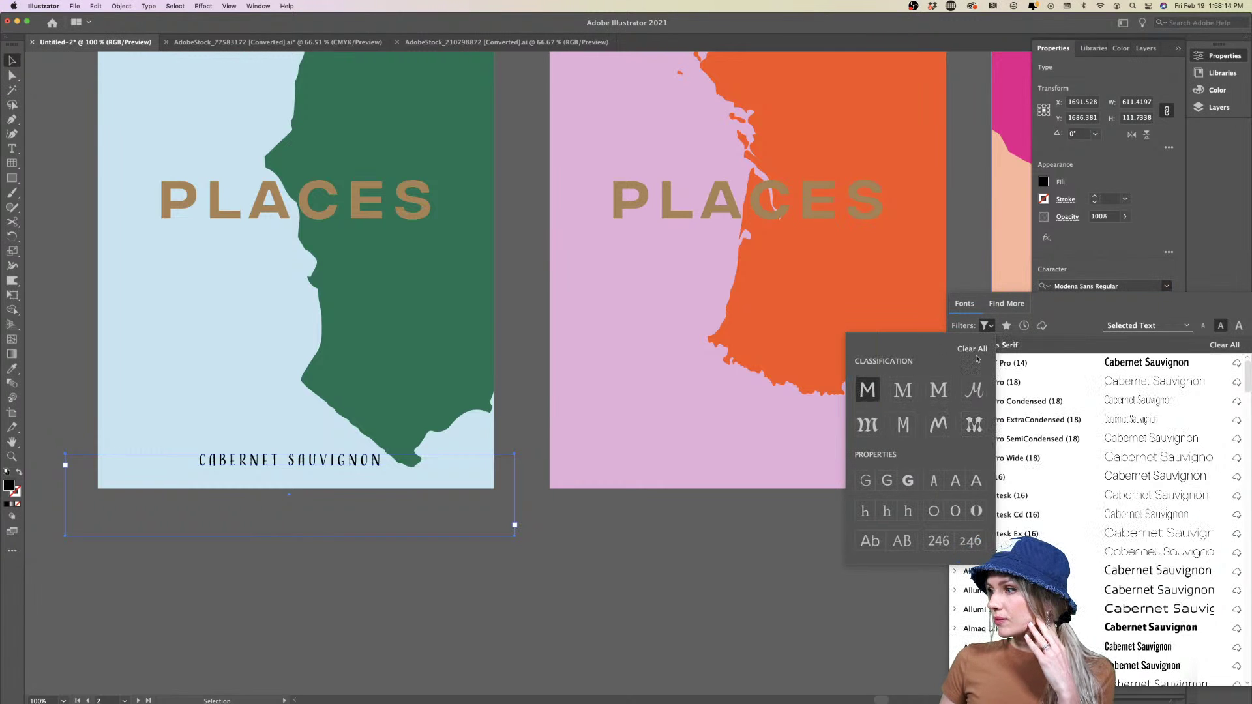
{"action": "left_click", "coordinate": [973, 424]}
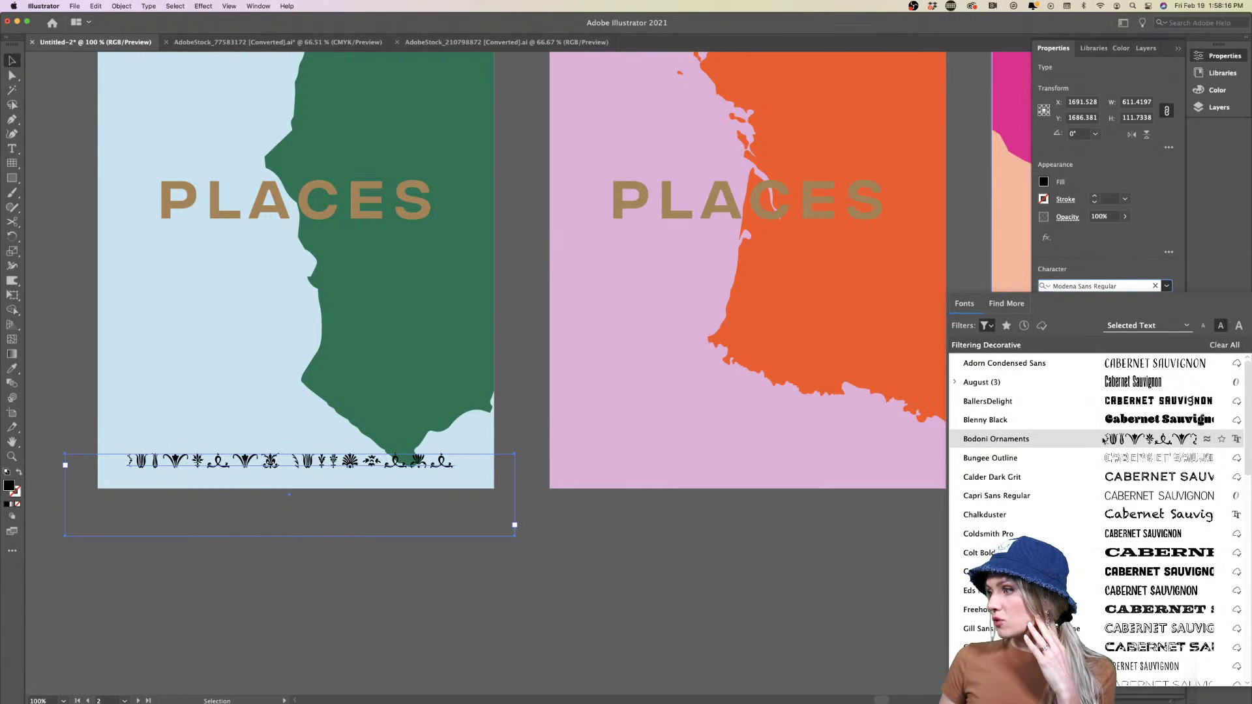
{"action": "left_click", "coordinate": [576, 590]}
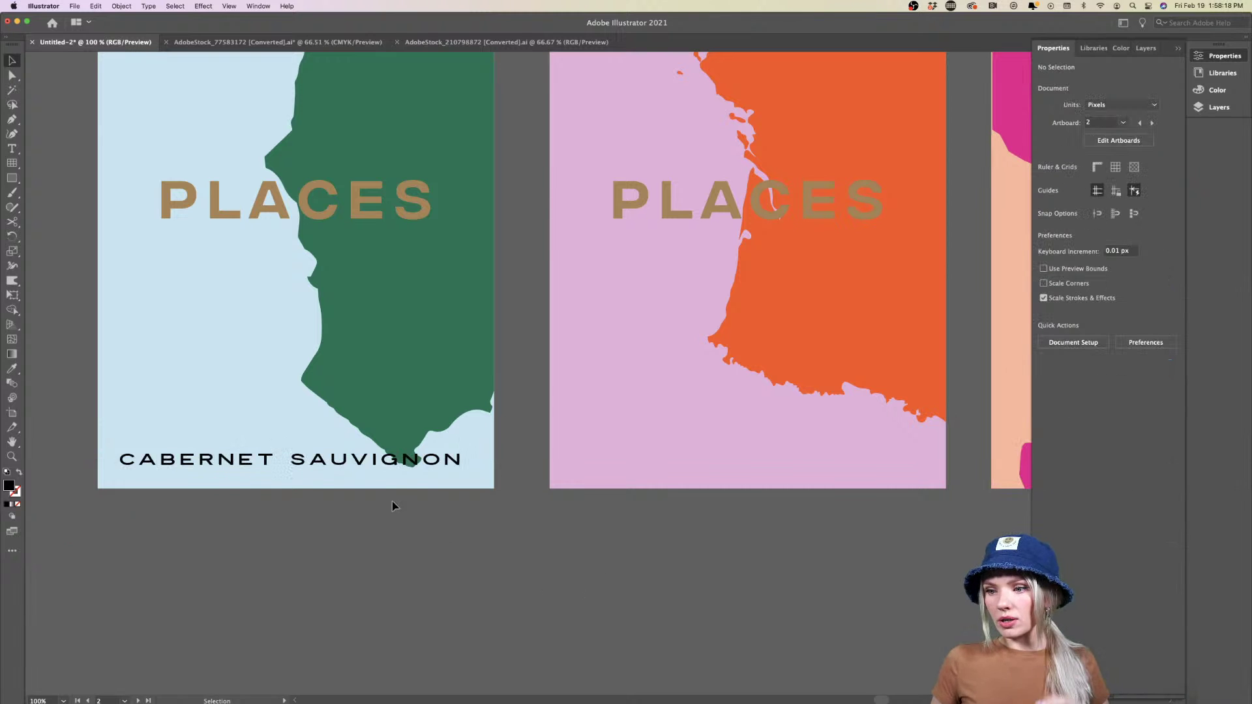
Clear the font filters and apply Integral CF to the CABERNET SAUVIGNON label
{"action": "left_click", "coordinate": [377, 464]}
{"action": "scroll", "coordinate": [377, 467], "scroll_direction": "up", "scroll_amount": 2}
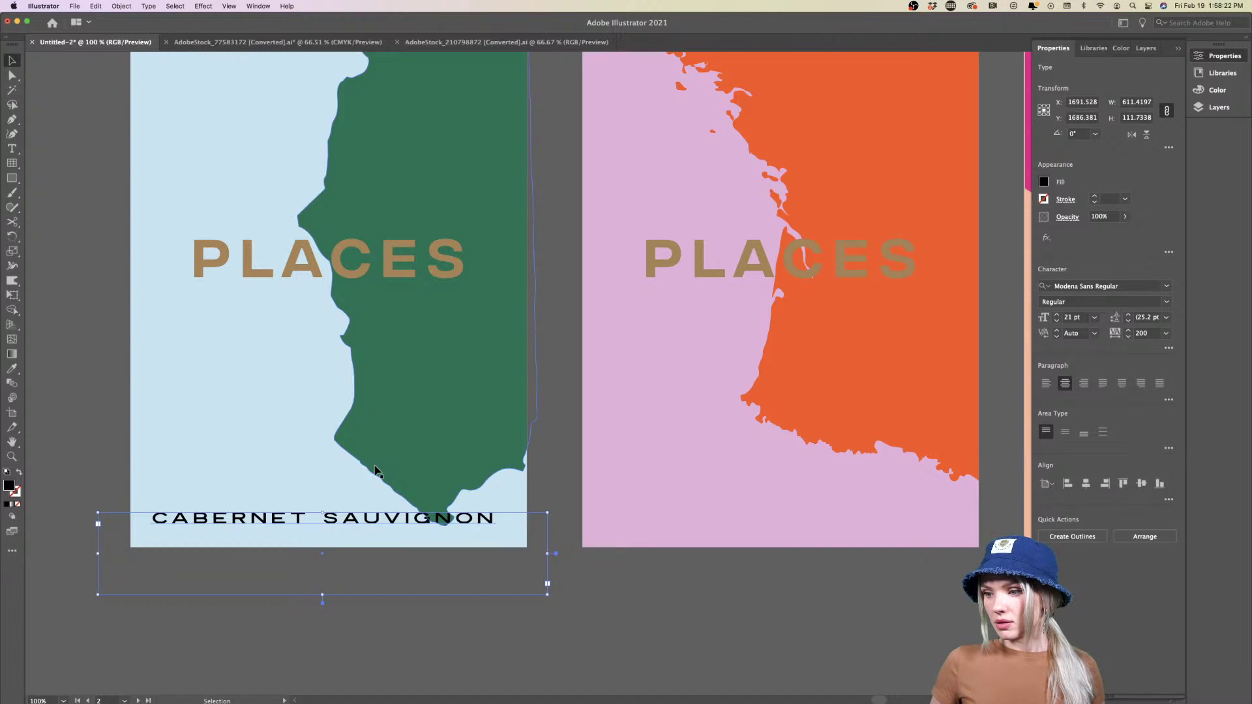
{"action": "key", "text": "super+minus"}
{"action": "key", "text": "super+minus"}
{"action": "key", "text": "super+minus"}
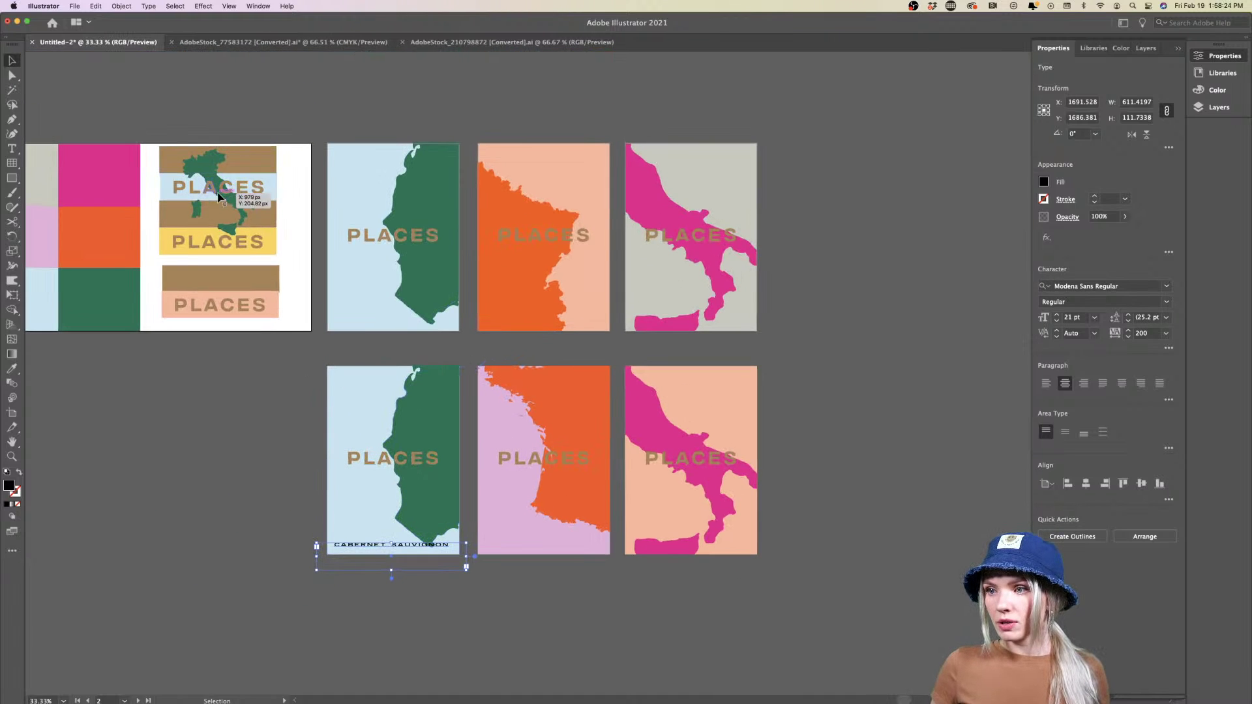
{"action": "scroll", "coordinate": [219, 197], "scroll_direction": "left", "scroll_amount": 5}
{"action": "scroll", "coordinate": [219, 197], "scroll_direction": "right", "scroll_amount": 8}
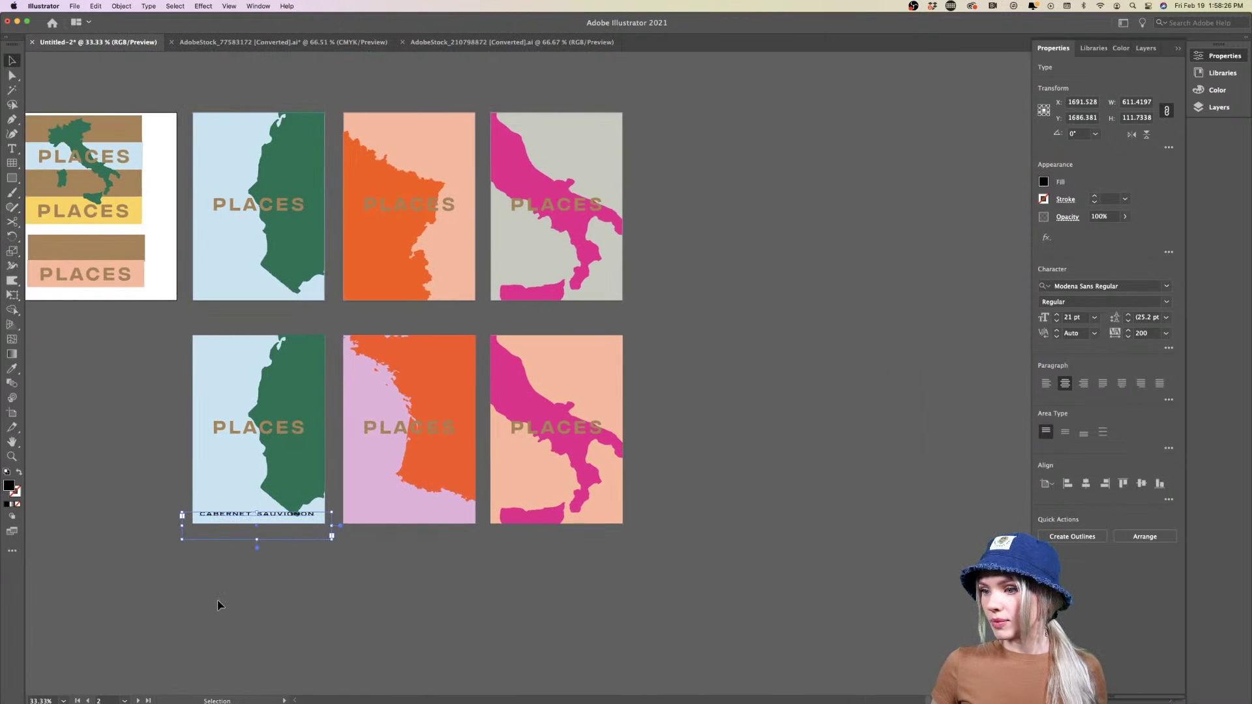
{"action": "key", "text": "super+plus"}
{"action": "key", "text": "super+plus"}
{"action": "key", "text": "super+plus"}
{"action": "key", "text": "super+plus"}
{"action": "left_click", "coordinate": [1167, 286]}
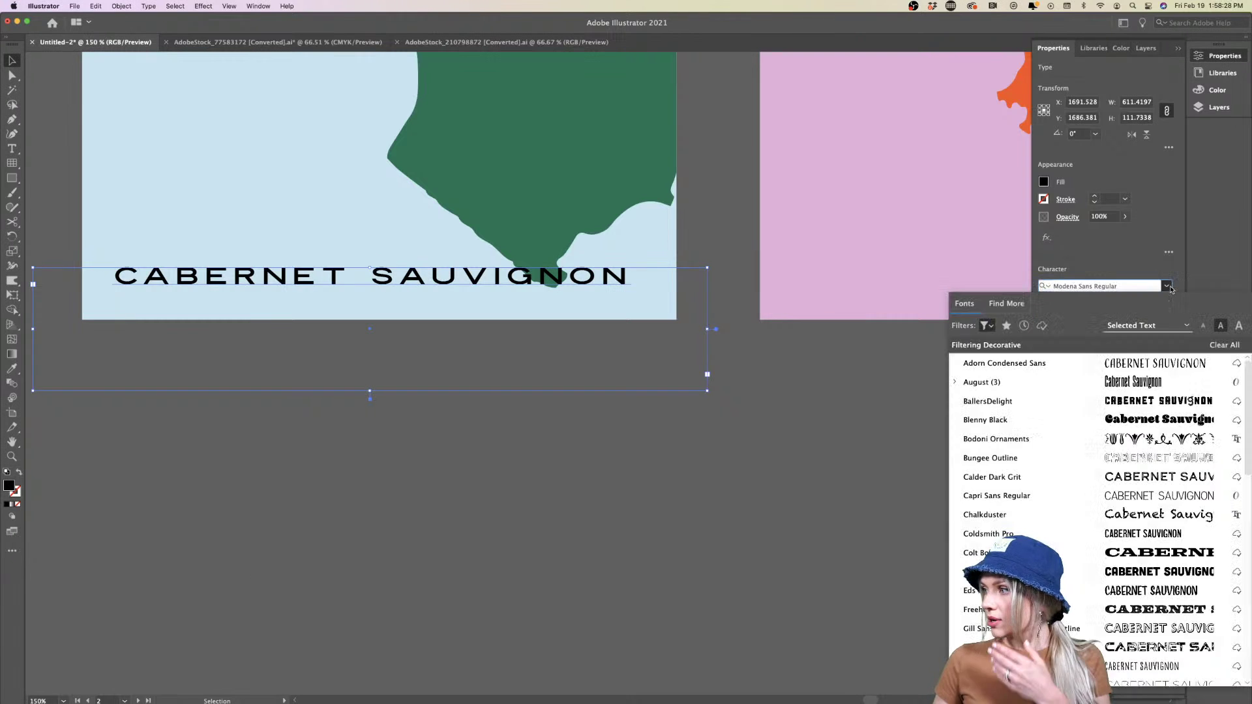
{"action": "left_click", "coordinate": [986, 326]}
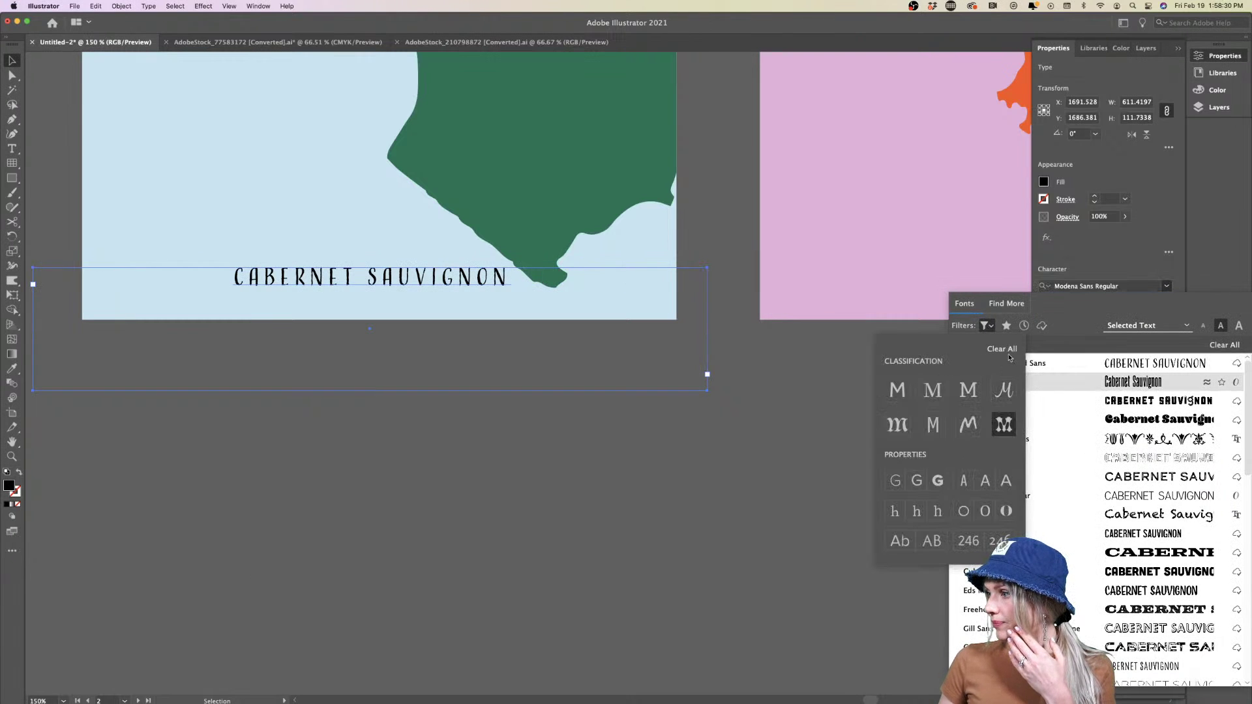
{"action": "left_click", "coordinate": [1001, 349]}
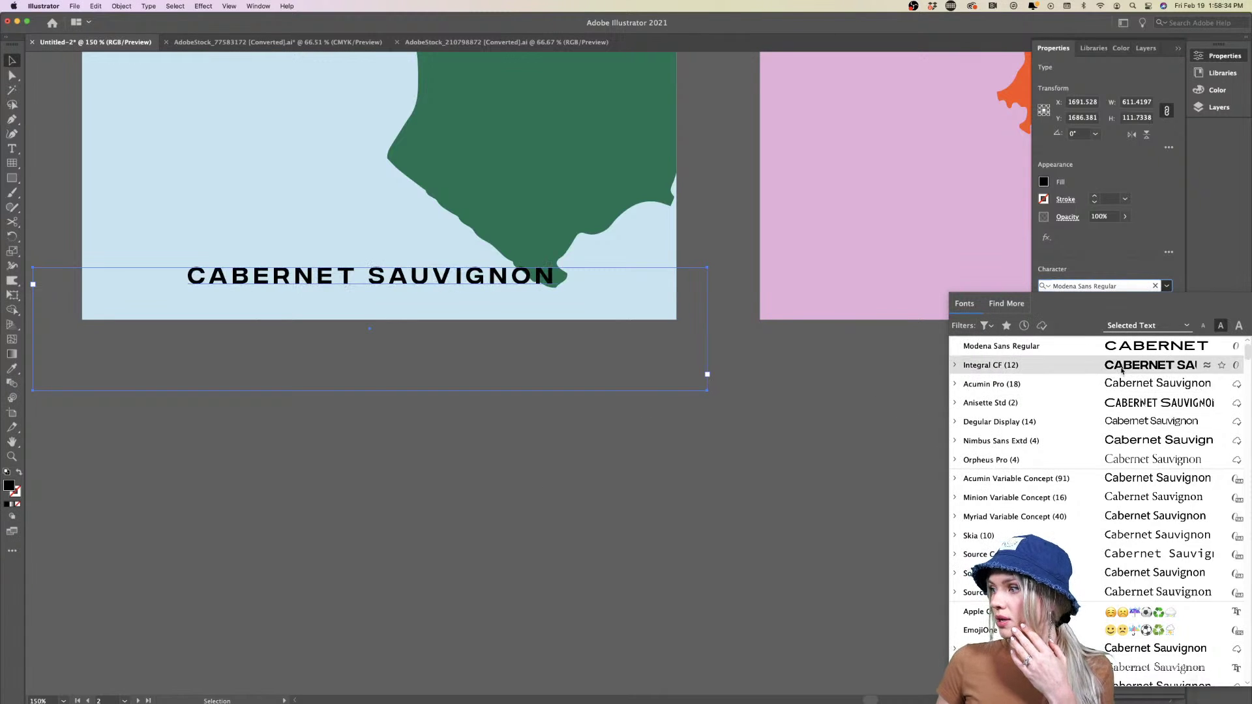
{"action": "left_click", "coordinate": [1120, 369]}
{"action": "left_click", "coordinate": [511, 477]}
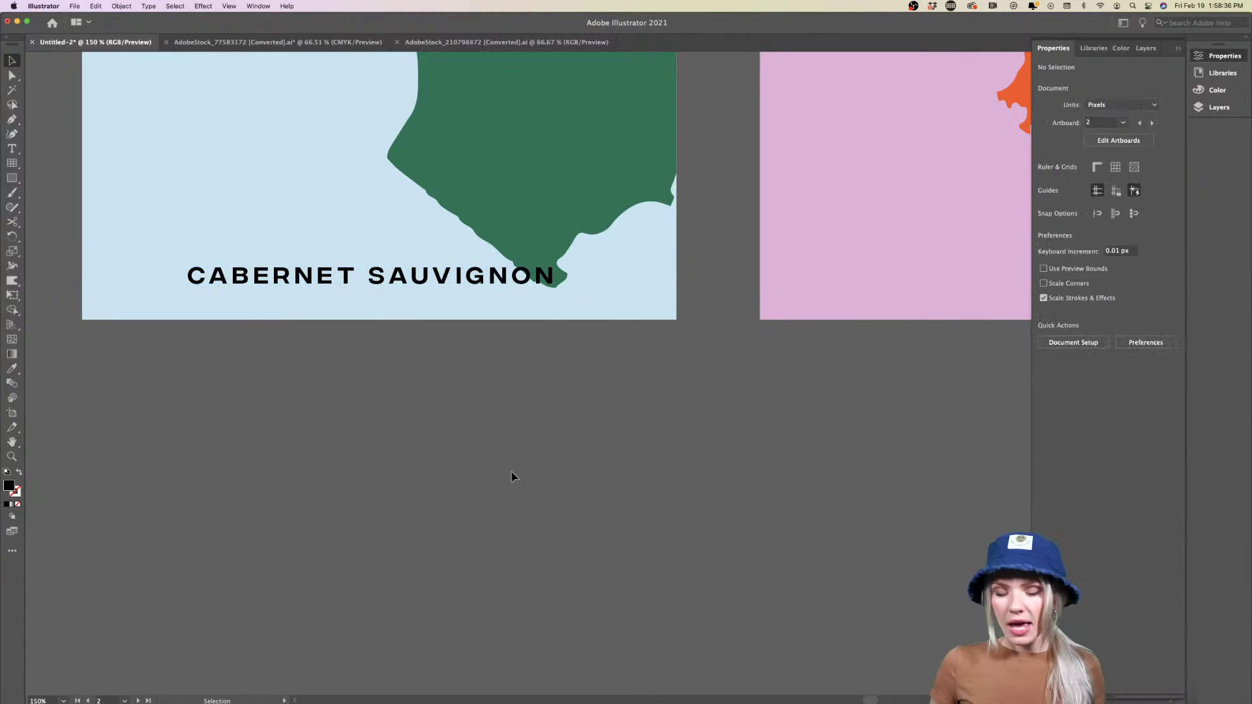
{"action": "scroll", "coordinate": [511, 478], "scroll_direction": "down", "scroll_amount": 3}
{"action": "scroll", "coordinate": [462, 462], "scroll_direction": "down", "scroll_amount": 2}
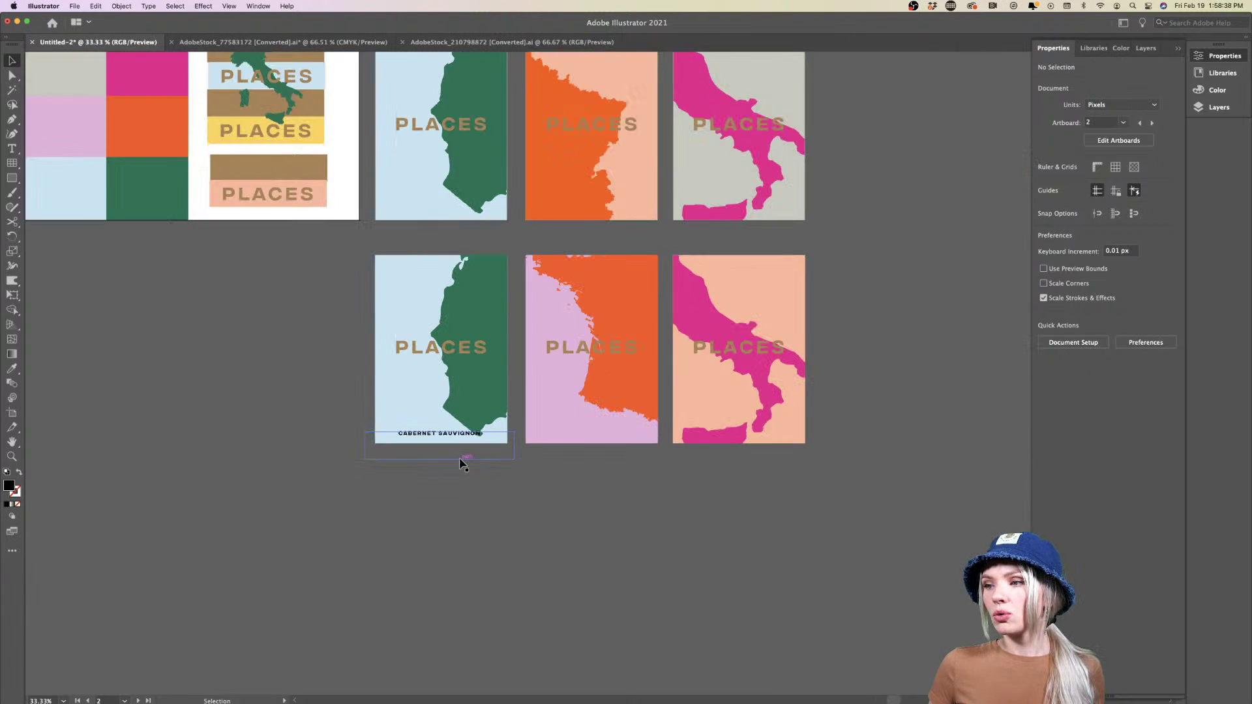
Copy the wine label below the posters, enlarge its box and left-align it
{"action": "scroll", "coordinate": [603, 528], "scroll_direction": "up", "scroll_amount": 2}
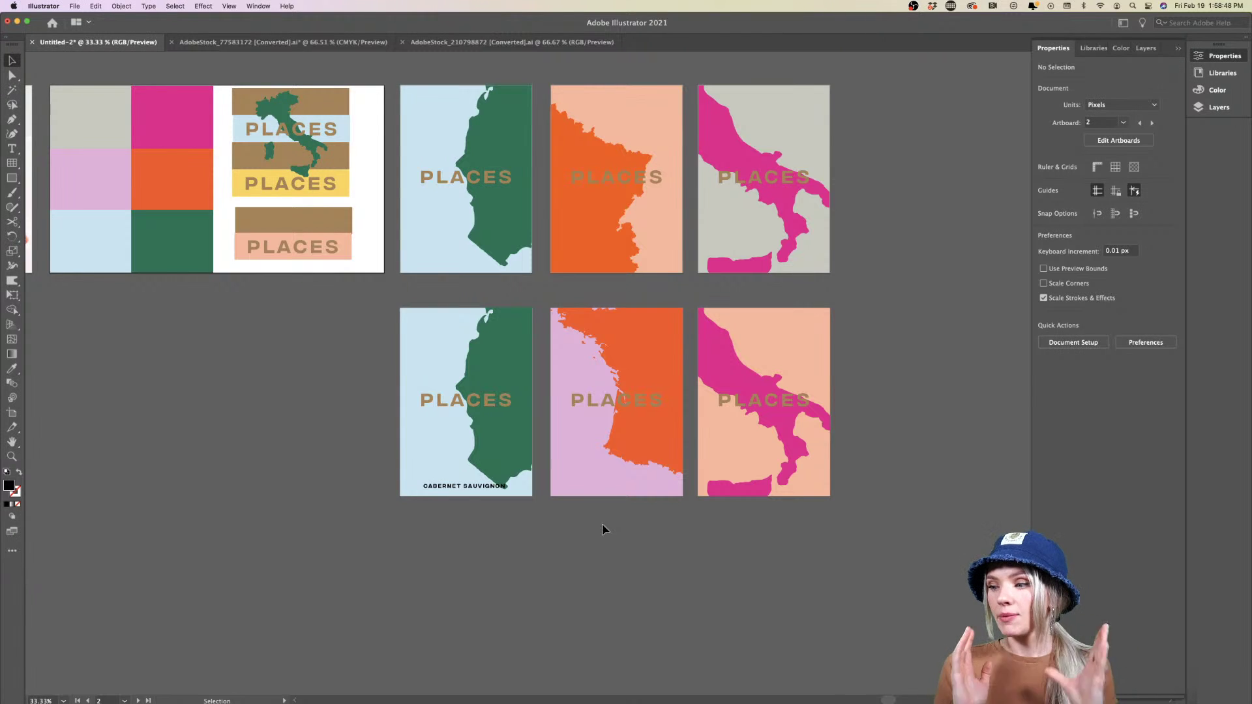
{"action": "scroll", "coordinate": [590, 512], "scroll_direction": "down", "scroll_amount": 1}
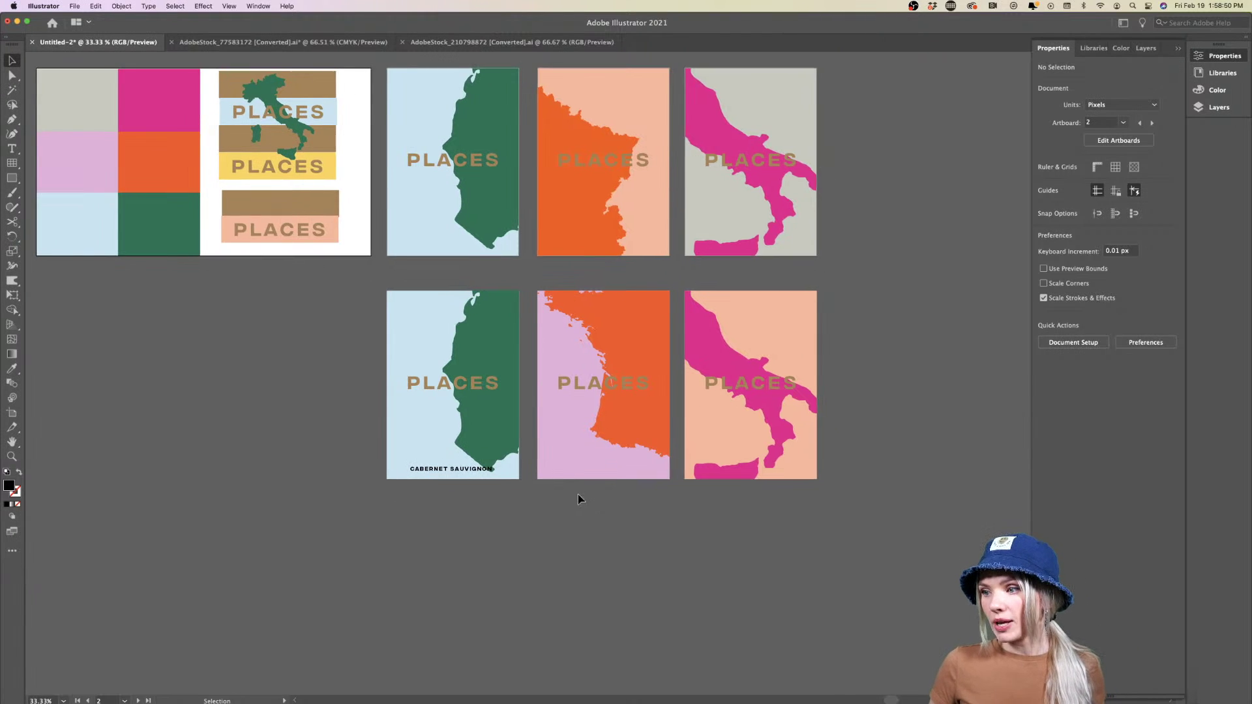
{"action": "scroll", "coordinate": [578, 494], "scroll_direction": "up", "scroll_amount": 2}
{"action": "left_click_drag", "start_coordinate": [418, 468], "coordinate": [418, 518]}
{"action": "left_click_drag", "start_coordinate": [500, 544], "coordinate": [613, 627]}
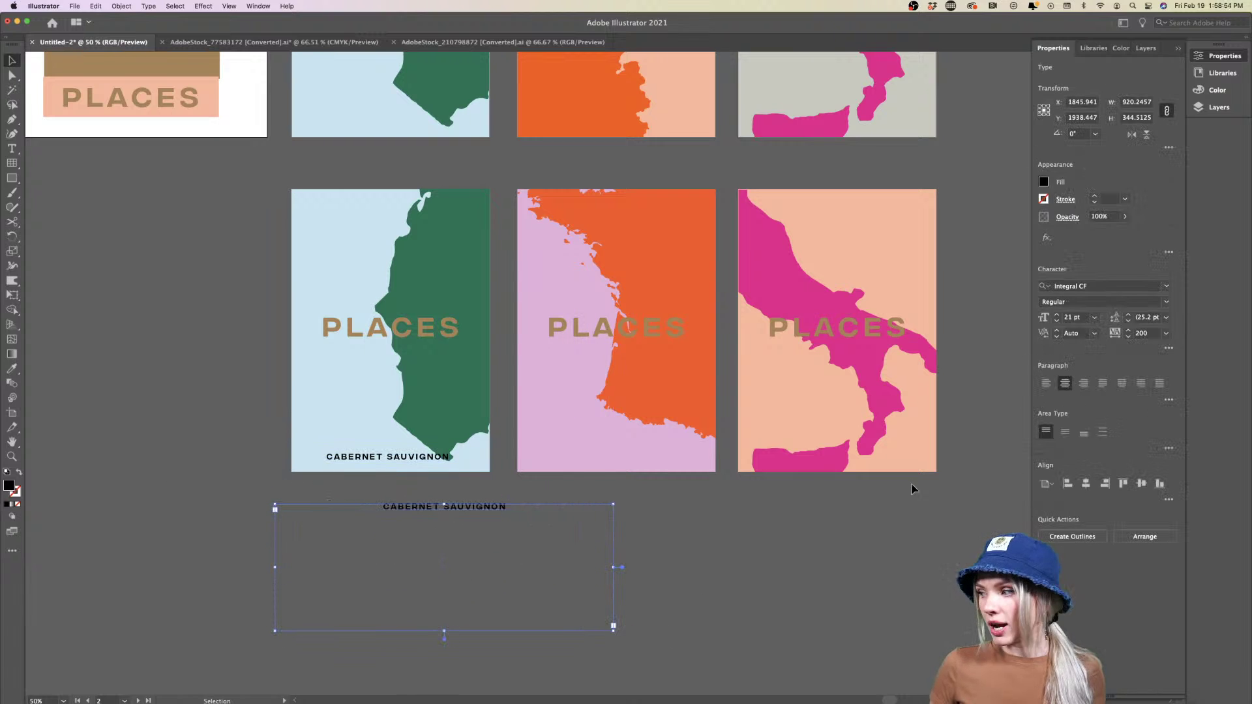
{"action": "left_click", "coordinate": [1046, 384]}
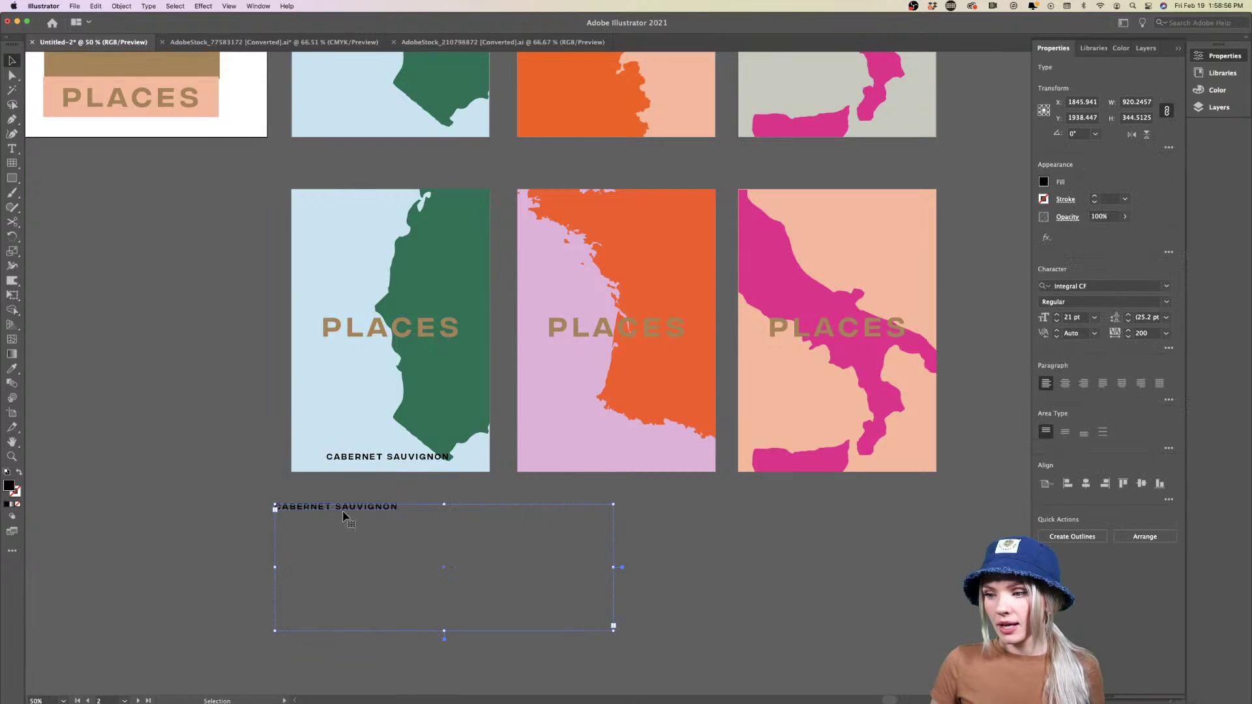
Delete all the text inside the copied box, leaving it empty
{"action": "double_click", "coordinate": [345, 507]}
{"action": "key", "text": "super+a"}
{"action": "key", "text": "BackSpace"}
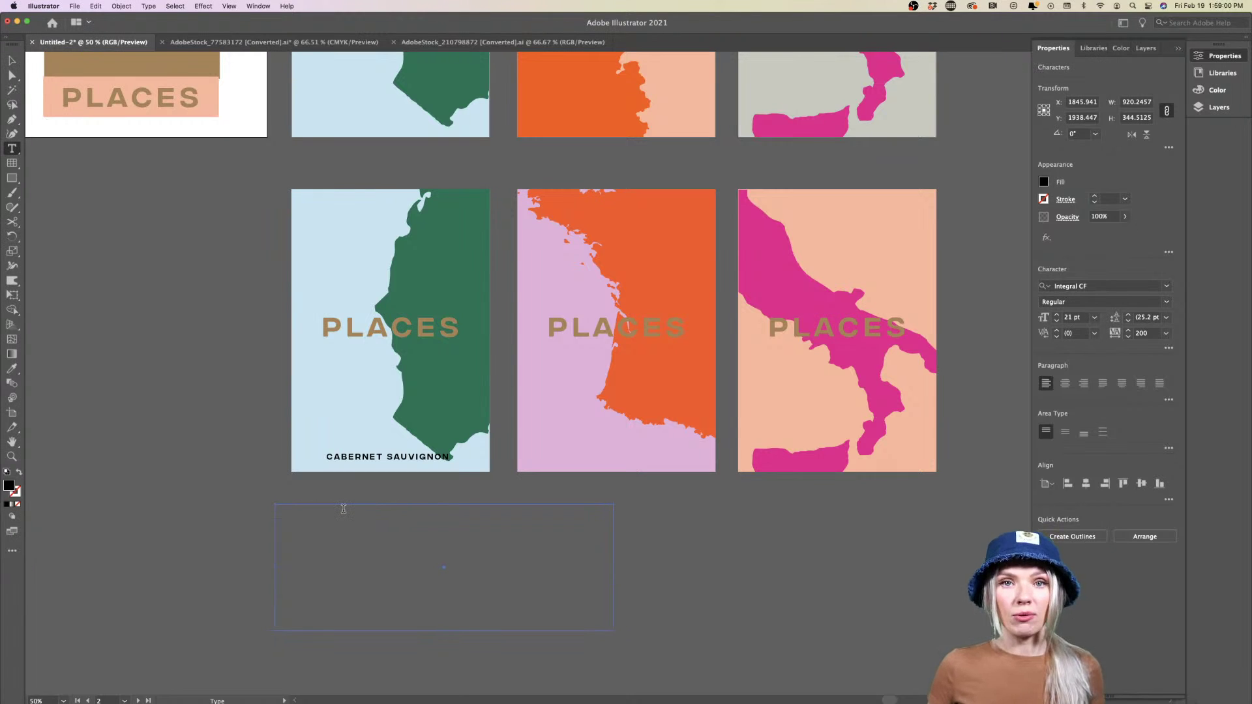
Fill the empty box with placeholder text and set its font to Acumin Pro
{"action": "right_click", "coordinate": [343, 508]}
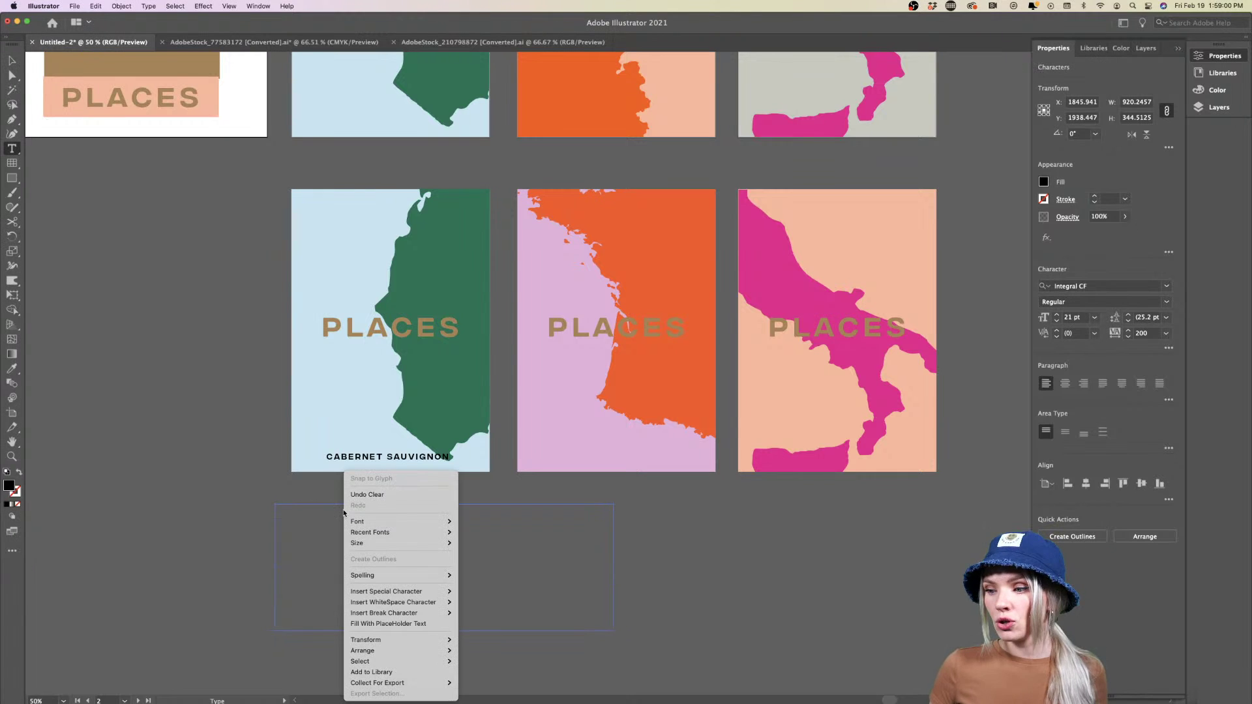
{"action": "left_click", "coordinate": [400, 625]}
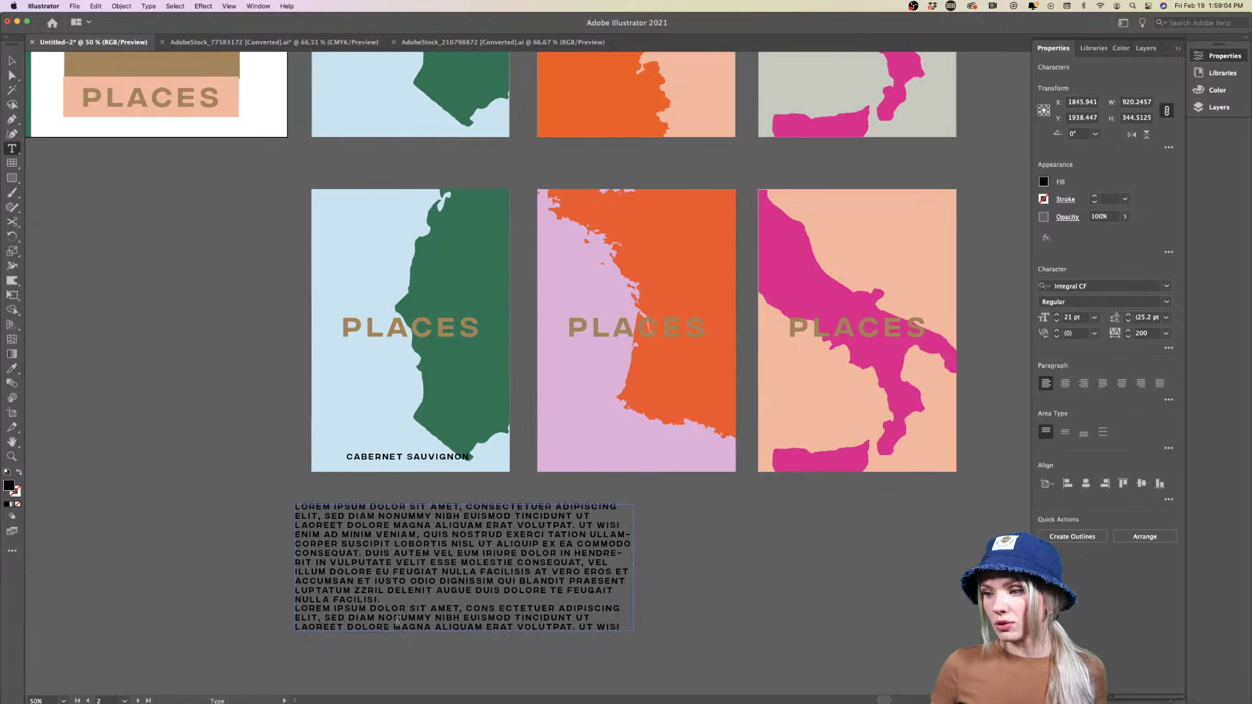
{"action": "scroll", "coordinate": [963, 371], "scroll_direction": "down", "scroll_amount": 2}
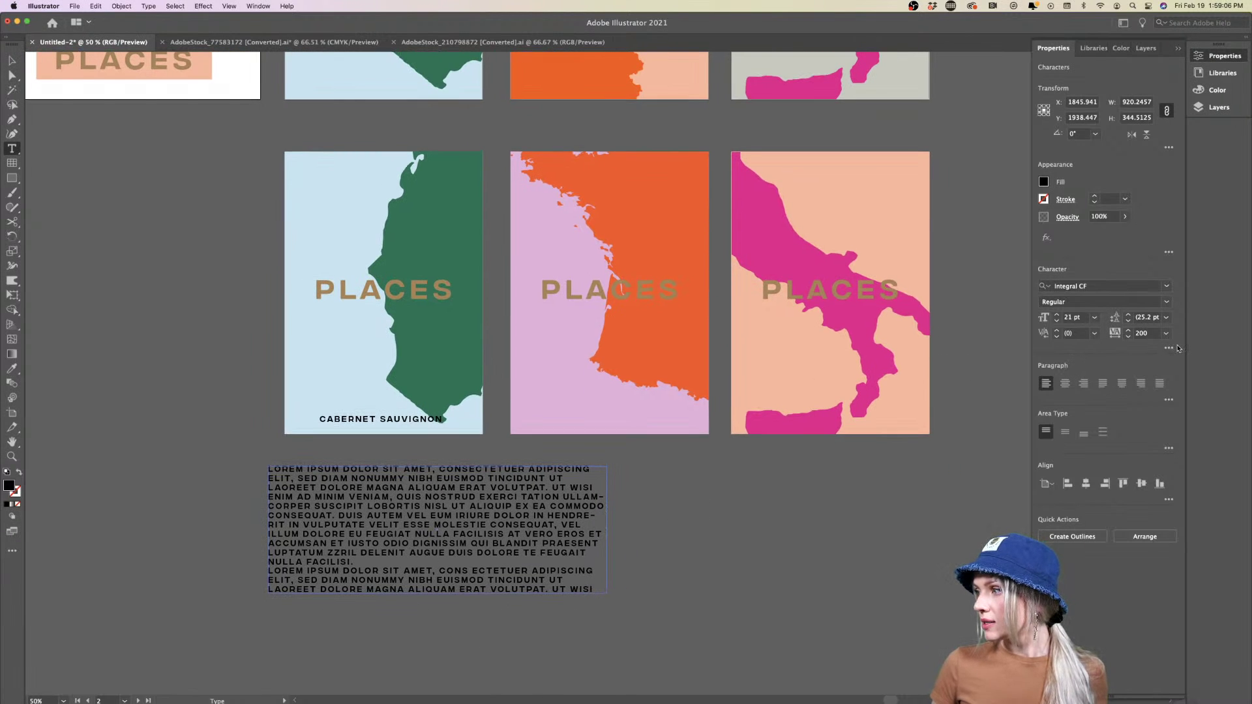
{"action": "left_click", "coordinate": [1169, 348]}
{"action": "left_click", "coordinate": [1168, 348]}
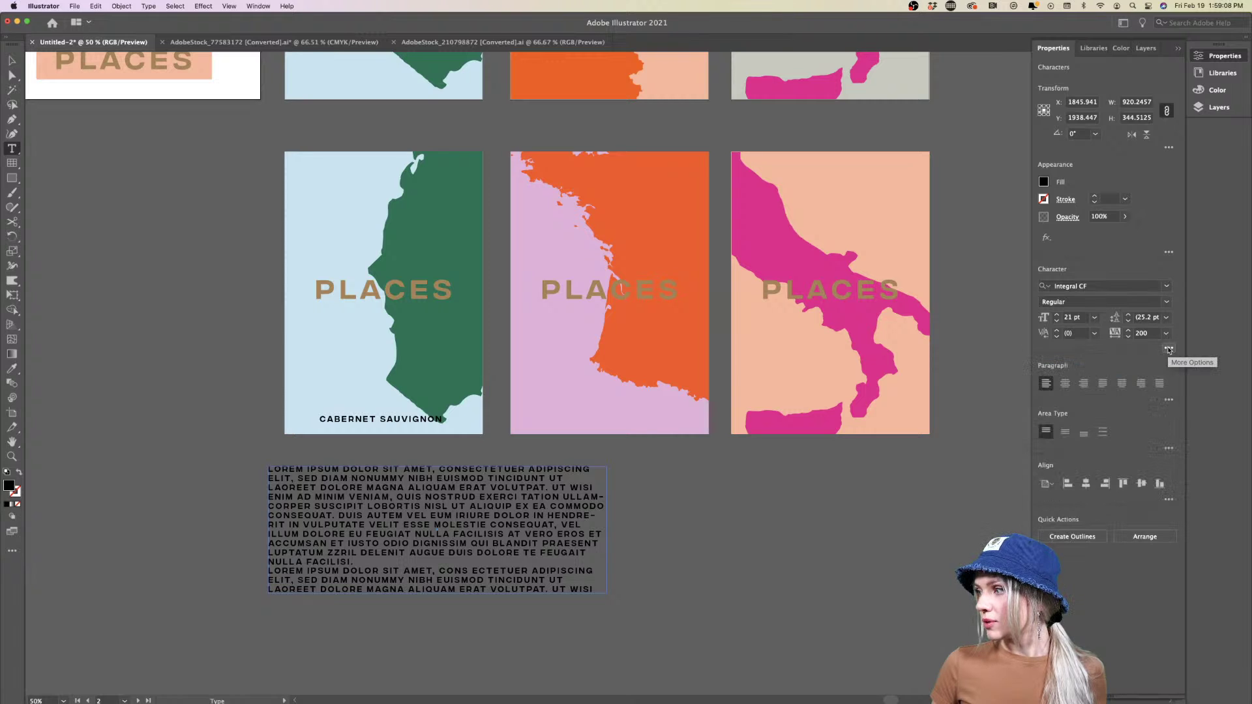
{"action": "left_click", "coordinate": [1166, 285]}
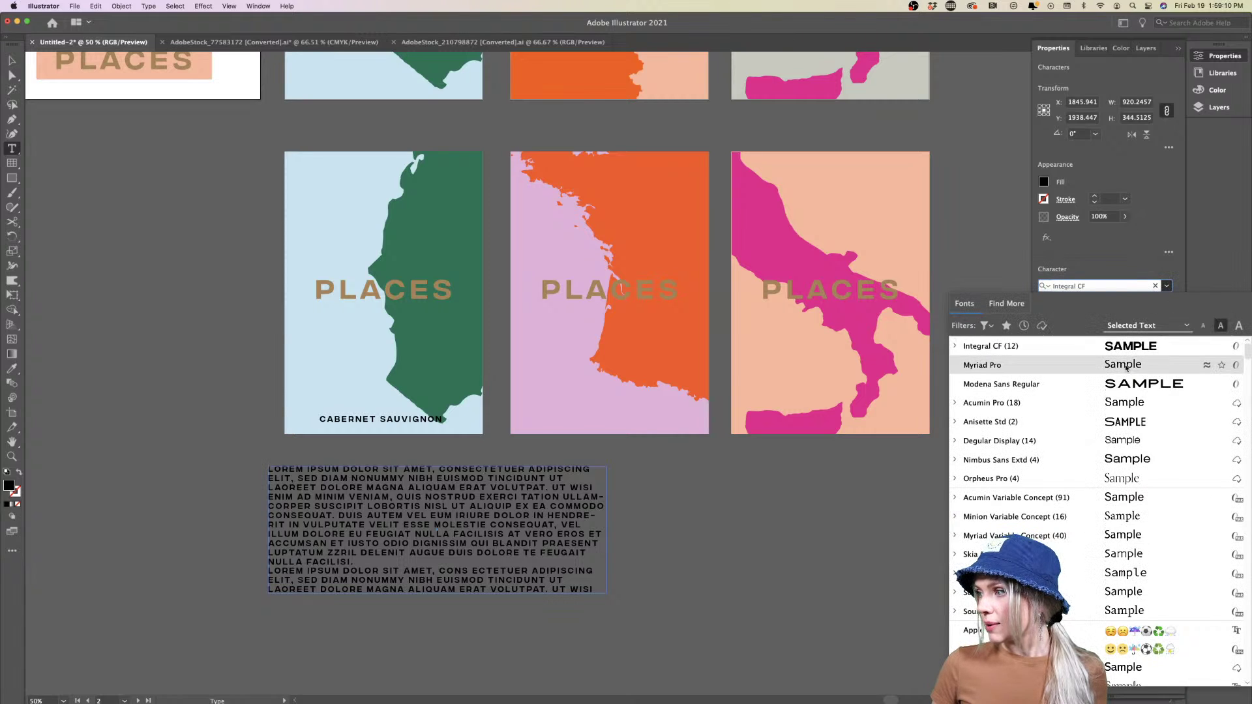
{"action": "left_click", "coordinate": [1123, 402]}
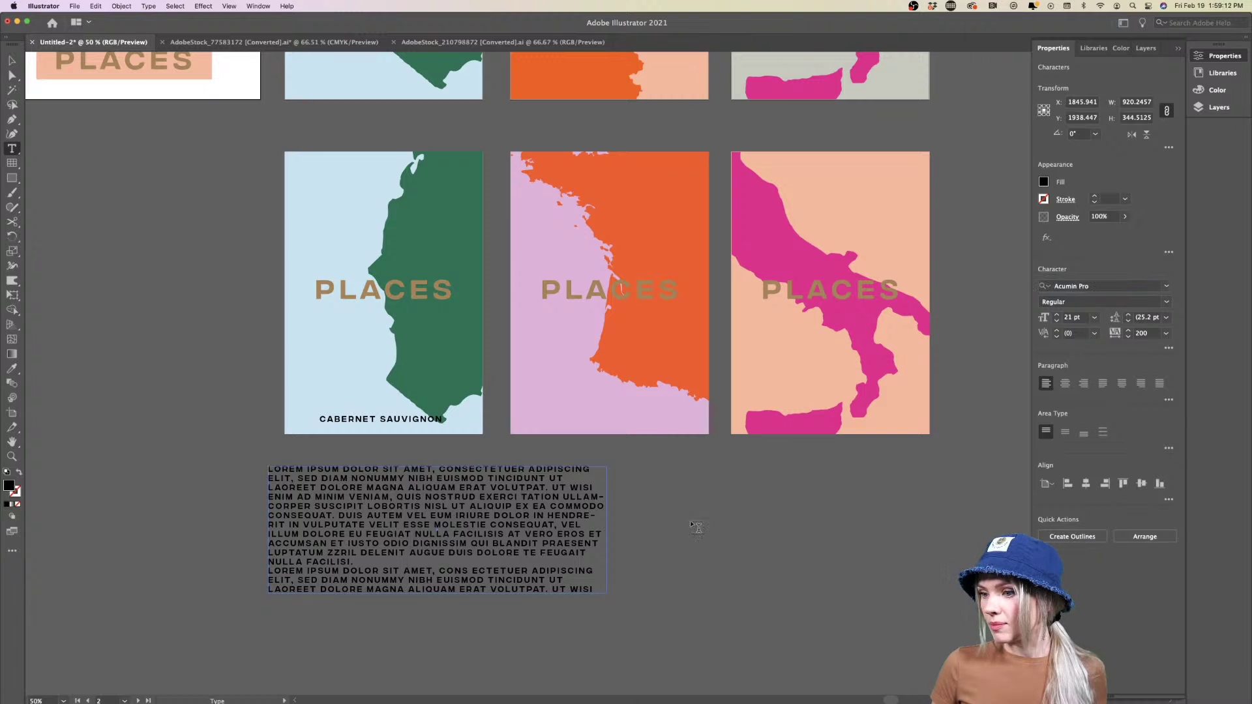
Clear the placeholder text and refill the frame with fresh placeholder copy
{"action": "triple_click", "coordinate": [502, 527]}
{"action": "left_click", "coordinate": [582, 581]}
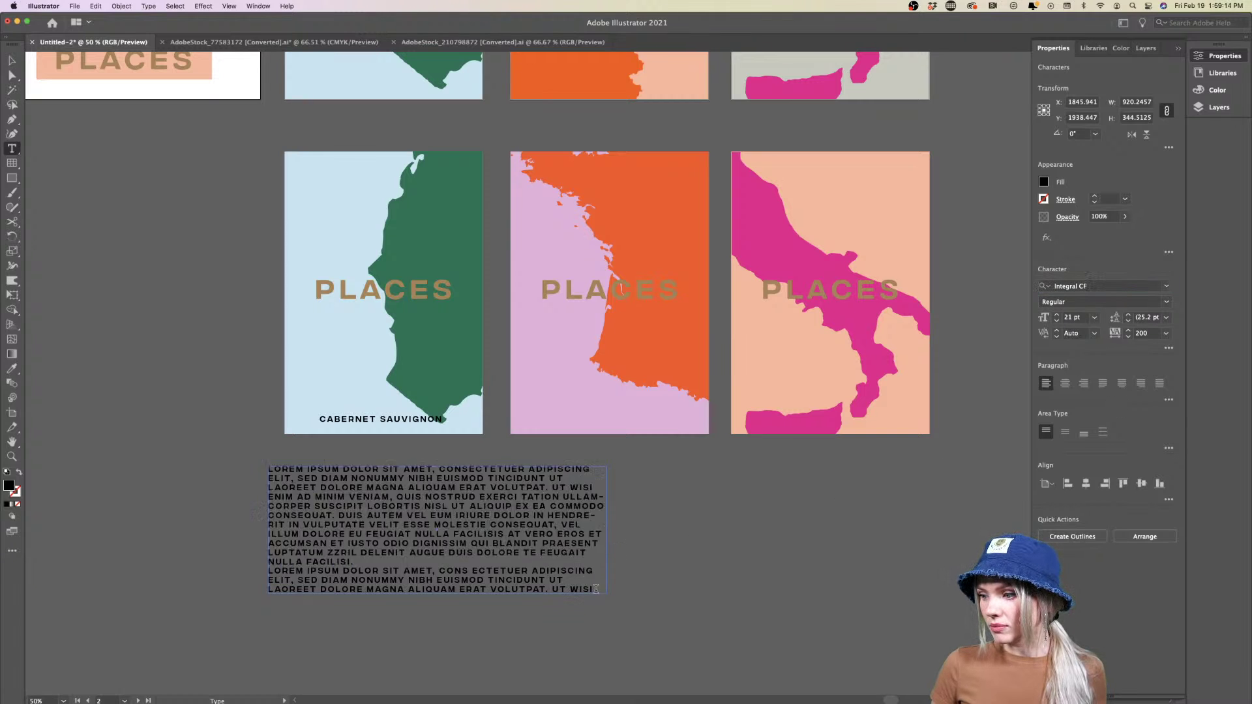
{"action": "key", "text": "ctrl+a"}
{"action": "key", "text": "BackSpace"}
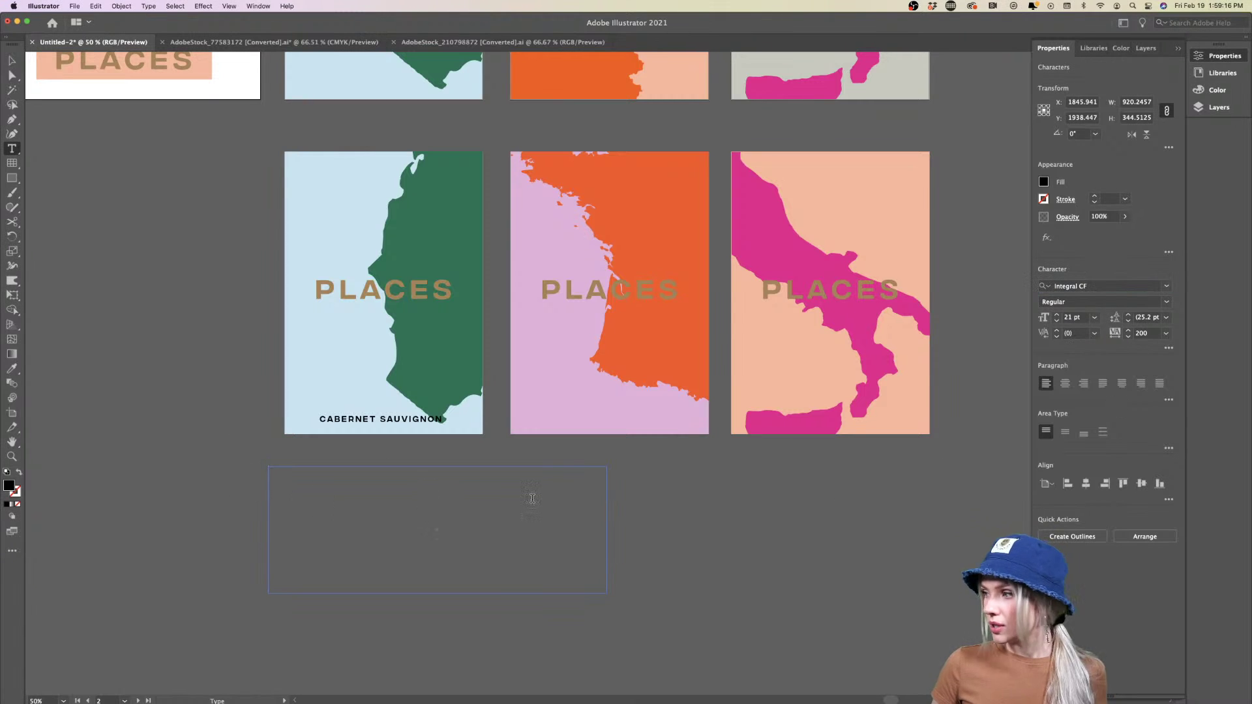
{"action": "right_click", "coordinate": [412, 499]}
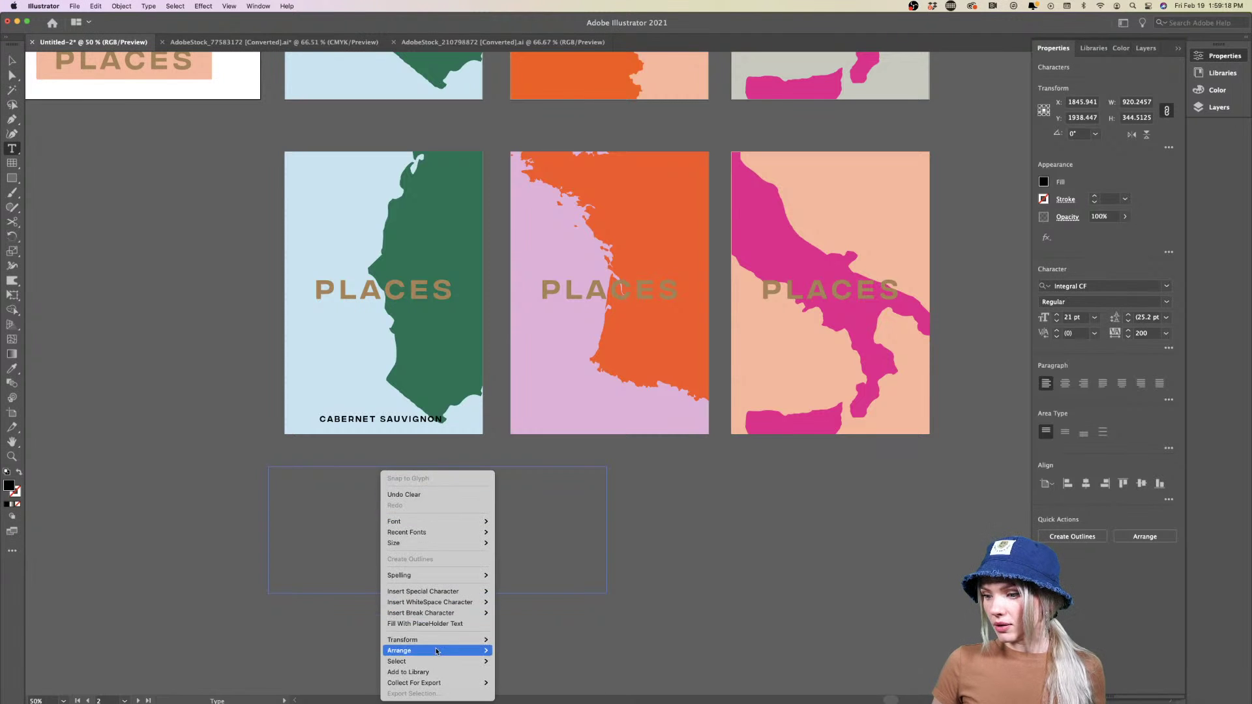
{"action": "left_click", "coordinate": [437, 626]}
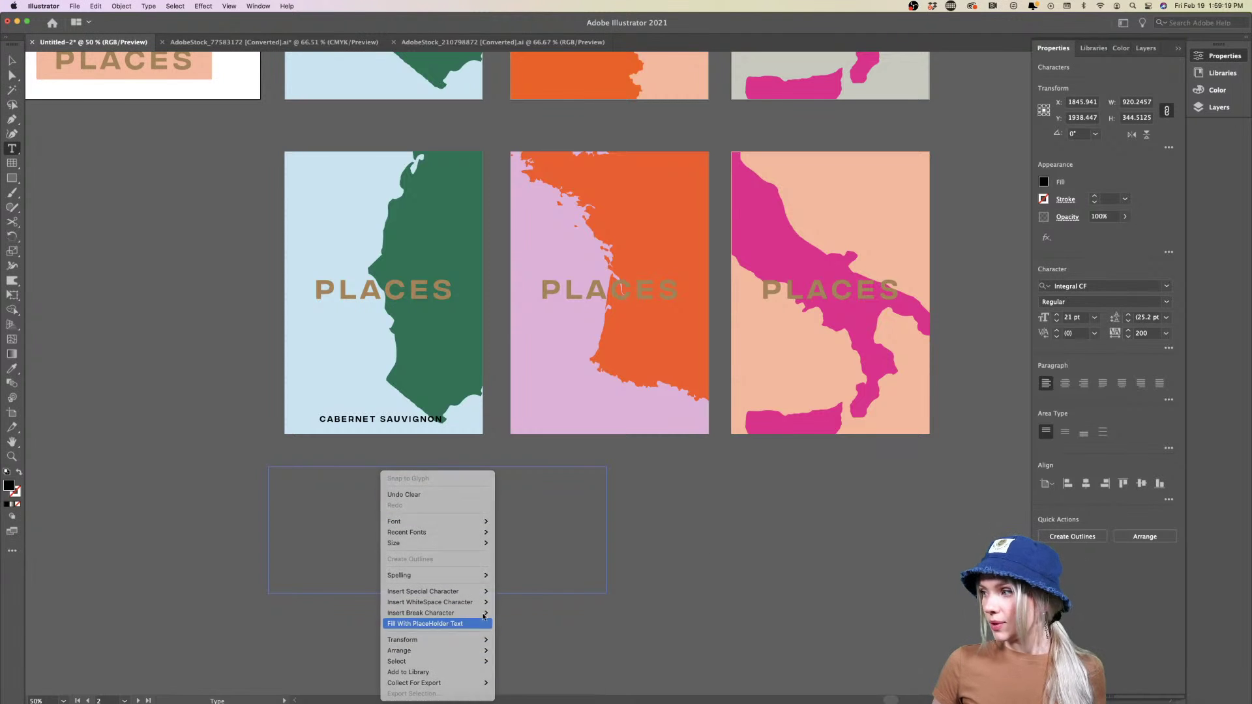
{"action": "left_click", "coordinate": [1169, 348]}
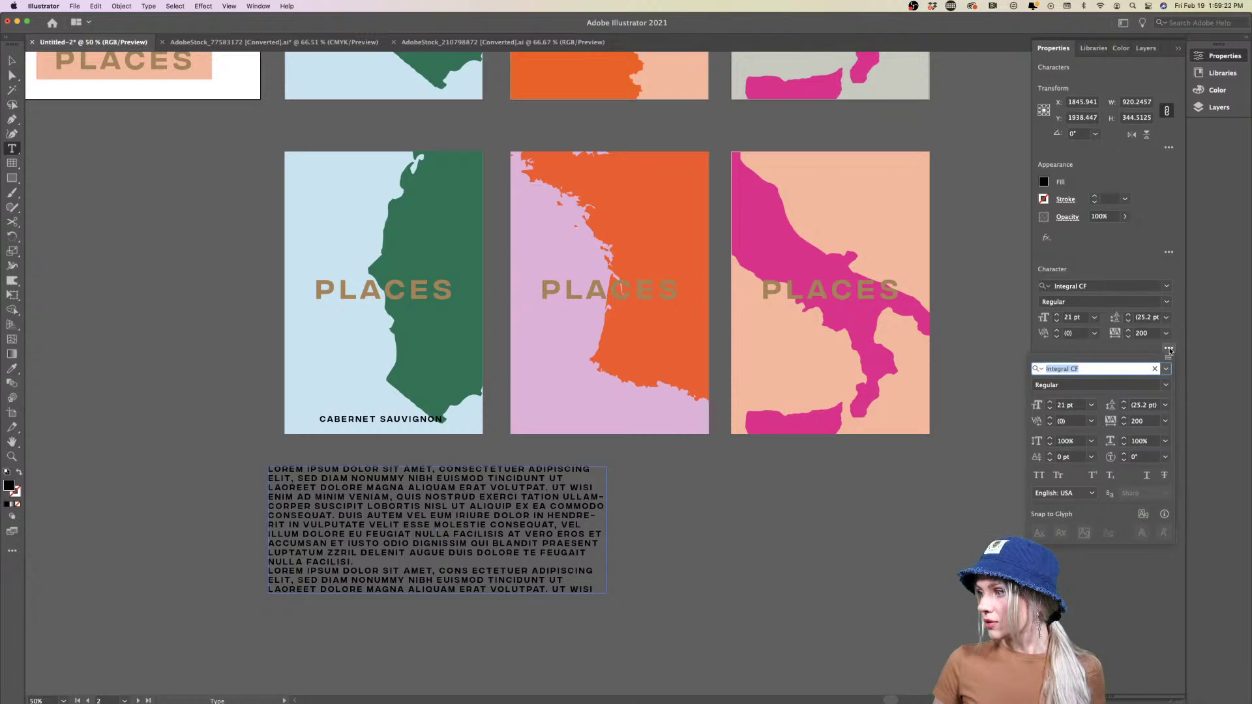
{"action": "left_click", "coordinate": [1169, 348]}
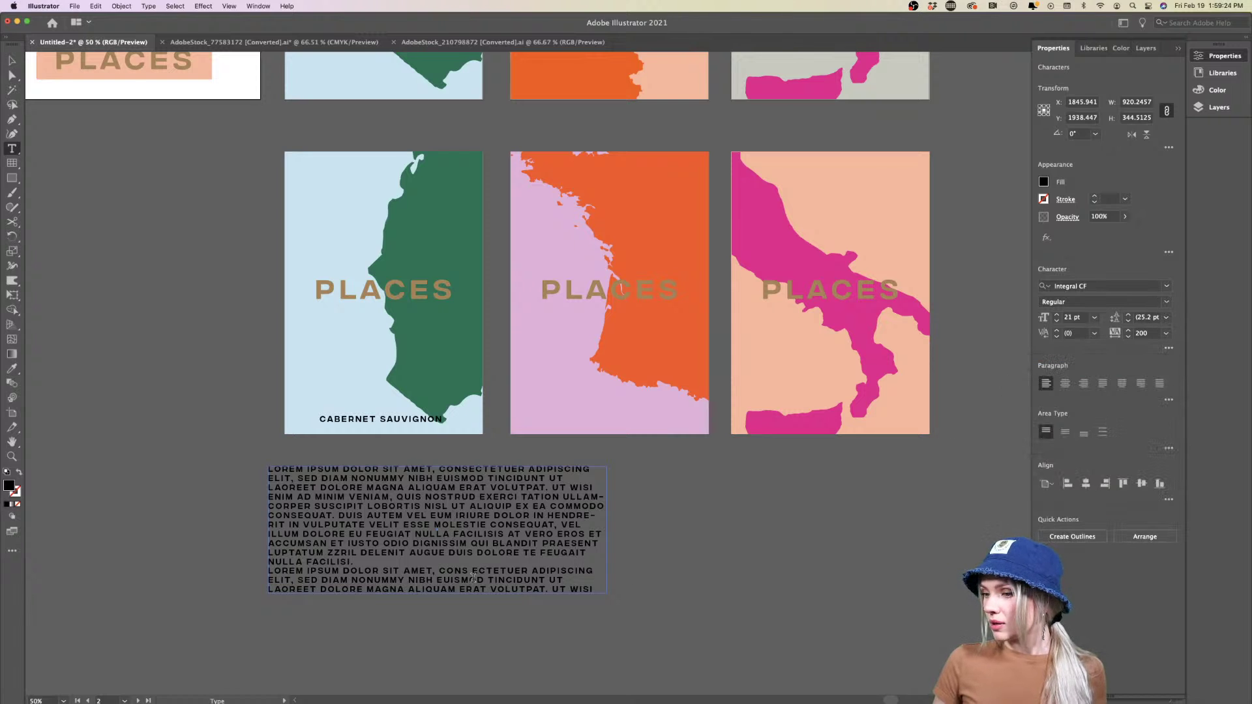
Delete the placeholder paragraphs, leaving only the 'Cabernet Sauvgnon from California' line
{"action": "scroll", "coordinate": [472, 579], "scroll_direction": "left", "scroll_amount": 3}
{"action": "scroll", "coordinate": [473, 578], "scroll_direction": "up", "scroll_amount": 1}
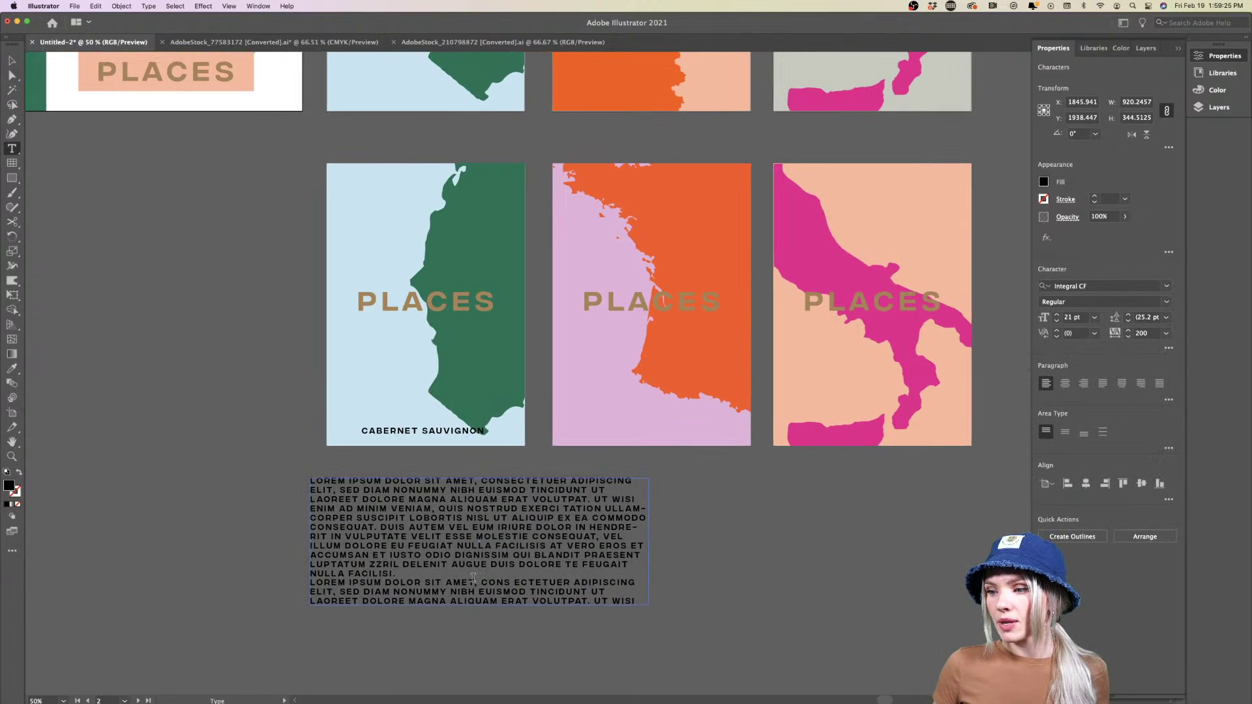
{"action": "triple_click", "coordinate": [387, 565]}
{"action": "key", "text": "BackSpace"}
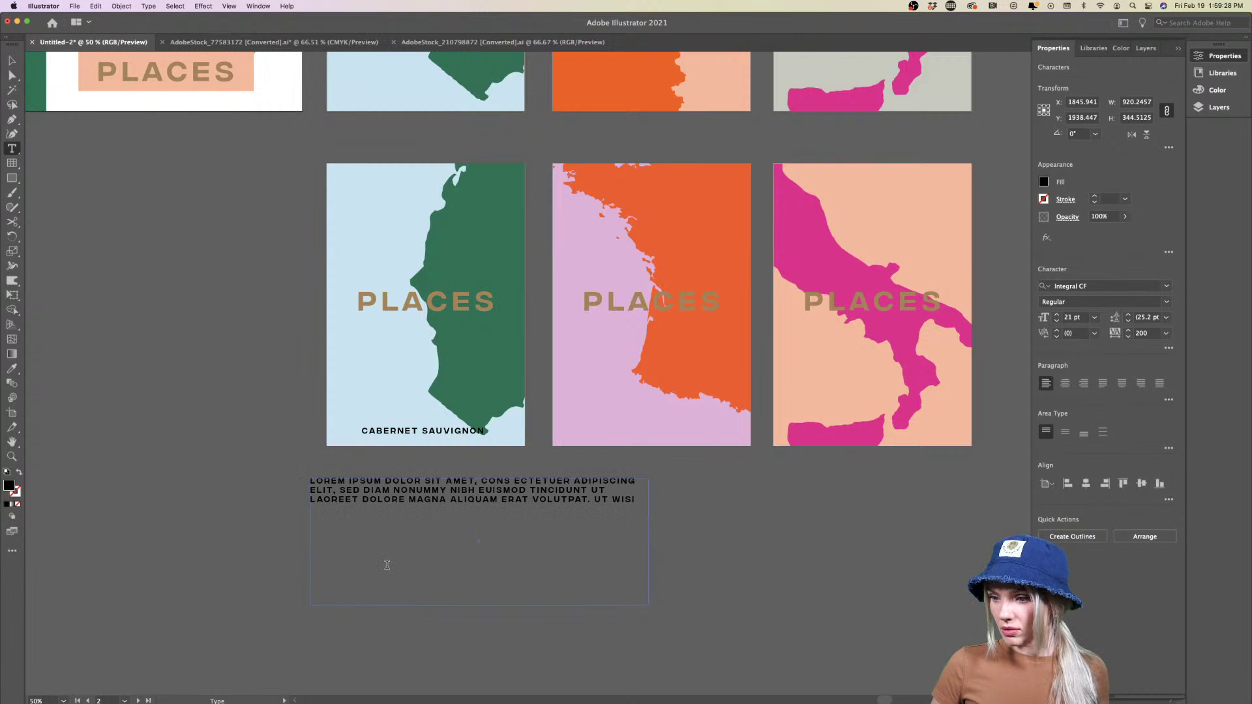
{"action": "left_click_drag", "start_coordinate": [397, 535], "coordinate": [208, 480]}
{"action": "key", "text": "BackSpace"}
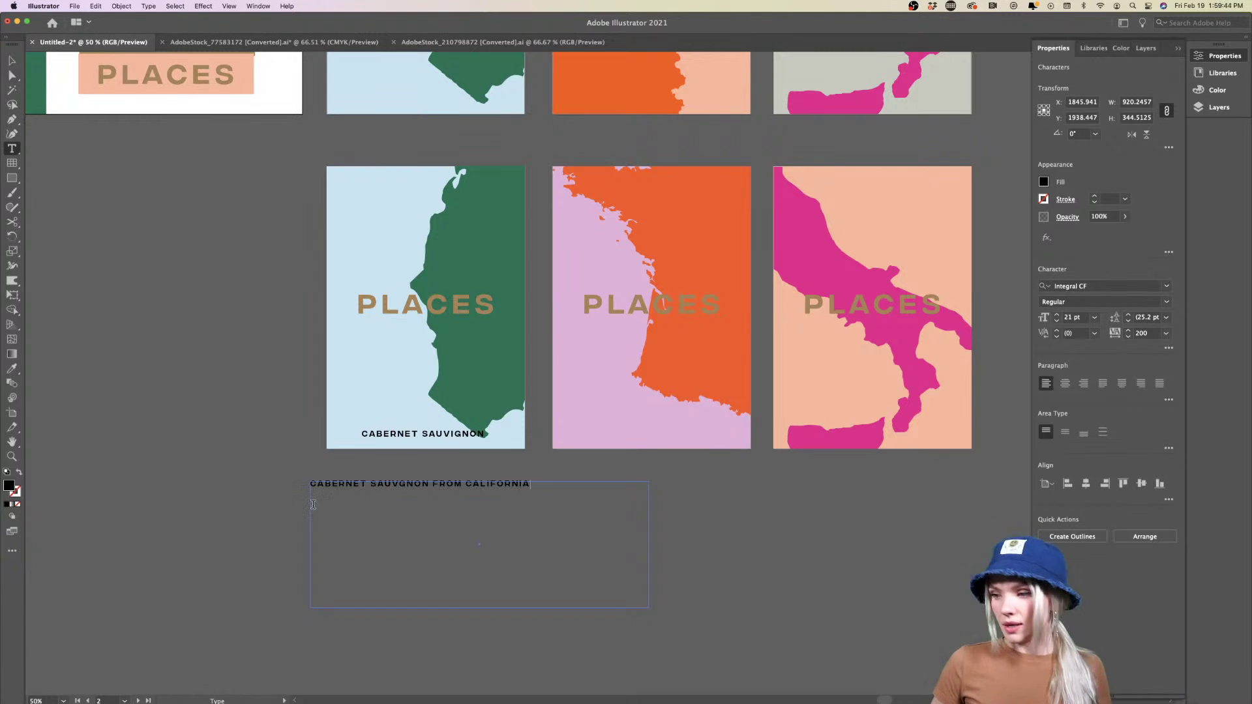
{"action": "key", "text": "super+equal"}
{"action": "key", "text": "super+equal"}
{"action": "key", "text": "super+equal"}
{"action": "scroll", "coordinate": [790, 286], "scroll_direction": "down", "scroll_amount": 3}
{"action": "scroll", "coordinate": [791, 286], "scroll_direction": "right", "scroll_amount": 2}
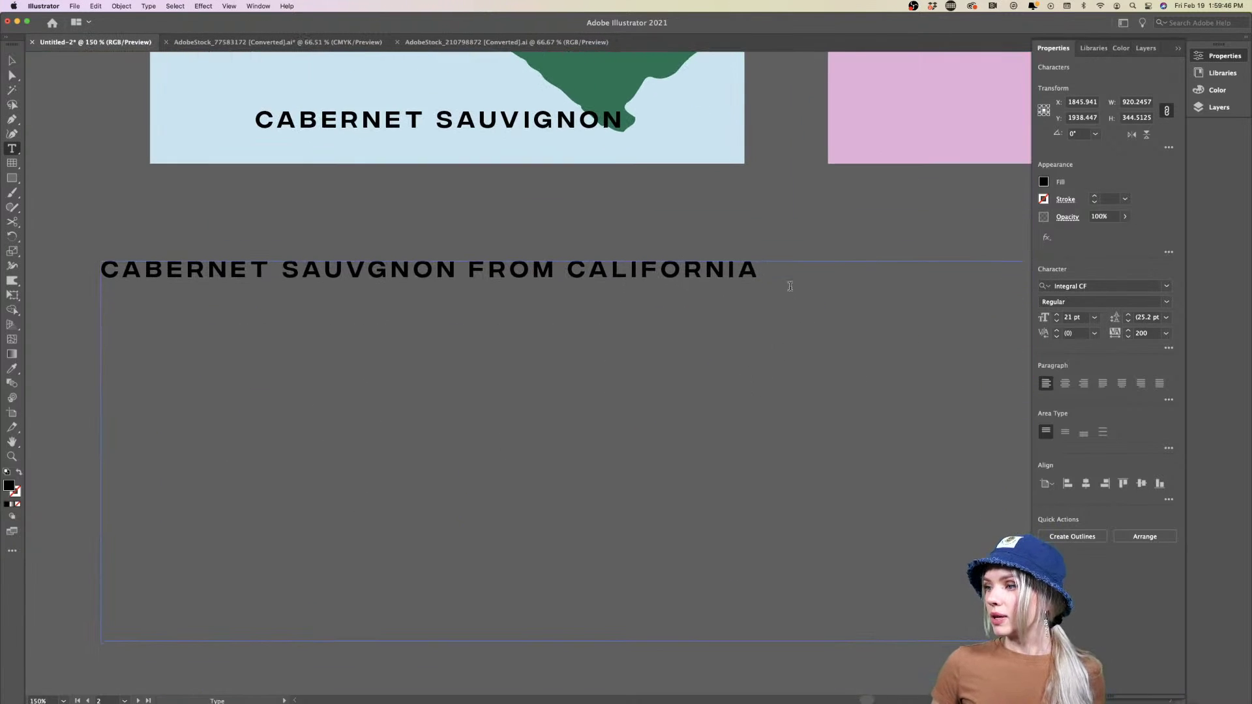
Set the 'Cabernet Sauvgnon from California' line's tracking to 0
{"action": "left_click_drag", "start_coordinate": [791, 286], "coordinate": [71, 267]}
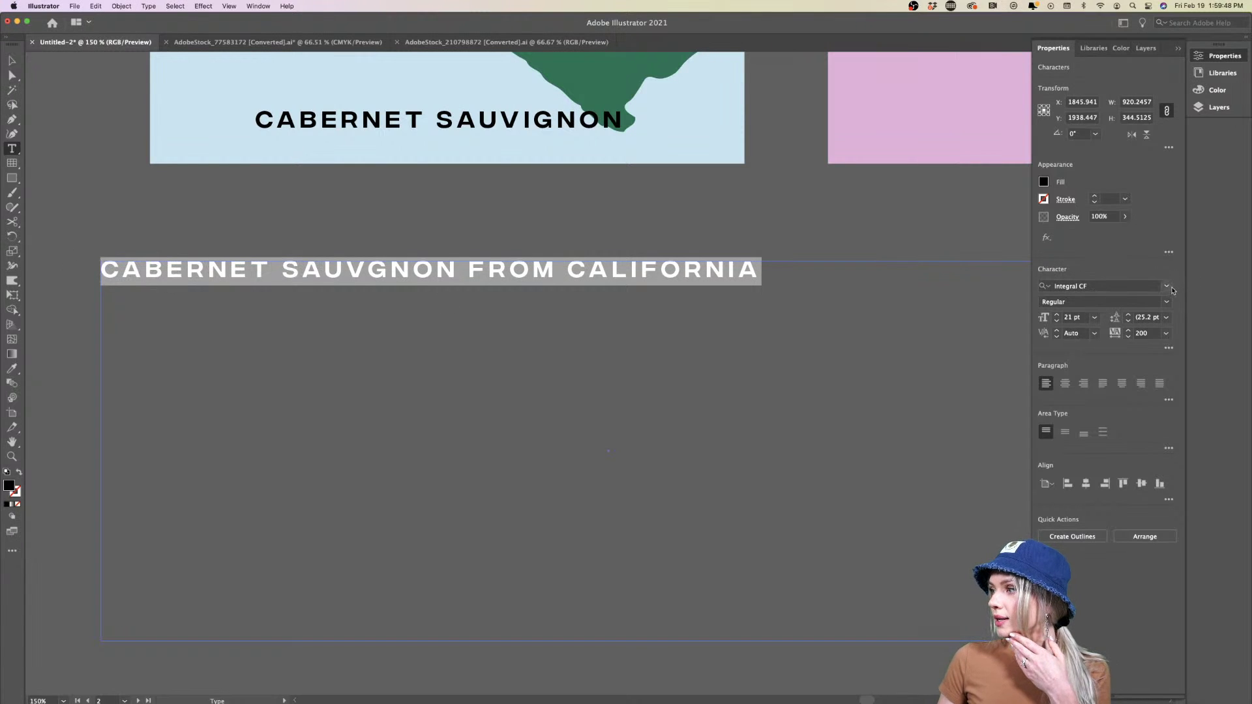
{"action": "left_click", "coordinate": [1168, 287]}
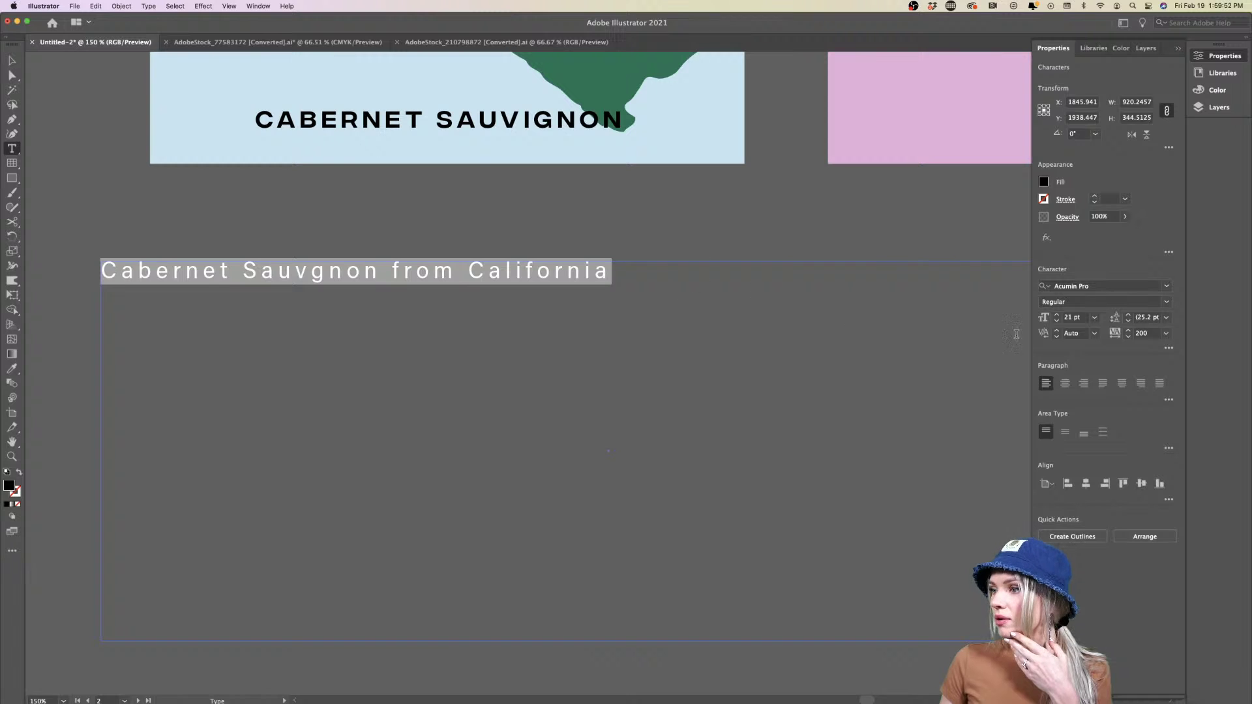
{"action": "left_click", "coordinate": [1166, 334]}
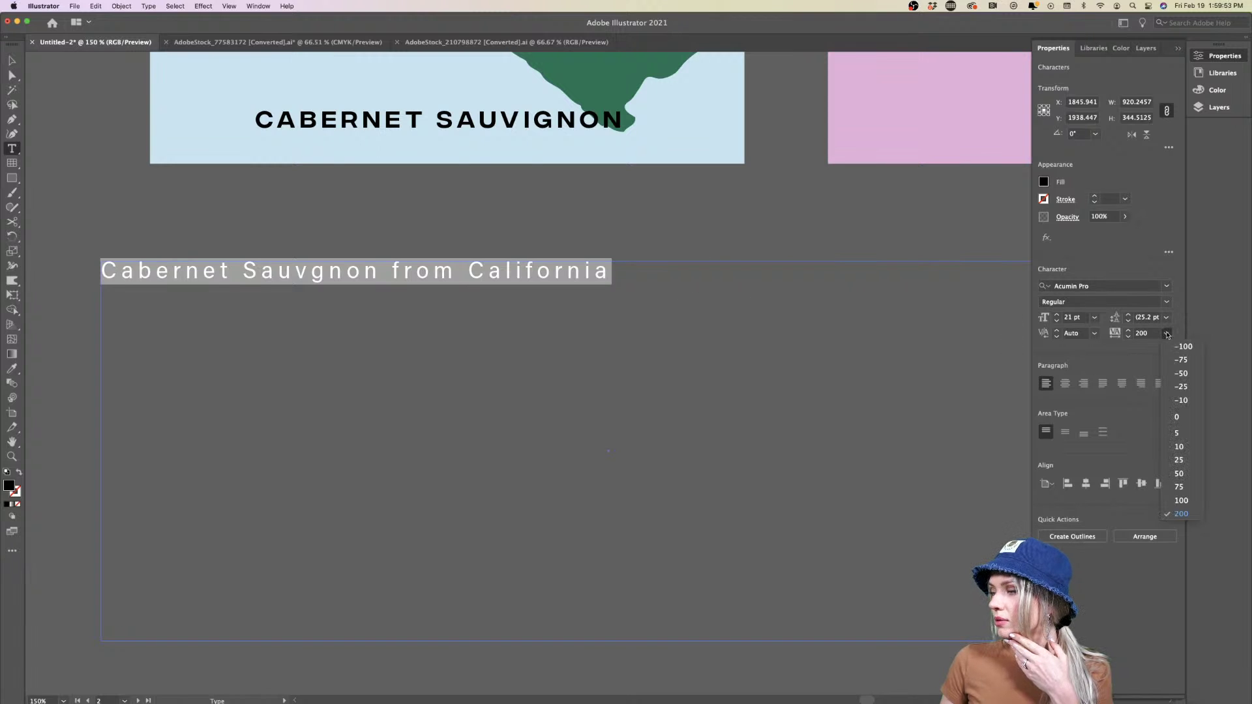
{"action": "left_click", "coordinate": [1180, 430]}
Fill the rest of the frame after 'California' with placeholder text
{"action": "left_click", "coordinate": [479, 270]}
{"action": "right_click", "coordinate": [475, 274]}
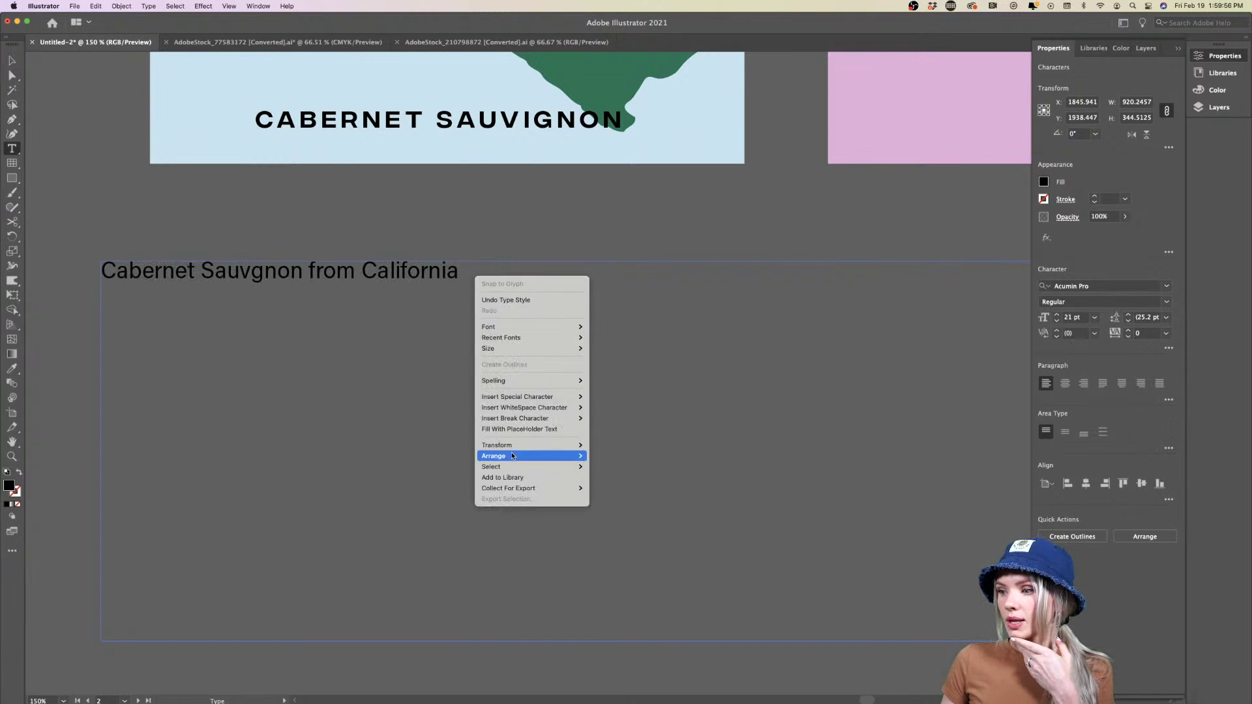
{"action": "left_click", "coordinate": [525, 429]}
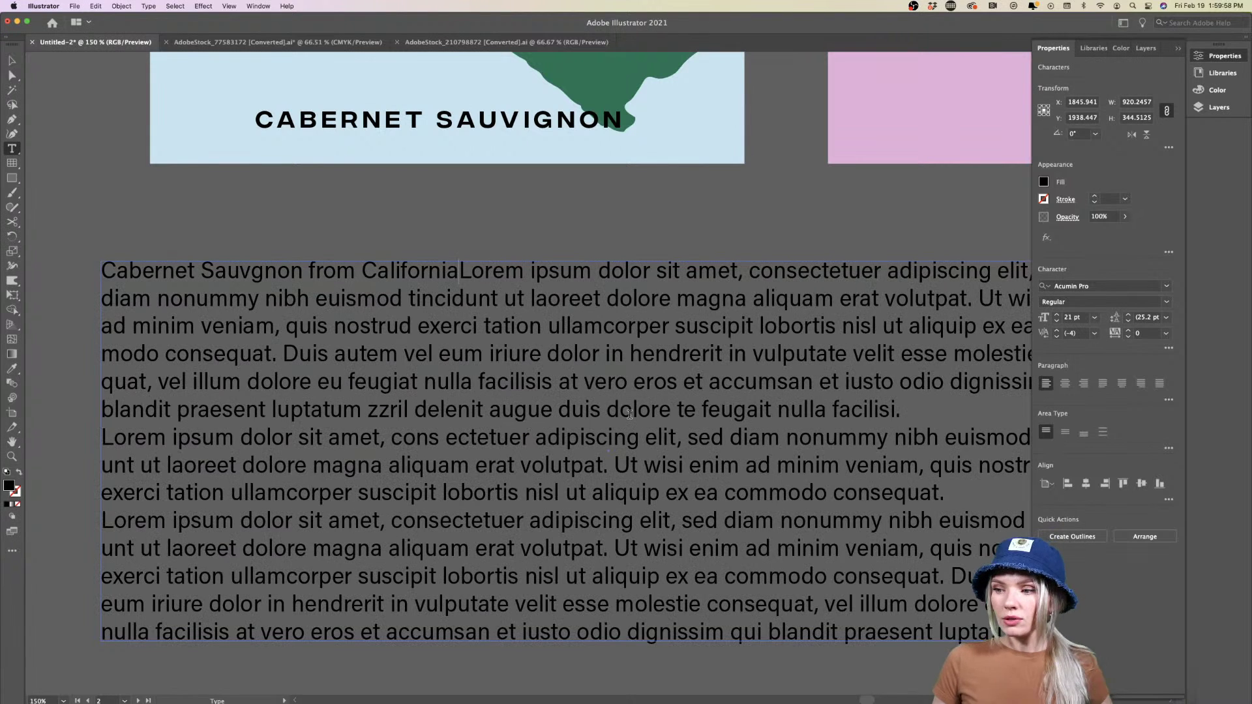
{"action": "scroll", "coordinate": [629, 415], "scroll_direction": "down", "scroll_amount": 5}
{"action": "scroll", "coordinate": [629, 414], "scroll_direction": "right", "scroll_amount": 2}
{"action": "scroll", "coordinate": [629, 414], "scroll_direction": "up", "scroll_amount": 1}
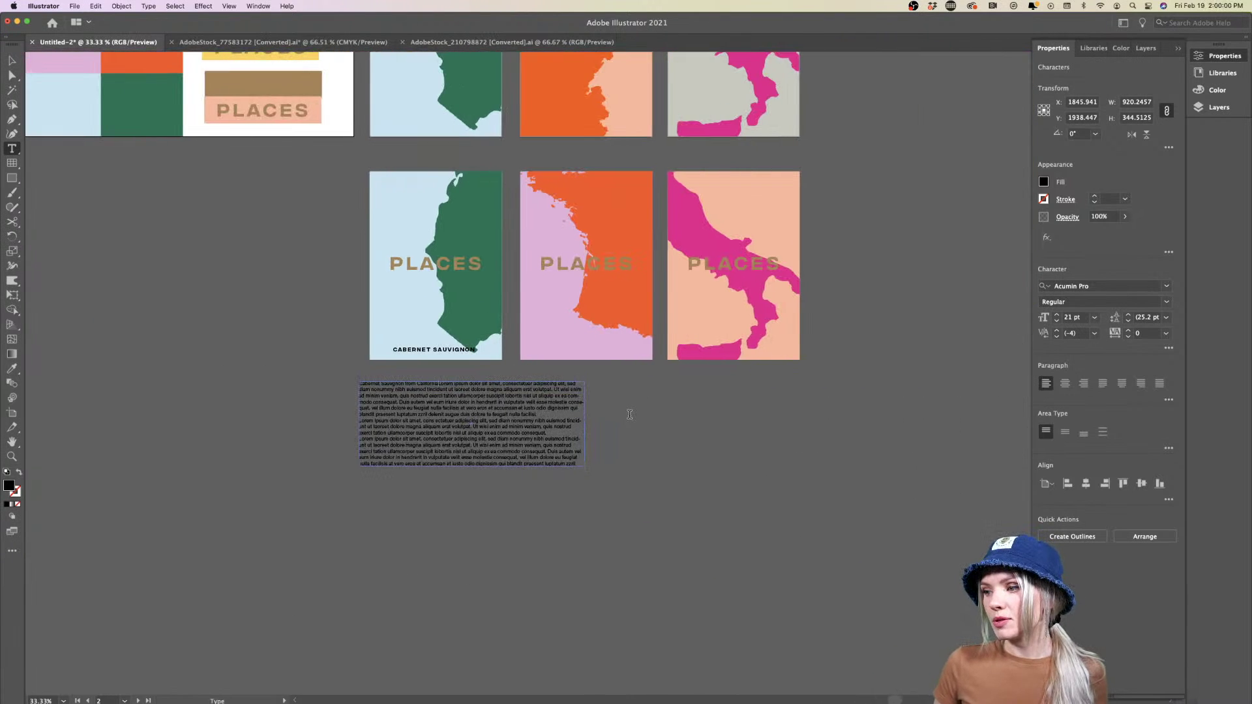
{"action": "scroll", "coordinate": [629, 414], "scroll_direction": "right", "scroll_amount": 1}
Move the text frame onto the Cabernet poster and reshape it into a narrow, tall column
{"action": "left_click", "coordinate": [12, 60]}
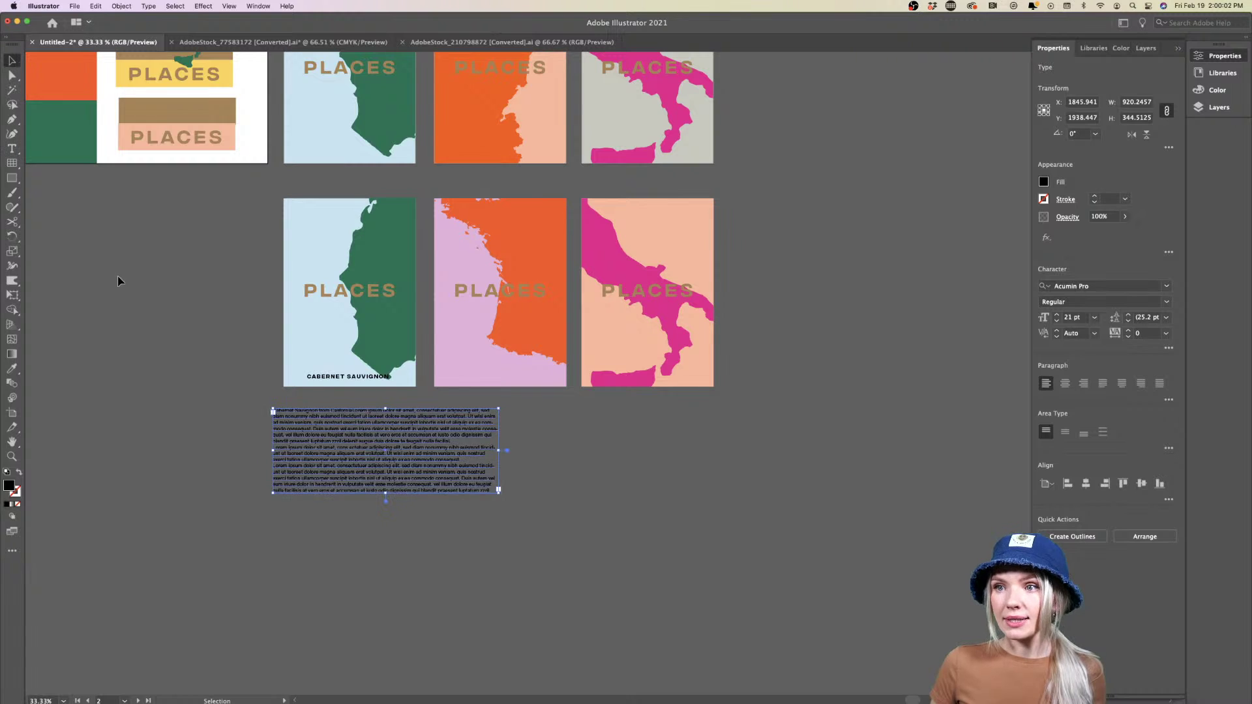
{"action": "scroll", "coordinate": [118, 283], "scroll_direction": "up", "scroll_amount": 2}
{"action": "scroll", "coordinate": [118, 283], "scroll_direction": "left", "scroll_amount": 2}
{"action": "left_click_drag", "start_coordinate": [473, 517], "coordinate": [420, 332]}
{"action": "scroll", "coordinate": [420, 333], "scroll_direction": "up", "scroll_amount": 2}
{"action": "scroll", "coordinate": [420, 333], "scroll_direction": "right", "scroll_amount": 3}
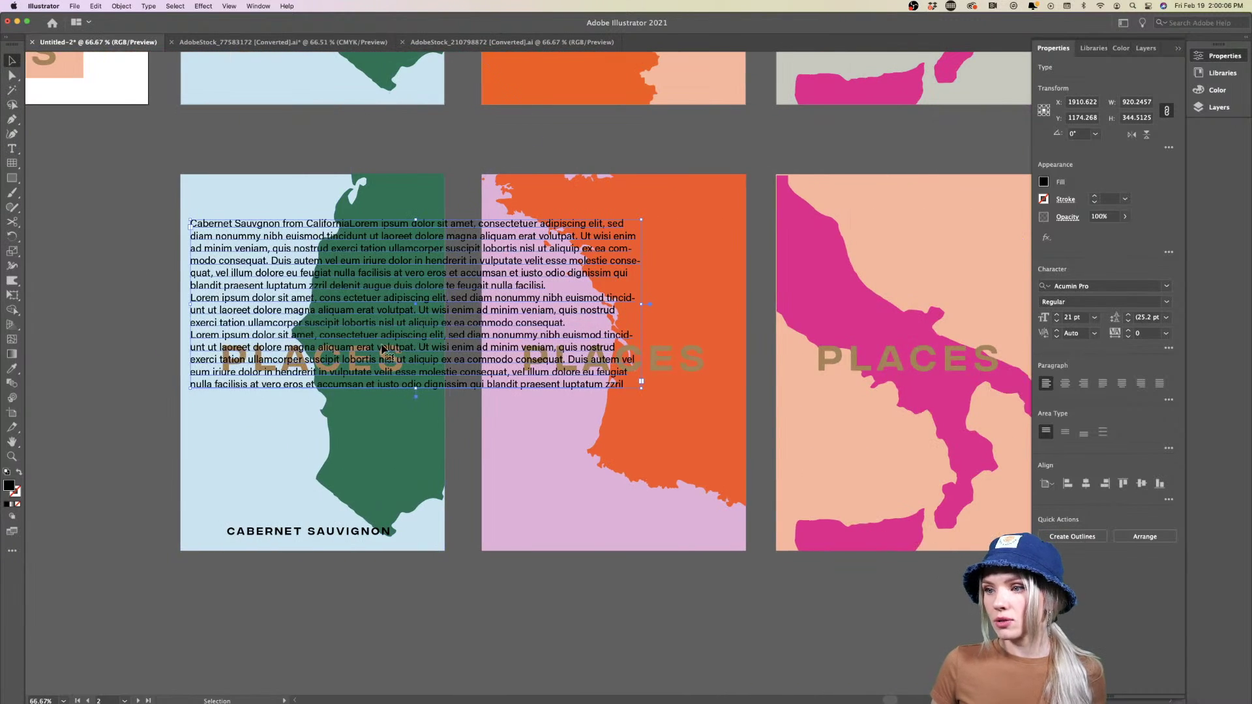
{"action": "left_click_drag", "start_coordinate": [641, 382], "coordinate": [437, 519]}
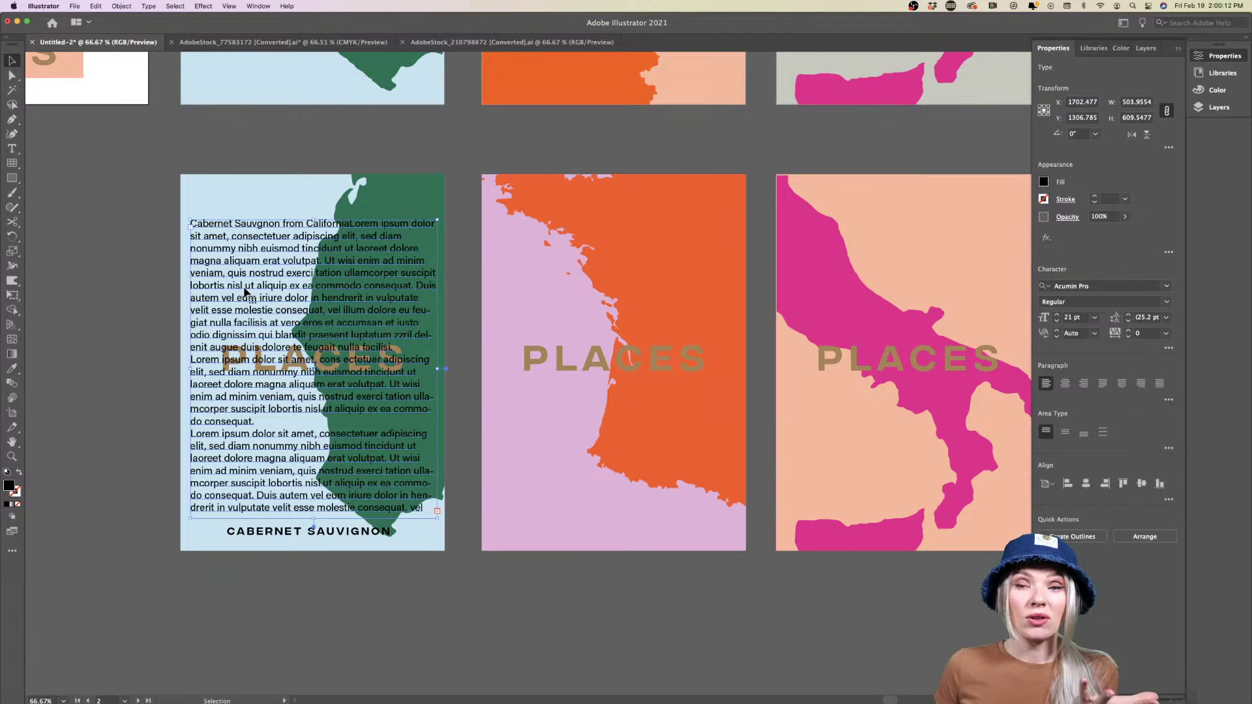
{"action": "left_click_drag", "start_coordinate": [257, 327], "coordinate": [253, 328]}
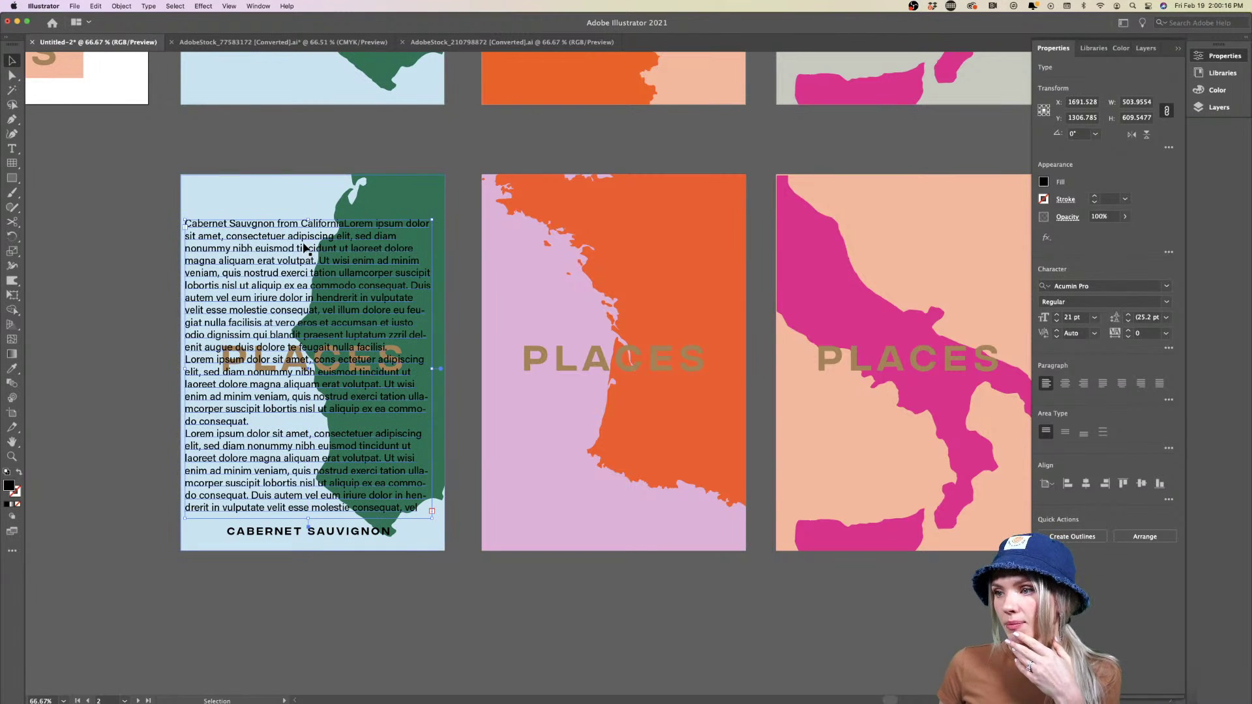
{"action": "left_click_drag", "start_coordinate": [279, 263], "coordinate": [283, 264]}
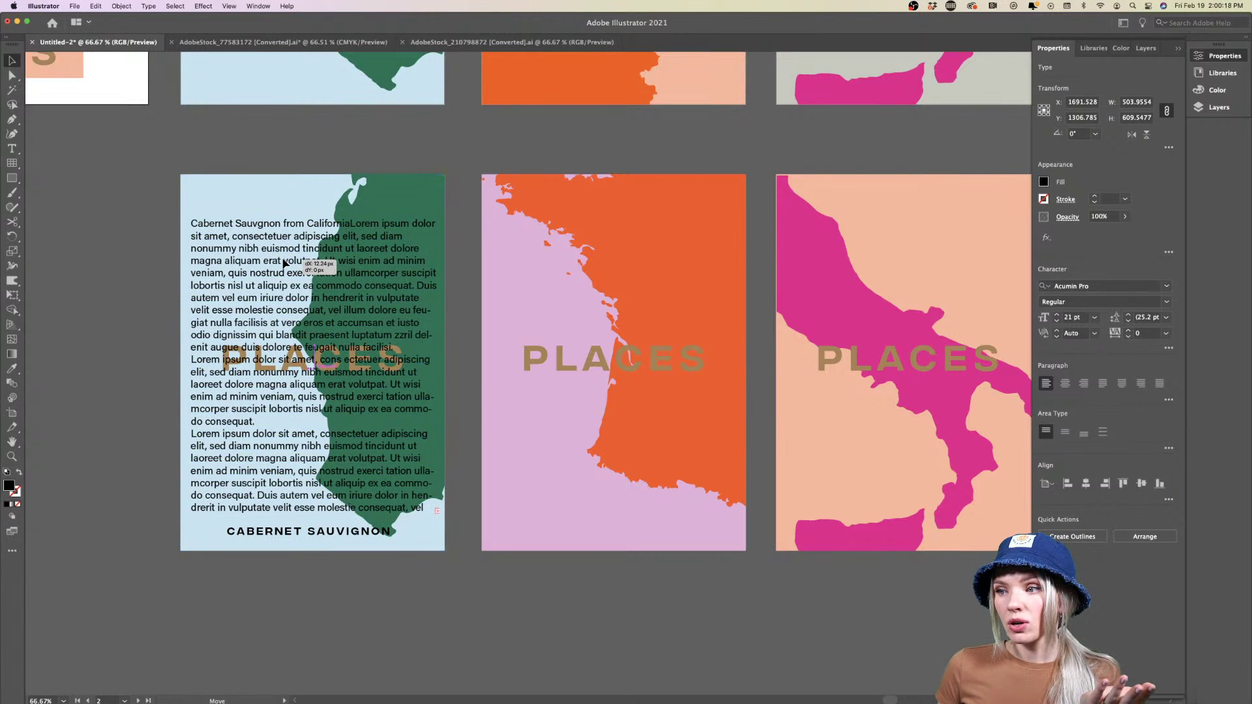
{"action": "left_click_drag", "start_coordinate": [270, 514], "coordinate": [272, 508]}
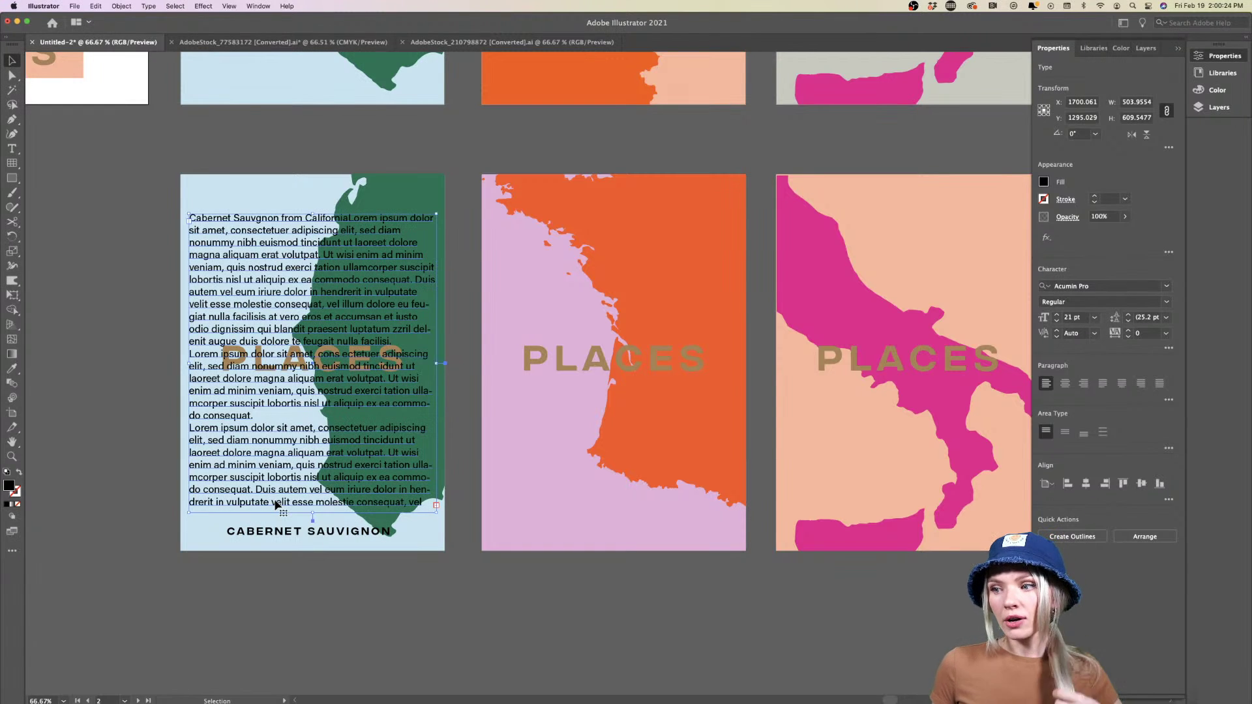
{"action": "left_click", "coordinate": [468, 362]}
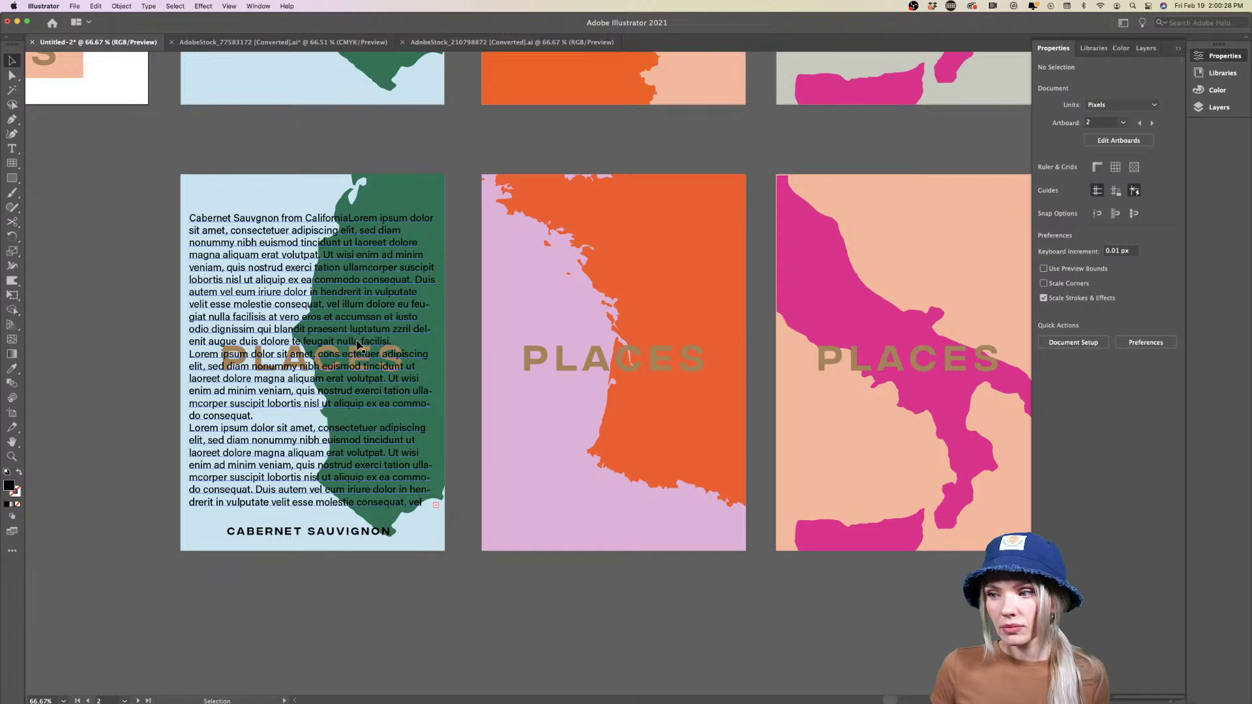
Set the body copy to Acumin Pro Light at 19 pt
{"action": "scroll", "coordinate": [357, 345], "scroll_direction": "down", "scroll_amount": 1}
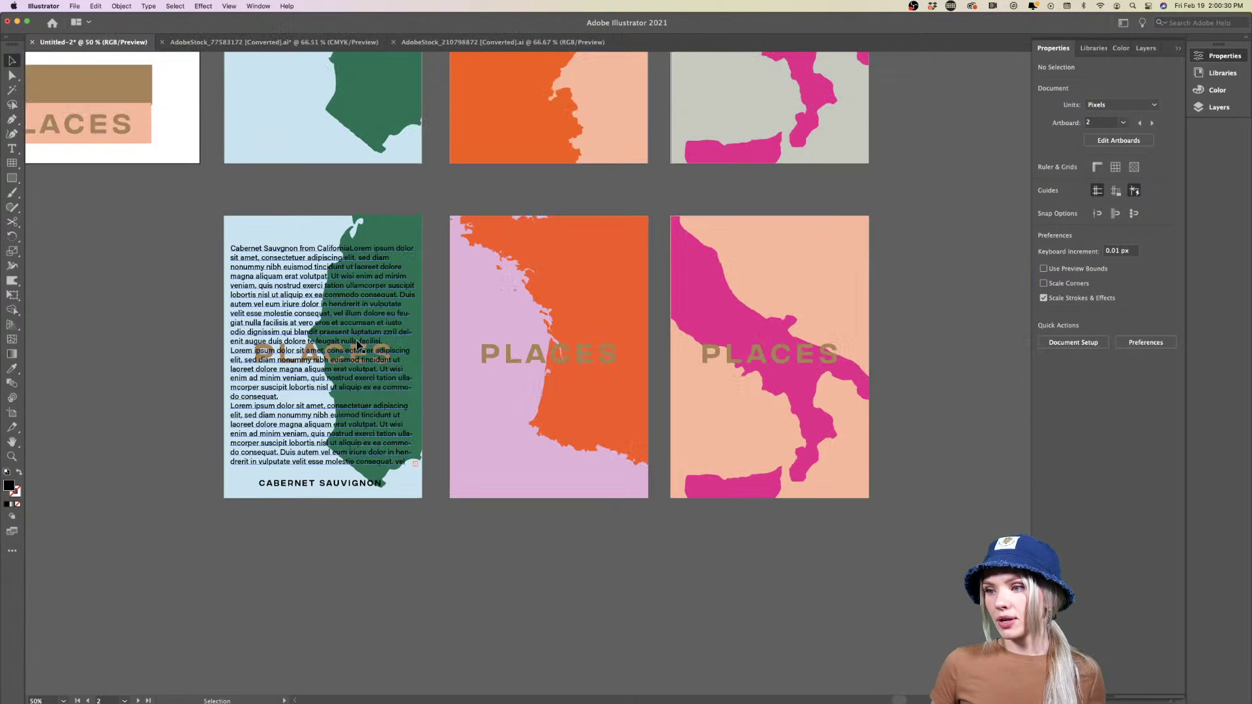
{"action": "scroll", "coordinate": [358, 345], "scroll_direction": "up", "scroll_amount": 1}
{"action": "left_click", "coordinate": [358, 346]}
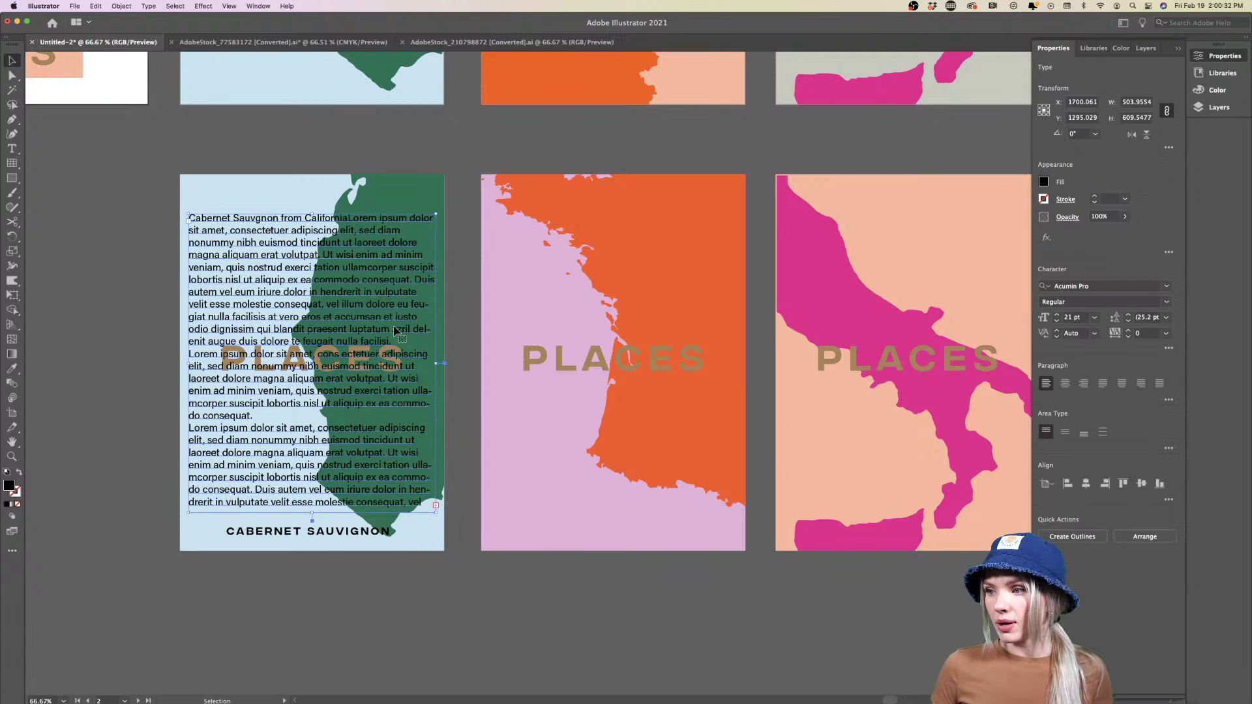
{"action": "left_click", "coordinate": [1167, 302]}
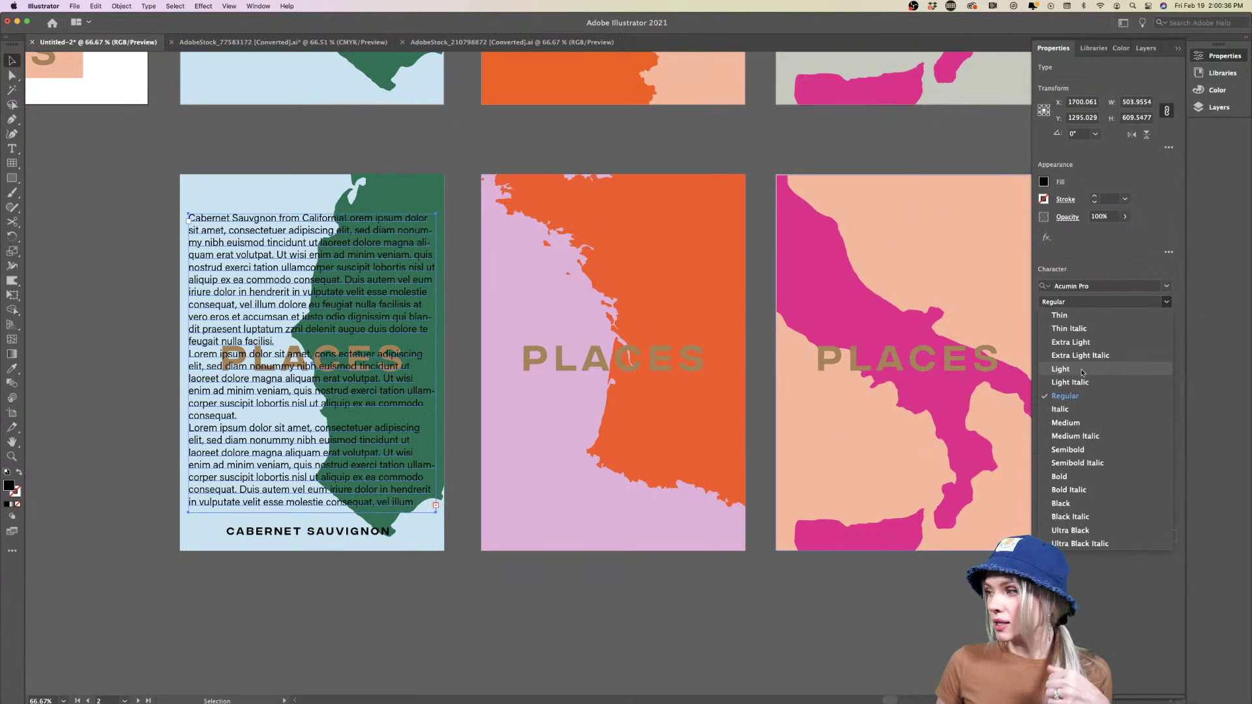
{"action": "left_click", "coordinate": [1084, 369]}
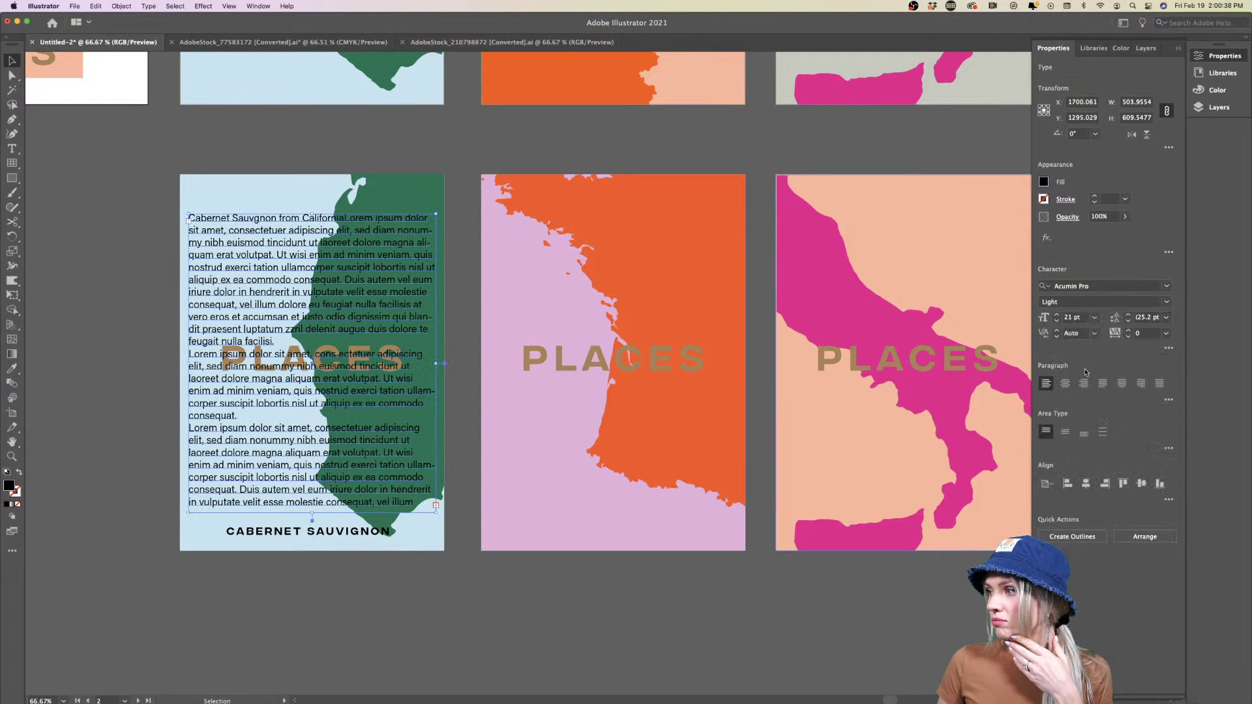
{"action": "left_click", "coordinate": [1058, 321]}
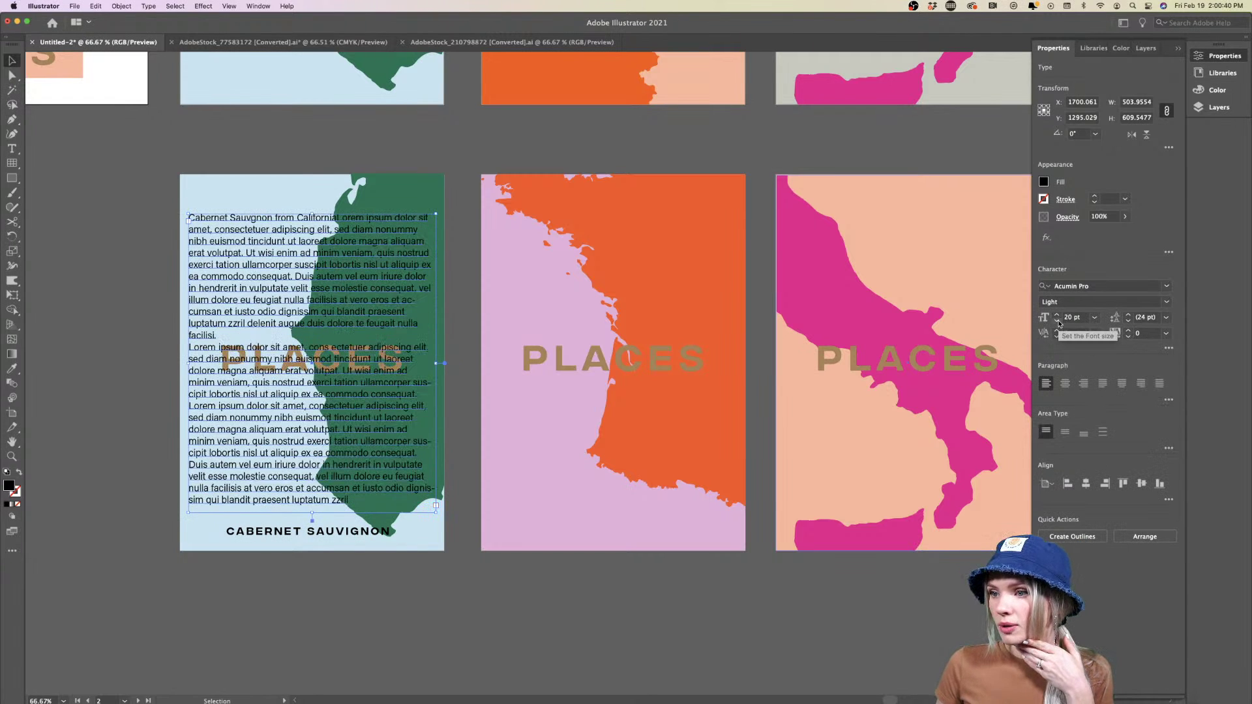
{"action": "left_click", "coordinate": [1057, 321]}
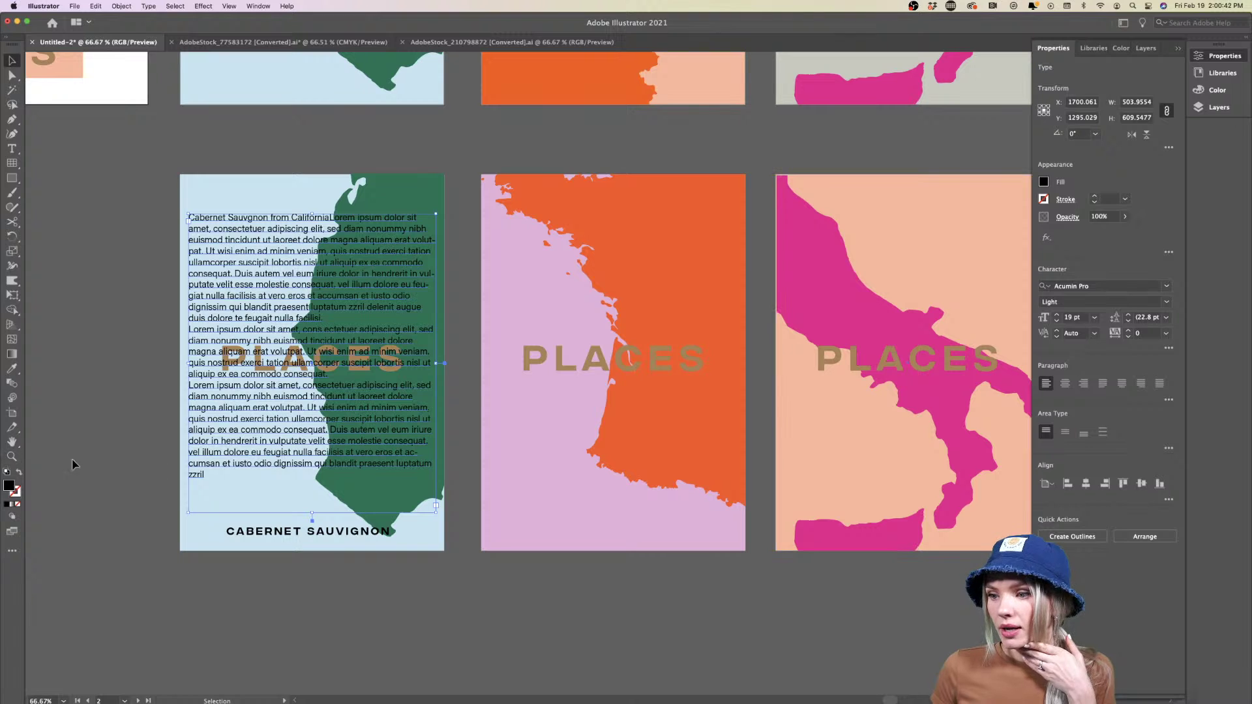
Move the body text higher up the green poster and reselect its frame
{"action": "left_click", "coordinate": [97, 463]}
{"action": "left_click_drag", "start_coordinate": [263, 446], "coordinate": [263, 413]}
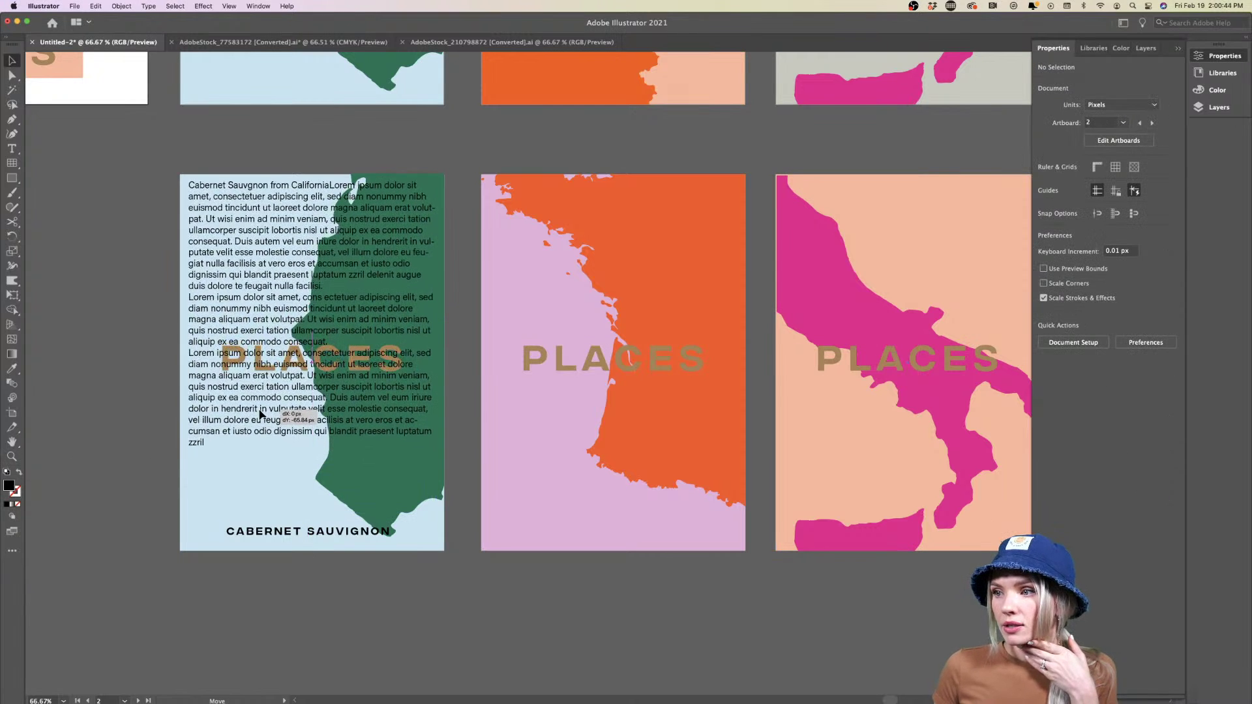
{"action": "left_click", "coordinate": [80, 506]}
{"action": "left_click", "coordinate": [232, 421]}
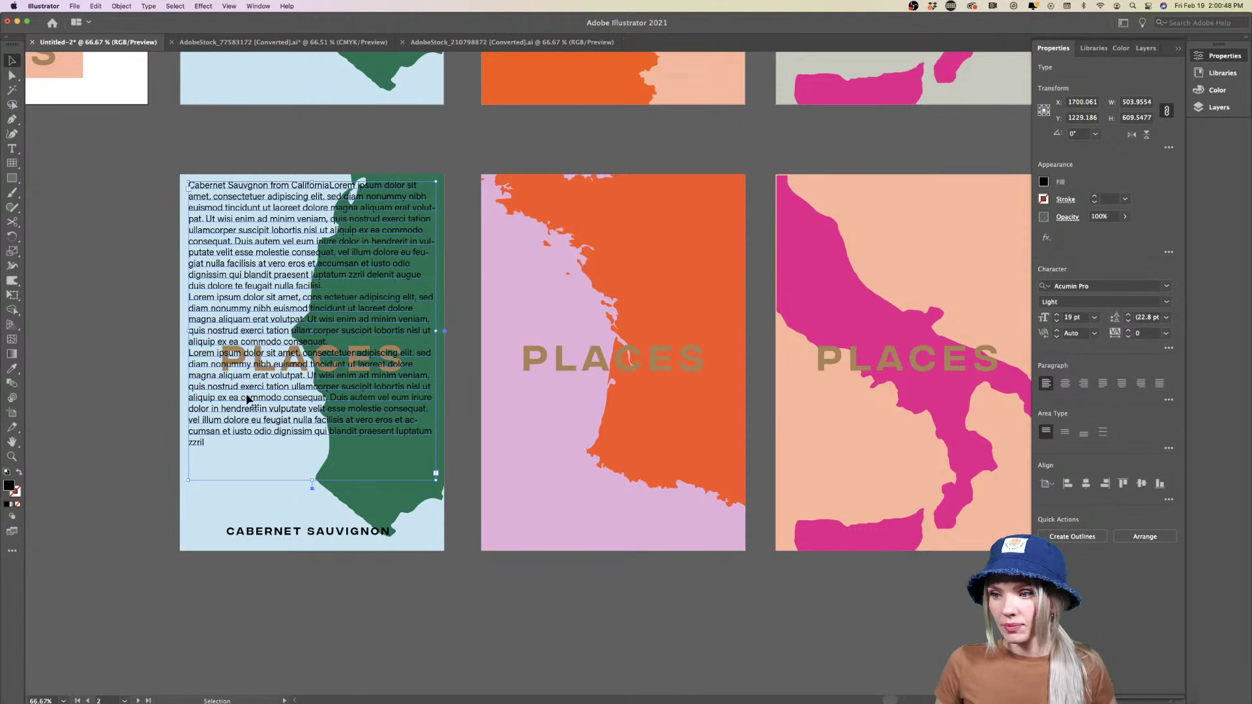
Duplicate the body text onto the orange-map poster in Courier New, stretching its frame to the poster's bottom corner
{"action": "left_click_drag", "start_coordinate": [258, 399], "coordinate": [555, 399]}
{"action": "left_click", "coordinate": [1166, 286]}
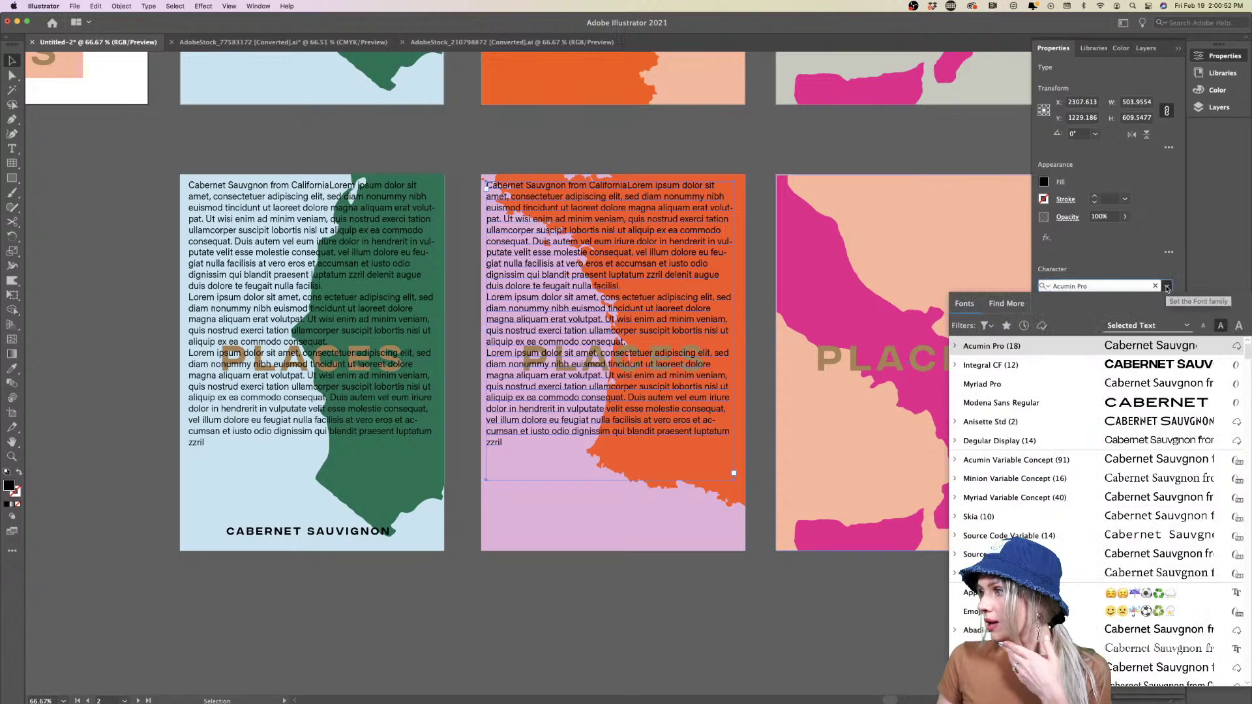
{"action": "left_click", "coordinate": [985, 326]}
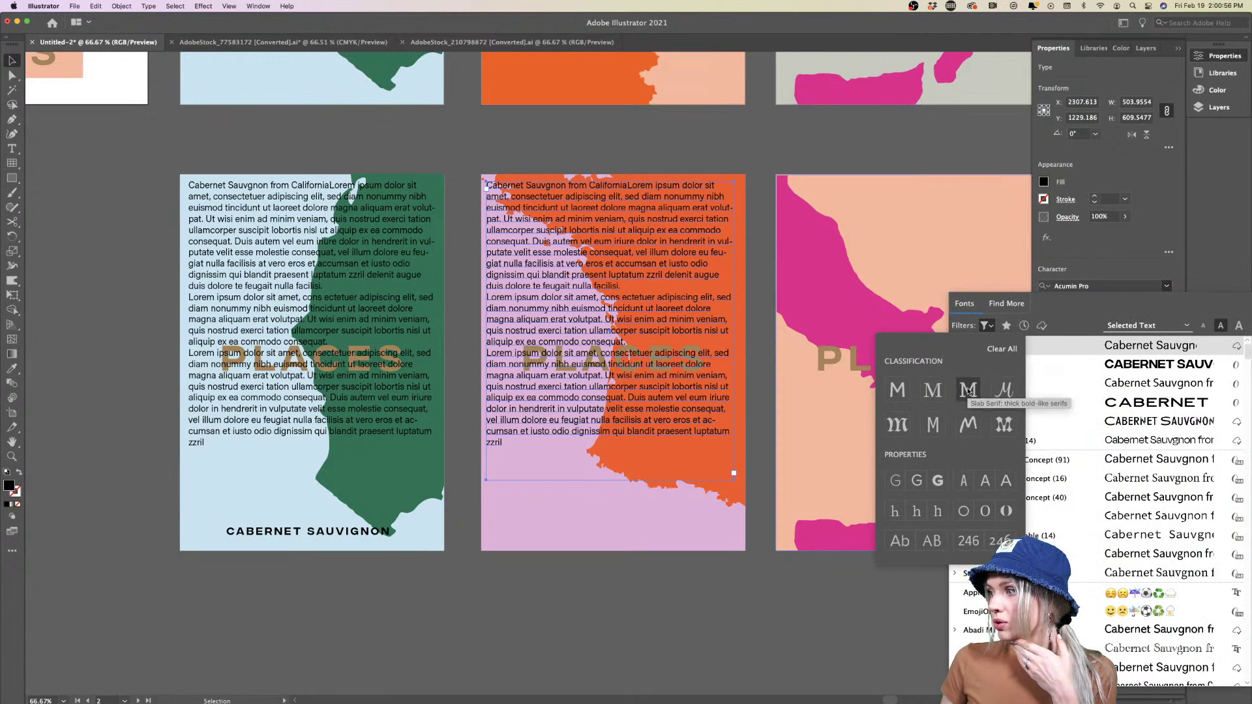
{"action": "left_click", "coordinate": [932, 425]}
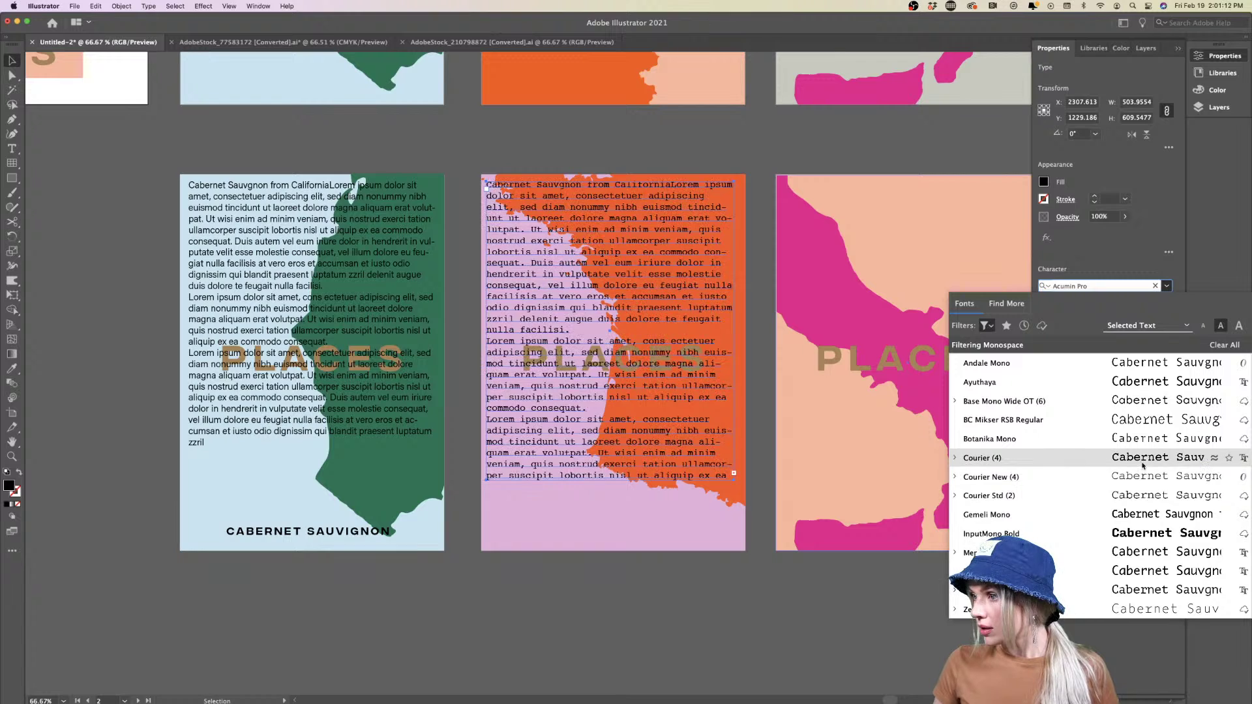
{"action": "left_click", "coordinate": [1143, 475]}
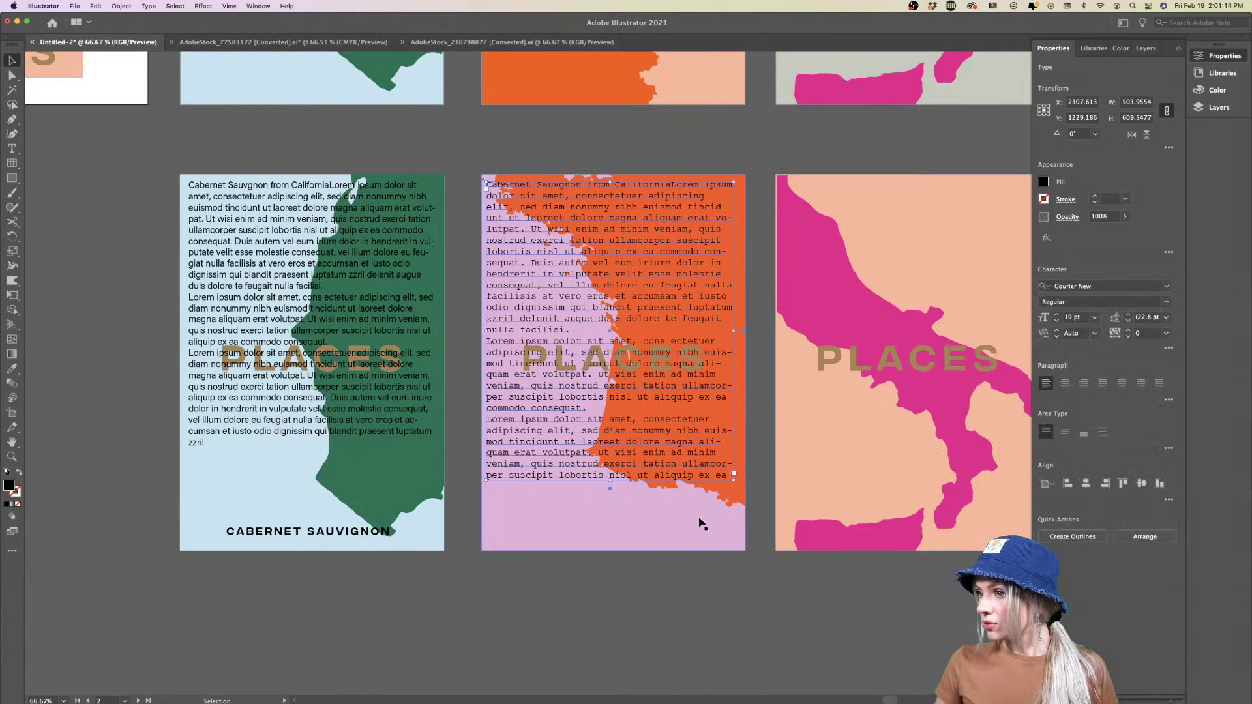
{"action": "left_click", "coordinate": [613, 574]}
{"action": "mouse_move", "coordinate": [586, 472]}
{"action": "left_mouse_down"}
{"action": "mouse_move", "coordinate": [591, 489]}
{"action": "mouse_move", "coordinate": [581, 460]}
{"action": "left_mouse_up"}
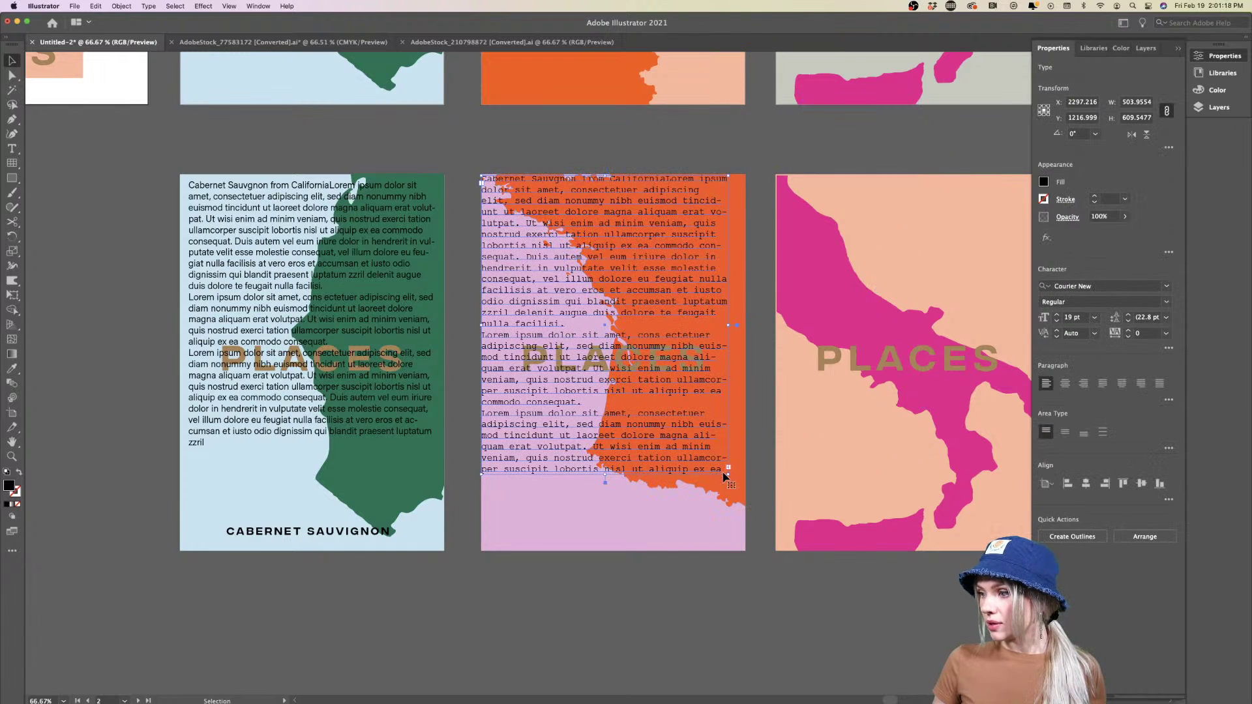
{"action": "left_click_drag", "start_coordinate": [729, 468], "coordinate": [748, 549]}
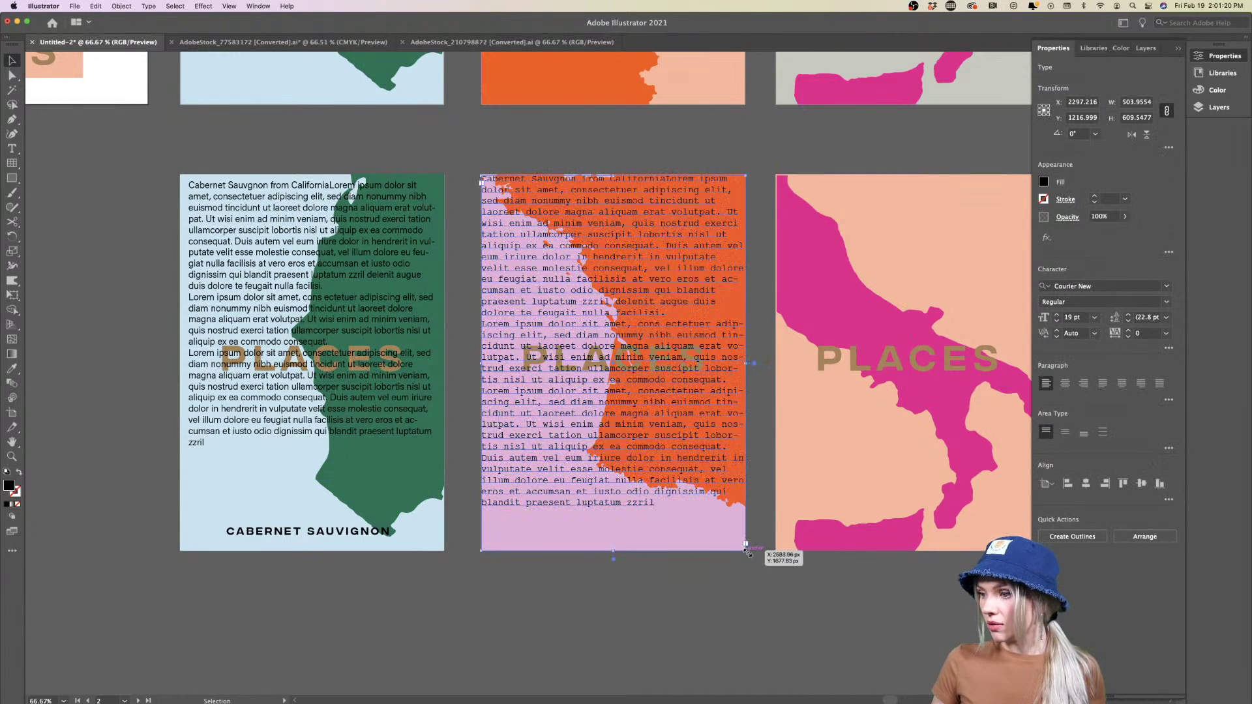
{"action": "left_click", "coordinate": [741, 587]}
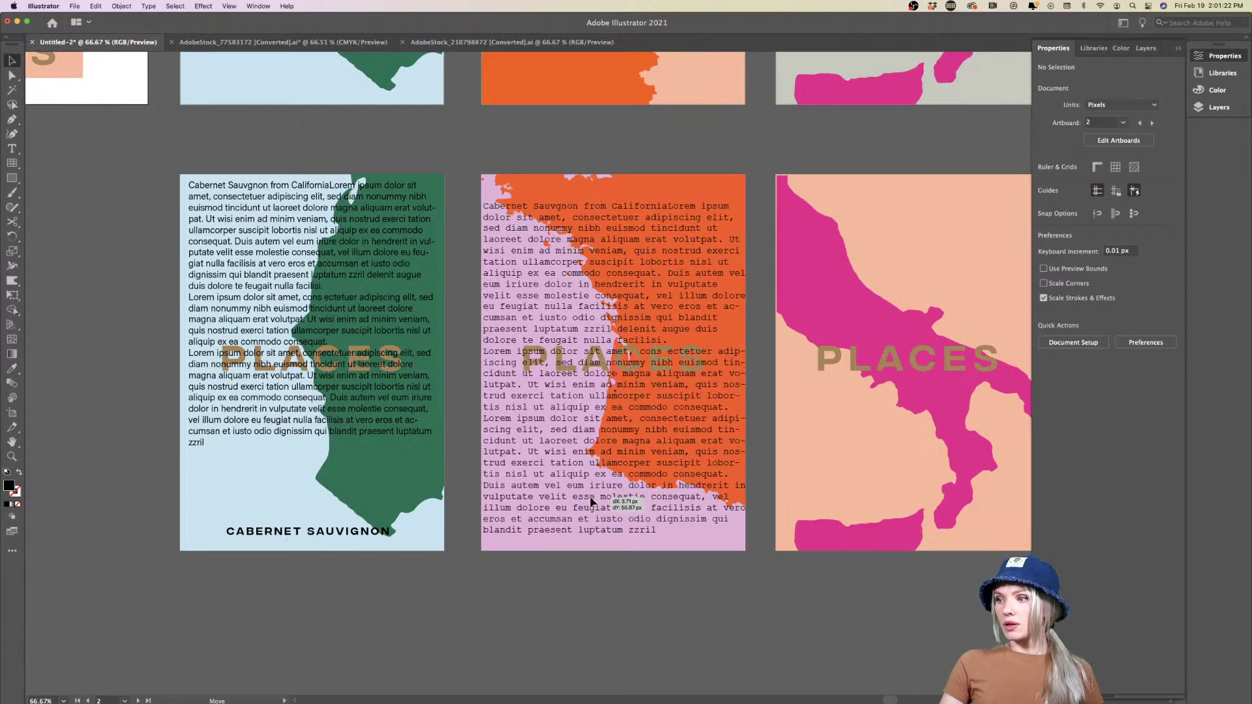
Delete the Courier New text copy and reselect the original body text on the green poster
{"action": "left_click", "coordinate": [590, 496]}
{"action": "scroll", "coordinate": [591, 499], "scroll_direction": "down", "scroll_amount": 1}
{"action": "scroll", "coordinate": [591, 500], "scroll_direction": "down", "scroll_amount": 2}
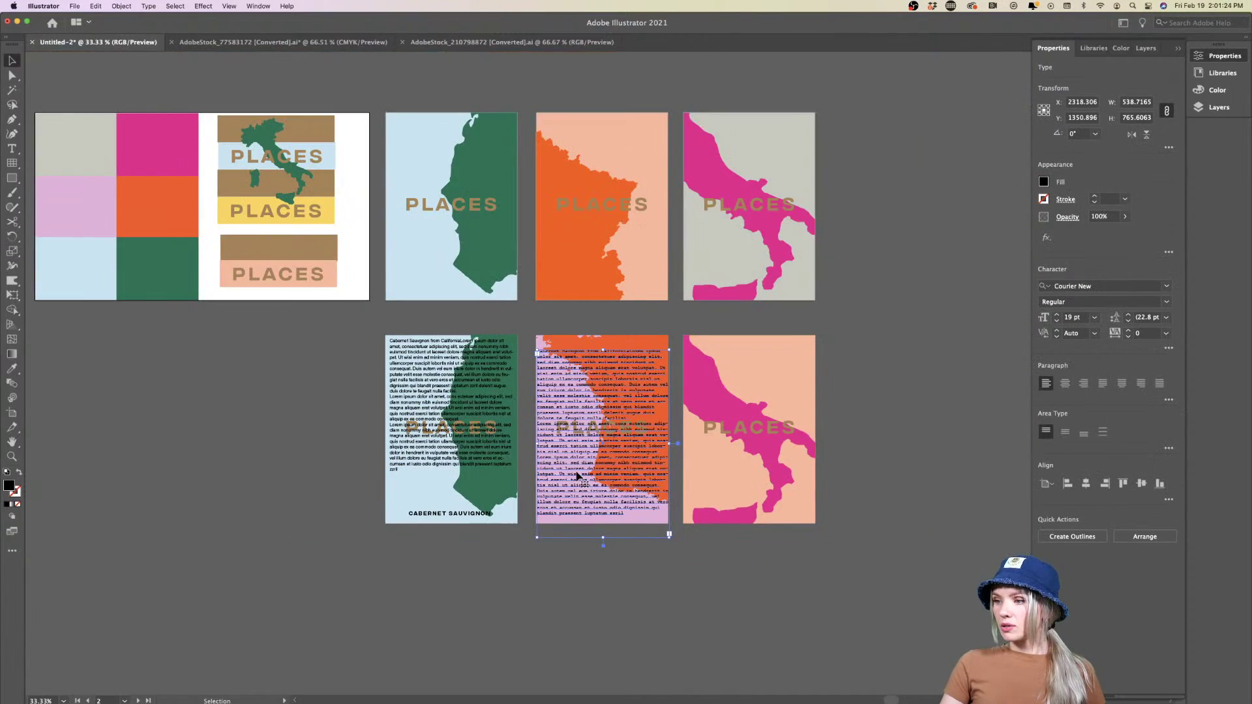
{"action": "scroll", "coordinate": [577, 472], "scroll_direction": "up", "scroll_amount": 4}
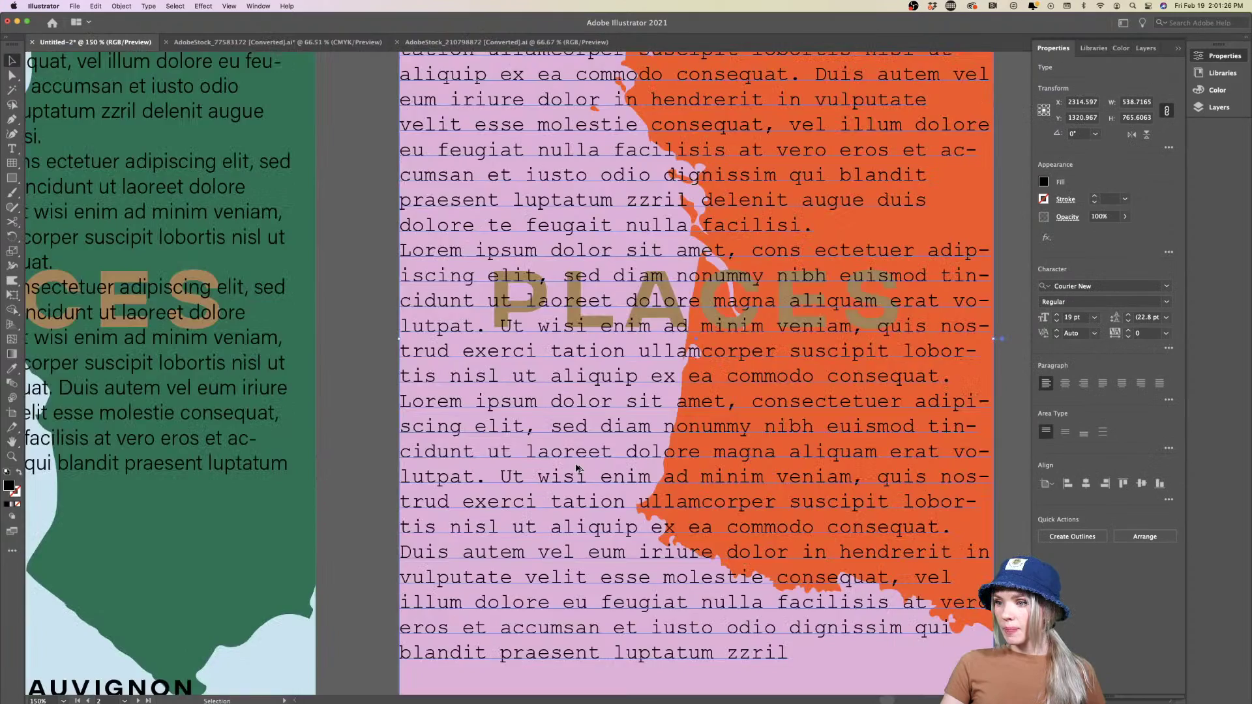
{"action": "scroll", "coordinate": [577, 468], "scroll_direction": "down", "scroll_amount": 2}
{"action": "left_click_drag", "start_coordinate": [571, 468], "coordinate": [867, 462]}
{"action": "key", "text": "Delete"}
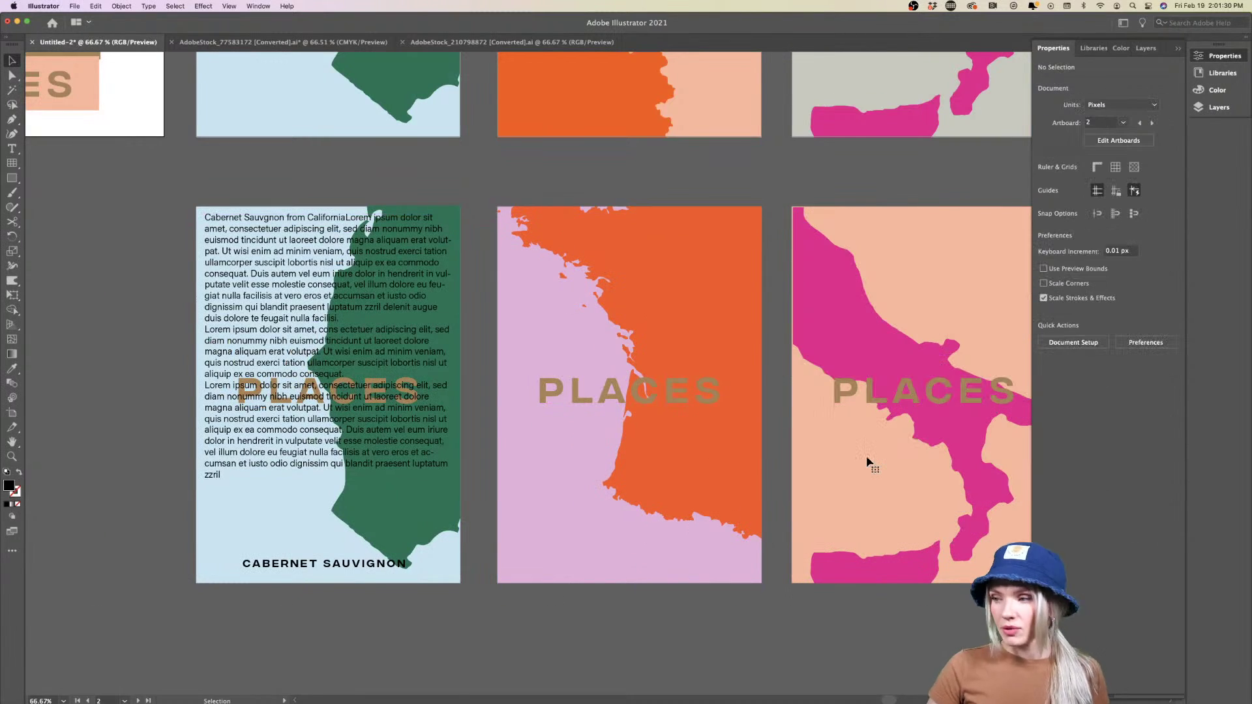
{"action": "left_click", "coordinate": [320, 303]}
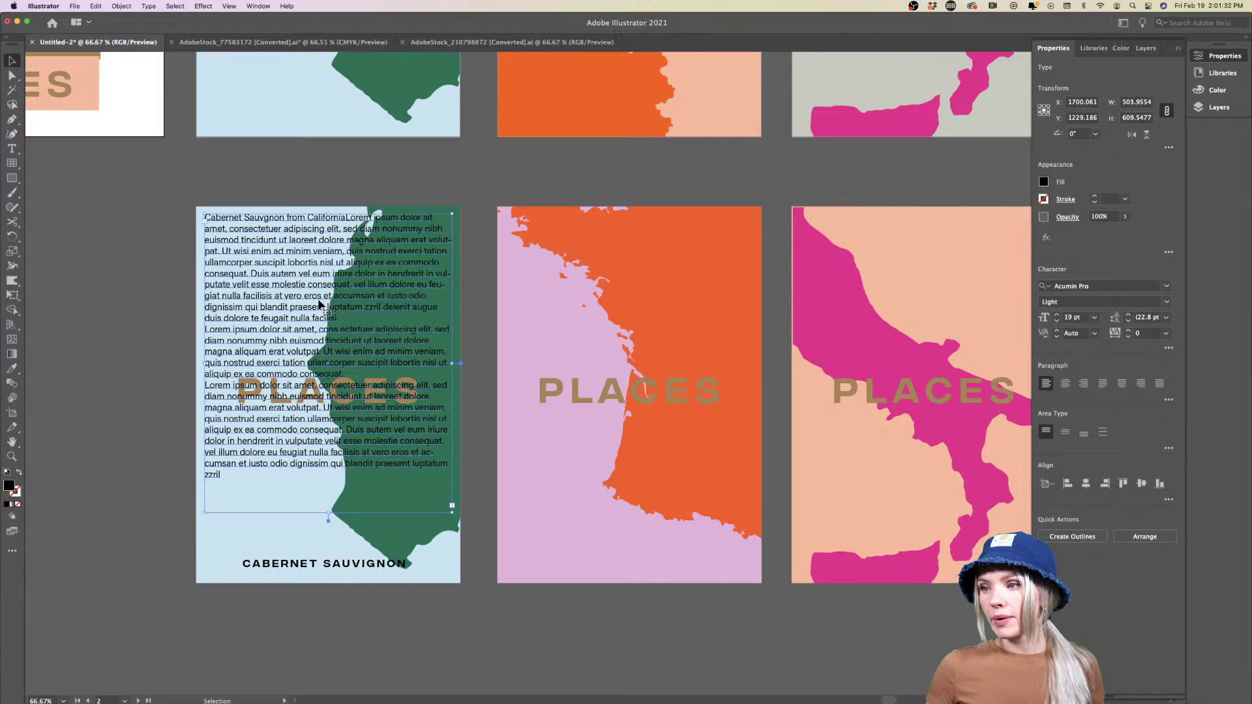
{"action": "scroll", "coordinate": [320, 303], "scroll_direction": "down", "scroll_amount": 2}
{"action": "scroll", "coordinate": [320, 304], "scroll_direction": "up", "scroll_amount": 3}
{"action": "scroll", "coordinate": [320, 304], "scroll_direction": "left", "scroll_amount": 4}
{"action": "scroll", "coordinate": [319, 304], "scroll_direction": "down", "scroll_amount": 1}
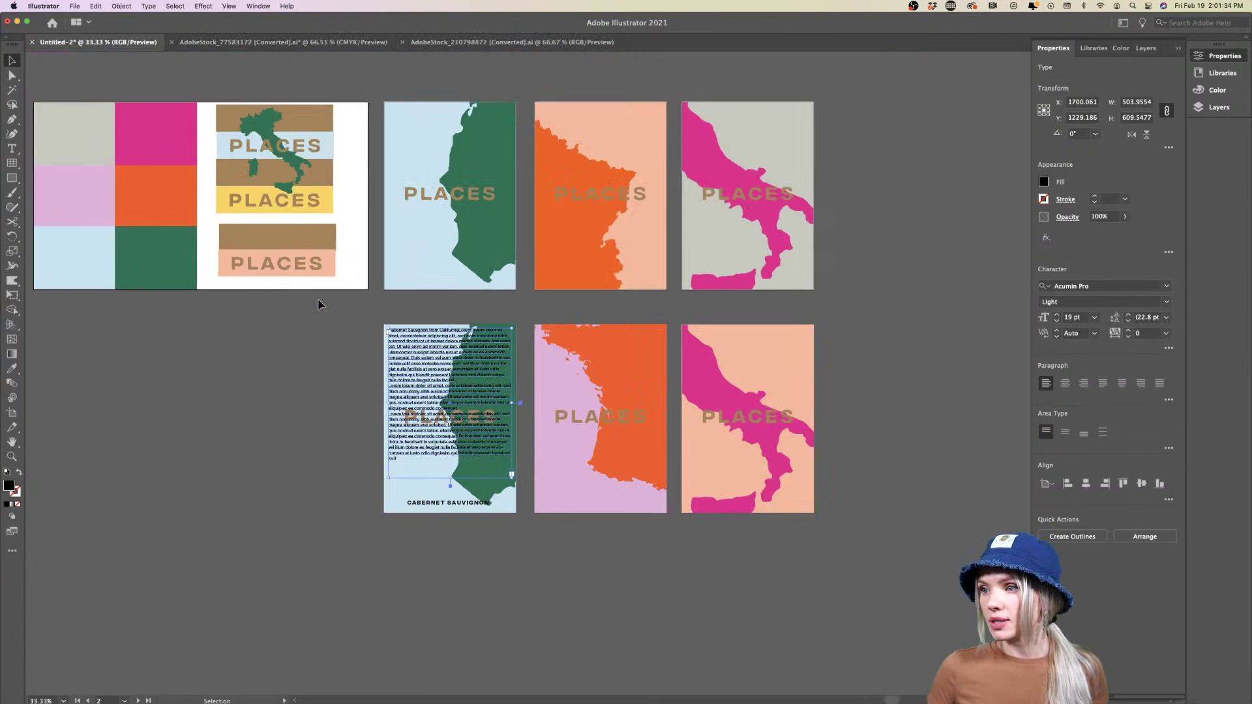
{"action": "scroll", "coordinate": [319, 301], "scroll_direction": "left", "scroll_amount": 3}
Add a new landscape artboard in the lower row
{"action": "left_click", "coordinate": [11, 412]}
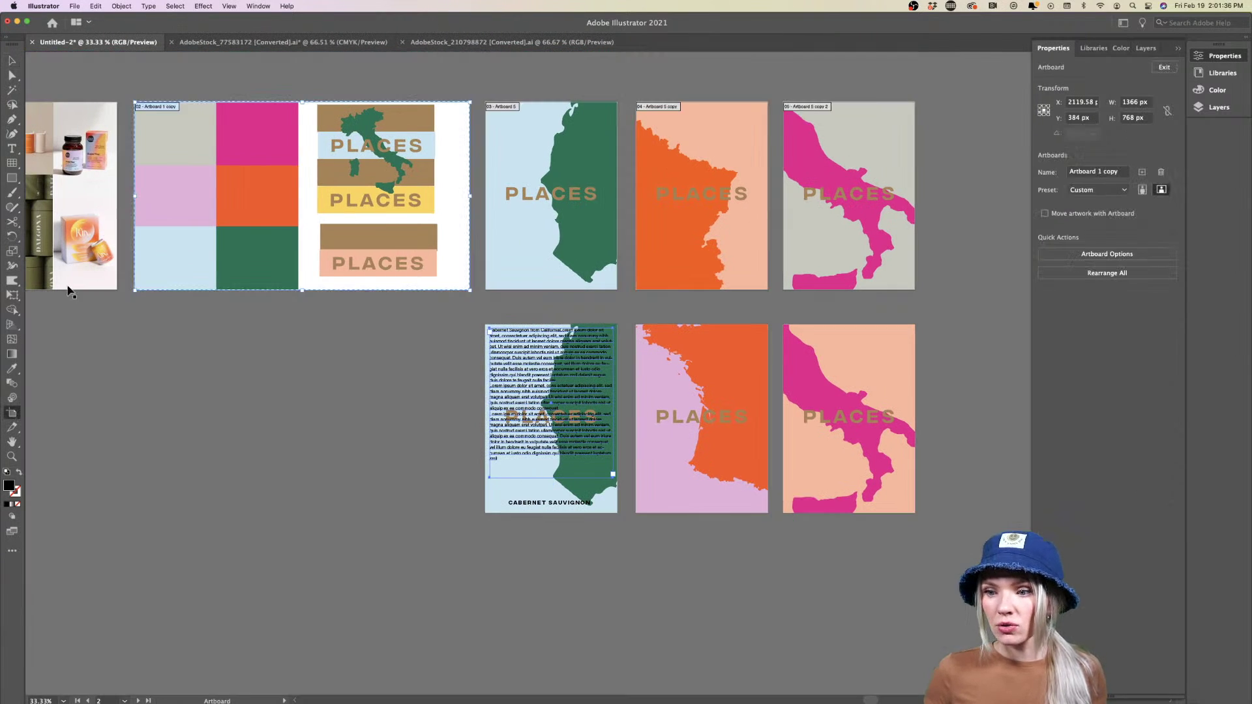
{"action": "left_click_drag", "start_coordinate": [178, 110], "coordinate": [179, 333]}
{"action": "left_click", "coordinate": [11, 62]}
{"action": "scroll", "coordinate": [334, 356], "scroll_direction": "down", "scroll_amount": 2}
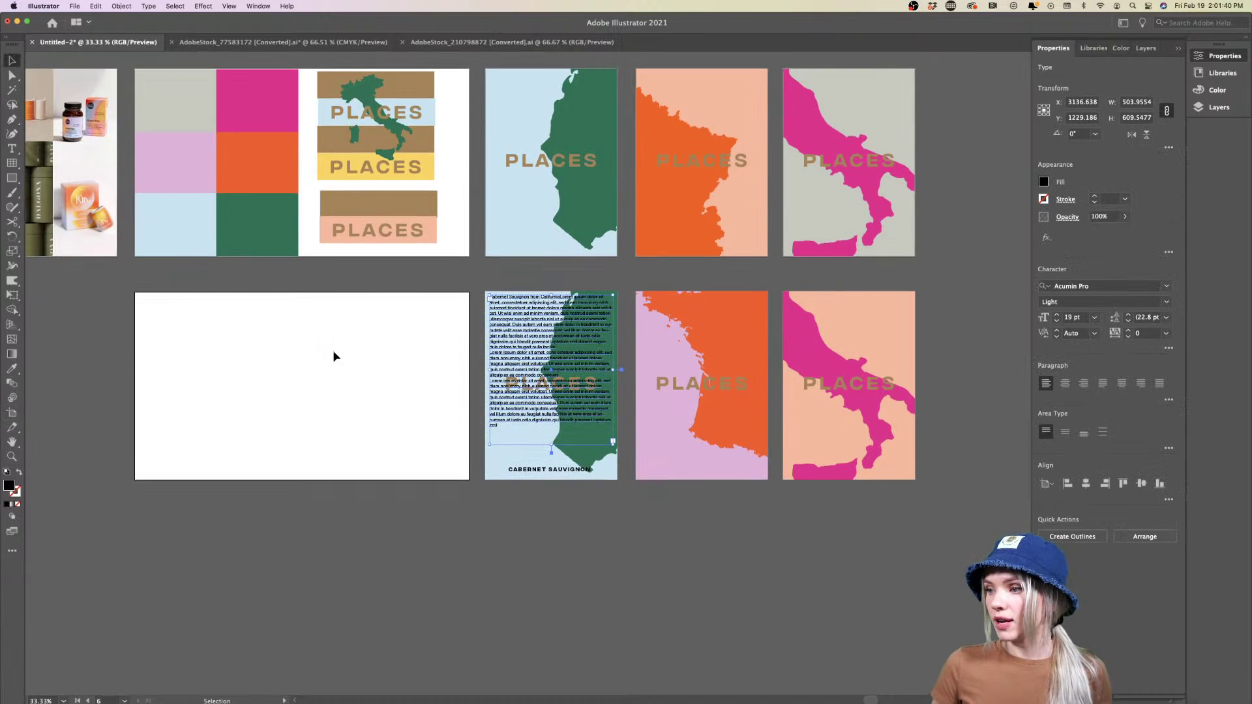
Copy the PLACES heading and Cabernet body text onto the new artboard, sizing the body box below the heading
{"action": "left_click_drag", "start_coordinate": [551, 160], "coordinate": [192, 308]}
{"action": "left_click", "coordinate": [237, 373]}
{"action": "scroll", "coordinate": [279, 324], "scroll_direction": "right", "scroll_amount": 3}
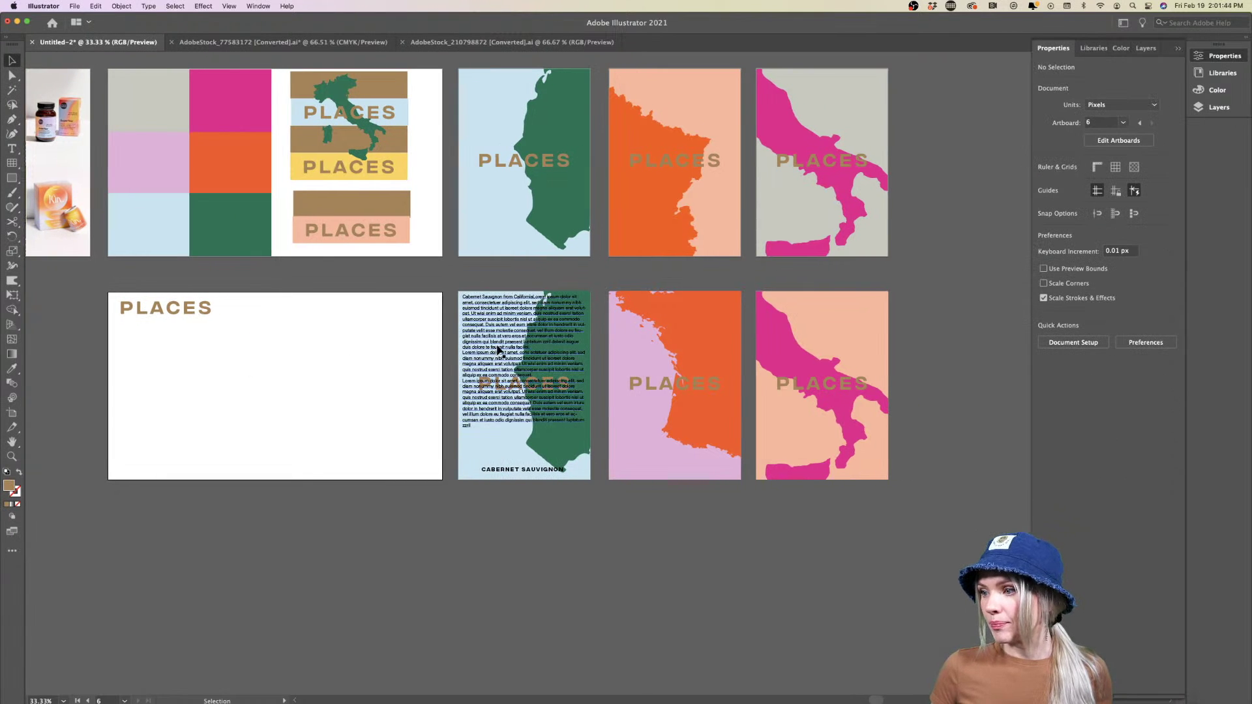
{"action": "left_click_drag", "start_coordinate": [465, 346], "coordinate": [154, 389]}
{"action": "left_click_drag", "start_coordinate": [242, 414], "coordinate": [317, 411]}
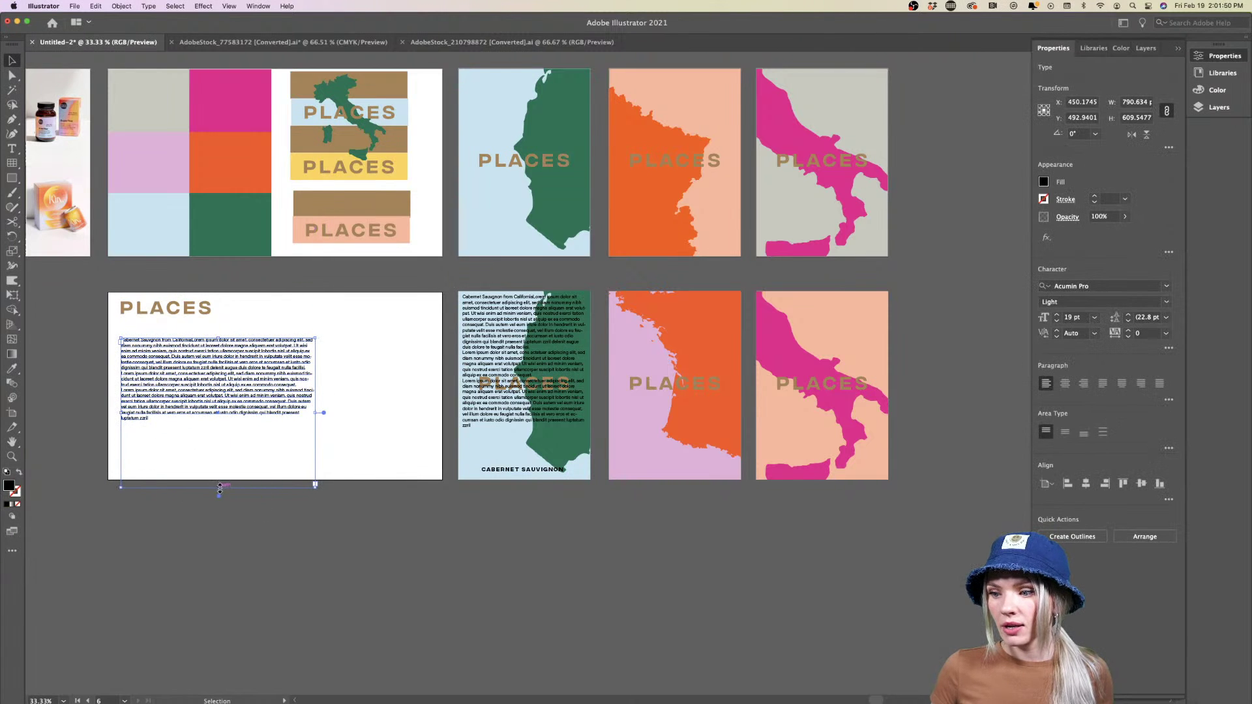
{"action": "left_click_drag", "start_coordinate": [219, 488], "coordinate": [215, 431]}
{"action": "left_click_drag", "start_coordinate": [210, 380], "coordinate": [209, 394]}
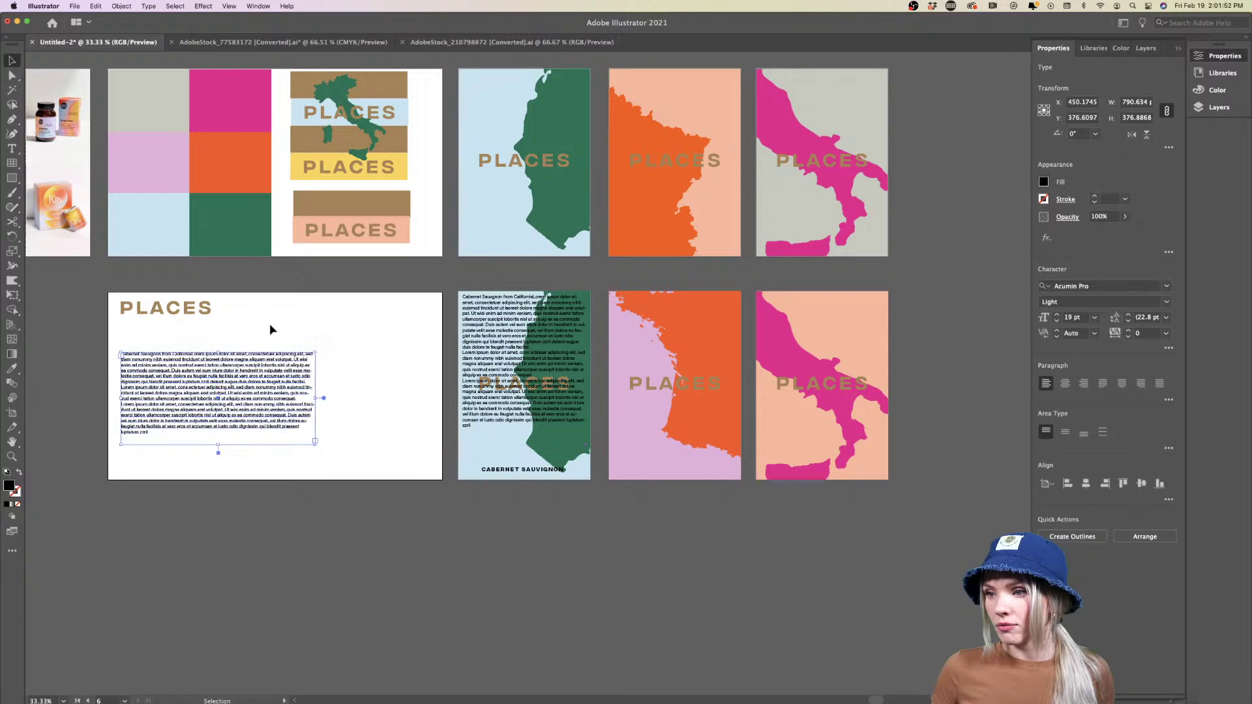
Add a subheader text box under PLACES and start typing 'S' into it
{"action": "scroll", "coordinate": [271, 329], "scroll_direction": "left", "scroll_amount": 2}
{"action": "scroll", "coordinate": [174, 339], "scroll_direction": "up", "scroll_amount": 2}
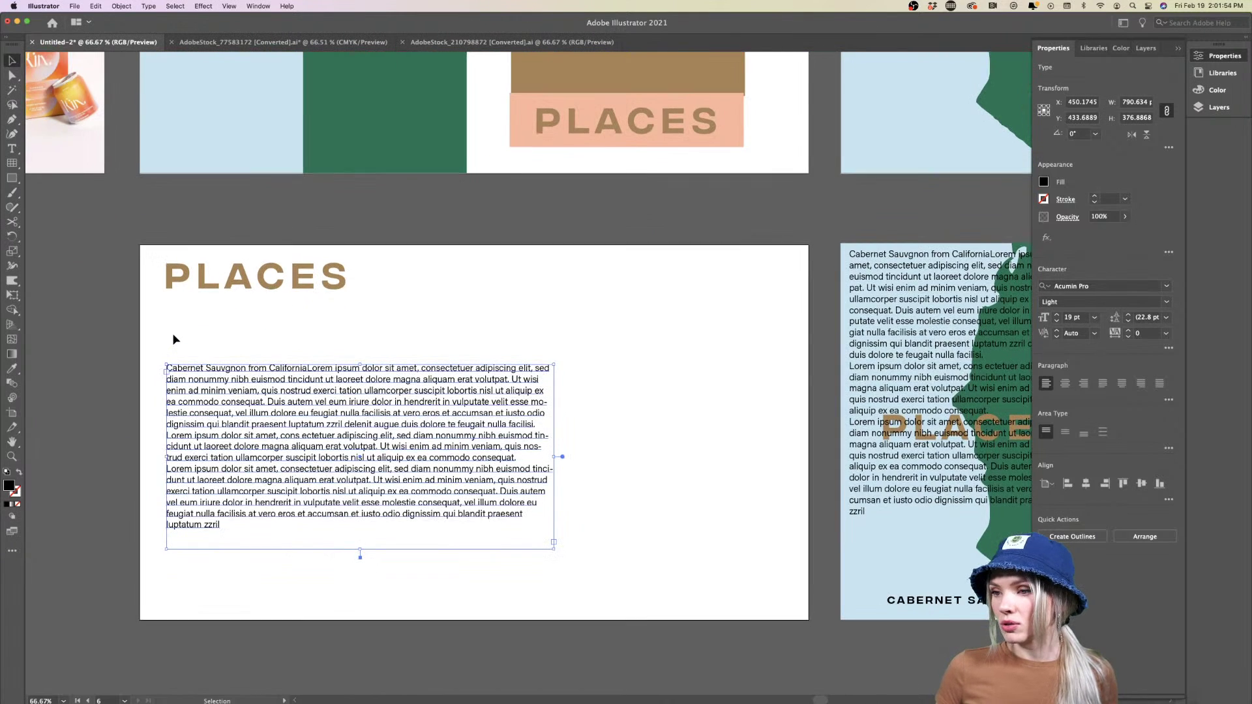
{"action": "scroll", "coordinate": [174, 339], "scroll_direction": "down", "scroll_amount": 2}
{"action": "scroll", "coordinate": [174, 339], "scroll_direction": "right", "scroll_amount": 1}
{"action": "key", "text": "t"}
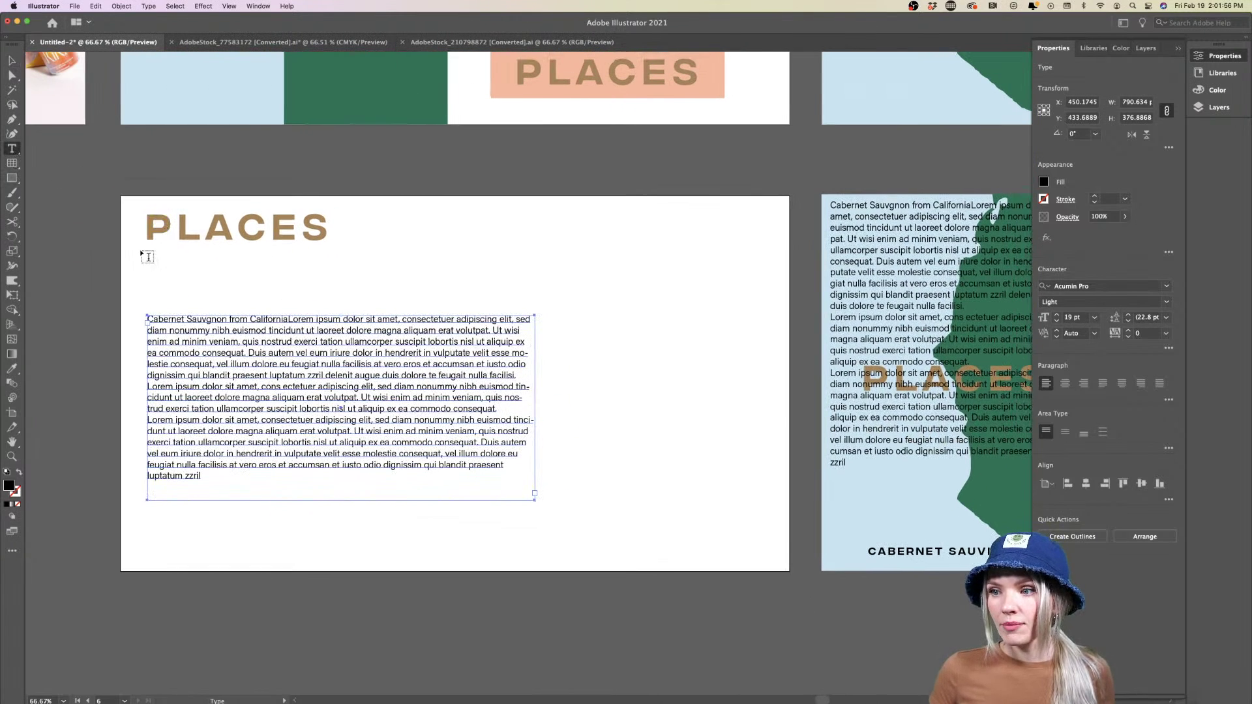
{"action": "left_click_drag", "start_coordinate": [147, 251], "coordinate": [361, 285]}
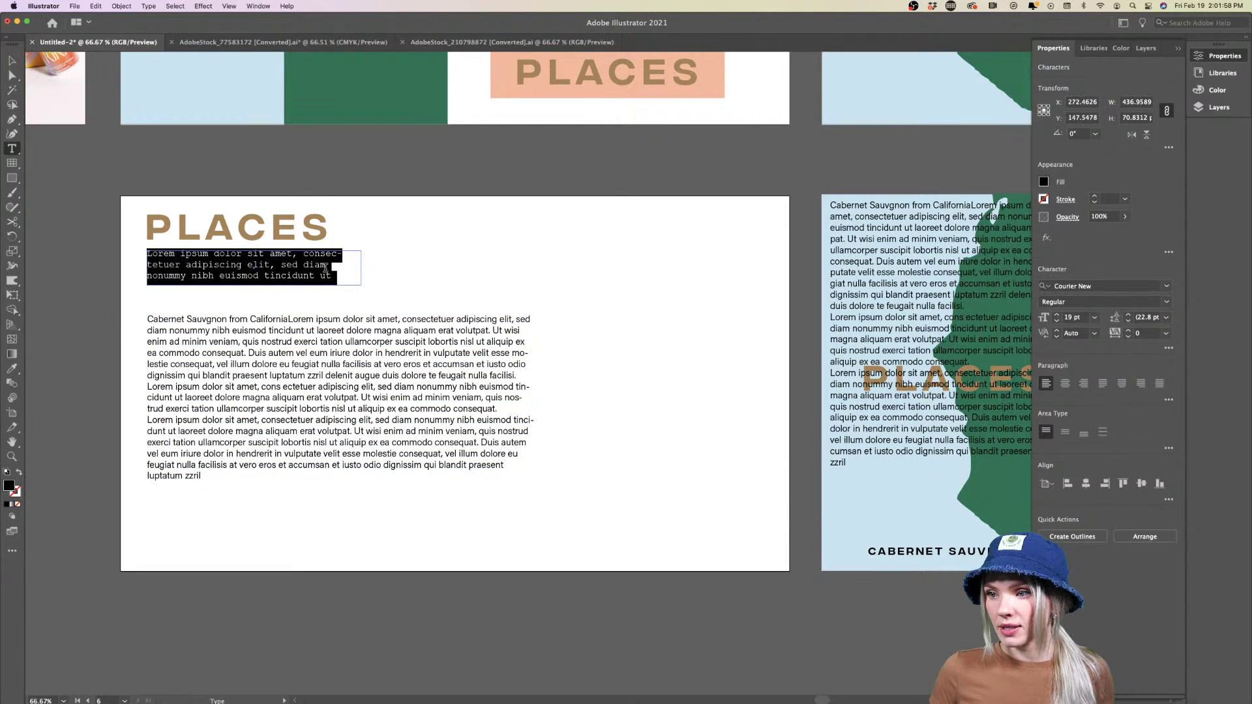
{"action": "key", "text": "BackSpace"}
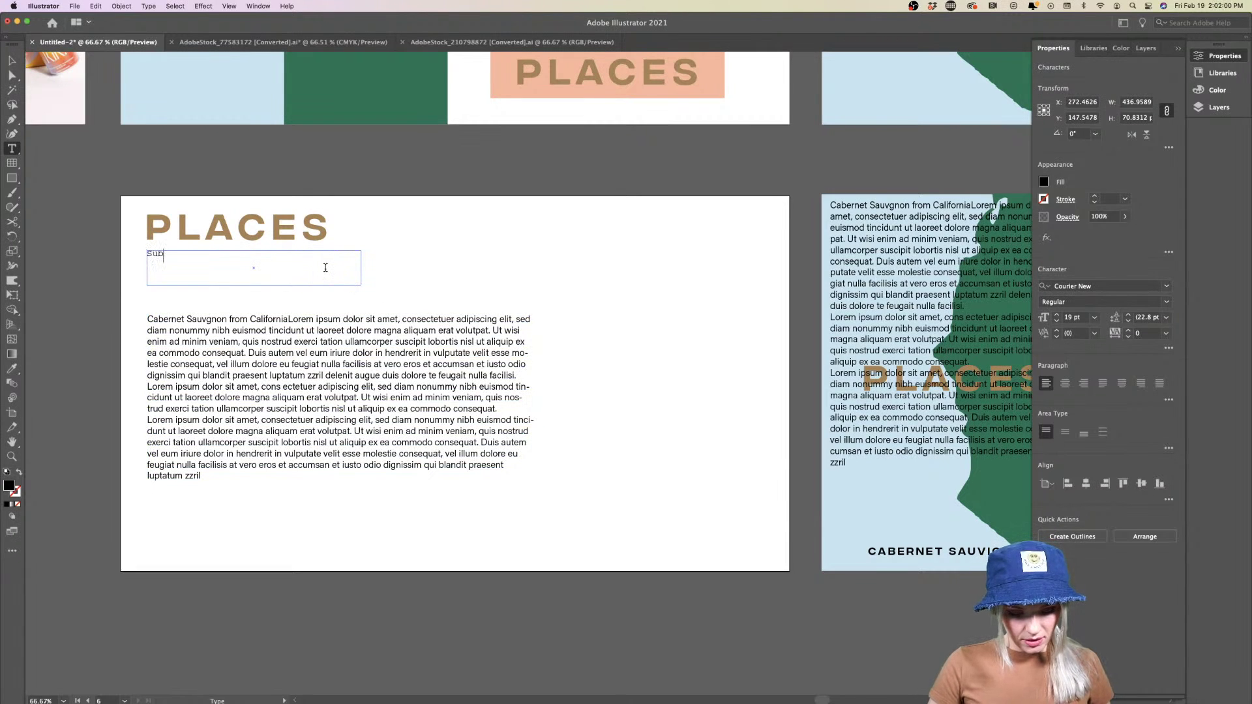
{"action": "left_click_drag", "start_coordinate": [257, 267], "coordinate": [121, 257]}
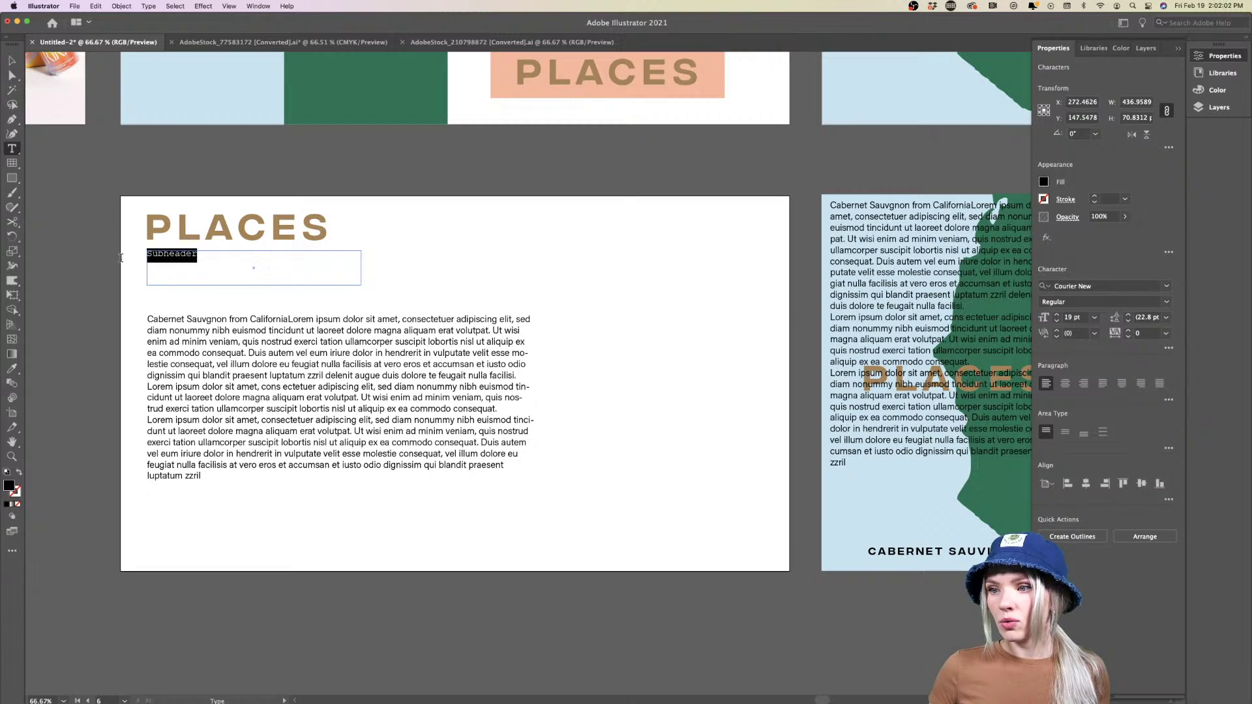
{"action": "type", "text": "S"}
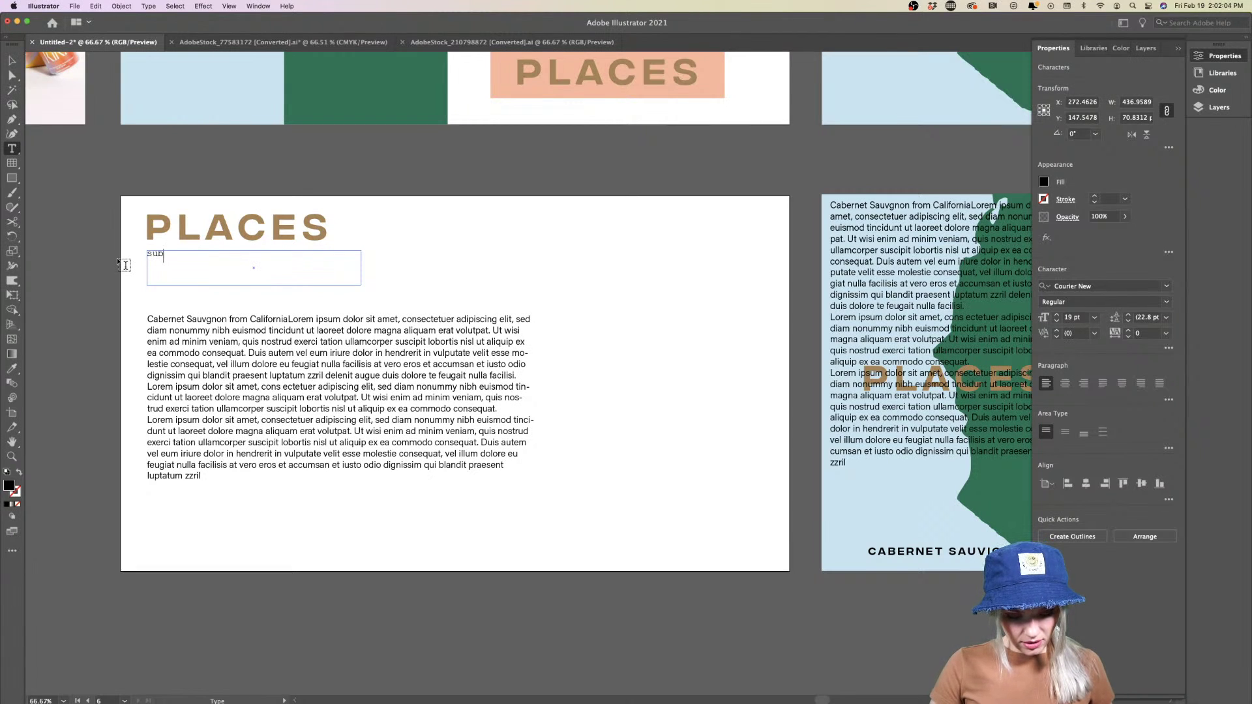
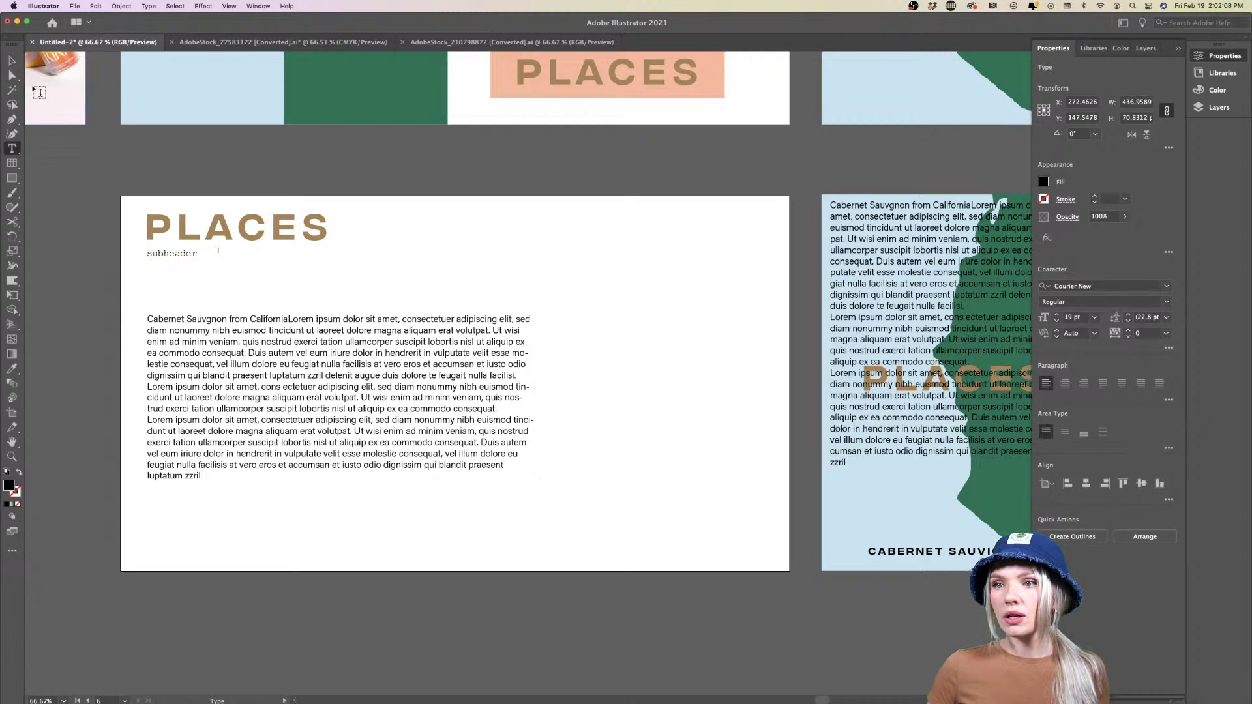
Filter the subheader's font list to the Script classification and browse the script typefaces
{"action": "left_click", "coordinate": [13, 61]}
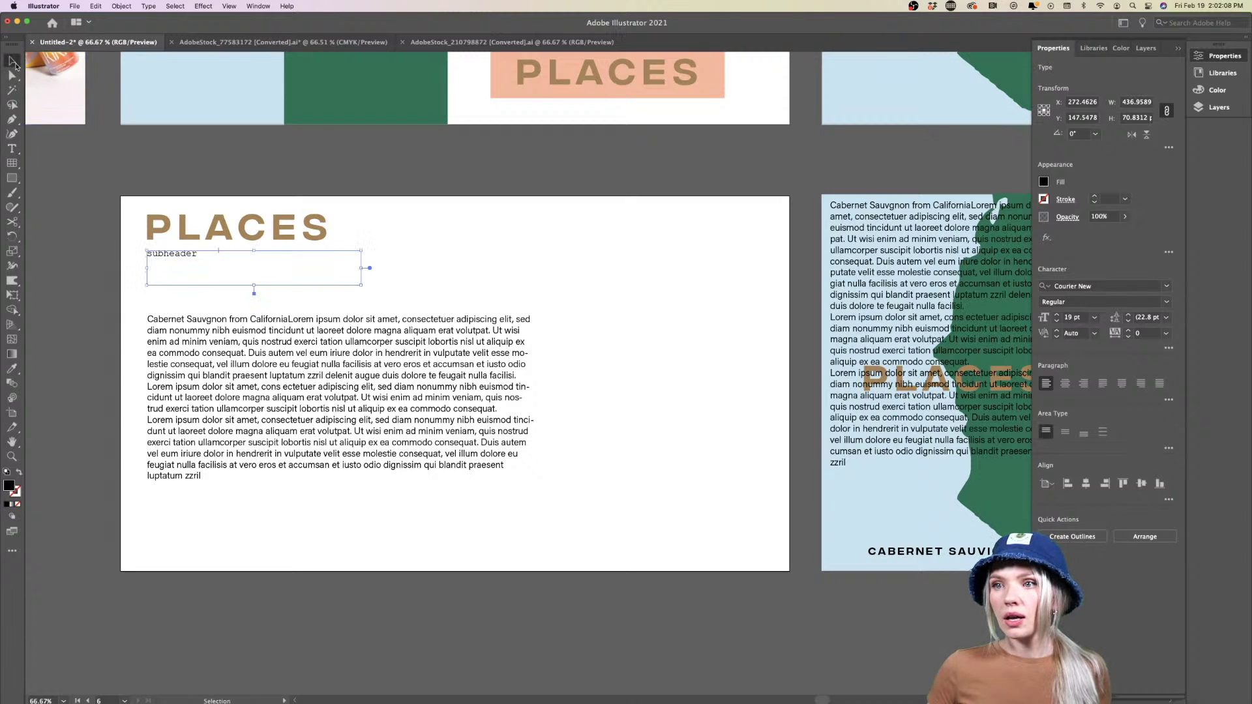
{"action": "left_click", "coordinate": [1168, 286]}
{"action": "left_click", "coordinate": [986, 325]}
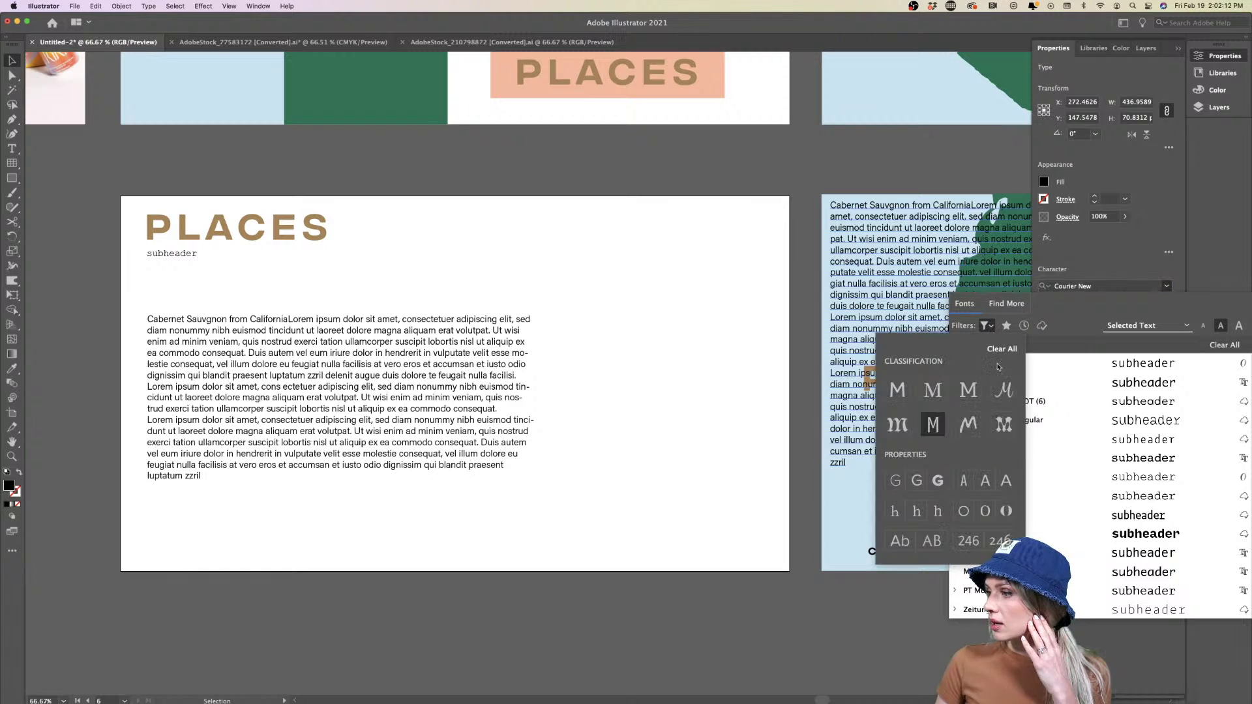
{"action": "left_click", "coordinate": [1004, 390]}
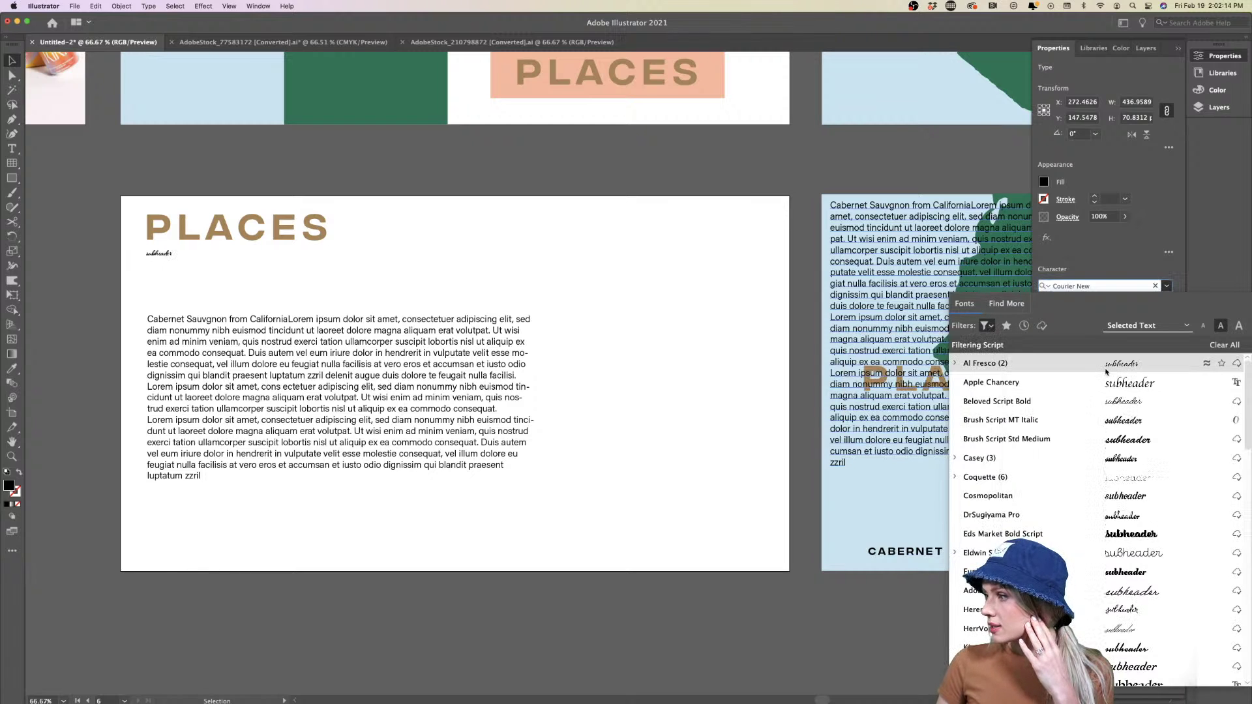
{"action": "scroll", "coordinate": [1128, 502], "scroll_direction": "down", "scroll_amount": 3}
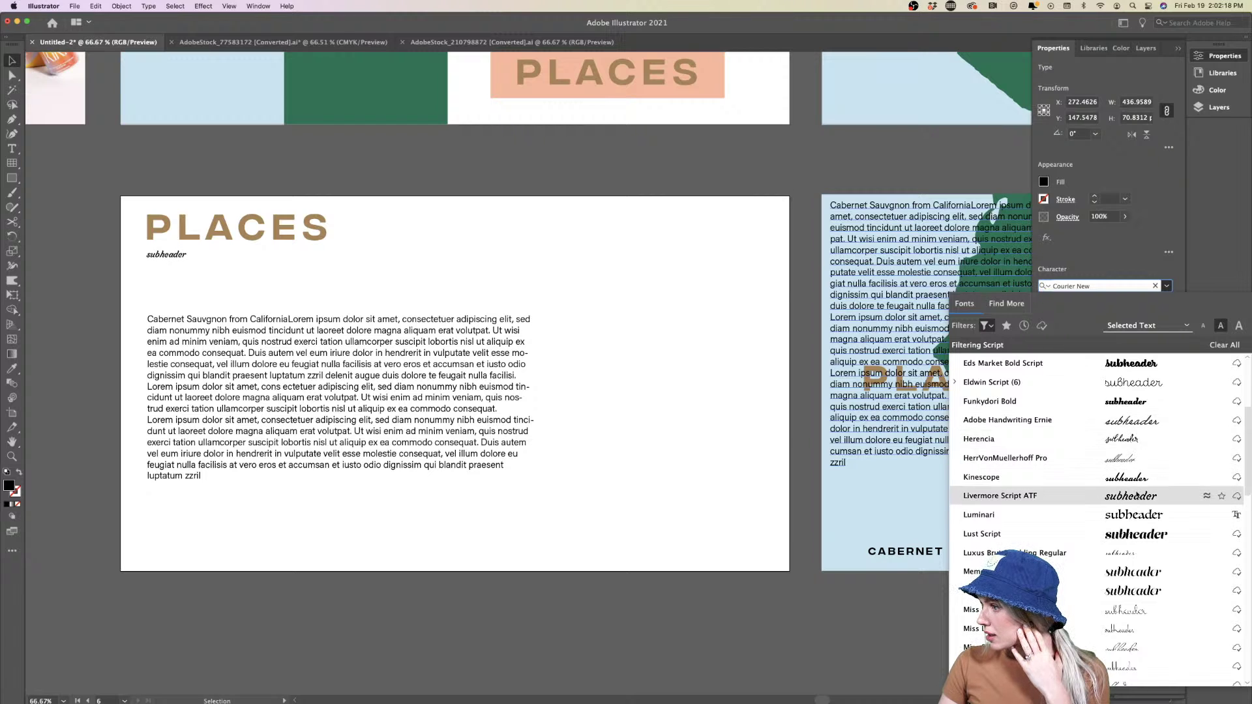
{"action": "scroll", "coordinate": [1138, 502], "scroll_direction": "down", "scroll_amount": 3}
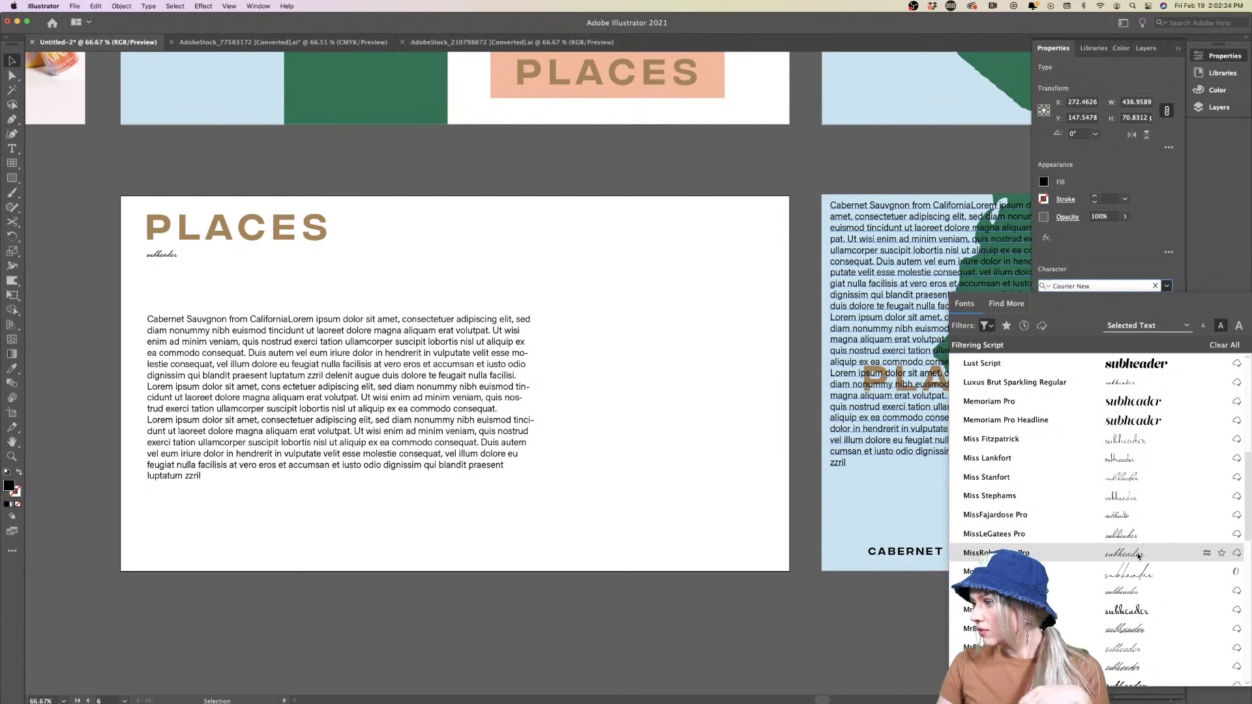
{"action": "scroll", "coordinate": [1138, 547], "scroll_direction": "down", "scroll_amount": 6}
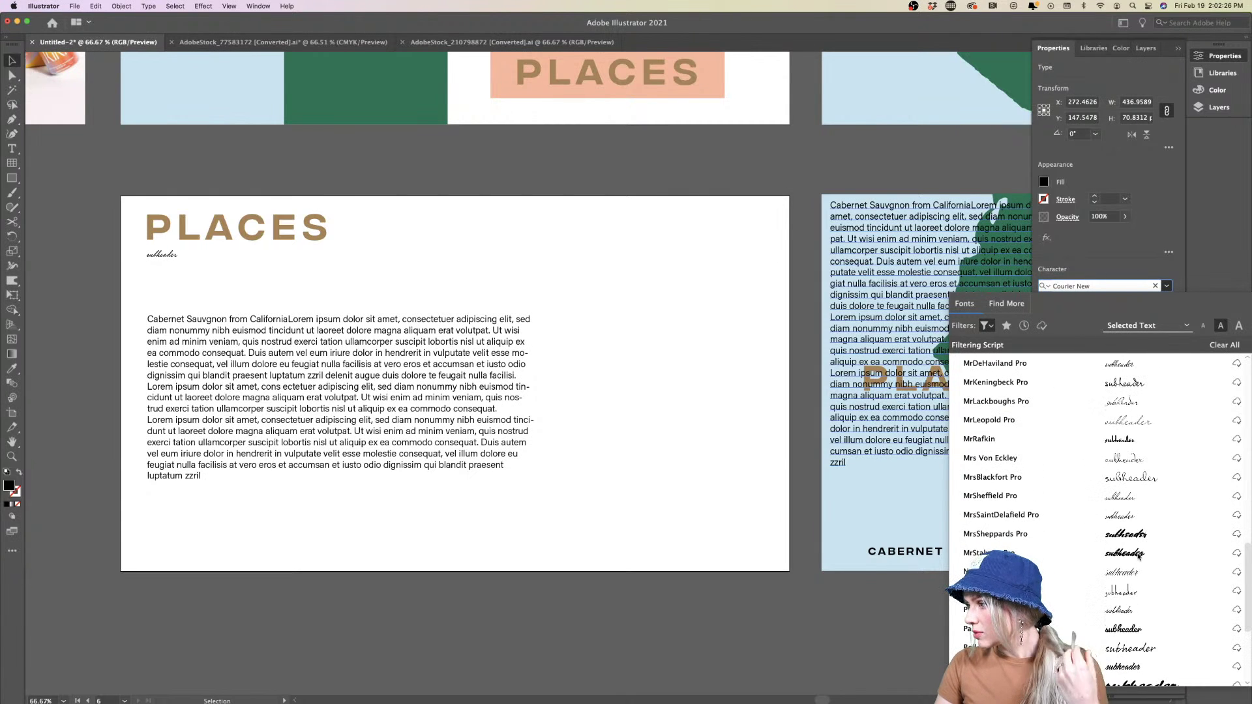
{"action": "scroll", "coordinate": [1139, 388], "scroll_direction": "up", "scroll_amount": 15}
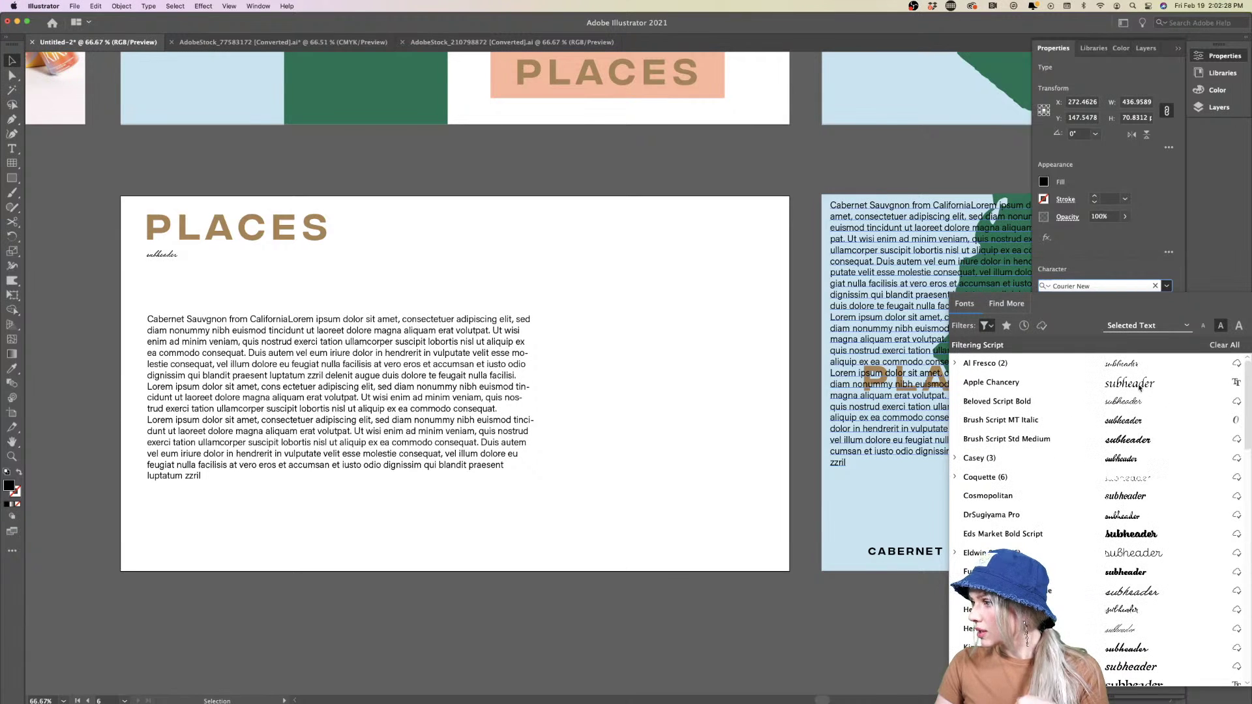
Clear the font filters and search the font list for 'modena'
{"action": "left_click", "coordinate": [990, 326]}
{"action": "left_click", "coordinate": [972, 349]}
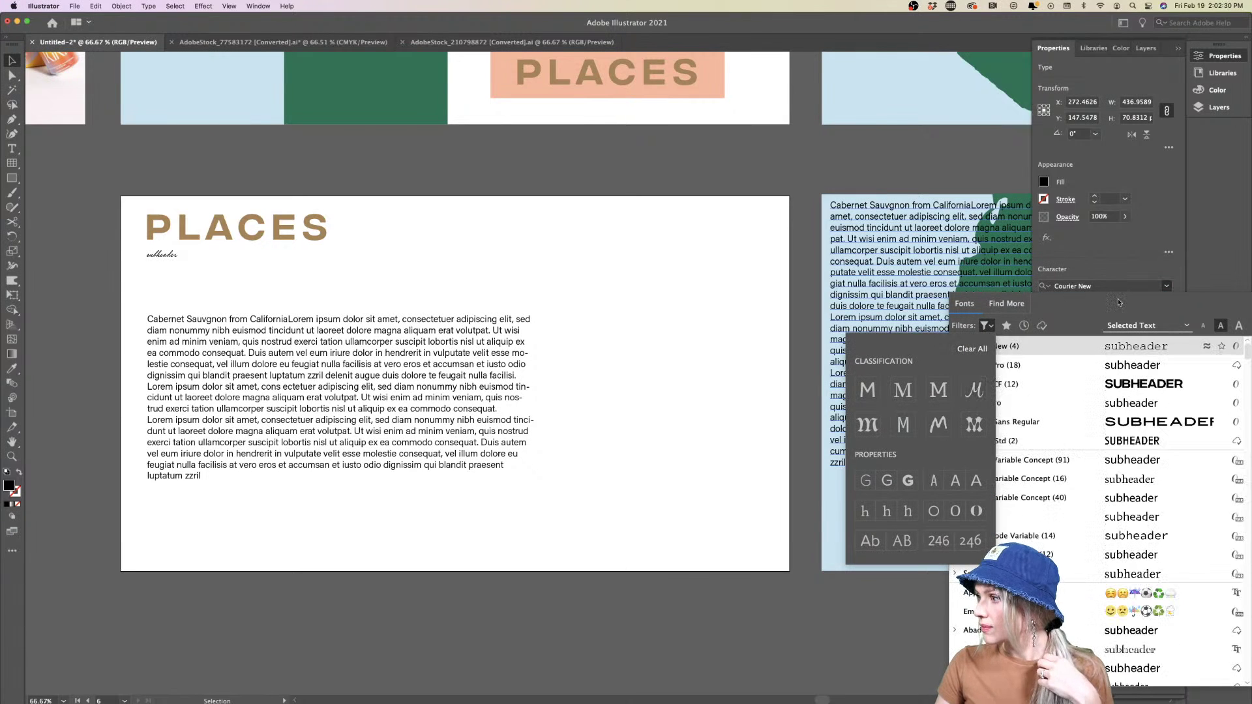
{"action": "left_click", "coordinate": [1120, 287]}
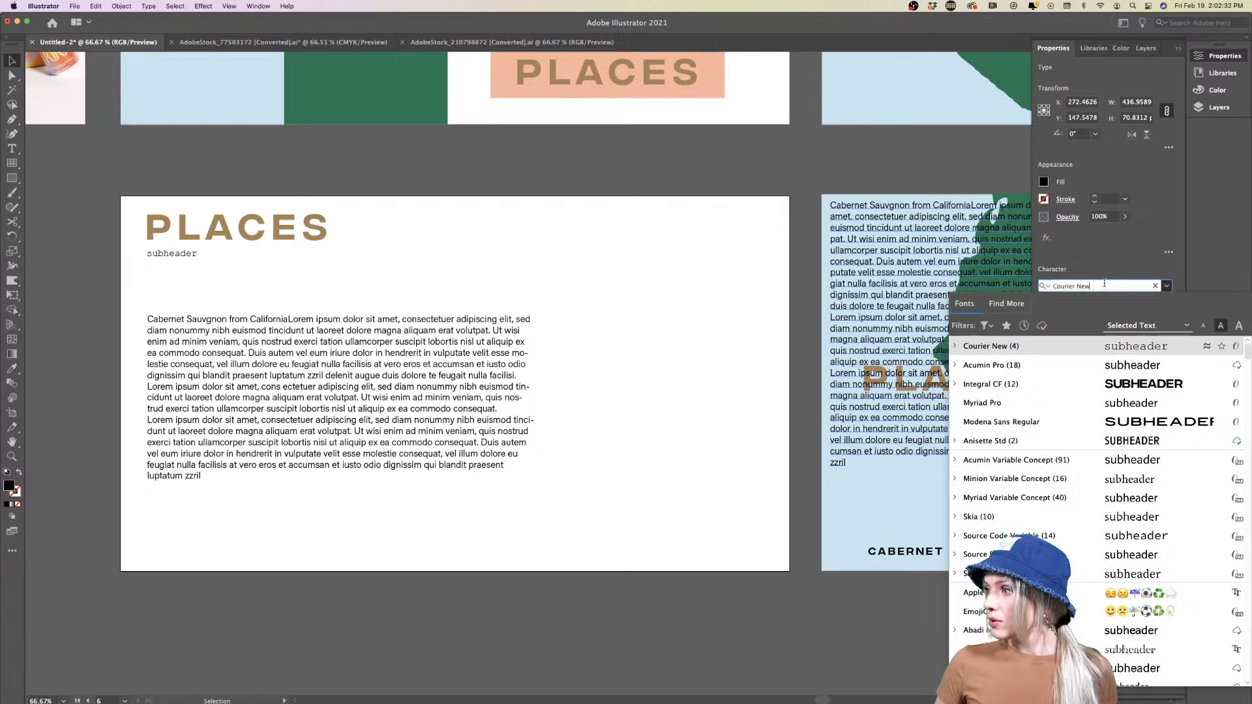
{"action": "type", "text": "modena"}
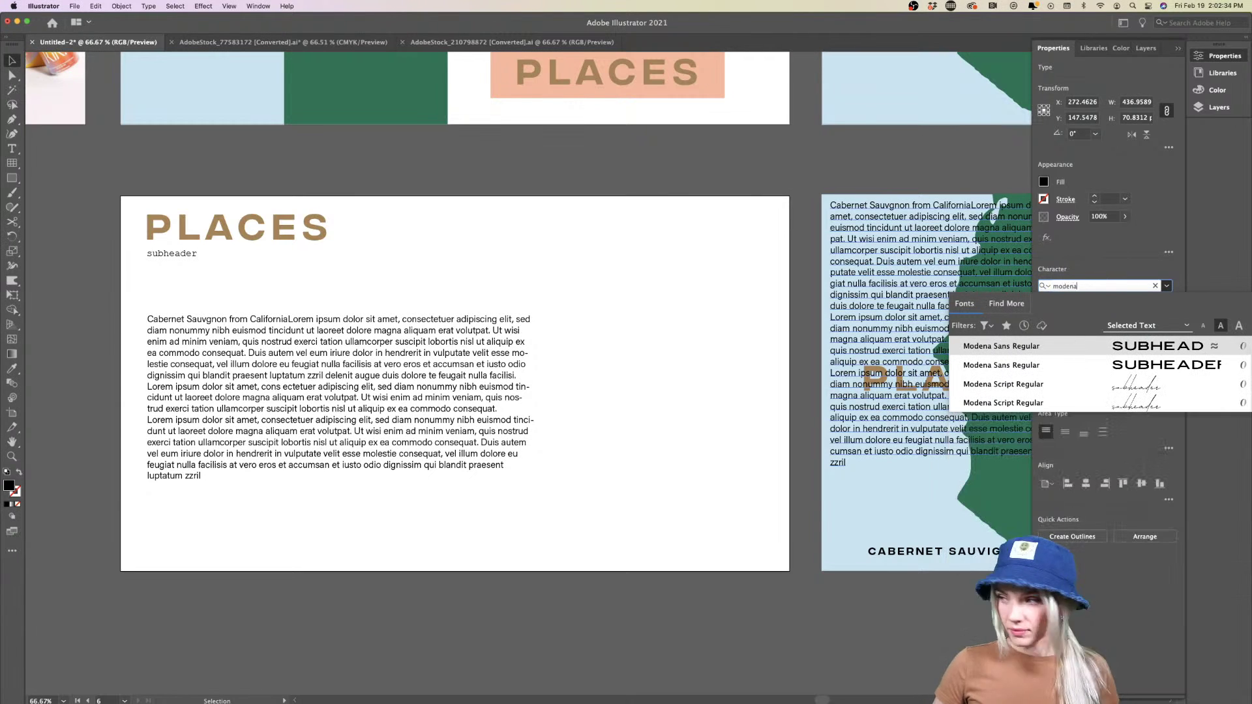
Apply Modena Script Regular at 60 pt to the subheader
{"action": "left_click", "coordinate": [1125, 388]}
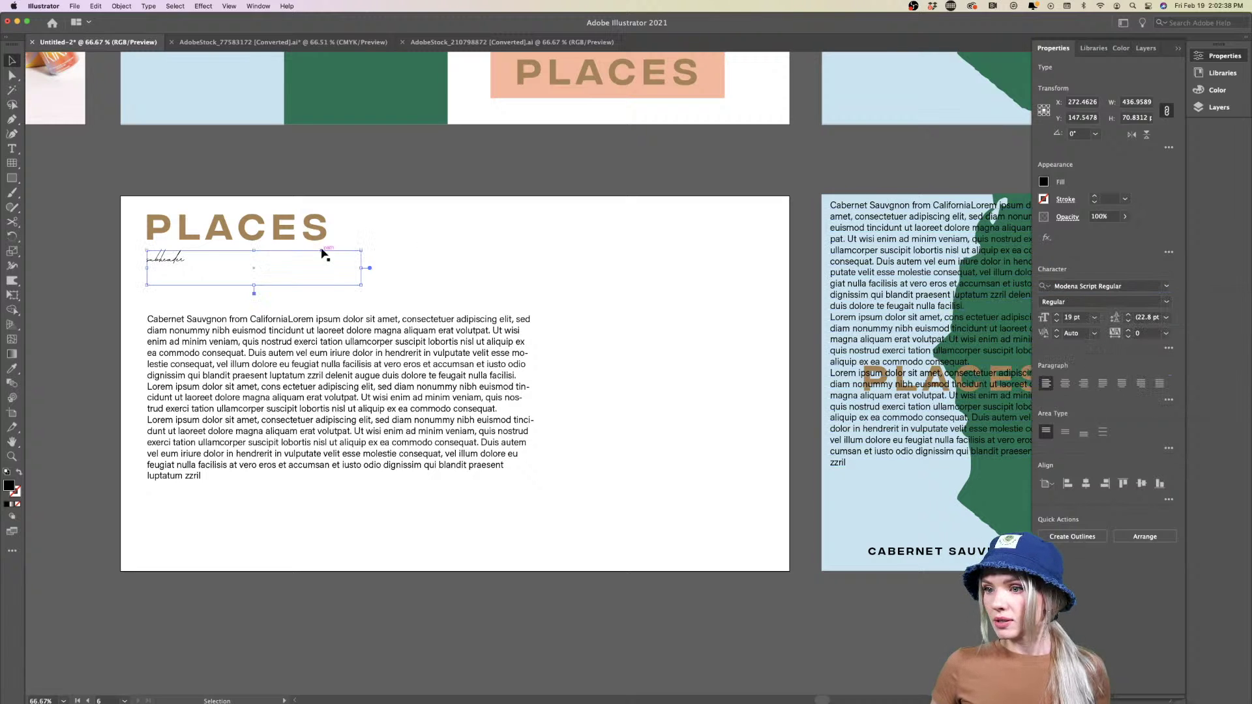
{"action": "left_click", "coordinate": [1095, 318]}
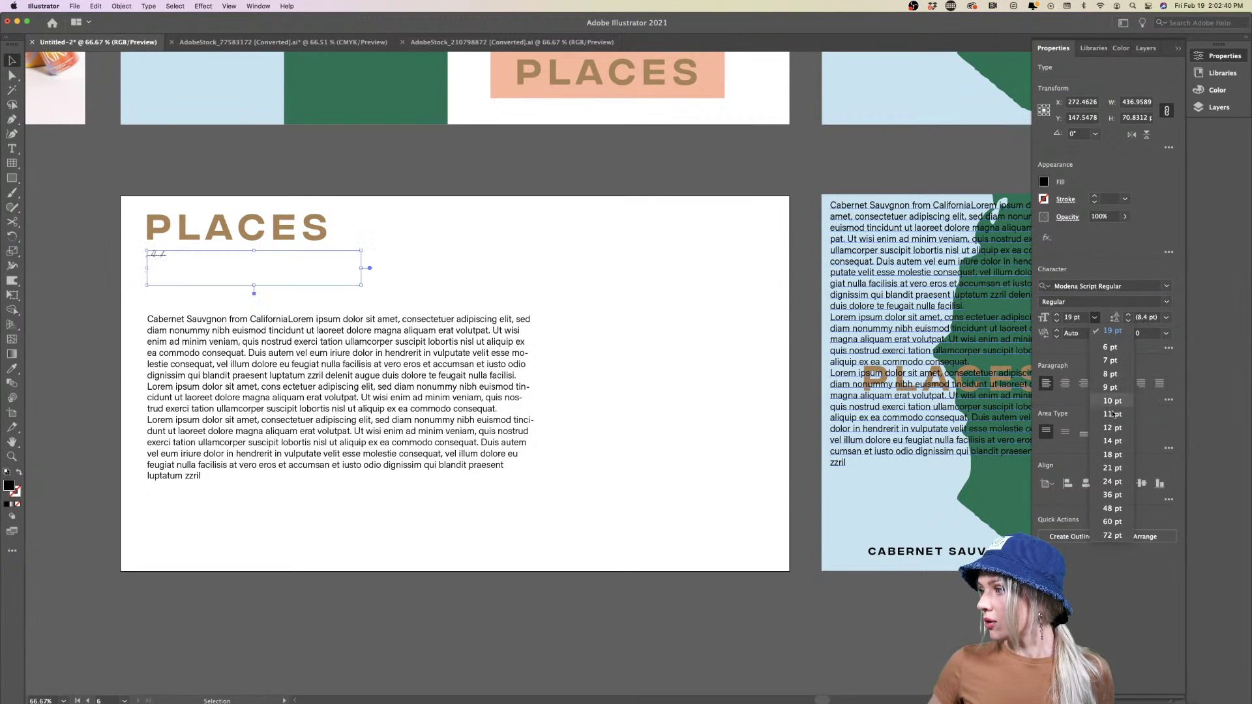
{"action": "left_click", "coordinate": [1111, 522]}
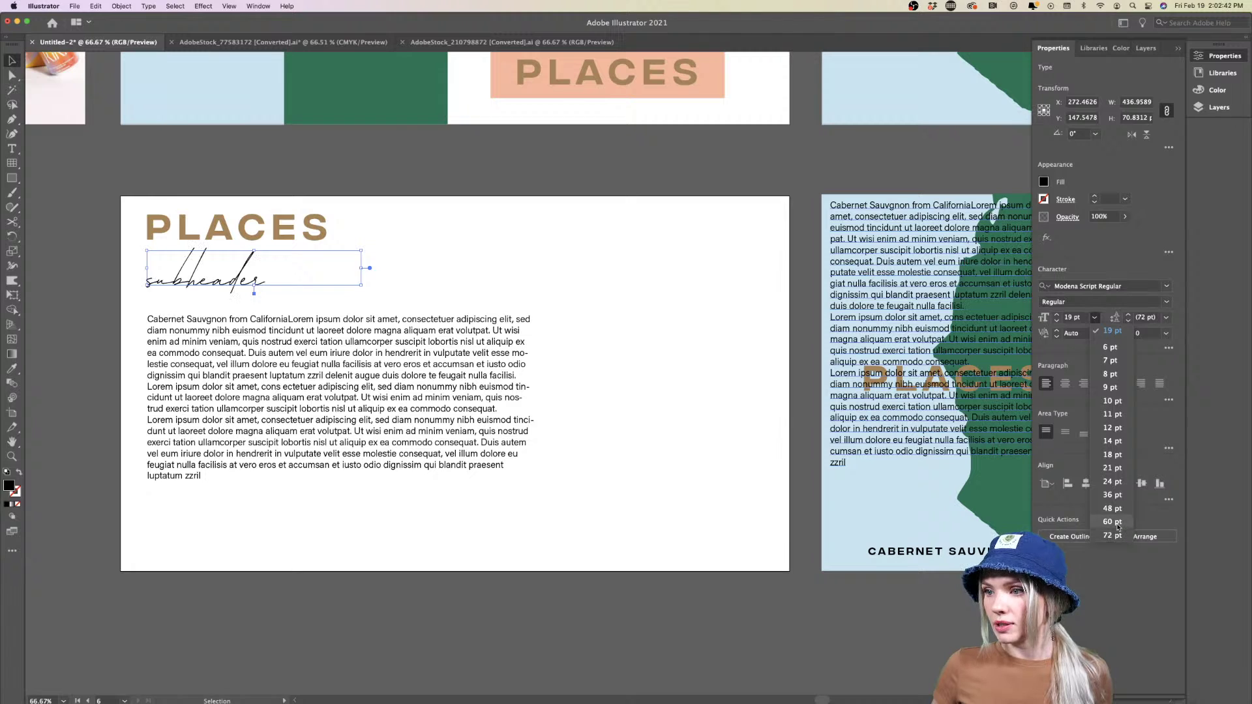
{"action": "left_click", "coordinate": [527, 287]}
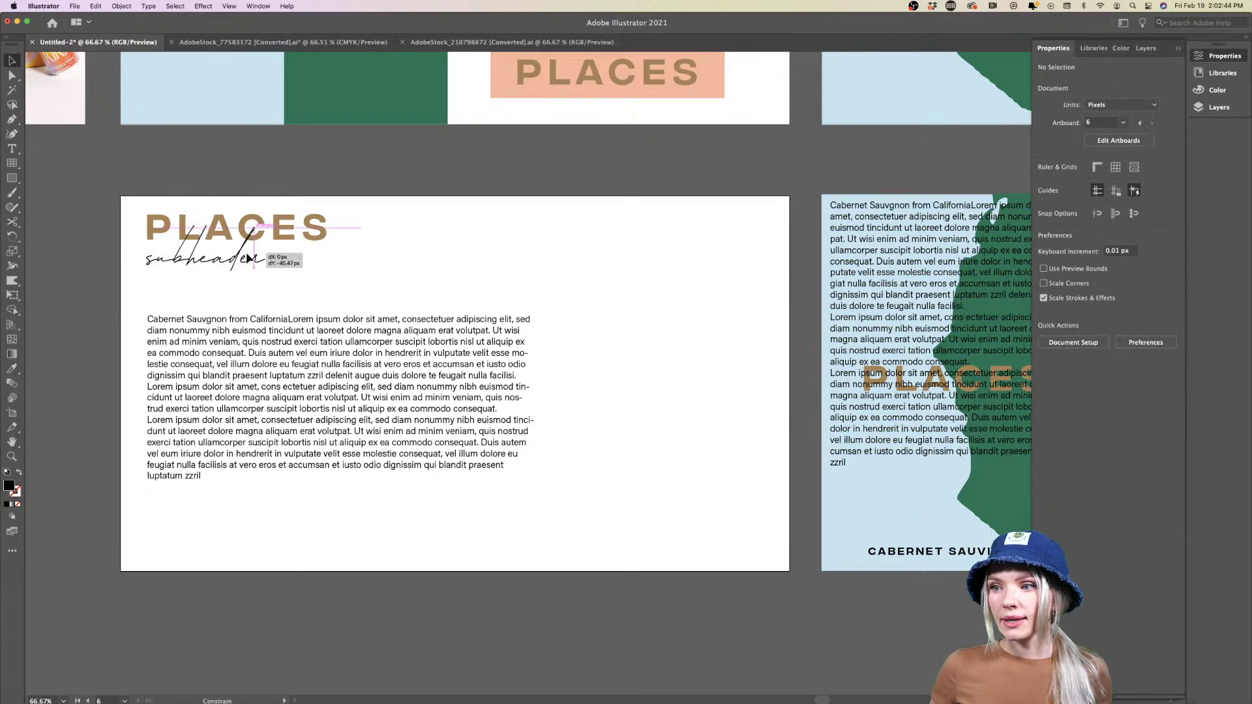
Start retyping the subheader as 'wines from differ' and widen its box, then undo the changes
{"action": "left_click", "coordinate": [261, 302]}
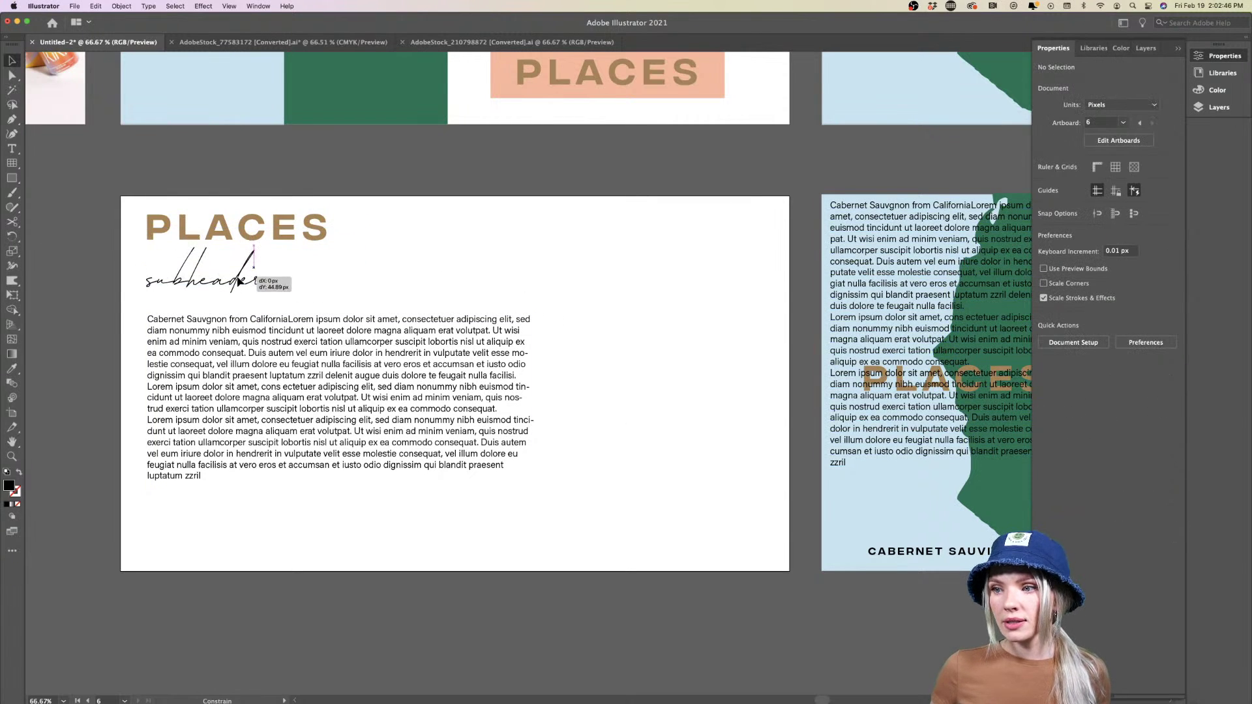
{"action": "double_click", "coordinate": [248, 278]}
{"action": "double_click", "coordinate": [236, 275]}
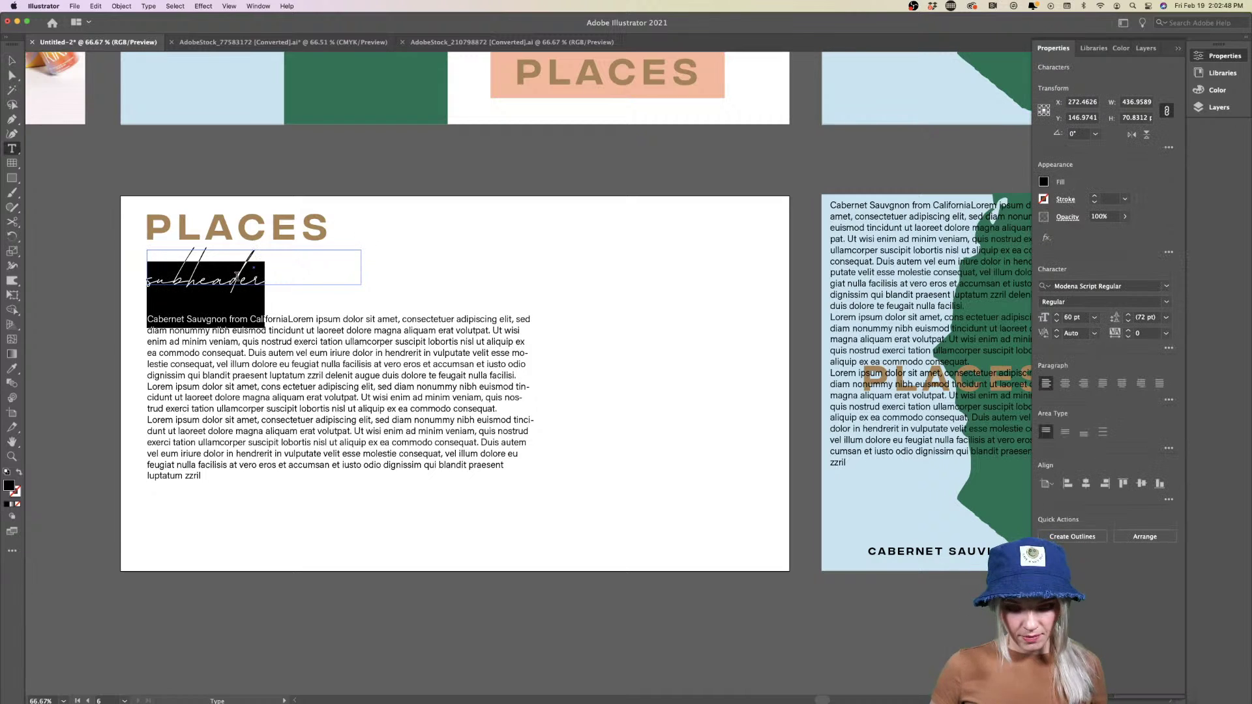
{"action": "type", "text": "wines"}
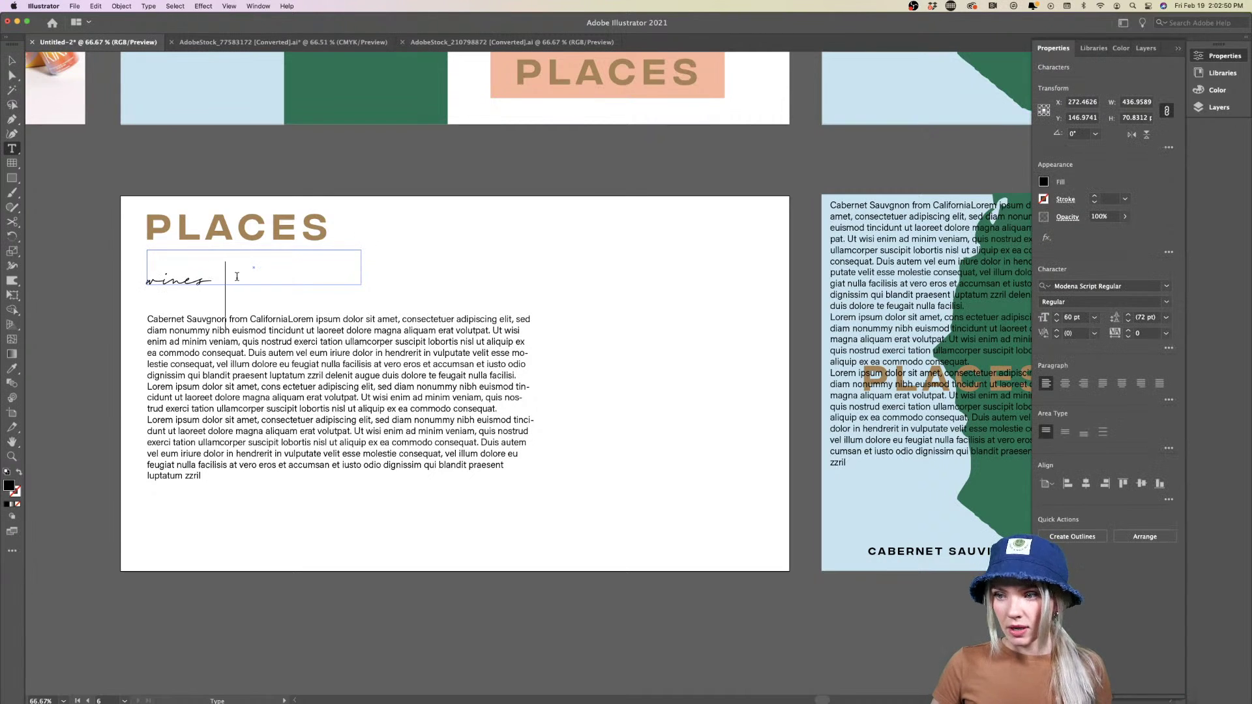
{"action": "type", "text": " from diffe"}
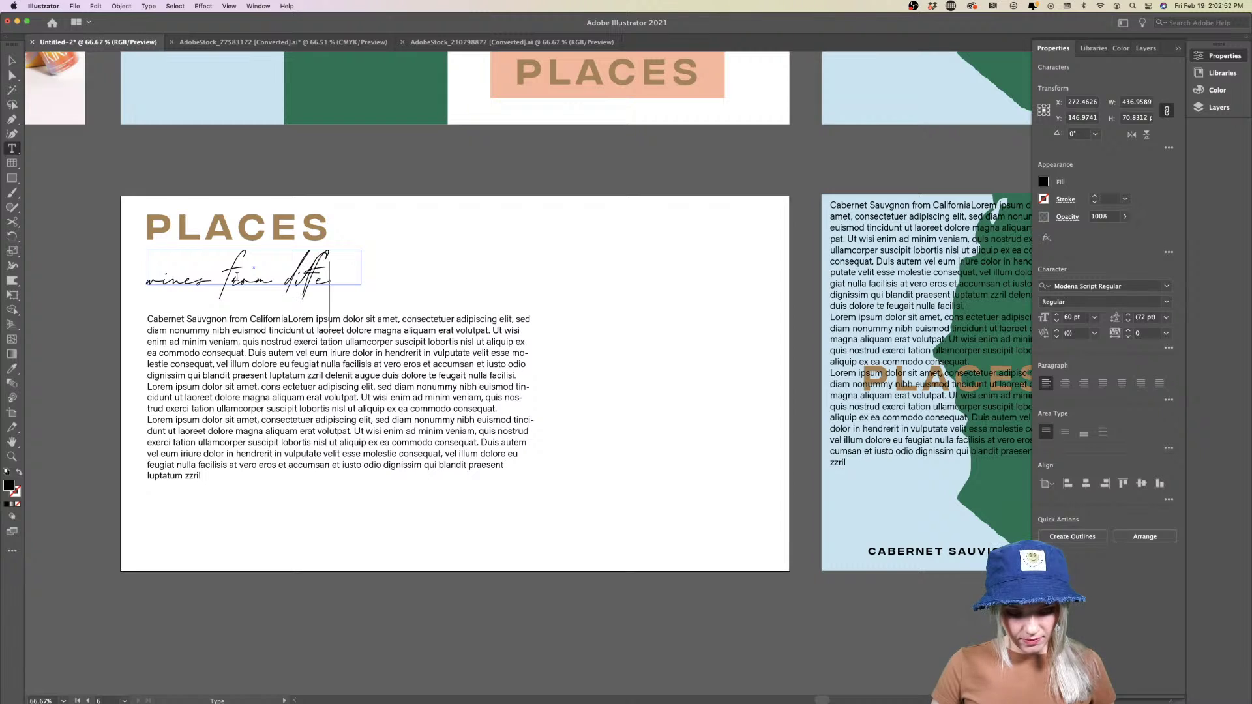
{"action": "type", "text": "r"}
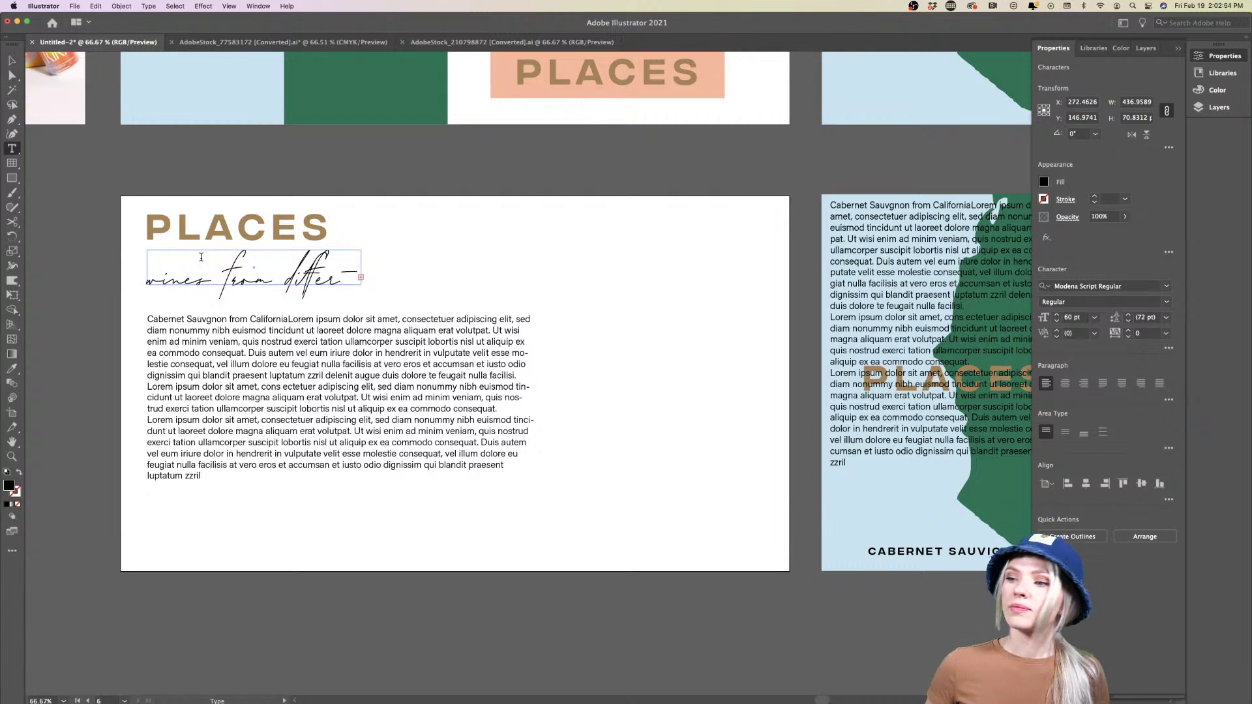
{"action": "left_click", "coordinate": [12, 61]}
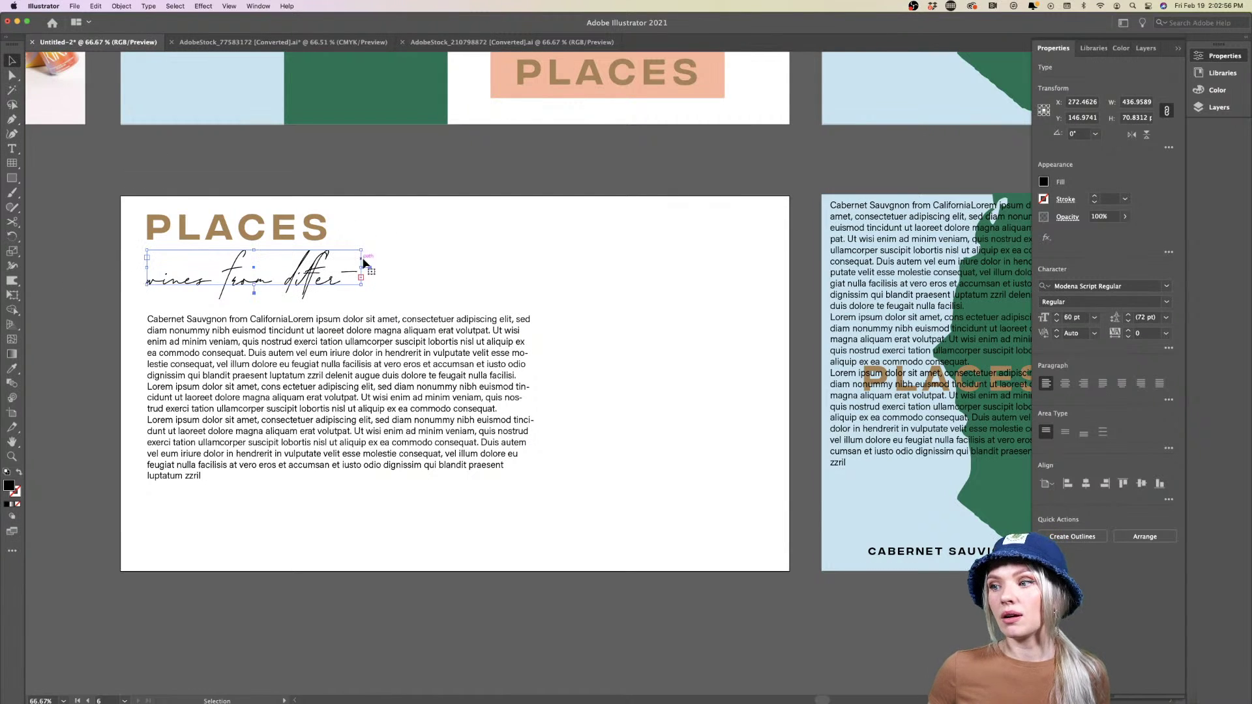
{"action": "left_click_drag", "start_coordinate": [364, 267], "coordinate": [472, 267]}
{"action": "left_click", "coordinate": [568, 272]}
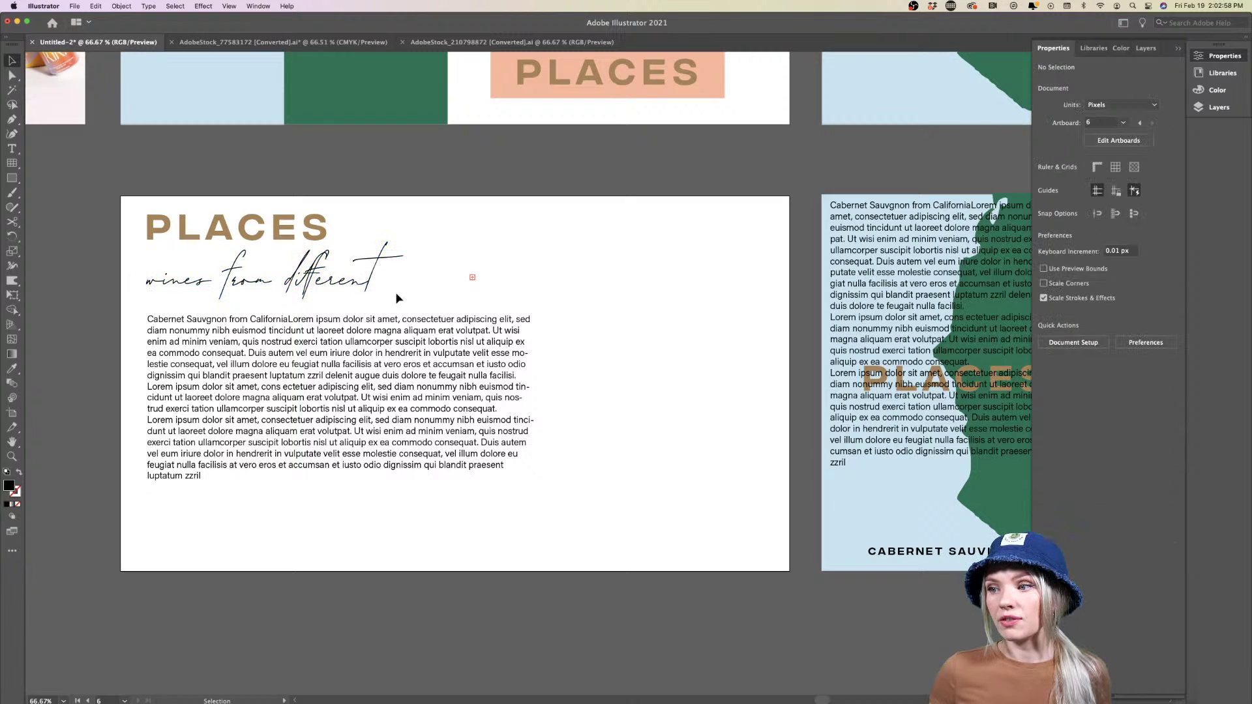
{"action": "left_click", "coordinate": [351, 283]}
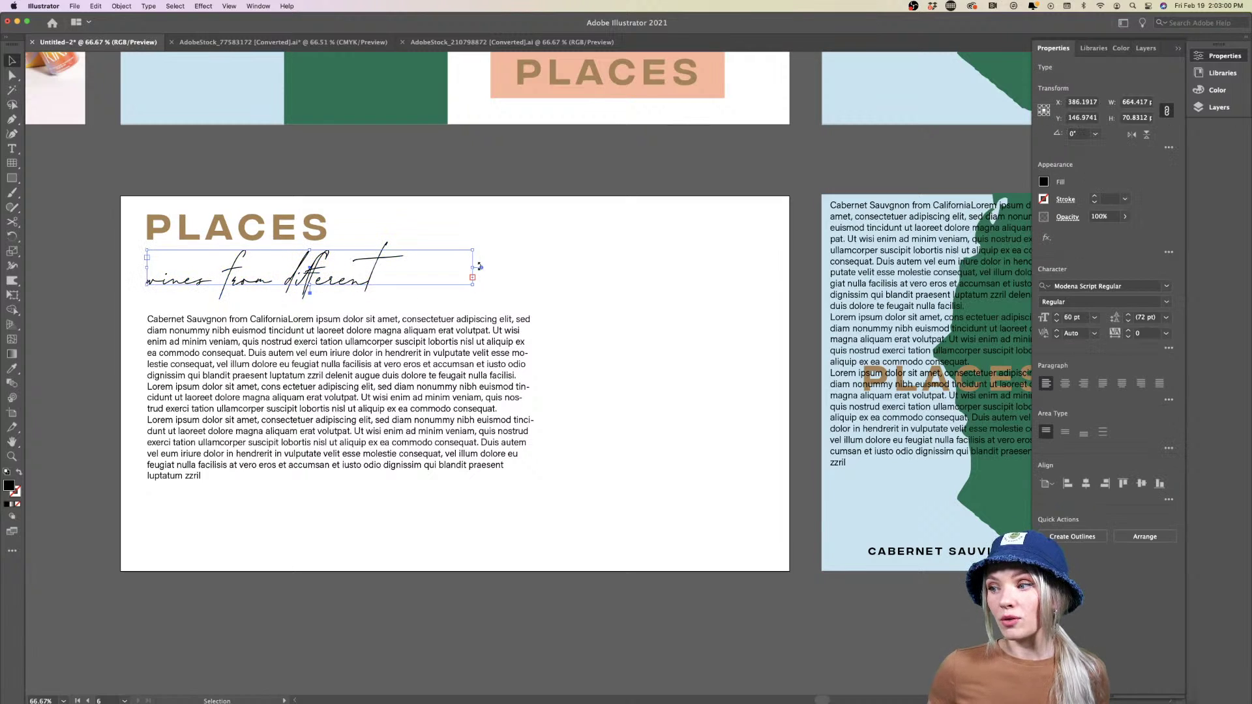
{"action": "left_click_drag", "start_coordinate": [479, 267], "coordinate": [561, 269]}
{"action": "key", "text": "super+z"}
{"action": "key", "text": "super+z"}
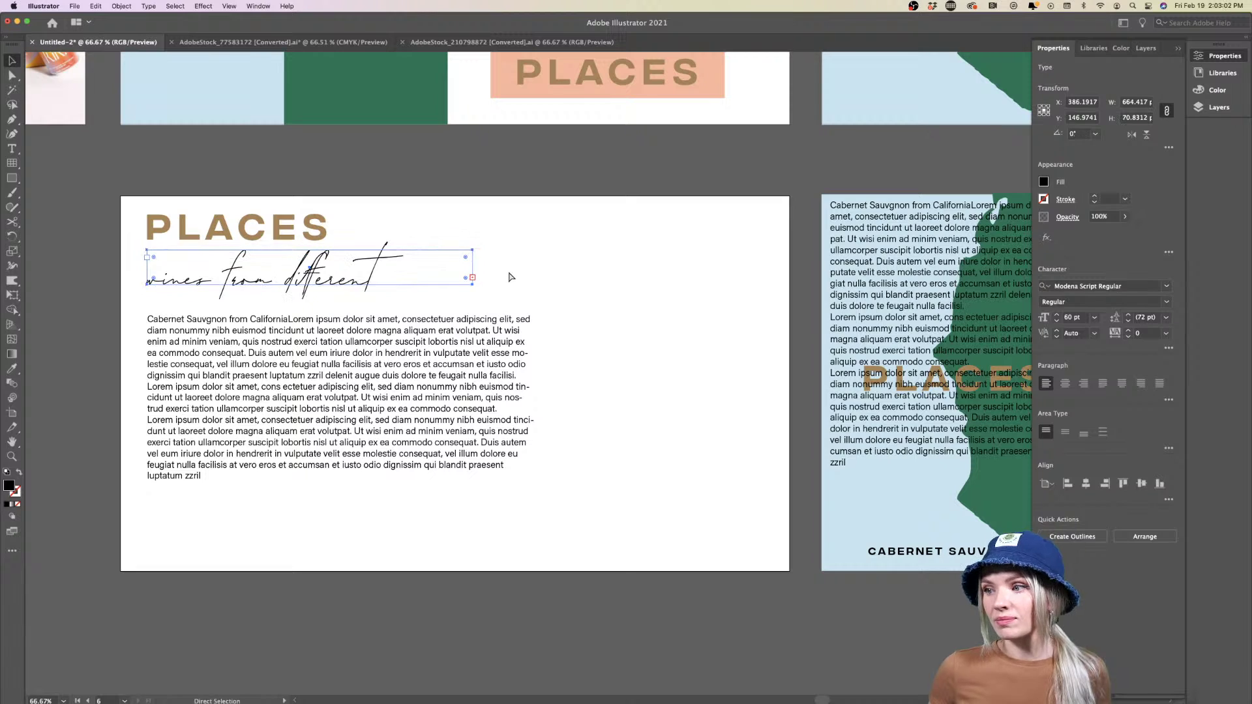
{"action": "key", "text": "super+z"}
{"action": "key", "text": "super+z"}
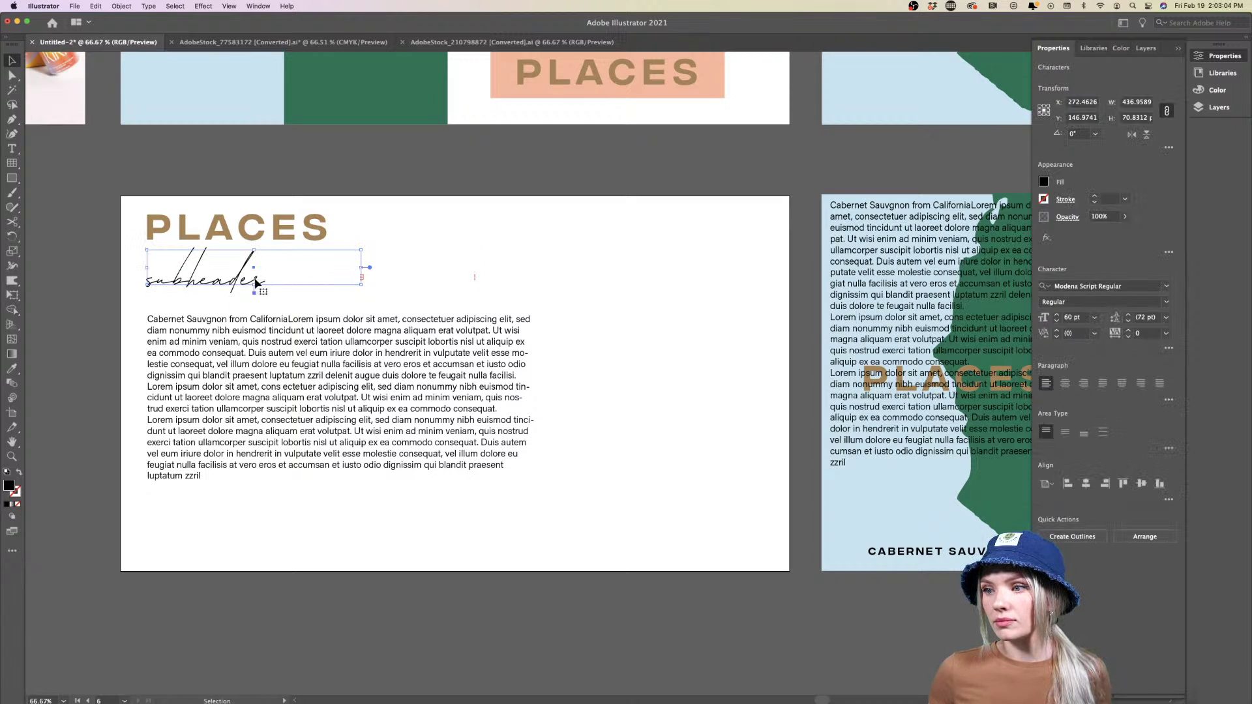
Widen the subheader box and retype it as 'wines from different places'
{"action": "left_click_drag", "start_coordinate": [360, 268], "coordinate": [575, 267]}
{"action": "left_click", "coordinate": [349, 285]}
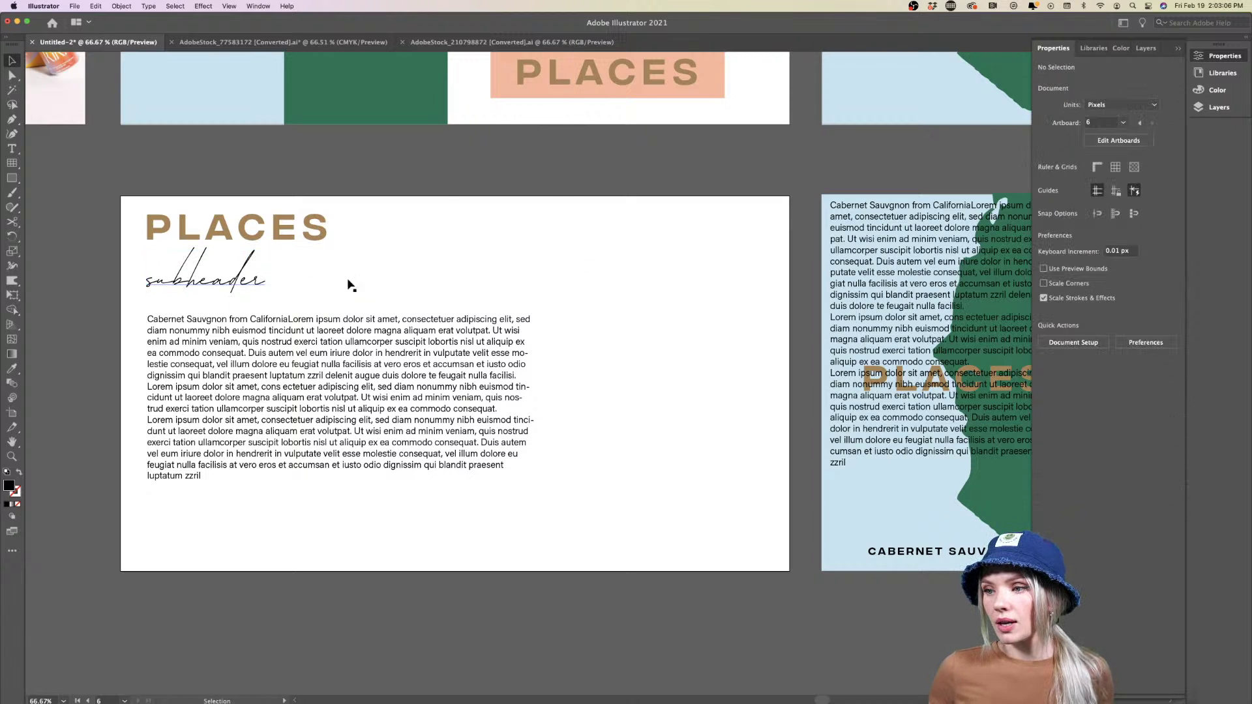
{"action": "left_click", "coordinate": [239, 282]}
{"action": "double_click", "coordinate": [238, 282]}
{"action": "type", "text": "w"}
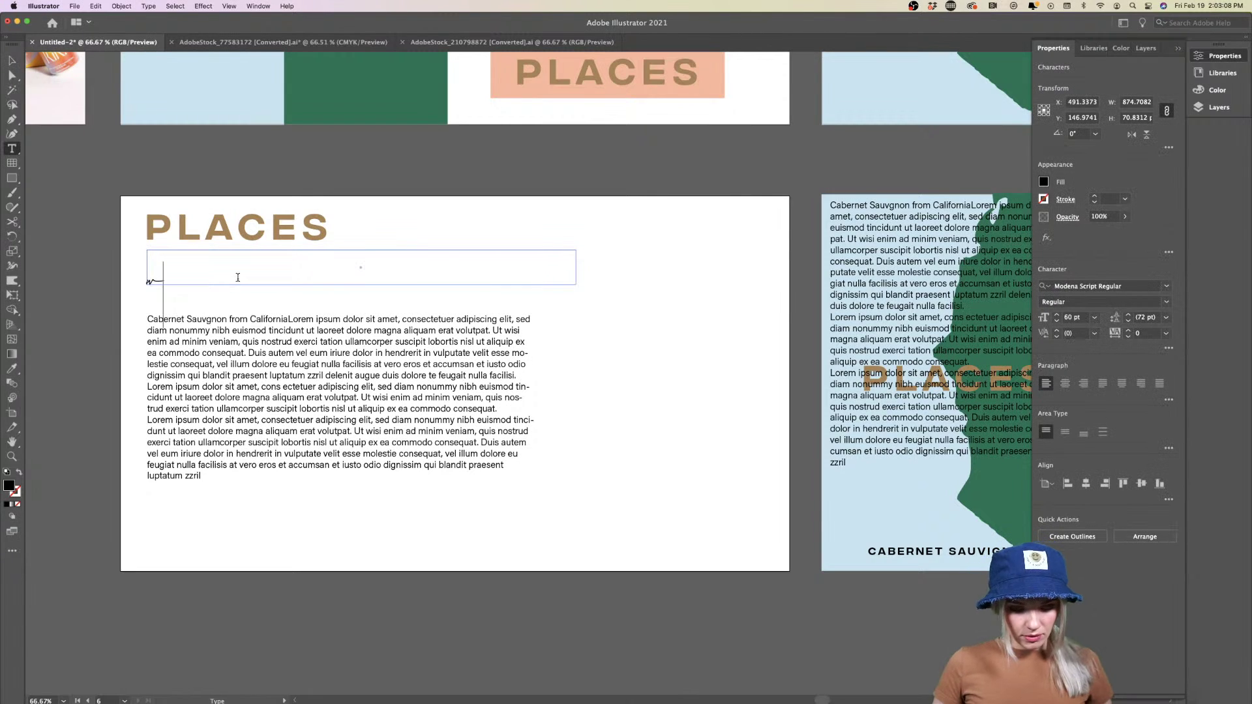
{"action": "type", "text": "ines f"}
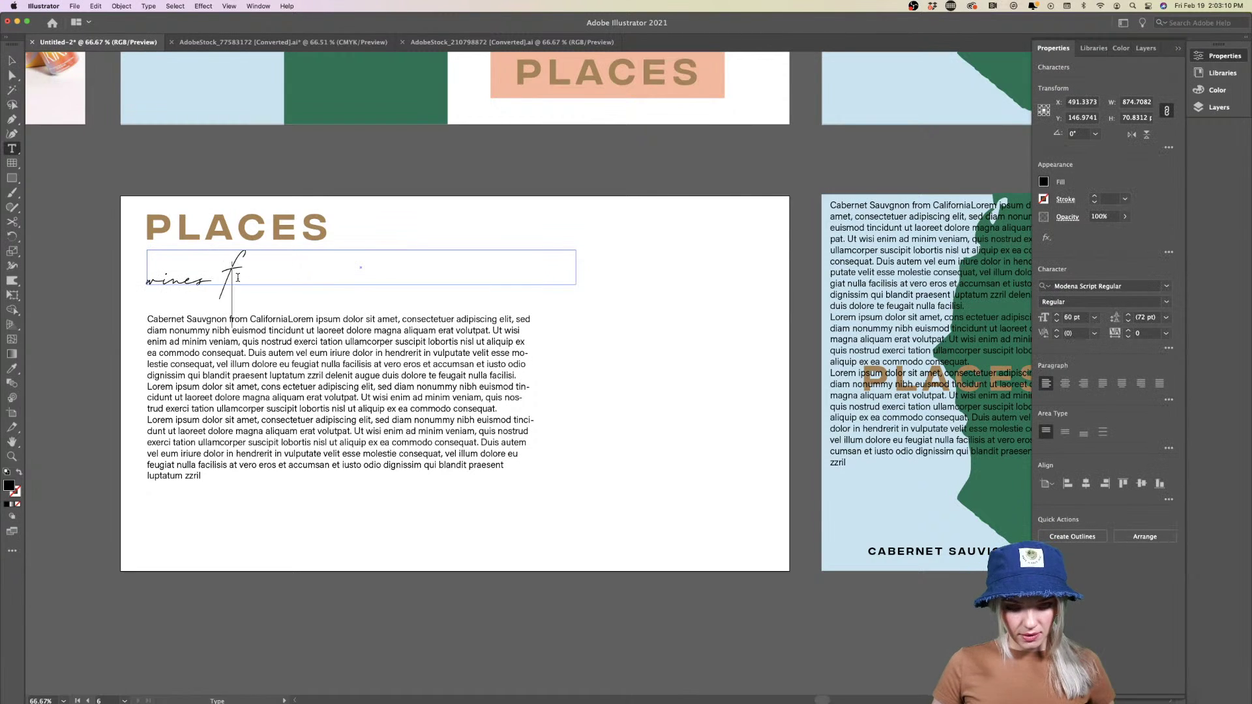
{"action": "type", "text": "rom differ"}
{"action": "type", "text": "ent"}
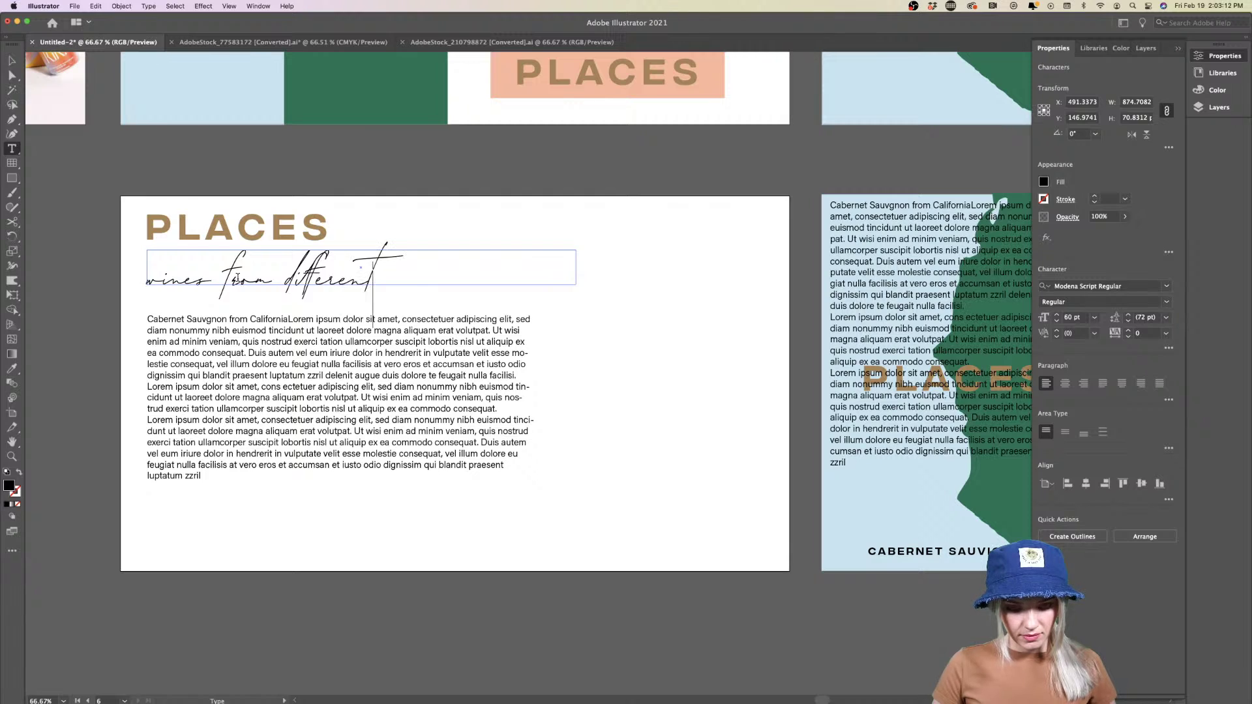
{"action": "type", "text": " places"}
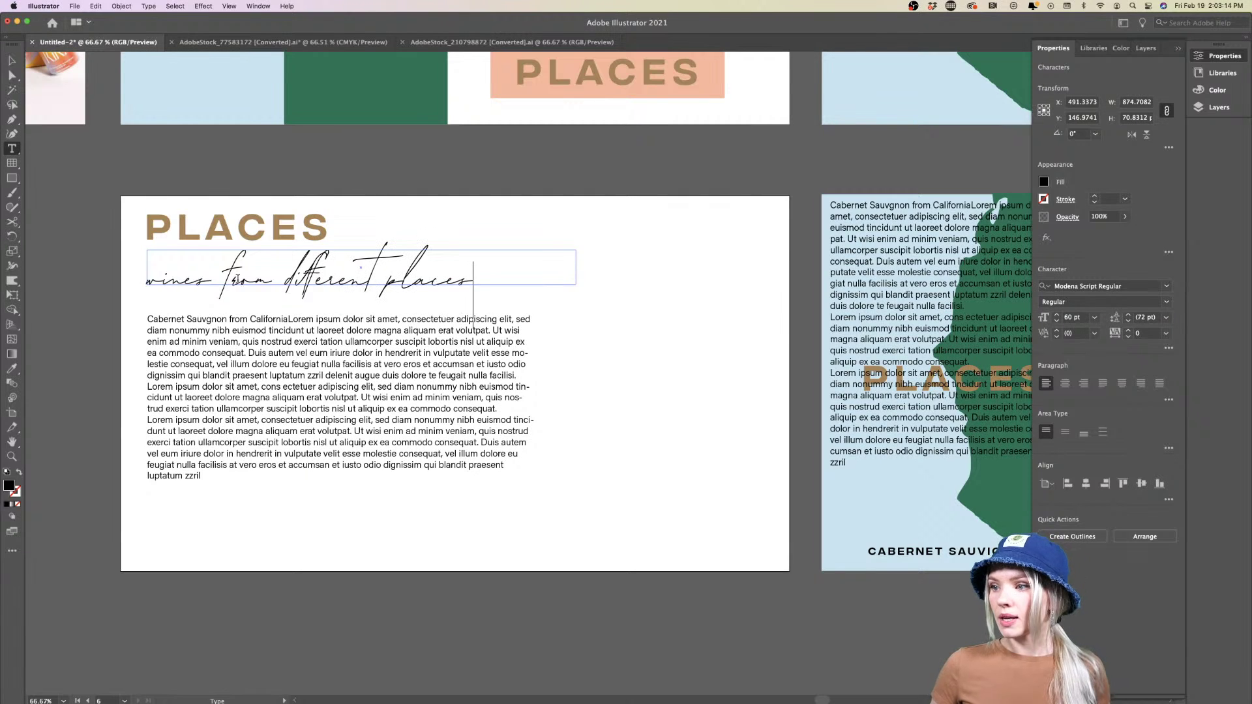
{"action": "left_click", "coordinate": [19, 61]}
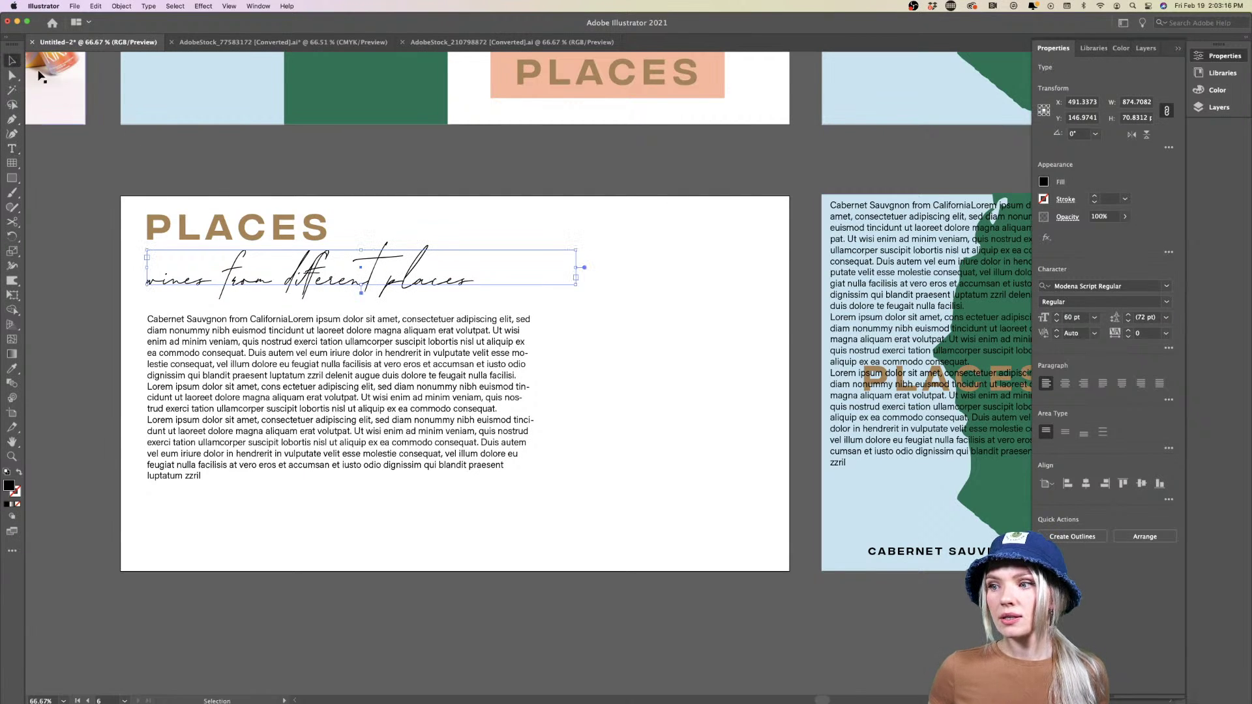
{"action": "left_click", "coordinate": [603, 326]}
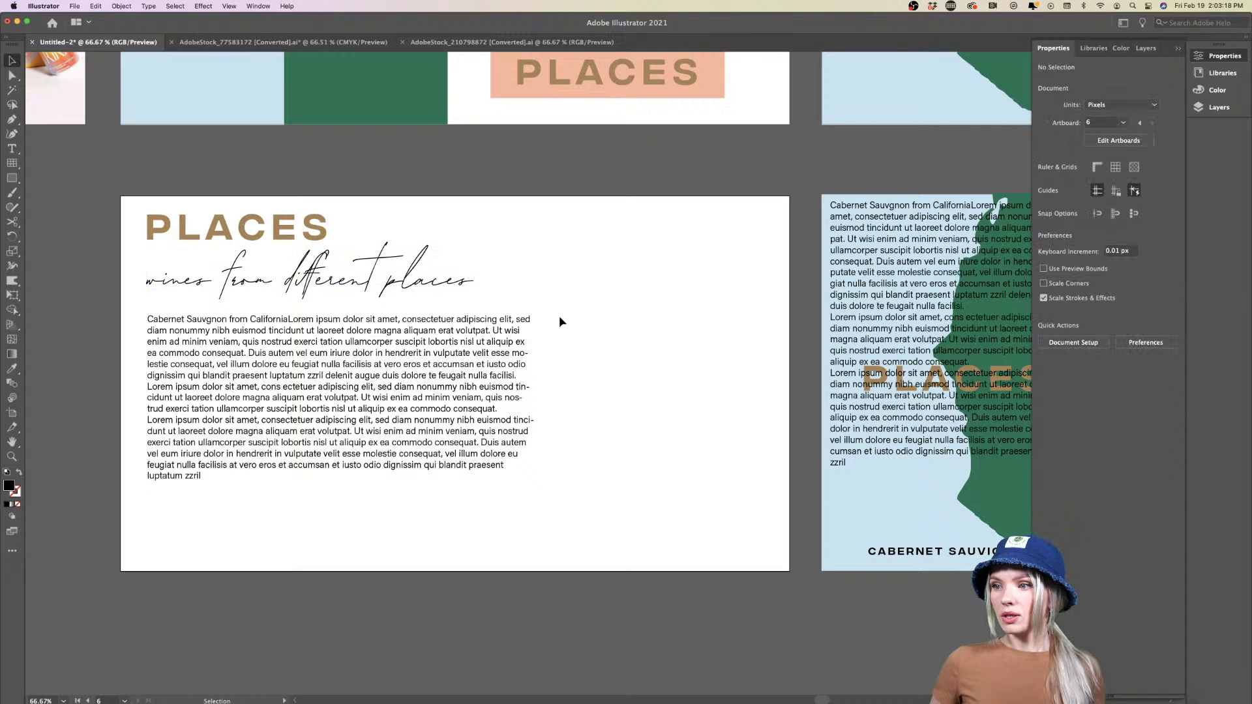
Move the 'wines from different places' tagline up and right, tucked under the PLACES heading
{"action": "scroll", "coordinate": [297, 263], "scroll_direction": "up", "scroll_amount": 5}
{"action": "scroll", "coordinate": [297, 263], "scroll_direction": "right", "scroll_amount": 2}
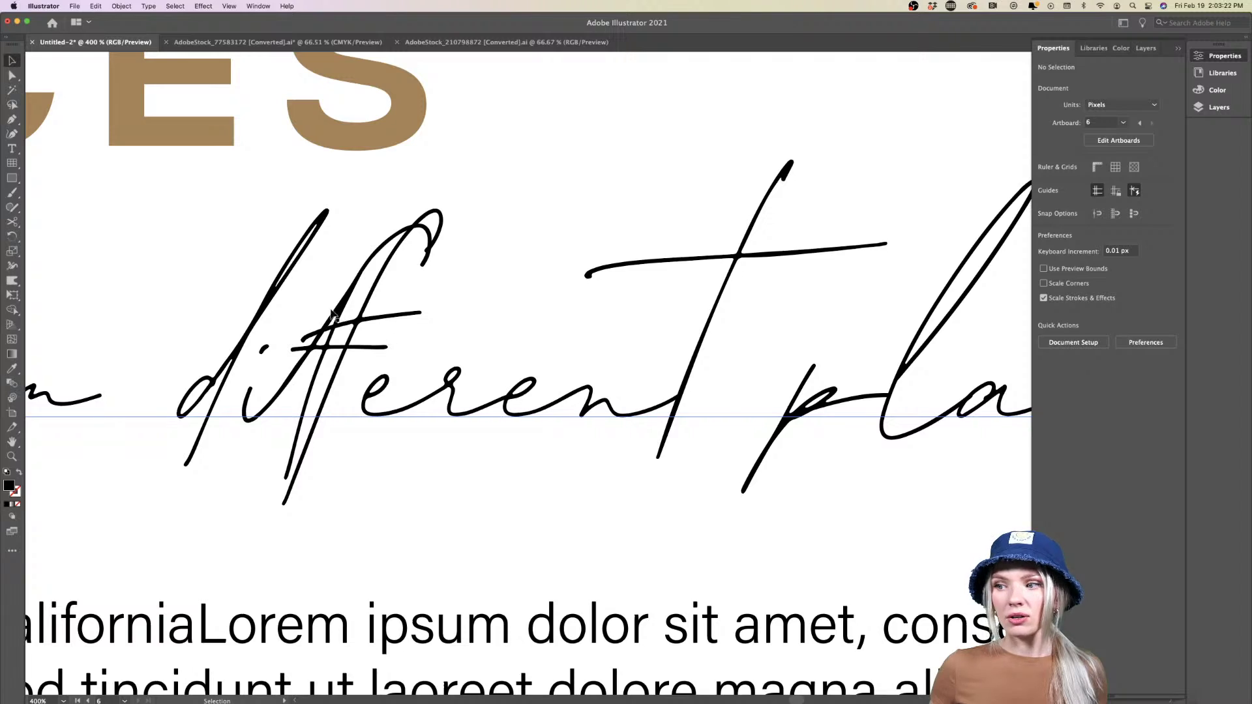
{"action": "scroll", "coordinate": [441, 428], "scroll_direction": "down", "scroll_amount": 2}
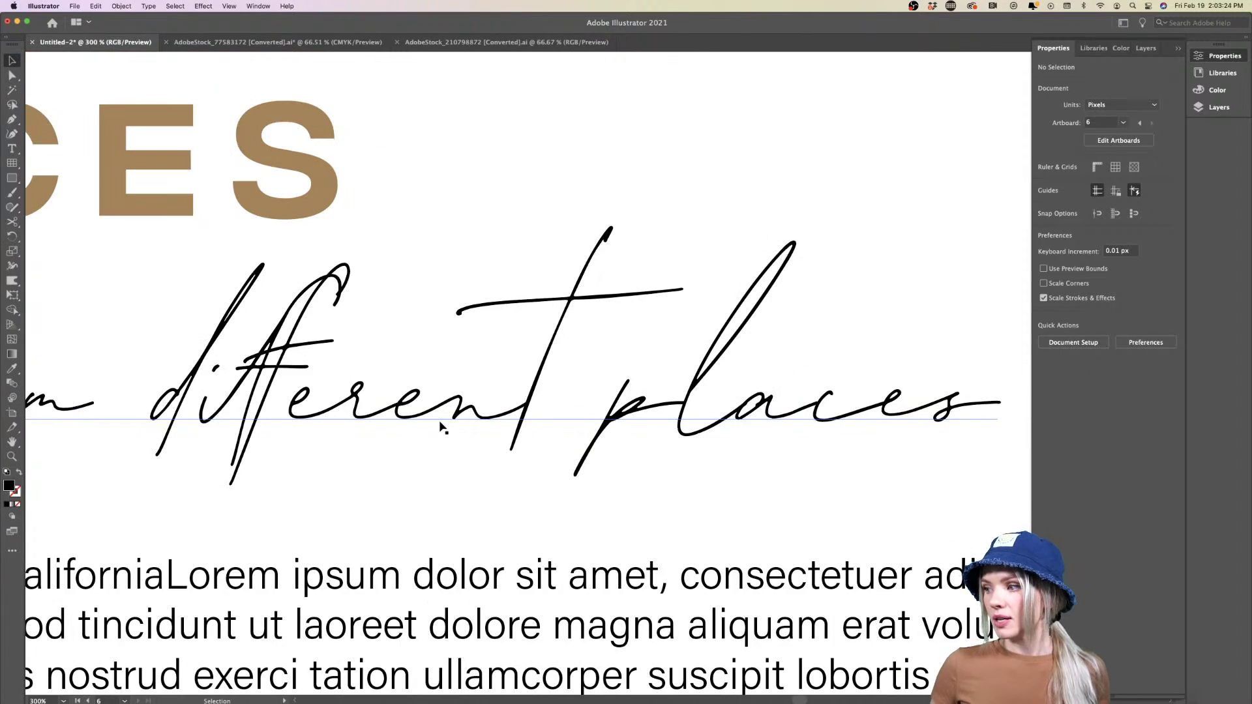
{"action": "scroll", "coordinate": [441, 428], "scroll_direction": "left", "scroll_amount": 10}
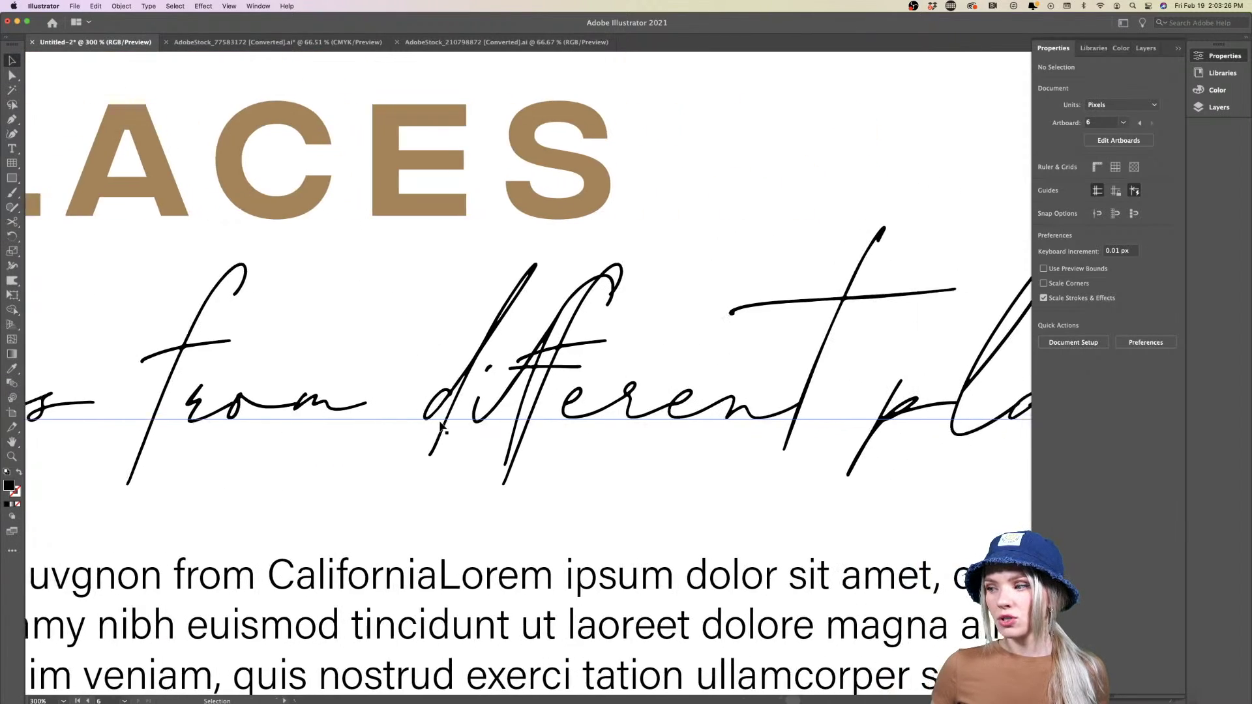
{"action": "scroll", "coordinate": [442, 428], "scroll_direction": "right", "scroll_amount": 5}
{"action": "scroll", "coordinate": [417, 377], "scroll_direction": "up", "scroll_amount": 4}
{"action": "scroll", "coordinate": [388, 341], "scroll_direction": "down", "scroll_amount": 3}
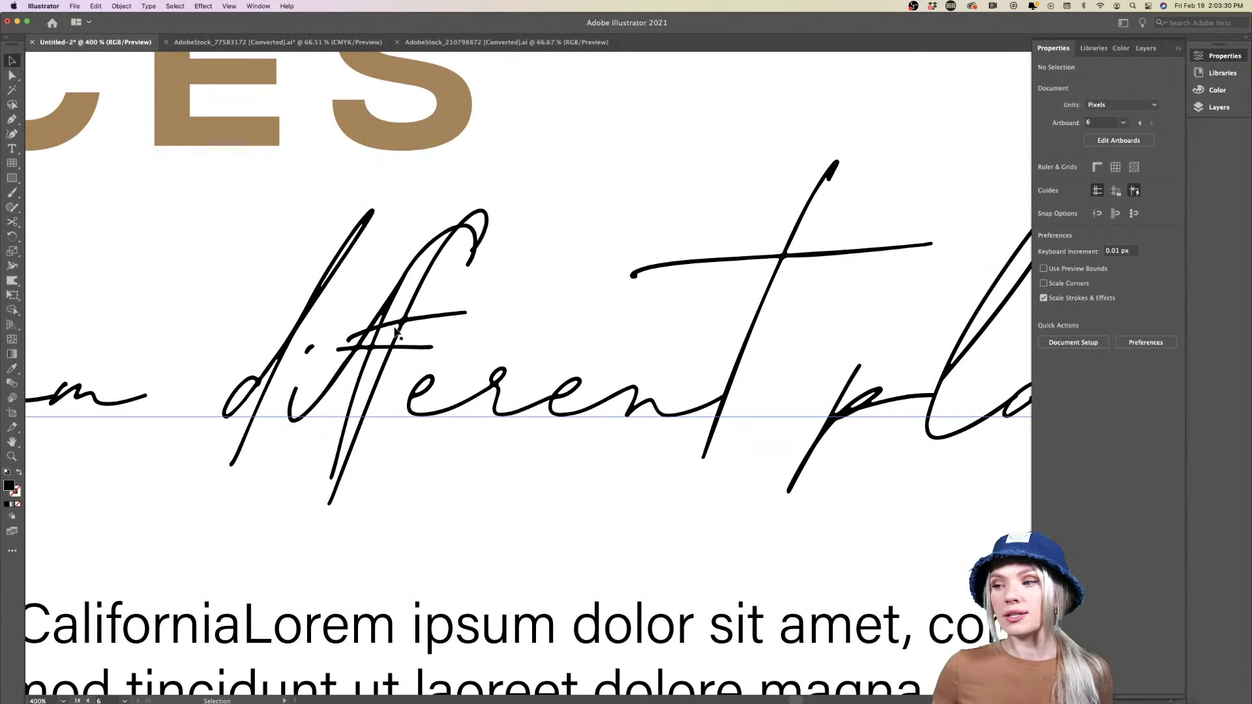
{"action": "scroll", "coordinate": [396, 330], "scroll_direction": "down", "scroll_amount": 5}
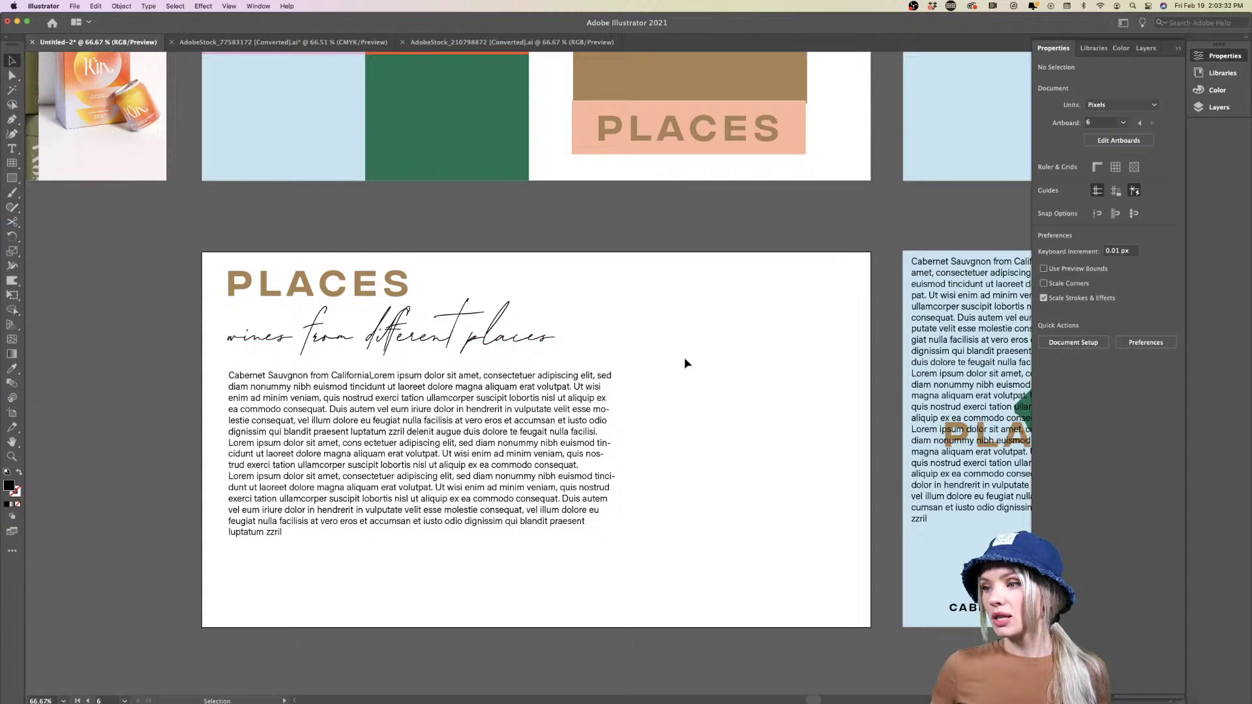
{"action": "scroll", "coordinate": [684, 363], "scroll_direction": "right", "scroll_amount": 3}
{"action": "left_click_drag", "start_coordinate": [302, 337], "coordinate": [349, 309]}
{"action": "left_click", "coordinate": [583, 341]}
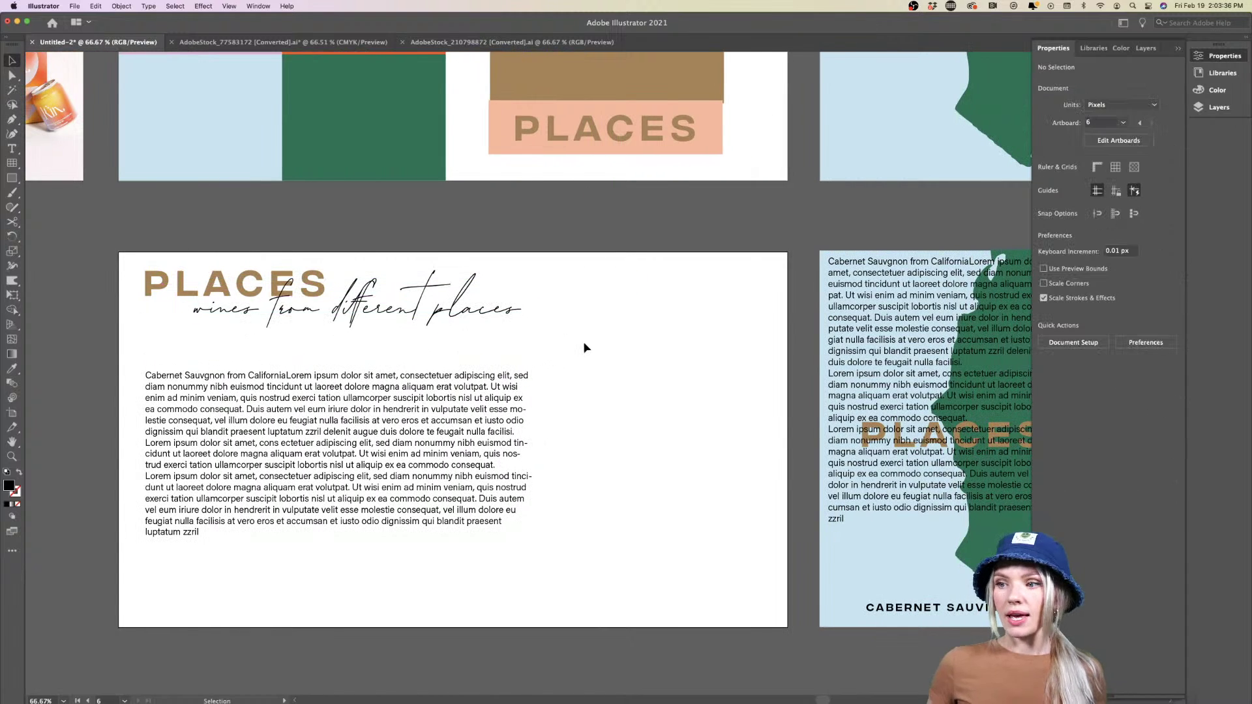
{"action": "scroll", "coordinate": [584, 344], "scroll_direction": "right", "scroll_amount": 1}
{"action": "scroll", "coordinate": [583, 342], "scroll_direction": "down", "scroll_amount": 3, "text": "alt"}
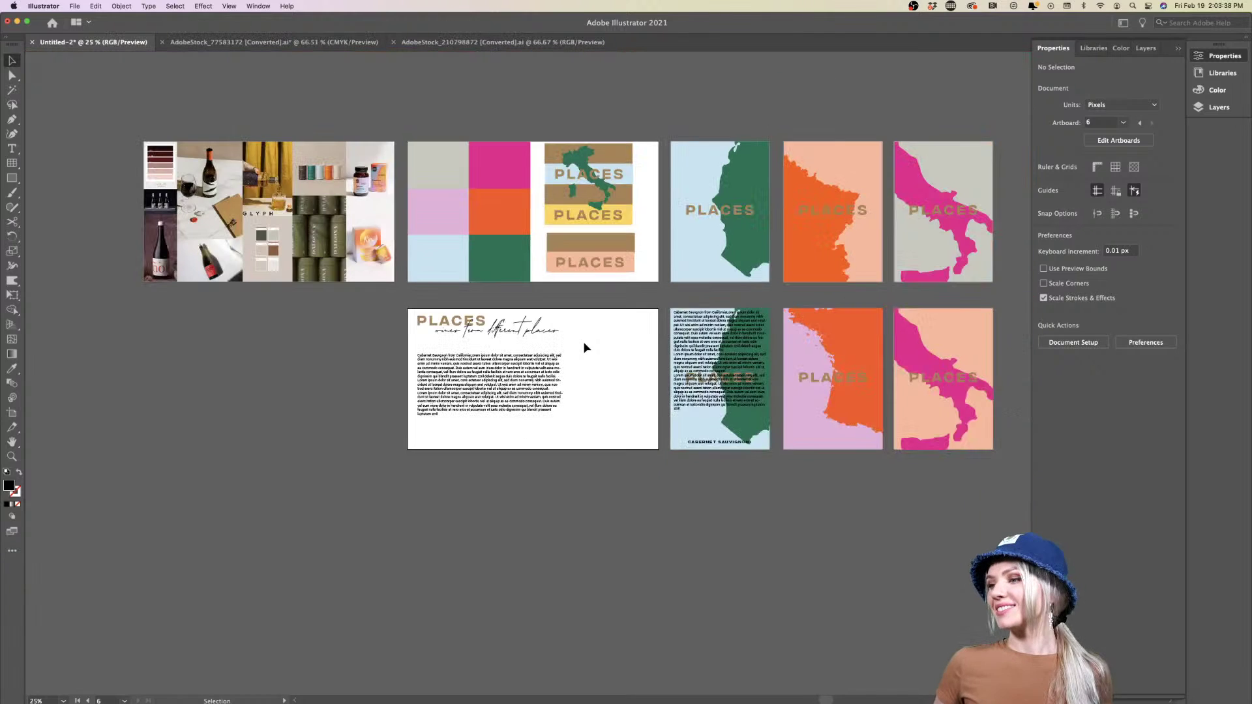
{"action": "scroll", "coordinate": [583, 342], "scroll_direction": "up", "scroll_amount": 3, "text": "alt"}
Move the tagline back under PLACES and delete 'different' so it reads 'wines from places'
{"action": "left_click_drag", "start_coordinate": [483, 323], "coordinate": [437, 334]}
{"action": "left_click", "coordinate": [604, 369]}
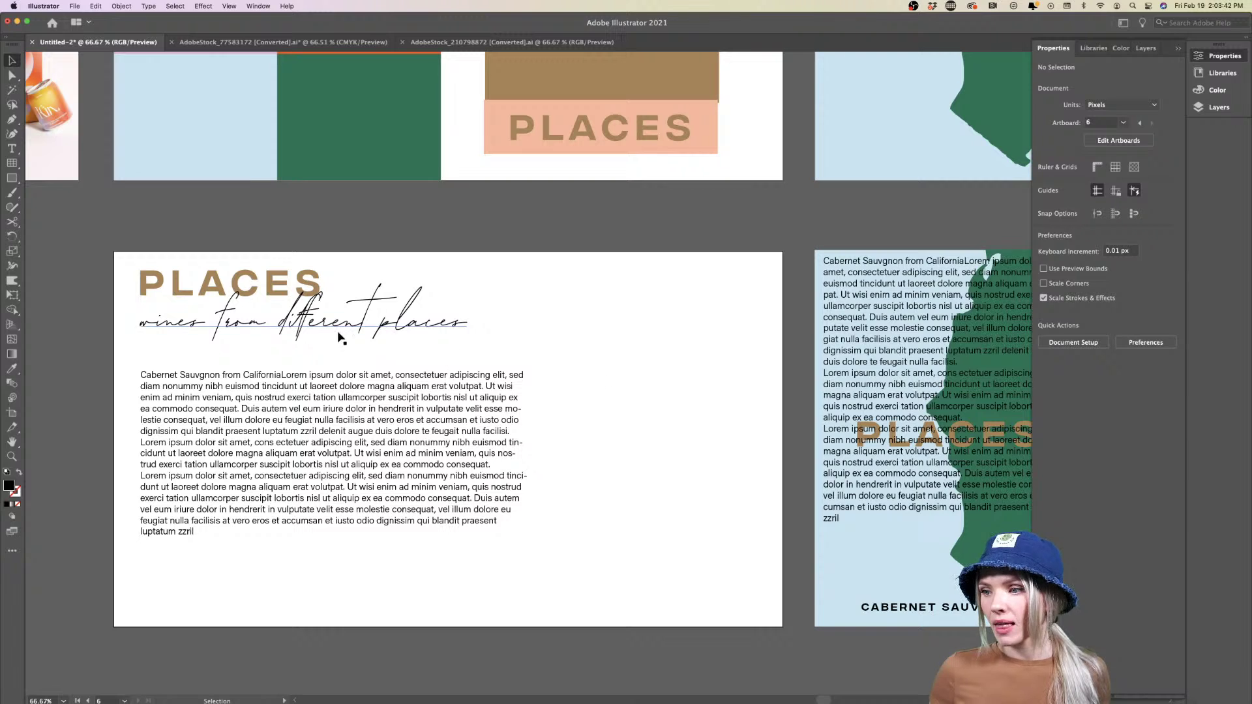
{"action": "left_click", "coordinate": [362, 335]}
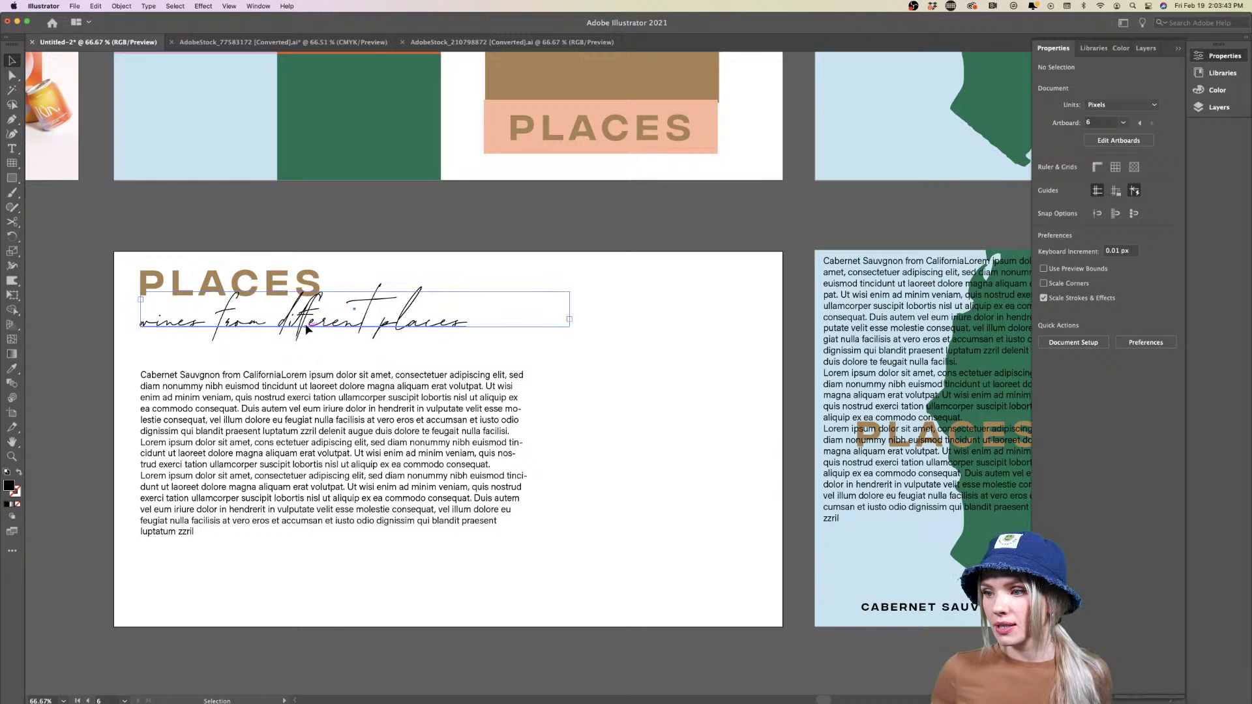
{"action": "triple_click", "coordinate": [367, 318]}
{"action": "left_click_drag", "start_coordinate": [380, 319], "coordinate": [277, 318]}
{"action": "key", "text": "BackSpace"}
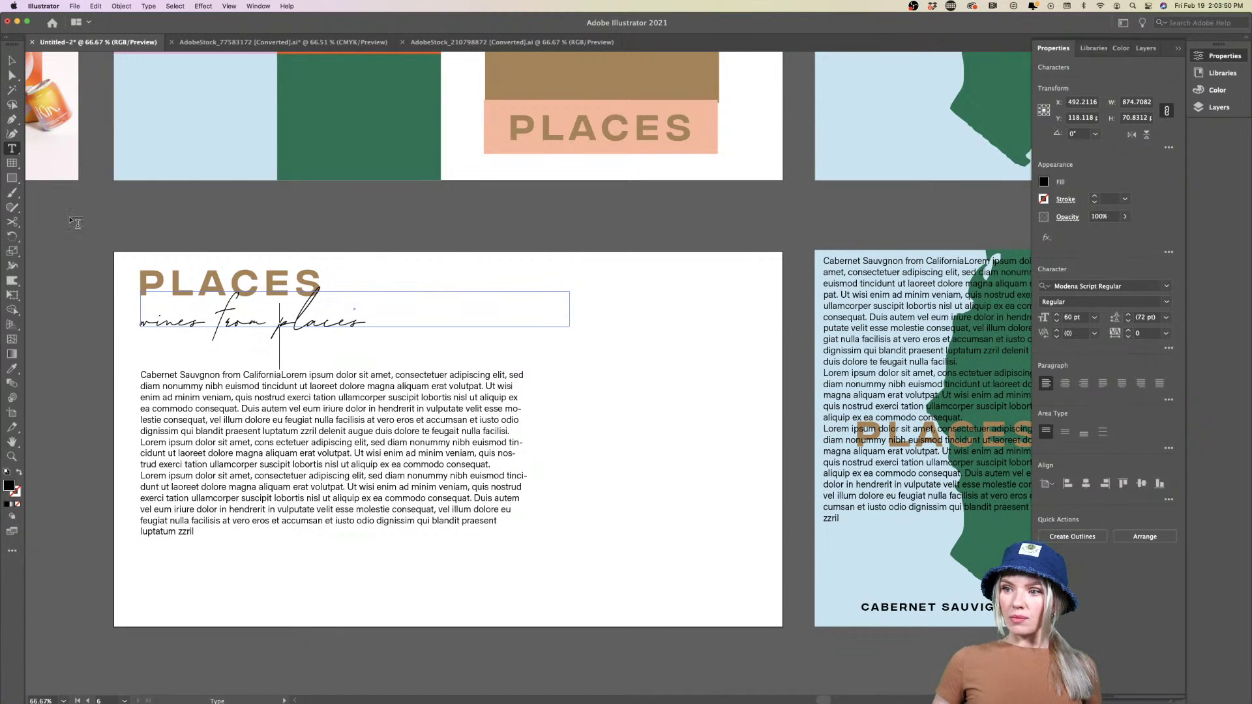
{"action": "left_click", "coordinate": [12, 61]}
Nudge the 'wines from places' line upward and leave the body text block in place
{"action": "left_click", "coordinate": [94, 375]}
{"action": "left_click", "coordinate": [365, 326]}
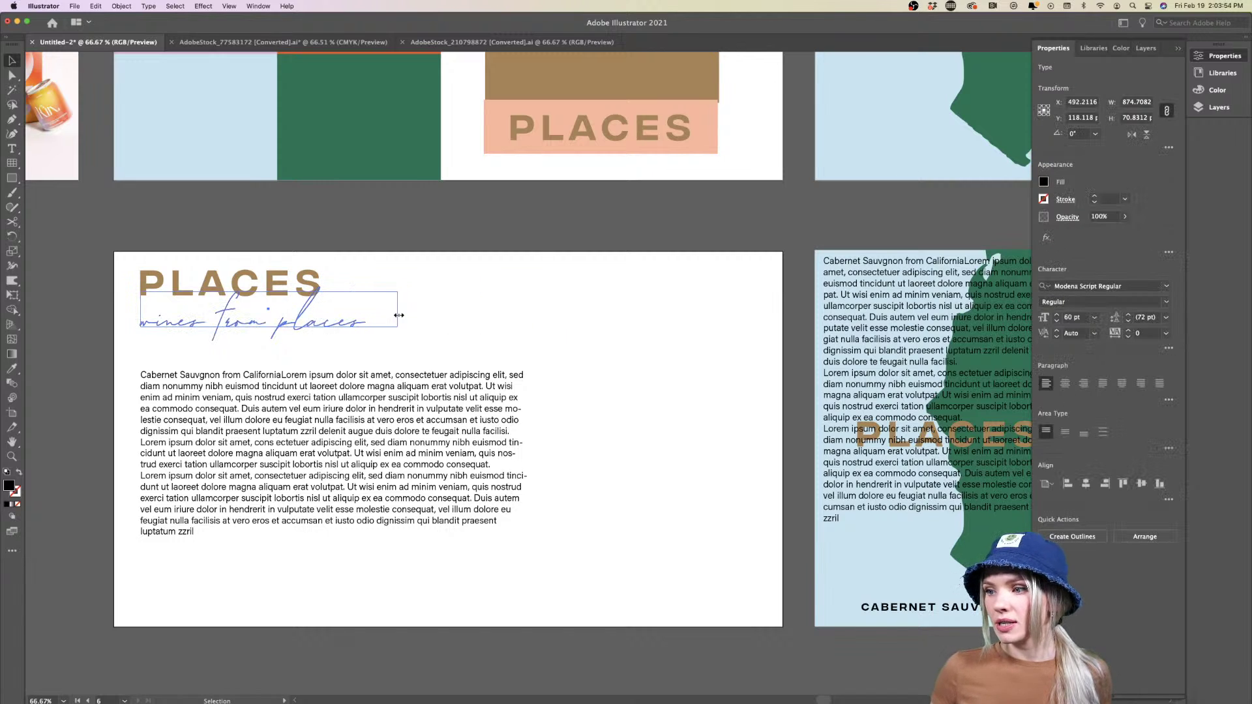
{"action": "left_click", "coordinate": [527, 312]}
{"action": "left_click_drag", "start_coordinate": [331, 319], "coordinate": [331, 310]}
{"action": "left_click", "coordinate": [573, 313]}
{"action": "mouse_move", "coordinate": [381, 405]}
{"action": "left_mouse_down"}
{"action": "mouse_move", "coordinate": [382, 367]}
{"action": "mouse_move", "coordinate": [382, 405]}
{"action": "left_mouse_up"}
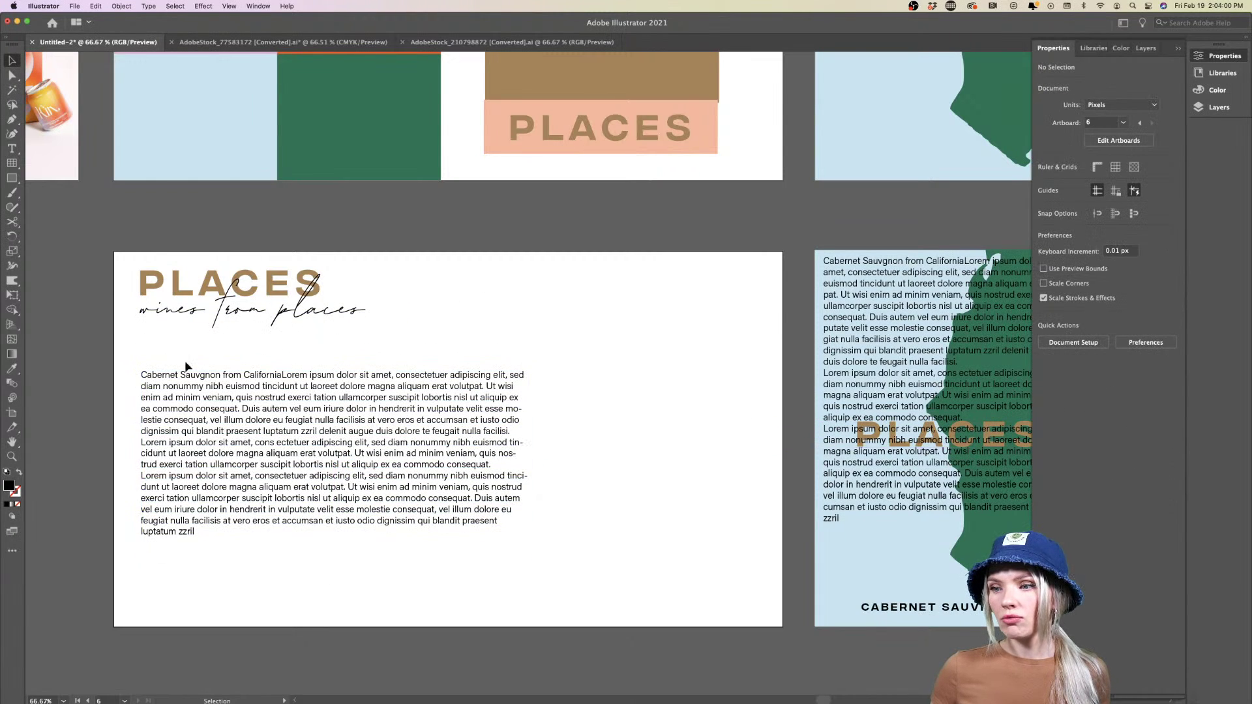
{"action": "mouse_move", "coordinate": [185, 365]}
{"action": "left_mouse_down"}
{"action": "mouse_move", "coordinate": [184, 391]}
{"action": "mouse_move", "coordinate": [185, 366]}
{"action": "left_mouse_up"}
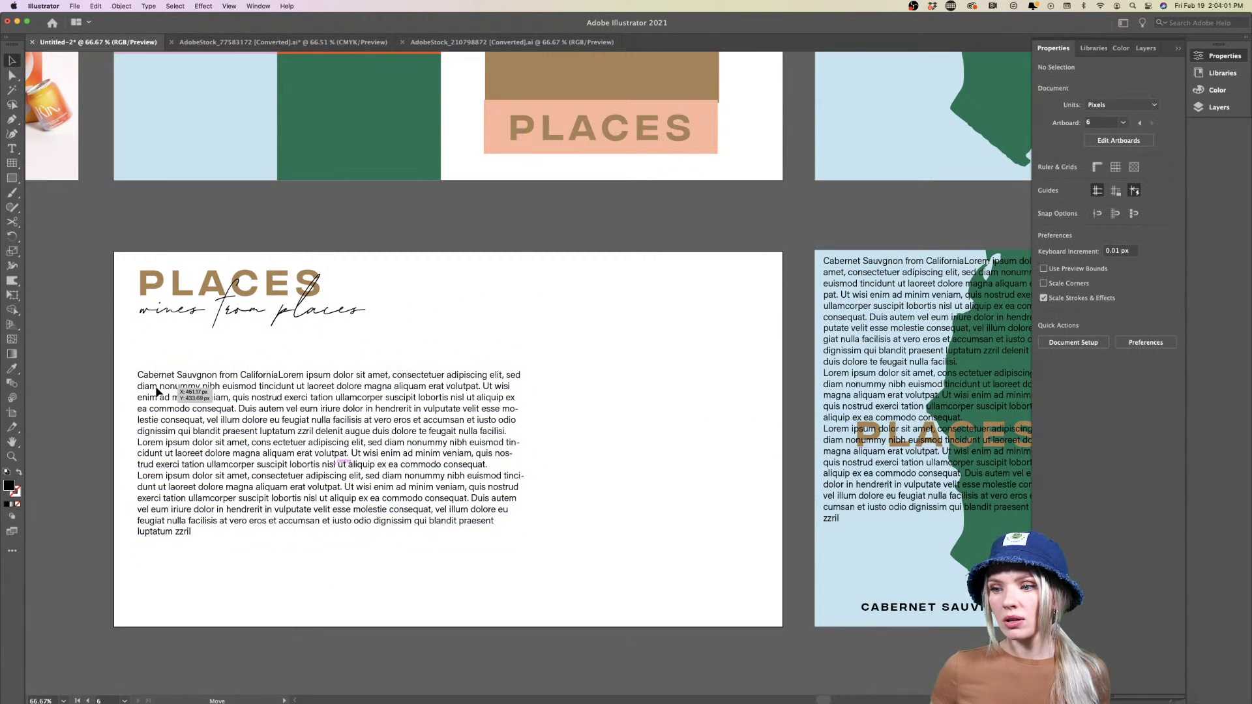
{"action": "left_click", "coordinate": [459, 343]}
Duplicate the 'wines from places' line further right on the artboard
{"action": "key", "text": "super+minus"}
{"action": "scroll", "coordinate": [394, 342], "scroll_direction": "up", "scroll_amount": 6}
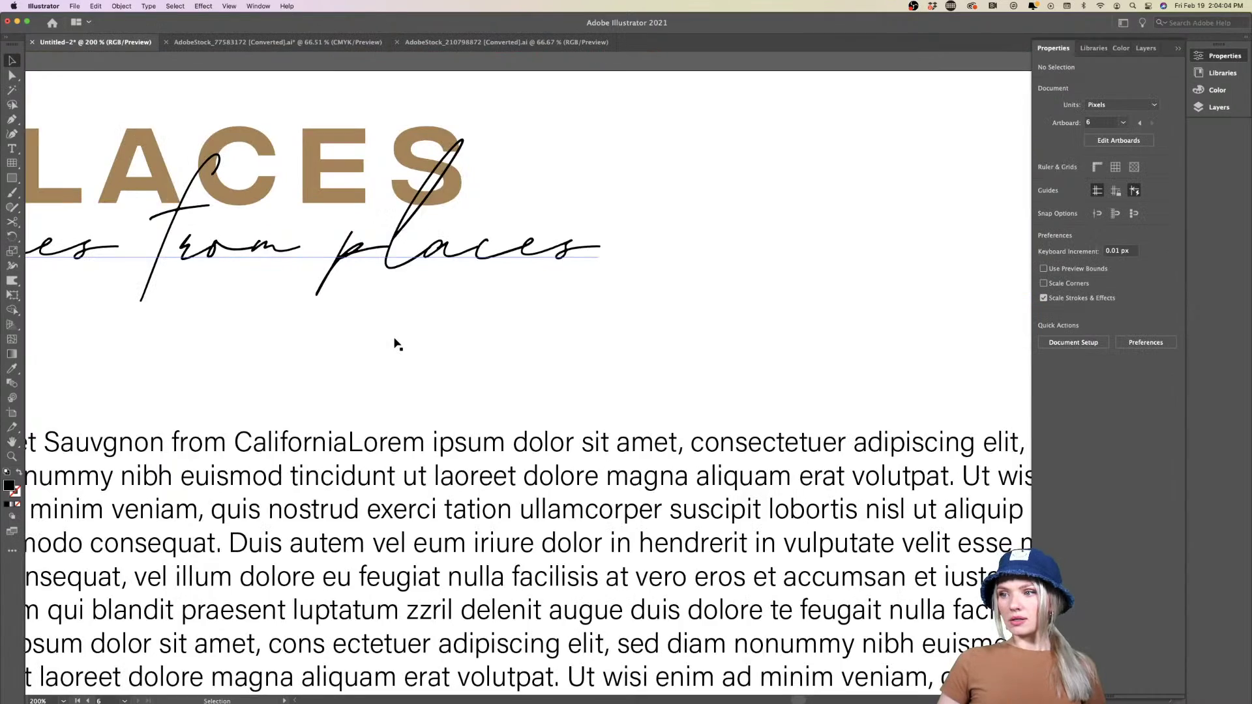
{"action": "scroll", "coordinate": [394, 342], "scroll_direction": "down", "scroll_amount": 3}
{"action": "scroll", "coordinate": [394, 343], "scroll_direction": "right", "scroll_amount": 2}
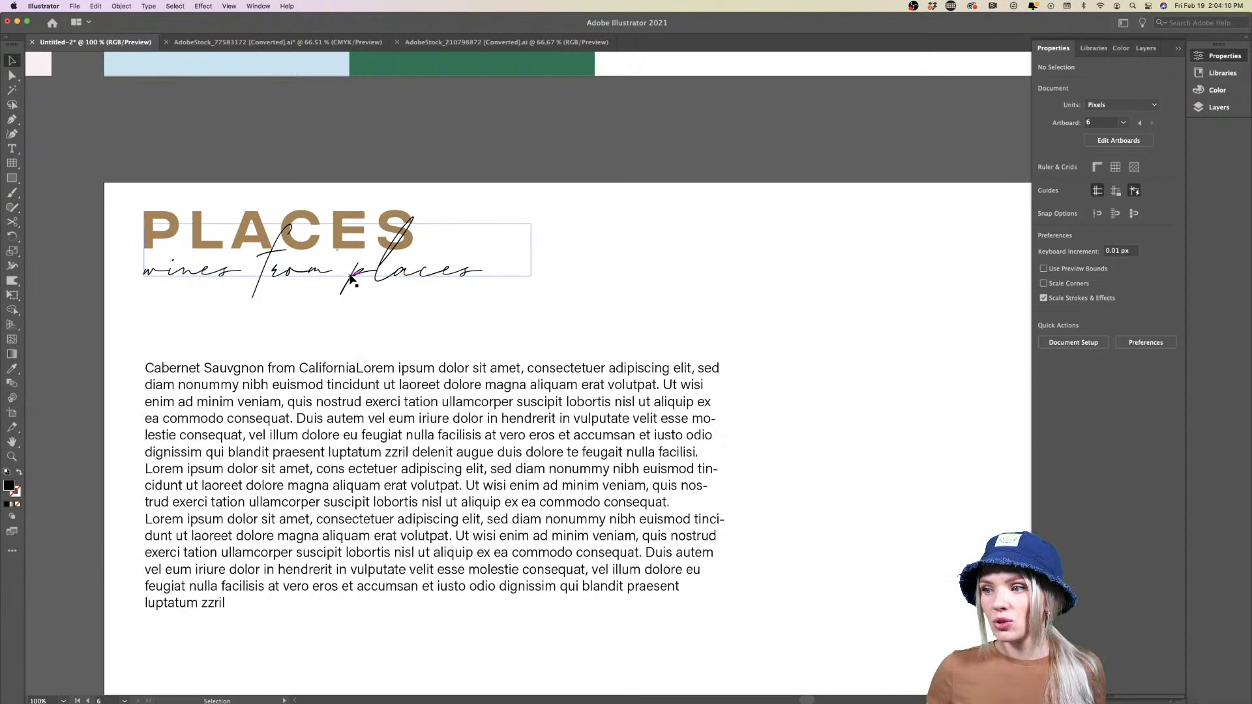
{"action": "left_click_drag", "start_coordinate": [350, 279], "coordinate": [863, 284]}
{"action": "scroll", "coordinate": [495, 287], "scroll_direction": "right", "scroll_amount": 15}
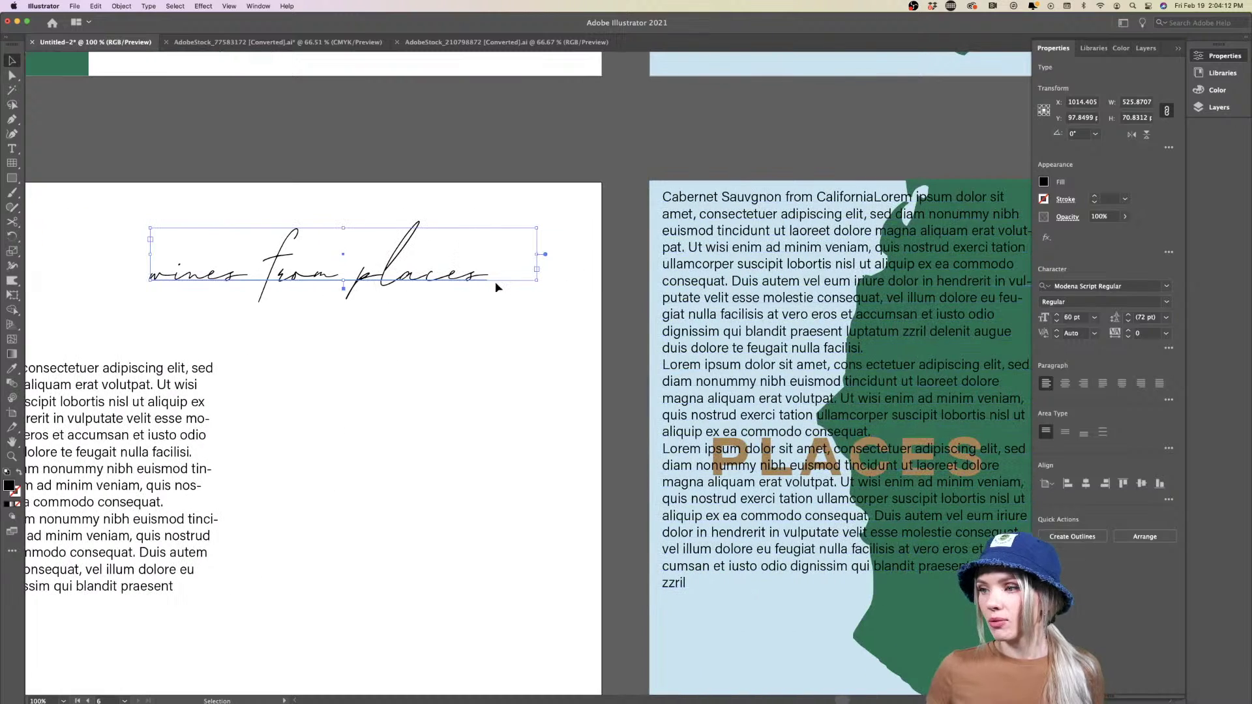
{"action": "double_click", "coordinate": [452, 277]}
Retype the duplicate as 'Cabernet Sauvignon' and widen its text box to fit
{"action": "key", "text": "super+a"}
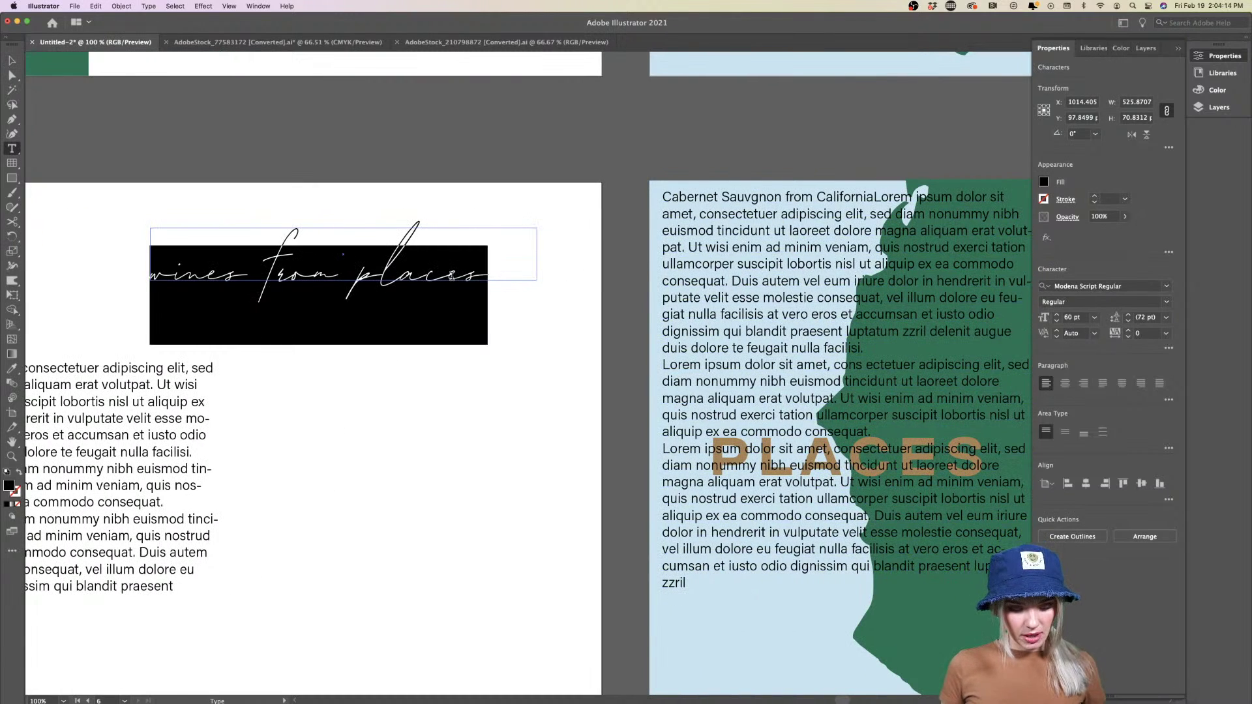
{"action": "type", "text": "Cabernet S"}
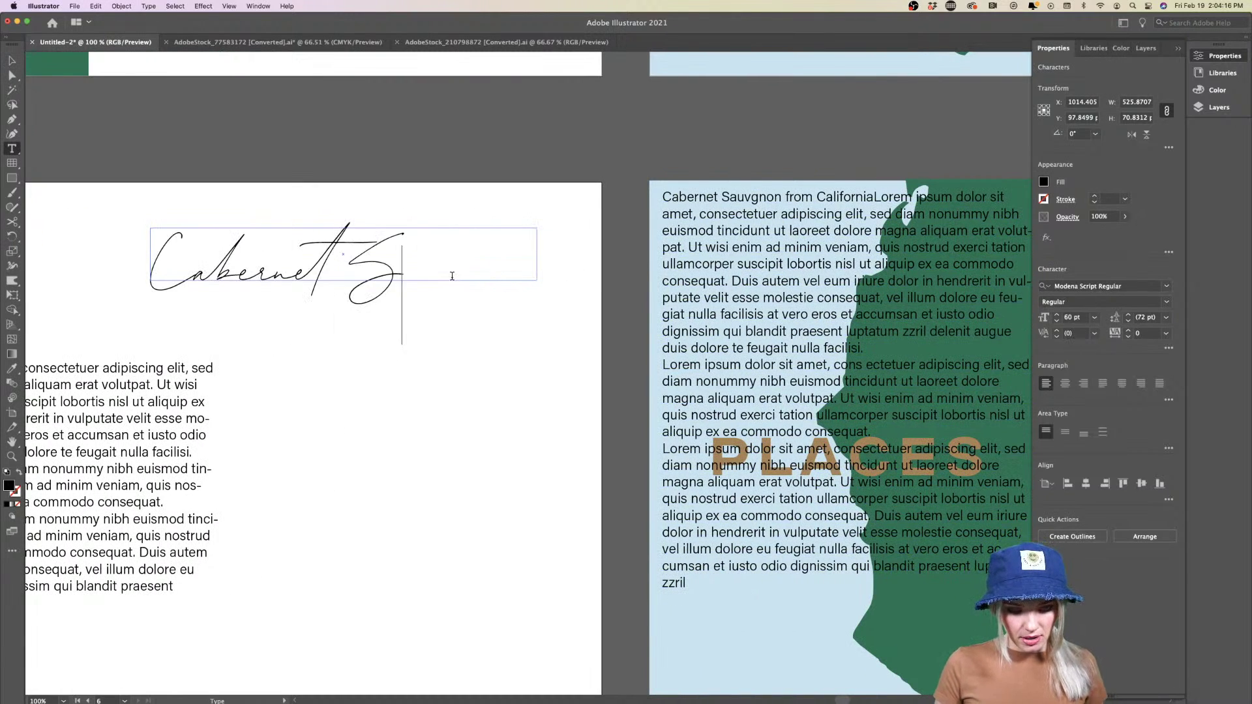
{"action": "type", "text": "auvign"}
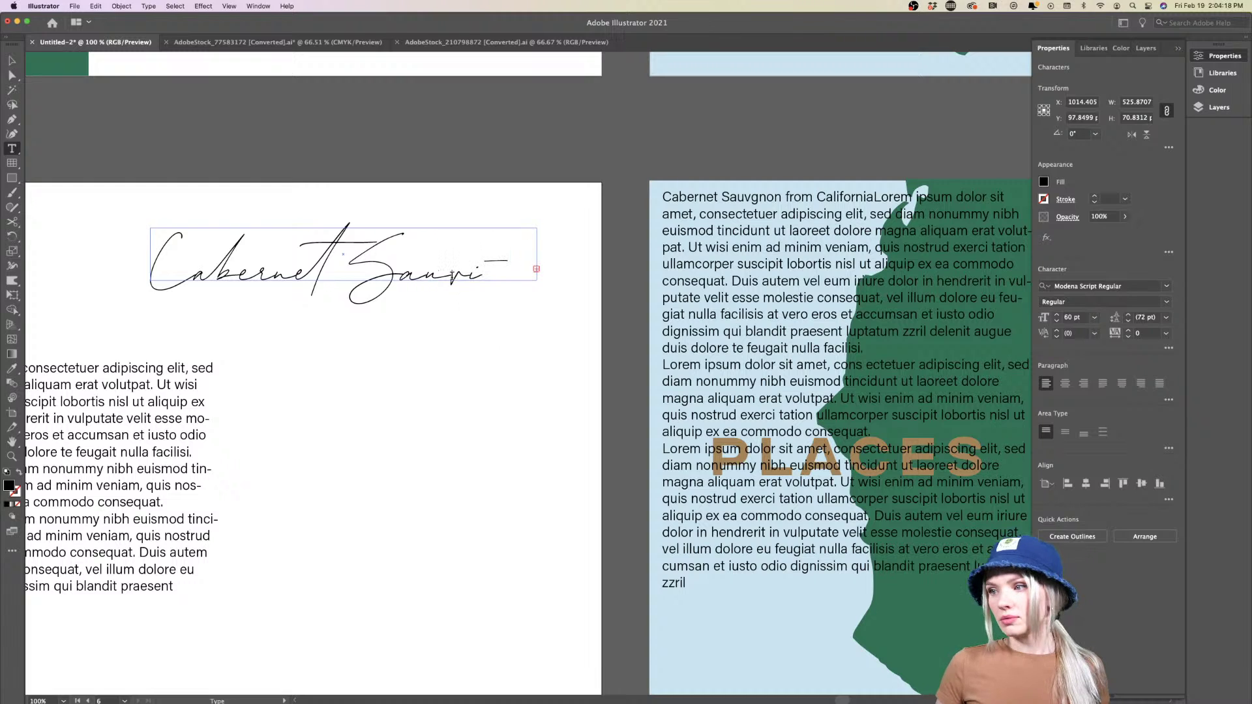
{"action": "left_click", "coordinate": [12, 61]}
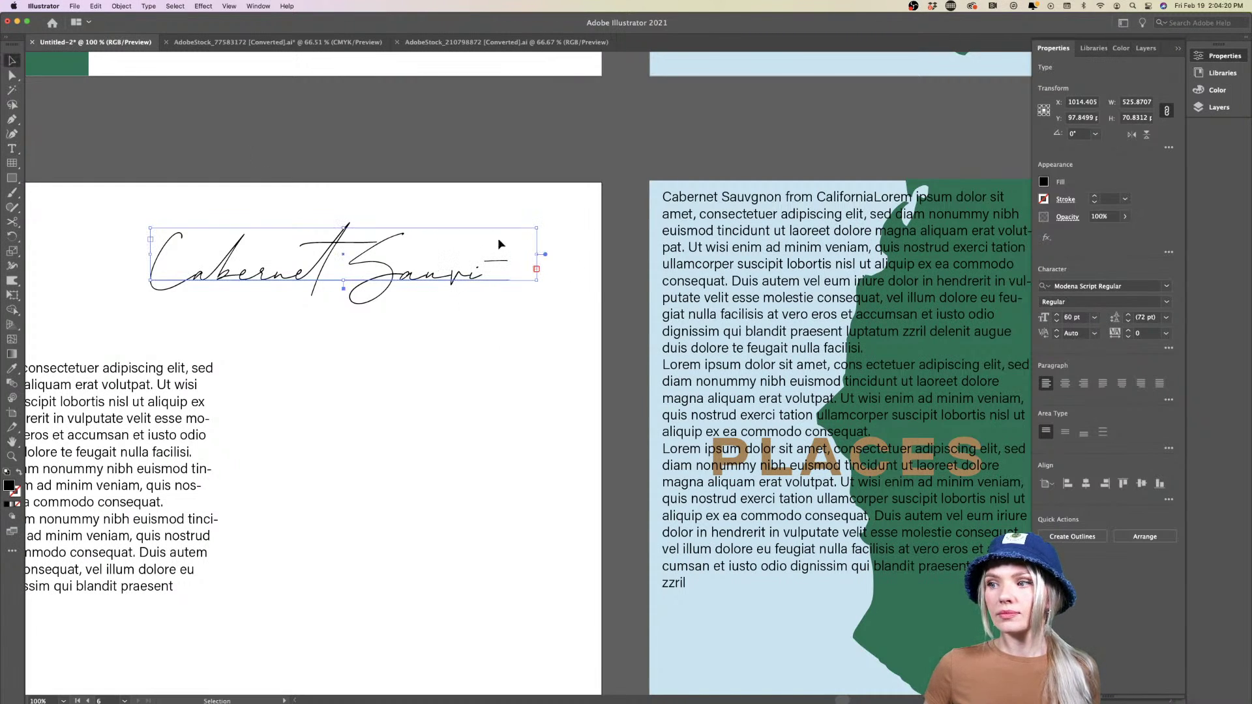
{"action": "left_click_drag", "start_coordinate": [545, 261], "coordinate": [871, 260]}
{"action": "left_click", "coordinate": [525, 366]}
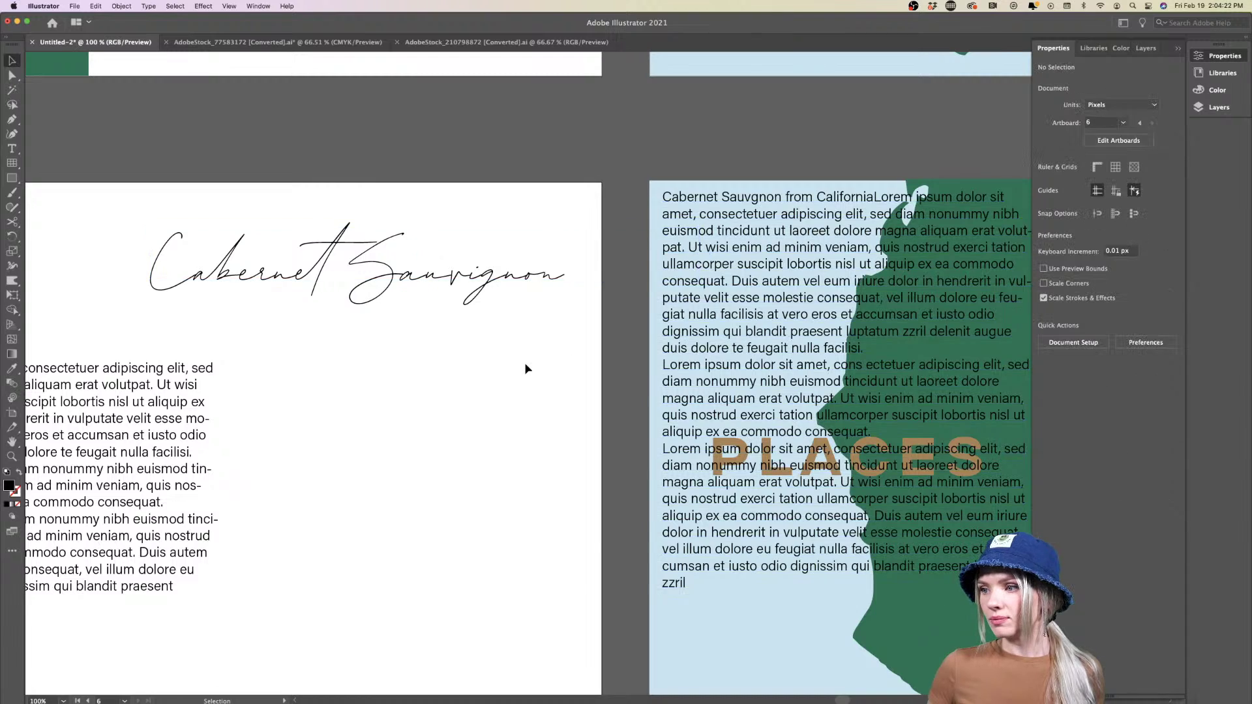
Move the Cabernet Sauvignon script onto the green poster over PLACES and delete its body text
{"action": "key", "text": "super+minus"}
{"action": "key", "text": "super+minus"}
{"action": "key", "text": "super+minus"}
{"action": "scroll", "coordinate": [527, 369], "scroll_direction": "right", "scroll_amount": 5}
{"action": "left_click_drag", "start_coordinate": [330, 319], "coordinate": [509, 399]}
{"action": "key", "text": "Delete"}
{"action": "key", "text": "super+plus"}
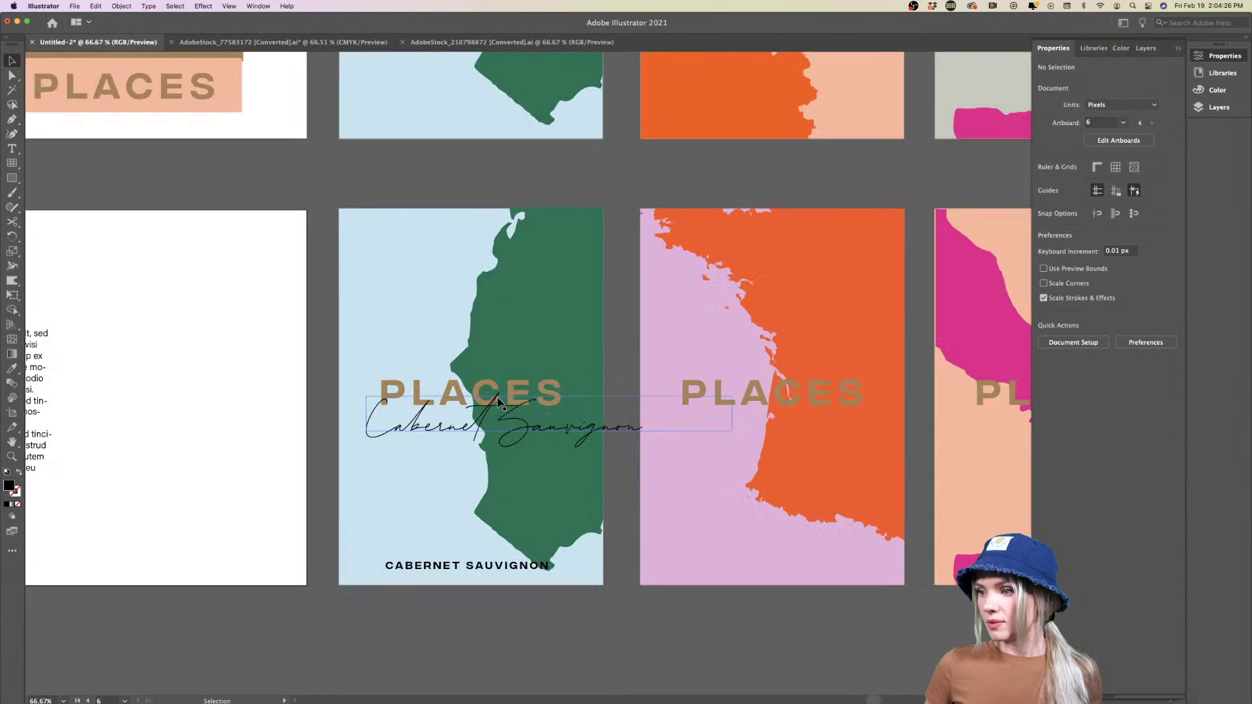
{"action": "scroll", "coordinate": [480, 402], "scroll_direction": "right", "scroll_amount": 3}
{"action": "left_click_drag", "start_coordinate": [480, 402], "coordinate": [449, 394]}
{"action": "left_click", "coordinate": [527, 455]}
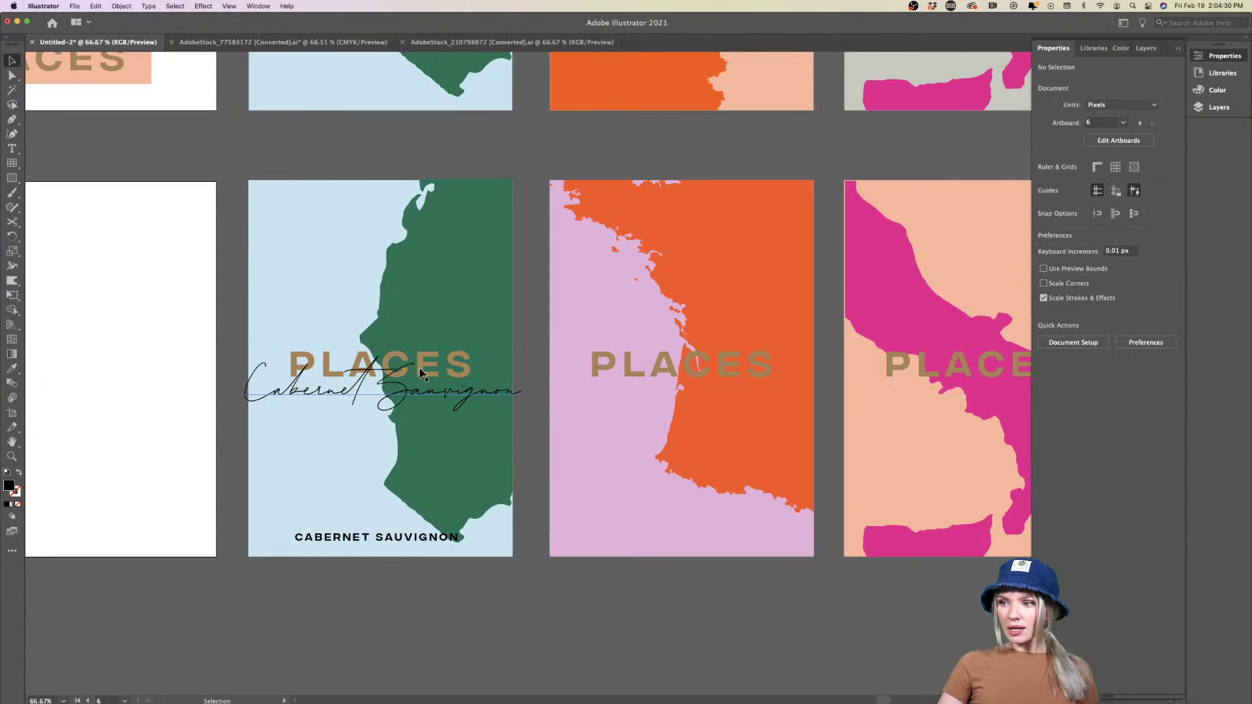
Shrink the script title to 49 pt, delete the bottom CABERNET SAUVIGNON label, and reposition the title
{"action": "left_click", "coordinate": [419, 394]}
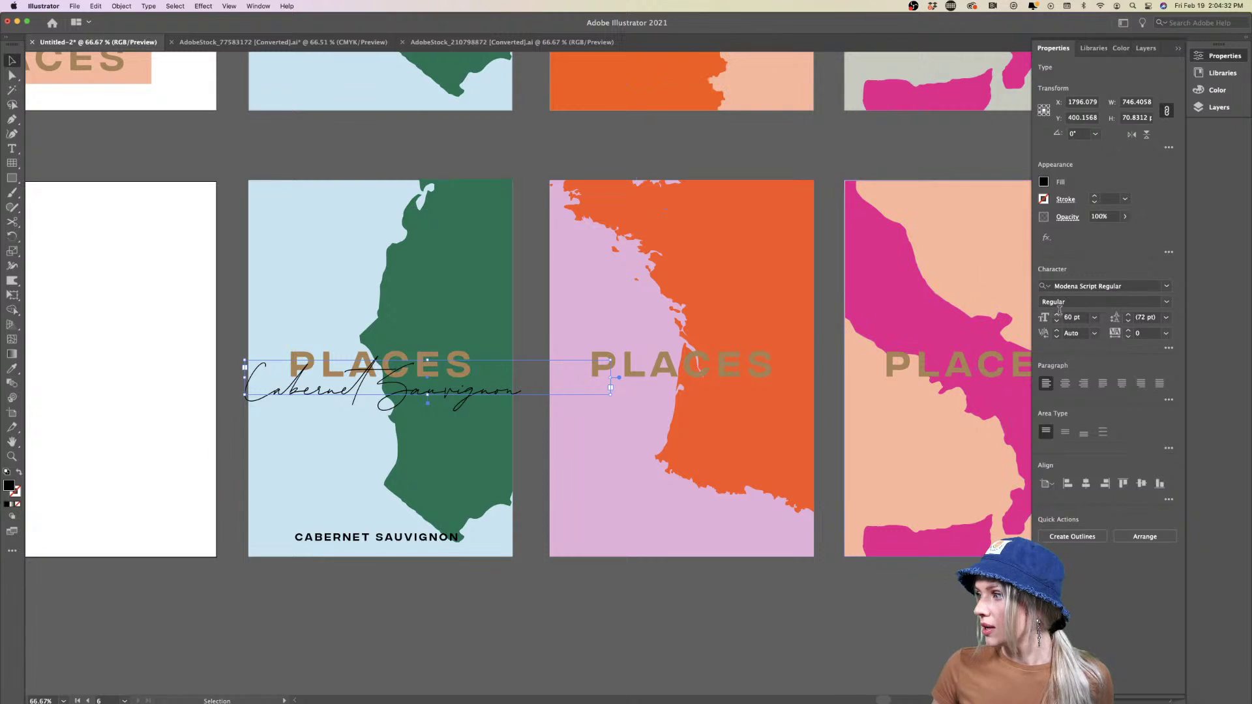
{"action": "left_click", "coordinate": [1057, 321]}
{"action": "left_click", "coordinate": [1057, 321]}
{"action": "left_click", "coordinate": [1056, 320]}
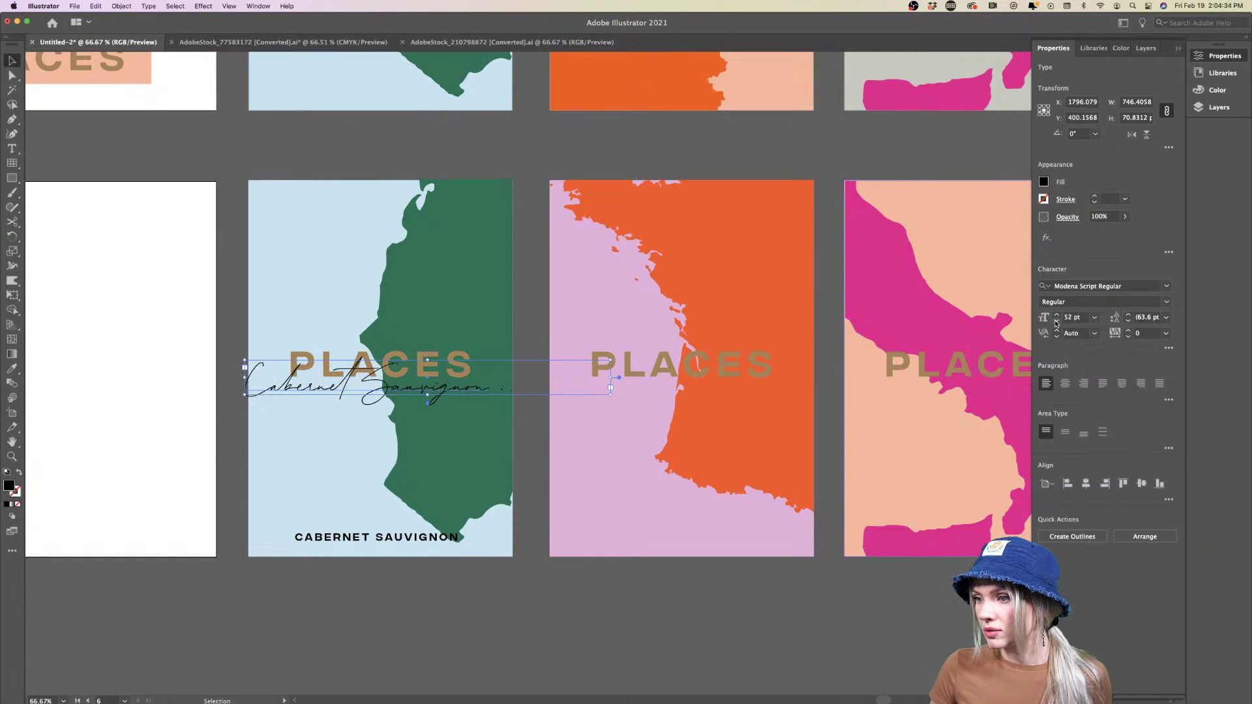
{"action": "left_click", "coordinate": [1056, 321]}
{"action": "left_click", "coordinate": [484, 163]}
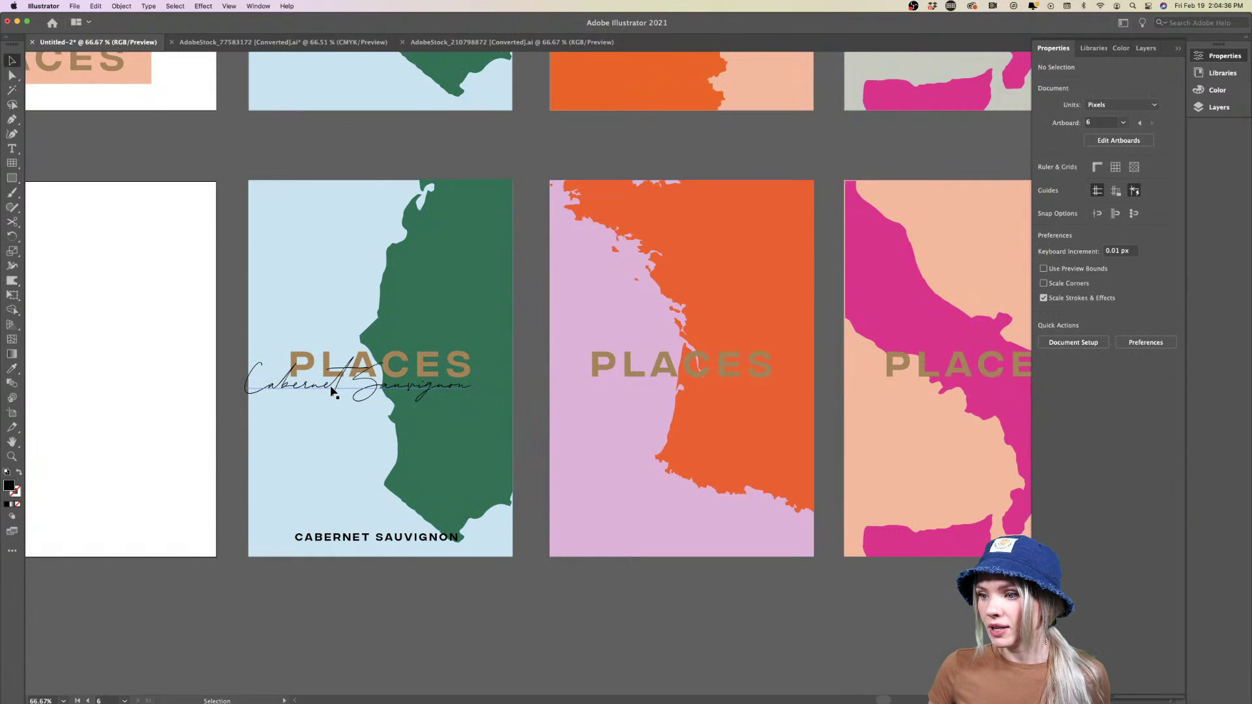
{"action": "left_click_drag", "start_coordinate": [332, 384], "coordinate": [357, 383]}
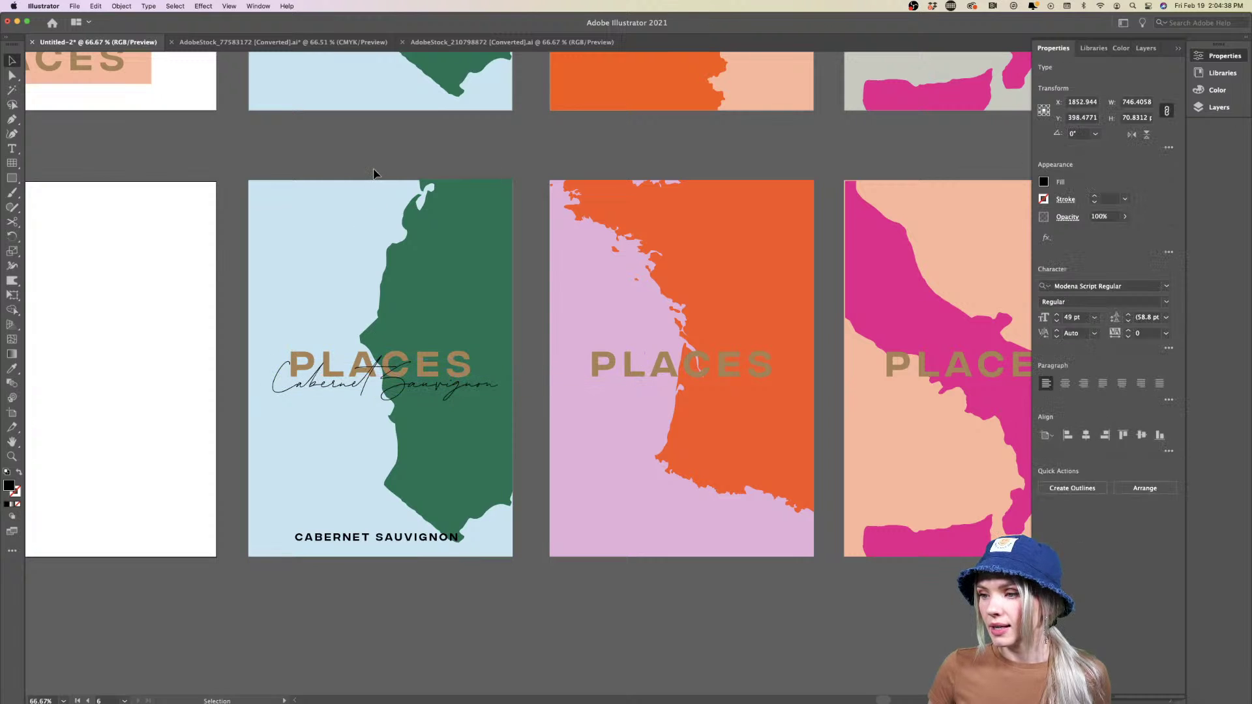
{"action": "left_click", "coordinate": [394, 189]}
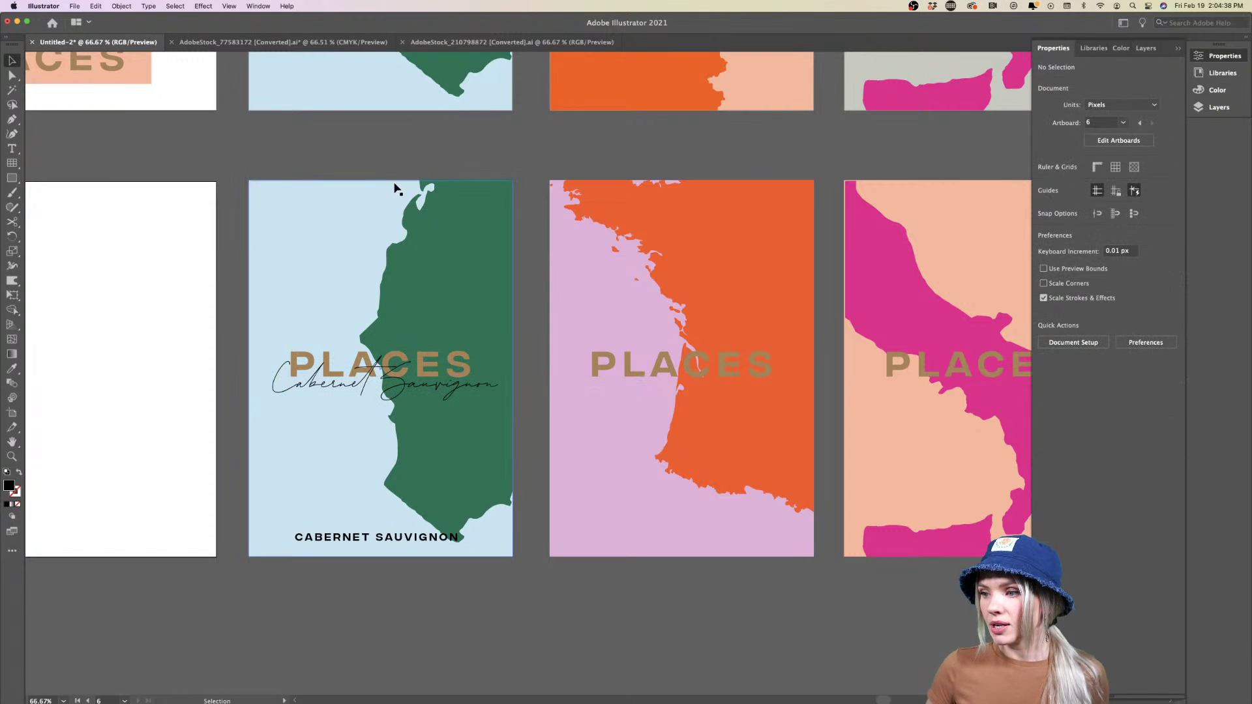
{"action": "left_click", "coordinate": [408, 535]}
{"action": "key", "text": "Delete"}
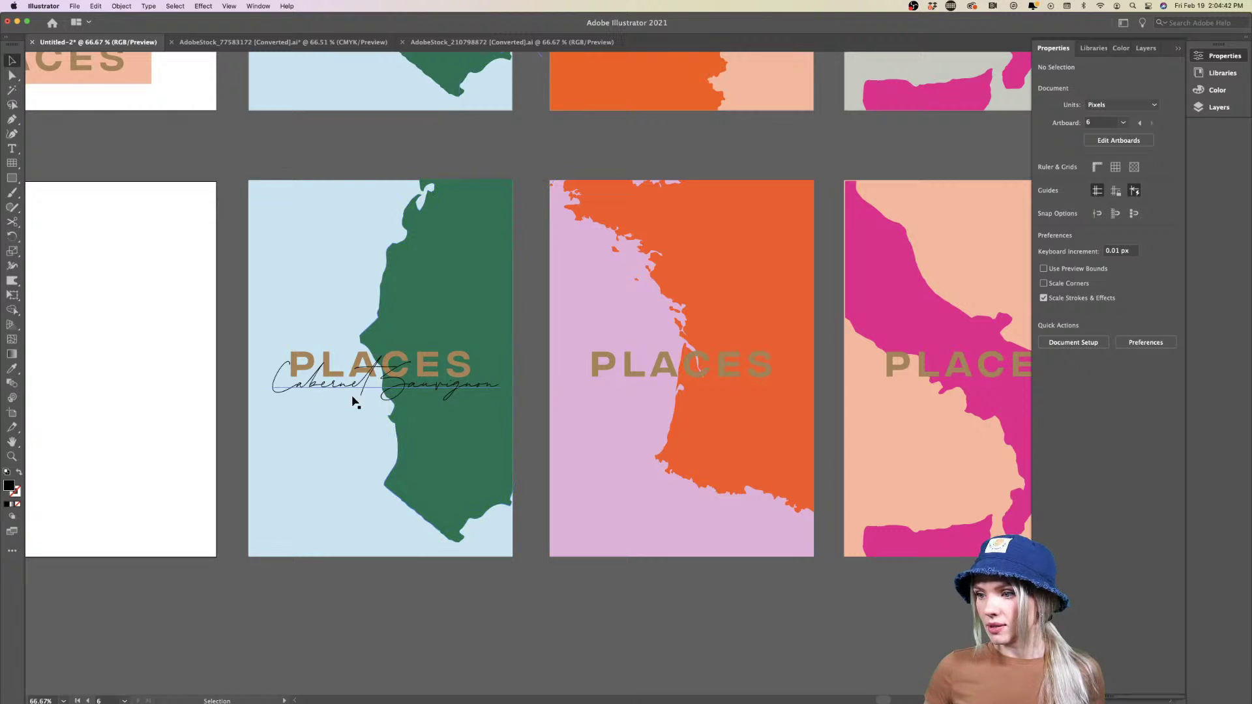
{"action": "mouse_move", "coordinate": [350, 386]}
{"action": "left_mouse_down"}
{"action": "mouse_move", "coordinate": [349, 525]}
{"action": "mouse_move", "coordinate": [352, 369]}
{"action": "left_mouse_up"}
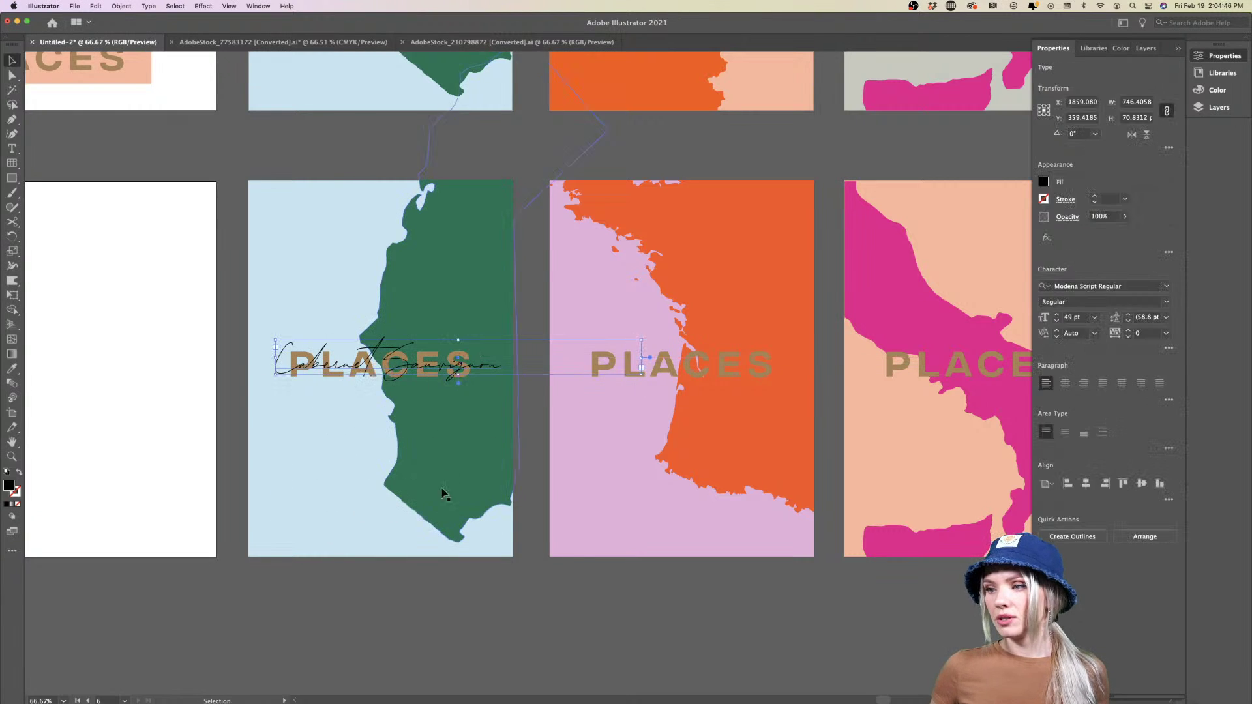
Center-align the Cabernet Sauvignon script and stretch its box across the first poster over PLACES
{"action": "left_click", "coordinate": [382, 601]}
{"action": "scroll", "coordinate": [404, 409], "scroll_direction": "up", "scroll_amount": 2}
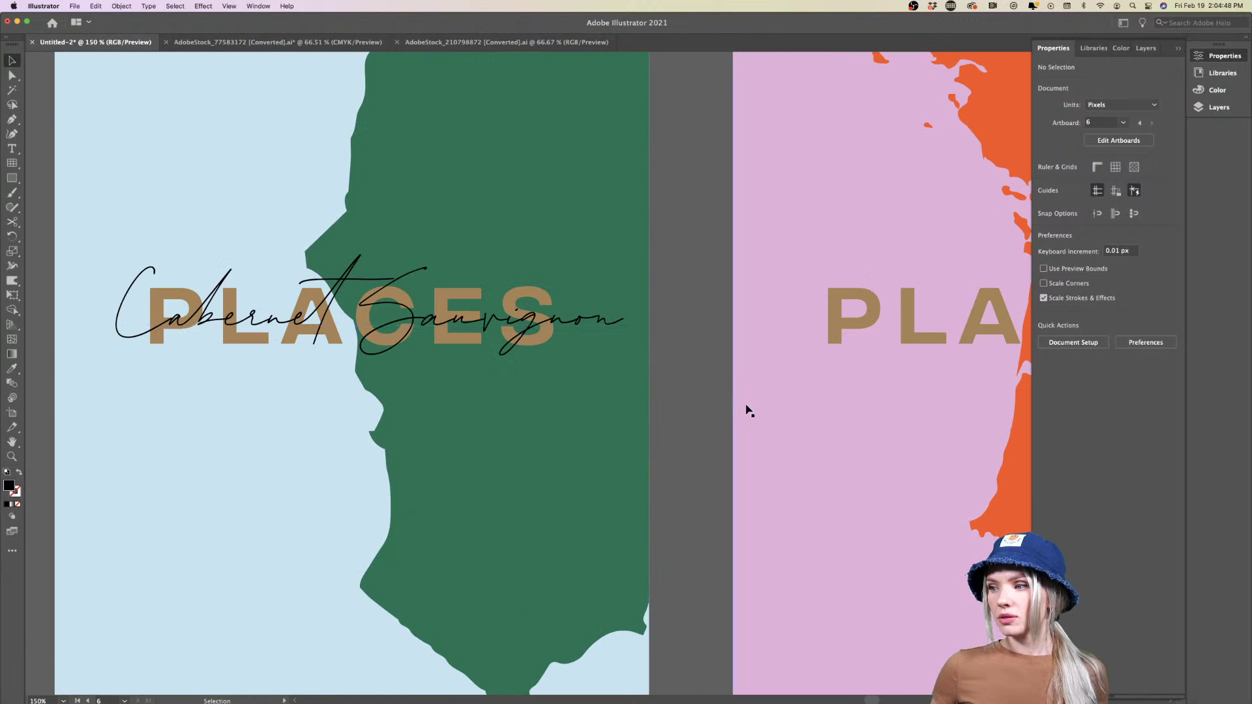
{"action": "scroll", "coordinate": [707, 411], "scroll_direction": "down", "scroll_amount": 2}
{"action": "scroll", "coordinate": [705, 411], "scroll_direction": "right", "scroll_amount": 5}
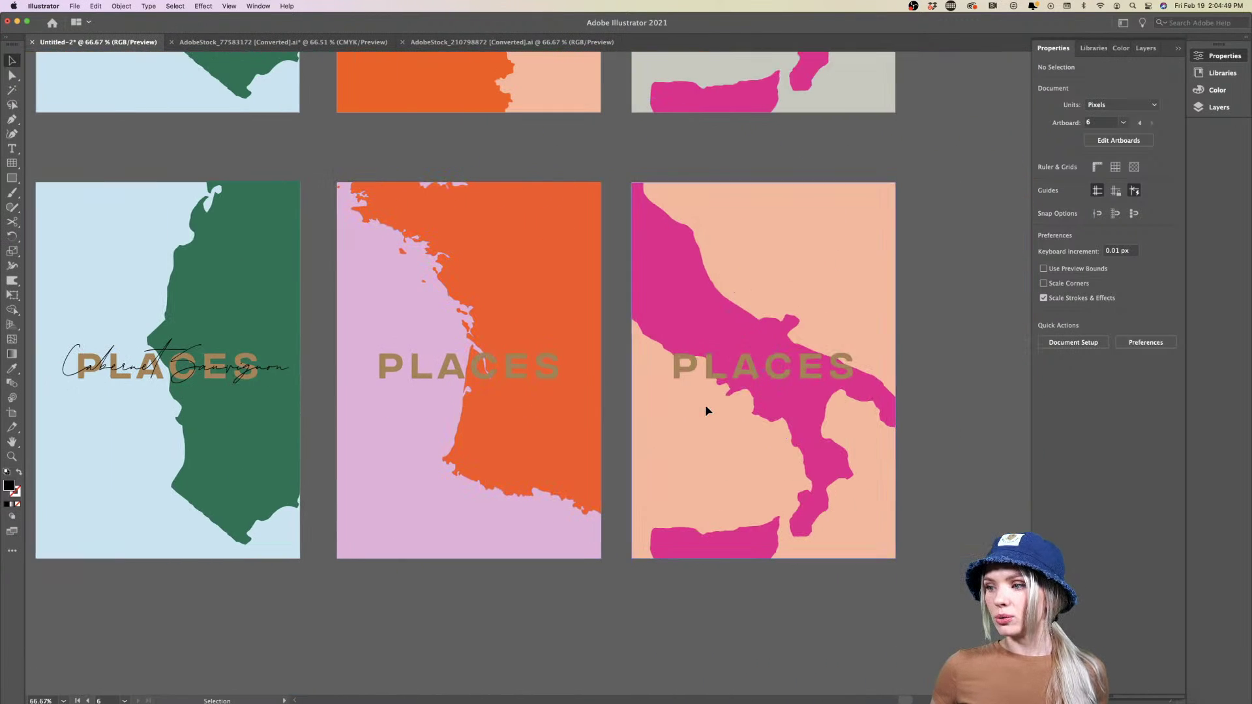
{"action": "left_click", "coordinate": [204, 370]}
{"action": "scroll", "coordinate": [293, 365], "scroll_direction": "left", "scroll_amount": 2}
{"action": "left_click_drag", "start_coordinate": [388, 358], "coordinate": [522, 358]}
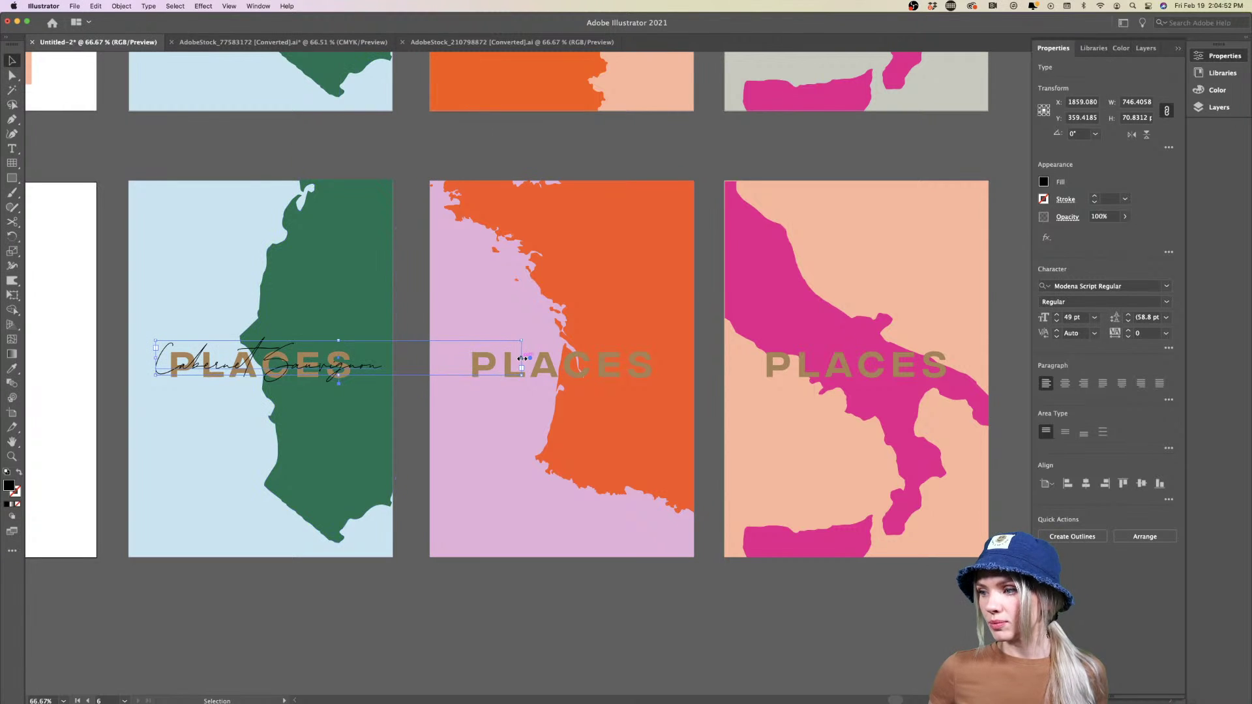
{"action": "left_click", "coordinate": [1065, 384]}
{"action": "left_click_drag", "start_coordinate": [393, 376], "coordinate": [354, 376]}
{"action": "left_click_drag", "start_coordinate": [494, 365], "coordinate": [393, 368]}
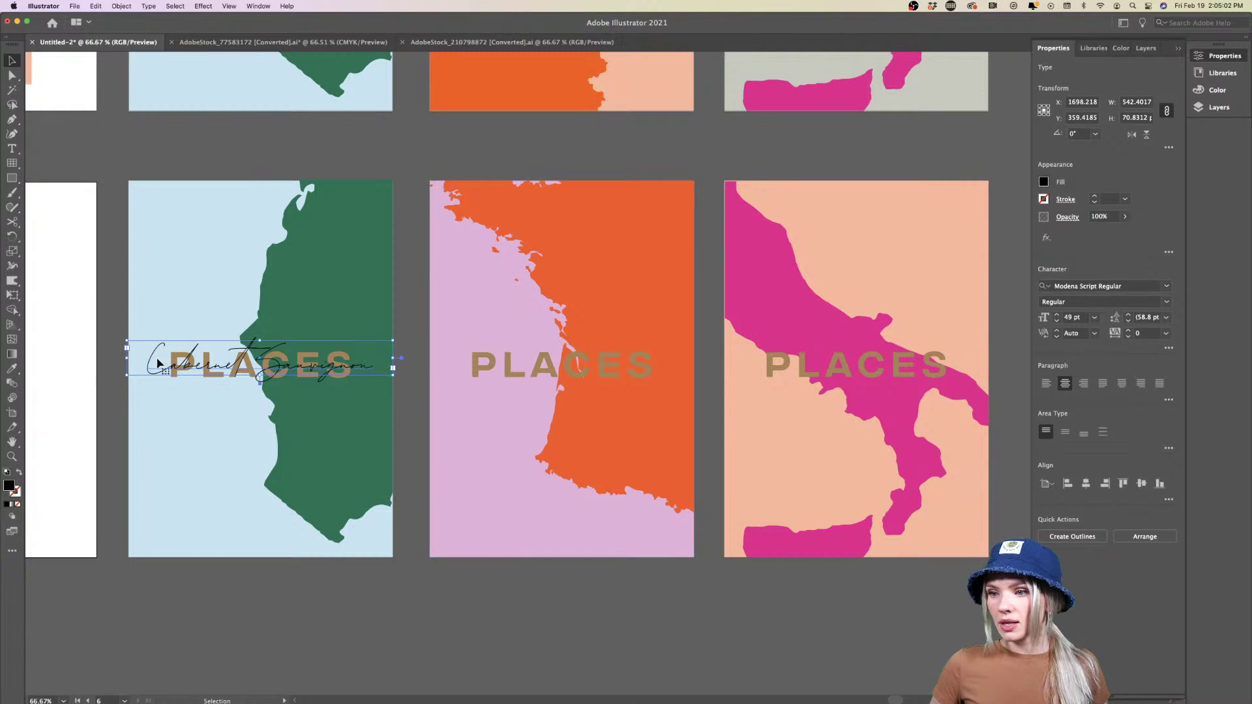
{"action": "left_click_drag", "start_coordinate": [126, 358], "coordinate": [129, 360]}
Select the middle poster's PLACES title and pink background to inspect them
{"action": "left_click", "coordinate": [556, 374]}
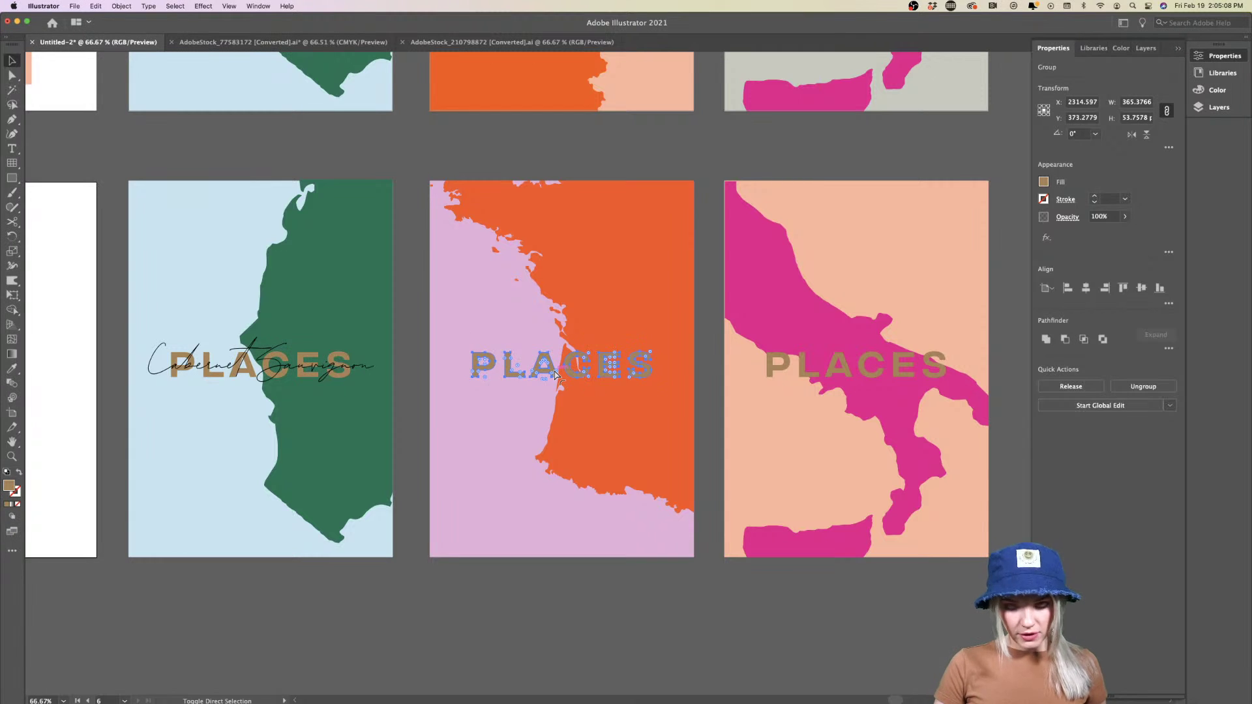
{"action": "key", "text": "super+z"}
{"action": "left_click", "coordinate": [492, 467]}
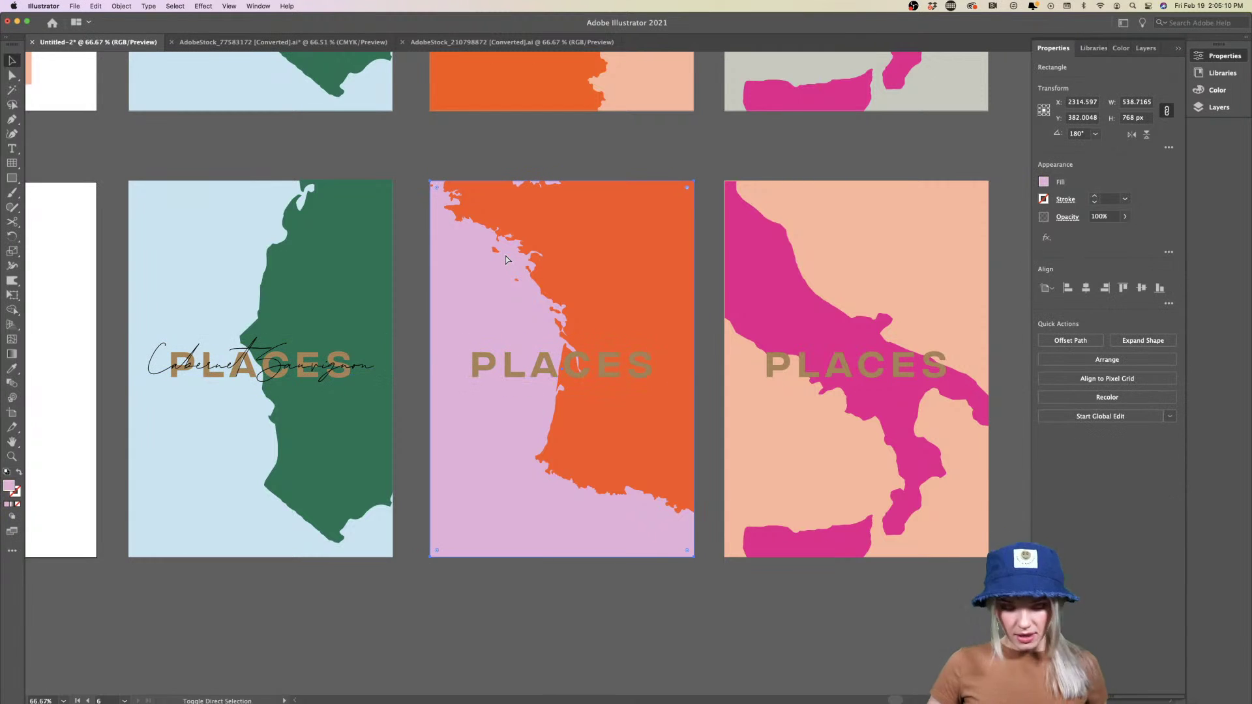
{"action": "scroll", "coordinate": [511, 319], "scroll_direction": "right", "scroll_amount": 3}
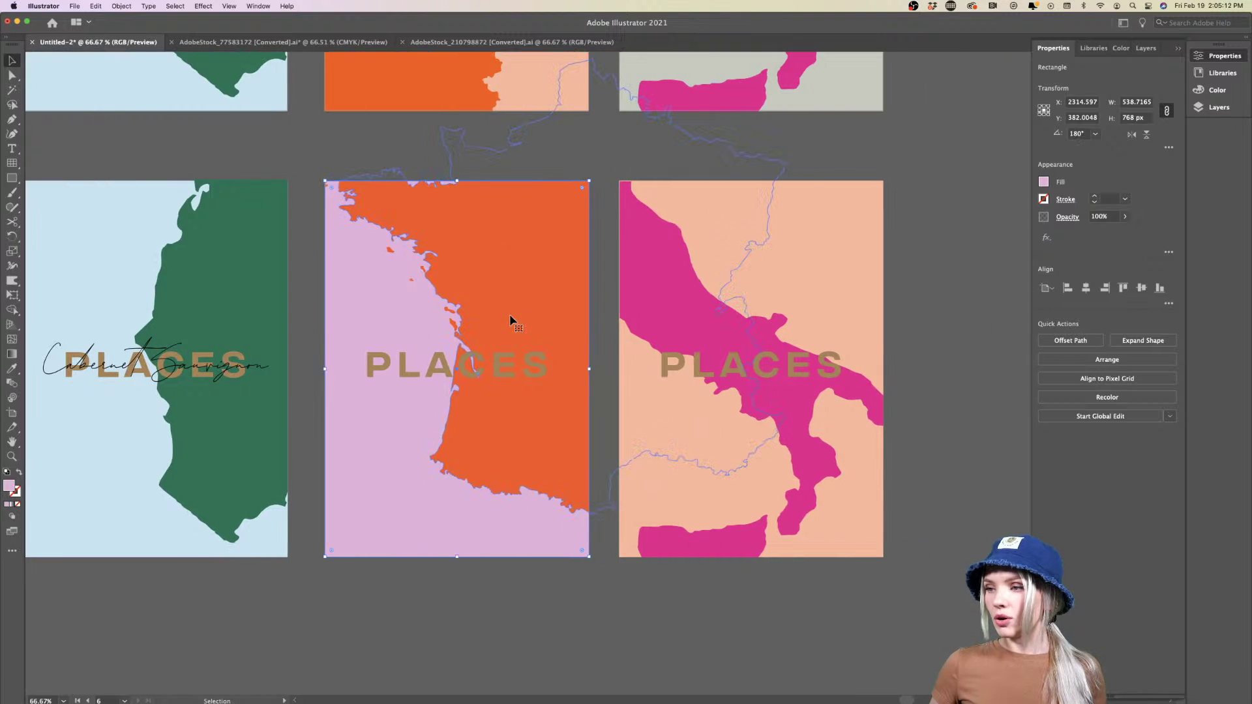
{"action": "scroll", "coordinate": [511, 320], "scroll_direction": "down", "scroll_amount": 2}
{"action": "scroll", "coordinate": [512, 321], "scroll_direction": "up", "scroll_amount": 2}
{"action": "scroll", "coordinate": [391, 339], "scroll_direction": "left", "scroll_amount": 2}
{"action": "scroll", "coordinate": [391, 339], "scroll_direction": "down", "scroll_amount": 1}
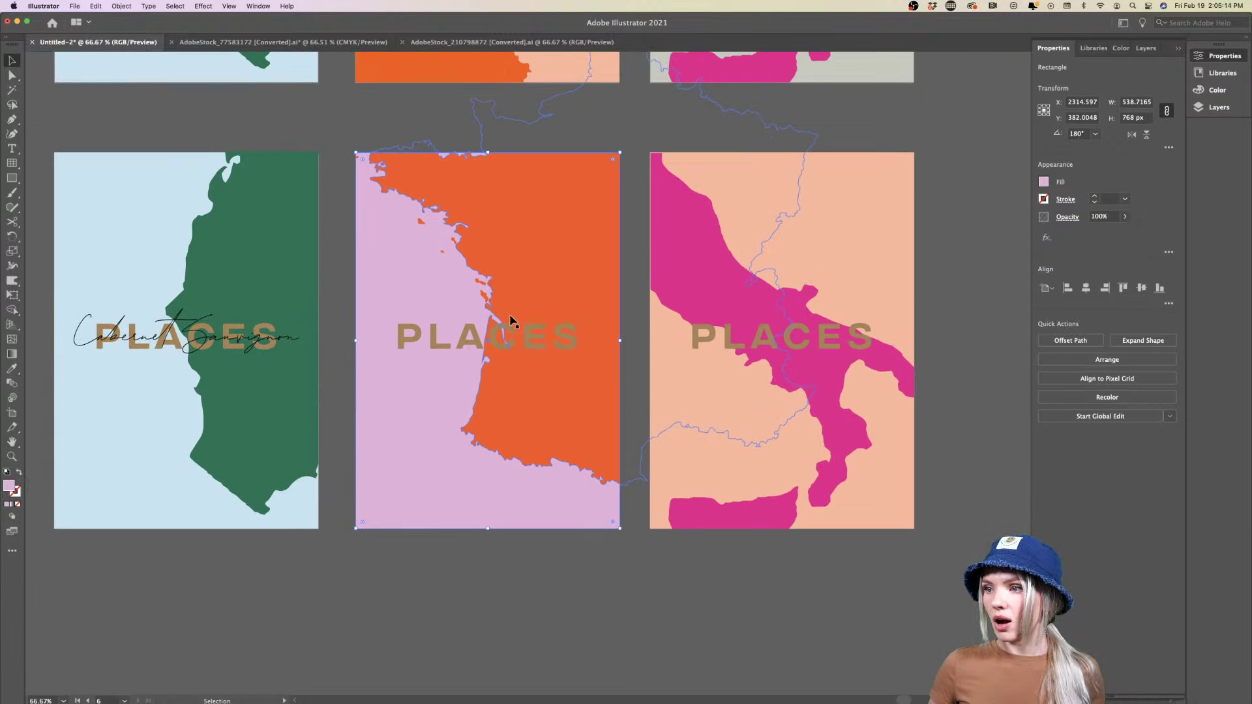
Copy the Cabernet Sauvignon script onto the middle orange poster and retype it as 'Pinot Noir'
{"action": "left_click_drag", "start_coordinate": [241, 347], "coordinate": [546, 349]}
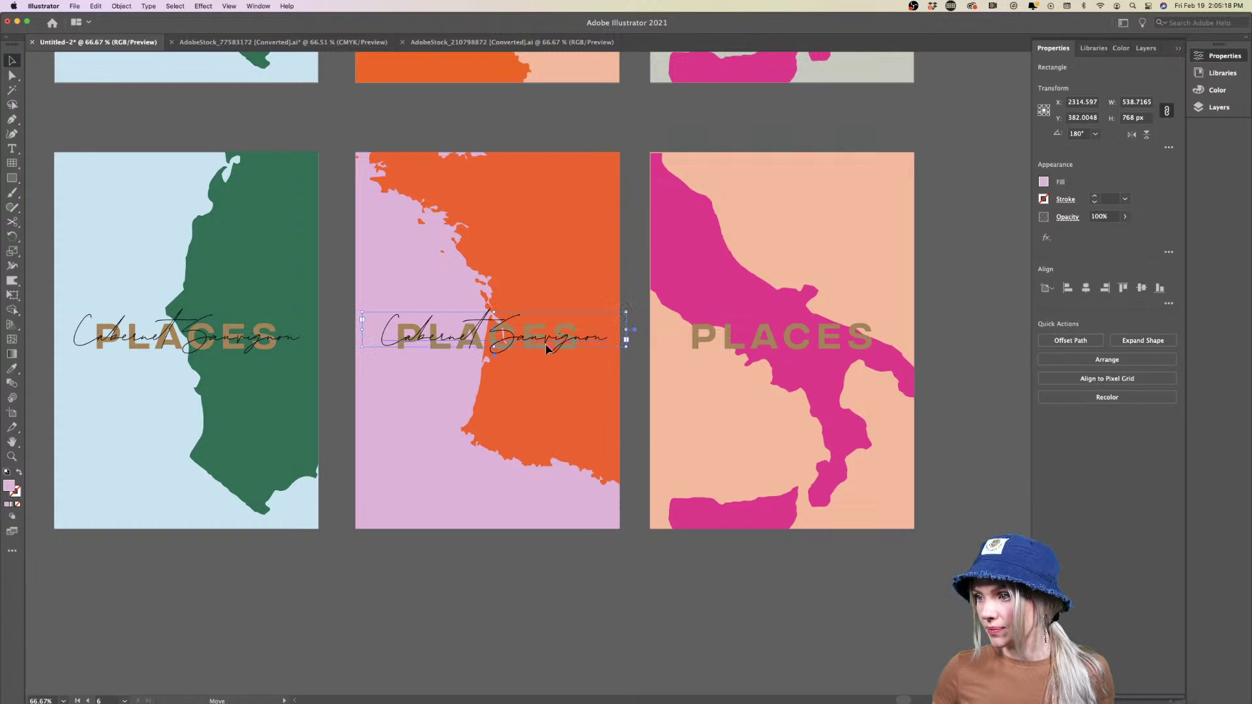
{"action": "triple_click", "coordinate": [449, 339]}
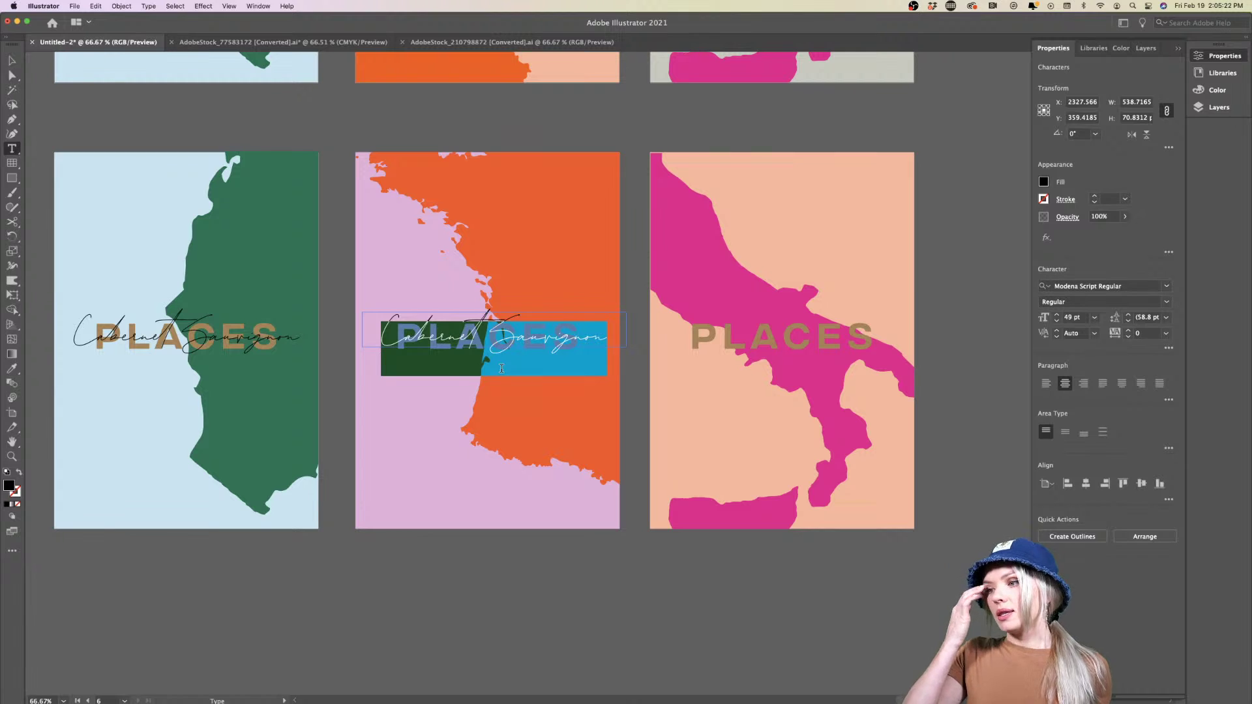
{"action": "key", "text": "BackSpace"}
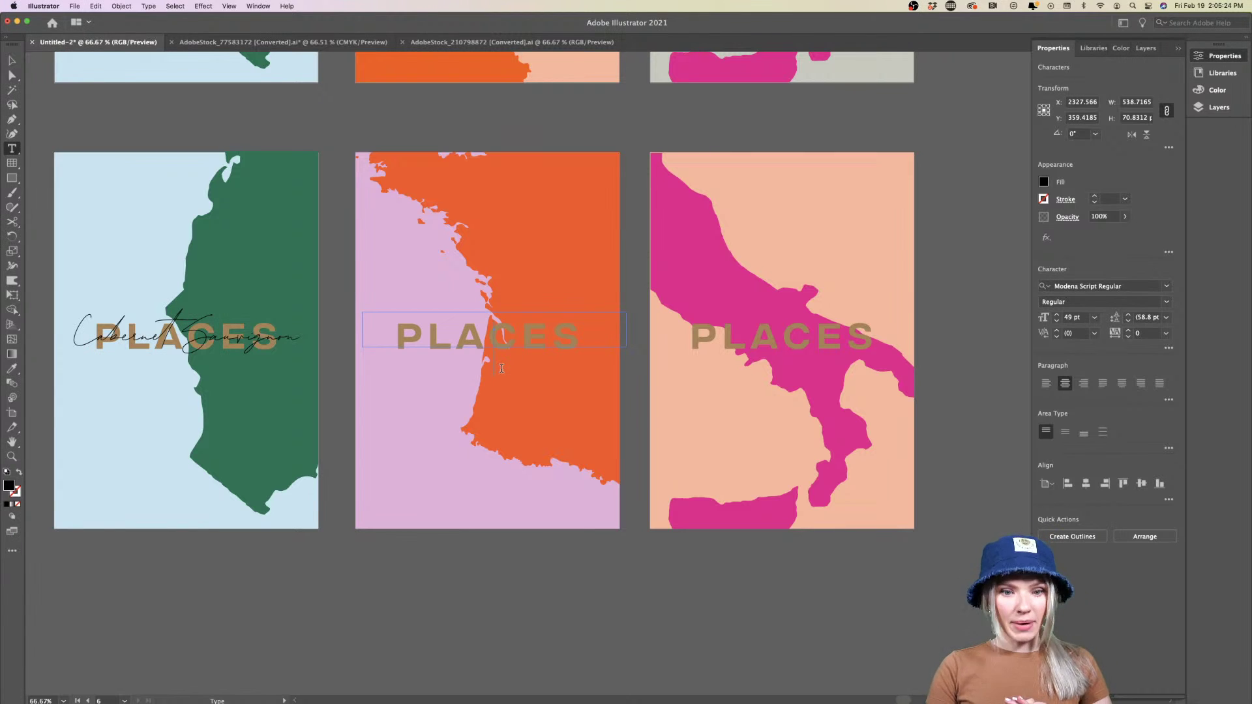
{"action": "type", "text": "Pinot Noir"}
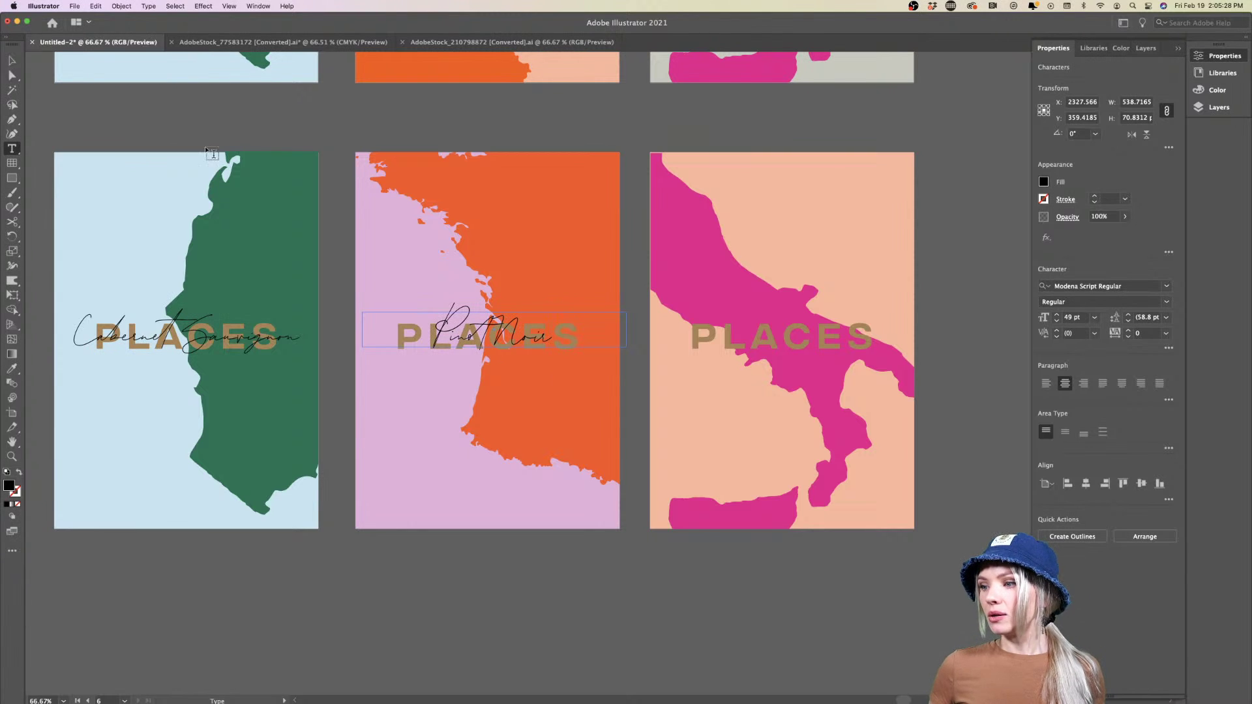
{"action": "left_click", "coordinate": [12, 64]}
{"action": "left_click", "coordinate": [442, 601]}
{"action": "scroll", "coordinate": [433, 414], "scroll_direction": "right", "scroll_amount": 5}
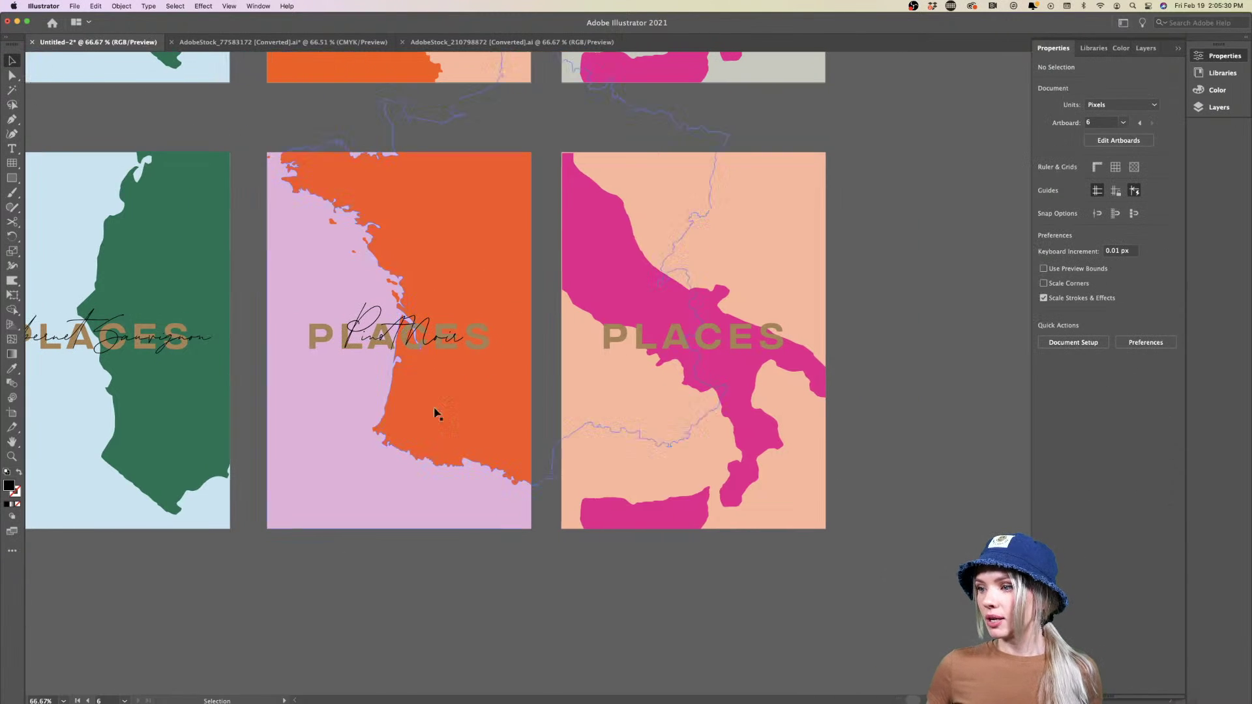
Copy the Pinot Noir script onto the pink third poster and retype it as 'Pinot Grigio'
{"action": "left_click_drag", "start_coordinate": [428, 343], "coordinate": [717, 347]}
{"action": "scroll", "coordinate": [720, 347], "scroll_direction": "right", "scroll_amount": 6}
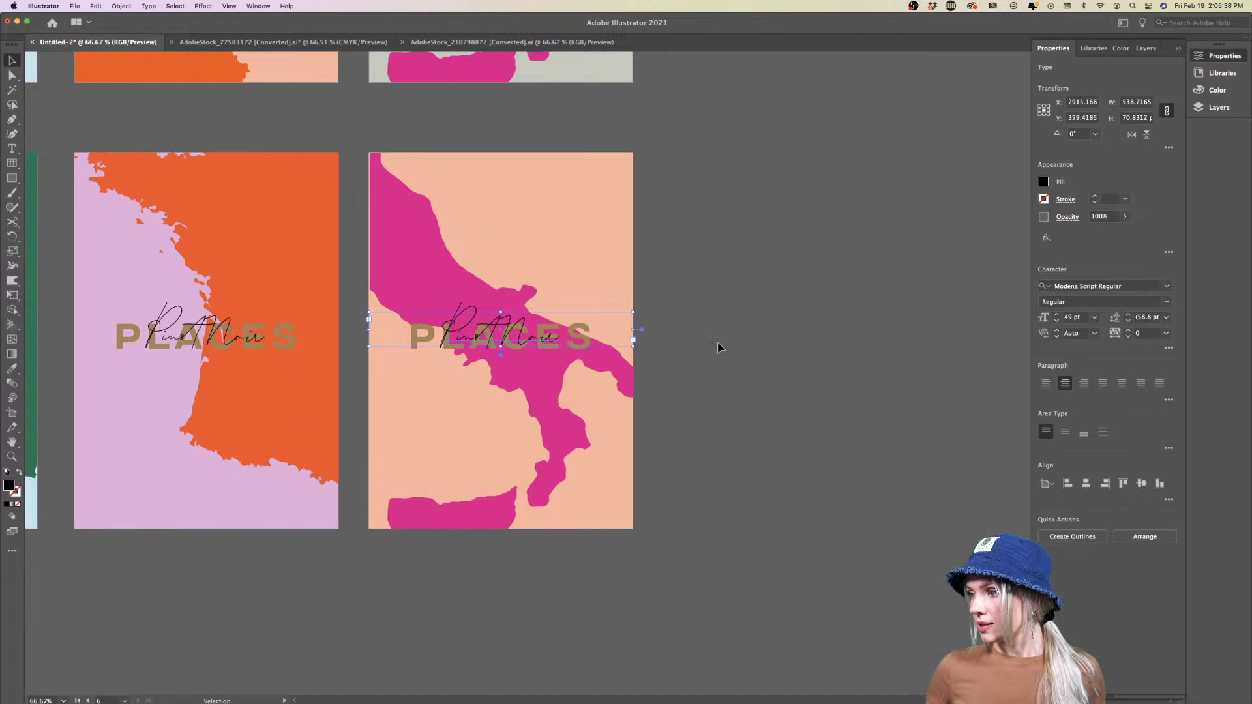
{"action": "scroll", "coordinate": [533, 347], "scroll_direction": "up", "scroll_amount": 3}
{"action": "scroll", "coordinate": [533, 347], "scroll_direction": "down", "scroll_amount": 1}
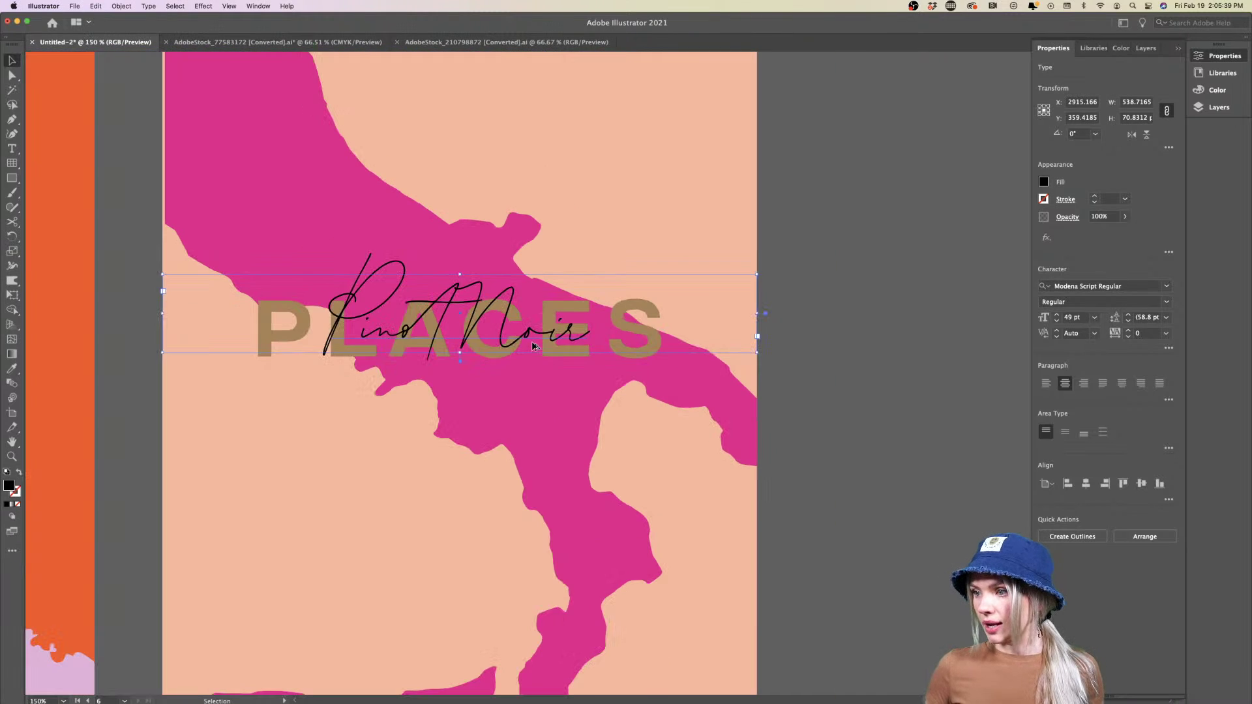
{"action": "double_click", "coordinate": [490, 326]}
{"action": "key", "text": "super+a"}
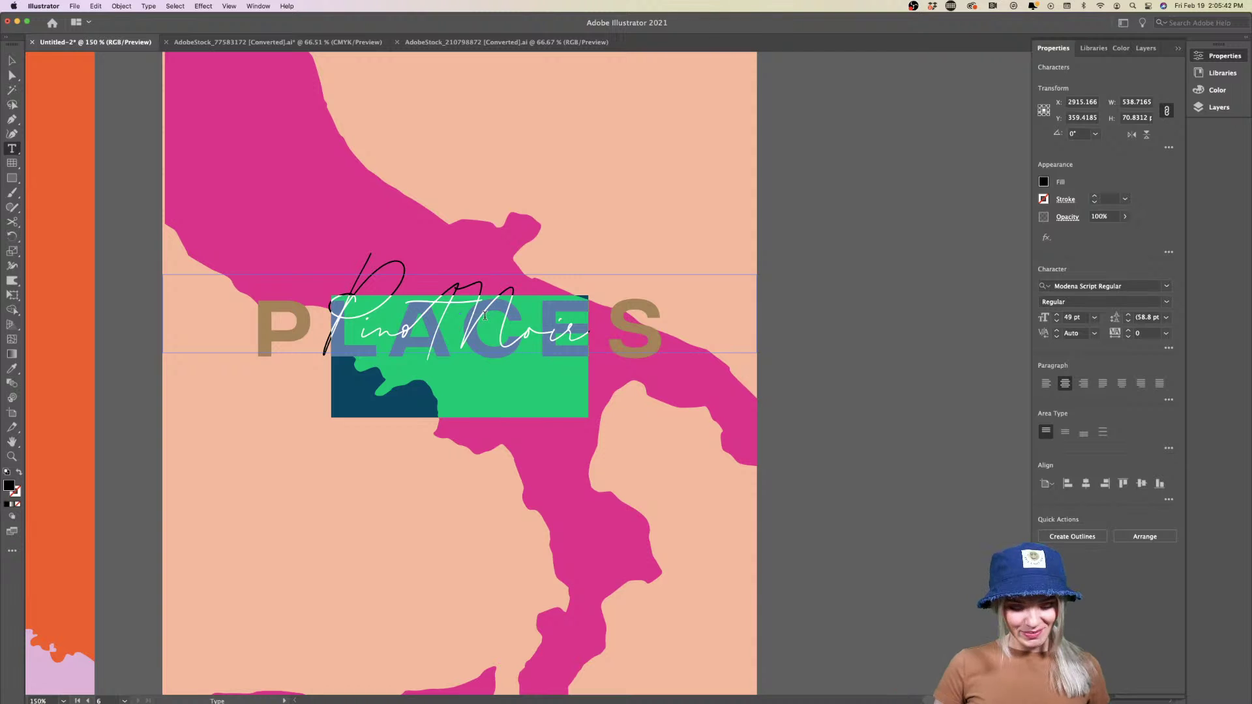
{"action": "type", "text": "Pinot G"}
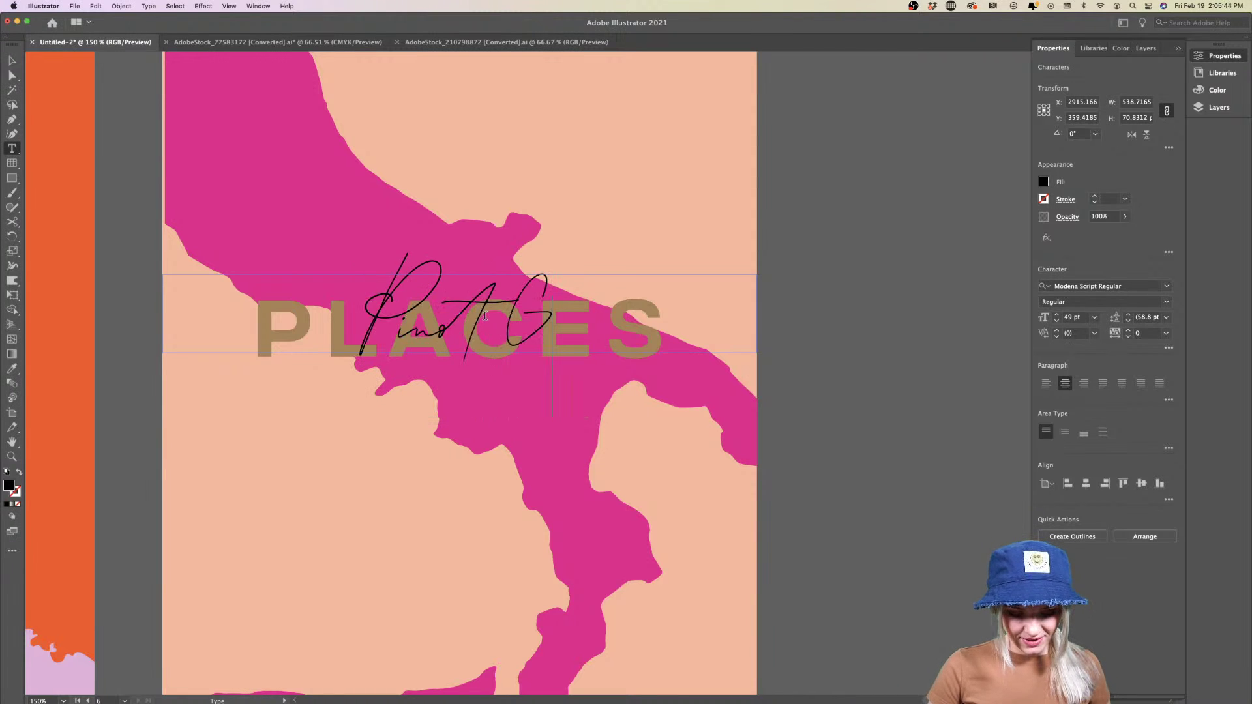
{"action": "type", "text": "rigio"}
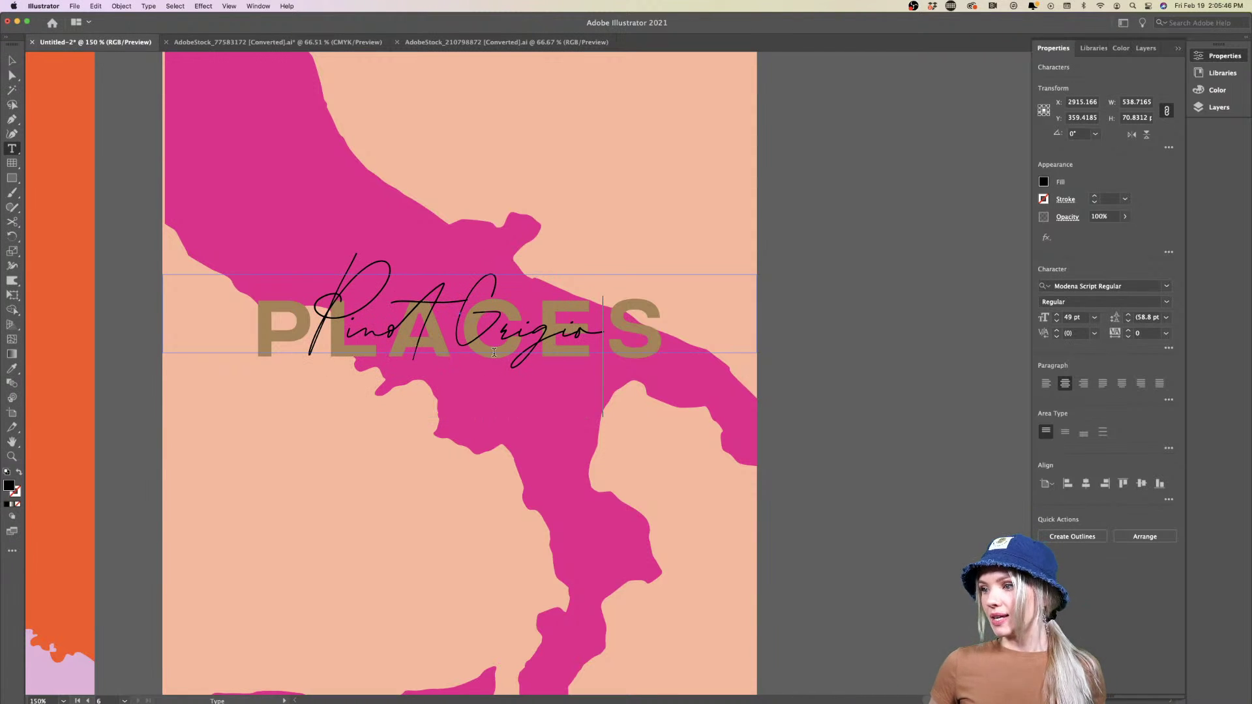
{"action": "key", "text": "super+minus"}
{"action": "key", "text": "super+minus"}
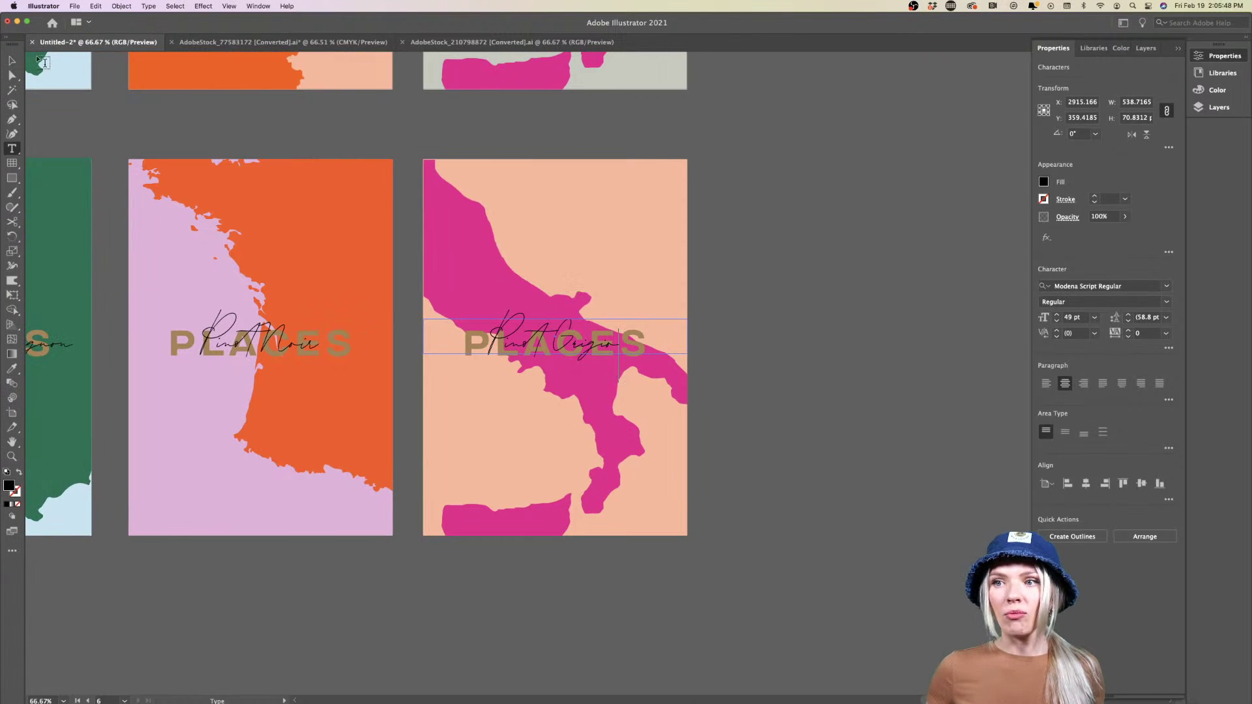
{"action": "left_click", "coordinate": [12, 60]}
{"action": "left_click", "coordinate": [727, 417]}
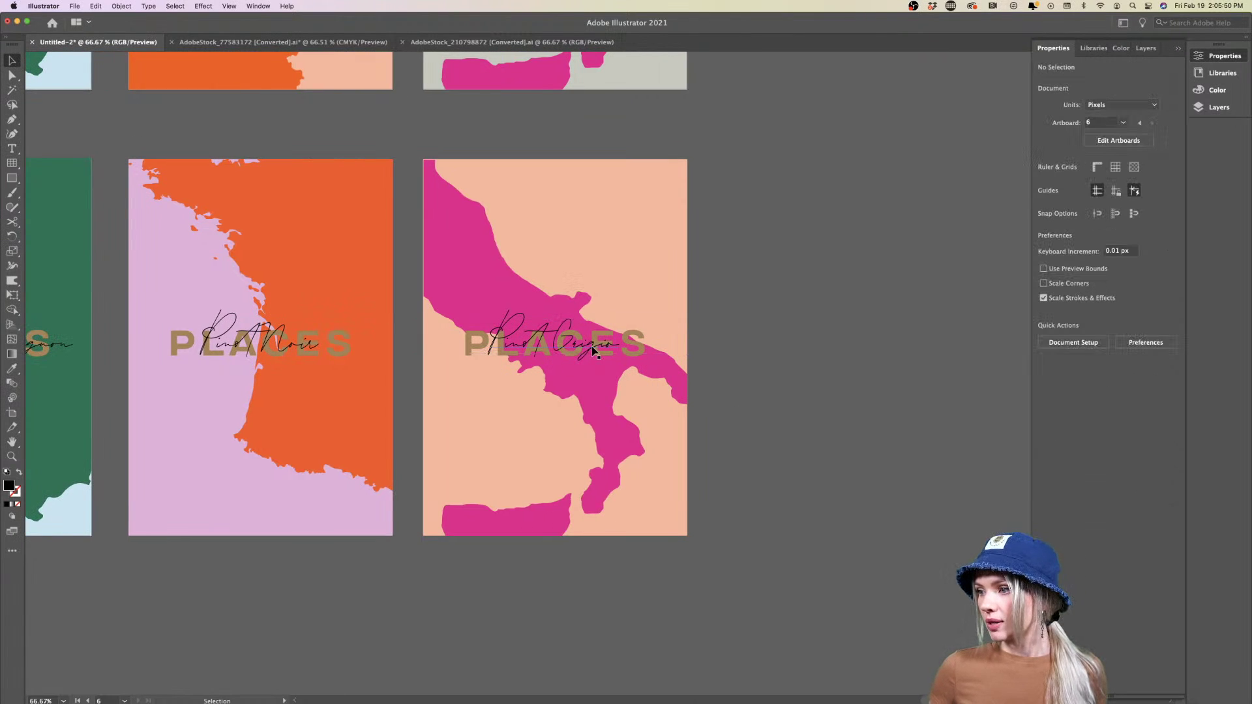
Nudge the Pinot Grigio and Cabernet Sauvignon script names slightly down to match heights
{"action": "left_click_drag", "start_coordinate": [593, 350], "coordinate": [520, 353]}
{"action": "left_click", "coordinate": [755, 403]}
{"action": "scroll", "coordinate": [577, 354], "scroll_direction": "left", "scroll_amount": 5}
{"action": "scroll", "coordinate": [481, 352], "scroll_direction": "left", "scroll_amount": 4}
{"action": "left_click_drag", "start_coordinate": [400, 349], "coordinate": [399, 350]}
{"action": "left_click", "coordinate": [449, 583]}
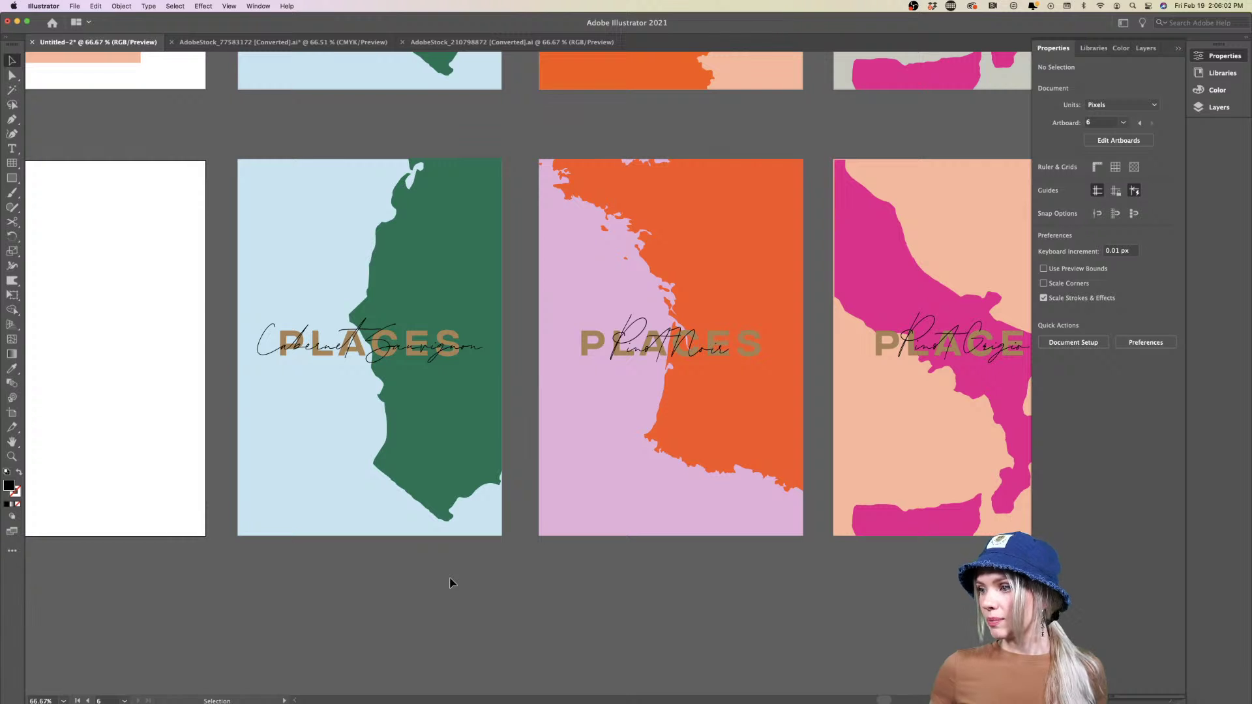
{"action": "left_click", "coordinate": [674, 346]}
{"action": "left_click", "coordinate": [686, 590]}
Select the Pinot Grigio, Pinot Noir and Cabernet Sauvignon scripts together
{"action": "scroll", "coordinate": [684, 592], "scroll_direction": "down", "scroll_amount": 5}
{"action": "scroll", "coordinate": [649, 561], "scroll_direction": "up", "scroll_amount": 5}
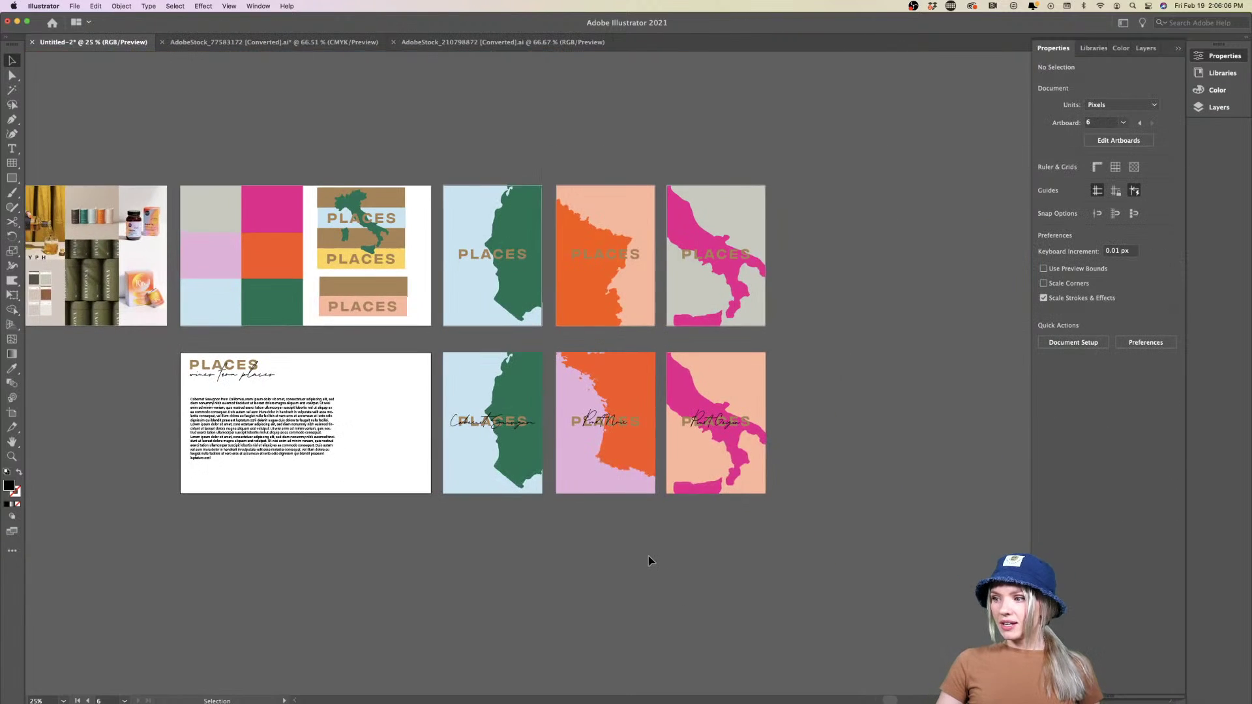
{"action": "scroll", "coordinate": [649, 560], "scroll_direction": "right", "scroll_amount": 3}
{"action": "scroll", "coordinate": [649, 560], "scroll_direction": "up", "scroll_amount": 2}
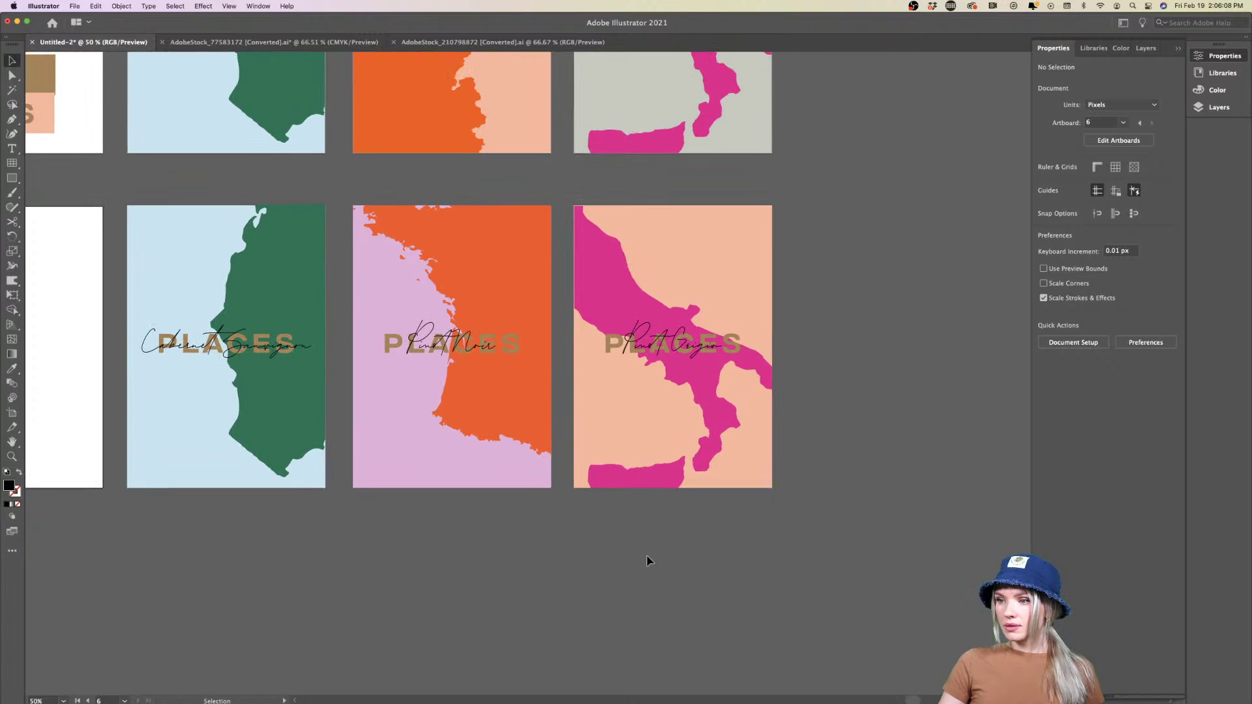
{"action": "scroll", "coordinate": [648, 561], "scroll_direction": "up", "scroll_amount": 1}
{"action": "scroll", "coordinate": [648, 561], "scroll_direction": "left", "scroll_amount": 5}
{"action": "scroll", "coordinate": [647, 561], "scroll_direction": "up", "scroll_amount": 1}
{"action": "scroll", "coordinate": [648, 561], "scroll_direction": "right", "scroll_amount": 2}
{"action": "scroll", "coordinate": [649, 559], "scroll_direction": "left", "scroll_amount": 2}
{"action": "scroll", "coordinate": [649, 559], "scroll_direction": "up", "scroll_amount": 1}
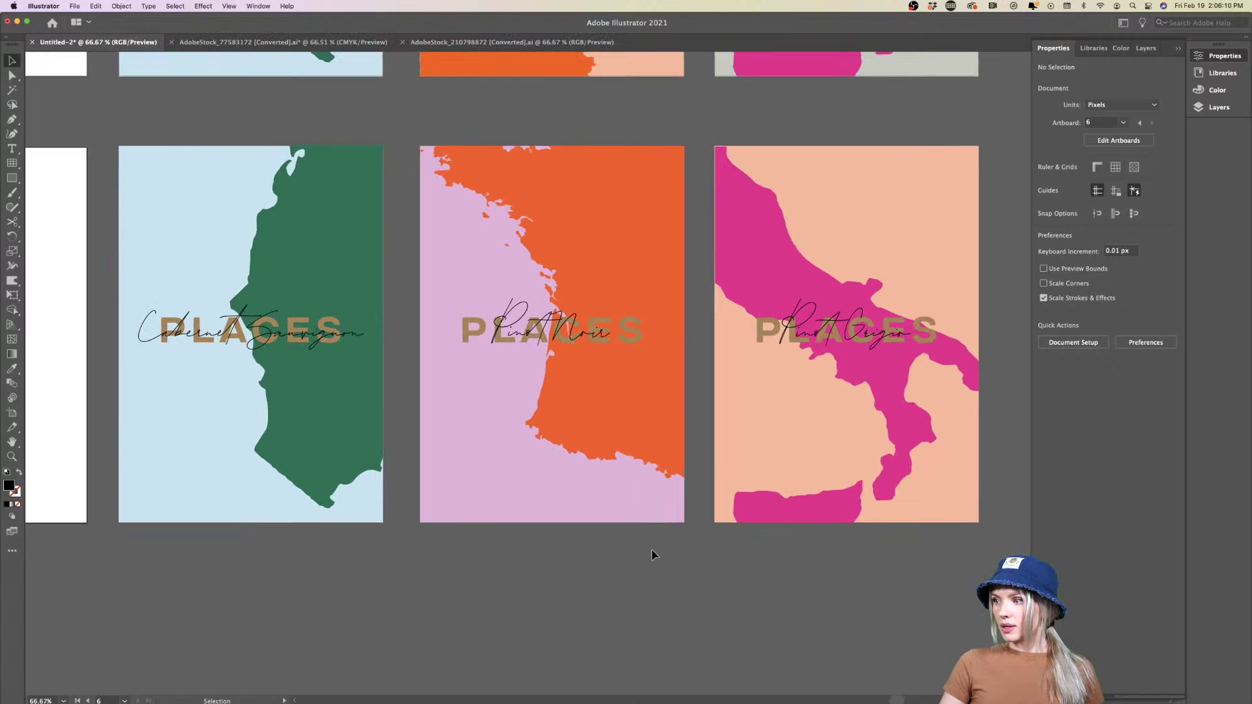
{"action": "left_click", "coordinate": [797, 318]}
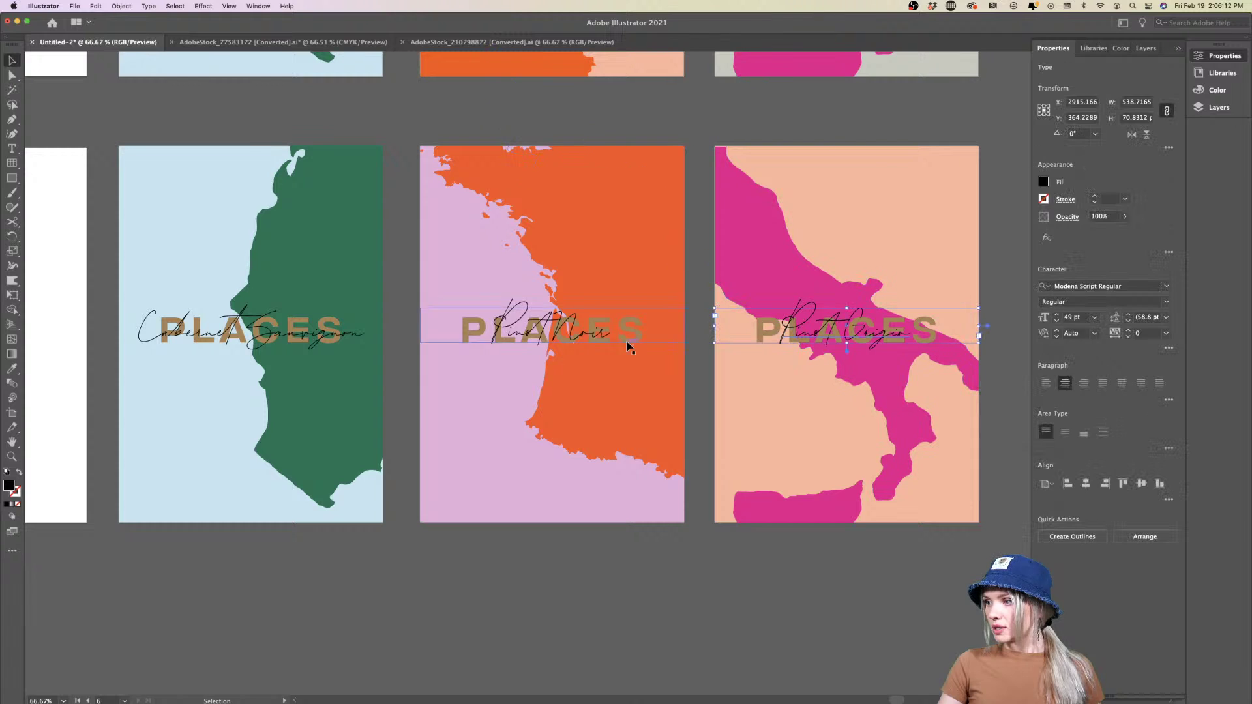
{"action": "left_click", "coordinate": [534, 338], "text": "shift"}
{"action": "left_click", "coordinate": [249, 338], "text": "shift"}
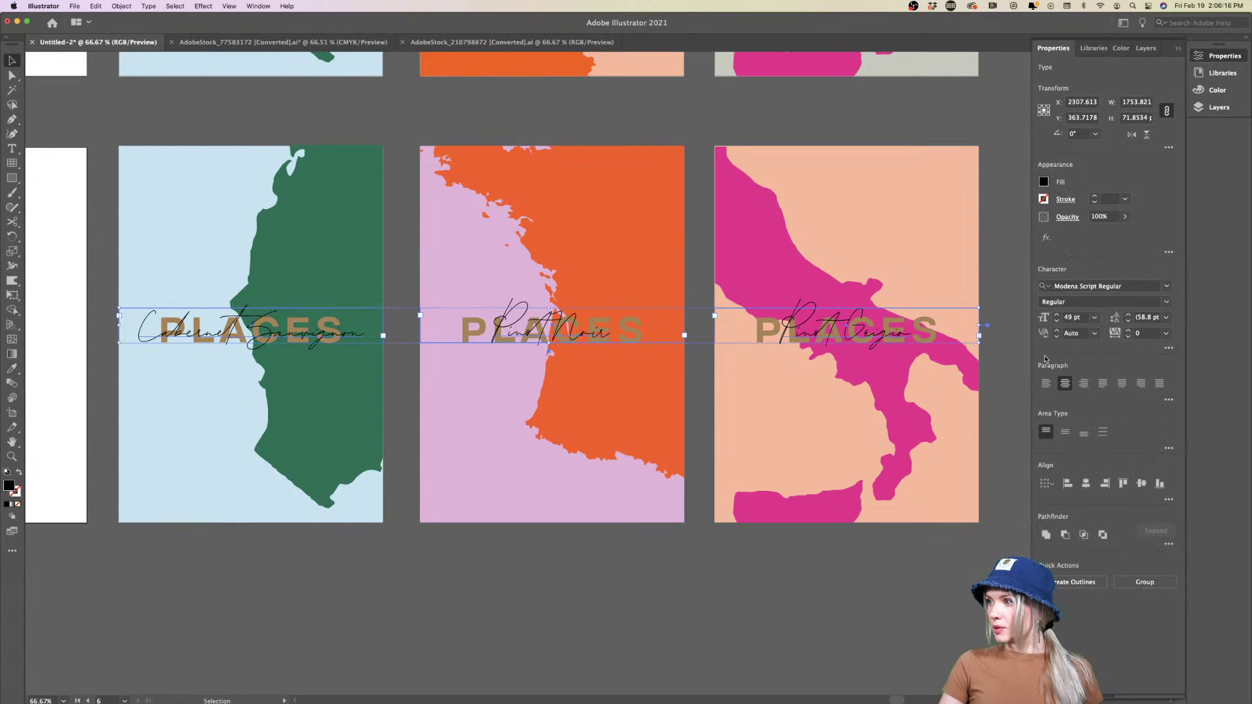
Try yellow, pink, brown and green library swatches on the three script names
{"action": "left_click", "coordinate": [1096, 50]}
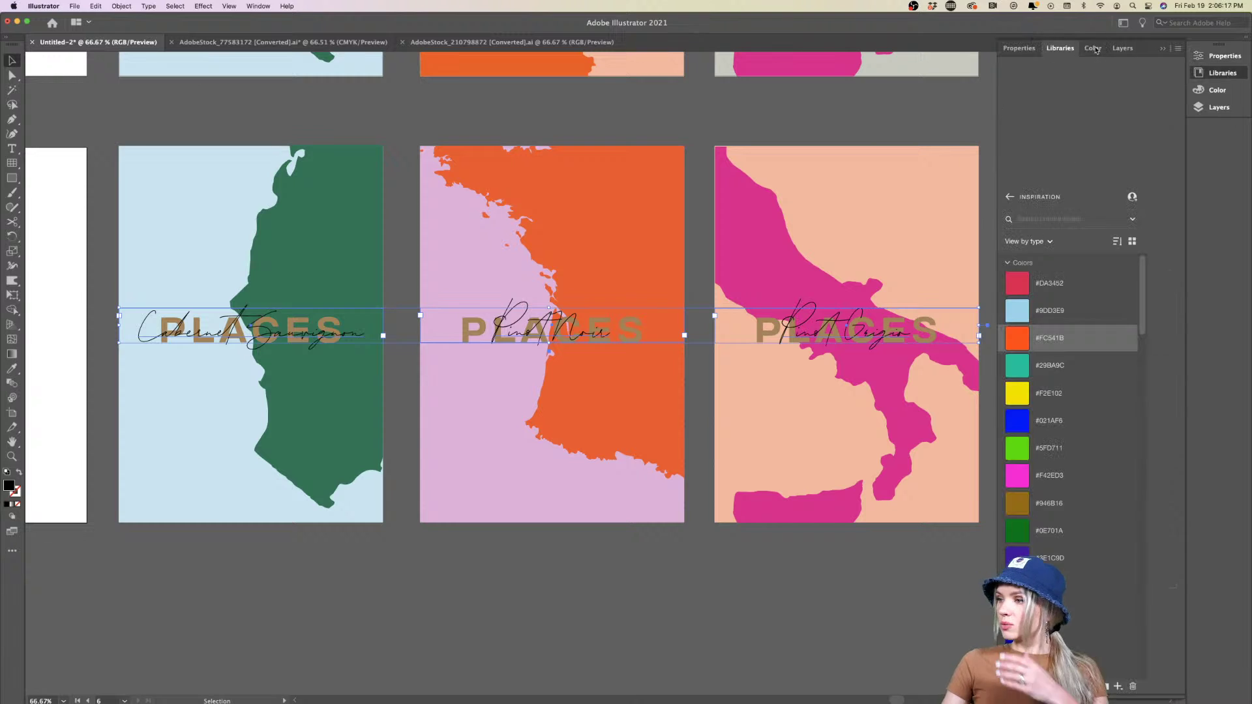
{"action": "left_click", "coordinate": [1018, 393]}
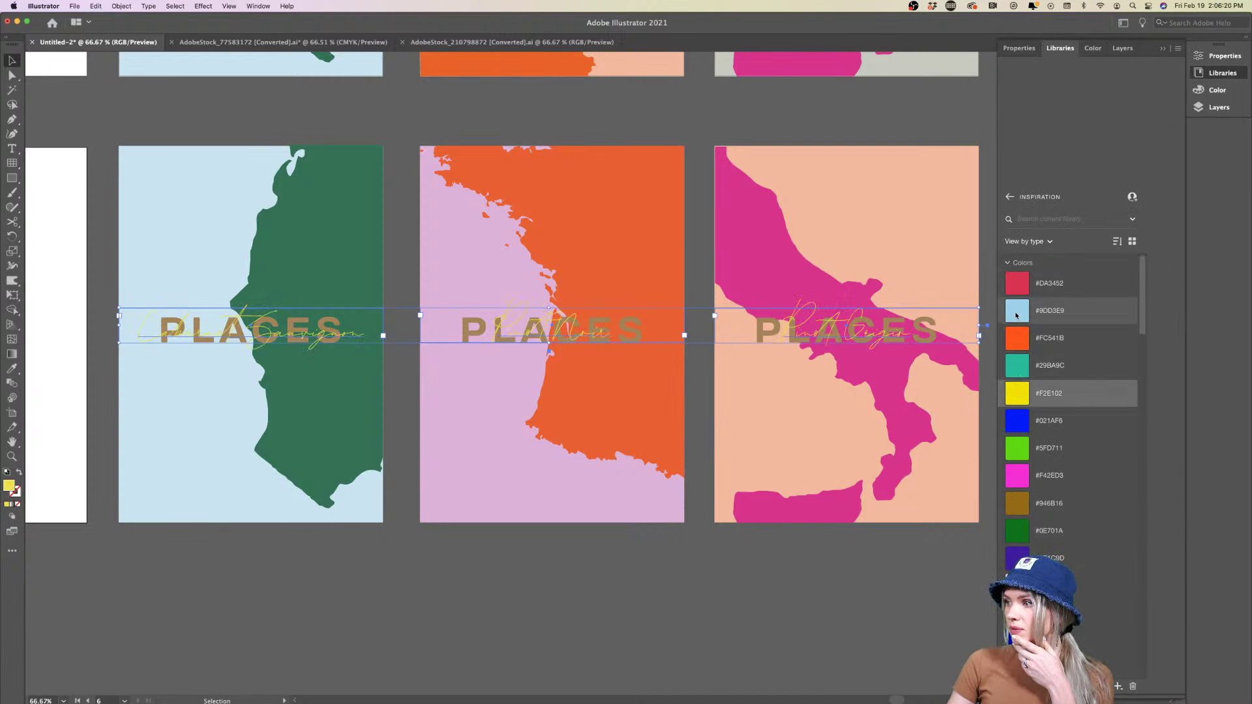
{"action": "scroll", "coordinate": [1021, 457], "scroll_direction": "down", "scroll_amount": 1}
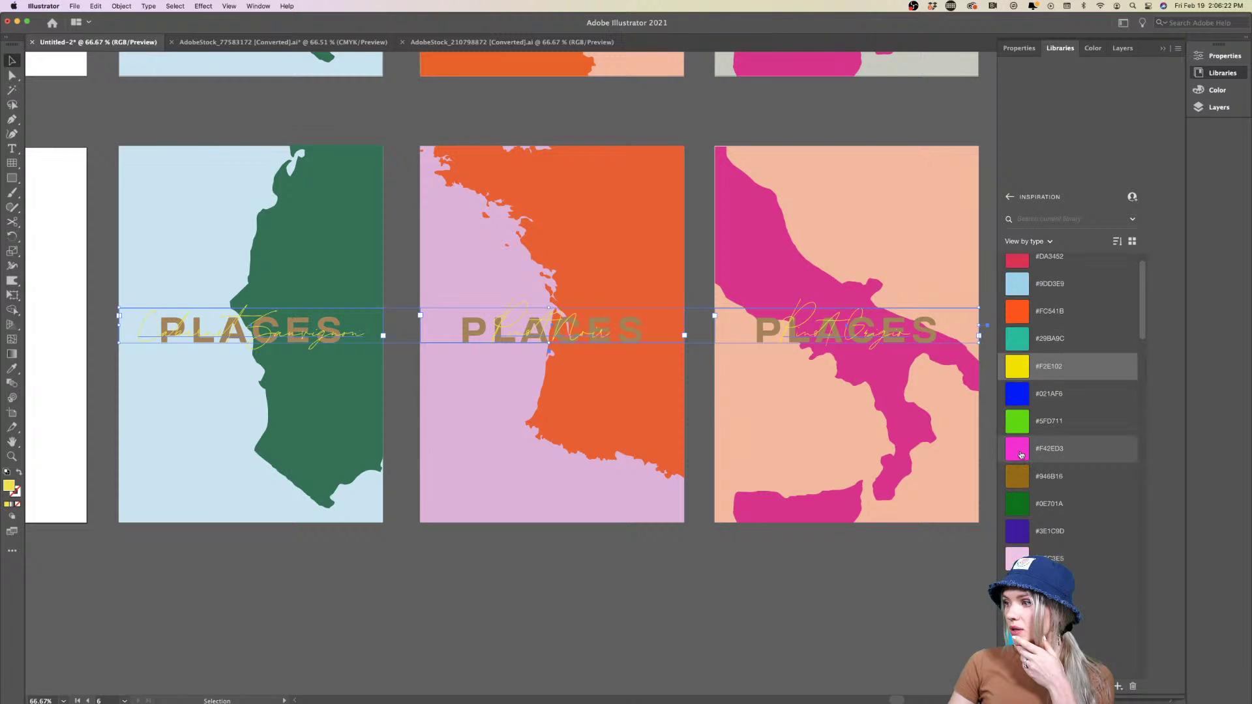
{"action": "left_click", "coordinate": [1021, 454]}
{"action": "left_click", "coordinate": [1018, 476]}
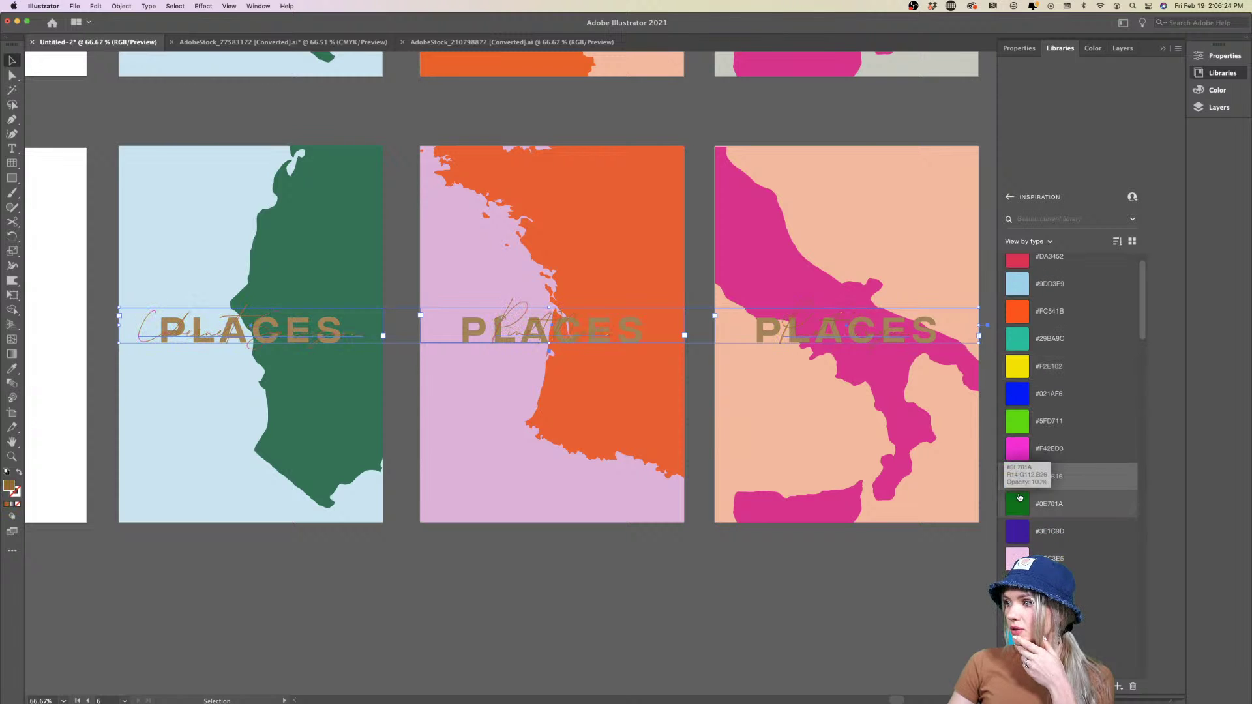
{"action": "left_click", "coordinate": [1020, 512]}
Set the three scripts back to black from Color Theme 33
{"action": "scroll", "coordinate": [1040, 458], "scroll_direction": "up", "scroll_amount": 1}
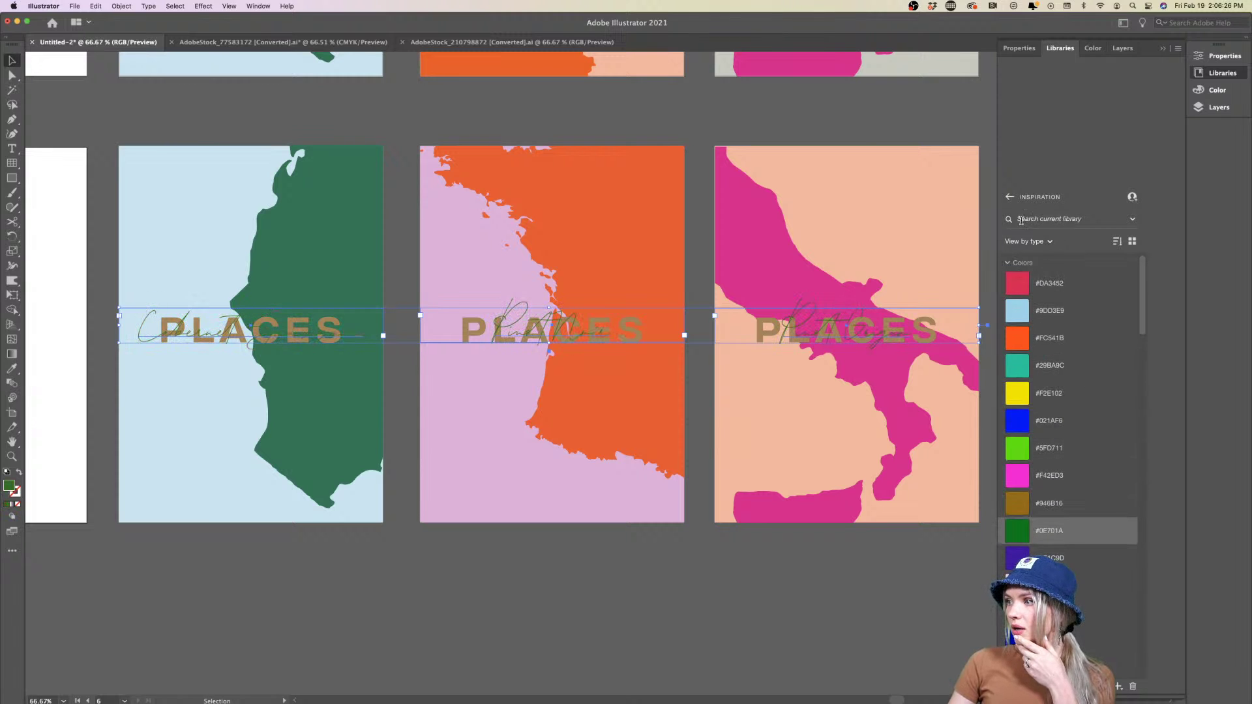
{"action": "left_click", "coordinate": [1008, 264]}
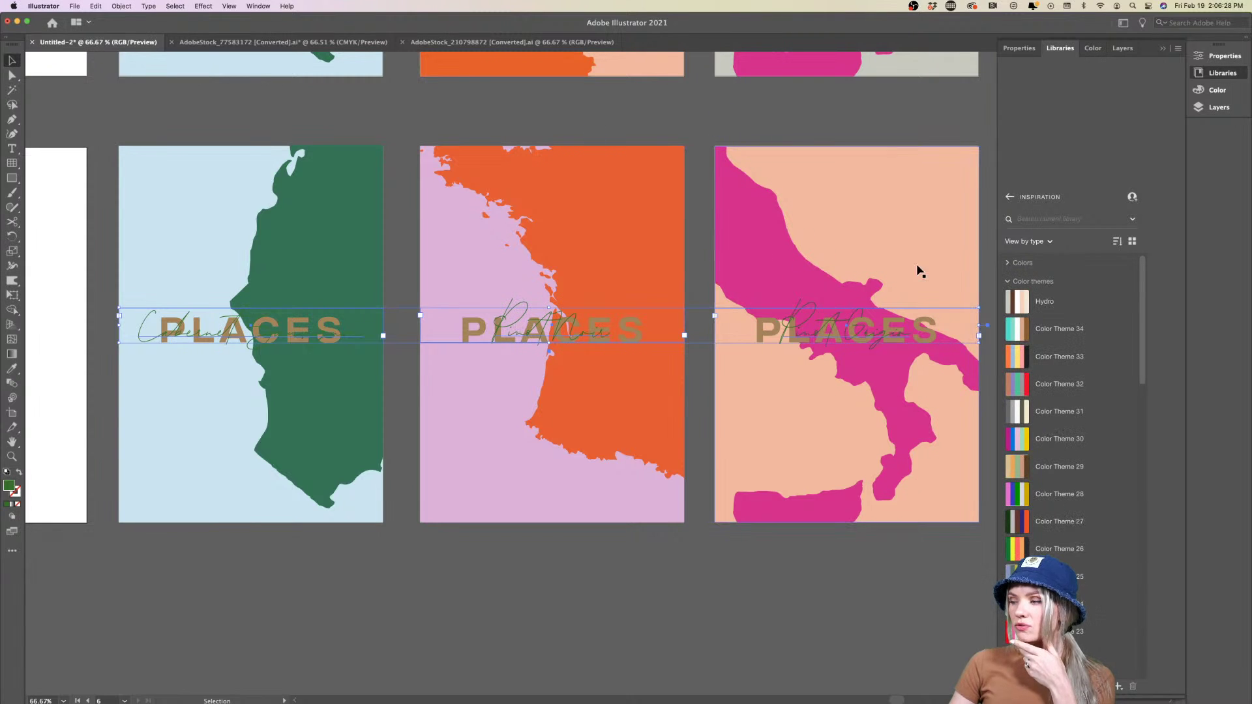
{"action": "left_click", "coordinate": [1050, 359]}
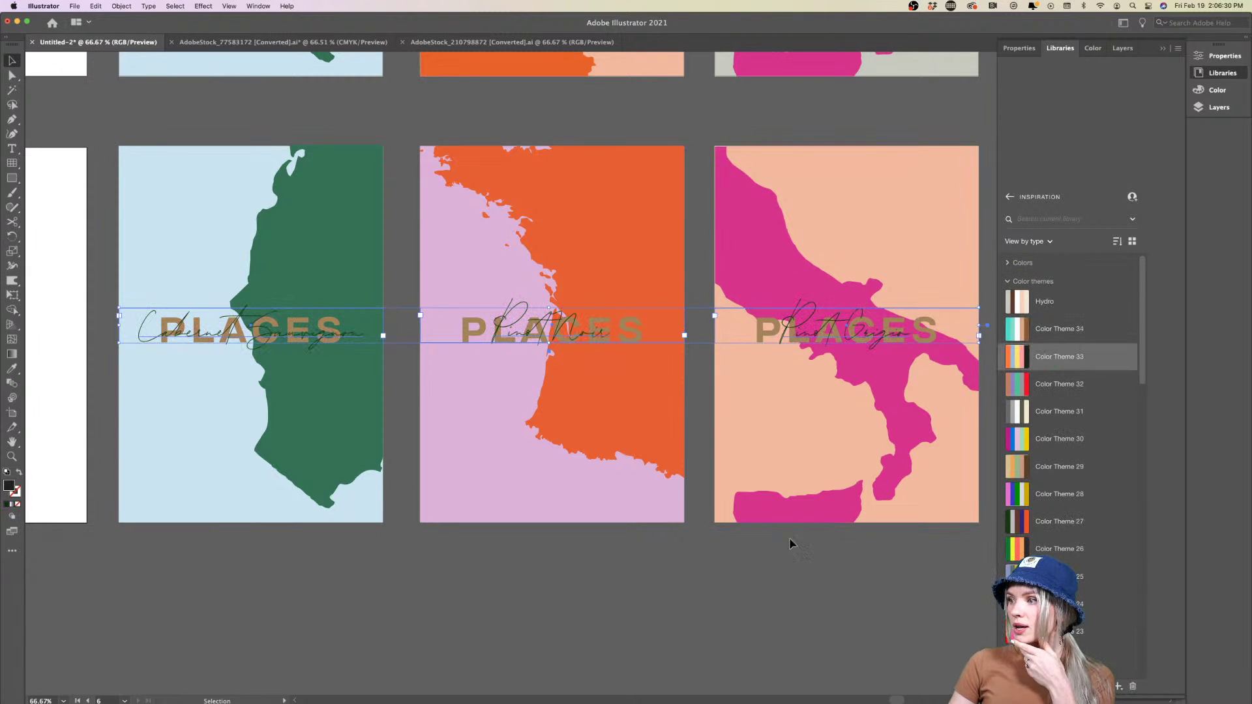
{"action": "left_click", "coordinate": [735, 558]}
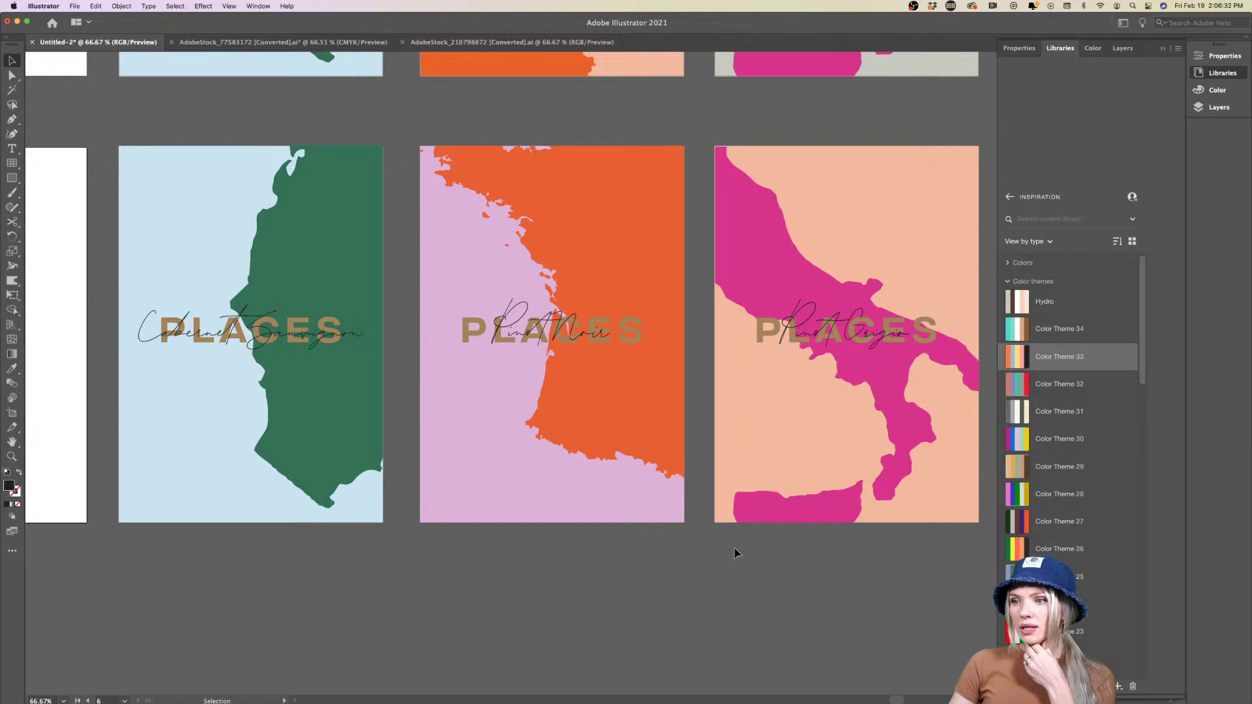
Move the Cabernet Sauvignon, Pinot Noir and Pinot Grigio scripts together just below PLACES
{"action": "scroll", "coordinate": [735, 553], "scroll_direction": "right", "scroll_amount": 3}
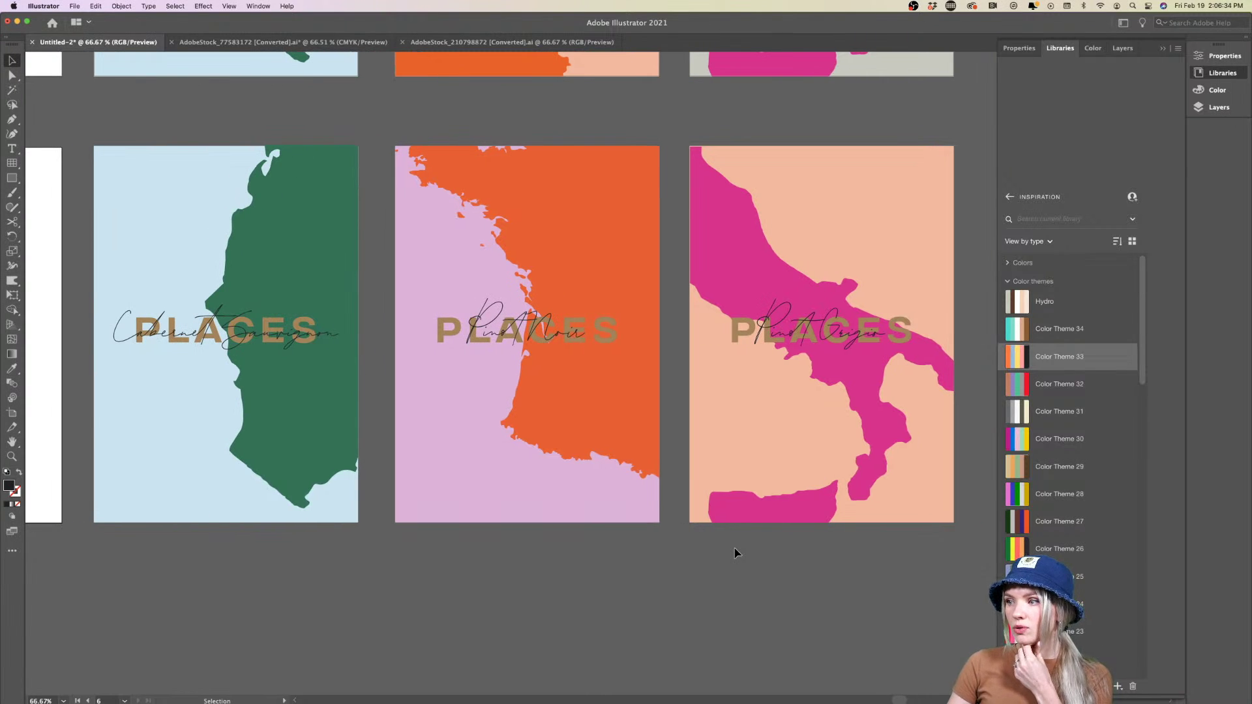
{"action": "left_click", "coordinate": [354, 335]}
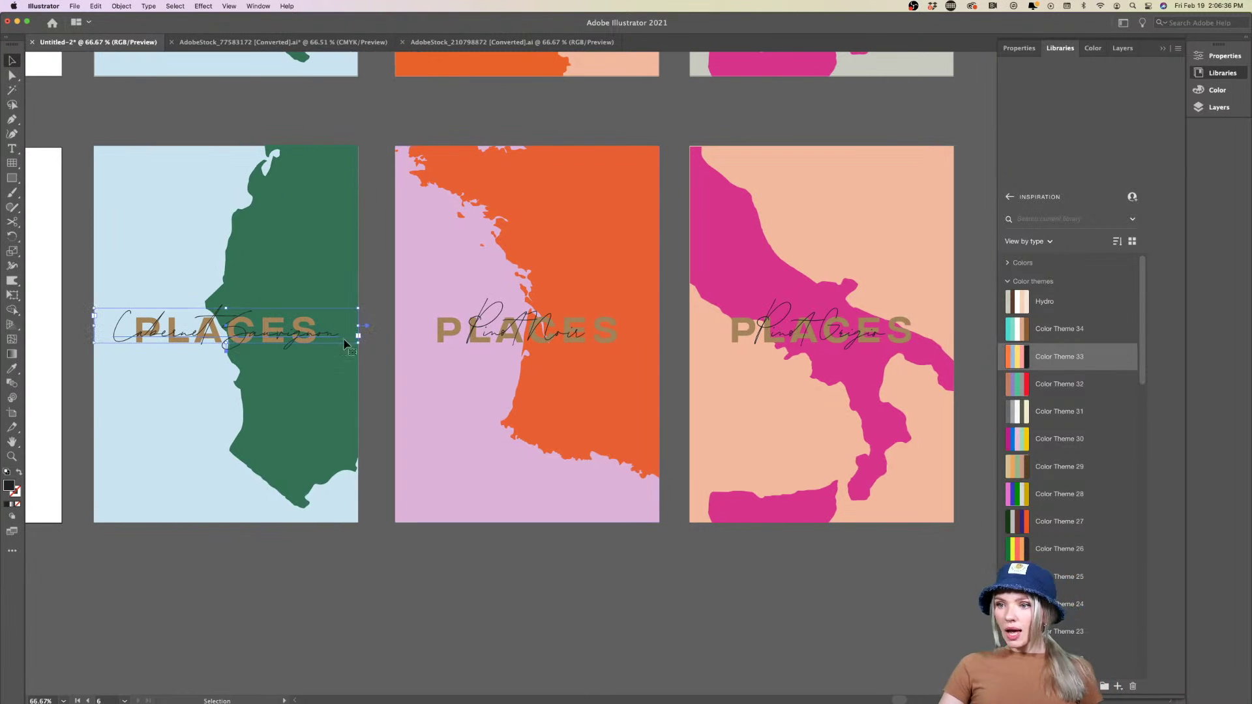
{"action": "left_click", "coordinate": [523, 331], "text": "shift"}
{"action": "left_click", "coordinate": [791, 339], "text": "shift"}
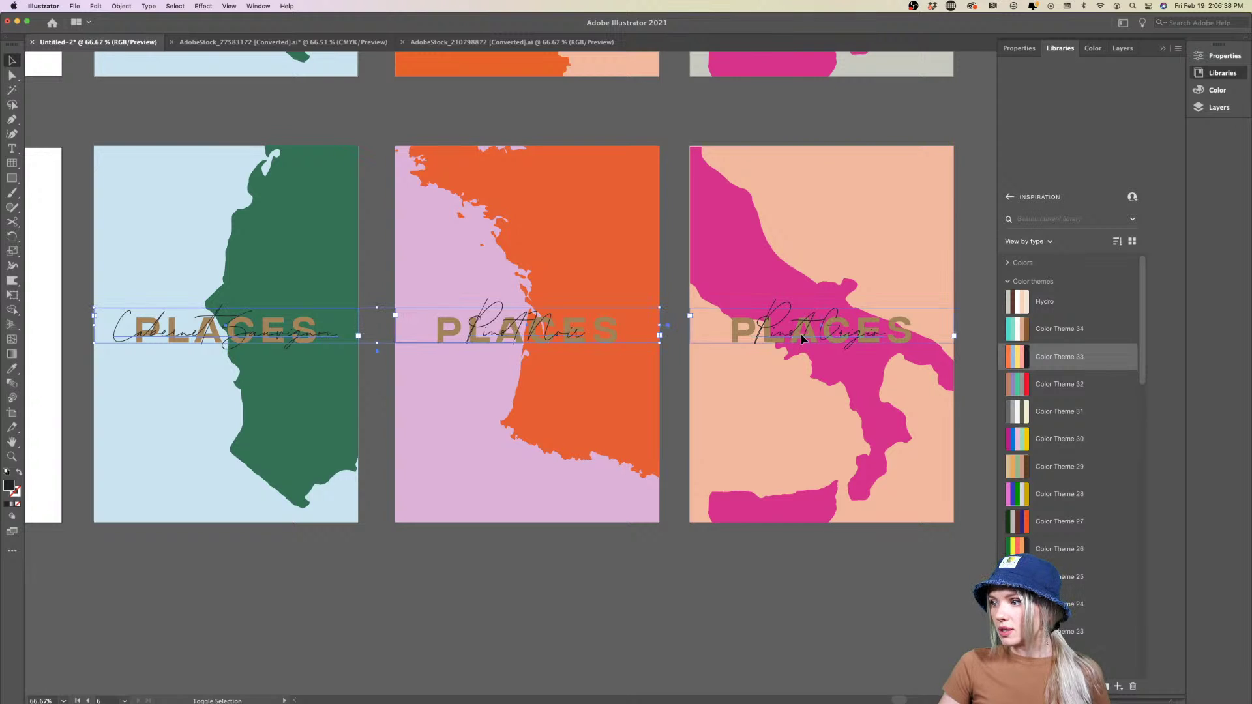
{"action": "left_click_drag", "start_coordinate": [791, 339], "coordinate": [804, 360]}
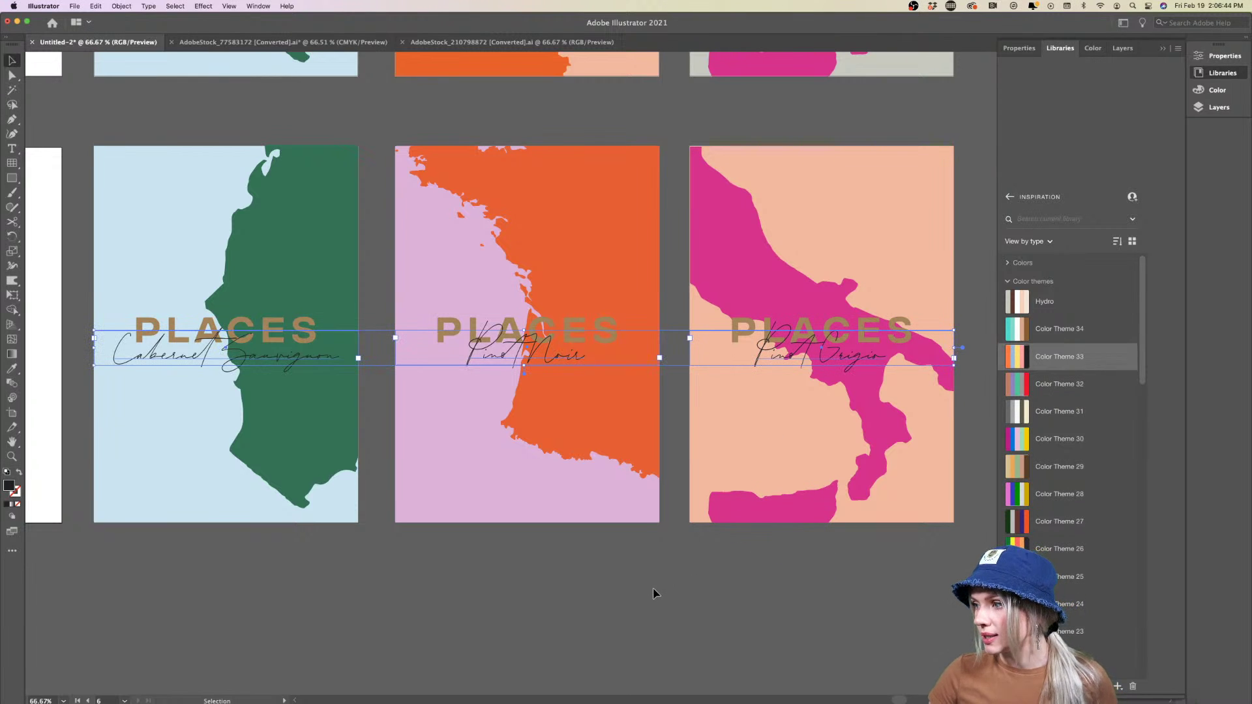
{"action": "left_click", "coordinate": [1018, 49]}
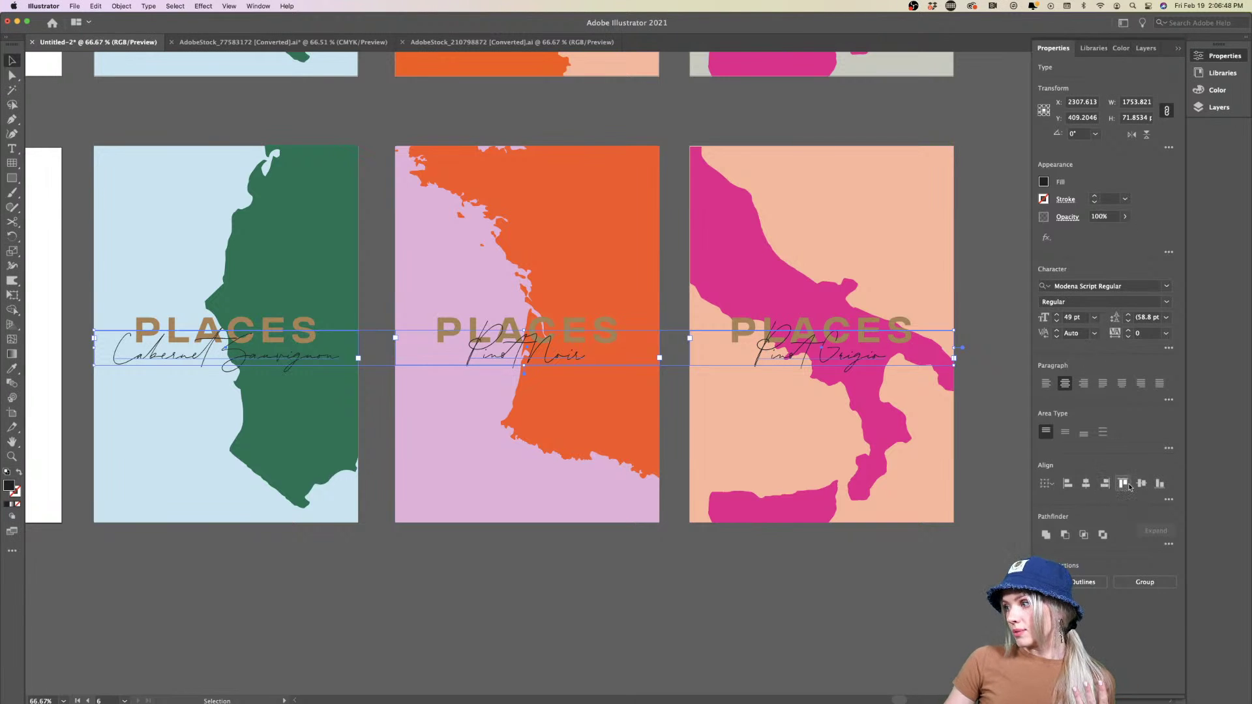
{"action": "left_click", "coordinate": [886, 569]}
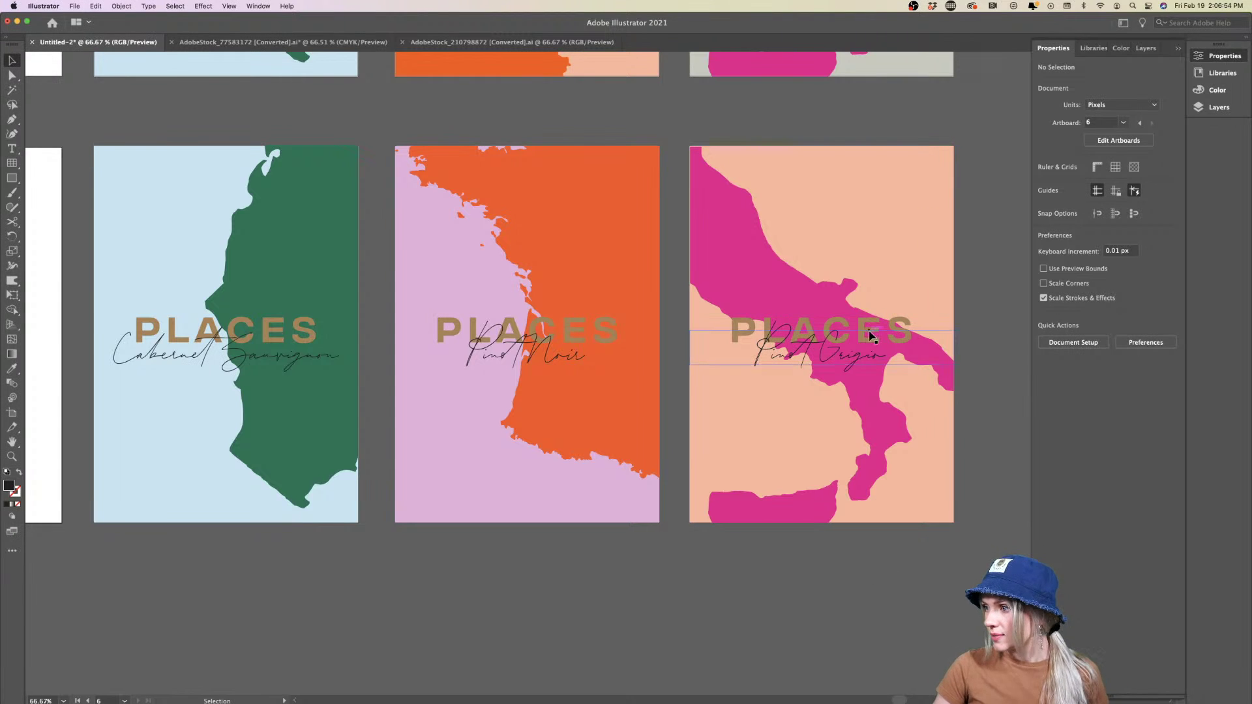
{"action": "scroll", "coordinate": [828, 598], "scroll_direction": "left", "scroll_amount": 1}
{"action": "scroll", "coordinate": [828, 598], "scroll_direction": "left", "scroll_amount": 3}
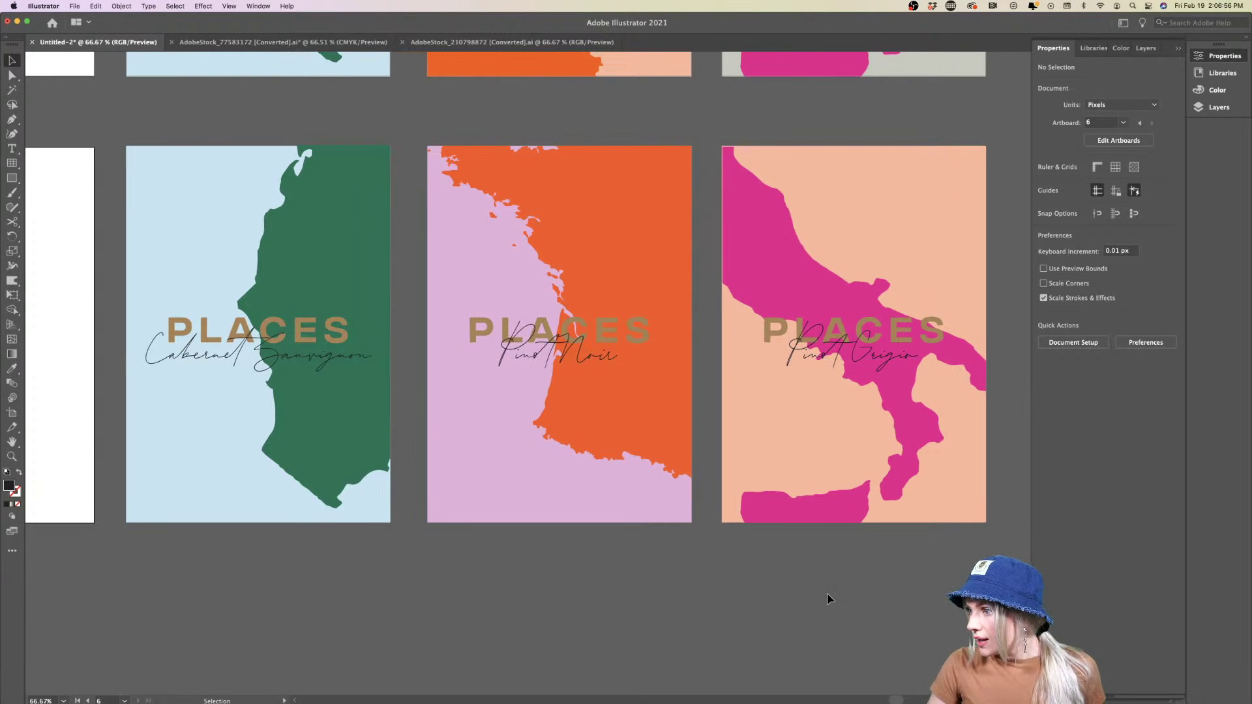
{"action": "scroll", "coordinate": [852, 413], "scroll_direction": "up", "scroll_amount": 4}
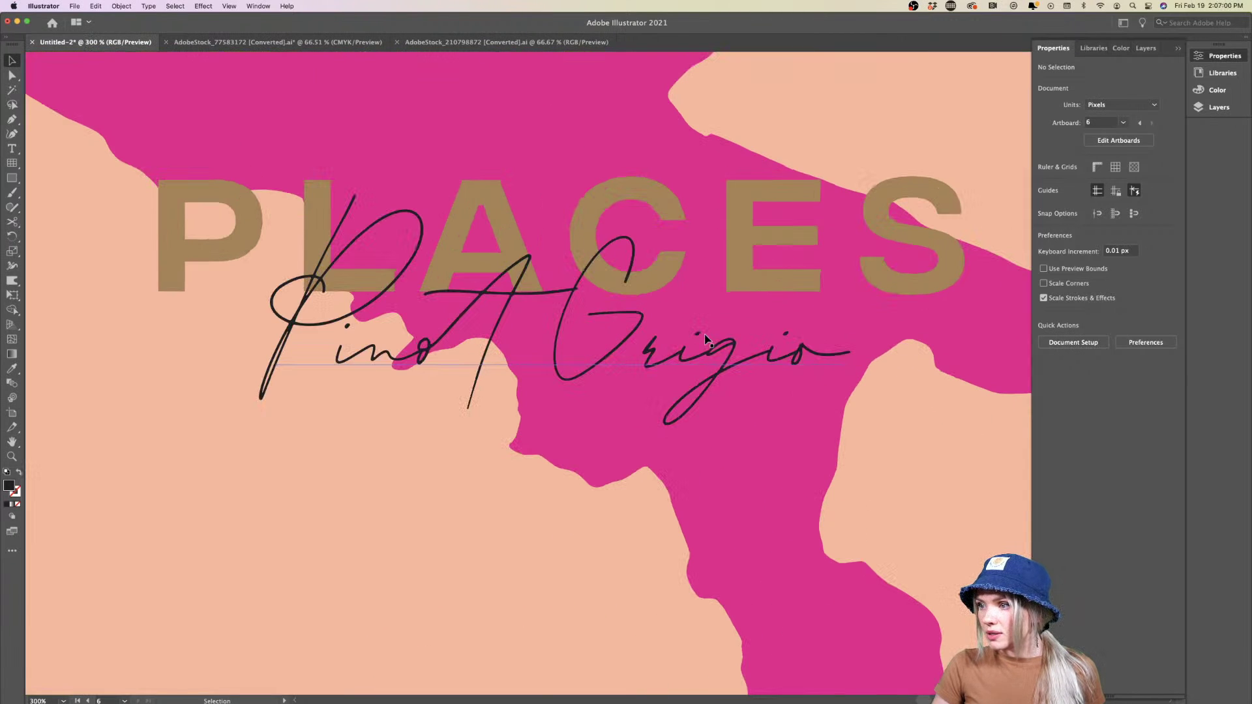
{"action": "scroll", "coordinate": [705, 339], "scroll_direction": "down", "scroll_amount": 5}
{"action": "scroll", "coordinate": [721, 355], "scroll_direction": "up", "scroll_amount": 6}
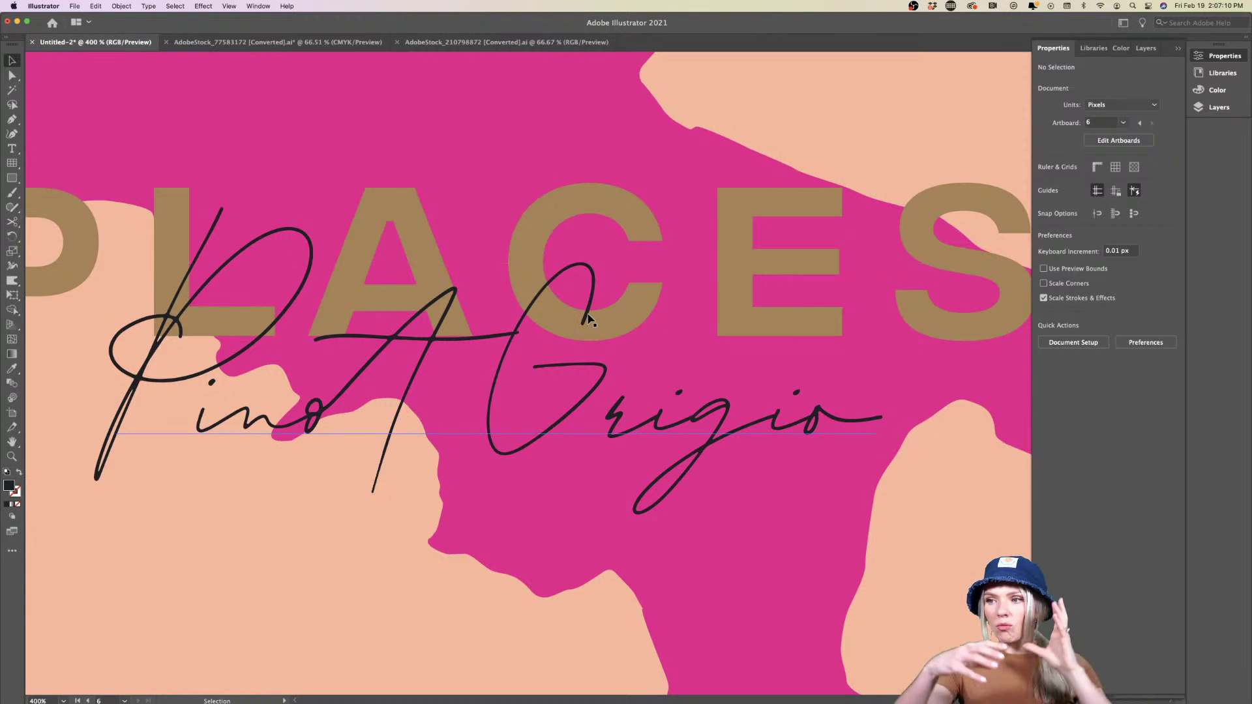
{"action": "scroll", "coordinate": [588, 319], "scroll_direction": "down", "scroll_amount": 7}
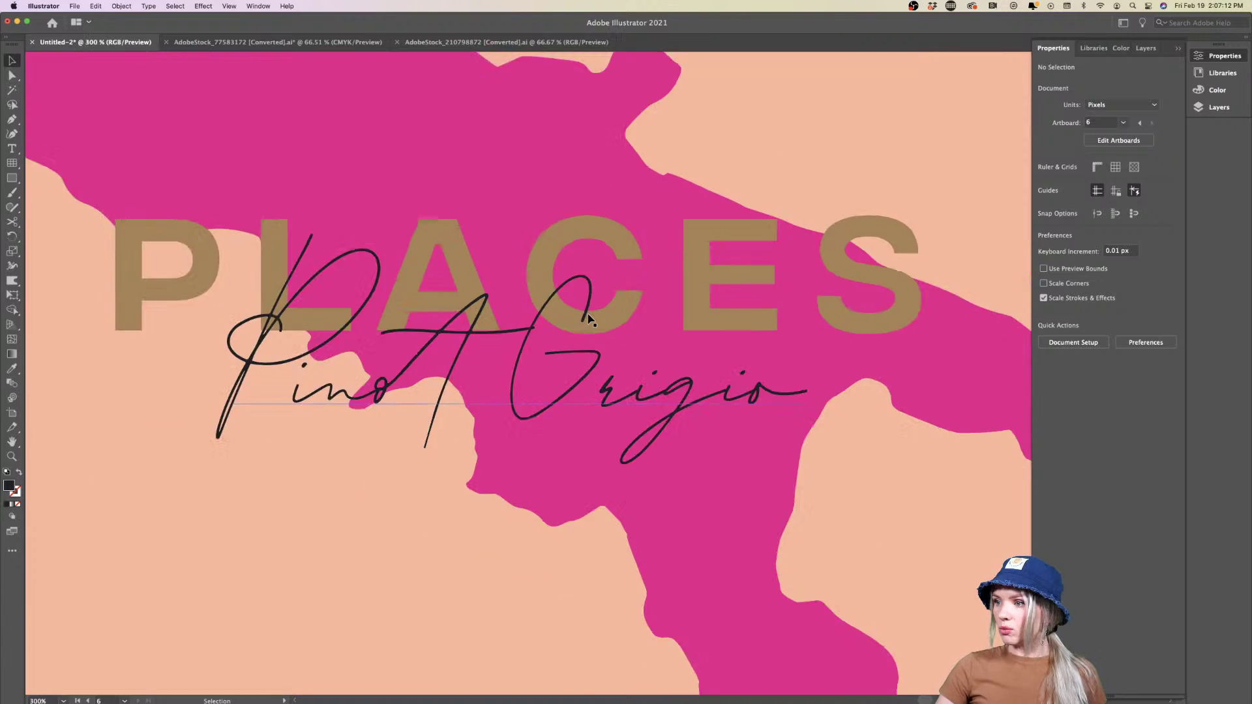
{"action": "scroll", "coordinate": [528, 428], "scroll_direction": "up", "scroll_amount": 3}
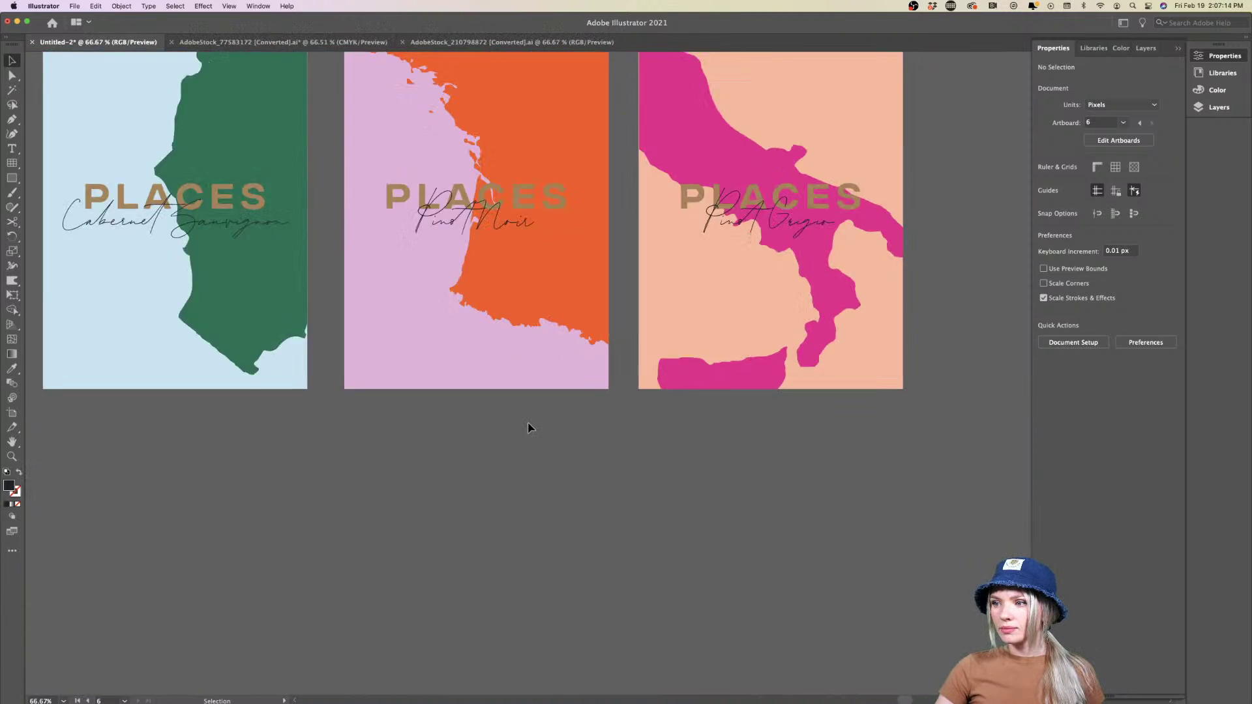
{"action": "scroll", "coordinate": [528, 427], "scroll_direction": "down", "scroll_amount": 2}
{"action": "scroll", "coordinate": [528, 427], "scroll_direction": "up", "scroll_amount": 1}
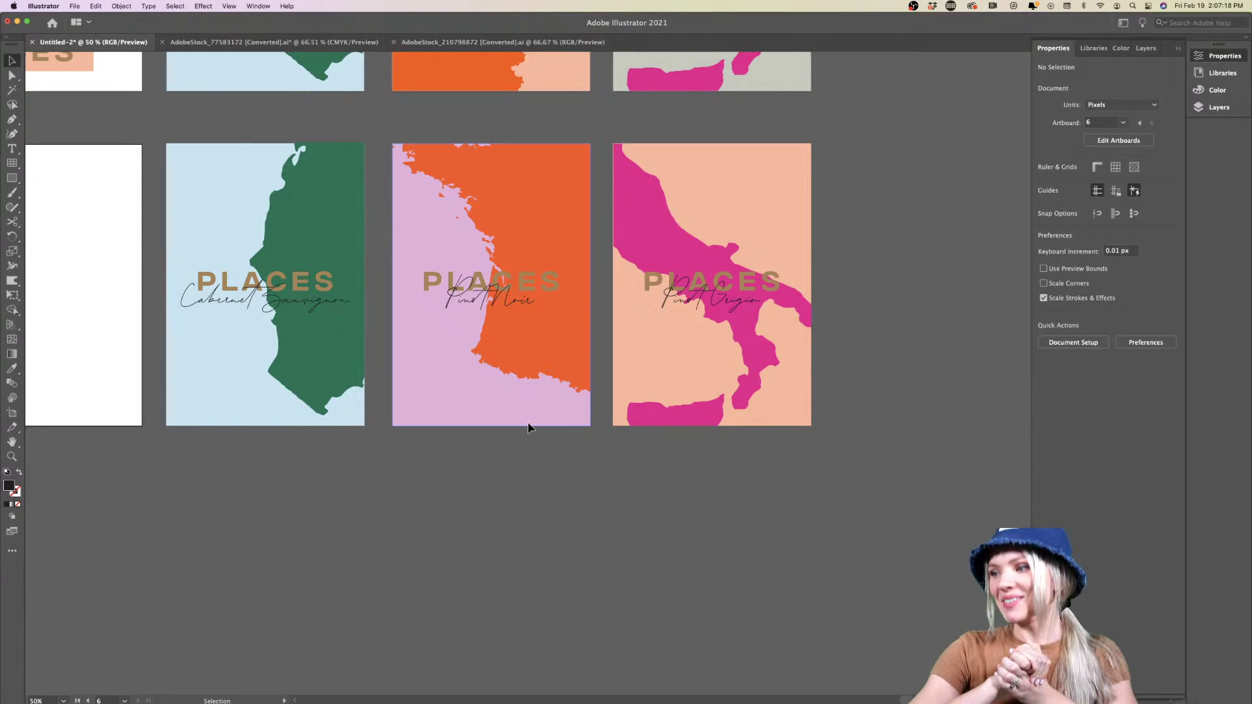
{"action": "scroll", "coordinate": [528, 427], "scroll_direction": "up", "scroll_amount": 8}
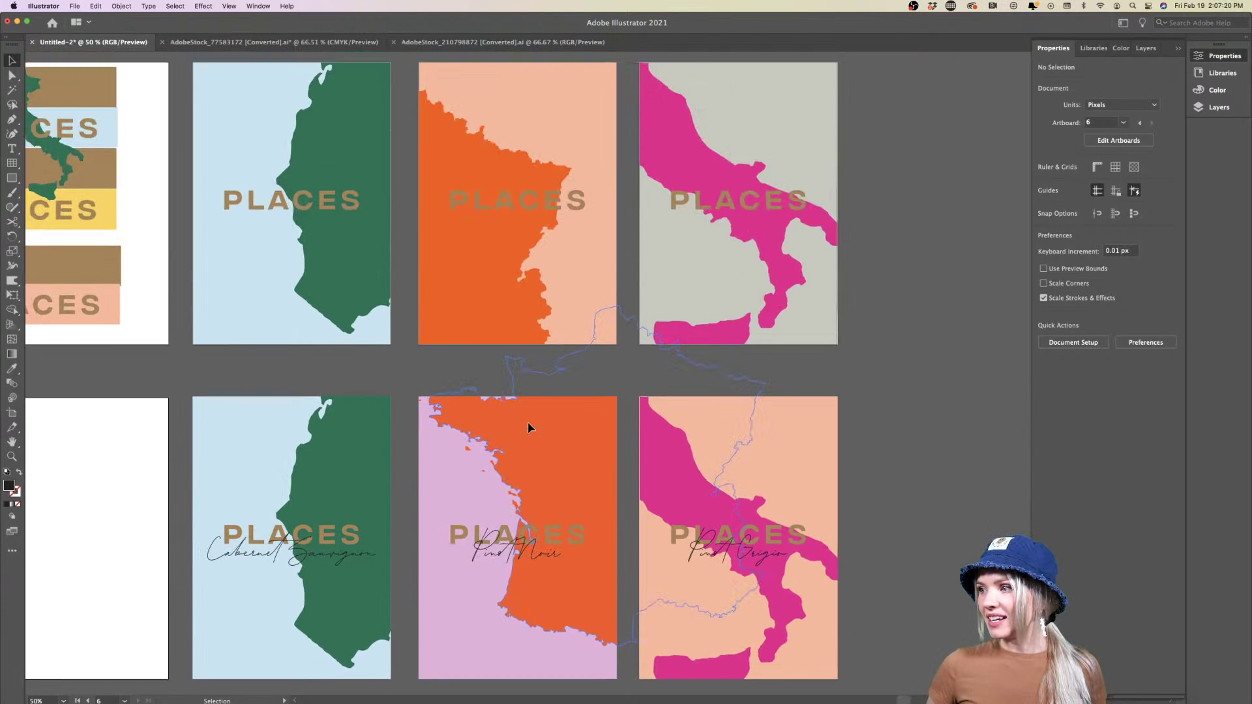
{"action": "scroll", "coordinate": [528, 427], "scroll_direction": "down", "scroll_amount": 5}
{"action": "scroll", "coordinate": [528, 428], "scroll_direction": "left", "scroll_amount": 15}
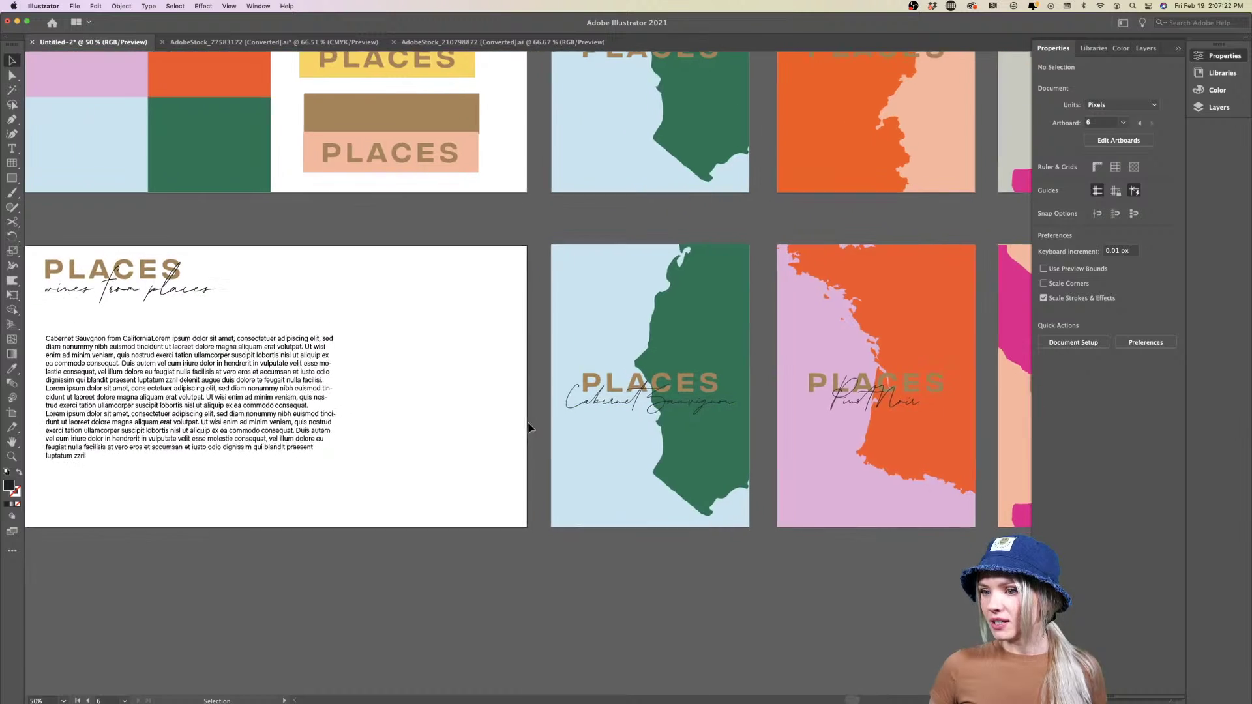
{"action": "scroll", "coordinate": [528, 427], "scroll_direction": "up", "scroll_amount": 7}
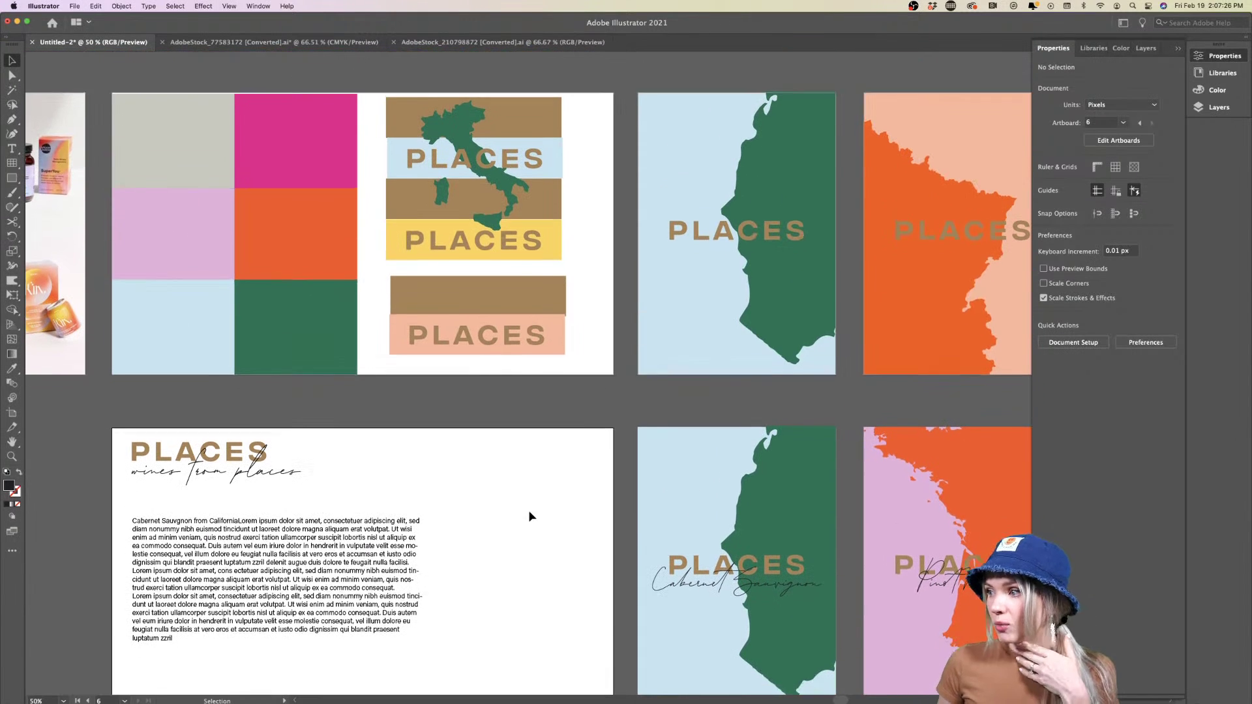
{"action": "scroll", "coordinate": [528, 510], "scroll_direction": "down", "scroll_amount": 5}
{"action": "scroll", "coordinate": [529, 510], "scroll_direction": "right", "scroll_amount": 12}
{"action": "scroll", "coordinate": [528, 510], "scroll_direction": "up", "scroll_amount": 6}
{"action": "scroll", "coordinate": [528, 510], "scroll_direction": "left", "scroll_amount": 5}
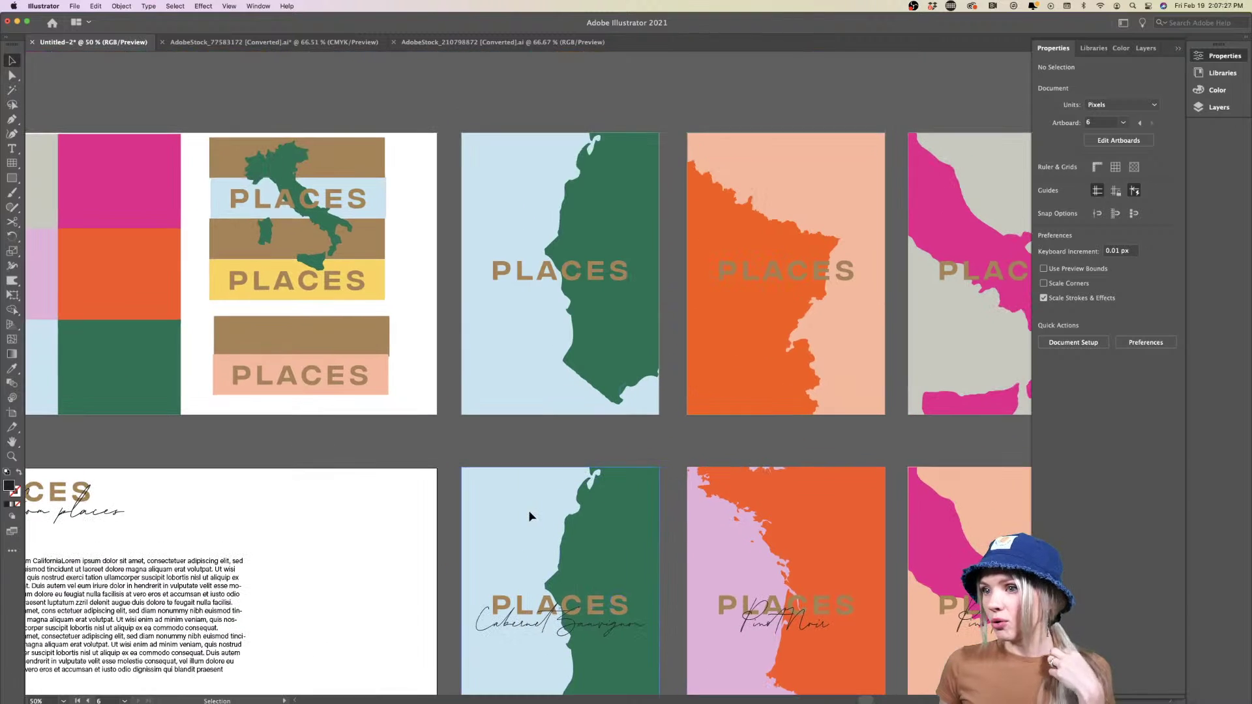
{"action": "left_click", "coordinate": [333, 229]}
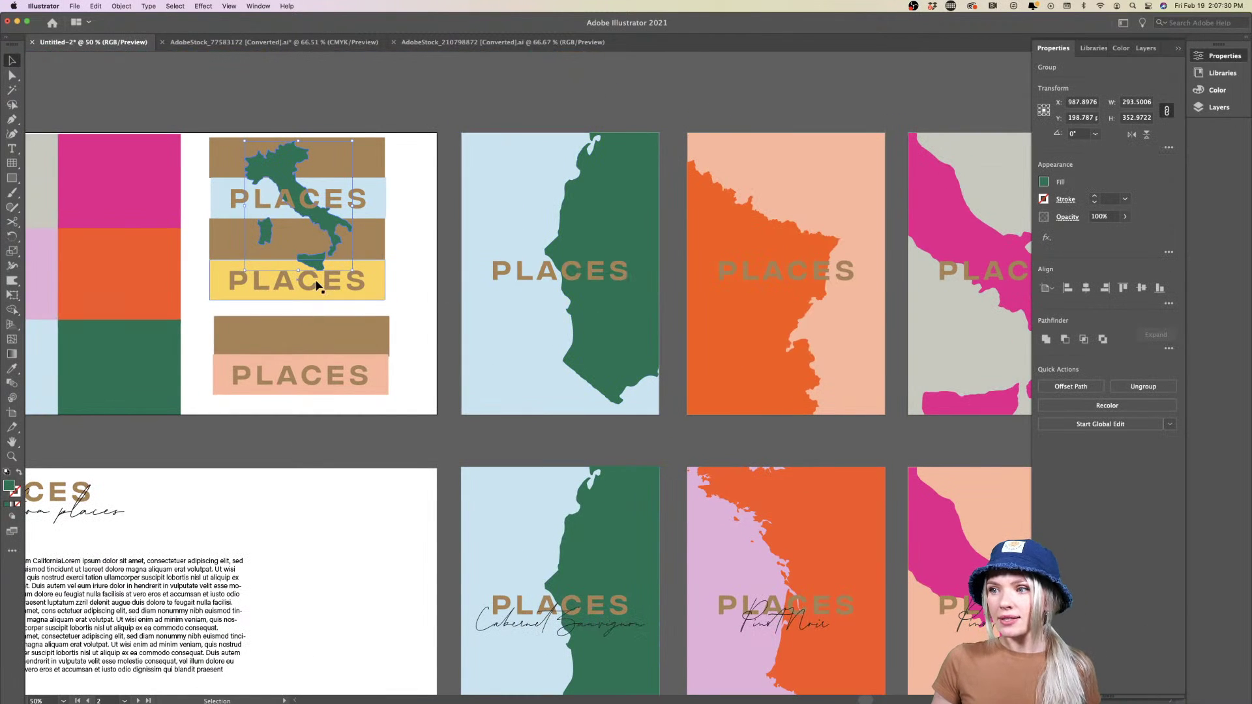
{"action": "scroll", "coordinate": [320, 280], "scroll_direction": "down", "scroll_amount": 1}
Delete the striped PLACES badges and place a shrunken copy of the green coastline
{"action": "left_click_drag", "start_coordinate": [395, 159], "coordinate": [245, 366]}
{"action": "key", "text": "Delete"}
{"action": "left_click", "coordinate": [502, 260]}
{"action": "double_click", "coordinate": [502, 261]}
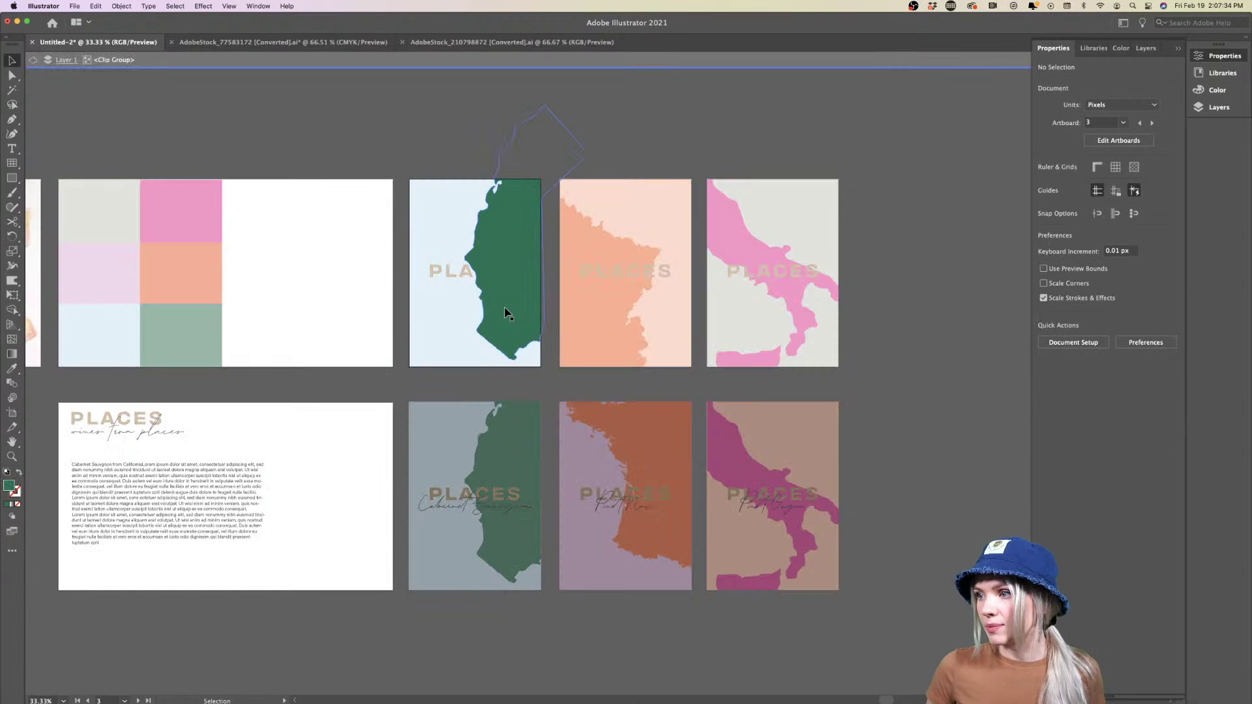
{"action": "double_click", "coordinate": [289, 288]}
{"action": "key", "text": "cmd+v"}
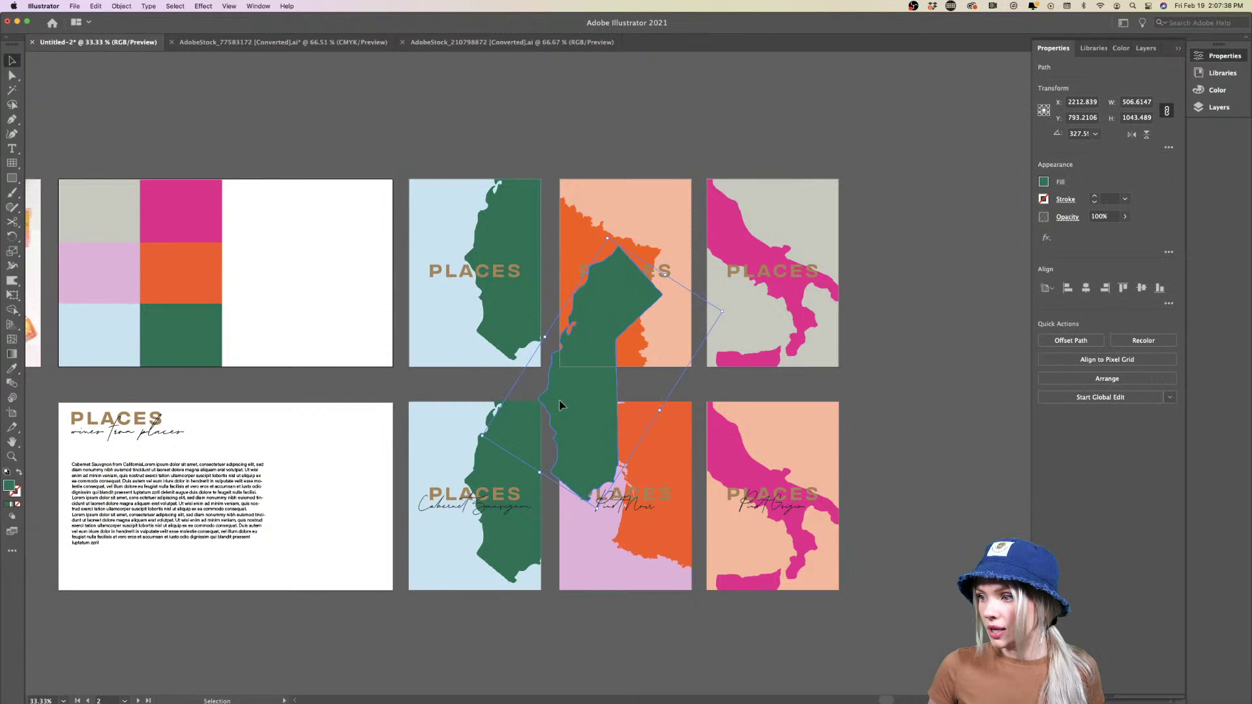
{"action": "left_click_drag", "start_coordinate": [559, 405], "coordinate": [365, 312]}
{"action": "left_click_drag", "start_coordinate": [411, 349], "coordinate": [268, 251]}
{"action": "left_click", "coordinate": [394, 335]}
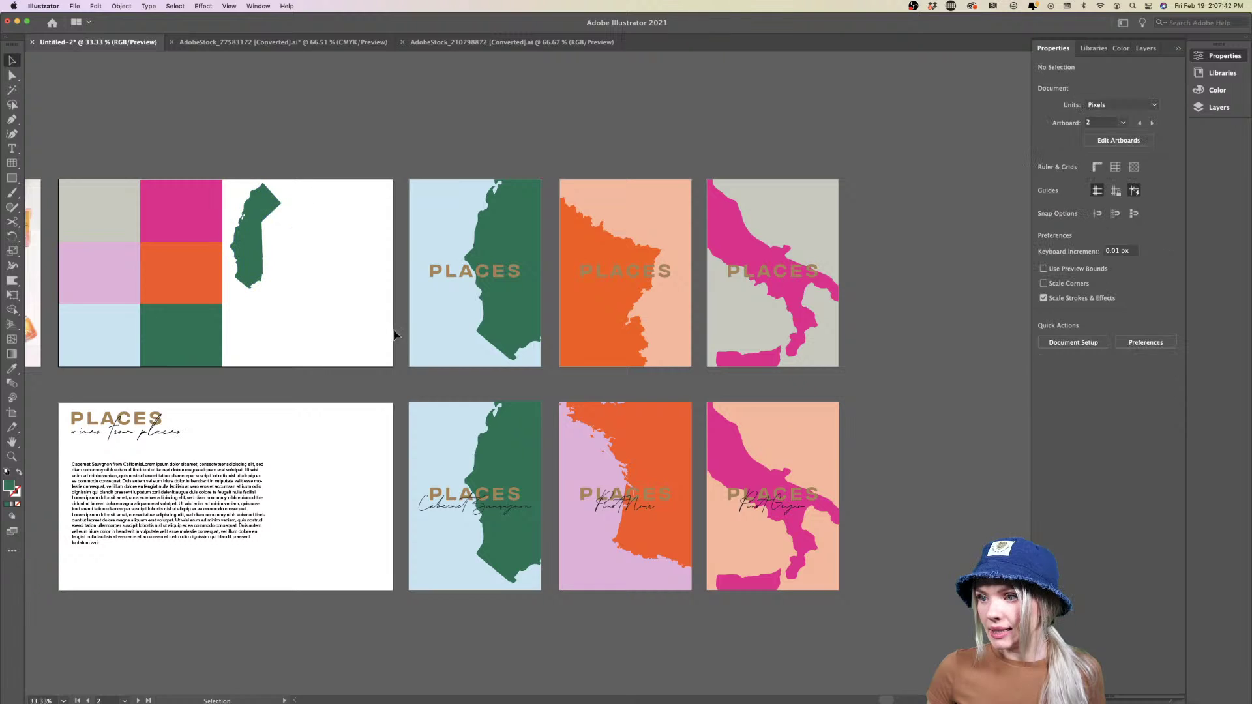
Copy the orange France map onto the mood board and shrink it
{"action": "double_click", "coordinate": [606, 307]}
{"action": "left_click", "coordinate": [607, 308]}
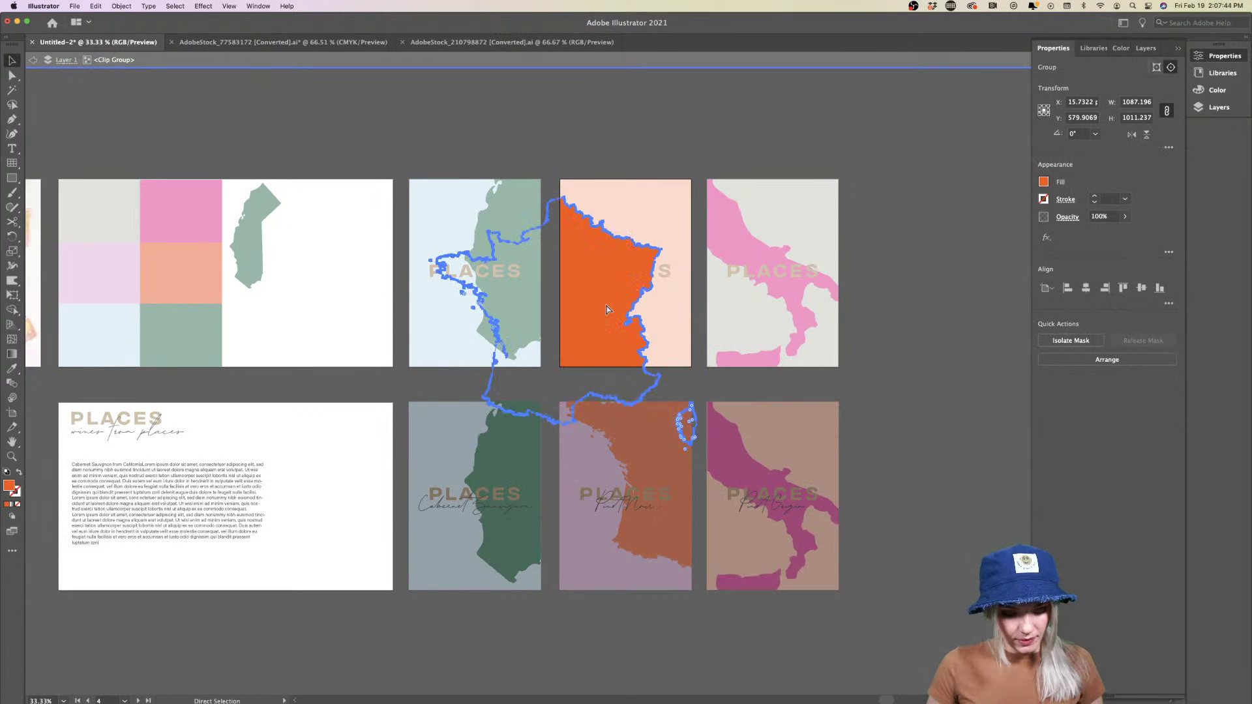
{"action": "key", "text": "ctrl+c"}
{"action": "double_click", "coordinate": [331, 267]}
{"action": "key", "text": "ctrl+v"}
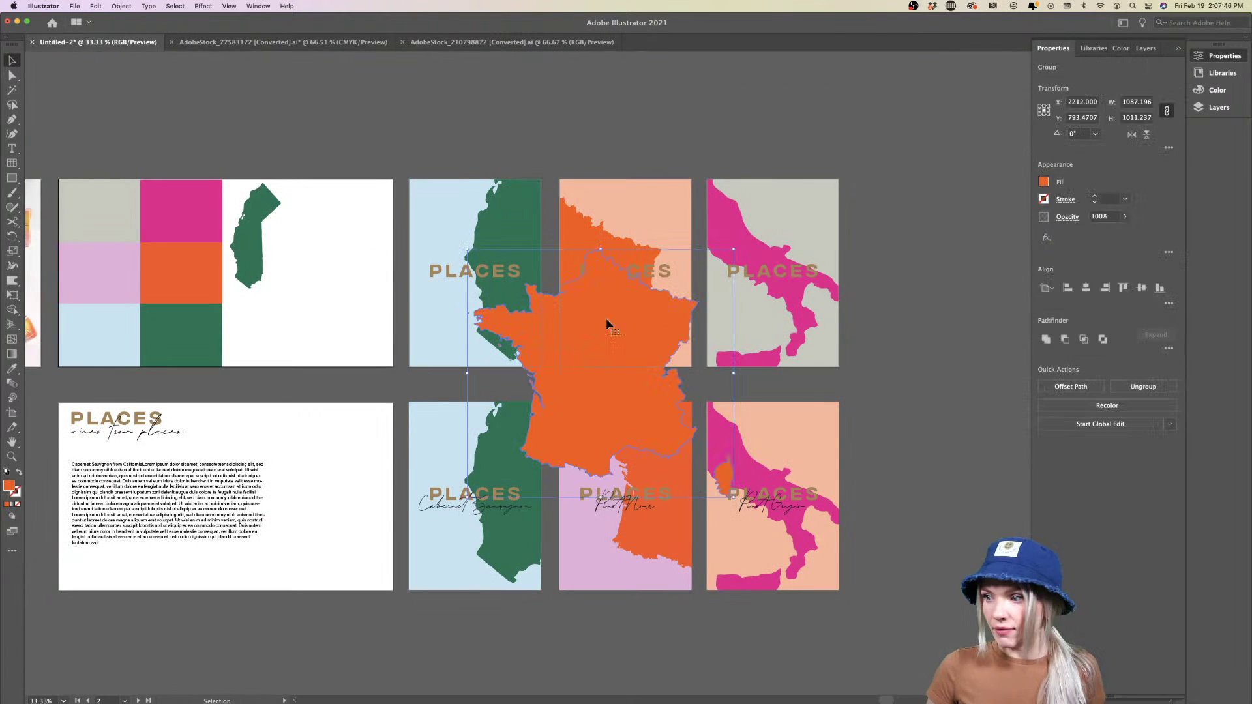
{"action": "left_click_drag", "start_coordinate": [607, 324], "coordinate": [343, 262]}
{"action": "left_click_drag", "start_coordinate": [470, 312], "coordinate": [347, 232]}
Paste a shrunken copy of the pink Italy map beside France on the mood board
{"action": "left_click", "coordinate": [733, 259]}
{"action": "double_click", "coordinate": [733, 258]}
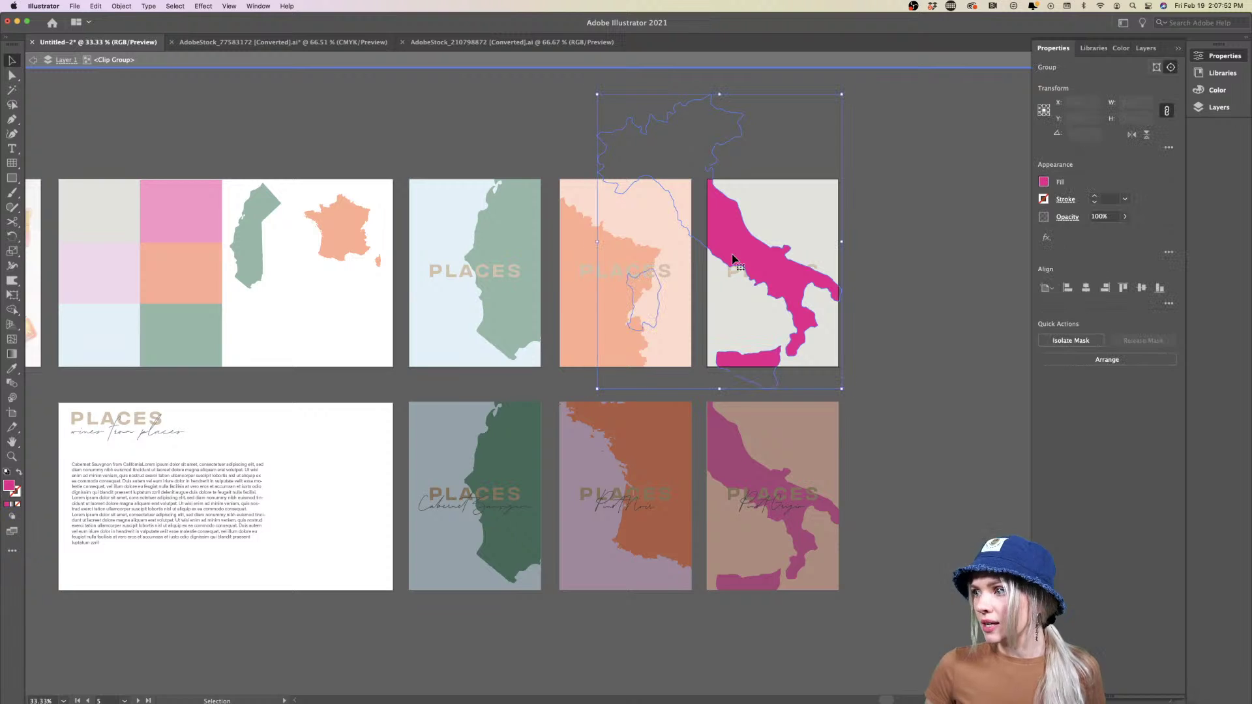
{"action": "double_click", "coordinate": [352, 326]}
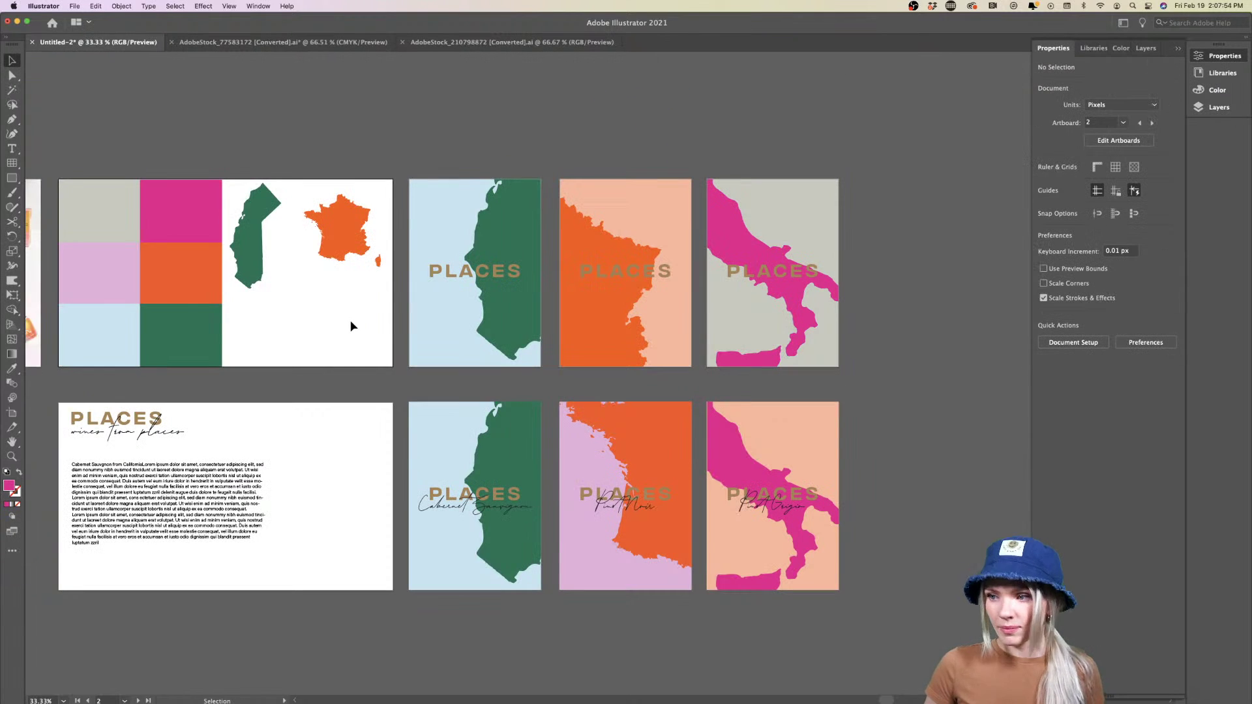
{"action": "key", "text": "cmd+v"}
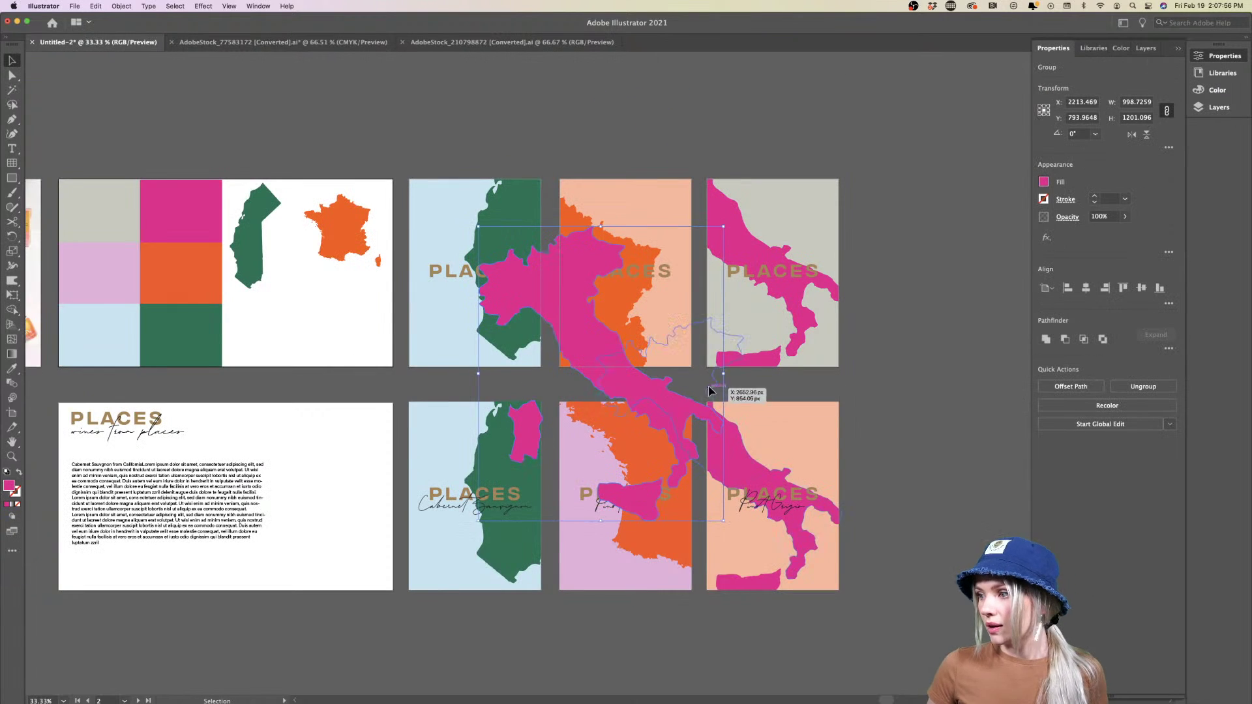
{"action": "left_click_drag", "start_coordinate": [710, 390], "coordinate": [342, 269]}
{"action": "left_click_drag", "start_coordinate": [259, 231], "coordinate": [307, 257]}
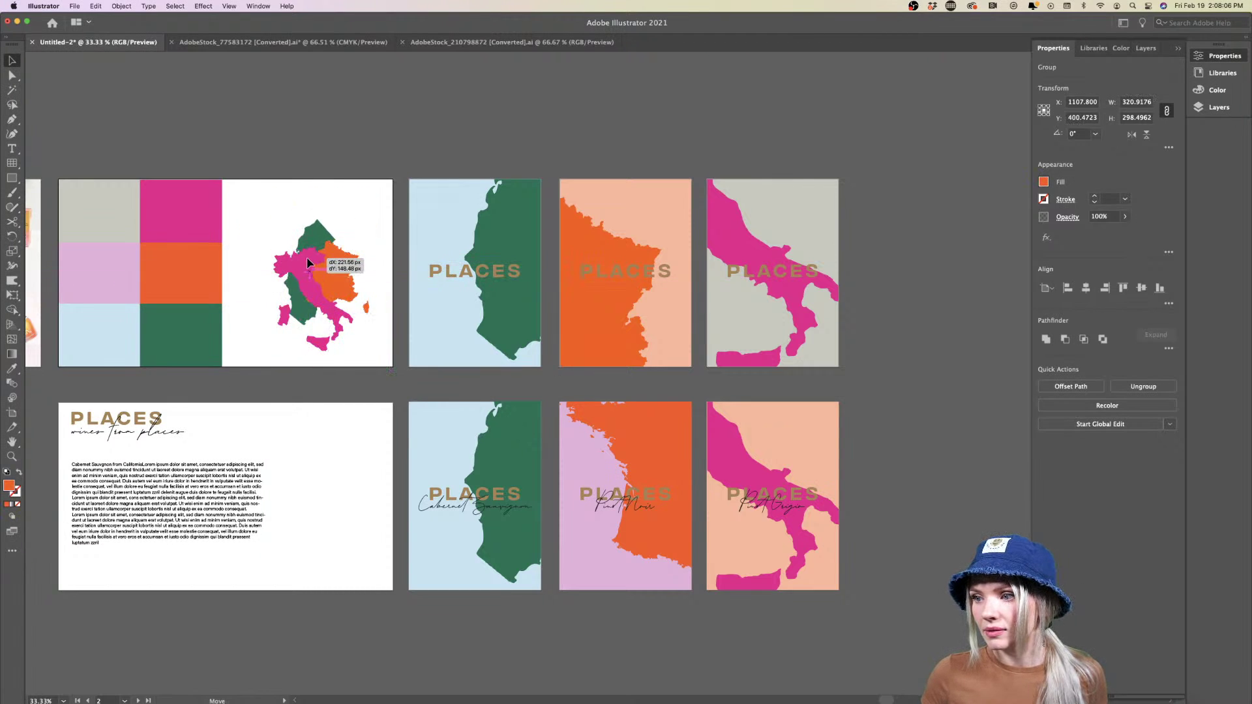
{"action": "left_click", "coordinate": [349, 236]}
Rearrange the coastline, France and Italy maps into a cluster on the mood board
{"action": "scroll", "coordinate": [349, 236], "scroll_direction": "up", "scroll_amount": 3}
{"action": "scroll", "coordinate": [349, 236], "scroll_direction": "left", "scroll_amount": 5}
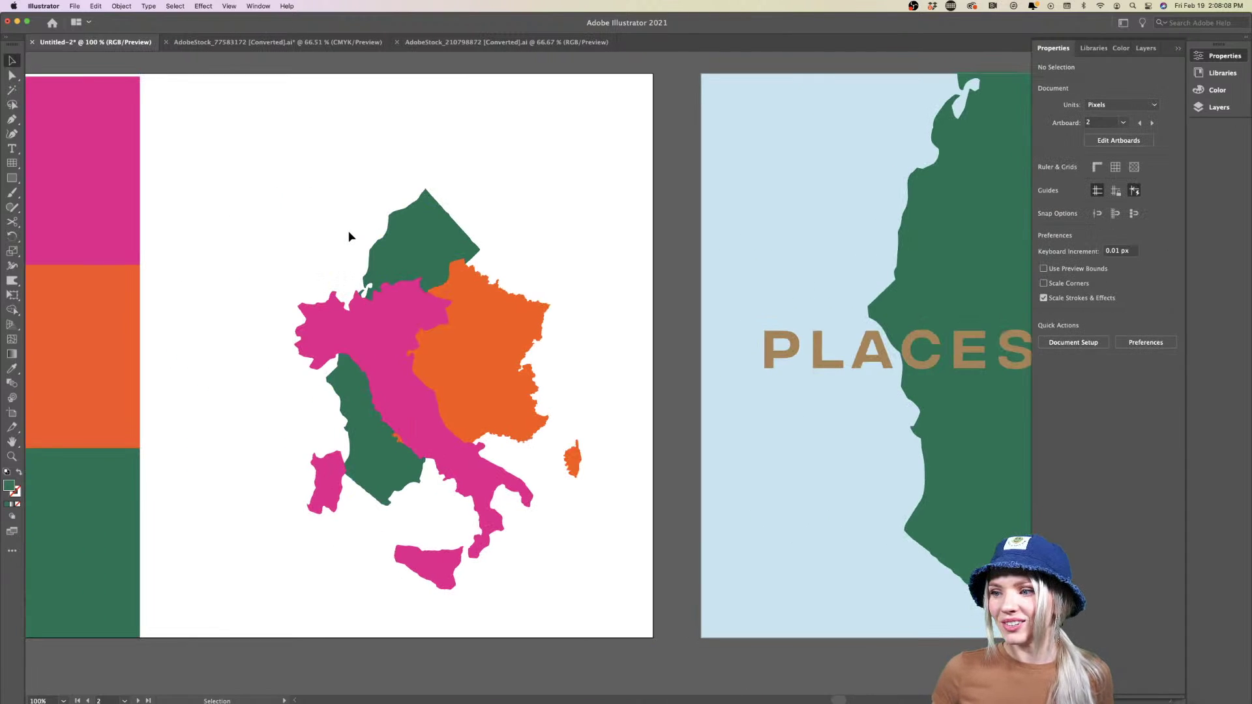
{"action": "left_click_drag", "start_coordinate": [392, 243], "coordinate": [265, 153]}
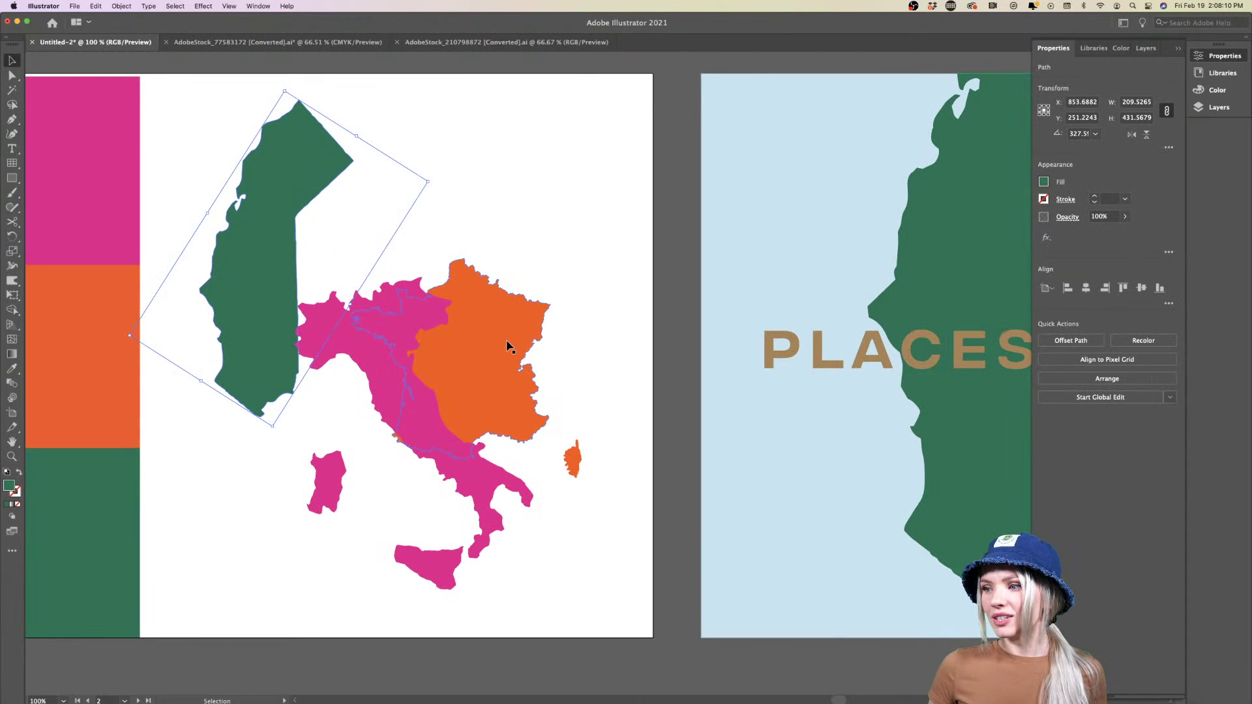
{"action": "left_click_drag", "start_coordinate": [514, 333], "coordinate": [564, 233]}
{"action": "left_click_drag", "start_coordinate": [395, 398], "coordinate": [323, 346]}
{"action": "left_click_drag", "start_coordinate": [481, 298], "coordinate": [376, 279]}
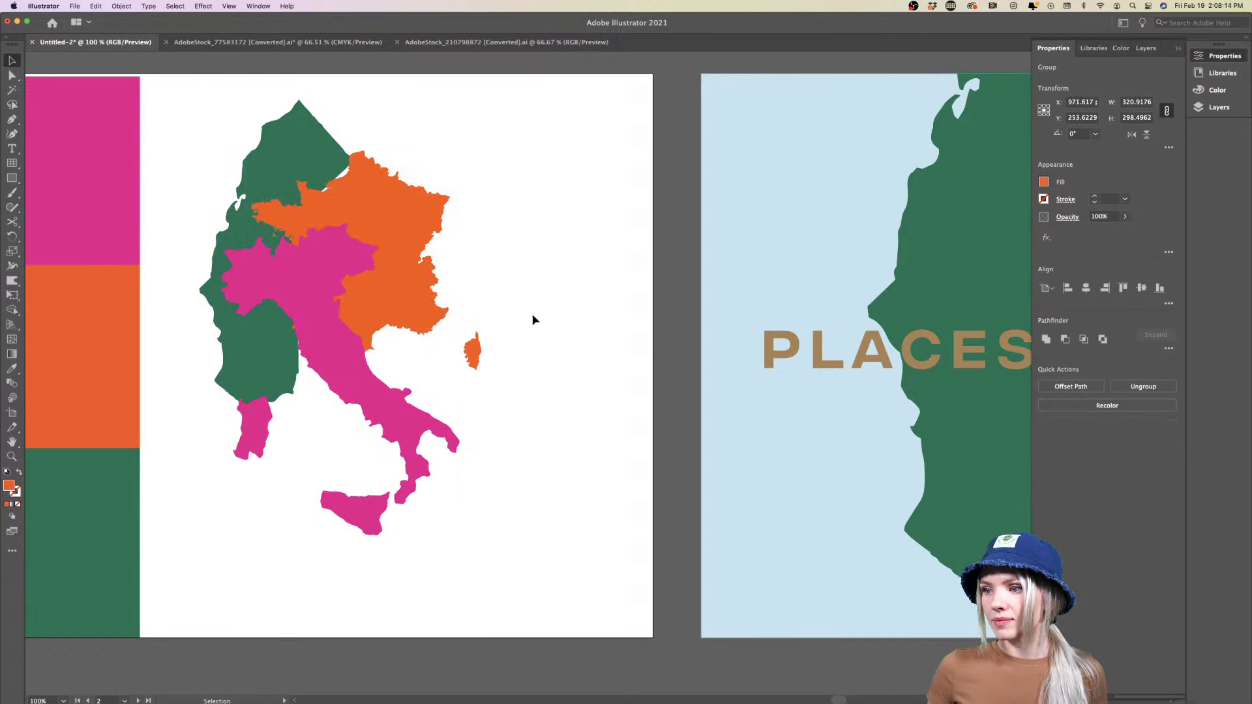
{"action": "left_click", "coordinate": [551, 365]}
Position Italy below France, clear of the green coastline
{"action": "key", "text": "super+minus"}
{"action": "key", "text": "super+minus"}
{"action": "left_click_drag", "start_coordinate": [480, 323], "coordinate": [553, 306]}
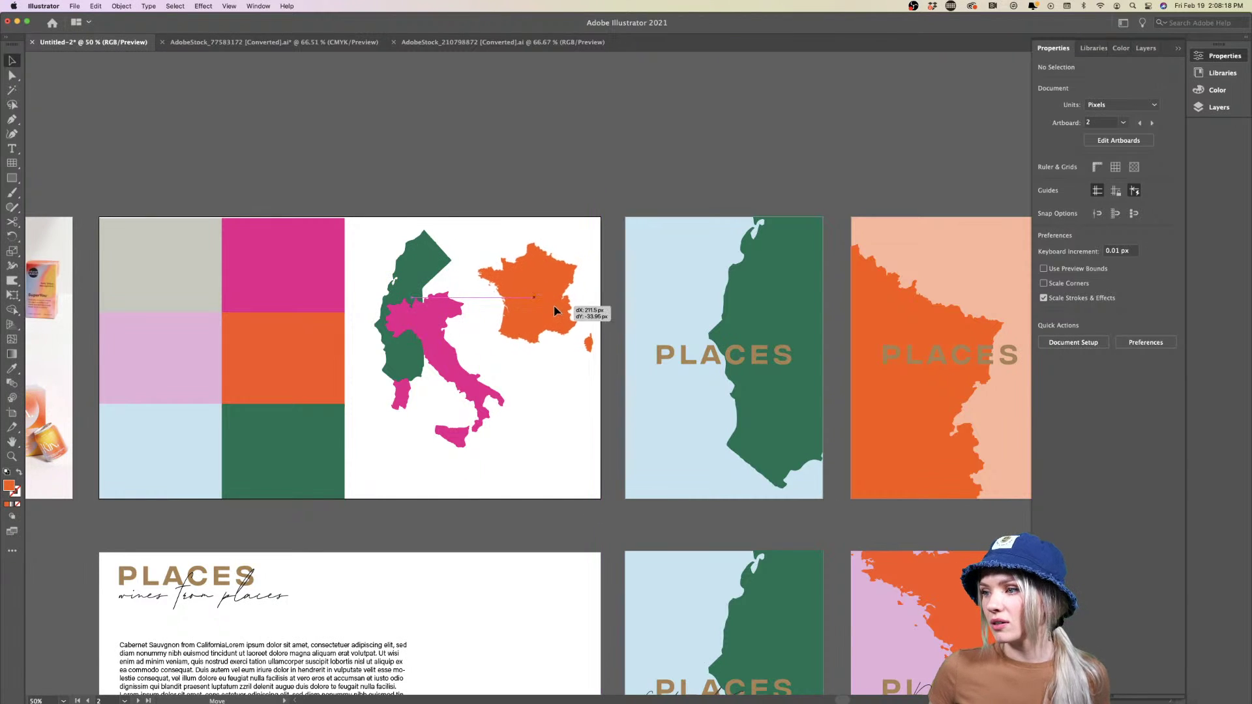
{"action": "left_click_drag", "start_coordinate": [467, 369], "coordinate": [503, 388]}
{"action": "left_click", "coordinate": [515, 348]}
{"action": "left_click", "coordinate": [557, 296]}
{"action": "left_click", "coordinate": [585, 424]}
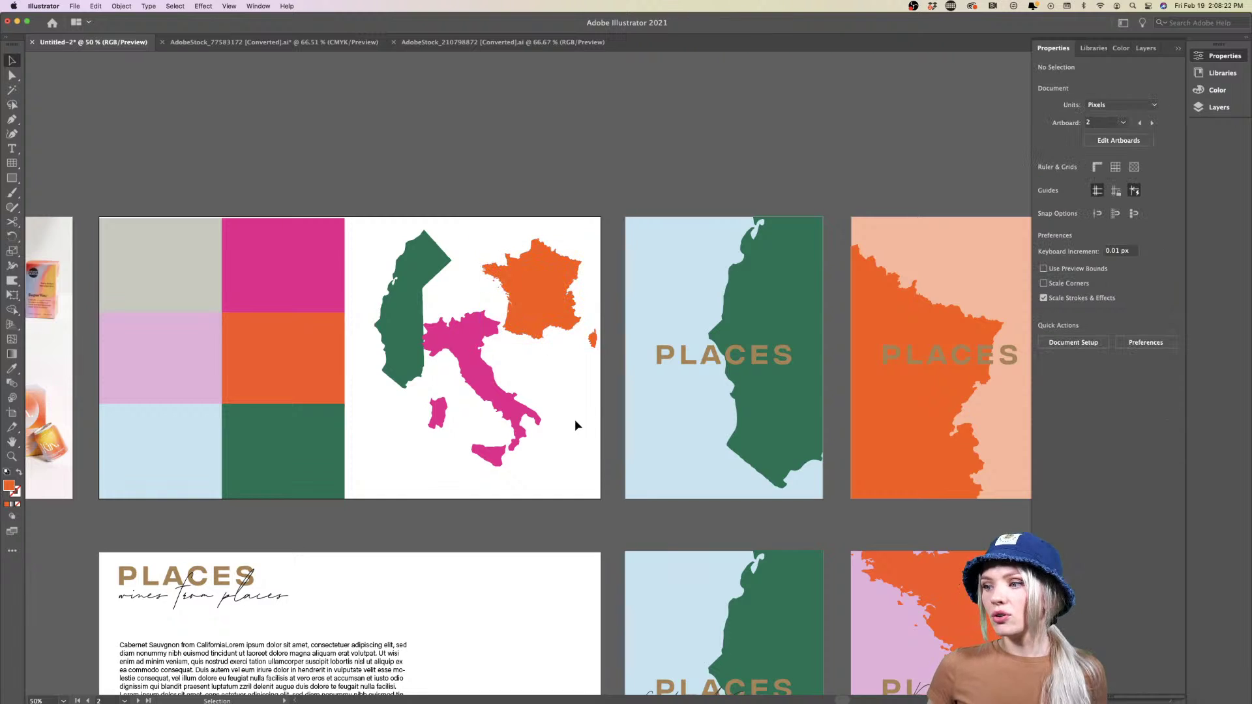
{"action": "key", "text": "super+minus"}
{"action": "key", "text": "super+minus"}
{"action": "key", "text": "super+equal"}
{"action": "scroll", "coordinate": [578, 511], "scroll_direction": "right", "scroll_amount": 3}
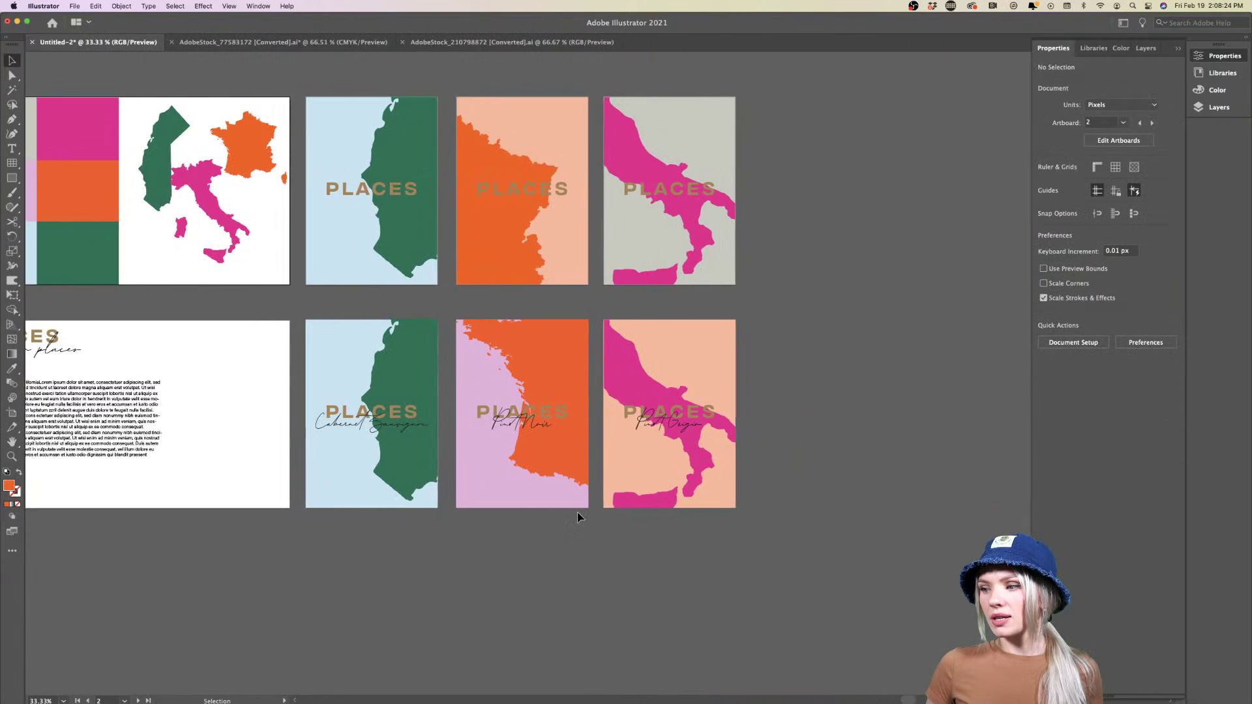
{"action": "key", "text": "super+equal"}
{"action": "scroll", "coordinate": [580, 517], "scroll_direction": "left", "scroll_amount": 3}
{"action": "scroll", "coordinate": [580, 517], "scroll_direction": "up", "scroll_amount": 2}
{"action": "key", "text": "super+equal"}
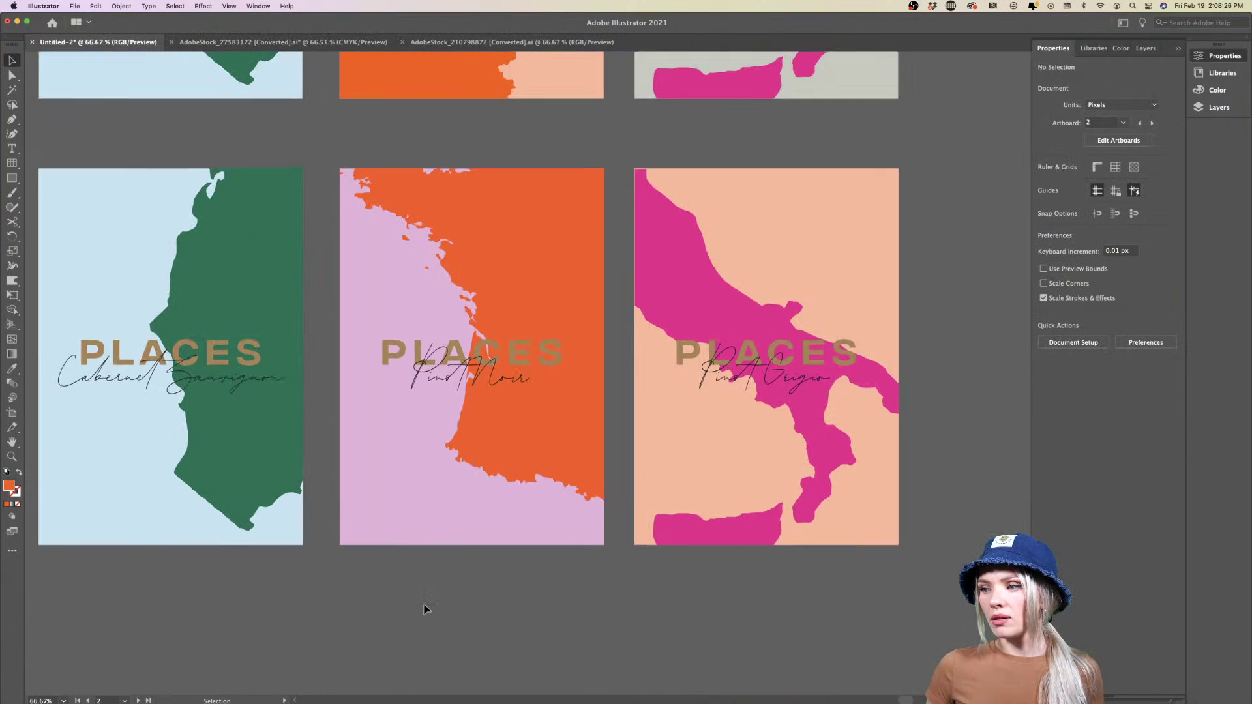
{"action": "scroll", "coordinate": [425, 609], "scroll_direction": "left", "scroll_amount": 3}
{"action": "scroll", "coordinate": [425, 610], "scroll_direction": "up", "scroll_amount": 1}
{"action": "scroll", "coordinate": [424, 609], "scroll_direction": "right", "scroll_amount": 2}
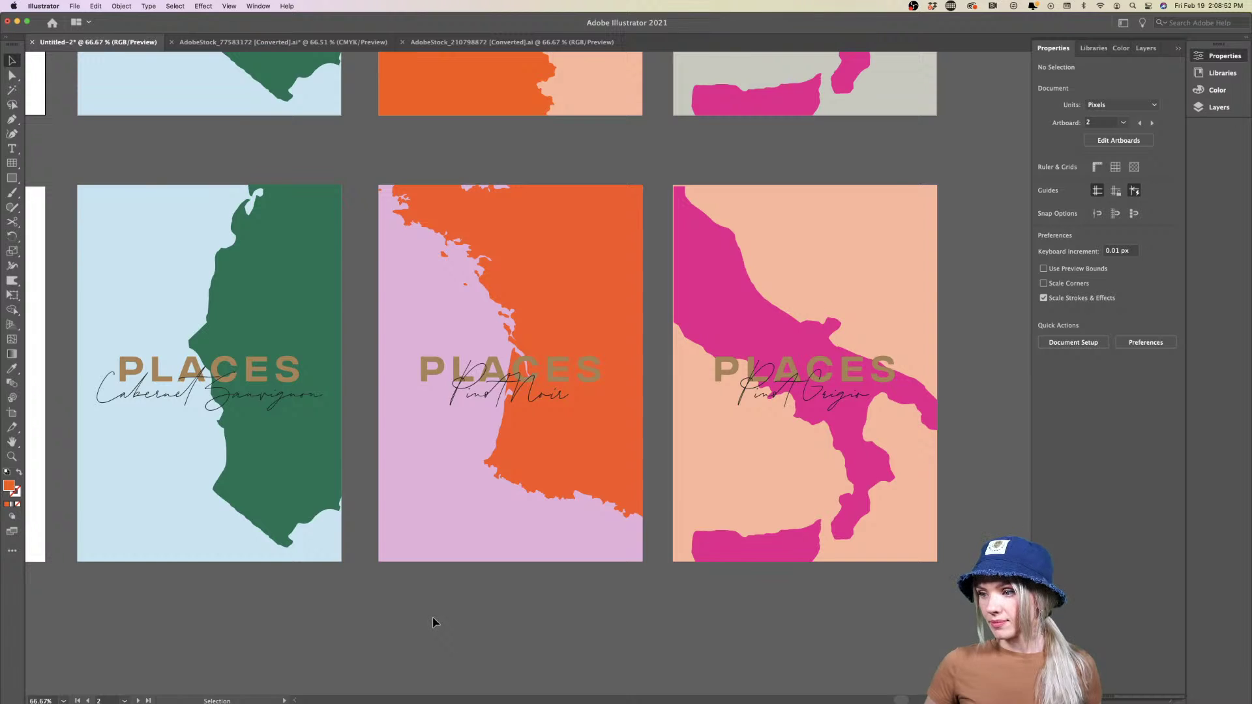
{"action": "scroll", "coordinate": [433, 622], "scroll_direction": "down", "scroll_amount": 5}
{"action": "scroll", "coordinate": [433, 622], "scroll_direction": "up", "scroll_amount": 2}
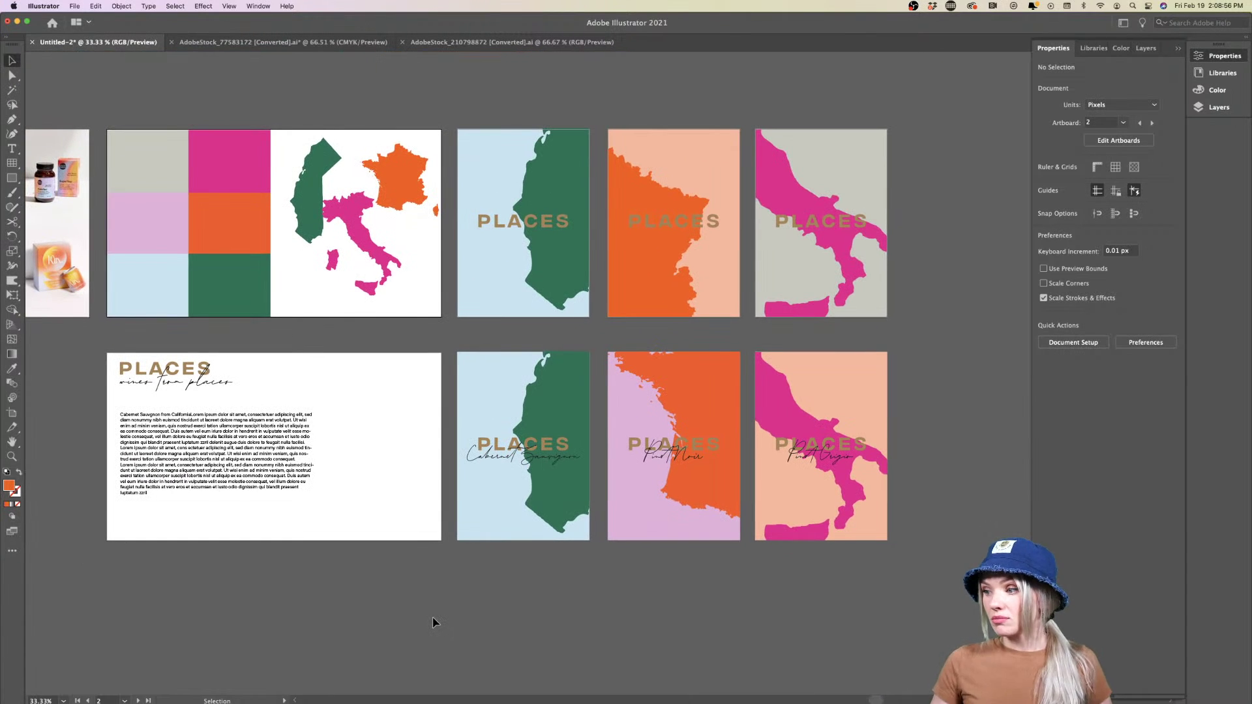
{"action": "scroll", "coordinate": [433, 621], "scroll_direction": "right", "scroll_amount": 3}
{"action": "scroll", "coordinate": [523, 593], "scroll_direction": "up", "scroll_amount": 2}
{"action": "scroll", "coordinate": [525, 594], "scroll_direction": "up", "scroll_amount": 2}
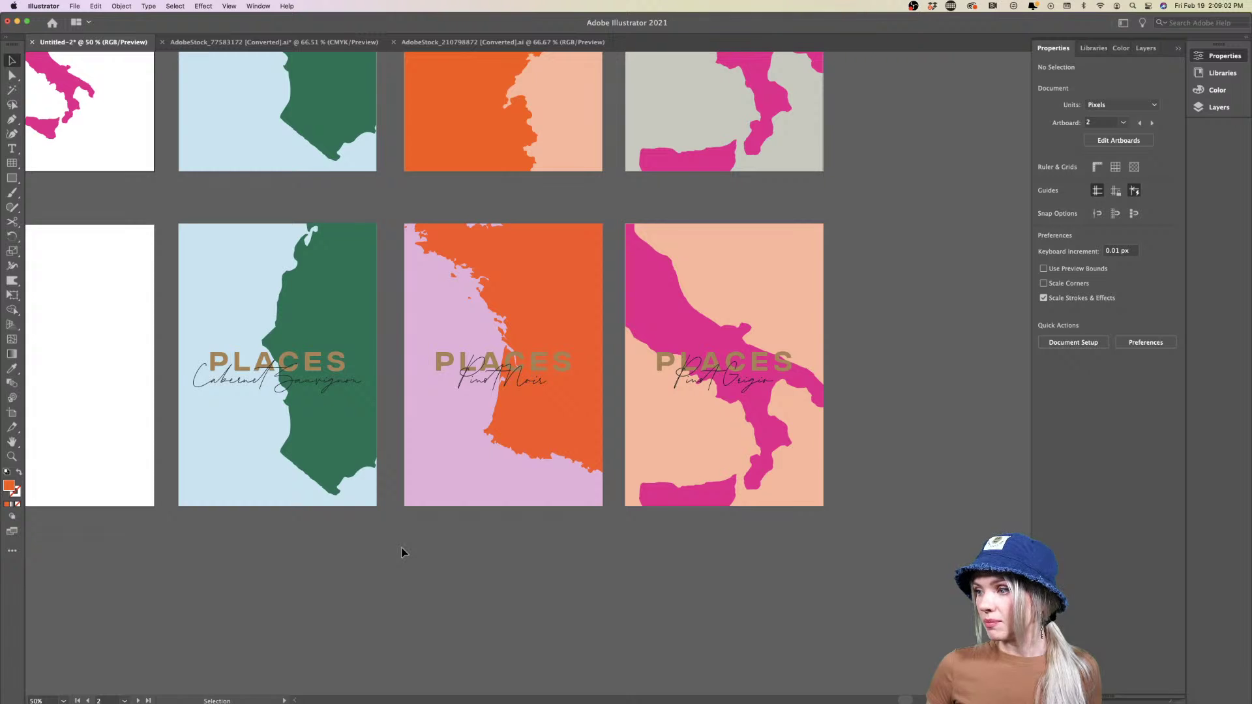
{"action": "scroll", "coordinate": [403, 551], "scroll_direction": "right", "scroll_amount": 2}
{"action": "scroll", "coordinate": [378, 547], "scroll_direction": "left", "scroll_amount": 4}
{"action": "scroll", "coordinate": [350, 540], "scroll_direction": "up", "scroll_amount": 2}
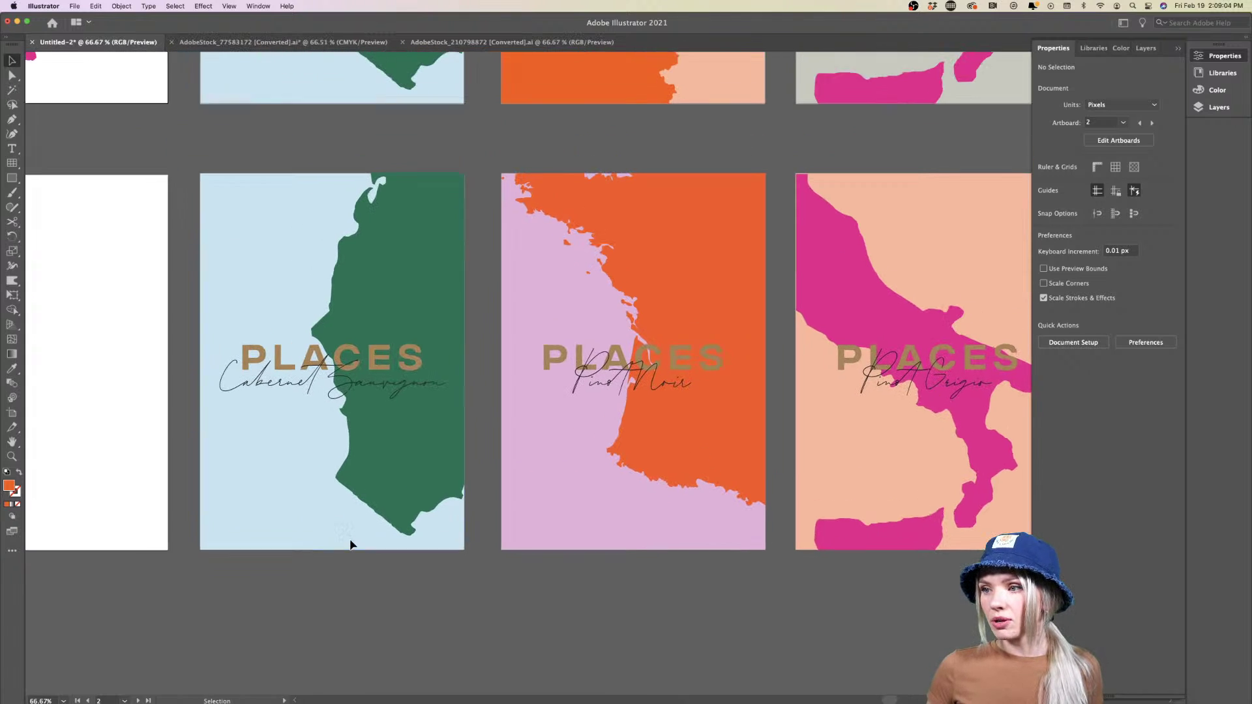
{"action": "scroll", "coordinate": [350, 544], "scroll_direction": "up", "scroll_amount": 1}
Draw a rectangle inset on the Cabernet Sauvignon poster
{"action": "left_click", "coordinate": [15, 183]}
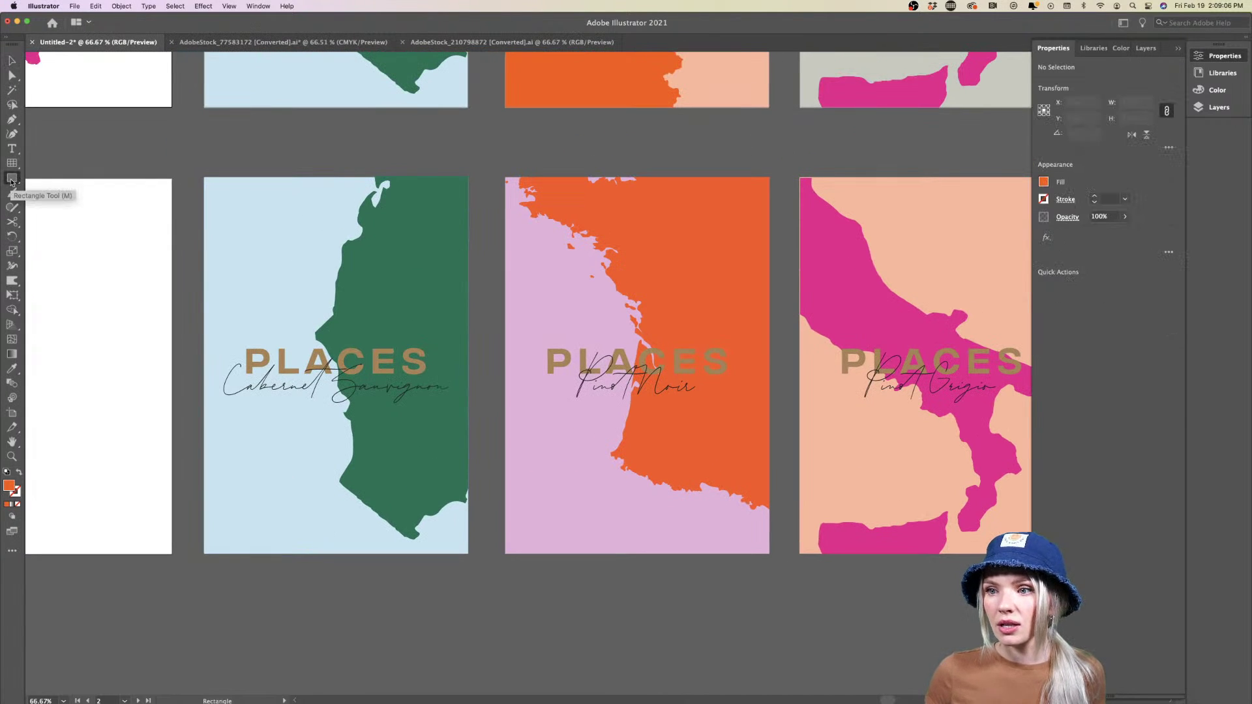
{"action": "left_click", "coordinate": [15, 184]}
{"action": "left_click", "coordinate": [81, 185]}
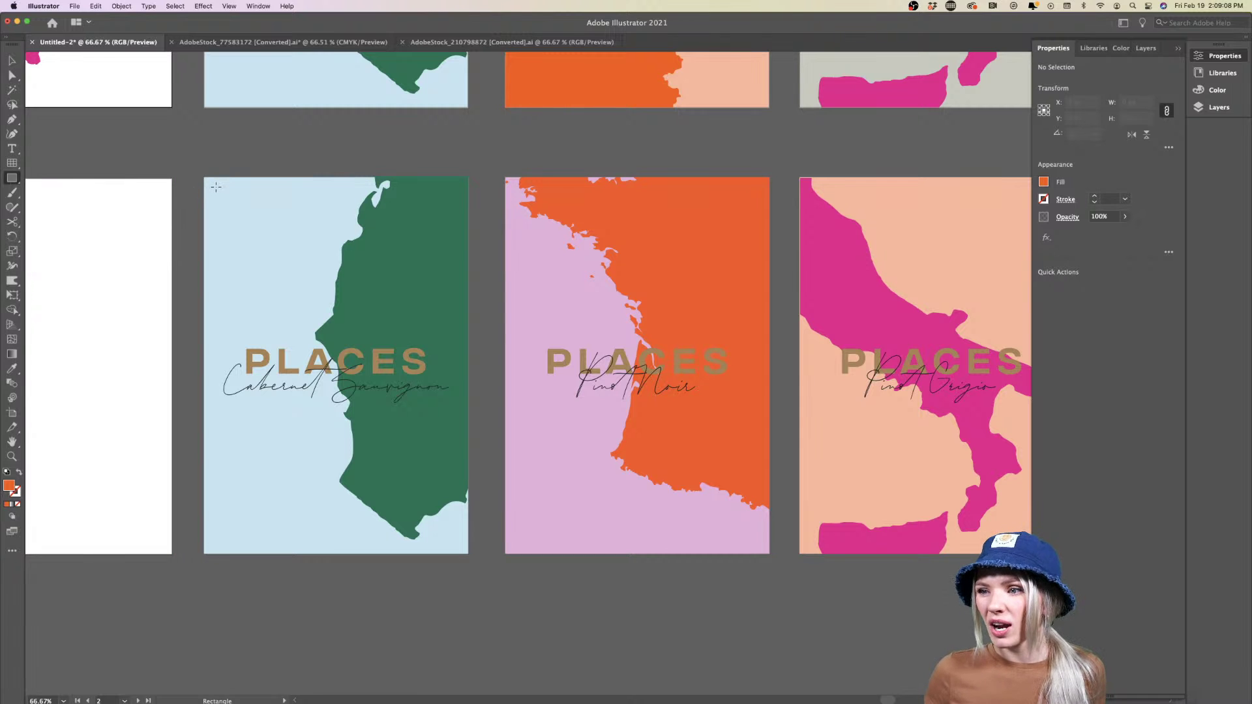
{"action": "left_click_drag", "start_coordinate": [212, 186], "coordinate": [460, 545]}
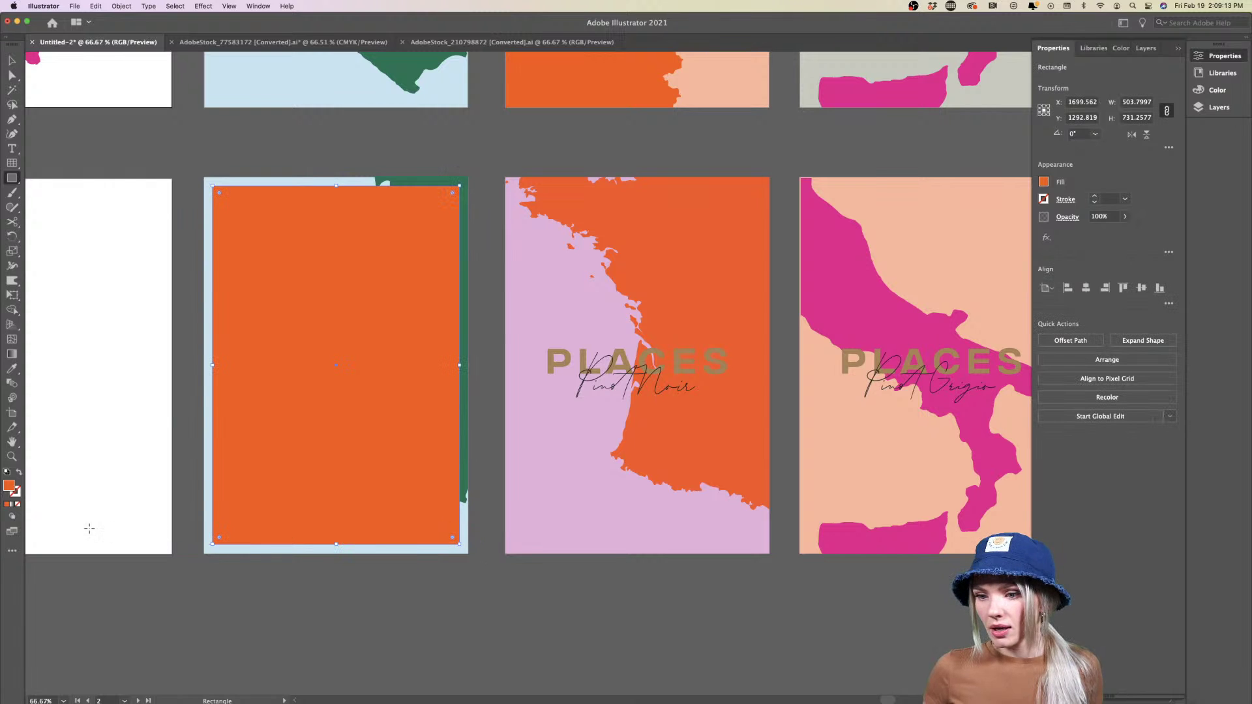
Make the rectangle an unfilled outline in the tan sampled from PLACES
{"action": "left_click", "coordinate": [19, 473]}
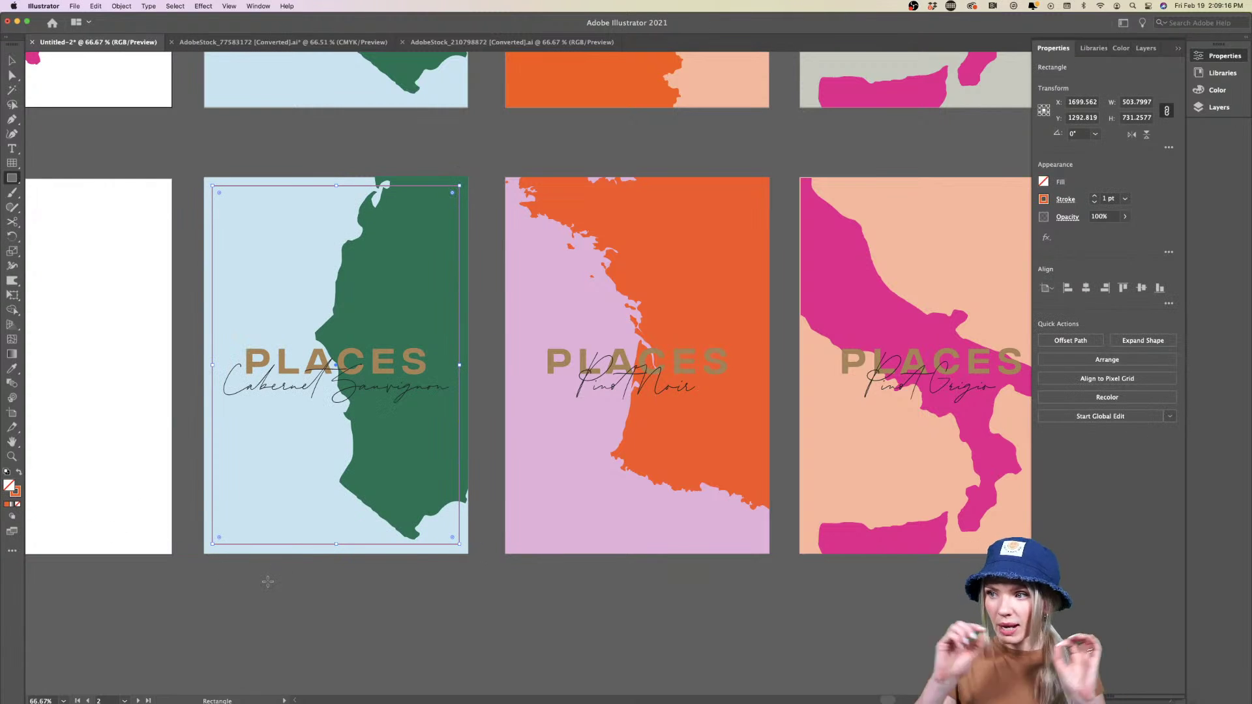
{"action": "key", "text": "i"}
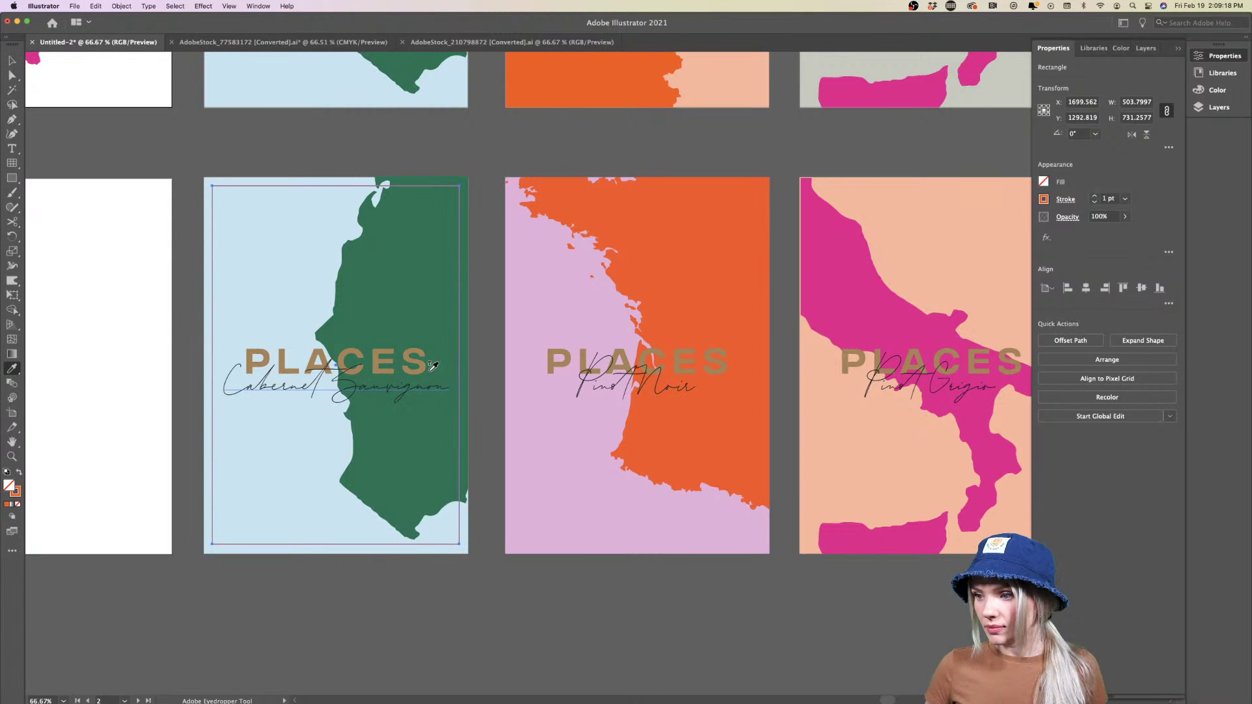
{"action": "left_click", "coordinate": [422, 367]}
{"action": "left_click", "coordinate": [19, 473]}
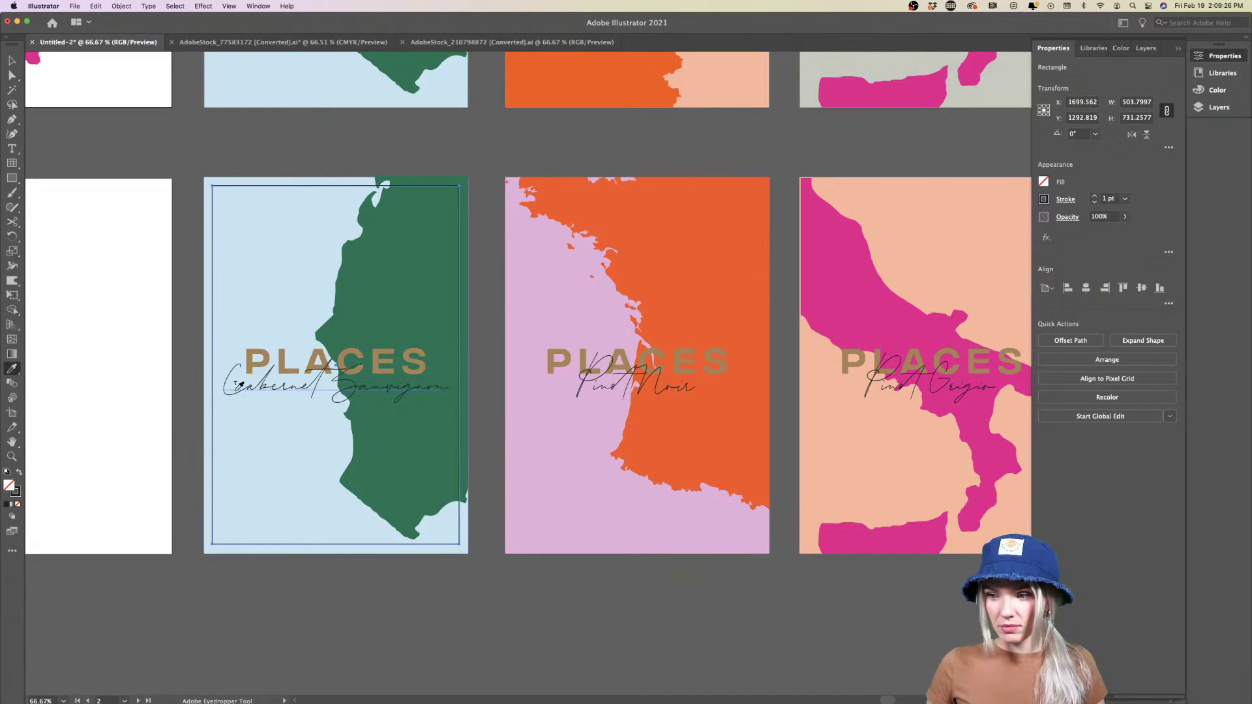
{"action": "left_click", "coordinate": [269, 351]}
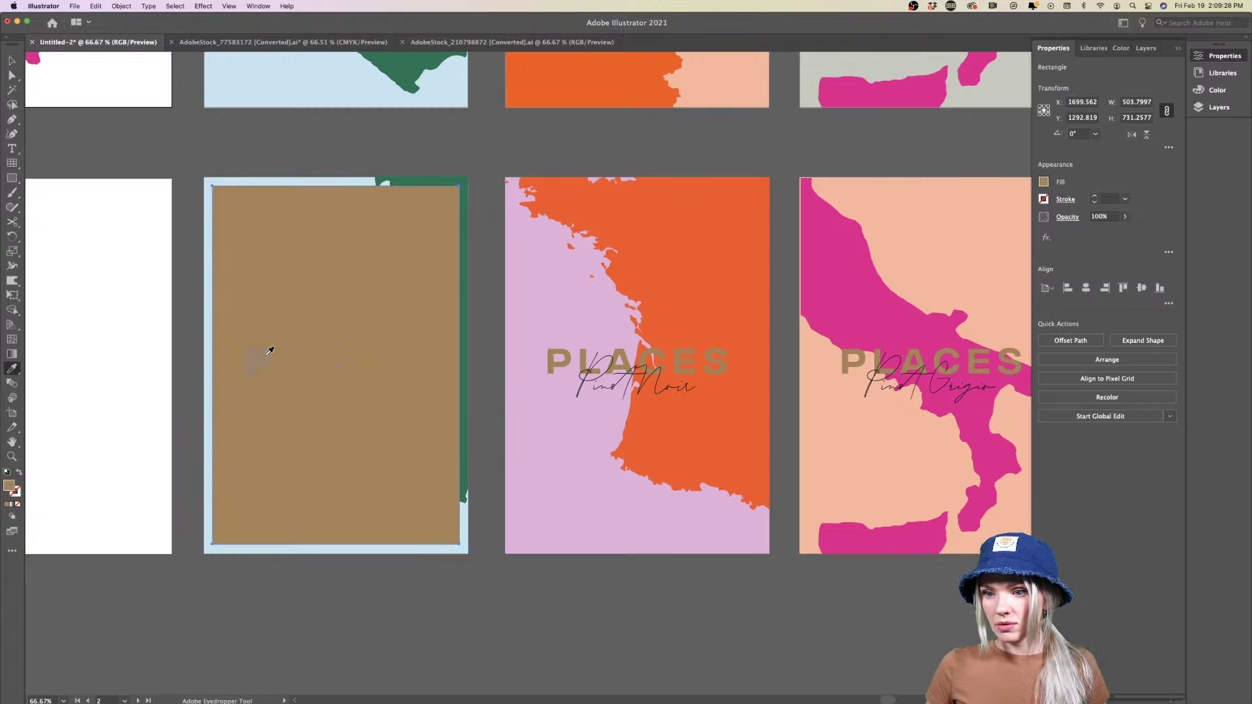
{"action": "left_click", "coordinate": [19, 472]}
{"action": "key", "text": "super+equal"}
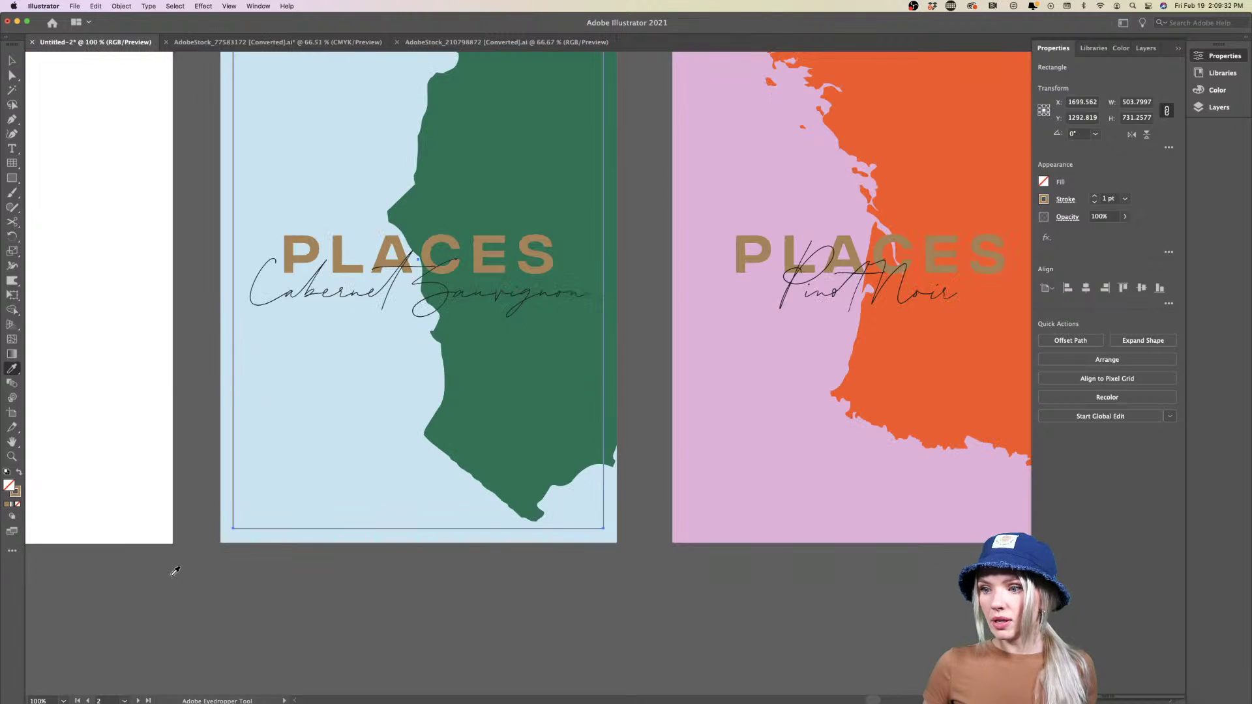
Resize the tan frame's right side to fit evenly inside the poster
{"action": "key", "text": "v"}
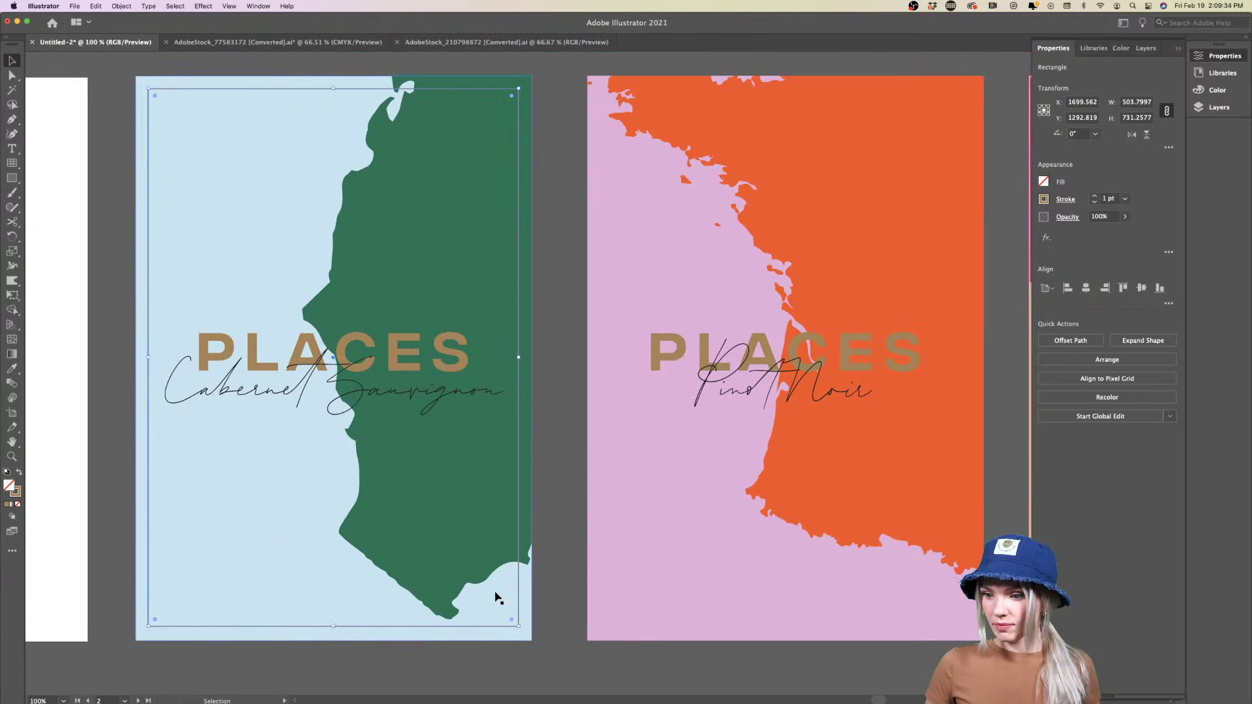
{"action": "left_click", "coordinate": [556, 576]}
{"action": "key", "text": "super+minus"}
{"action": "scroll", "coordinate": [560, 582], "scroll_direction": "right", "scroll_amount": 2}
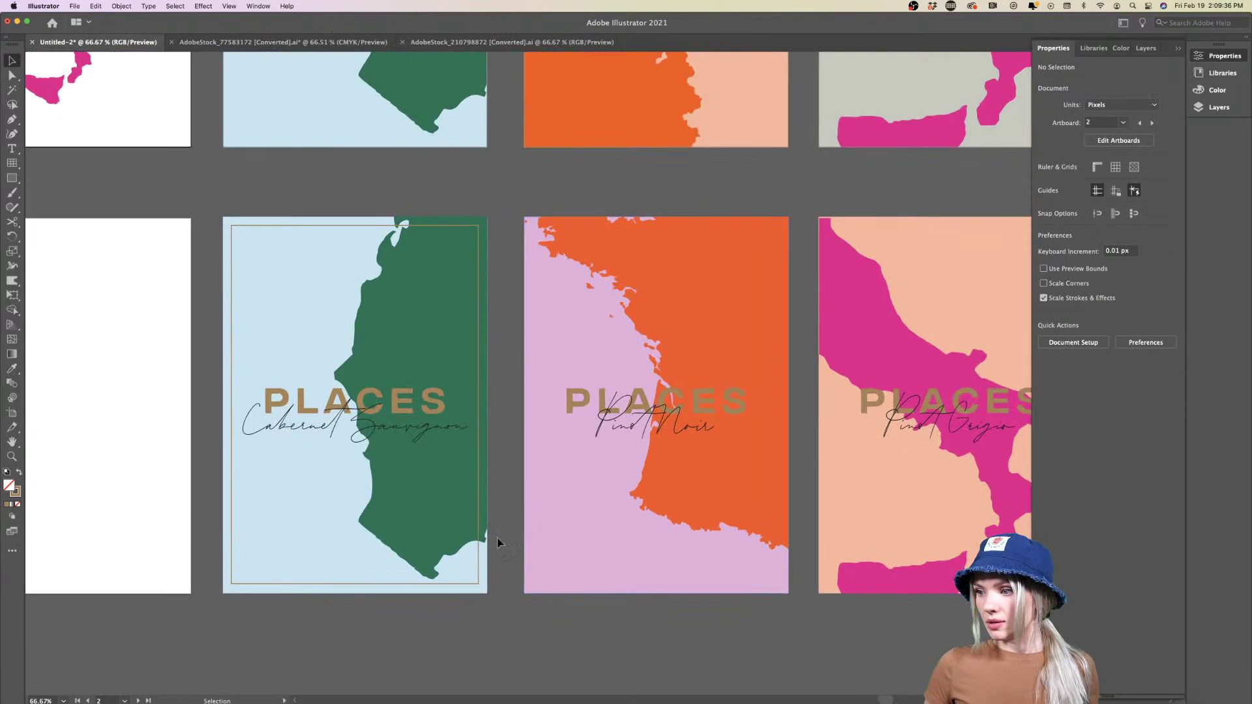
{"action": "left_click", "coordinate": [468, 583]}
{"action": "left_click_drag", "start_coordinate": [474, 412], "coordinate": [488, 406]}
{"action": "left_click", "coordinate": [516, 585]}
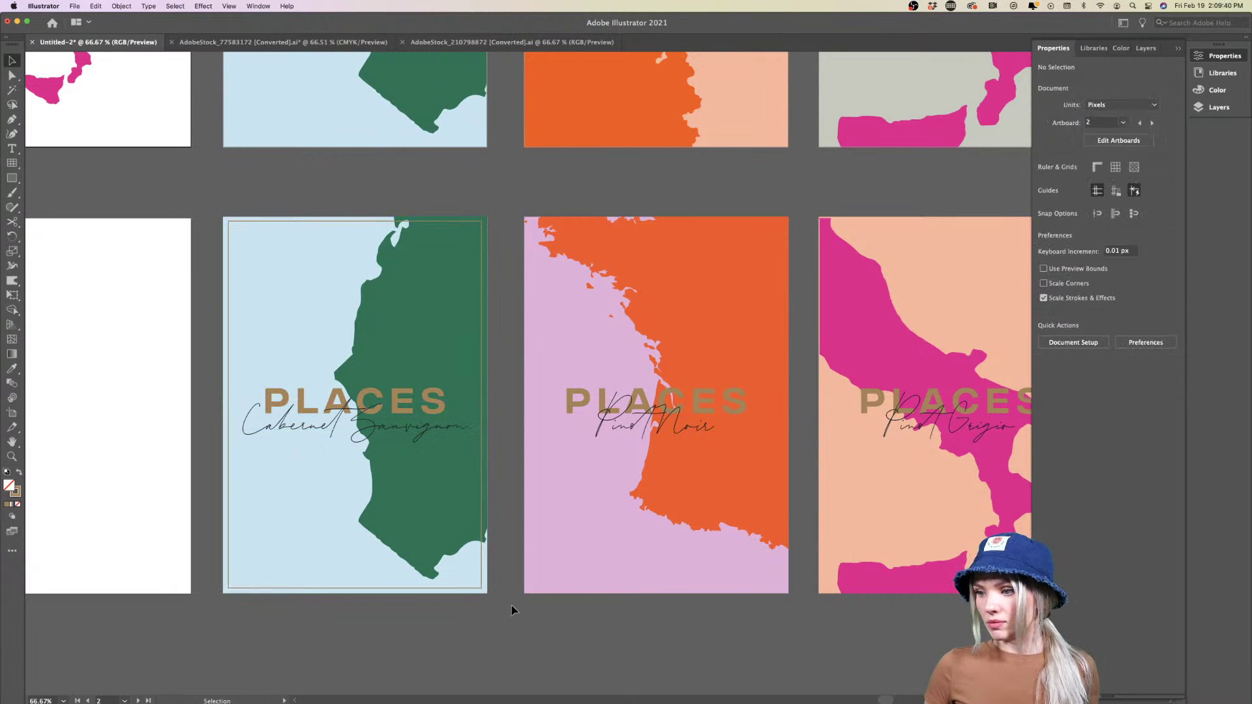
{"action": "scroll", "coordinate": [330, 589], "scroll_direction": "up", "scroll_amount": 3, "text": "alt"}
{"action": "left_click", "coordinate": [274, 579]}
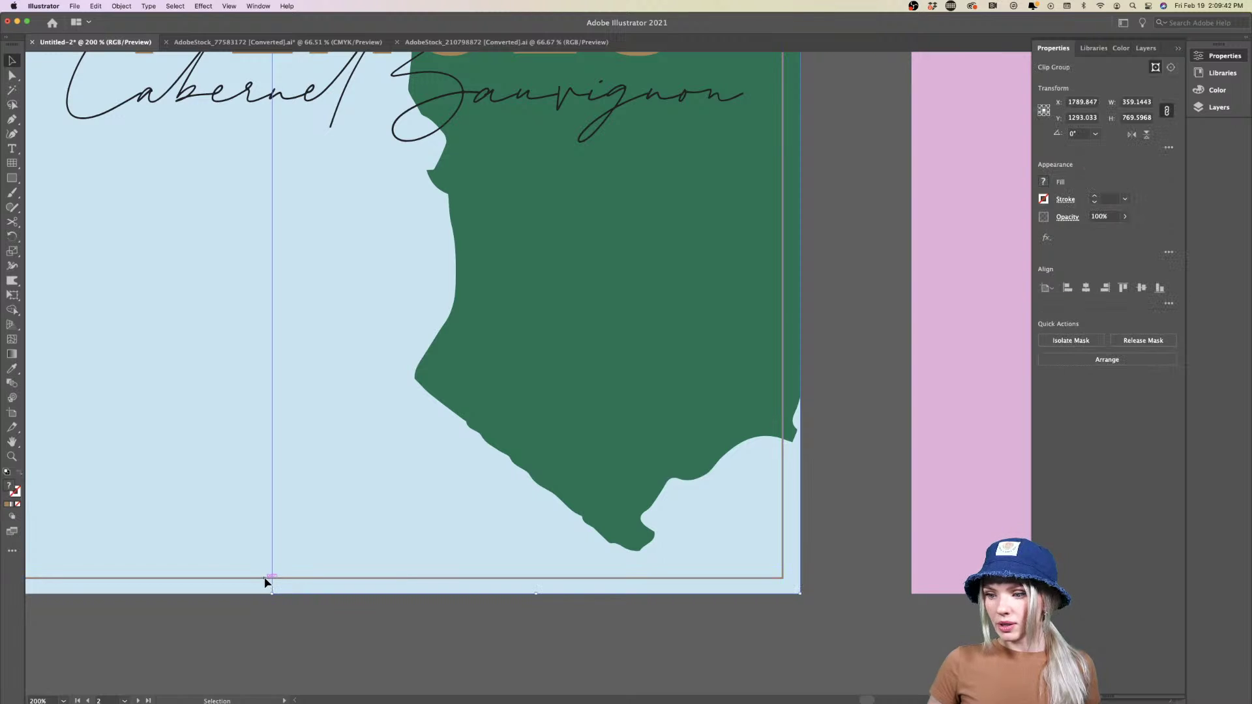
{"action": "scroll", "coordinate": [271, 580], "scroll_direction": "down", "scroll_amount": 4}
{"action": "scroll", "coordinate": [267, 581], "scroll_direction": "up", "scroll_amount": 1}
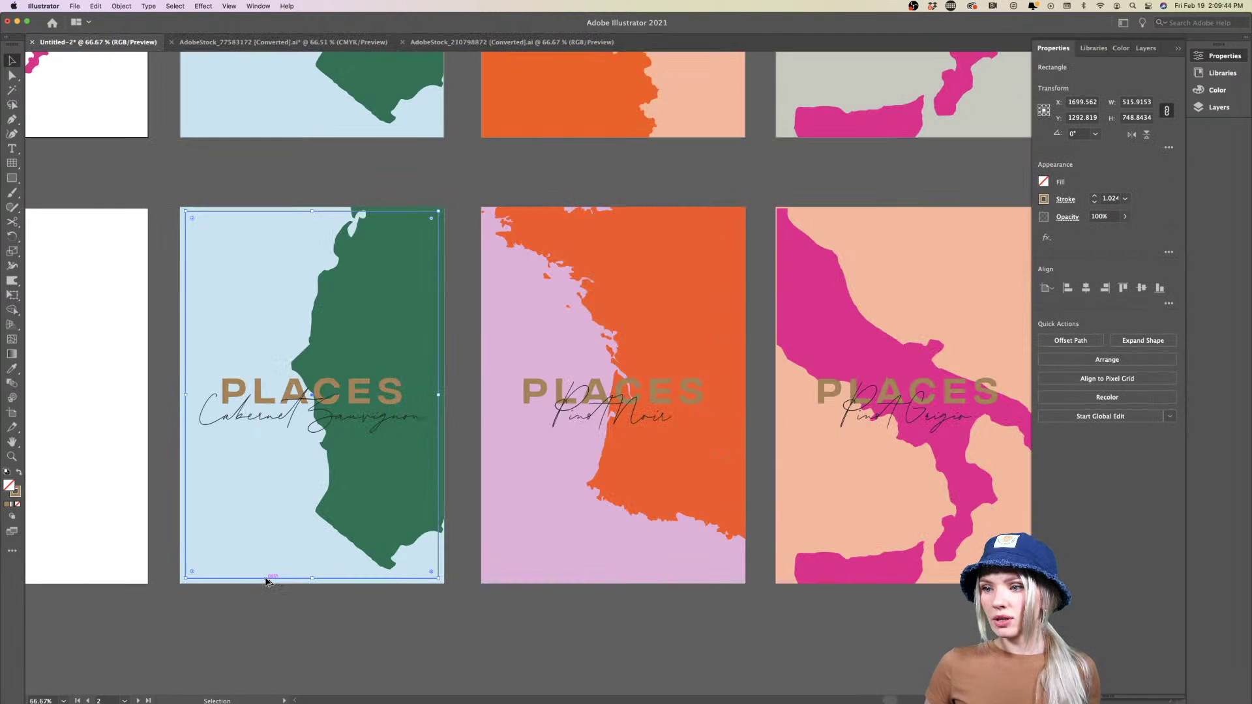
{"action": "scroll", "coordinate": [266, 581], "scroll_direction": "up", "scroll_amount": 1}
{"action": "scroll", "coordinate": [266, 581], "scroll_direction": "down", "scroll_amount": 1}
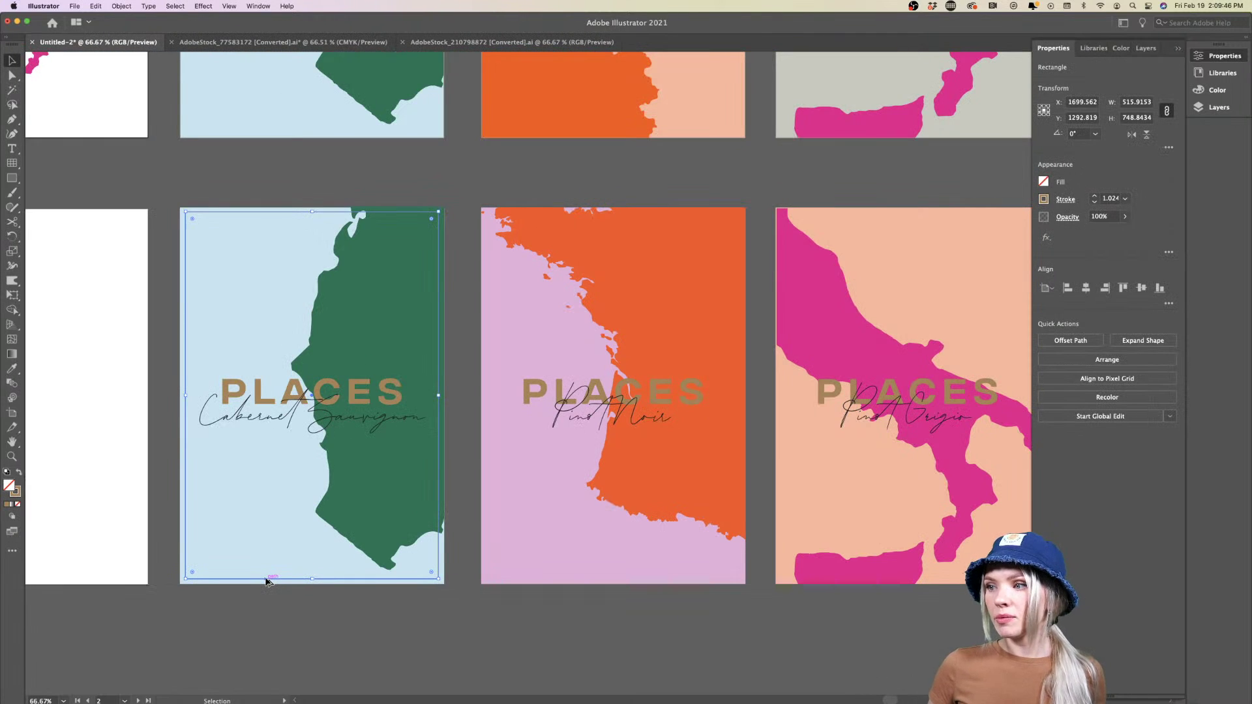
{"action": "left_click_drag", "start_coordinate": [439, 395], "coordinate": [437, 396]}
{"action": "left_click", "coordinate": [461, 639]}
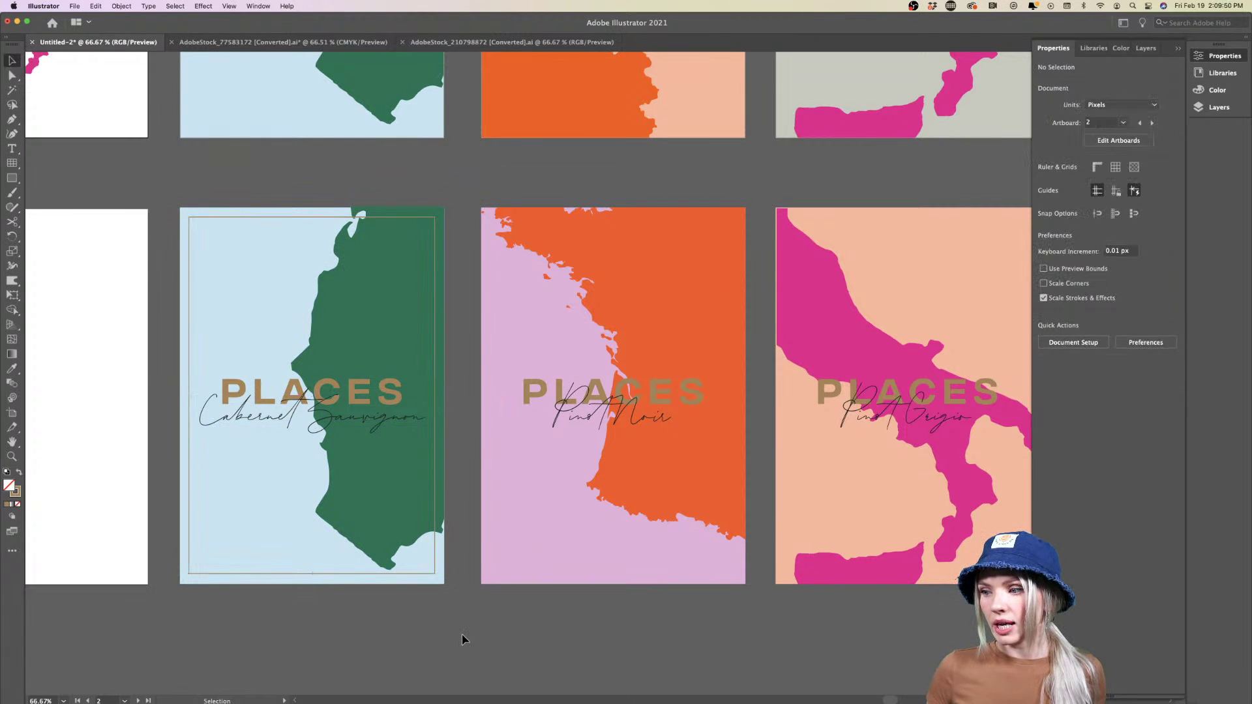
Set the frame's stroke weight to 1 pt
{"action": "left_click", "coordinate": [227, 574]}
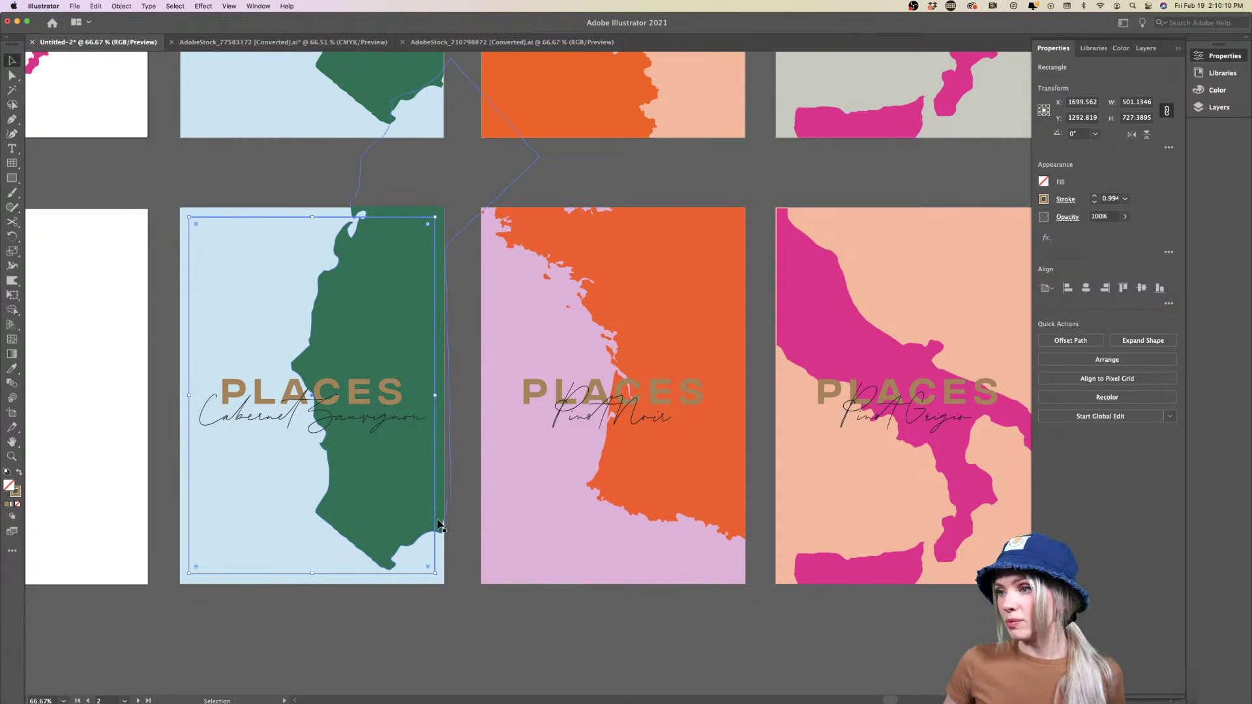
{"action": "left_click", "coordinate": [1096, 197]}
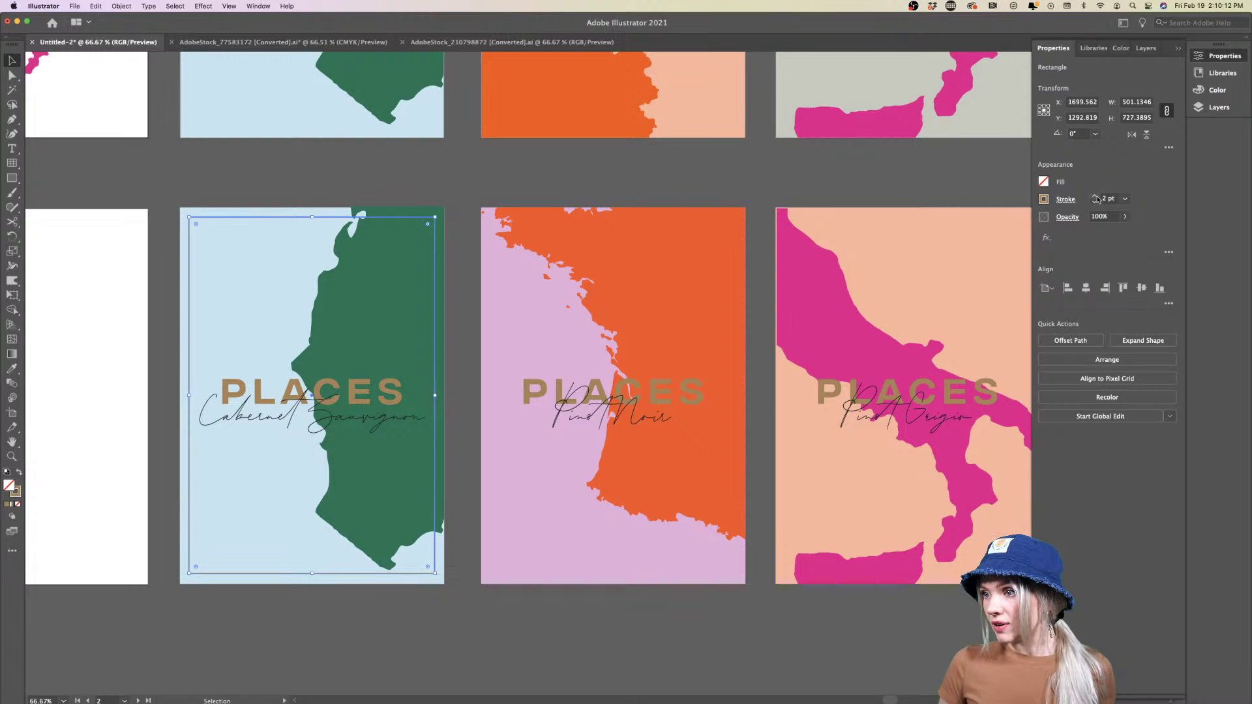
{"action": "left_click", "coordinate": [518, 618]}
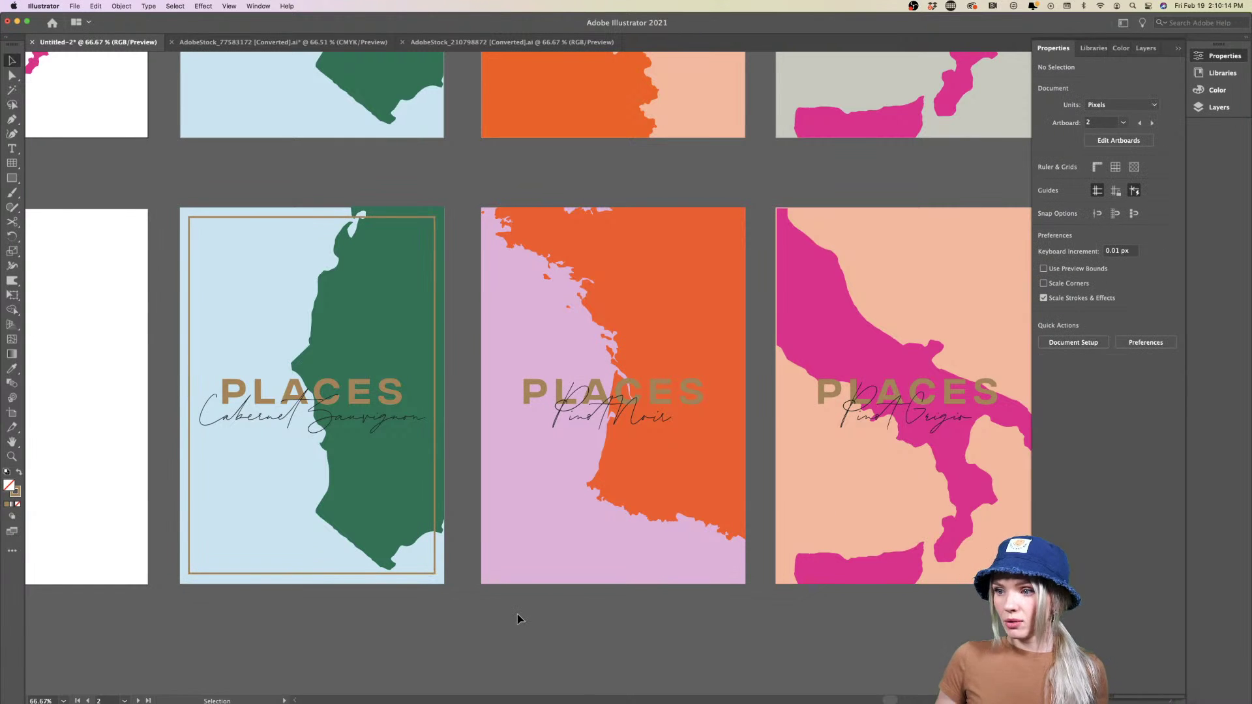
{"action": "scroll", "coordinate": [518, 618], "scroll_direction": "right", "scroll_amount": 3}
{"action": "scroll", "coordinate": [518, 615], "scroll_direction": "down", "scroll_amount": 3}
{"action": "scroll", "coordinate": [517, 615], "scroll_direction": "up", "scroll_amount": 1}
{"action": "key", "text": "super+1"}
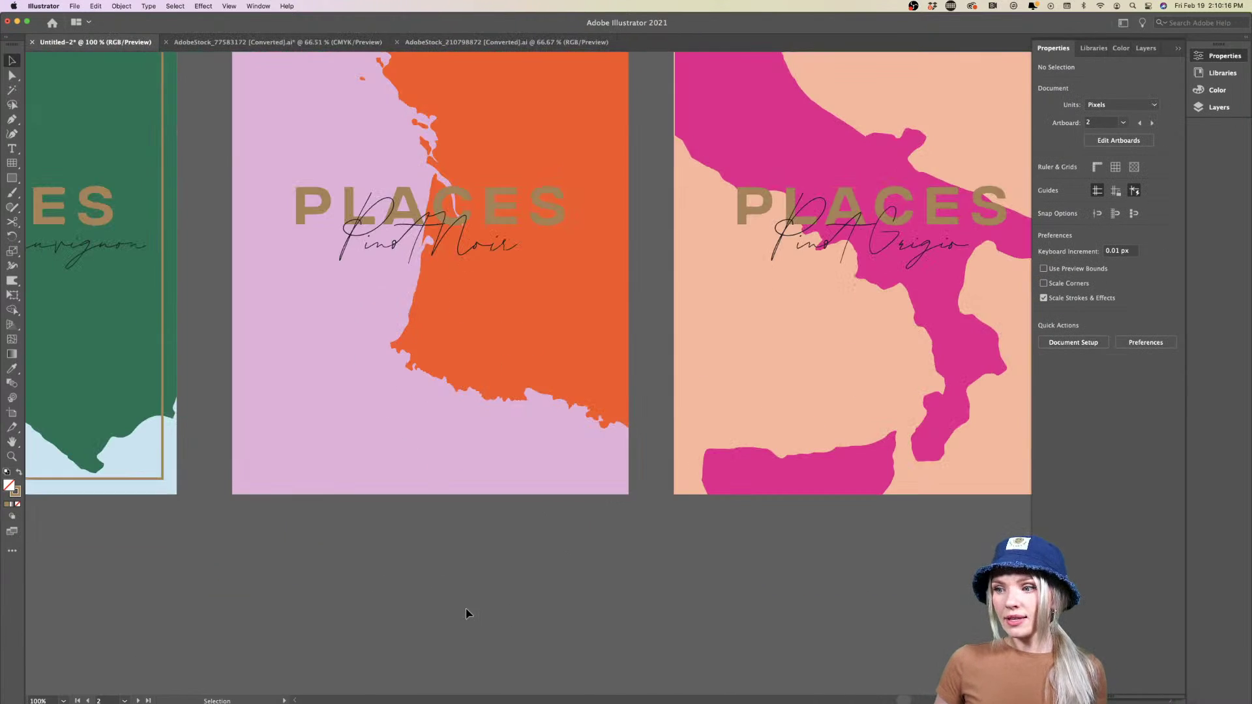
{"action": "scroll", "coordinate": [466, 614], "scroll_direction": "down", "scroll_amount": 2, "text": "alt"}
{"action": "scroll", "coordinate": [433, 603], "scroll_direction": "left", "scroll_amount": 3}
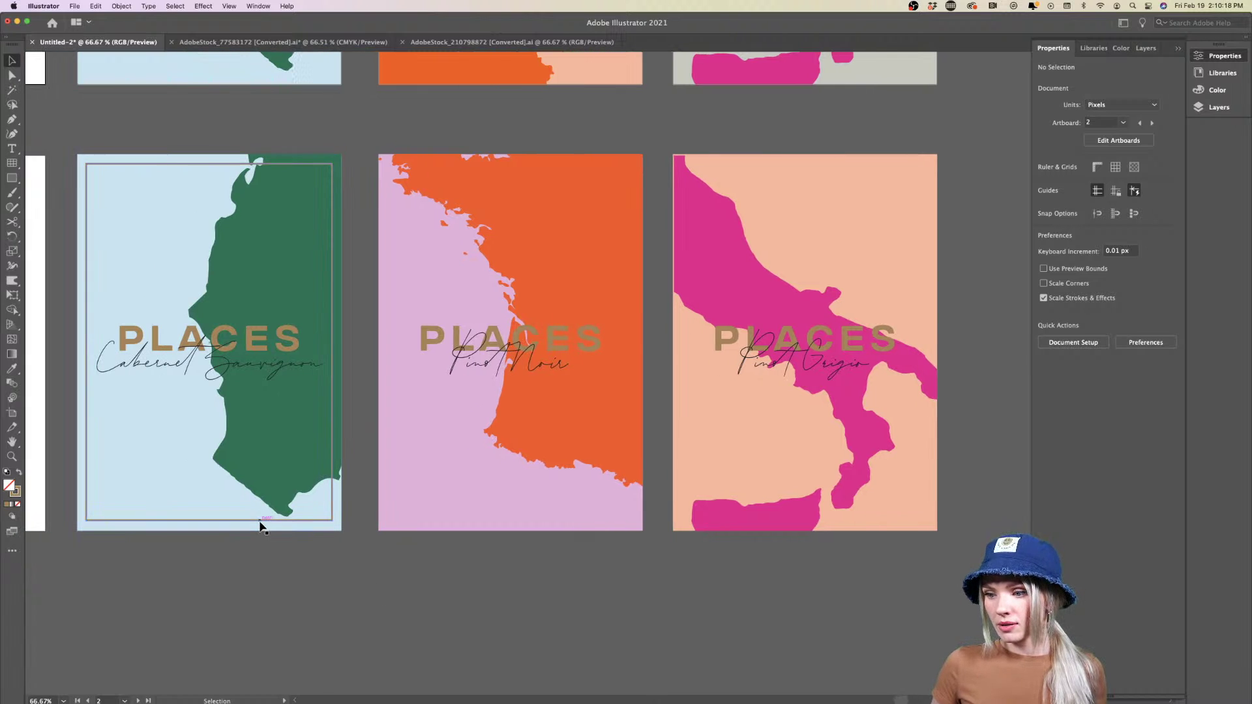
Duplicate the tan frame onto the Pinot Noir and Pinot Grigio posters
{"action": "left_click_drag", "start_coordinate": [260, 523], "coordinate": [561, 520]}
{"action": "scroll", "coordinate": [561, 520], "scroll_direction": "right", "scroll_amount": 5}
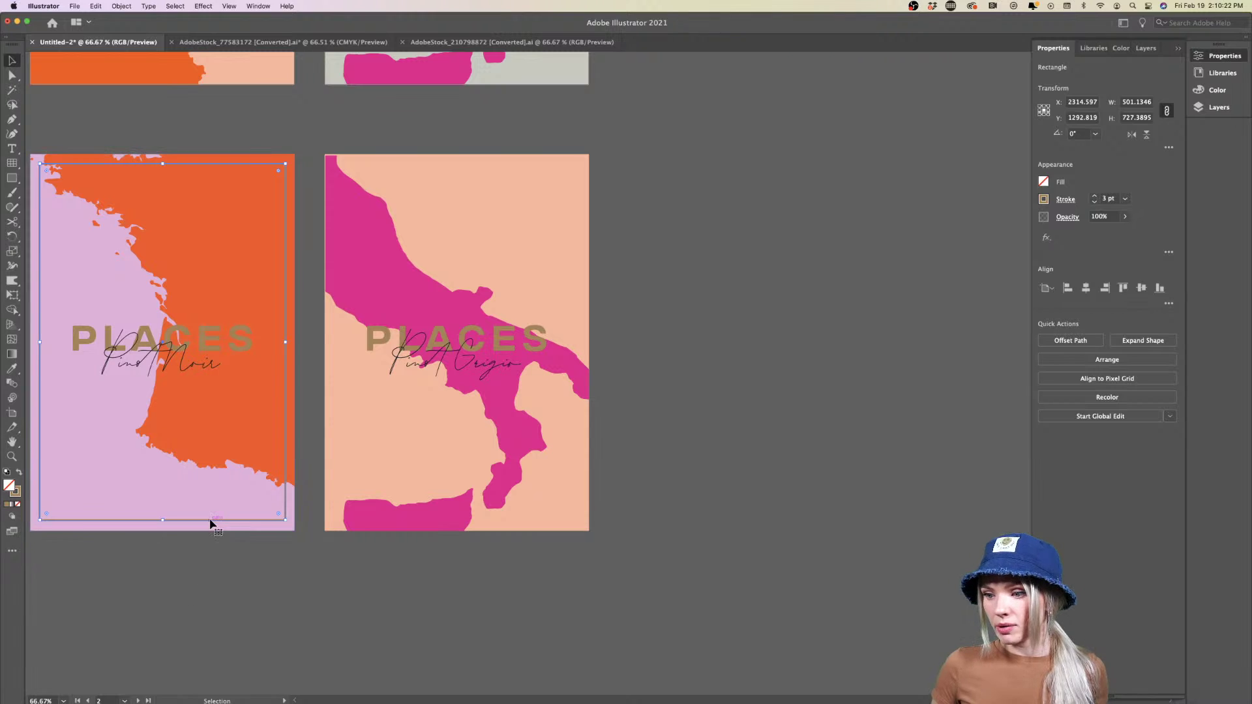
{"action": "left_click_drag", "start_coordinate": [210, 524], "coordinate": [523, 520]}
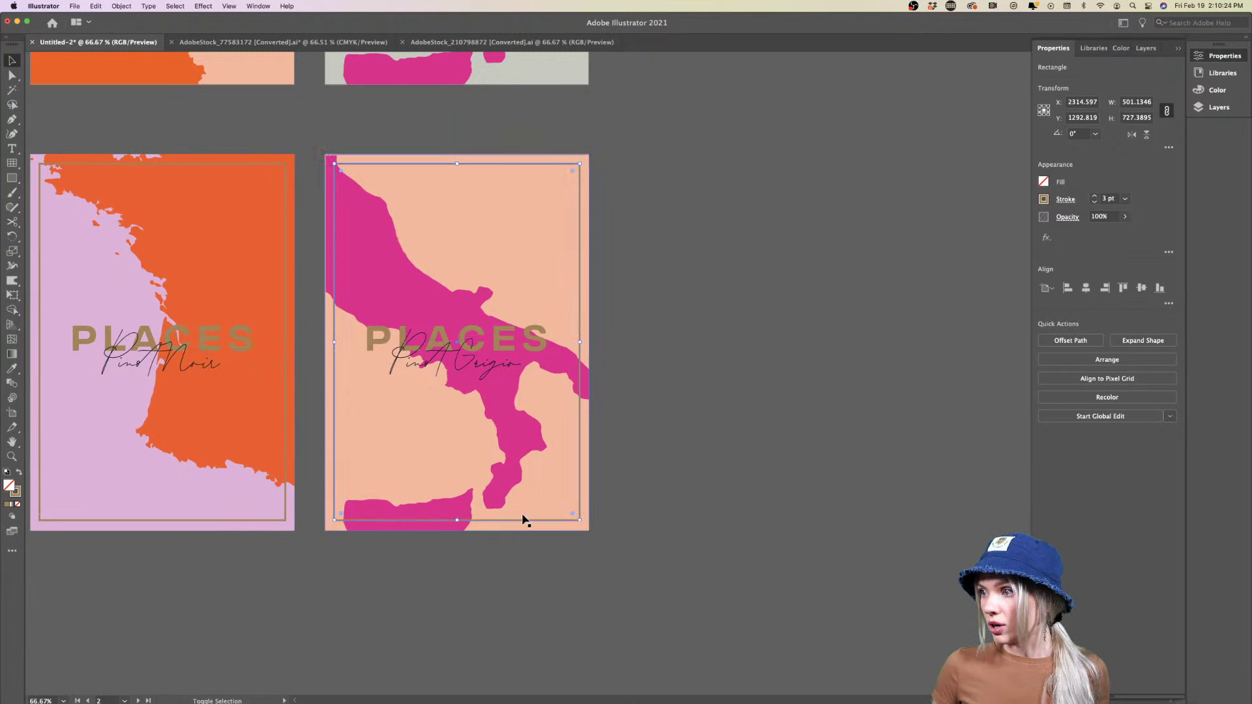
{"action": "left_click", "coordinate": [573, 363]}
Adjust the clipping rectangle of the Italy map group
{"action": "double_click", "coordinate": [381, 260]}
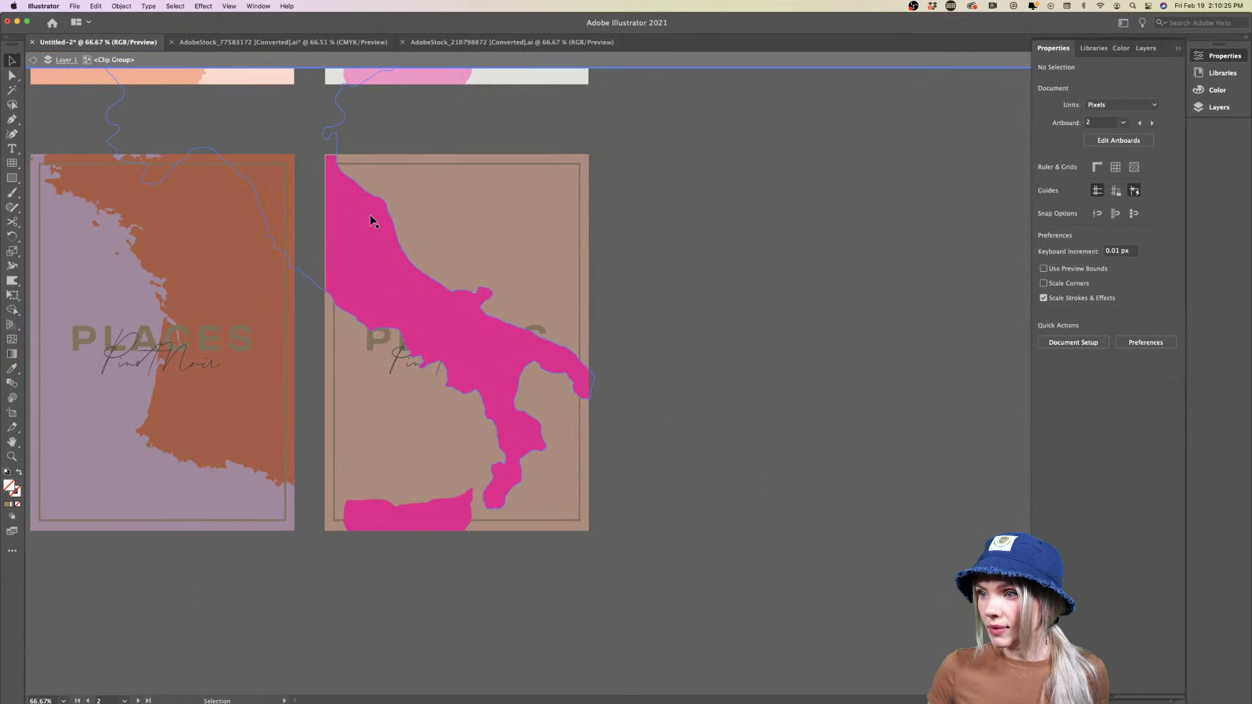
{"action": "left_click", "coordinate": [351, 184]}
{"action": "left_click", "coordinate": [343, 157]}
{"action": "left_click_drag", "start_coordinate": [326, 156], "coordinate": [325, 154]}
{"action": "left_click", "coordinate": [596, 266]}
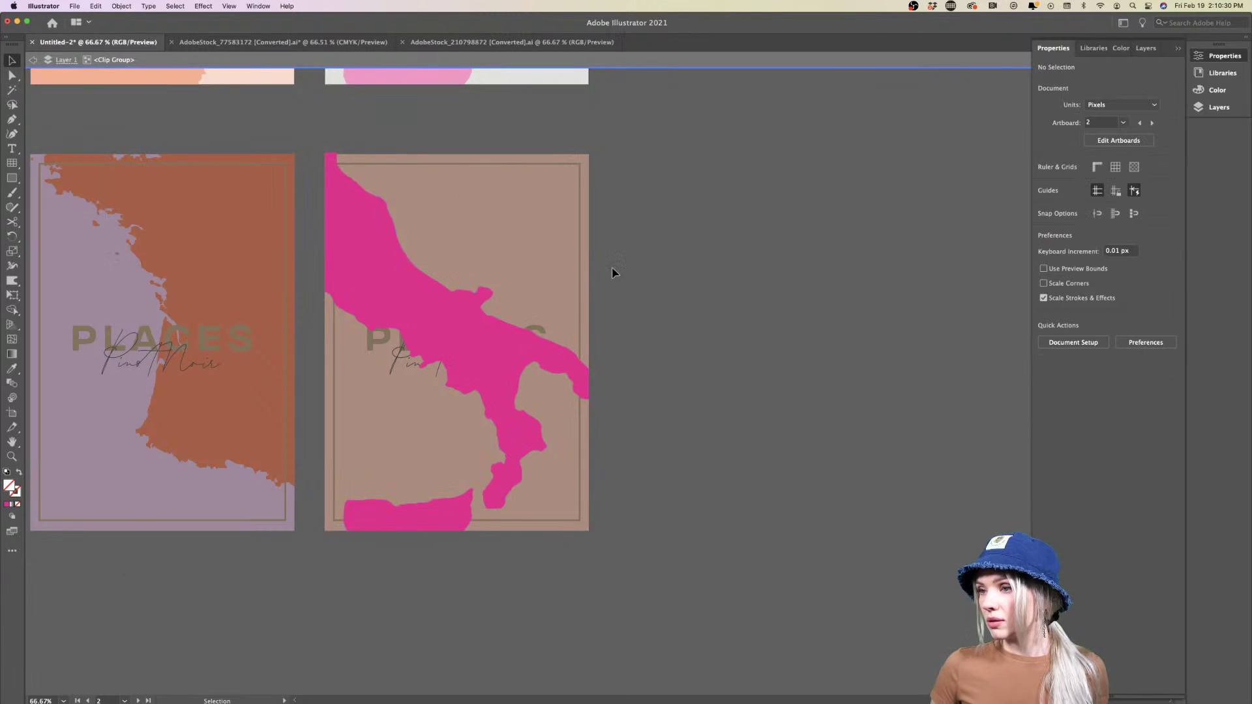
{"action": "double_click", "coordinate": [642, 315]}
{"action": "scroll", "coordinate": [643, 316], "scroll_direction": "down", "scroll_amount": 2}
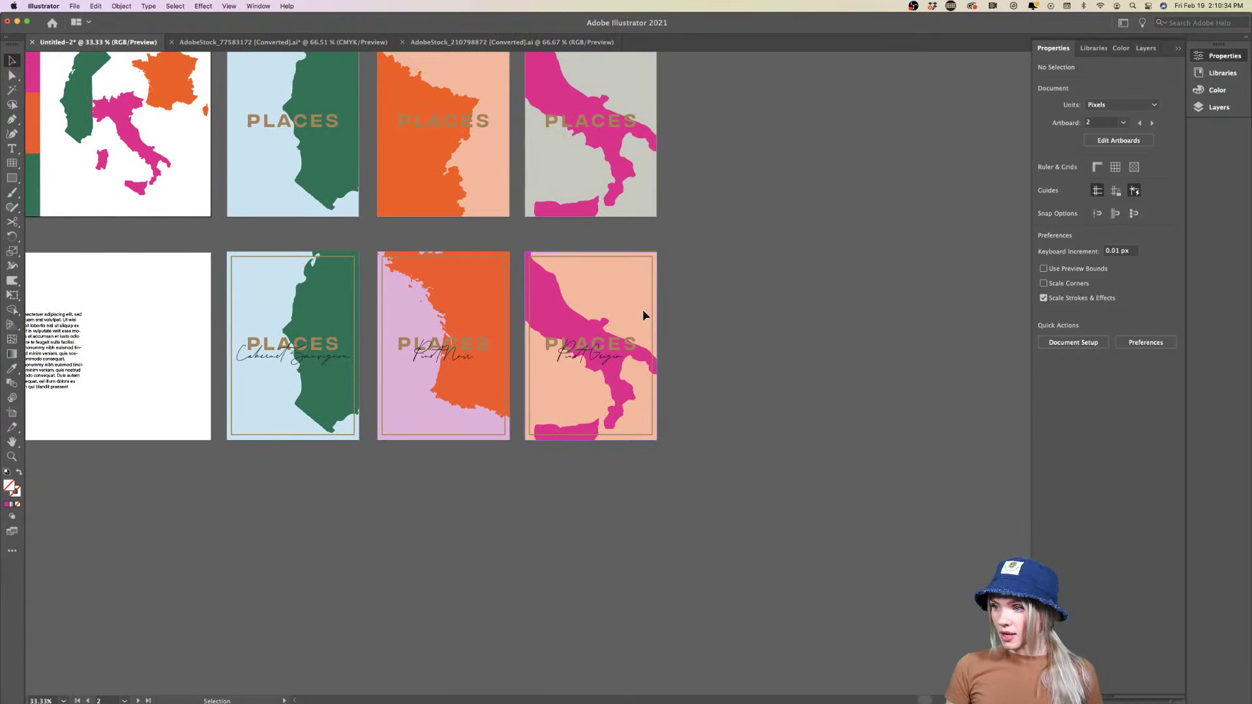
Draw a rectangle covering the PLACES text artboard and fill it with the Hydro light beige
{"action": "scroll", "coordinate": [707, 383], "scroll_direction": "up", "scroll_amount": 1}
{"action": "scroll", "coordinate": [707, 383], "scroll_direction": "left", "scroll_amount": 5}
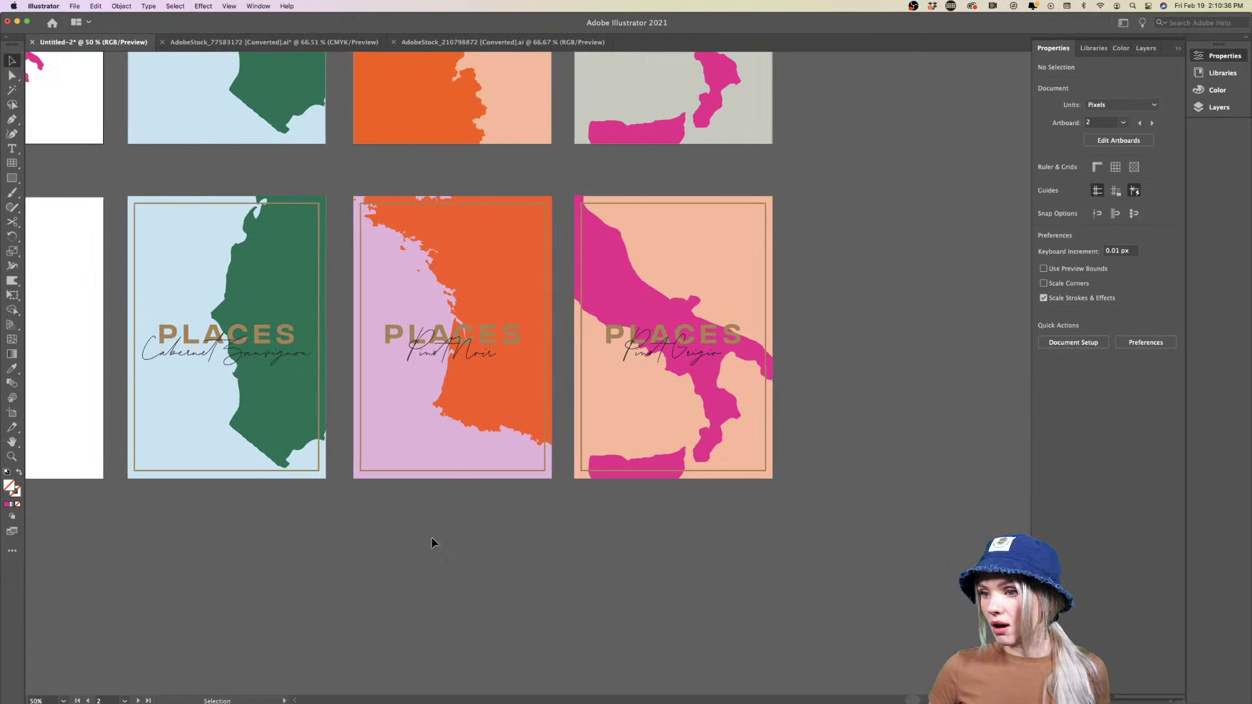
{"action": "scroll", "coordinate": [299, 567], "scroll_direction": "down", "scroll_amount": 1}
{"action": "scroll", "coordinate": [299, 568], "scroll_direction": "left", "scroll_amount": 4}
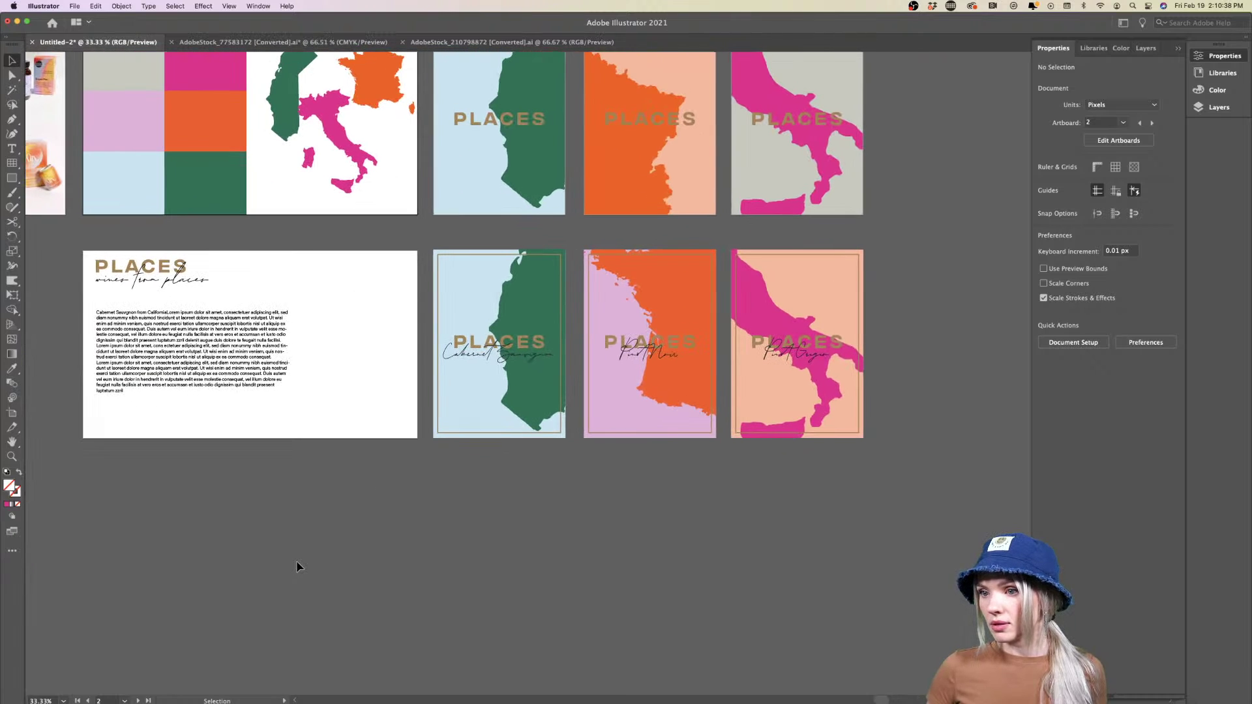
{"action": "scroll", "coordinate": [297, 567], "scroll_direction": "up", "scroll_amount": 2}
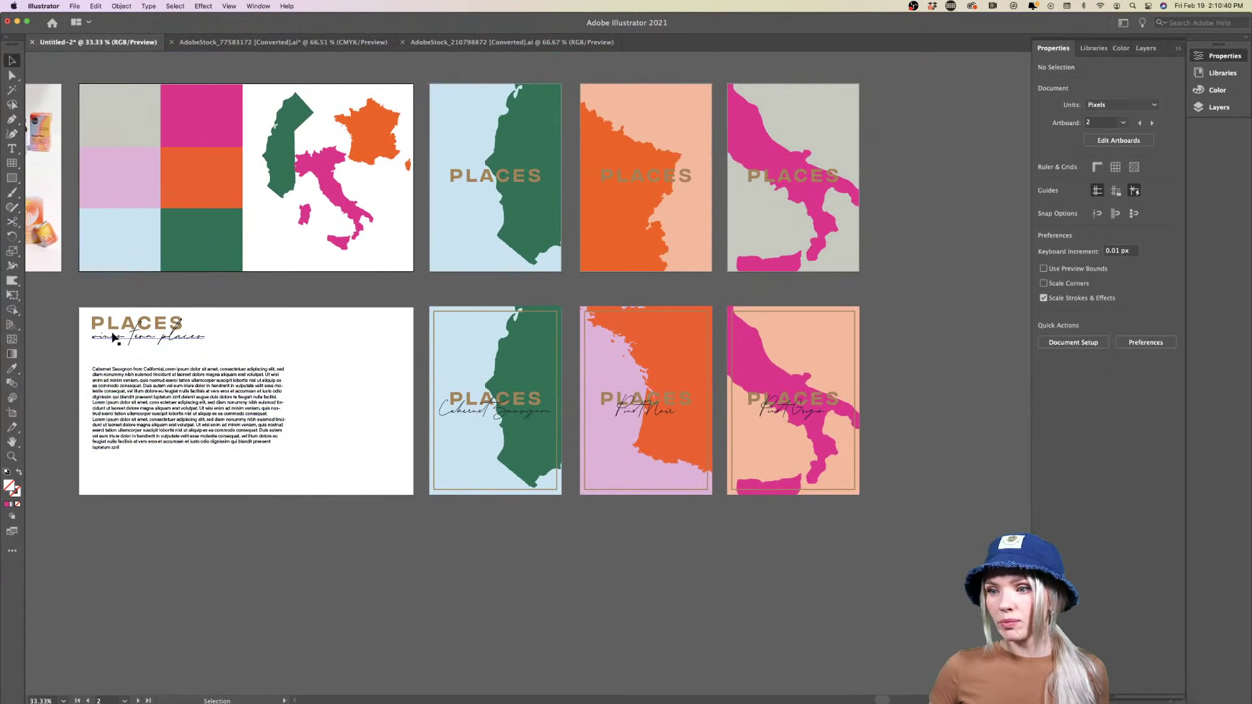
{"action": "scroll", "coordinate": [112, 338], "scroll_direction": "up", "scroll_amount": 2}
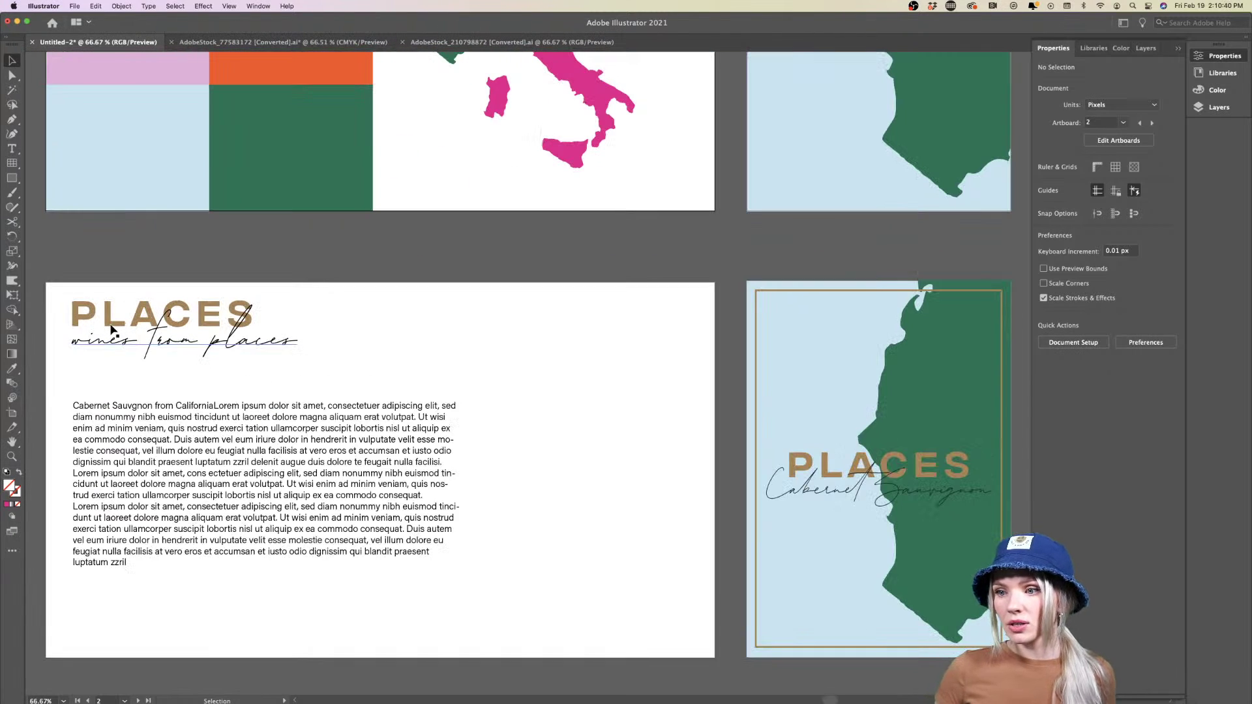
{"action": "left_click", "coordinate": [190, 316]}
{"action": "scroll", "coordinate": [189, 314], "scroll_direction": "up", "scroll_amount": 5}
{"action": "scroll", "coordinate": [195, 303], "scroll_direction": "down", "scroll_amount": 3}
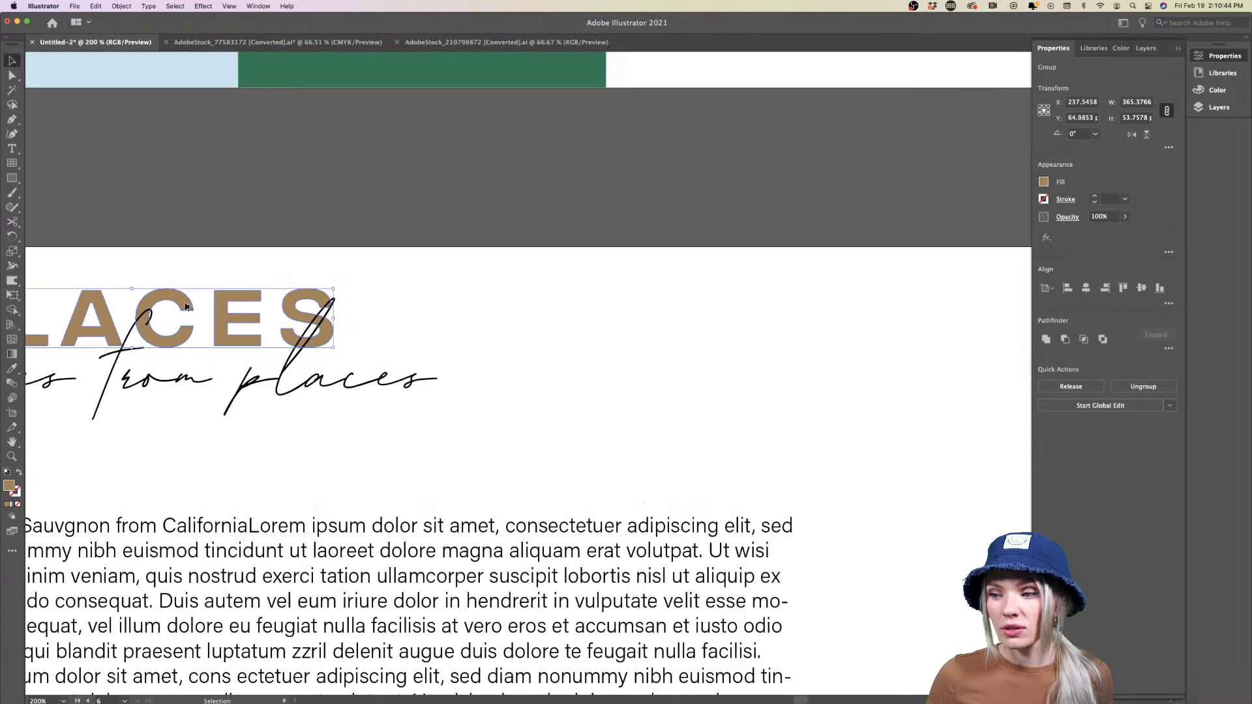
{"action": "scroll", "coordinate": [185, 307], "scroll_direction": "down", "scroll_amount": 2}
{"action": "scroll", "coordinate": [221, 365], "scroll_direction": "down", "scroll_amount": 2}
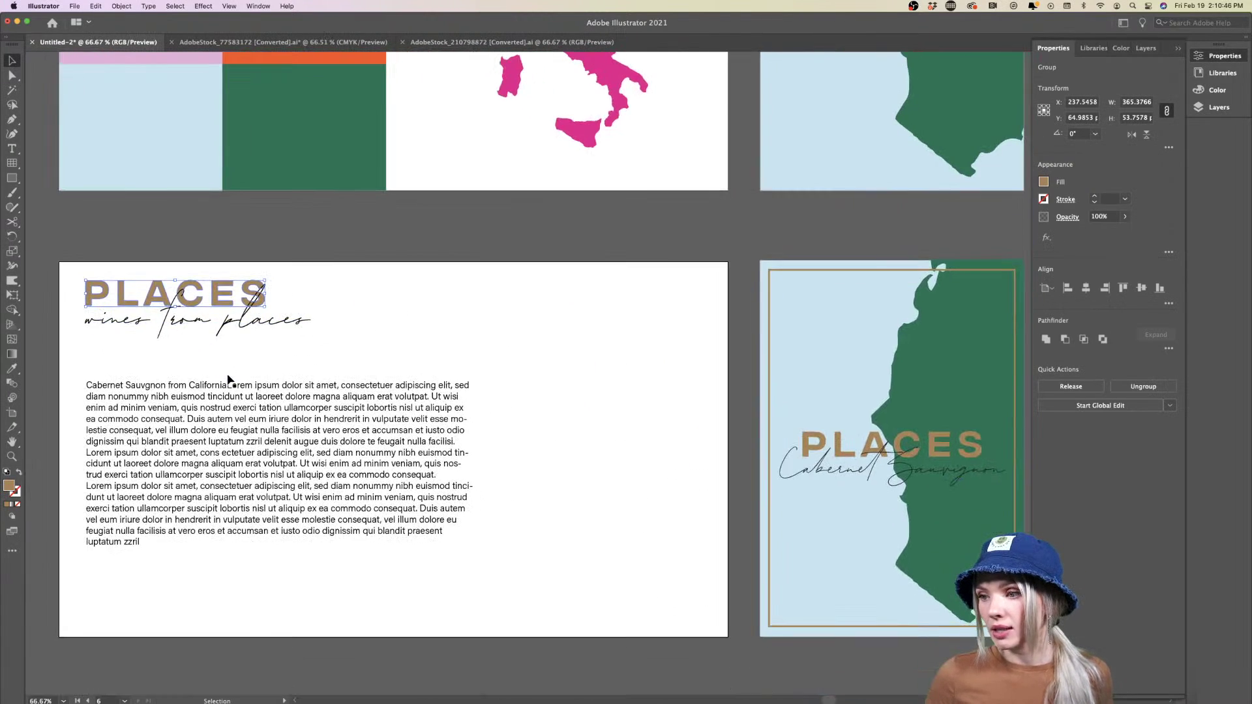
{"action": "scroll", "coordinate": [229, 381], "scroll_direction": "down", "scroll_amount": 2}
{"action": "key", "text": "m"}
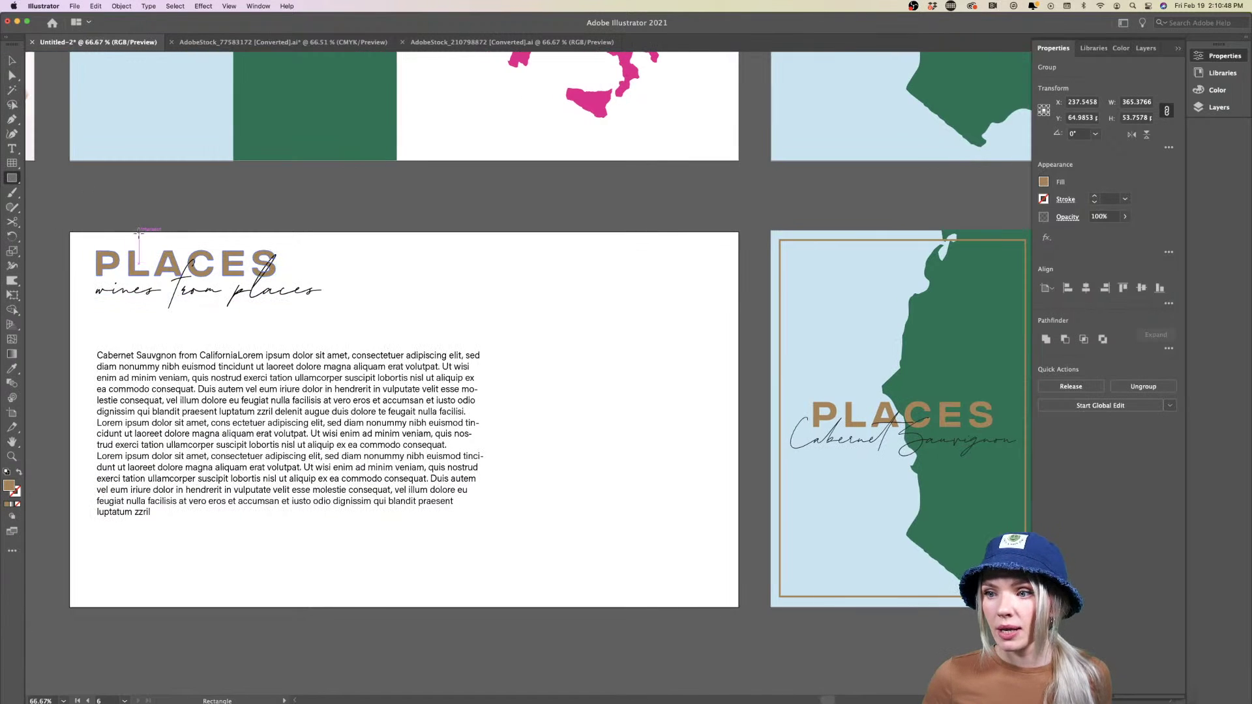
{"action": "left_click_drag", "start_coordinate": [70, 233], "coordinate": [739, 607]}
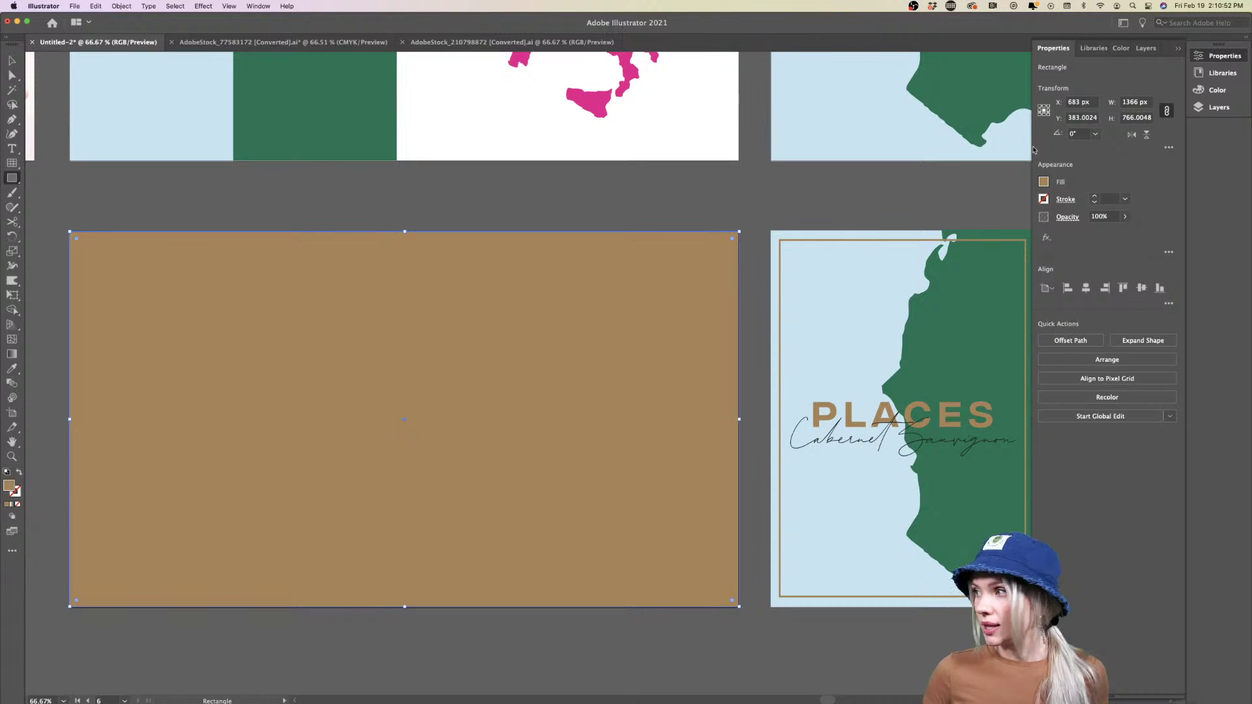
{"action": "left_click", "coordinate": [1218, 73]}
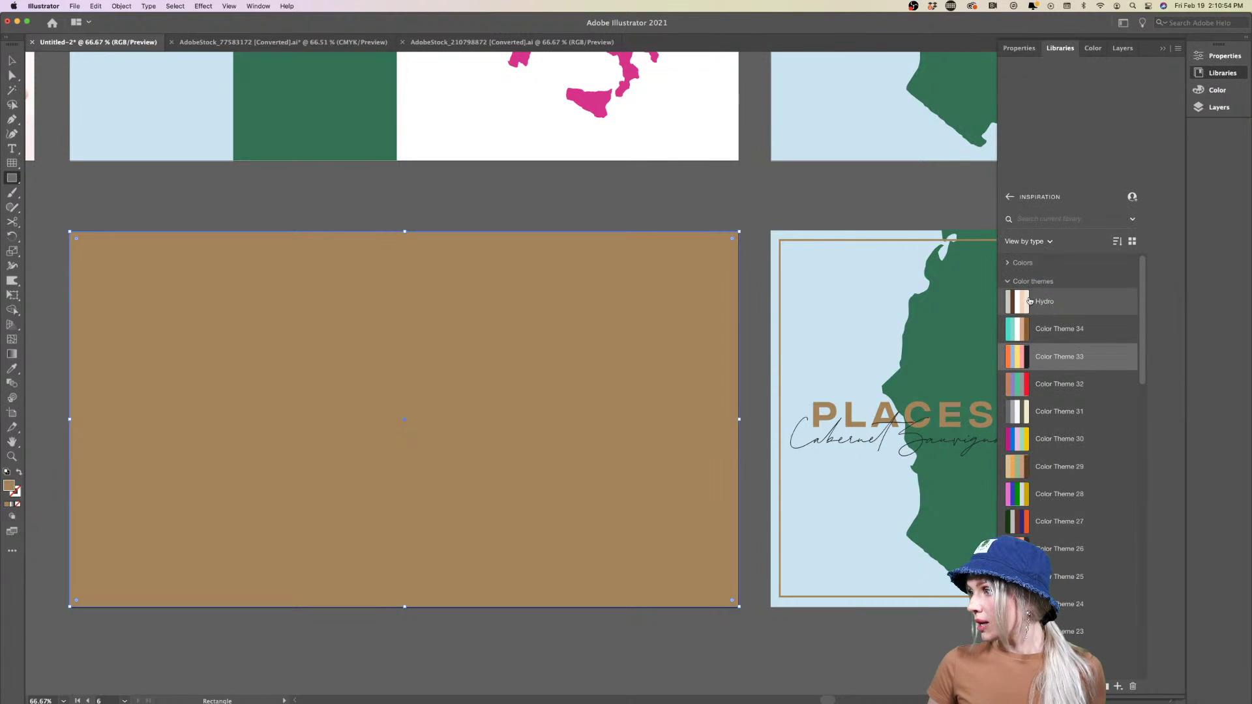
{"action": "left_click", "coordinate": [1050, 304]}
Send the beige rectangle to the back, behind the heading and body text
{"action": "right_click", "coordinate": [412, 276]}
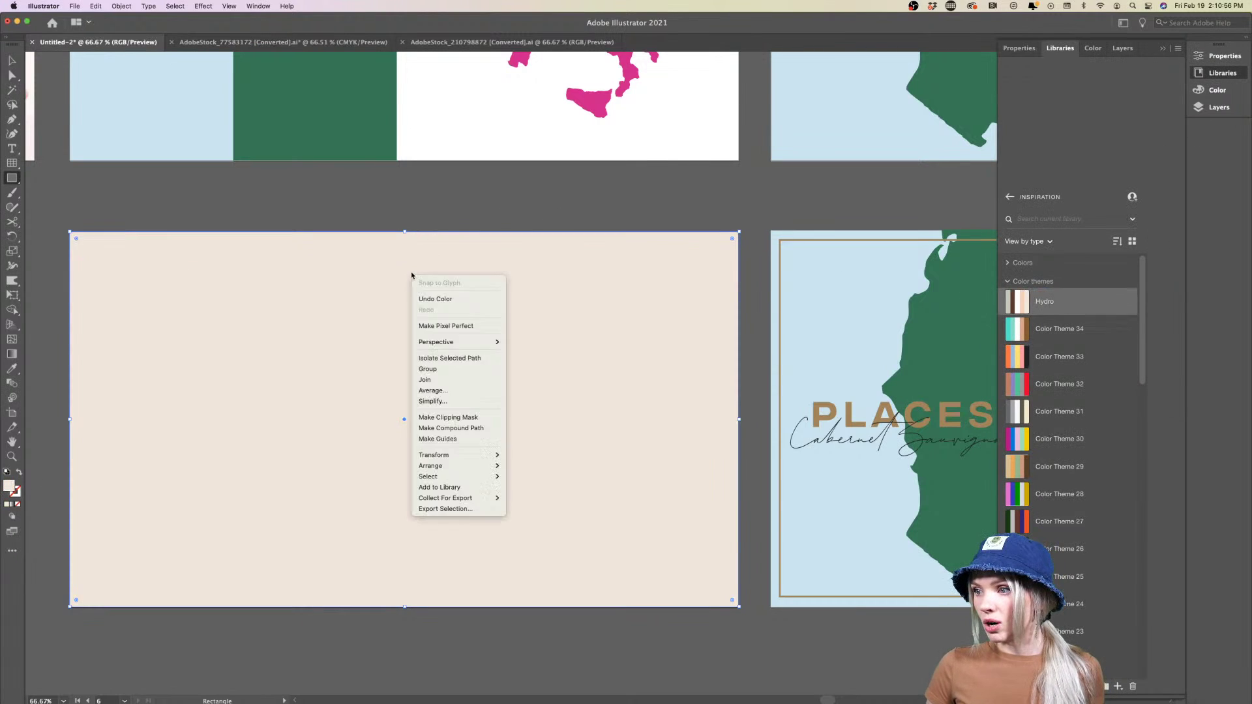
{"action": "mouse_move", "coordinate": [457, 465]}
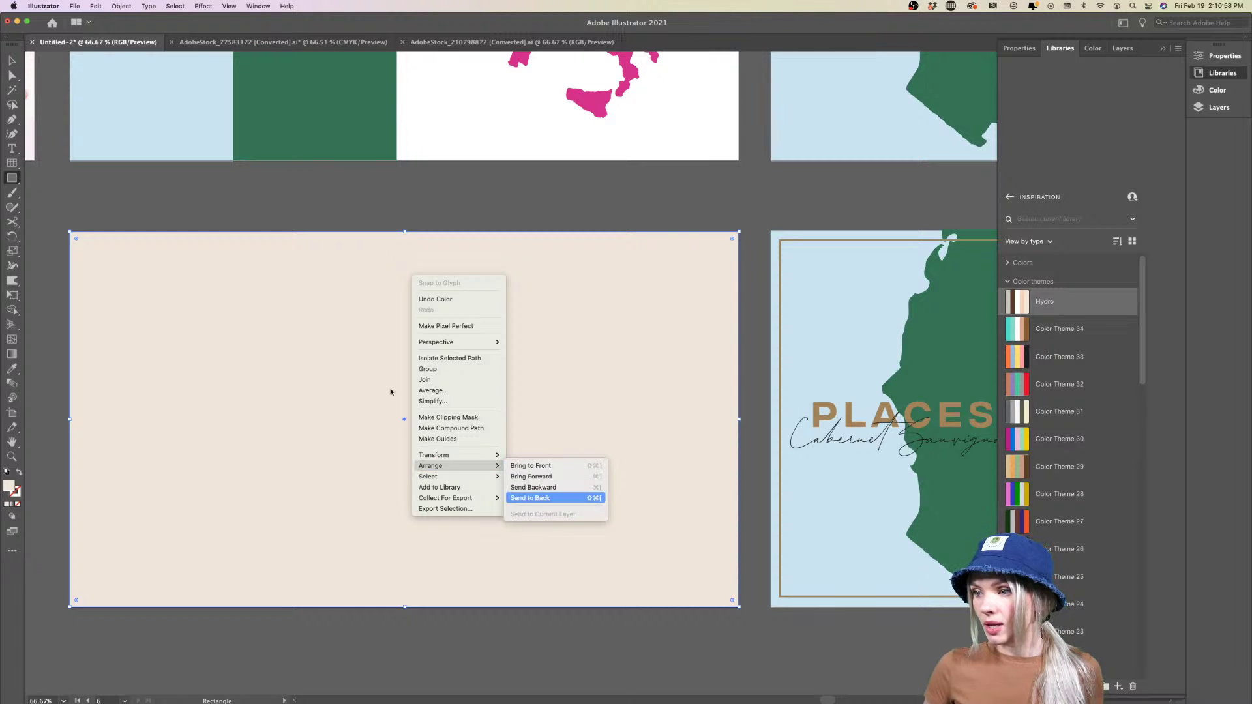
{"action": "key", "text": "Return"}
{"action": "left_click", "coordinate": [12, 60]}
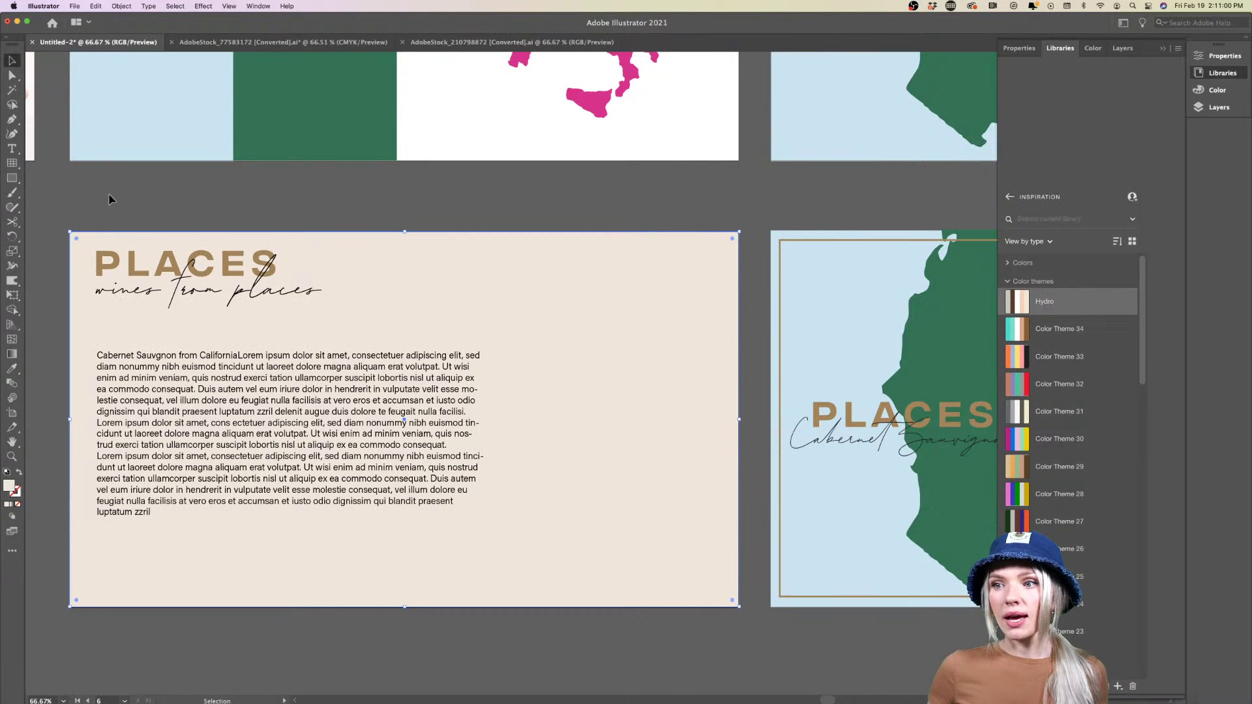
{"action": "left_click", "coordinate": [110, 200]}
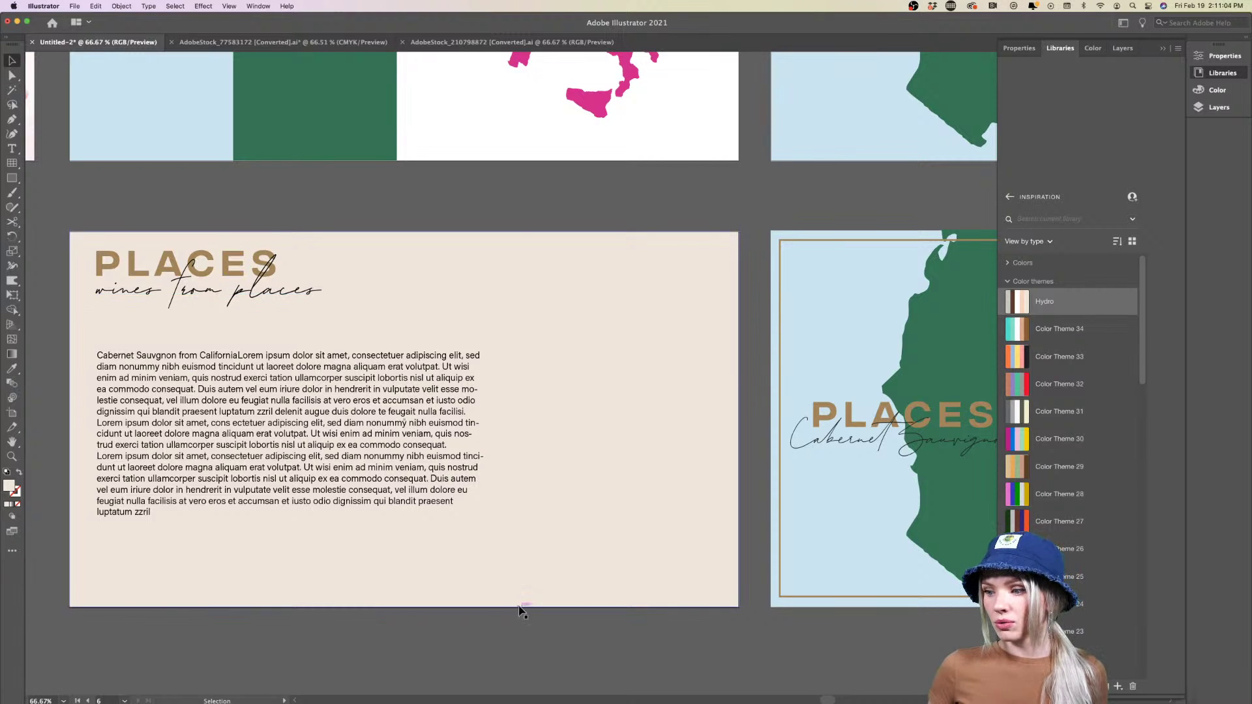
Inspect the Cabernet Sauvignon, Pinot Noir and Pinot Grigio posters, then collapse the colour-theme library
{"action": "key", "text": "super+minus"}
{"action": "key", "text": "super+minus"}
{"action": "key", "text": "super+minus"}
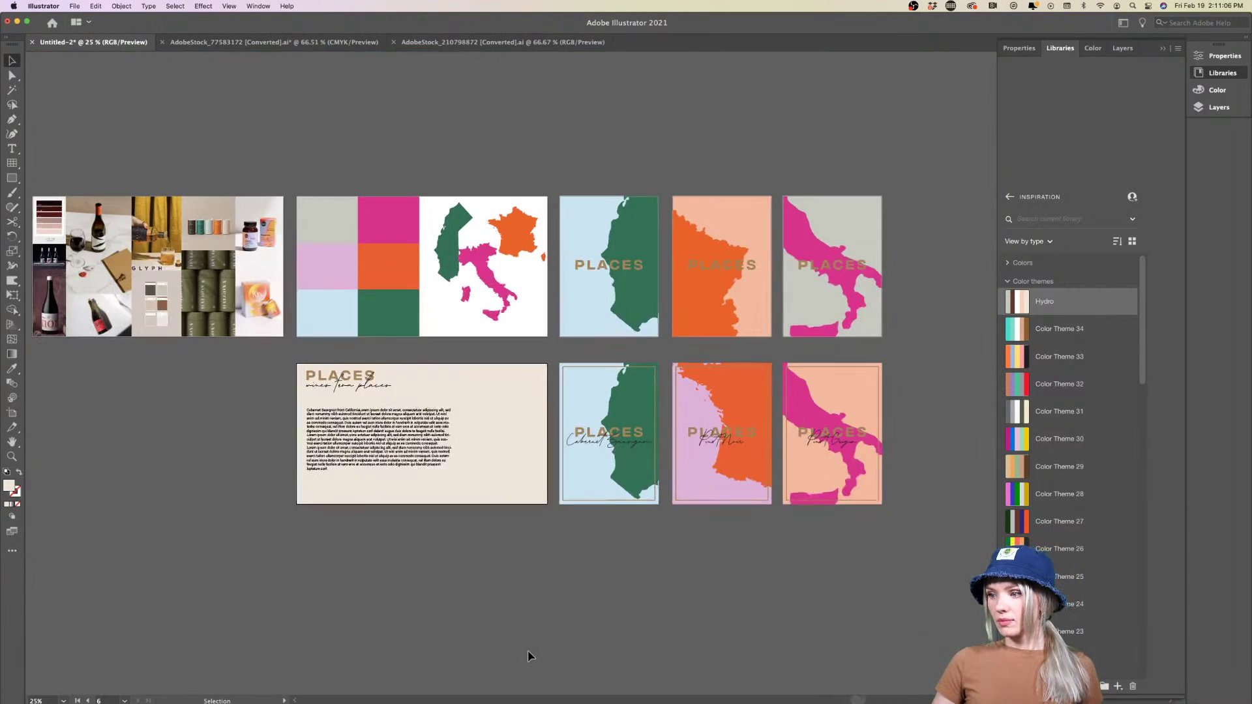
{"action": "key", "text": "super+equal"}
{"action": "key", "text": "super+equal"}
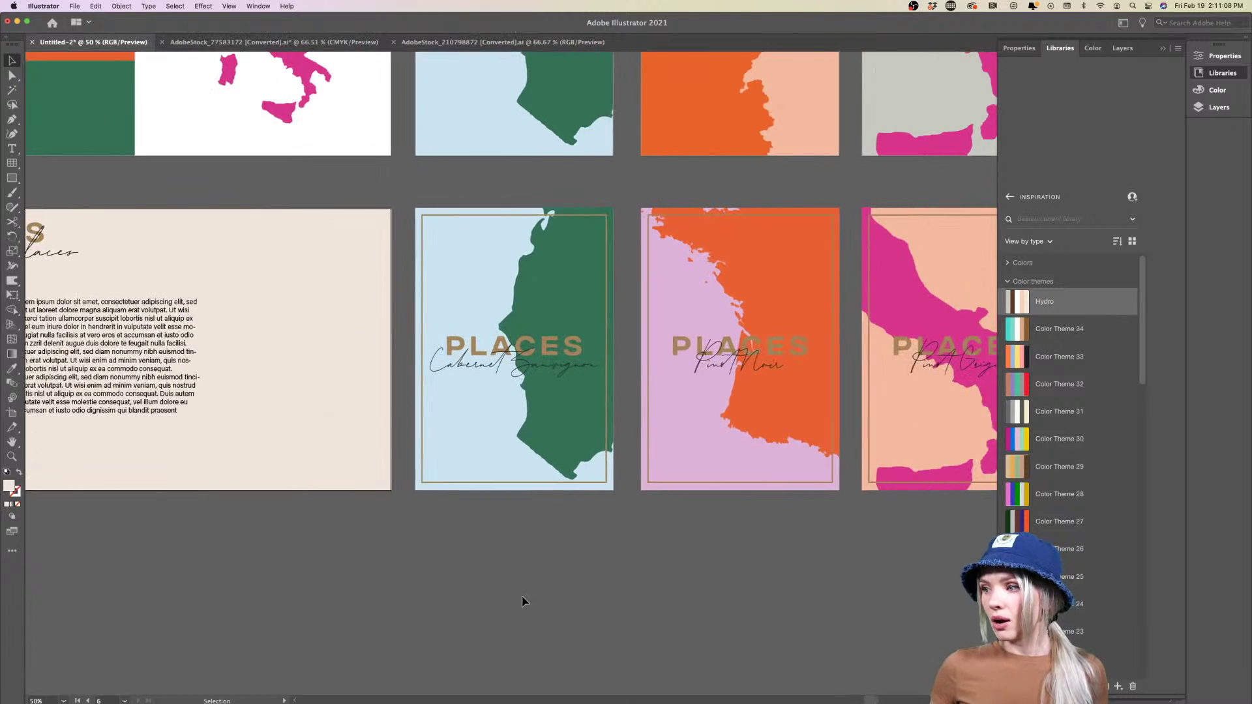
{"action": "scroll", "coordinate": [522, 600], "scroll_direction": "right", "scroll_amount": 5}
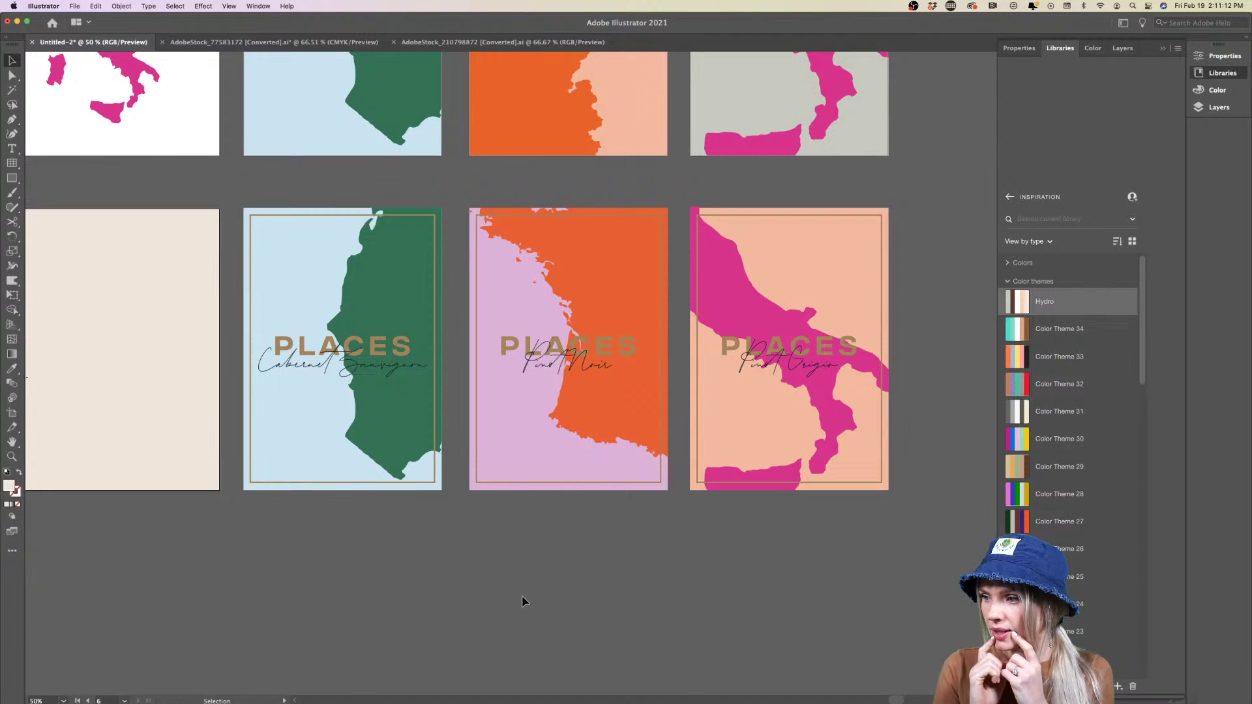
{"action": "scroll", "coordinate": [369, 459], "scroll_direction": "up", "scroll_amount": 2}
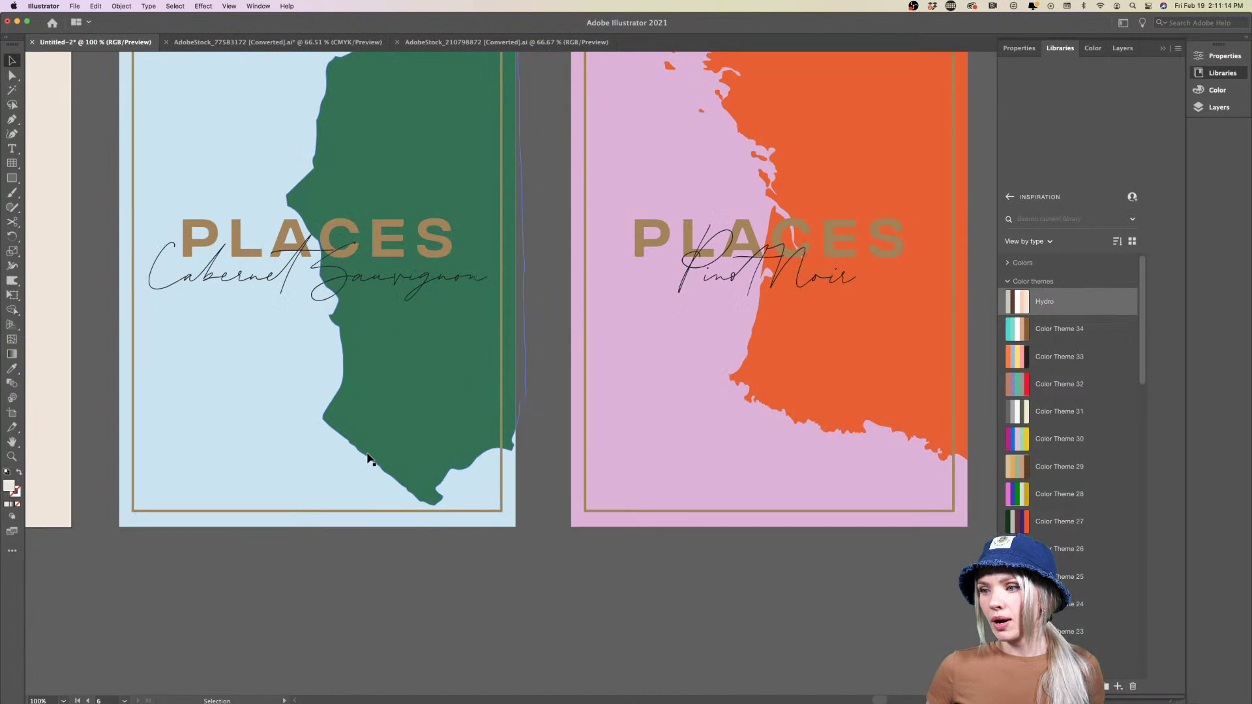
{"action": "scroll", "coordinate": [368, 460], "scroll_direction": "up", "scroll_amount": 3}
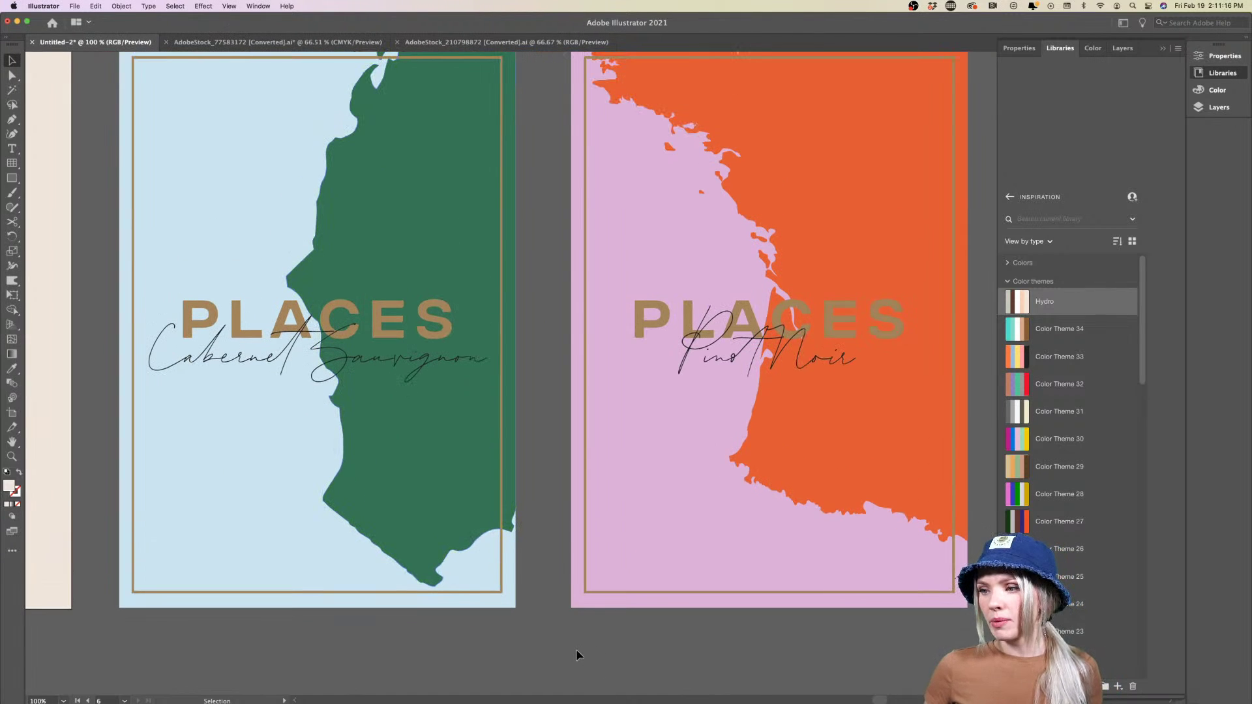
{"action": "scroll", "coordinate": [577, 656], "scroll_direction": "right", "scroll_amount": 3}
{"action": "scroll", "coordinate": [577, 656], "scroll_direction": "up", "scroll_amount": 2}
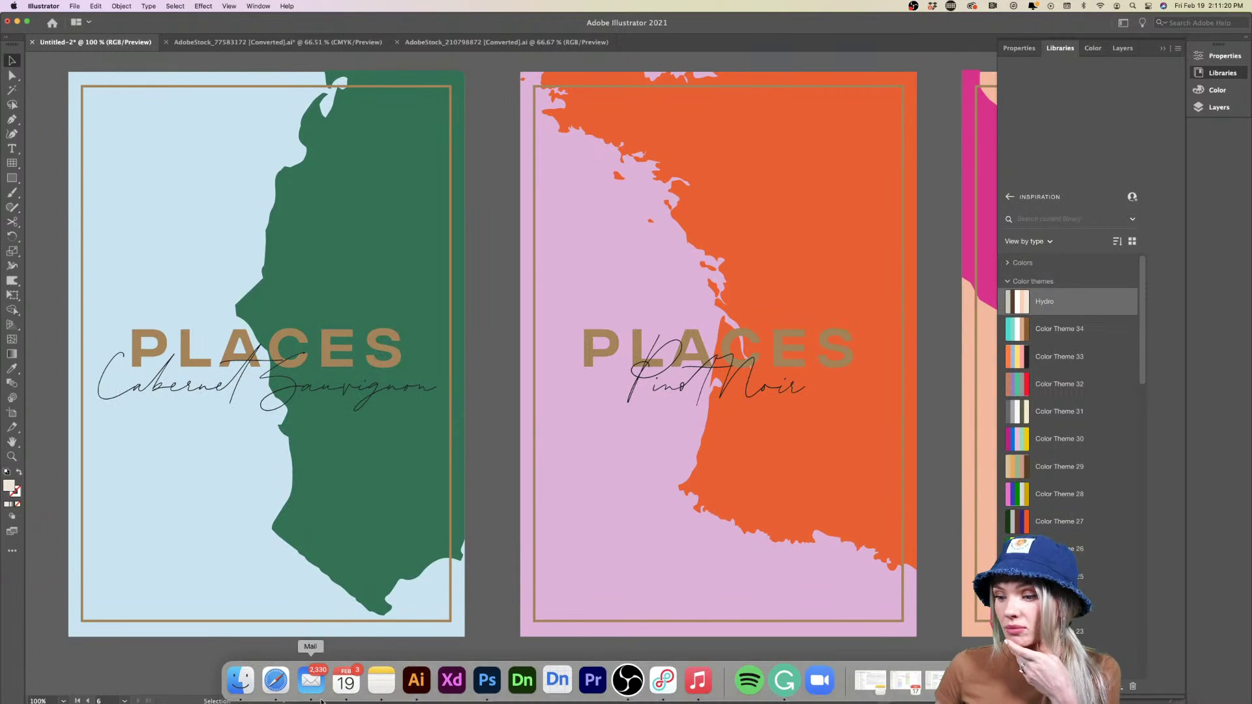
{"action": "left_click", "coordinate": [432, 519]}
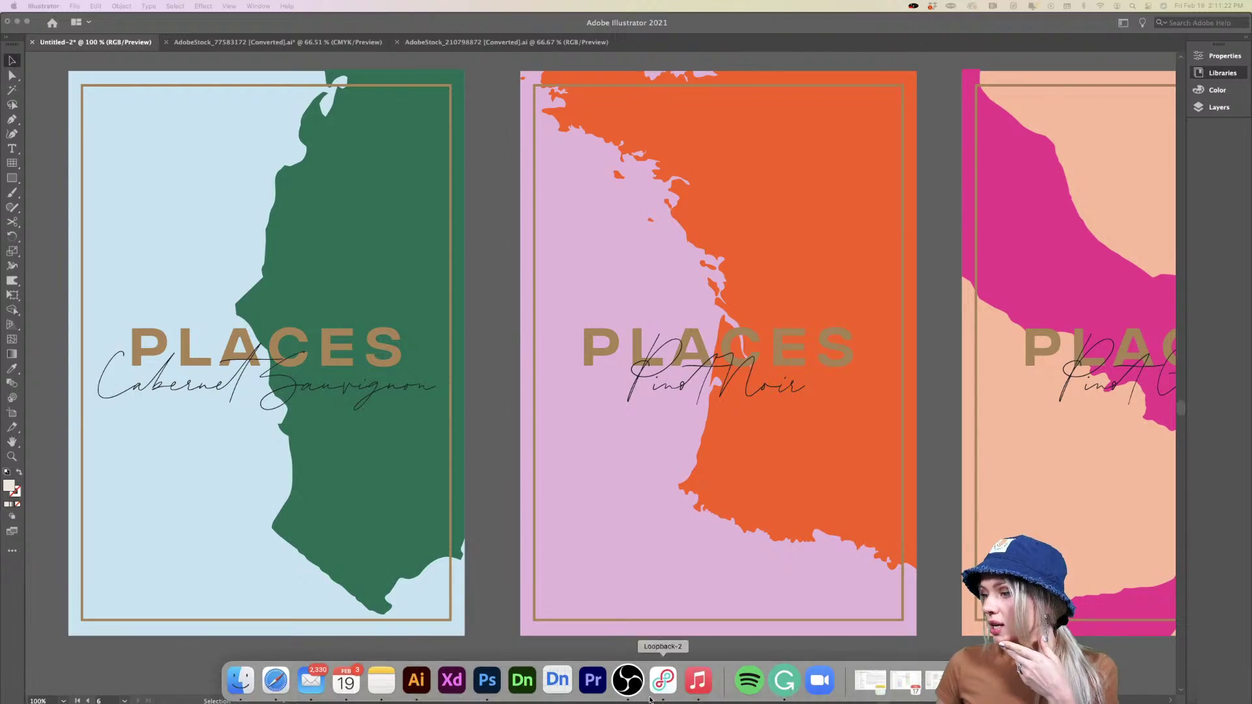
Search Adobe Stock for 'organic'
{"action": "left_click", "coordinate": [945, 694]}
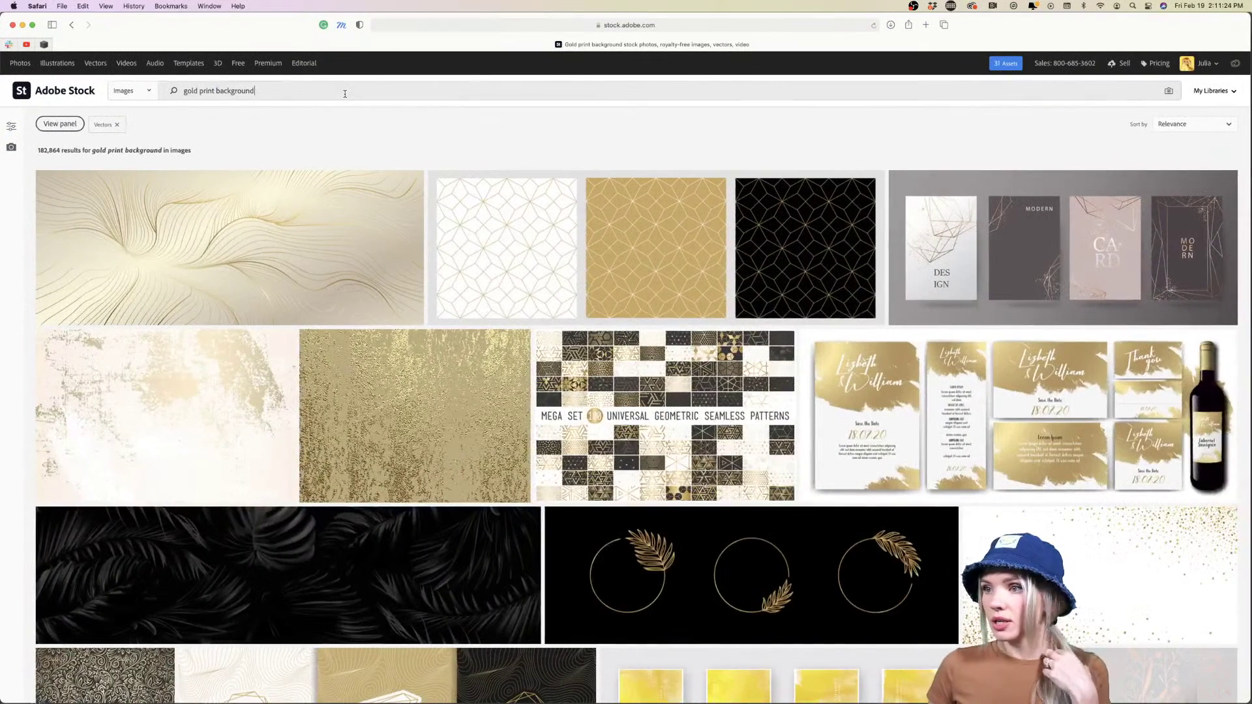
{"action": "left_click", "coordinate": [345, 92]}
{"action": "type", "text": "organic"}
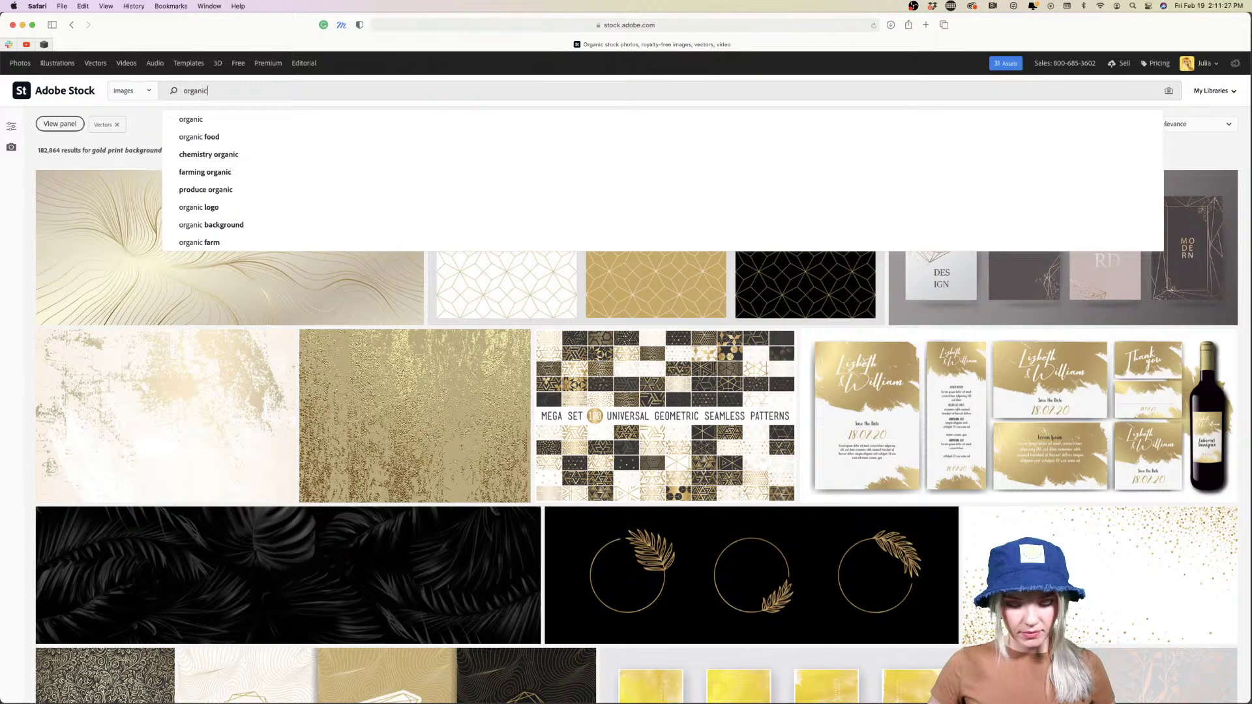
{"action": "key", "text": "Return"}
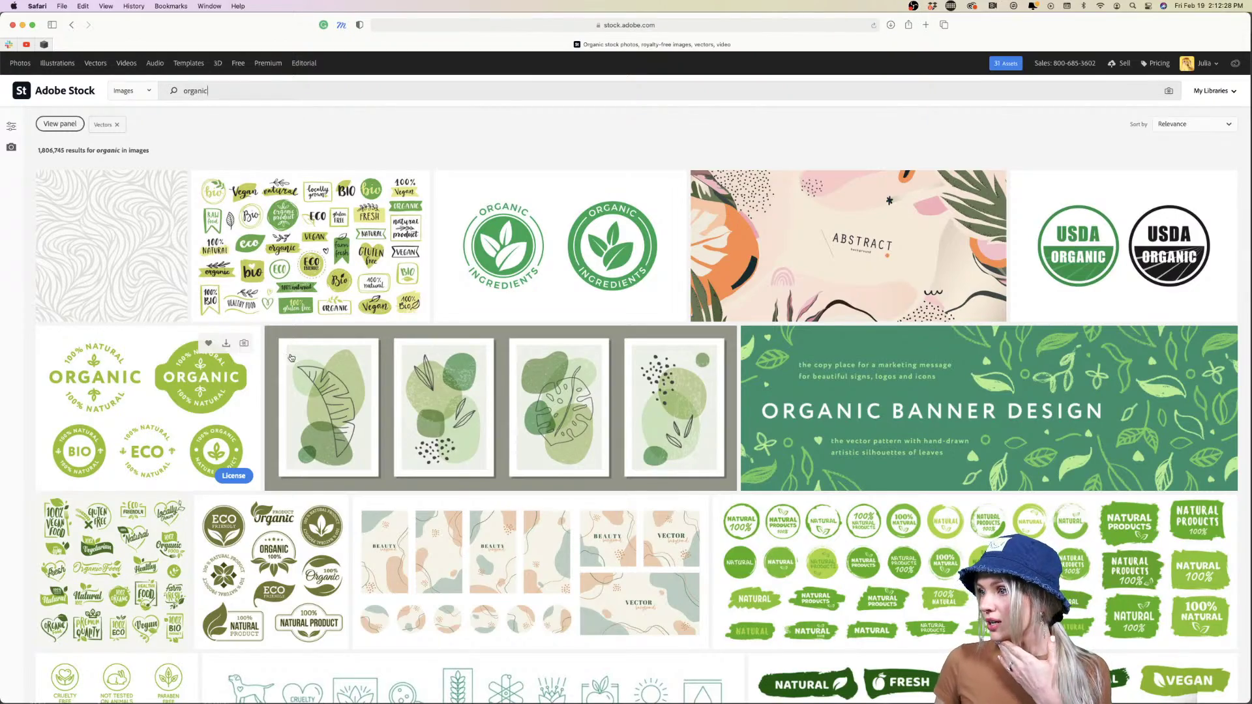
Open the ORGANIC/BIO/ECO badge set from the results and license it
{"action": "scroll", "coordinate": [703, 424], "scroll_direction": "down", "scroll_amount": 4}
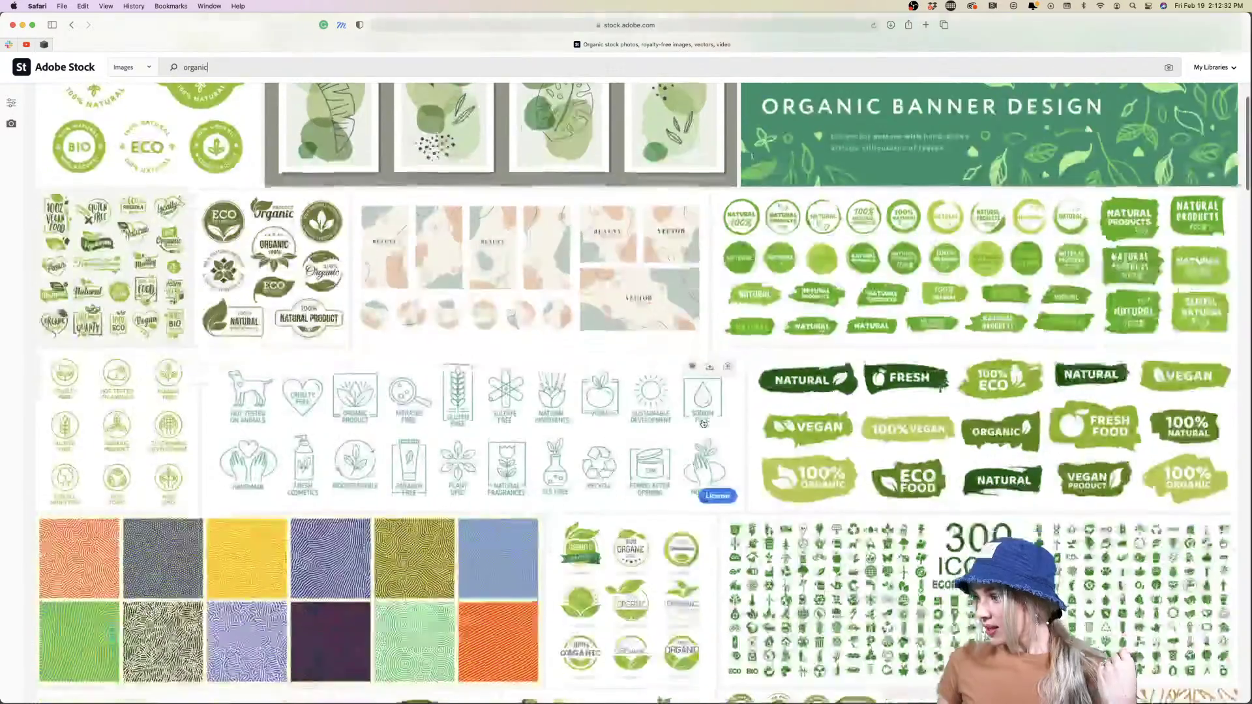
{"action": "scroll", "coordinate": [53, 422], "scroll_direction": "up", "scroll_amount": 5}
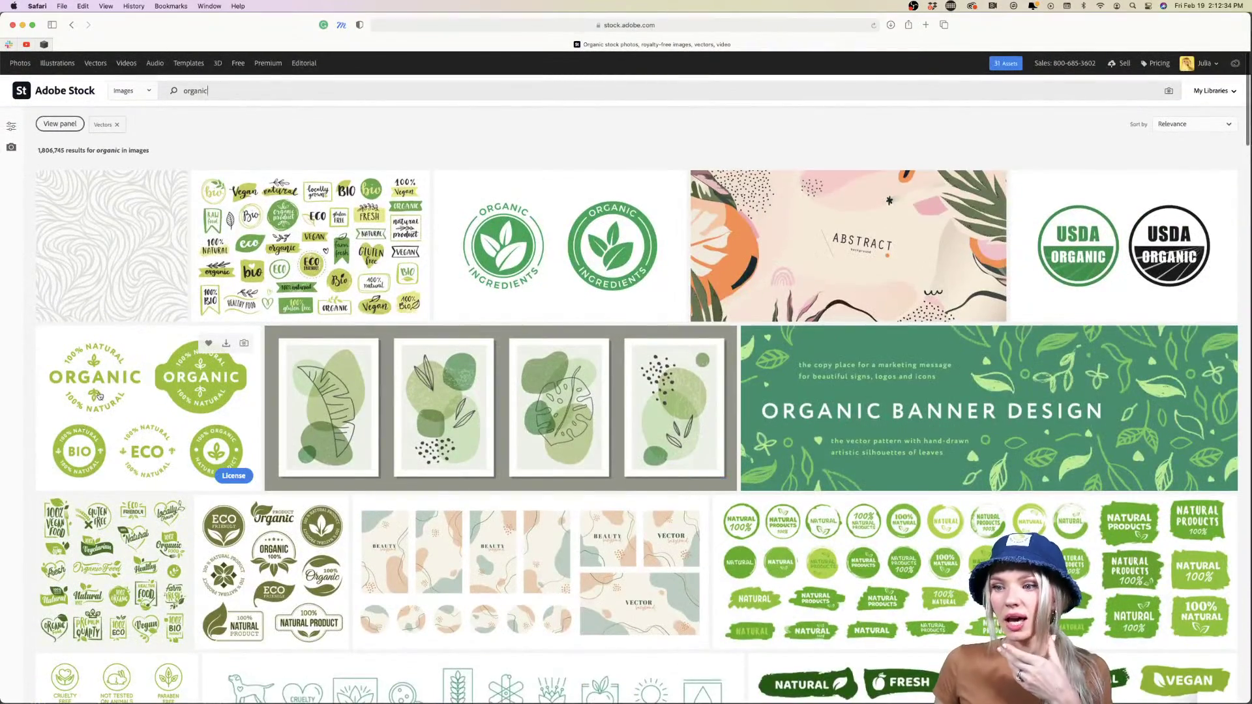
{"action": "scroll", "coordinate": [116, 386], "scroll_direction": "down", "scroll_amount": 2}
{"action": "scroll", "coordinate": [116, 386], "scroll_direction": "down", "scroll_amount": 2}
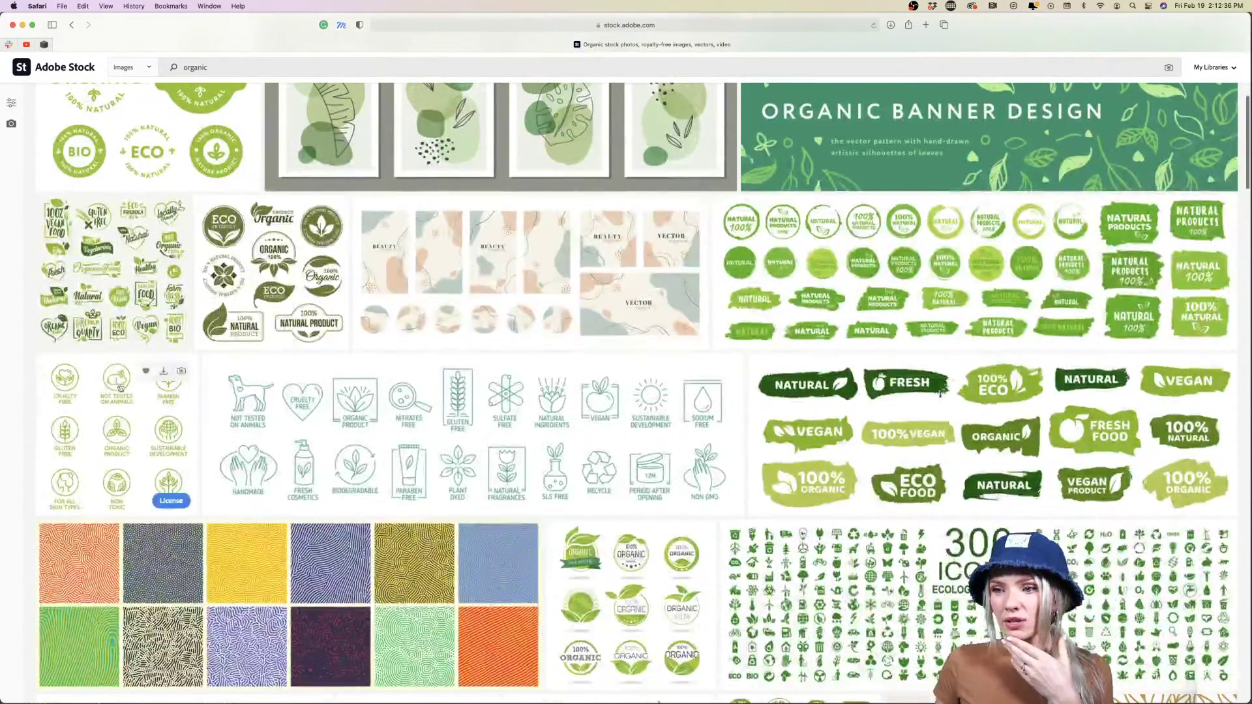
{"action": "left_click", "coordinate": [150, 137]}
{"action": "left_click", "coordinate": [668, 359]}
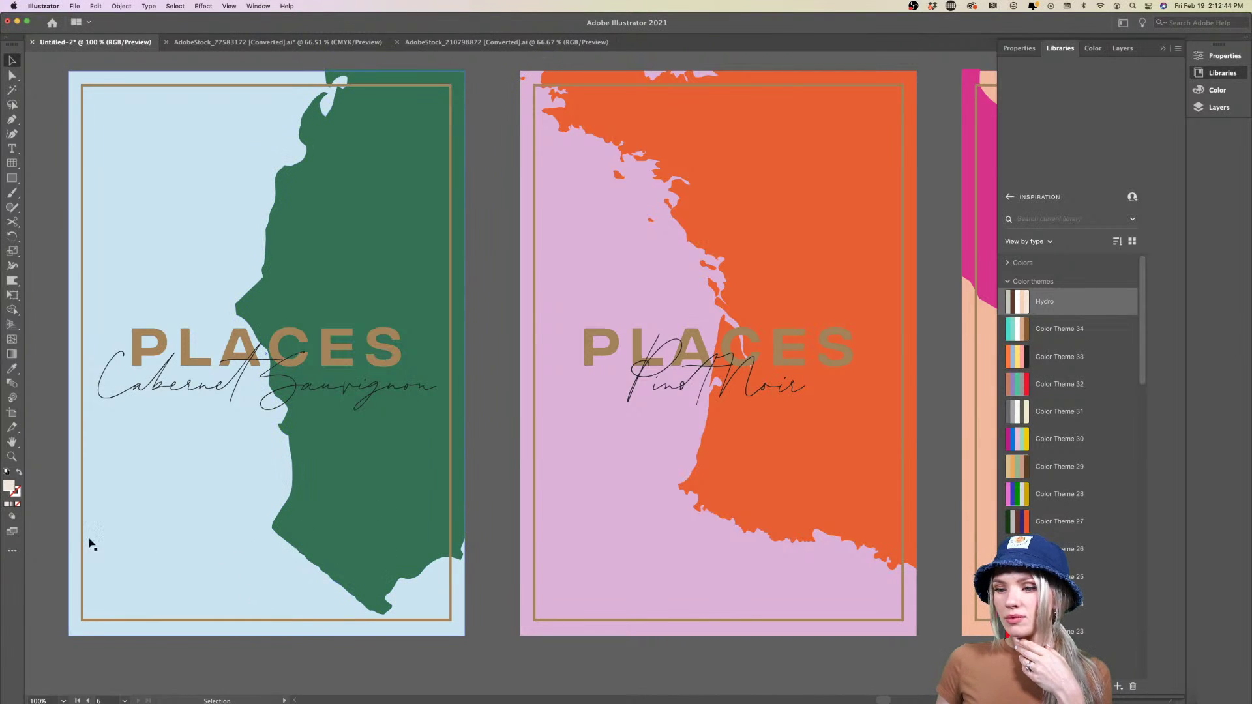
Nudge the pink Italy map shape slightly right inside the isolated Pinot Grigio poster
{"action": "key", "text": "super+minus"}
{"action": "key", "text": "super+minus"}
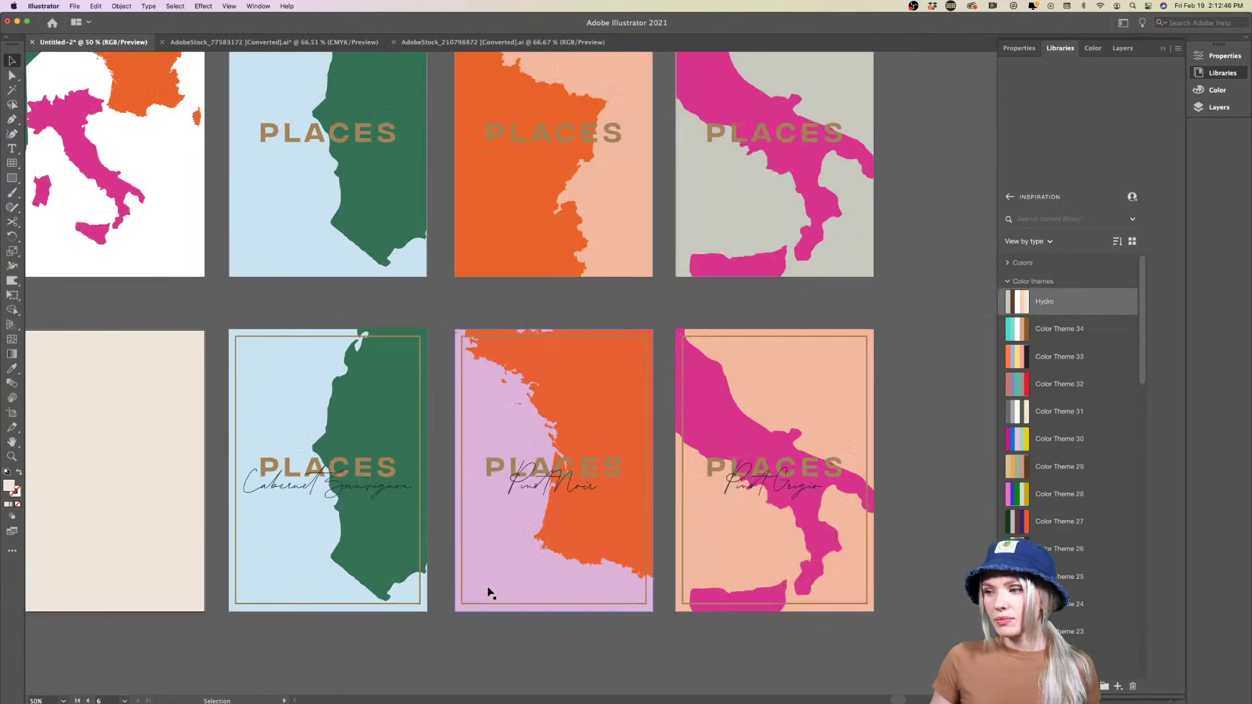
{"action": "scroll", "coordinate": [489, 589], "scroll_direction": "down", "scroll_amount": 3}
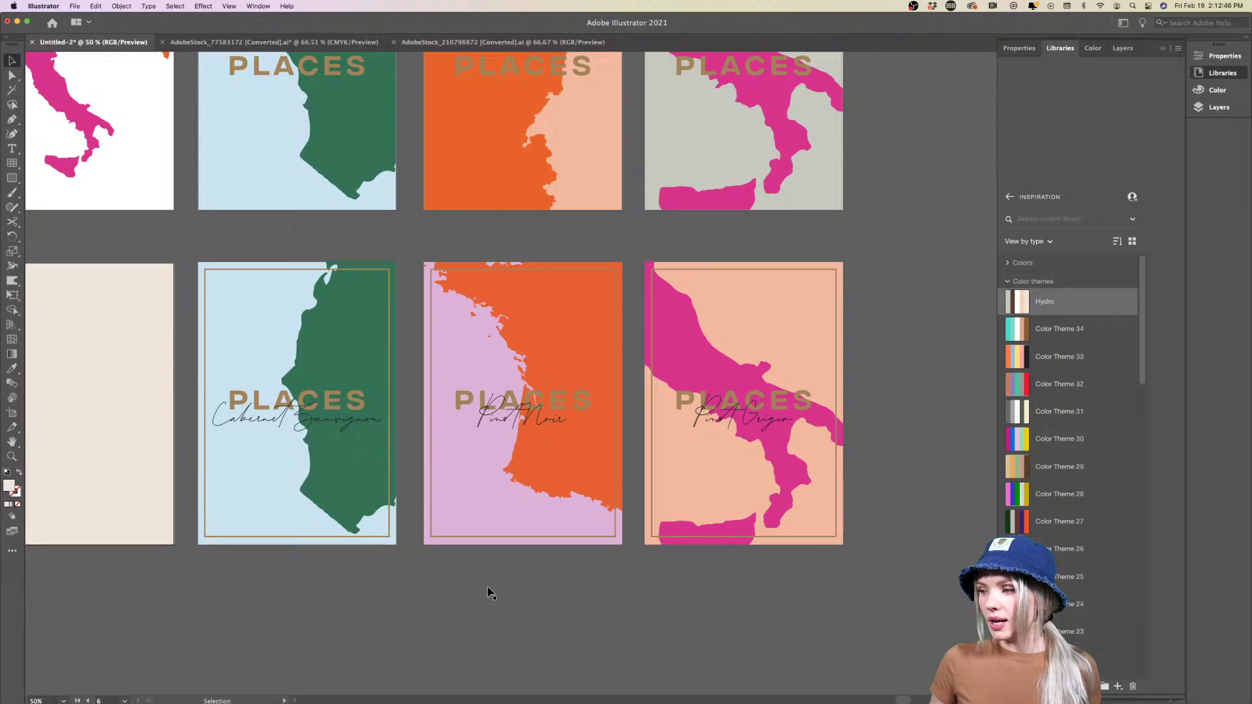
{"action": "double_click", "coordinate": [705, 359]}
{"action": "left_click_drag", "start_coordinate": [699, 356], "coordinate": [732, 358]}
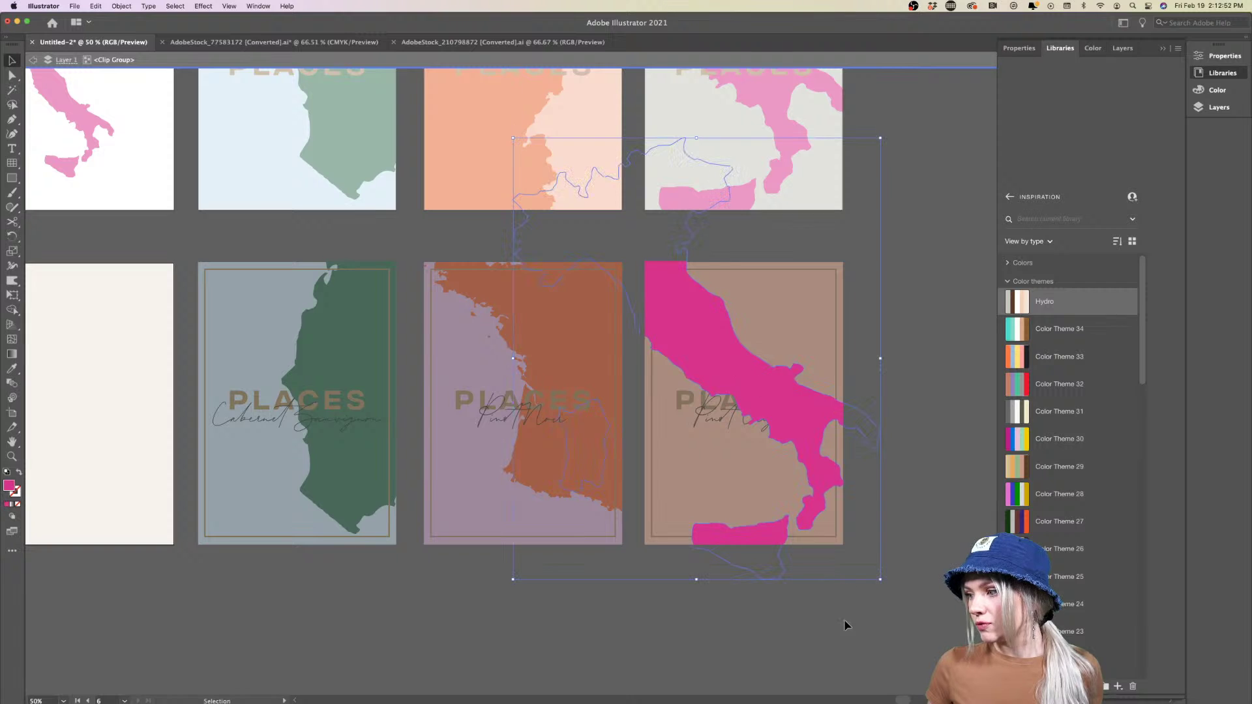
{"action": "double_click", "coordinate": [828, 626]}
{"action": "scroll", "coordinate": [649, 587], "scroll_direction": "up", "scroll_amount": 1}
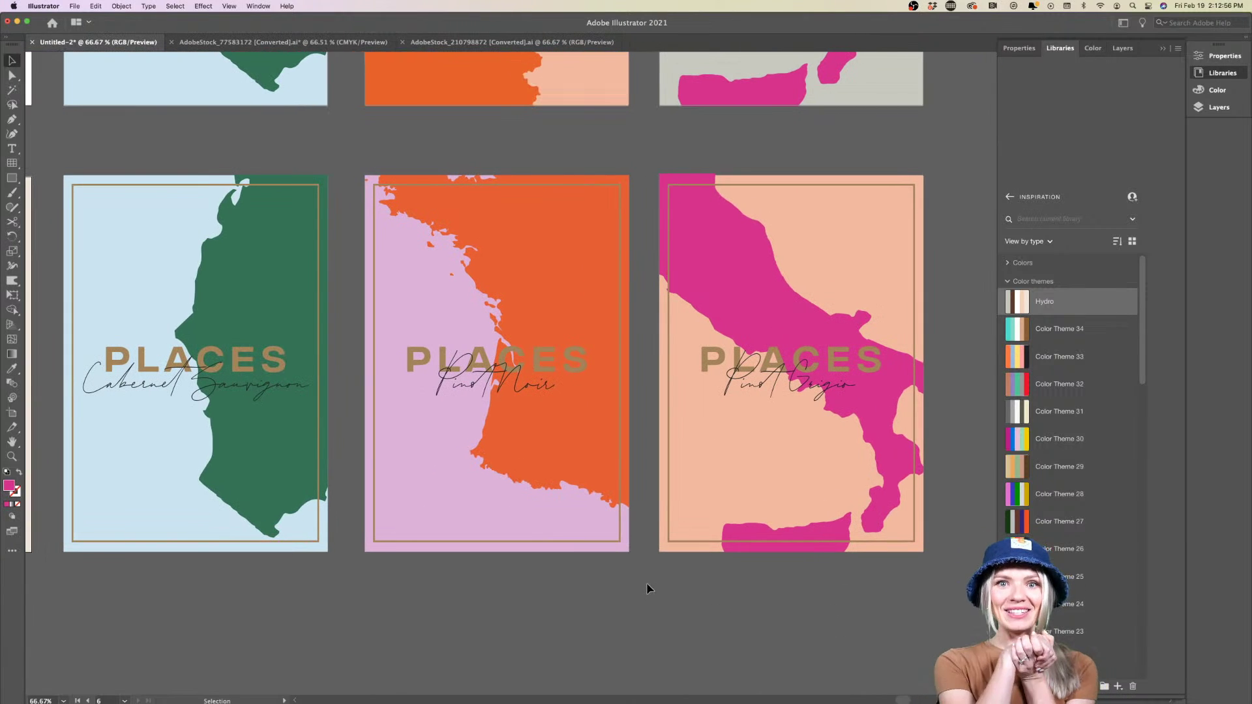
Open the licensed organic badges file and fit its artboard in view
{"action": "left_click", "coordinate": [538, 45]}
{"action": "left_click", "coordinate": [741, 389]}
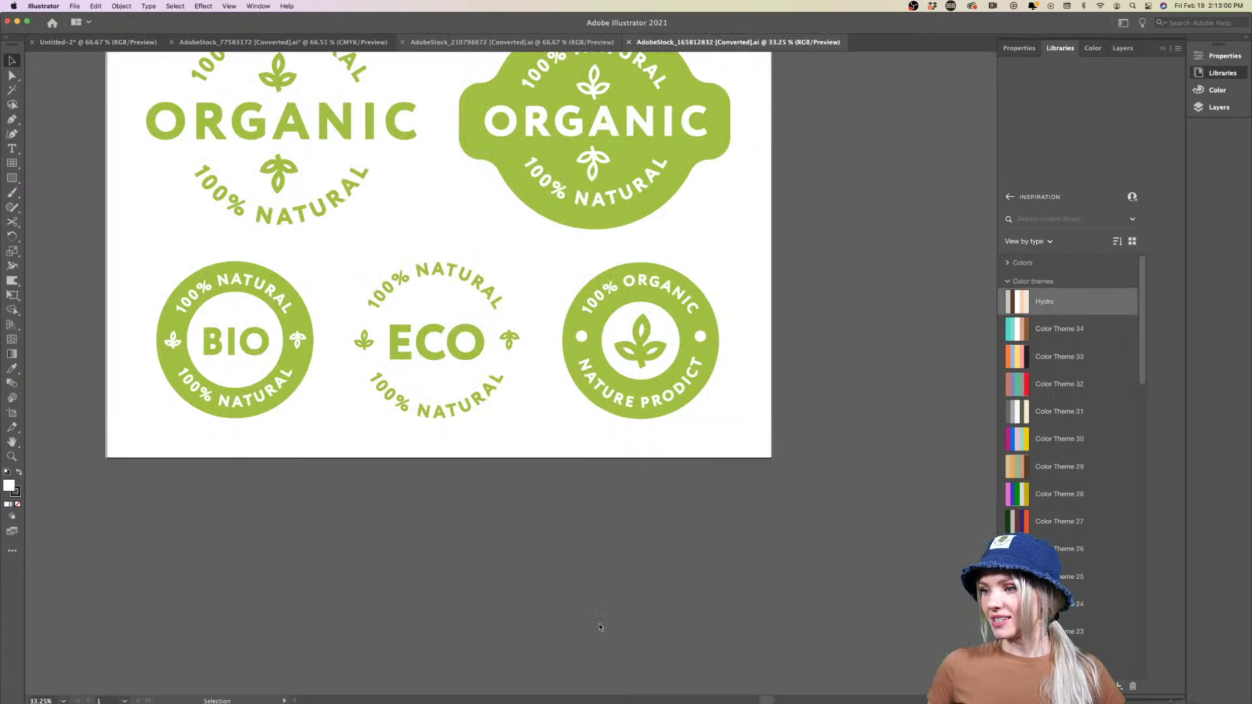
{"action": "key", "text": "super+0"}
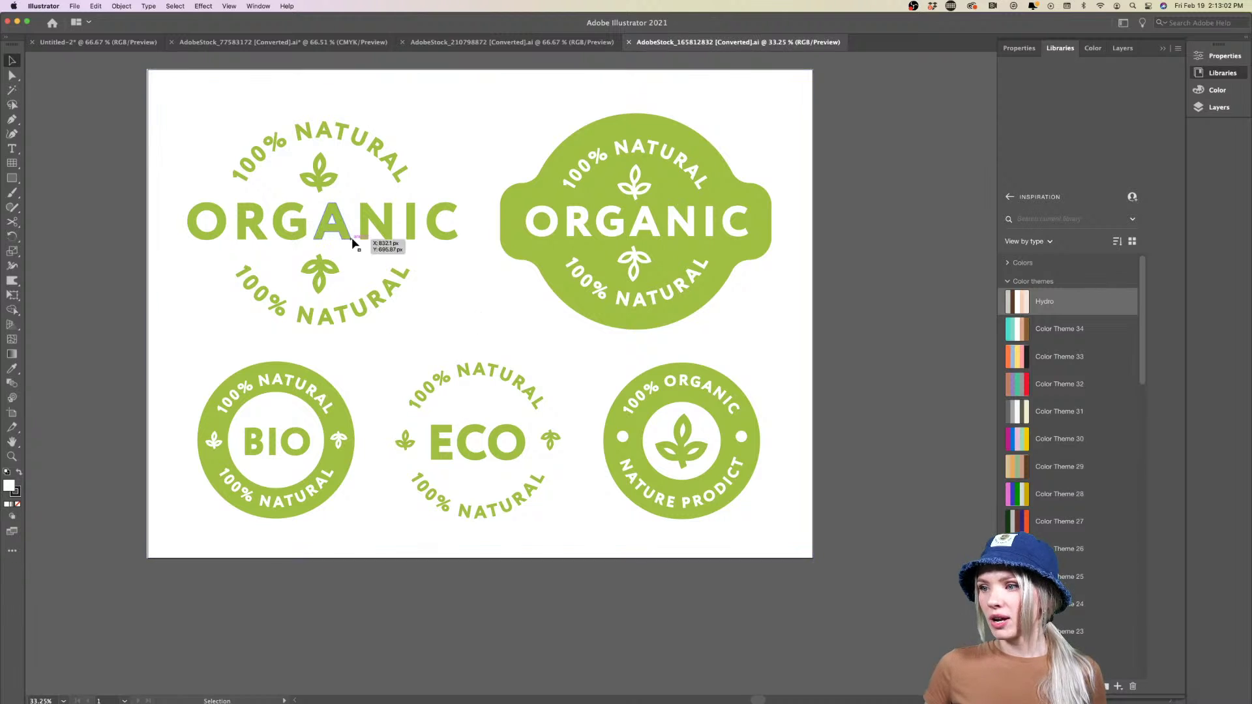
Merge the bottom leaf icon's pieces into one shape with Pathfinder Unite
{"action": "left_click", "coordinate": [351, 237]}
{"action": "left_click", "coordinate": [320, 271], "text": "shift"}
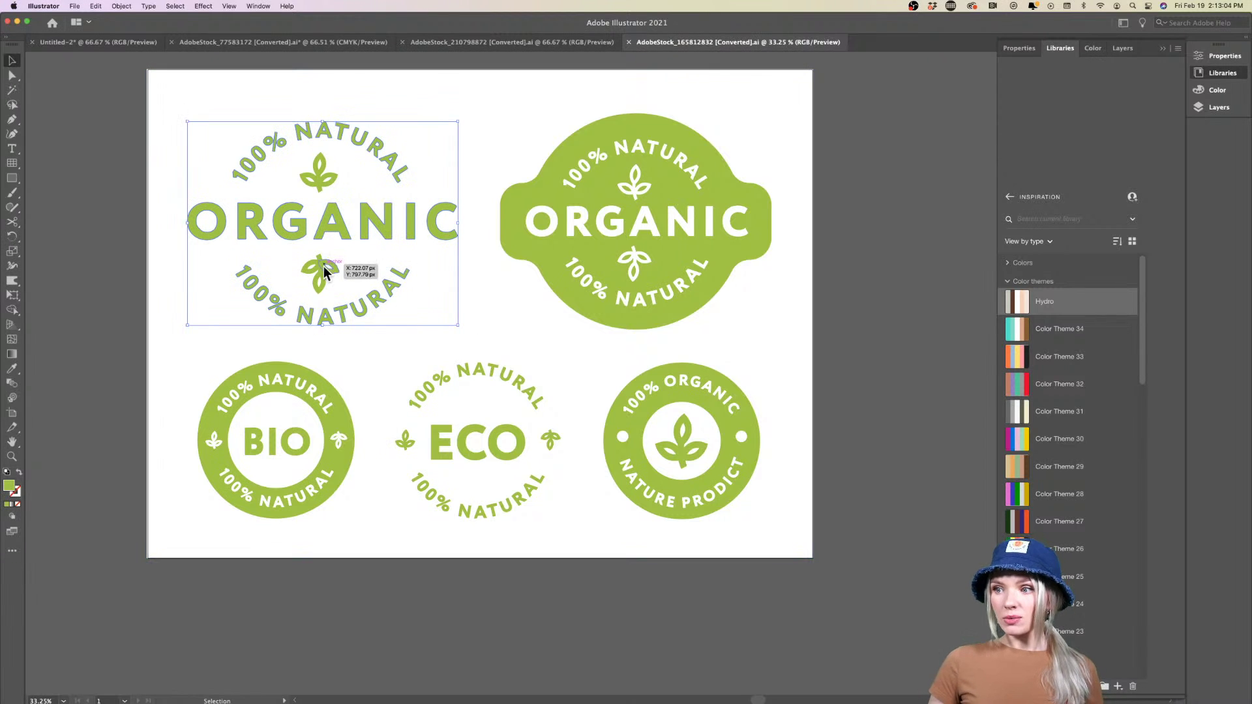
{"action": "left_click", "coordinate": [323, 194], "text": "shift"}
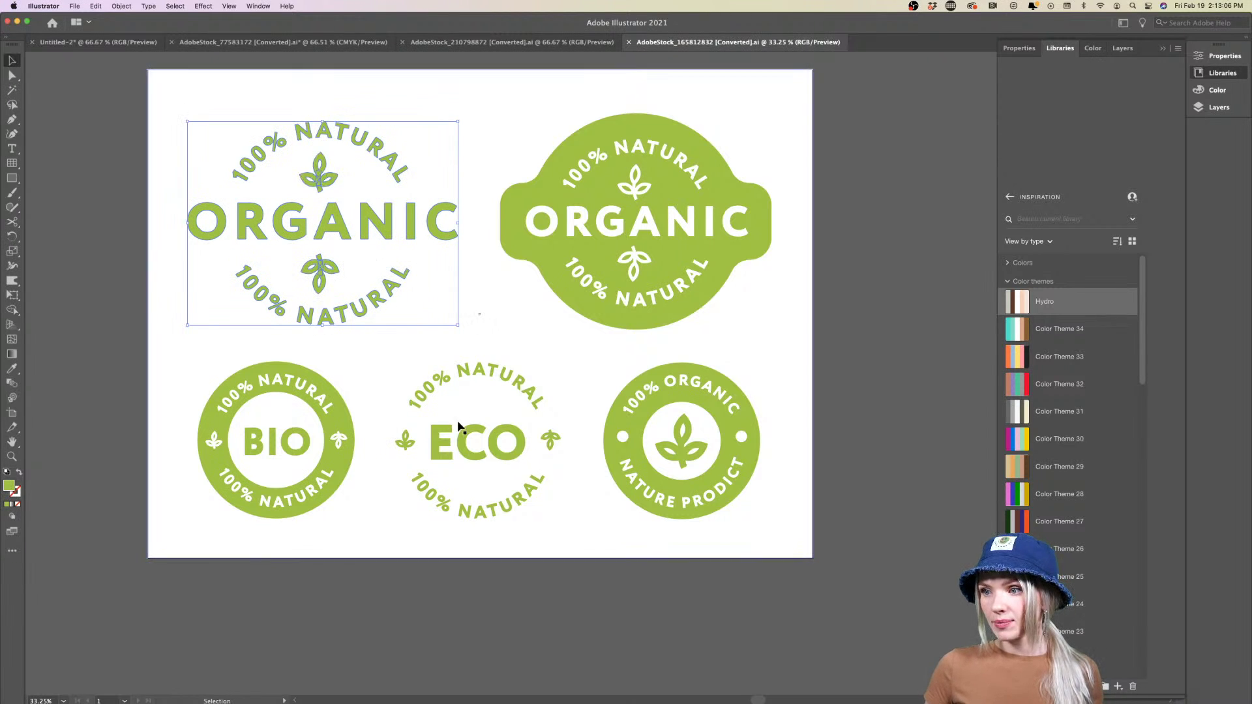
{"action": "scroll", "coordinate": [281, 274], "scroll_direction": "up", "scroll_amount": 2, "text": "alt"}
{"action": "scroll", "coordinate": [279, 270], "scroll_direction": "up", "scroll_amount": 4, "text": "alt"}
{"action": "left_click", "coordinate": [345, 321]}
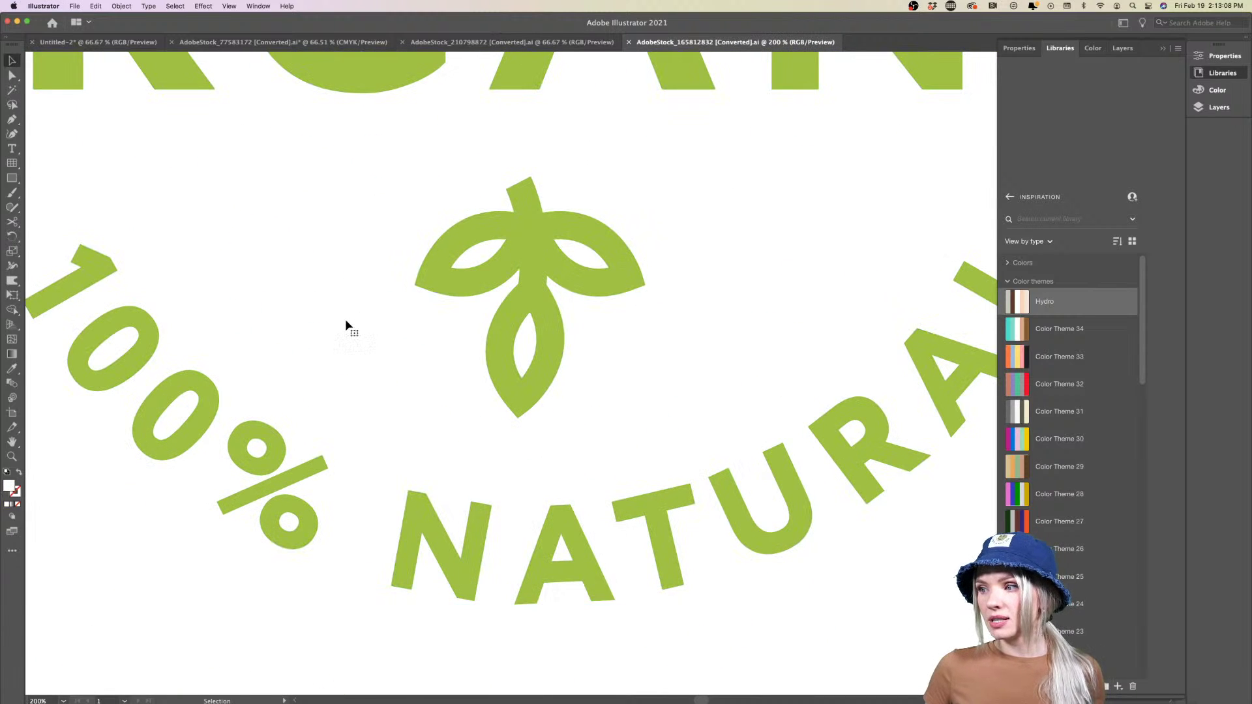
{"action": "scroll", "coordinate": [345, 321], "scroll_direction": "right", "scroll_amount": 2}
{"action": "left_click", "coordinate": [475, 317]}
{"action": "scroll", "coordinate": [474, 315], "scroll_direction": "right", "scroll_amount": 1}
{"action": "scroll", "coordinate": [460, 281], "scroll_direction": "up", "scroll_amount": 3, "text": "alt"}
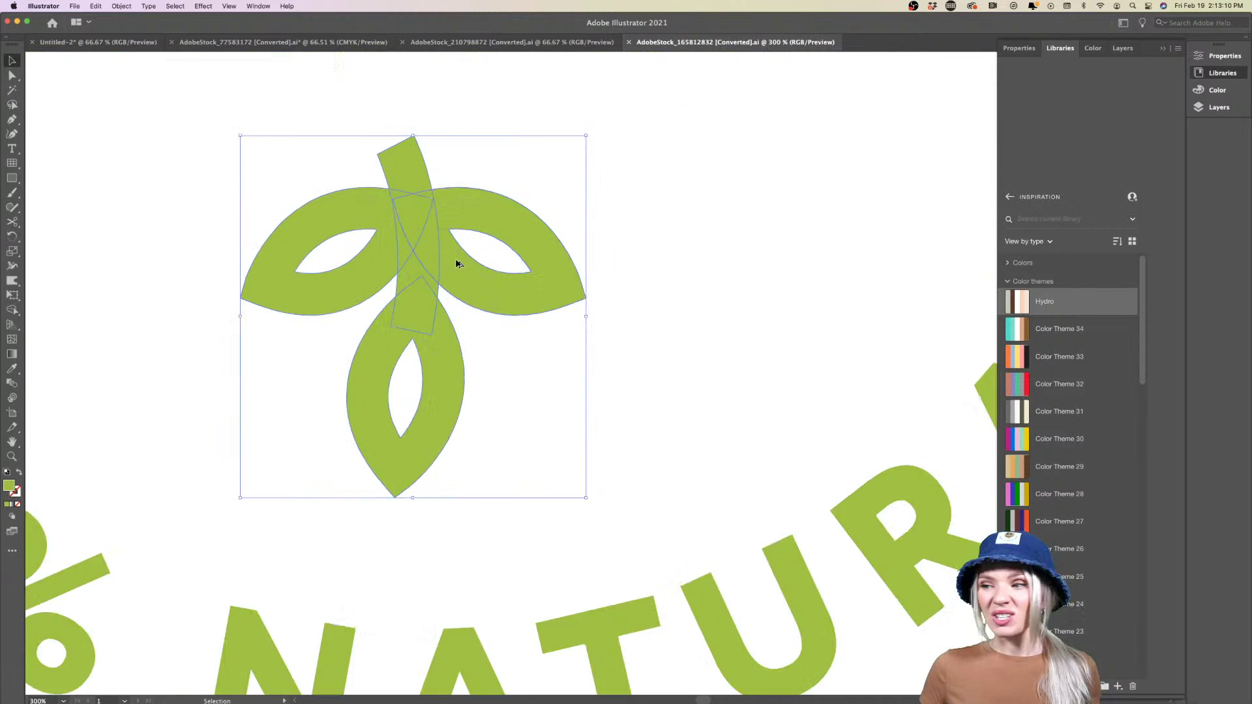
{"action": "scroll", "coordinate": [640, 346], "scroll_direction": "down", "scroll_amount": 6}
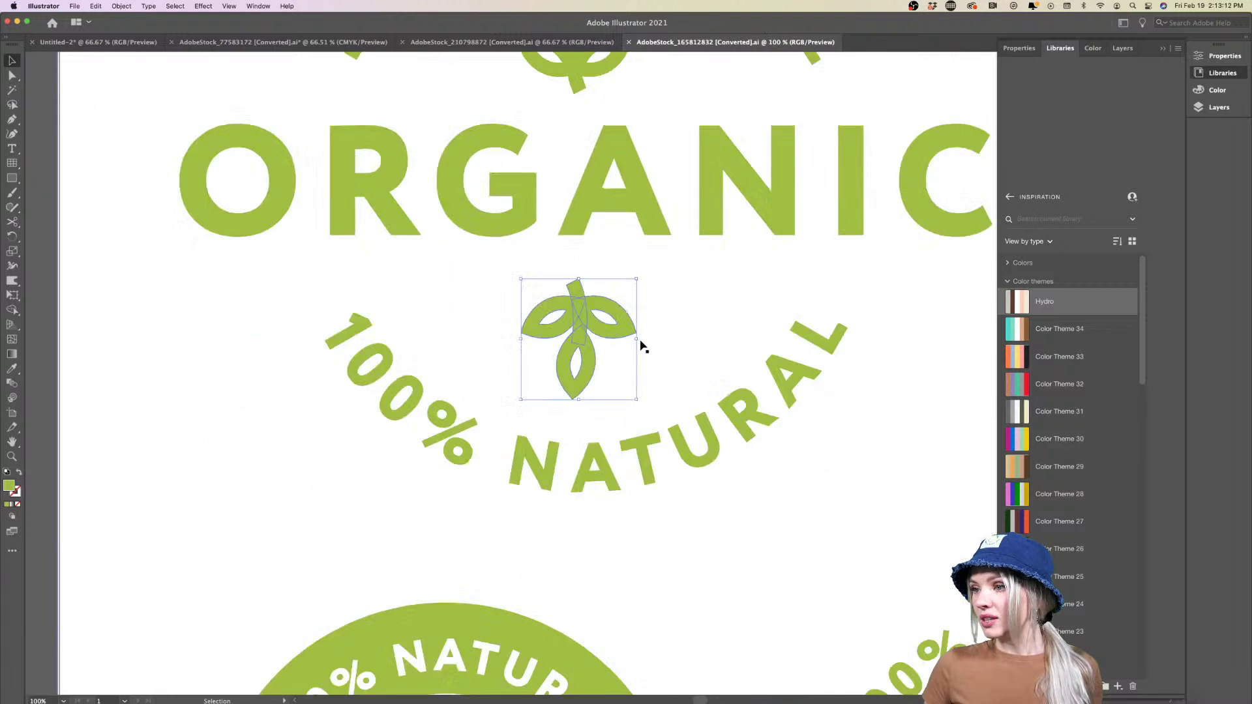
{"action": "scroll", "coordinate": [640, 341], "scroll_direction": "right", "scroll_amount": 4}
{"action": "left_click", "coordinate": [478, 197], "text": "shift"}
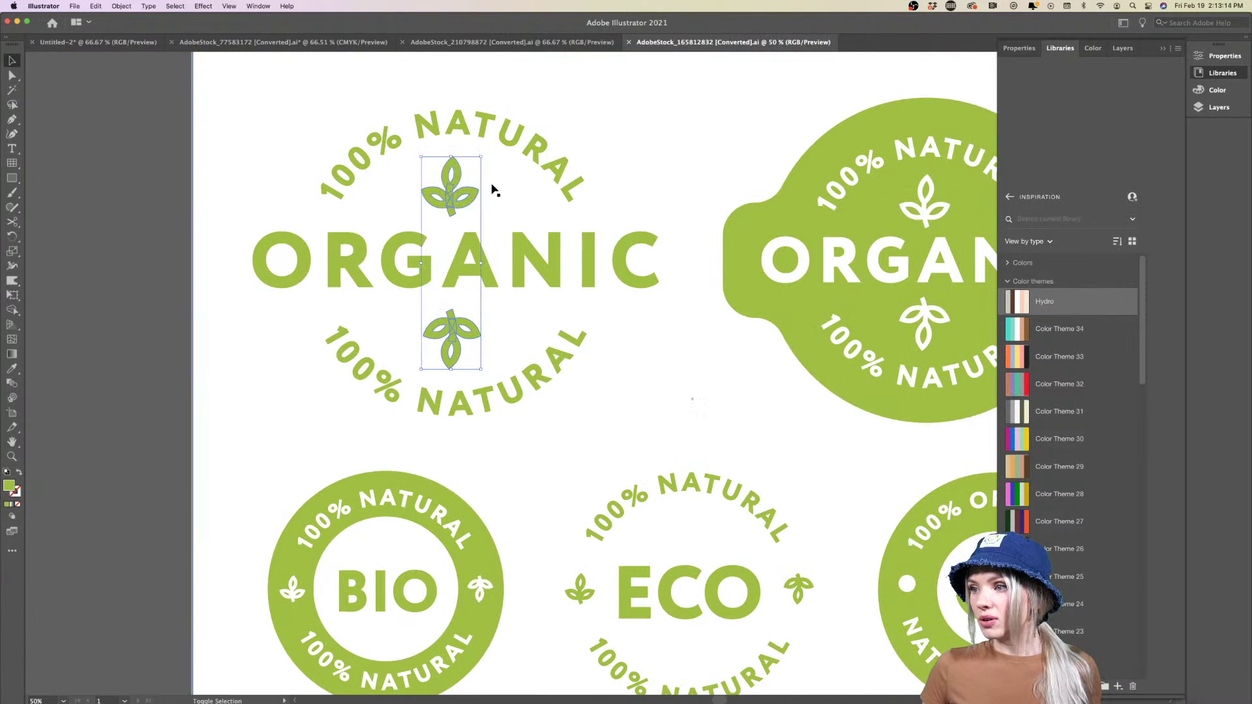
{"action": "left_click", "coordinate": [539, 441]}
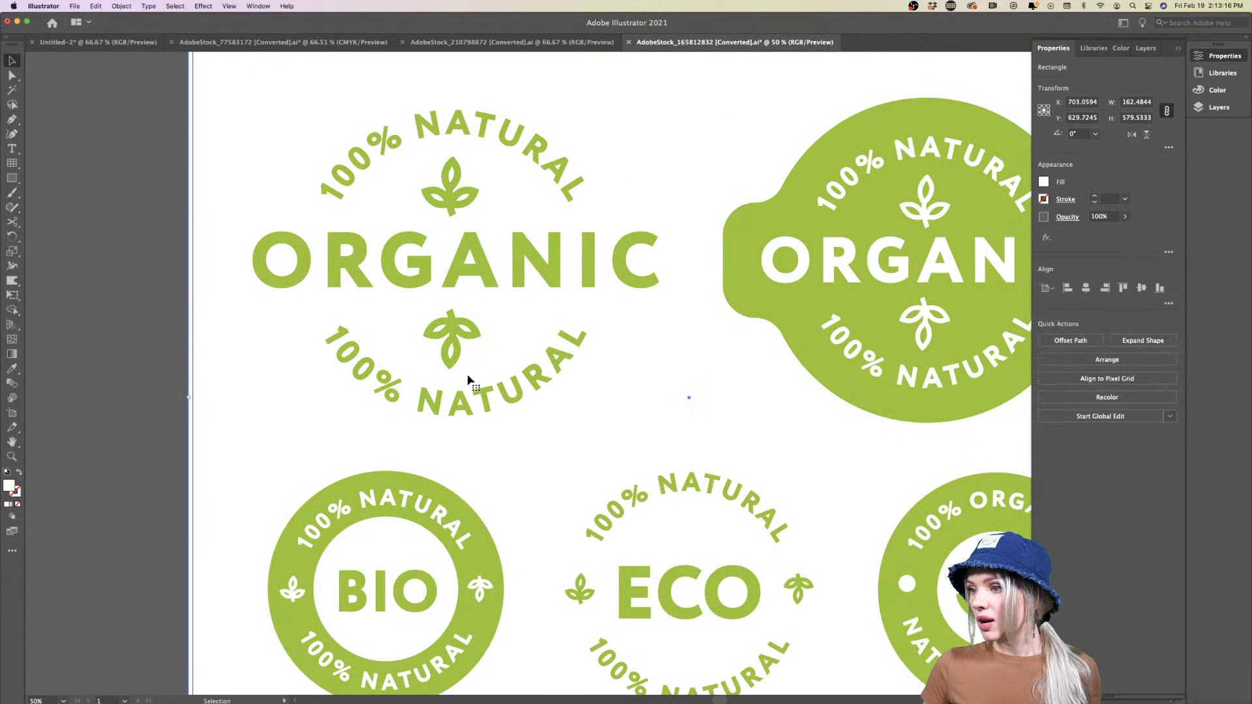
{"action": "left_click", "coordinate": [449, 336]}
{"action": "left_click", "coordinate": [1050, 338]}
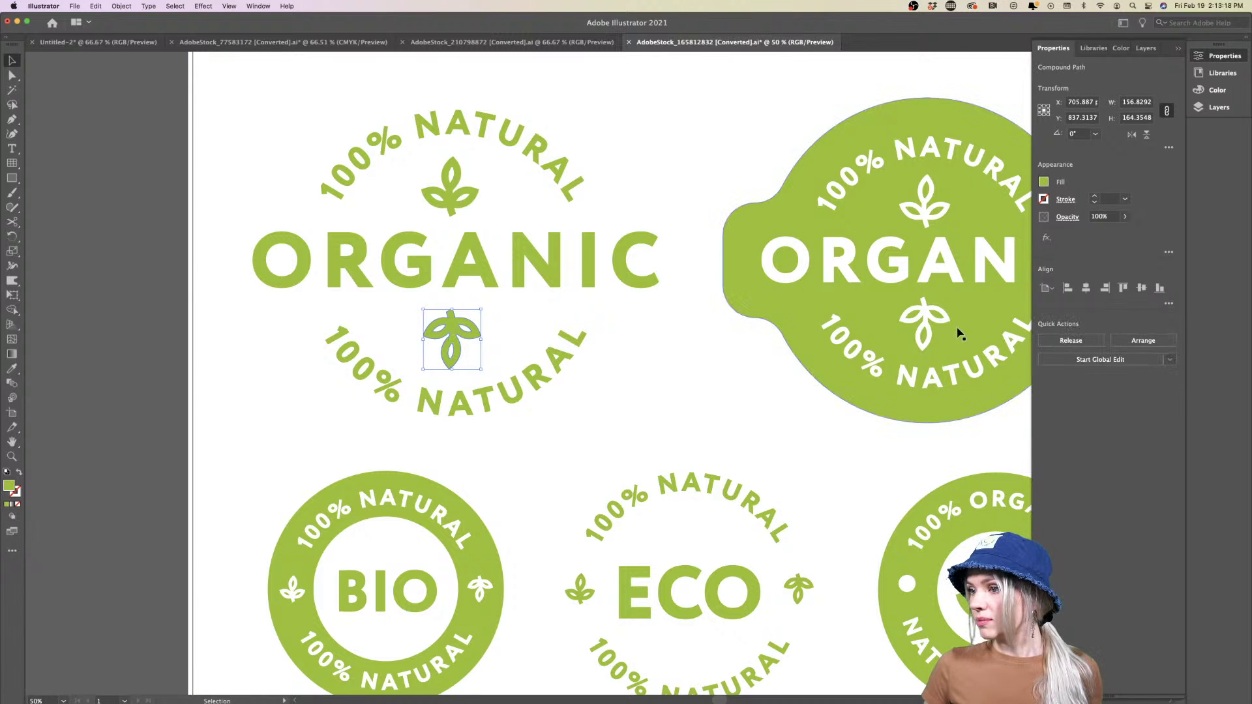
Ungroup the light ORGANIC 100% NATURAL badge and return to the PLACES posters document
{"action": "scroll", "coordinate": [475, 349], "scroll_direction": "up", "scroll_amount": 4}
{"action": "scroll", "coordinate": [460, 238], "scroll_direction": "down", "scroll_amount": 5}
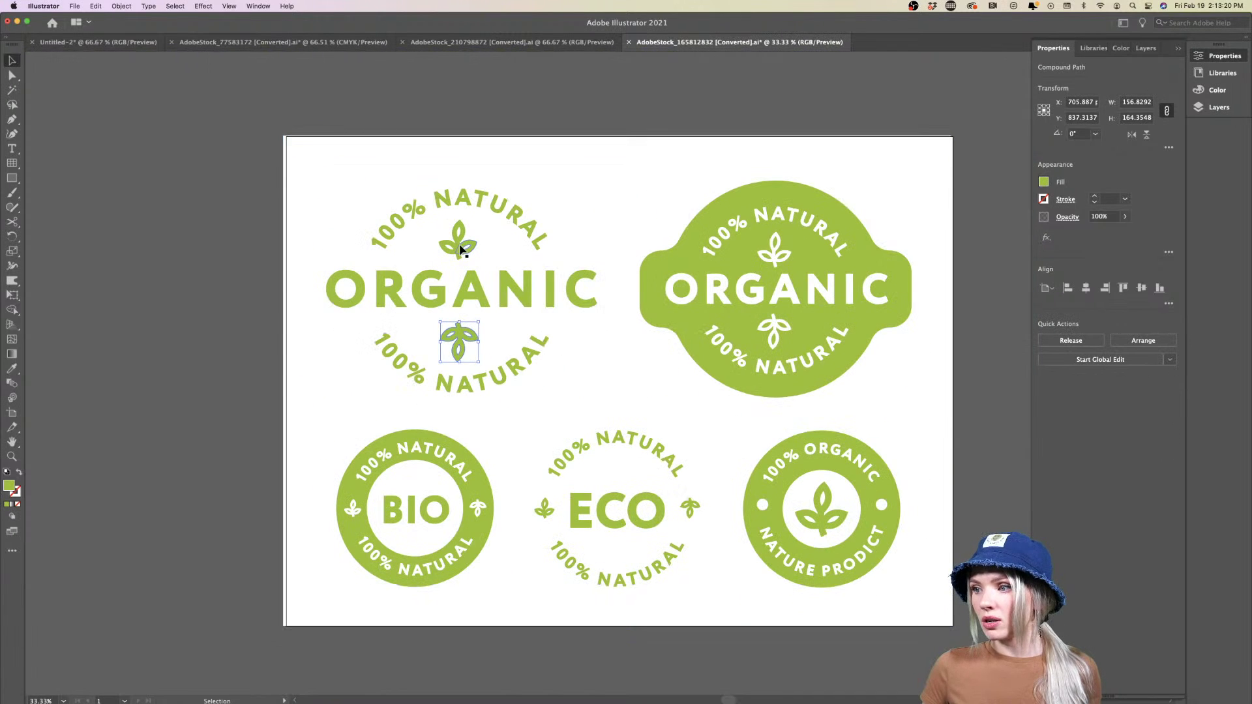
{"action": "left_click", "coordinate": [460, 248]}
{"action": "scroll", "coordinate": [443, 260], "scroll_direction": "up", "scroll_amount": 2}
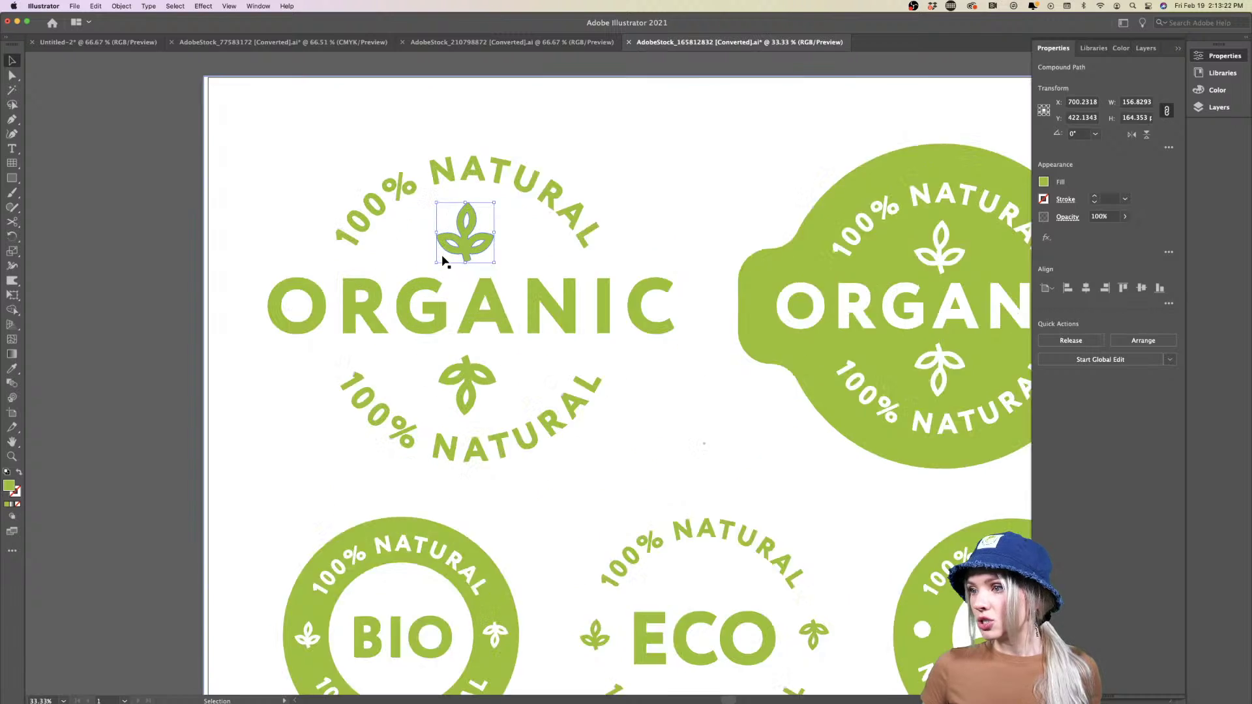
{"action": "scroll", "coordinate": [442, 260], "scroll_direction": "up", "scroll_amount": 2}
{"action": "left_click", "coordinate": [482, 242]}
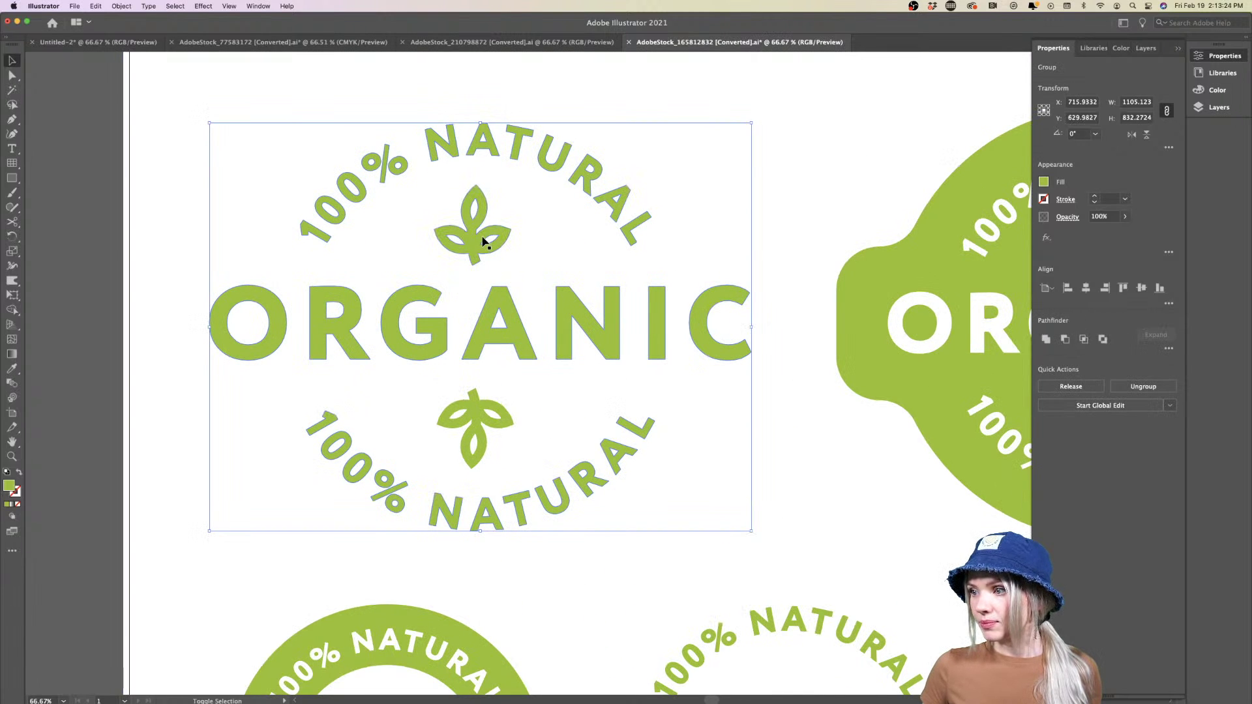
{"action": "key", "text": "super+shift+g"}
{"action": "key", "text": "a"}
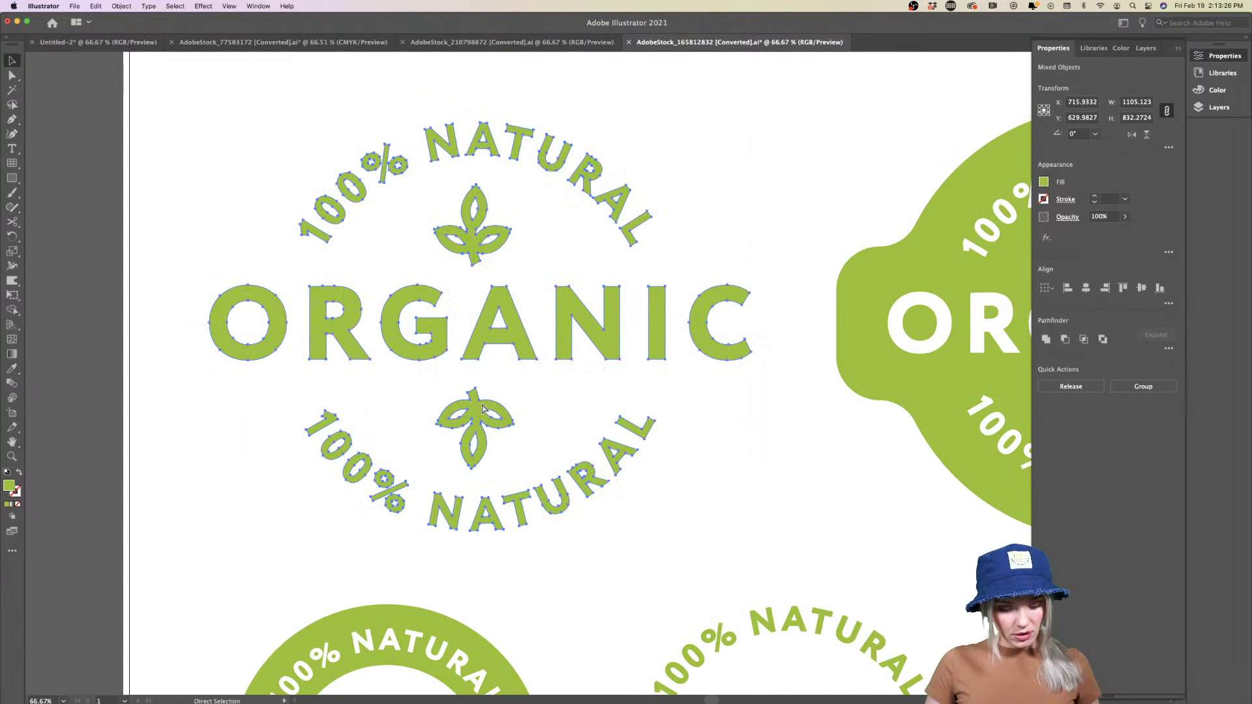
{"action": "key", "text": "v"}
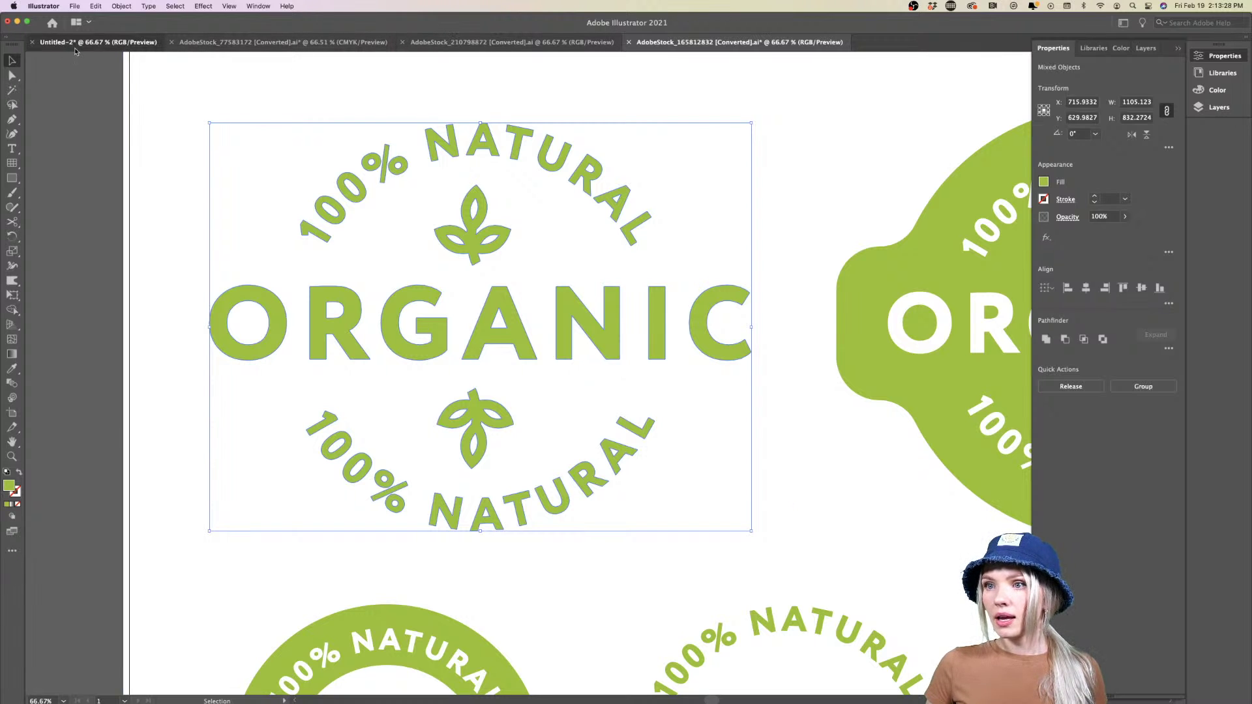
{"action": "left_click", "coordinate": [75, 43]}
Paste the ORGANIC badge, group it, and shrink it to about 102 px in the Cabernet Sauvignon poster's bottom-left
{"action": "key", "text": "super+v"}
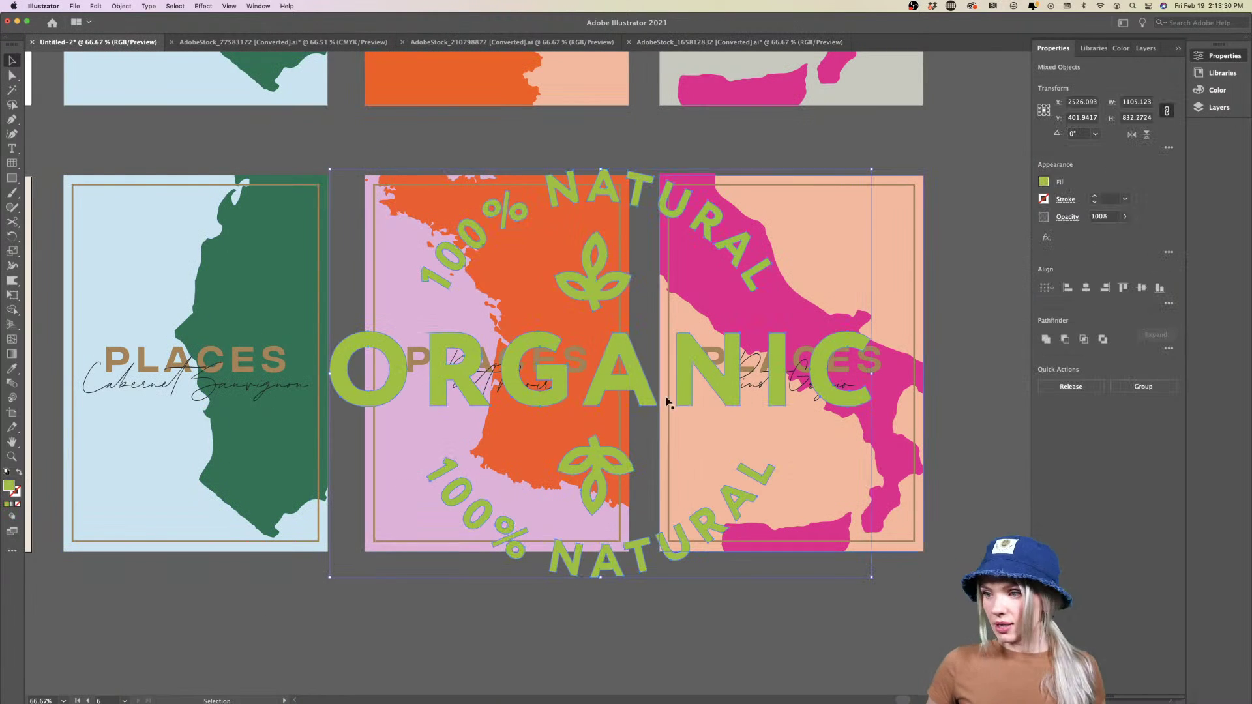
{"action": "left_click_drag", "start_coordinate": [874, 373], "coordinate": [352, 650]}
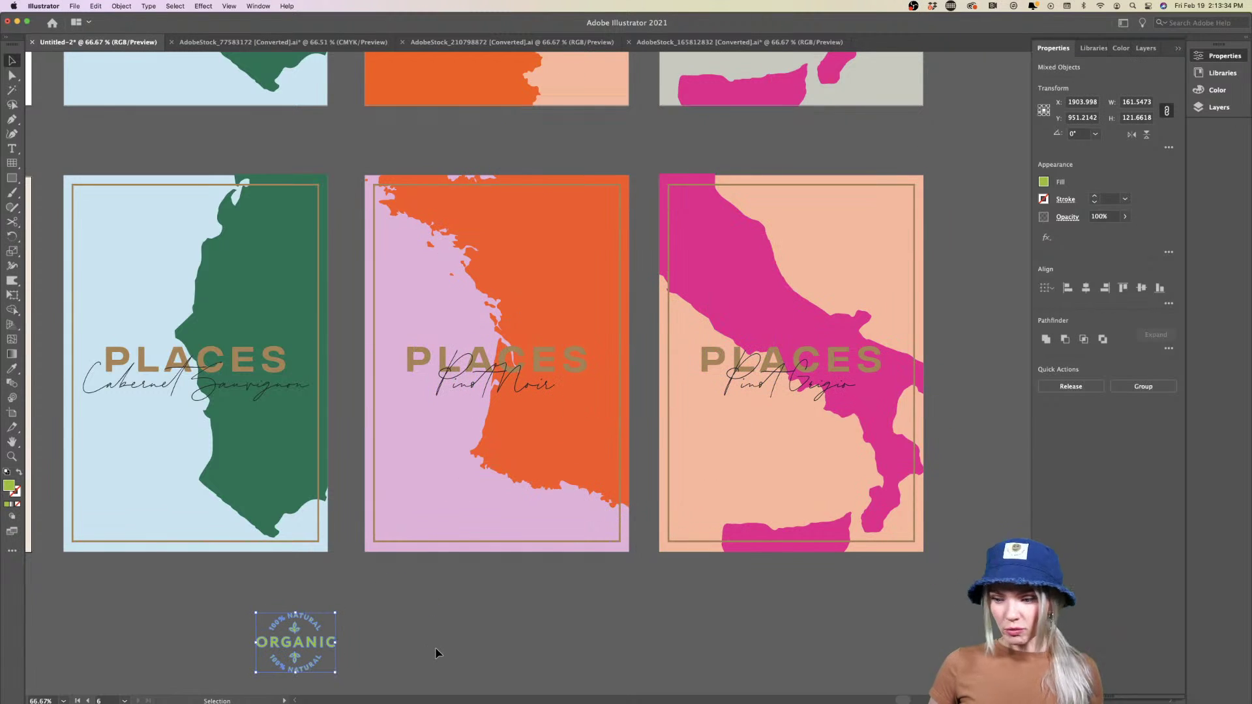
{"action": "key", "text": "super+g"}
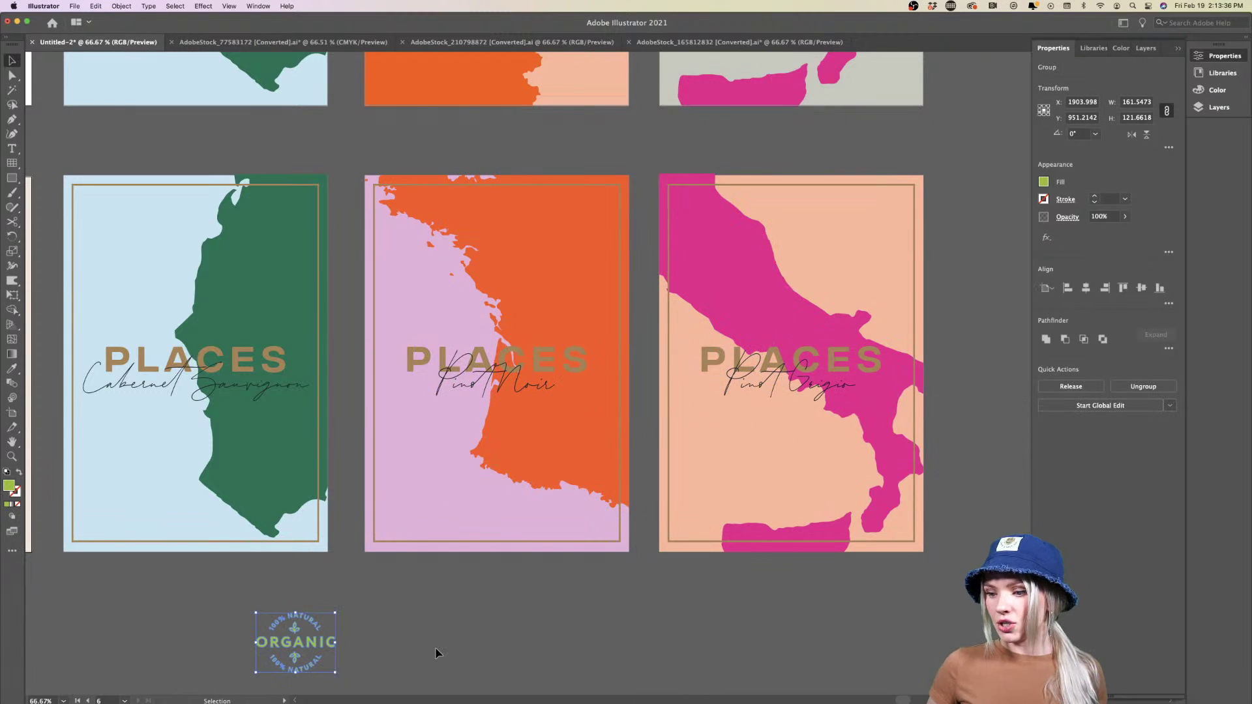
{"action": "left_click_drag", "start_coordinate": [311, 644], "coordinate": [132, 502]}
{"action": "scroll", "coordinate": [163, 498], "scroll_direction": "left", "scroll_amount": 3}
{"action": "scroll", "coordinate": [170, 499], "scroll_direction": "up", "scroll_amount": 3}
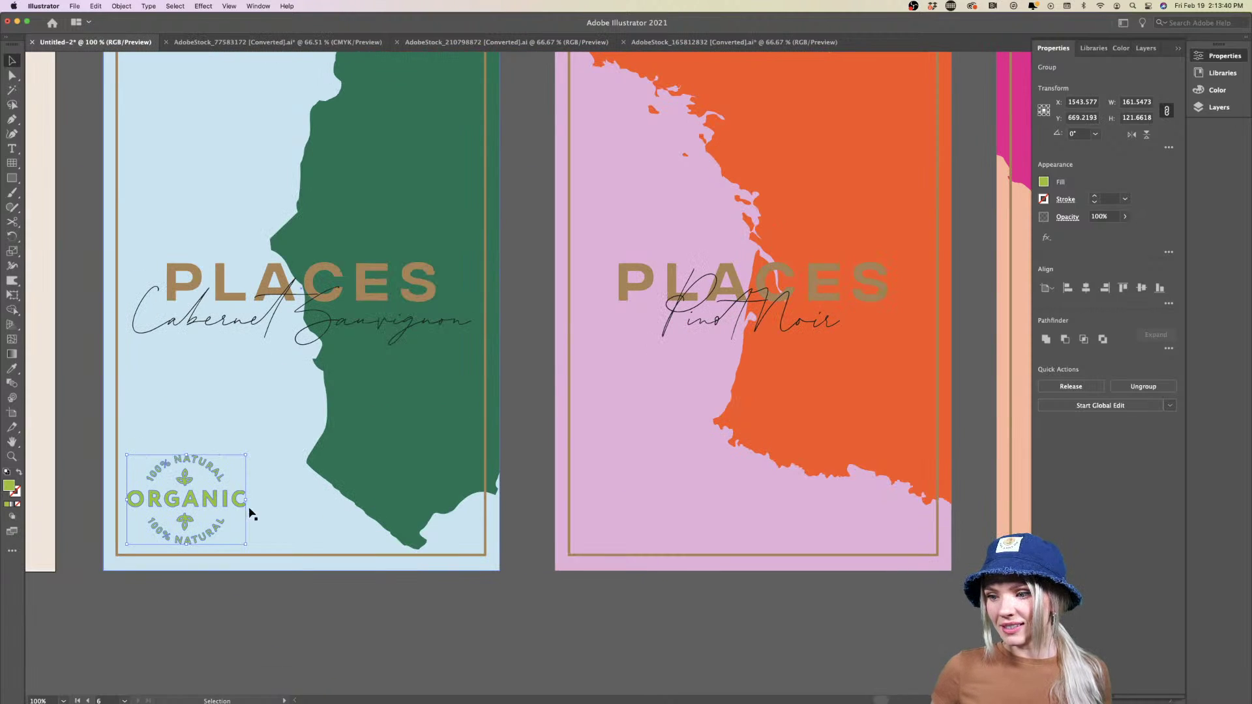
{"action": "left_click_drag", "start_coordinate": [251, 501], "coordinate": [201, 510]}
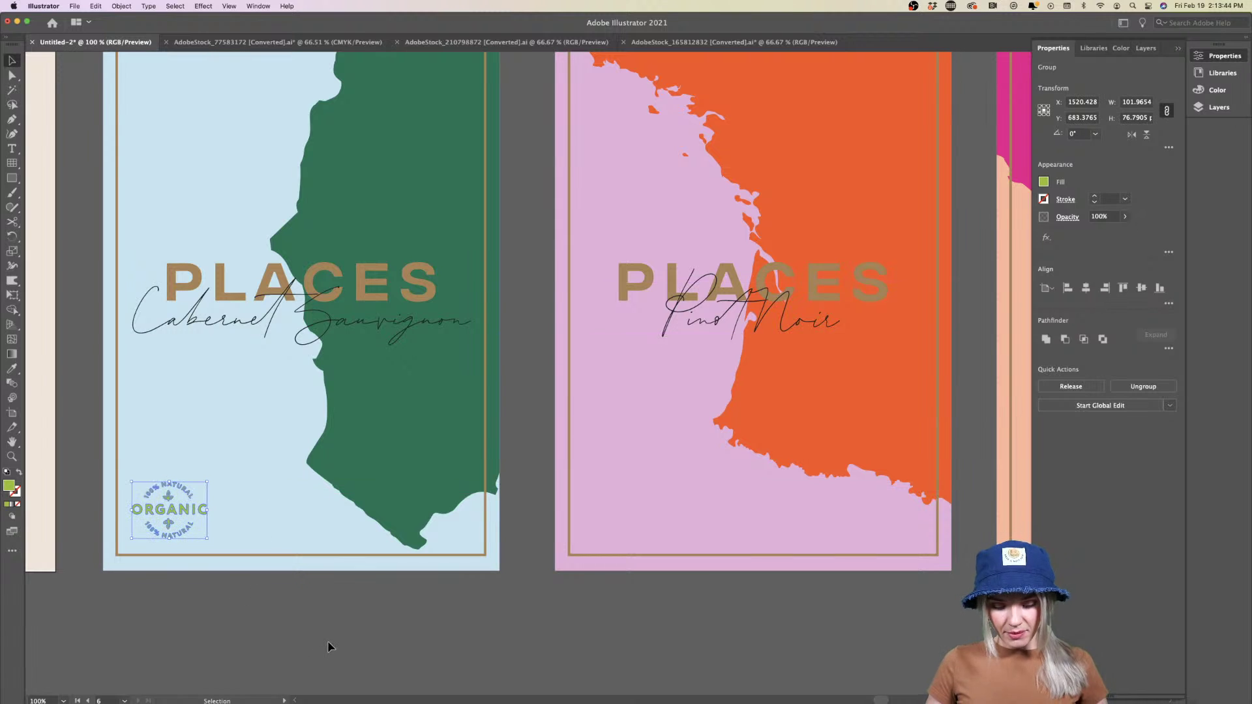
Colour the badge with the map's green and copy it onto the Pinot Noir poster
{"action": "key", "text": "i"}
{"action": "left_click", "coordinate": [366, 487]}
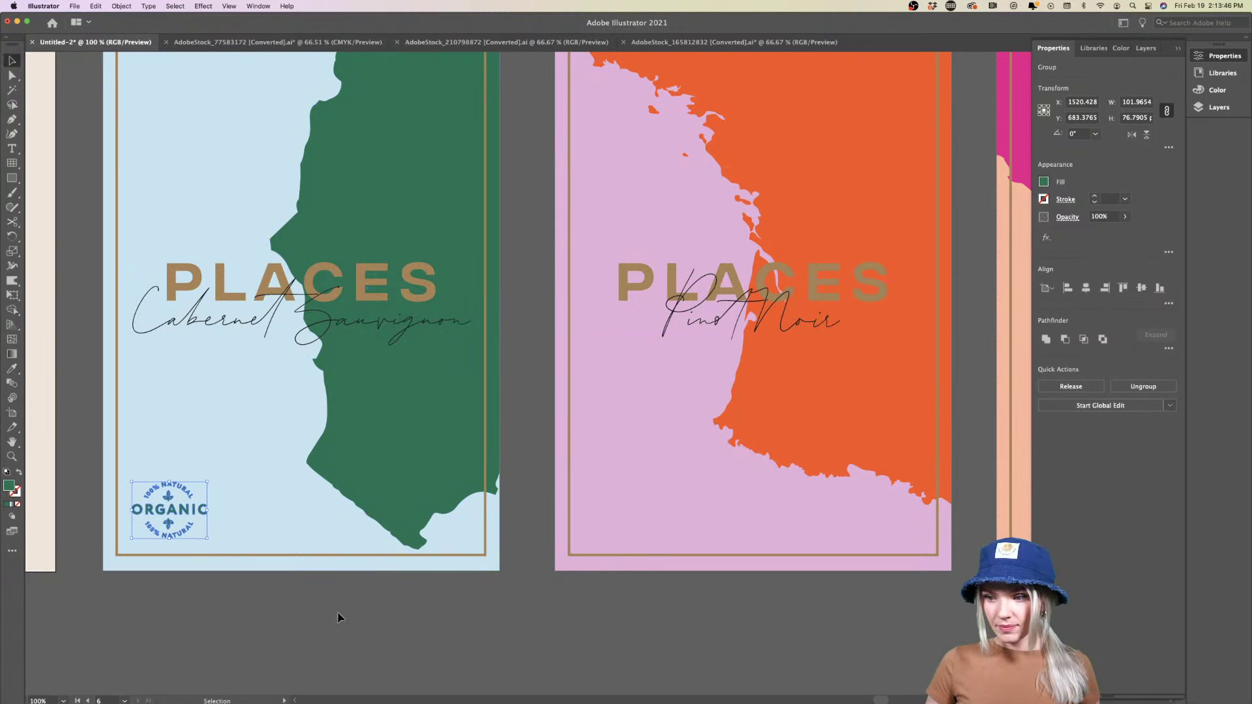
{"action": "key", "text": "v"}
{"action": "left_click", "coordinate": [316, 644]}
{"action": "key", "text": "super+minus"}
{"action": "key", "text": "super+minus"}
{"action": "left_click_drag", "start_coordinate": [168, 577], "coordinate": [390, 577]}
Recolour the Pinot Noir badge with its map's orange
{"action": "key", "text": "i"}
{"action": "left_click", "coordinate": [528, 494]}
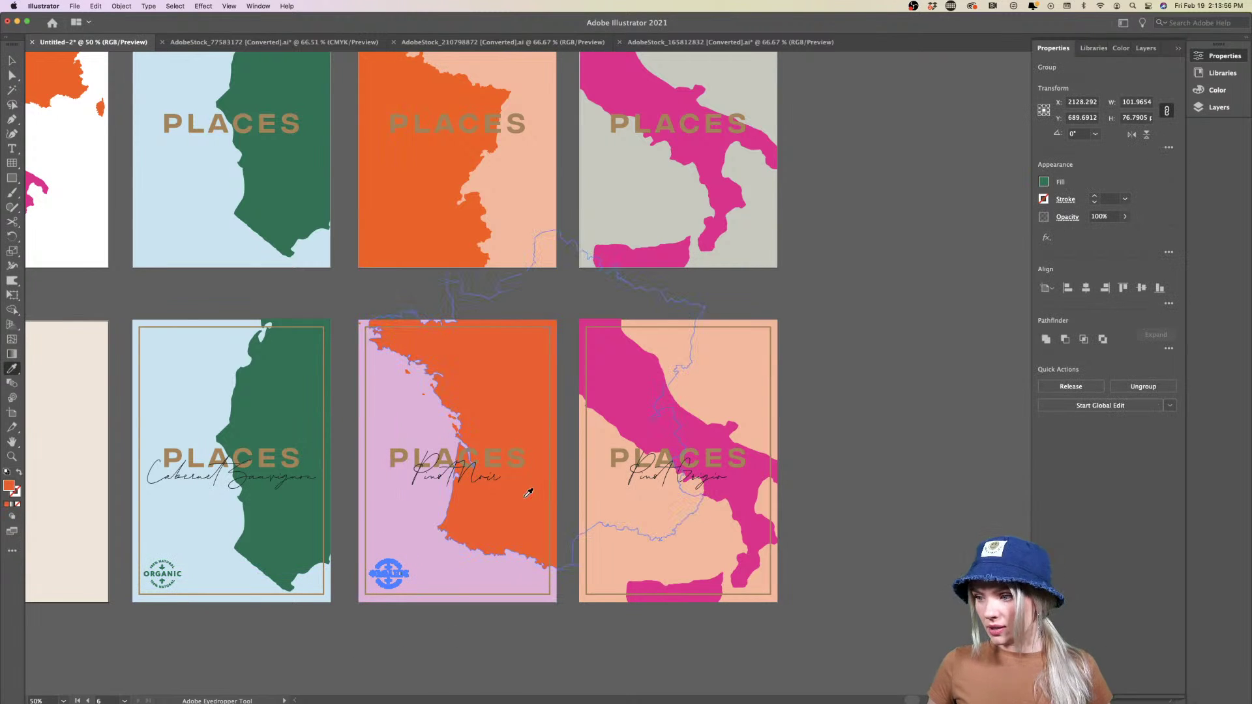
{"action": "key", "text": "v"}
{"action": "left_click", "coordinate": [441, 652]}
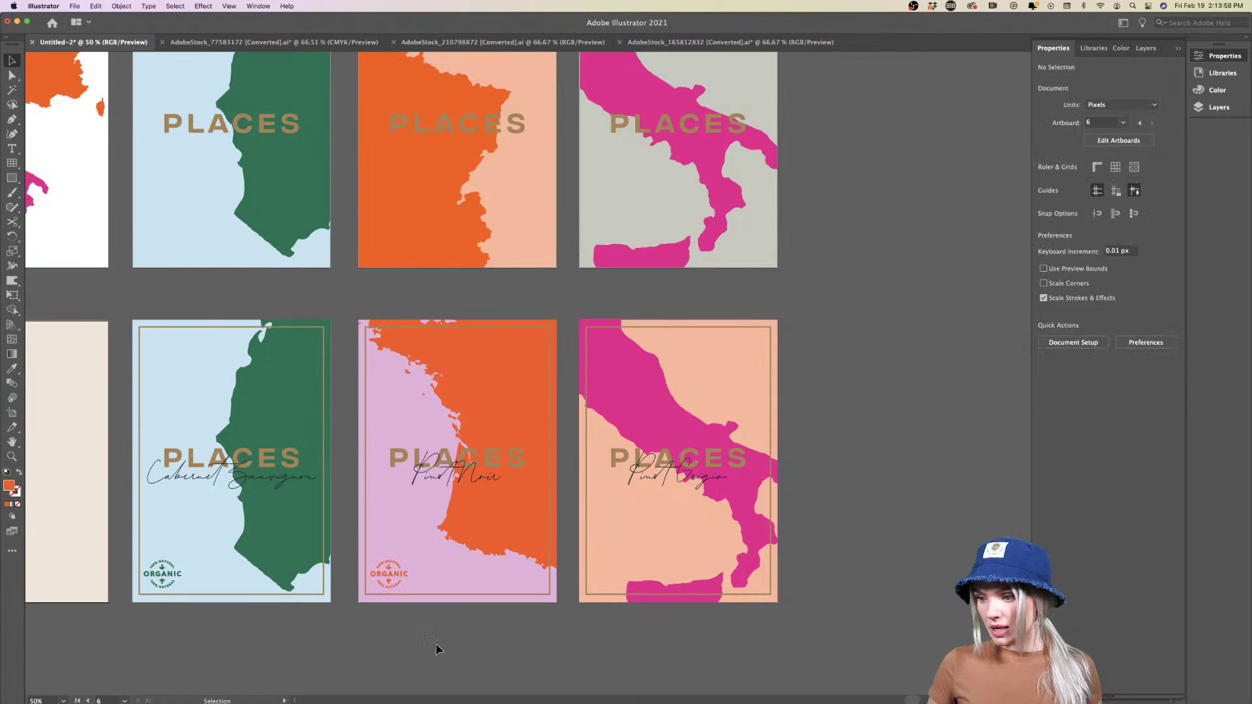
Copy the badge onto the Pinot Grigio poster and colour it with that map's pink
{"action": "left_click_drag", "start_coordinate": [399, 578], "coordinate": [621, 578]}
{"action": "key", "text": "i"}
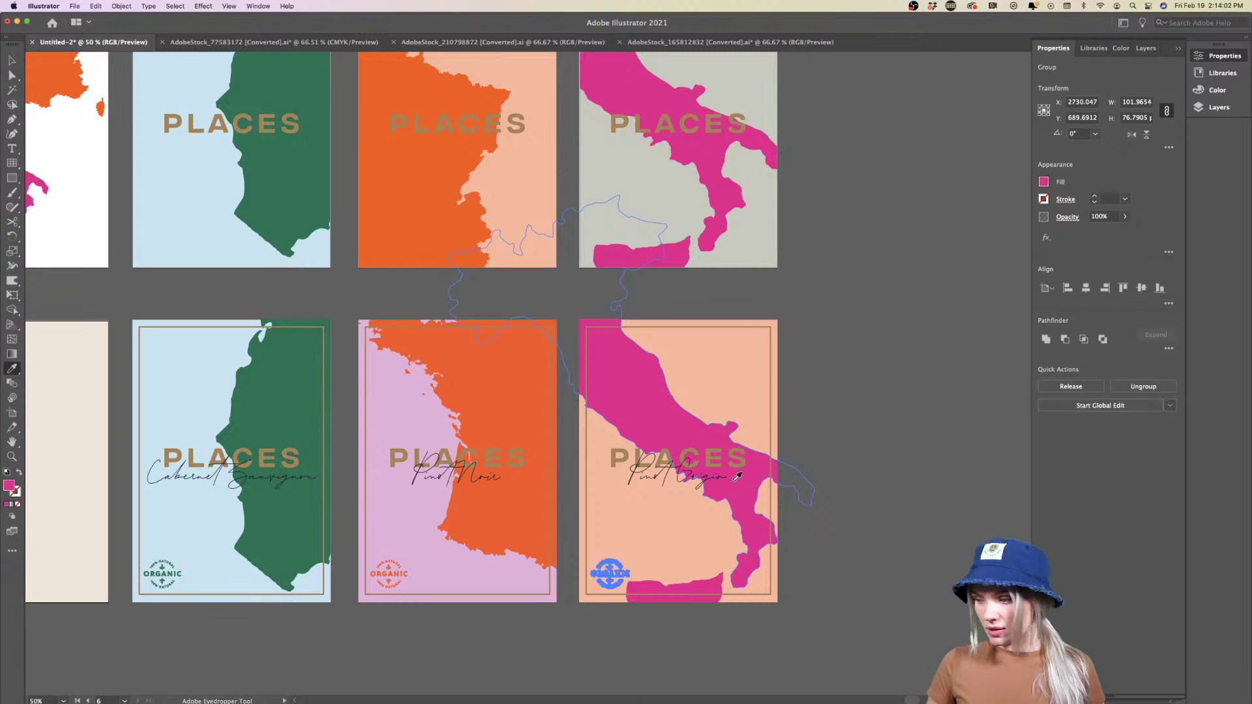
{"action": "left_click", "coordinate": [737, 477]}
{"action": "key", "text": "v"}
{"action": "left_click", "coordinate": [629, 648]}
{"action": "scroll", "coordinate": [630, 647], "scroll_direction": "down", "scroll_amount": 1}
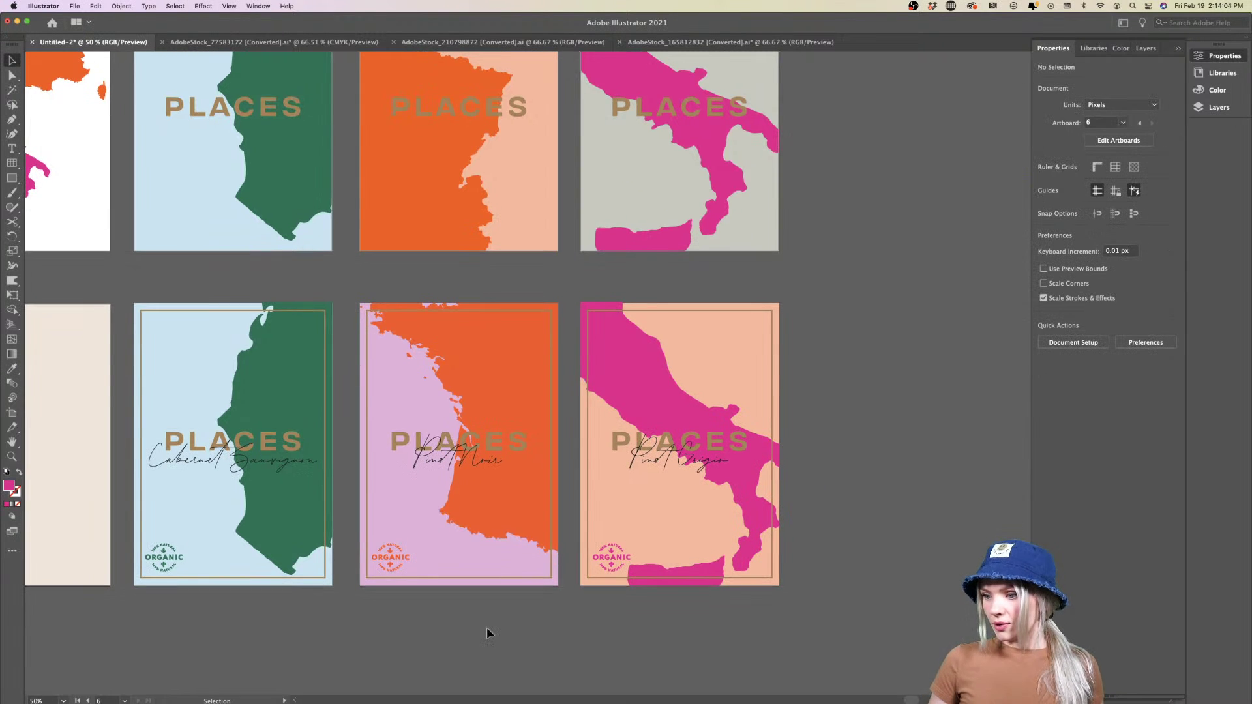
{"action": "scroll", "coordinate": [490, 634], "scroll_direction": "up", "scroll_amount": 4}
{"action": "scroll", "coordinate": [490, 634], "scroll_direction": "down", "scroll_amount": 4}
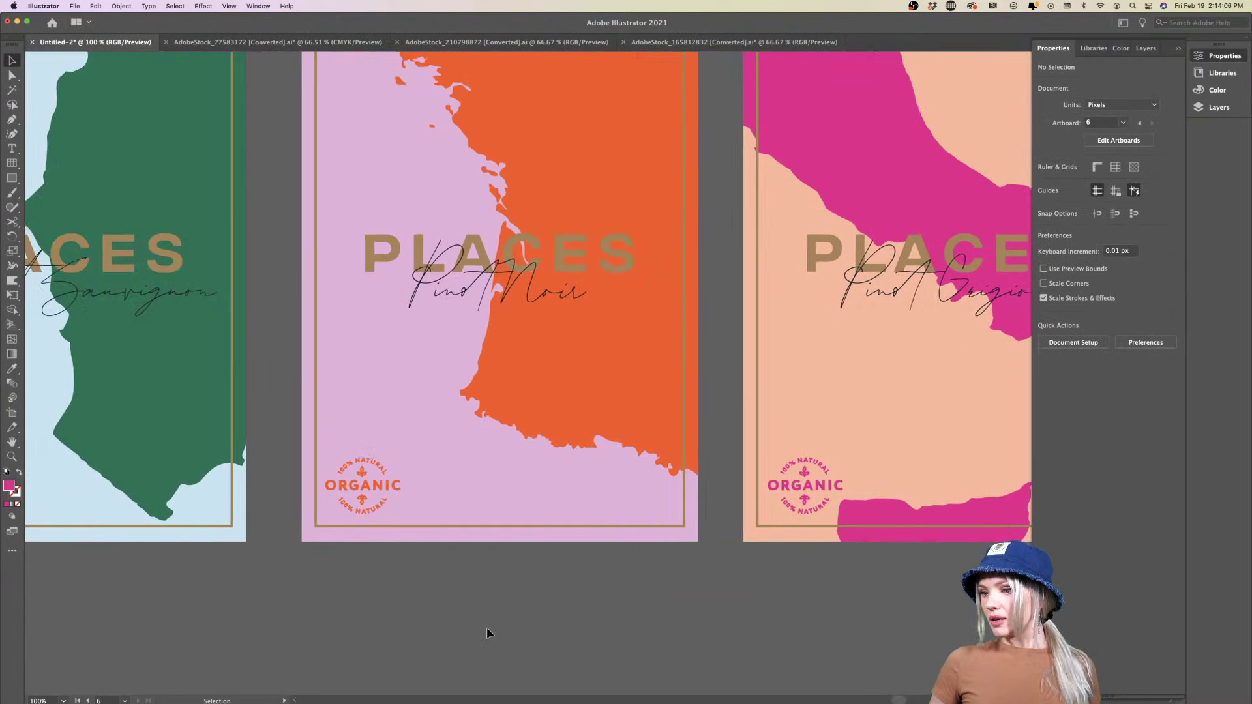
{"action": "scroll", "coordinate": [489, 634], "scroll_direction": "down", "scroll_amount": 1}
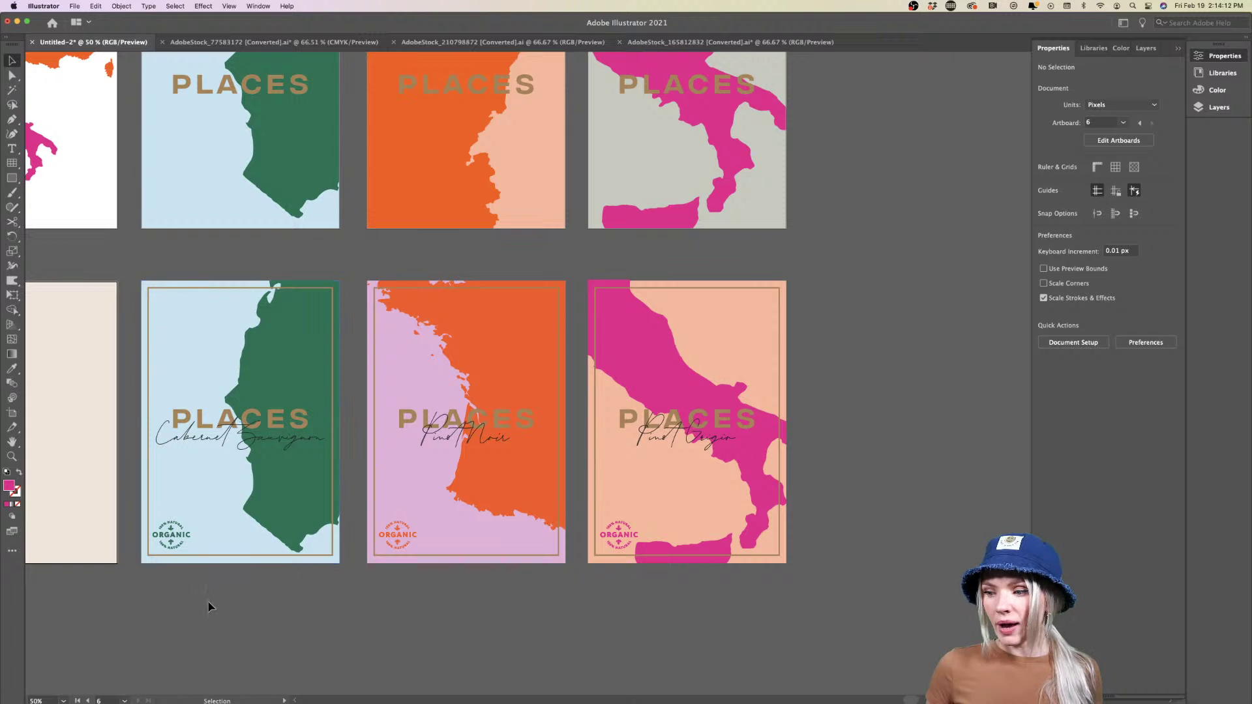
{"action": "scroll", "coordinate": [189, 577], "scroll_direction": "up", "scroll_amount": 1}
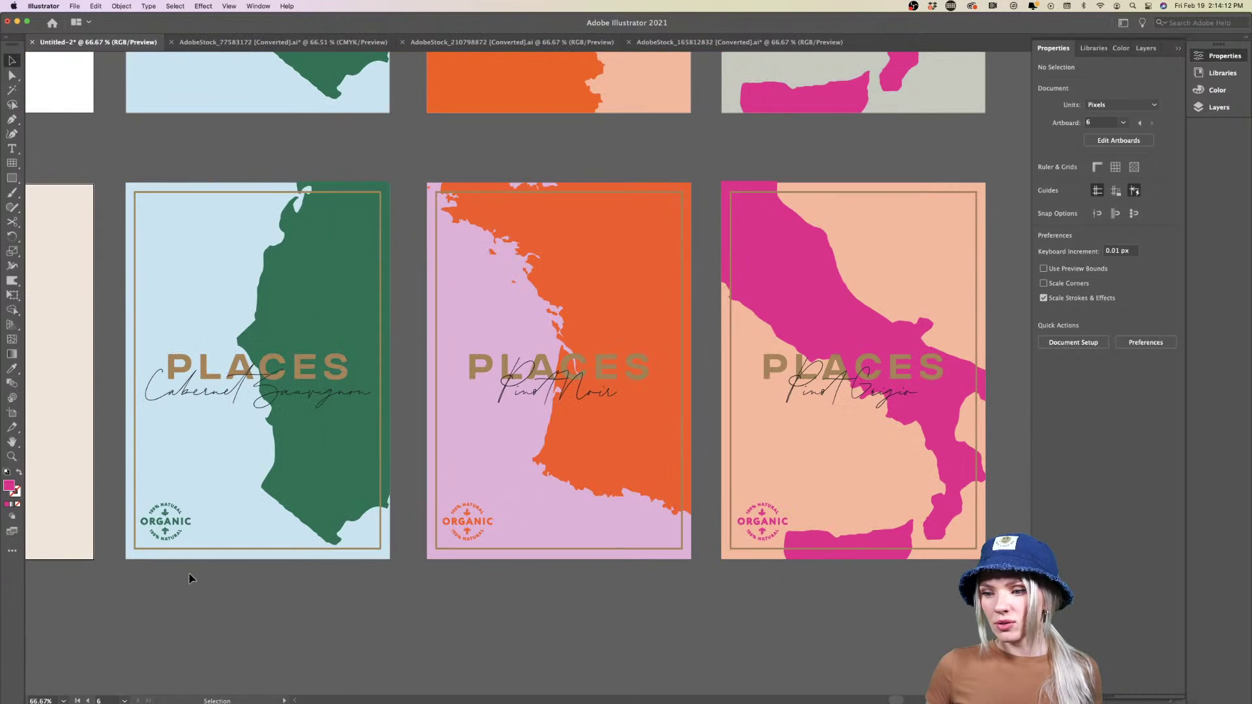
Tilt the green, orange and pink ORGANIC badges each to a slight angle
{"action": "left_click", "coordinate": [189, 527]}
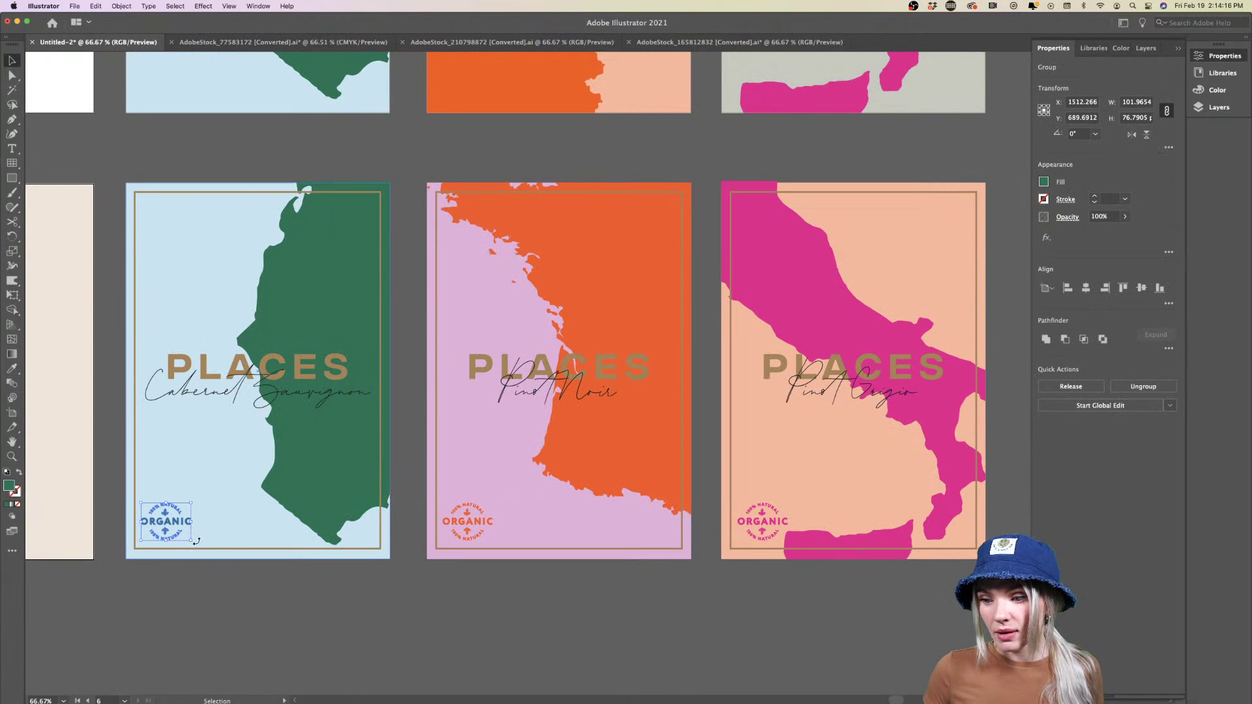
{"action": "left_click_drag", "start_coordinate": [196, 540], "coordinate": [188, 549]}
{"action": "left_click", "coordinate": [245, 619]}
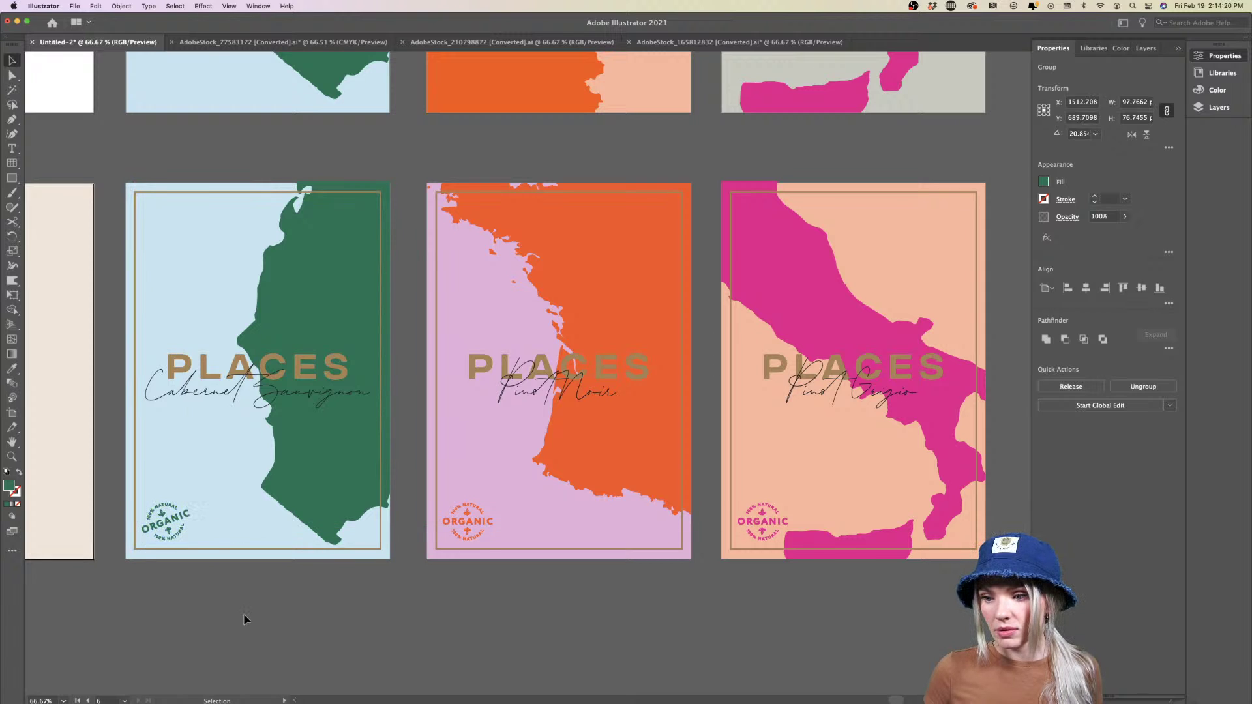
{"action": "scroll", "coordinate": [245, 620], "scroll_direction": "right", "scroll_amount": 4}
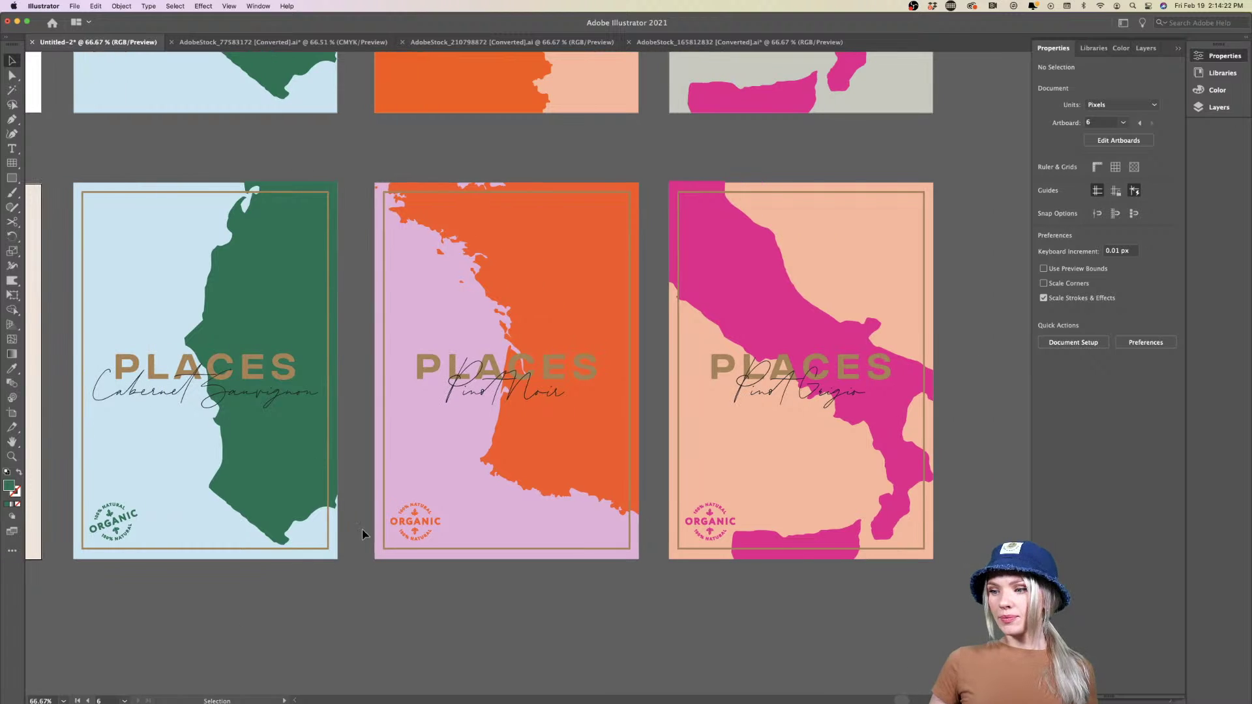
{"action": "left_click", "coordinate": [436, 530]}
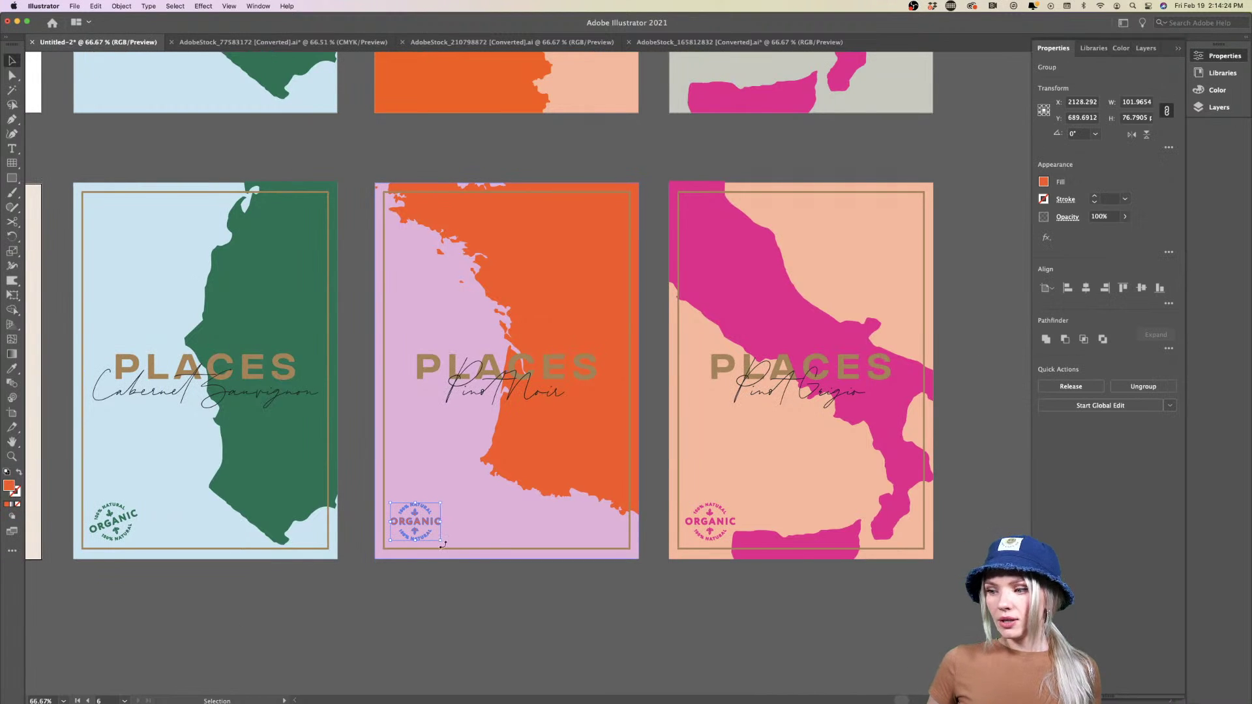
{"action": "left_click_drag", "start_coordinate": [443, 545], "coordinate": [461, 531]}
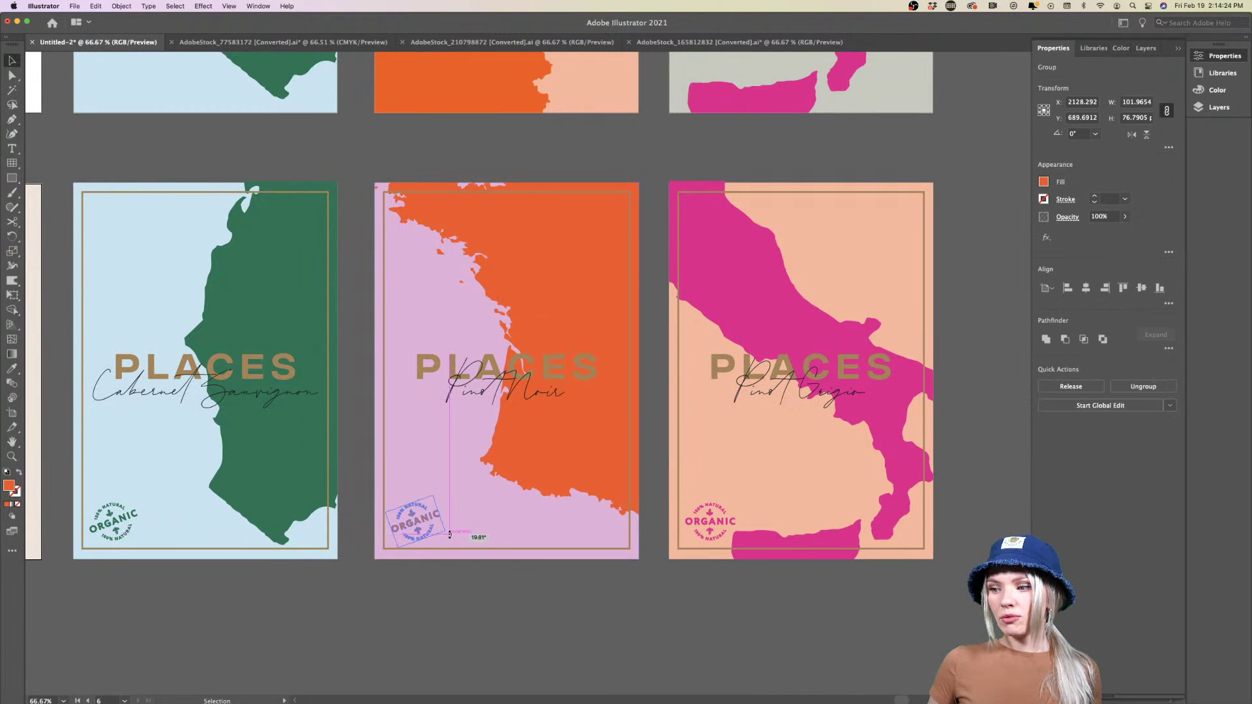
{"action": "left_click", "coordinate": [715, 528]}
{"action": "left_click_drag", "start_coordinate": [740, 543], "coordinate": [704, 531]}
Recolour the Pinot Grigio badge tan and nudge it back into its lower-left corner
{"action": "left_click", "coordinate": [672, 617]}
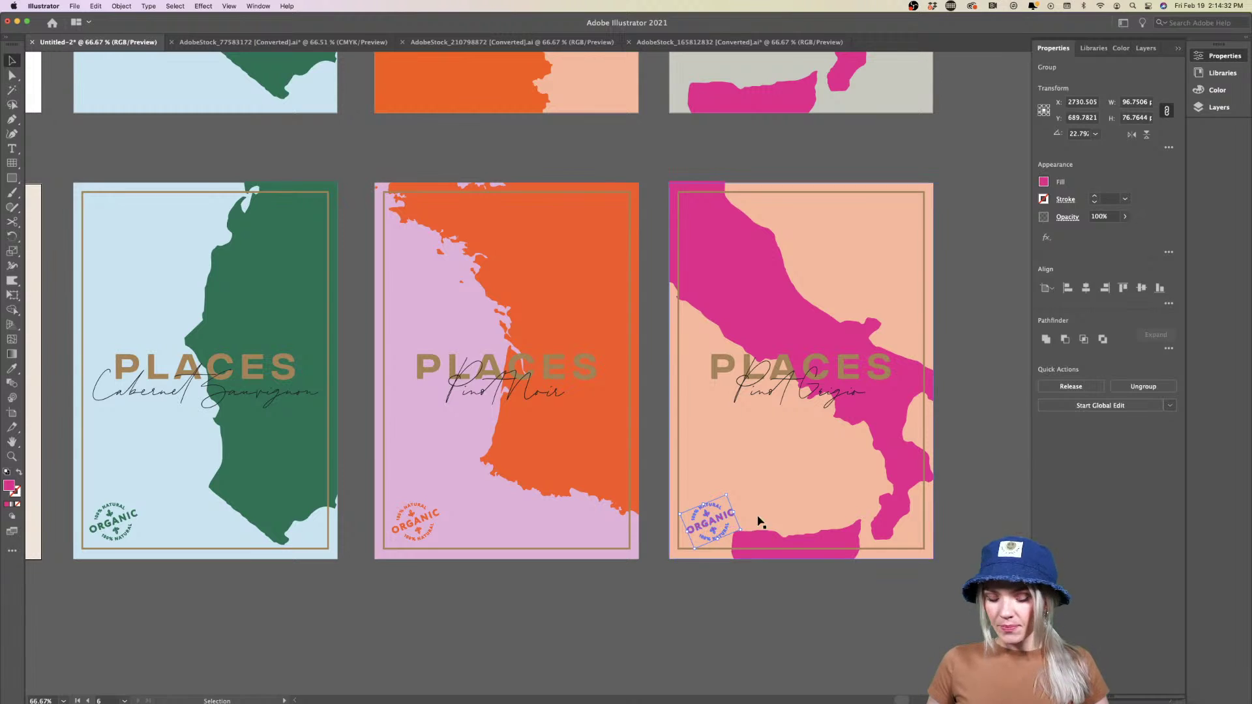
{"action": "key", "text": "i"}
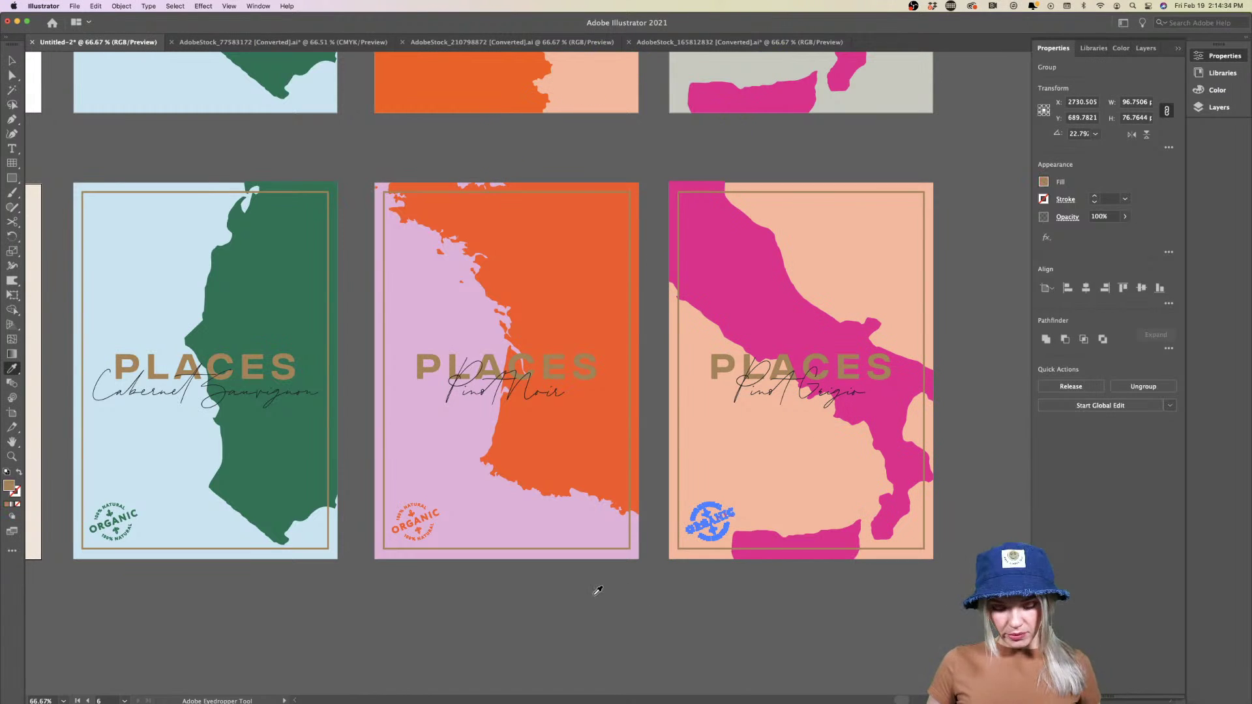
{"action": "key", "text": "v"}
{"action": "left_click", "coordinate": [559, 621]}
{"action": "mouse_move", "coordinate": [710, 530]}
{"action": "left_mouse_down"}
{"action": "mouse_move", "coordinate": [895, 531]}
{"action": "mouse_move", "coordinate": [710, 522]}
{"action": "left_mouse_up"}
{"action": "left_click", "coordinate": [405, 600]}
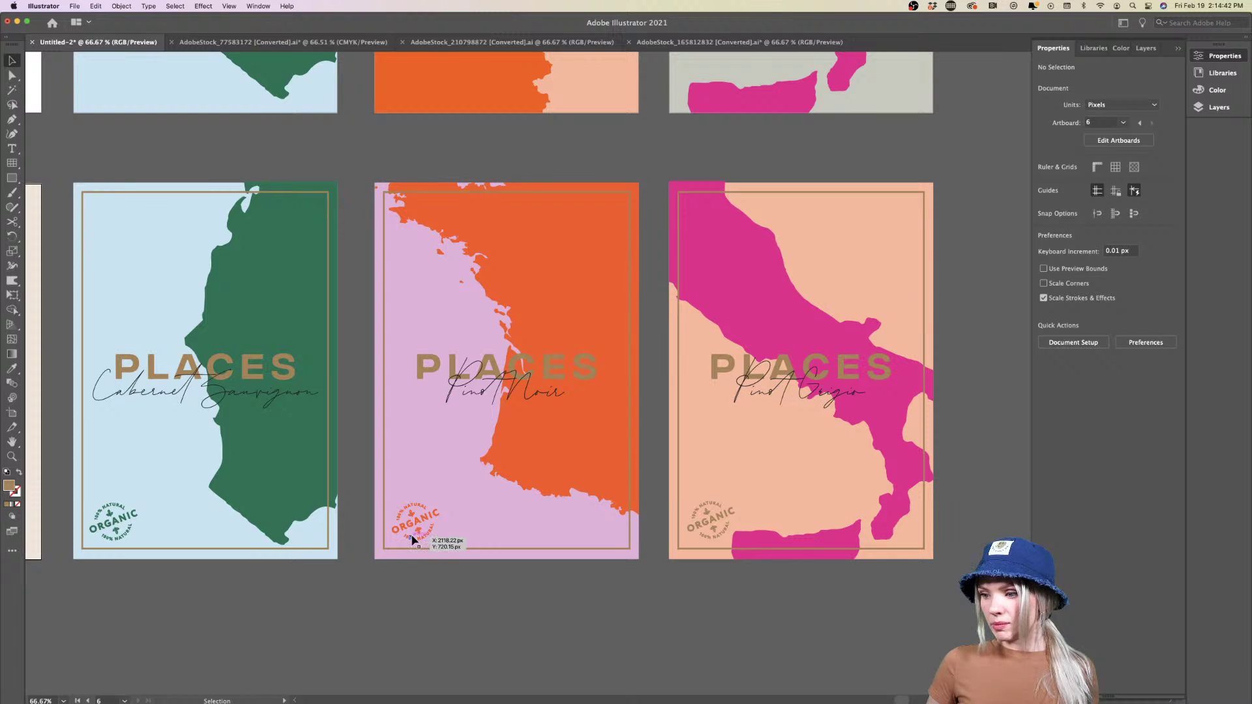
Select the Pinot Noir and Cabernet Sauvignon badges and undo an accidental light-blue eyedropper fill
{"action": "left_click", "coordinate": [415, 516]}
{"action": "left_click", "coordinate": [122, 530], "text": "shift"}
{"action": "key", "text": "i"}
{"action": "left_click", "coordinate": [173, 498]}
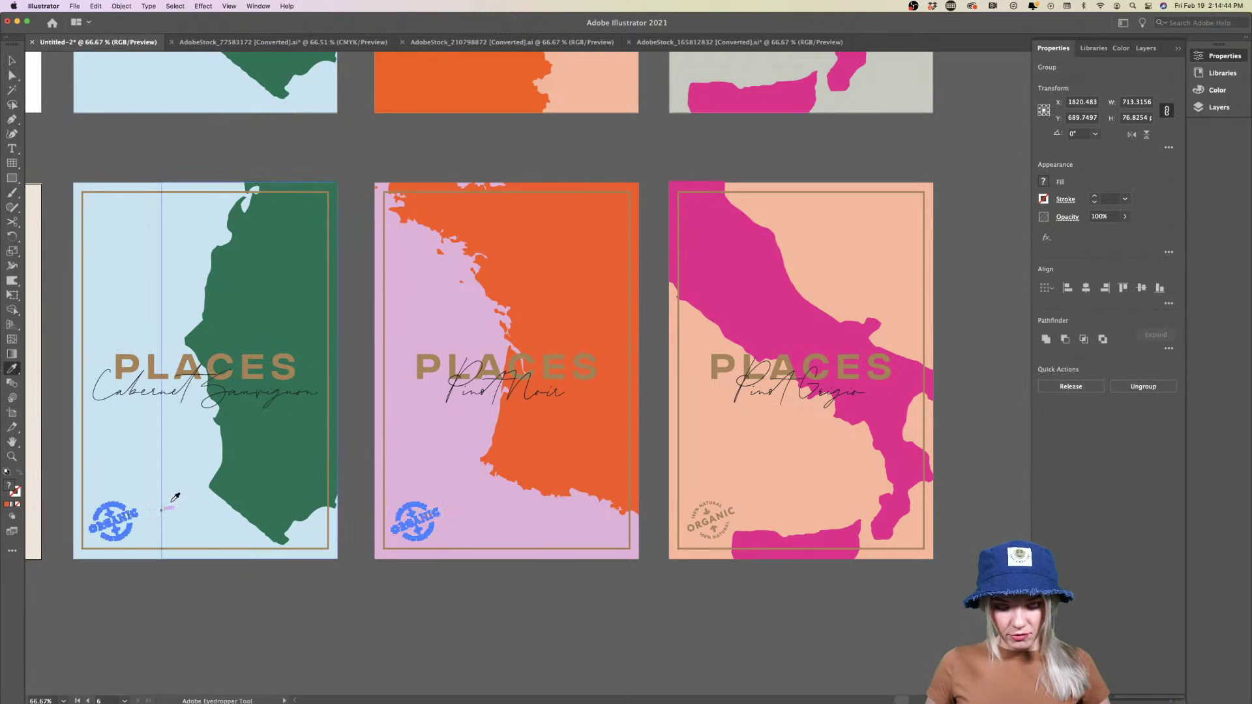
{"action": "key", "text": "super+z"}
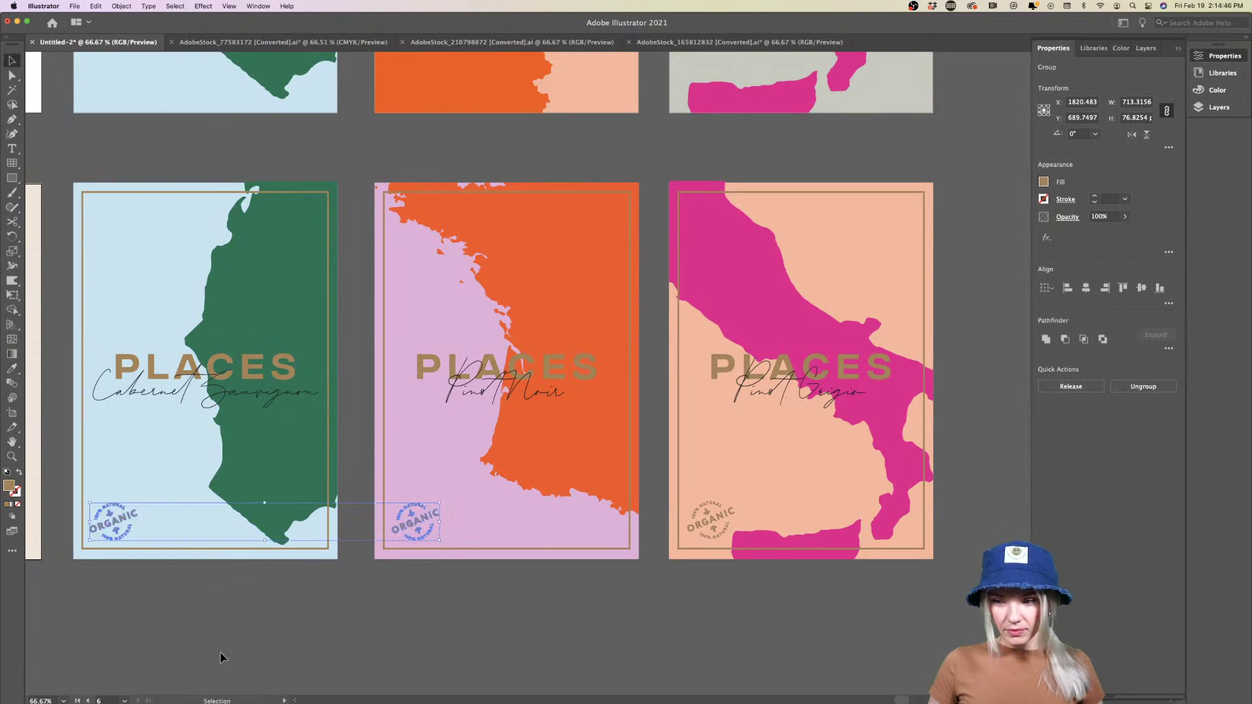
{"action": "key", "text": "v"}
{"action": "left_click", "coordinate": [221, 651]}
Rotate the Pinot Noir badge back to upright at 0°
{"action": "key", "text": "super+minus"}
{"action": "key", "text": "super+minus"}
{"action": "key", "text": "super+plus"}
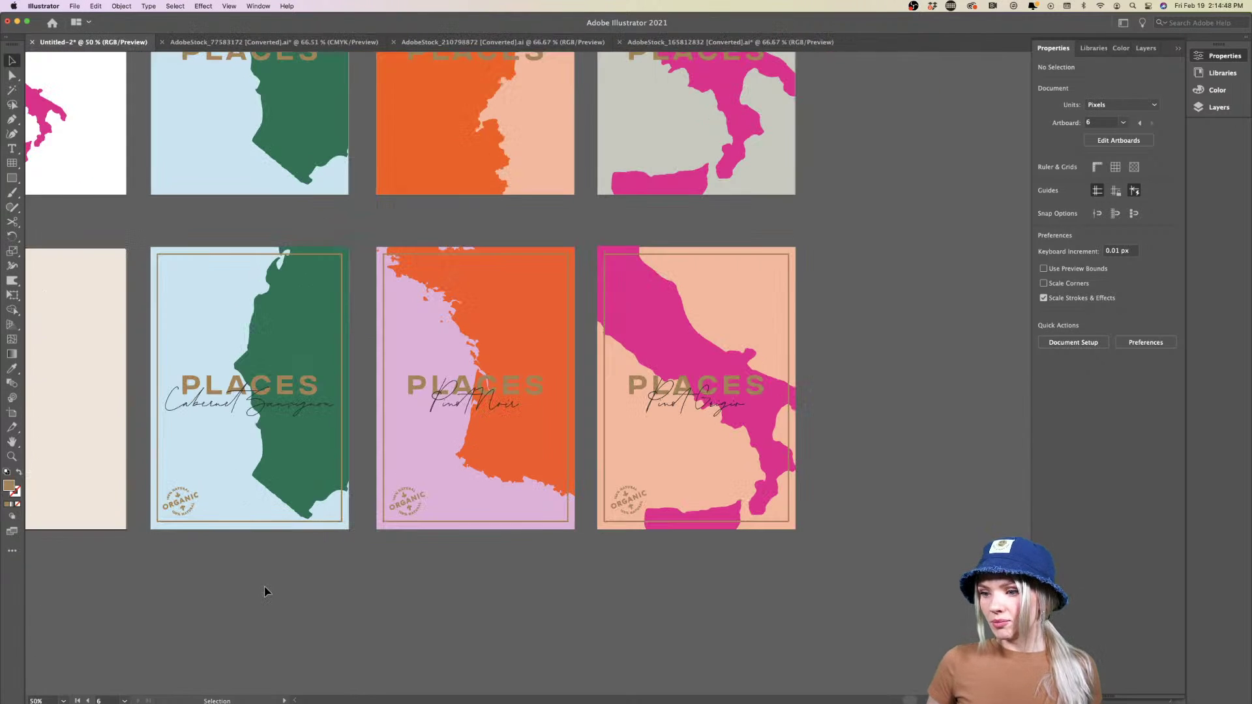
{"action": "key", "text": "super+plus"}
{"action": "key", "text": "super+plus"}
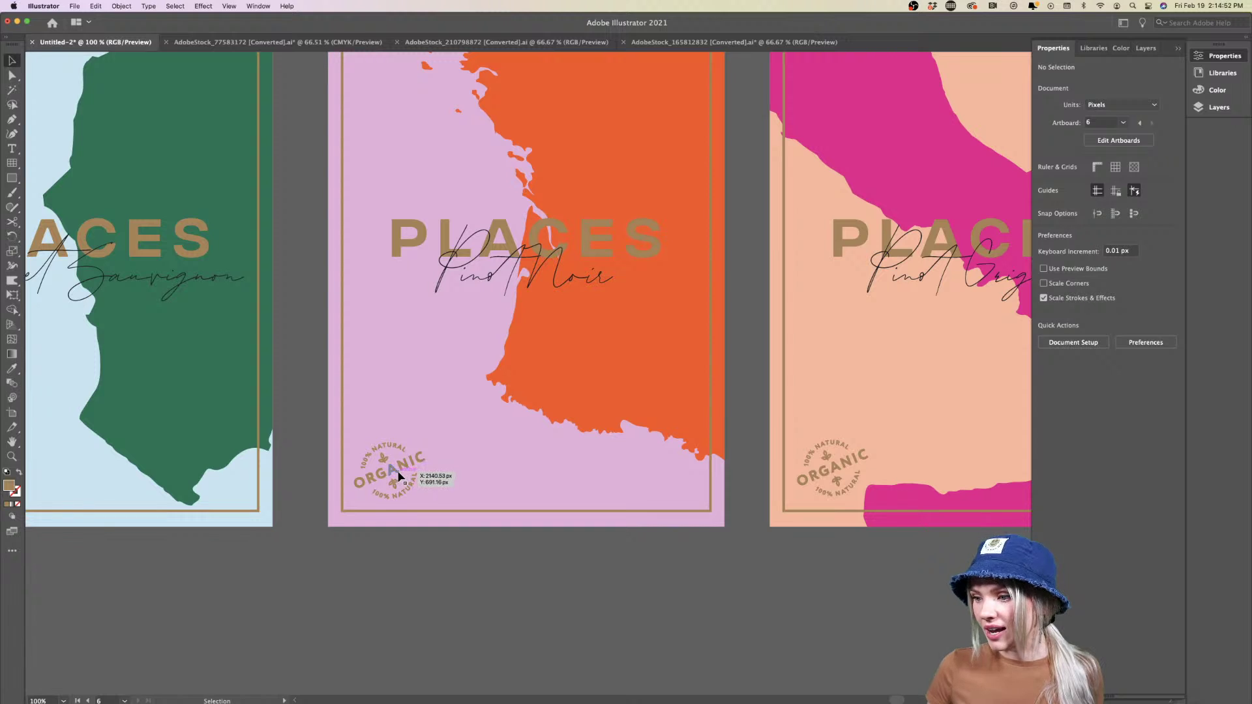
{"action": "left_click", "coordinate": [420, 467]}
{"action": "left_click_drag", "start_coordinate": [441, 484], "coordinate": [409, 477]}
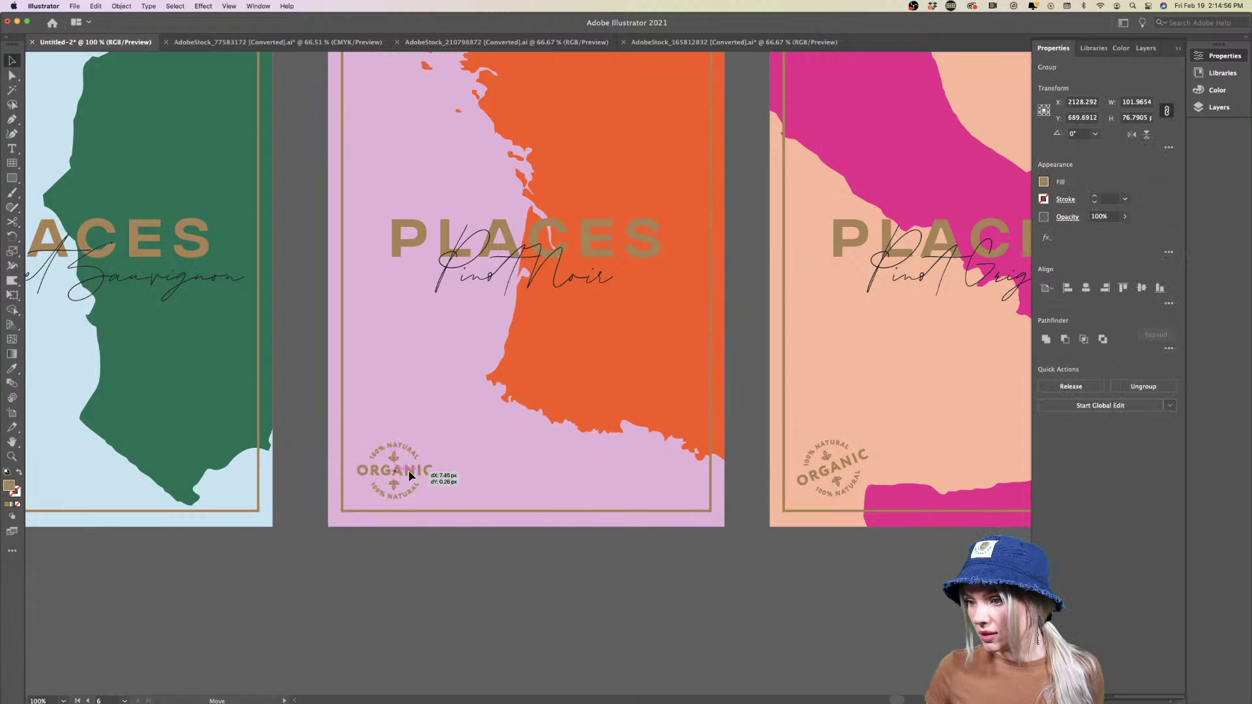
{"action": "scroll", "coordinate": [389, 520], "scroll_direction": "up", "scroll_amount": 2}
{"action": "scroll", "coordinate": [389, 519], "scroll_direction": "up", "scroll_amount": 2}
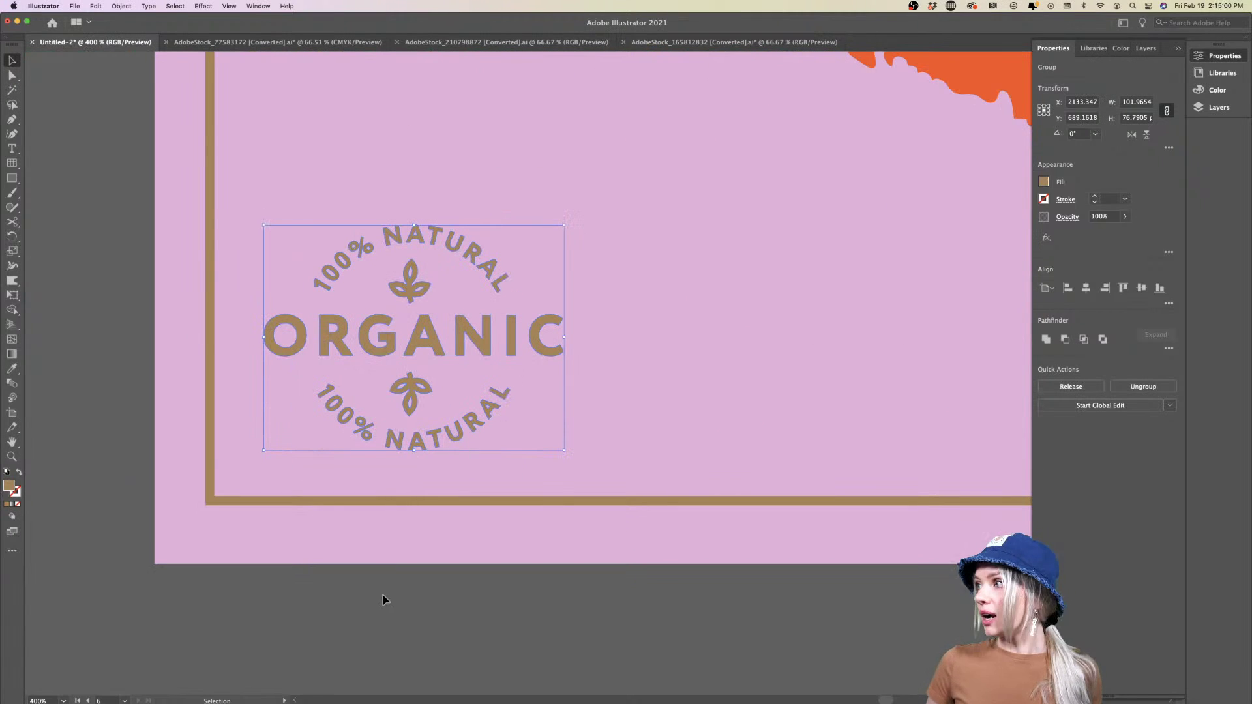
Rotate the Pinot Grigio ORGANIC badge back to upright at 0°
{"action": "scroll", "coordinate": [383, 596], "scroll_direction": "down", "scroll_amount": 3}
{"action": "scroll", "coordinate": [383, 599], "scroll_direction": "right", "scroll_amount": 5}
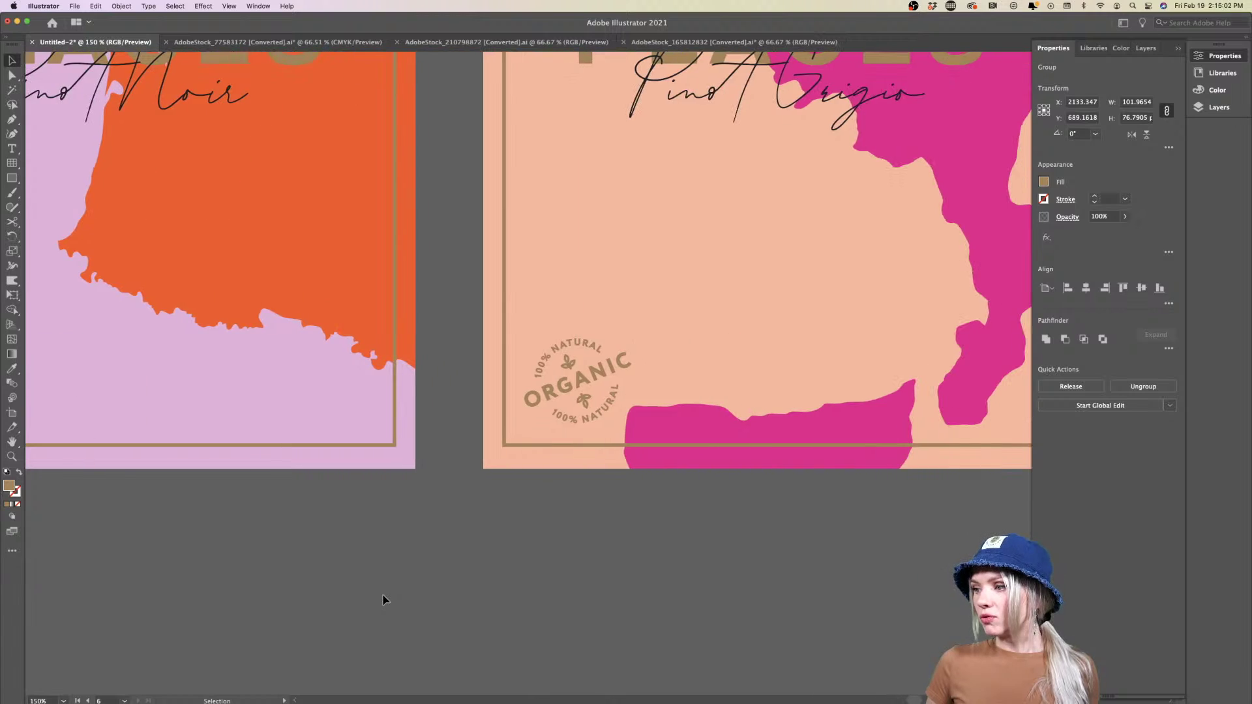
{"action": "left_click", "coordinate": [592, 376]}
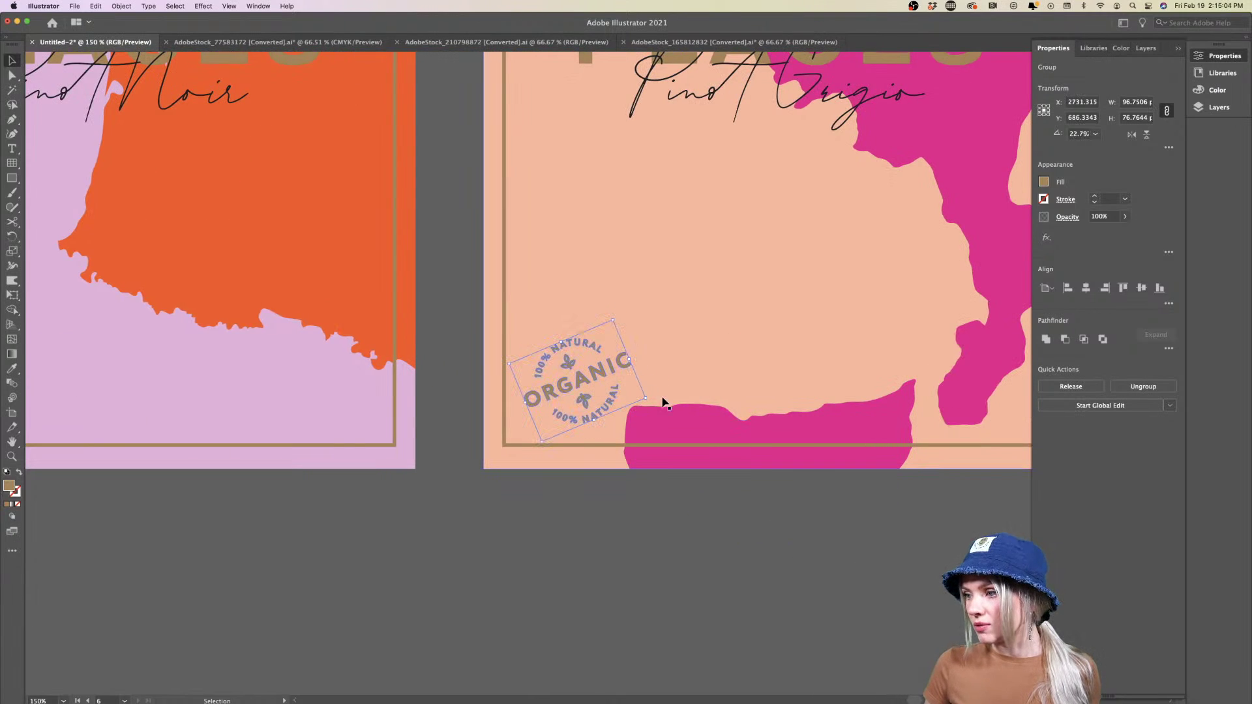
{"action": "left_click_drag", "start_coordinate": [652, 397], "coordinate": [641, 429]}
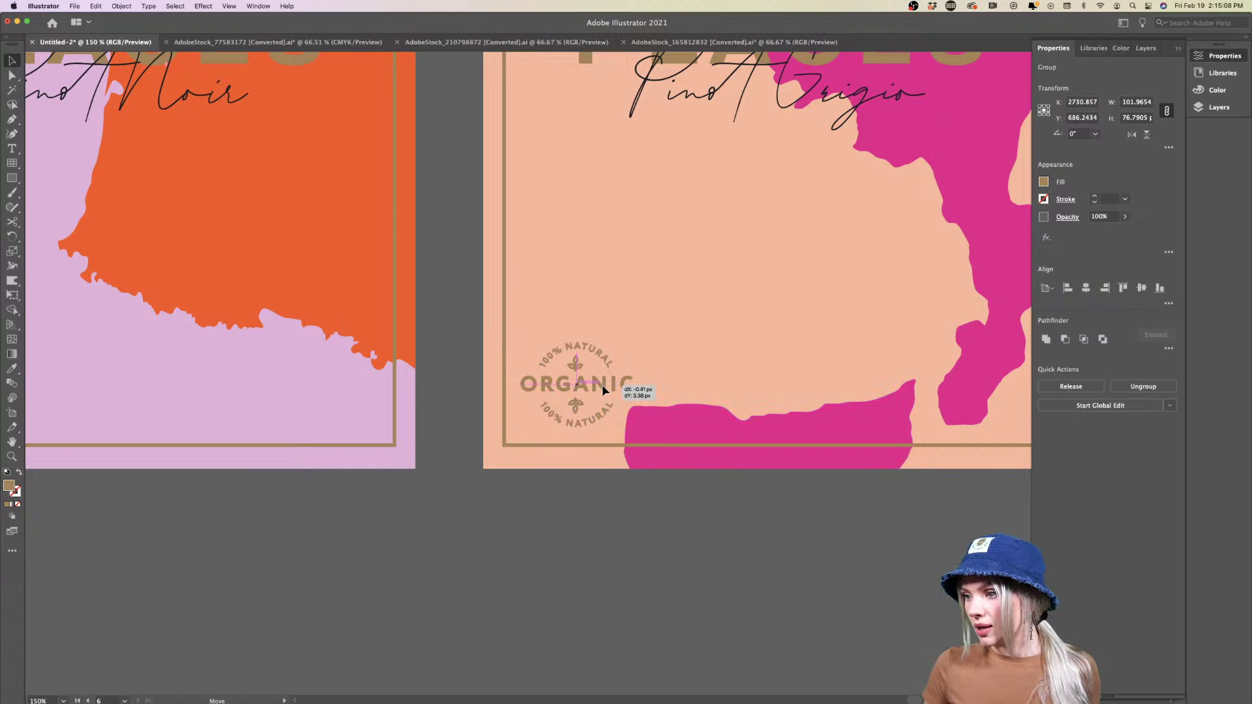
{"action": "left_click", "coordinate": [531, 551]}
Rotate the Cabernet Sauvignon ORGANIC badge upright and nudge it slightly right
{"action": "scroll", "coordinate": [531, 553], "scroll_direction": "left", "scroll_amount": 15}
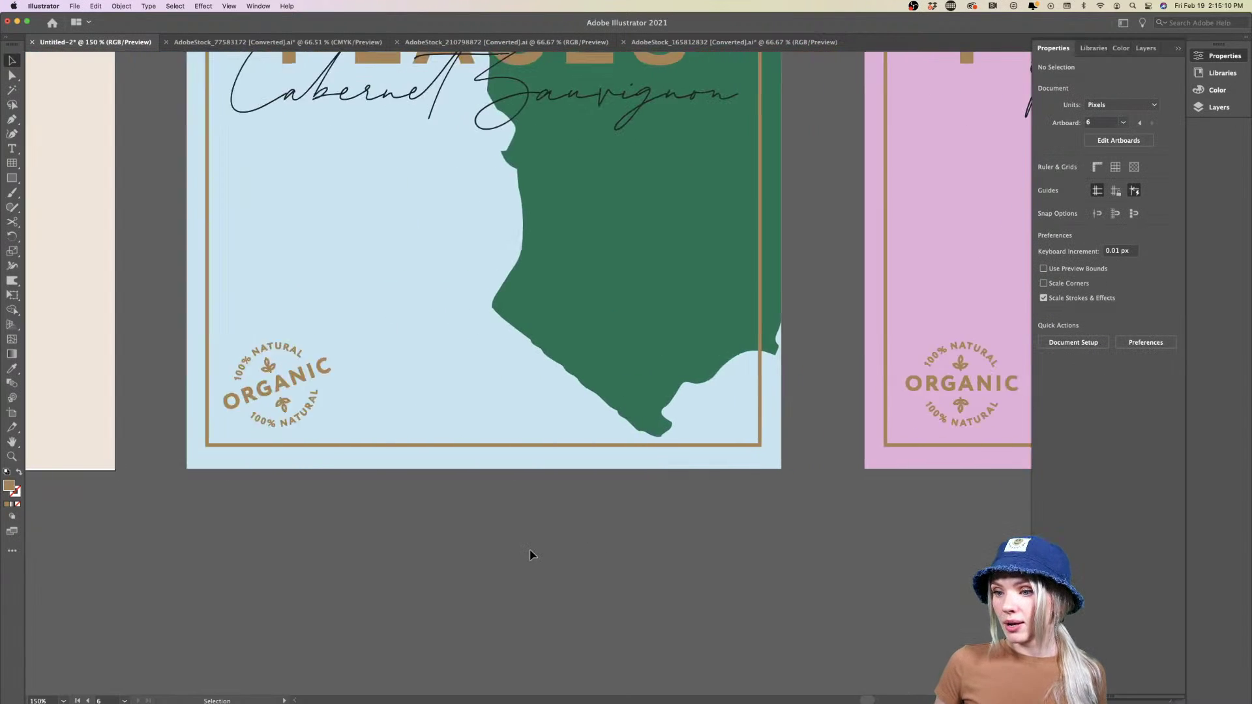
{"action": "scroll", "coordinate": [531, 555], "scroll_direction": "left", "scroll_amount": 3}
{"action": "left_click", "coordinate": [385, 389]}
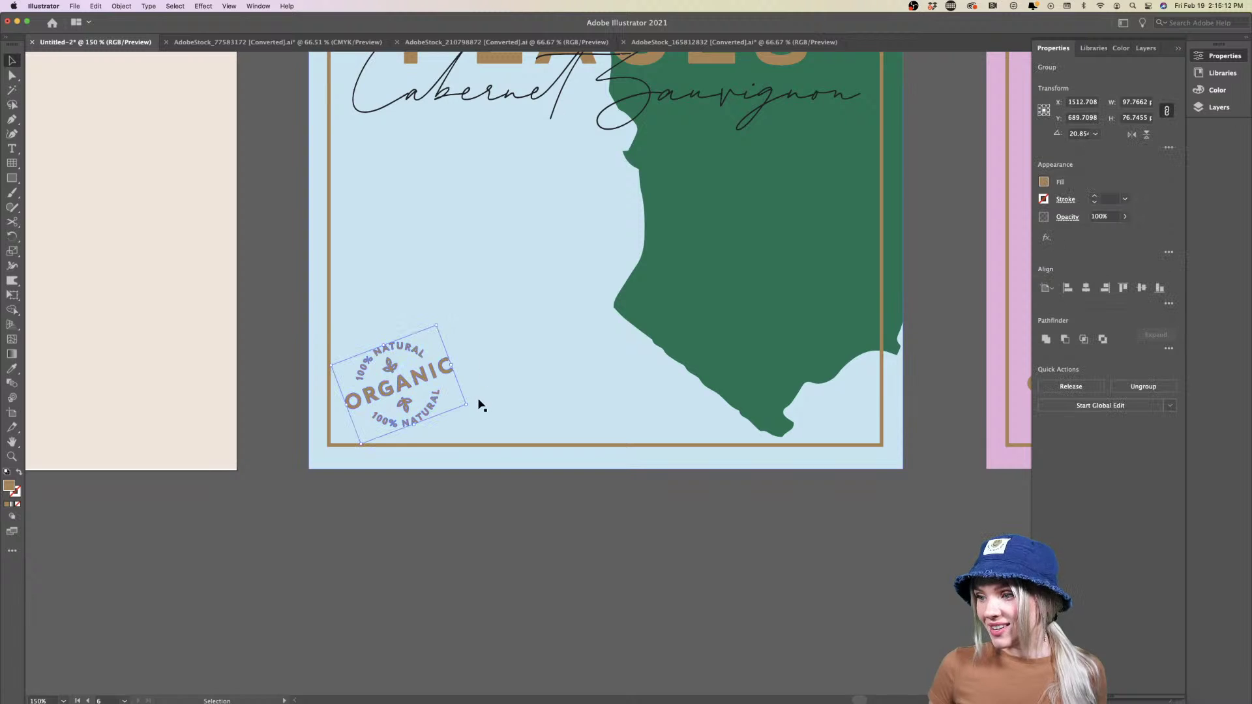
{"action": "left_click_drag", "start_coordinate": [472, 408], "coordinate": [455, 429]}
{"action": "left_click_drag", "start_coordinate": [421, 381], "coordinate": [420, 380]}
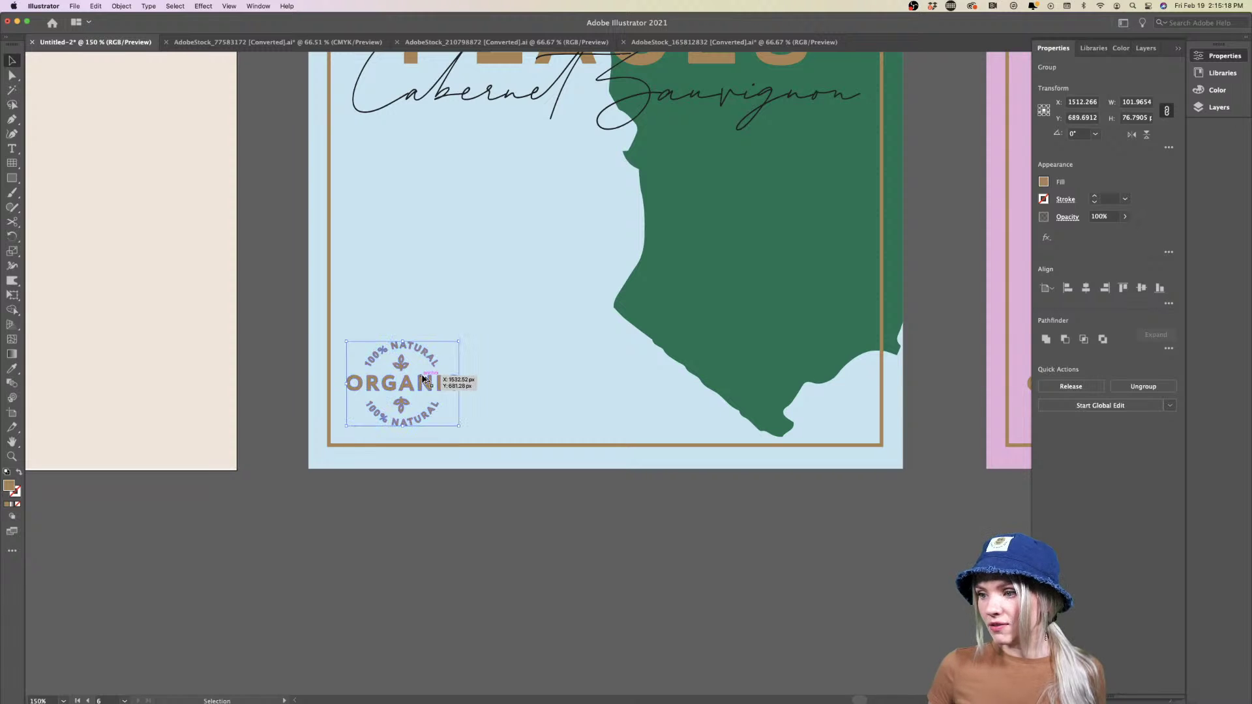
Reposition the Cabernet badge, then select all three badges and raise them together to matching heights
{"action": "scroll", "coordinate": [421, 381], "scroll_direction": "down", "scroll_amount": 4}
{"action": "scroll", "coordinate": [411, 378], "scroll_direction": "right", "scroll_amount": 5}
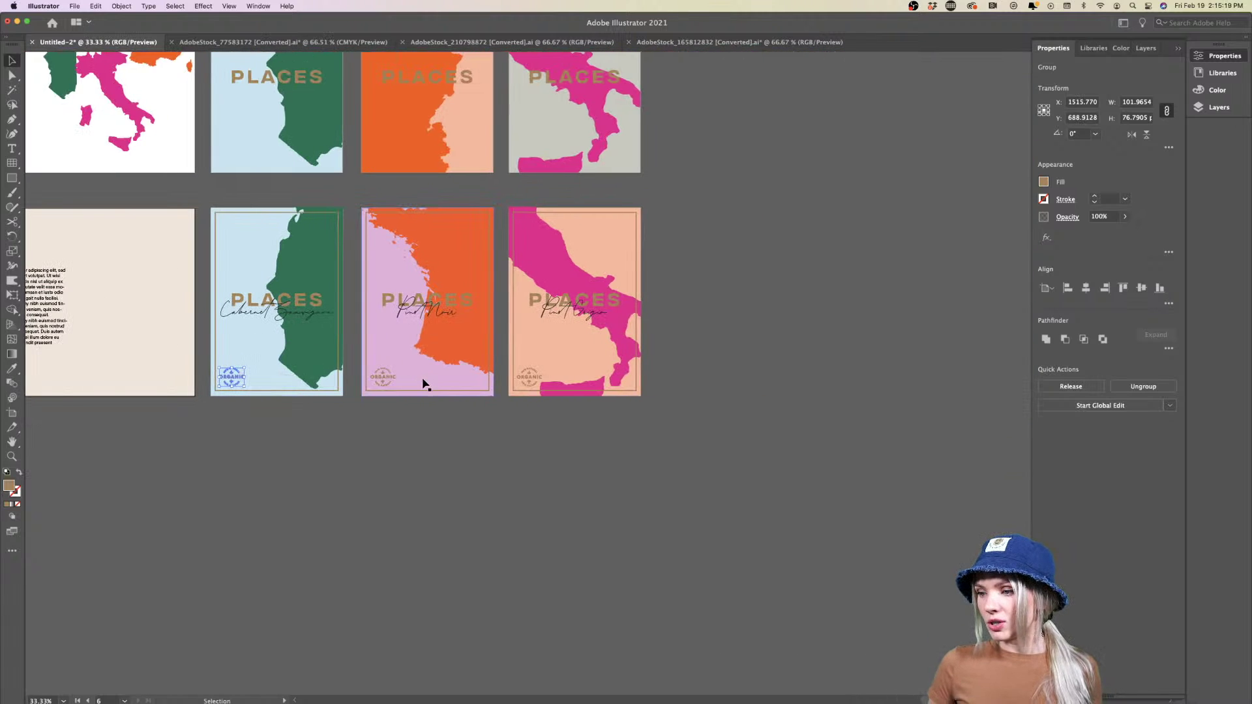
{"action": "left_click", "coordinate": [529, 377], "text": "shift"}
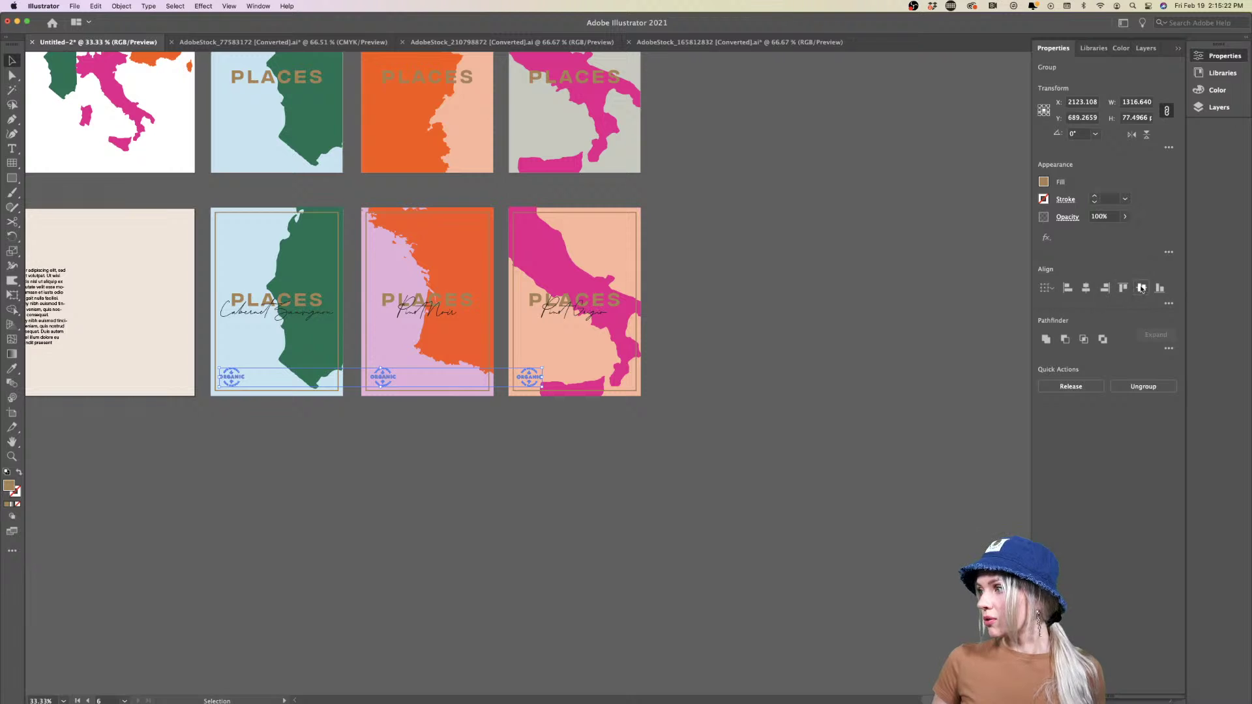
{"action": "left_click", "coordinate": [504, 484]}
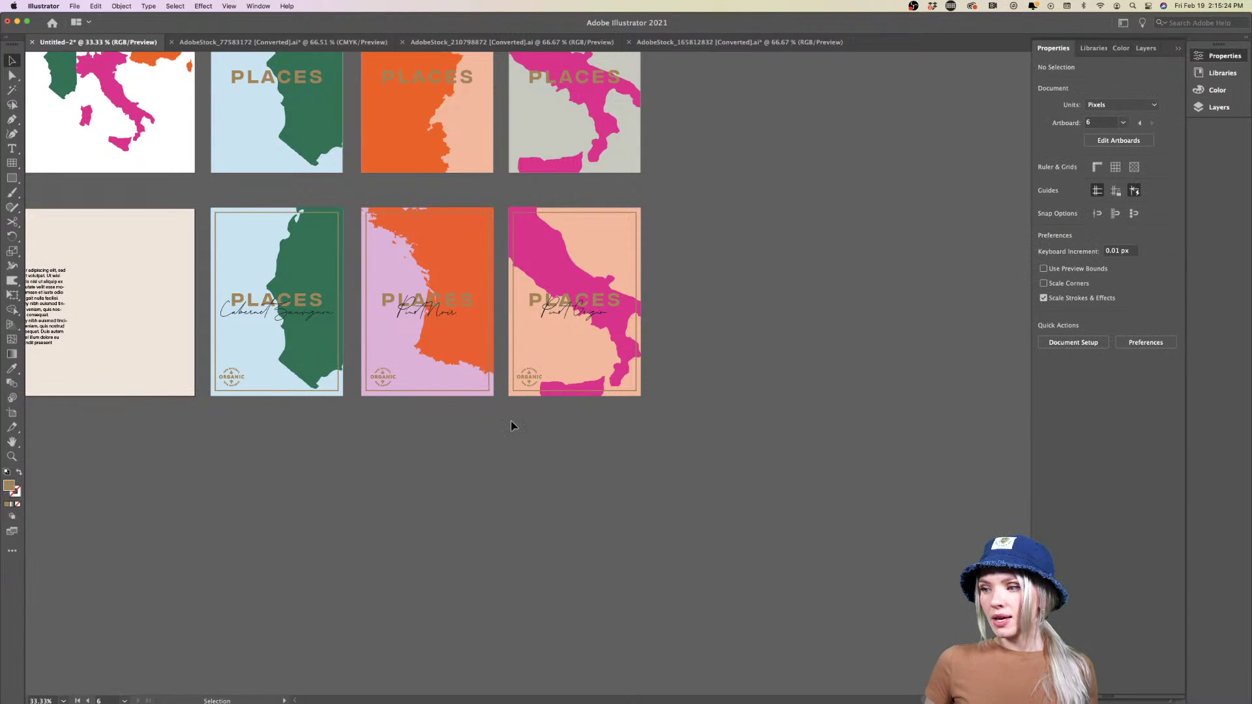
{"action": "scroll", "coordinate": [511, 426], "scroll_direction": "up", "scroll_amount": 3}
{"action": "scroll", "coordinate": [539, 399], "scroll_direction": "left", "scroll_amount": 5}
{"action": "left_click_drag", "start_coordinate": [156, 374], "coordinate": [177, 372]}
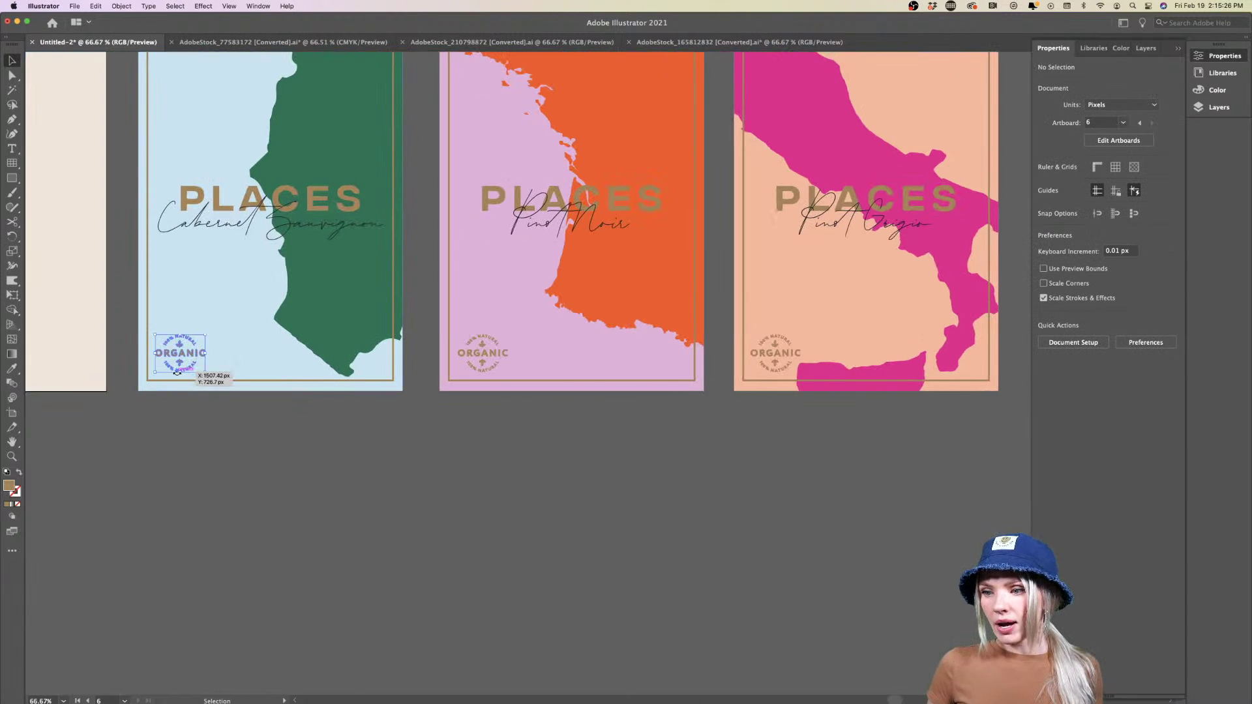
{"action": "left_click", "coordinate": [473, 355], "text": "shift"}
{"action": "left_click", "coordinate": [763, 355], "text": "shift"}
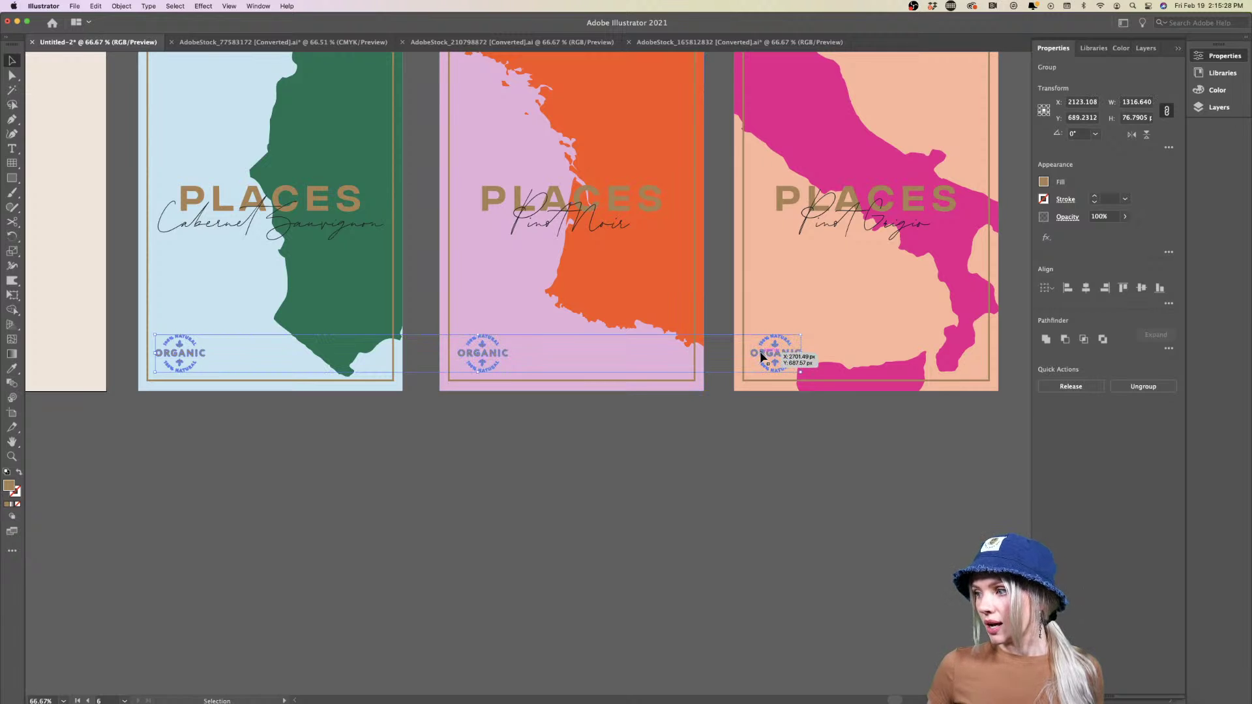
{"action": "left_click_drag", "start_coordinate": [760, 353], "coordinate": [764, 353]}
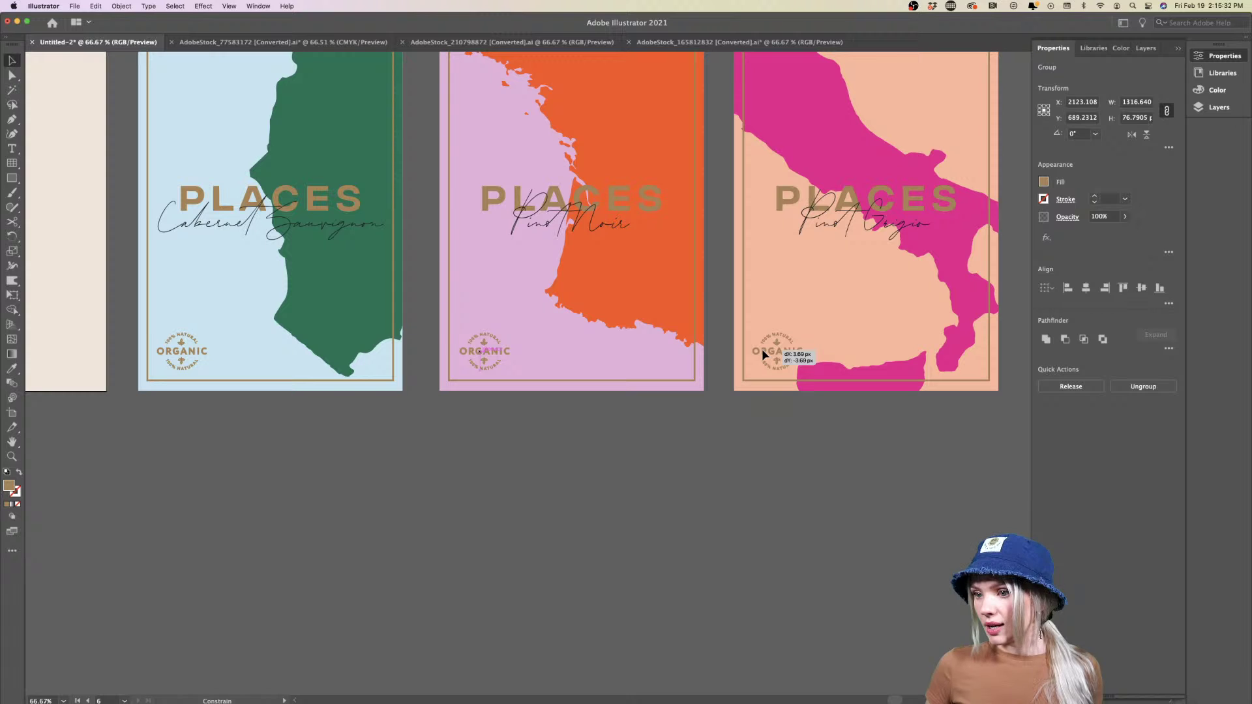
{"action": "left_click", "coordinate": [751, 491]}
Scroll across the posters to check the three badges sit level
{"action": "scroll", "coordinate": [750, 489], "scroll_direction": "down", "scroll_amount": 1}
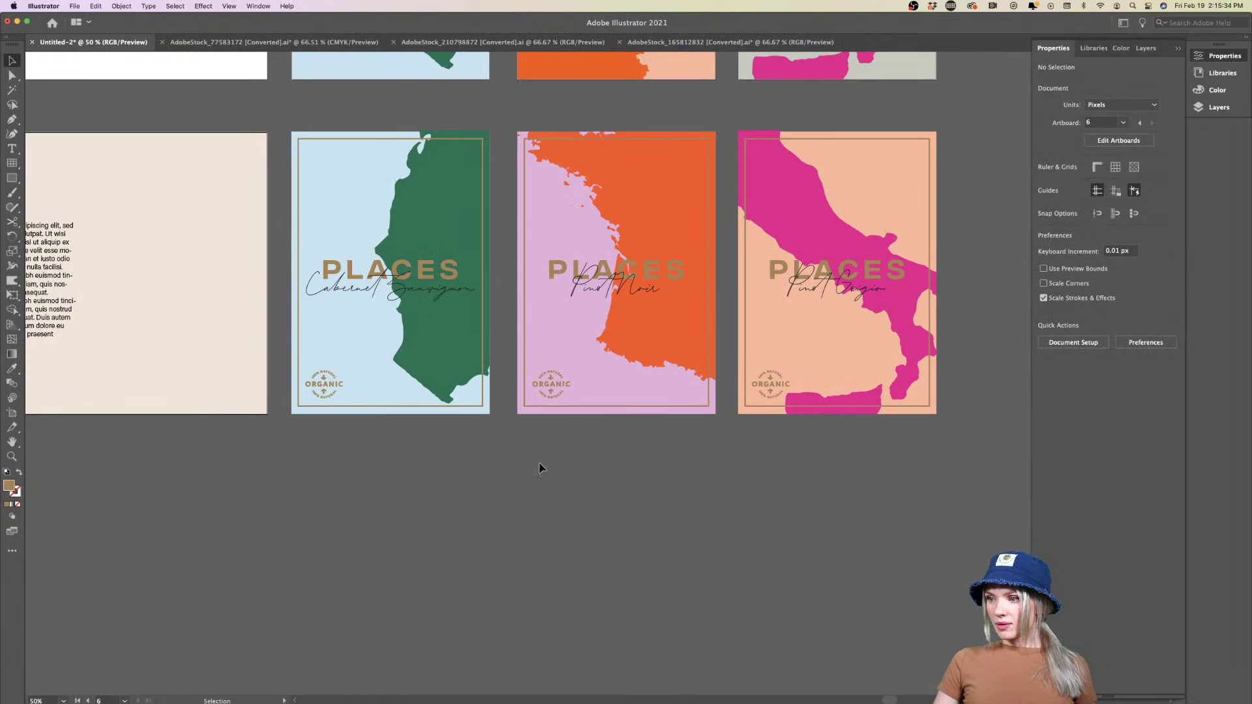
{"action": "scroll", "coordinate": [509, 461], "scroll_direction": "right", "scroll_amount": 3}
{"action": "scroll", "coordinate": [509, 461], "scroll_direction": "up", "scroll_amount": 2}
{"action": "scroll", "coordinate": [510, 461], "scroll_direction": "down", "scroll_amount": 2}
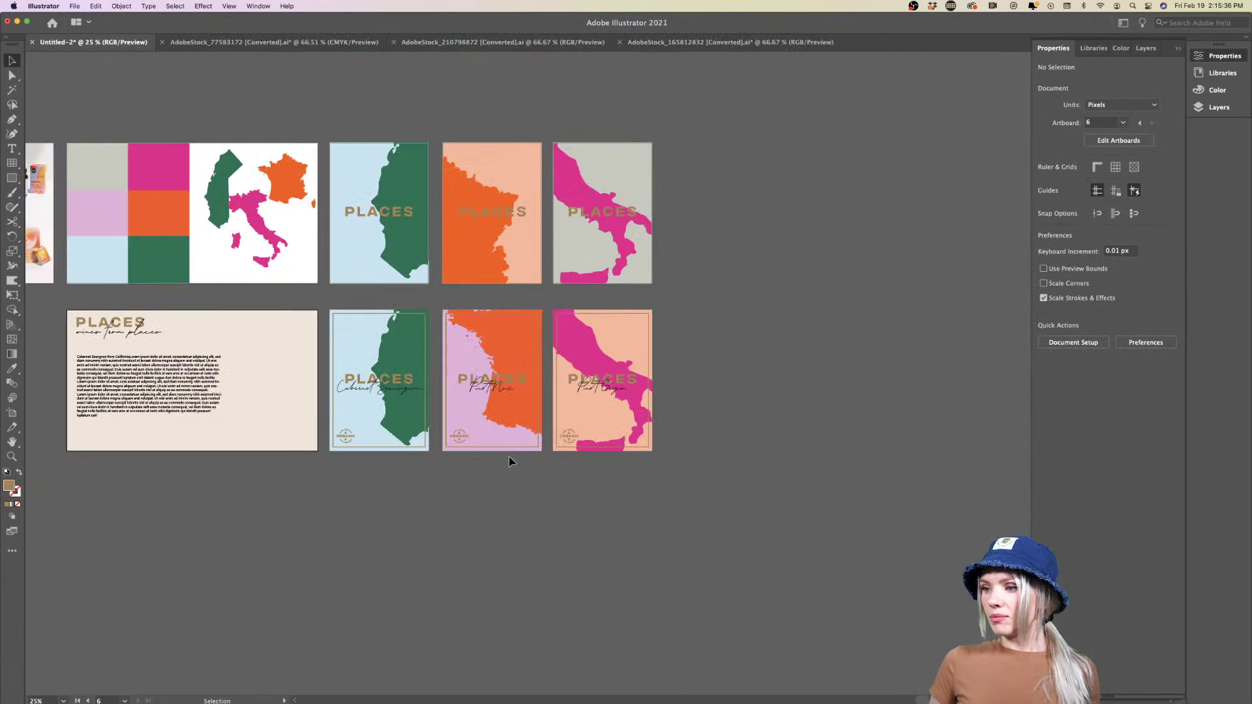
{"action": "scroll", "coordinate": [510, 461], "scroll_direction": "up", "scroll_amount": 4}
{"action": "scroll", "coordinate": [510, 462], "scroll_direction": "down", "scroll_amount": 3}
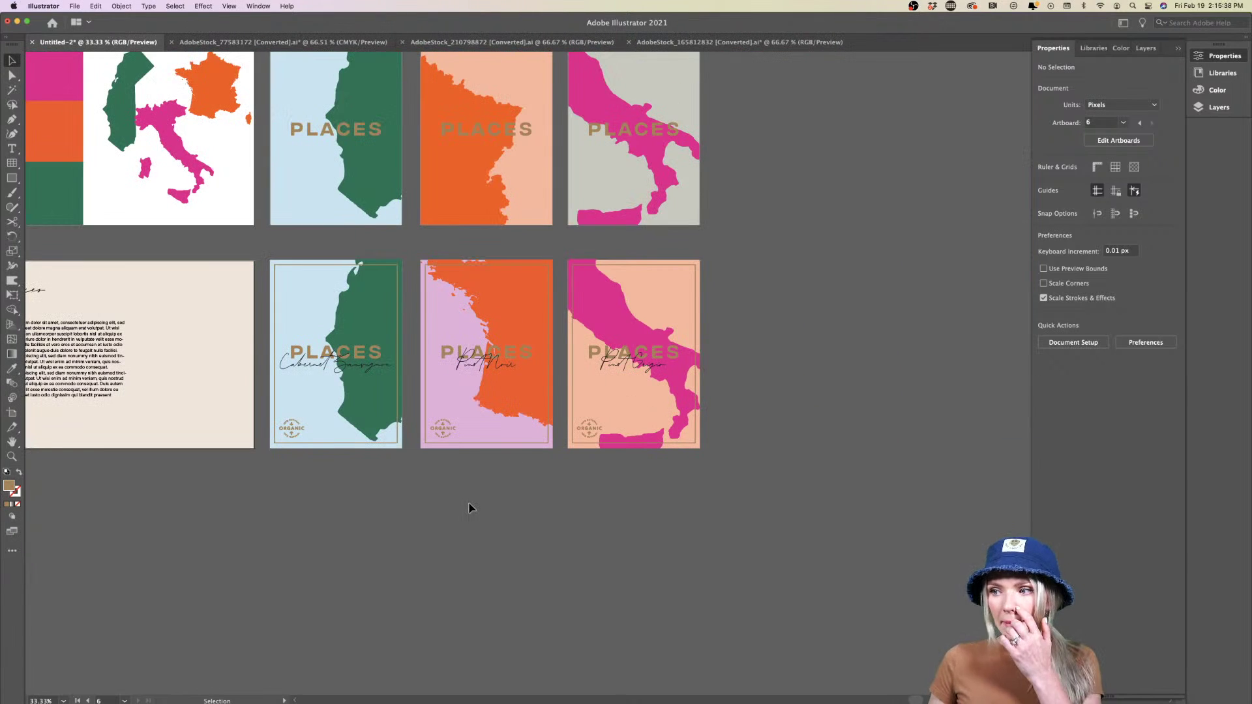
{"action": "mouse_move", "coordinate": [427, 702]}
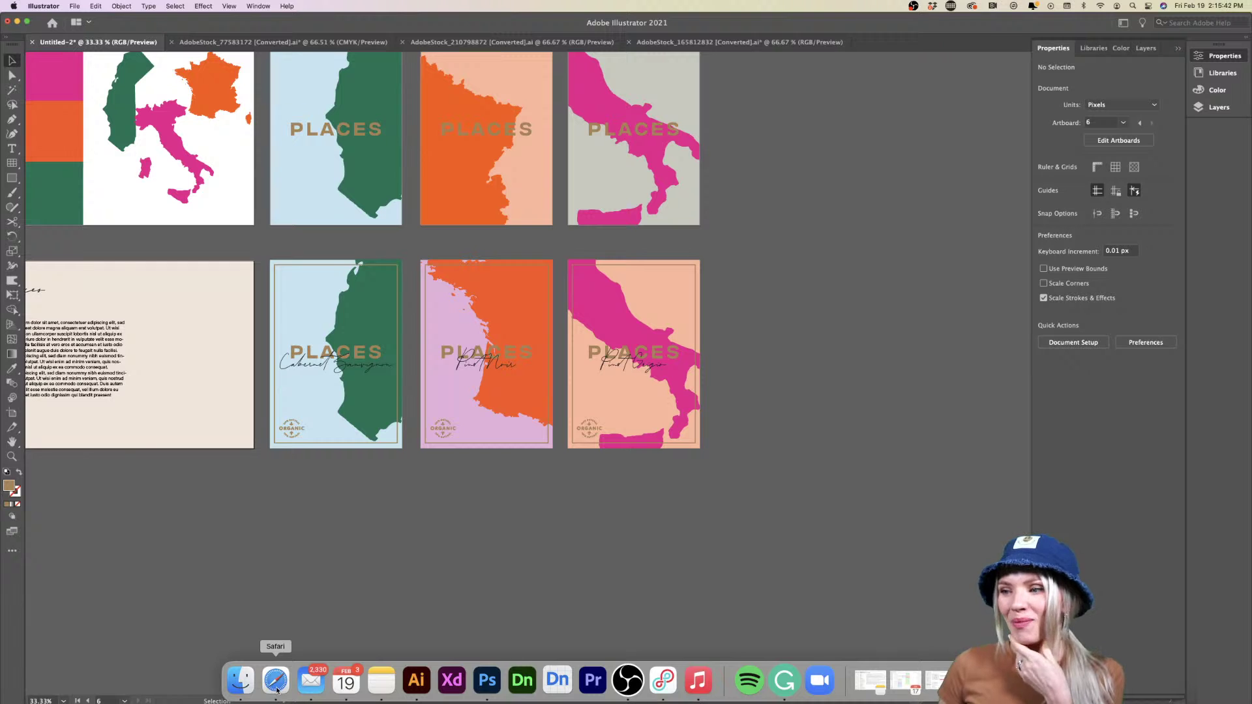
Bring up Adobe Stock in Safari and open its 3D model collection
{"action": "left_click", "coordinate": [277, 684]}
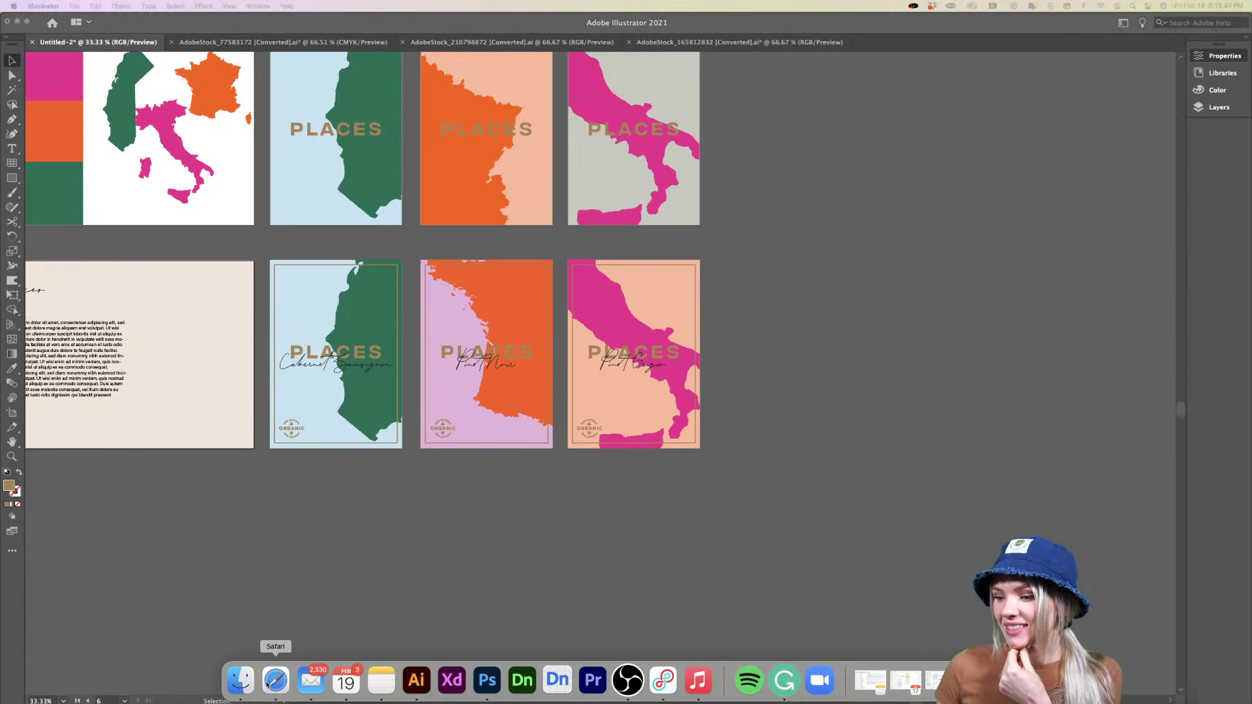
{"action": "left_click", "coordinate": [933, 681]}
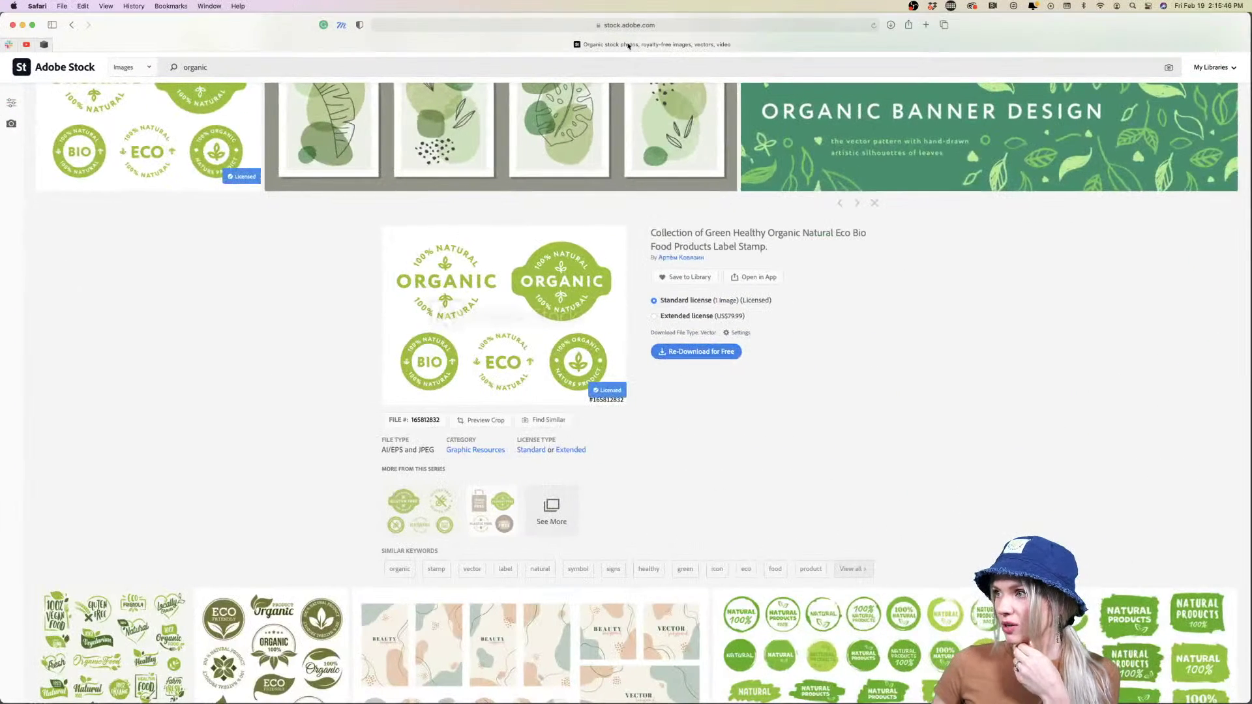
{"action": "scroll", "coordinate": [619, 163], "scroll_direction": "up", "scroll_amount": 5}
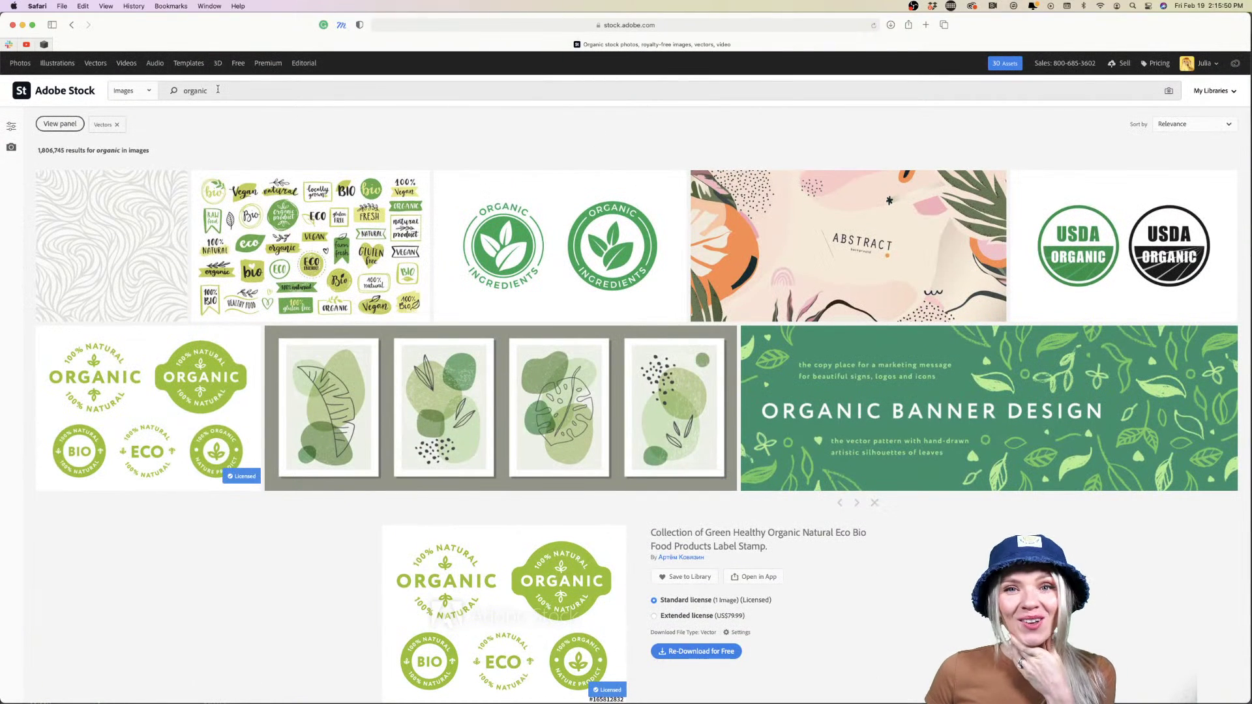
{"action": "left_click", "coordinate": [218, 64]}
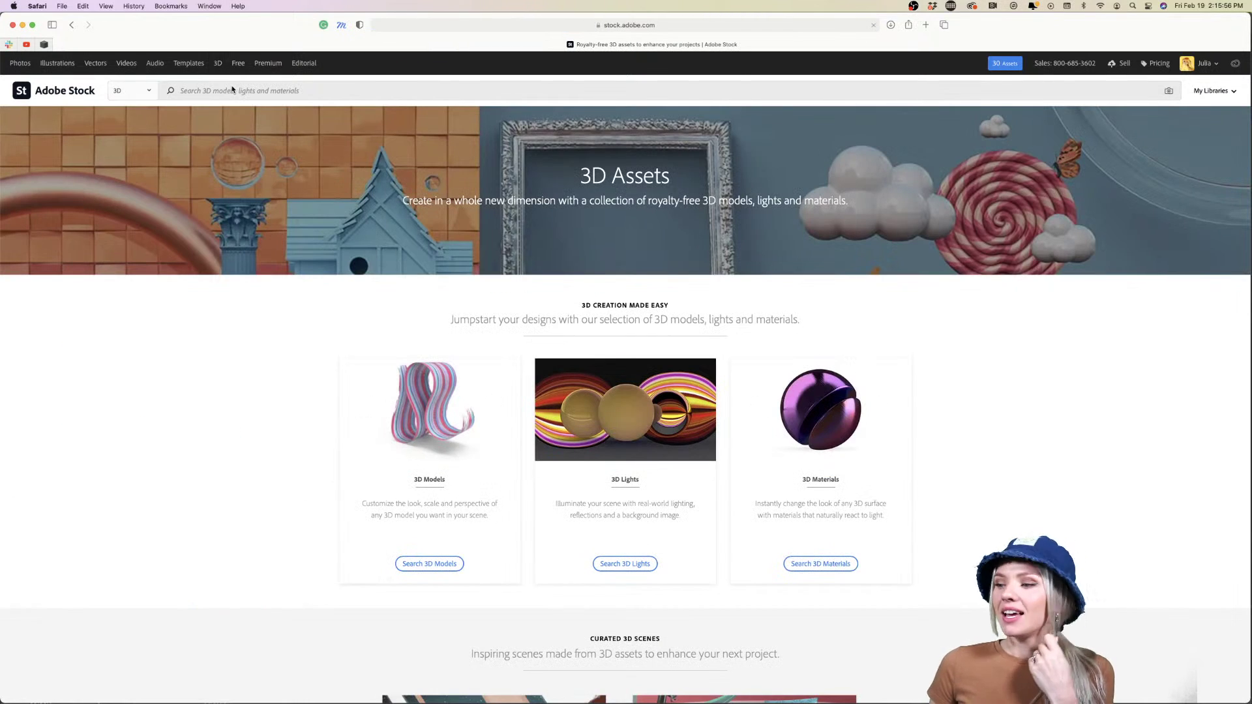
{"action": "left_click", "coordinate": [405, 563]}
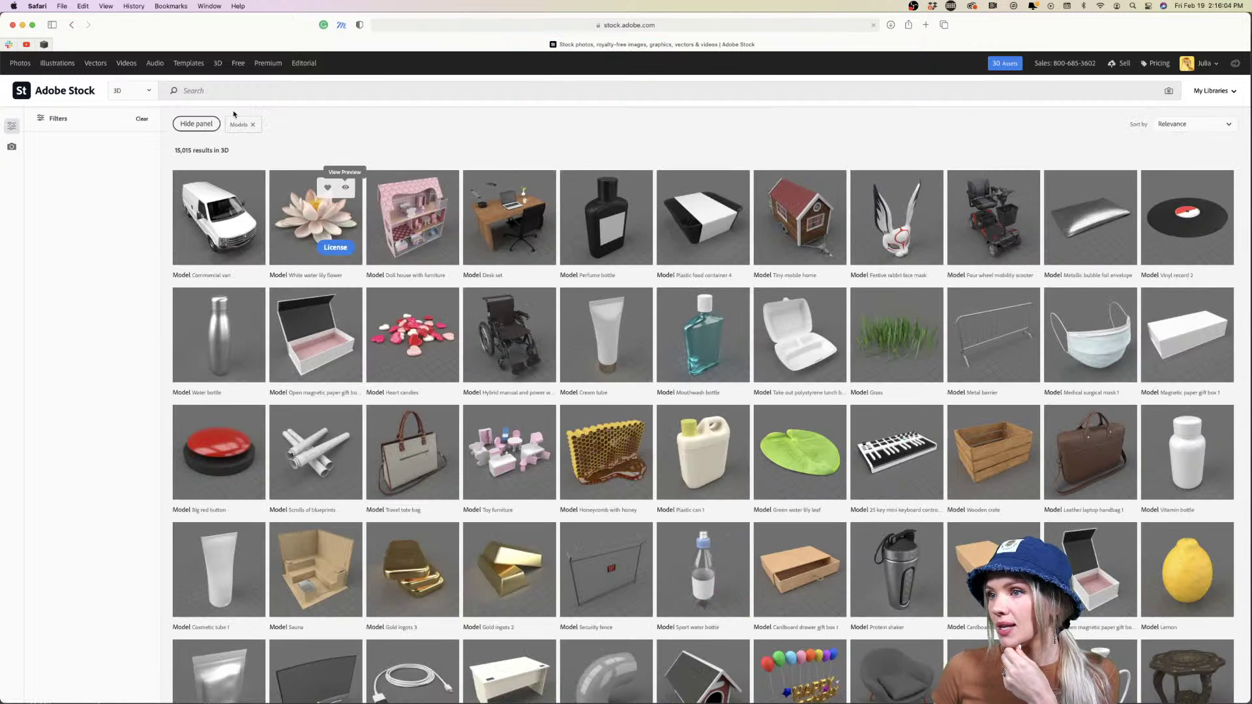
Search the 3D models for 'wine bottle' and review the 53 results
{"action": "left_click", "coordinate": [234, 92]}
{"action": "type", "text": "wine "}
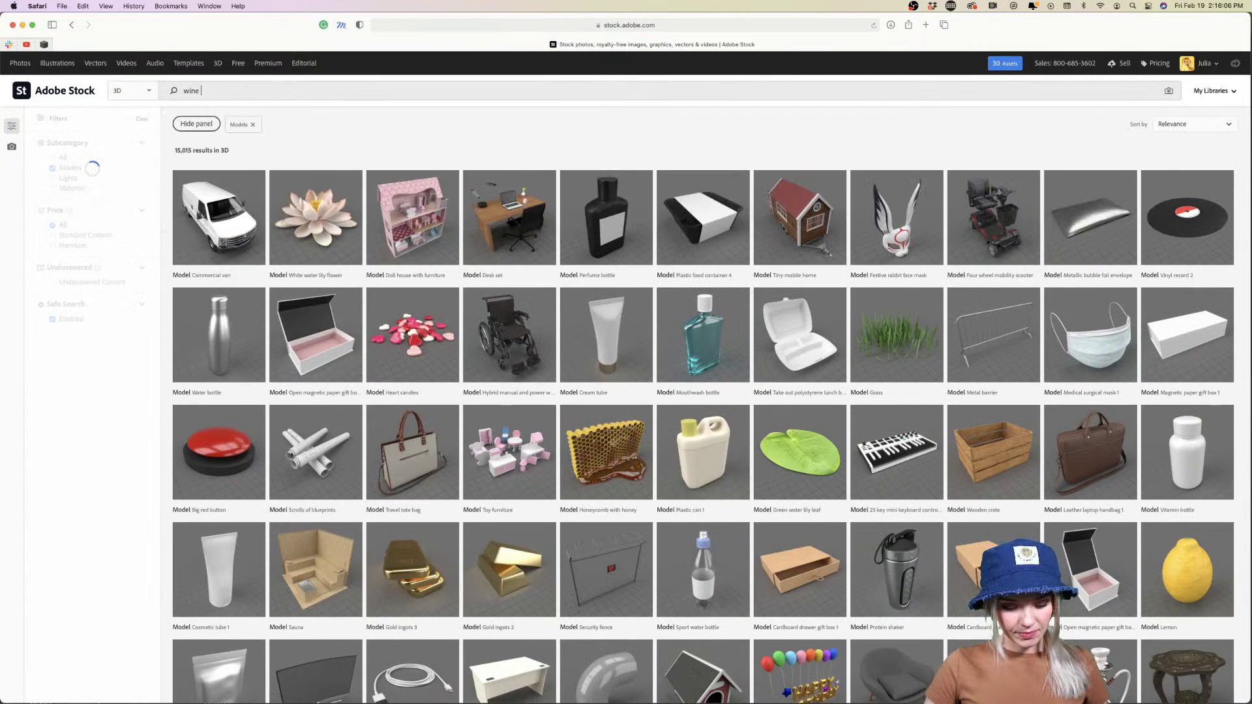
{"action": "type", "text": "bottle"}
{"action": "key", "text": "Return"}
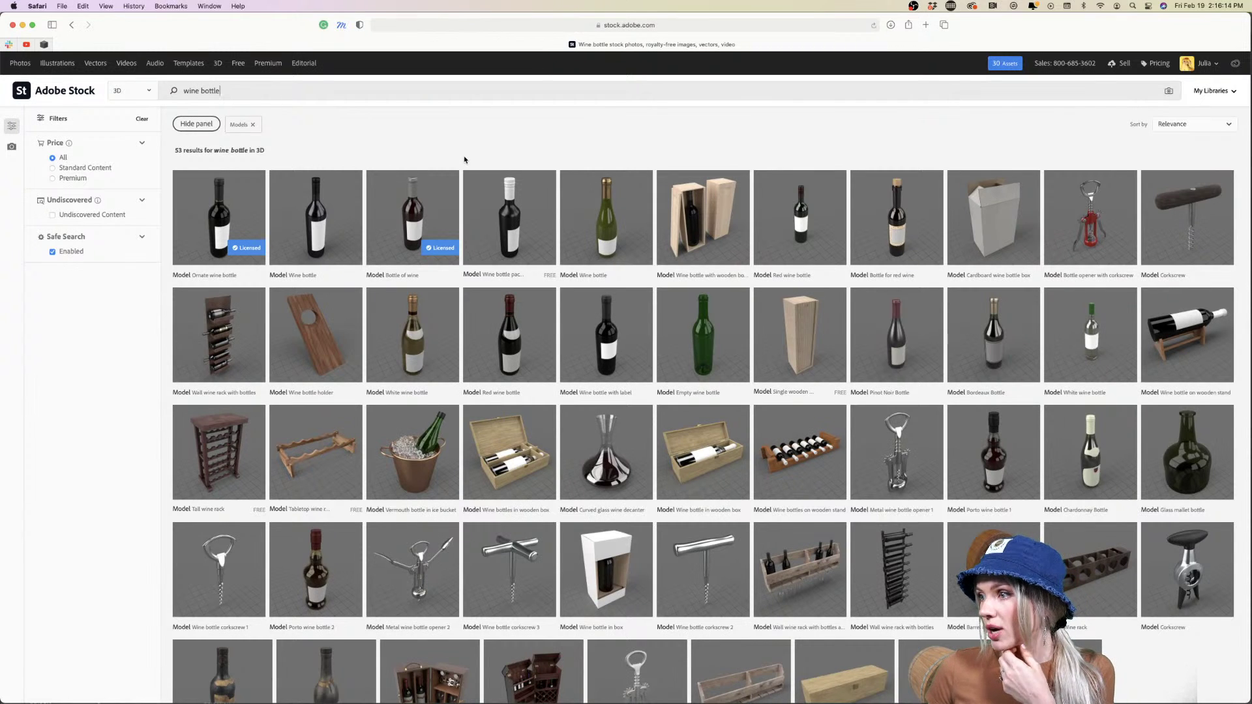
{"action": "scroll", "coordinate": [726, 299], "scroll_direction": "down", "scroll_amount": 1}
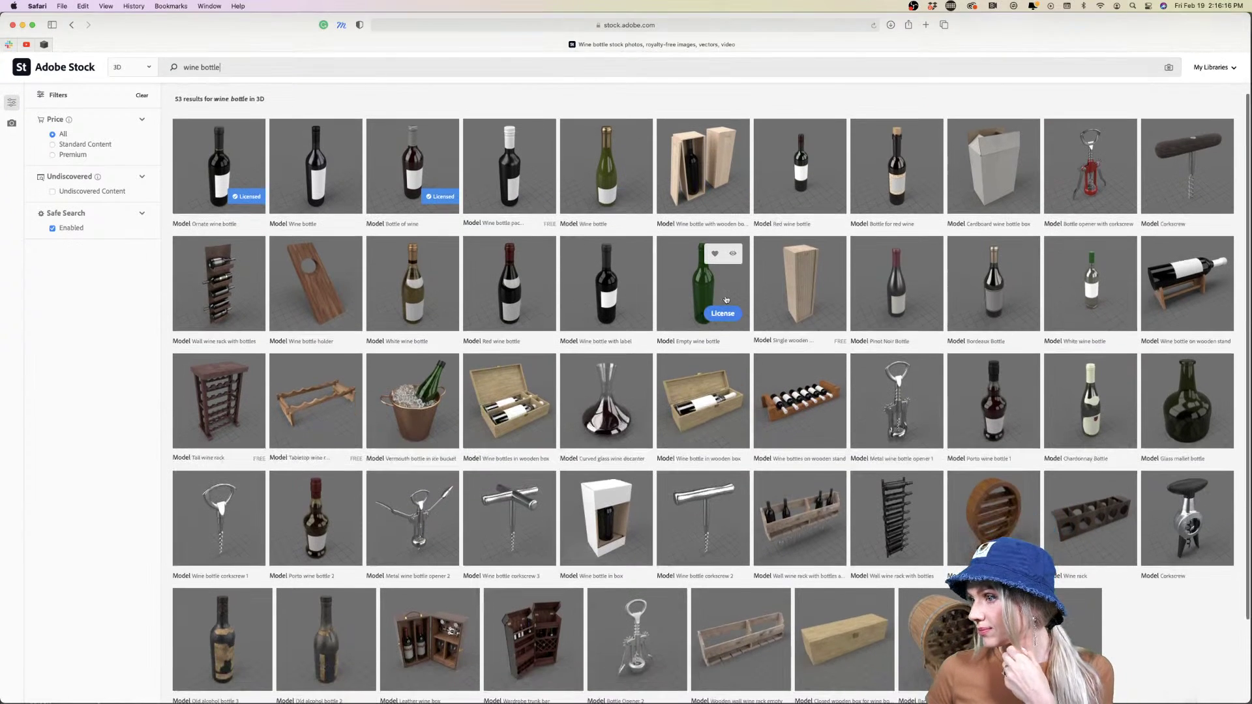
{"action": "scroll", "coordinate": [726, 299], "scroll_direction": "up", "scroll_amount": 1}
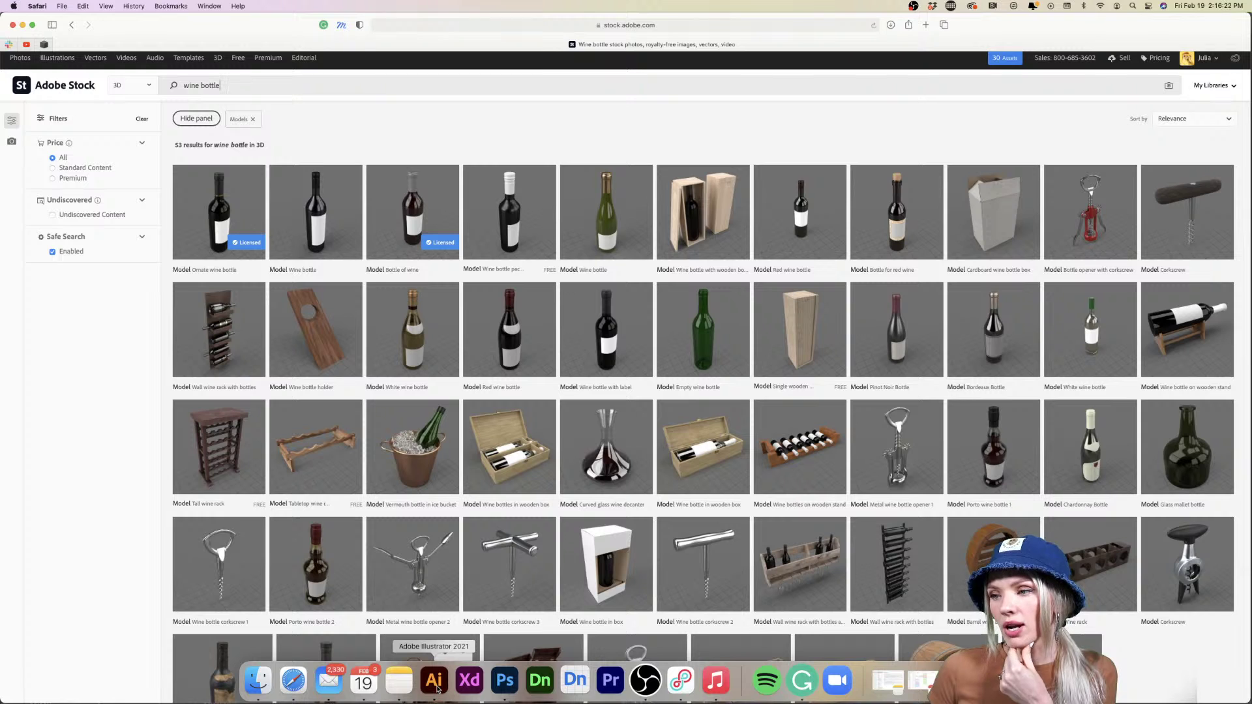
{"action": "left_click", "coordinate": [435, 682]}
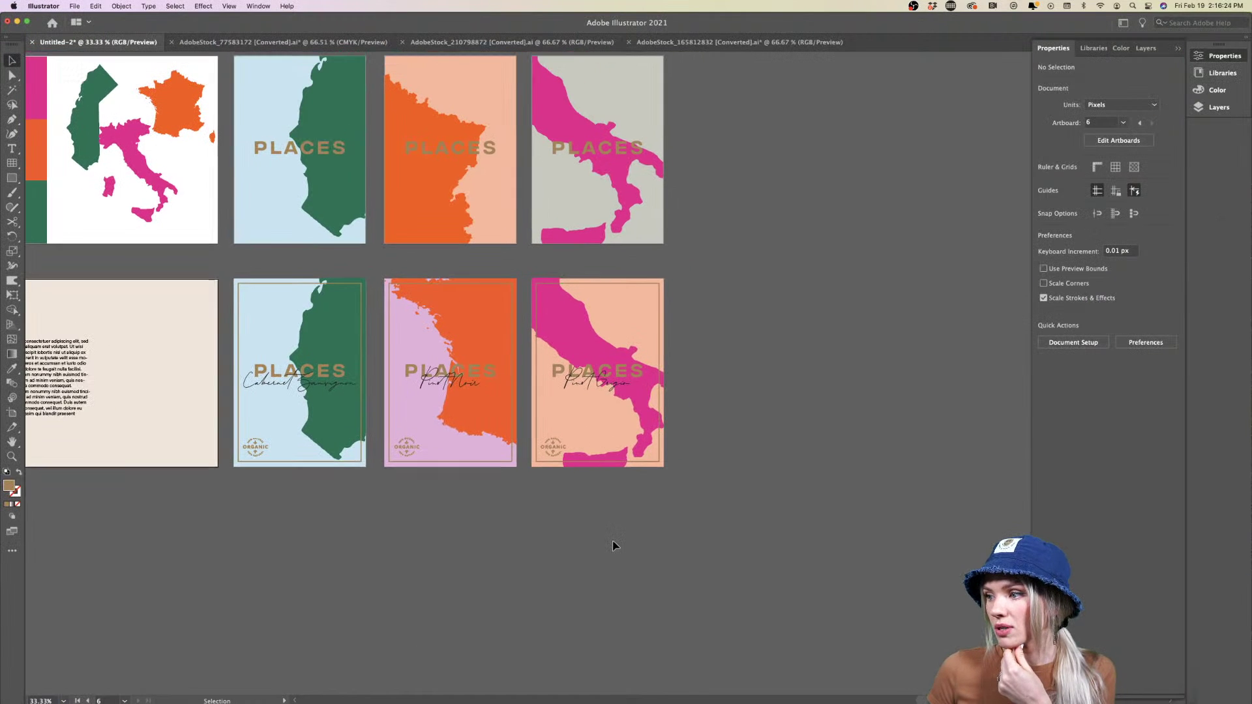
Look over the three posters from the Pinot Grigio text, then return to the Stock results
{"action": "left_click", "coordinate": [609, 385]}
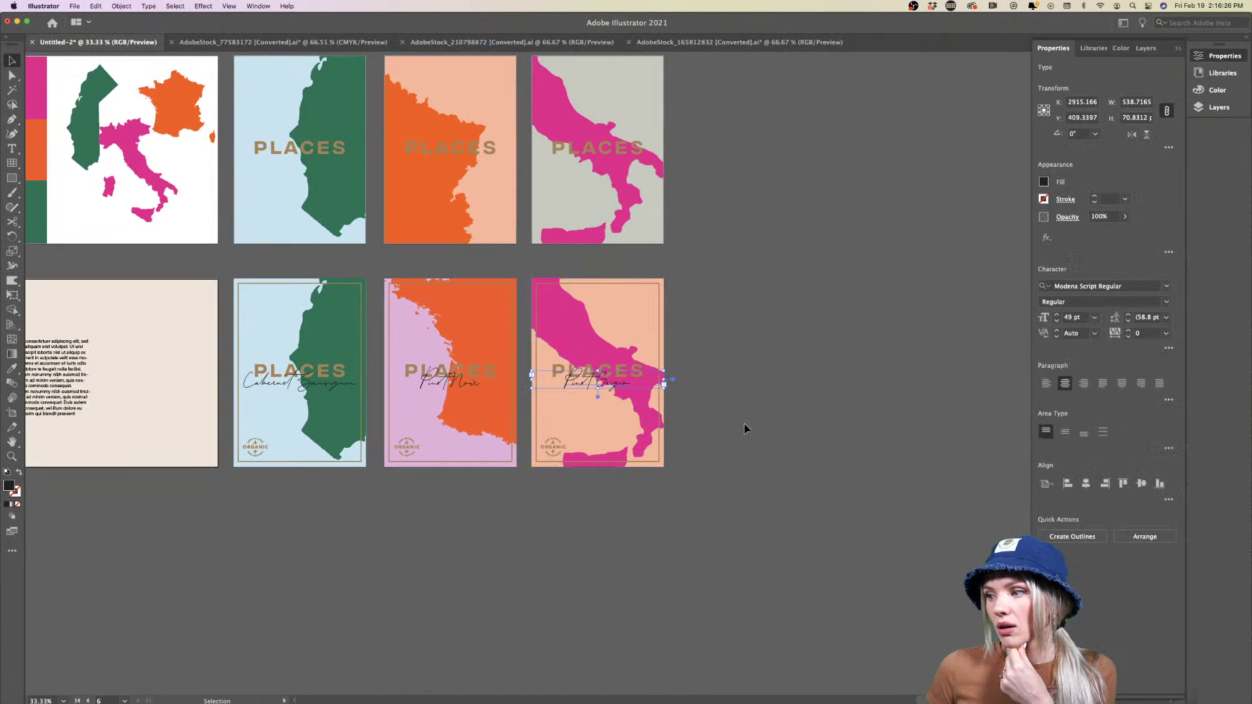
{"action": "scroll", "coordinate": [745, 428], "scroll_direction": "right", "scroll_amount": 1}
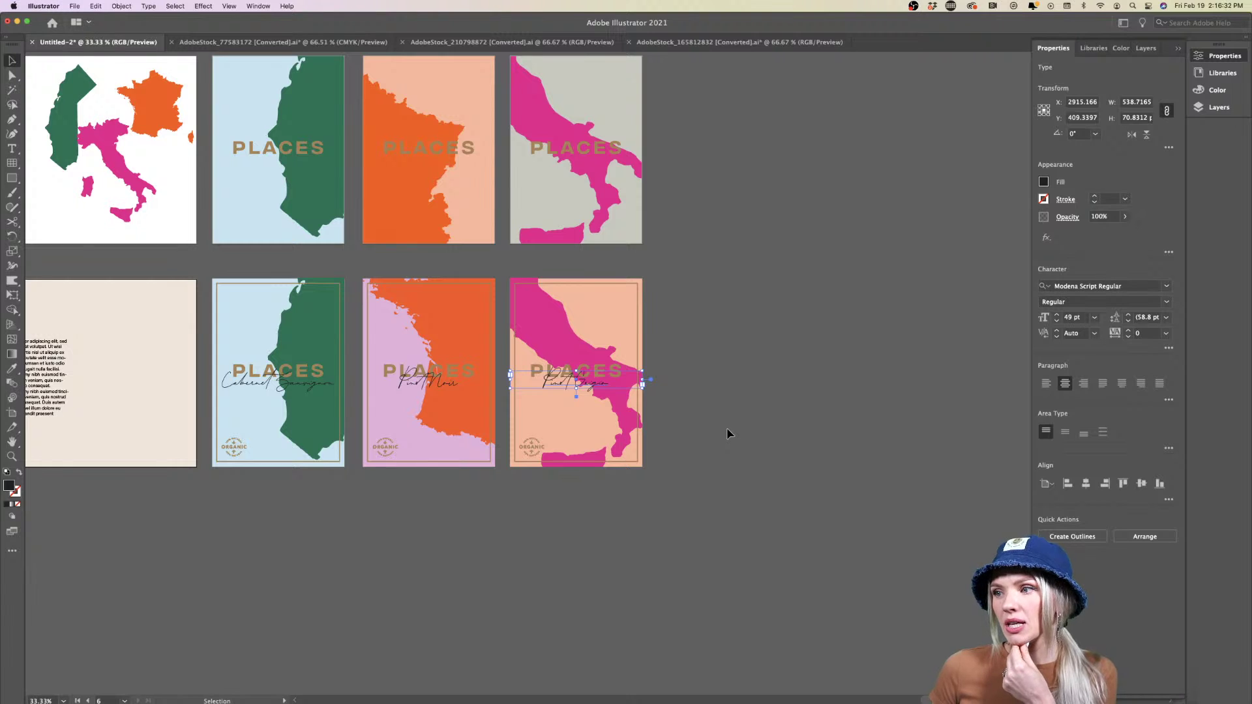
{"action": "scroll", "coordinate": [729, 434], "scroll_direction": "up", "scroll_amount": 1}
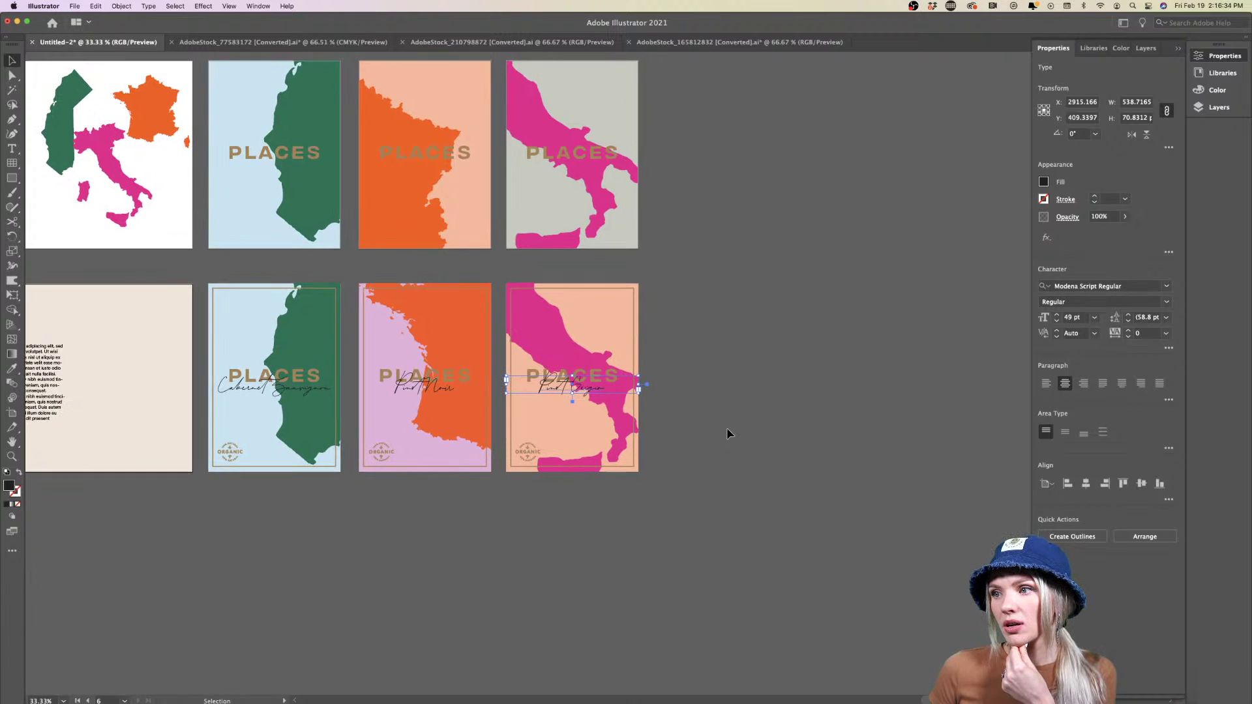
{"action": "scroll", "coordinate": [729, 434], "scroll_direction": "up", "scroll_amount": 3}
{"action": "scroll", "coordinate": [729, 434], "scroll_direction": "down", "scroll_amount": 1}
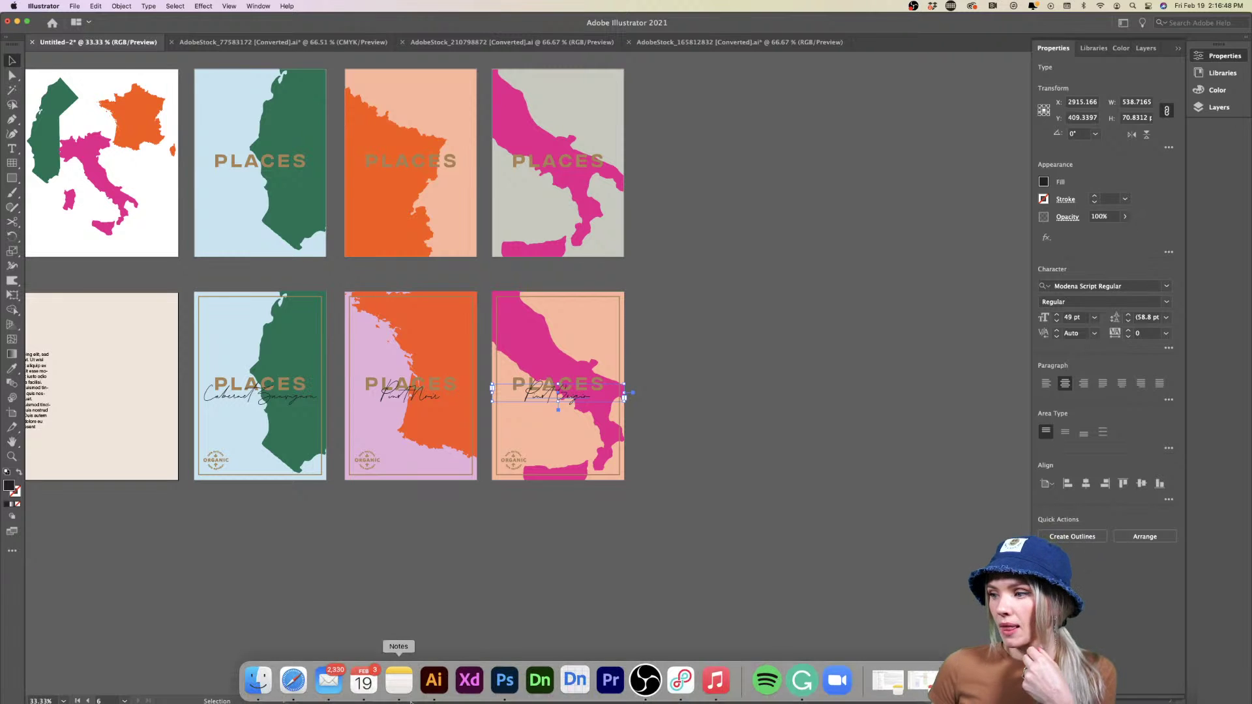
{"action": "left_click", "coordinate": [292, 681]}
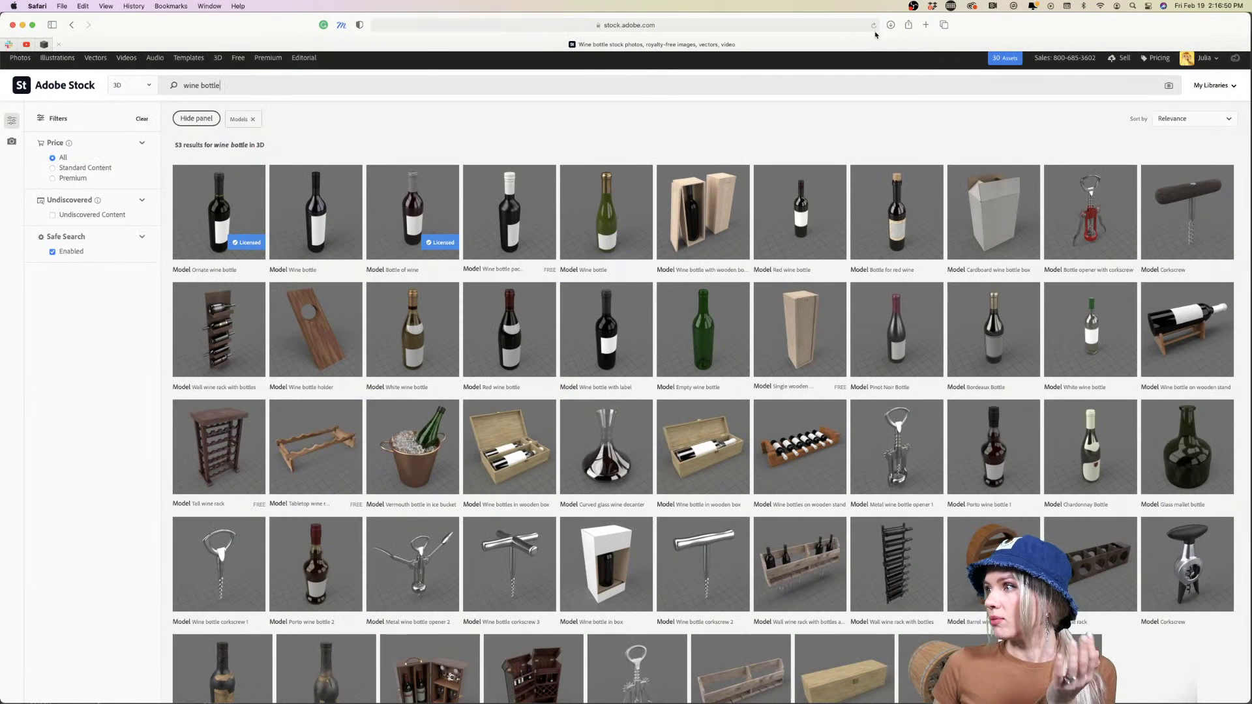
Search Google for 'italina red wines' in a new Safari tab
{"action": "left_click", "coordinate": [925, 25]}
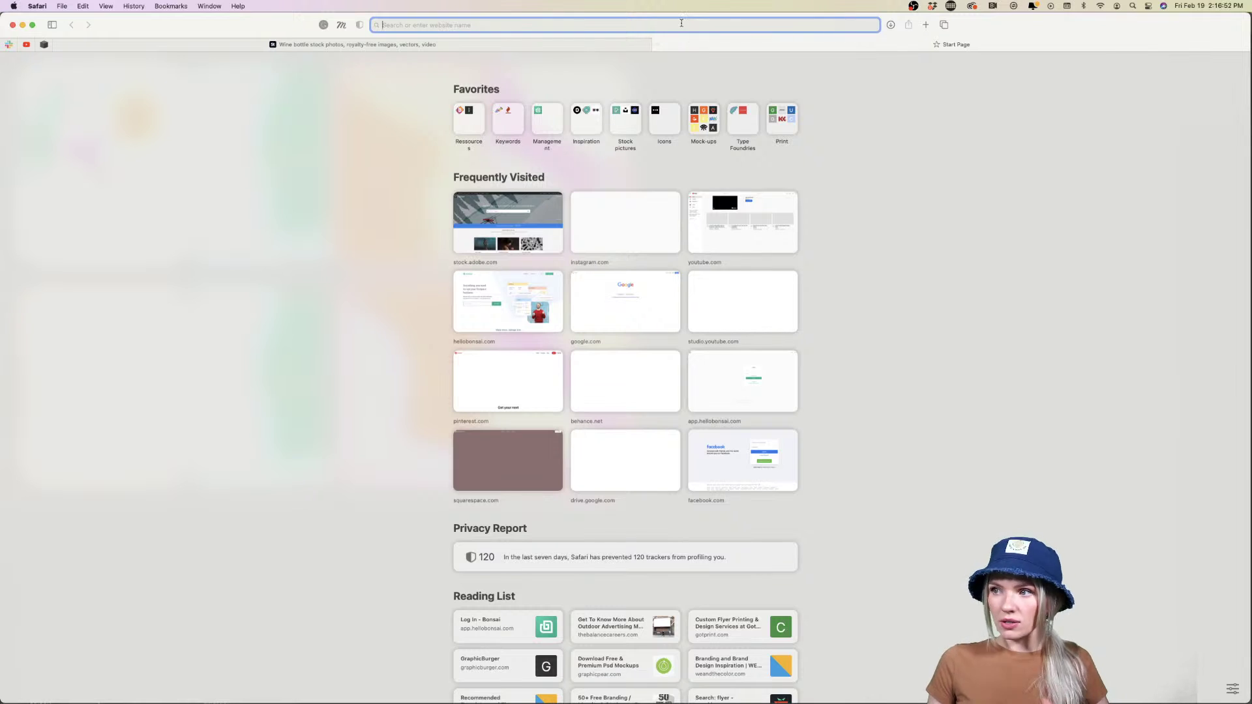
{"action": "type", "text": "italina r"}
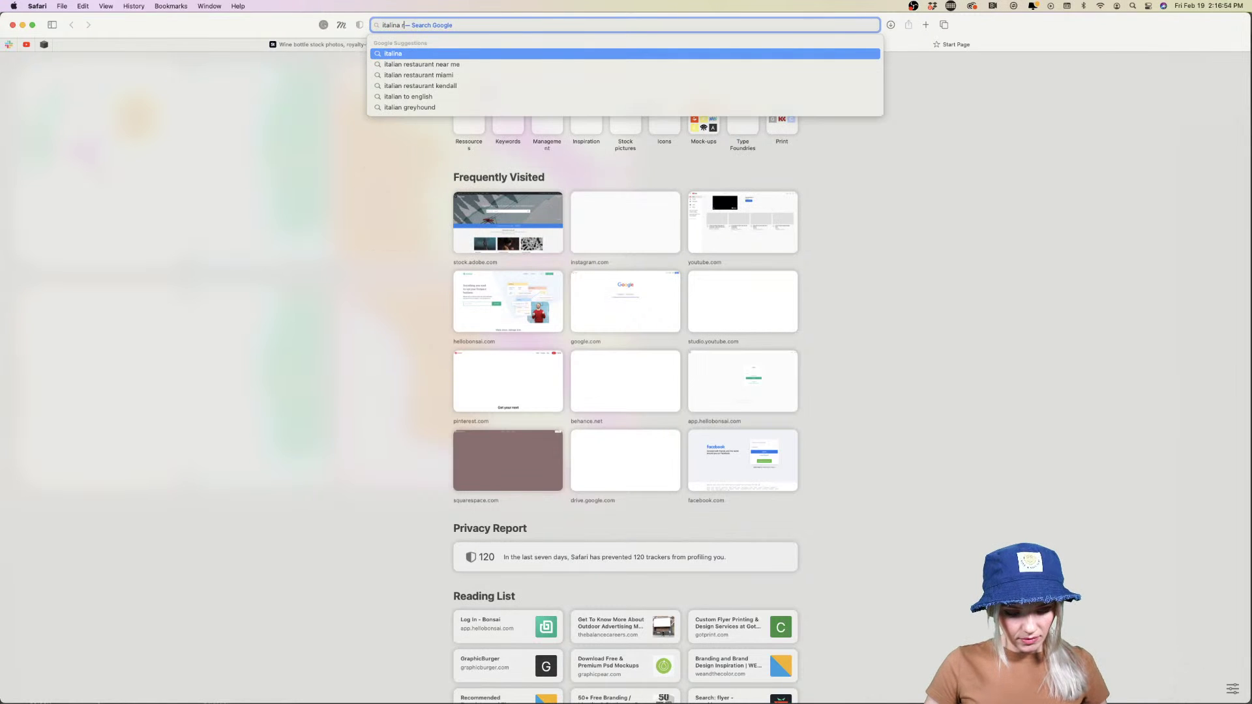
{"action": "type", "text": "ed wines"}
{"action": "key", "text": "Return"}
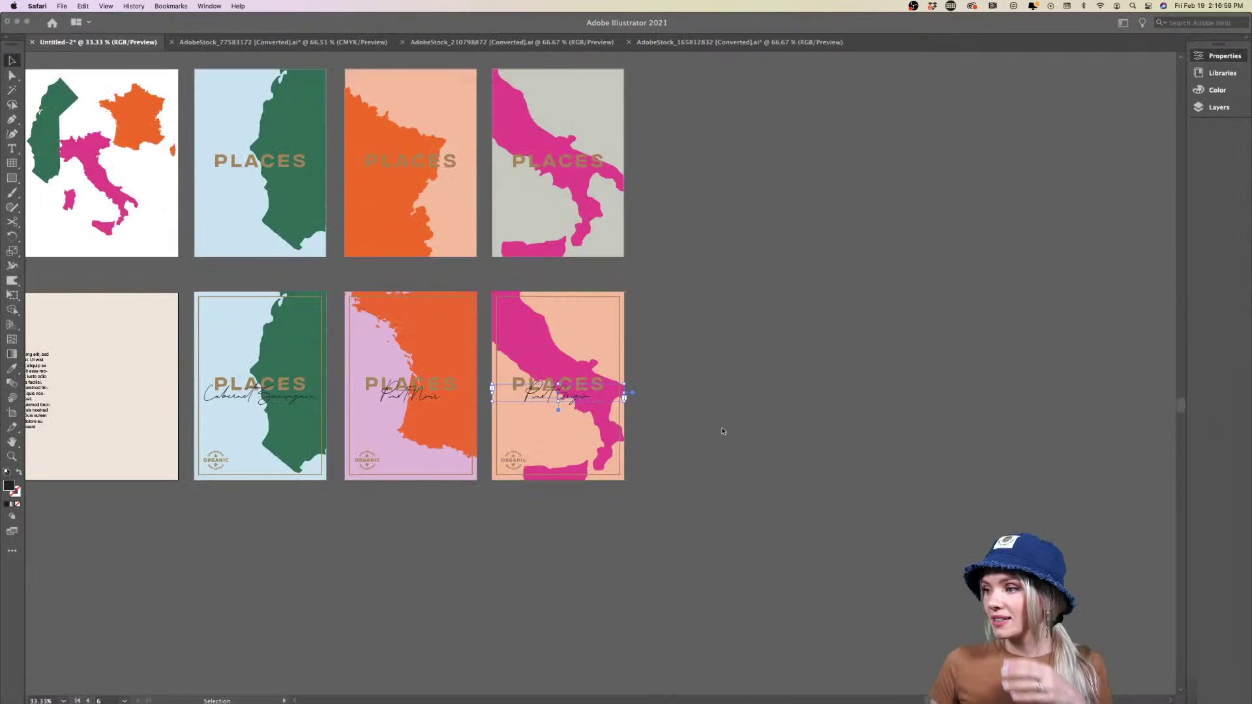
Replace the third poster's 'Pinot Grigio' script line with 'Chianti', then zoom back out
{"action": "key", "text": "cmd+1"}
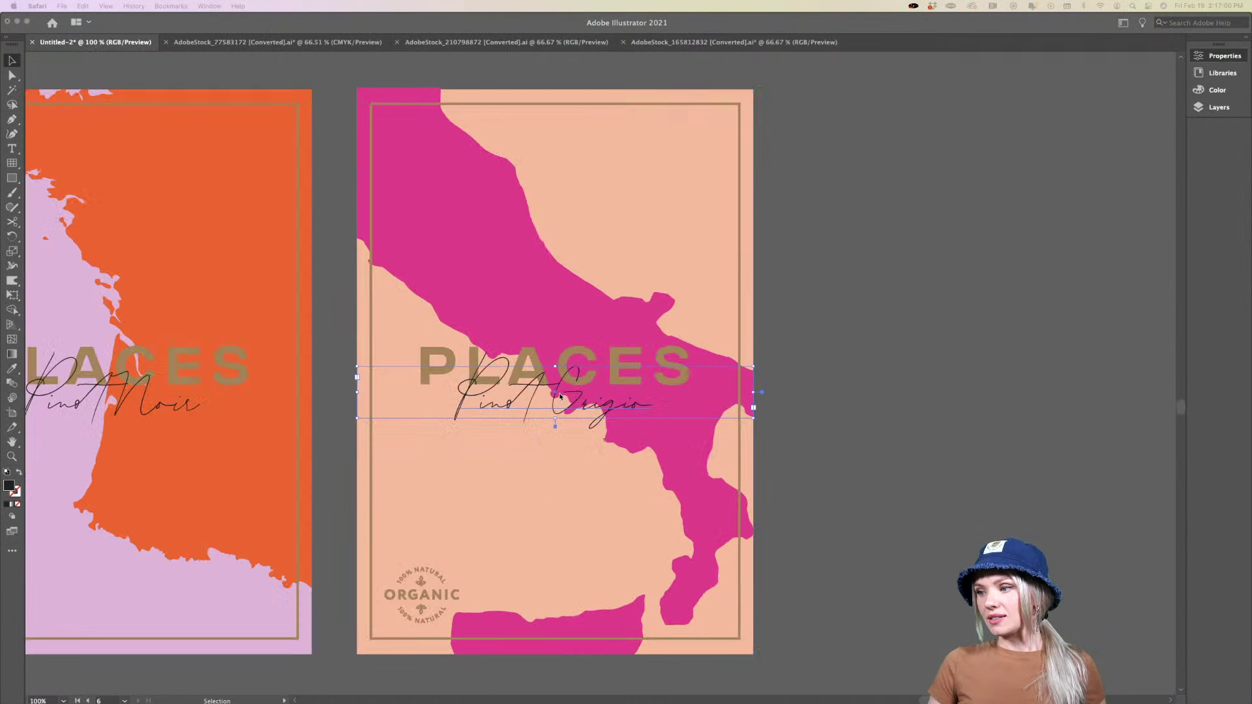
{"action": "triple_click", "coordinate": [572, 398]}
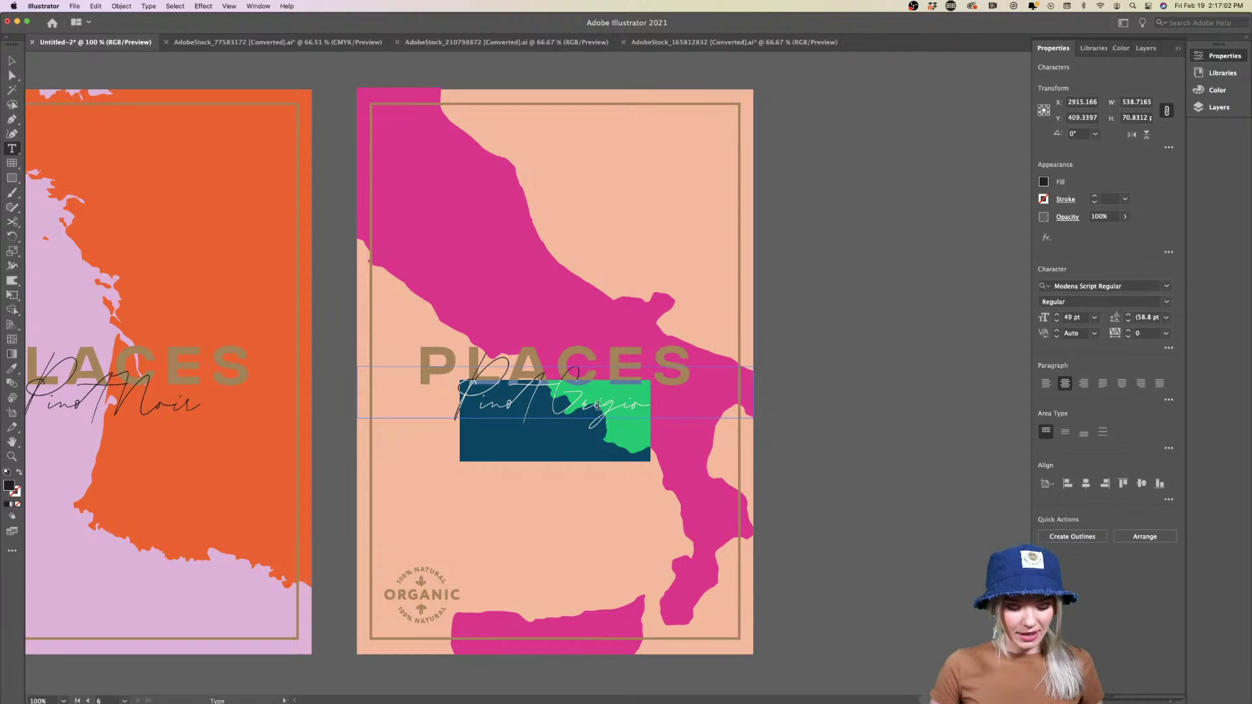
{"action": "type", "text": "Chianti"}
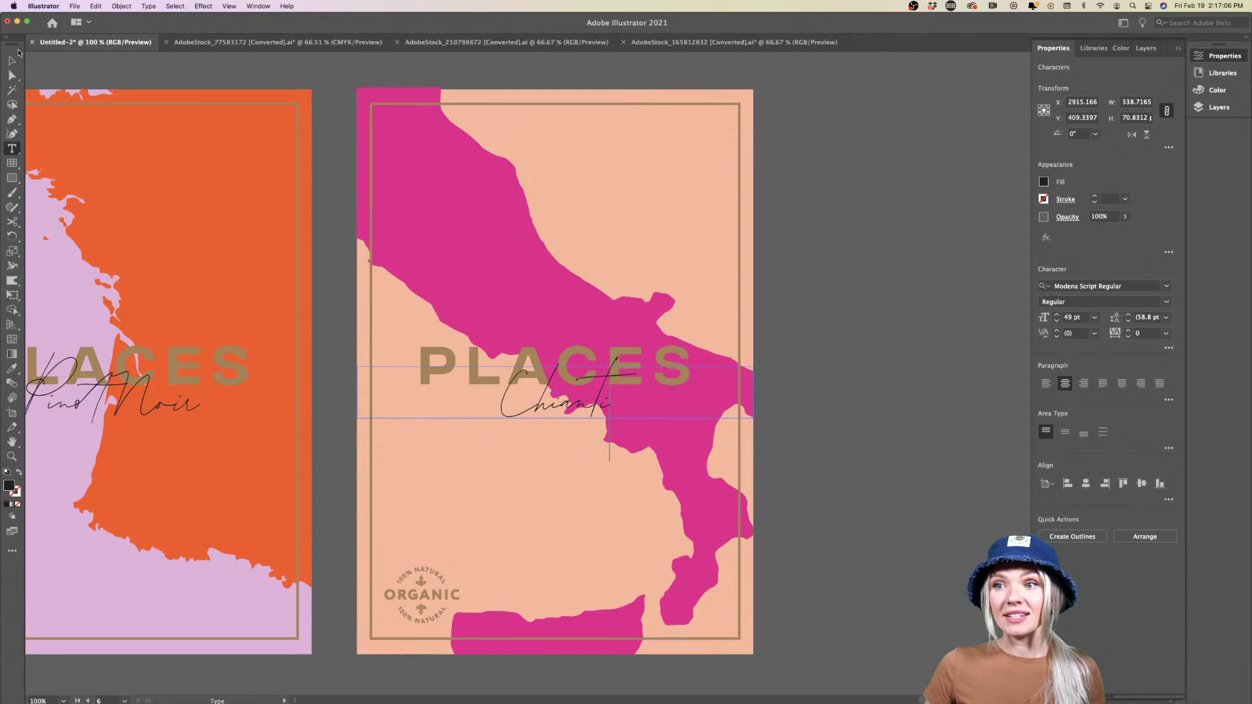
{"action": "left_click", "coordinate": [12, 60]}
{"action": "left_click", "coordinate": [870, 446]}
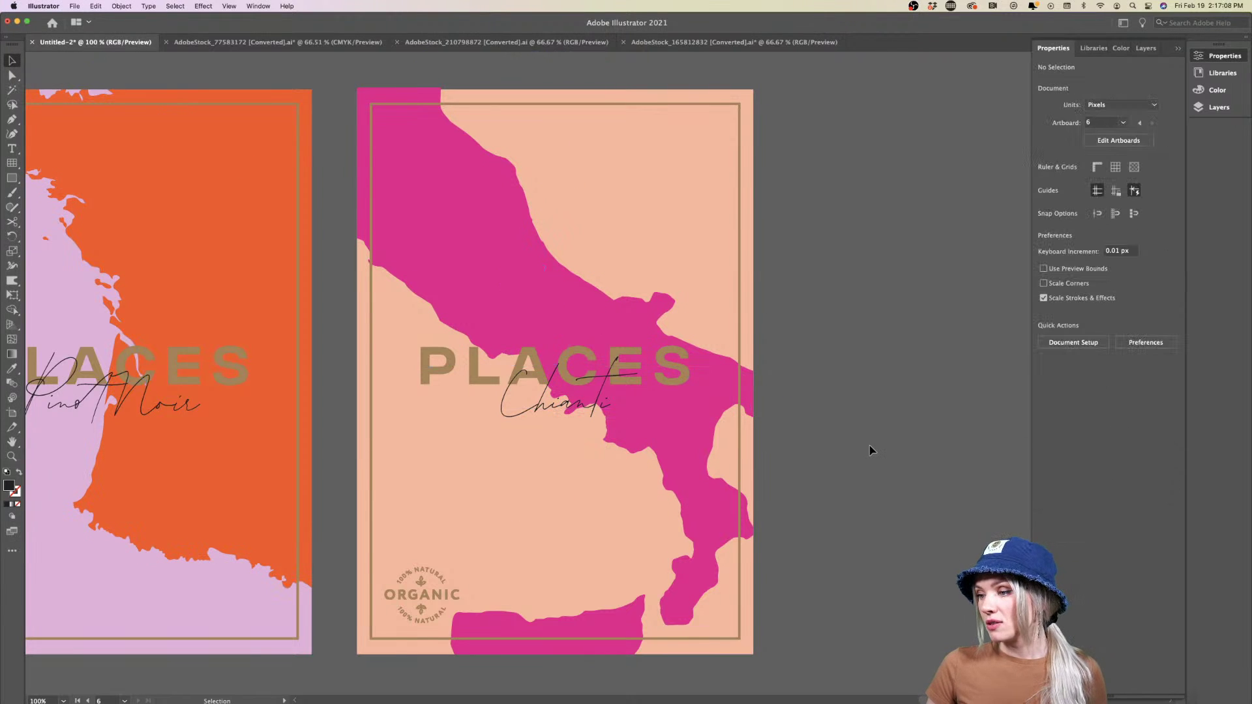
{"action": "key", "text": "super+minus"}
{"action": "key", "text": "super+minus"}
{"action": "scroll", "coordinate": [870, 444], "scroll_direction": "down", "scroll_amount": 2}
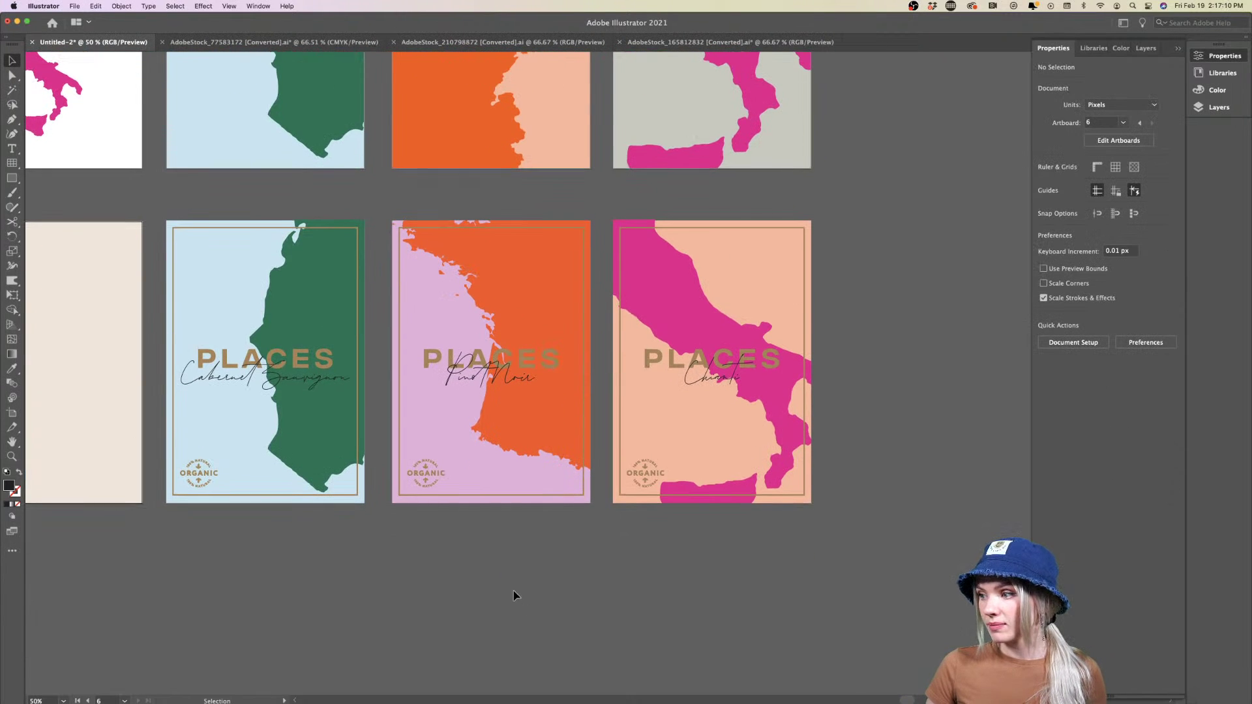
{"action": "key", "text": "super+plus"}
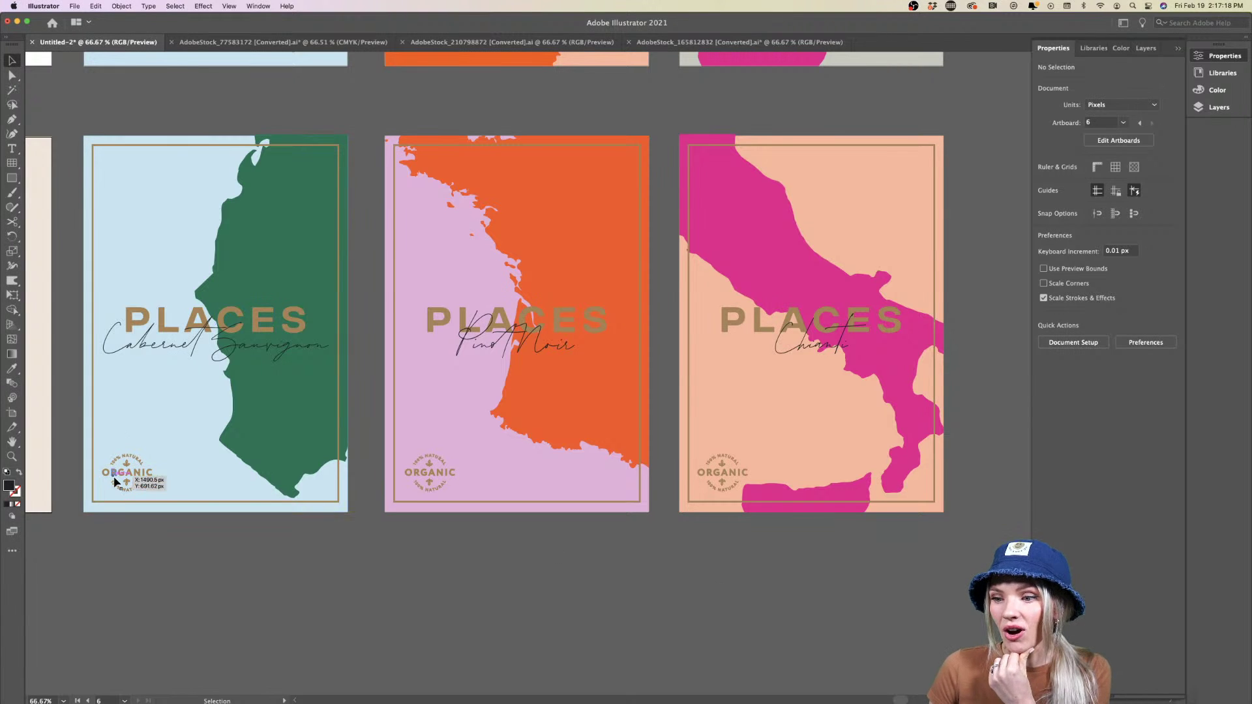
{"action": "scroll", "coordinate": [522, 576], "scroll_direction": "up", "scroll_amount": 1}
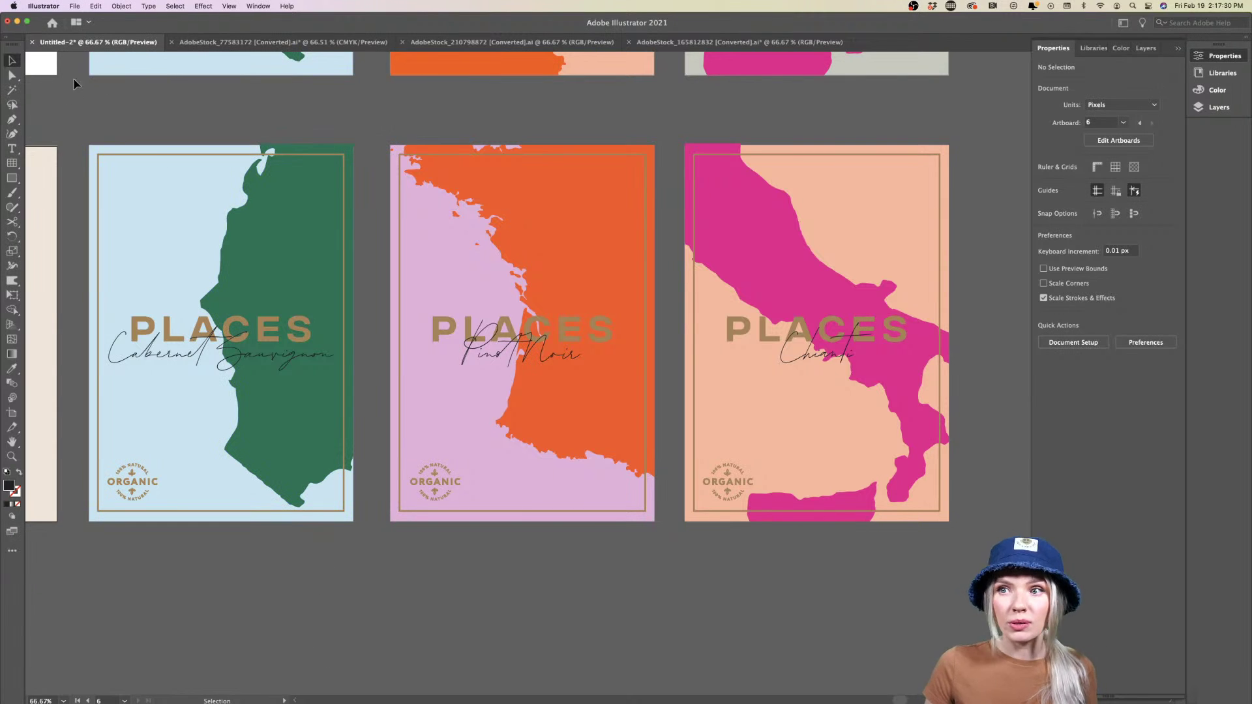
{"action": "left_click", "coordinate": [75, 7]}
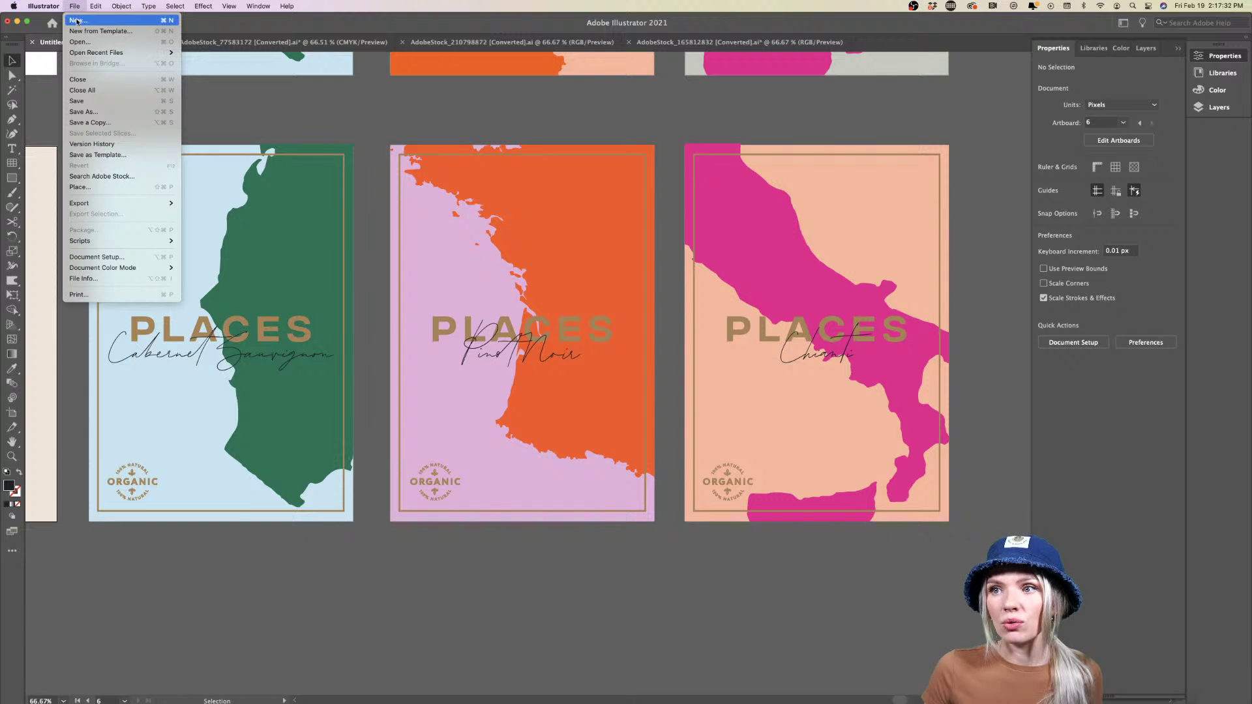
Start a new document named 'Places_CabernetSauvignon_Label'
{"action": "left_click", "coordinate": [77, 21]}
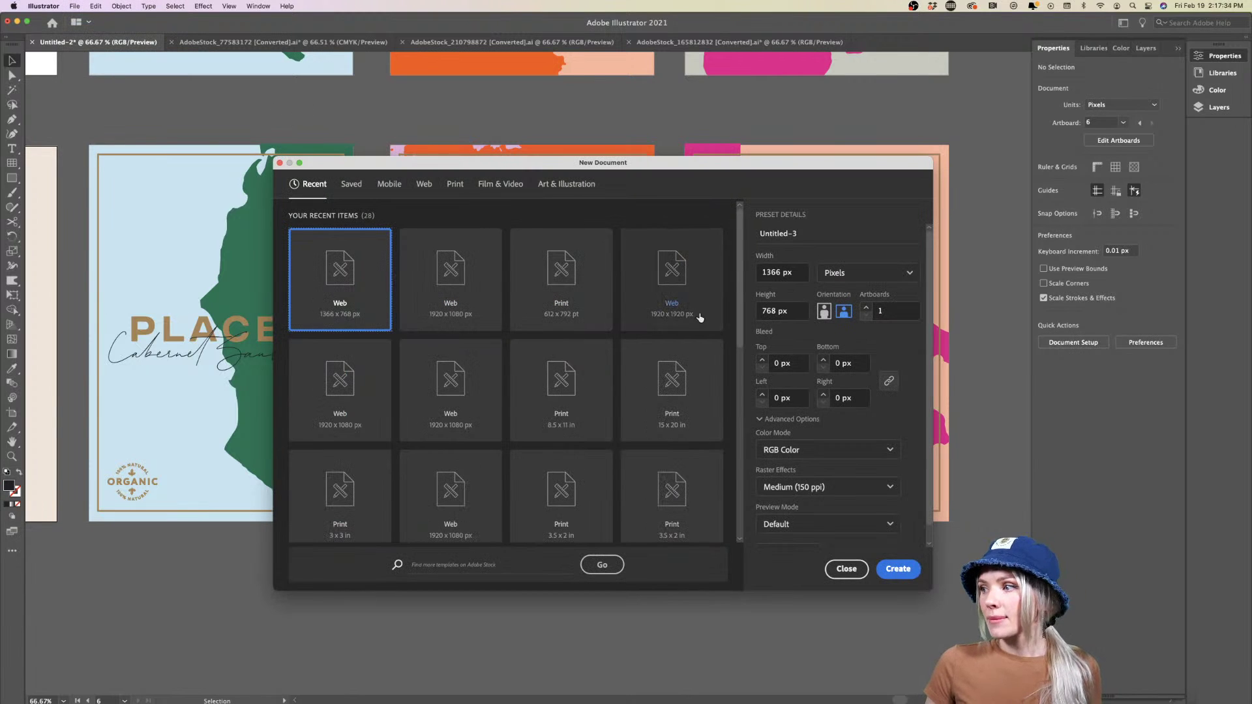
{"action": "left_click", "coordinate": [843, 238]}
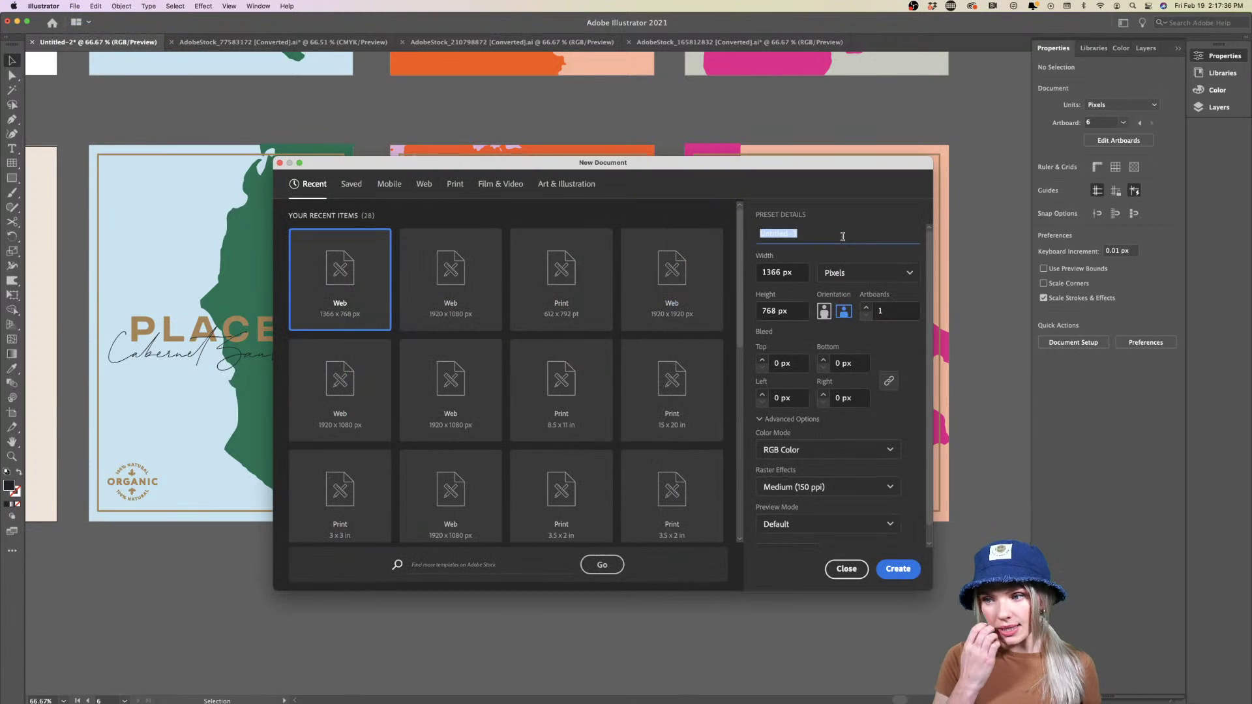
{"action": "type", "text": "Places"}
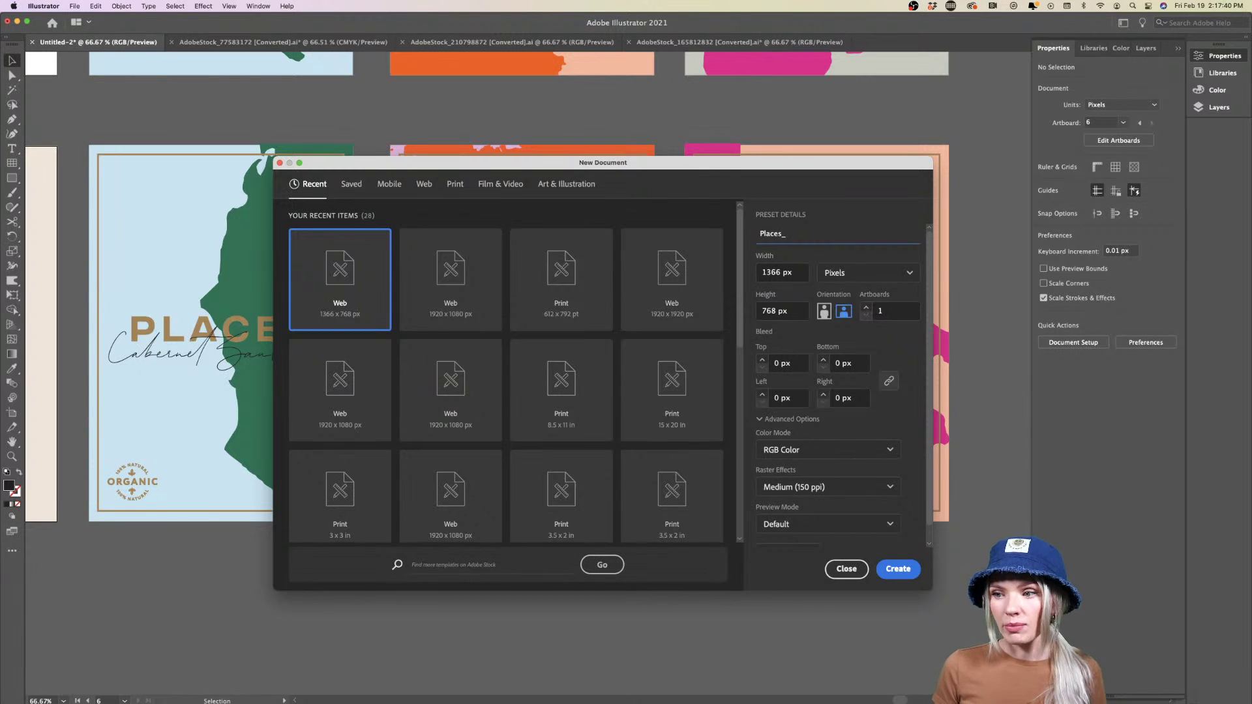
{"action": "type", "text": "_Cab"}
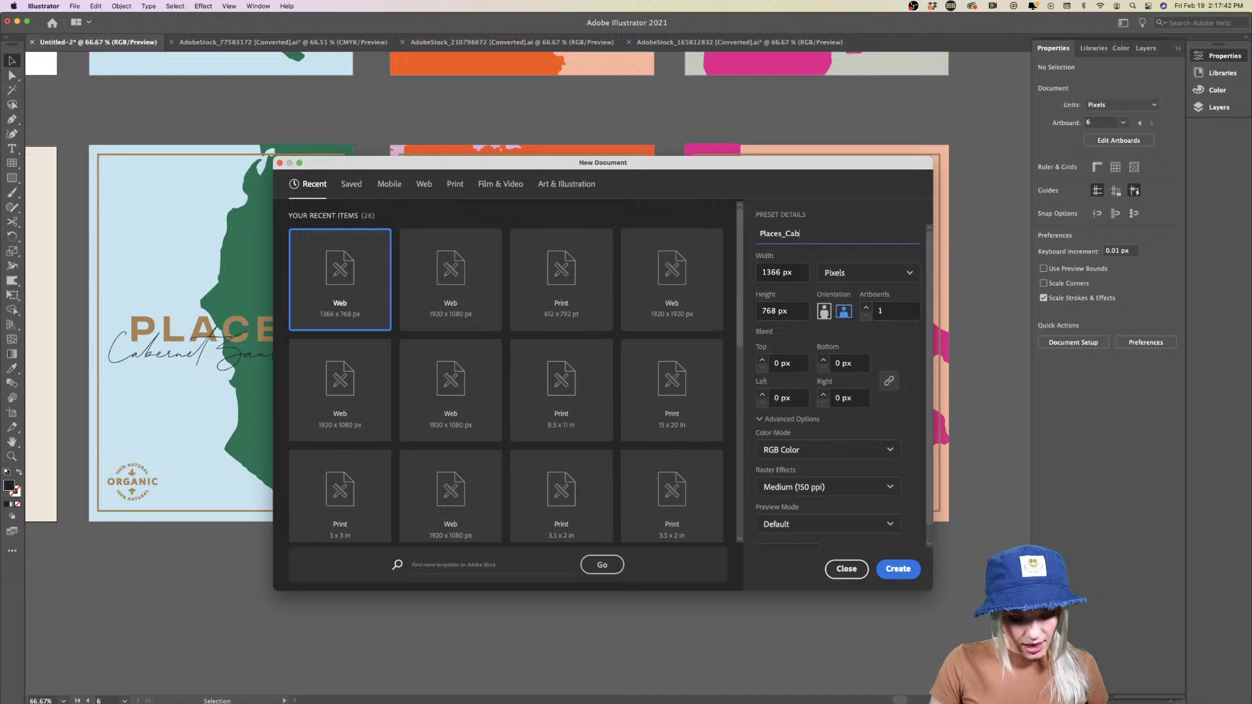
{"action": "type", "text": "ernet"}
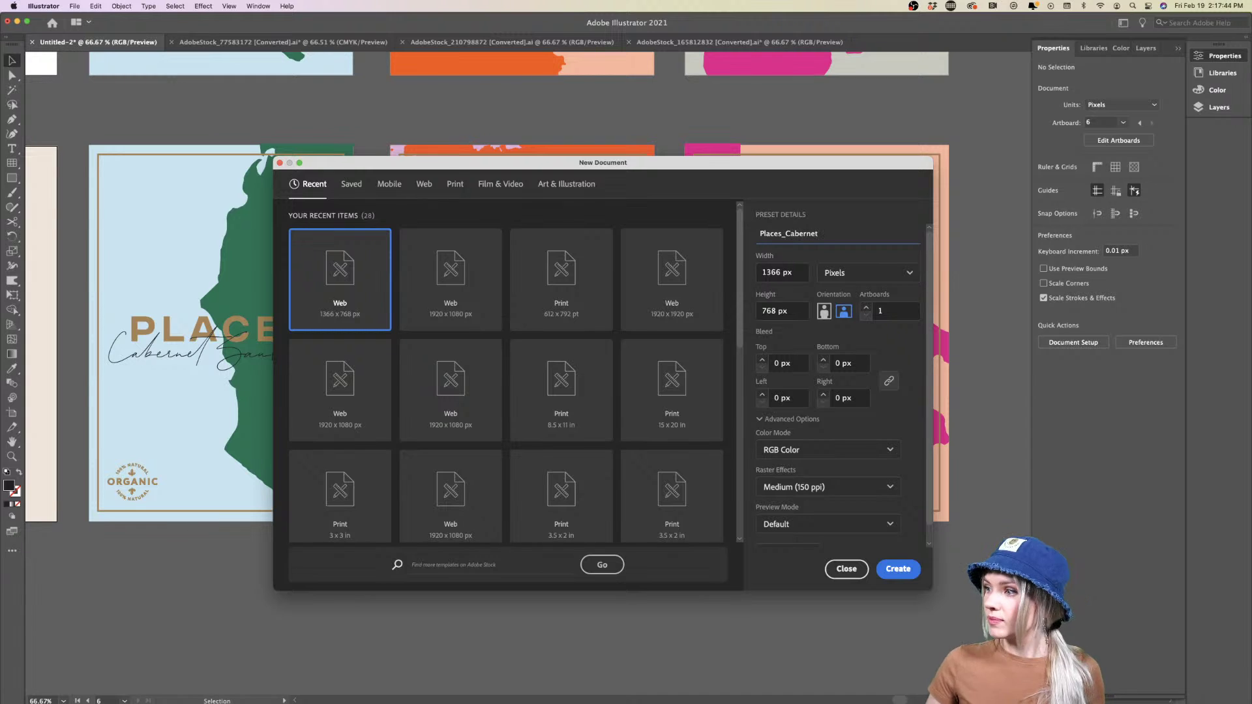
{"action": "type", "text": "Sauv"}
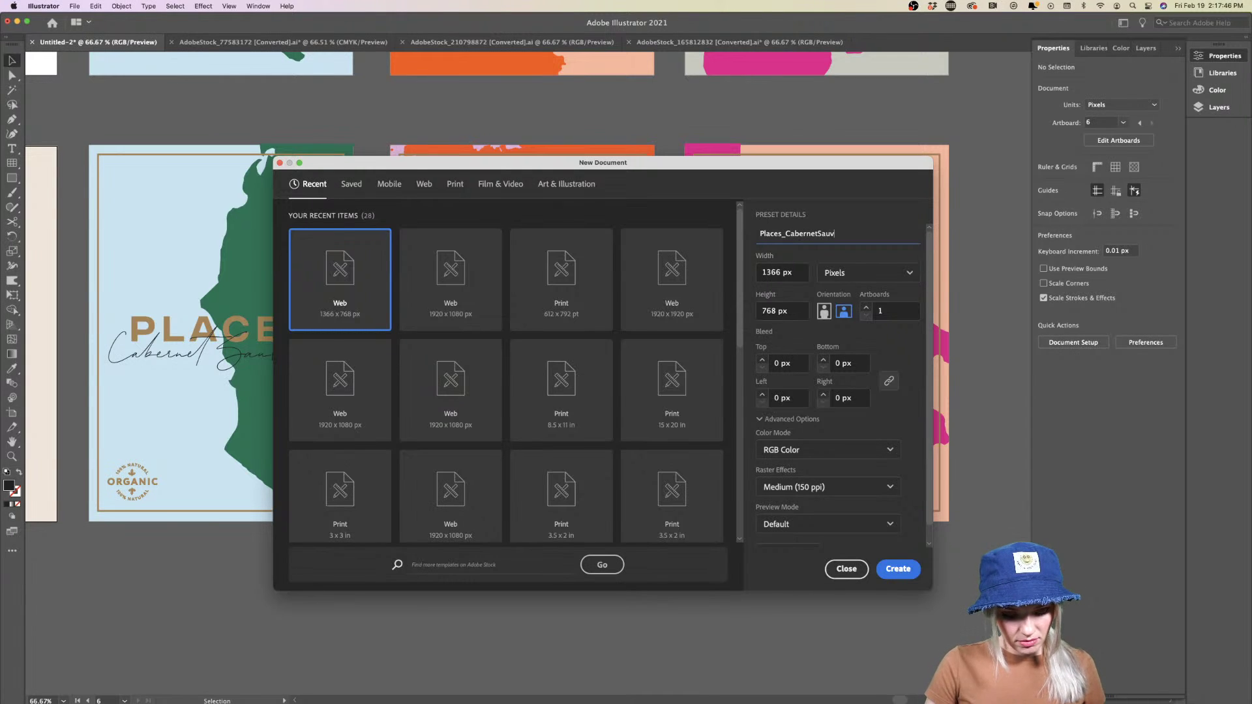
{"action": "type", "text": "vingon"}
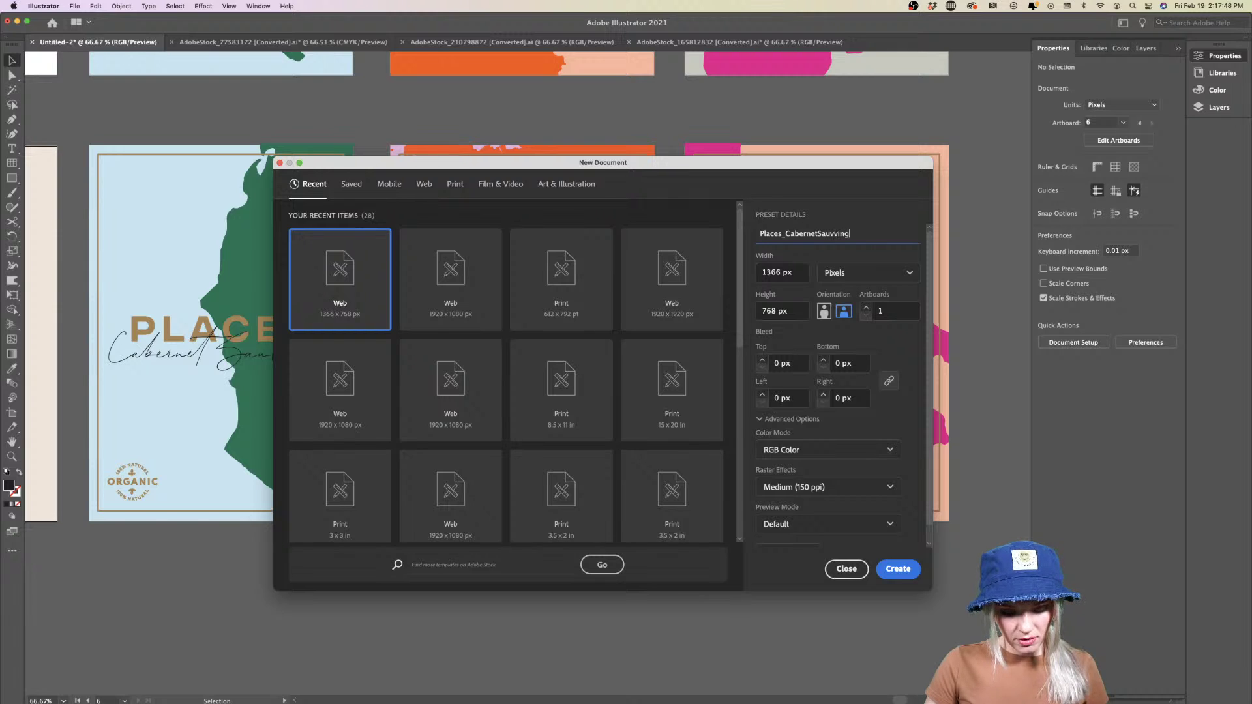
{"action": "key", "text": "BackSpace"}
{"action": "key", "text": "BackSpace"}
{"action": "key", "text": "BackSpace"}
{"action": "key", "text": "BackSpace"}
{"action": "key", "text": "BackSpace"}
{"action": "key", "text": "BackSpace"}
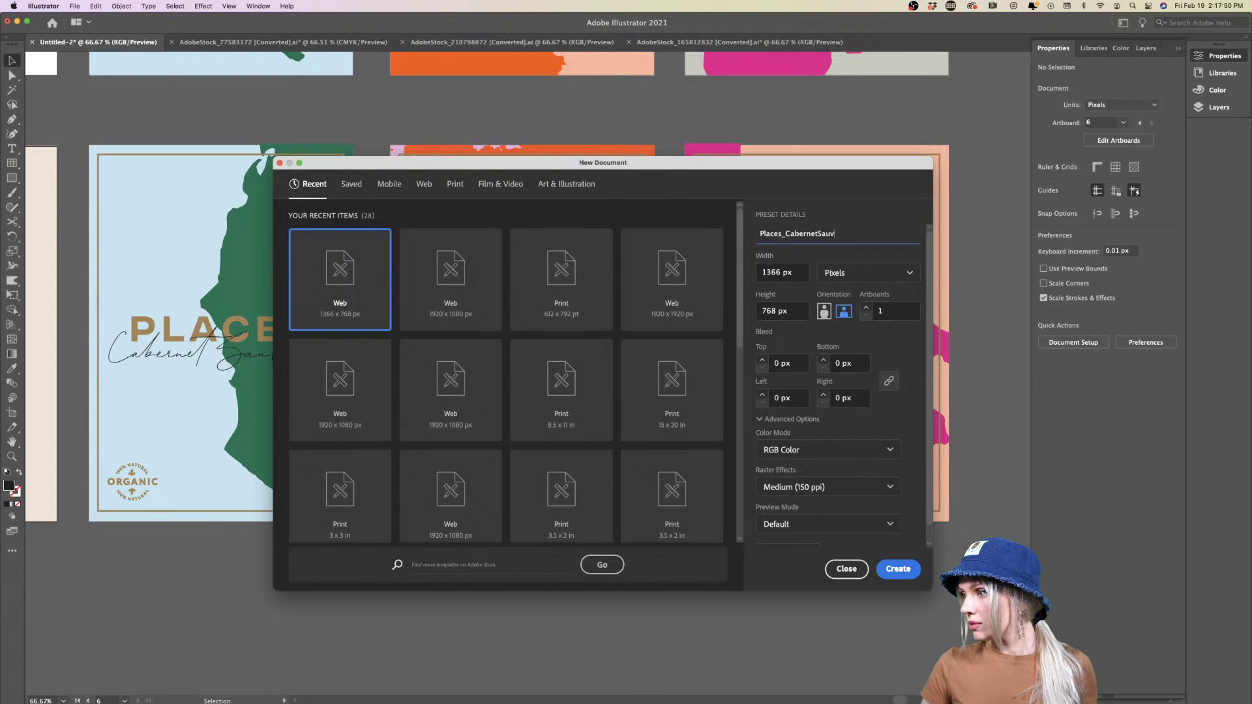
{"action": "type", "text": "ignon"}
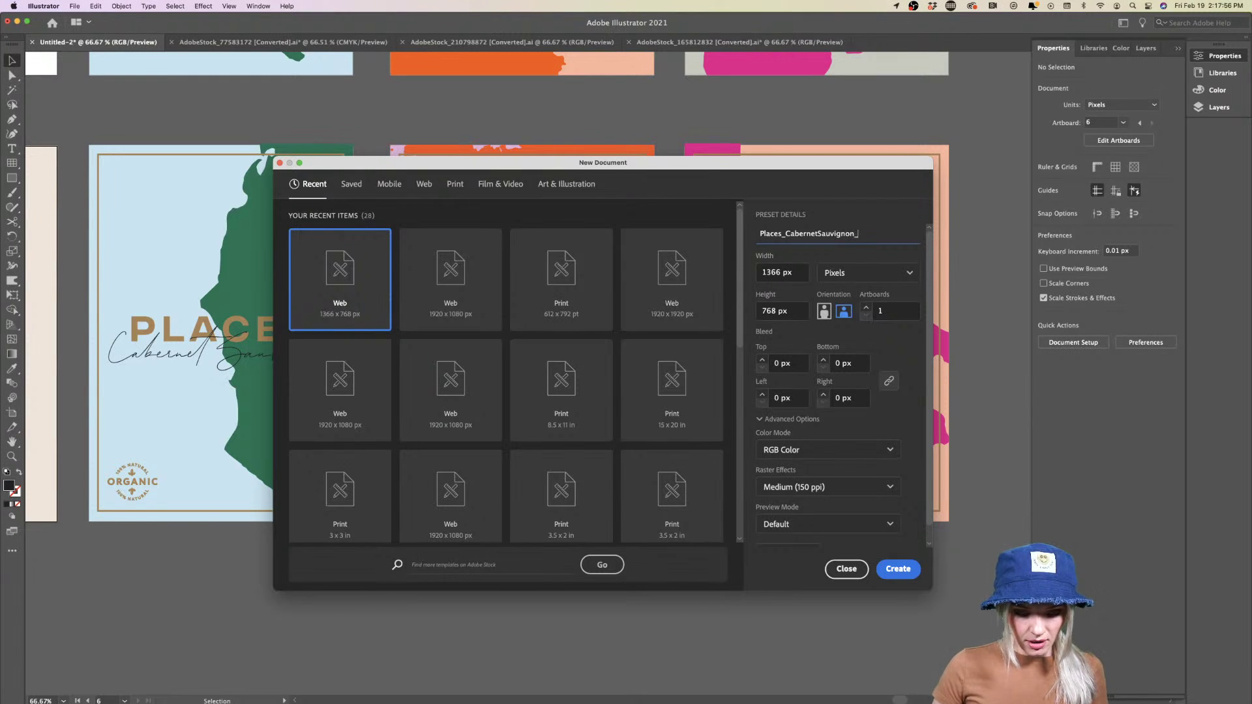
{"action": "type", "text": "_Labe"}
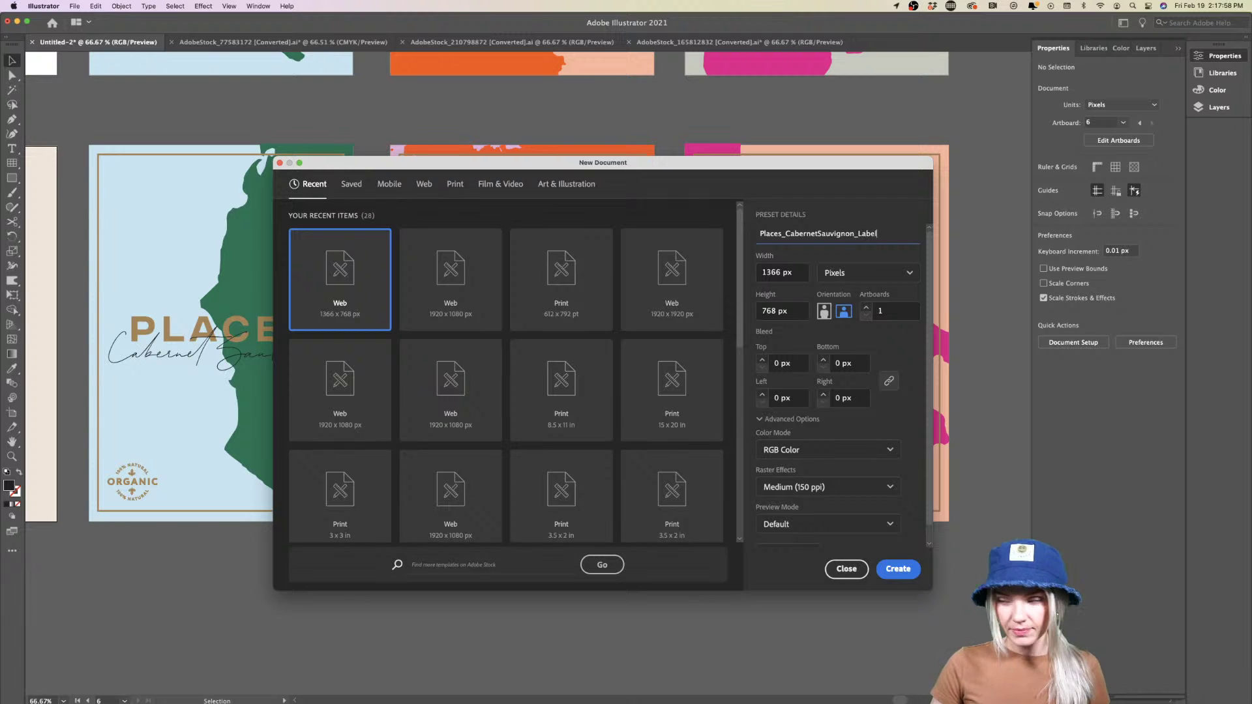
{"action": "type", "text": "l"}
{"action": "left_click_drag", "start_coordinate": [885, 234], "coordinate": [711, 236]}
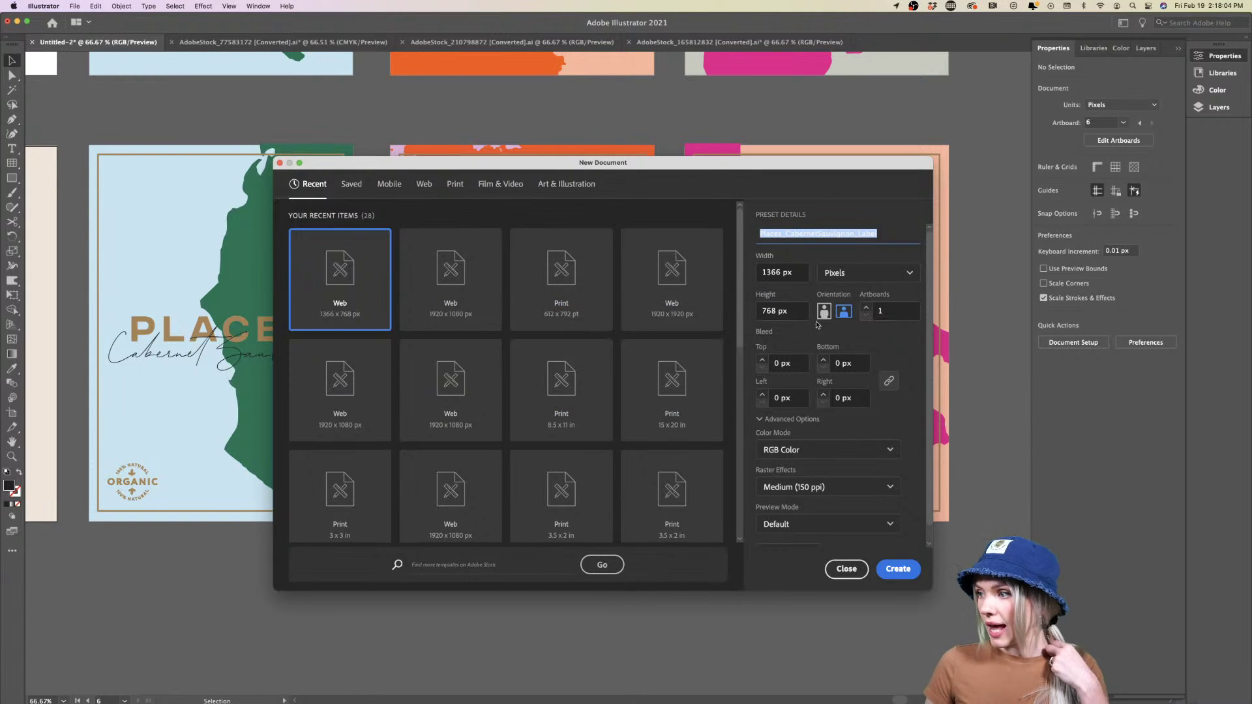
Choose the Letter print preset at 8.5 x 11 in with units in inches
{"action": "left_click", "coordinate": [454, 182]}
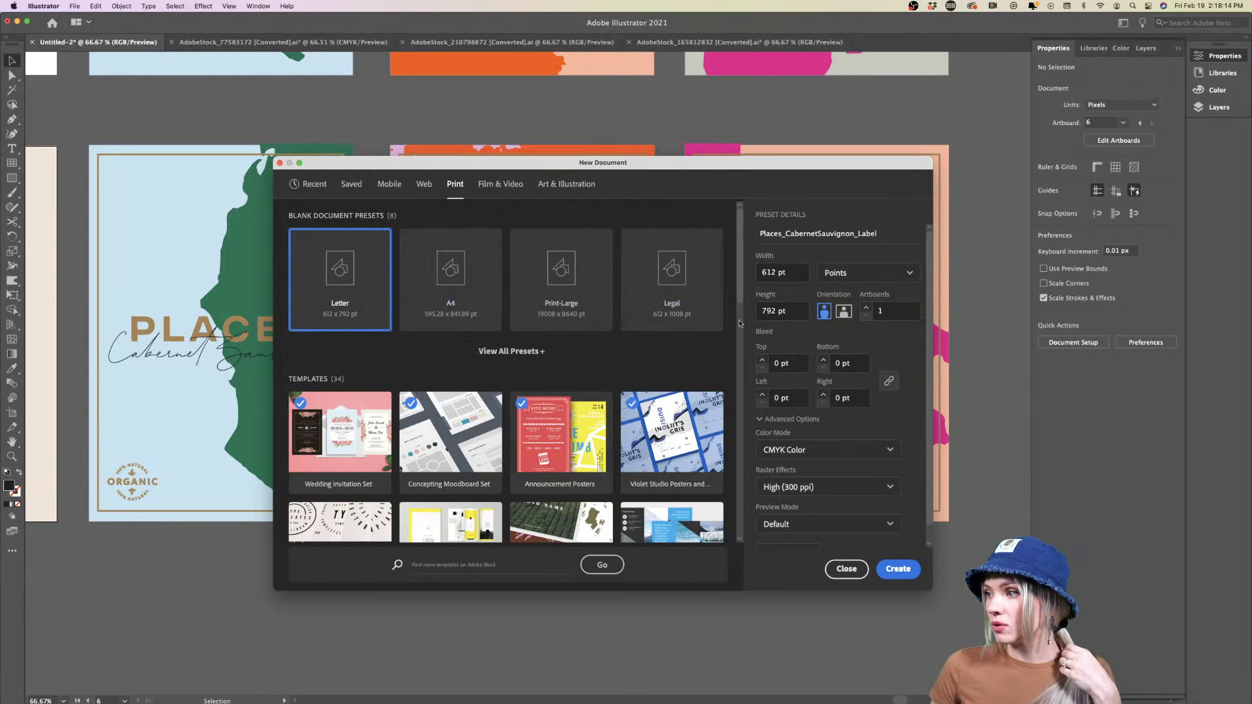
{"action": "left_click", "coordinate": [802, 273]}
{"action": "left_click", "coordinate": [848, 273]}
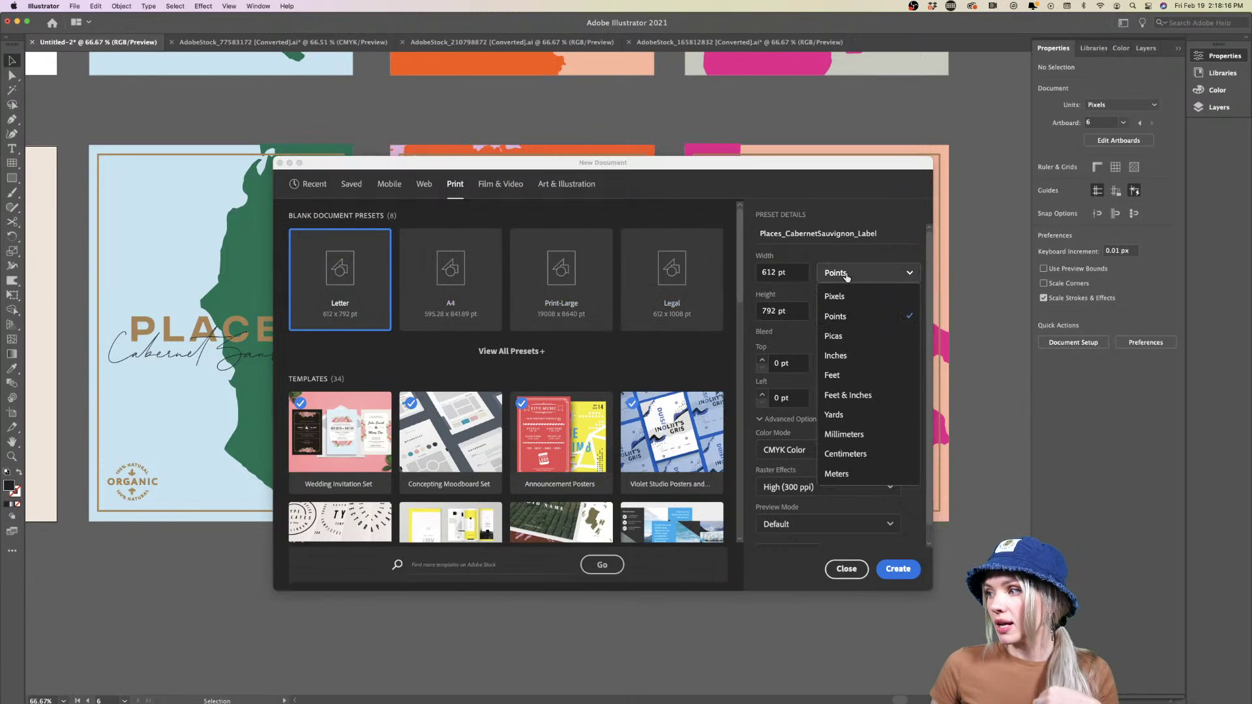
{"action": "left_click", "coordinate": [849, 356]}
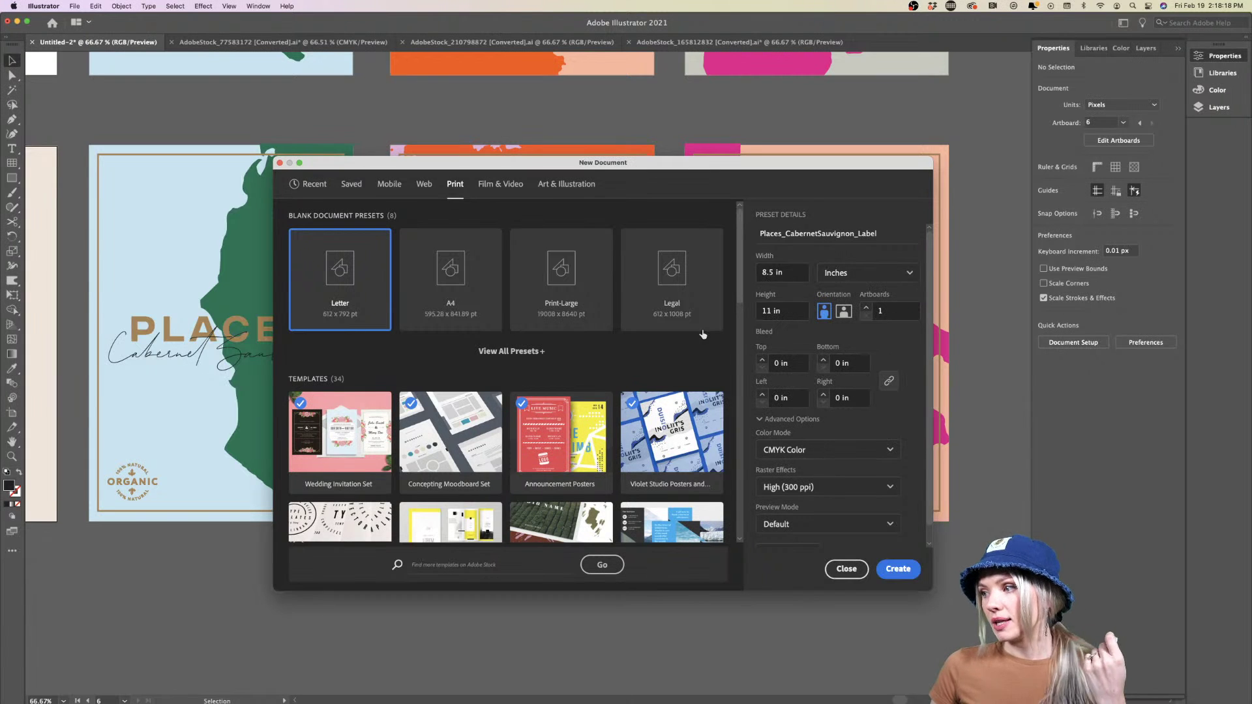
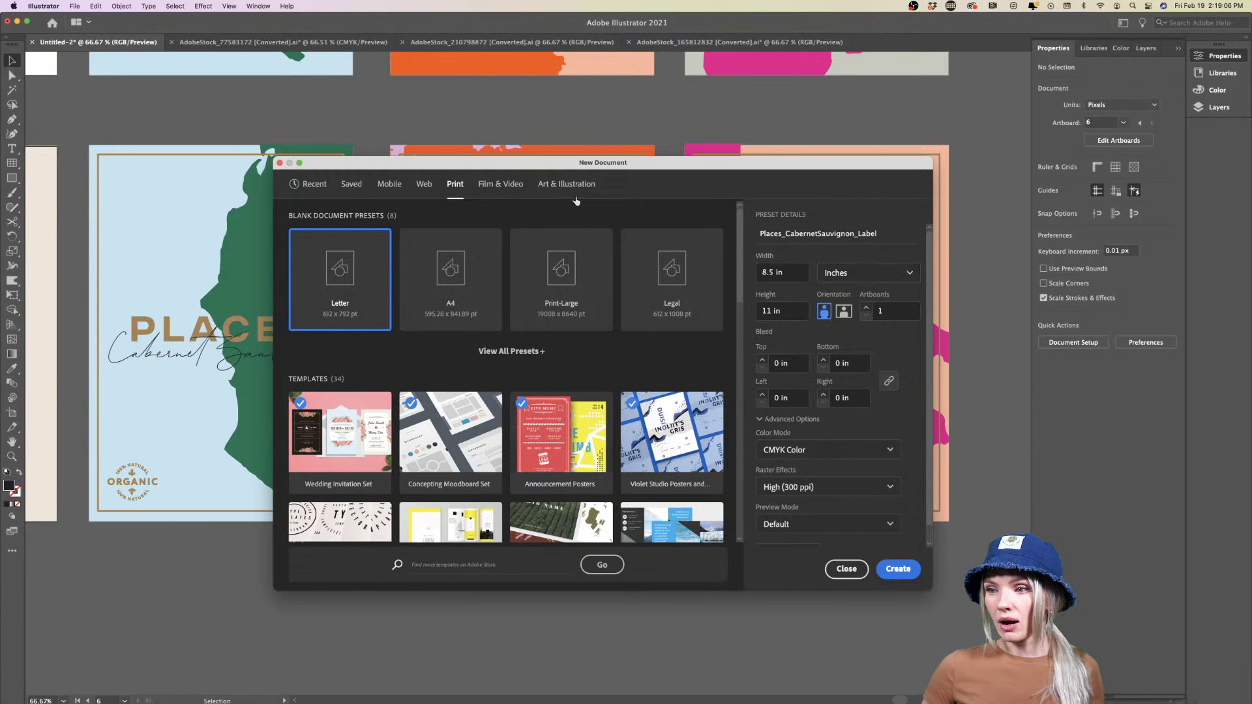
Set width 4 in and height 6 in, then create the Places_CabernetSauvignon_Label document
{"action": "left_click_drag", "start_coordinate": [506, 163], "coordinate": [467, 134]}
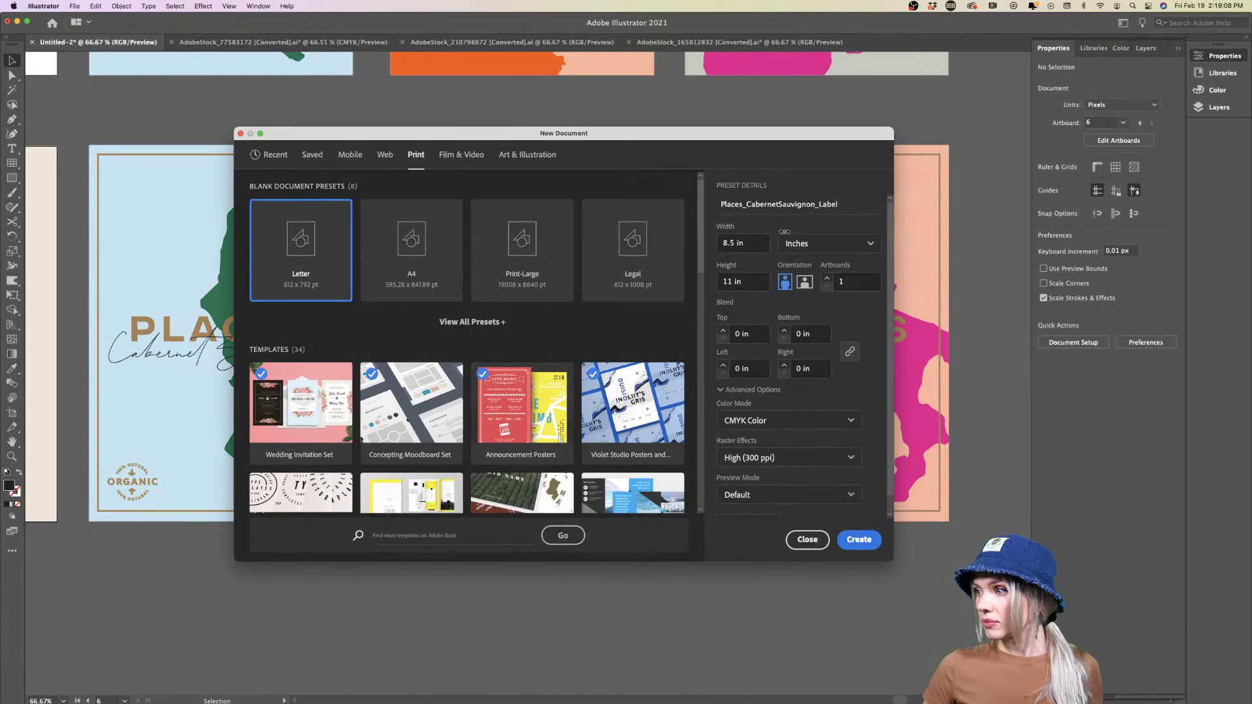
{"action": "left_click", "coordinate": [747, 243]}
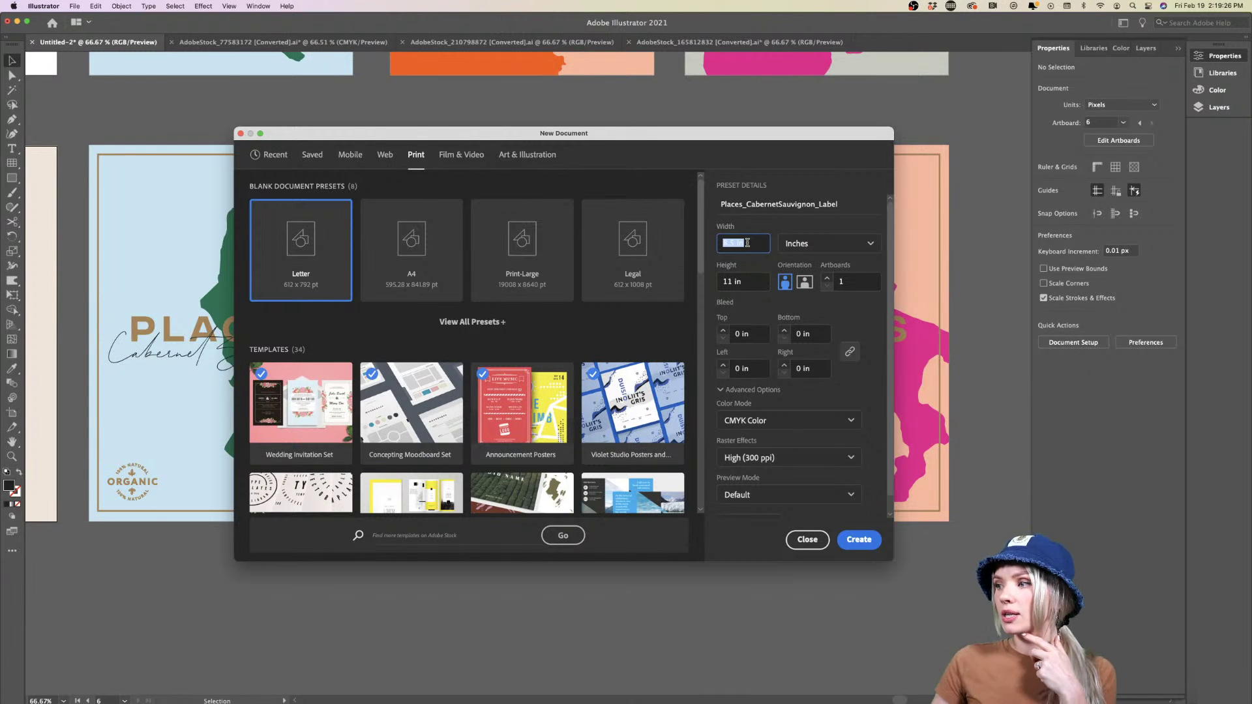
{"action": "type", "text": "4"}
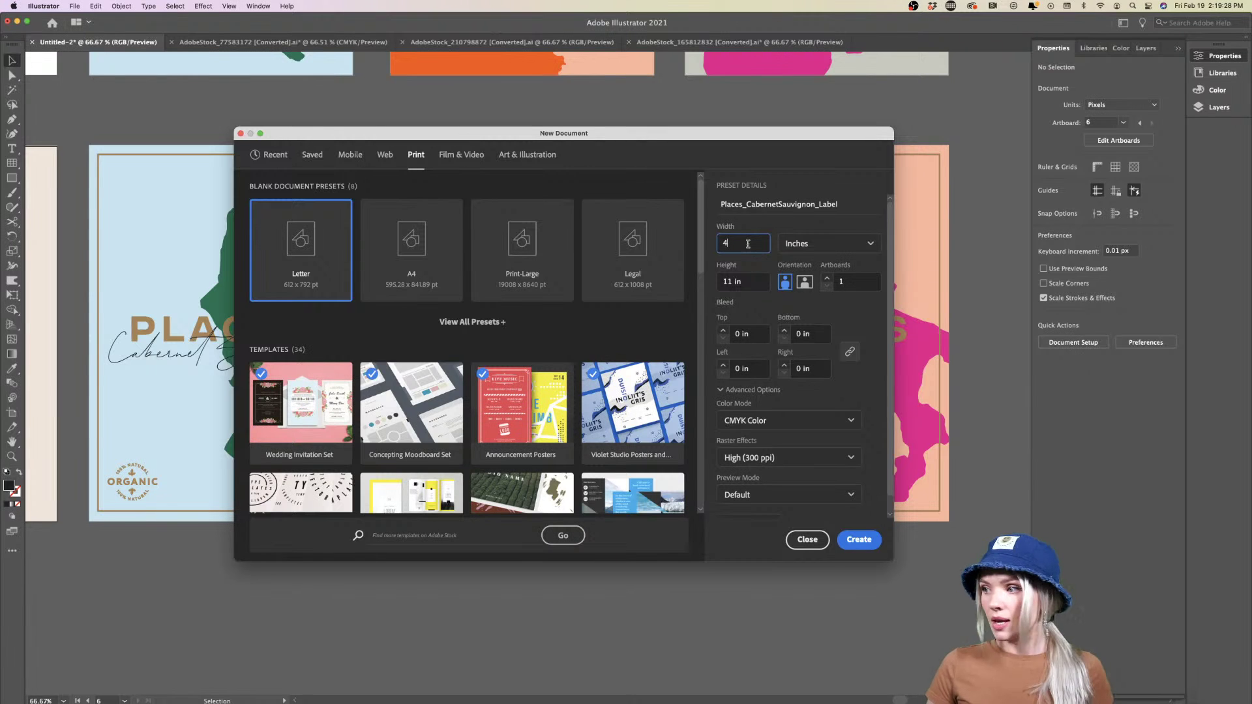
{"action": "left_click", "coordinate": [749, 283]}
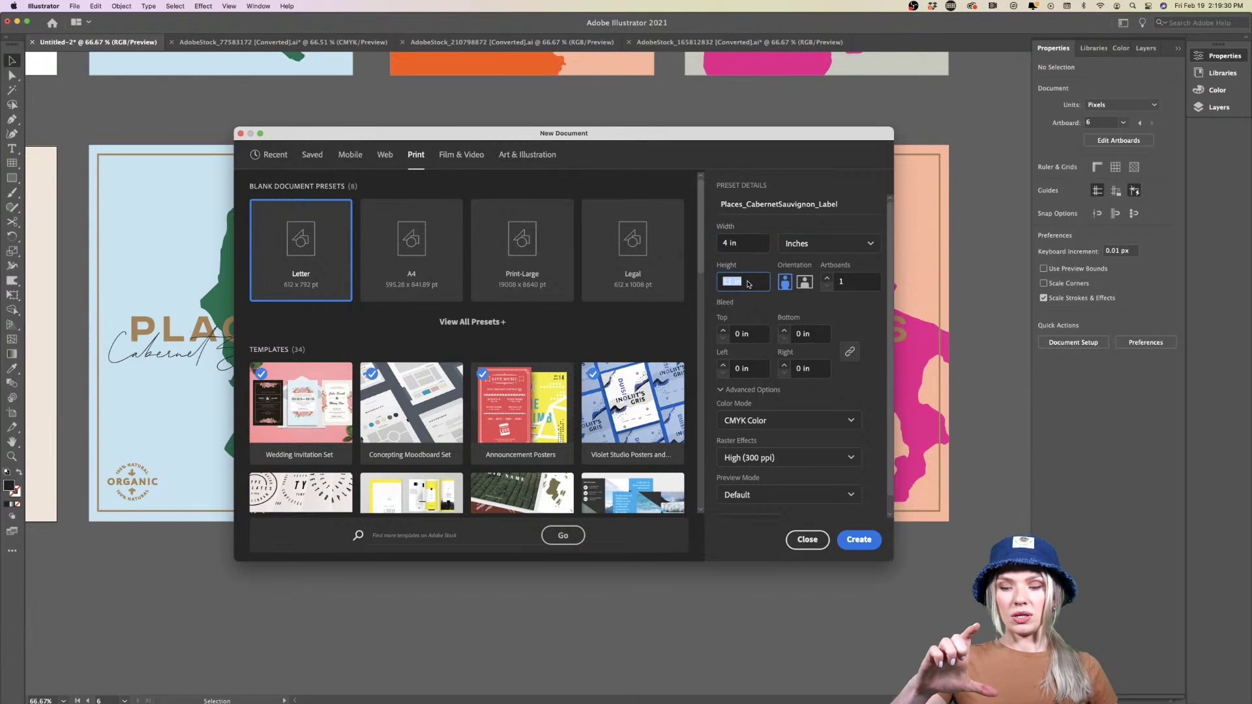
{"action": "type", "text": "6"}
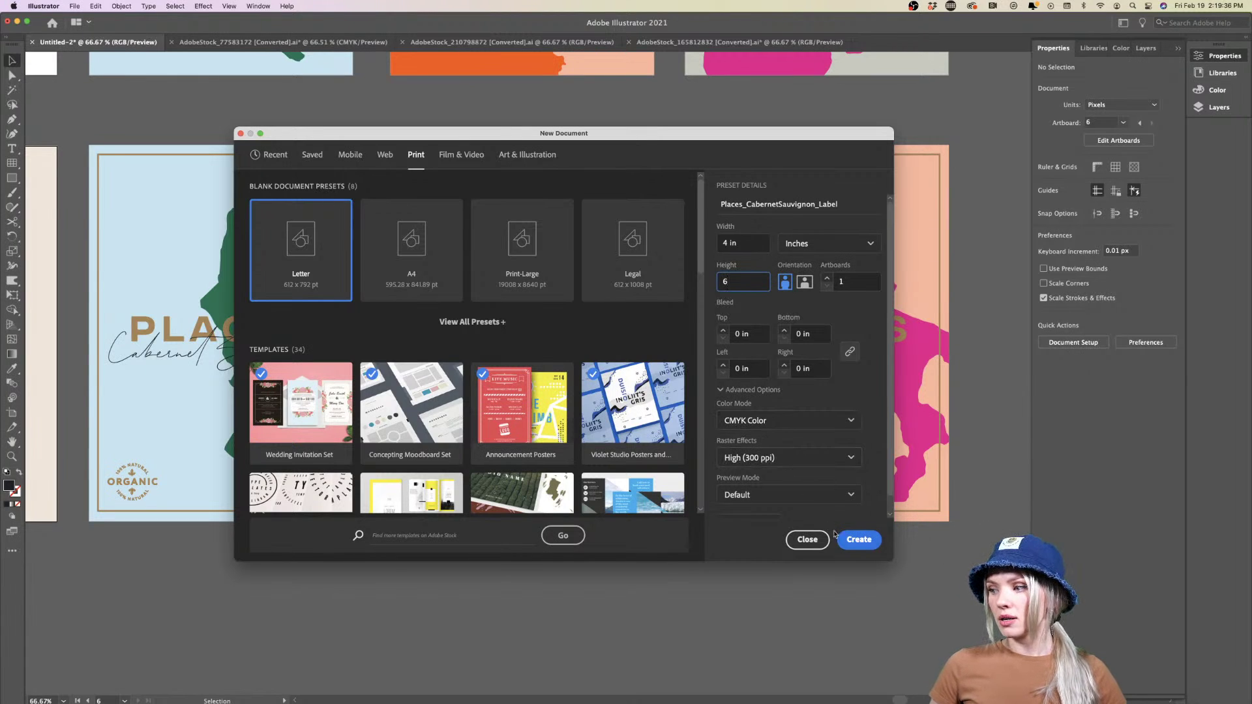
{"action": "left_click", "coordinate": [857, 541]}
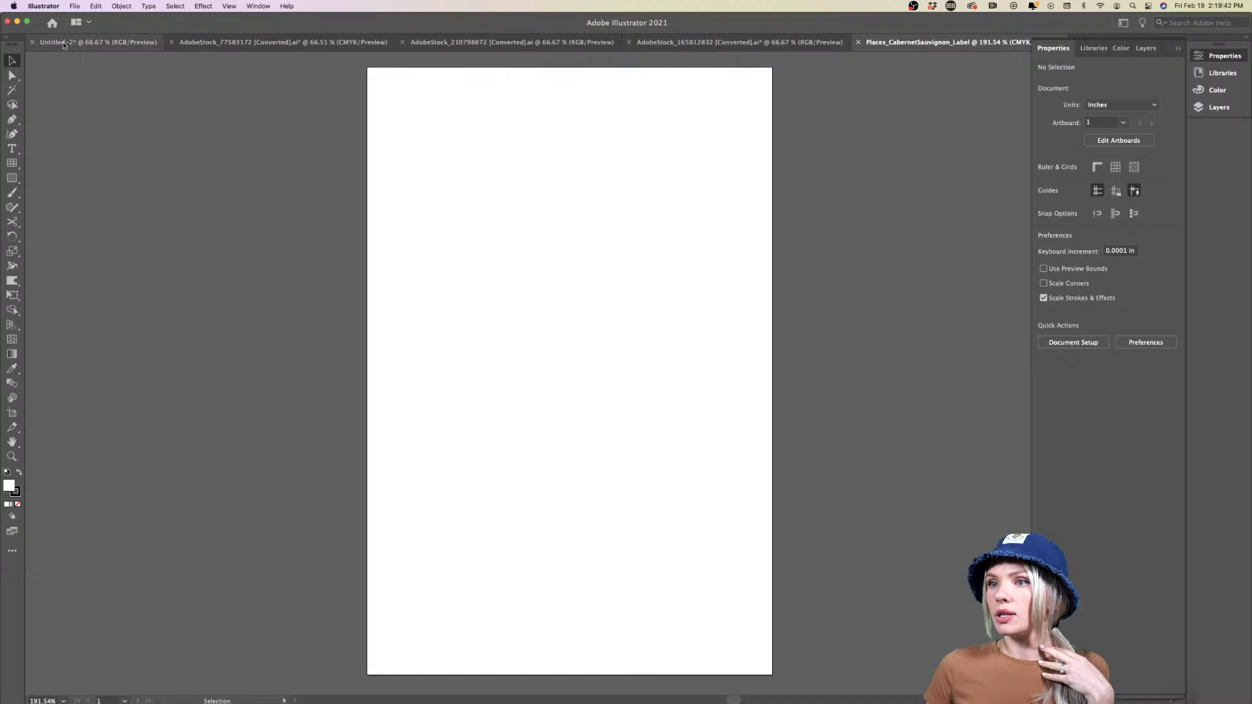
Close the three AdobeStock files without saving changes
{"action": "left_click", "coordinate": [172, 43]}
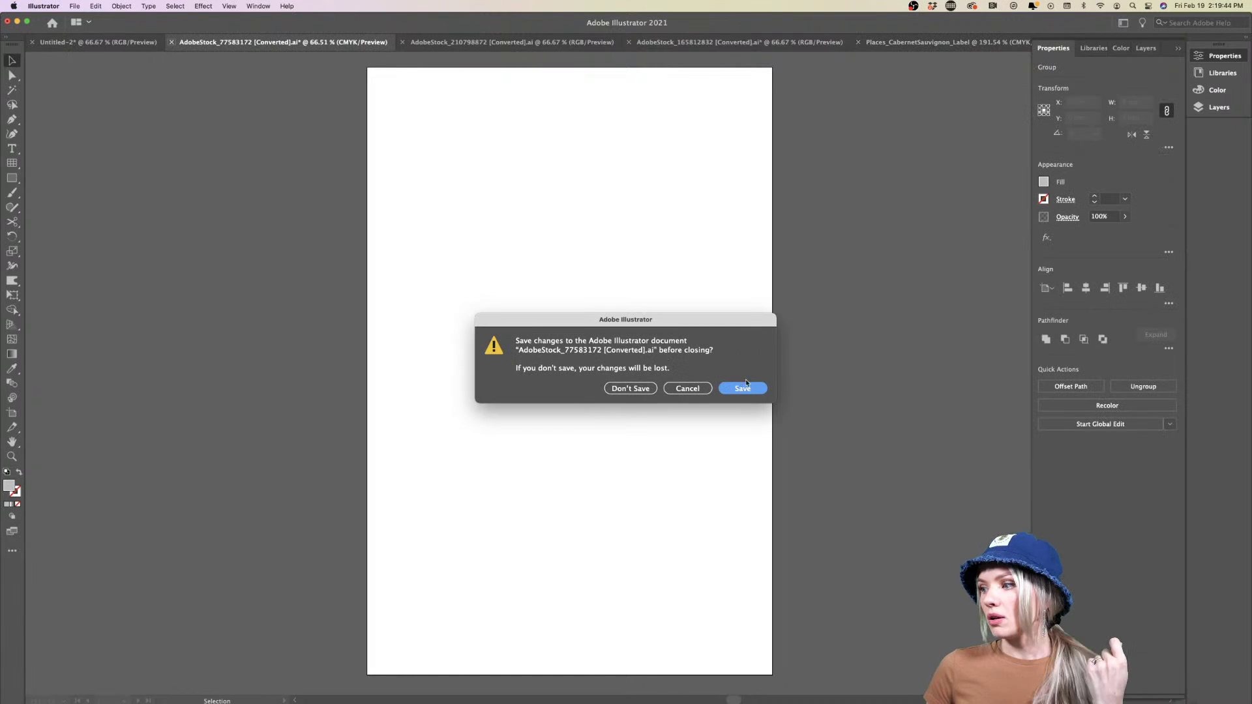
{"action": "left_click", "coordinate": [630, 388]}
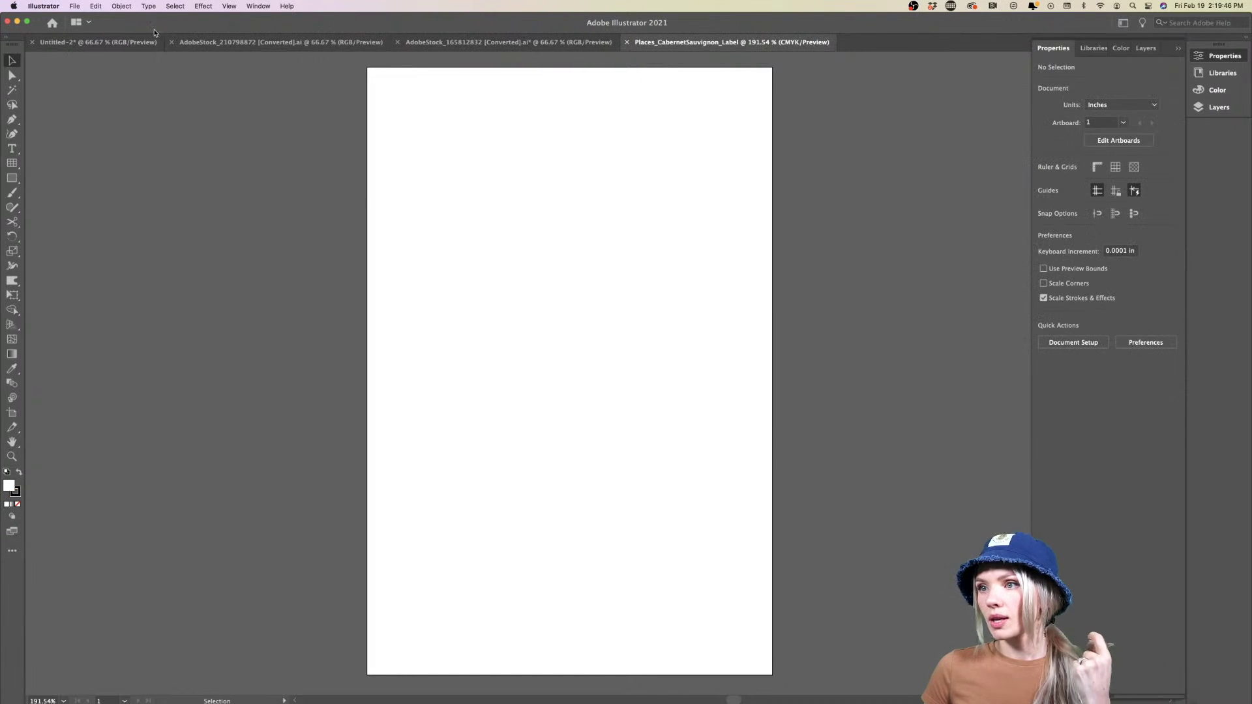
{"action": "left_click", "coordinate": [172, 42]}
{"action": "left_click", "coordinate": [171, 43]}
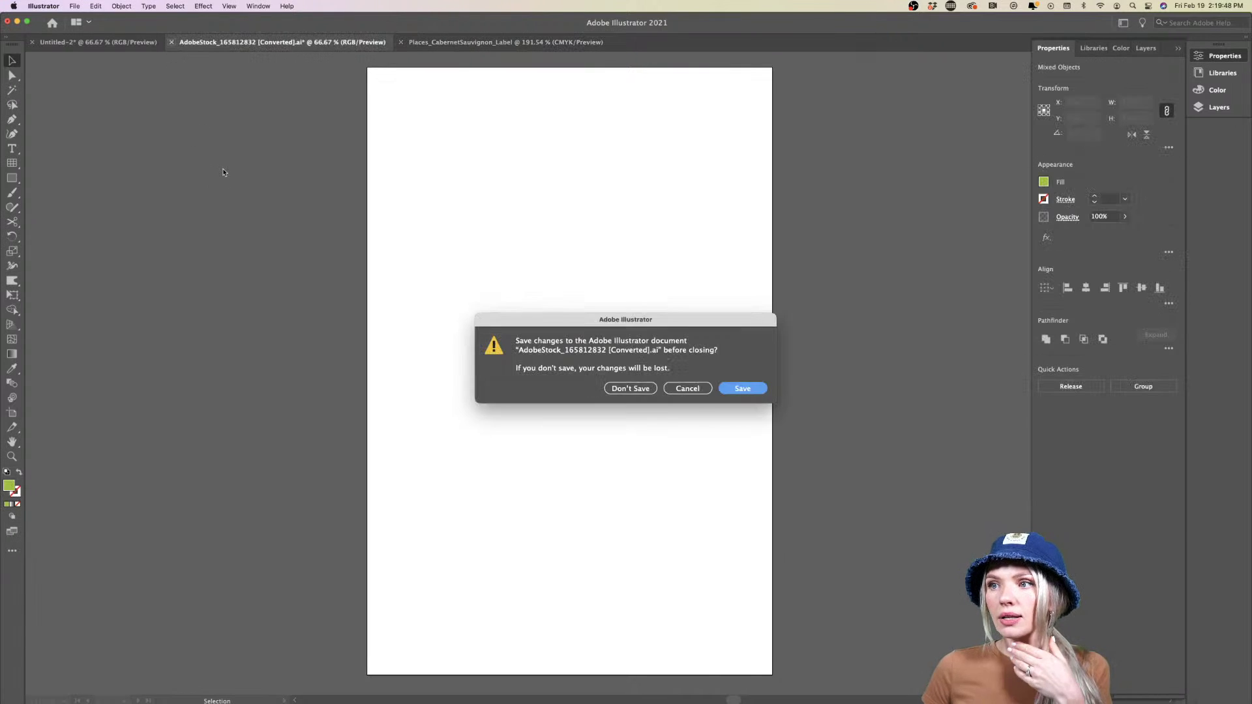
{"action": "left_click", "coordinate": [630, 389]}
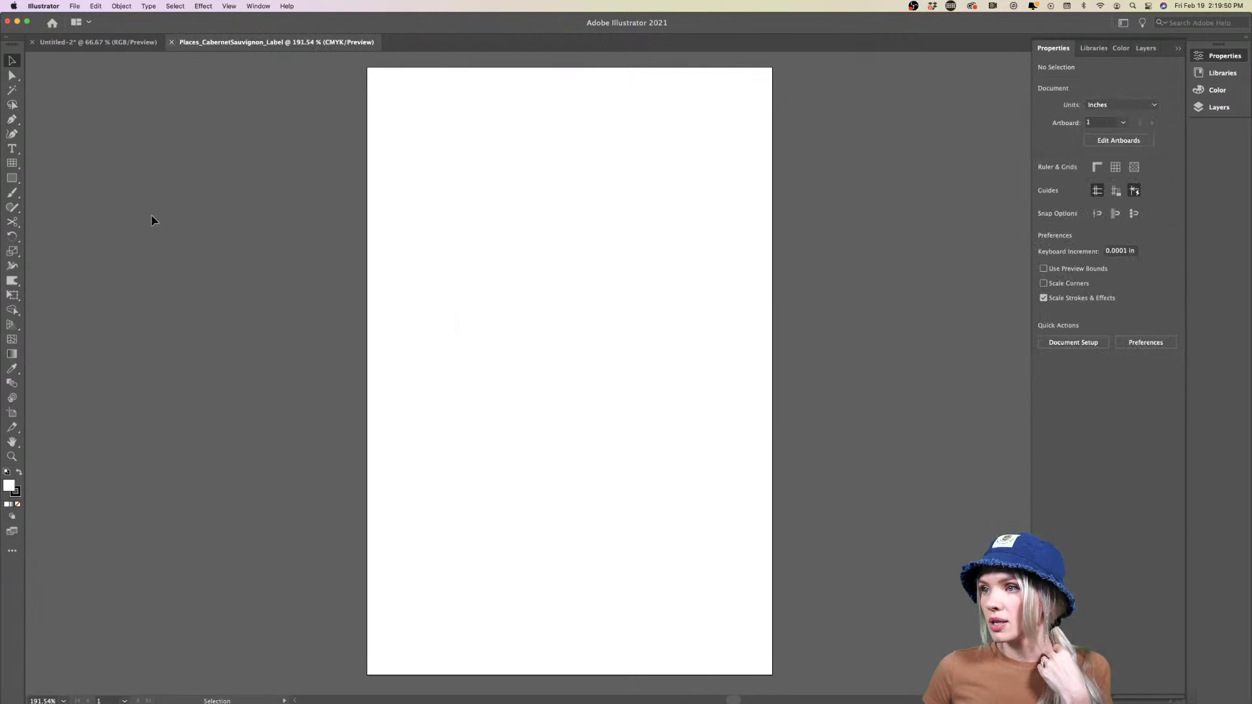
Copy the Cabernet Sauvignon label from the three-label document and paste it into the new file
{"action": "left_click", "coordinate": [98, 41]}
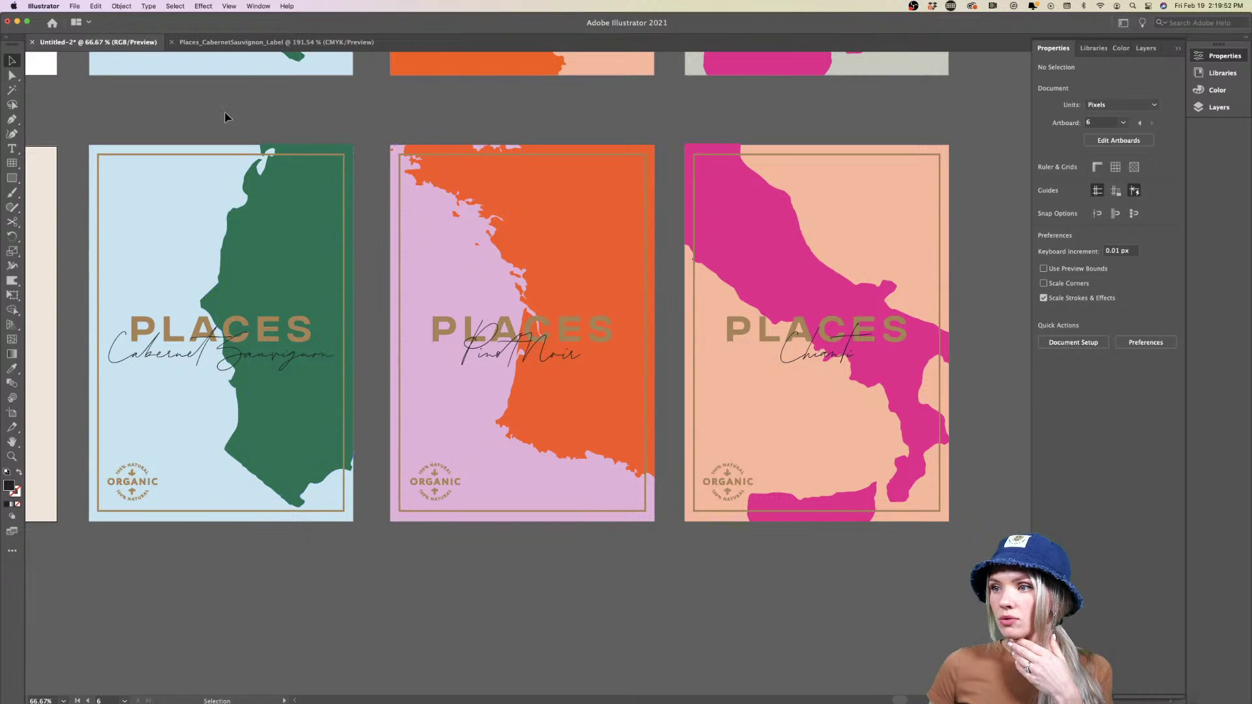
{"action": "key", "text": "a"}
{"action": "left_click_drag", "start_coordinate": [131, 141], "coordinate": [324, 548]}
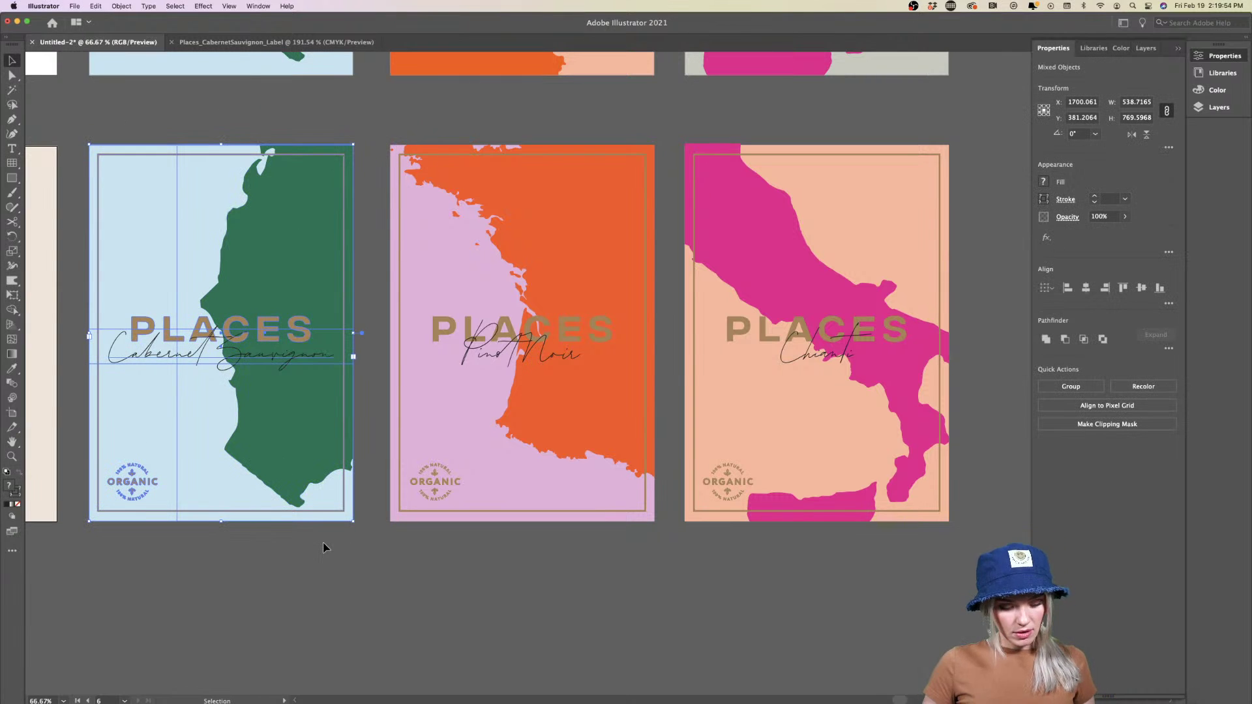
{"action": "left_click", "coordinate": [291, 44]}
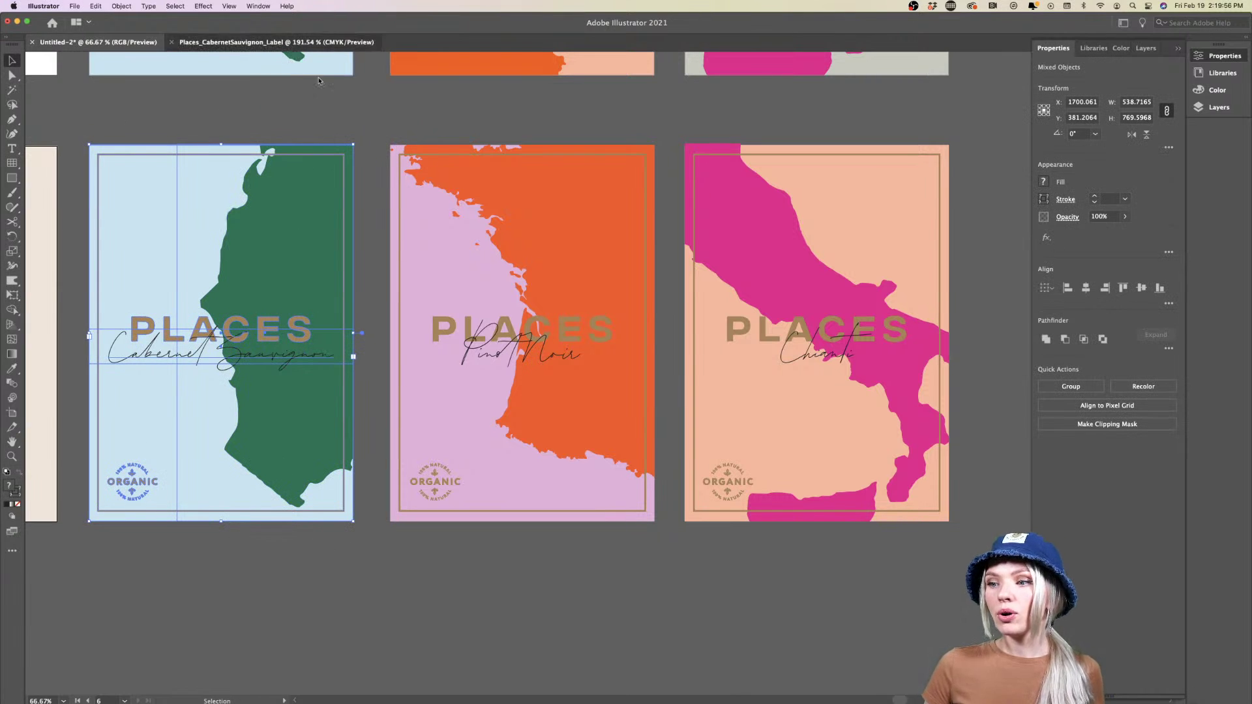
{"action": "key", "text": "super+v"}
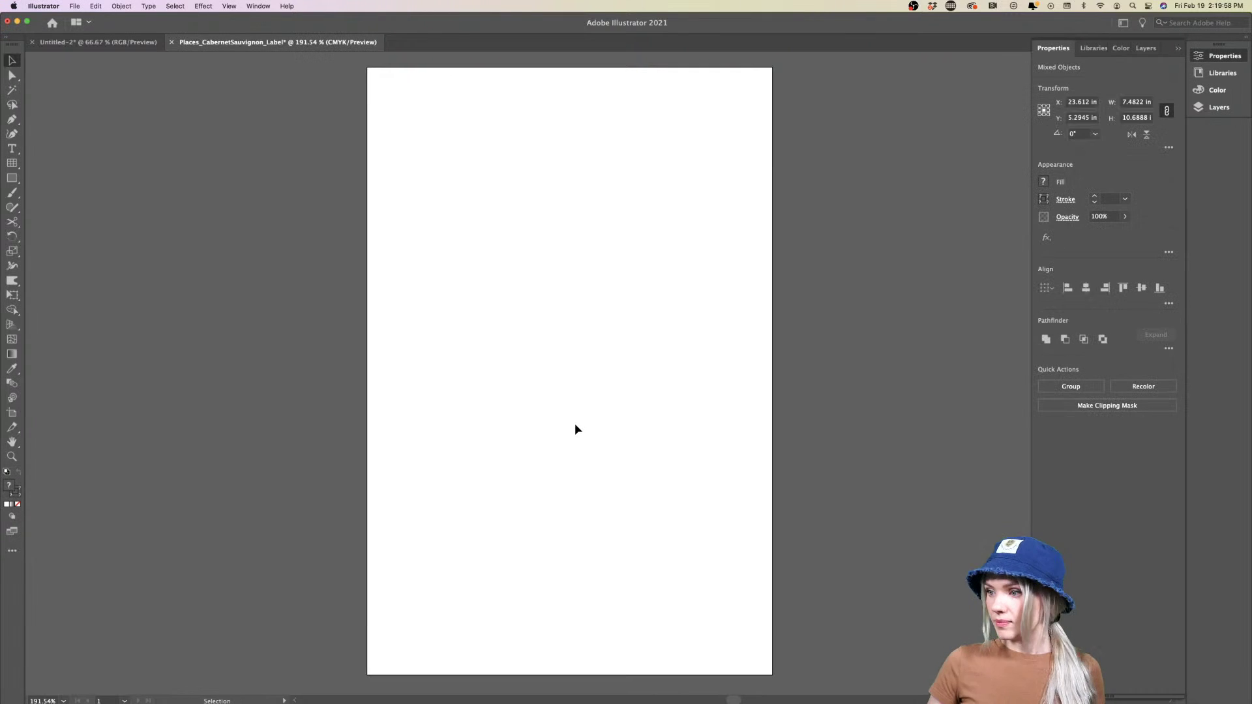
{"action": "key", "text": "super+shift+a"}
{"action": "key", "text": "a"}
{"action": "key", "text": "v"}
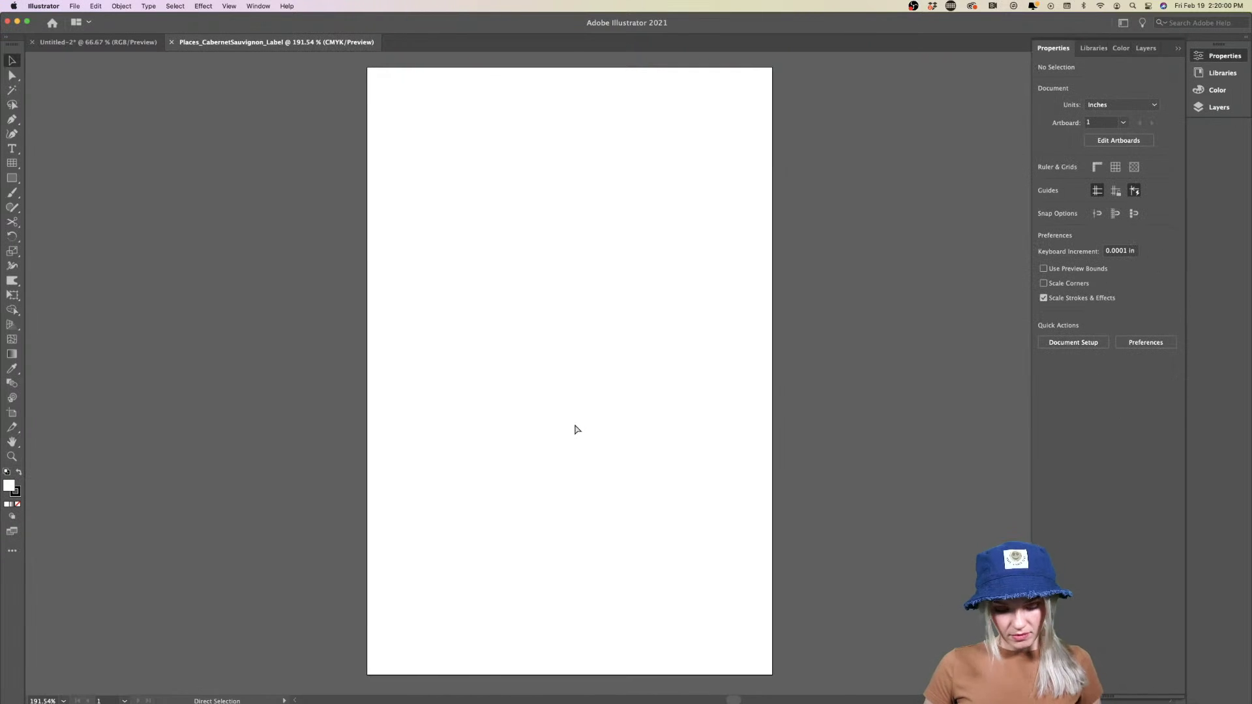
{"action": "key", "text": "super+v"}
Scale and centre the pasted label so it fills the 4 × 6 in artboard
{"action": "key", "text": "super+1"}
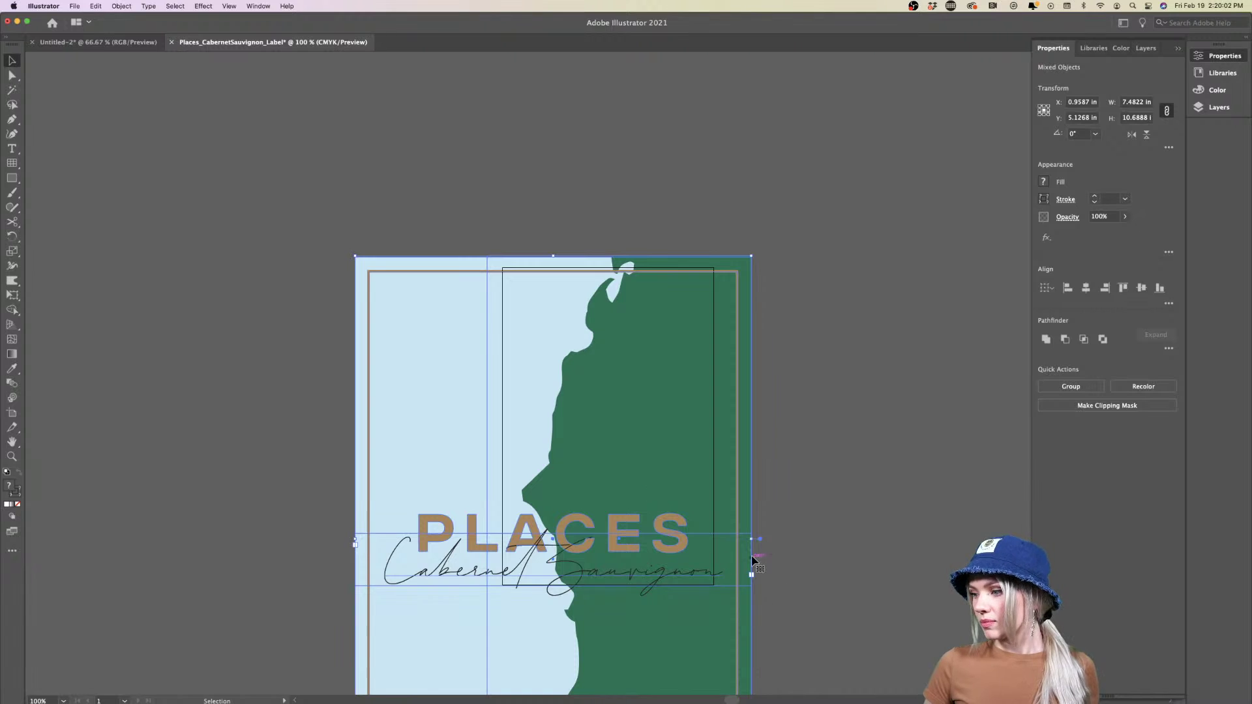
{"action": "left_click_drag", "start_coordinate": [749, 559], "coordinate": [657, 393]}
{"action": "key", "text": "super+equal"}
{"action": "key", "text": "super+equal"}
{"action": "key", "text": "super+equal"}
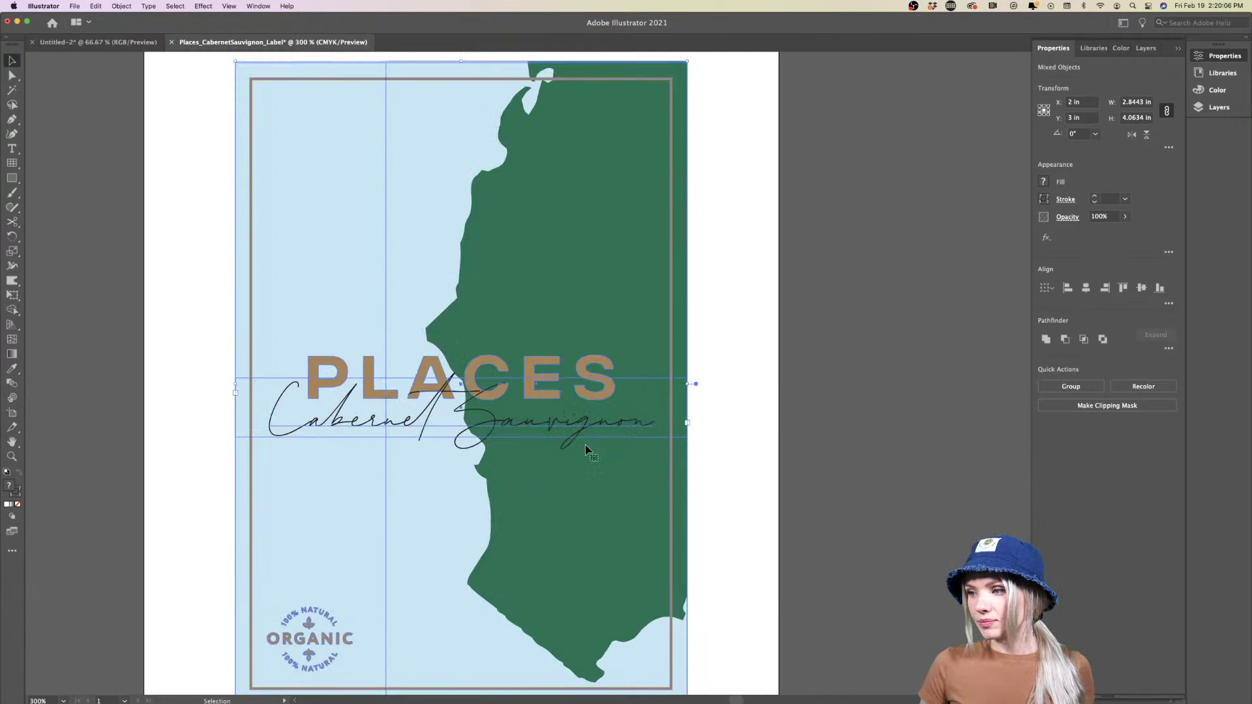
{"action": "key", "text": "super+minus"}
{"action": "key", "text": "super+minus"}
{"action": "scroll", "coordinate": [573, 419], "scroll_direction": "right", "scroll_amount": 3}
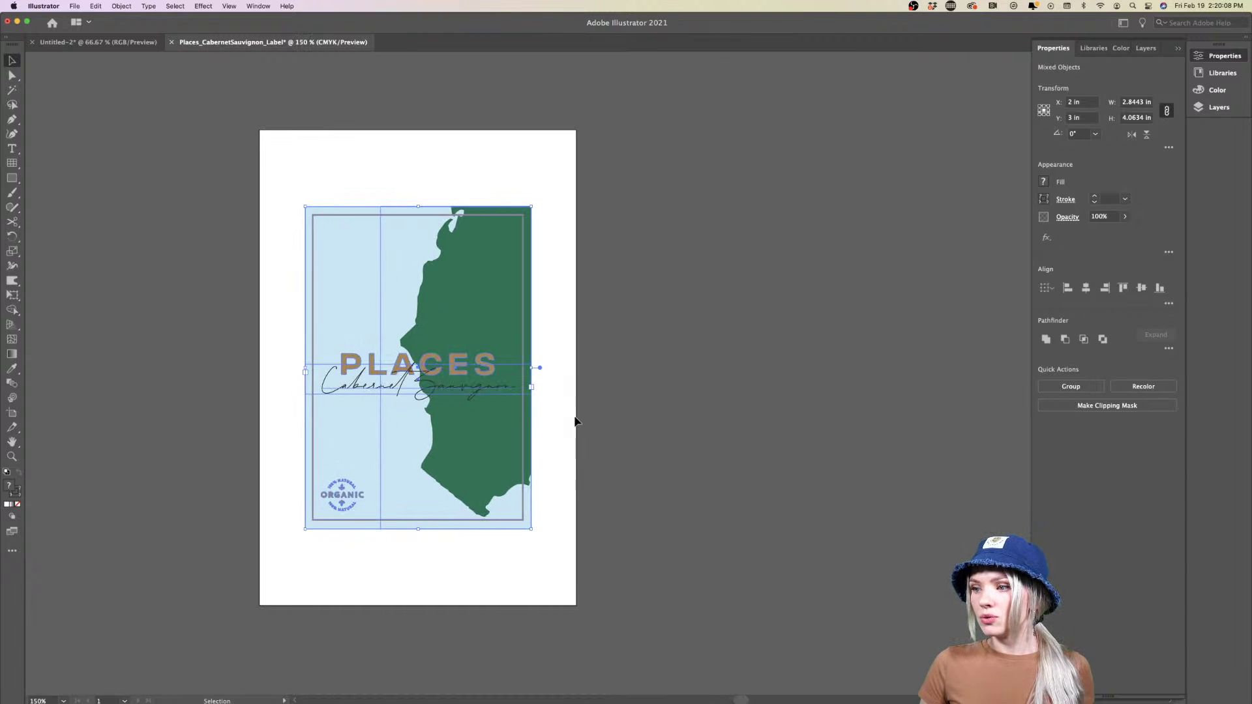
{"action": "left_click_drag", "start_coordinate": [533, 368], "coordinate": [591, 366]}
{"action": "left_click", "coordinate": [620, 416]}
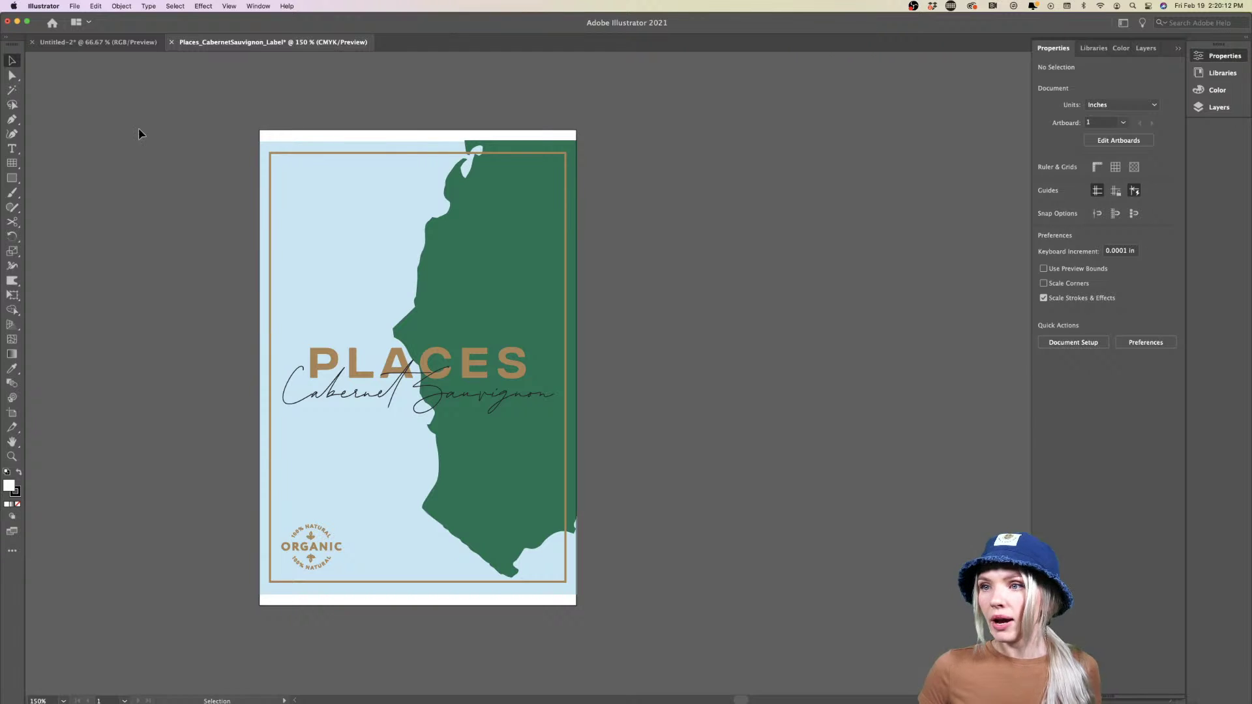
{"action": "left_click", "coordinate": [112, 43]}
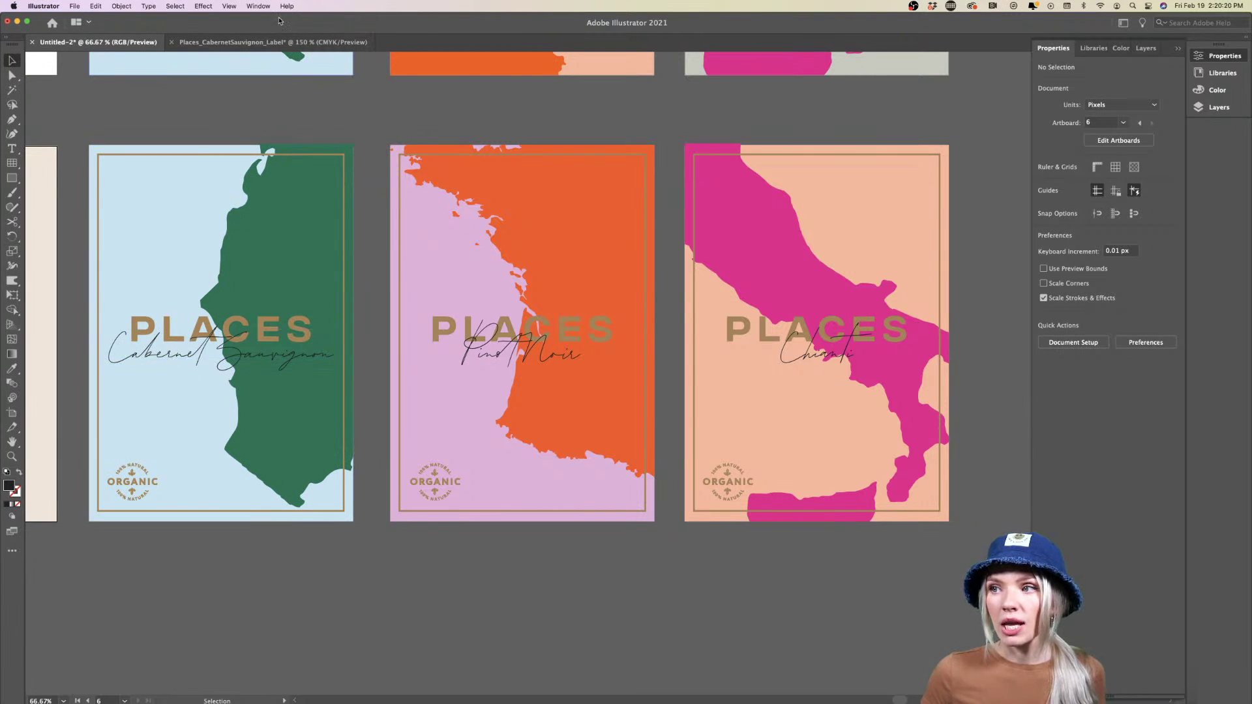
{"action": "left_click", "coordinate": [267, 41]}
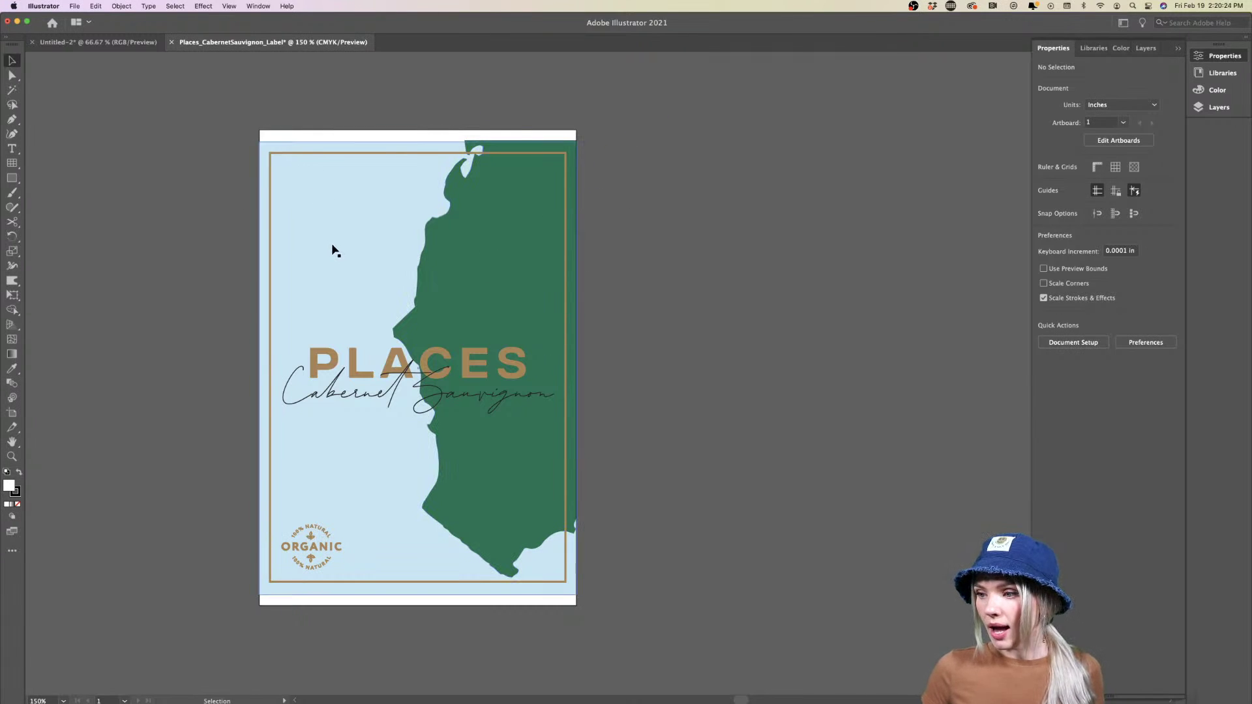
{"action": "left_click", "coordinate": [358, 400]}
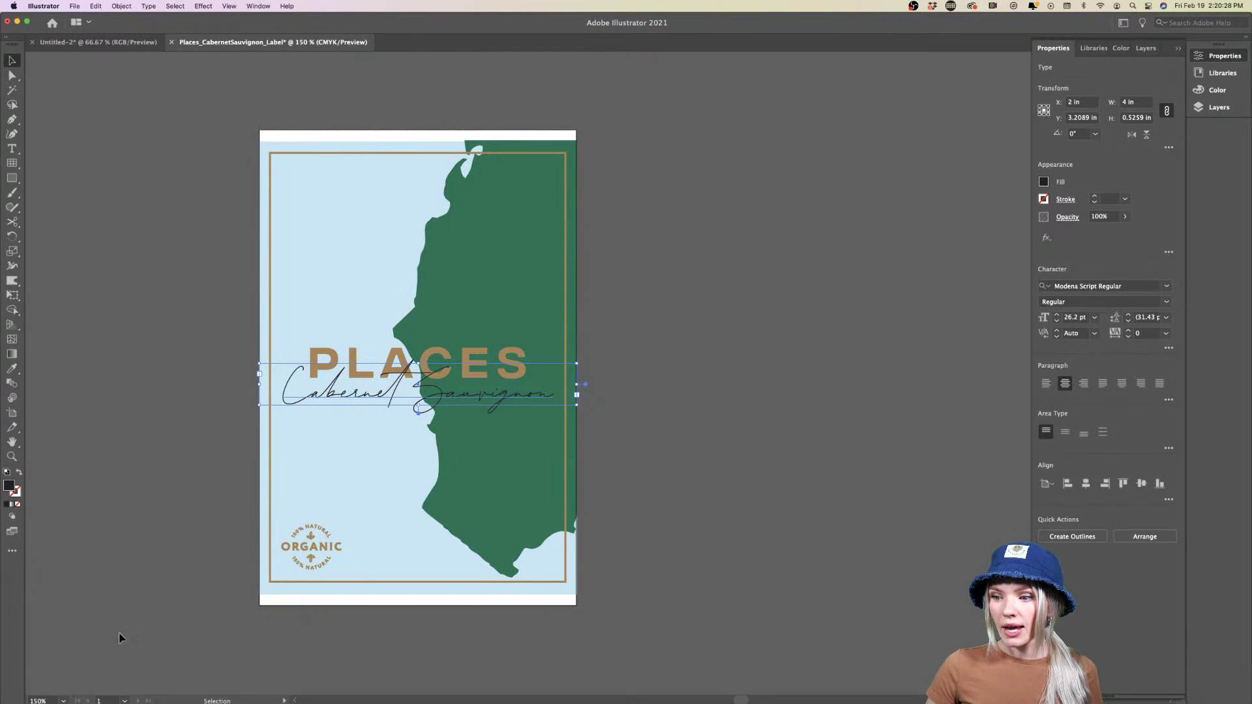
Select all the label artwork and convert its text to outlines
{"action": "key", "text": "super+a"}
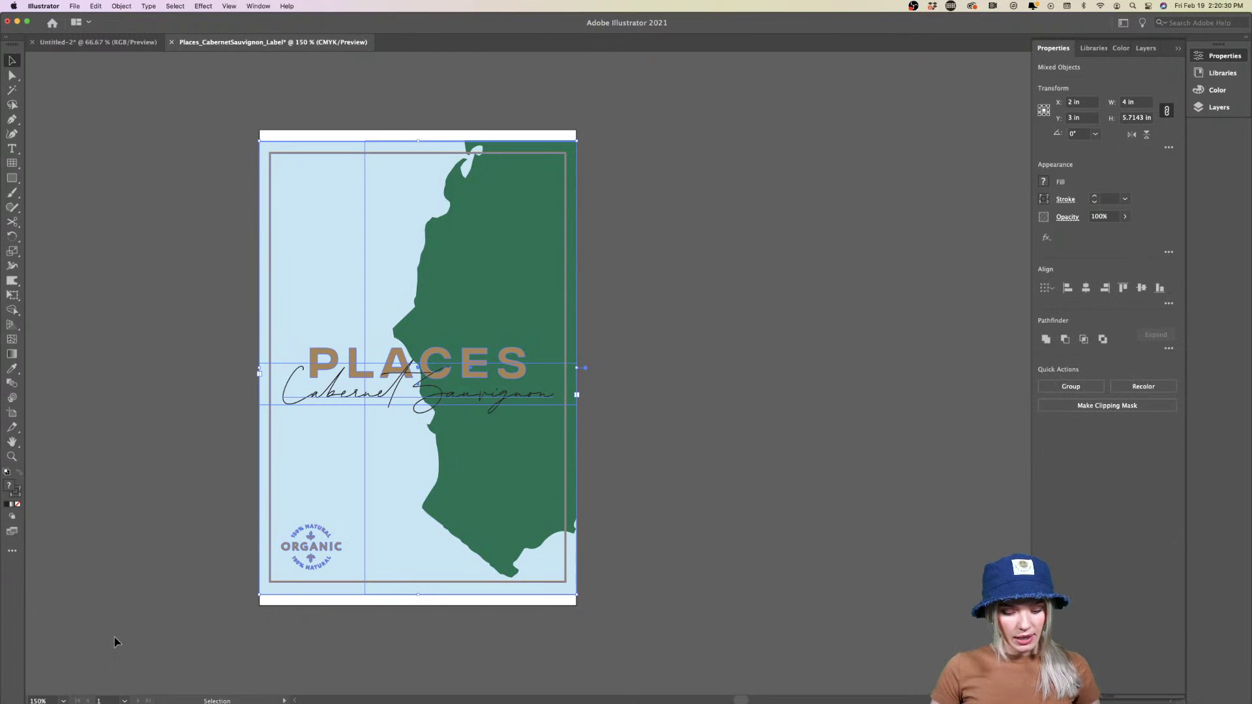
{"action": "key", "text": "shift+super+o"}
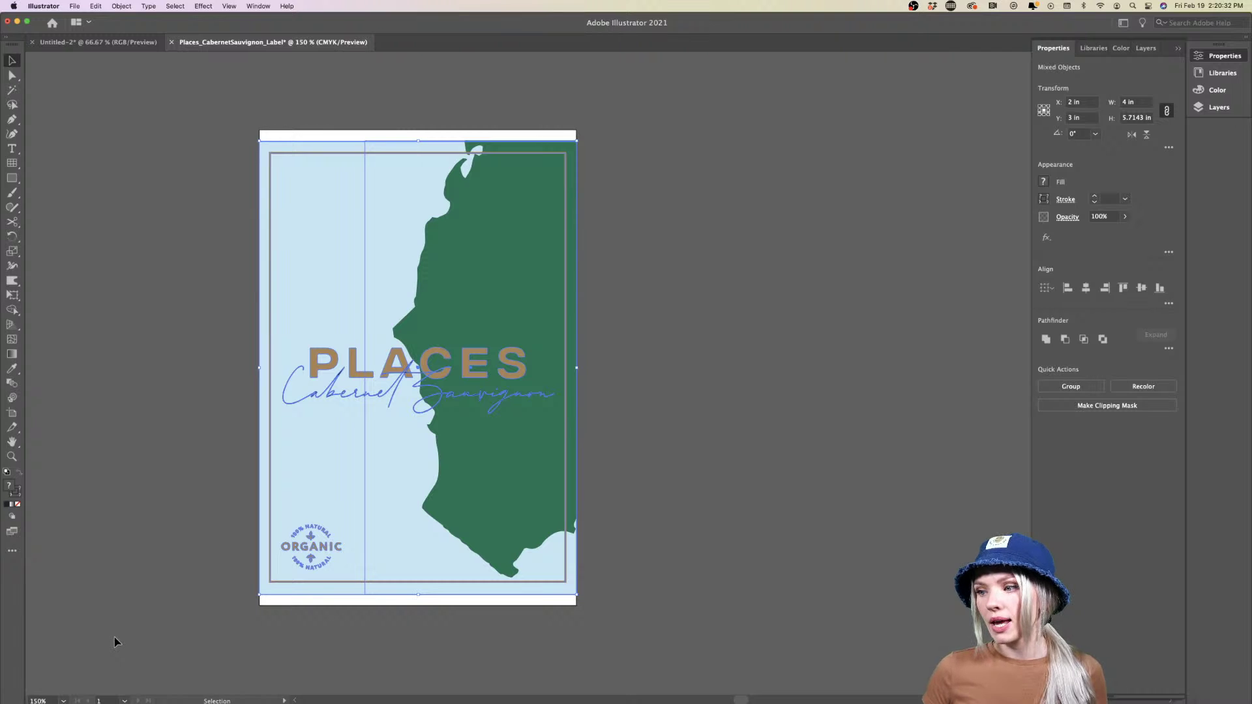
{"action": "left_click", "coordinate": [115, 637]}
{"action": "scroll", "coordinate": [272, 377], "scroll_direction": "up", "scroll_amount": 10}
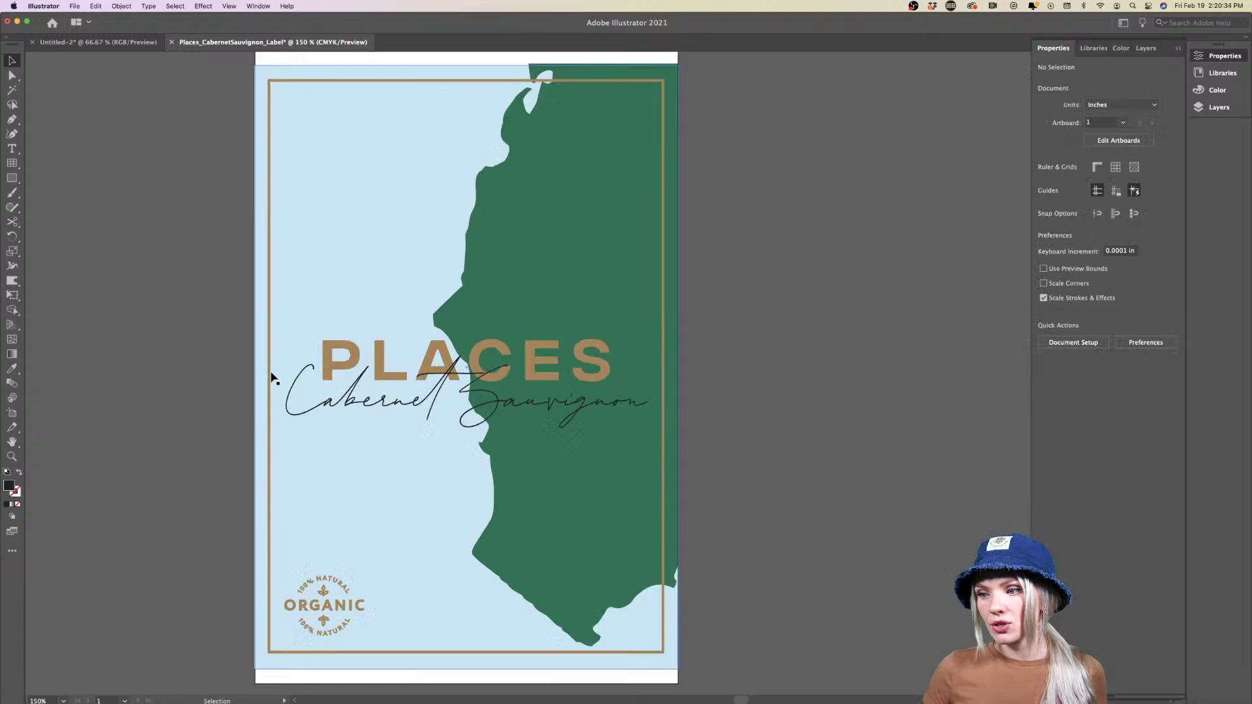
Convert the brown border rectangle's stroke into a filled shape with Object > Path > Outline Stroke
{"action": "left_click", "coordinate": [257, 380]}
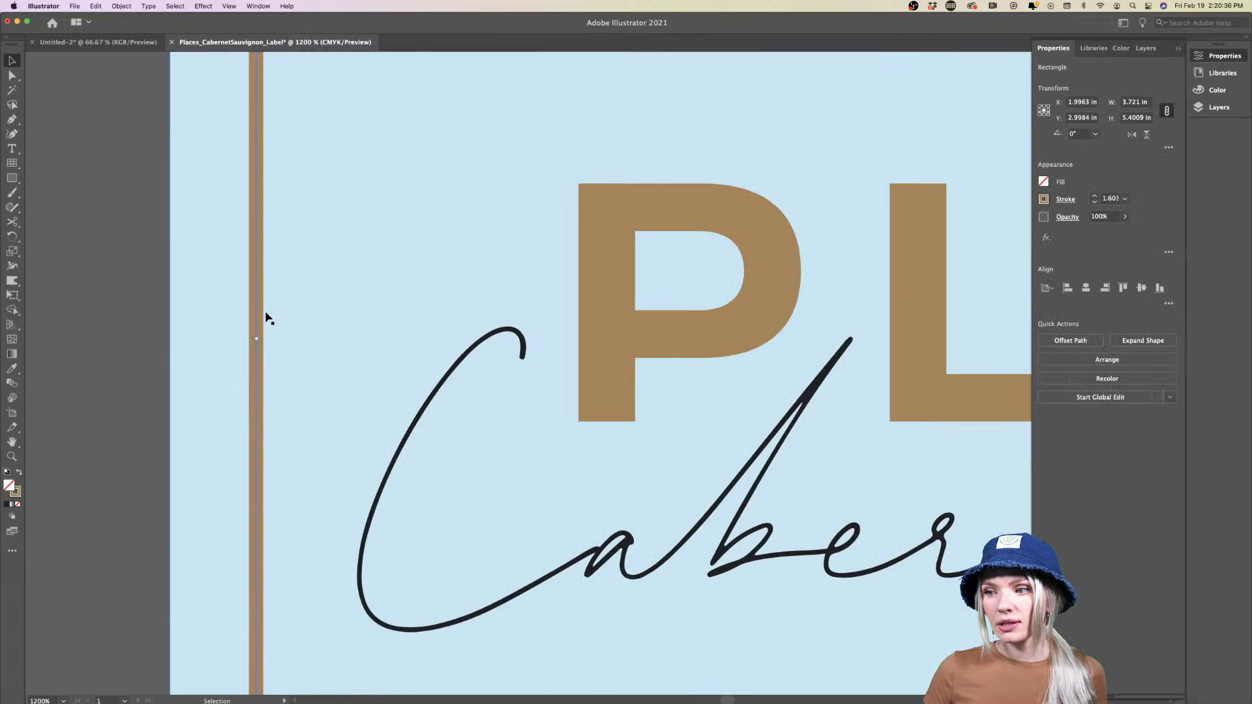
{"action": "scroll", "coordinate": [257, 385], "scroll_direction": "up", "scroll_amount": 5}
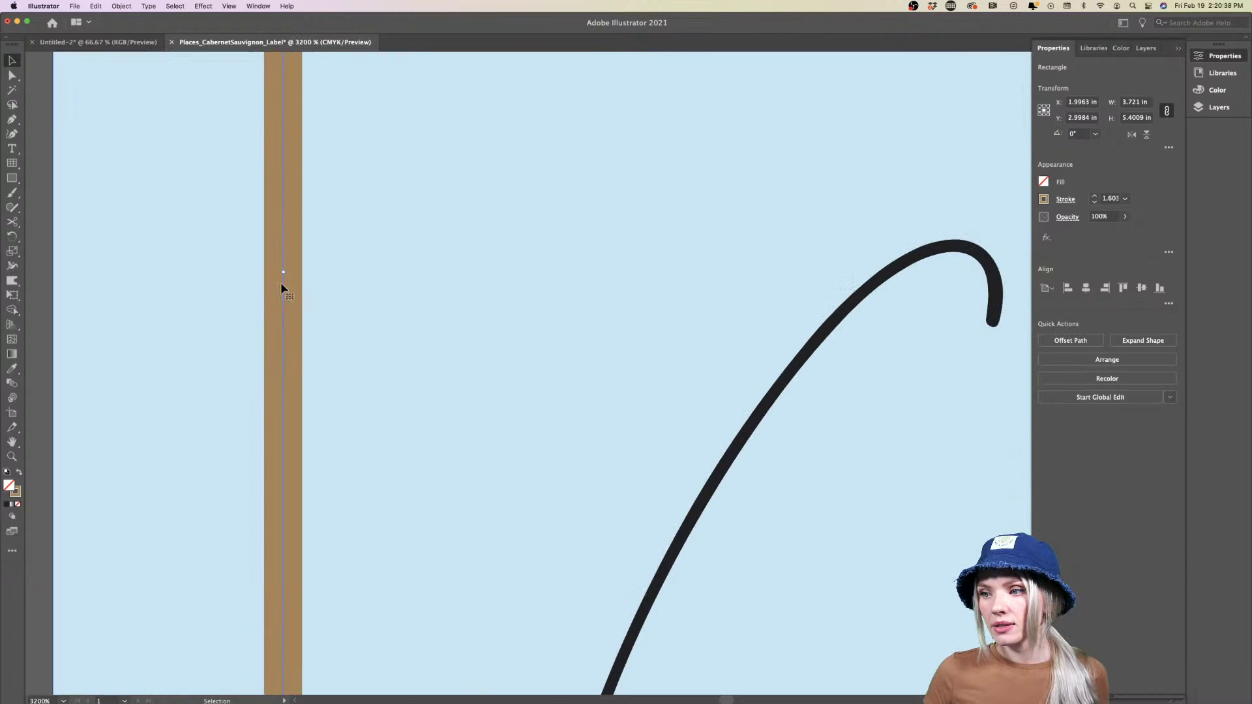
{"action": "left_click_drag", "start_coordinate": [283, 274], "coordinate": [418, 273]}
{"action": "key", "text": "ctrl+z"}
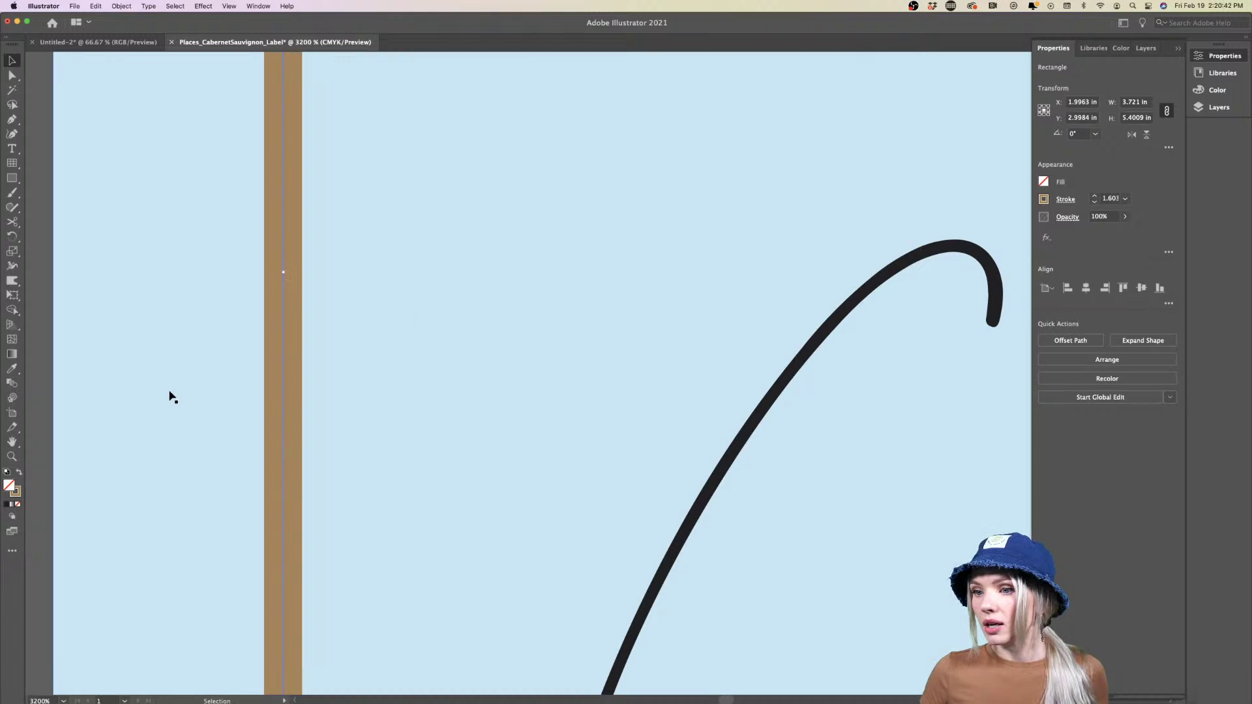
{"action": "scroll", "coordinate": [167, 397], "scroll_direction": "down", "scroll_amount": 4}
{"action": "scroll", "coordinate": [199, 376], "scroll_direction": "up", "scroll_amount": 6}
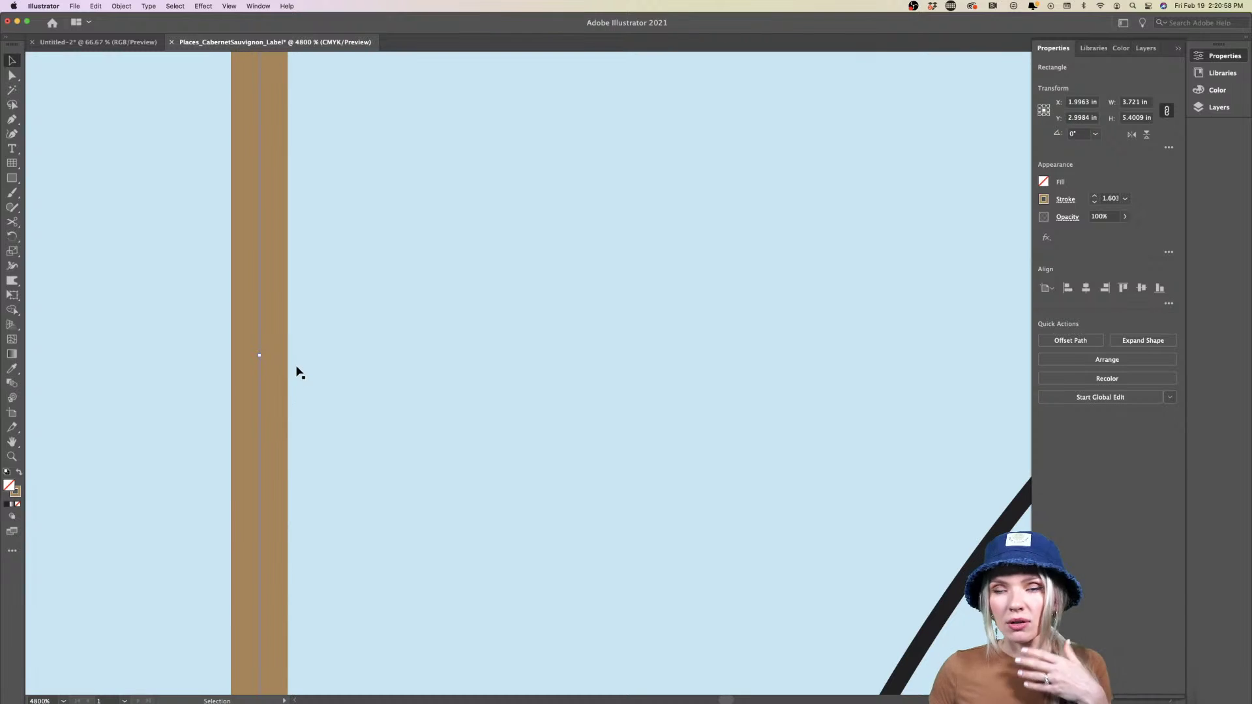
{"action": "scroll", "coordinate": [250, 376], "scroll_direction": "up", "scroll_amount": 1}
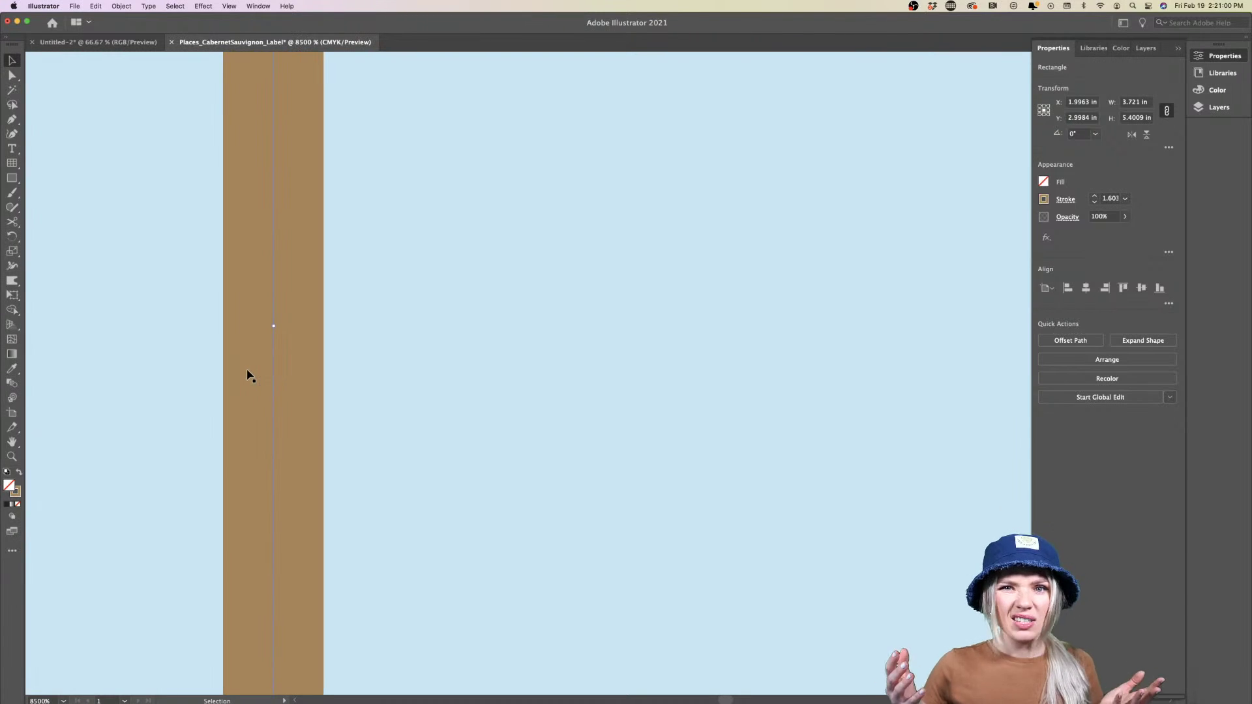
{"action": "scroll", "coordinate": [268, 351], "scroll_direction": "up", "scroll_amount": 2}
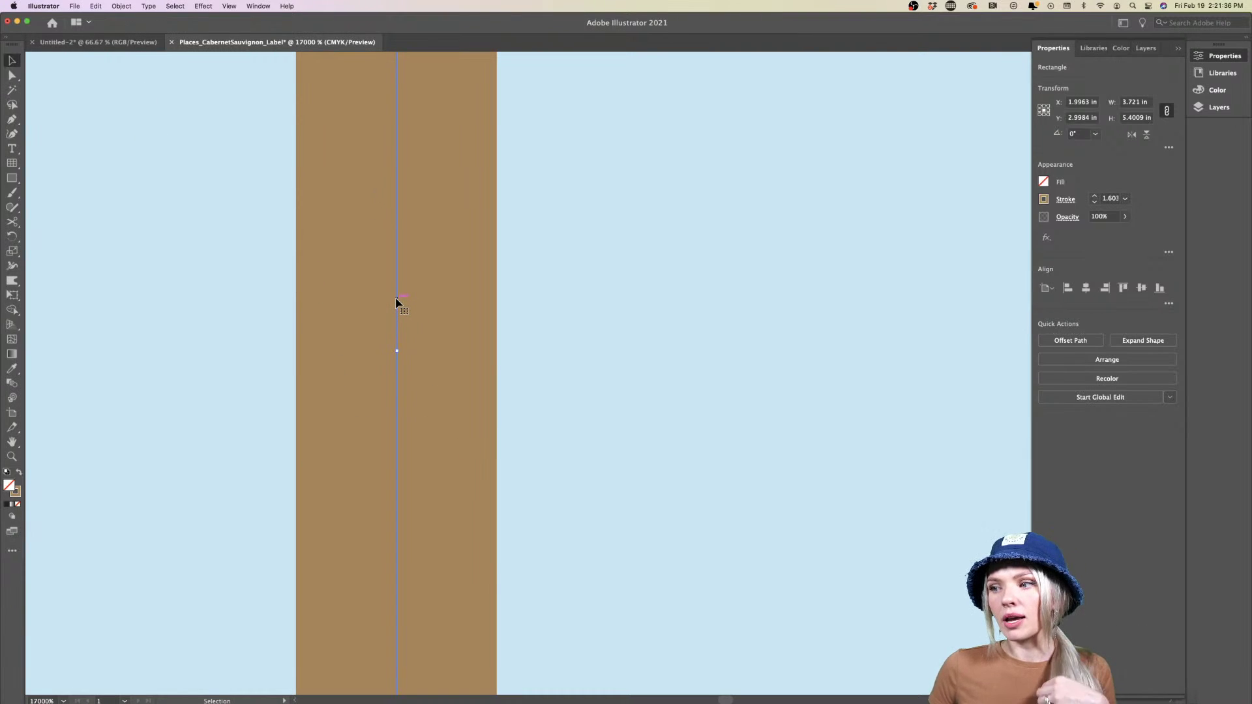
{"action": "left_click", "coordinate": [121, 6]}
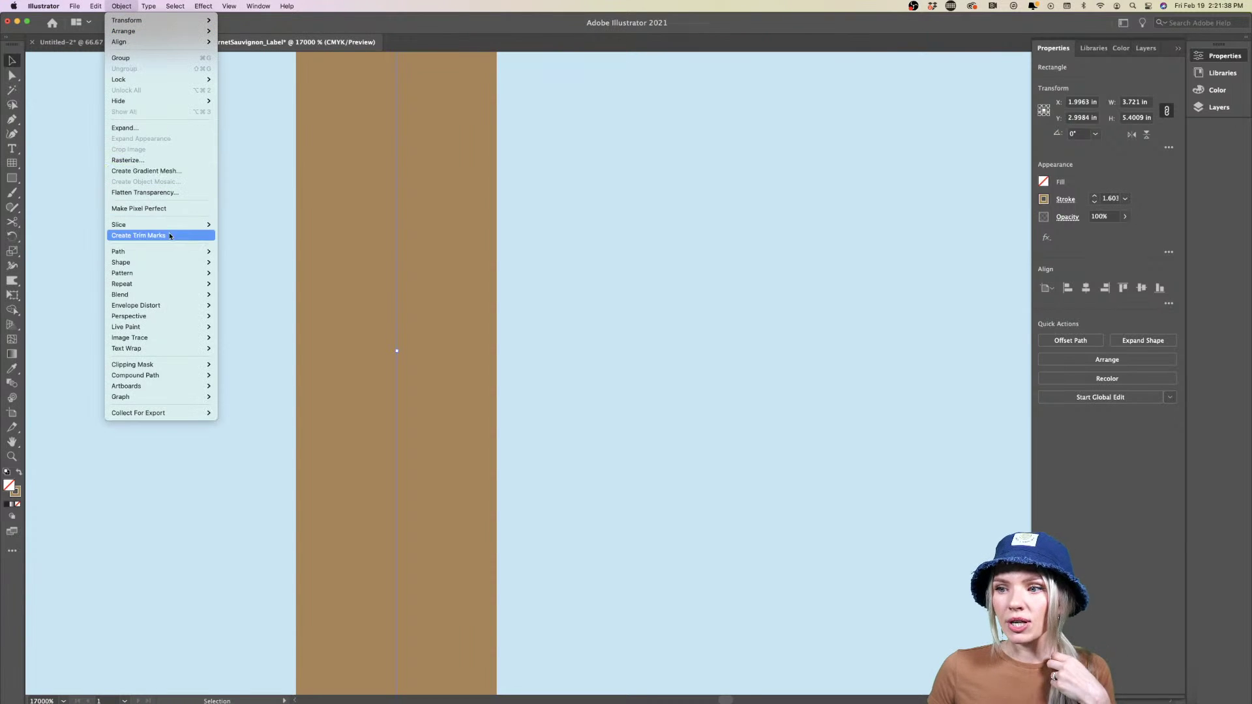
{"action": "mouse_move", "coordinate": [203, 253]}
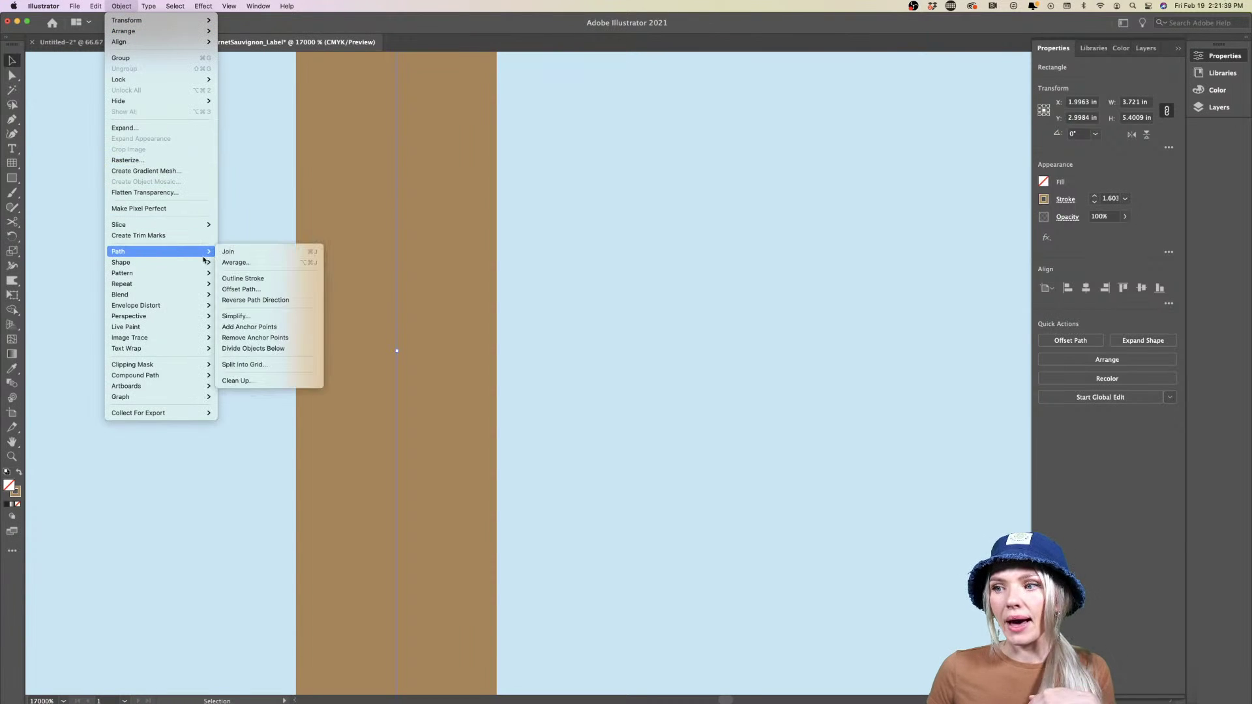
{"action": "left_click", "coordinate": [264, 278]}
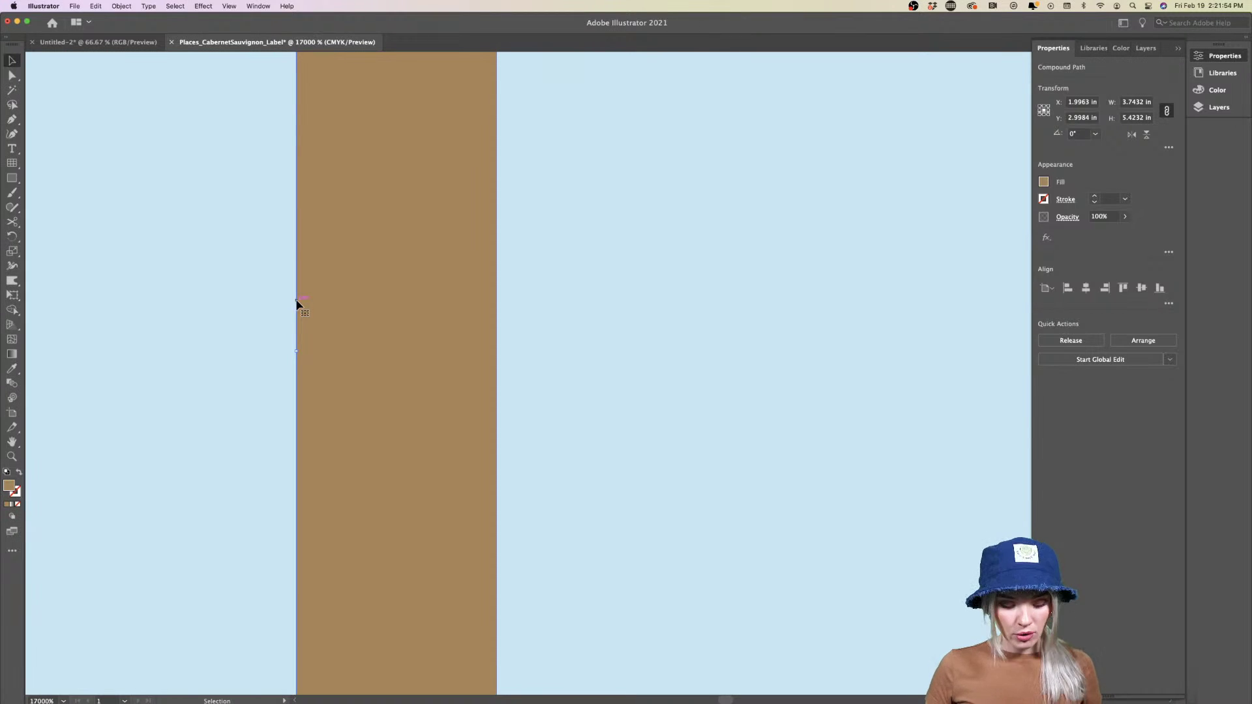
{"action": "scroll", "coordinate": [297, 302], "scroll_direction": "down", "scroll_amount": 10}
Trim the artboard's top and bottom edges to the artwork with the Artboard tool
{"action": "left_click", "coordinate": [230, 346]}
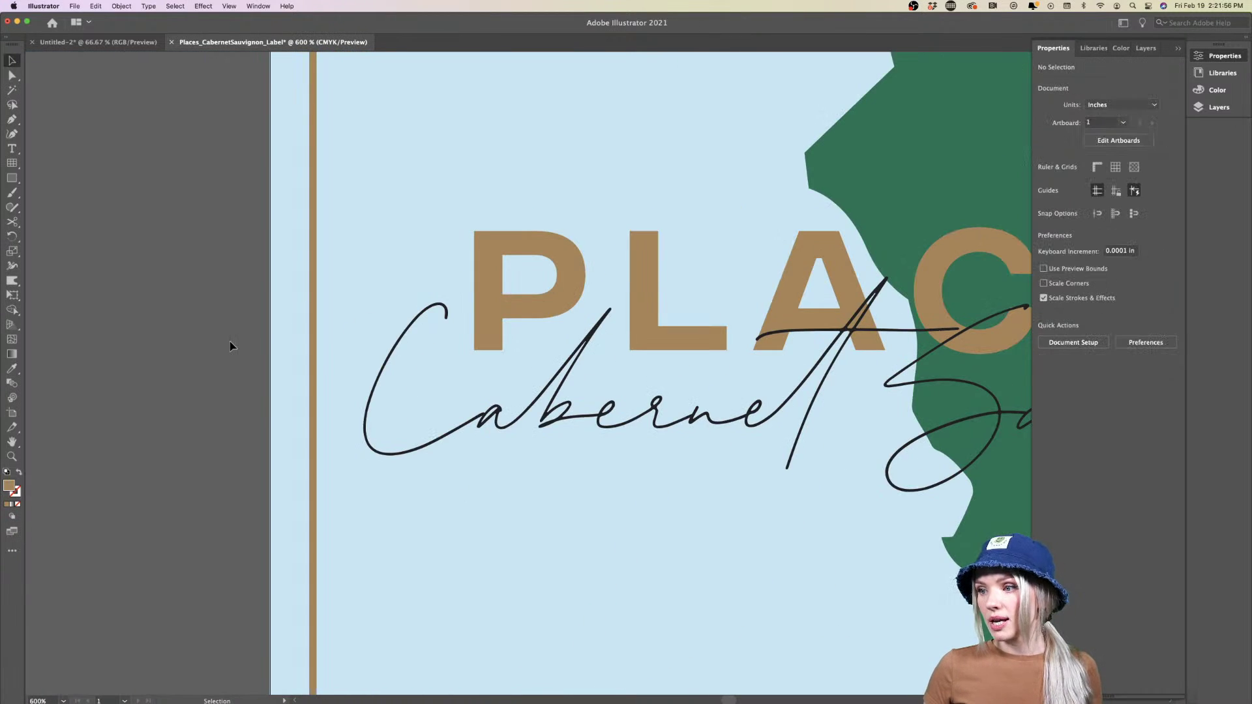
{"action": "scroll", "coordinate": [229, 346], "scroll_direction": "down", "scroll_amount": 4}
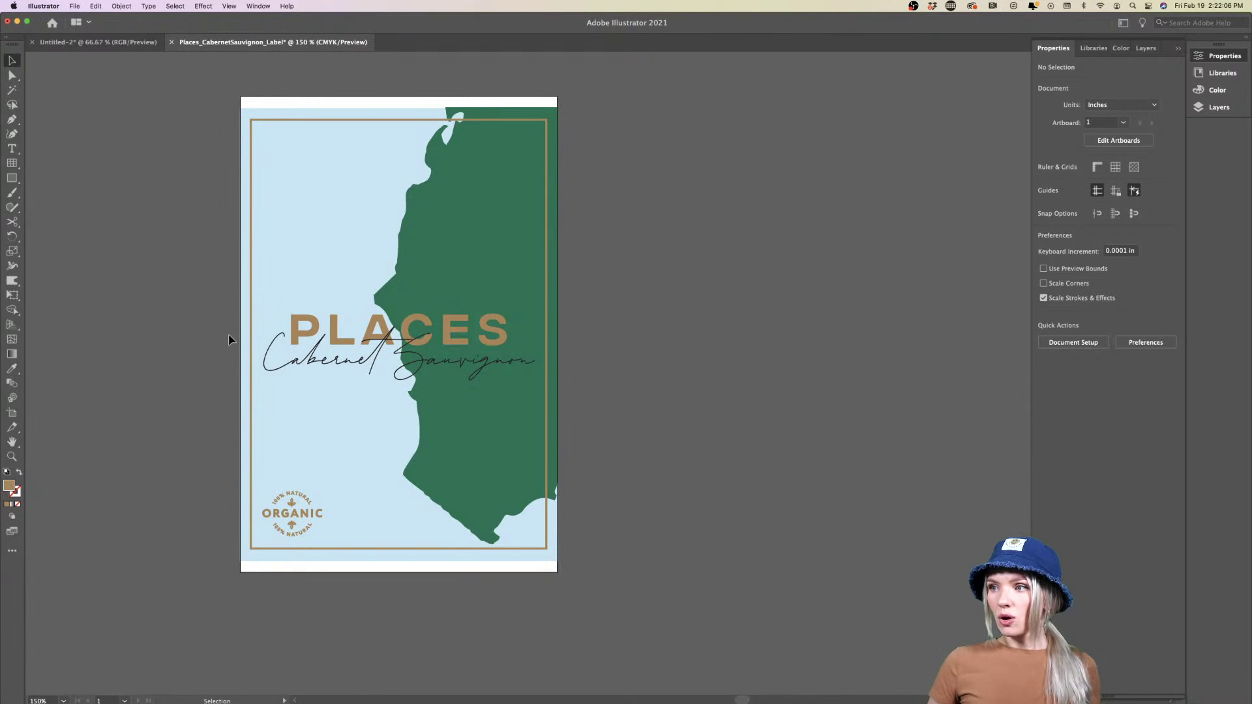
{"action": "left_click", "coordinate": [12, 412]}
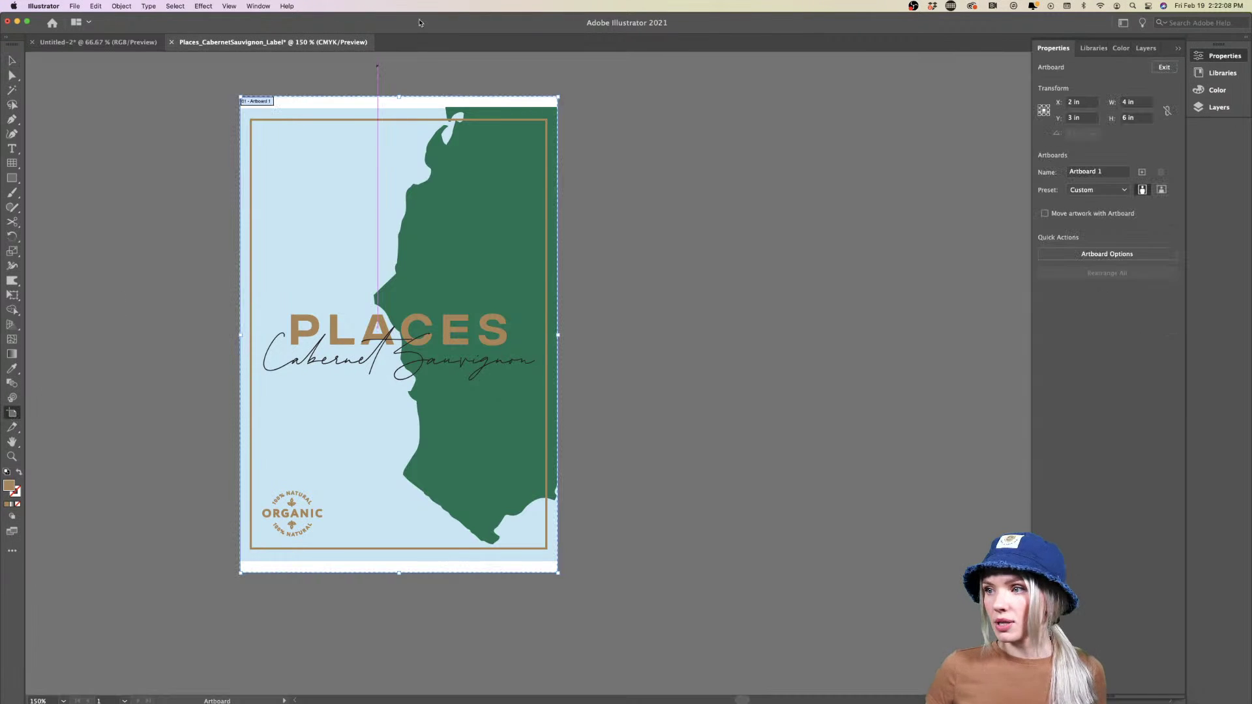
{"action": "left_click_drag", "start_coordinate": [399, 96], "coordinate": [399, 109]}
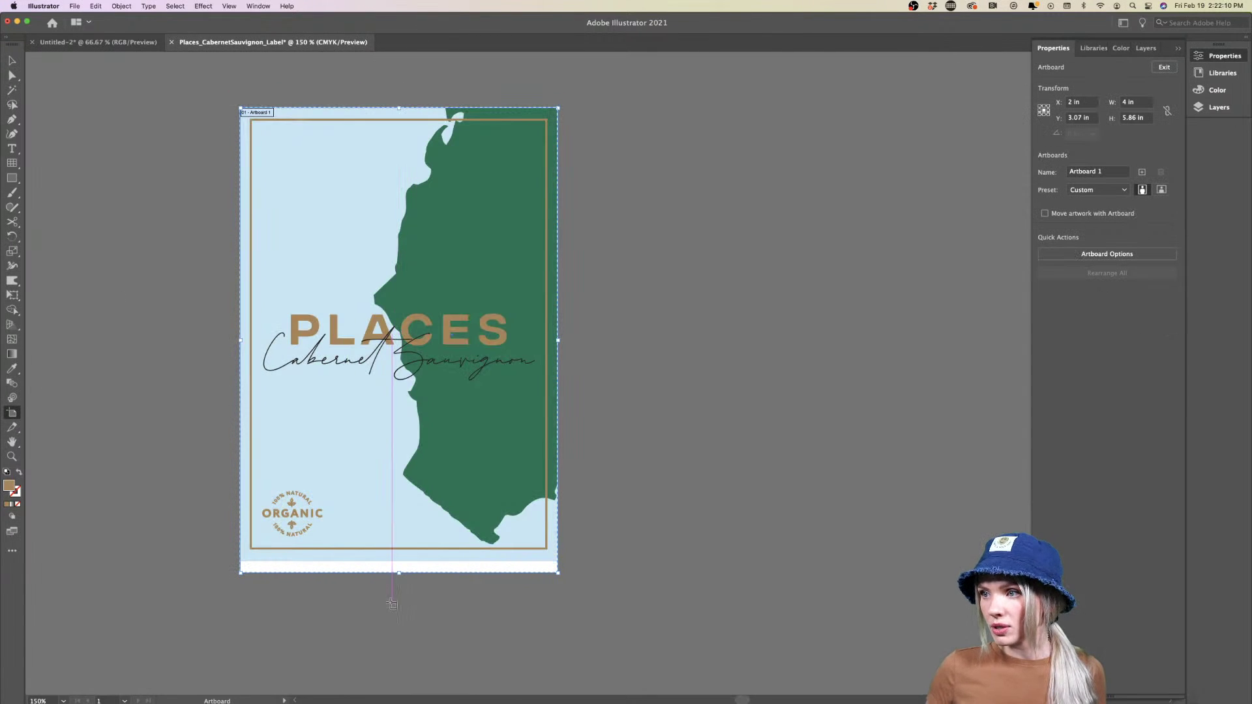
{"action": "left_click_drag", "start_coordinate": [399, 572], "coordinate": [399, 562]}
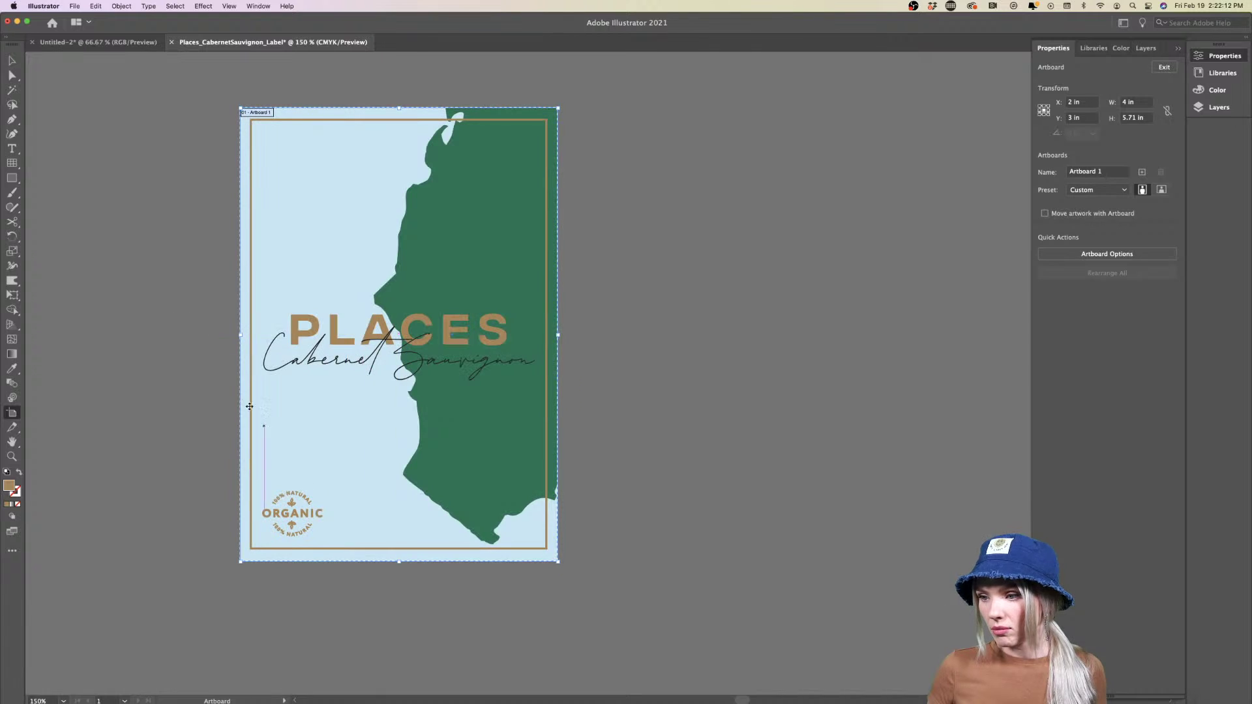
{"action": "left_click", "coordinate": [12, 60]}
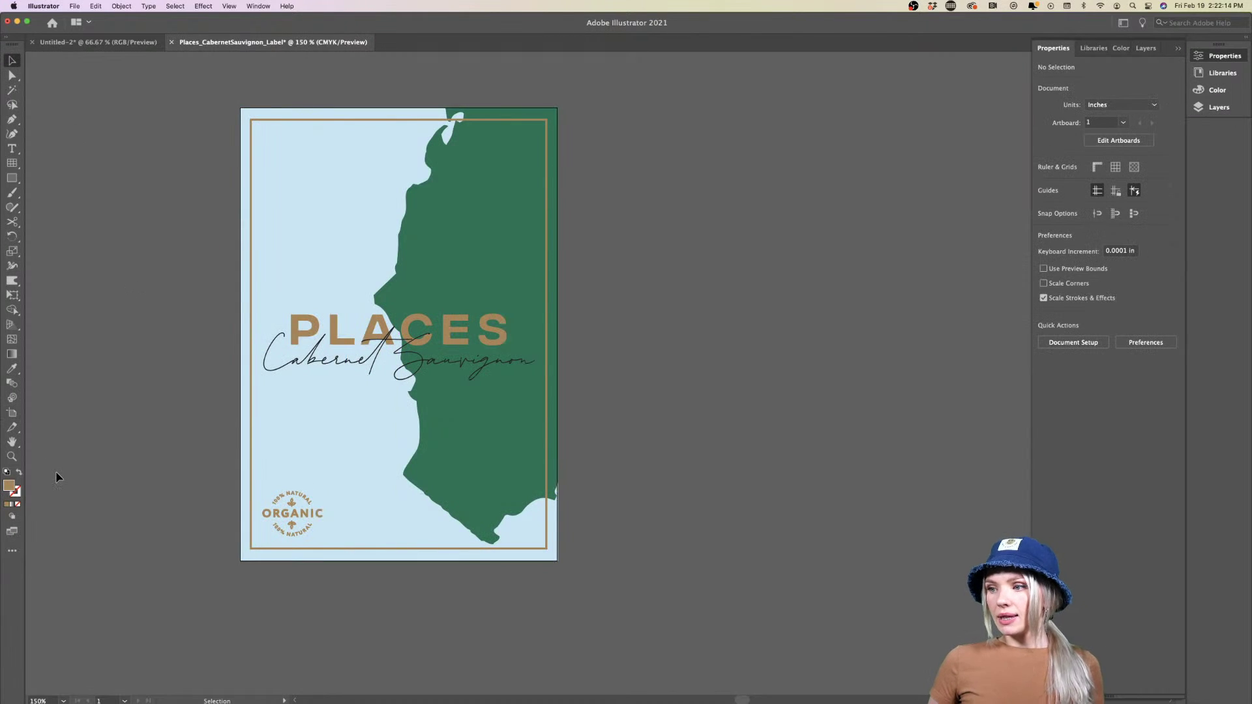
Check the script name, PLACES title, ORGANIC badge and green coastline, then deselect
{"action": "left_click", "coordinate": [339, 361]}
{"action": "scroll", "coordinate": [340, 361], "scroll_direction": "up", "scroll_amount": 5}
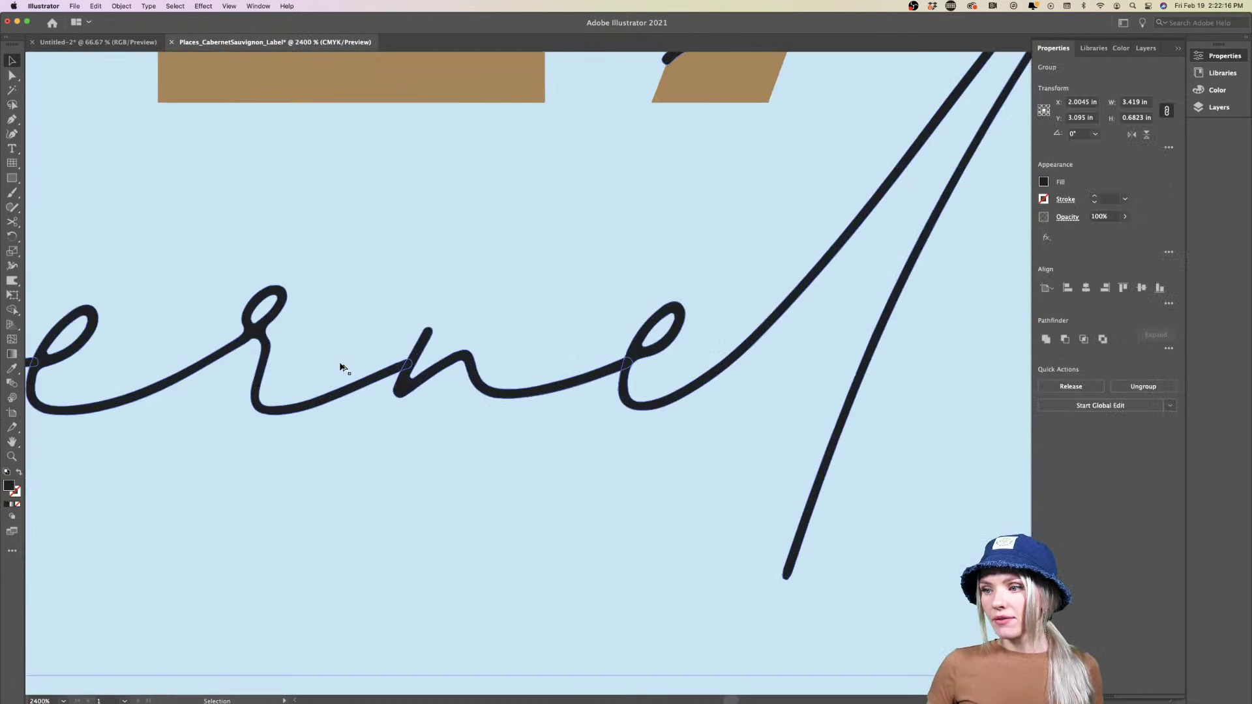
{"action": "scroll", "coordinate": [339, 365], "scroll_direction": "down", "scroll_amount": 5}
{"action": "left_click", "coordinate": [316, 266]}
{"action": "scroll", "coordinate": [343, 394], "scroll_direction": "down", "scroll_amount": 3}
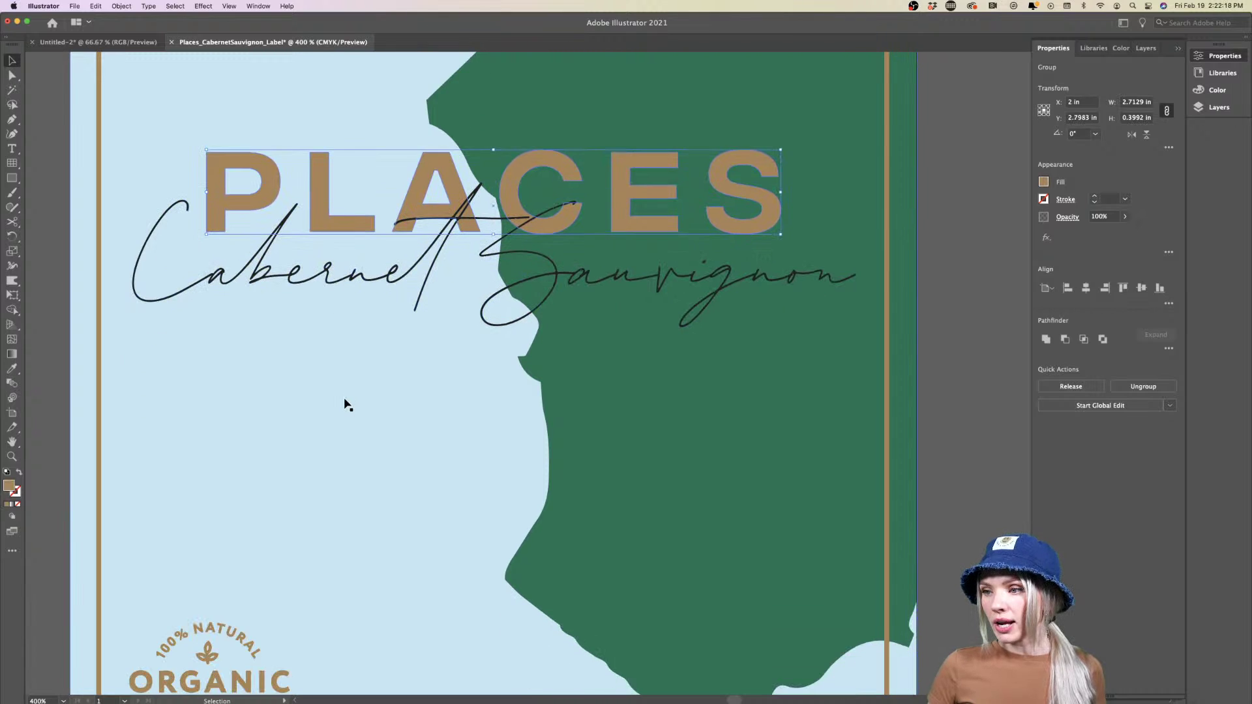
{"action": "scroll", "coordinate": [345, 405], "scroll_direction": "down", "scroll_amount": 3}
{"action": "left_click", "coordinate": [214, 603]}
{"action": "scroll", "coordinate": [214, 603], "scroll_direction": "up", "scroll_amount": 2}
{"action": "scroll", "coordinate": [213, 607], "scroll_direction": "down", "scroll_amount": 5}
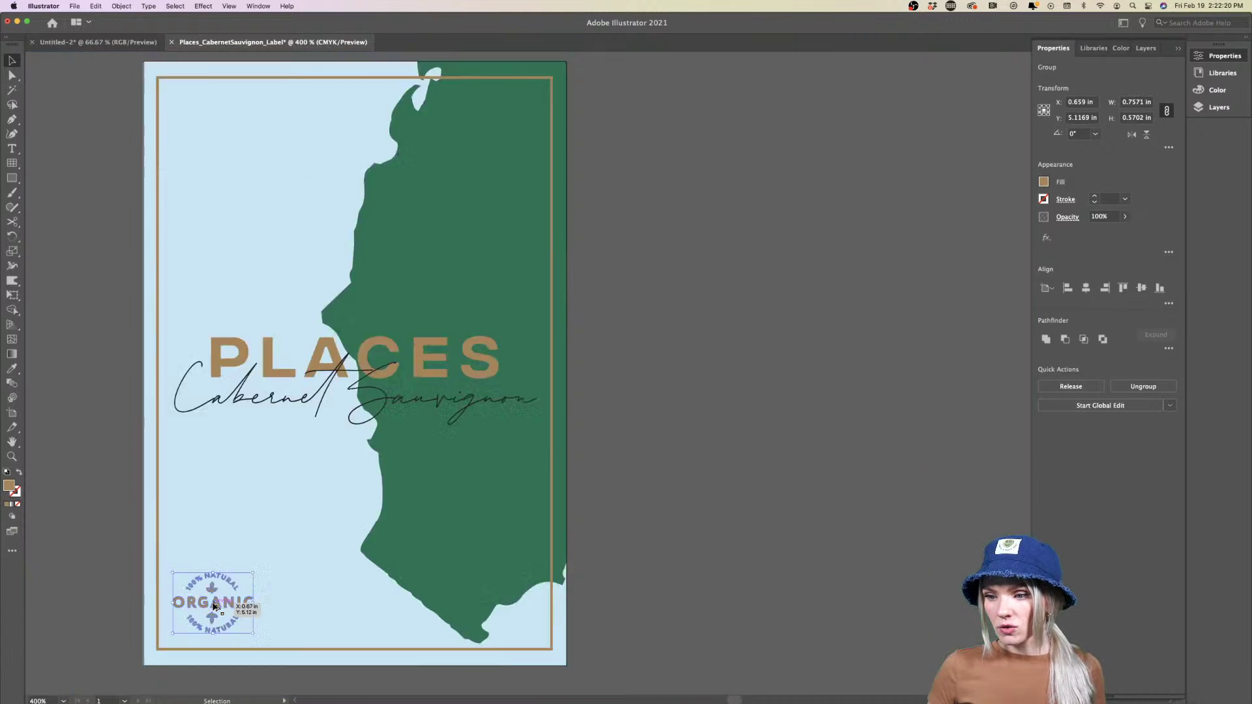
{"action": "scroll", "coordinate": [214, 607], "scroll_direction": "down", "scroll_amount": 2}
{"action": "scroll", "coordinate": [214, 606], "scroll_direction": "up", "scroll_amount": 5}
{"action": "scroll", "coordinate": [215, 607], "scroll_direction": "down", "scroll_amount": 2}
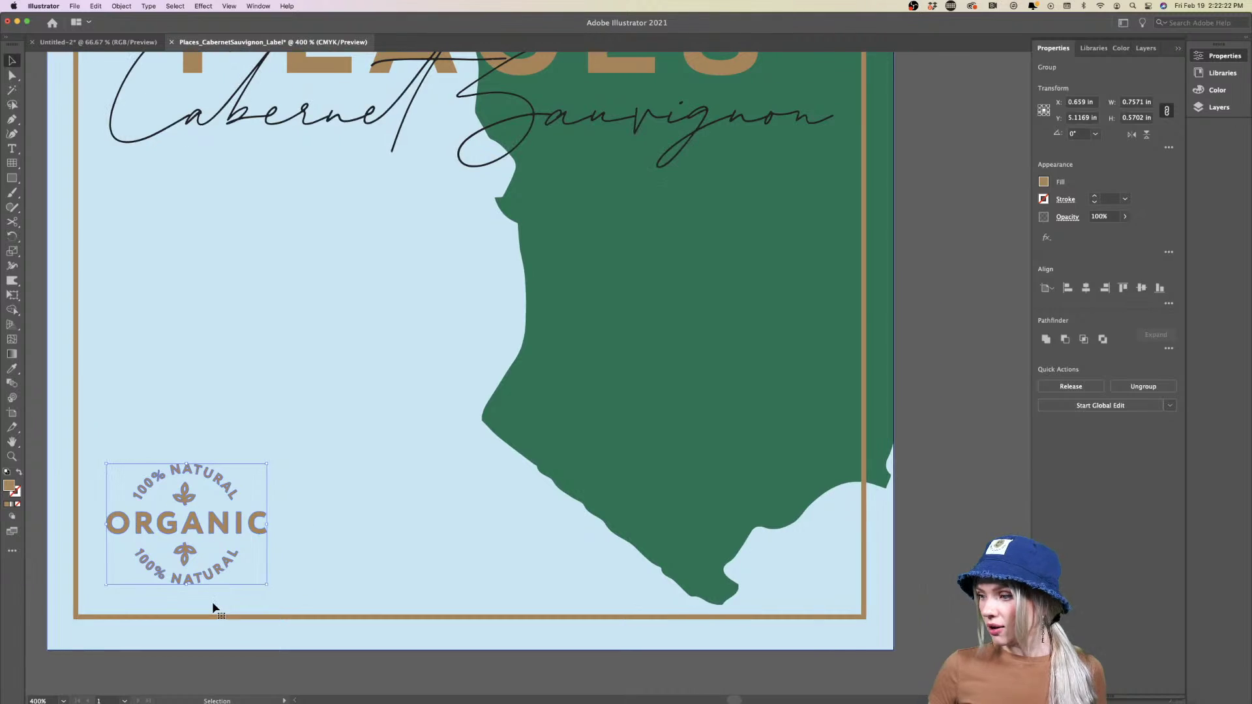
{"action": "left_click", "coordinate": [732, 492]}
{"action": "scroll", "coordinate": [732, 492], "scroll_direction": "down", "scroll_amount": 3}
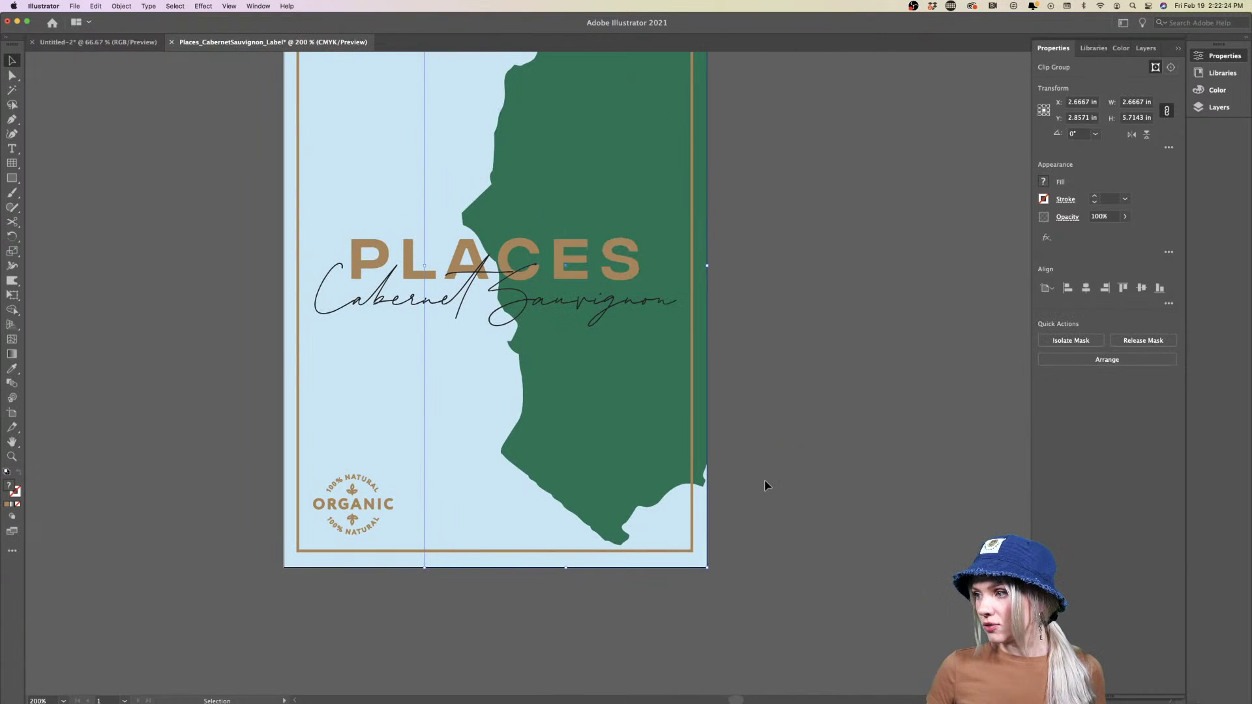
{"action": "left_click", "coordinate": [766, 485]}
{"action": "scroll", "coordinate": [766, 485], "scroll_direction": "up", "scroll_amount": 3}
{"action": "scroll", "coordinate": [767, 485], "scroll_direction": "right", "scroll_amount": 3}
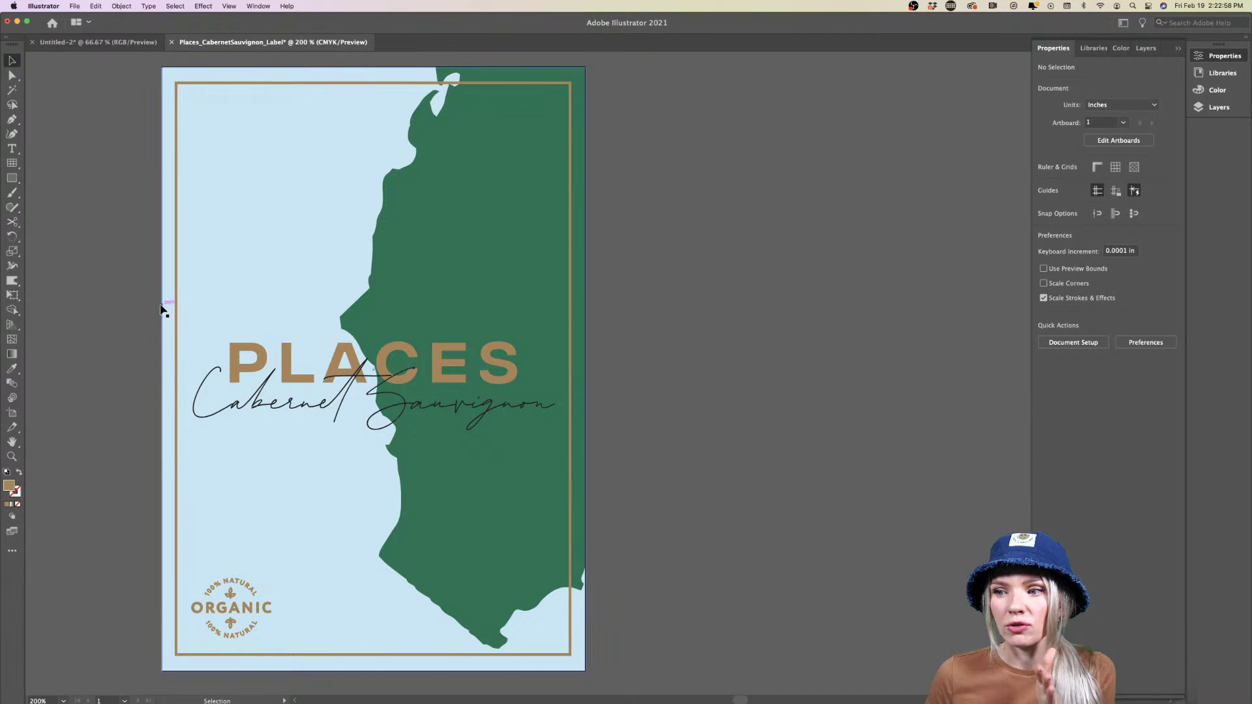
In Document Setup, apply a 0.125 in bleed on all sides with units kept in inches
{"action": "left_click", "coordinate": [74, 5]}
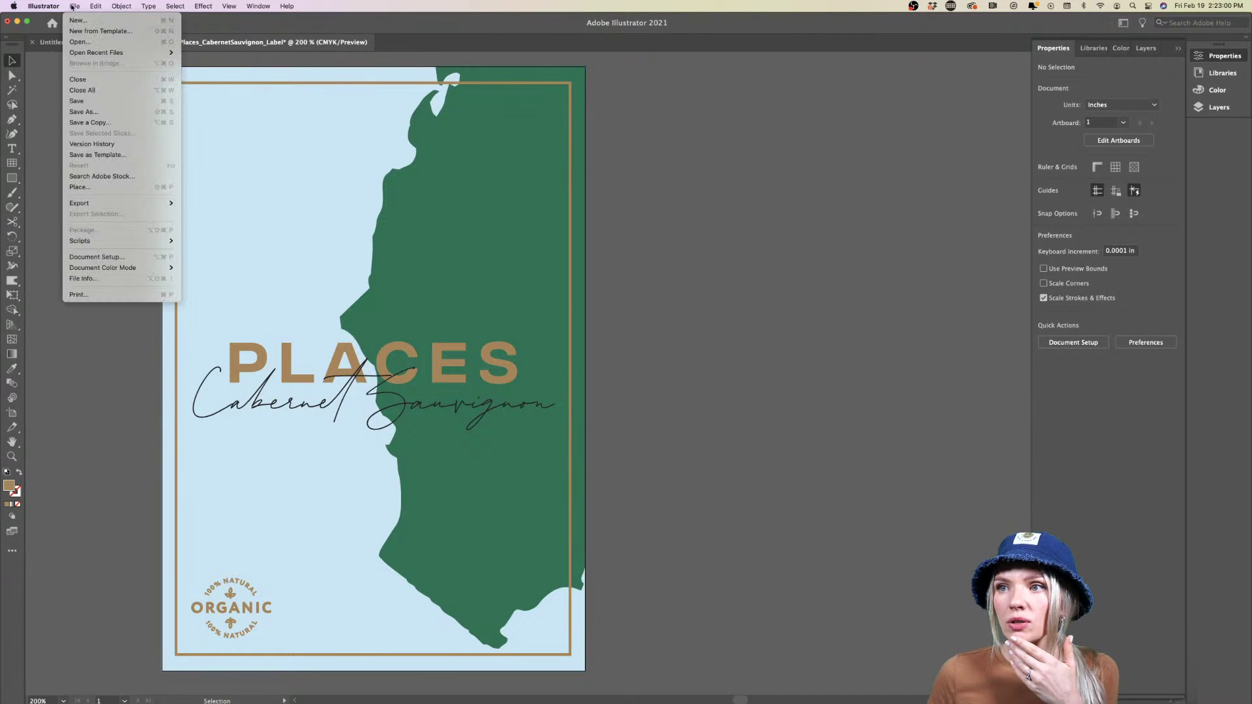
{"action": "left_click", "coordinate": [112, 260]}
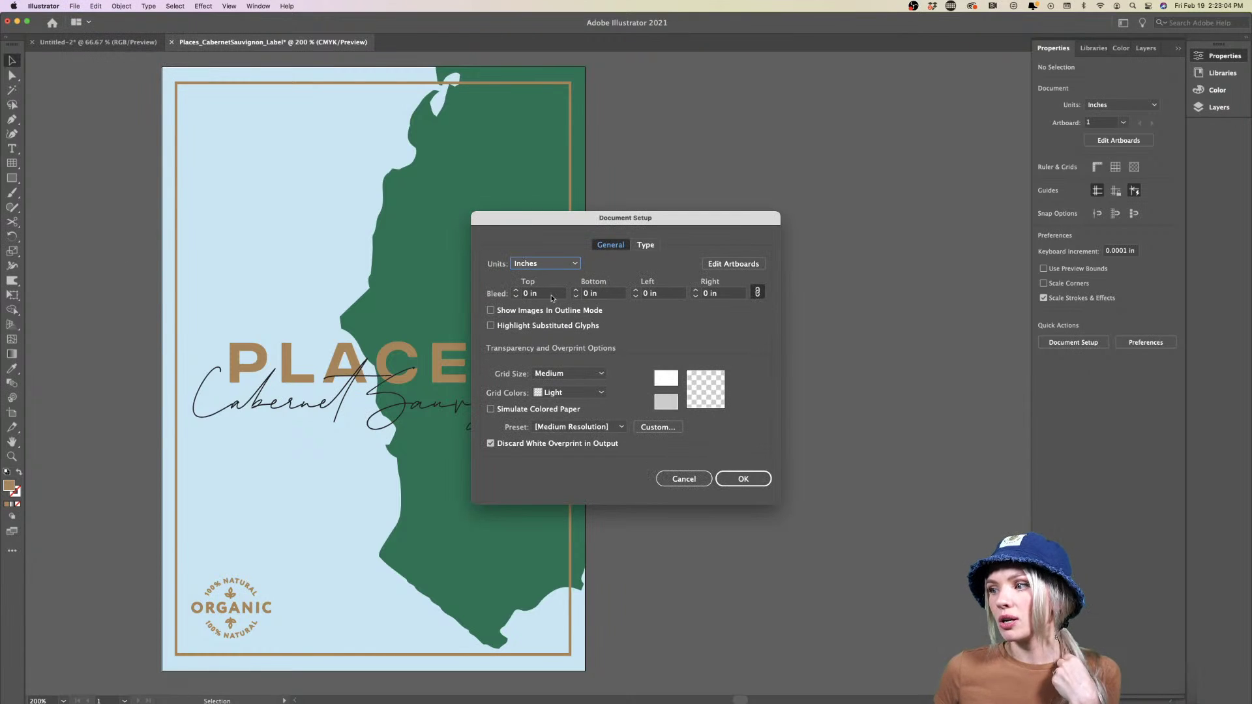
{"action": "left_click", "coordinate": [516, 290]}
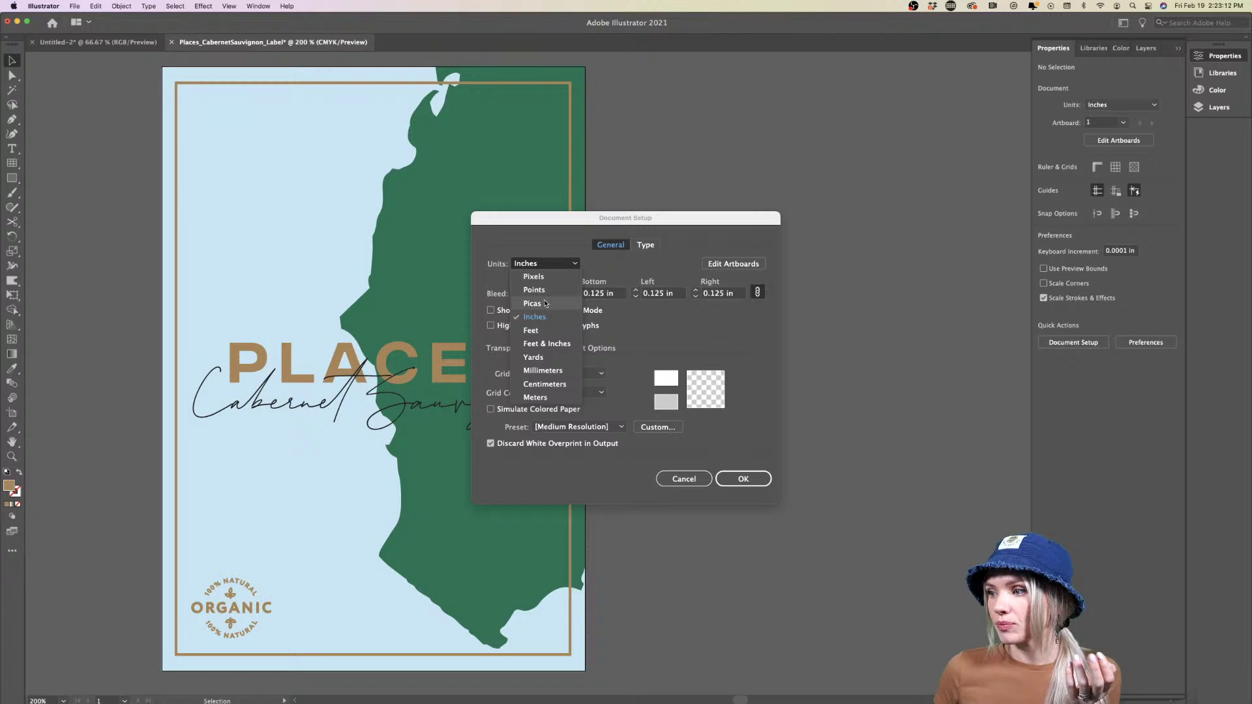
{"action": "left_click", "coordinate": [546, 386]}
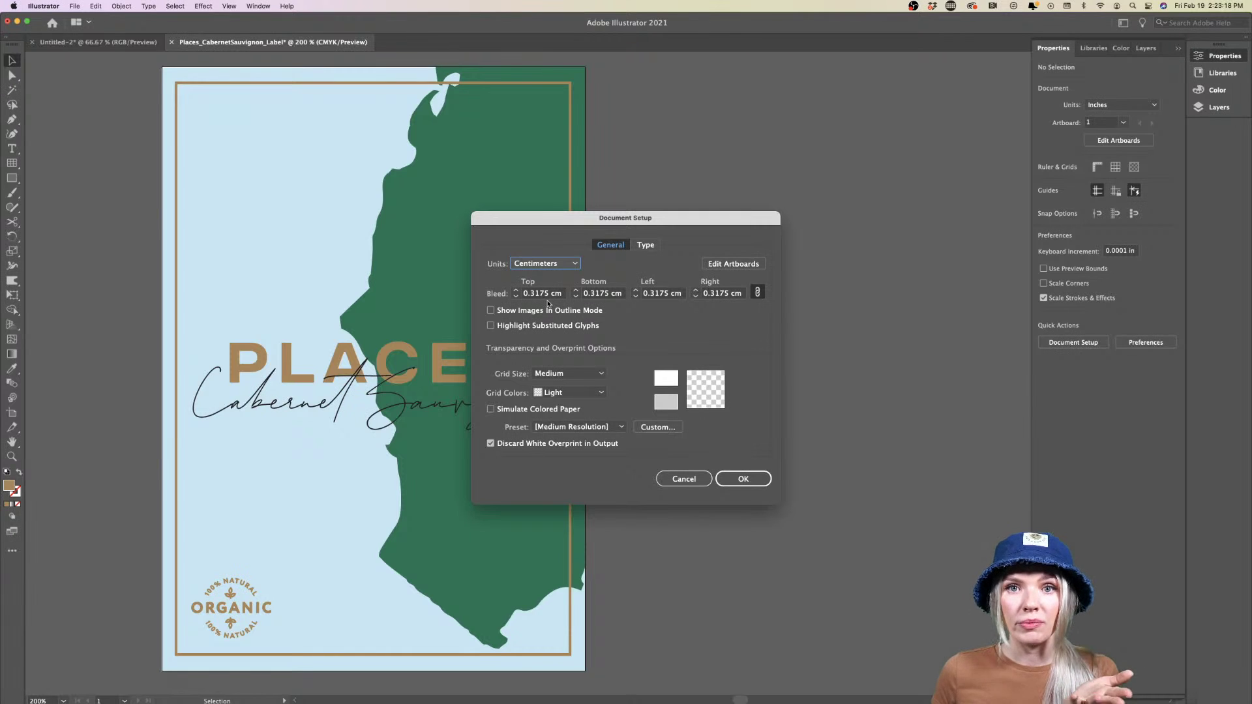
{"action": "left_click", "coordinate": [541, 264]}
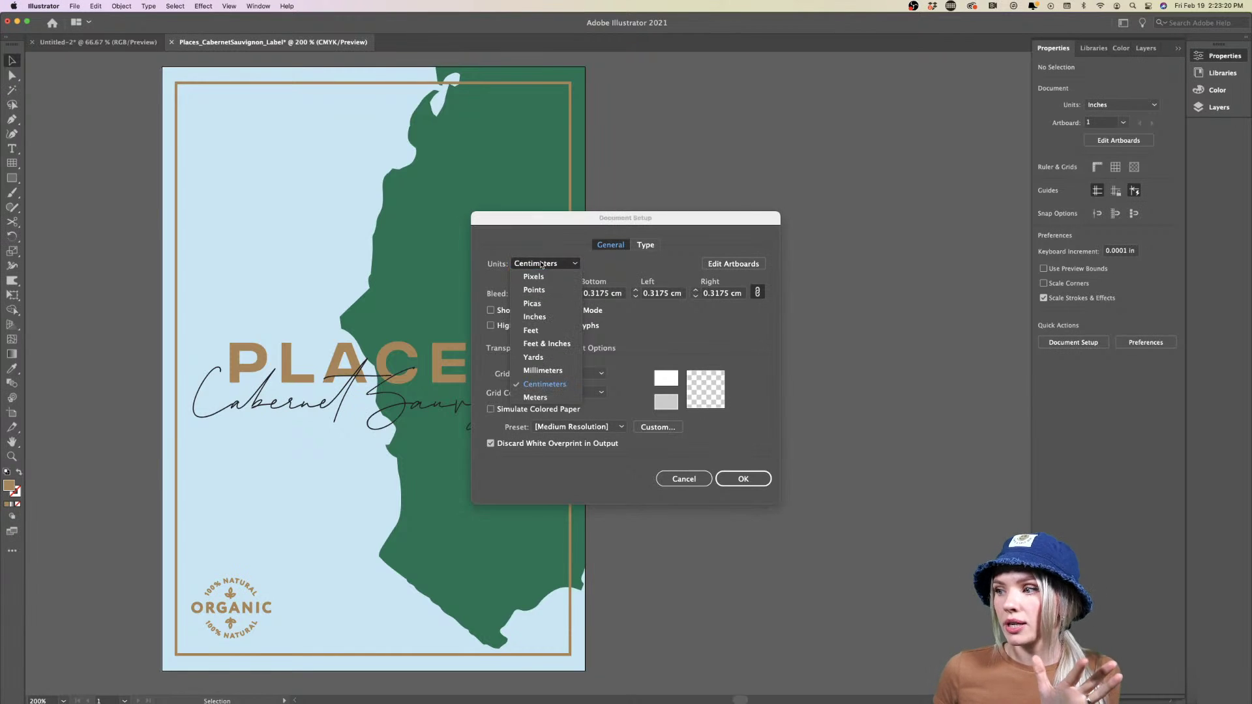
{"action": "left_click", "coordinate": [541, 316]}
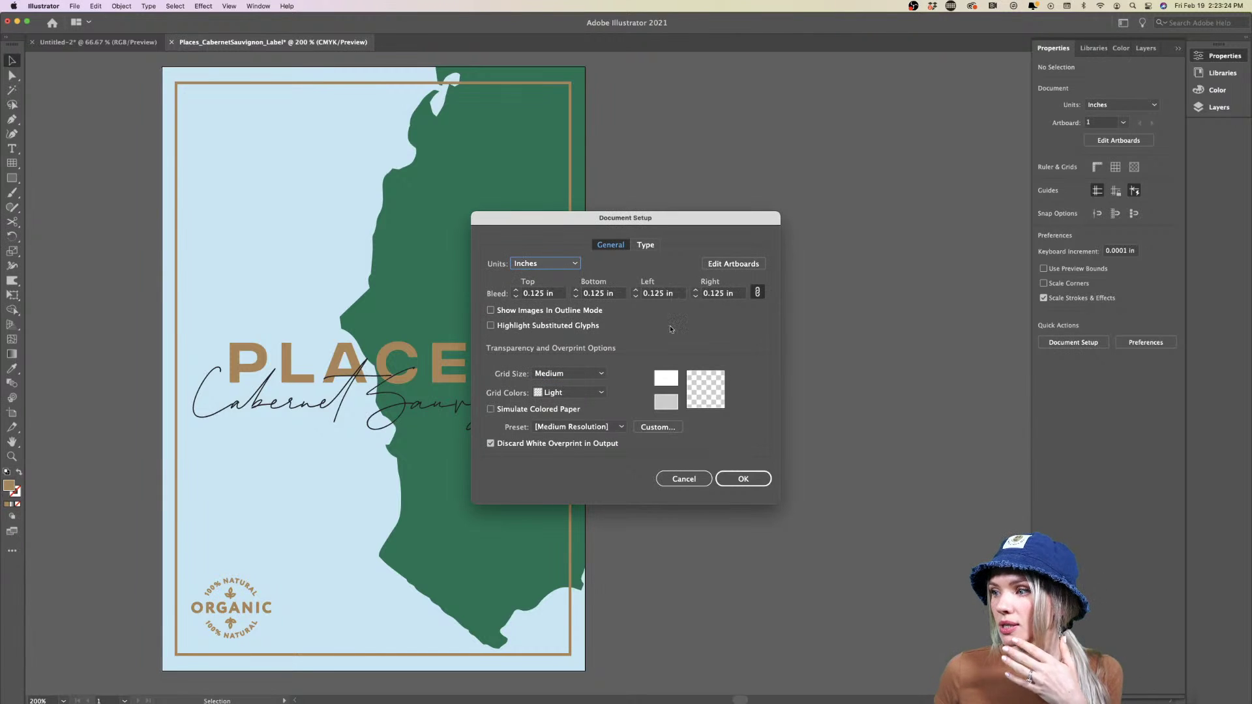
{"action": "left_click", "coordinate": [753, 482]}
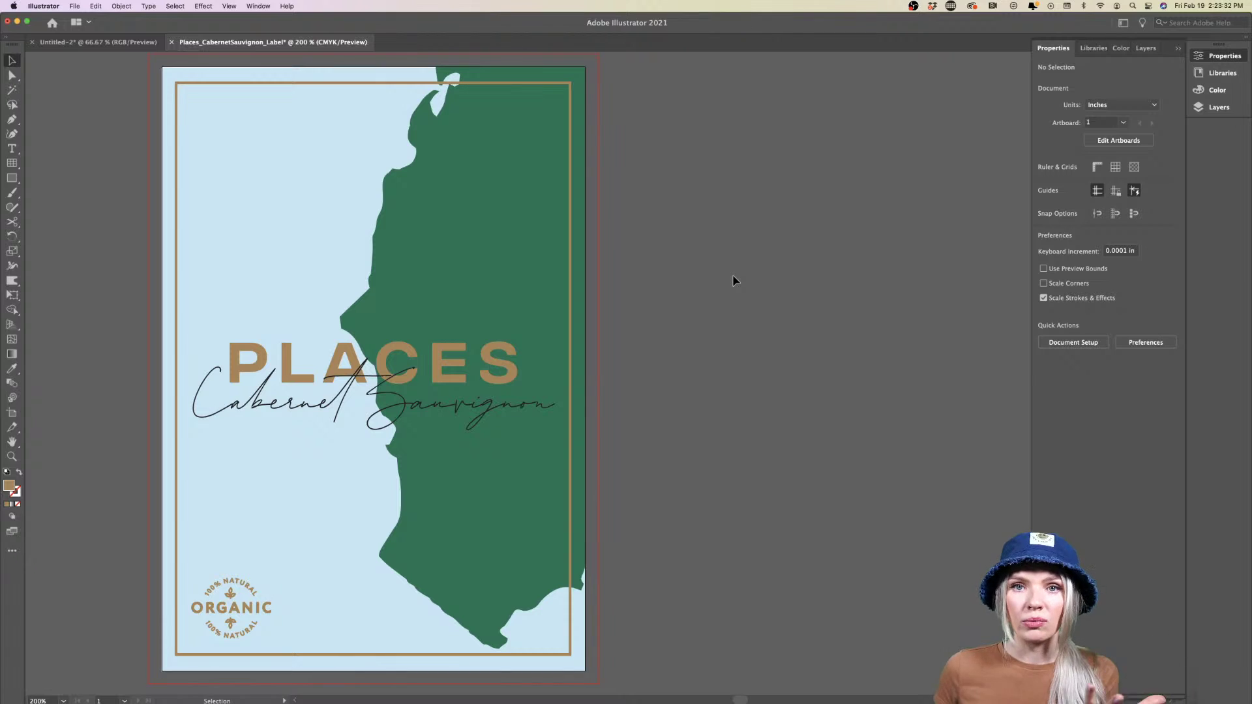
Extend the light-blue background rectangle into the bleed
{"action": "scroll", "coordinate": [734, 280], "scroll_direction": "up", "scroll_amount": 1}
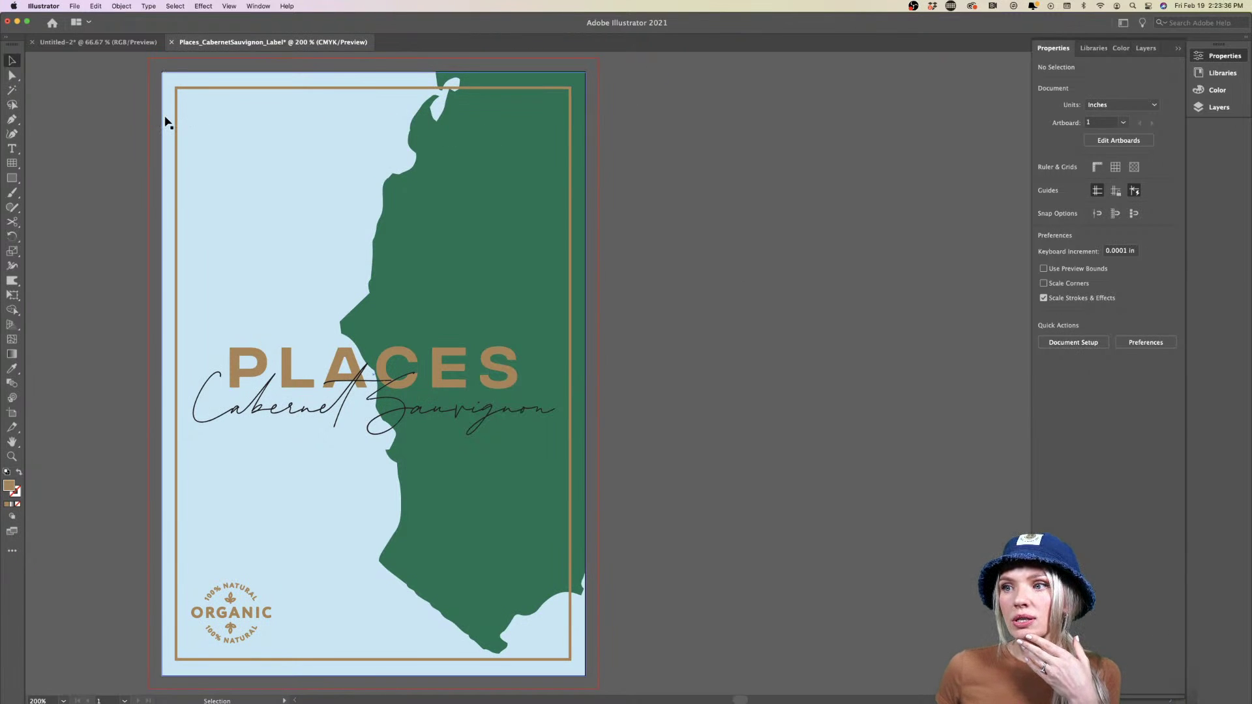
{"action": "left_click", "coordinate": [166, 119]}
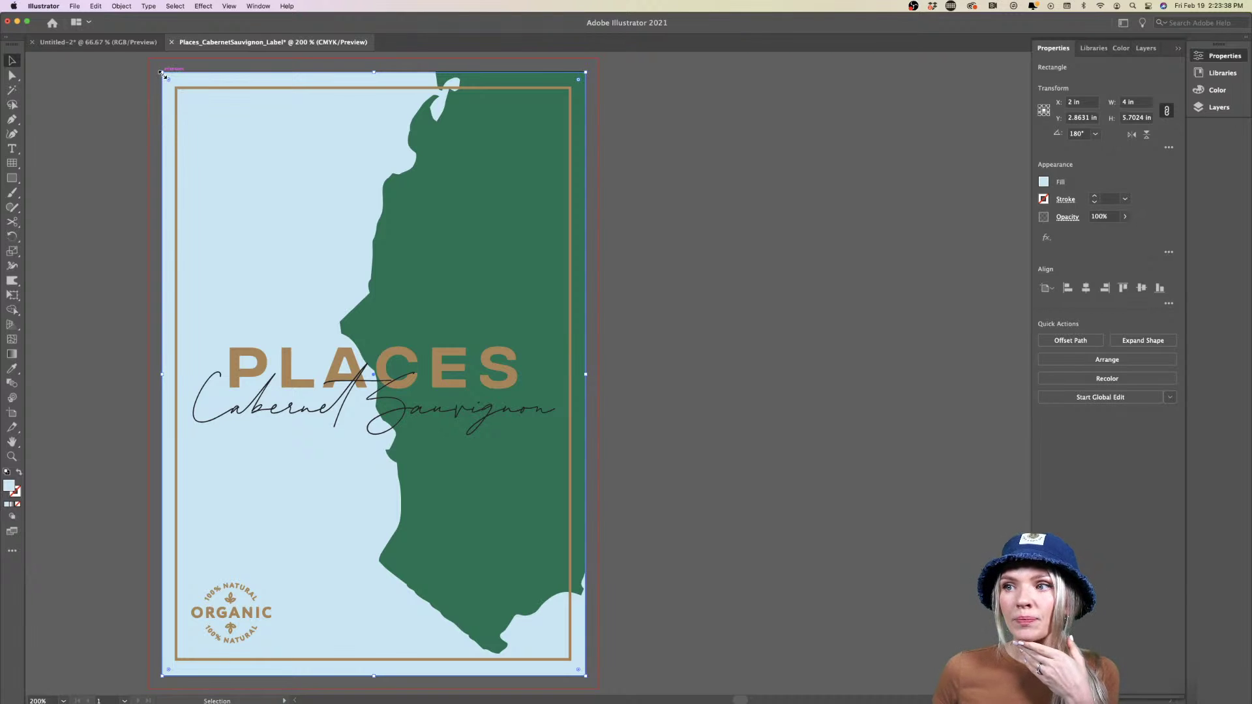
{"action": "left_click_drag", "start_coordinate": [163, 72], "coordinate": [150, 159]}
{"action": "scroll", "coordinate": [159, 173], "scroll_direction": "down", "scroll_amount": 10}
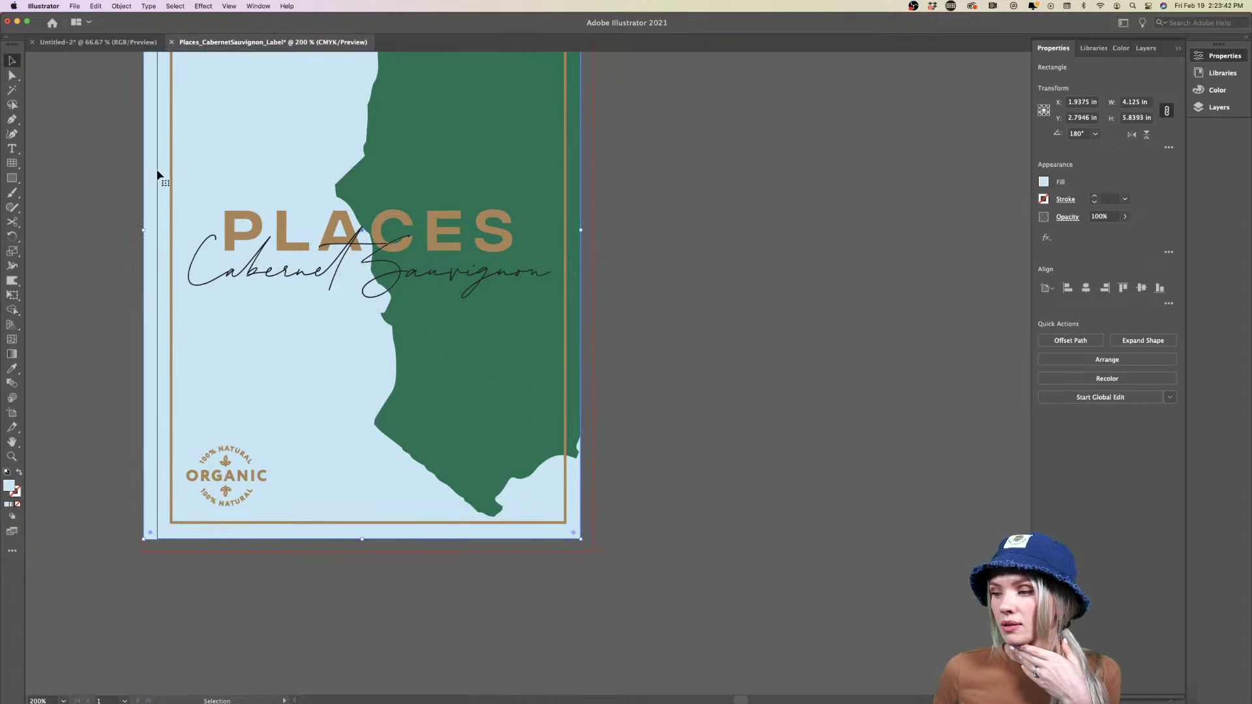
{"action": "left_click_drag", "start_coordinate": [584, 541], "coordinate": [594, 552]}
{"action": "left_click", "coordinate": [655, 488]}
{"action": "scroll", "coordinate": [655, 489], "scroll_direction": "up", "scroll_amount": 5}
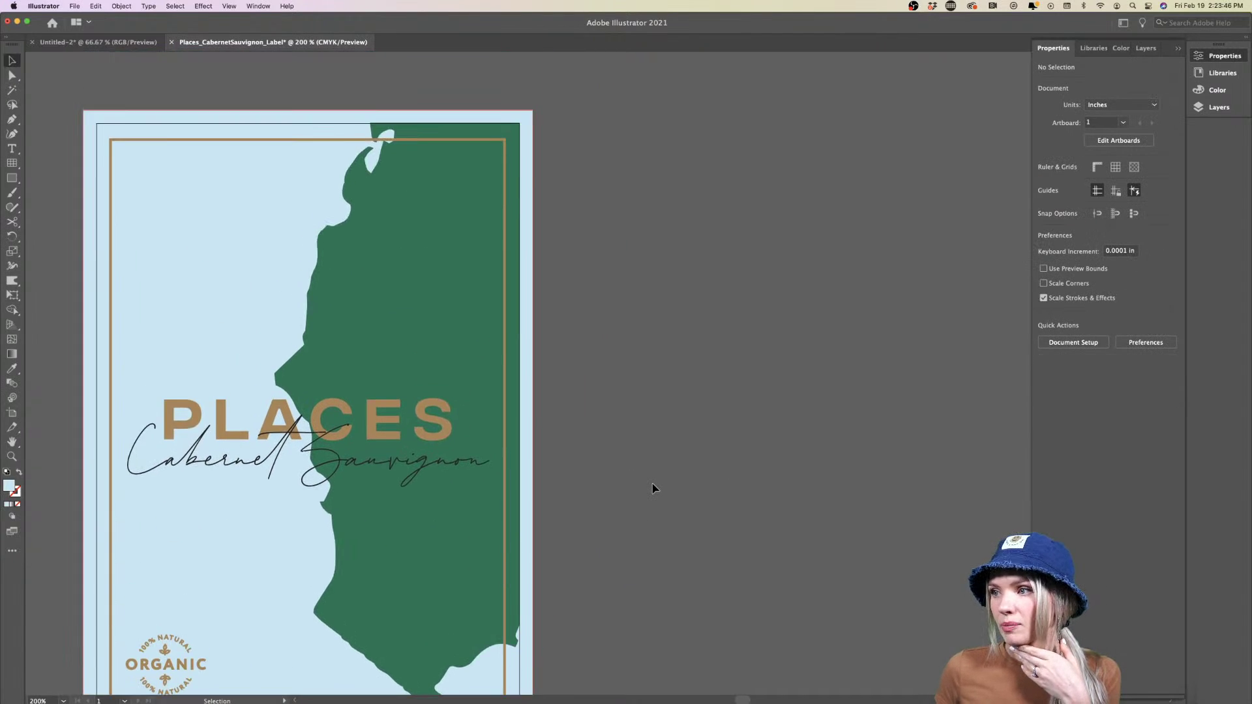
Enlarge the green shape's clipping rectangle toward the top-right bleed and down the label
{"action": "double_click", "coordinate": [435, 243]}
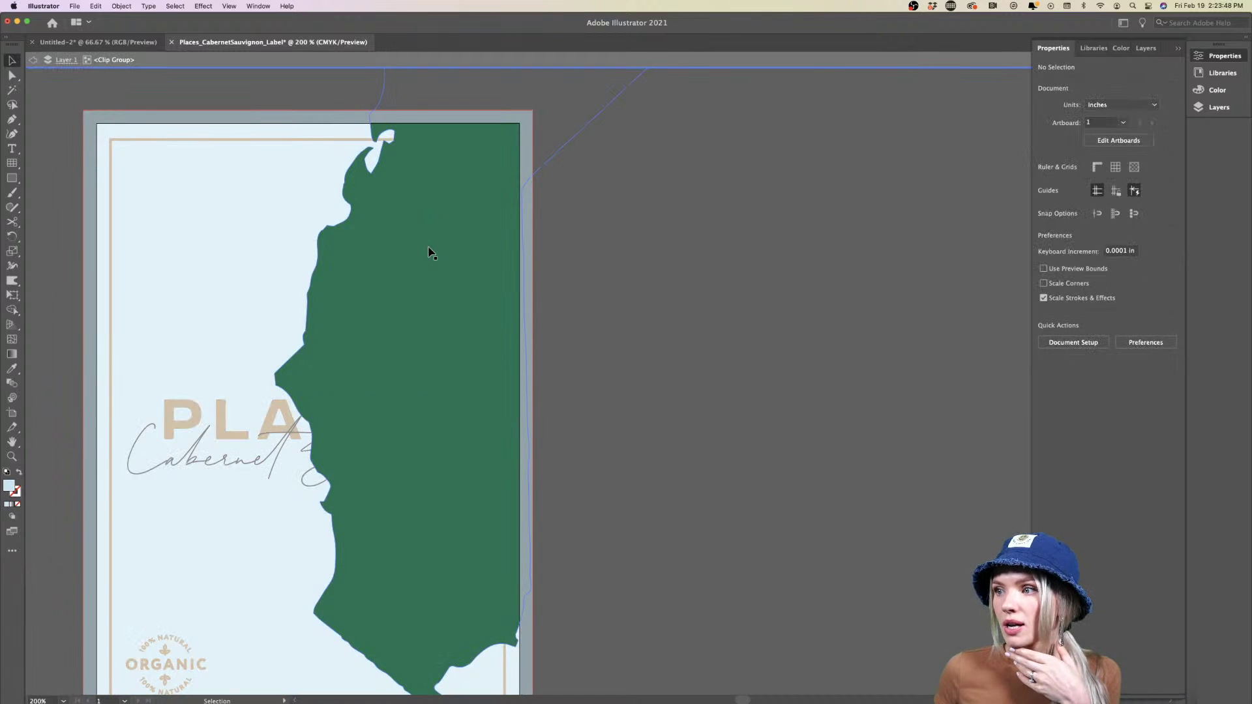
{"action": "left_click", "coordinate": [429, 253]}
{"action": "left_click", "coordinate": [521, 134]}
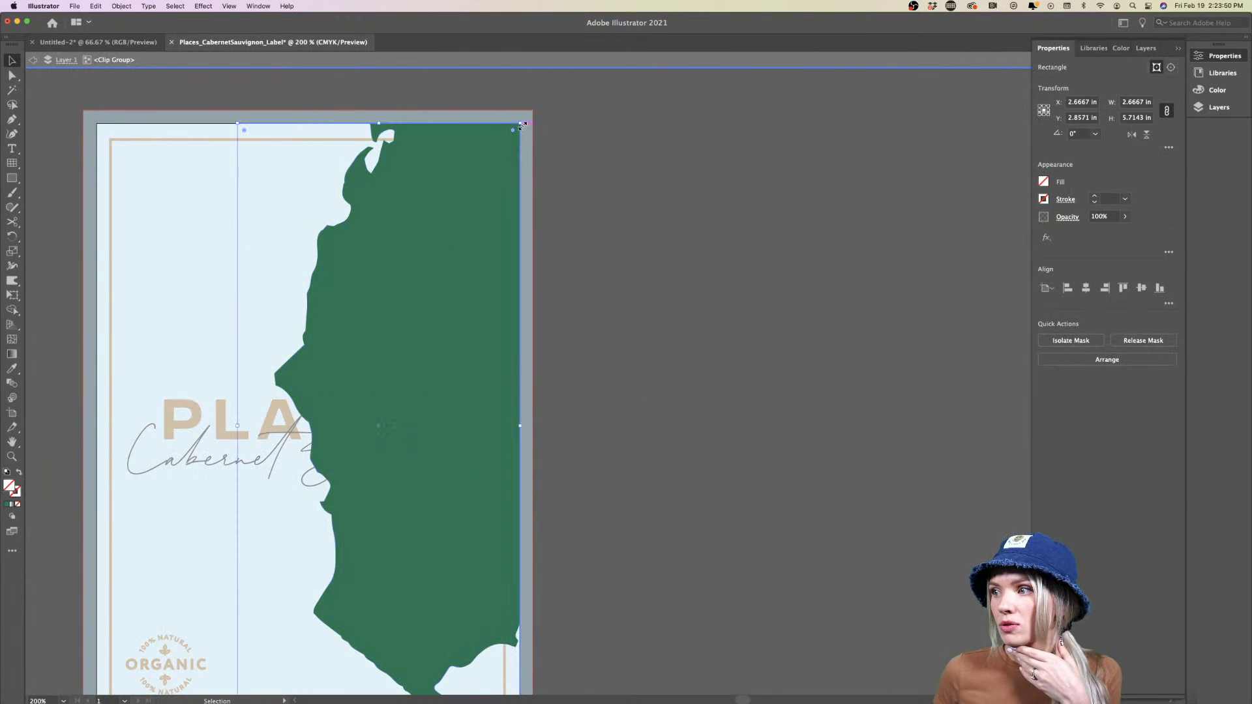
{"action": "left_click_drag", "start_coordinate": [520, 123], "coordinate": [533, 111]}
{"action": "scroll", "coordinate": [536, 111], "scroll_direction": "down", "scroll_amount": 3}
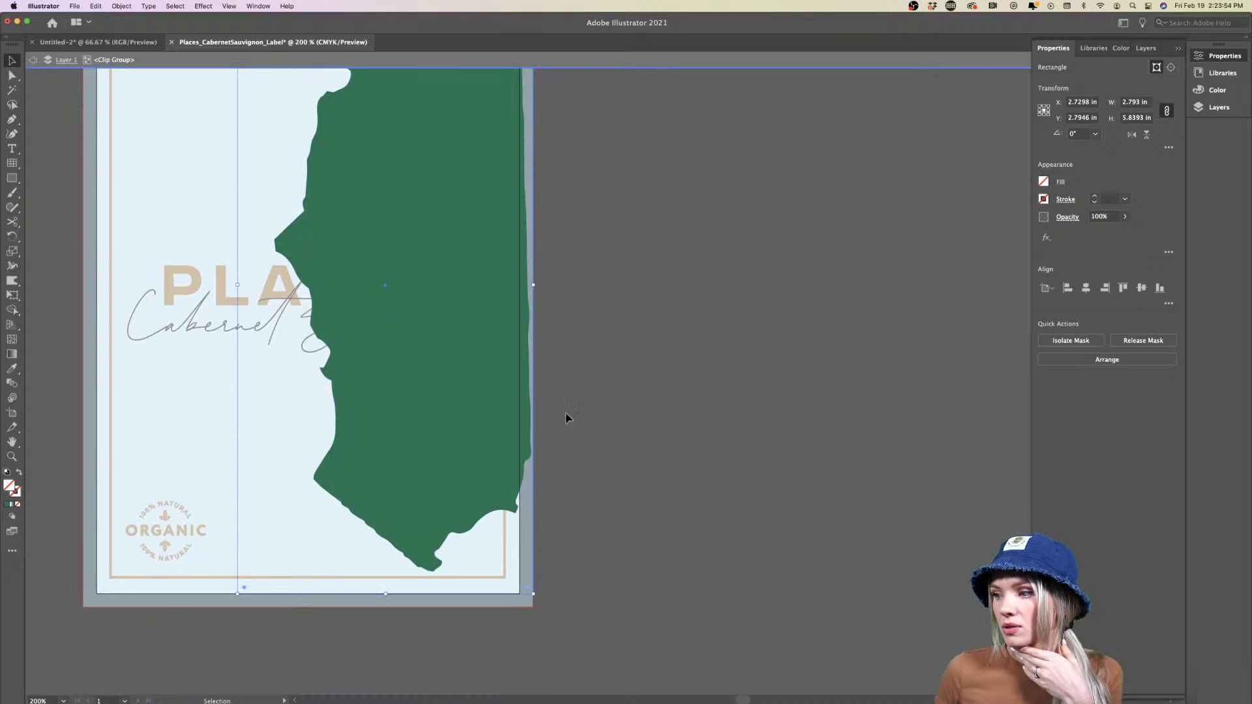
{"action": "left_click_drag", "start_coordinate": [388, 594], "coordinate": [389, 607]}
{"action": "double_click", "coordinate": [697, 530]}
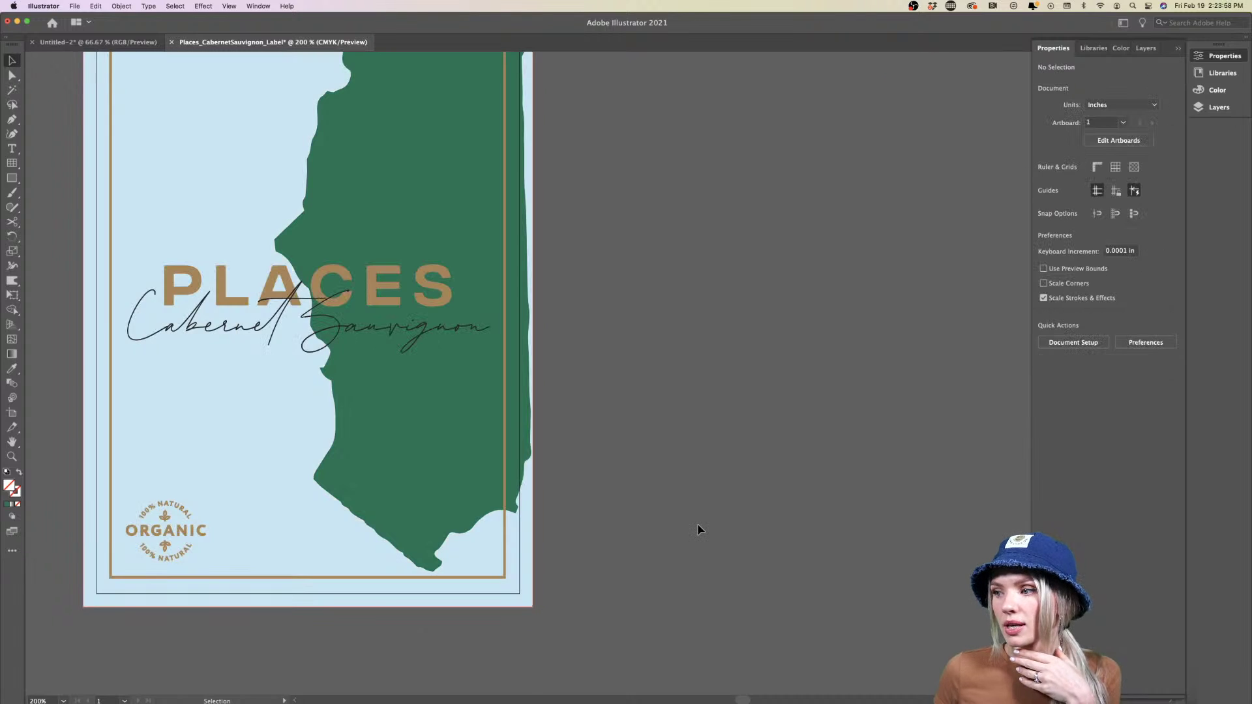
{"action": "scroll", "coordinate": [697, 530], "scroll_direction": "up", "scroll_amount": 2}
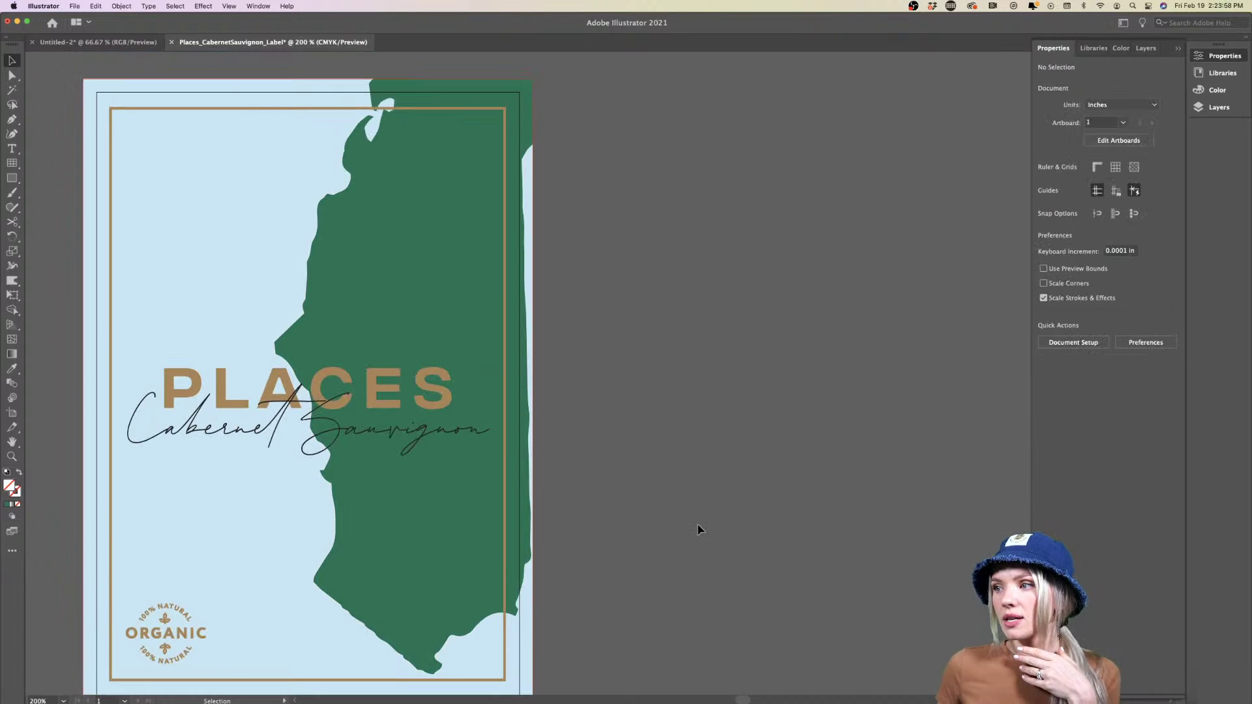
Shift the green map shape right so it sits flush against the label's right edge
{"action": "double_click", "coordinate": [425, 242]}
{"action": "left_click_drag", "start_coordinate": [425, 246], "coordinate": [435, 245]}
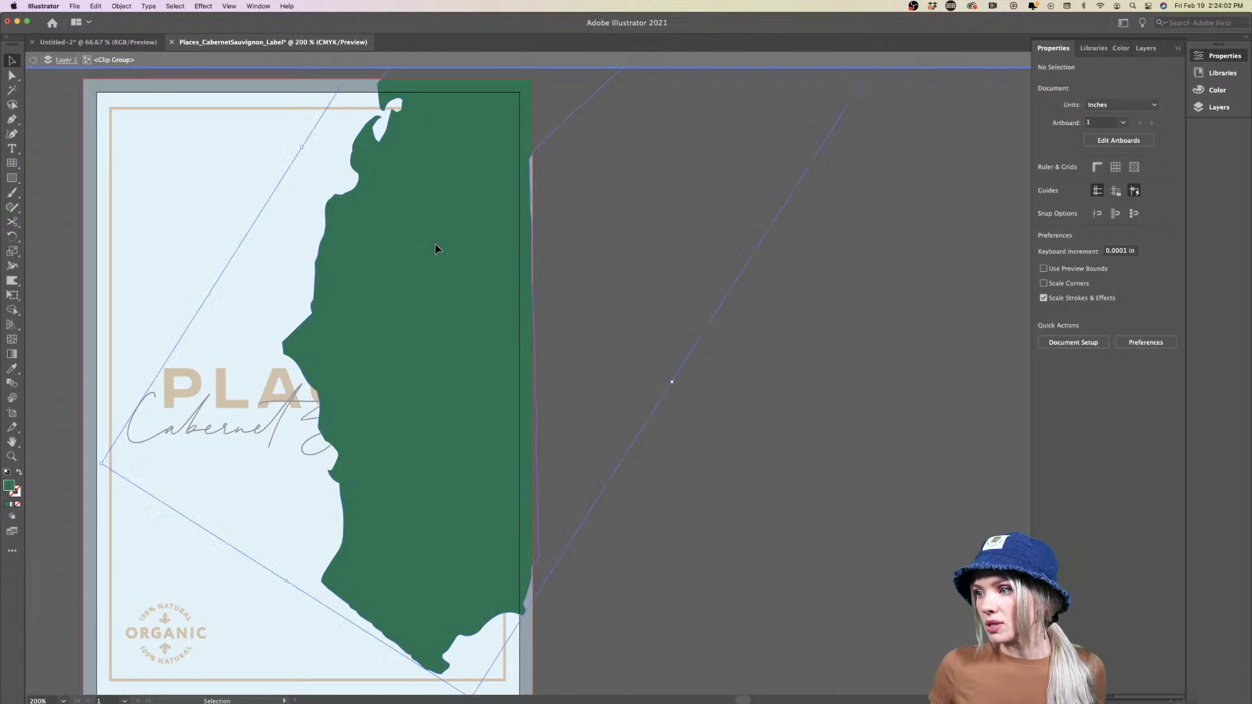
{"action": "double_click", "coordinate": [656, 418]}
{"action": "key", "text": "super+minus"}
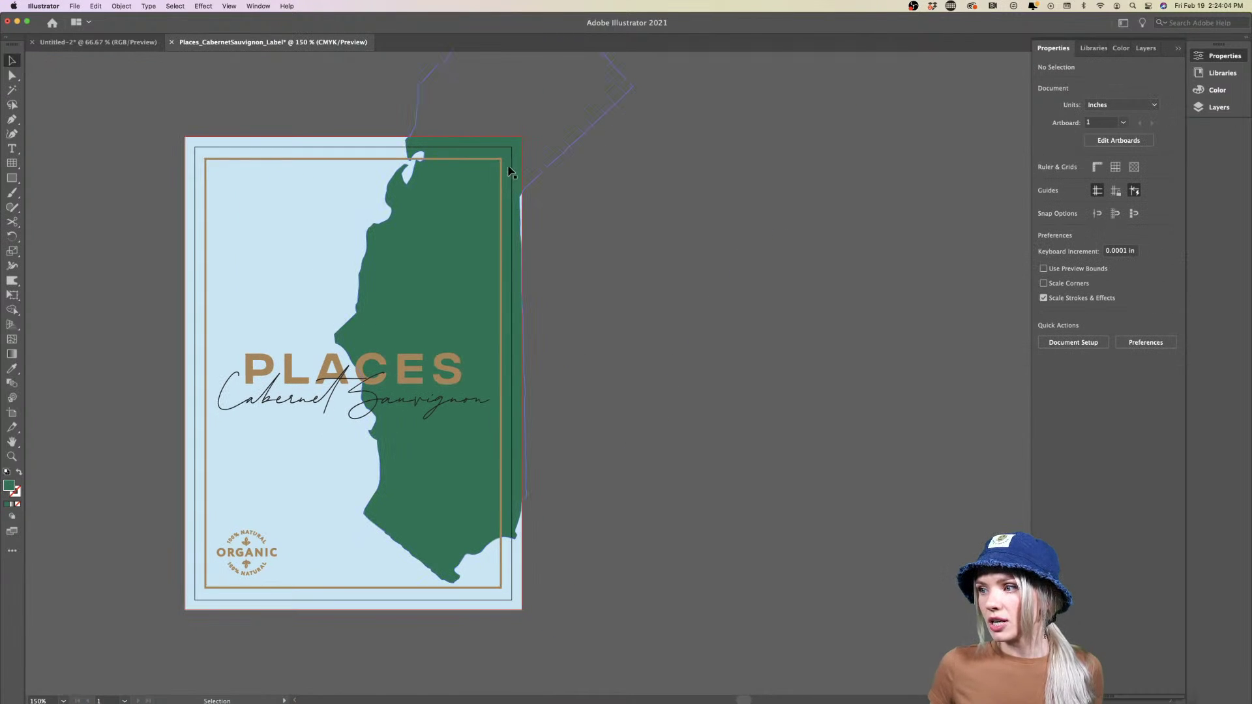
{"action": "double_click", "coordinate": [443, 277]}
{"action": "left_click", "coordinate": [490, 276]}
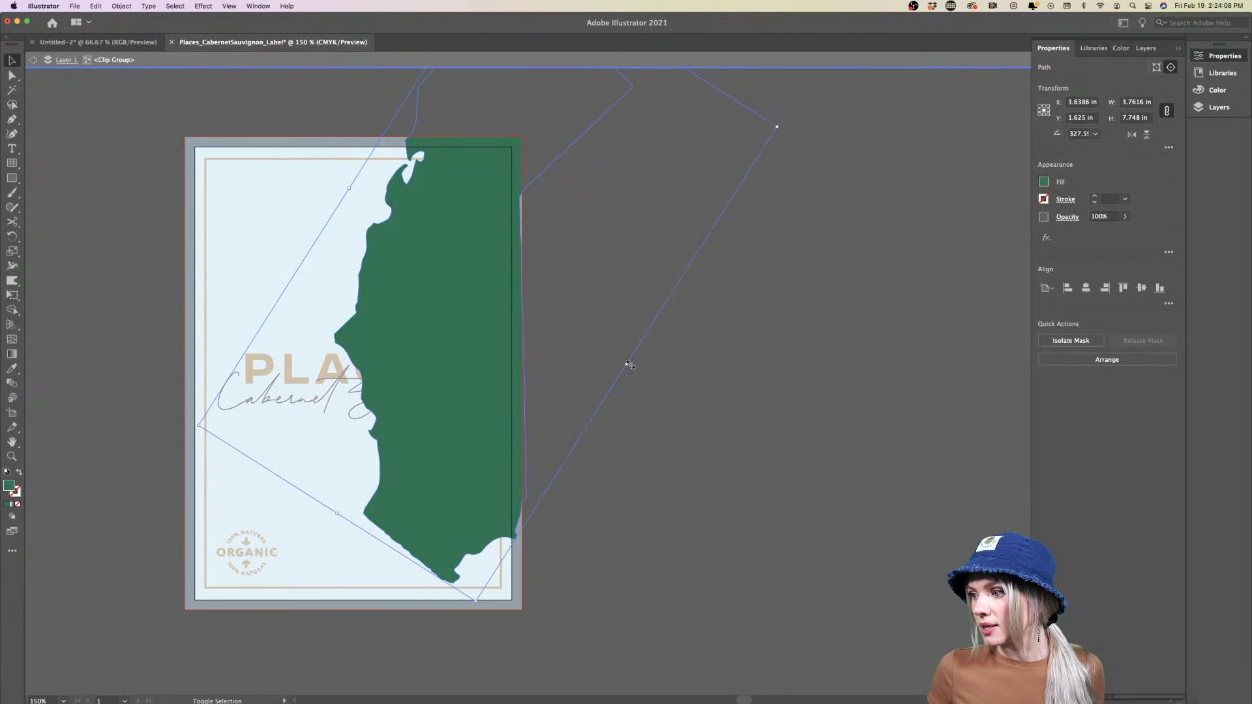
{"action": "mouse_move", "coordinate": [628, 363]}
{"action": "left_mouse_down"}
{"action": "mouse_move", "coordinate": [671, 363]}
{"action": "mouse_move", "coordinate": [636, 370]}
{"action": "left_mouse_up"}
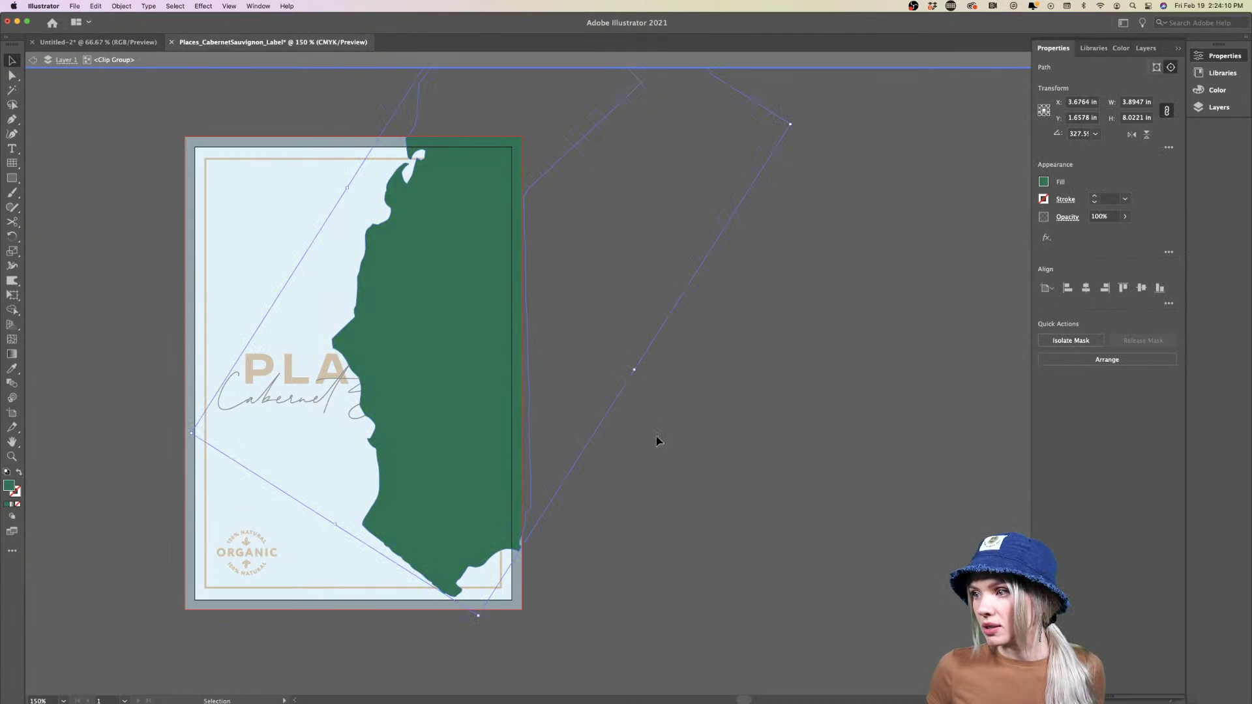
{"action": "double_click", "coordinate": [676, 447]}
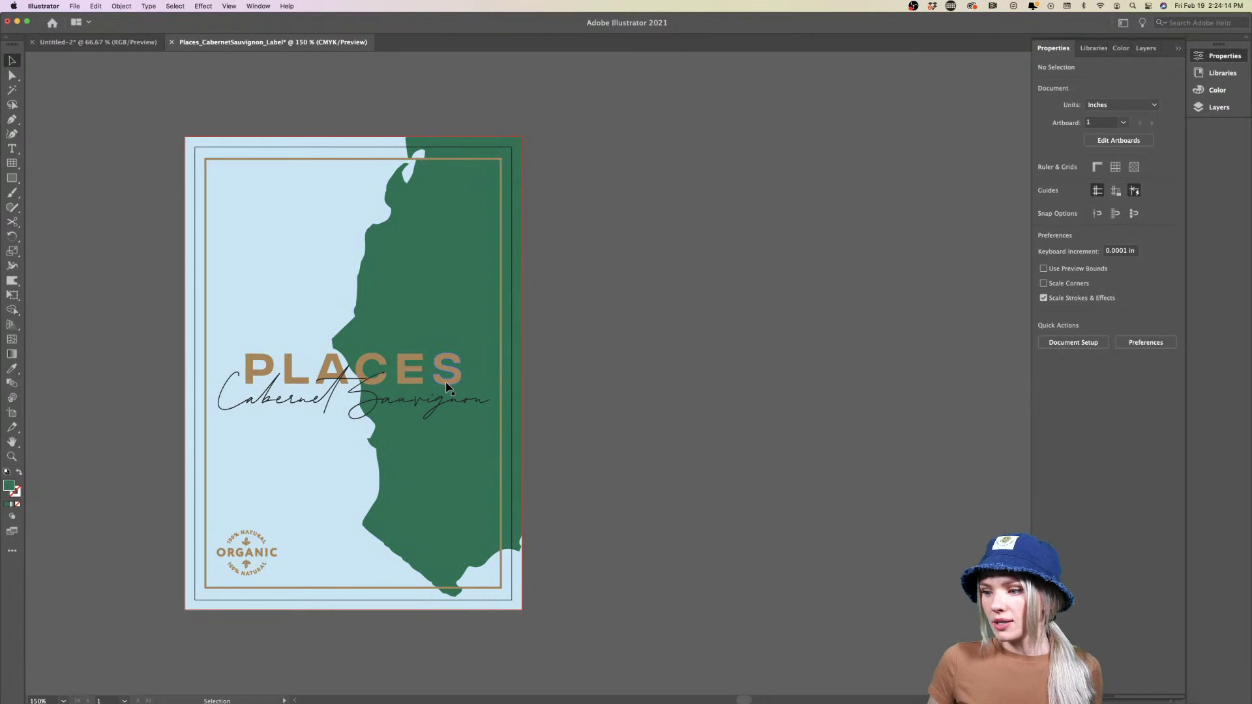
Zoom the label to 150%, check the PLACES title and frame, then show the Layers panel
{"action": "scroll", "coordinate": [486, 142], "scroll_direction": "up", "scroll_amount": 2}
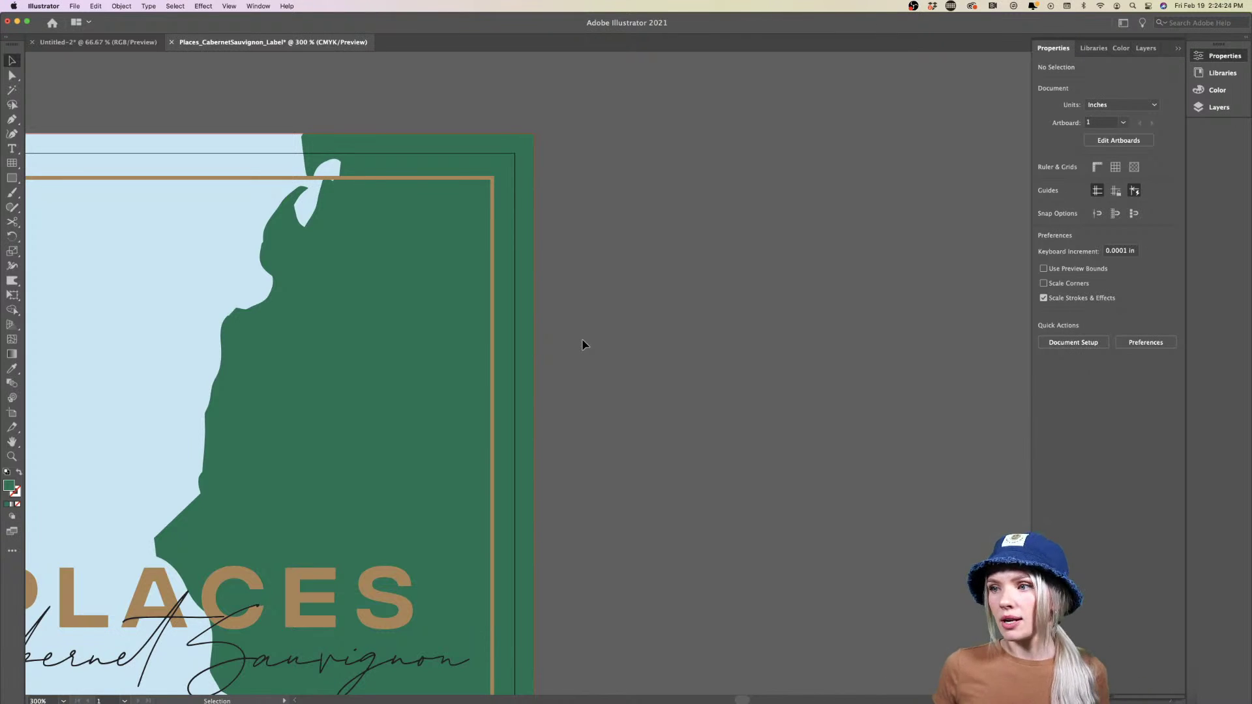
{"action": "key", "text": "super+1"}
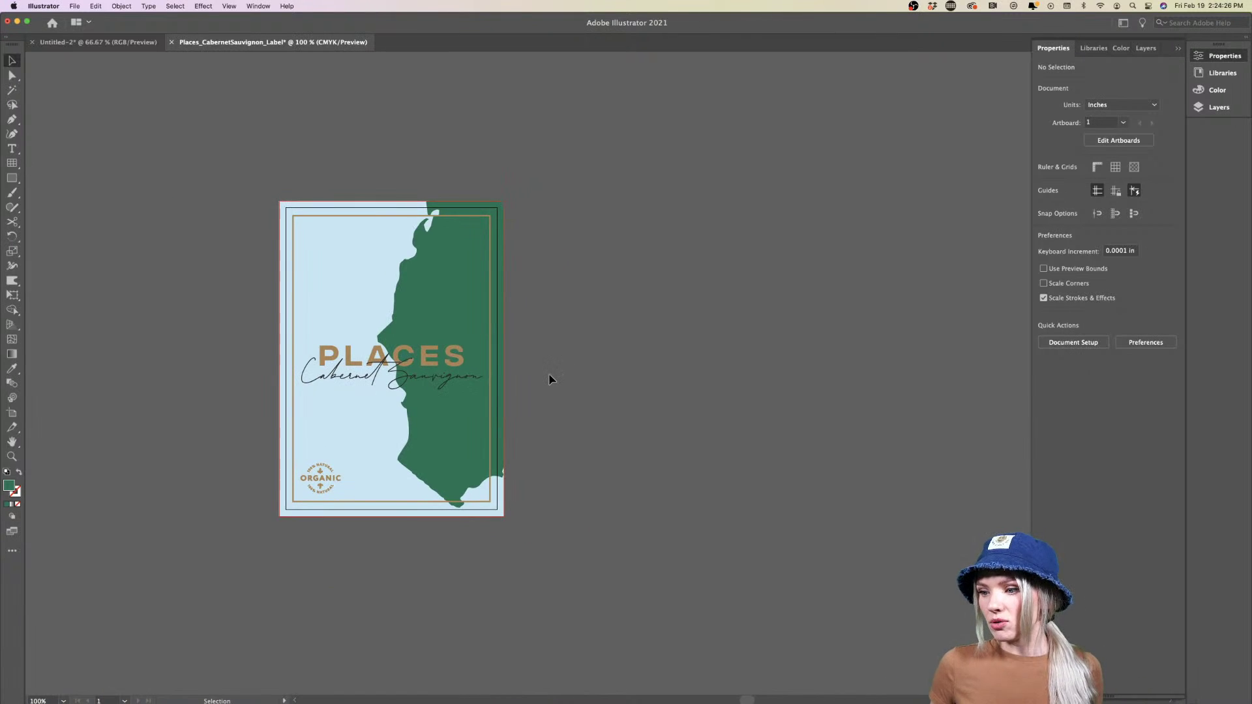
{"action": "key", "text": "super+equal"}
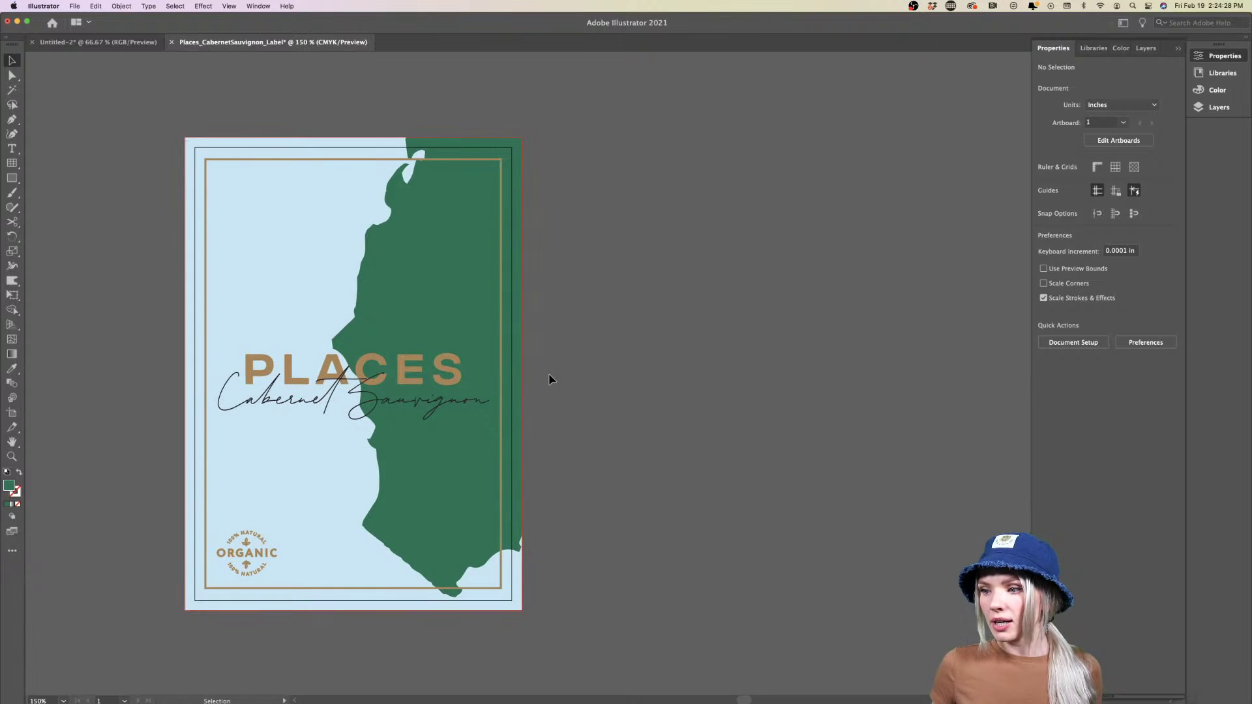
{"action": "left_click", "coordinate": [289, 379]}
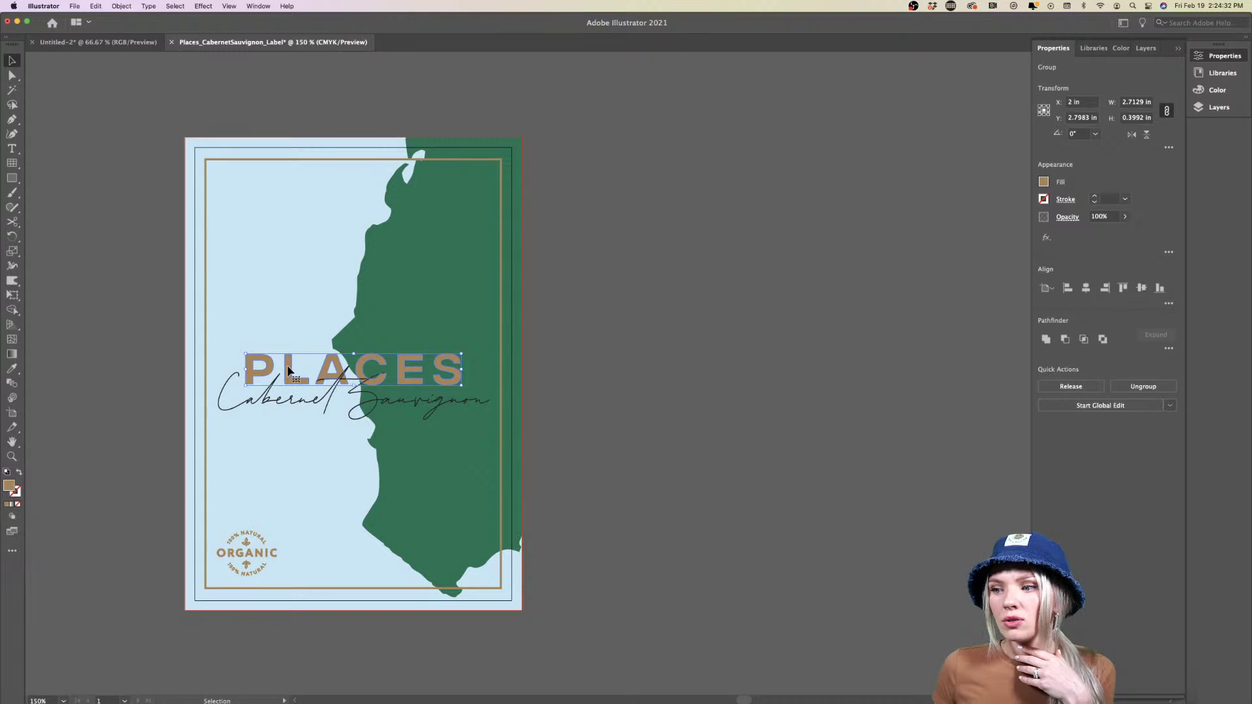
{"action": "left_click", "coordinate": [208, 365]}
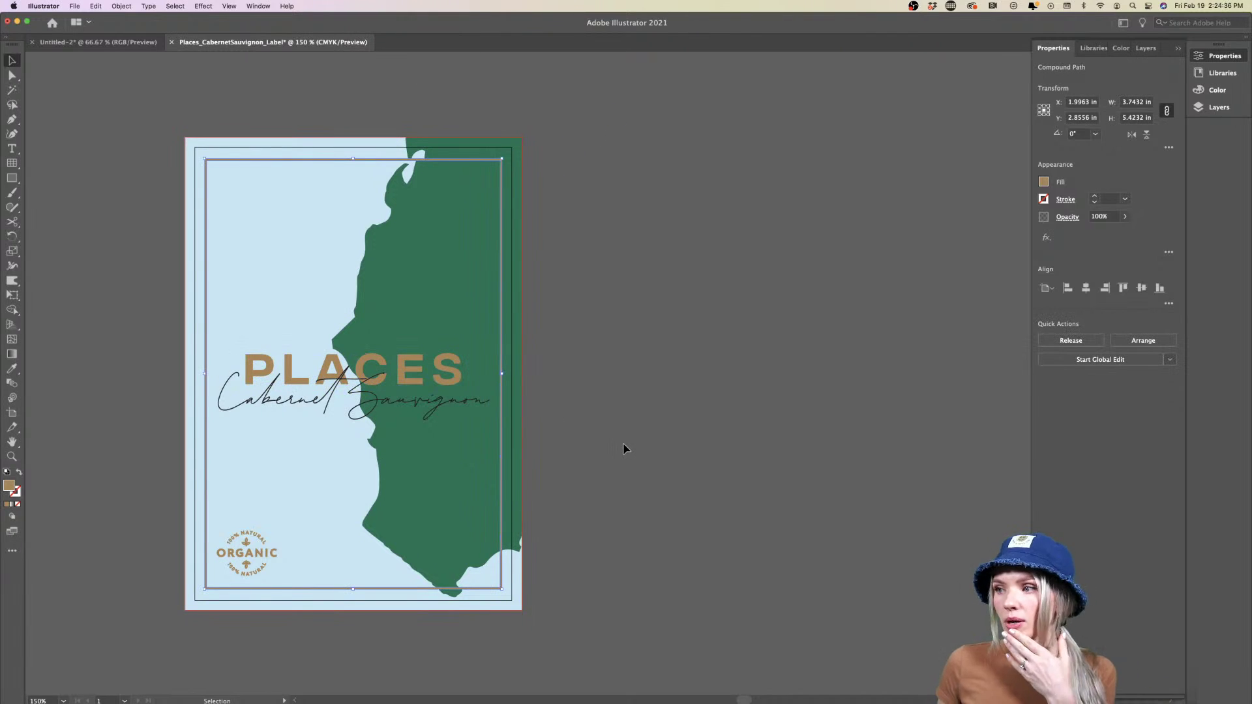
{"action": "left_click", "coordinate": [702, 412]}
{"action": "left_click", "coordinate": [1220, 108]}
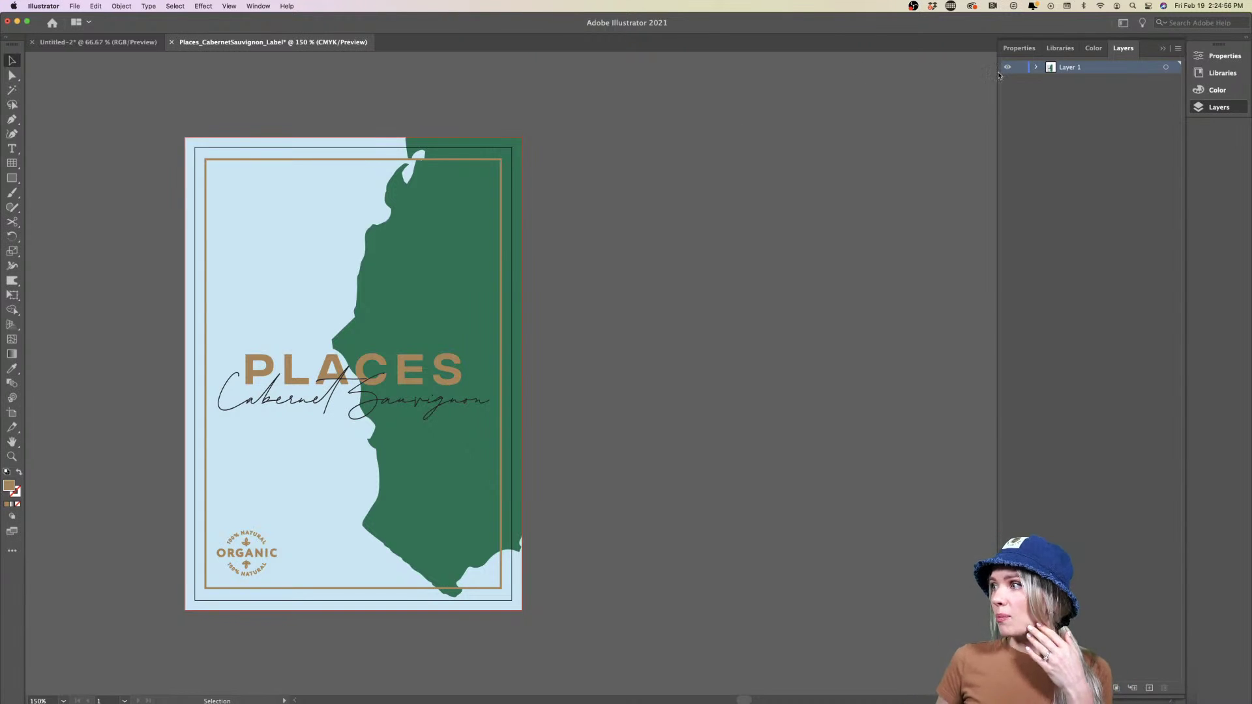
Add a new top layer named Gold Foil
{"action": "left_click", "coordinate": [1085, 370]}
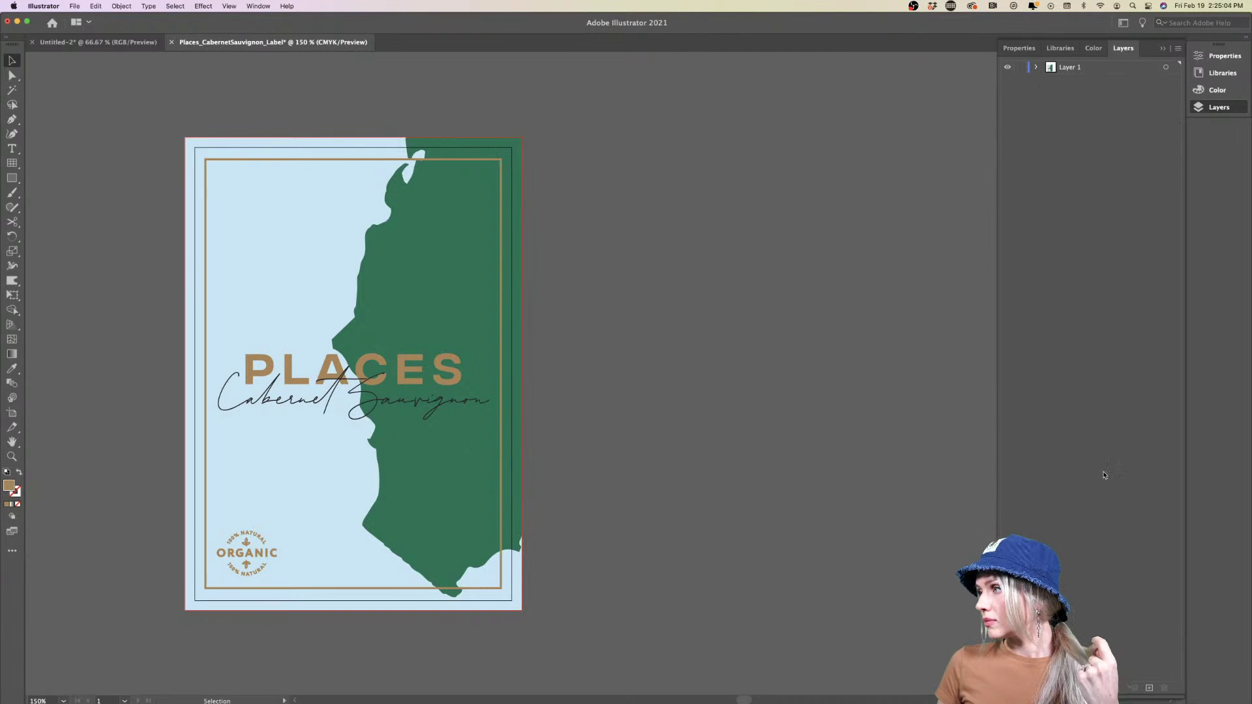
{"action": "left_click", "coordinate": [1149, 687]}
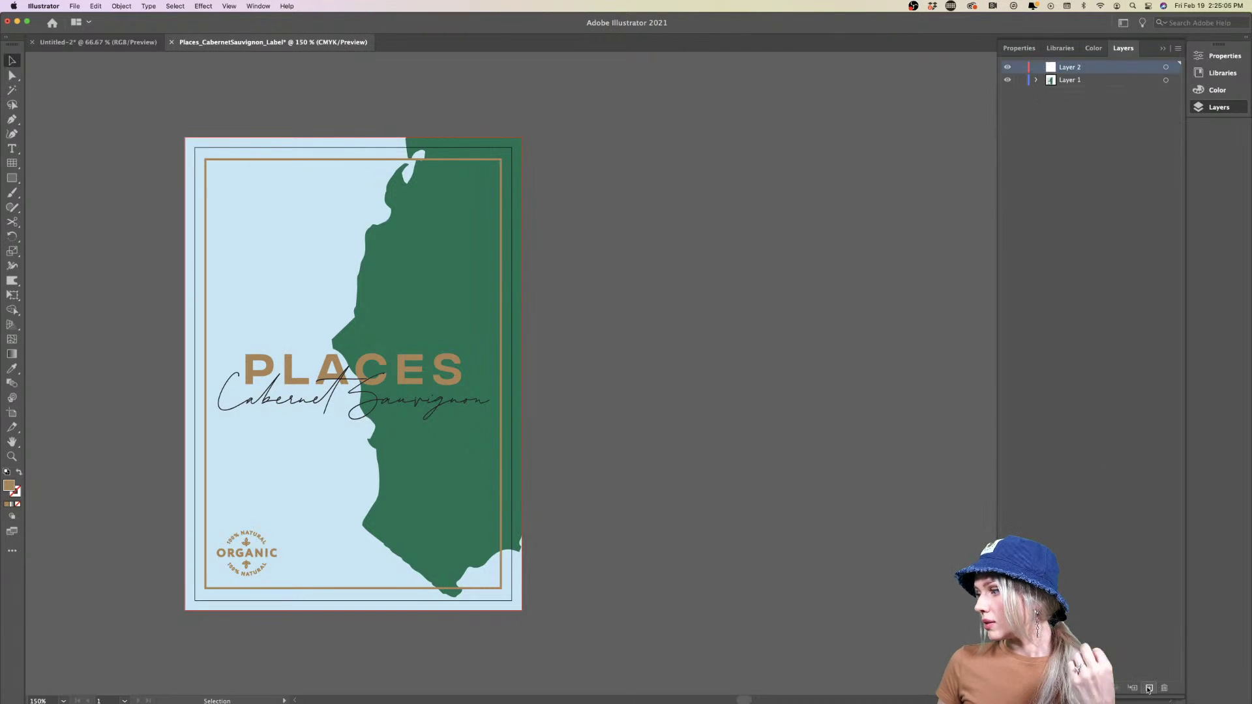
{"action": "double_click", "coordinate": [1067, 68]}
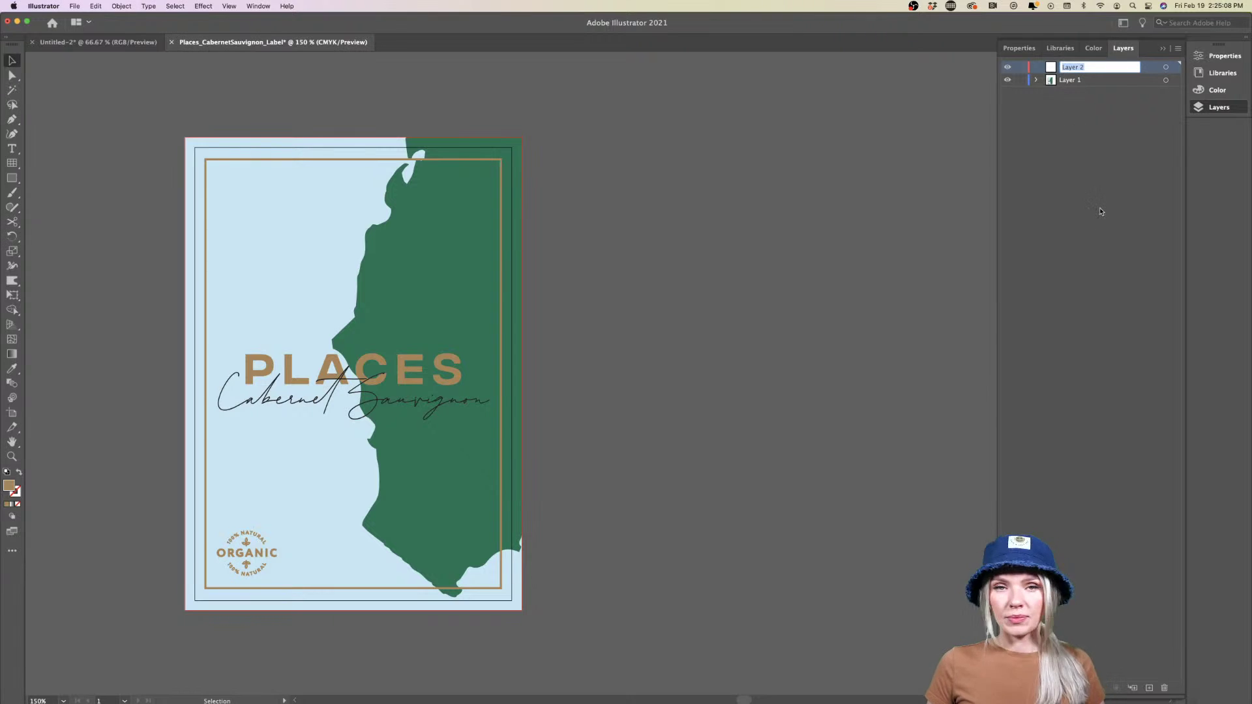
{"action": "type", "text": "Gold Foil"}
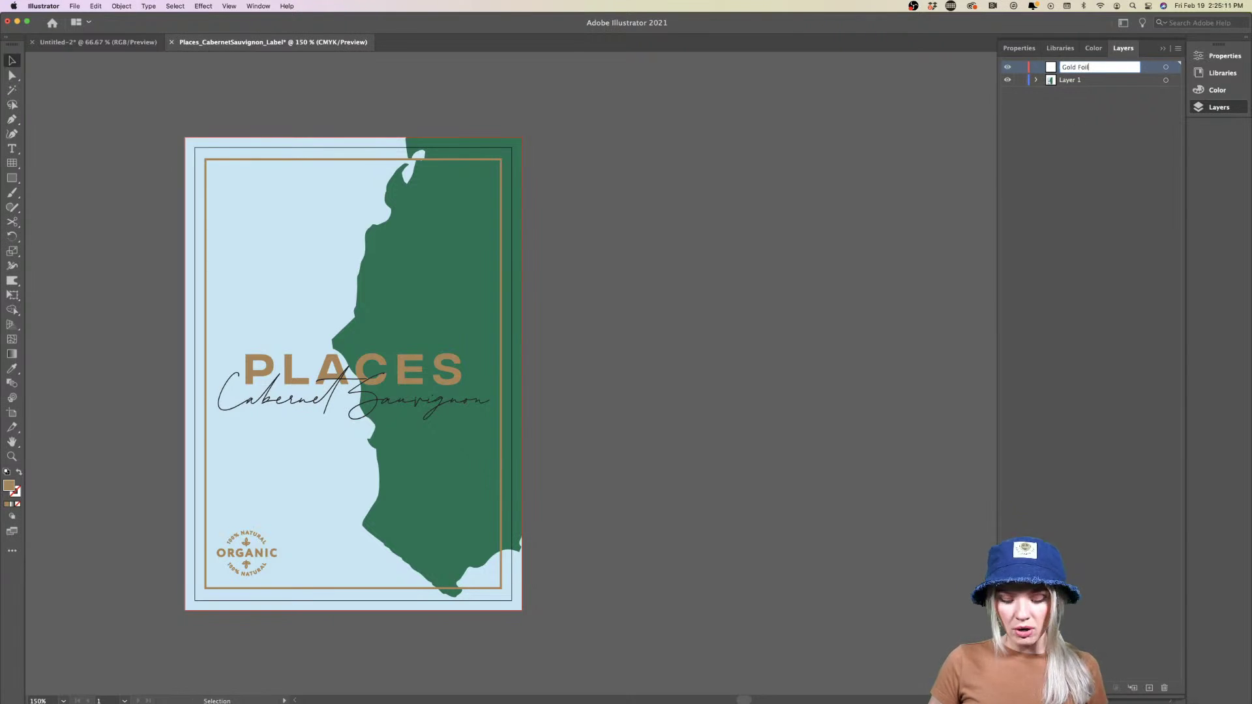
{"action": "key", "text": "Return"}
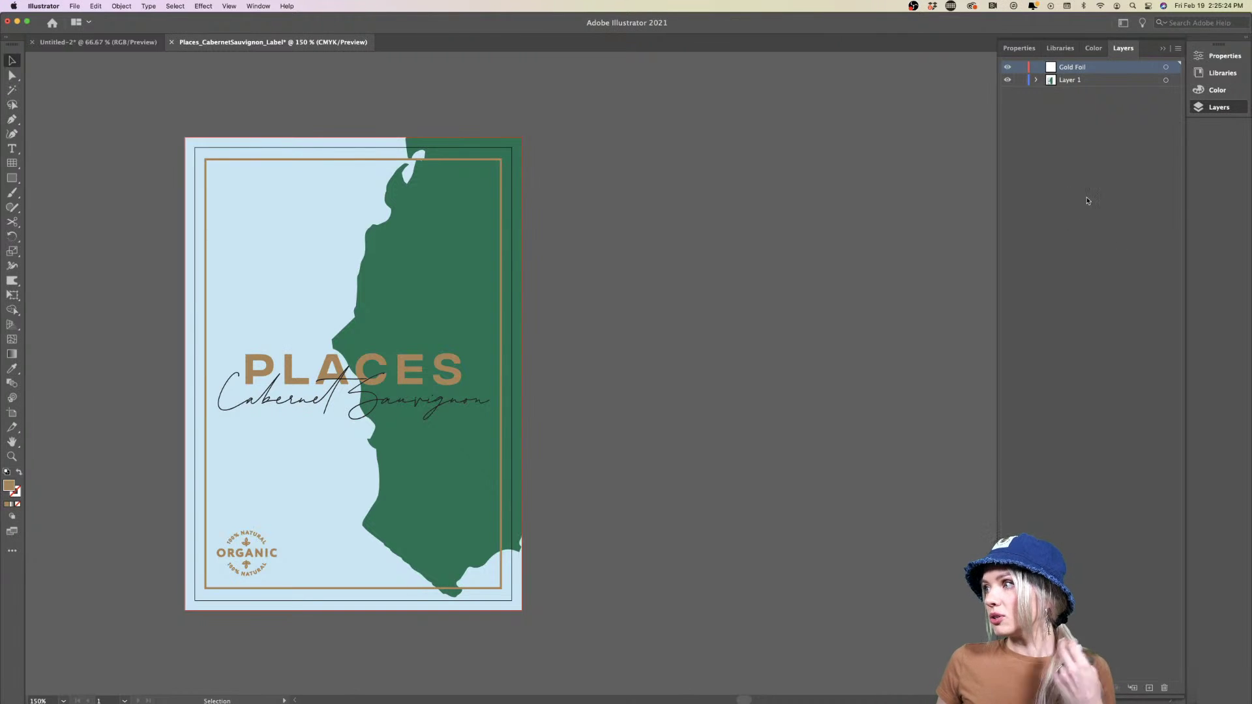
Rename Layer 1 to Artwork
{"action": "left_click", "coordinate": [1081, 79]}
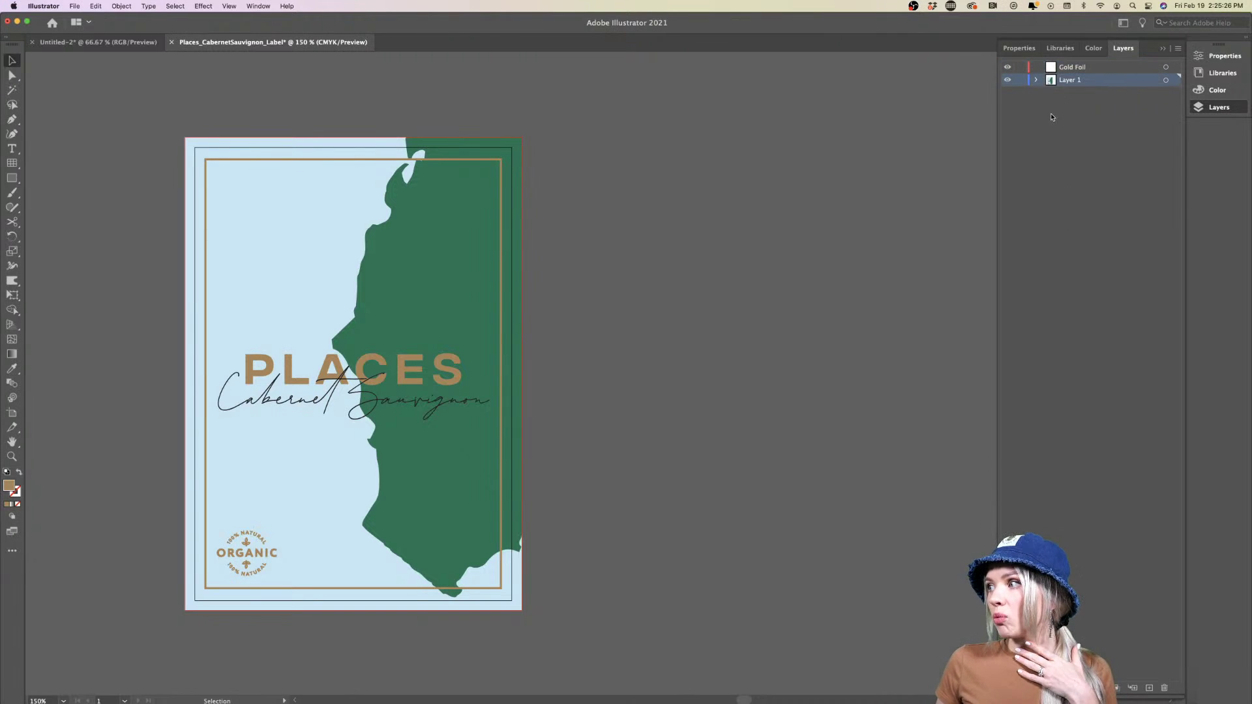
{"action": "double_click", "coordinate": [1078, 80]}
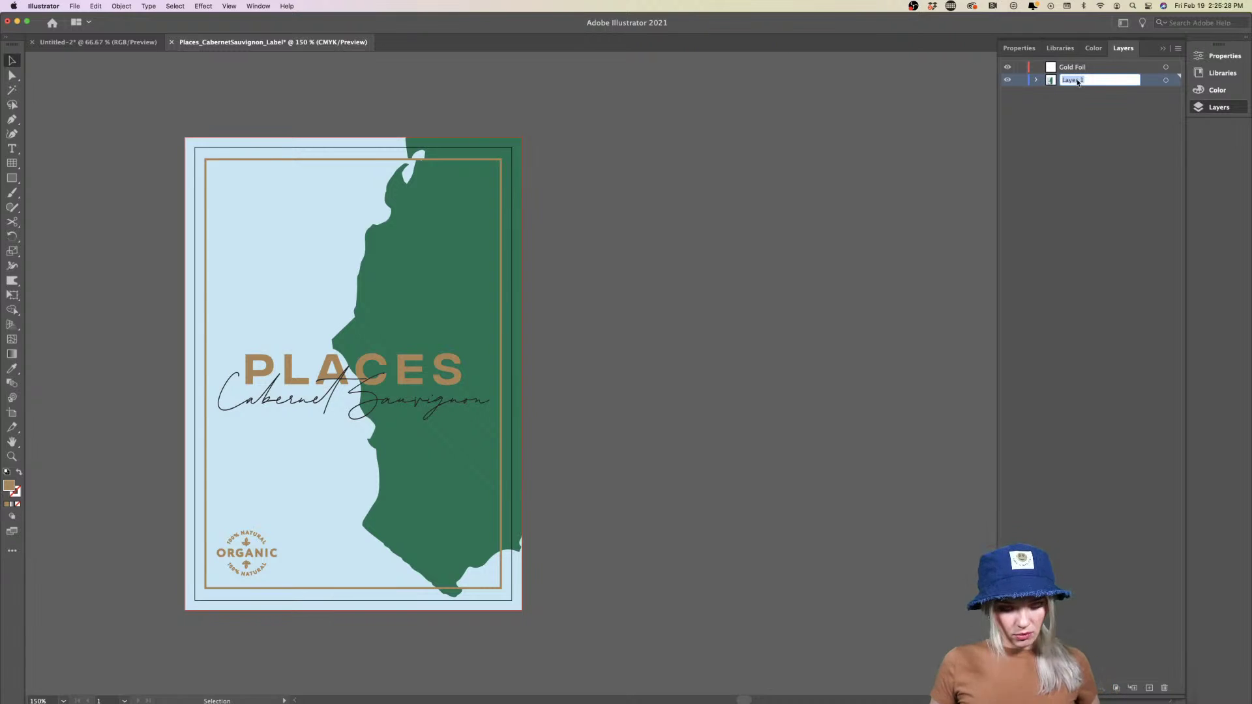
{"action": "type", "text": "Artwork"}
{"action": "key", "text": "Return"}
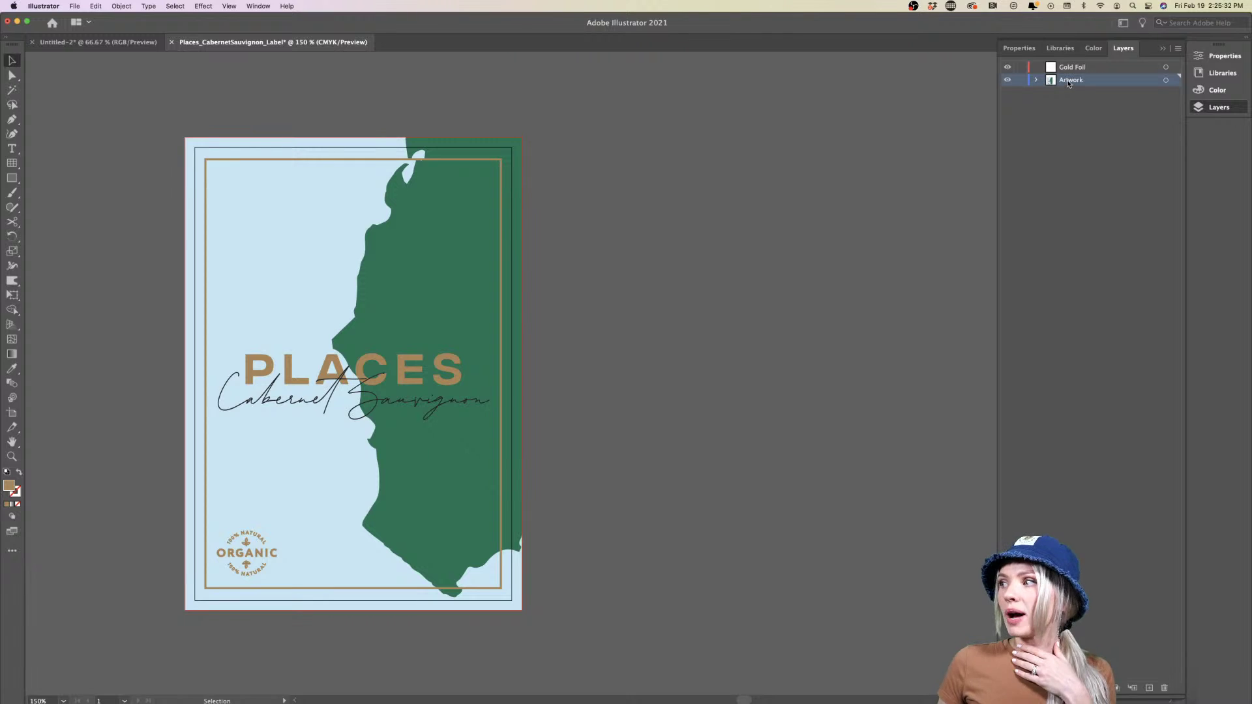
{"action": "left_click", "coordinate": [456, 370]}
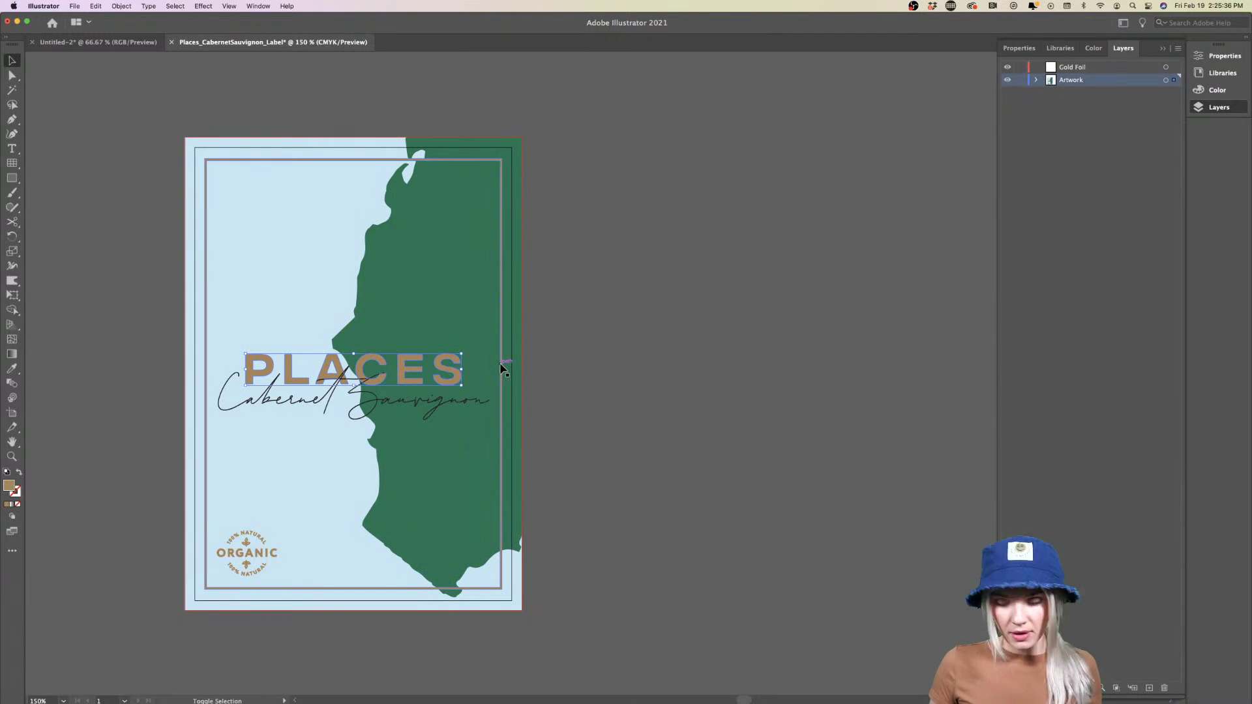
{"action": "left_click", "coordinate": [501, 369]}
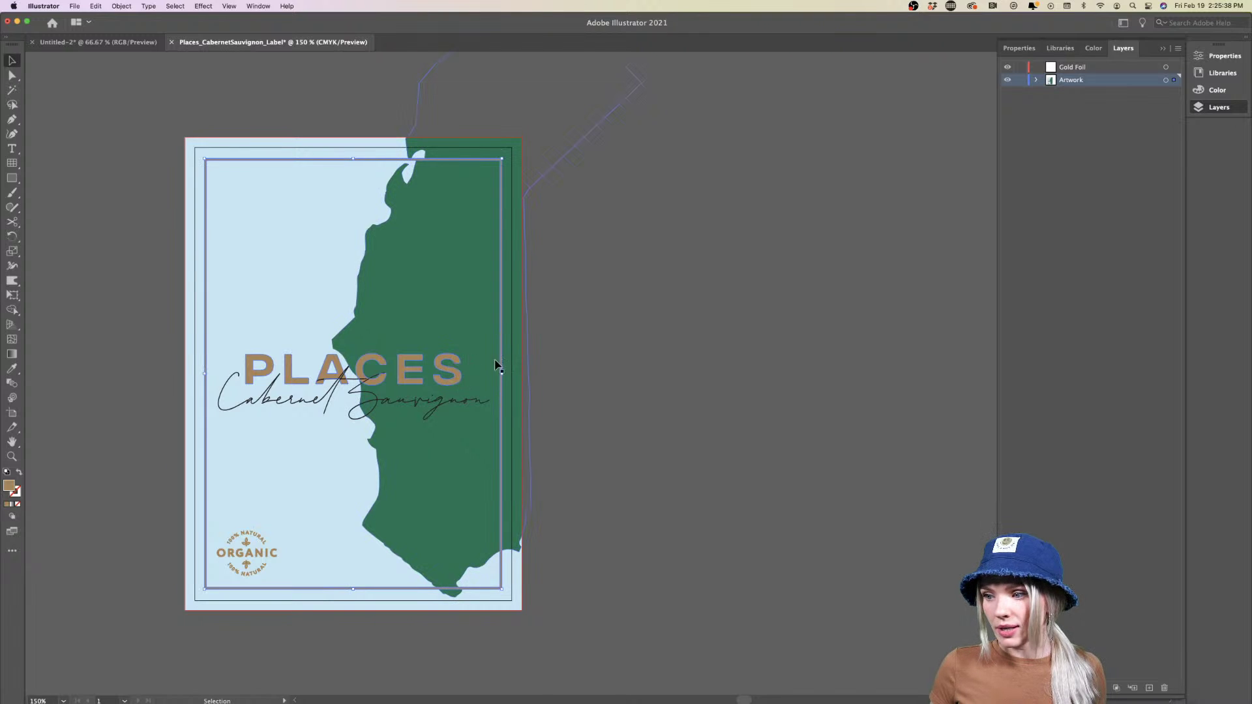
{"action": "left_click", "coordinate": [259, 557], "text": "shift"}
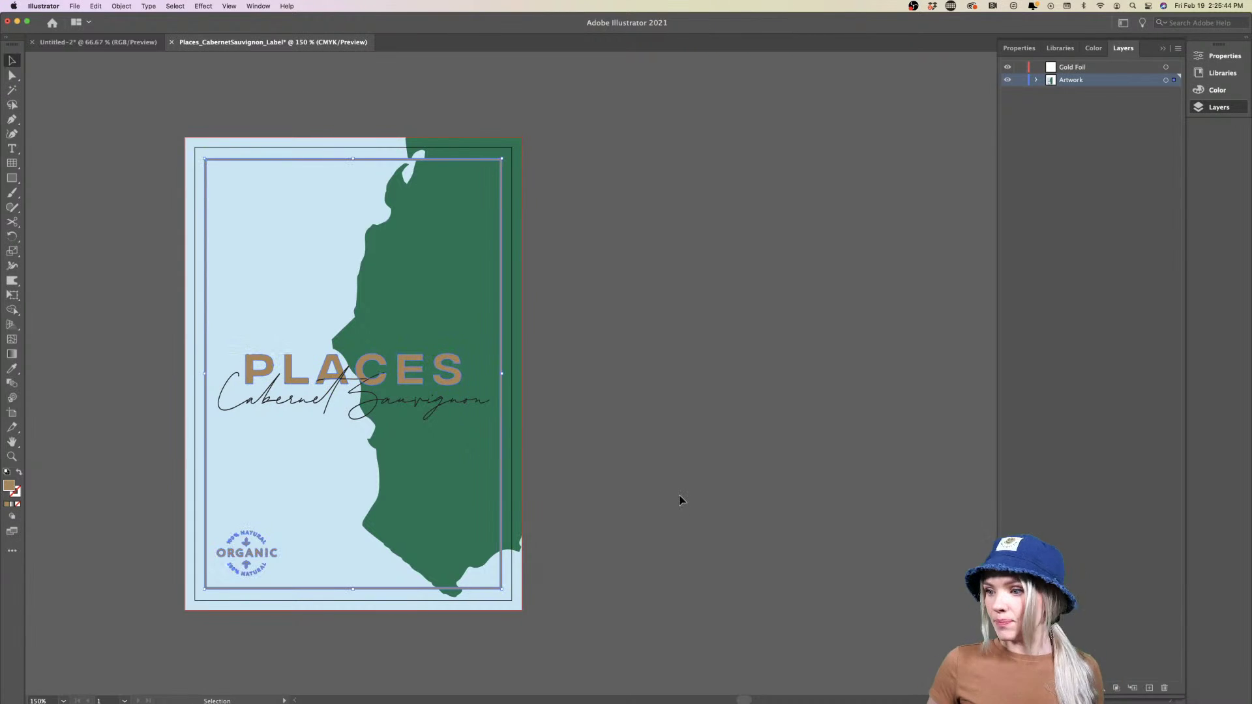
{"action": "left_click", "coordinate": [1069, 68]}
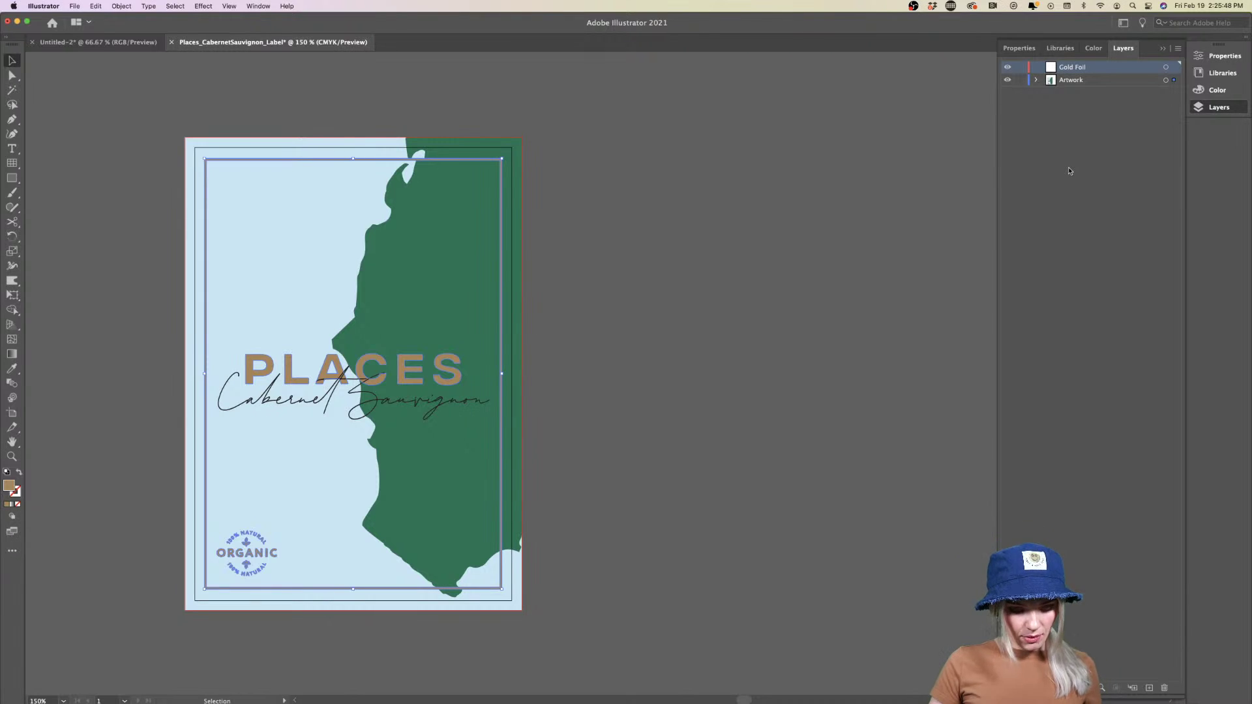
{"action": "key", "text": "cmd+v"}
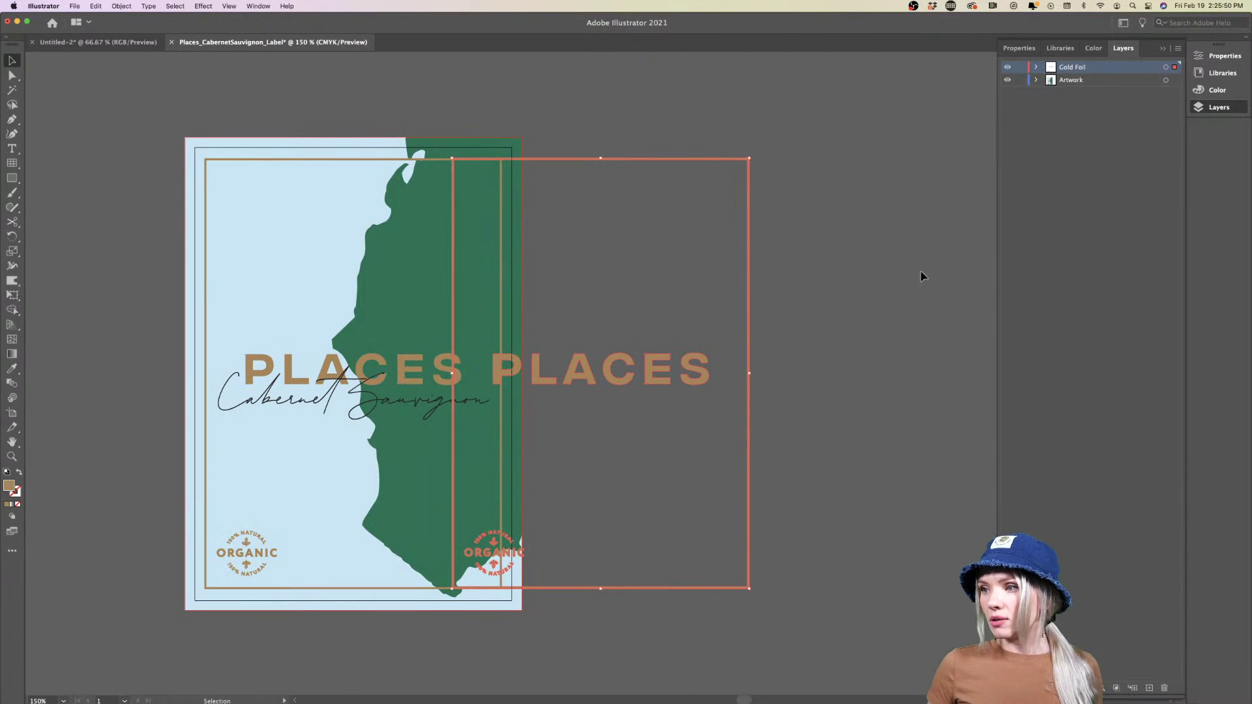
{"action": "key", "text": "super+z"}
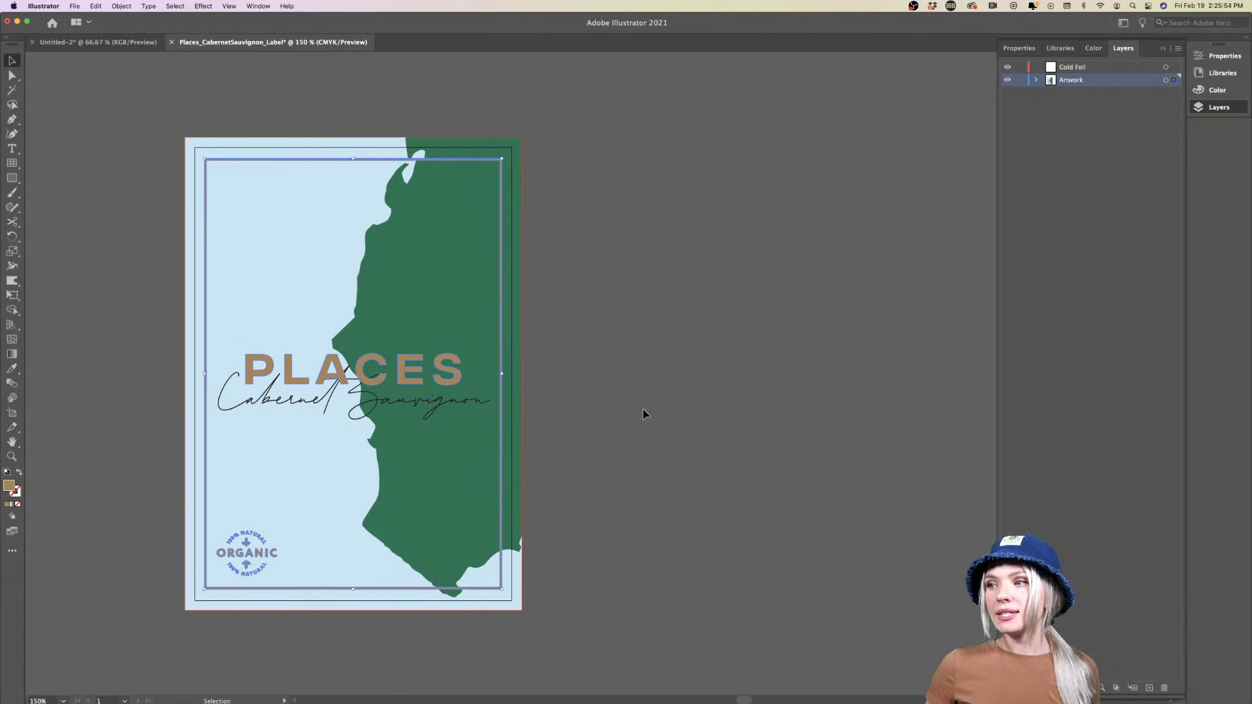
Change the gold elements' fill to a bright pink in the Color Picker
{"action": "double_click", "coordinate": [9, 486]}
{"action": "left_click", "coordinate": [640, 300]}
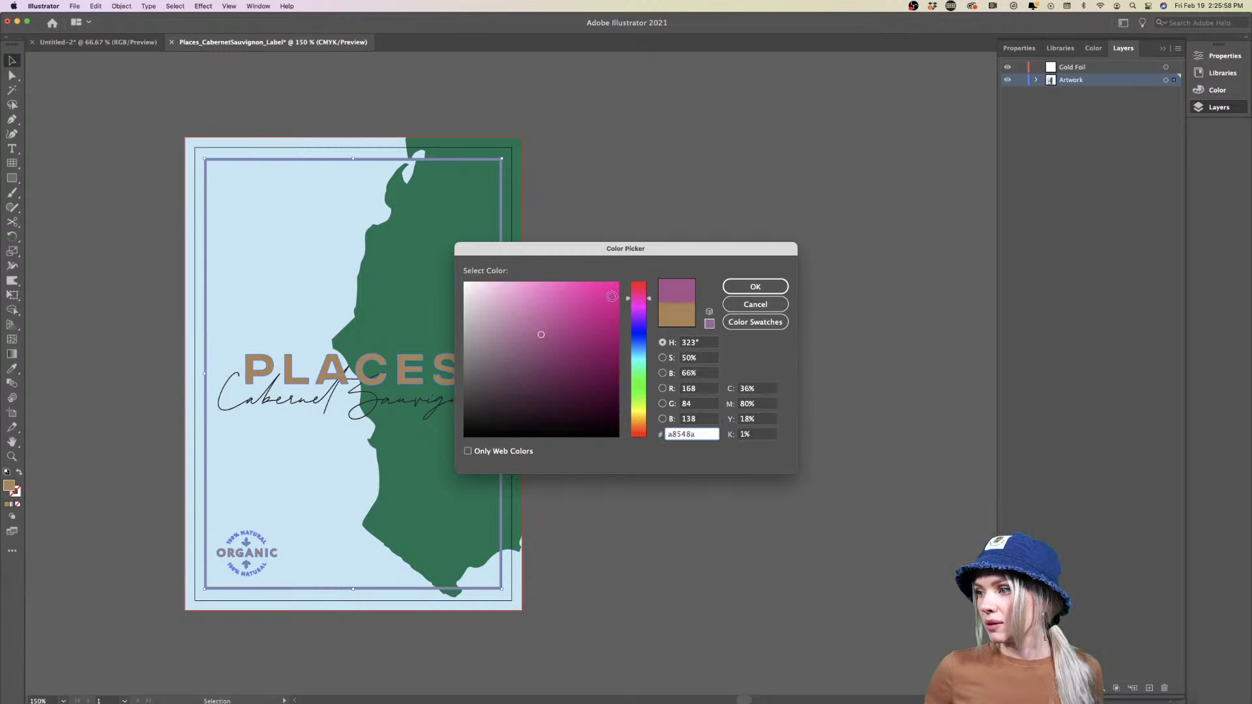
{"action": "left_click", "coordinate": [610, 297]}
{"action": "left_click", "coordinate": [730, 288]}
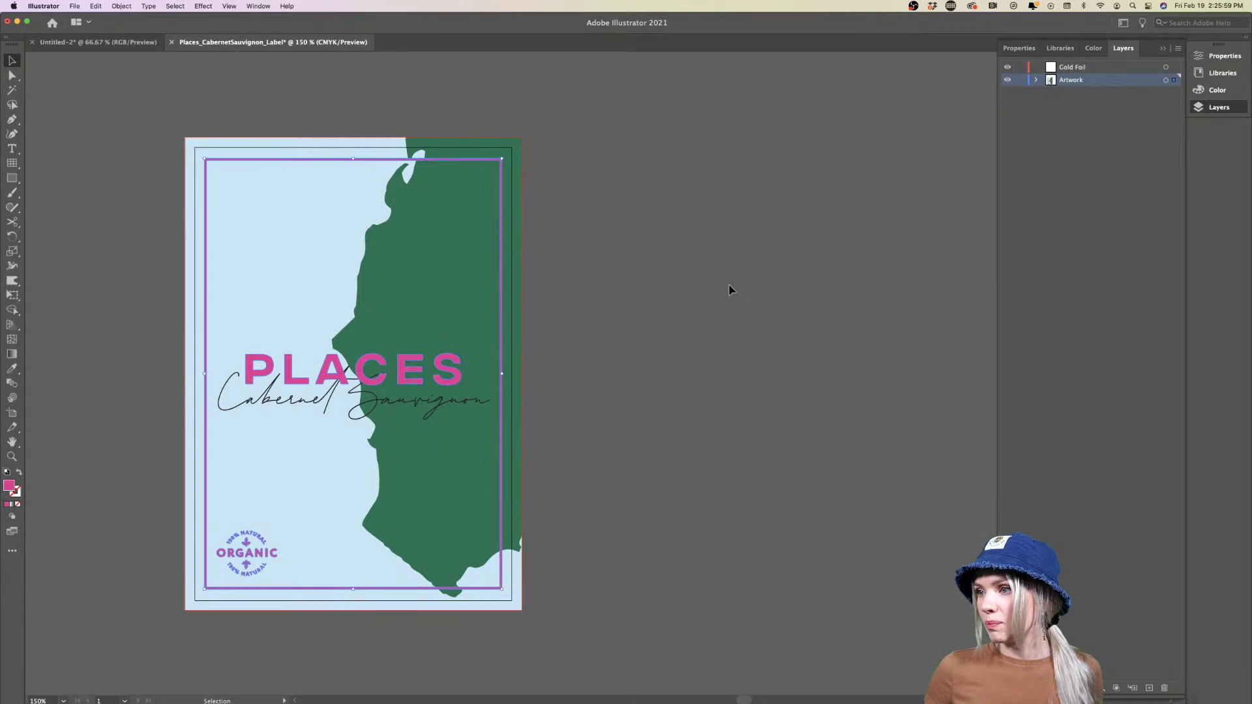
{"action": "left_click", "coordinate": [620, 394]}
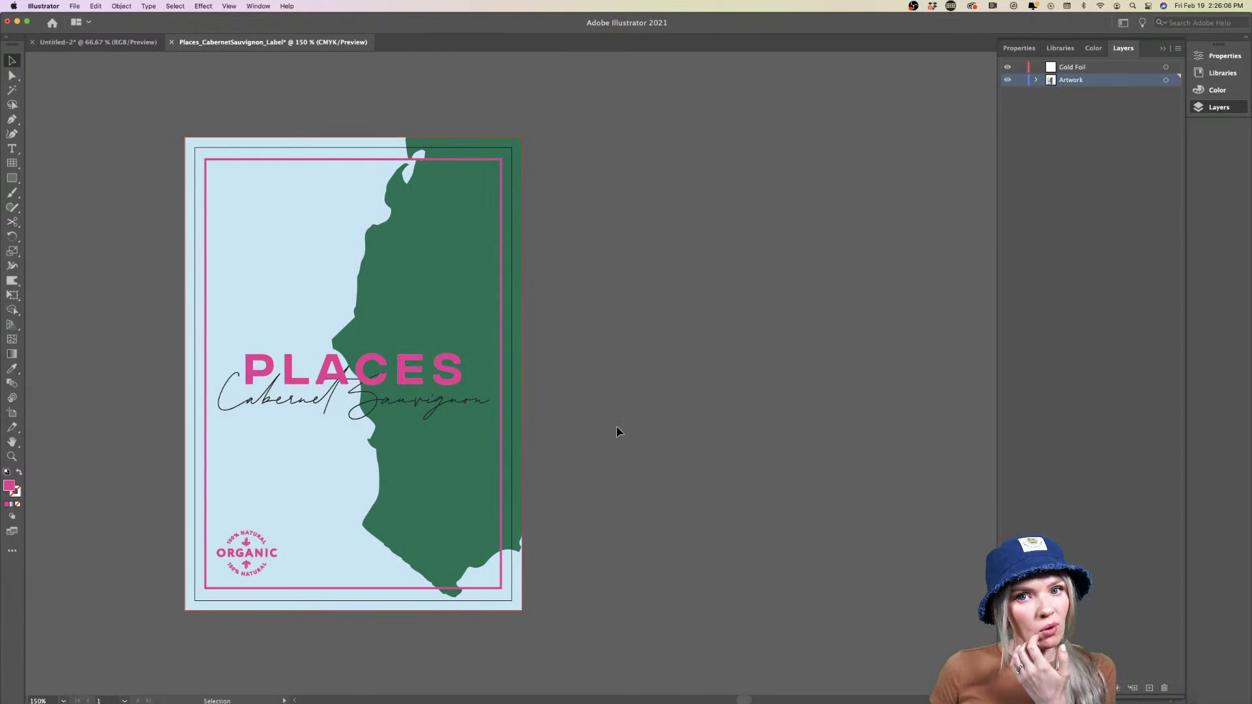
{"action": "left_click", "coordinate": [1007, 68]}
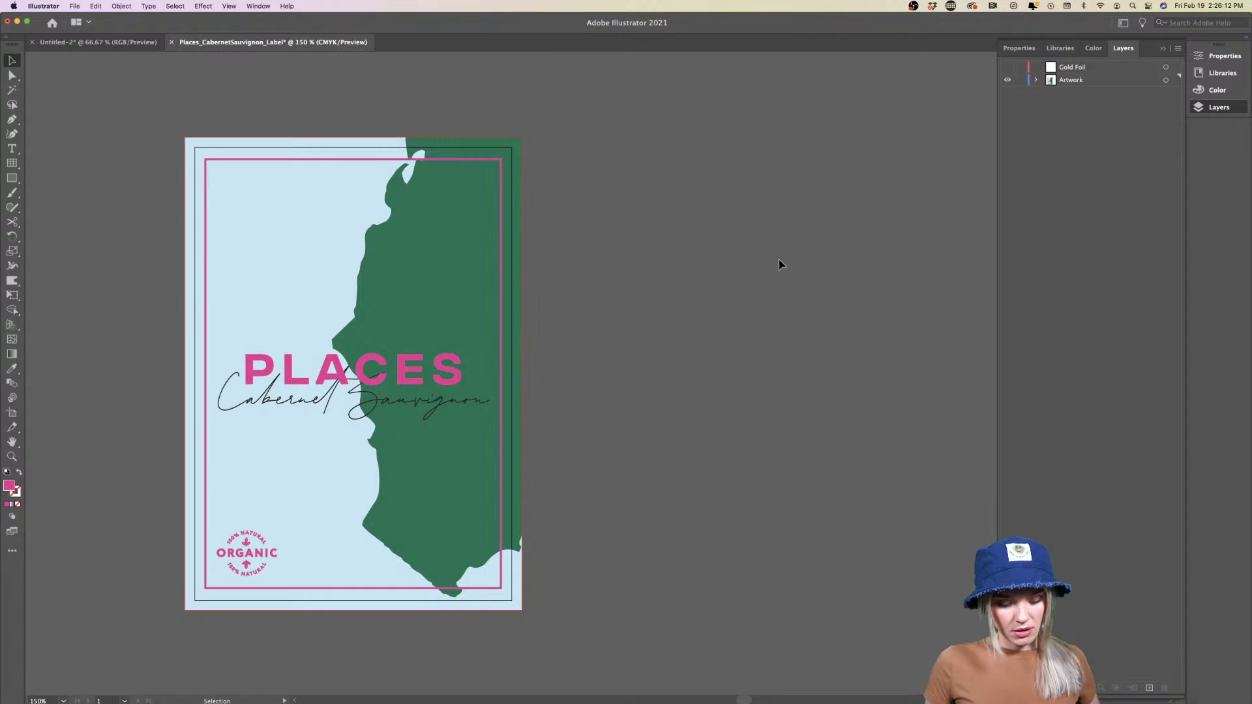
{"action": "key", "text": "super+z"}
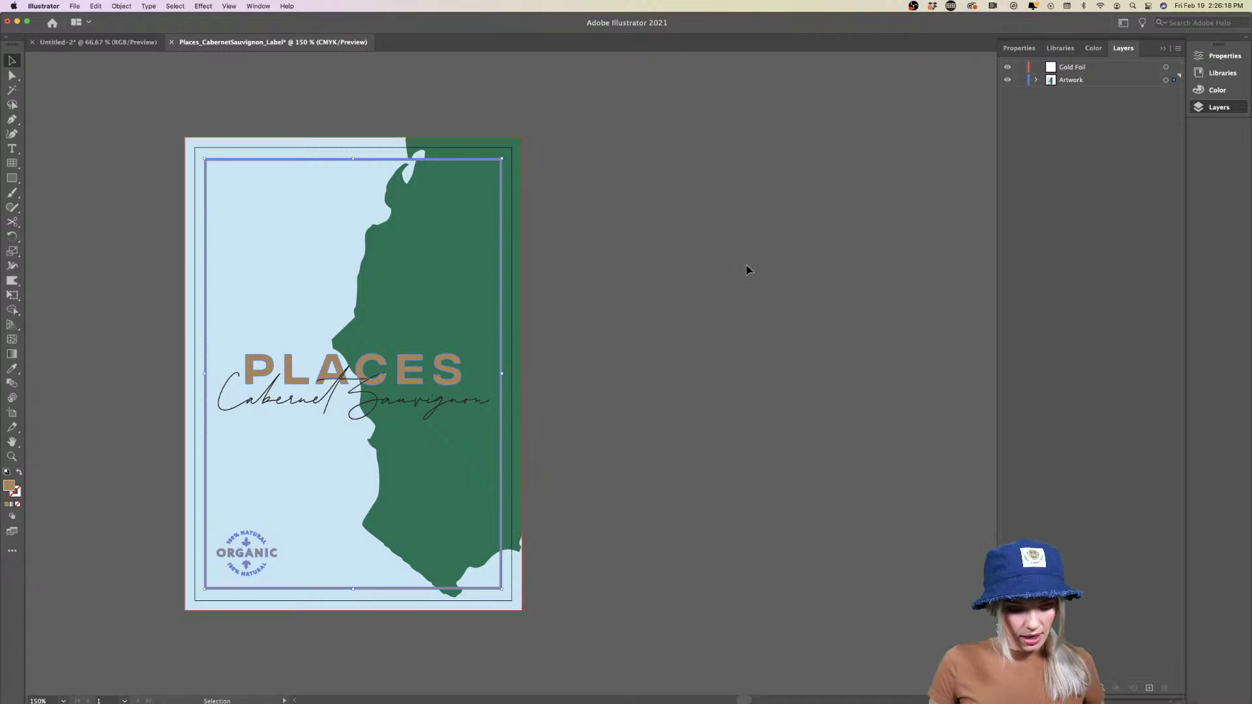
Select the Gold Foil layer's artwork and set its fill to a brighter, saturated pink
{"action": "left_click", "coordinate": [1075, 68]}
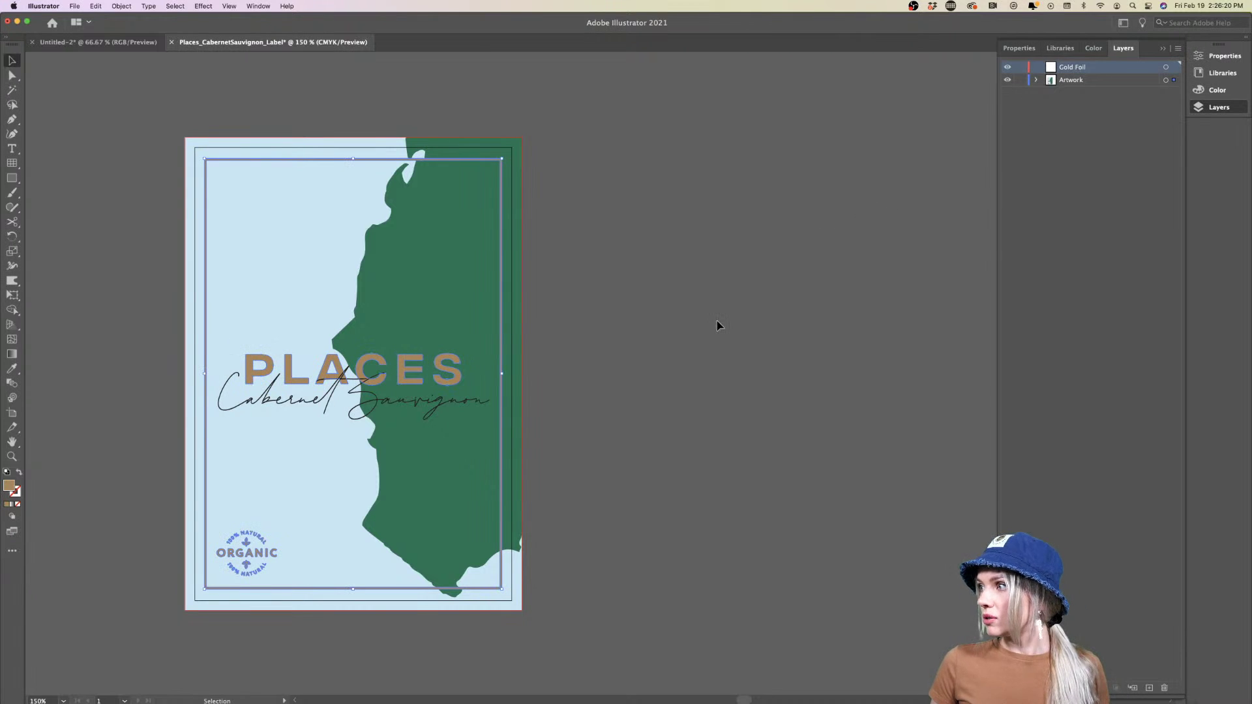
{"action": "key", "text": "super"}
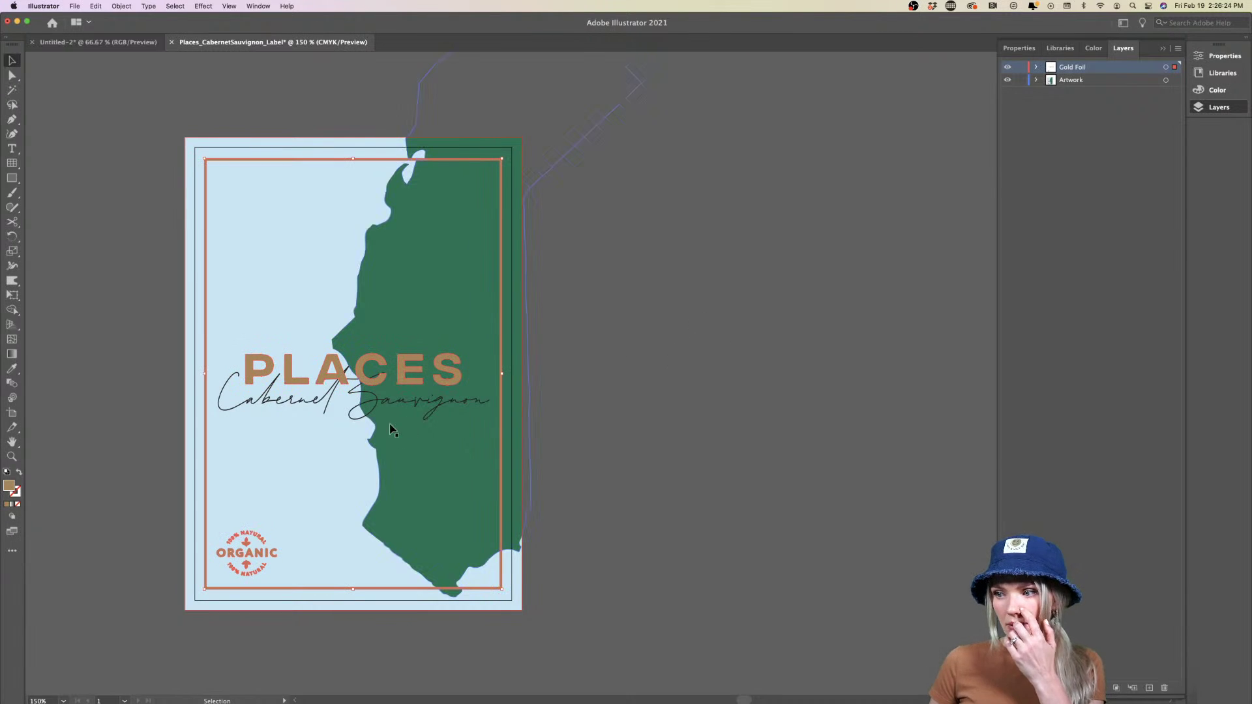
{"action": "scroll", "coordinate": [381, 384], "scroll_direction": "up", "scroll_amount": 5}
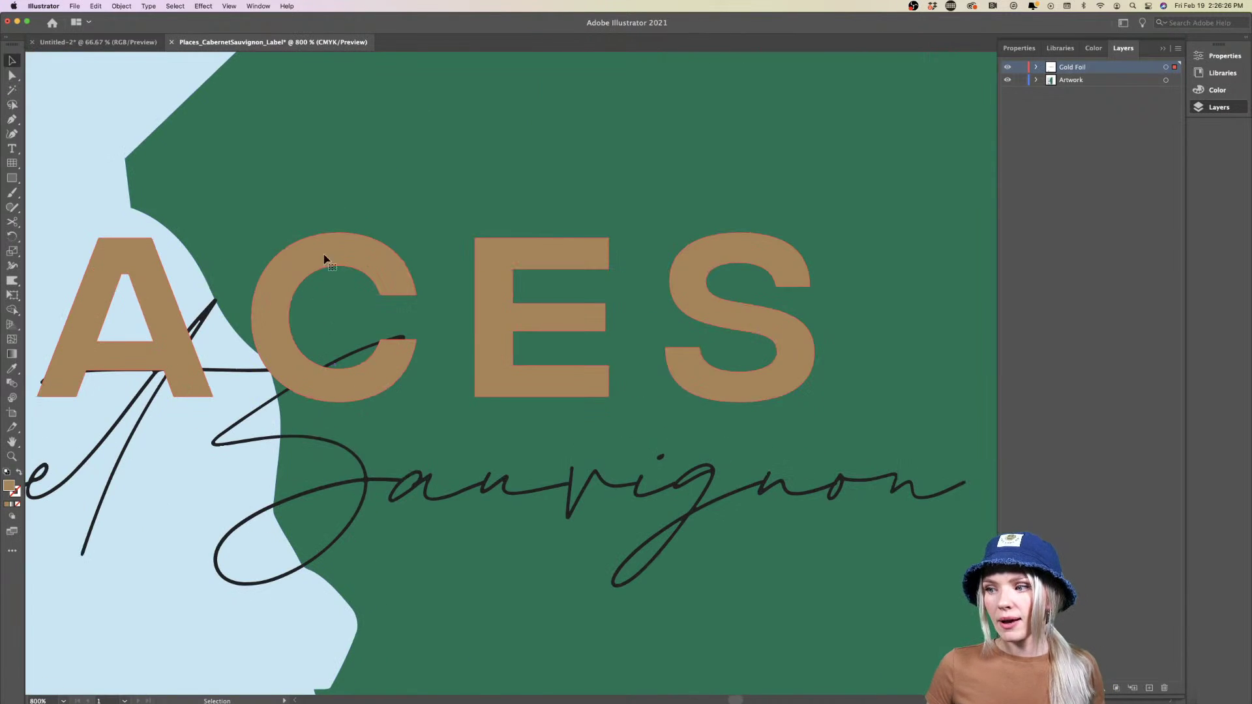
{"action": "scroll", "coordinate": [381, 338], "scroll_direction": "down", "scroll_amount": 5}
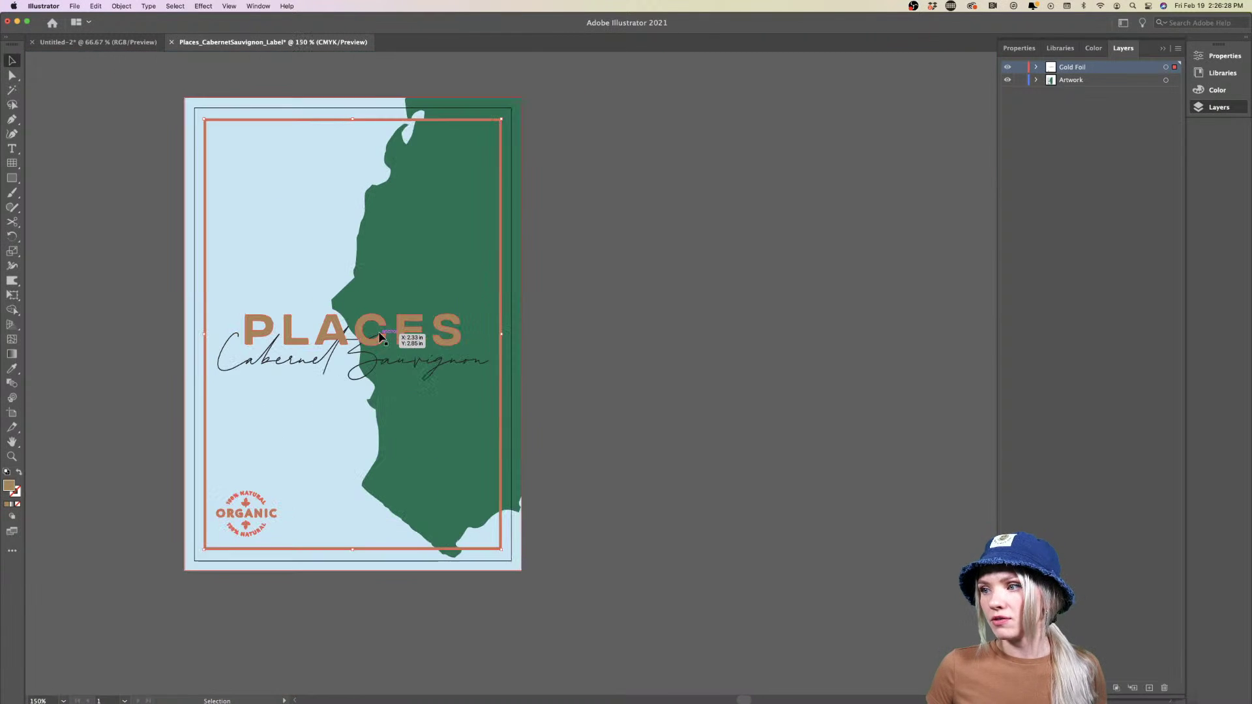
{"action": "left_click", "coordinate": [15, 493]}
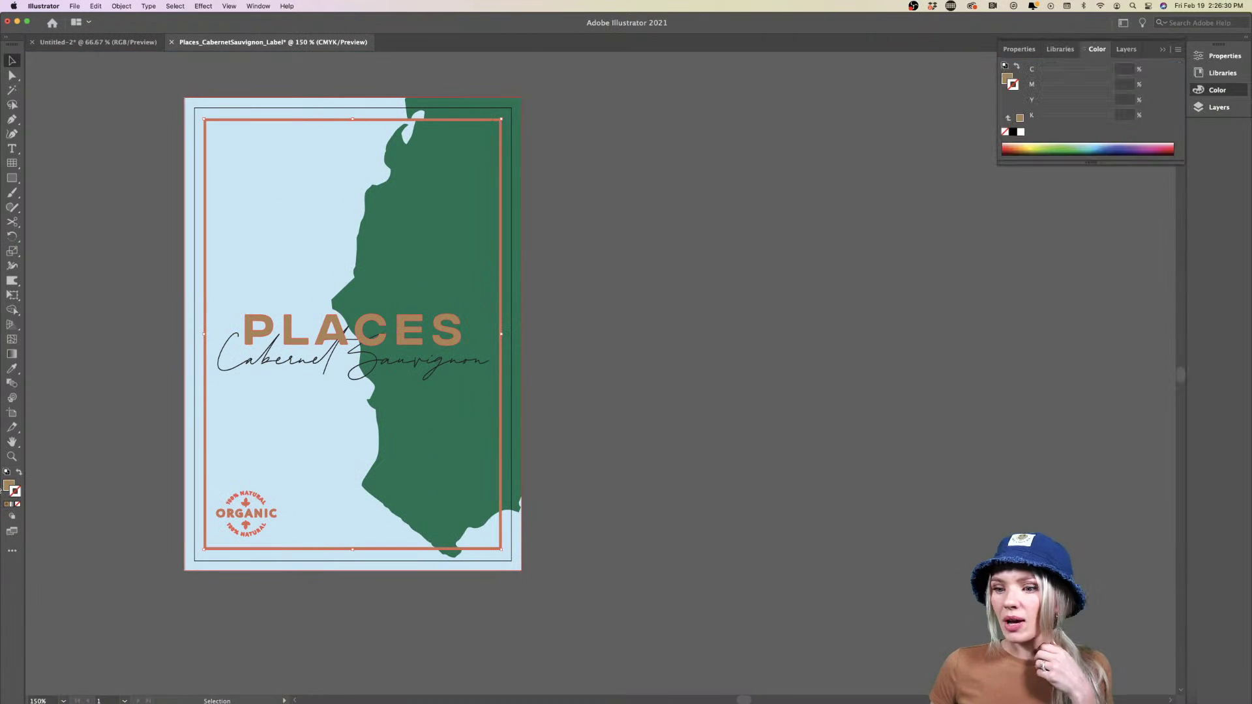
{"action": "double_click", "coordinate": [9, 486]}
{"action": "left_click", "coordinate": [630, 295]}
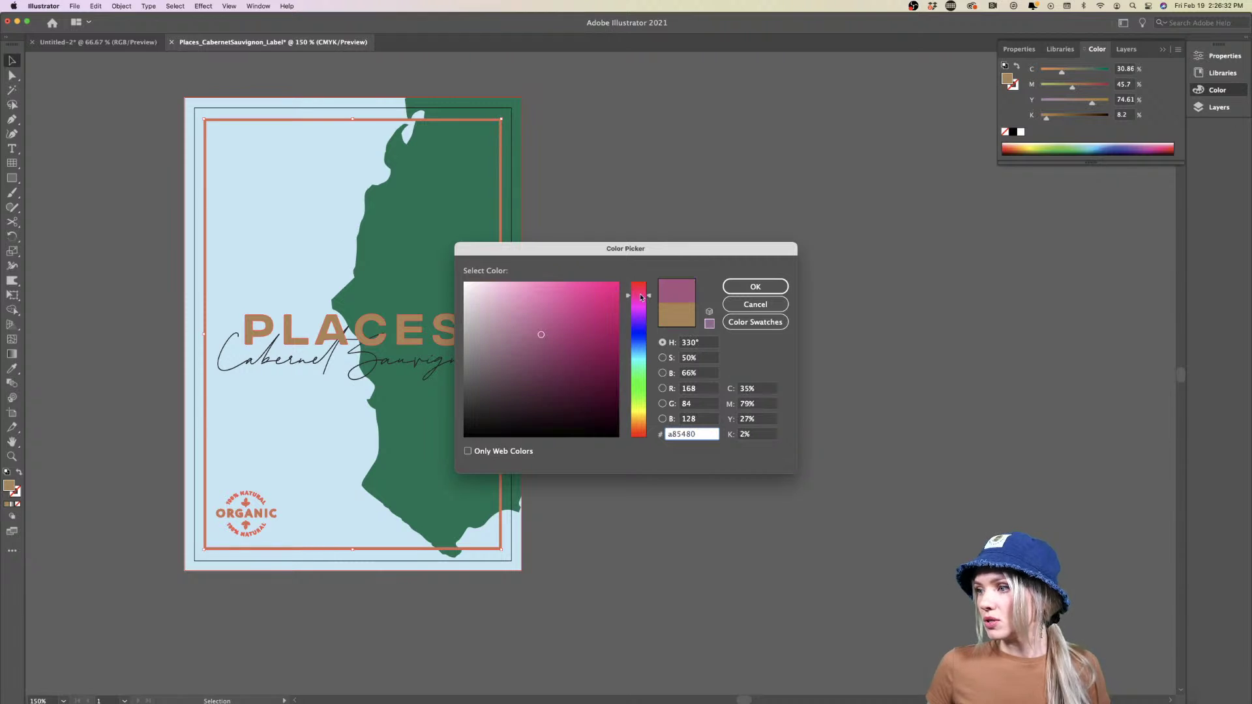
{"action": "left_click", "coordinate": [600, 298]}
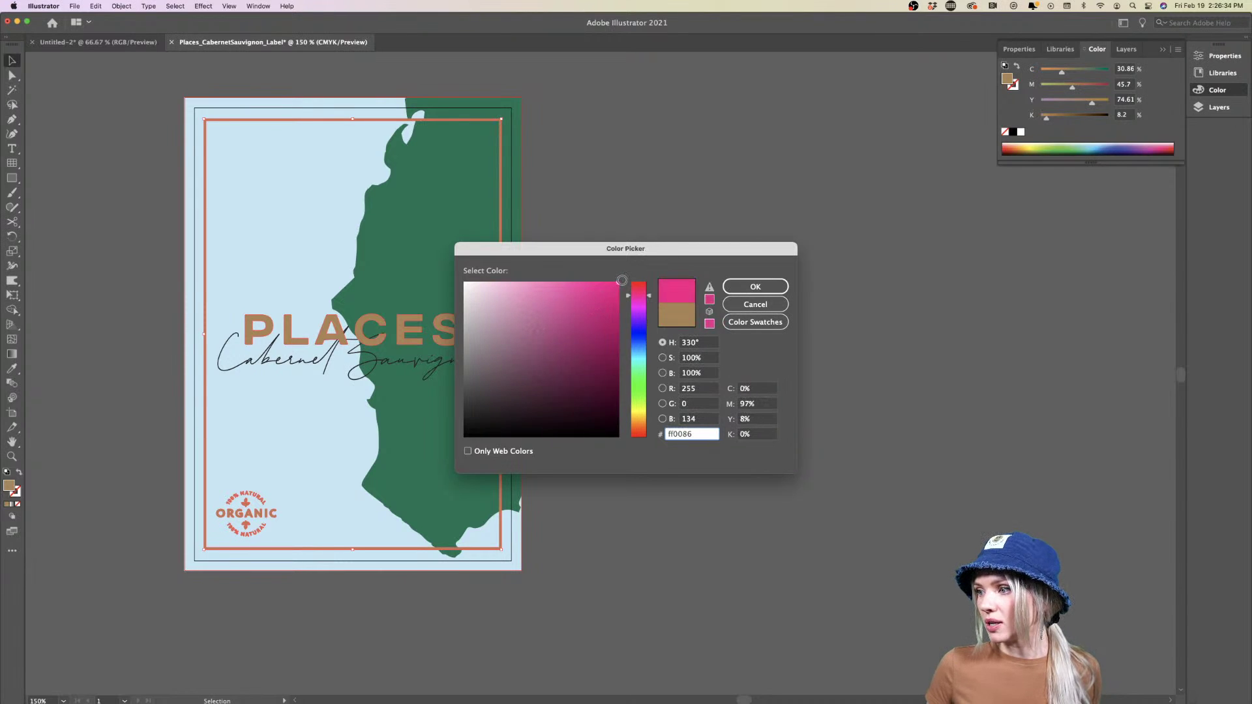
{"action": "left_click", "coordinate": [736, 285]}
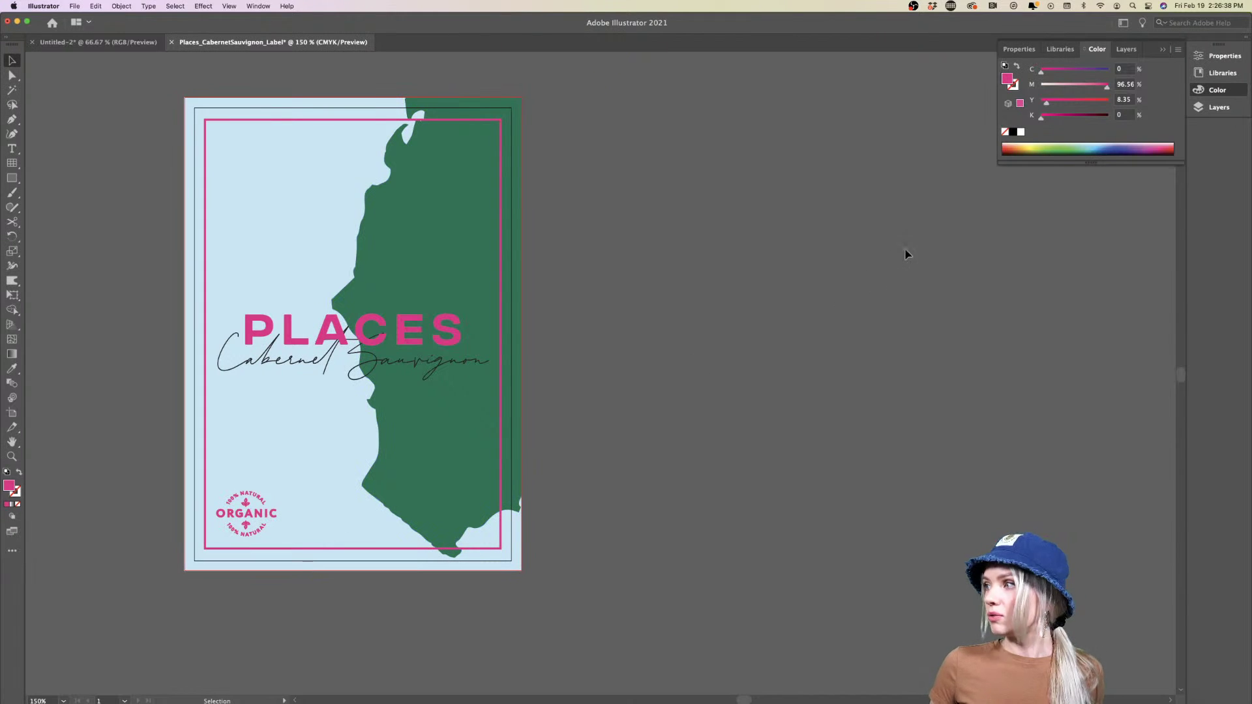
Toggle the Gold Foil layer's visibility off and on to compare the pink foil
{"action": "left_click", "coordinate": [1217, 107]}
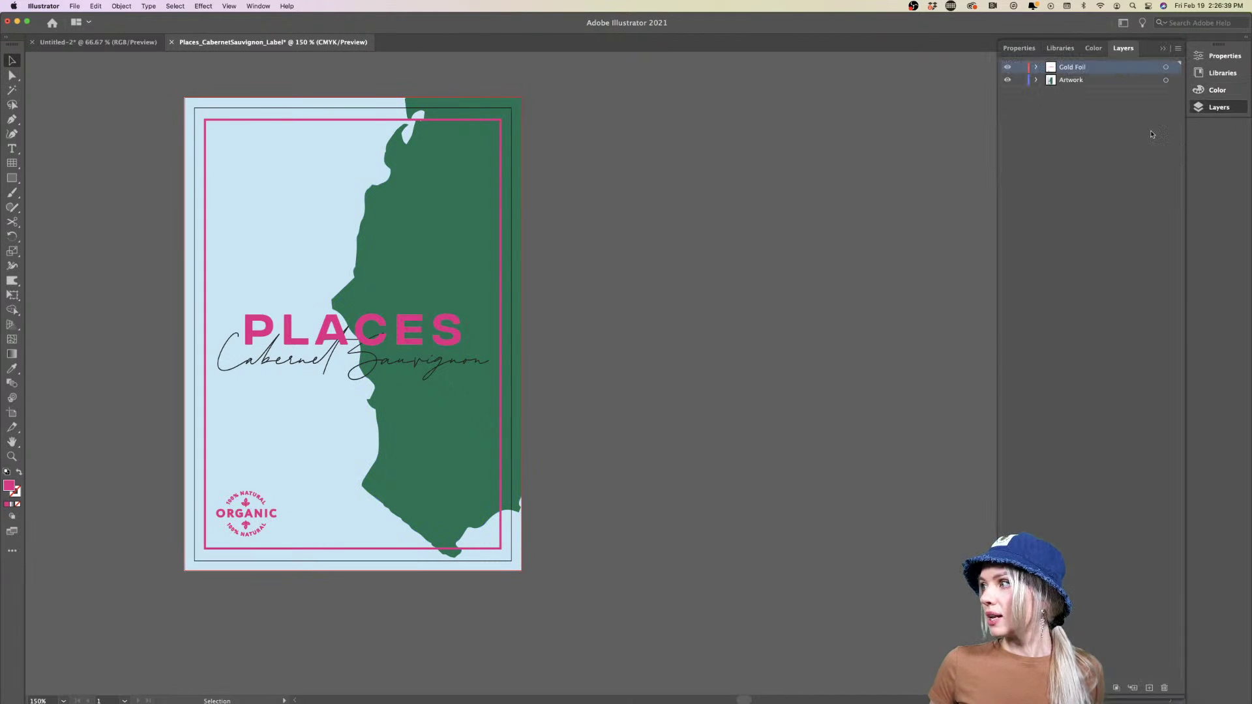
{"action": "left_click", "coordinate": [1007, 68]}
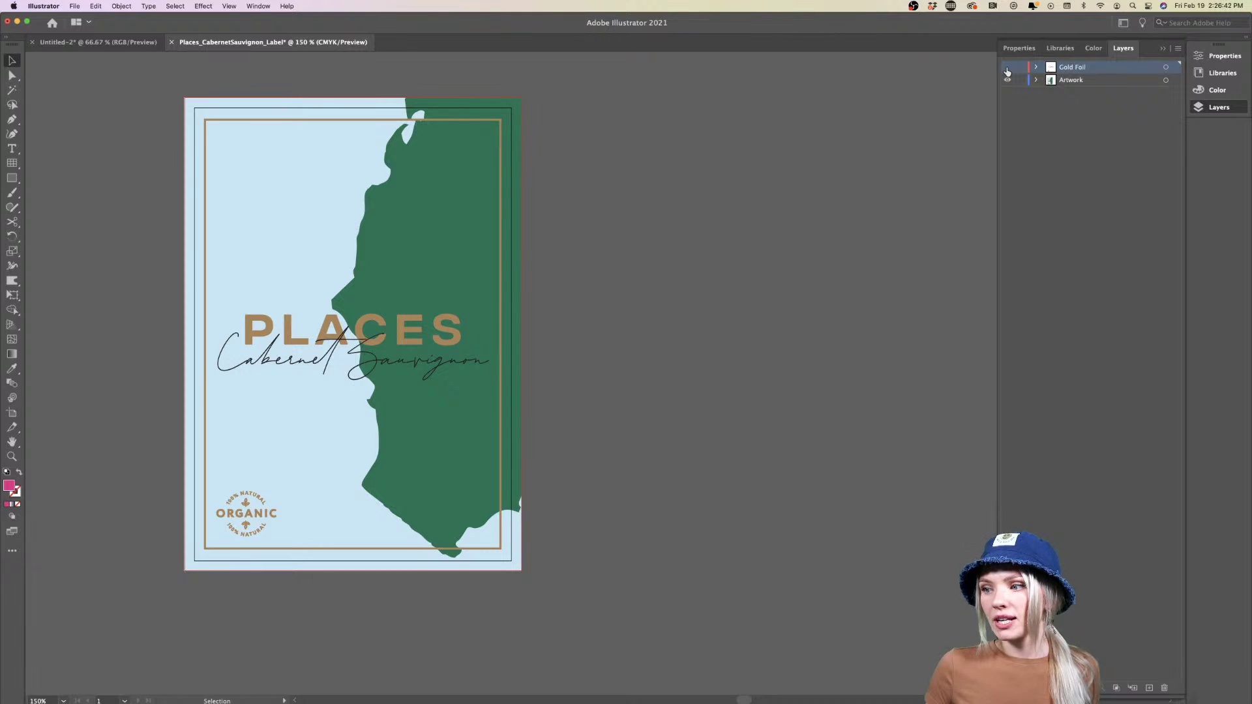
{"action": "left_click", "coordinate": [1007, 68]}
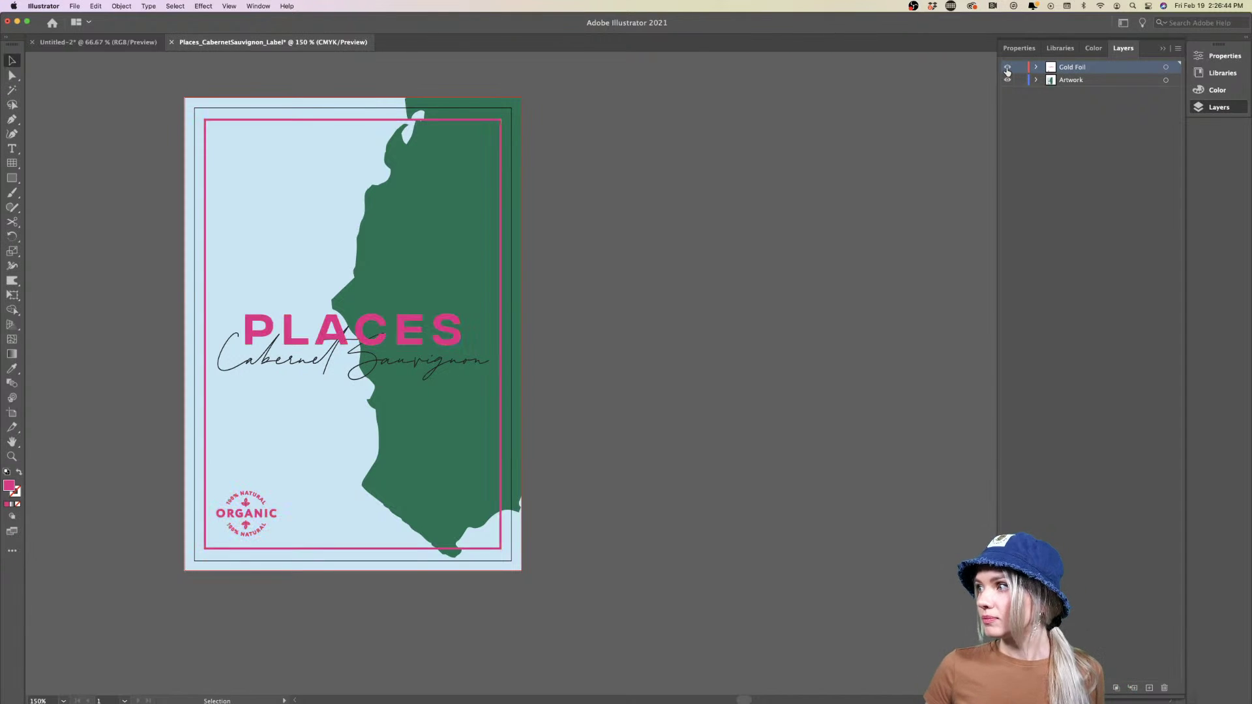
{"action": "scroll", "coordinate": [358, 348], "scroll_direction": "up", "scroll_amount": 5}
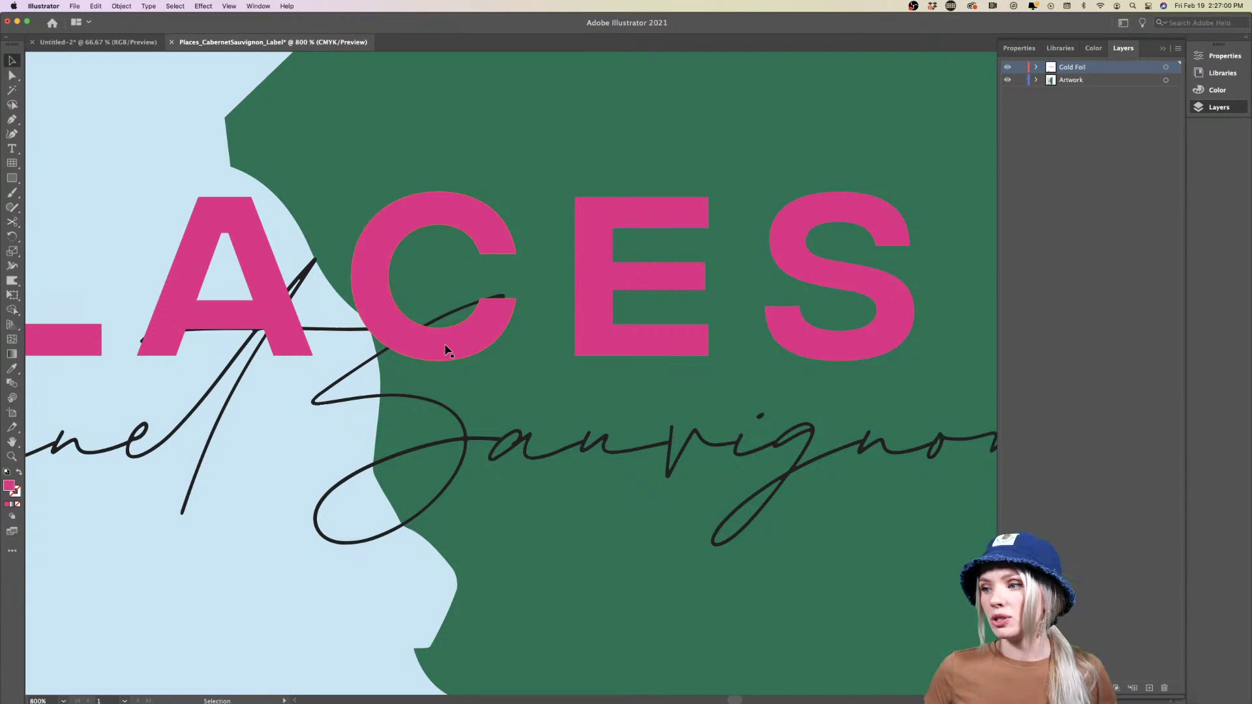
{"action": "scroll", "coordinate": [445, 350], "scroll_direction": "down", "scroll_amount": 5}
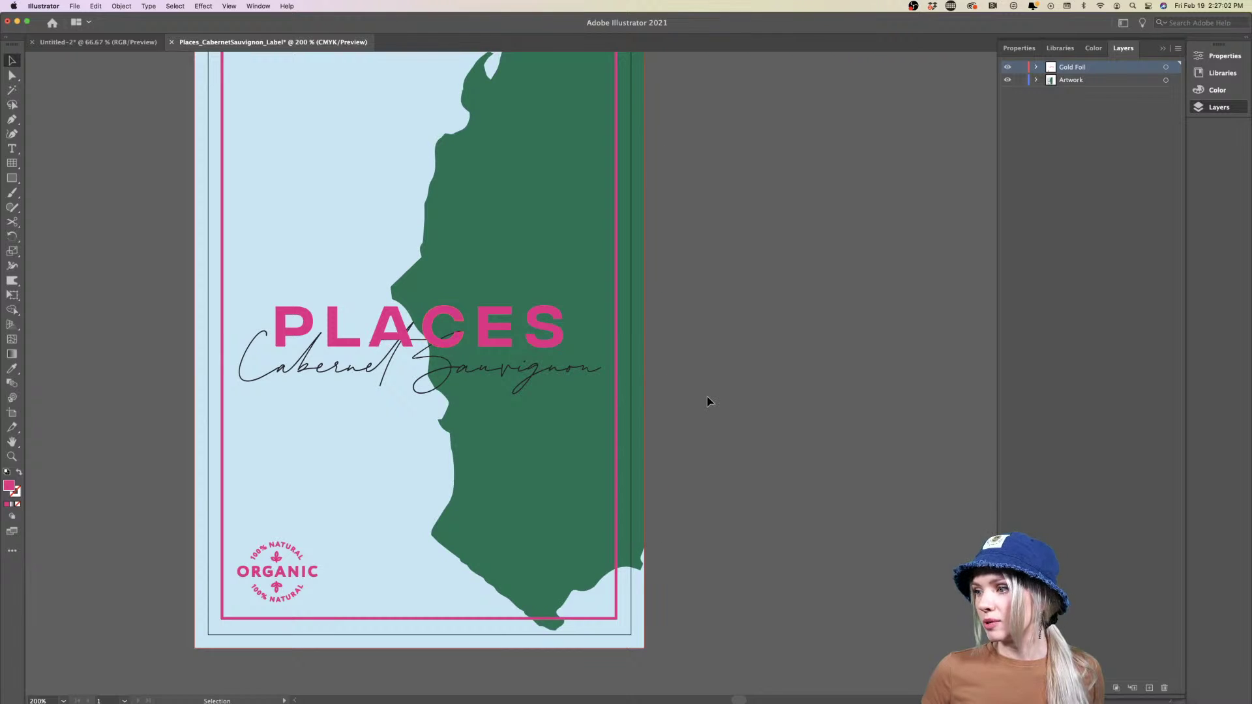
{"action": "scroll", "coordinate": [709, 400], "scroll_direction": "down", "scroll_amount": 1}
{"action": "scroll", "coordinate": [707, 400], "scroll_direction": "right", "scroll_amount": 4}
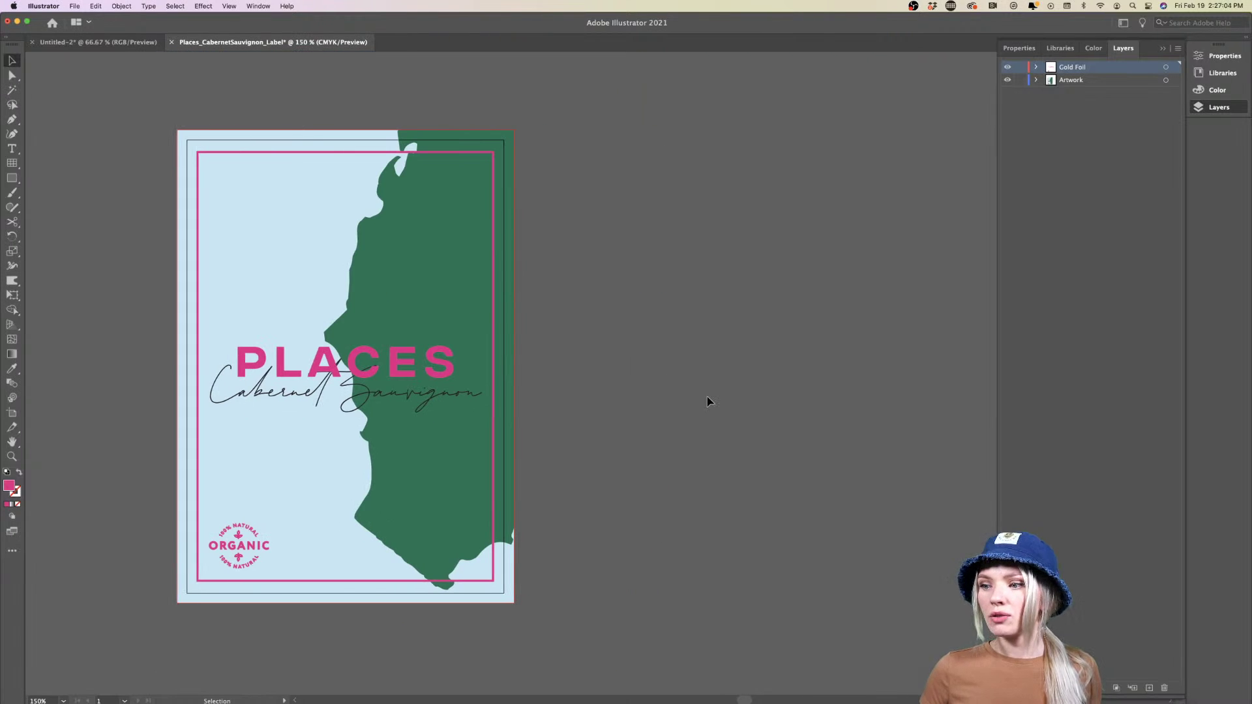
{"action": "left_click", "coordinate": [1097, 236]}
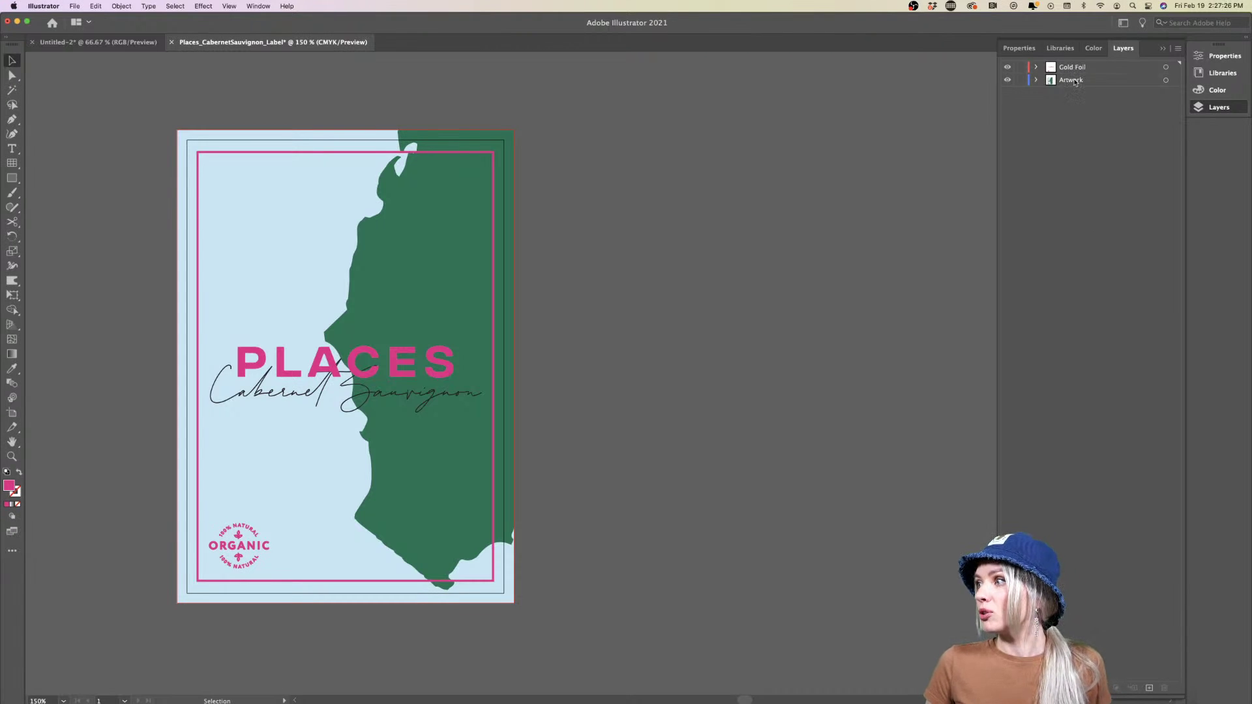
{"action": "left_click", "coordinate": [1008, 67]}
{"action": "left_click", "coordinate": [1008, 68]}
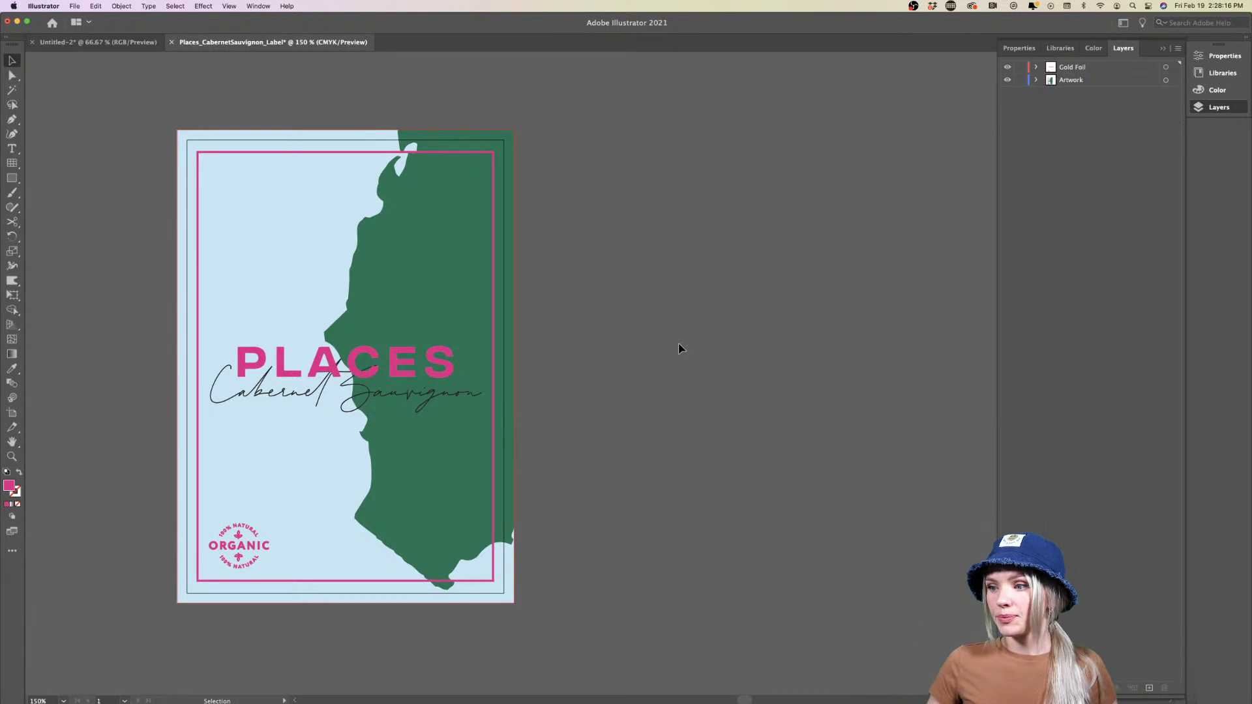
{"action": "scroll", "coordinate": [643, 378], "scroll_direction": "left", "scroll_amount": 3}
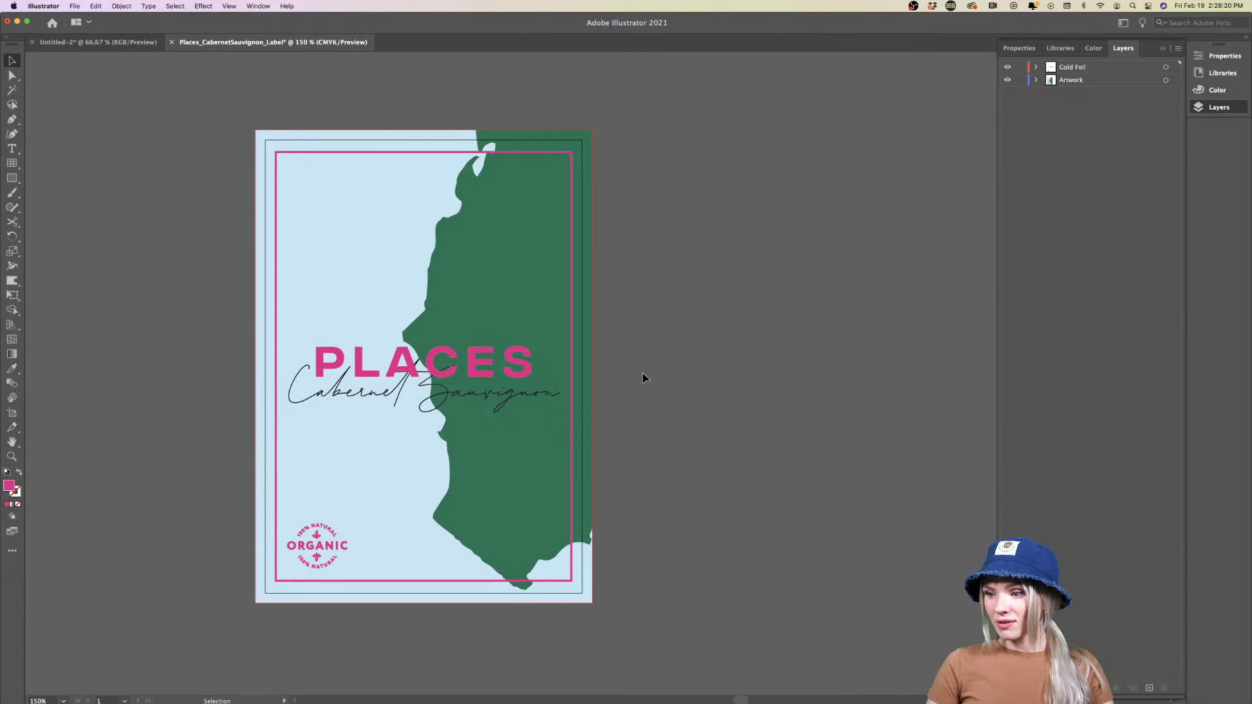
Switch to Untitled-2 showing all three labels and select the Cabernet Sauvignon script text
{"action": "left_click", "coordinate": [101, 43]}
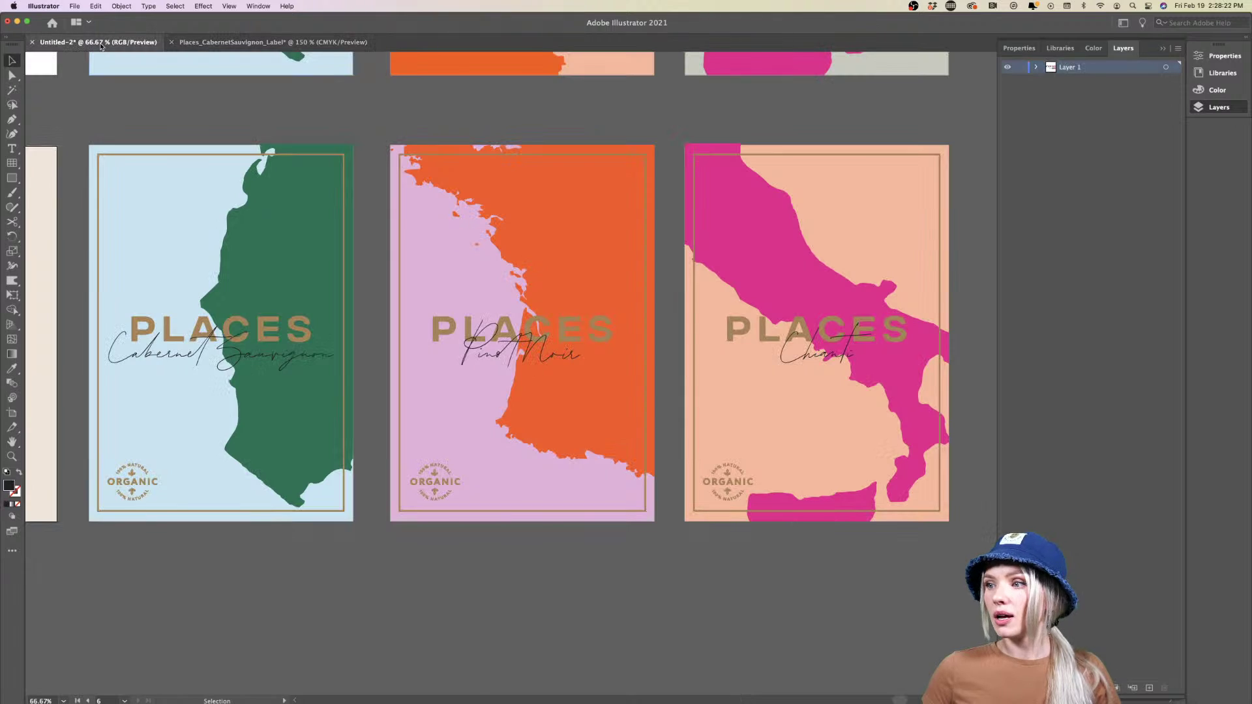
{"action": "scroll", "coordinate": [464, 686], "scroll_direction": "left", "scroll_amount": 10}
{"action": "scroll", "coordinate": [515, 685], "scroll_direction": "right", "scroll_amount": 8}
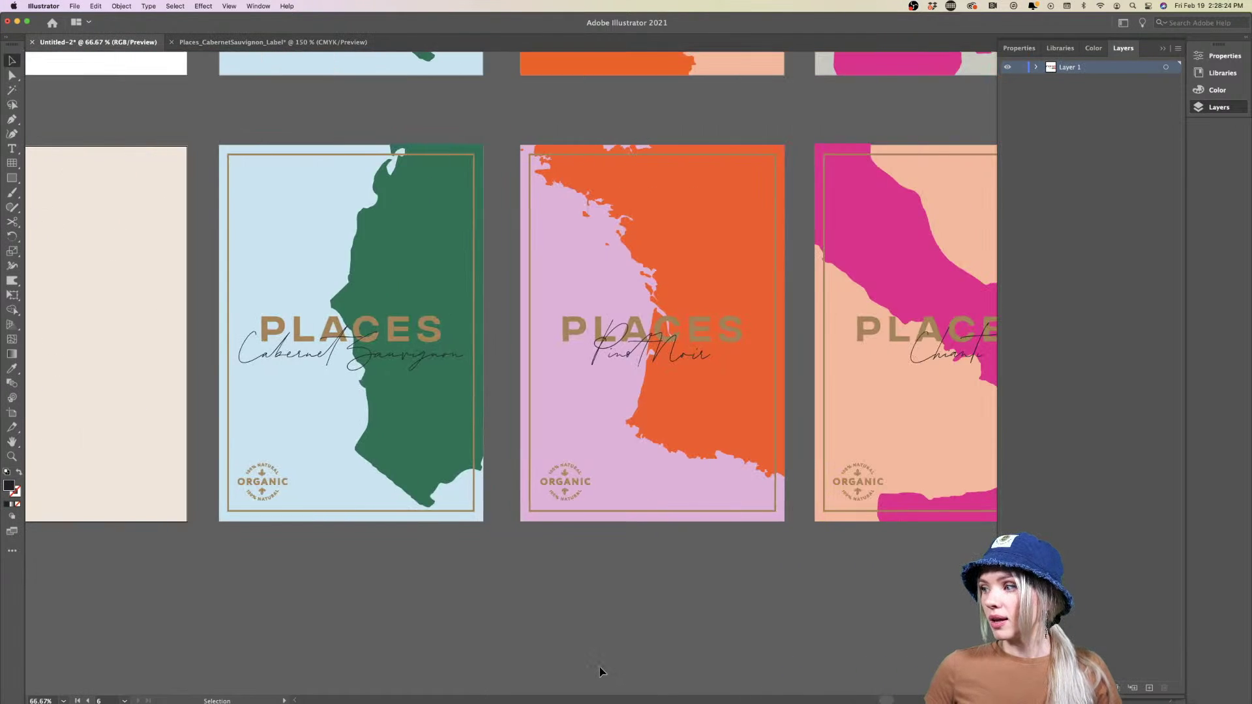
{"action": "scroll", "coordinate": [600, 672], "scroll_direction": "right", "scroll_amount": 5}
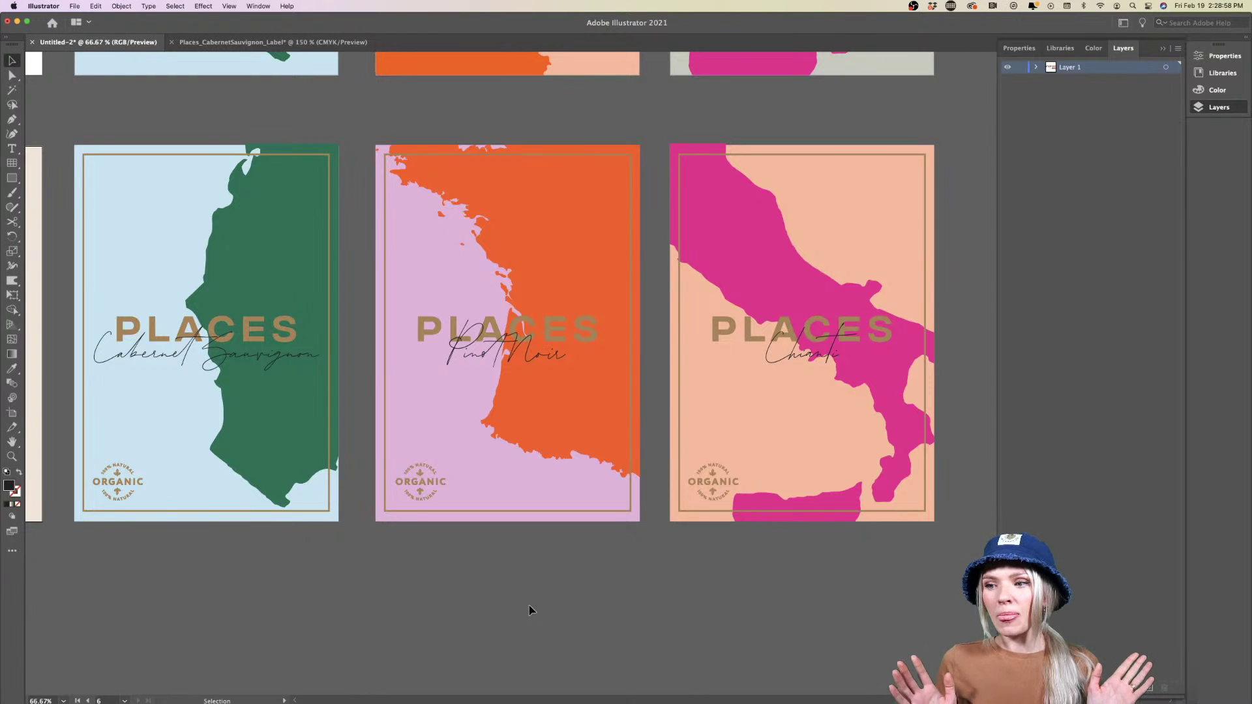
{"action": "left_click", "coordinate": [168, 358]}
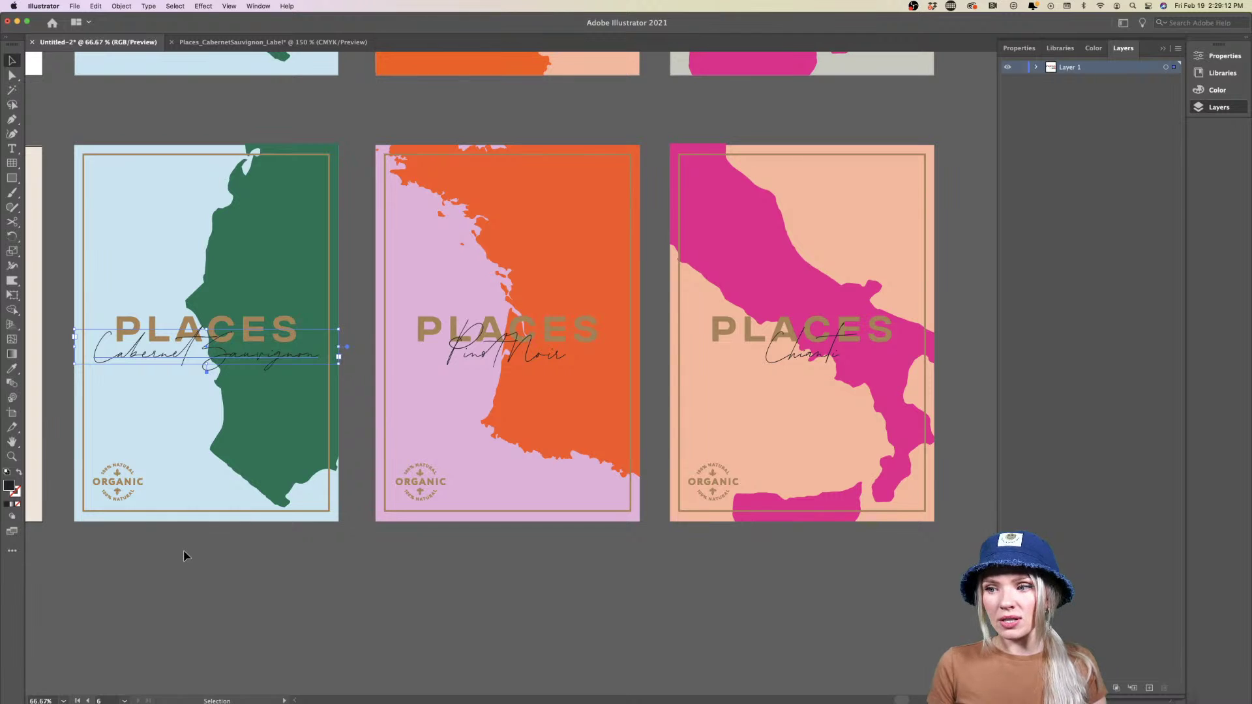
Try replacing the Cabernet Sauvignon script with a person's name, then undo to restore it
{"action": "triple_click", "coordinate": [185, 357]}
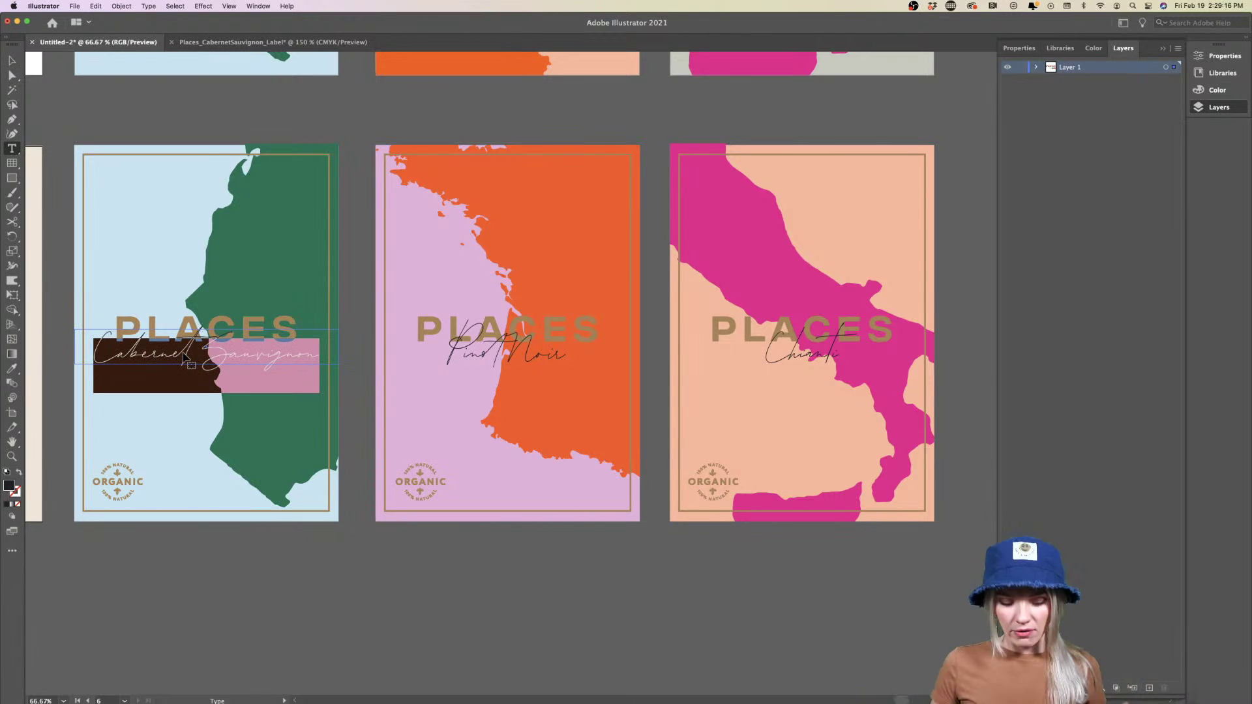
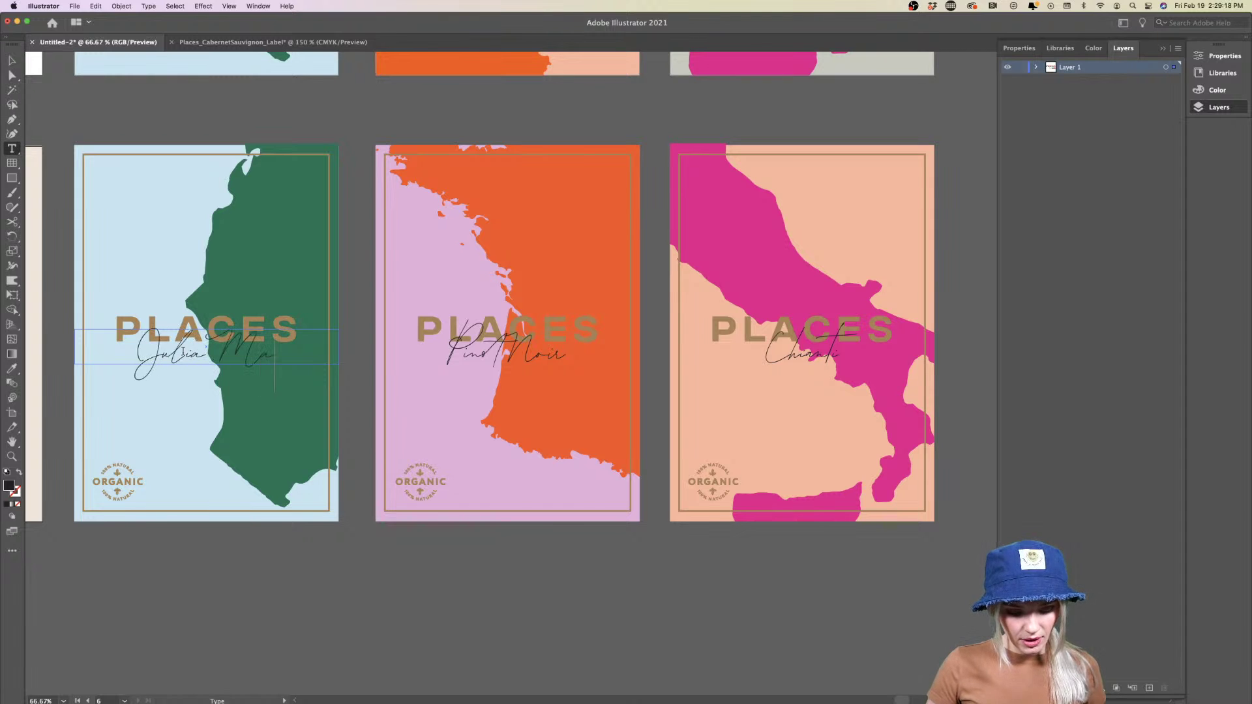
{"action": "key", "text": "super+1"}
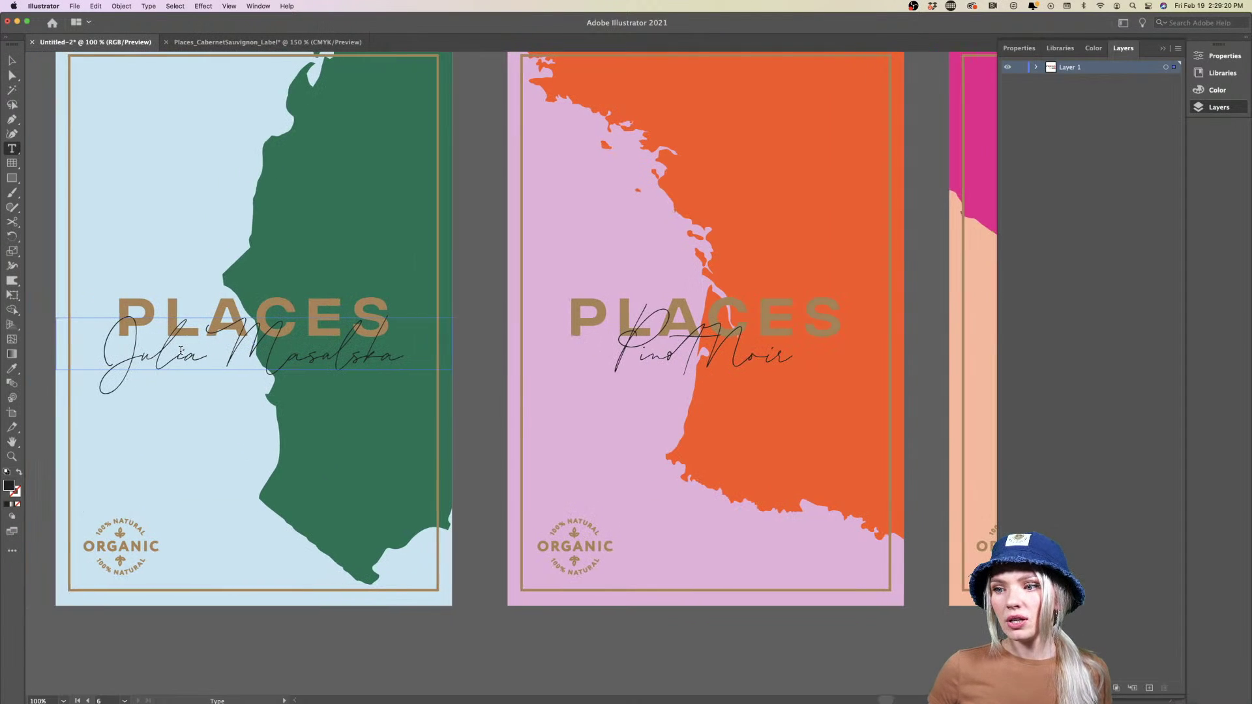
{"action": "scroll", "coordinate": [181, 352], "scroll_direction": "left", "scroll_amount": 2}
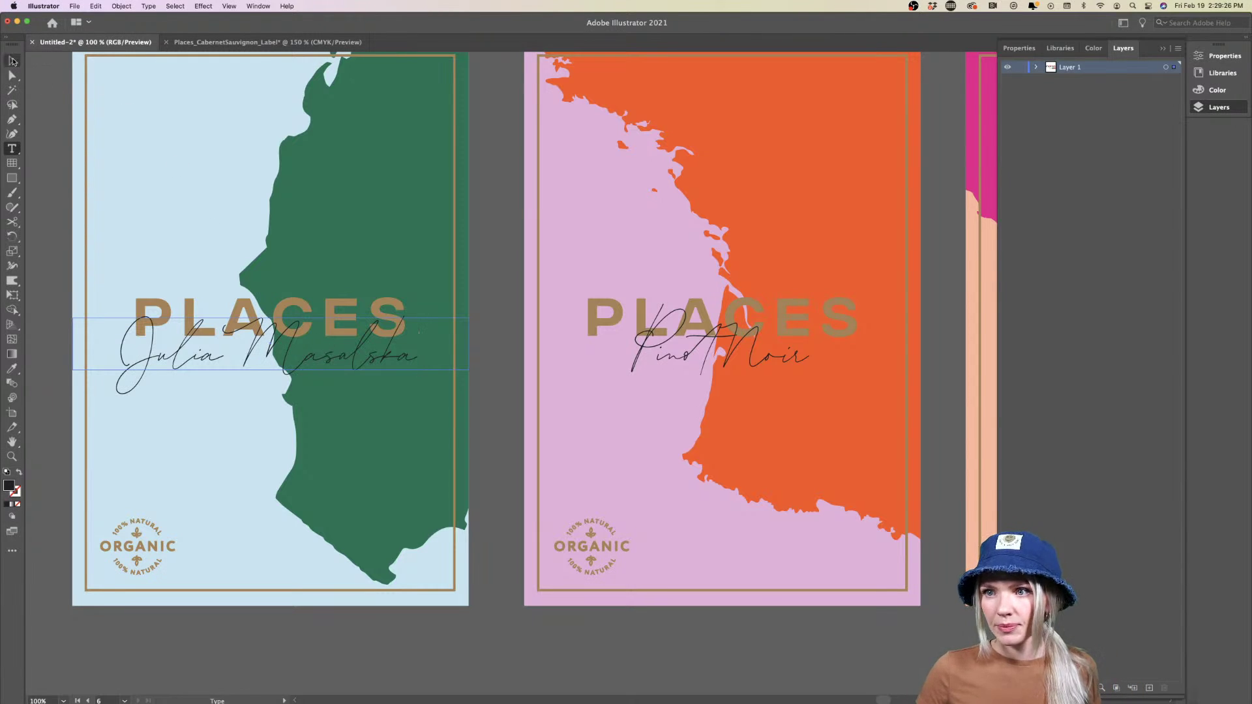
{"action": "left_click", "coordinate": [12, 61]}
{"action": "key", "text": "super+z"}
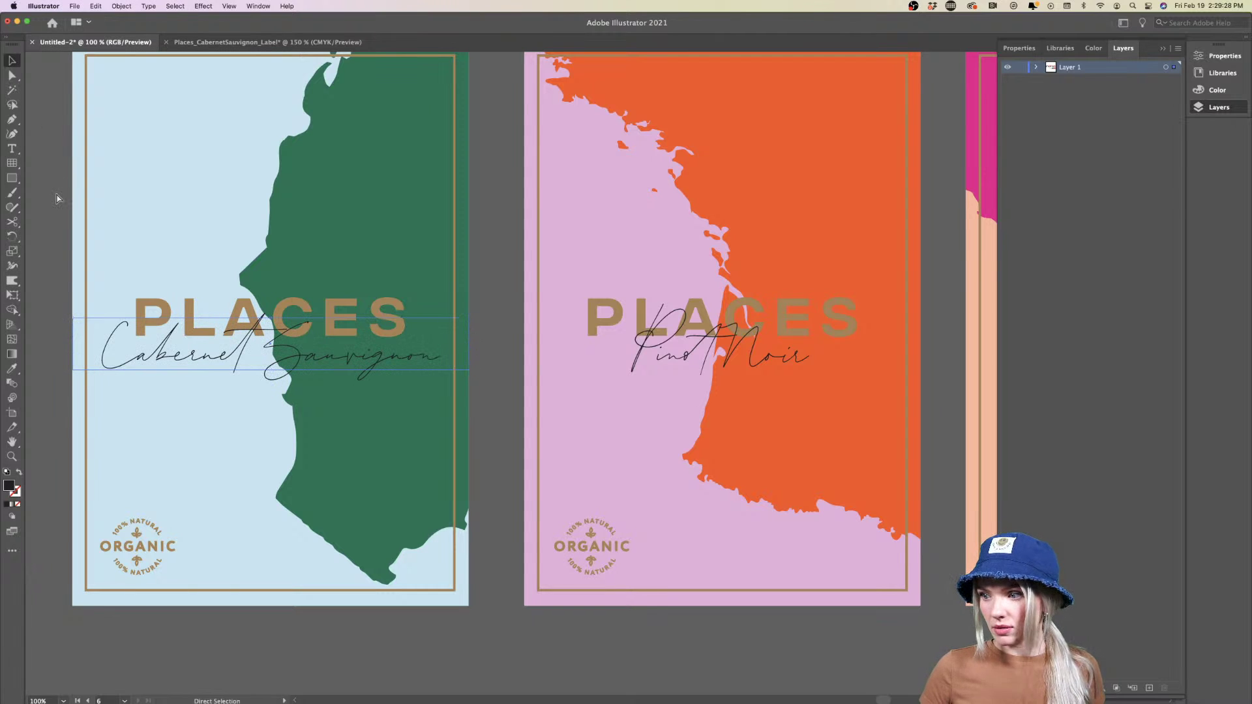
{"action": "left_click", "coordinate": [49, 204]}
Zoom out and scroll so the three gold-trimmed label artboards fill the window
{"action": "key", "text": "super+minus"}
{"action": "key", "text": "super+minus"}
{"action": "key", "text": "super+minus"}
{"action": "key", "text": "super+minus"}
{"action": "key", "text": "super+minus"}
{"action": "scroll", "coordinate": [53, 241], "scroll_direction": "up", "scroll_amount": 2}
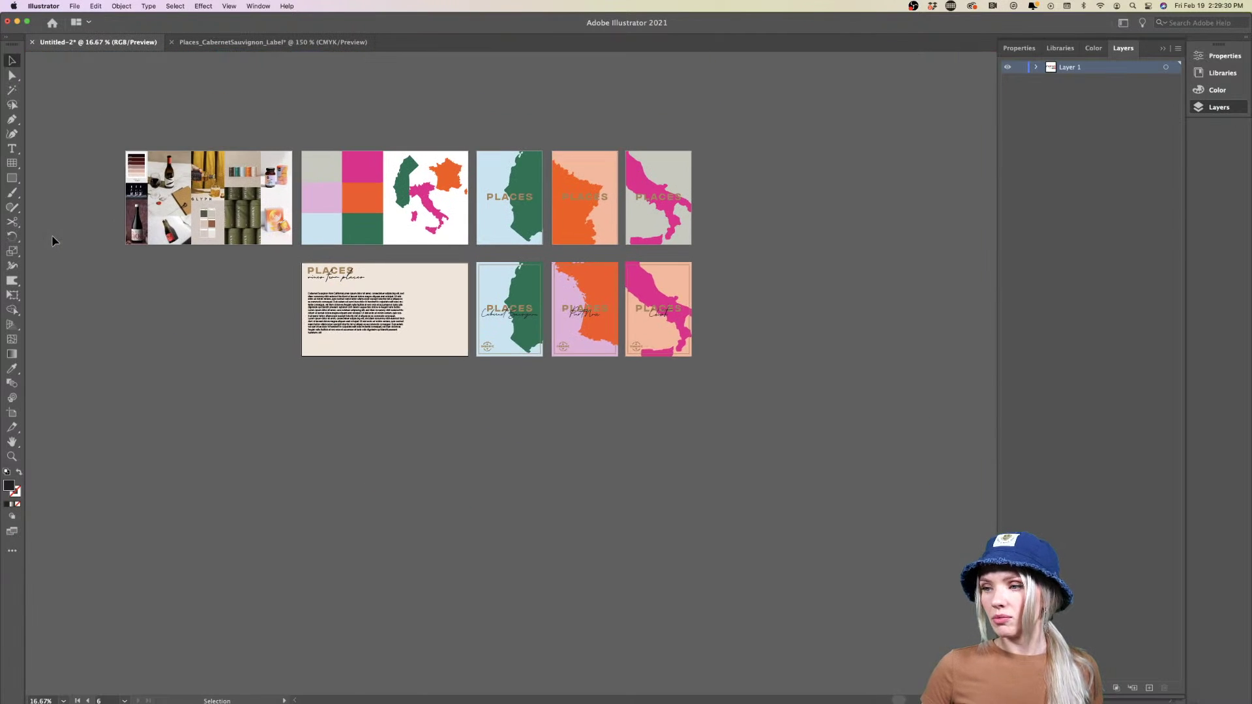
{"action": "scroll", "coordinate": [53, 241], "scroll_direction": "right", "scroll_amount": 5}
{"action": "scroll", "coordinate": [390, 337], "scroll_direction": "up", "scroll_amount": 2}
{"action": "scroll", "coordinate": [390, 338], "scroll_direction": "left", "scroll_amount": 5}
{"action": "scroll", "coordinate": [390, 337], "scroll_direction": "up", "scroll_amount": 4}
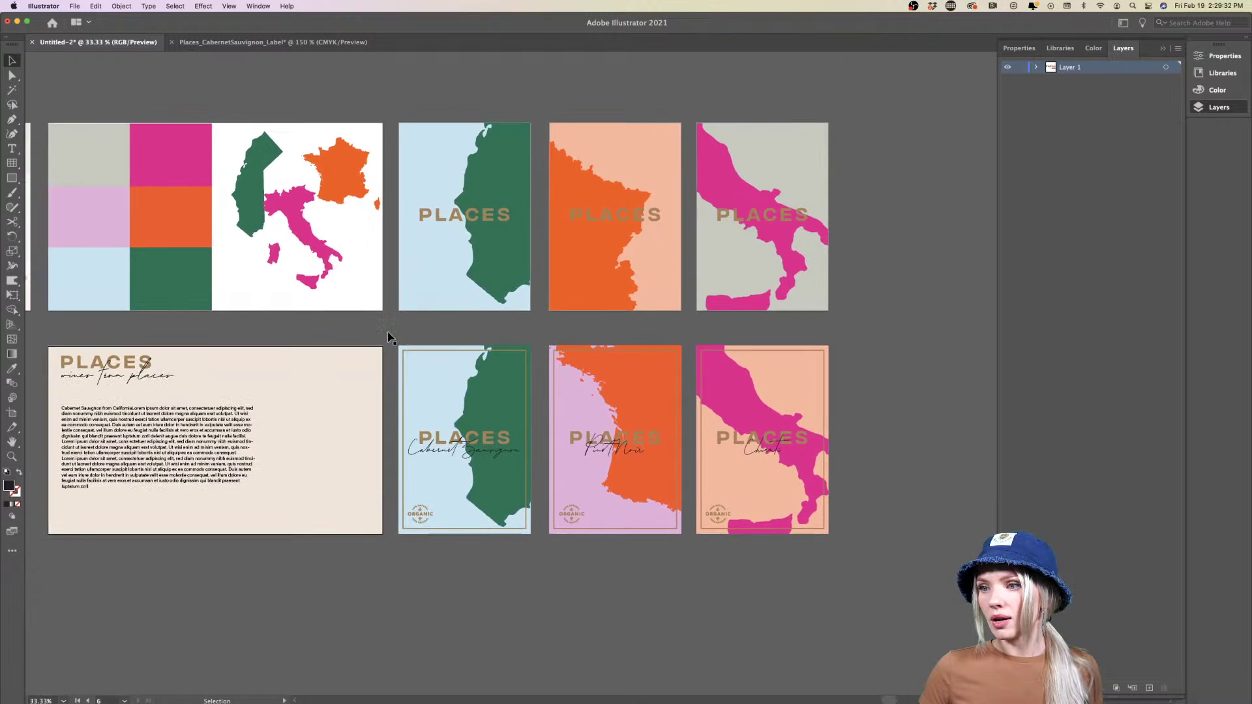
{"action": "scroll", "coordinate": [390, 337], "scroll_direction": "left", "scroll_amount": 5}
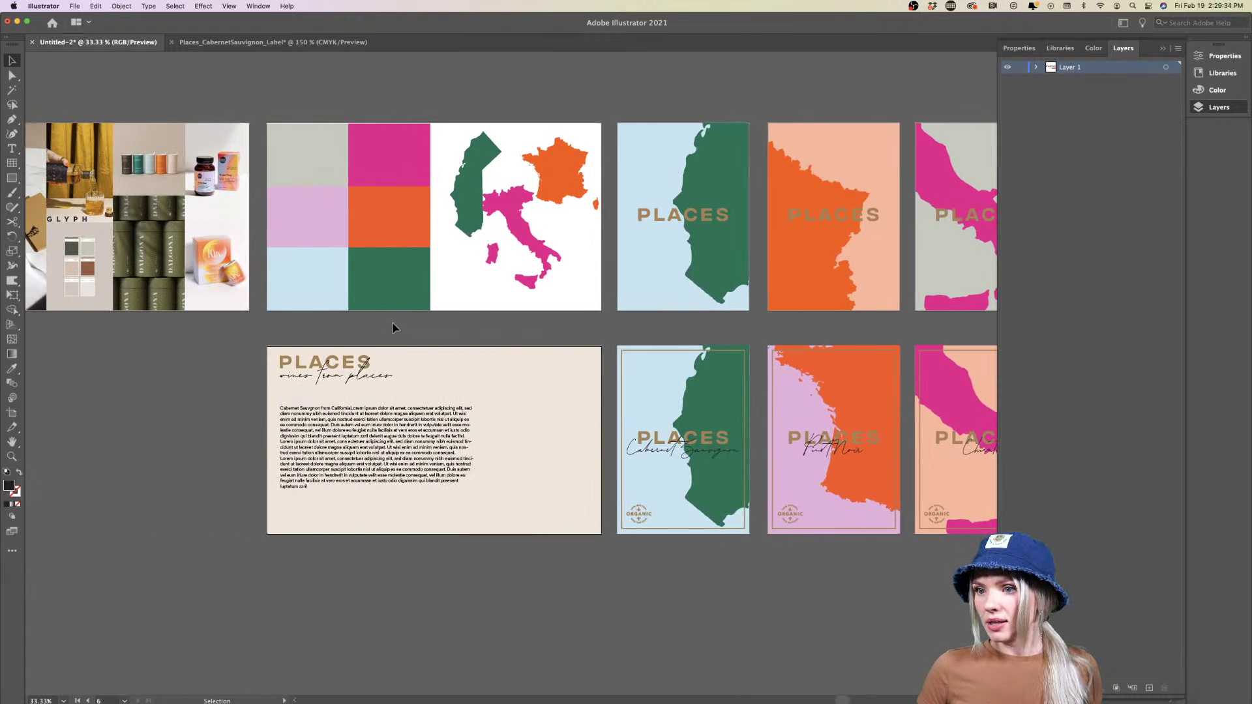
{"action": "scroll", "coordinate": [393, 327], "scroll_direction": "left", "scroll_amount": 2}
{"action": "scroll", "coordinate": [393, 327], "scroll_direction": "right", "scroll_amount": 6}
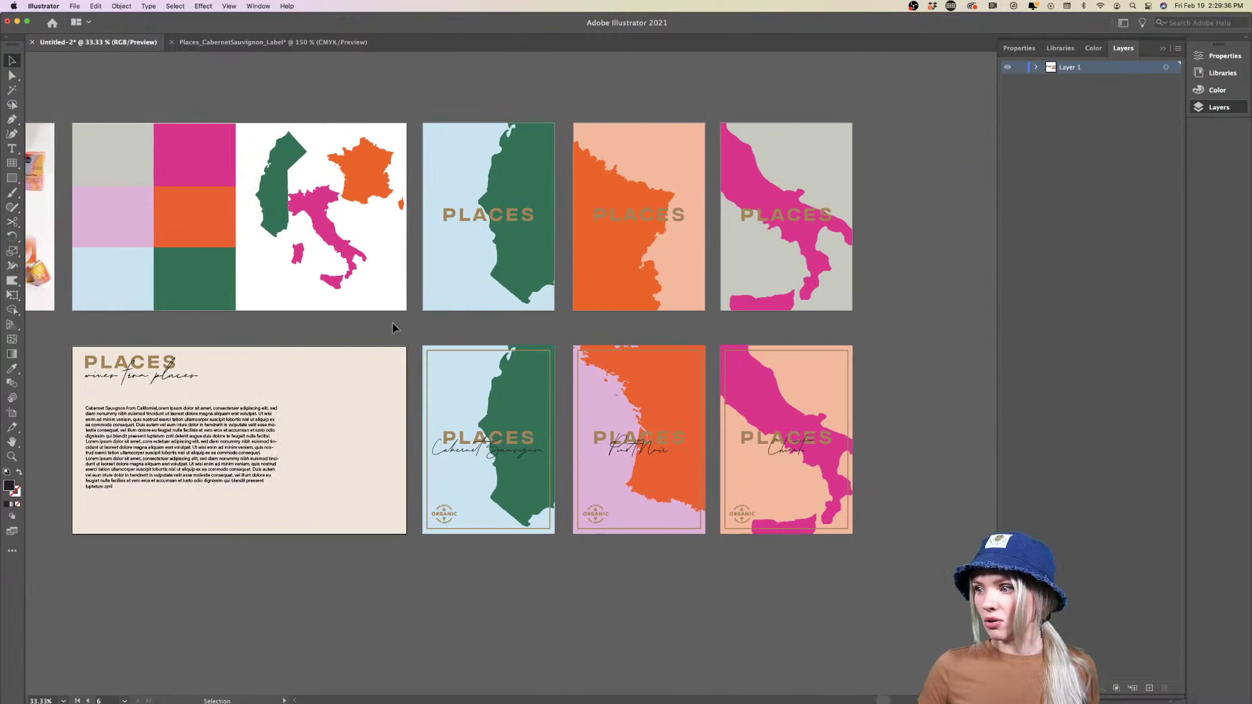
{"action": "scroll", "coordinate": [553, 643], "scroll_direction": "right", "scroll_amount": 4}
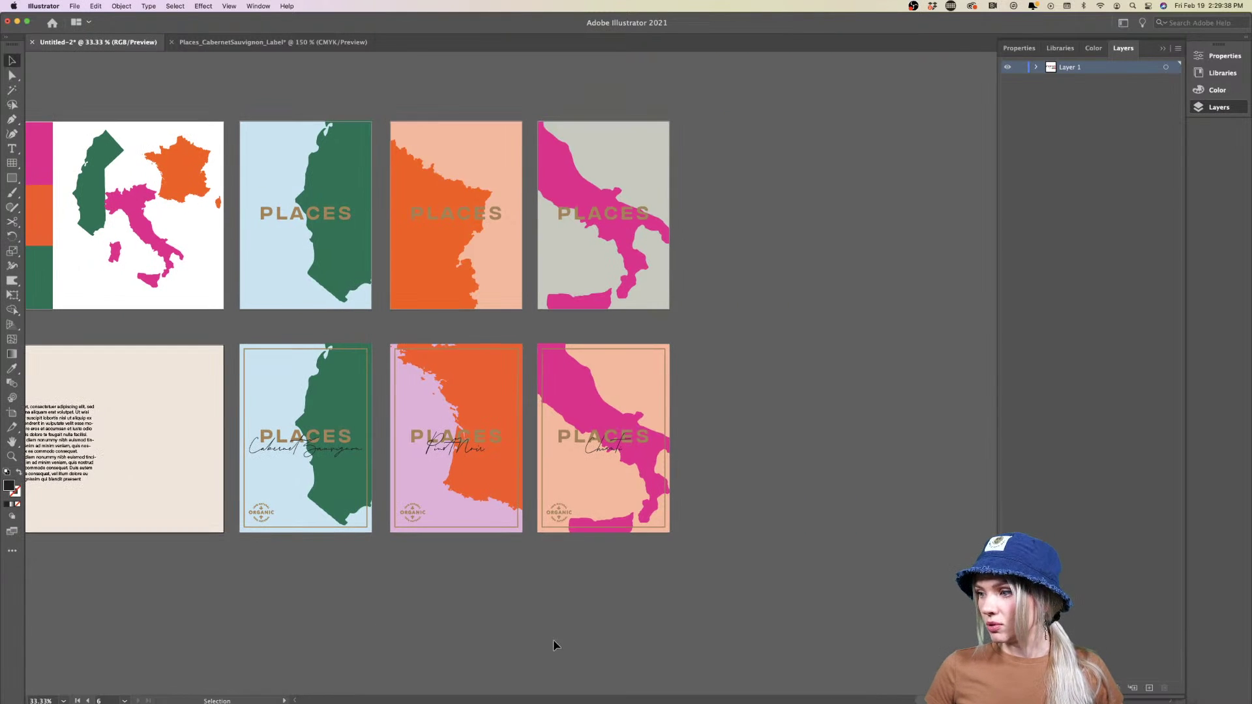
{"action": "scroll", "coordinate": [489, 635], "scroll_direction": "up", "scroll_amount": 1}
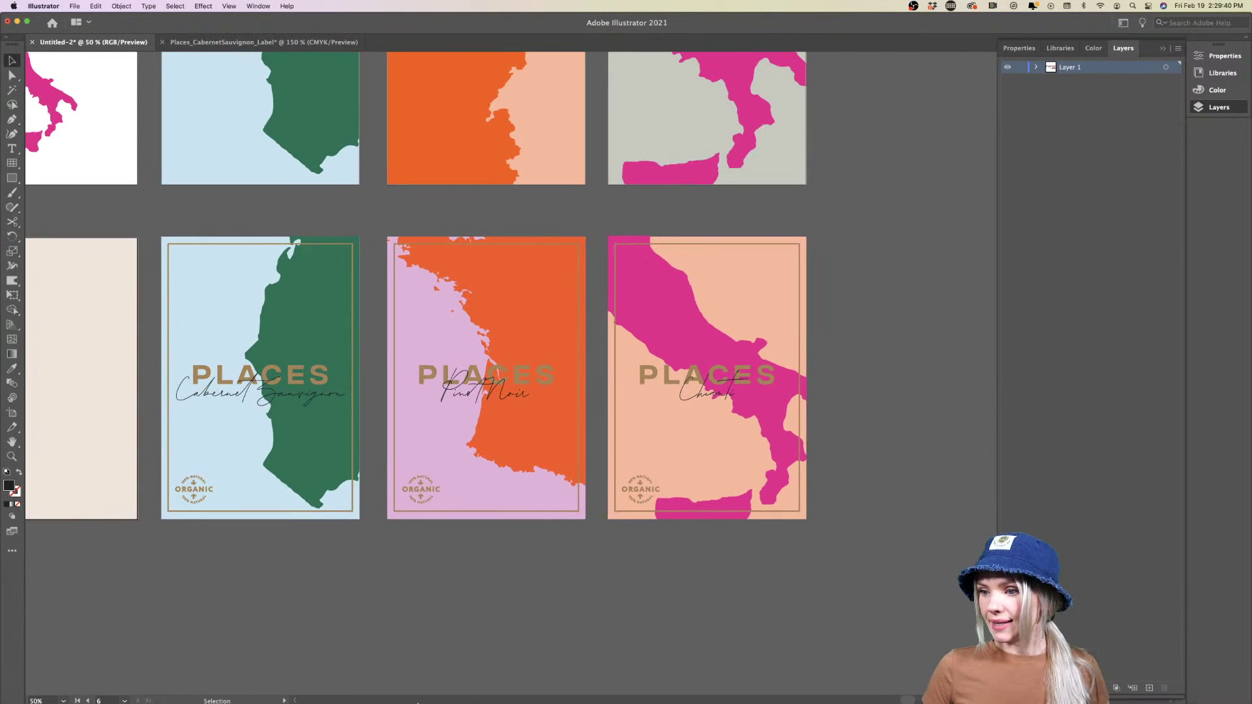
{"action": "mouse_move", "coordinate": [417, 701]}
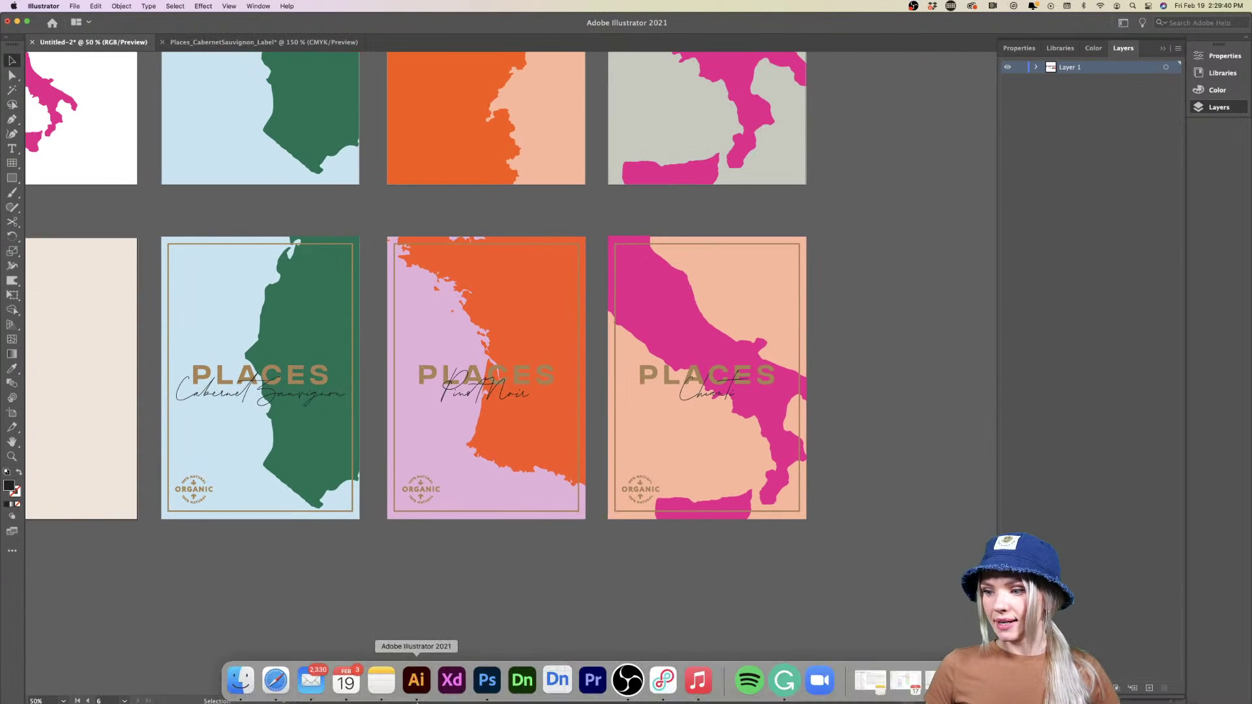
Launch Adobe Dimension and create a new blank 1024 × 768 px scene in centimetres
{"action": "right_click", "coordinate": [490, 686]}
{"action": "left_click", "coordinate": [509, 637]}
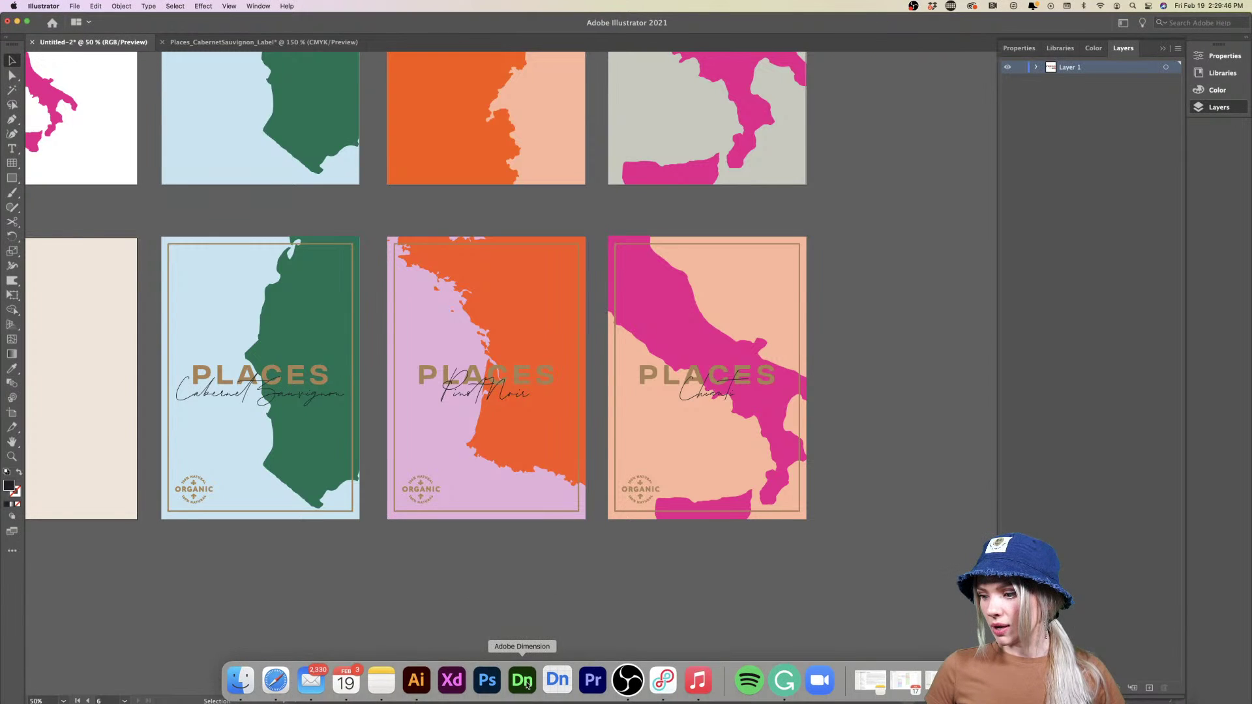
{"action": "left_click", "coordinate": [526, 684]}
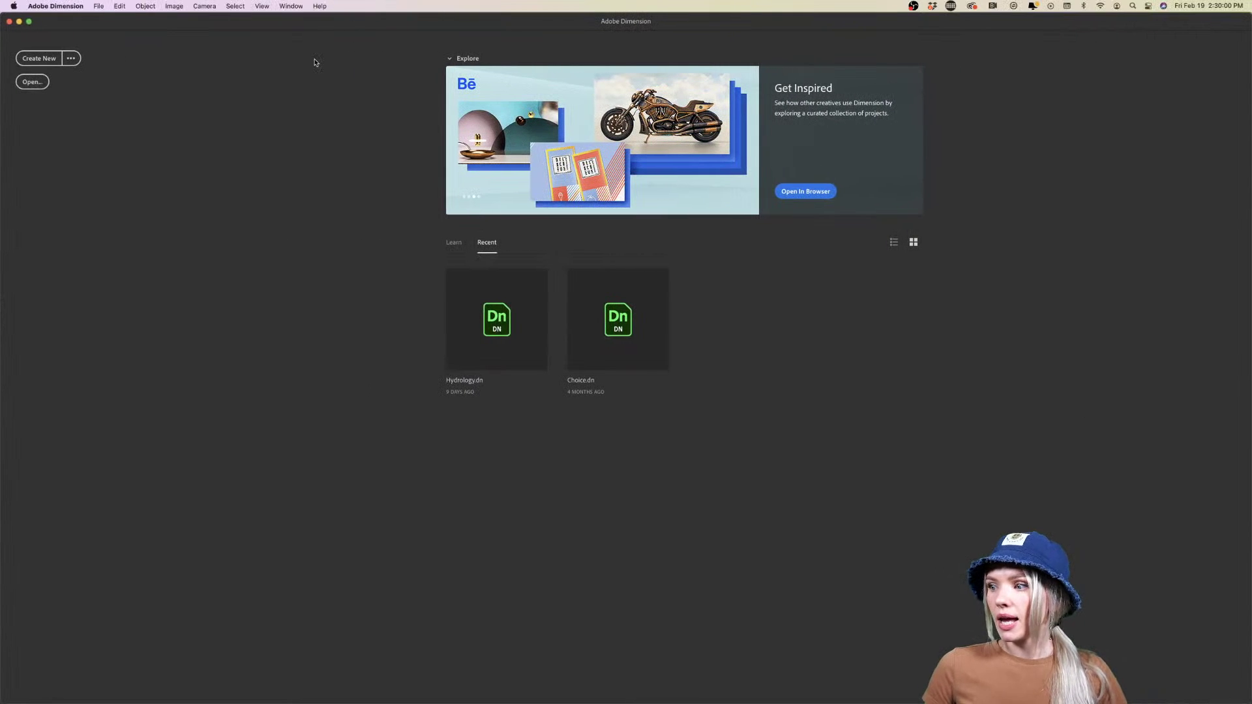
{"action": "left_click", "coordinate": [33, 59]}
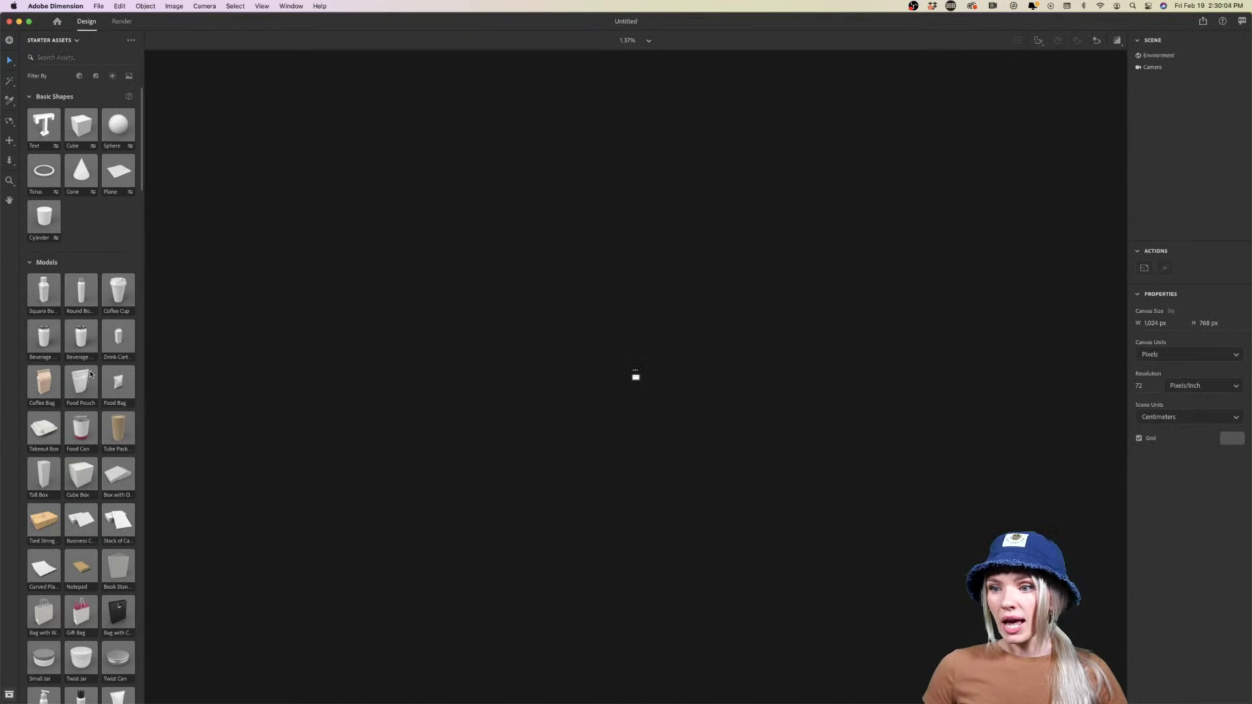
{"action": "scroll", "coordinate": [90, 374], "scroll_direction": "down", "scroll_amount": 3}
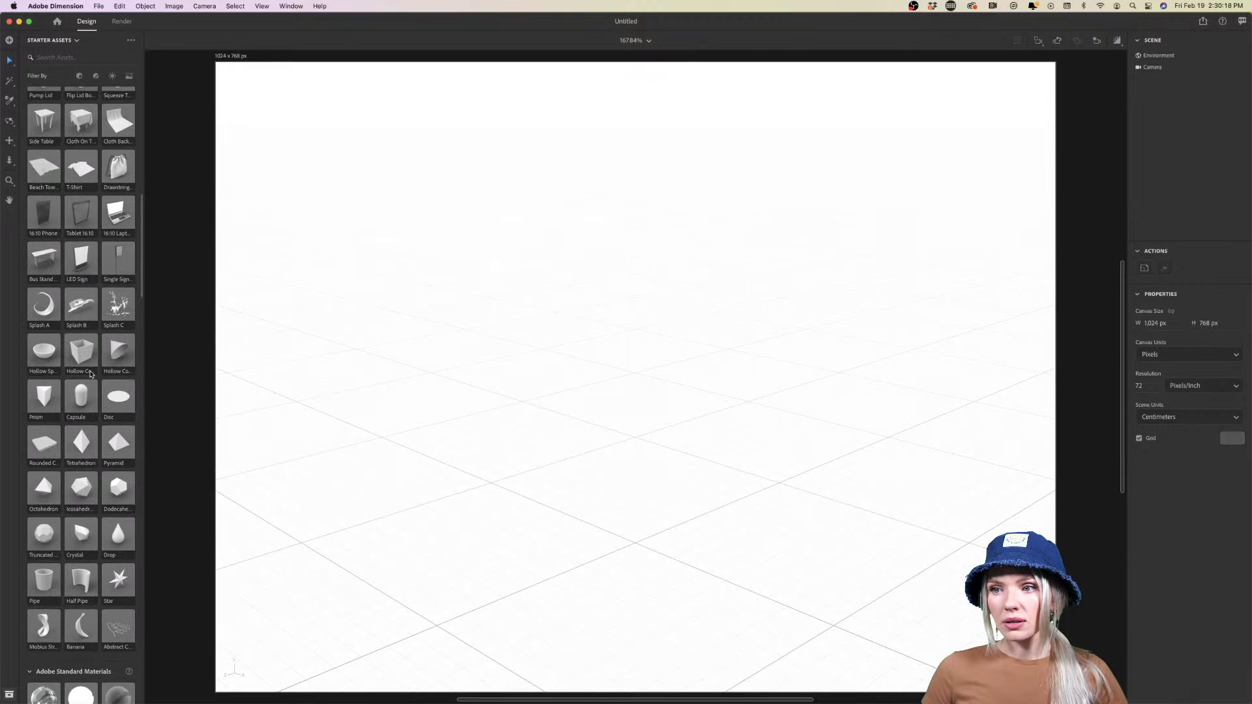
{"action": "scroll", "coordinate": [91, 374], "scroll_direction": "up", "scroll_amount": 3}
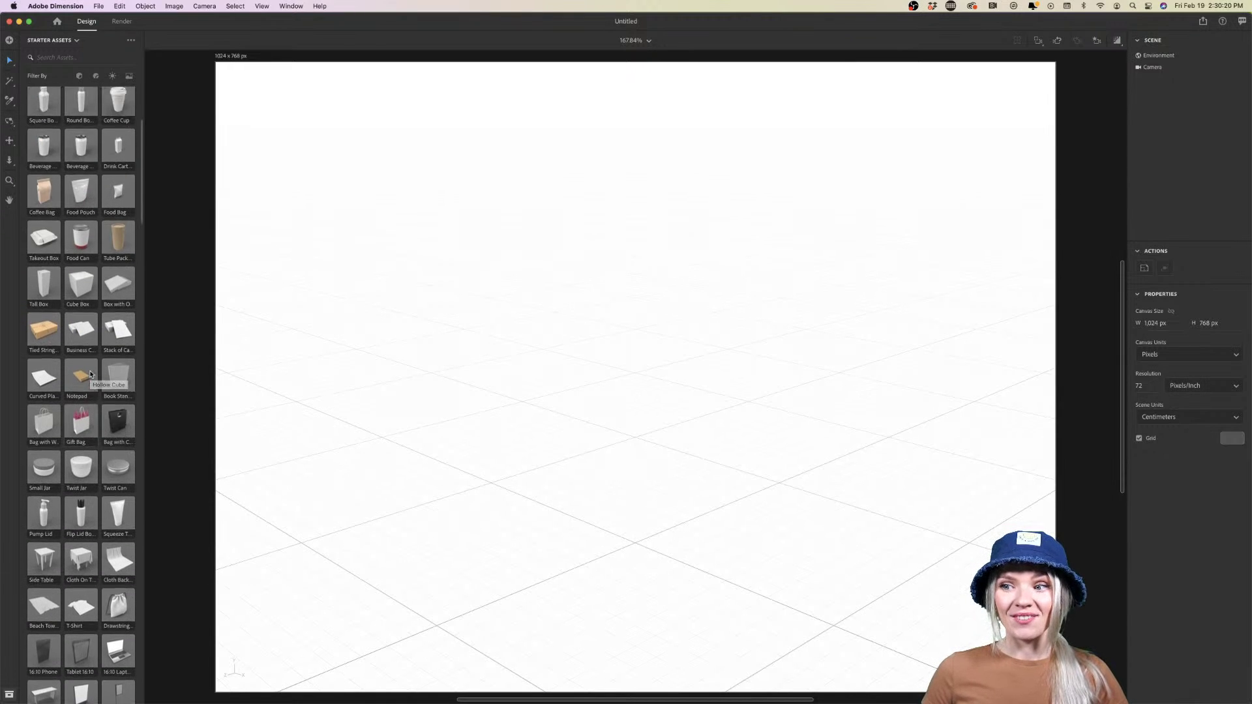
{"action": "scroll", "coordinate": [91, 374], "scroll_direction": "down", "scroll_amount": 2}
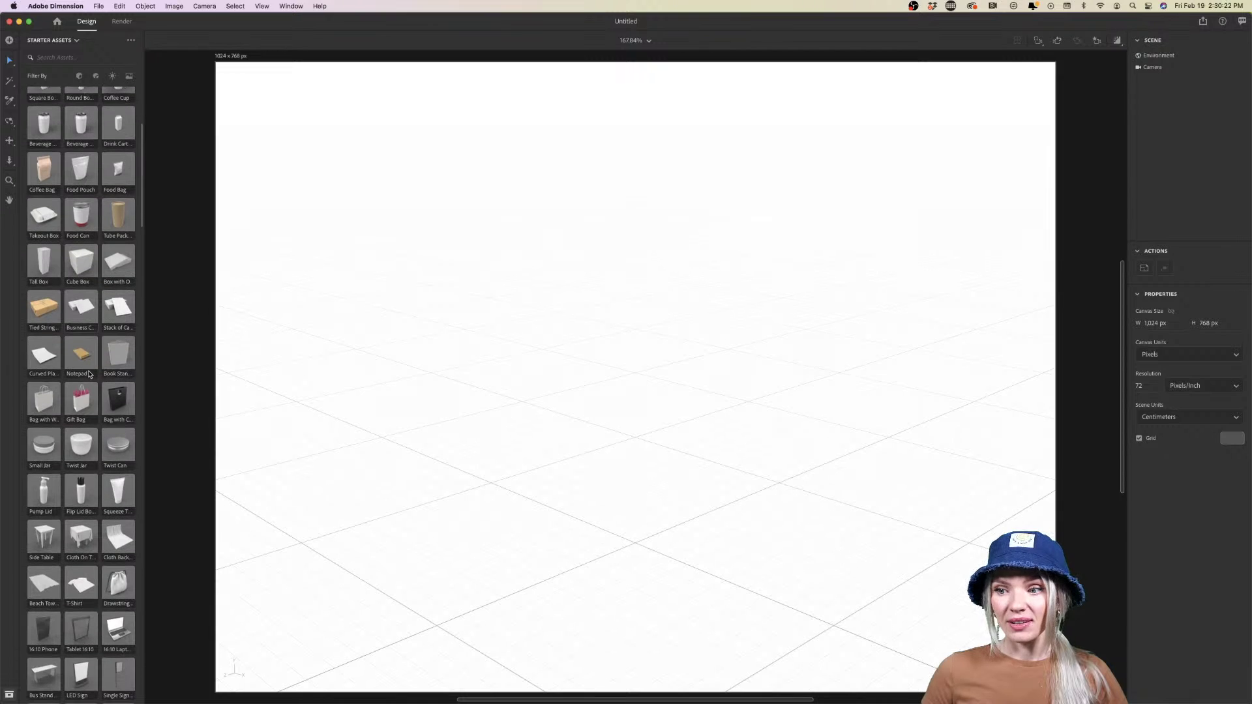
Add a Curved Plane from Starter Assets, push it back on the ground, and orbit to look down
{"action": "left_click", "coordinate": [44, 357]}
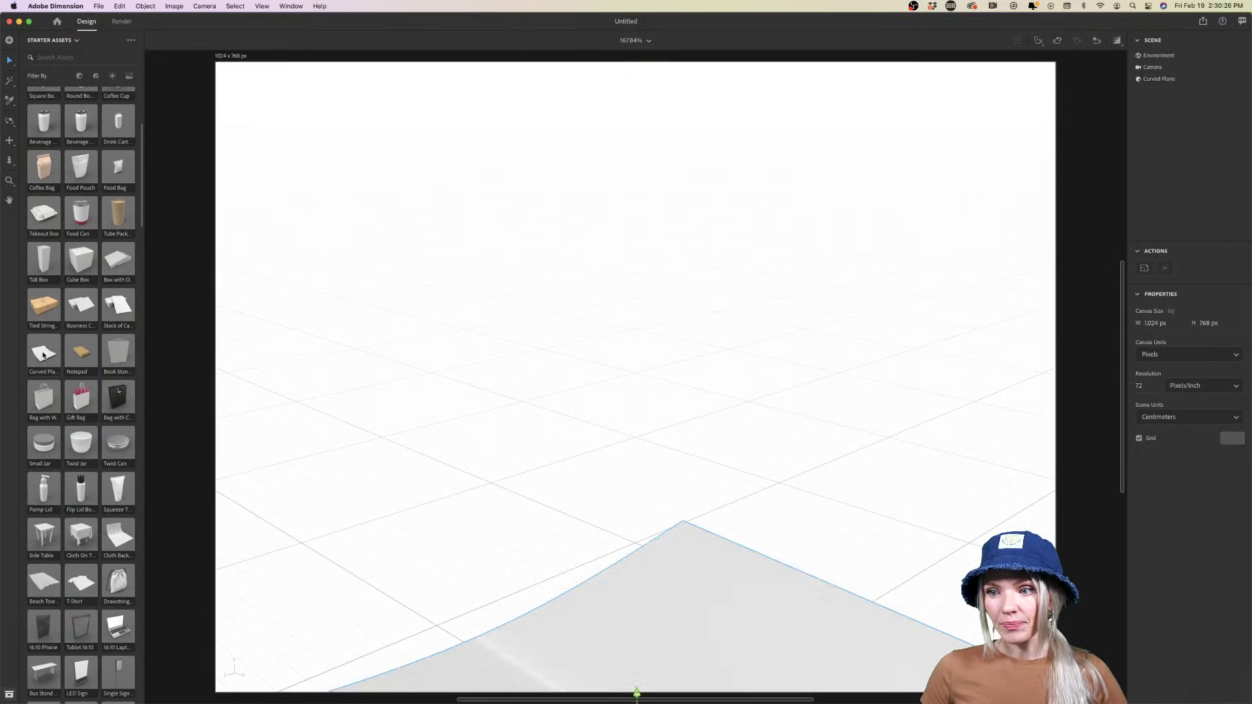
{"action": "left_click_drag", "start_coordinate": [624, 531], "coordinate": [645, 450]}
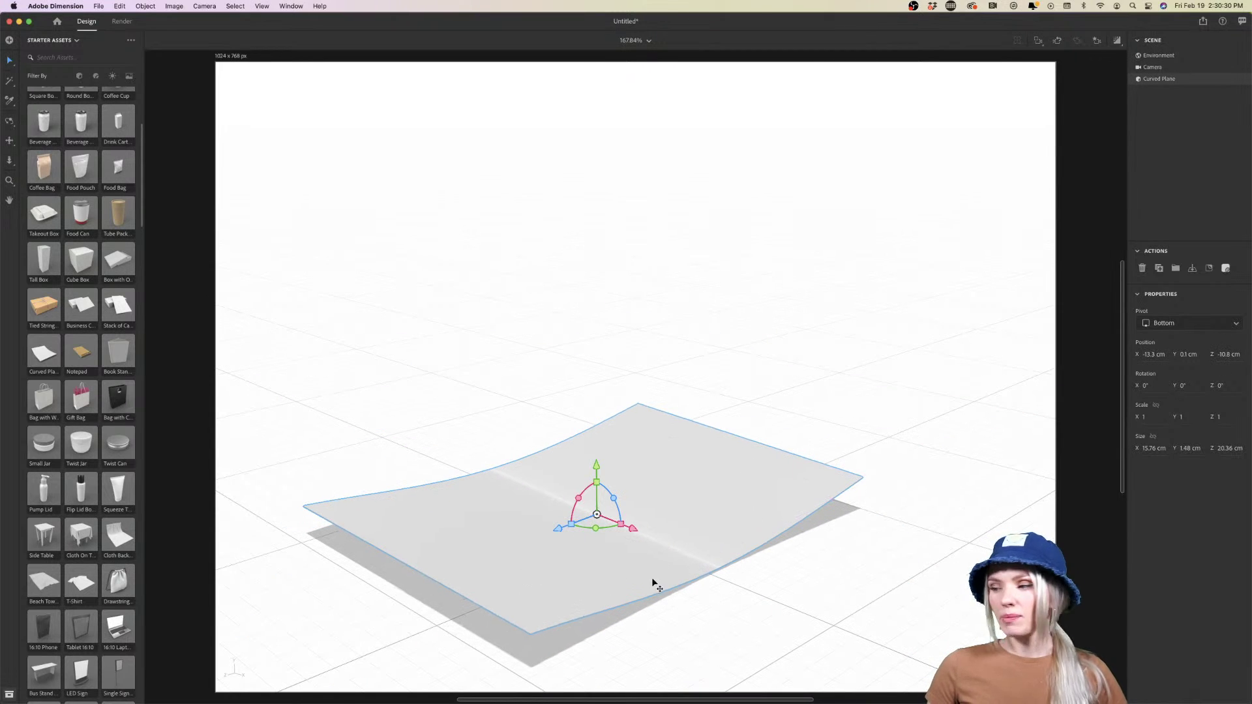
{"action": "left_click_drag", "start_coordinate": [658, 532], "coordinate": [665, 476]}
{"action": "left_click", "coordinate": [671, 549]}
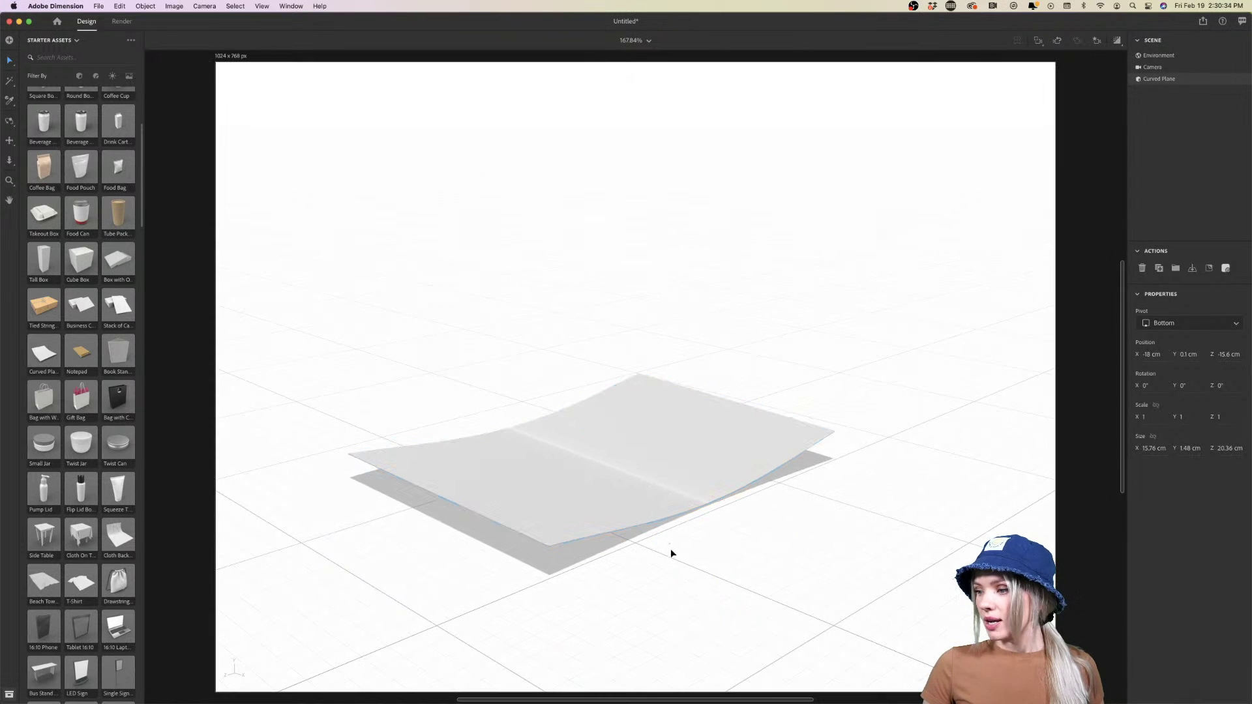
{"action": "key", "text": "1"}
{"action": "left_click_drag", "start_coordinate": [659, 534], "coordinate": [713, 601]}
{"action": "left_click_drag", "start_coordinate": [778, 543], "coordinate": [774, 522]}
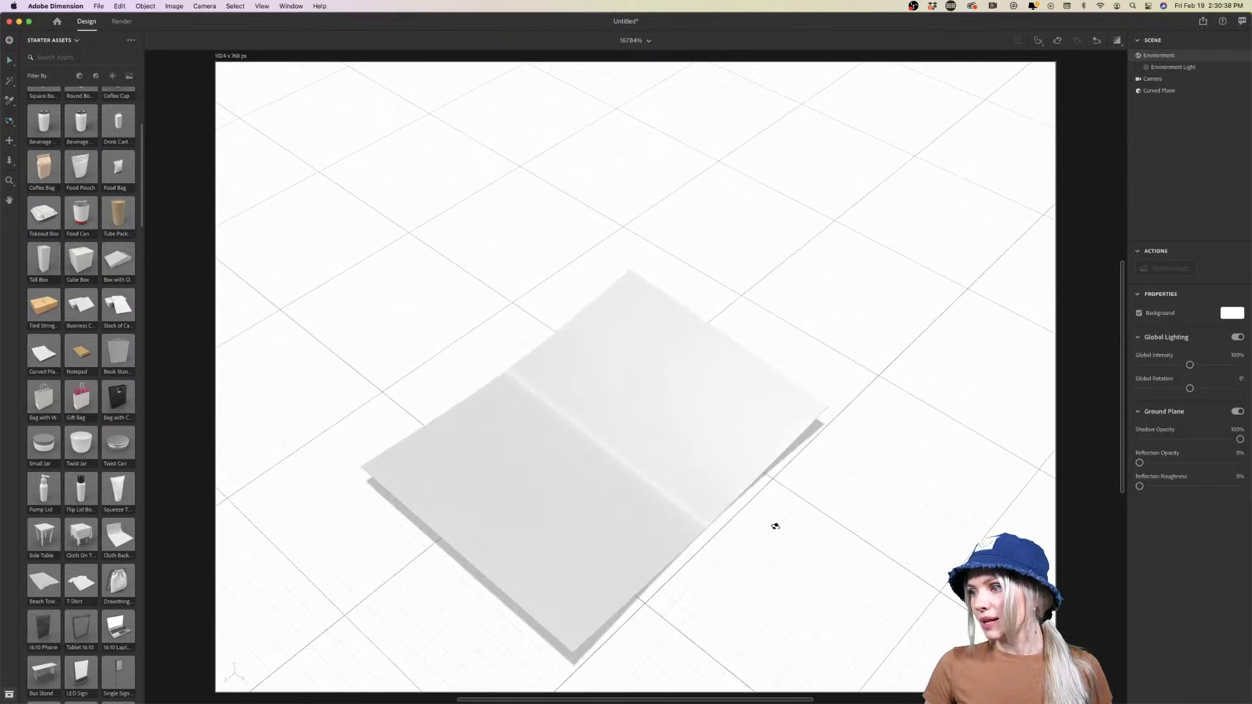
Lift the plane slightly, Alt-drag two spread-out copies, and orbit to see all three
{"action": "key", "text": "v"}
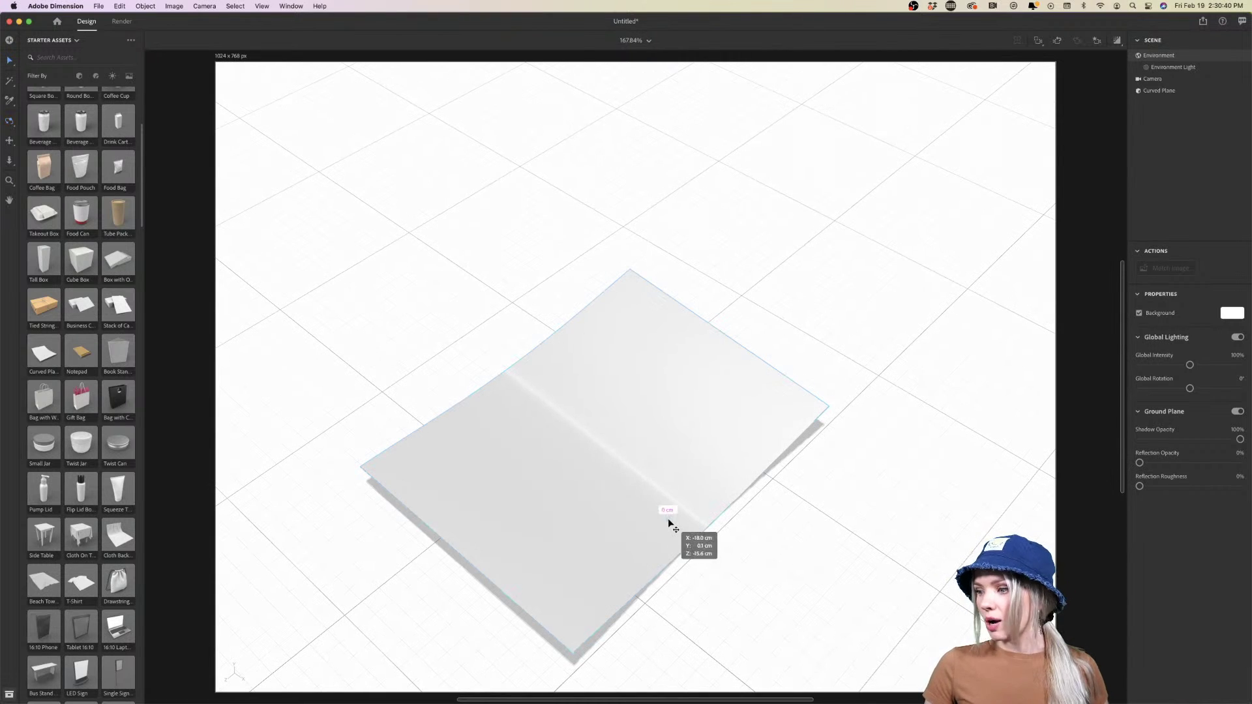
{"action": "left_click", "coordinate": [671, 518]}
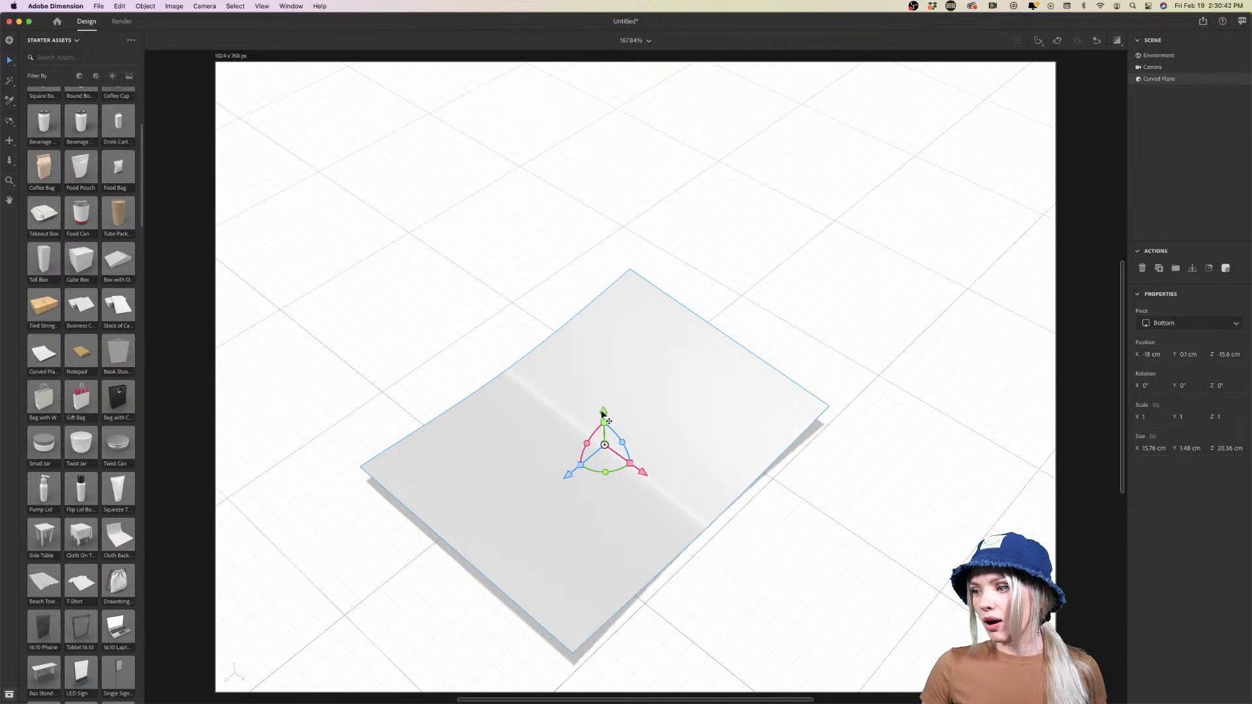
{"action": "left_click_drag", "start_coordinate": [606, 414], "coordinate": [603, 396]}
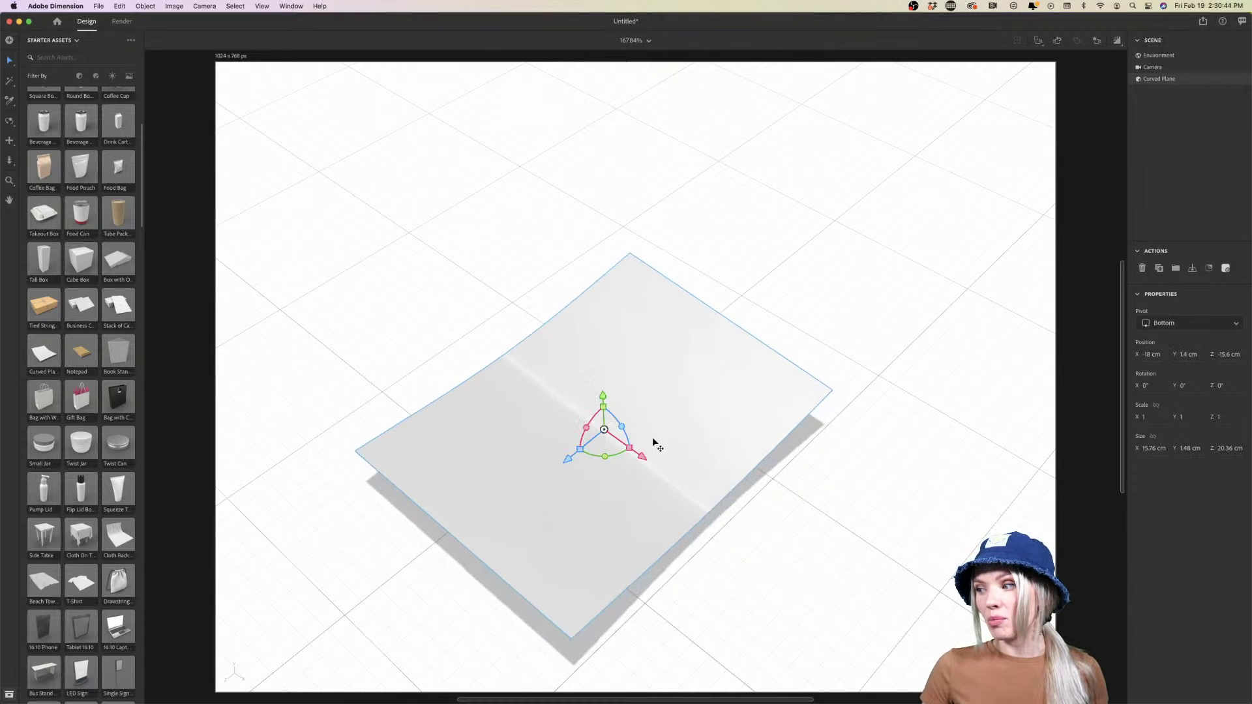
{"action": "left_click_drag", "start_coordinate": [608, 518], "coordinate": [821, 226]}
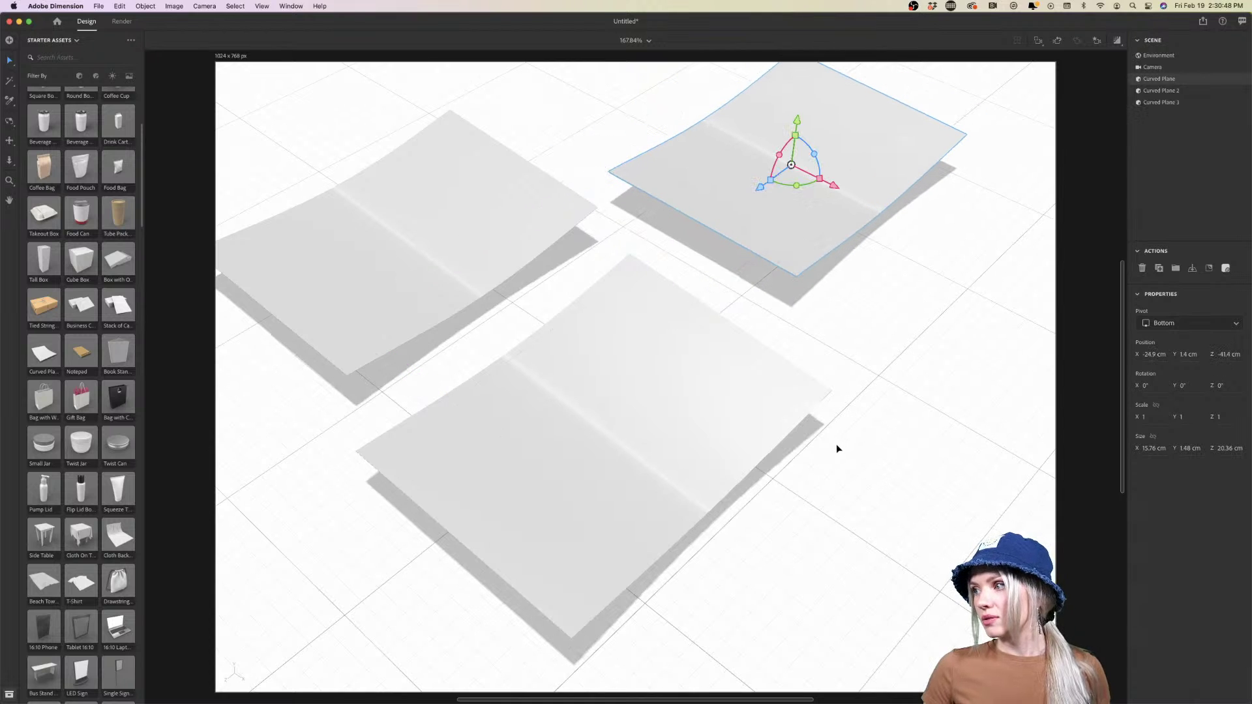
{"action": "key", "text": "1"}
{"action": "left_click_drag", "start_coordinate": [836, 327], "coordinate": [852, 409]}
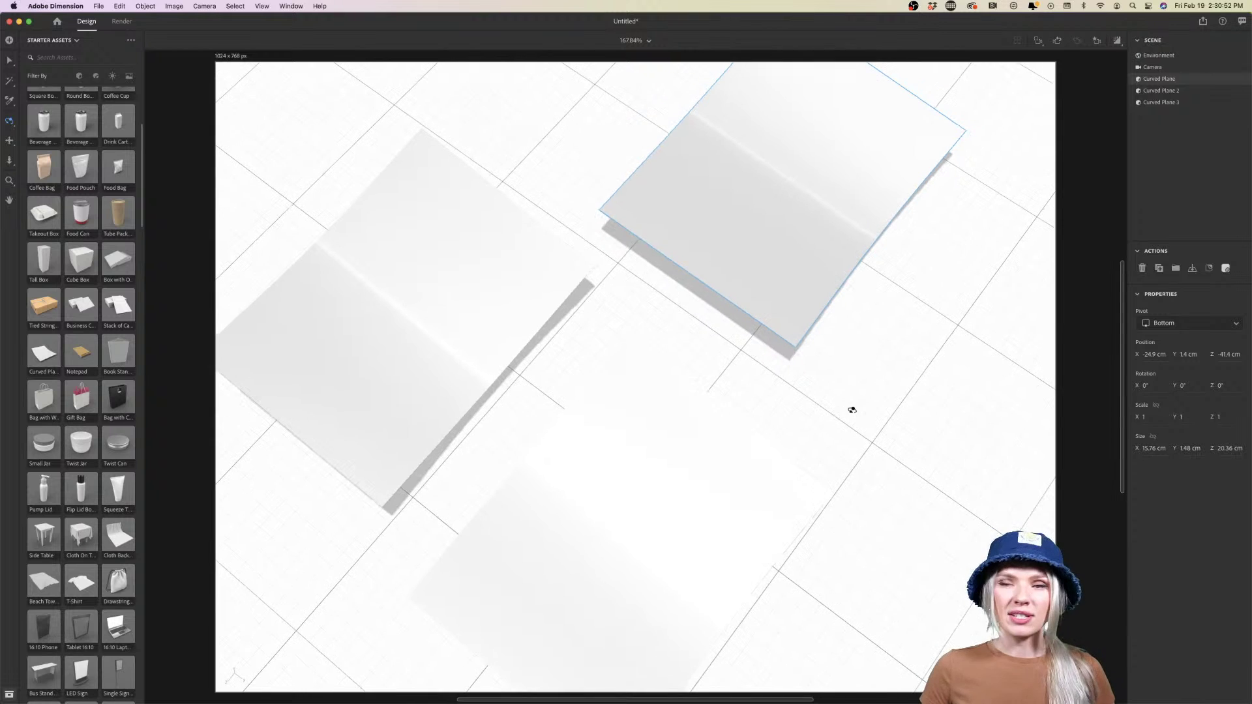
{"action": "left_click_drag", "start_coordinate": [860, 418], "coordinate": [856, 363]}
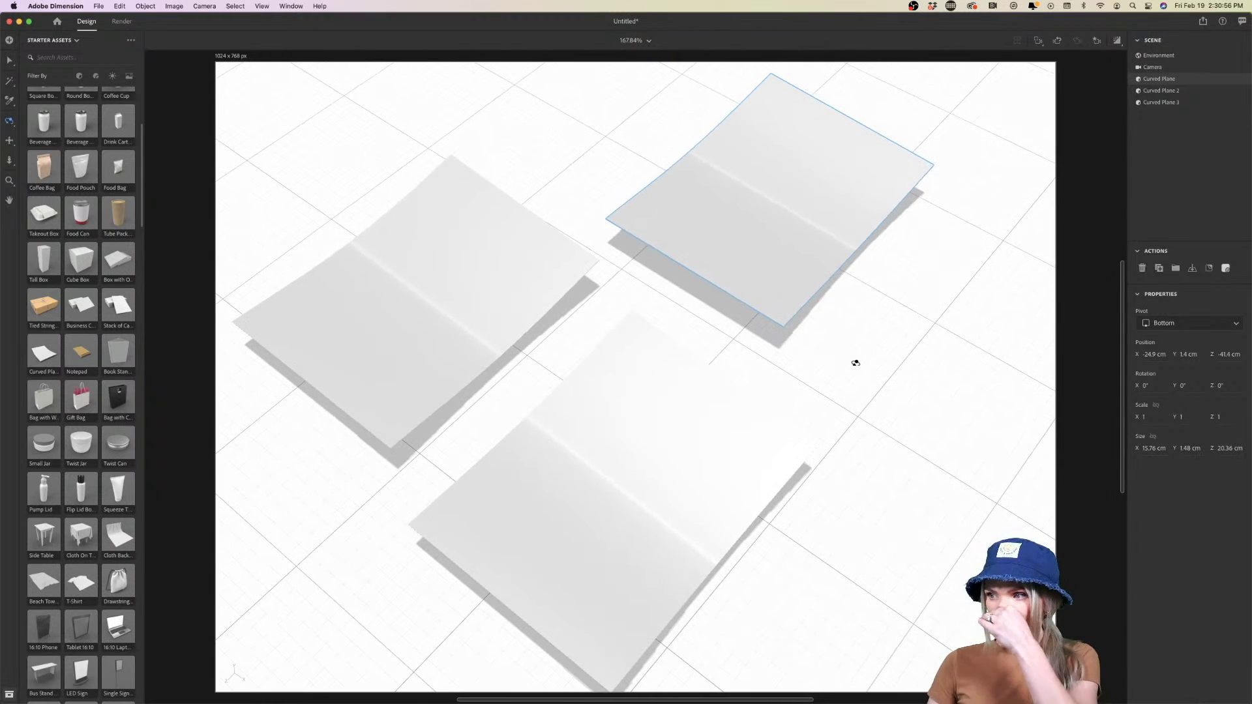
Return to the wine label designs in Illustrator
{"action": "mouse_move", "coordinate": [378, 699]}
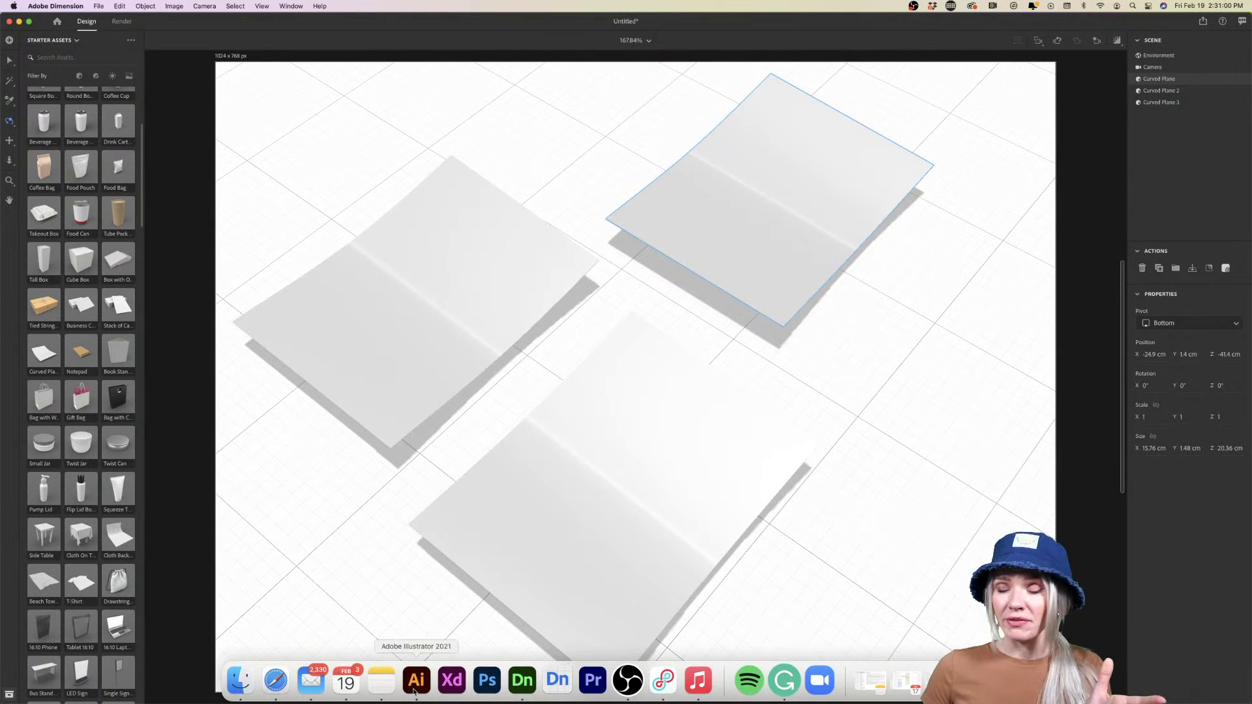
{"action": "mouse_move", "coordinate": [427, 702]}
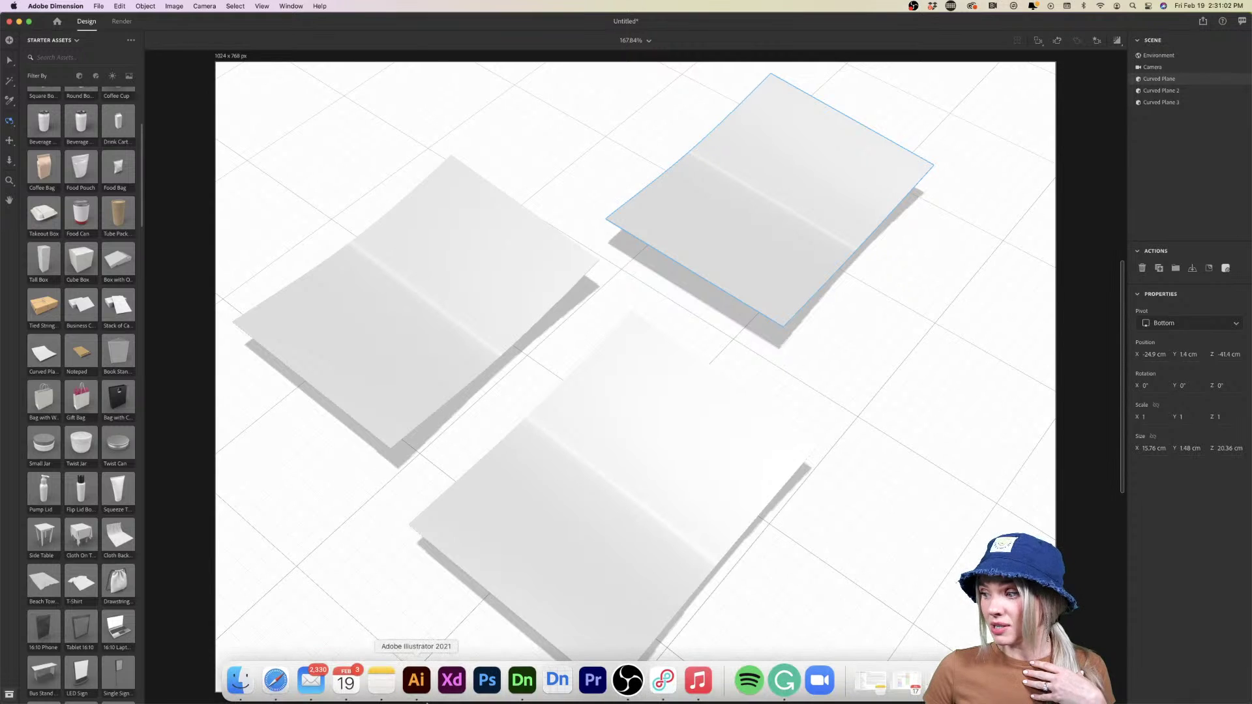
{"action": "left_click", "coordinate": [420, 682]}
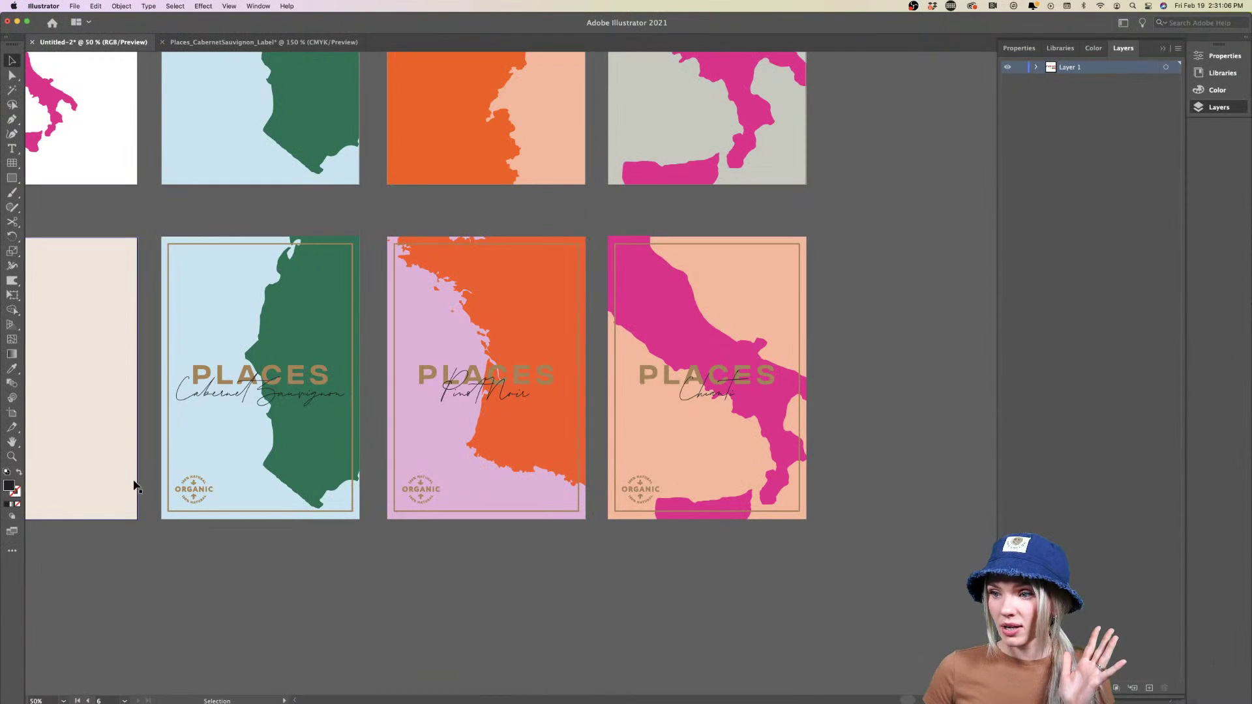
In the Cabernet Sauvignon label file, hide Gold Foil, select all Artwork-layer art, then switch to Dimension
{"action": "left_click", "coordinate": [355, 279]}
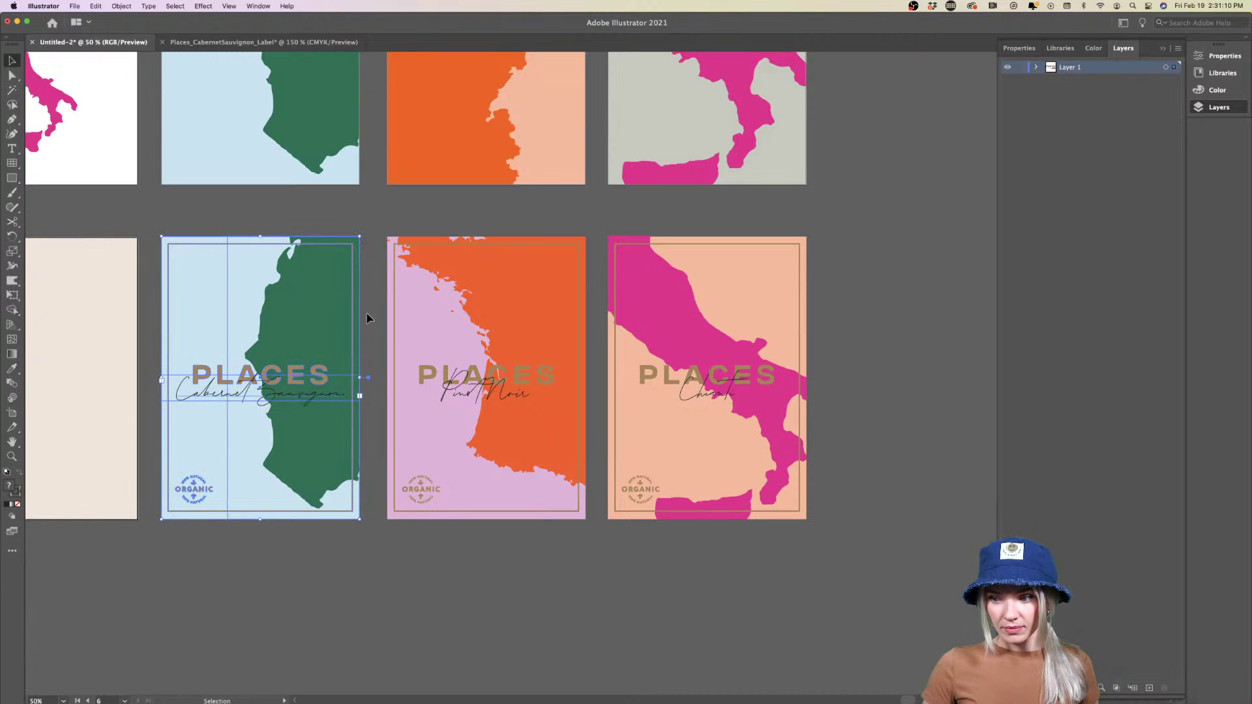
{"action": "left_click", "coordinate": [261, 41]}
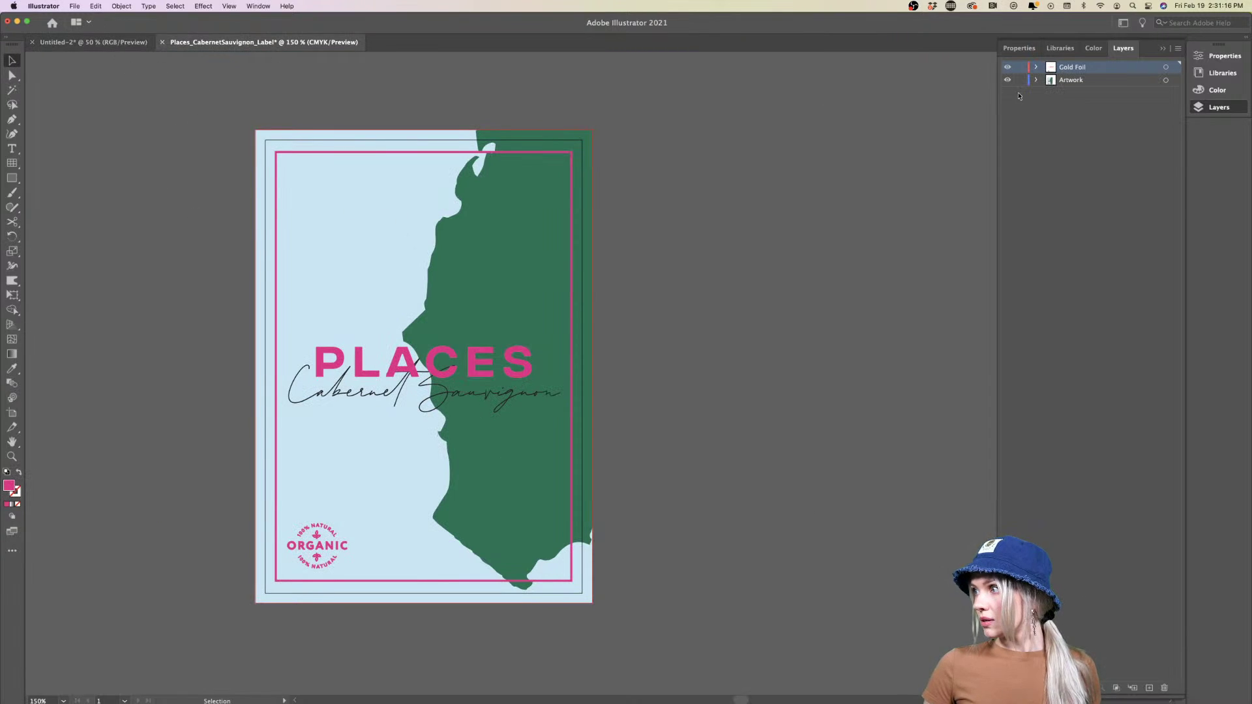
{"action": "left_click", "coordinate": [1007, 67]}
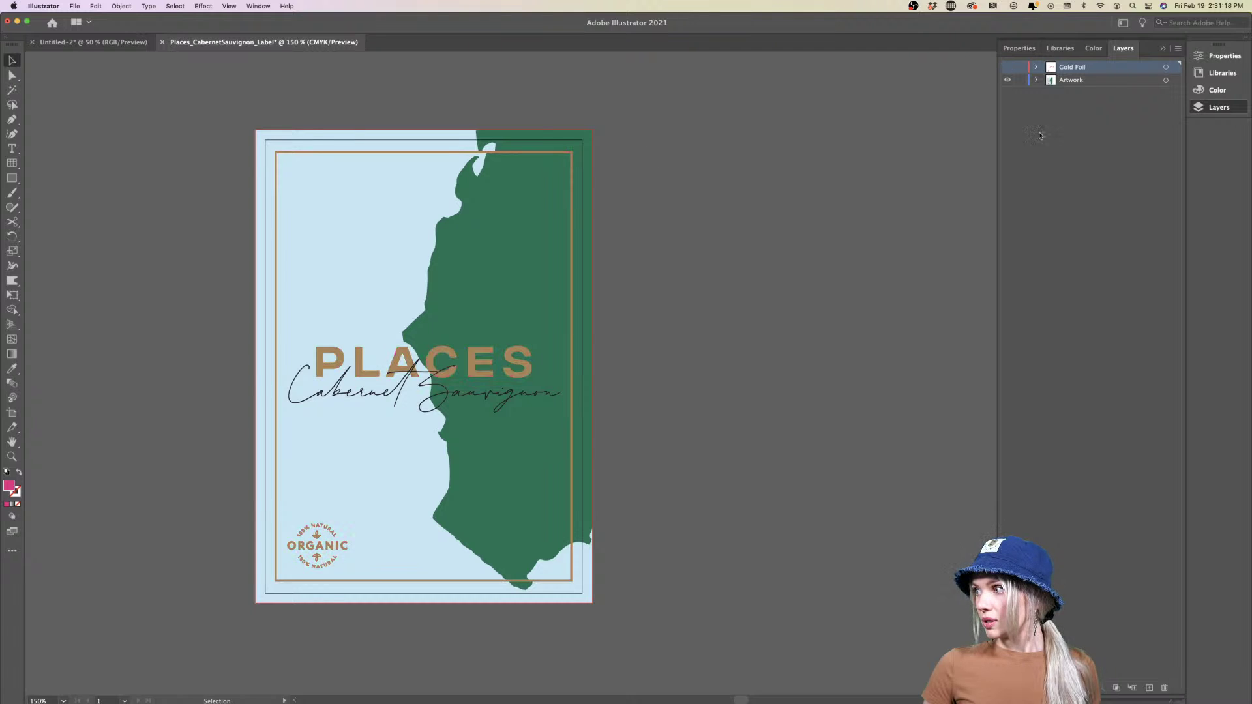
{"action": "left_click", "coordinate": [1099, 80]}
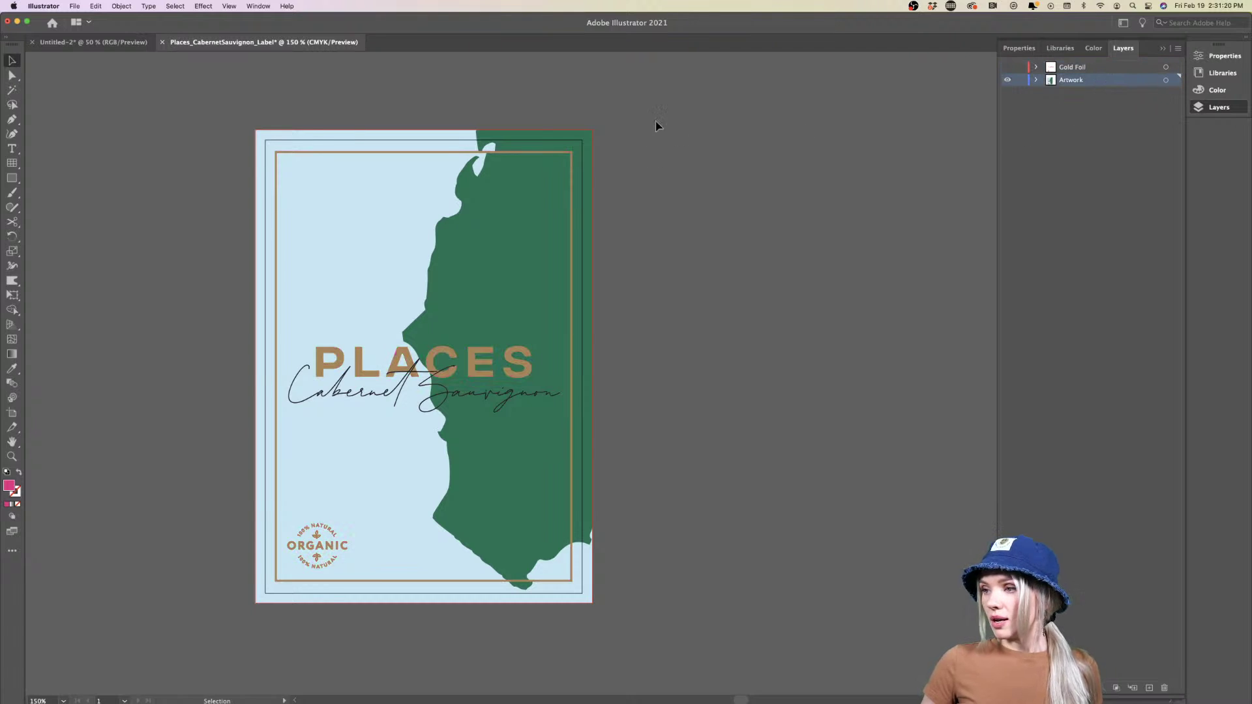
{"action": "key", "text": "super+a"}
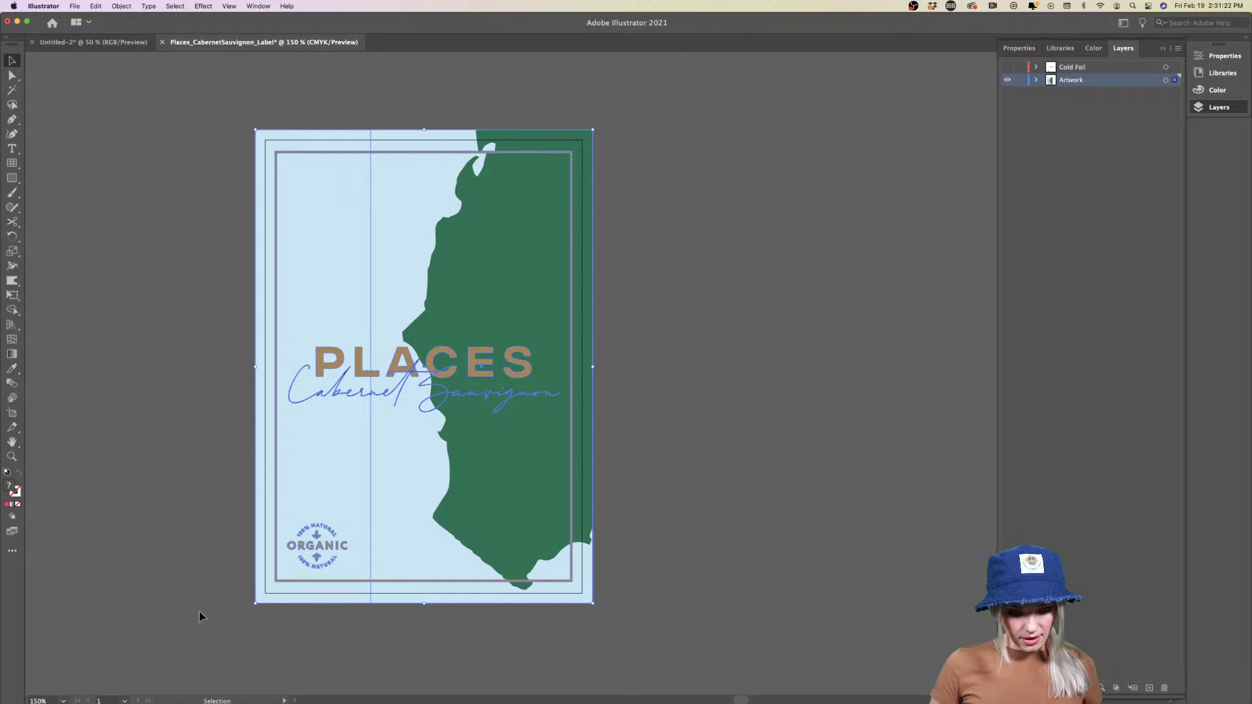
{"action": "mouse_move", "coordinate": [418, 702]}
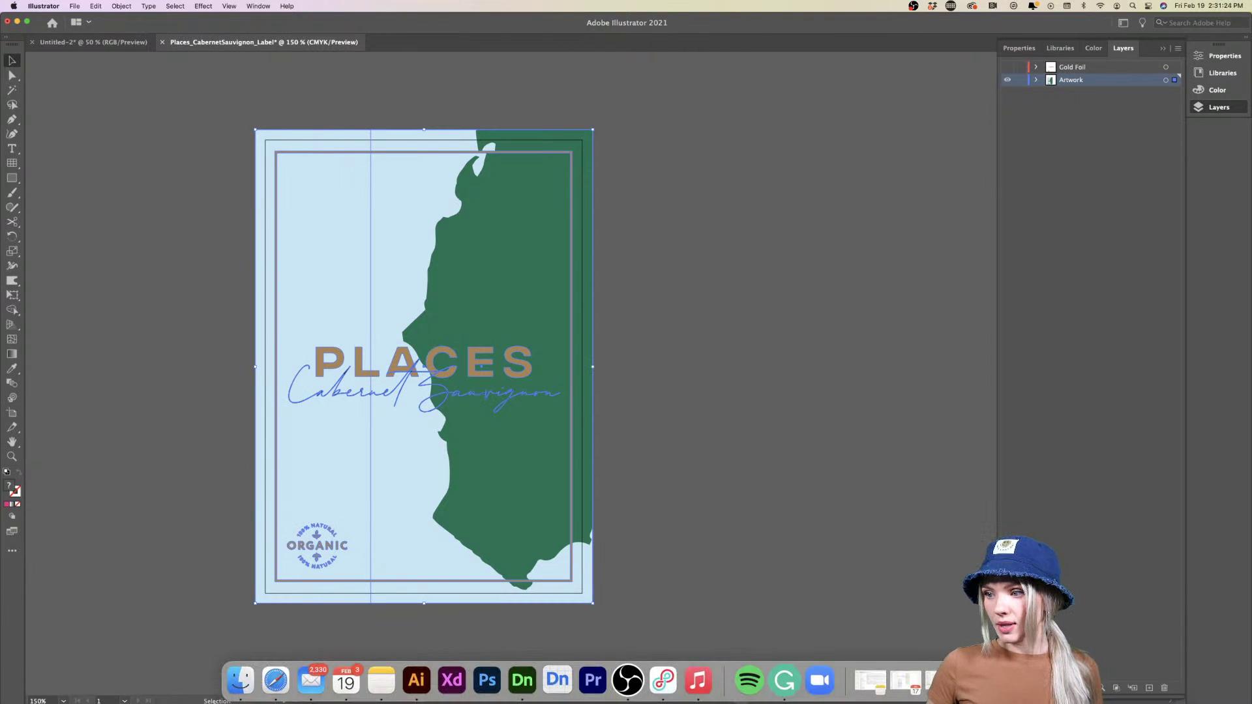
{"action": "left_click", "coordinate": [521, 680]}
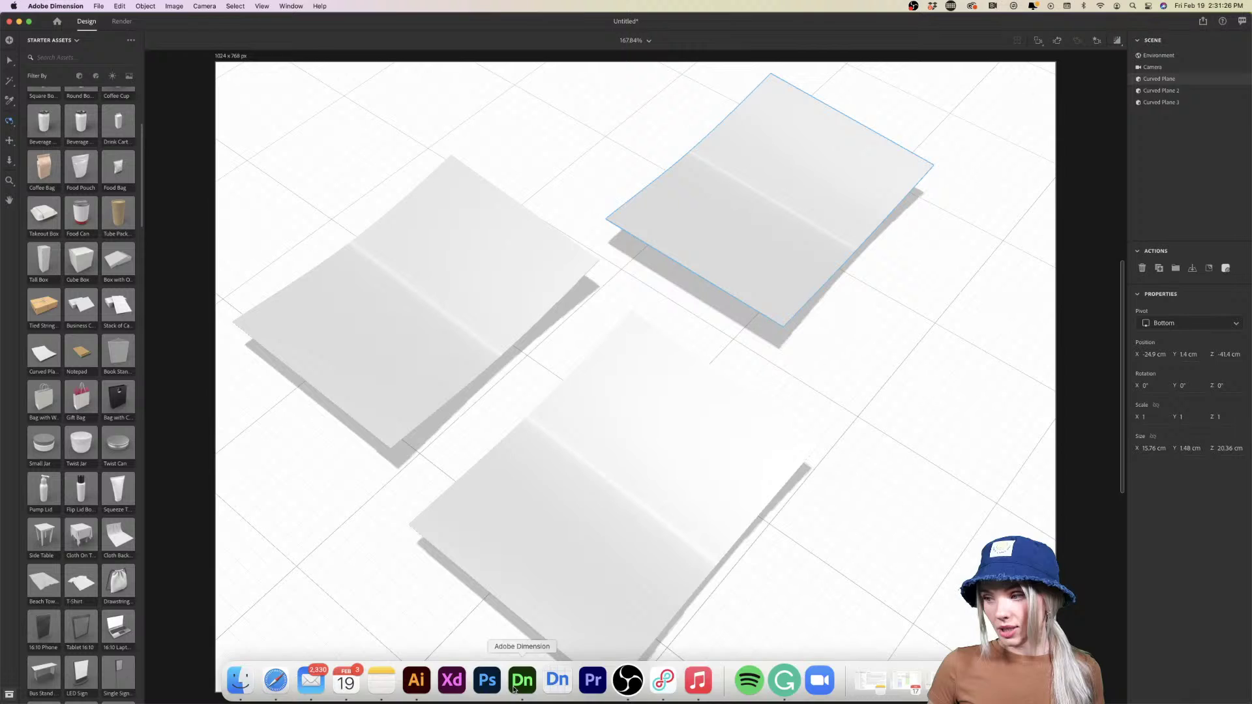
Paste the Cabernet Sauvignon label as a decal on the front plane, rotated about 40°, scaled near 30%
{"action": "key", "text": "v"}
{"action": "left_click", "coordinate": [644, 455]}
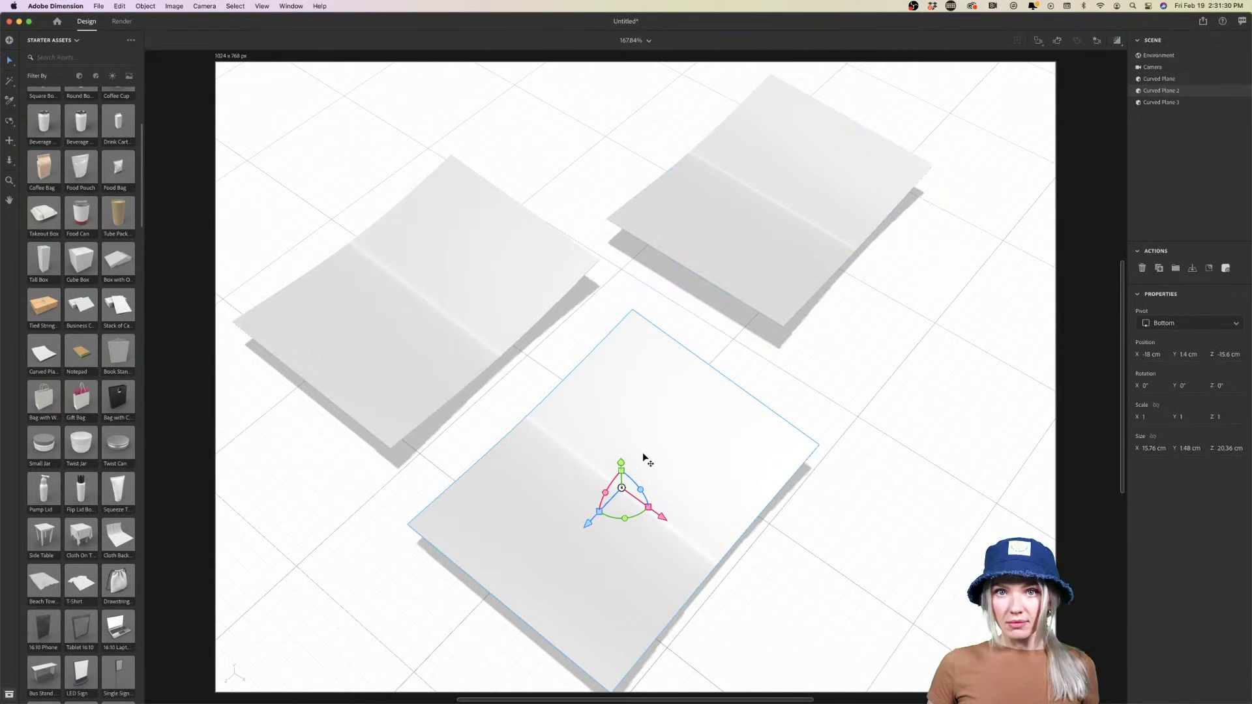
{"action": "key", "text": "super+v"}
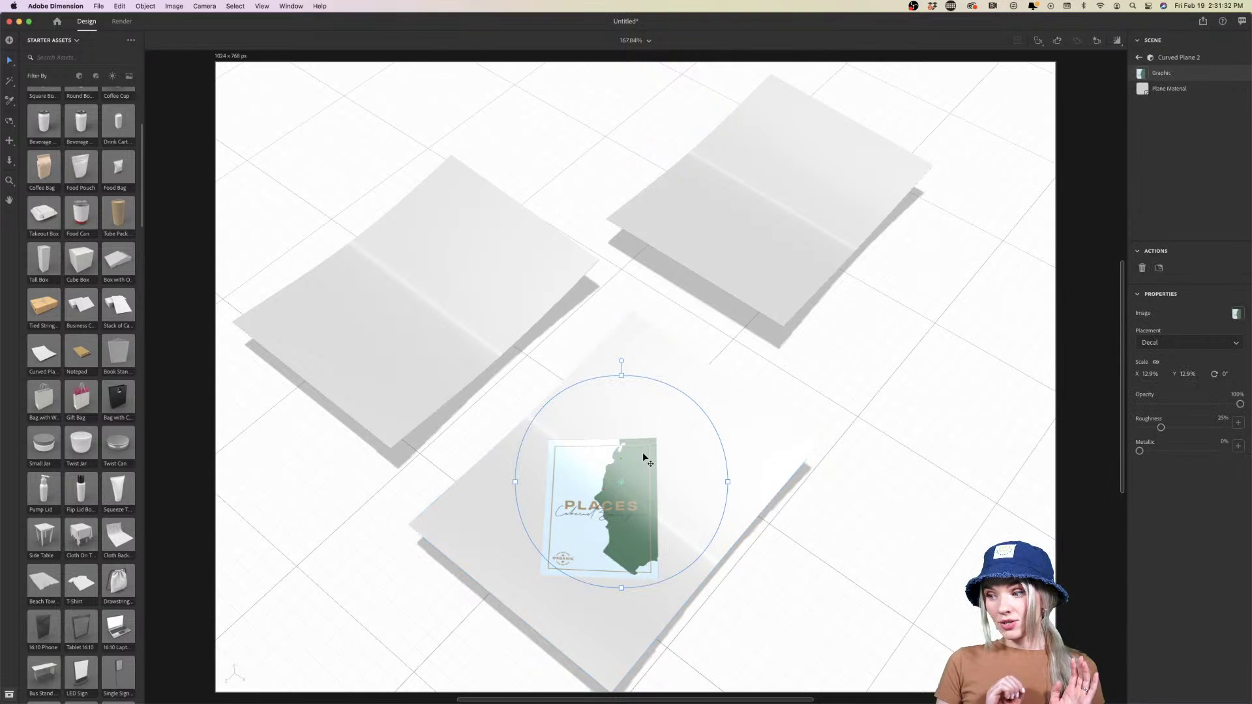
{"action": "left_click_drag", "start_coordinate": [626, 361], "coordinate": [729, 394]}
{"action": "left_click_drag", "start_coordinate": [705, 546], "coordinate": [817, 628]}
{"action": "left_click_drag", "start_coordinate": [639, 549], "coordinate": [655, 539]}
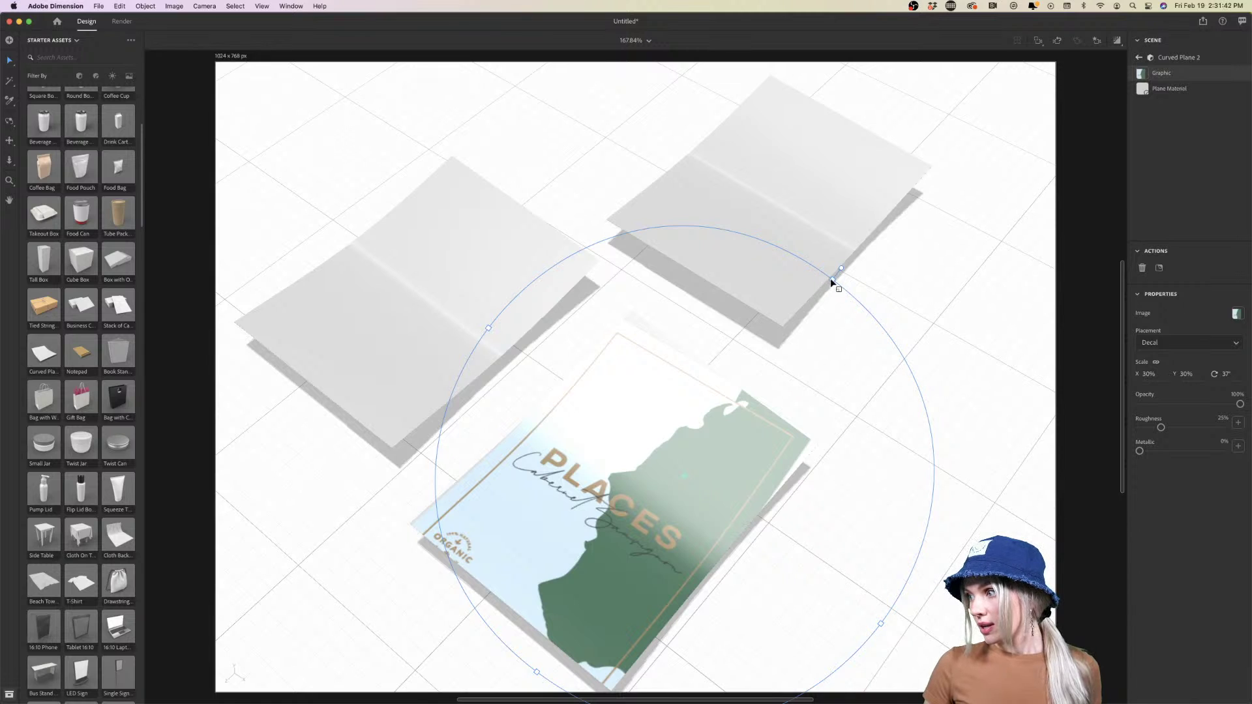
{"action": "left_click_drag", "start_coordinate": [839, 274], "coordinate": [854, 282]}
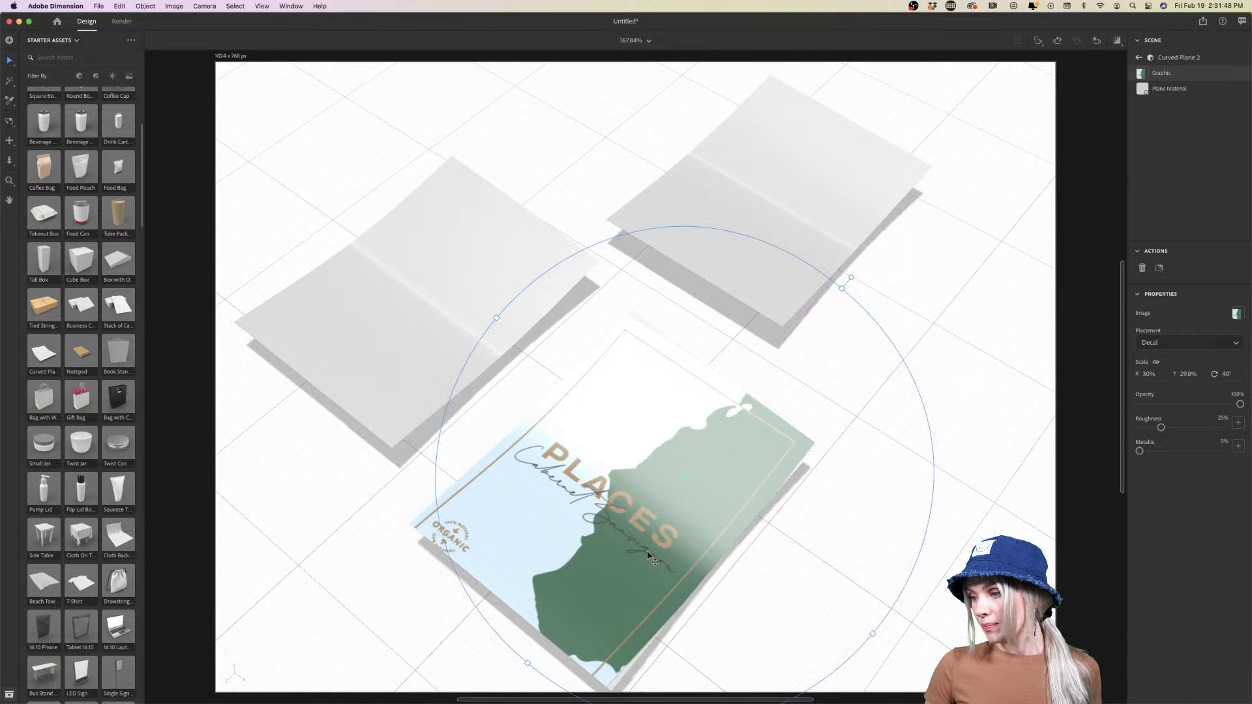
{"action": "mouse_move", "coordinate": [644, 550]}
{"action": "left_mouse_down"}
{"action": "mouse_move", "coordinate": [661, 540]}
{"action": "mouse_move", "coordinate": [657, 549]}
{"action": "left_mouse_up"}
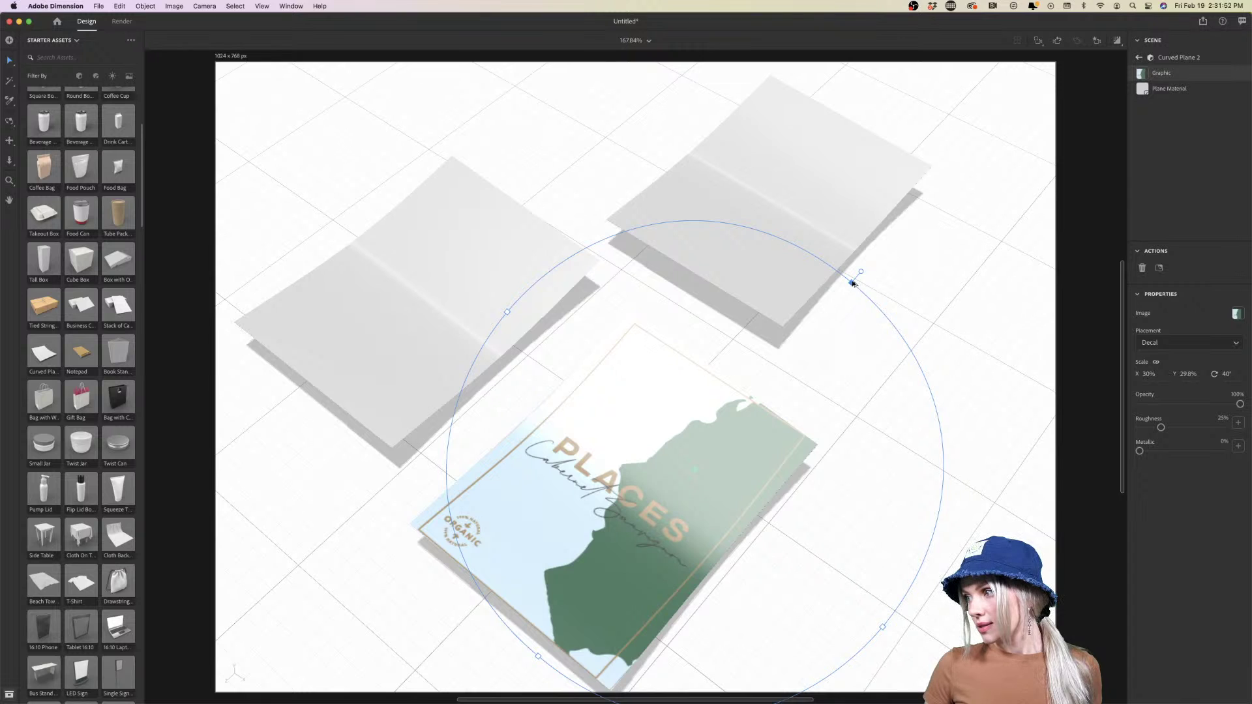
{"action": "left_click_drag", "start_coordinate": [848, 288], "coordinate": [853, 283]}
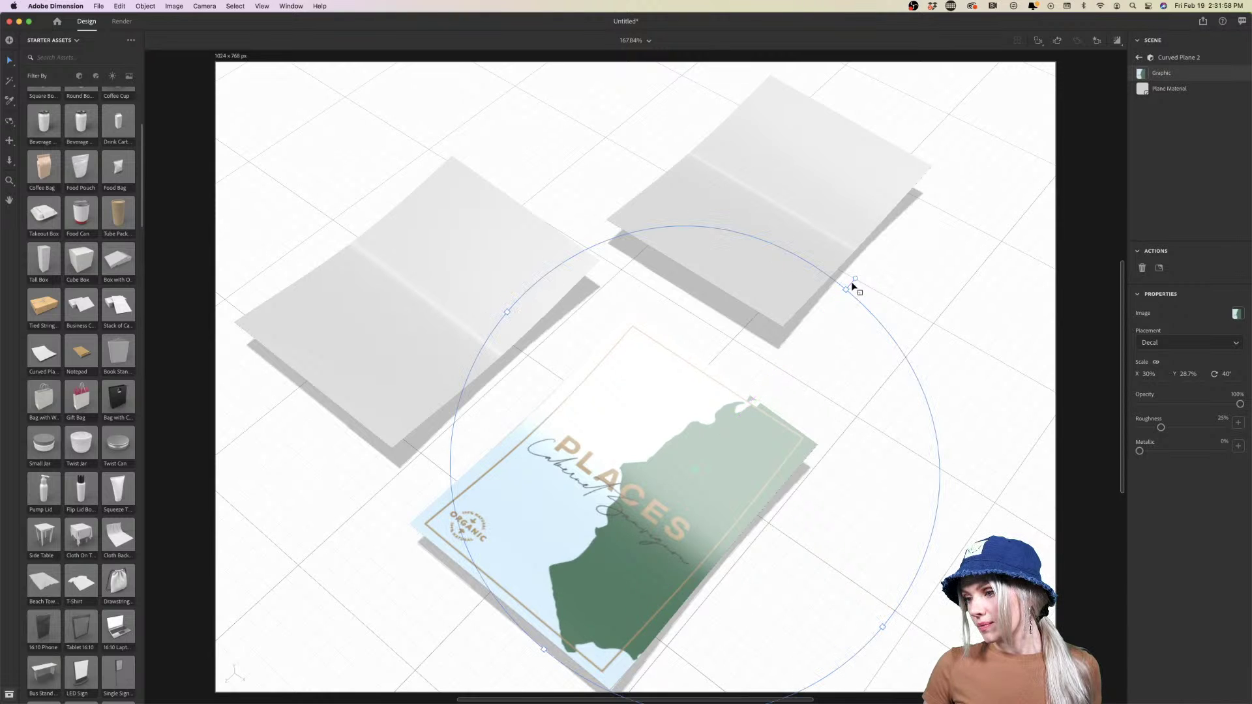
{"action": "scroll", "coordinate": [720, 490], "scroll_direction": "down", "scroll_amount": 1}
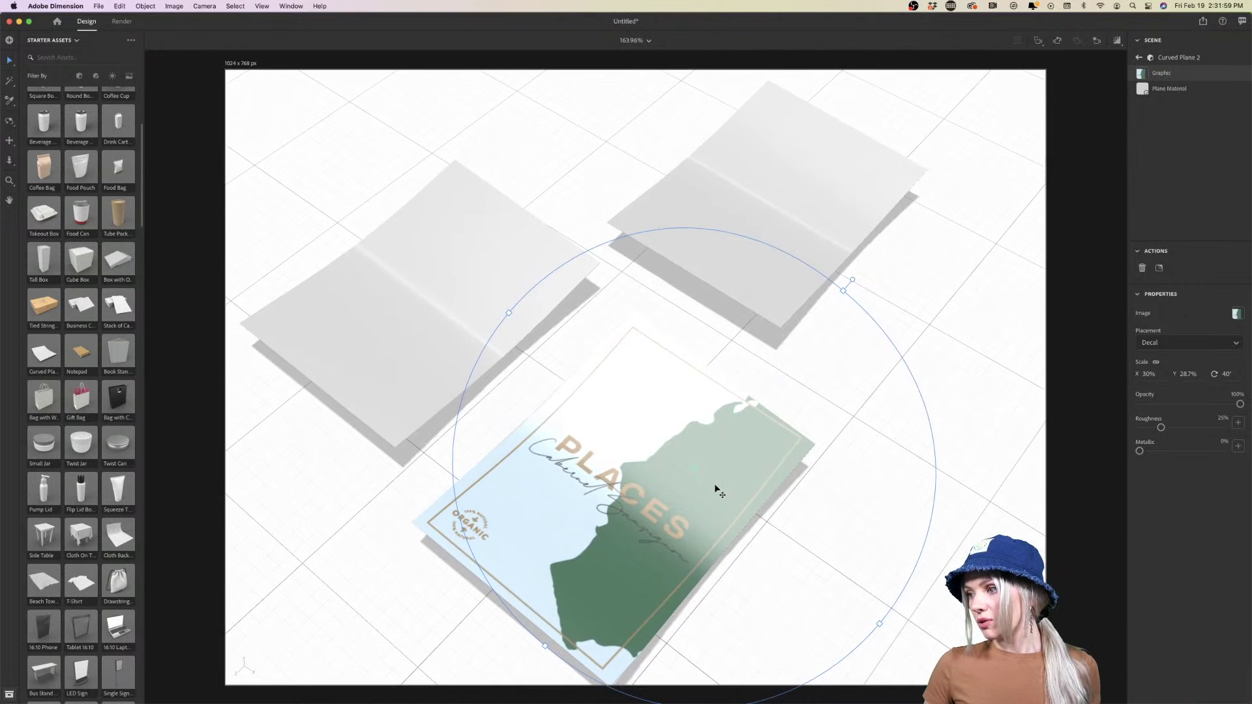
Orbit to a top-down view and rotate the environment light to about -153°
{"action": "left_click", "coordinate": [946, 517]}
{"action": "key", "text": "1"}
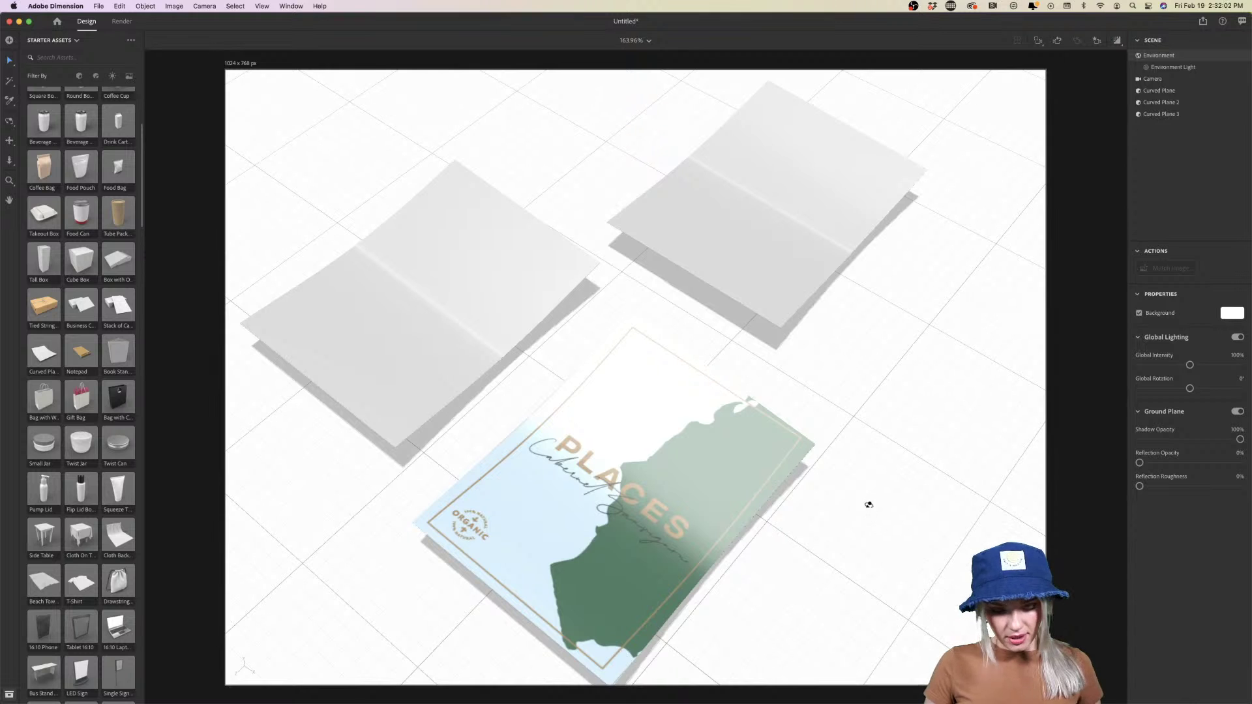
{"action": "left_click_drag", "start_coordinate": [874, 497], "coordinate": [484, 475]}
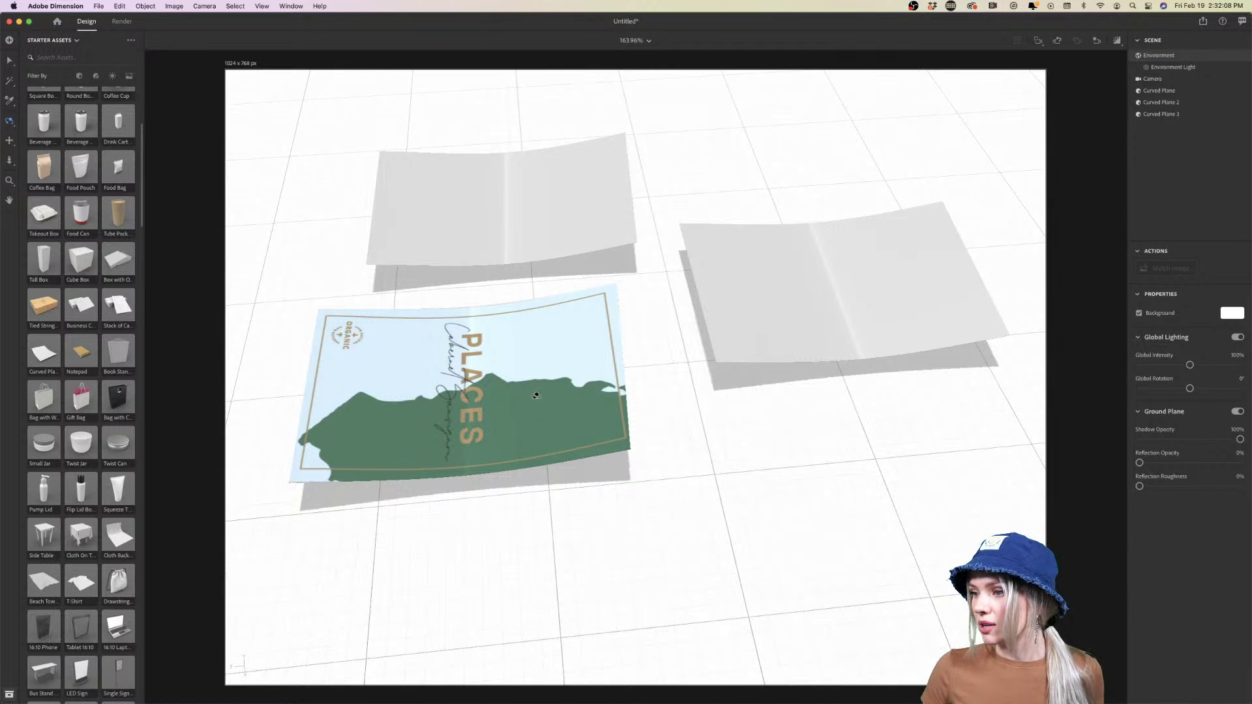
{"action": "key", "text": "f"}
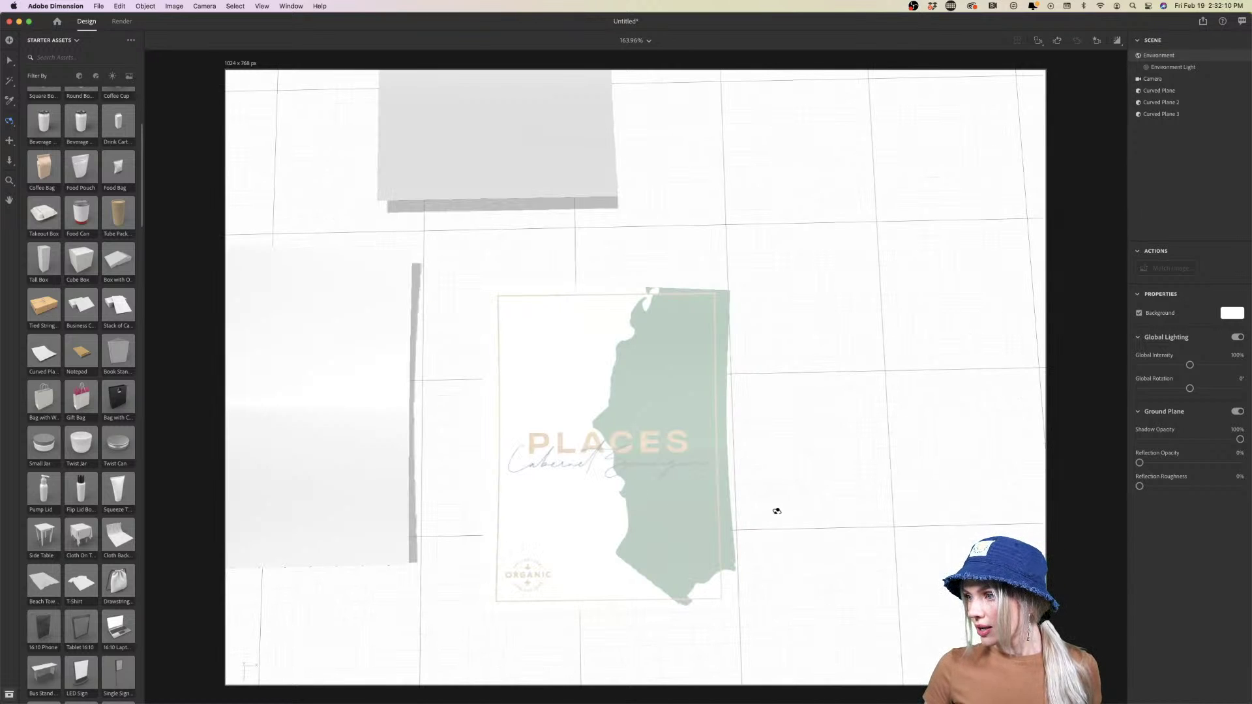
{"action": "left_click", "coordinate": [1172, 67]}
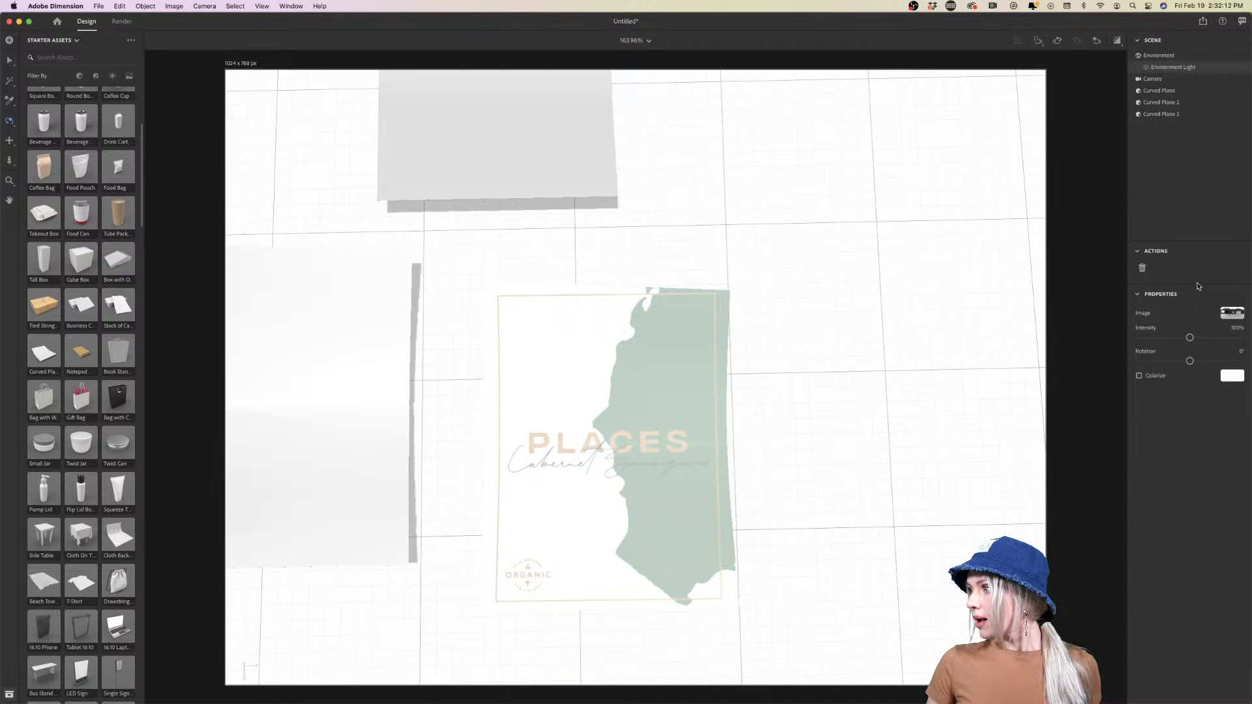
{"action": "mouse_move", "coordinate": [1190, 361]}
{"action": "left_mouse_down"}
{"action": "mouse_move", "coordinate": [1248, 344]}
{"action": "mouse_move", "coordinate": [1161, 361]}
{"action": "left_mouse_up"}
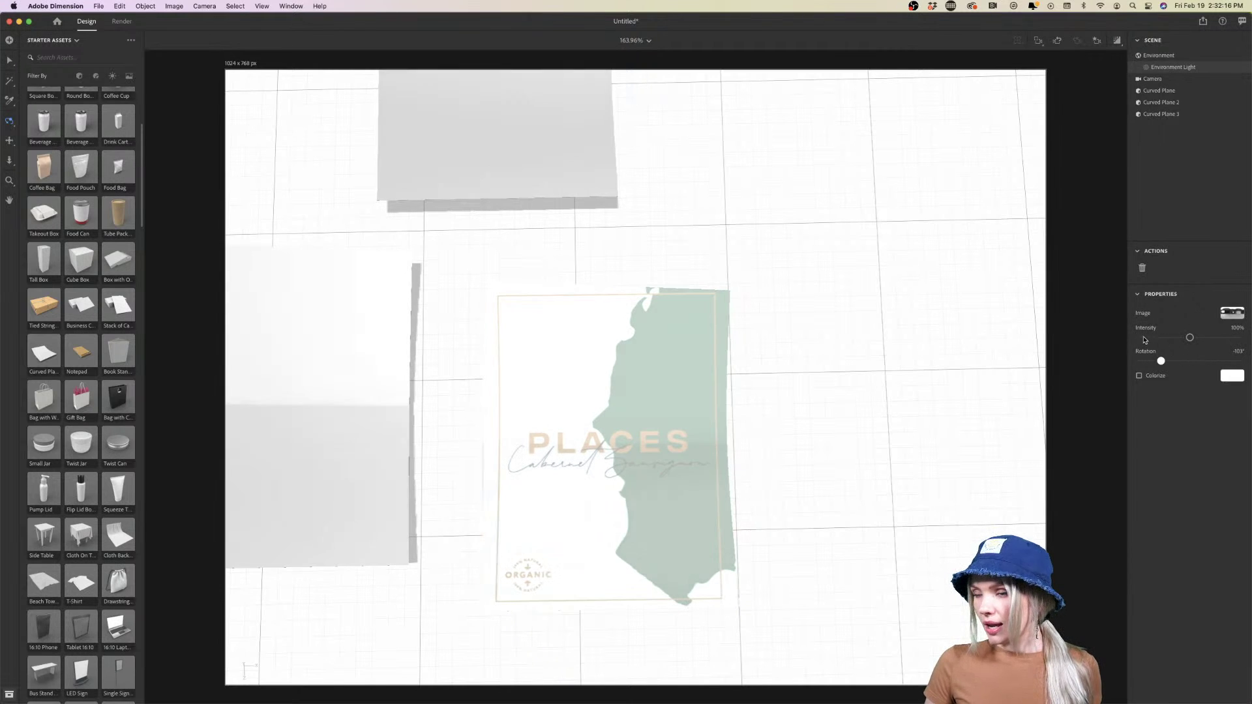
Turn on the render preview via Window > Show/Hide Render Preview
{"action": "left_click", "coordinate": [263, 6]}
{"action": "mouse_move", "coordinate": [292, 7]}
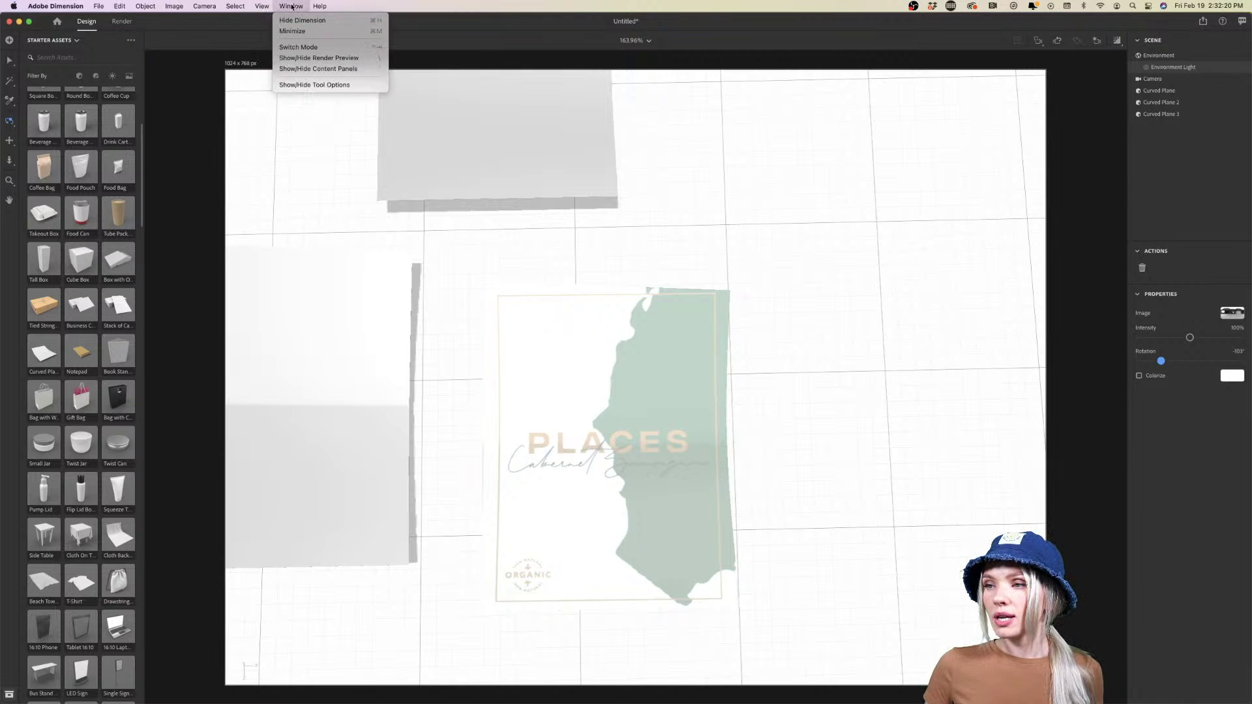
{"action": "left_click", "coordinate": [307, 59]}
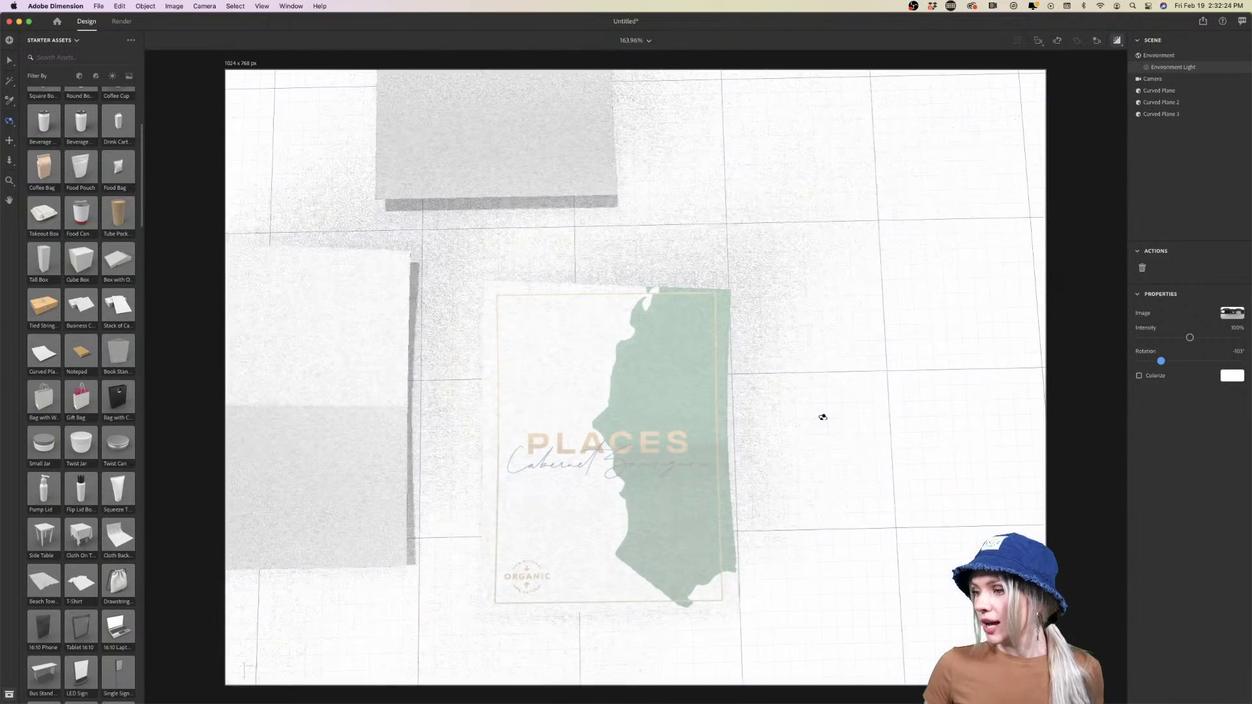
Inspect the rendered label mockup by orbiting, panning and dollying the camera, then return to Illustrator
{"action": "left_click_drag", "start_coordinate": [778, 465], "coordinate": [675, 365]}
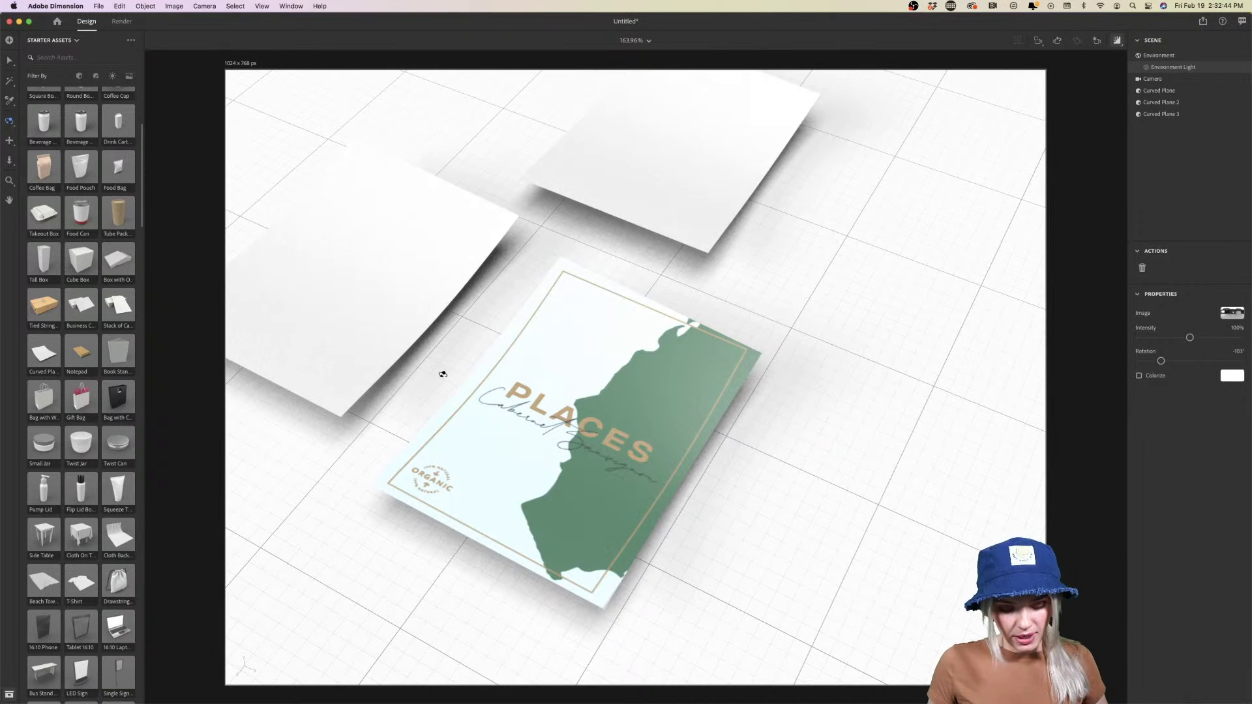
{"action": "left_click", "coordinate": [466, 377]}
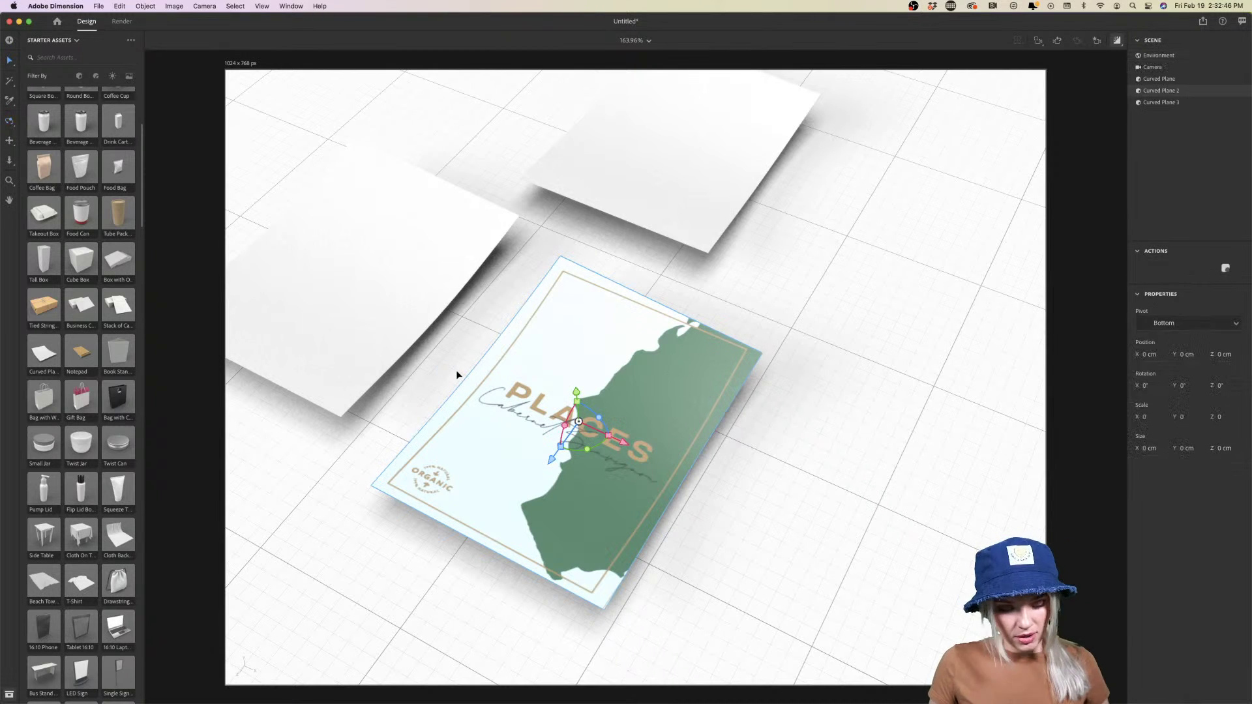
{"action": "left_click", "coordinate": [452, 367]}
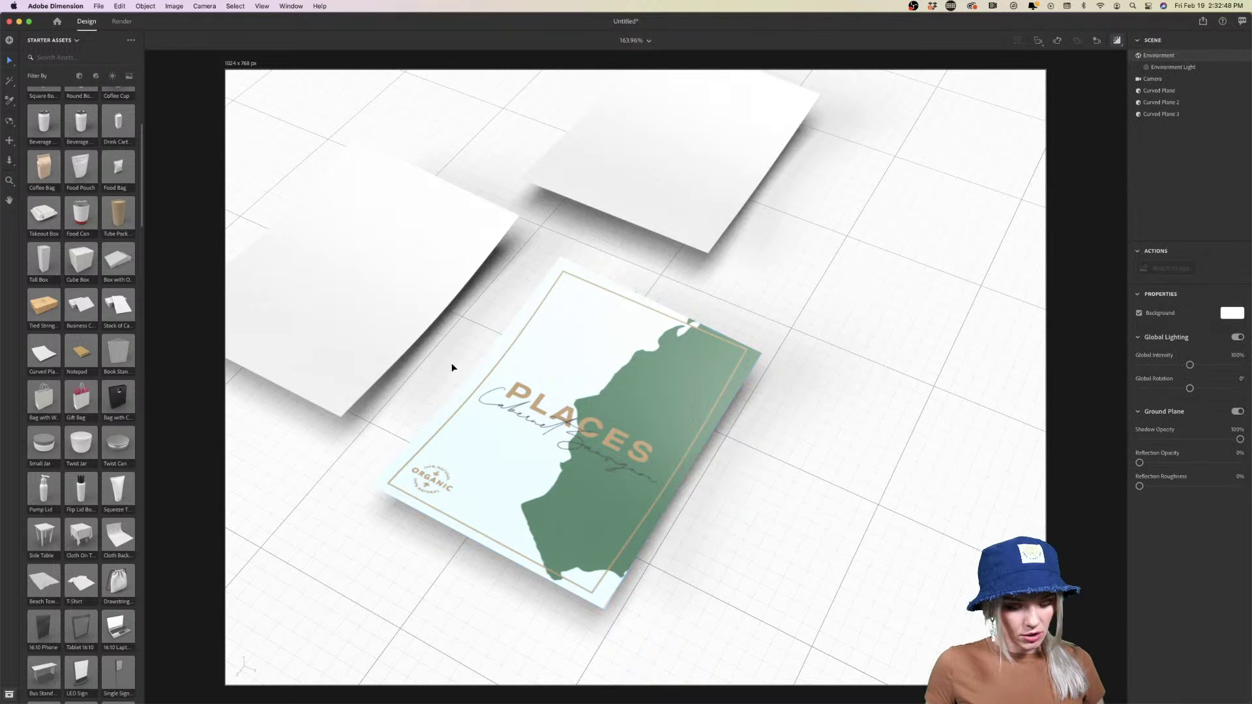
{"action": "key", "text": "1"}
{"action": "mouse_move", "coordinate": [452, 367]}
{"action": "left_mouse_down"}
{"action": "mouse_move", "coordinate": [476, 328]}
{"action": "mouse_move", "coordinate": [394, 358]}
{"action": "mouse_move", "coordinate": [419, 383]}
{"action": "mouse_move", "coordinate": [492, 355]}
{"action": "mouse_move", "coordinate": [452, 373]}
{"action": "mouse_move", "coordinate": [447, 361]}
{"action": "left_mouse_up"}
{"action": "key", "text": "2"}
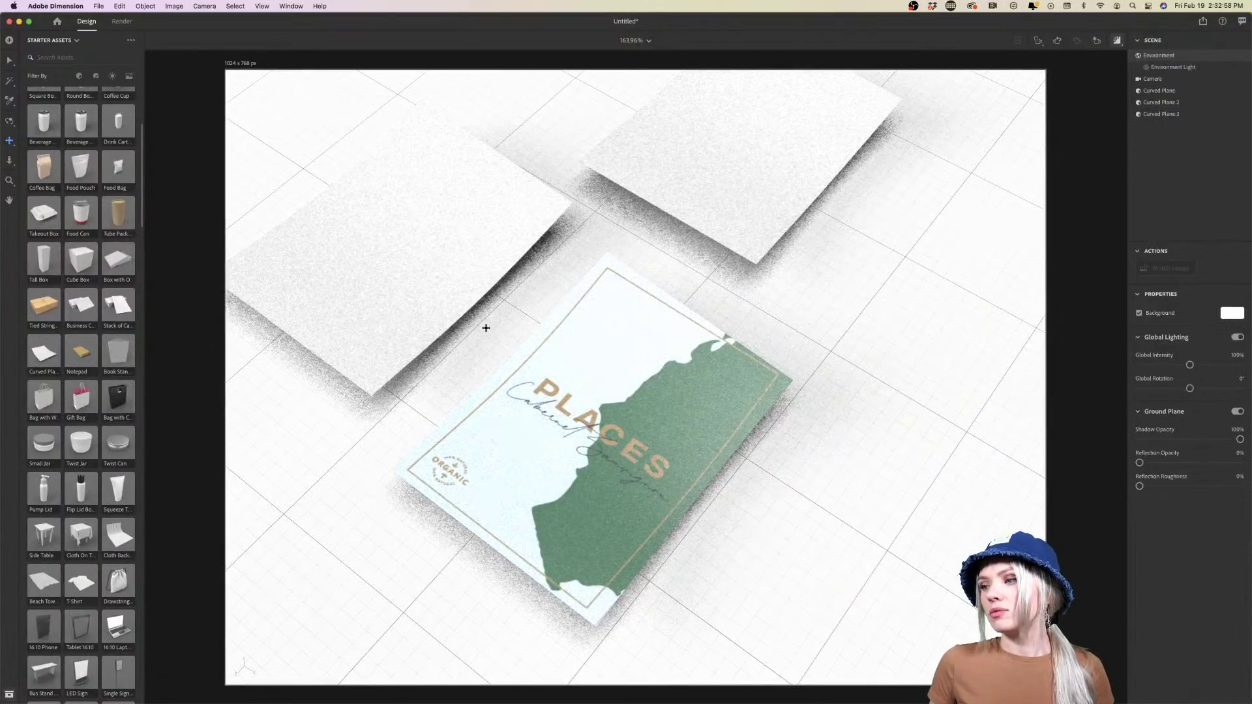
{"action": "left_click_drag", "start_coordinate": [483, 327], "coordinate": [493, 336]}
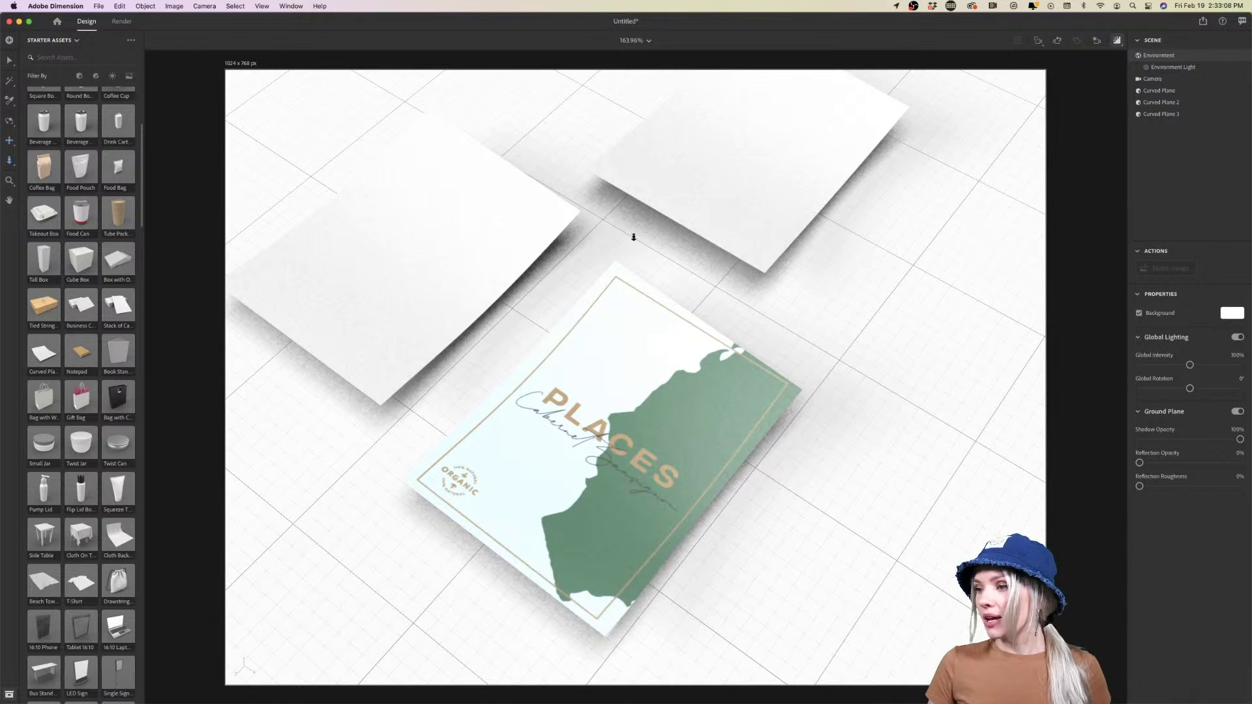
{"action": "mouse_move", "coordinate": [635, 237]}
{"action": "left_mouse_down"}
{"action": "mouse_move", "coordinate": [643, 266]}
{"action": "mouse_move", "coordinate": [648, 239]}
{"action": "left_mouse_up"}
{"action": "left_click_drag", "start_coordinate": [647, 235], "coordinate": [586, 204]}
{"action": "key", "text": "1"}
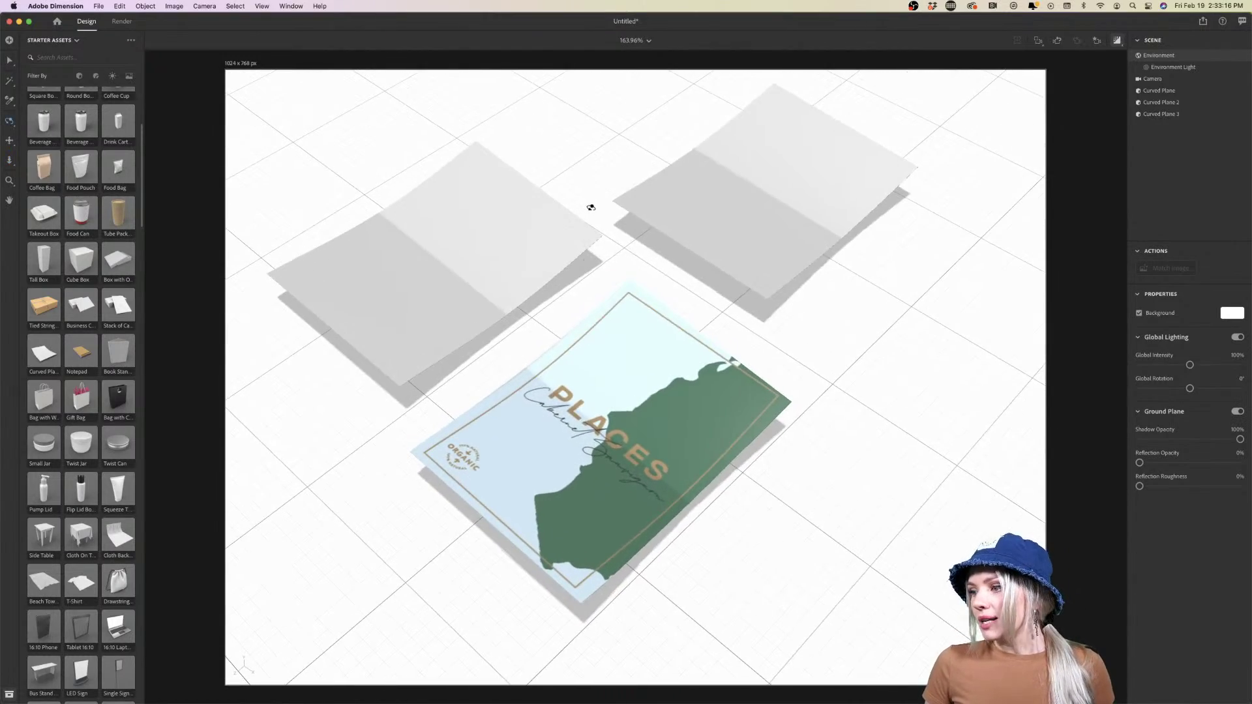
{"action": "left_click", "coordinate": [416, 680]}
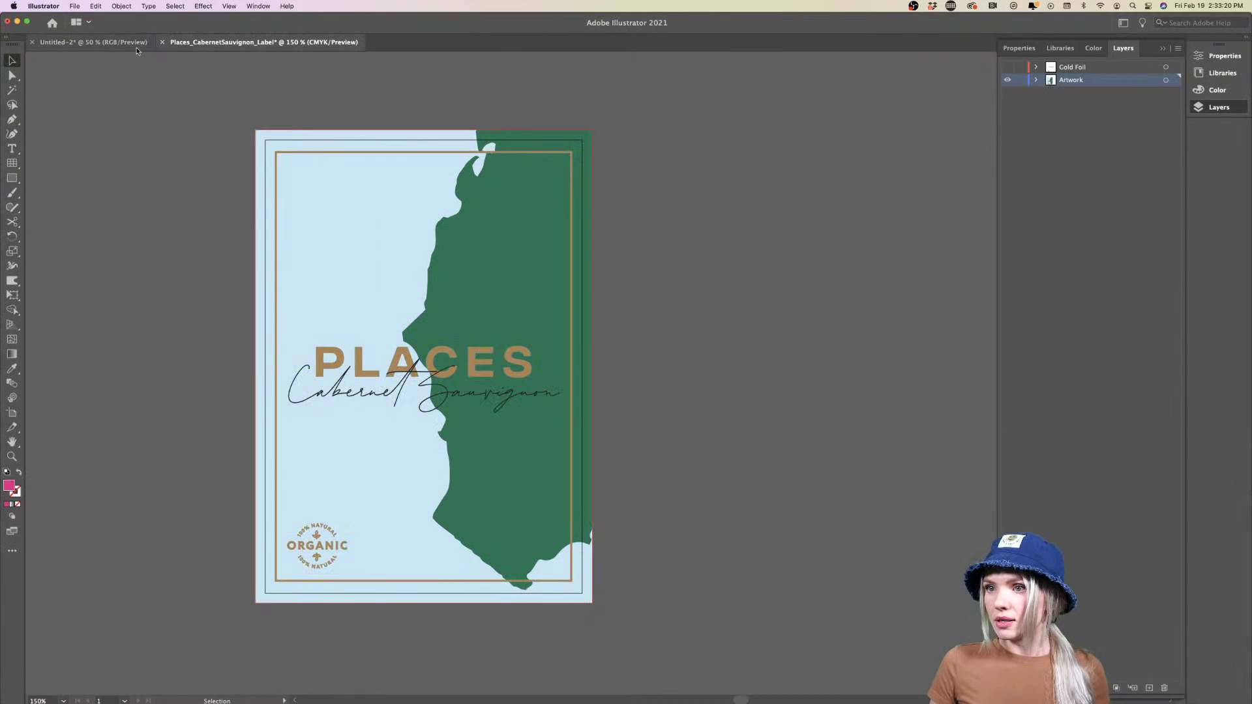
Select the Pinot Noir label in Untitled-2 and switch back to Dimension
{"action": "left_click", "coordinate": [93, 42]}
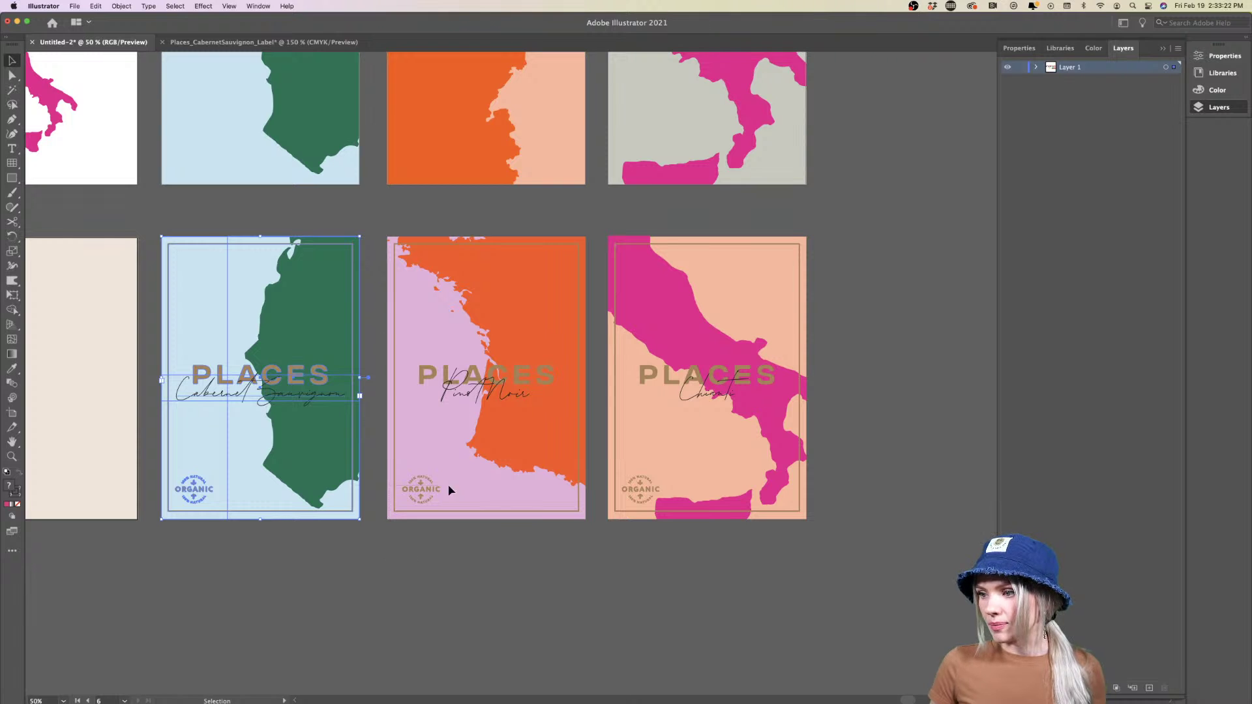
{"action": "left_click", "coordinate": [582, 252]}
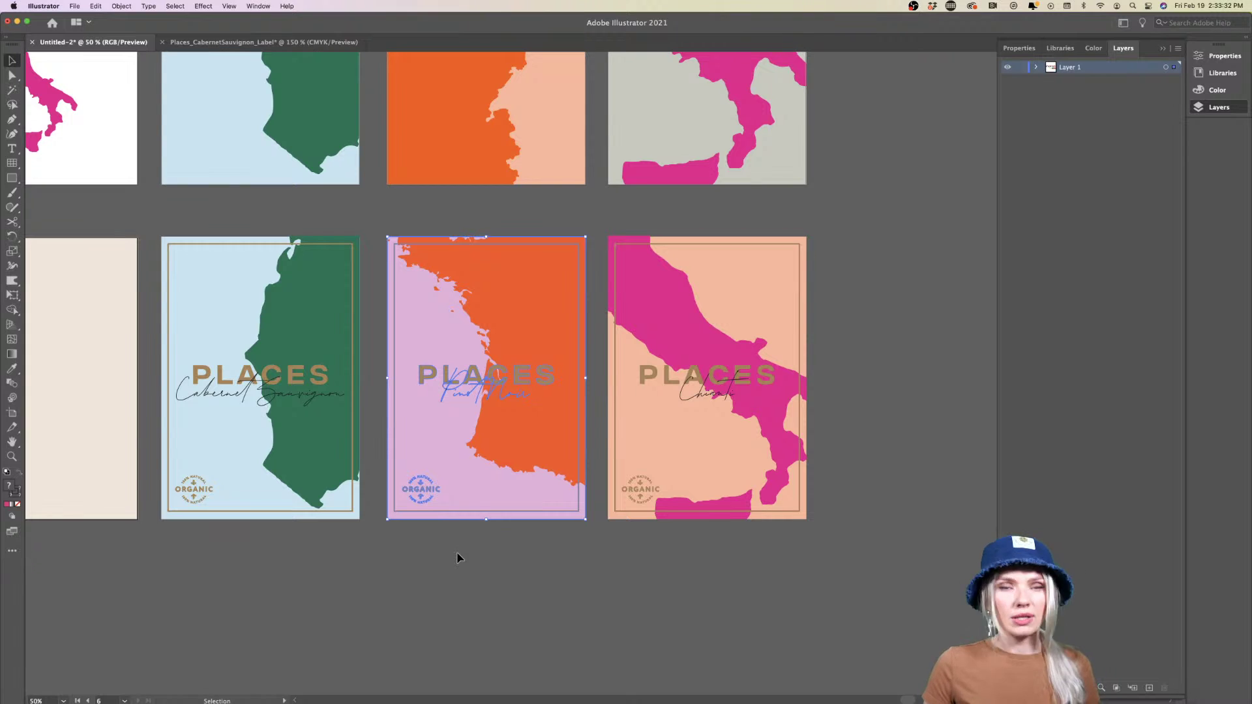
{"action": "mouse_move", "coordinate": [412, 697]}
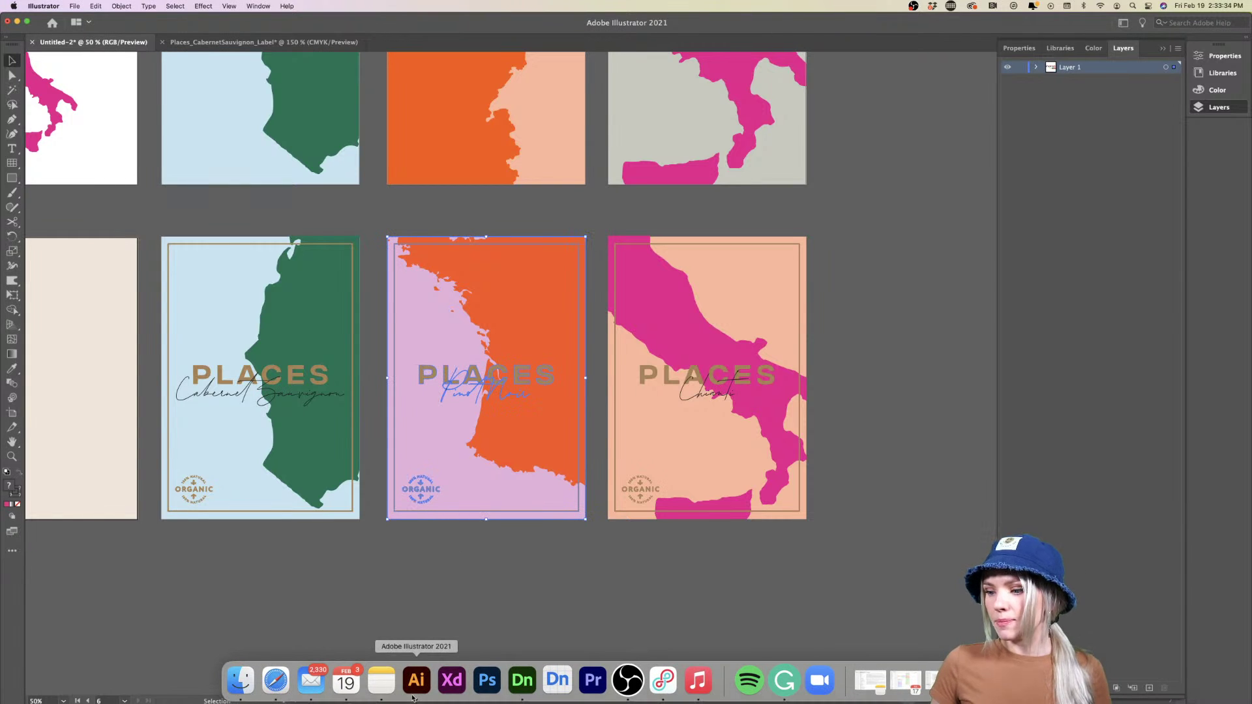
{"action": "left_click", "coordinate": [521, 682]}
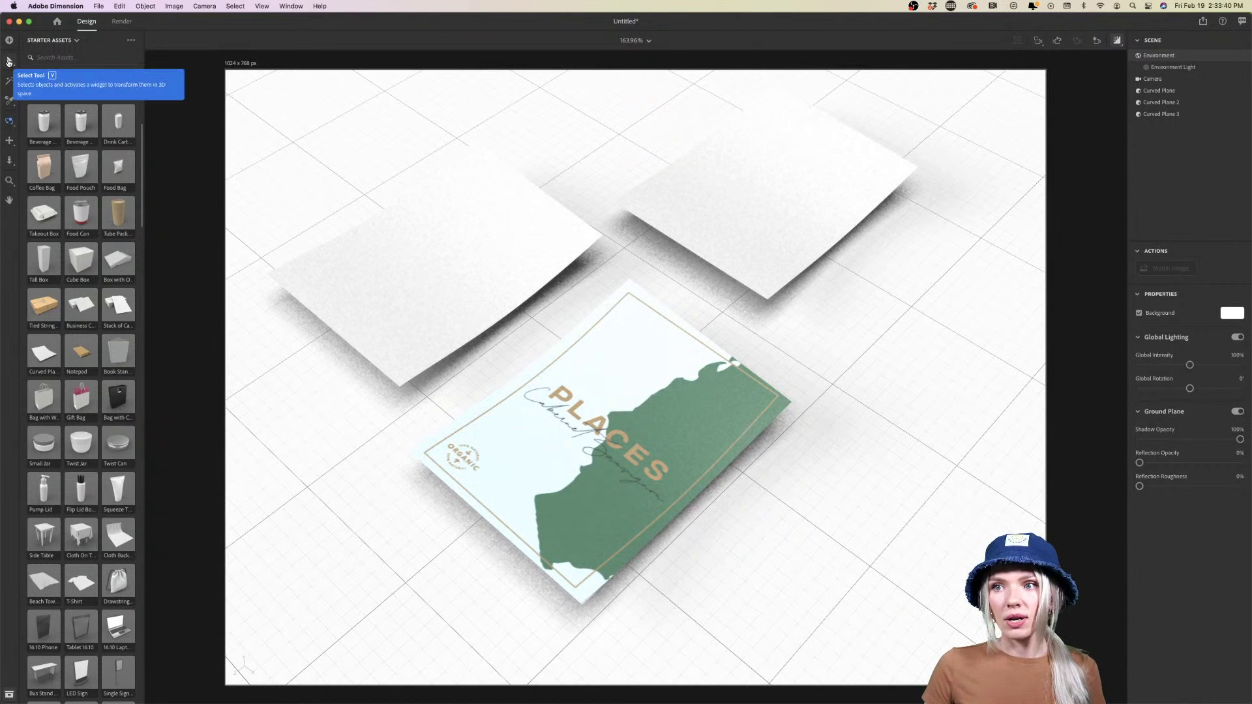
Paste the Pinot Noir label as a decal on the left curved plane and rotate it about 43°
{"action": "key", "text": "v"}
{"action": "left_click", "coordinate": [454, 266]}
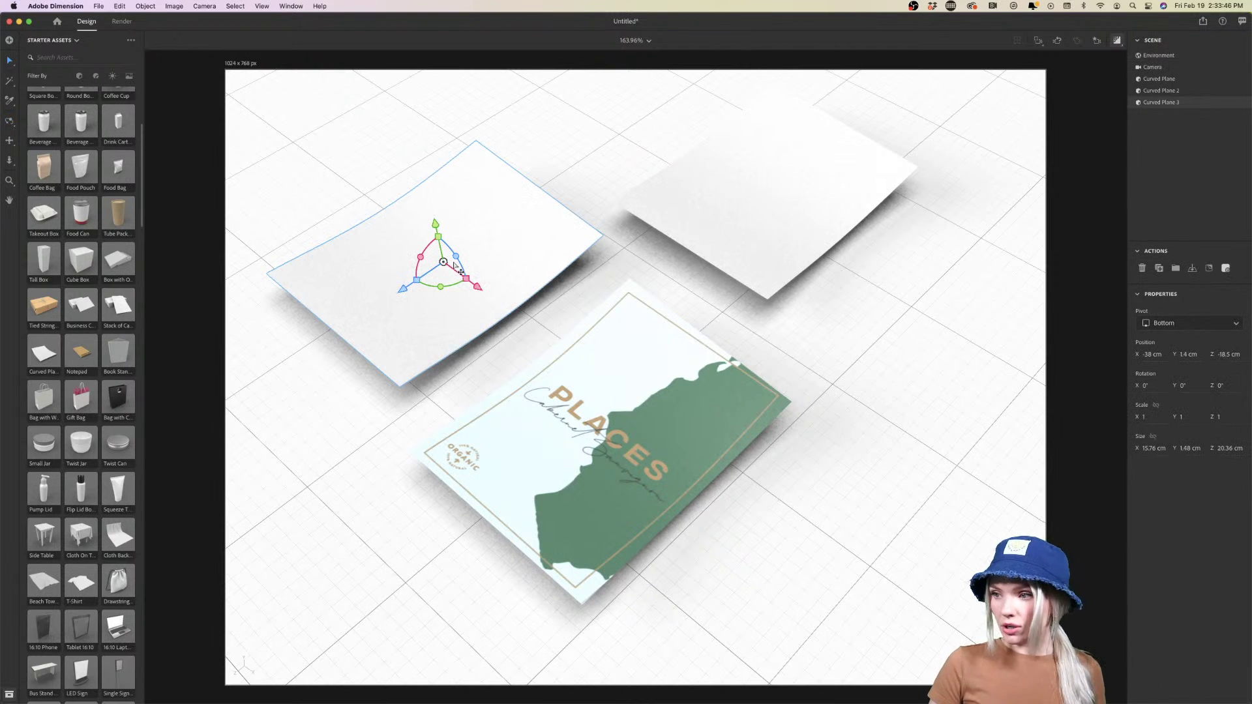
{"action": "key", "text": "super+v"}
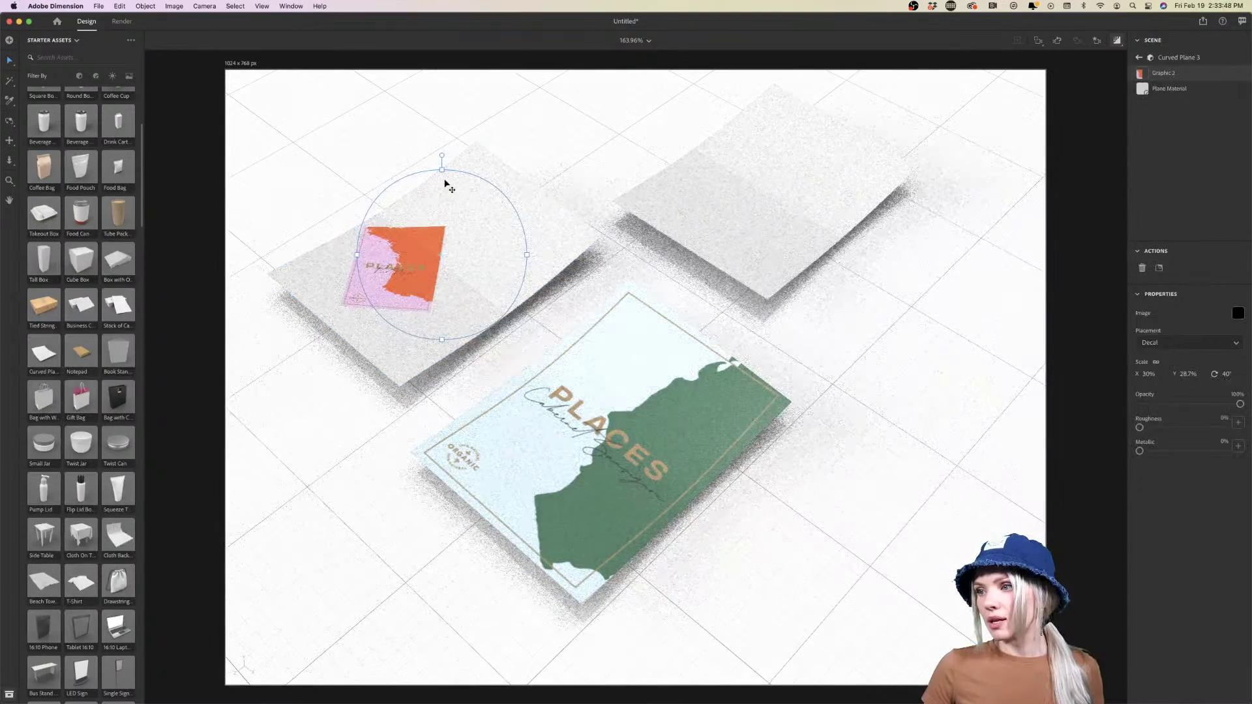
{"action": "left_click_drag", "start_coordinate": [441, 156], "coordinate": [589, 140]}
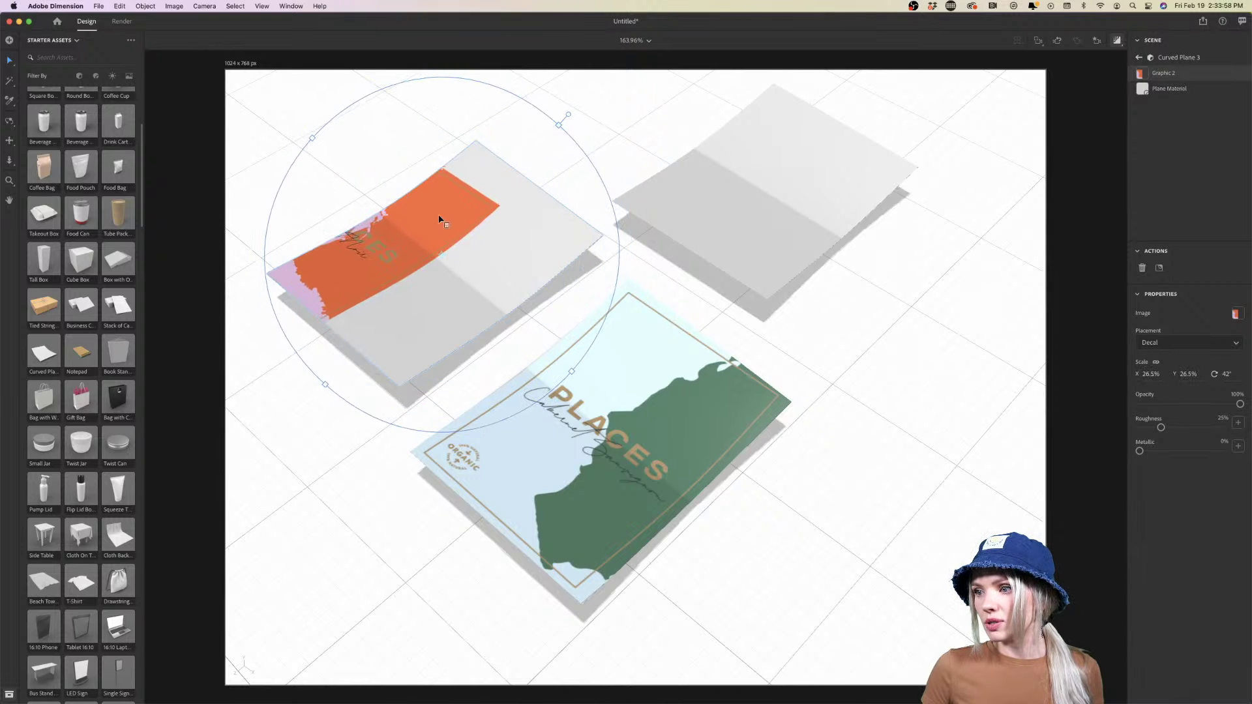
{"action": "left_click_drag", "start_coordinate": [439, 217], "coordinate": [503, 268]}
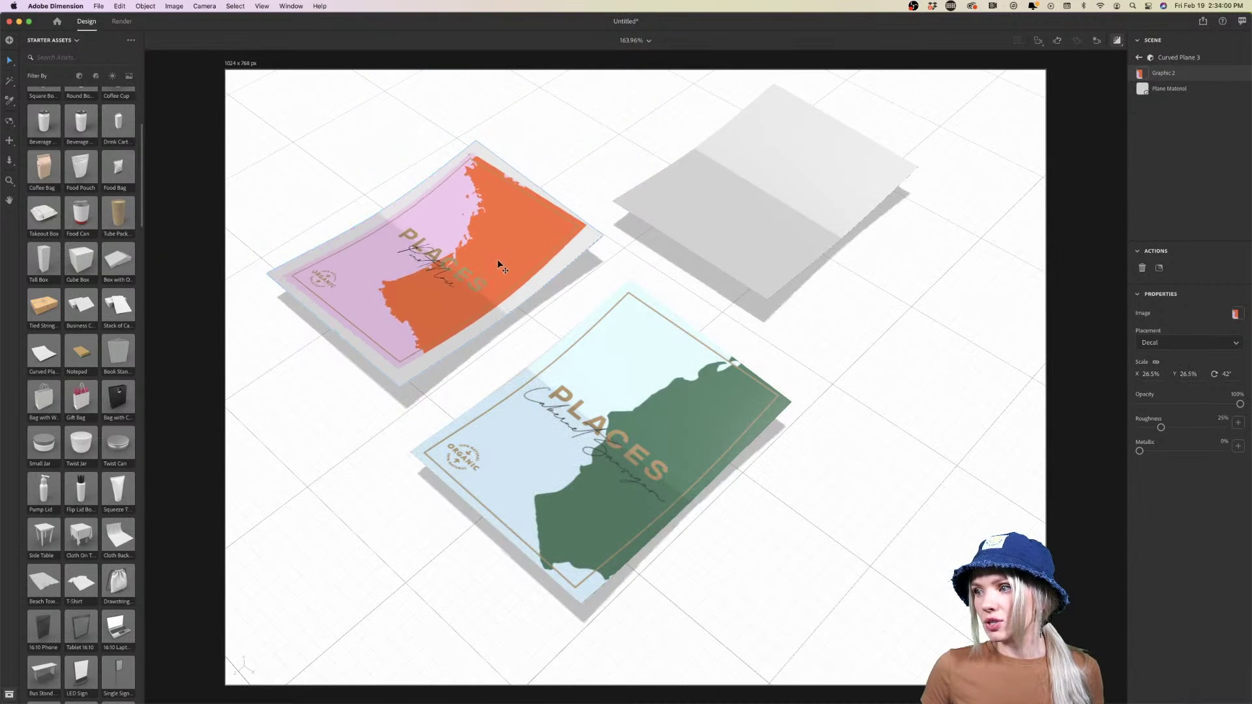
Enlarge the Pinot Noir decal to roughly 30% scale and nudge it into place
{"action": "left_click_drag", "start_coordinate": [653, 147], "coordinate": [678, 135]}
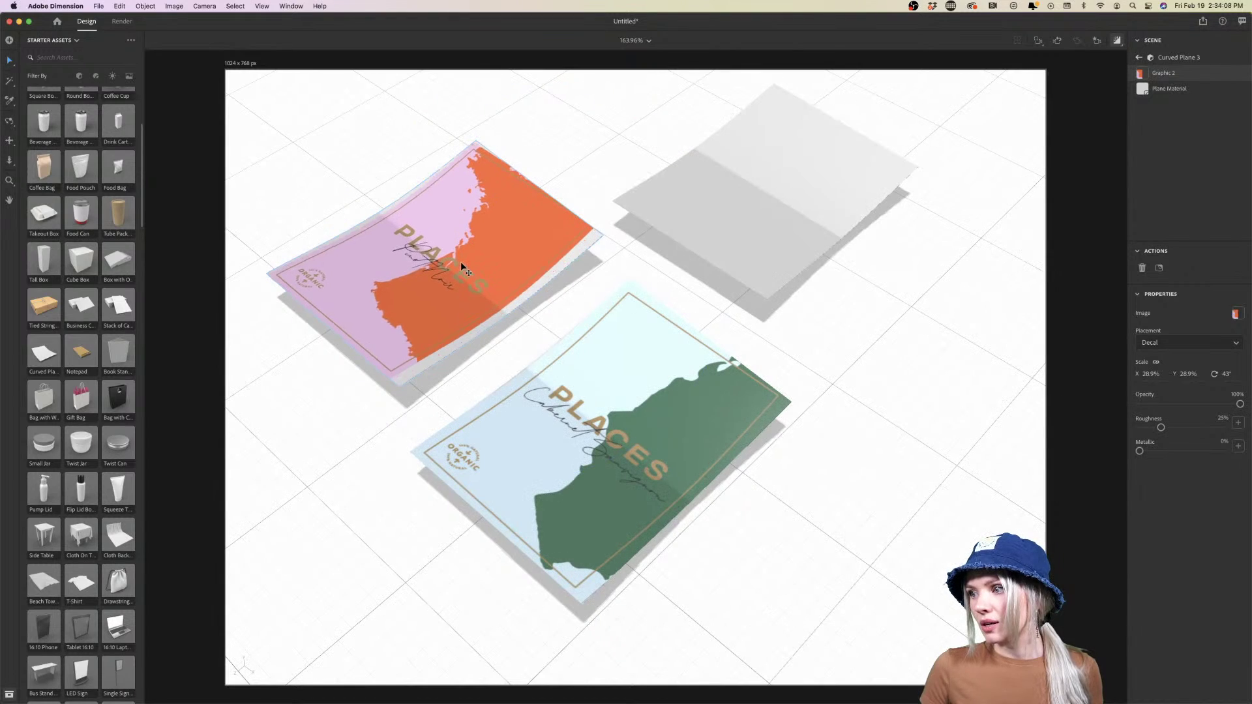
{"action": "left_click", "coordinate": [461, 263]}
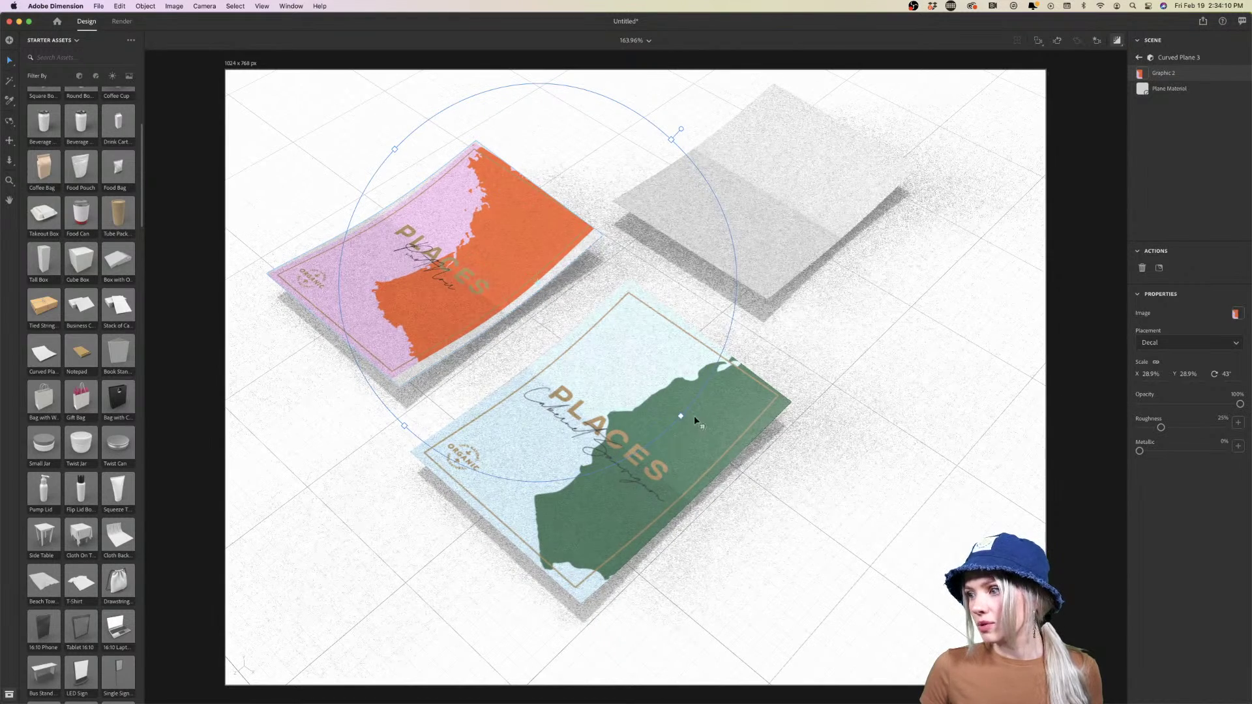
{"action": "left_click_drag", "start_coordinate": [681, 417], "coordinate": [689, 425]}
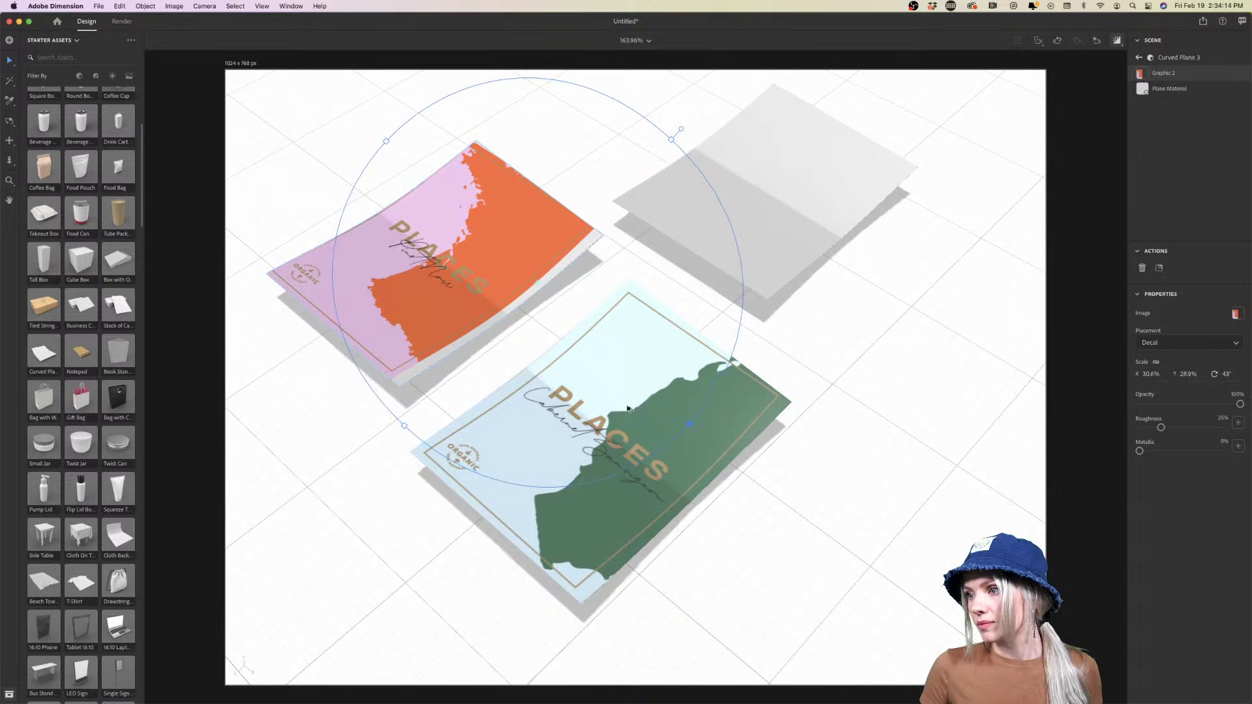
{"action": "left_click_drag", "start_coordinate": [433, 285], "coordinate": [432, 292]}
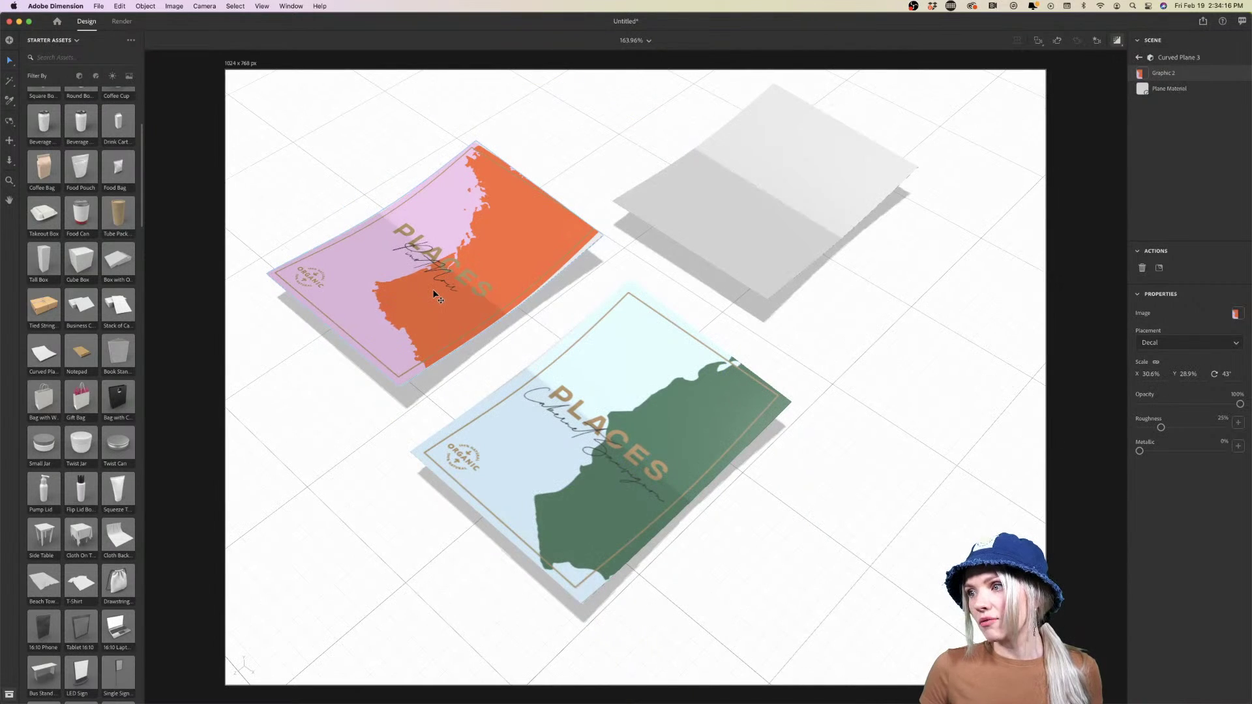
Rotate the orange Pinot Noir decal on the top-left card to 45° and scale it to 31.1%
{"action": "left_click", "coordinate": [792, 439]}
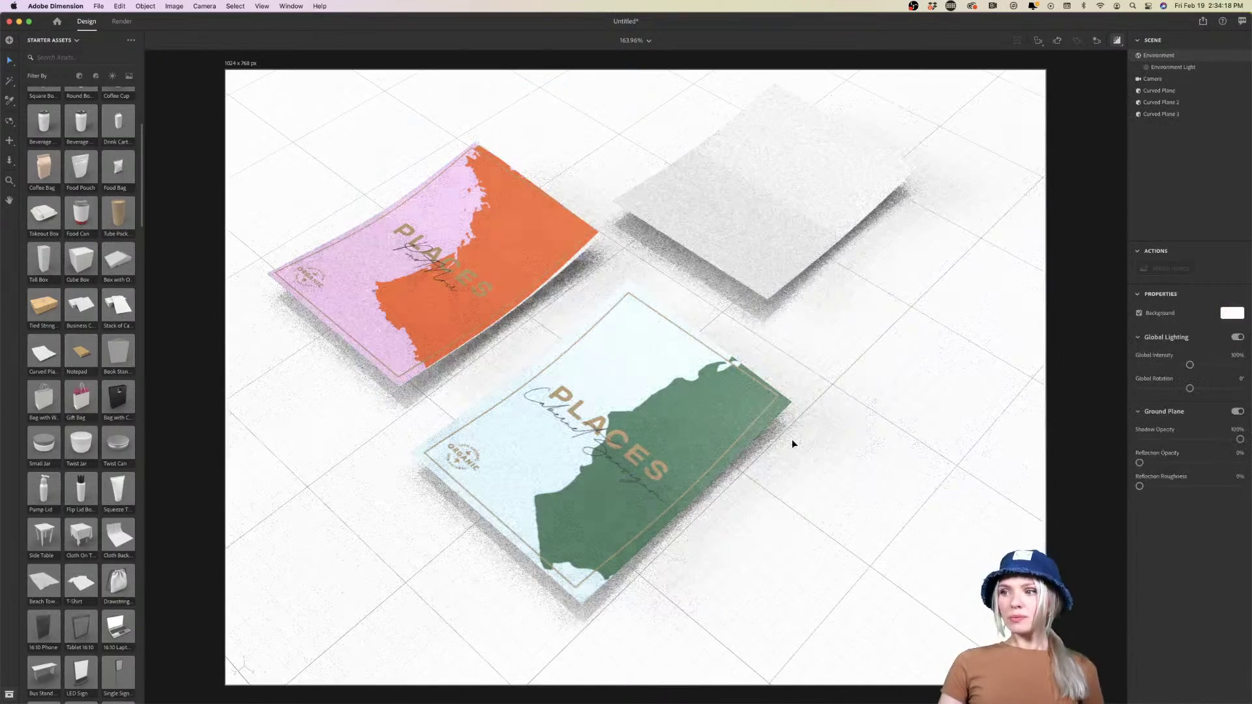
{"action": "double_click", "coordinate": [512, 207]}
{"action": "left_click_drag", "start_coordinate": [688, 135], "coordinate": [685, 131]}
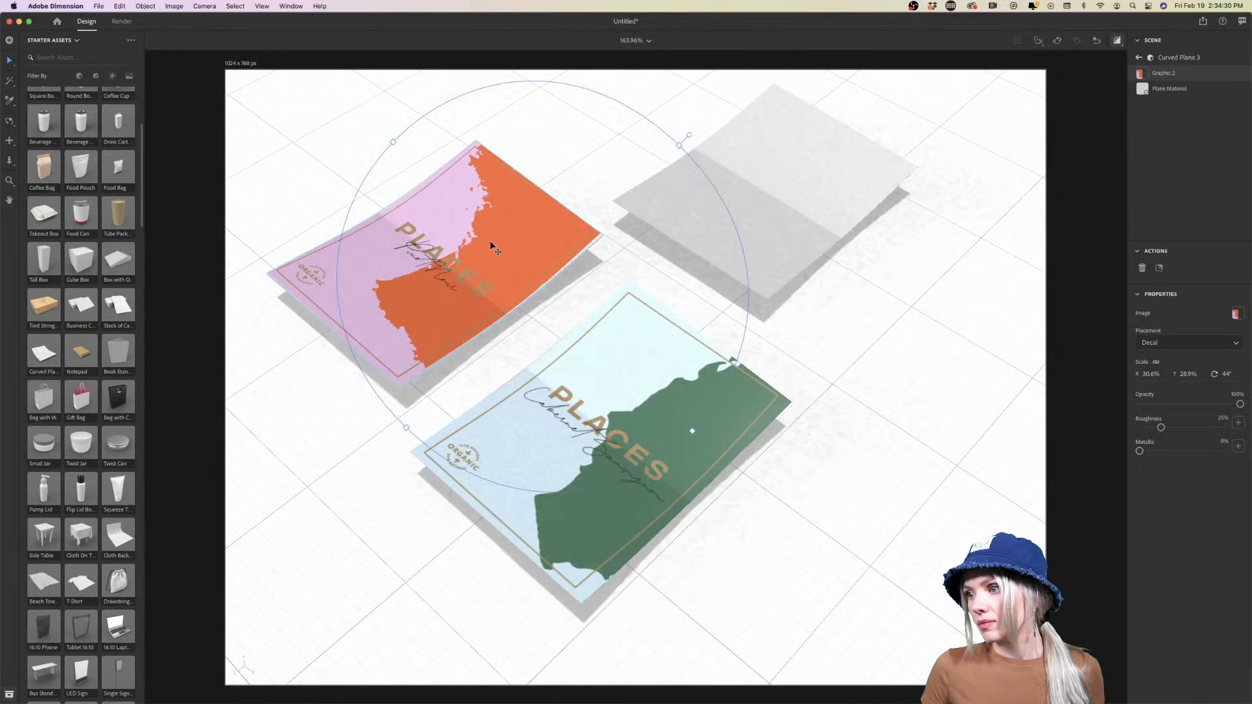
{"action": "left_click_drag", "start_coordinate": [694, 436], "coordinate": [695, 436]}
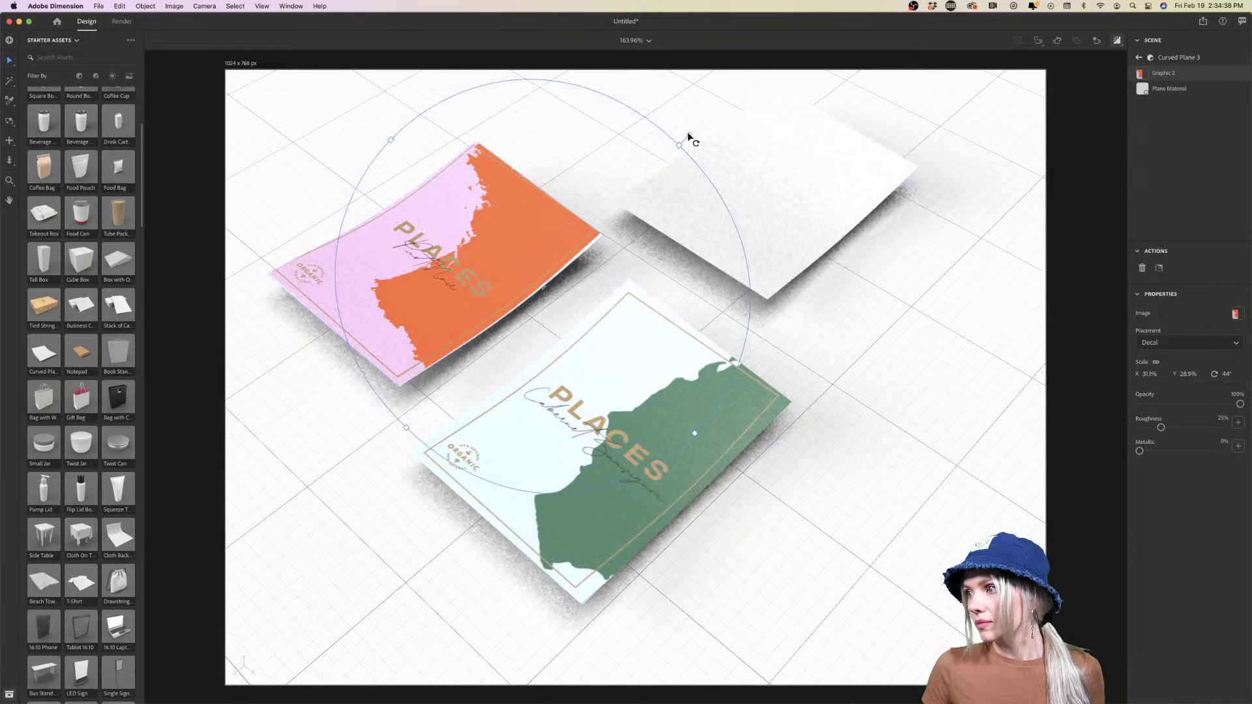
{"action": "left_click_drag", "start_coordinate": [689, 137], "coordinate": [686, 139]}
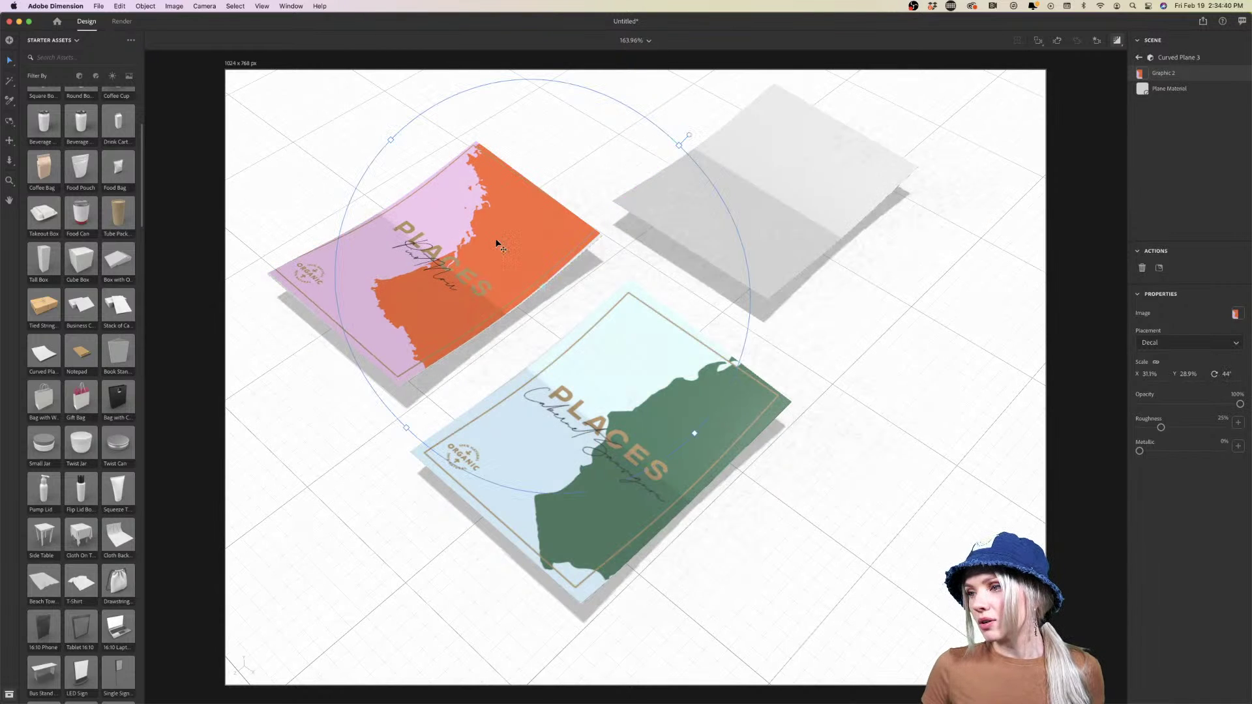
Deselect the decal and orbit the camera to inspect the labelled cards
{"action": "left_click", "coordinate": [854, 412]}
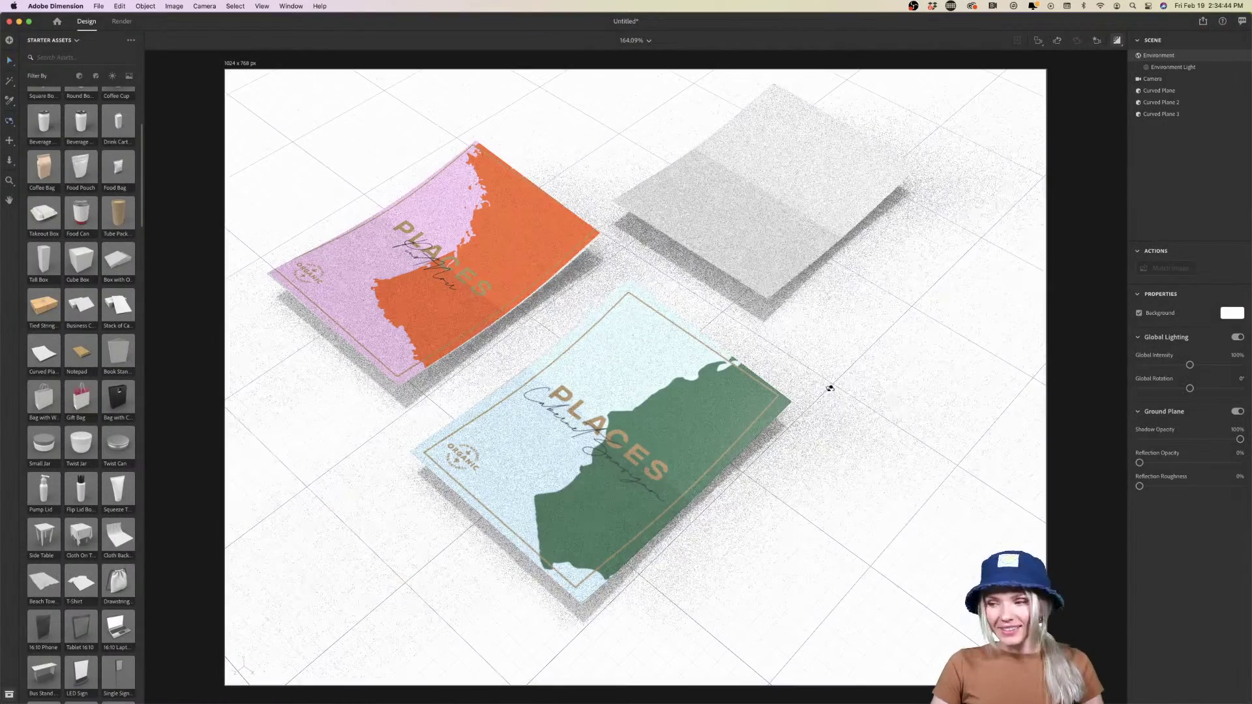
{"action": "left_click_drag", "start_coordinate": [829, 389], "coordinate": [854, 363]}
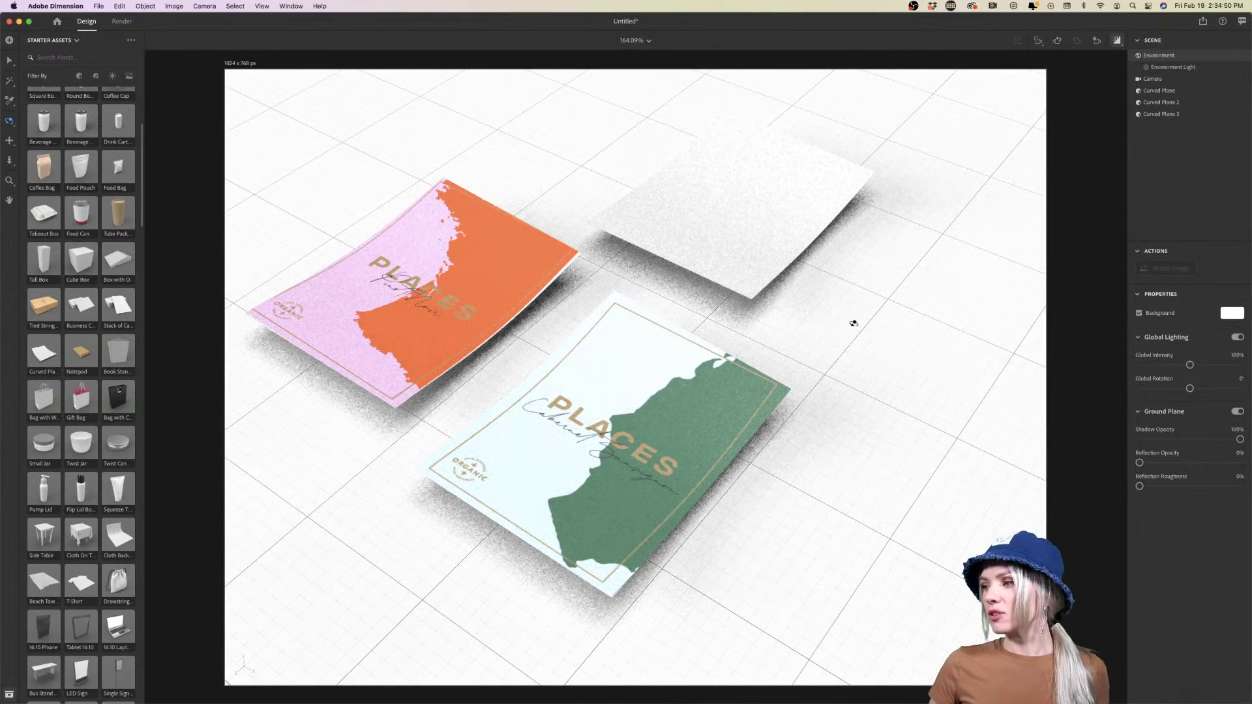
{"action": "left_click_drag", "start_coordinate": [762, 310], "coordinate": [805, 316]}
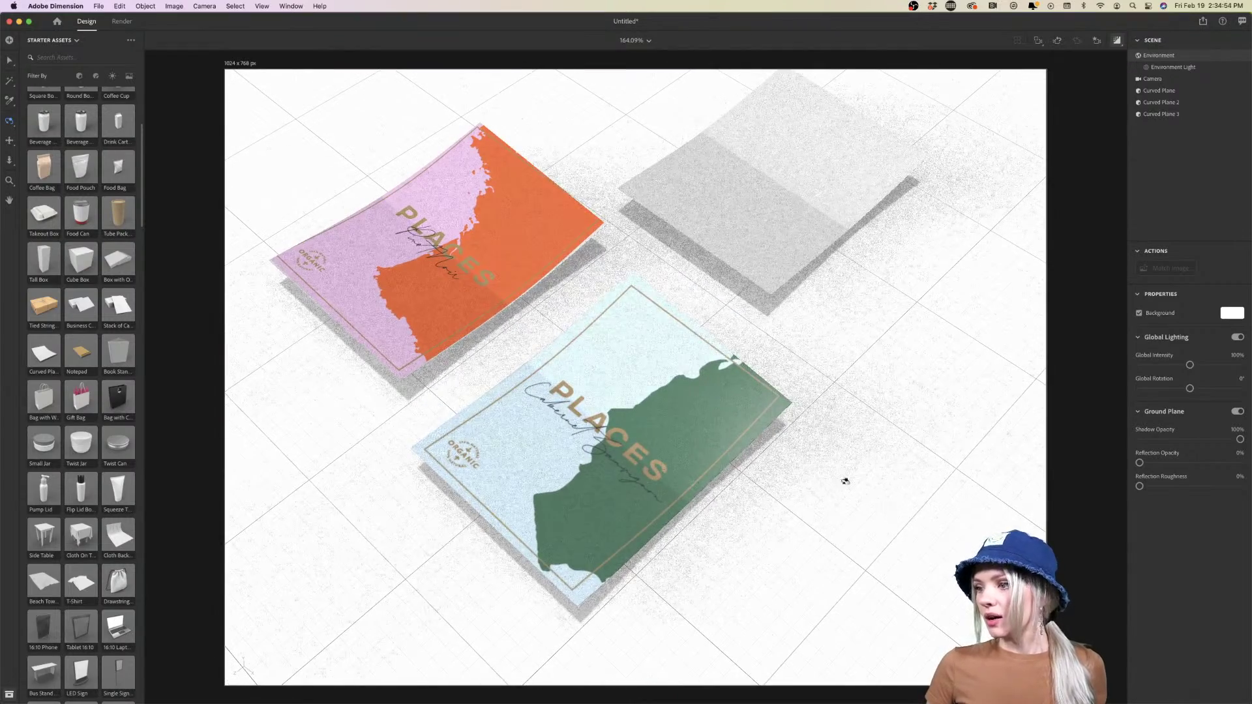
Select the blank right plane, pick the Chianti label in Illustrator, then return to Dimension
{"action": "key", "text": "v"}
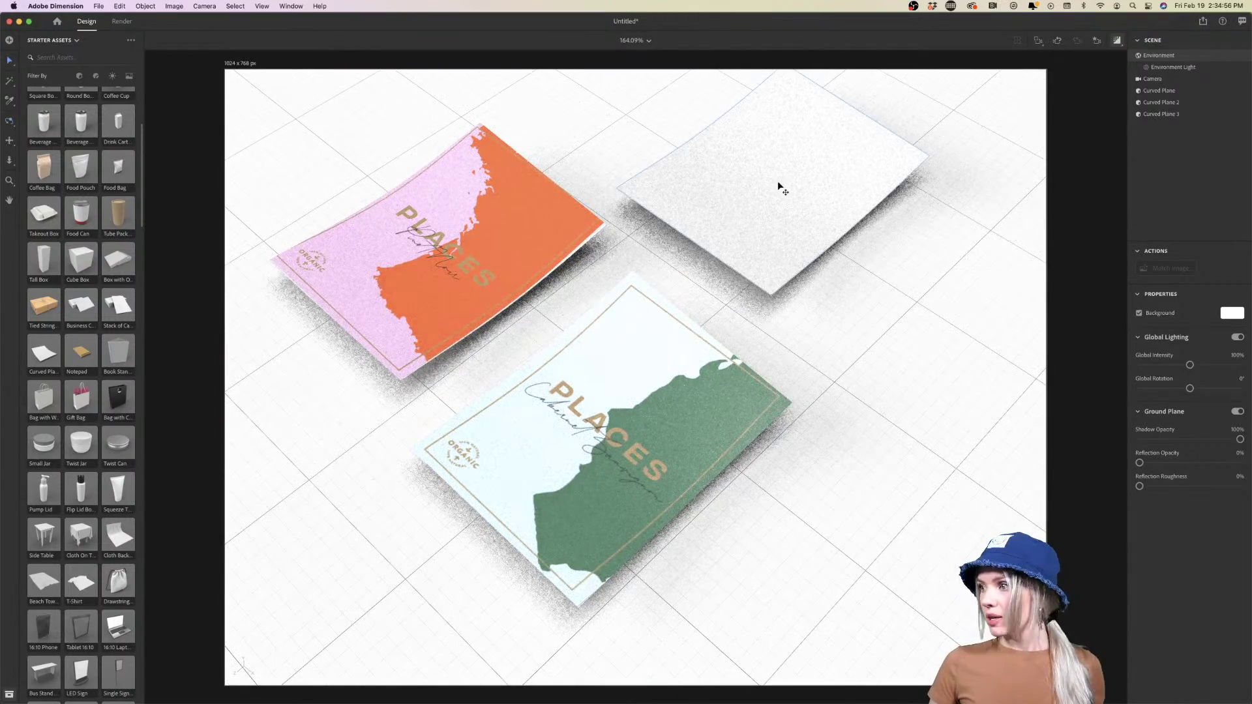
{"action": "left_click", "coordinate": [780, 188]}
{"action": "left_click", "coordinate": [423, 688]}
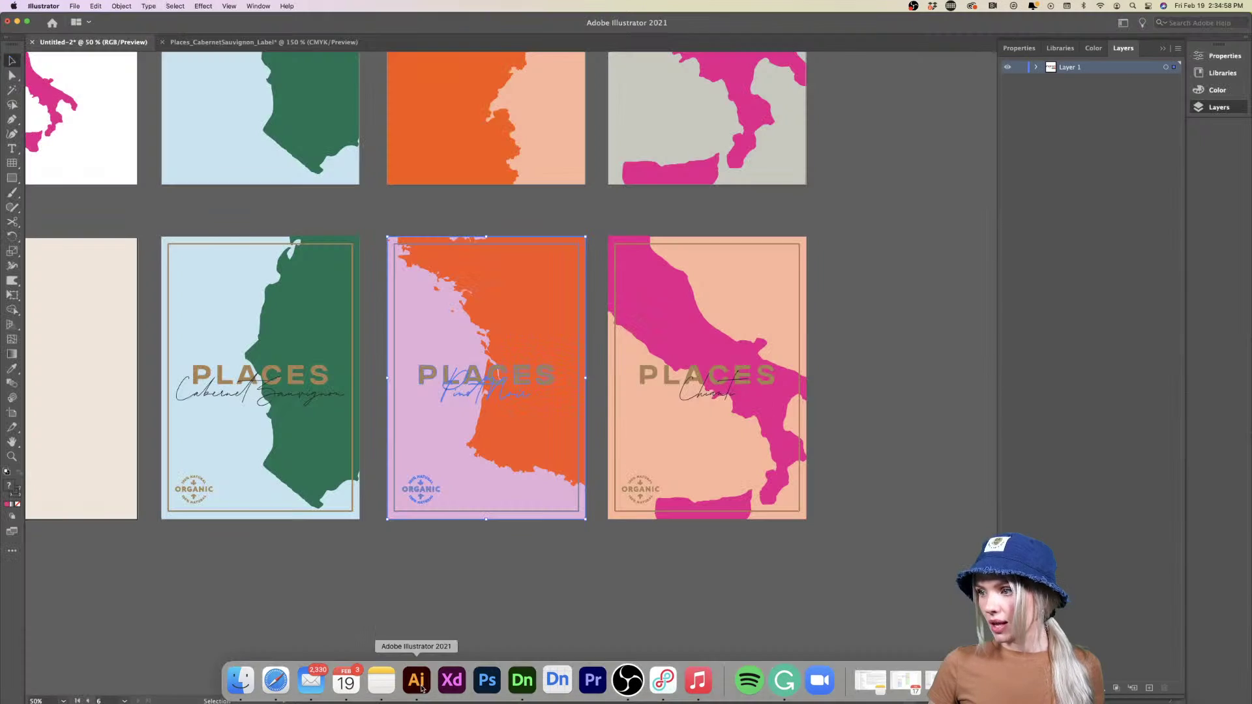
{"action": "left_click", "coordinate": [494, 580]}
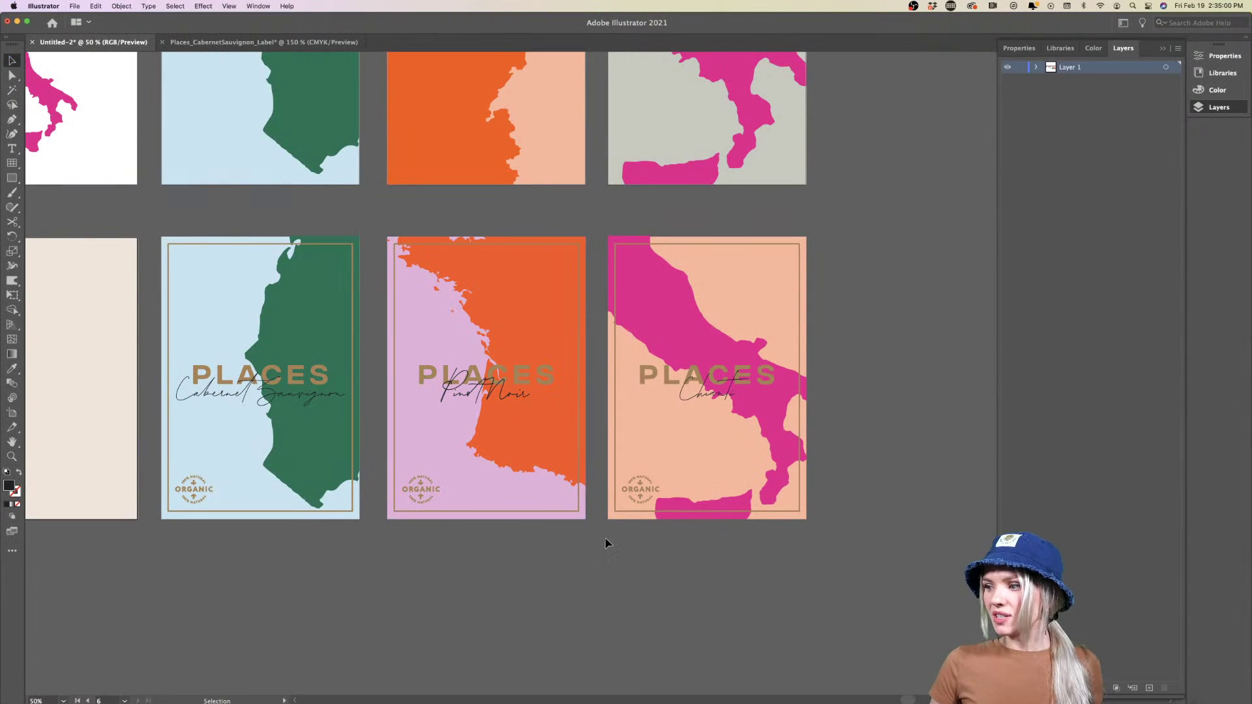
{"action": "left_click", "coordinate": [846, 265]}
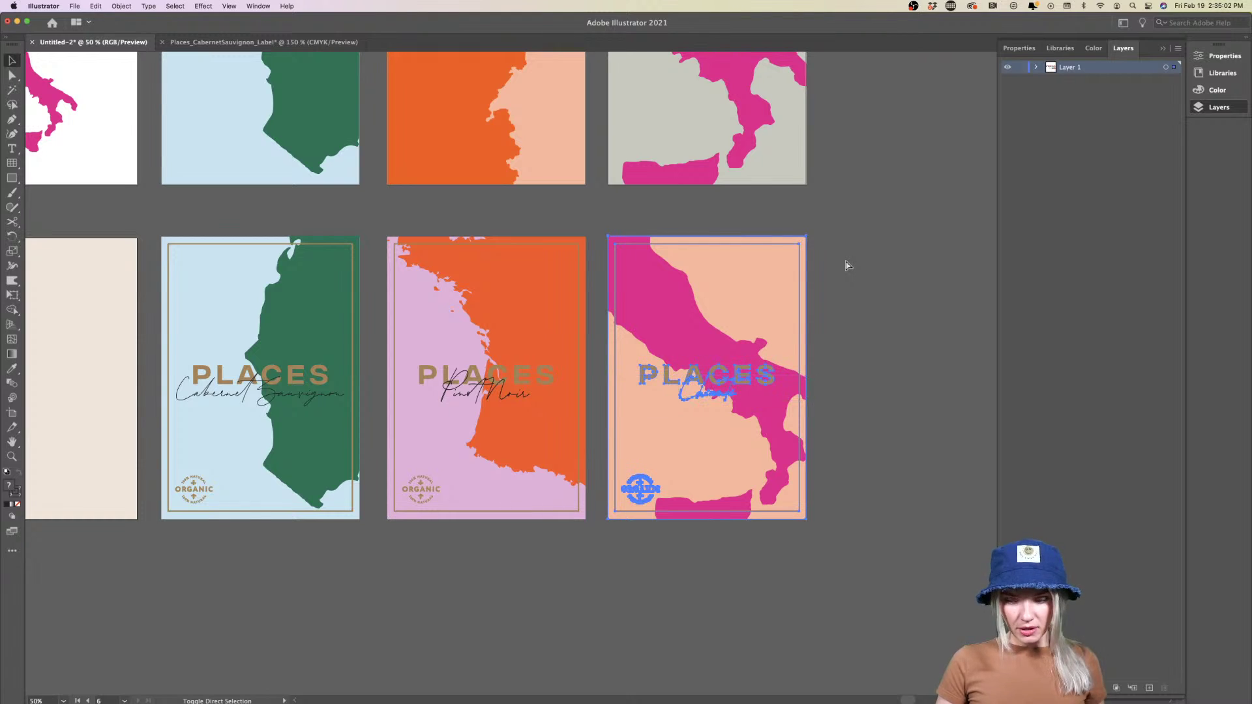
{"action": "mouse_move", "coordinate": [522, 698]}
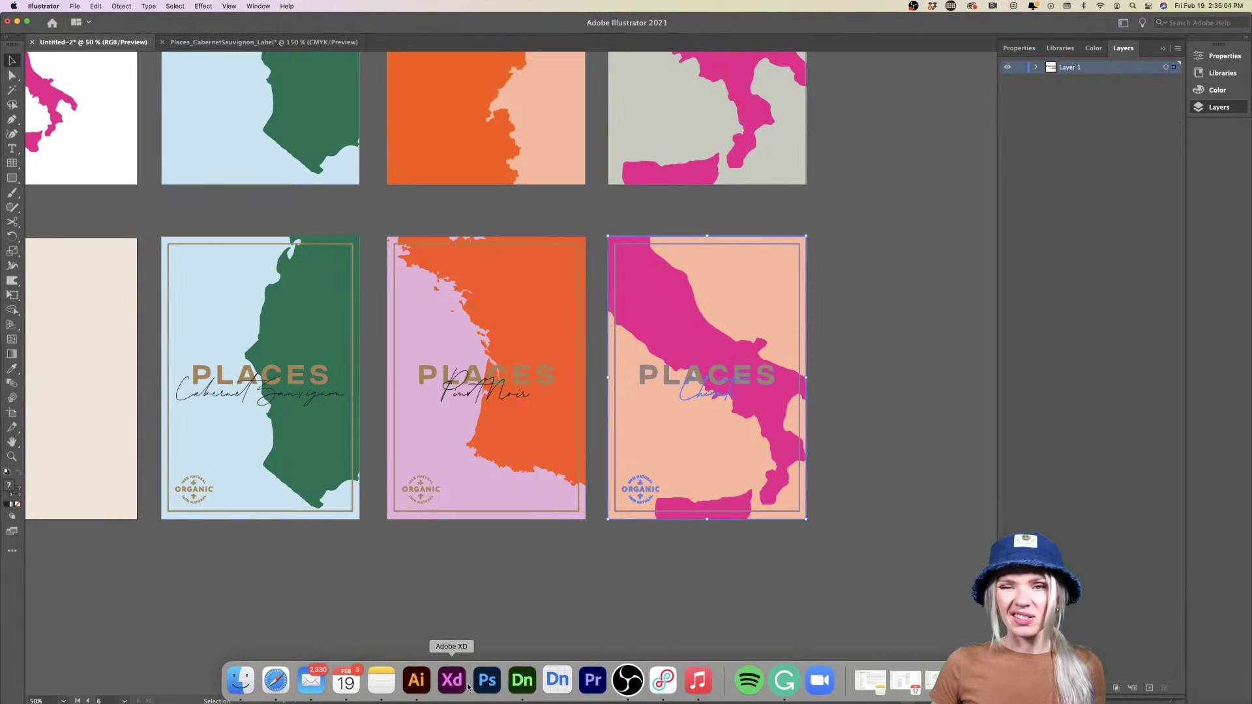
{"action": "left_click", "coordinate": [521, 680]}
{"action": "left_click", "coordinate": [861, 325]}
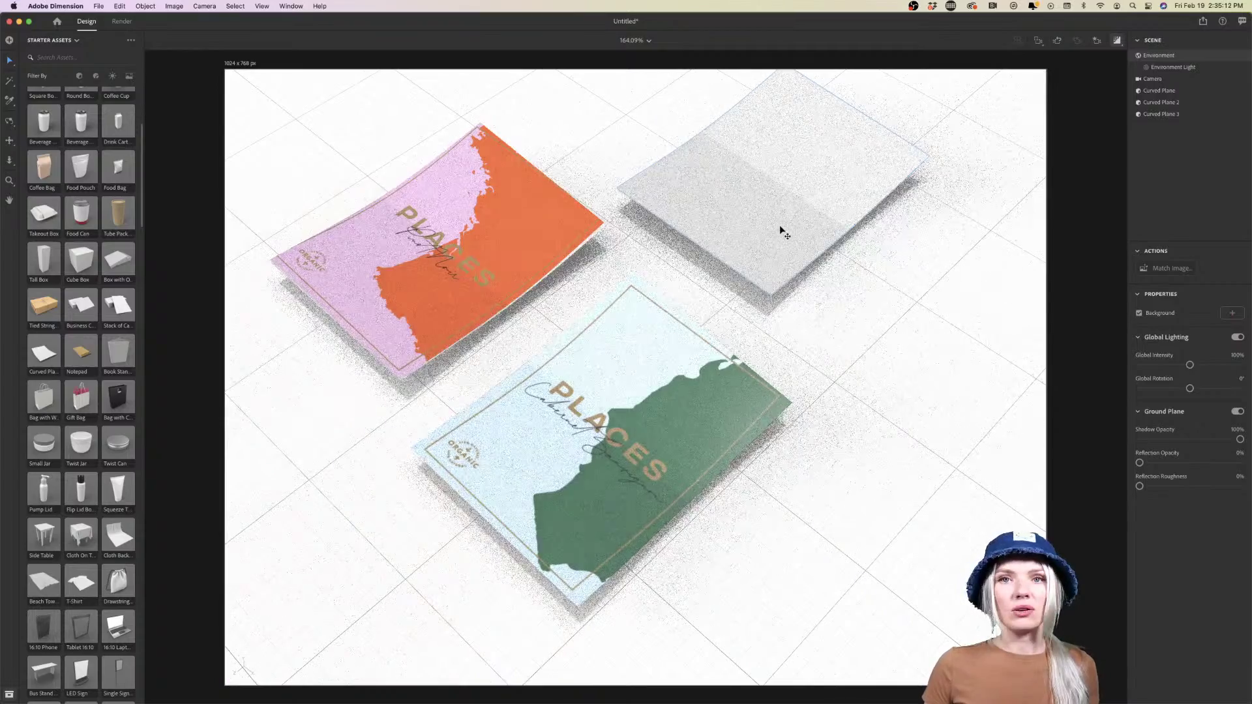
{"action": "left_click", "coordinate": [783, 232]}
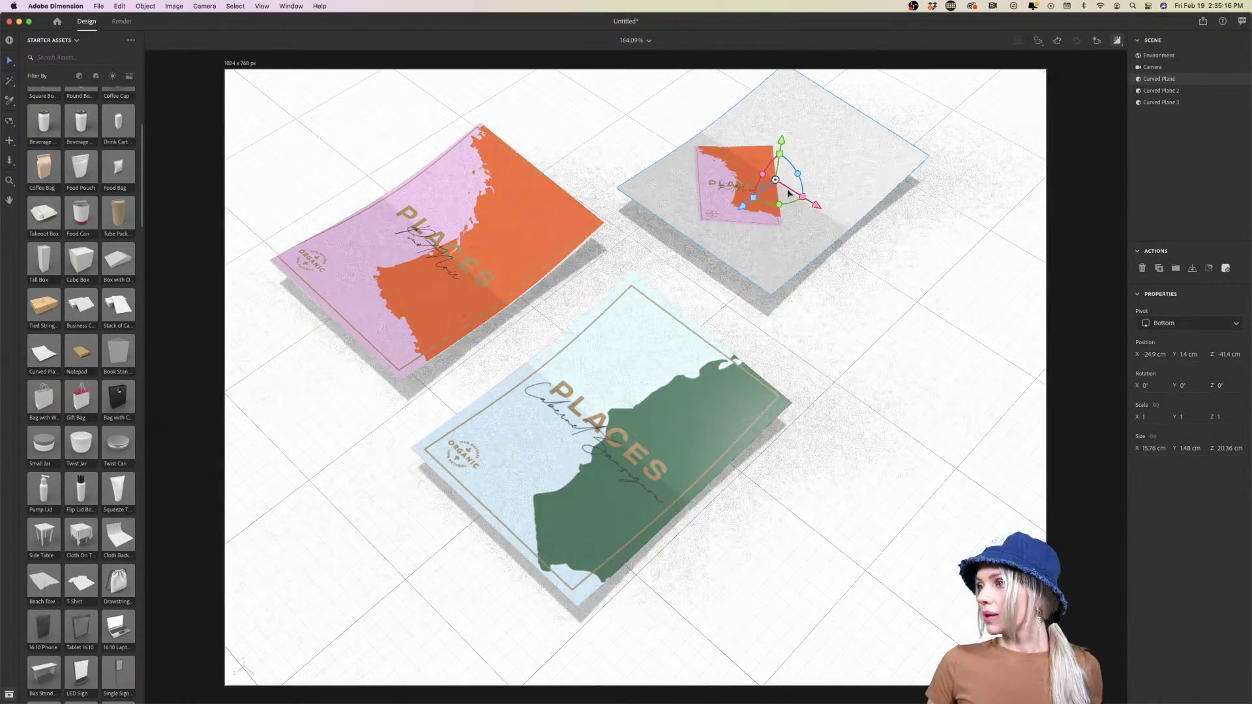
Undo the wrong label on the right plane, recopy the Chianti label group, and reselect the blank plane
{"action": "key", "text": "super+z"}
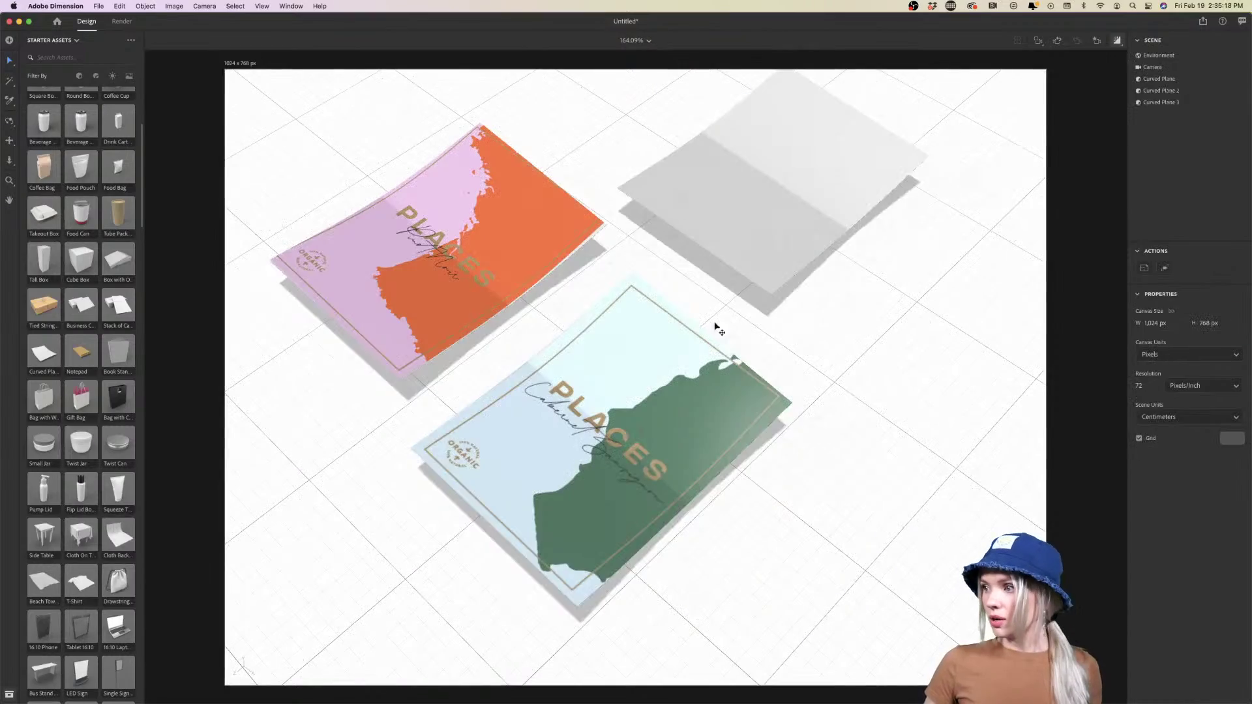
{"action": "left_click", "coordinate": [426, 693]}
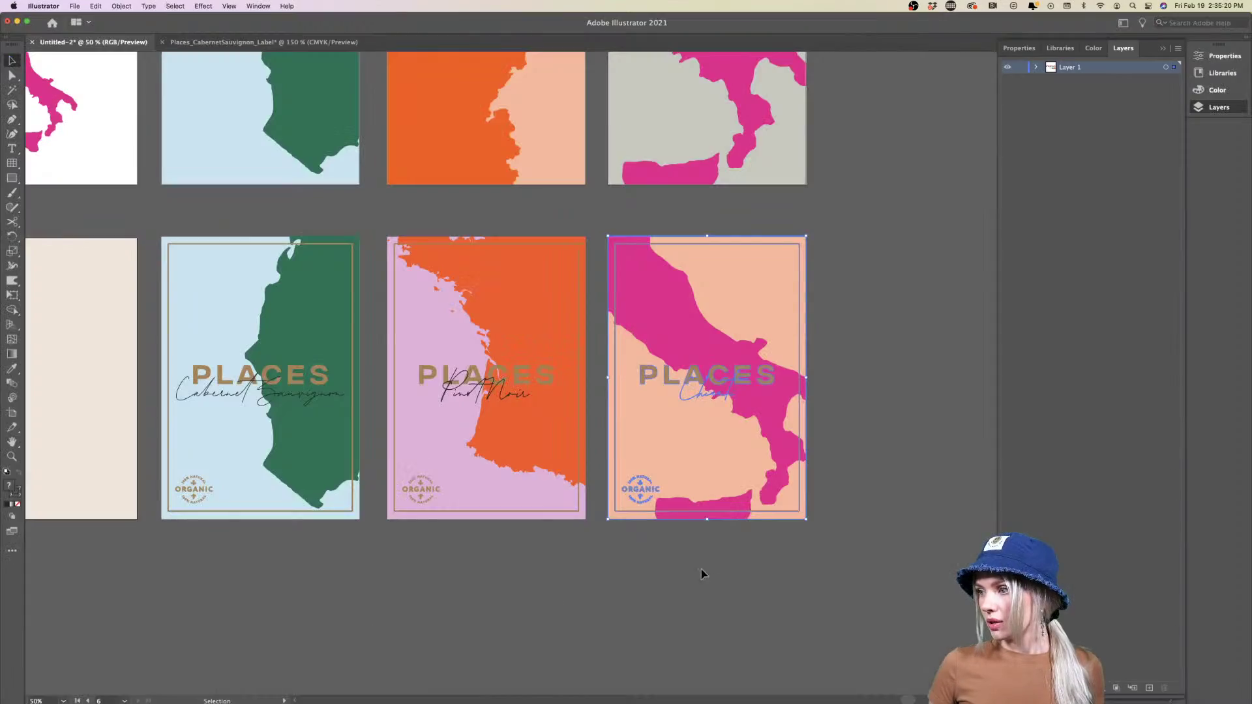
{"action": "left_click", "coordinate": [781, 344]}
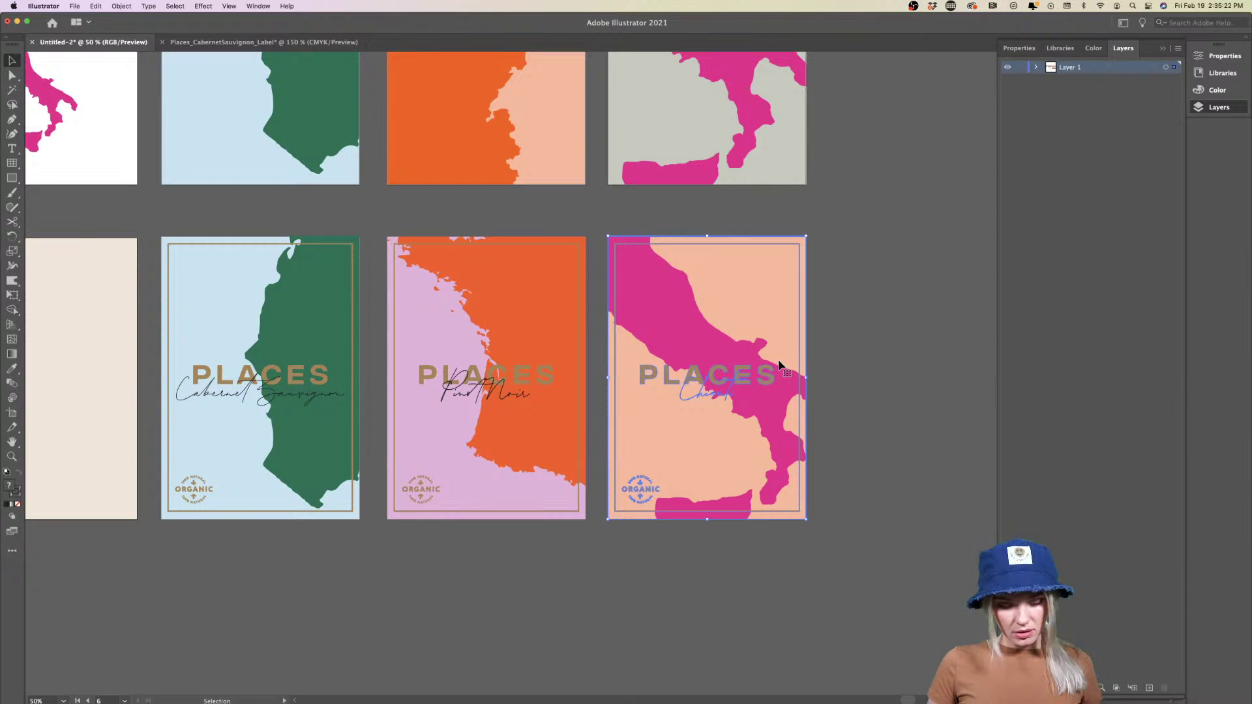
{"action": "mouse_move", "coordinate": [522, 692]}
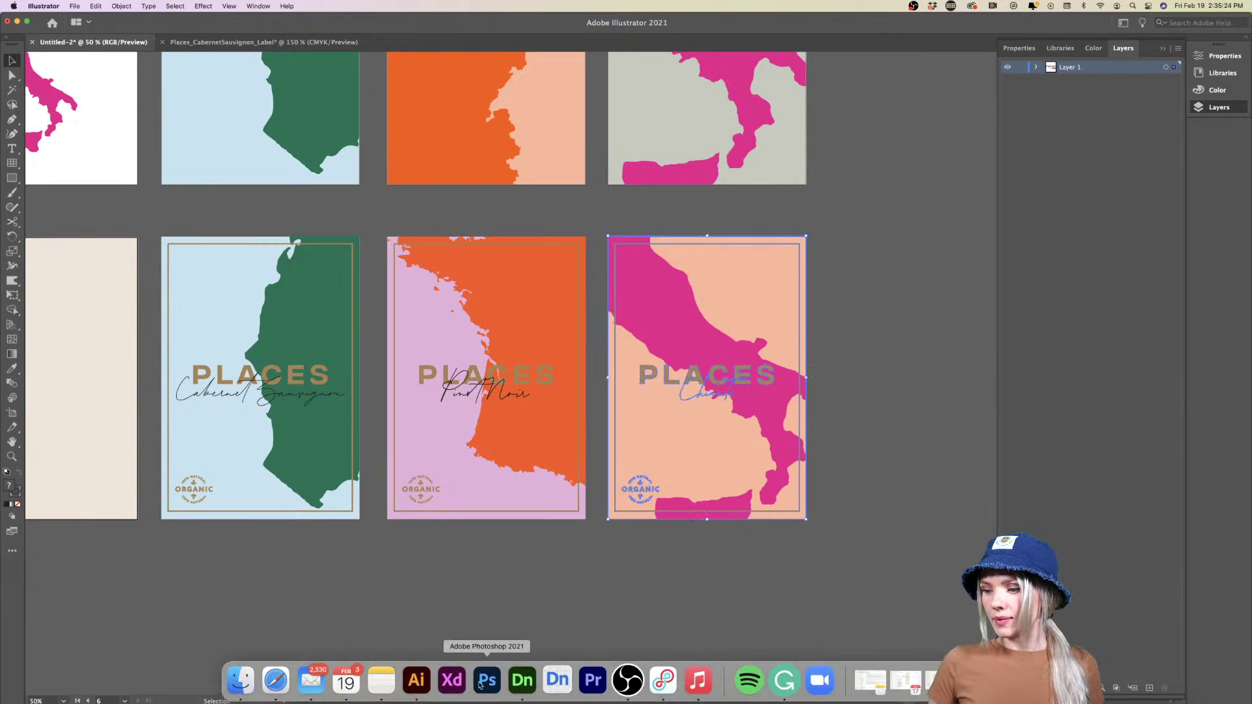
{"action": "left_click", "coordinate": [508, 685]}
{"action": "left_click", "coordinate": [761, 235]}
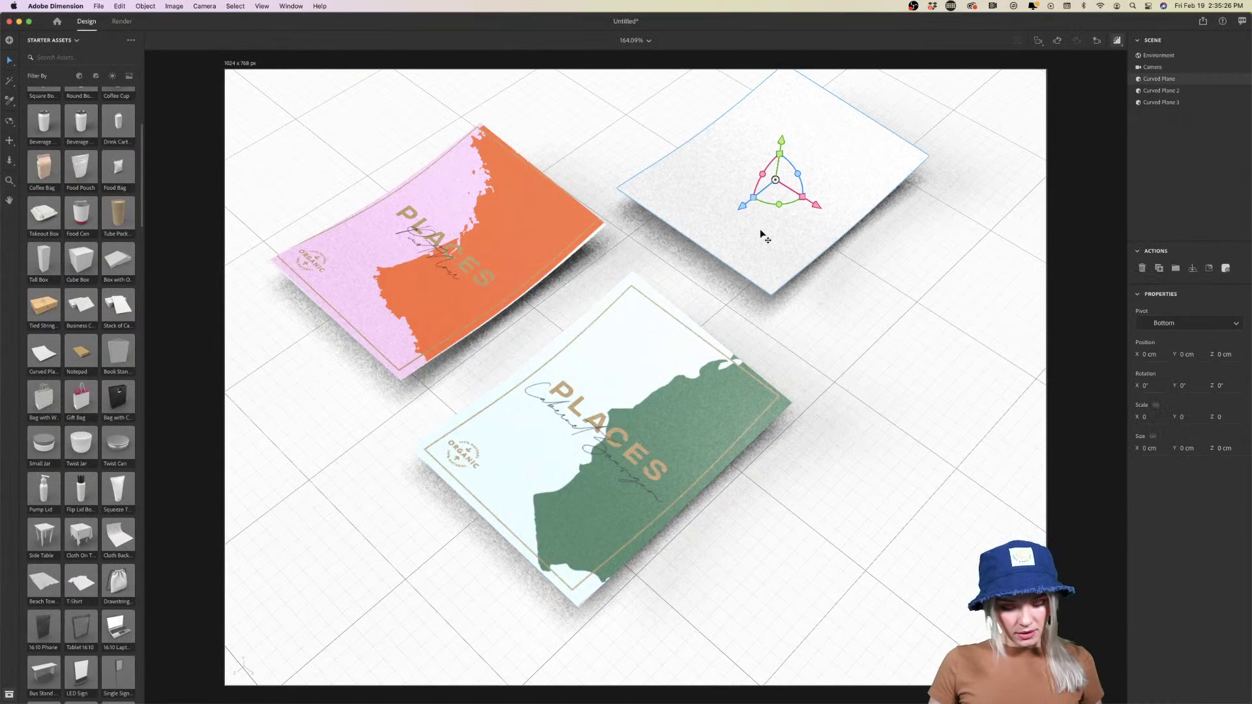
Paste the Chianti label onto the blank right plane as a decal and enlarge it
{"action": "key", "text": "super+v"}
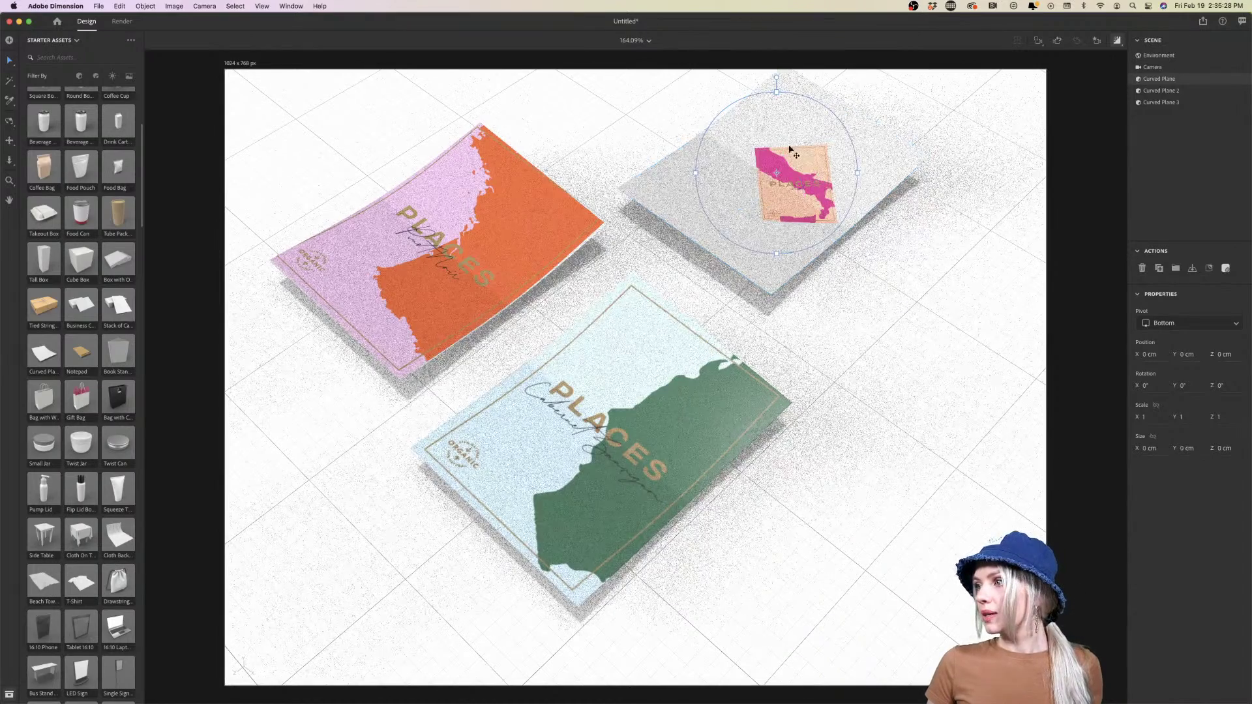
{"action": "left_click_drag", "start_coordinate": [776, 93], "coordinate": [776, 62]}
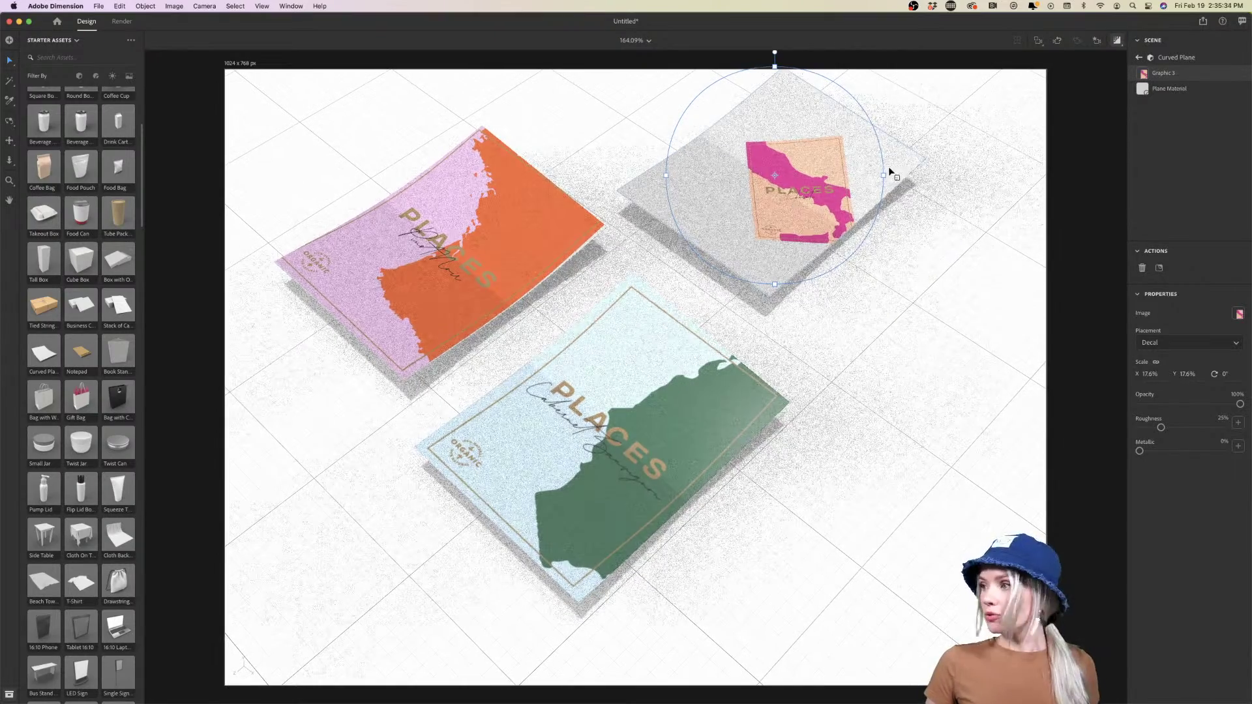
{"action": "left_click_drag", "start_coordinate": [885, 174], "coordinate": [968, 175]}
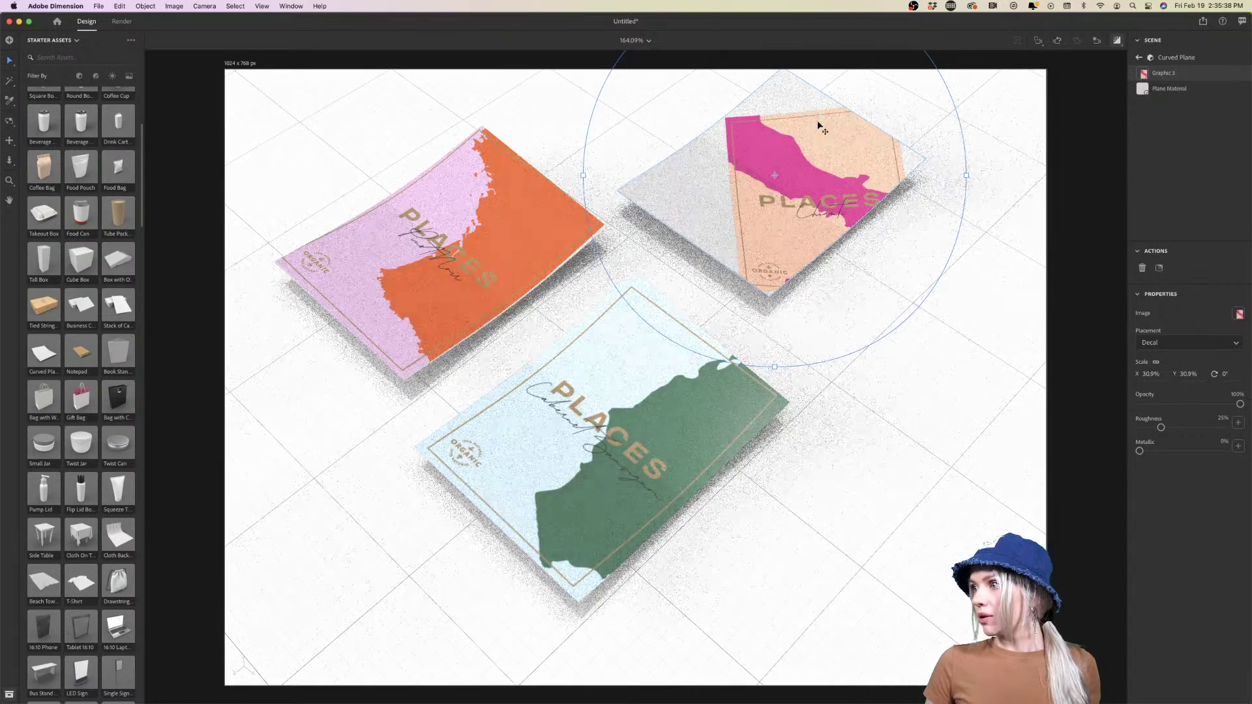
Rotate the Chianti decal to around 43–45° and scale it to 32.8%
{"action": "scroll", "coordinate": [827, 142], "scroll_direction": "down", "scroll_amount": 3}
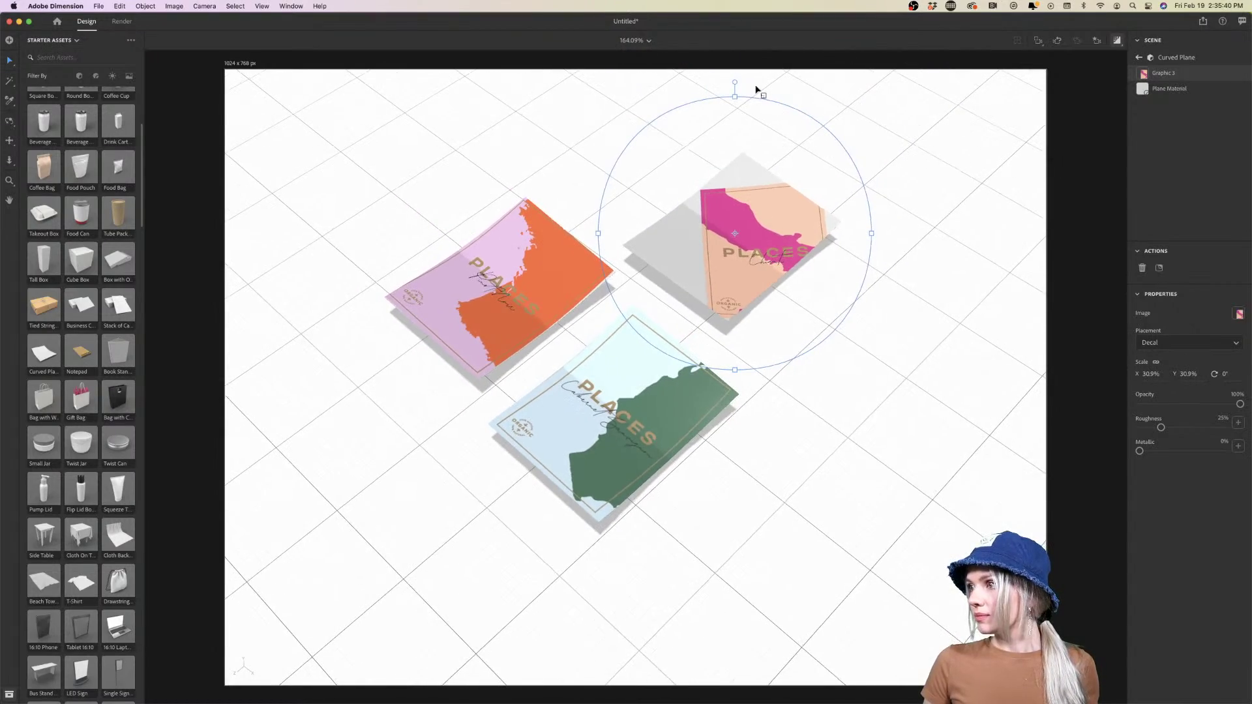
{"action": "left_click_drag", "start_coordinate": [741, 64], "coordinate": [888, 128]}
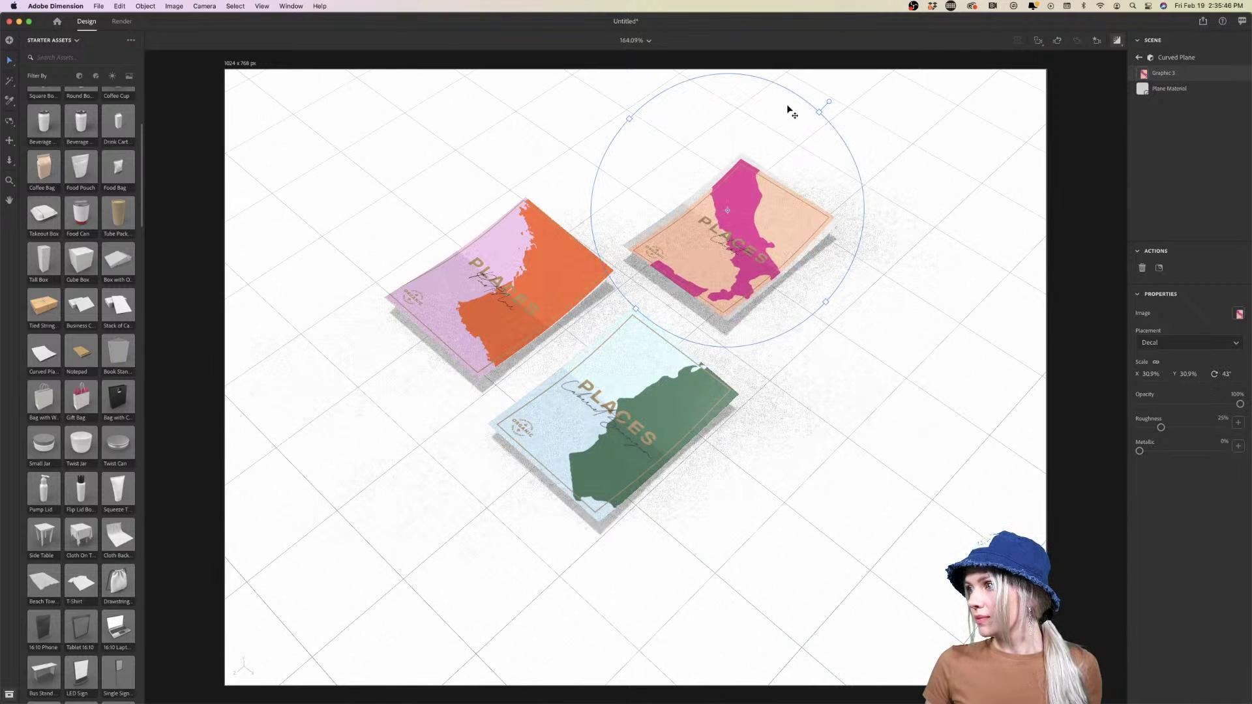
{"action": "left_click_drag", "start_coordinate": [831, 105], "coordinate": [834, 112]}
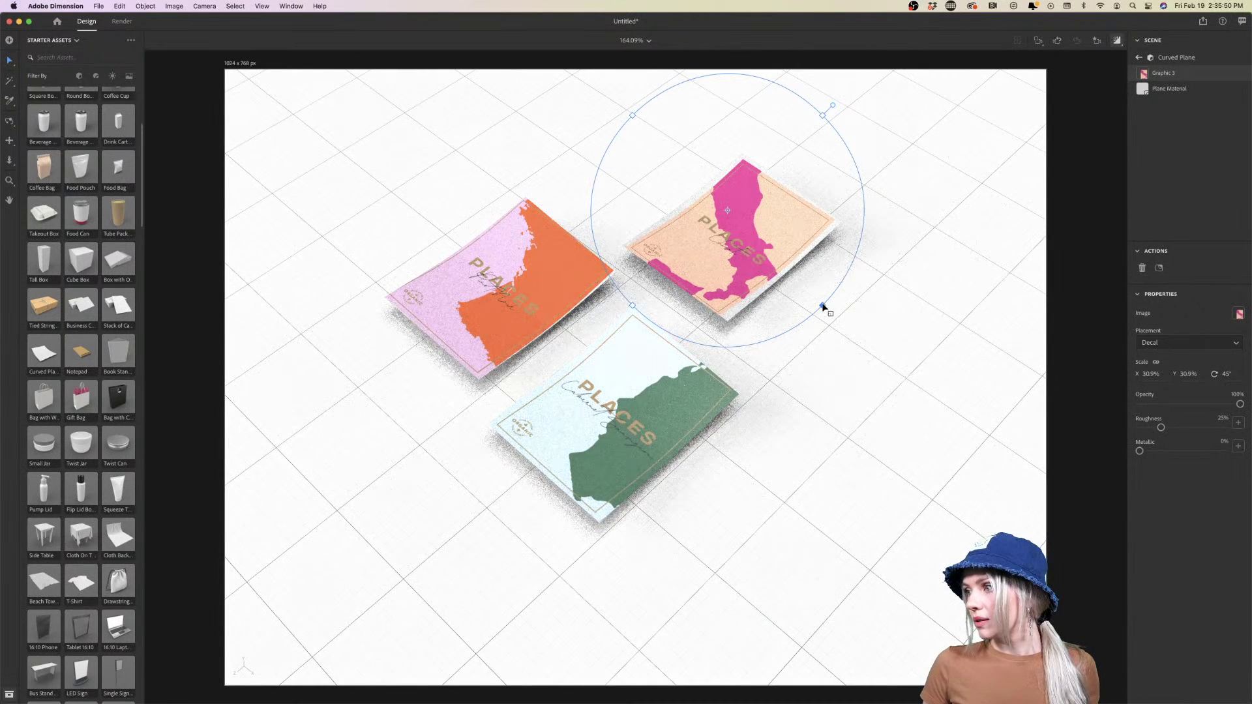
{"action": "left_click_drag", "start_coordinate": [824, 306], "coordinate": [831, 313]}
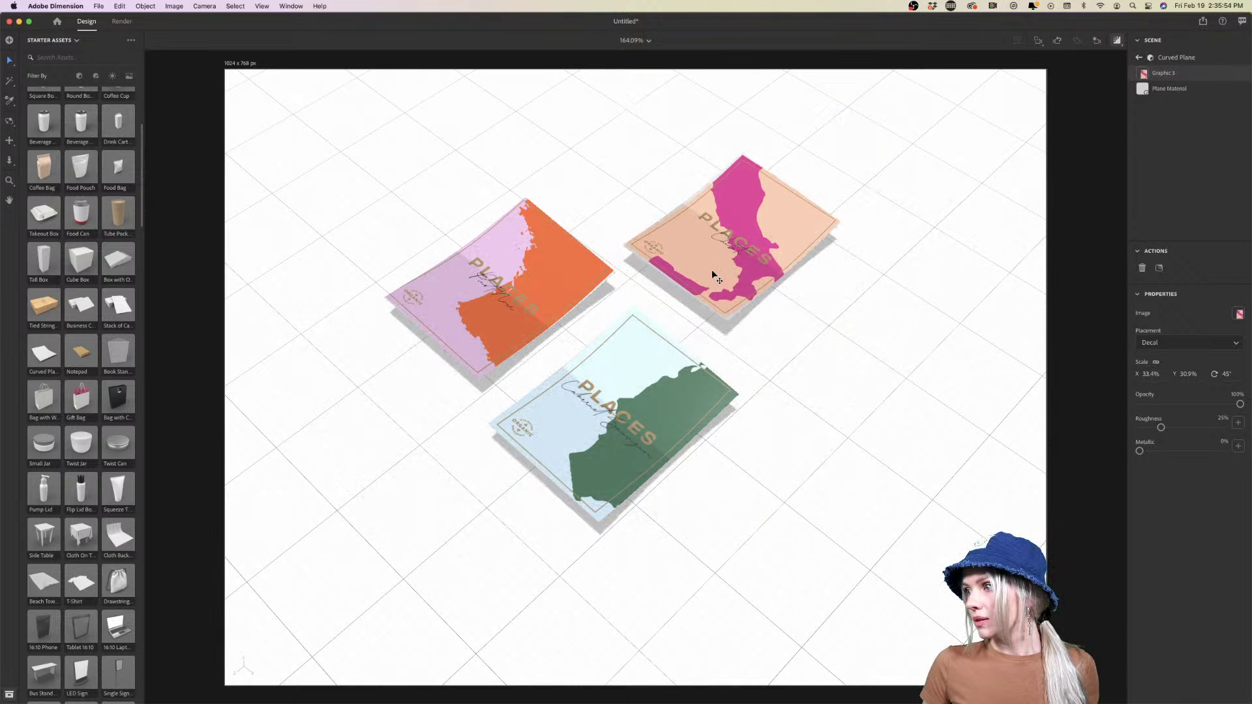
Exit decal editing and review the scene with all three labelled cards
{"action": "left_click", "coordinate": [819, 394]}
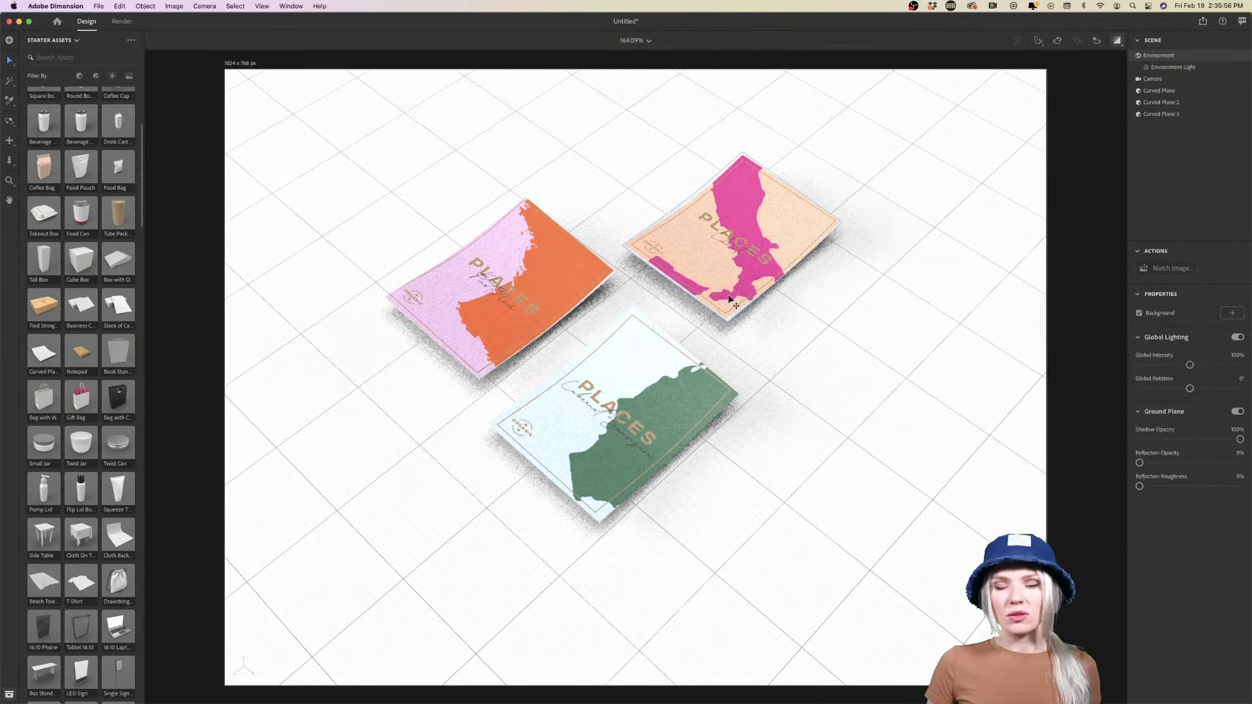
{"action": "scroll", "coordinate": [730, 300], "scroll_direction": "down", "scroll_amount": 3}
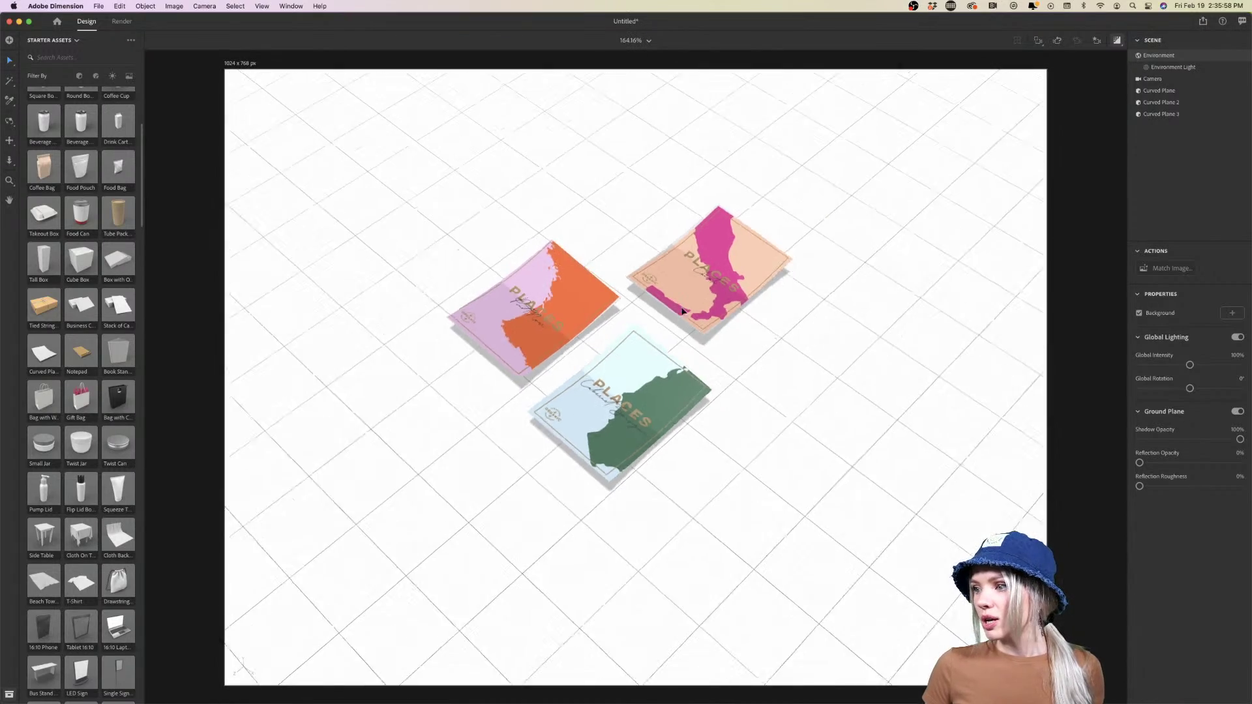
{"action": "scroll", "coordinate": [682, 311], "scroll_direction": "up", "scroll_amount": 5}
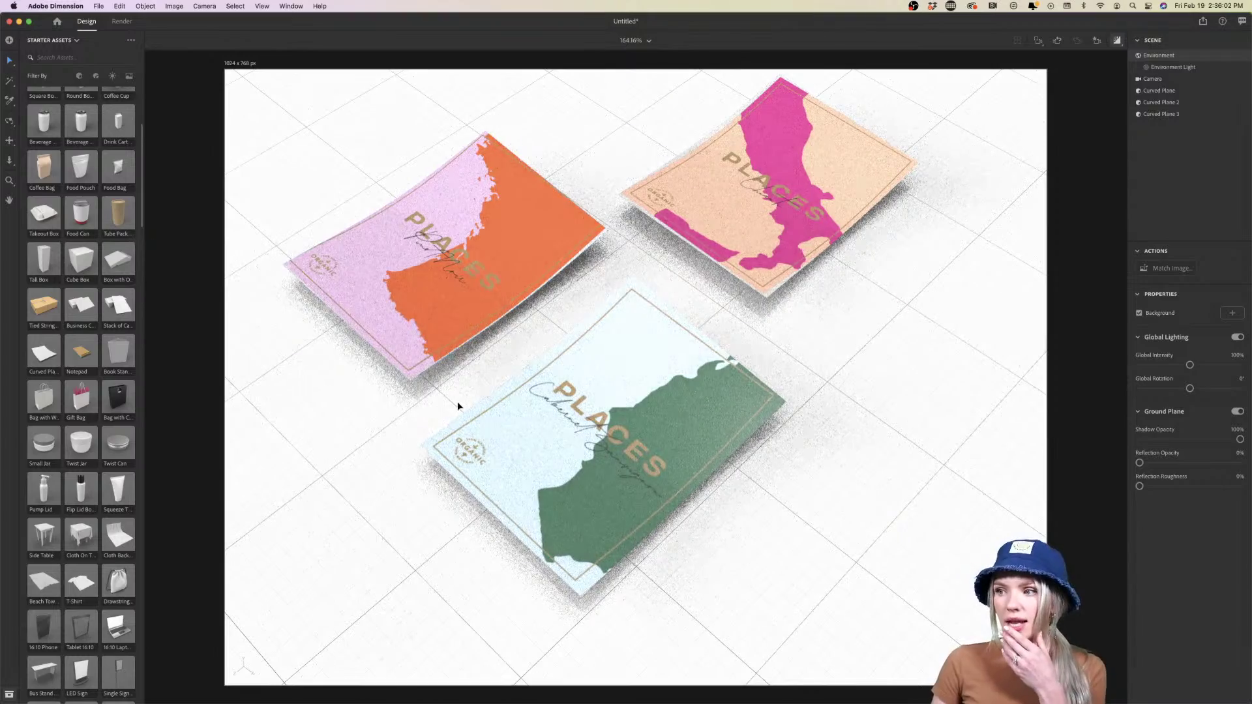
{"action": "scroll", "coordinate": [458, 403], "scroll_direction": "down", "scroll_amount": 4}
{"action": "scroll", "coordinate": [458, 405], "scroll_direction": "up", "scroll_amount": 3}
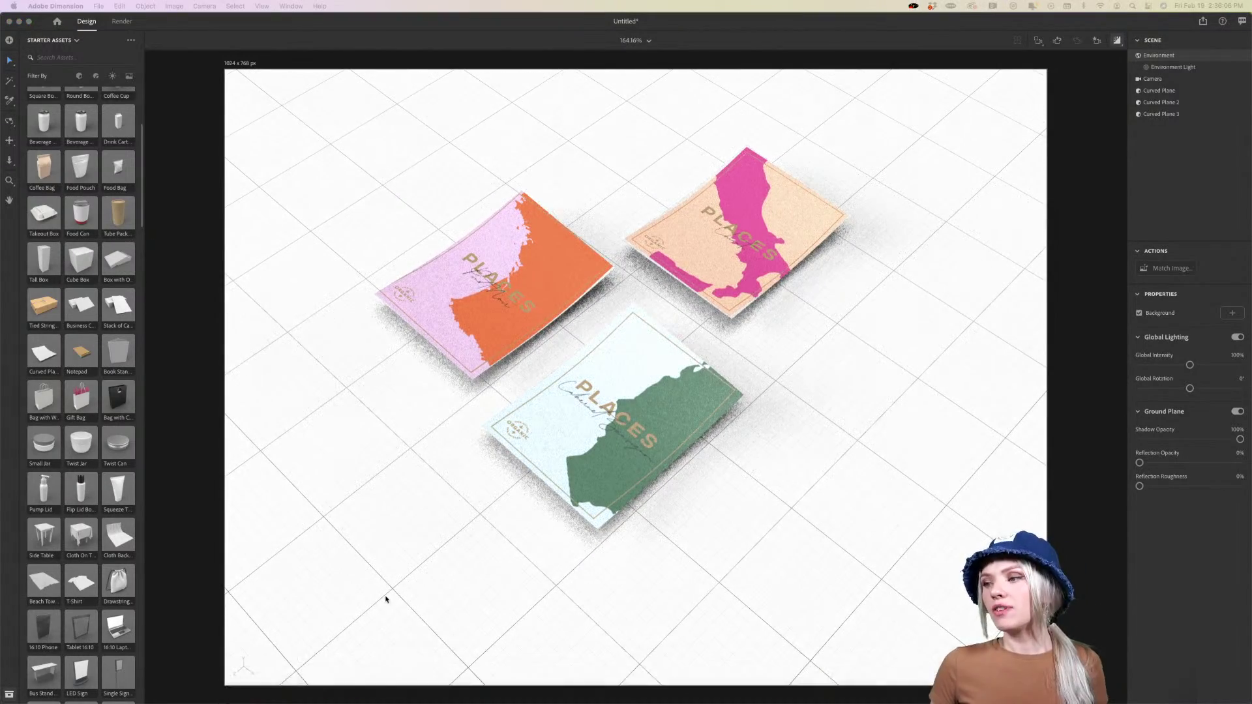
Bring the browser back and switch to the Adobe Stock wine bottle results
{"action": "mouse_move", "coordinate": [886, 691]}
{"action": "left_click", "coordinate": [941, 682]}
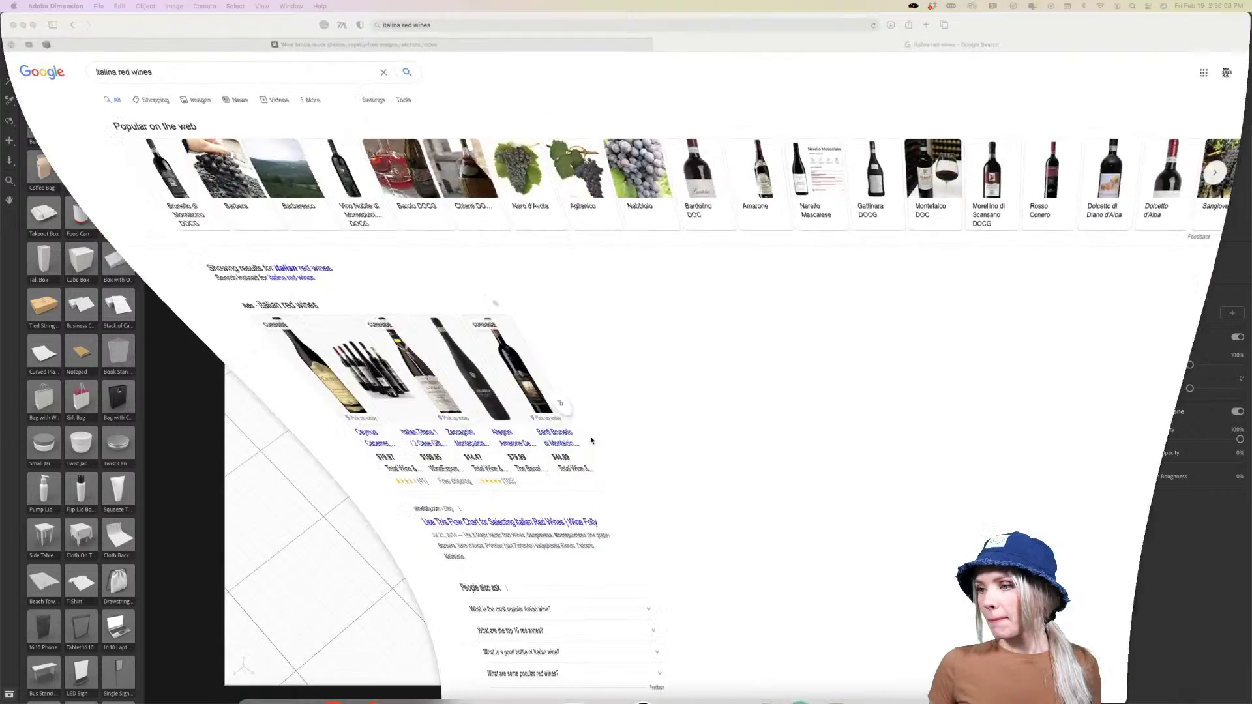
{"action": "left_click", "coordinate": [385, 45]}
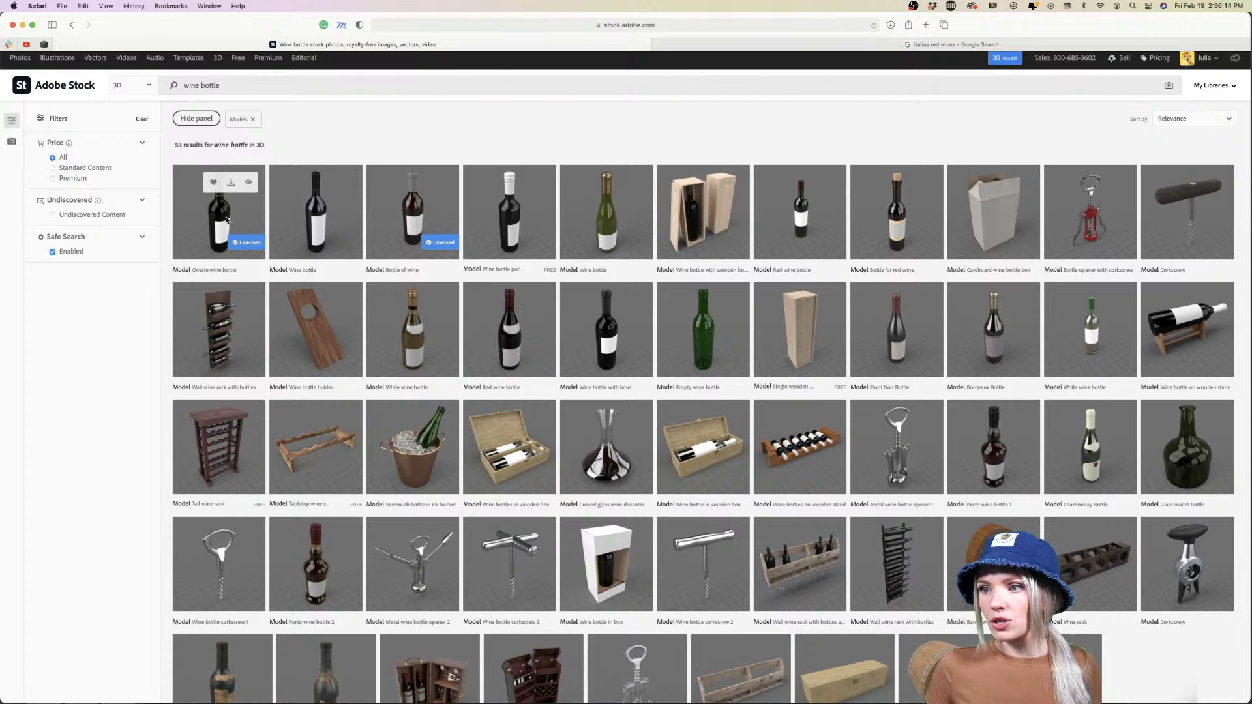
Re-download the Ornate wine bottle 3D model for free
{"action": "left_click", "coordinate": [226, 219]}
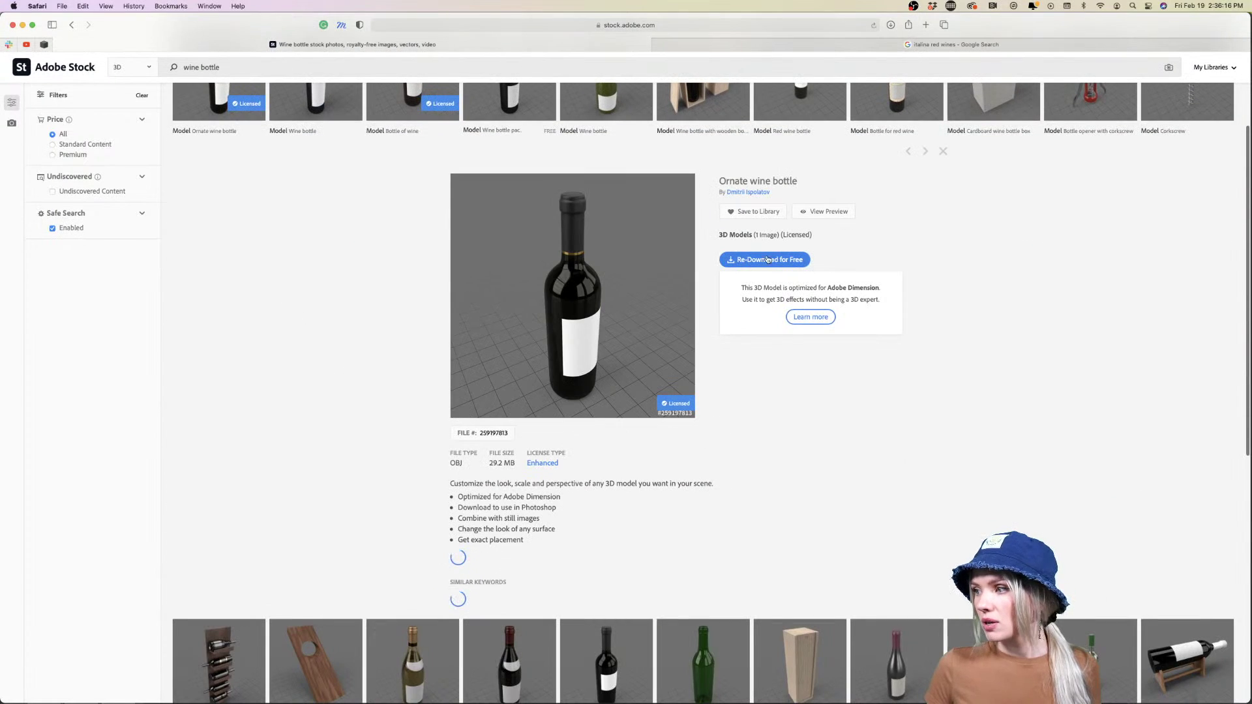
{"action": "left_click", "coordinate": [762, 260]}
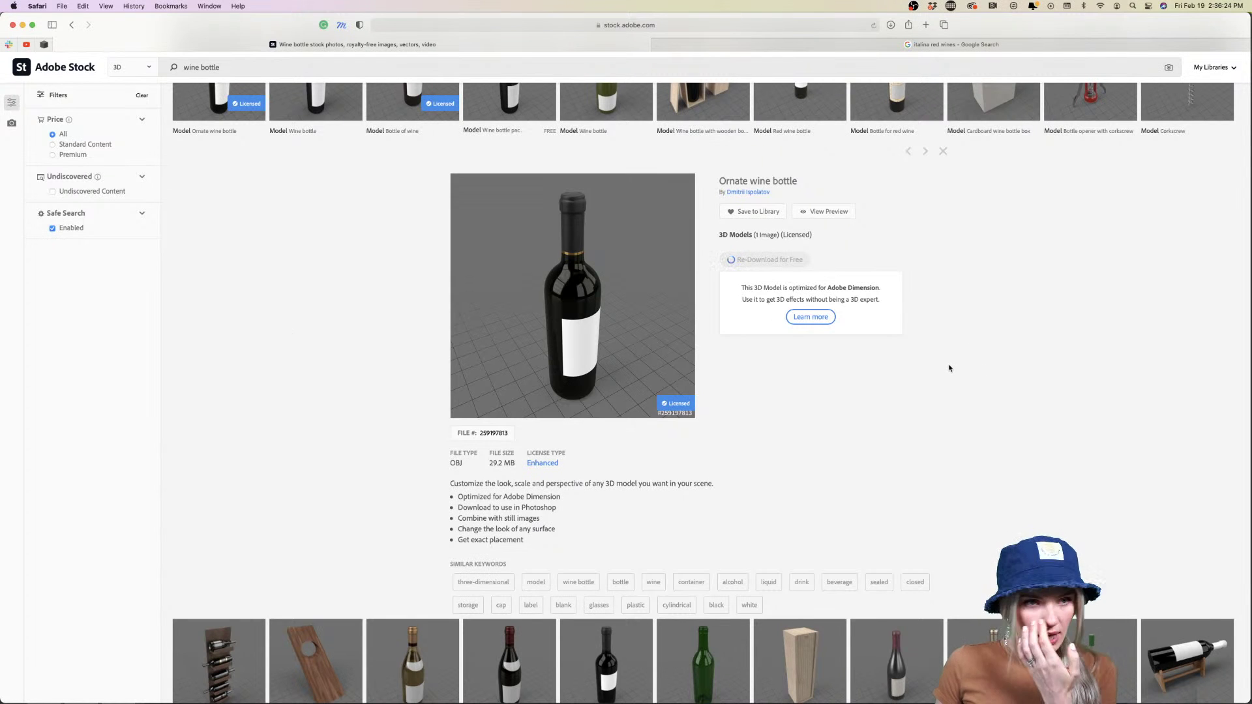
{"action": "scroll", "coordinate": [939, 388], "scroll_direction": "down", "scroll_amount": 8}
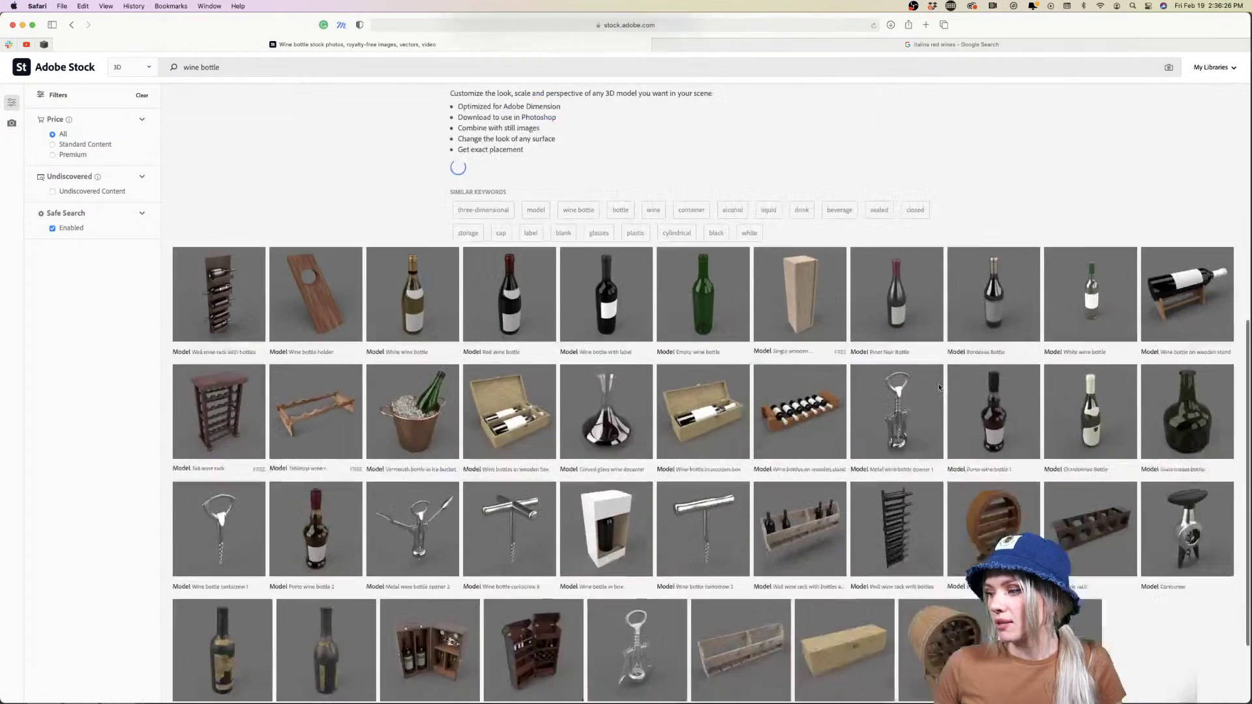
{"action": "scroll", "coordinate": [939, 388], "scroll_direction": "up", "scroll_amount": 10}
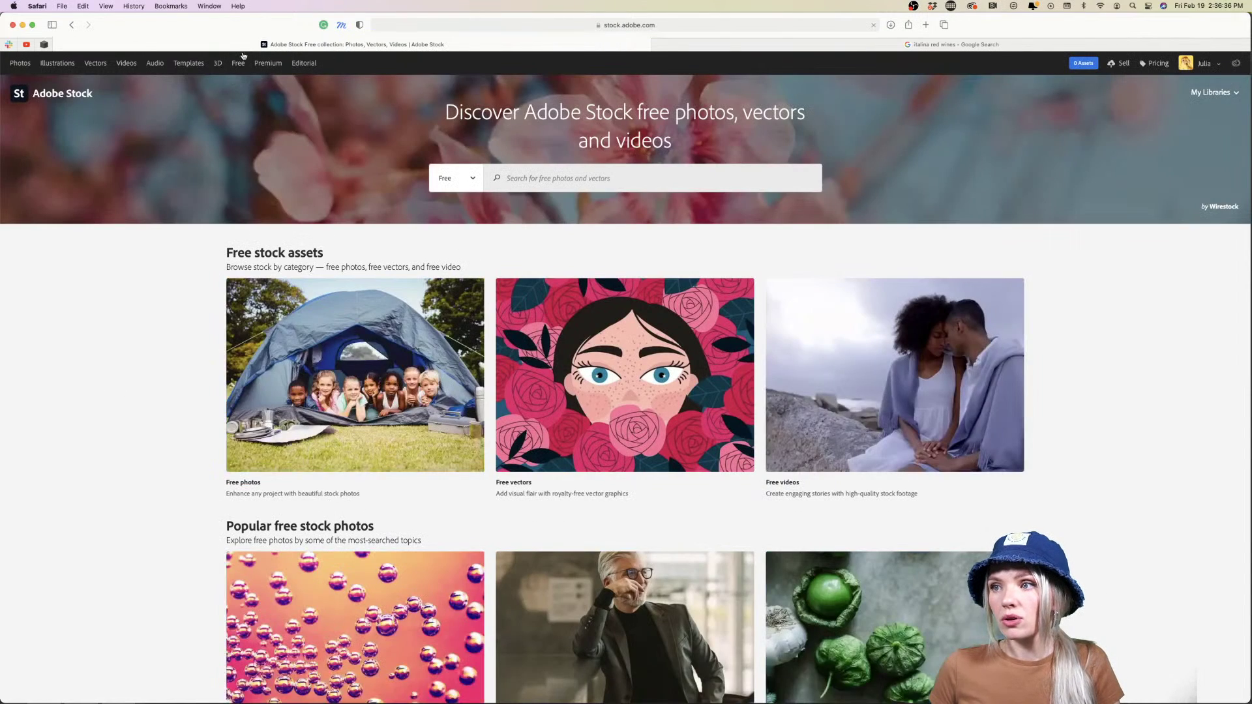
Search Adobe Stock's 3D category for 'bottle', returning 635 bottle models
{"action": "left_click", "coordinate": [471, 179]}
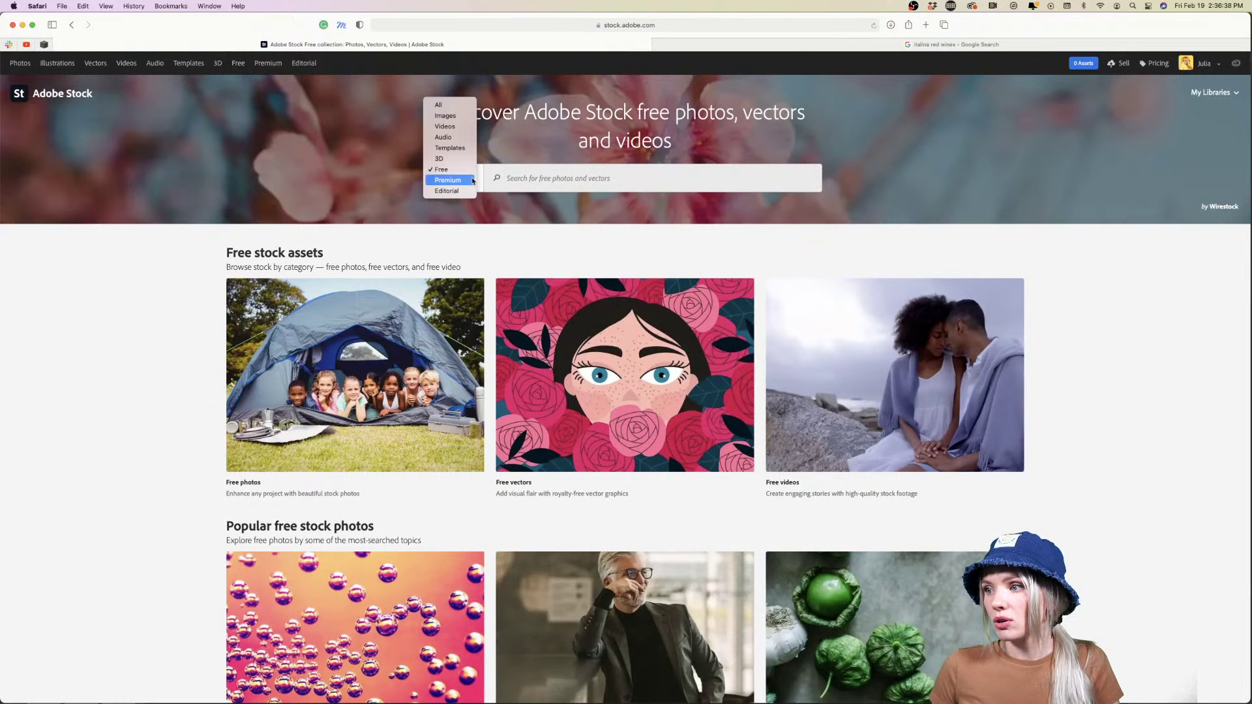
{"action": "left_click", "coordinate": [443, 169]}
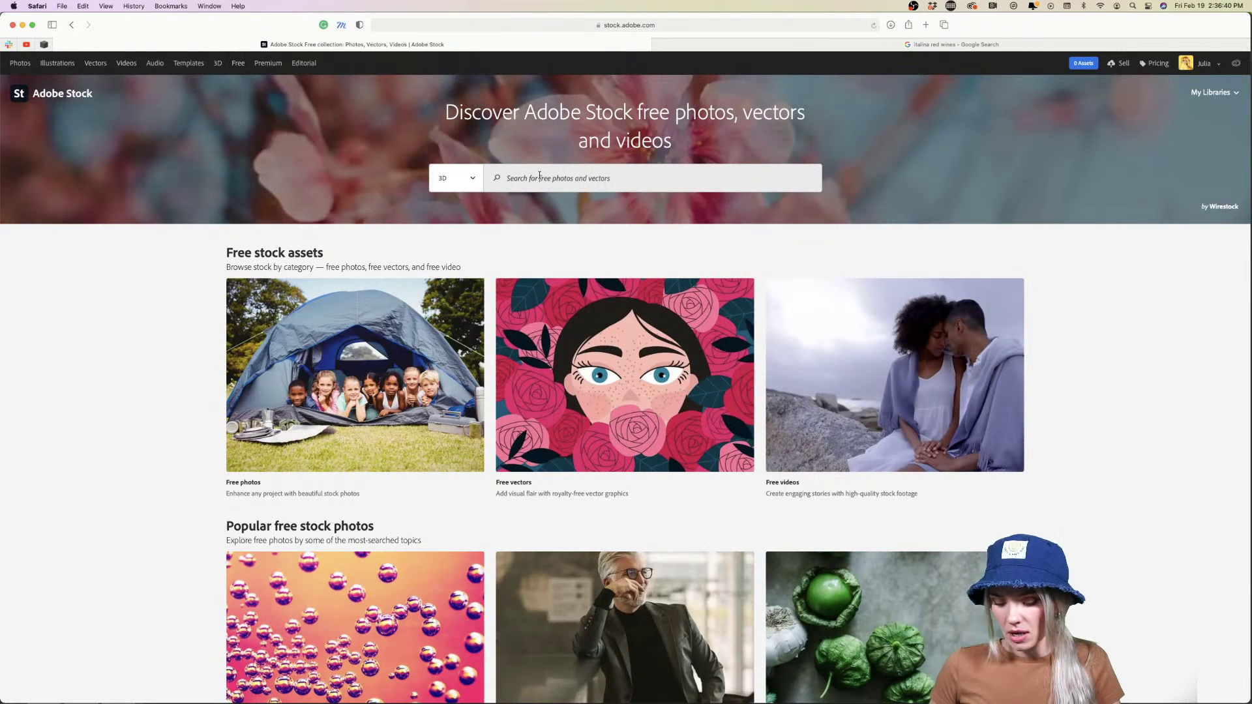
{"action": "left_click", "coordinate": [539, 176]}
{"action": "type", "text": "bottle"}
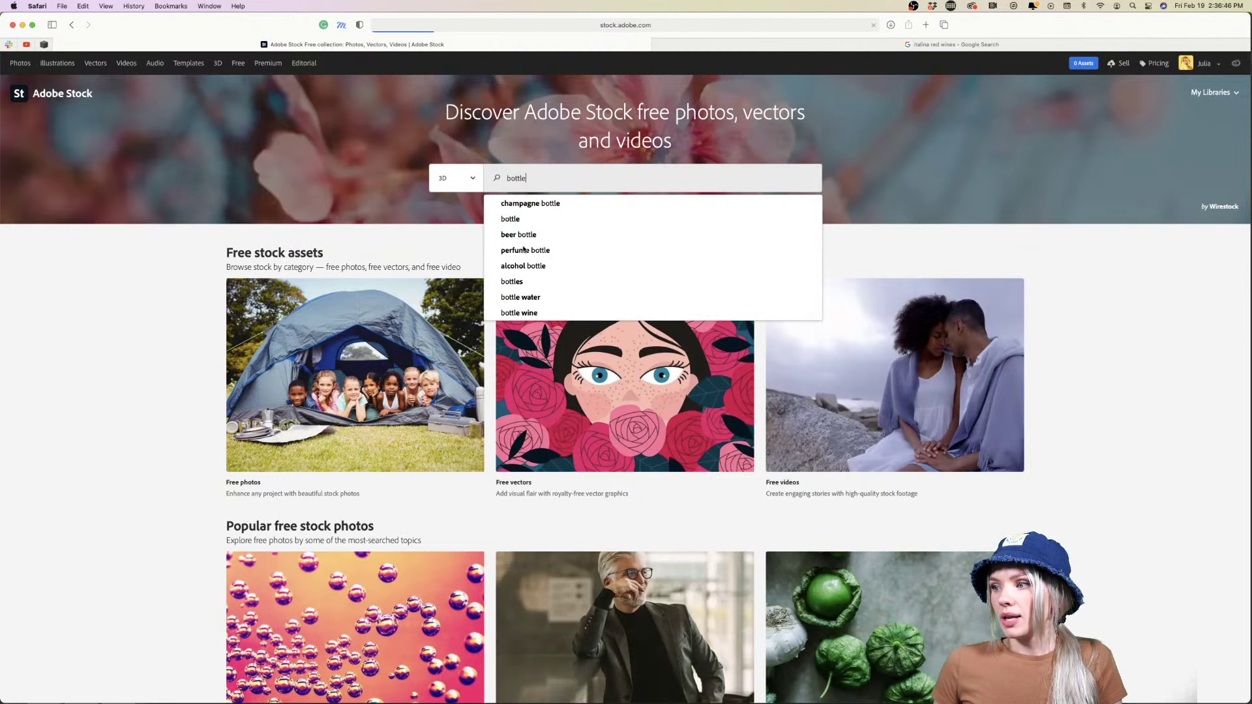
{"action": "key", "text": "Return"}
{"action": "scroll", "coordinate": [246, 461], "scroll_direction": "down", "scroll_amount": 3}
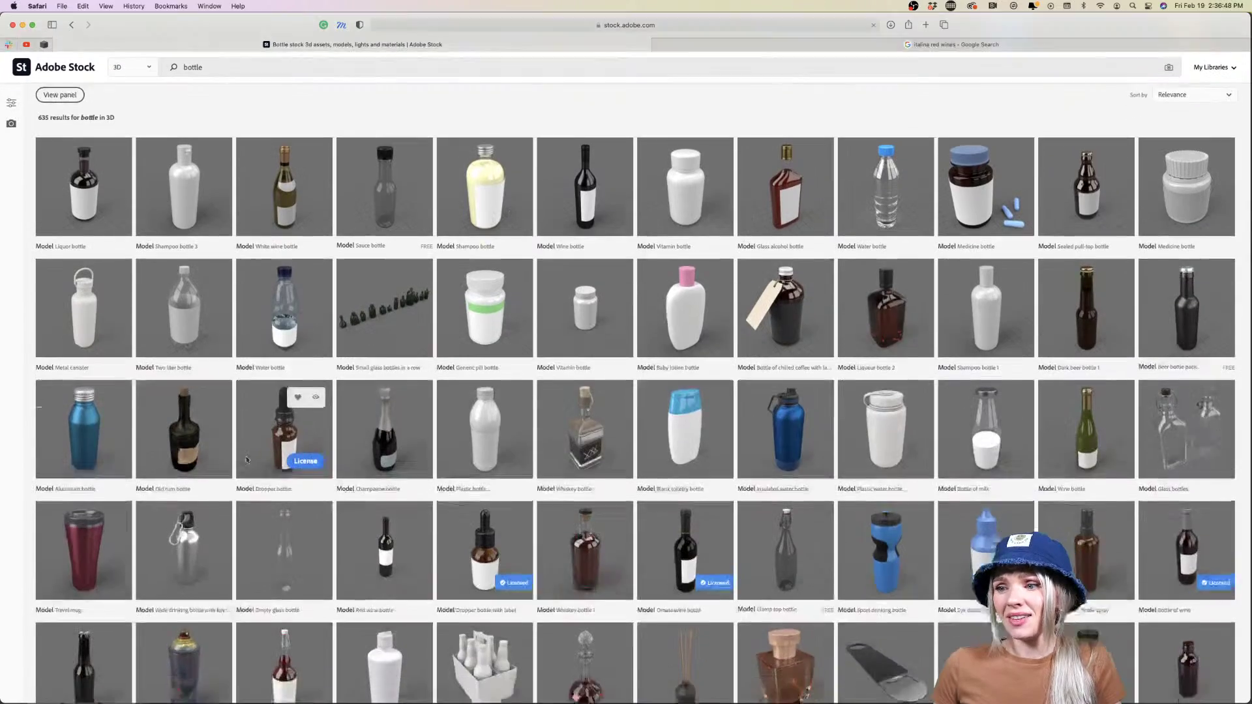
{"action": "scroll", "coordinate": [247, 460], "scroll_direction": "down", "scroll_amount": 3}
{"action": "scroll", "coordinate": [286, 443], "scroll_direction": "up", "scroll_amount": 6}
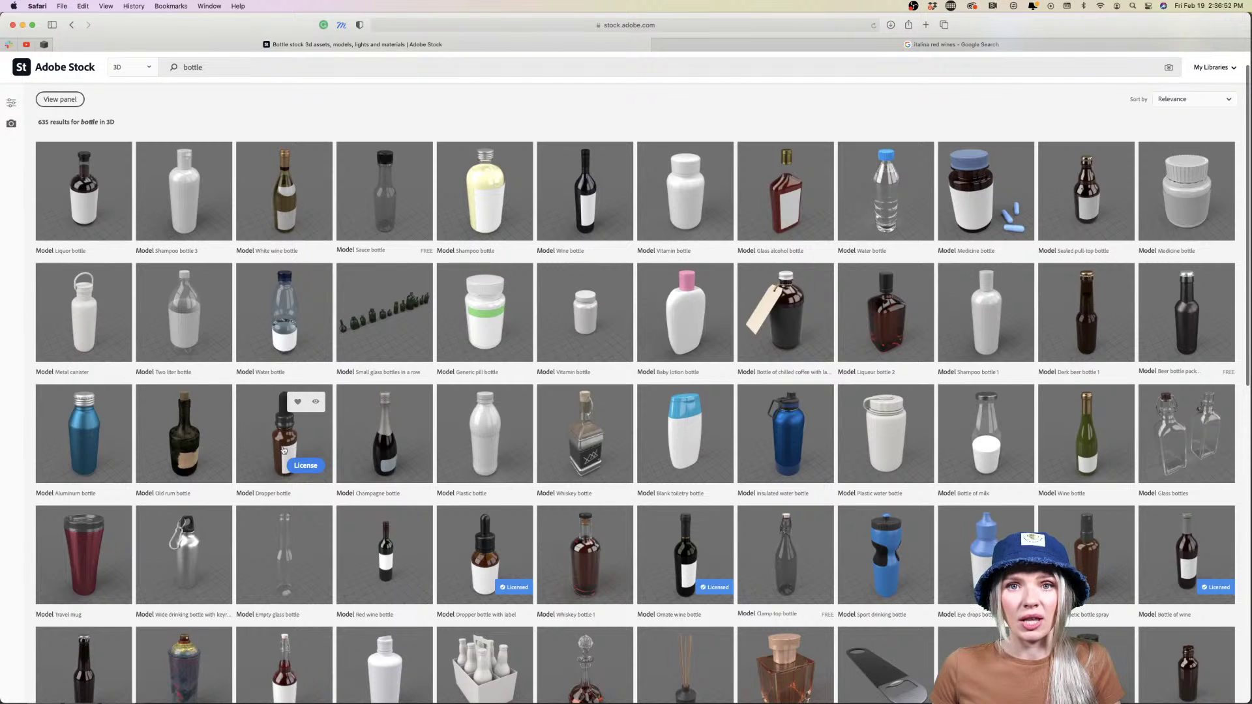
{"action": "scroll", "coordinate": [285, 450], "scroll_direction": "up", "scroll_amount": 1}
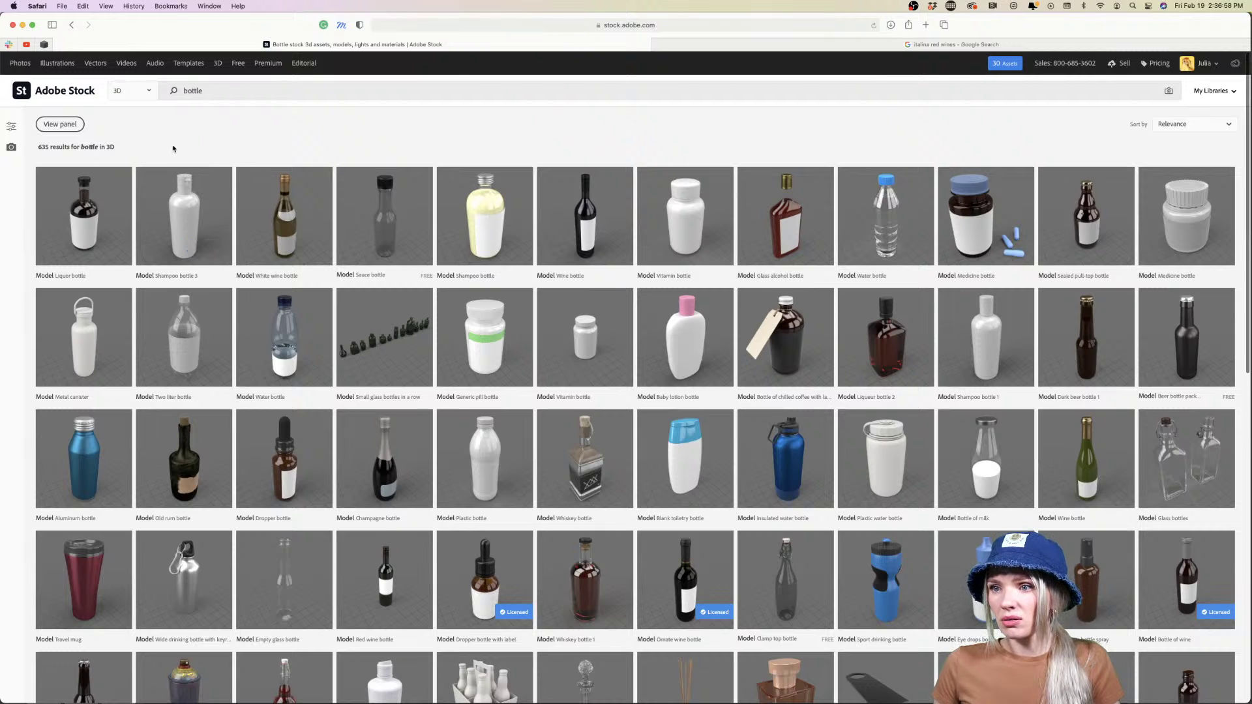
{"action": "left_click", "coordinate": [145, 92]}
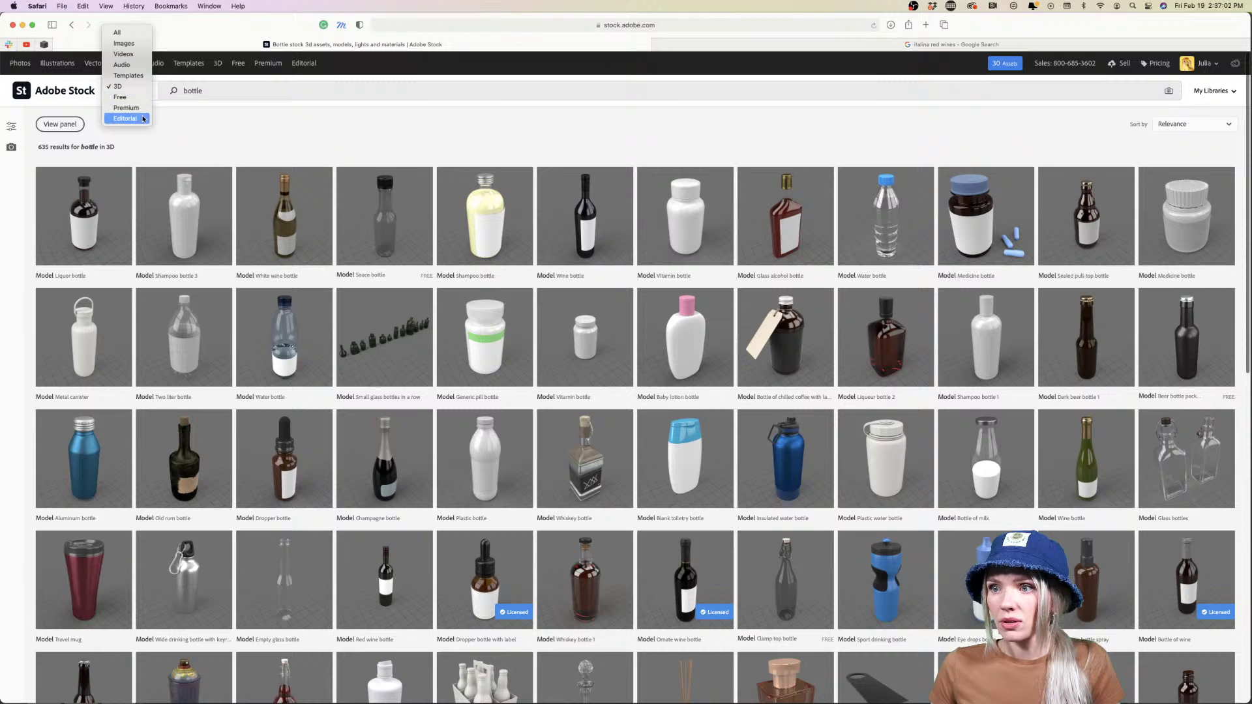
Switch the bottle search to Free assets
{"action": "left_click", "coordinate": [123, 101]}
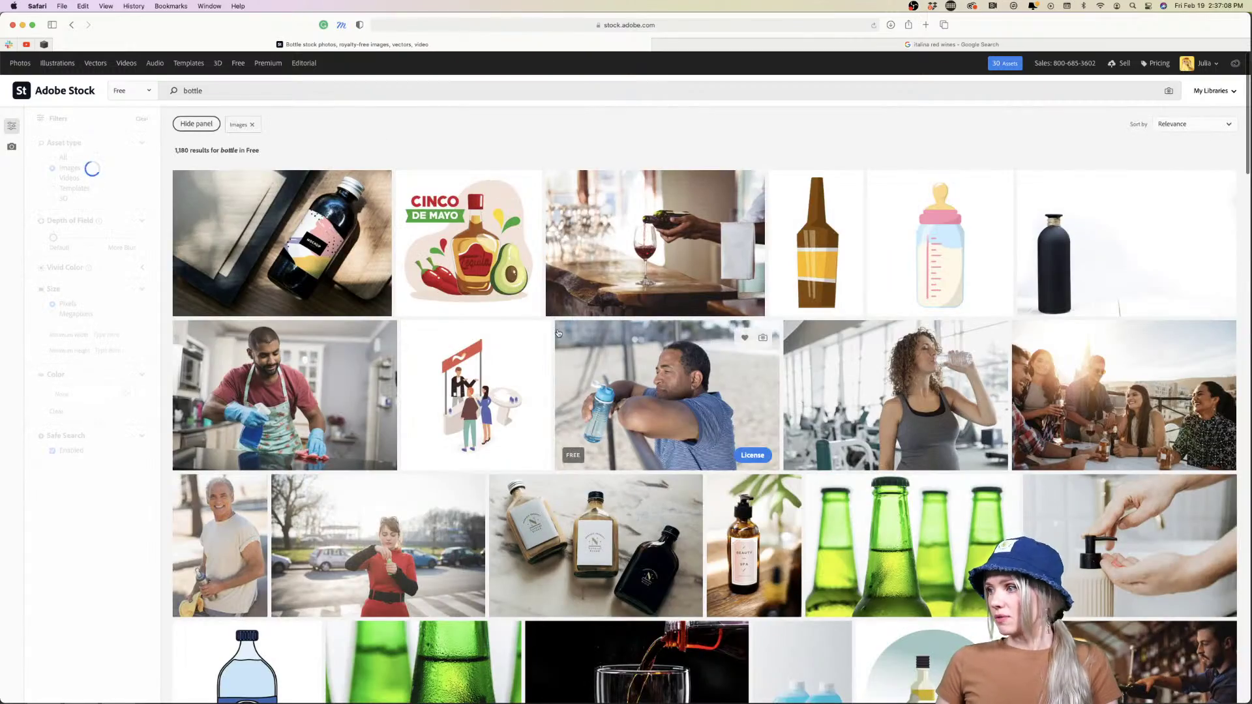
{"action": "scroll", "coordinate": [558, 333], "scroll_direction": "down", "scroll_amount": 10}
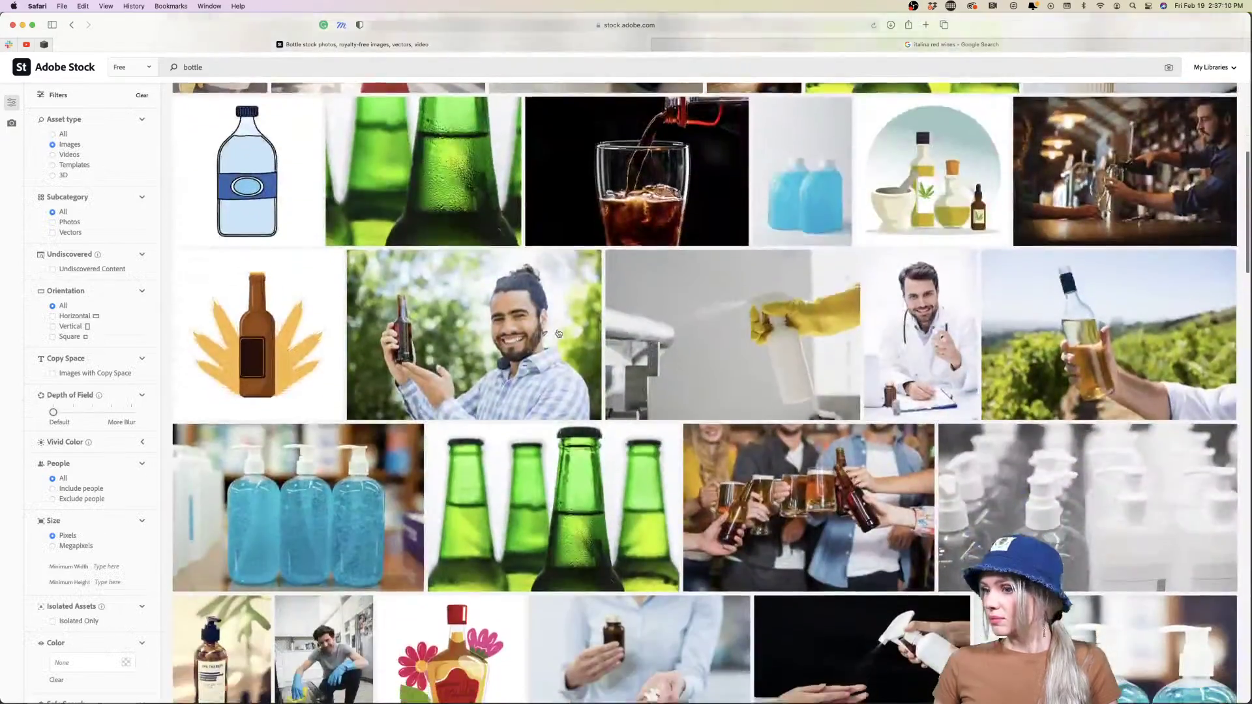
{"action": "scroll", "coordinate": [559, 333], "scroll_direction": "down", "scroll_amount": 15}
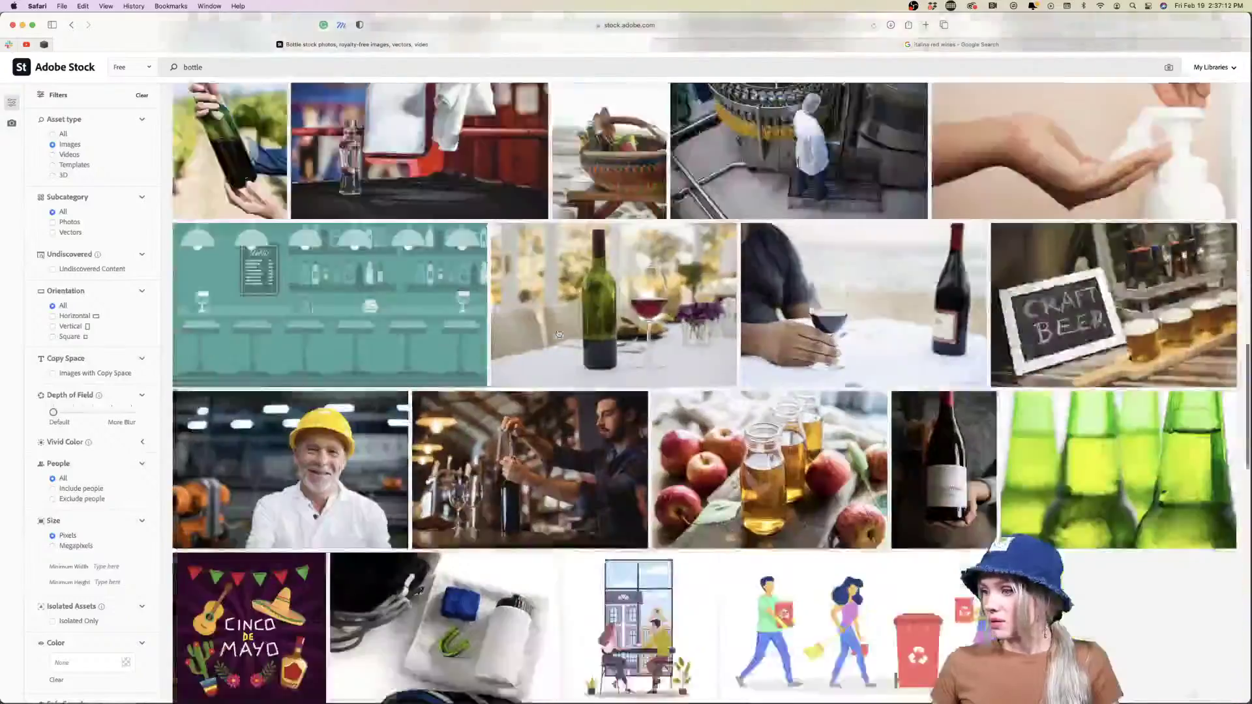
{"action": "scroll", "coordinate": [558, 333], "scroll_direction": "down", "scroll_amount": 15}
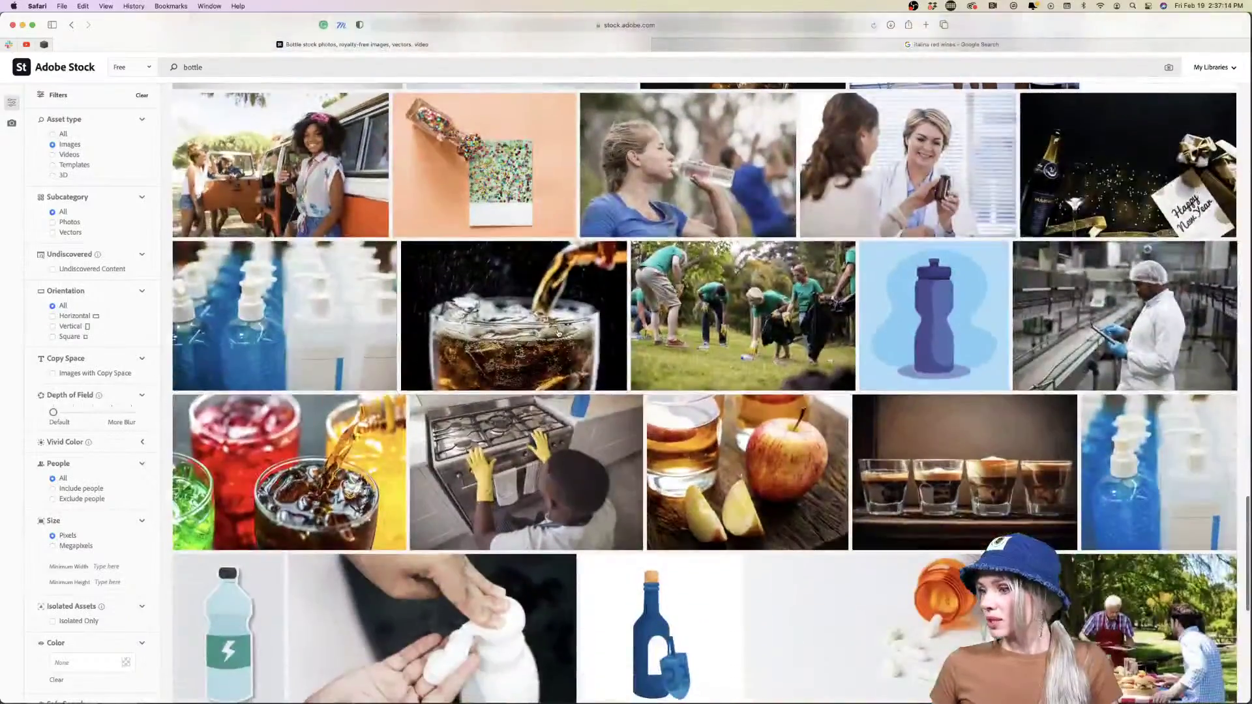
{"action": "scroll", "coordinate": [558, 333], "scroll_direction": "down", "scroll_amount": 10}
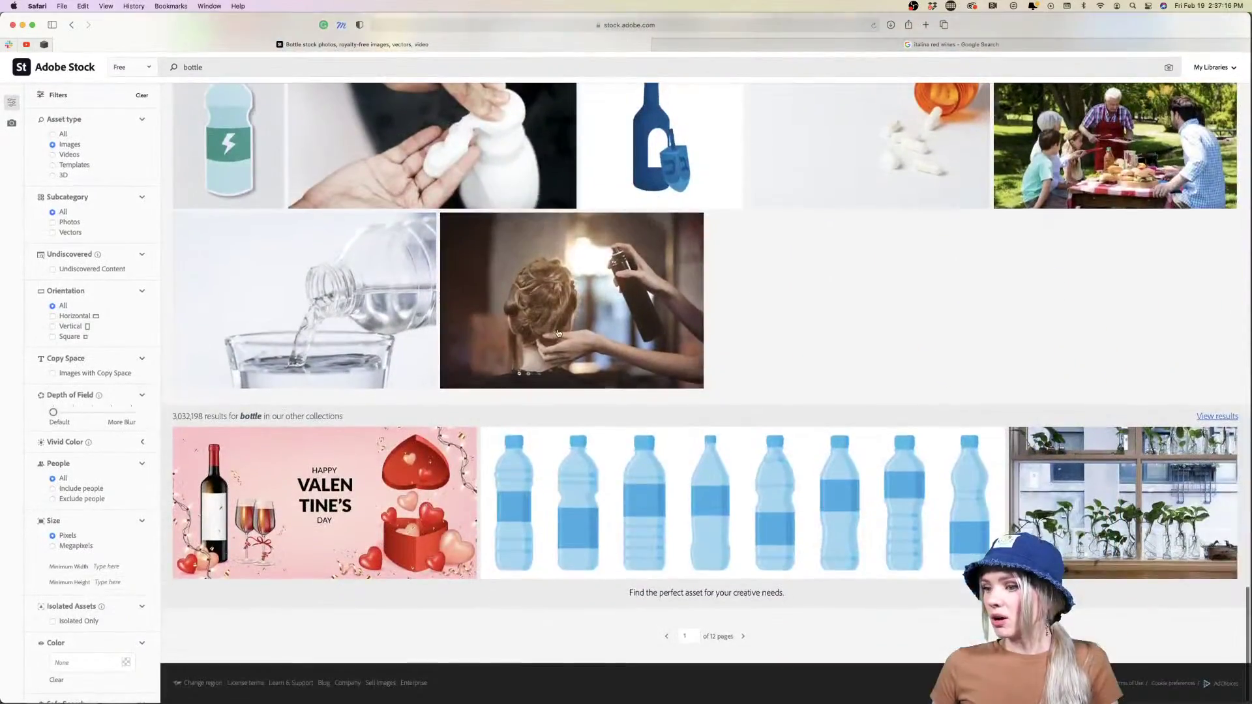
{"action": "scroll", "coordinate": [558, 333], "scroll_direction": "up", "scroll_amount": 20}
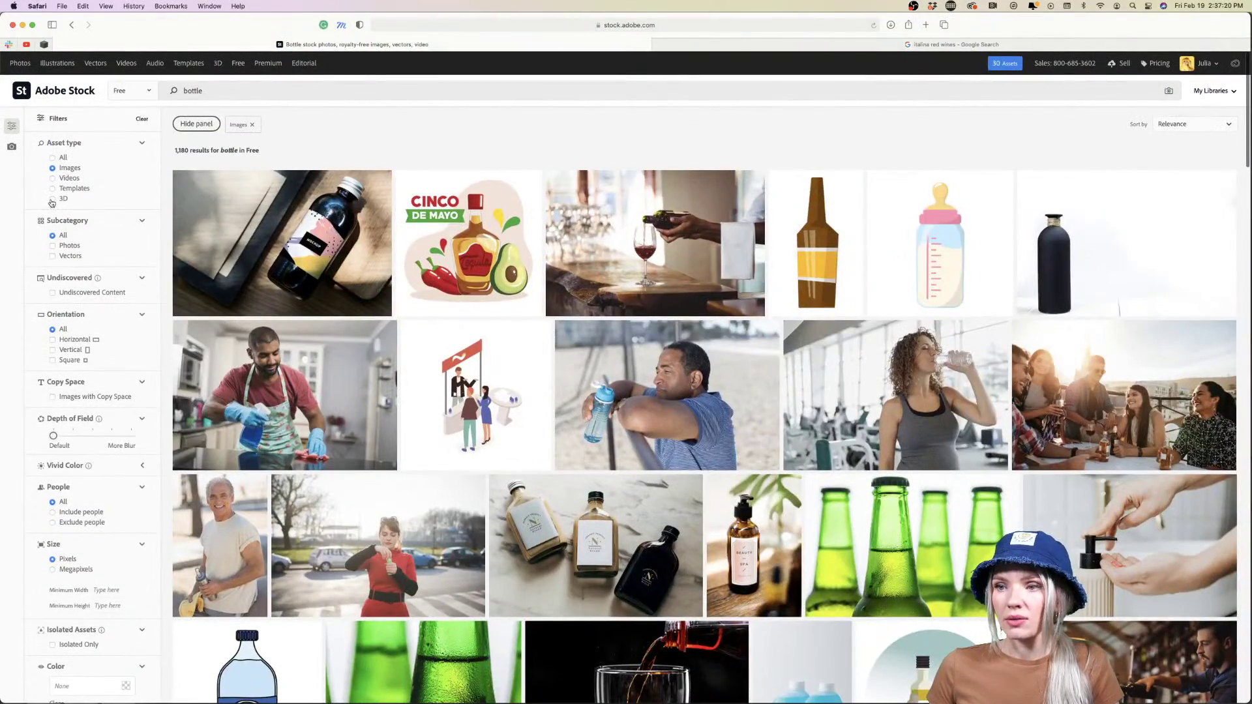
Limit results to 40 free 3D bottle models and minimise Safari back to Dimension
{"action": "left_click", "coordinate": [52, 199]}
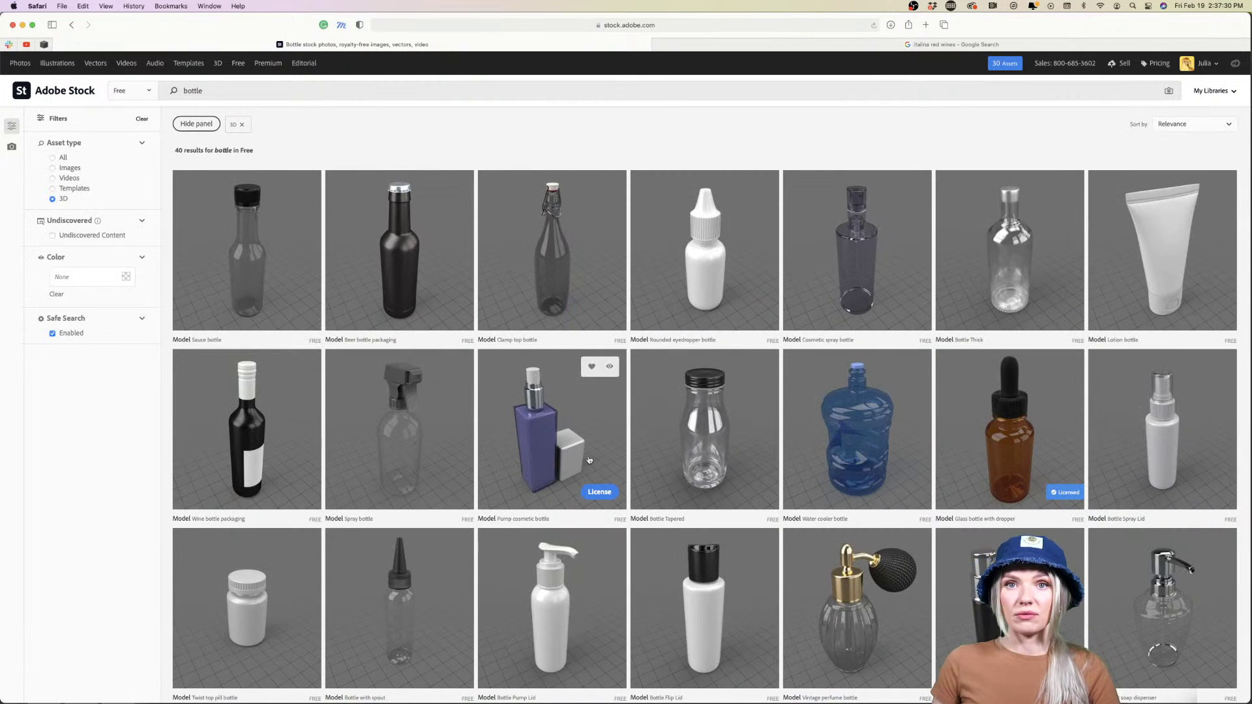
{"action": "scroll", "coordinate": [758, 439], "scroll_direction": "down", "scroll_amount": 3}
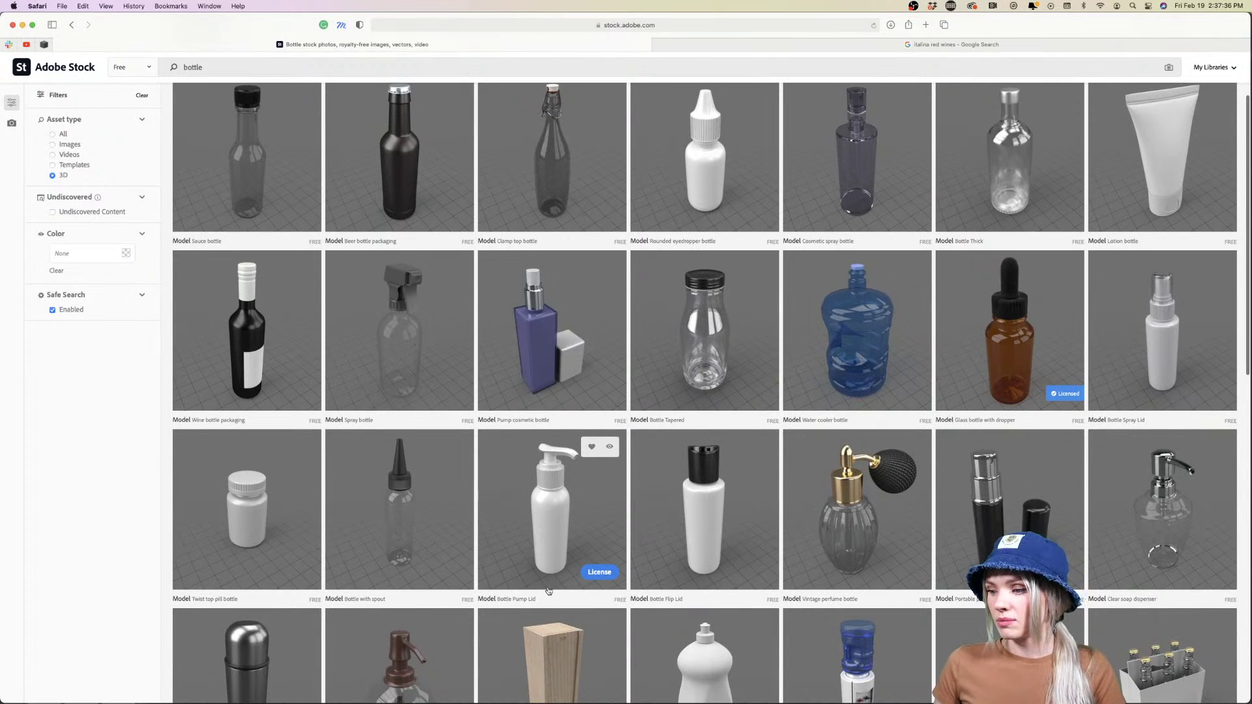
{"action": "scroll", "coordinate": [547, 591], "scroll_direction": "up", "scroll_amount": 3}
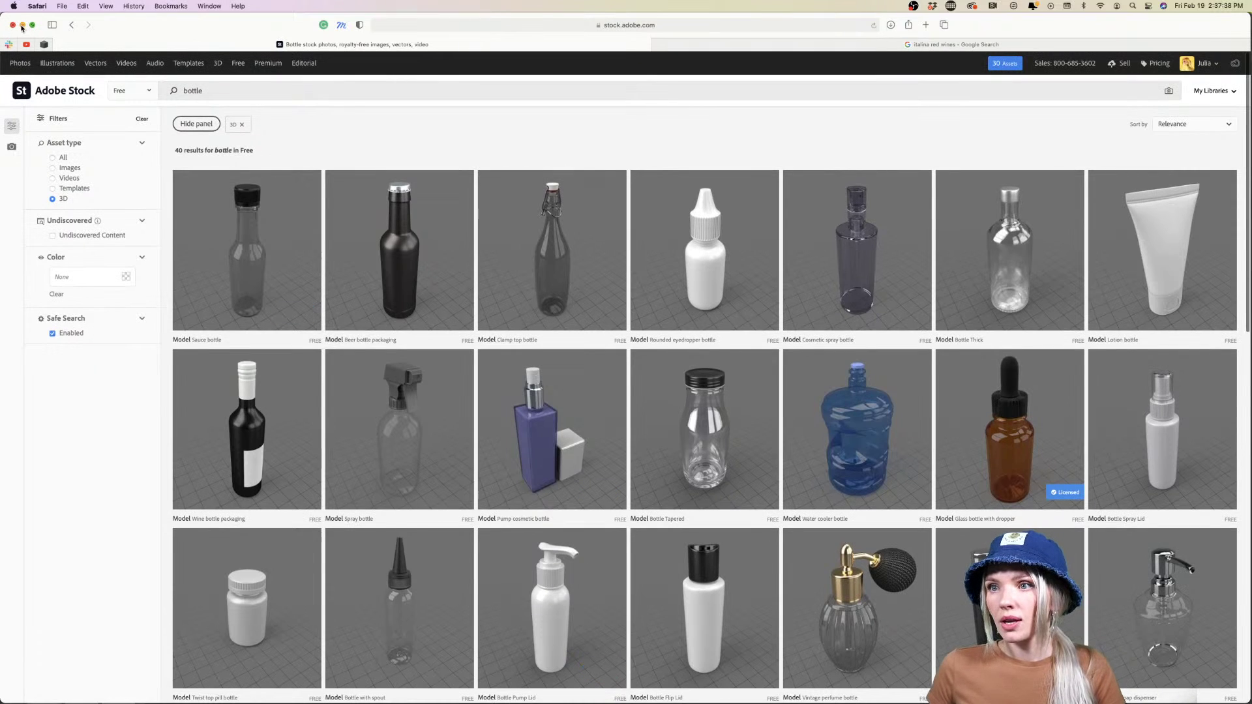
{"action": "left_click", "coordinate": [23, 26]}
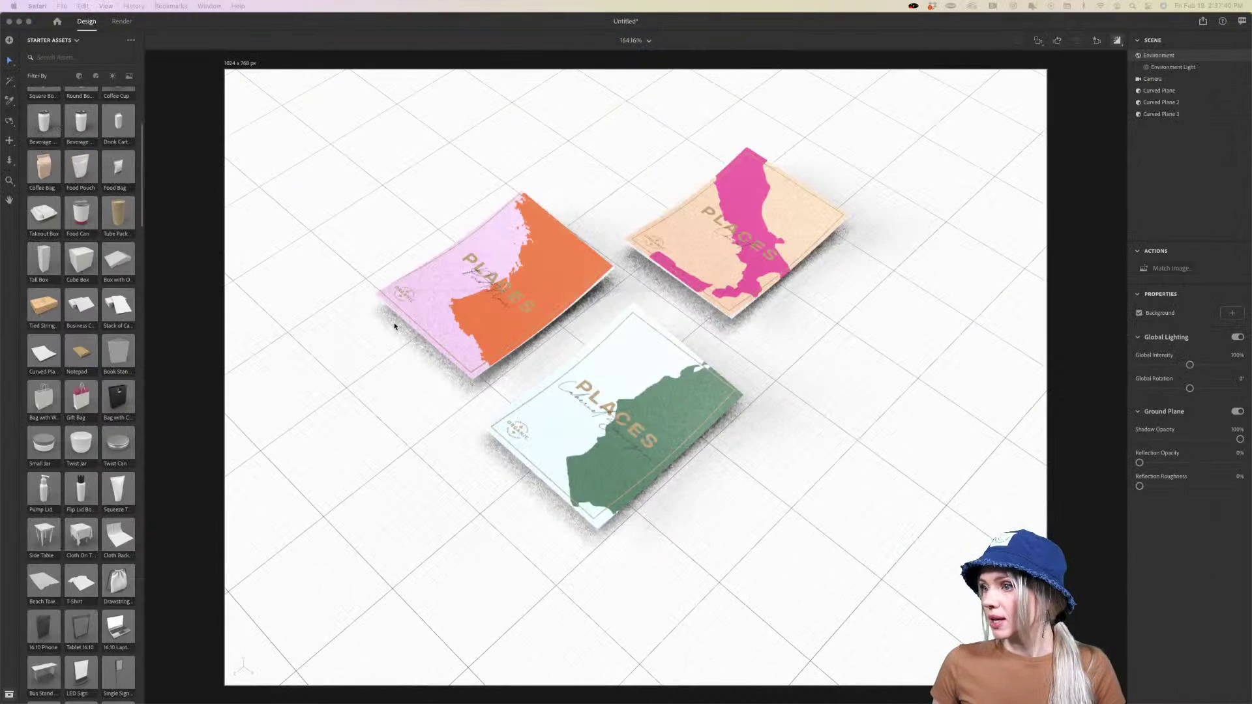
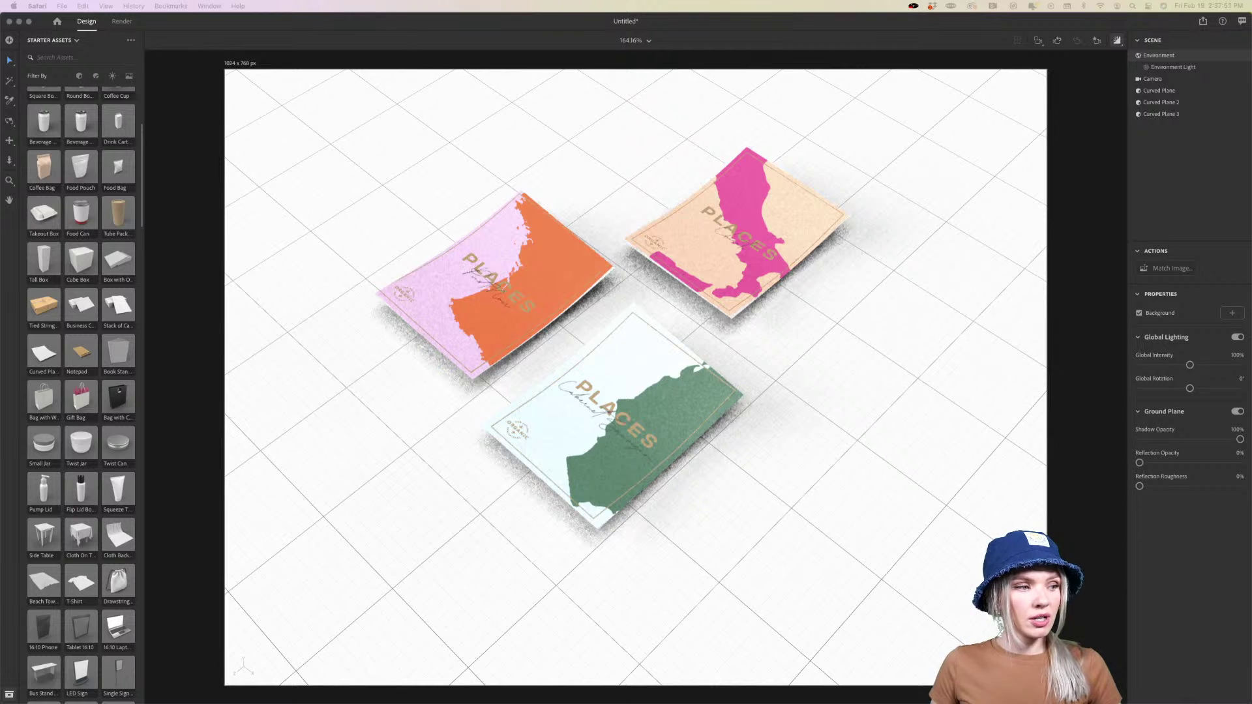
Drag wine_bottle_02.obj from the Finder AdobeStock folder into the Dimension scene
{"action": "key", "text": "super+Tab"}
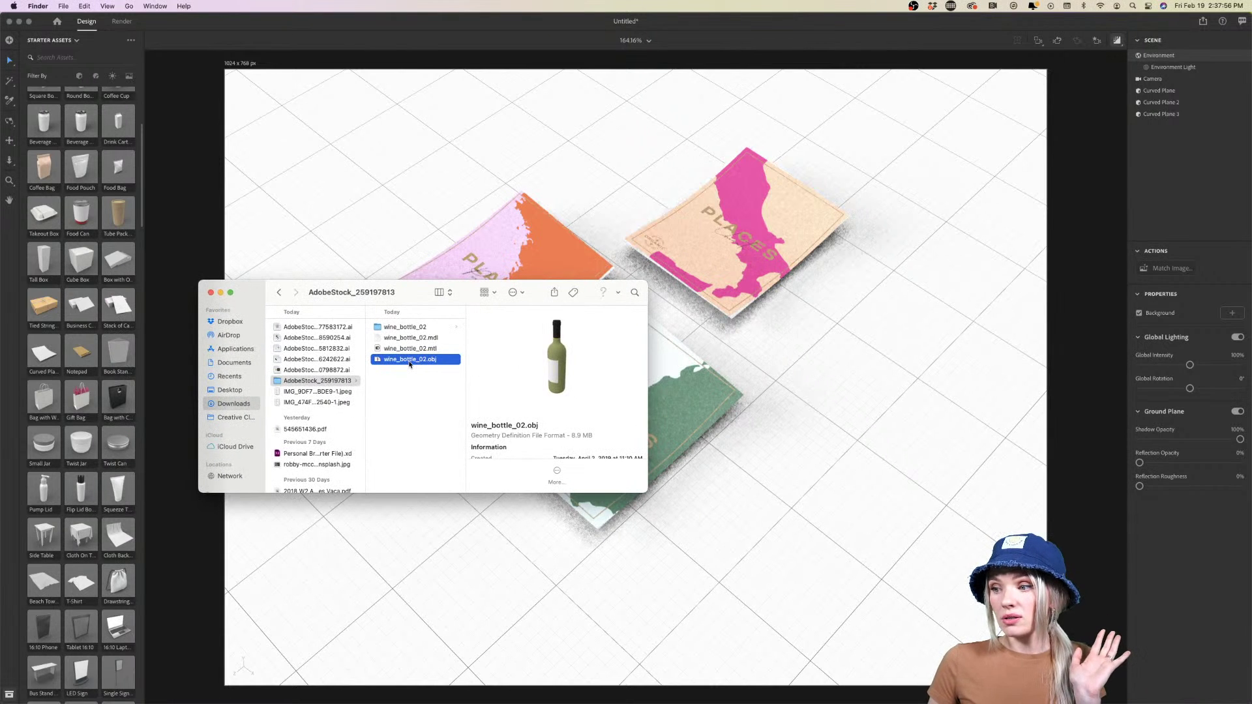
{"action": "left_click_drag", "start_coordinate": [410, 363], "coordinate": [936, 382]}
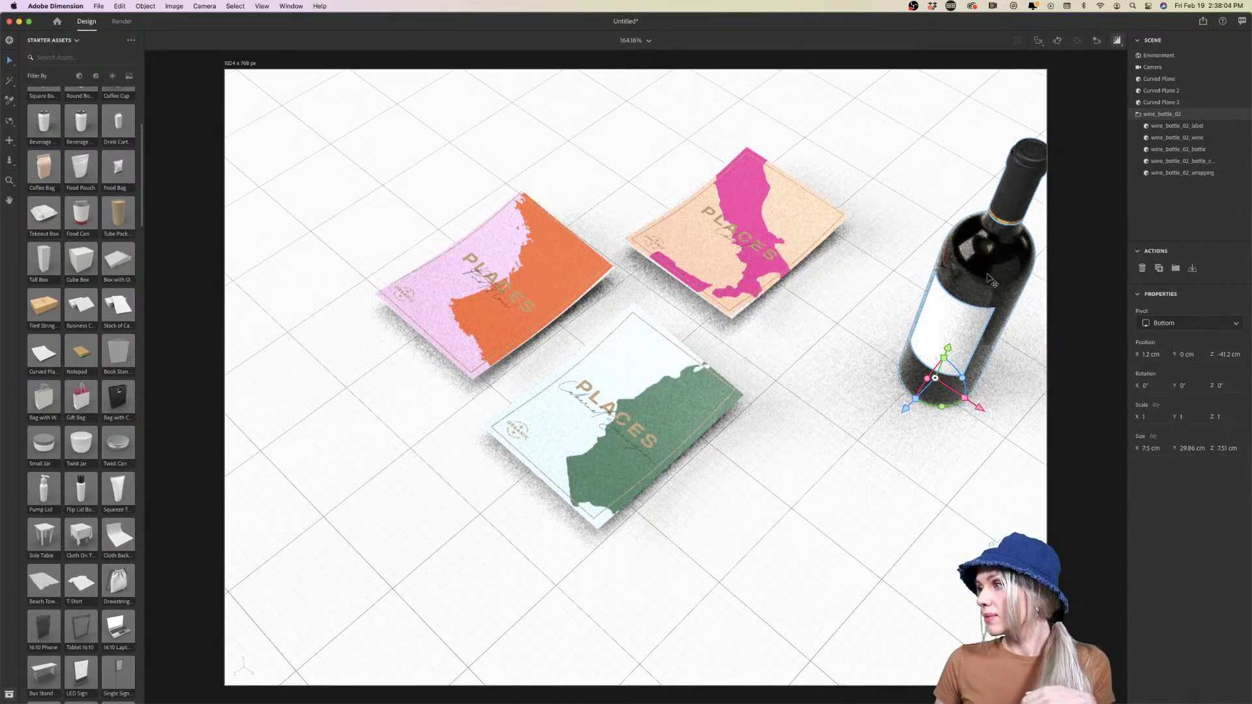
Move the wine bottle left toward the cards and scale it uniformly to 1.9, about 57.7 cm tall
{"action": "left_click_drag", "start_coordinate": [990, 279], "coordinate": [894, 312]}
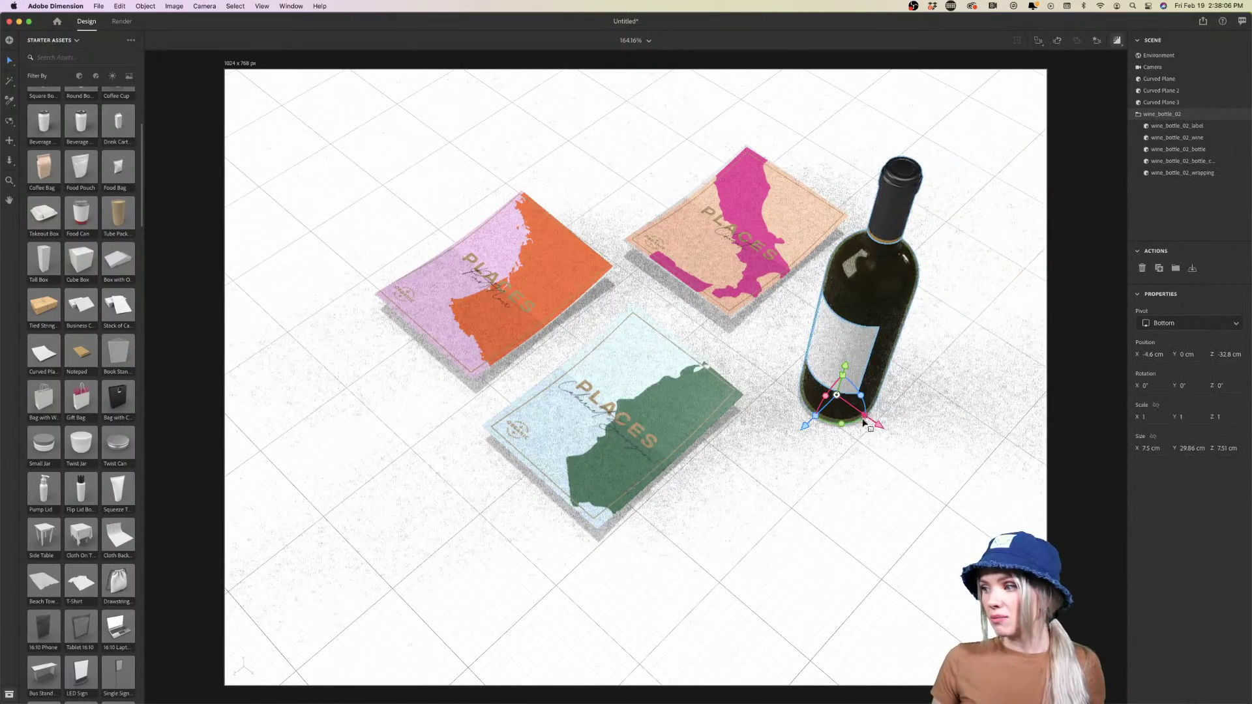
{"action": "left_click_drag", "start_coordinate": [864, 420], "coordinate": [861, 472]}
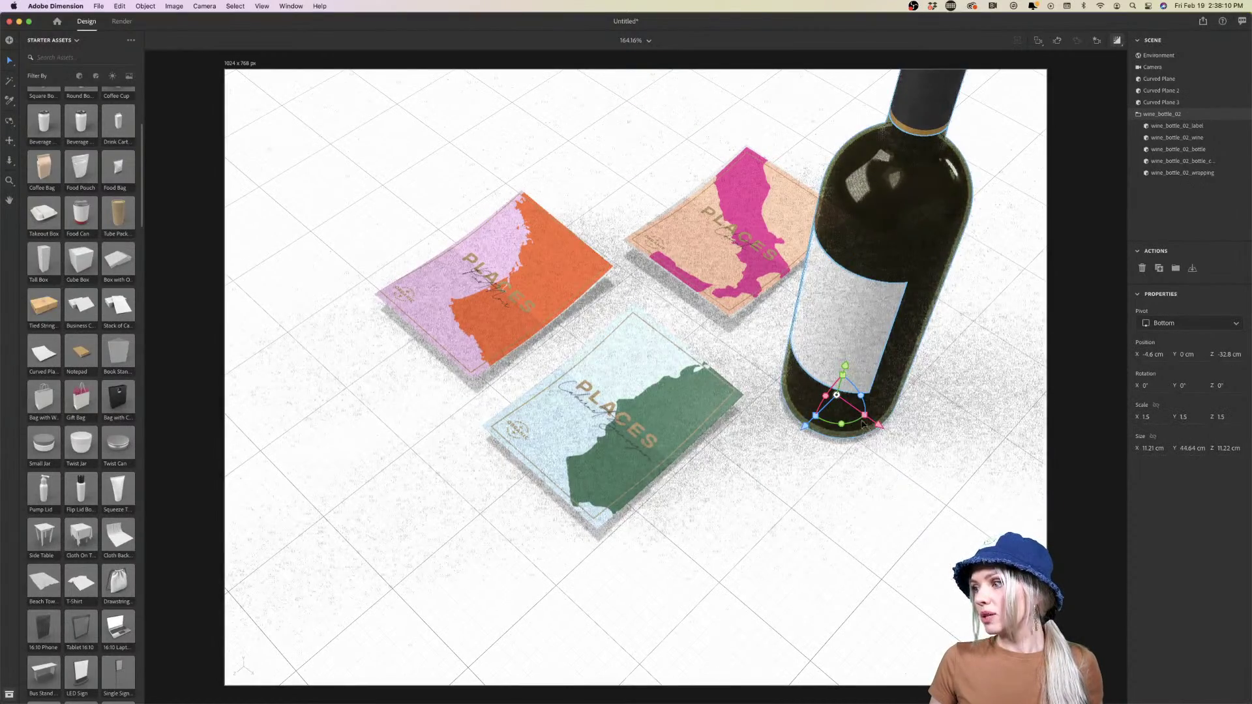
{"action": "mouse_move", "coordinate": [861, 422]}
{"action": "left_mouse_down"}
{"action": "mouse_move", "coordinate": [875, 428]}
{"action": "mouse_move", "coordinate": [859, 424]}
{"action": "left_mouse_up"}
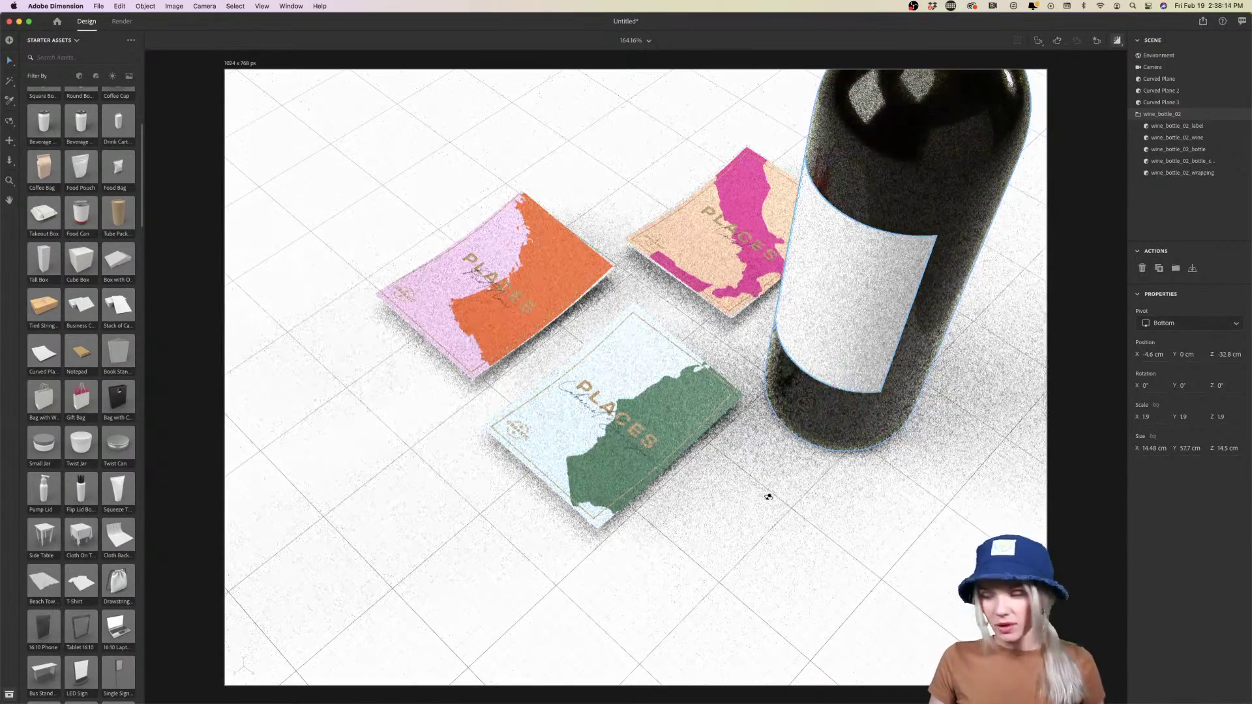
{"action": "left_click_drag", "start_coordinate": [769, 497], "coordinate": [856, 431]}
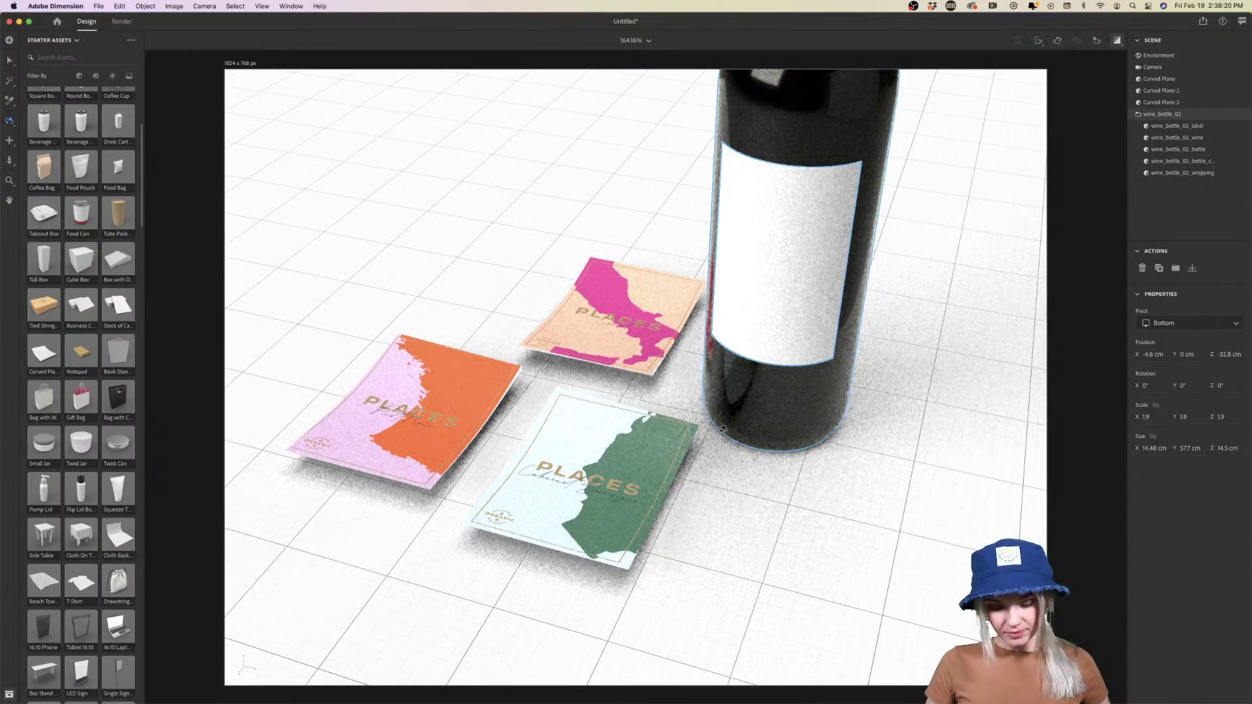
{"action": "left_click", "coordinate": [769, 503]}
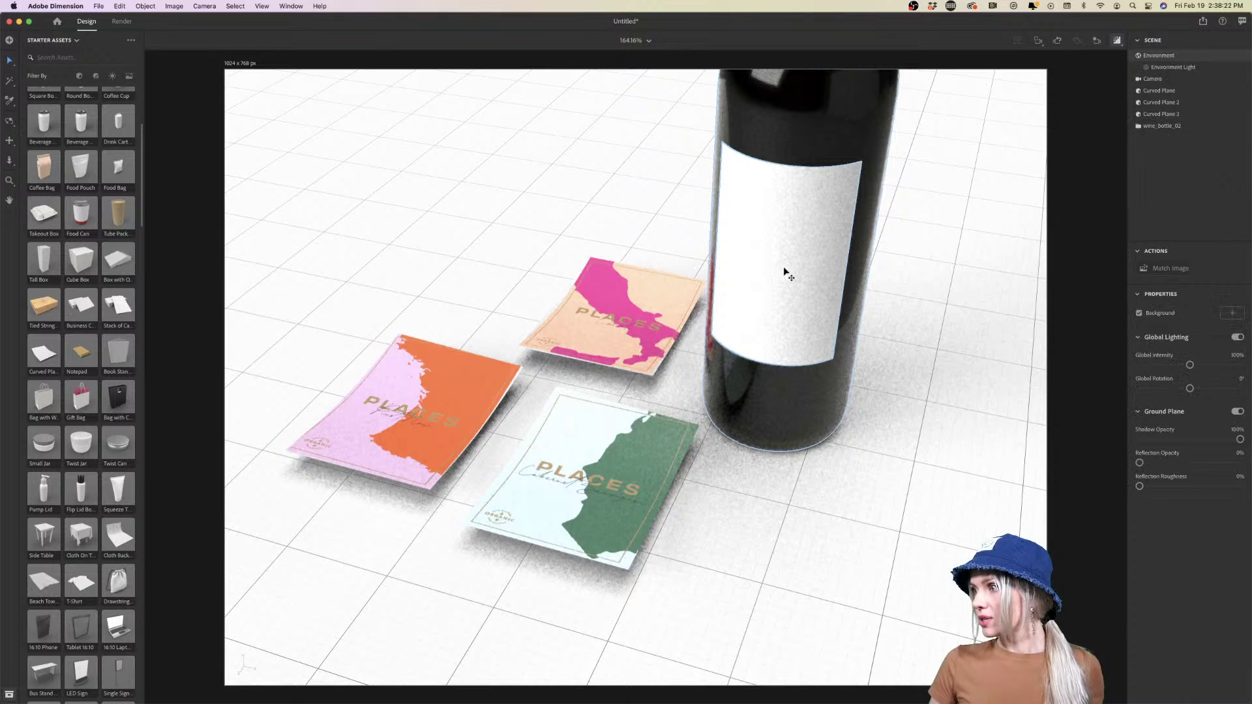
Place the pink PLACES artwork as a decal on the bottle's blank label
{"action": "double_click", "coordinate": [785, 270]}
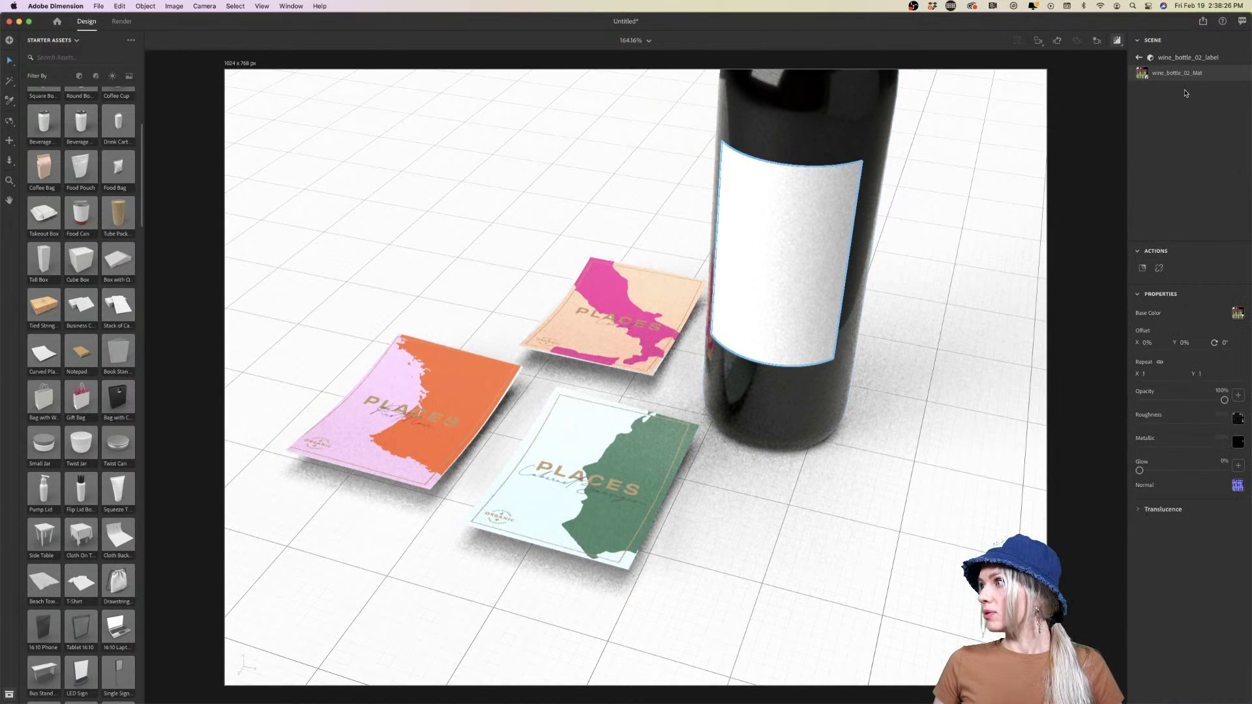
{"action": "mouse_move", "coordinate": [460, 701]}
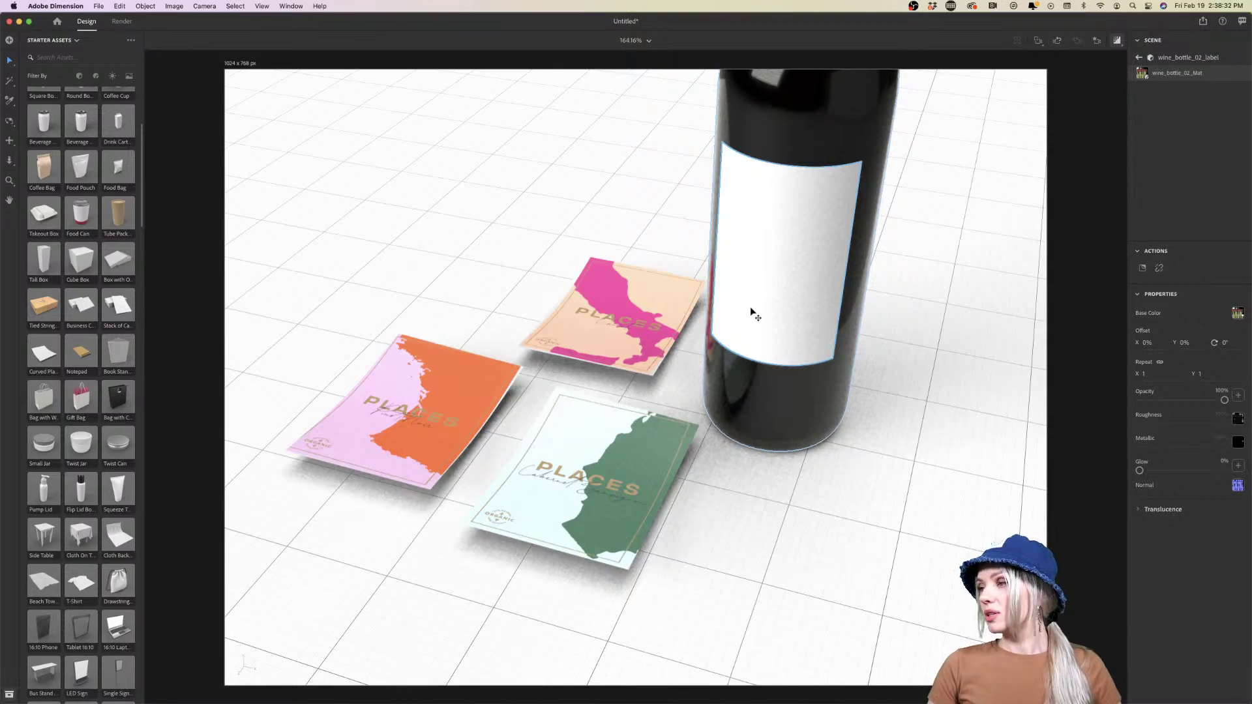
{"action": "key", "text": "super+v"}
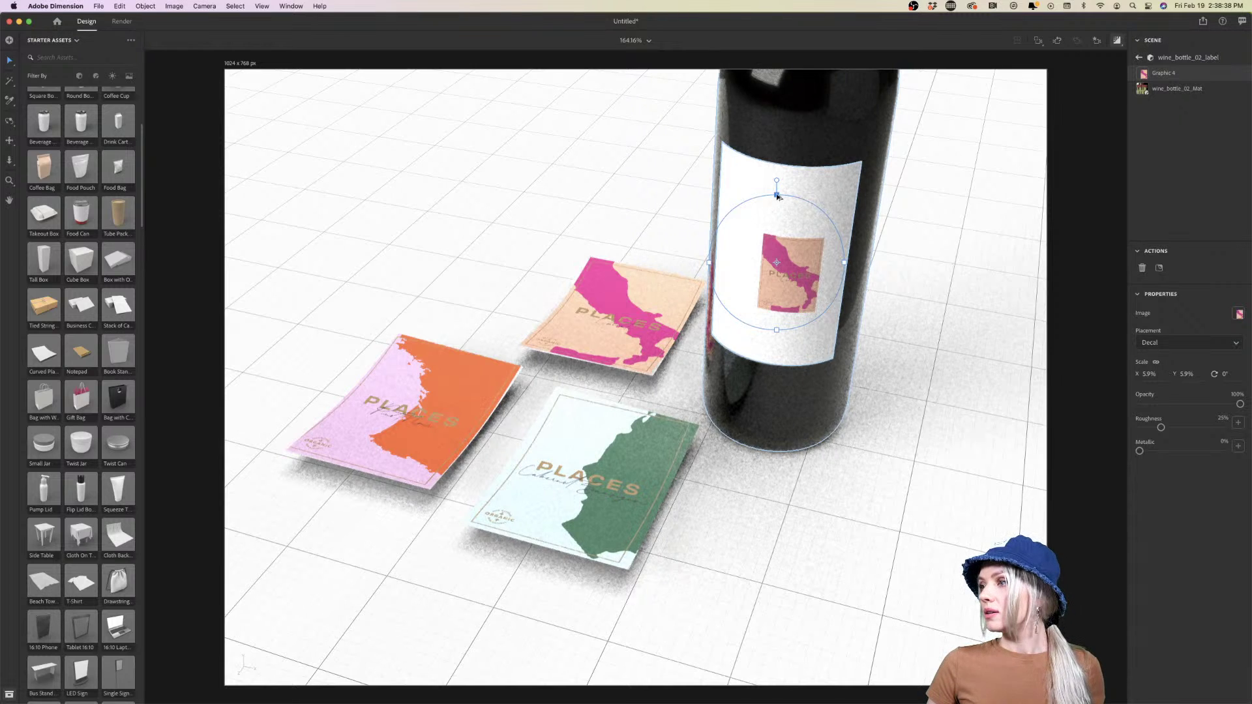
Enlarge the label decal to 15.7% scale and centre it to fill the label
{"action": "left_click_drag", "start_coordinate": [776, 195], "coordinate": [777, 93]}
{"action": "left_click_drag", "start_coordinate": [812, 307], "coordinate": [786, 271]}
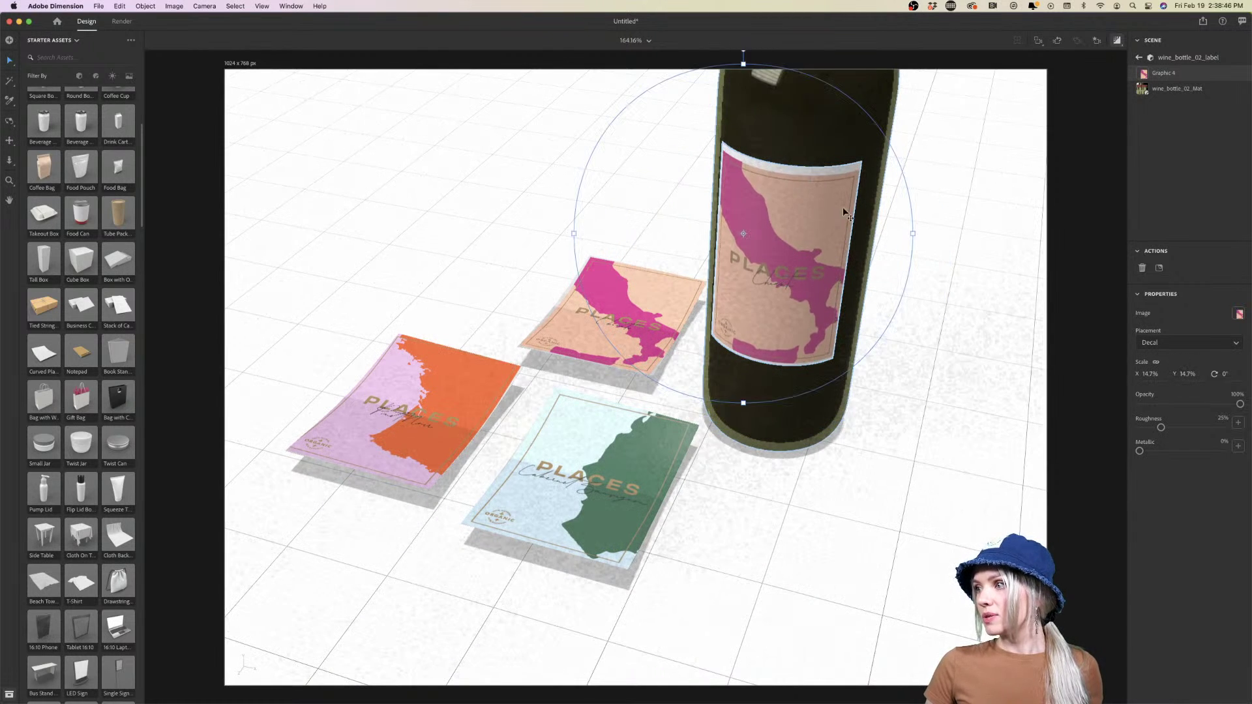
{"action": "left_click_drag", "start_coordinate": [915, 236], "coordinate": [923, 233]}
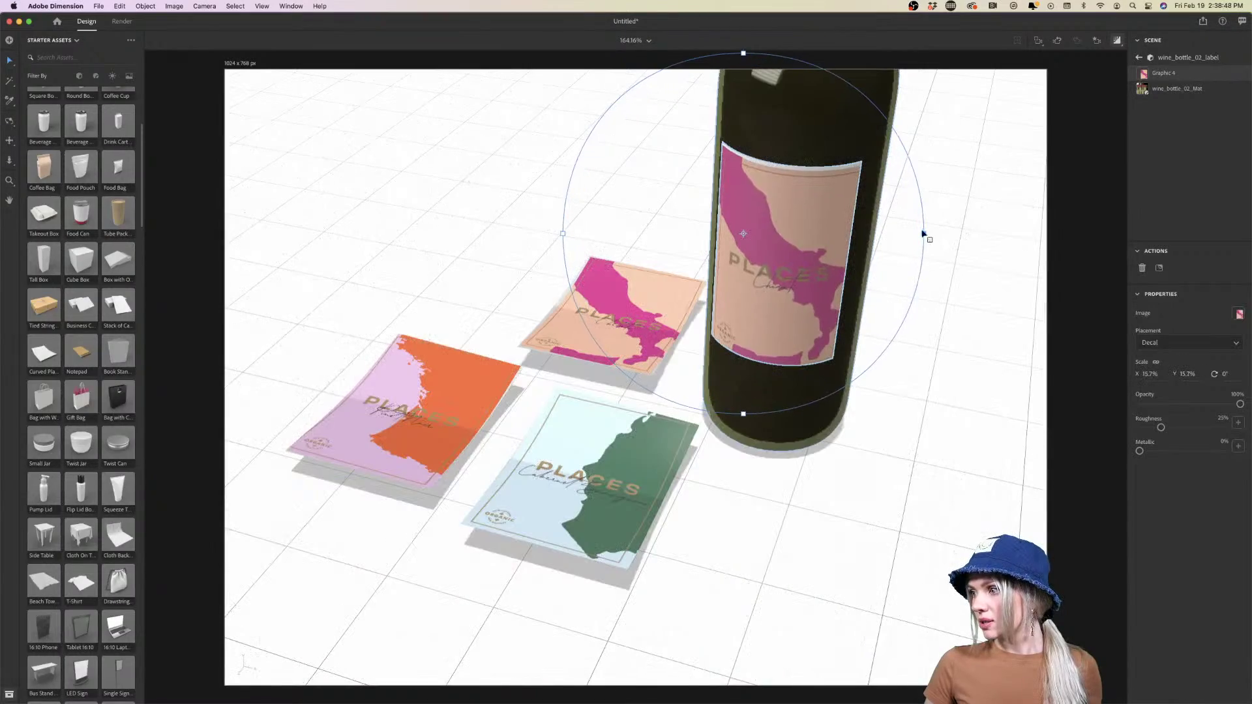
{"action": "left_click_drag", "start_coordinate": [768, 304], "coordinate": [765, 297]}
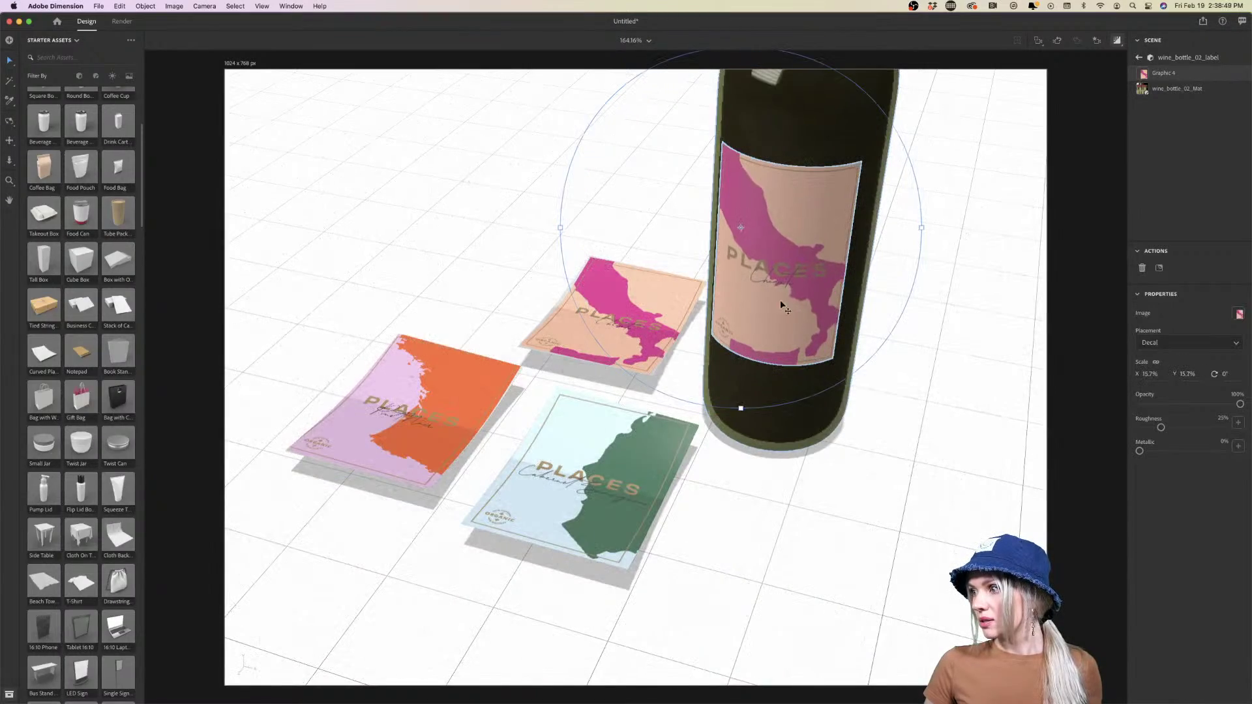
{"action": "left_click", "coordinate": [931, 417]}
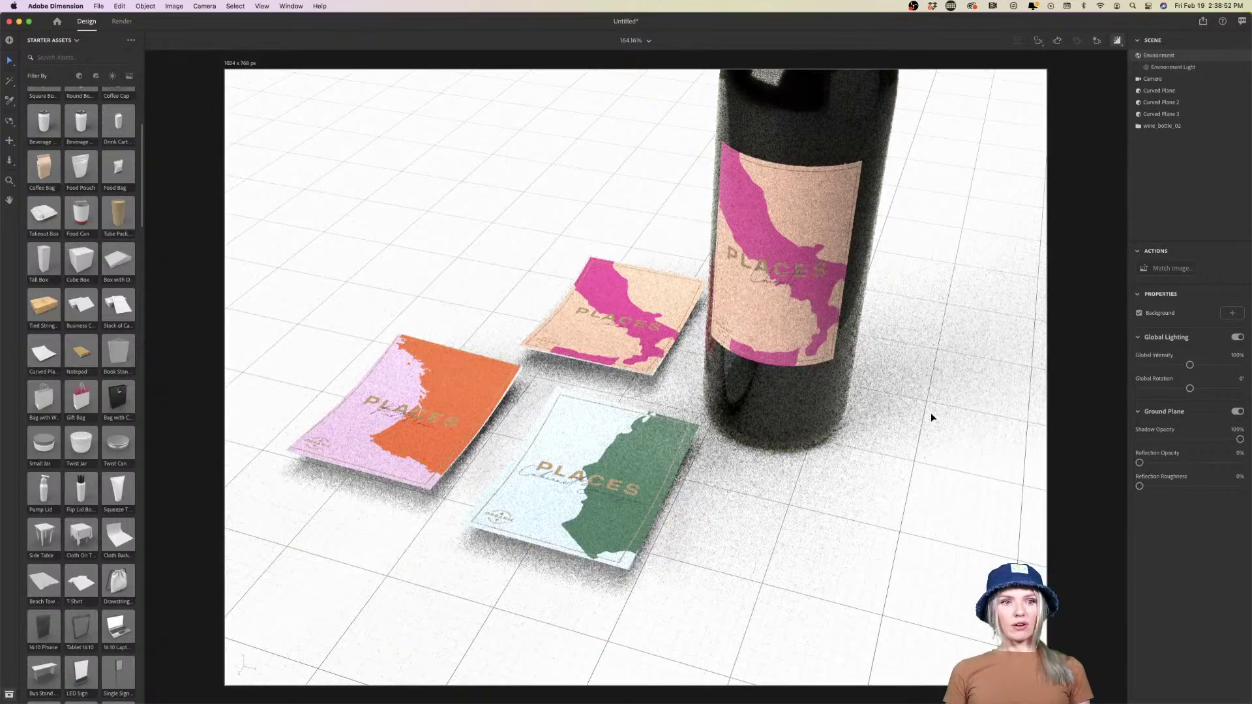
Zoom out and orbit to a lower, frontal view of the whole bottle and three cards
{"action": "scroll", "coordinate": [937, 411], "scroll_direction": "down", "scroll_amount": 5}
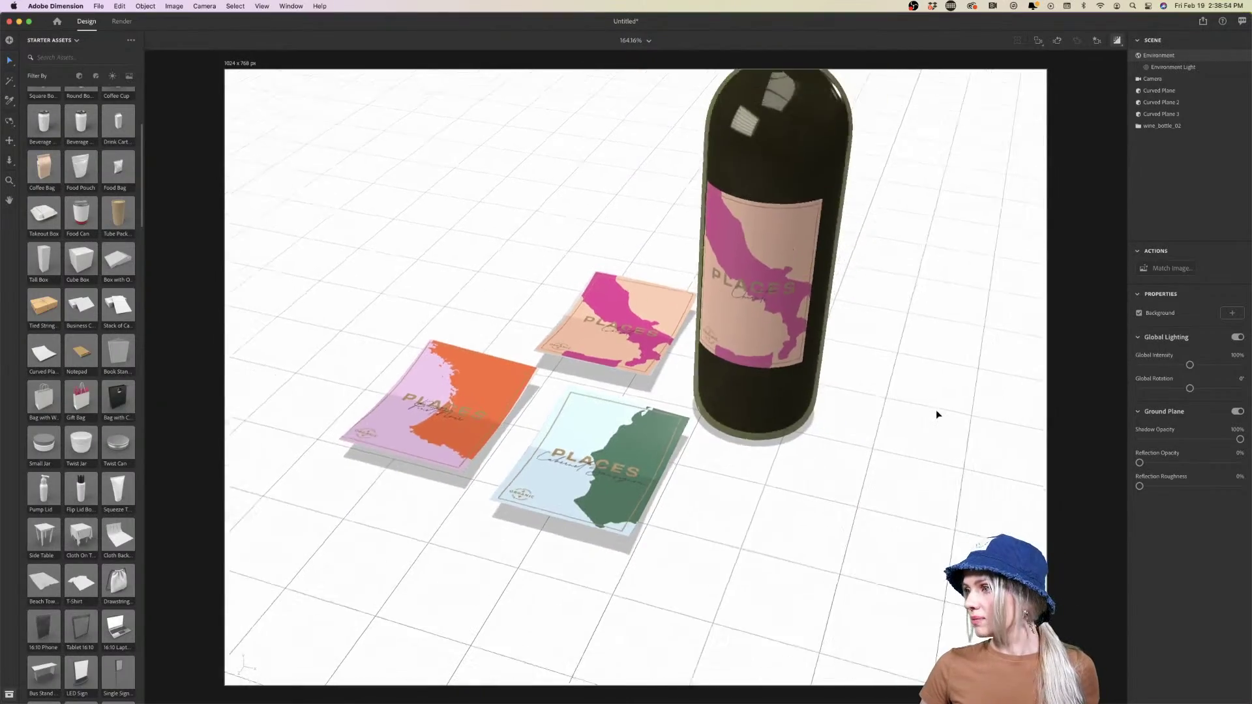
{"action": "key", "text": "1"}
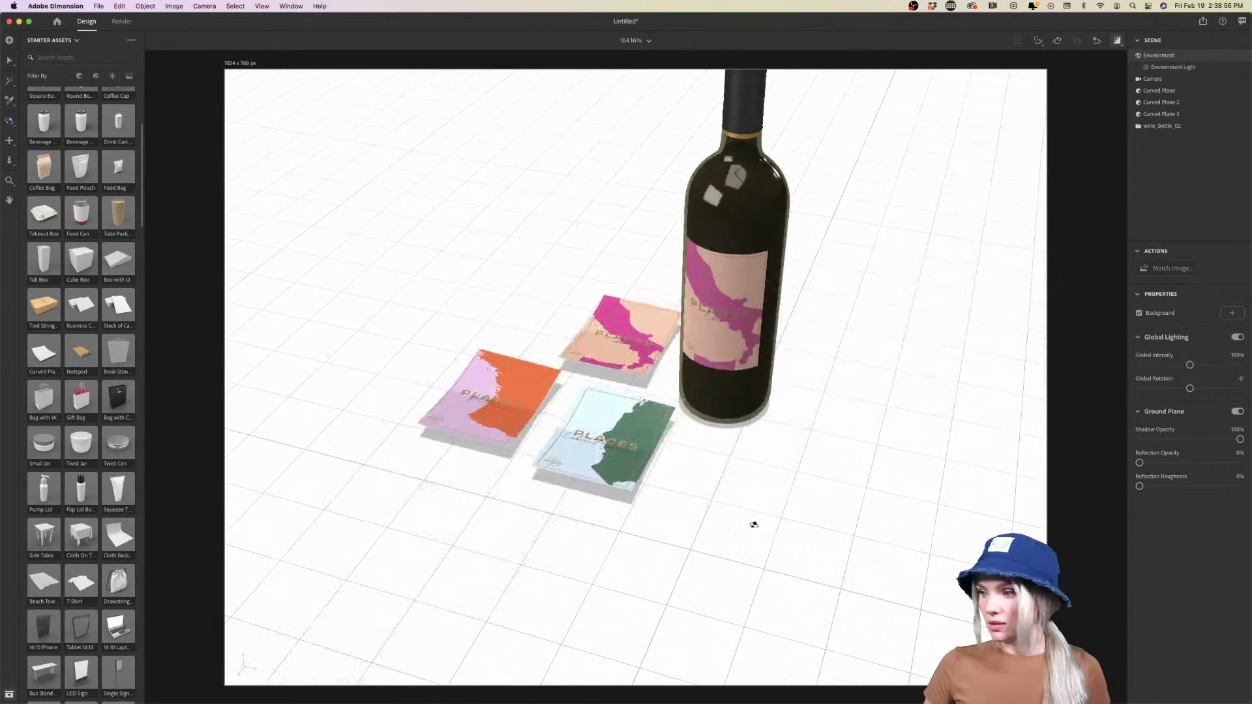
{"action": "left_click_drag", "start_coordinate": [752, 523], "coordinate": [791, 470]}
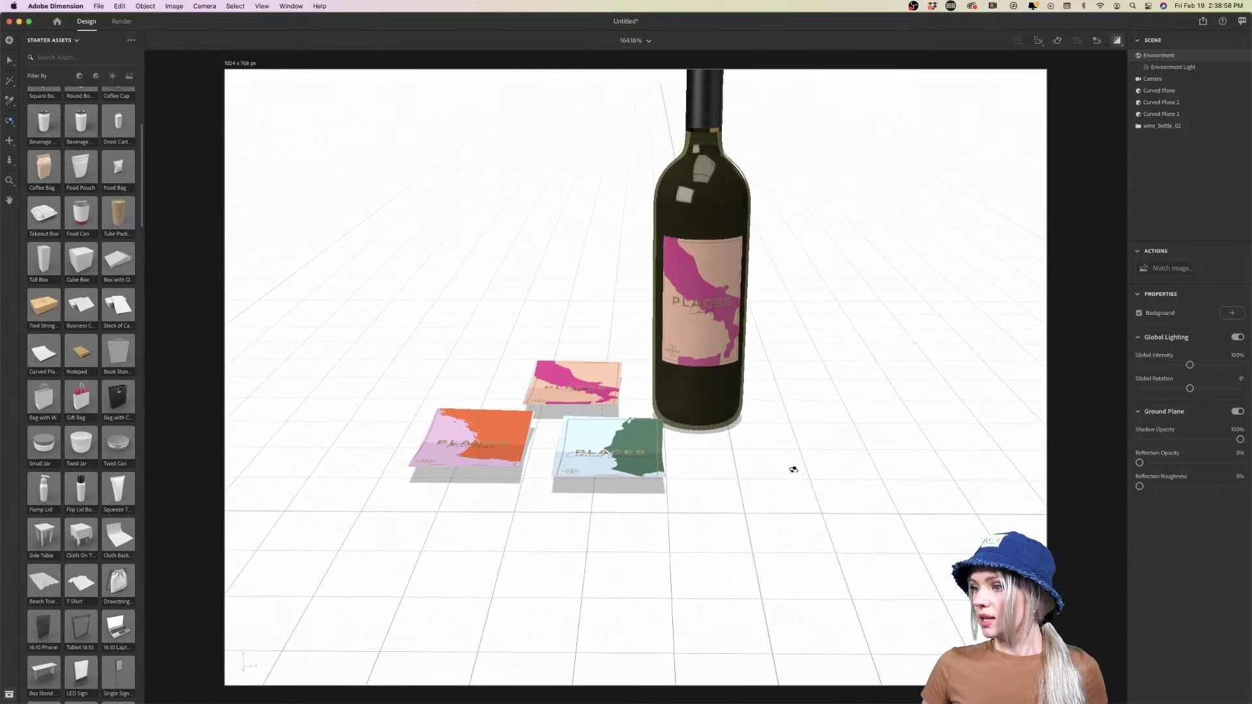
{"action": "left_click_drag", "start_coordinate": [650, 405], "coordinate": [780, 523]}
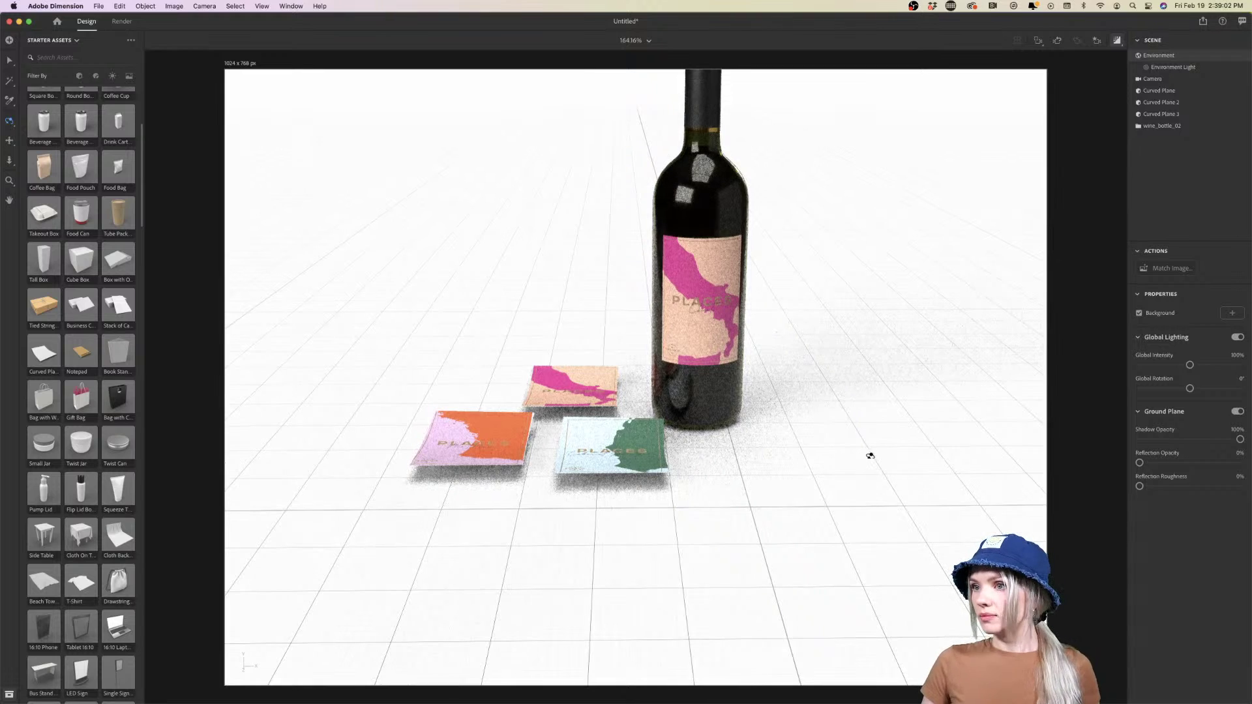
{"action": "left_click_drag", "start_coordinate": [815, 407], "coordinate": [805, 394]}
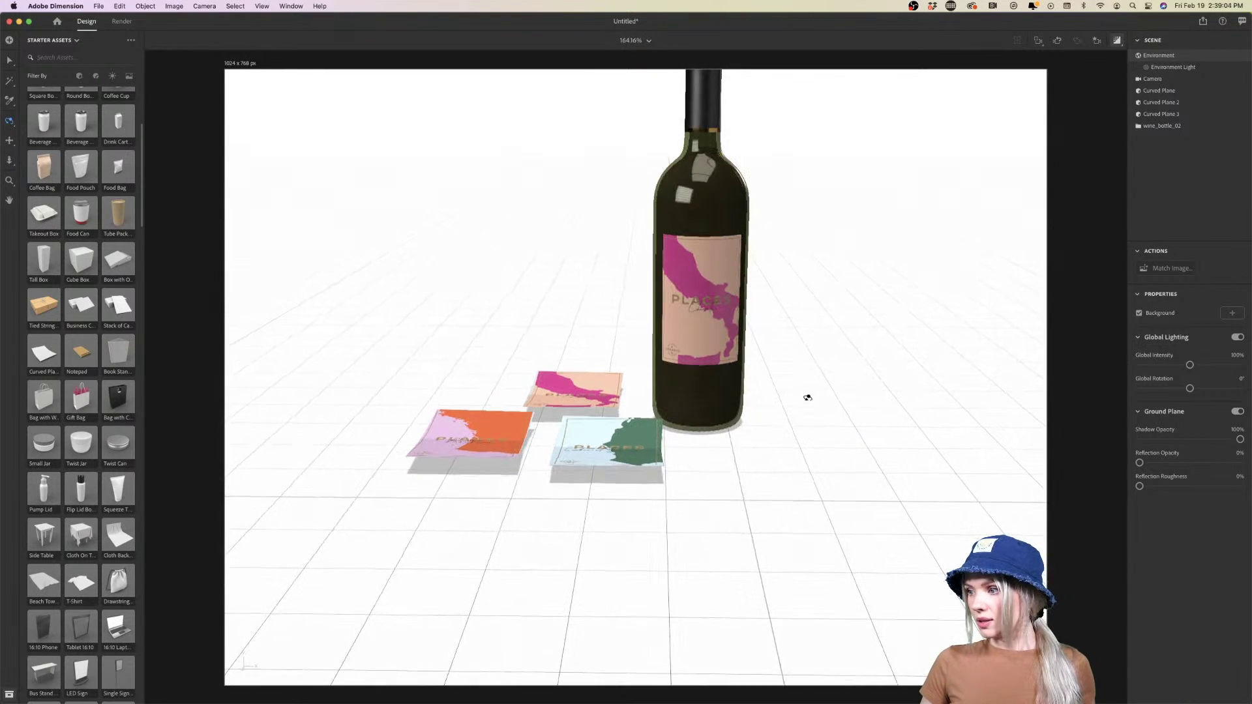
Add a plane scaled to 6.7, about 134 cm square, beneath the bottle and cards
{"action": "scroll", "coordinate": [98, 288], "scroll_direction": "up", "scroll_amount": 5}
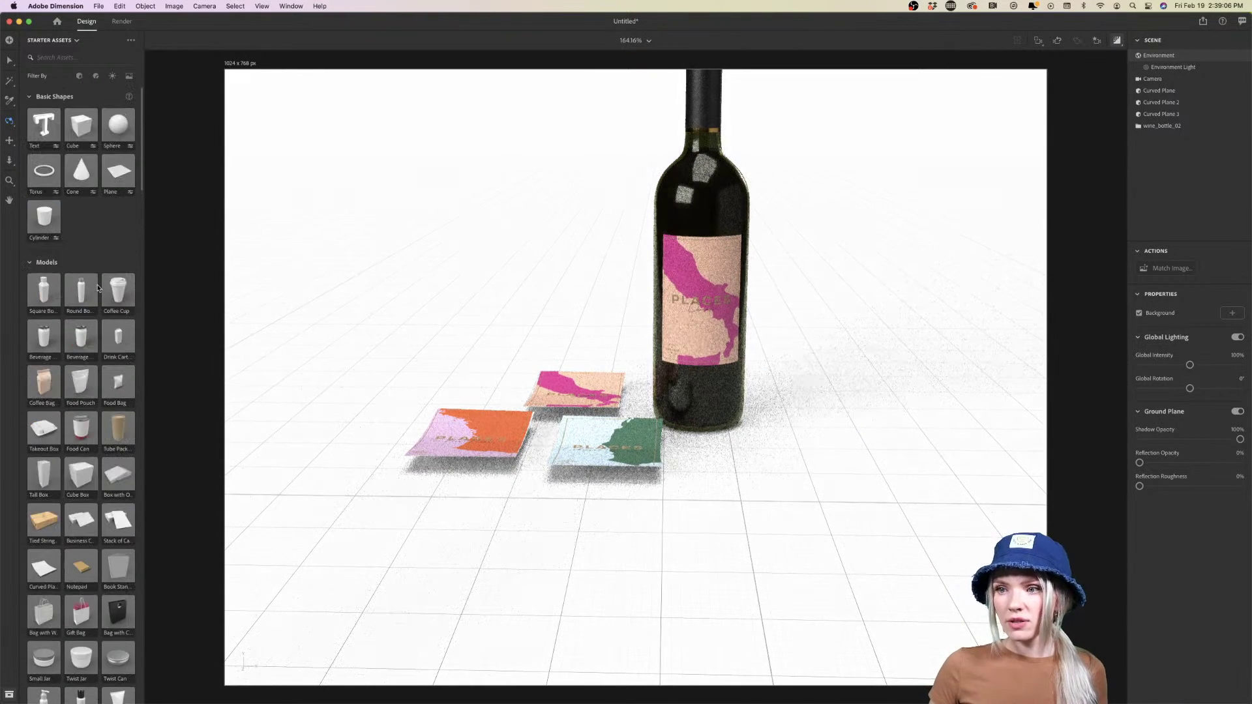
{"action": "left_click", "coordinate": [111, 173]}
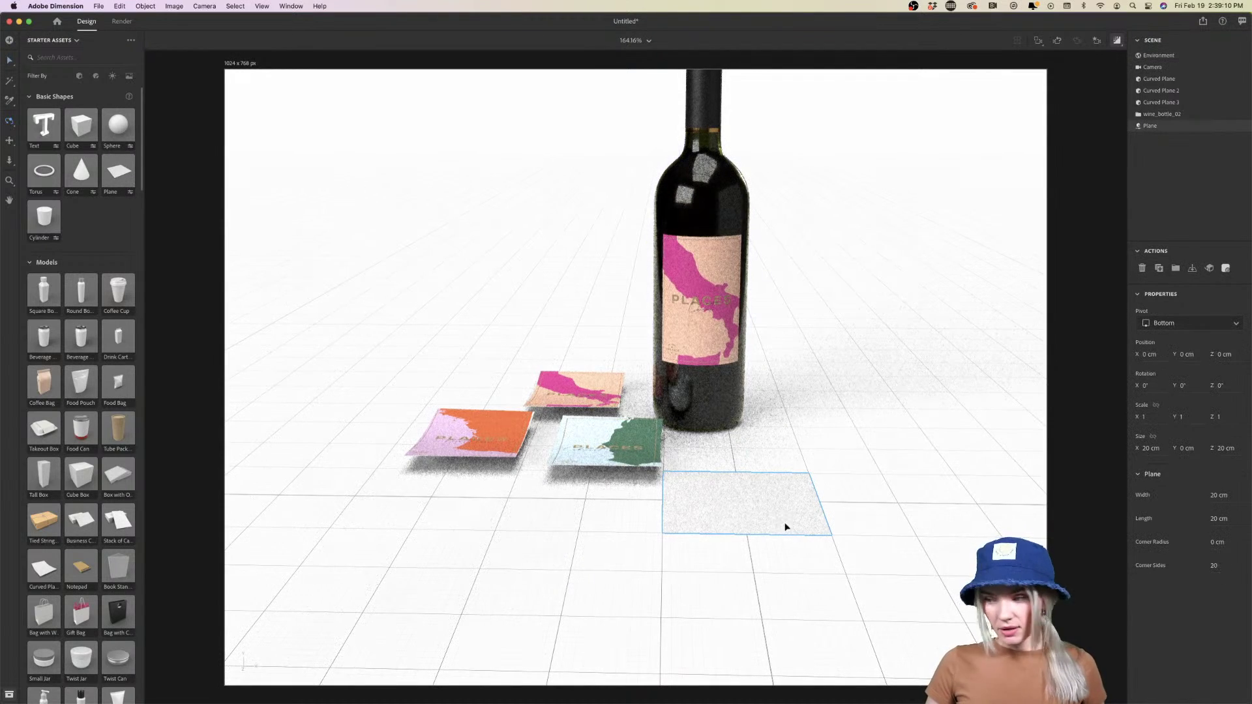
{"action": "key", "text": "v"}
{"action": "left_click_drag", "start_coordinate": [796, 517], "coordinate": [878, 505]}
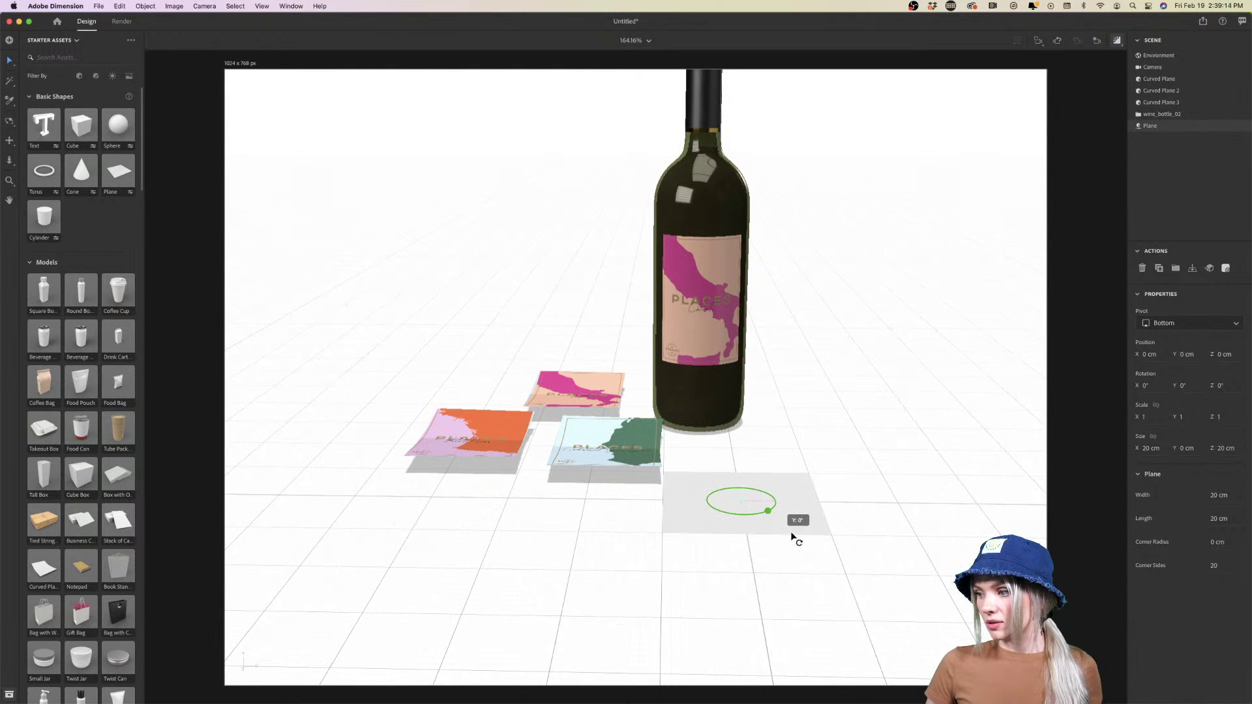
{"action": "left_click_drag", "start_coordinate": [791, 533], "coordinate": [911, 568]}
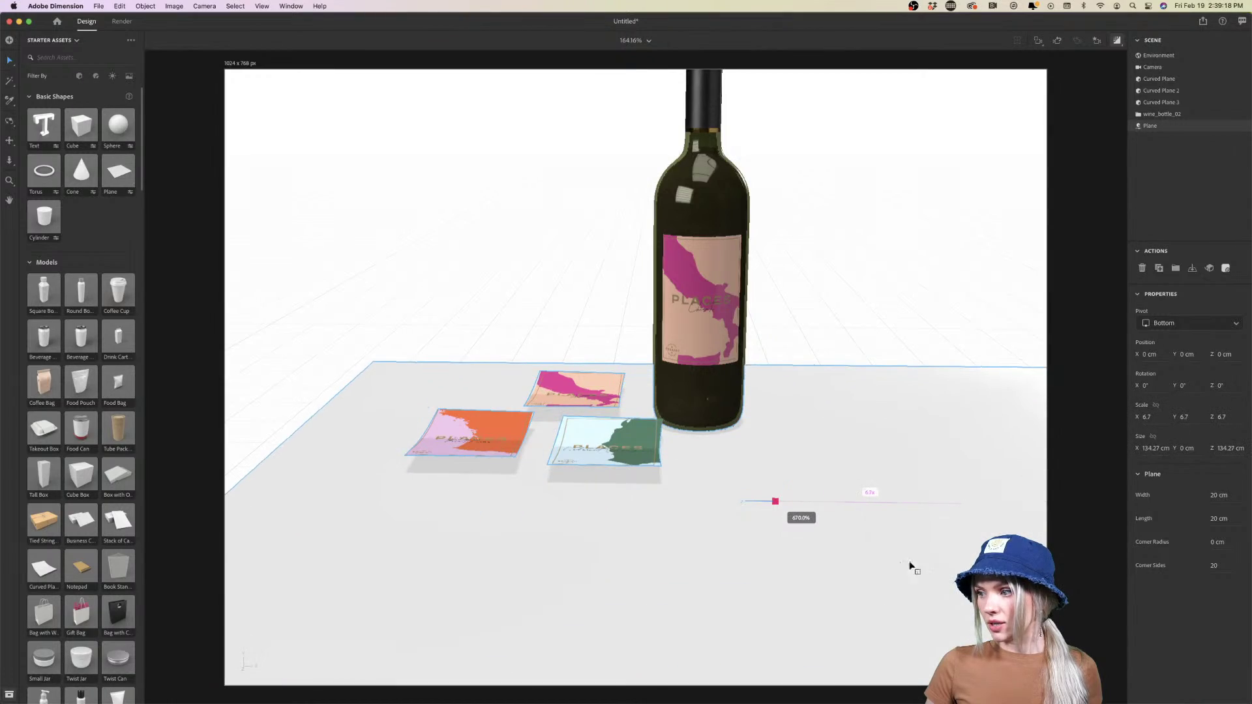
{"action": "left_click_drag", "start_coordinate": [830, 551], "coordinate": [776, 476]}
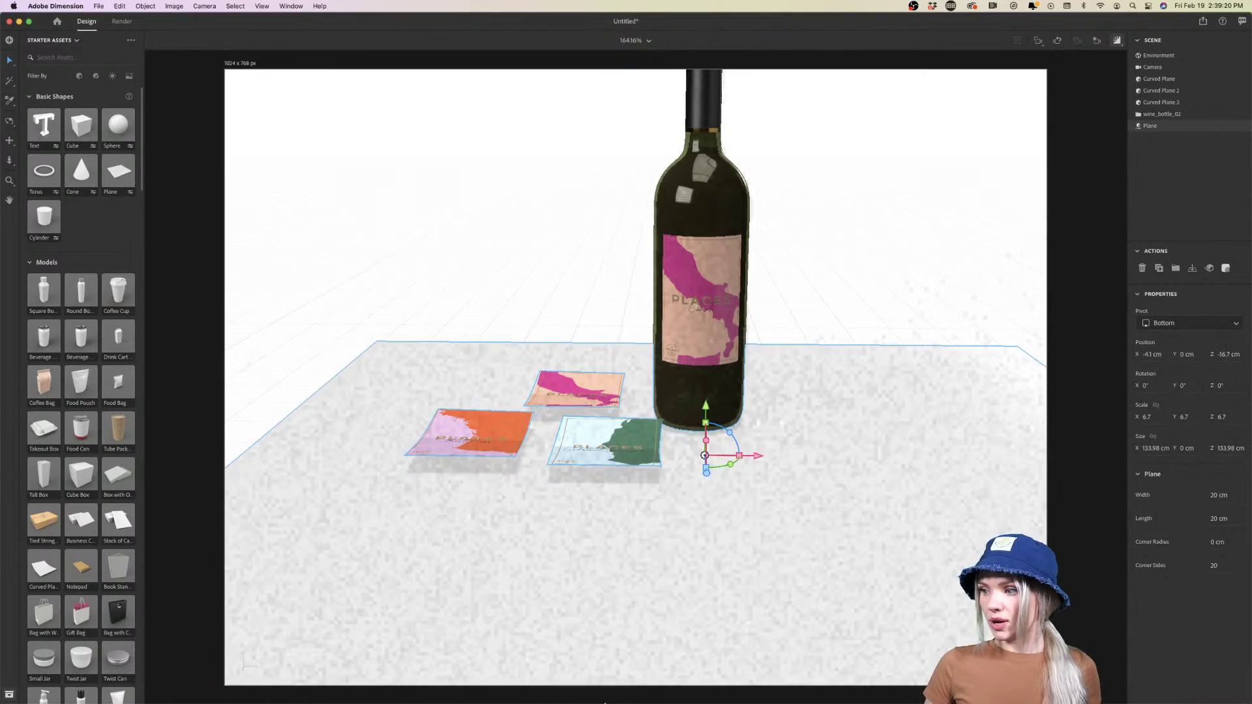
{"action": "mouse_move", "coordinate": [604, 702]}
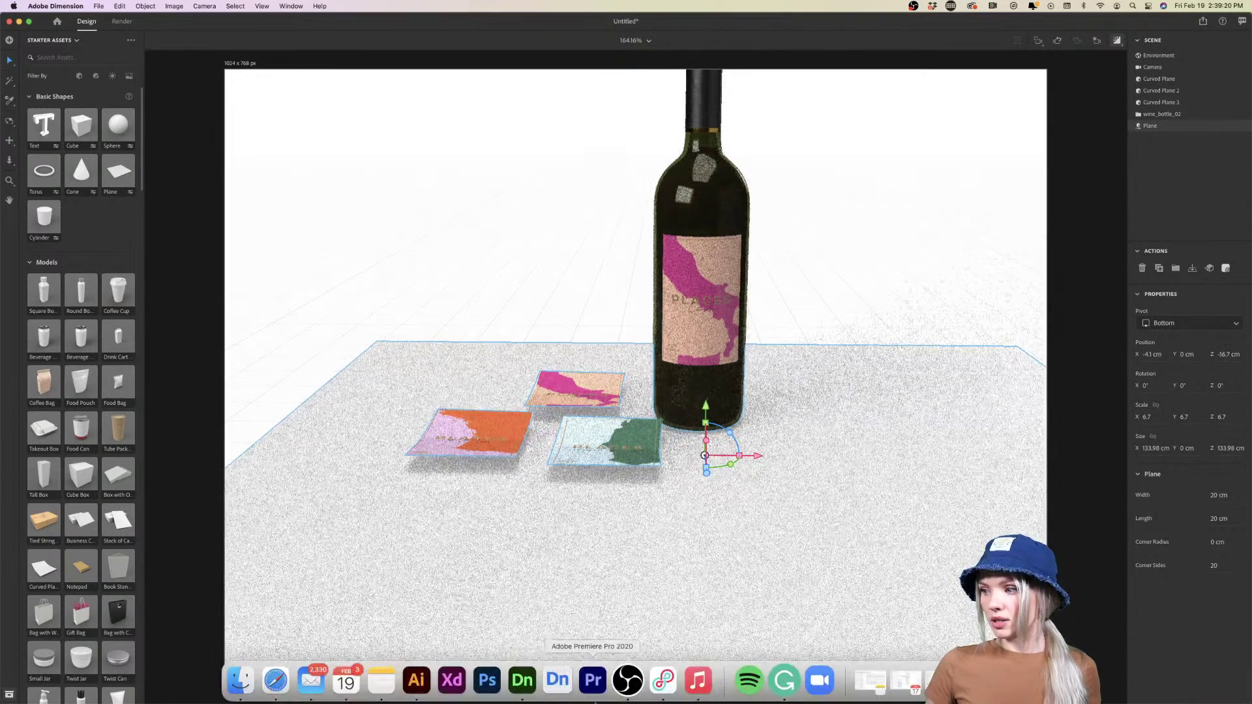
{"action": "left_click", "coordinate": [417, 681]}
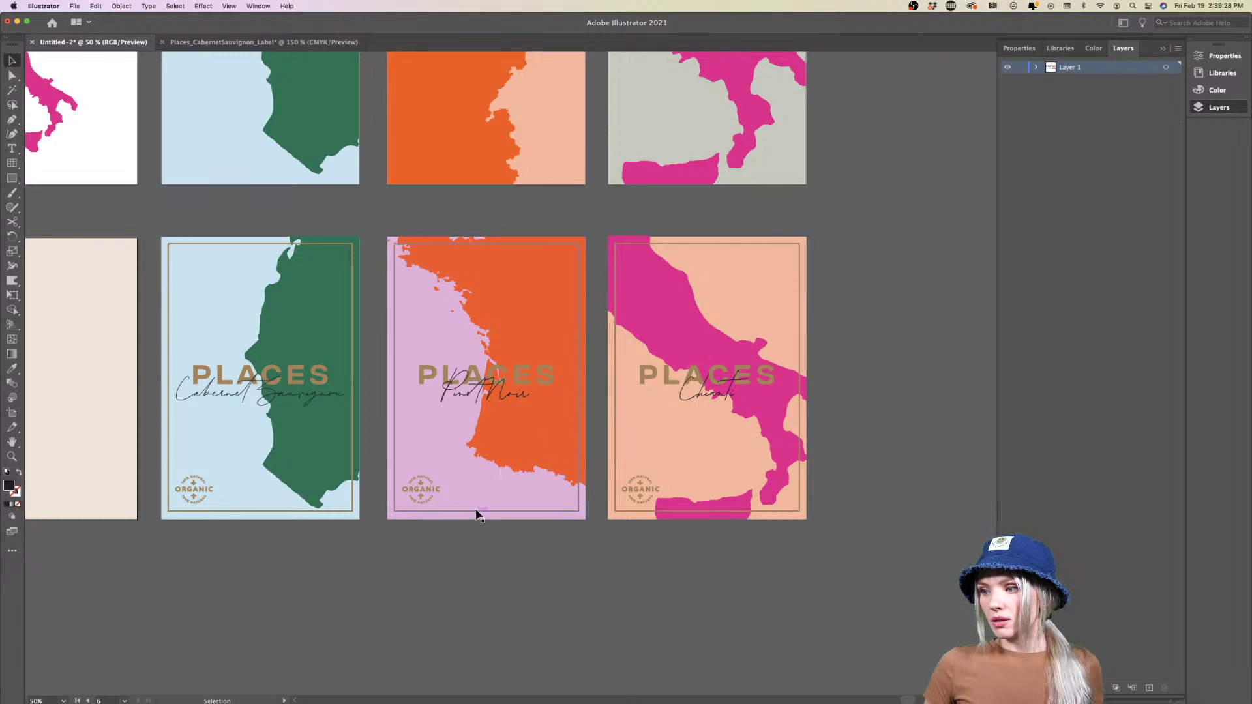
{"action": "double_click", "coordinate": [475, 495]}
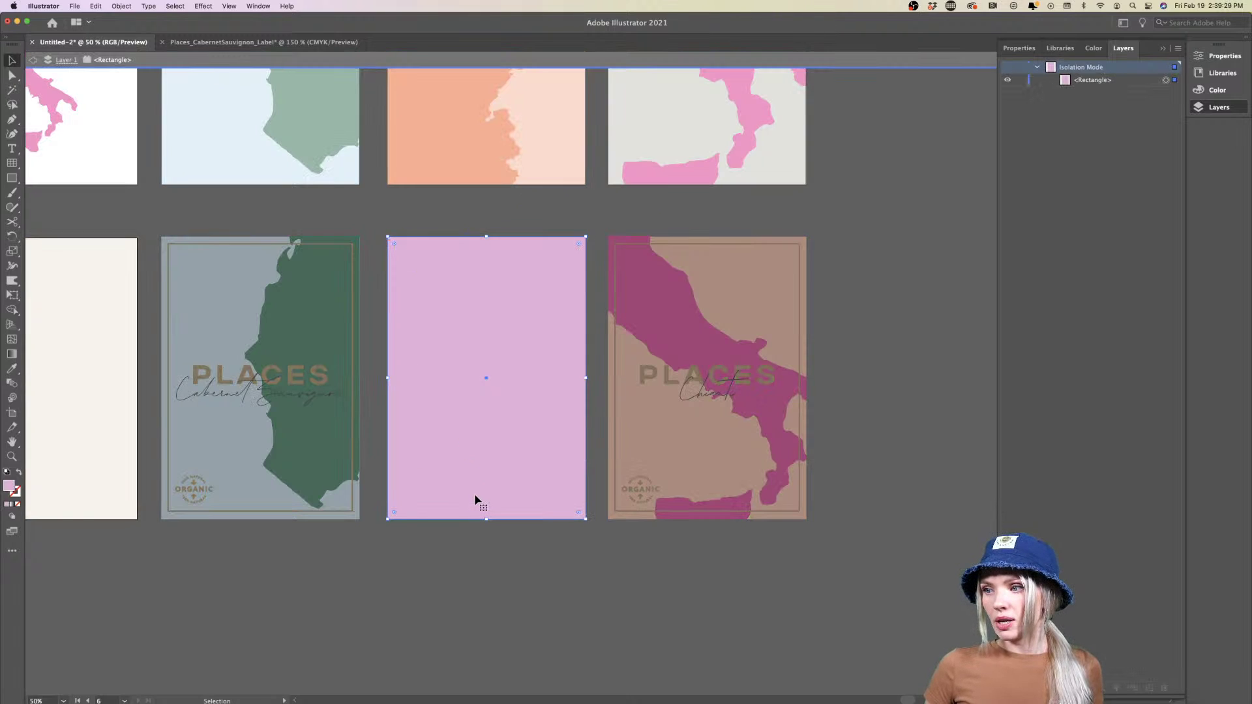
{"action": "double_click", "coordinate": [10, 486]}
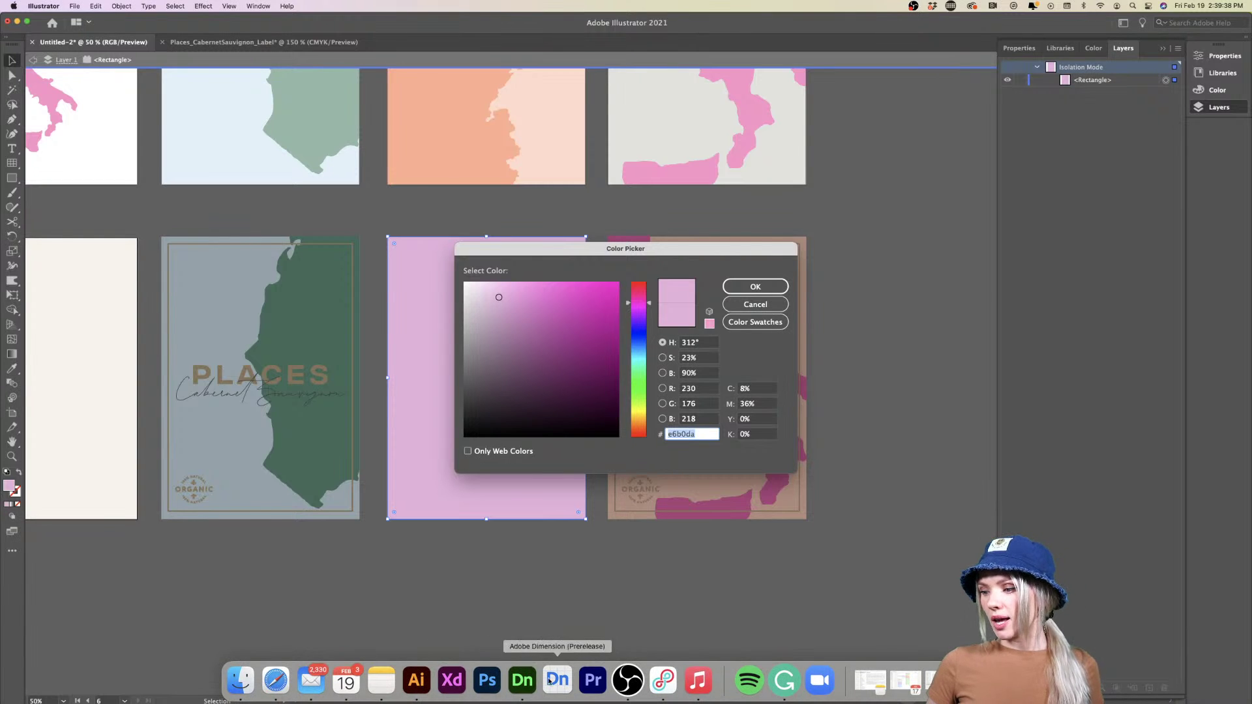
{"action": "left_click", "coordinate": [554, 684]}
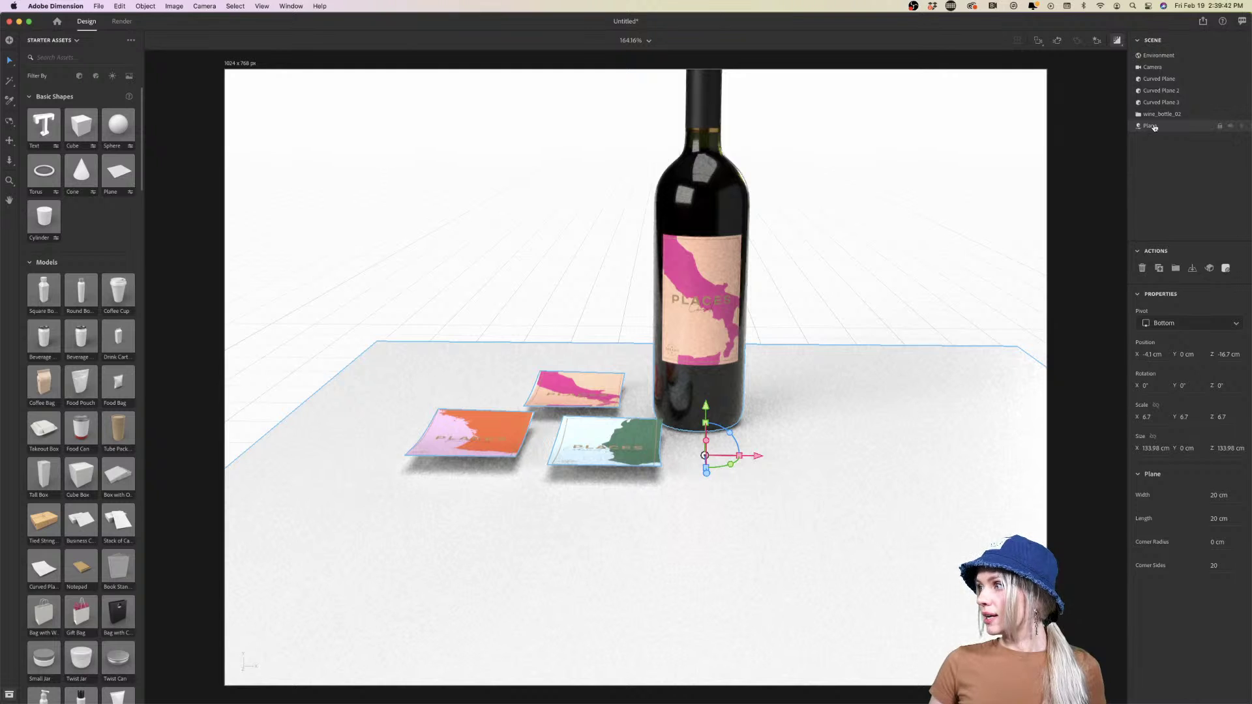
Give the floor plane pale pink base colour E6B0DA and move it up and back
{"action": "left_click", "coordinate": [1226, 268]}
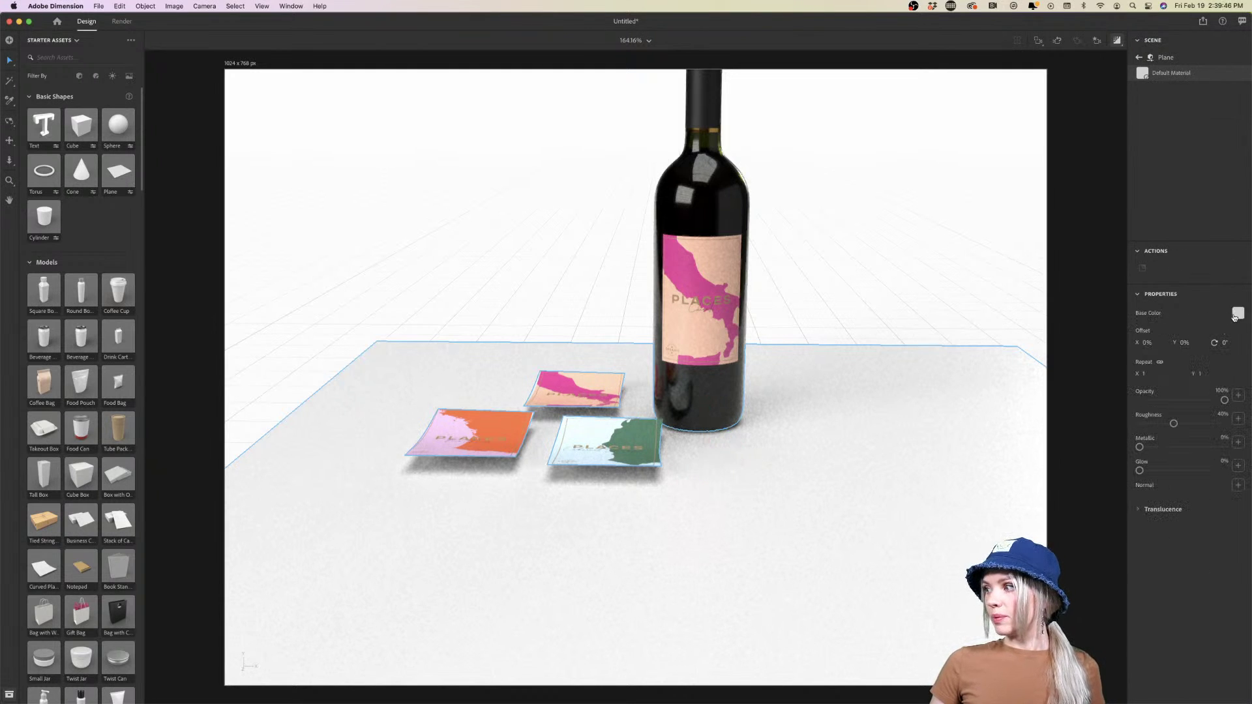
{"action": "left_click", "coordinate": [1237, 314]}
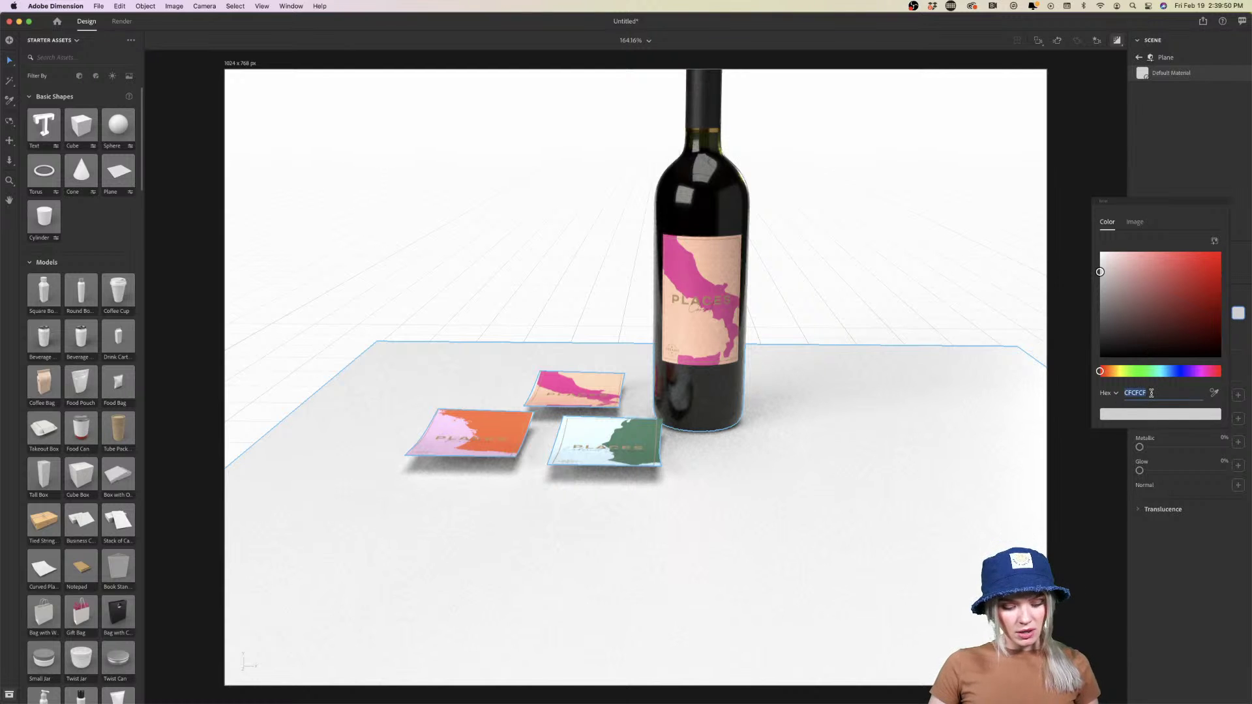
{"action": "key", "text": "Return"}
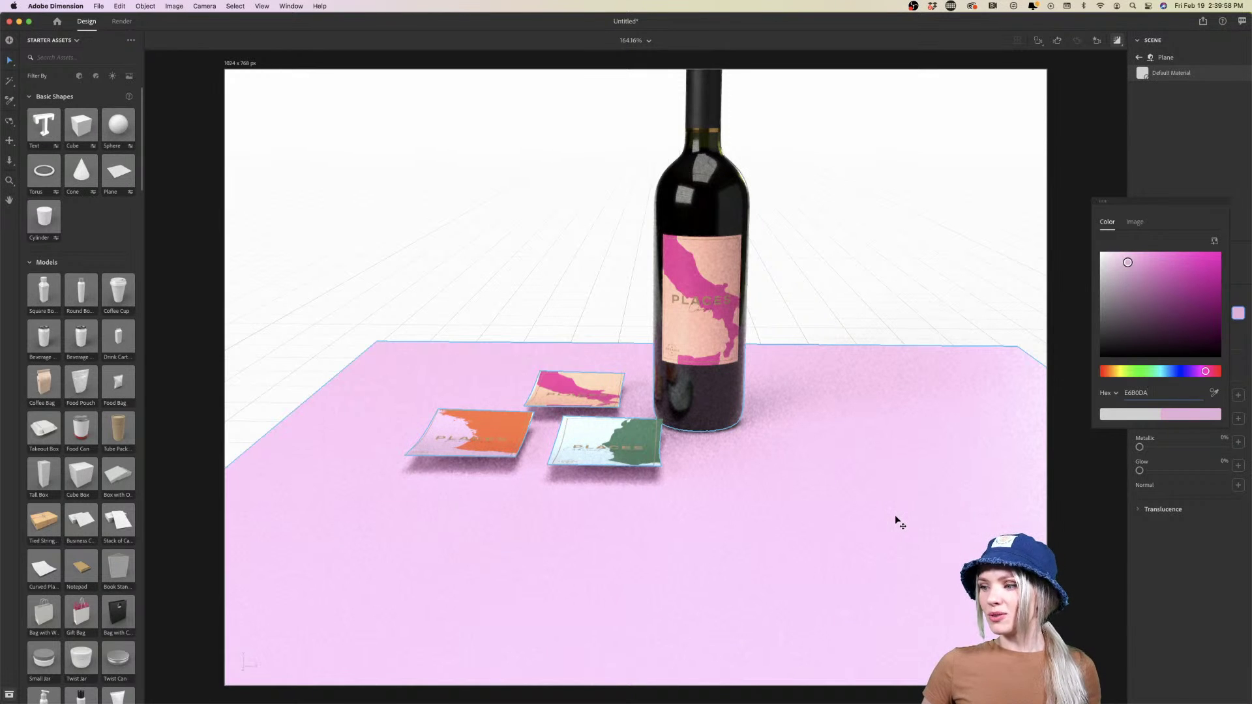
{"action": "left_click_drag", "start_coordinate": [897, 517], "coordinate": [855, 370]}
Duplicate the pink plane and stand the copy upright at 82°, positioned at Y 28.7, Z -80.7 cm
{"action": "key", "text": "super+d"}
{"action": "left_click_drag", "start_coordinate": [627, 304], "coordinate": [616, 367]}
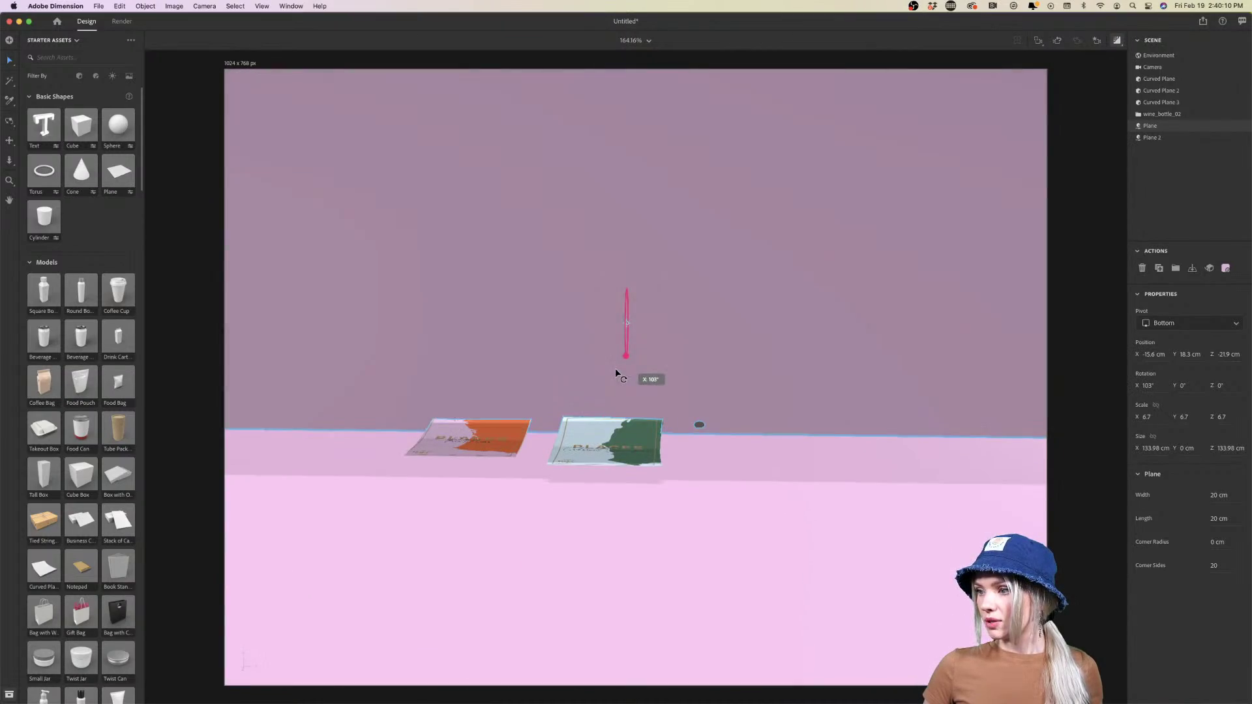
{"action": "key", "text": "f"}
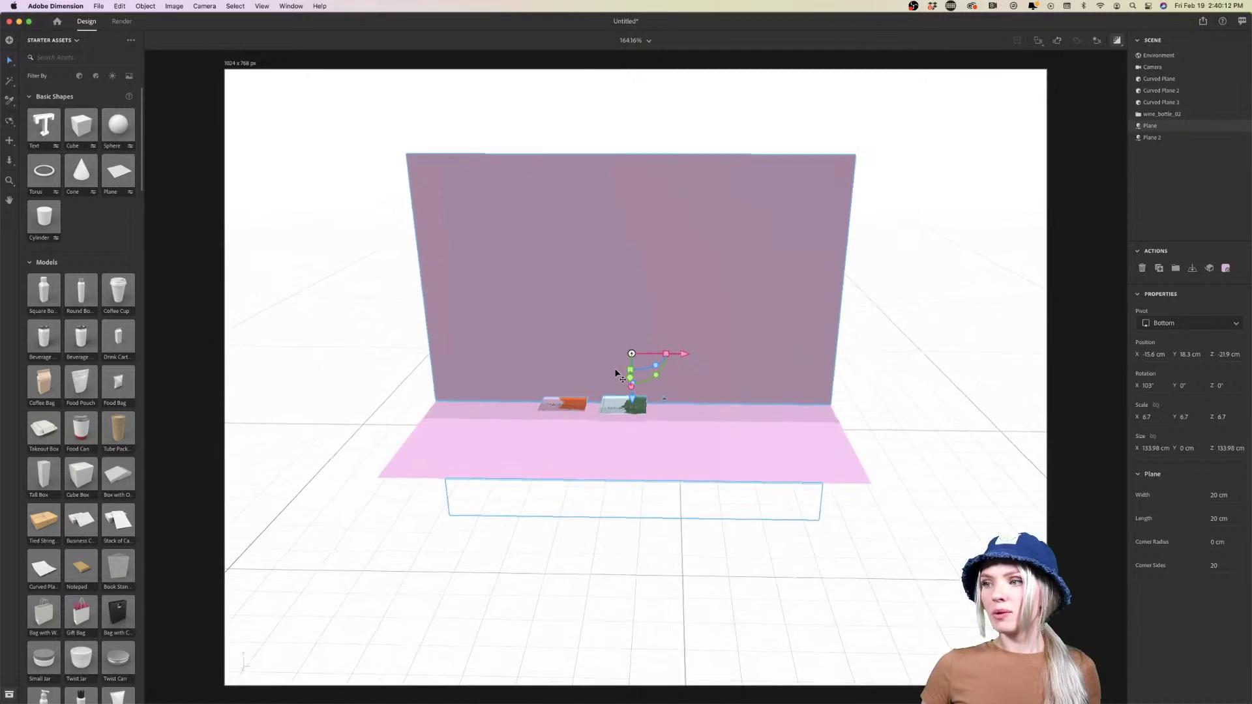
{"action": "scroll", "coordinate": [615, 374], "scroll_direction": "up", "scroll_amount": 2}
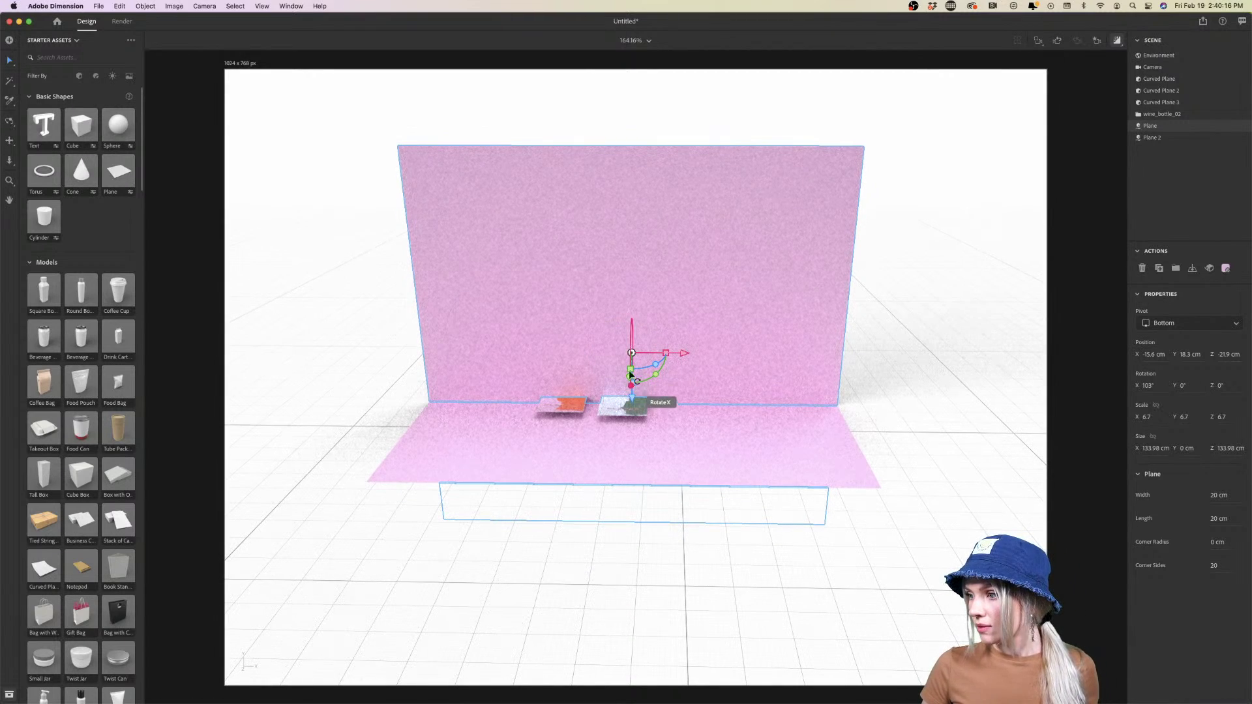
{"action": "left_click_drag", "start_coordinate": [630, 372], "coordinate": [638, 341]}
{"action": "left_click_drag", "start_coordinate": [675, 413], "coordinate": [678, 415]}
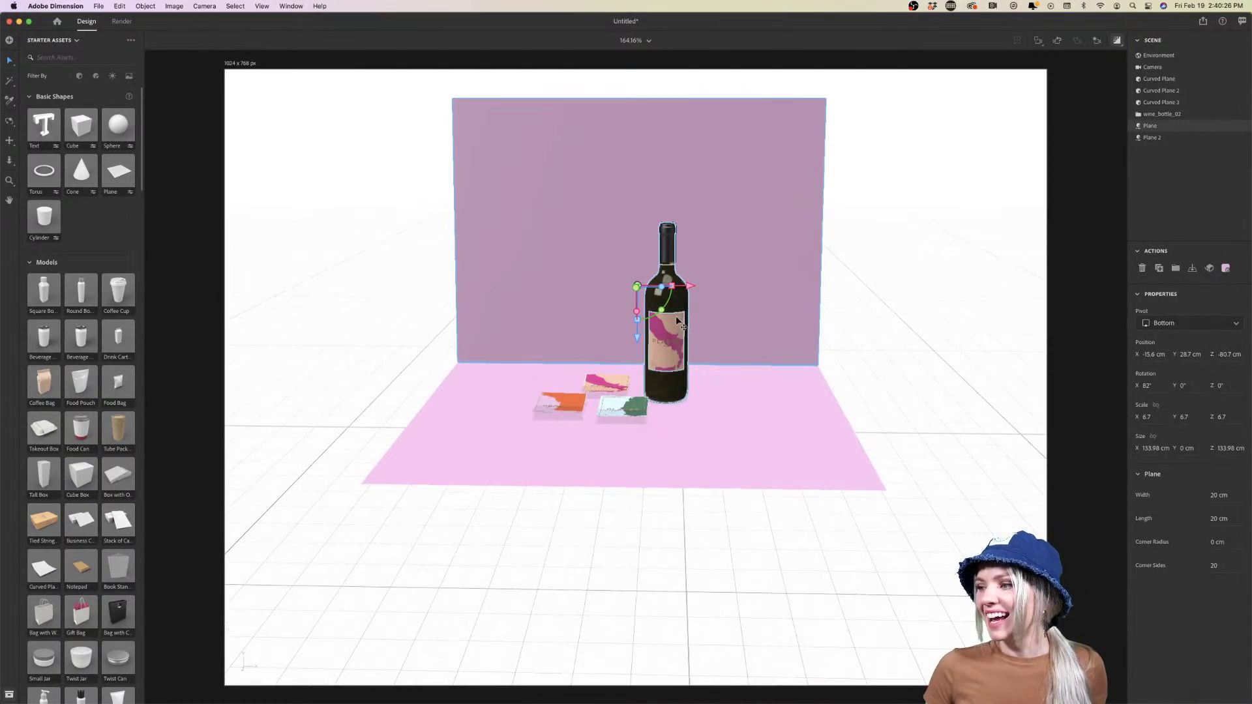
{"action": "scroll", "coordinate": [676, 352], "scroll_direction": "up", "scroll_amount": 3}
{"action": "scroll", "coordinate": [676, 352], "scroll_direction": "down", "scroll_amount": 5}
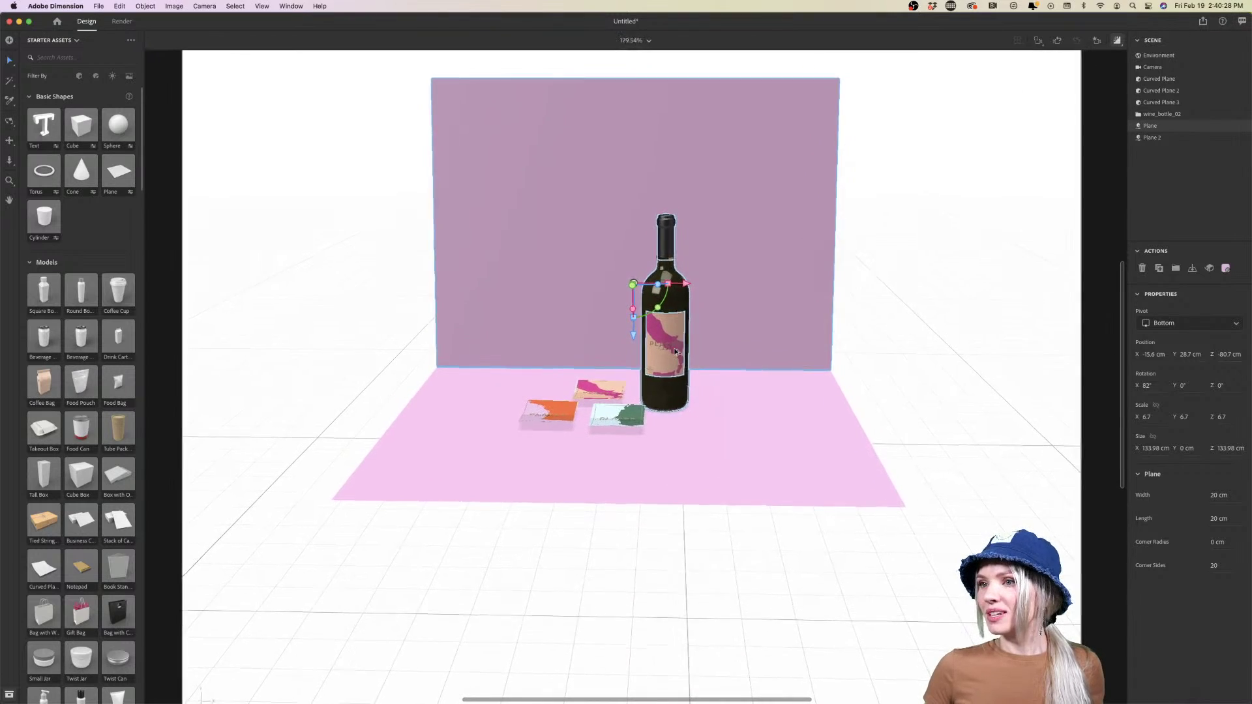
{"action": "scroll", "coordinate": [676, 352], "scroll_direction": "up", "scroll_amount": 3}
{"action": "scroll", "coordinate": [674, 352], "scroll_direction": "up", "scroll_amount": 5}
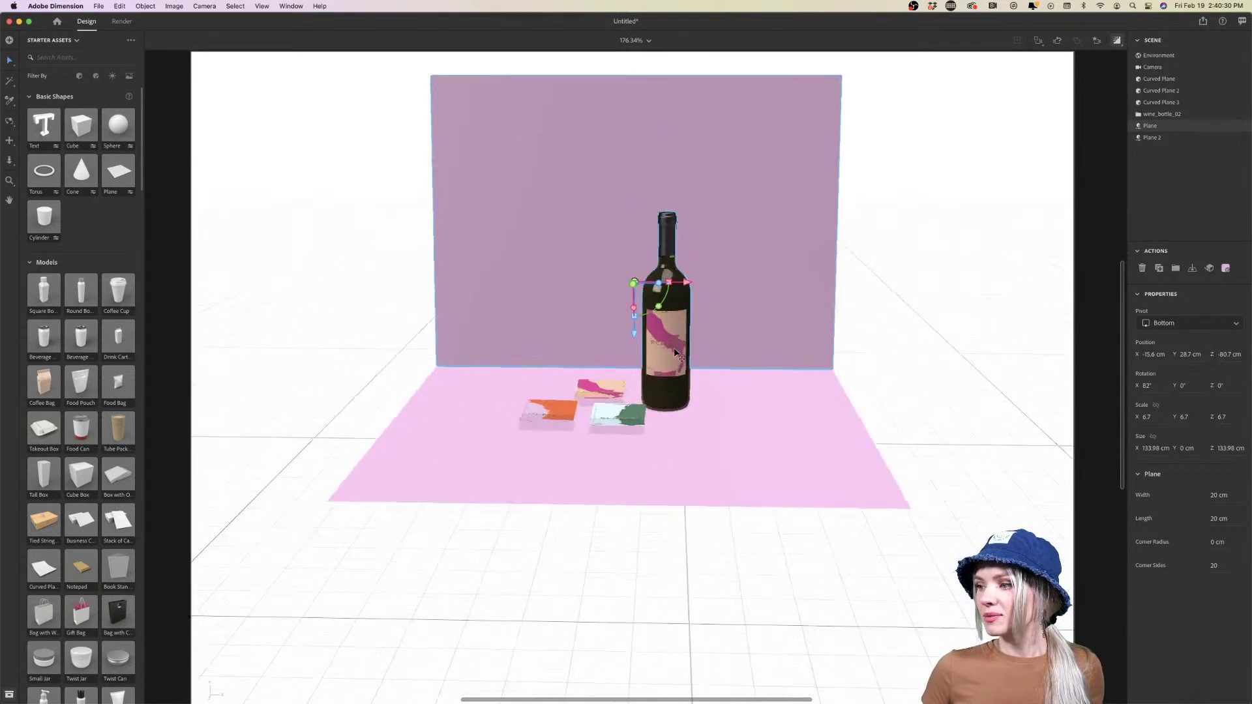
{"action": "scroll", "coordinate": [675, 353], "scroll_direction": "down", "scroll_amount": 2}
{"action": "scroll", "coordinate": [675, 354], "scroll_direction": "down", "scroll_amount": 3}
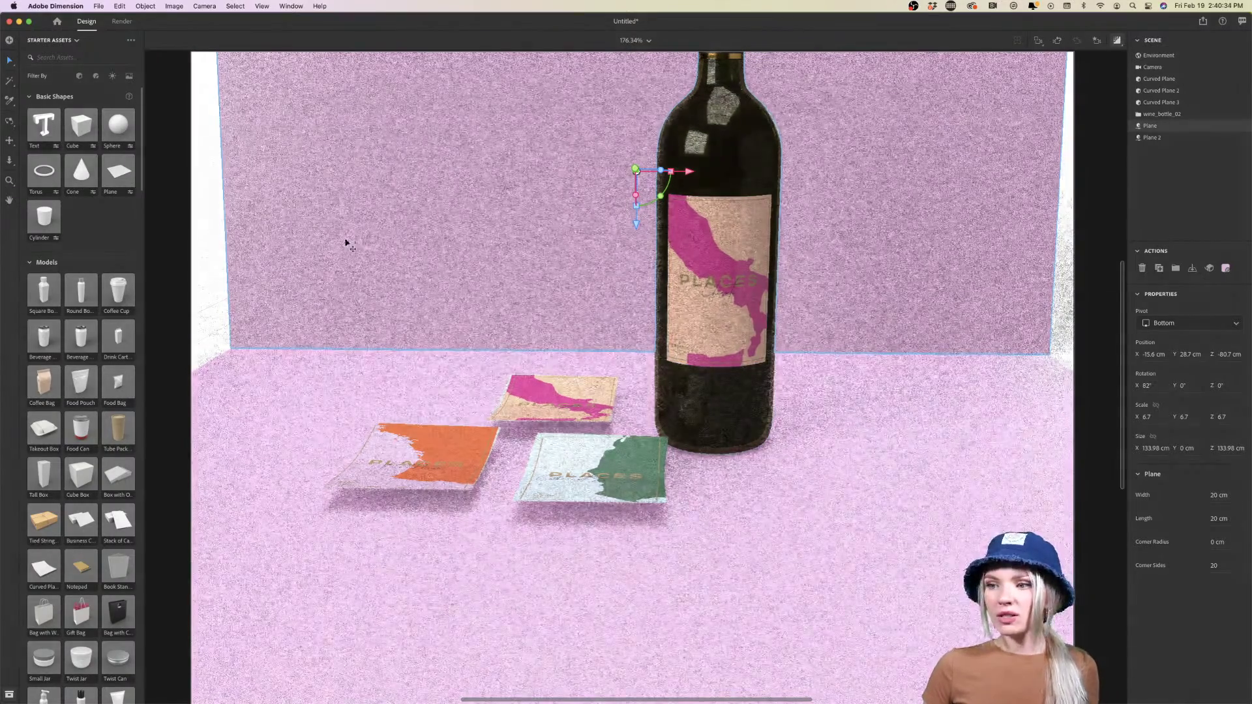
Read the orange map fill's hex value fc541b in Illustrator, then return to Dimension
{"action": "mouse_move", "coordinate": [434, 701]}
{"action": "left_click", "coordinate": [416, 680]}
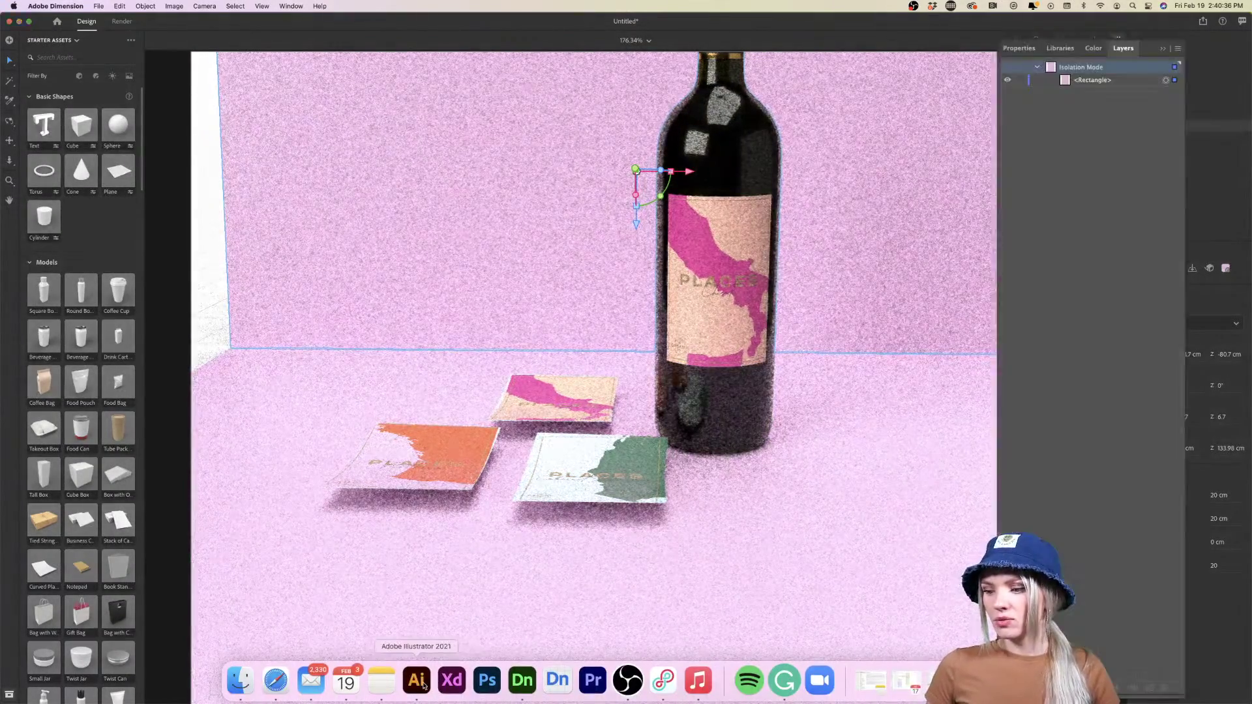
{"action": "left_click", "coordinate": [755, 286]}
{"action": "key", "text": "super+z"}
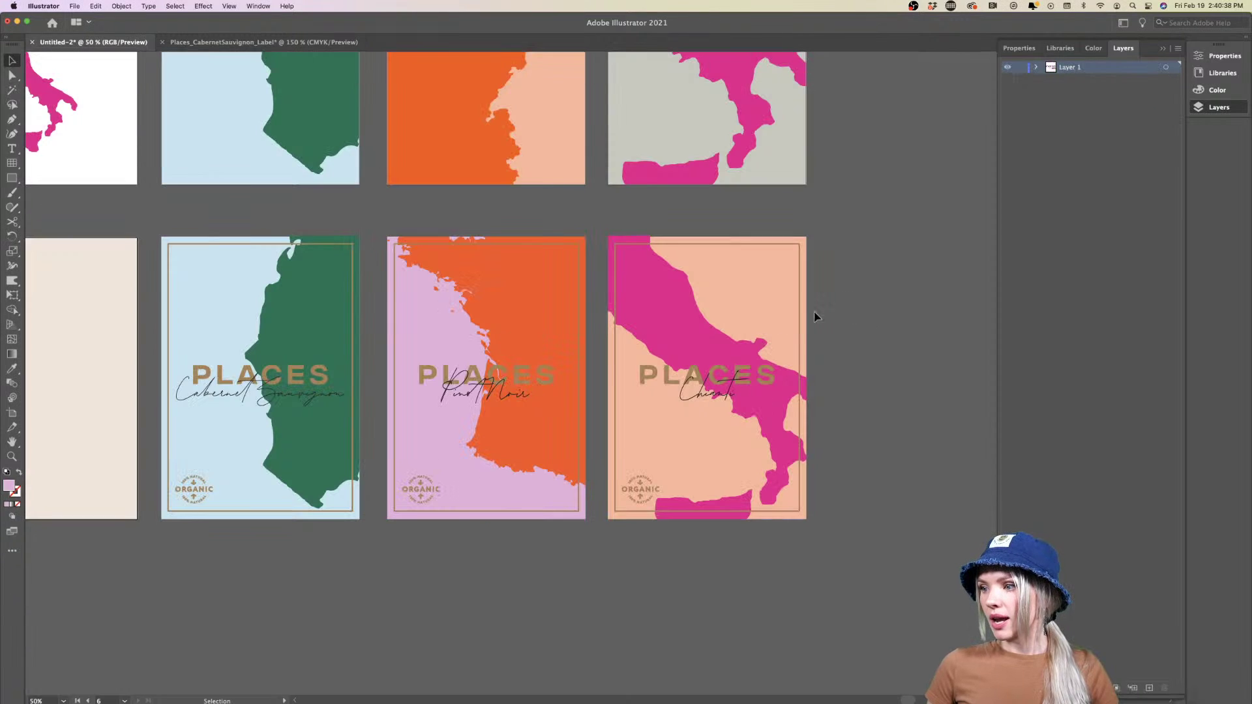
{"action": "double_click", "coordinate": [9, 486]}
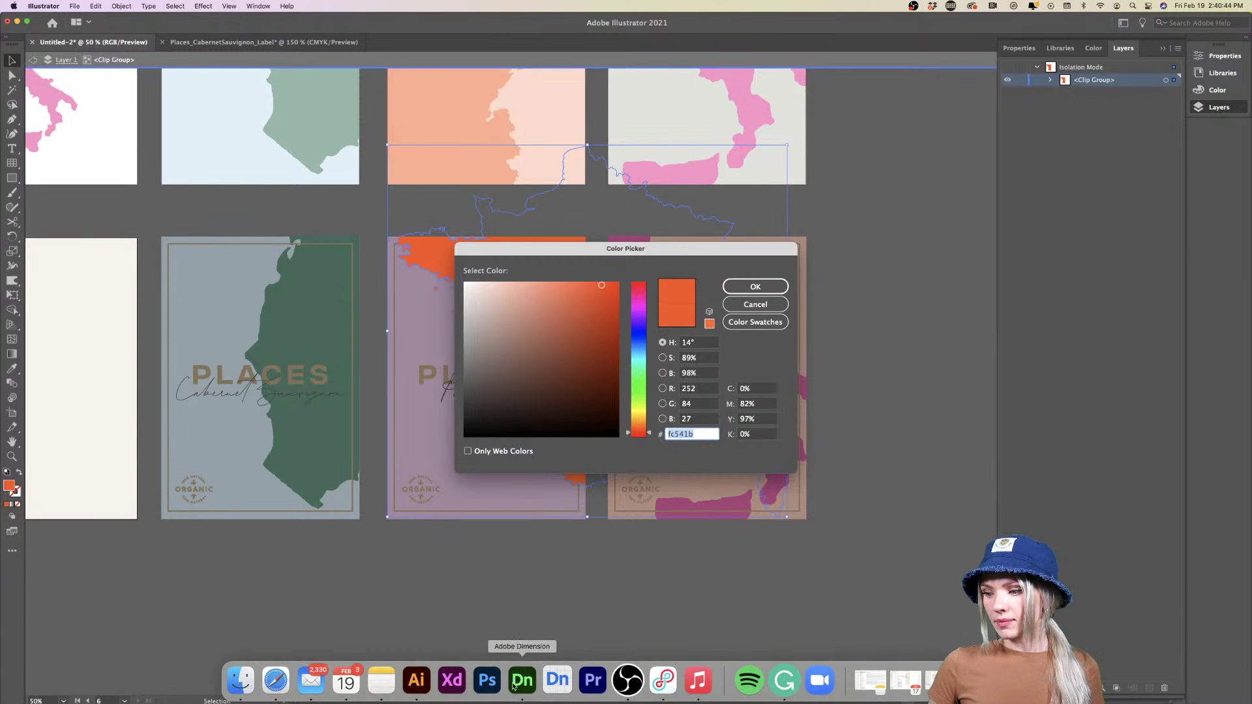
{"action": "left_click", "coordinate": [520, 683]}
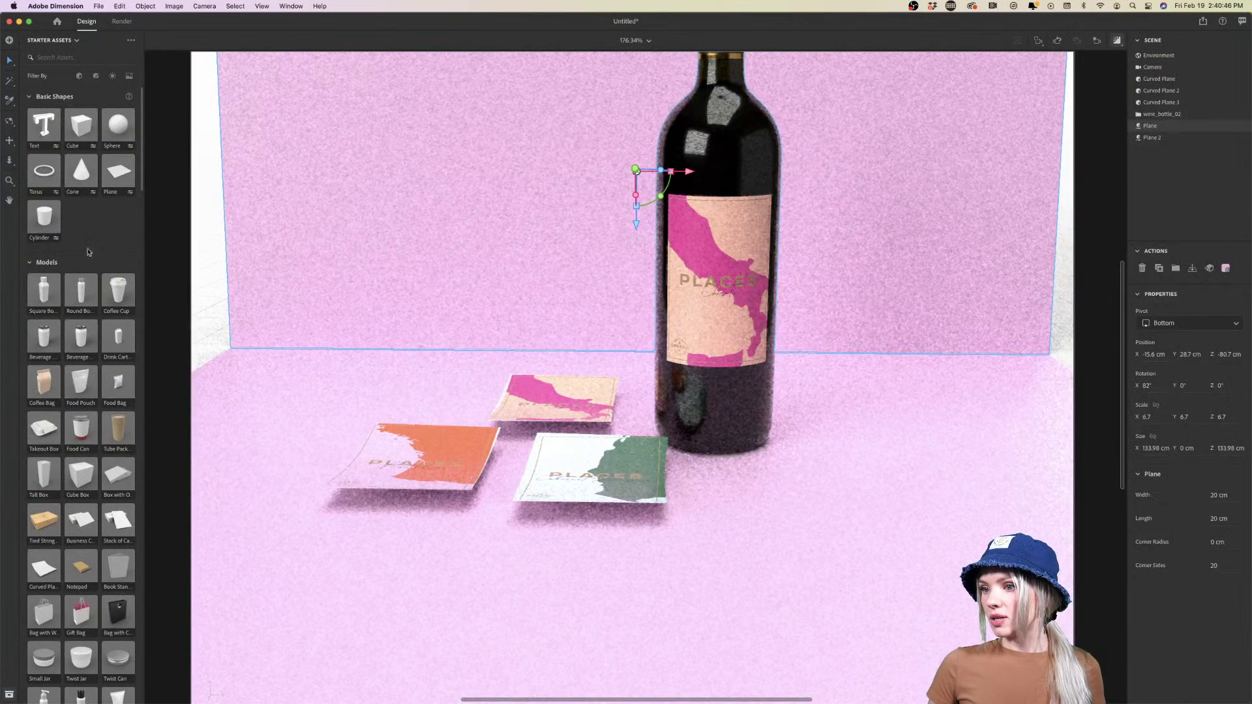
Set the backdrop plane's base colour to orange FC541B
{"action": "left_click", "coordinate": [1227, 268]}
{"action": "left_click", "coordinate": [1235, 314]}
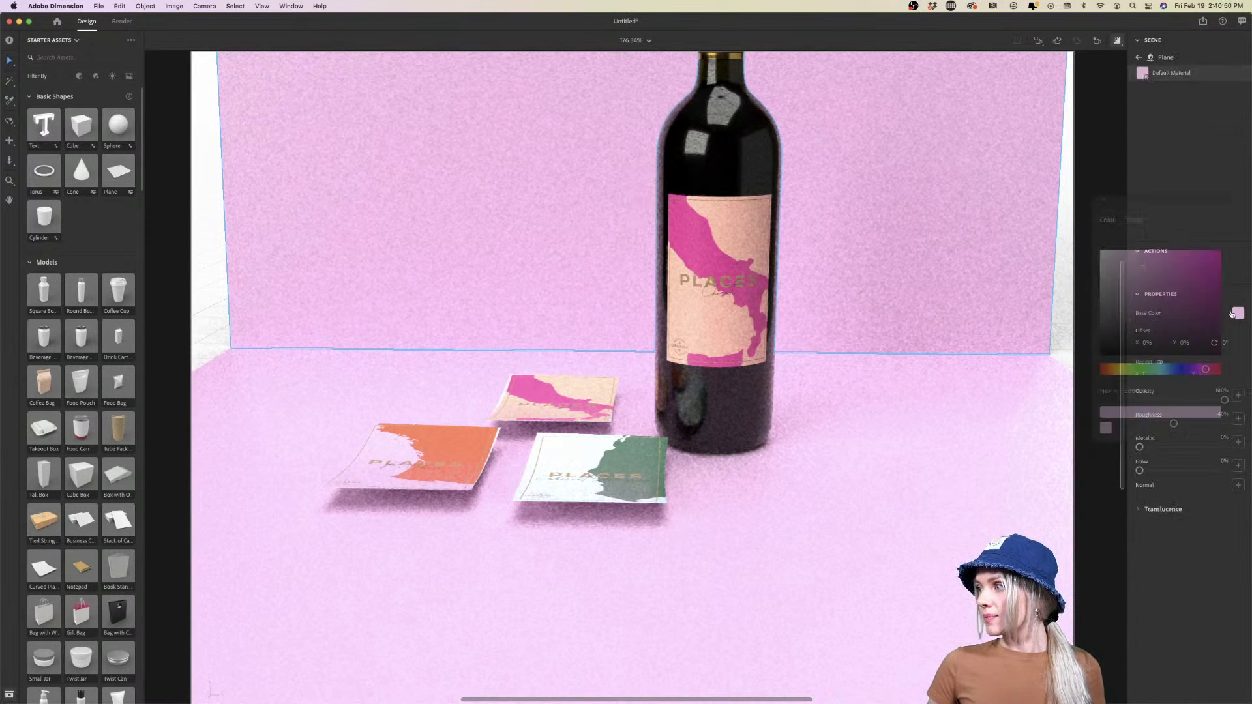
{"action": "left_click", "coordinate": [1238, 313]}
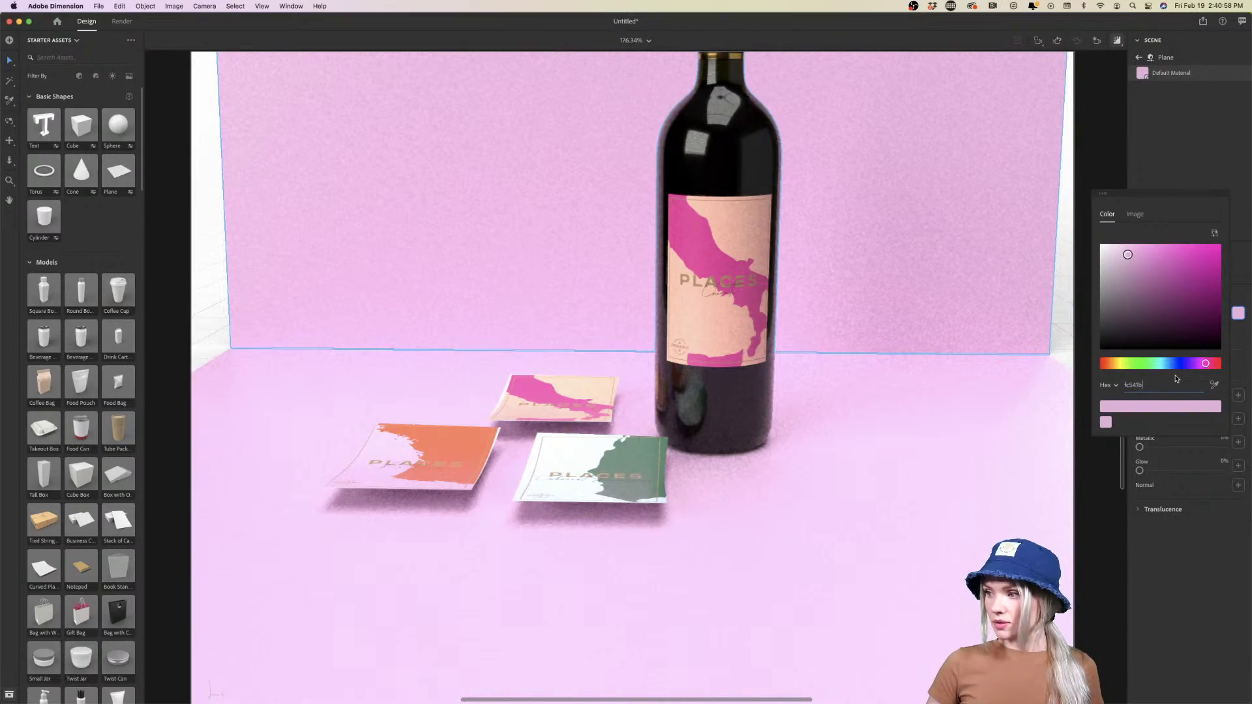
{"action": "key", "text": "Return"}
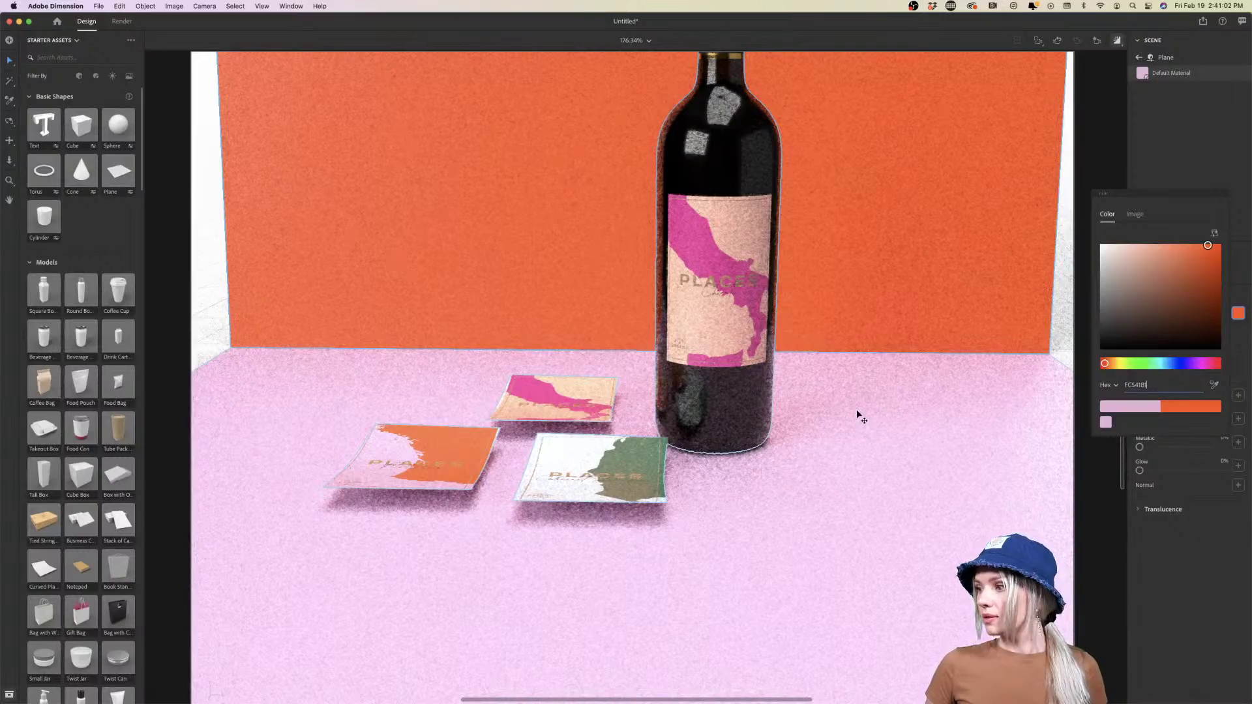
{"action": "left_click", "coordinate": [860, 415]}
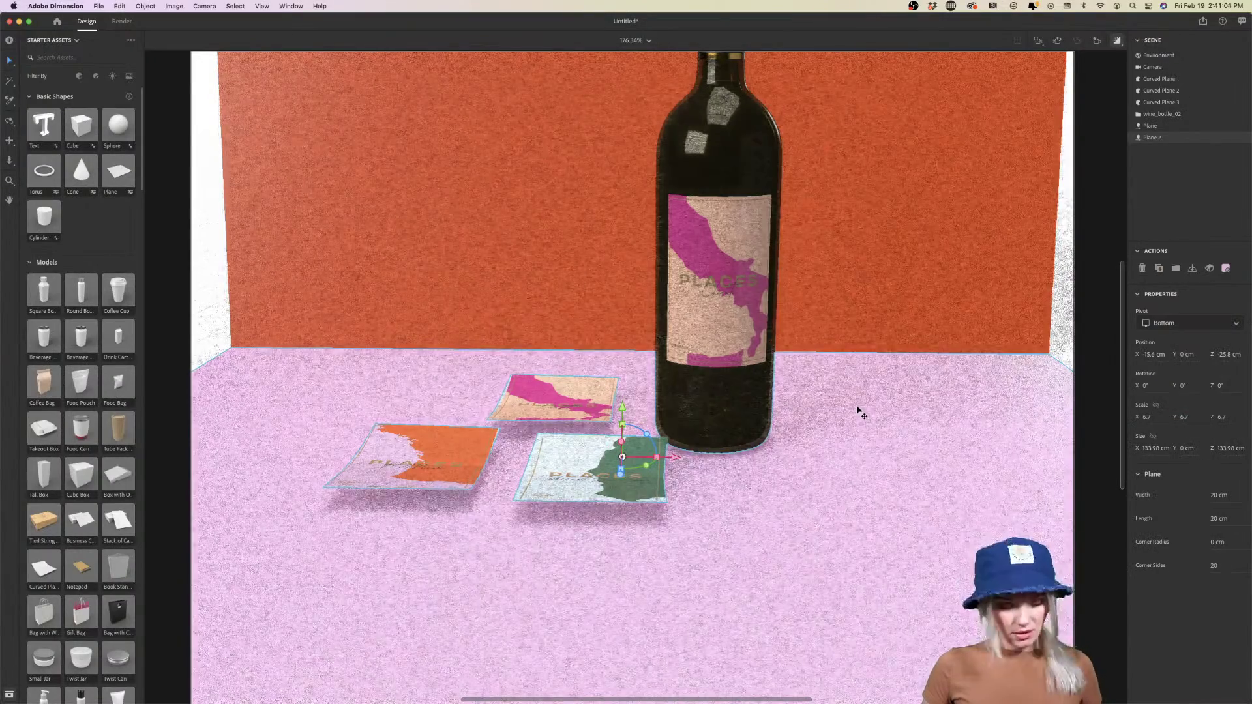
Orbit and pan the camera to raise the floor horizon and sit the bottle and cards lower
{"action": "key", "text": "1"}
{"action": "left_click_drag", "start_coordinate": [858, 412], "coordinate": [864, 376]}
{"action": "scroll", "coordinate": [865, 376], "scroll_direction": "down", "scroll_amount": 5}
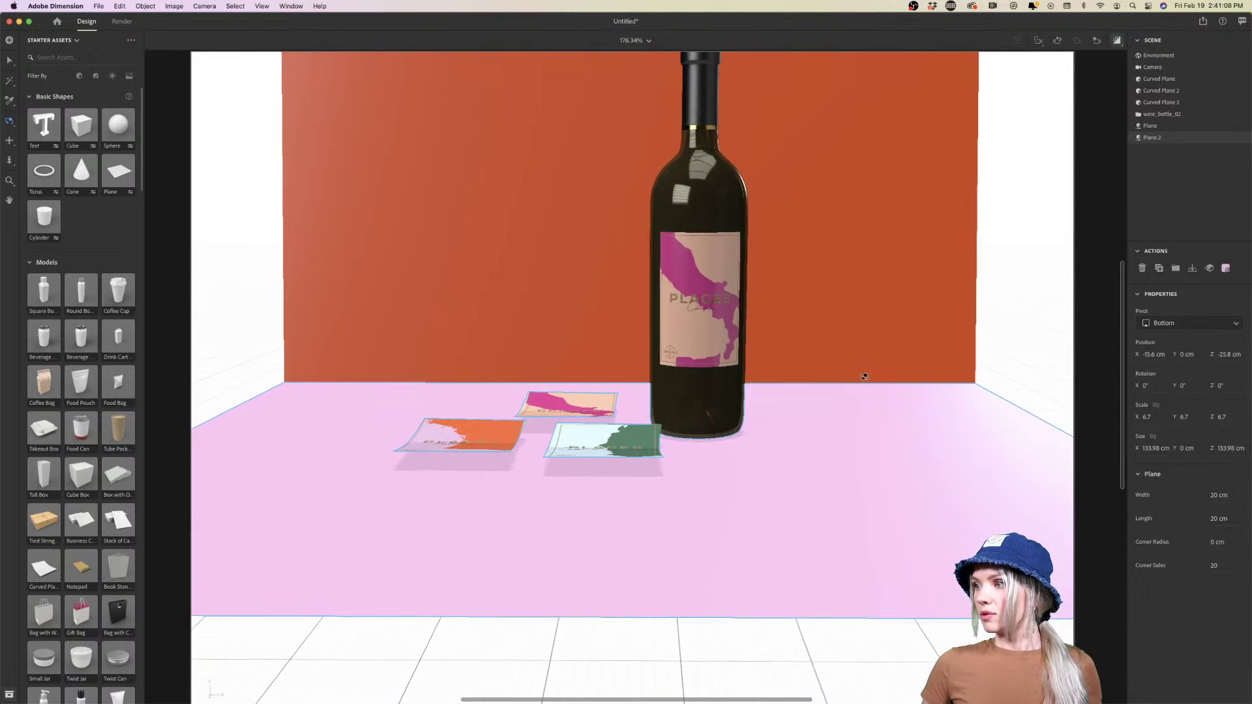
{"action": "key", "text": "2"}
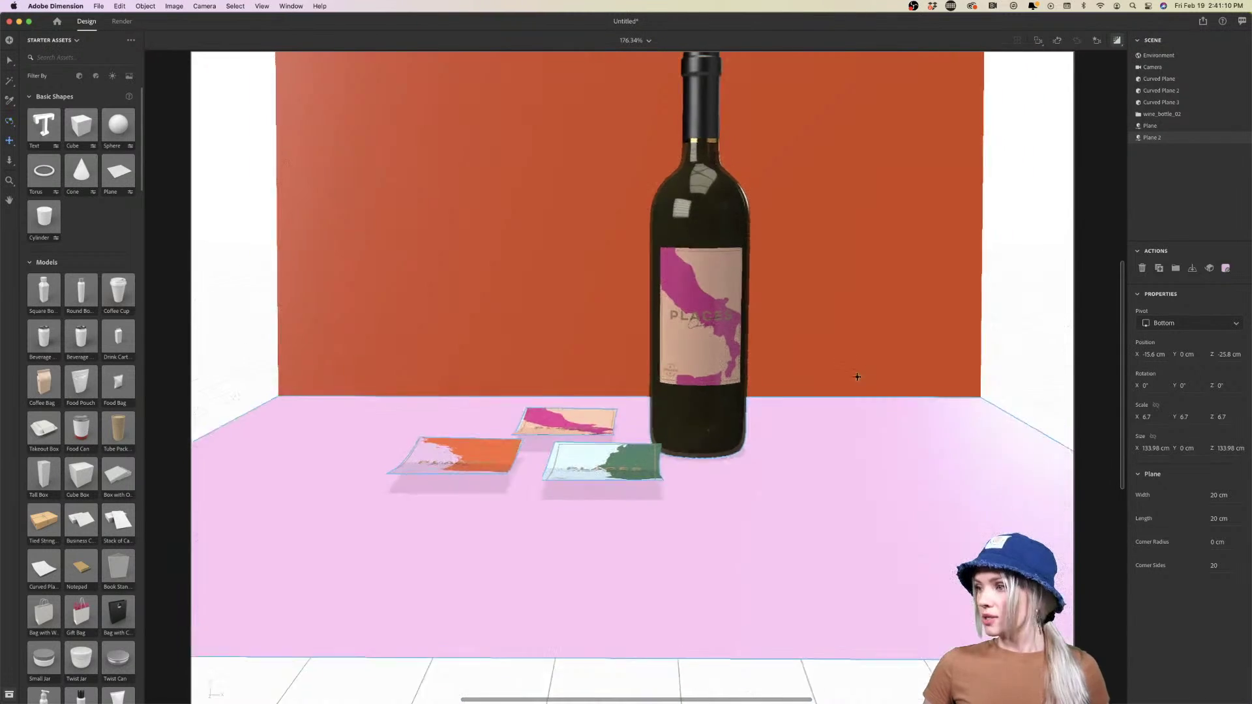
{"action": "left_click_drag", "start_coordinate": [864, 374], "coordinate": [860, 416]}
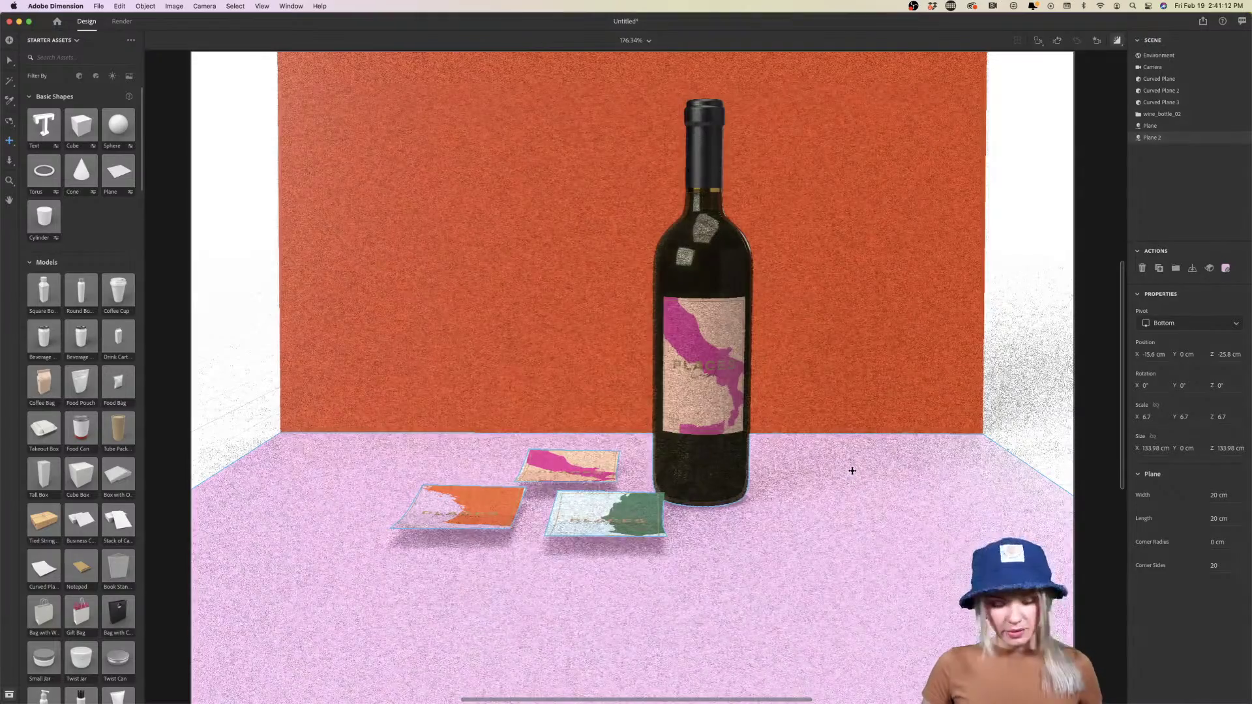
{"action": "key", "text": "1"}
{"action": "left_click_drag", "start_coordinate": [853, 470], "coordinate": [851, 468]}
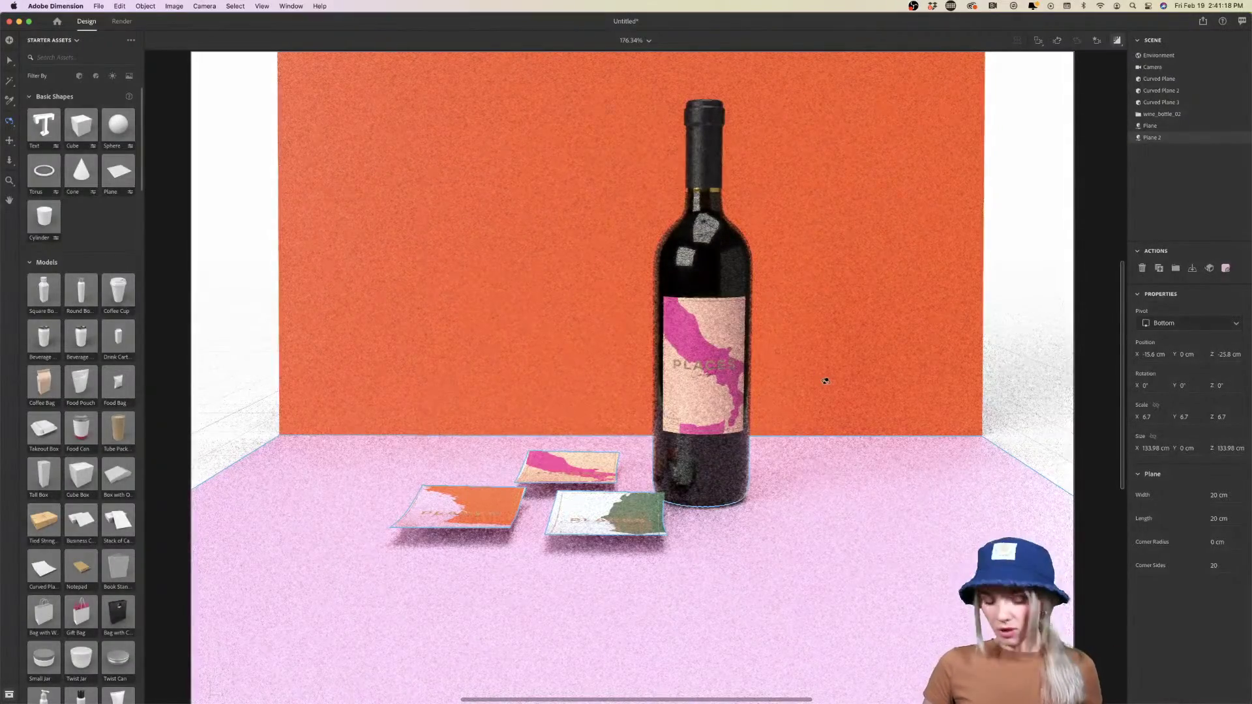
Scale the orange backdrop up to 10.1 so it fills the view
{"action": "key", "text": "v"}
{"action": "left_click", "coordinate": [939, 316]}
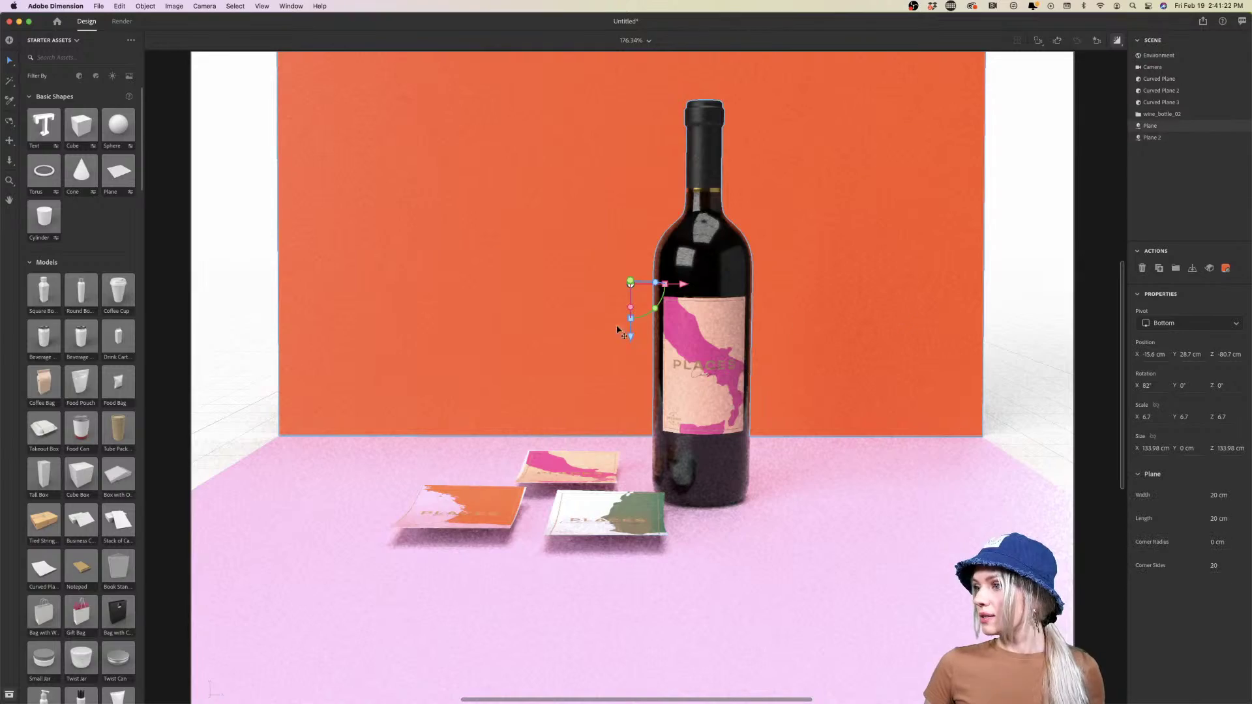
{"action": "left_click_drag", "start_coordinate": [668, 286], "coordinate": [1061, 359]}
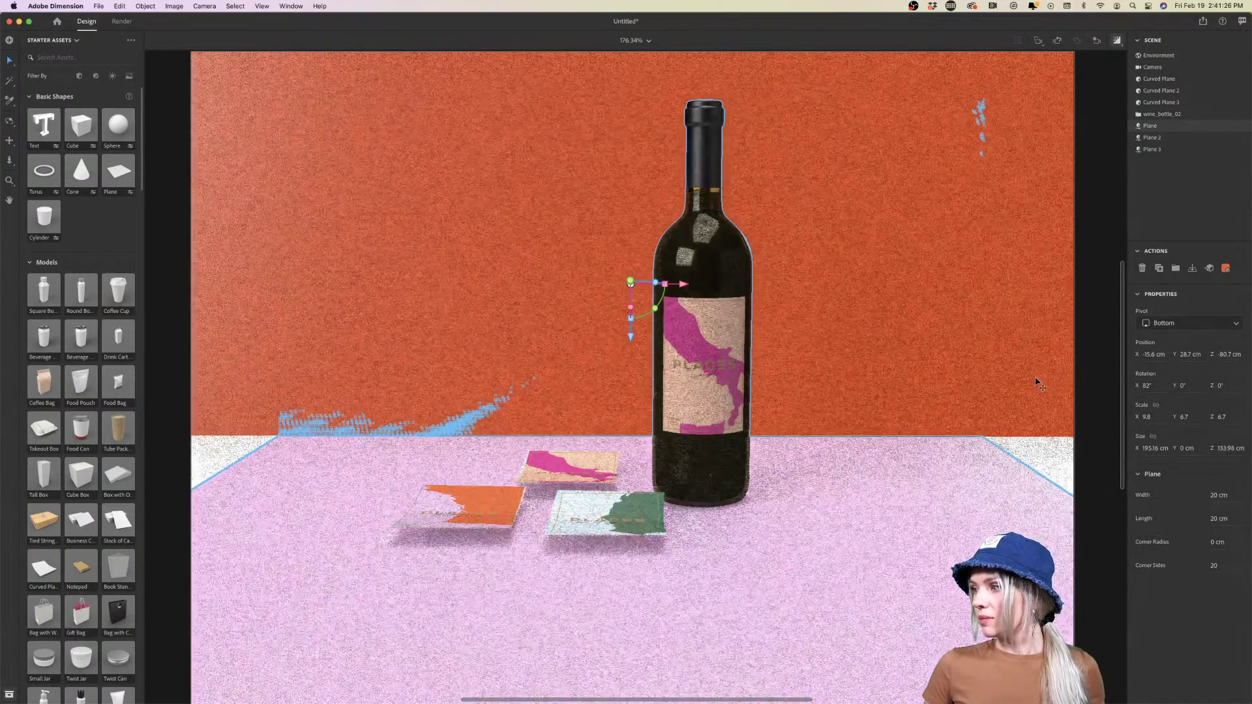
{"action": "left_click", "coordinate": [1041, 385]}
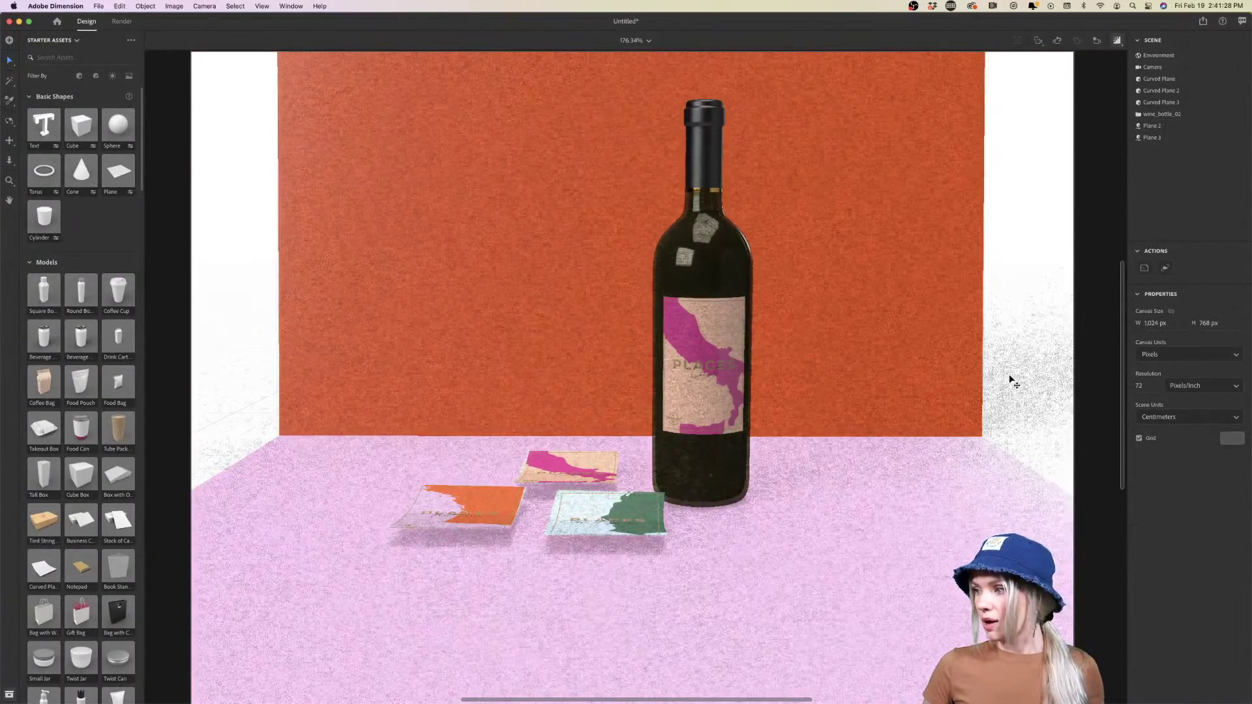
{"action": "left_click", "coordinate": [953, 378]}
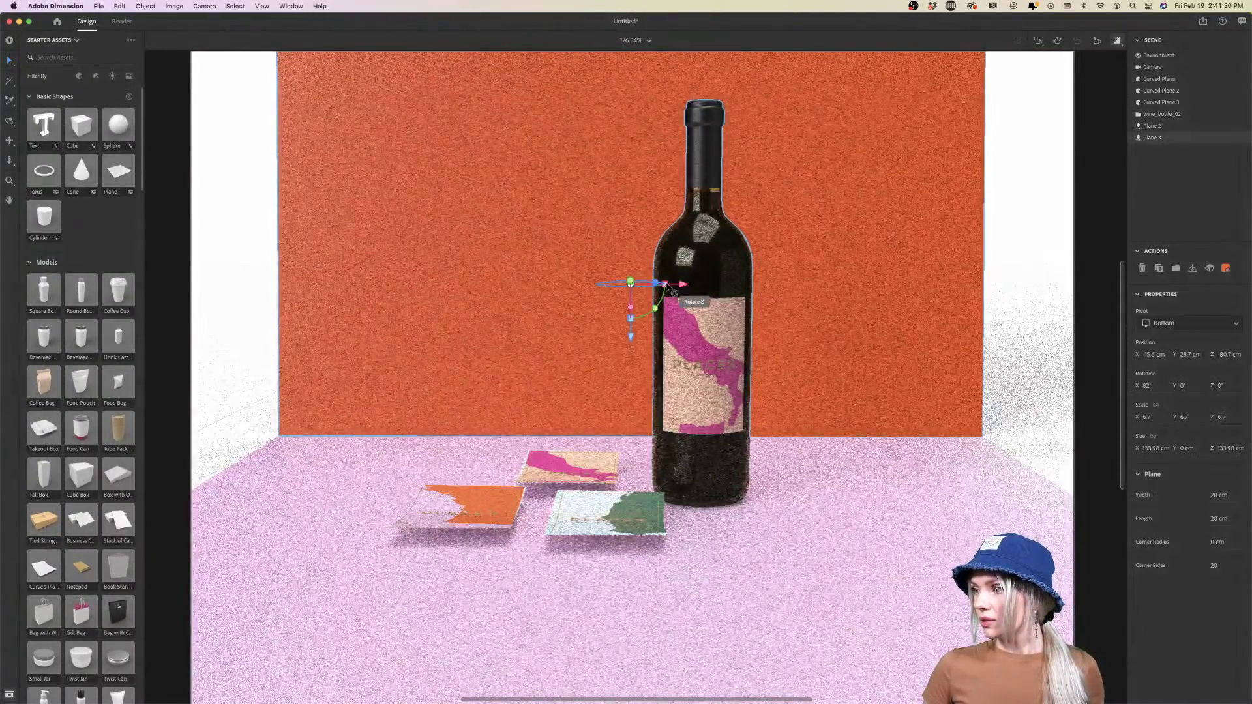
{"action": "left_click", "coordinate": [668, 298]}
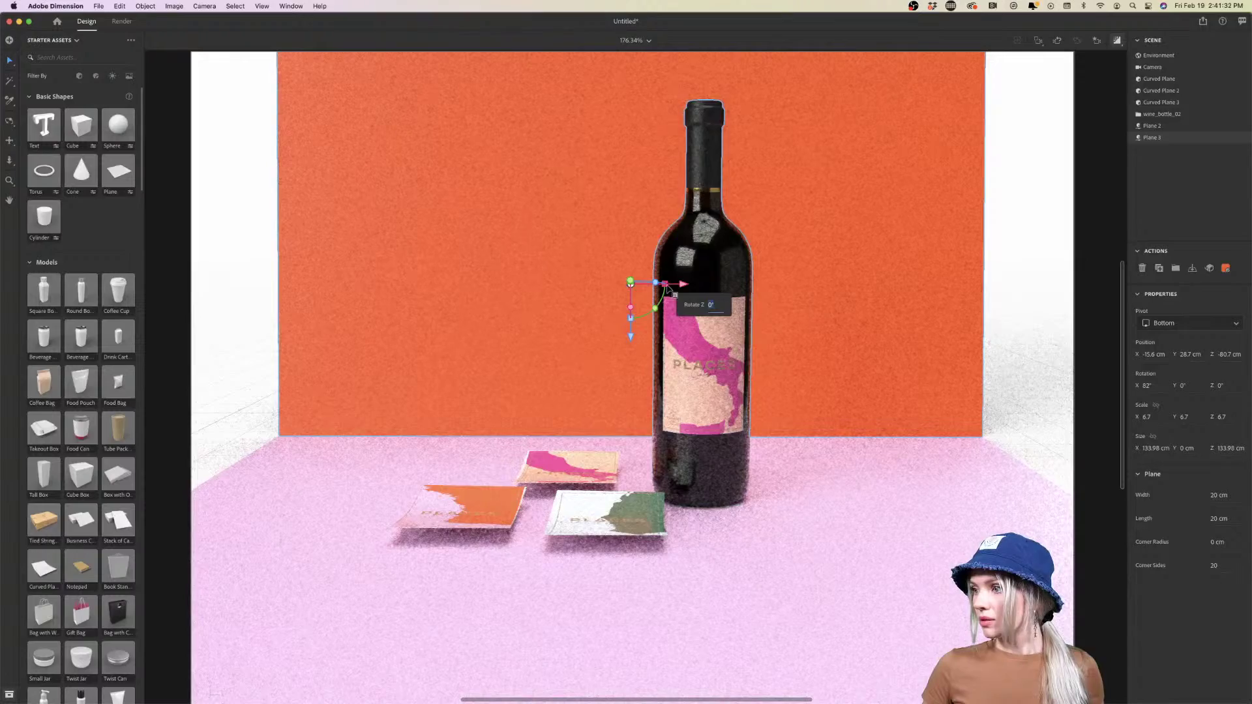
{"action": "left_click_drag", "start_coordinate": [668, 288], "coordinate": [687, 290]}
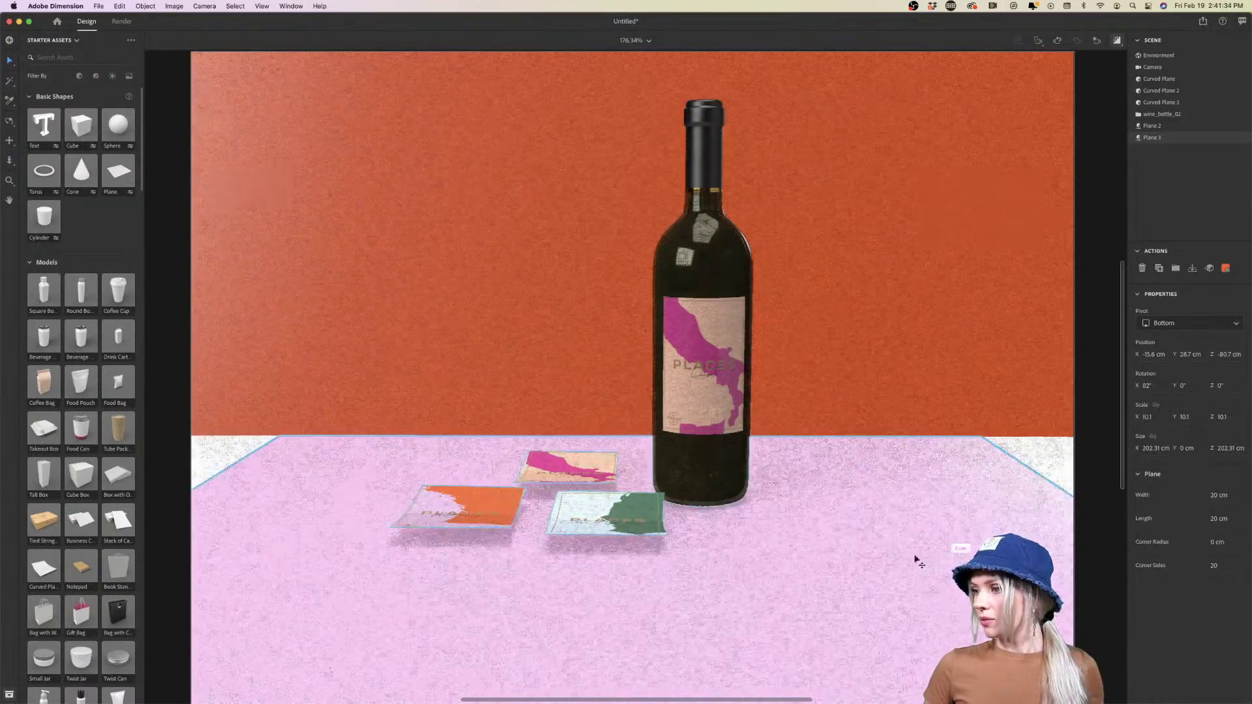
Enlarge the floor plane to scale 11.3, about 227 cm square, and pan the scene lower
{"action": "left_click", "coordinate": [663, 514]}
{"action": "left_click_drag", "start_coordinate": [663, 513], "coordinate": [693, 515]}
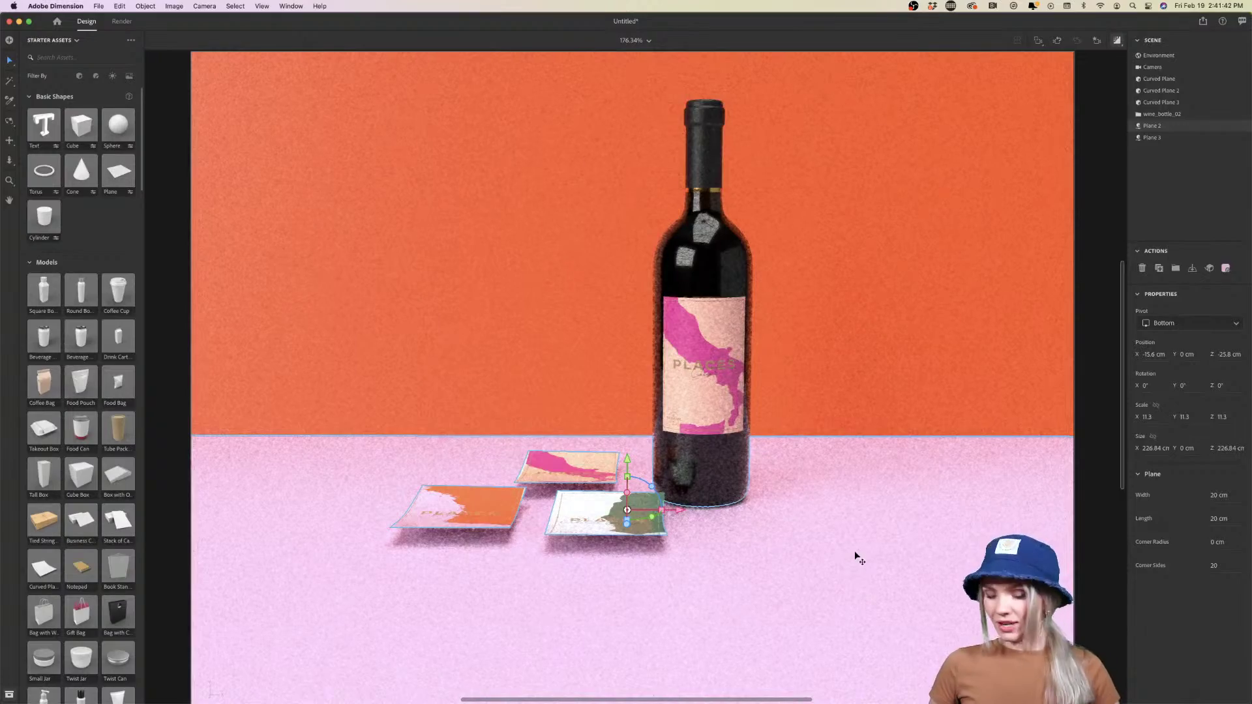
{"action": "key", "text": "2"}
{"action": "left_click_drag", "start_coordinate": [843, 478], "coordinate": [841, 503]}
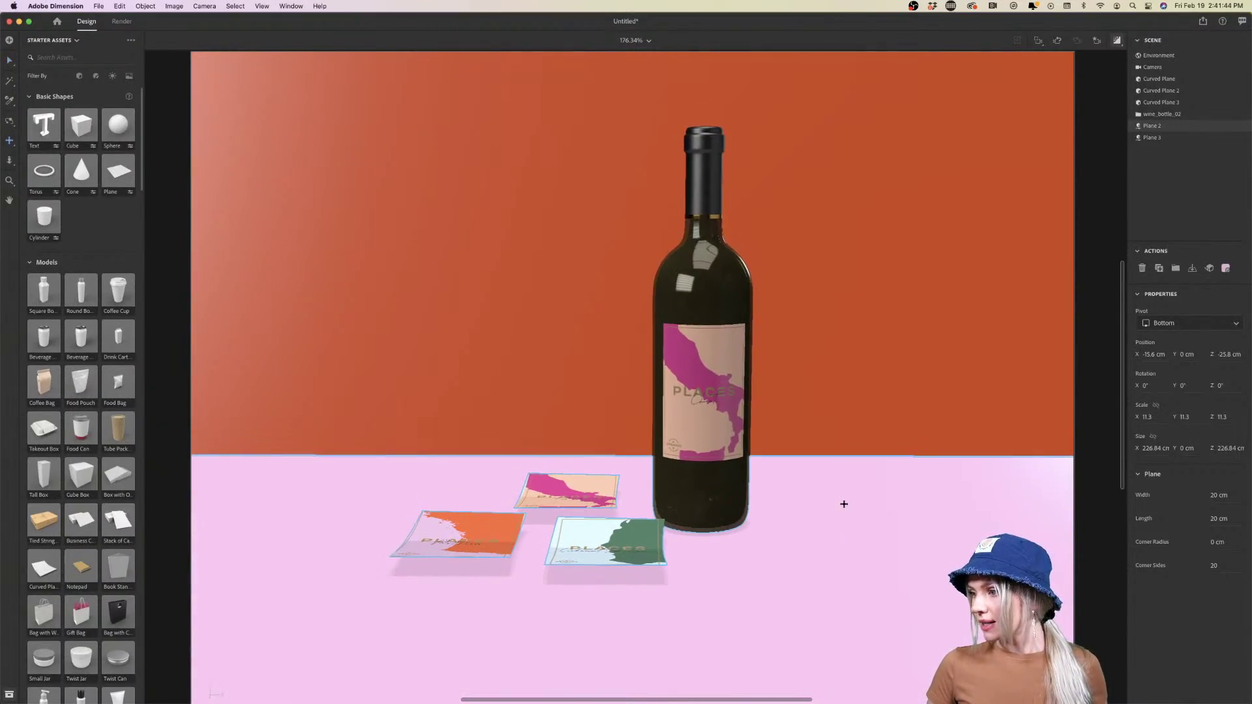
Rotate the environment light to about -77° and orbit the view around the lit bottle
{"action": "left_click", "coordinate": [1158, 56]}
{"action": "left_click", "coordinate": [1166, 67]}
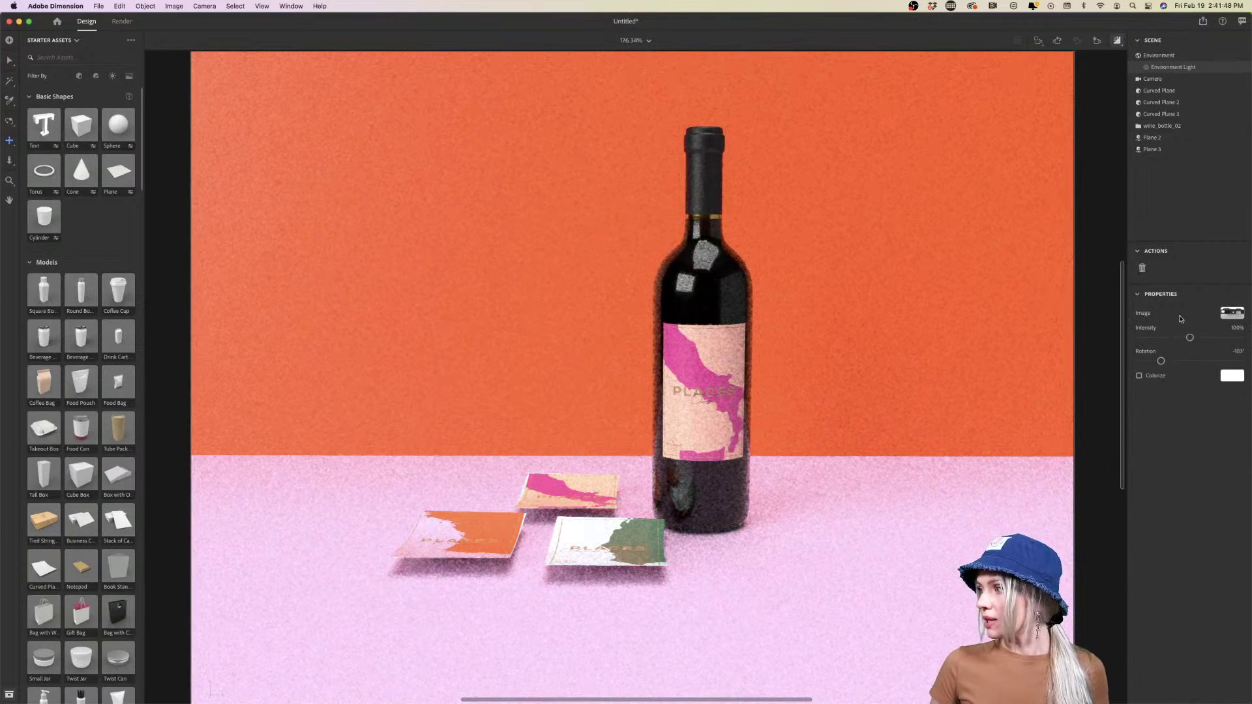
{"action": "mouse_move", "coordinate": [1162, 362]}
{"action": "left_mouse_down"}
{"action": "mouse_move", "coordinate": [1193, 363]}
{"action": "mouse_move", "coordinate": [1169, 365]}
{"action": "left_mouse_up"}
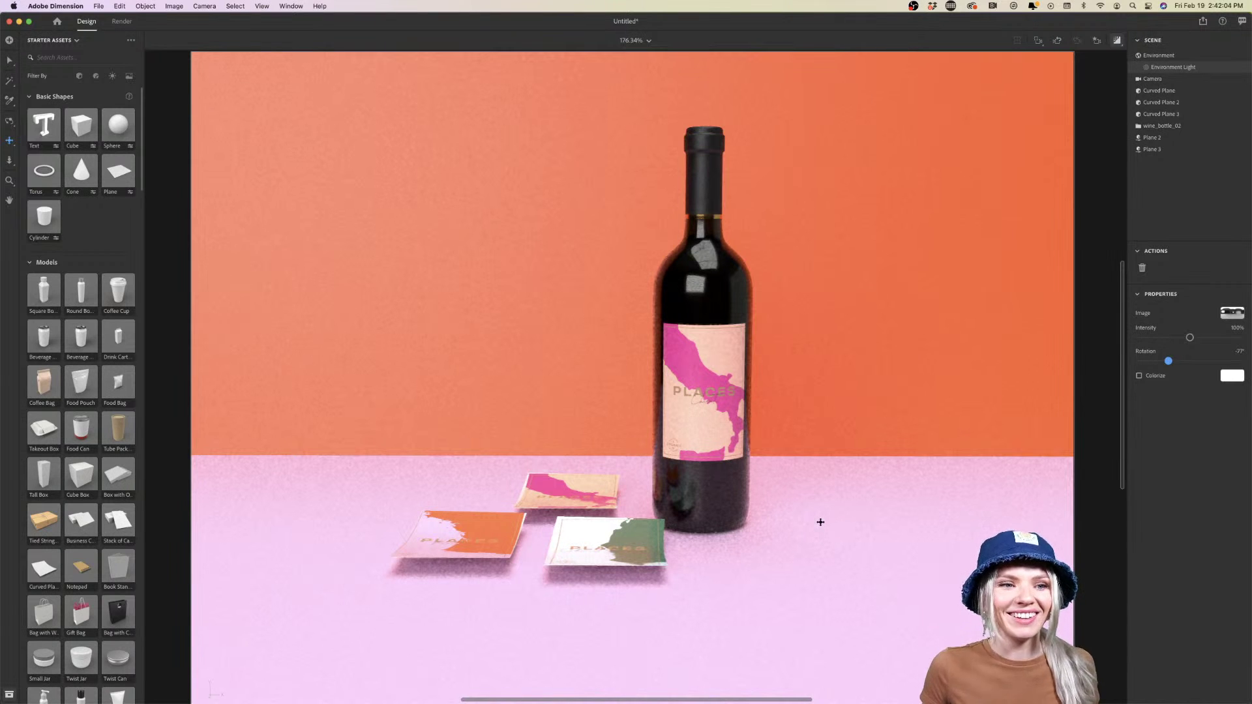
{"action": "left_click_drag", "start_coordinate": [823, 513], "coordinate": [785, 498]}
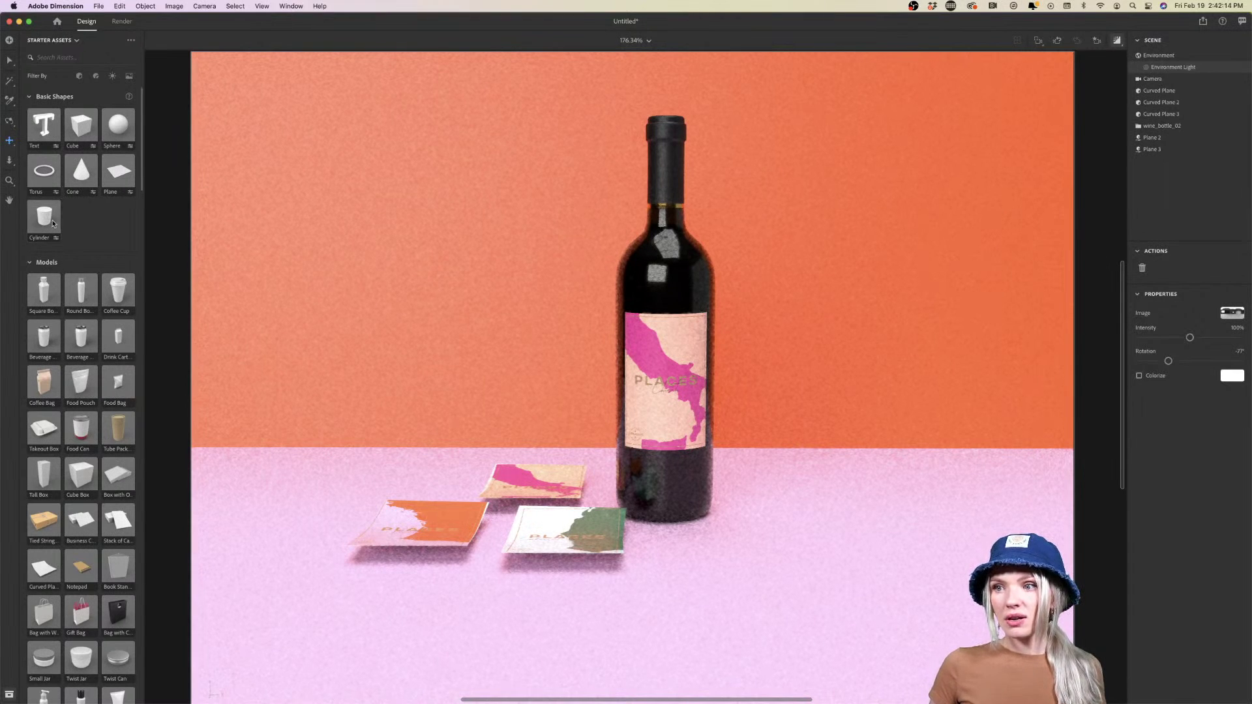
{"action": "left_click_drag", "start_coordinate": [61, 223], "coordinate": [869, 501]}
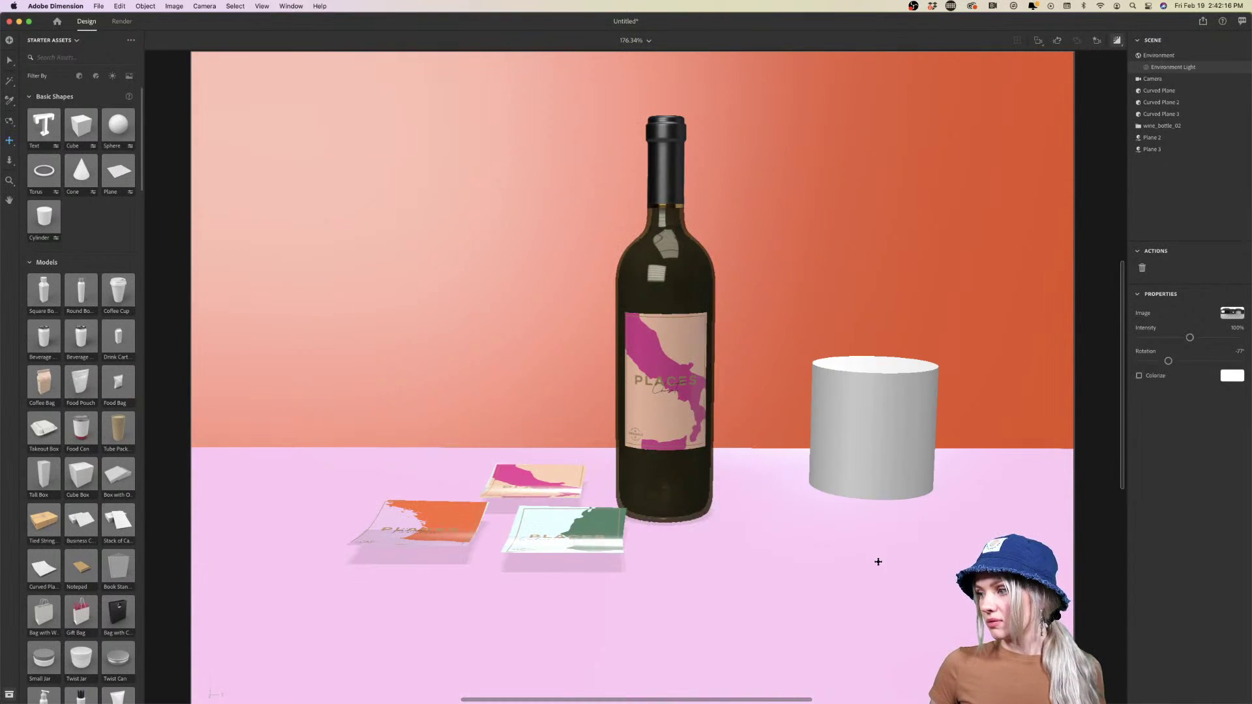
{"action": "left_click_drag", "start_coordinate": [897, 440], "coordinate": [848, 448]}
{"action": "key", "text": "v"}
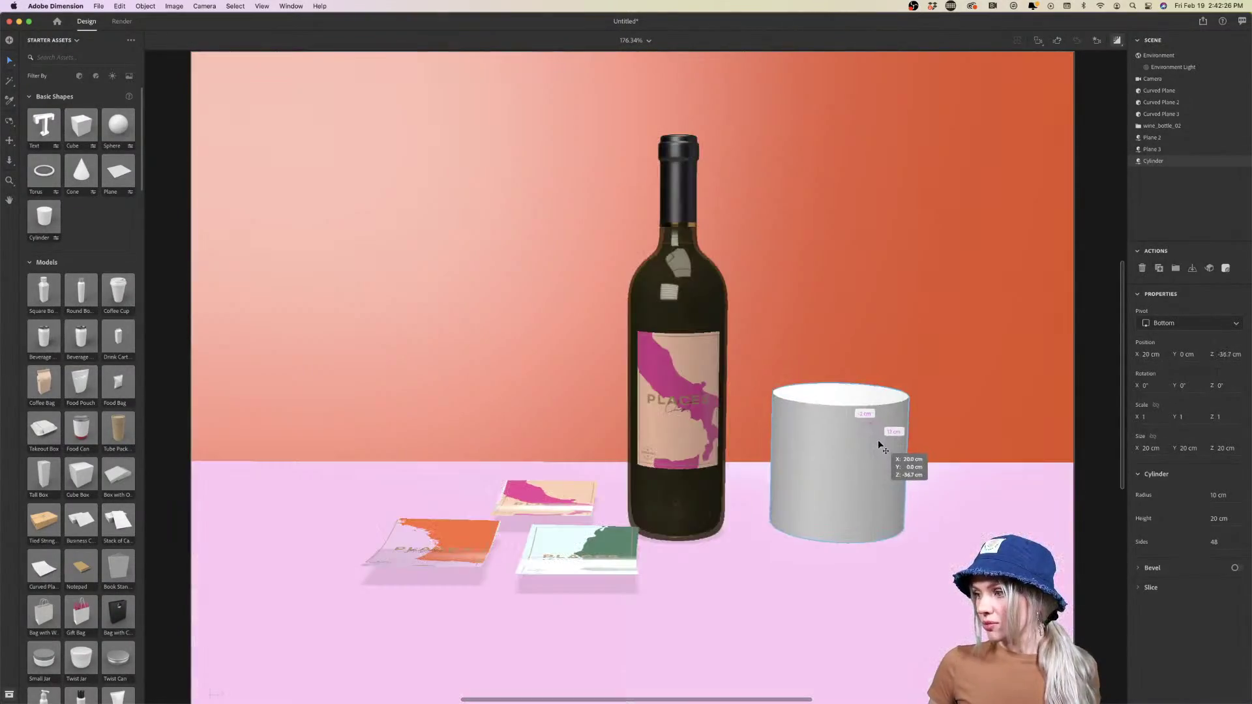
{"action": "mouse_move", "coordinate": [878, 439]}
{"action": "left_mouse_down"}
{"action": "mouse_move", "coordinate": [895, 443]}
{"action": "mouse_move", "coordinate": [892, 416]}
{"action": "mouse_move", "coordinate": [877, 466]}
{"action": "mouse_move", "coordinate": [887, 480]}
{"action": "mouse_move", "coordinate": [891, 430]}
{"action": "left_mouse_up"}
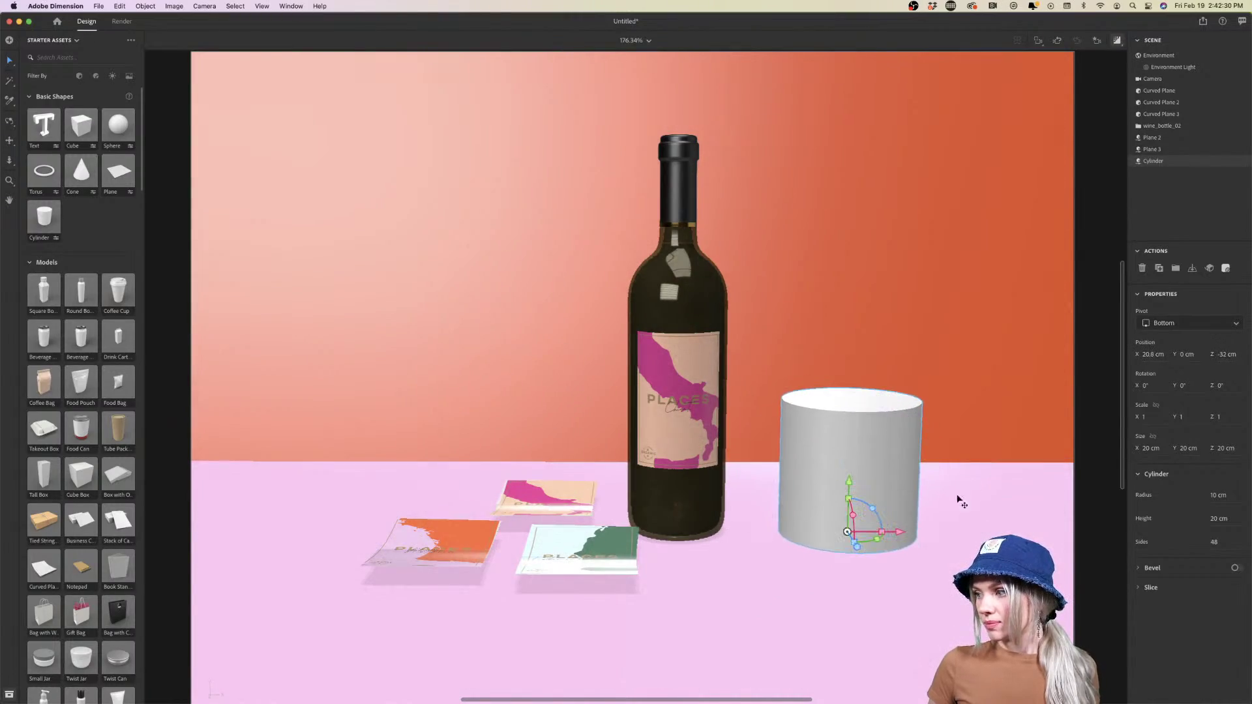
{"action": "key", "text": "Delete"}
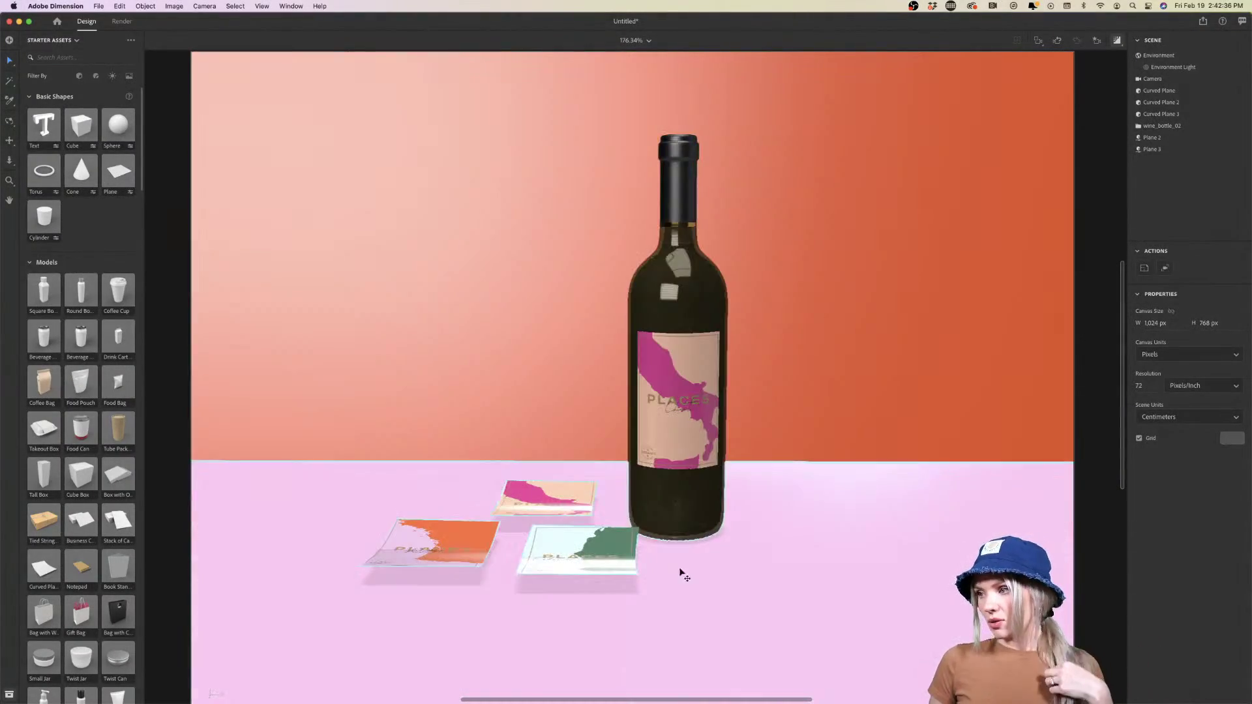
Render the bottle scene at Low (Fast) quality as a PNG to the Desktop
{"action": "left_click", "coordinate": [118, 21]}
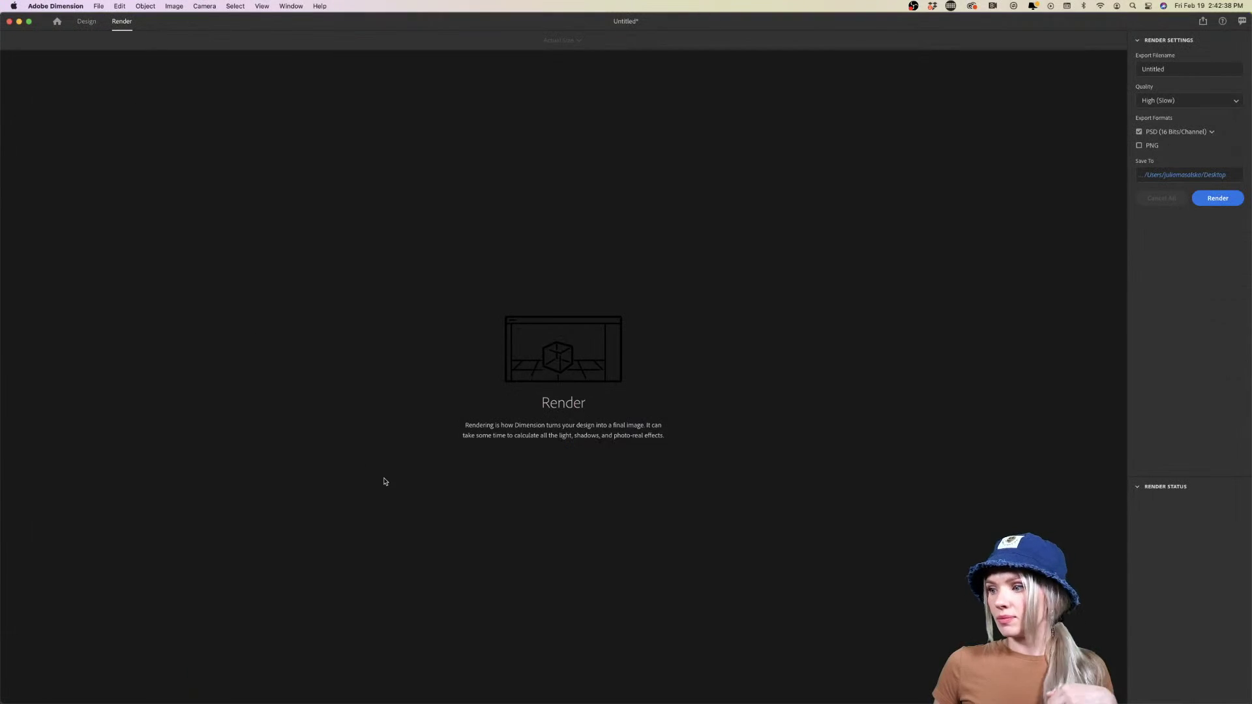
{"action": "left_click", "coordinate": [1180, 103]}
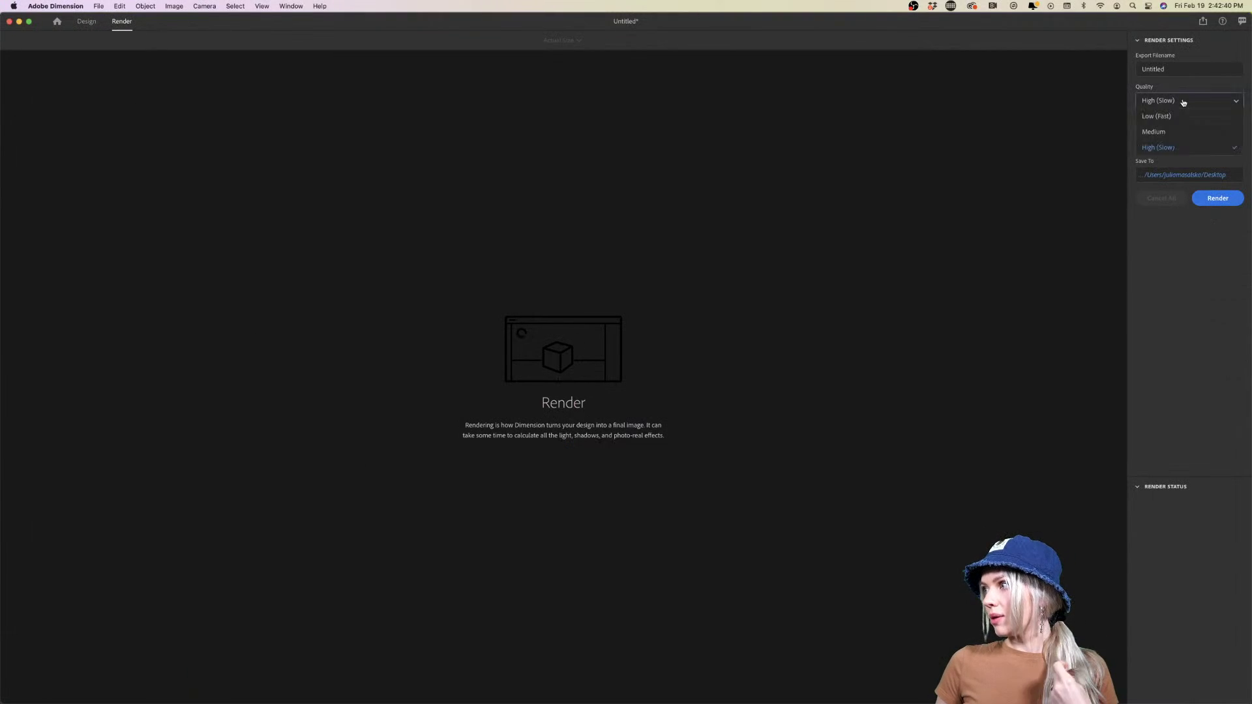
{"action": "left_click", "coordinate": [1180, 118]}
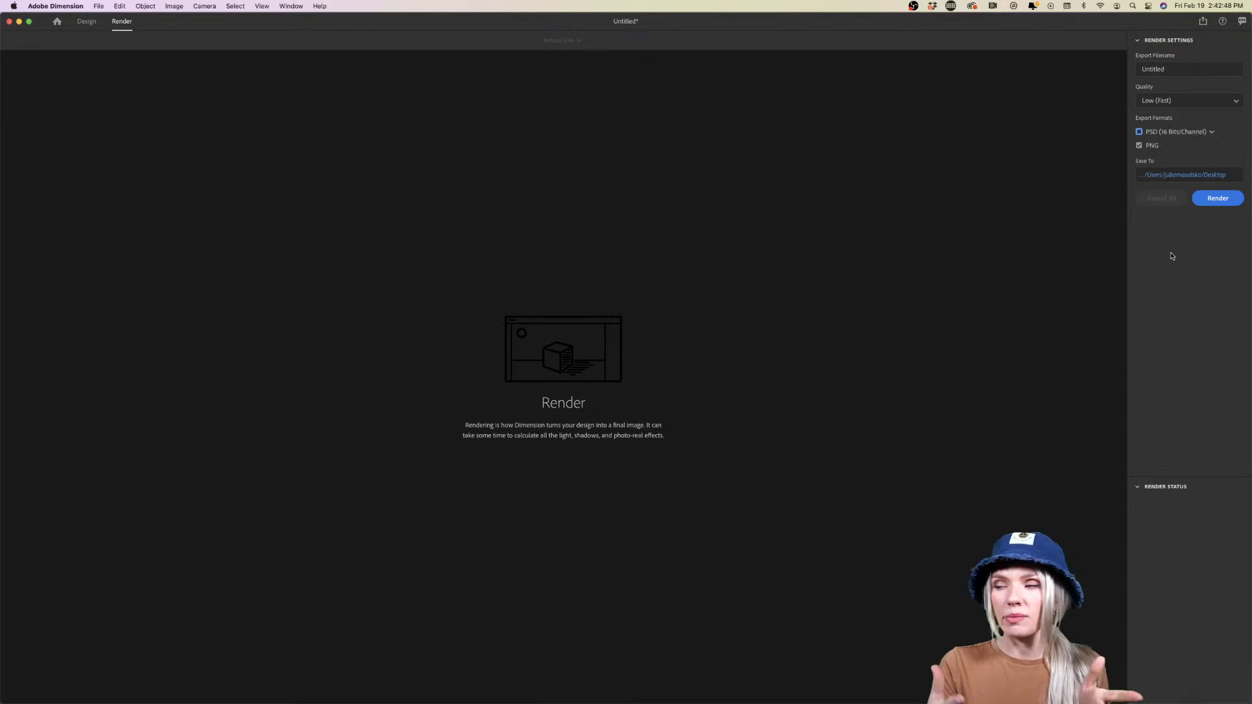
{"action": "left_click", "coordinate": [1215, 199]}
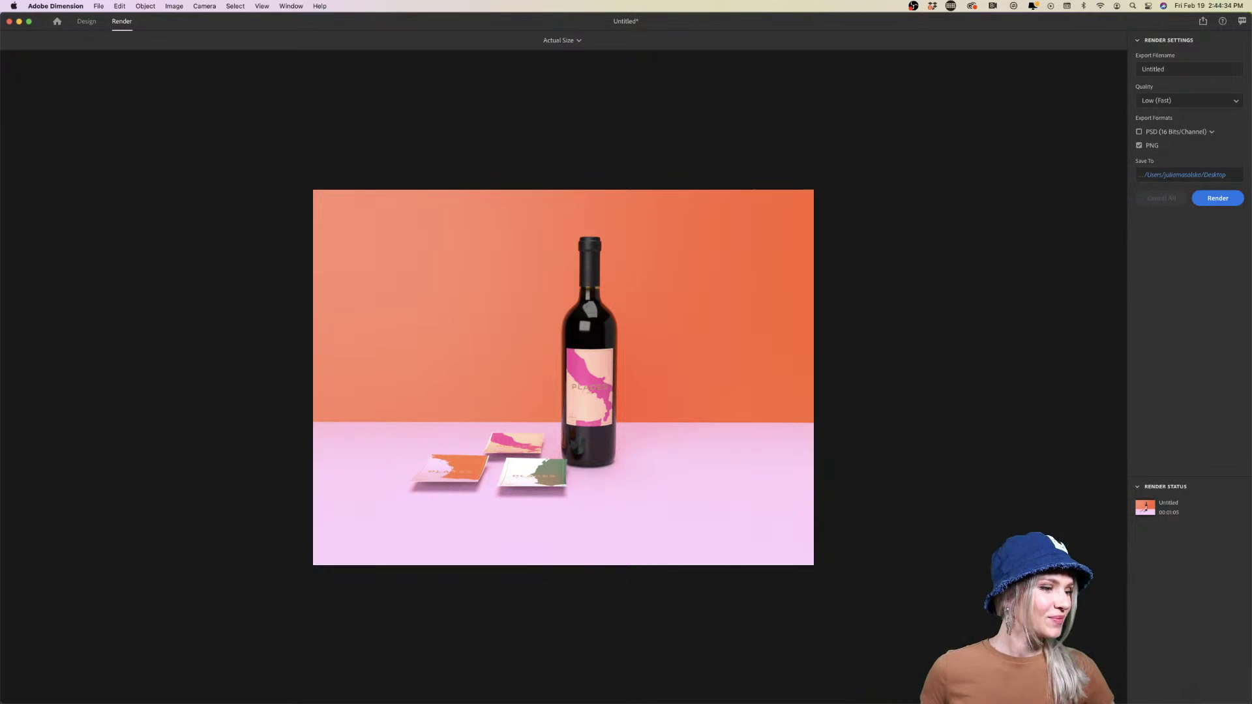
Bring up Finder to open the rendered Untitled.png in Preview
{"action": "key", "text": "super+Tab"}
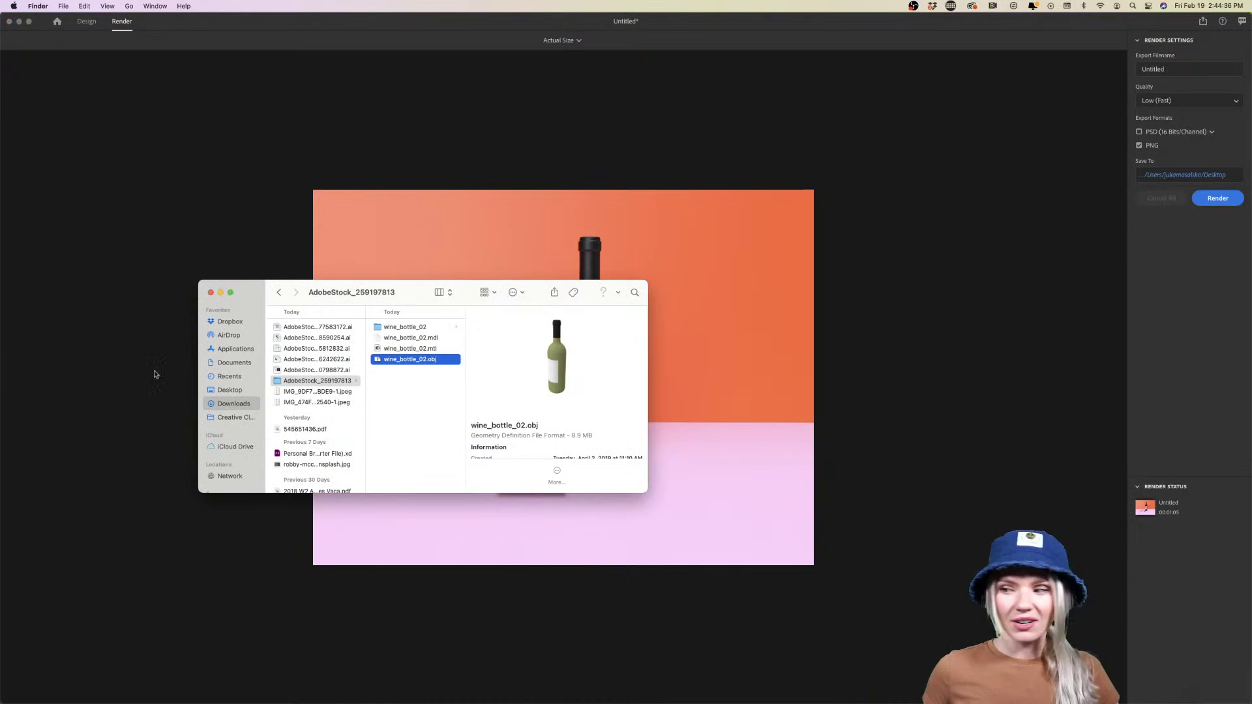
{"action": "key", "text": "super+Tab"}
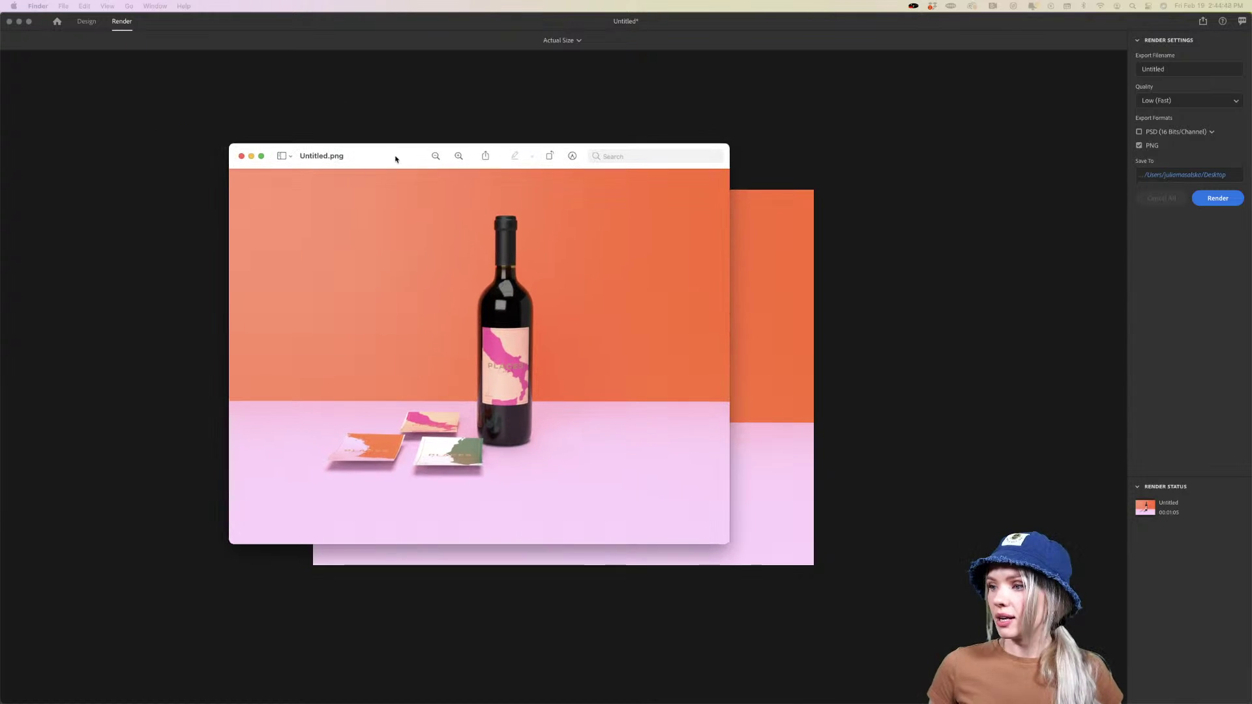
Enlarge and reposition the Preview window showing the Untitled.png render
{"action": "left_click_drag", "start_coordinate": [729, 541], "coordinate": [948, 643]}
{"action": "left_click_drag", "start_coordinate": [478, 157], "coordinate": [446, 104]}
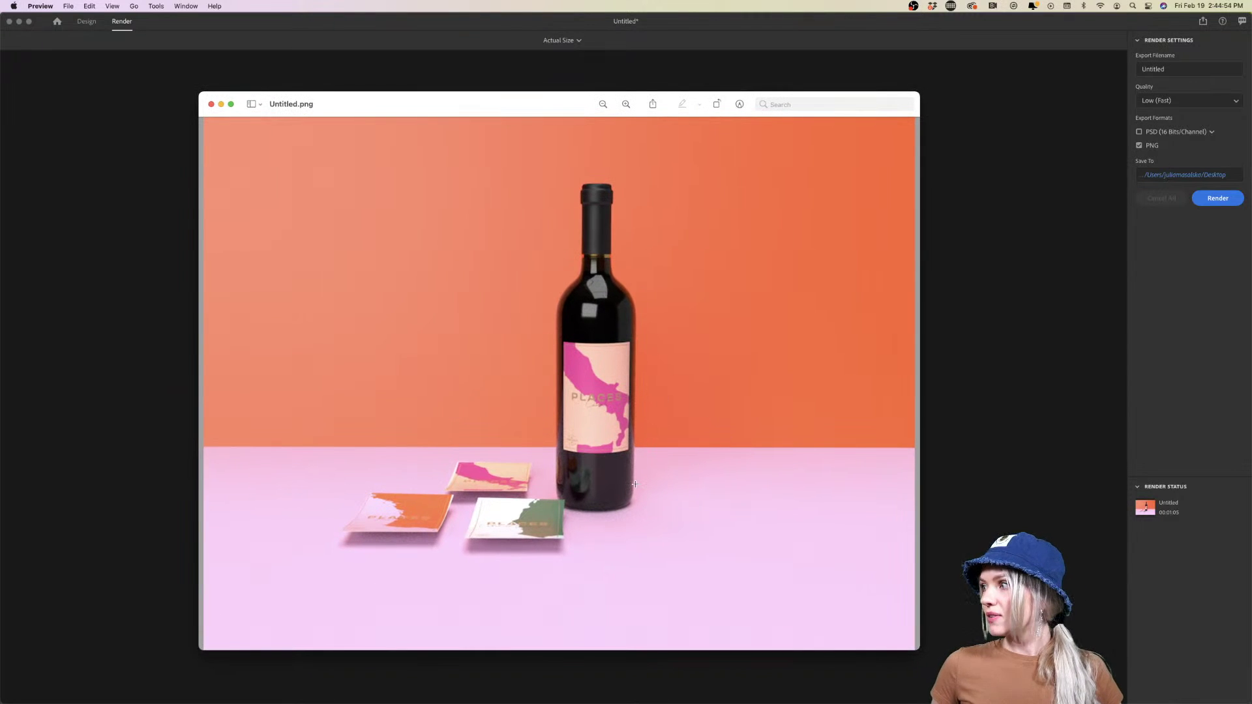
{"action": "left_click_drag", "start_coordinate": [914, 649], "coordinate": [988, 694]}
{"action": "left_click_drag", "start_coordinate": [498, 112], "coordinate": [374, 29]}
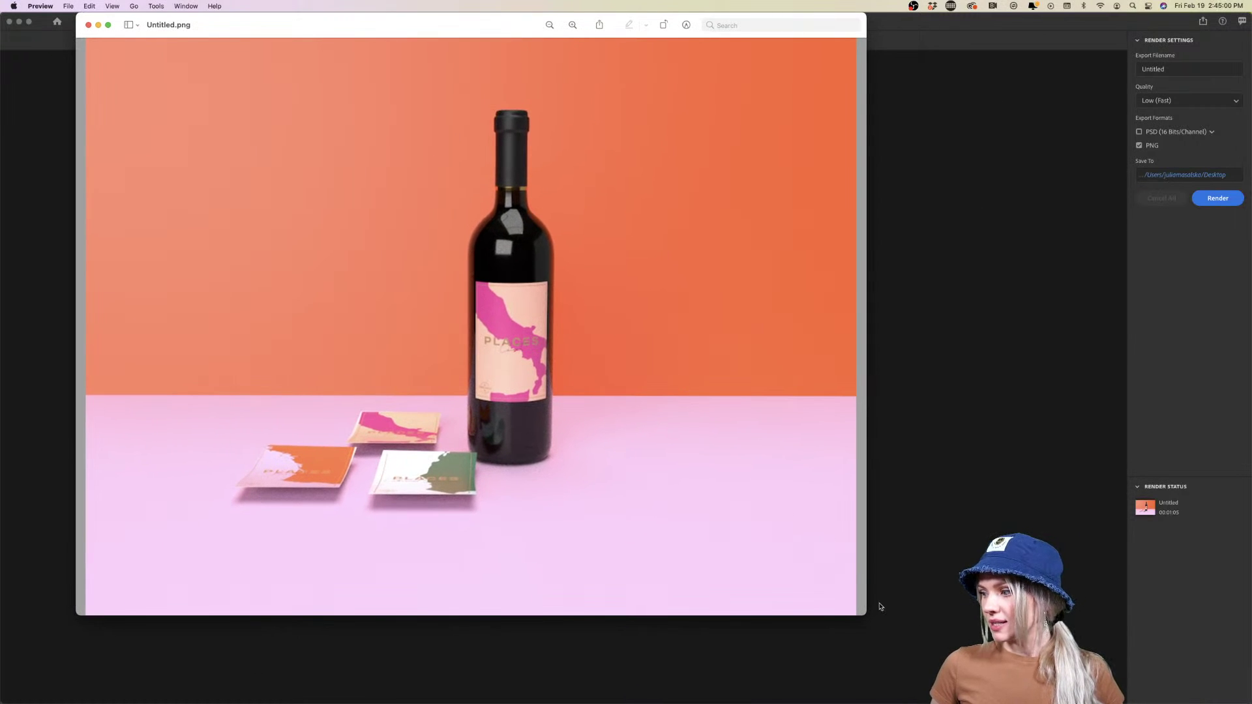
{"action": "left_click_drag", "start_coordinate": [866, 614], "coordinate": [950, 698]}
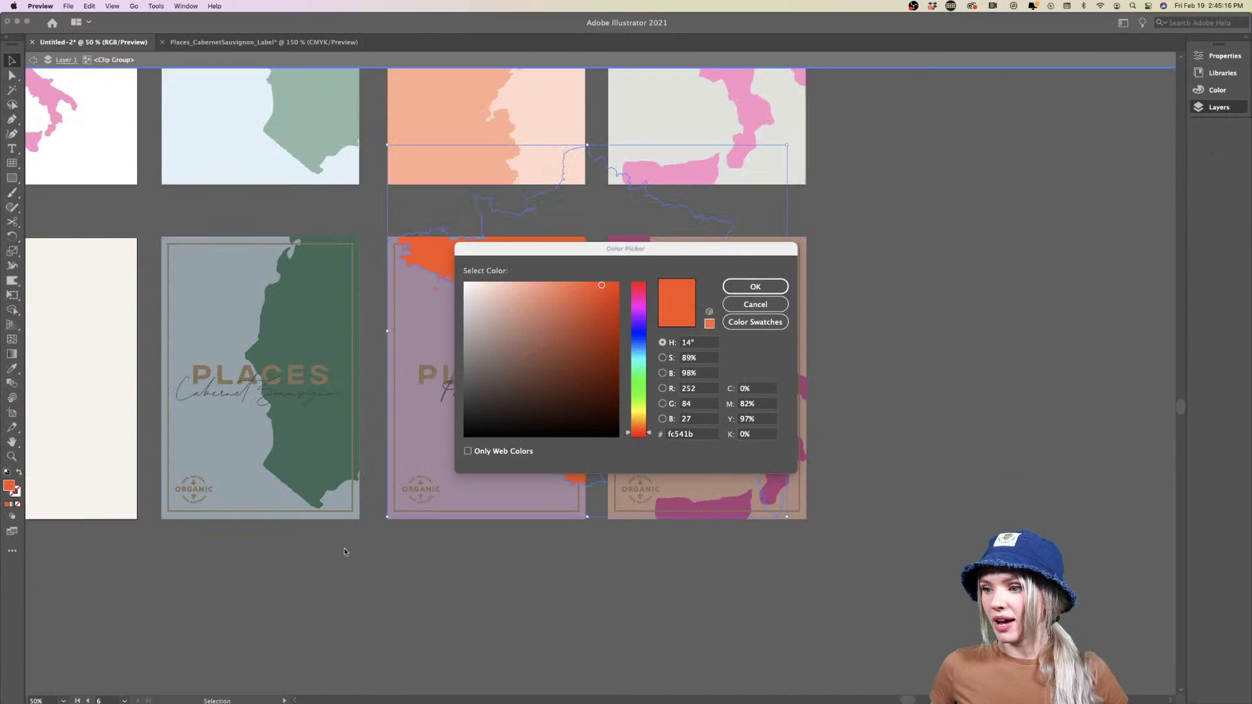
Cancel the colour picker, exit the isolated label group and scroll to the text panel
{"action": "left_click", "coordinate": [755, 304]}
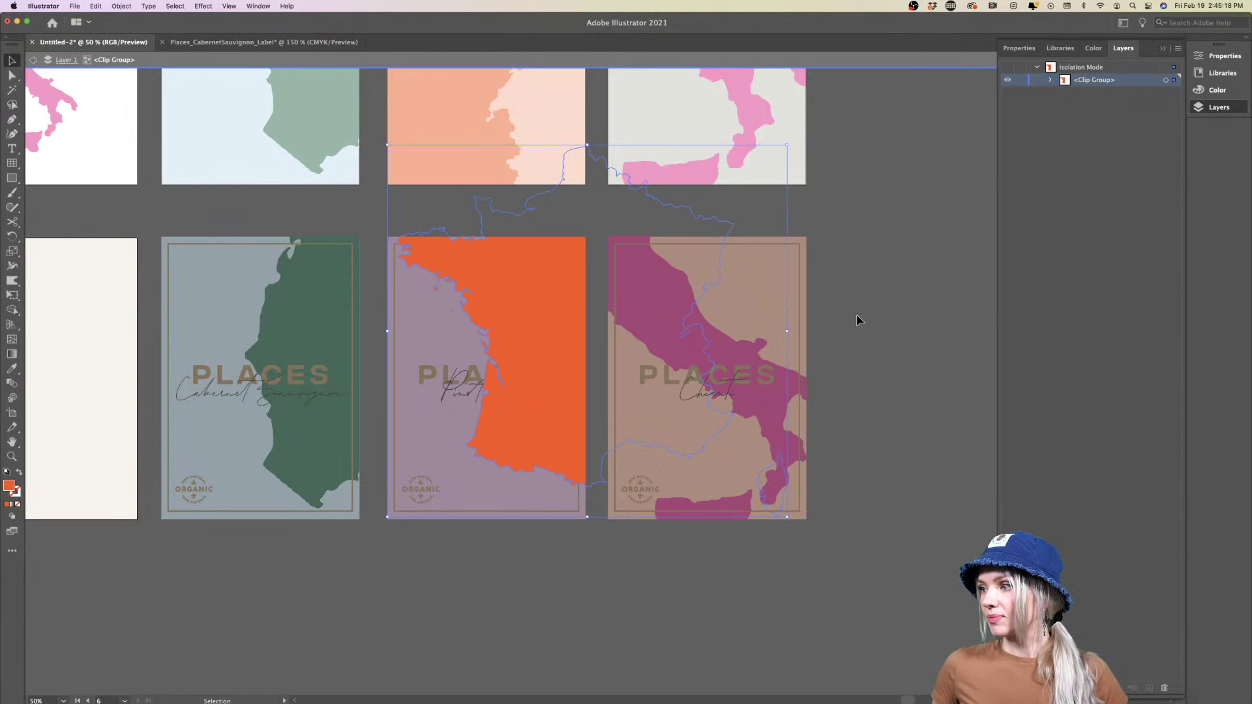
{"action": "double_click", "coordinate": [858, 321]}
{"action": "scroll", "coordinate": [859, 321], "scroll_direction": "up", "scroll_amount": 3}
{"action": "scroll", "coordinate": [859, 321], "scroll_direction": "left", "scroll_amount": 3}
{"action": "scroll", "coordinate": [860, 321], "scroll_direction": "down", "scroll_amount": 2}
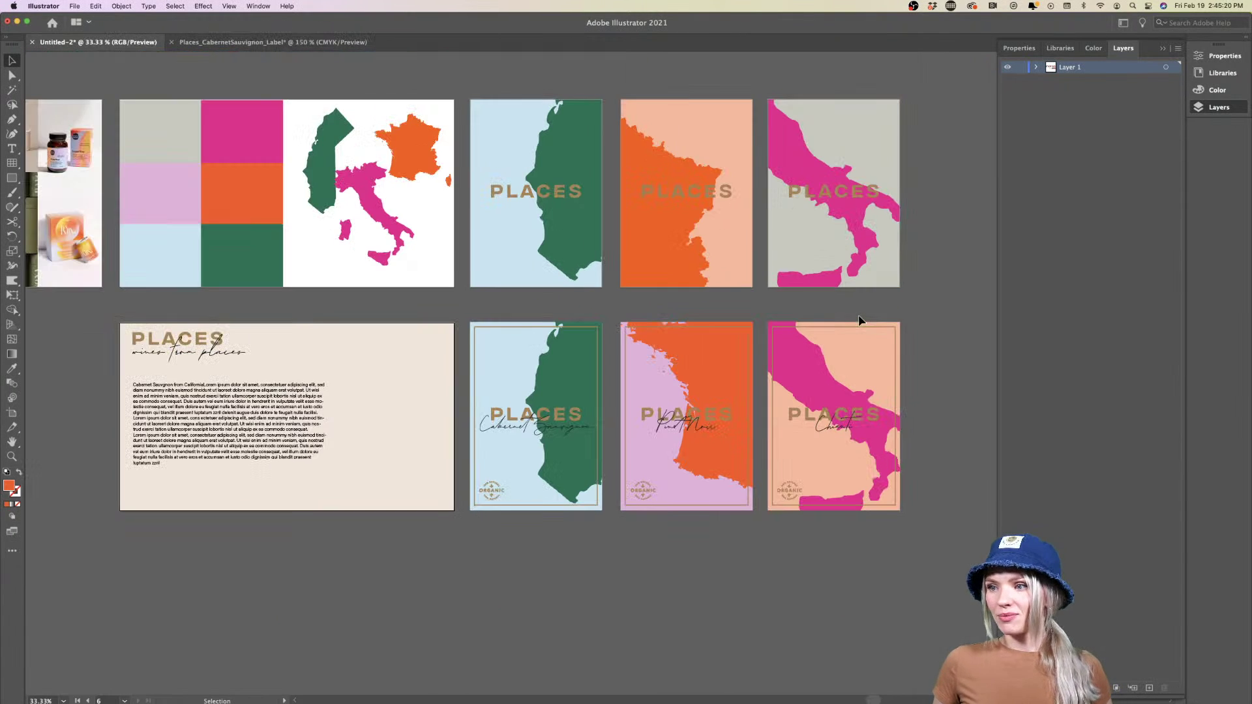
{"action": "scroll", "coordinate": [116, 166], "scroll_direction": "up", "scroll_amount": 4}
{"action": "scroll", "coordinate": [117, 166], "scroll_direction": "down", "scroll_amount": 2}
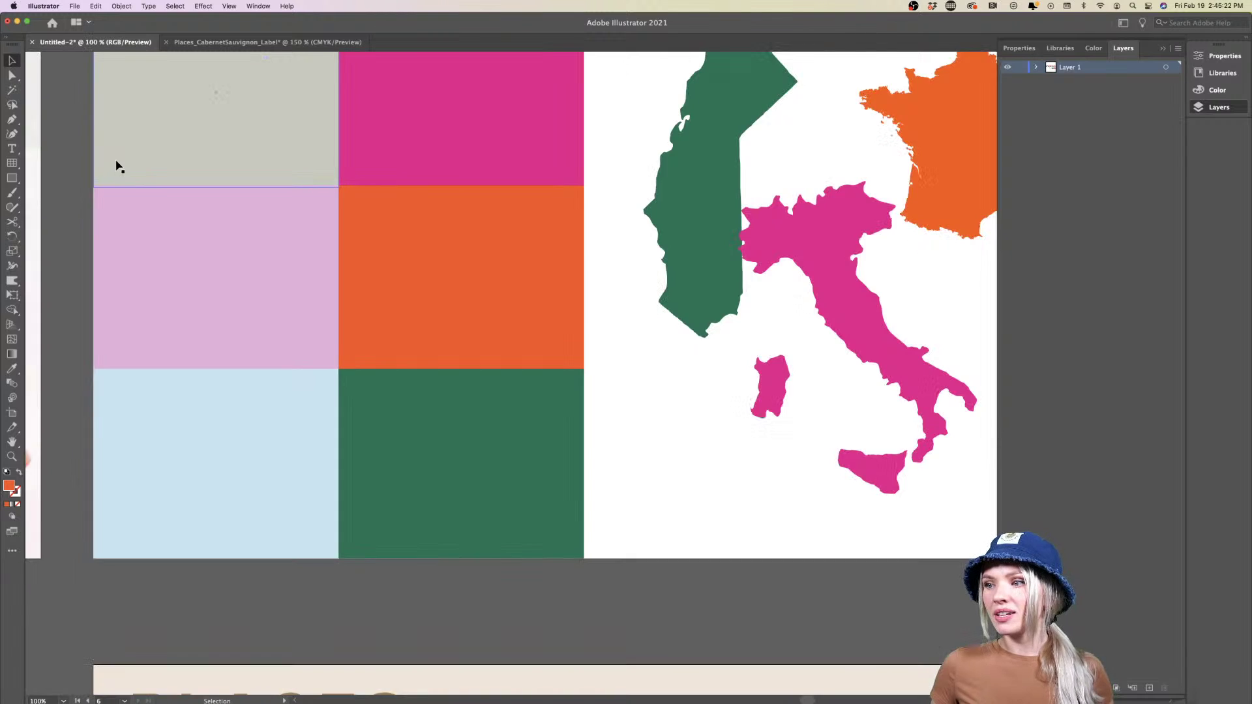
{"action": "scroll", "coordinate": [117, 166], "scroll_direction": "down", "scroll_amount": 5}
{"action": "scroll", "coordinate": [116, 166], "scroll_direction": "down", "scroll_amount": 5}
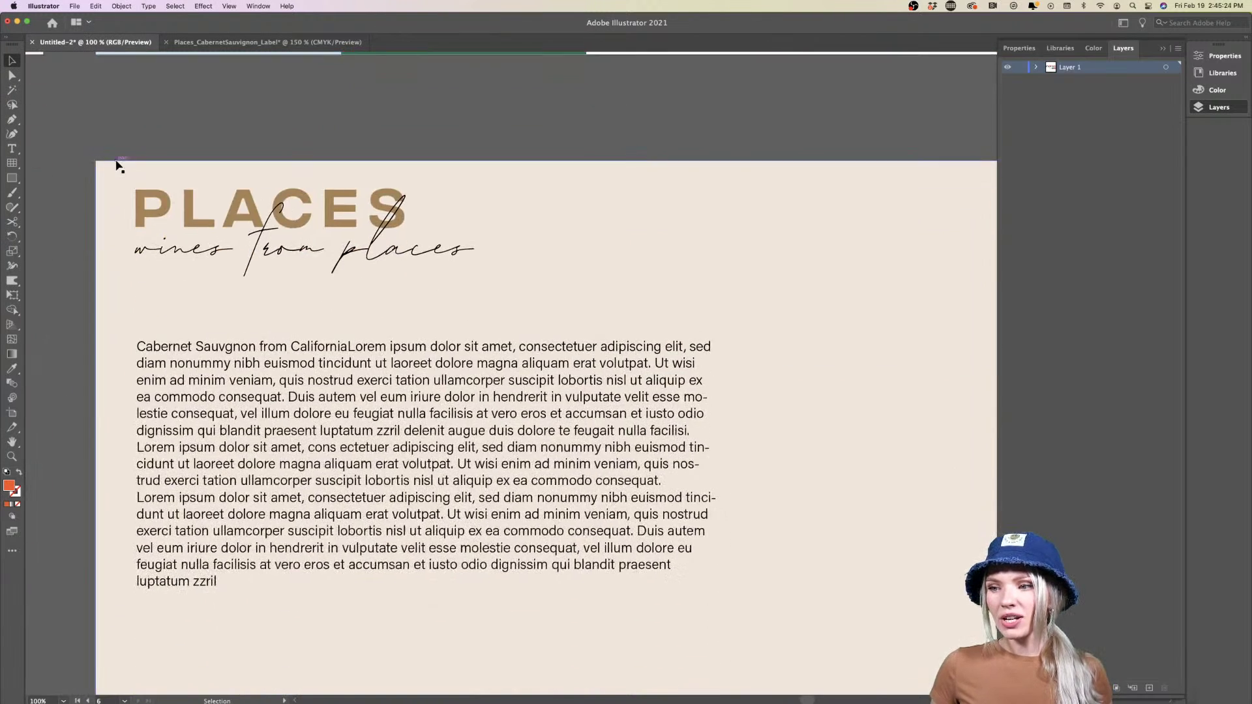
{"action": "scroll", "coordinate": [115, 190], "scroll_direction": "right", "scroll_amount": 2}
Select the text panel's beige background, PLACES heading and 'wines from places' script line
{"action": "left_click", "coordinate": [67, 236]}
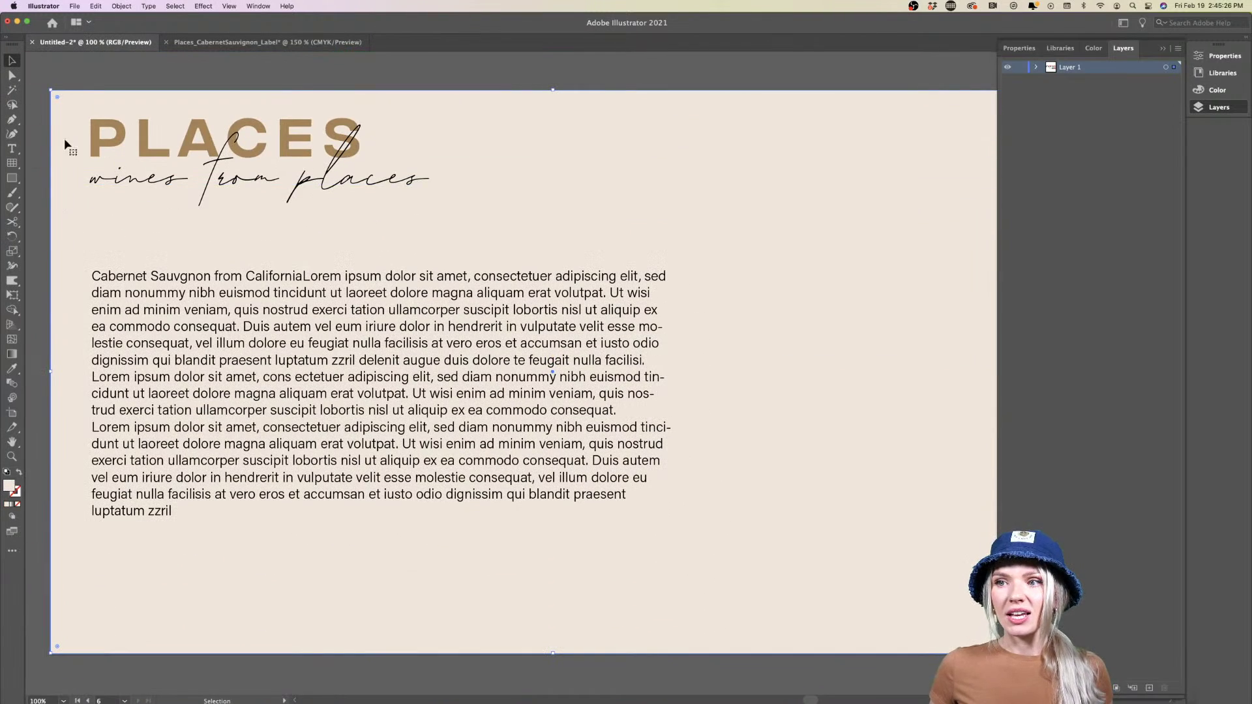
{"action": "left_click", "coordinate": [105, 130]}
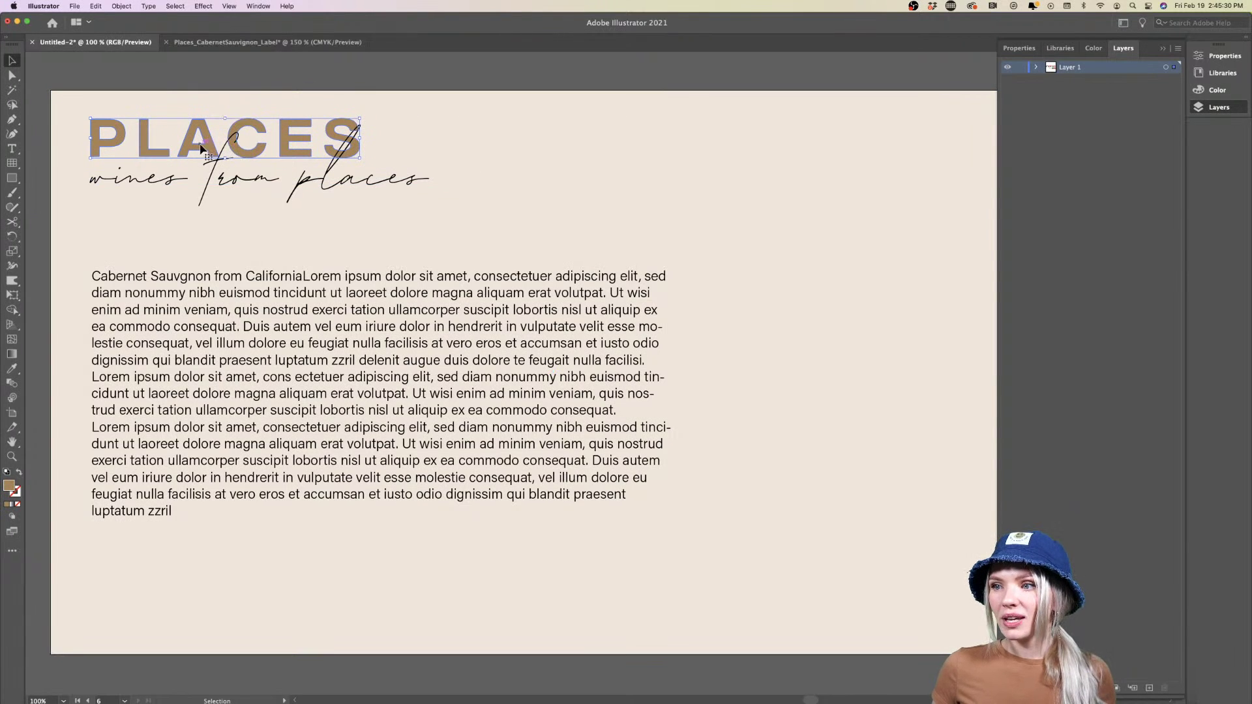
{"action": "left_click", "coordinate": [212, 199]}
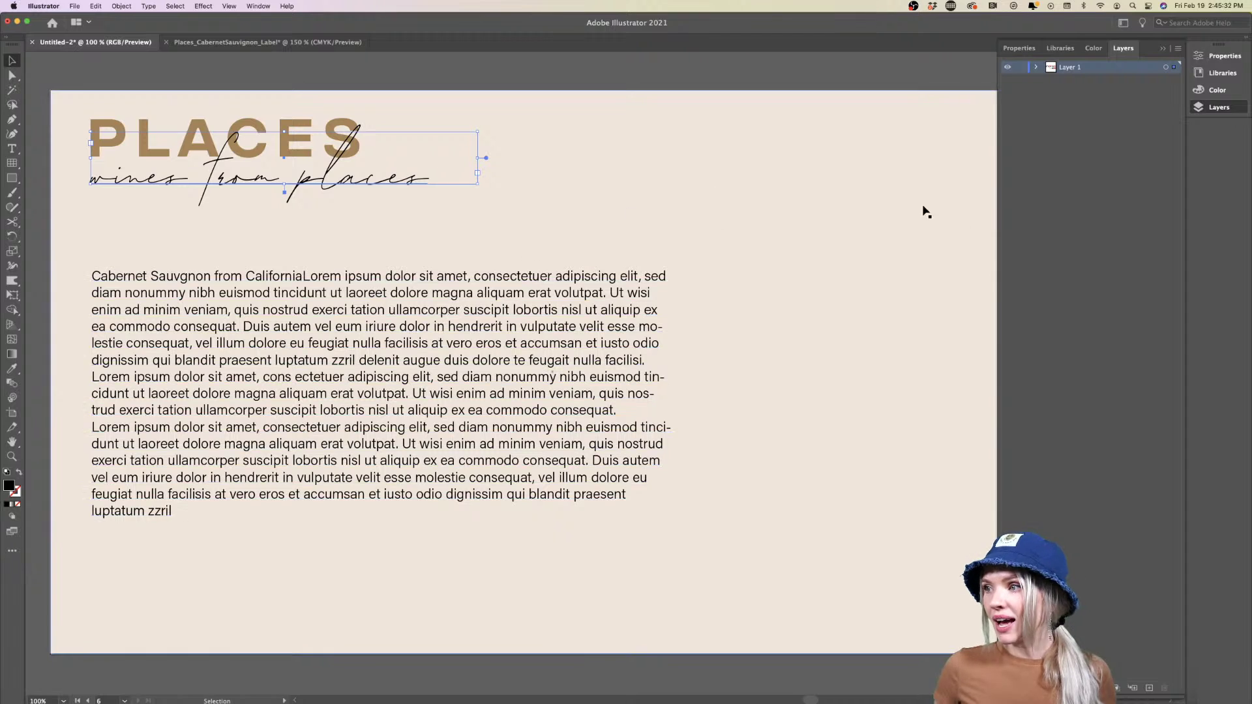
{"action": "scroll", "coordinate": [827, 212], "scroll_direction": "down", "scroll_amount": 1}
{"action": "scroll", "coordinate": [827, 212], "scroll_direction": "right", "scroll_amount": 3}
{"action": "scroll", "coordinate": [827, 212], "scroll_direction": "up", "scroll_amount": 2}
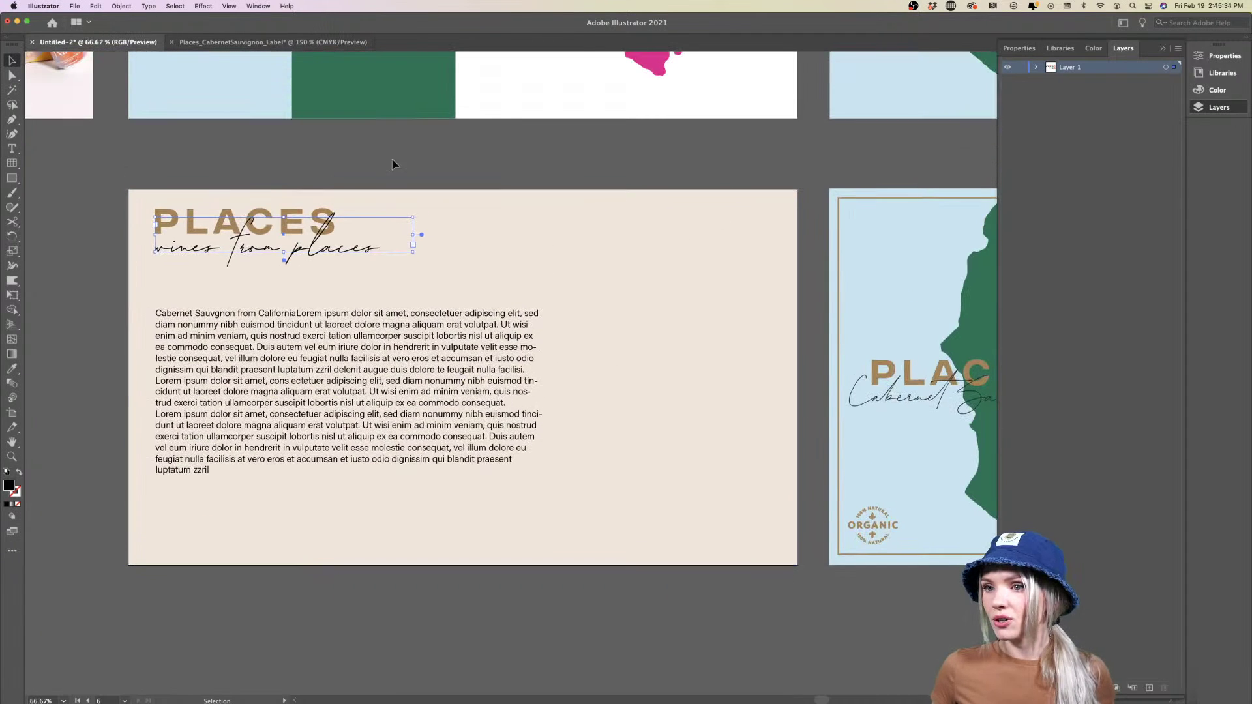
Draw a small square and fill it with the text panel's beige using the Eyedropper
{"action": "left_click", "coordinate": [11, 177]}
{"action": "left_click_drag", "start_coordinate": [422, 167], "coordinate": [475, 220]}
{"action": "key", "text": "i"}
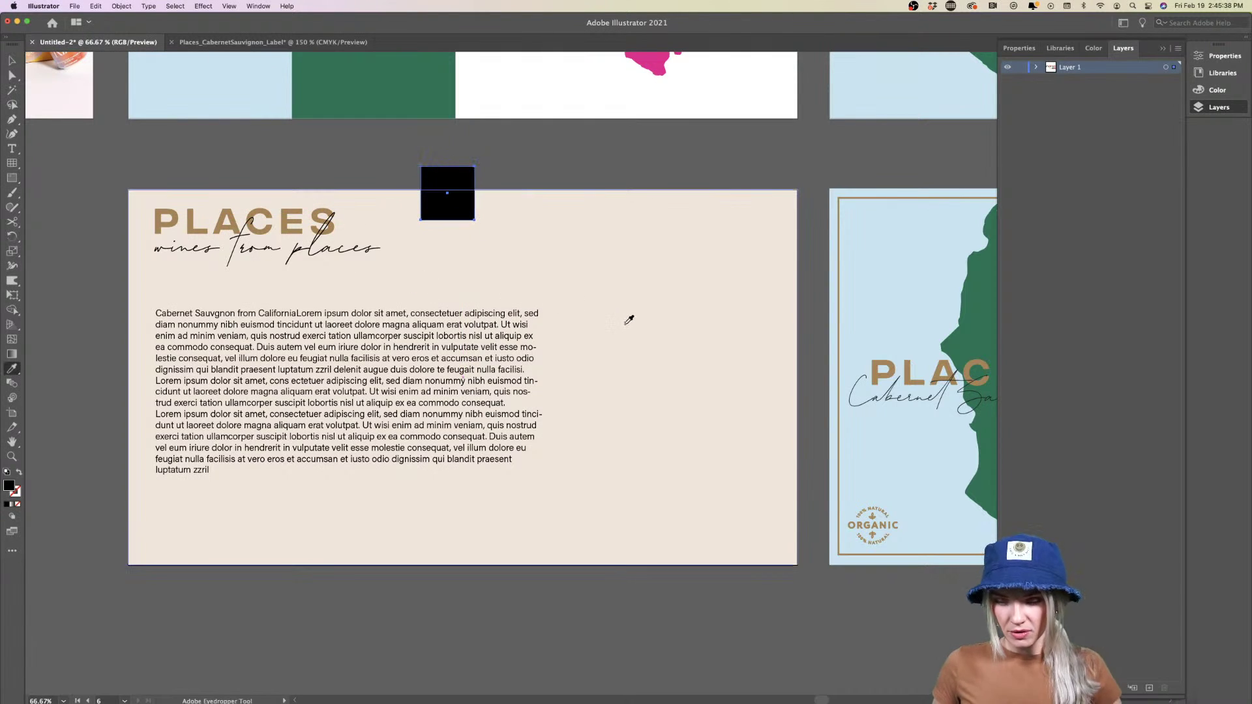
{"action": "left_click", "coordinate": [623, 306]}
Add two duplicate squares coloured with the PLACES lettering's brown and the script's black
{"action": "key", "text": "v"}
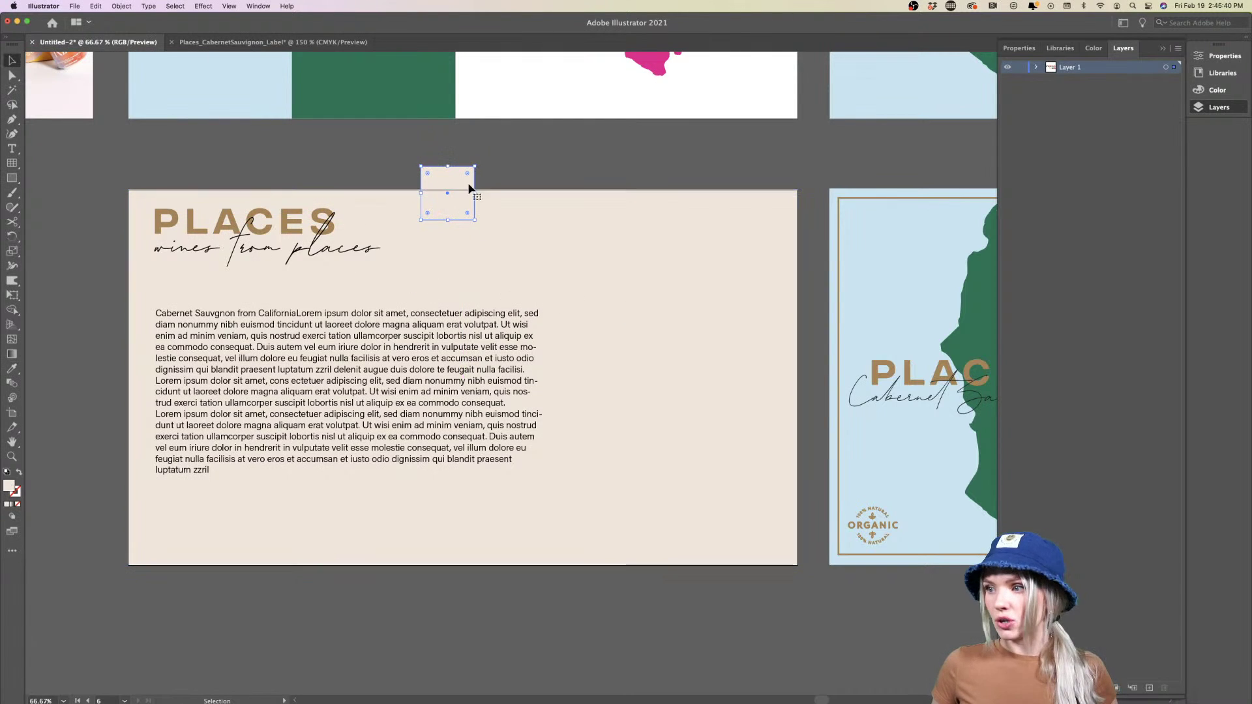
{"action": "left_click_drag", "start_coordinate": [469, 188], "coordinate": [545, 190]}
{"action": "key", "text": "i"}
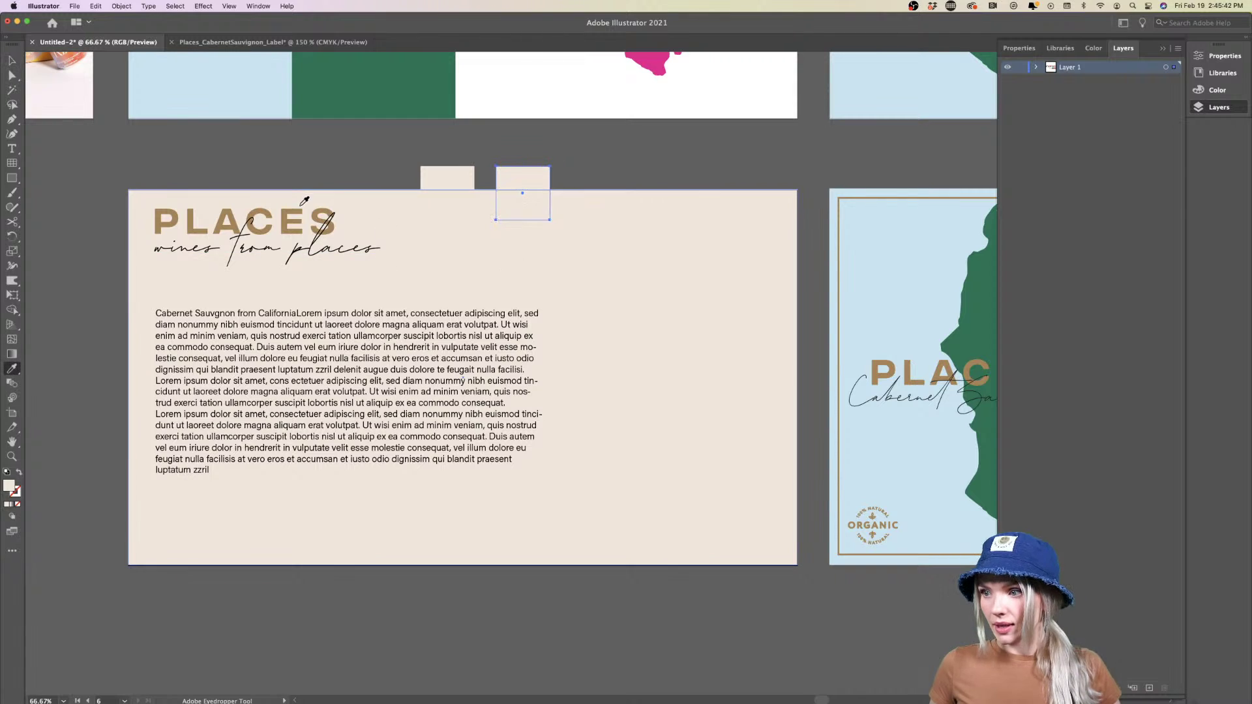
{"action": "left_click", "coordinate": [302, 215]}
{"action": "key", "text": "v"}
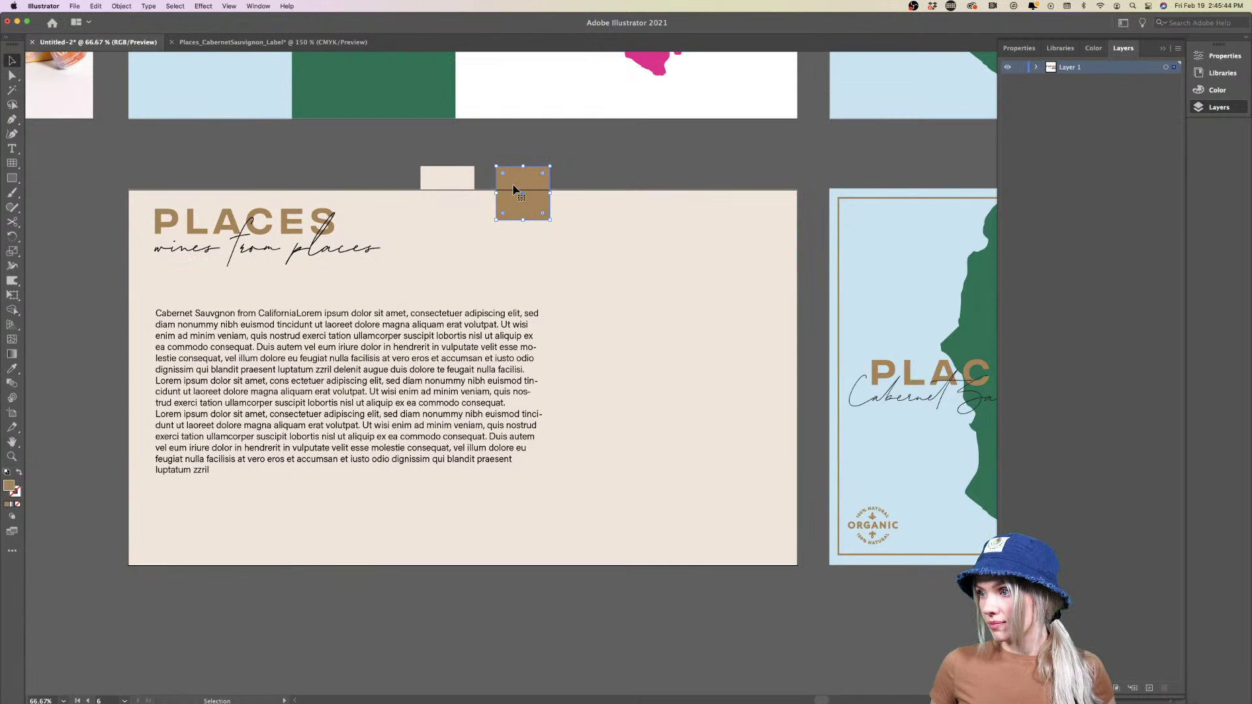
{"action": "left_click_drag", "start_coordinate": [513, 190], "coordinate": [585, 190]}
{"action": "key", "text": "i"}
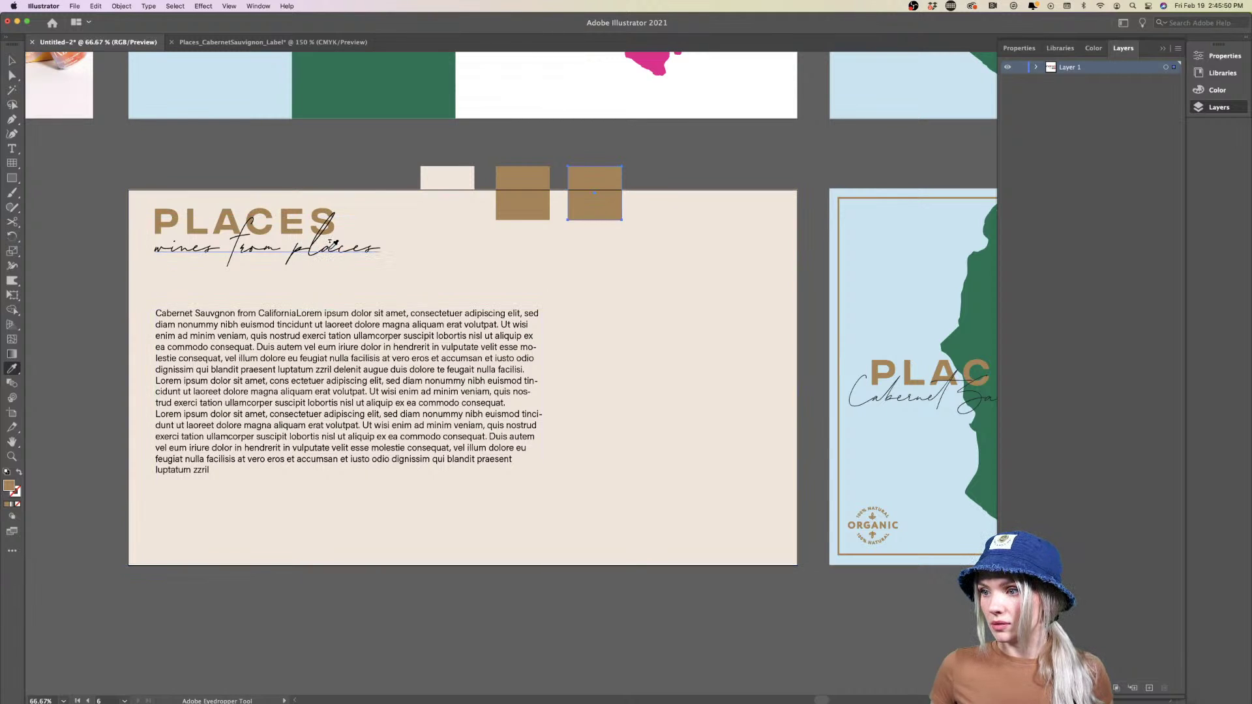
{"action": "left_click", "coordinate": [330, 246]}
{"action": "key", "text": "v"}
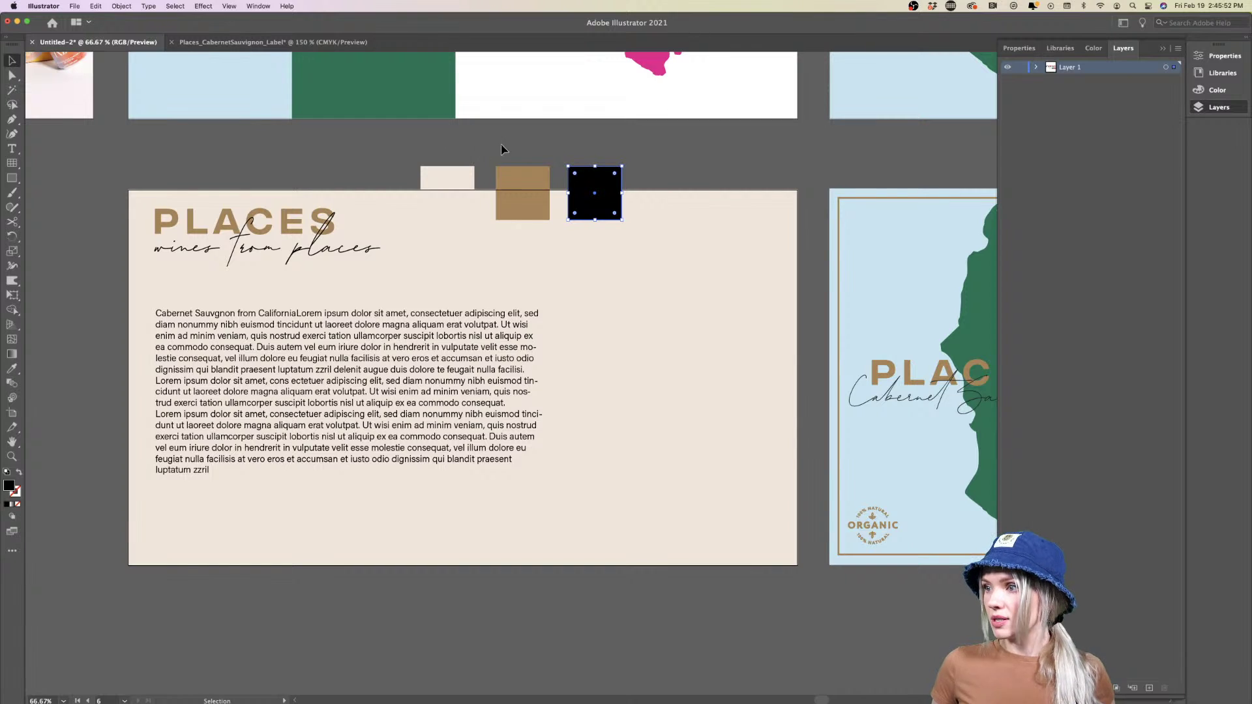
Move the three colour squares onto the palette board's lower left
{"action": "left_click_drag", "start_coordinate": [597, 155], "coordinate": [424, 183]}
{"action": "left_click_drag", "start_coordinate": [531, 177], "coordinate": [497, 90]}
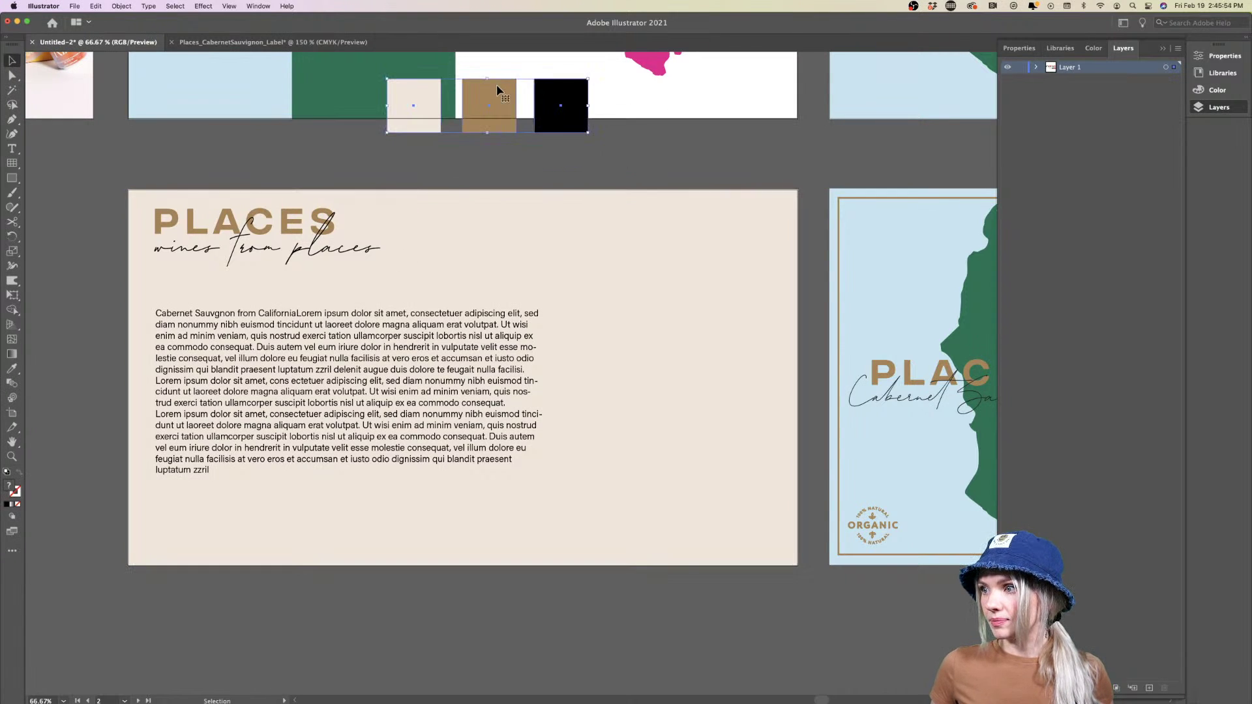
{"action": "scroll", "coordinate": [496, 89], "scroll_direction": "up", "scroll_amount": 10}
{"action": "left_click_drag", "start_coordinate": [502, 449], "coordinate": [268, 424]}
{"action": "left_click", "coordinate": [330, 523]}
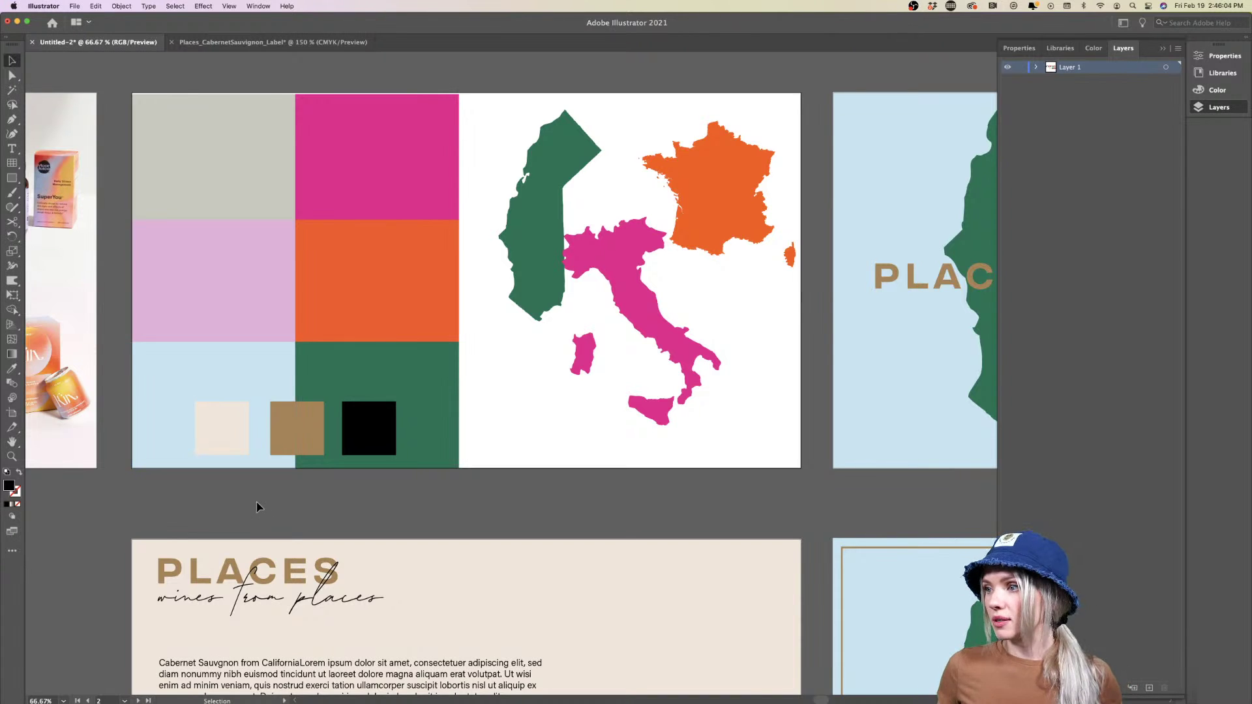
Nudge Italy slightly lower on the map board
{"action": "scroll", "coordinate": [316, 509], "scroll_direction": "right", "scroll_amount": 10}
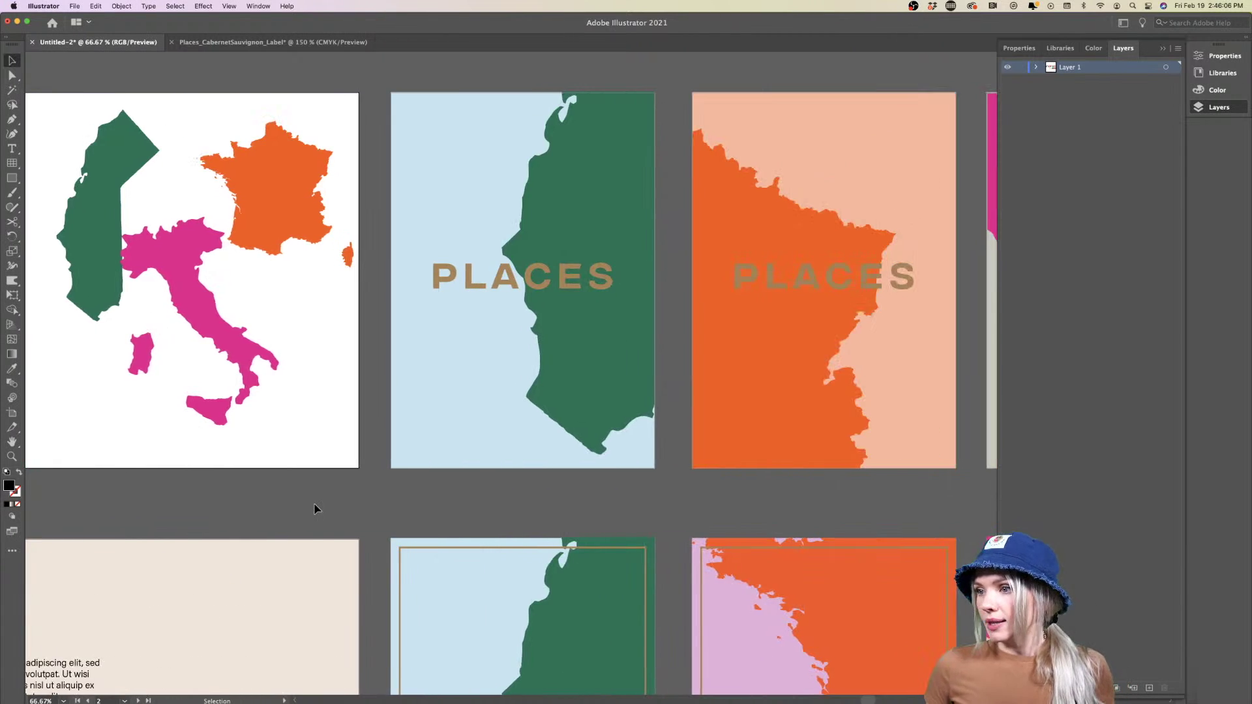
{"action": "scroll", "coordinate": [315, 508], "scroll_direction": "left", "scroll_amount": 2}
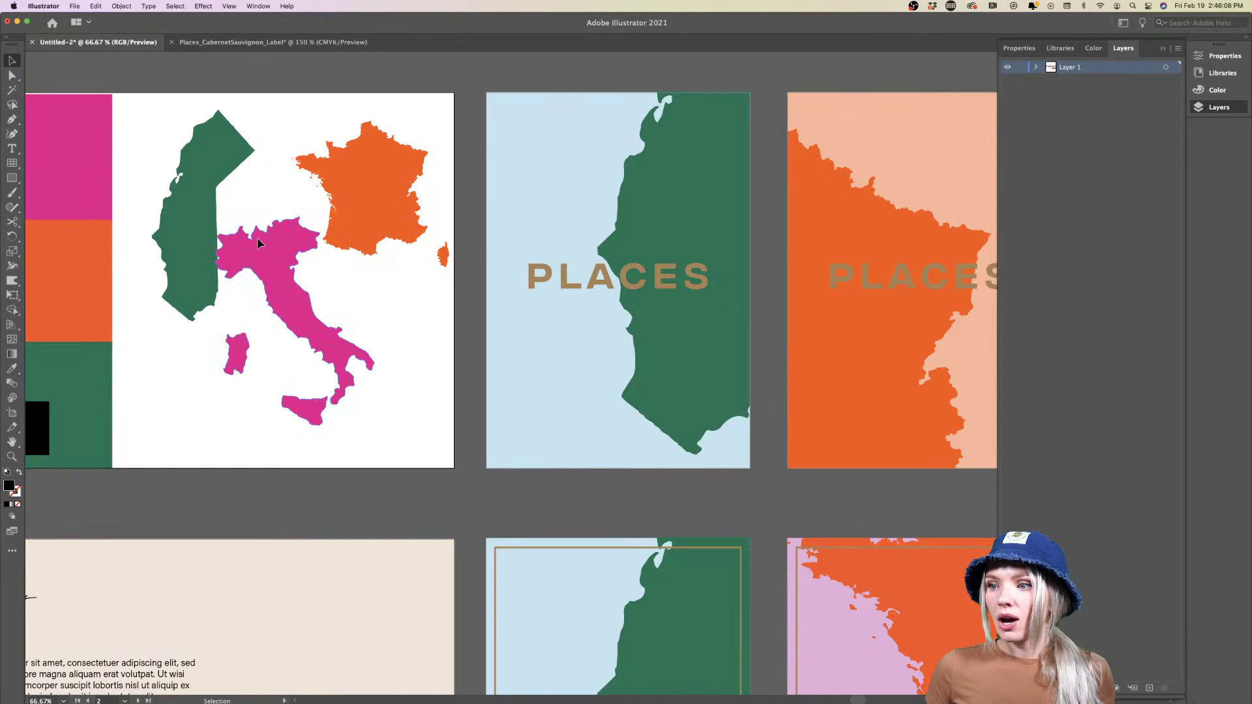
{"action": "left_click_drag", "start_coordinate": [259, 244], "coordinate": [264, 264]}
Review the Cabernet Sauvignon, Pinot Noir and Chianti labels and their ORGANIC badges
{"action": "scroll", "coordinate": [440, 327], "scroll_direction": "up", "scroll_amount": 2}
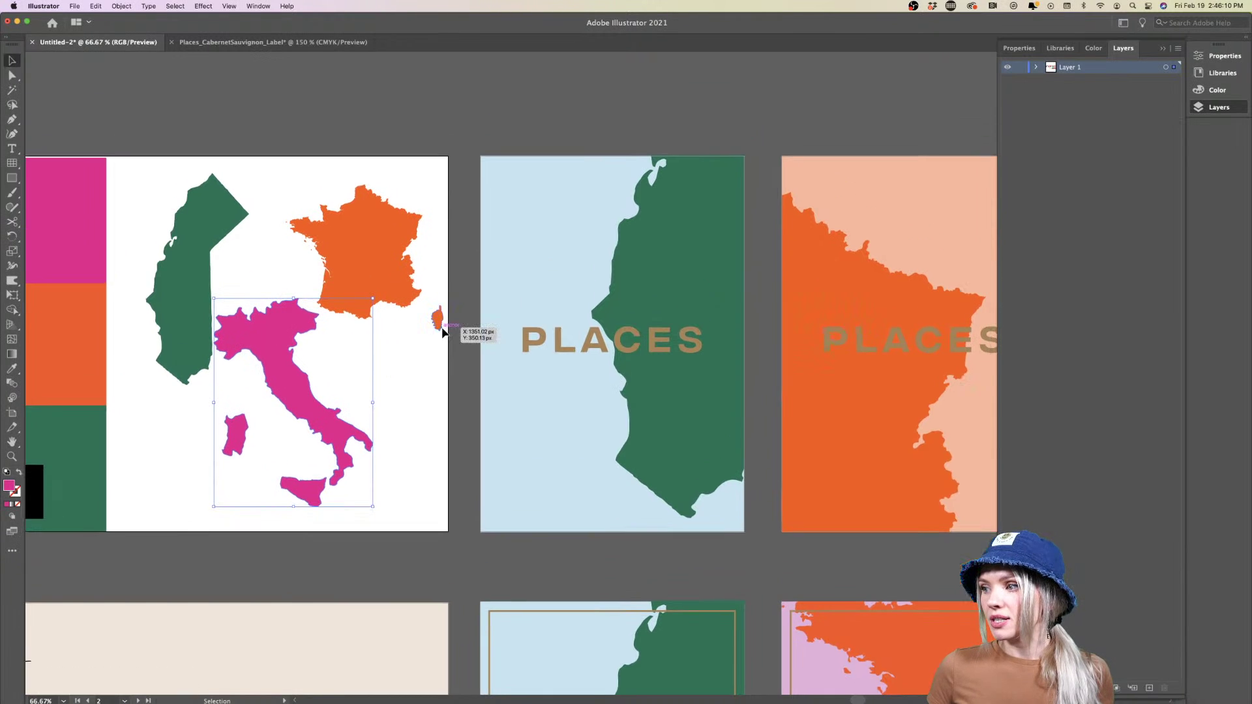
{"action": "scroll", "coordinate": [442, 332], "scroll_direction": "right", "scroll_amount": 10}
{"action": "scroll", "coordinate": [443, 333], "scroll_direction": "down", "scroll_amount": 6}
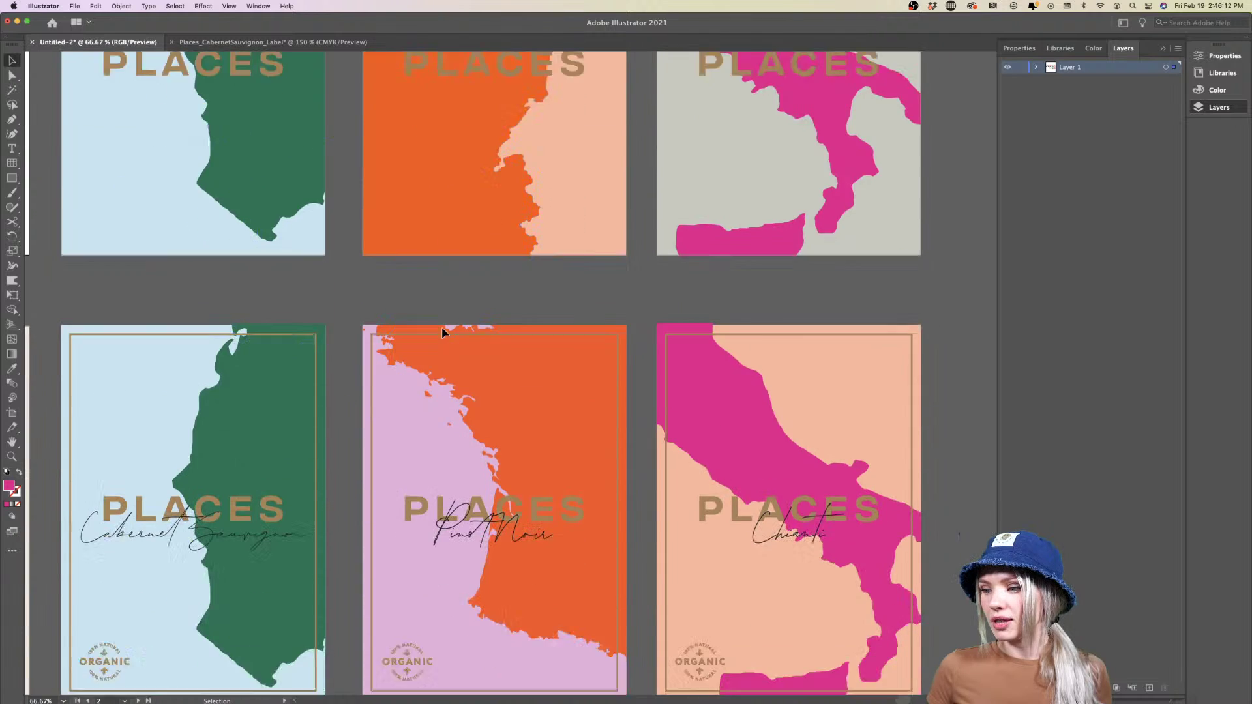
{"action": "scroll", "coordinate": [441, 326], "scroll_direction": "down", "scroll_amount": 5}
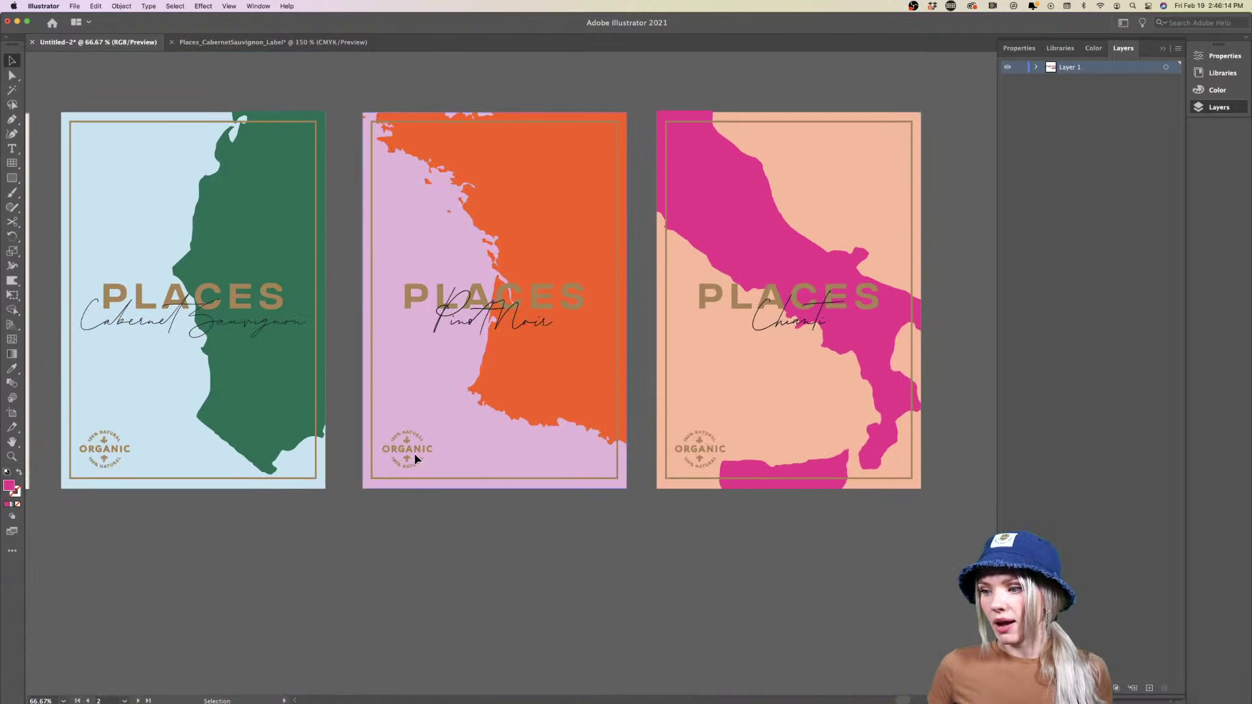
{"action": "left_click", "coordinate": [415, 457]}
{"action": "left_click", "coordinate": [410, 534]}
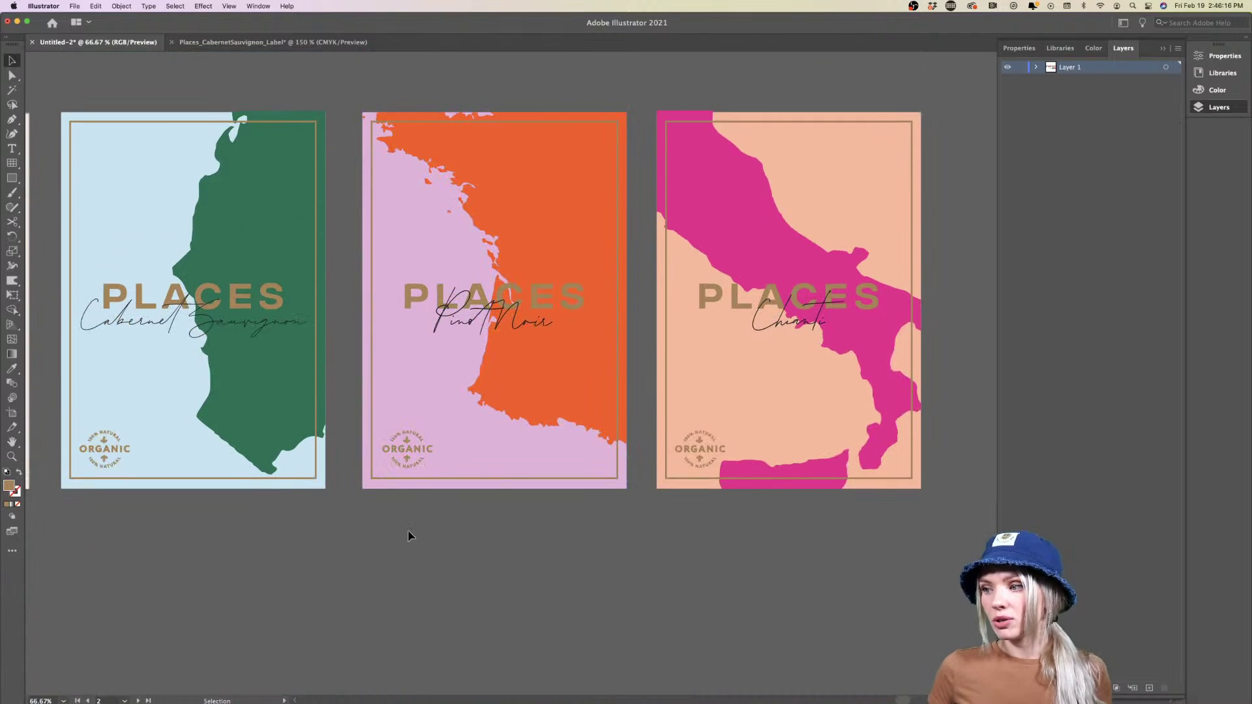
{"action": "scroll", "coordinate": [410, 536], "scroll_direction": "left", "scroll_amount": 2}
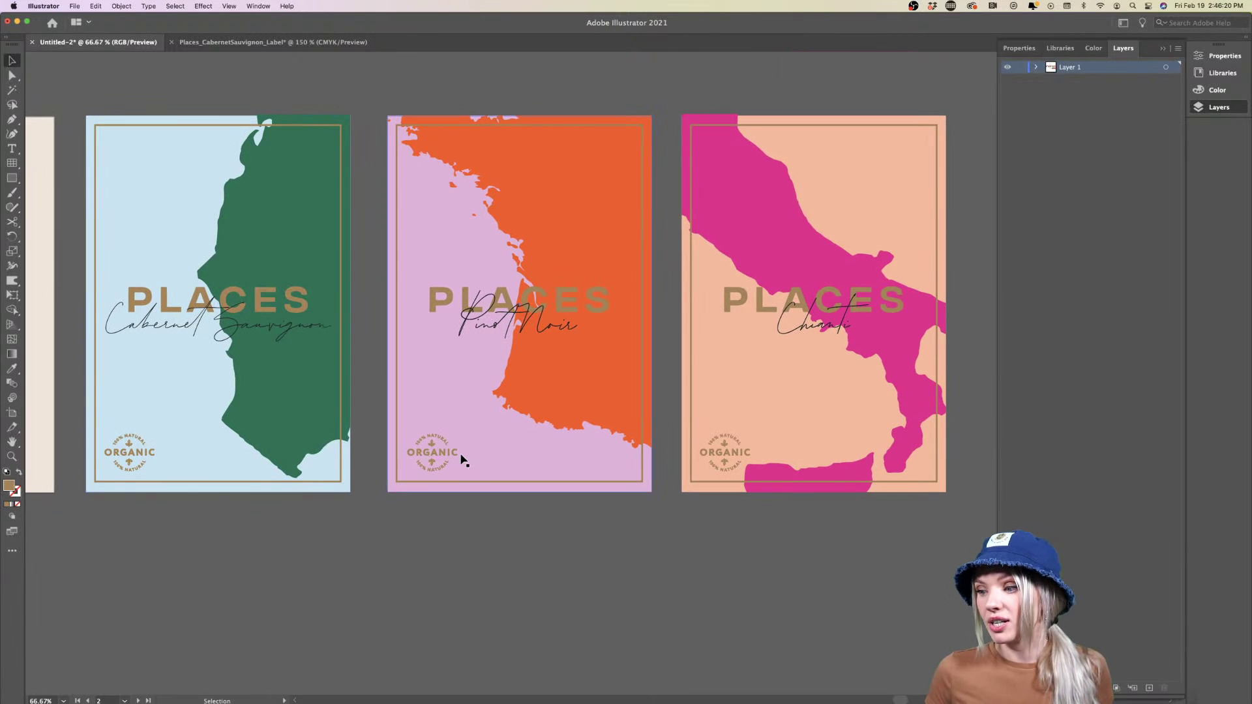
{"action": "scroll", "coordinate": [461, 456], "scroll_direction": "up", "scroll_amount": 3}
{"action": "scroll", "coordinate": [461, 459], "scroll_direction": "down", "scroll_amount": 3}
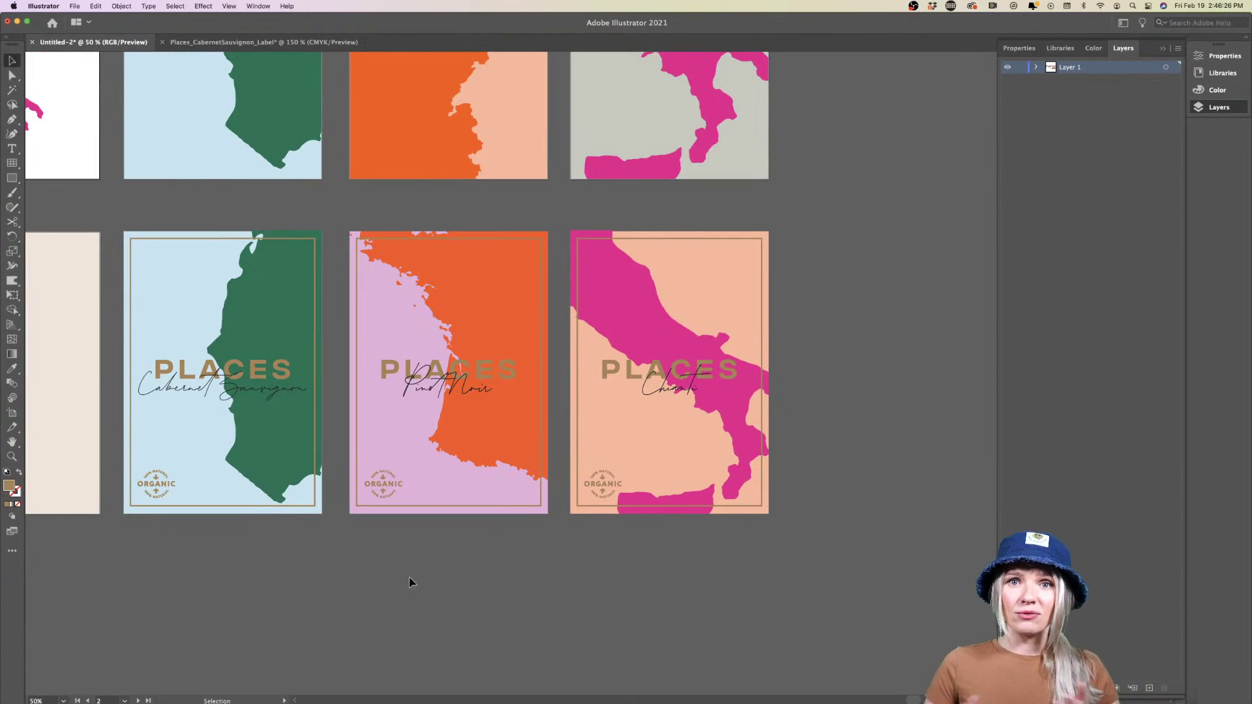
{"action": "double_click", "coordinate": [257, 323]}
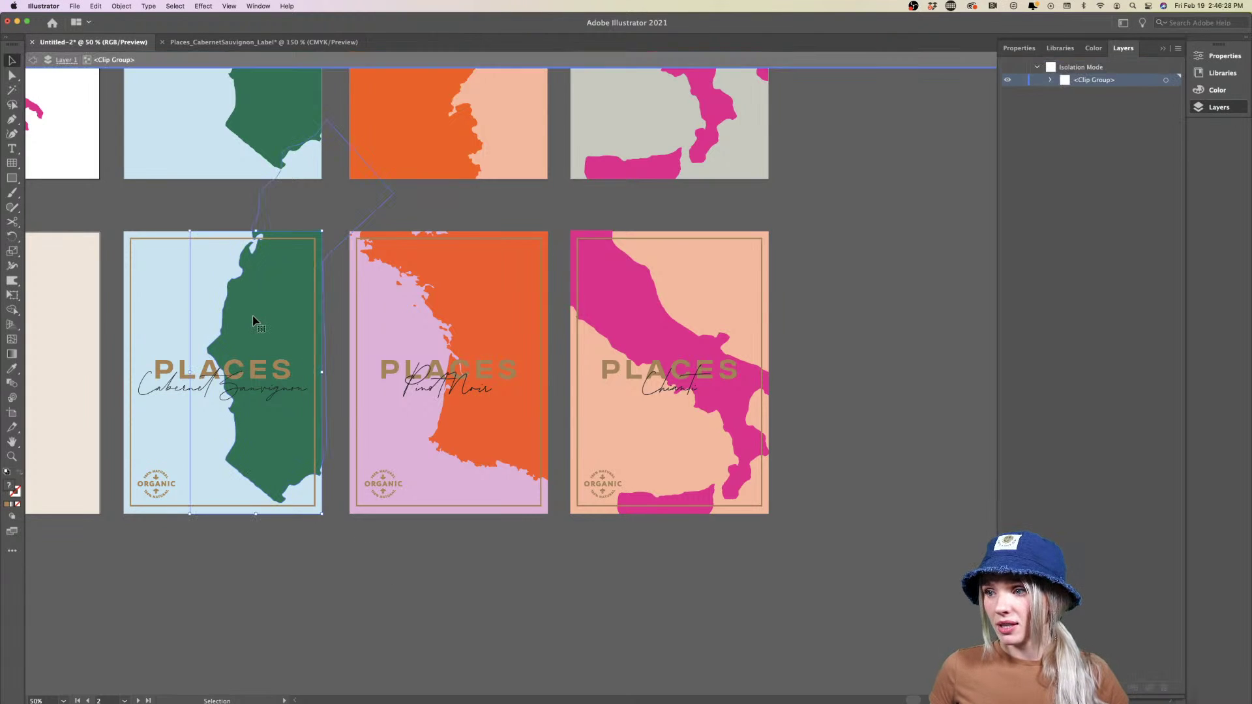
{"action": "double_click", "coordinate": [505, 595]}
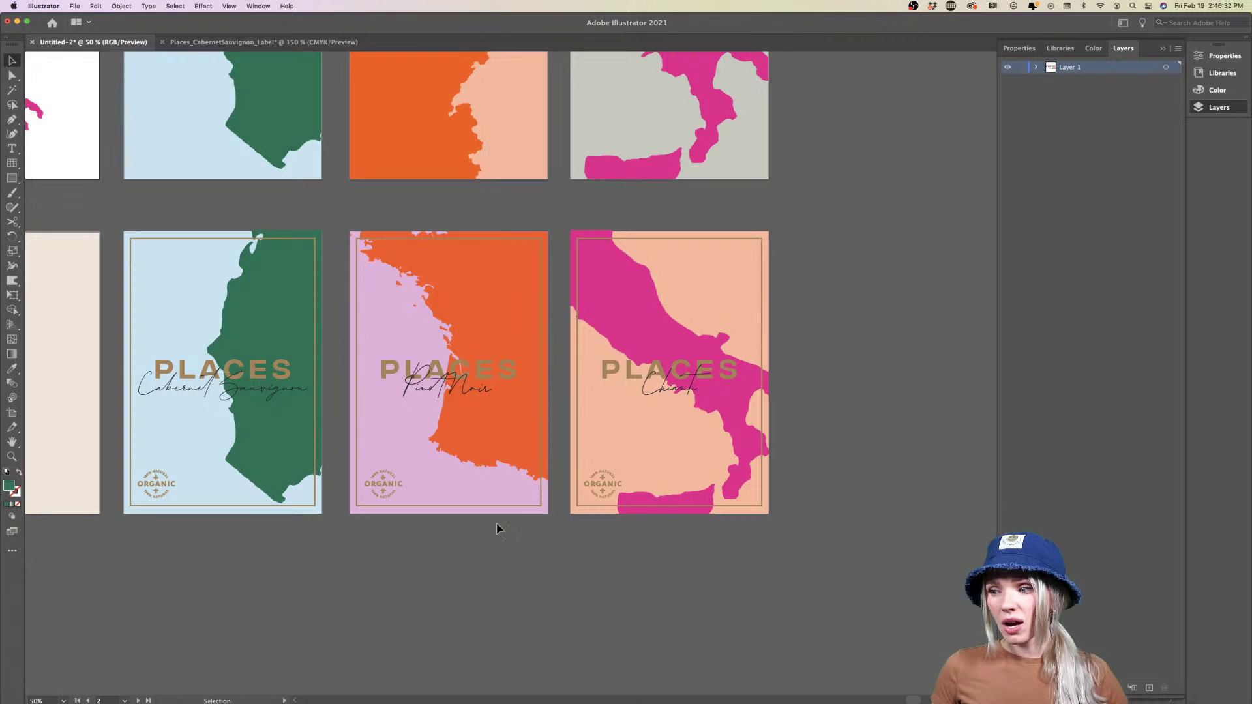
{"action": "left_click", "coordinate": [391, 489]}
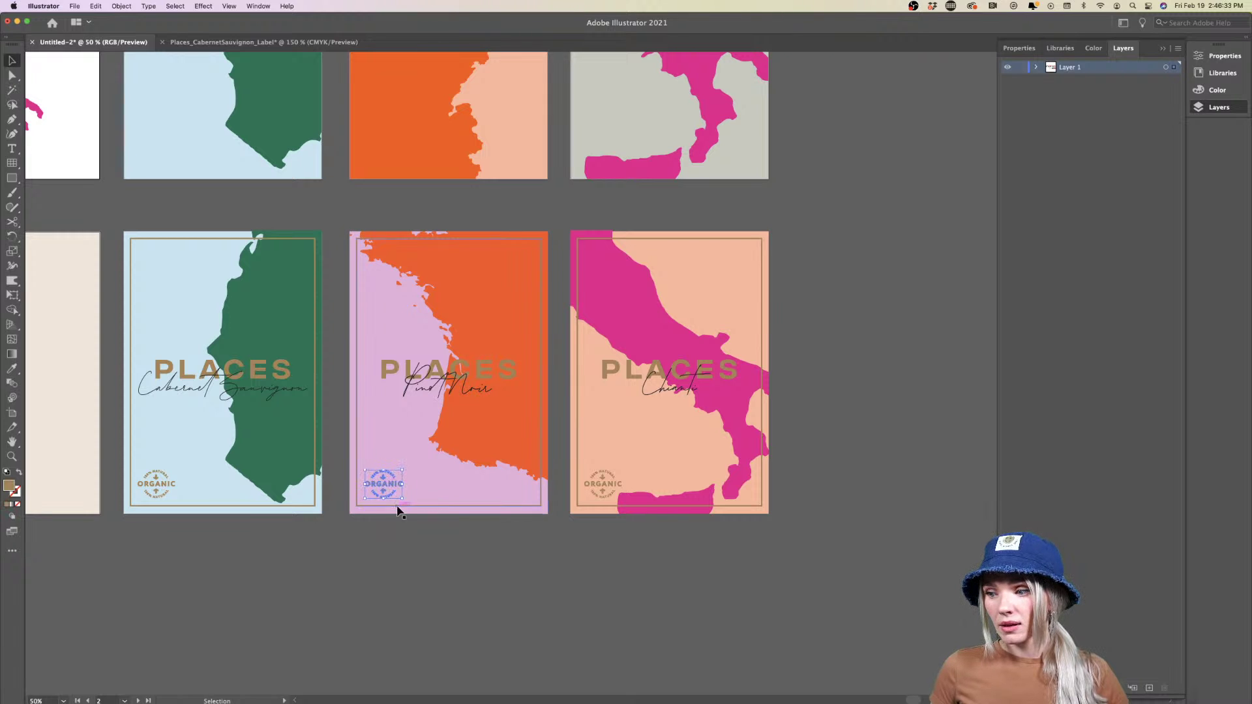
{"action": "left_click", "coordinate": [405, 547]}
{"action": "scroll", "coordinate": [403, 549], "scroll_direction": "left", "scroll_amount": 10}
{"action": "scroll", "coordinate": [402, 552], "scroll_direction": "left", "scroll_amount": 3}
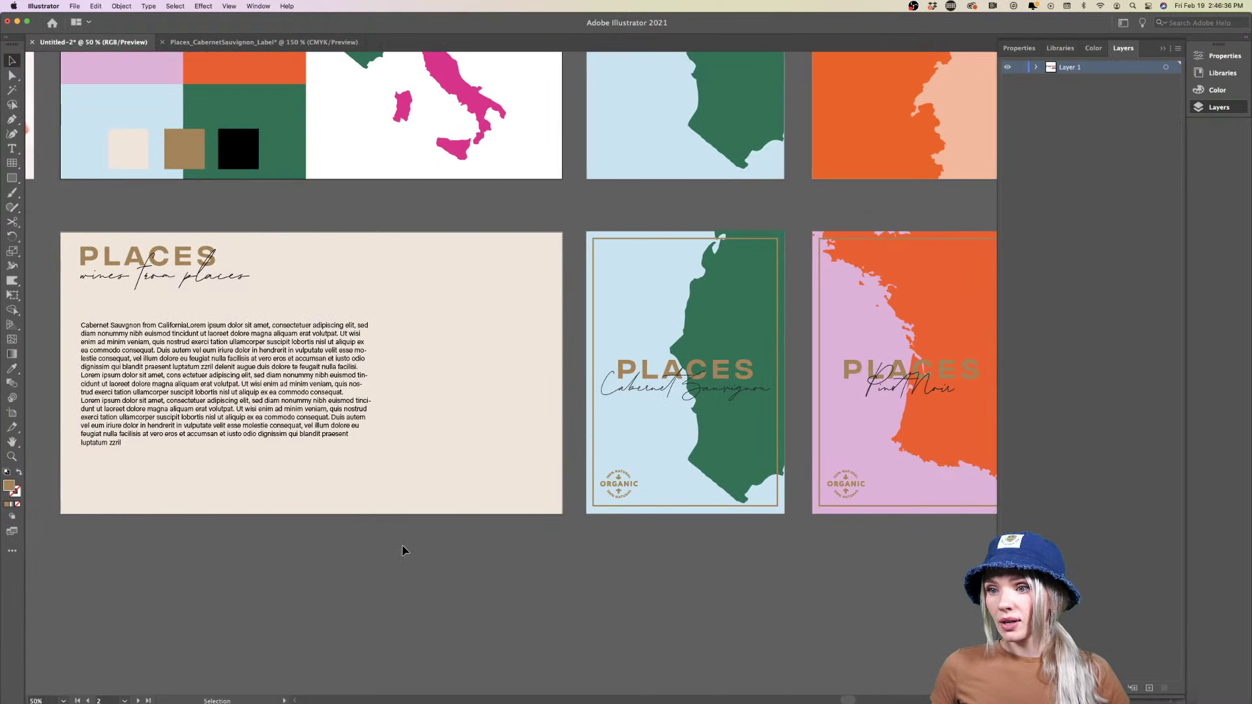
{"action": "scroll", "coordinate": [402, 551], "scroll_direction": "right", "scroll_amount": 14}
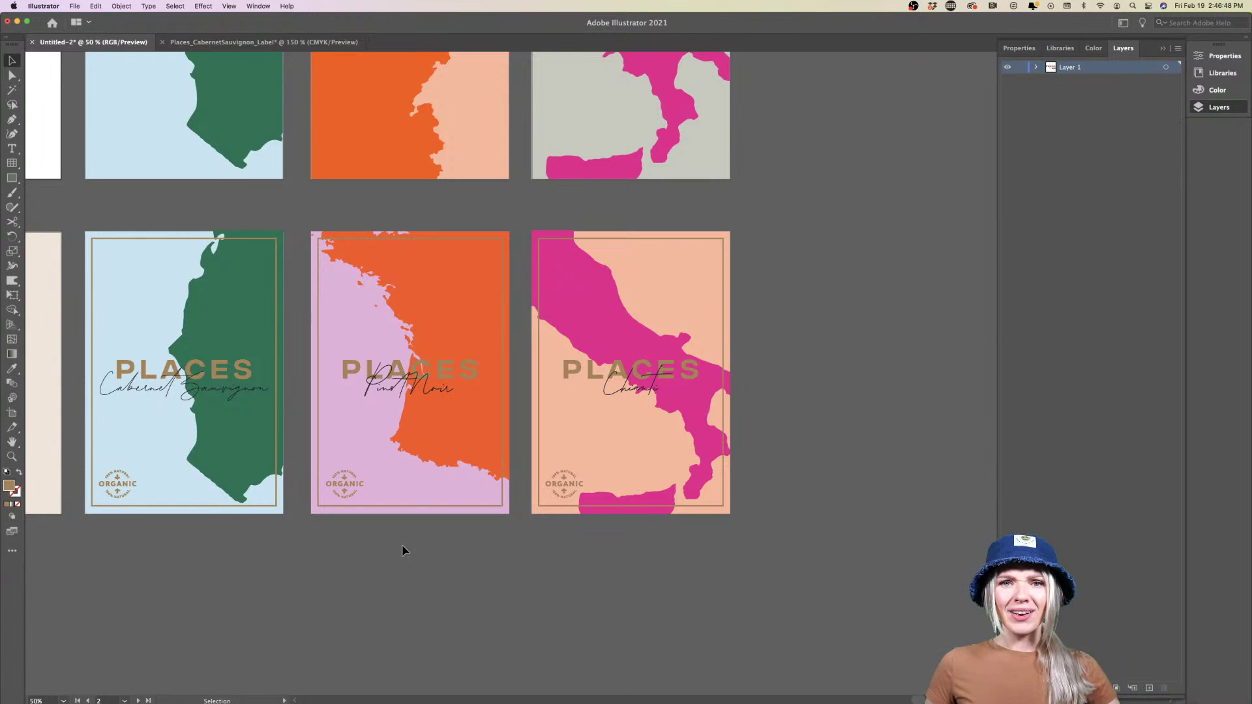
{"action": "scroll", "coordinate": [403, 554], "scroll_direction": "down", "scroll_amount": 3}
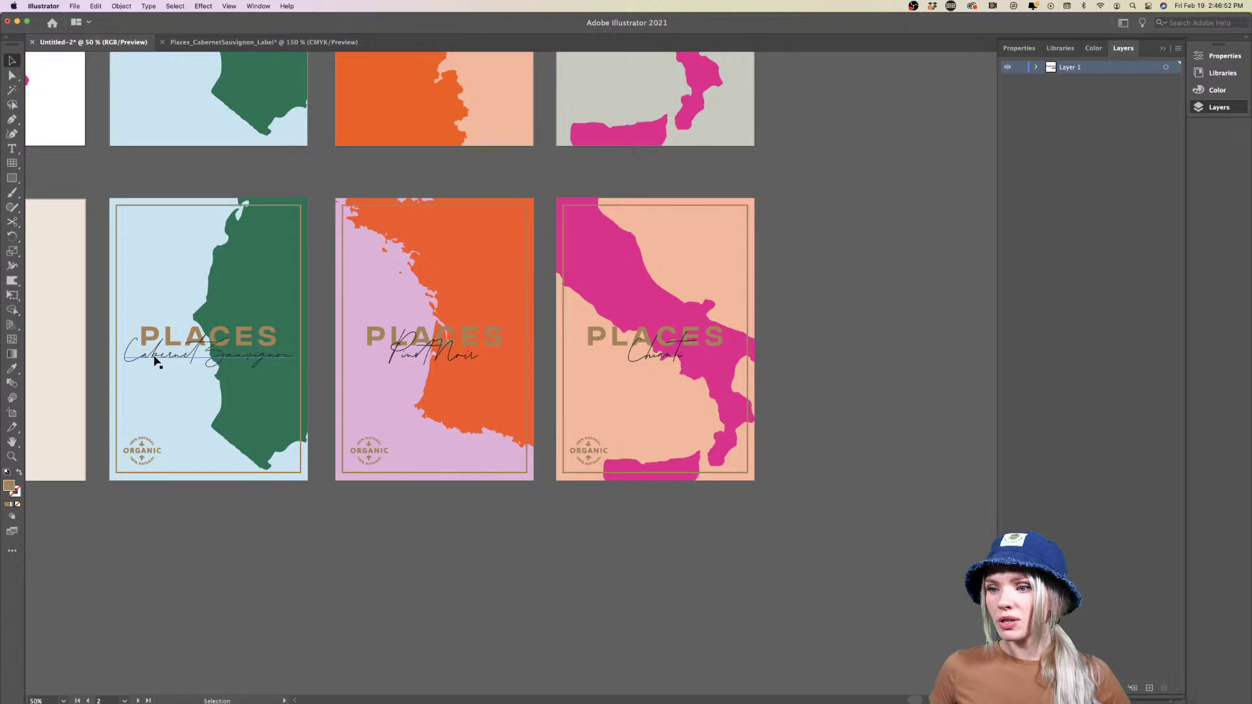
{"action": "scroll", "coordinate": [154, 361], "scroll_direction": "left", "scroll_amount": 10}
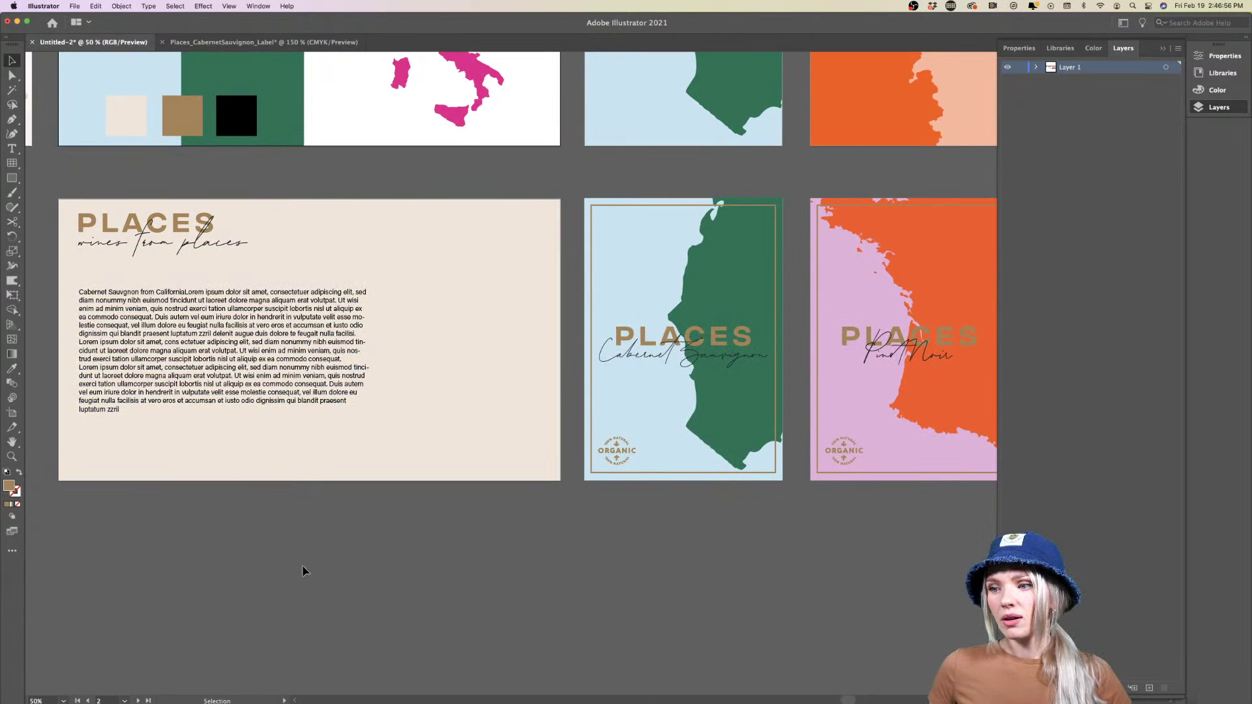
{"action": "scroll", "coordinate": [302, 571], "scroll_direction": "down", "scroll_amount": 3}
{"action": "scroll", "coordinate": [302, 571], "scroll_direction": "down", "scroll_amount": 3}
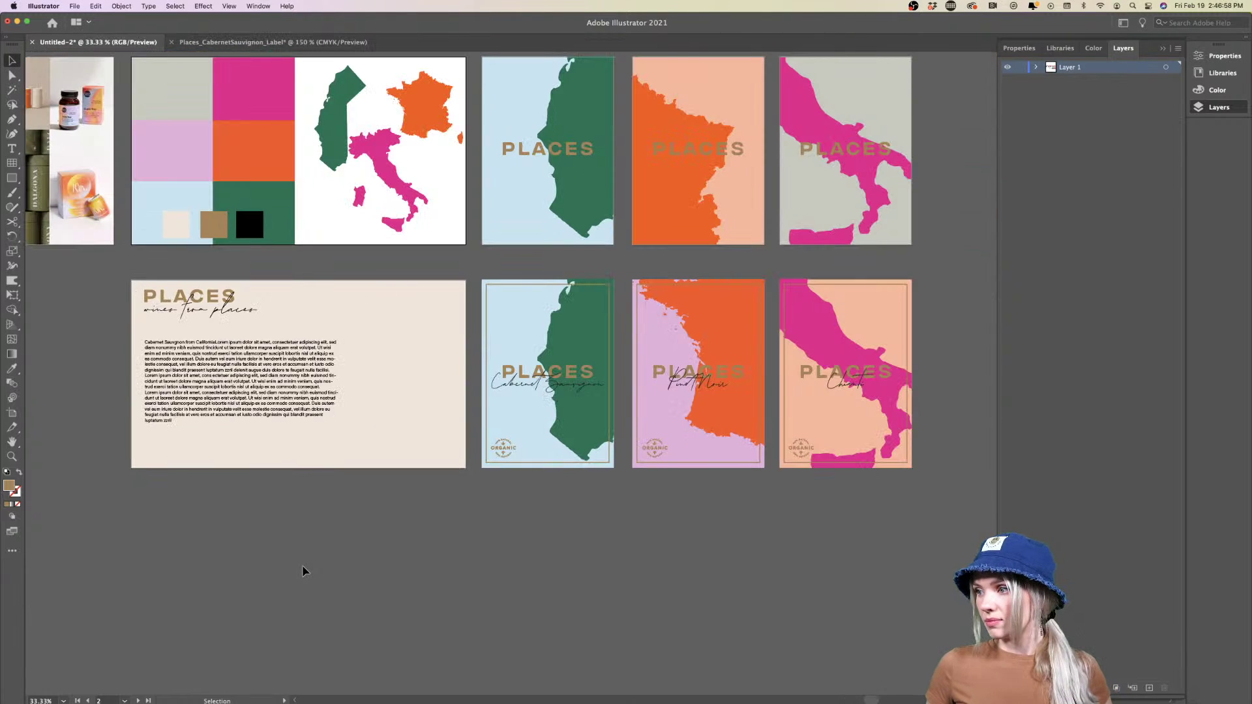
{"action": "scroll", "coordinate": [302, 571], "scroll_direction": "up", "scroll_amount": 3}
{"action": "scroll", "coordinate": [302, 571], "scroll_direction": "left", "scroll_amount": 5}
{"action": "scroll", "coordinate": [302, 571], "scroll_direction": "right", "scroll_amount": 5}
{"action": "scroll", "coordinate": [301, 571], "scroll_direction": "right", "scroll_amount": 2}
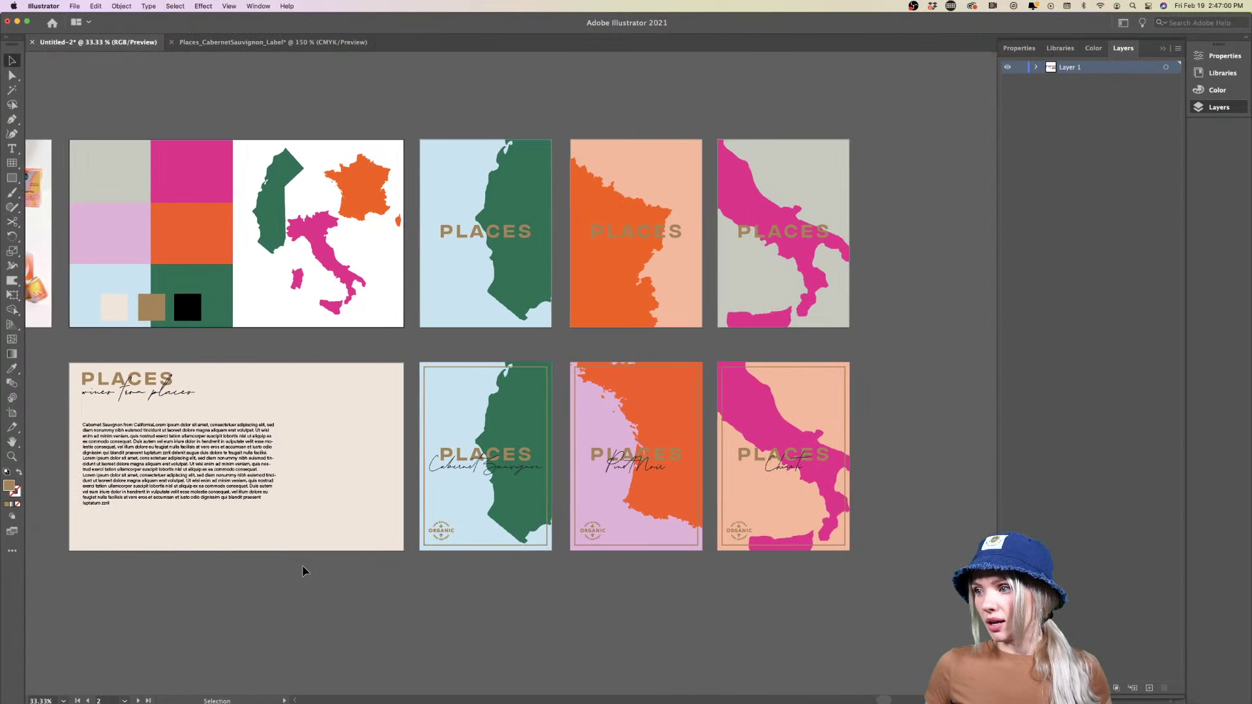
Switch to Places_CabernetSauvignon_Label and make its Gold Foil layer visible
{"action": "left_click", "coordinate": [253, 43]}
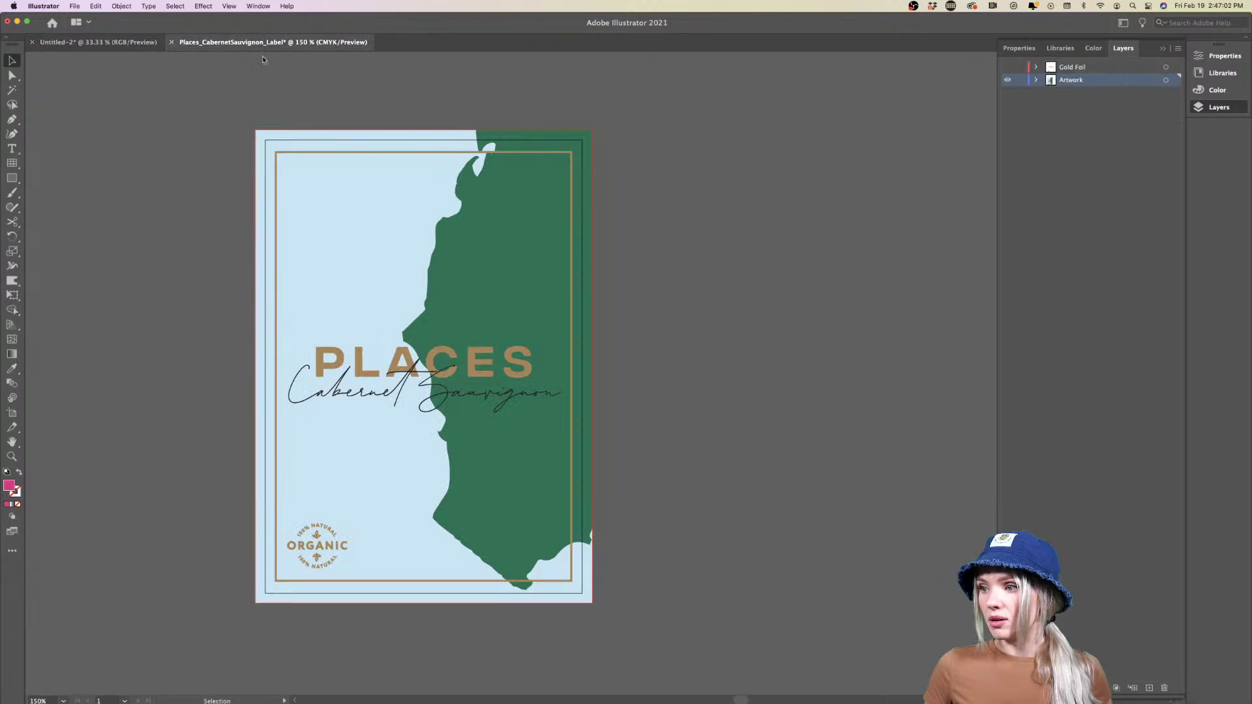
{"action": "scroll", "coordinate": [706, 368], "scroll_direction": "up", "scroll_amount": 1}
{"action": "scroll", "coordinate": [706, 368], "scroll_direction": "left", "scroll_amount": 1}
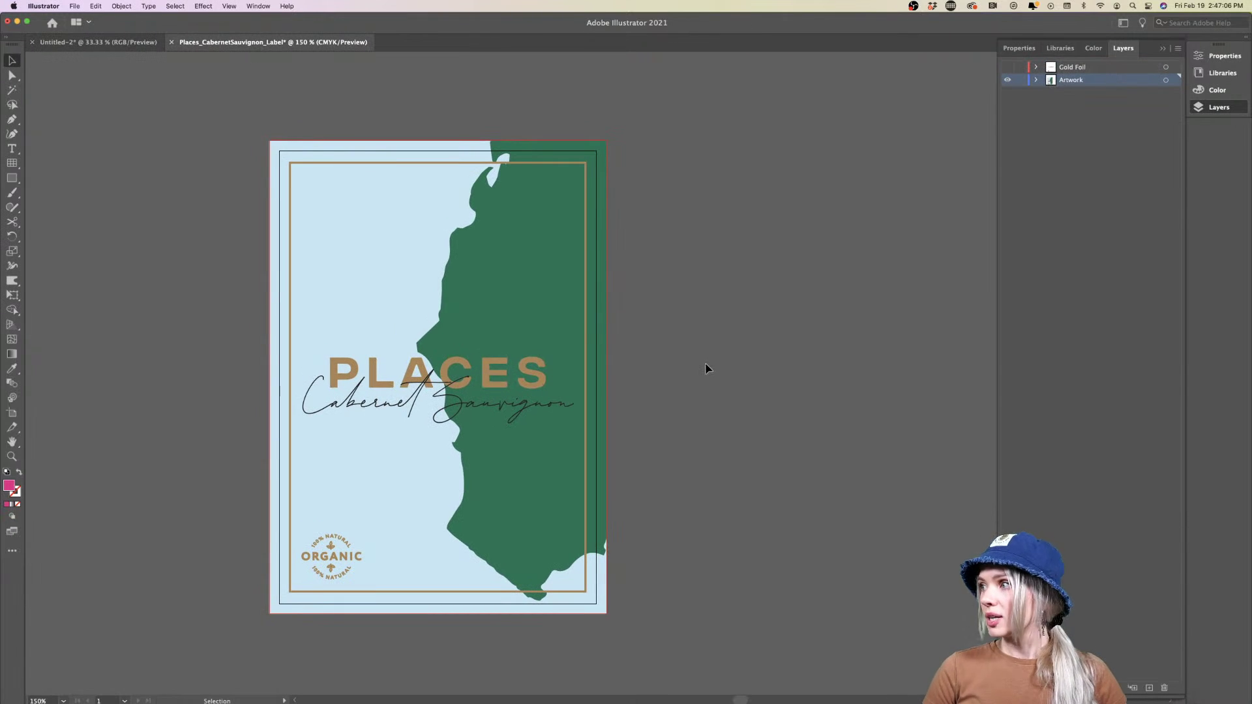
{"action": "left_click", "coordinate": [1008, 67]}
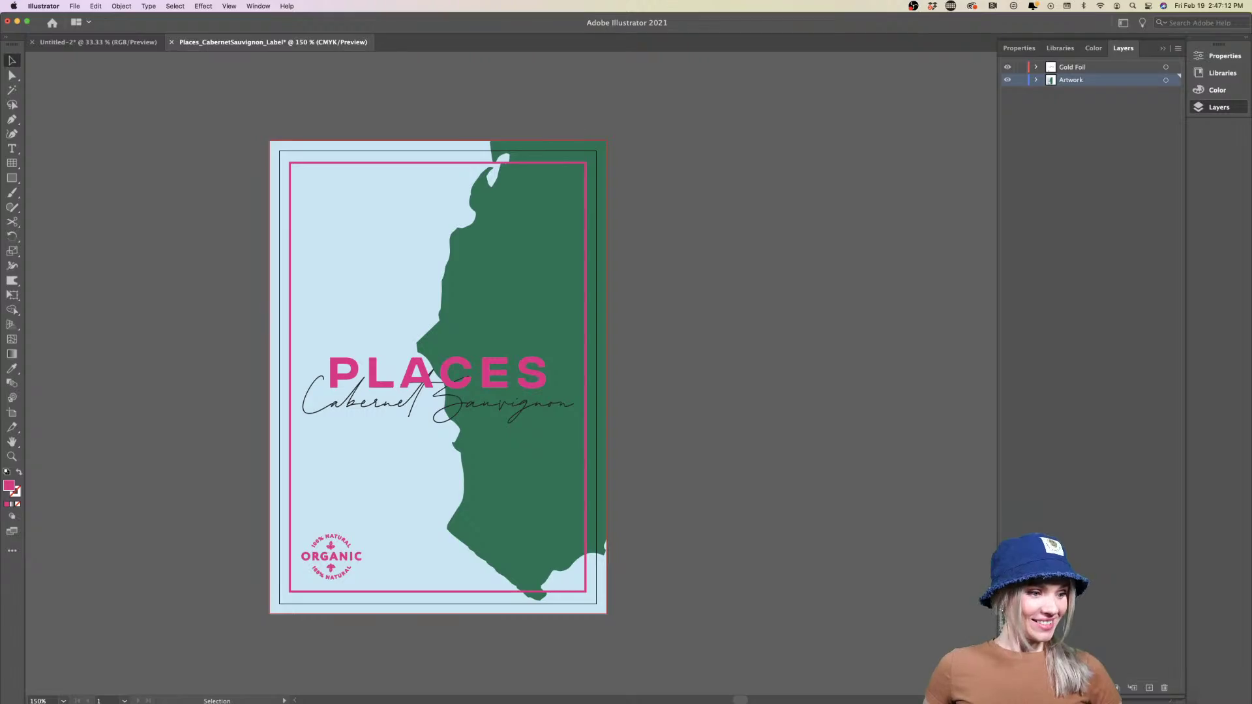
{"action": "key", "text": "super+Tab"}
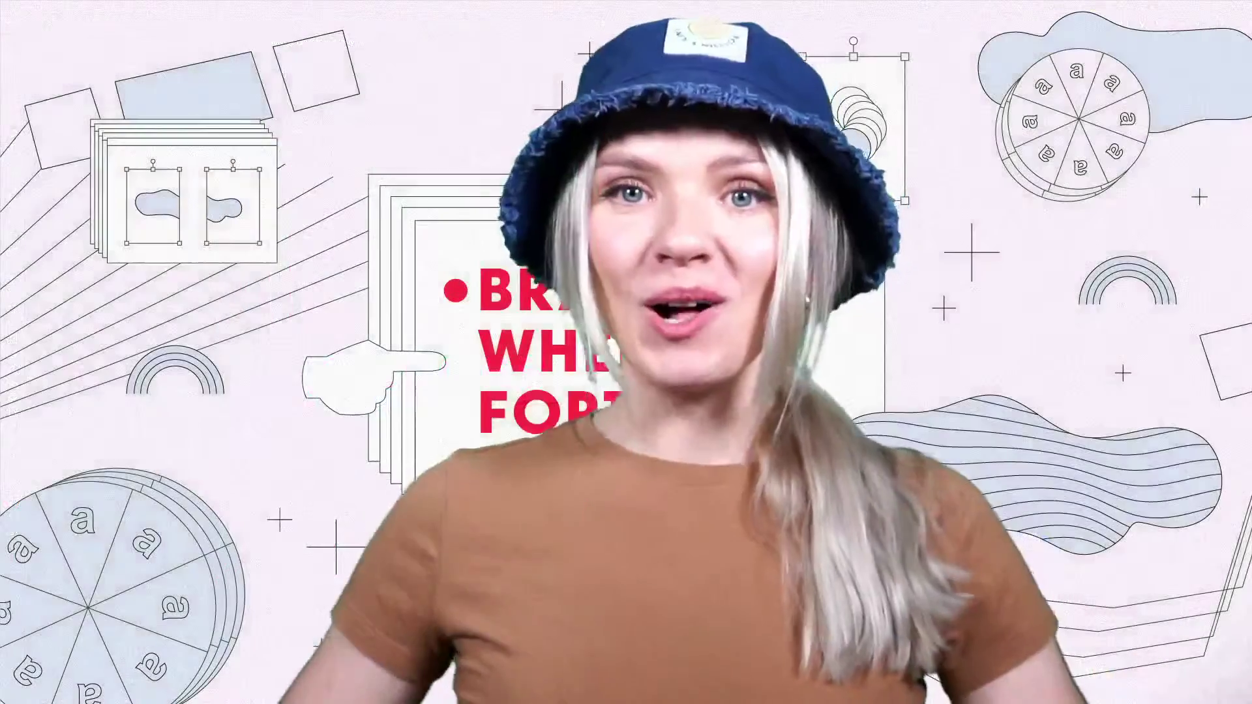